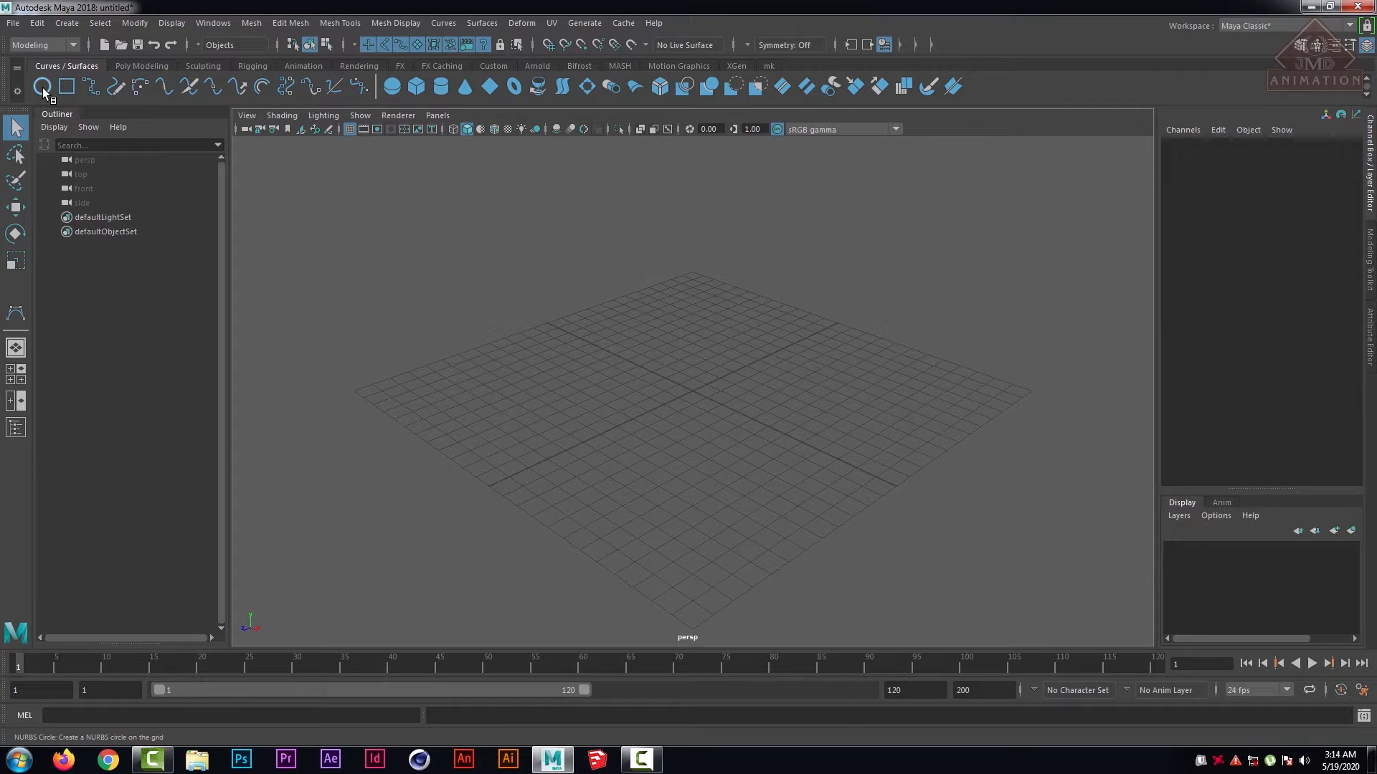
- Create a NURBS circle at the grid centre and scale it uniformly to about 8.18
click(42, 87)
scroll(776, 480, up, 5)
click(654, 340)
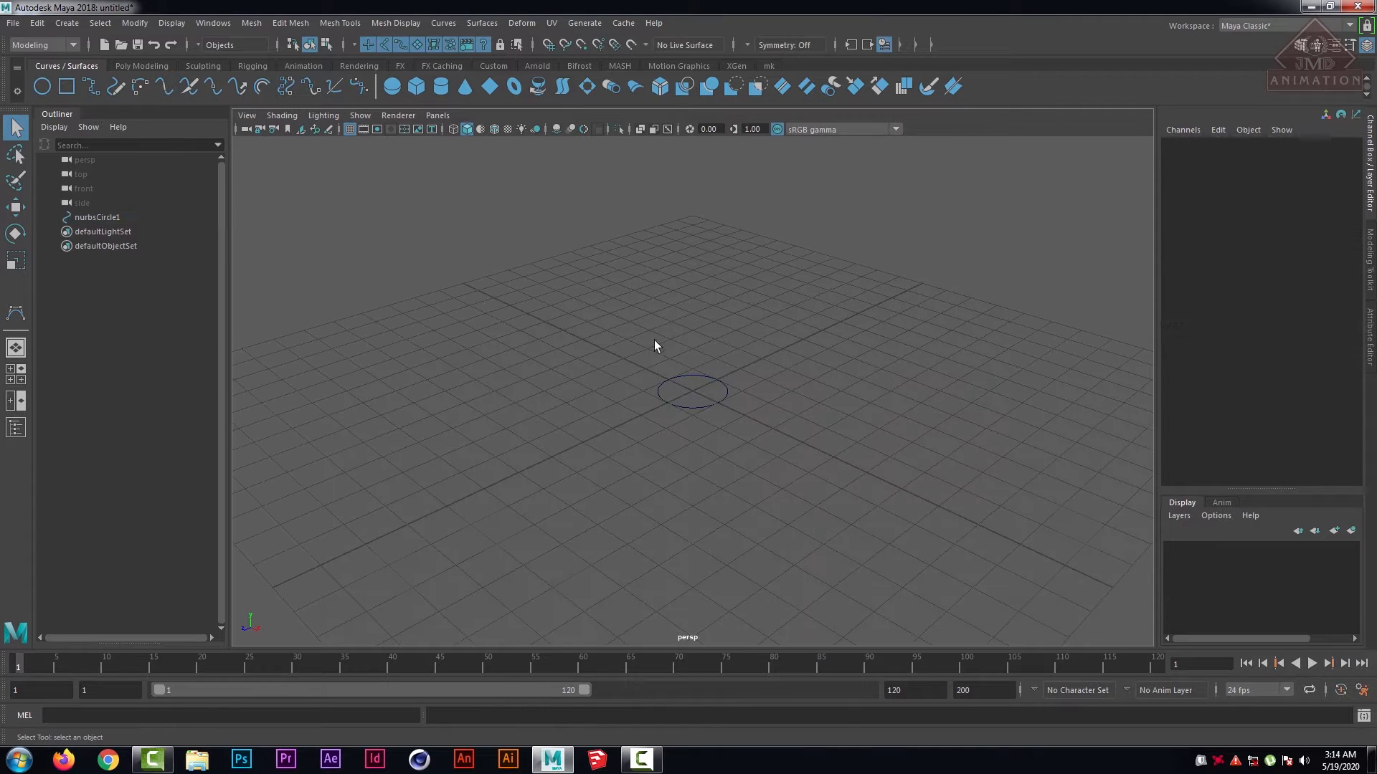
drag(624, 326, 888, 506)
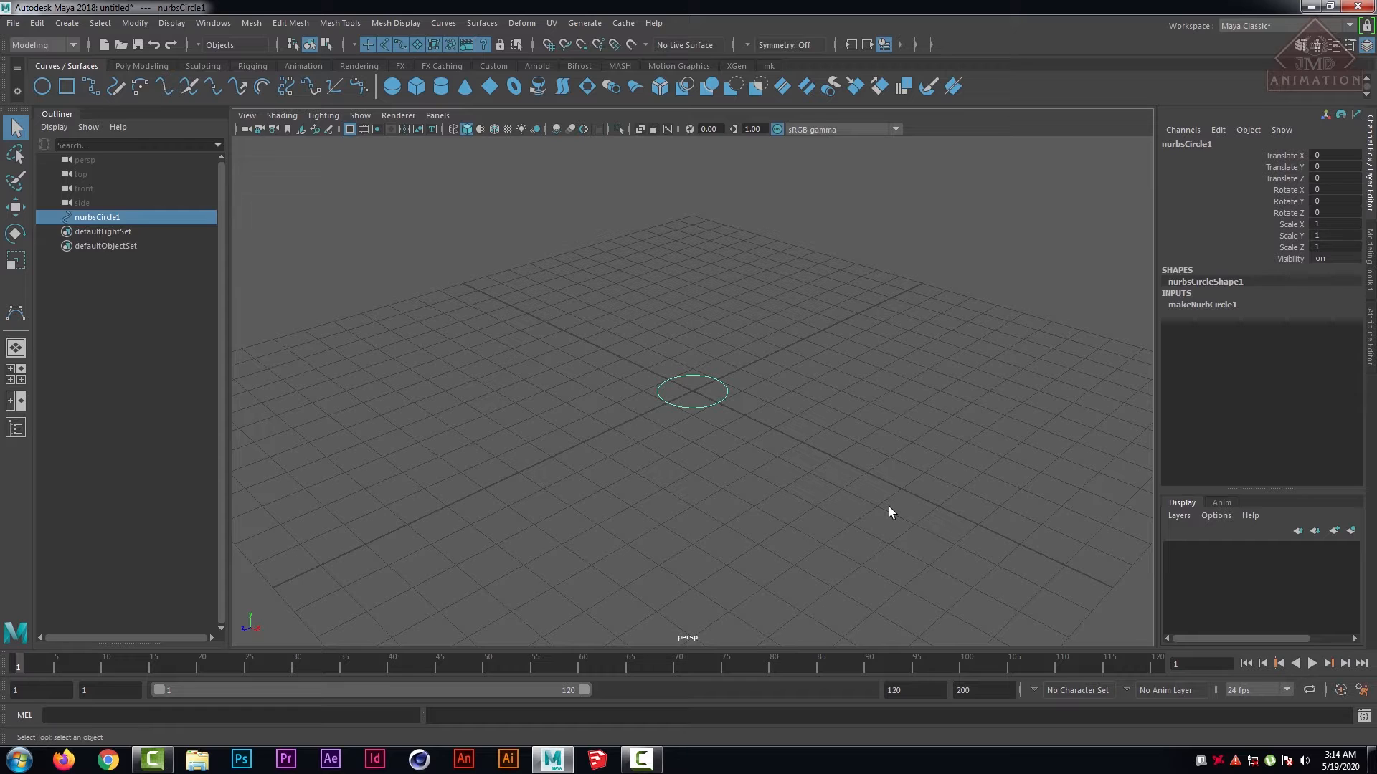
key(r)
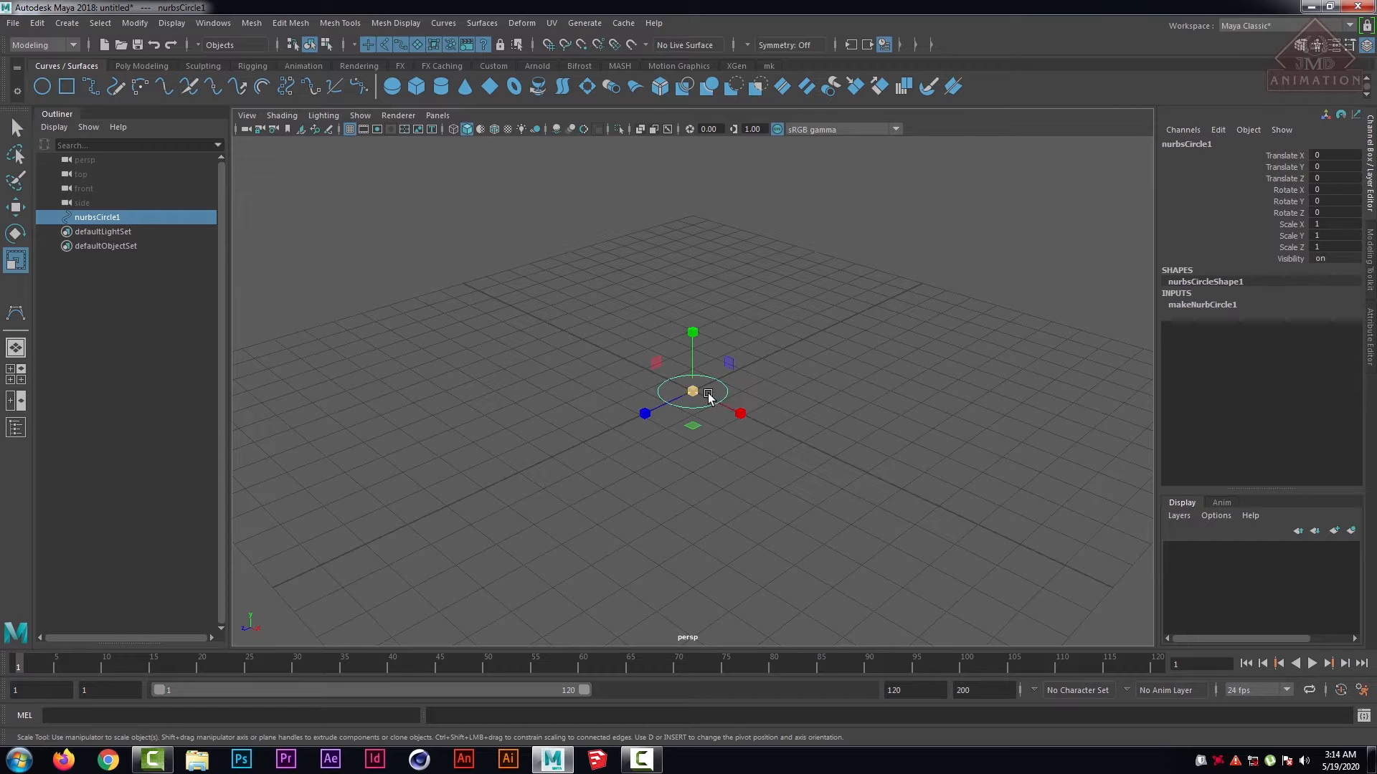
drag(712, 392, 992, 461)
scroll(879, 510, down, 6)
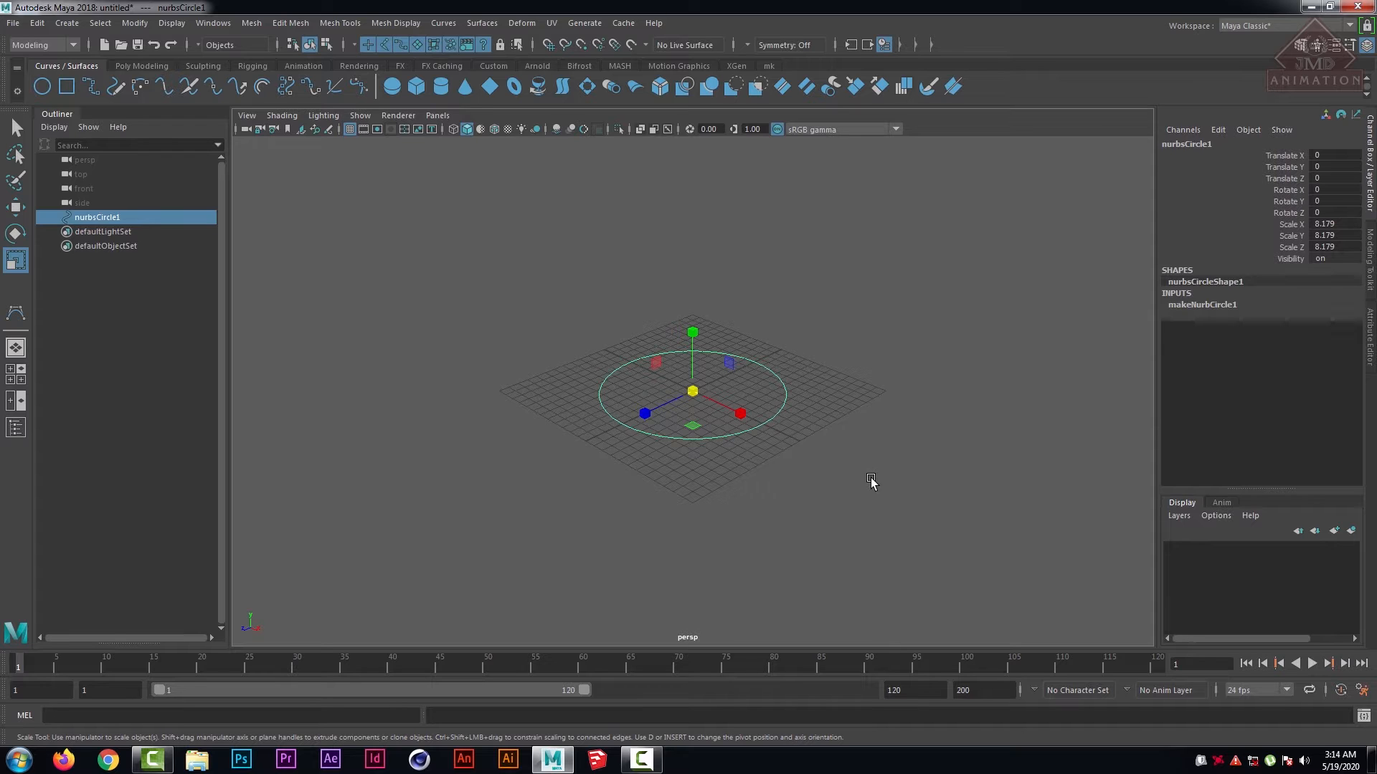
scroll(870, 481, up, 3)
click(843, 497)
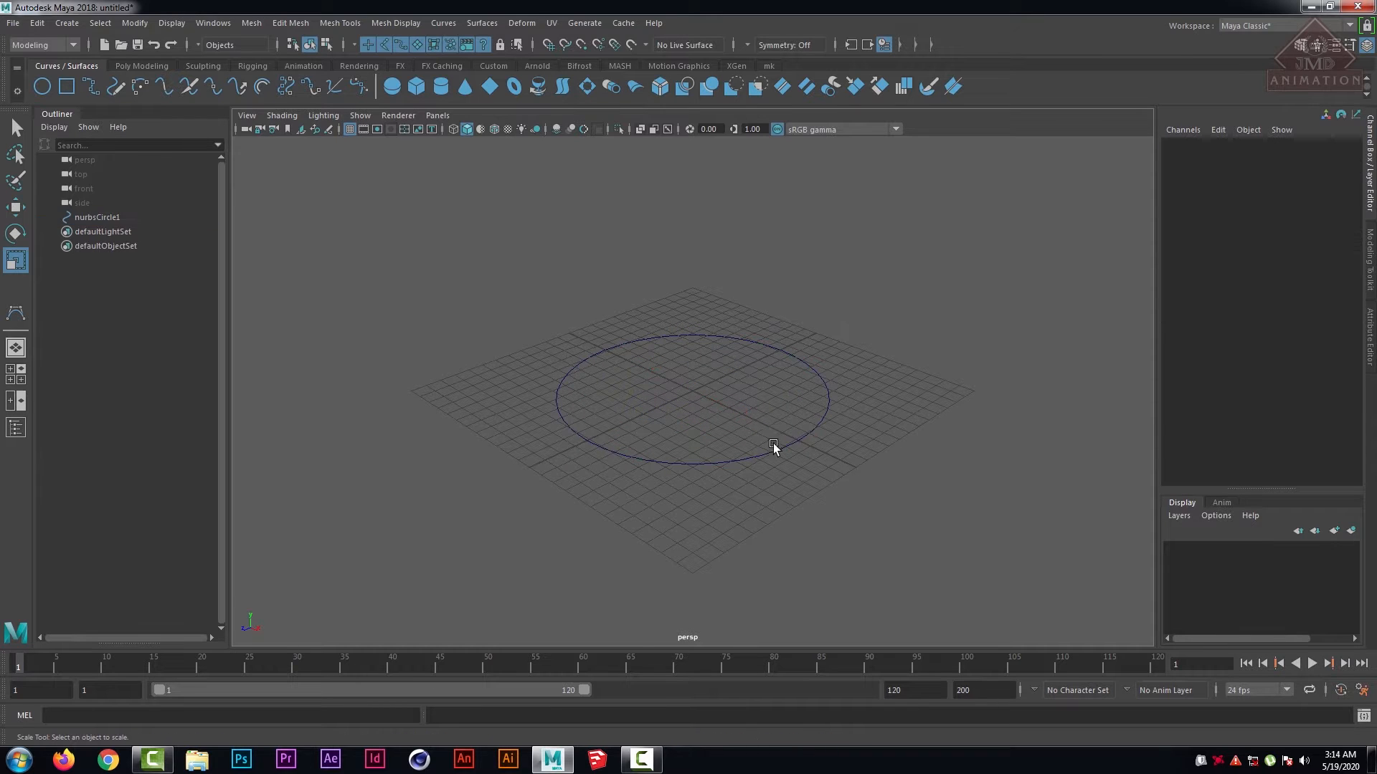
- Apply Bevel Plus to the circle with reset options: width 0.1, depth 0.1, extrude distance 0.25, Straight Out outer style
click(774, 451)
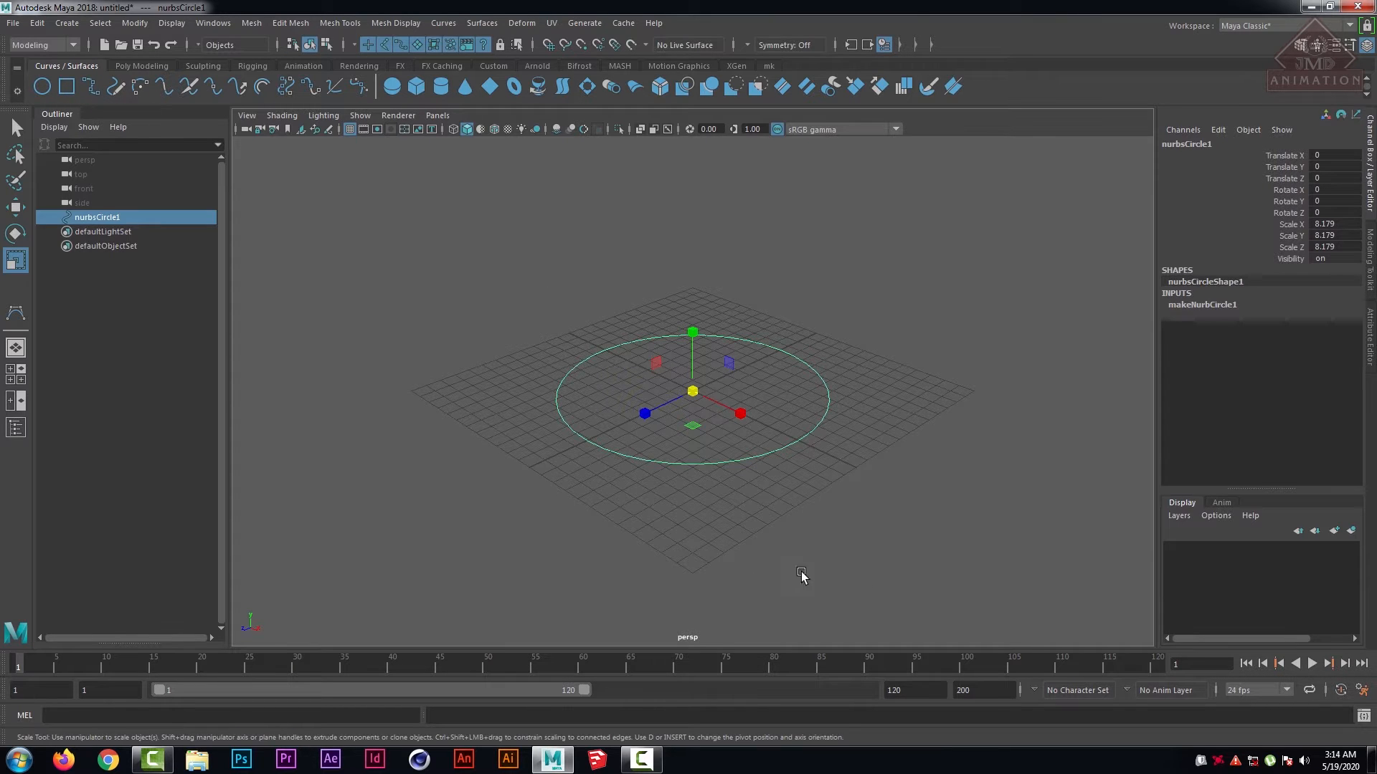
scroll(821, 488, up, 2)
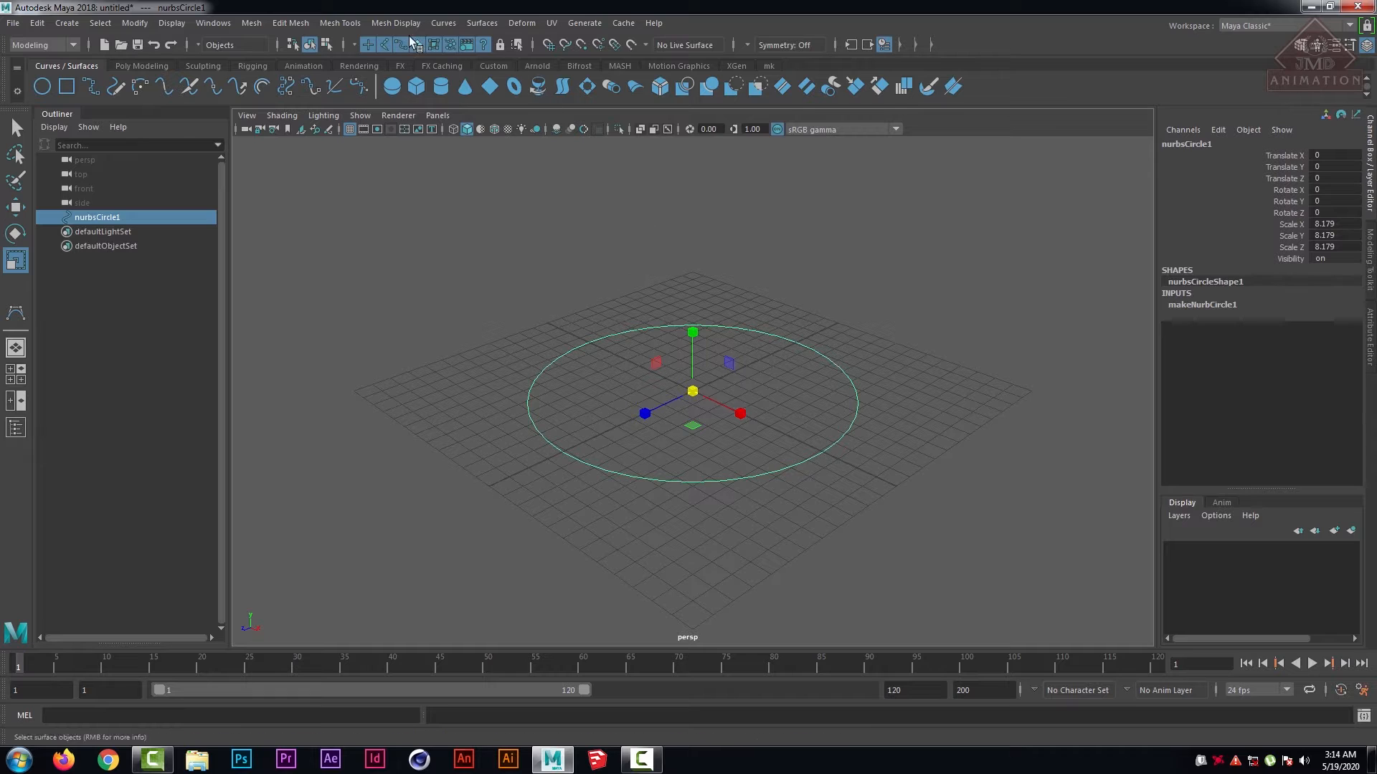
click(469, 24)
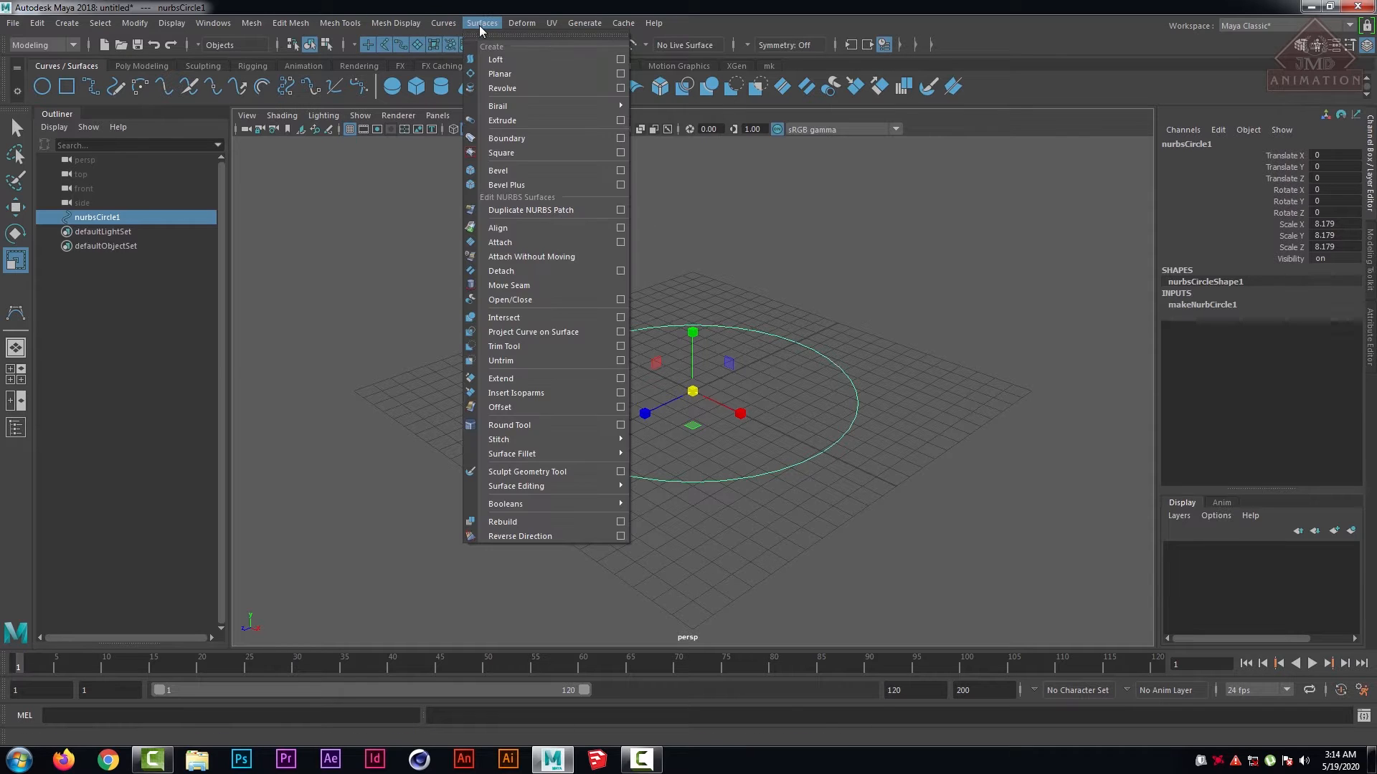
click(619, 186)
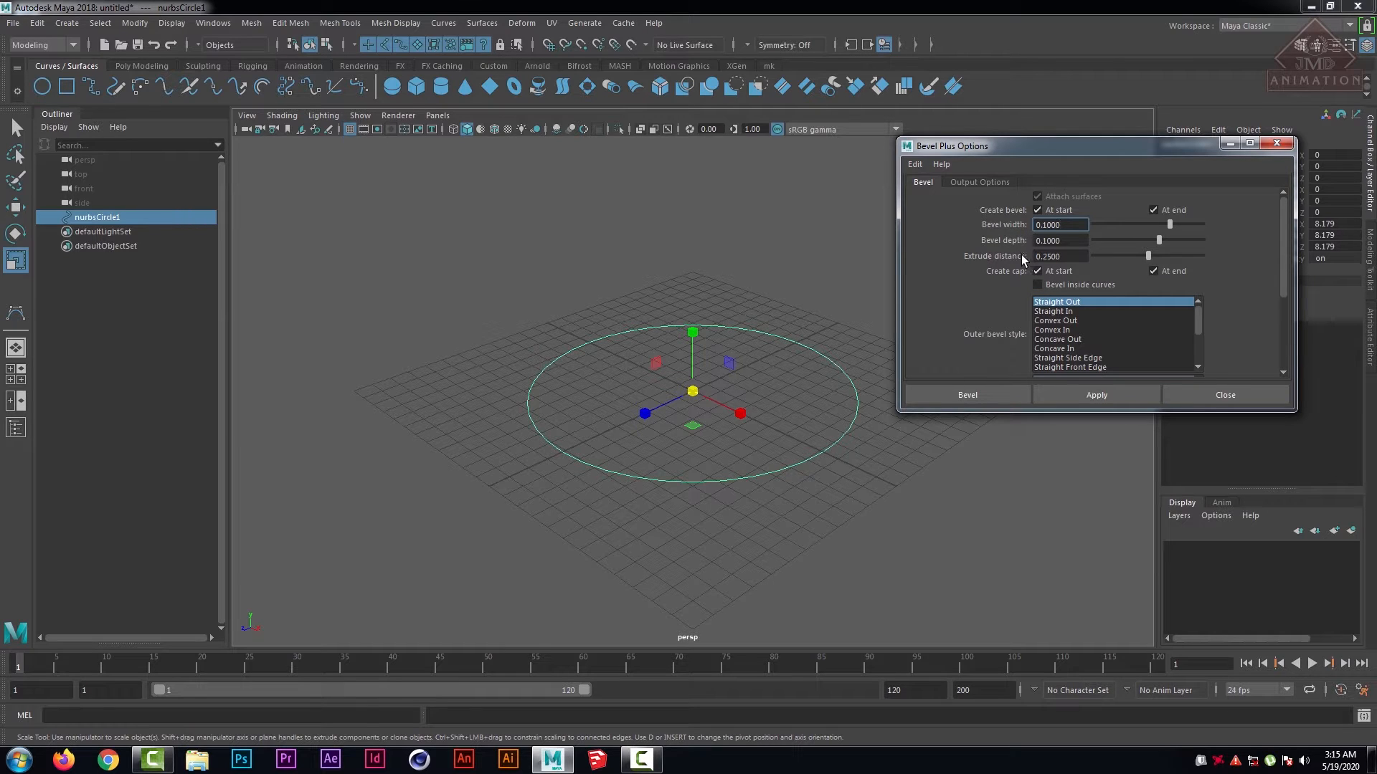
click(913, 164)
click(932, 194)
click(978, 398)
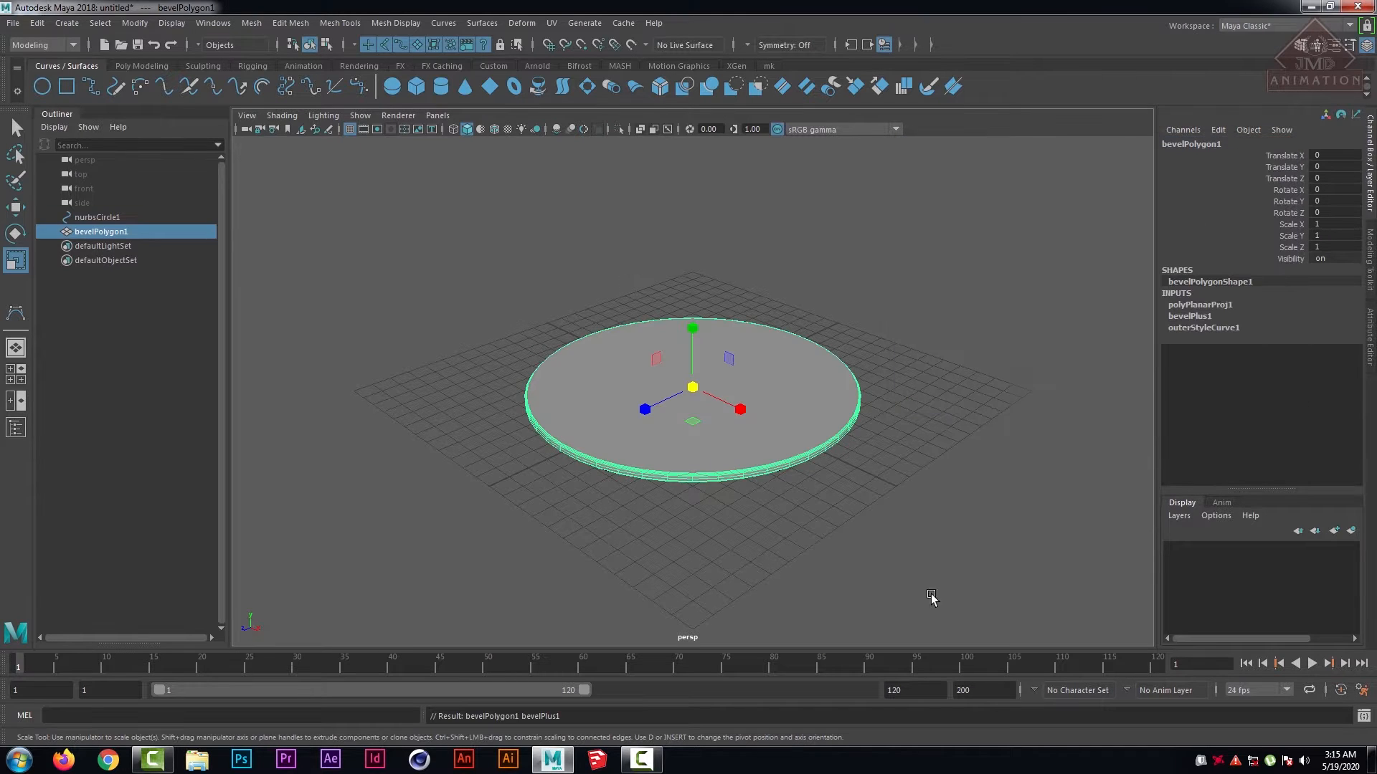
- Increase the beveled disc's Extrude Depth to 1.85 in its bevelPlus1 input
click(802, 522)
click(788, 420)
scroll(817, 459, up, 3)
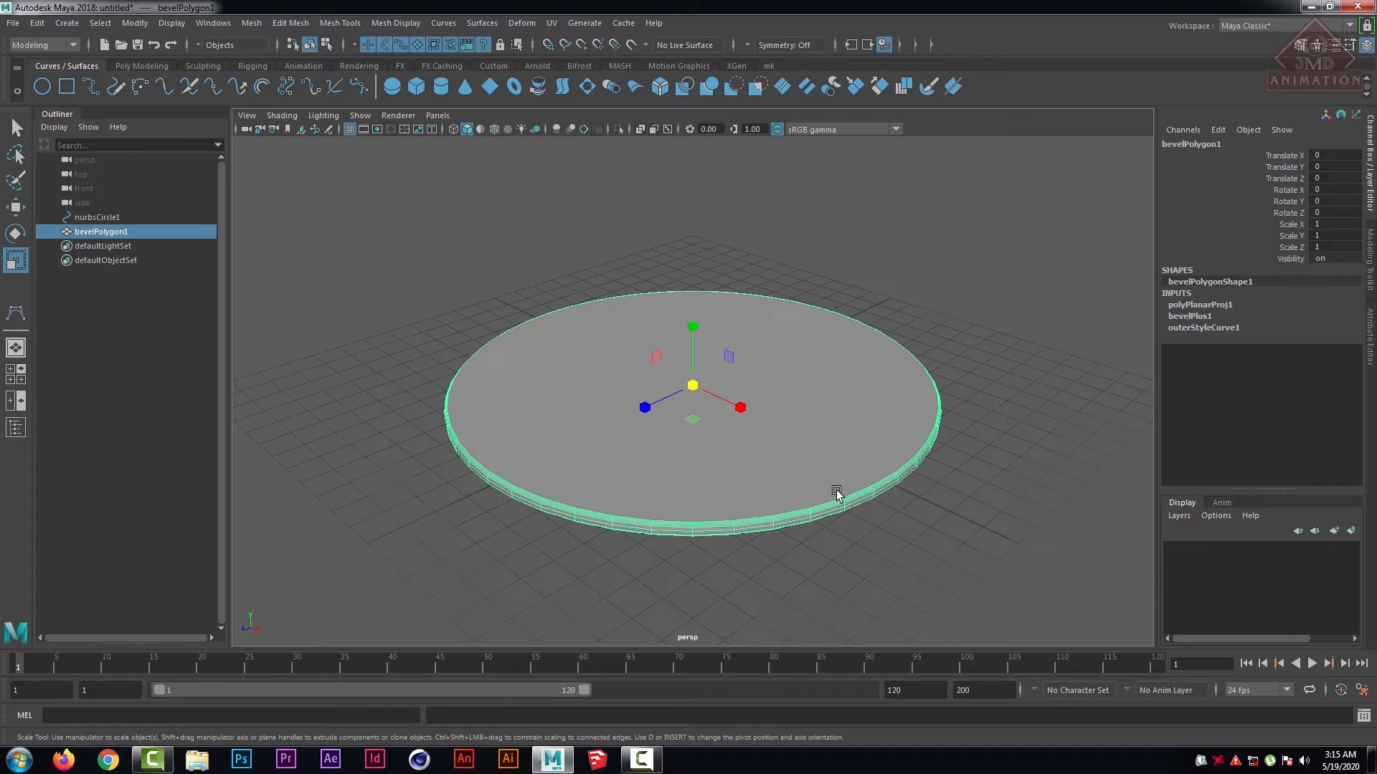
alt+middle_drag(840, 490, 858, 421)
scroll(857, 421, up, 2)
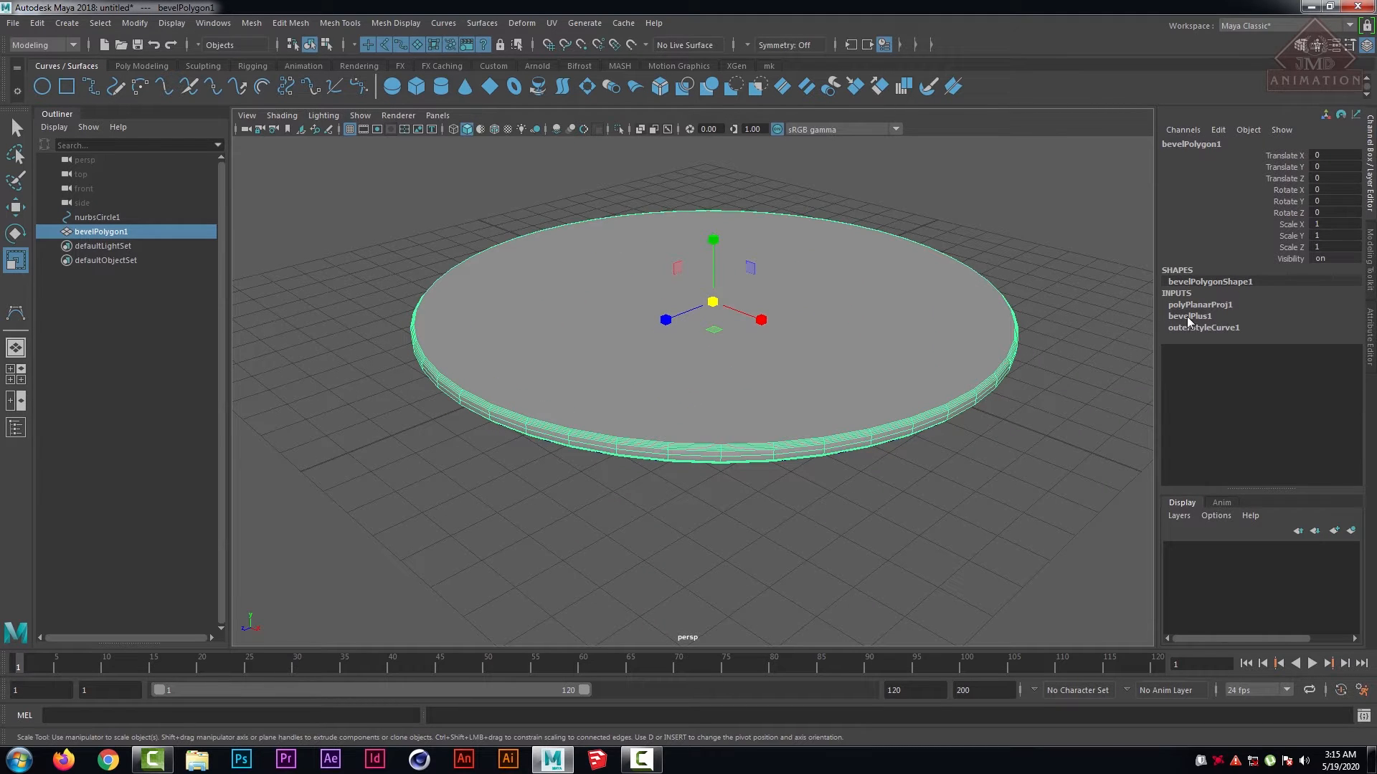
click(1188, 316)
click(1276, 362)
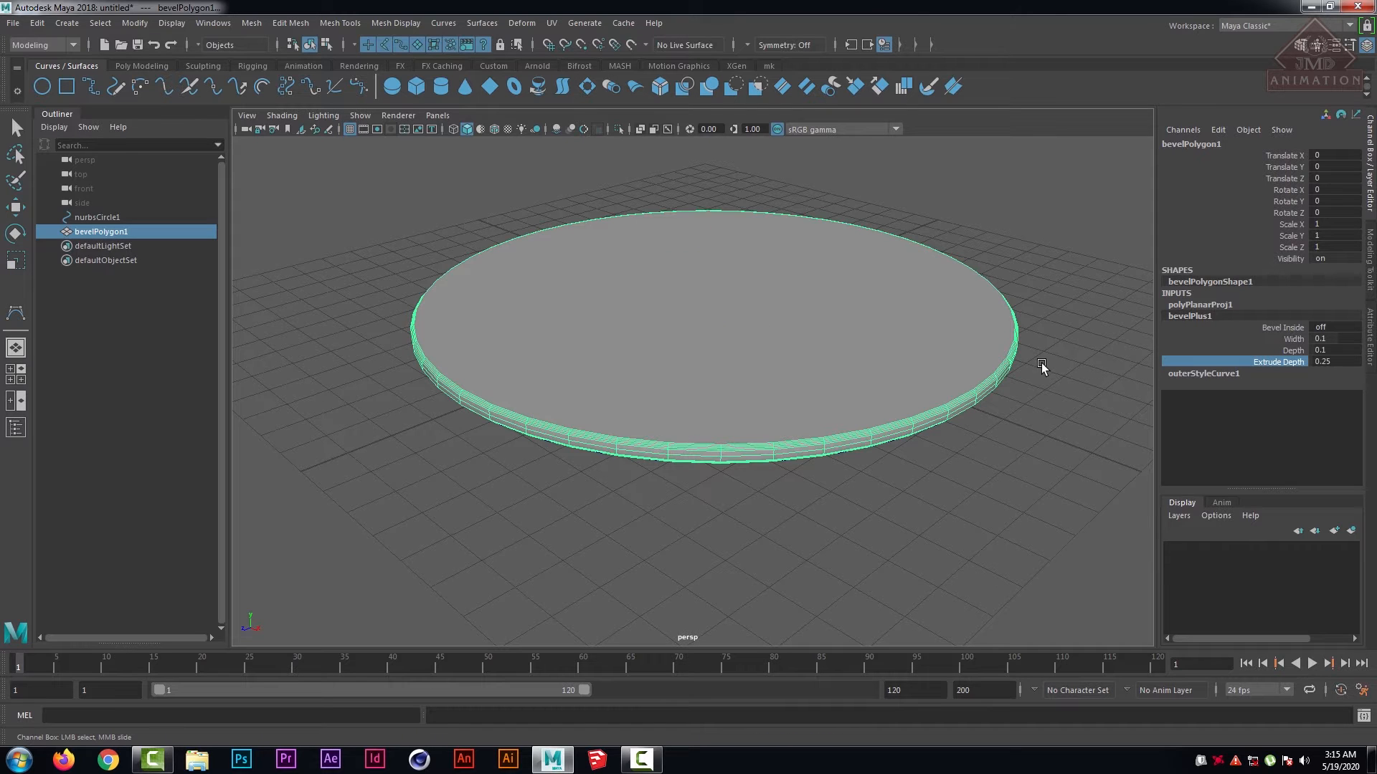
middle_drag(1041, 363, 1057, 368)
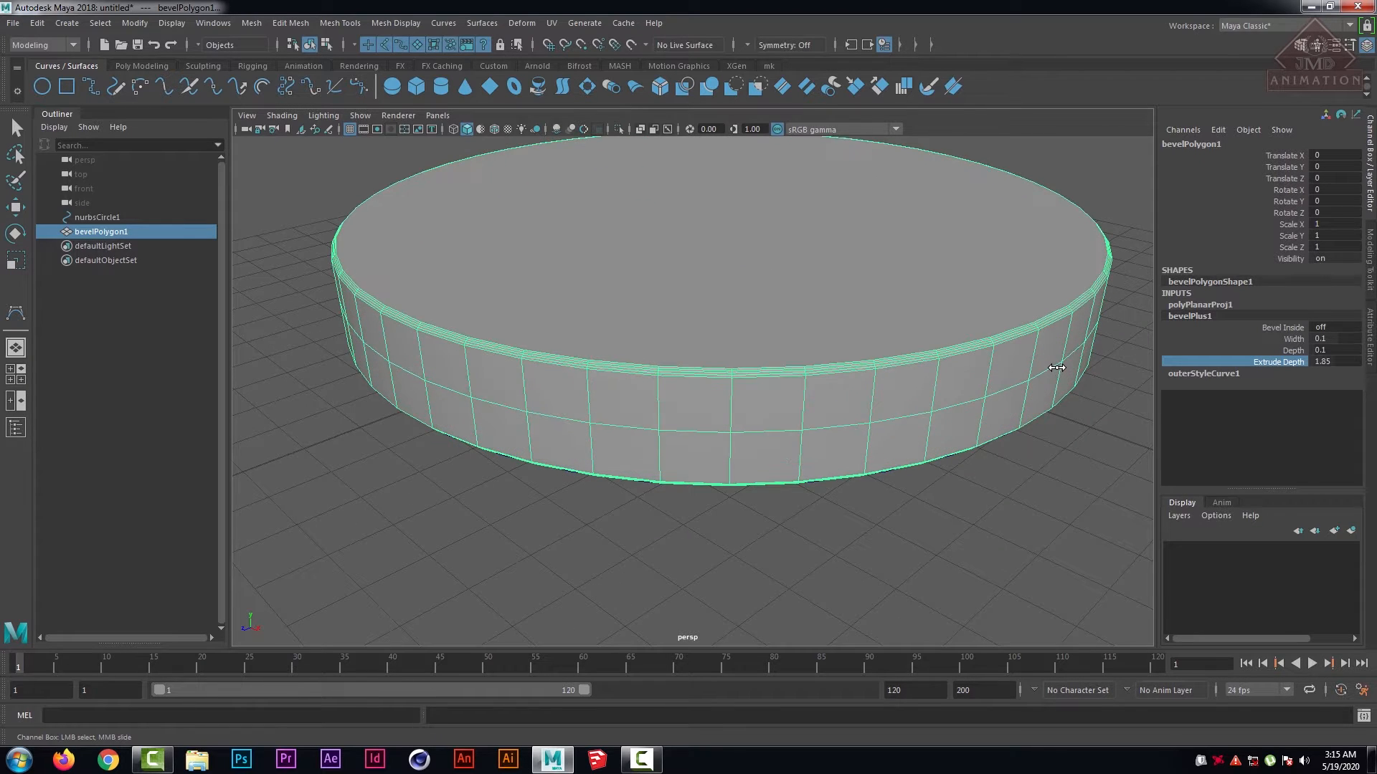
- Set the disc's bevel Depth to 0.4 and bevel Width to 0.6
click(1294, 351)
middle_drag(983, 356, 1001, 320)
click(1290, 339)
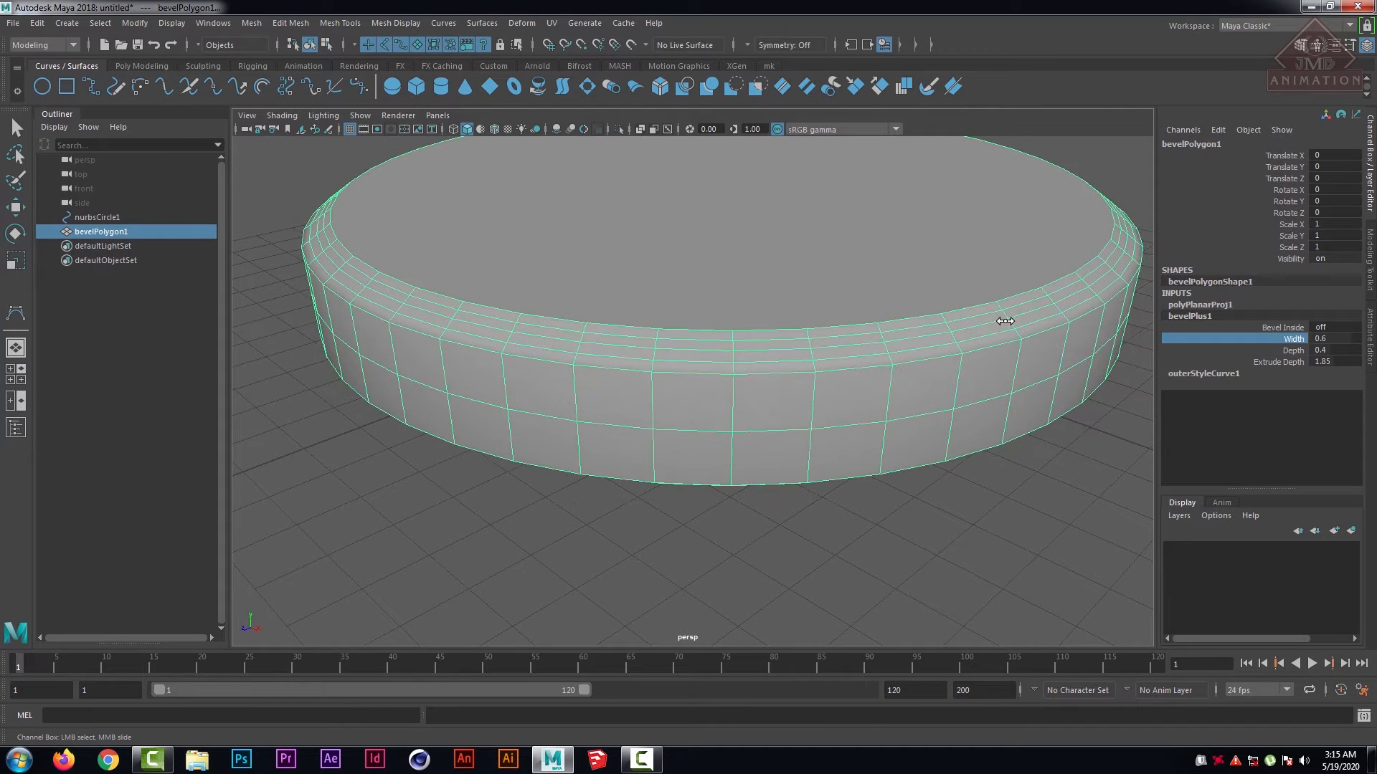
scroll(893, 416, down, 5)
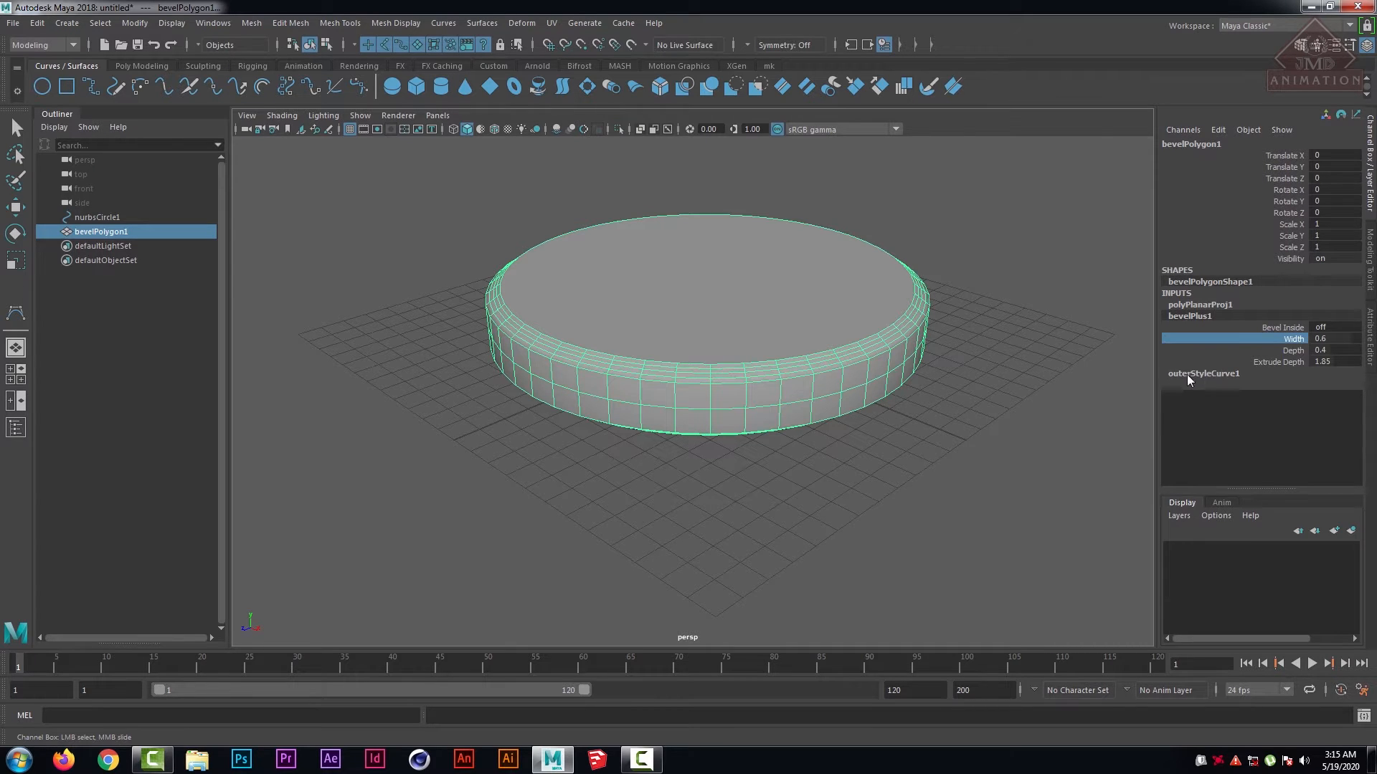
- Try the Straight In, Convex Out and Convex Corner outer bevel styles on the disc
click(1208, 372)
key(r)
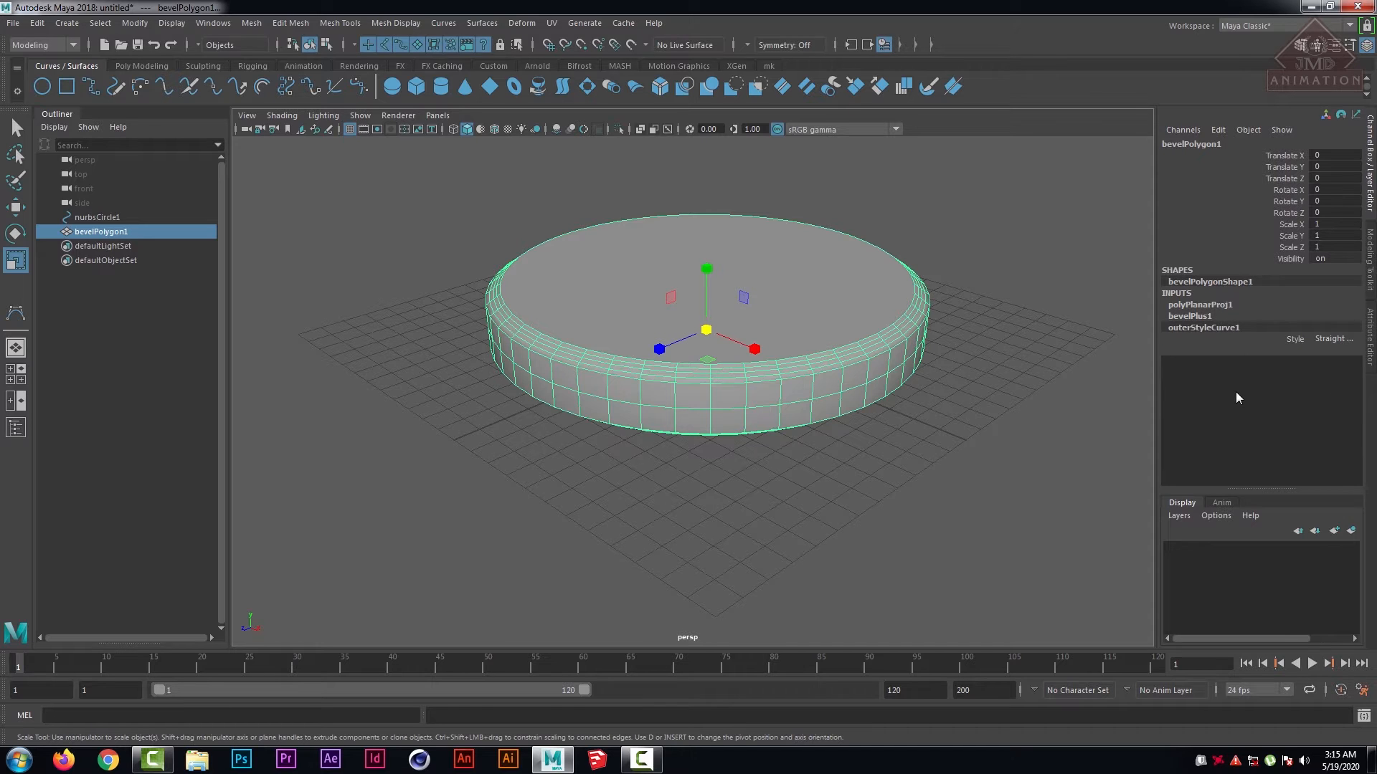
click(1338, 338)
click(1297, 369)
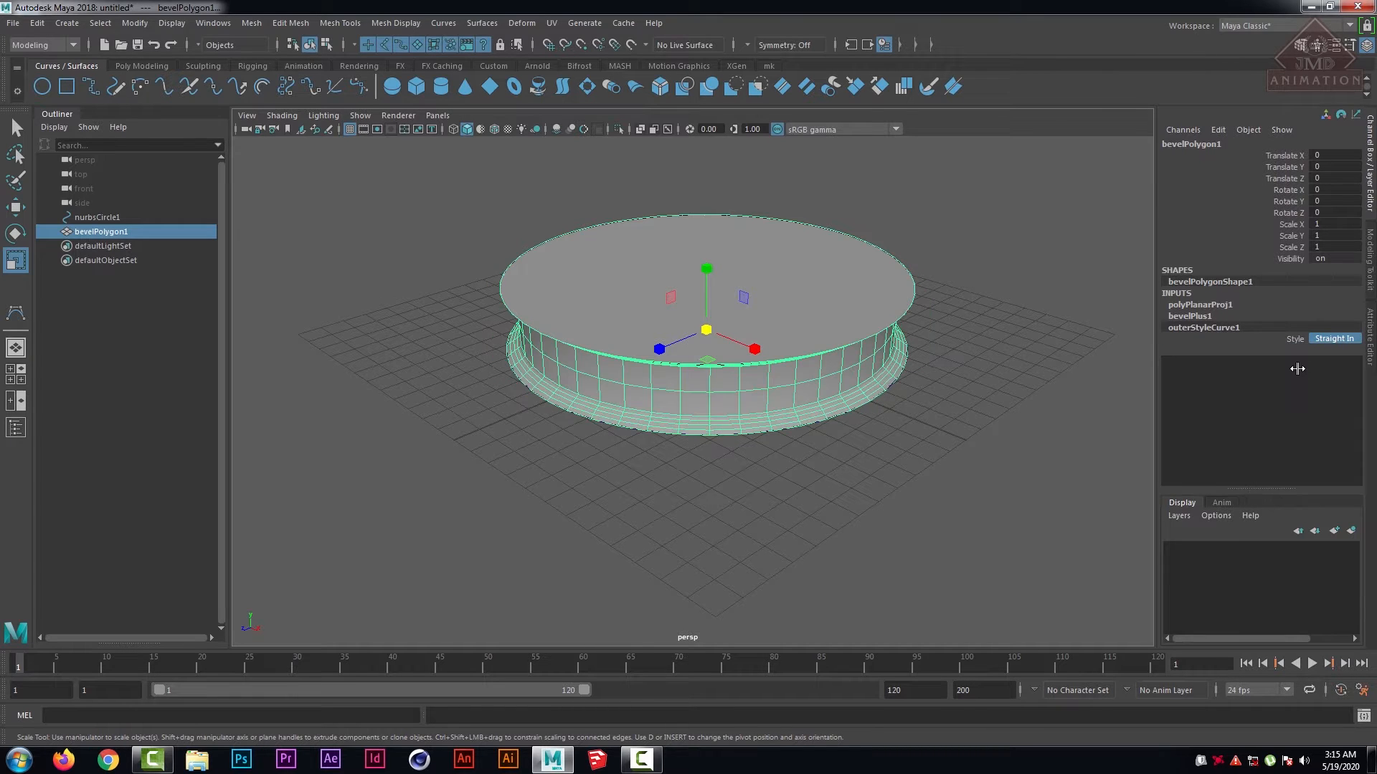
click(1331, 339)
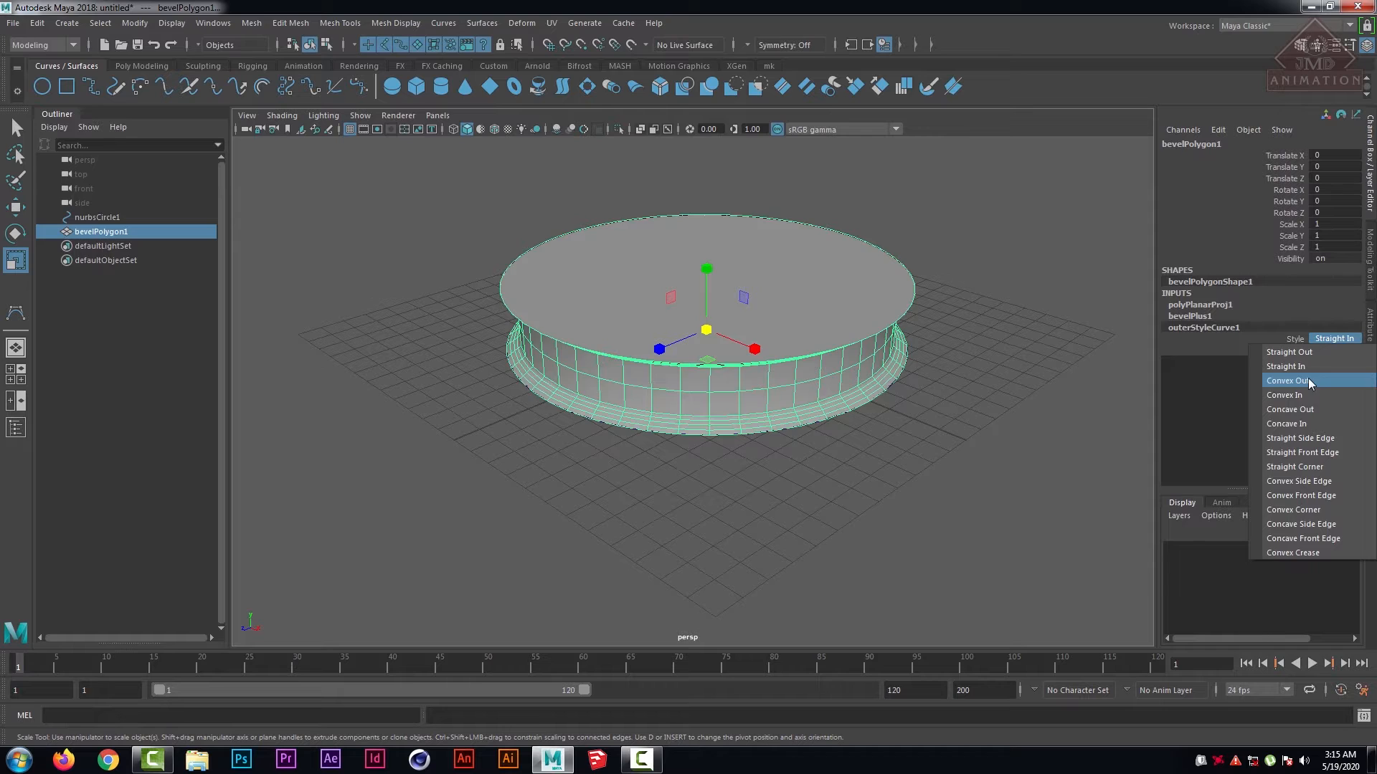
click(1308, 378)
click(1331, 338)
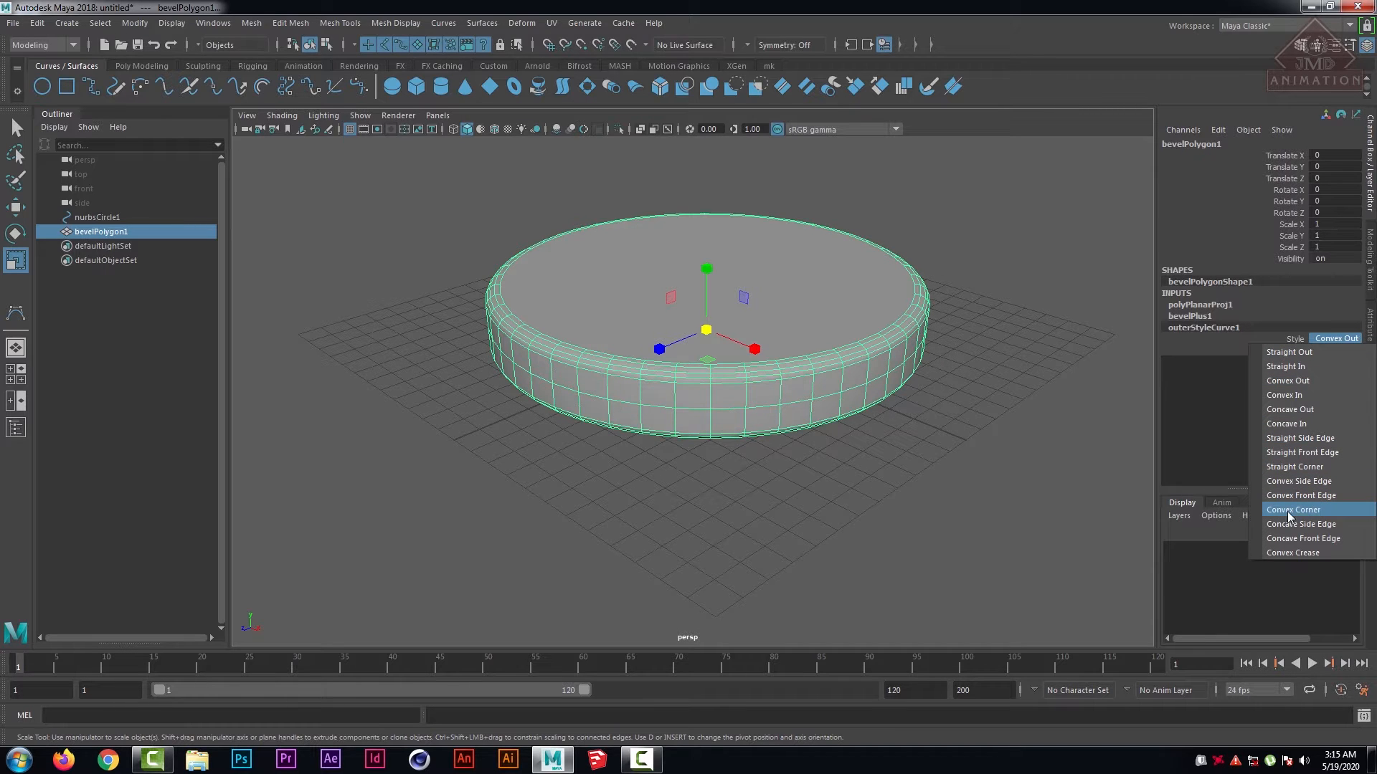
click(1309, 509)
click(945, 474)
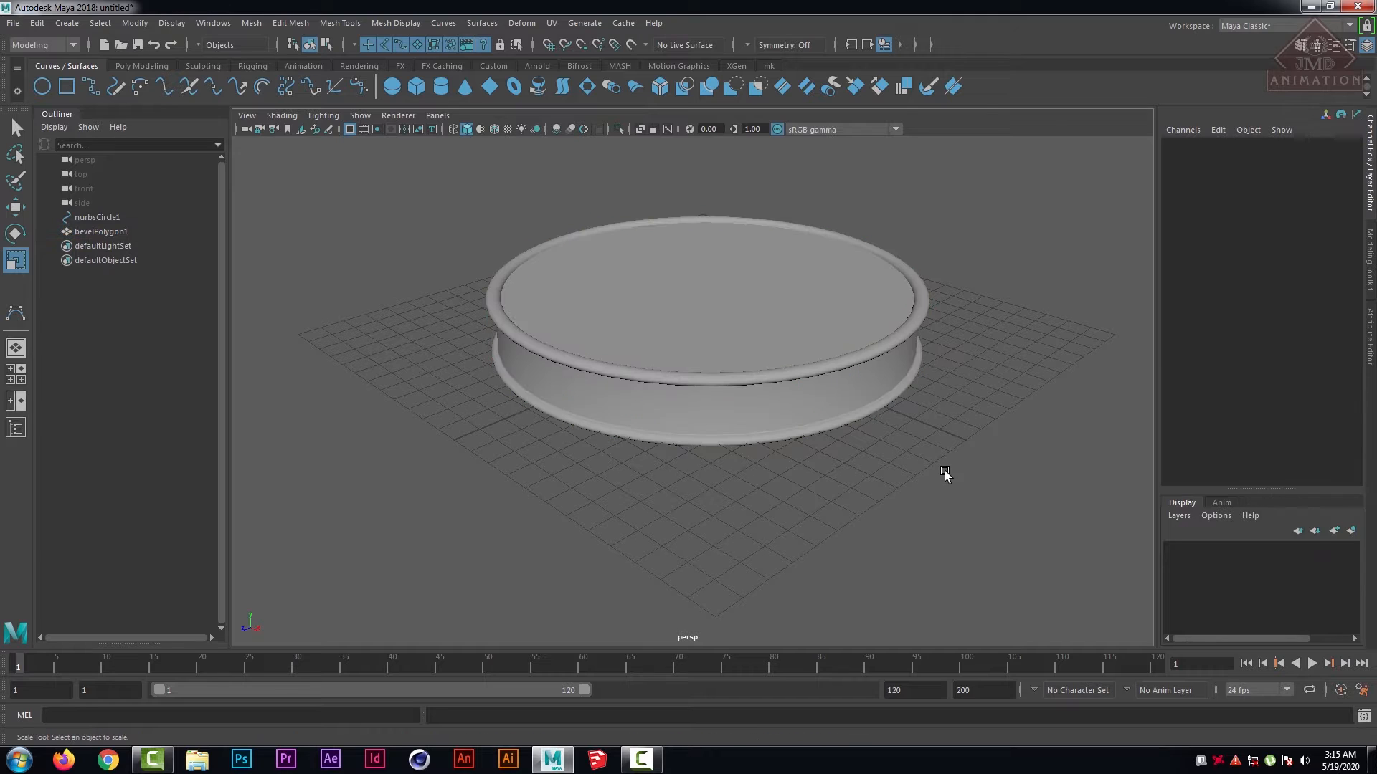
- Set the disc's outer bevel style to Convex Crease
click(837, 352)
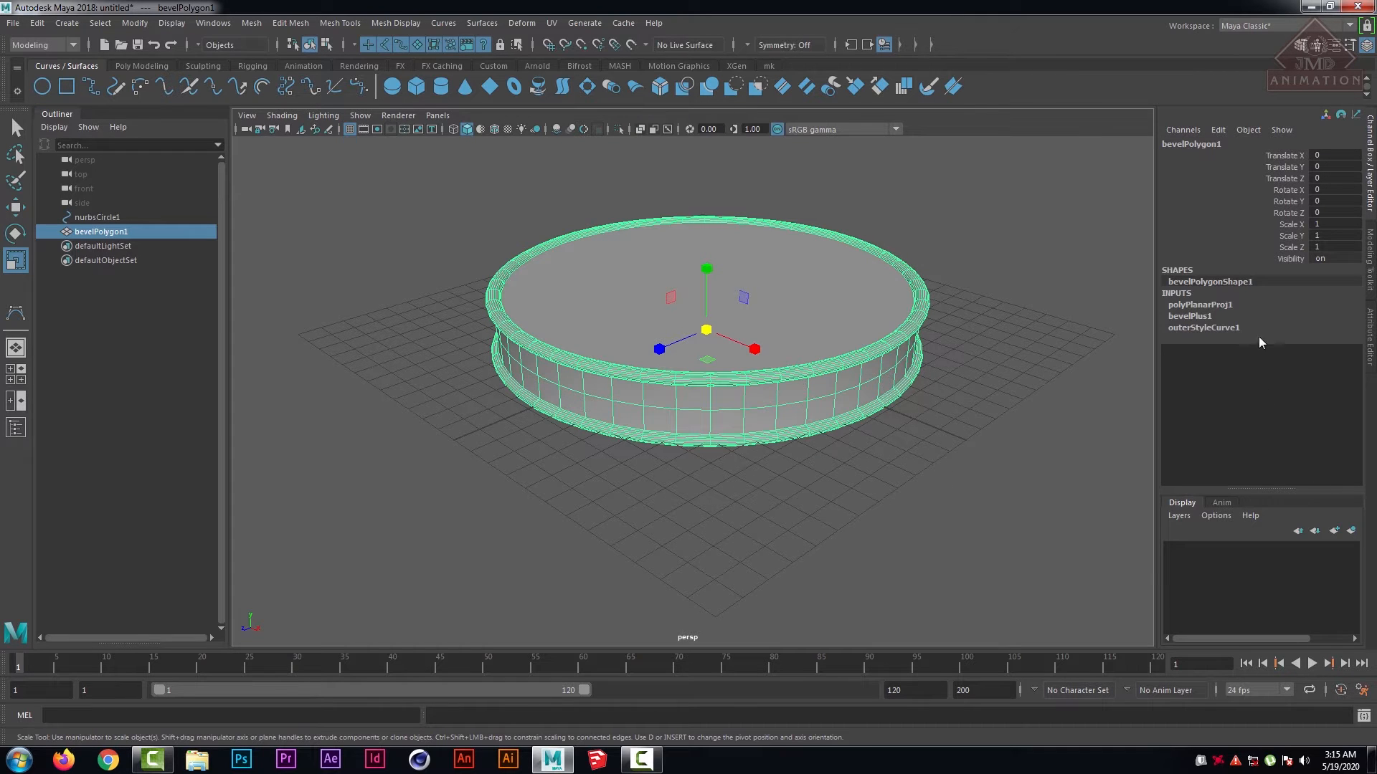
click(1206, 328)
click(1331, 339)
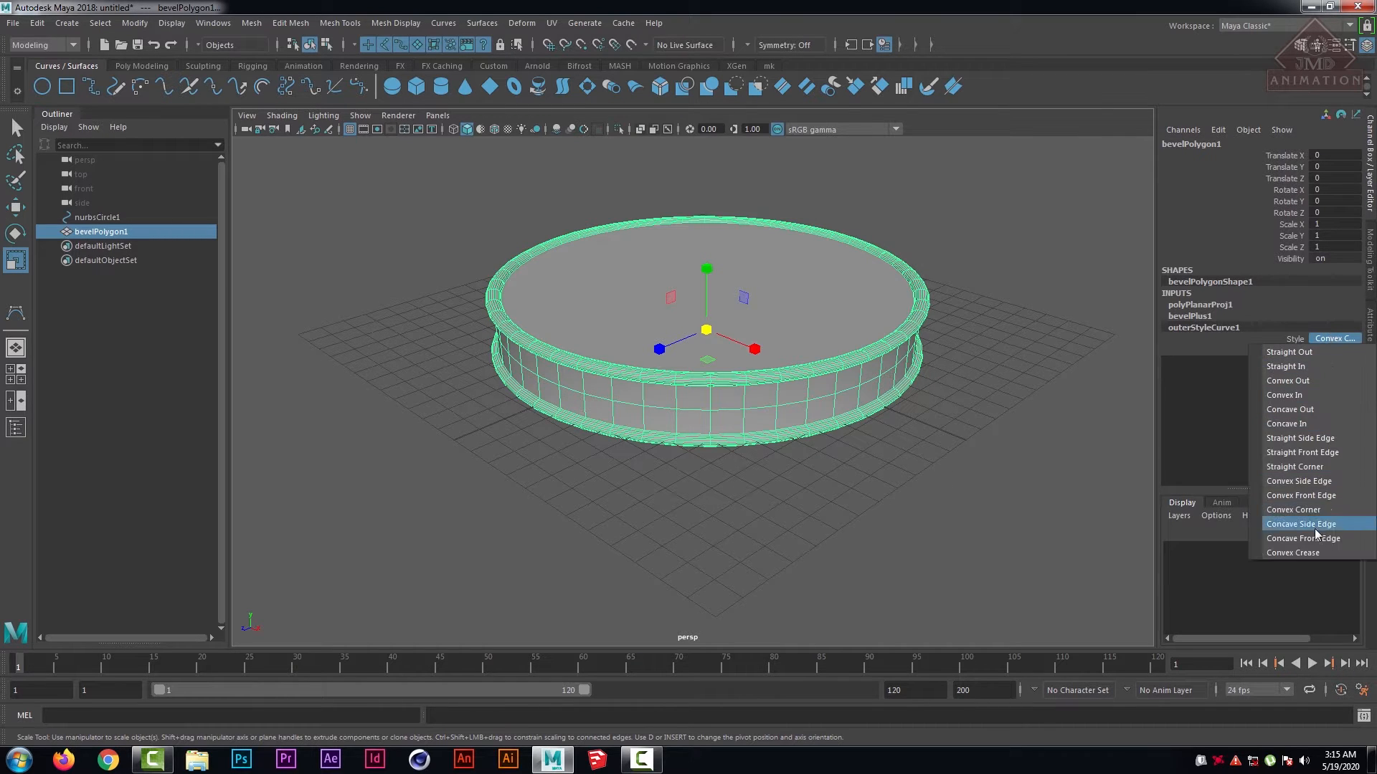
click(1318, 558)
click(1013, 455)
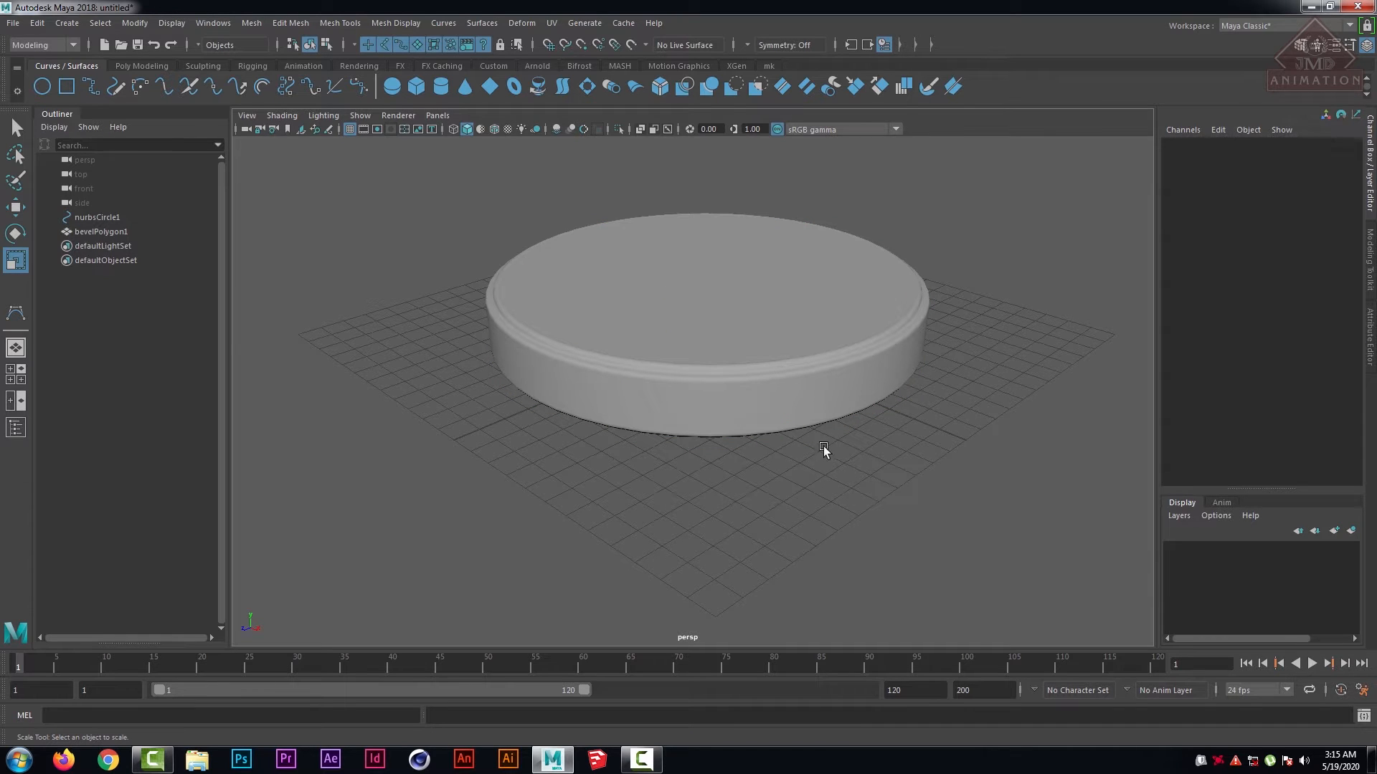
scroll(808, 428, up, 3)
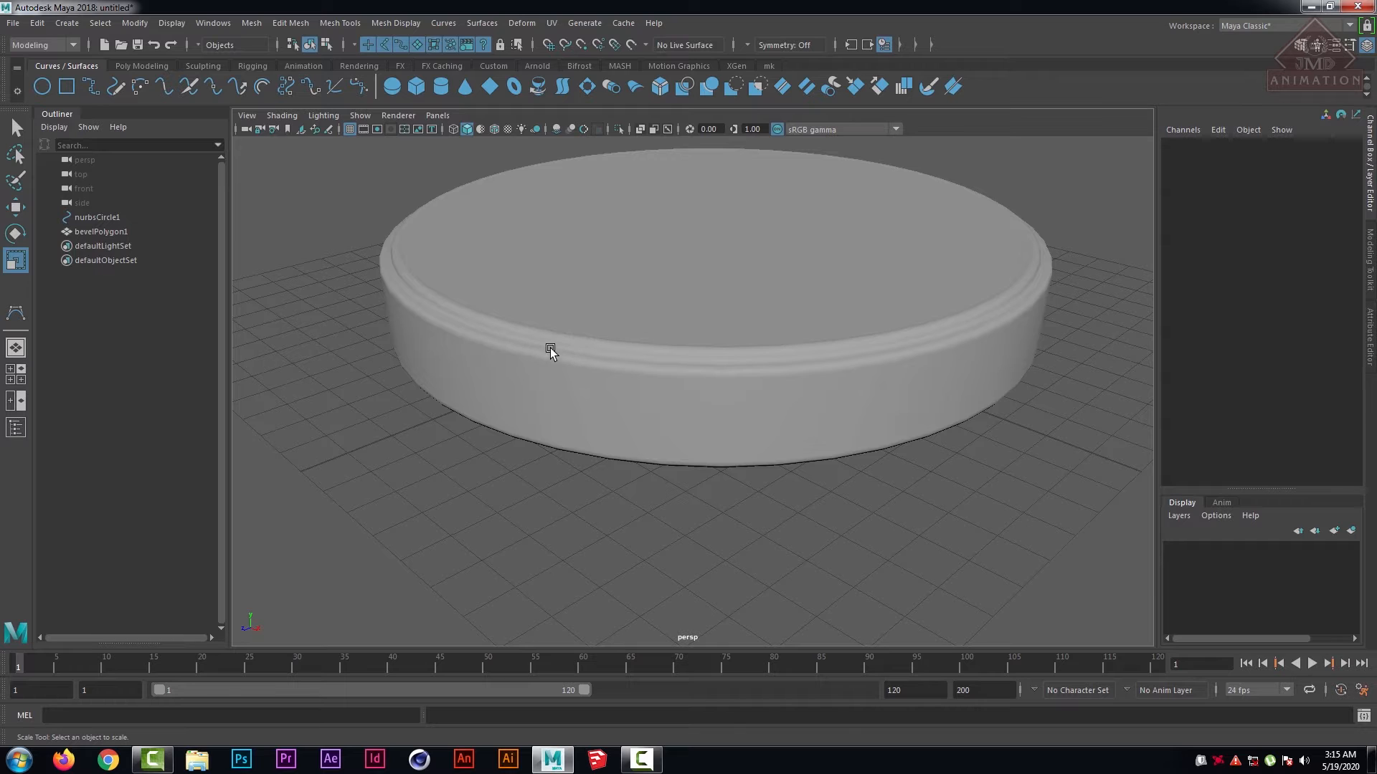
alt+drag(727, 344, 734, 364)
key(super)
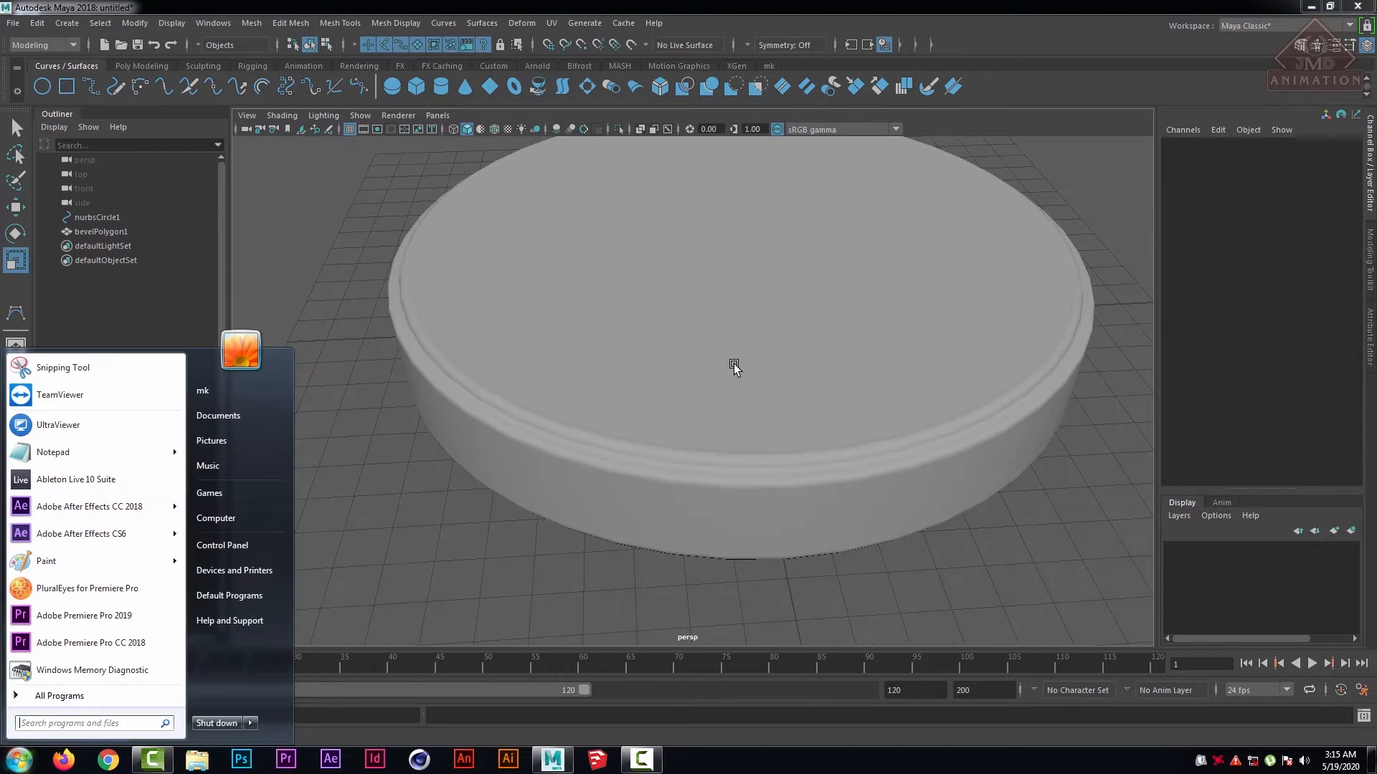
click(631, 405)
click(399, 423)
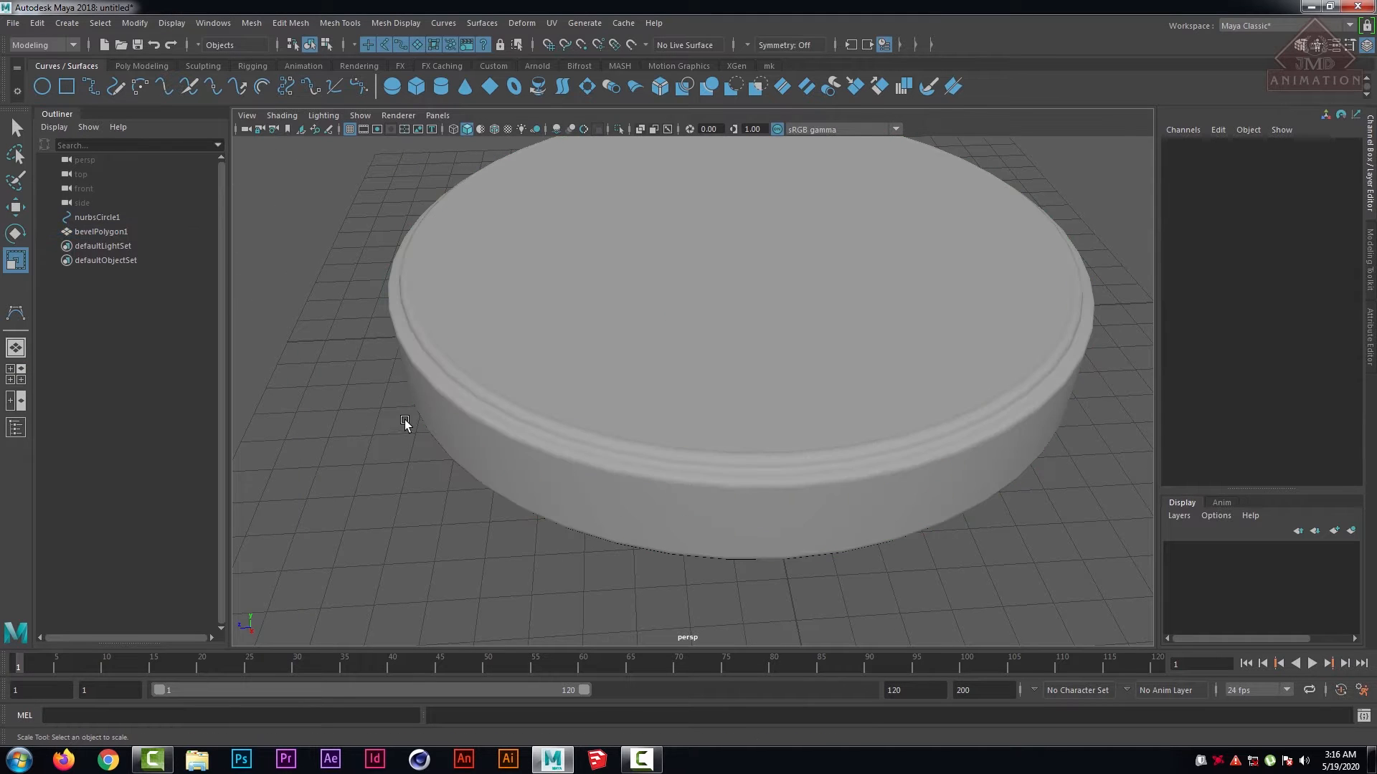
- Raise the beveled disc to about 13.98 in Translate Y and delete the original circle curve left on the grid
alt+drag(405, 418, 515, 403)
scroll(759, 359, down, 5)
click(756, 358)
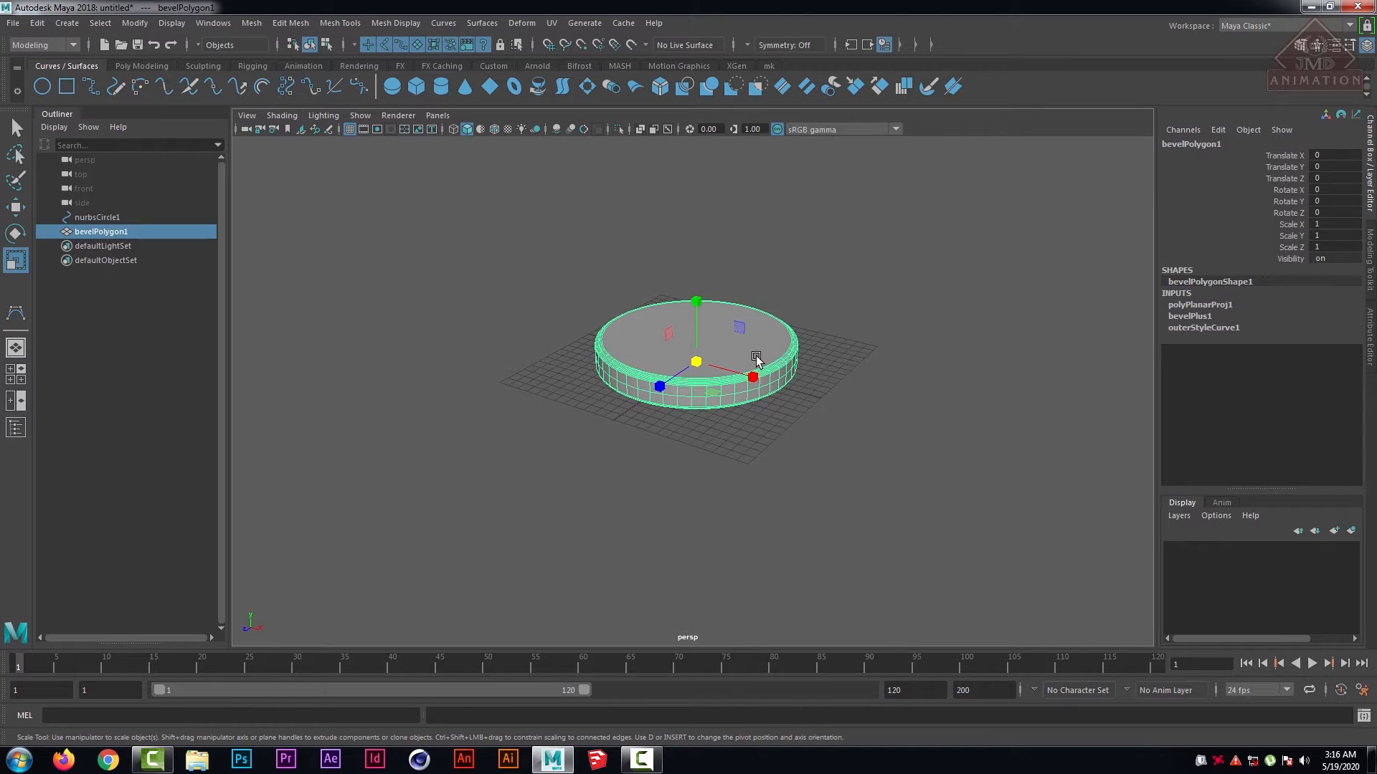
key(w)
drag(697, 303, 746, 125)
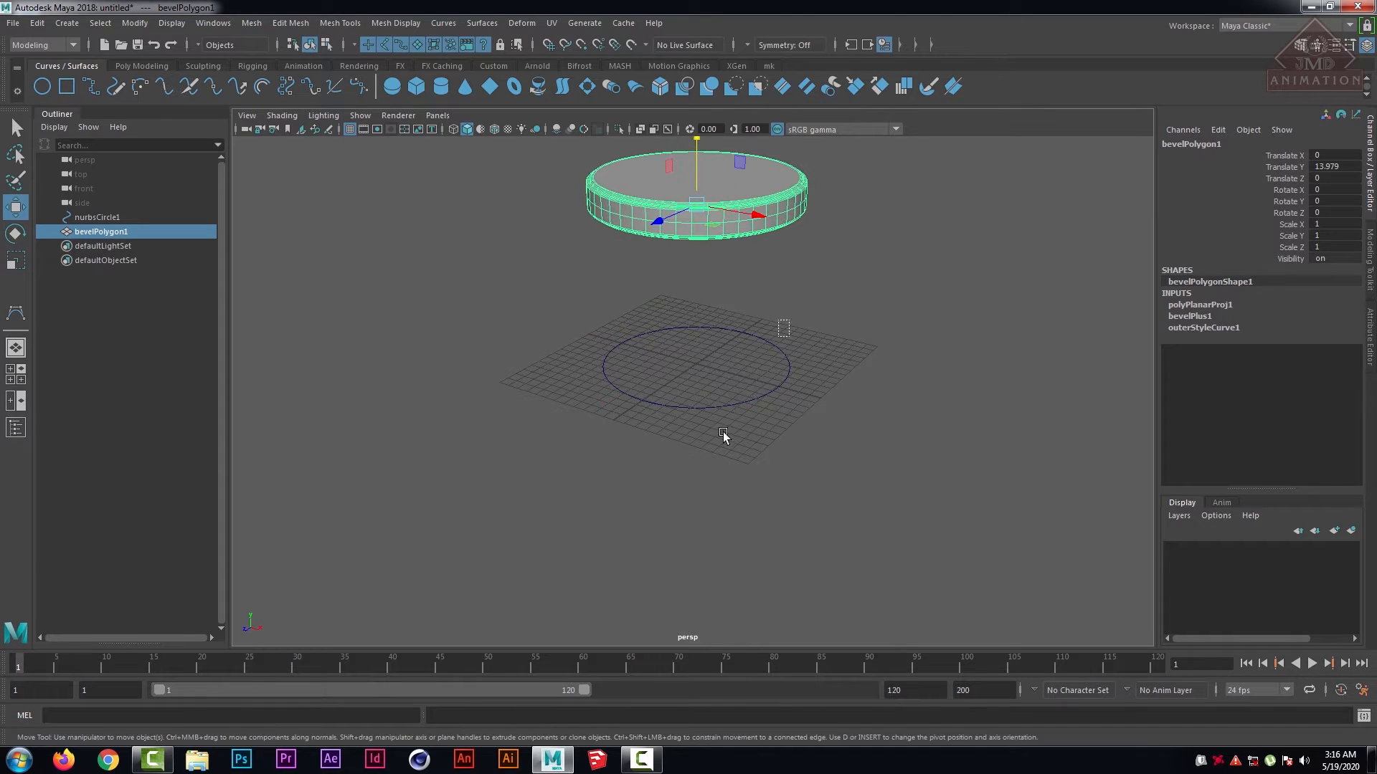
drag(723, 433, 712, 443)
key(Delete)
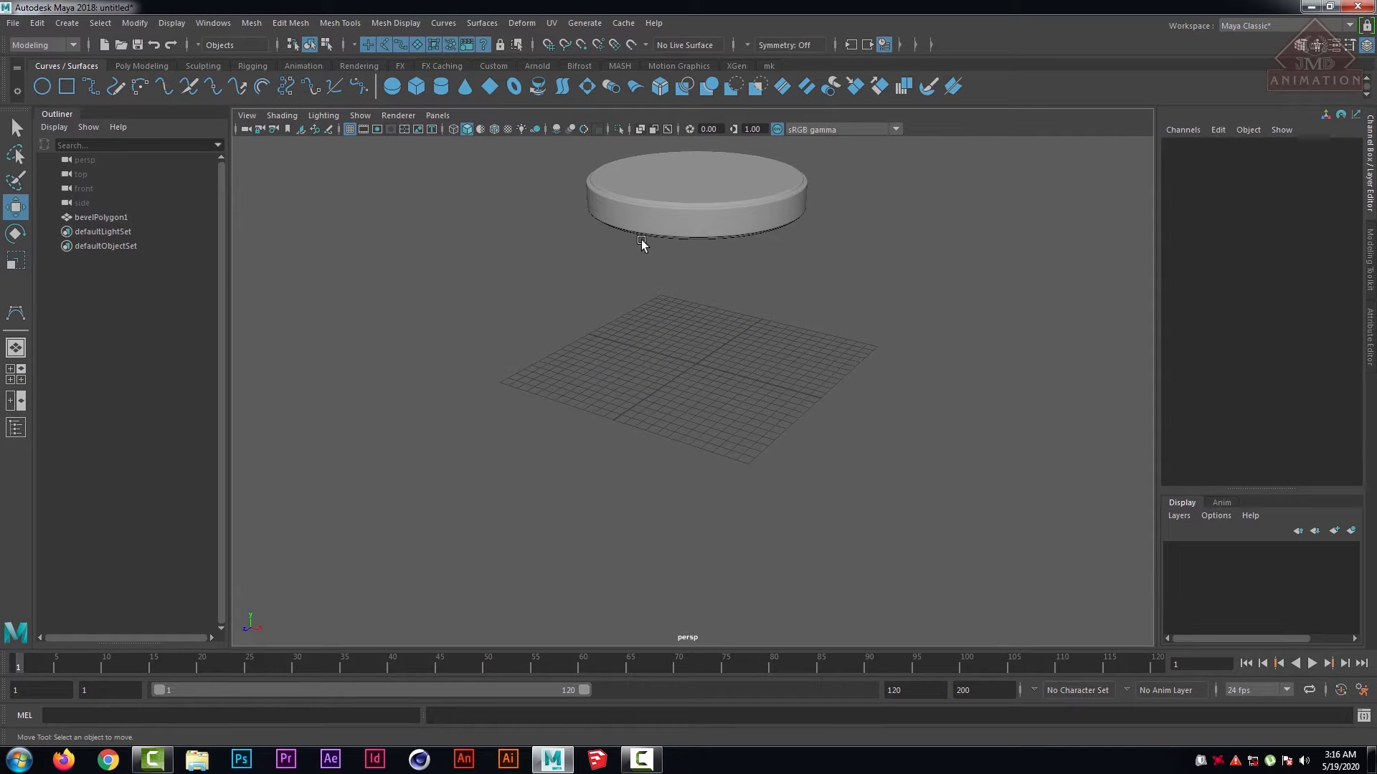
- Create a polygon cylinder at the grid centre and stretch it vertically to a Scale Y of about 8.49
click(141, 65)
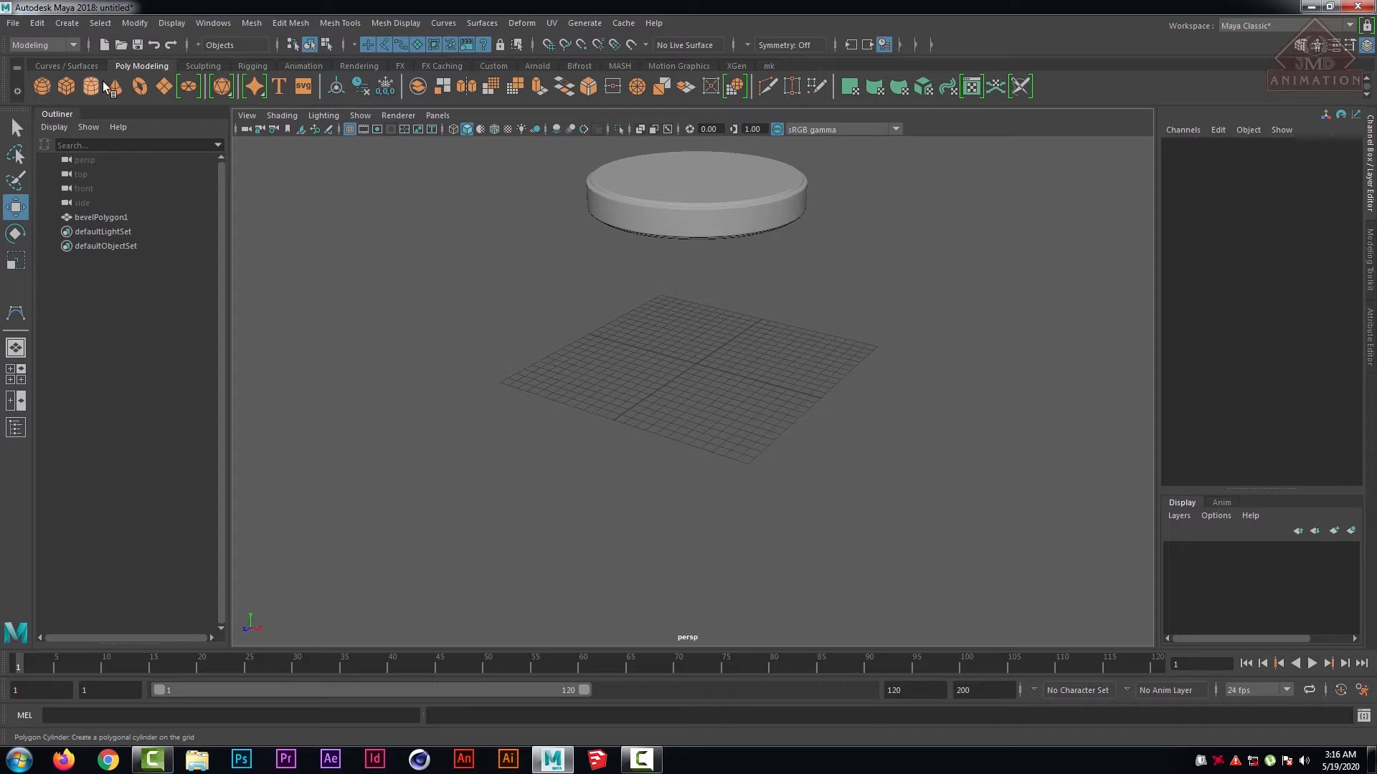
click(93, 84)
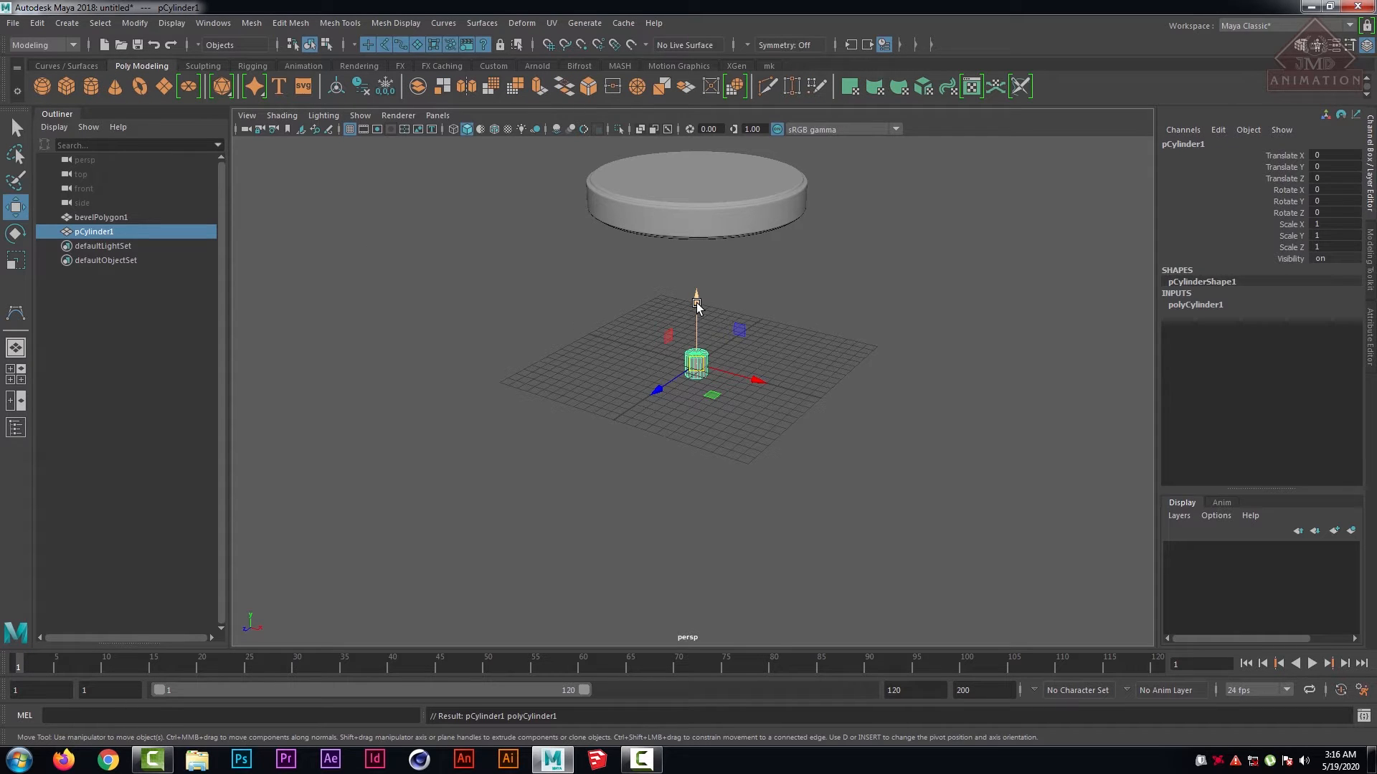
key(r)
drag(695, 303, 690, 244)
drag(695, 303, 696, 248)
- Move the cylinder under the disc's edge, at about Translate X -7.09 and Translate Y 5.22
key(e)
key(w)
drag(754, 321, 686, 298)
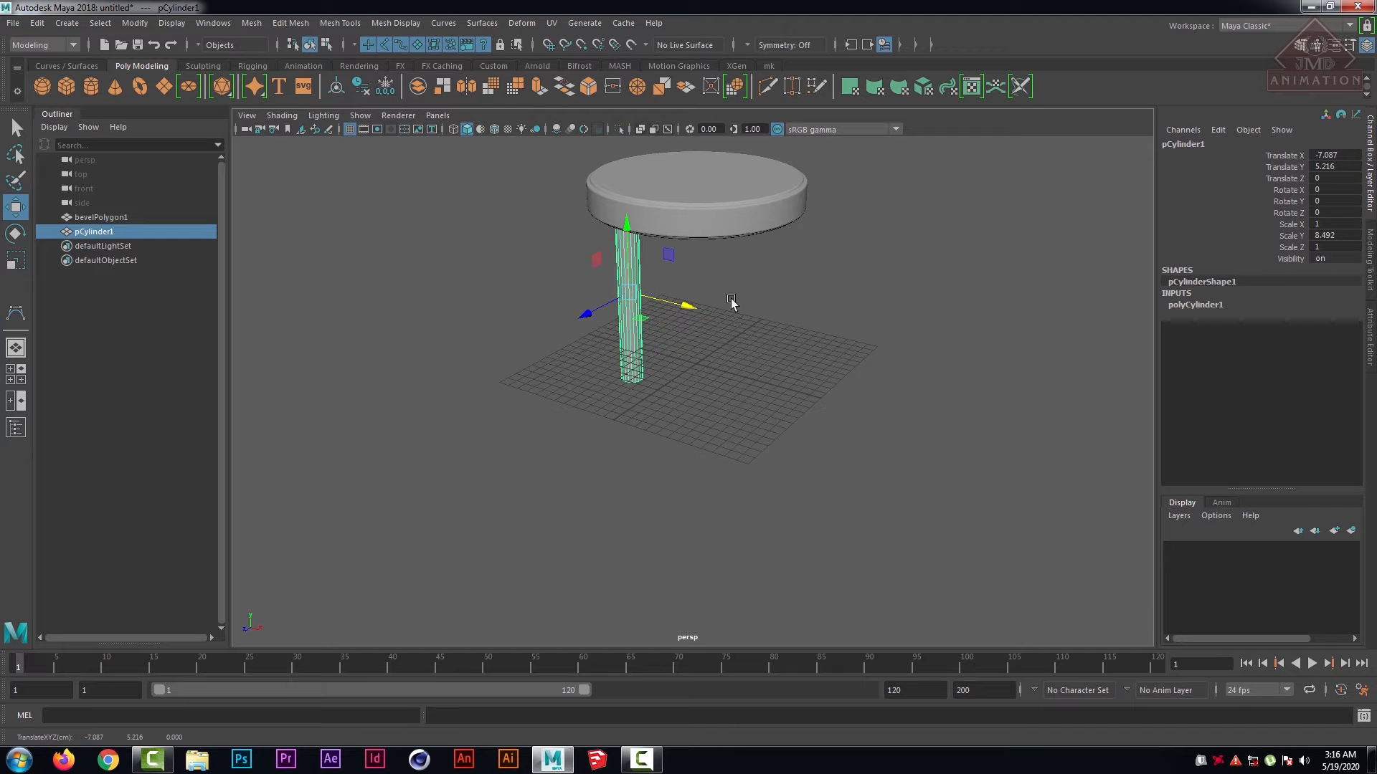
click(743, 335)
- In the front view, raise the leg cylinder to about 5.83 in Translate Y so its top meets the disc's underside
alt+drag(742, 334, 694, 356)
key(space)
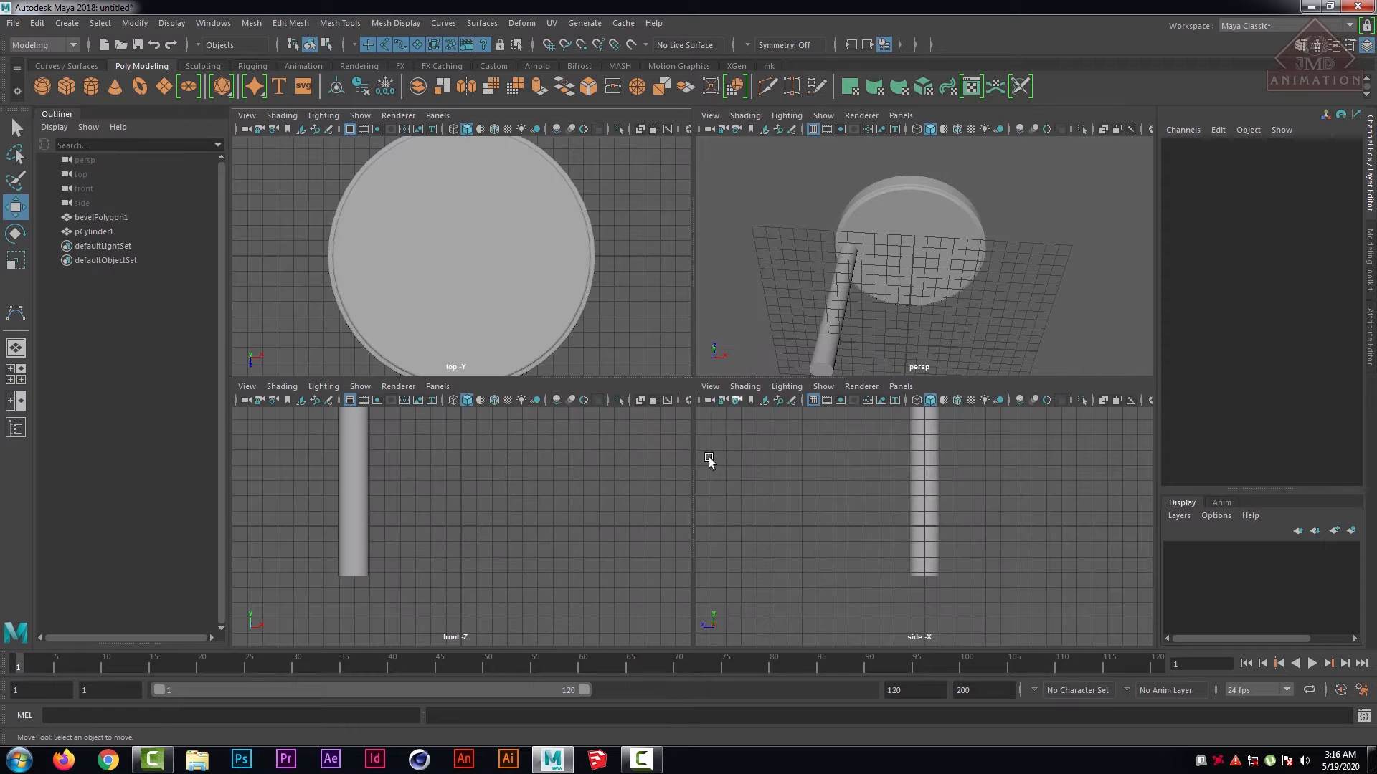
scroll(846, 484, down, 4)
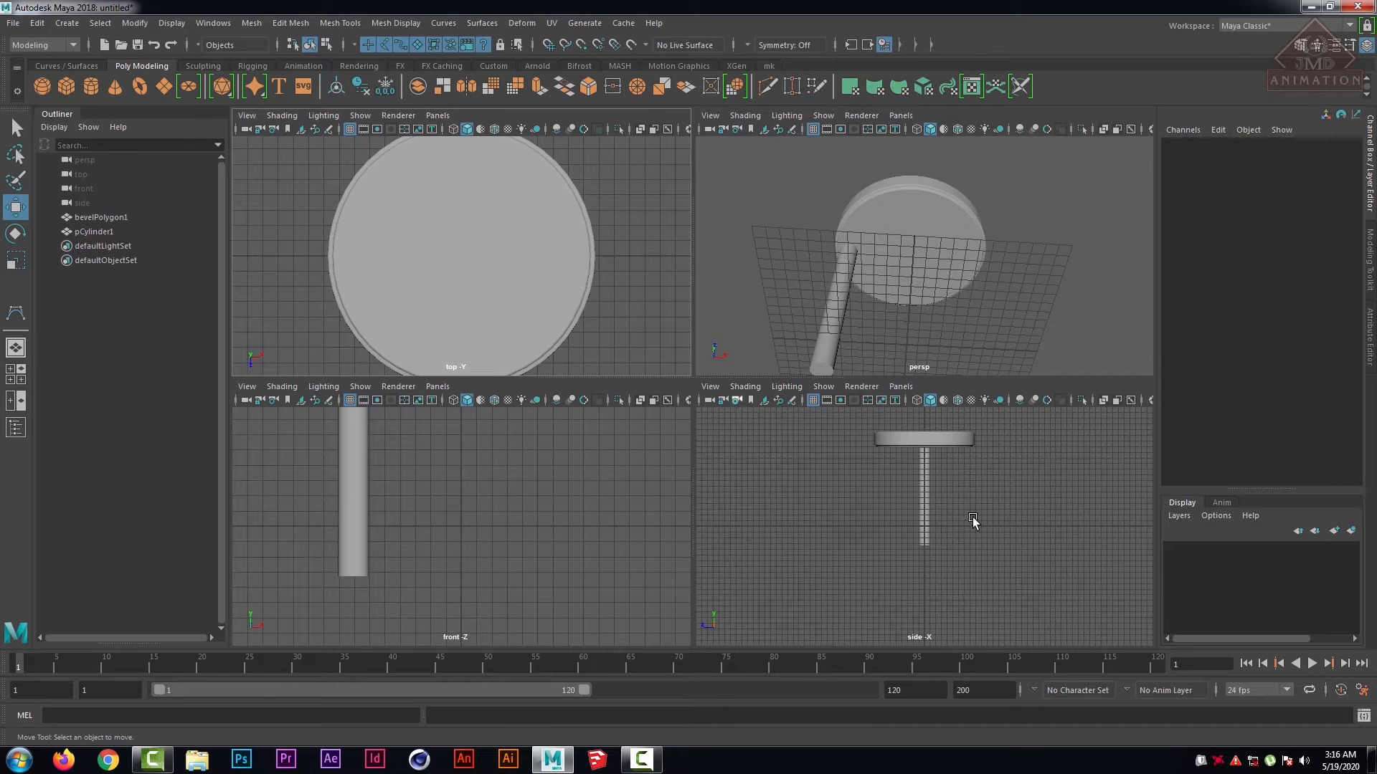
scroll(436, 467, down, 4)
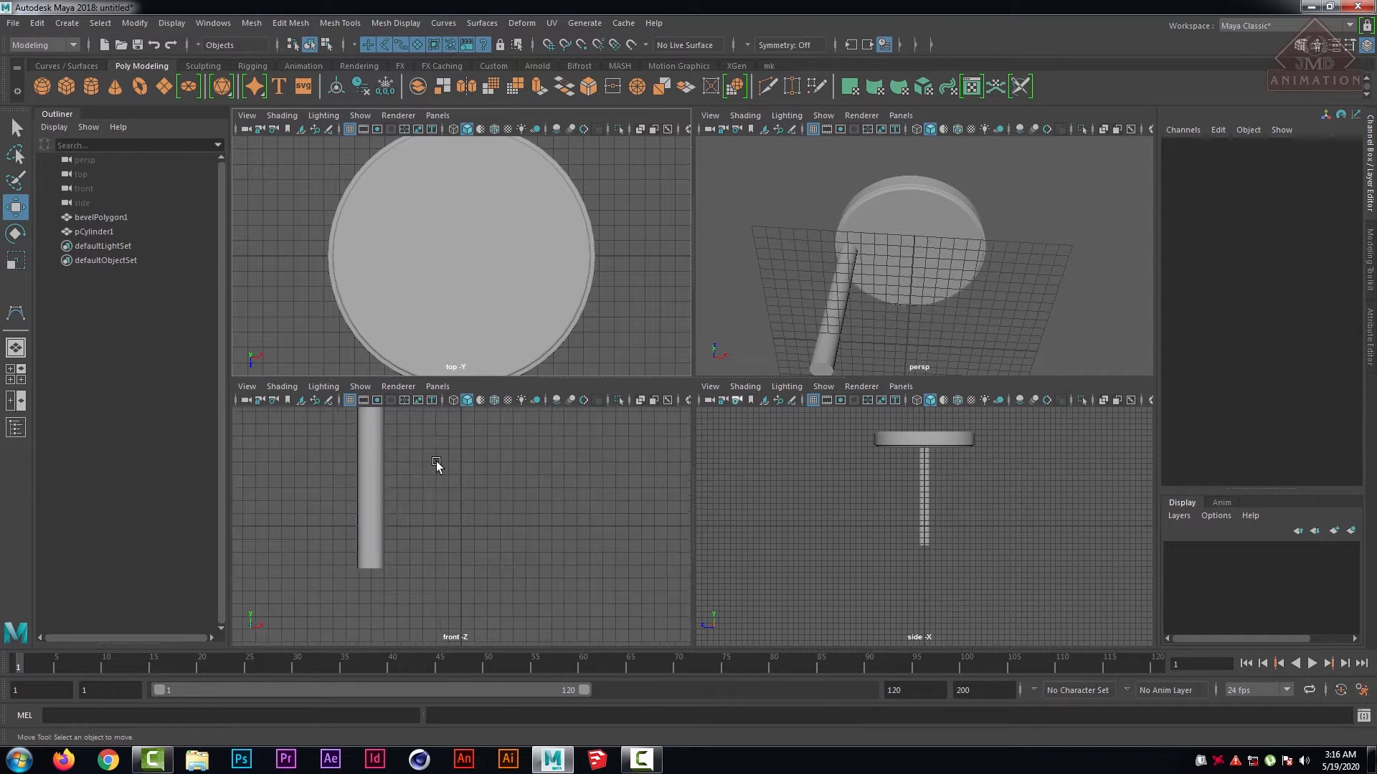
key(space)
drag(651, 326, 588, 386)
drag(624, 274, 621, 267)
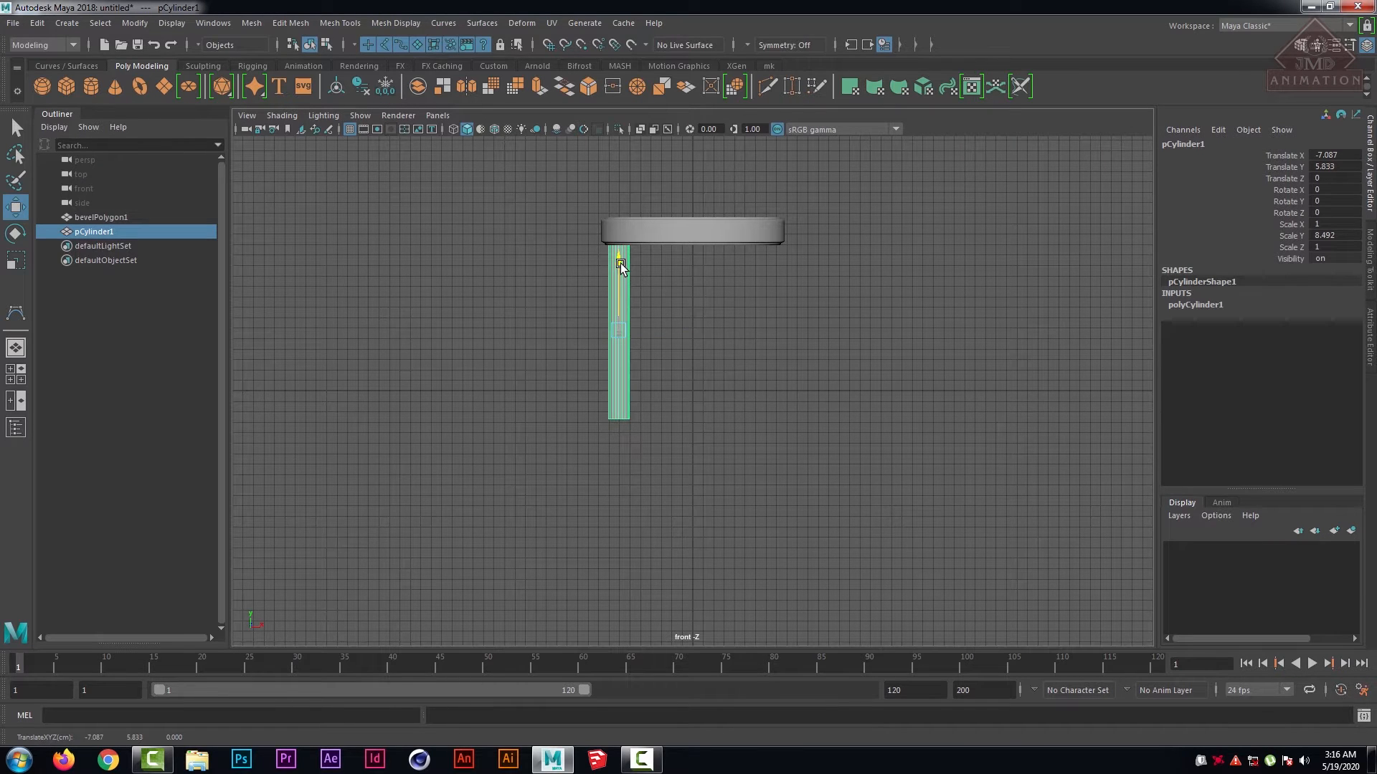
- Shorten the leg by moving its bottom vertices up to the ground line, and return to object mode
click(602, 371)
click(614, 341)
right_click(618, 340)
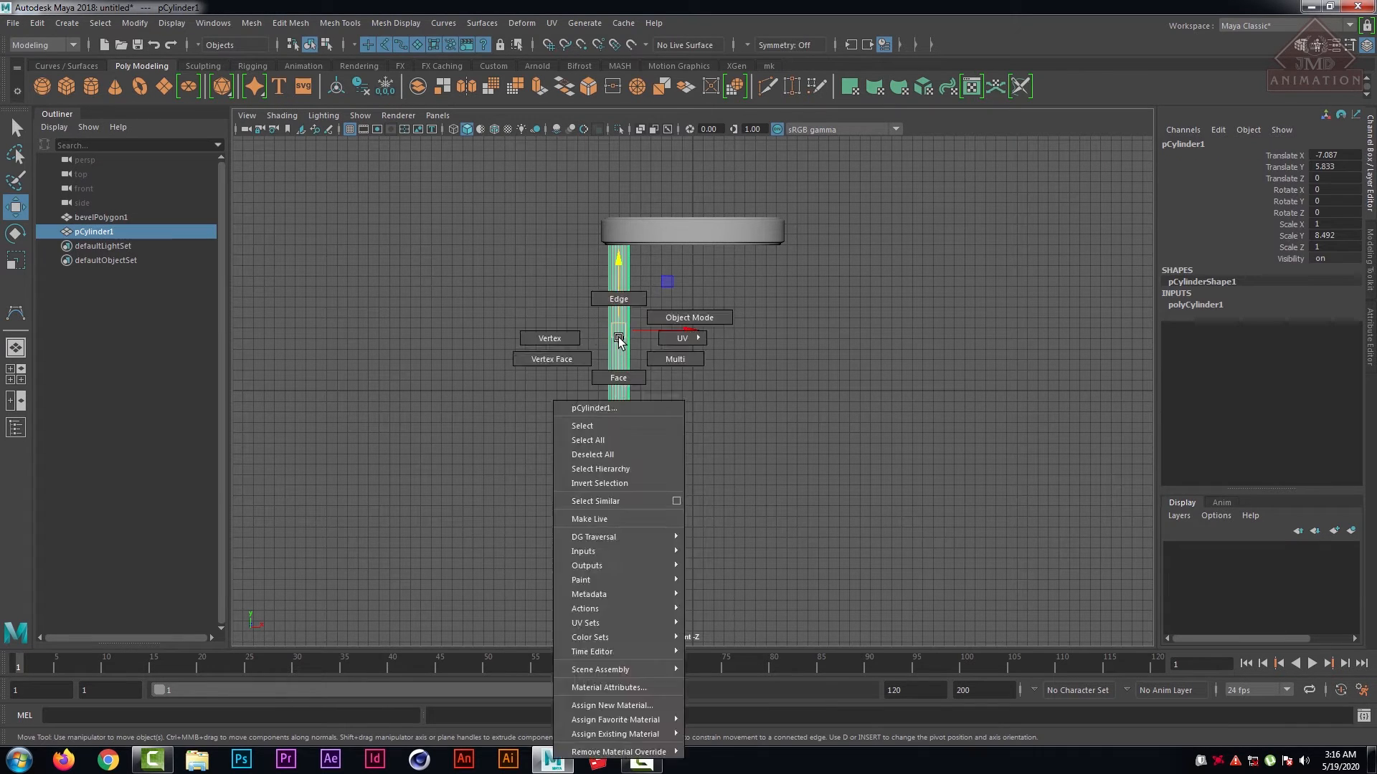
click(550, 338)
drag(649, 427, 571, 410)
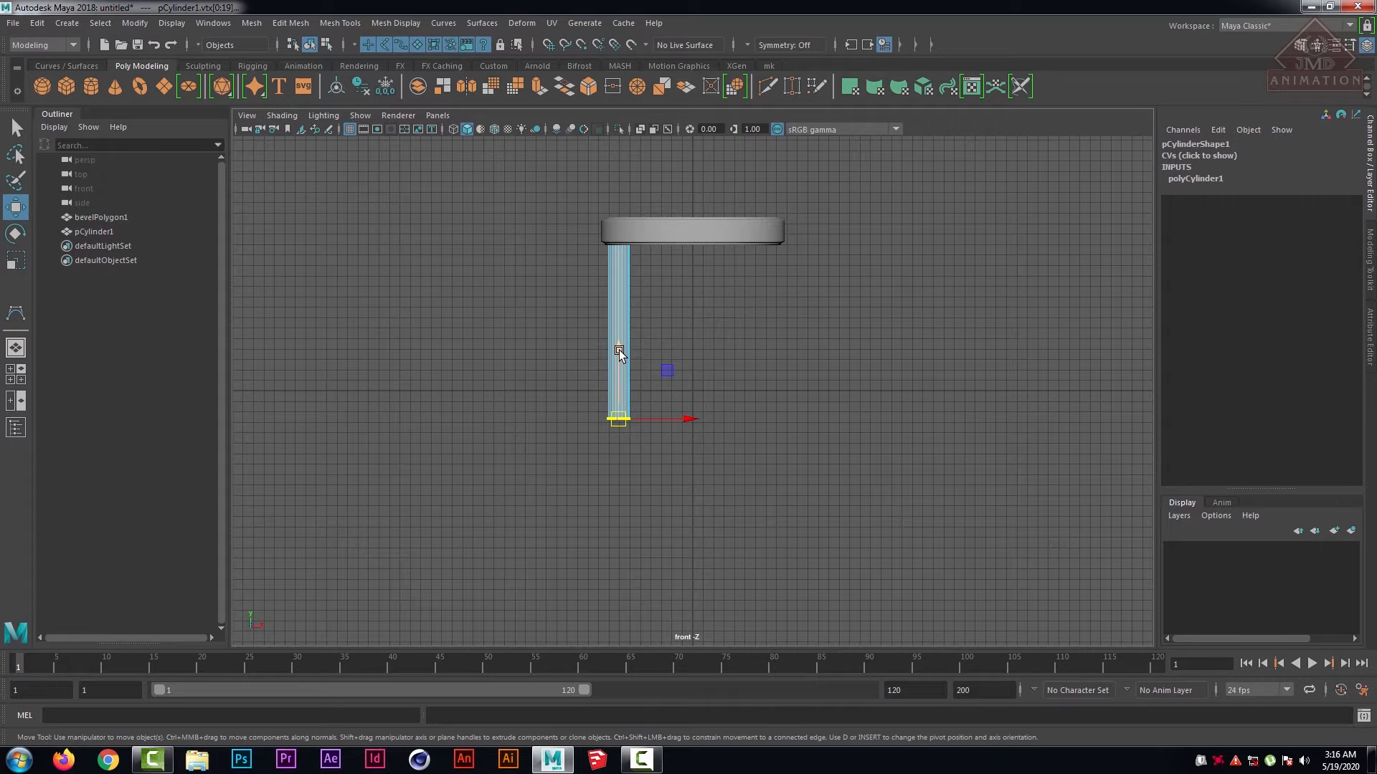
drag(620, 353, 619, 323)
click(728, 321)
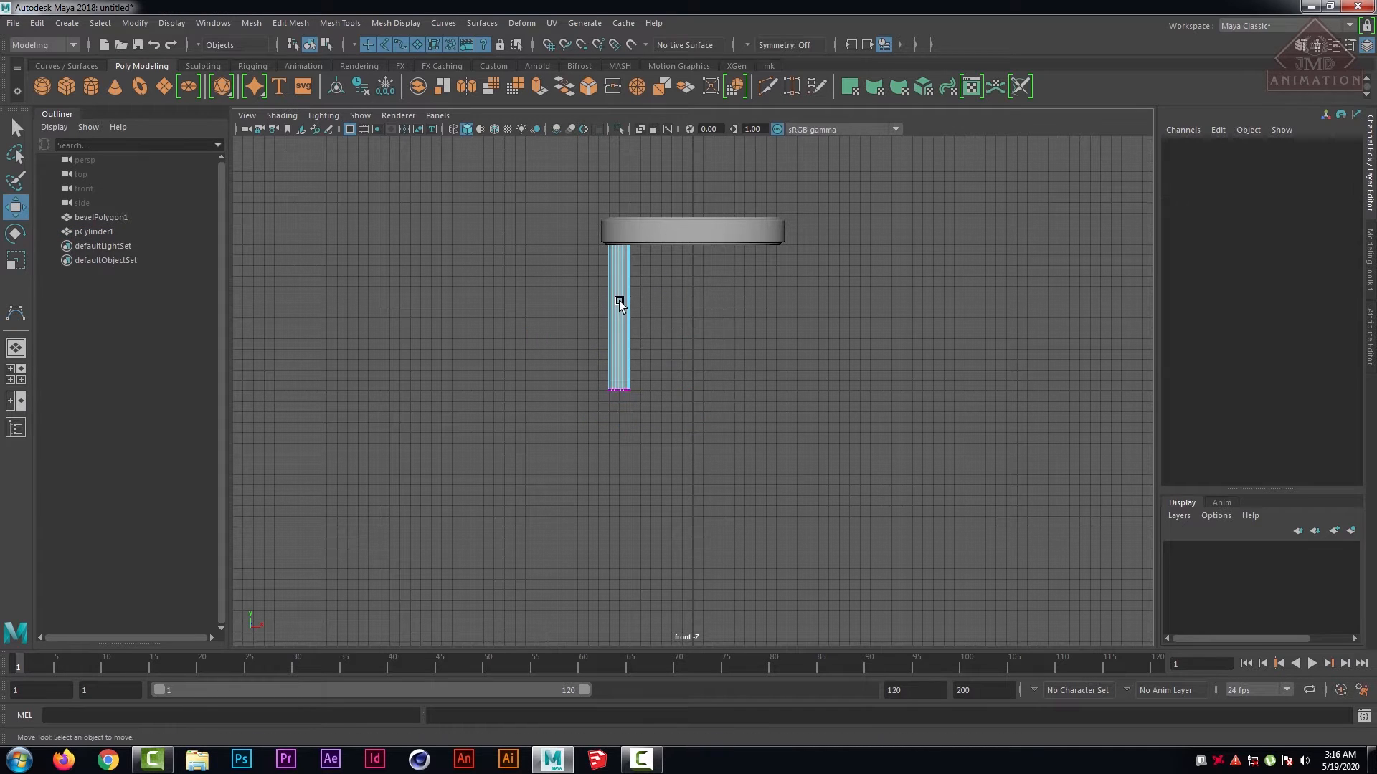
right_click(620, 303)
click(650, 281)
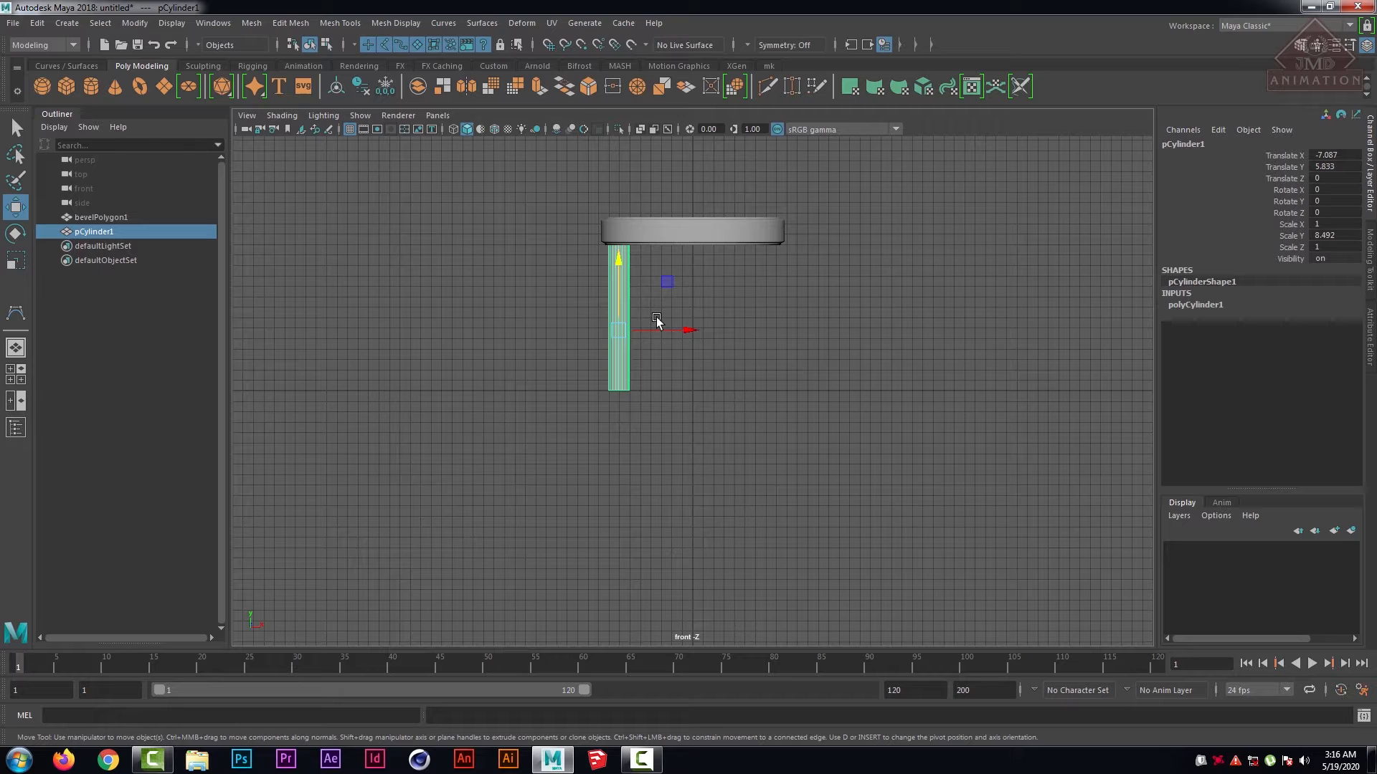
- Duplicate the leg and move the copy under the opposite edge of the disc, at about Translate X 6.90
key(ctrl+d)
drag(679, 331, 833, 322)
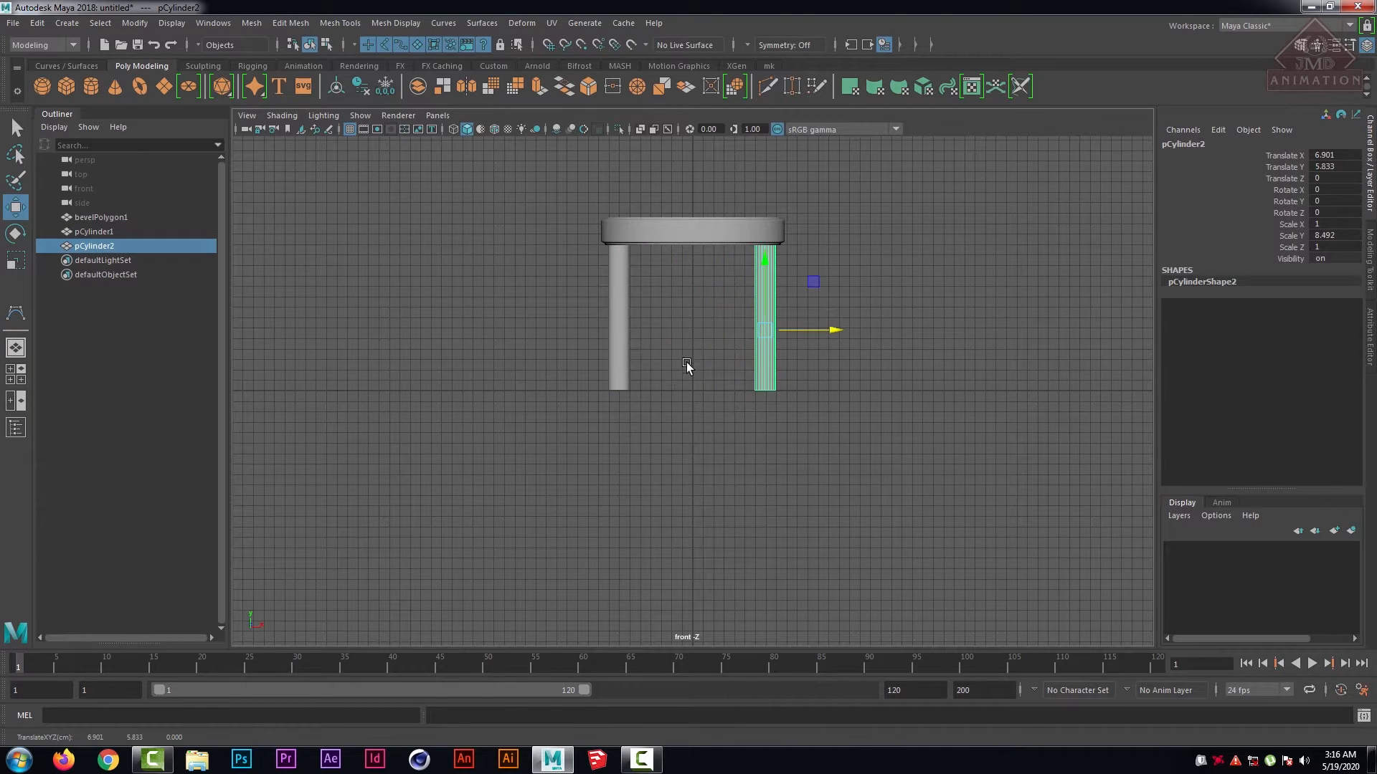
click(701, 361)
- Duplicate the second leg and place the copy under the front edge, at about Translate X -0.13 and Translate Z 6.23
key(space)
click(971, 312)
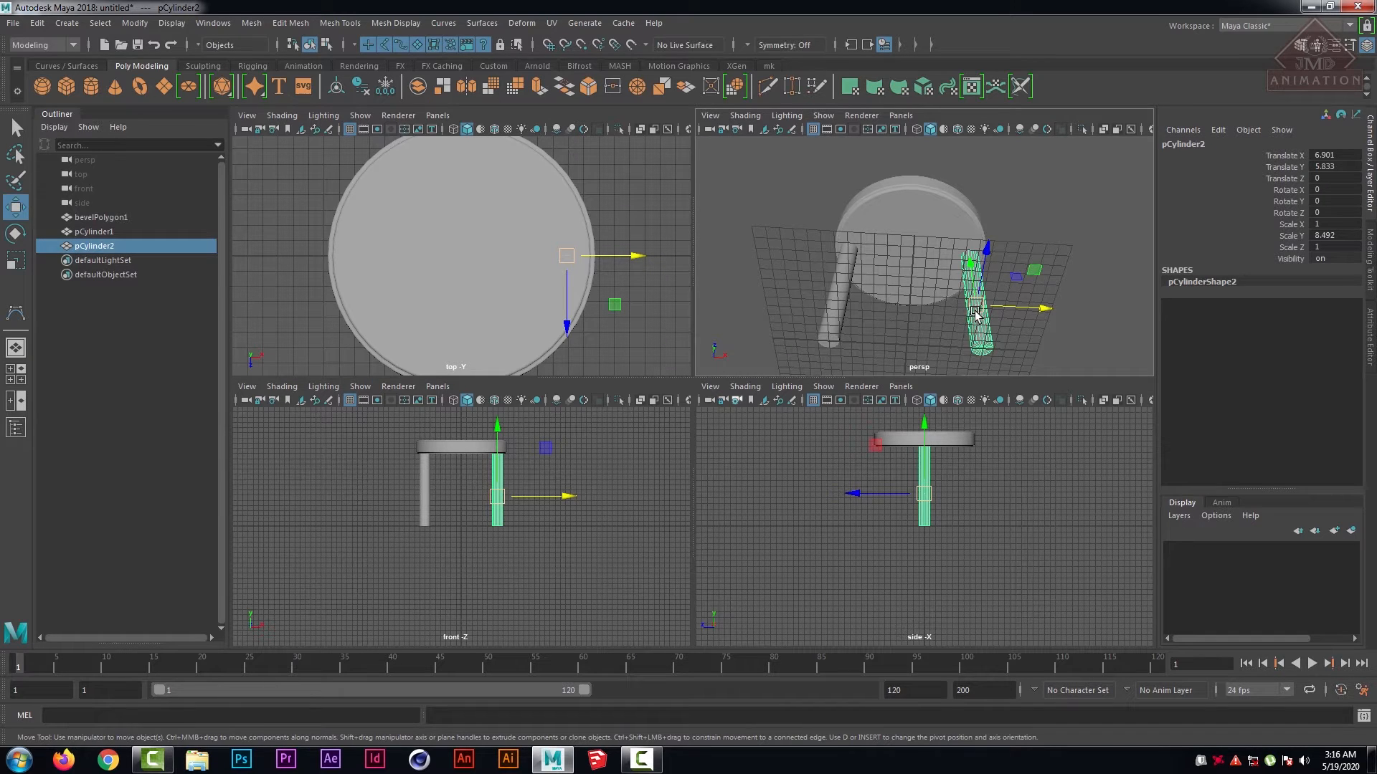
key(ctrl+d)
drag(1044, 308, 995, 313)
drag(910, 241, 909, 169)
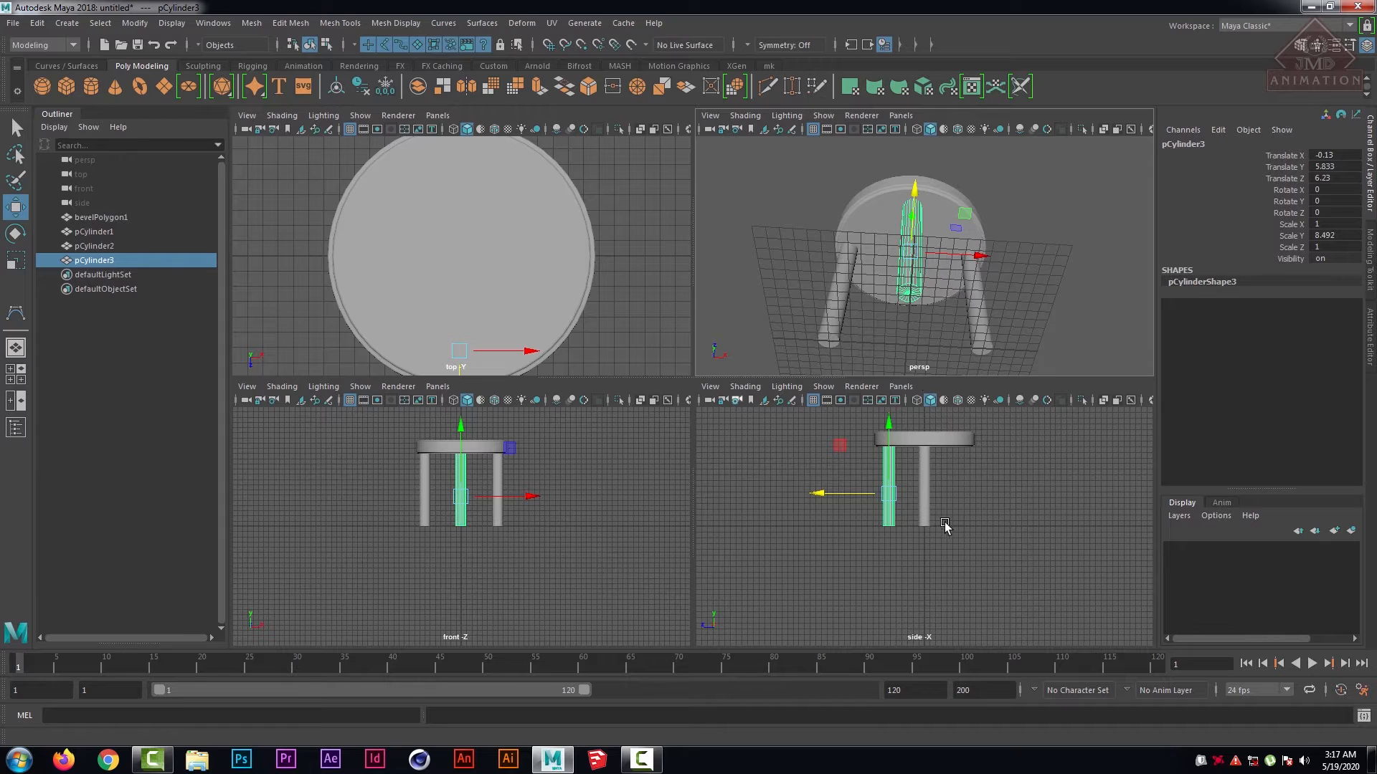
- In the side view, duplicate the front leg and move the copy under the back edge, at about Translate Z -6.76
key(space)
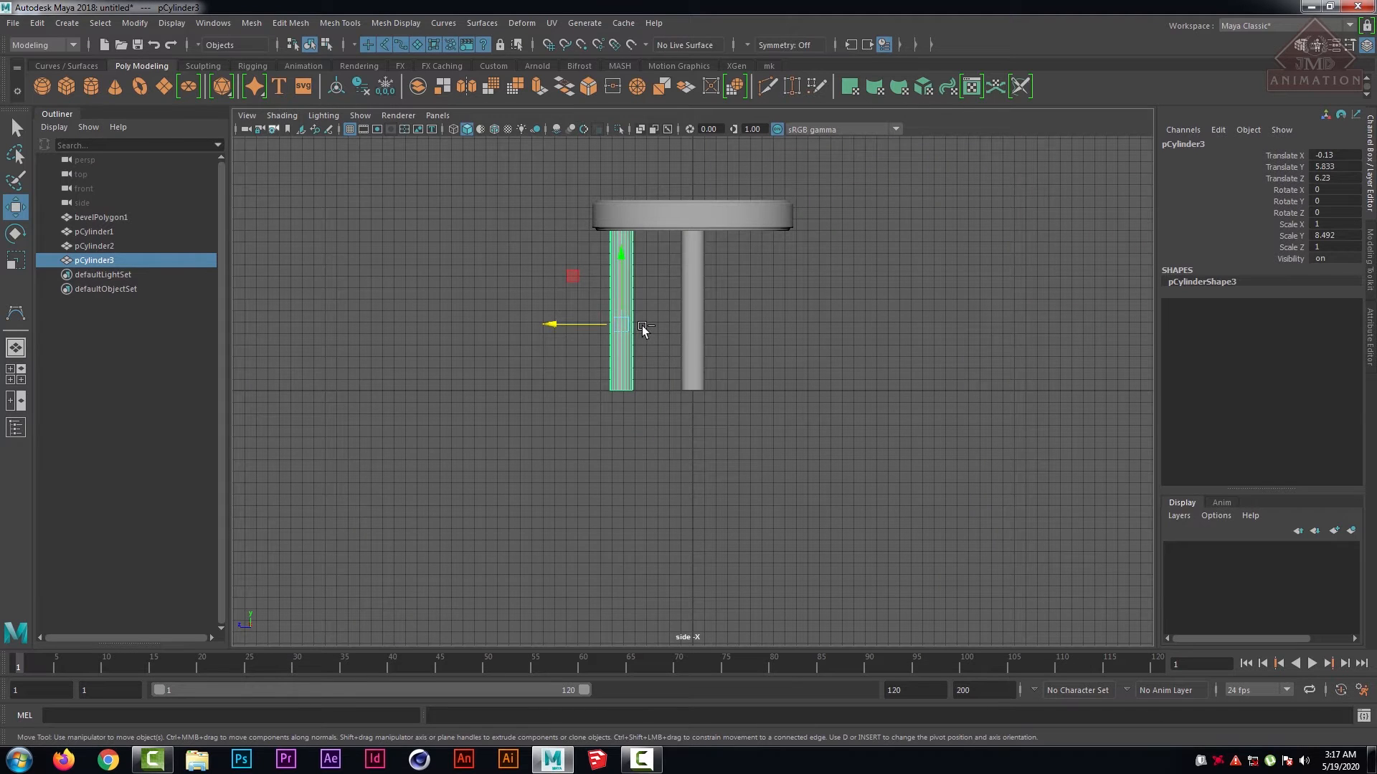
key(ctrl+d)
drag(553, 324, 826, 373)
click(734, 351)
- Examine the four-legged table from several distances and angles in the perspective view
key(space)
key(space)
scroll(738, 373, down, 6)
scroll(769, 374, up, 6)
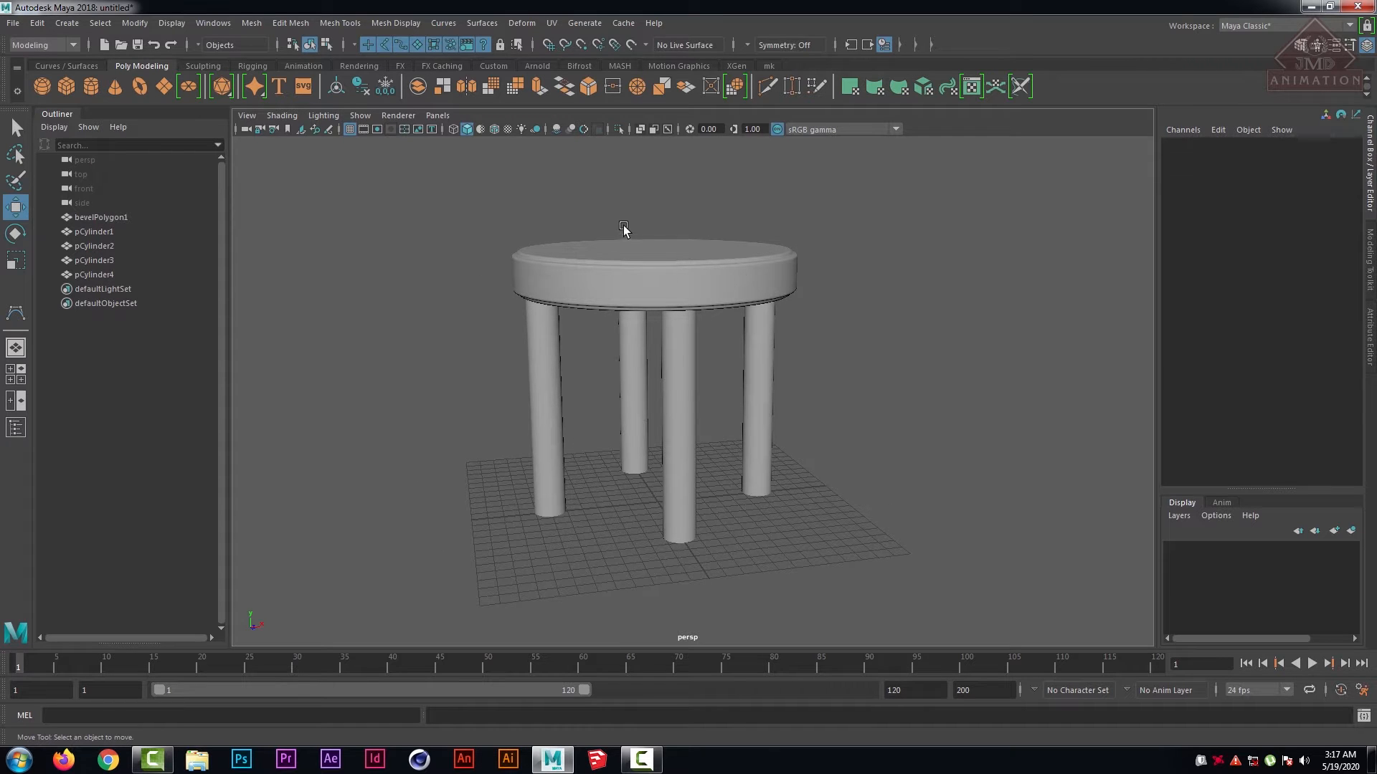
scroll(760, 449, down, 5)
alt+drag(767, 438, 738, 432)
scroll(731, 426, up, 4)
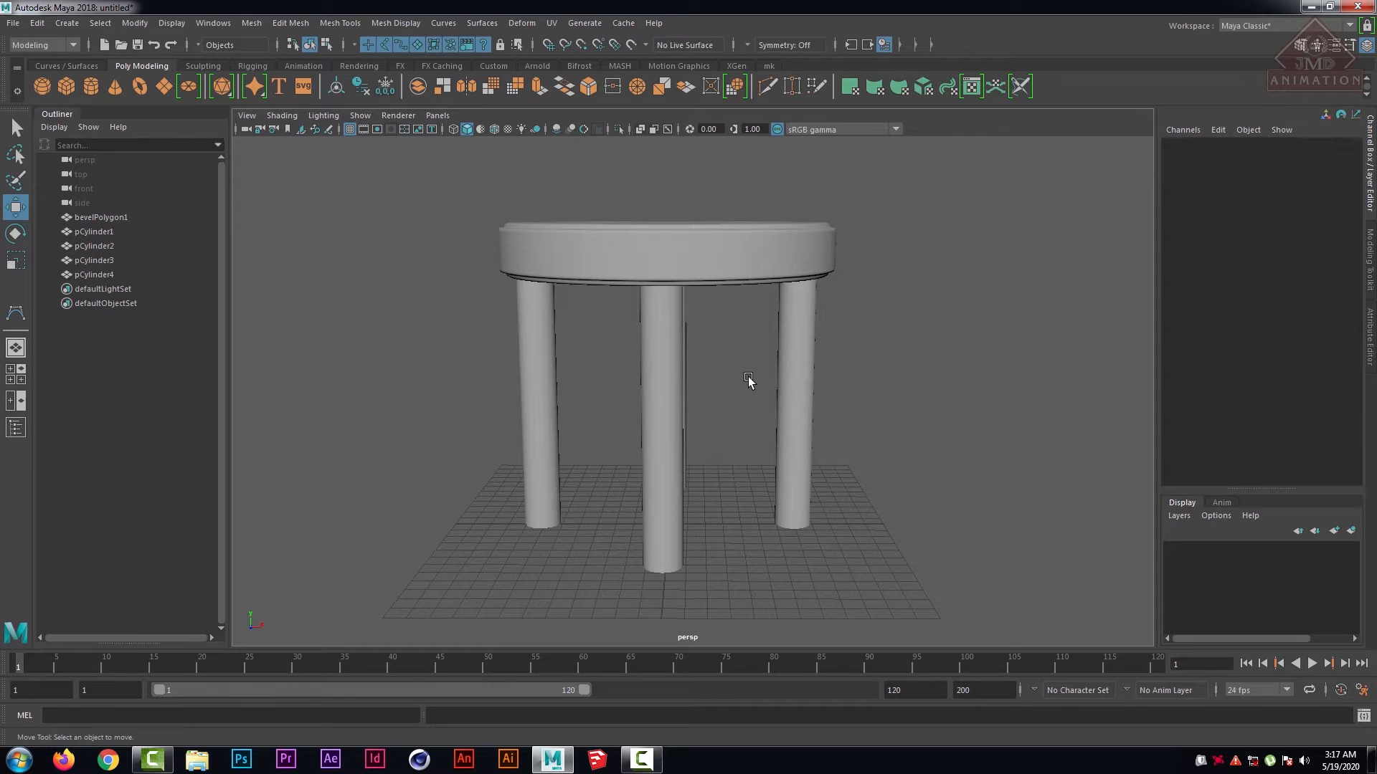
alt+drag(750, 384, 741, 400)
click(60, 66)
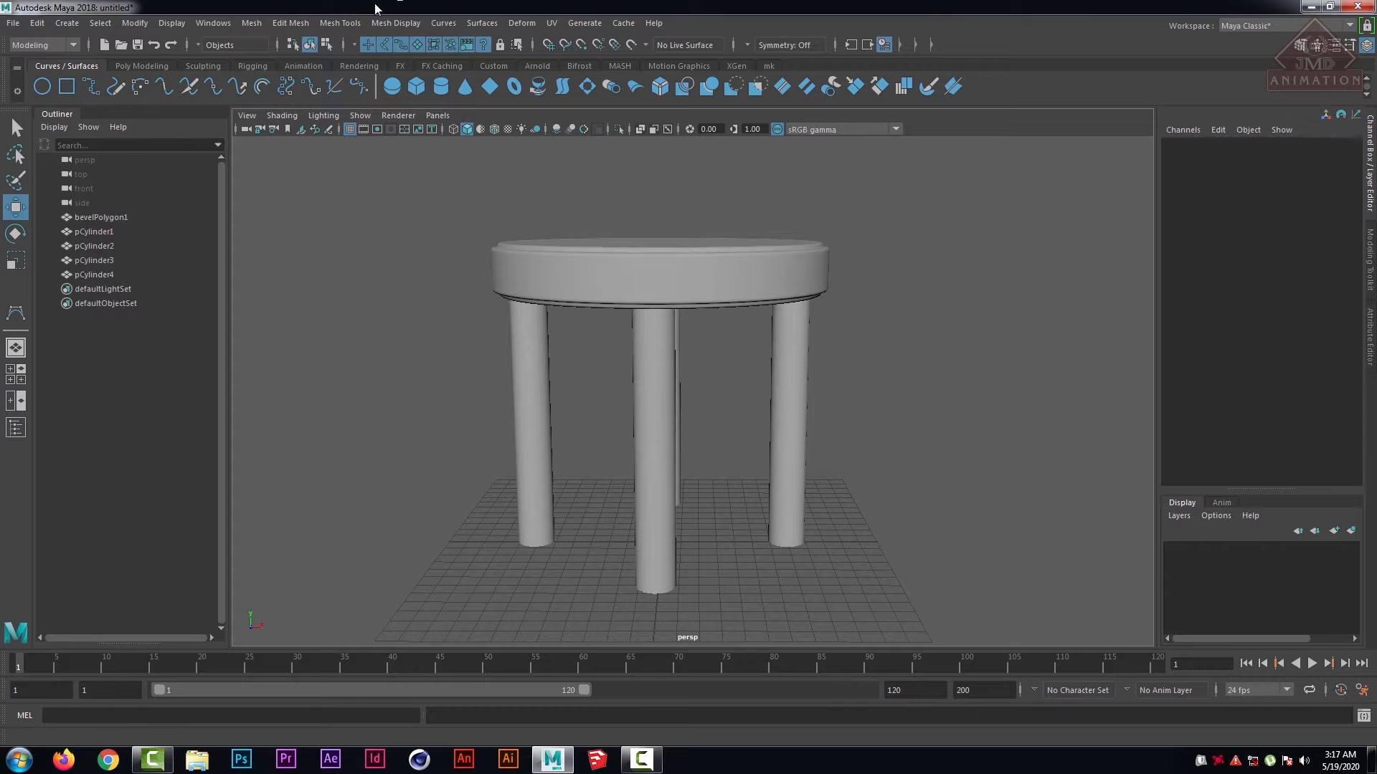
click(482, 23)
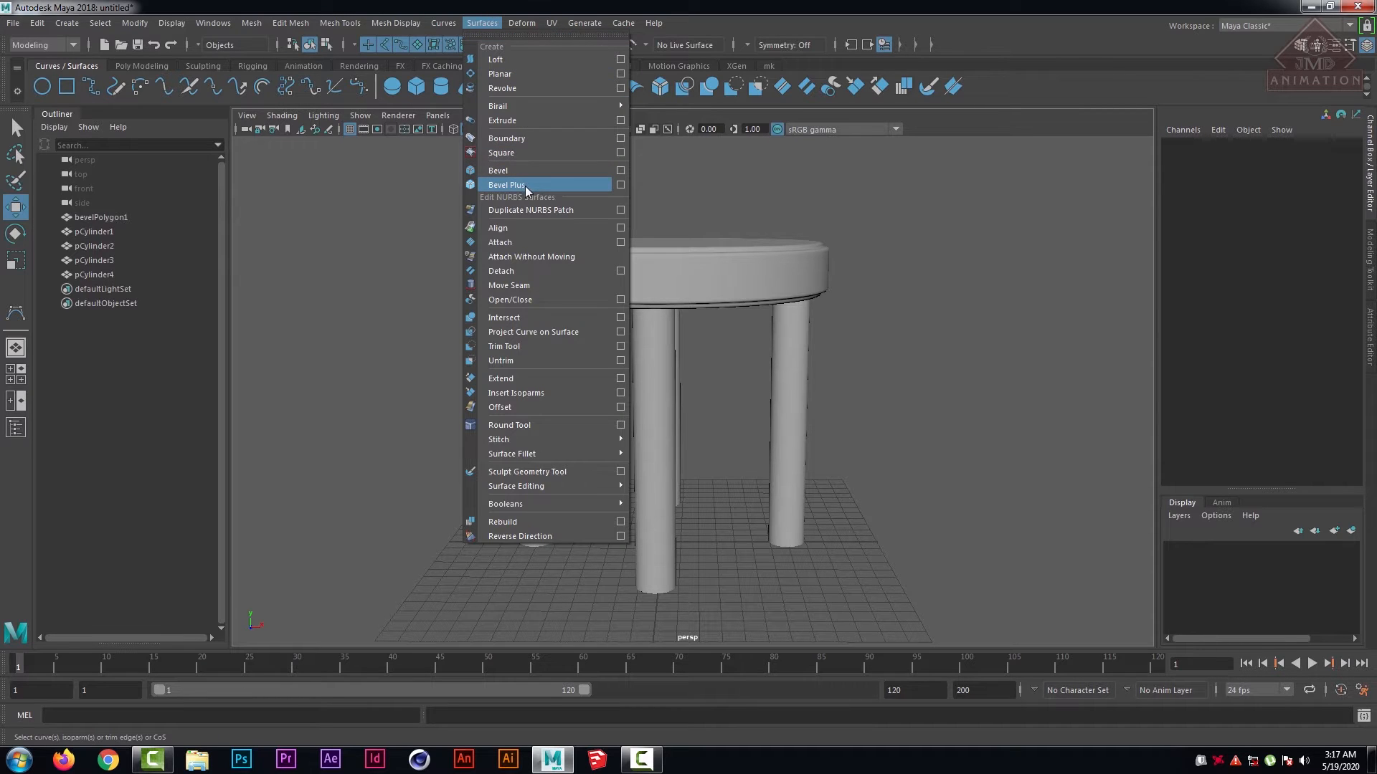
click(876, 328)
click(787, 251)
click(847, 389)
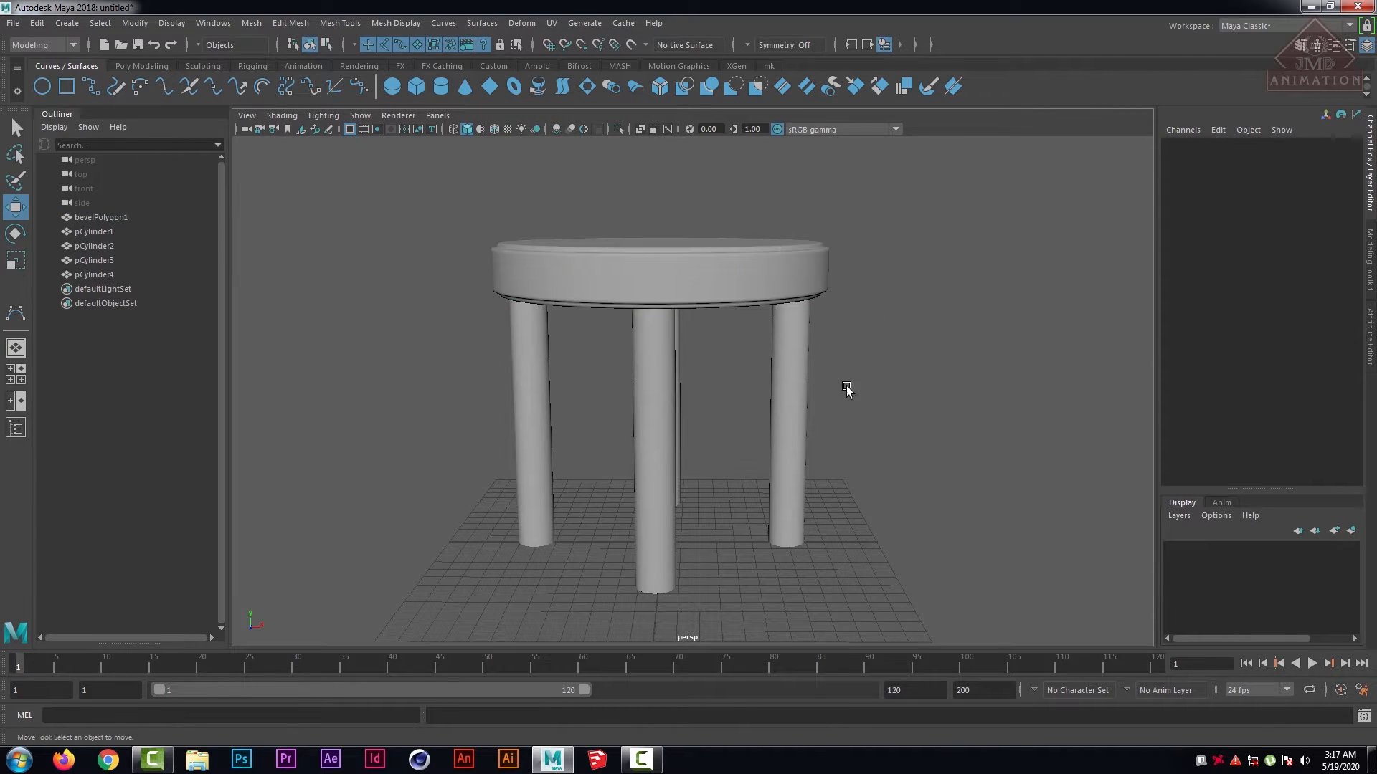
- Select the disc and all four legs and group them into one table object
scroll(827, 390, down, 3)
alt+drag(854, 375, 823, 372)
scroll(823, 372, down, 4)
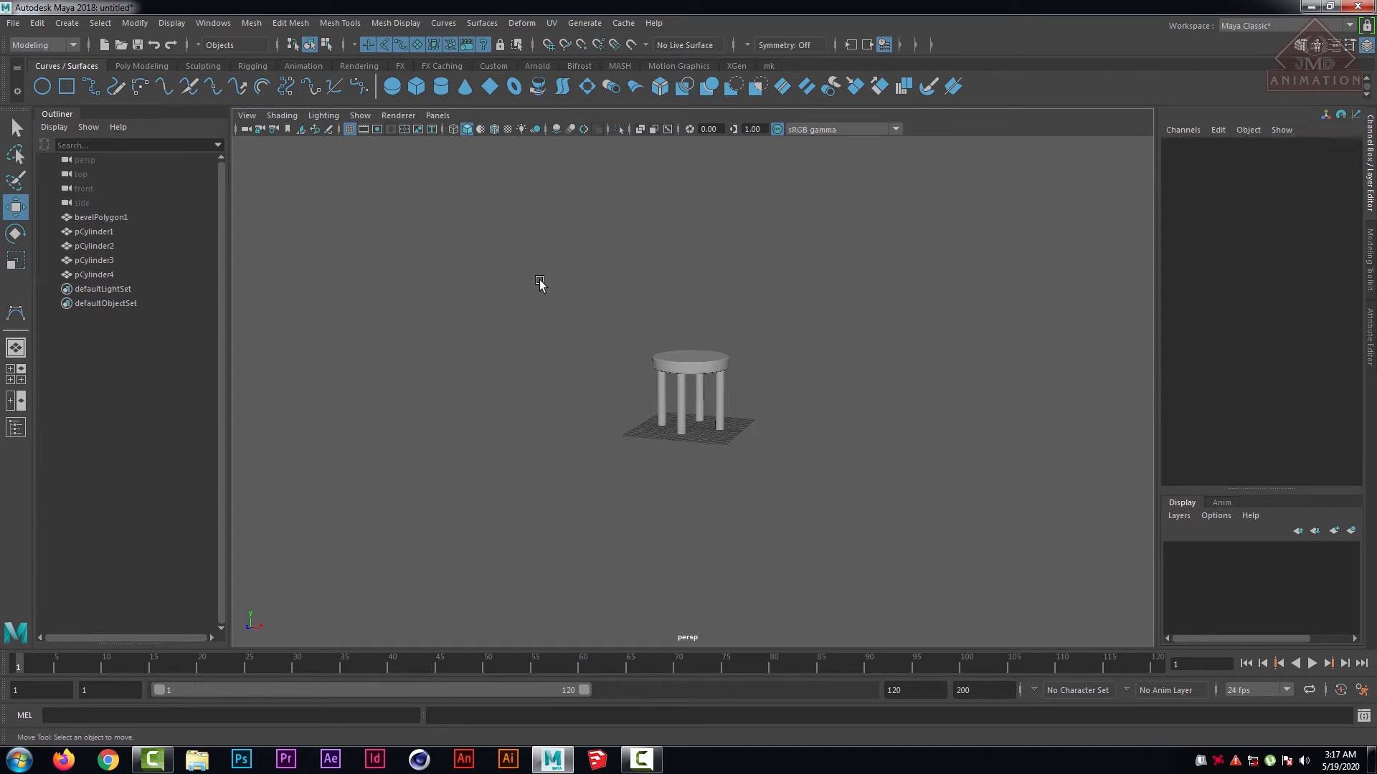
drag(514, 276, 891, 534)
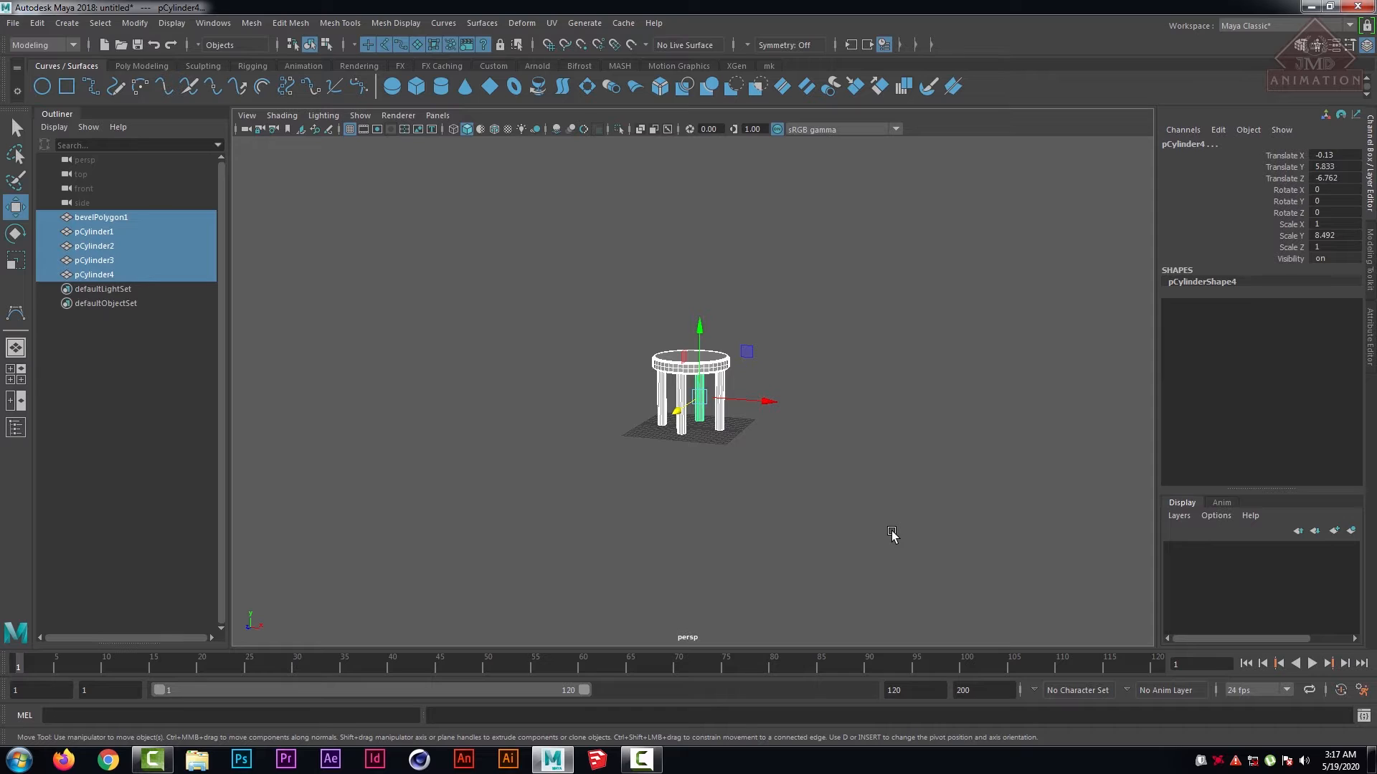
key(ctrl+g)
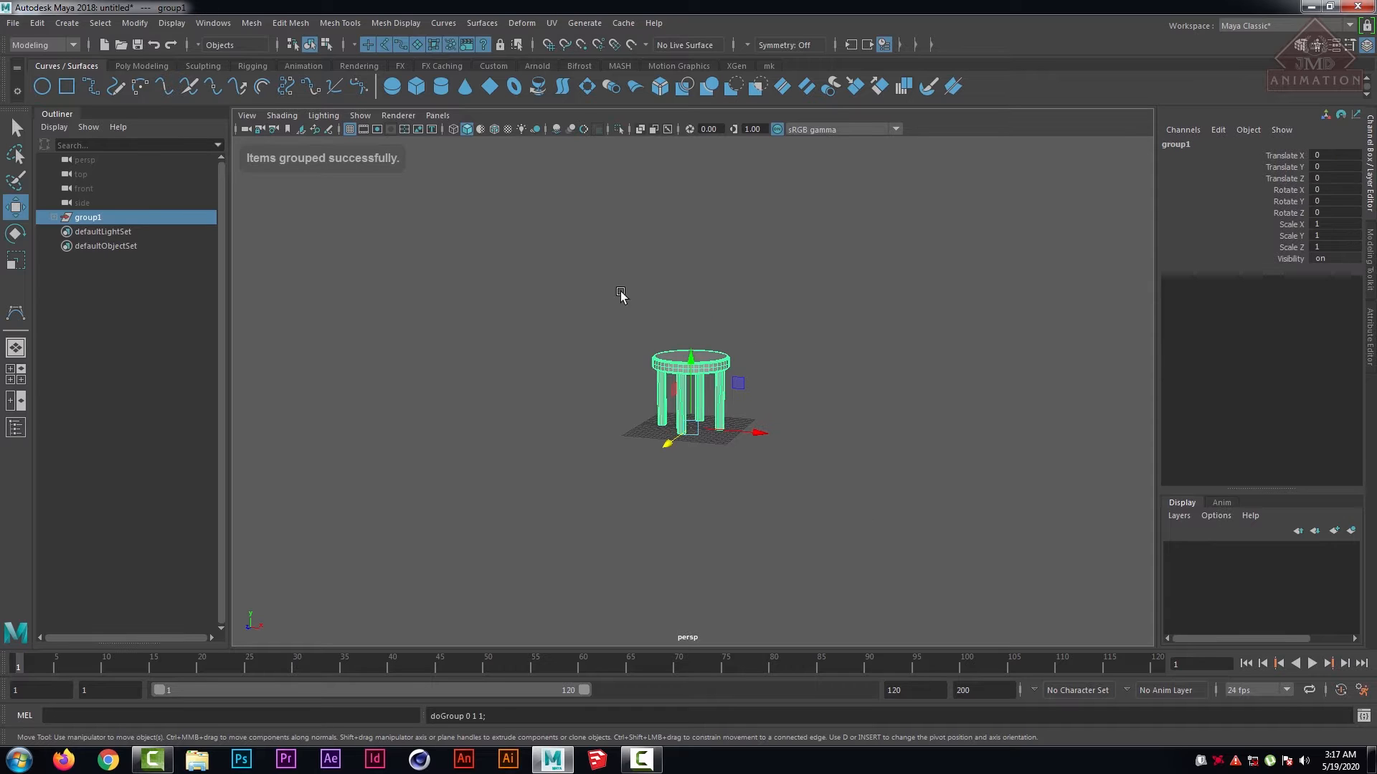
- Center the pivot of the table group
click(69, 26)
mouse_move(103, 29)
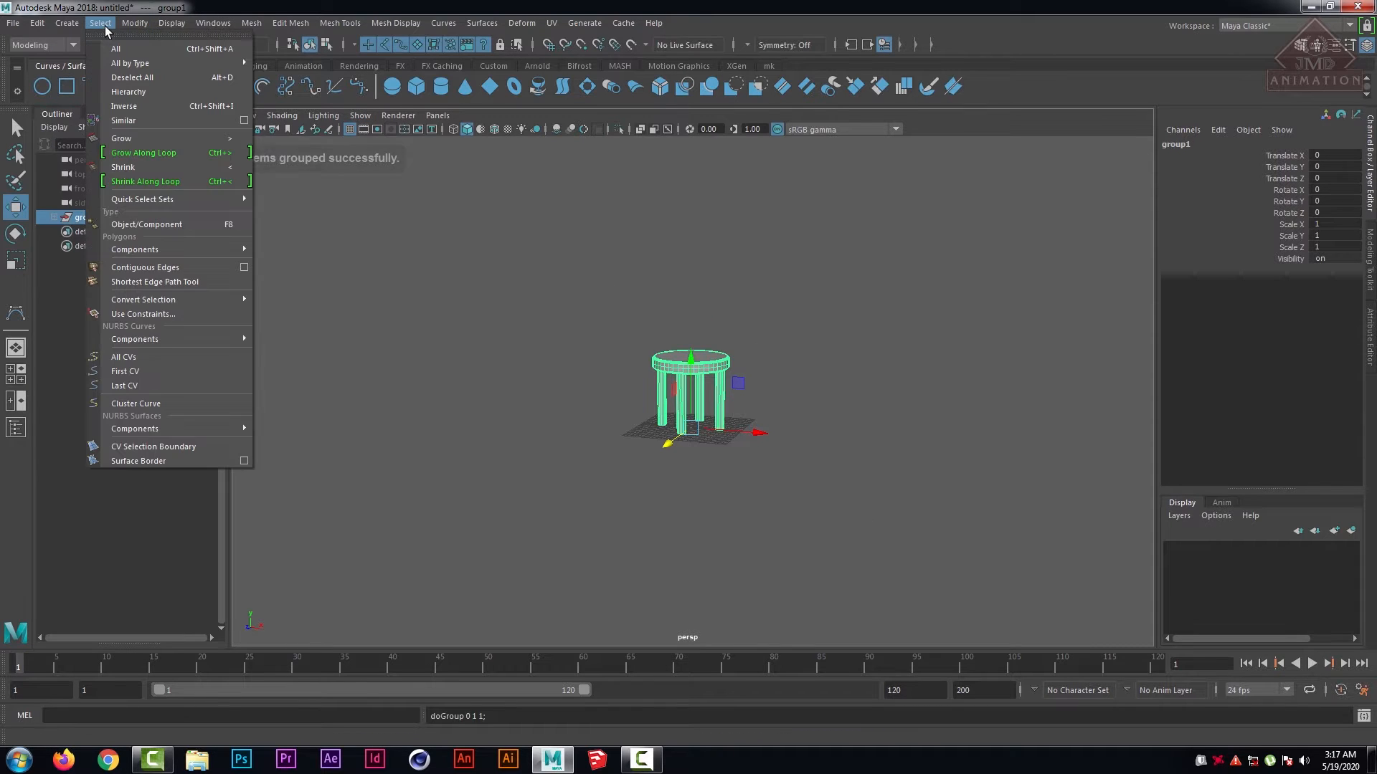
mouse_move(34, 22)
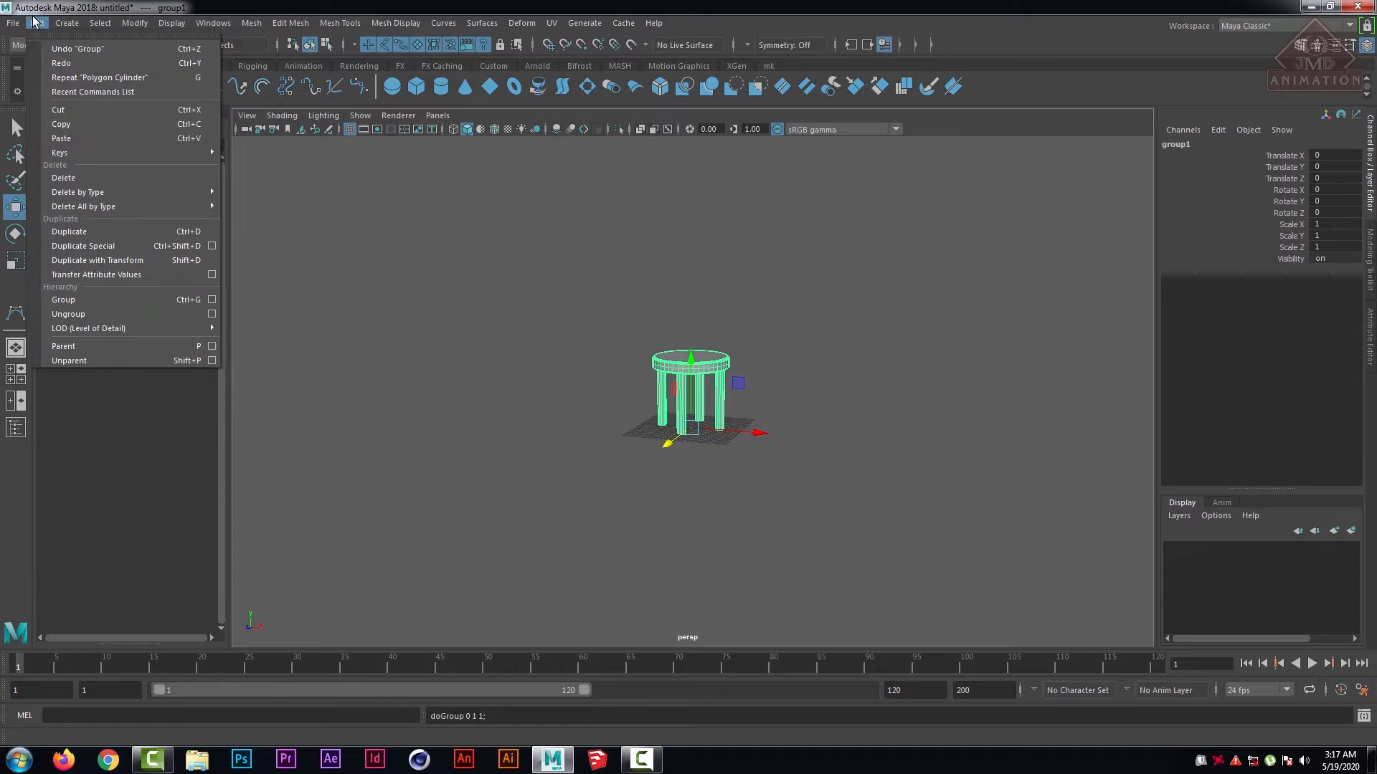
mouse_move(143, 30)
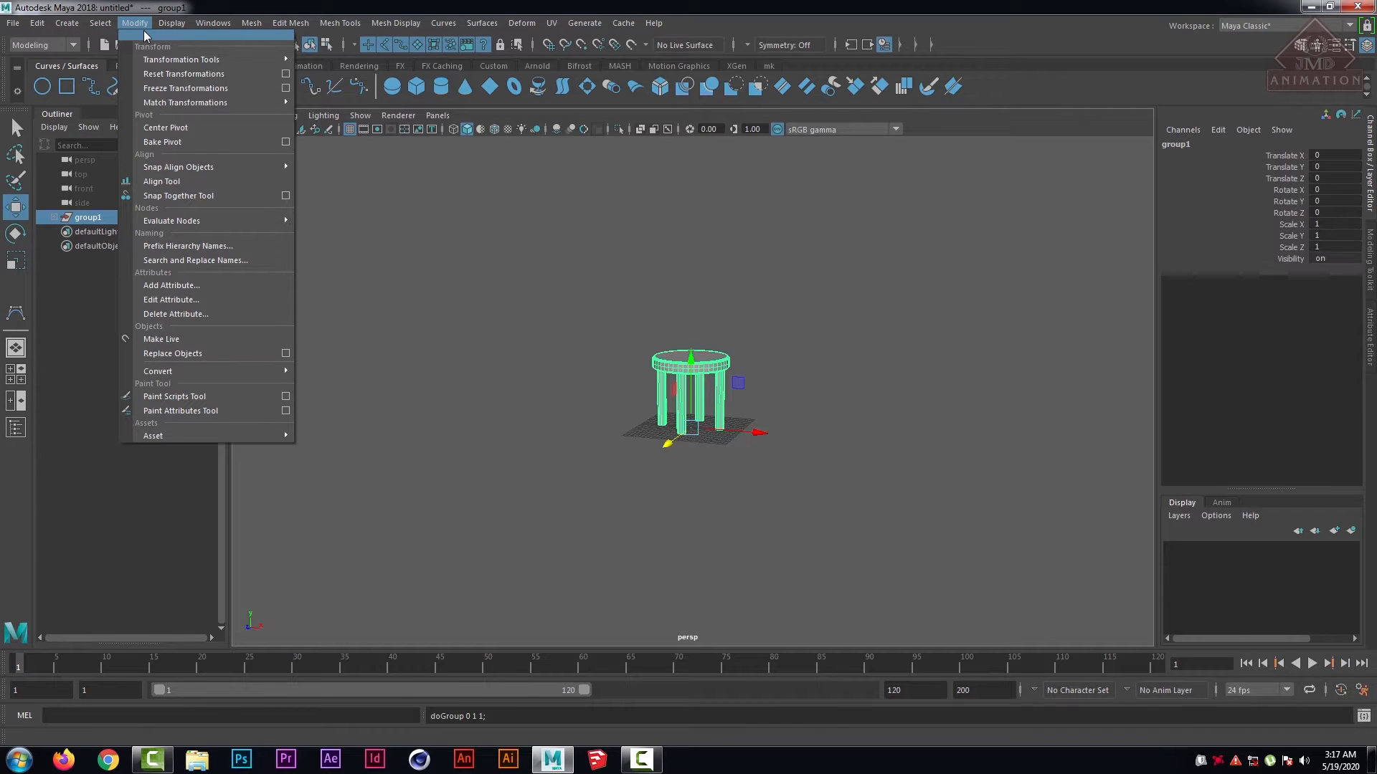
click(166, 126)
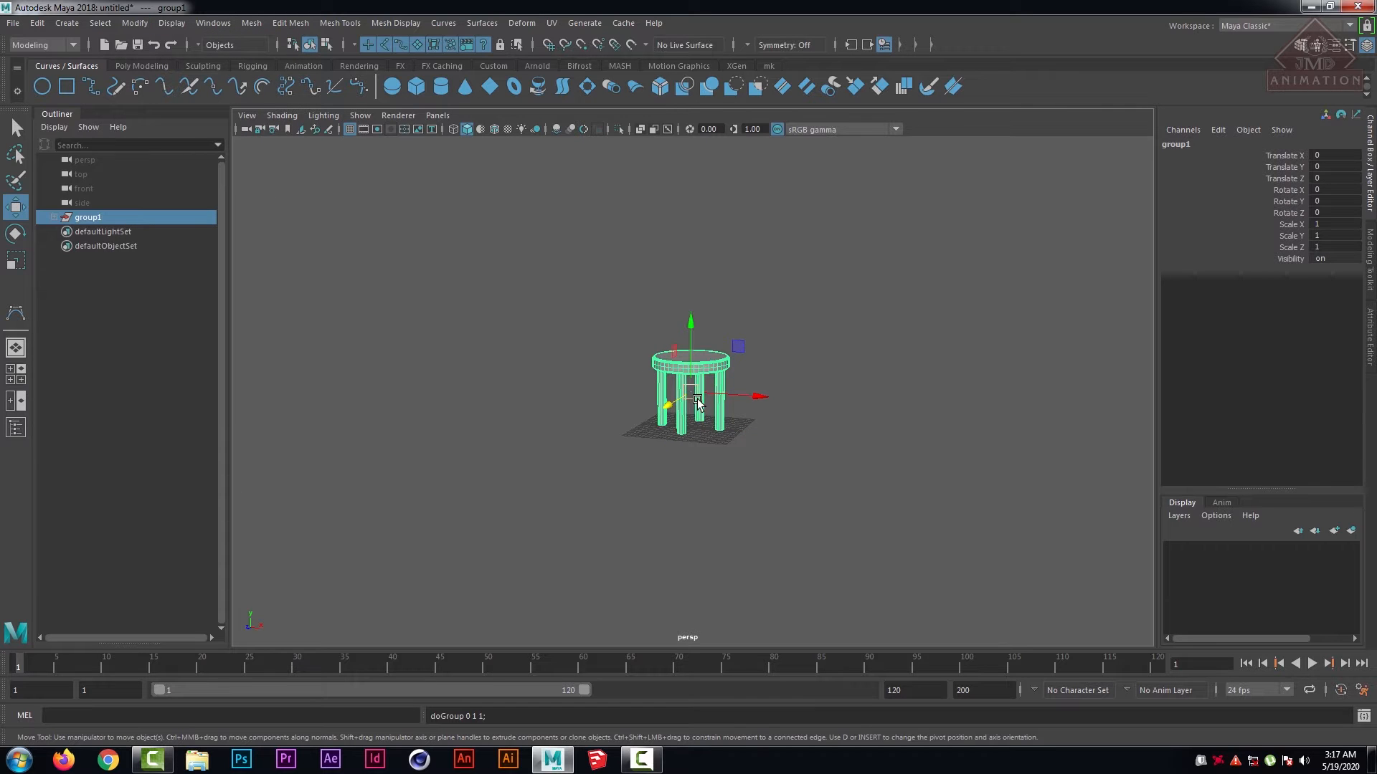
- Duplicate the table group to about Translate X 31.37, and duplicate that copy and move it forward along Z
drag(760, 396, 909, 405)
key(ctrl+d)
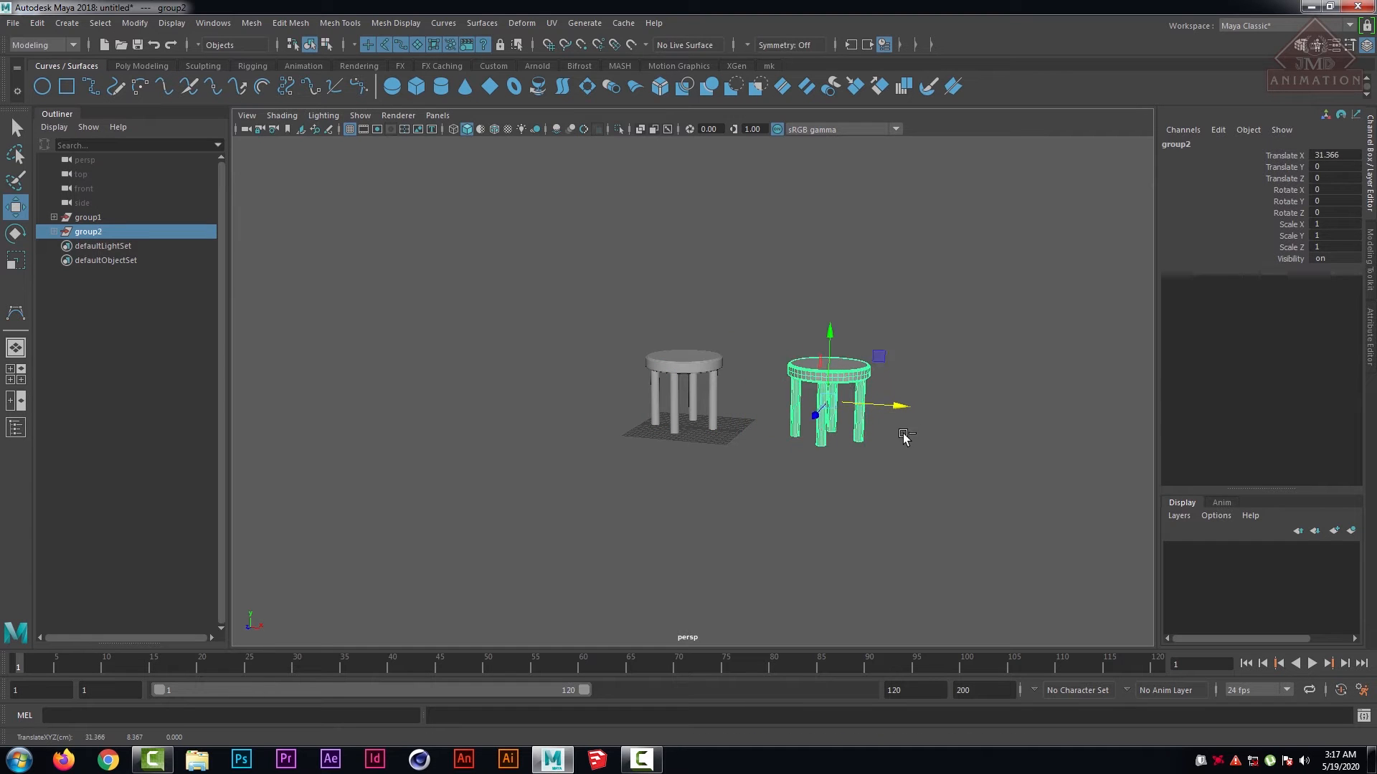
key(ctrl+d)
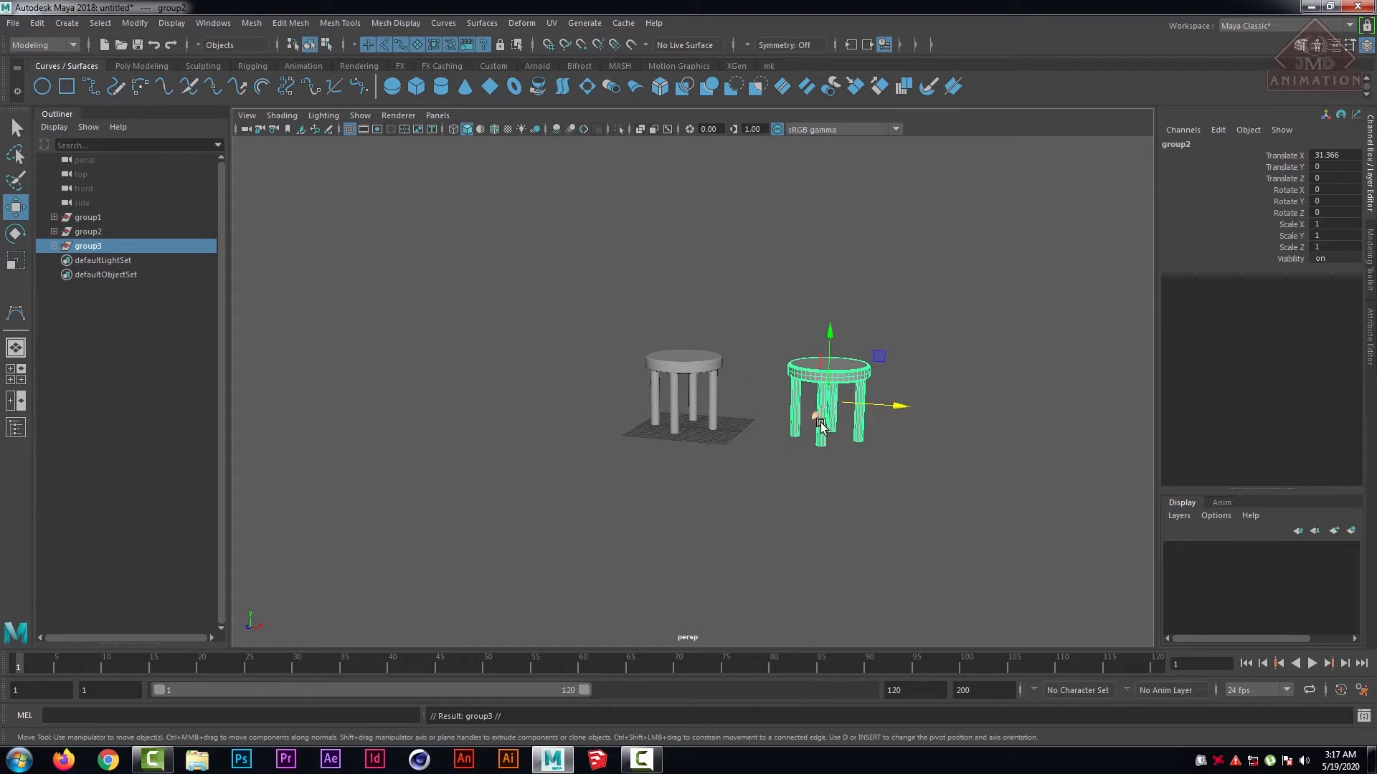
drag(820, 422, 719, 465)
click(947, 399)
scroll(882, 486, down, 3)
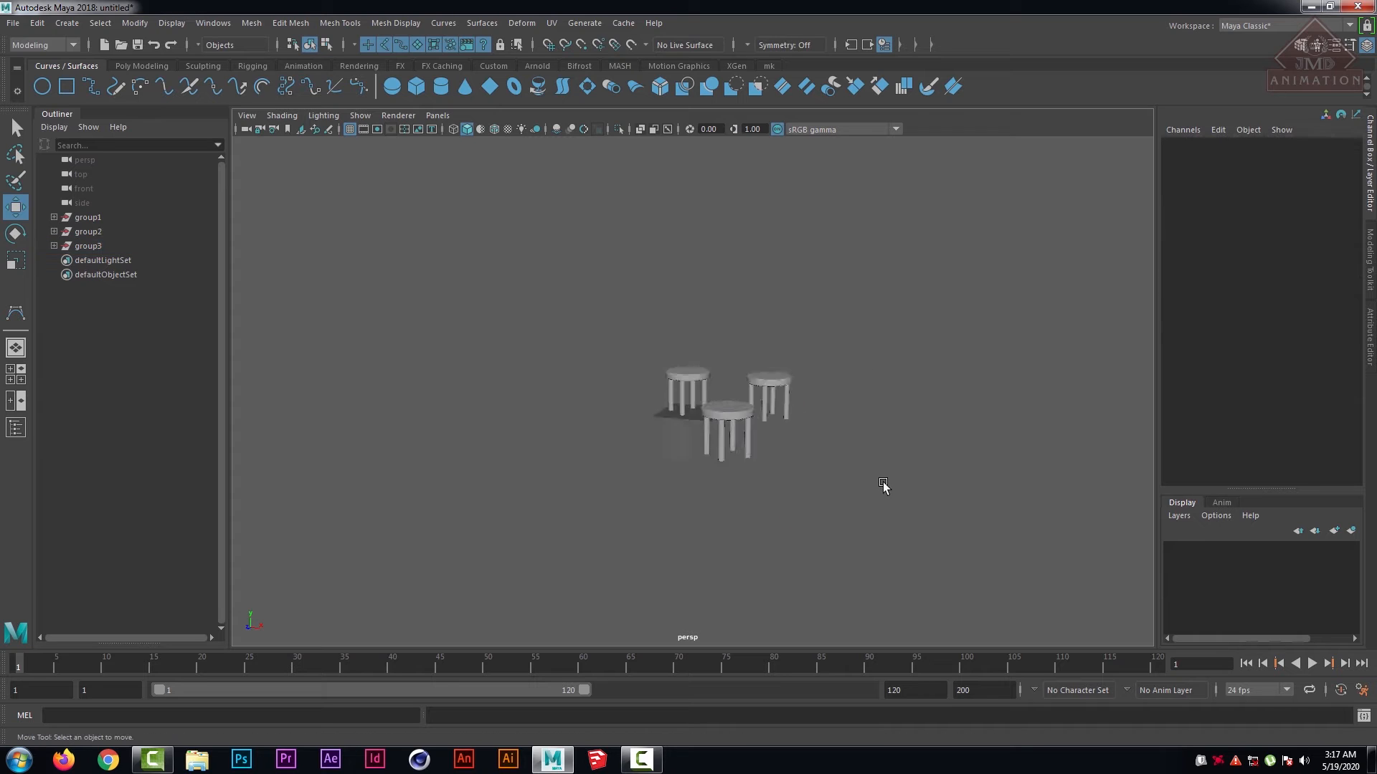
- Select the geometry of all three tables and delete it
scroll(881, 484, up, 5)
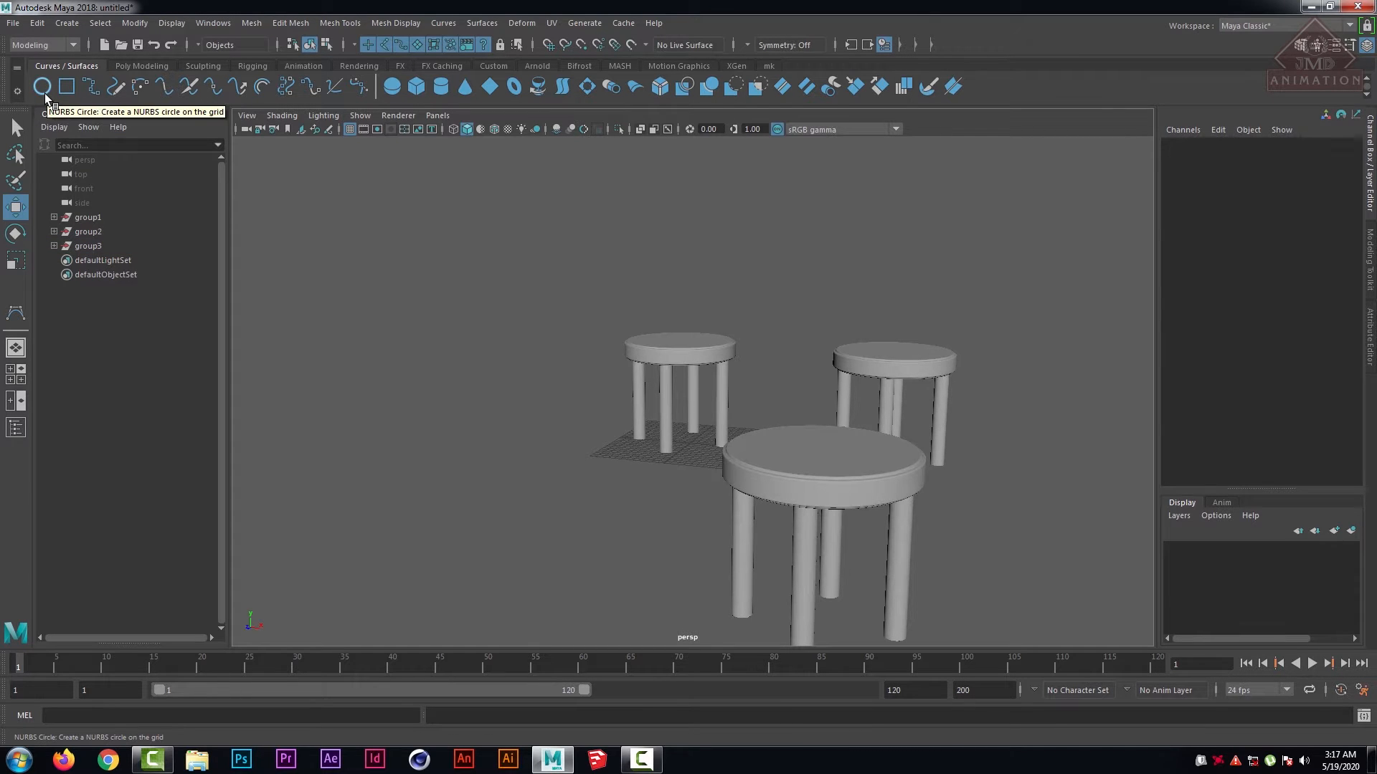
drag(494, 285, 1160, 668)
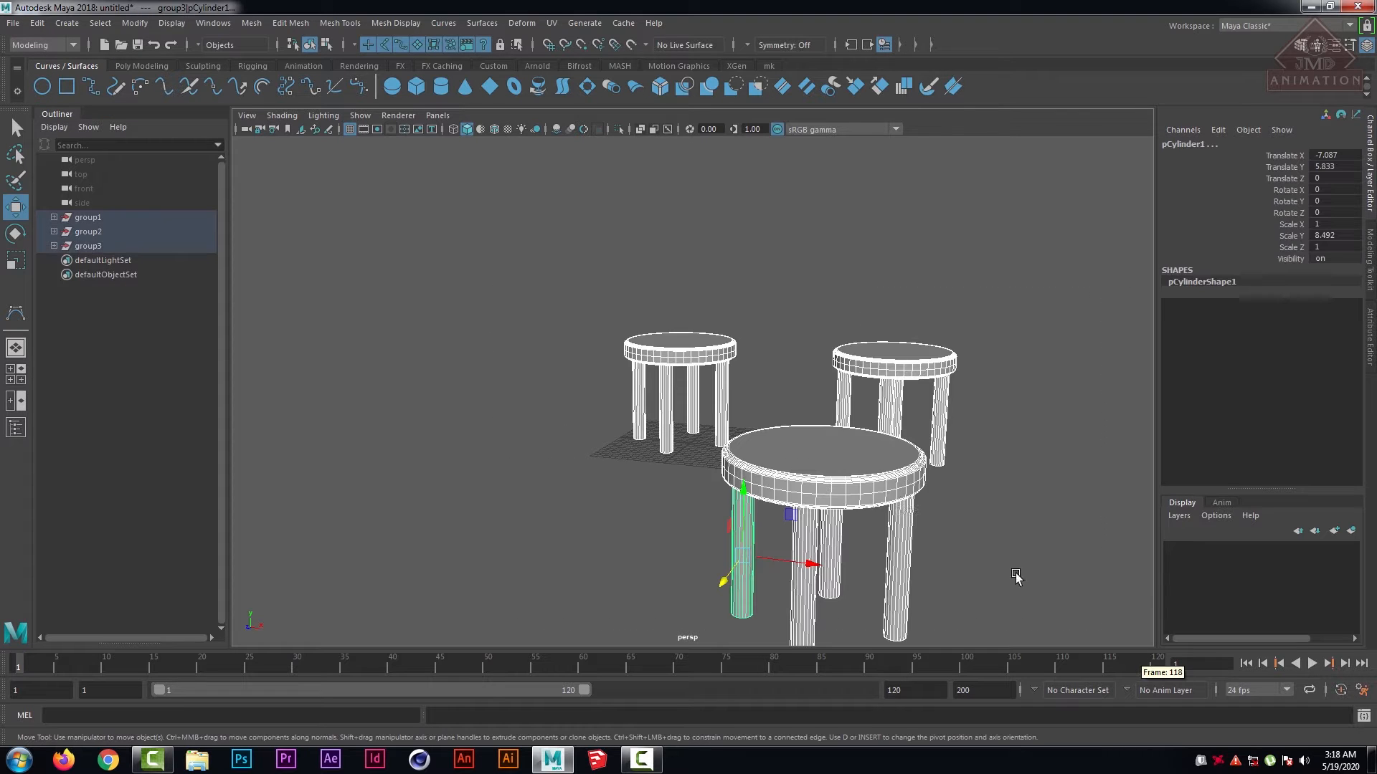
key(Delete)
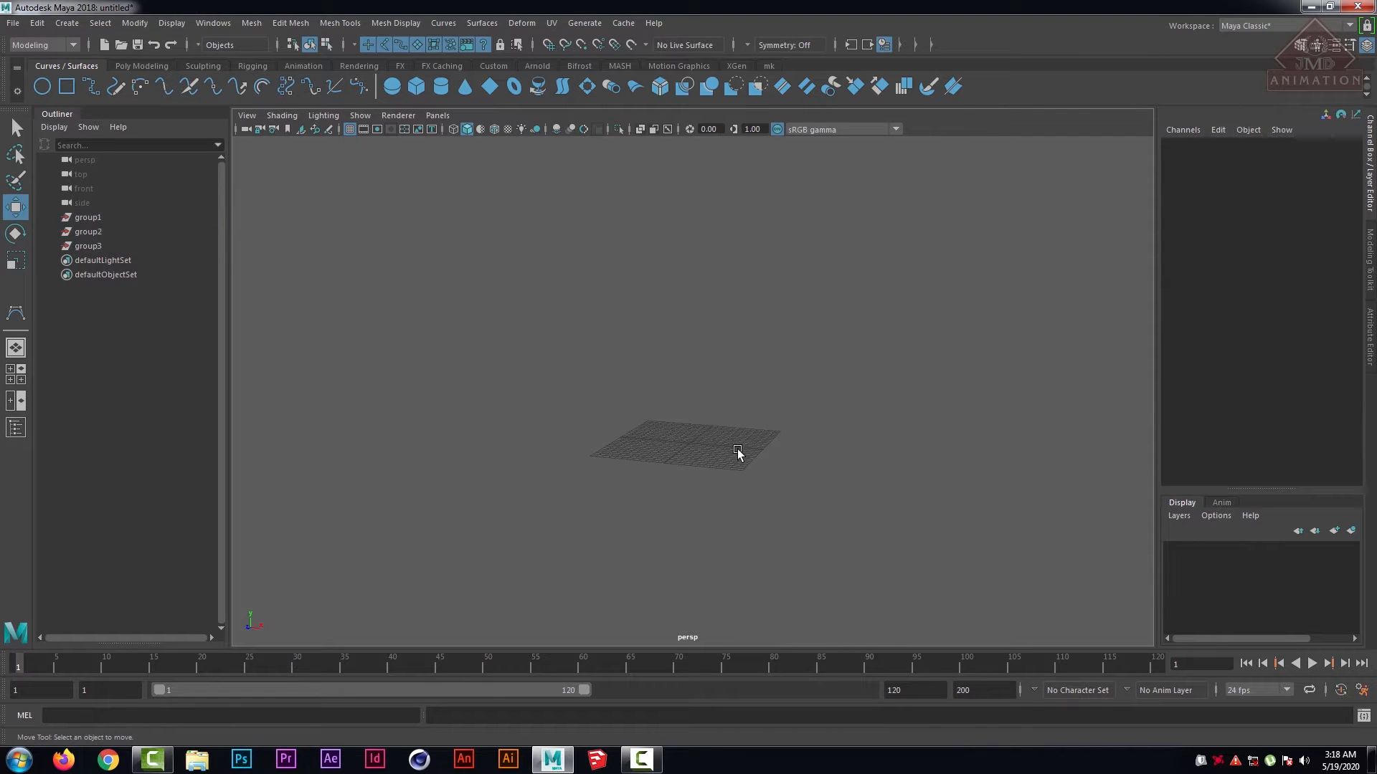
- Draw the upper outline with the Bezier Curve Tool in the top view, as straight segments with two vertical sides and two peaks around a central notch
scroll(735, 457, up, 4)
alt+drag(788, 422, 747, 429)
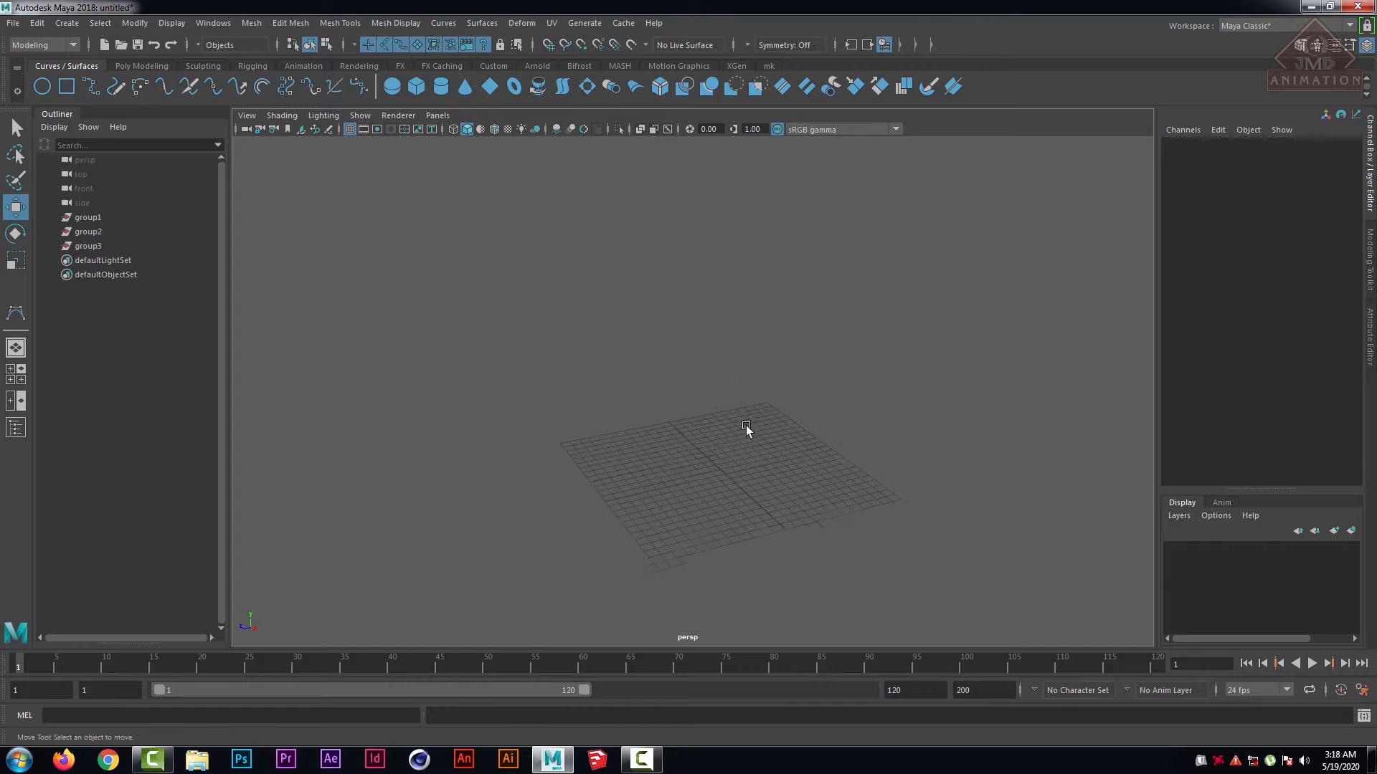
alt+middle_drag(747, 429, 737, 355)
scroll(732, 431, up, 5)
scroll(736, 409, down, 1)
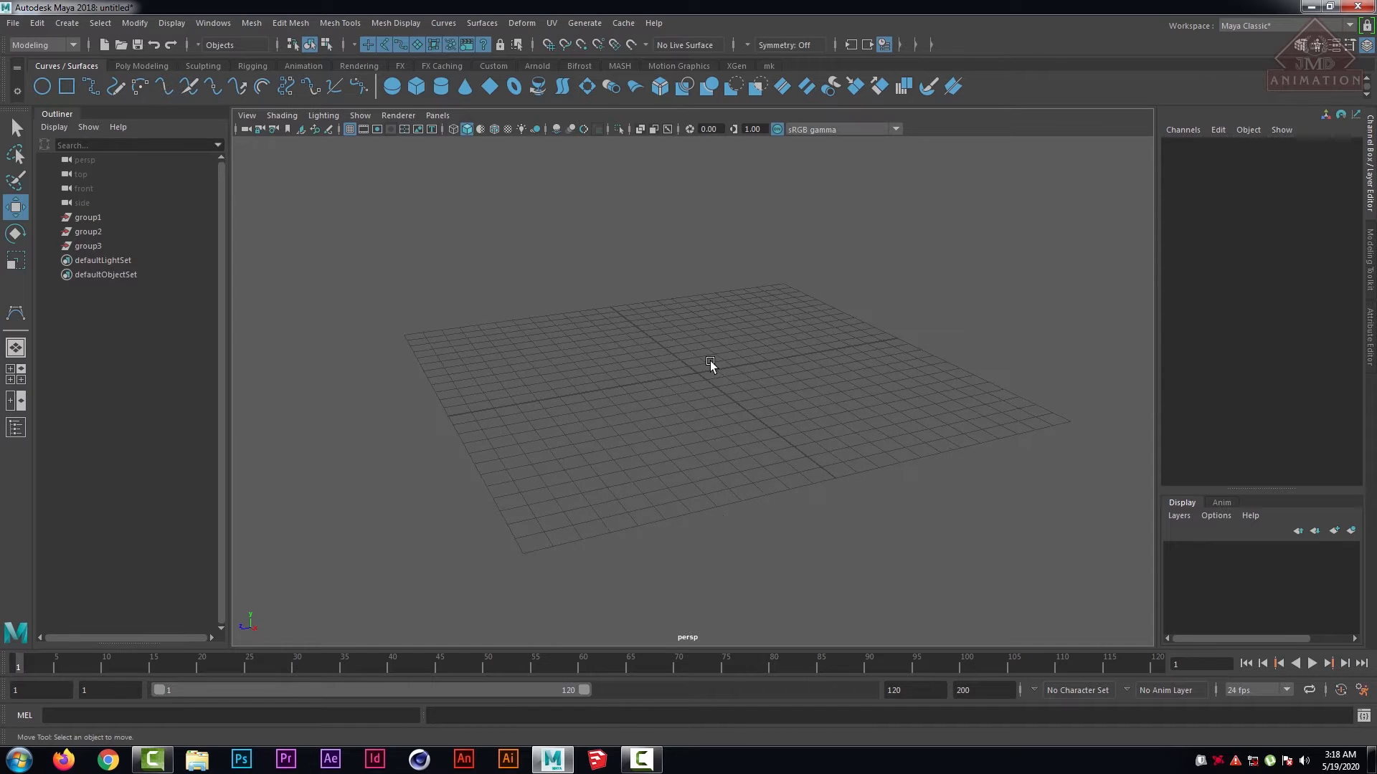
click(66, 24)
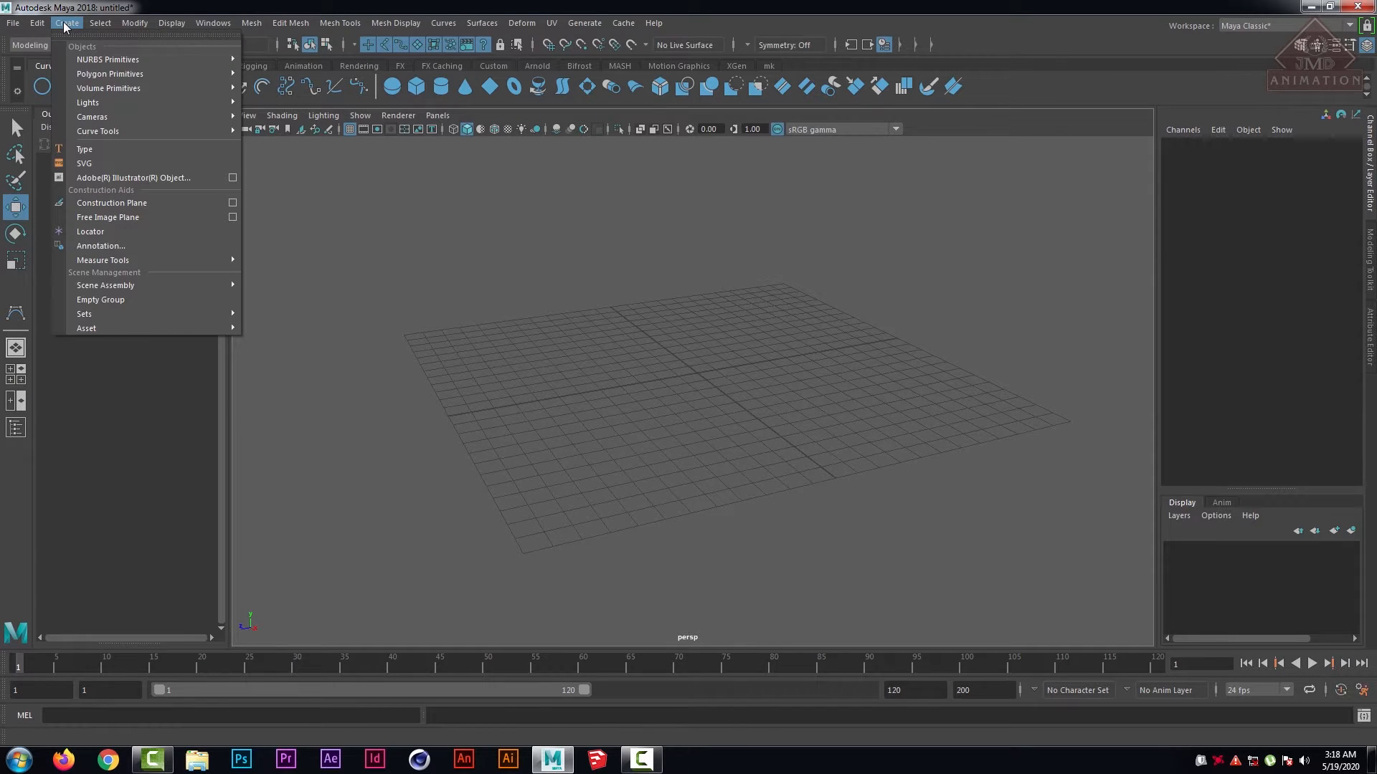
mouse_move(119, 131)
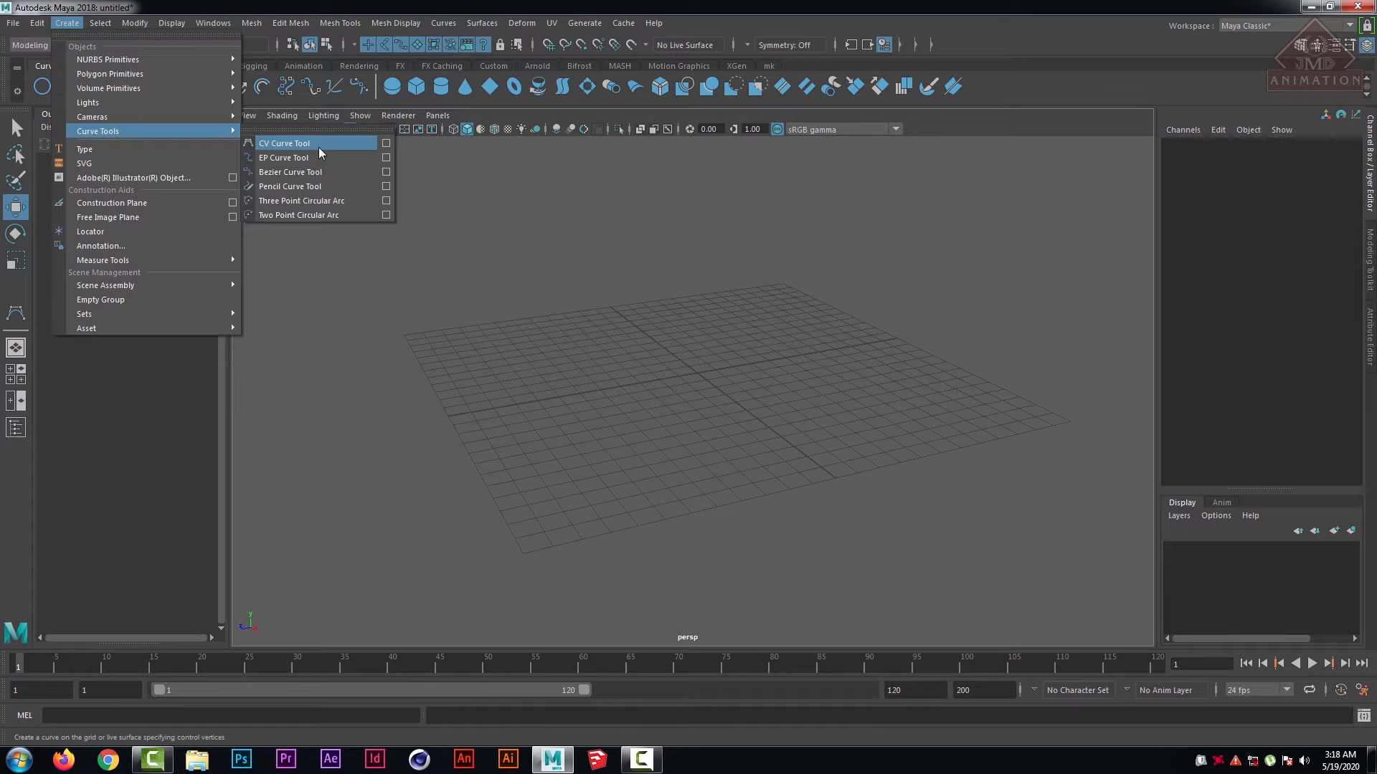
click(294, 174)
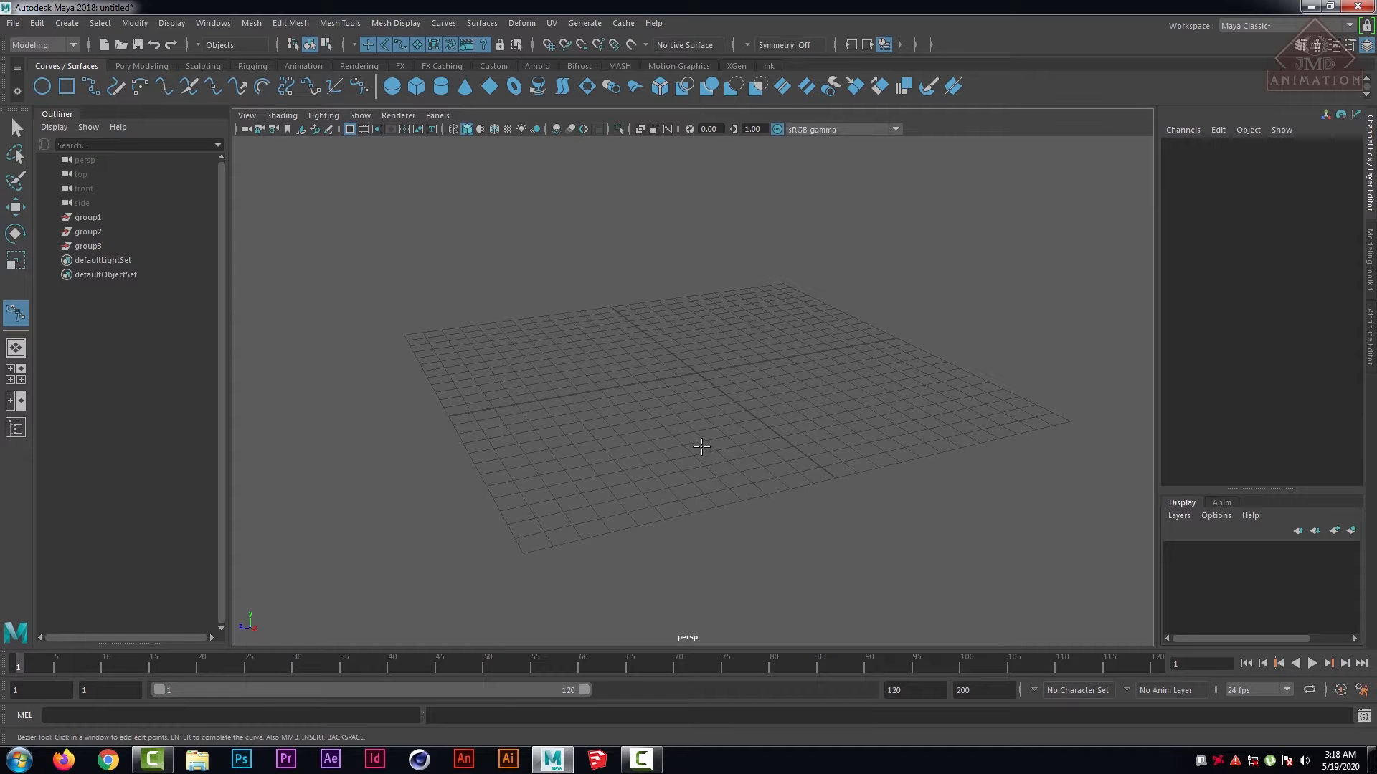
key(space)
key(space)
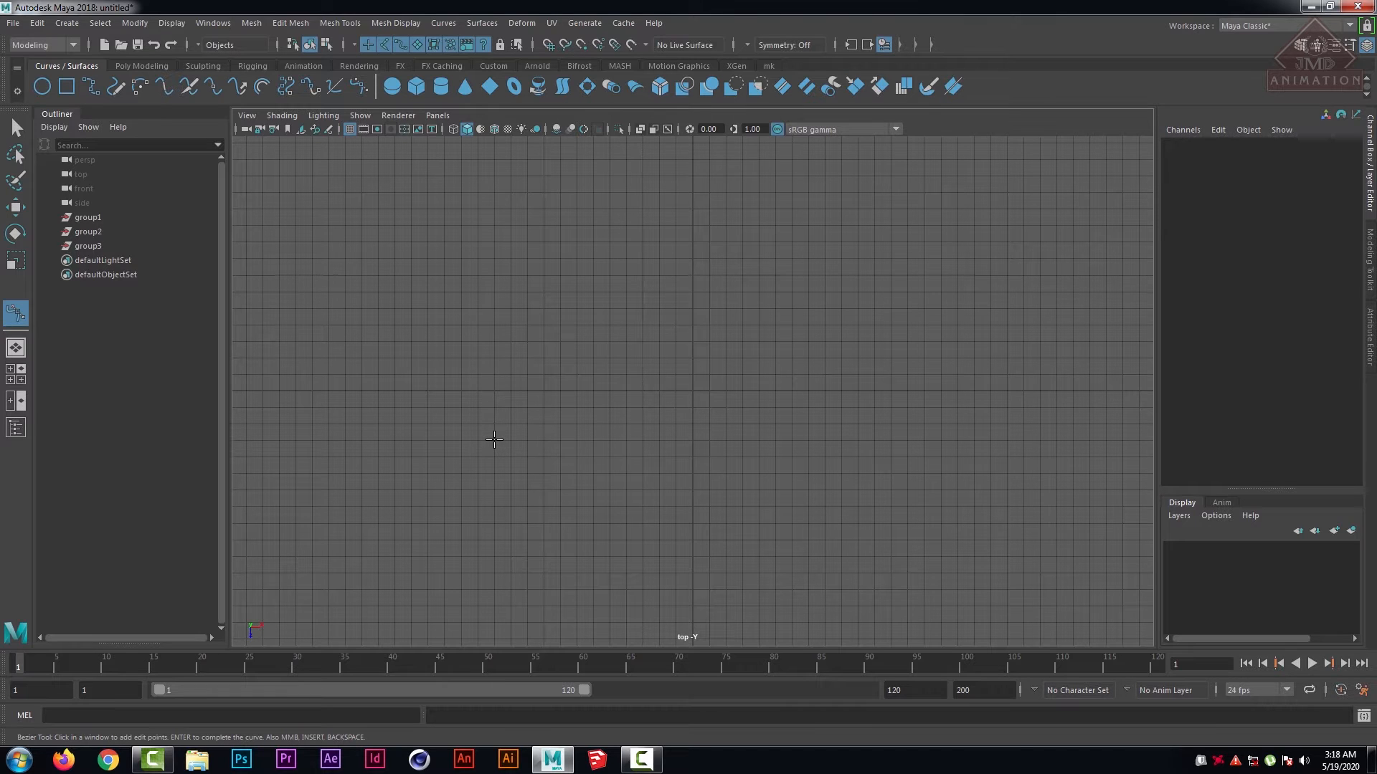
click(494, 457)
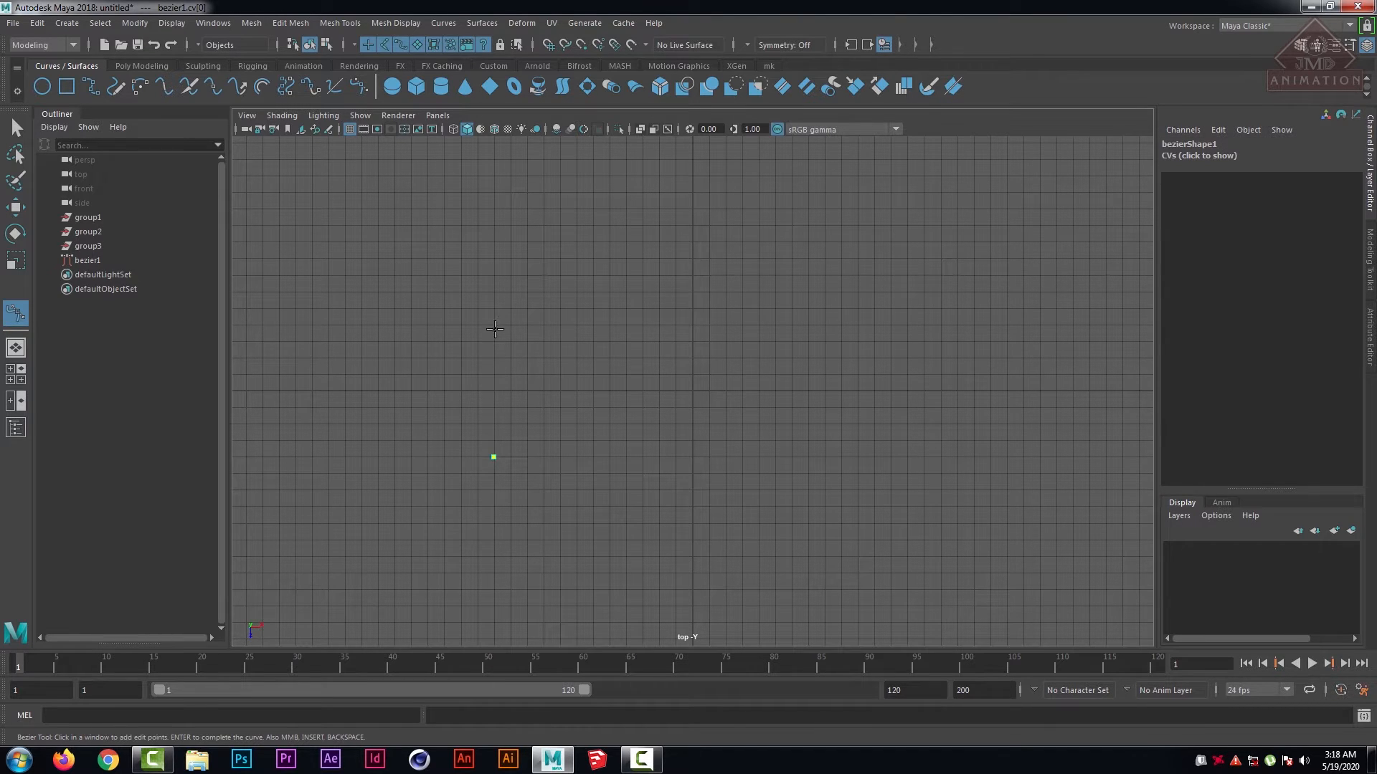
click(493, 324)
click(579, 256)
click(659, 325)
click(760, 256)
click(841, 324)
click(842, 456)
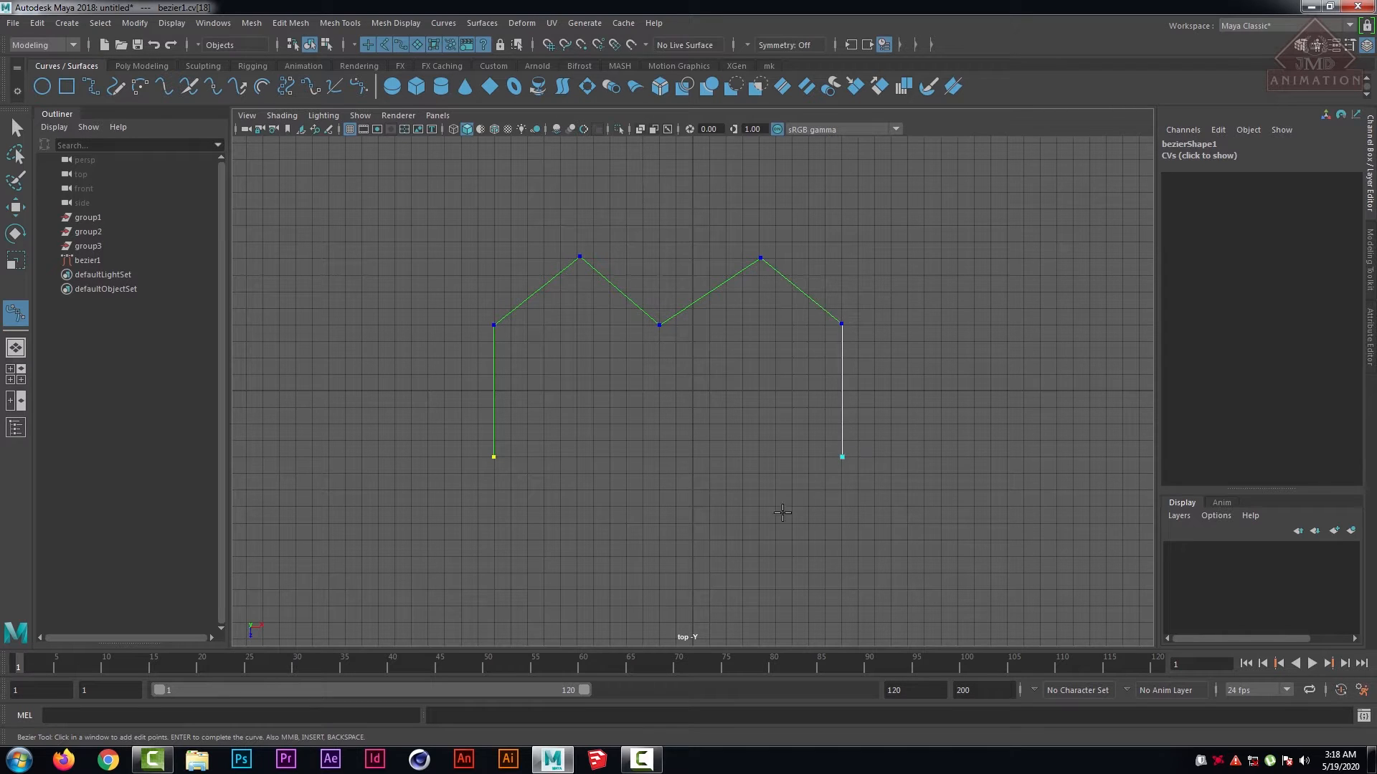
- Continue the curve along the lower side with two outer points around a central notch, ending just short of the start point
click(758, 506)
click(658, 457)
click(578, 506)
click(529, 489)
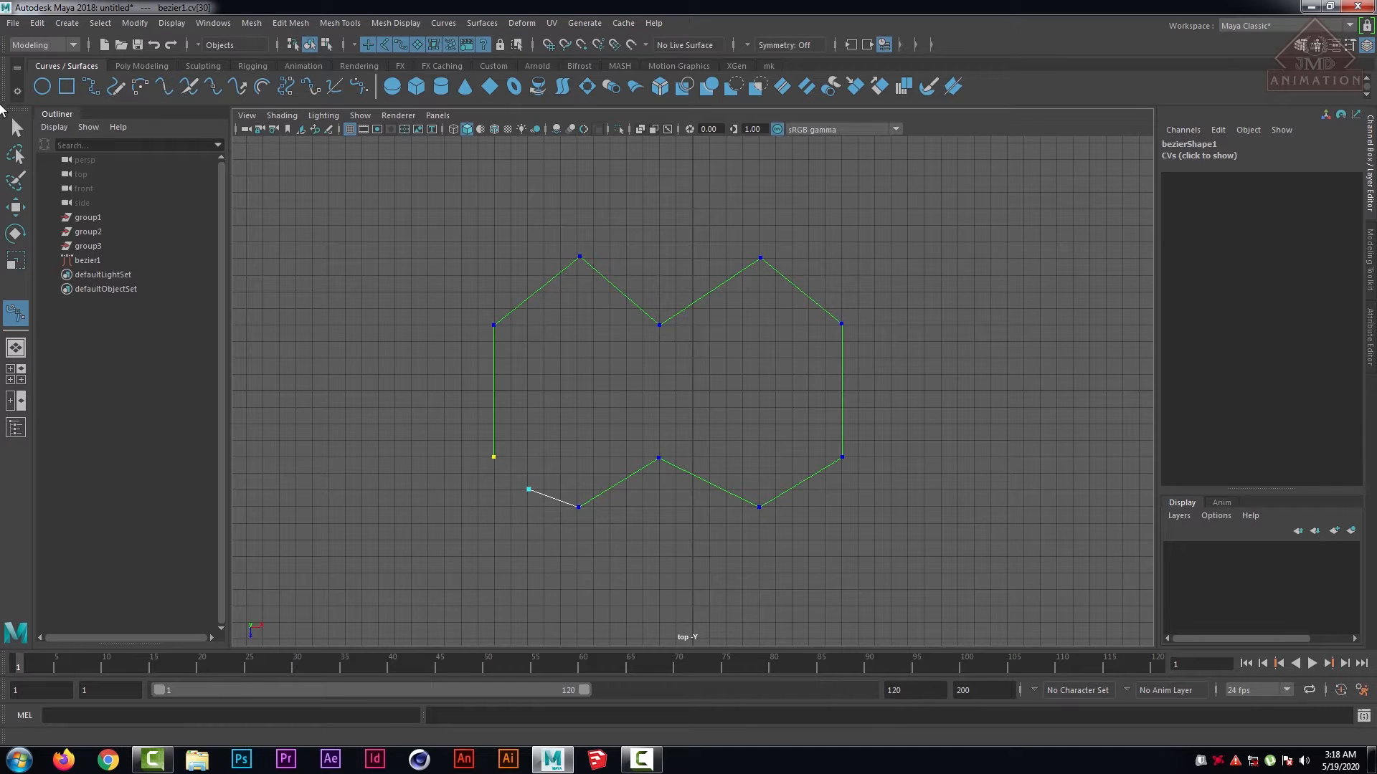
- Select the Bezier curve and close its gap with Open/Close
click(18, 129)
click(359, 320)
click(564, 509)
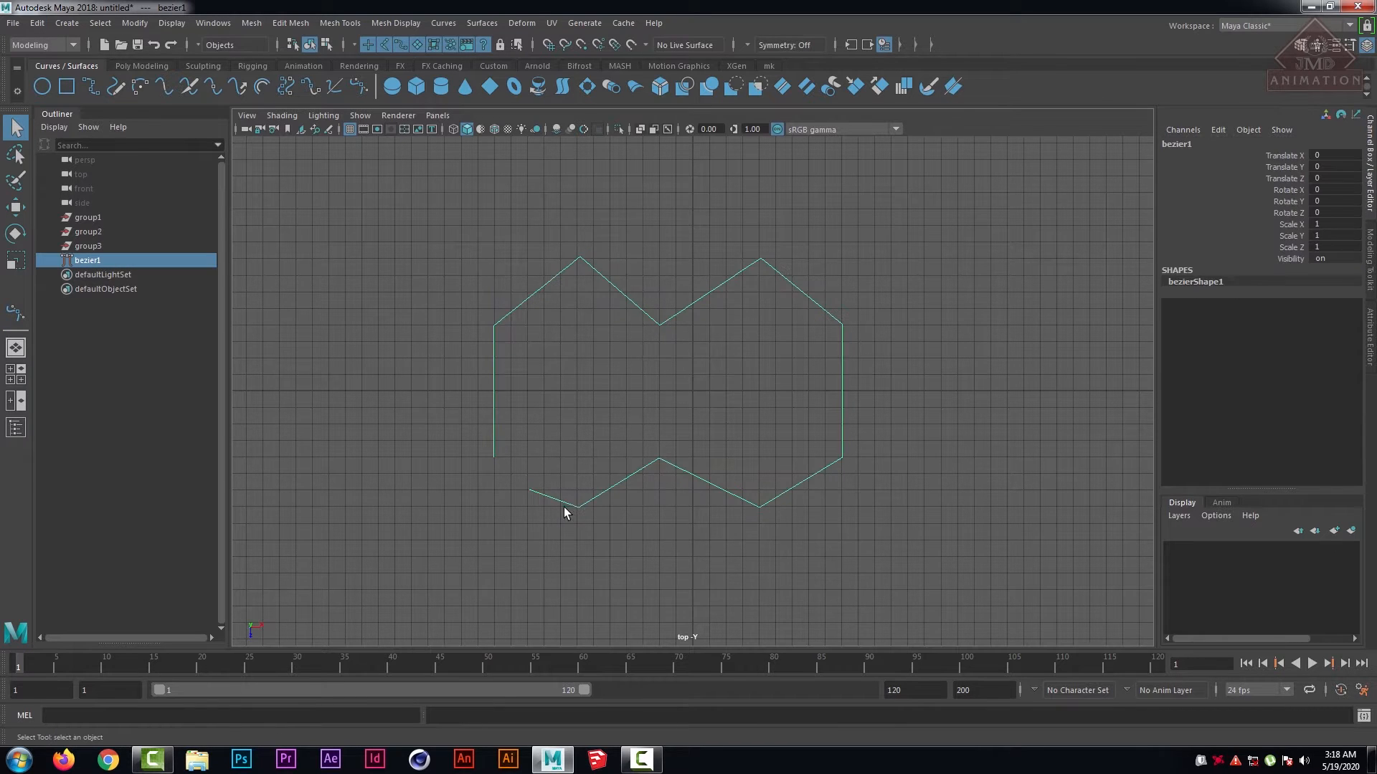
click(434, 23)
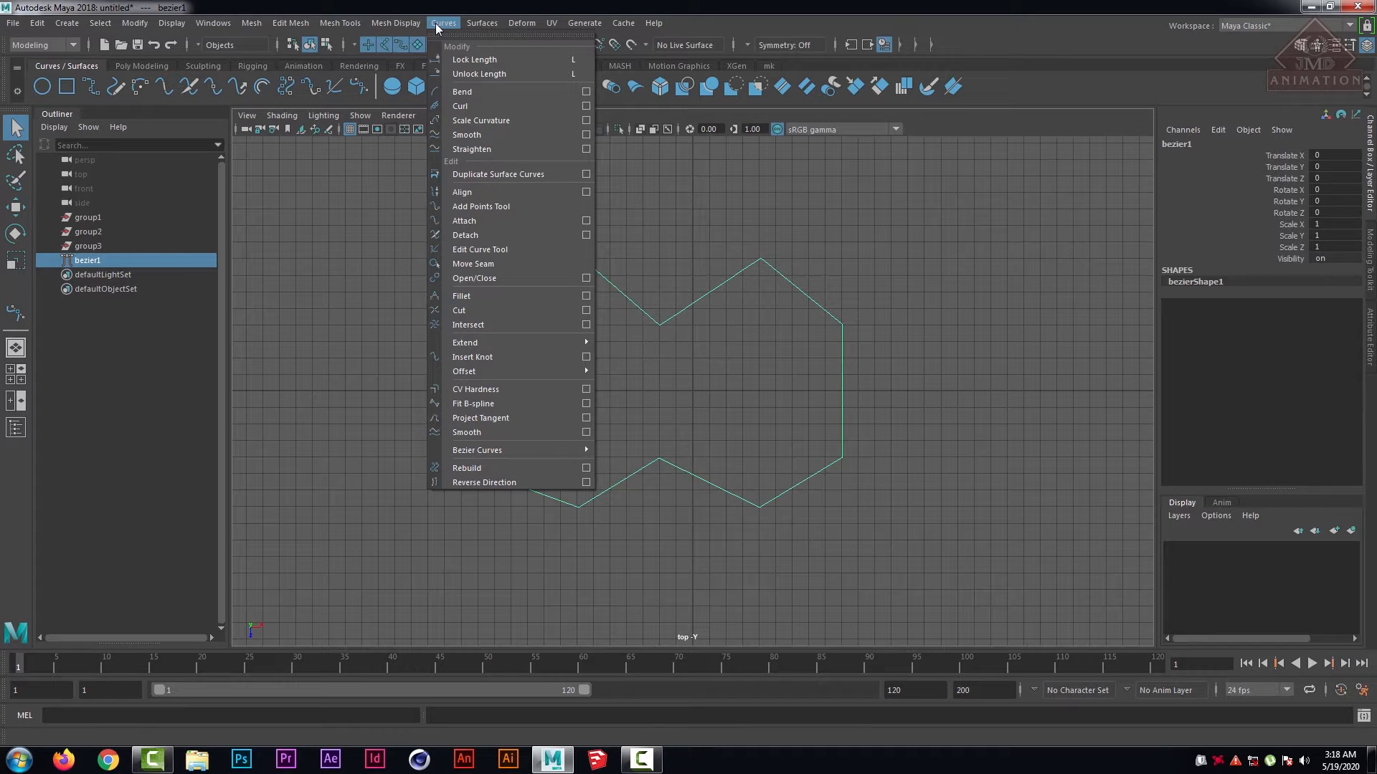
click(480, 278)
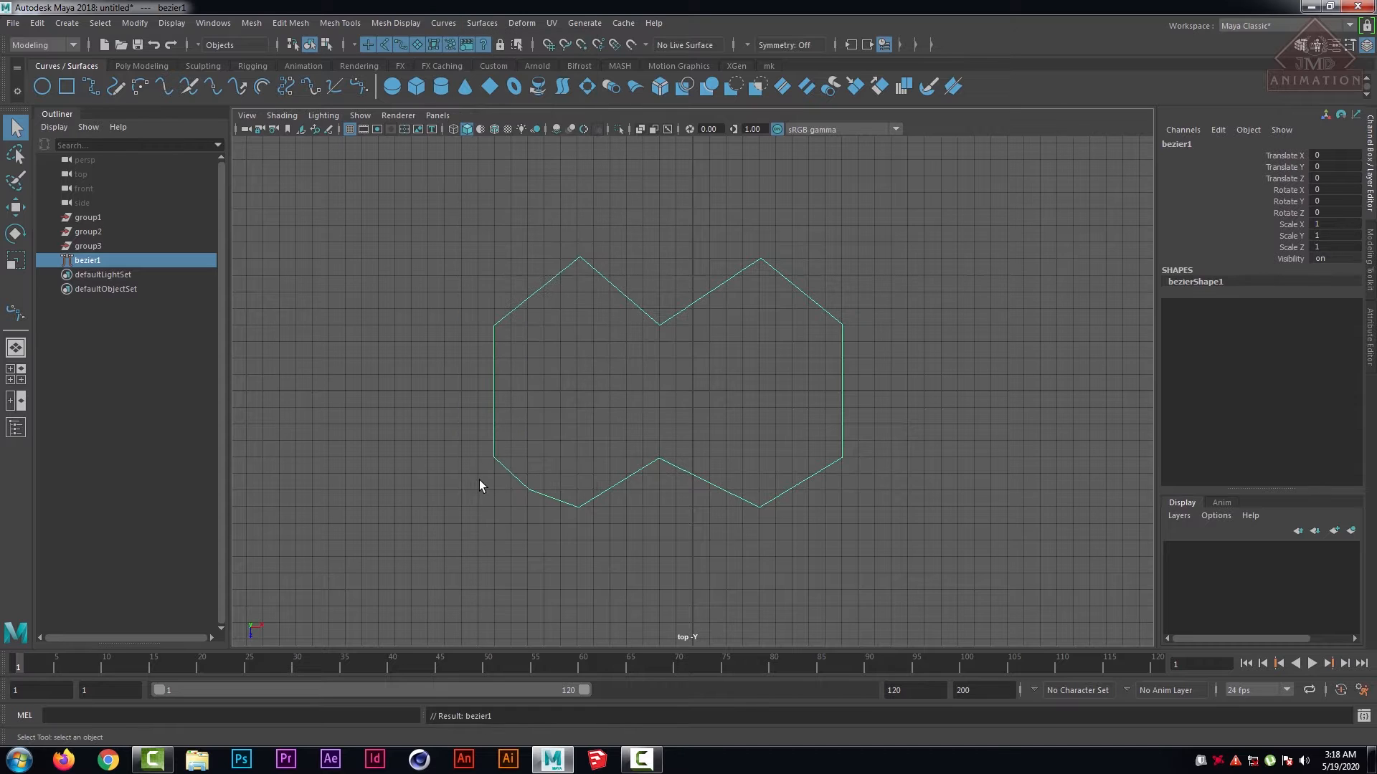
- Remove the extra control vertex near the curve's lower-left corner so that edge runs straight
scroll(510, 488, up, 2)
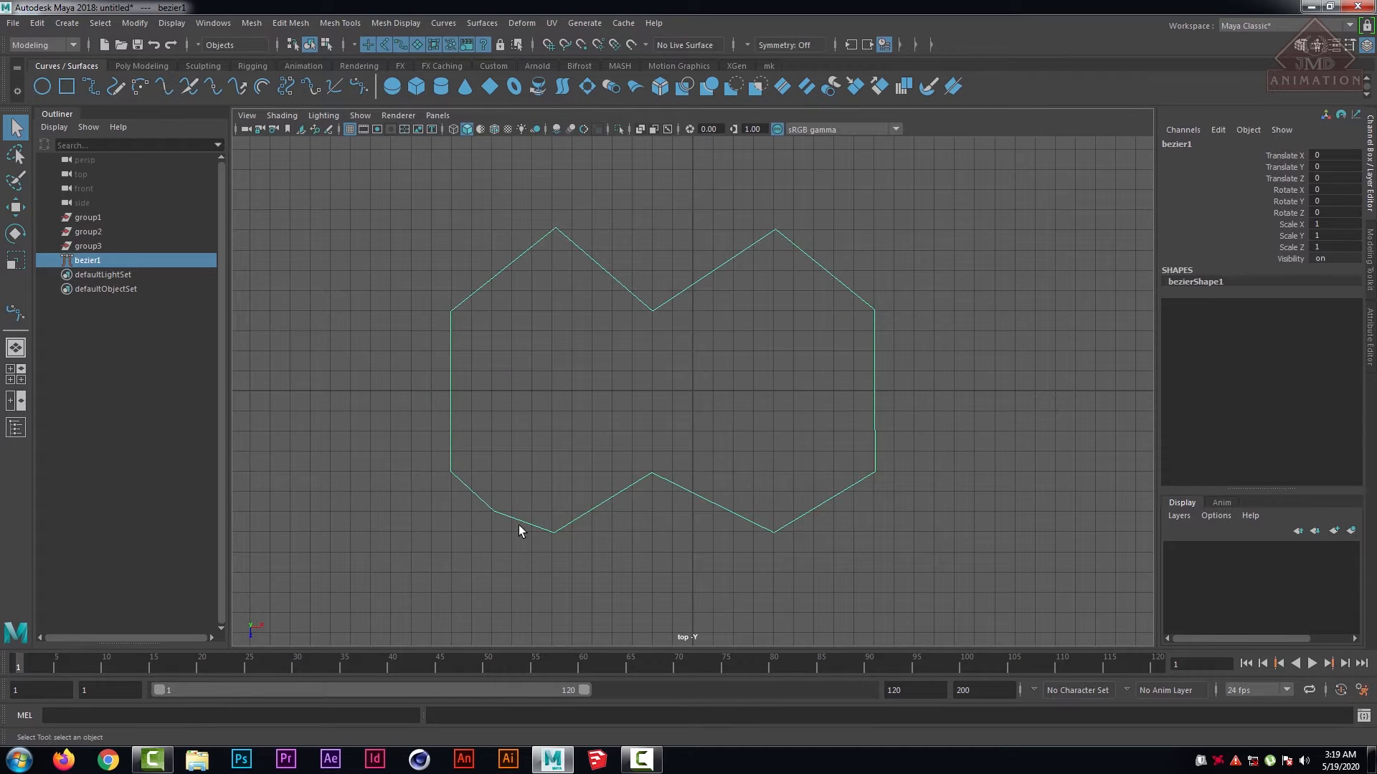
right_drag(488, 510, 420, 390)
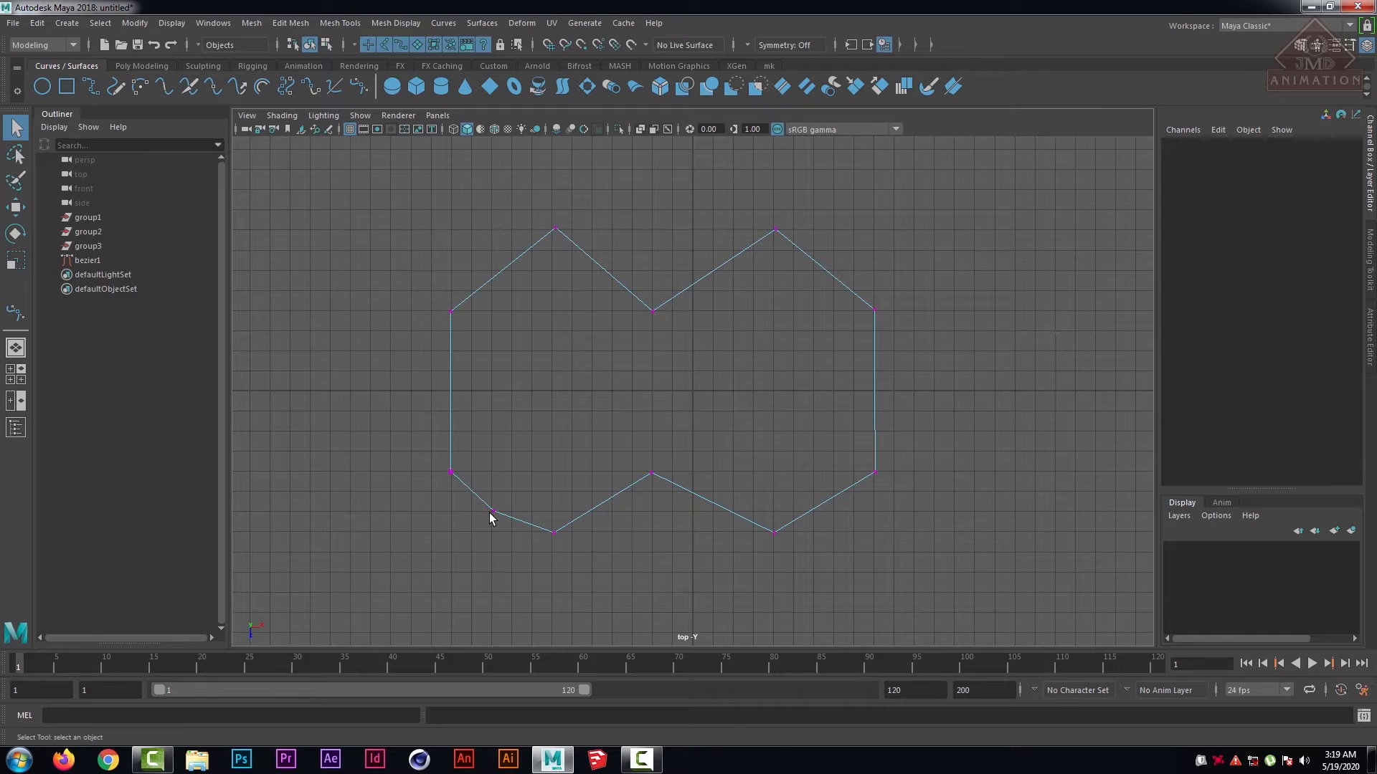
drag(506, 530, 497, 509)
key(w)
click(541, 583)
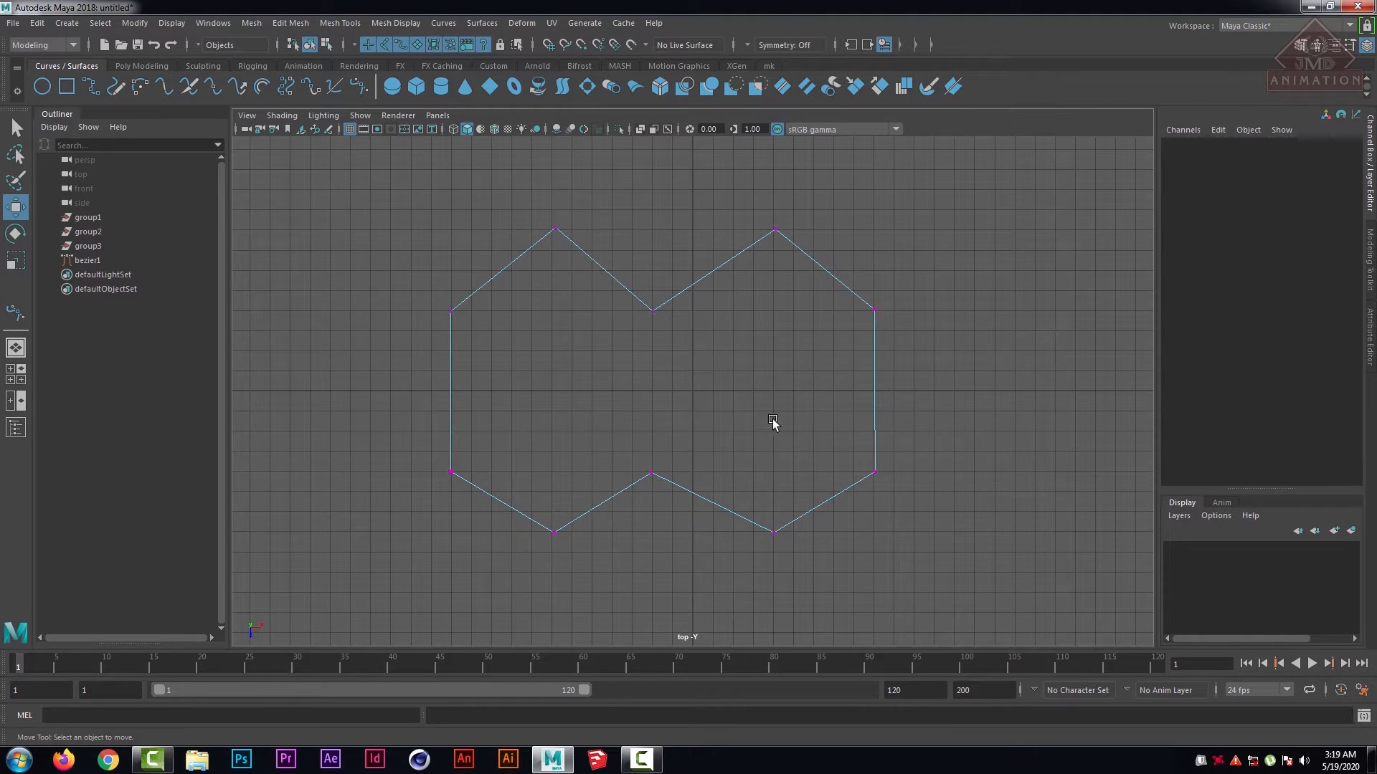
- Return to object mode in the perspective view and apply Bevel Plus to the closed Bezier curve
right_drag(665, 380, 733, 342)
key(space)
key(space)
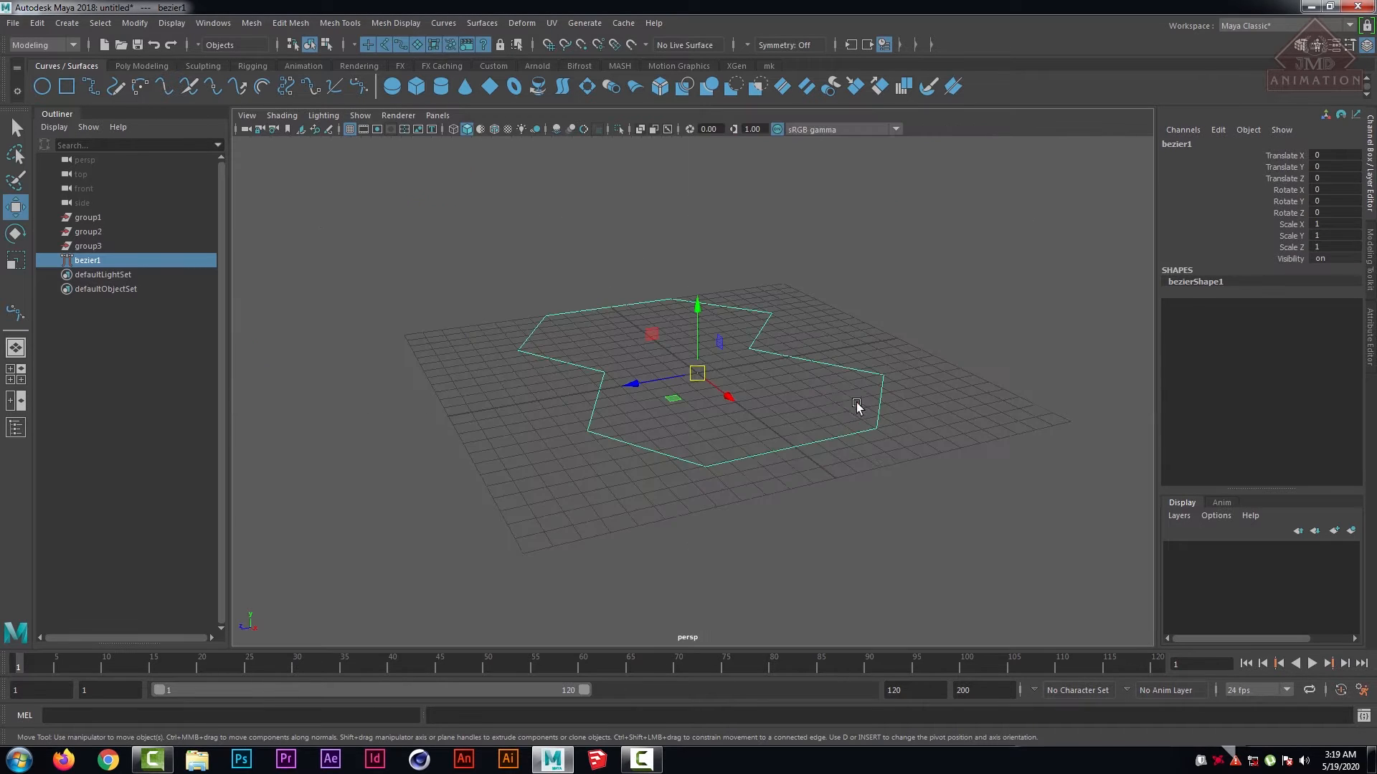
click(674, 569)
key(ctrl+z)
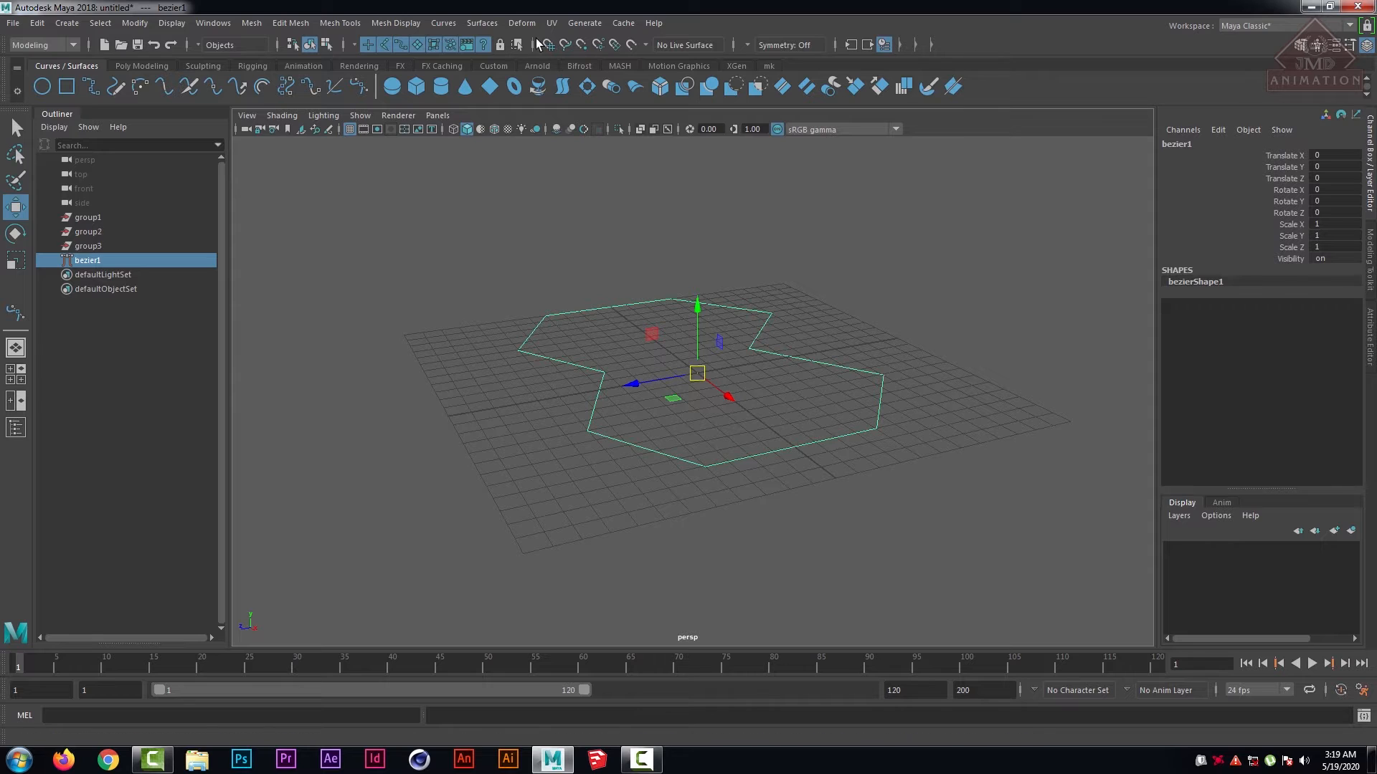
click(487, 22)
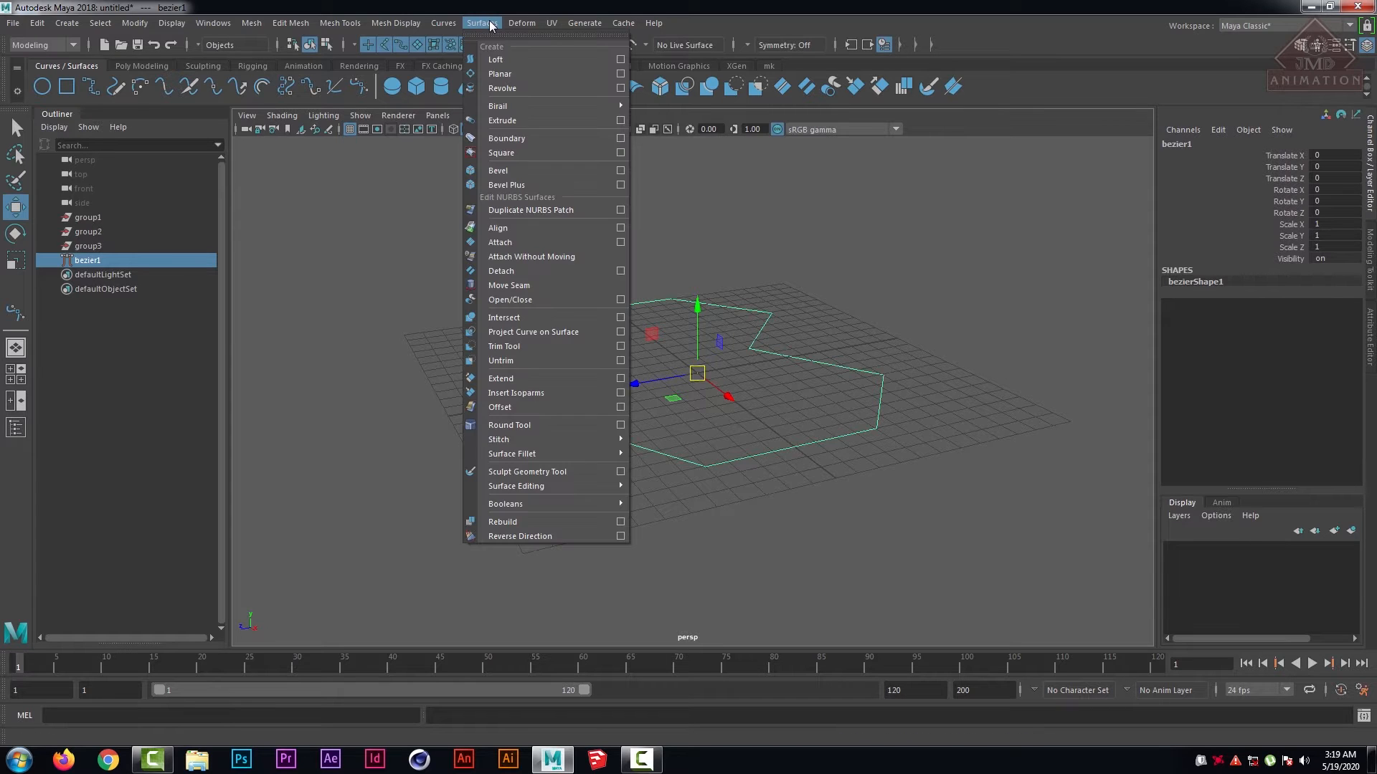
click(540, 185)
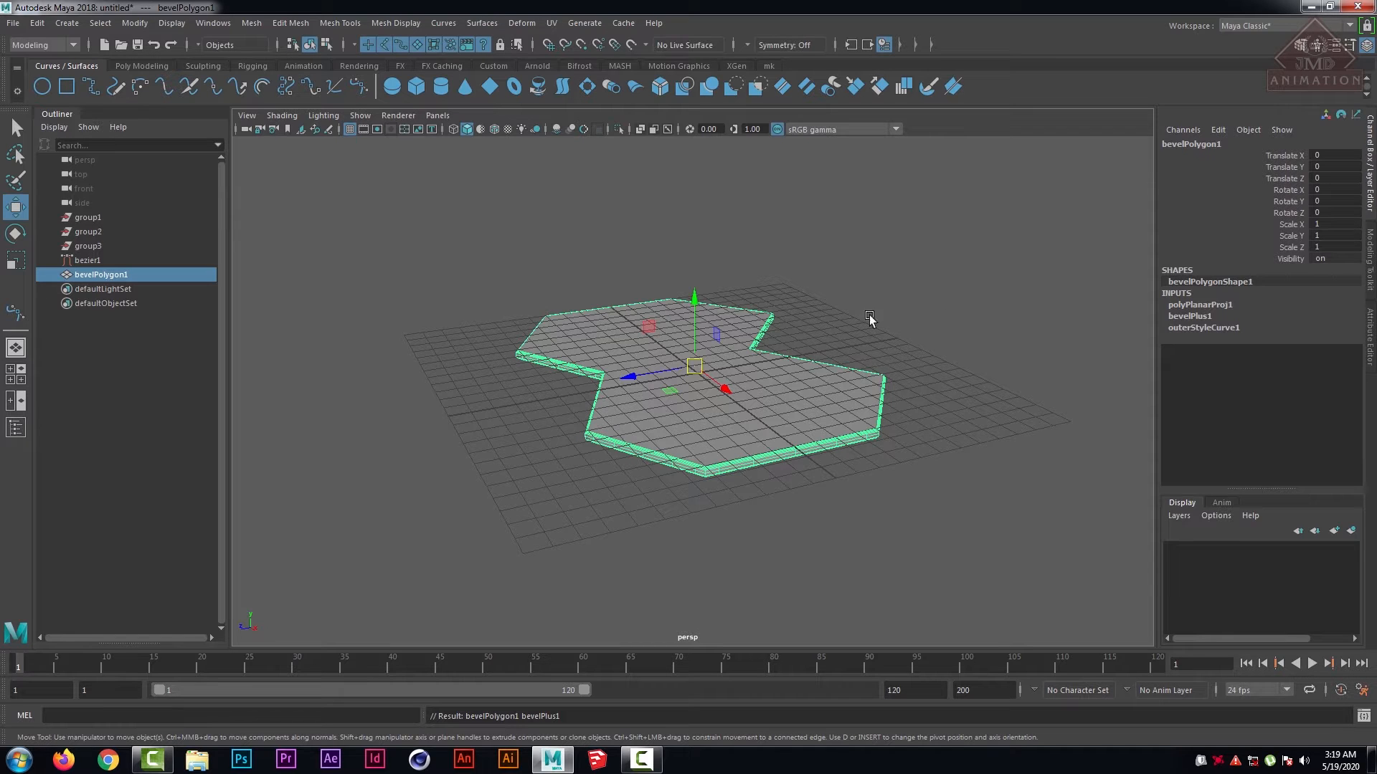
- Set the Bevel Plus Extrude Depth to 1.05, Depth to 0.3 and Width to 0.3
click(1190, 316)
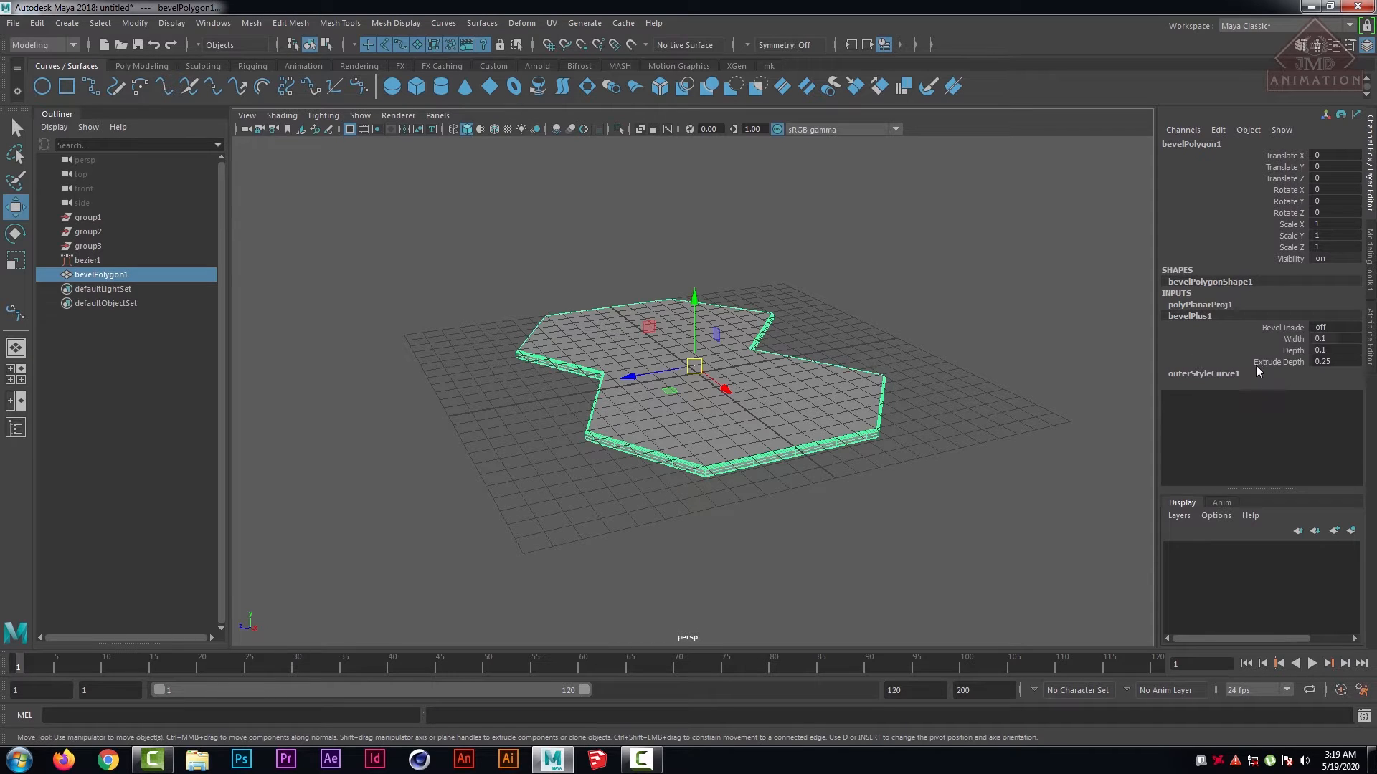
click(1269, 361)
middle_drag(956, 347, 963, 342)
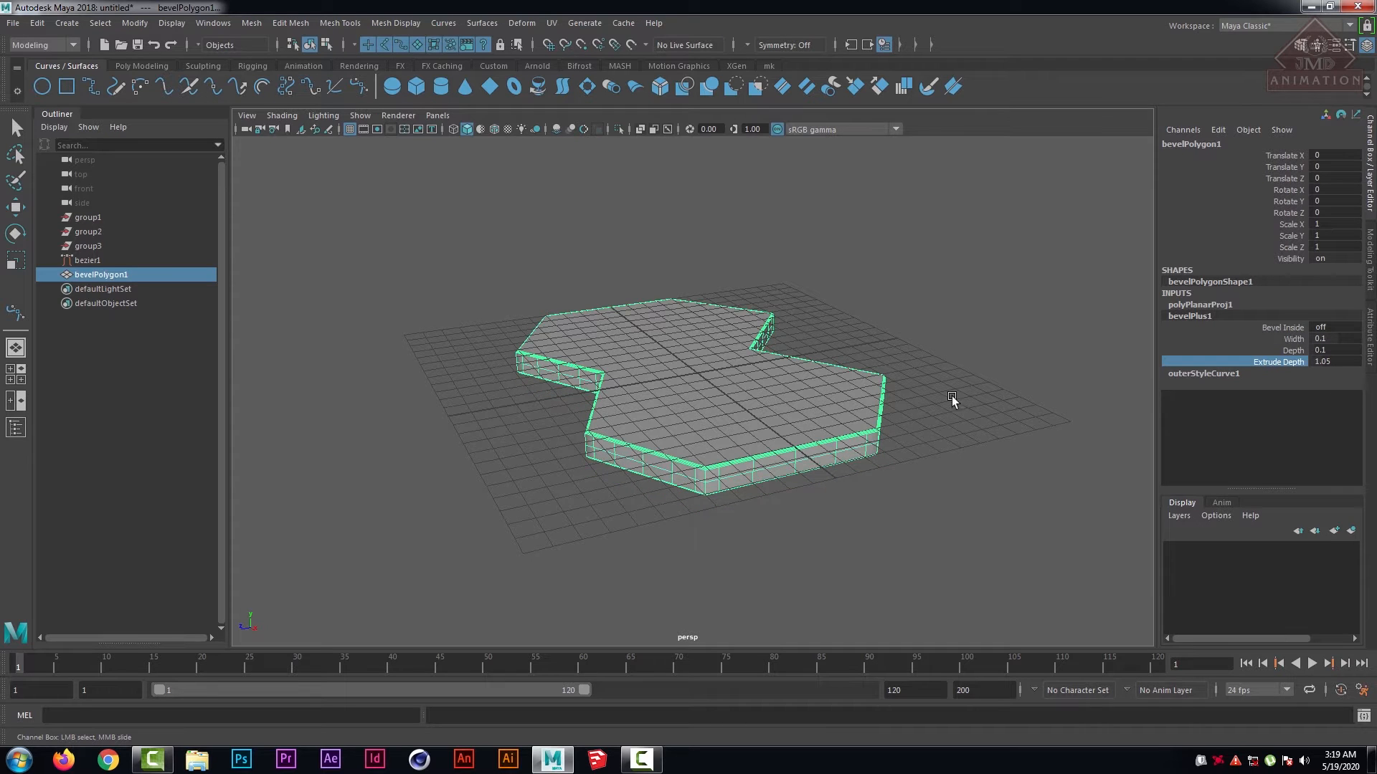
click(1293, 351)
middle_drag(1072, 352, 1076, 351)
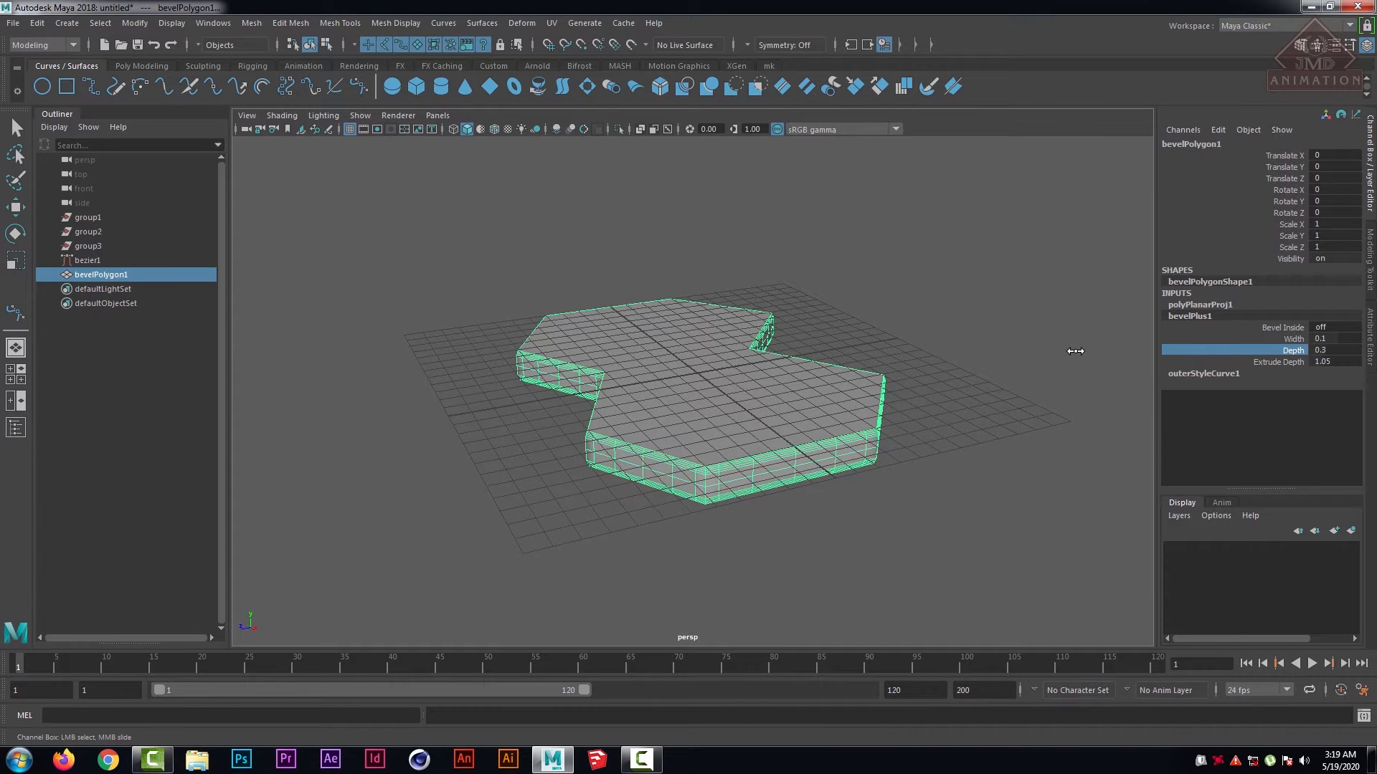
click(1289, 338)
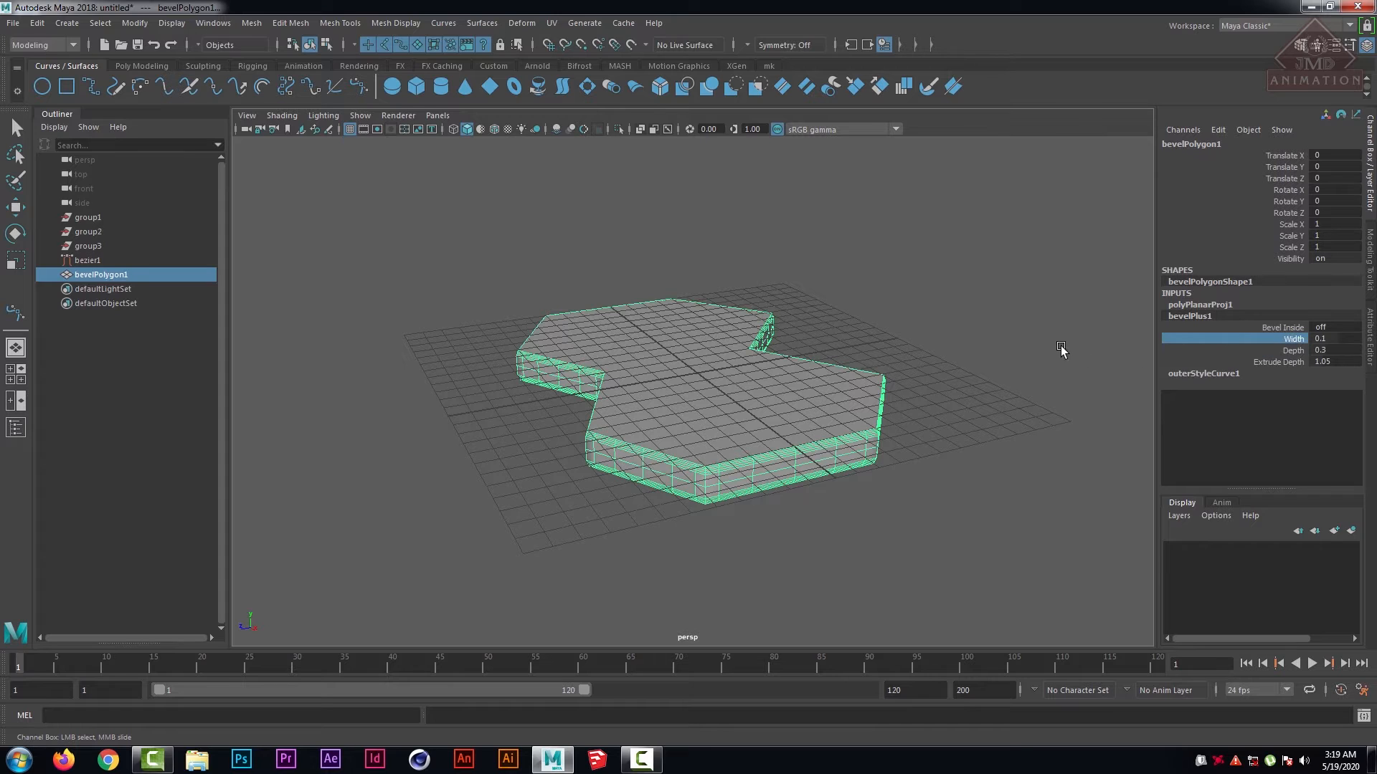
middle_drag(1028, 330, 1030, 330)
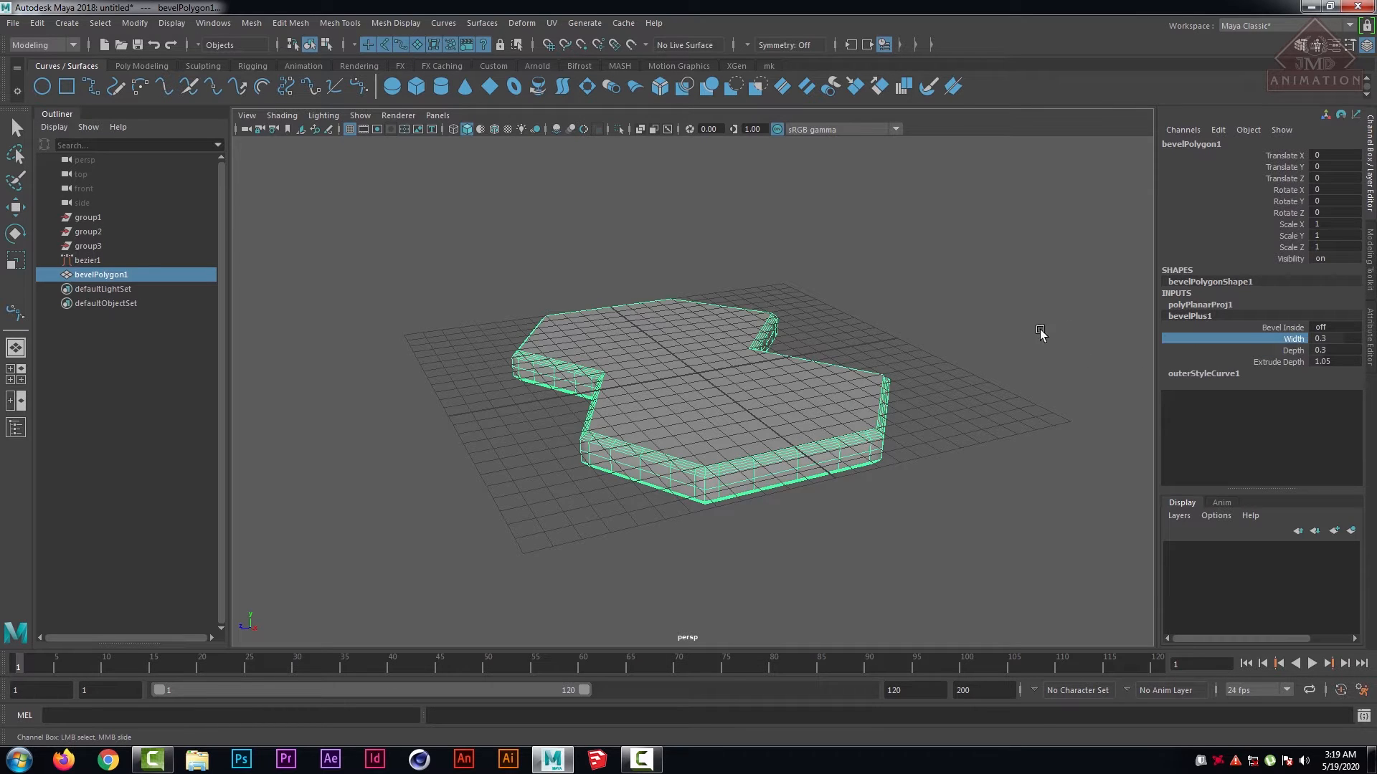
- Change the bevel's outer style curve to Convex Crease
click(1203, 374)
key(w)
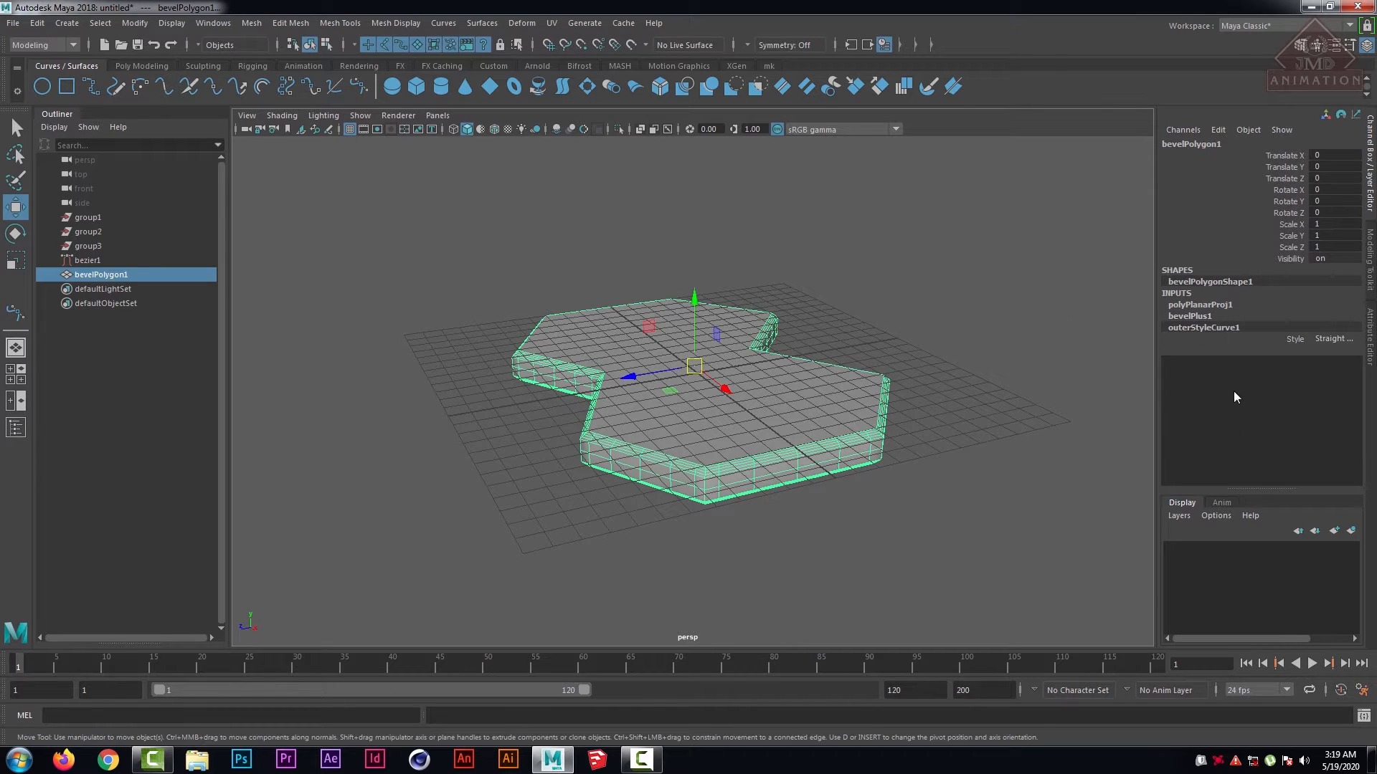
click(1333, 339)
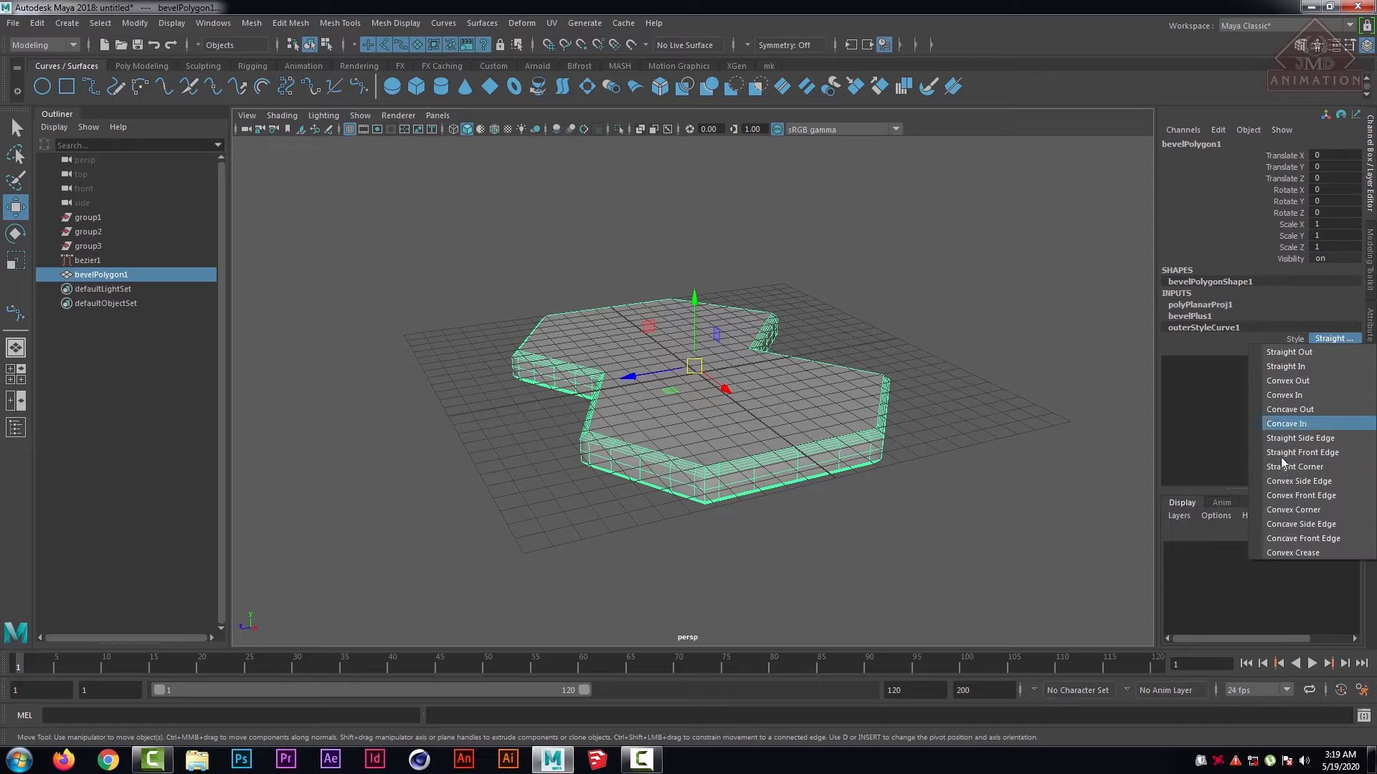
click(1298, 553)
click(912, 432)
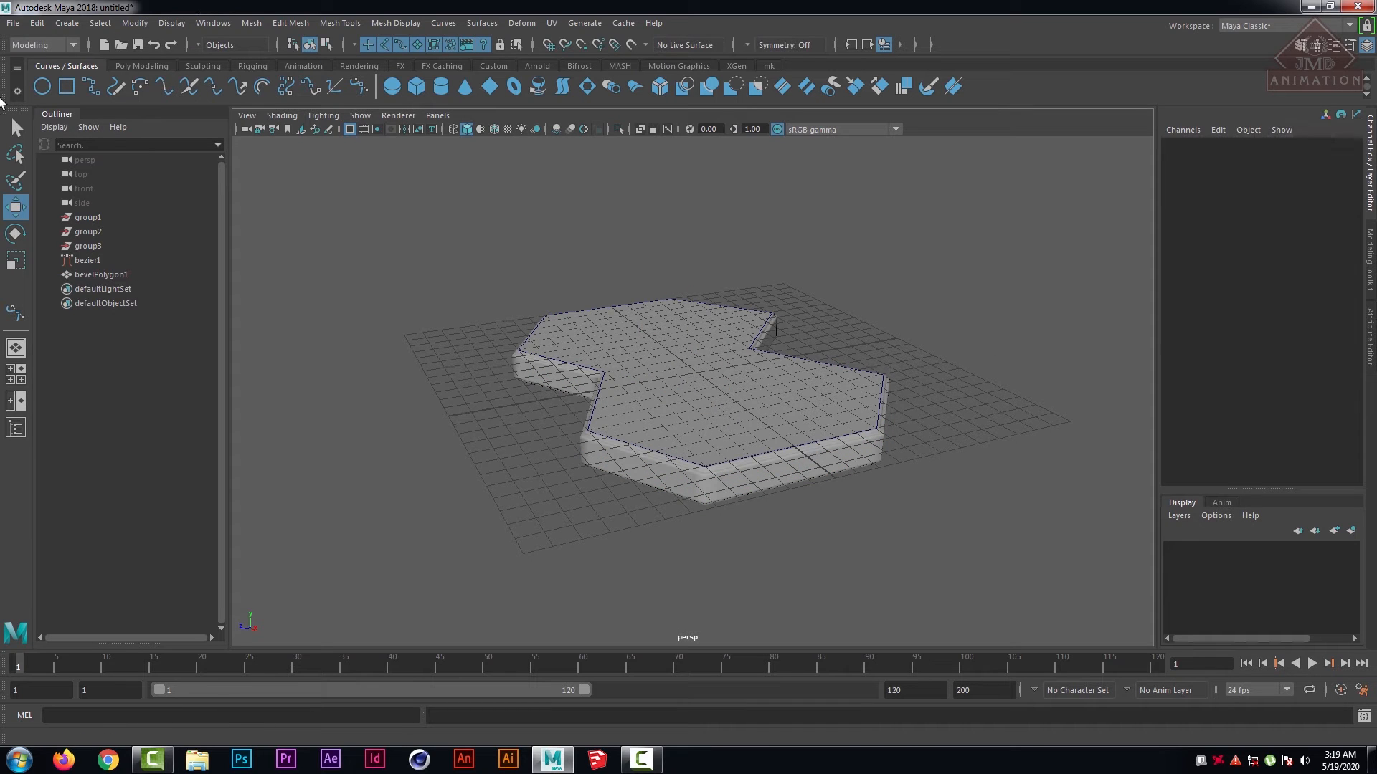
- Raise the beveled slab to about Translate Y 8.768 and delete the original Bezier curve on the grid
key(q)
click(707, 363)
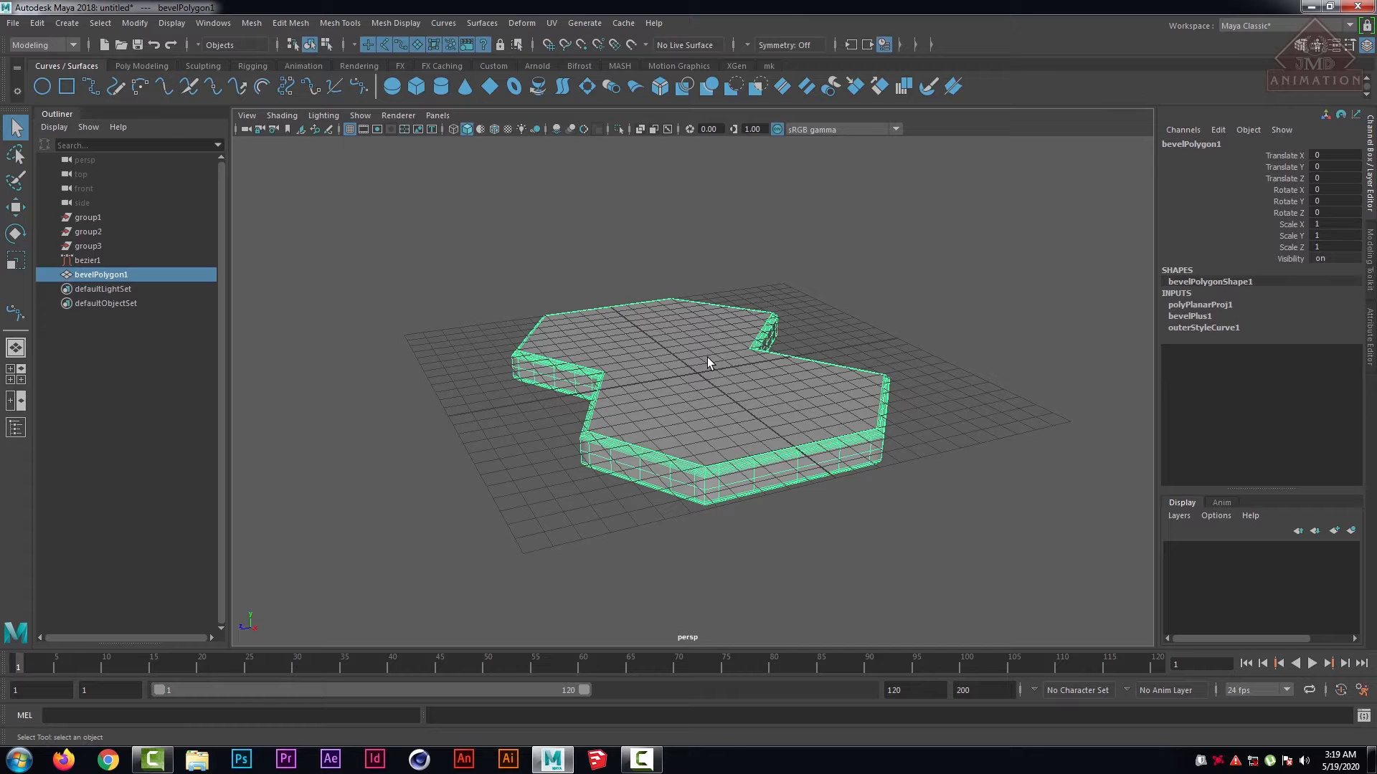
key(w)
drag(694, 307, 693, 107)
drag(686, 414, 598, 508)
key(Delete)
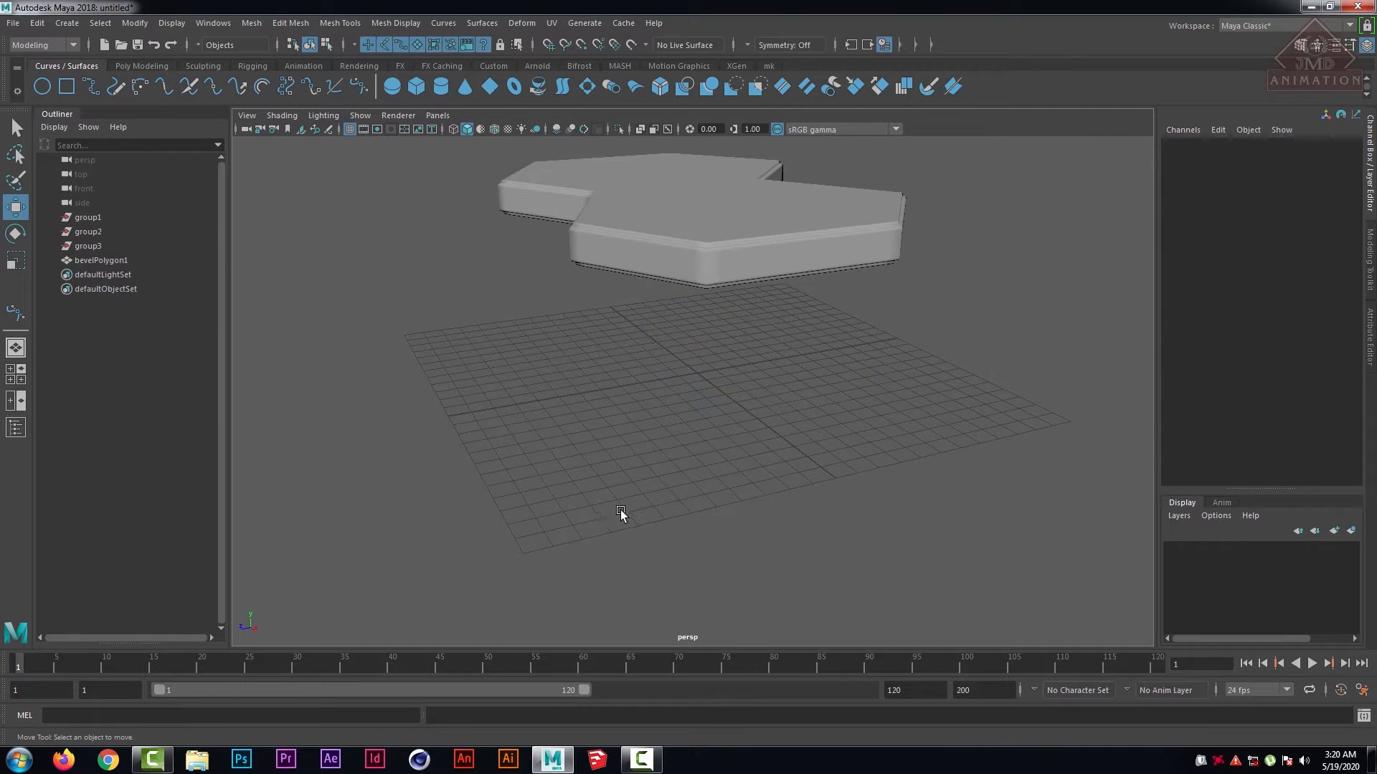
- Examine the slab's creased bevel edge and overall shape up close and from several angles
scroll(619, 478, down, 5)
alt+drag(495, 428, 553, 470)
scroll(678, 365, up, 5)
scroll(845, 402, up, 6)
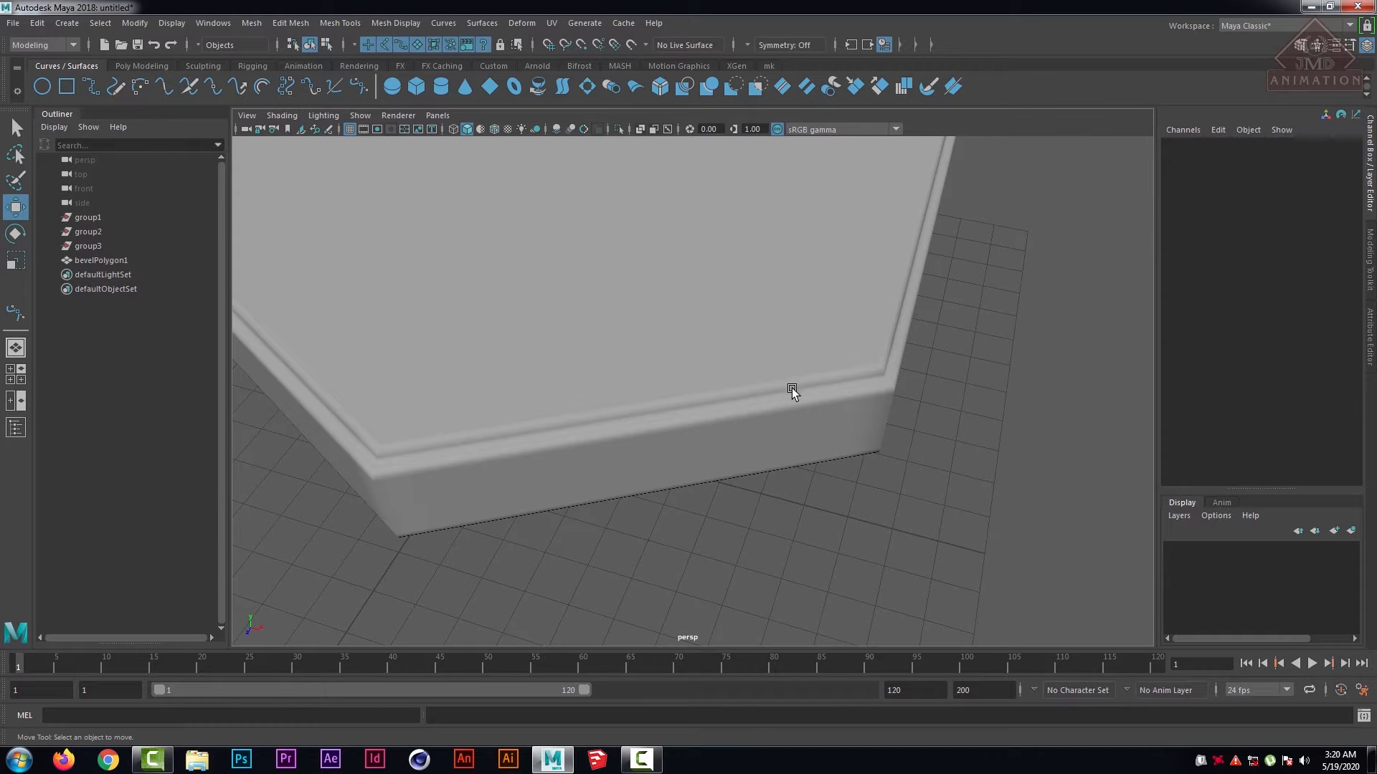
scroll(793, 380, down, 6)
alt+drag(793, 375, 679, 345)
click(679, 344)
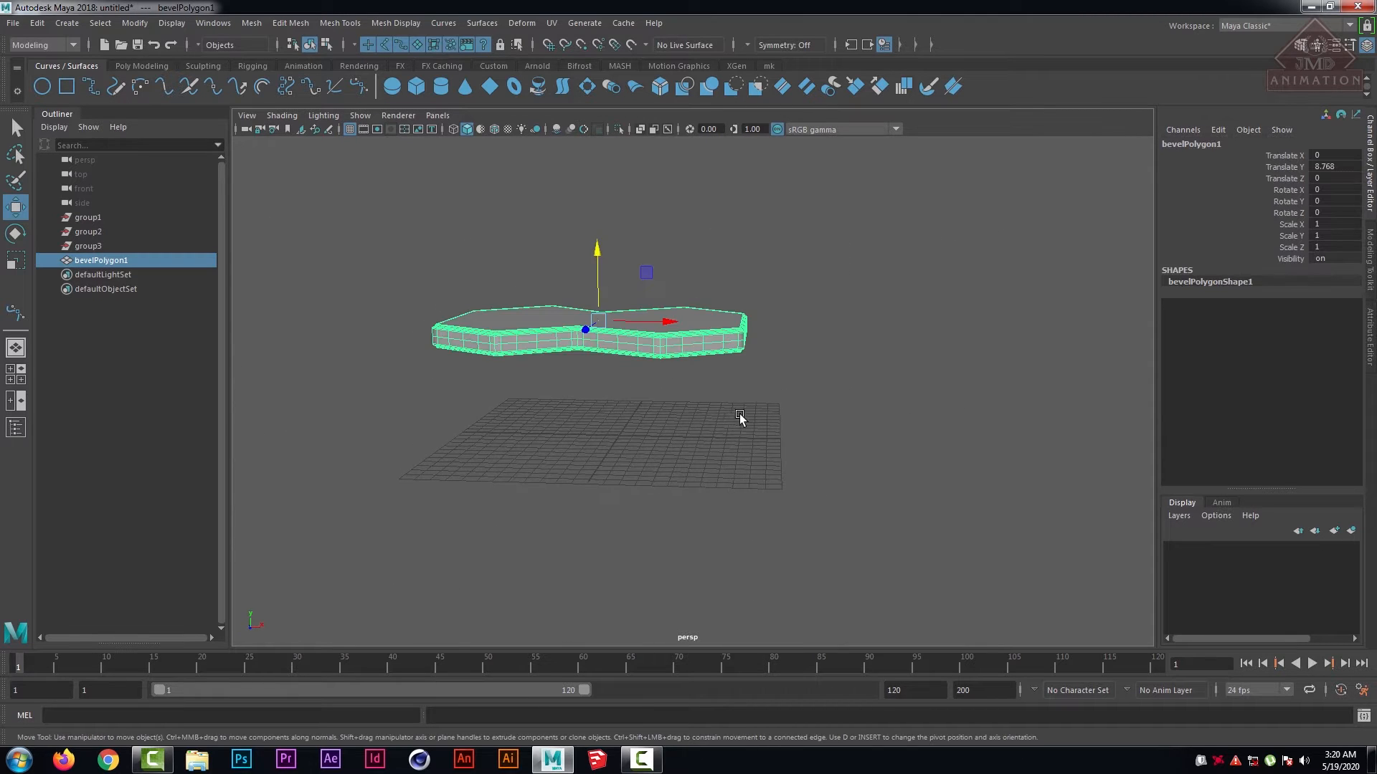
scroll(790, 390, up, 3)
alt+drag(789, 390, 713, 464)
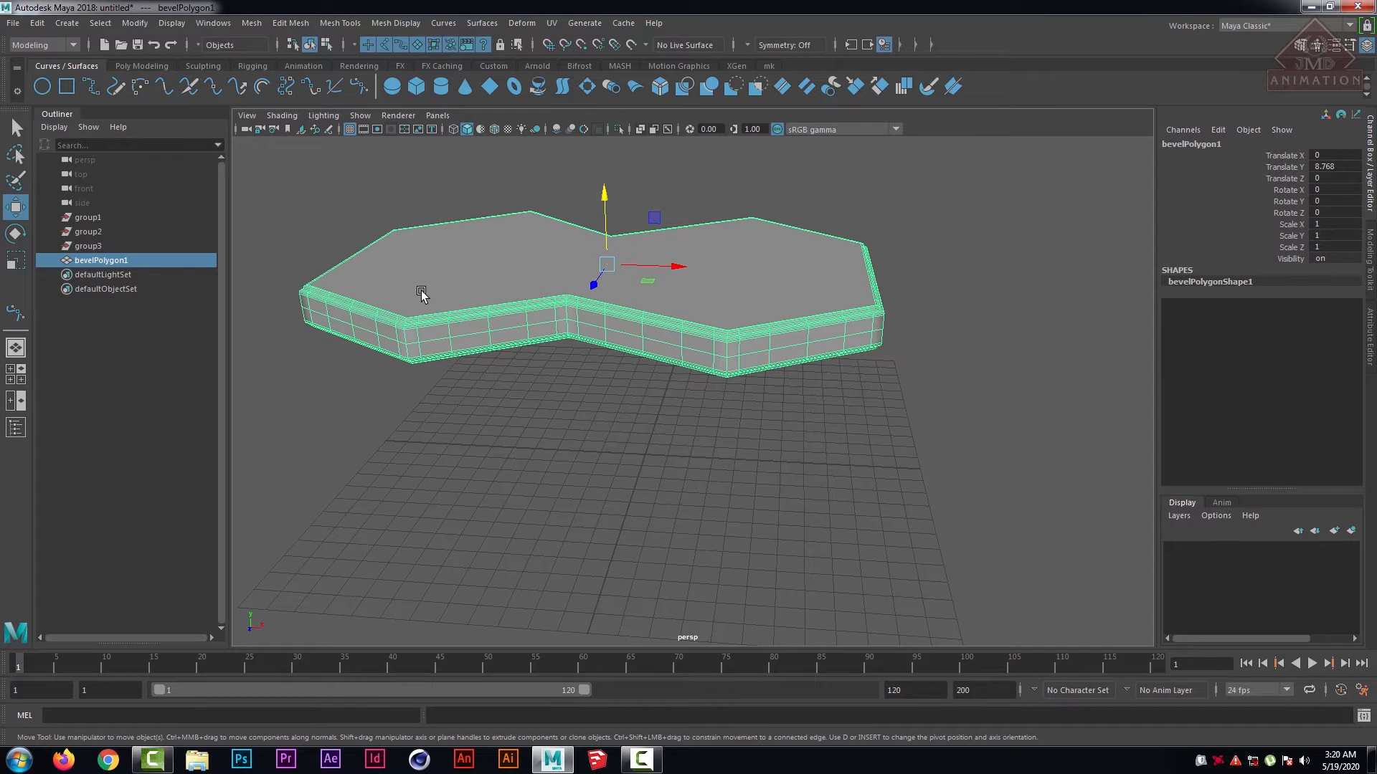
- Select the whole beveled slab and delete it
click(502, 494)
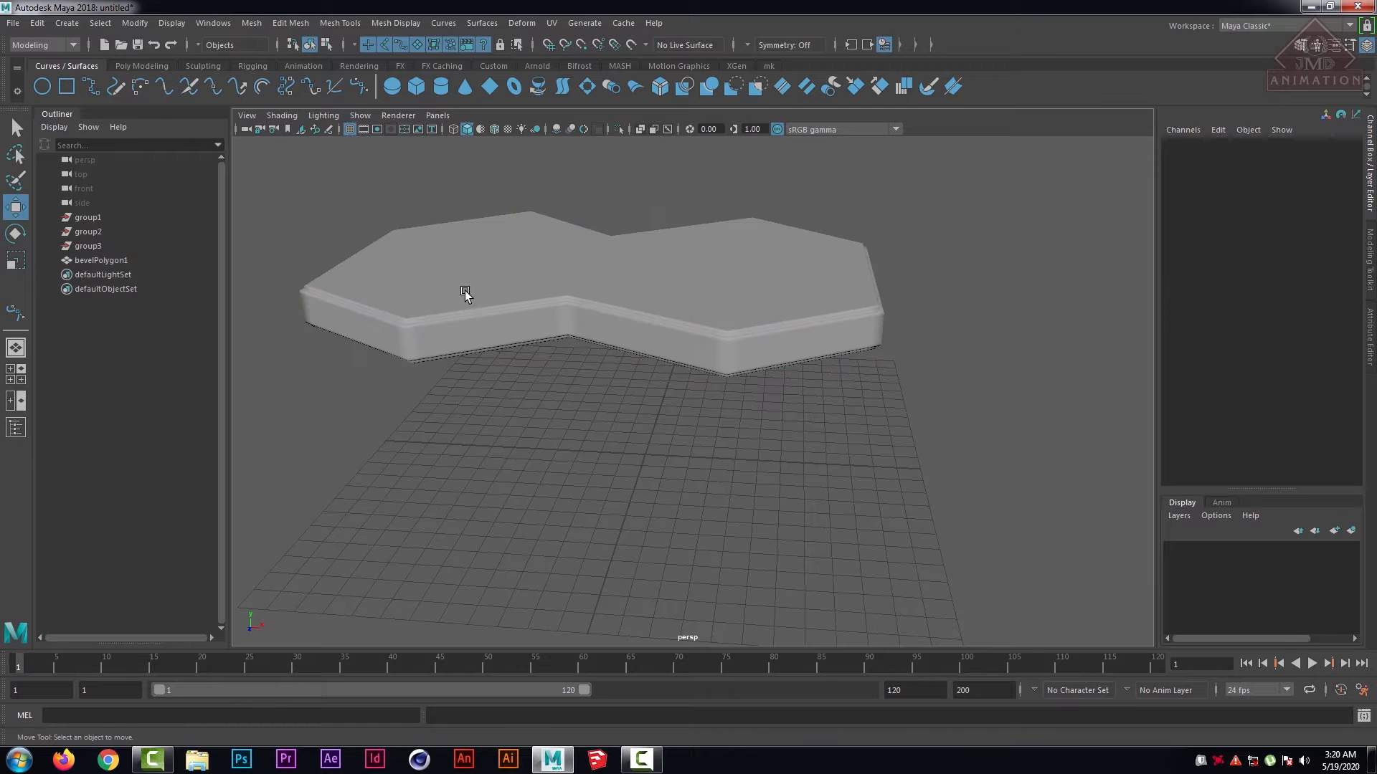
drag(321, 179, 742, 391)
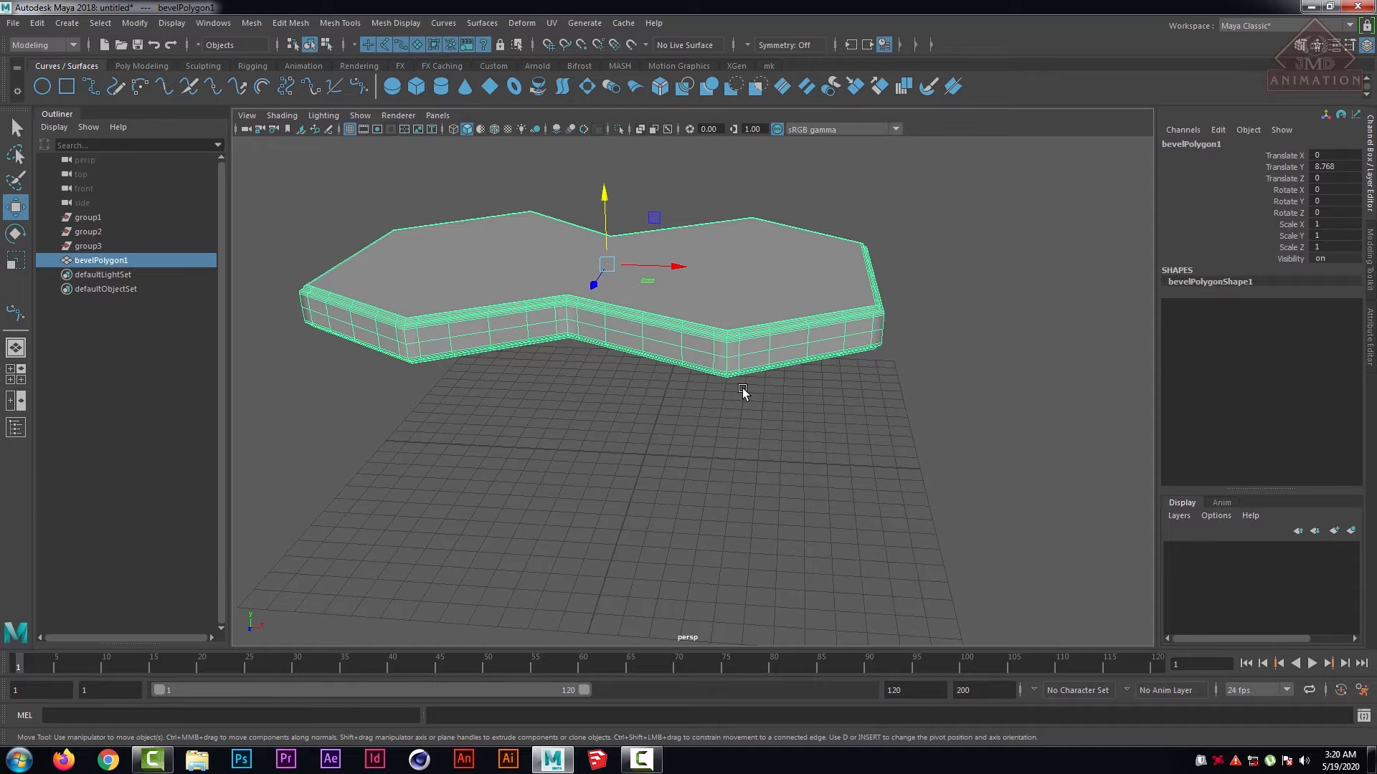
key(Delete)
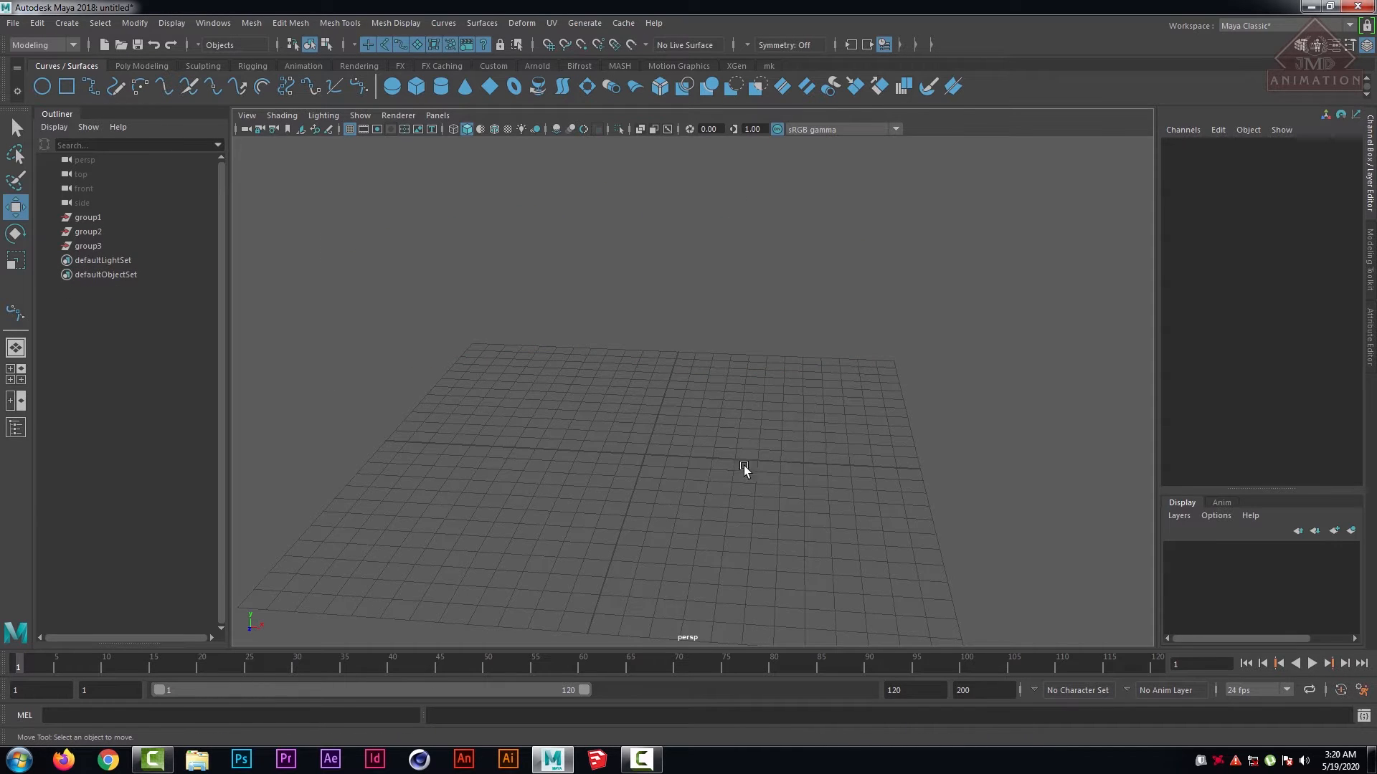
- Create a polygon cube and scale it into a flat slab, about 6.327 in X, 0.762 in Y and 4.928 in Z
alt+drag(744, 468, 680, 403)
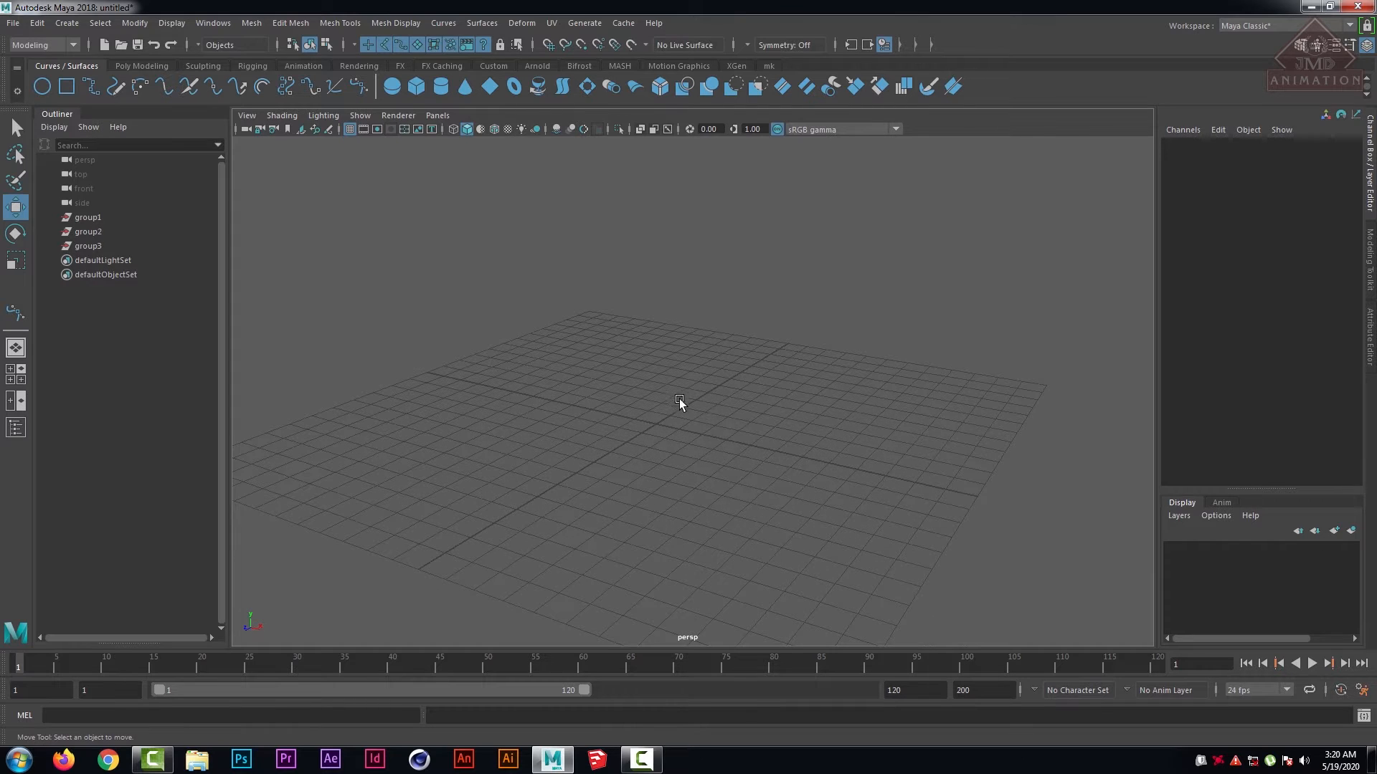
click(147, 65)
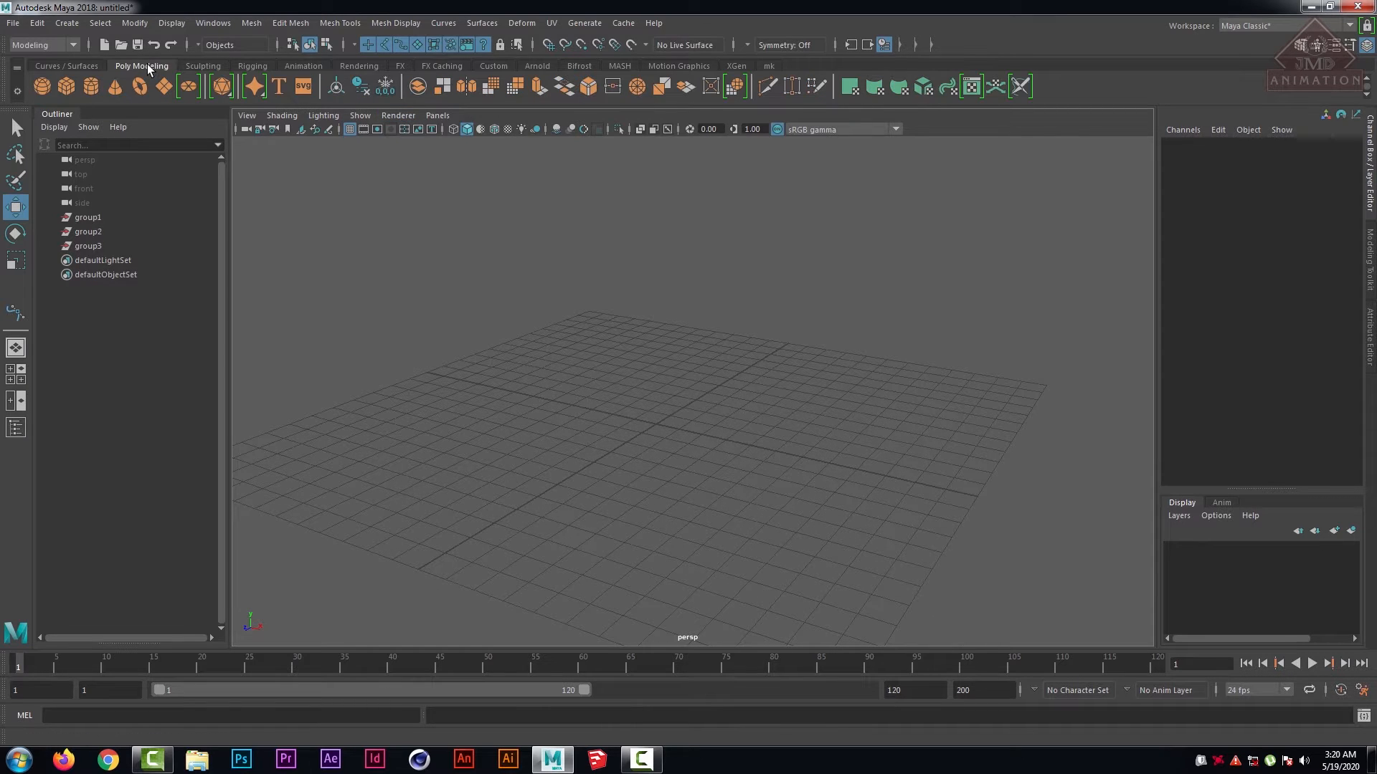
click(67, 85)
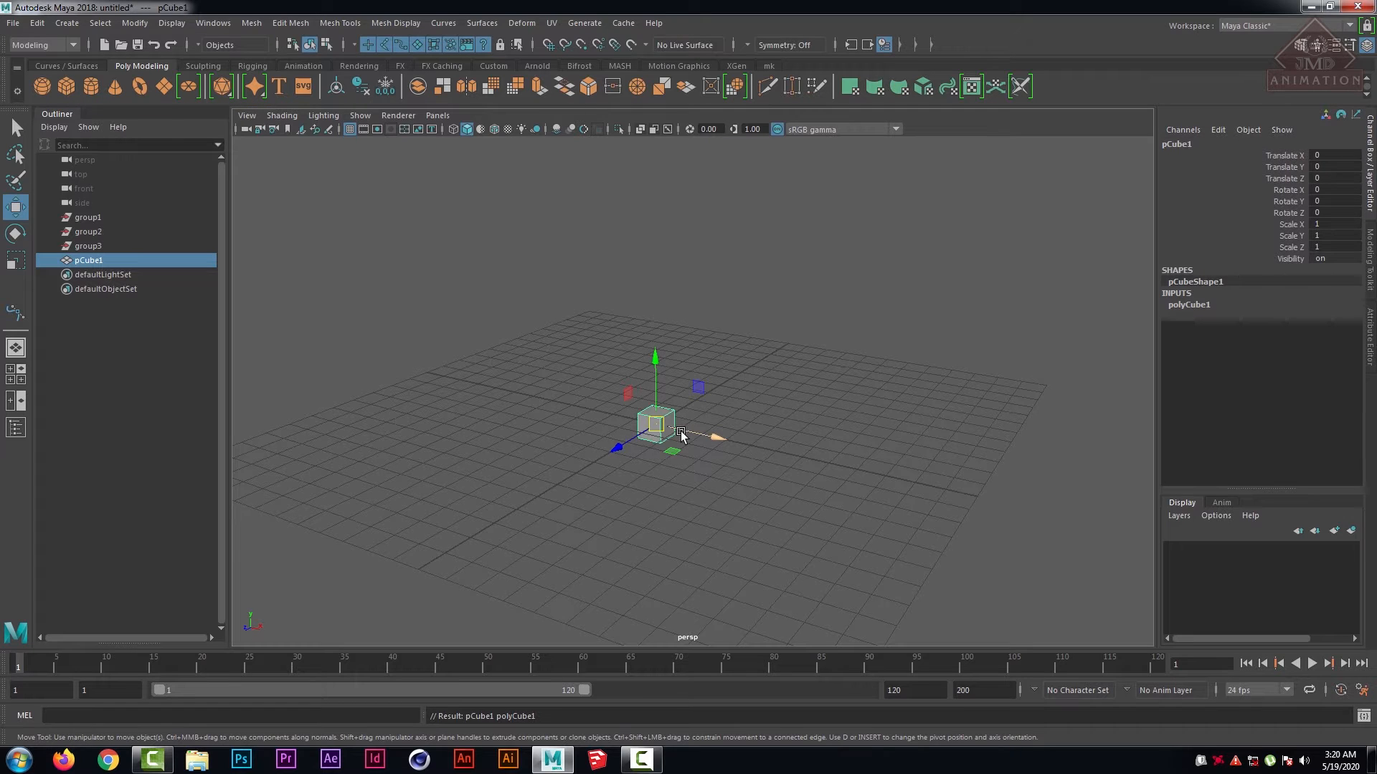
key(r)
drag(713, 440, 1054, 481)
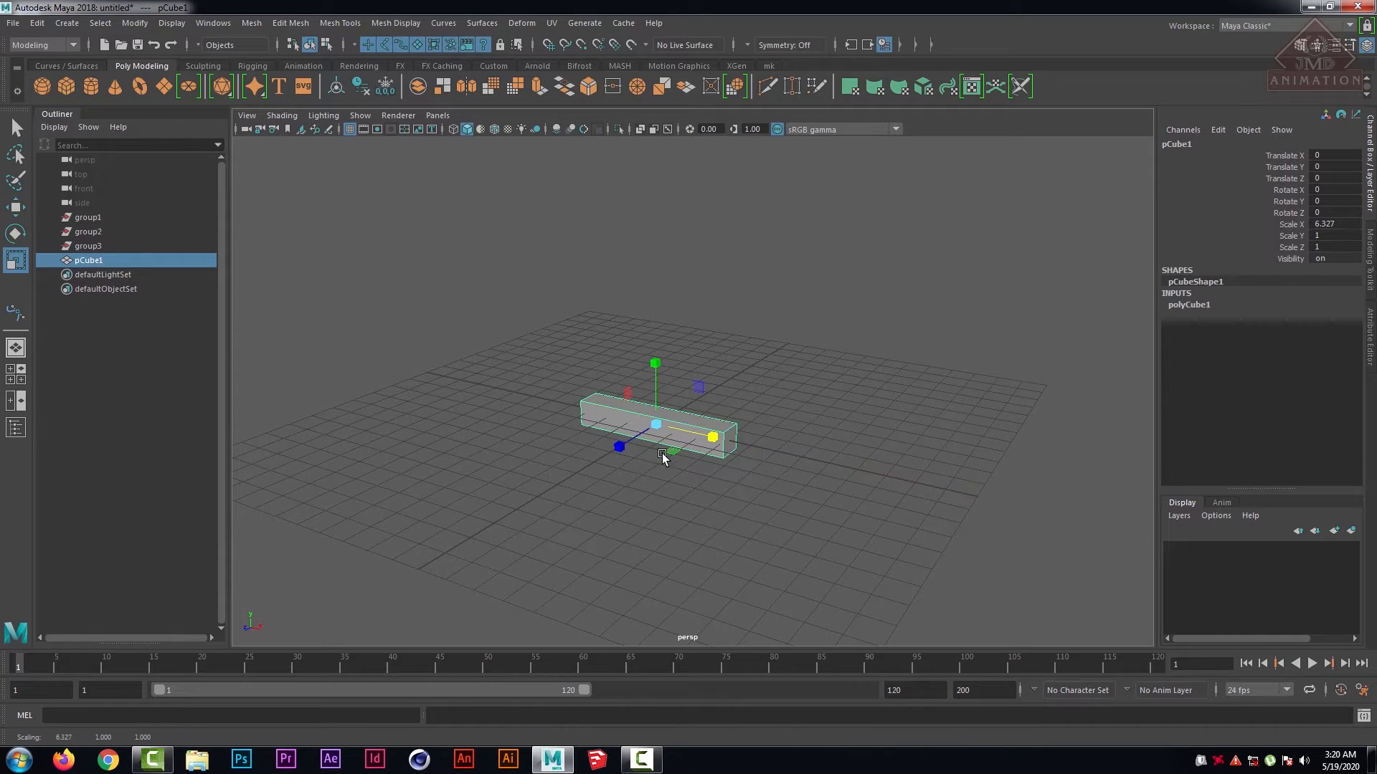
drag(618, 448, 384, 560)
drag(655, 360, 687, 328)
- Raise the slab above the grid to about Translate Y 5.003
key(w)
scroll(686, 327, up, 5)
alt+middle_drag(630, 290, 667, 337)
scroll(693, 364, down, 4)
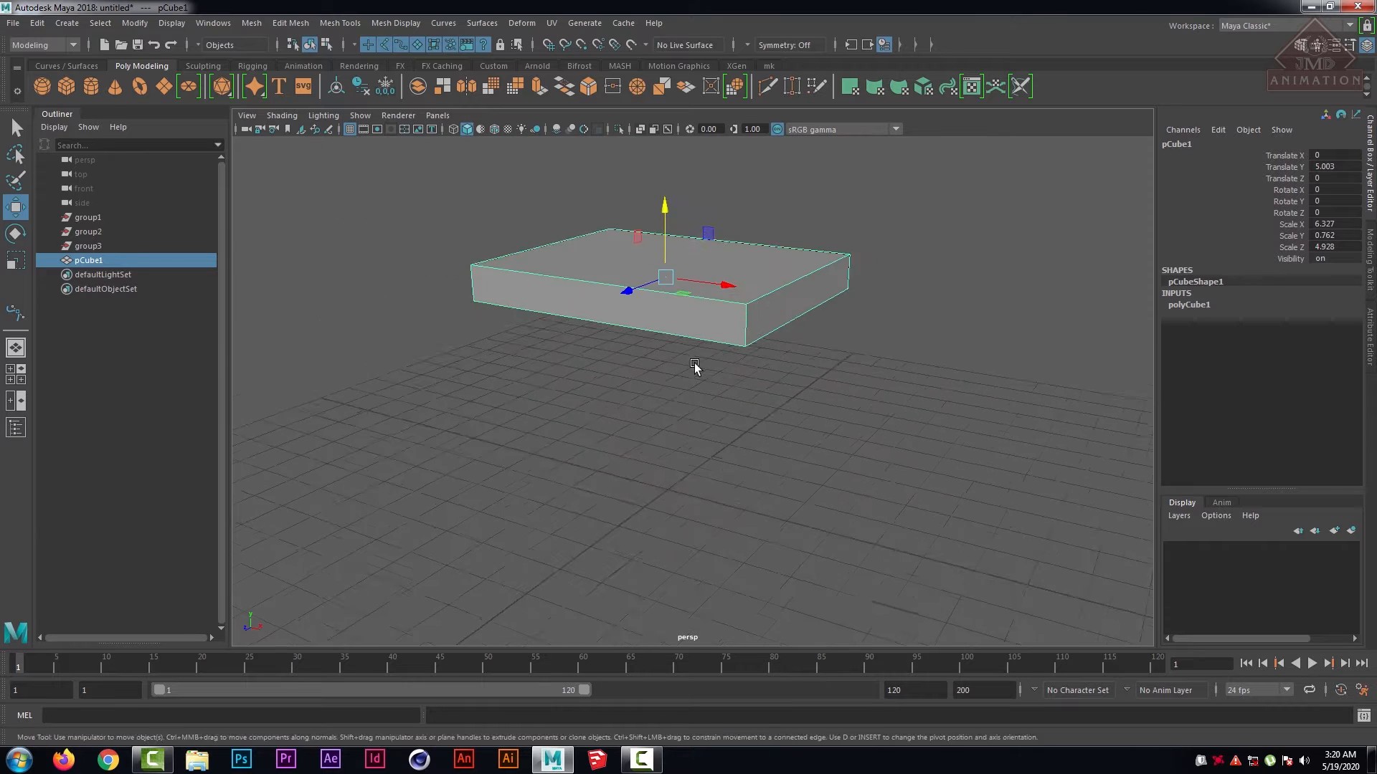
- Insert four edge loops across the slab's top, one close to each of its four outer edges
alt+drag(599, 287, 753, 343)
click(769, 66)
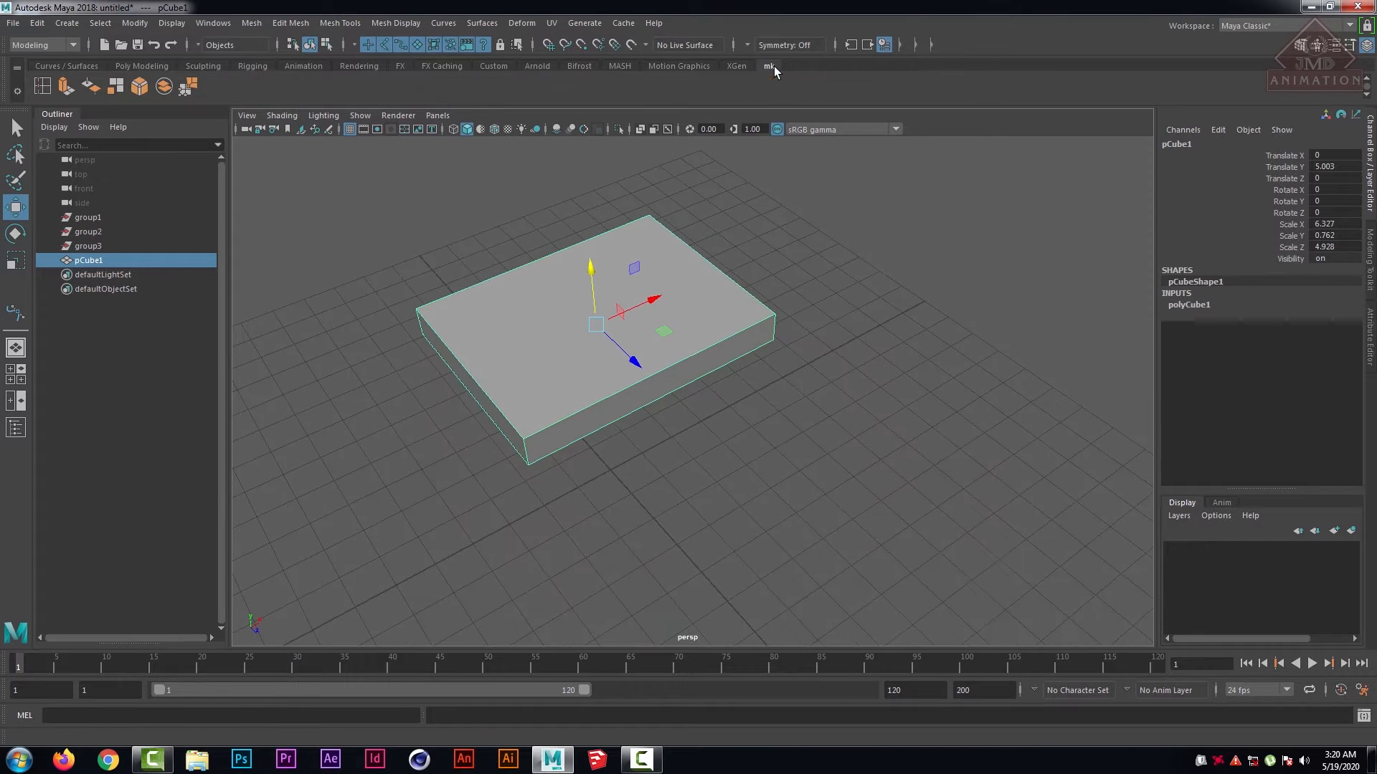
click(40, 87)
drag(423, 319, 420, 320)
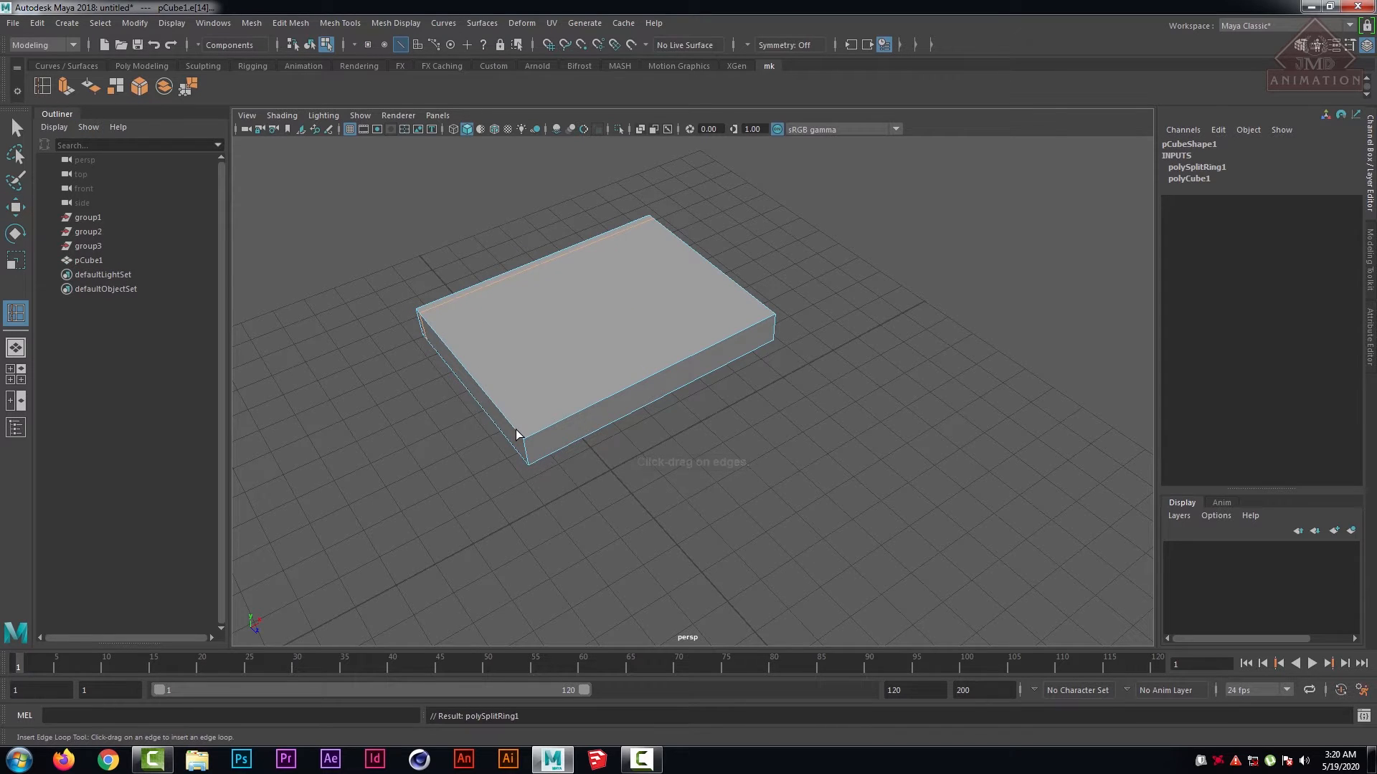
drag(514, 429, 480, 378)
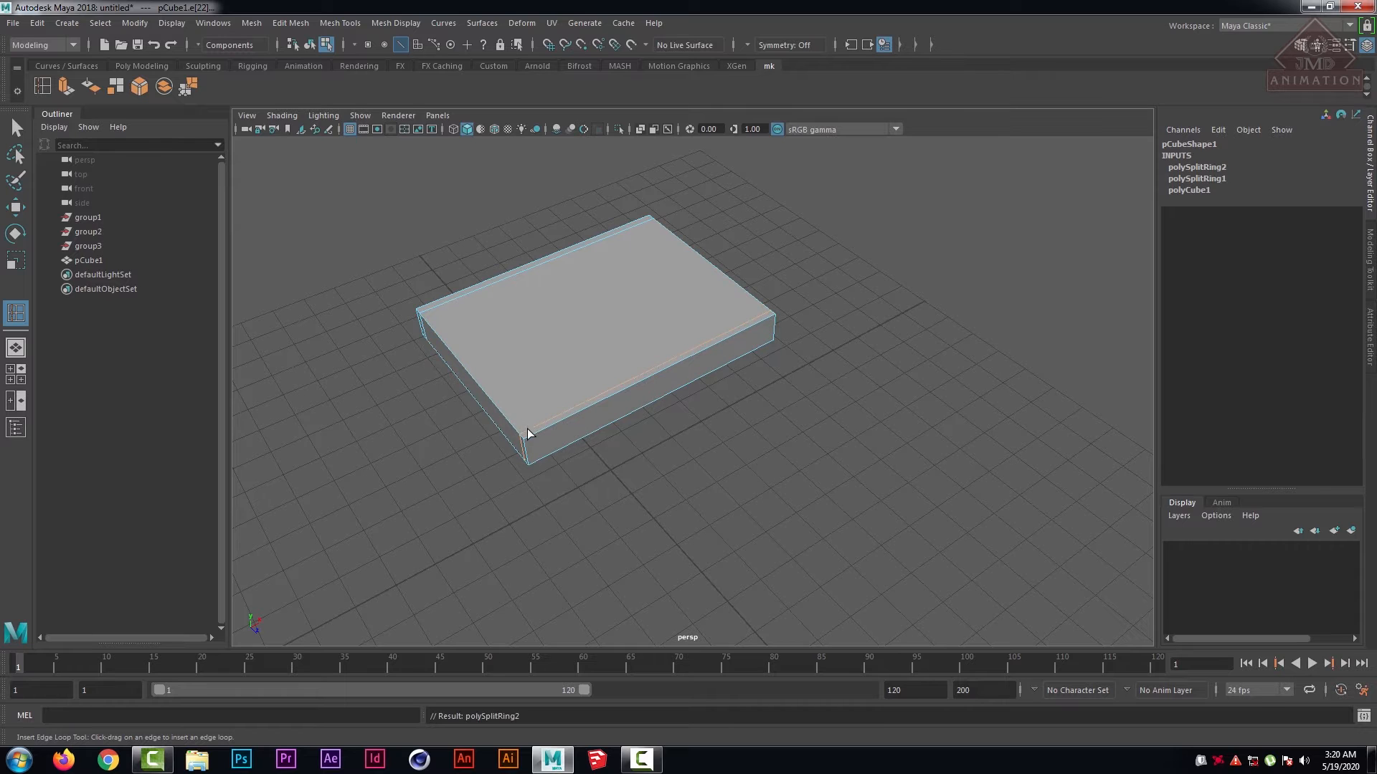
drag(527, 430, 532, 437)
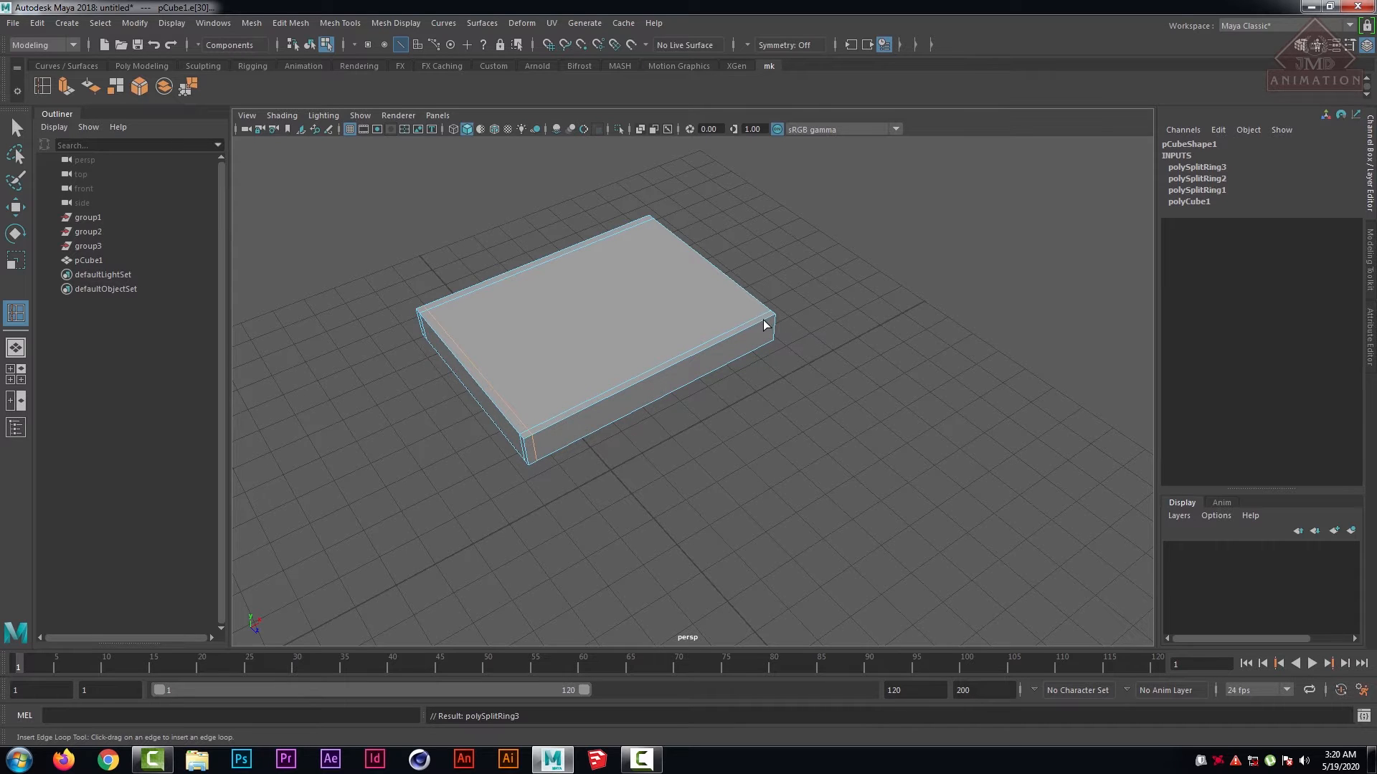
drag(764, 325, 767, 327)
scroll(763, 407, down, 4)
mouse_move(763, 407)
alt+mouse_down()
mouse_move(760, 386)
mouse_move(768, 394)
alt+mouse_up()
scroll(734, 372, up, 6)
alt+middle_drag(733, 371, 747, 317)
scroll(747, 322, down, 5)
key(q)
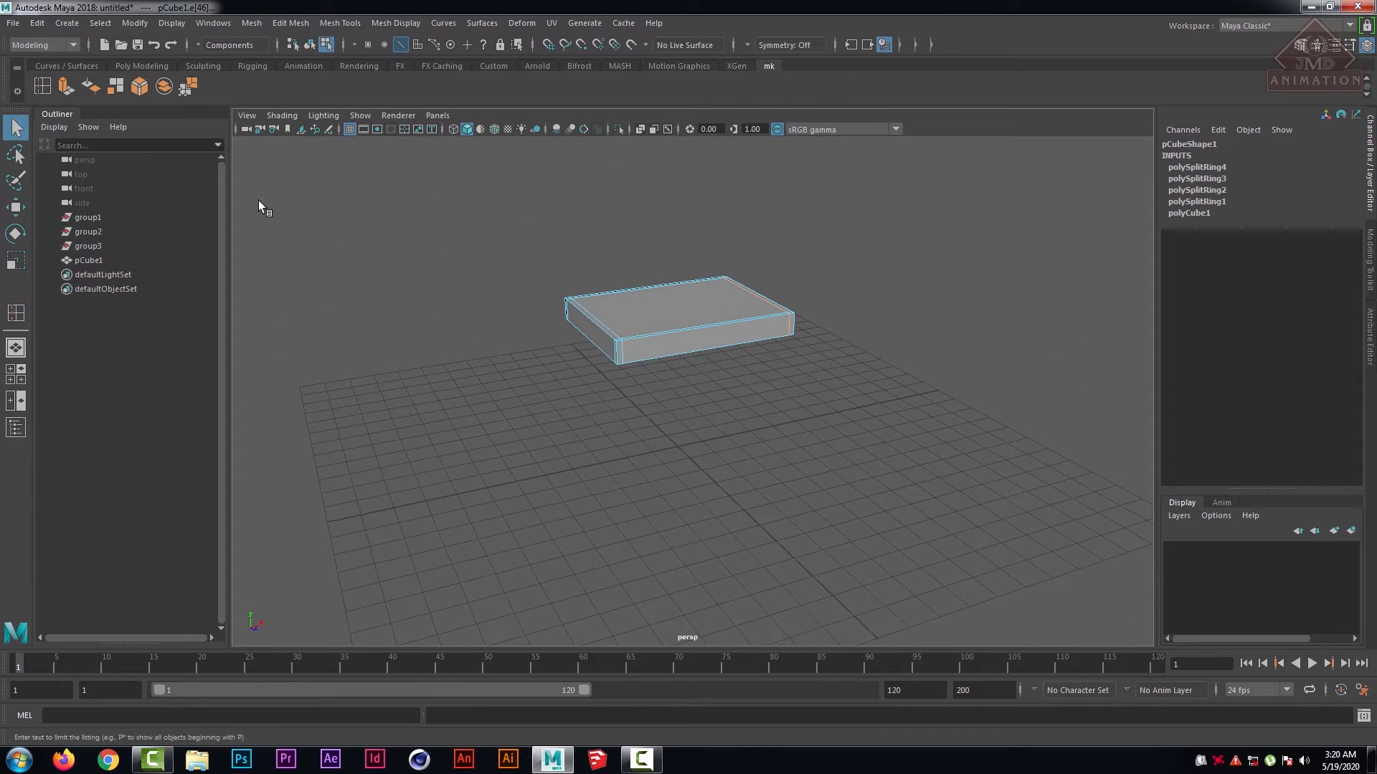
- Switch the slab to object mode and check its rounded edges in the smooth mesh preview
click(700, 325)
right_drag(787, 273, 785, 274)
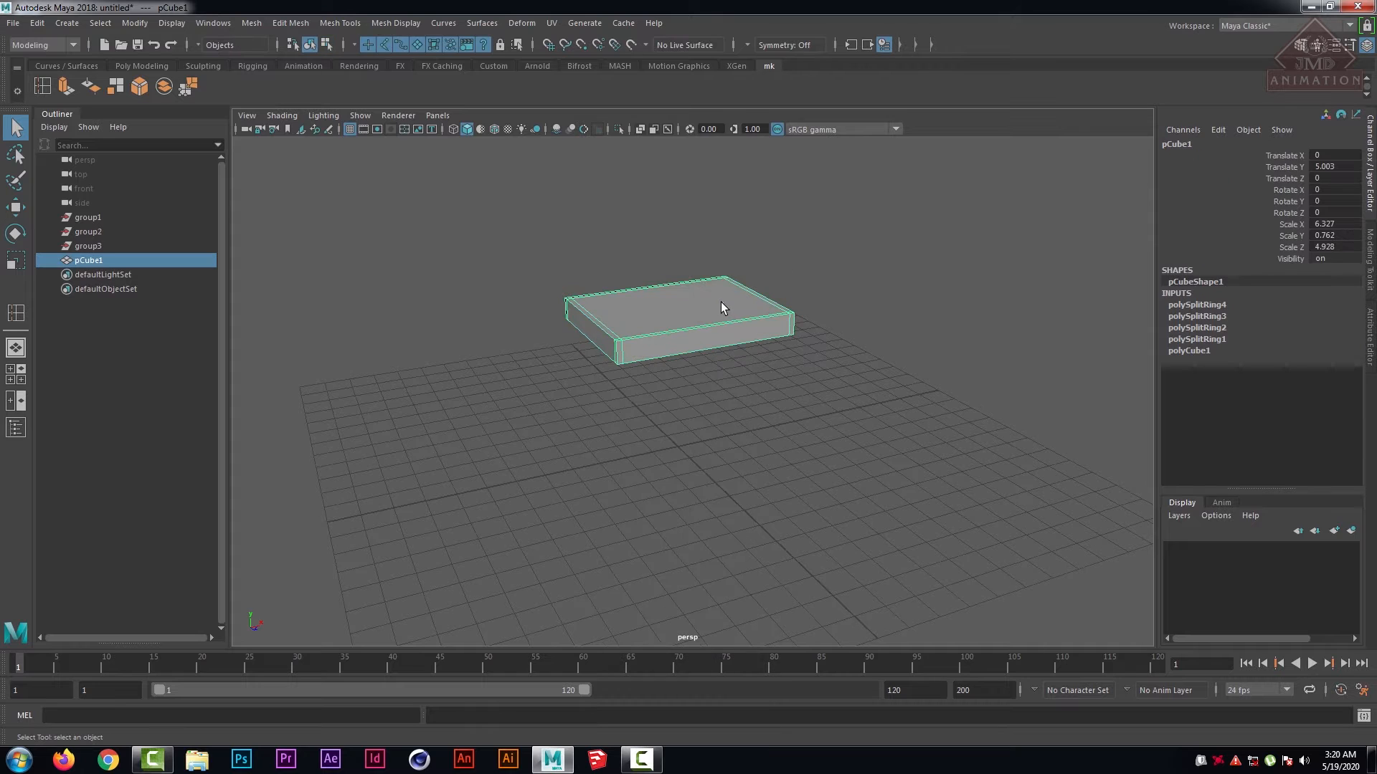
key(3)
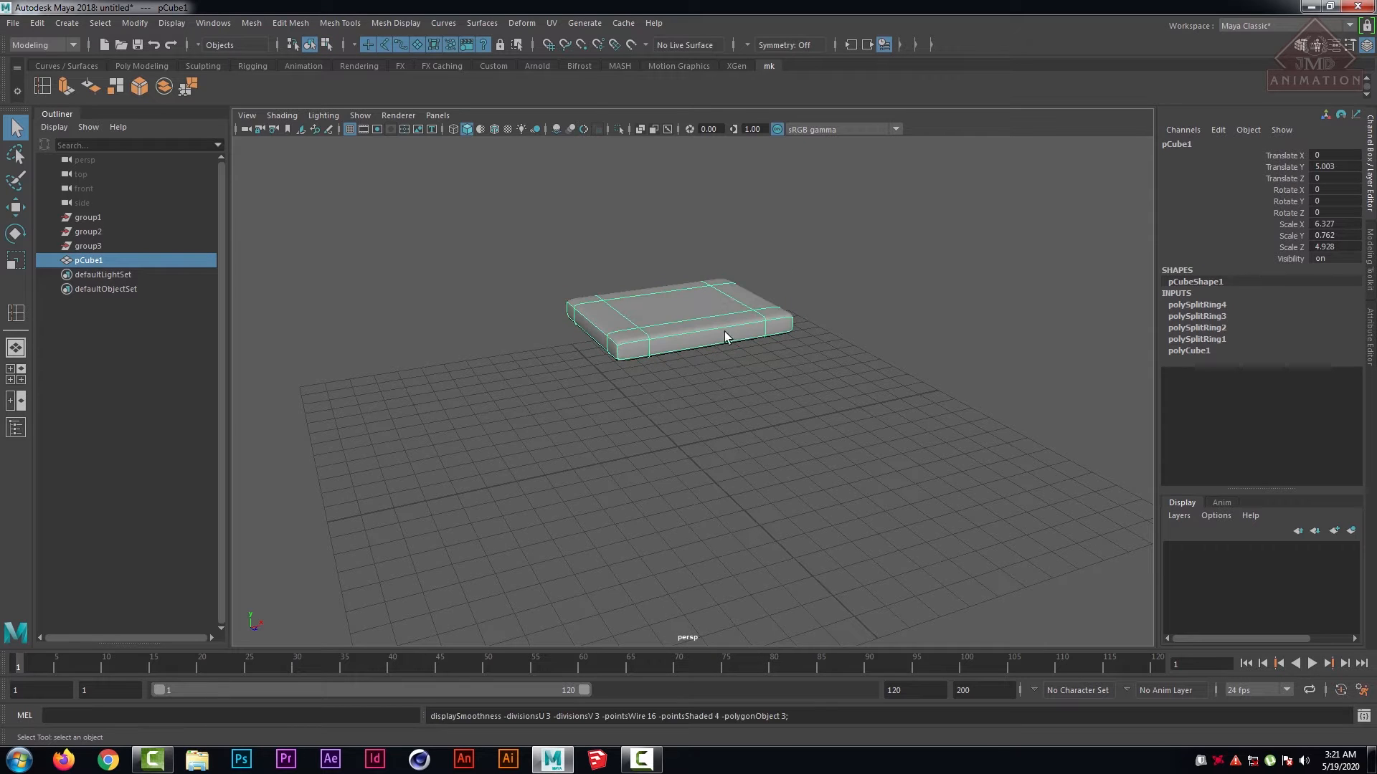
click(729, 385)
scroll(768, 414, up, 2)
scroll(768, 414, up, 3)
scroll(689, 278, down, 3)
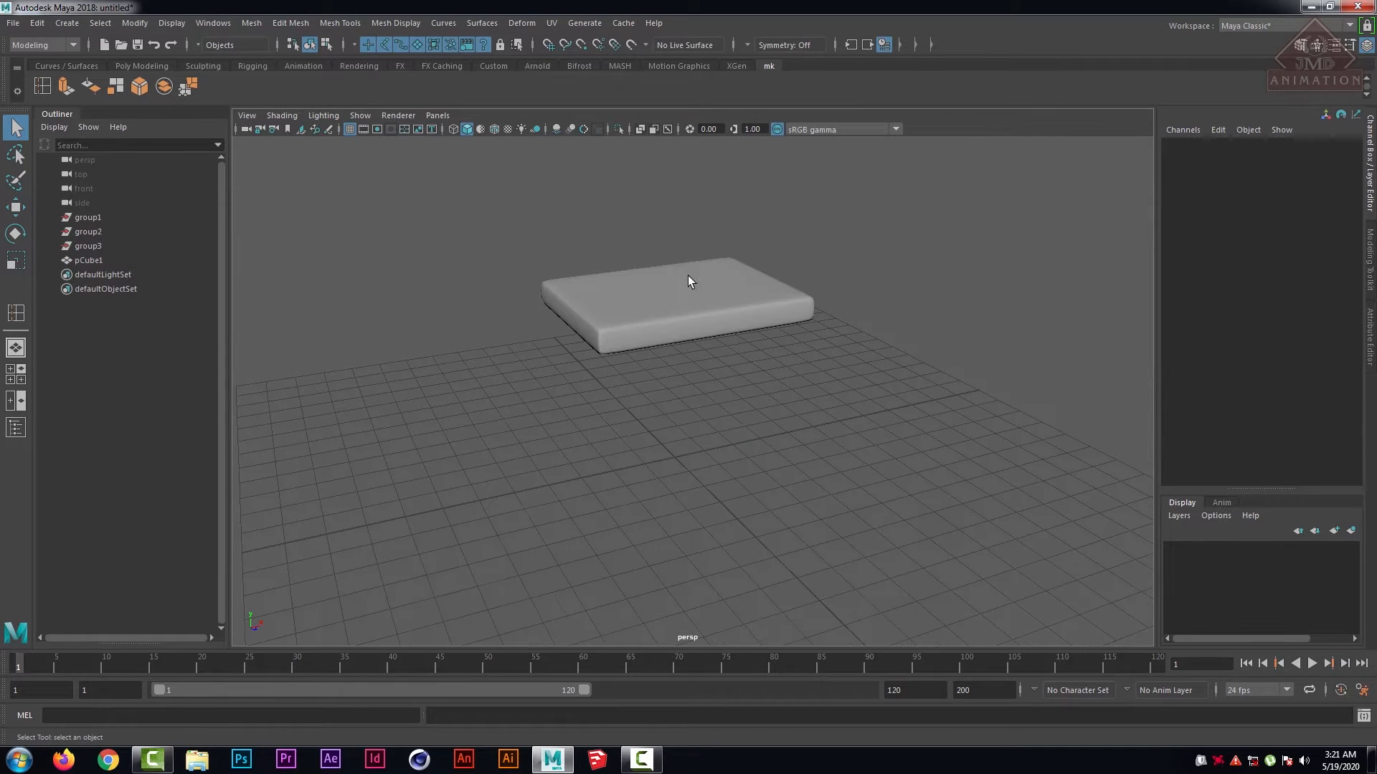
- Insert edge loops near the slab's upper and lower edges with smoothing off, and restore the smooth preview in object mode
click(700, 306)
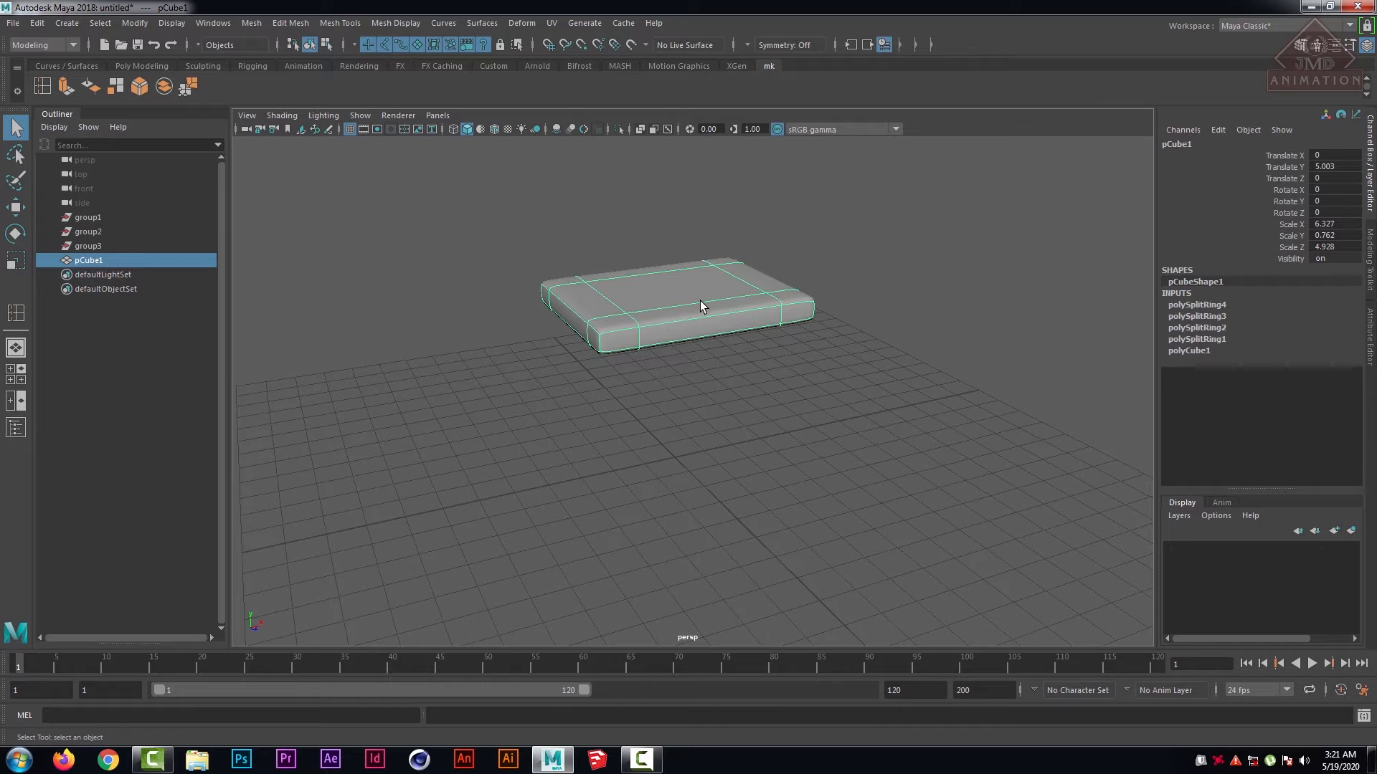
key(1)
scroll(725, 314, up, 3)
alt+drag(763, 278, 755, 391)
click(43, 86)
scroll(733, 395, up, 3)
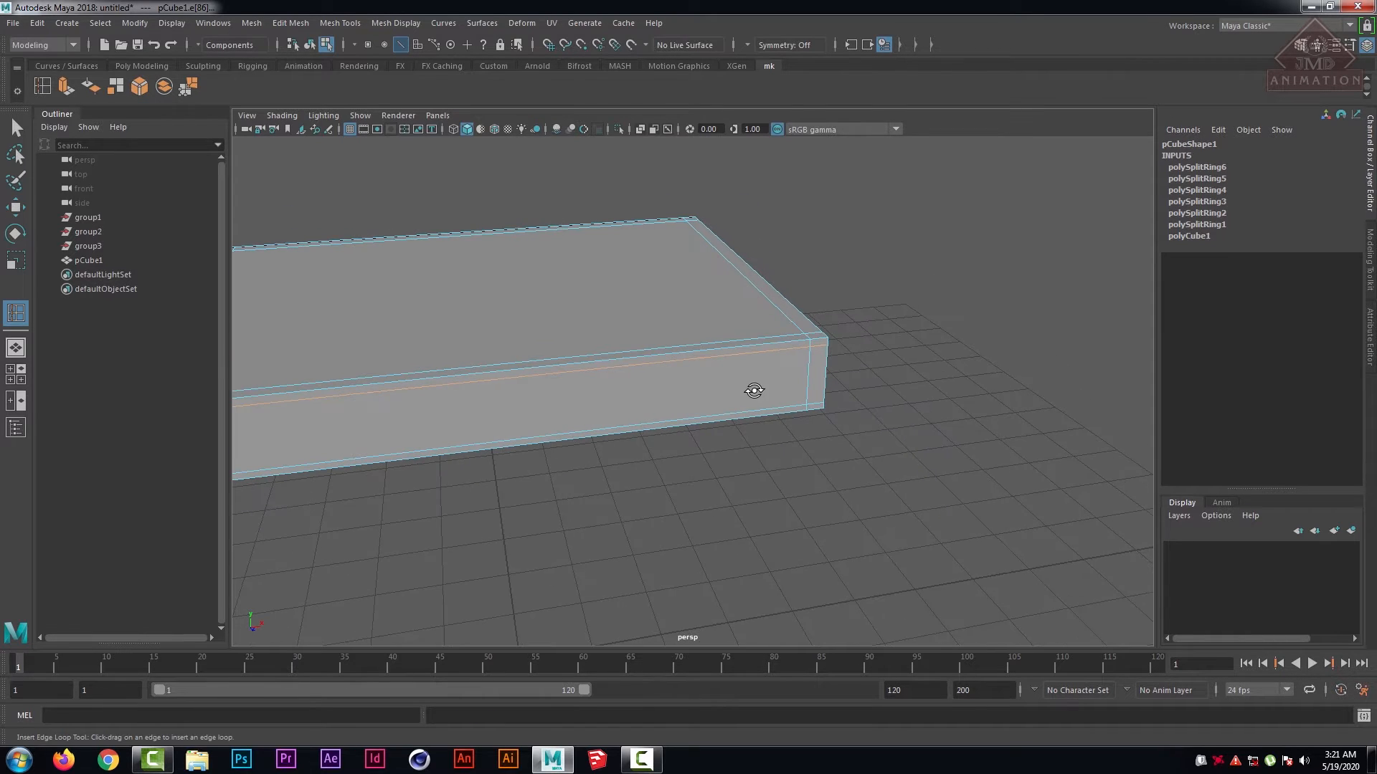
click(866, 449)
right_drag(702, 323, 774, 293)
scroll(682, 393, down, 5)
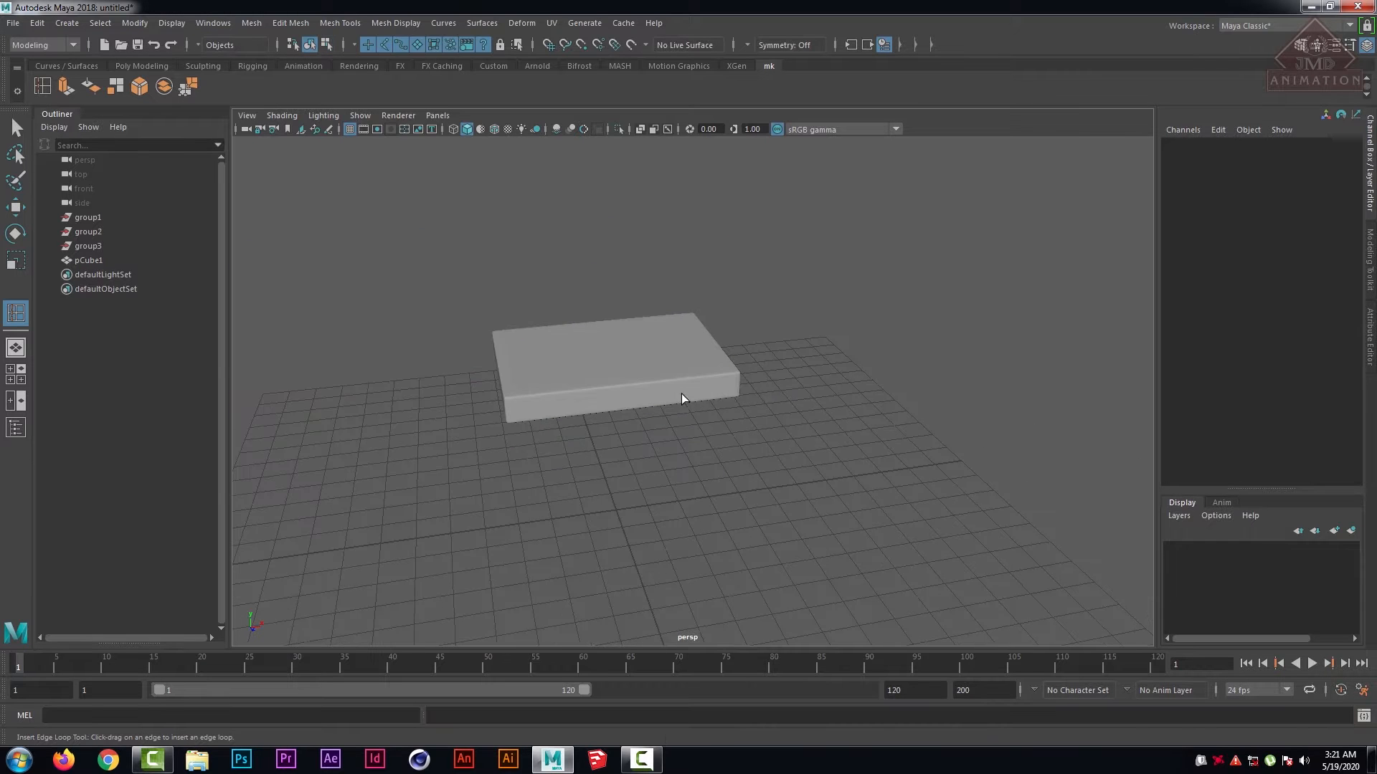
- Duplicate the slab and lower one of the two to about Translate Y 1.067
click(641, 402)
alt+middle_drag(641, 401, 788, 334)
scroll(789, 337, up, 4)
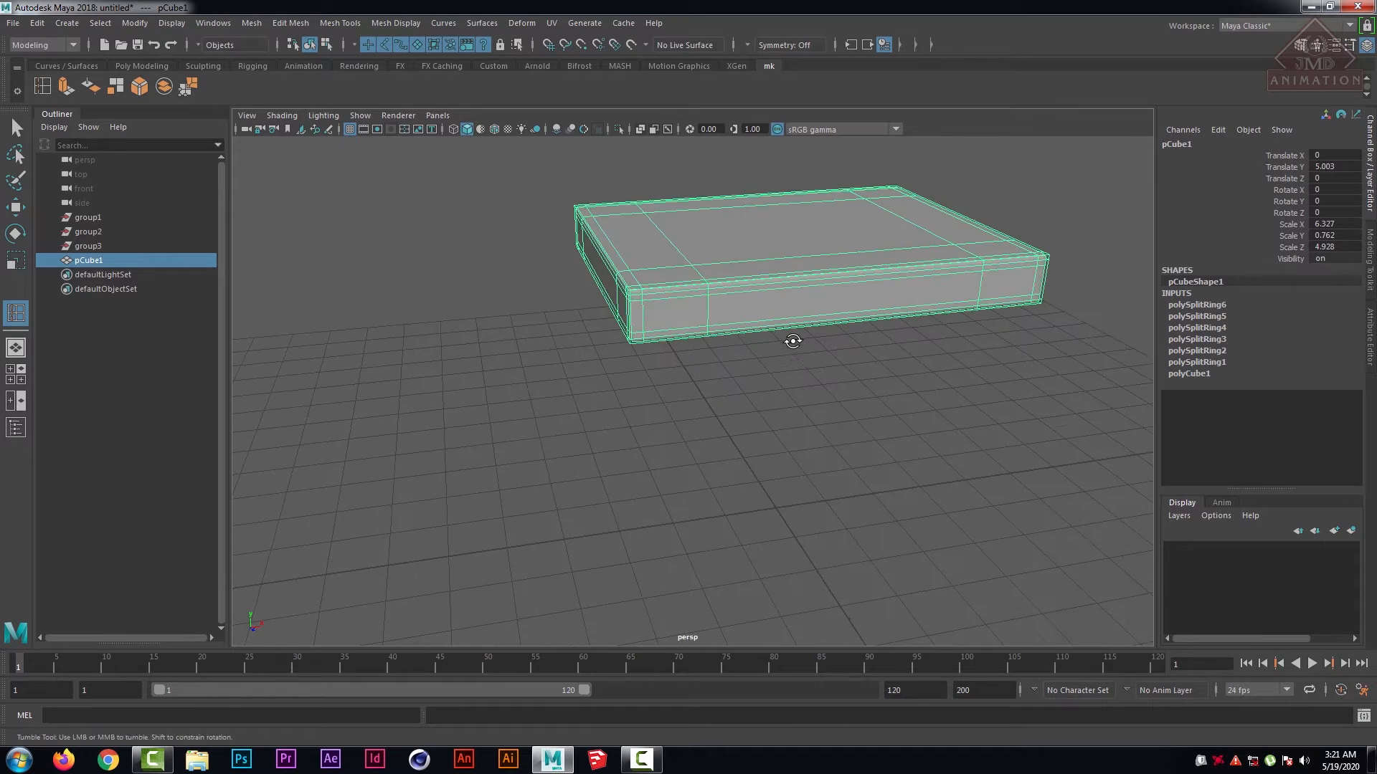
alt+drag(789, 338, 778, 347)
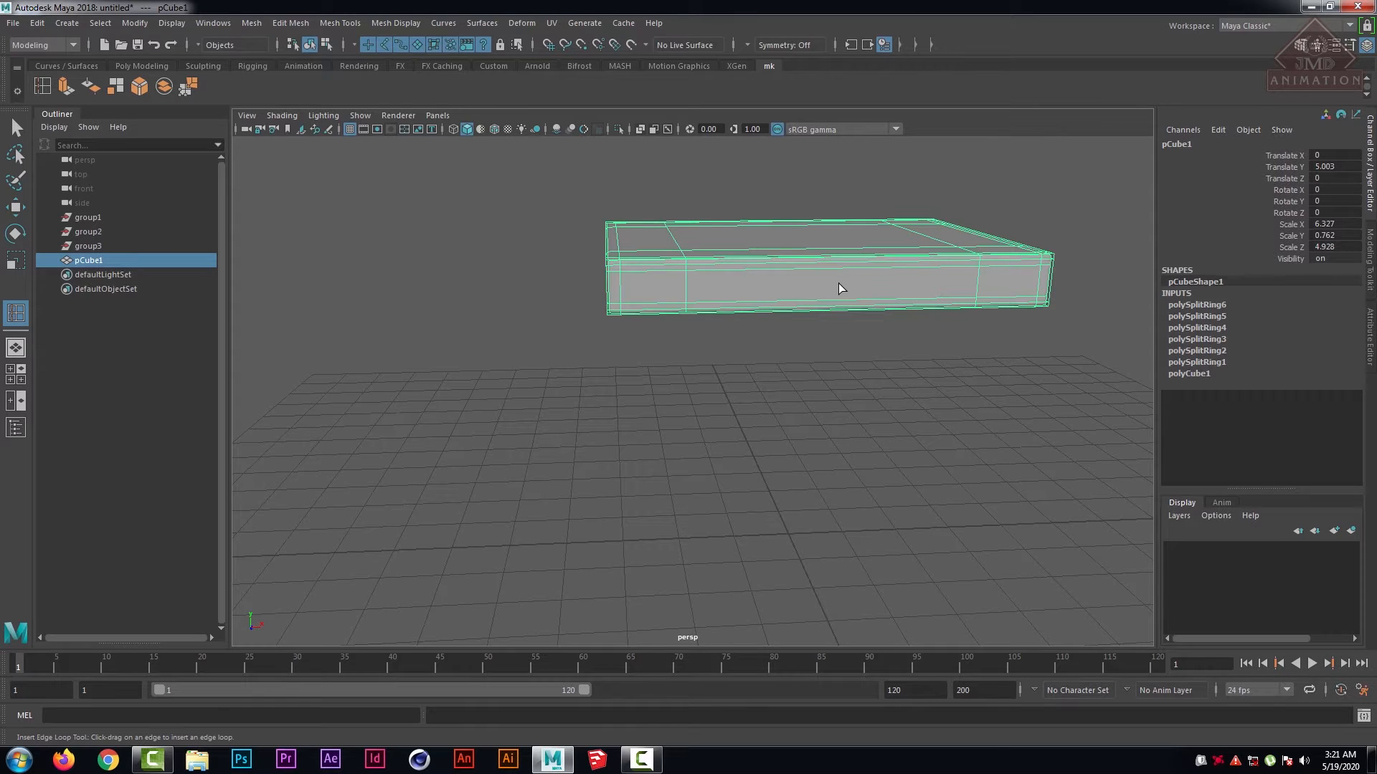
key(ctrl+d)
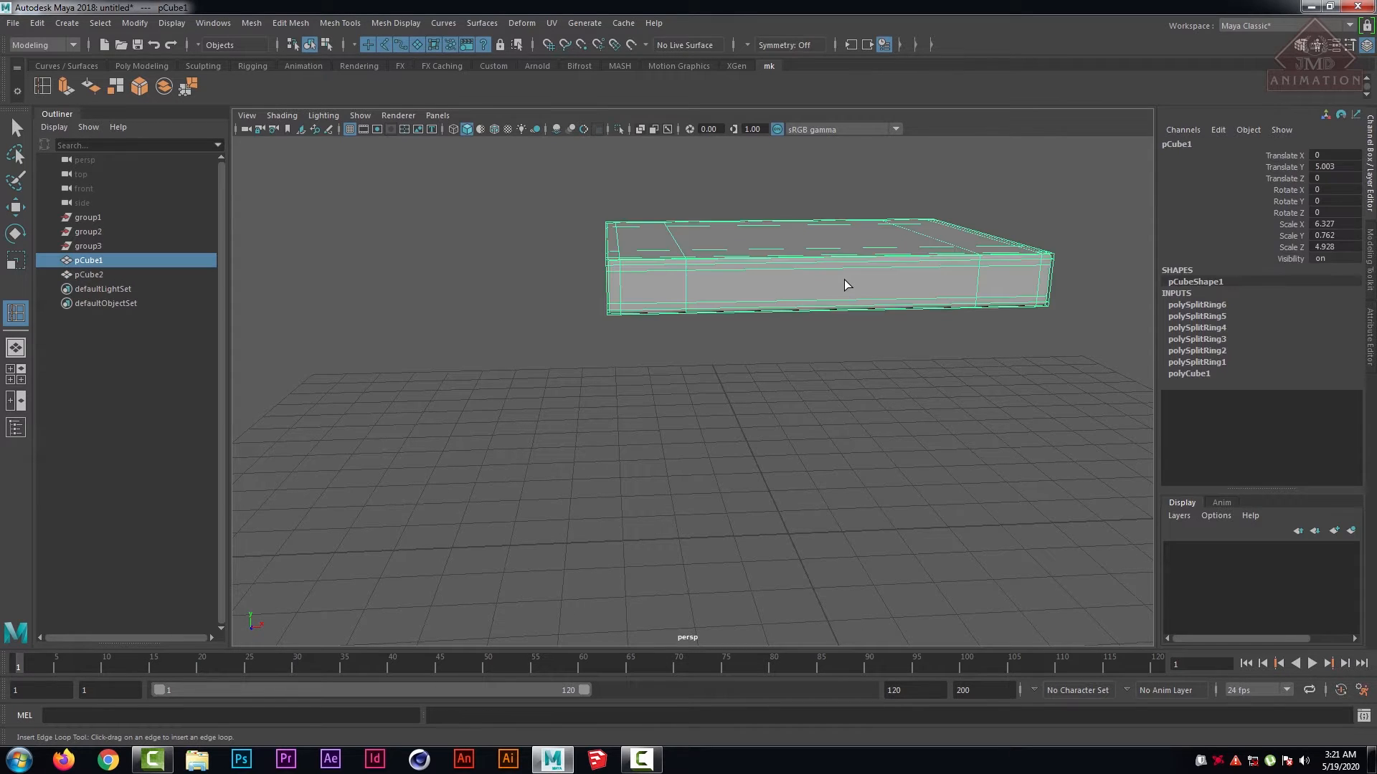
key(w)
drag(803, 190, 839, 424)
- Scale the lower slab down uniformly so it forms a smaller base shelf
key(r)
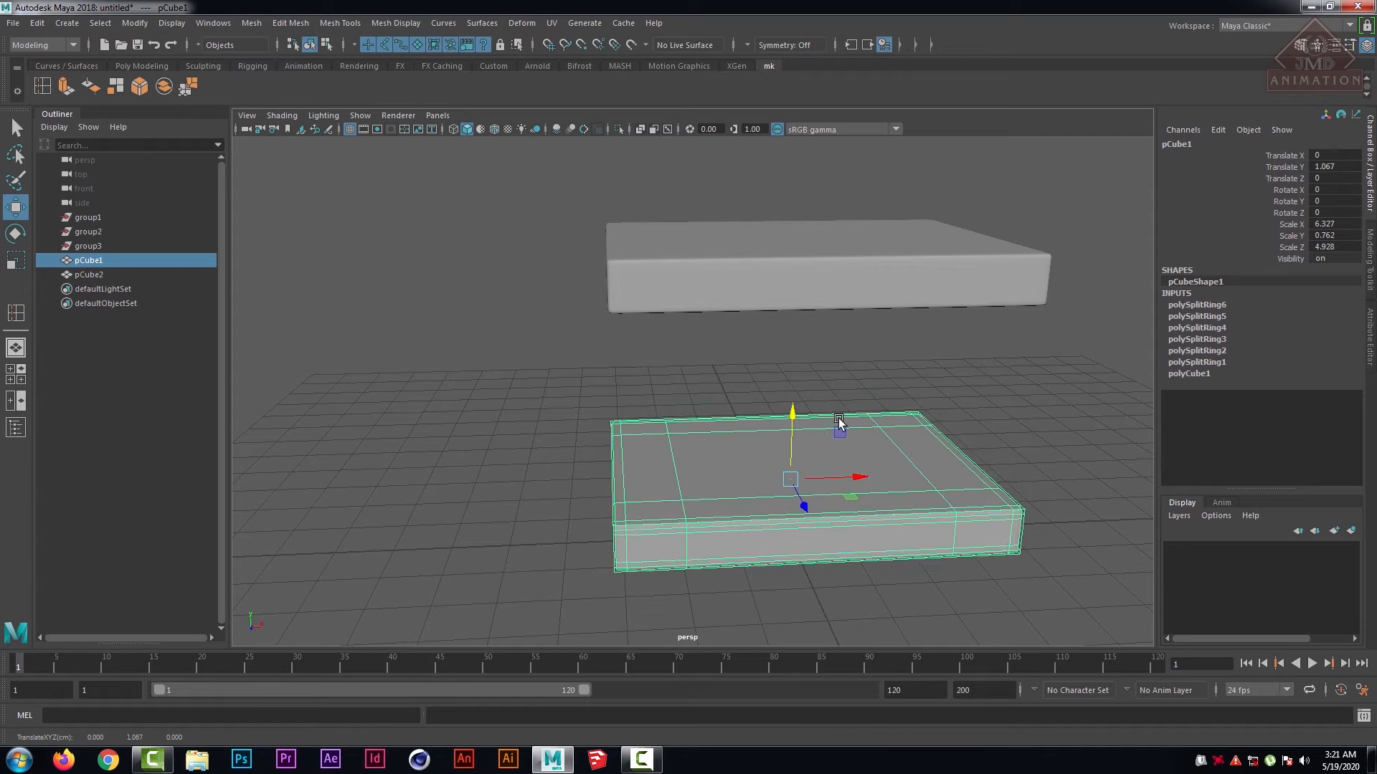
drag(795, 484, 753, 483)
alt+drag(900, 458, 937, 443)
- Duplicate the upper slab and lower the copy between the two slabs, to about Translate Y 3.07
click(871, 294)
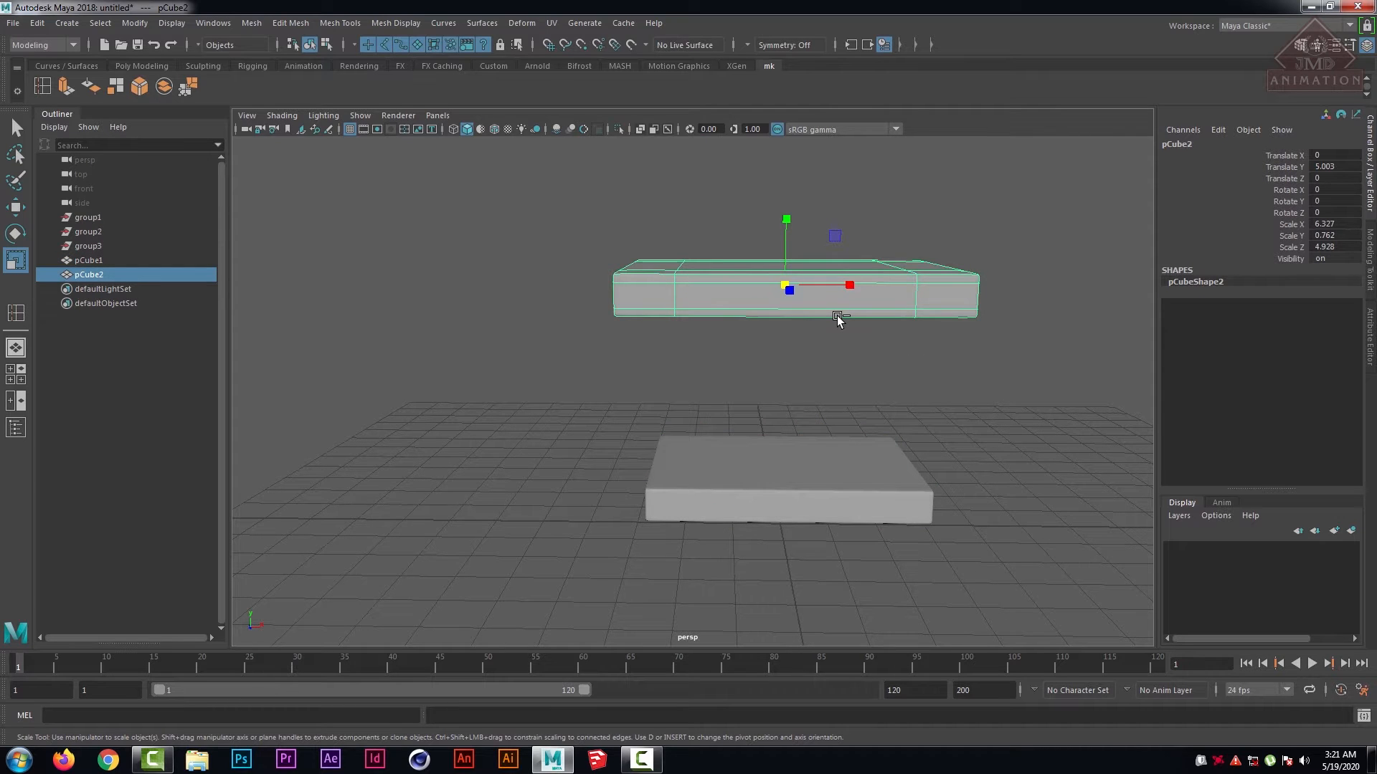
key(ctrl+d)
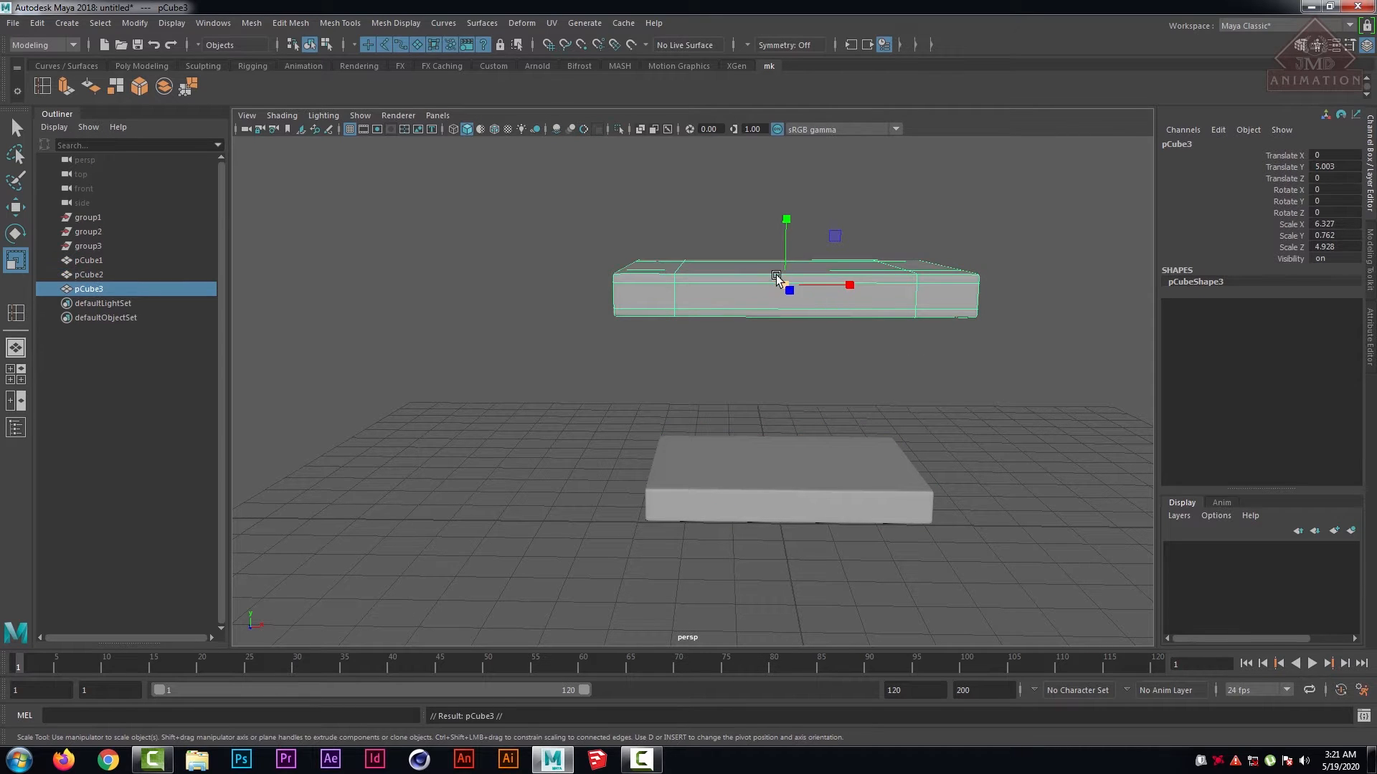
key(w)
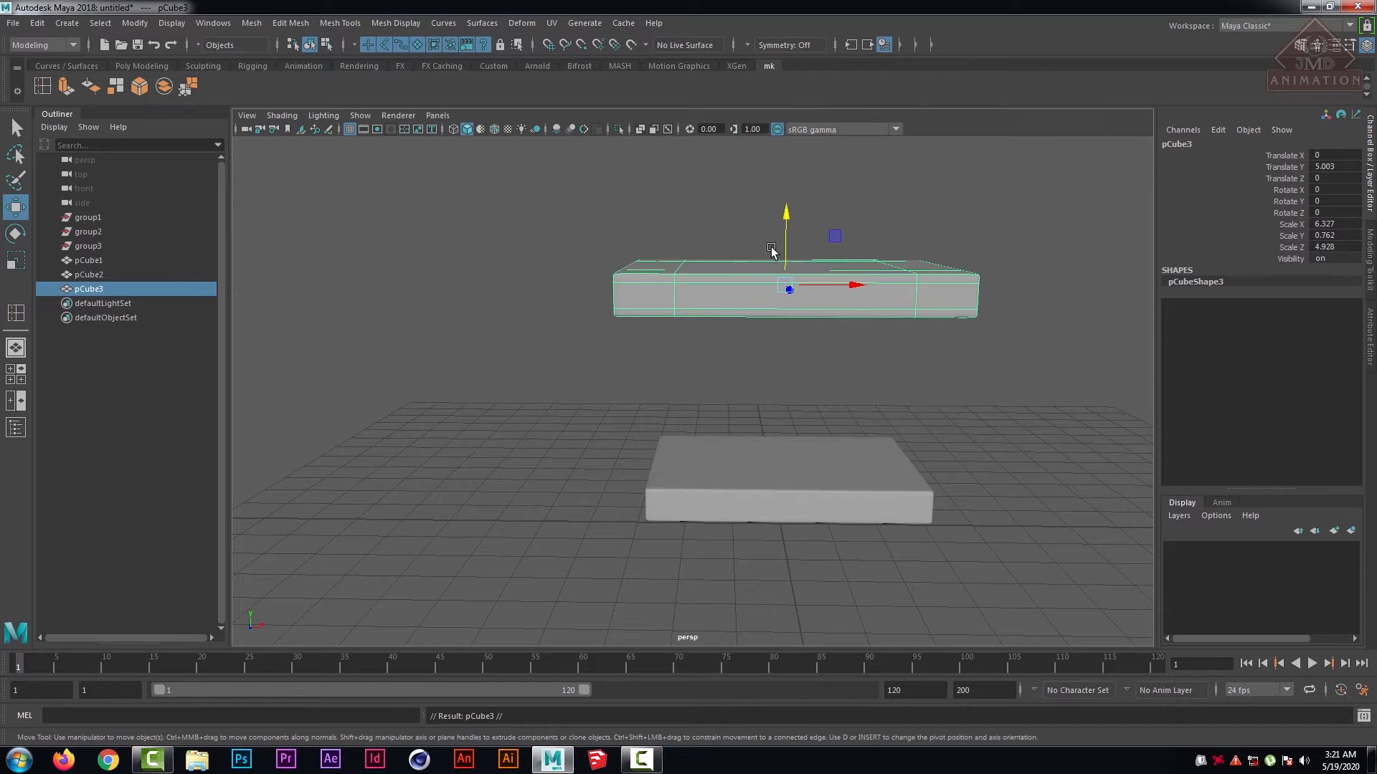
drag(786, 220, 780, 313)
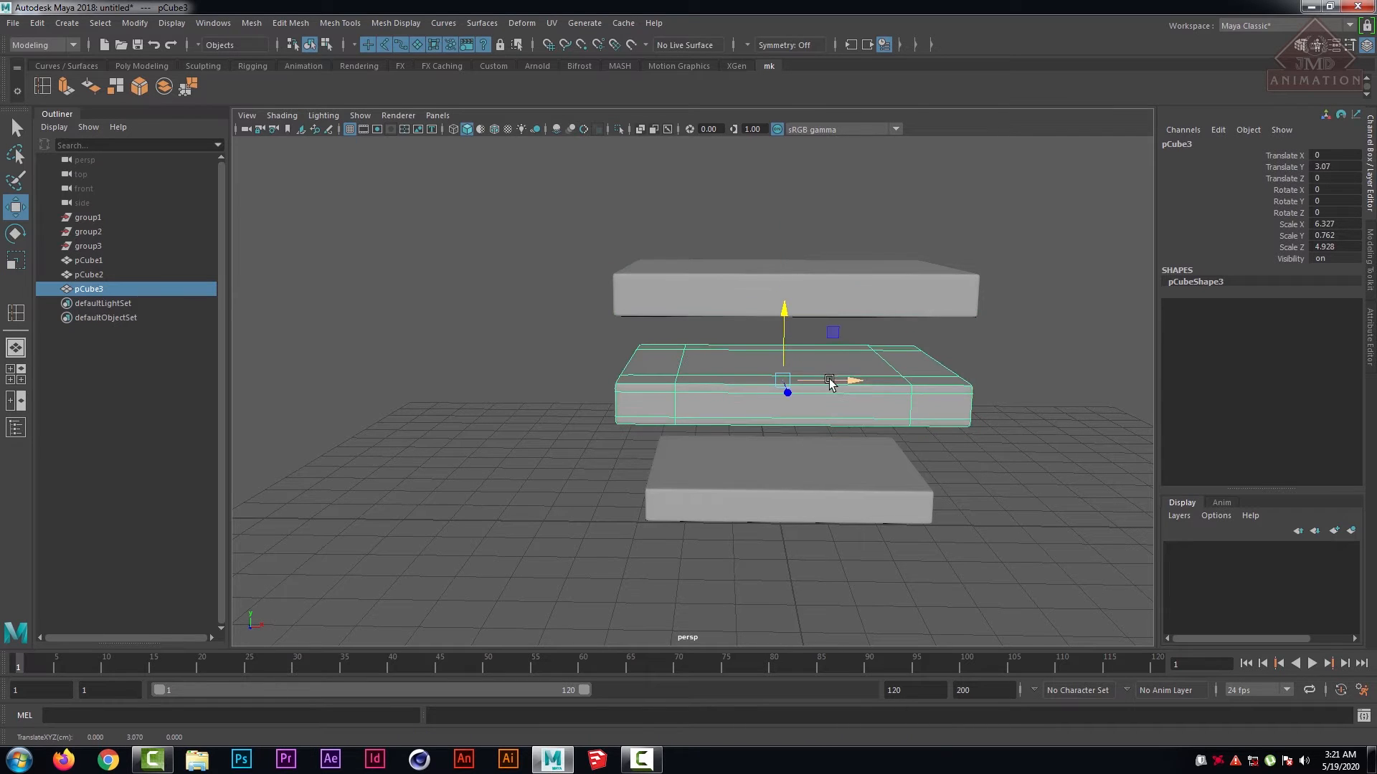
- Scale the middle slab into a thin upright leg, about 0.644 in X, 5.542 in Y and 0.694 in Z
key(r)
drag(836, 382, 790, 380)
alt+drag(881, 389, 803, 373)
drag(789, 322, 814, 260)
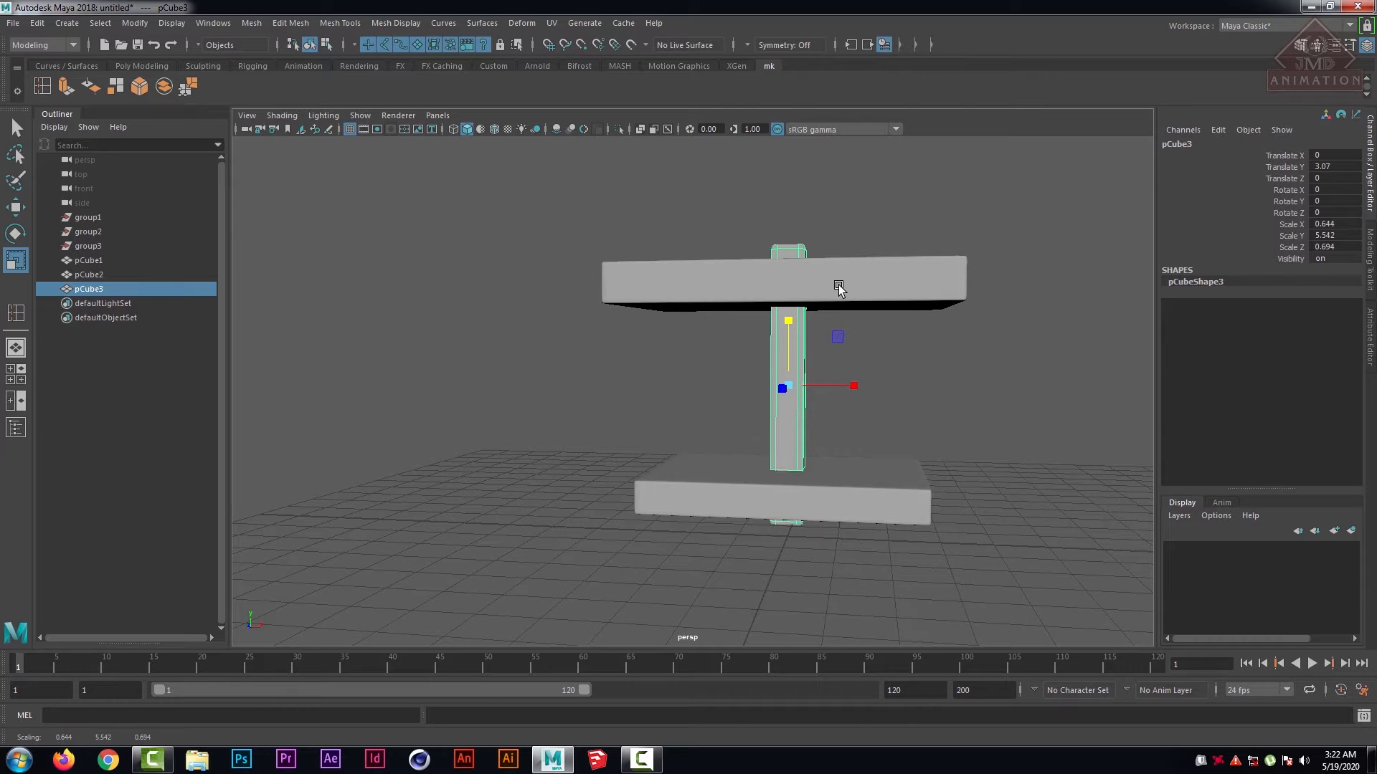
- Move the leg to a corner of the table, at about Translate X -2.129 and Translate Z 1.731
key(w)
drag(856, 385, 771, 391)
alt+drag(818, 332, 668, 472)
- In the side view, shorten the leg to about Scale Y 4.68 and raise it to about Translate Y 3.183
key(space)
scroll(951, 562, up, 8)
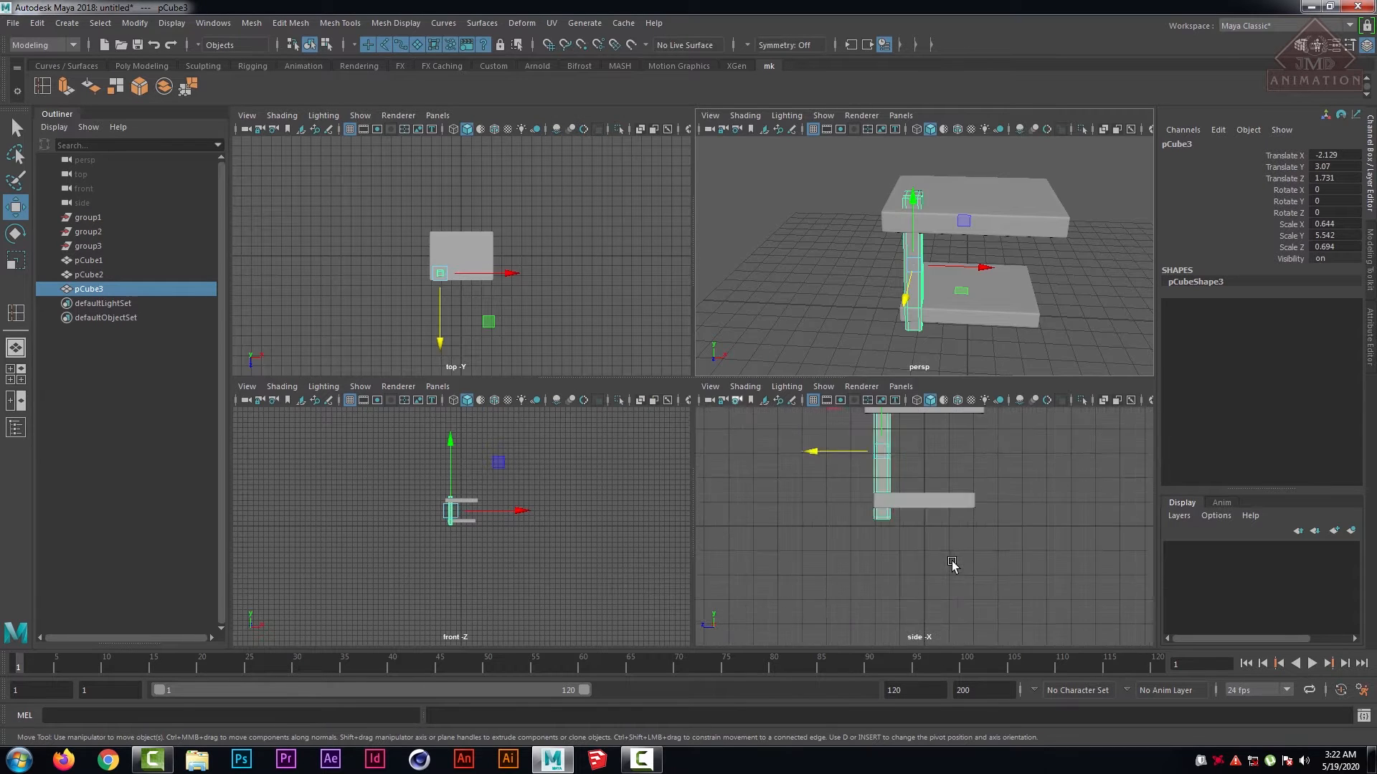
key(space)
scroll(804, 413, down, 6)
alt+middle_drag(818, 425, 906, 547)
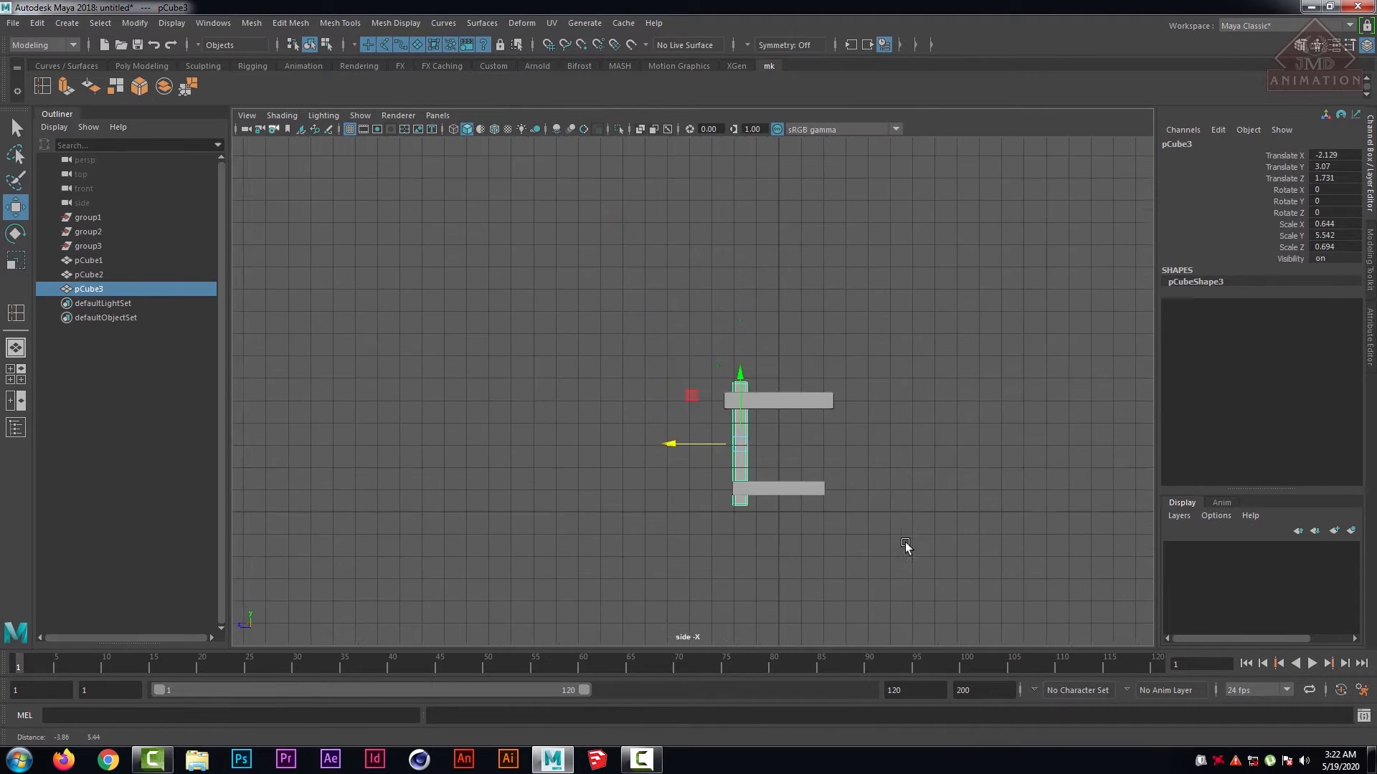
scroll(888, 464, up, 4)
alt+middle_drag(878, 436, 832, 349)
scroll(837, 377, up, 2)
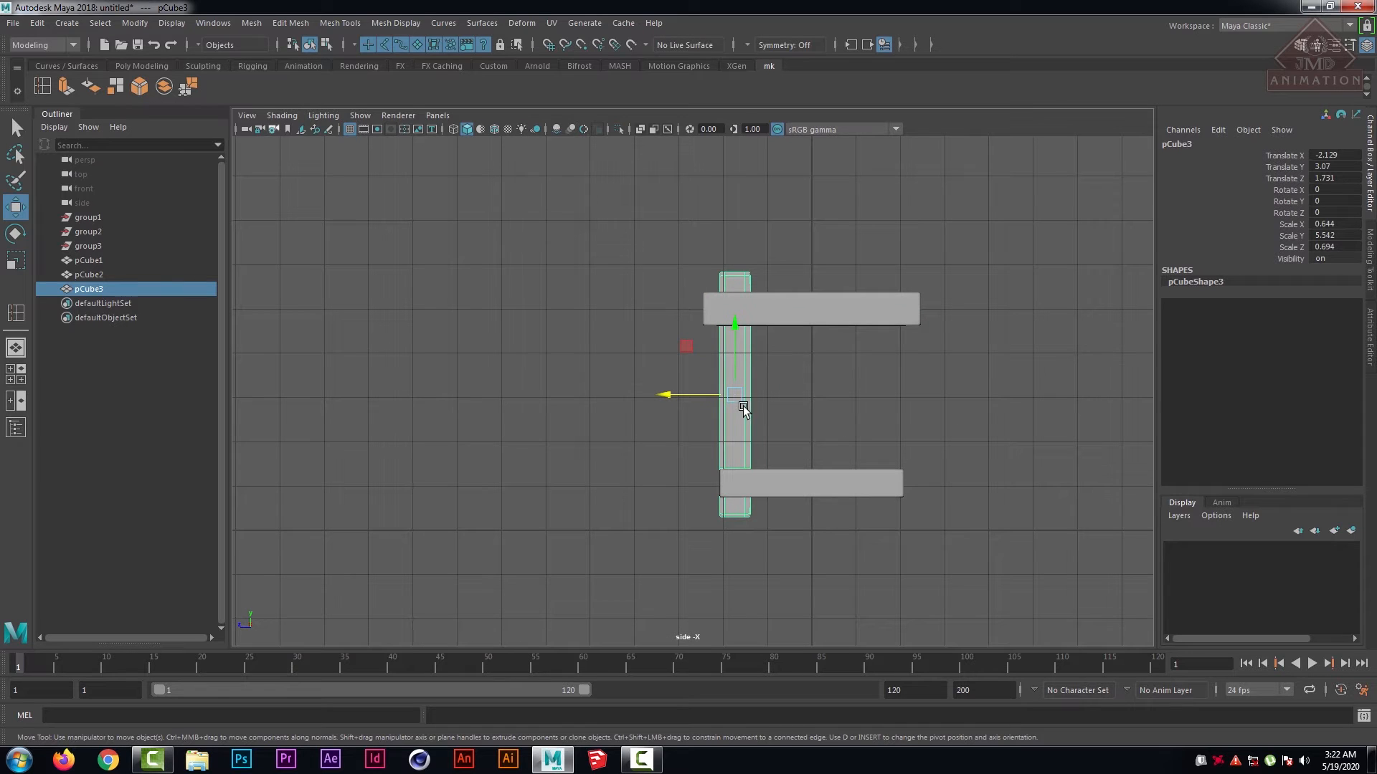
key(r)
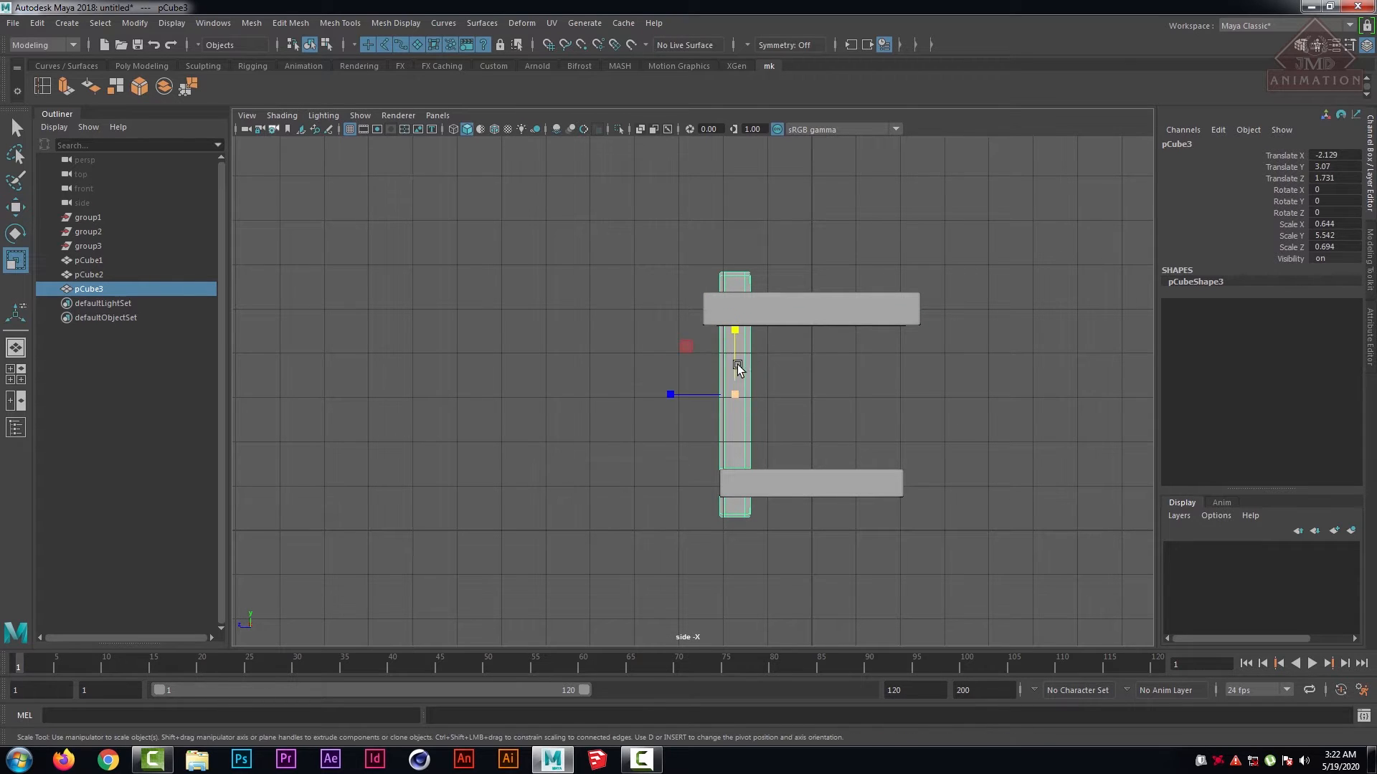
drag(737, 334, 732, 321)
key(w)
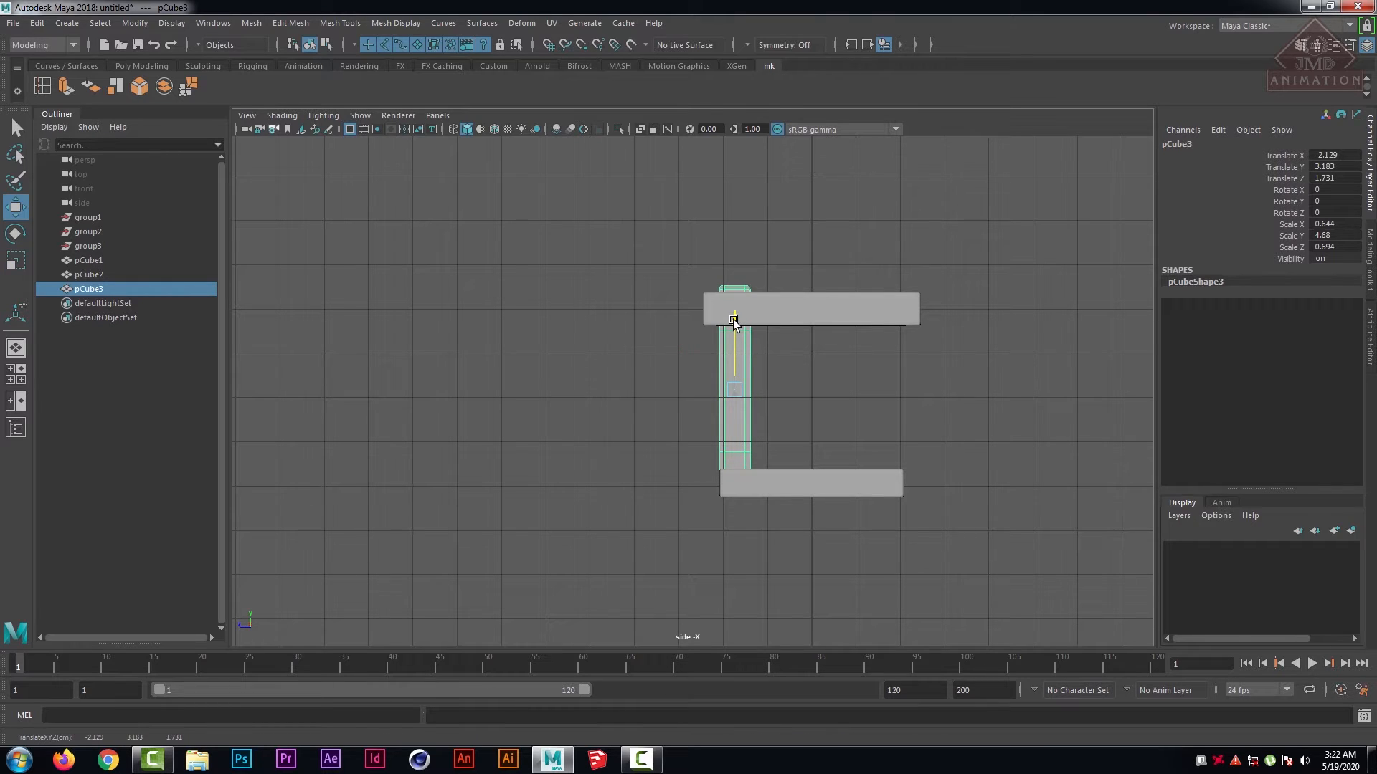
key(space)
key(space)
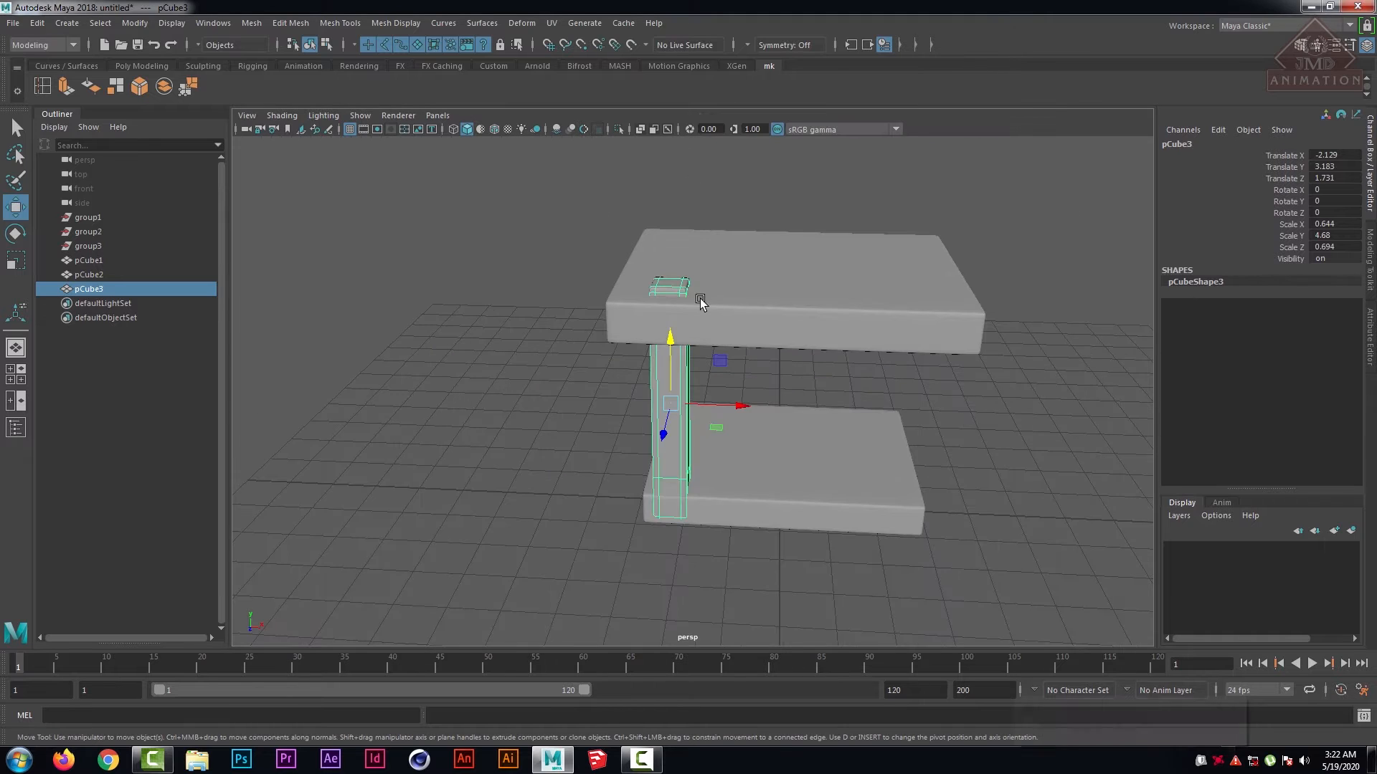
- Duplicate the leg and move the copy to the adjacent corner, at about Translate Z -1.696
click(613, 237)
alt+drag(774, 485, 780, 392)
click(661, 413)
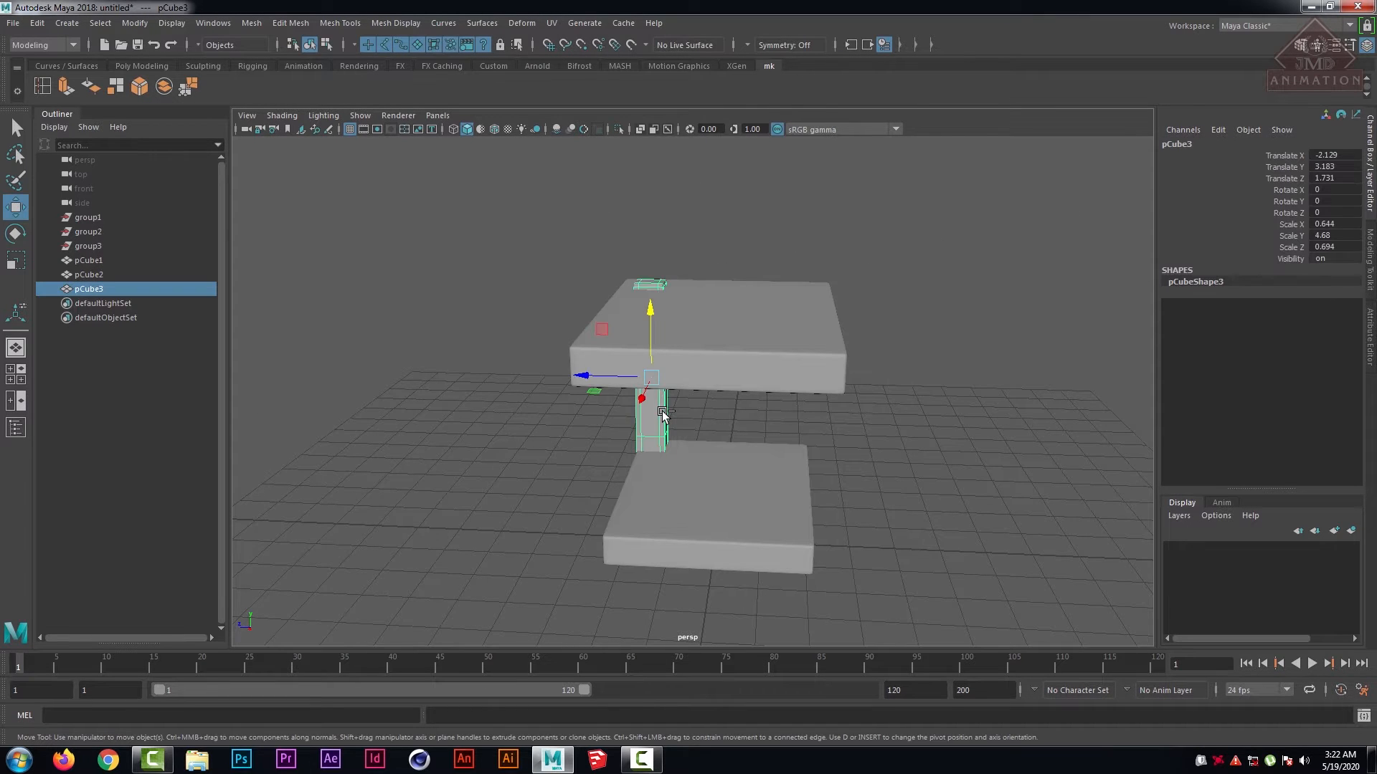
key(ctrl+d)
drag(580, 376, 722, 391)
alt+drag(659, 480, 772, 375)
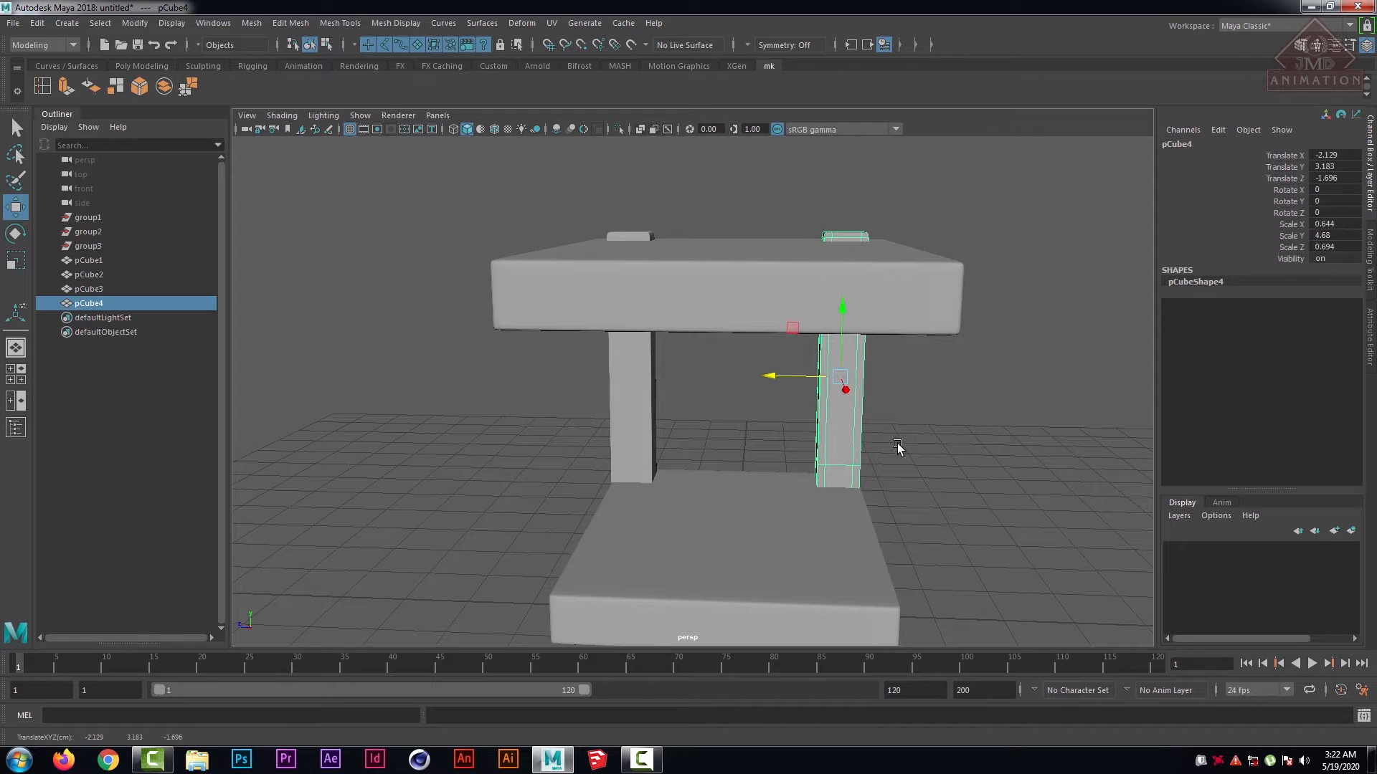
- Duplicate both table legs together and move the copies to the opposite side, at about Translate X 2.251
click(897, 450)
alt+drag(978, 424, 880, 410)
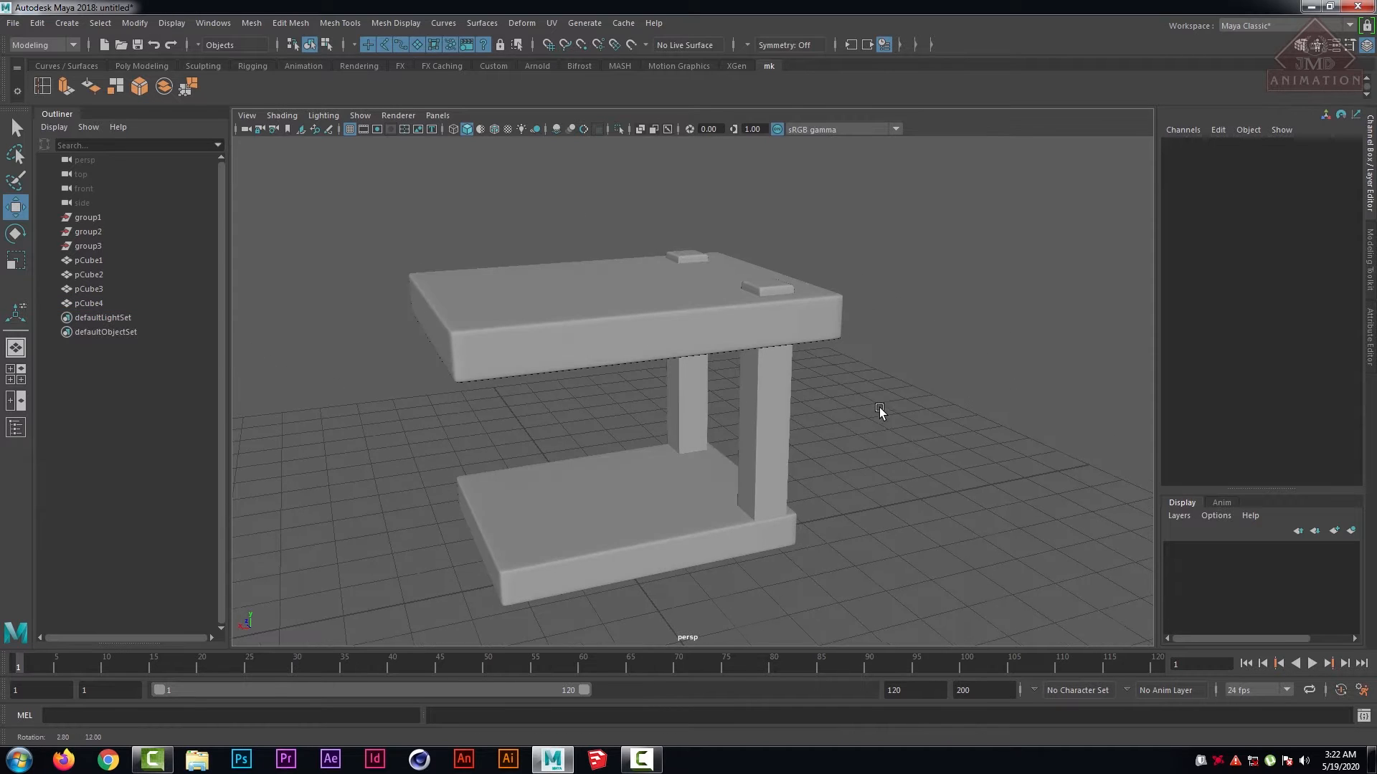
click(690, 252)
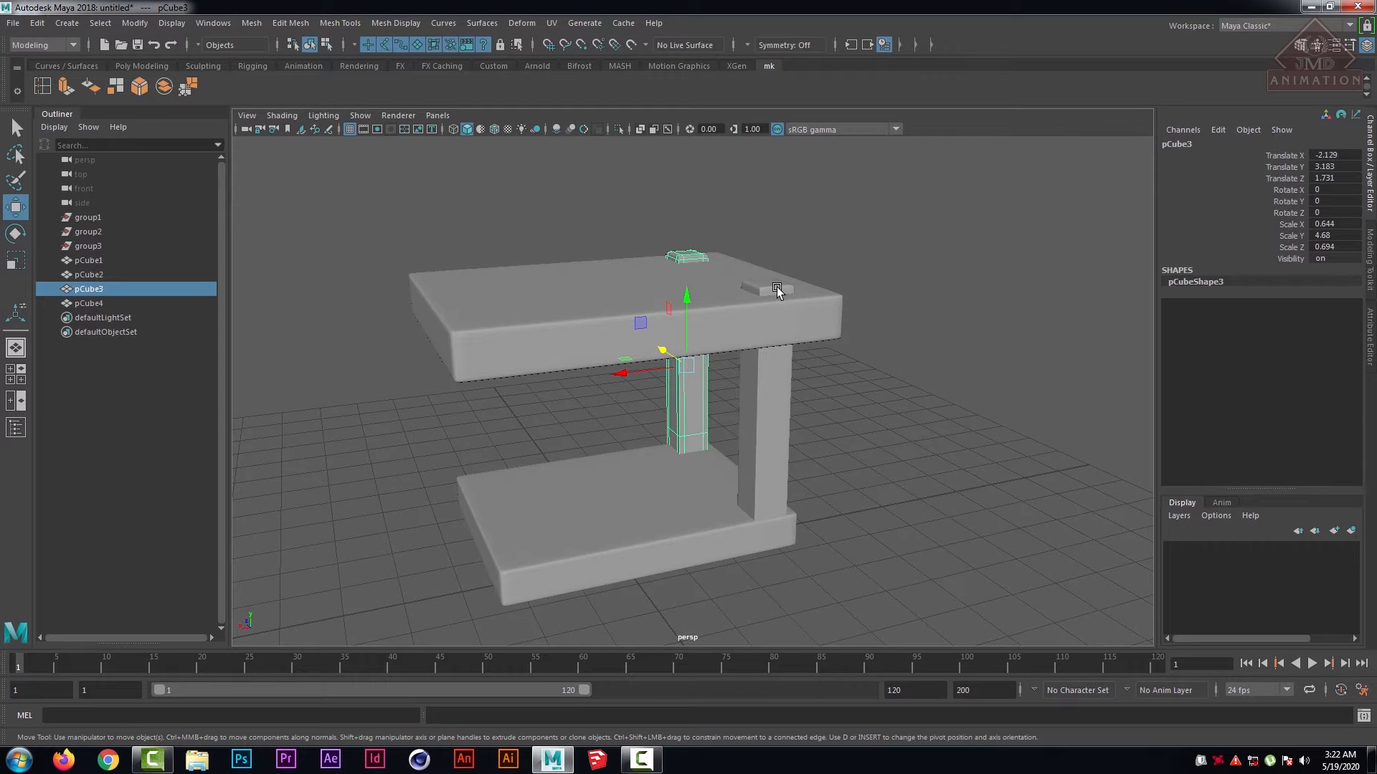
shift+click(776, 293)
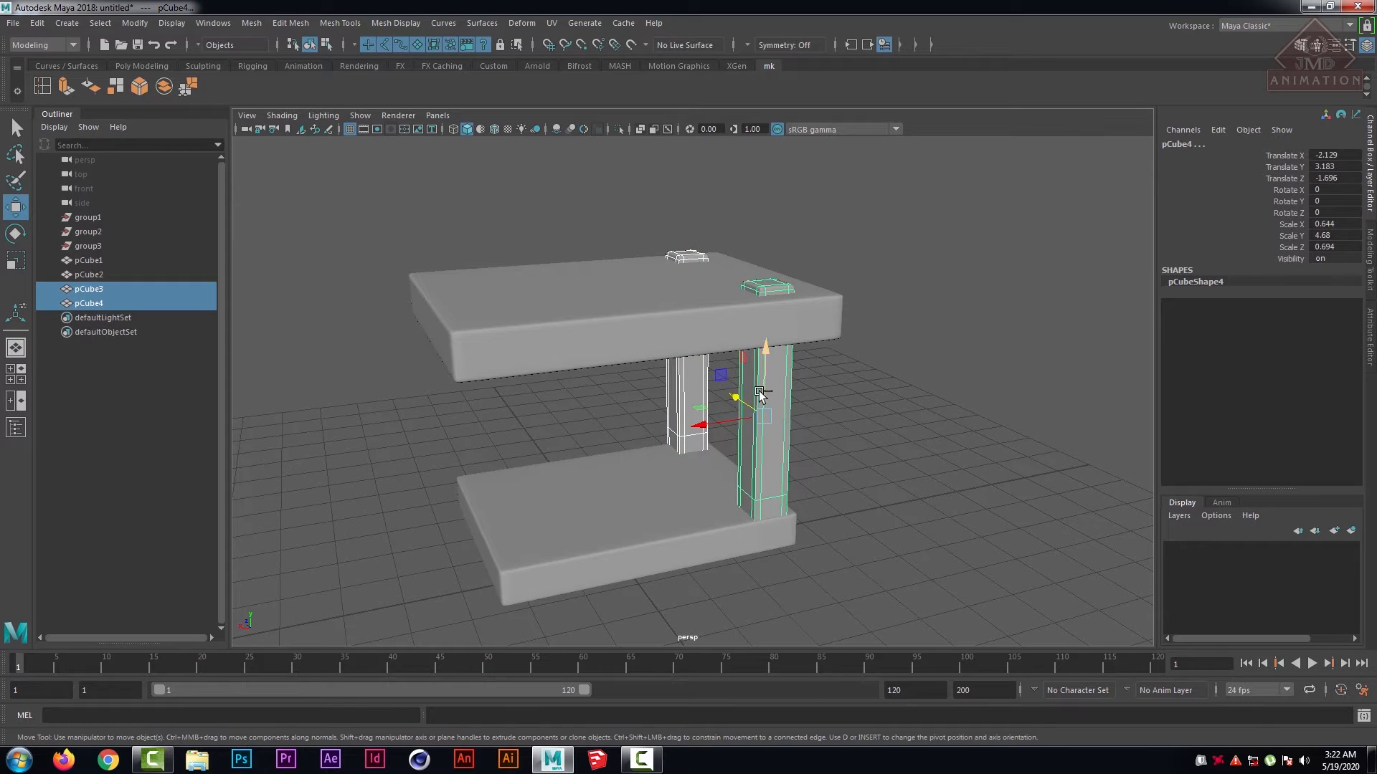
key(ctrl+d)
drag(696, 423, 427, 479)
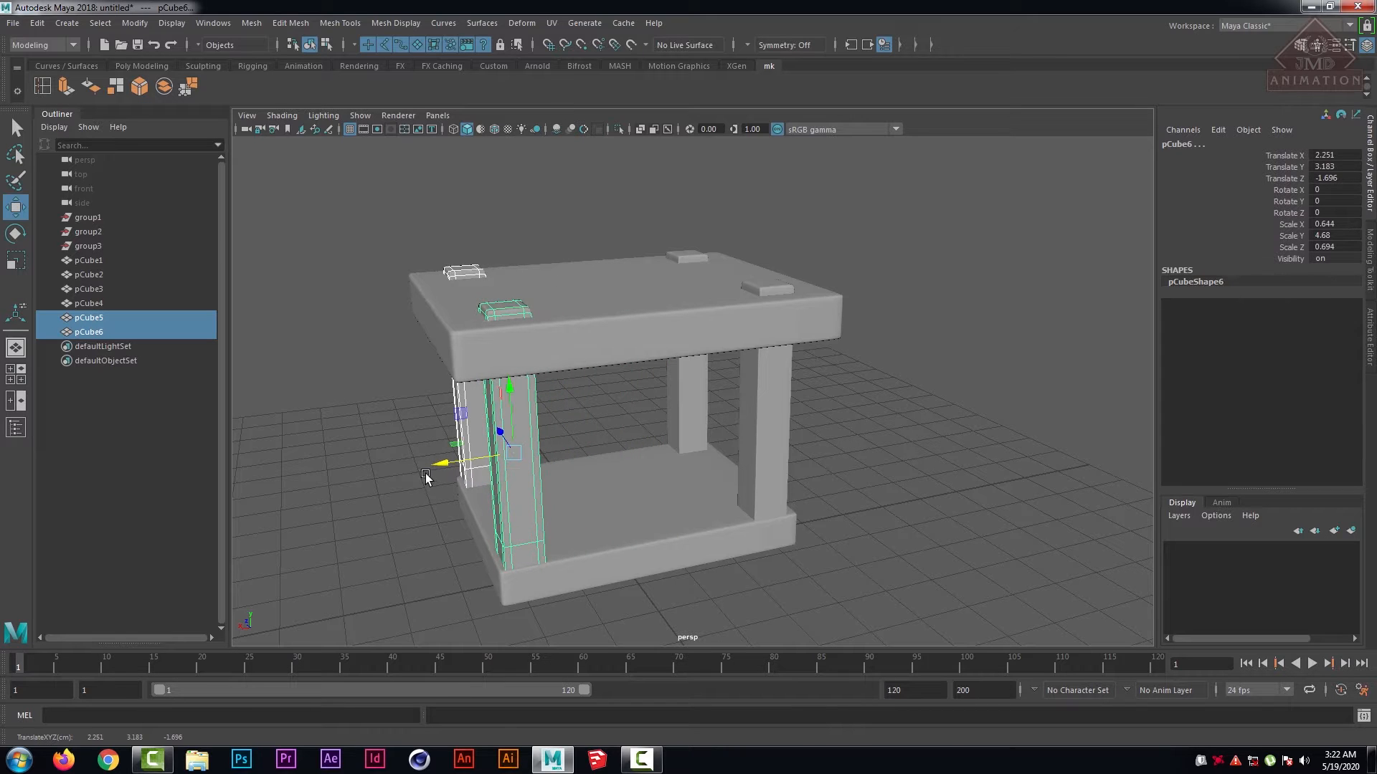
click(347, 414)
- Scale the near corner leg (pCube5) down uniformly to make it thinner, and stretch it vertically
alt+drag(347, 414, 760, 433)
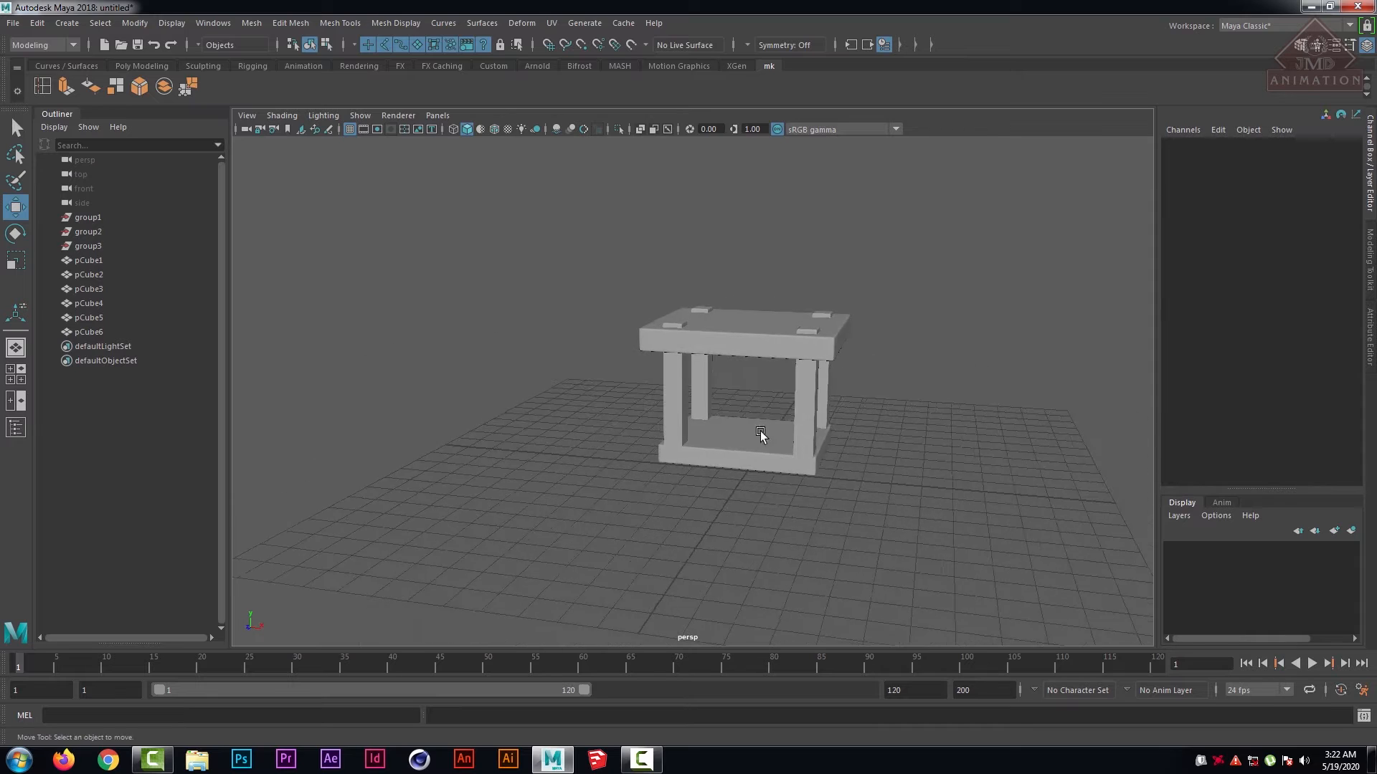
scroll(812, 385, up, 7)
alt+drag(813, 386, 701, 499)
scroll(730, 505, down, 7)
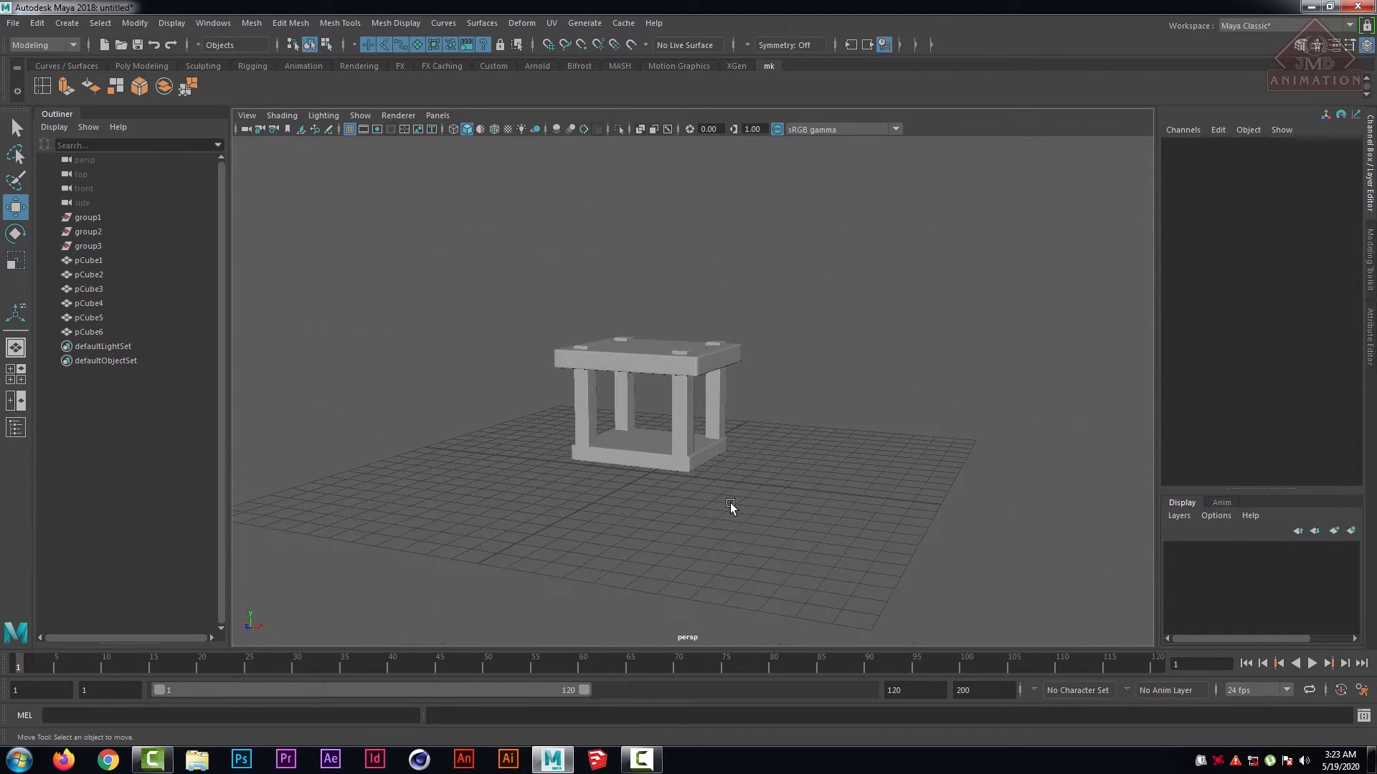
scroll(730, 504, up, 3)
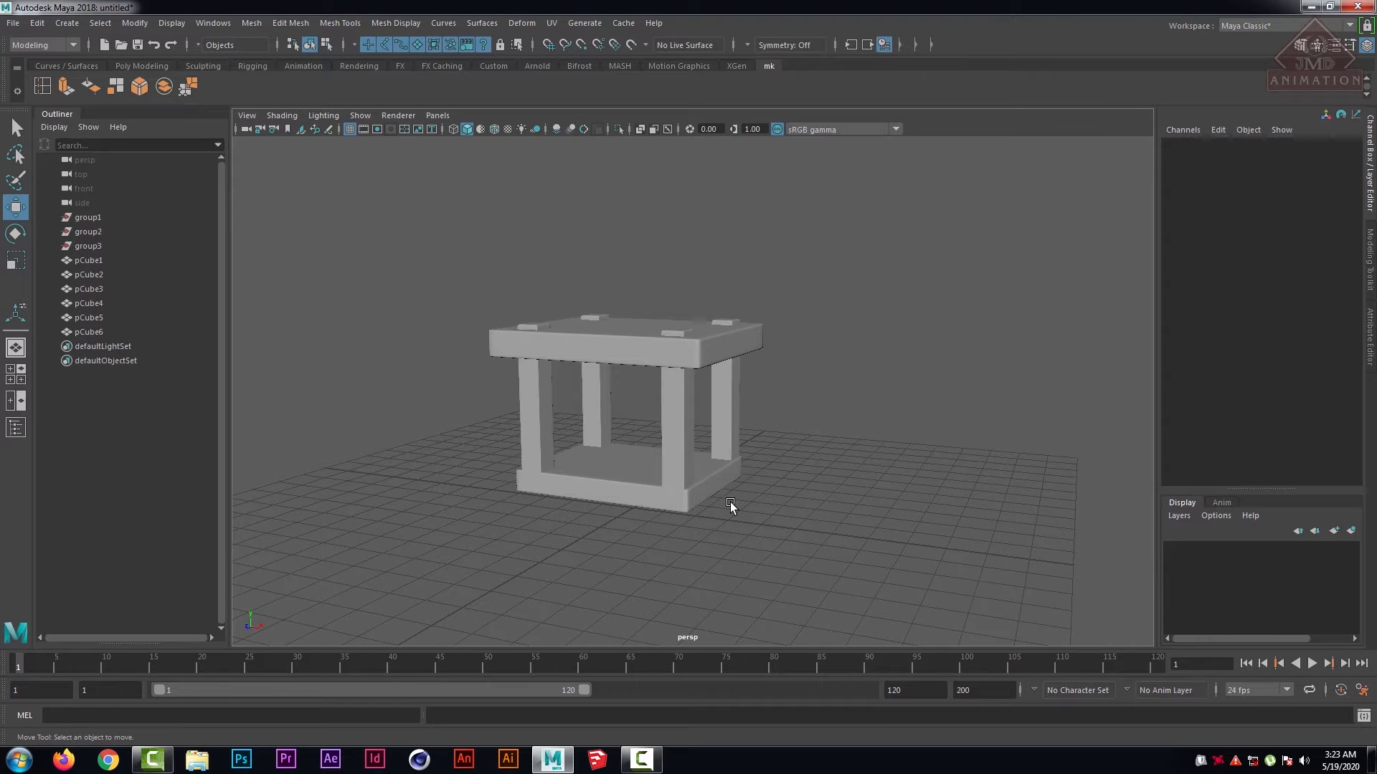
click(682, 409)
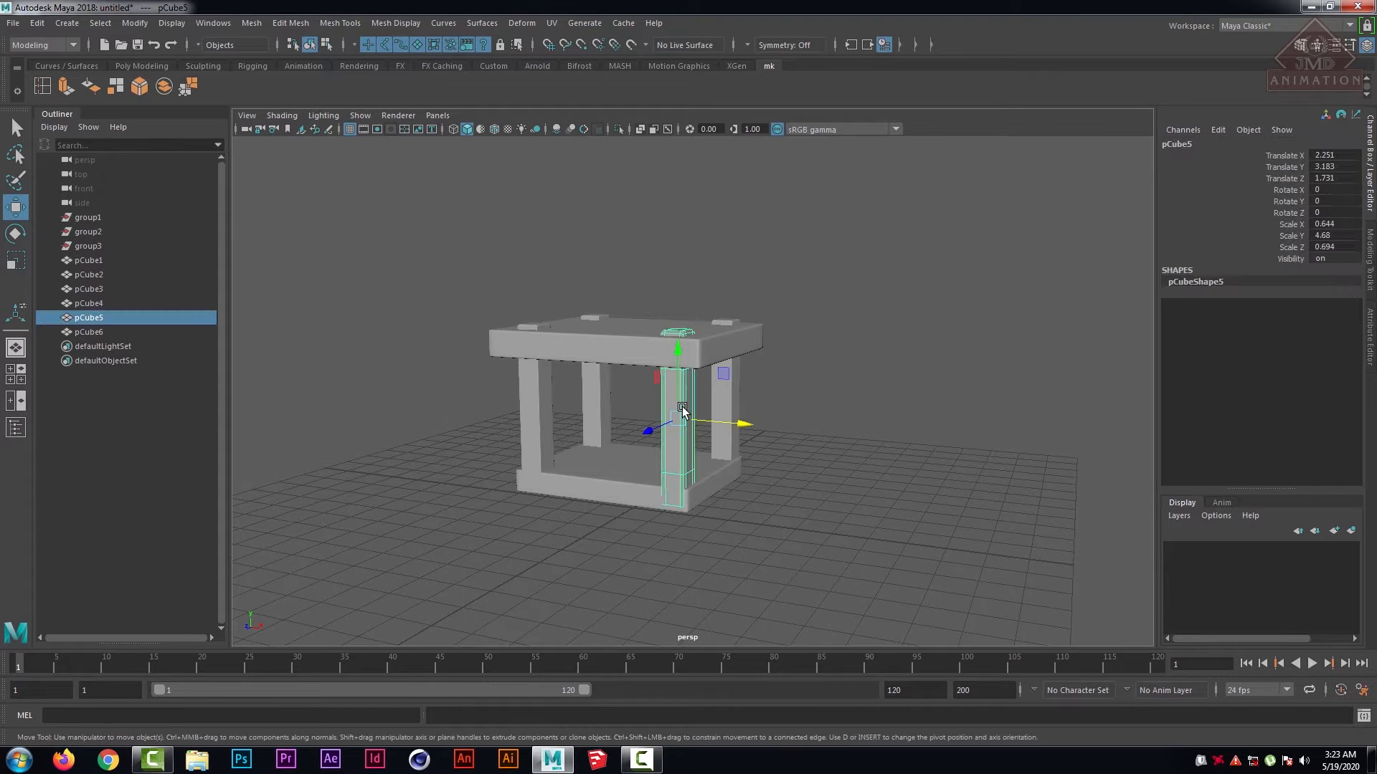
key(r)
drag(679, 415, 642, 439)
drag(678, 382, 679, 325)
click(830, 414)
scroll(667, 441, up, 5)
alt+drag(665, 444, 807, 403)
click(697, 399)
scroll(718, 452, down, 3)
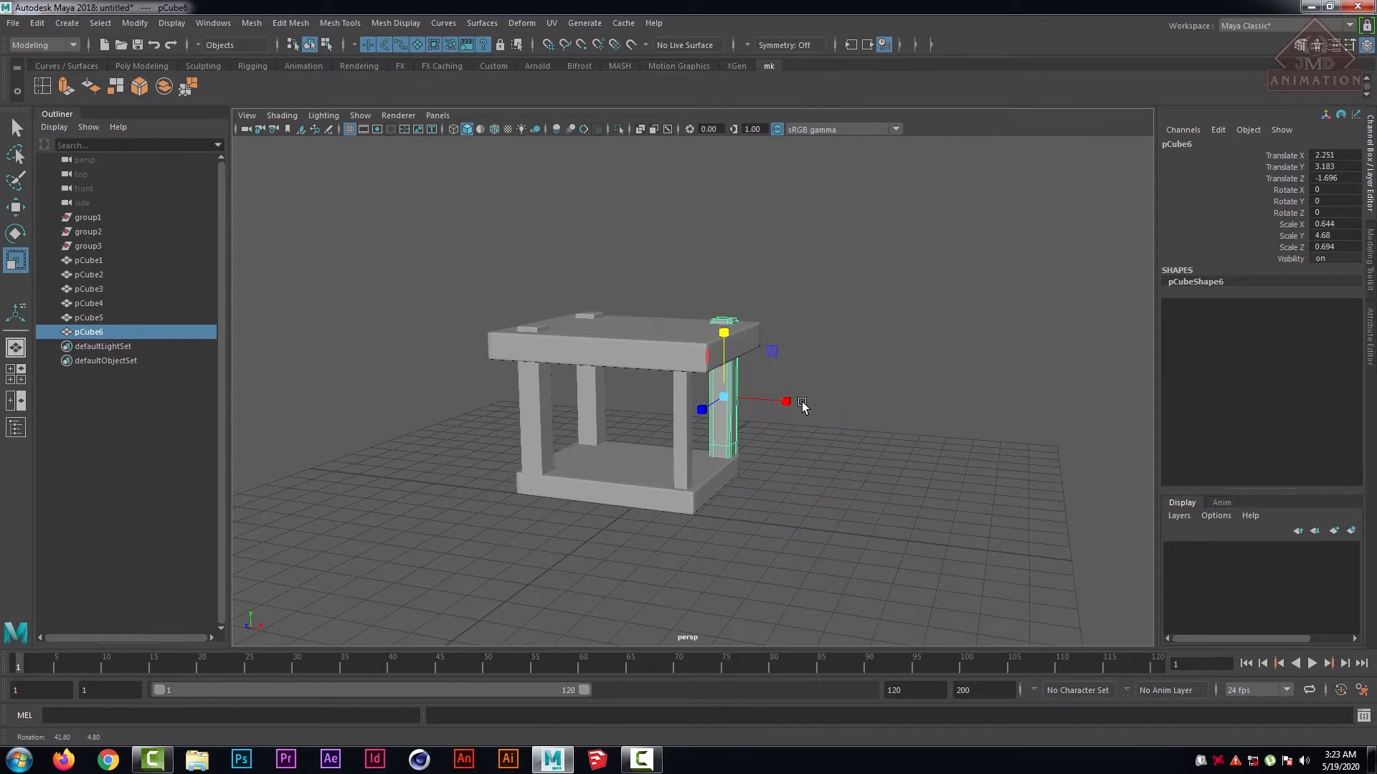
click(829, 410)
scroll(741, 433, up, 2)
click(732, 416)
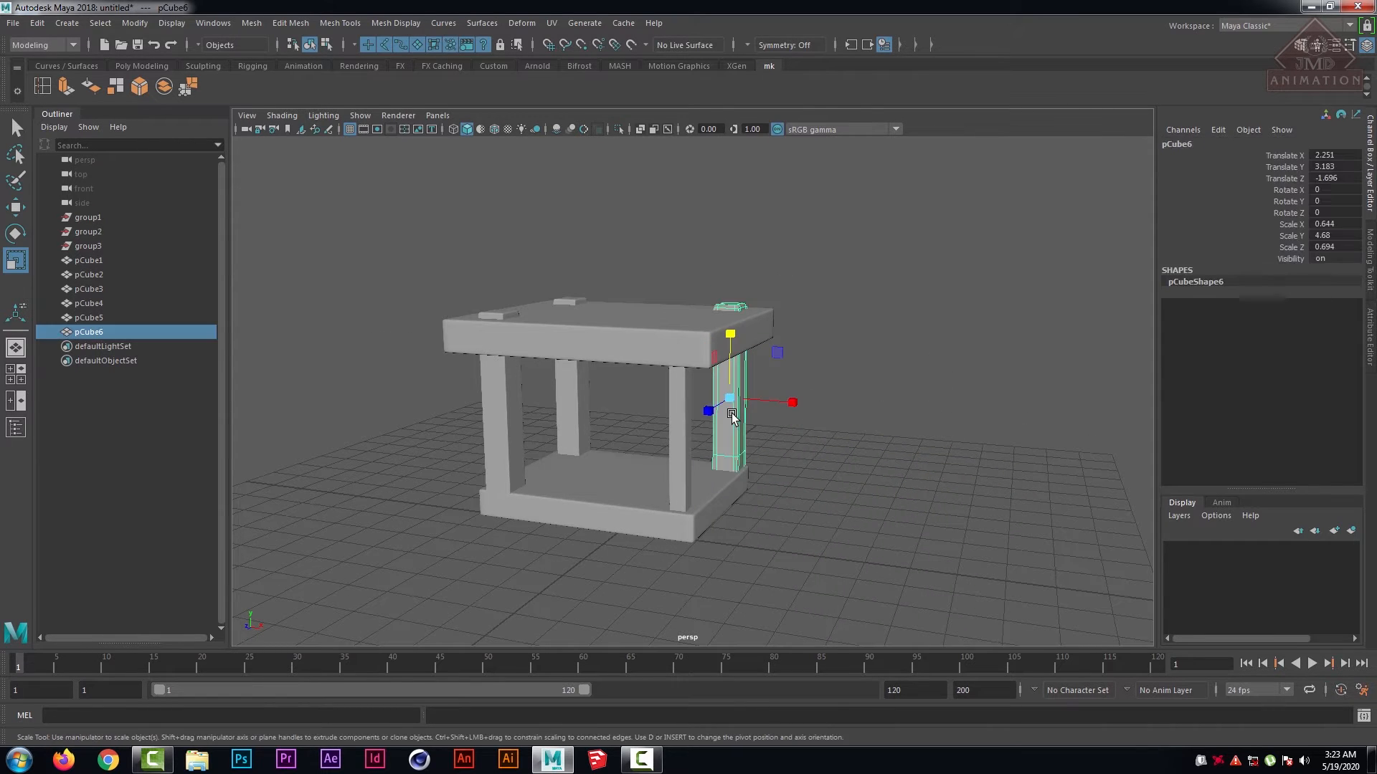
- Delete the entire box table, including both slabs and all four legs
click(828, 438)
drag(868, 278, 523, 566)
key(Delete)
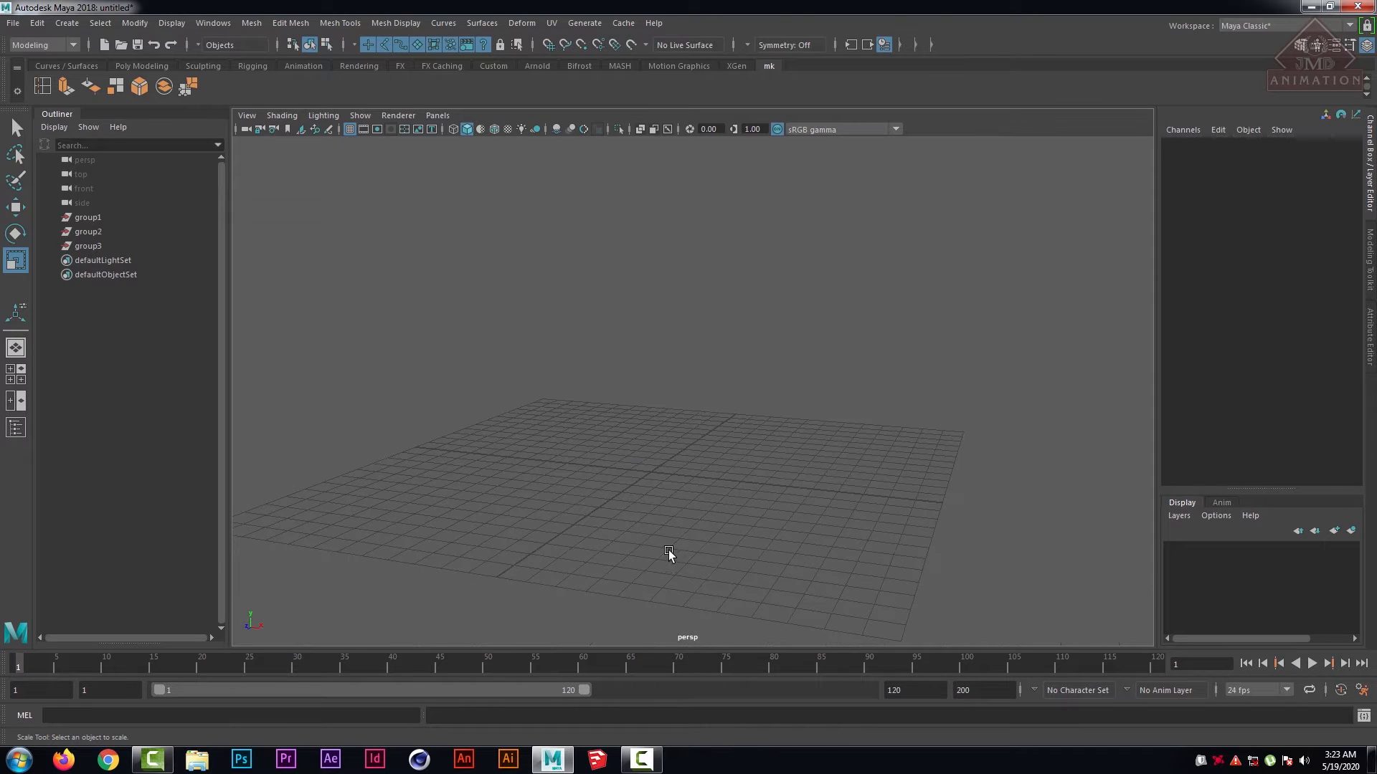
- Draw a wavy, nearly closed outline around the grid centre in the top view with the CV Curve Tool
alt+drag(668, 551, 806, 397)
scroll(725, 442, down, 3)
alt+drag(724, 442, 731, 428)
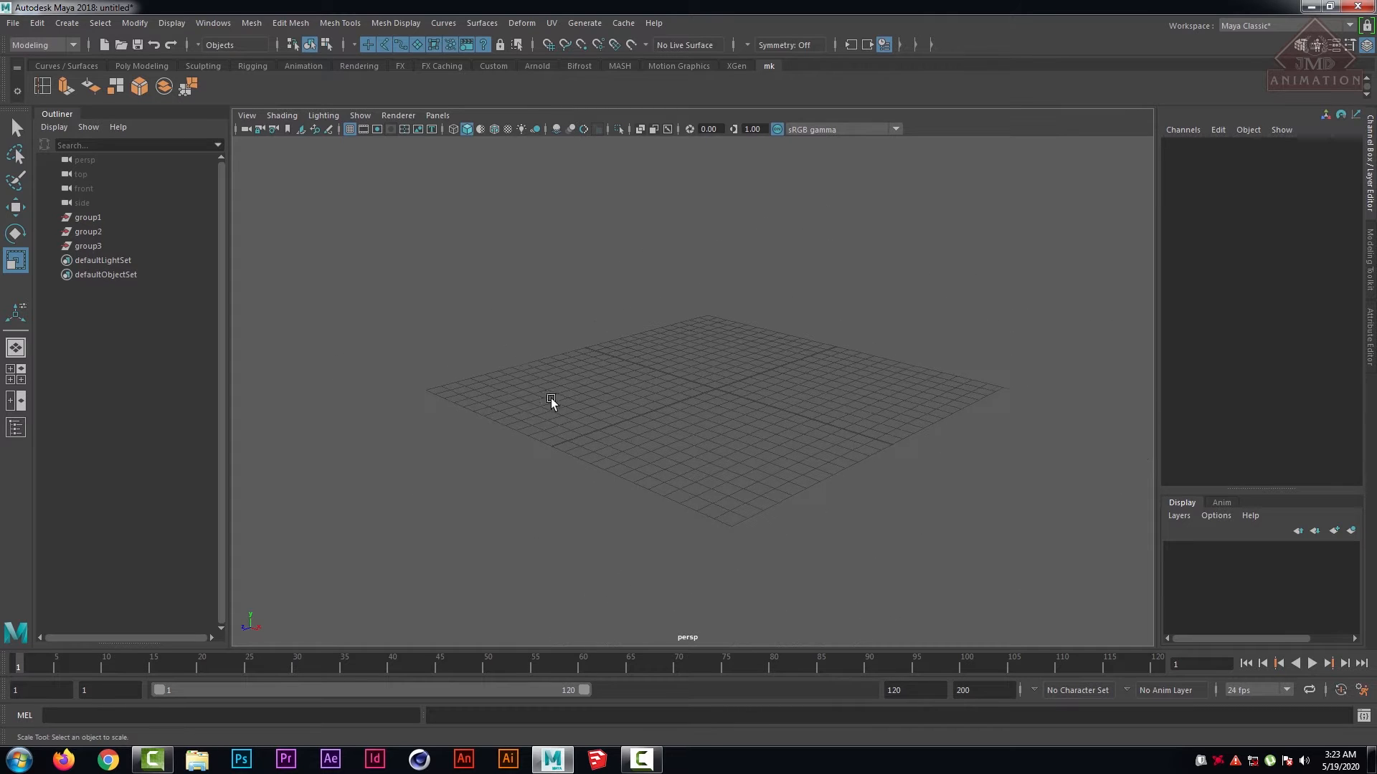
click(82, 66)
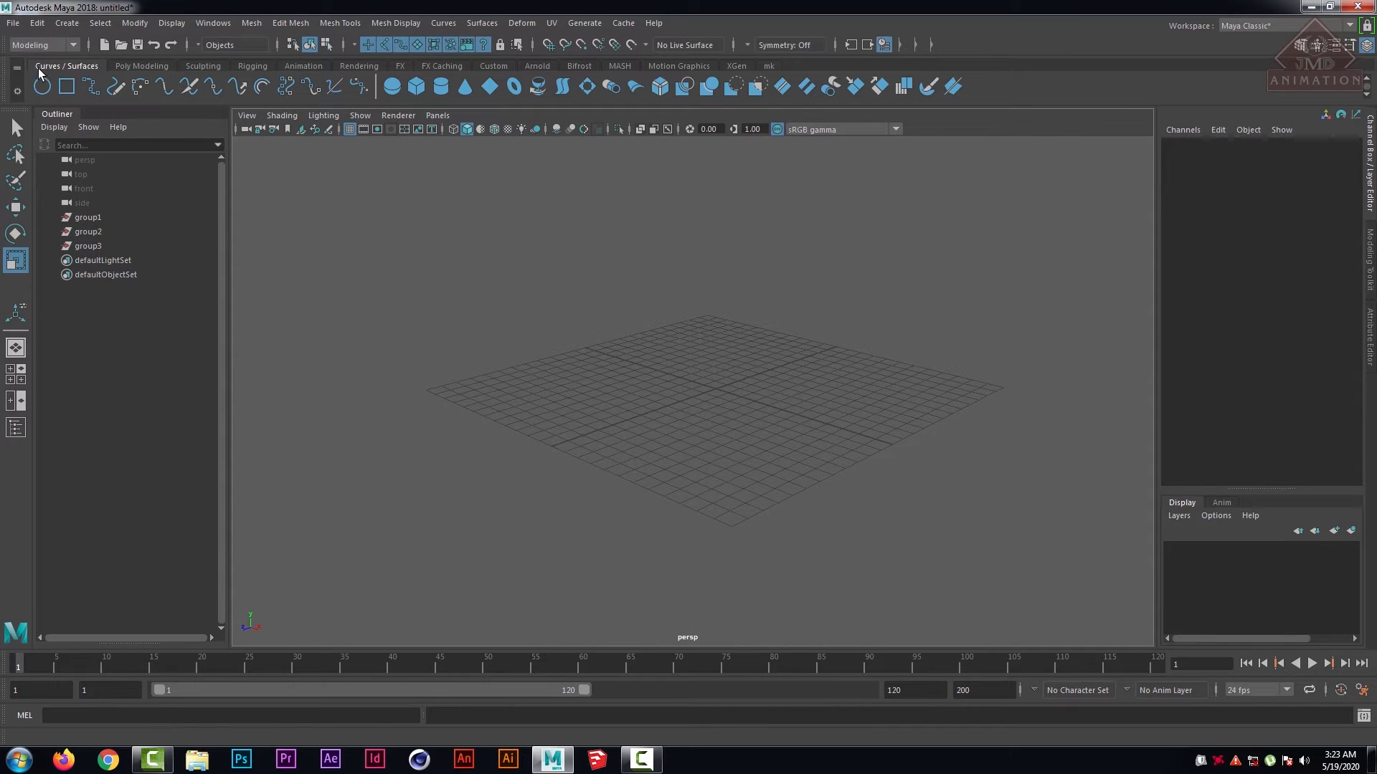
click(69, 23)
mouse_move(104, 132)
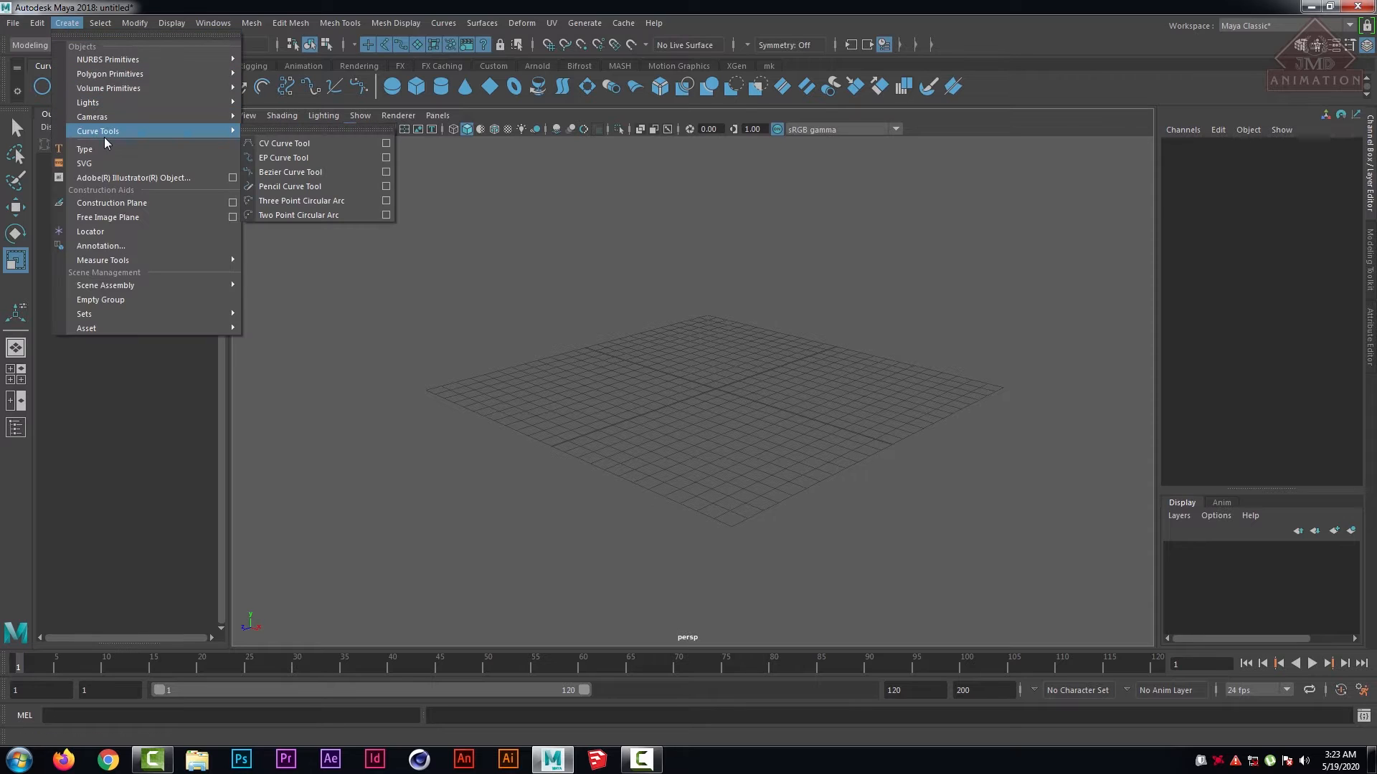
click(317, 142)
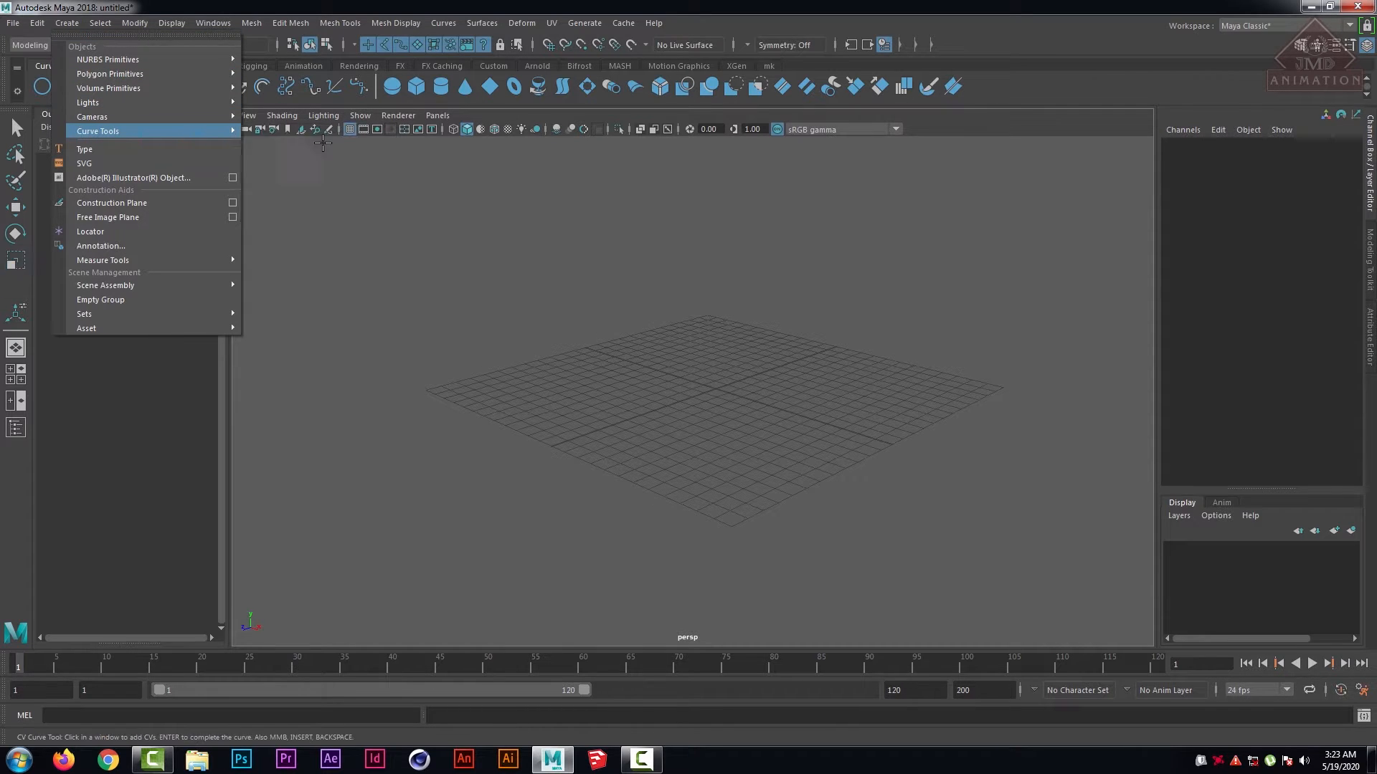
key(space)
key(space)
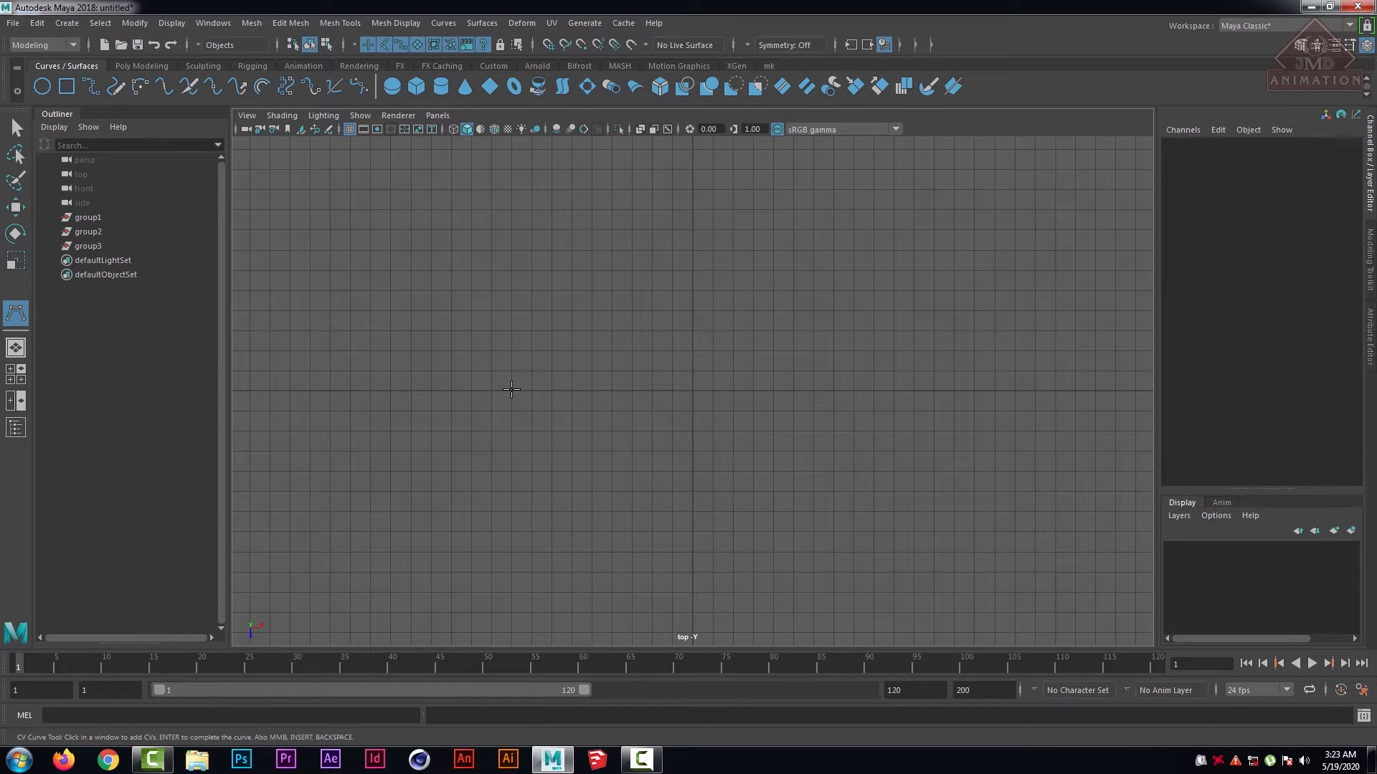
click(511, 390)
click(721, 257)
click(758, 237)
click(844, 230)
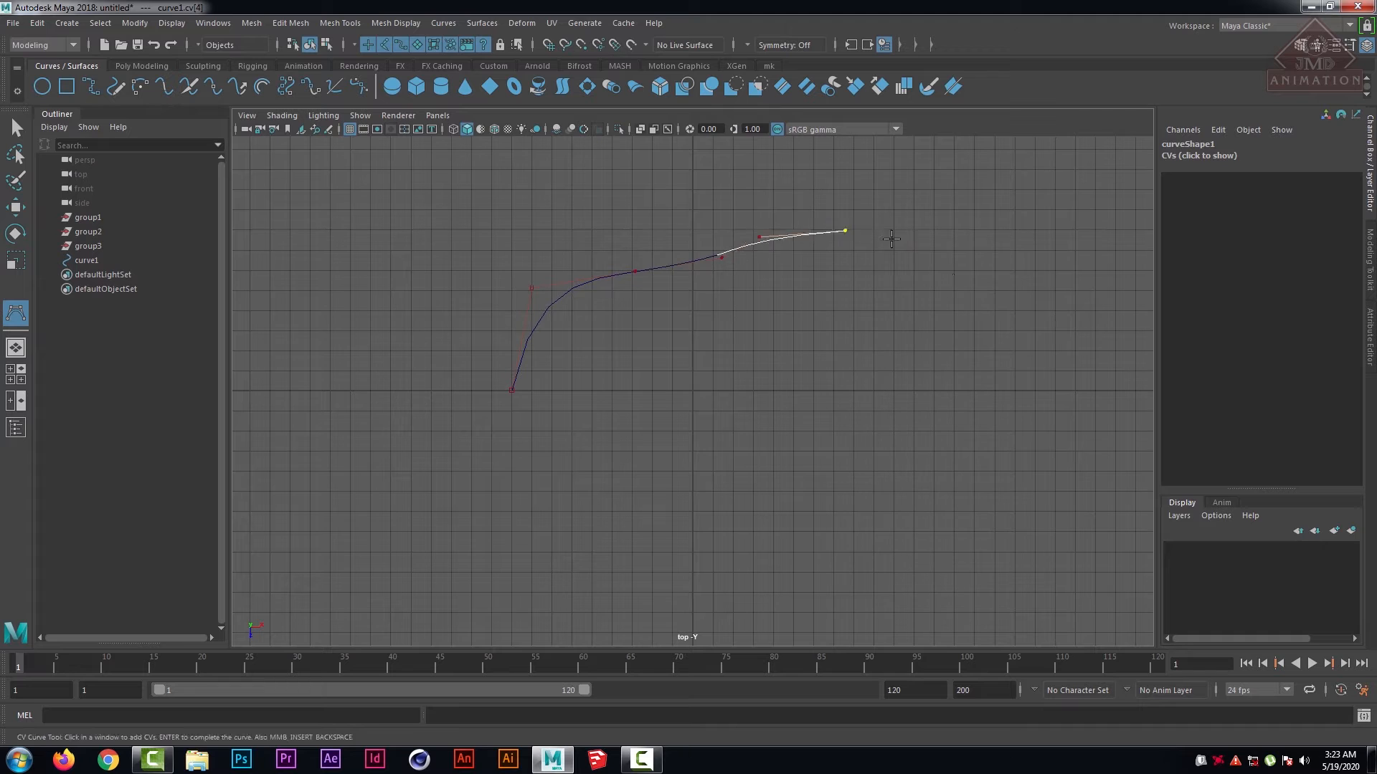
click(902, 246)
click(977, 290)
click(1036, 281)
click(1072, 350)
click(1056, 463)
click(918, 484)
click(890, 552)
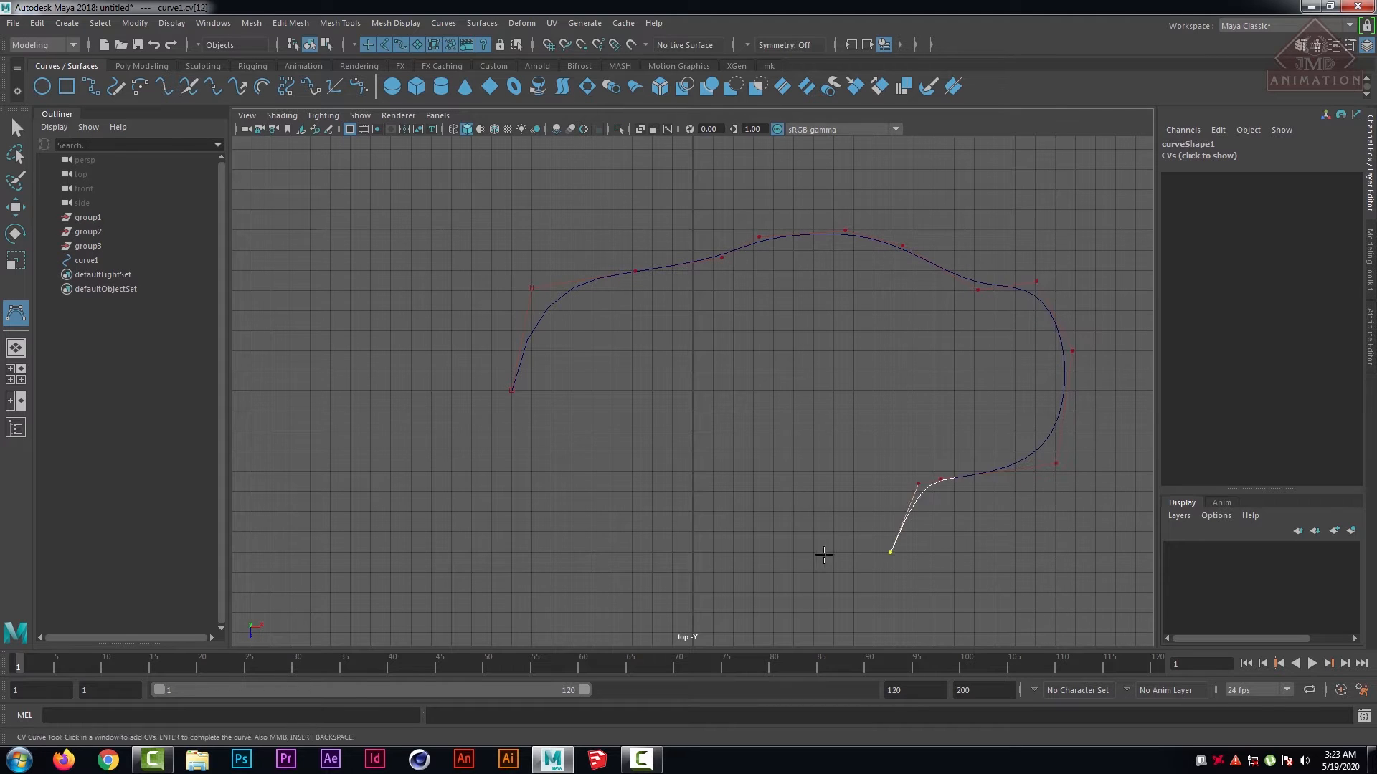
click(810, 552)
click(747, 531)
click(682, 512)
click(608, 543)
click(552, 543)
click(520, 510)
click(520, 506)
click(532, 418)
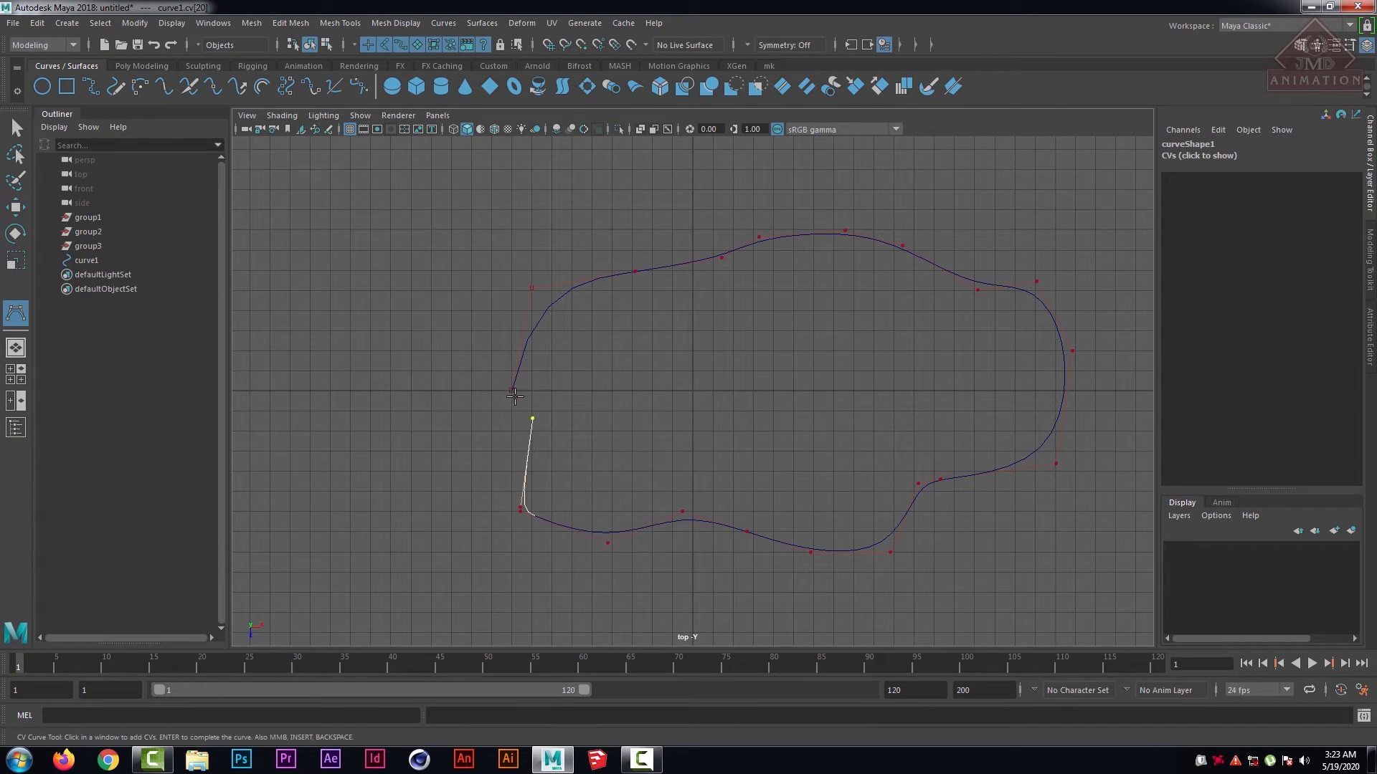
key(q)
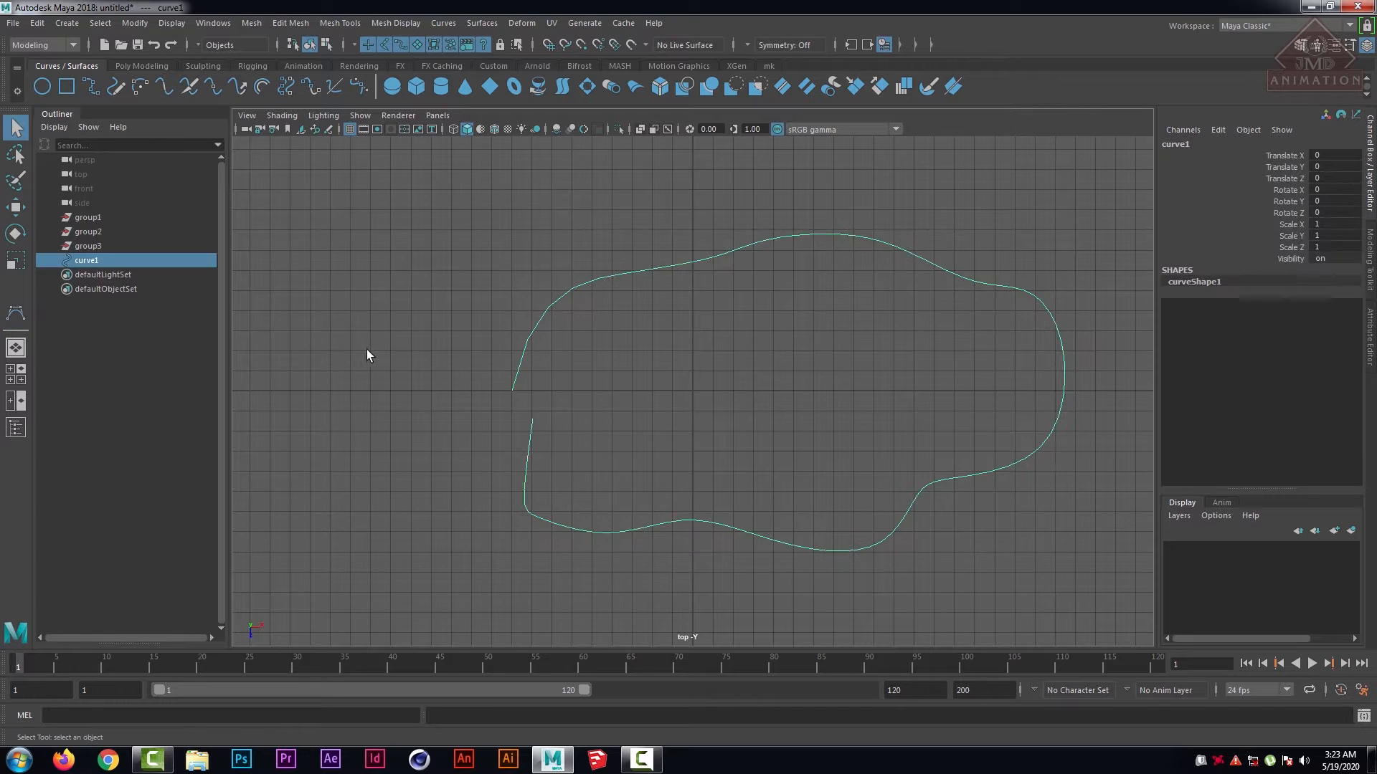
- Close the wavy curve with the Open/Close command
drag(413, 281, 728, 611)
click(438, 23)
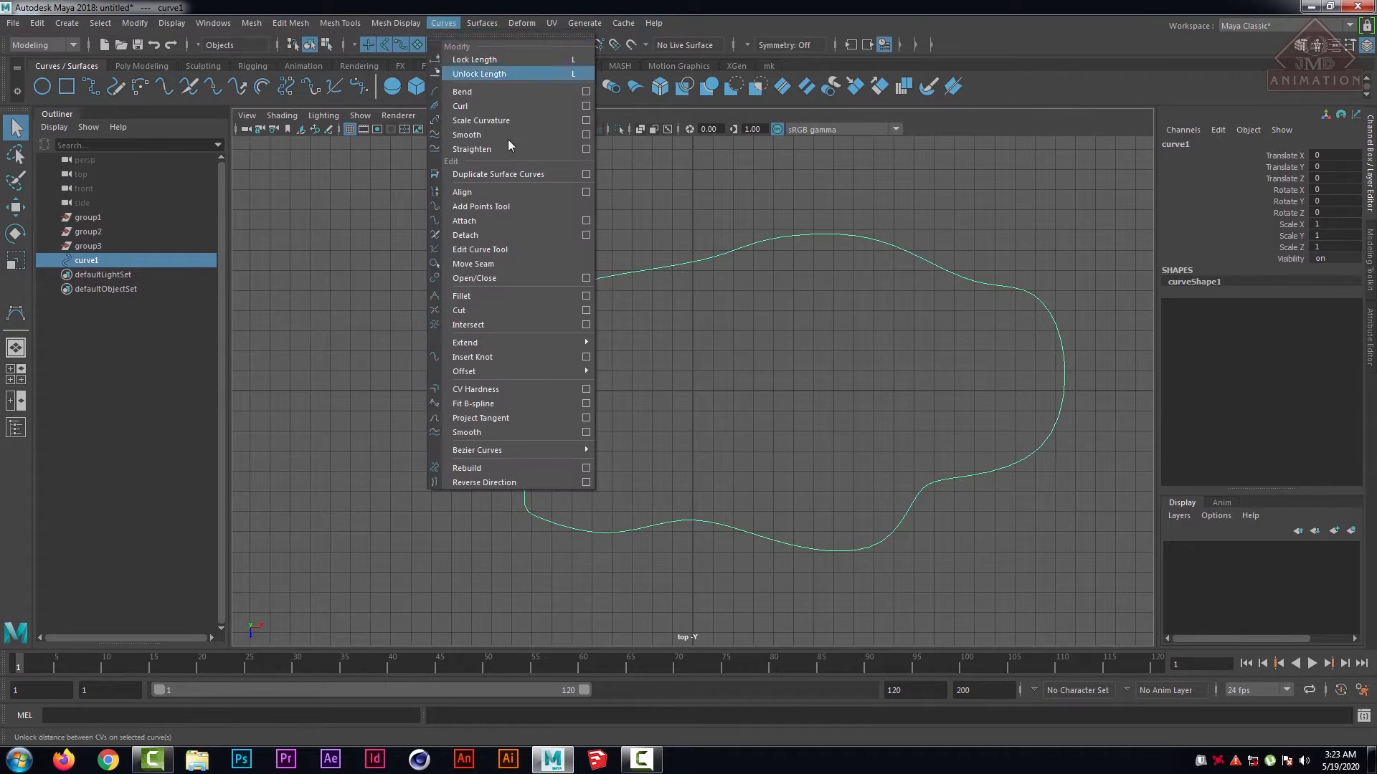
click(523, 278)
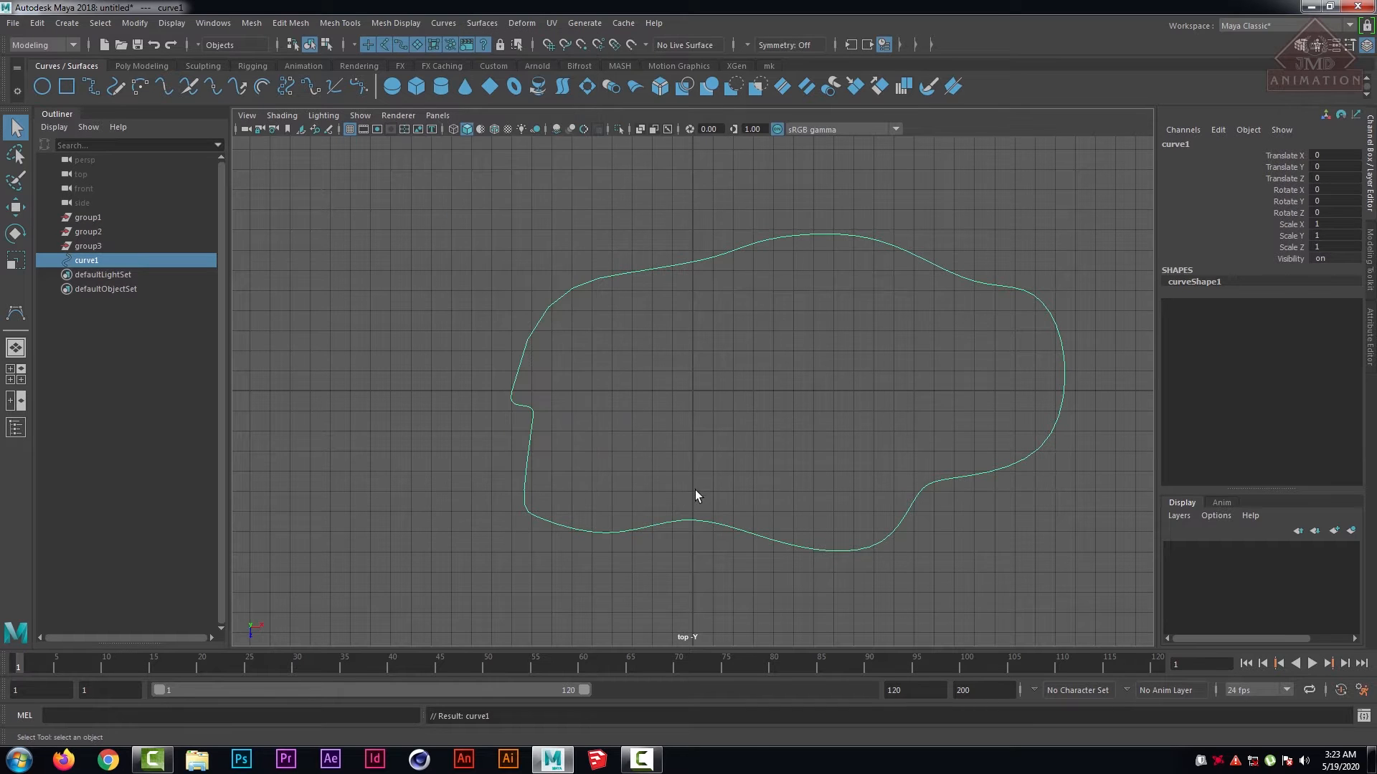
click(610, 401)
- Move the two control vertices at the curve's closing joint apart to smooth out the notch
click(522, 412)
right_drag(524, 393, 477, 386)
drag(521, 400, 479, 441)
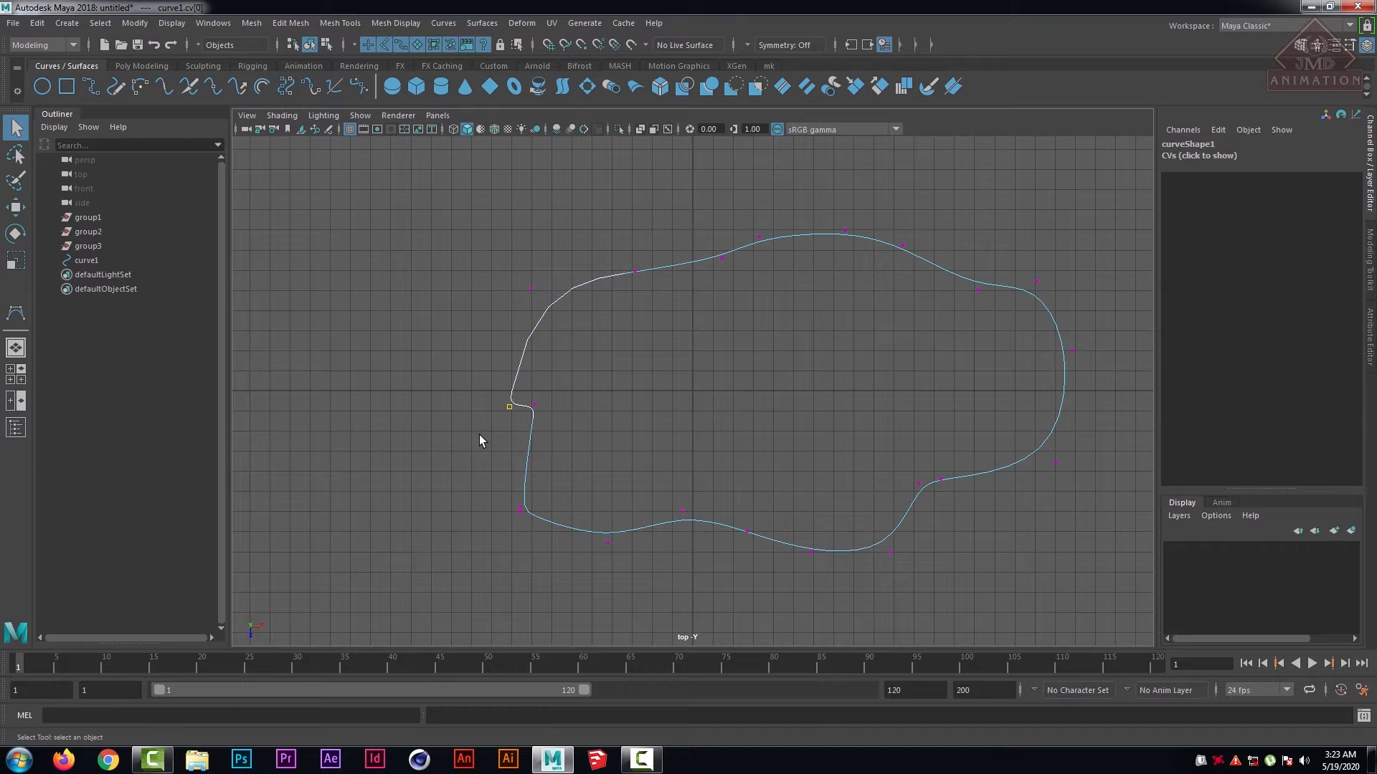
key(w)
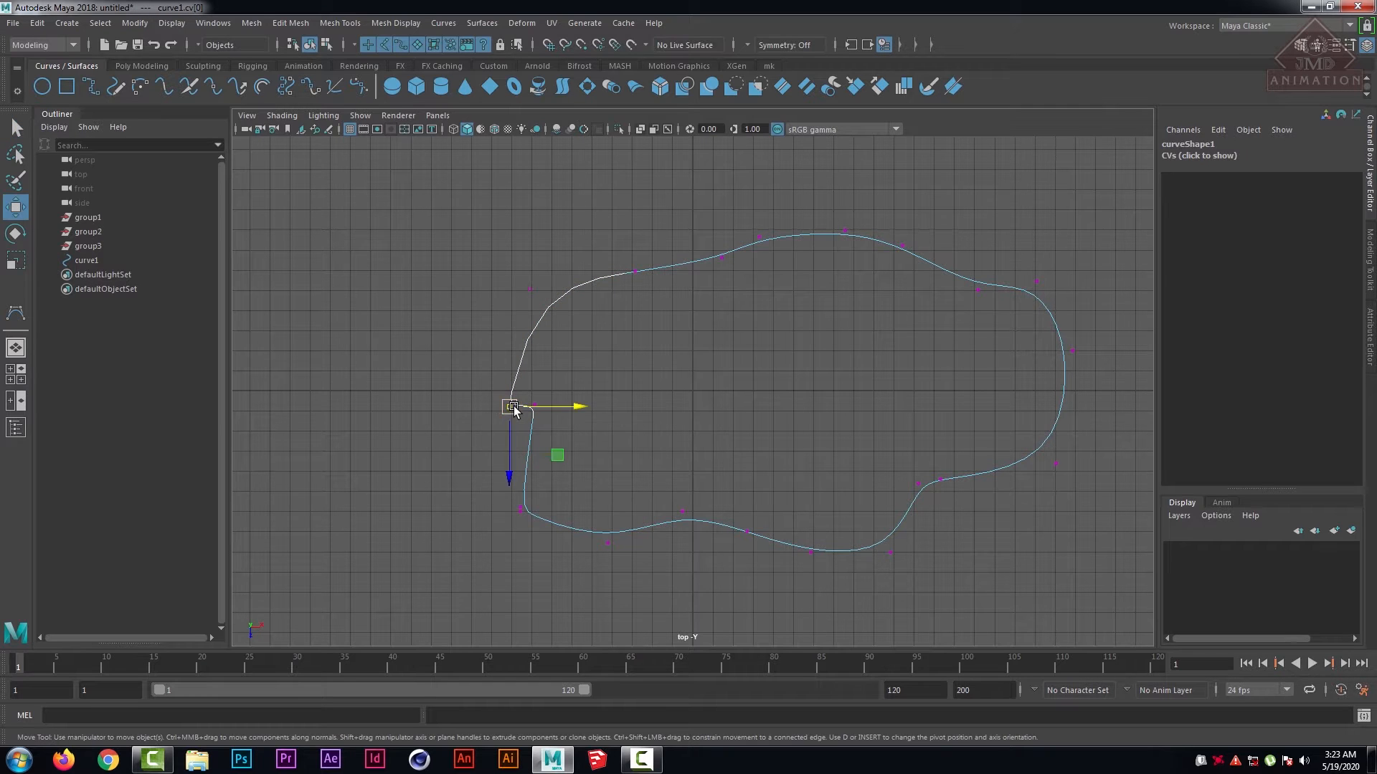
middle_drag(552, 456, 545, 407)
click(583, 418)
drag(567, 387, 506, 439)
- Pull control vertices inward along the curve's lower edge and outward along its upper edge for deeper waves, and return to object mode
drag(712, 474, 688, 428)
drag(988, 463, 925, 440)
click(983, 537)
drag(911, 200, 835, 288)
drag(874, 240, 897, 140)
click(722, 257)
drag(721, 260, 611, 144)
scroll(755, 423, down, 3)
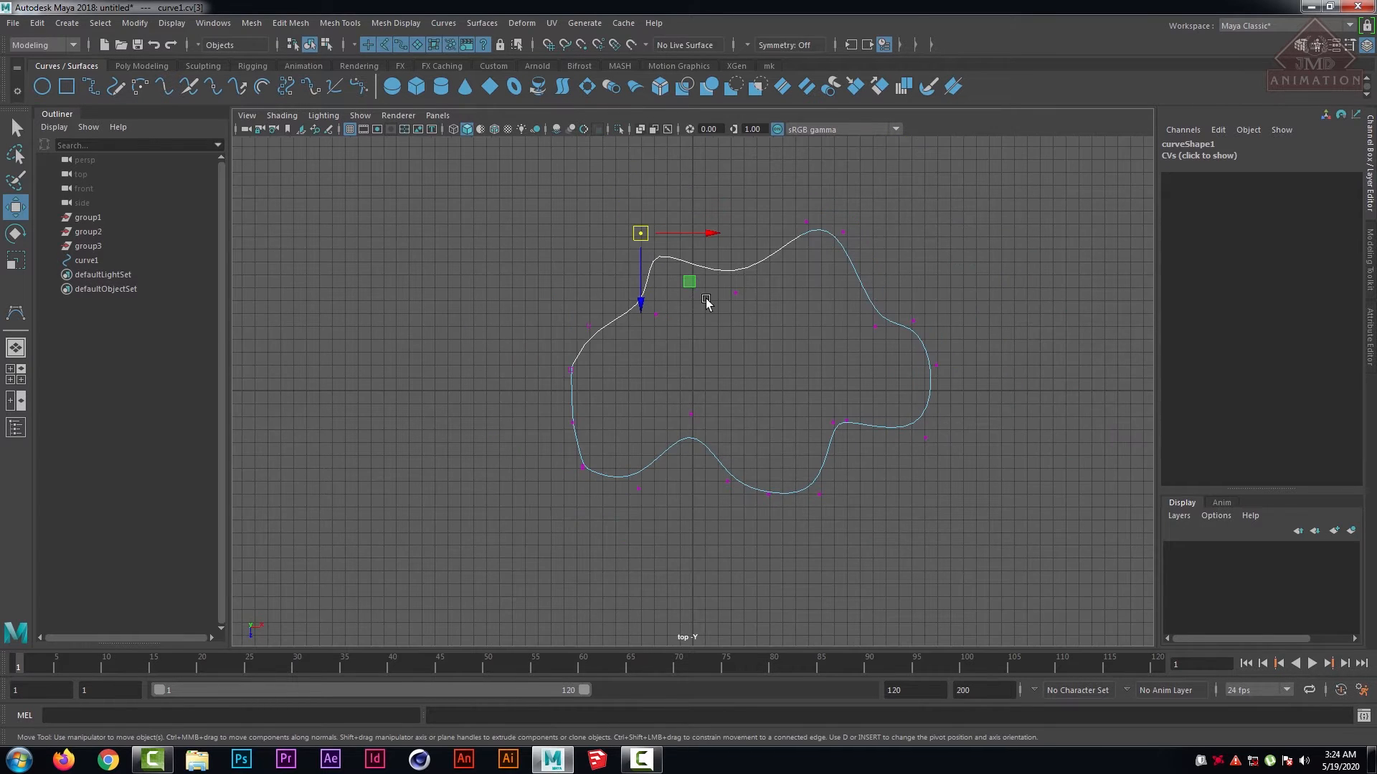
click(887, 550)
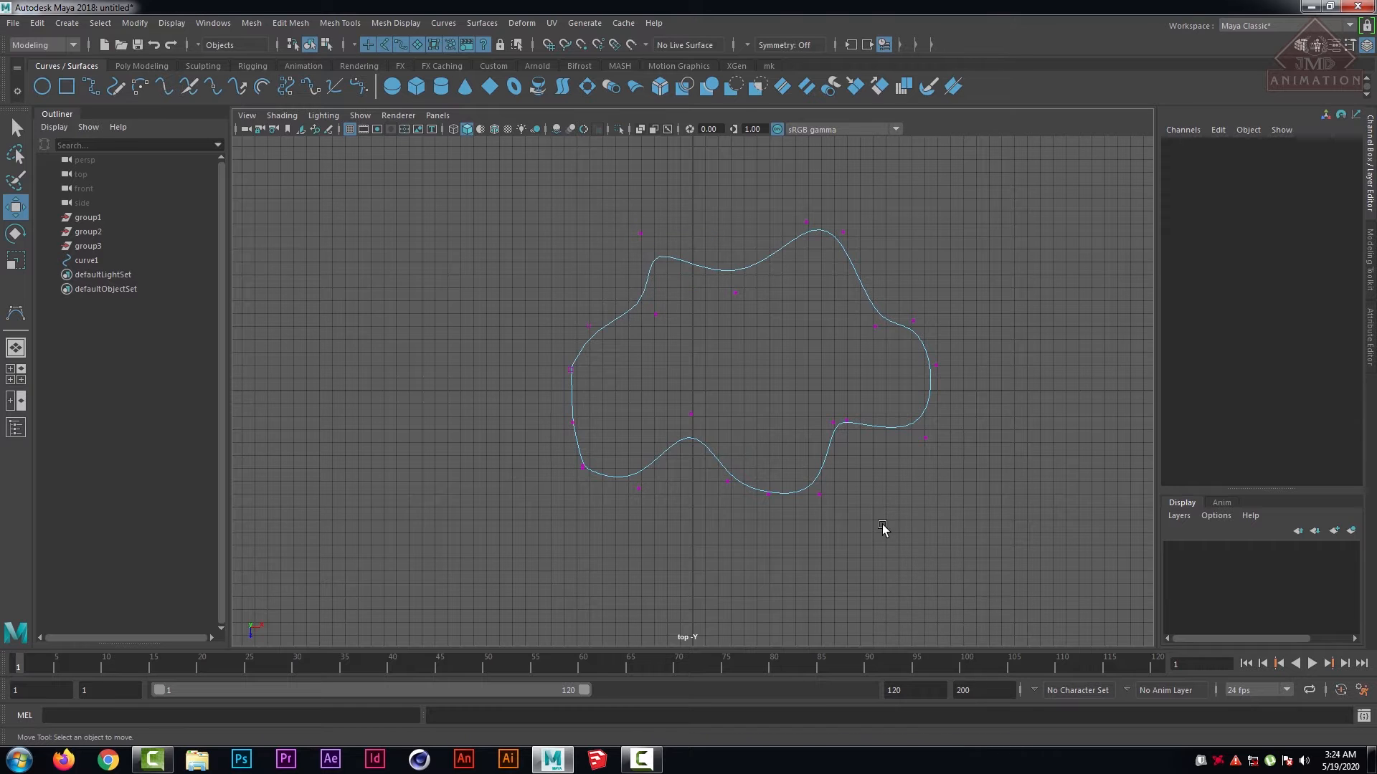
right_drag(695, 332, 757, 317)
click(872, 521)
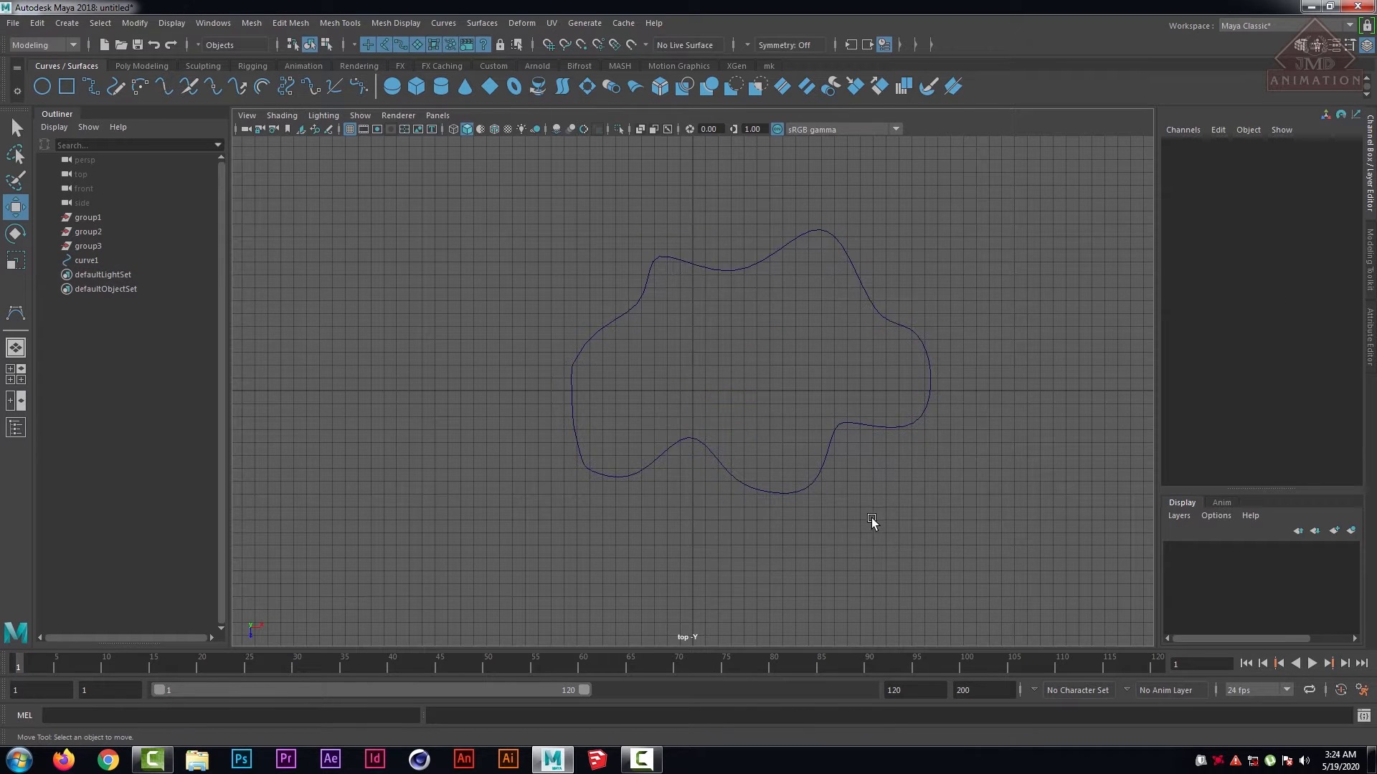
- Apply Bevel Plus to the closed wavy curve and show it in the perspective view
click(843, 421)
key(space)
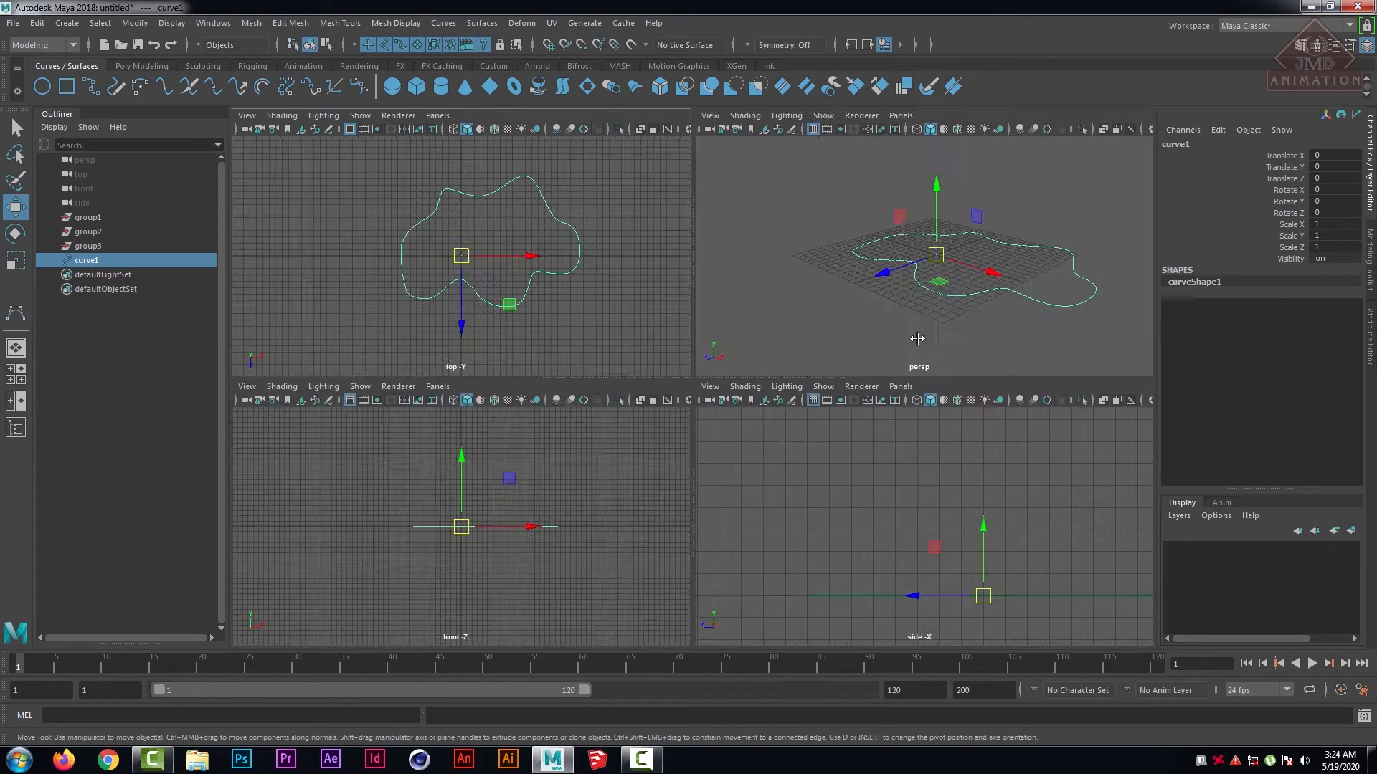
key(space)
click(482, 22)
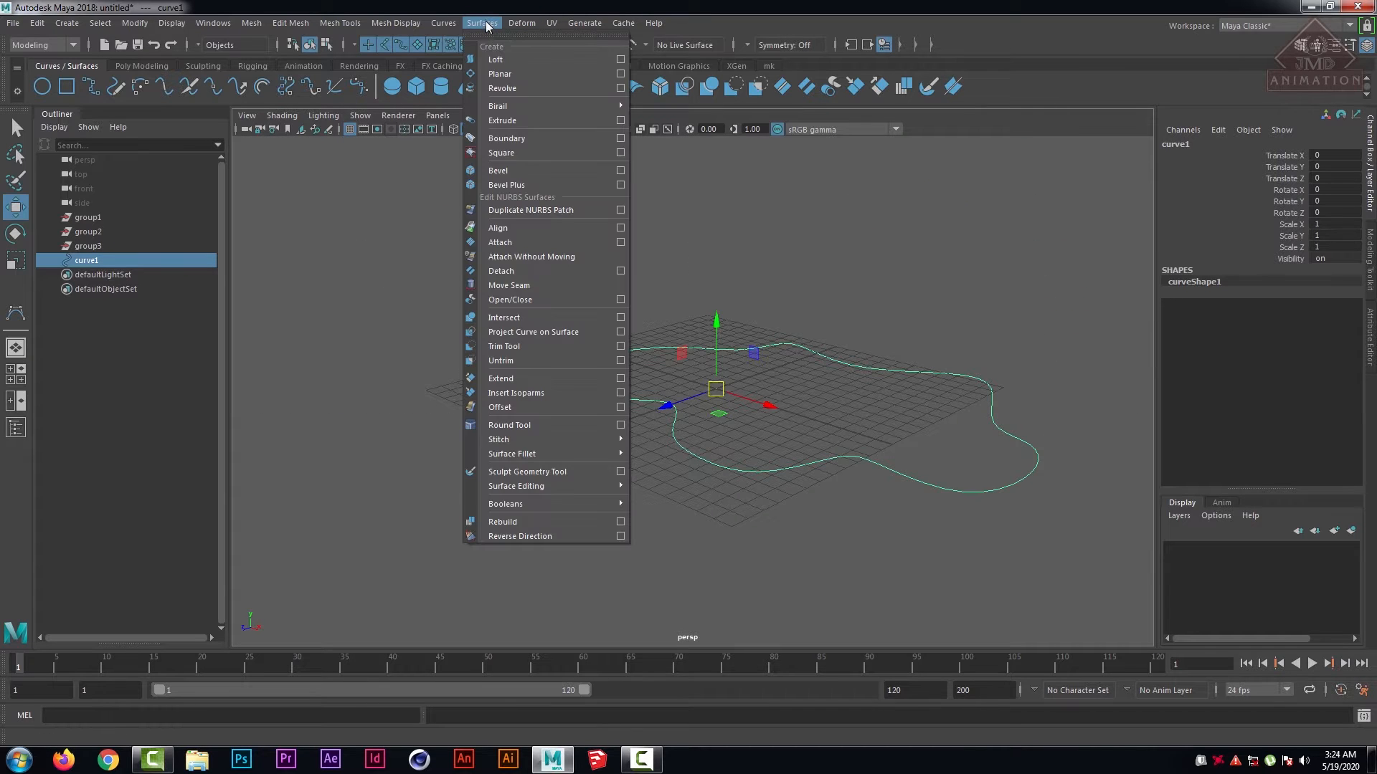
click(535, 185)
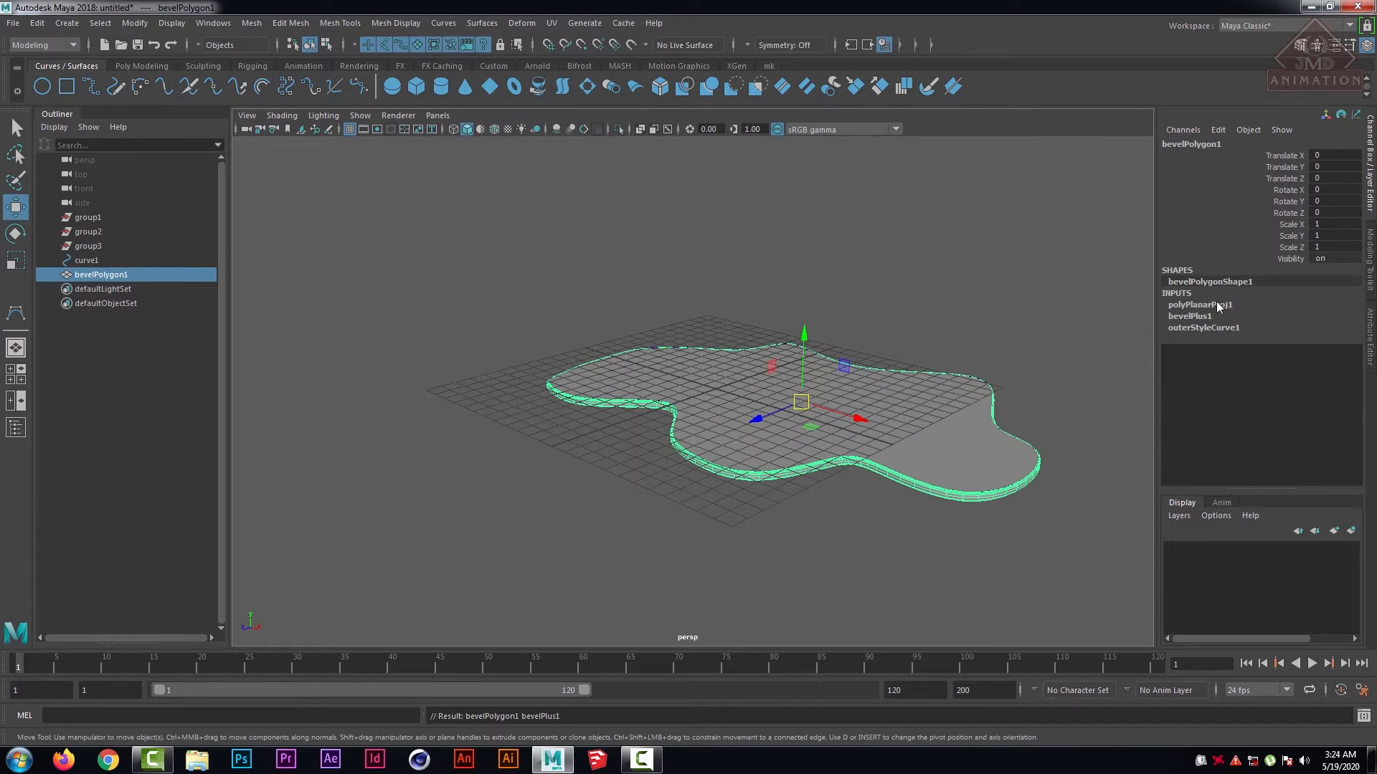
- Increase the Extrude Depth of the Bevel Plus surface to make a thicker slab
click(1198, 317)
click(1266, 365)
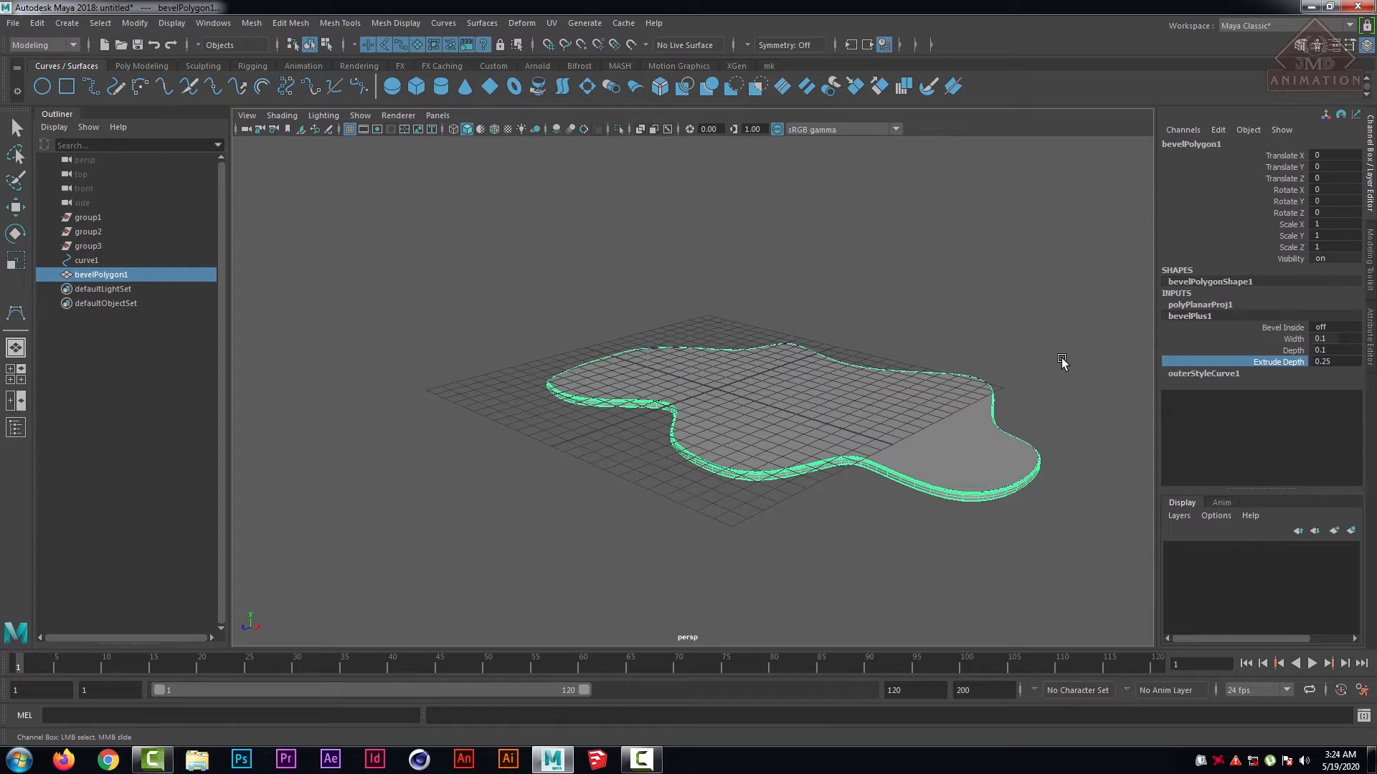
middle_drag(1061, 359, 1063, 359)
click(918, 328)
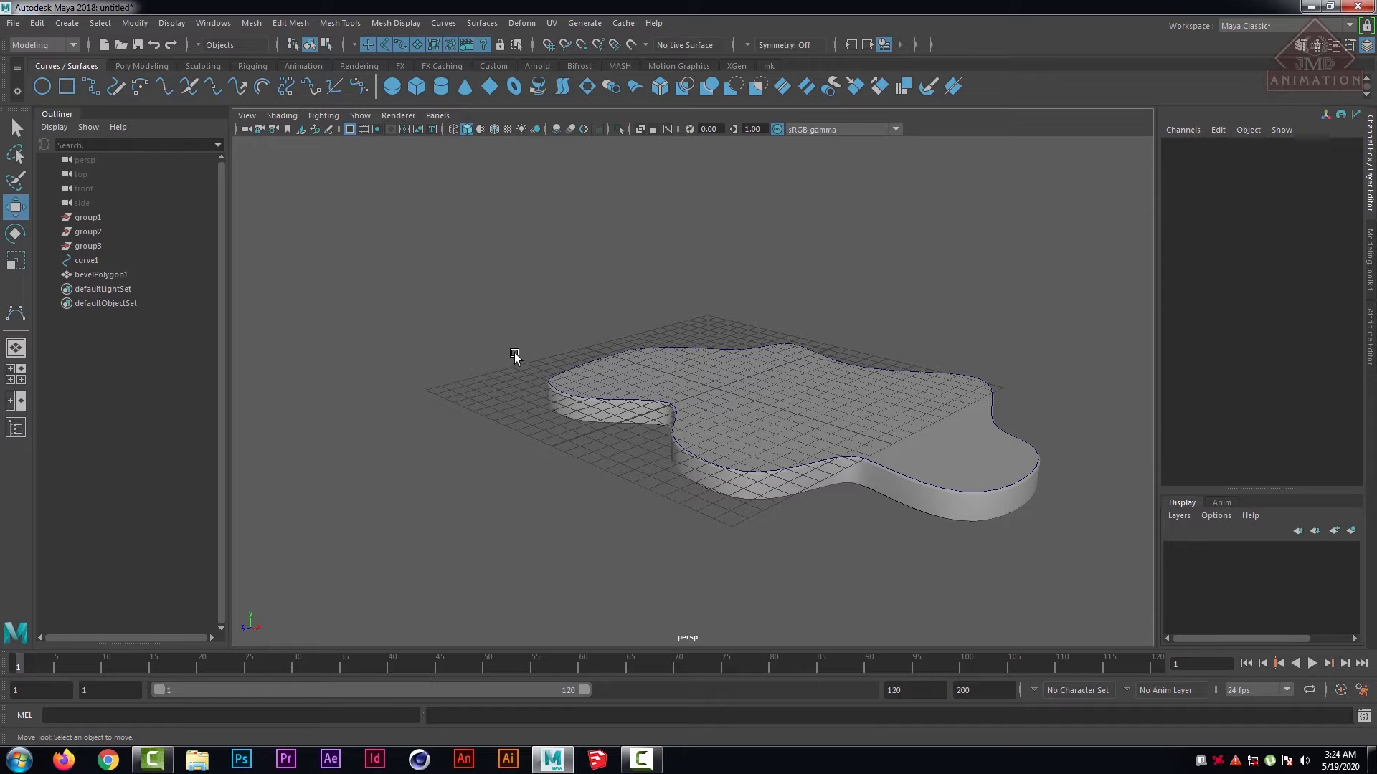
key(space)
key(space)
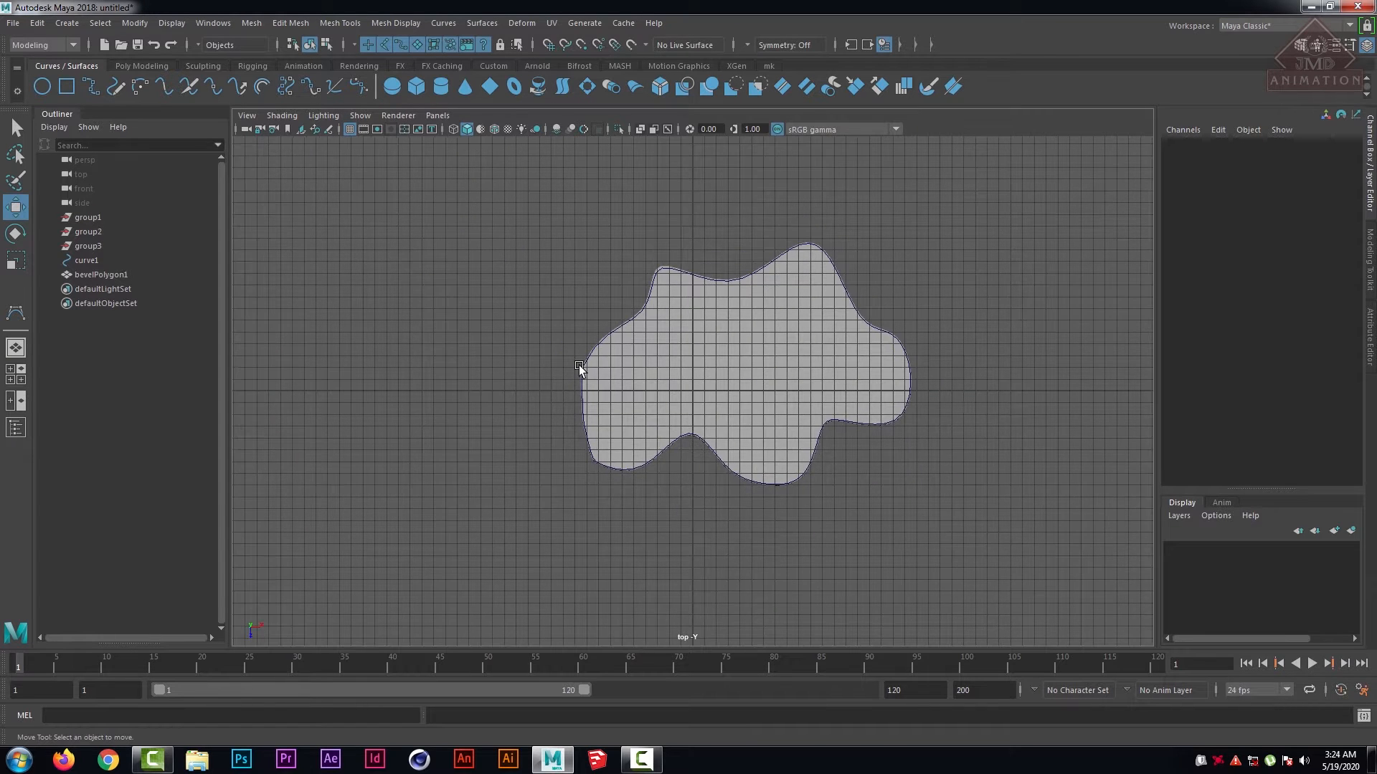
key(space)
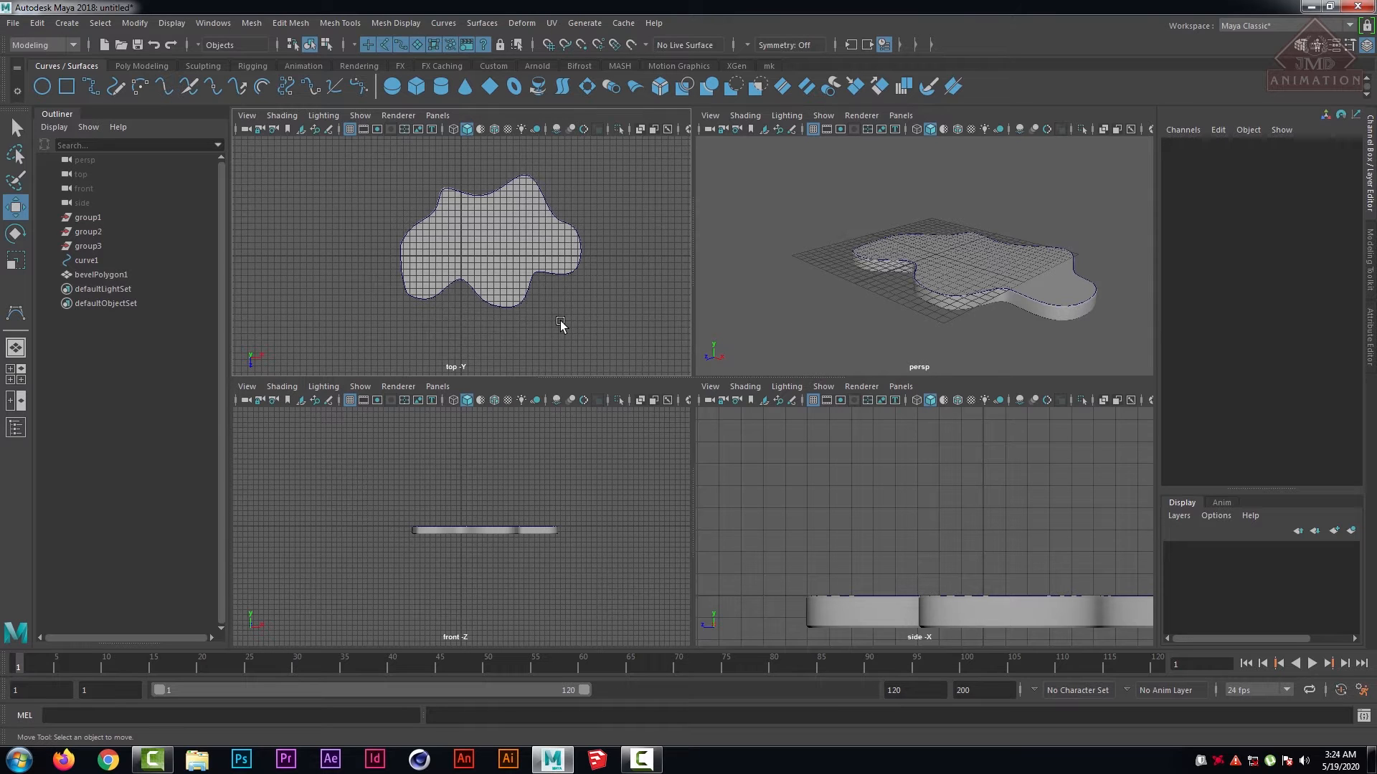
key(space)
scroll(892, 429, down, 4)
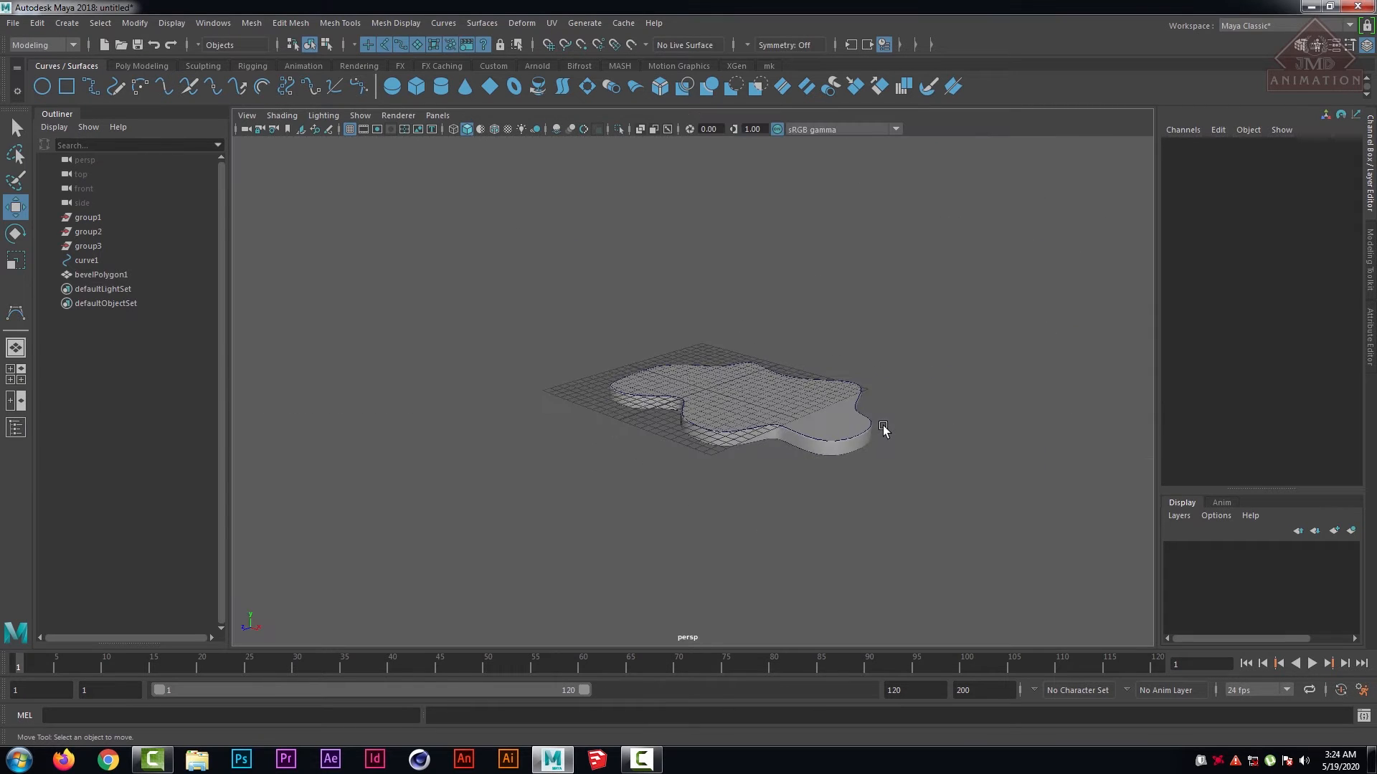
- Set the wavy slab's Bevel Plus Depth to 0.3 and Width to 0.2
scroll(885, 431, up, 4)
click(867, 403)
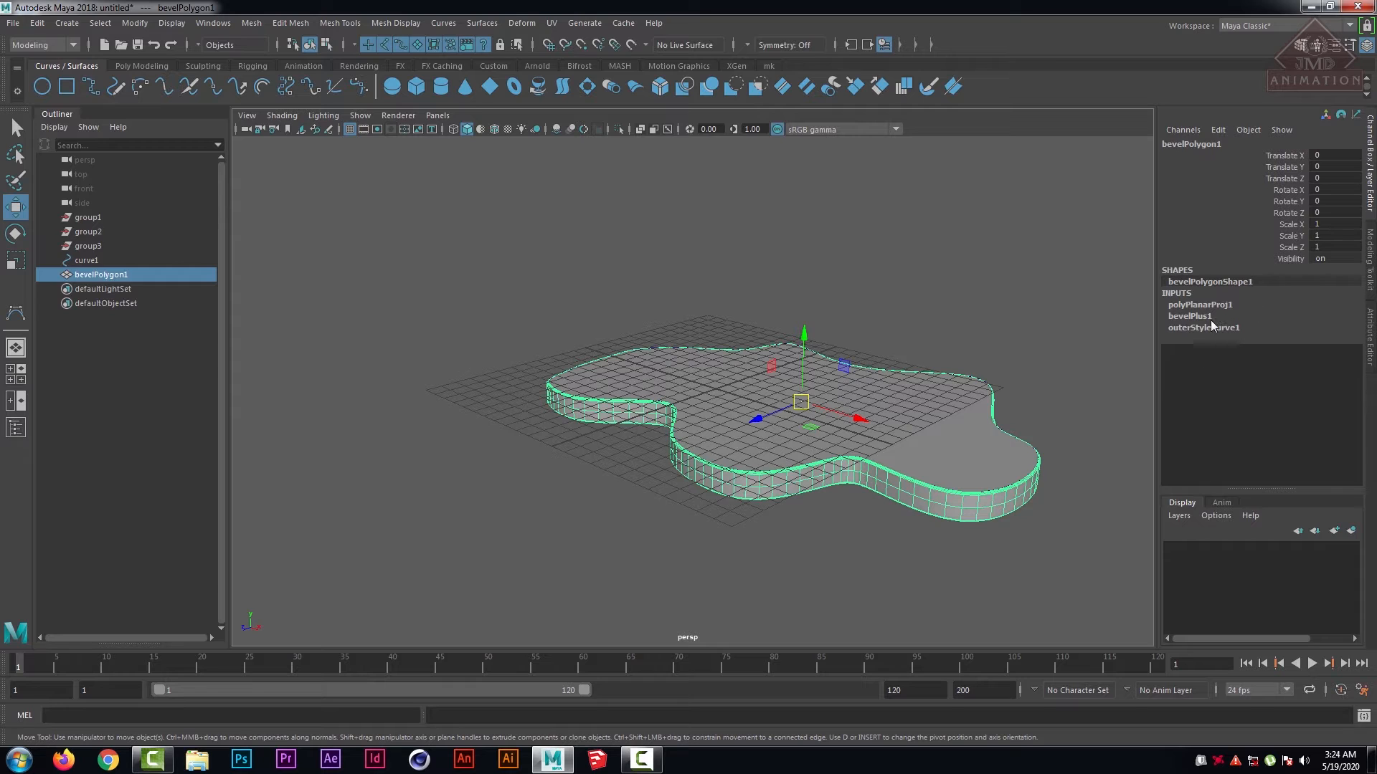
click(1190, 316)
click(1290, 351)
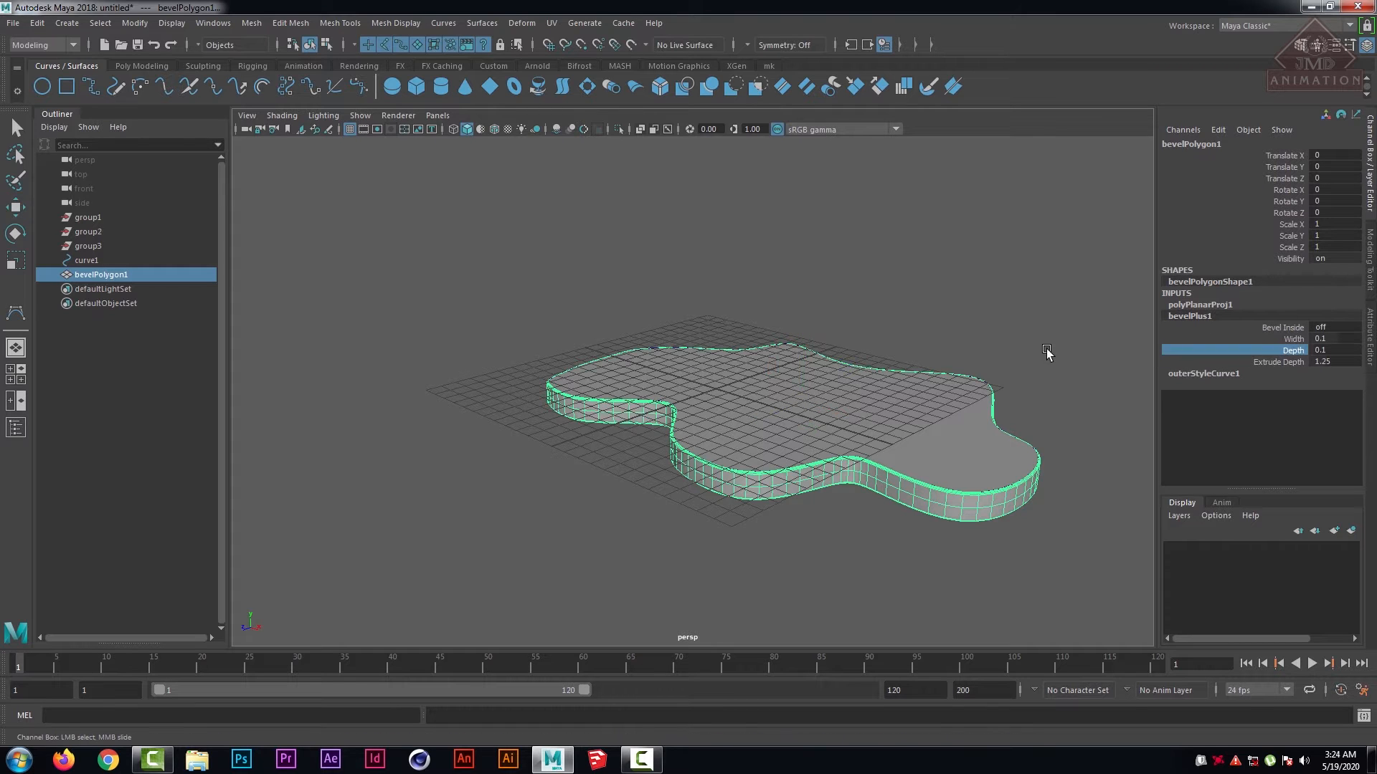
mouse_move(1048, 353)
middle_down()
mouse_move(1067, 354)
mouse_move(1040, 329)
middle_up()
click(1291, 338)
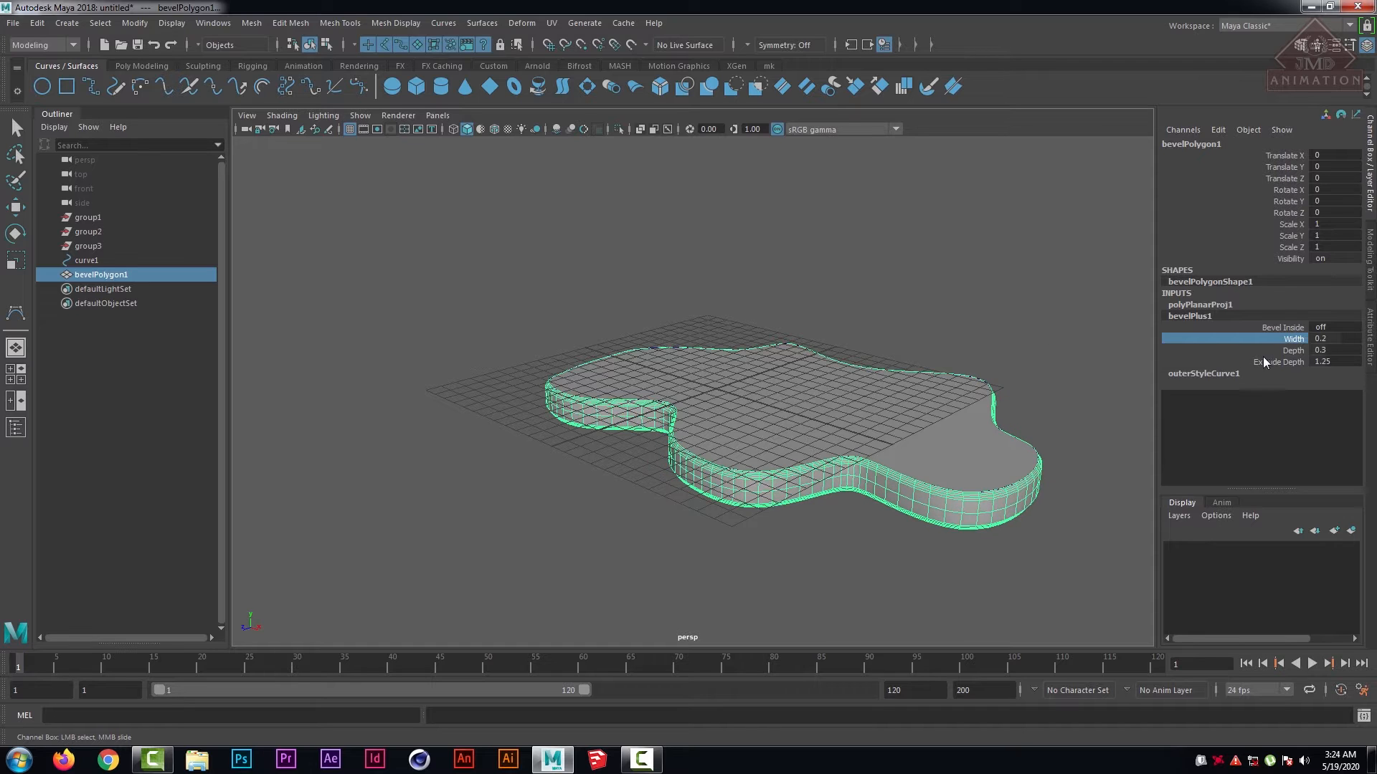
- Choose a different Style option for the slab's outer style curve and deselect the slab
click(1233, 376)
key(w)
click(1322, 337)
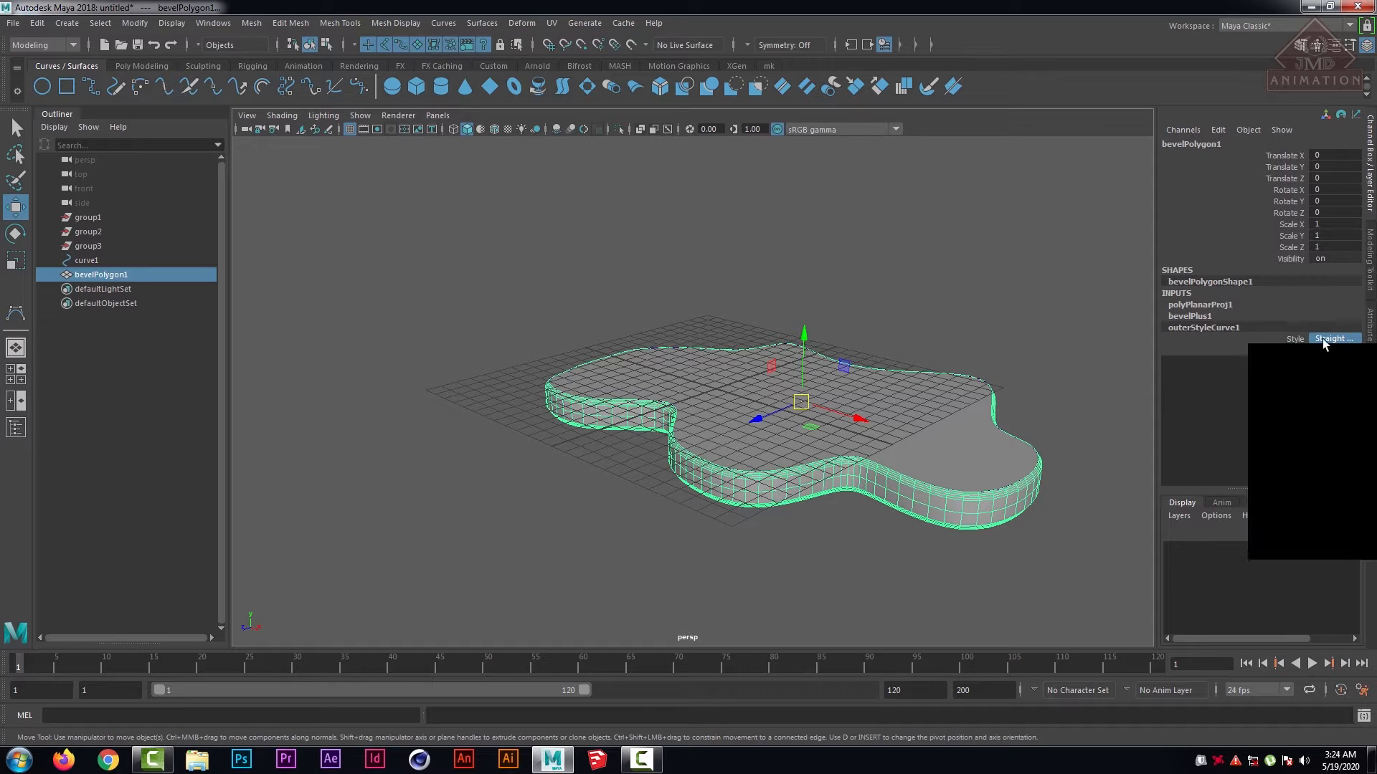
click(1314, 544)
click(1020, 294)
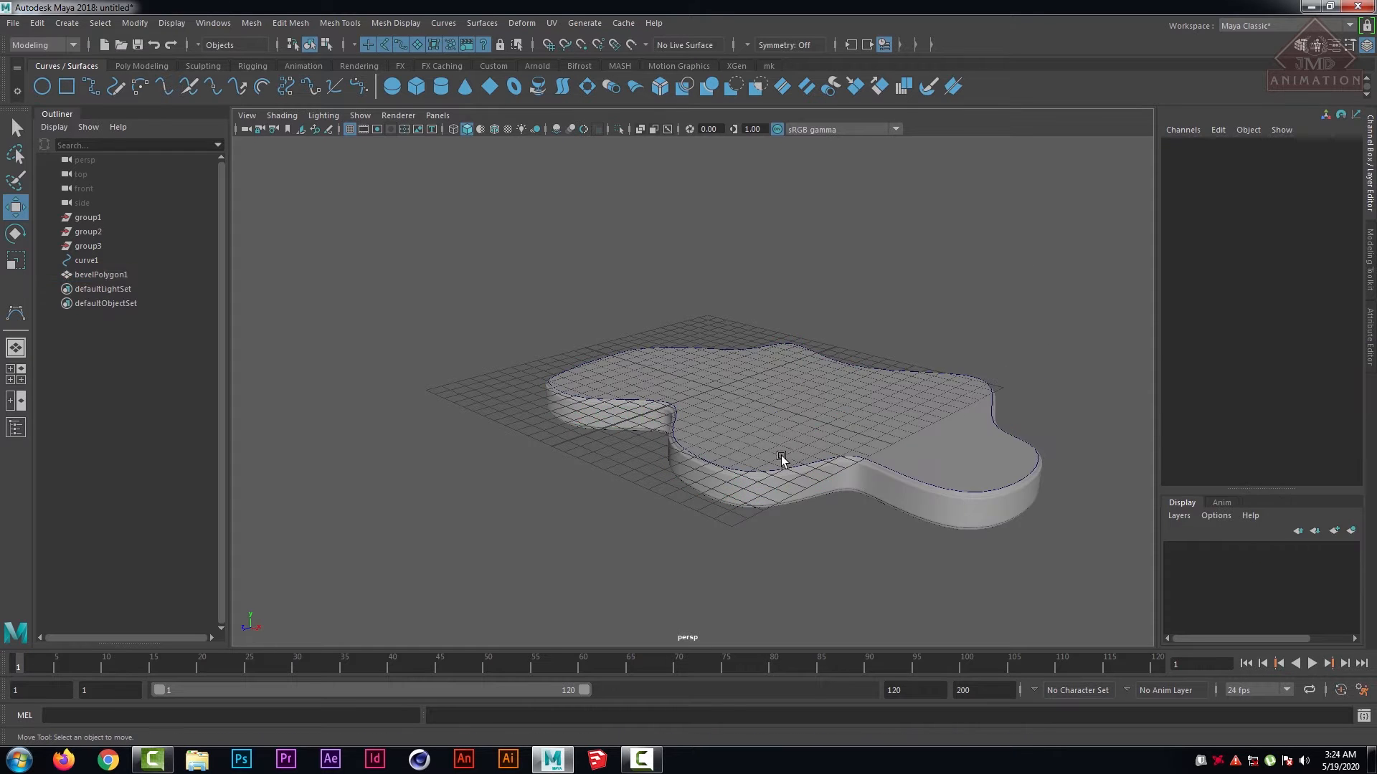
- Raise the slab about 8.16 units in Y and delete the source curve left on the grid
scroll(779, 453, up, 2)
click(790, 510)
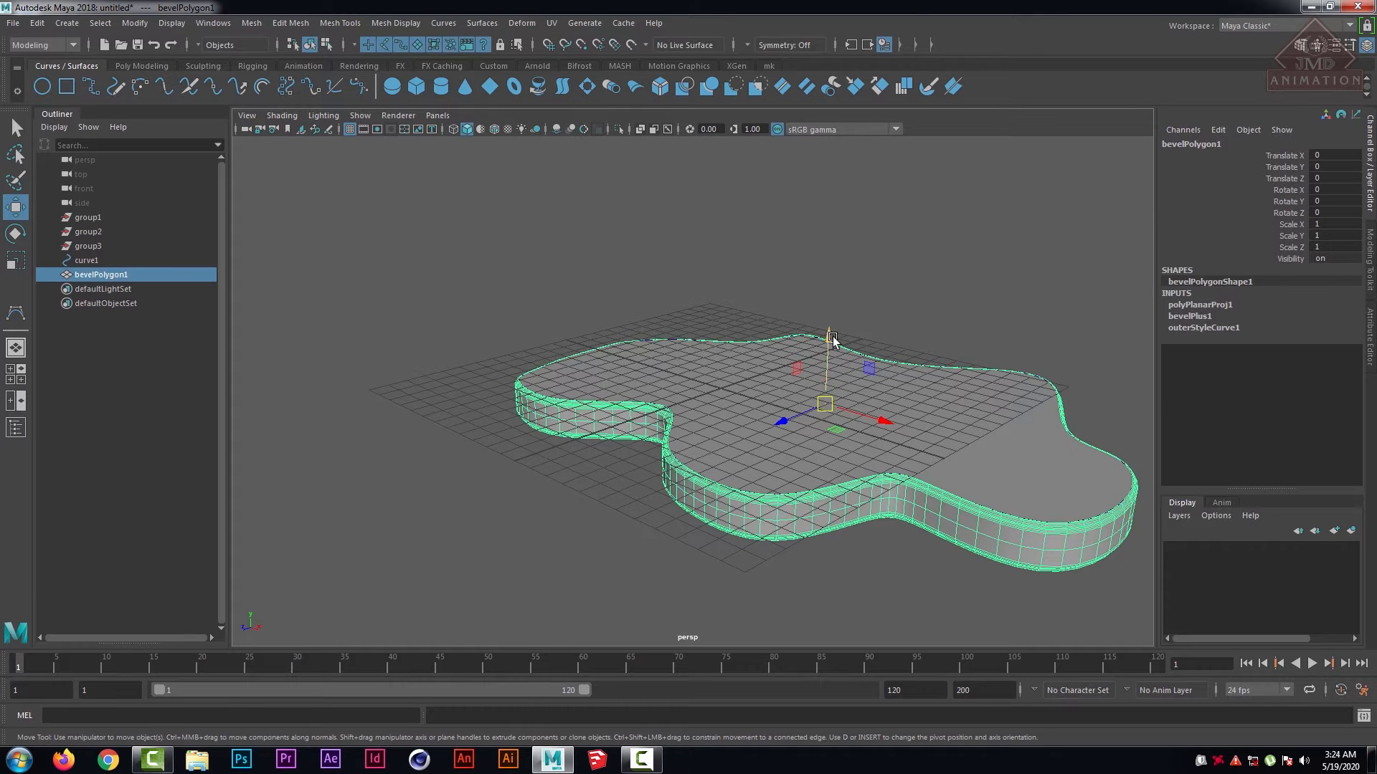
drag(830, 337, 866, 160)
click(778, 494)
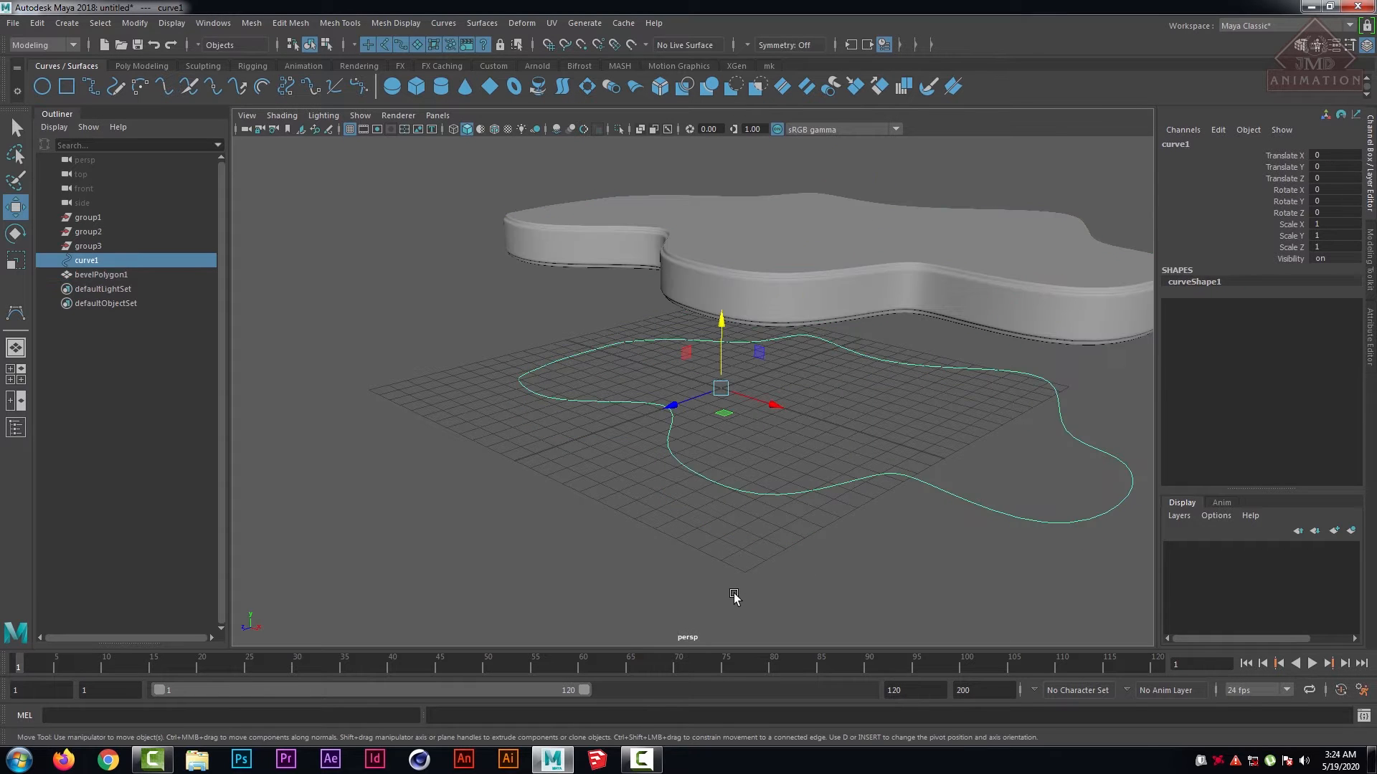
click(734, 597)
- Examine the slab's outline and beveled edges from above and up close
click(822, 280)
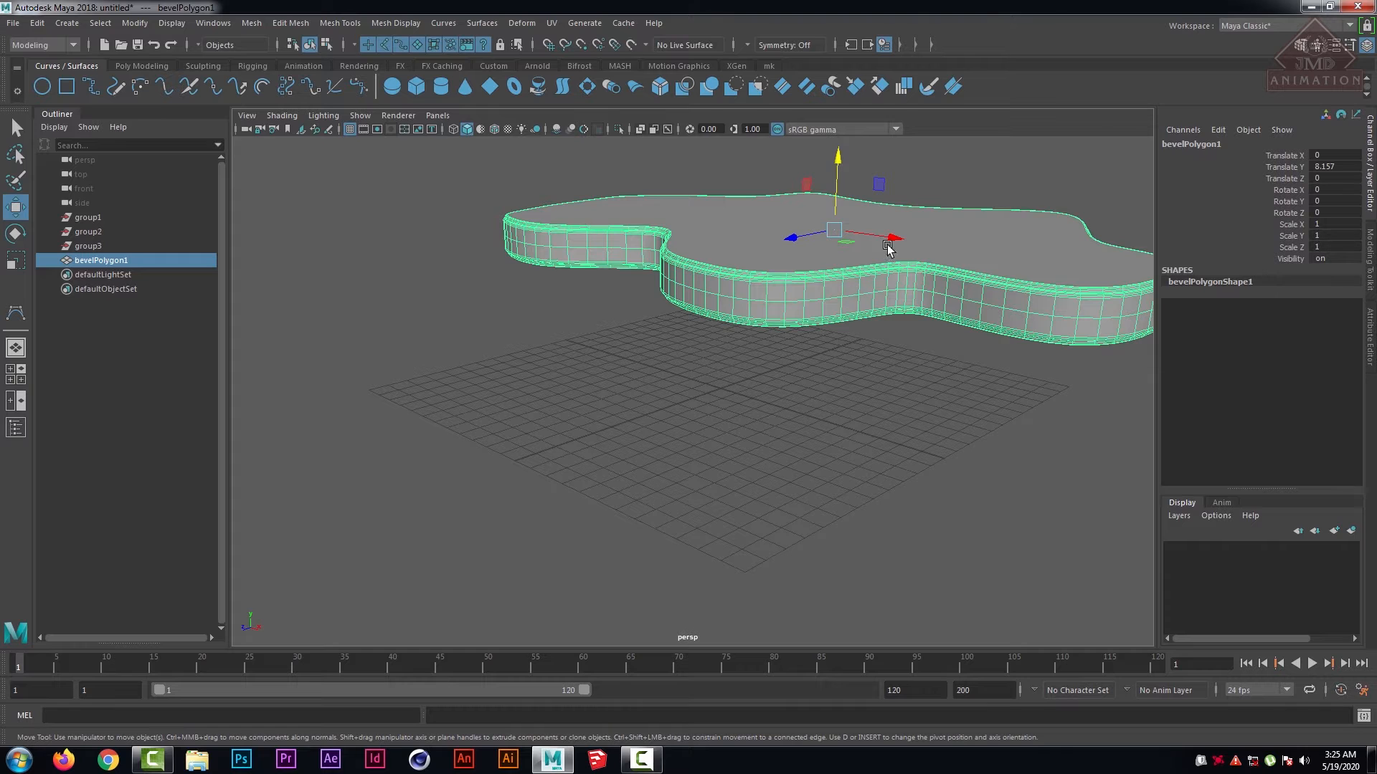
alt+drag(885, 244, 915, 278)
click(914, 278)
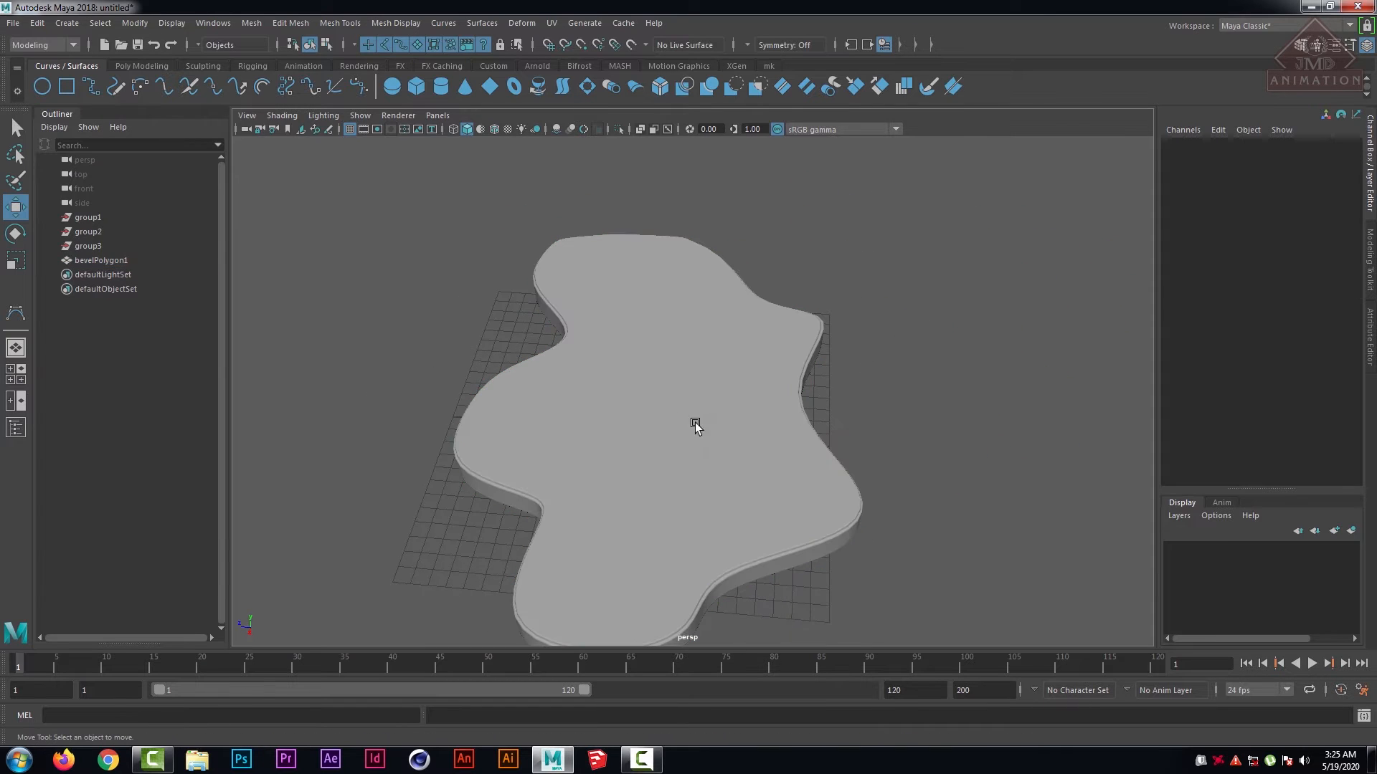
alt+drag(695, 423, 630, 400)
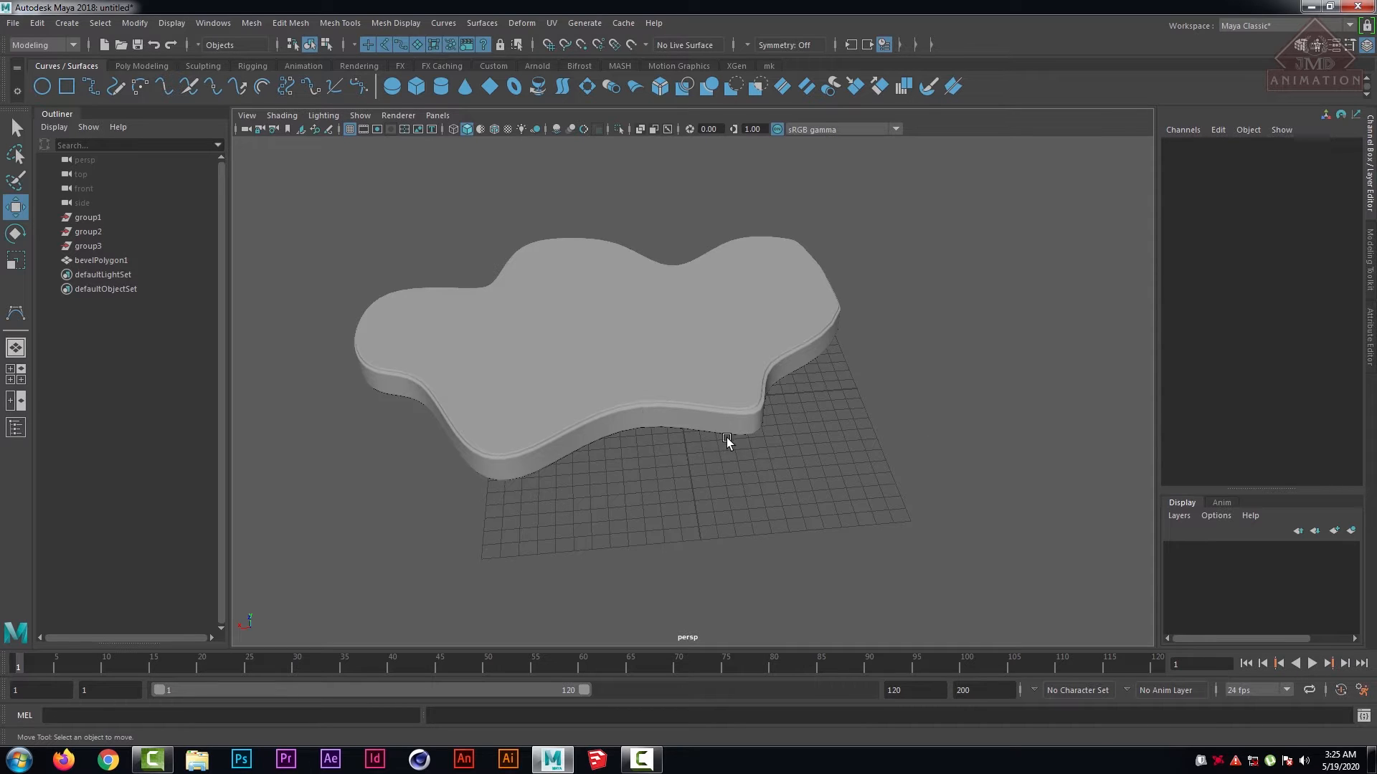
scroll(738, 445, up, 6)
scroll(610, 389, down, 3)
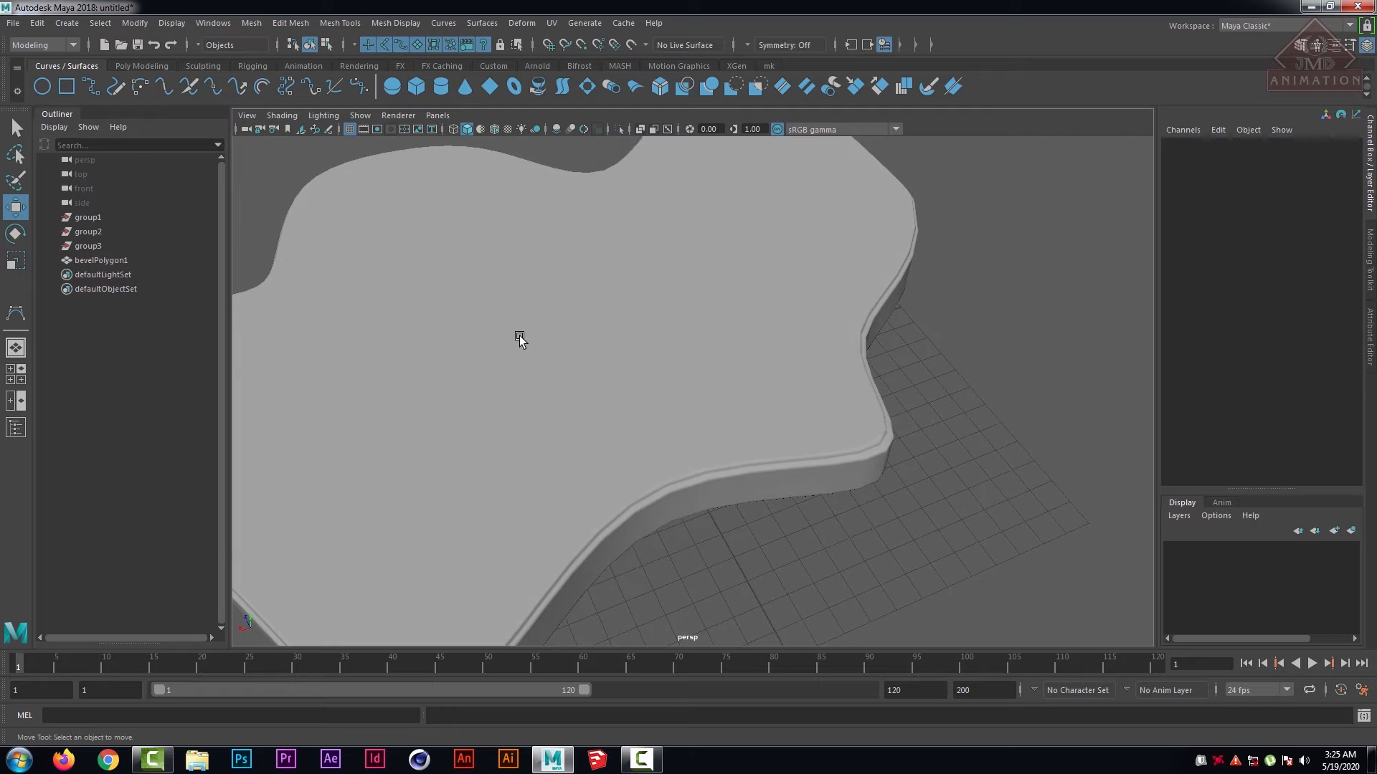
- Delete the slab in the top view and return to the perspective view
key(space)
key(space)
drag(351, 220, 1016, 522)
key(Delete)
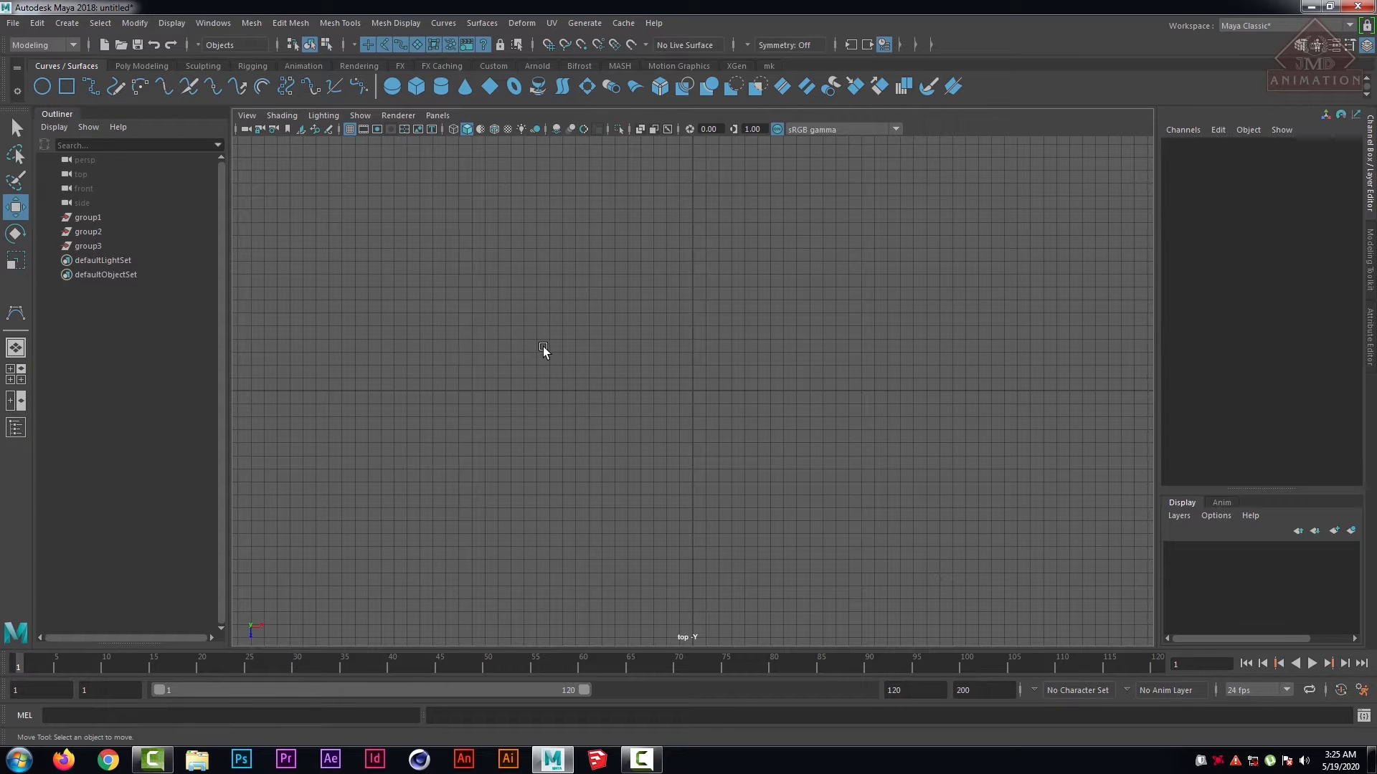
key(space)
key(space)
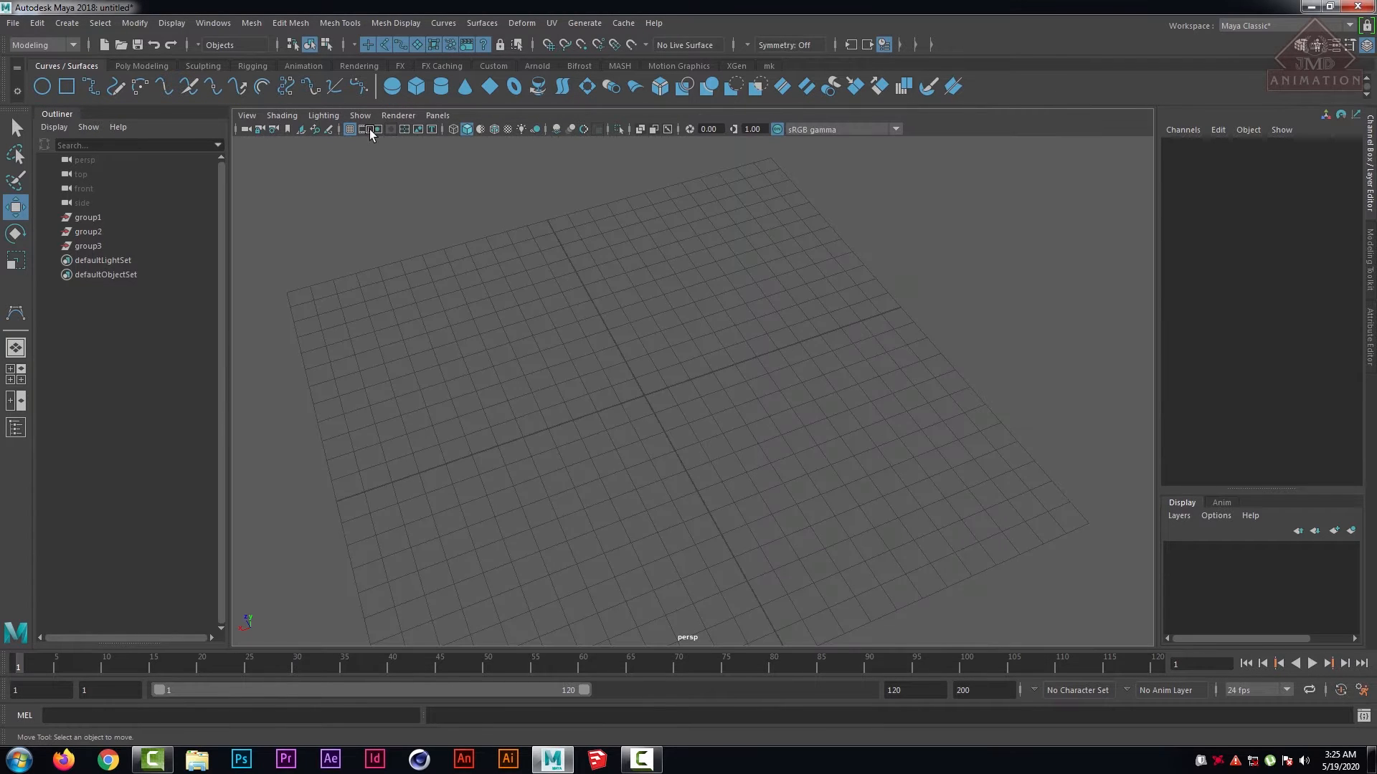
click(42, 87)
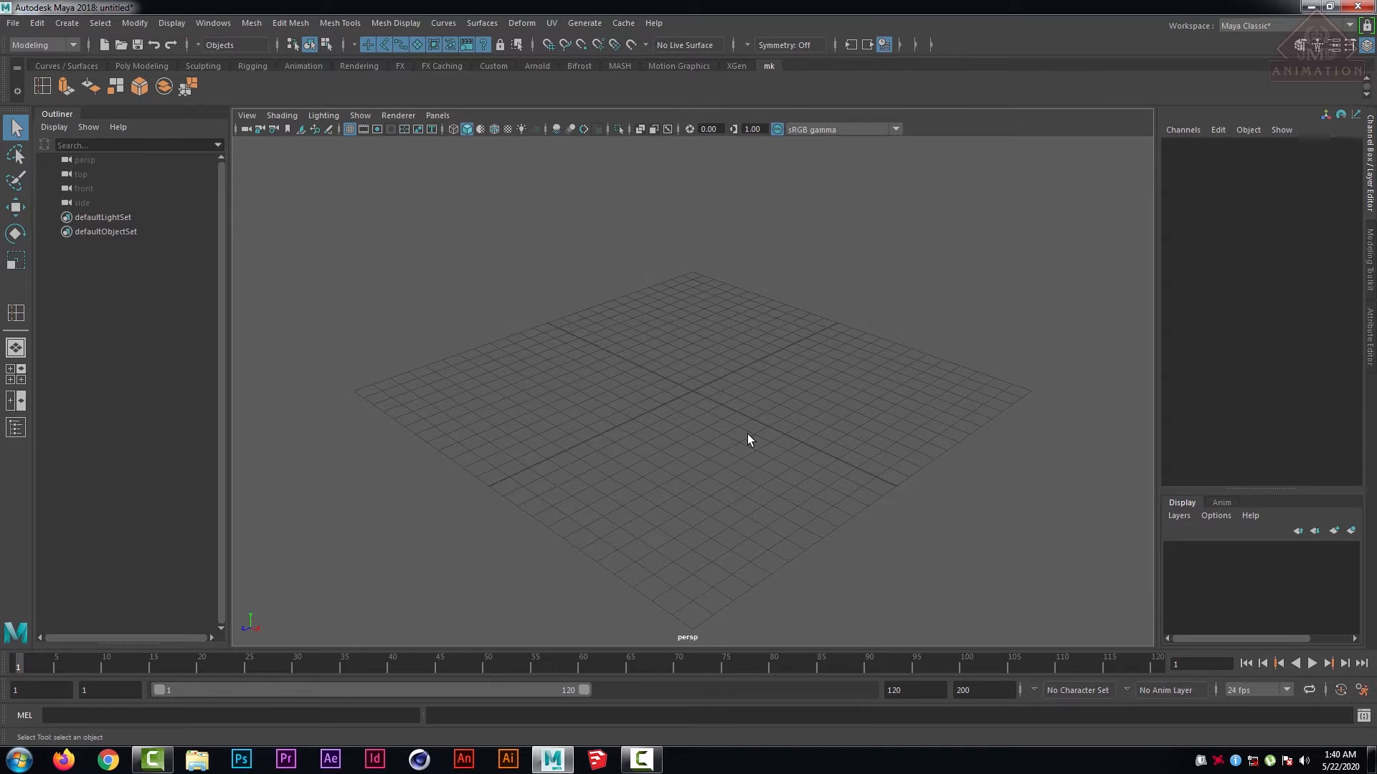
scroll(747, 434, up, 4)
scroll(760, 425, down, 6)
scroll(732, 430, up, 3)
click(63, 23)
mouse_move(111, 74)
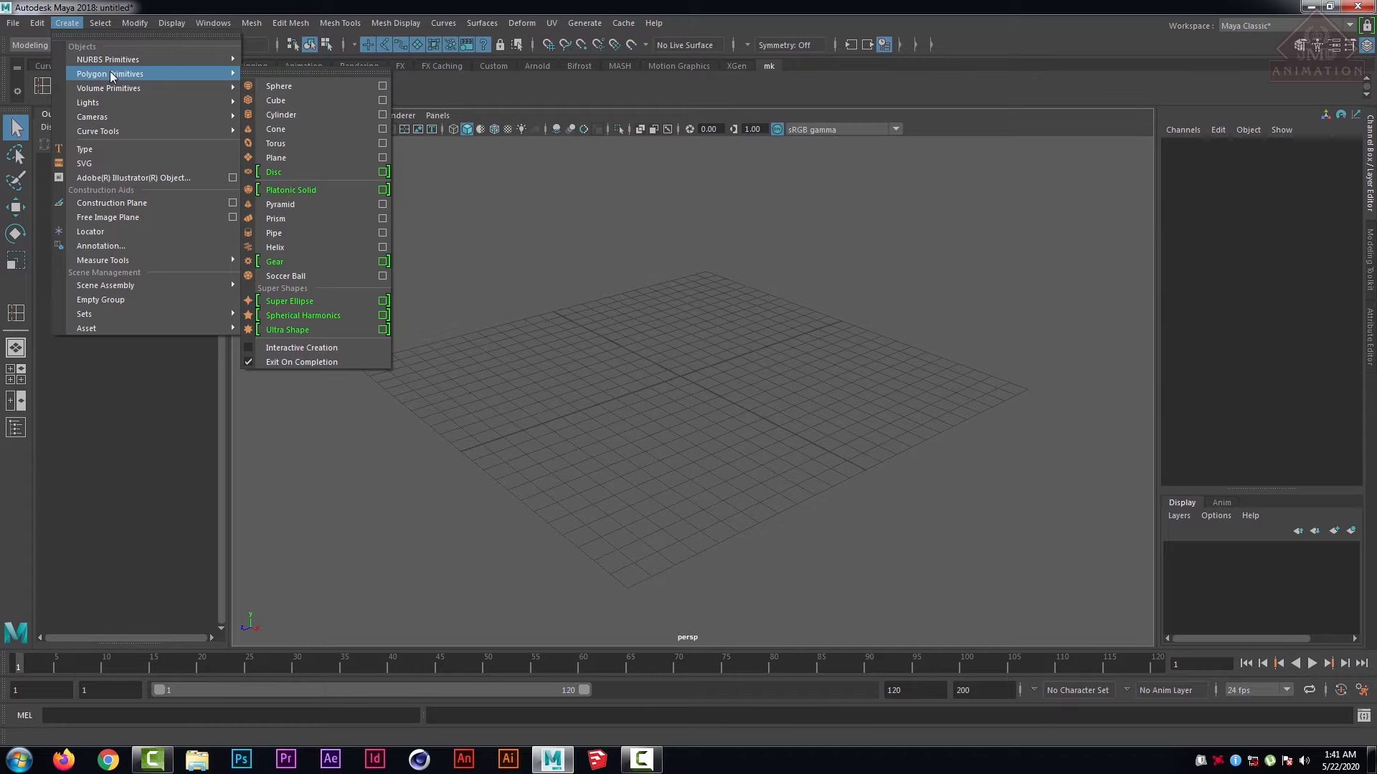
click(565, 208)
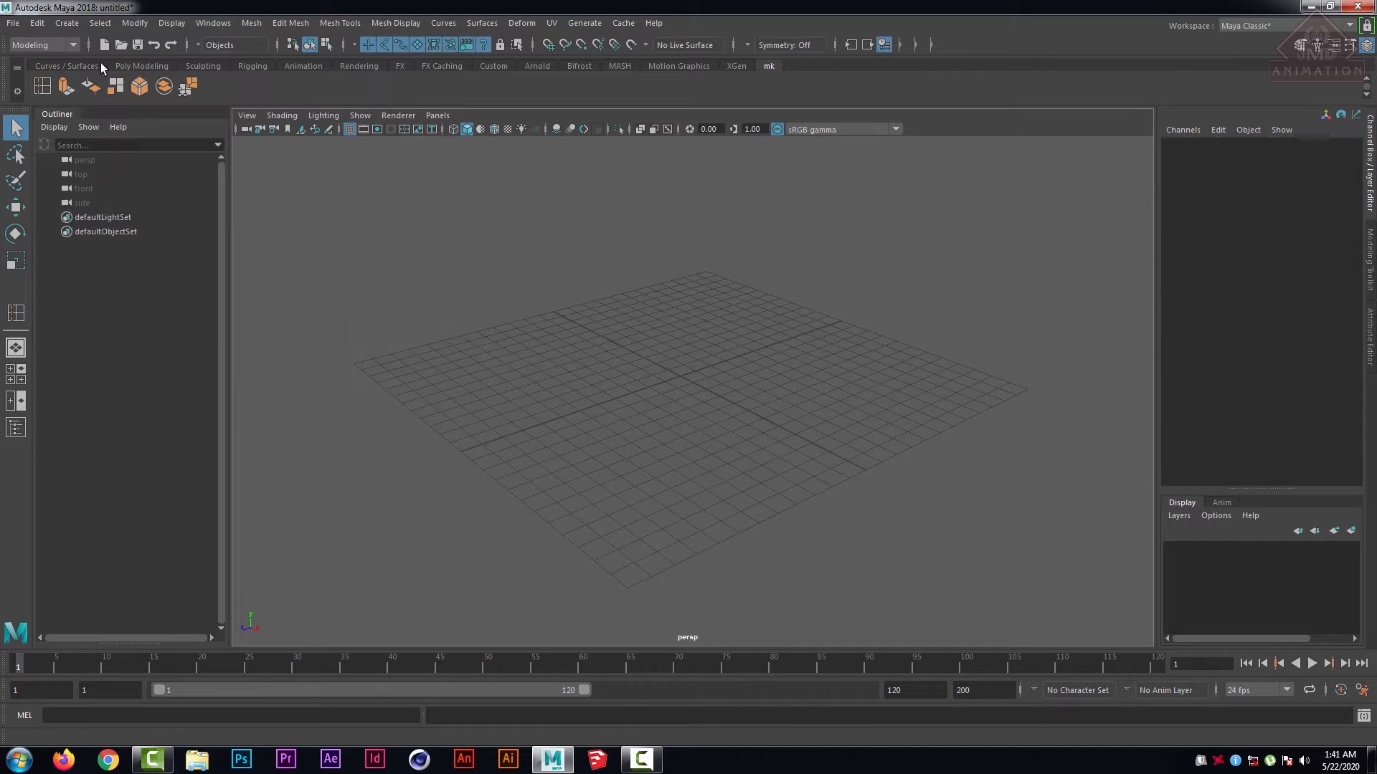
- Create a polygon pipe primitive at the centre of the grid
click(142, 66)
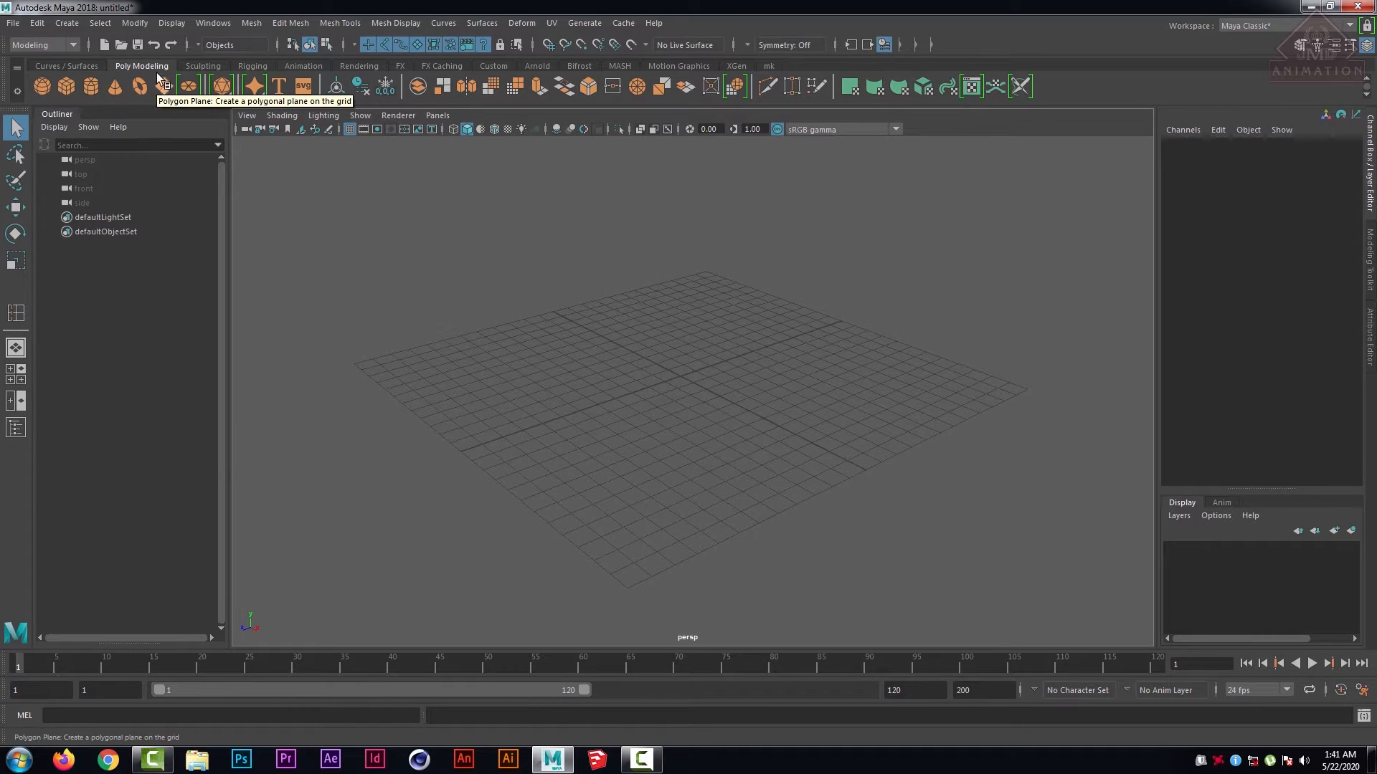
click(91, 25)
mouse_move(67, 23)
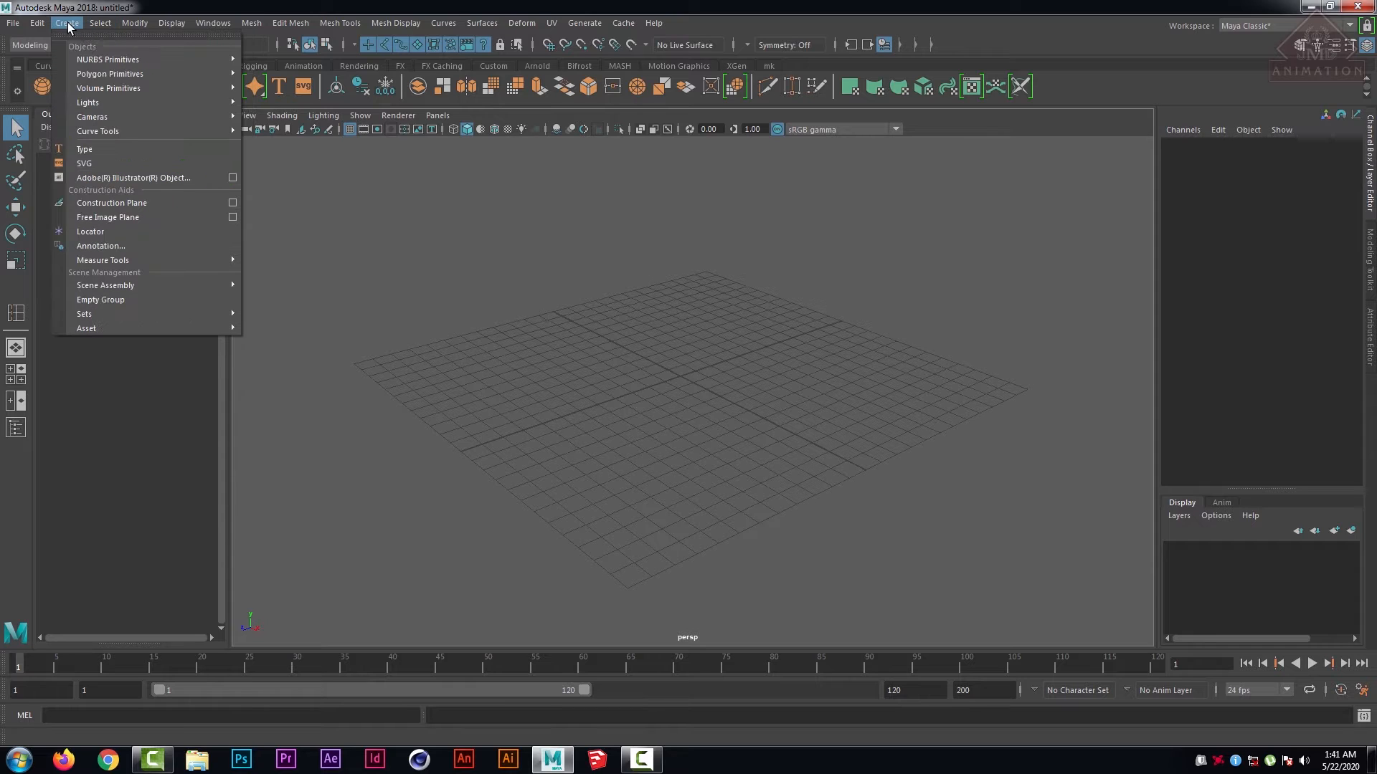
mouse_move(103, 72)
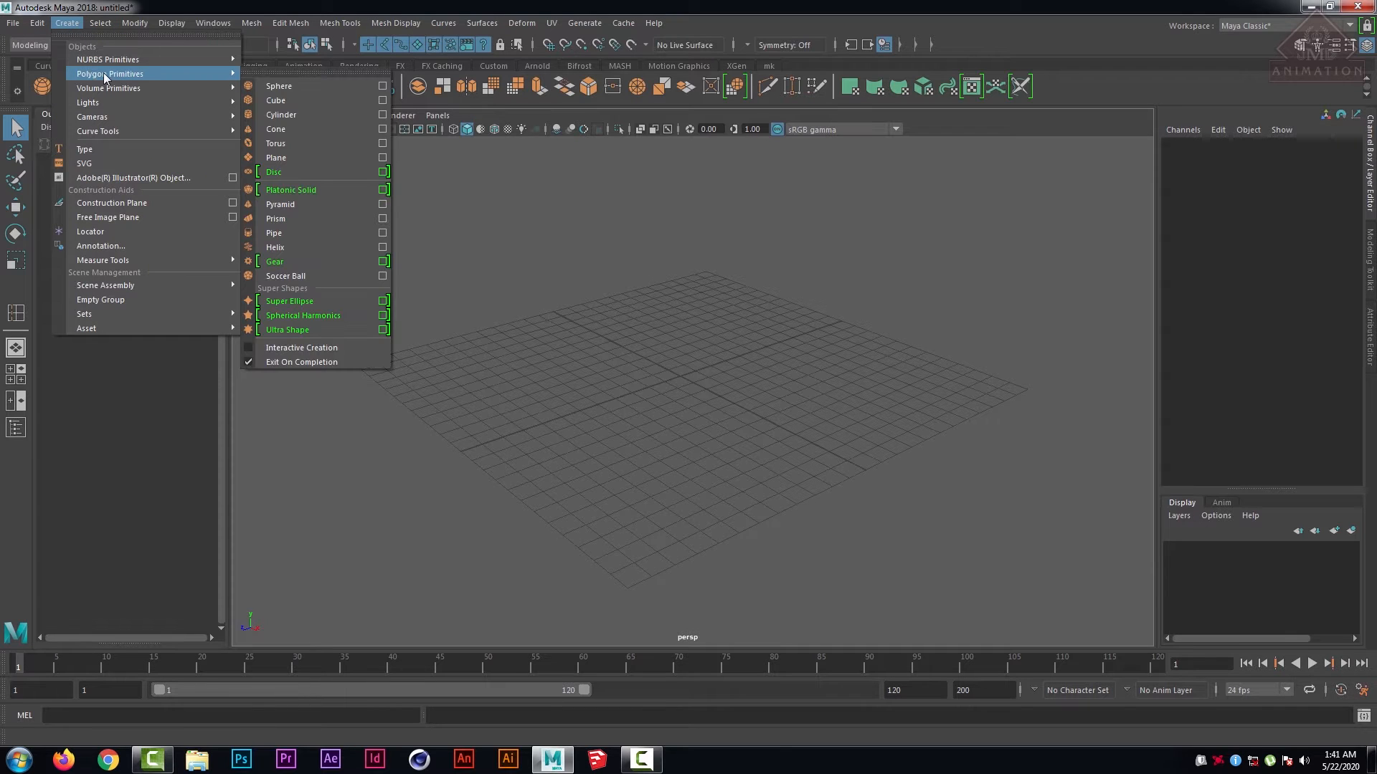
click(296, 233)
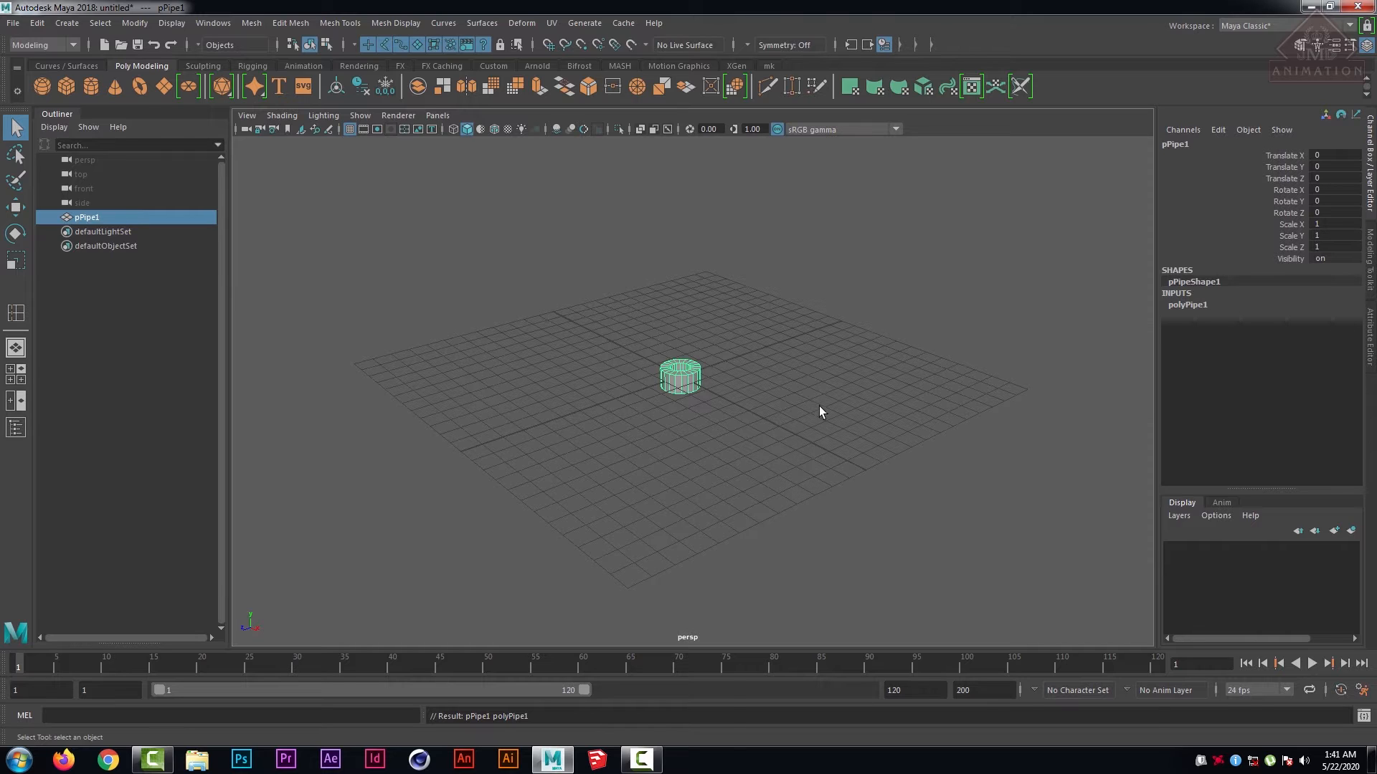
- Set the pipe's Radius to 5.2 in its construction inputs
click(1190, 306)
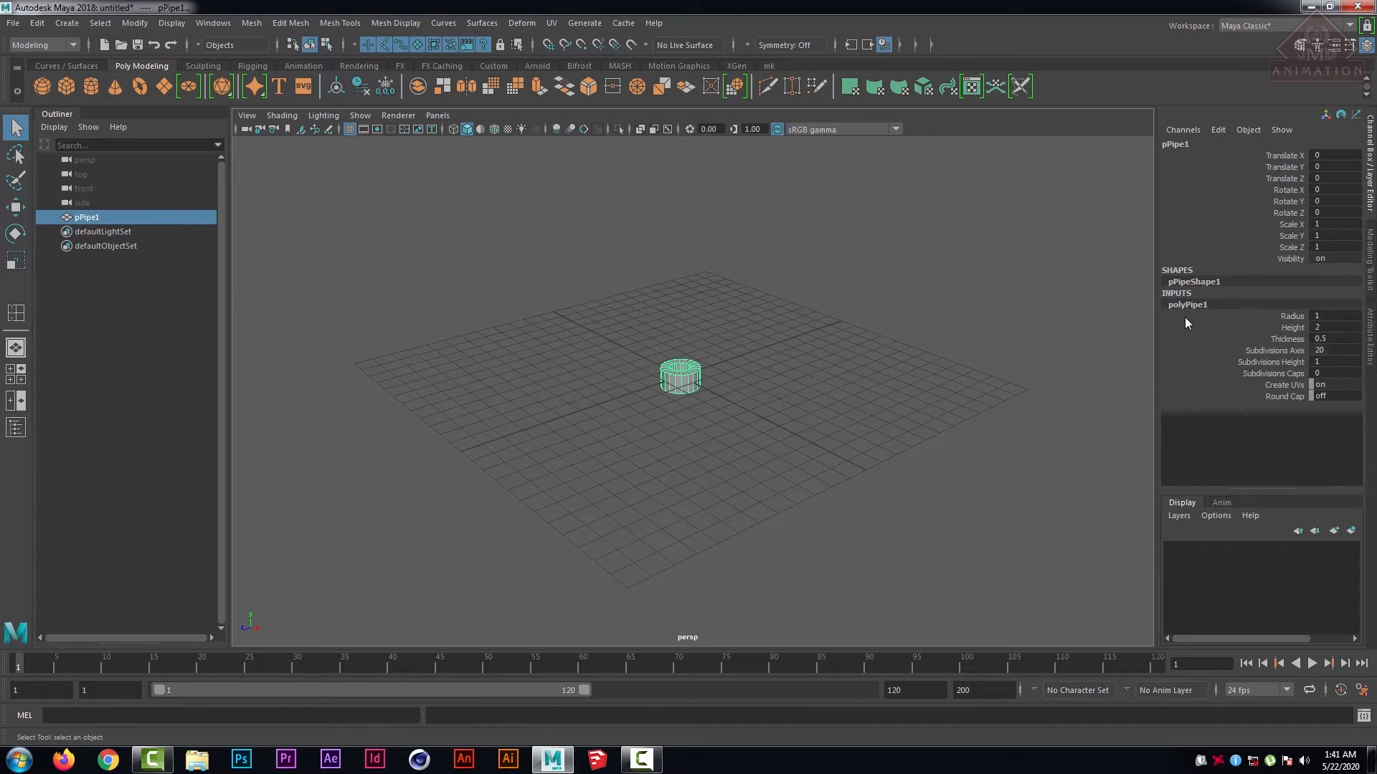
click(1292, 316)
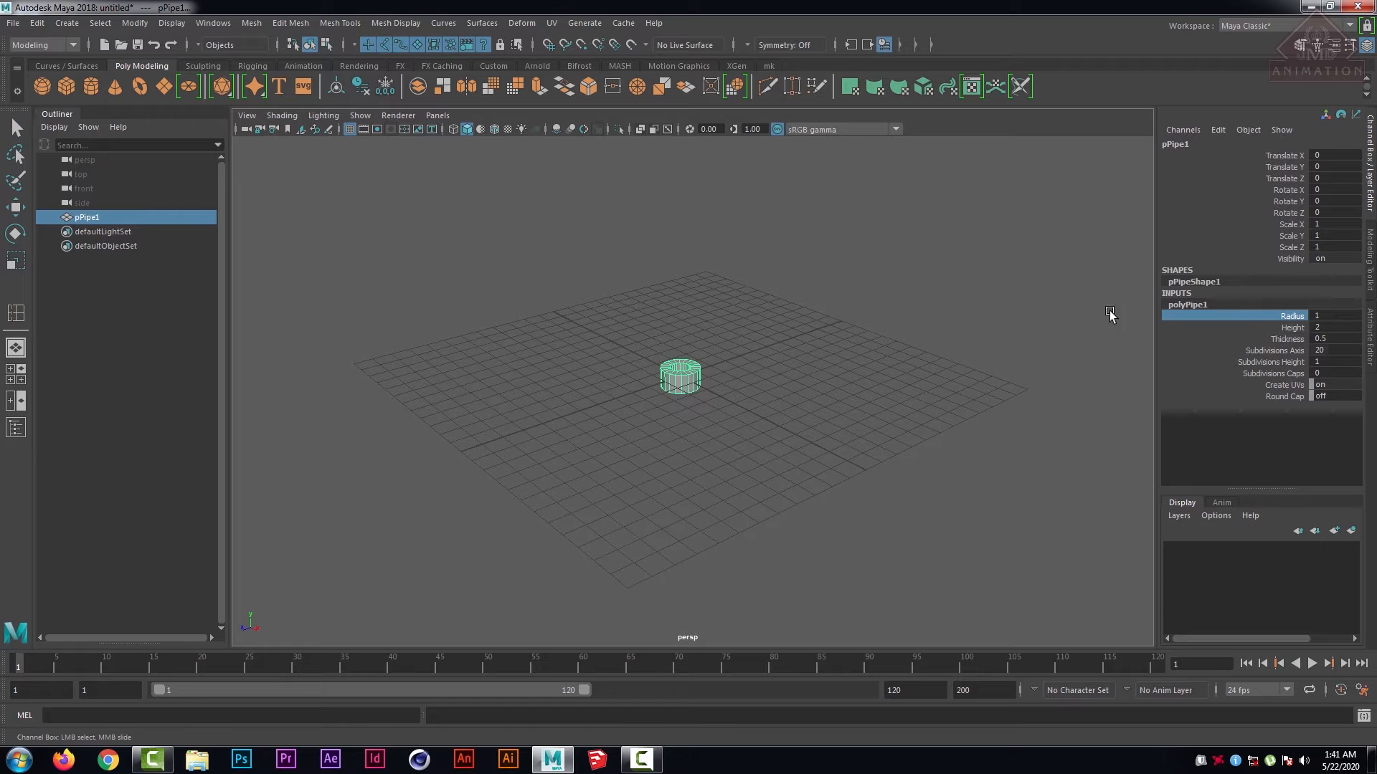
middle_drag(986, 308, 1014, 304)
scroll(922, 369, up, 3)
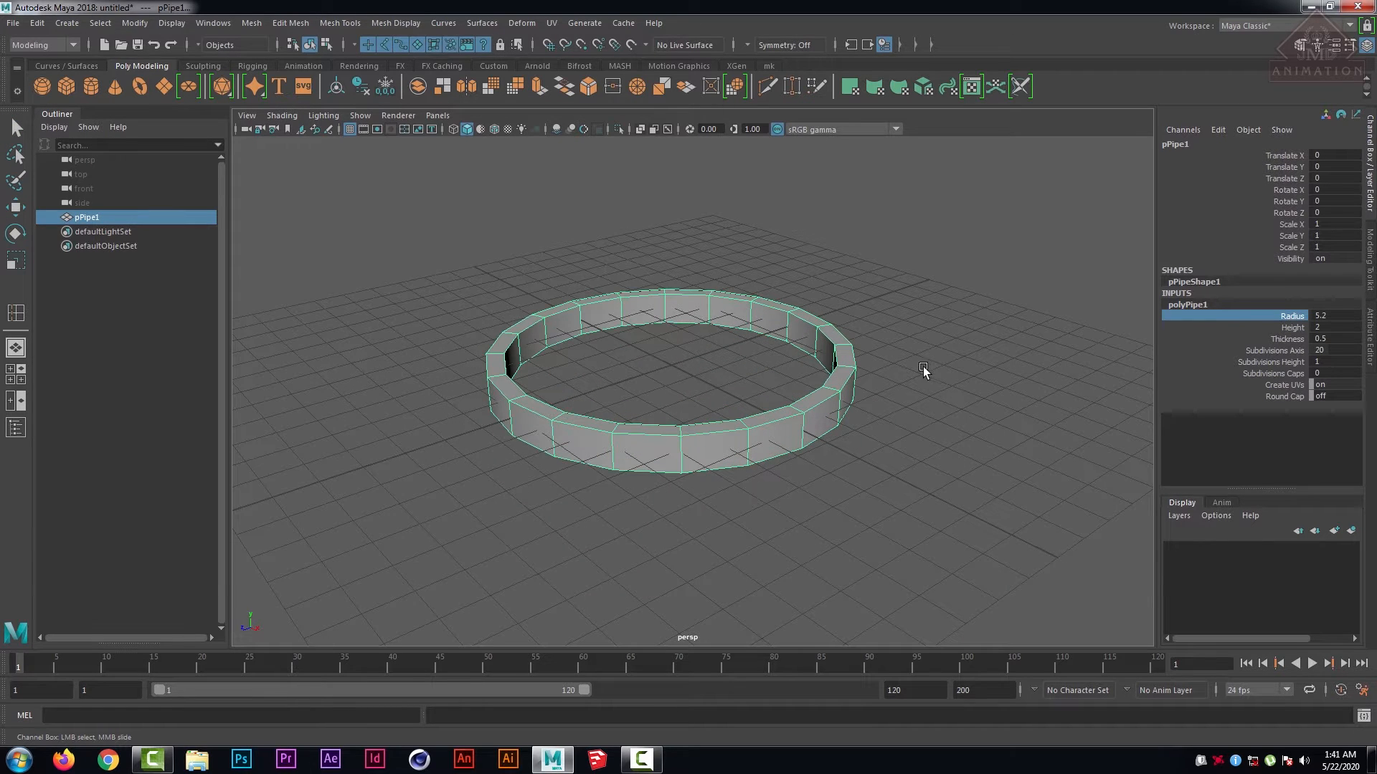
alt+drag(925, 359, 990, 323)
- Set the pipe's Height to 3
scroll(985, 316, up, 3)
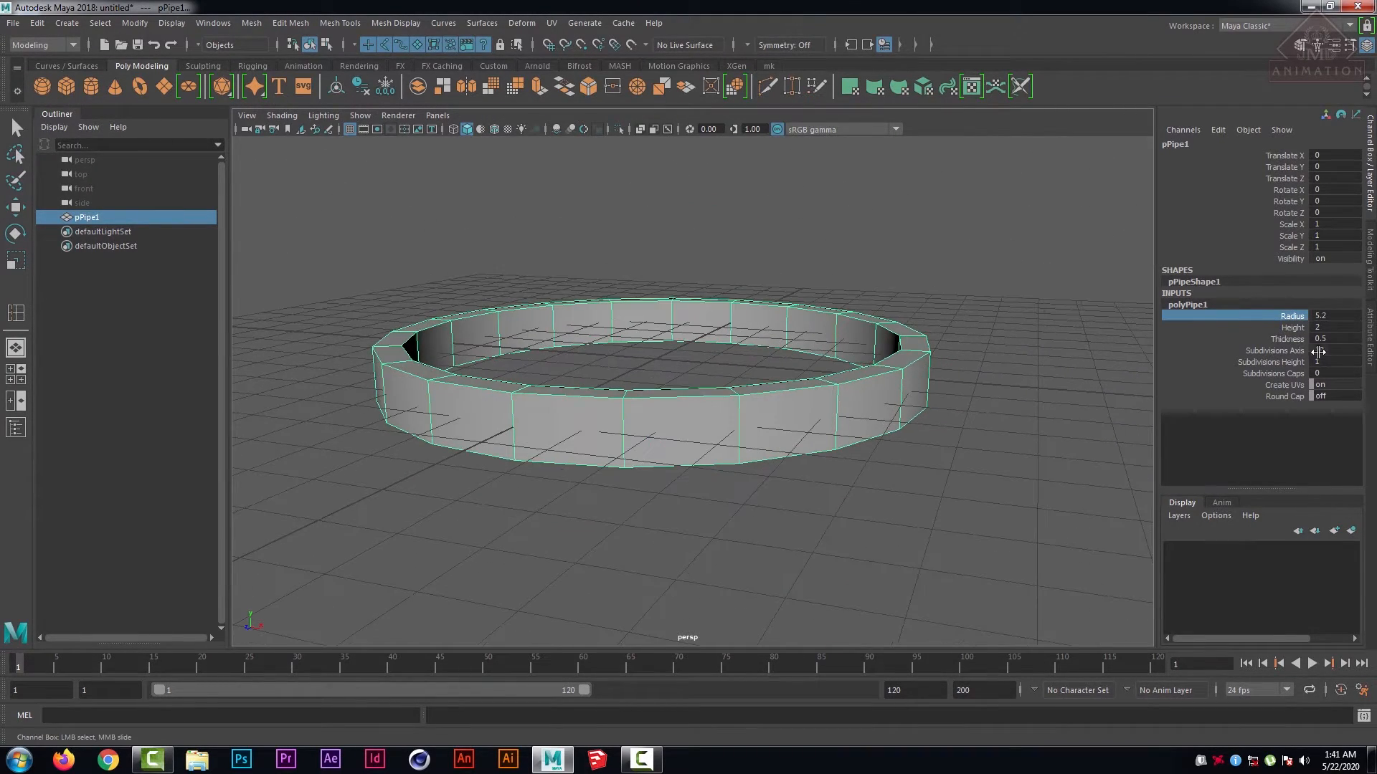
click(1292, 327)
middle_drag(1017, 311, 1022, 314)
scroll(945, 323, down, 3)
alt+drag(945, 323, 967, 304)
scroll(1004, 309, up, 3)
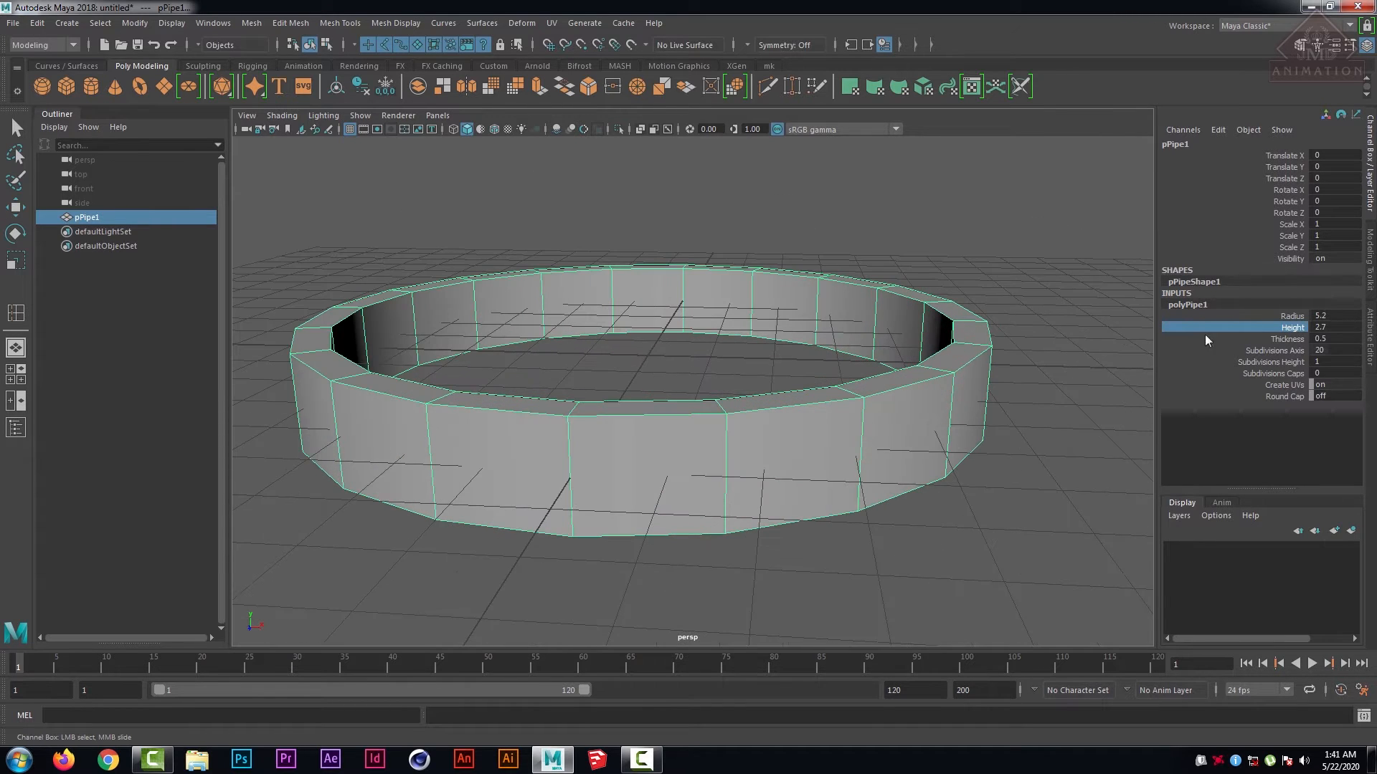
middle_drag(1095, 319, 1072, 322)
- Set the pipe's Thickness to 1.1
scroll(983, 301, down, 3)
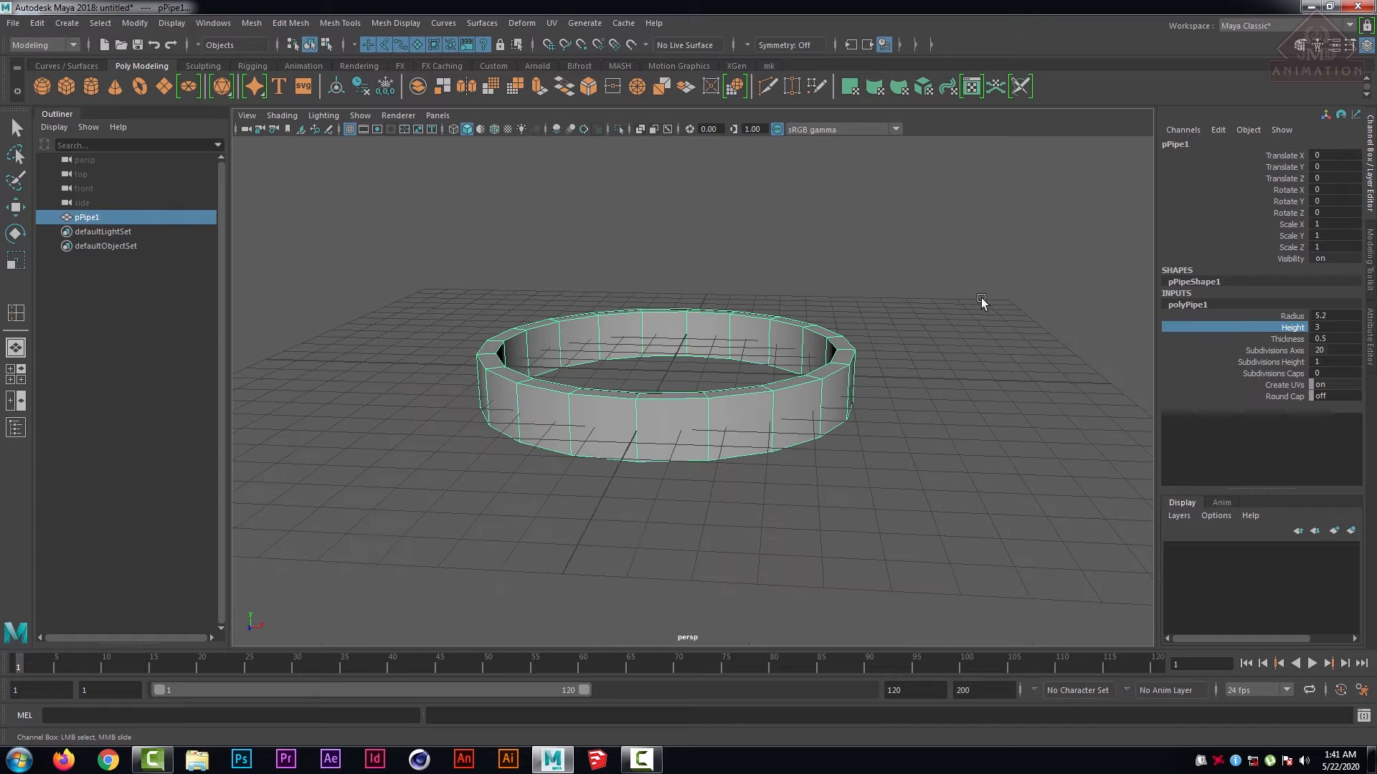
alt+drag(983, 301, 981, 307)
scroll(963, 317, up, 4)
scroll(963, 317, down, 3)
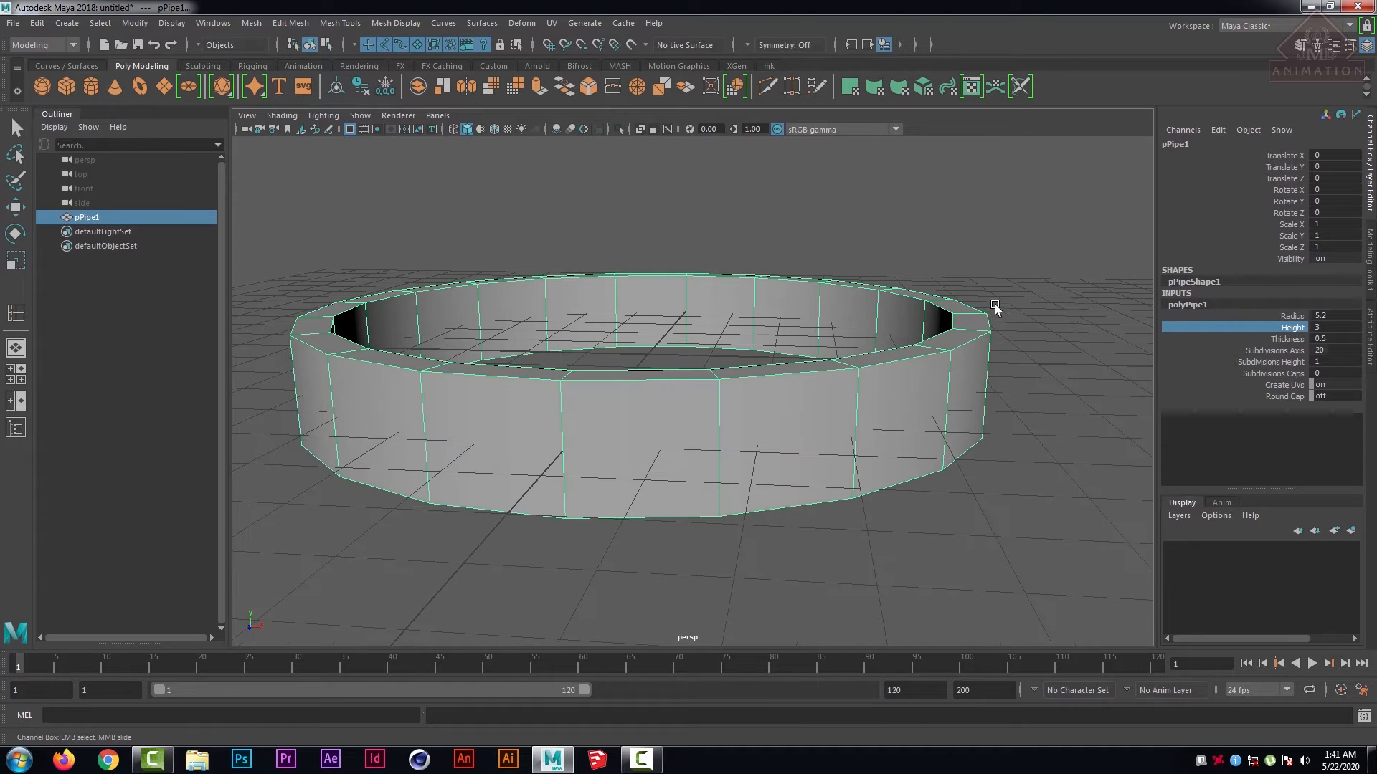
click(1258, 339)
middle_drag(1057, 337, 1059, 335)
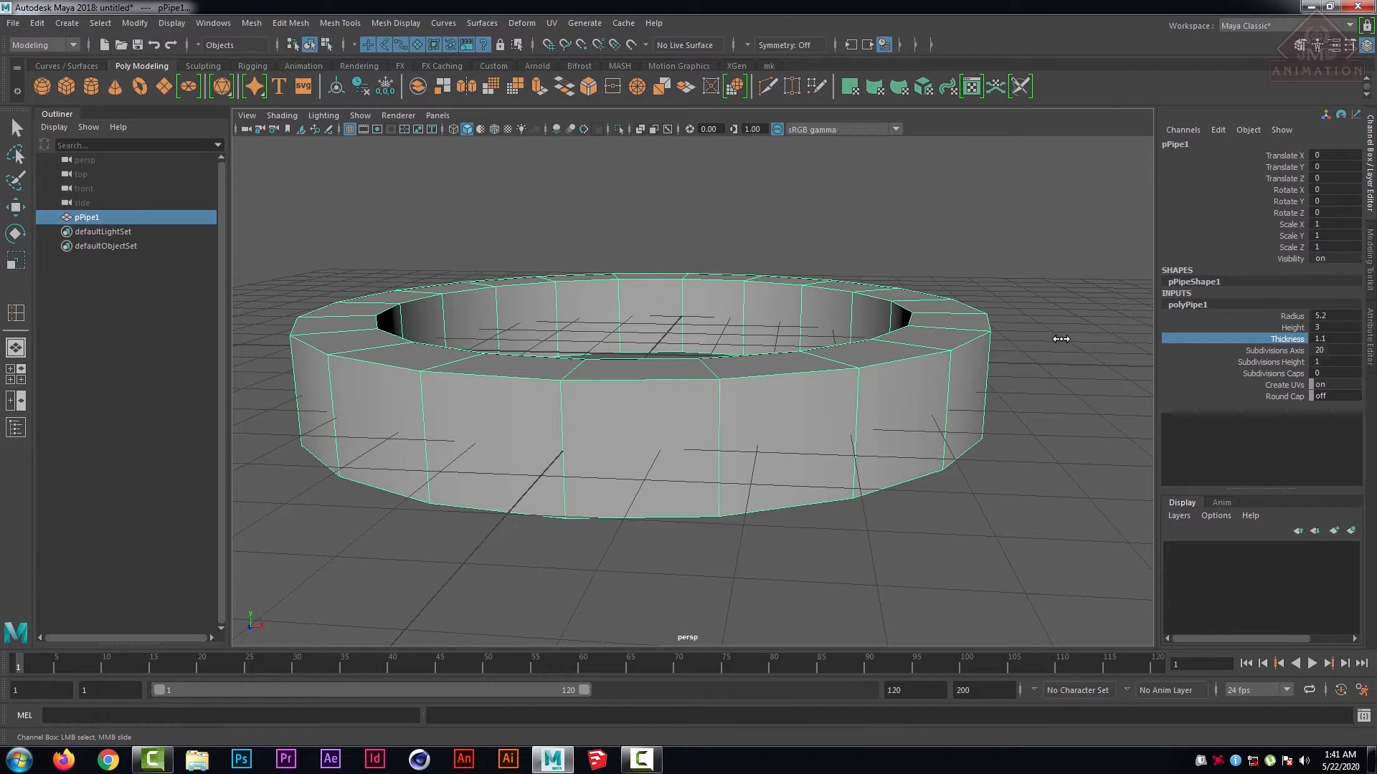
scroll(943, 316, down, 3)
mouse_move(944, 316)
alt+mouse_down()
mouse_move(952, 376)
mouse_move(959, 307)
alt+mouse_up()
scroll(953, 369, up, 4)
scroll(937, 367, up, 3)
scroll(938, 368, down, 5)
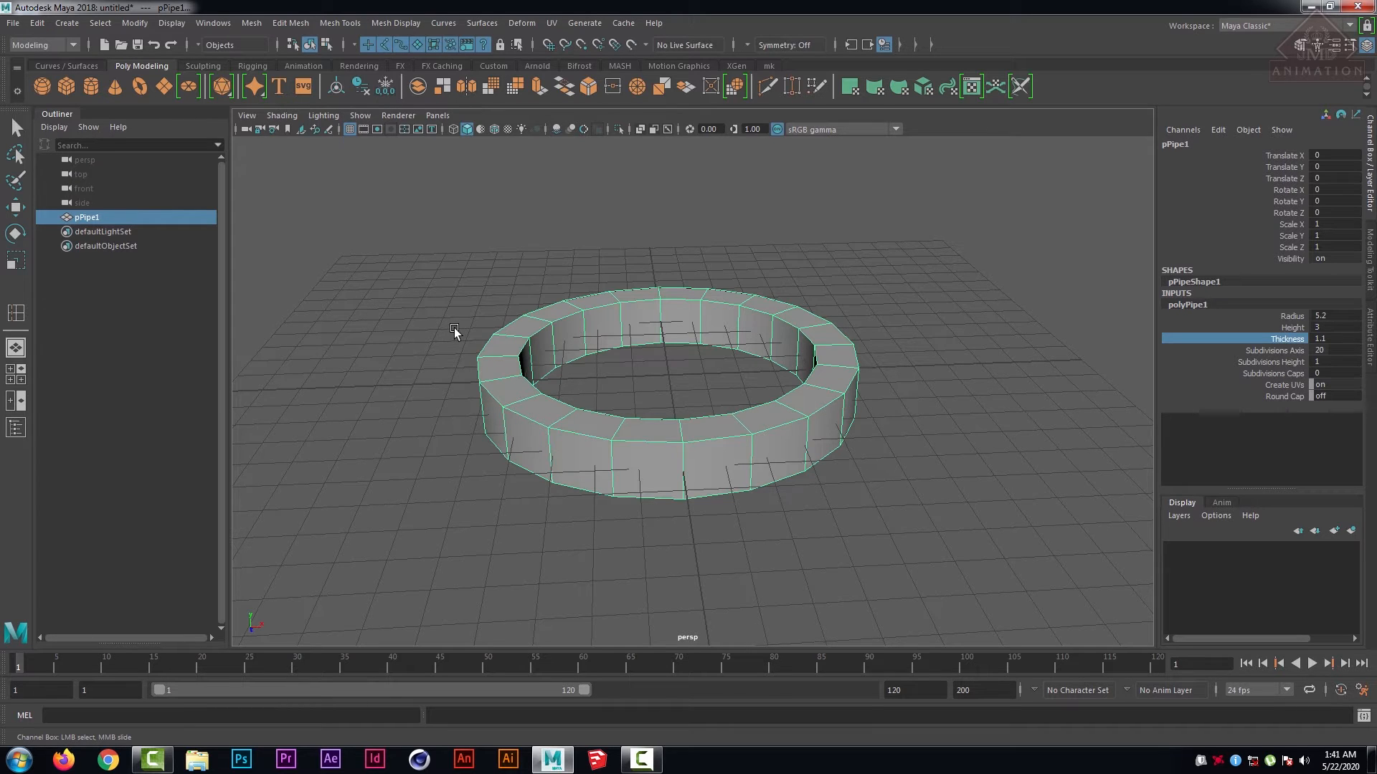
- Preview the pipe in smooth mesh display and switch it back to the unsmoothed display
click(16, 128)
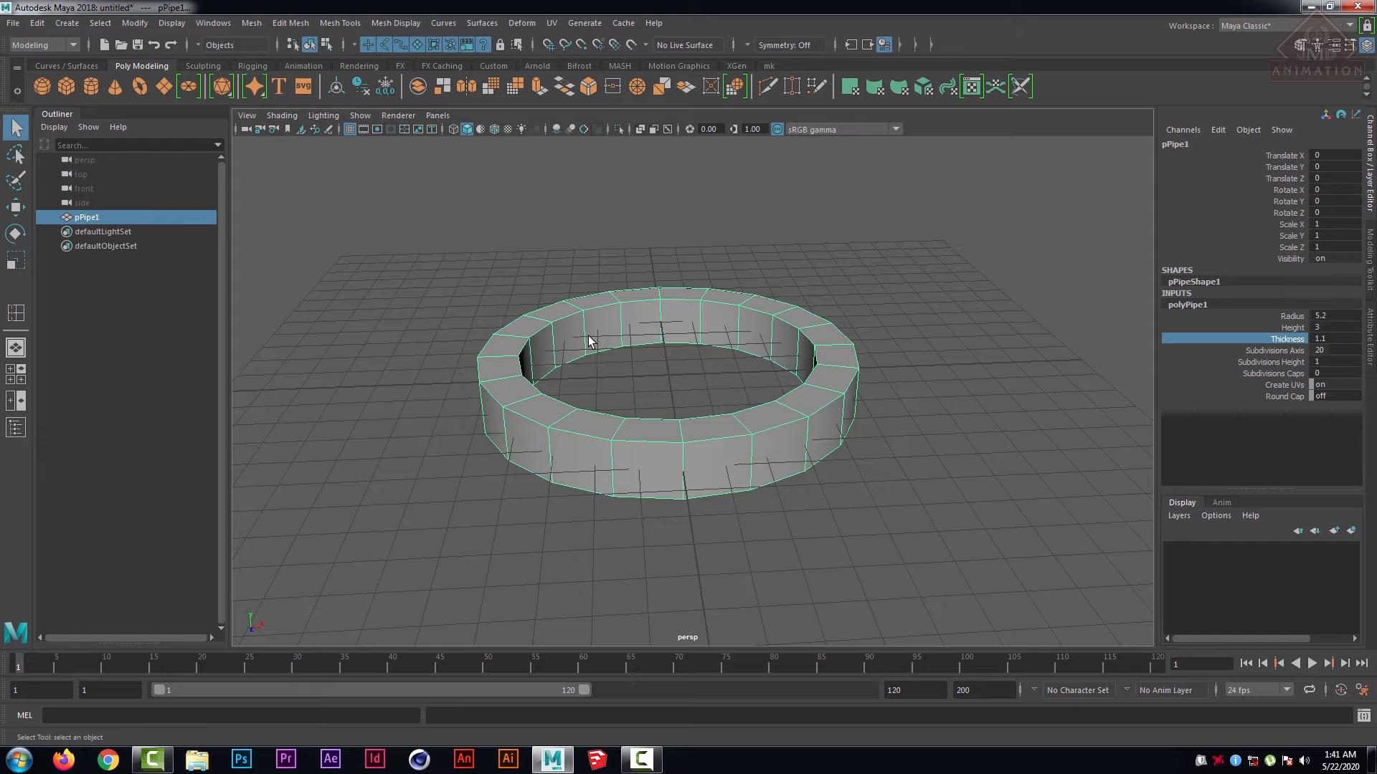
click(724, 298)
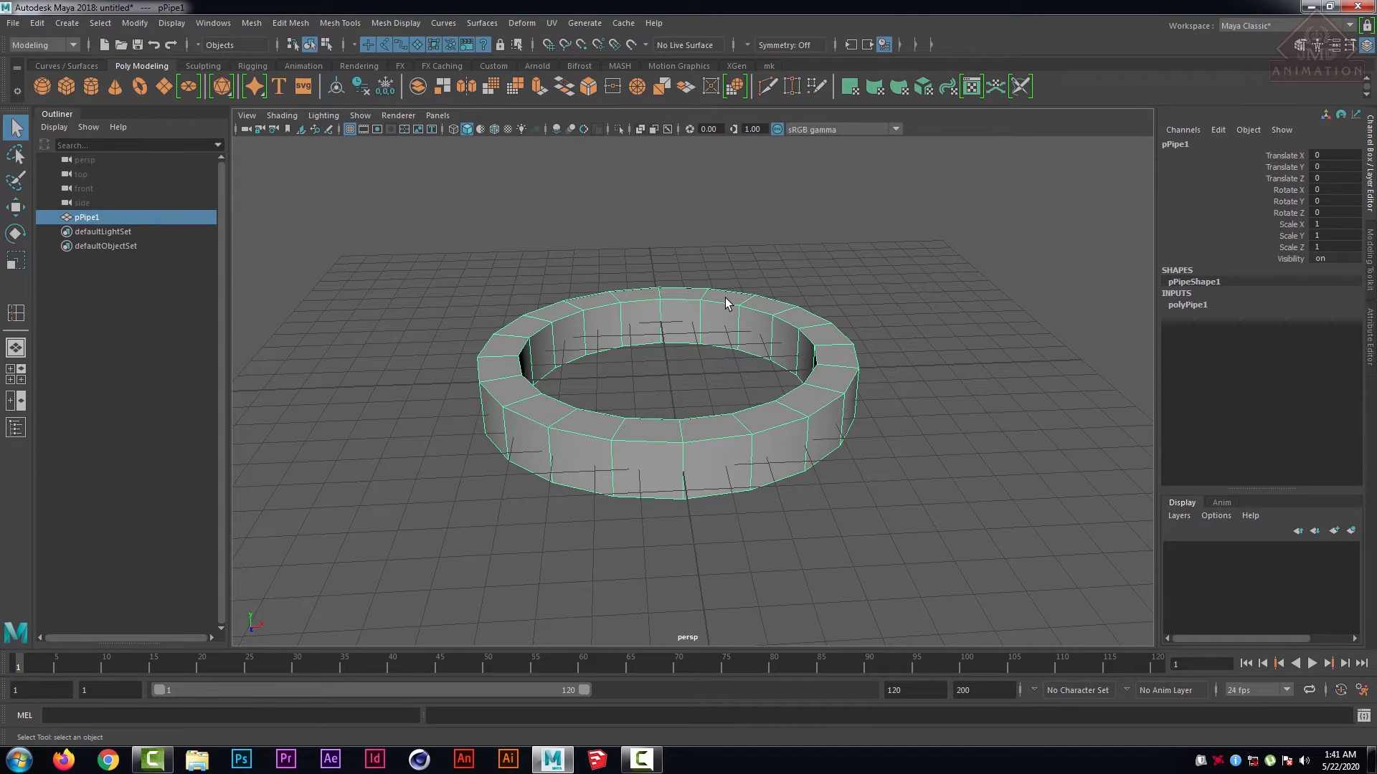
key(3)
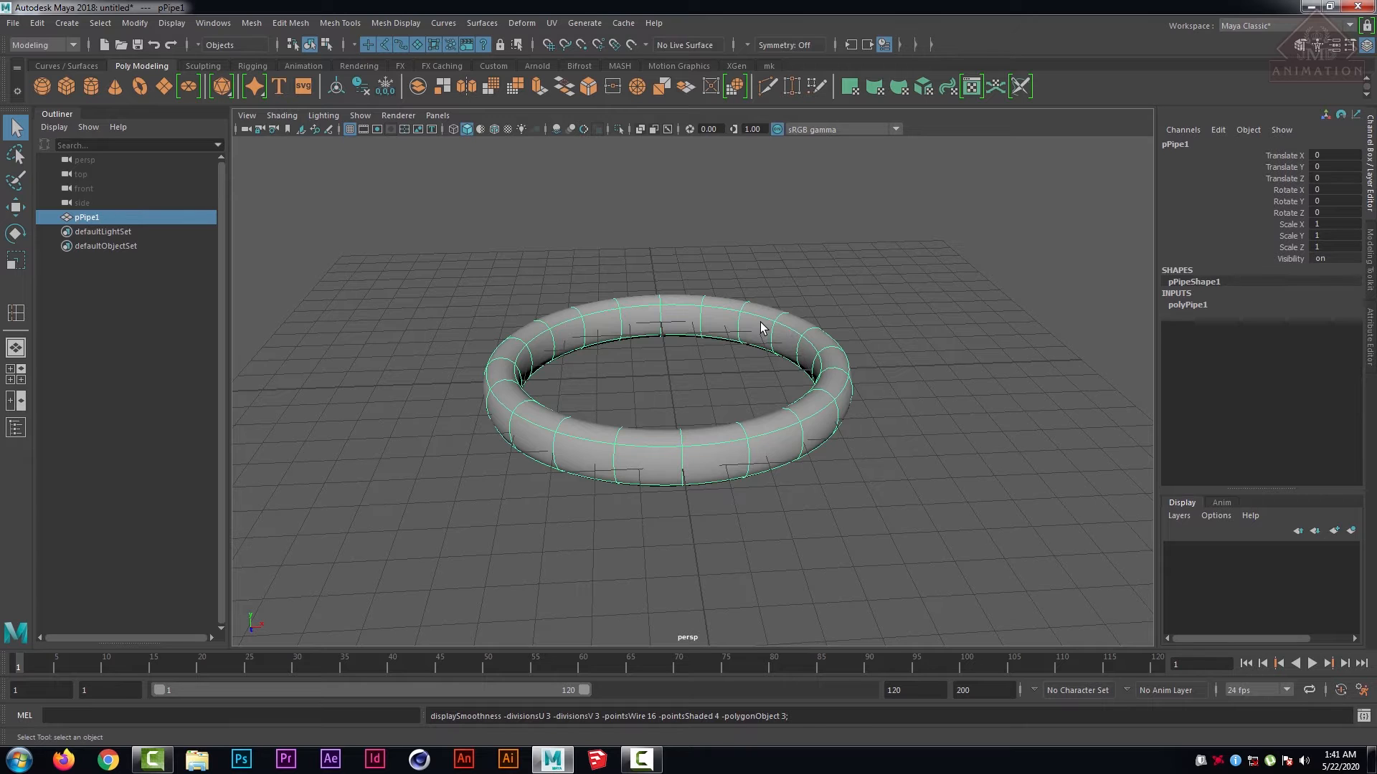
click(915, 304)
click(774, 317)
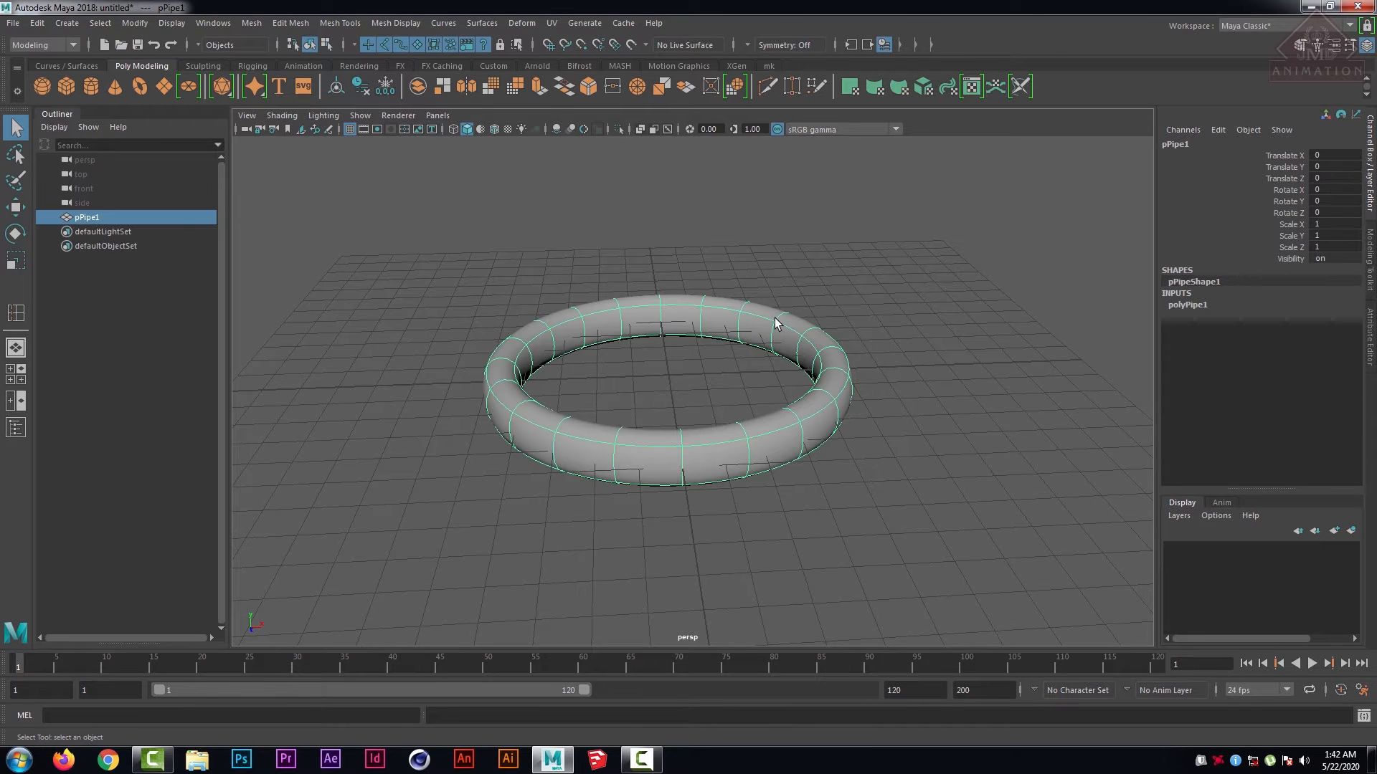
key(1)
scroll(876, 445, up, 4)
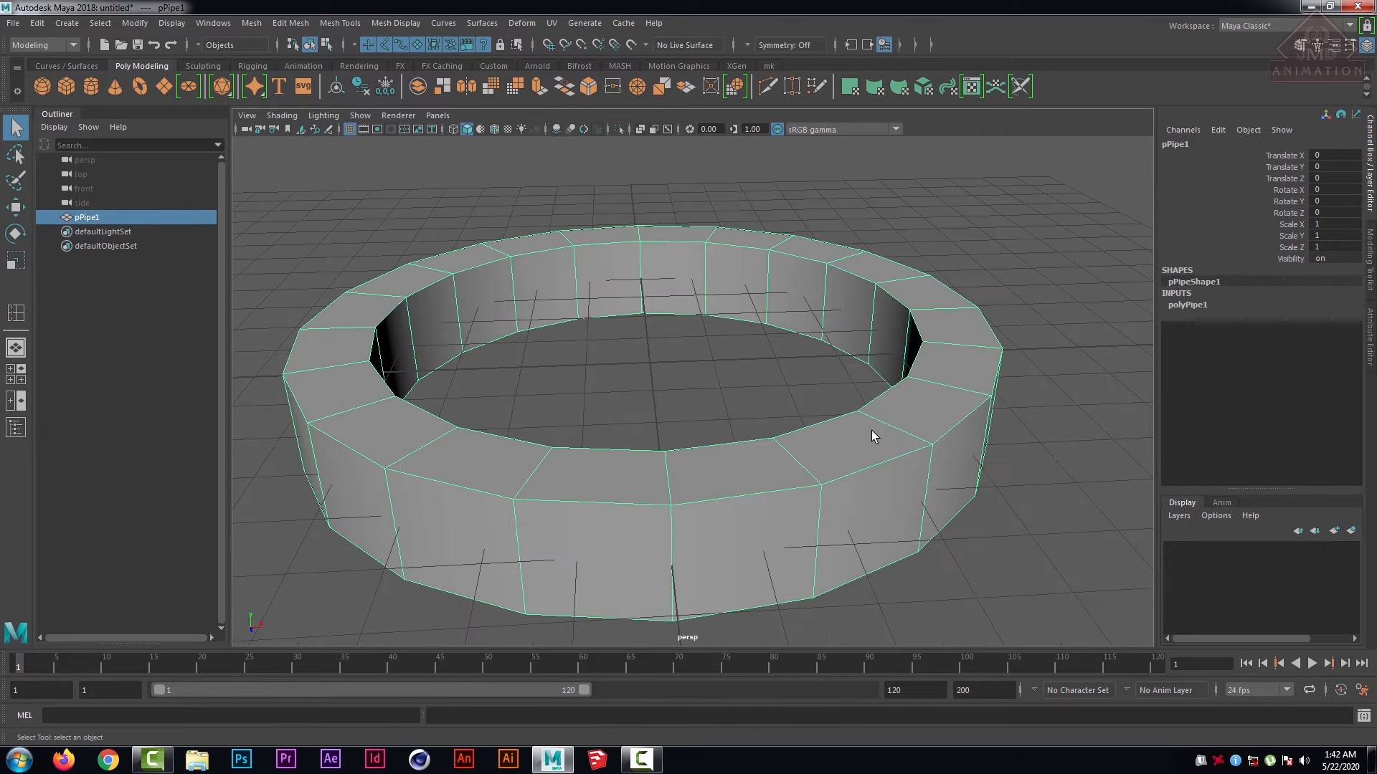
alt+drag(821, 365, 822, 391)
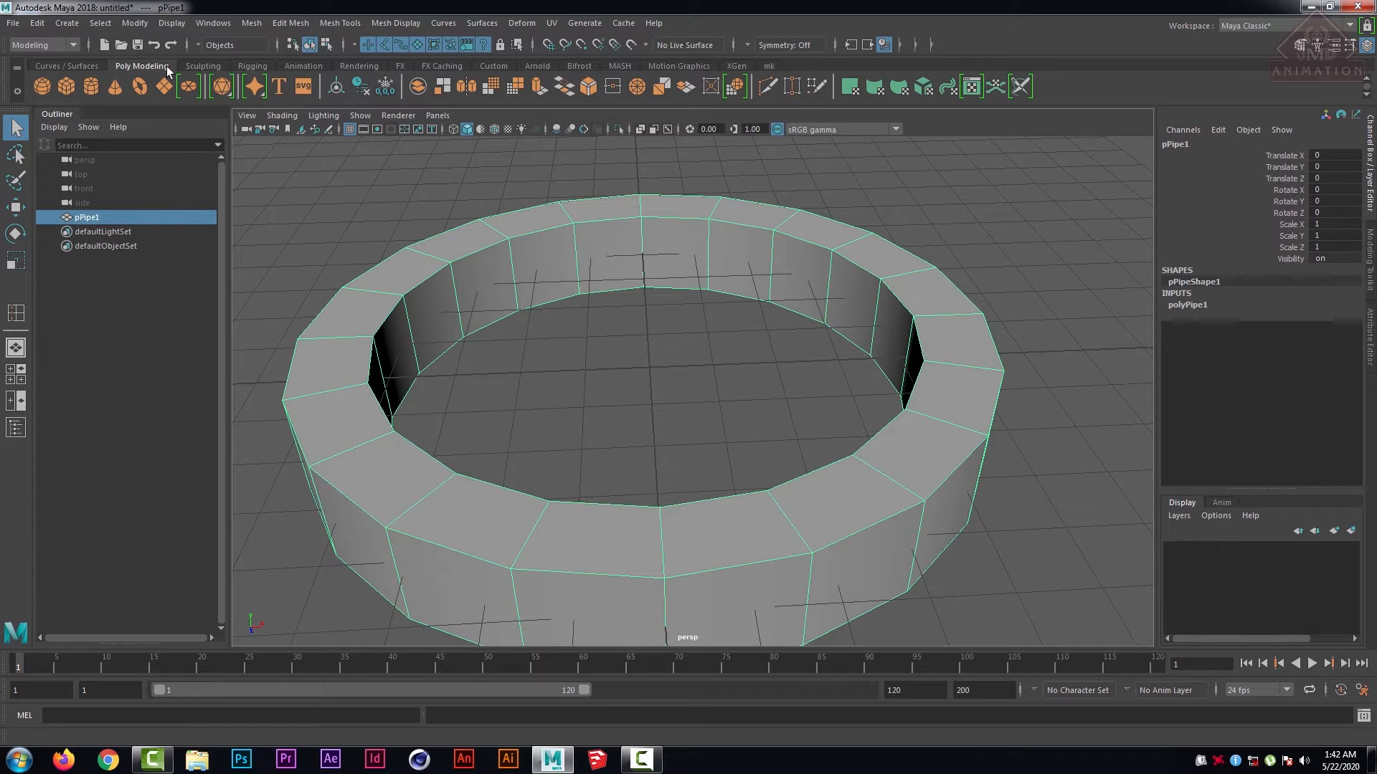
- Insert supporting edge loops around the ring's inner wall, close to its upper and lower edges
click(768, 66)
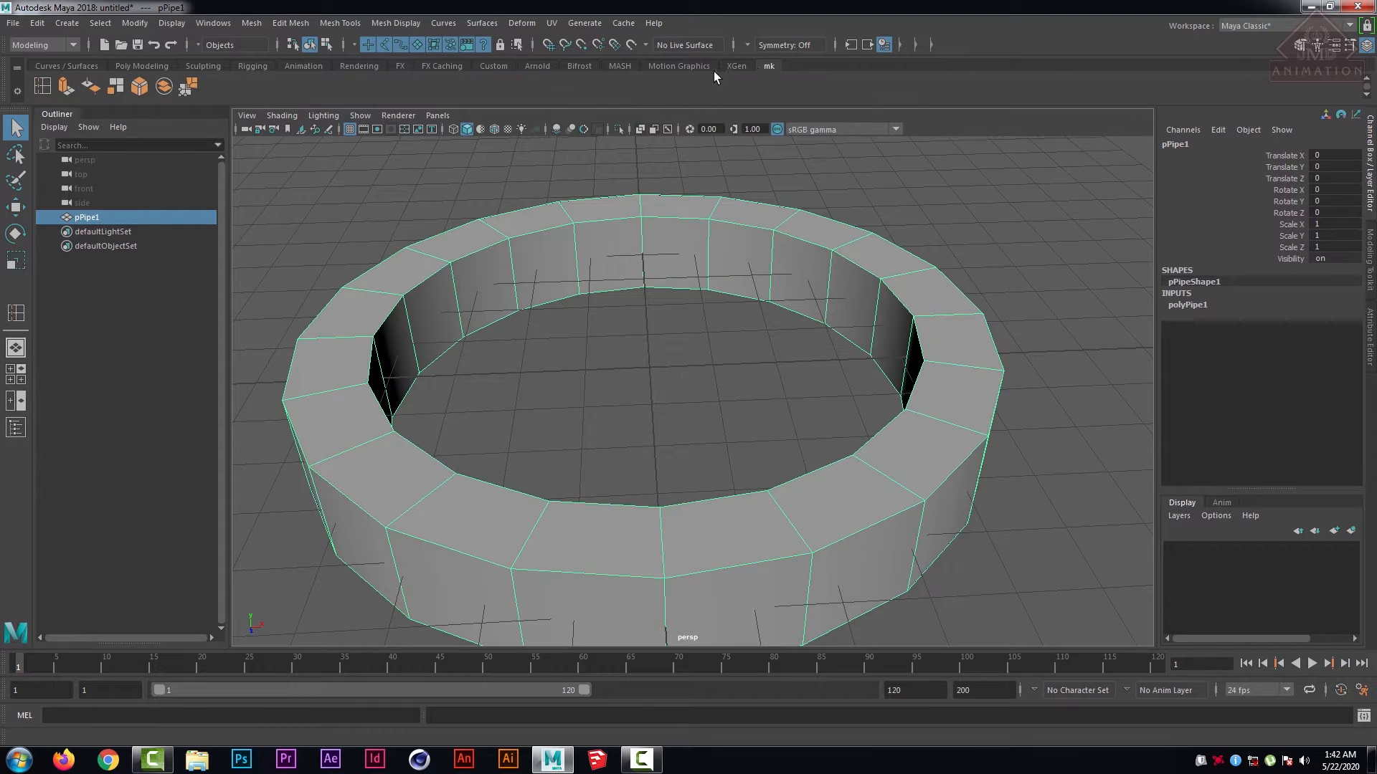
click(43, 87)
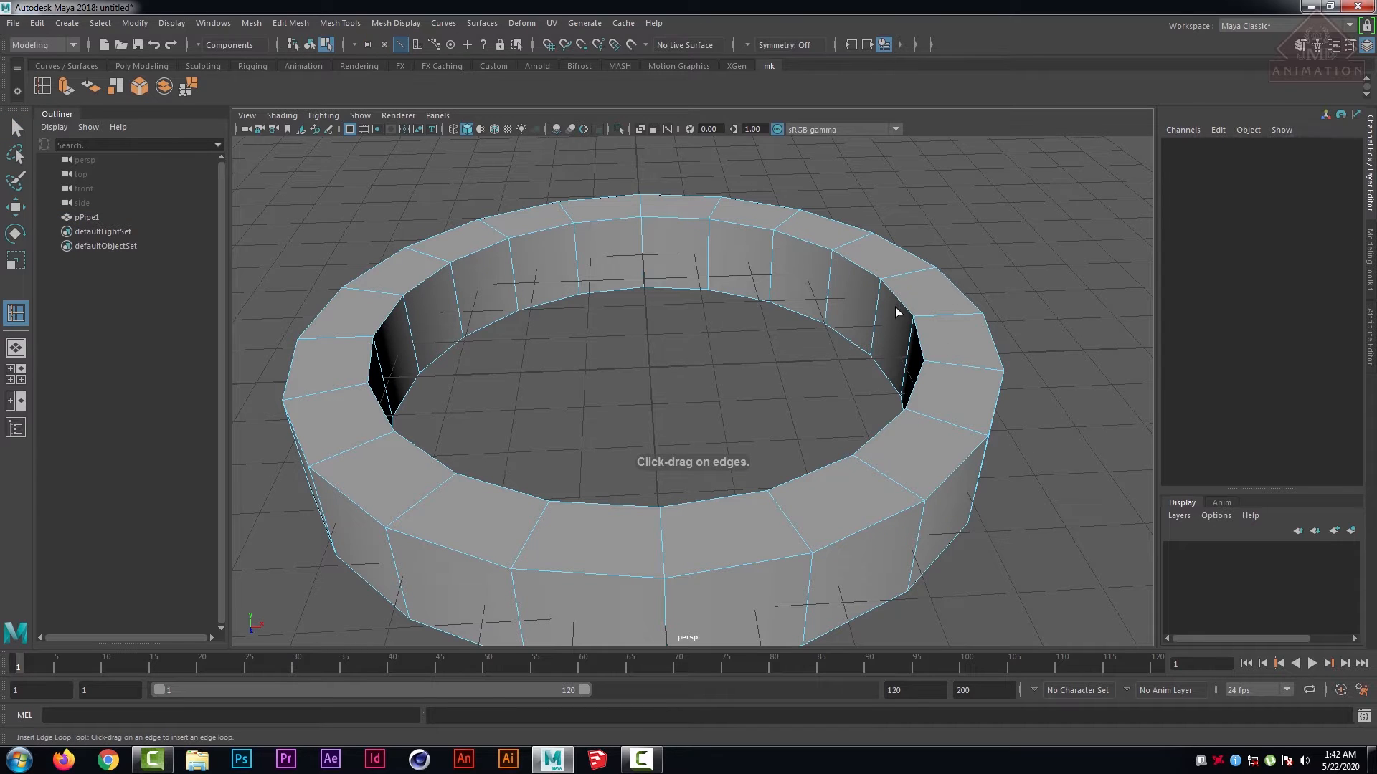
drag(882, 293, 826, 316)
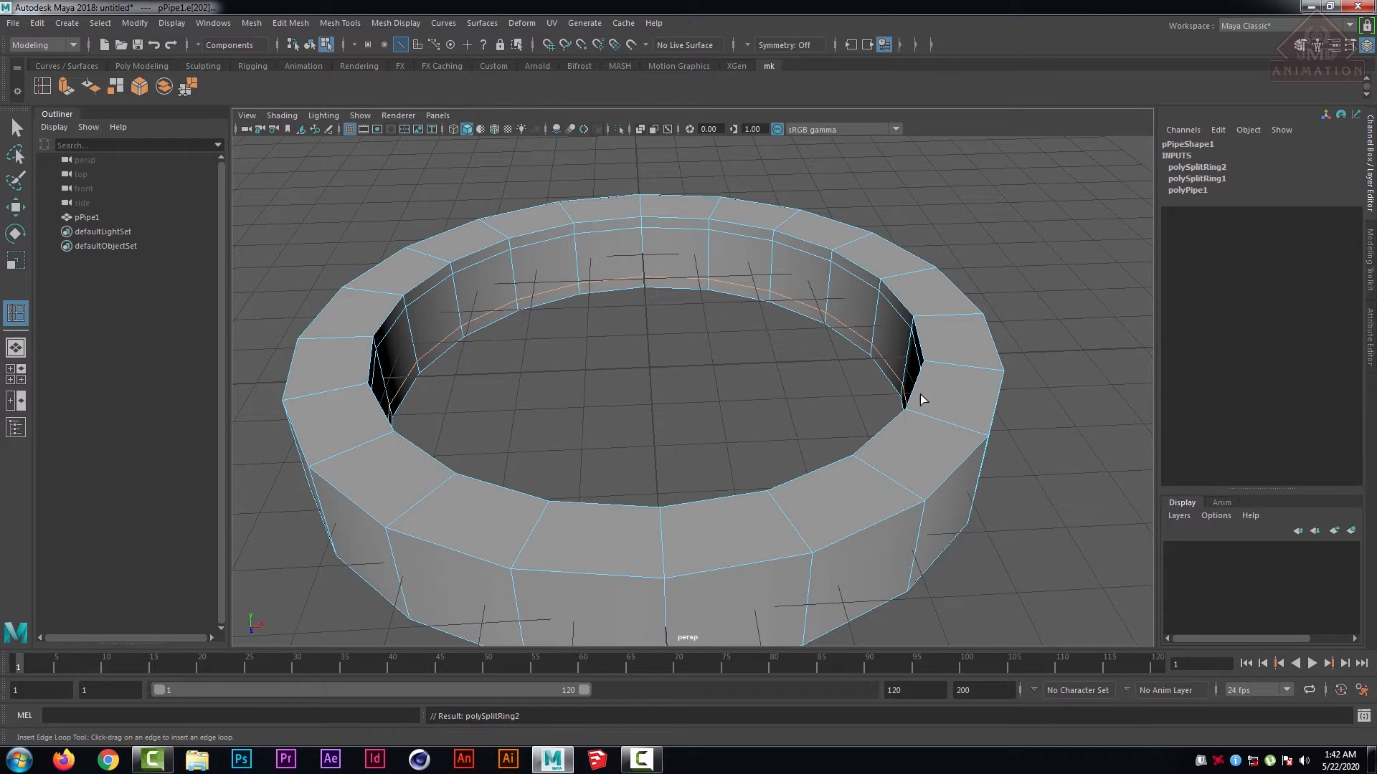
- Insert supporting edge loops near both borders of the ring's top face and near the outer wall's upper and lower edges
drag(893, 277, 889, 286)
drag(908, 489, 882, 507)
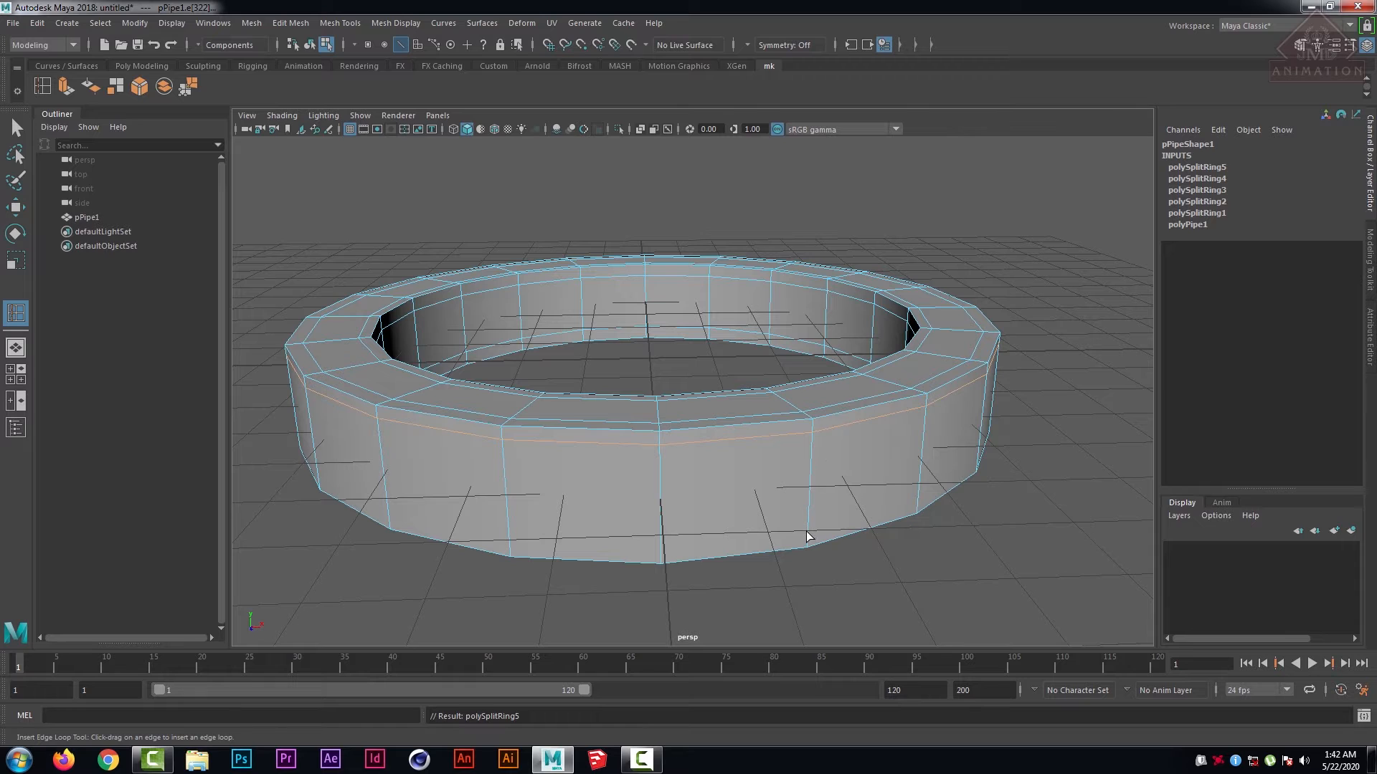
drag(807, 536, 808, 538)
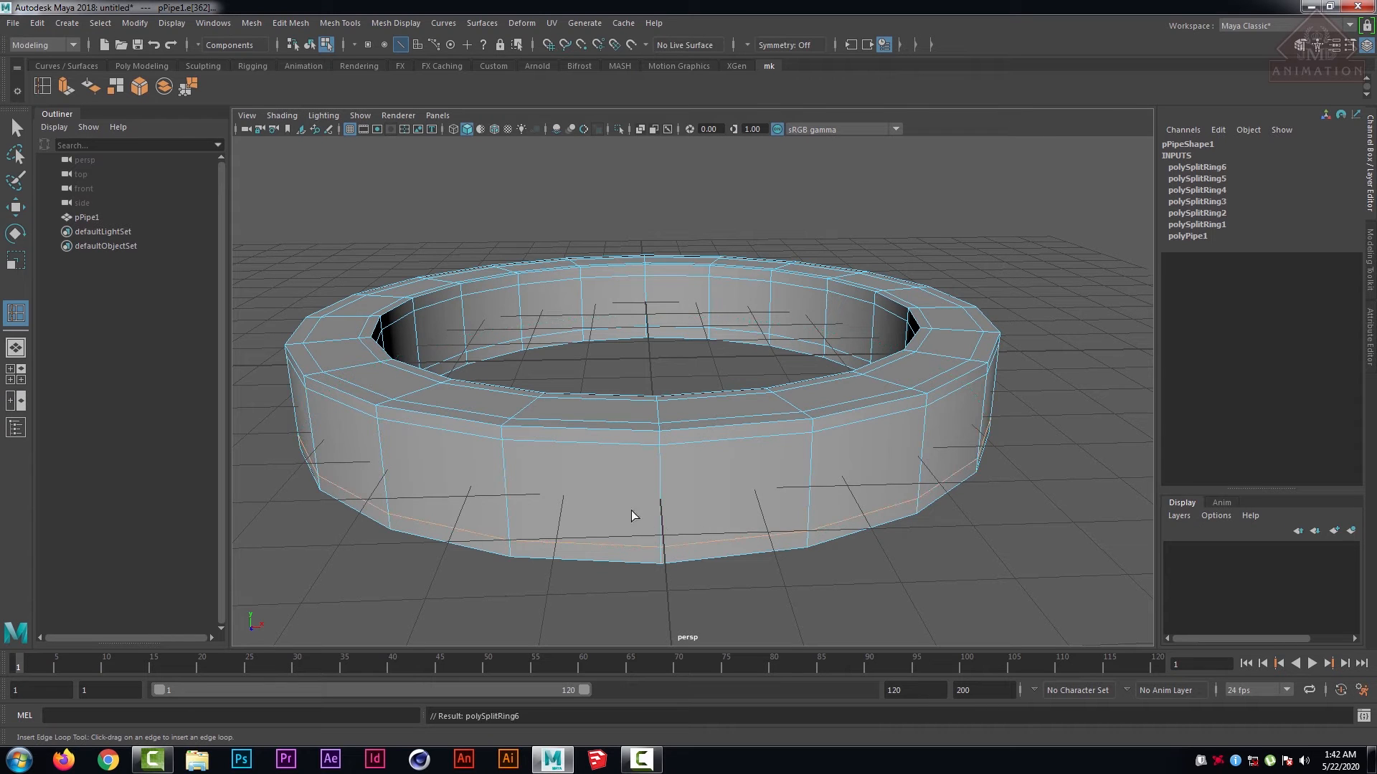
- Insert supporting edge loops on the ring's underside, close to its outer and inner borders
scroll(634, 429, down, 3)
alt+drag(634, 372, 634, 428)
scroll(634, 429, up, 6)
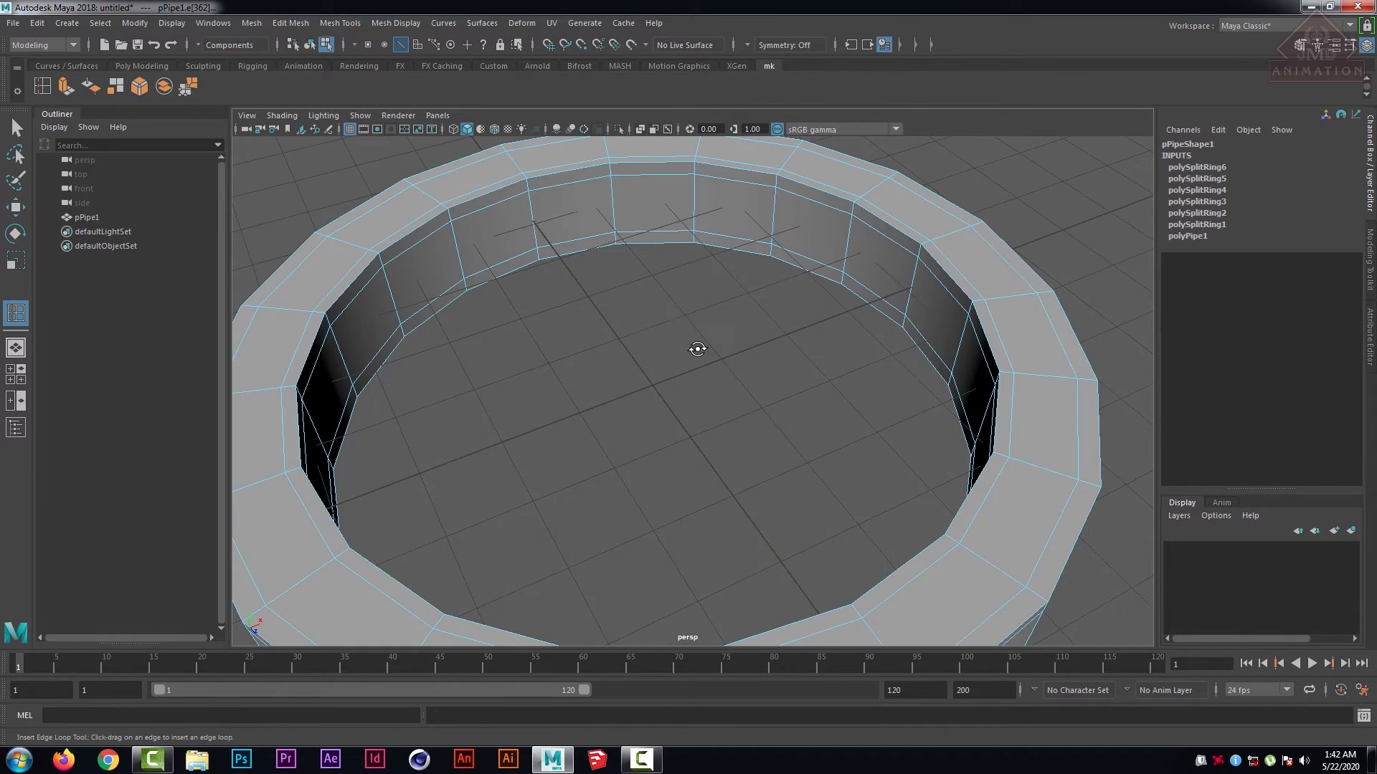
alt+drag(697, 349, 882, 199)
scroll(775, 347, down, 3)
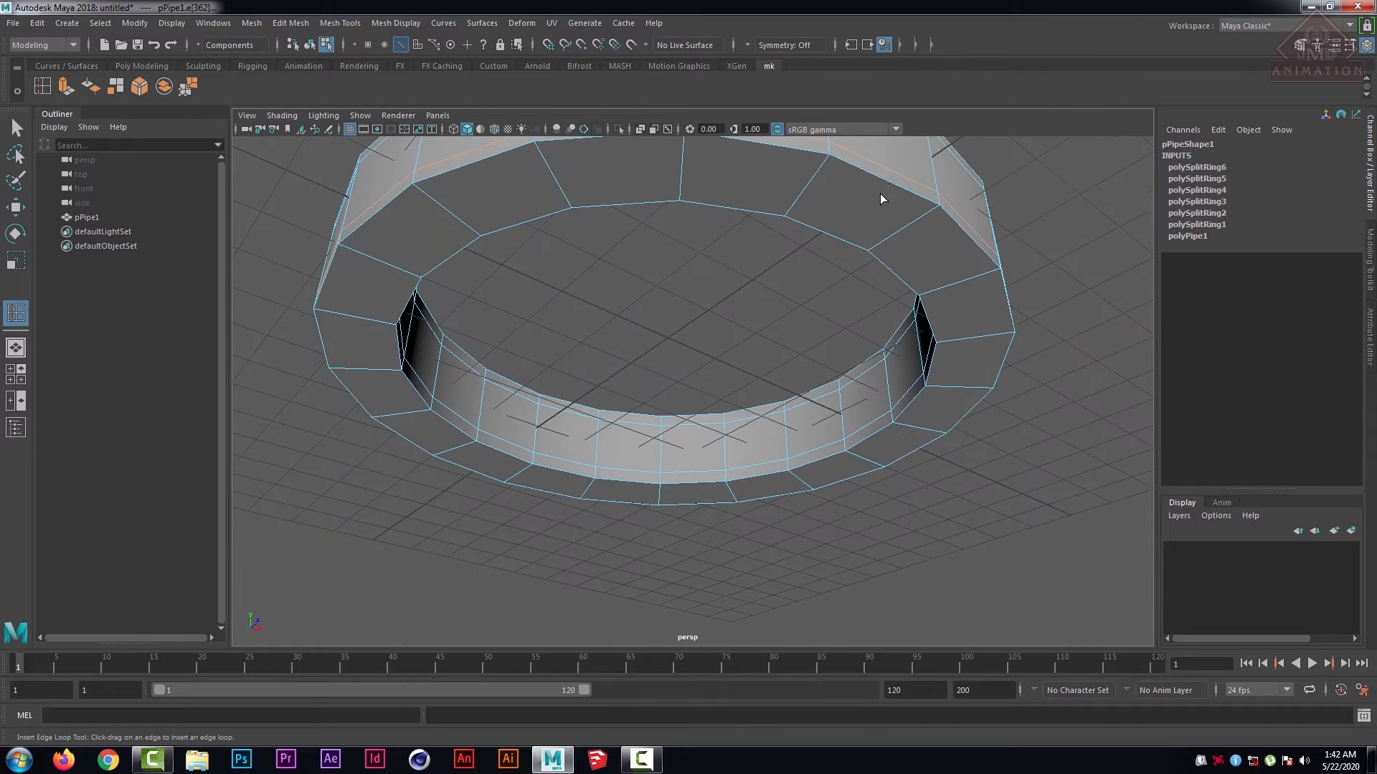
click(923, 216)
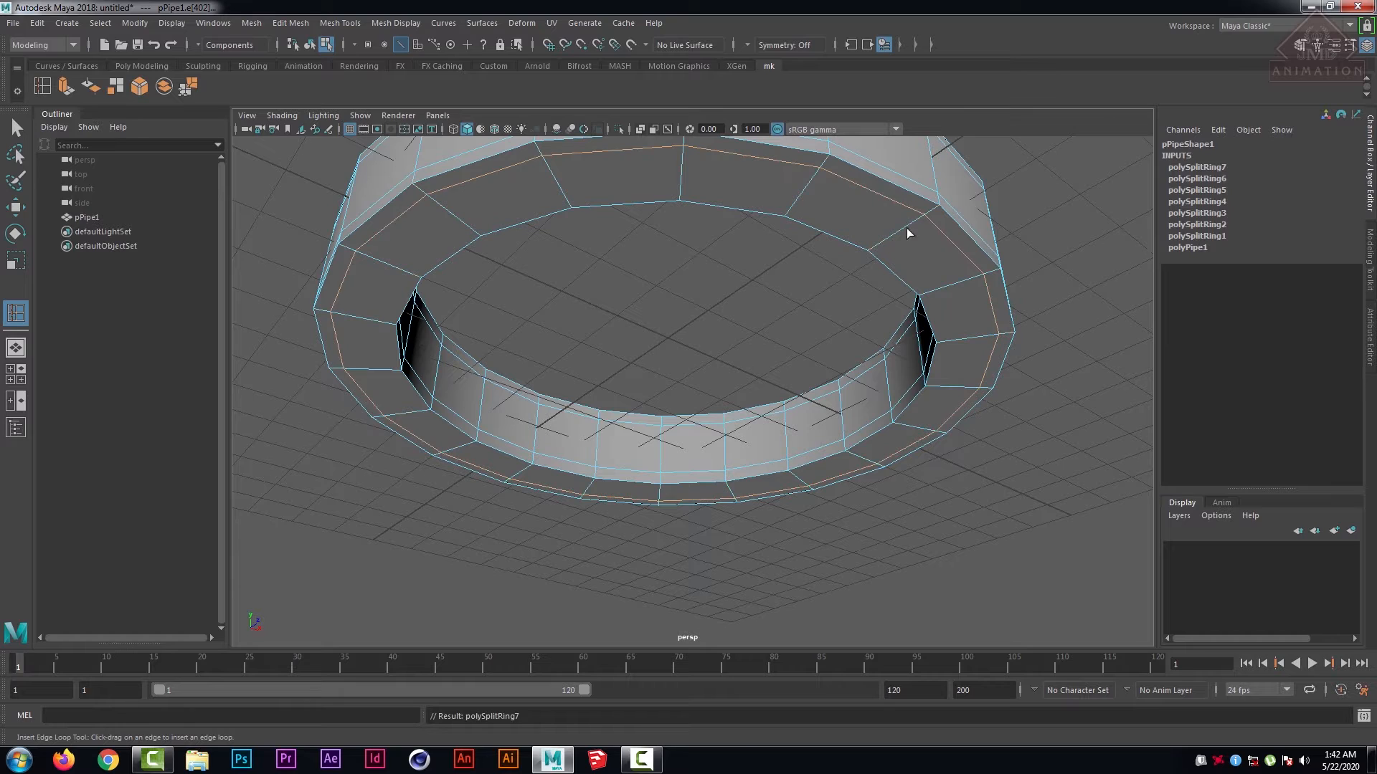
click(875, 248)
- Leave the Insert Edge Loop tool and select the whole pipe in object mode
alt+drag(865, 320, 941, 302)
scroll(946, 294, up, 4)
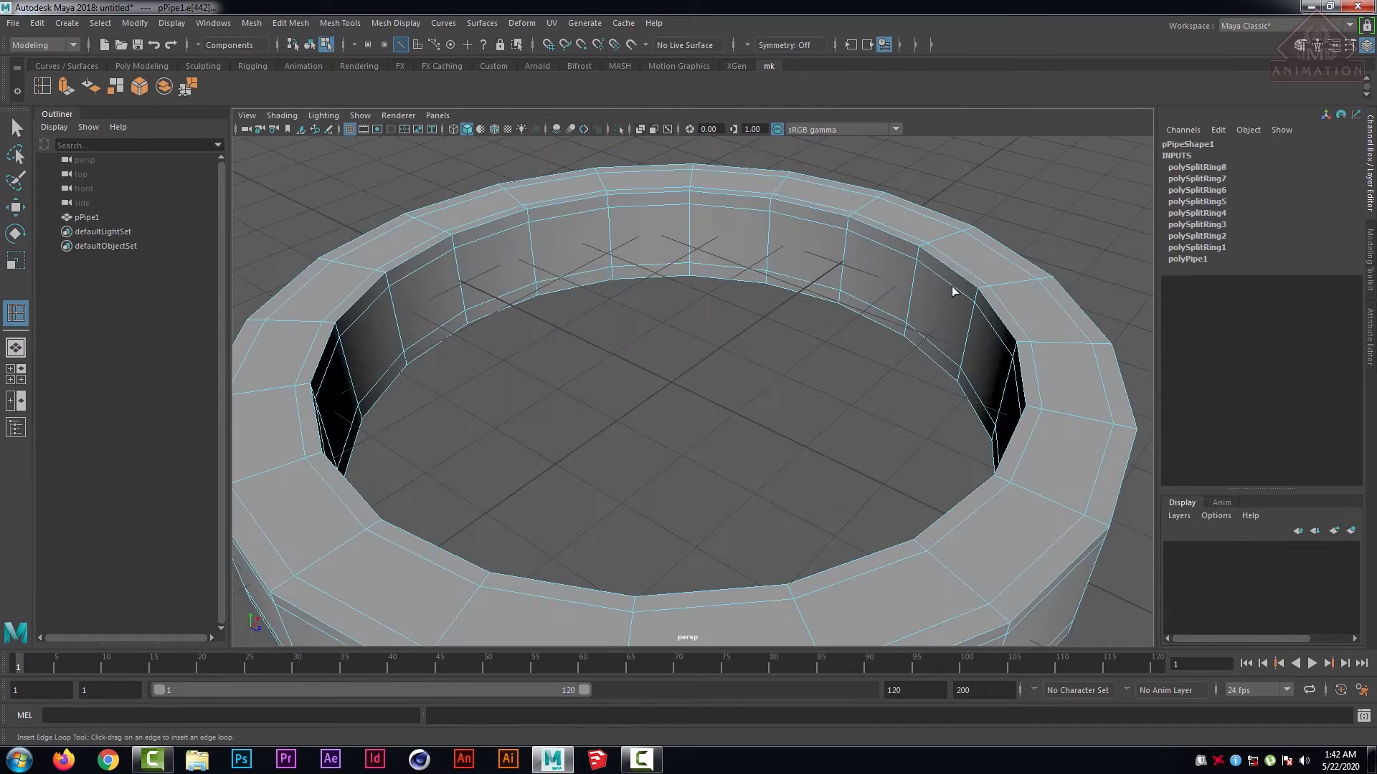
alt+middle_drag(953, 286, 701, 292)
click(14, 129)
scroll(636, 304, down, 6)
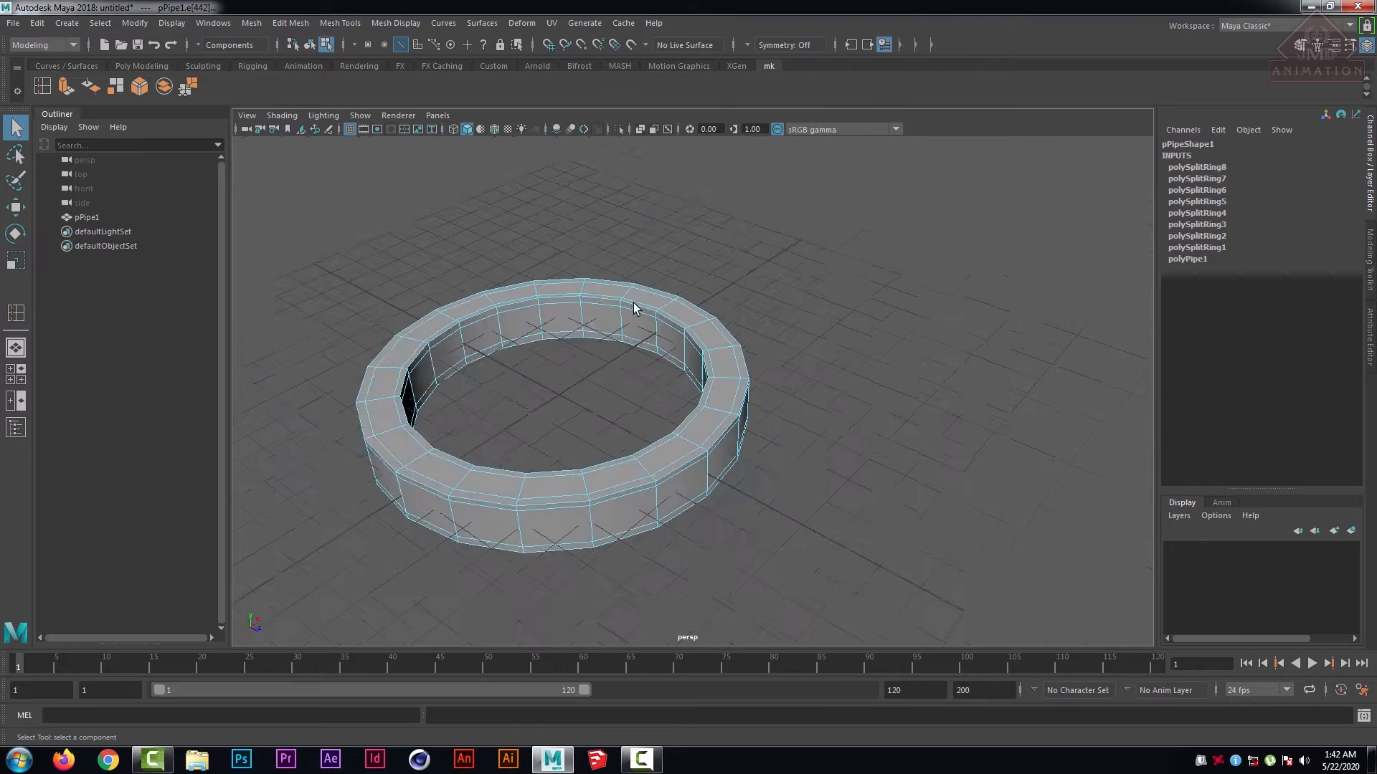
click(655, 334)
right_drag(664, 320, 764, 298)
key(f)
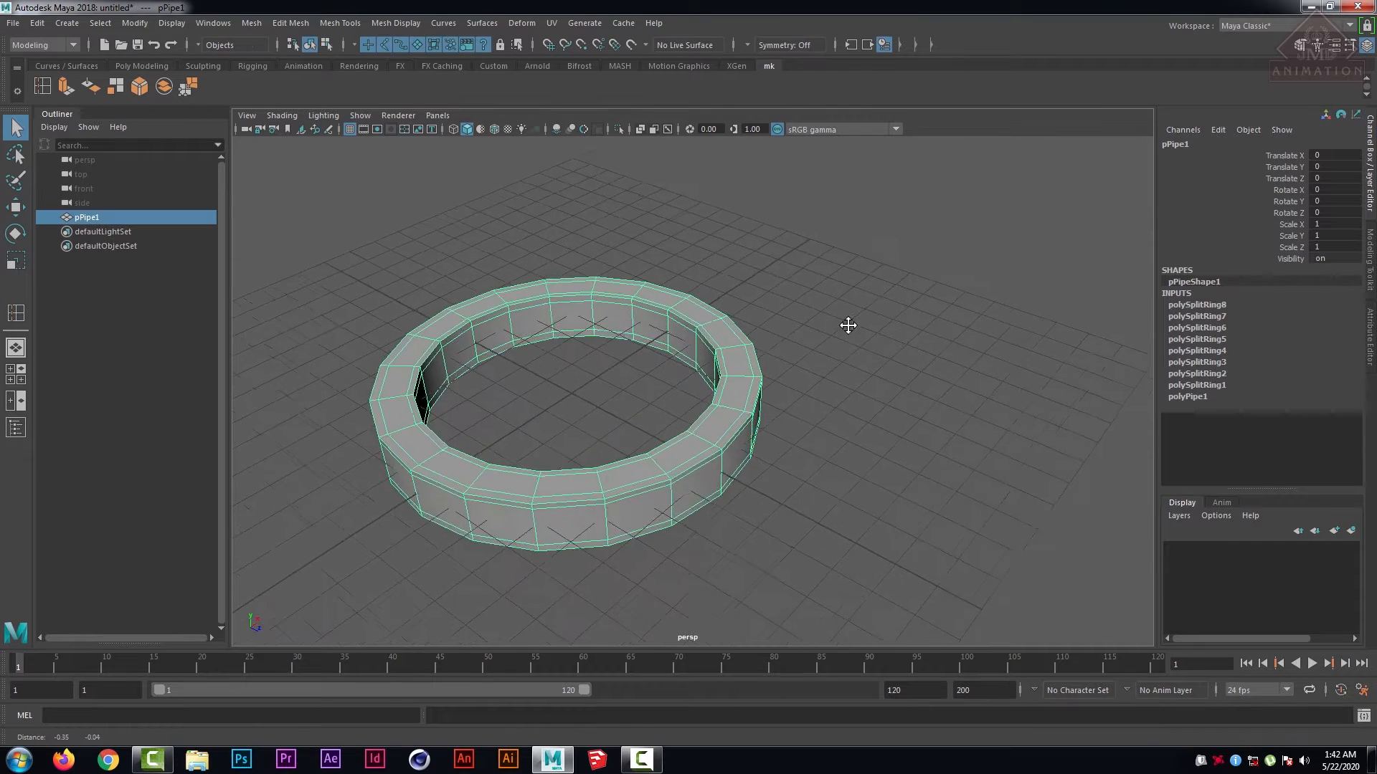
- Select the narrow outer face loop on the ring's top side and check it in wireframe display
alt+middle_drag(885, 251, 810, 290)
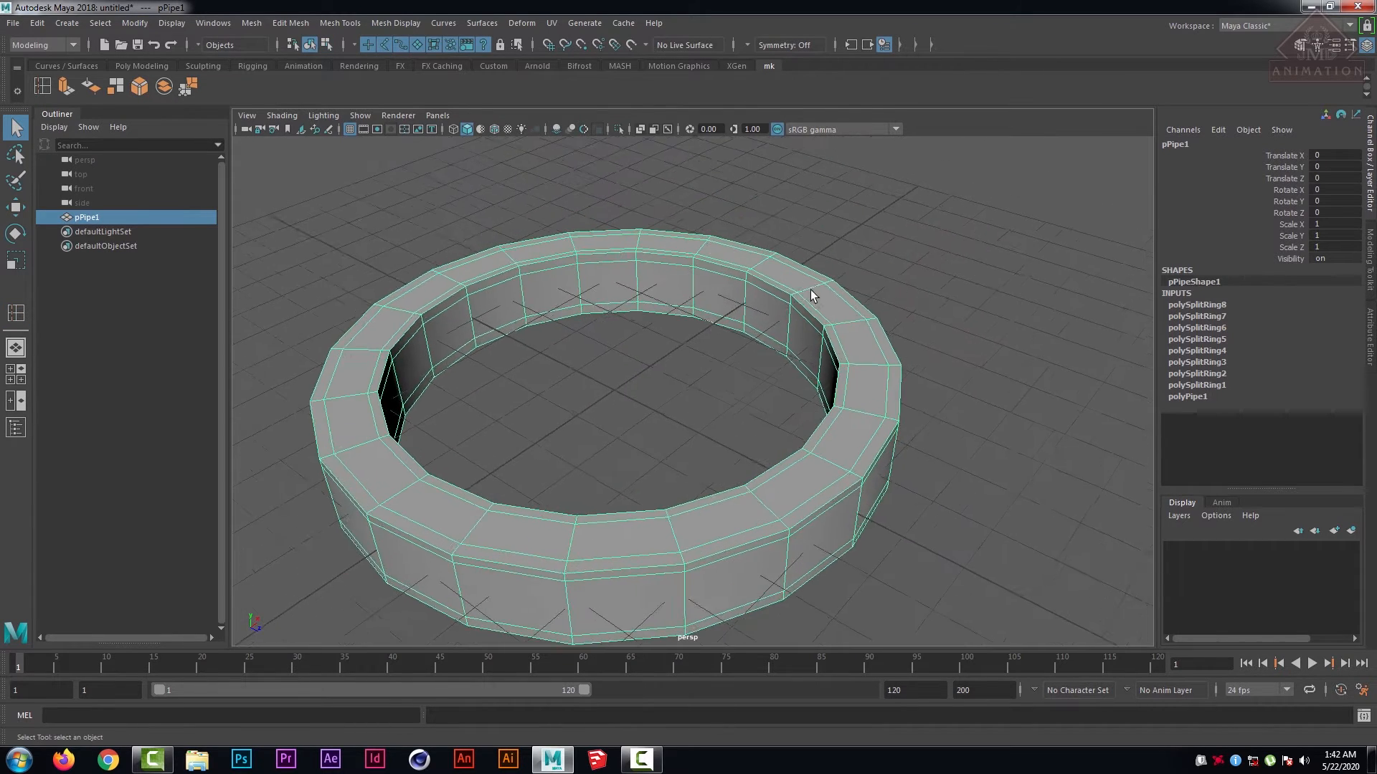
scroll(813, 284, up, 2)
right_drag(875, 277, 876, 317)
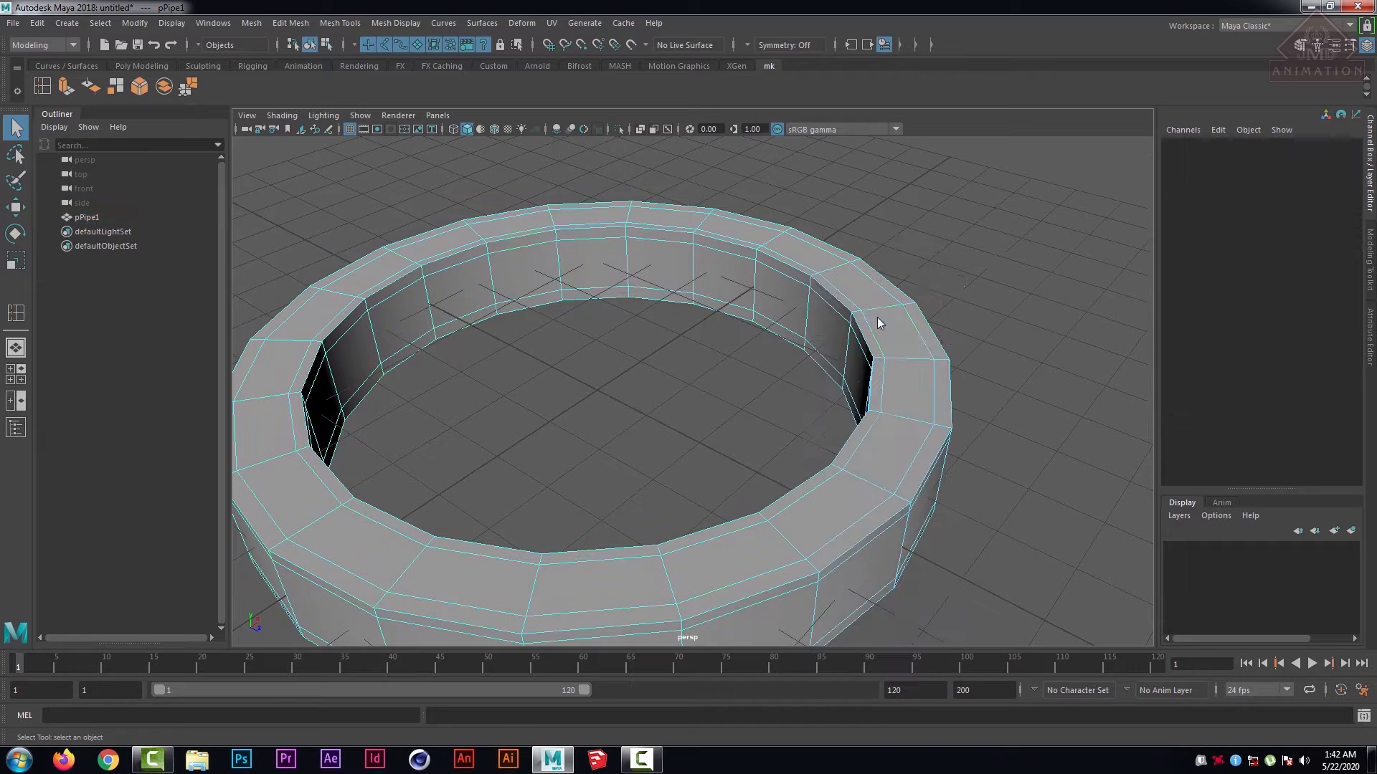
click(885, 287)
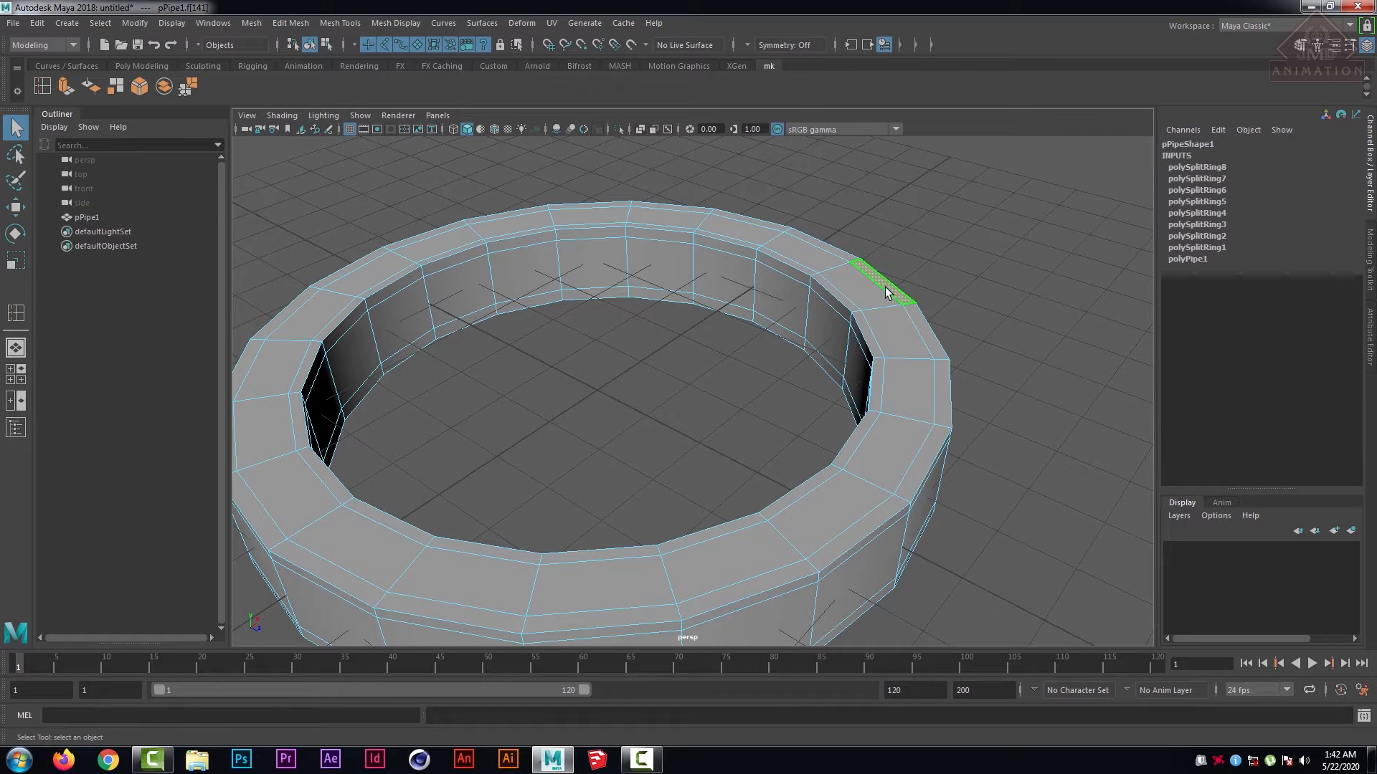
shift+double_click(927, 332)
key(4)
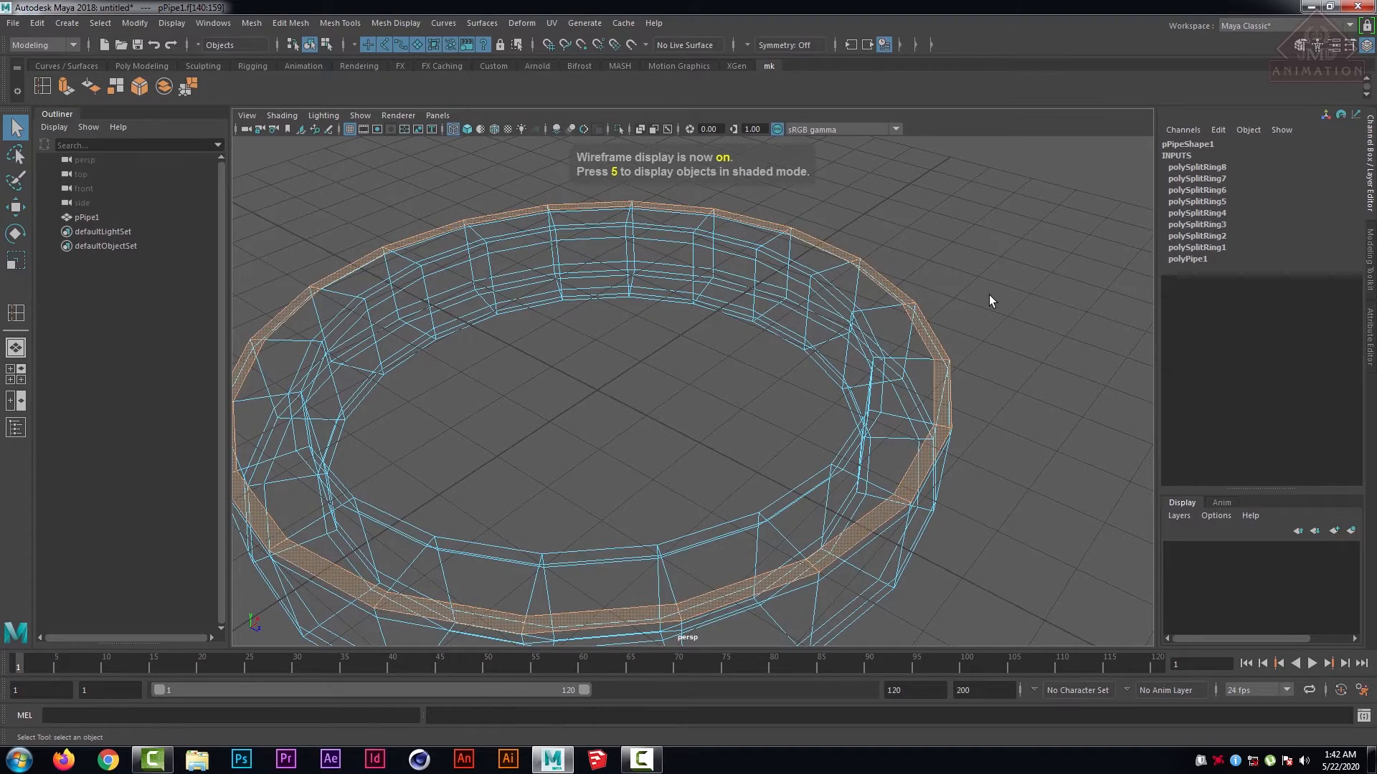
mouse_move(987, 302)
alt+mouse_down()
mouse_move(999, 264)
mouse_move(1002, 292)
mouse_move(1007, 274)
mouse_move(983, 279)
alt+mouse_up()
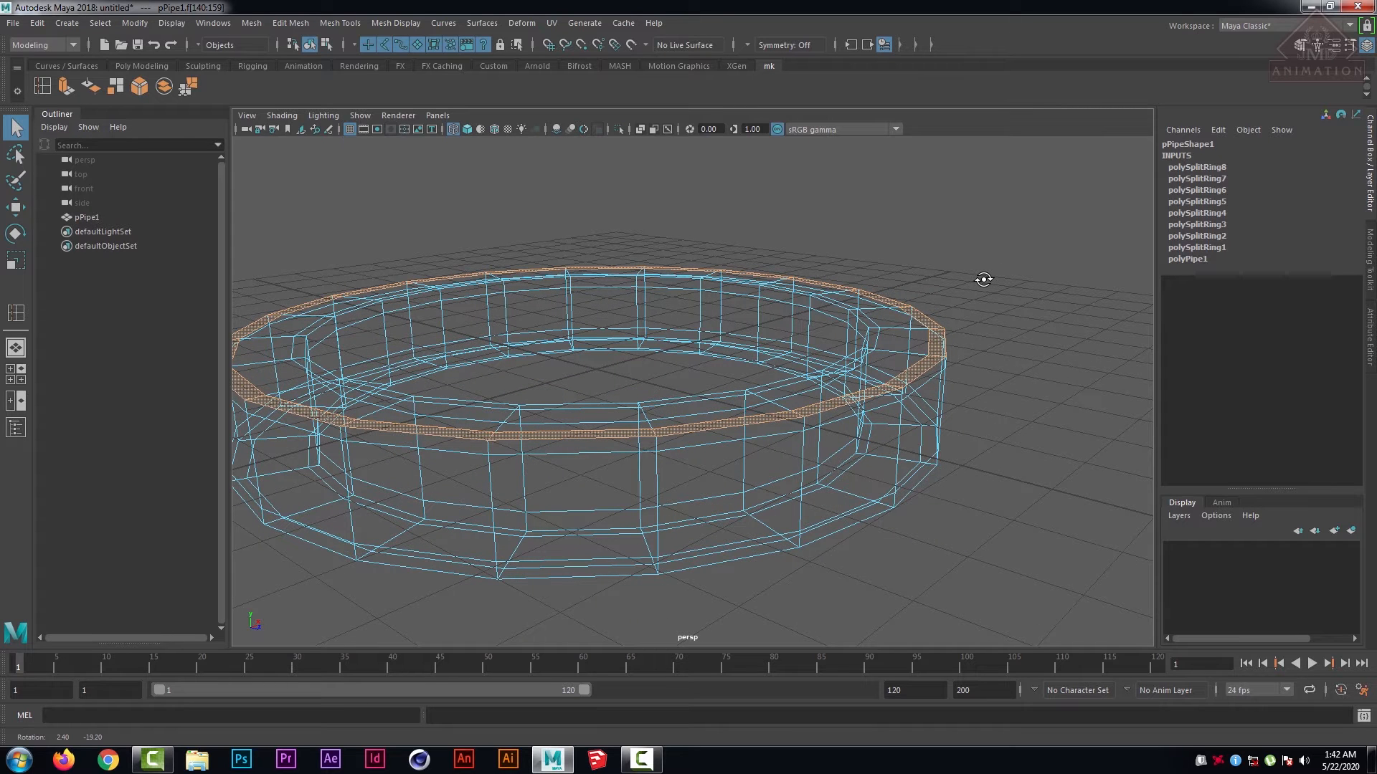
key(5)
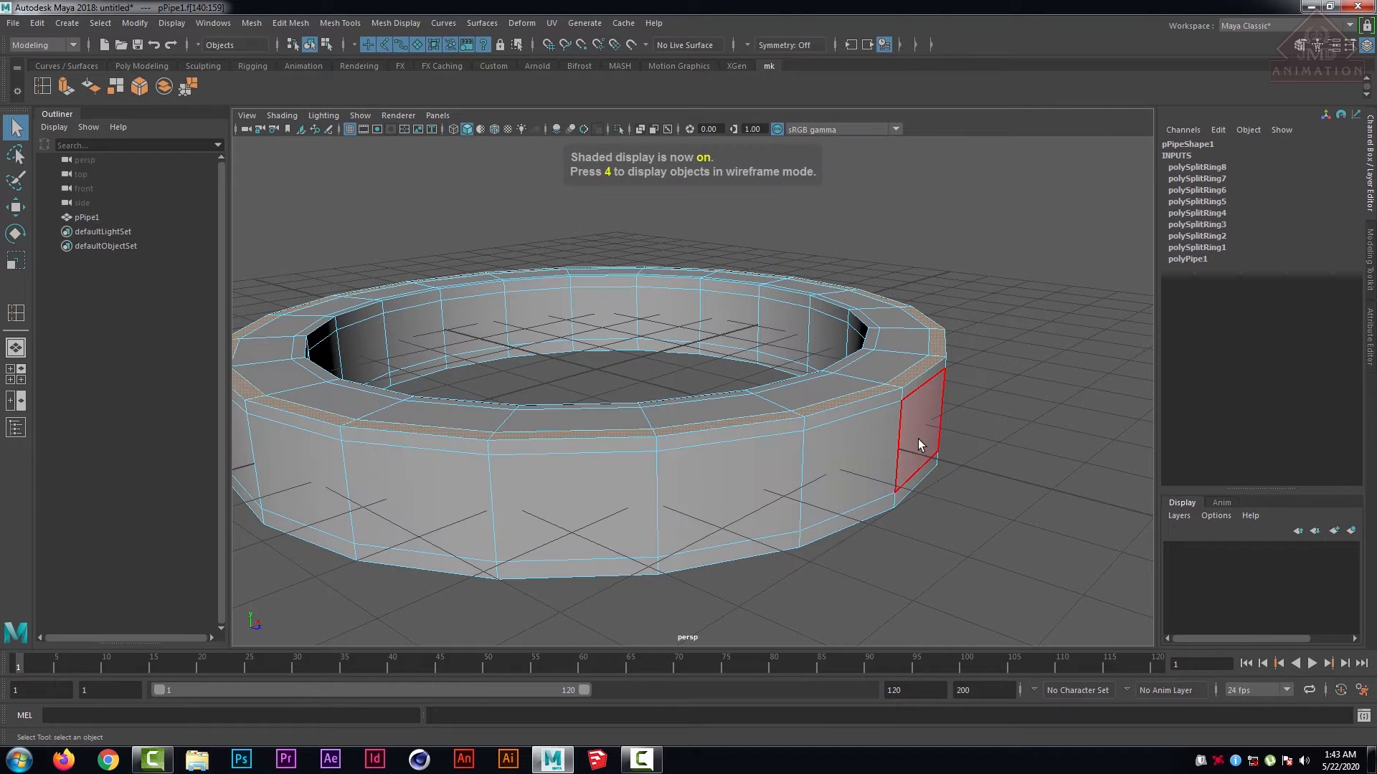
- Add the matching narrow outer face loop on the underside to the selection and check both loops in wireframe display
alt+drag(944, 500, 943, 440)
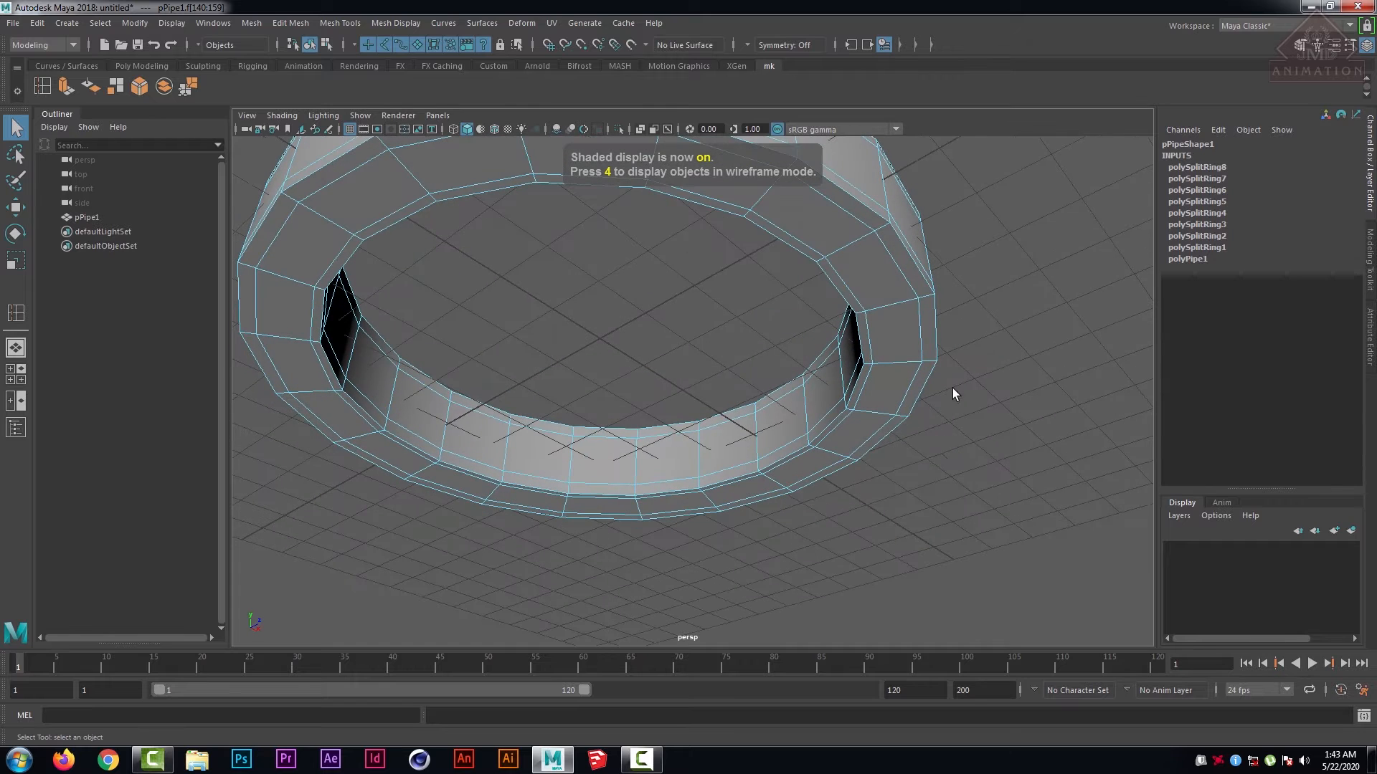
click(918, 284)
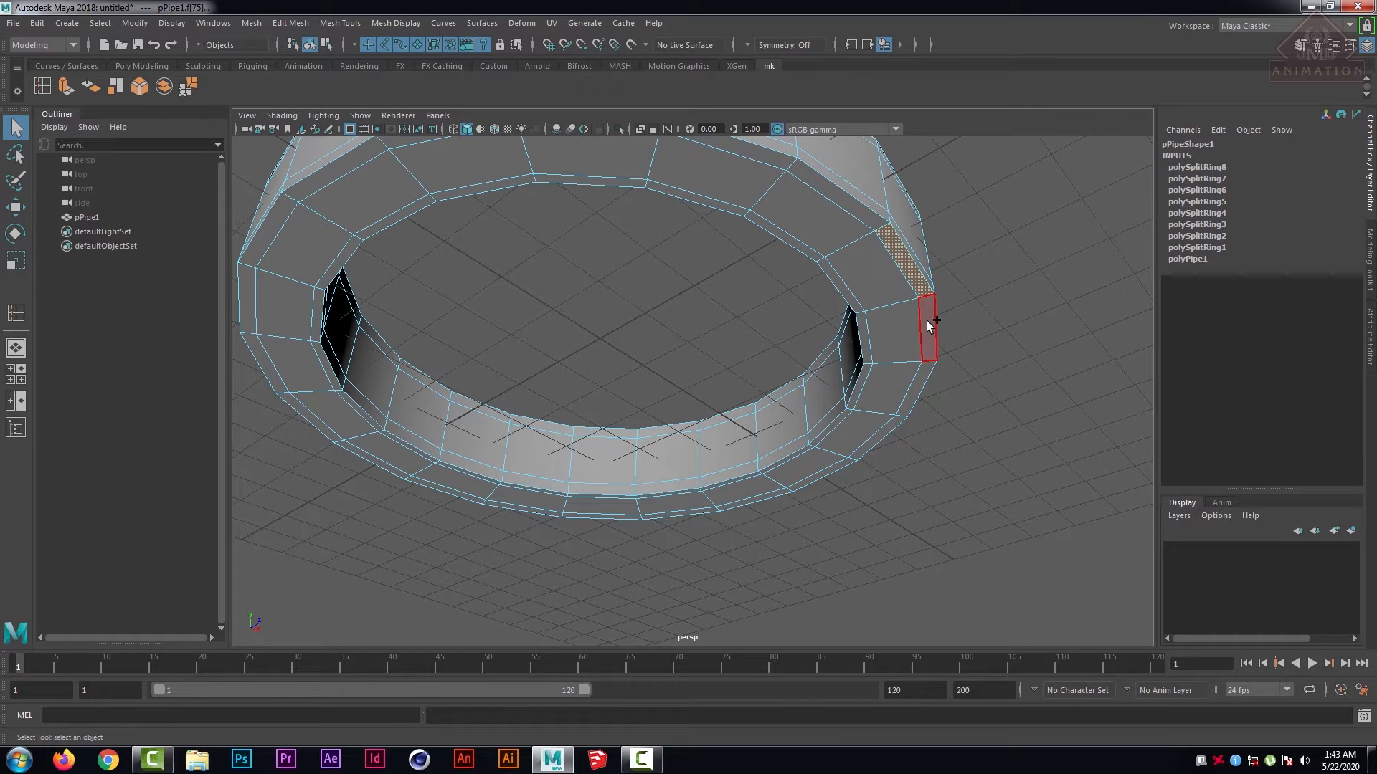
shift+double_click(926, 321)
alt+drag(926, 321, 1027, 303)
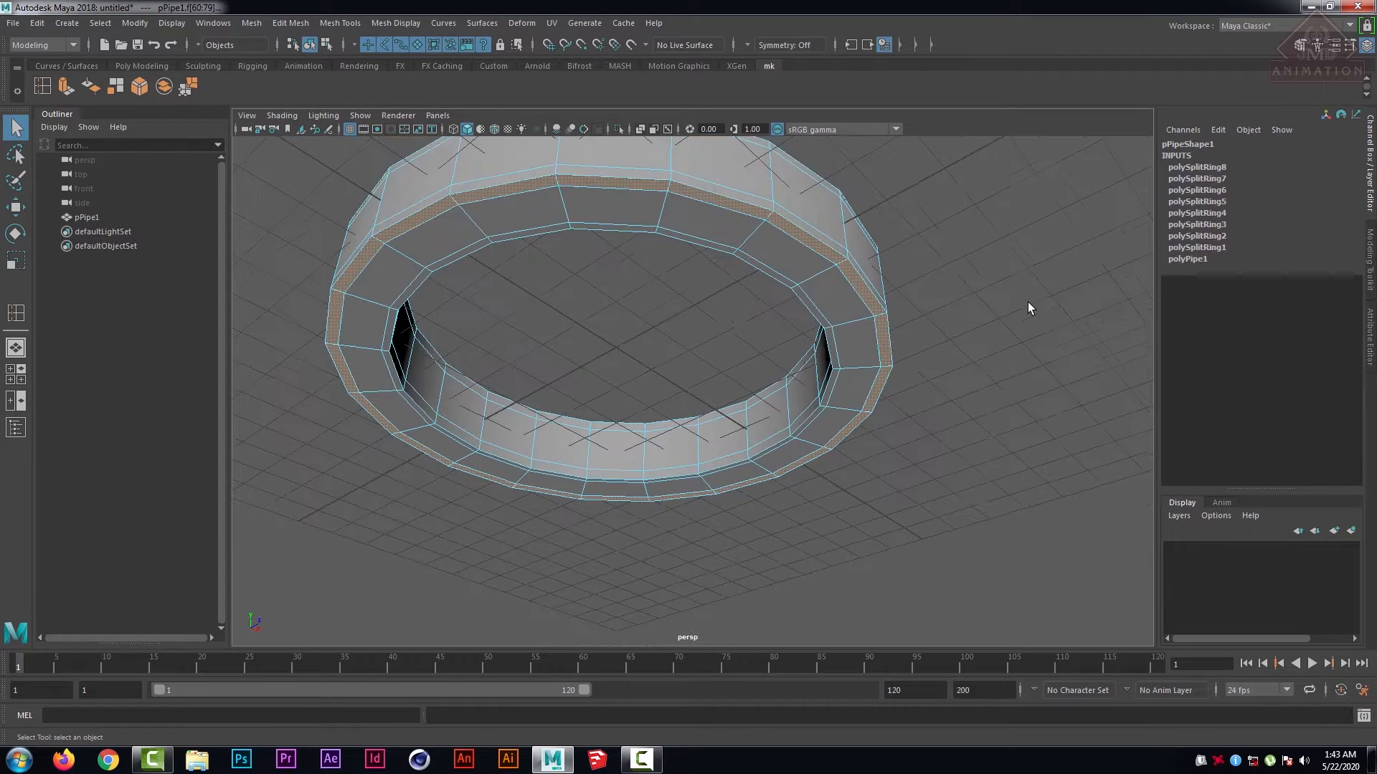
alt+drag(1003, 248, 1011, 307)
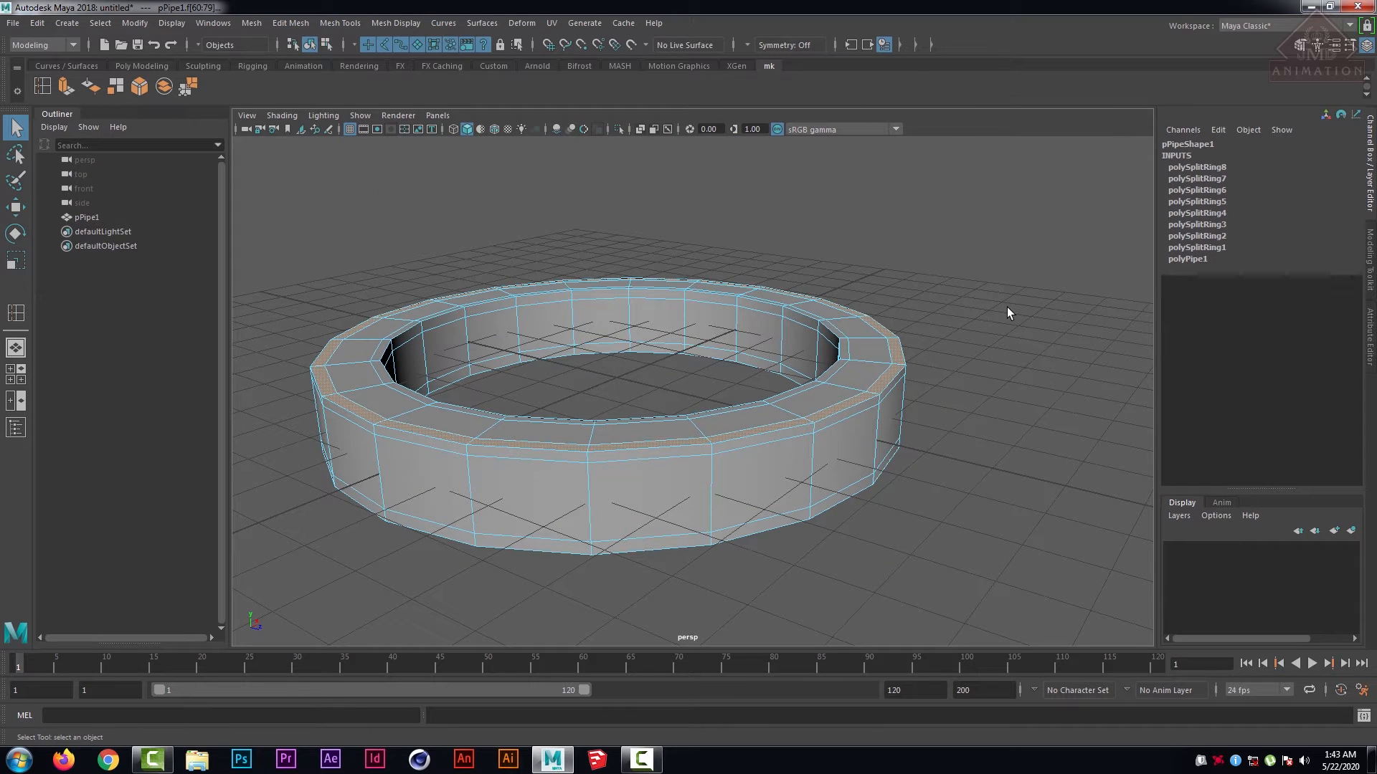
key(4)
scroll(1011, 320, up, 3)
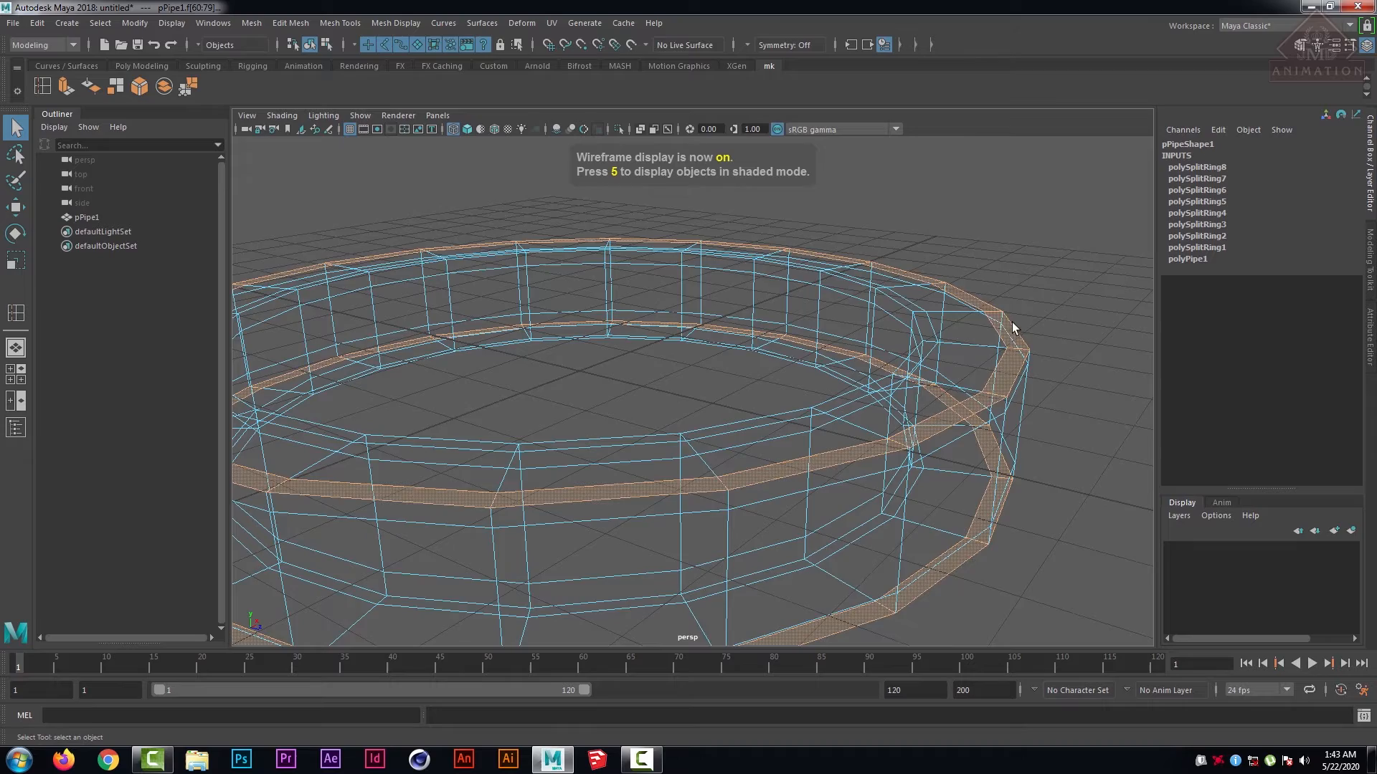
scroll(1003, 319, down, 3)
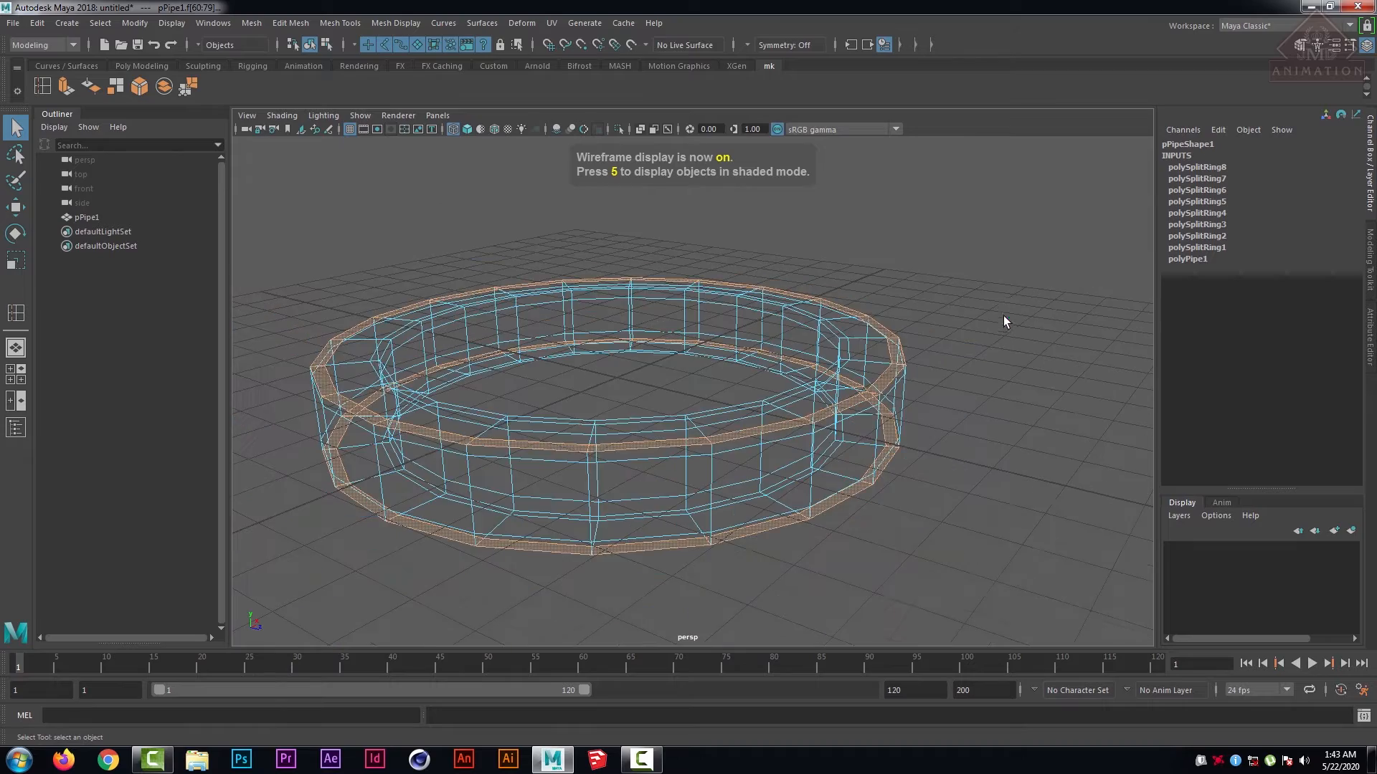
mouse_move(999, 320)
alt+mouse_down()
mouse_move(999, 292)
mouse_move(999, 320)
alt+mouse_up()
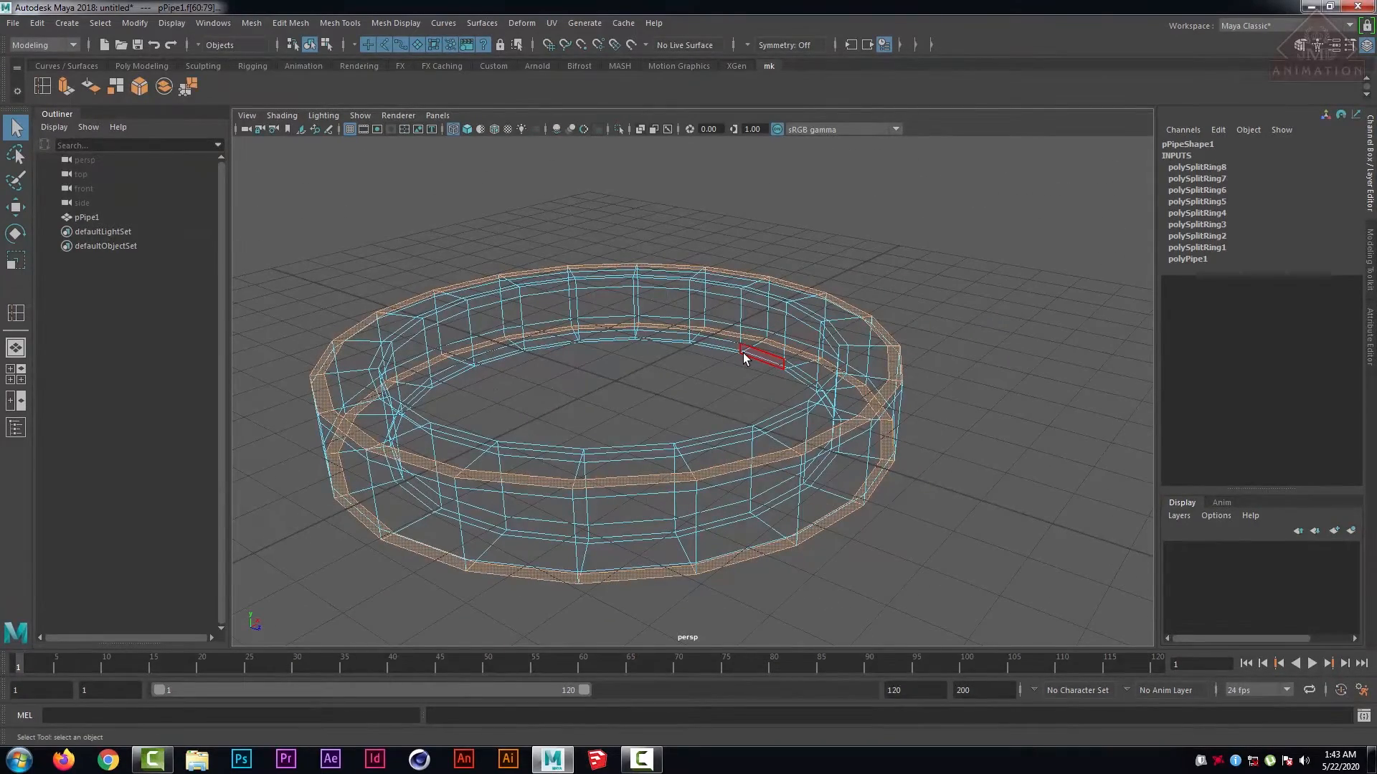
key(5)
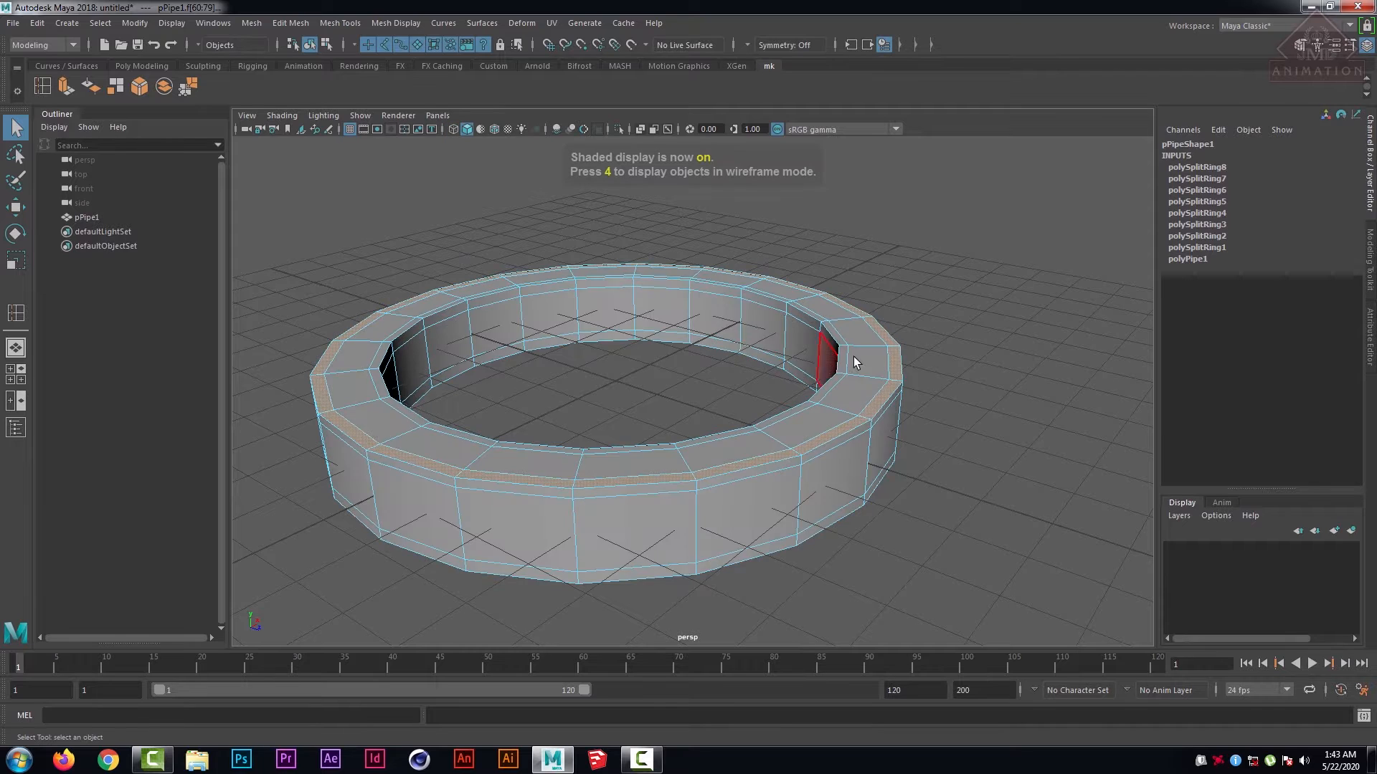
- Extrude both selected outer face loops with a Thickness of 0.3 and clear the selection
scroll(851, 363, up, 3)
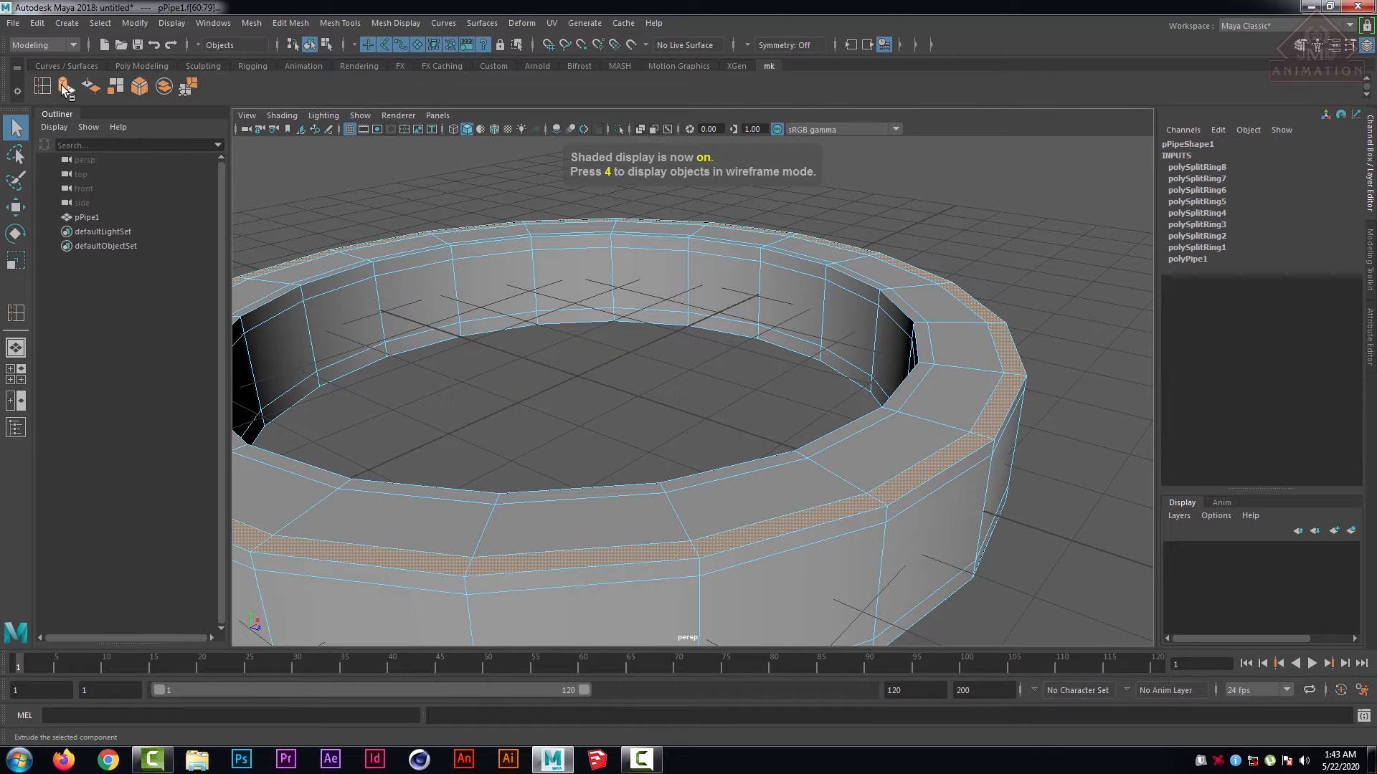
click(71, 85)
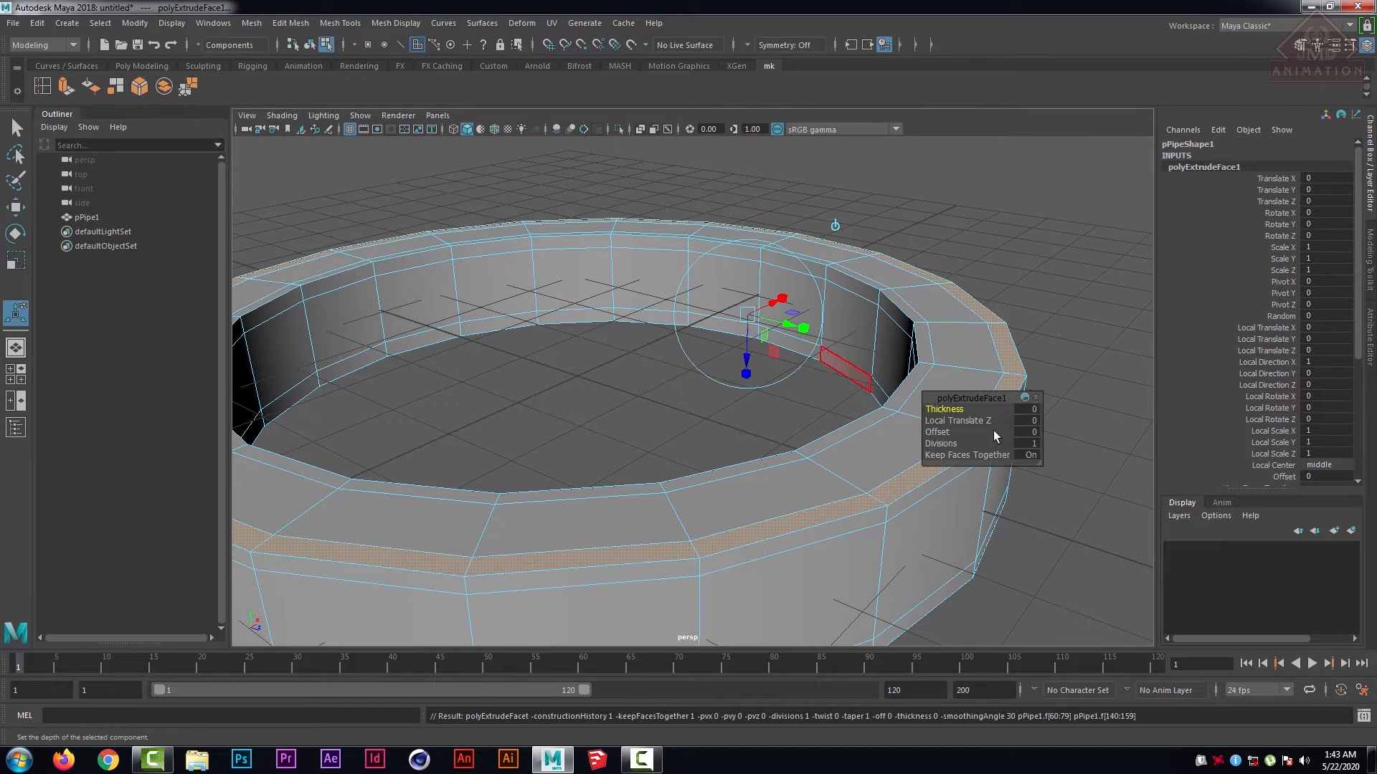
drag(945, 409, 932, 284)
scroll(932, 284, down, 8)
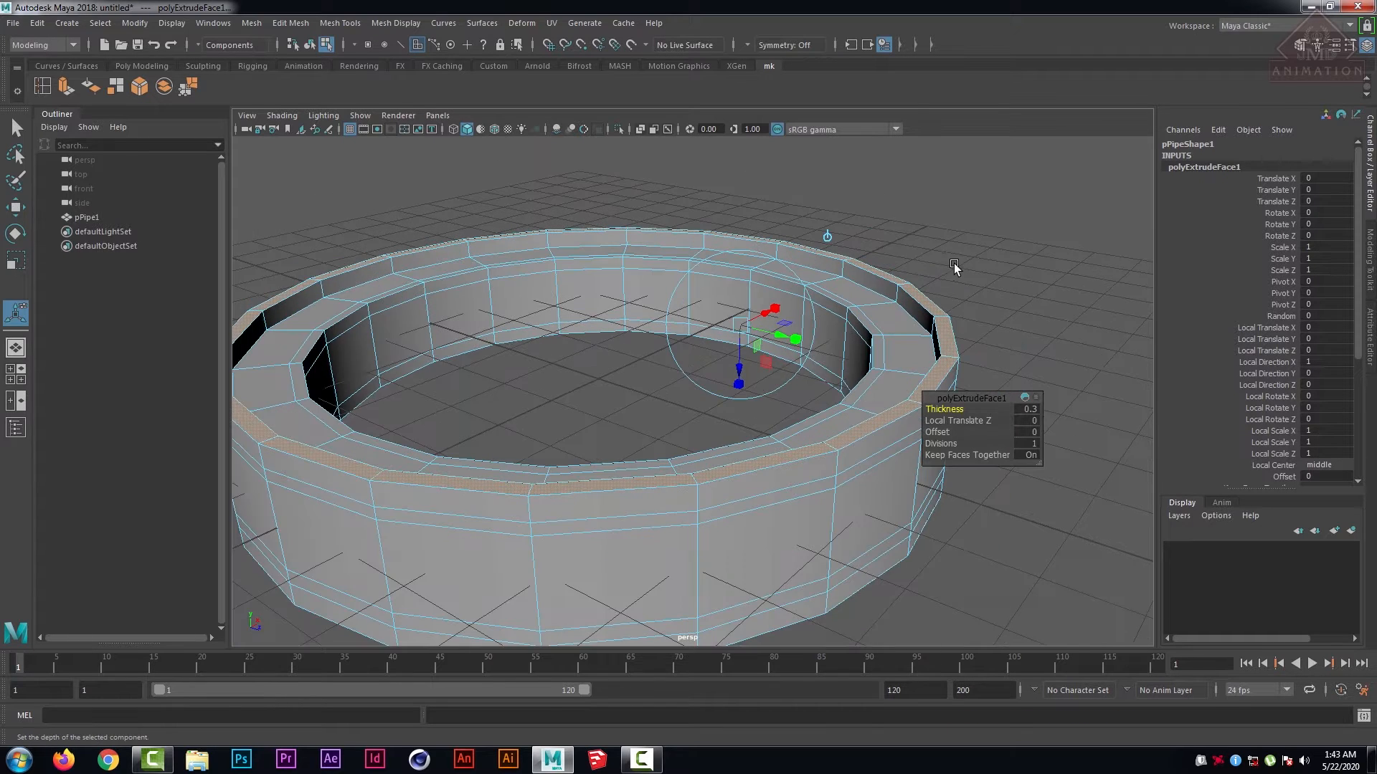
scroll(916, 301, up, 4)
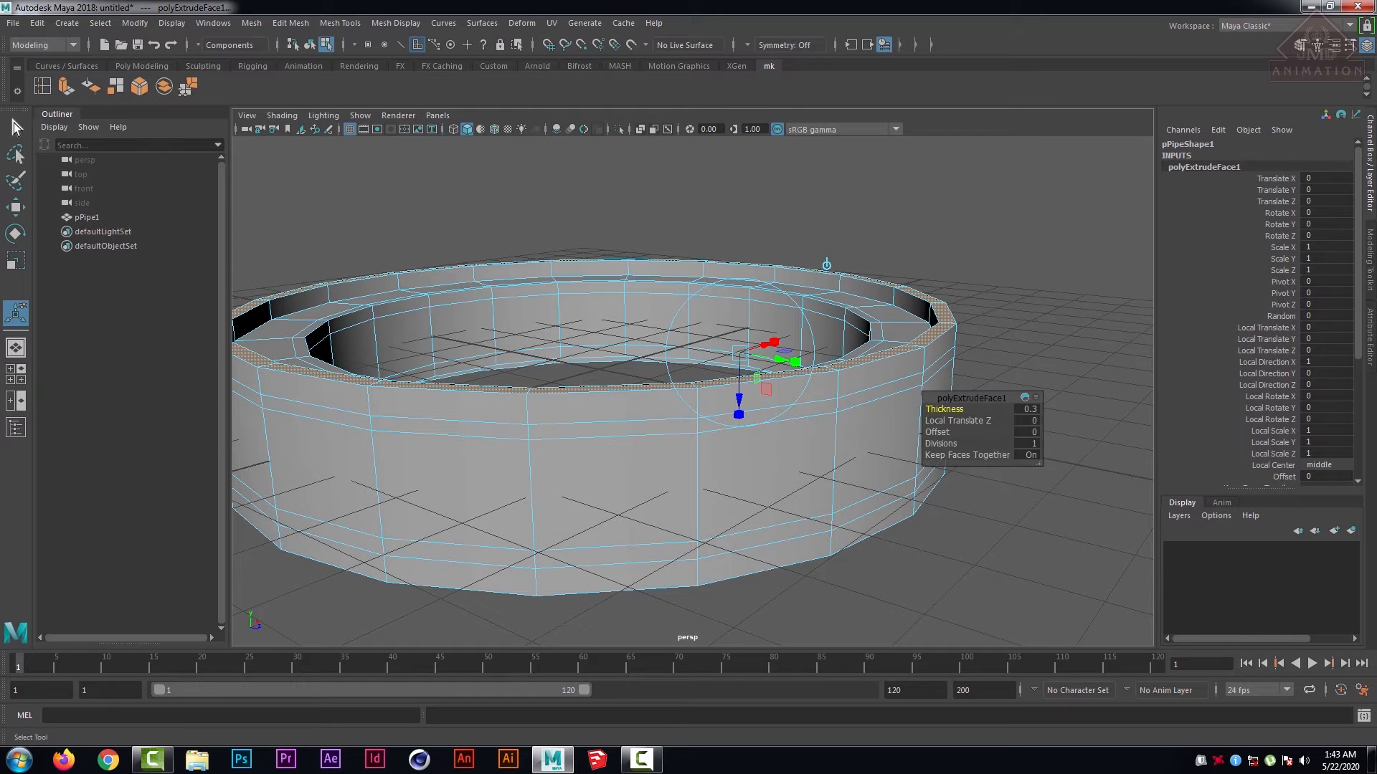
click(16, 127)
click(906, 223)
- Insert edge loops around the raised rim's inner wall, close to its base and upper edge
scroll(915, 268, up, 4)
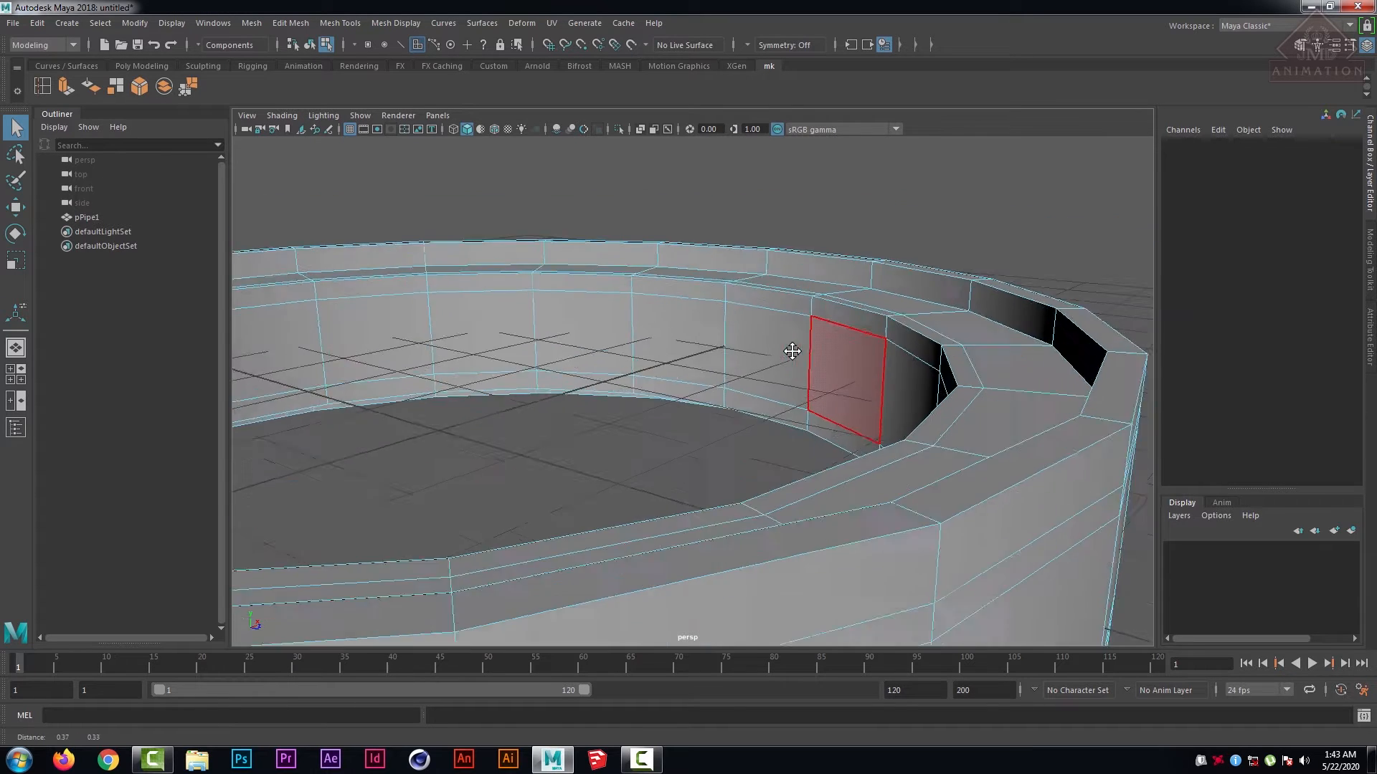
scroll(791, 350, down, 2)
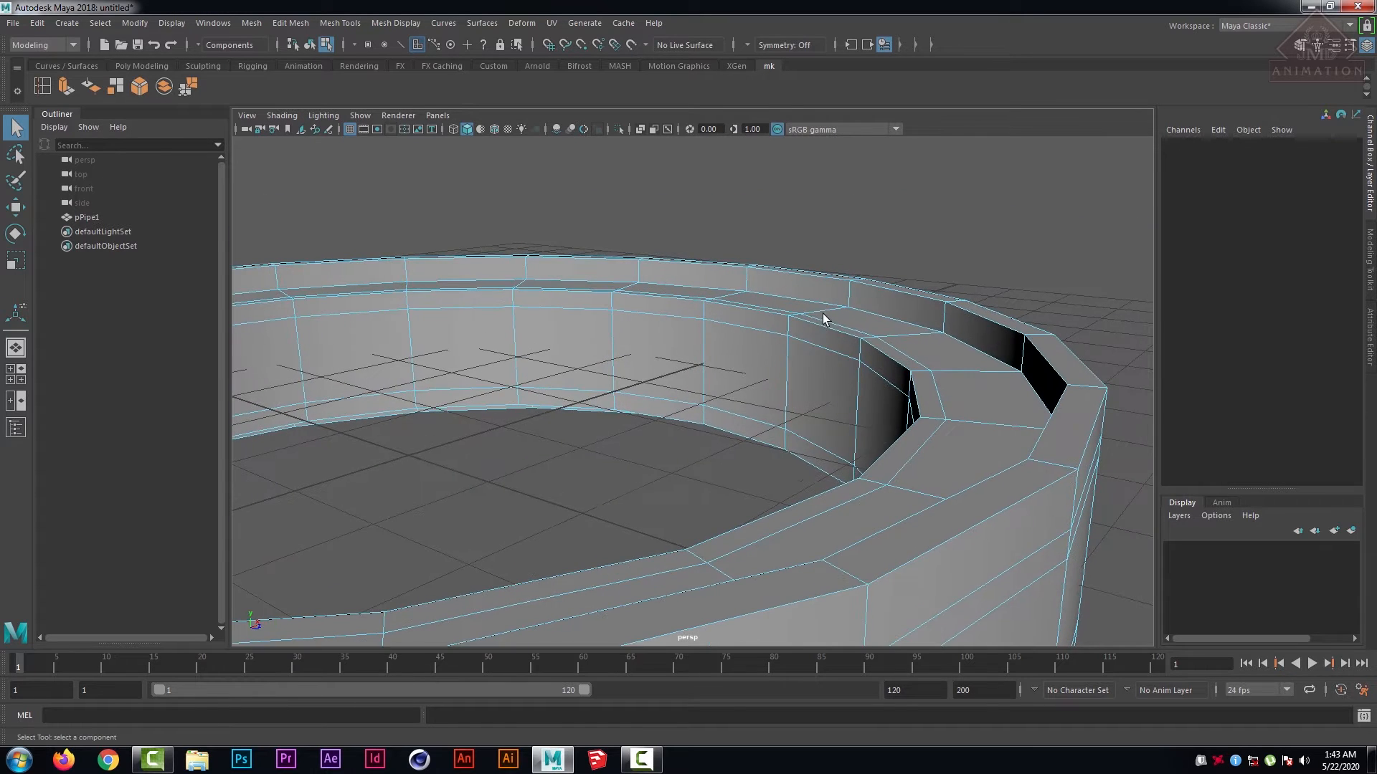
click(43, 86)
scroll(639, 351, up, 3)
alt+middle_drag(639, 350, 577, 369)
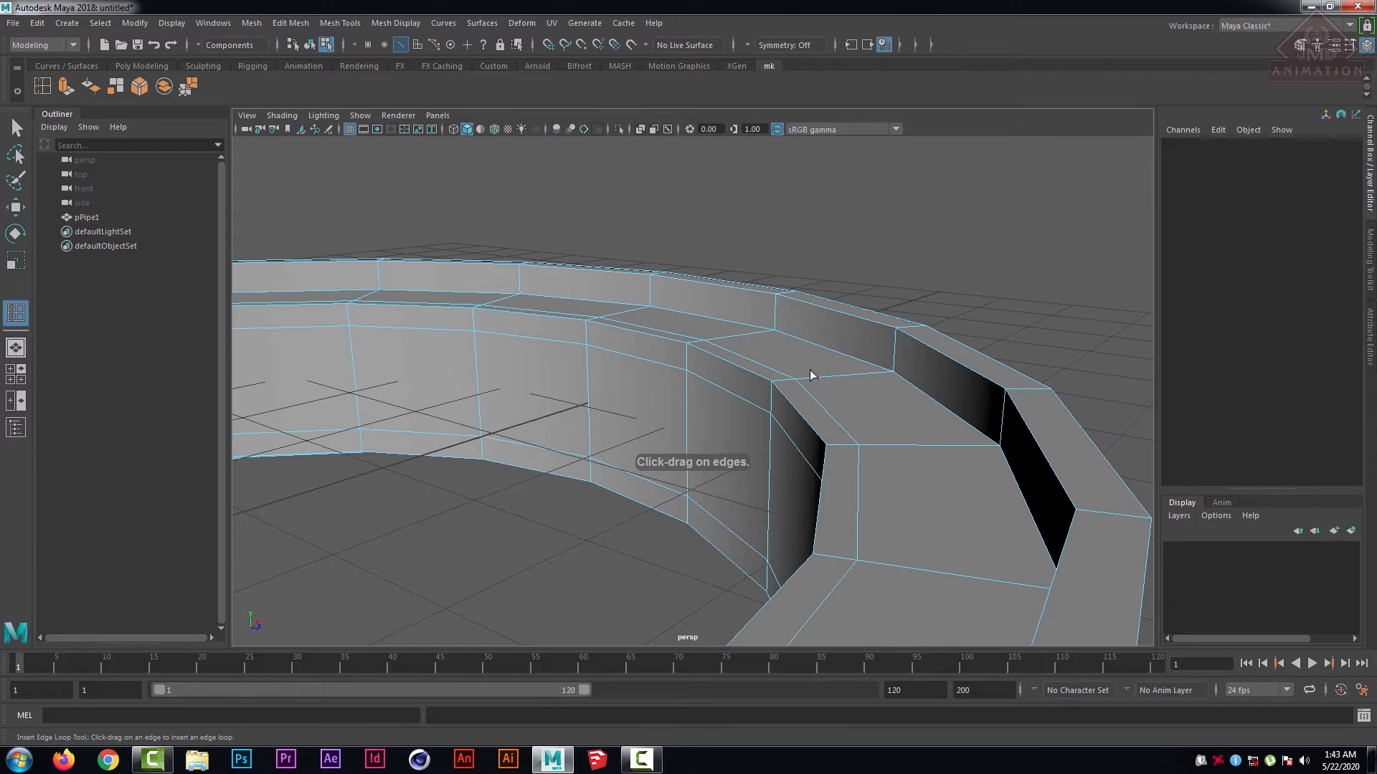
drag(891, 367, 911, 342)
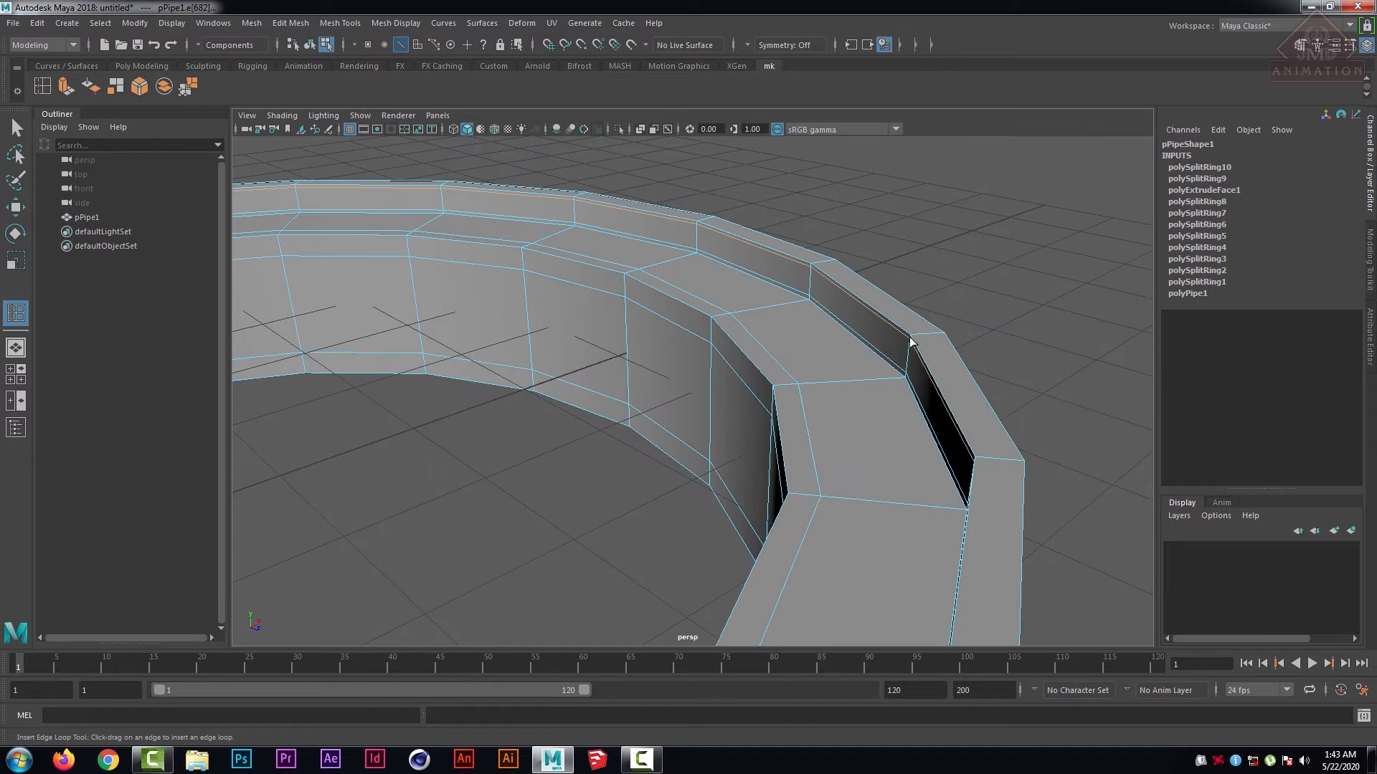
- Undo the last edge loop and insert loops near the inner and outer borders of the raised rim's top face
key(ctrl+z)
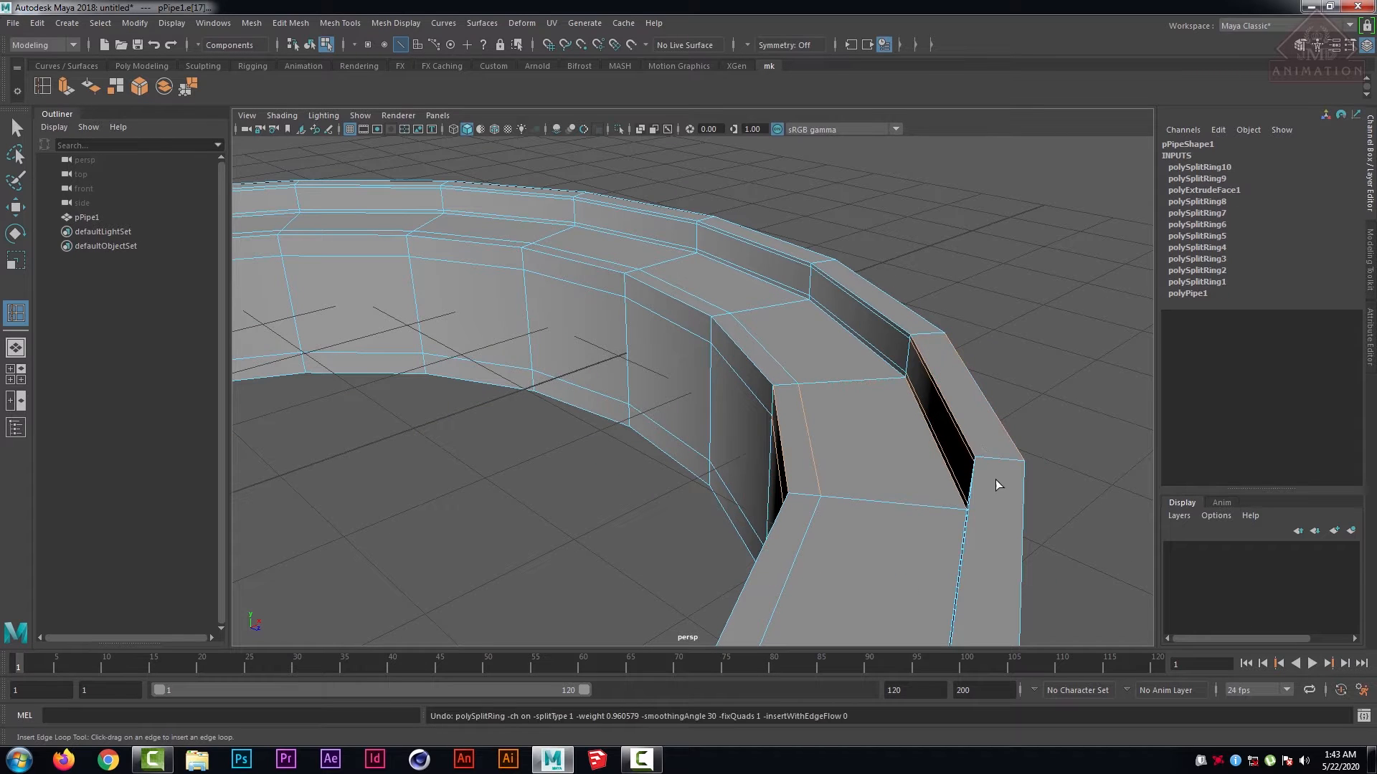
drag(986, 459, 985, 396)
scroll(1001, 440, up, 3)
alt+middle_drag(985, 396, 926, 382)
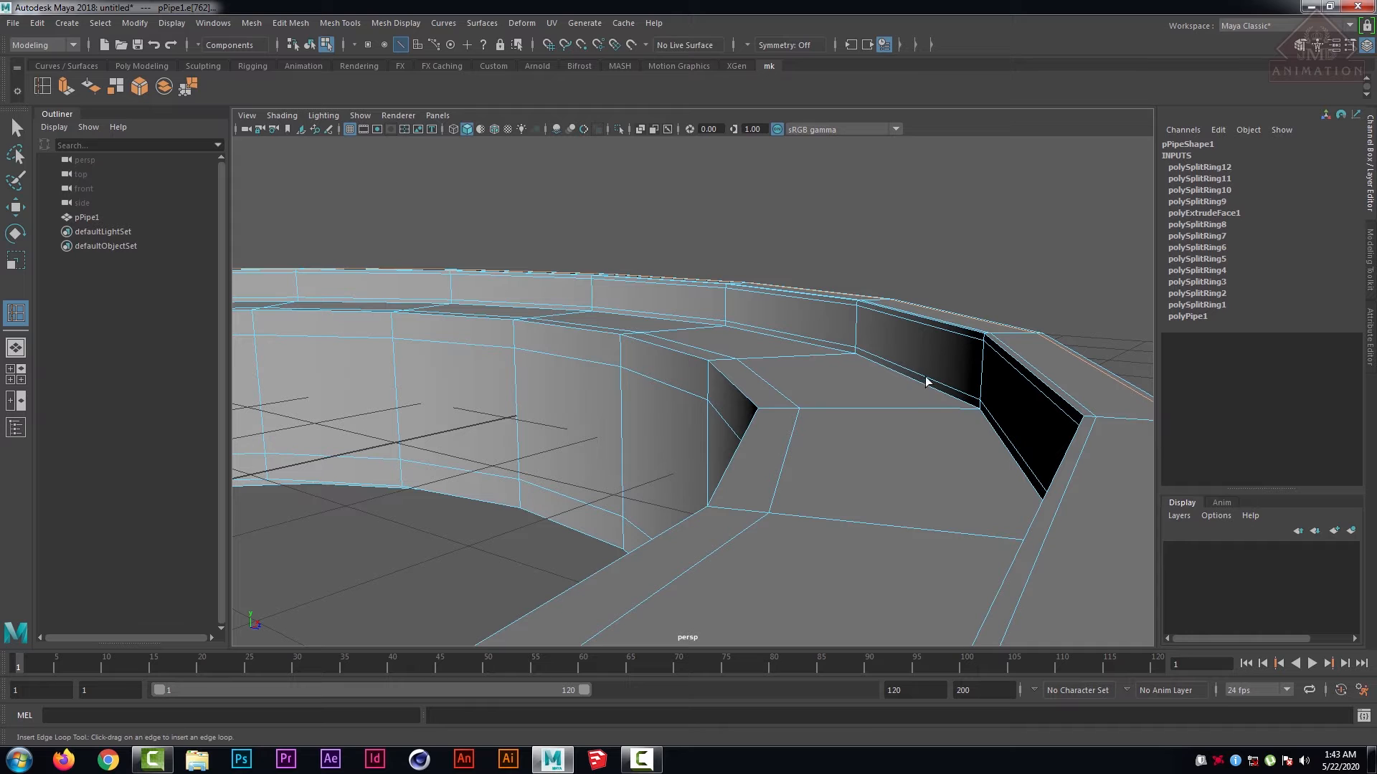
- Insert edge loops on the recessed top face beside the raised rim and on the inner wall near its upper edge
click(976, 412)
alt+drag(940, 429, 957, 428)
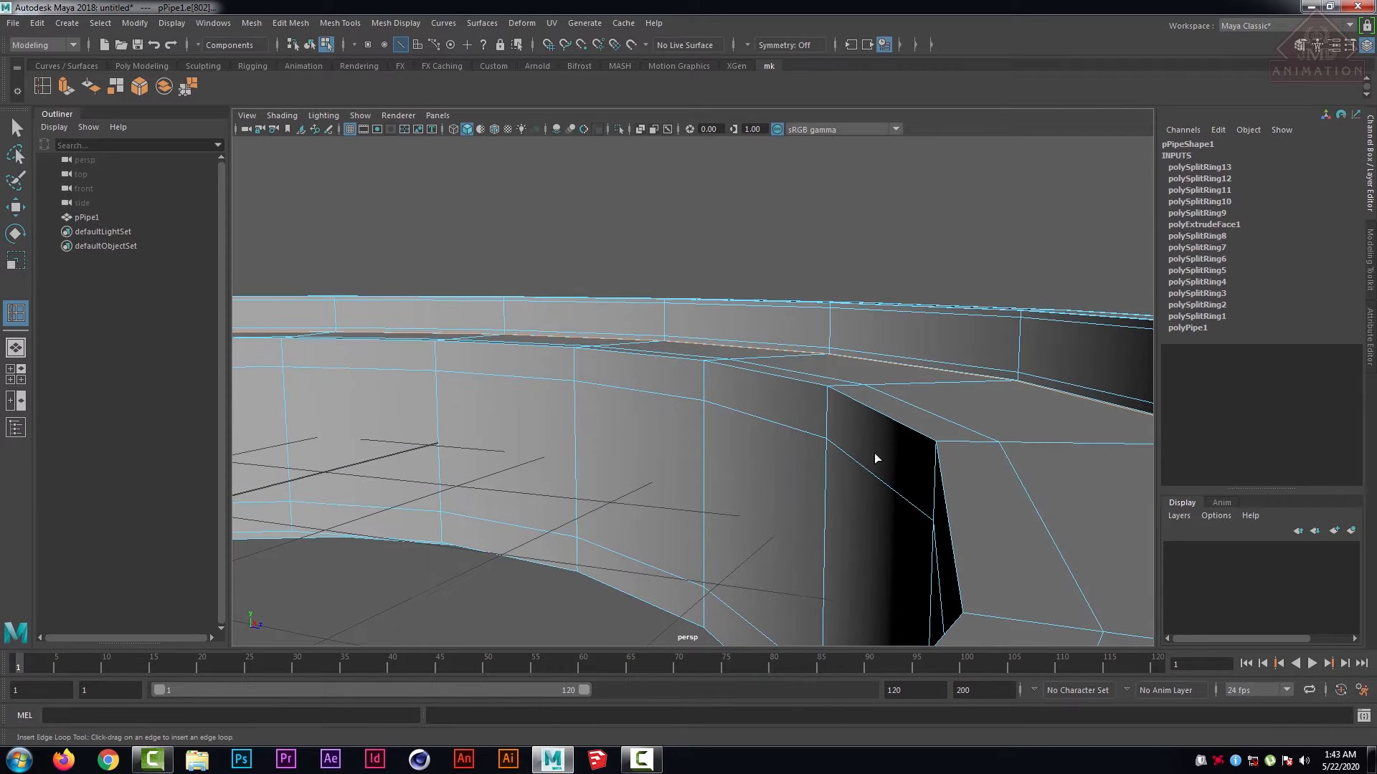
click(826, 393)
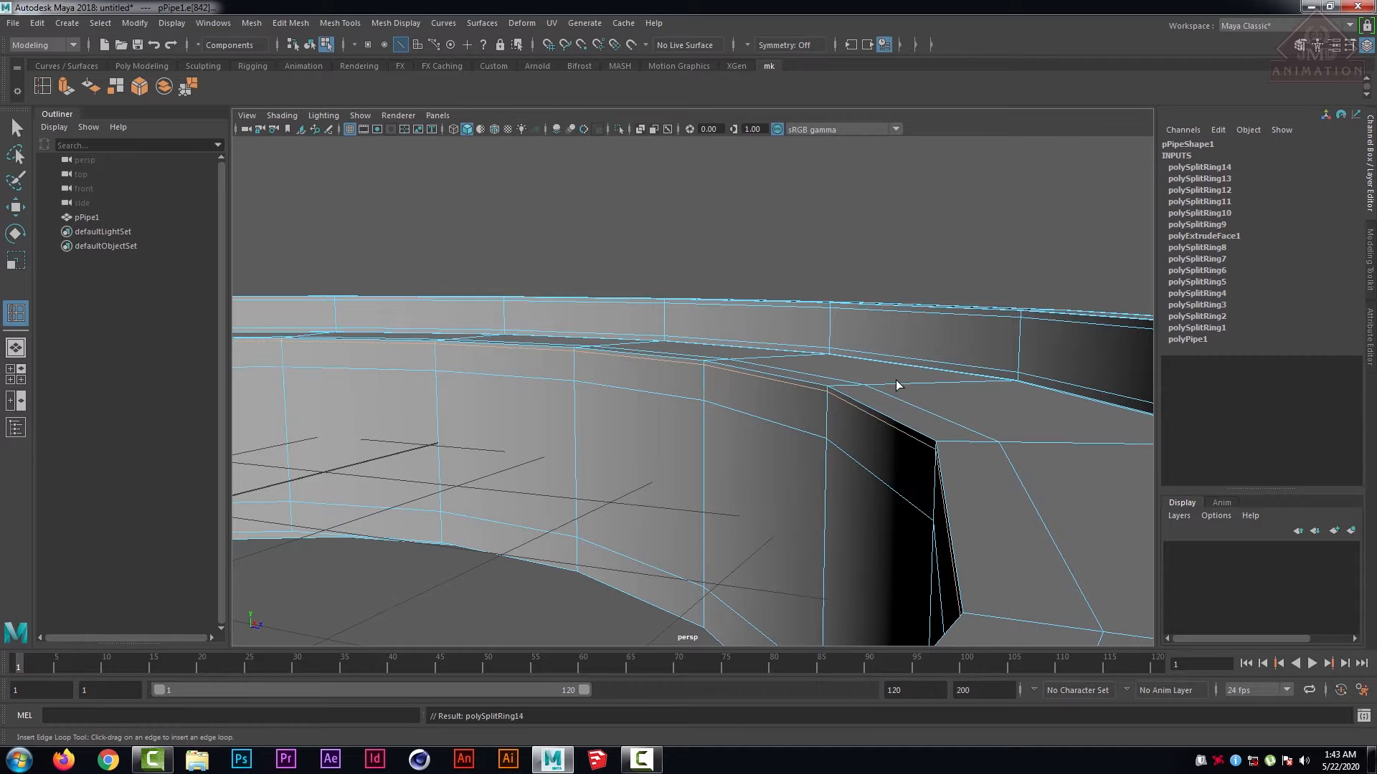
- Insert an edge loop around the ring's outer wall, close to its upper edge
scroll(968, 361, down, 5)
alt+drag(973, 361, 816, 450)
scroll(817, 451, down, 2)
scroll(859, 433, down, 4)
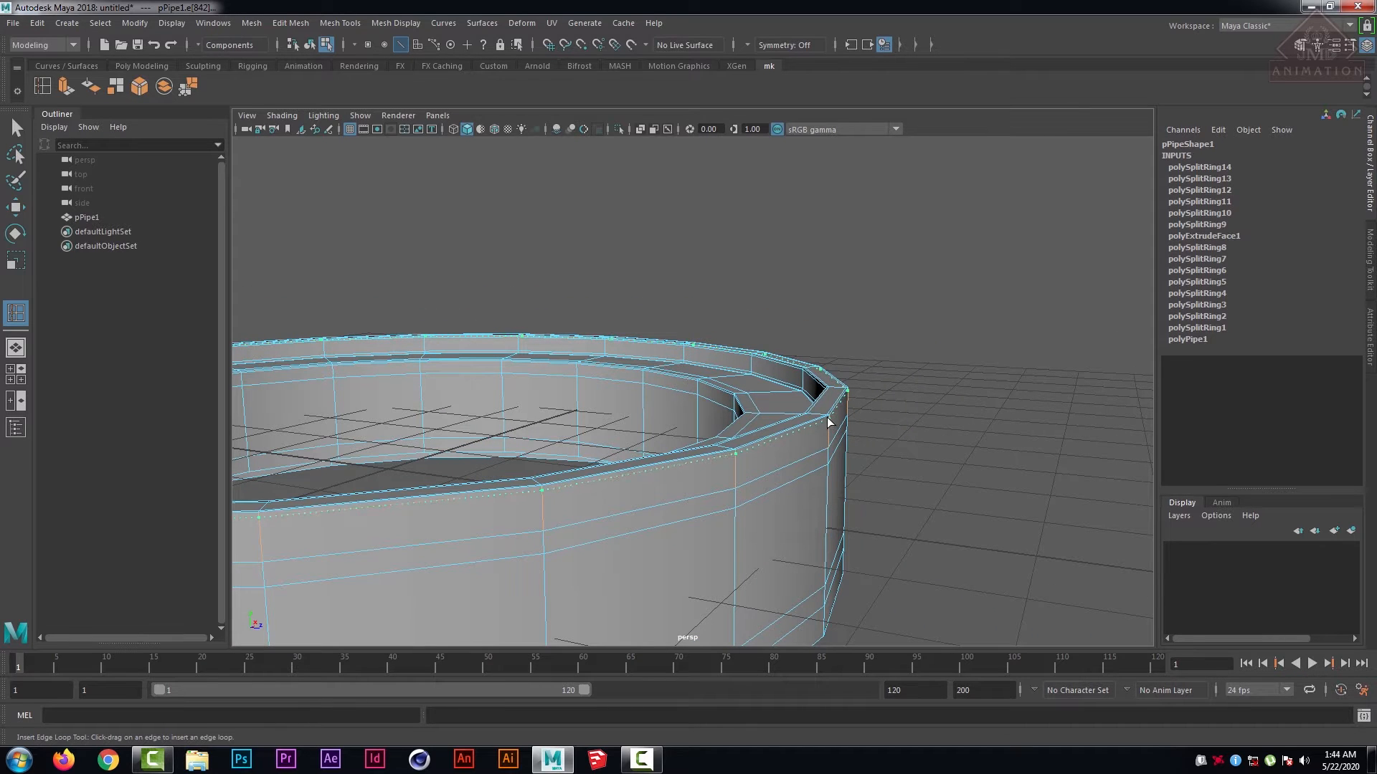
click(830, 423)
scroll(862, 479, up, 5)
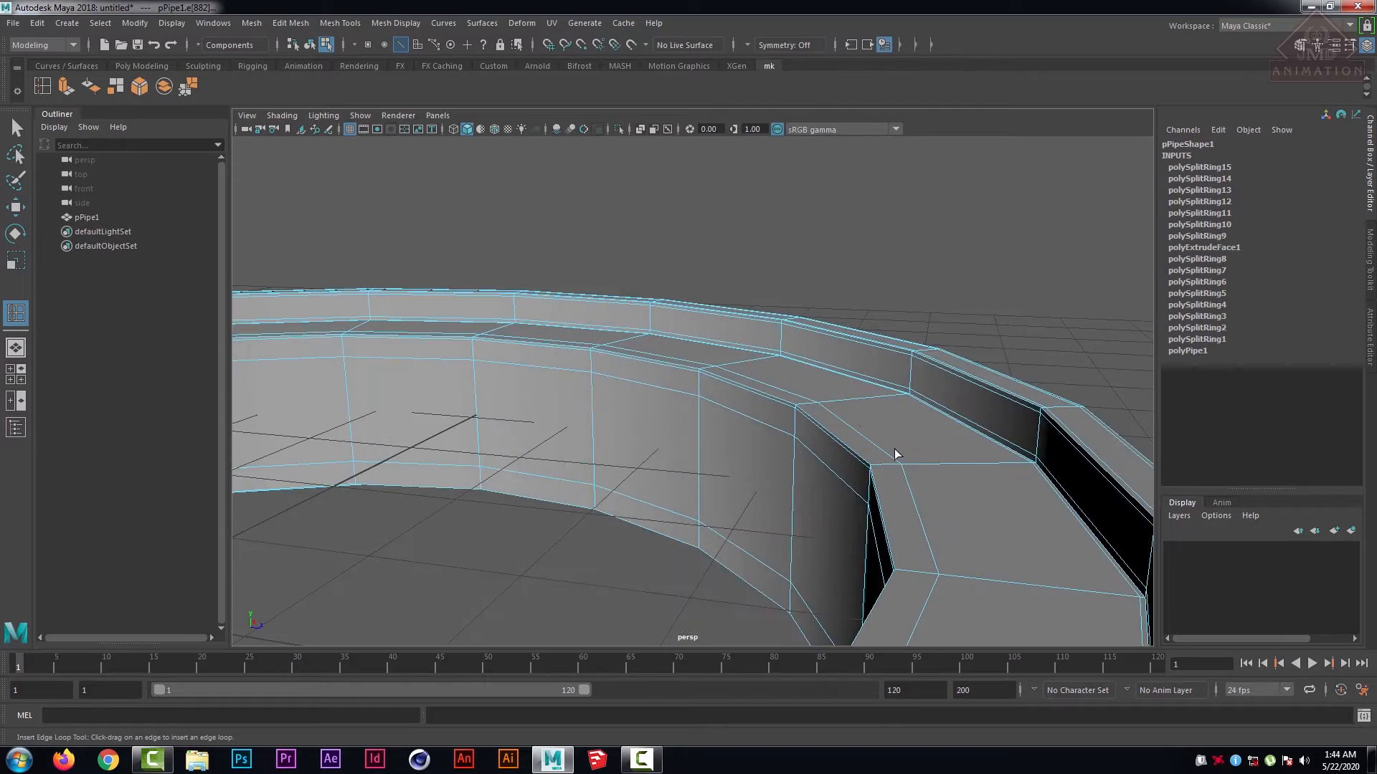
- Insert matching support edge loops around the underside rim and recessed face, and near the outer wall's lower edge
alt+drag(895, 454, 830, 455)
scroll(839, 439, up, 8)
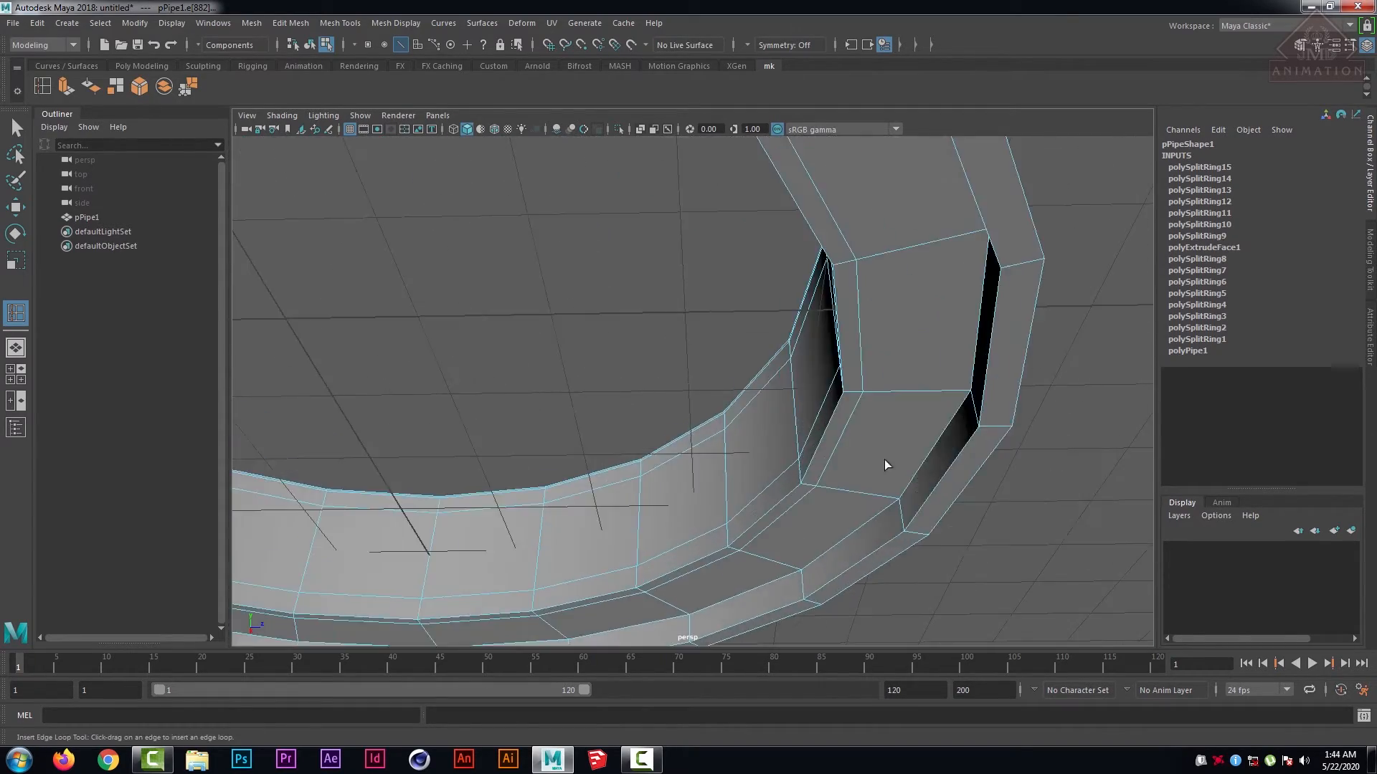
alt+middle_drag(930, 449, 880, 423)
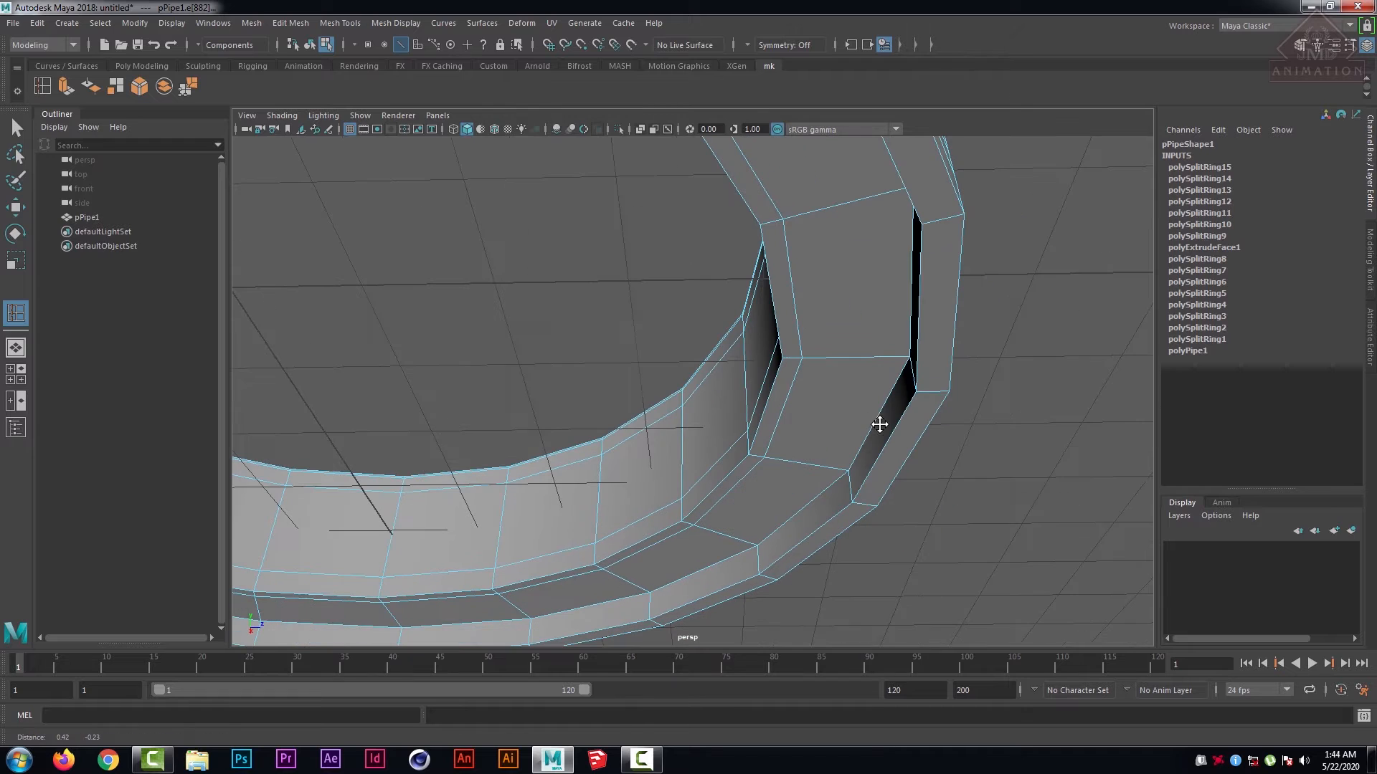
click(48, 94)
drag(906, 361, 961, 468)
alt+drag(1044, 332, 905, 333)
mouse_move(906, 333)
alt+mouse_down()
mouse_move(940, 329)
mouse_move(928, 338)
alt+mouse_up()
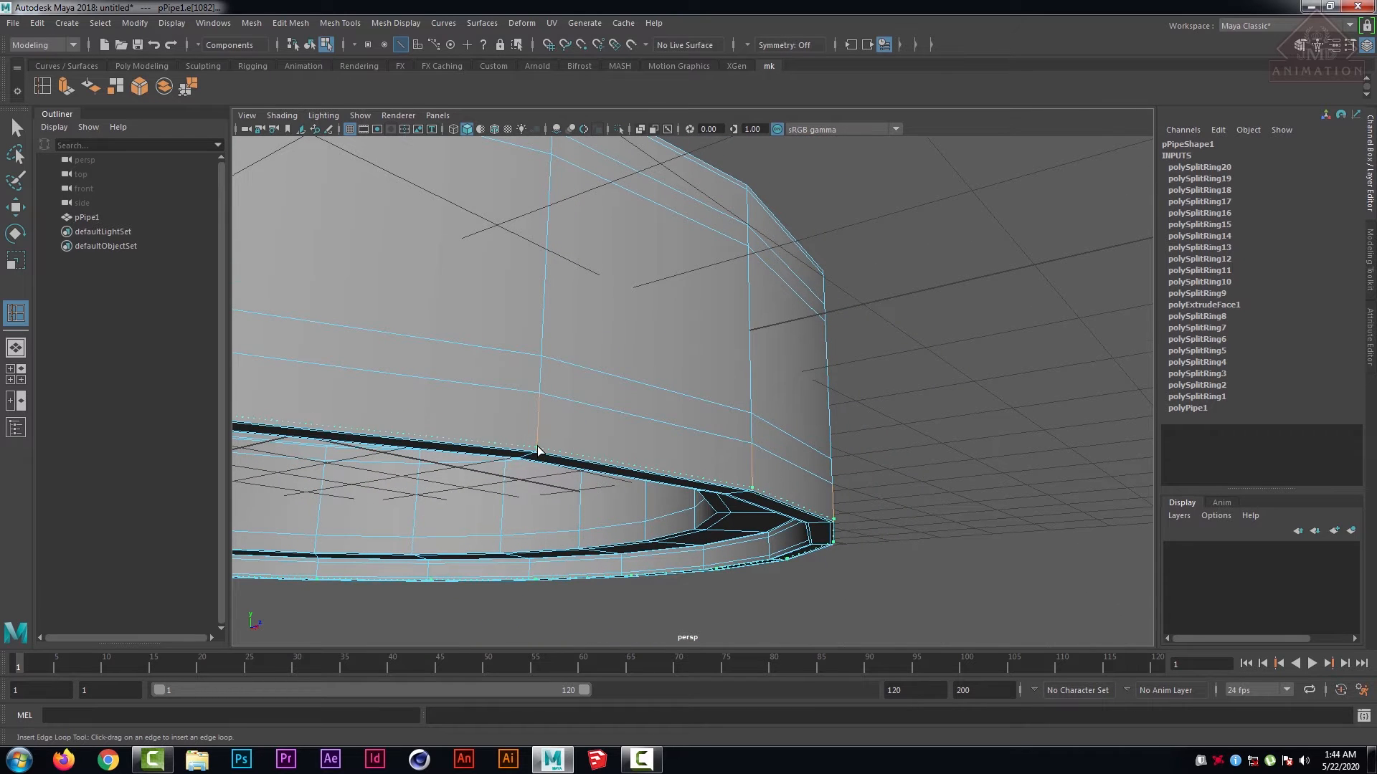
drag(538, 450, 538, 450)
alt+drag(538, 450, 810, 413)
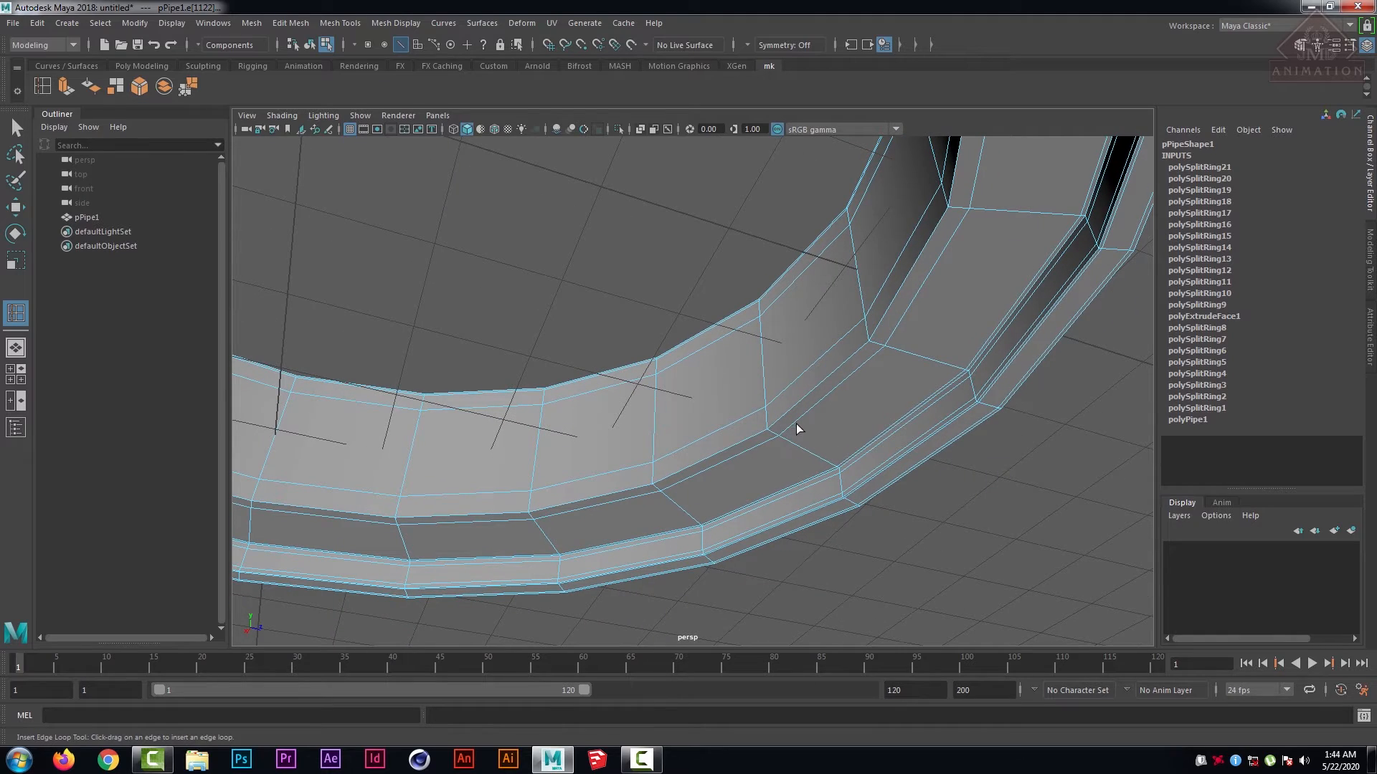
- Show the ring in smooth mesh preview and return to object selection mode
scroll(820, 400, down, 6)
alt+drag(782, 373, 886, 456)
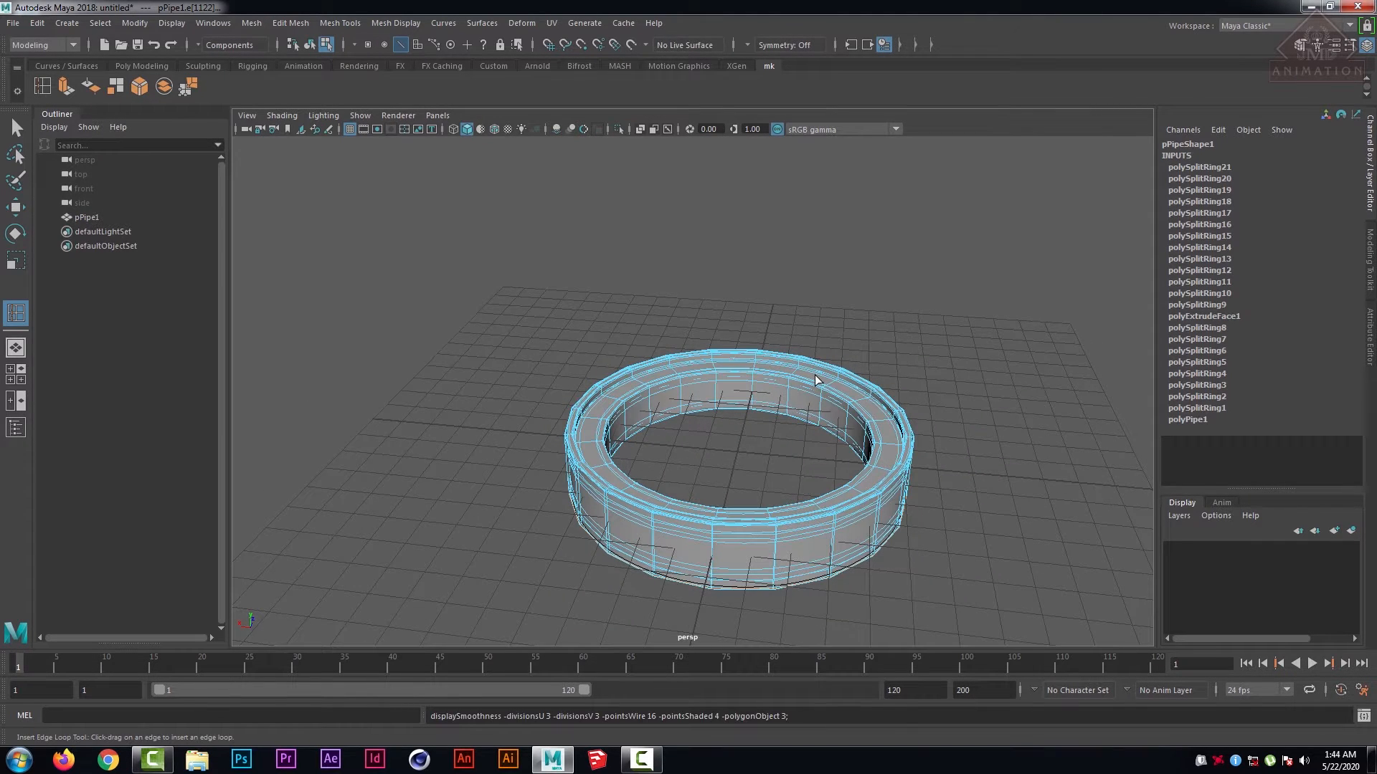
right_drag(814, 376, 863, 304)
scroll(945, 396, up, 5)
alt+drag(944, 397, 960, 401)
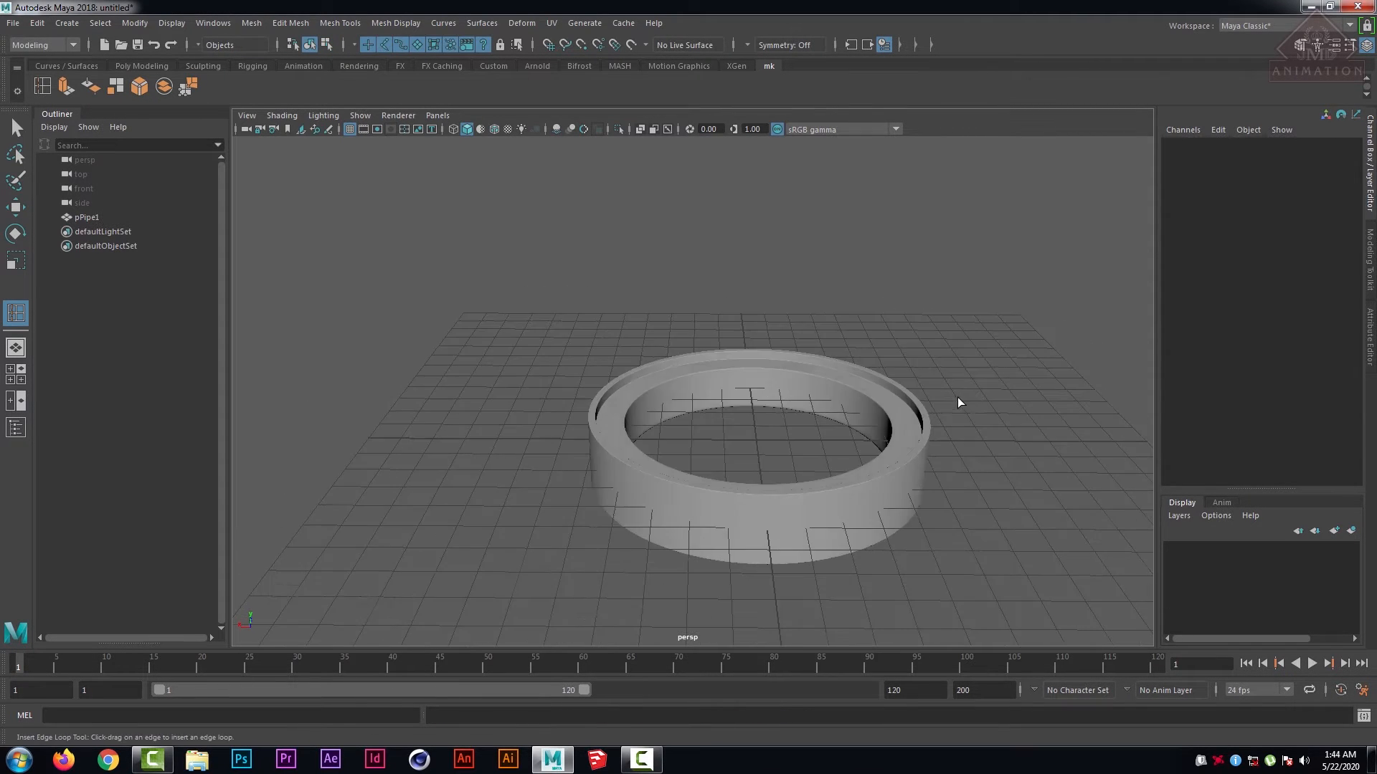
- Examine the smoothed ring's rims and edges from several angles
scroll(960, 401, up, 5)
alt+middle_drag(959, 372, 782, 303)
scroll(782, 302, down, 10)
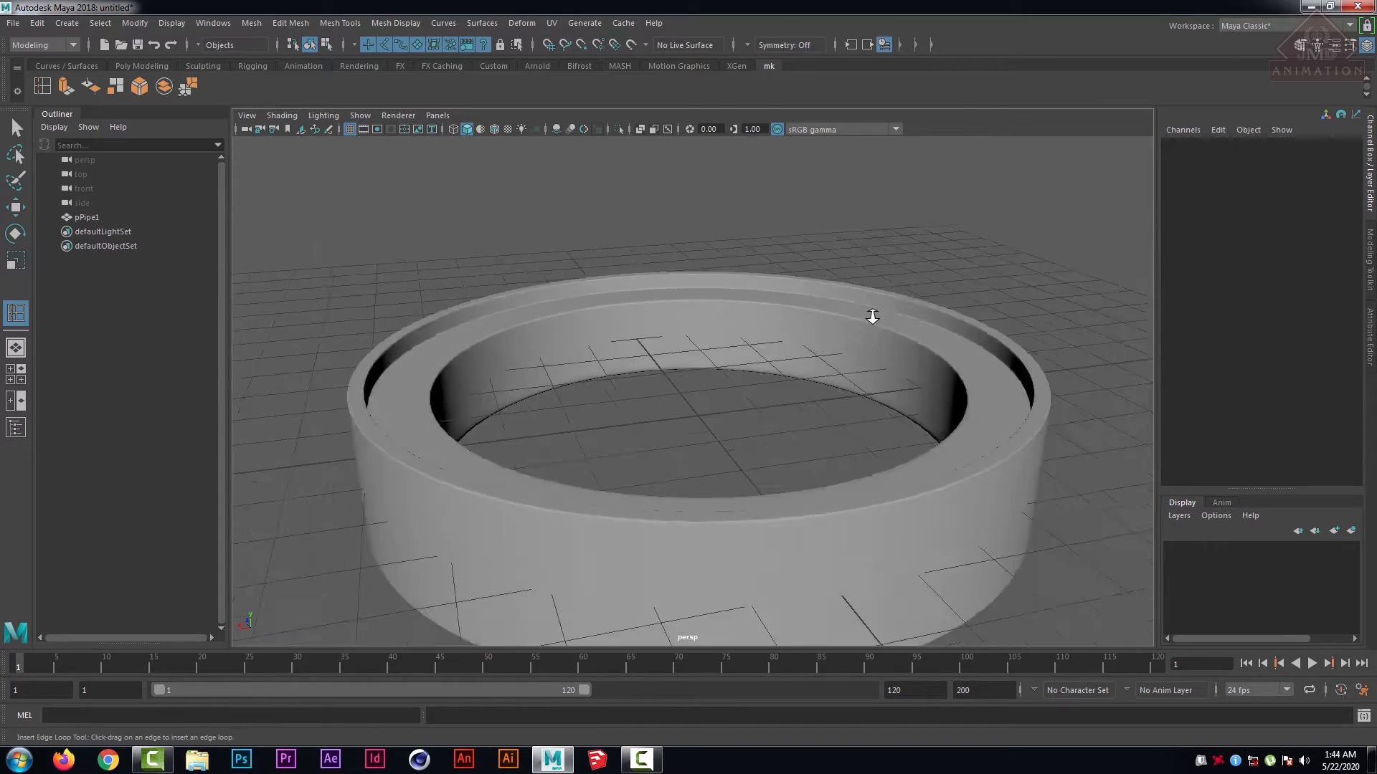
mouse_move(870, 369)
alt+mouse_down()
mouse_move(883, 367)
mouse_move(837, 321)
mouse_move(847, 356)
alt+mouse_up()
click(883, 367)
key(3)
click(941, 265)
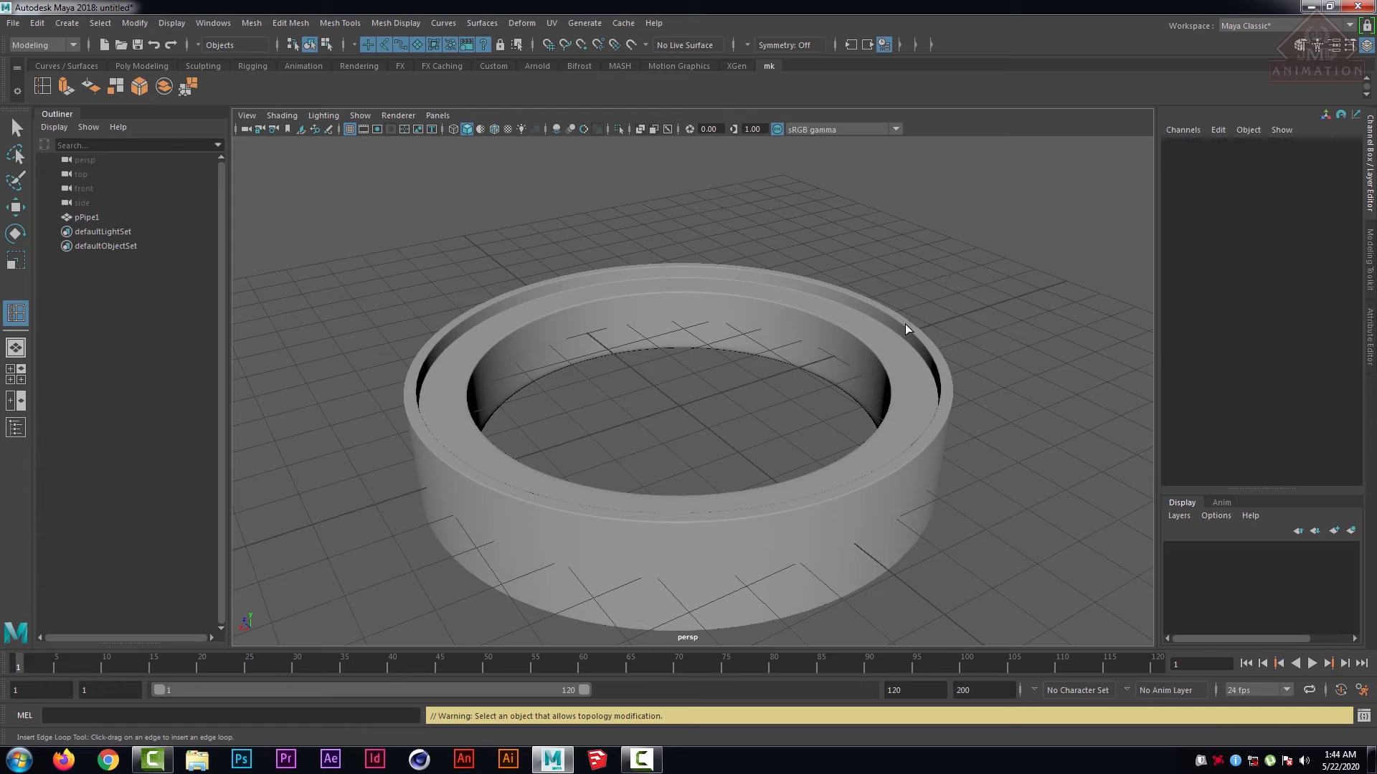
click(928, 308)
click(981, 267)
click(861, 338)
click(610, 432)
scroll(692, 418, down, 7)
click(869, 365)
scroll(846, 456, up, 4)
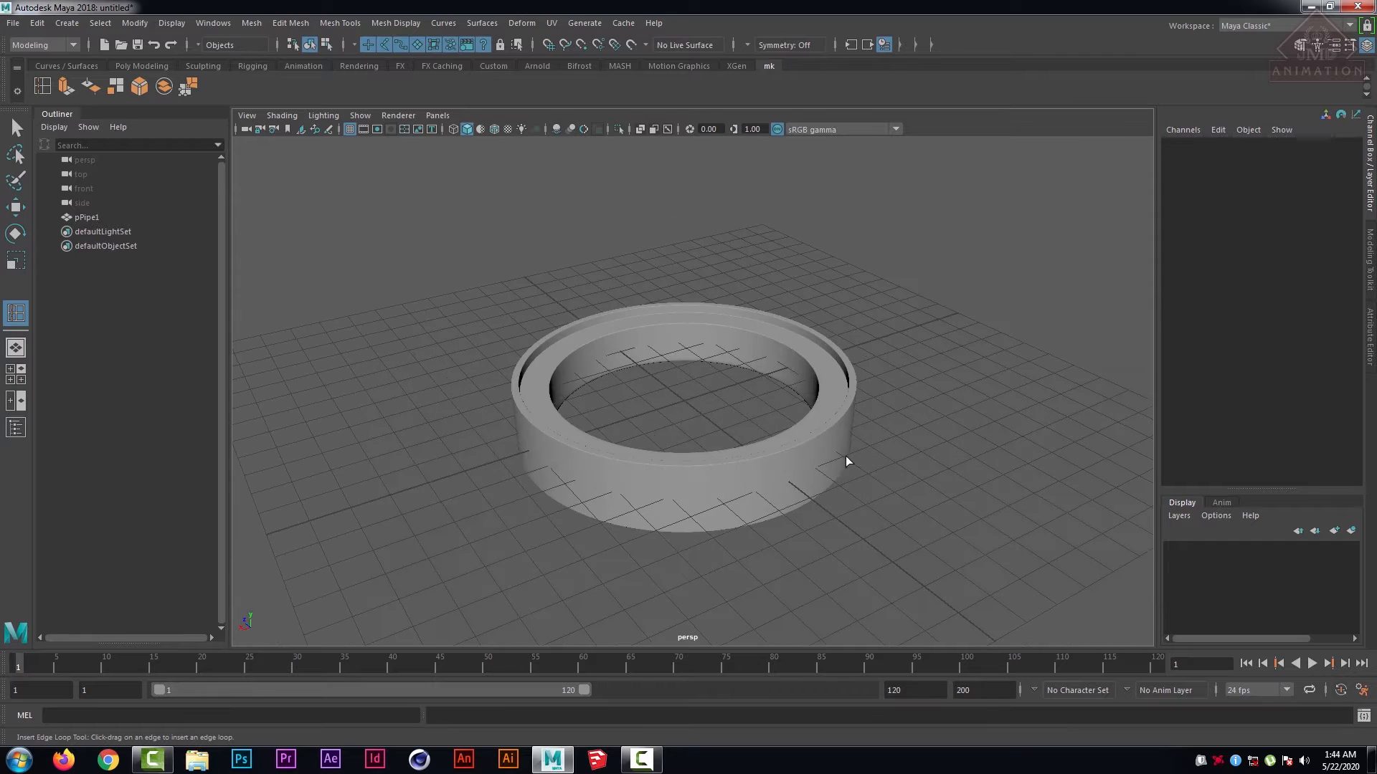
alt+middle_drag(836, 427, 827, 403)
scroll(828, 403, up, 4)
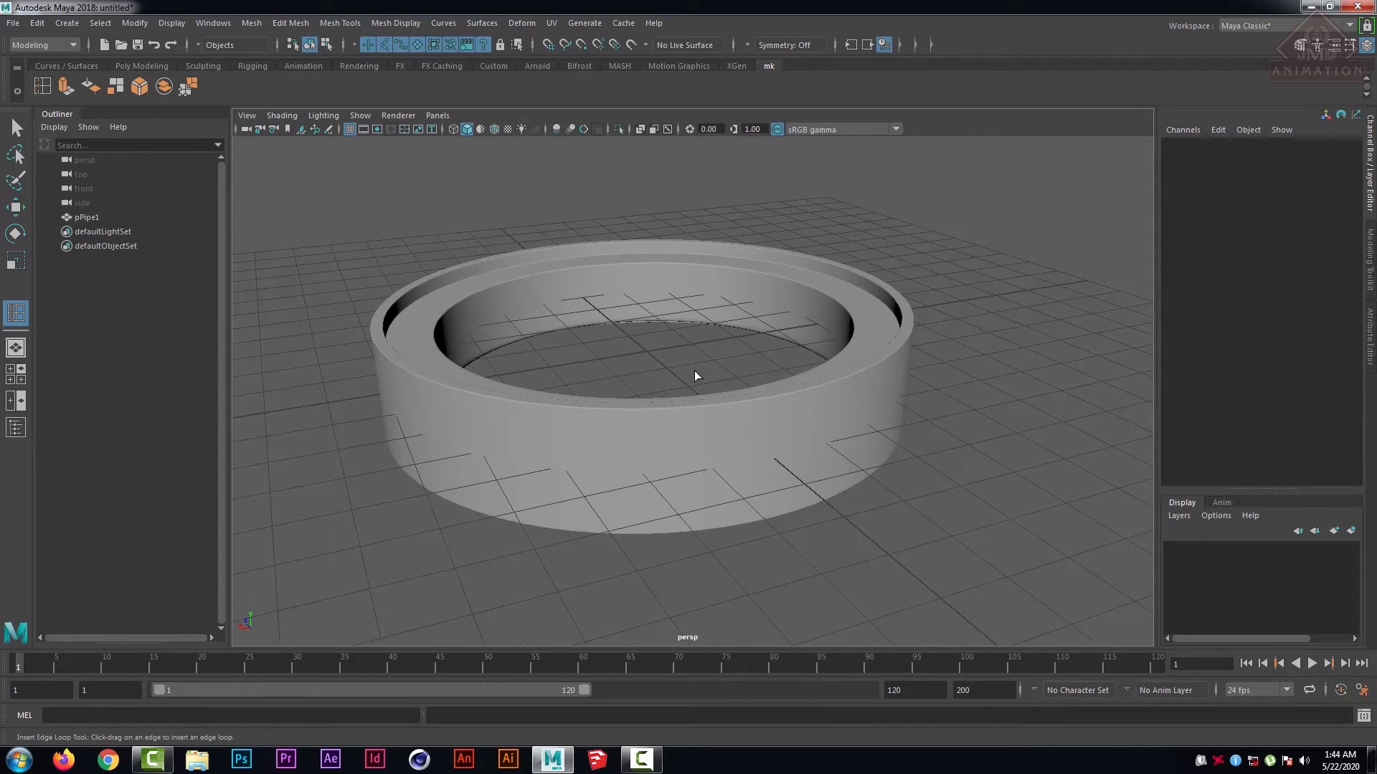
alt+drag(664, 387, 725, 367)
- Raise the pipe ring to a Translate Y of about 1.052 and deselect it
click(725, 370)
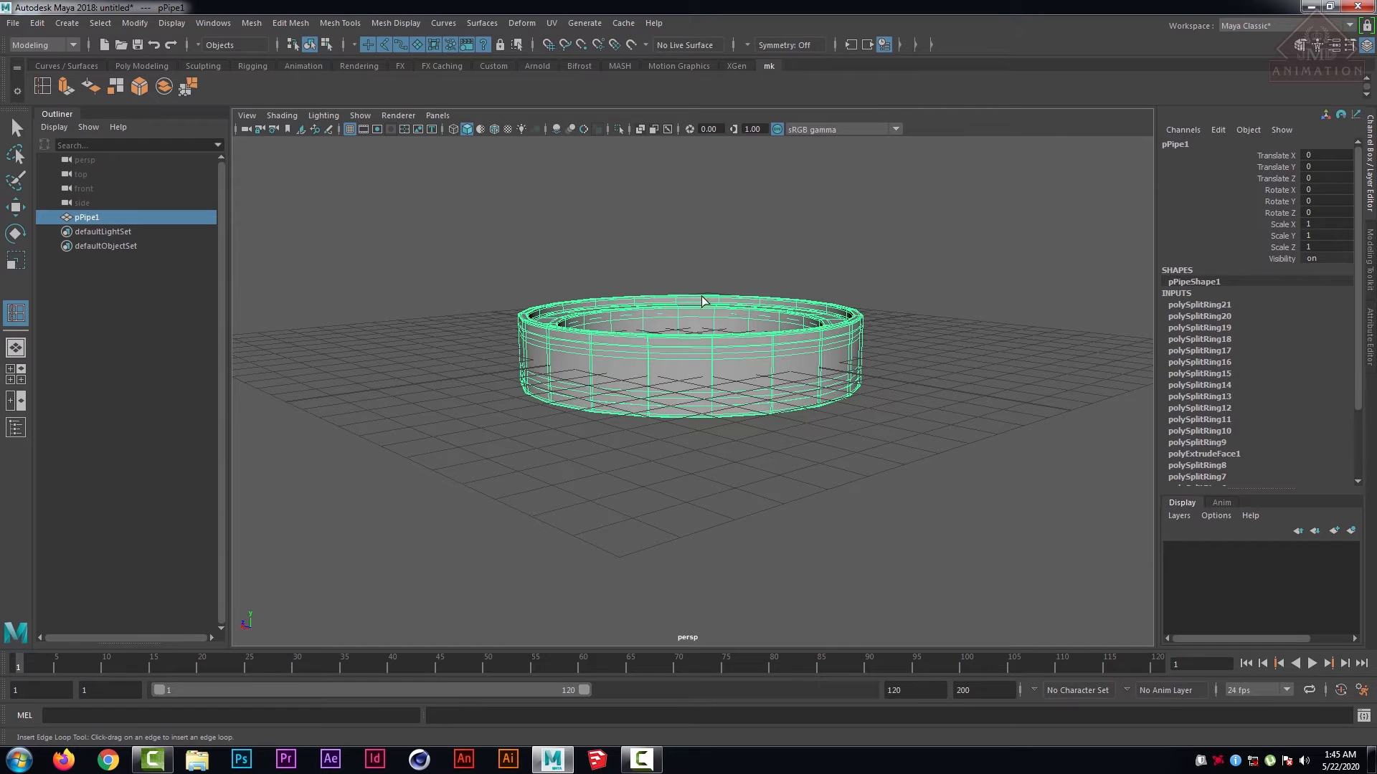
key(w)
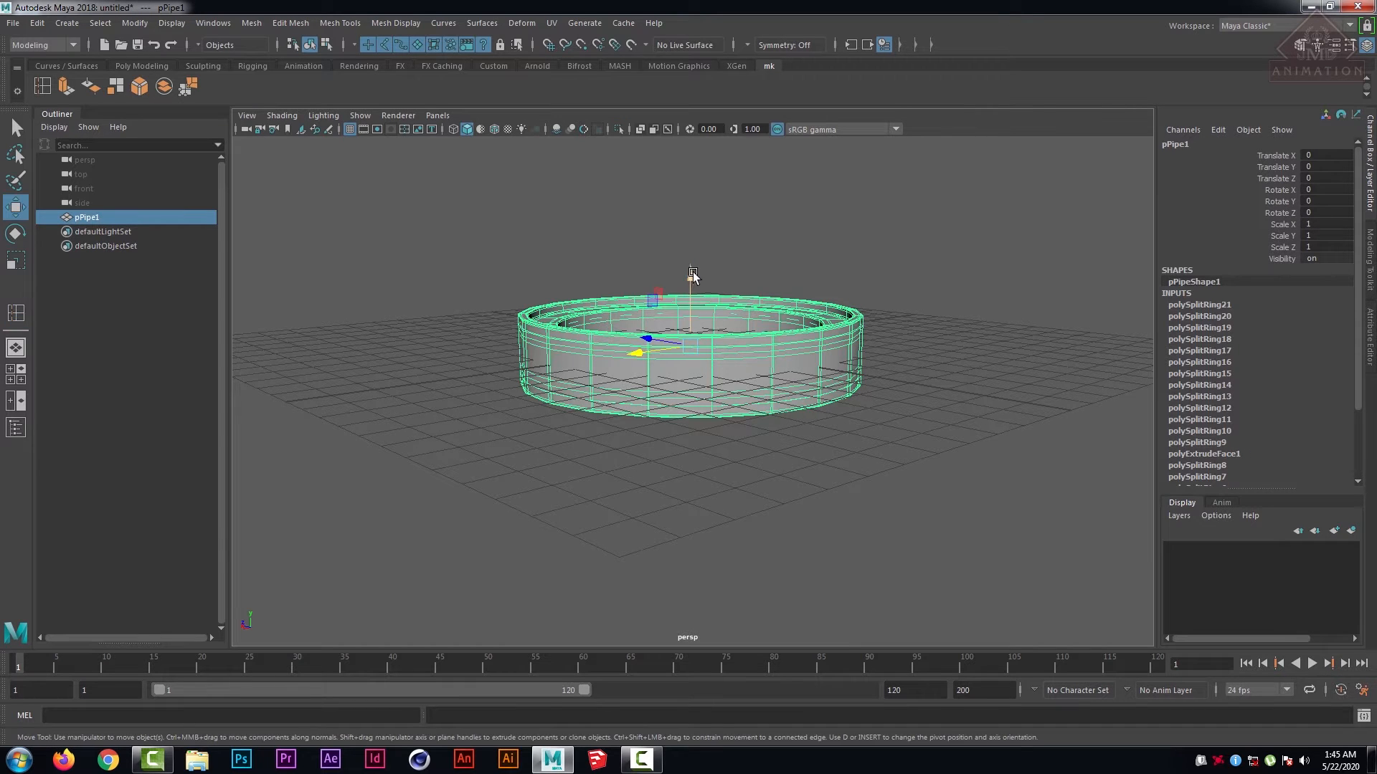
drag(692, 272, 687, 243)
click(871, 391)
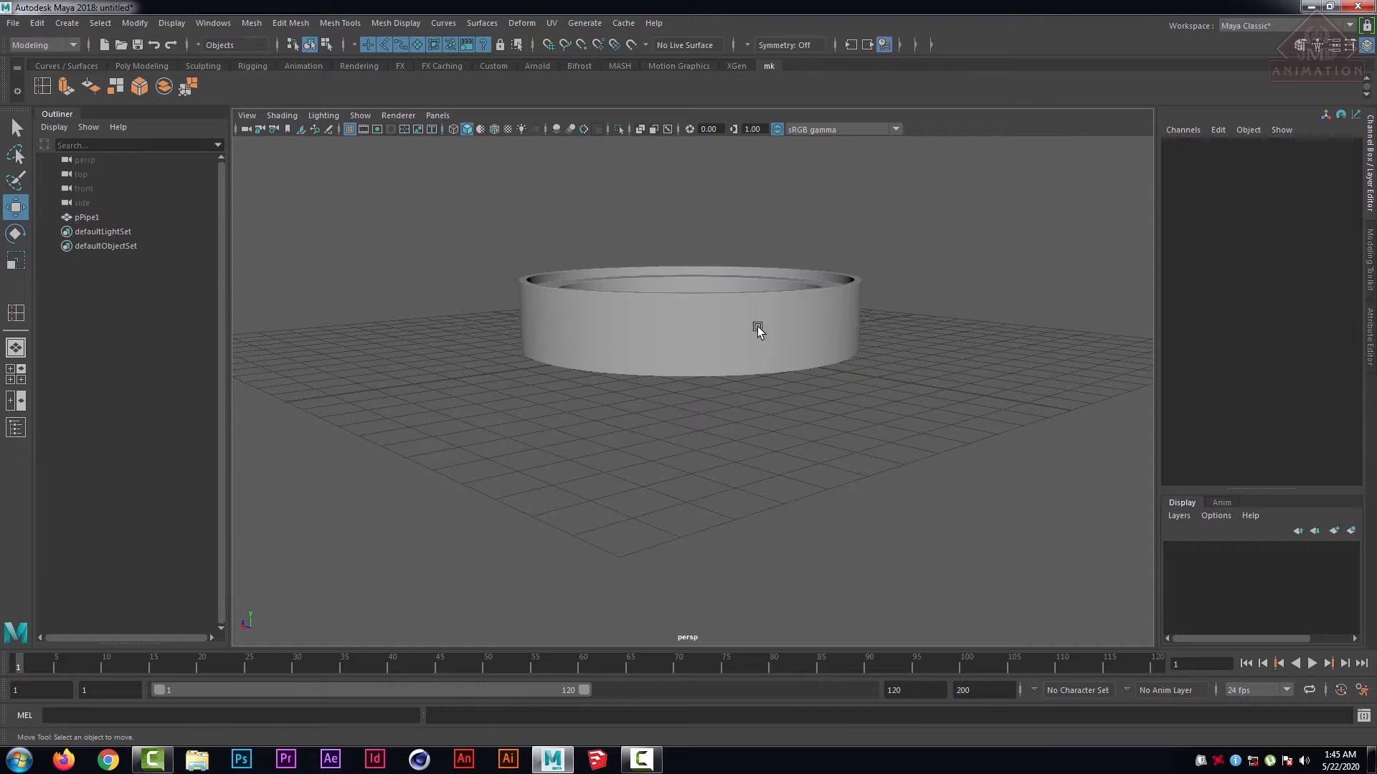
alt+drag(742, 340, 782, 367)
alt+right_drag(782, 367, 753, 399)
click(870, 344)
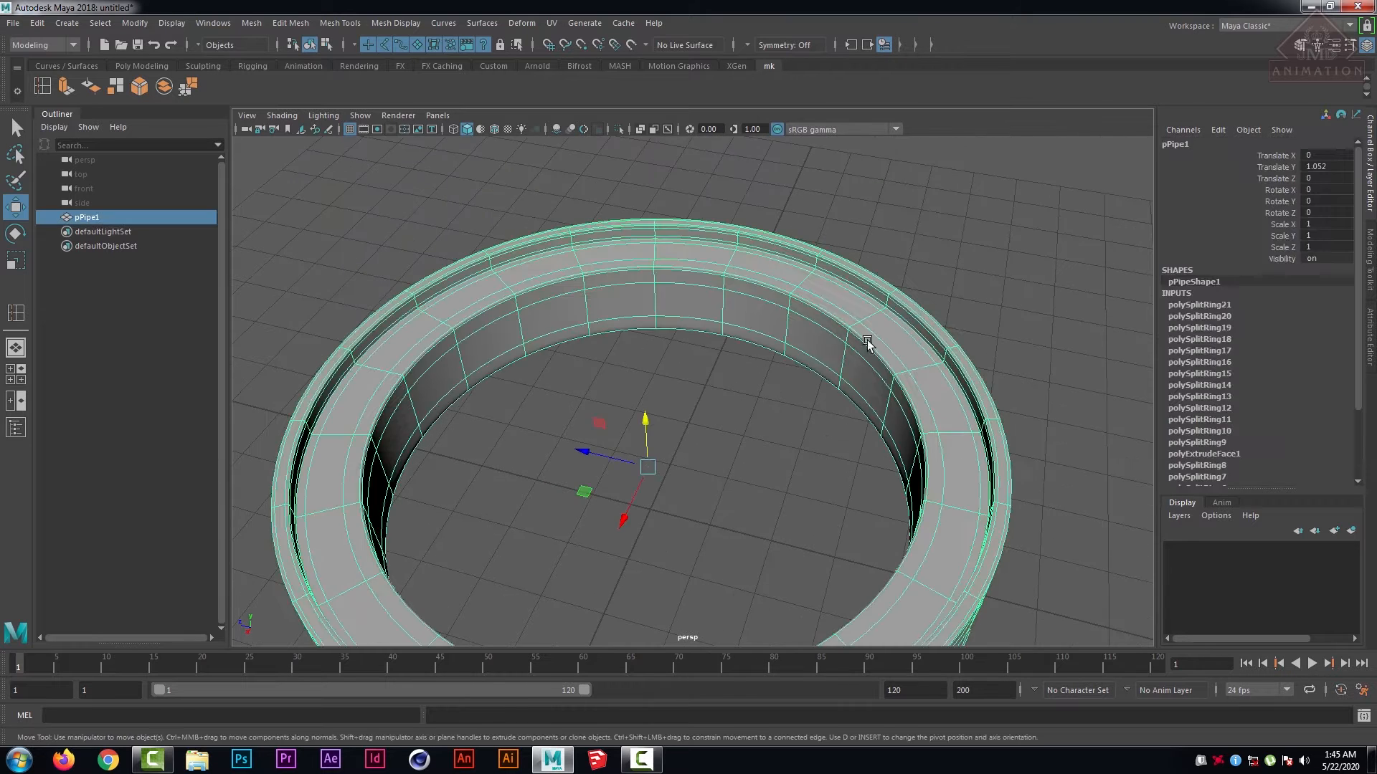
click(747, 431)
mouse_move(746, 430)
alt+mouse_down()
mouse_move(780, 397)
mouse_move(746, 430)
mouse_move(746, 415)
alt+mouse_up()
alt+right_drag(747, 415, 609, 368)
alt+middle_drag(609, 369, 655, 368)
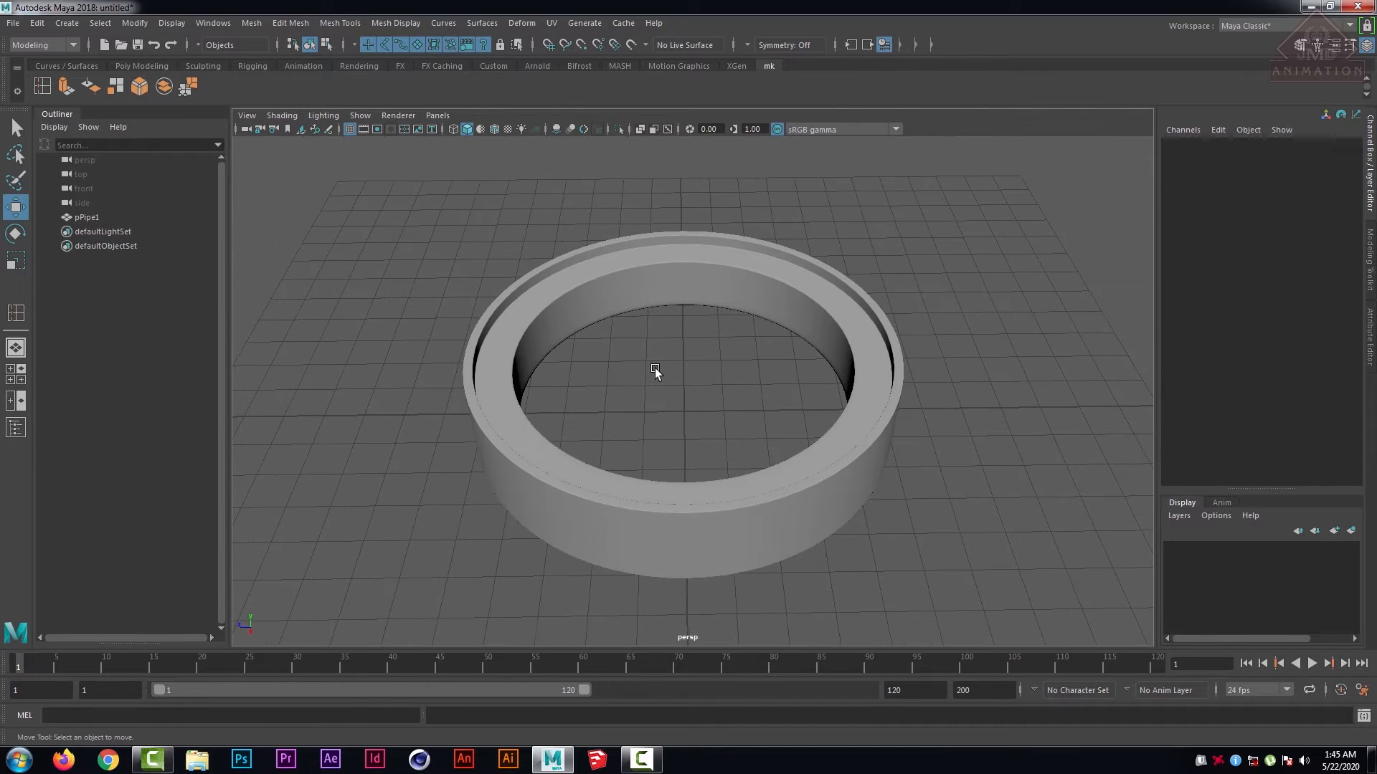
- Create a polygon cylinder in the ring's centre and raise it to a Translate Y of about 0.58
click(59, 24)
mouse_move(99, 73)
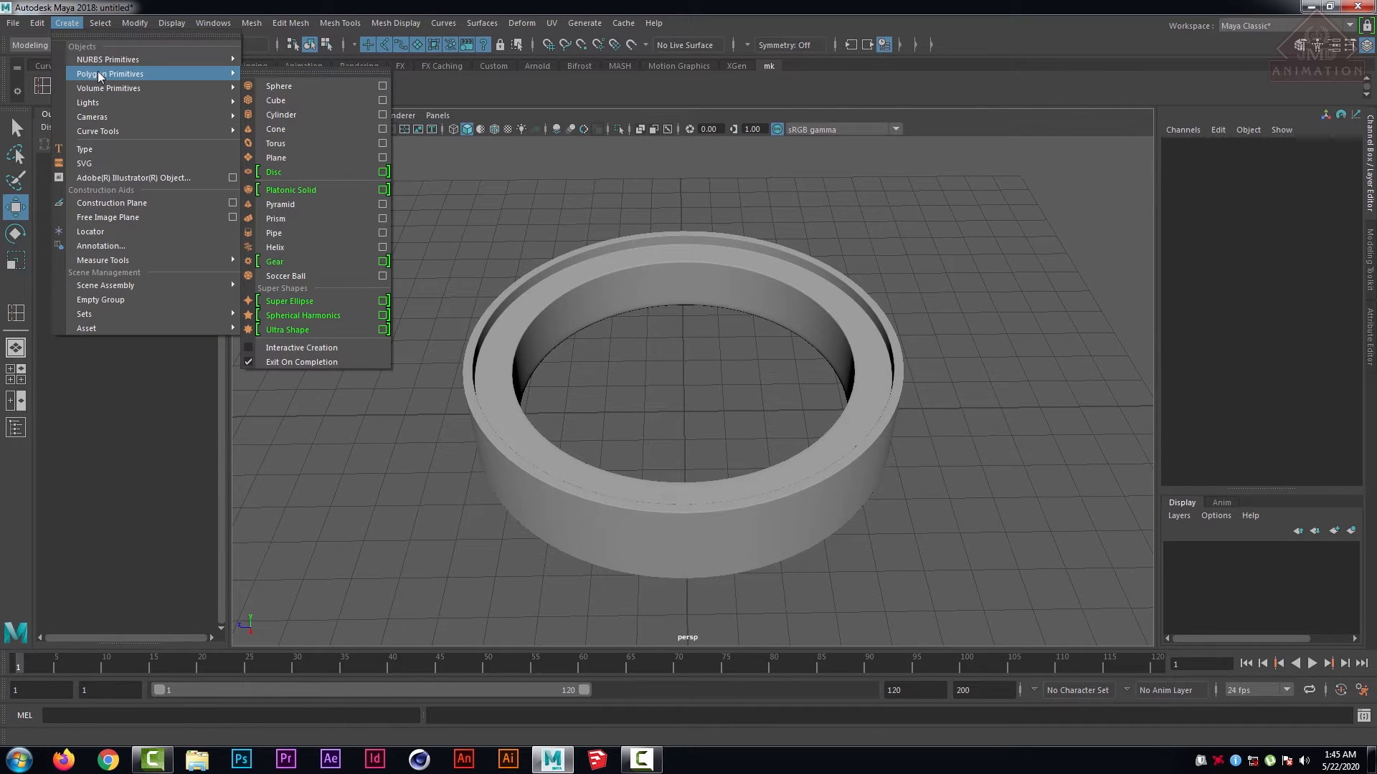
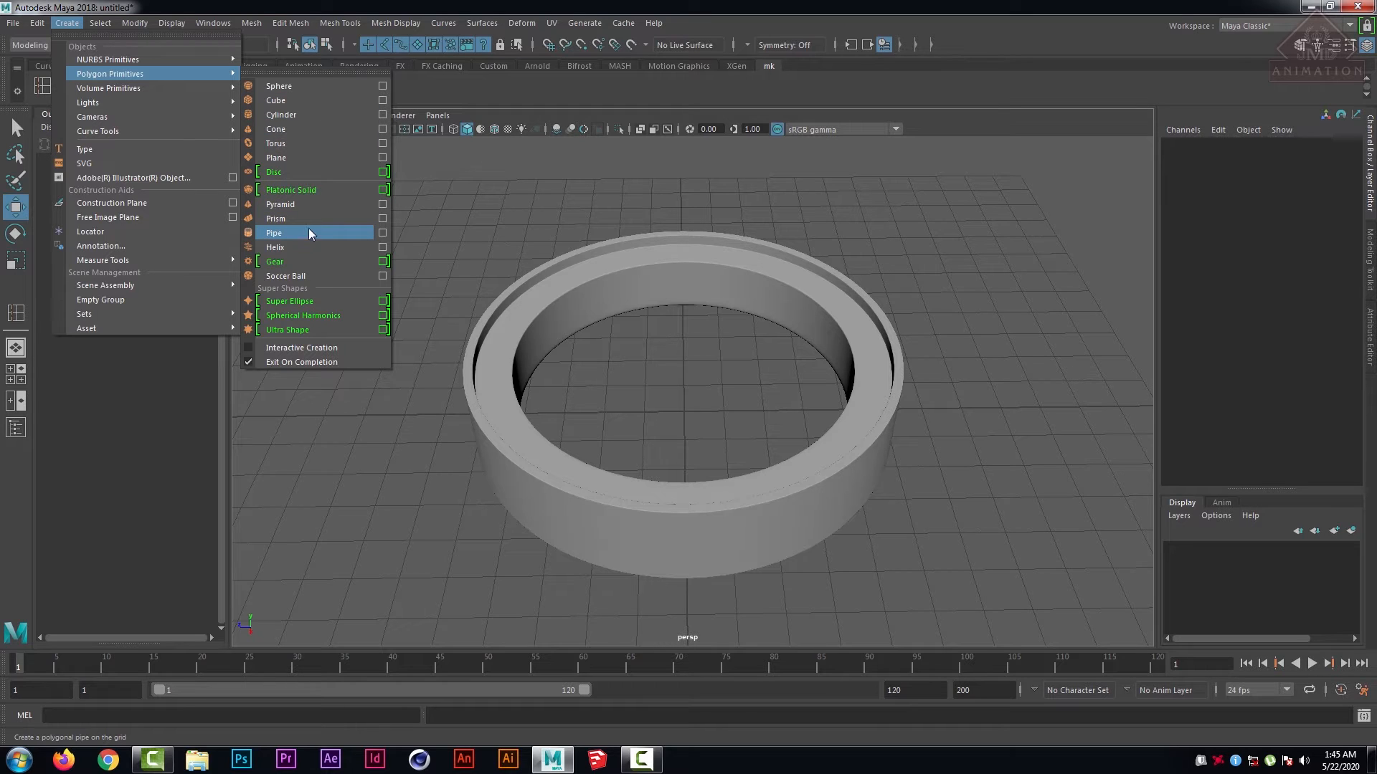
click(328, 114)
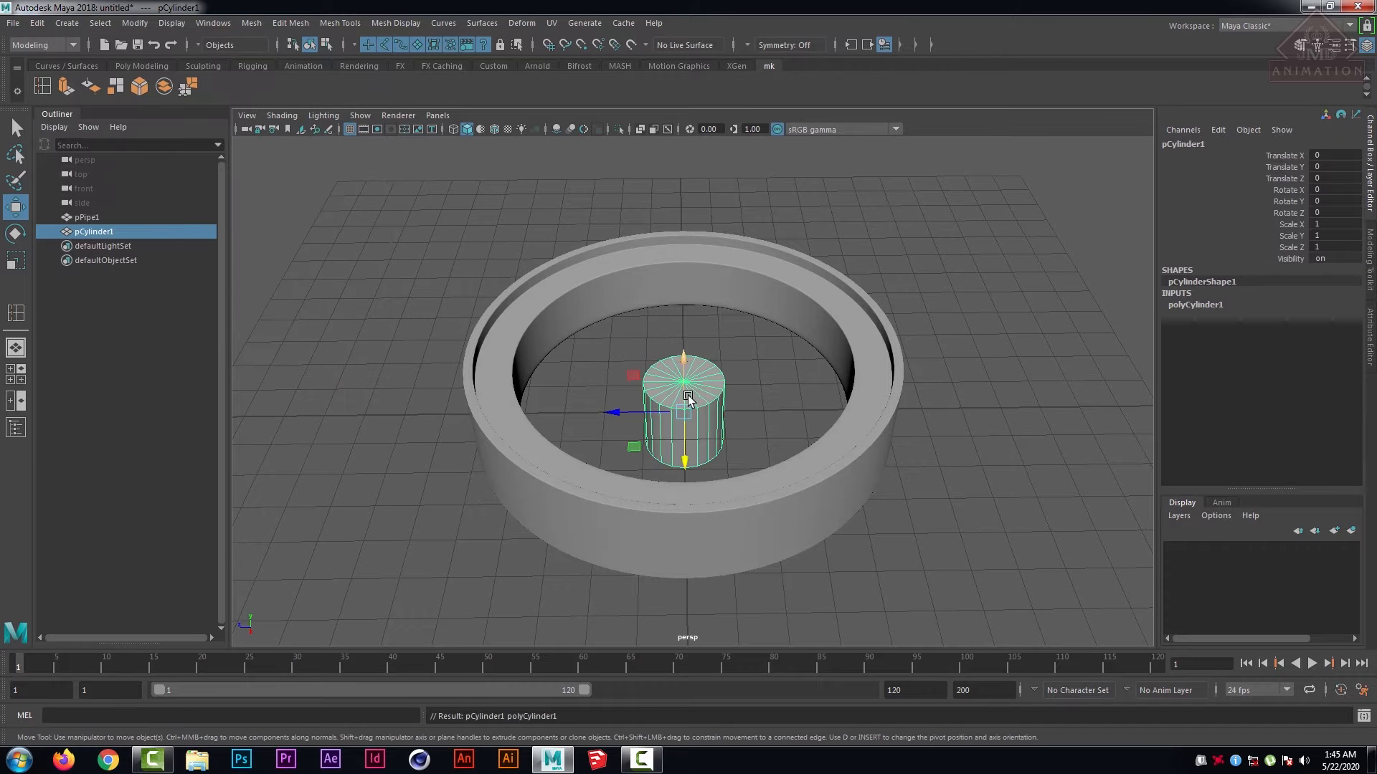
alt+drag(709, 437, 718, 407)
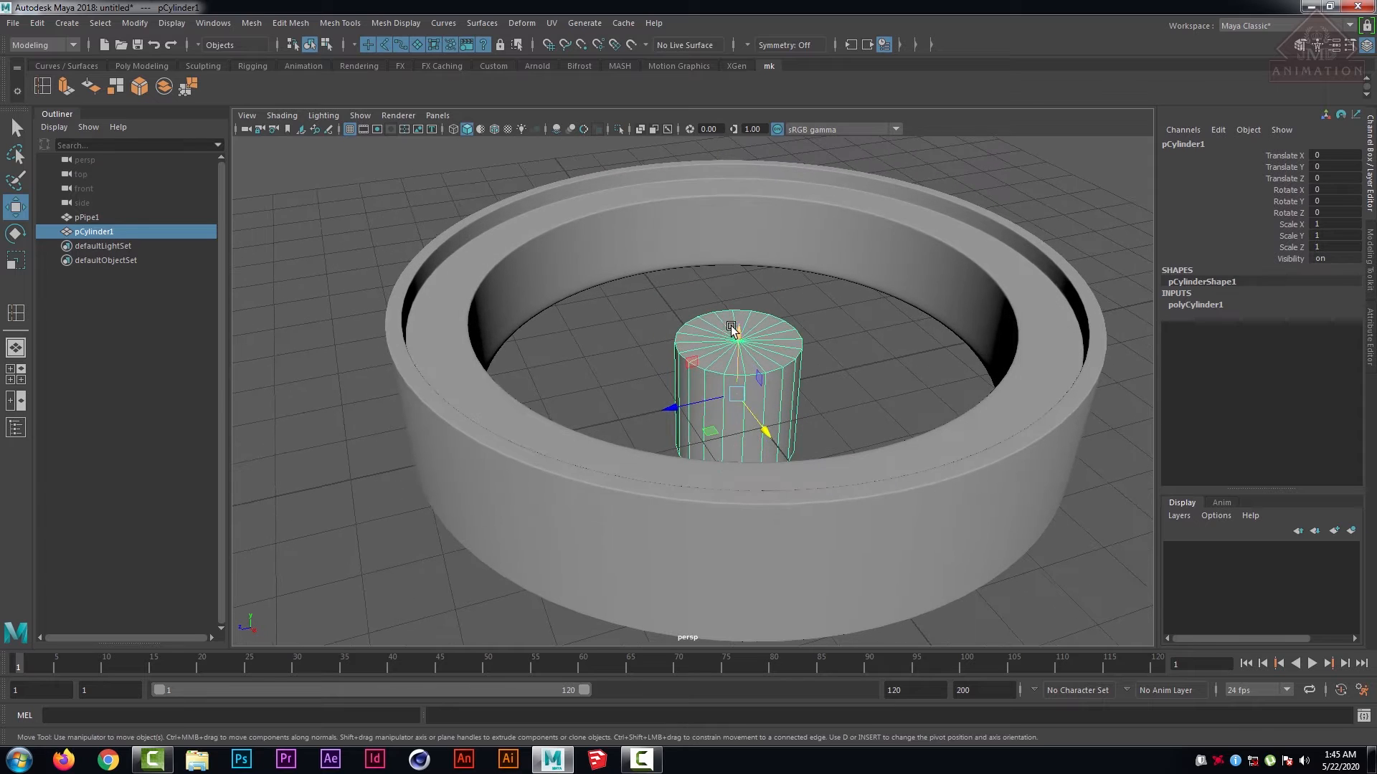
mouse_move(735, 327)
mouse_down()
mouse_move(738, 306)
mouse_move(743, 337)
mouse_up()
- Set the cylinder's radius to 1.1 while checking its size against the ring in the top view
key(space)
key(space)
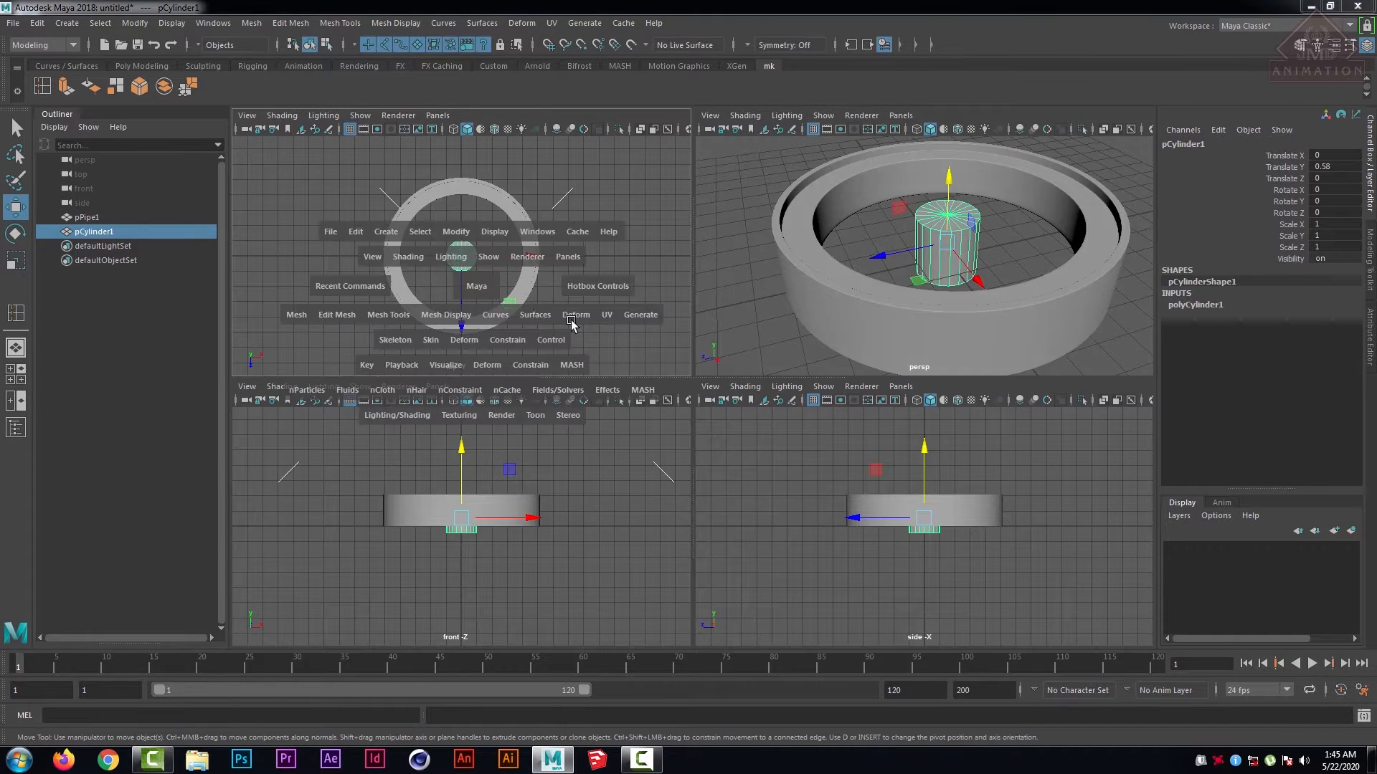
click(1192, 305)
click(1299, 316)
middle_drag(1036, 312, 1046, 312)
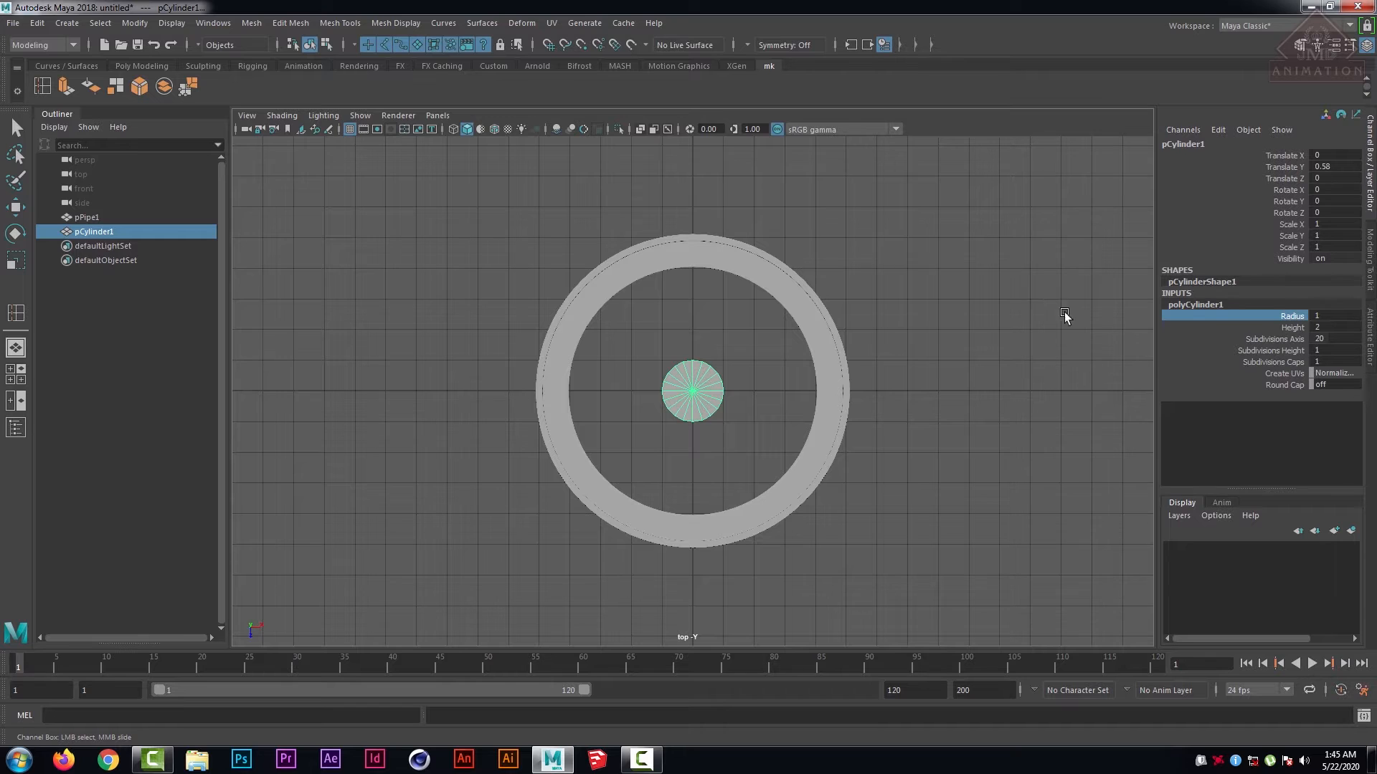
scroll(1107, 372, up, 3)
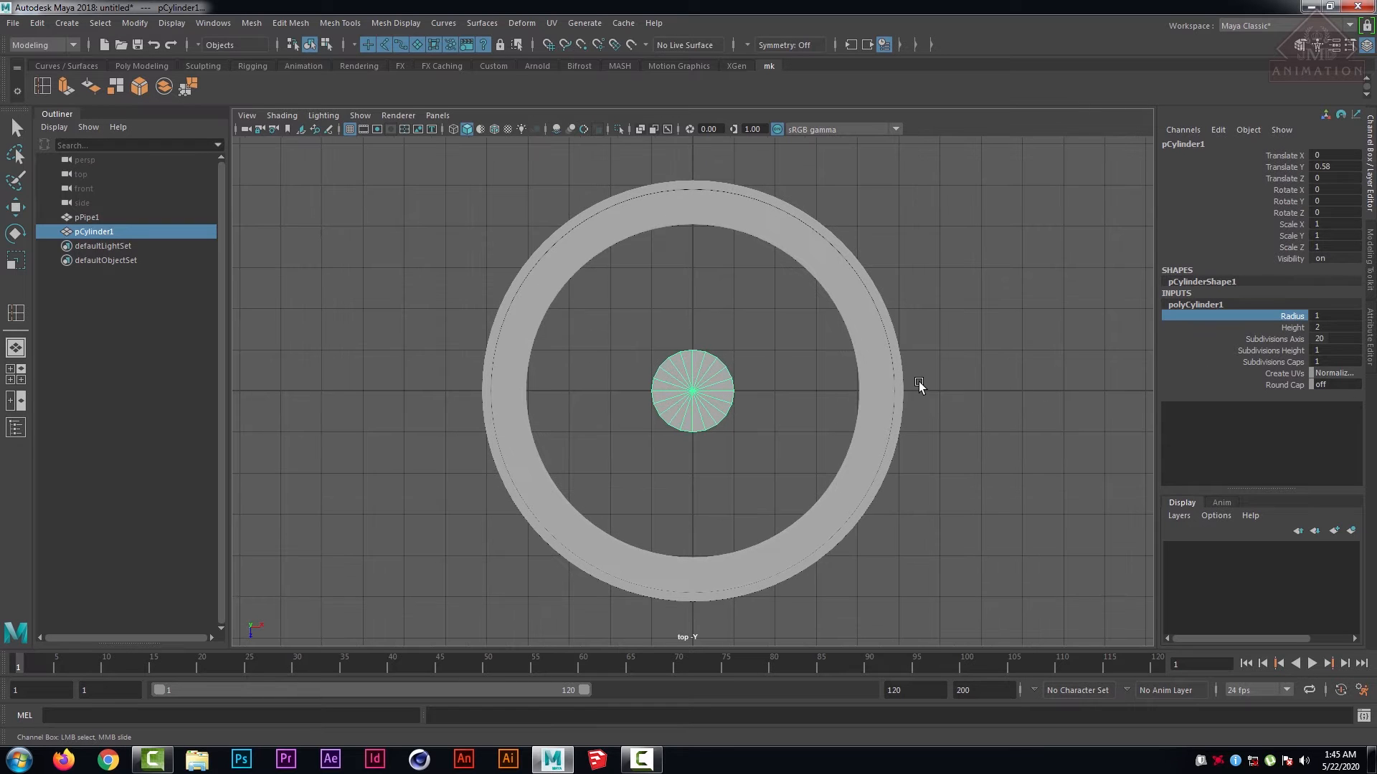
key(space)
key(space)
alt+drag(913, 318, 892, 343)
key(space)
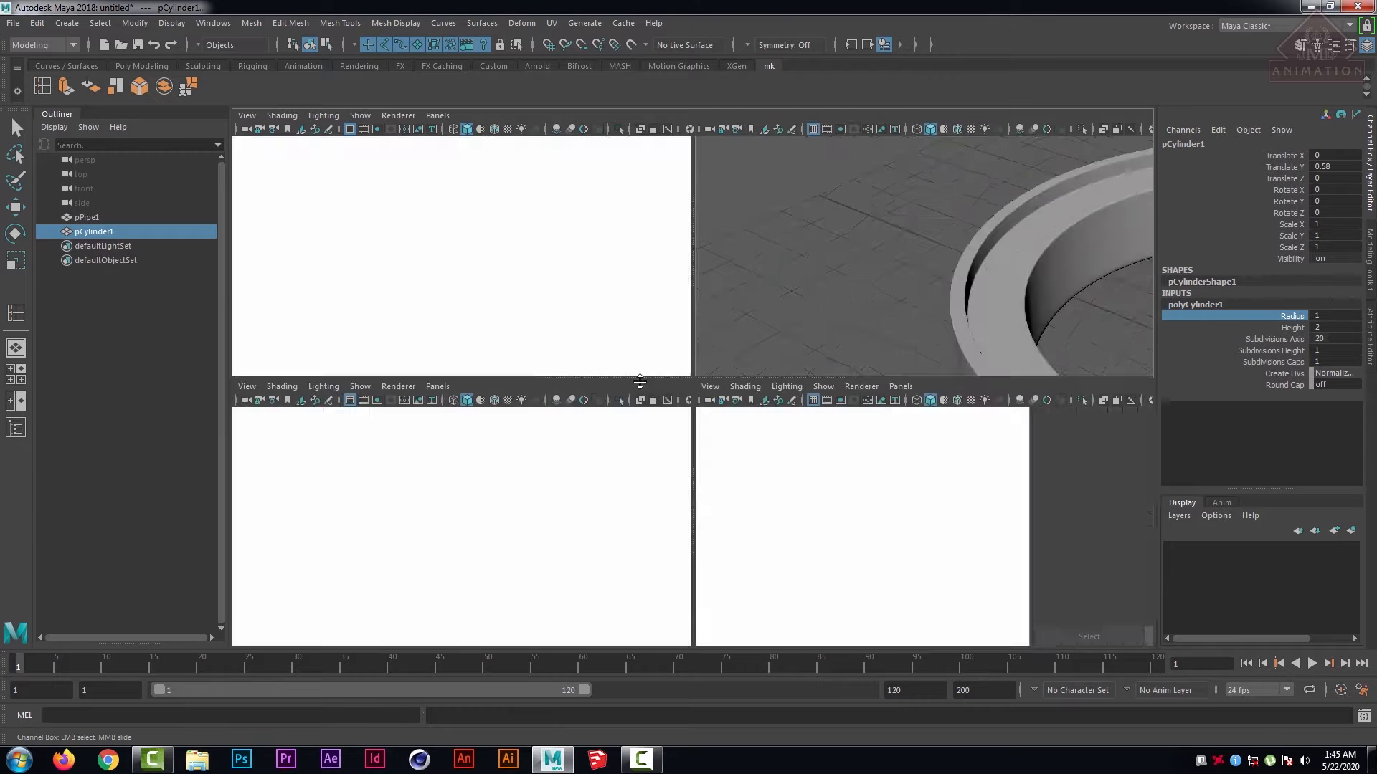
key(space)
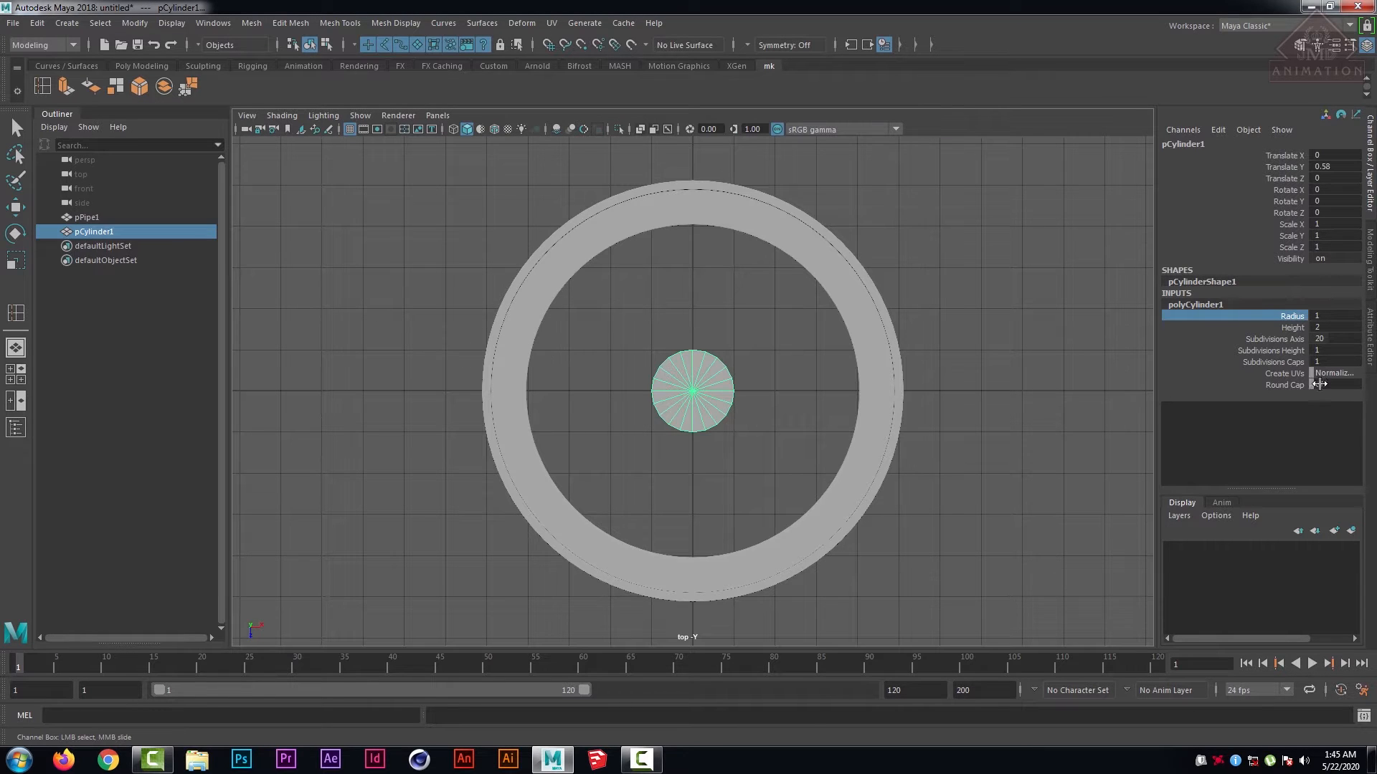
middle_drag(1066, 313, 1069, 313)
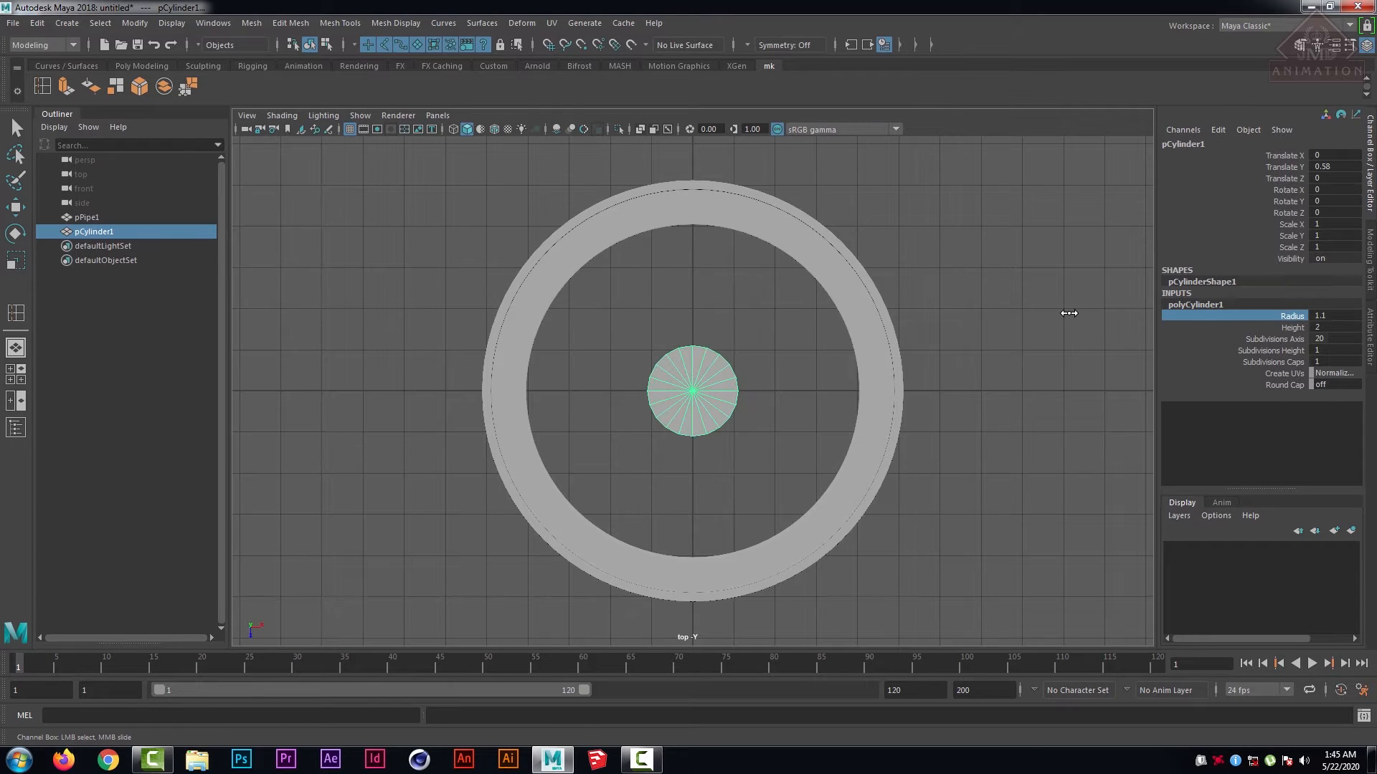
- Set the cylinder's Subdivisions Height to 4 and show the front view in wireframe
click(1283, 341)
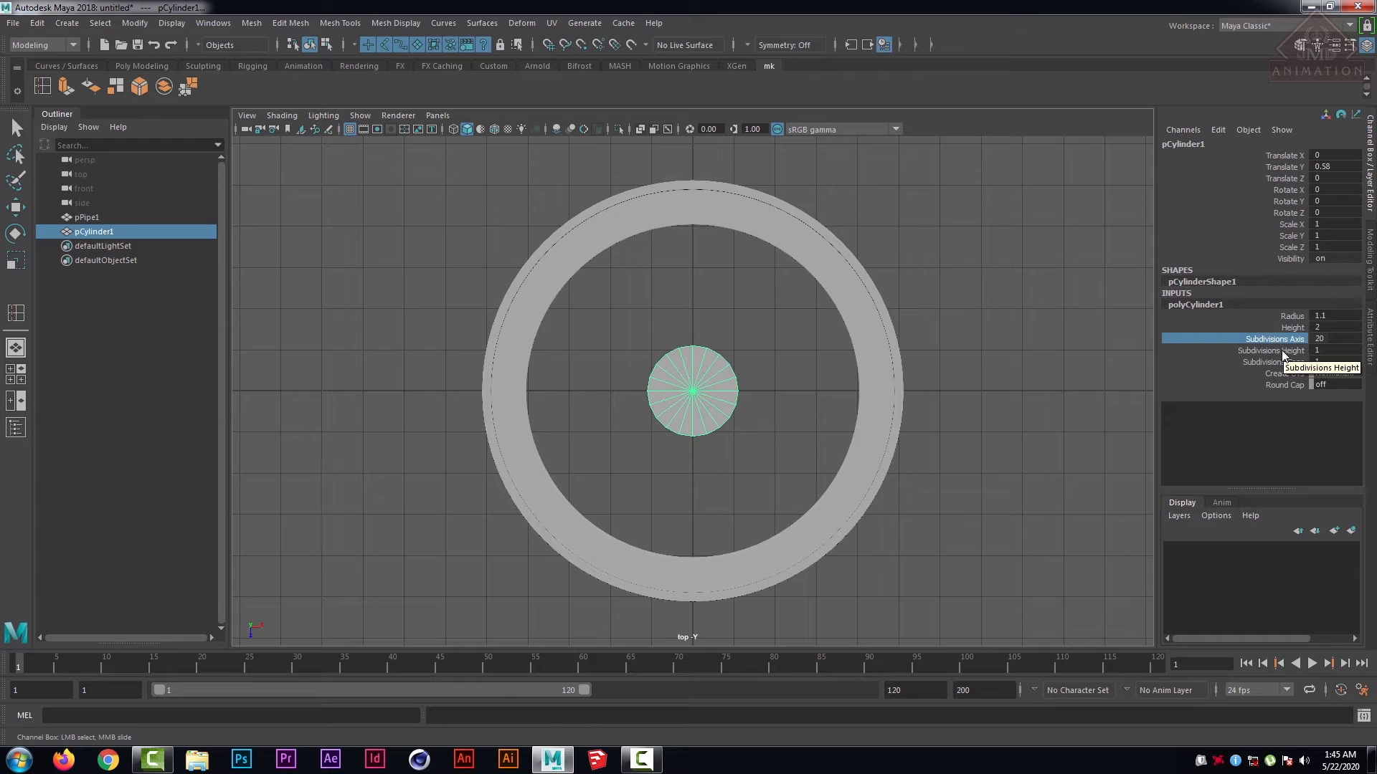
click(1262, 350)
key(space)
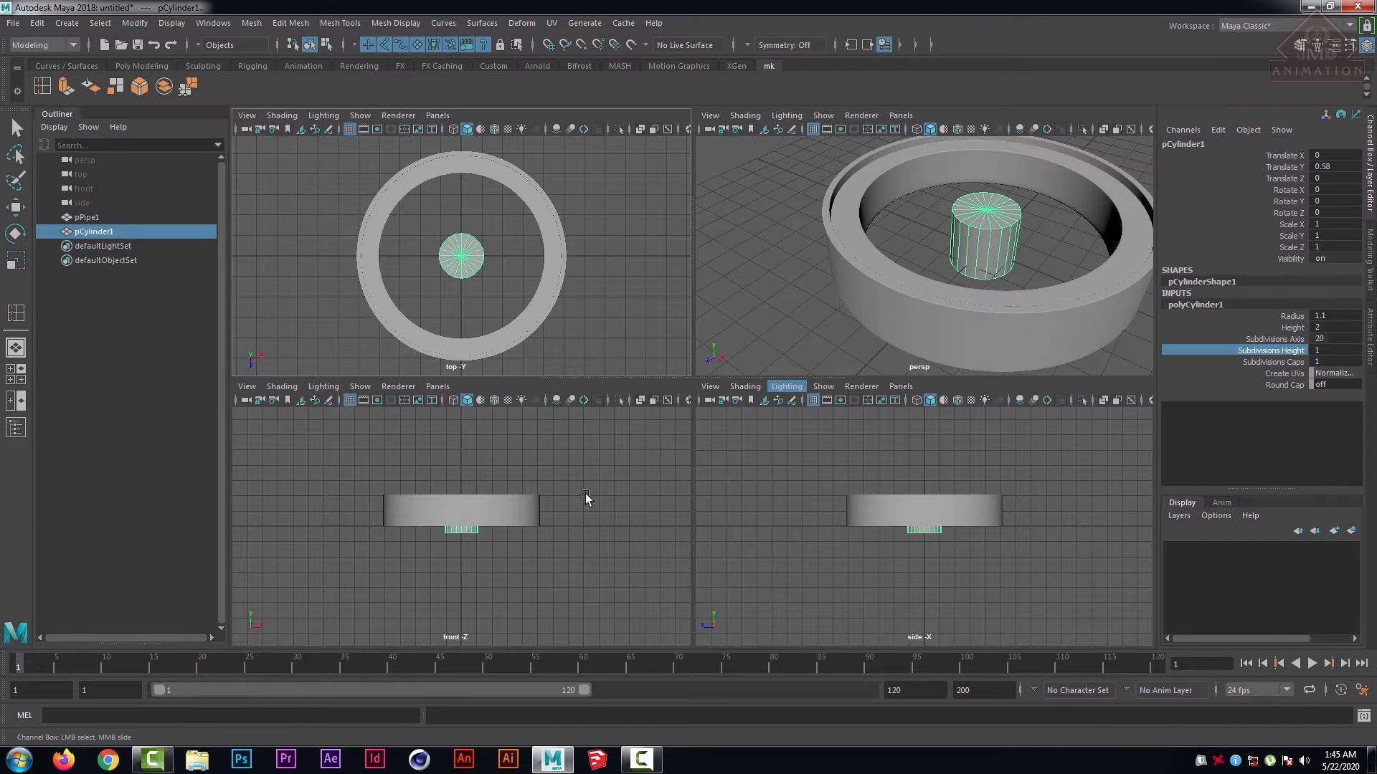
key(4)
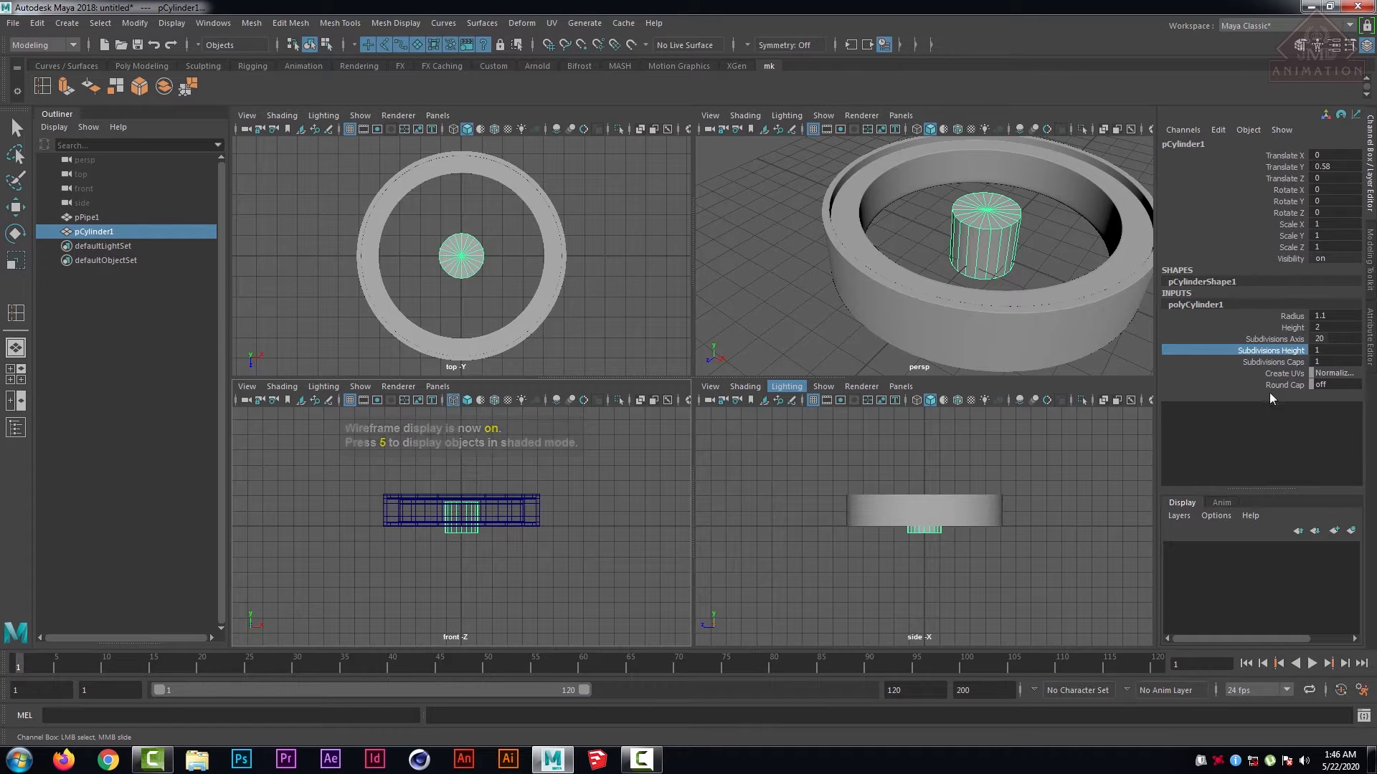
middle_drag(1064, 349, 1067, 348)
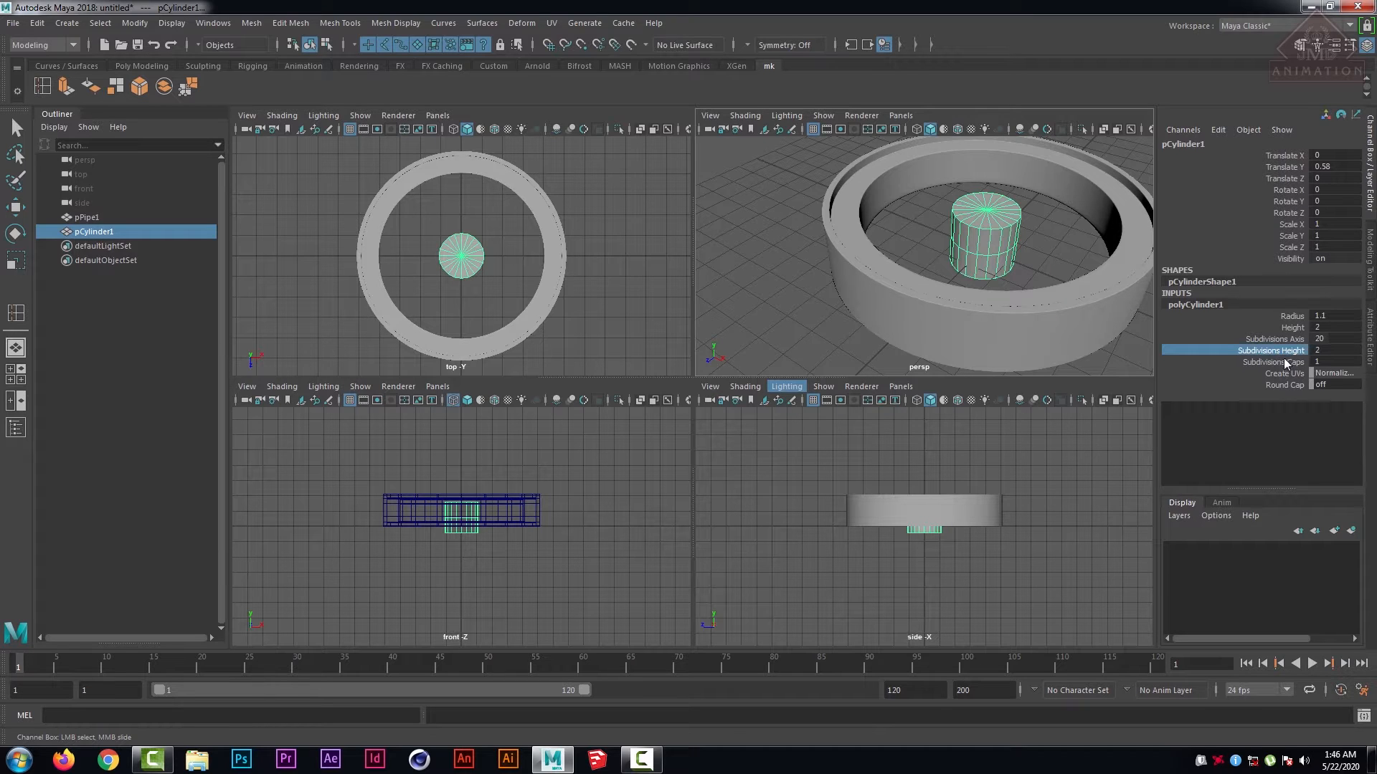
middle_drag(1090, 348, 1104, 347)
key(space)
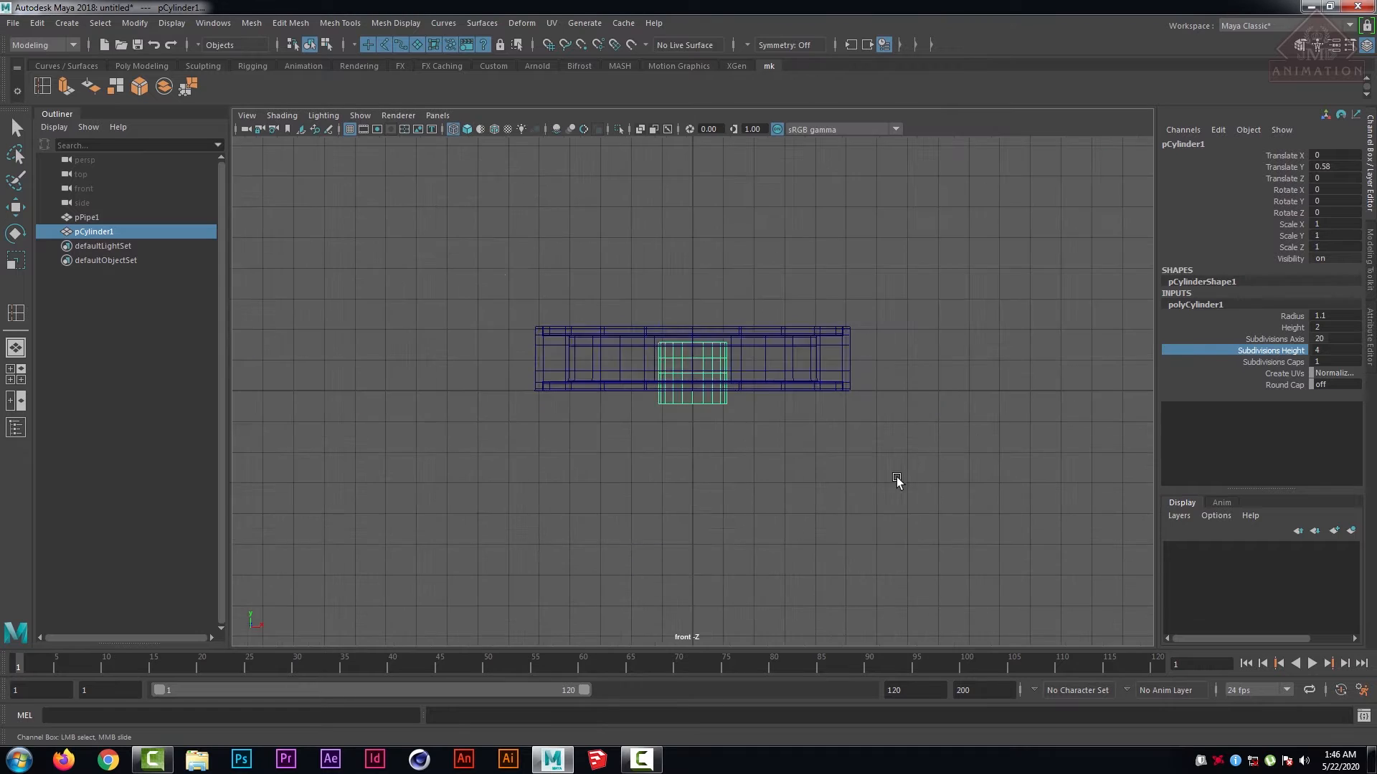
scroll(786, 437, up, 5)
mouse_move(786, 442)
alt+middle_down()
mouse_move(808, 428)
mouse_move(801, 448)
alt+middle_up()
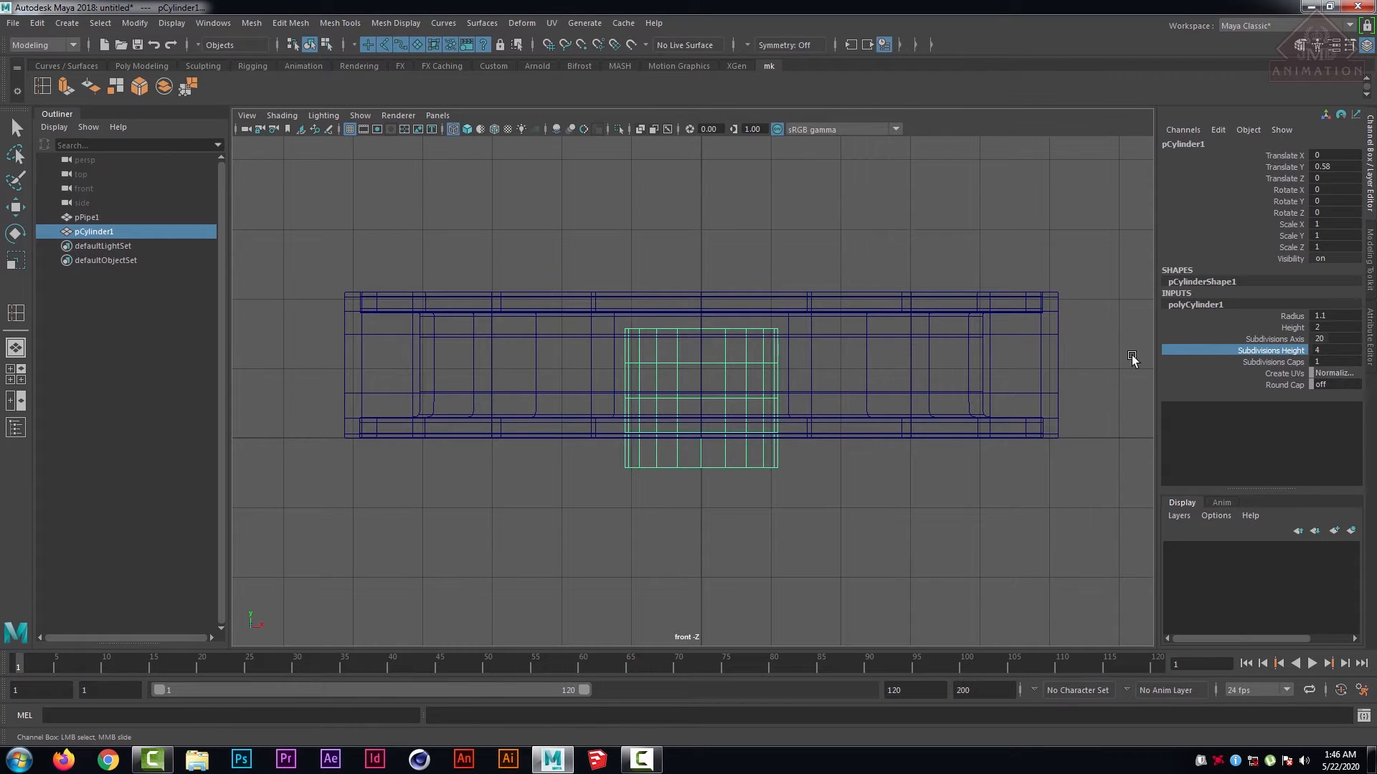
- Set the cylinder's Subdivisions Height to 5 and reselect the whole cylinder in object mode
middle_drag(1099, 347, 1102, 347)
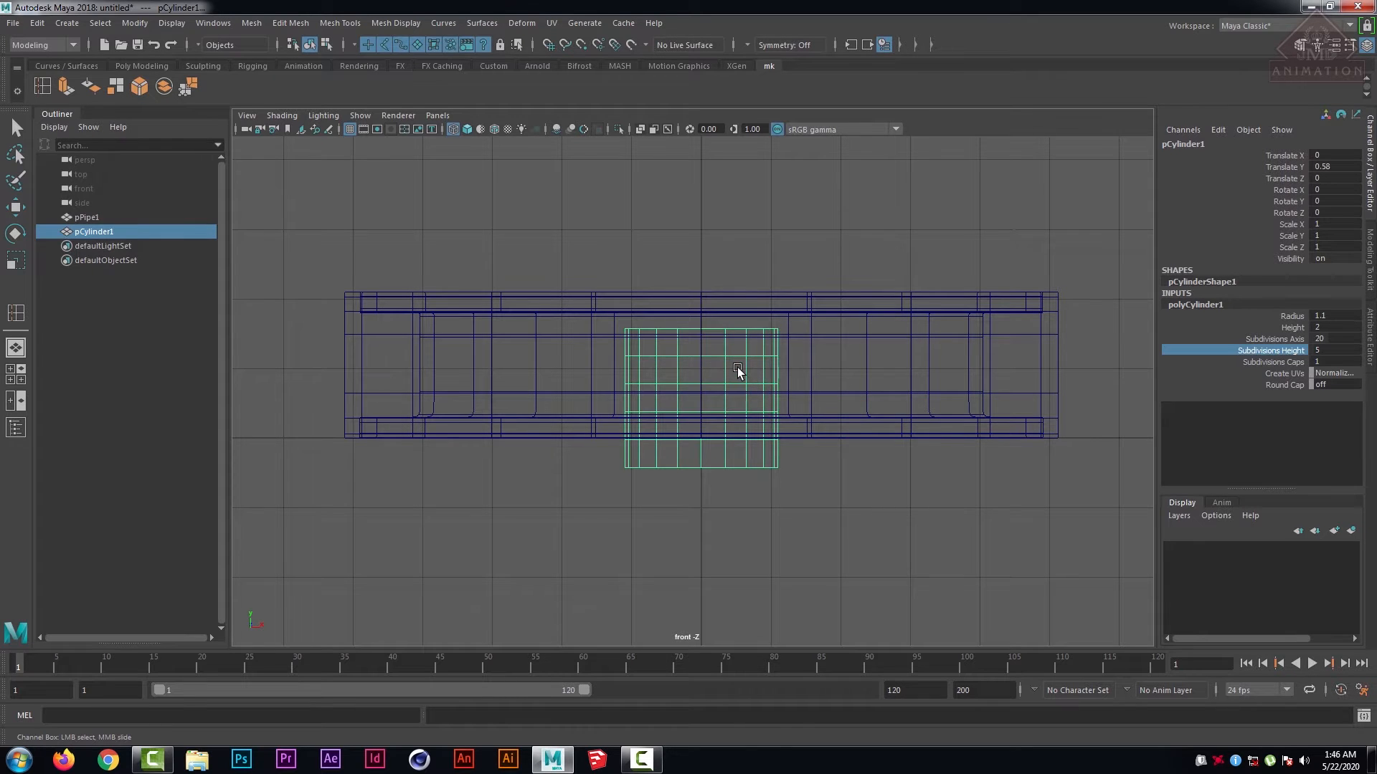
right_drag(738, 370, 682, 353)
key(w)
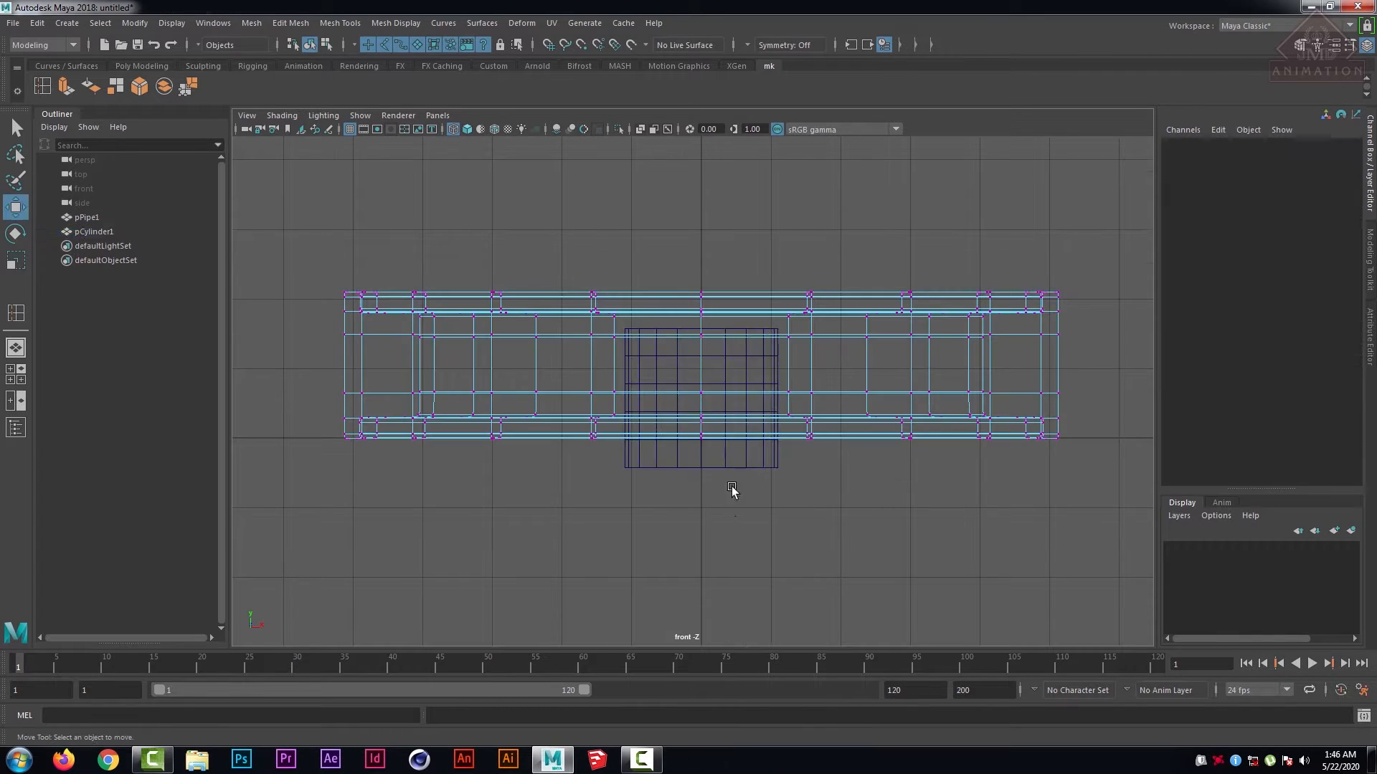
drag(734, 460, 720, 496)
right_drag(856, 366, 931, 325)
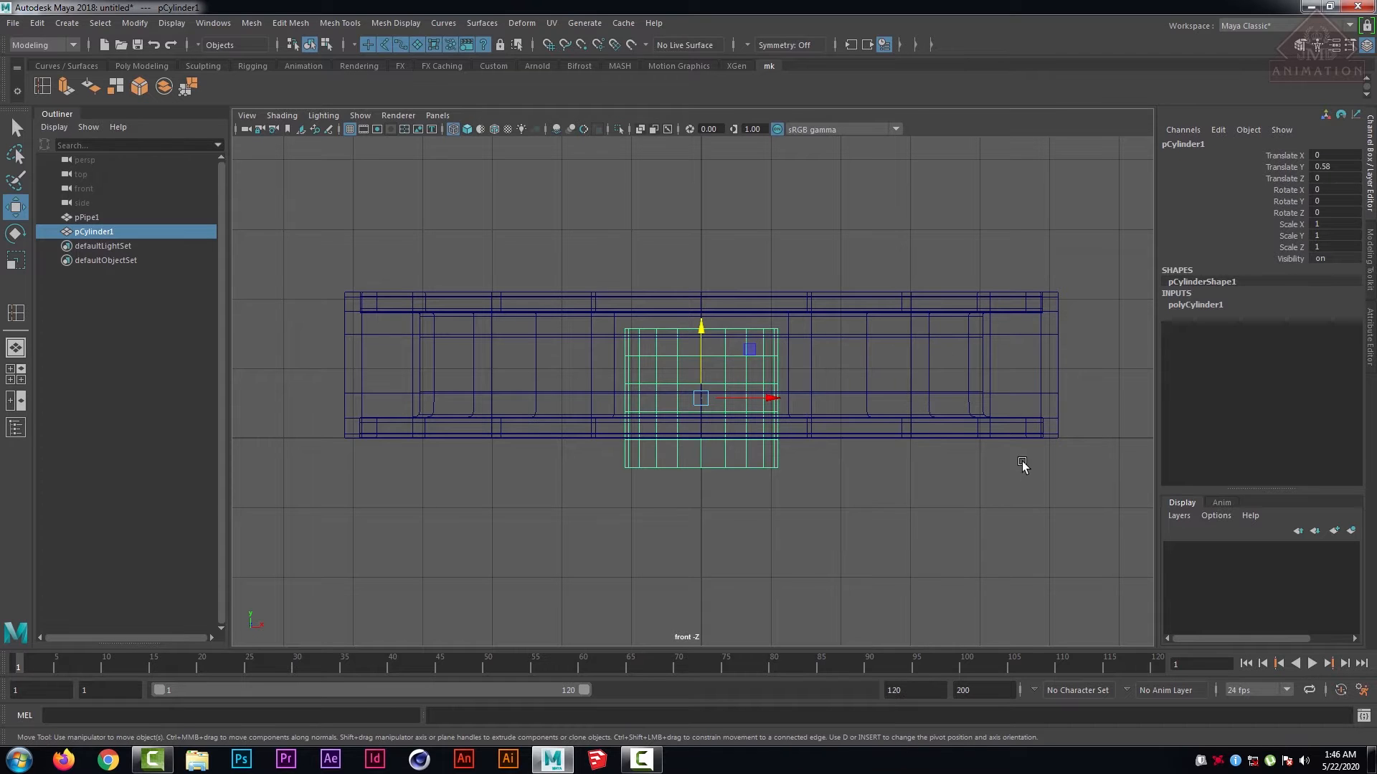
- Select the cylinder in the front view and show its vertices for editing
click(978, 522)
click(741, 463)
right_drag(729, 399, 616, 367)
click(662, 469)
key(q)
click(690, 484)
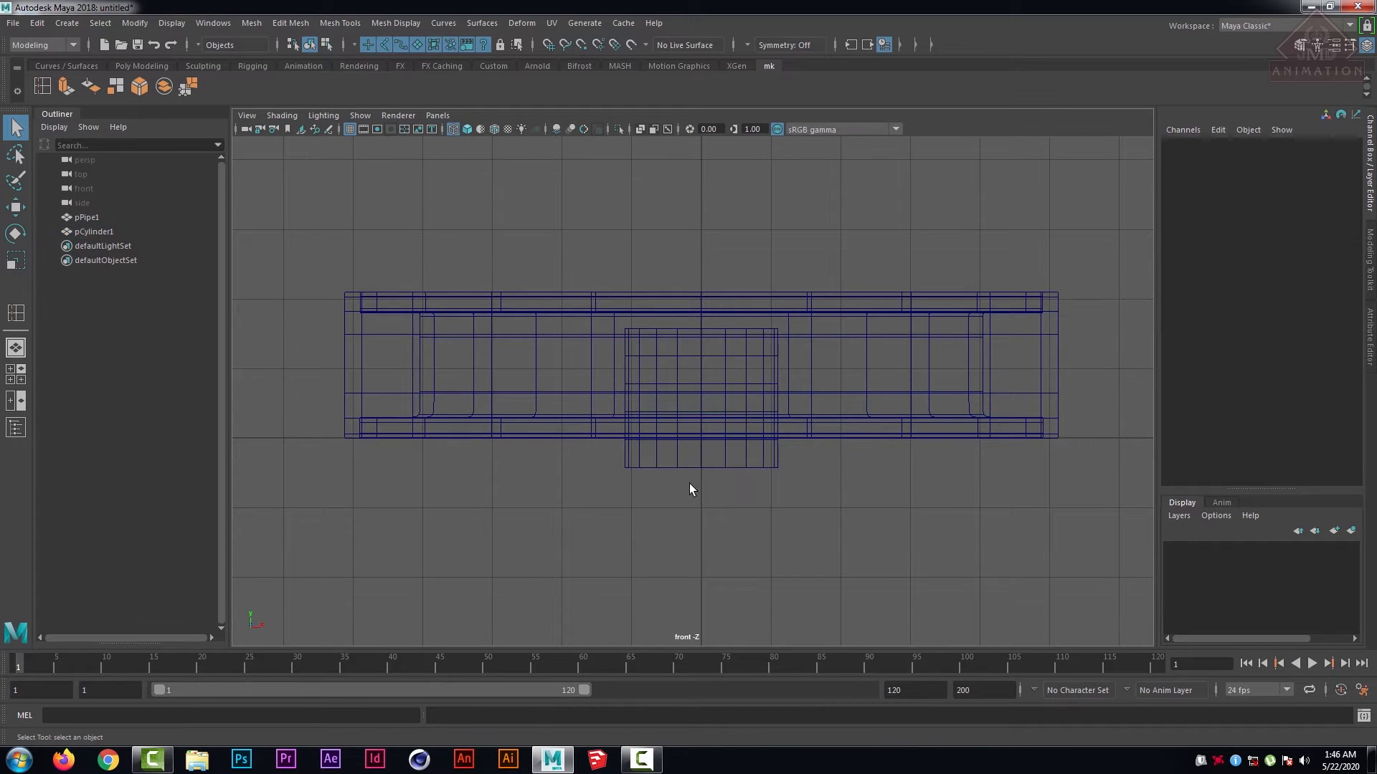
click(696, 468)
right_drag(685, 459, 600, 410)
scroll(572, 305, up, 2)
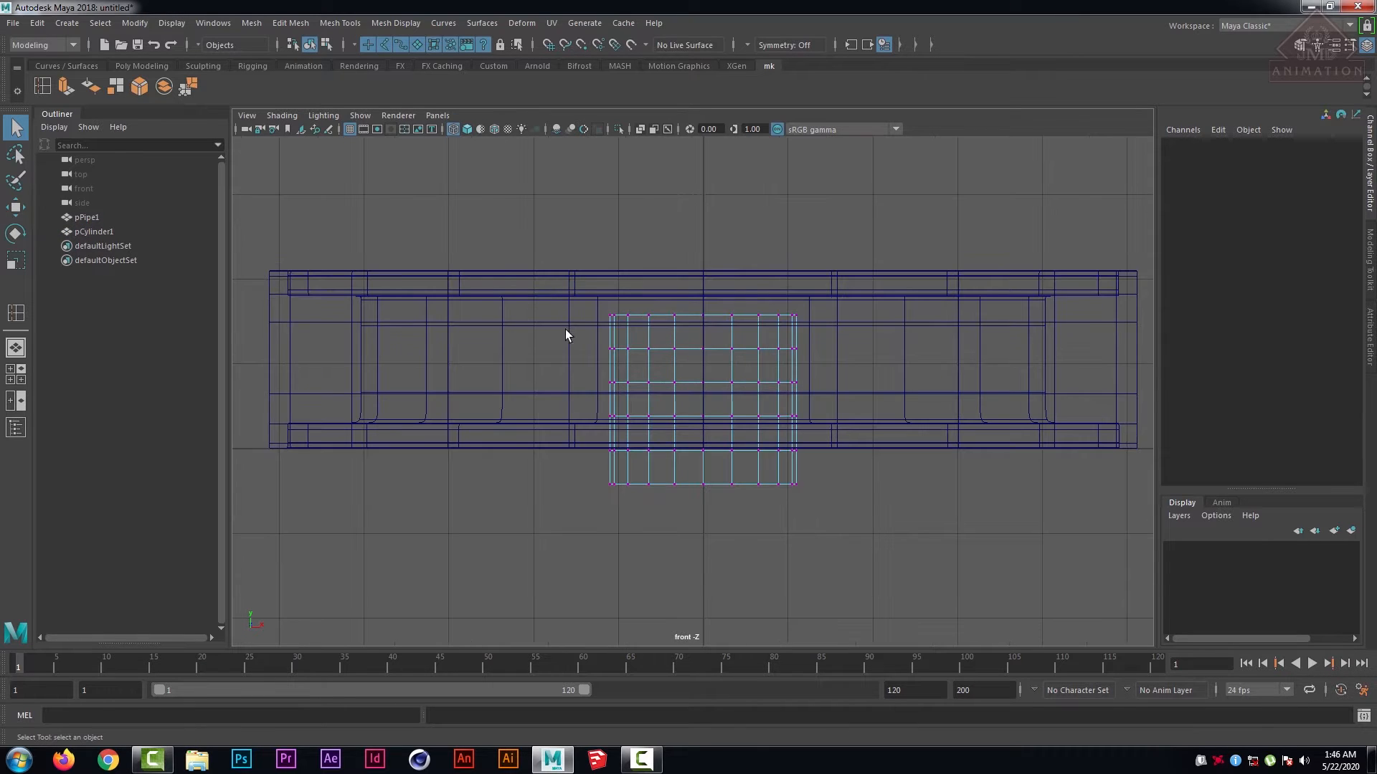
- Move the cylinder's second vertex row up near its top edge and the second-lowest row down near its bottom edge
drag(721, 369, 856, 367)
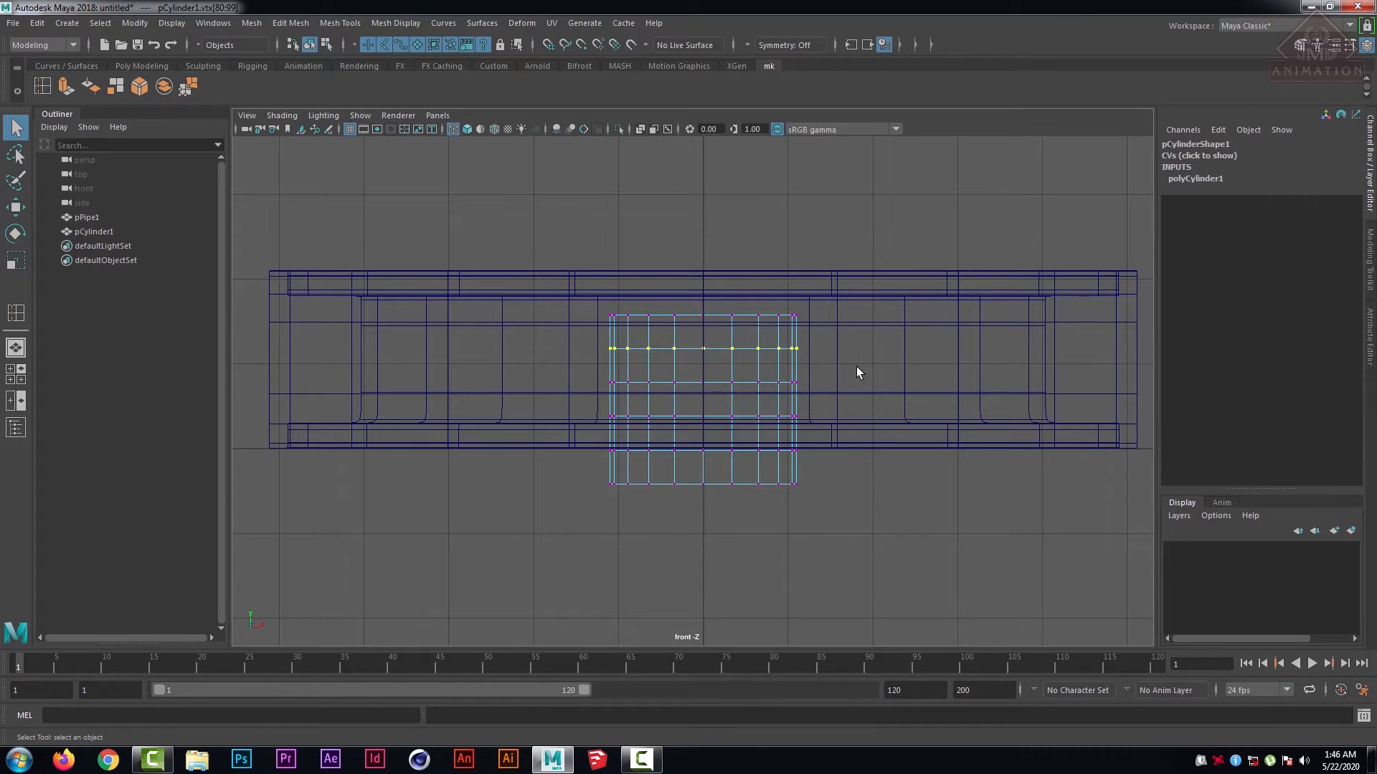
key(w)
drag(702, 283, 703, 265)
drag(588, 441, 836, 464)
drag(702, 382, 701, 397)
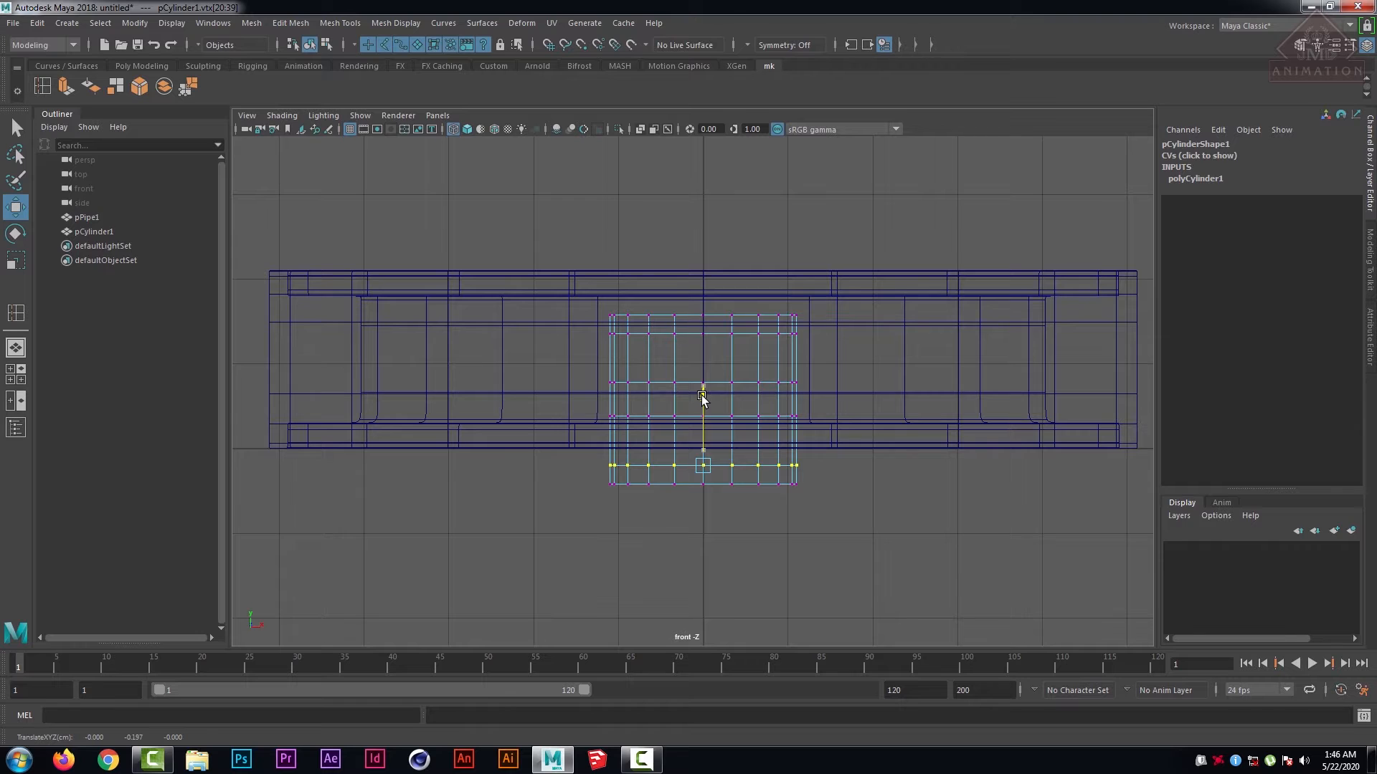
click(870, 418)
drag(748, 476, 735, 543)
key(q)
scroll(717, 547, up, 1)
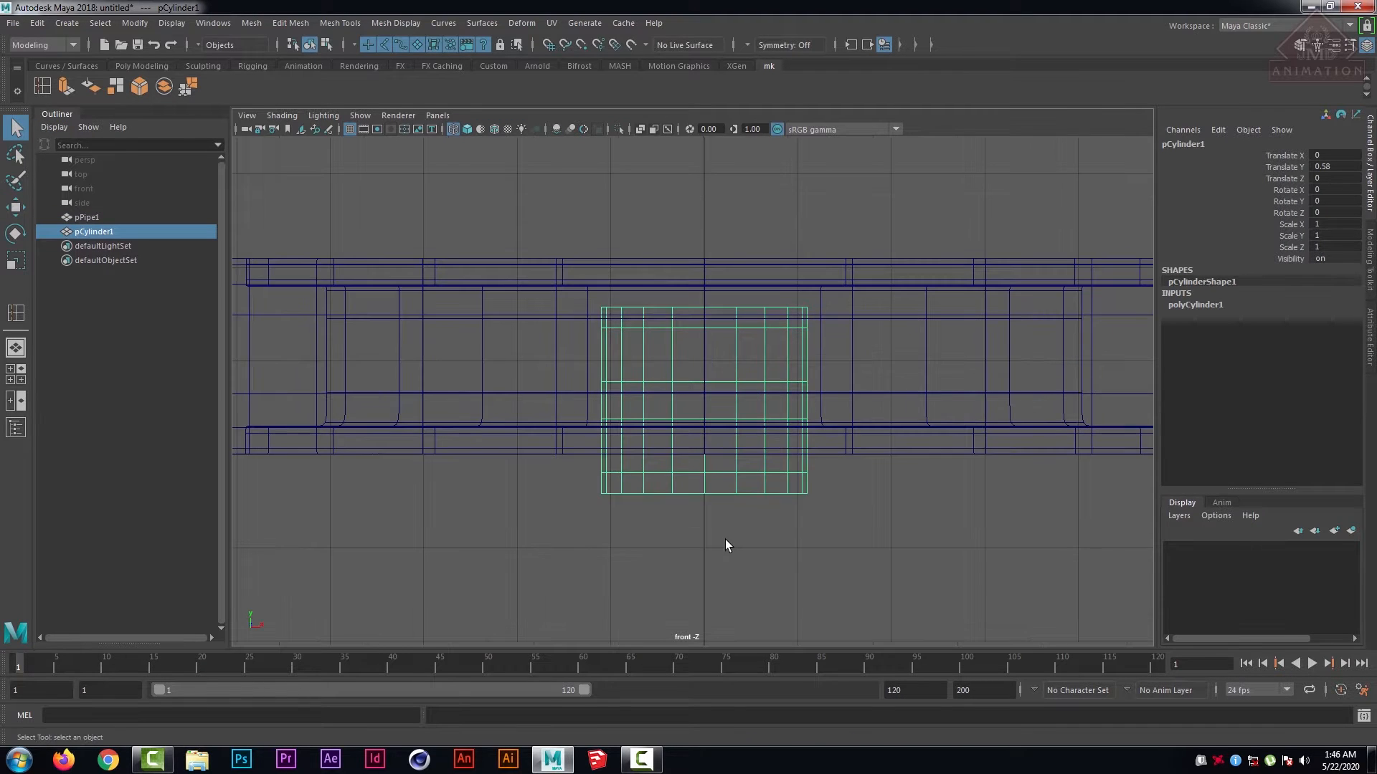
right_drag(647, 421, 574, 347)
click(782, 484)
click(889, 423)
right_drag(889, 347, 959, 328)
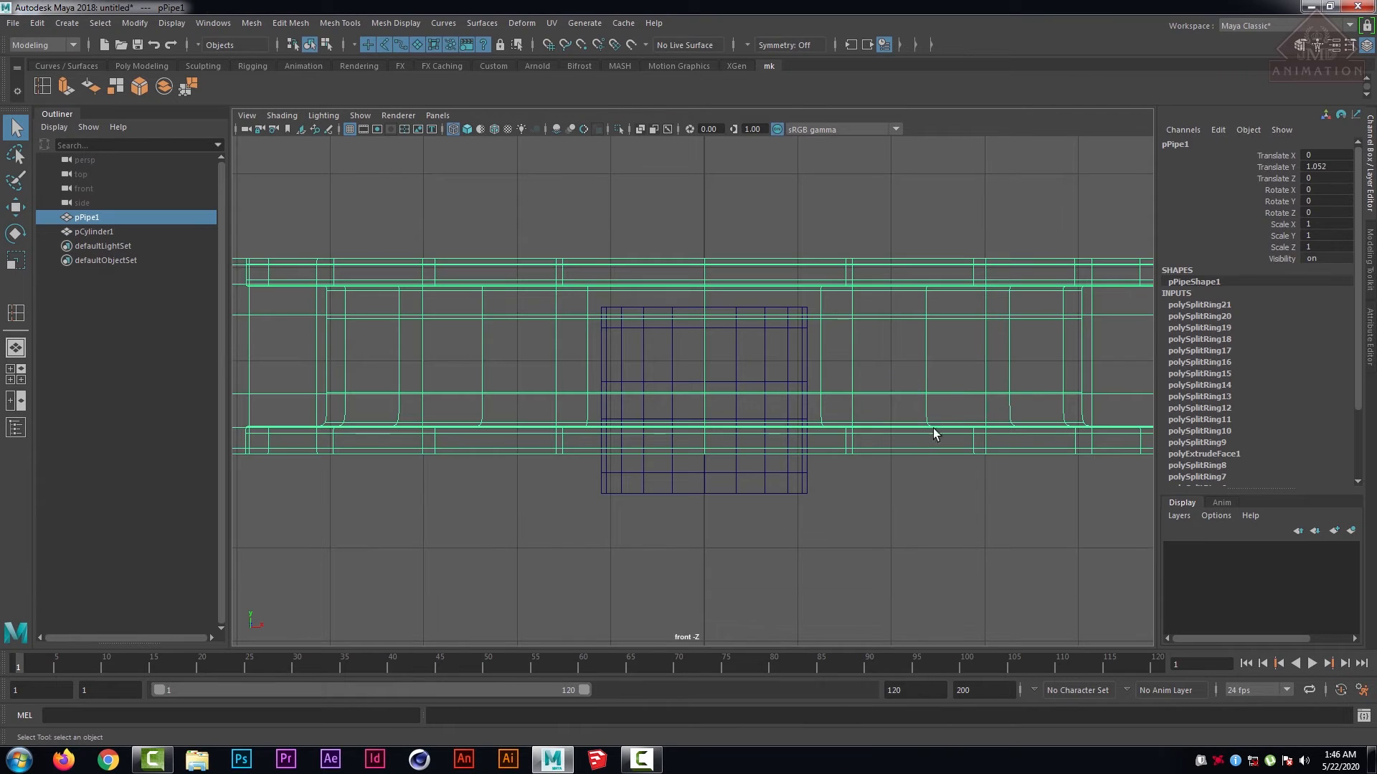
- Select the pipe ring and the cylinder together, delete their history, and delete all history in the scene
click(831, 296)
drag(824, 283, 642, 540)
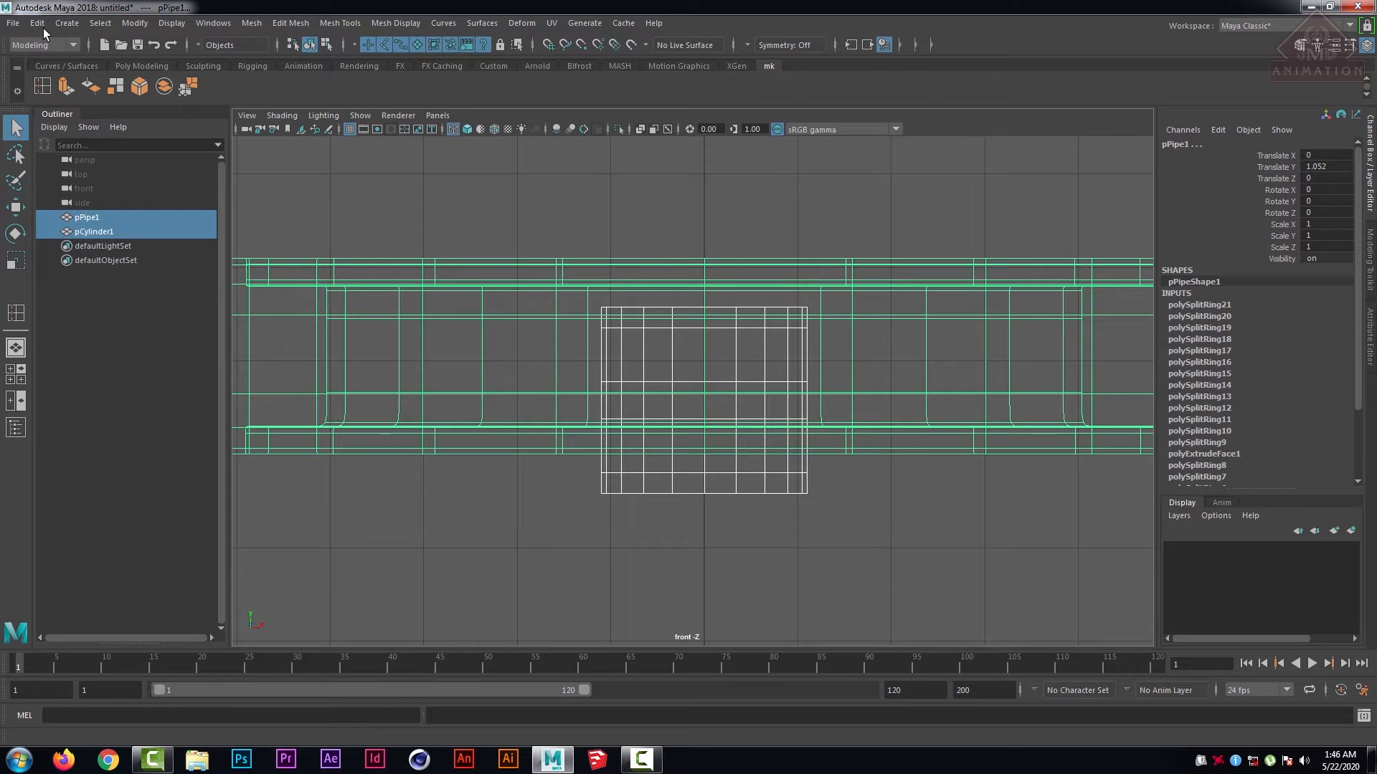
click(40, 25)
mouse_move(131, 195)
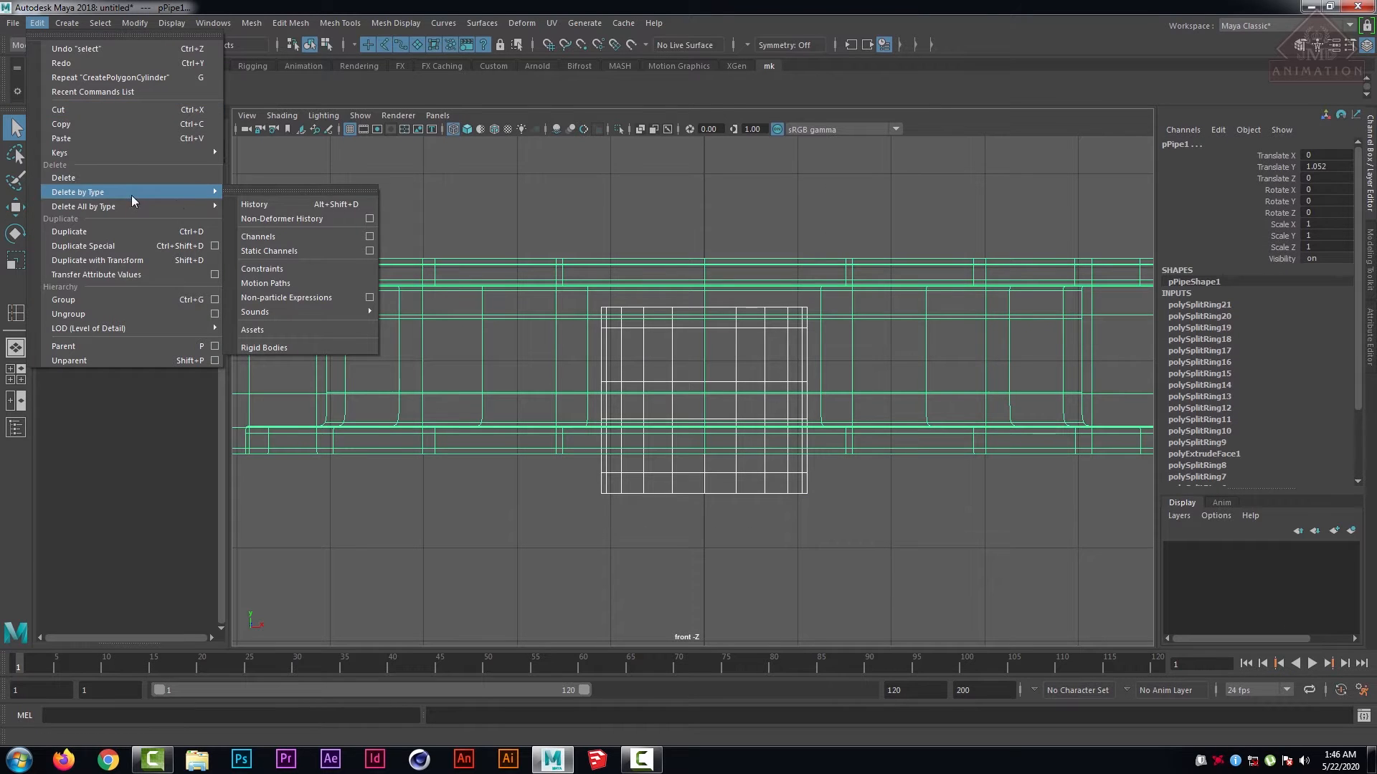
click(252, 204)
click(31, 25)
mouse_move(131, 208)
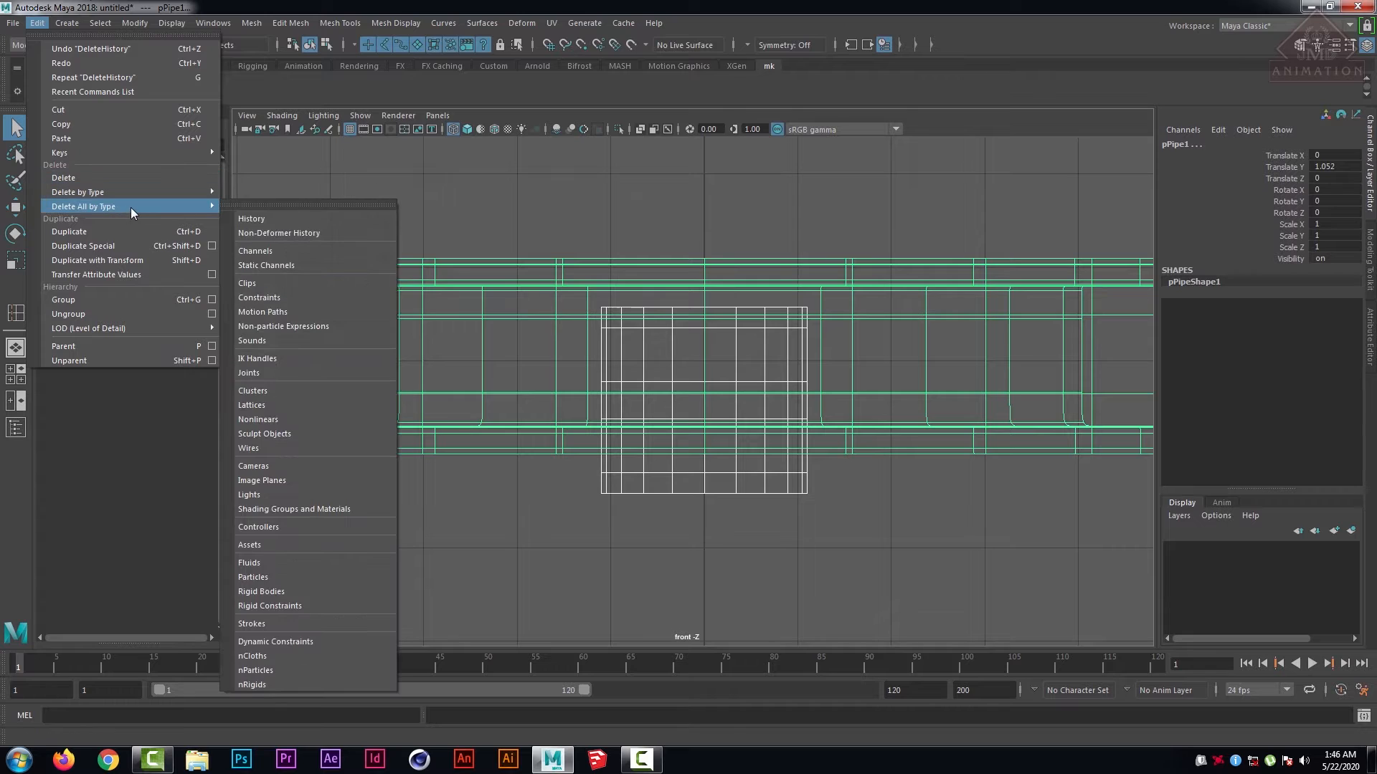
click(260, 219)
- Spread the cylinder's two middle vertex rows apart, raising the upper row and lowering the lower one
click(778, 479)
click(731, 493)
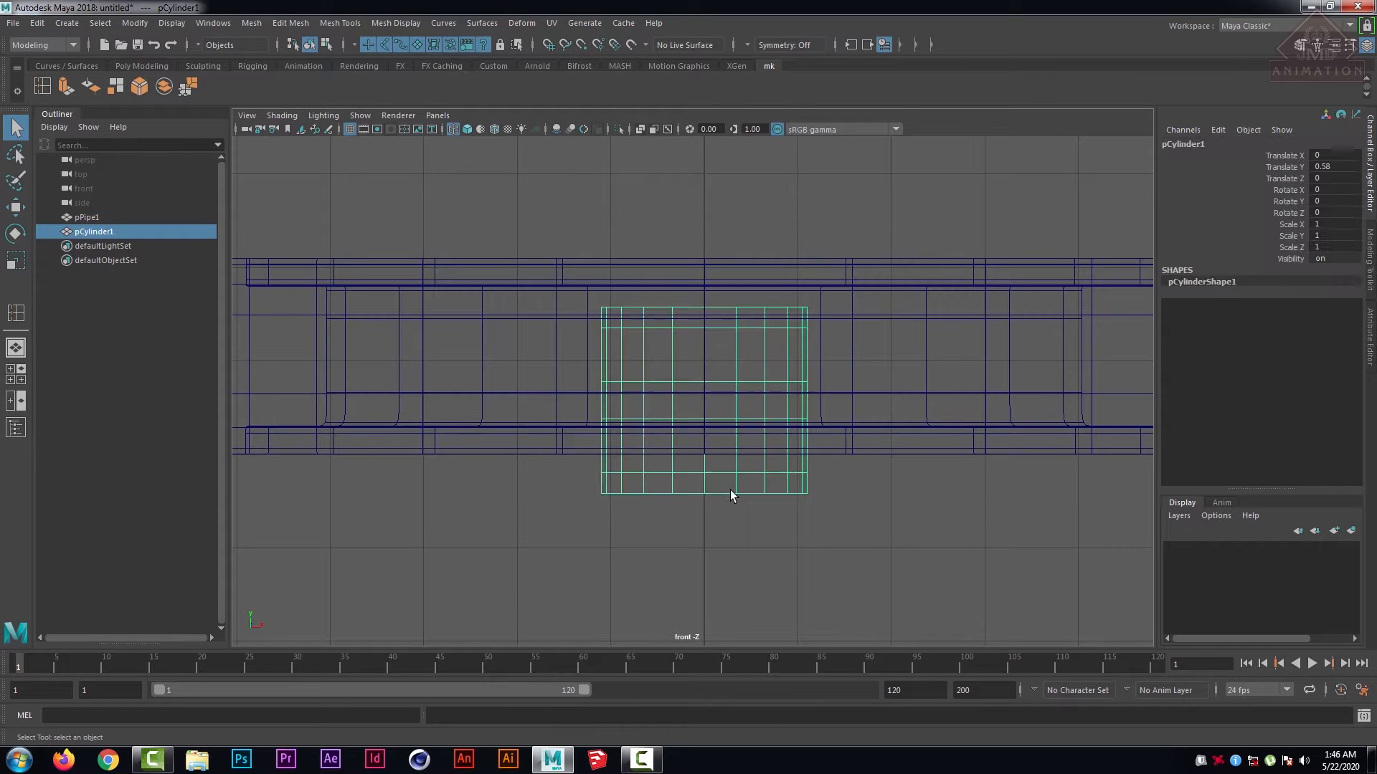
right_drag(664, 489, 571, 360)
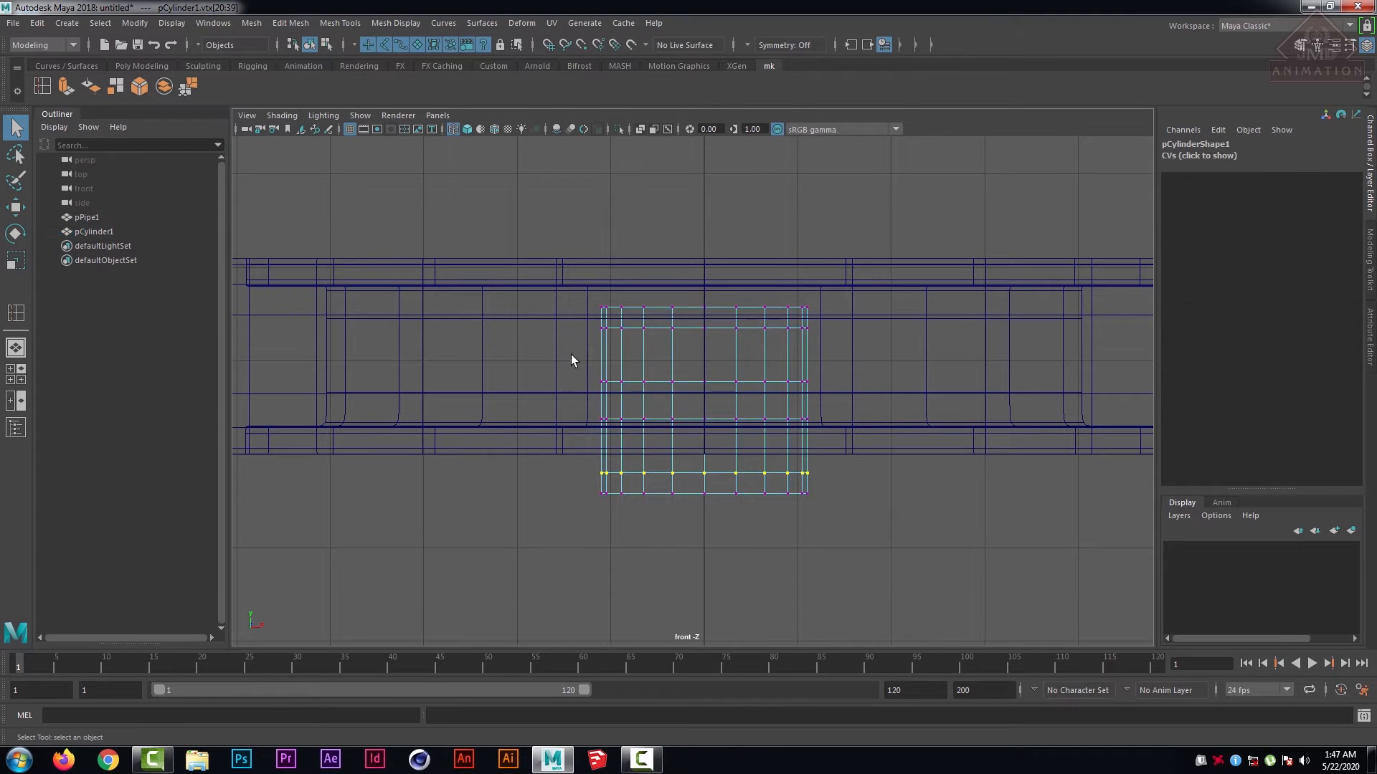
scroll(614, 451, up, 2)
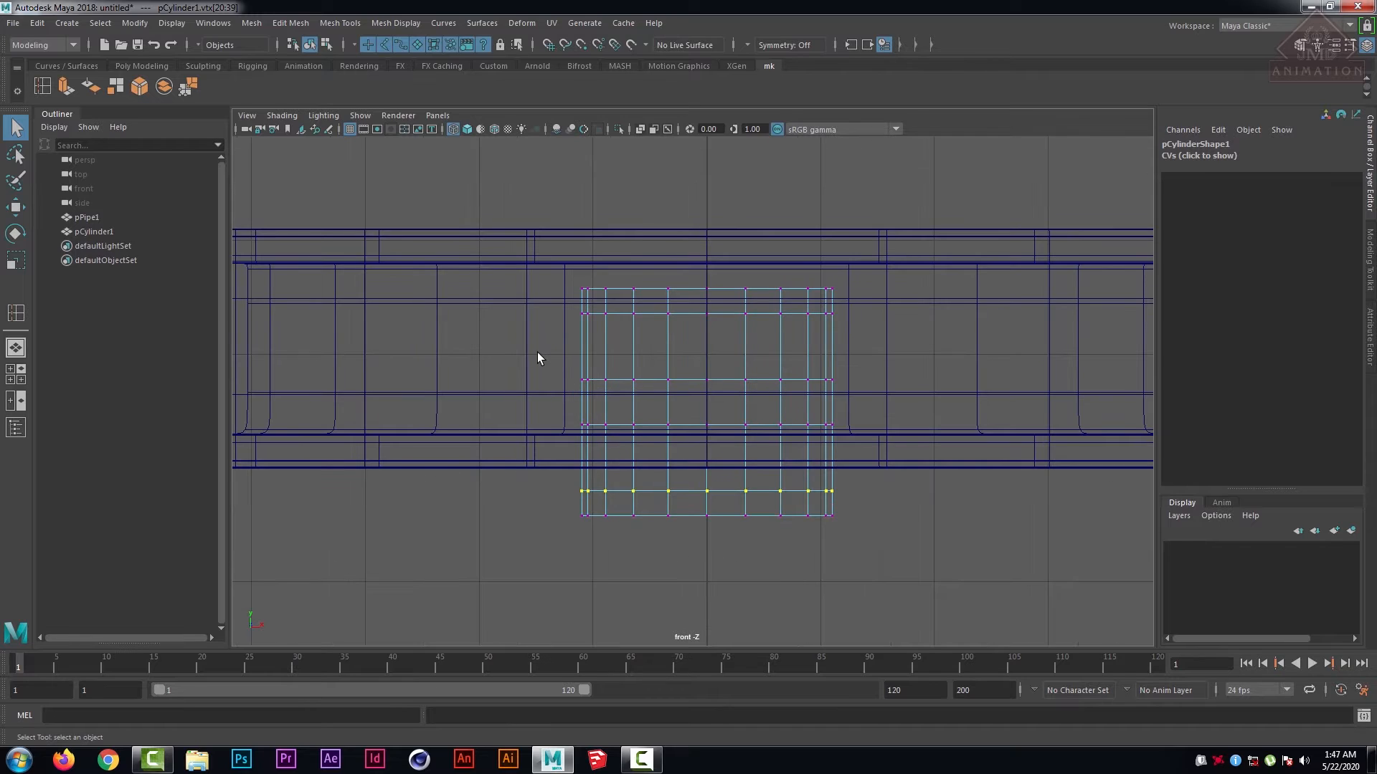
drag(537, 353, 902, 394)
key(w)
mouse_move(707, 307)
mouse_down()
mouse_move(707, 273)
mouse_move(705, 290)
mouse_up()
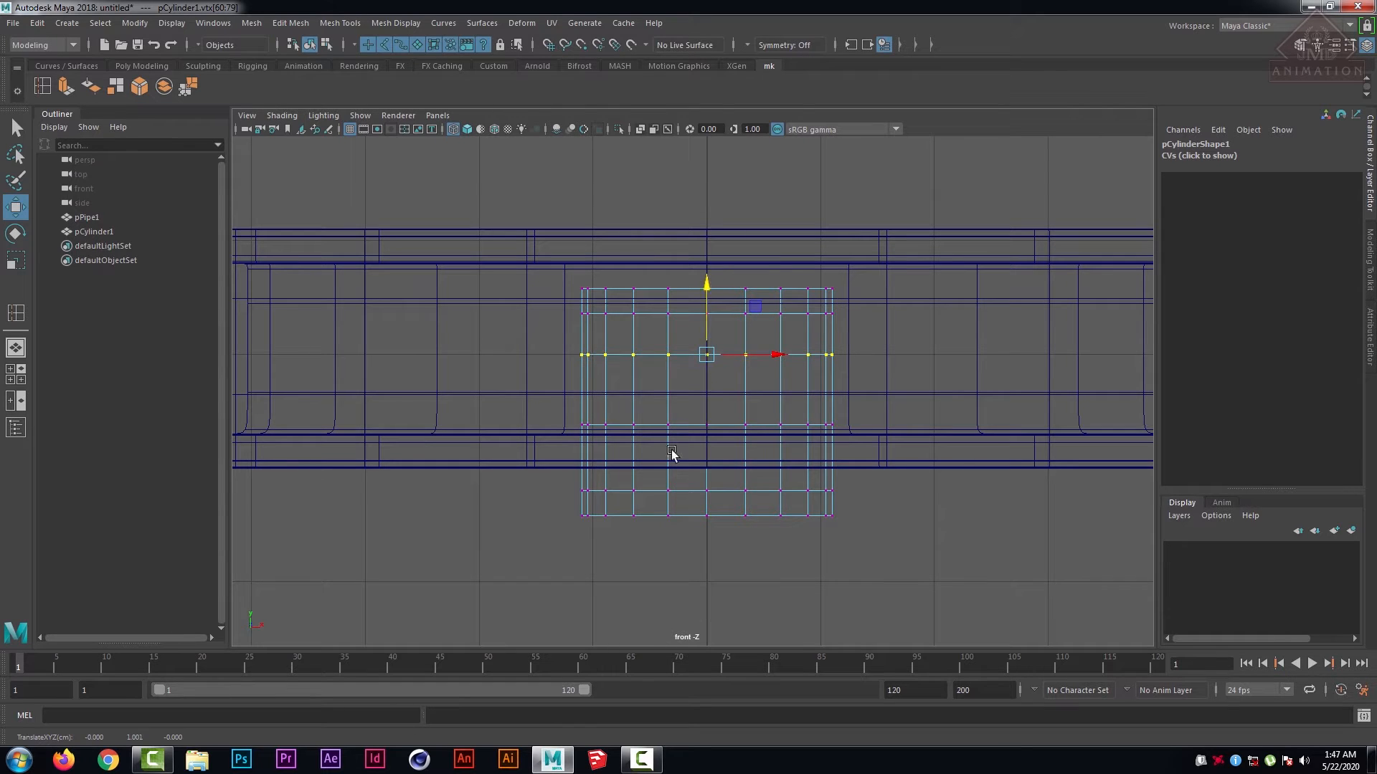
drag(532, 400, 925, 450)
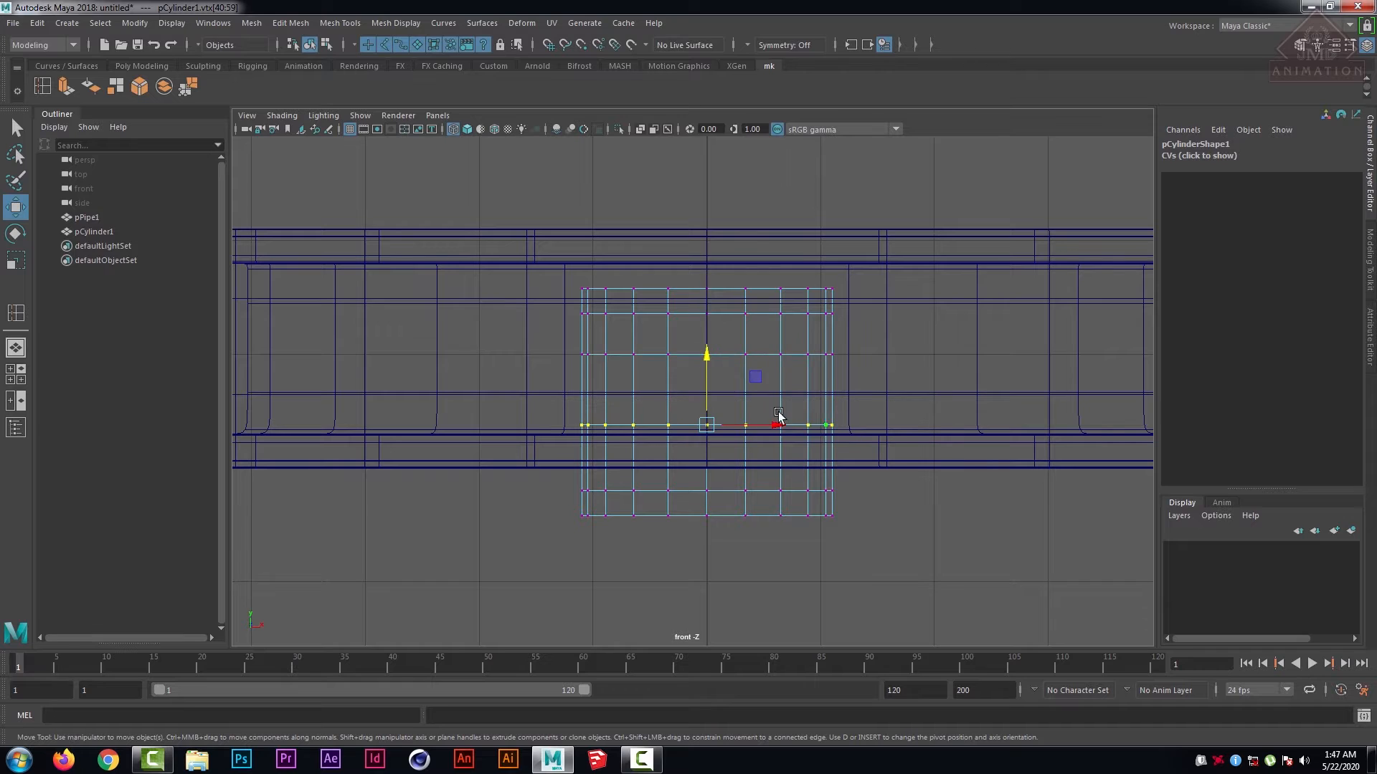
drag(703, 360, 707, 380)
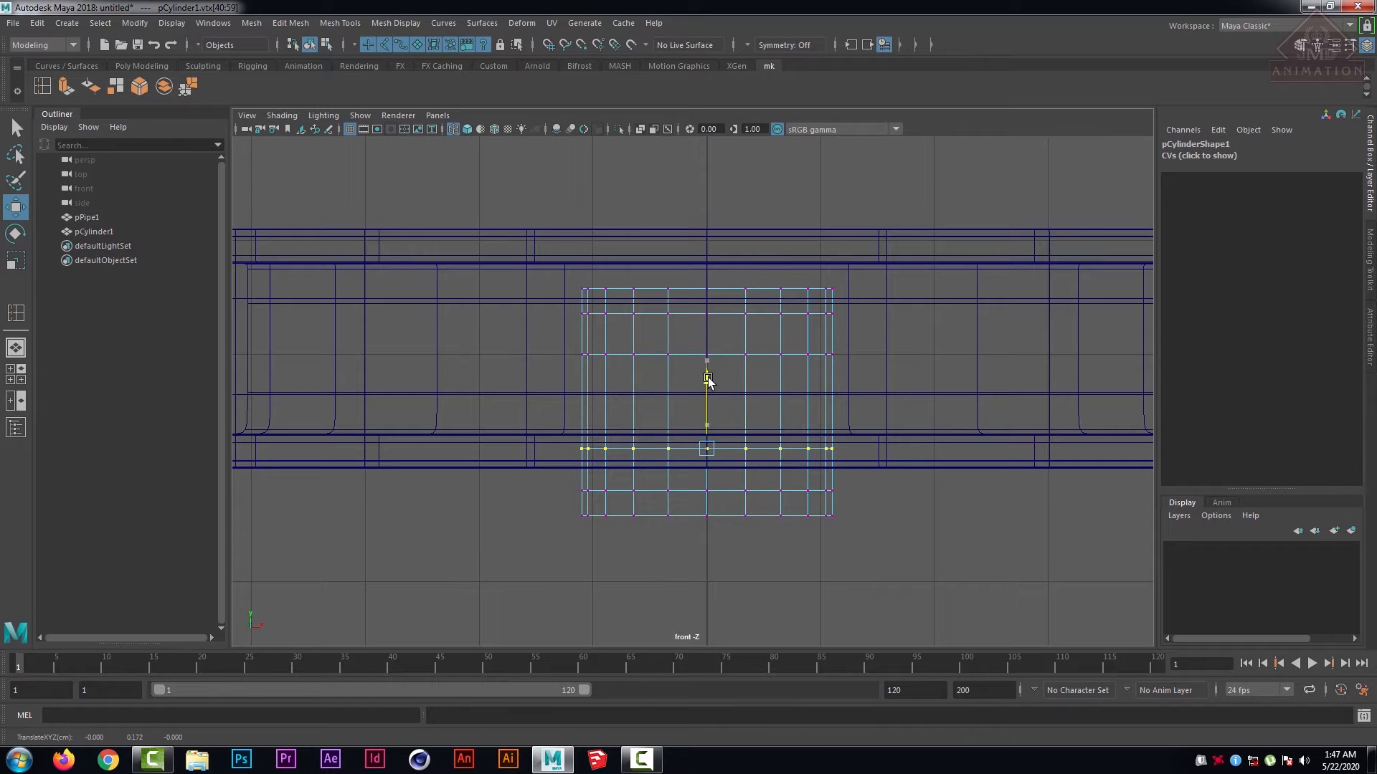
click(803, 476)
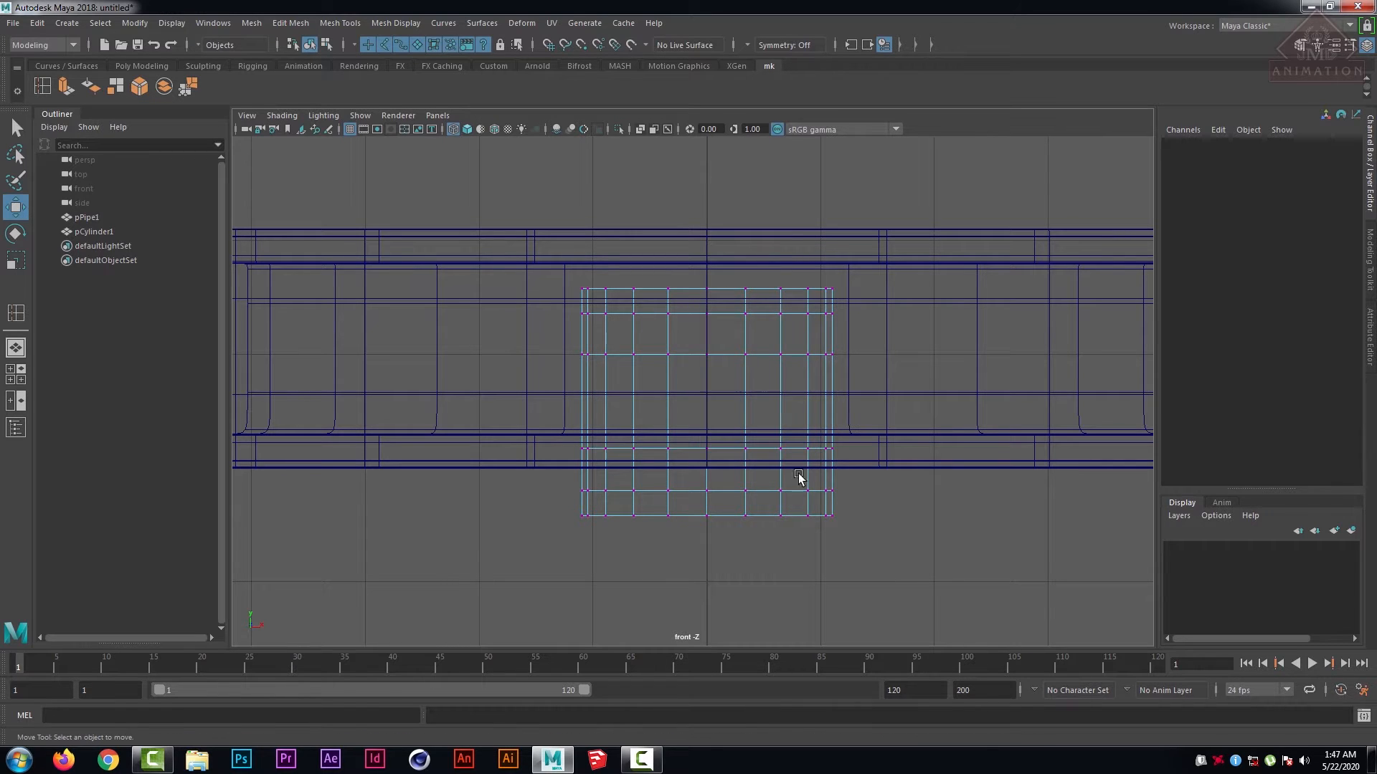
right_drag(713, 371, 644, 352)
click(745, 513)
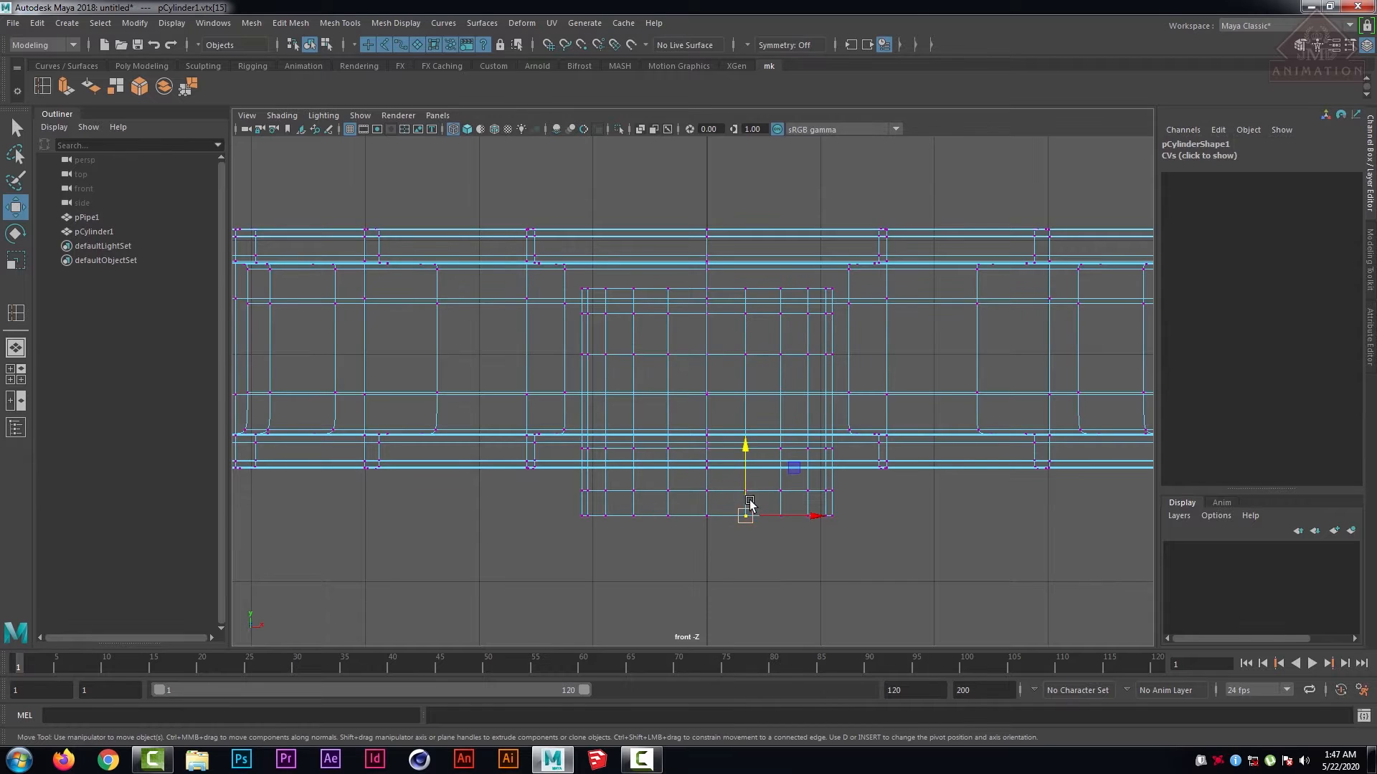
click(784, 549)
right_drag(773, 340, 840, 324)
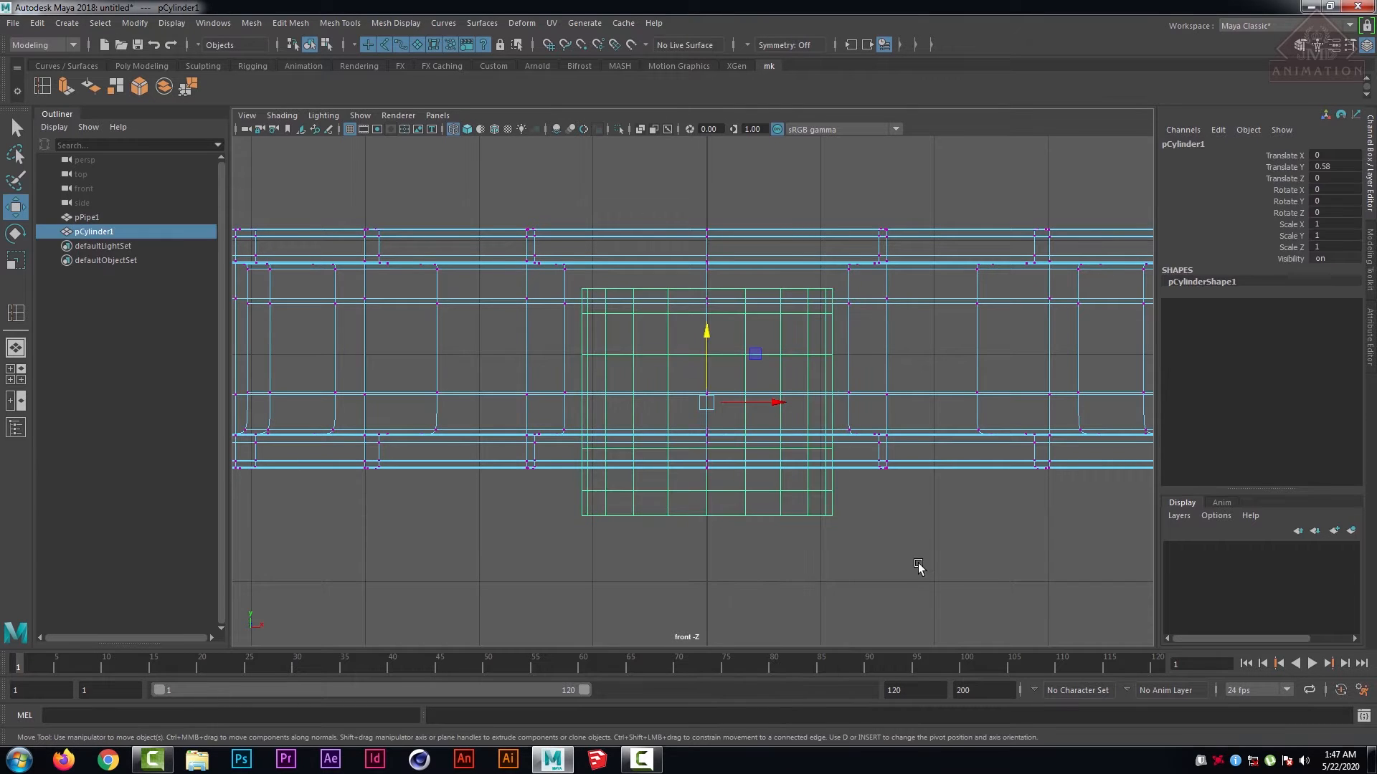
click(863, 545)
drag(865, 501, 797, 529)
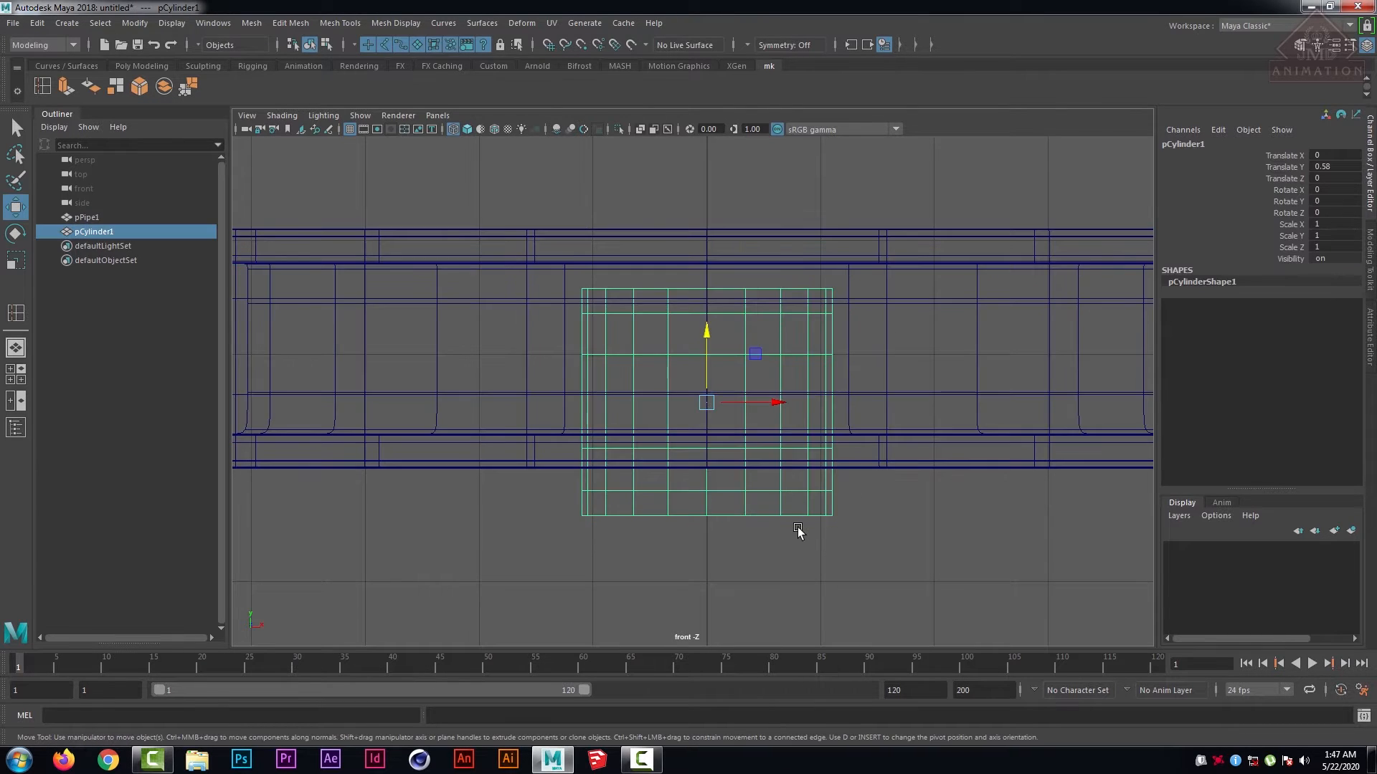
double_click(16, 127)
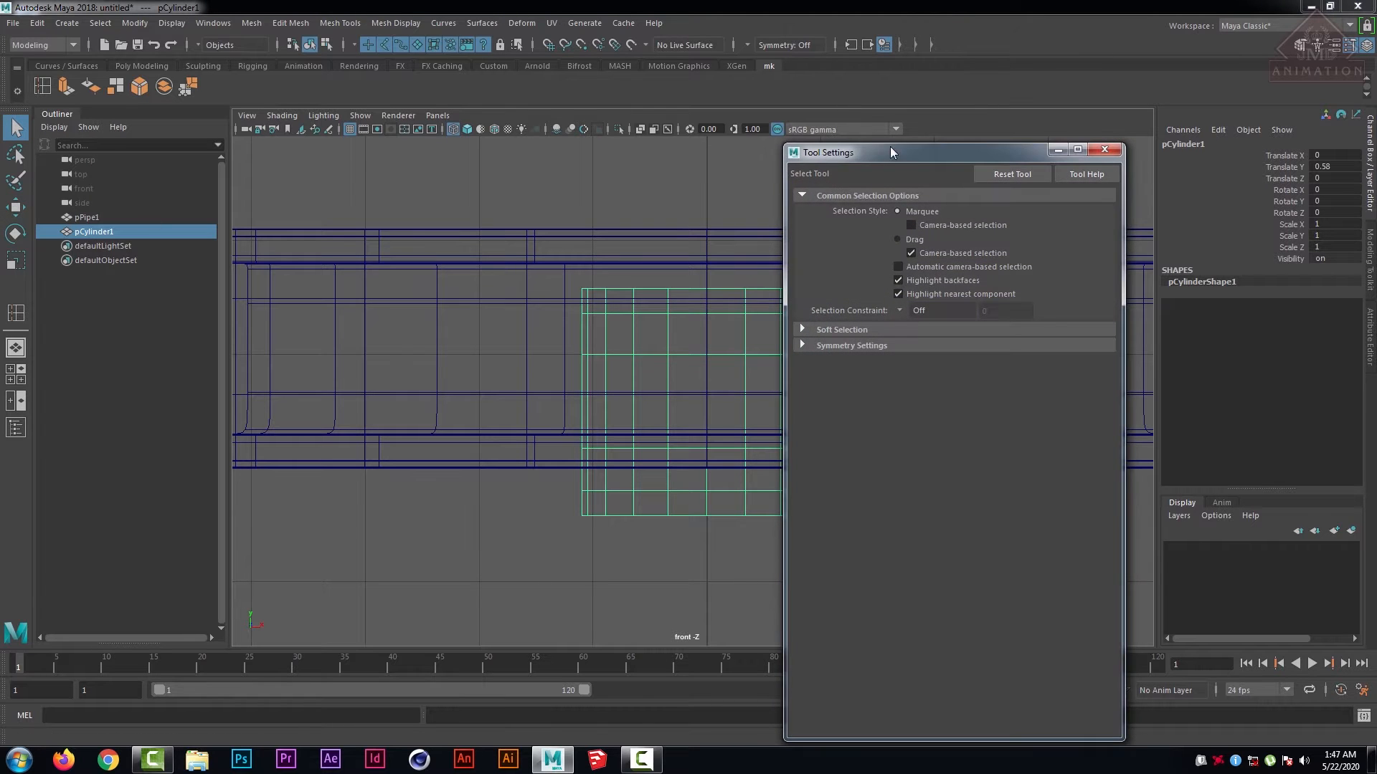
click(1116, 150)
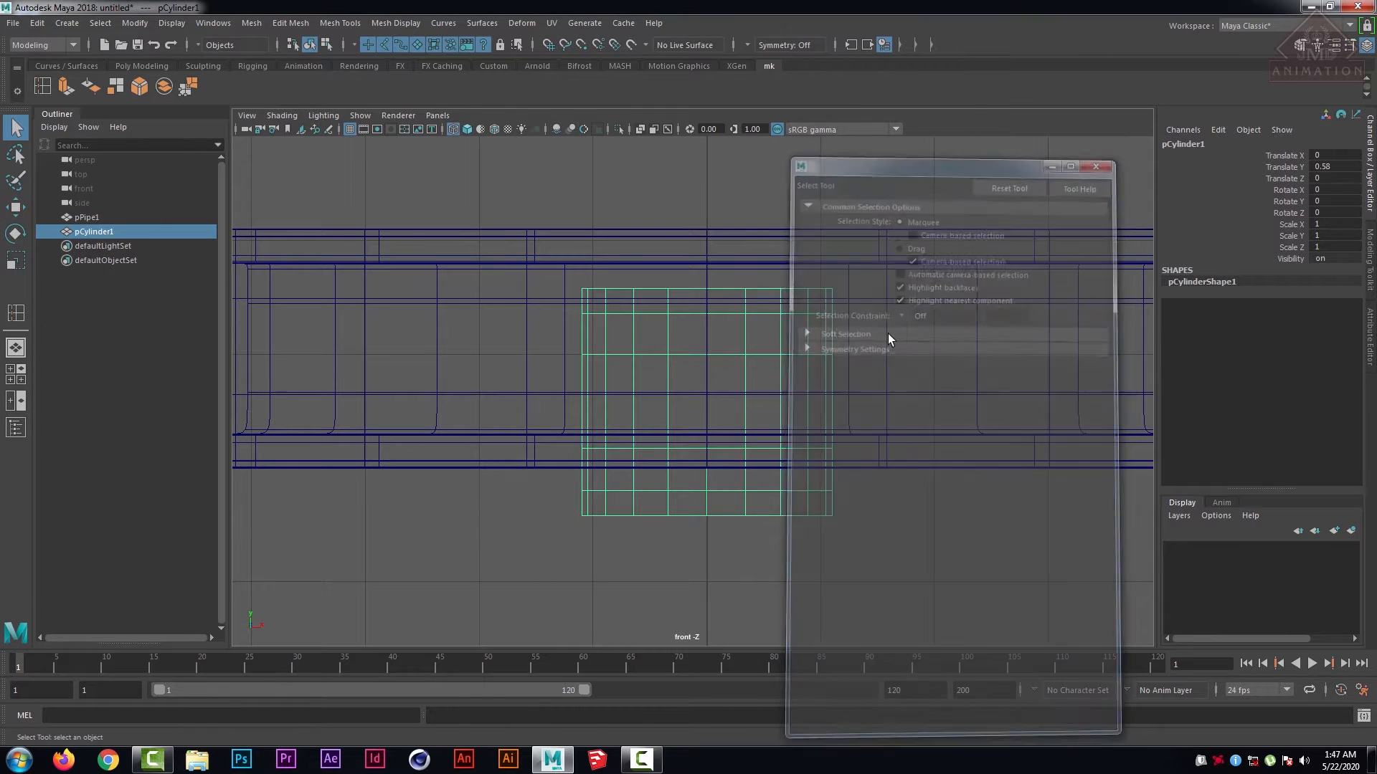
right_click(766, 314)
right_drag(766, 316, 776, 350)
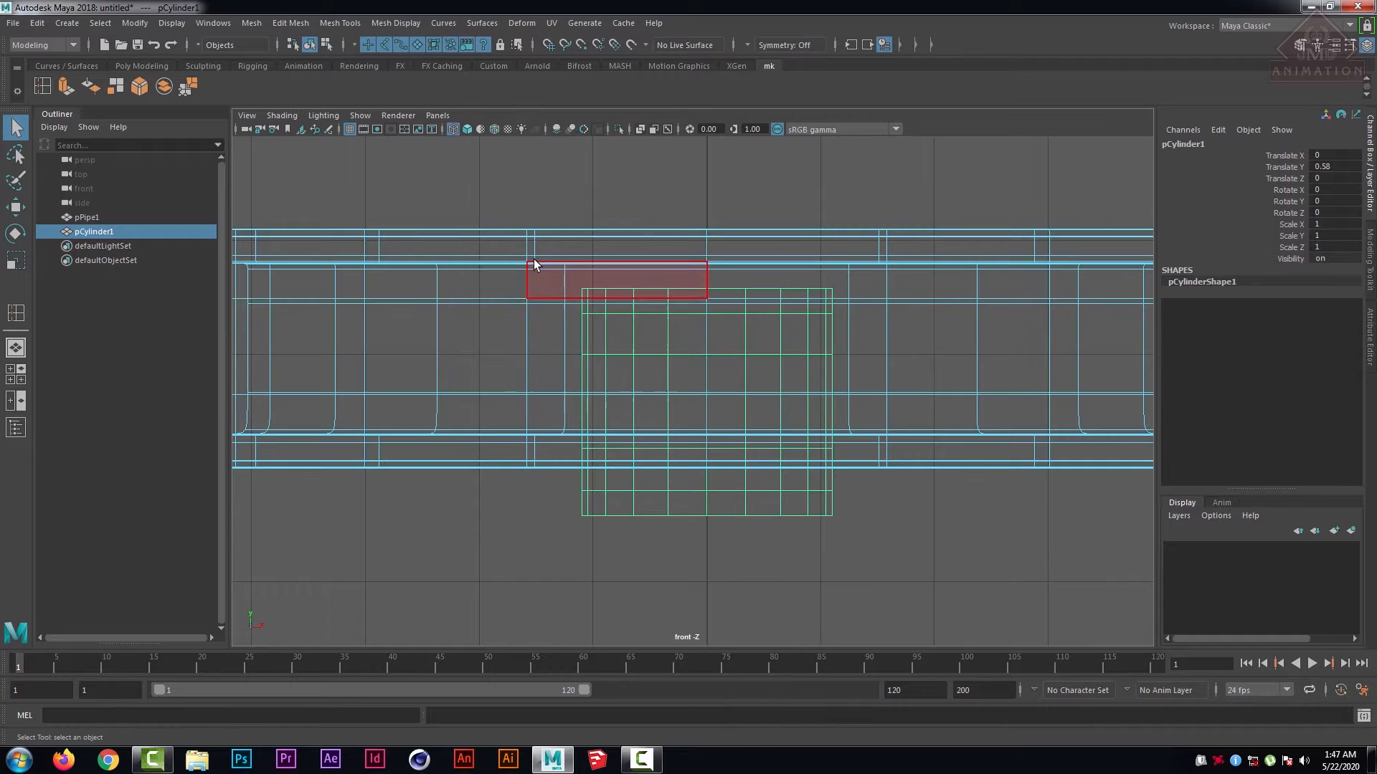
drag(747, 576, 738, 502)
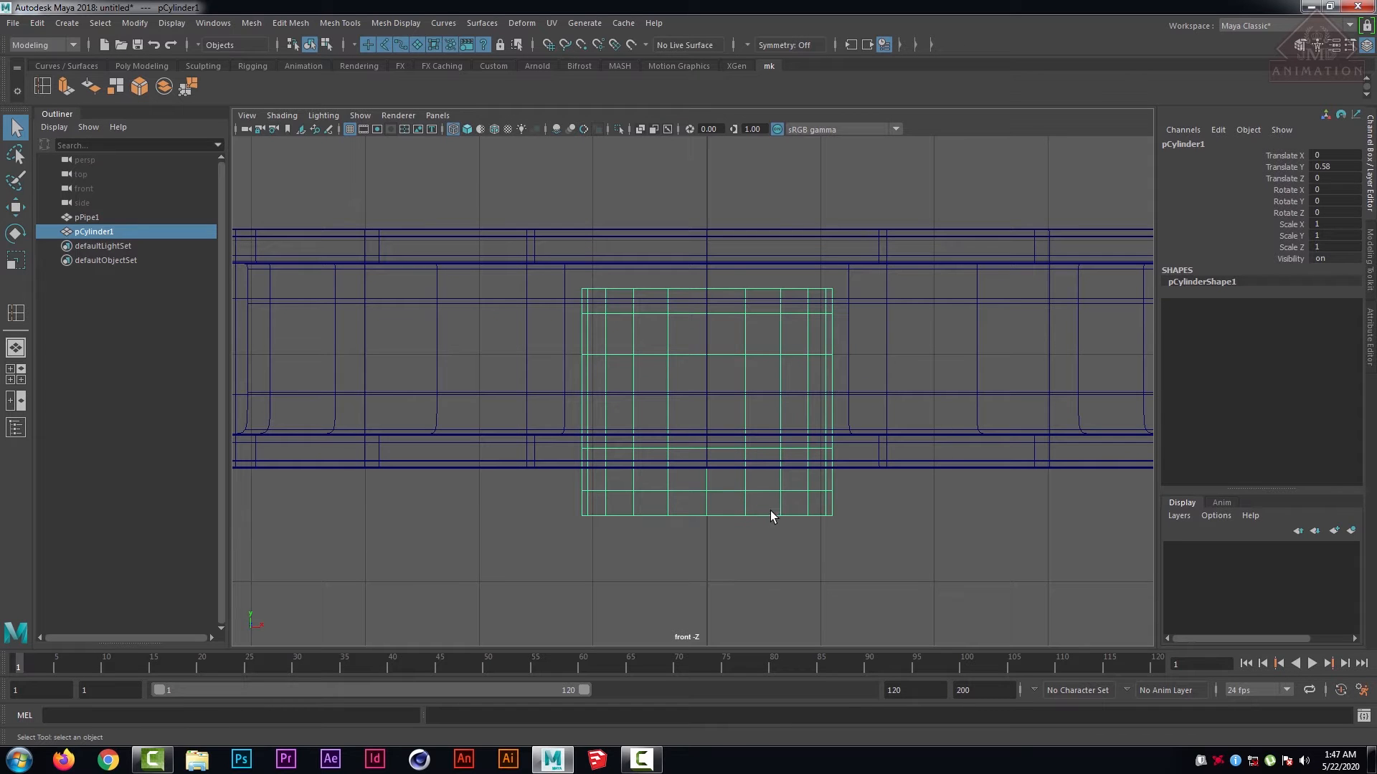
- Put the cylinder into face selection mode in the perspective view and return to the front view
key(space)
key(space)
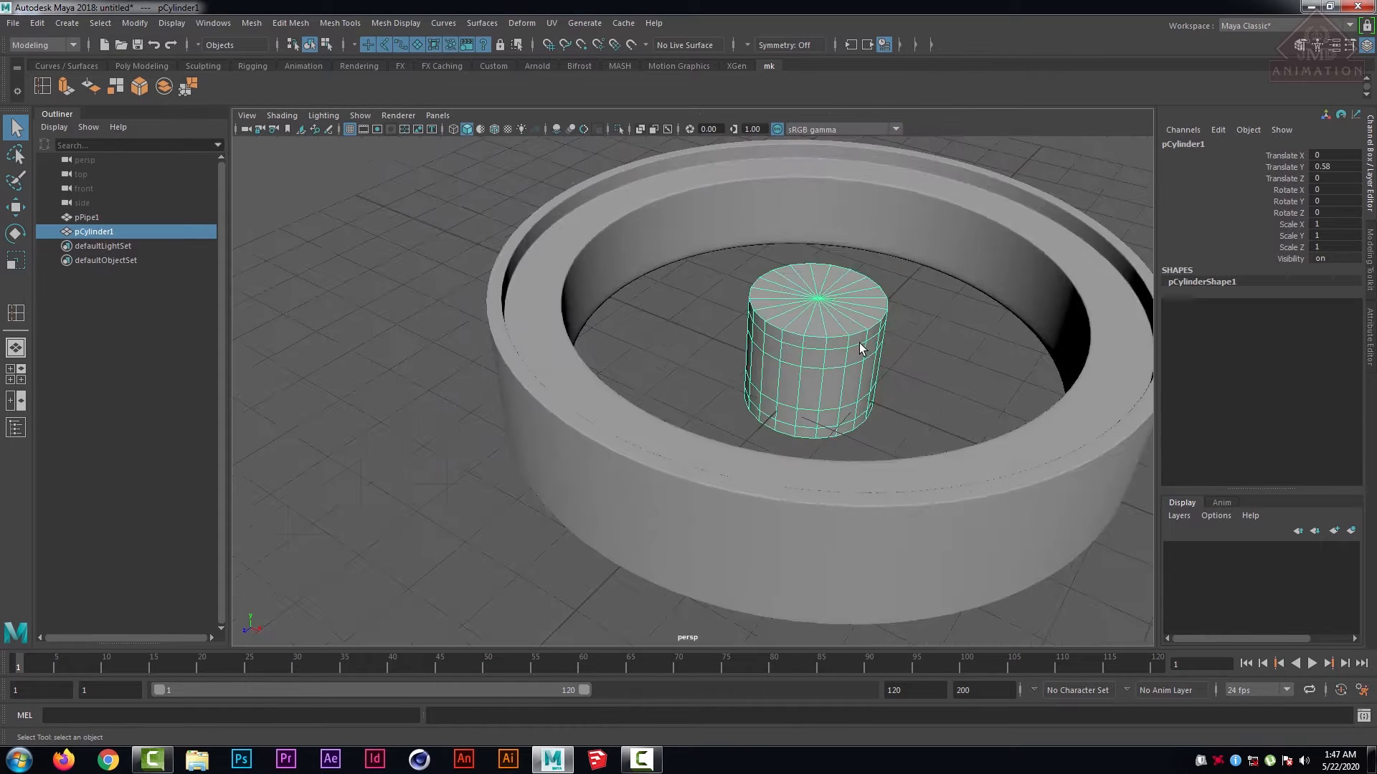
scroll(859, 342, up, 2)
mouse_move(825, 287)
right_down()
mouse_move(848, 247)
mouse_move(864, 256)
mouse_move(833, 334)
right_up()
key(space)
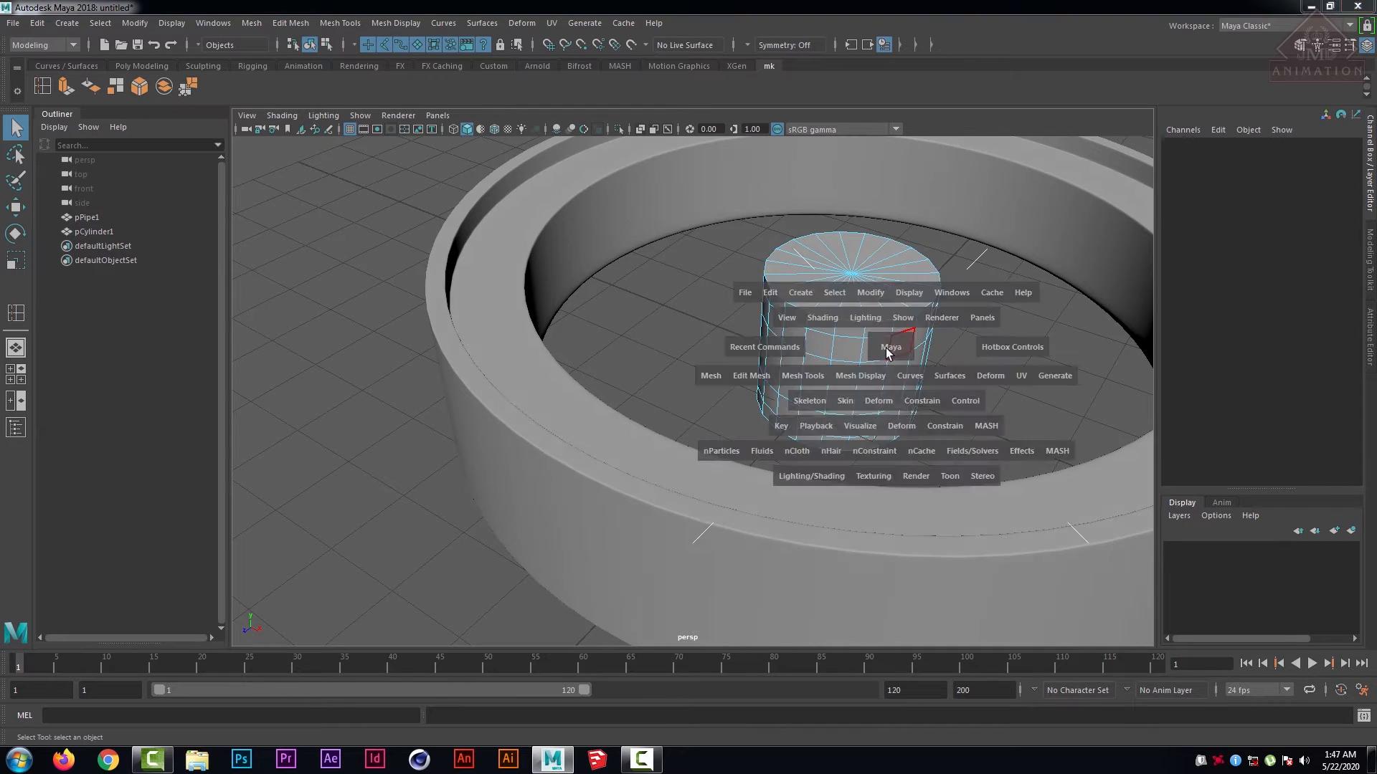
key(space)
- Select the cylinder's upper two and lower two face bands and extrude them with a Thickness of 0.3
drag(487, 224, 964, 353)
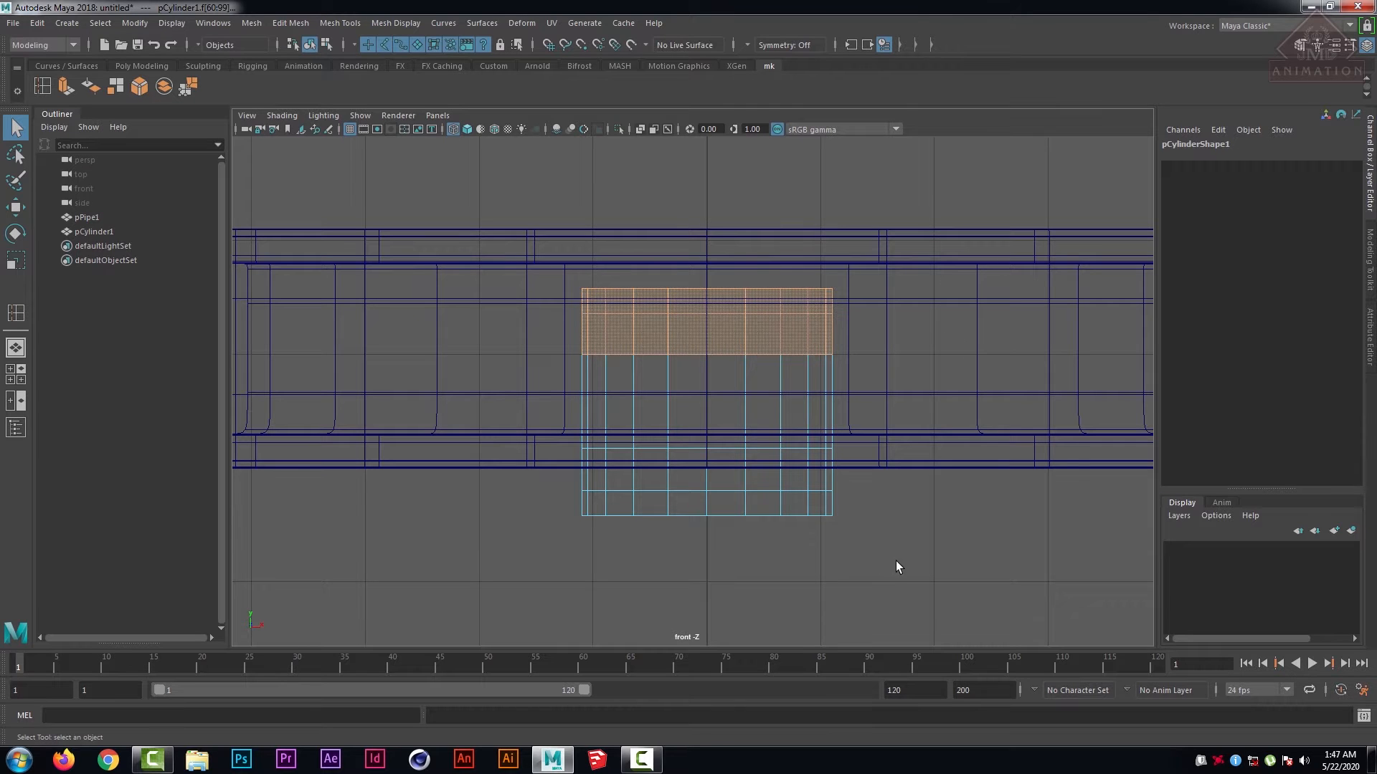
shift+drag(898, 567, 538, 473)
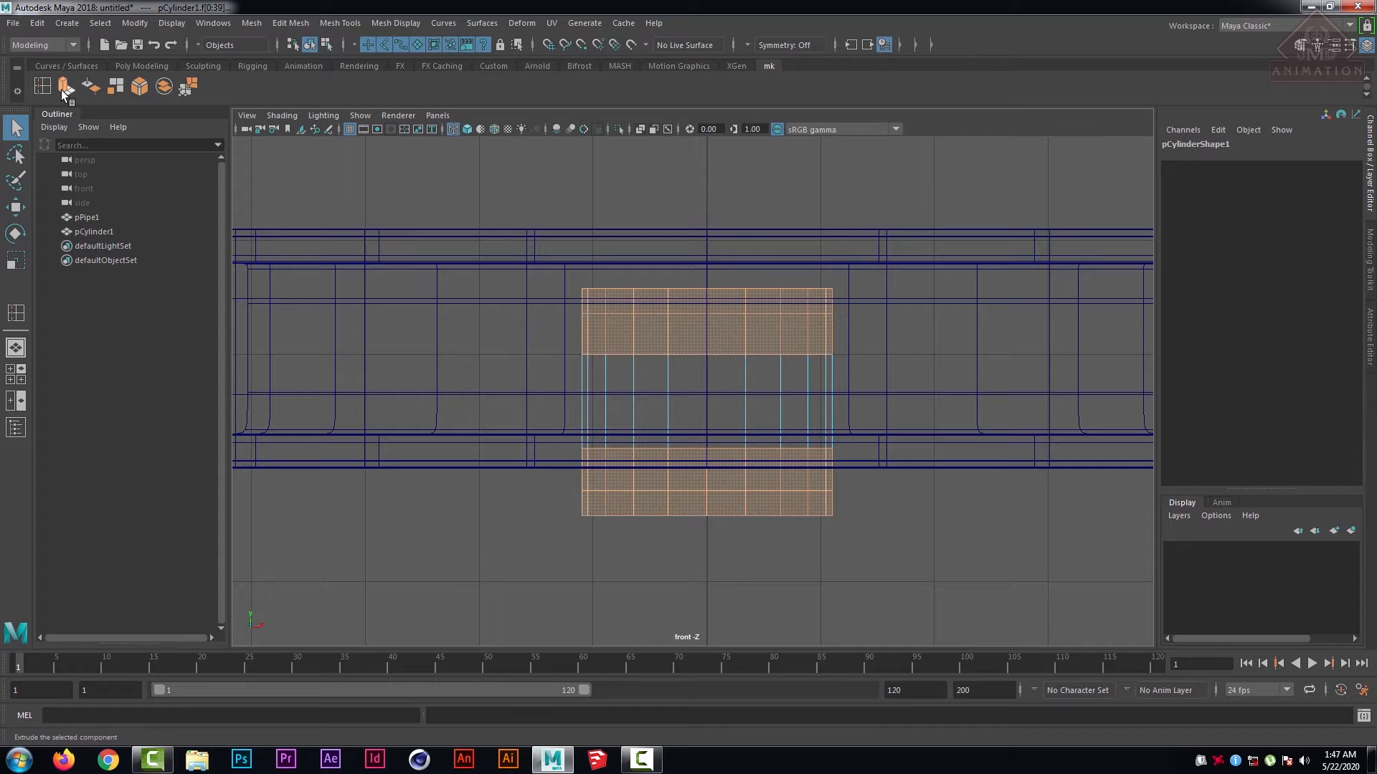
key(ctrl+e)
drag(956, 418, 950, 408)
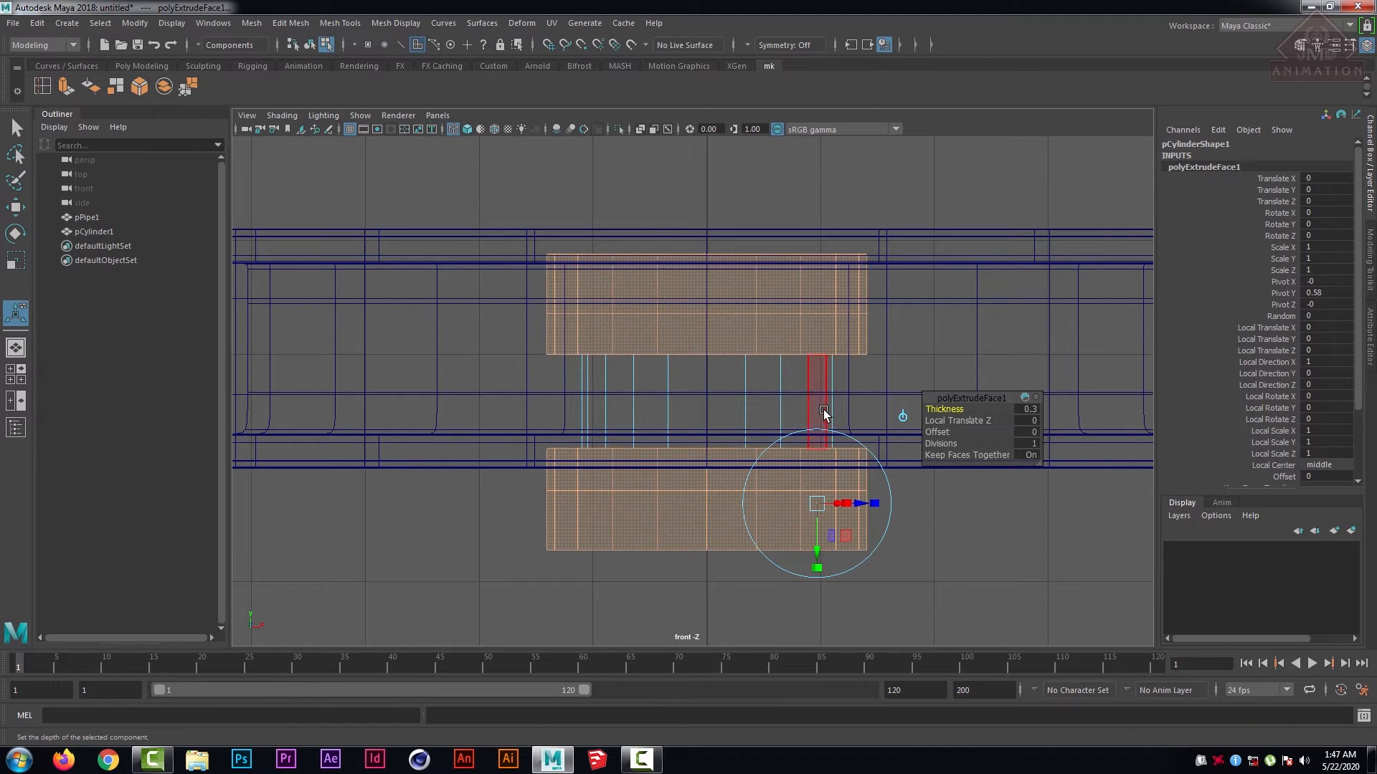
- Show the extruded cylinder in the perspective view, deselect its faces and turn on its smooth preview
key(space)
key(space)
alt+drag(848, 404, 888, 378)
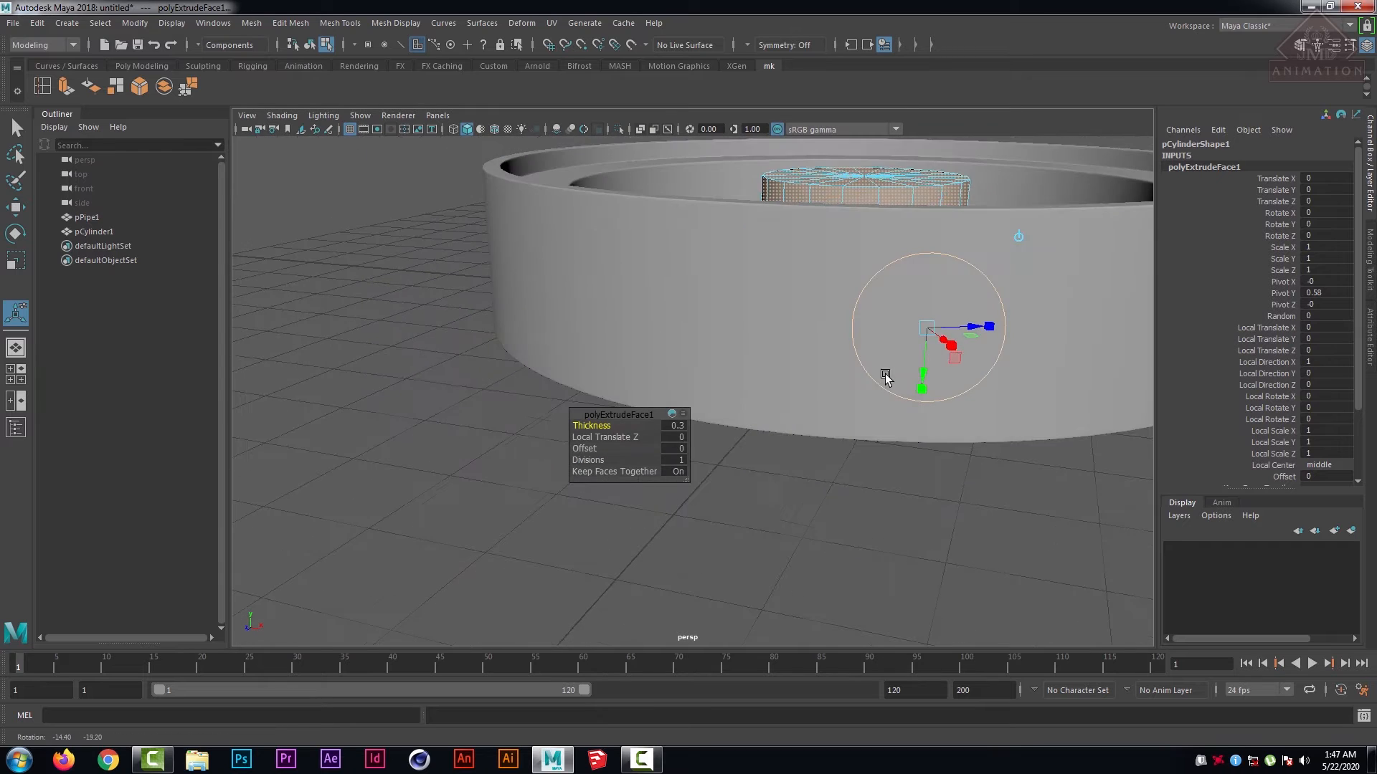
alt+middle_drag(888, 378, 783, 501)
click(896, 408)
scroll(890, 410, down, 2)
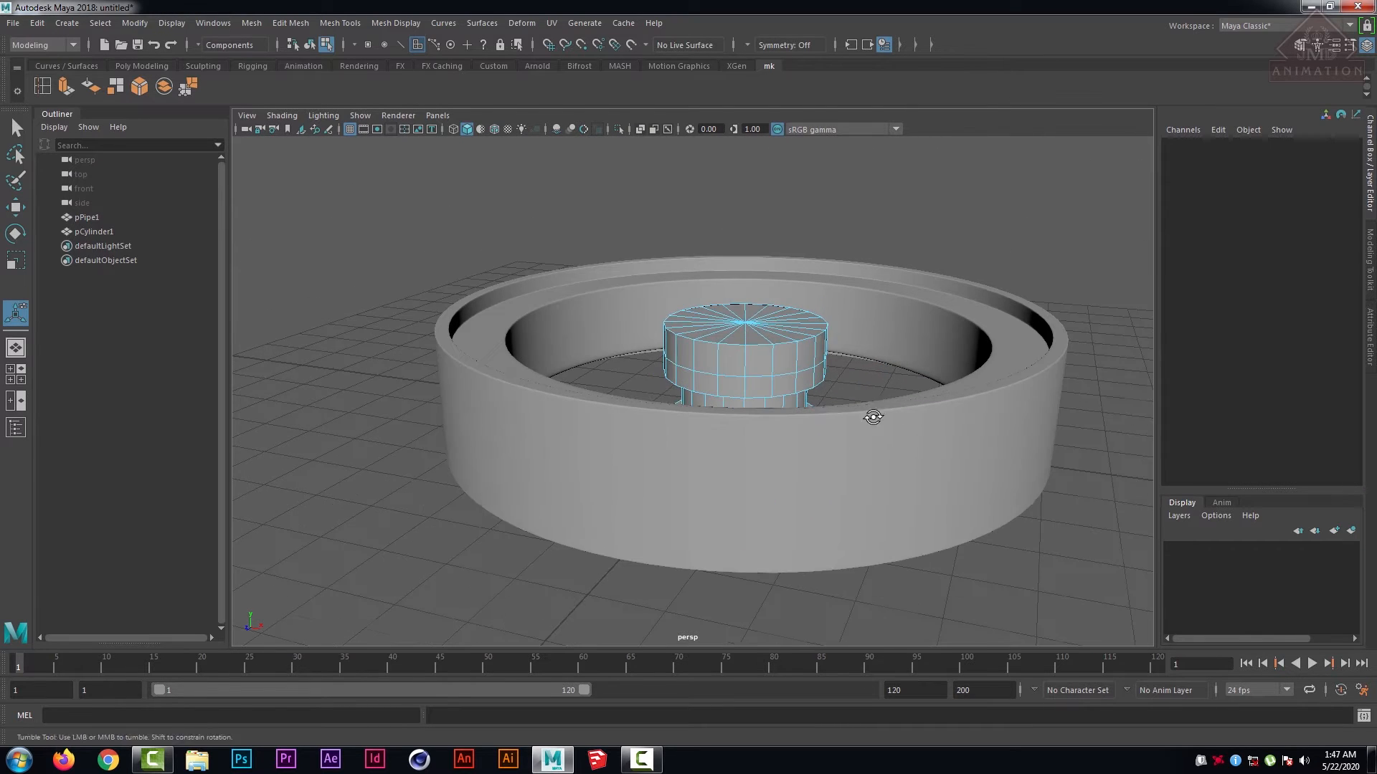
alt+drag(873, 415, 862, 426)
scroll(859, 426, up, 4)
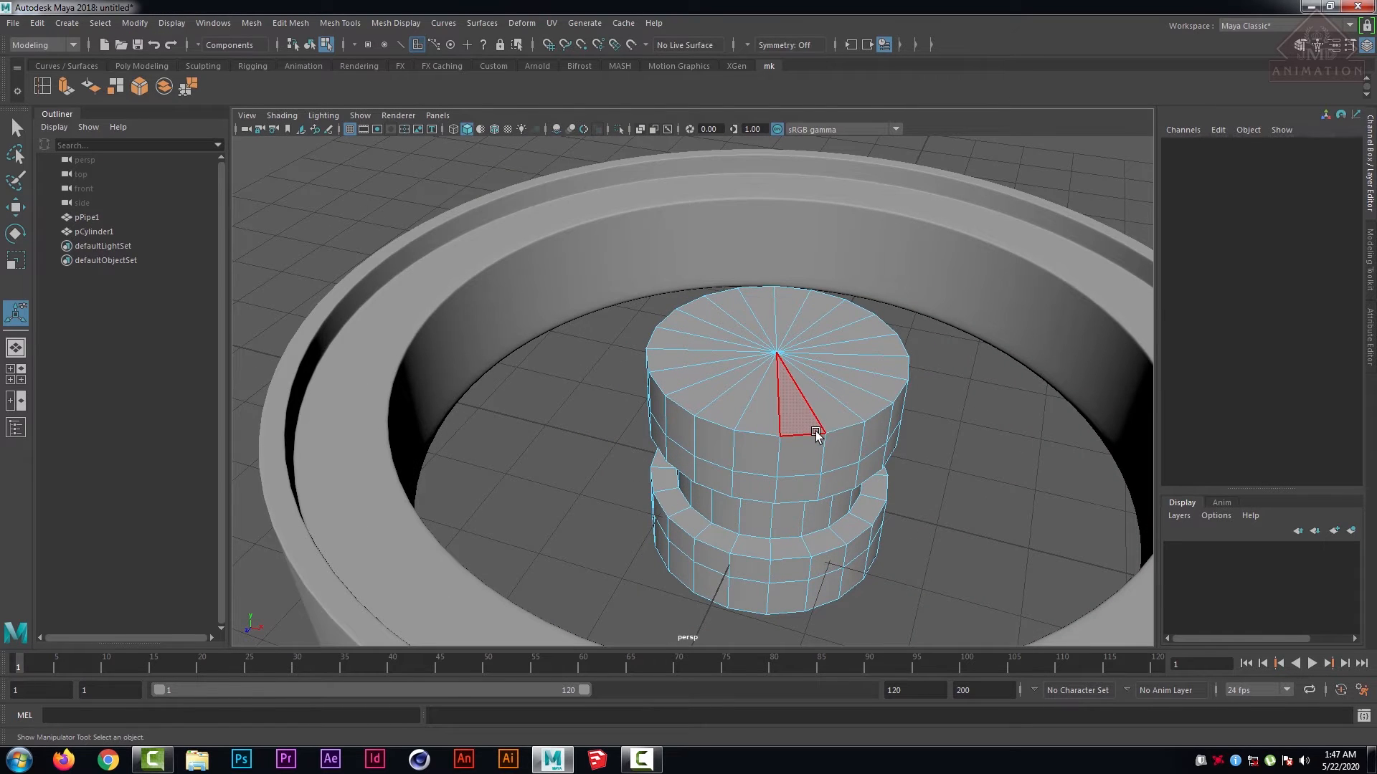
key(3)
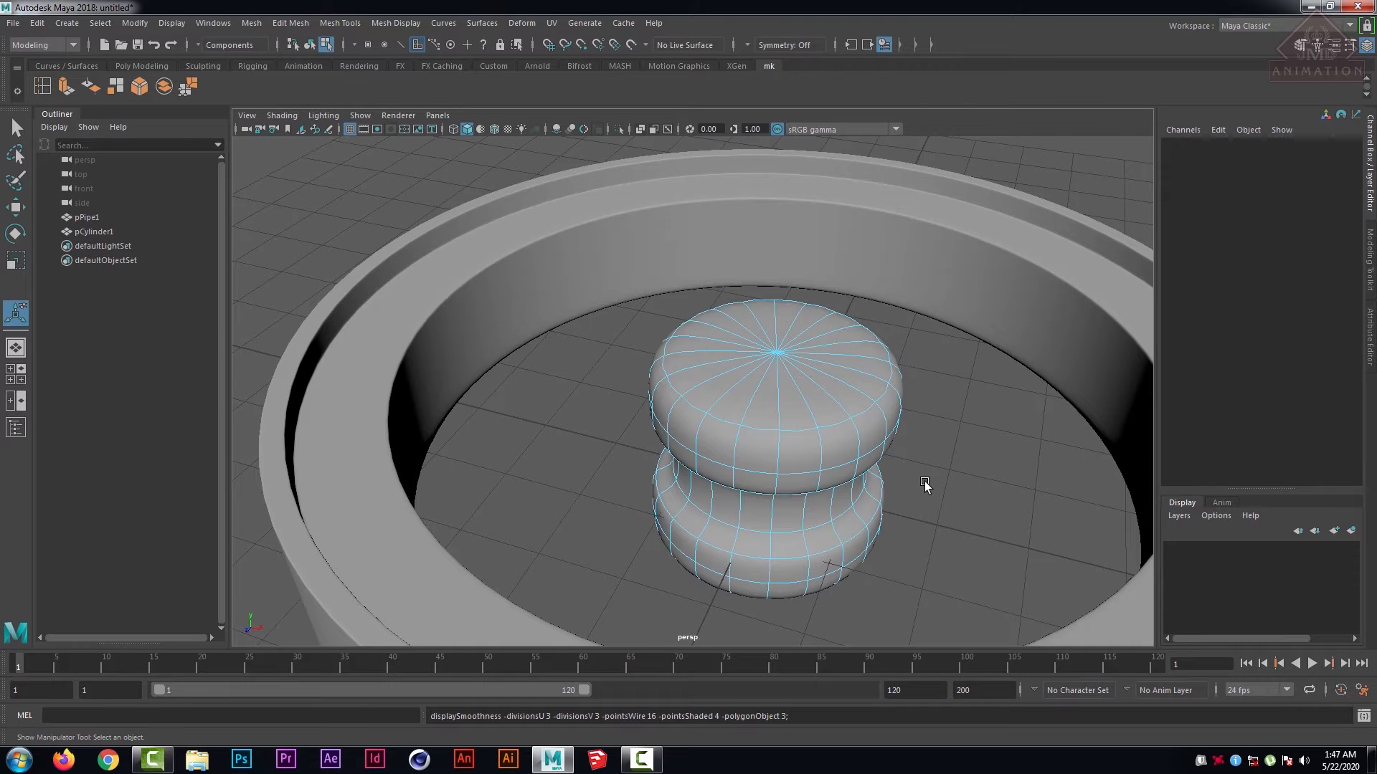
- Turn off the cylinder's smooth preview and switch it to face selection
scroll(924, 480, down, 3)
scroll(858, 459, up, 2)
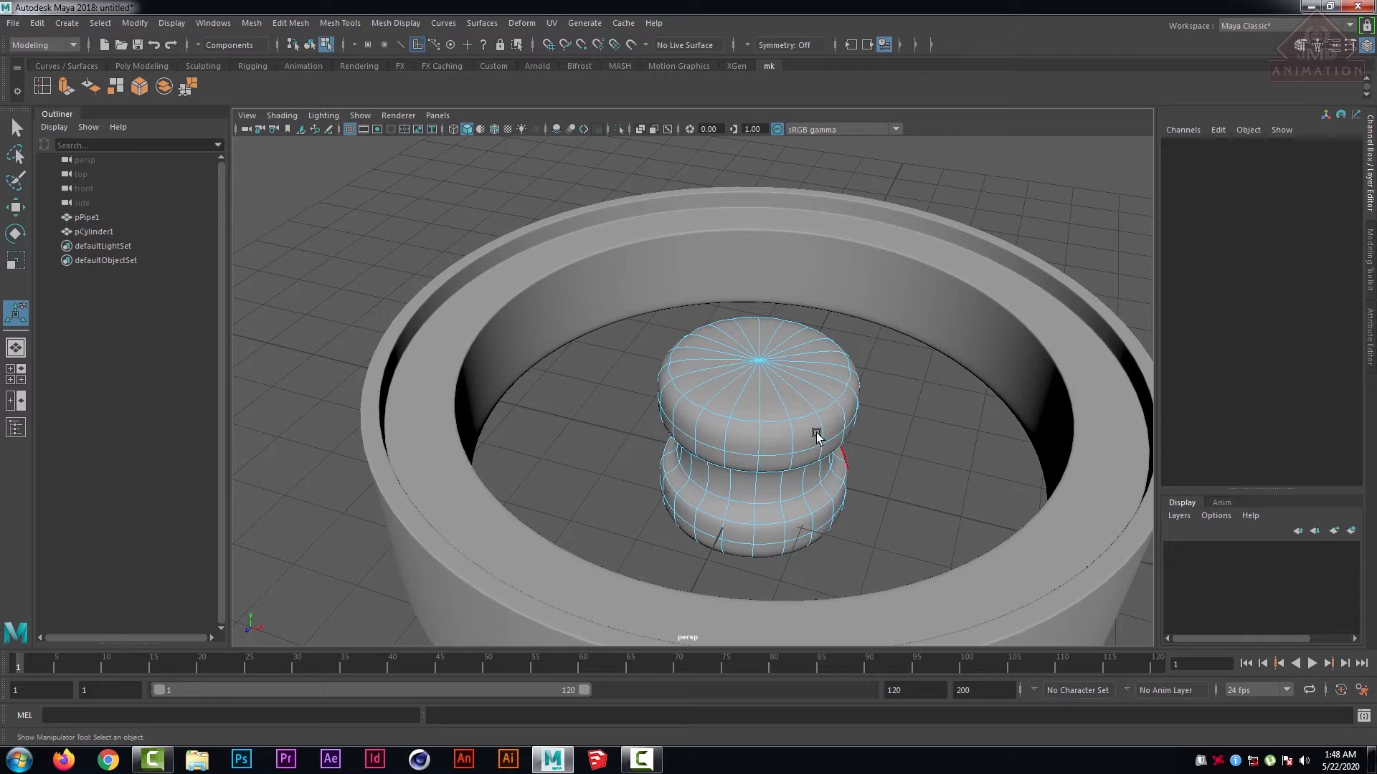
key(1)
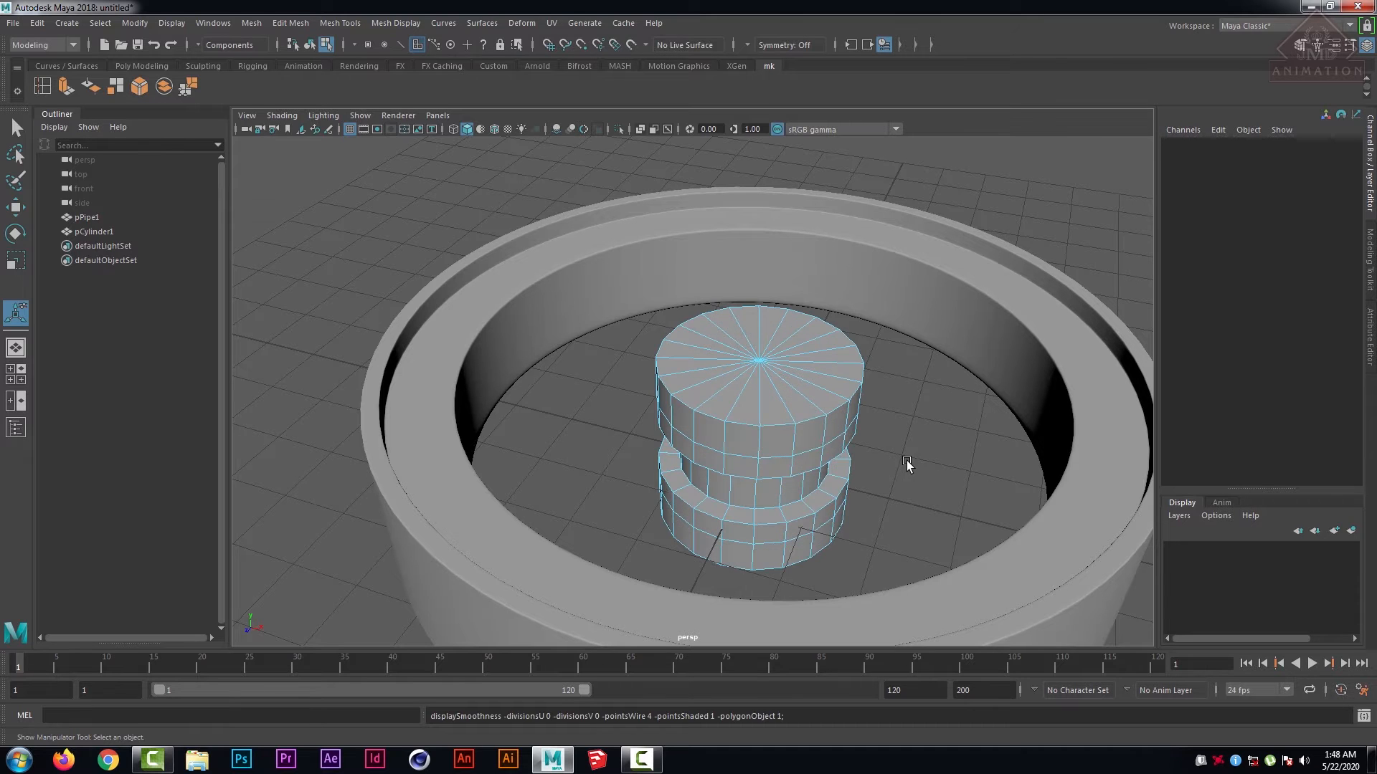
scroll(899, 468, up, 2)
scroll(965, 480, down, 2)
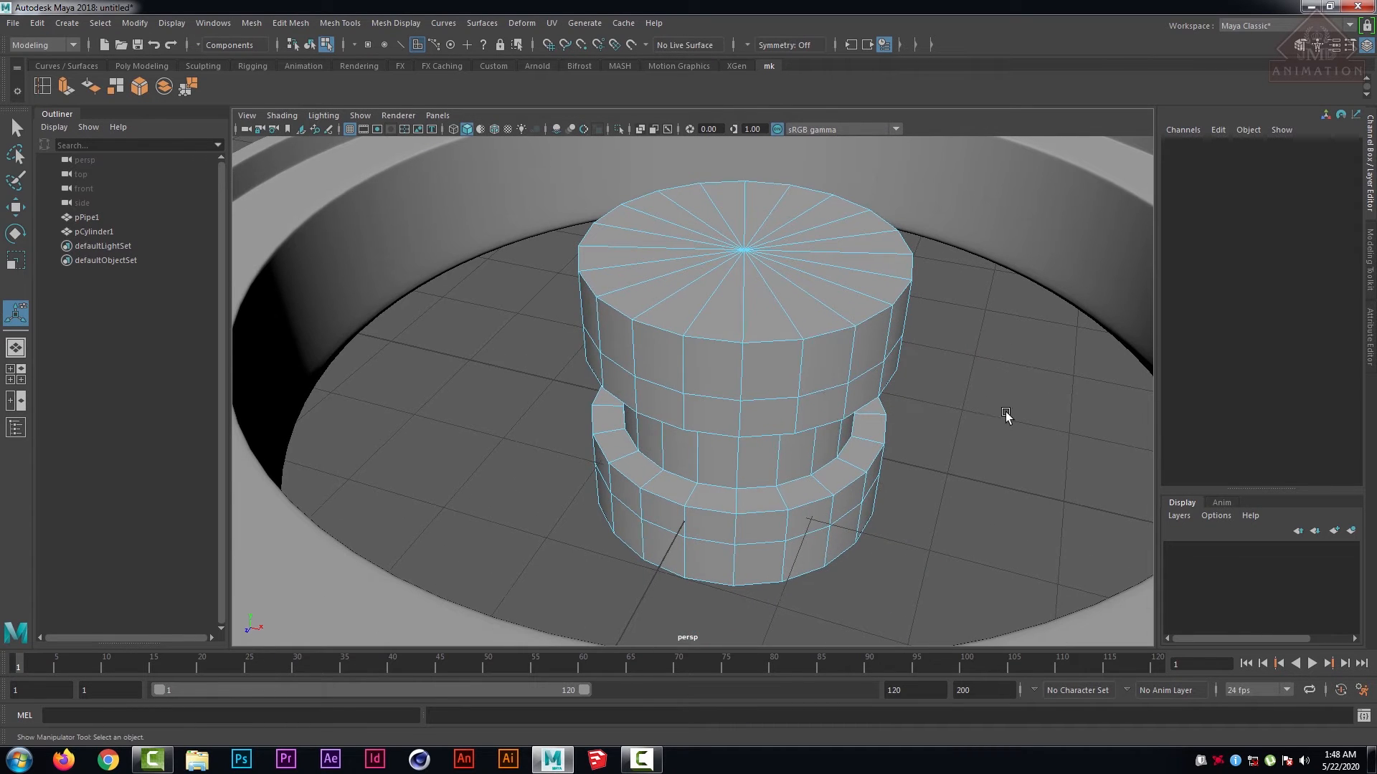
alt+drag(1002, 418, 795, 315)
right_drag(795, 314, 816, 371)
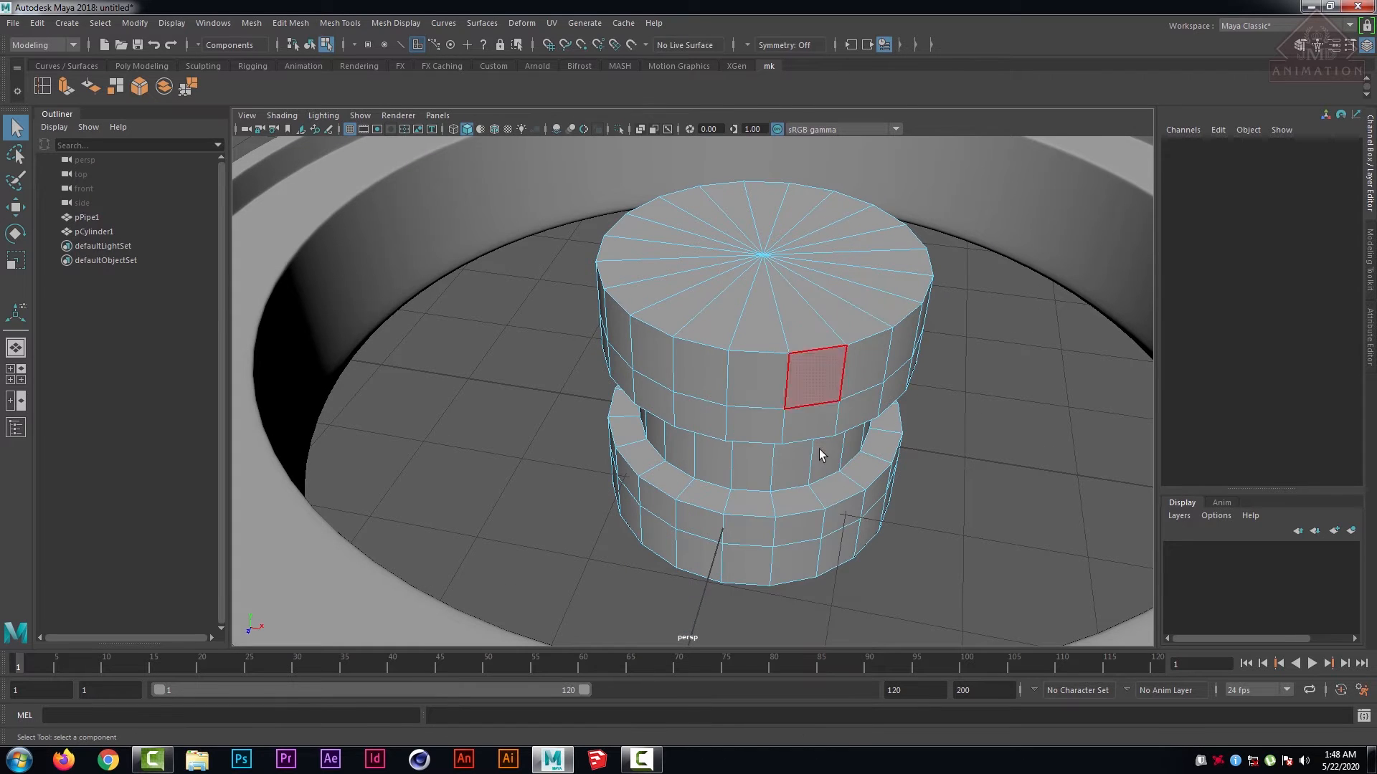
- Select all the triangular faces of the cylinder's bottom cap from below
scroll(841, 505, down, 5)
alt+drag(841, 505, 836, 391)
scroll(823, 406, up, 5)
alt+middle_drag(823, 406, 782, 487)
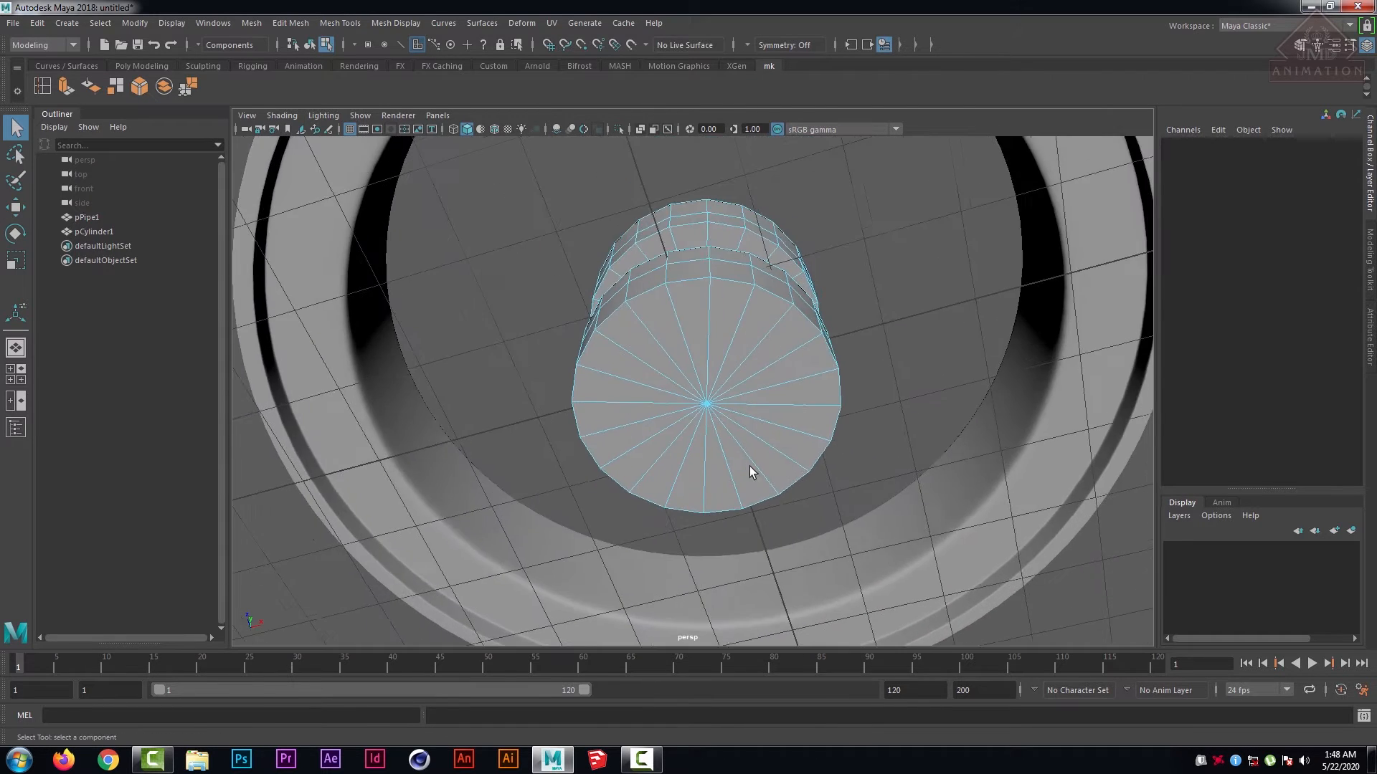
drag(755, 322, 777, 337)
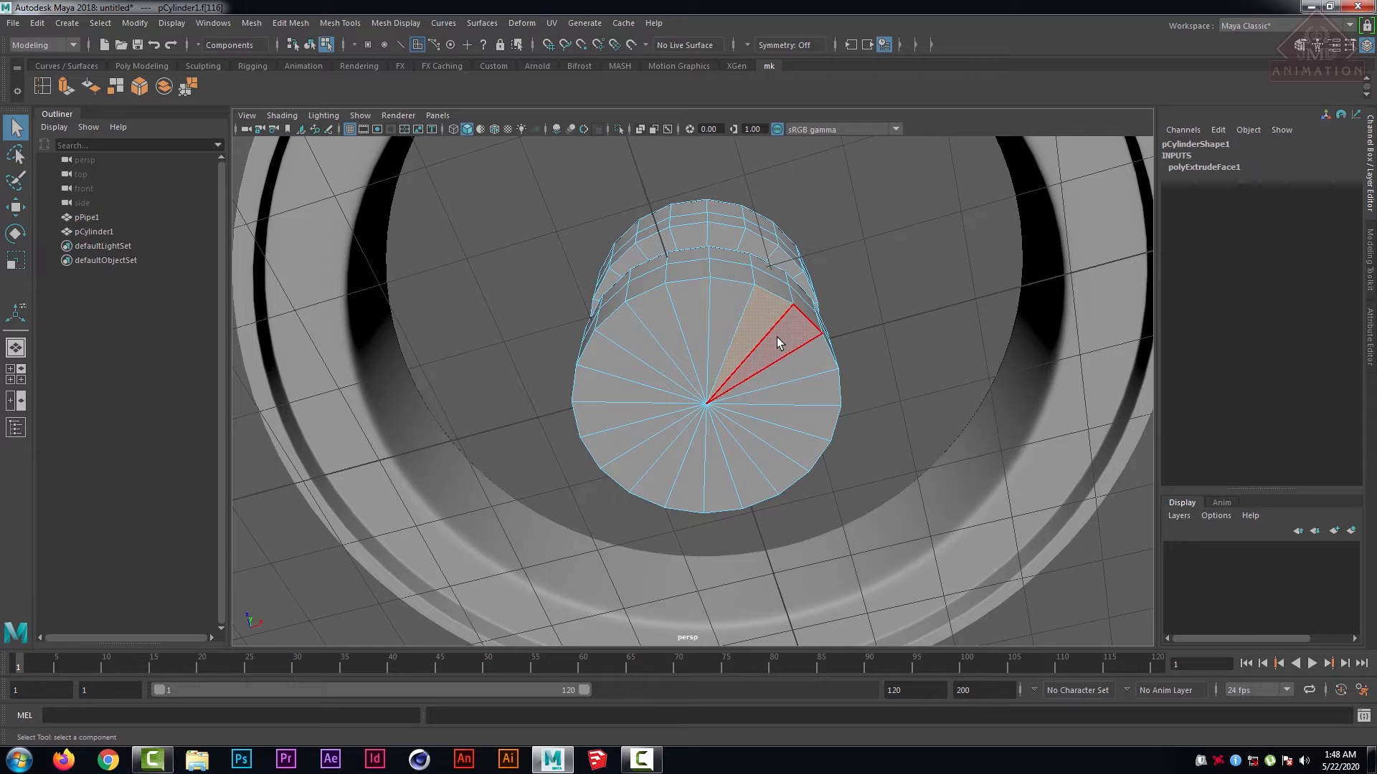
shift+click(803, 364)
shift+click(816, 389)
shift+click(816, 422)
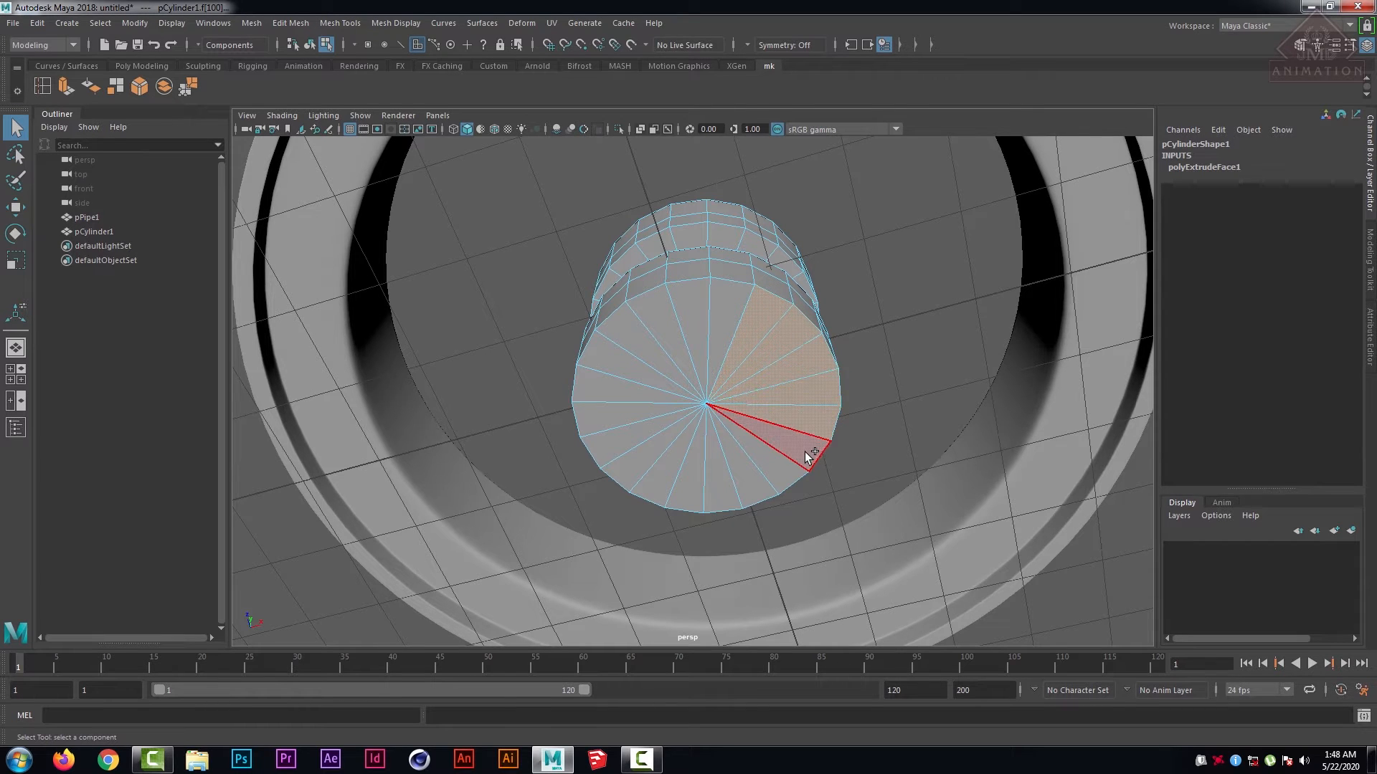
shift+click(795, 453)
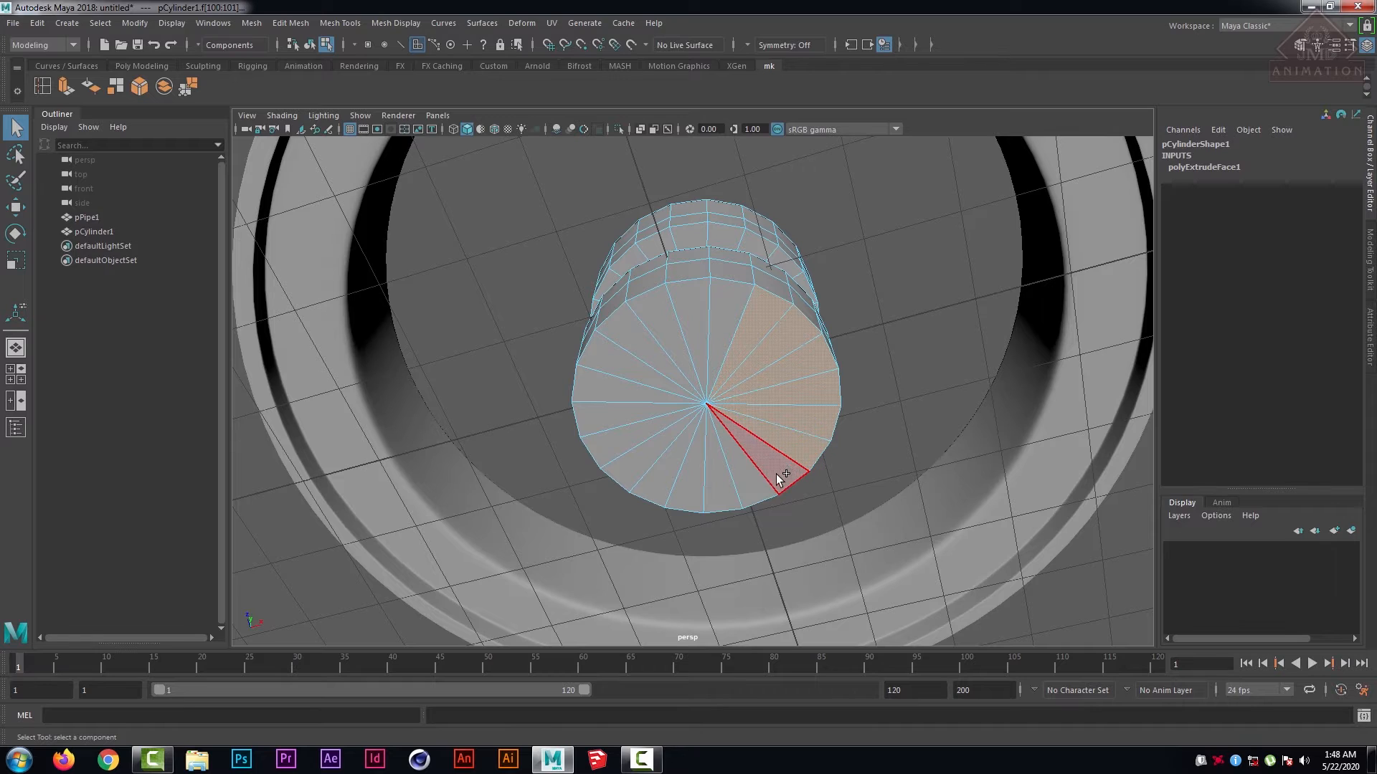
shift+click(784, 476)
shift+click(751, 489)
shift+click(727, 493)
shift+click(684, 492)
shift+click(653, 479)
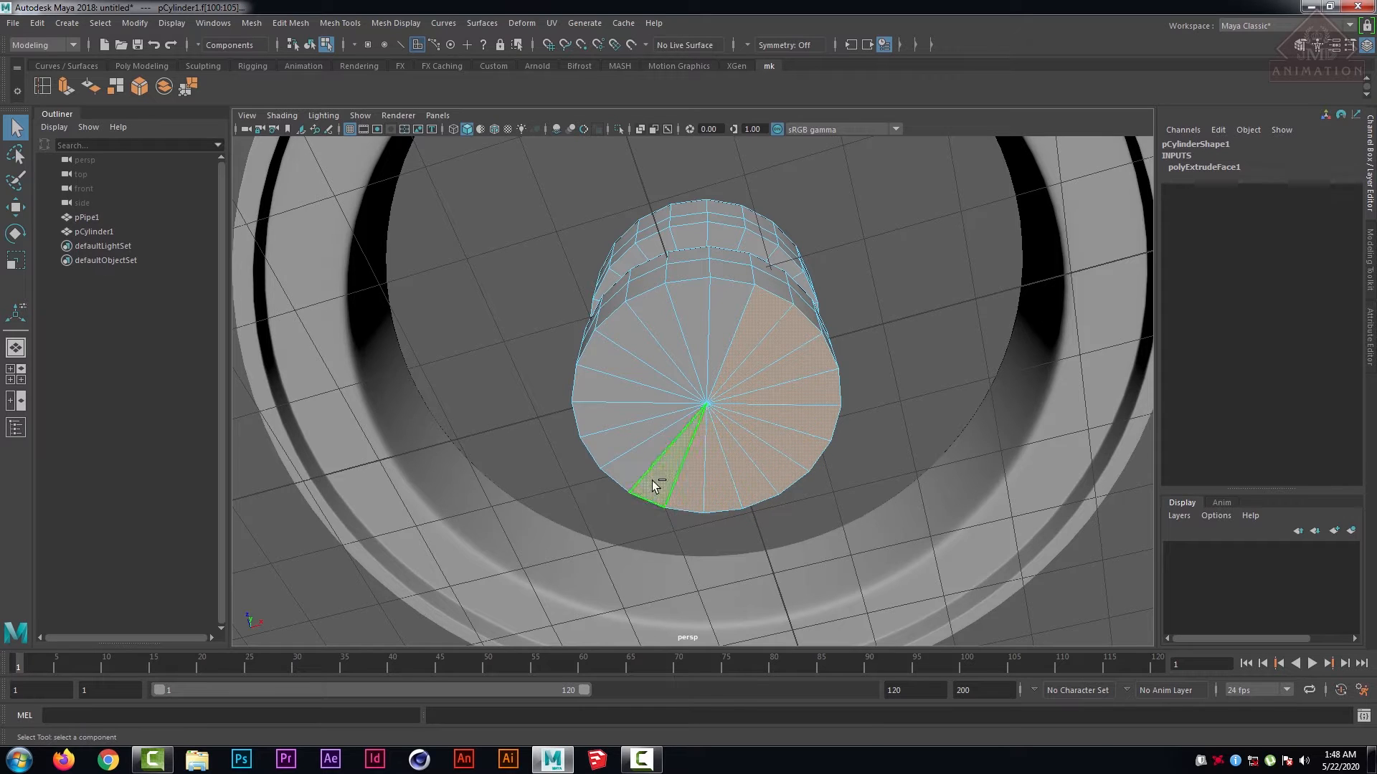
shift+click(623, 458)
shift+click(609, 433)
shift+click(605, 392)
shift+click(618, 359)
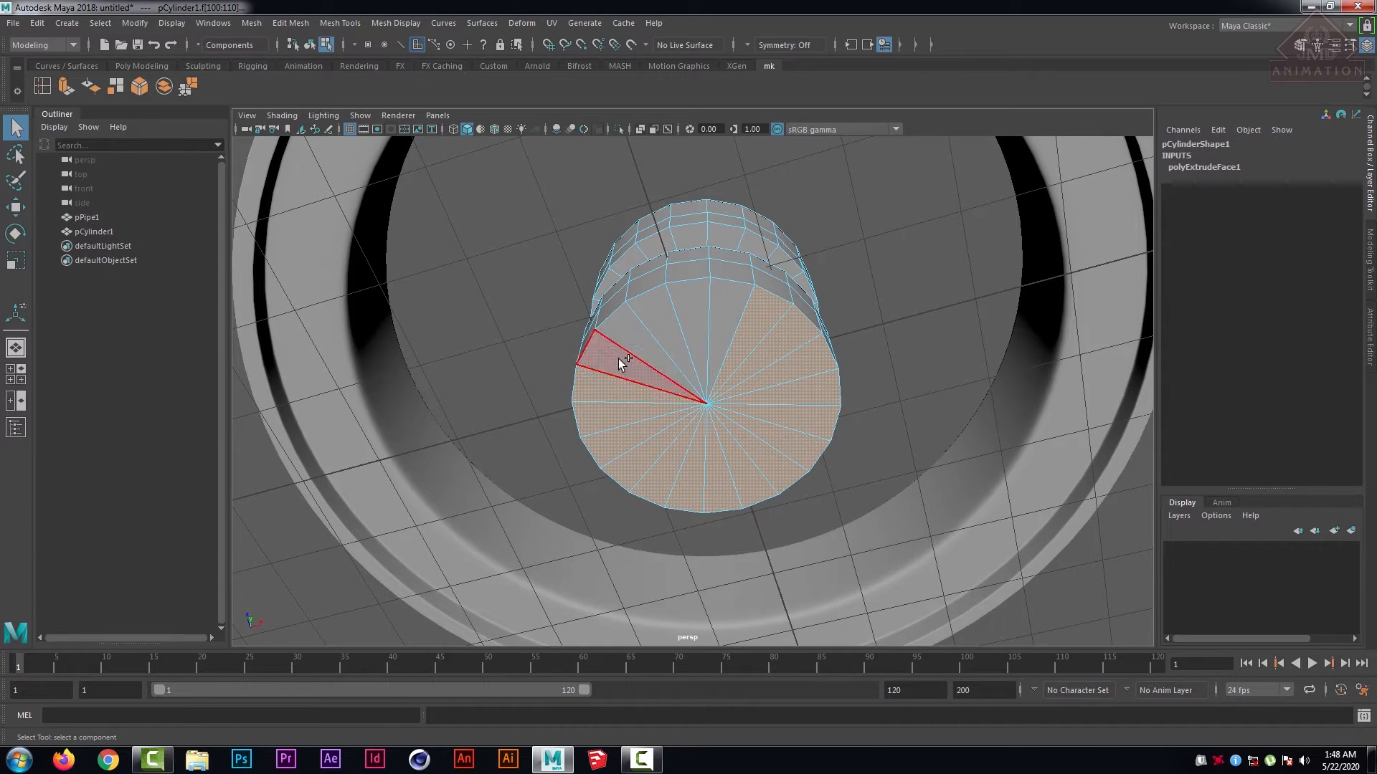
shift+click(635, 342)
shift+click(670, 321)
shift+click(694, 317)
shift+click(726, 310)
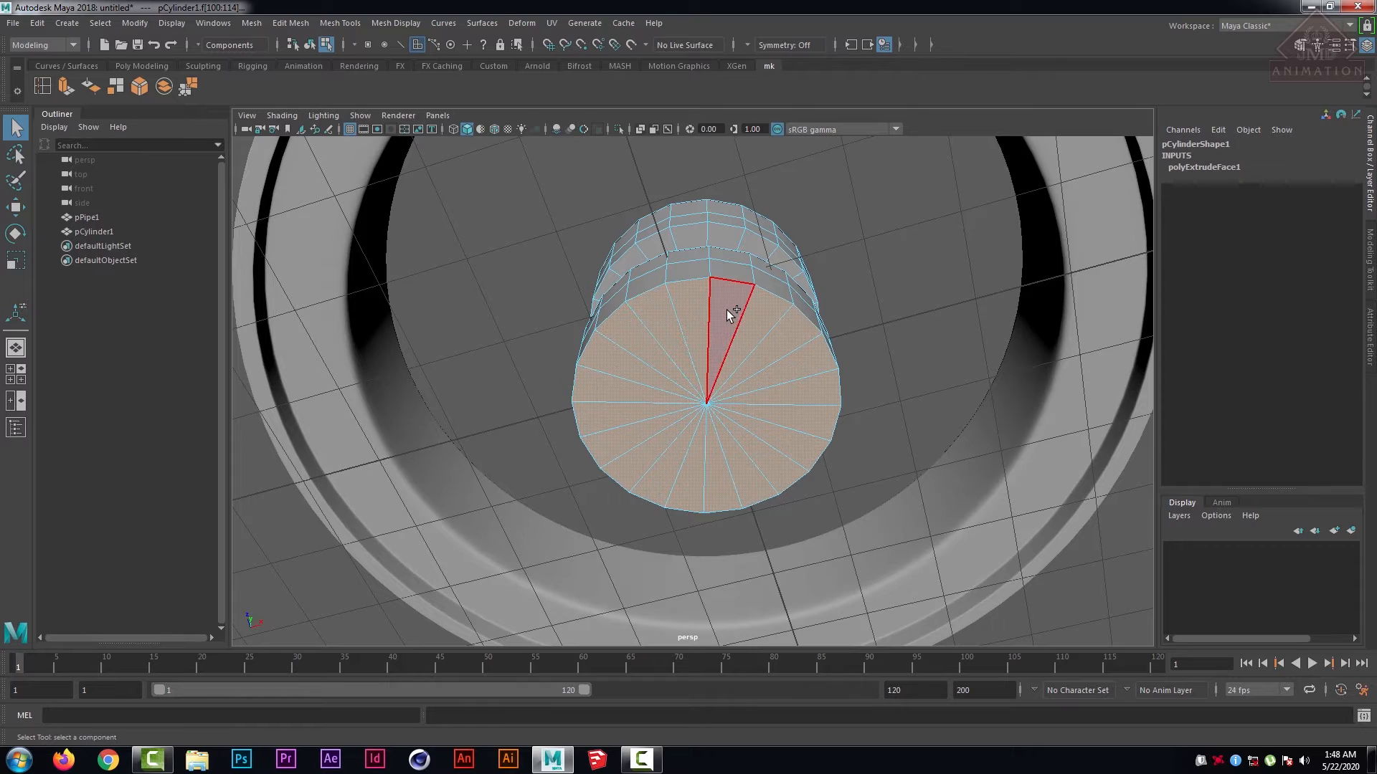
- Examine the bottom-cap face selection in wireframe display, then return to shaded display
scroll(877, 338, down, 3)
alt+drag(875, 341, 873, 355)
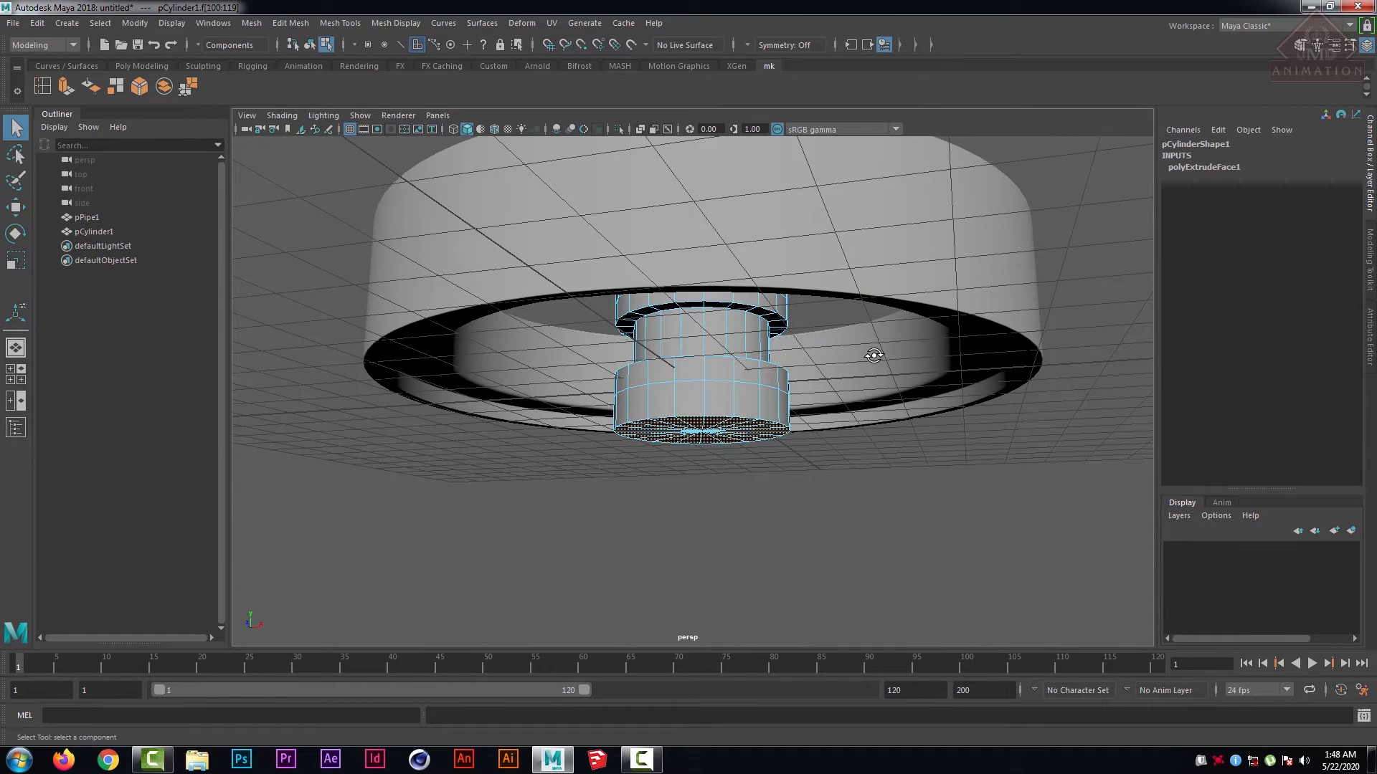
key(4)
scroll(857, 372, up, 5)
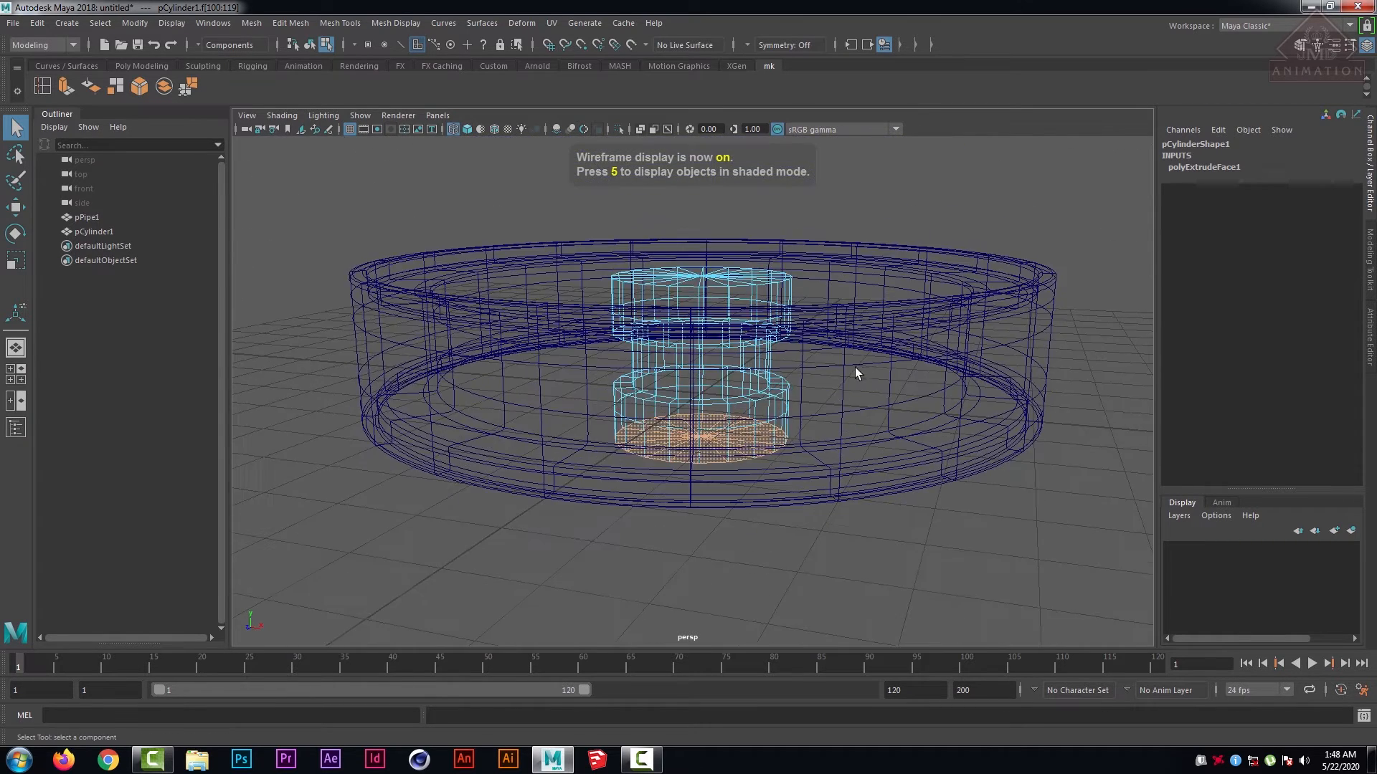
alt+drag(768, 357, 777, 349)
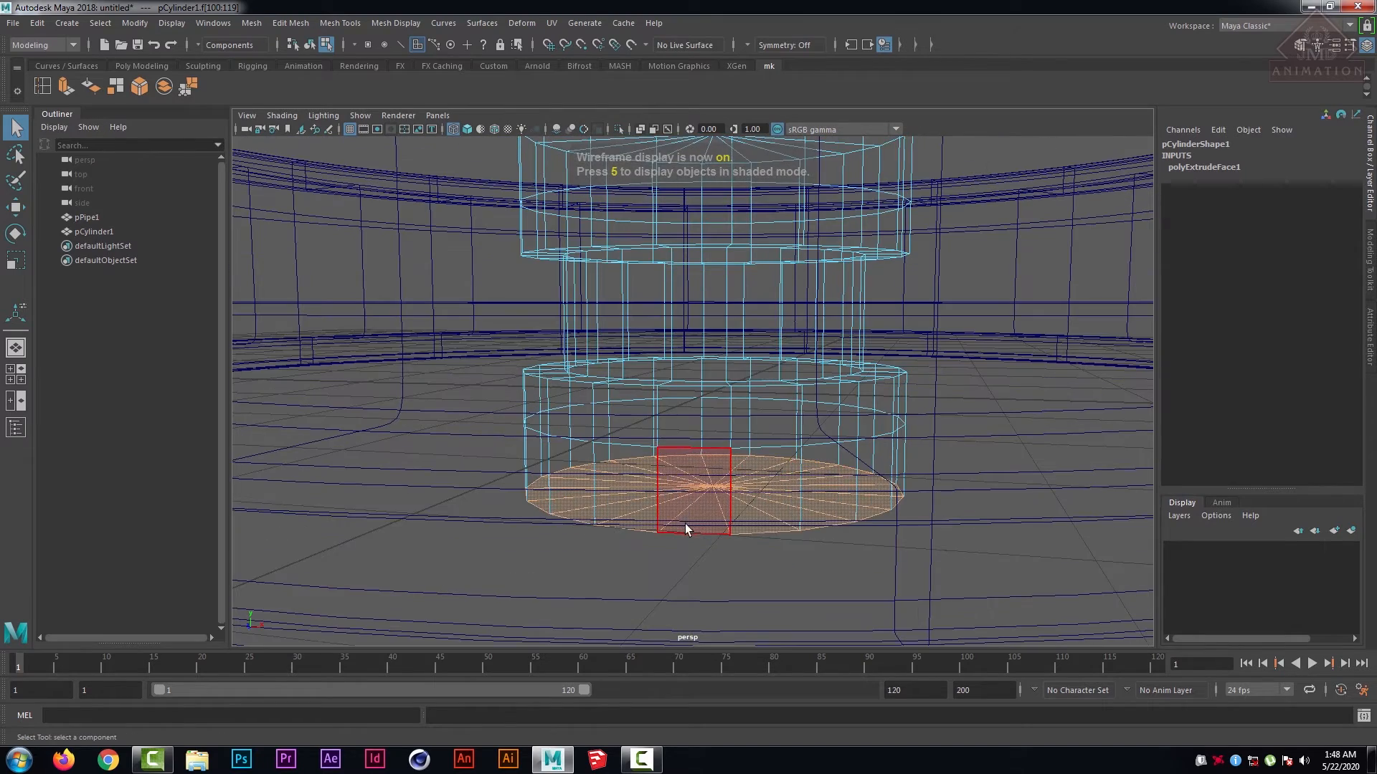
alt+drag(778, 565, 832, 494)
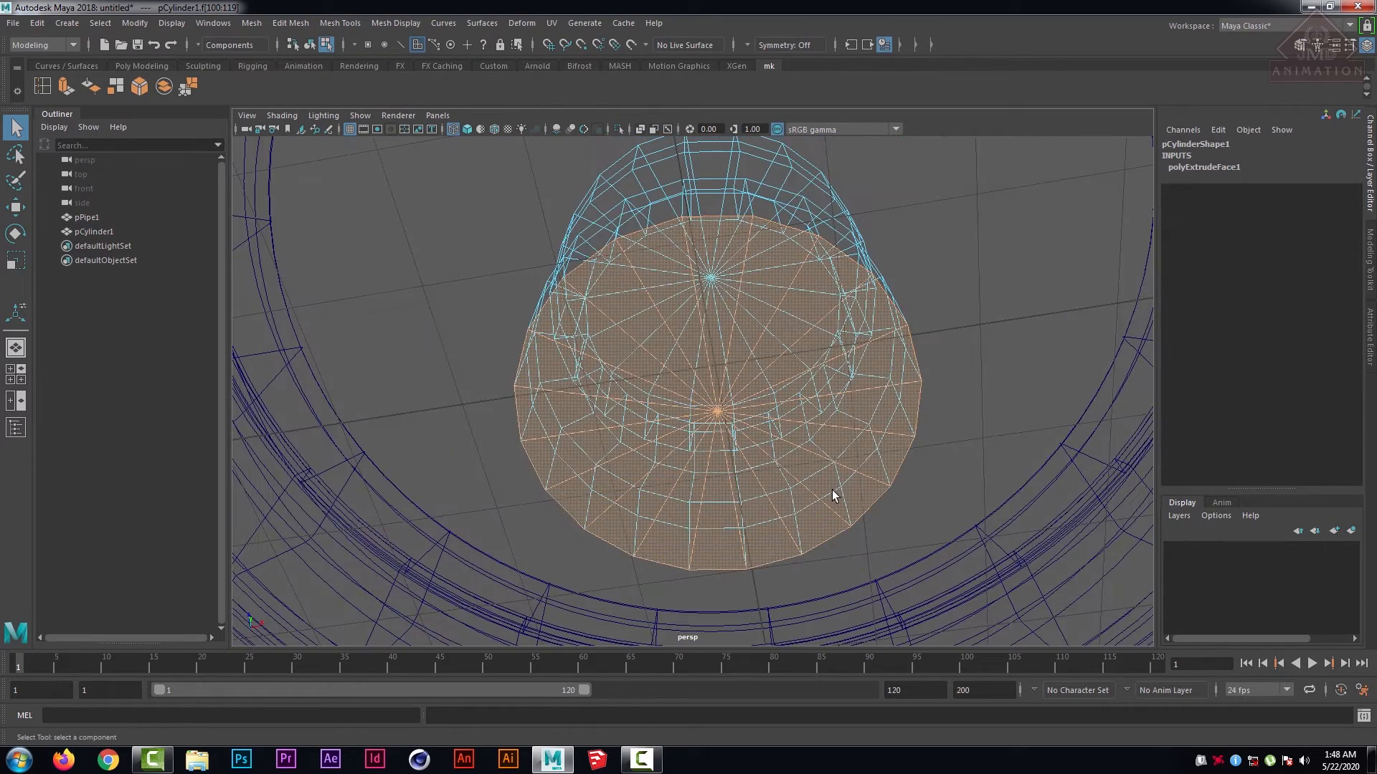
key(5)
scroll(831, 495, down, 6)
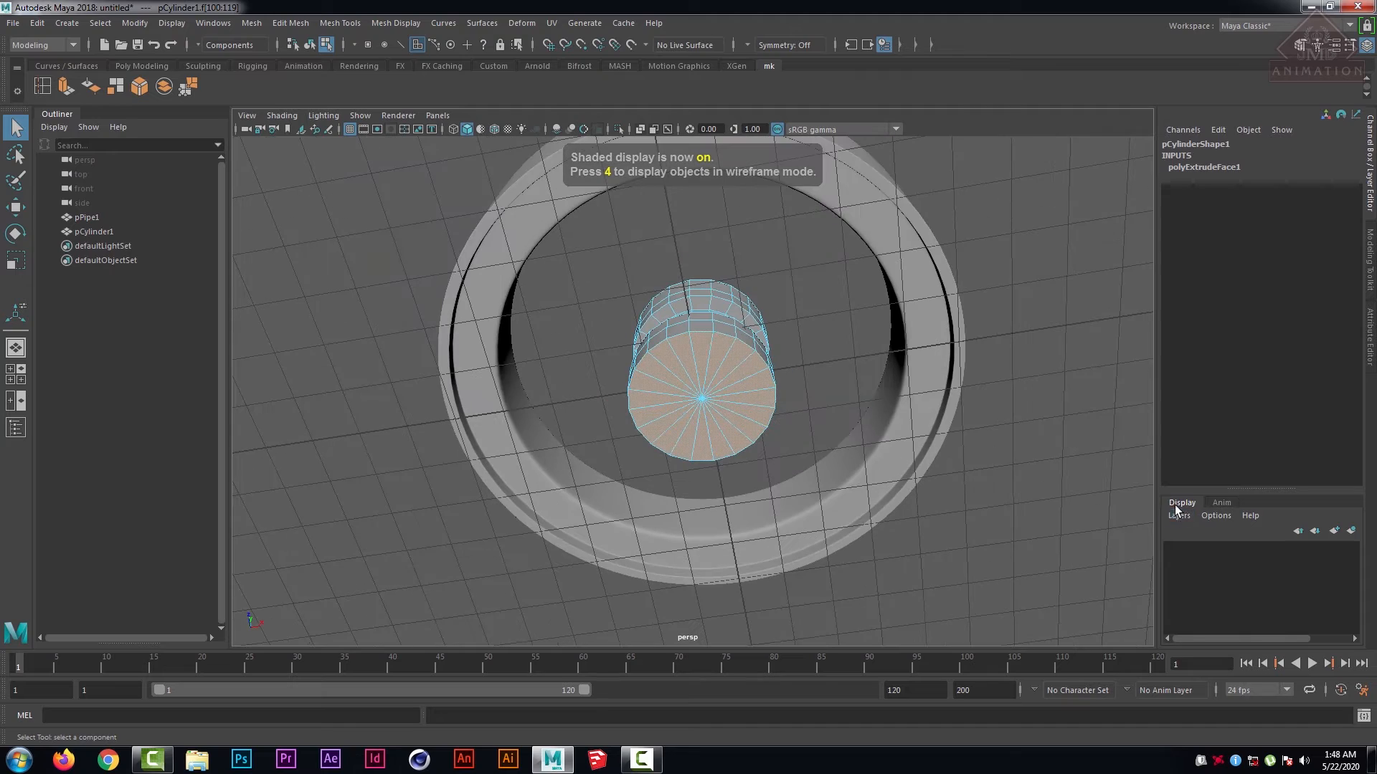
mouse_move(878, 398)
alt+mouse_down()
mouse_move(950, 415)
mouse_move(750, 283)
alt+mouse_up()
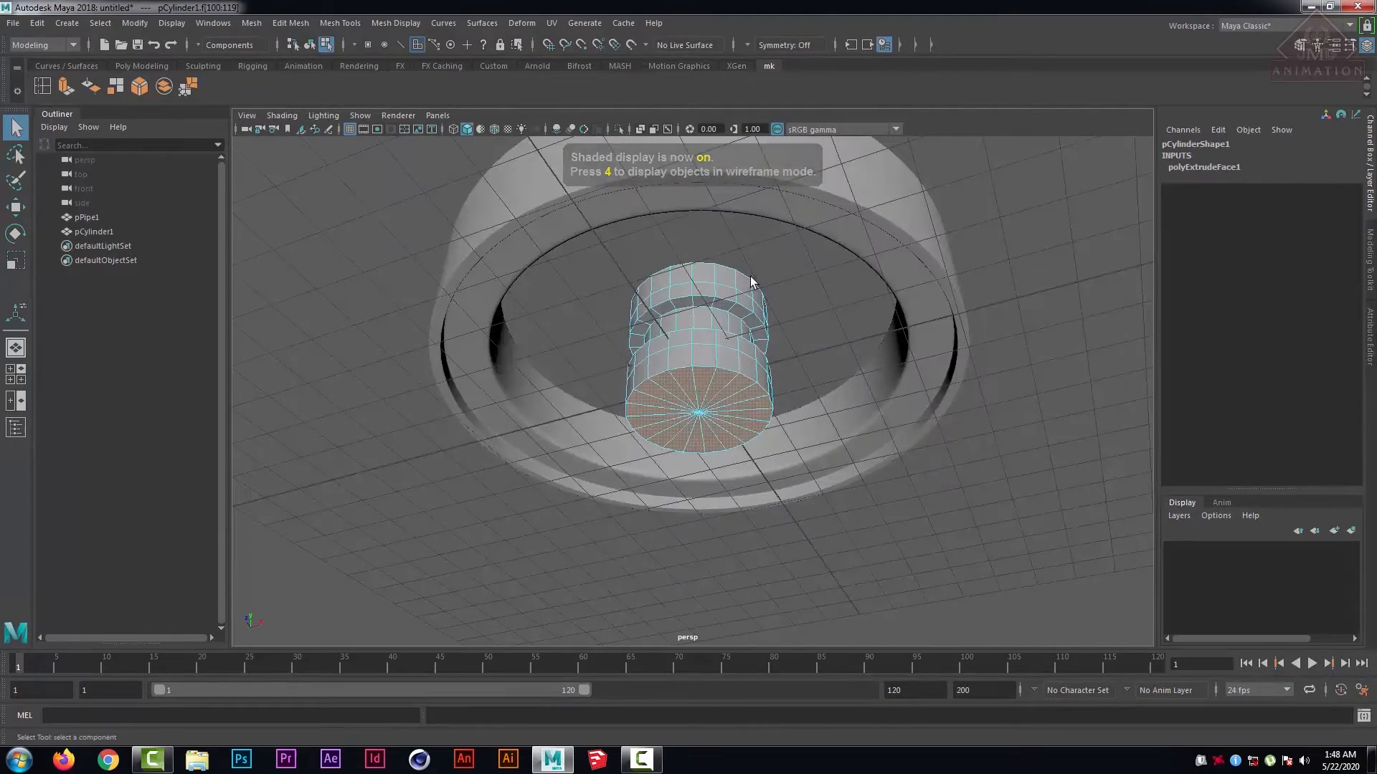
- Extrude the bottom cap faces with an Offset of 0.2, then extrude them downward with a Thickness of 0.5
click(109, 95)
scroll(890, 359, up, 3)
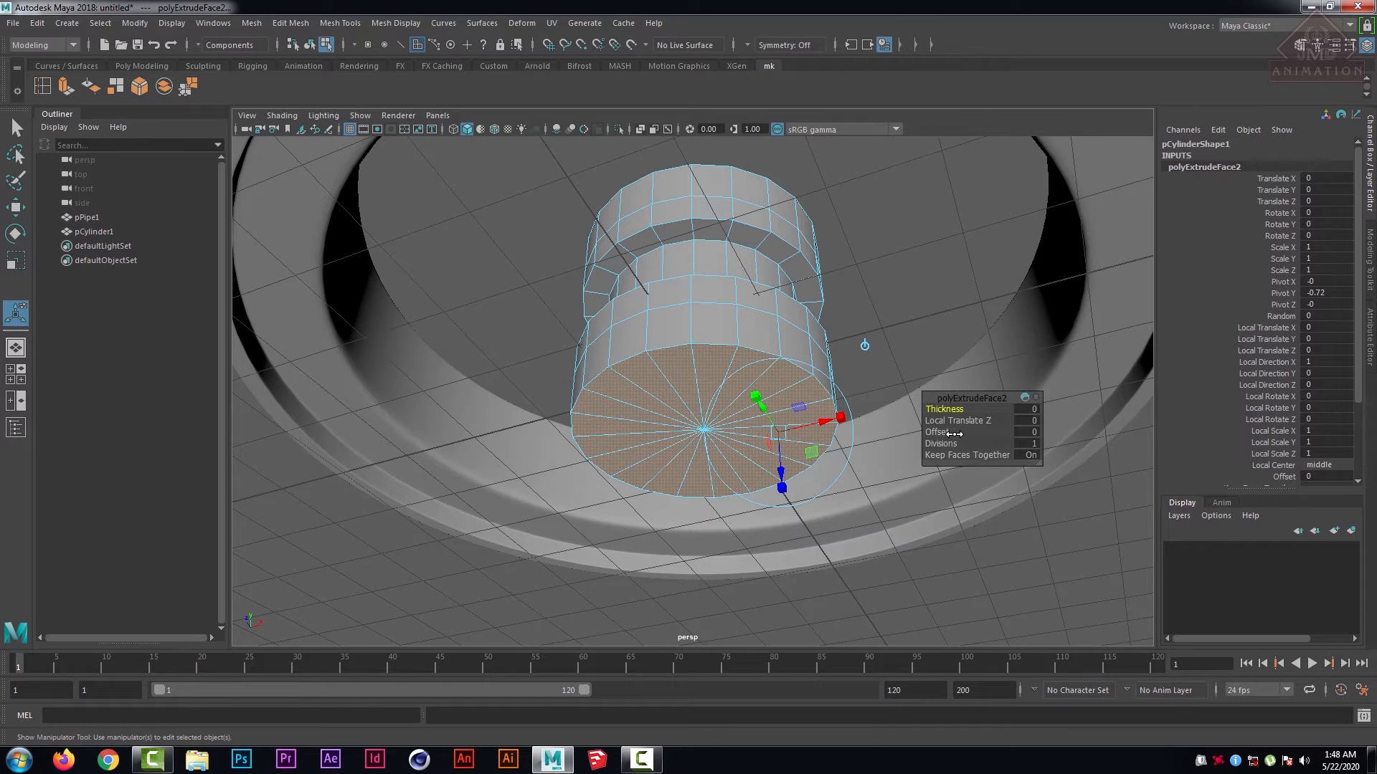
mouse_move(927, 432)
mouse_down()
mouse_move(945, 433)
mouse_move(931, 432)
mouse_up()
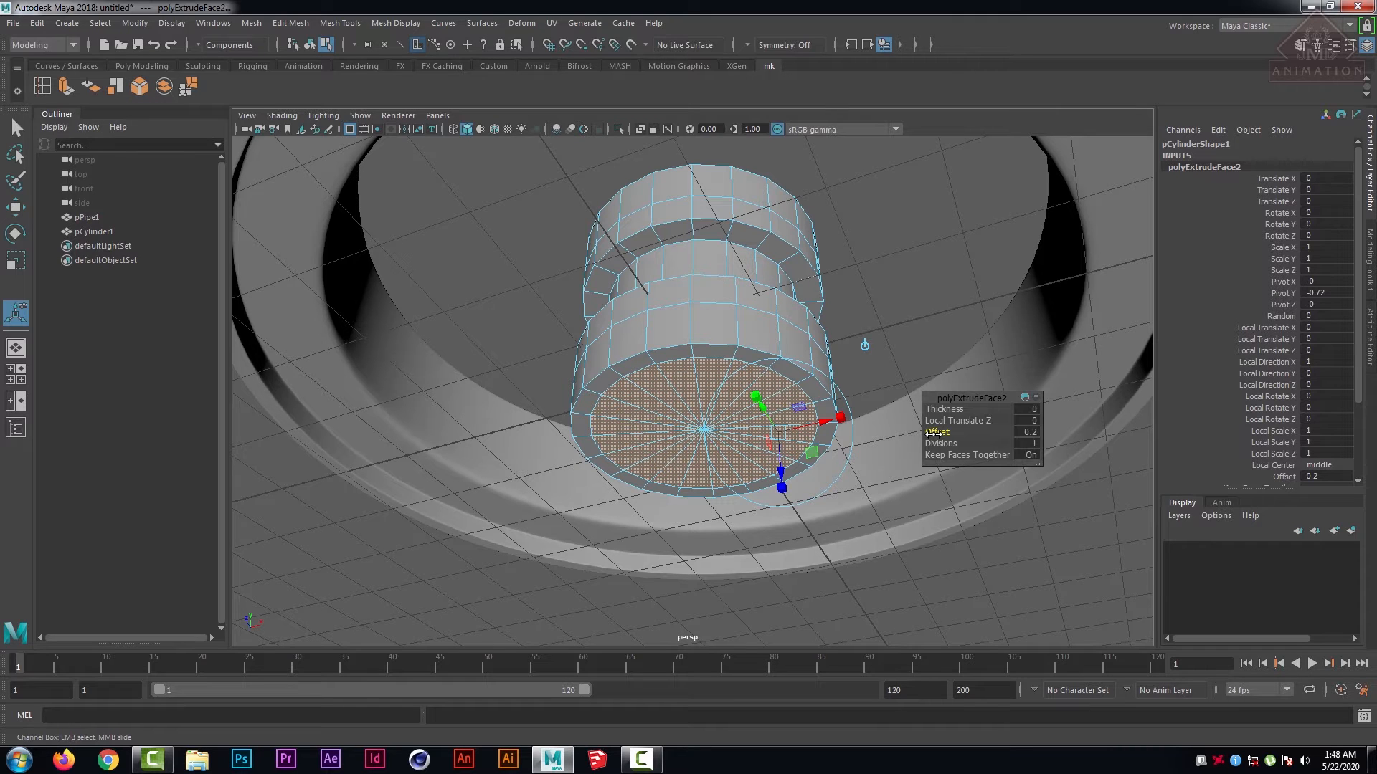
key(ctrl+e)
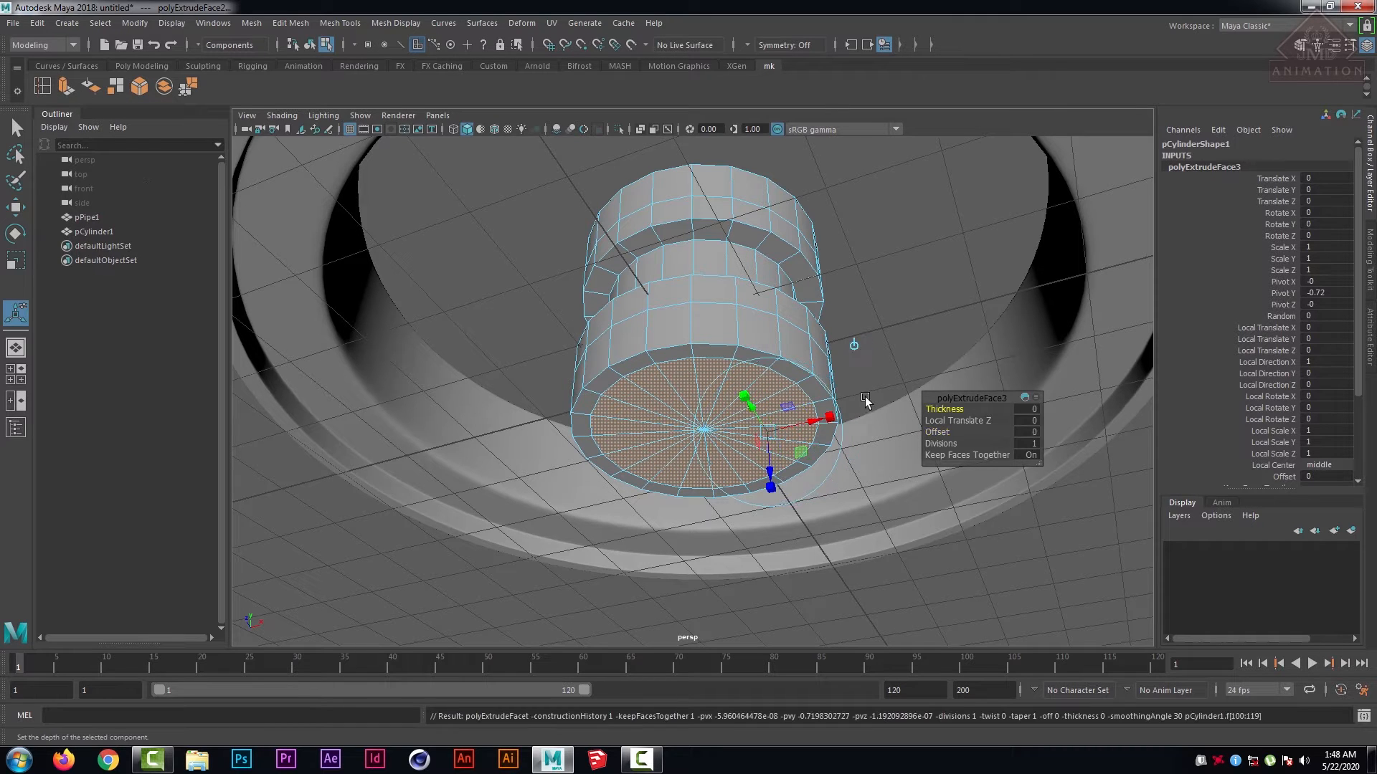
drag(945, 412, 946, 413)
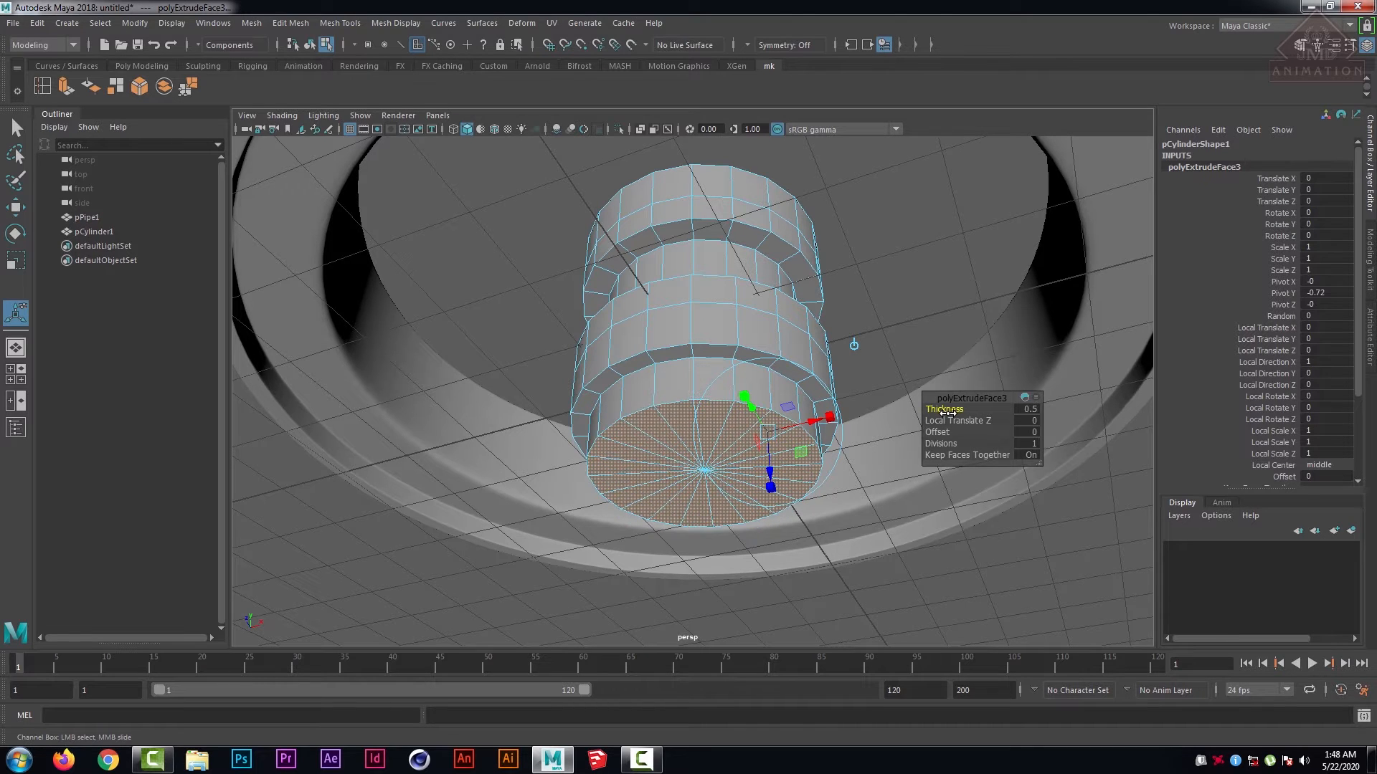
- Inset the new bottom faces with an extrude Offset of 0.2, recess them with a Thickness of -0.4, and deselect them
click(67, 87)
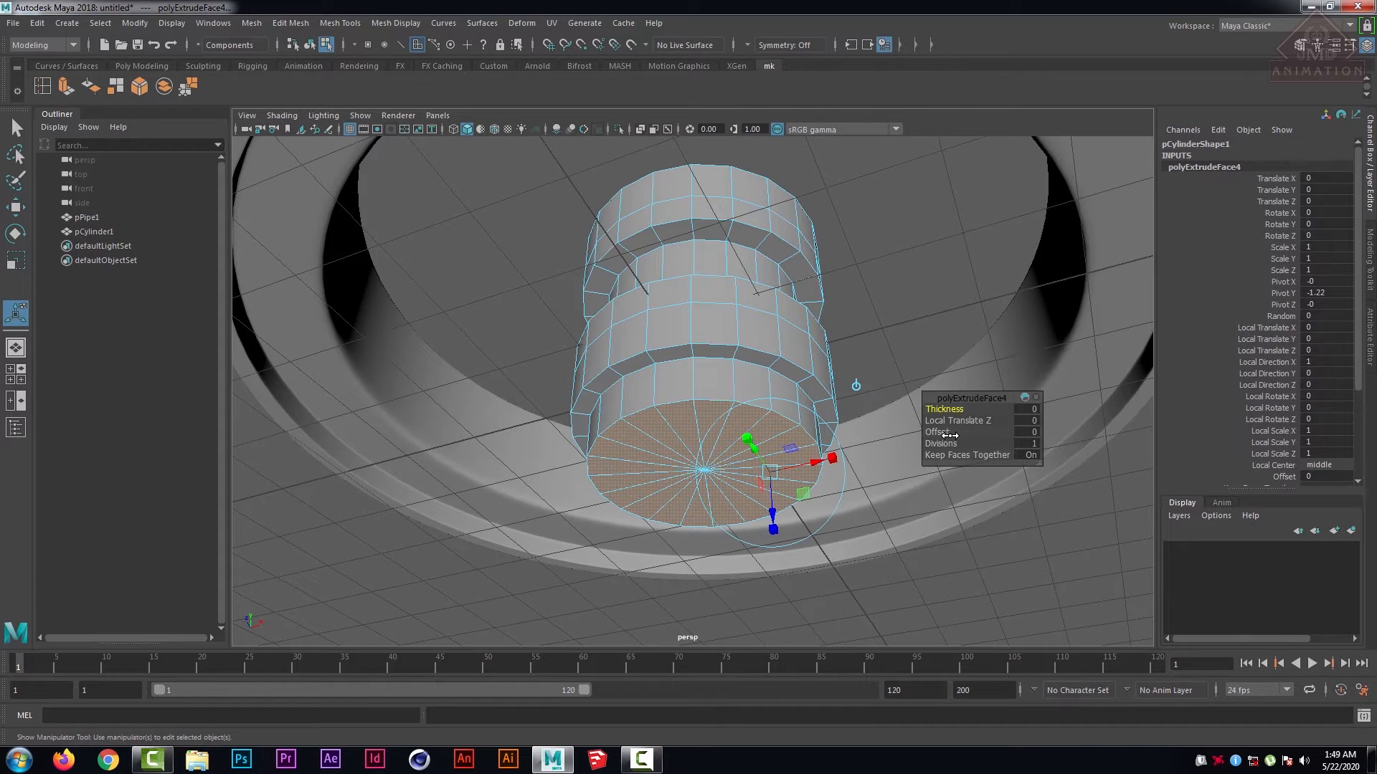
drag(950, 435, 945, 434)
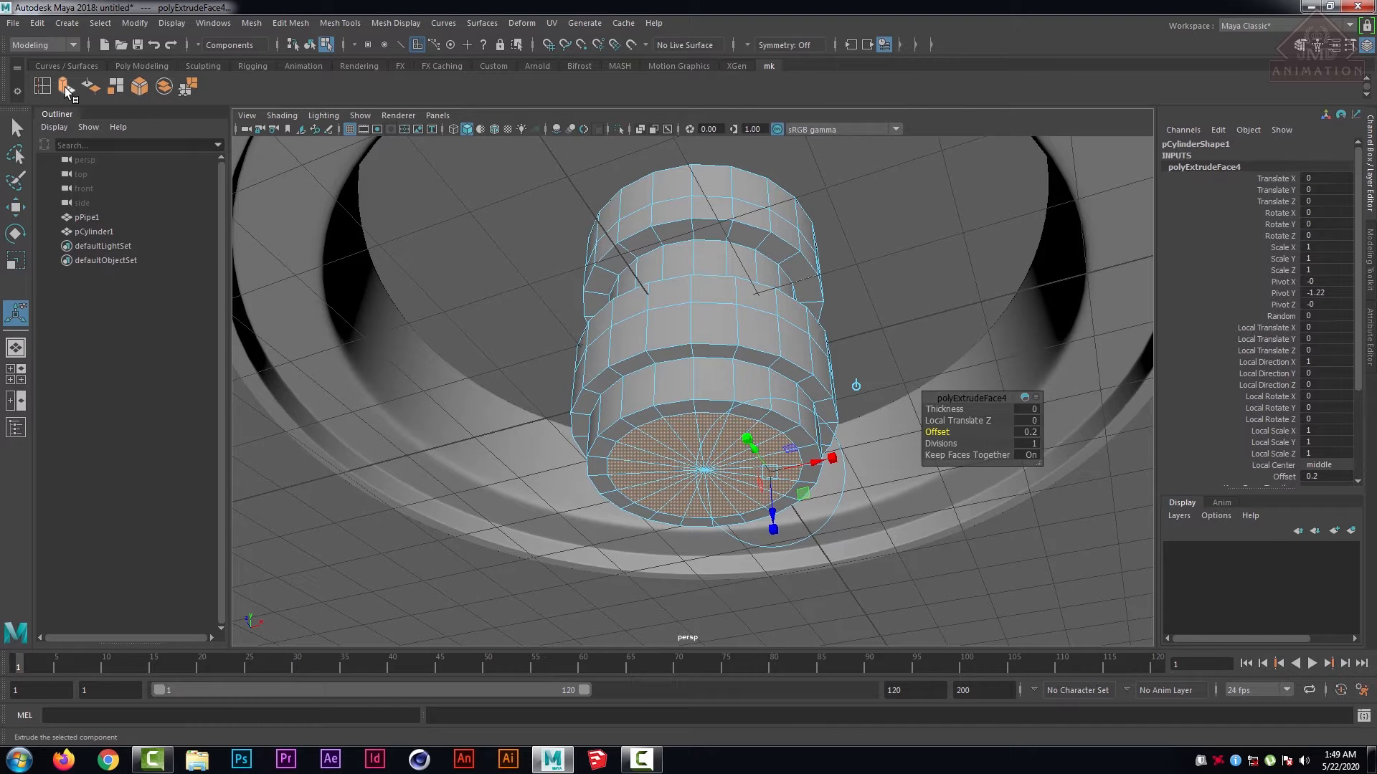
key(ctrl+e)
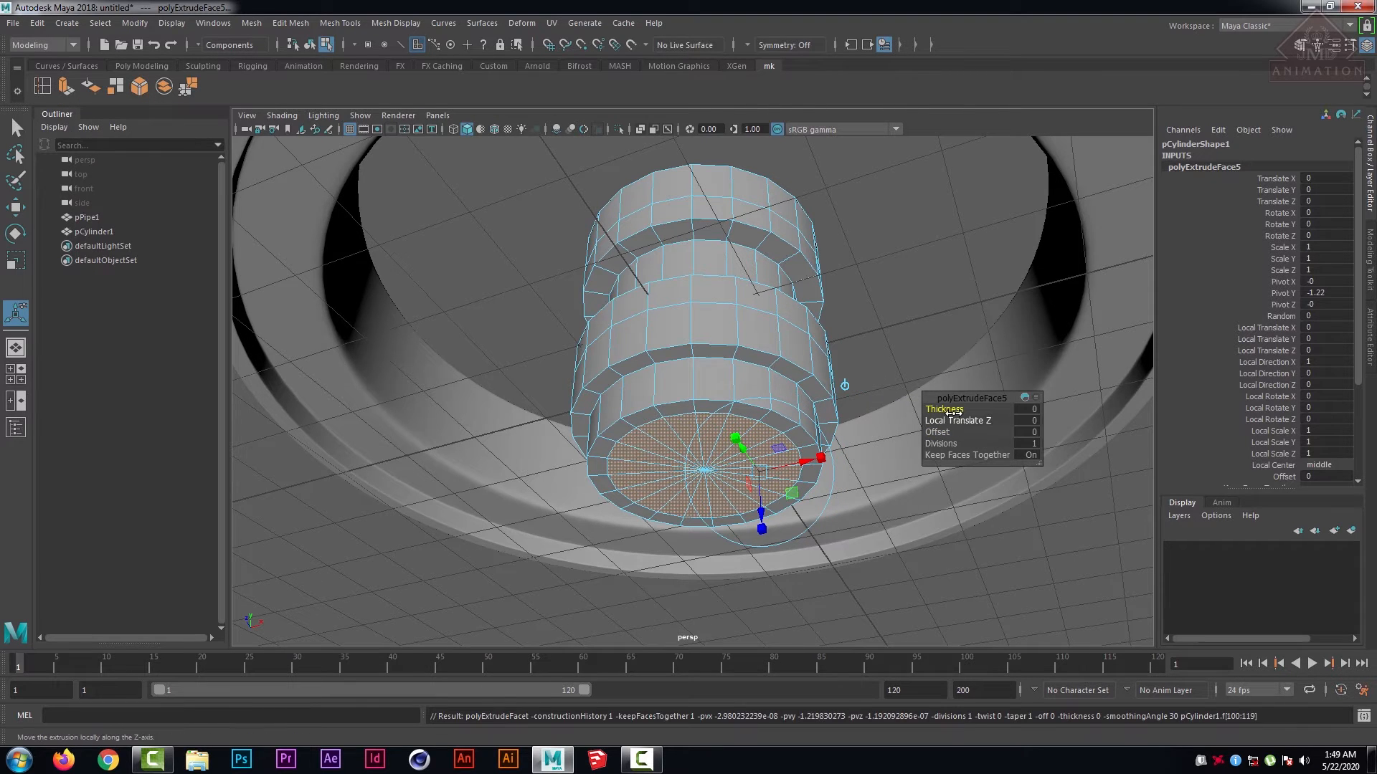
mouse_move(941, 410)
mouse_down()
mouse_move(924, 441)
mouse_move(947, 414)
mouse_up()
click(953, 420)
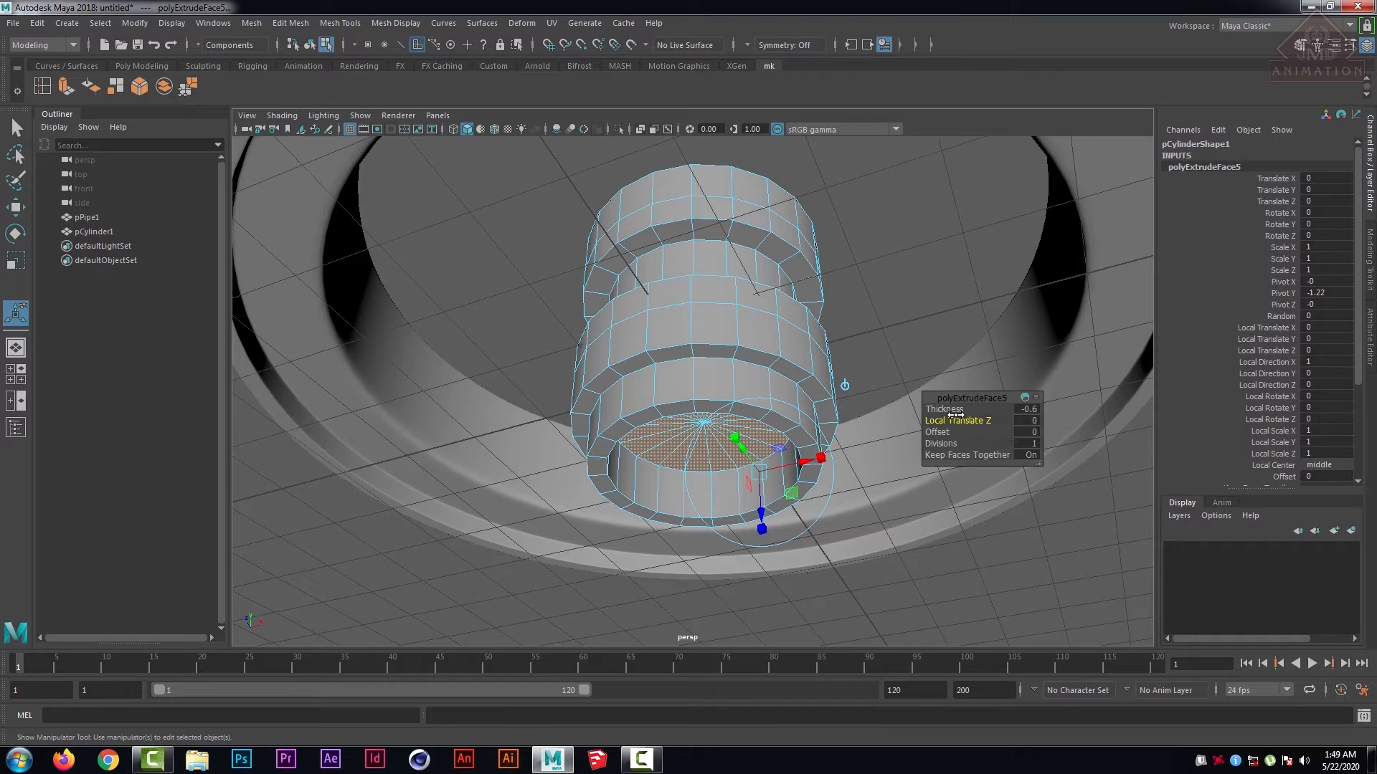
click(943, 411)
drag(944, 410, 936, 413)
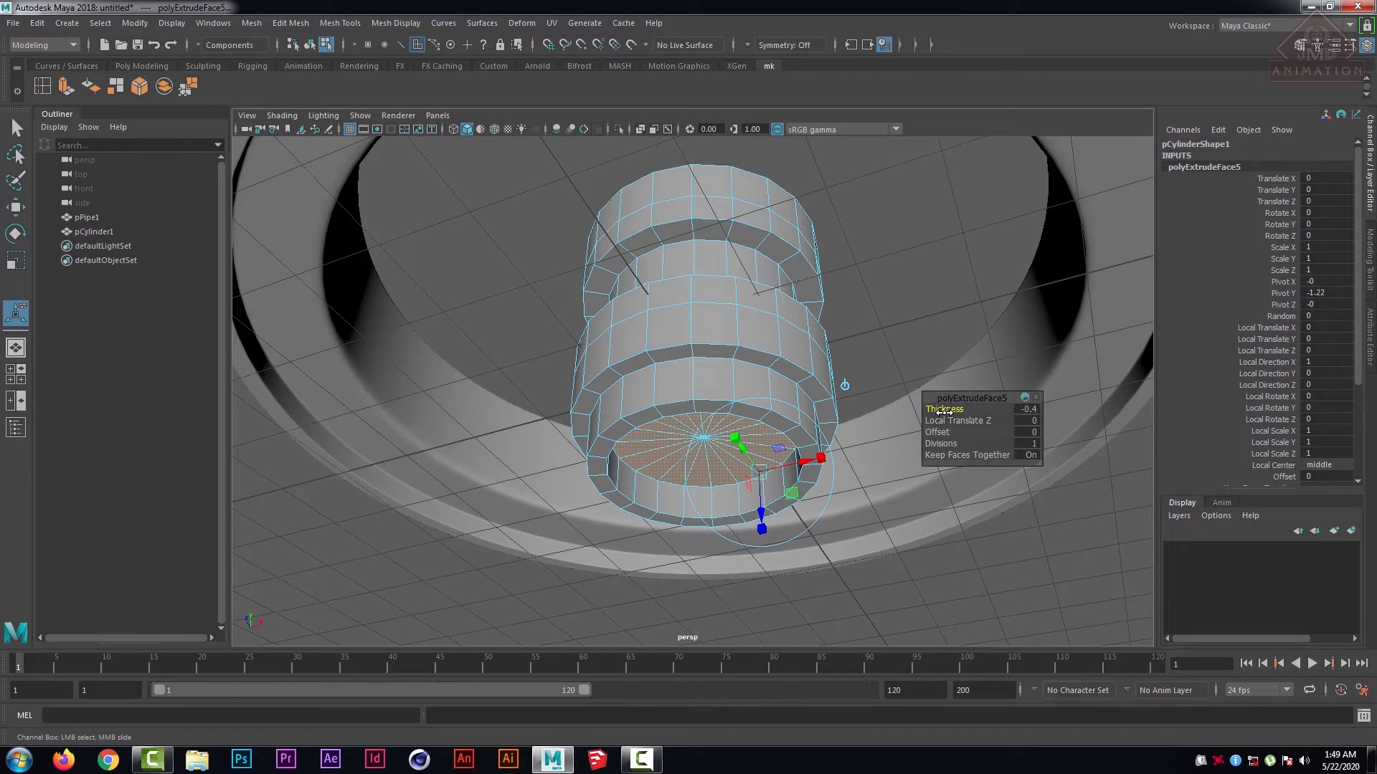
click(1034, 544)
- Insert edge loops close to the upper and lower edges of the recess's inner wall with the Insert Edge Loop Tool
scroll(805, 409, up, 5)
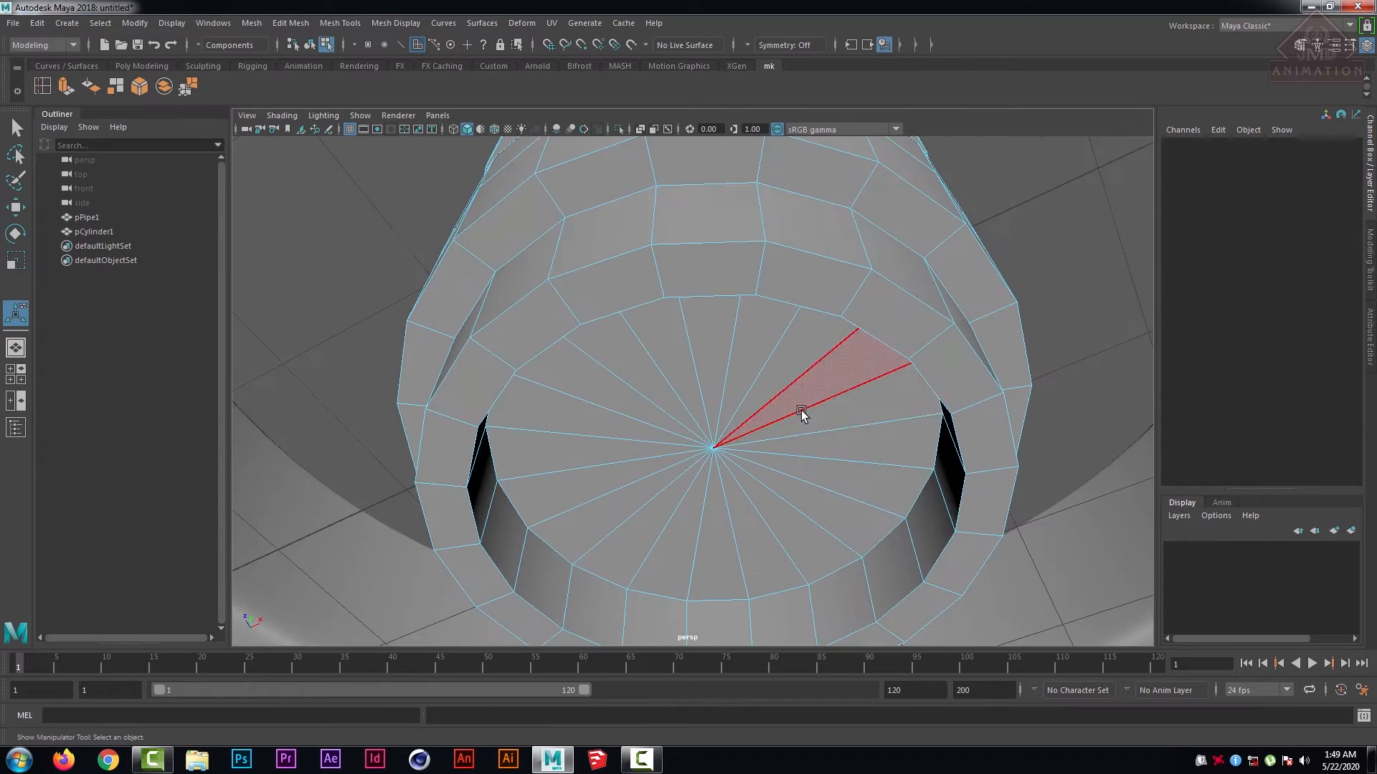
alt+middle_drag(803, 414, 732, 299)
alt+drag(732, 298, 747, 354)
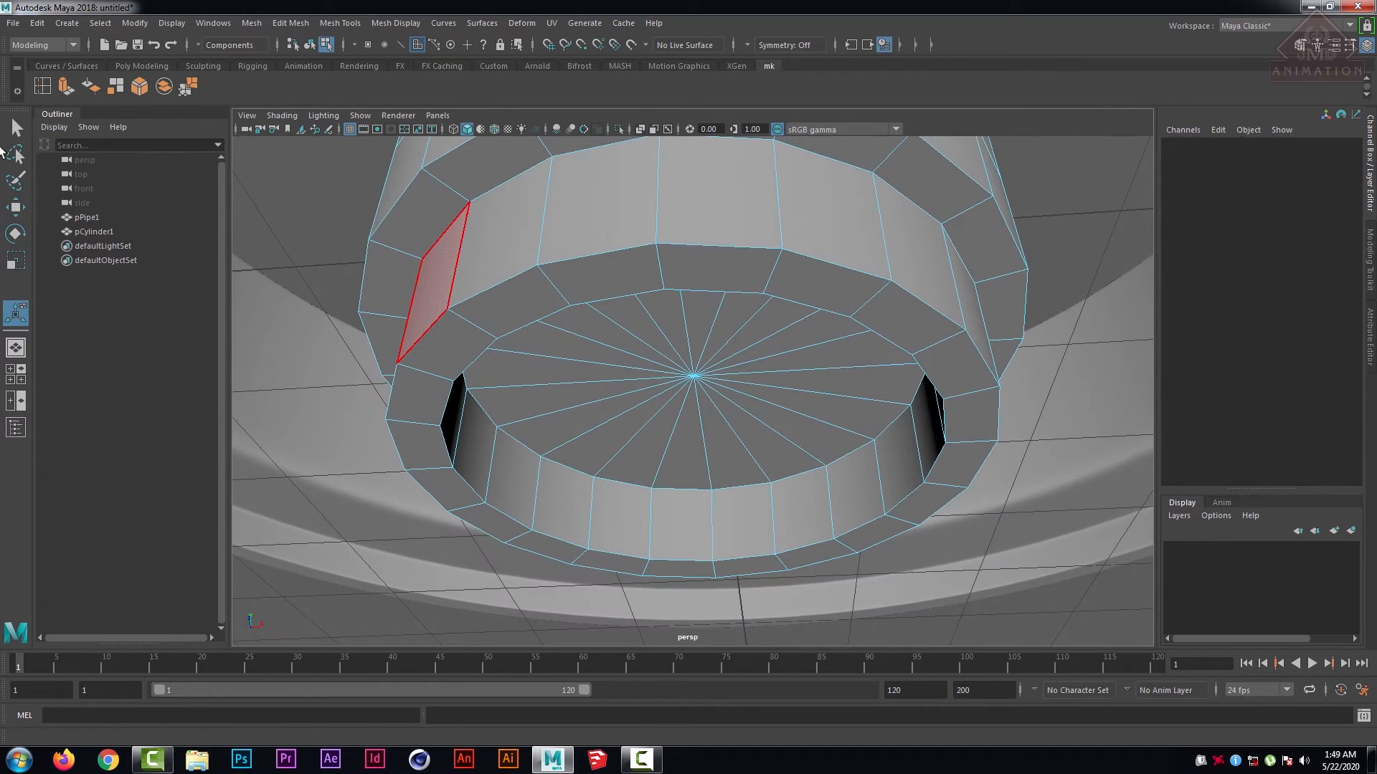
double_click(42, 87)
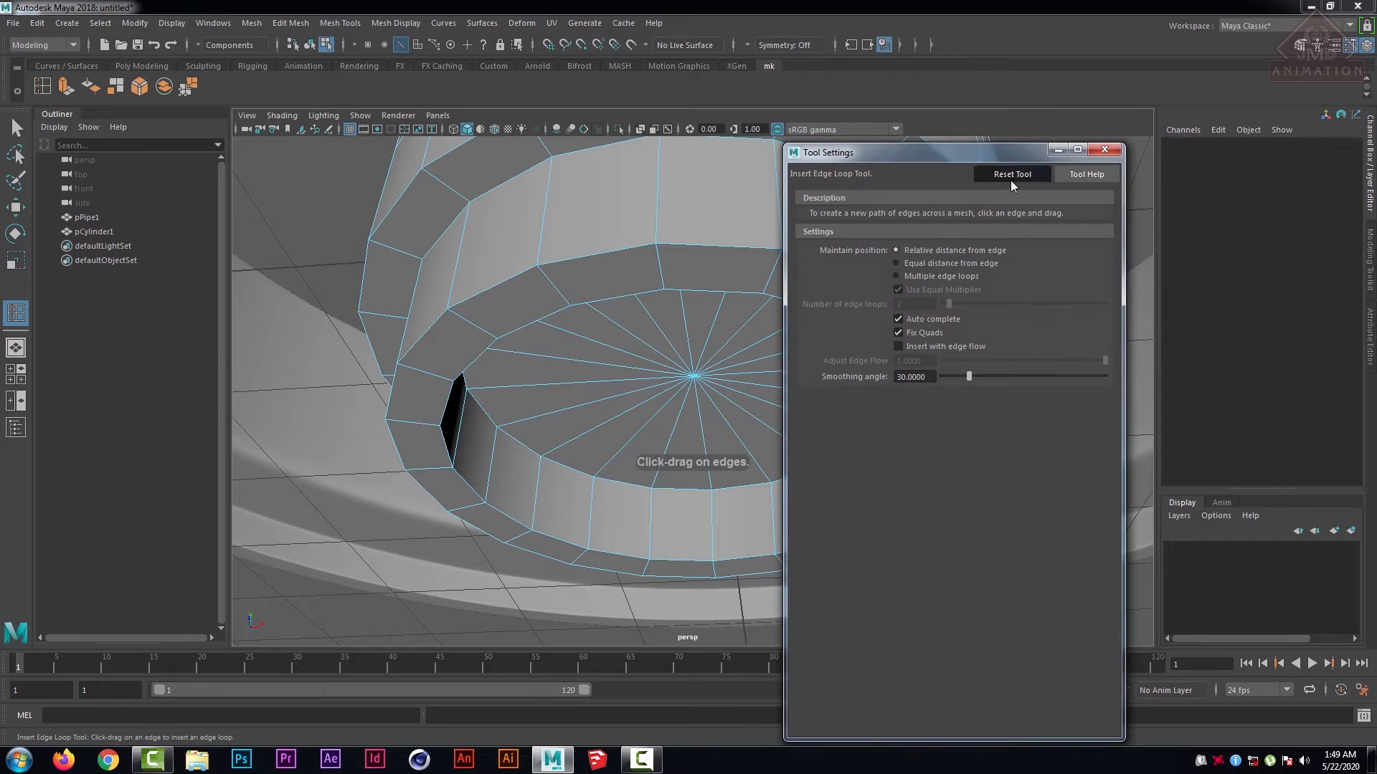
click(1104, 150)
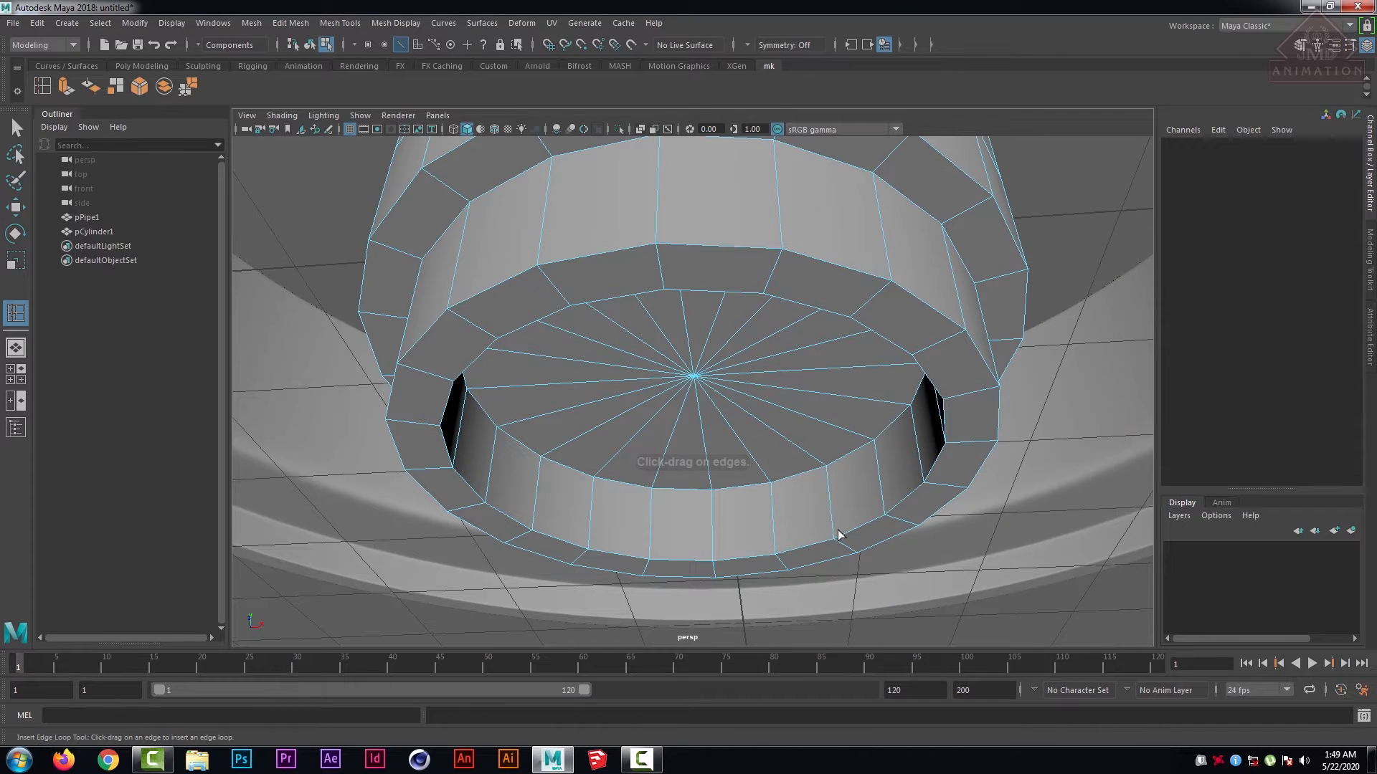
drag(839, 534, 826, 469)
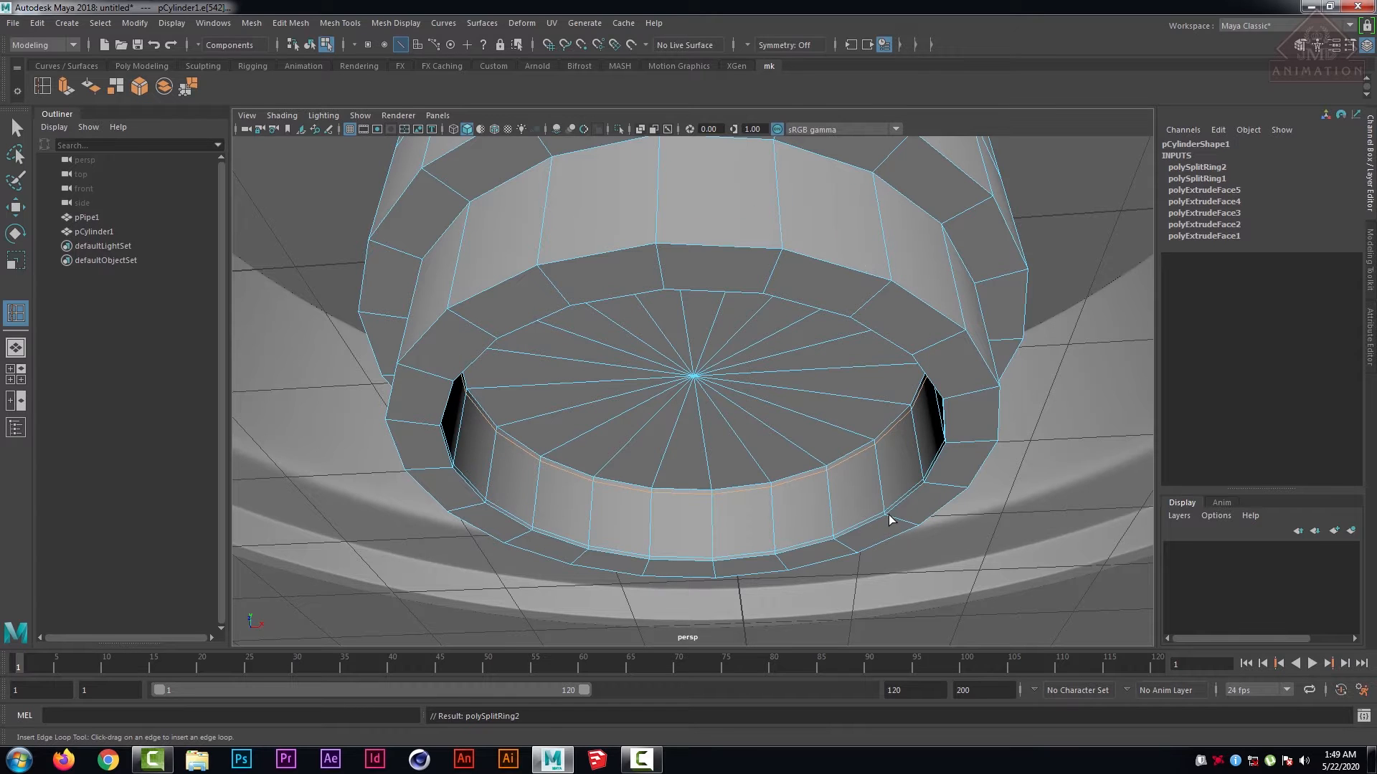
drag(890, 515, 888, 514)
key(ctrl+z)
- Insert two edge loops around the flat bottom rim, near its outer and inner edges
scroll(910, 351, up, 5)
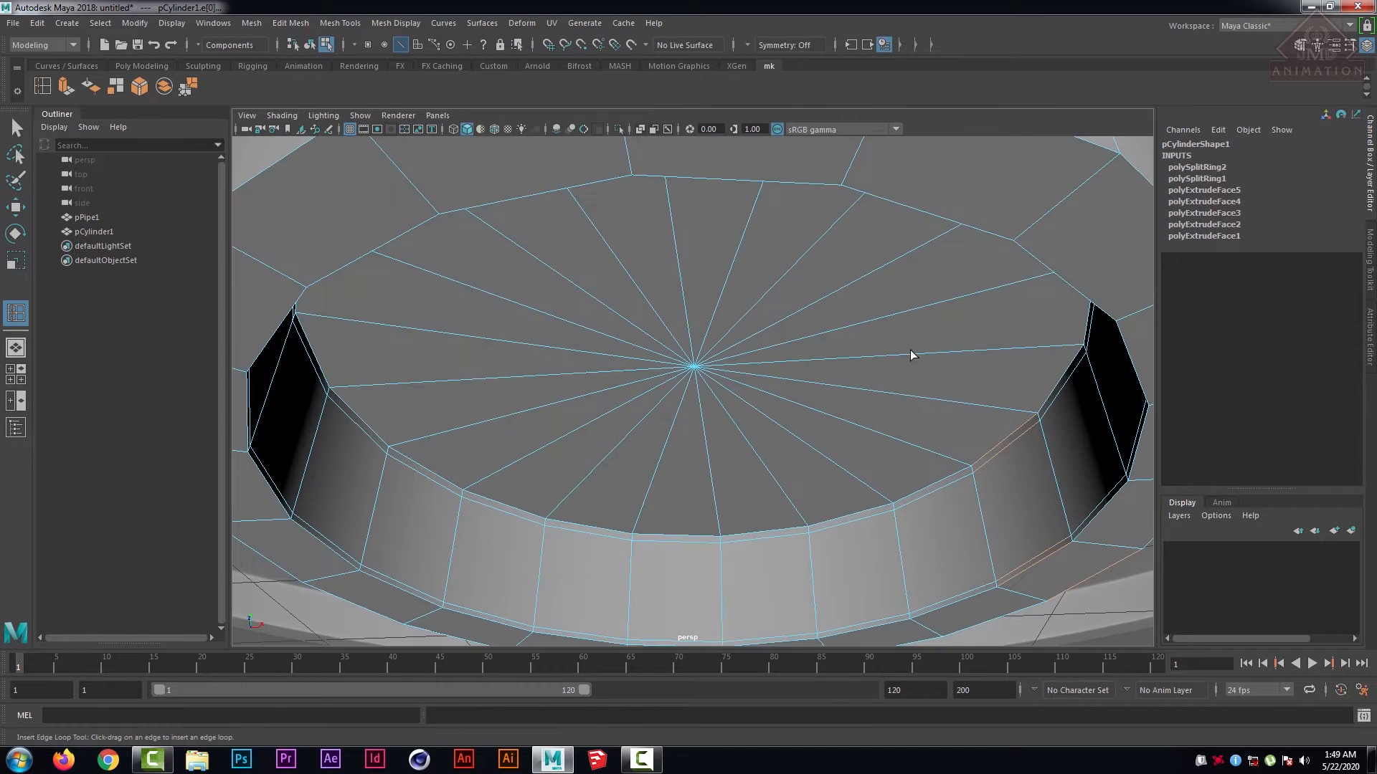
scroll(918, 299, down, 3)
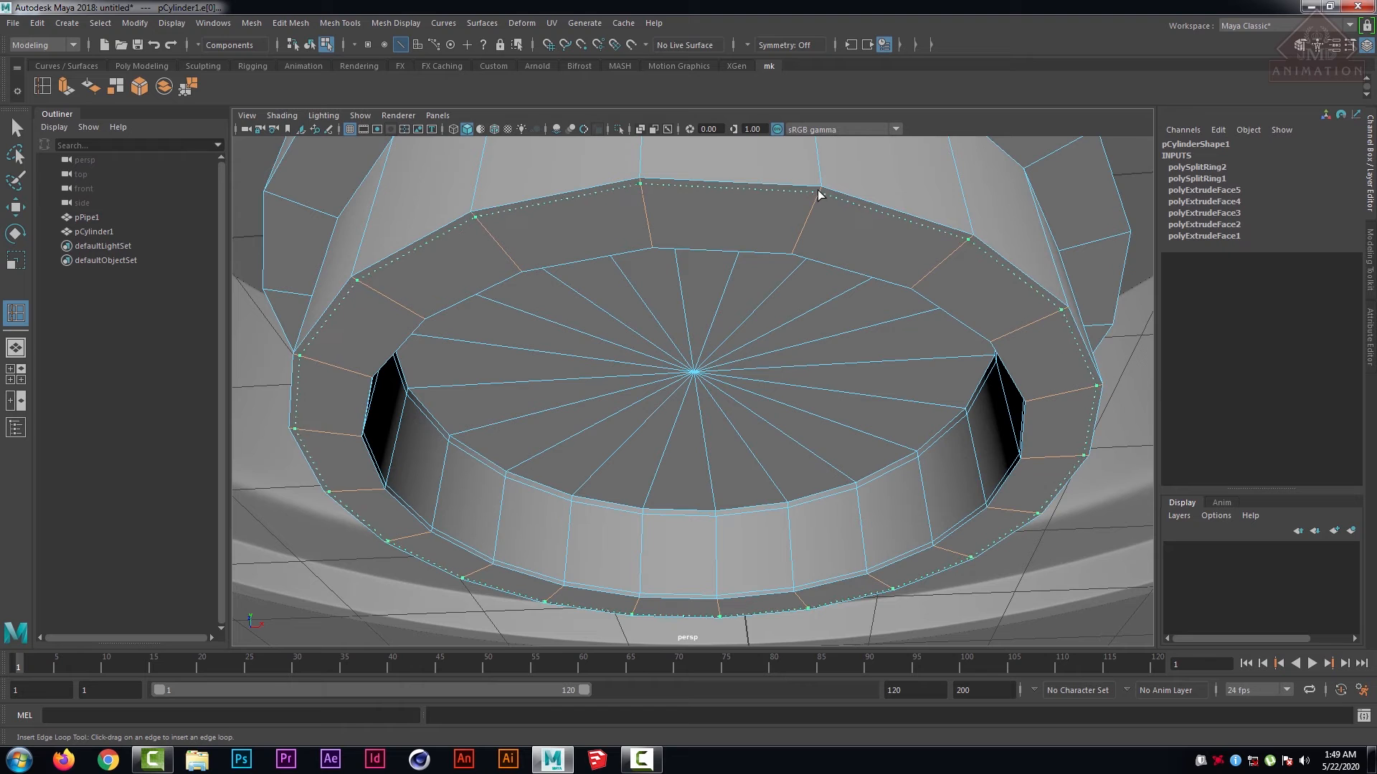
drag(820, 194, 900, 276)
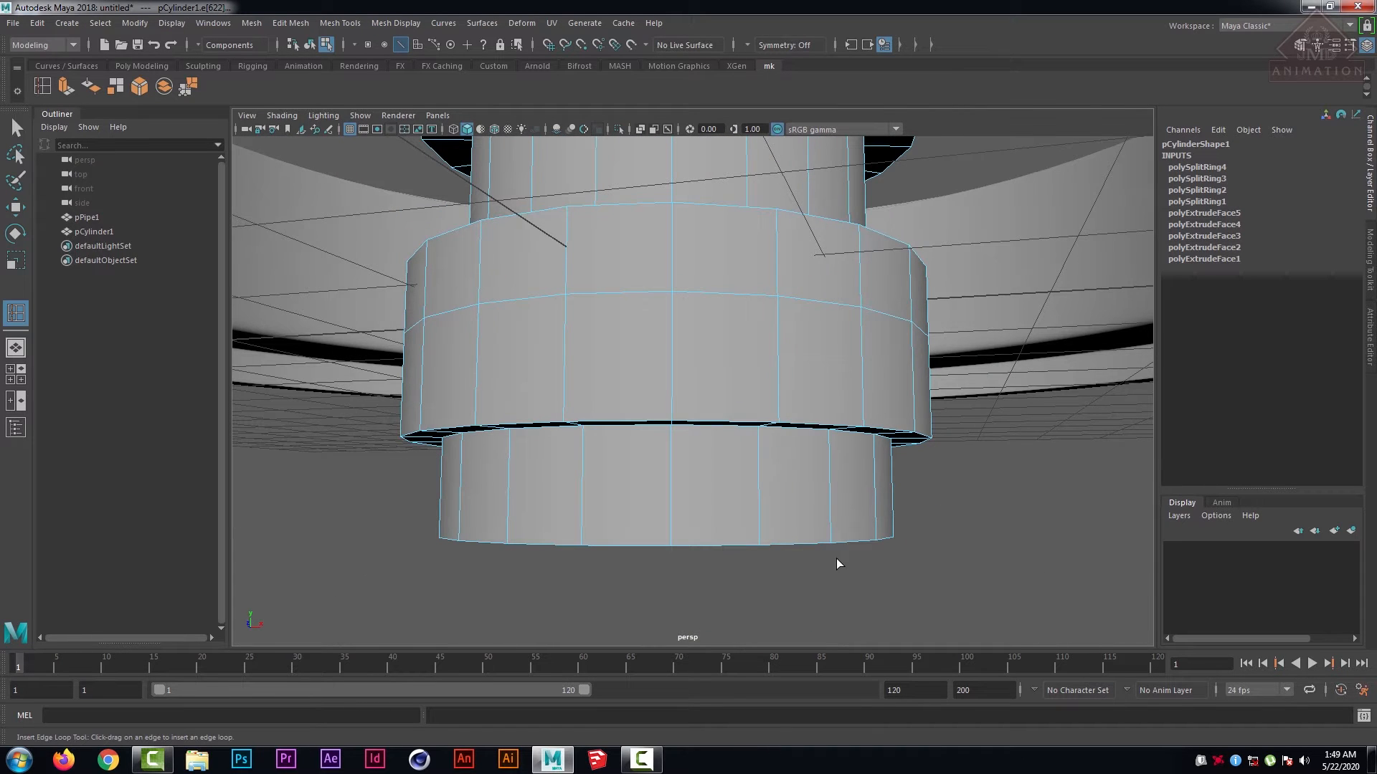
- Insert an edge loop around the outer wall of the lowest section, close to its bottom edge
click(757, 542)
alt+drag(773, 522, 781, 468)
alt+middle_drag(781, 468, 786, 486)
scroll(784, 449, up, 2)
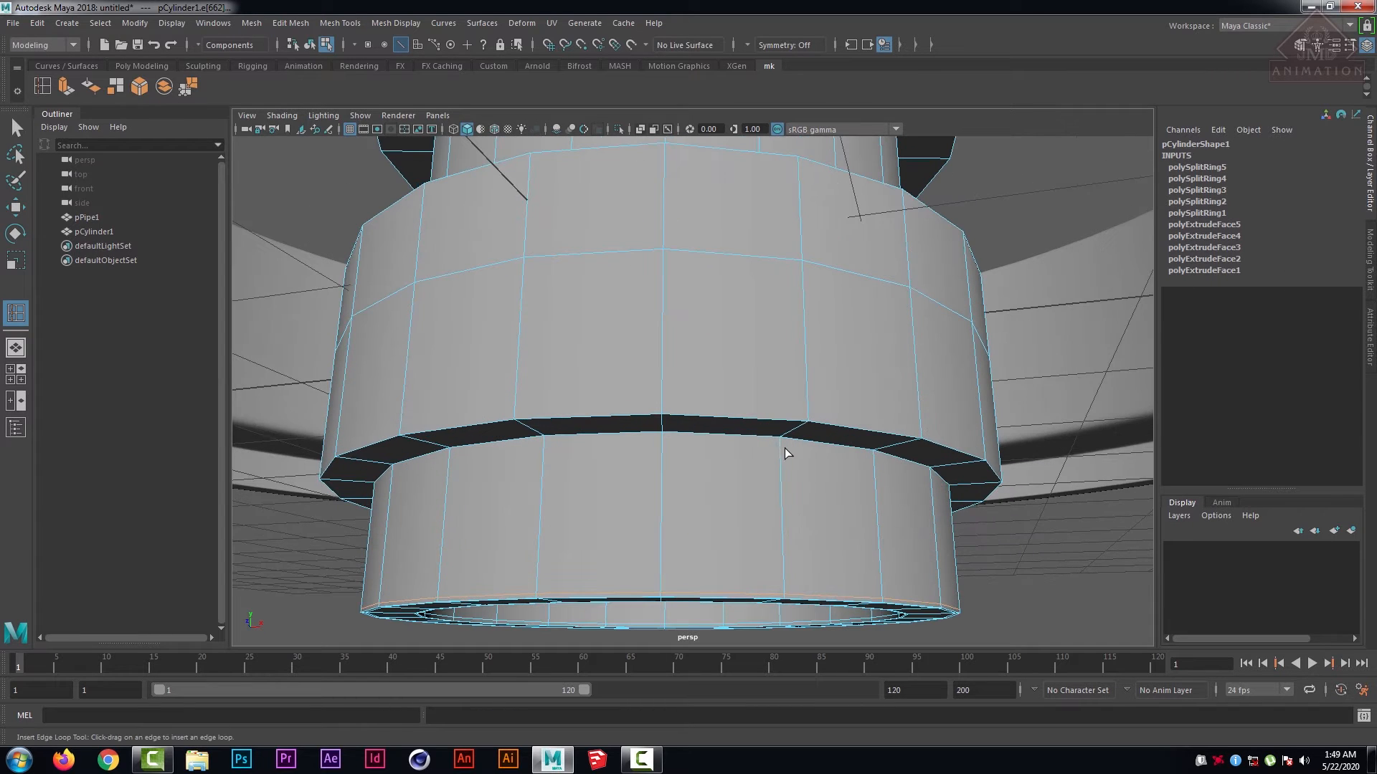
- Insert edge loops near the top of the lowest section's outer wall and along both edges of the ledge above it
click(782, 444)
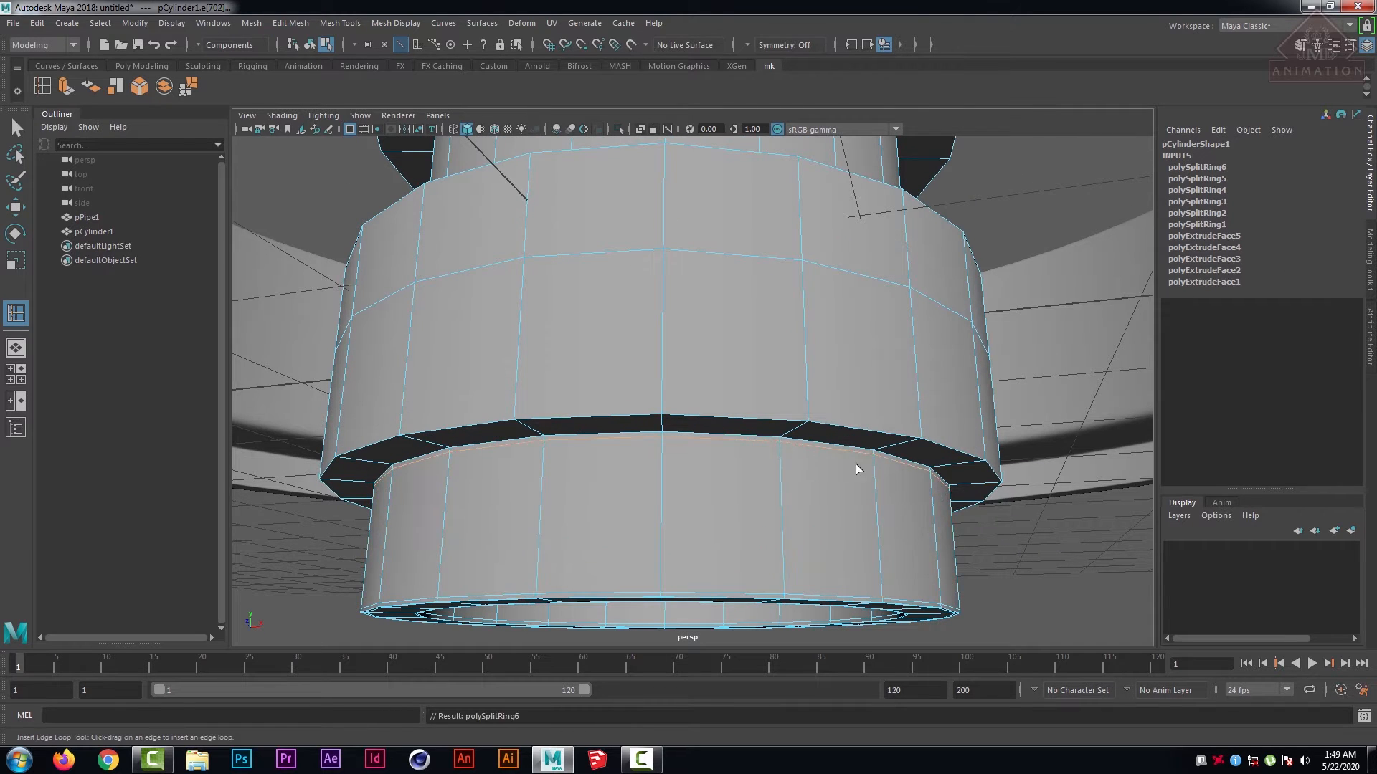
alt+drag(854, 463, 809, 338)
scroll(793, 450, up, 3)
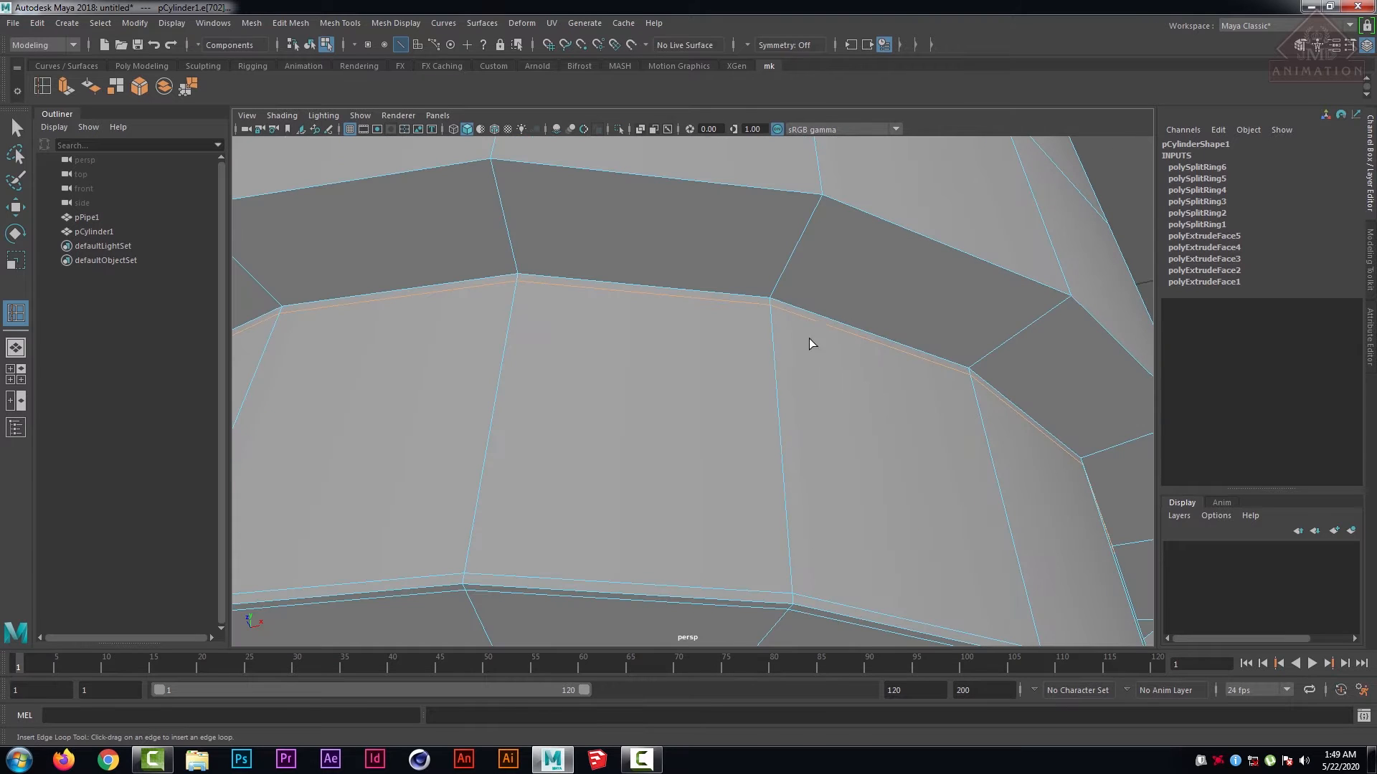
drag(775, 287, 775, 293)
drag(816, 207, 818, 201)
- Insert edge loops around the lower wide band's outer wall, close to its bottom and top edges
alt+drag(787, 251, 778, 256)
scroll(786, 269, down, 5)
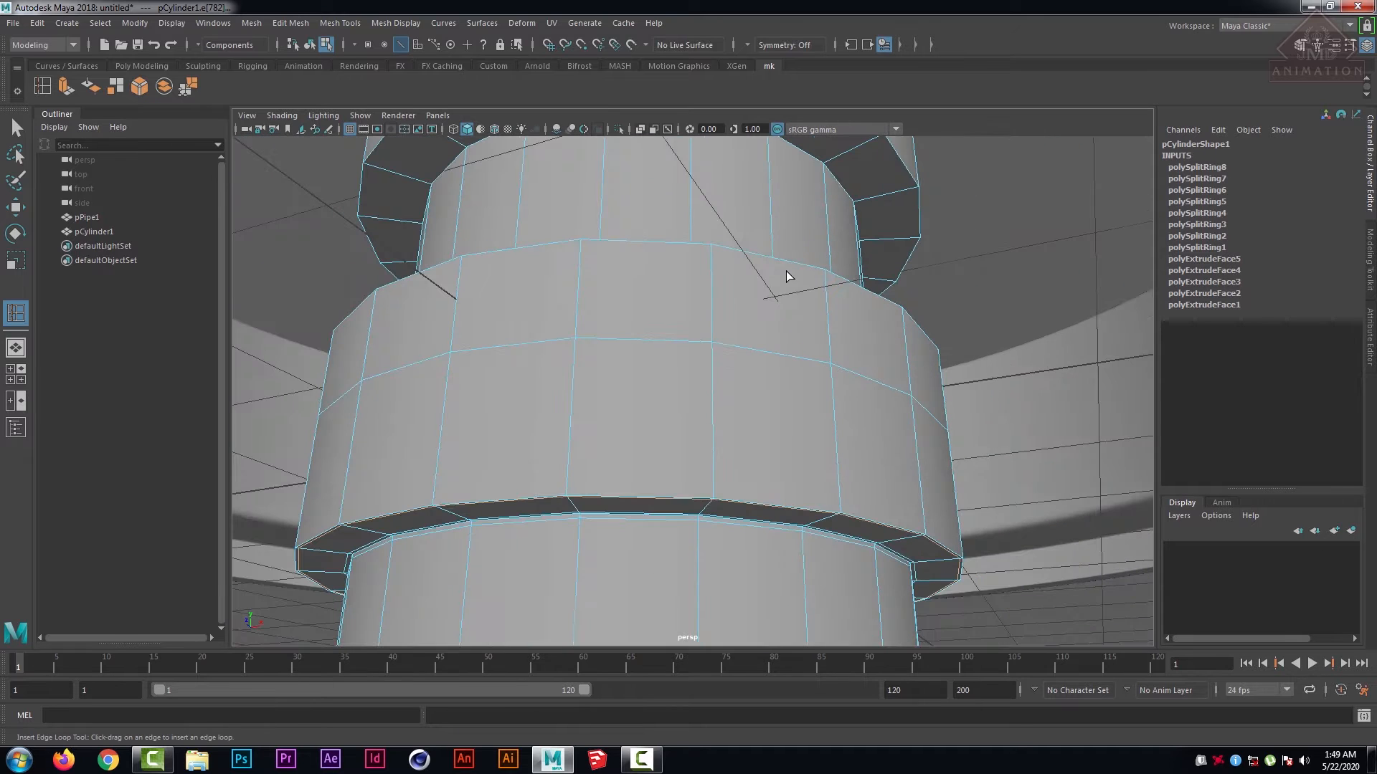
drag(714, 493, 715, 494)
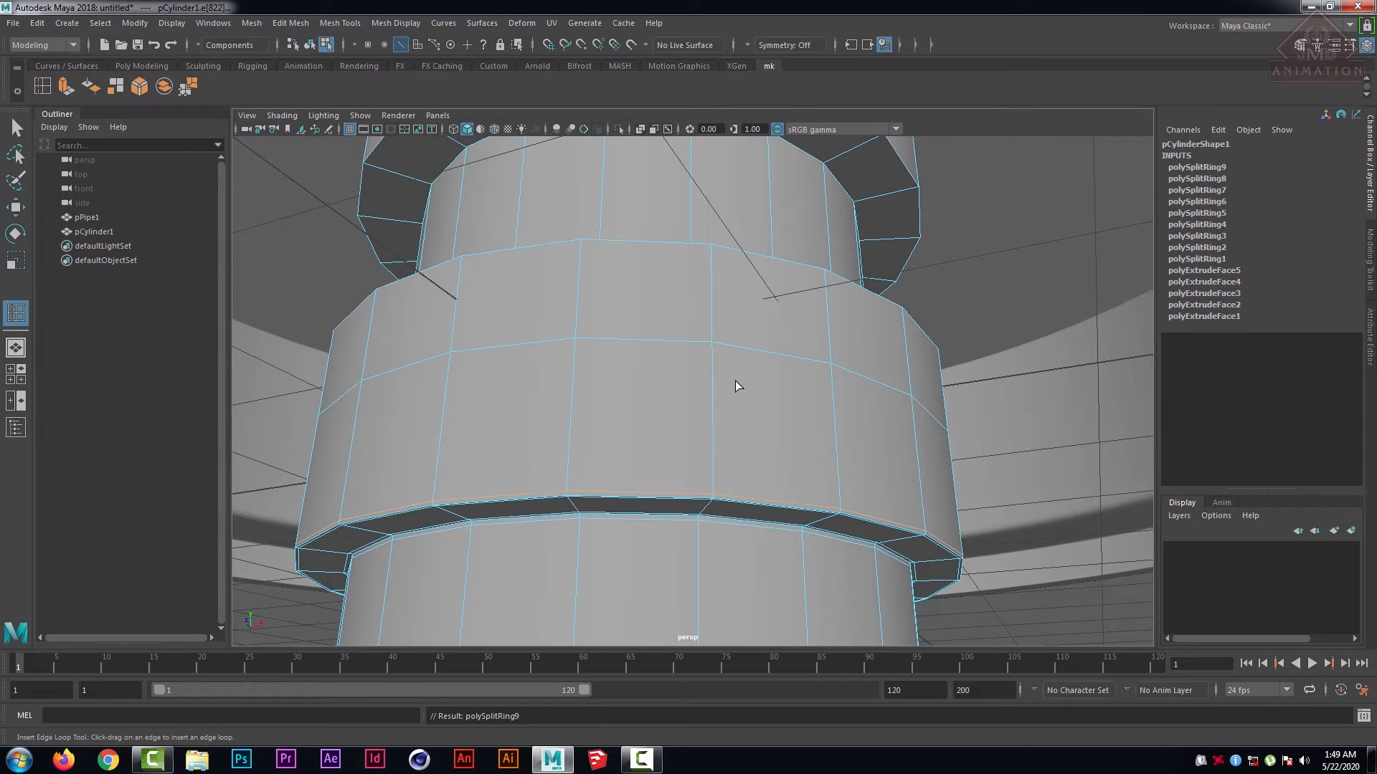
alt+drag(760, 374, 754, 446)
scroll(750, 426, down, 5)
scroll(750, 426, up, 3)
scroll(754, 446, up, 3)
alt+middle_drag(755, 446, 782, 366)
alt+drag(781, 366, 787, 459)
click(714, 305)
- Insert edge loops along the outer and inner edges of the lower band's top ledge and around the base of the neck
alt+middle_drag(787, 459, 799, 363)
alt+right_drag(799, 363, 789, 453)
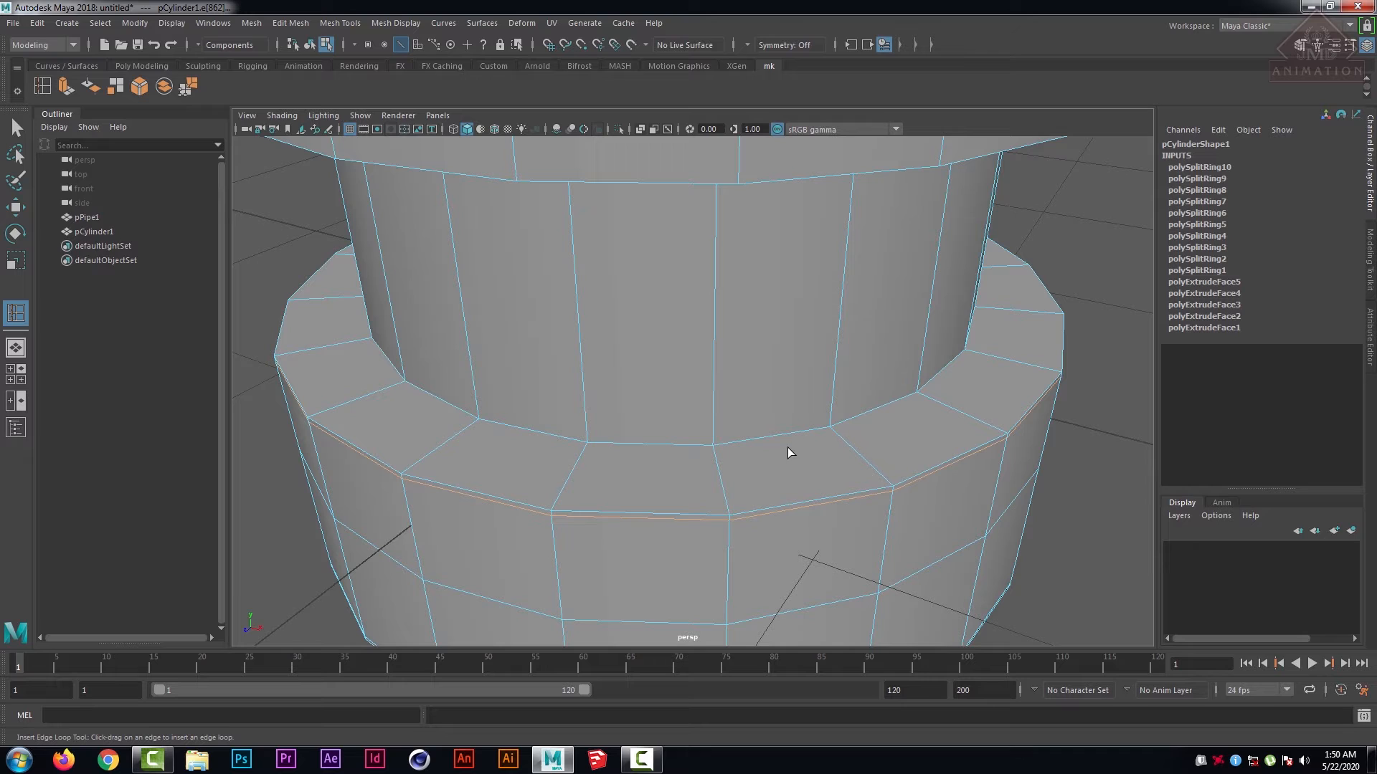
click(731, 514)
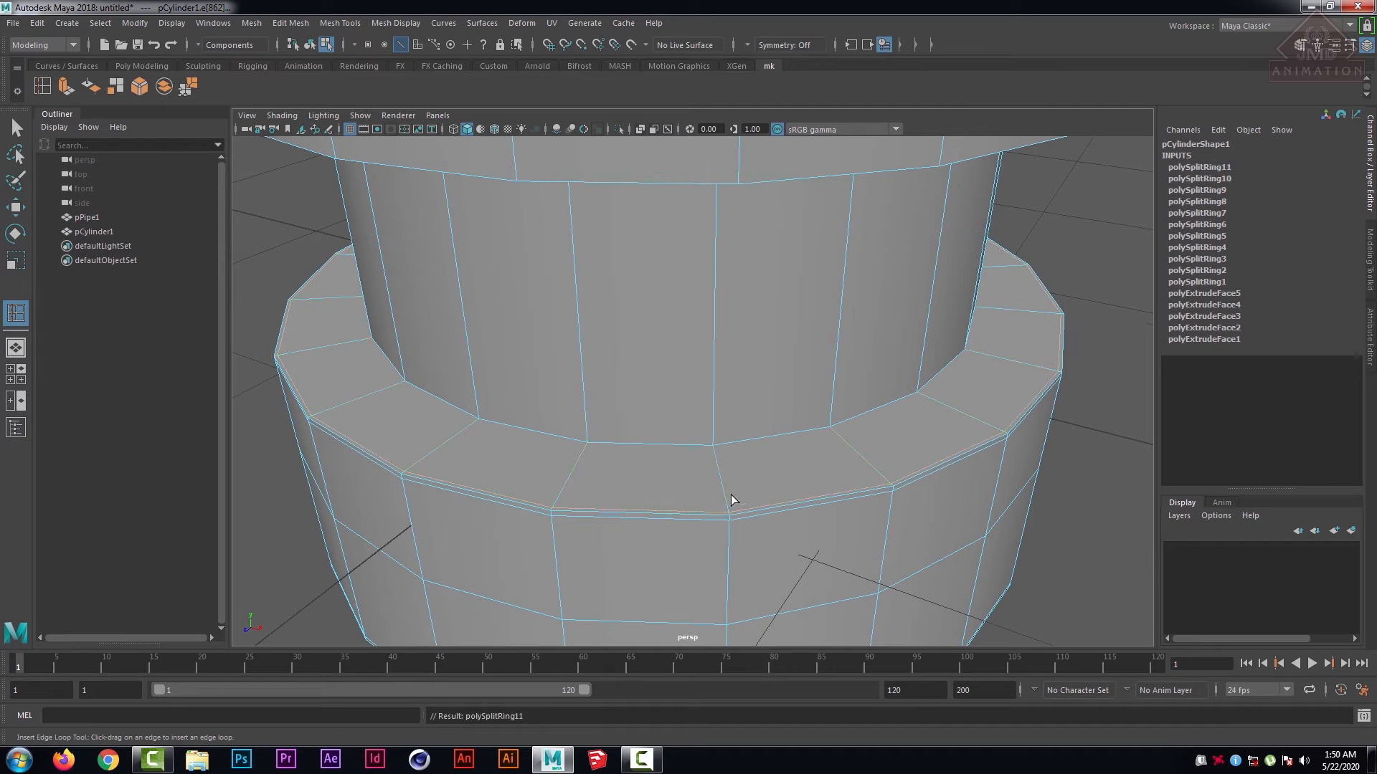
click(714, 450)
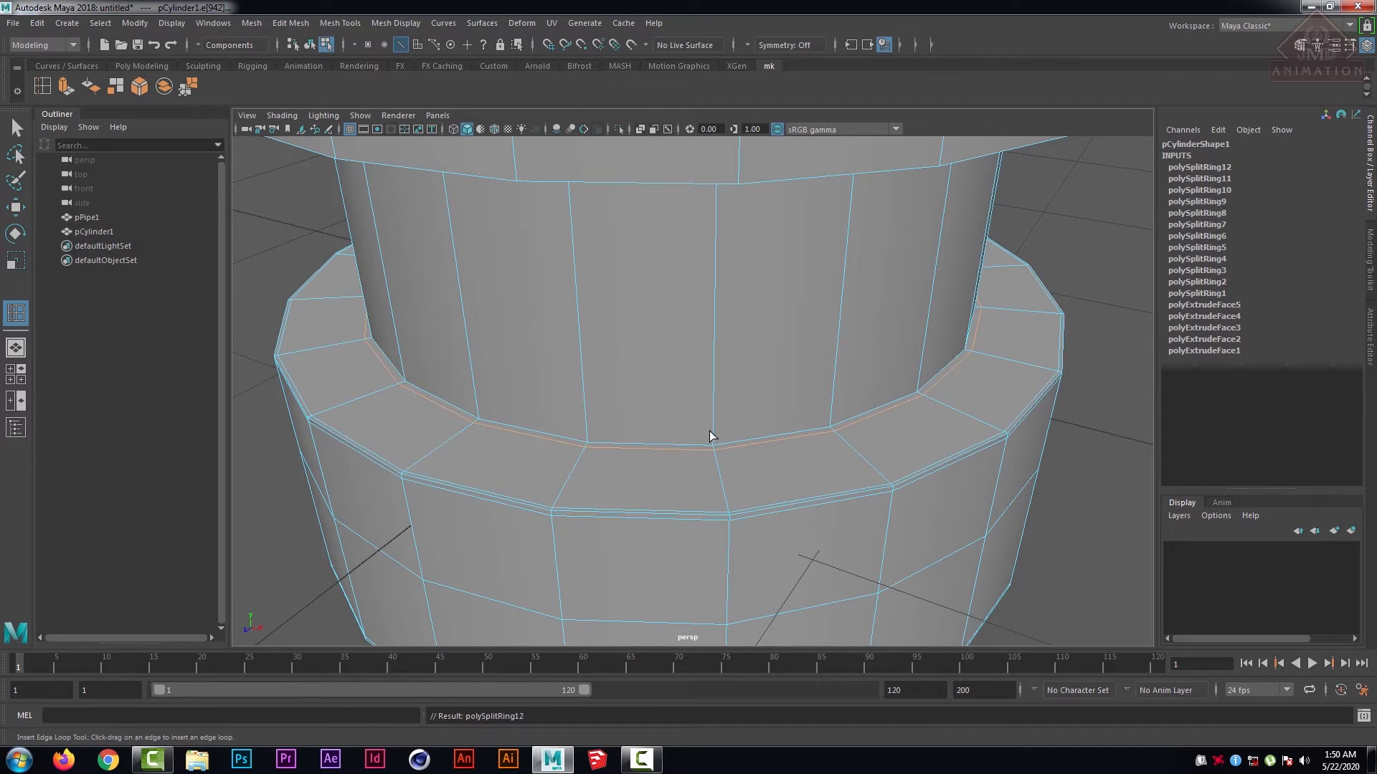
drag(712, 433, 716, 437)
- Insert edge loops around the top of the neck, along both edges of the upper band's underside, and near that band's bottom edge
alt+drag(765, 354, 743, 321)
alt+middle_drag(743, 321, 741, 483)
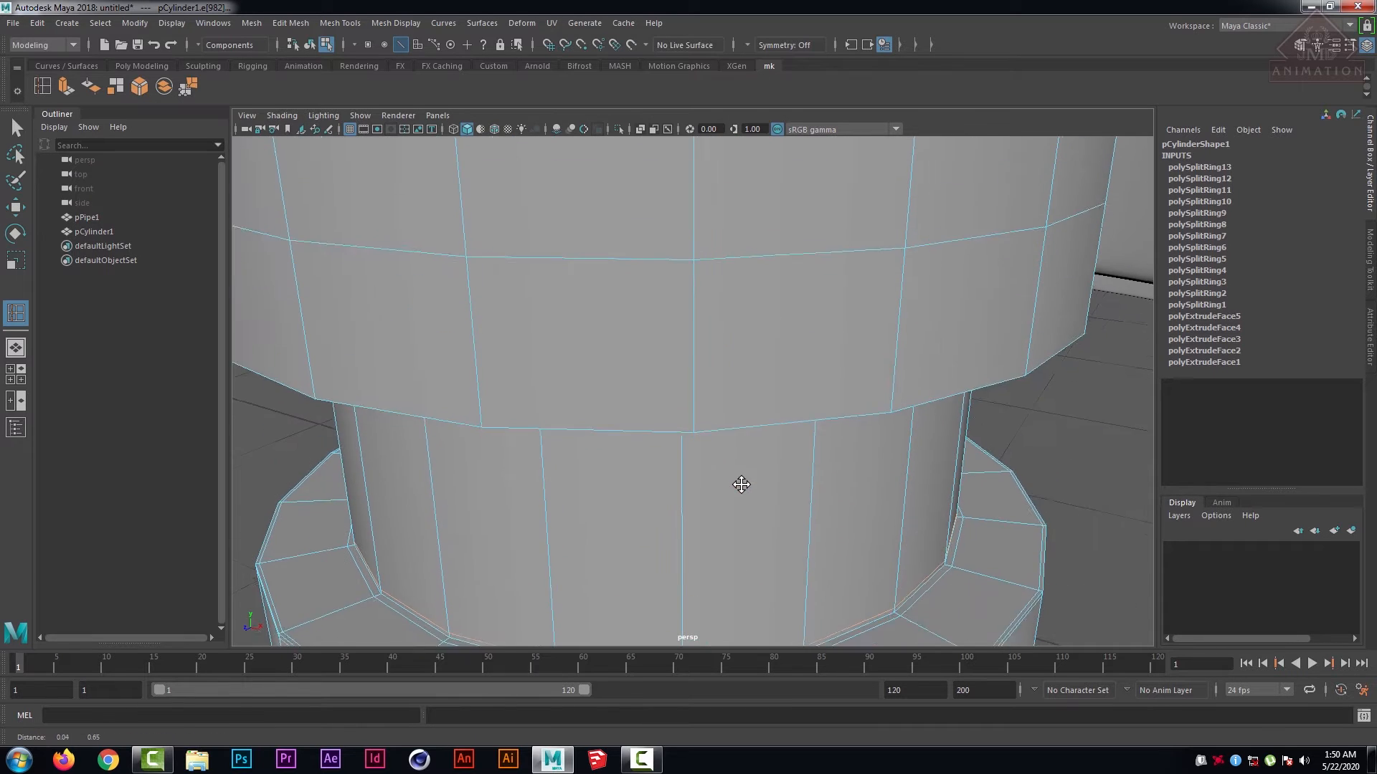
alt+drag(741, 483, 725, 420)
alt+middle_drag(739, 366, 743, 424)
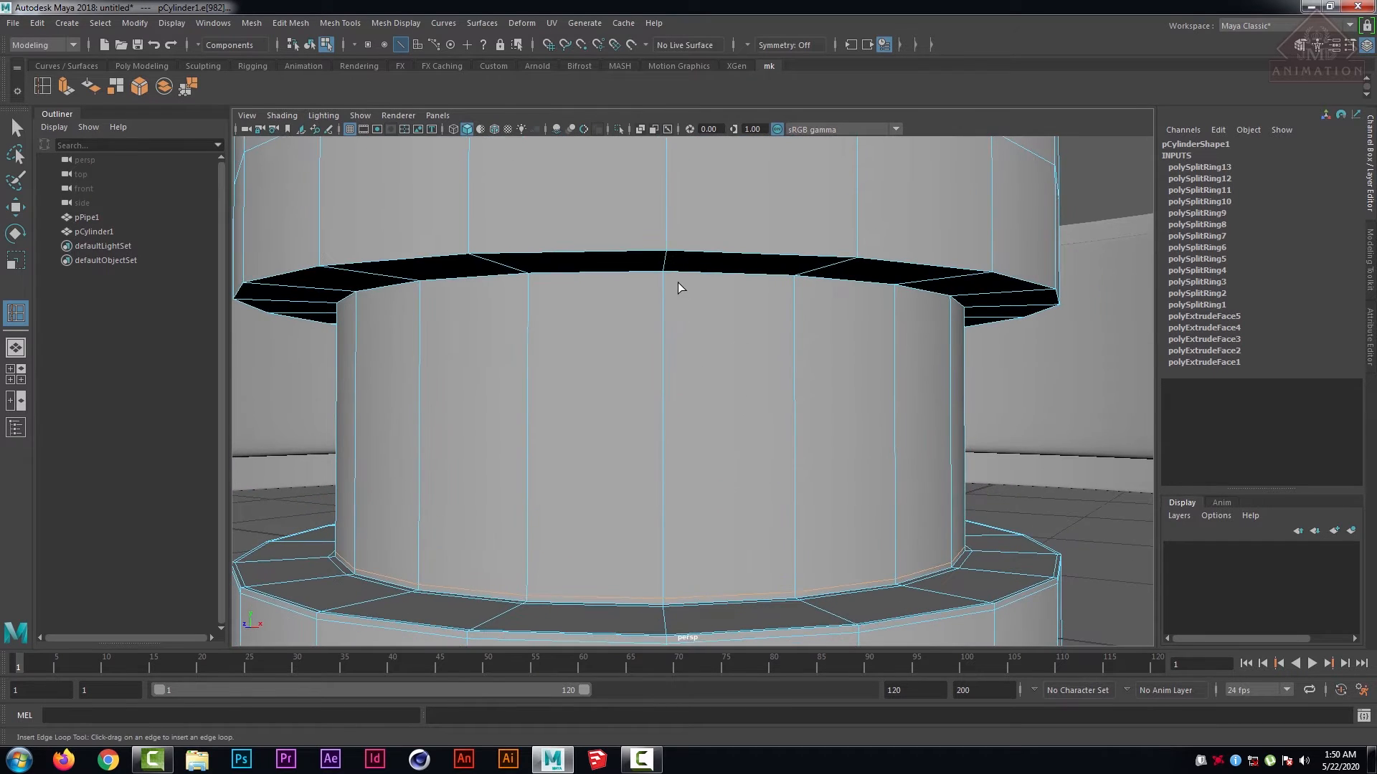
drag(660, 275, 667, 258)
alt+drag(944, 291, 836, 324)
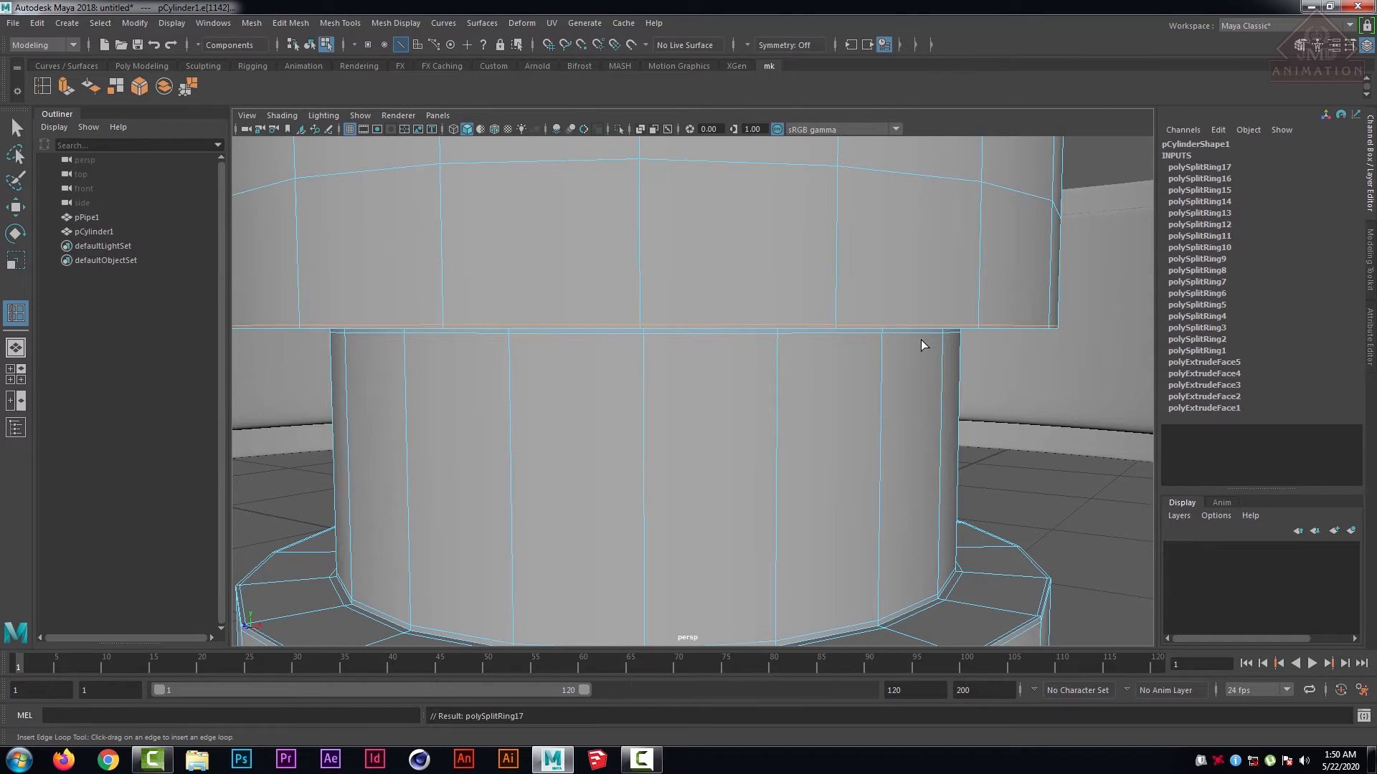
- Select all the triangular faces of the cylinder's top cap in face mode and check the selection in wireframe
alt+drag(919, 344, 897, 450)
scroll(878, 434, down, 3)
scroll(859, 439, up, 5)
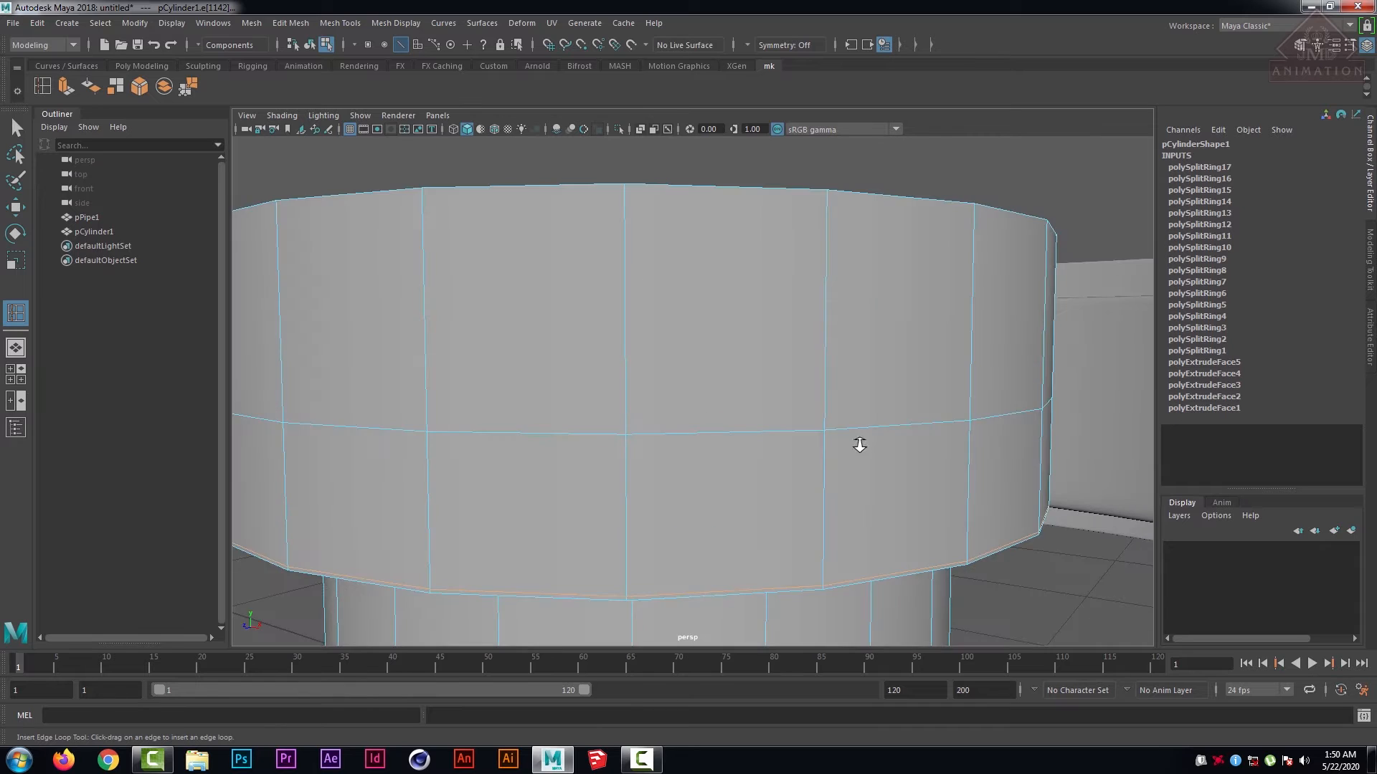
scroll(889, 420, down, 10)
scroll(817, 416, down, 4)
alt+drag(789, 415, 780, 466)
scroll(762, 421, up, 5)
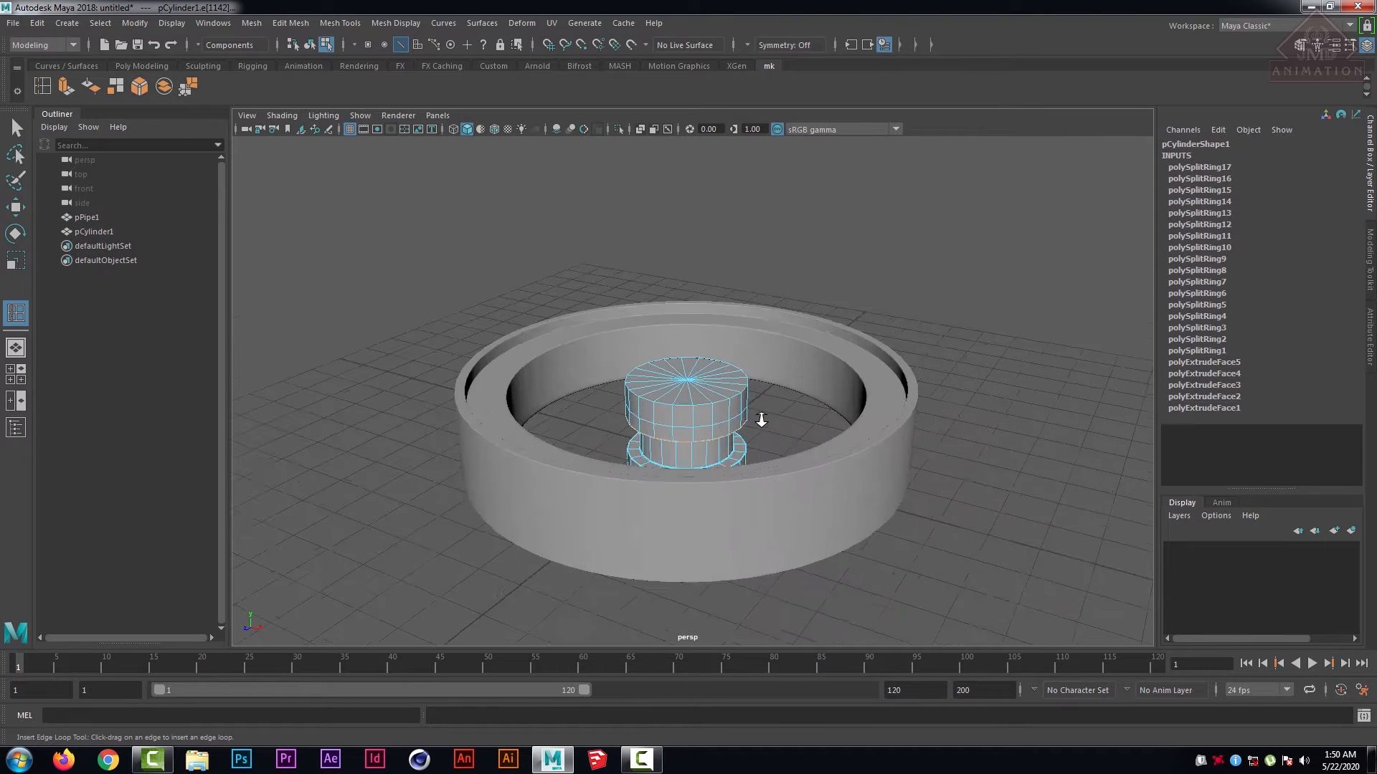
mouse_move(672, 393)
right_down()
mouse_move(747, 412)
mouse_move(667, 380)
right_up()
click(16, 129)
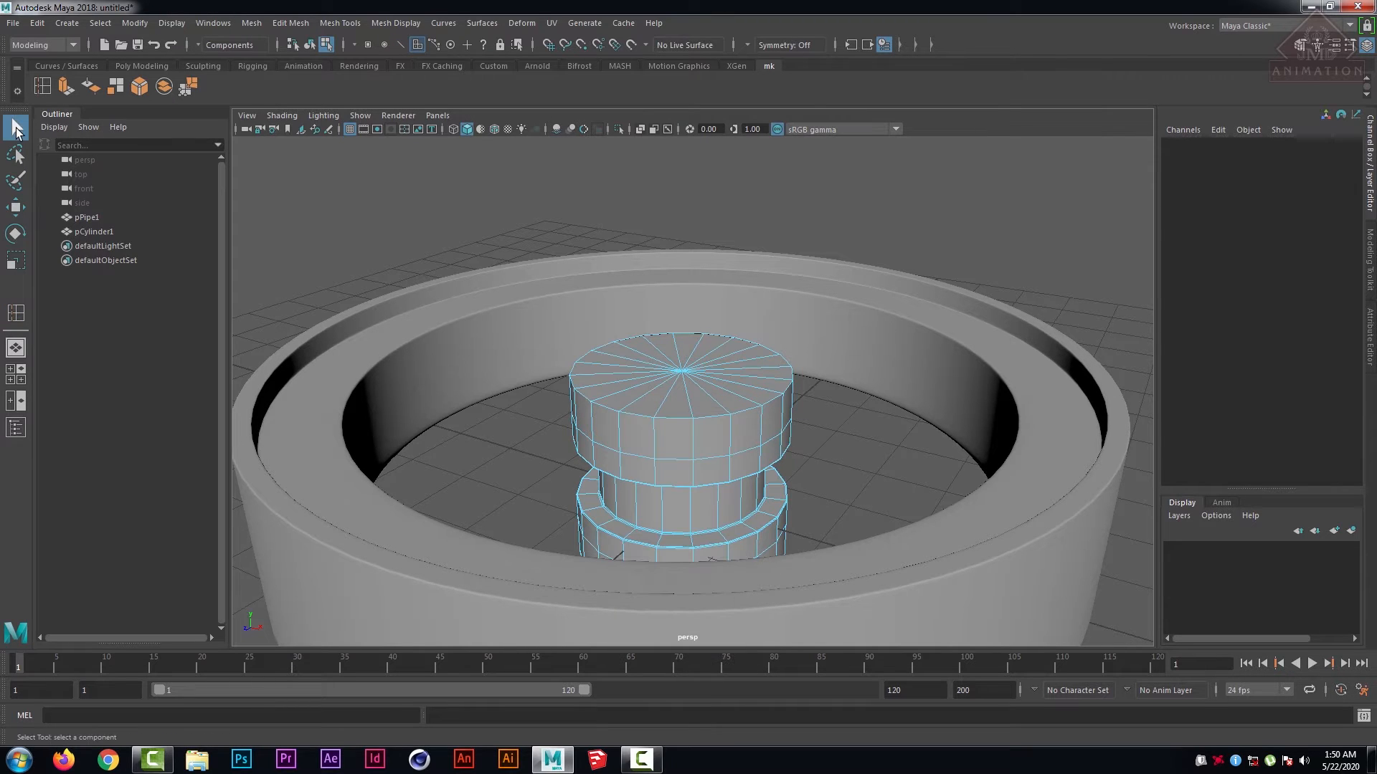
click(680, 406)
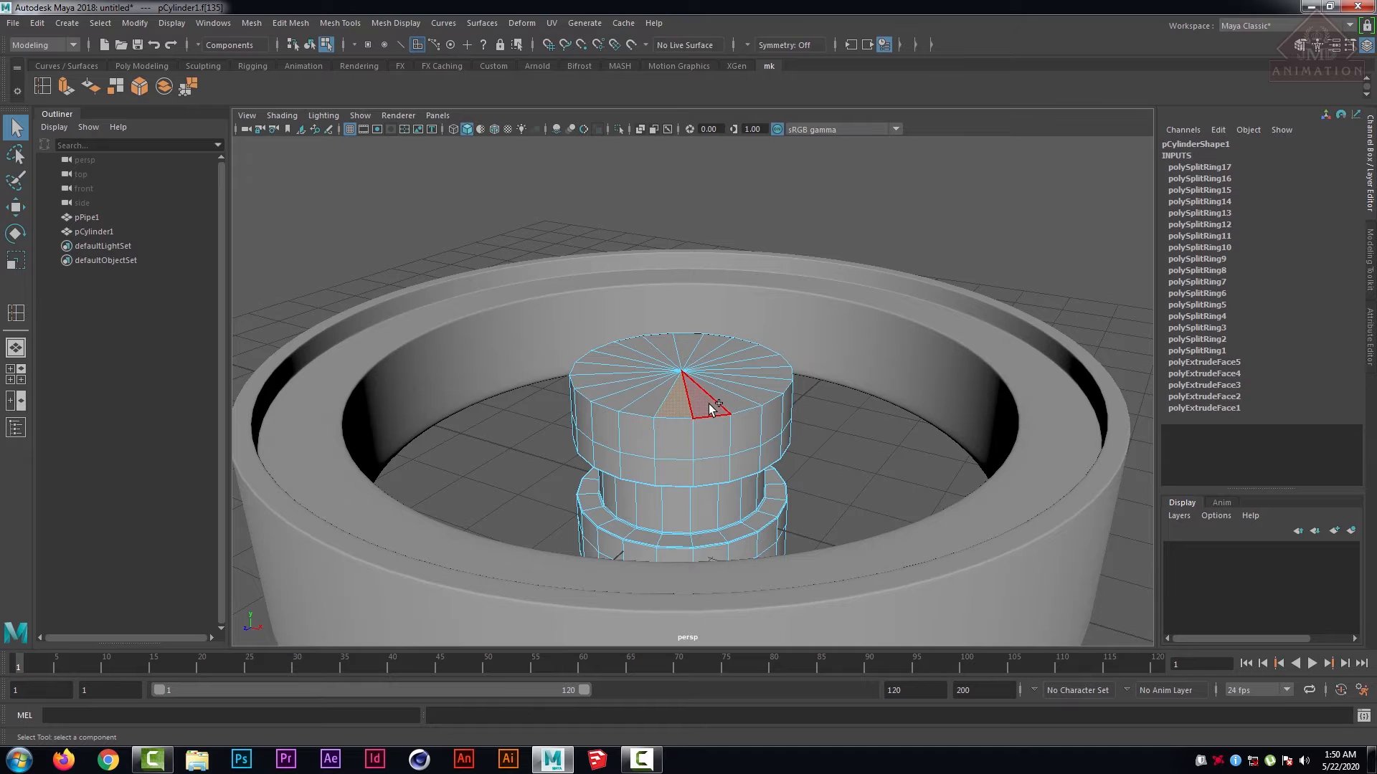
shift+click(701, 400)
shift+click(744, 400)
shift+click(765, 393)
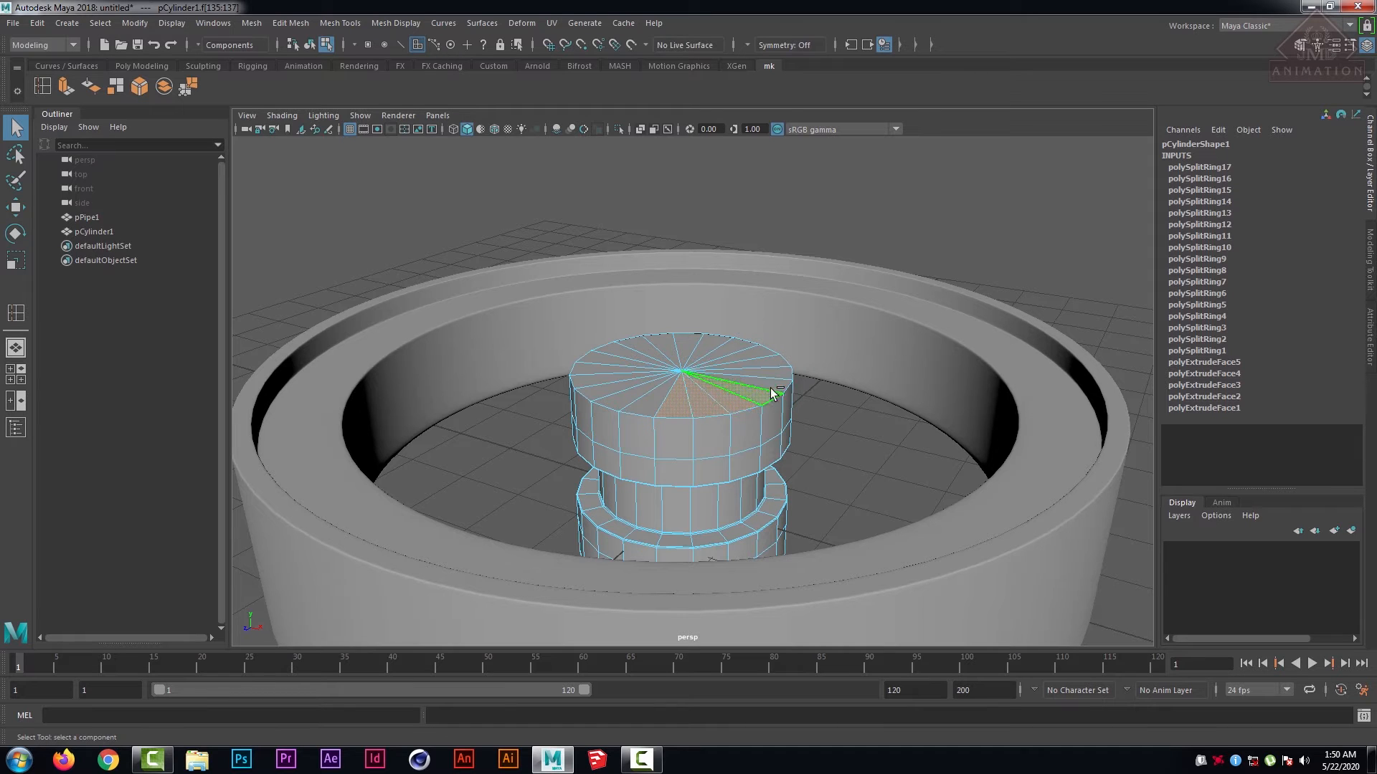
shift+click(777, 380)
shift+click(780, 383)
shift+click(785, 371)
shift+click(773, 362)
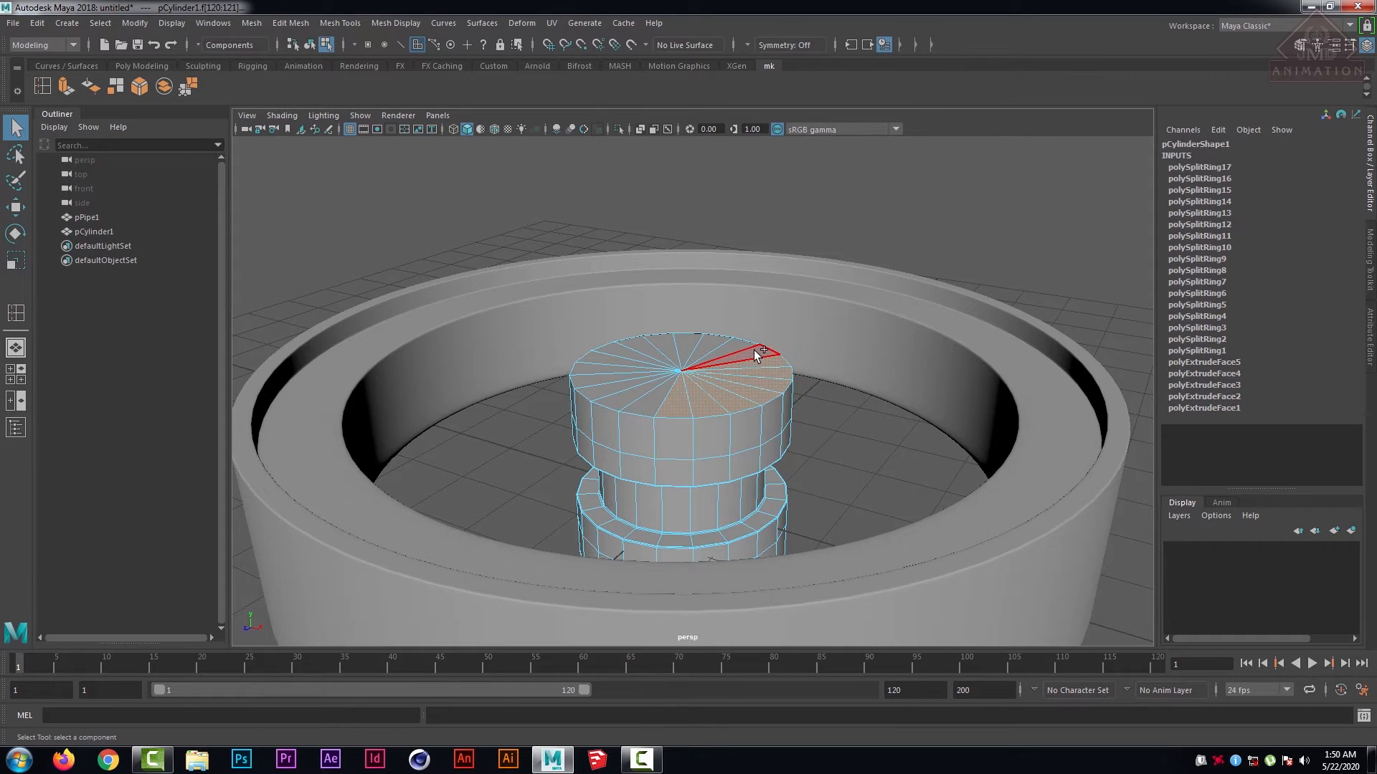
shift+click(749, 347)
shift+click(717, 349)
shift+click(690, 349)
shift+click(668, 346)
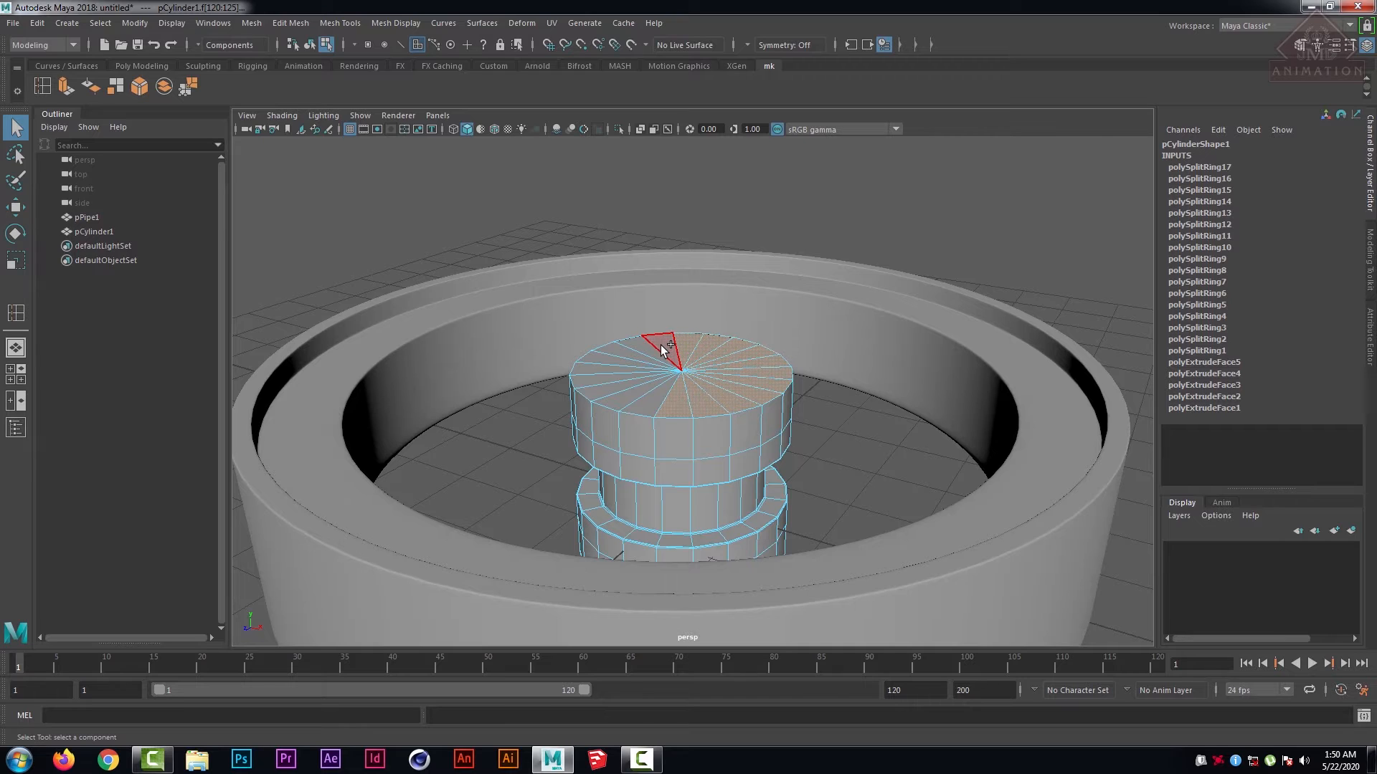
shift+click(654, 351)
shift+click(627, 354)
shift+click(610, 360)
shift+click(601, 372)
shift+click(600, 377)
shift+click(605, 390)
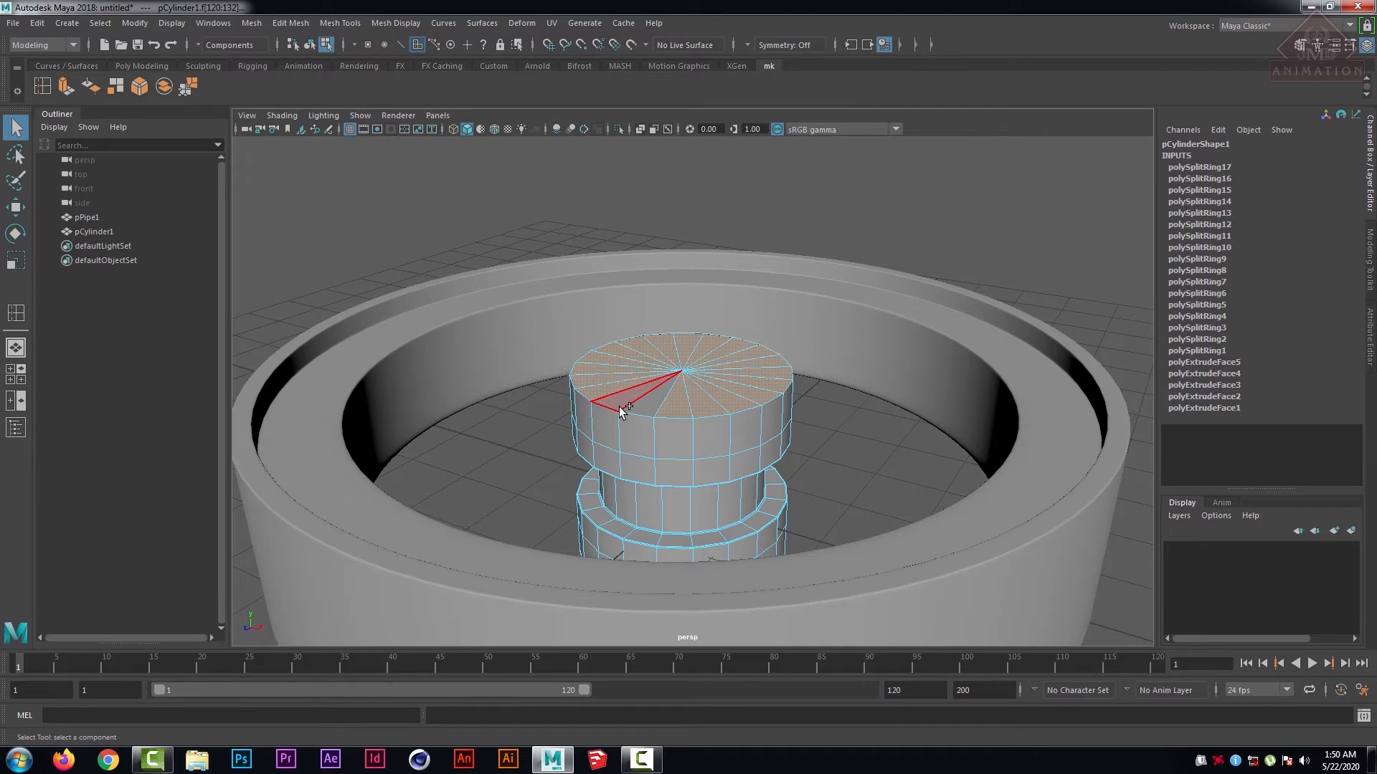
shift+click(619, 405)
shift+click(643, 407)
scroll(907, 459, down, 3)
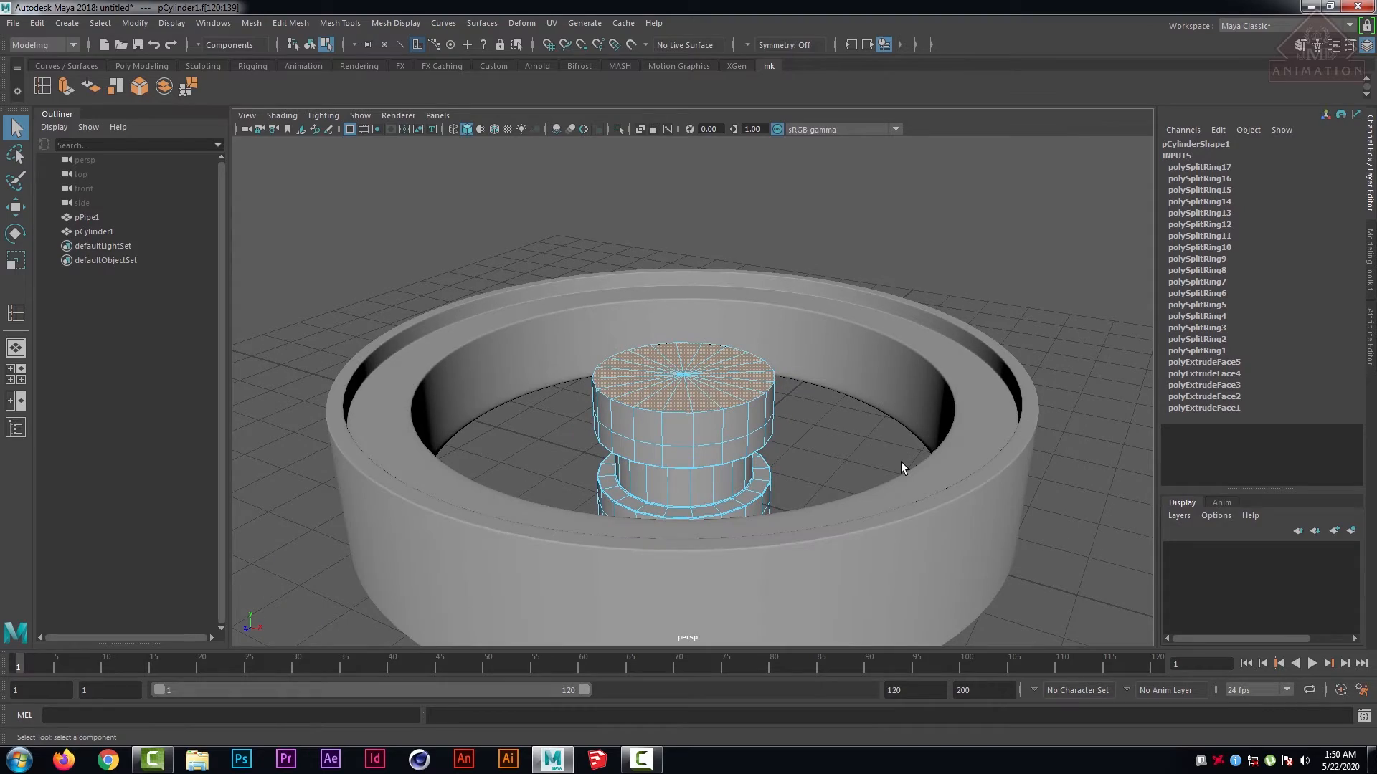
key(4)
alt+drag(892, 466, 796, 442)
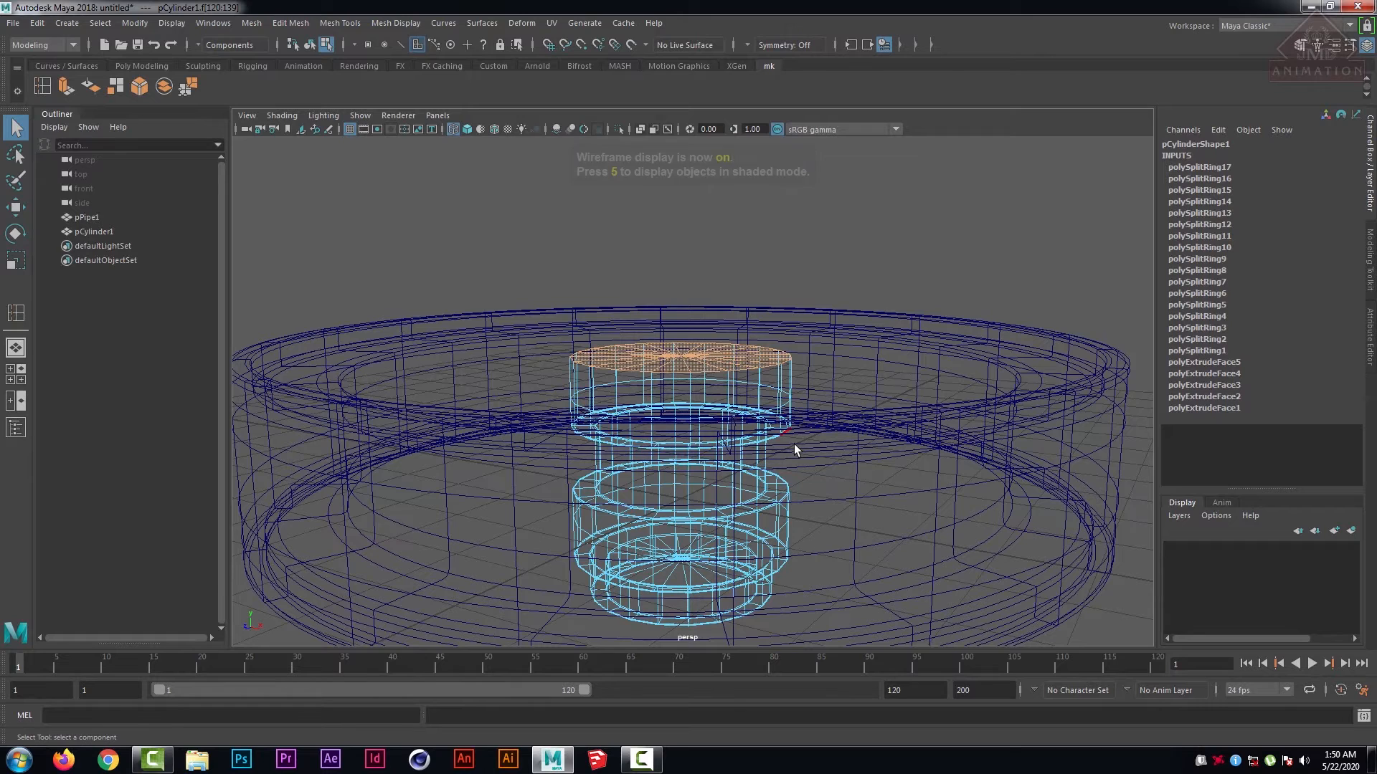
key(5)
scroll(807, 451, up, 5)
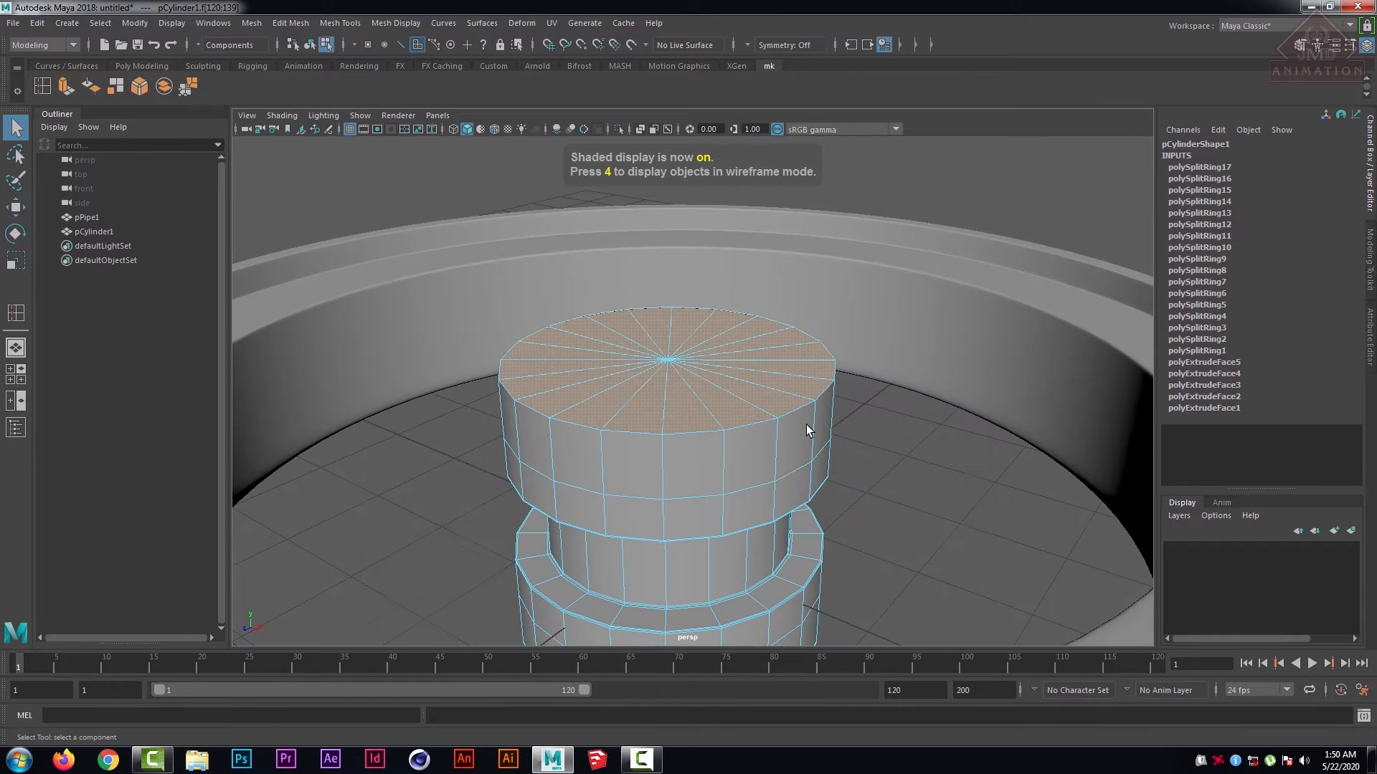
alt+middle_drag(834, 404, 828, 382)
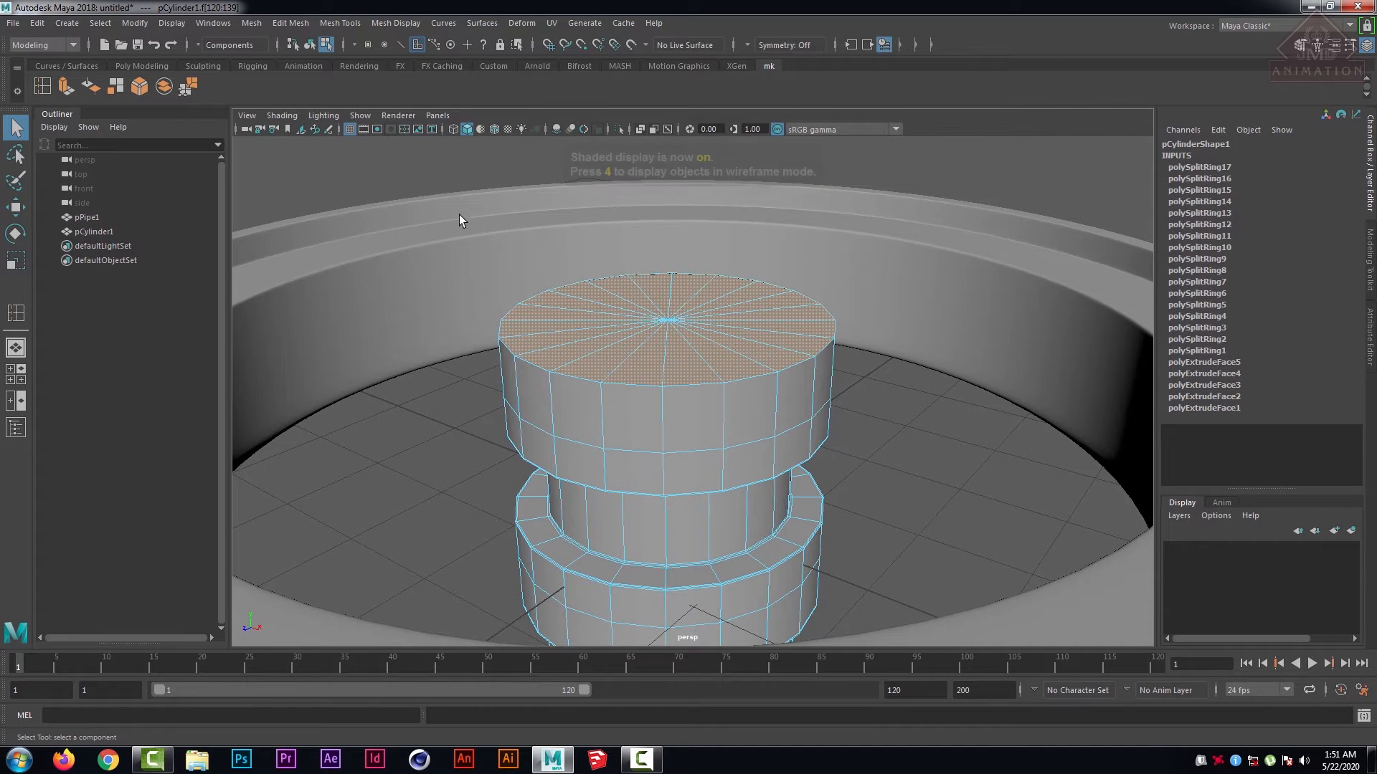
- Inset the selected top faces with an extrude Offset of 0.2, recess them with a Thickness of -0.5, and deselect them
click(67, 87)
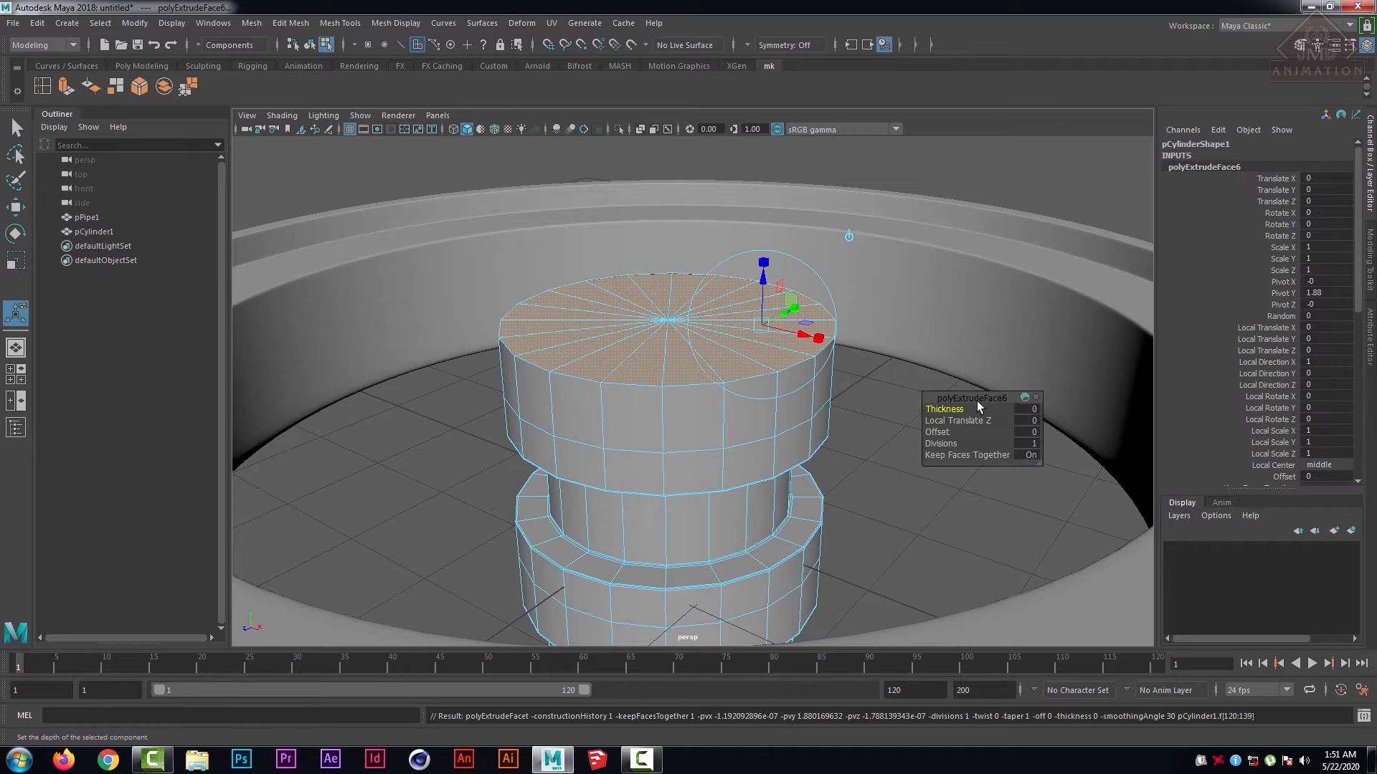
drag(937, 433, 939, 433)
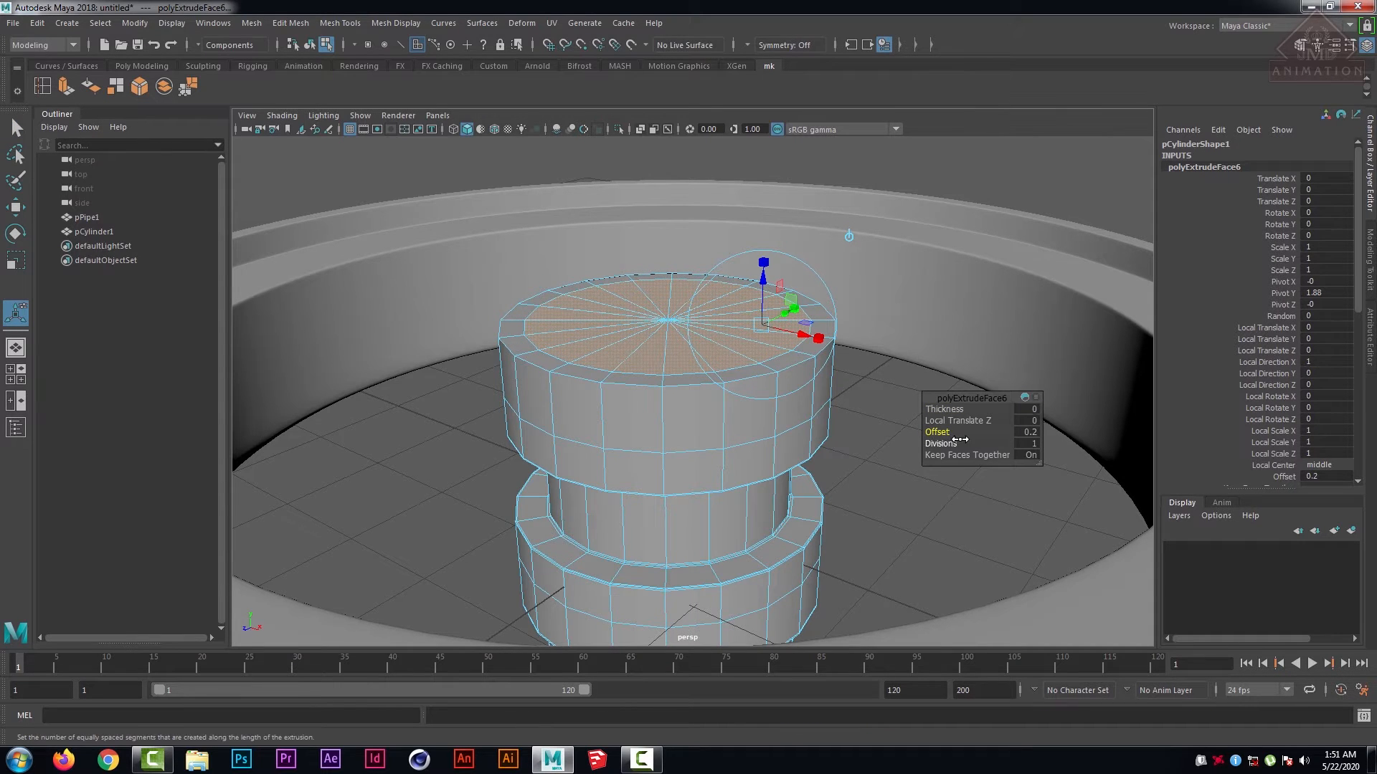
click(88, 89)
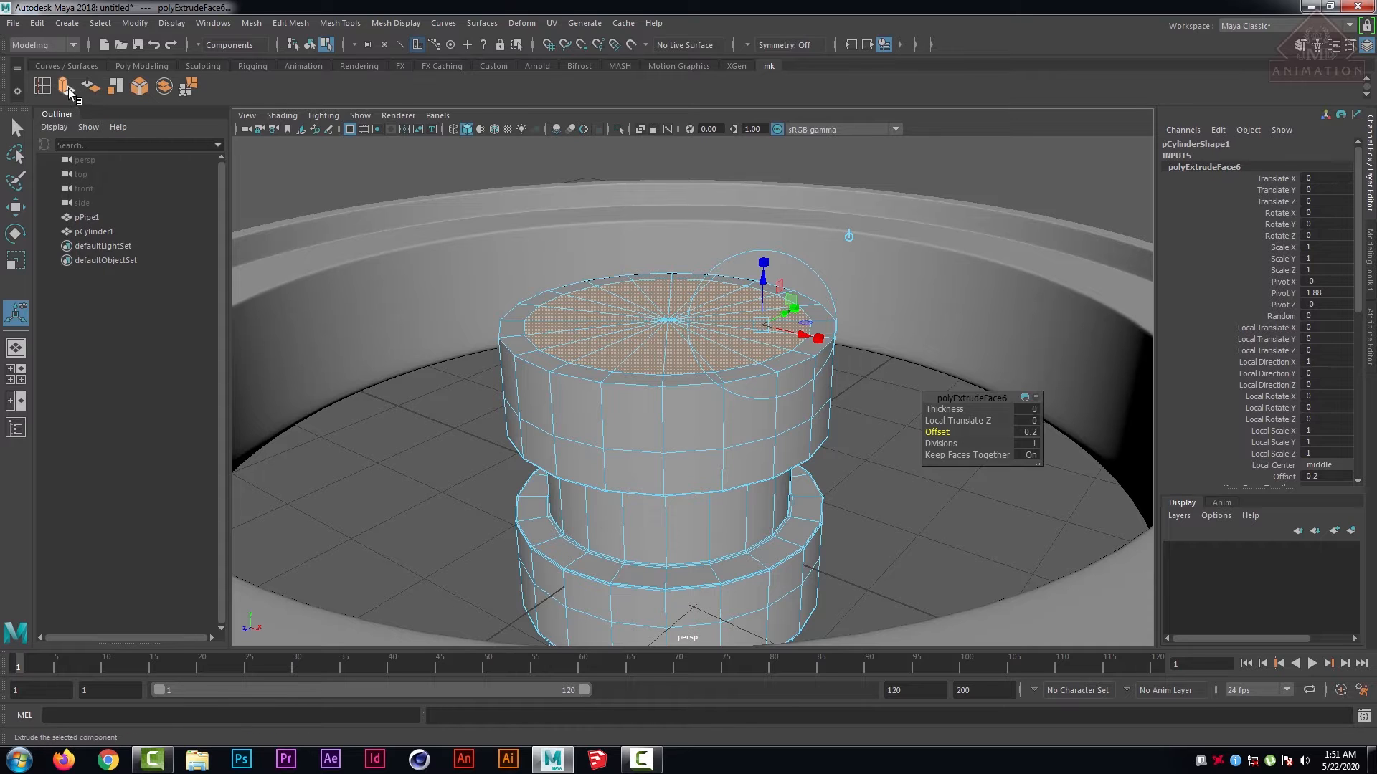
drag(939, 411, 932, 410)
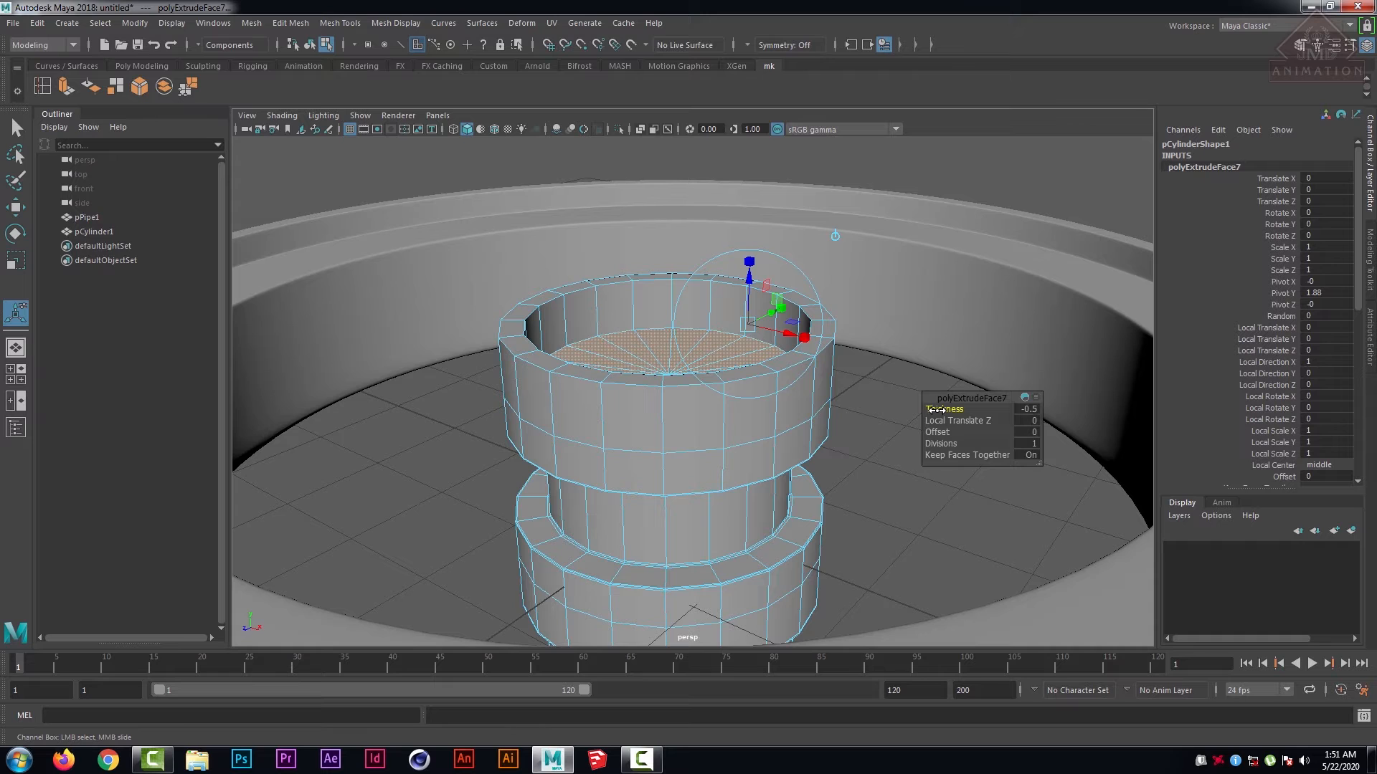
click(16, 127)
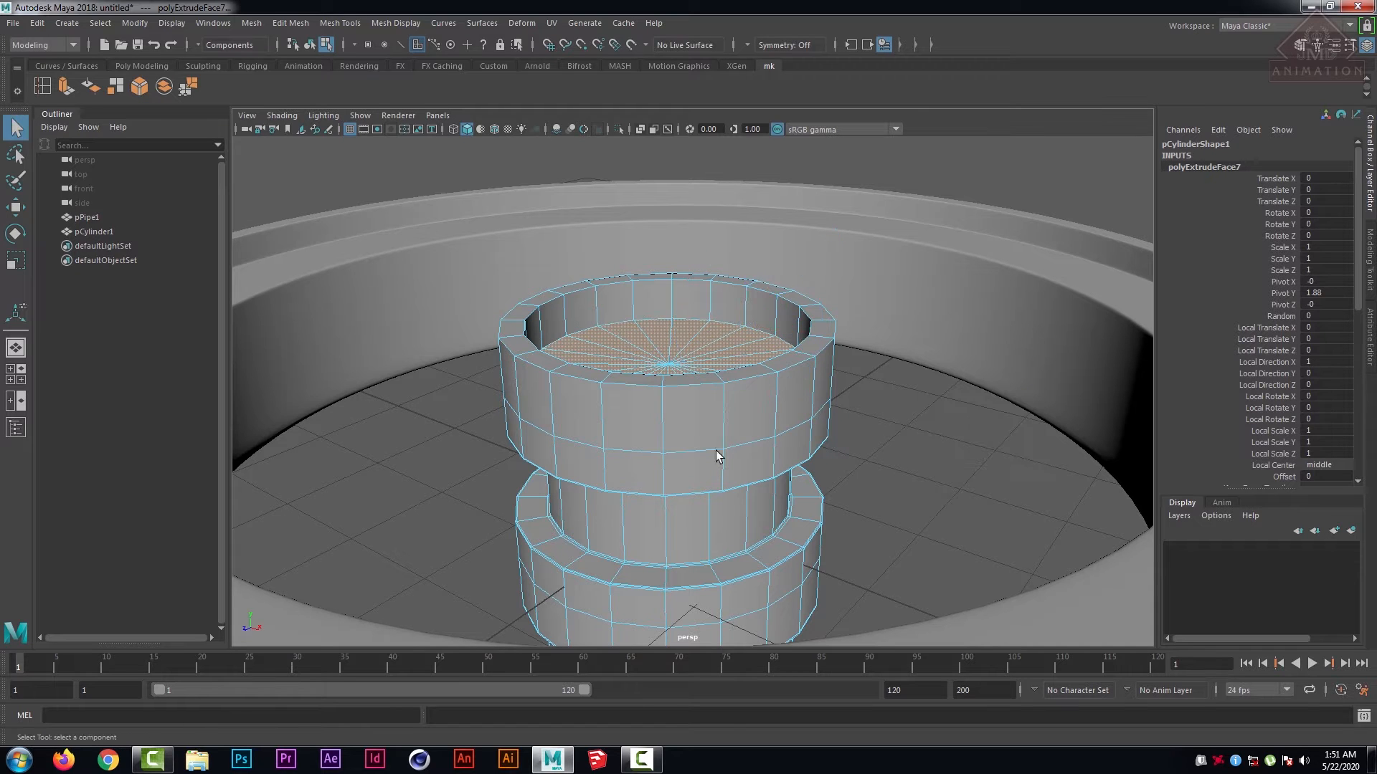
alt+drag(900, 469, 879, 432)
scroll(713, 601, down, 3)
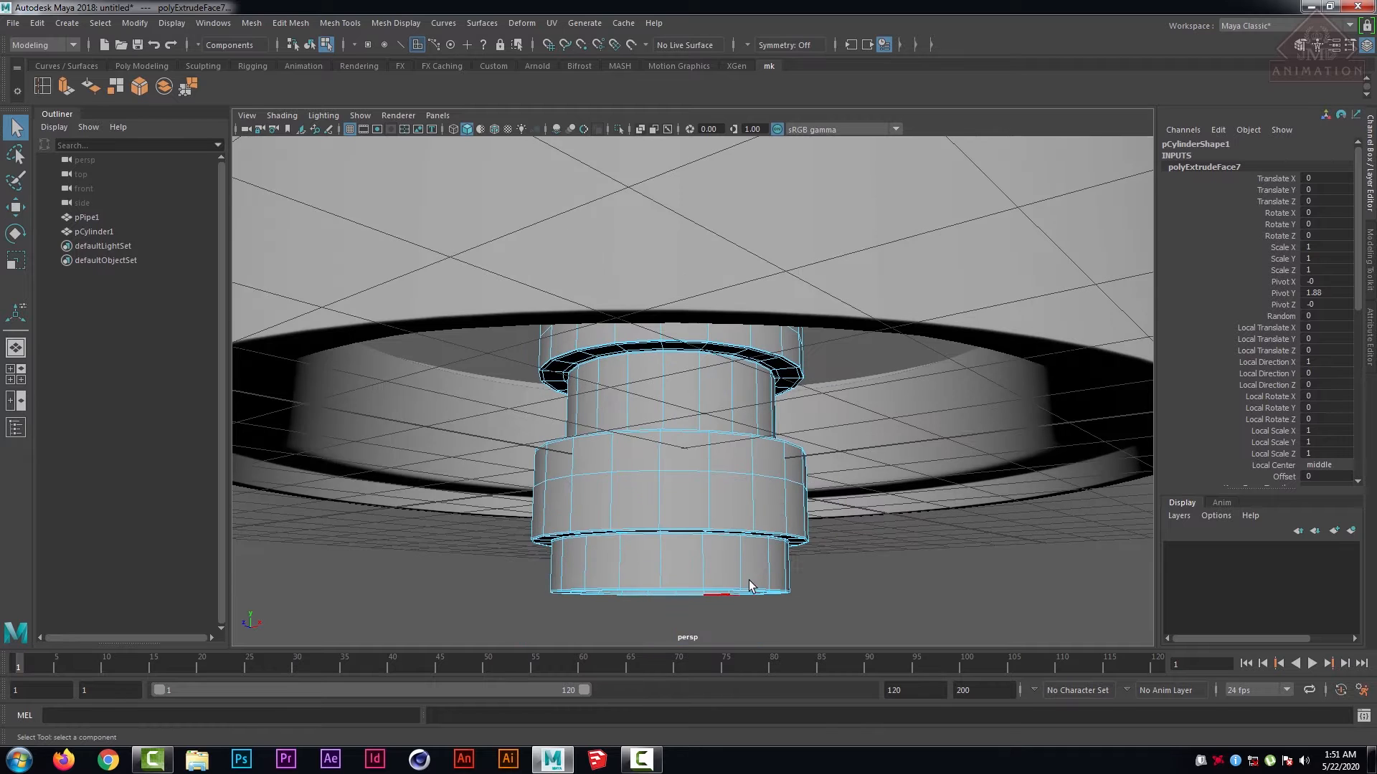
alt+drag(891, 501, 887, 549)
scroll(805, 504, up, 4)
alt+middle_drag(807, 473, 812, 527)
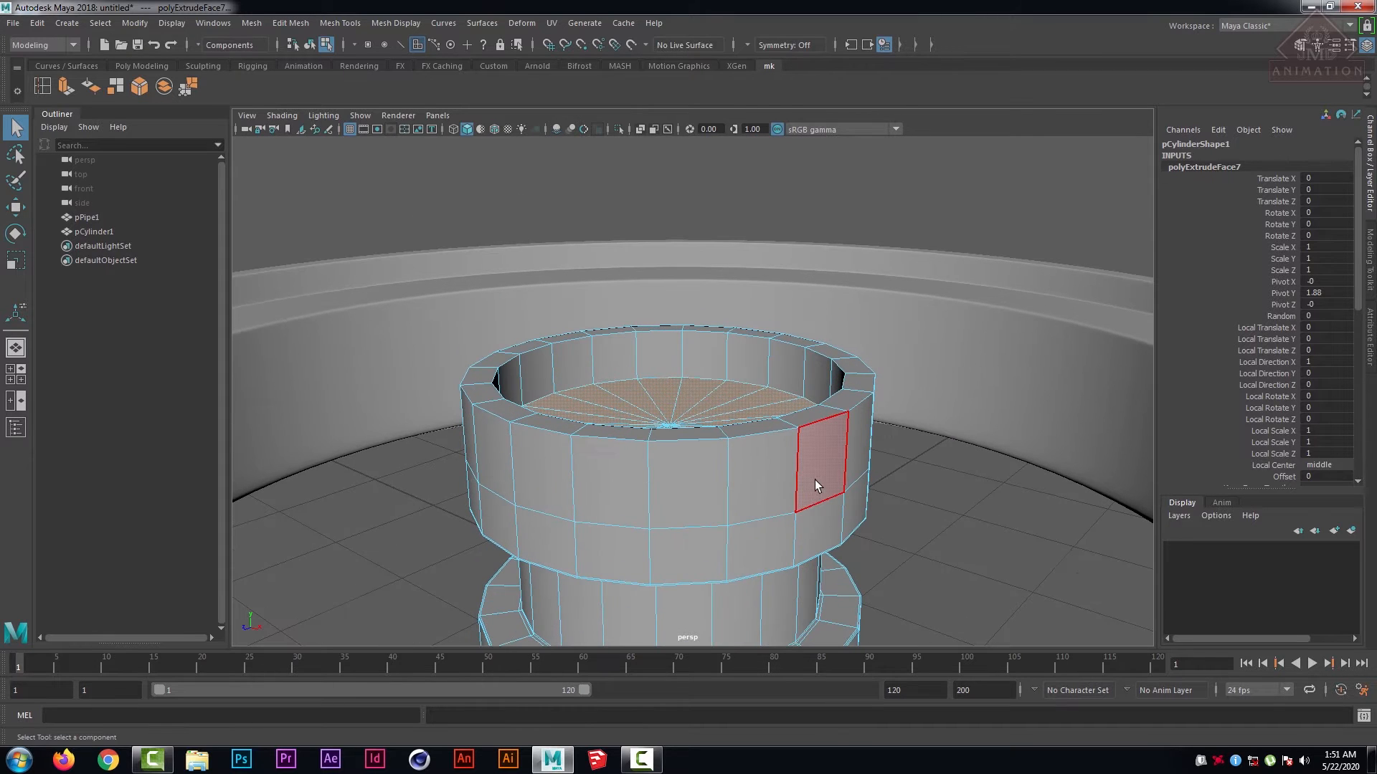
click(936, 463)
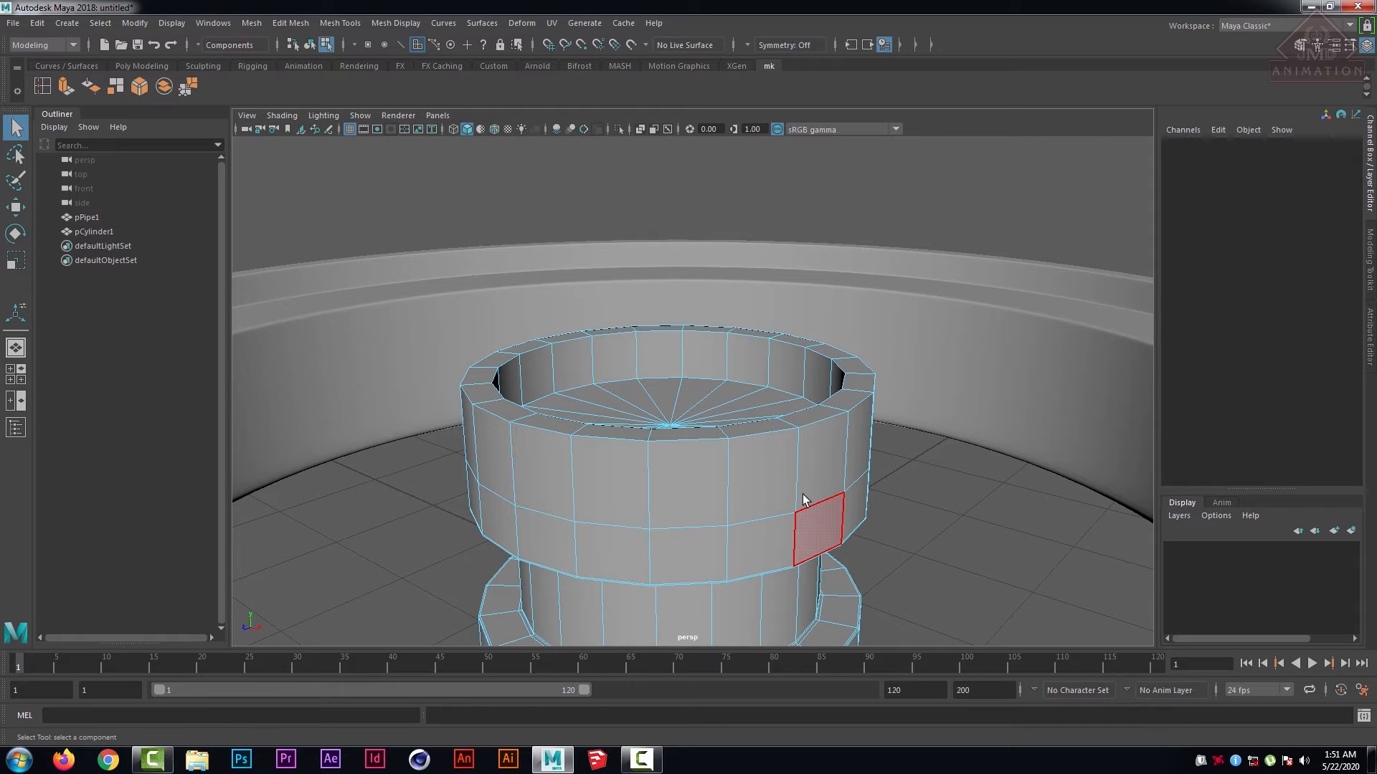
- Insert edge loops near the top of the upper band's outer wall, along both rim edges, and at the recess wall's upper and lower edges
click(43, 88)
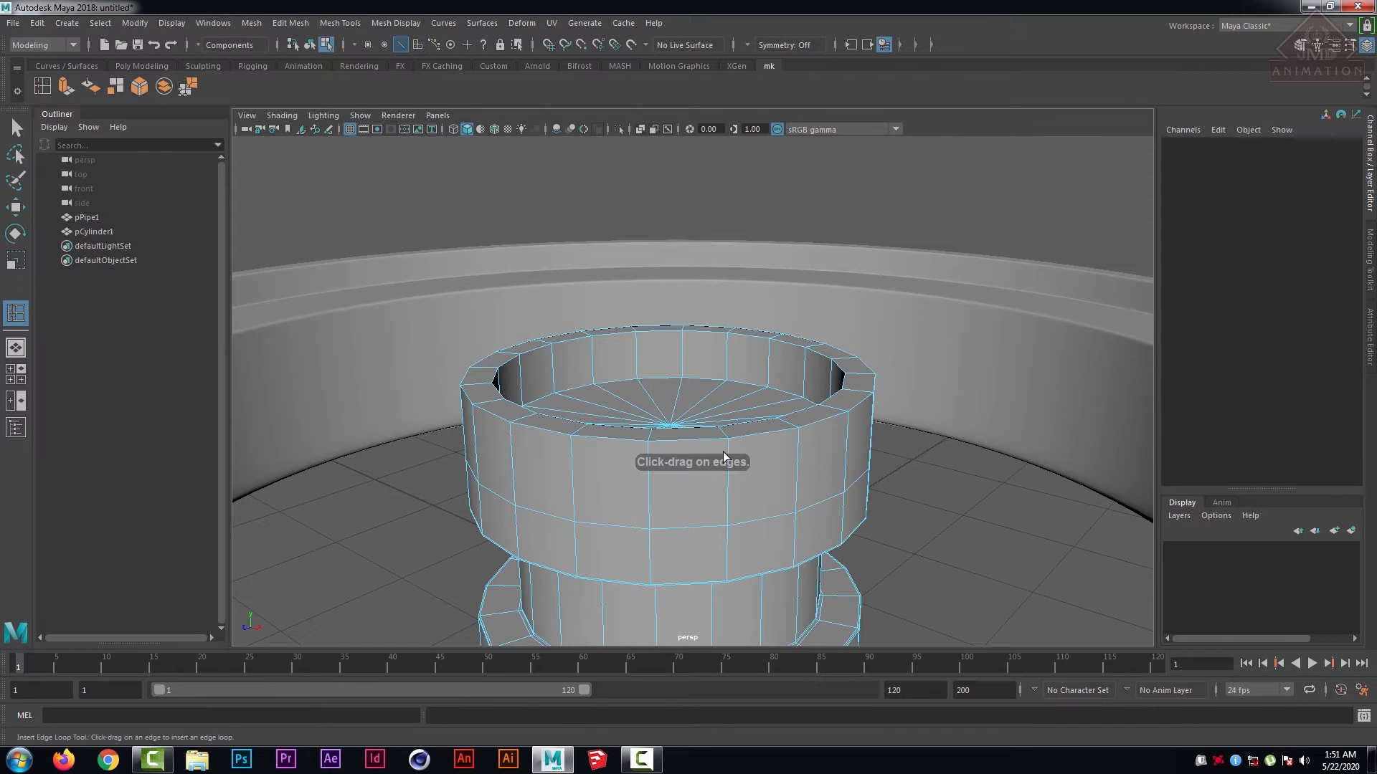
drag(730, 450, 758, 517)
scroll(777, 507, up, 5)
alt+middle_drag(933, 448, 808, 354)
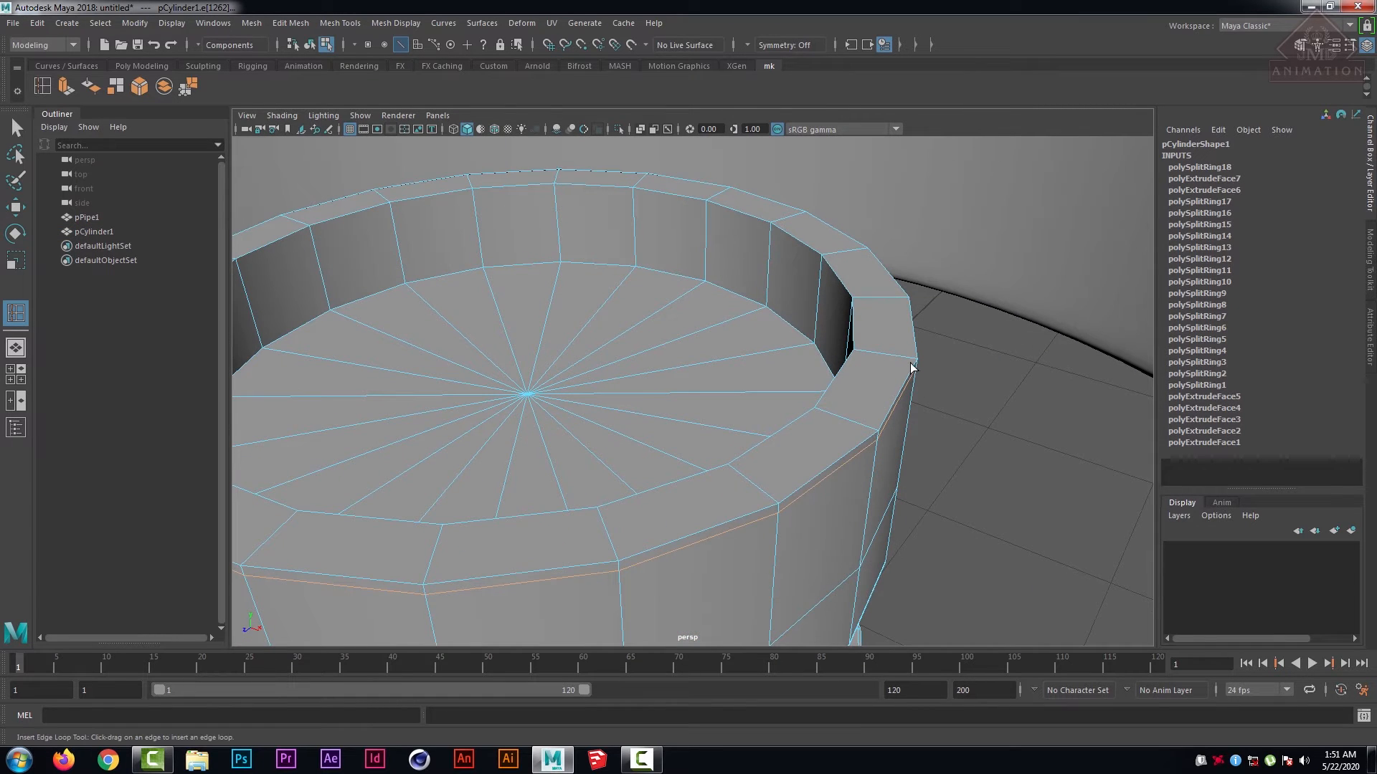
drag(914, 364, 858, 356)
alt+drag(729, 329, 873, 269)
drag(865, 347, 876, 358)
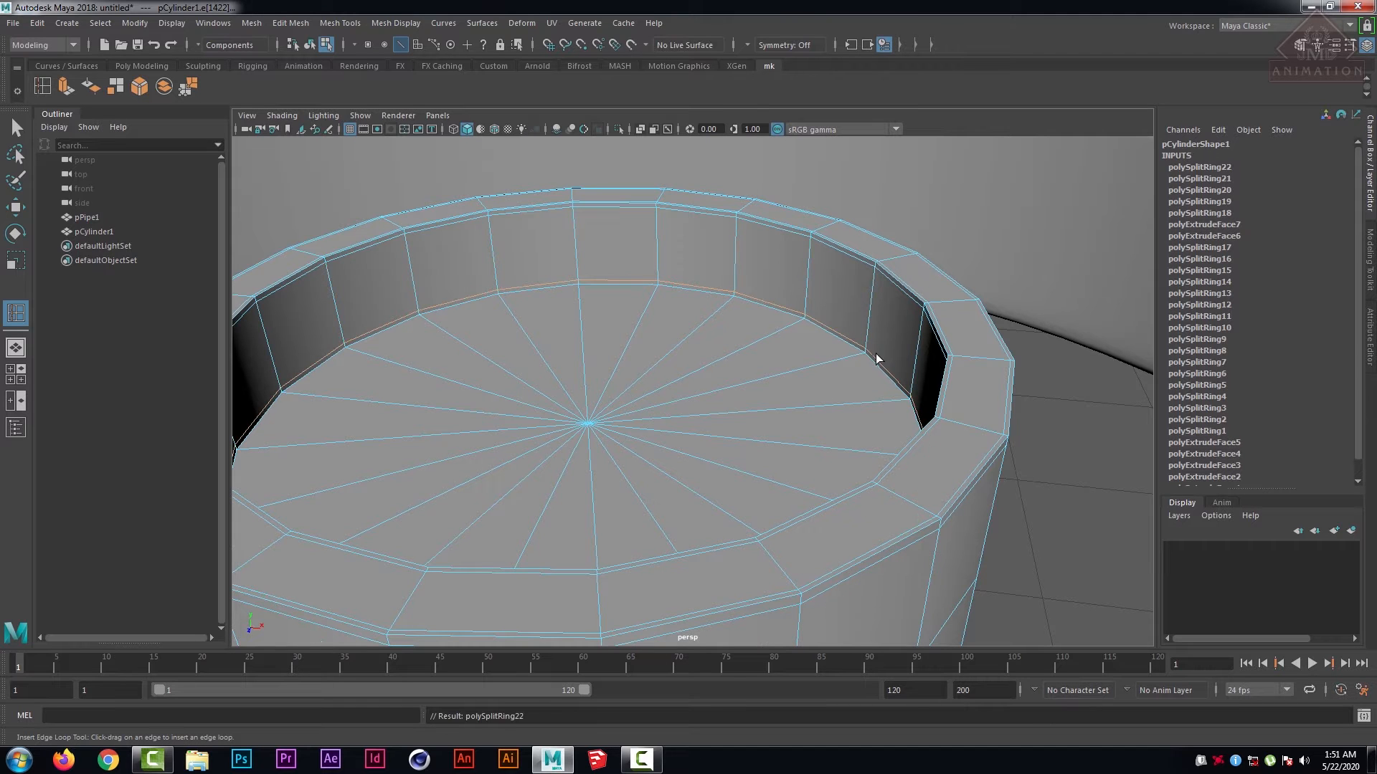
- Display the cylinder in smooth preview and return to object mode to view it inside the pipe ring
key(3)
right_drag(717, 252, 767, 229)
scroll(845, 341, down, 6)
scroll(828, 364, down, 3)
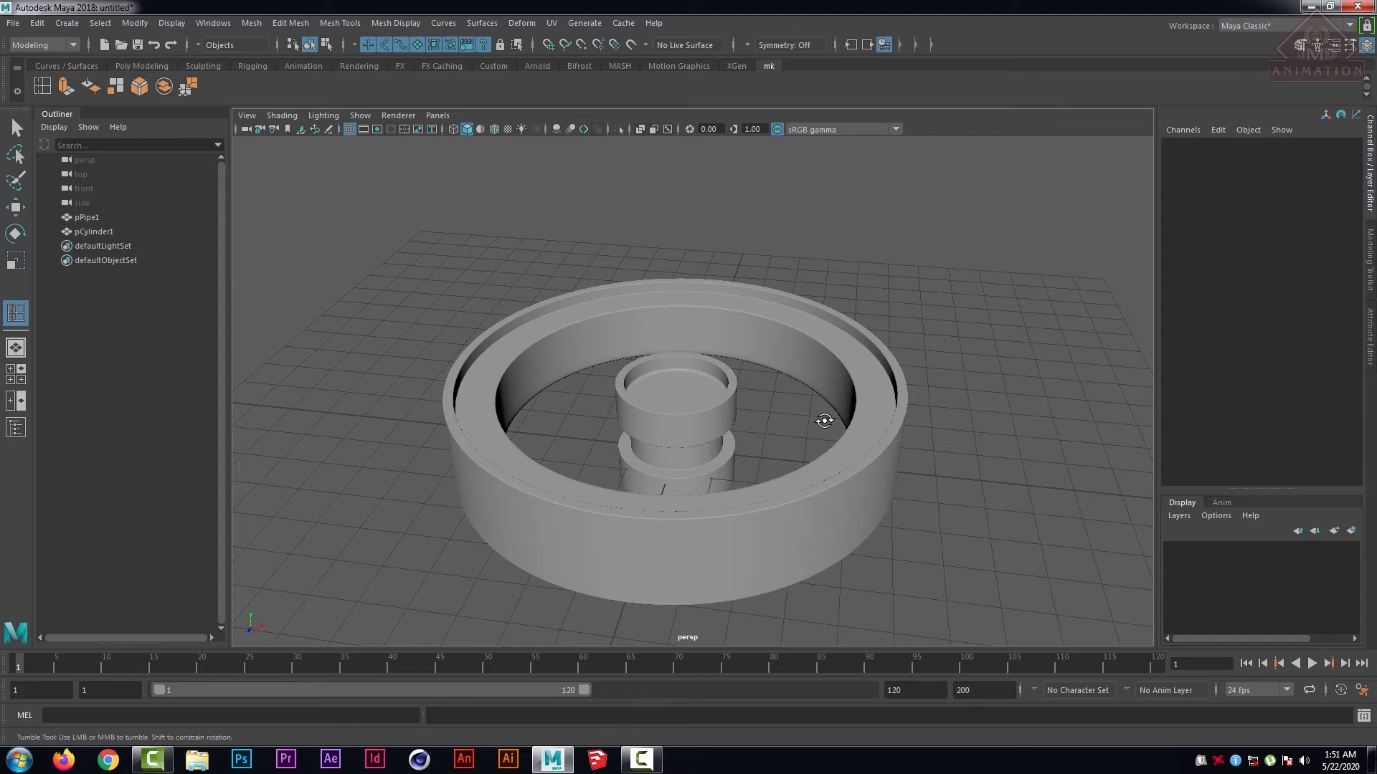
alt+drag(824, 416, 876, 372)
- Scale the central cylinder down uniformly to about 0.764 in the front view
key(space)
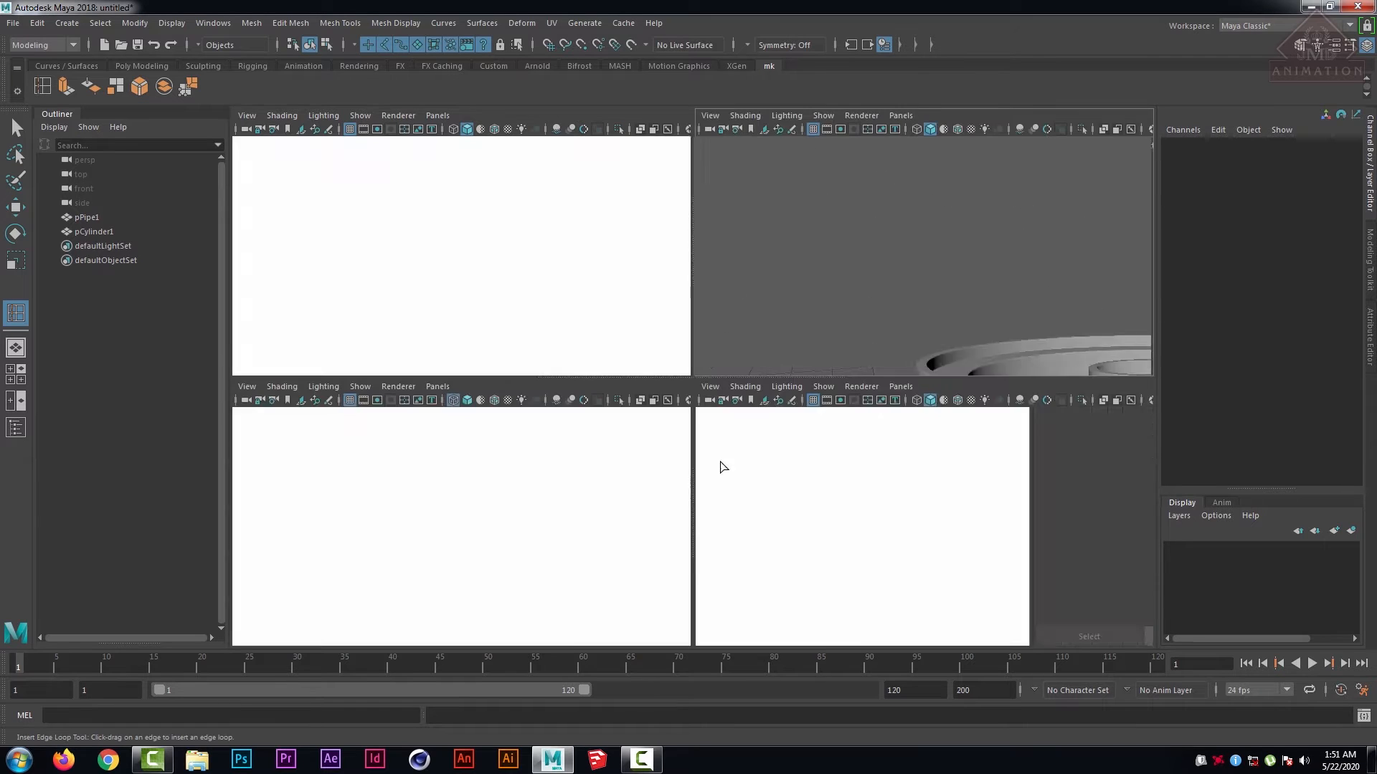
key(space)
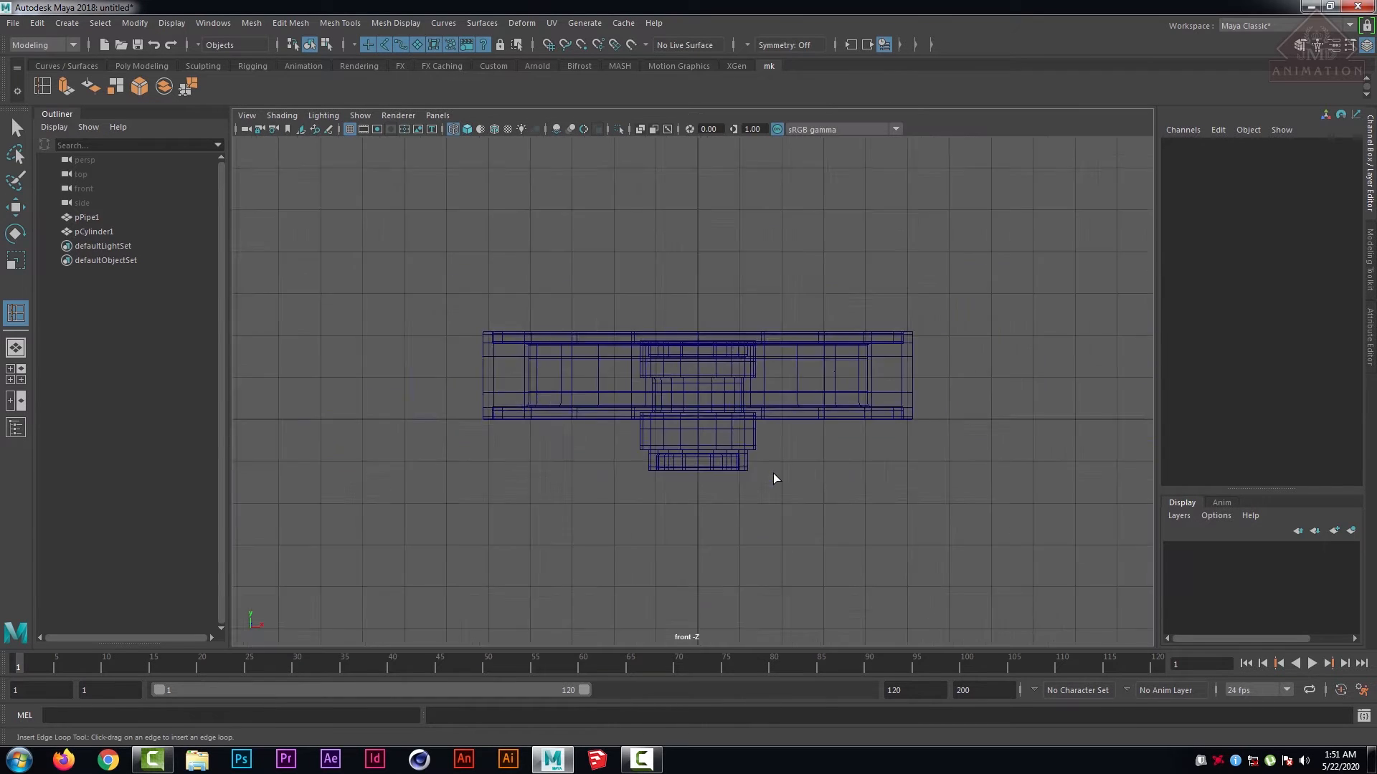
scroll(717, 445, down, 2)
click(720, 430)
scroll(746, 446, up, 2)
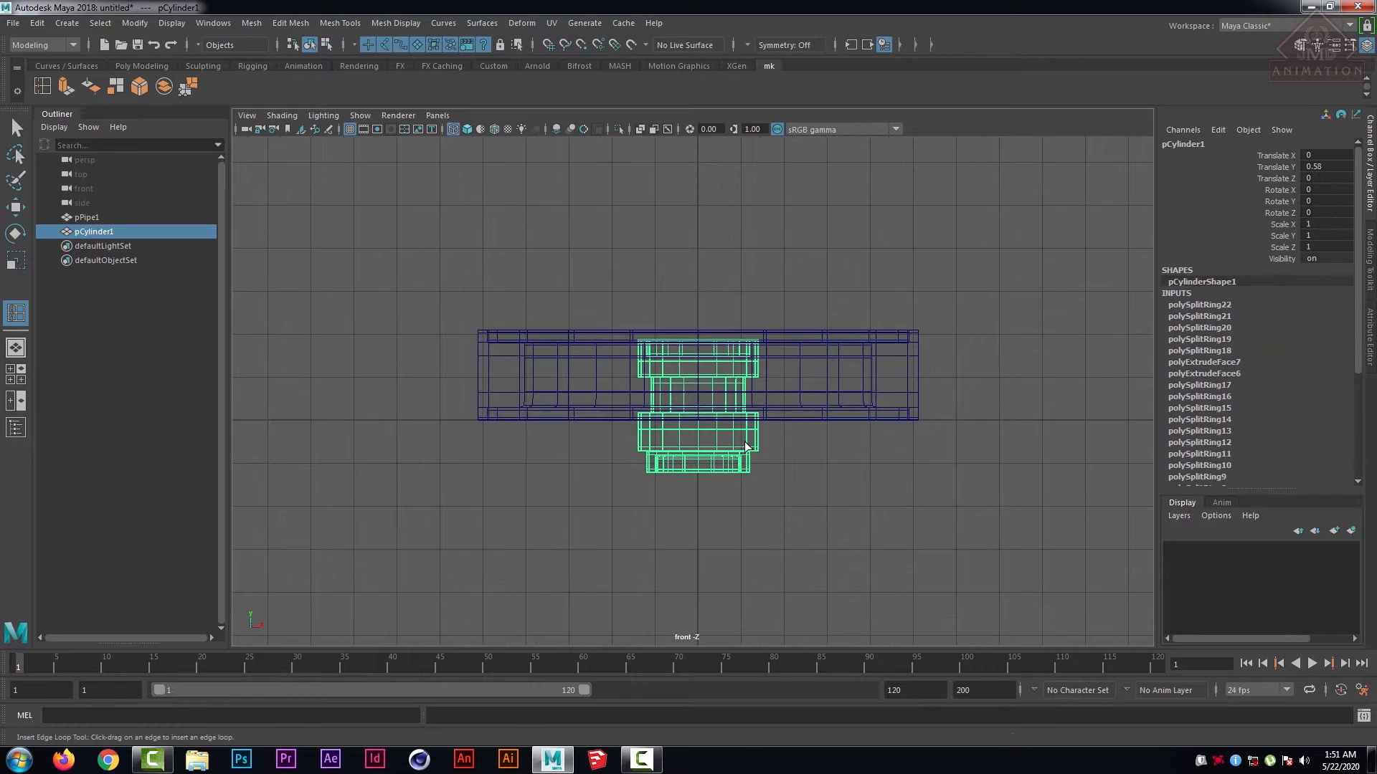
key(r)
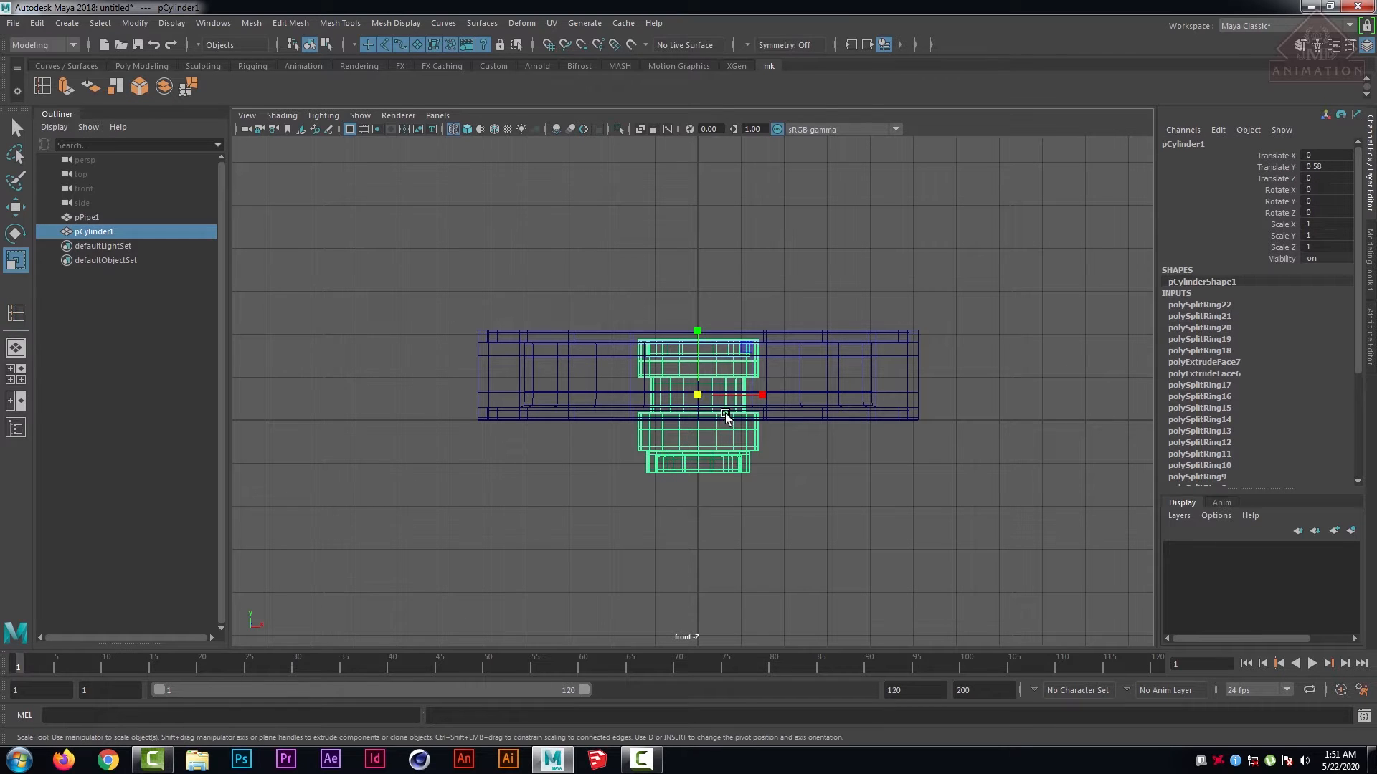
drag(699, 394, 678, 404)
- Raise the cylinder to a Translate Y of about 1.197, return to the perspective view and deselect it
key(w)
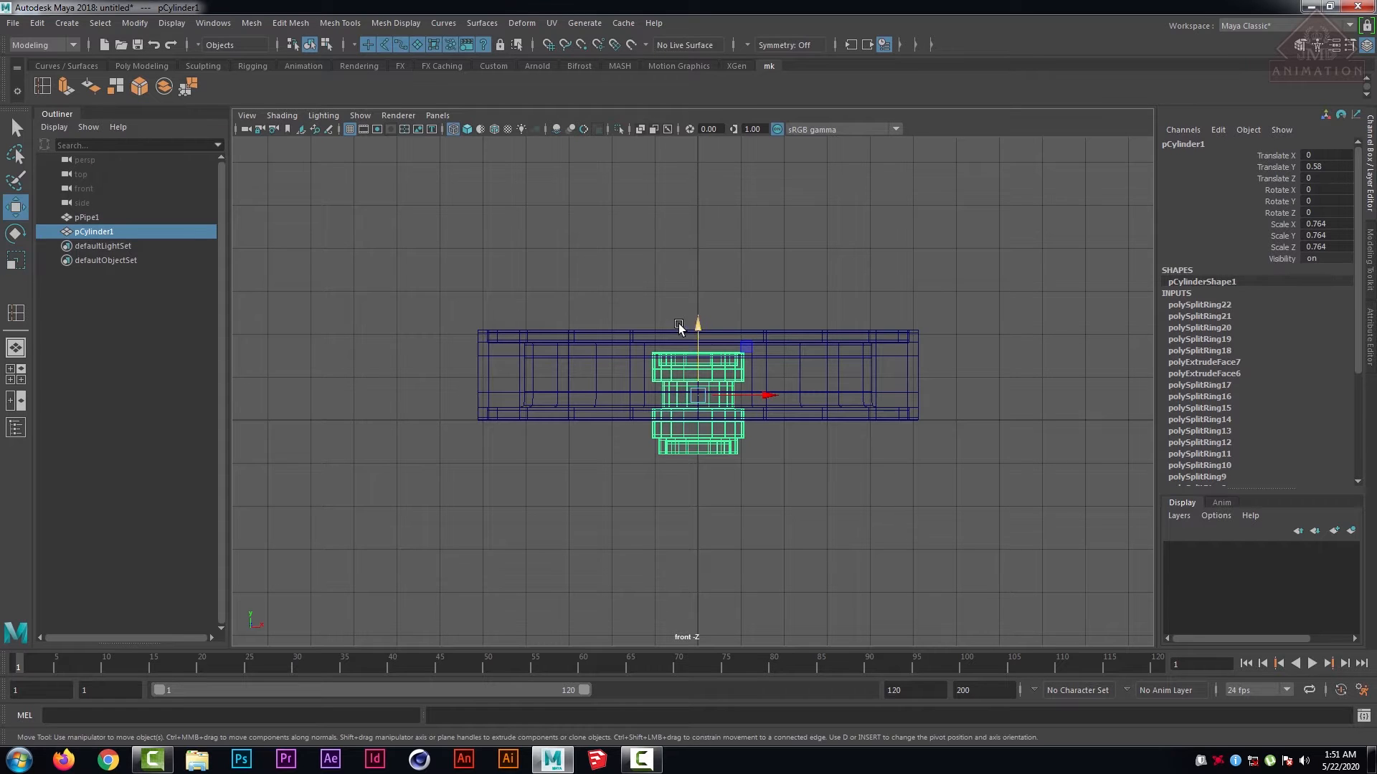
drag(699, 329, 702, 306)
key(space)
key(space)
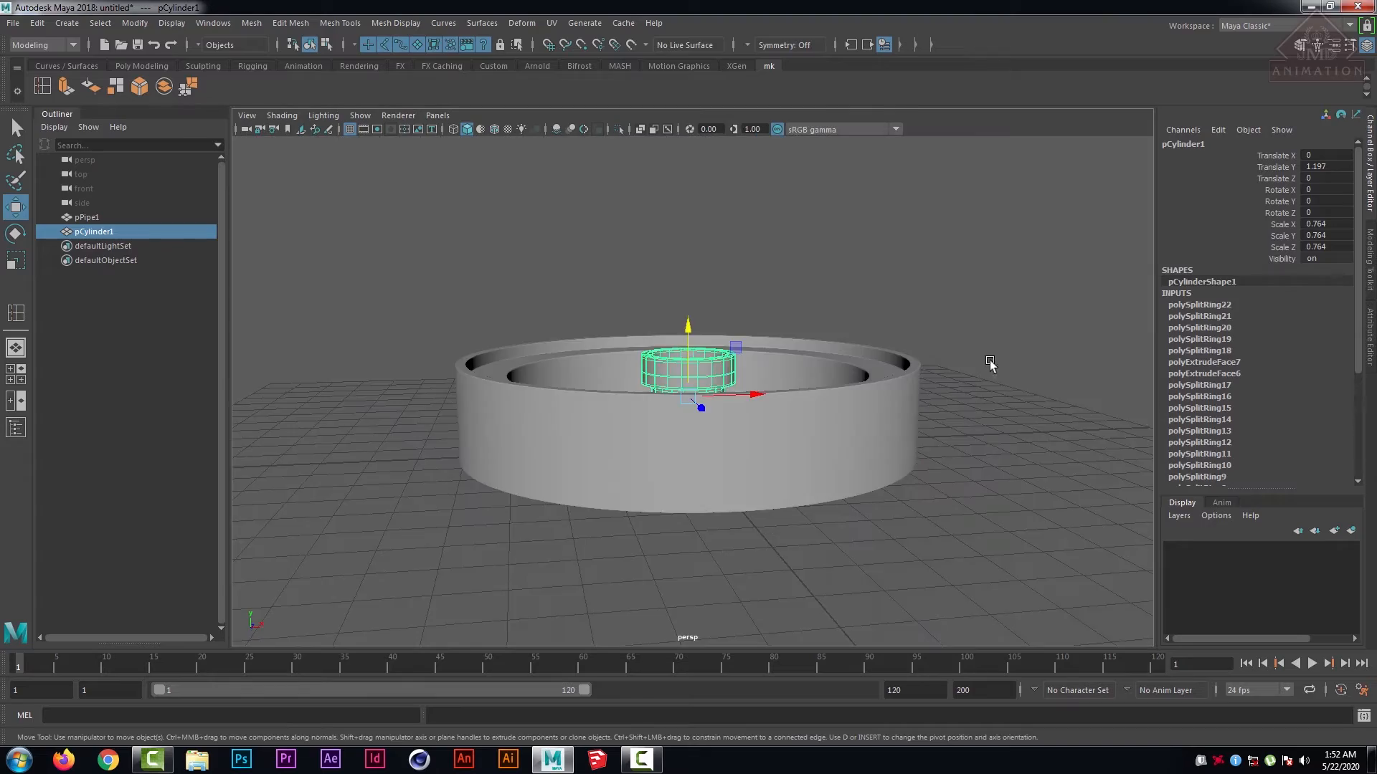
click(992, 366)
- Examine the resized cylinder's fit inside the pipe ring from several angles and distances
mouse_move(913, 342)
alt+mouse_down()
mouse_move(828, 376)
mouse_move(839, 421)
mouse_move(901, 363)
mouse_move(918, 292)
mouse_move(907, 254)
mouse_move(821, 268)
mouse_move(863, 335)
mouse_move(902, 356)
alt+mouse_up()
scroll(855, 414, down, 5)
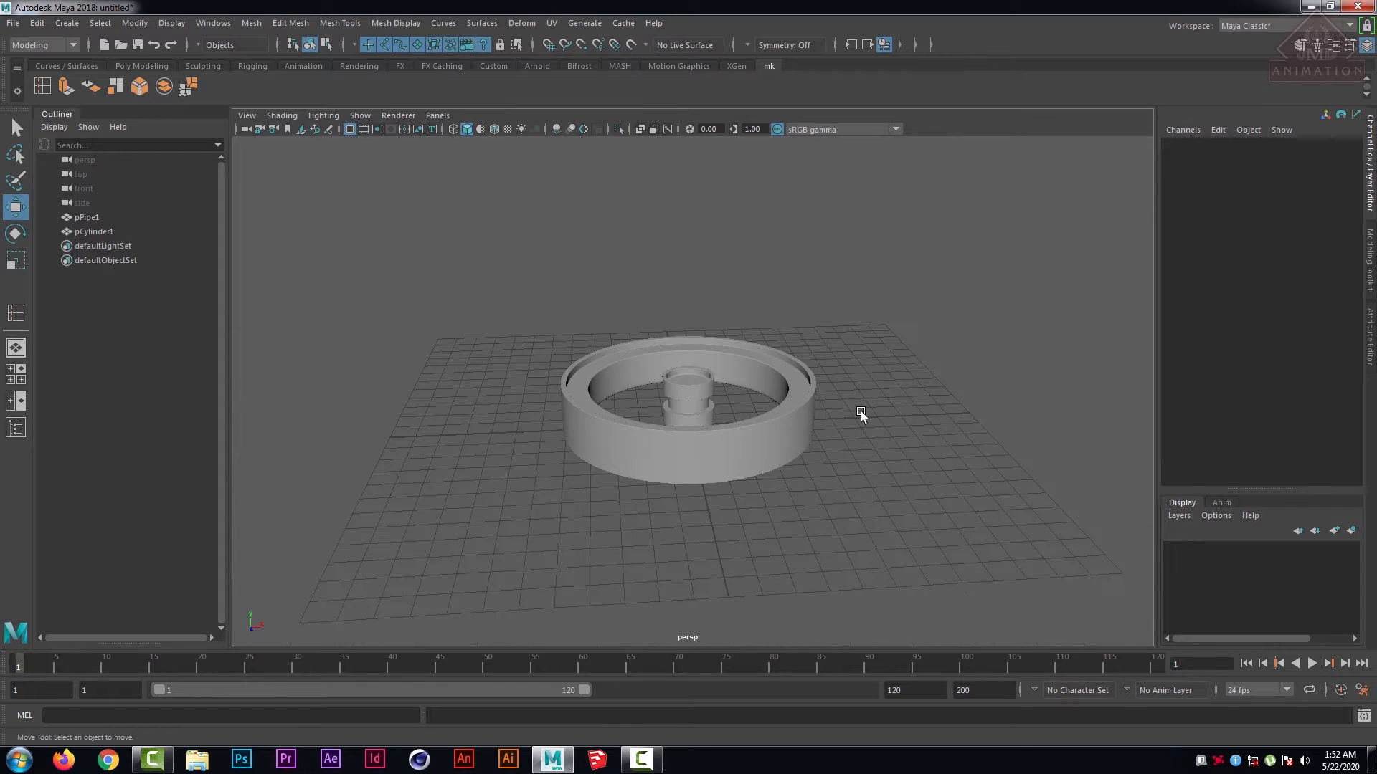
scroll(860, 411, up, 5)
alt+drag(832, 412, 867, 406)
scroll(776, 403, up, 4)
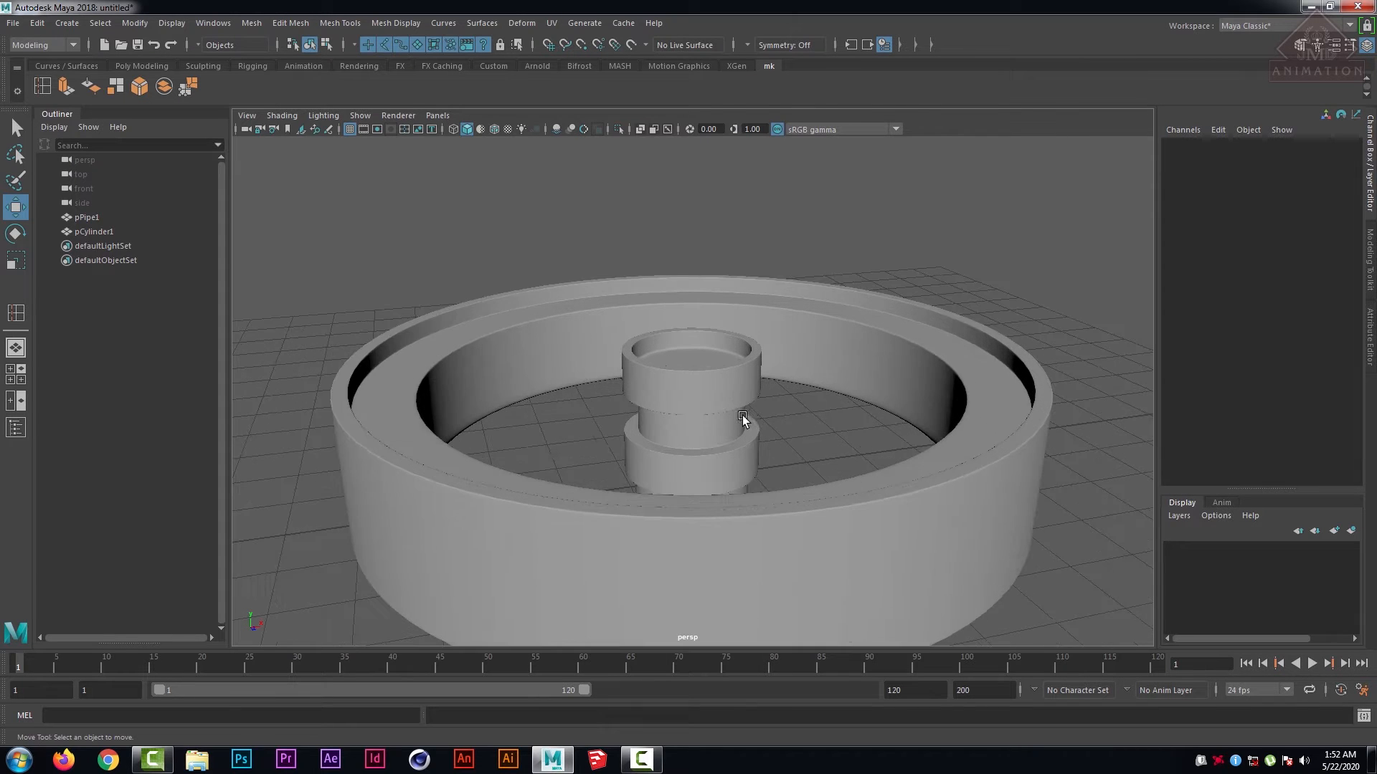
mouse_move(742, 415)
alt+mouse_down()
mouse_move(762, 446)
mouse_move(759, 428)
alt+mouse_up()
key(space)
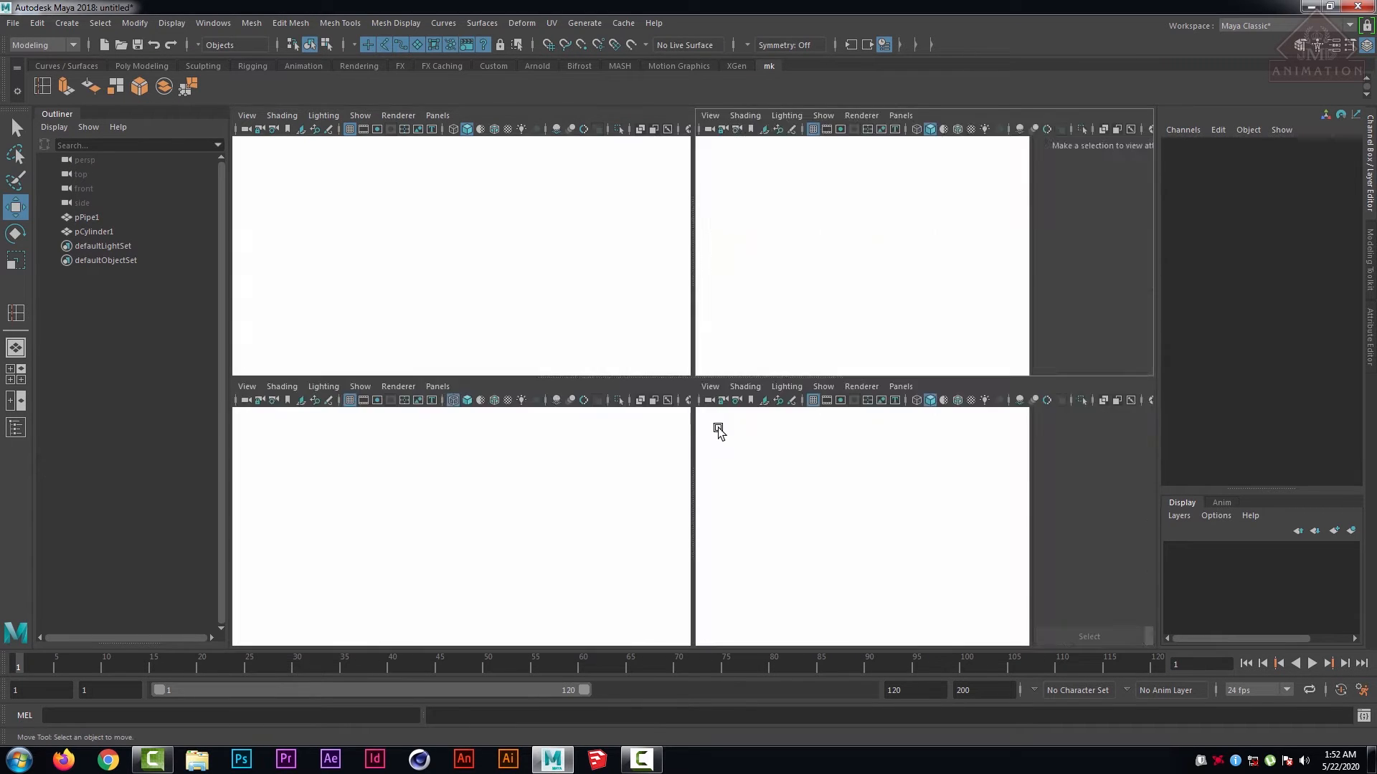
key(space)
scroll(695, 410, down, 5)
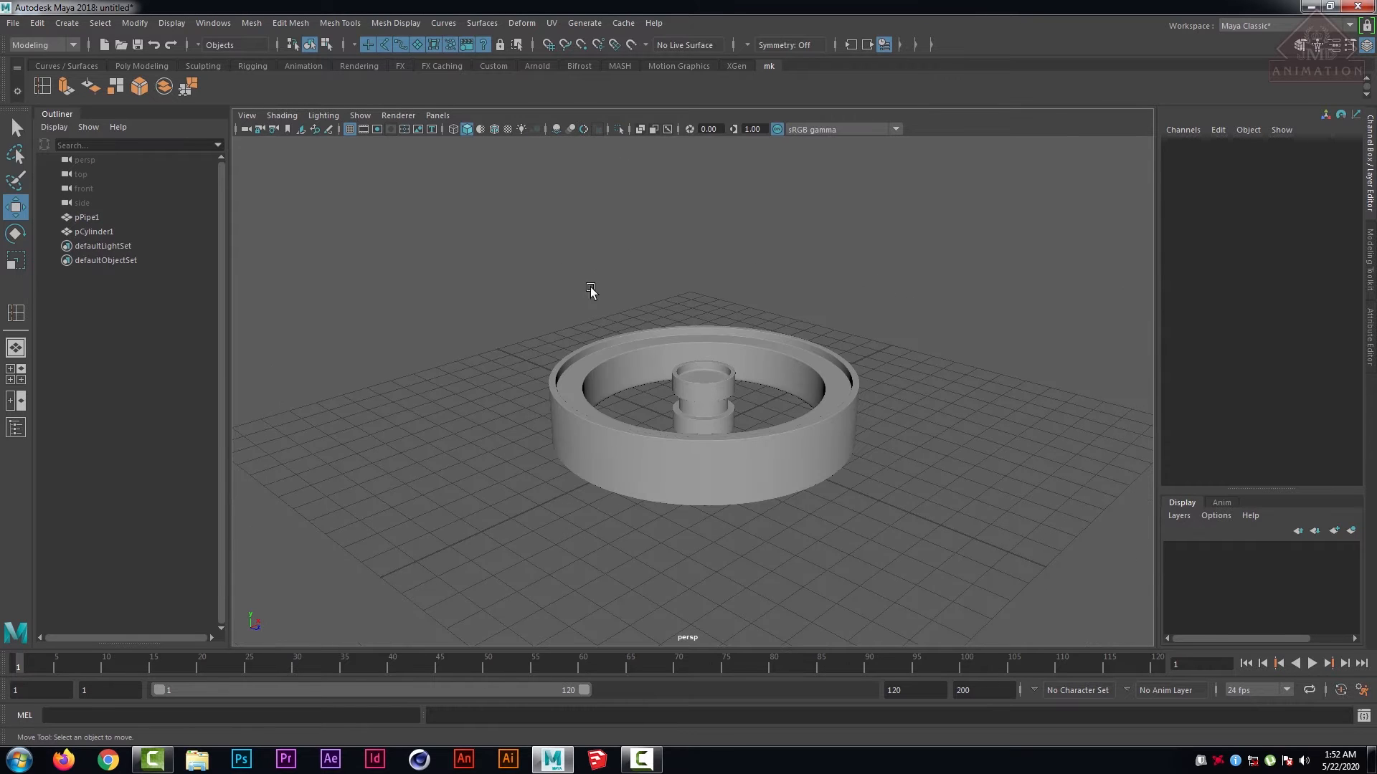
- Create a polygon cube and raise it above the cylinder to a Translate Y of about 2.503
alt+drag(624, 290, 507, 261)
click(67, 23)
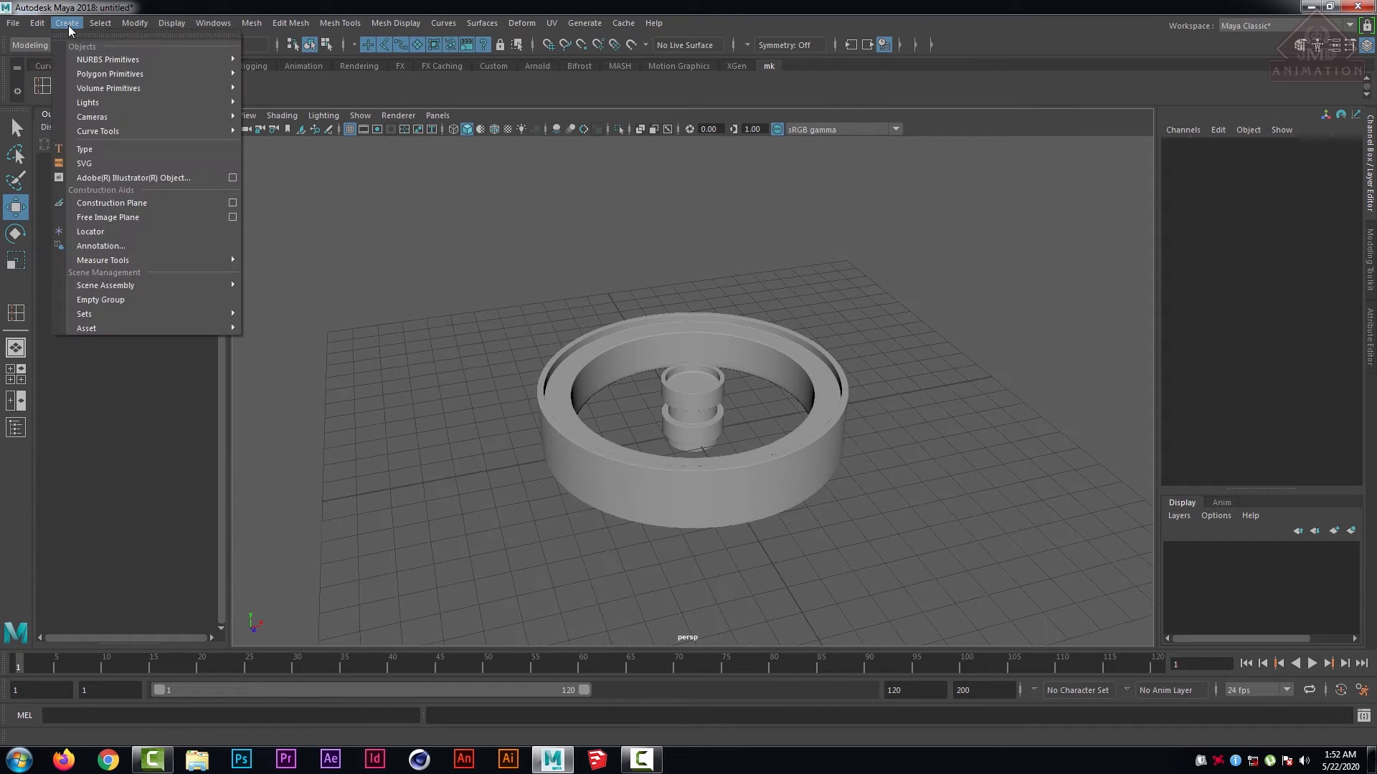
mouse_move(105, 75)
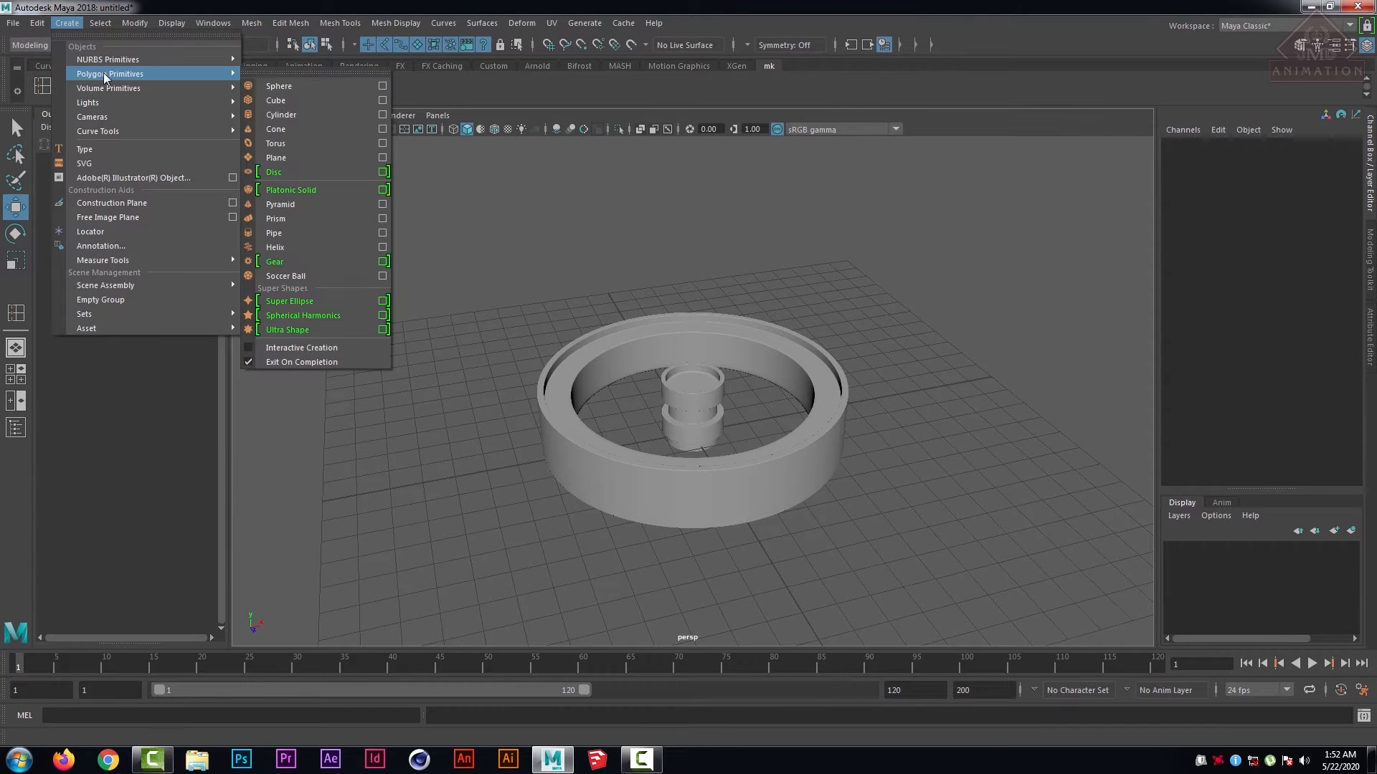
click(313, 100)
mouse_move(692, 374)
mouse_down()
mouse_move(692, 308)
mouse_move(681, 380)
mouse_up()
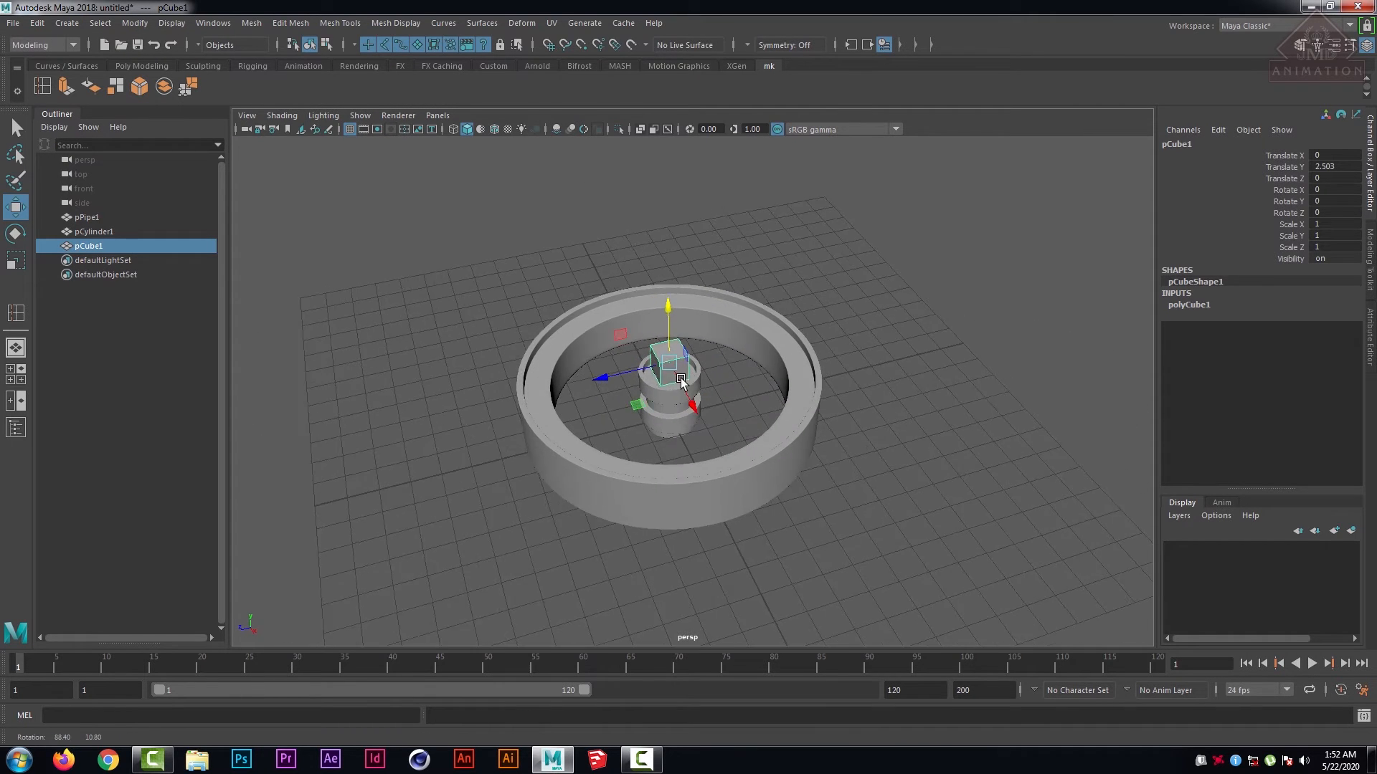
- Set the cube's Depth to 0.4 and its Width to 3.8 in its polyCube inputs
click(1206, 304)
click(1294, 339)
middle_drag(1054, 336, 1047, 335)
middle_drag(1050, 336, 1049, 335)
alt+drag(942, 372, 1296, 356)
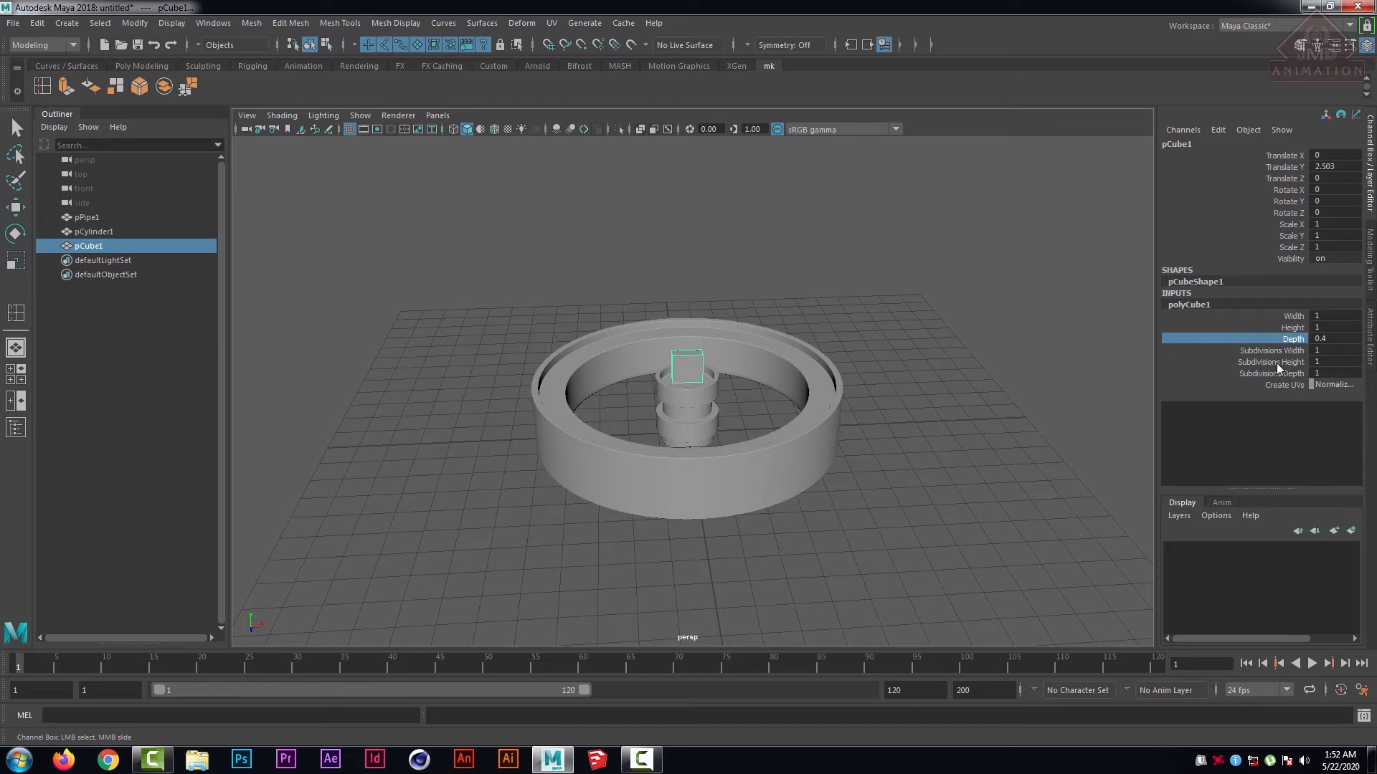
click(1293, 318)
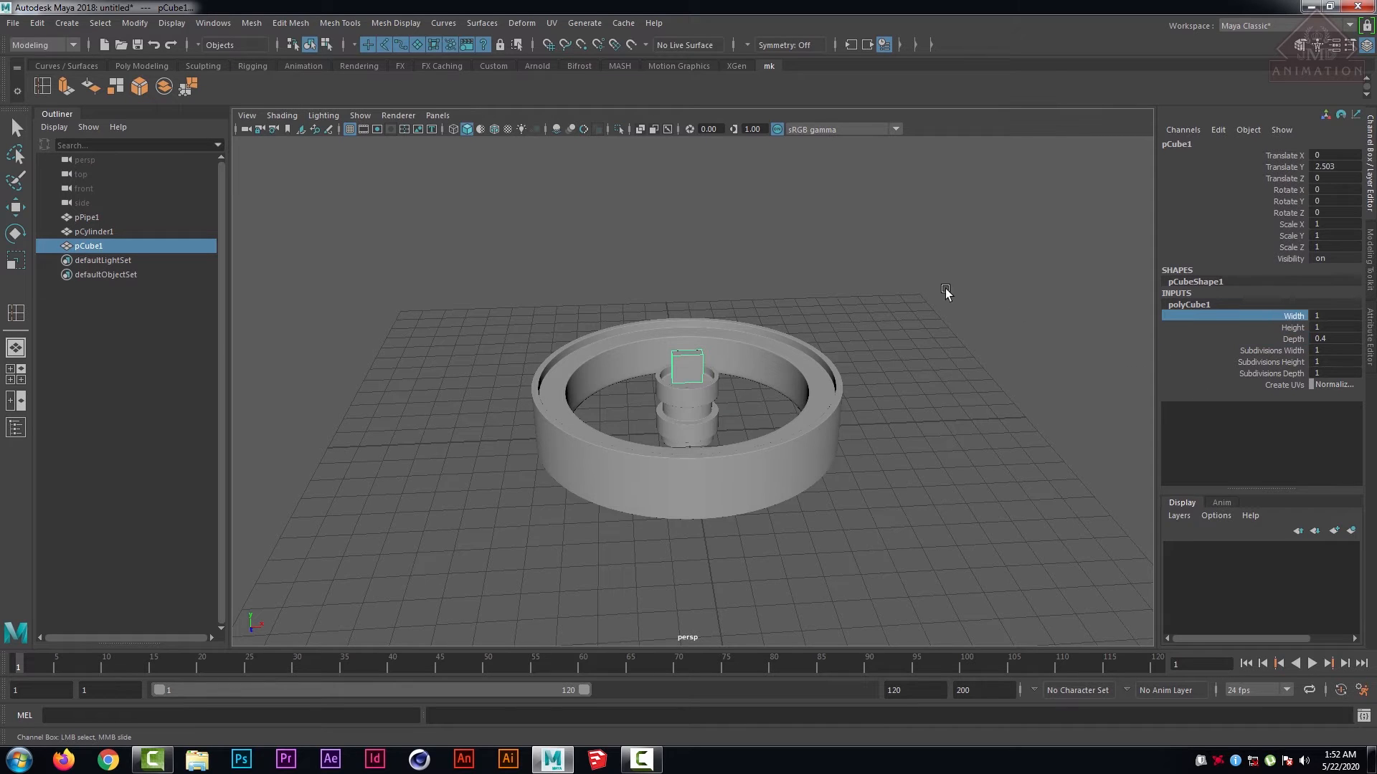
mouse_move(944, 291)
middle_down()
mouse_move(971, 298)
mouse_move(941, 306)
middle_up()
- Move the cube along X in the top wireframe view so it spans from the hub to the ring's inner edge
key(space)
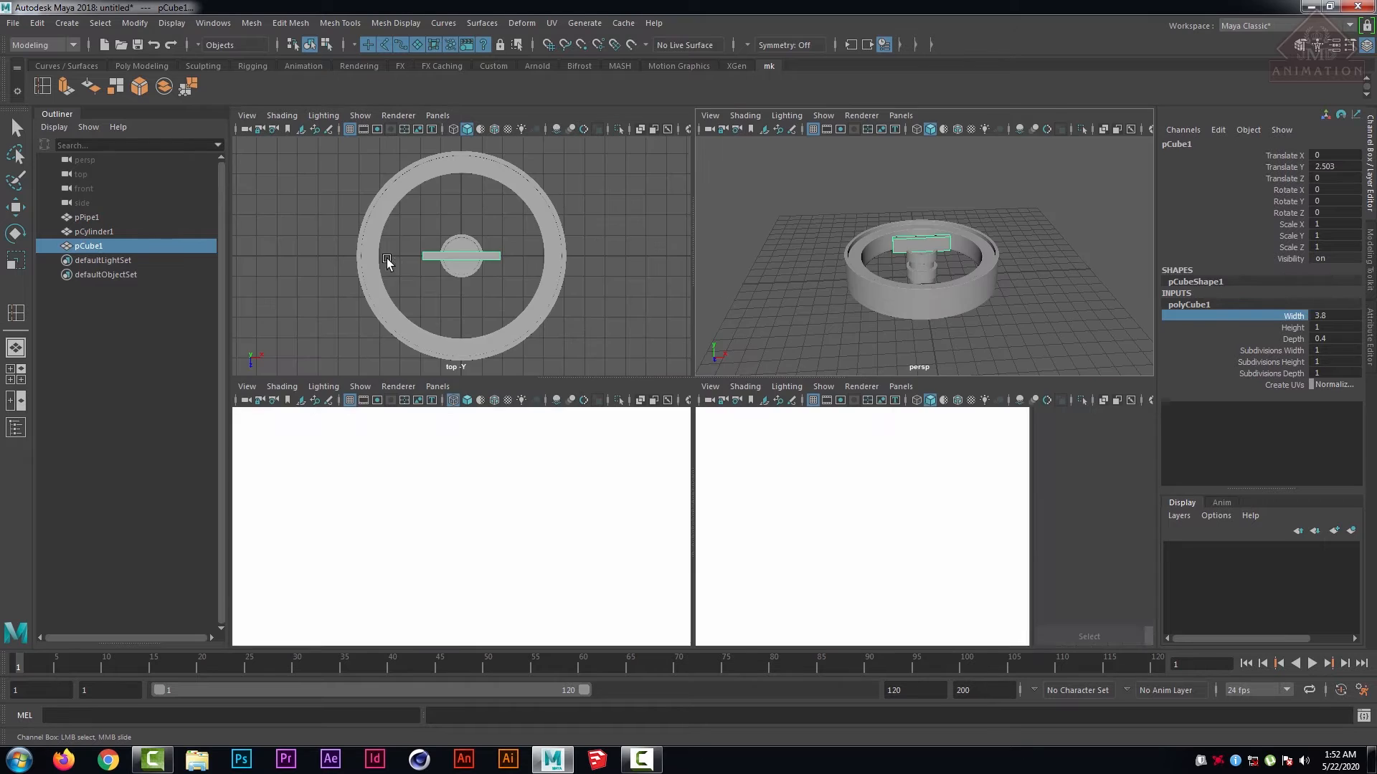
key(space)
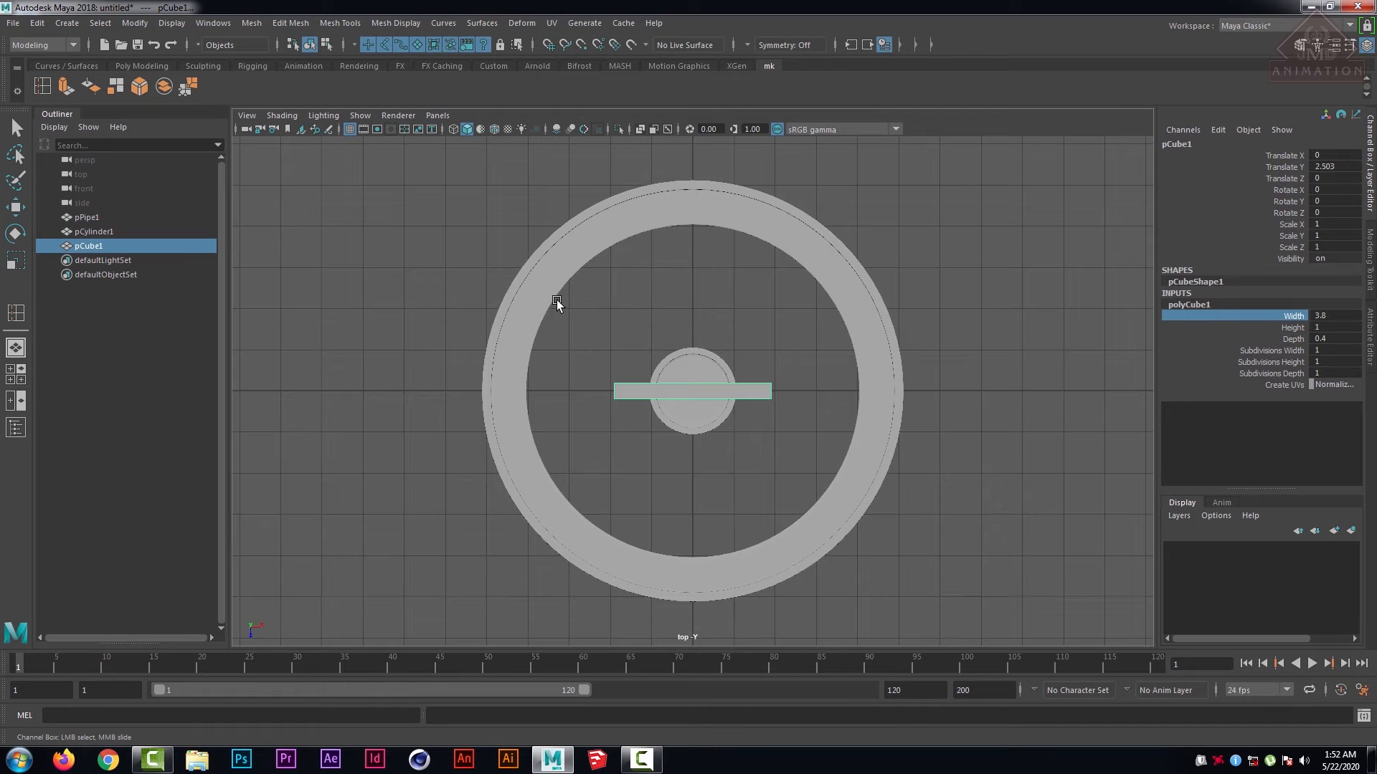
key(w)
drag(762, 390, 853, 389)
key(4)
scroll(823, 461, up, 5)
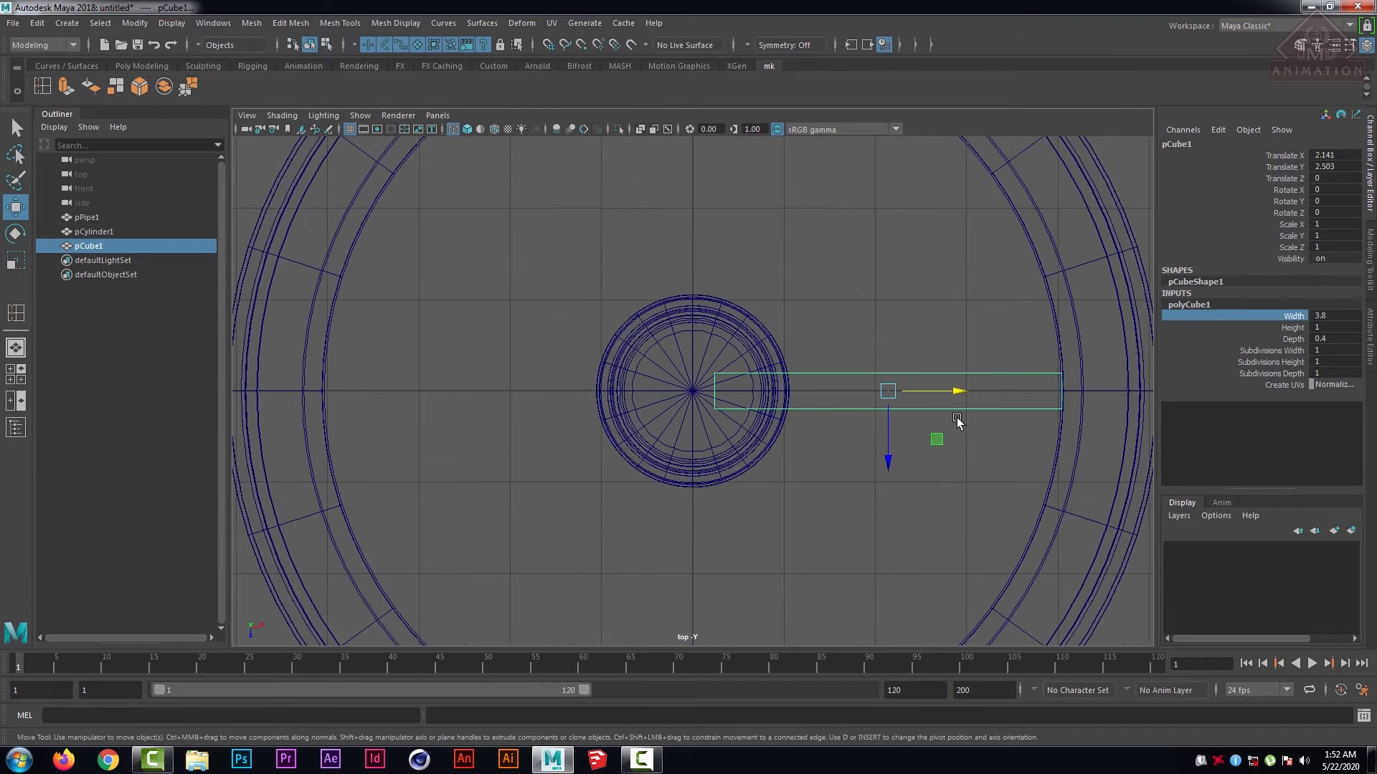
drag(961, 393, 946, 390)
- Move the vertices at the bar's outer end outward past the ring's inner wall and check the bar in the perspective view
right_drag(947, 390, 824, 346)
drag(986, 330, 1077, 448)
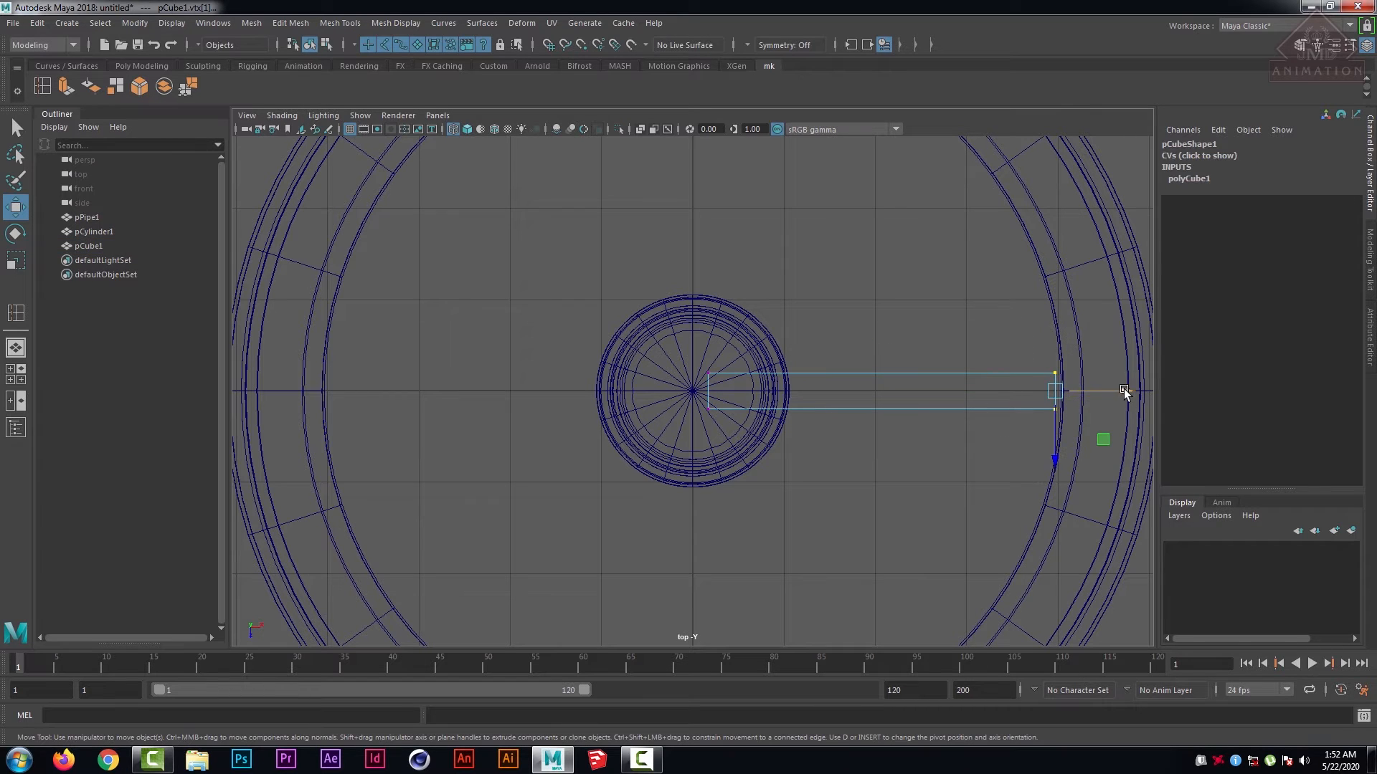
drag(1124, 390, 1147, 391)
scroll(861, 517, down, 3)
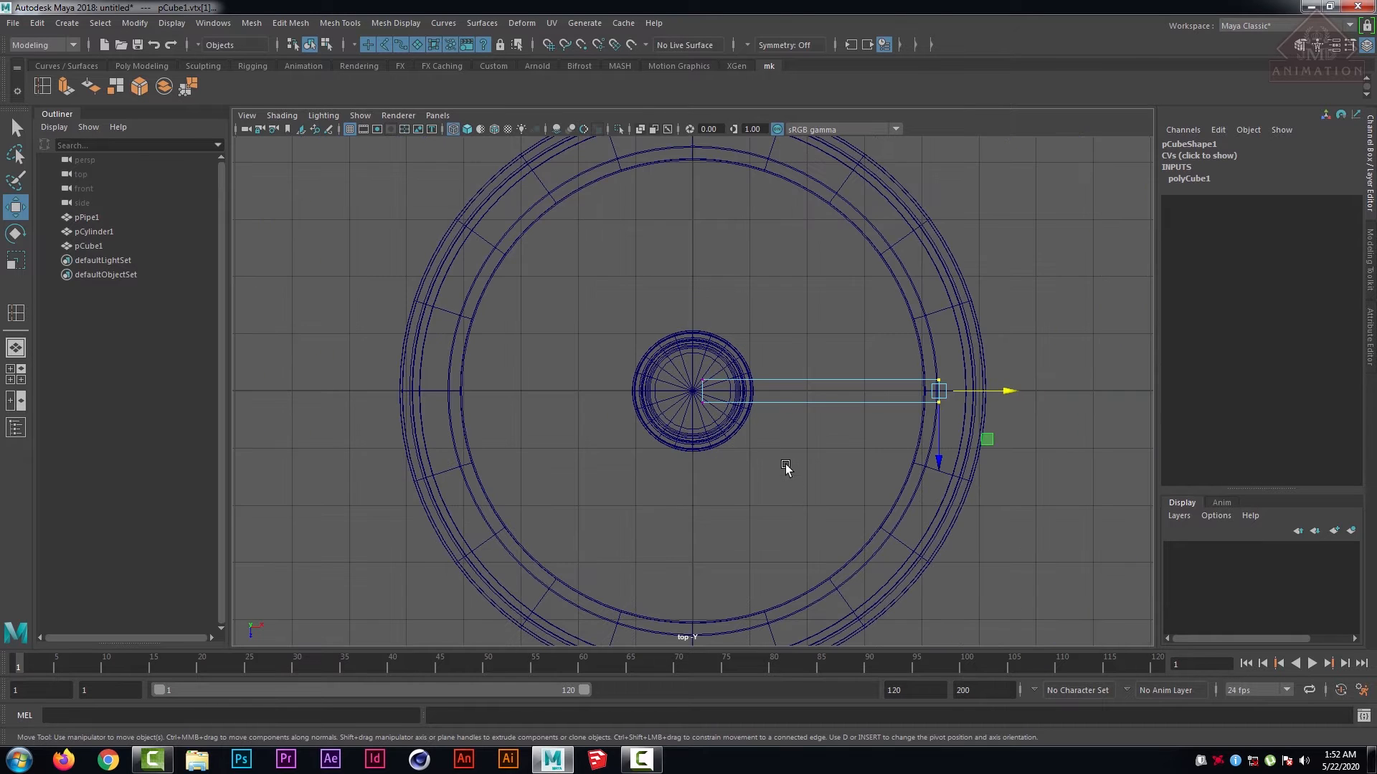
key(space)
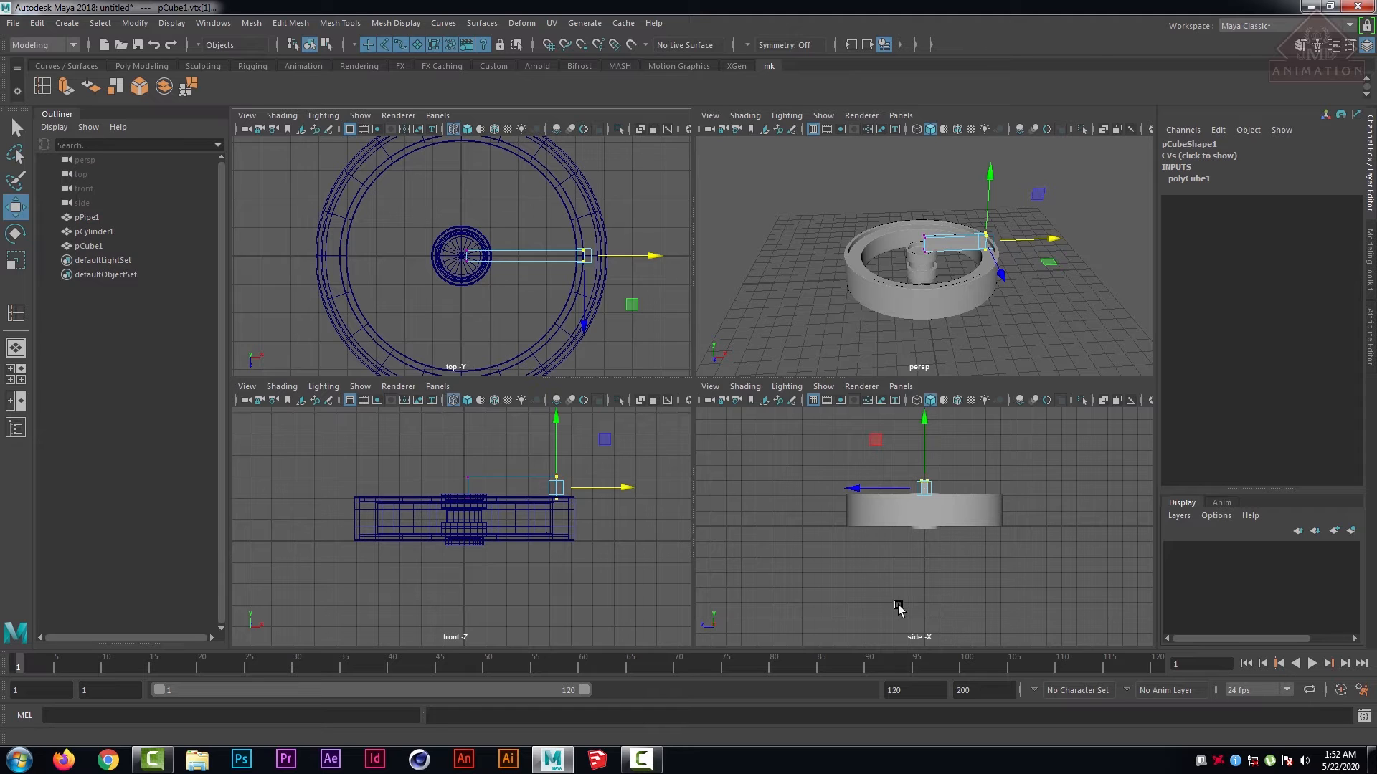
key(space)
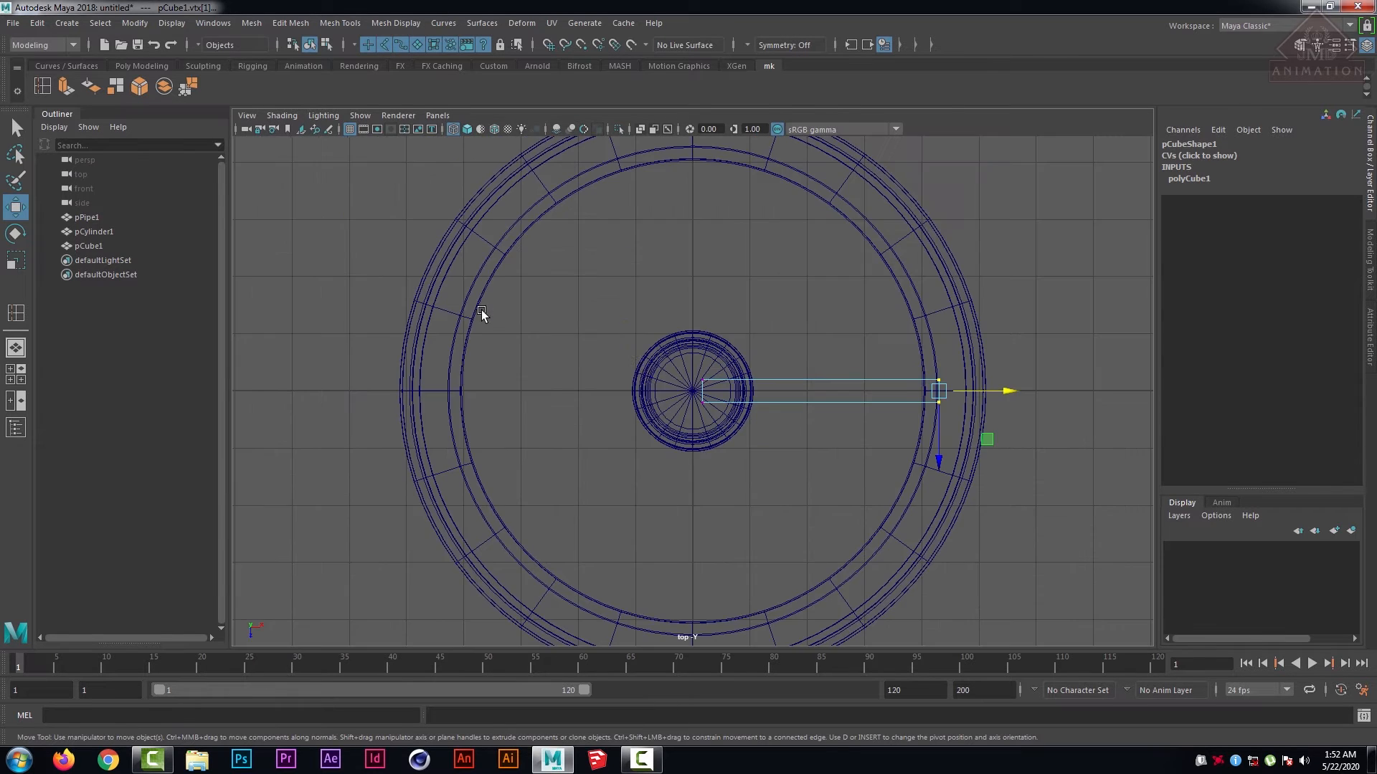
key(space)
key(space)
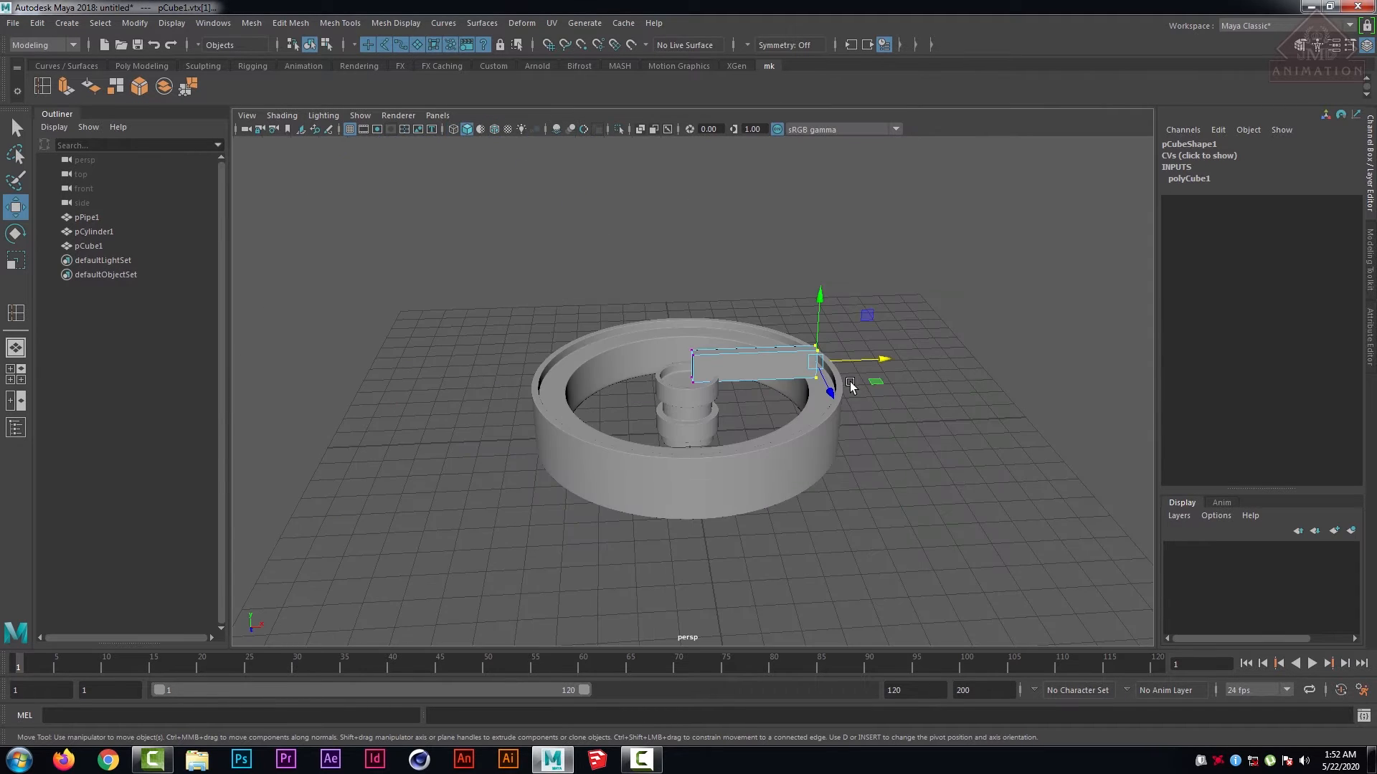
- Return the spoke block to object selection and lower it to about Translate Y 1.18, within the wheel's height
drag(819, 295, 825, 320)
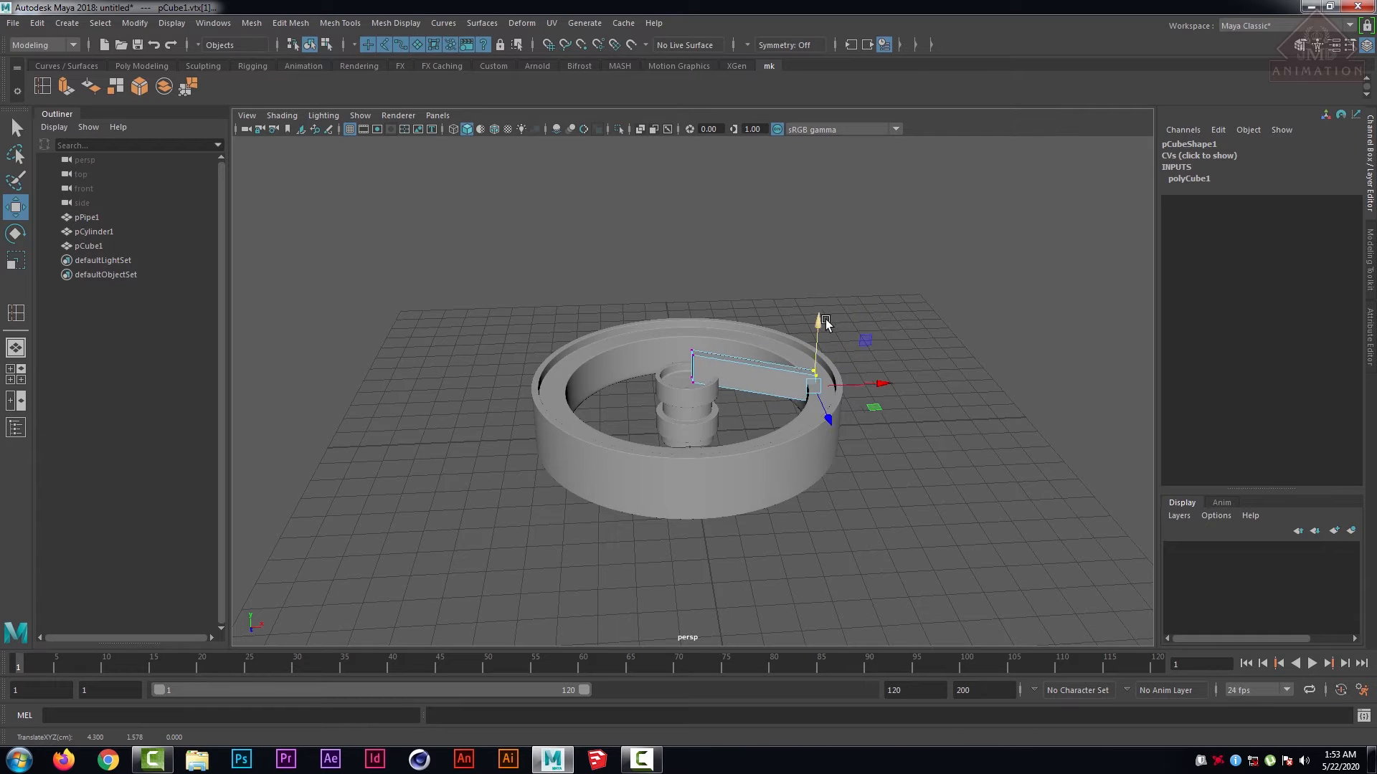
right_drag(746, 357, 919, 316)
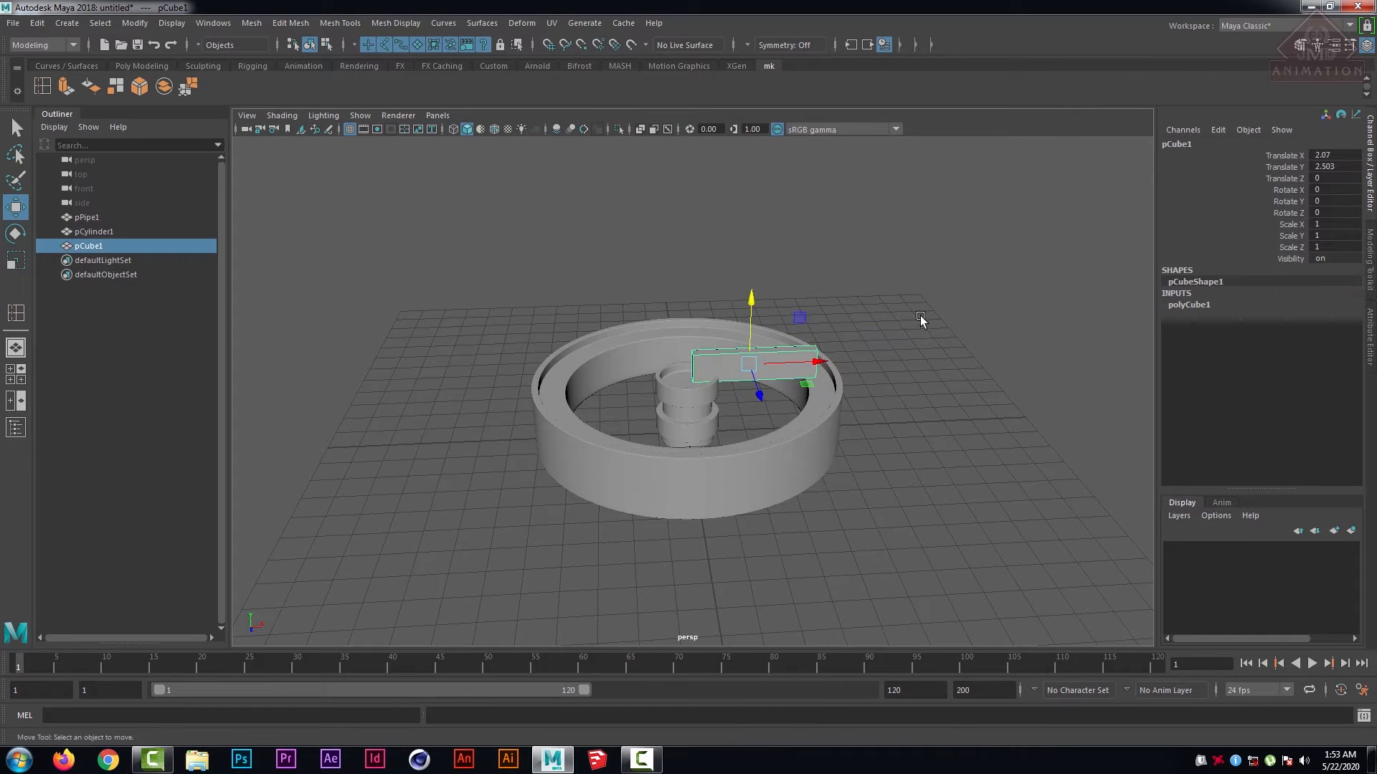
click(920, 316)
click(733, 368)
drag(750, 304, 752, 319)
key(space)
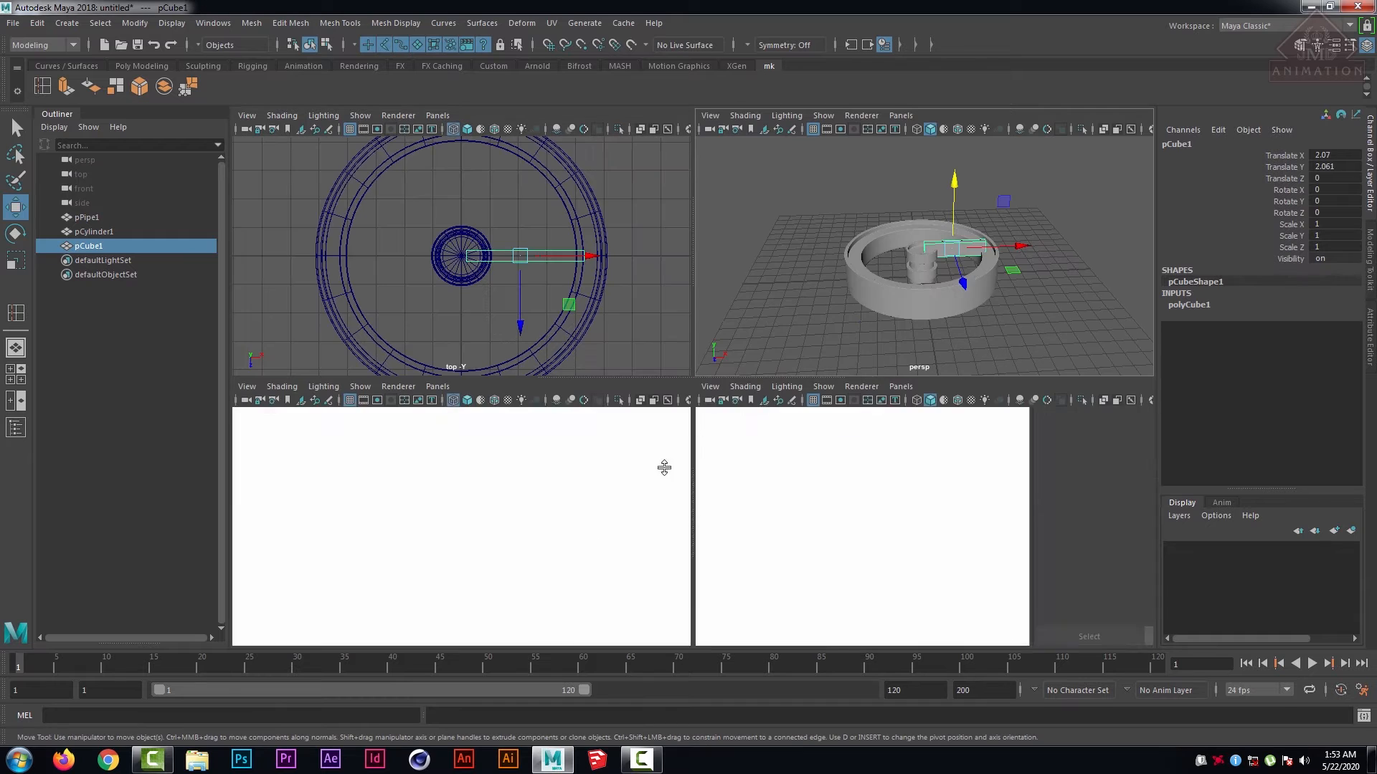
key(space)
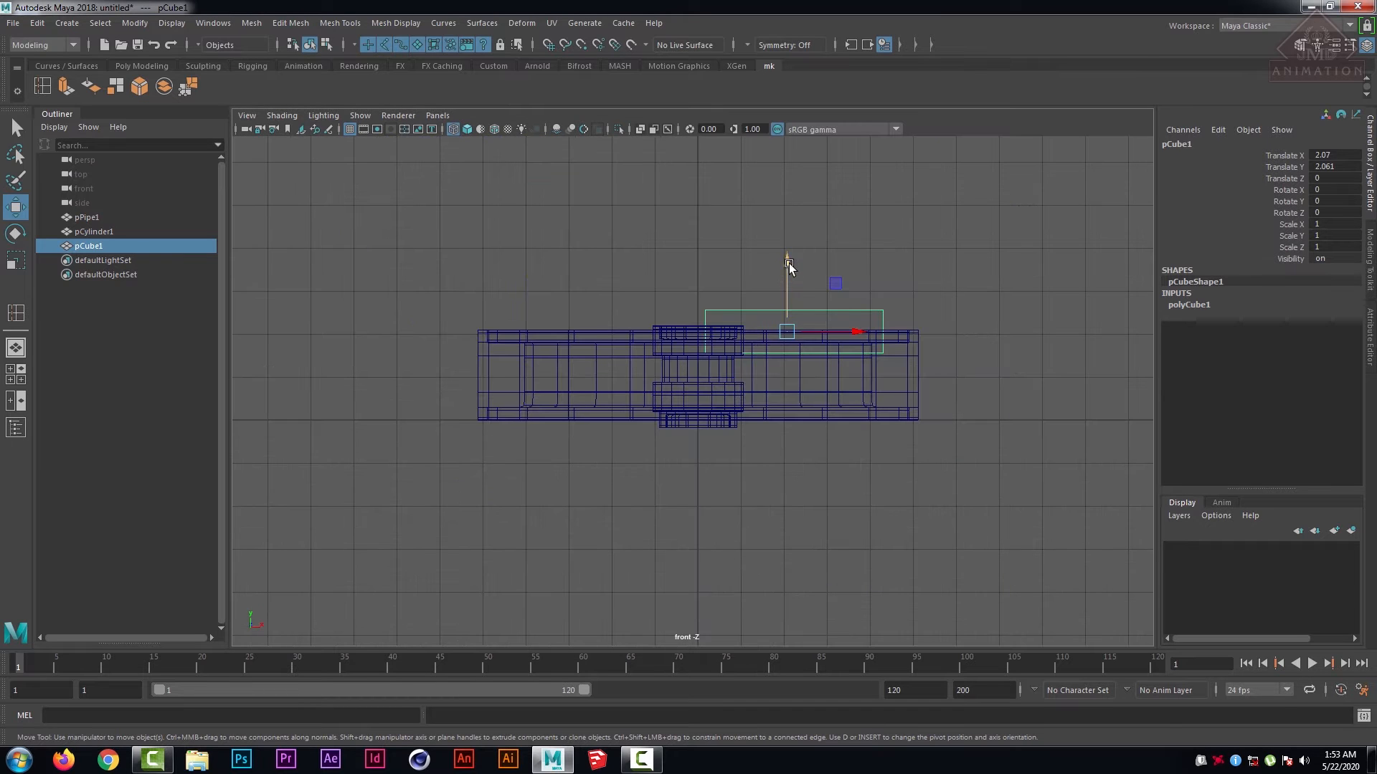
drag(789, 265, 790, 303)
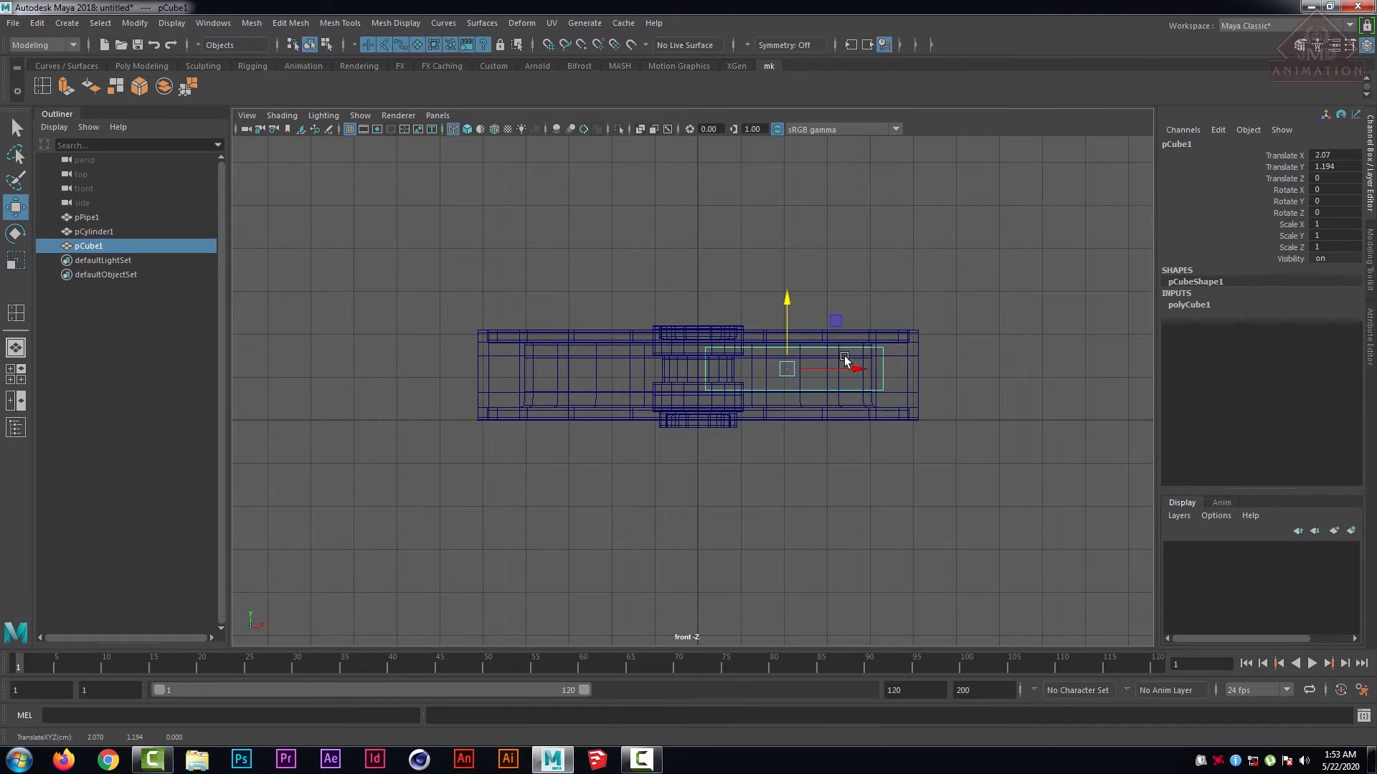
scroll(844, 356, up, 3)
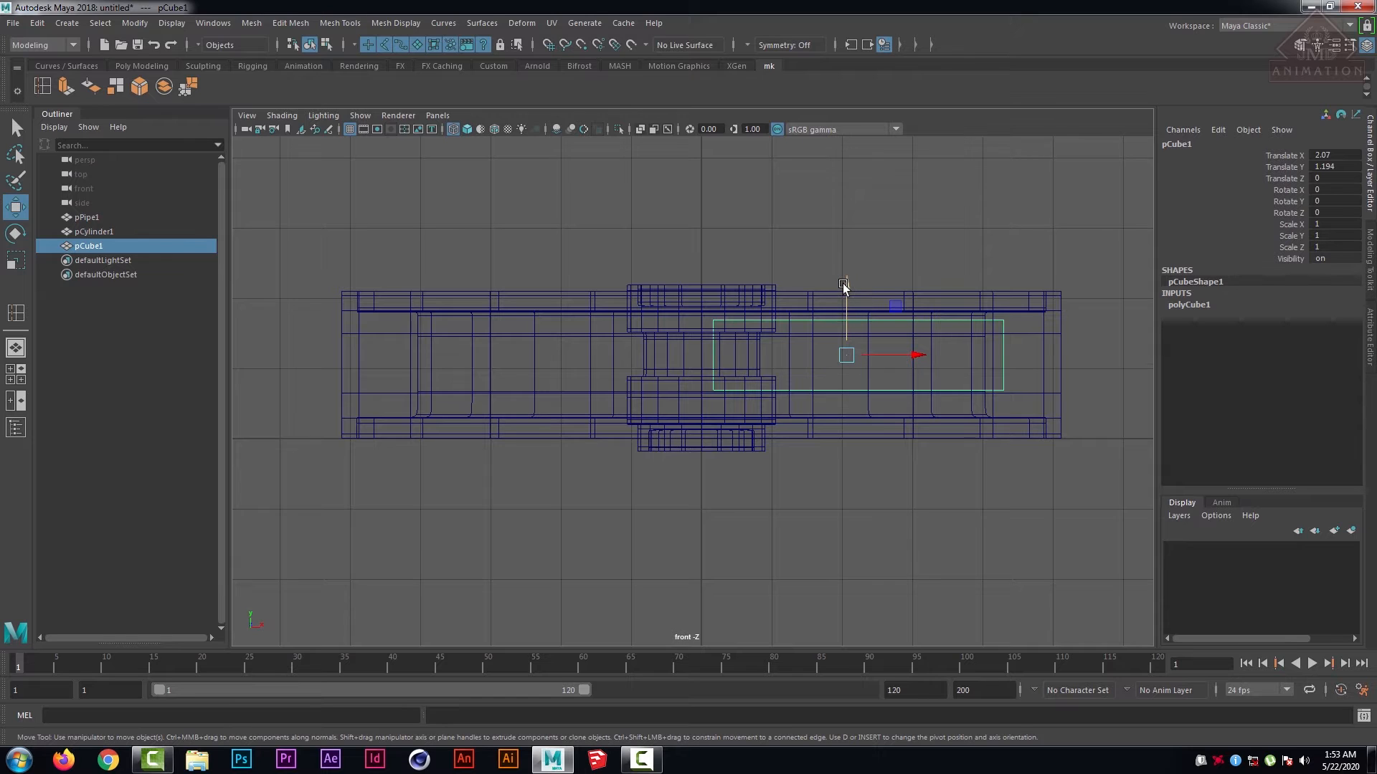
- Examine the spoke's placement against the hub and rim in the side, top and perspective views
key(space)
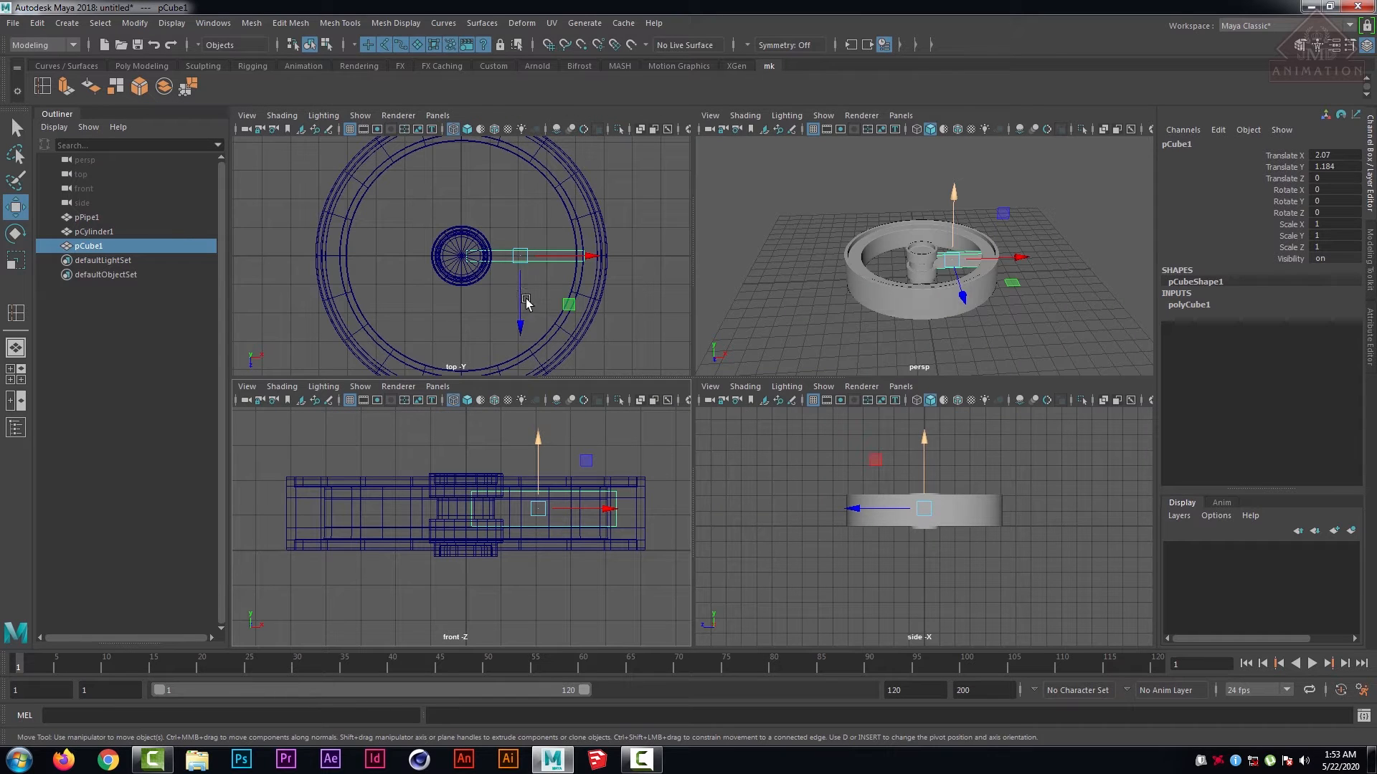
click(957, 550)
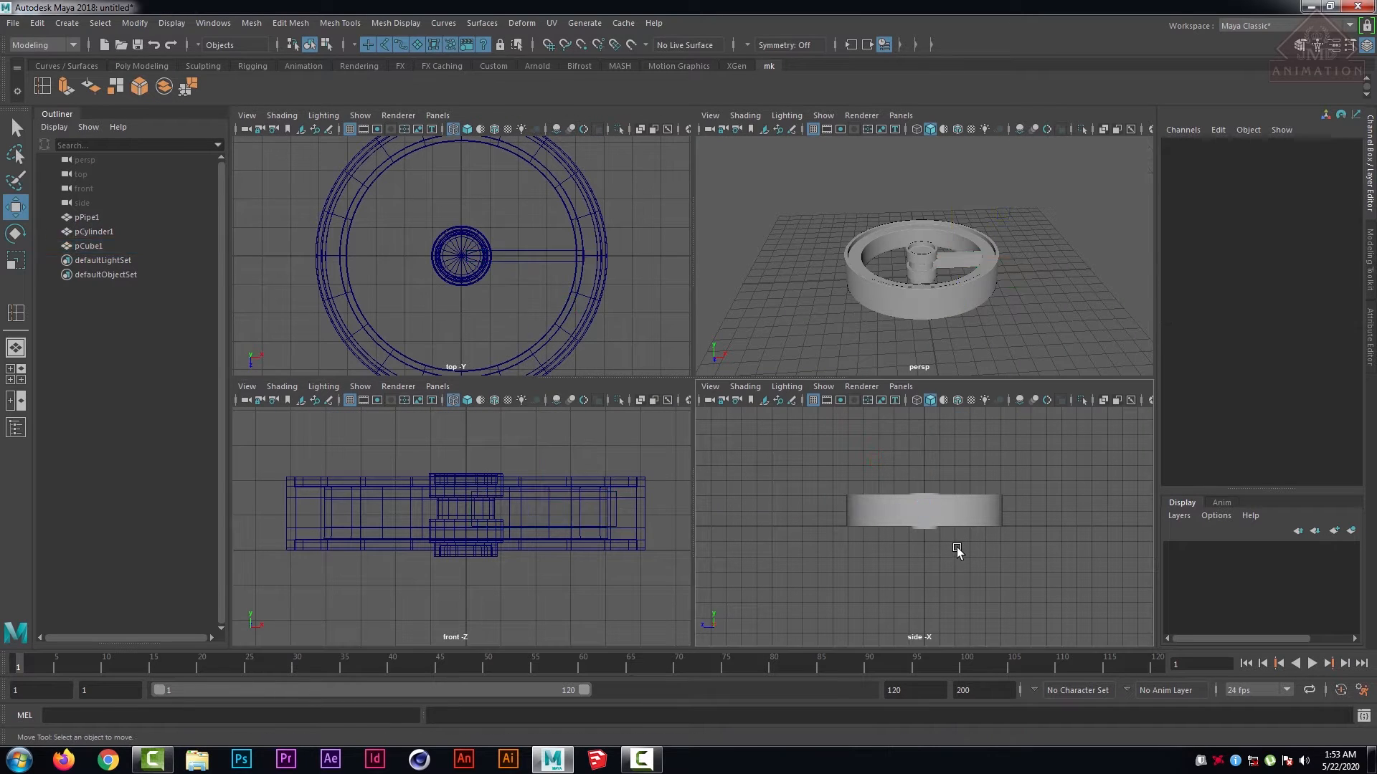
key(4)
scroll(957, 548, up, 5)
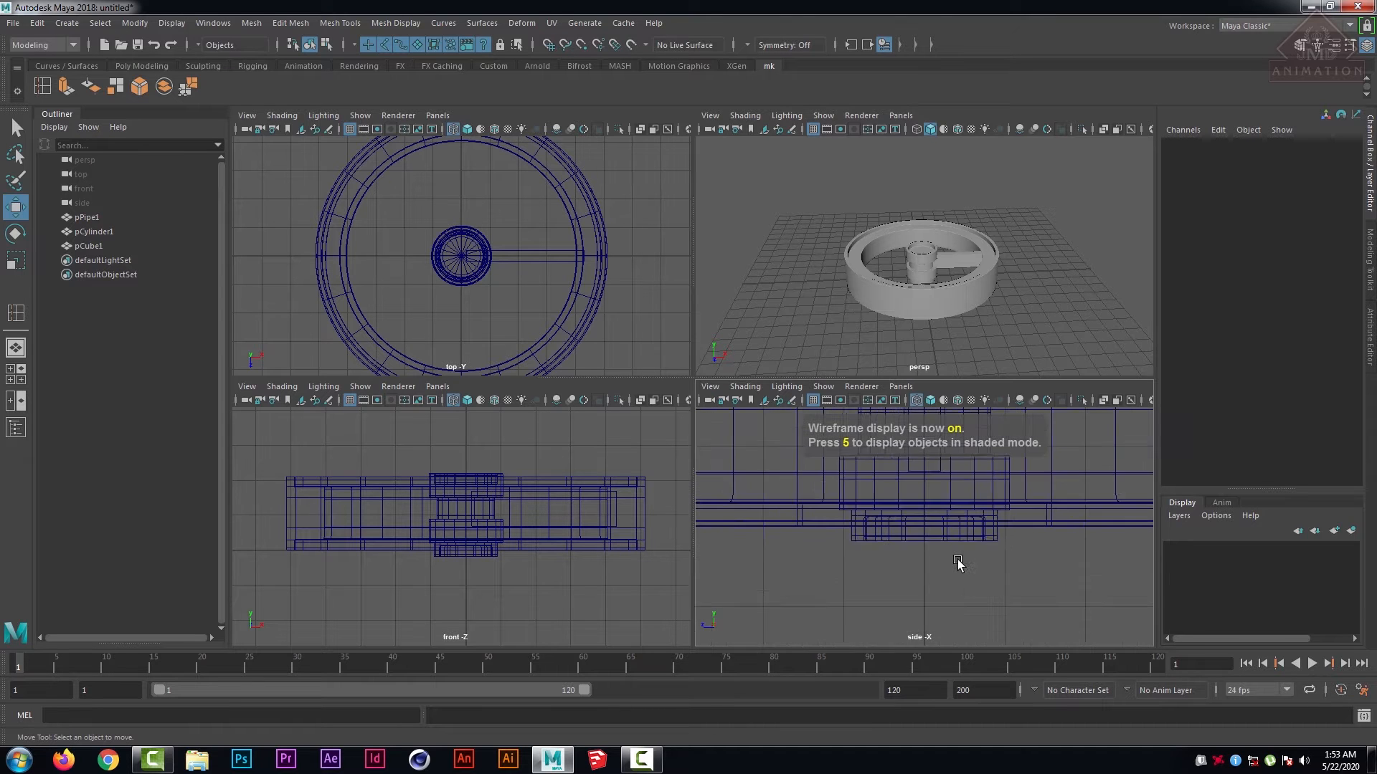
click(959, 258)
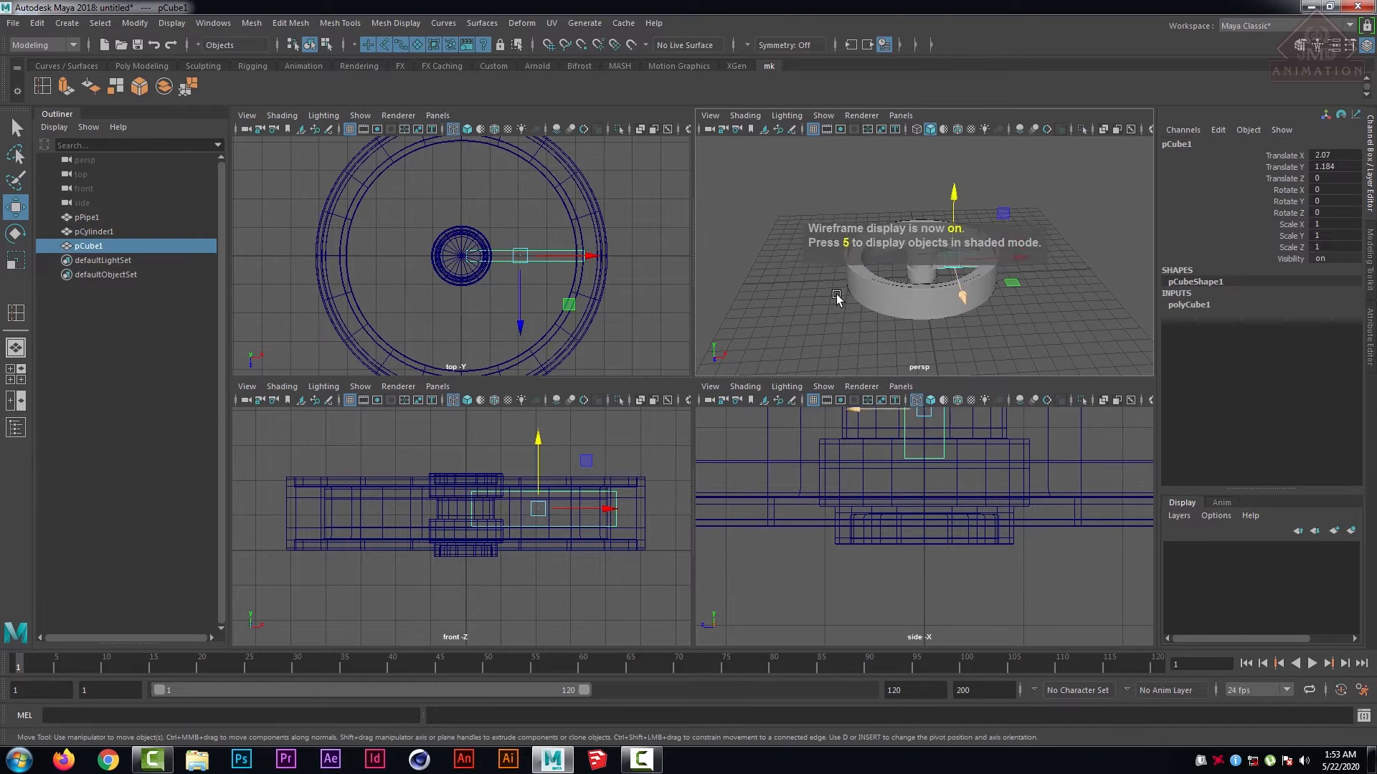
key(space)
scroll(708, 434, up, 5)
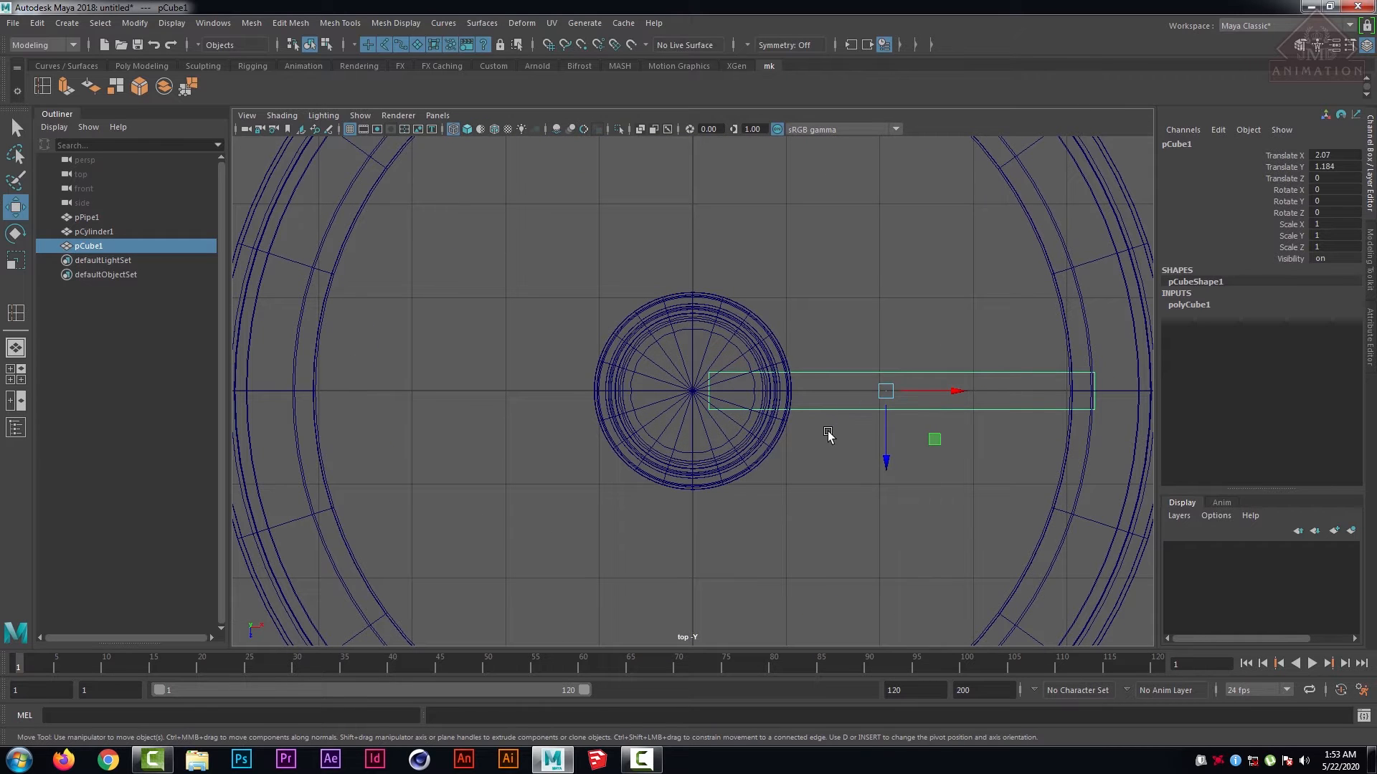
key(space)
key(space)
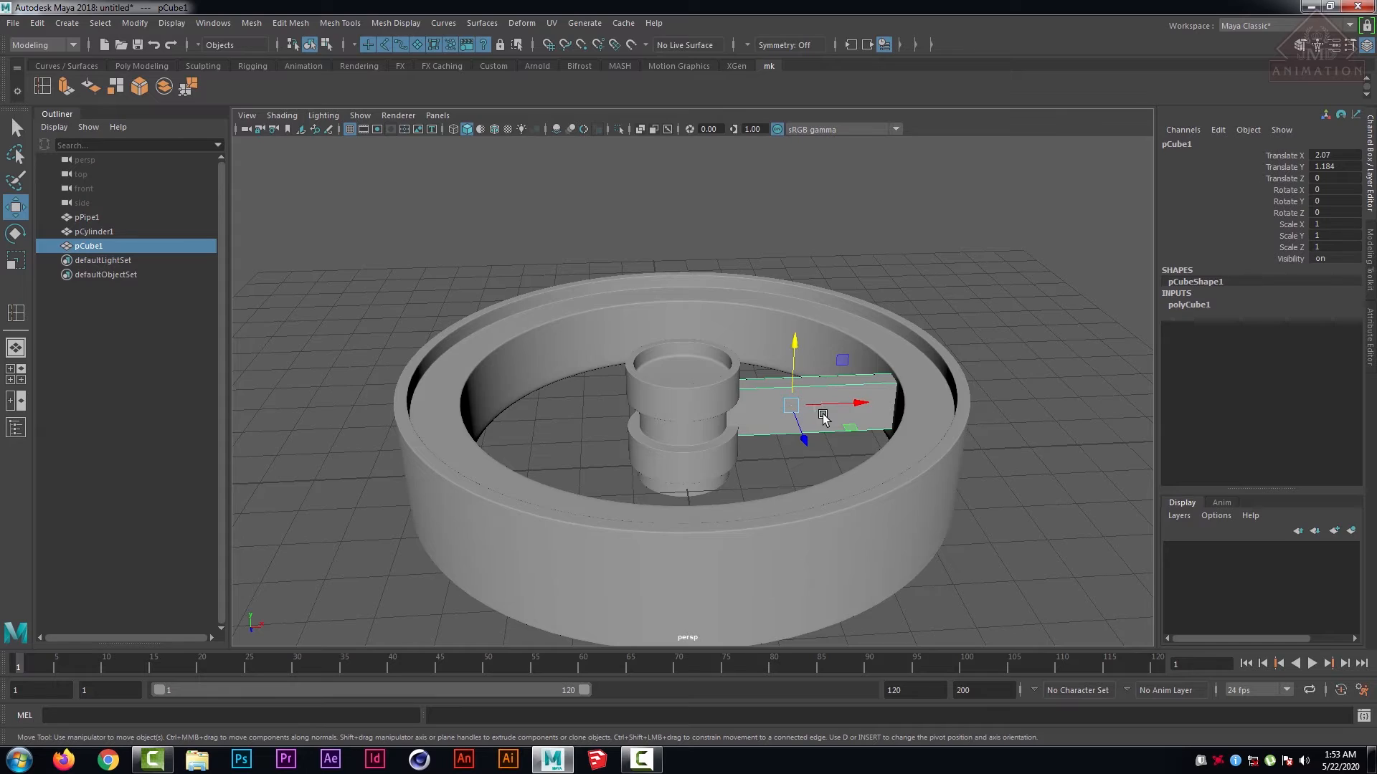
- In wireframe display, insert four lengthwise edge loops on the spoke, close to its two side edges and its upper and lower edges
key(4)
scroll(849, 433, up, 5)
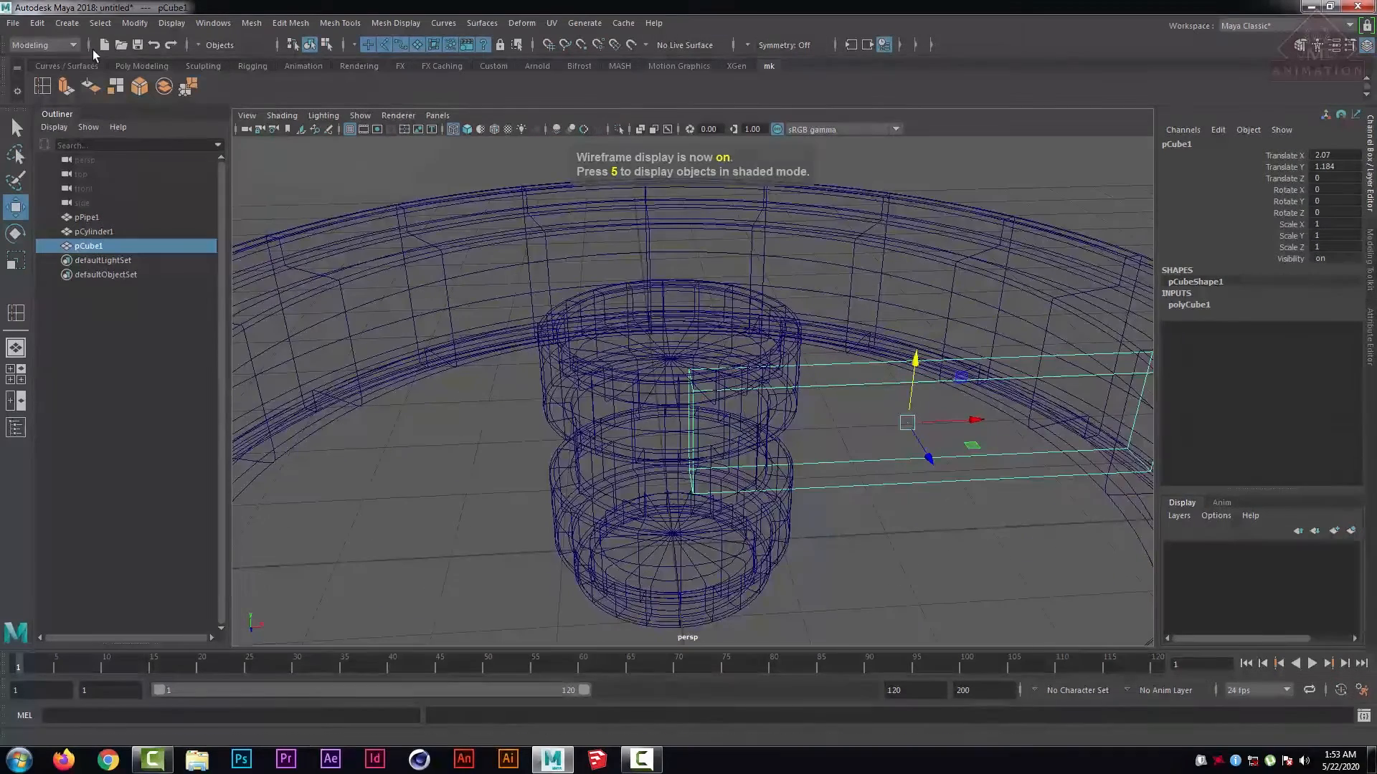
click(41, 87)
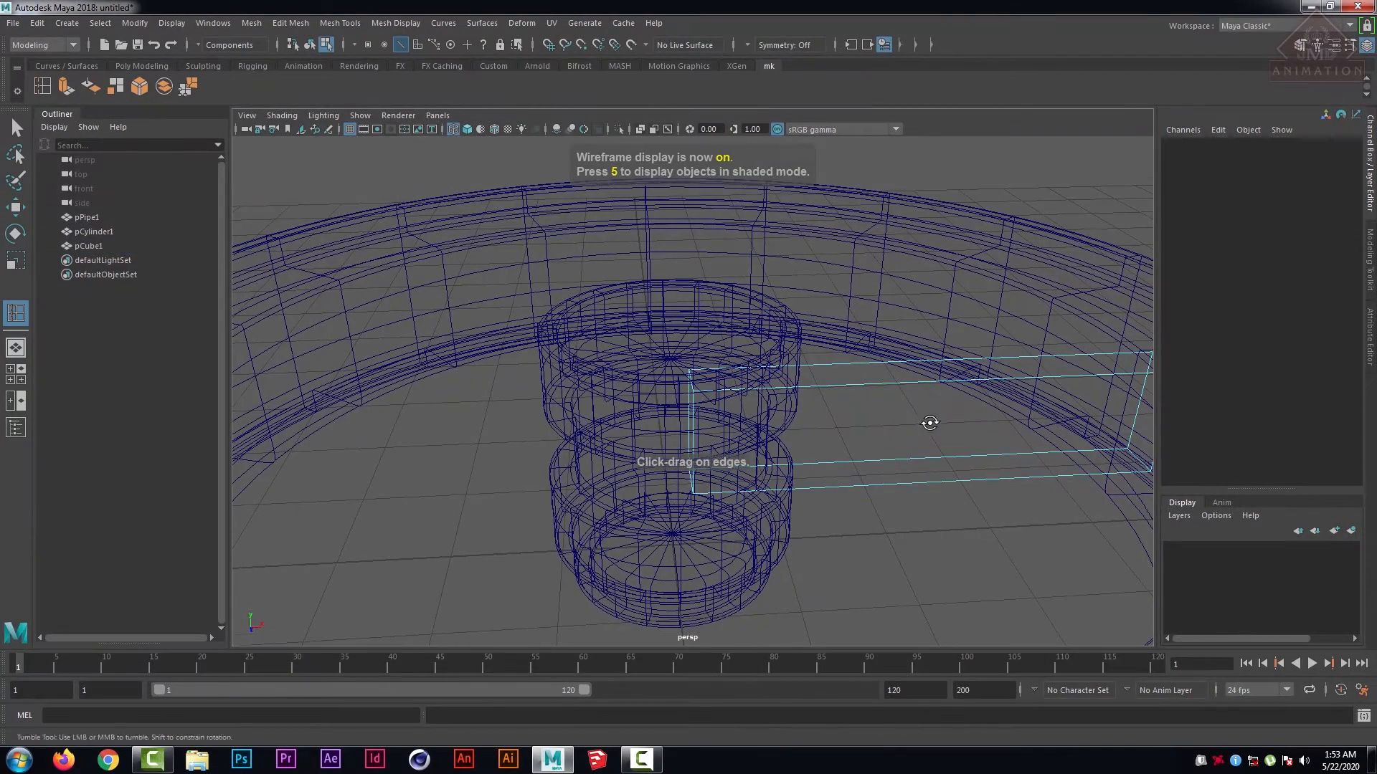
alt+drag(925, 423, 738, 540)
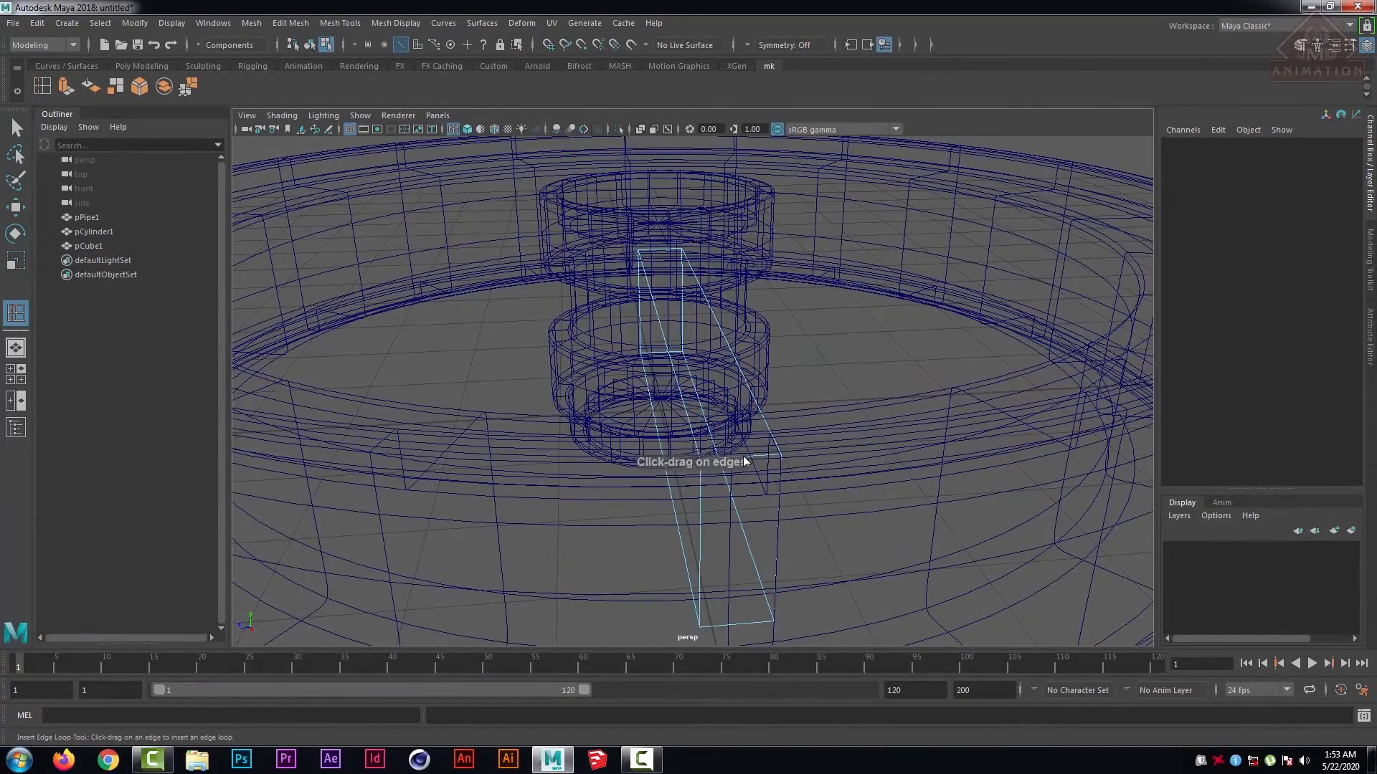
mouse_move(747, 458)
alt+mouse_down()
mouse_move(762, 455)
mouse_move(755, 439)
alt+mouse_up()
click(756, 436)
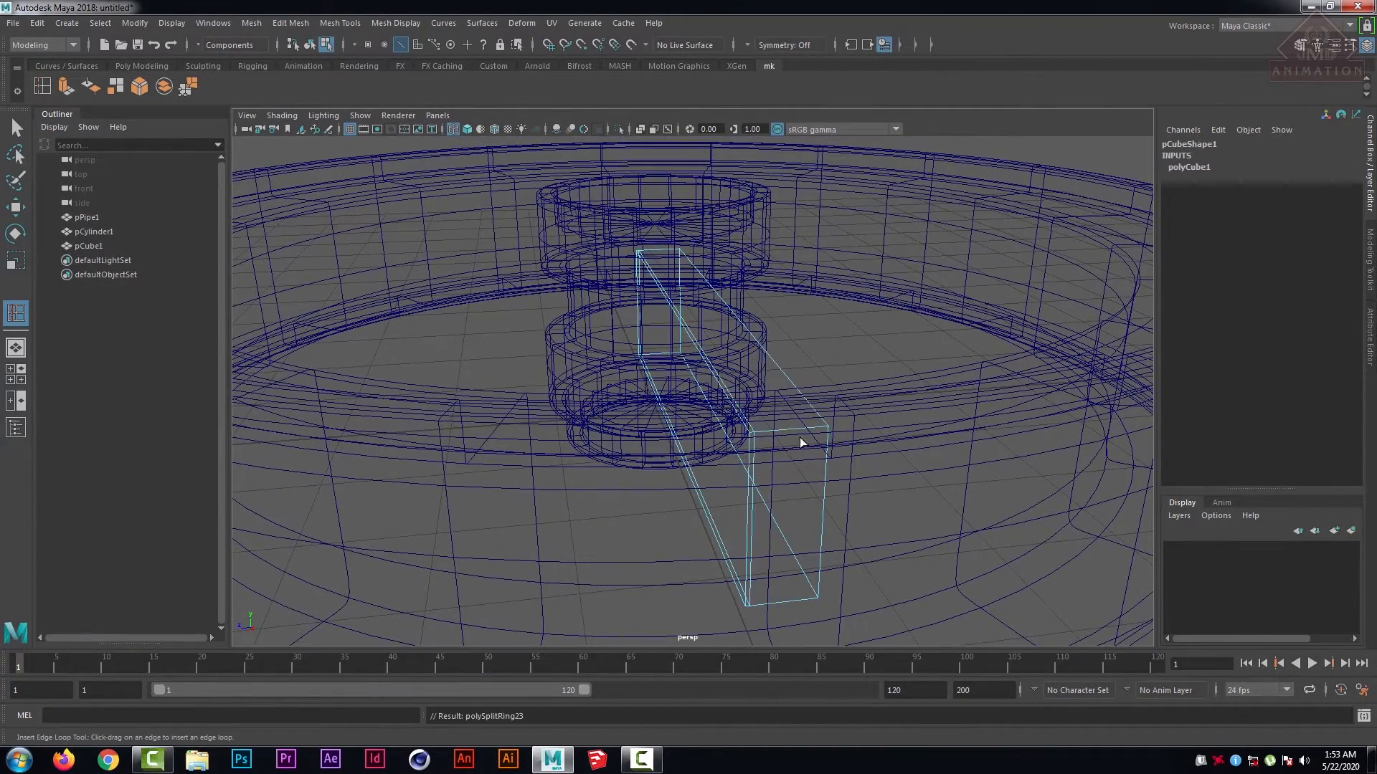
click(823, 431)
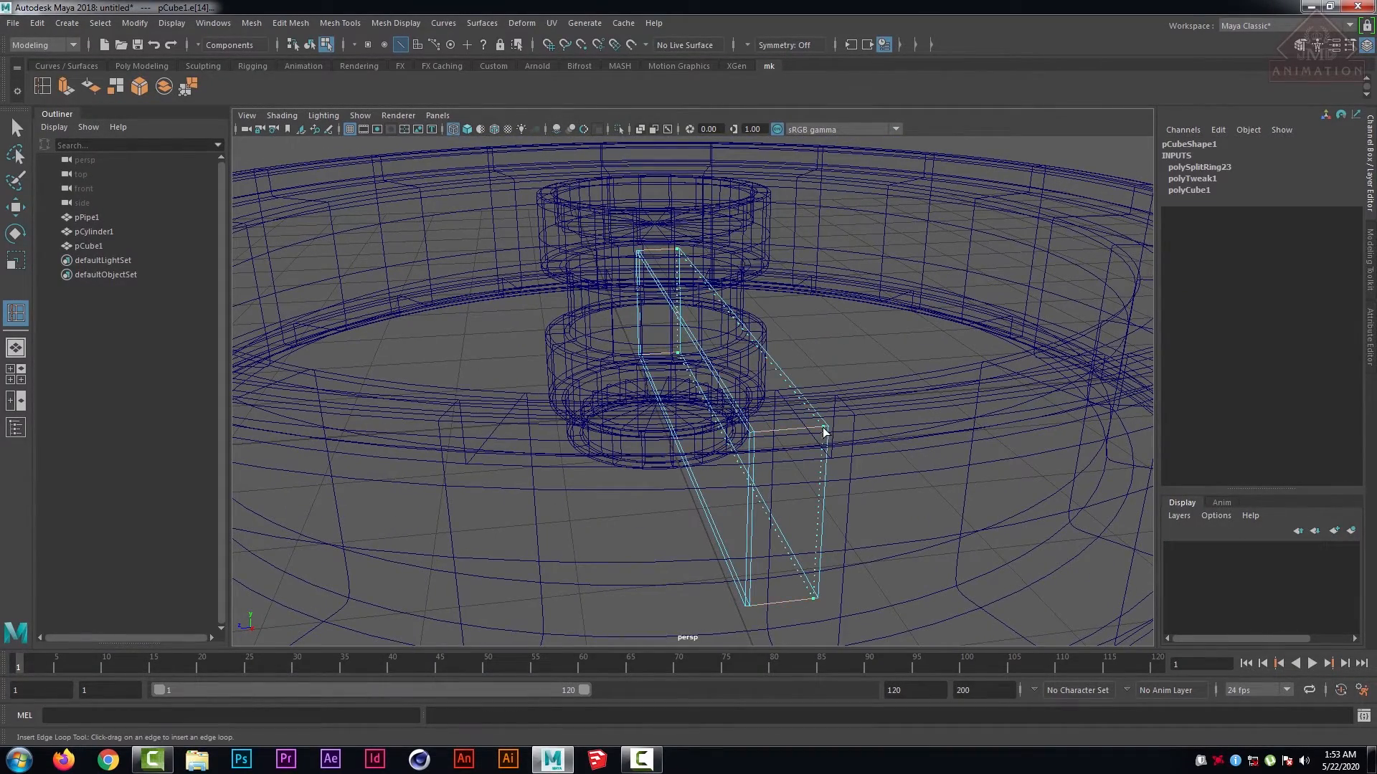
click(820, 590)
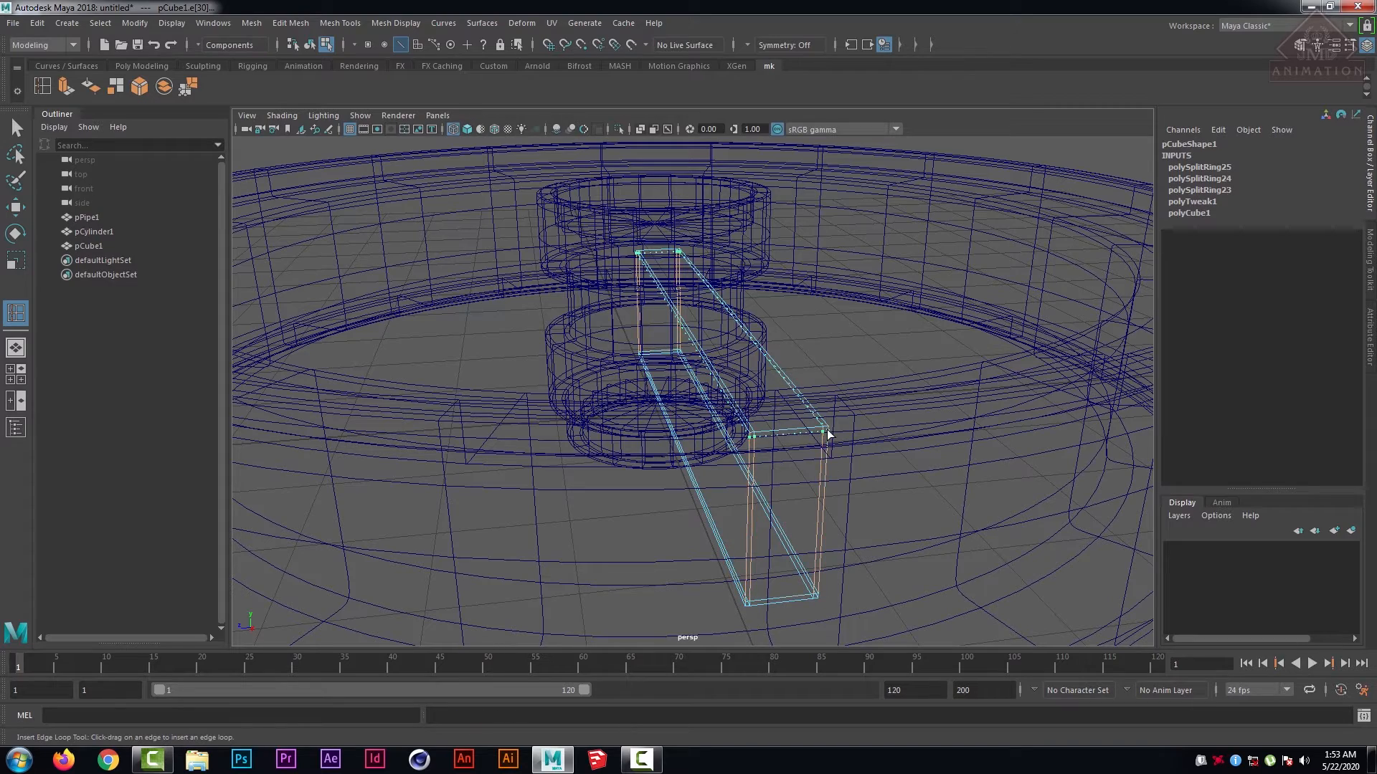
click(747, 455)
- Insert an edge loop close to each end of the spoke, and return to shaded display and object selection
alt+drag(748, 455, 879, 451)
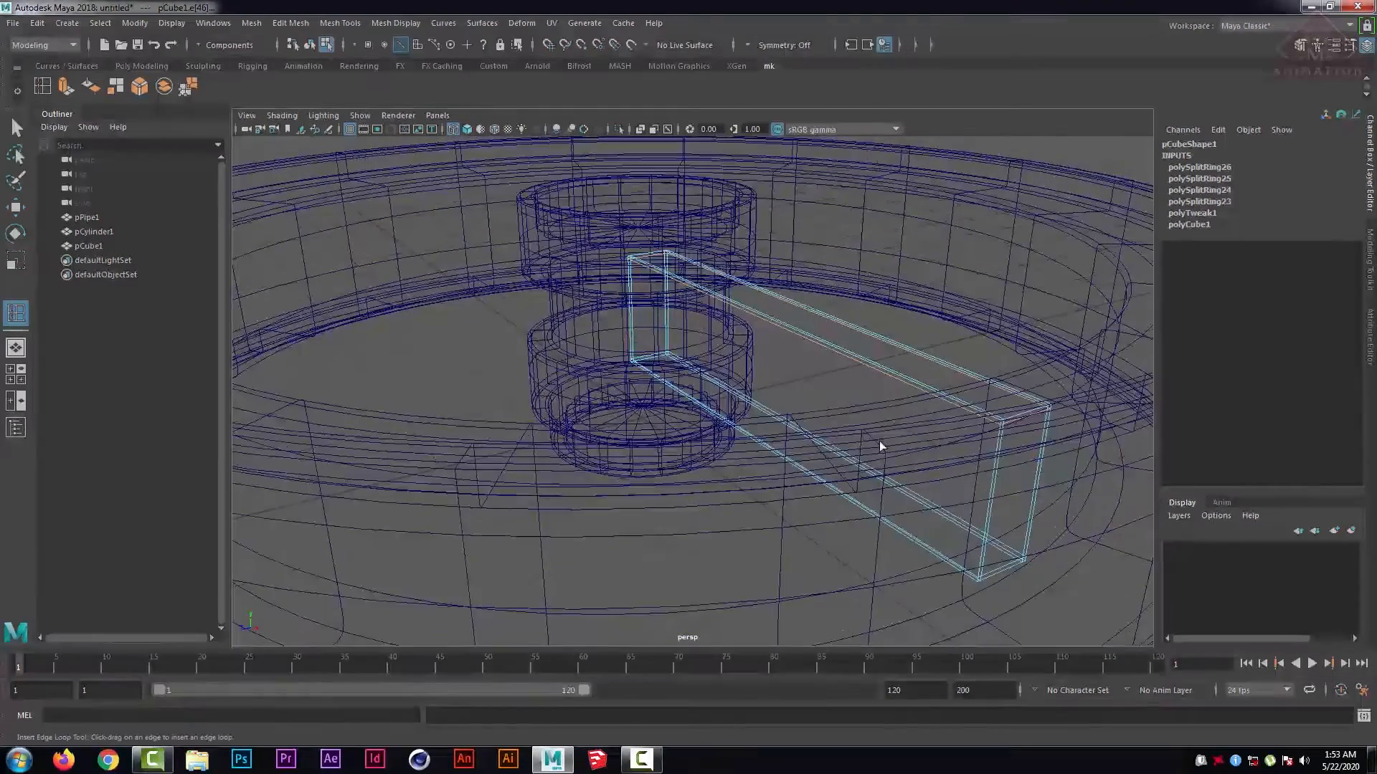
click(995, 421)
alt+drag(995, 422, 785, 347)
click(659, 287)
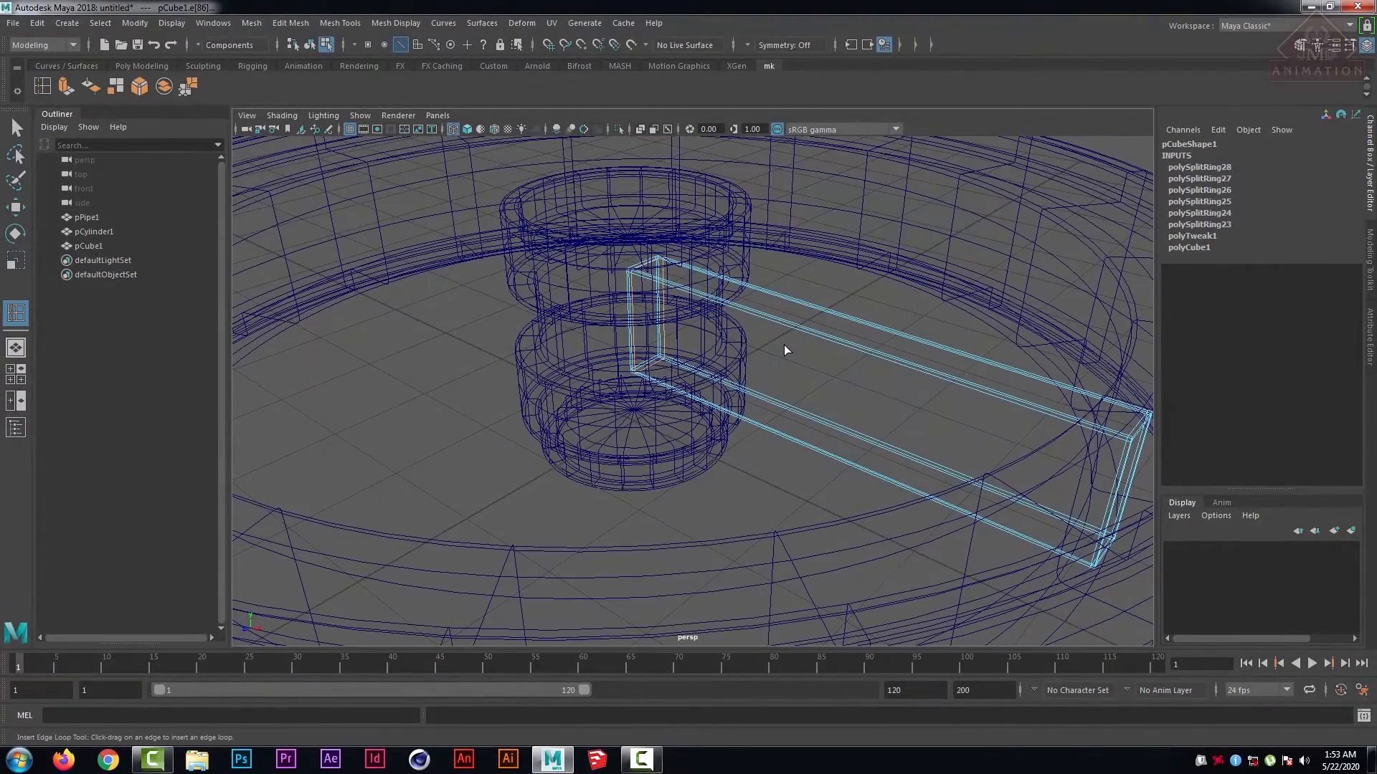
key(5)
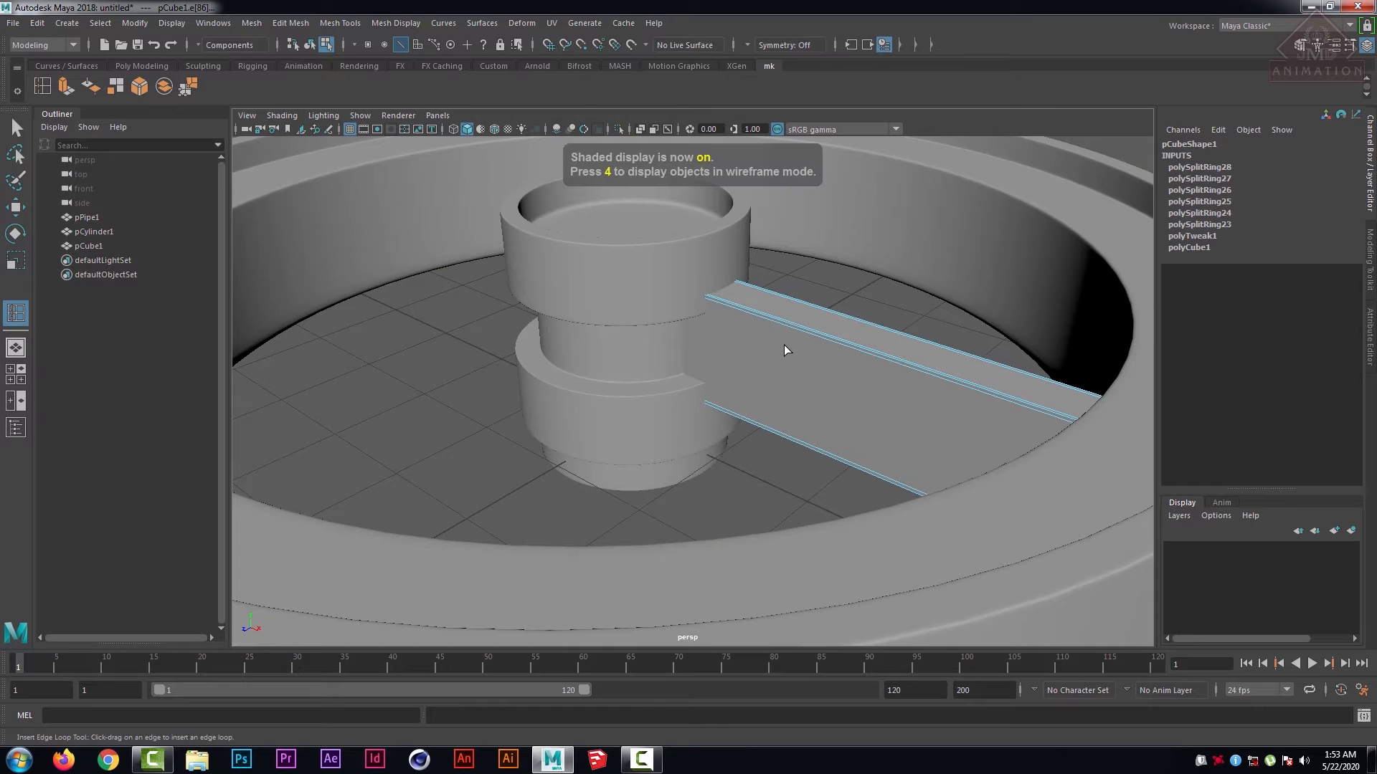
right_drag(835, 343, 897, 316)
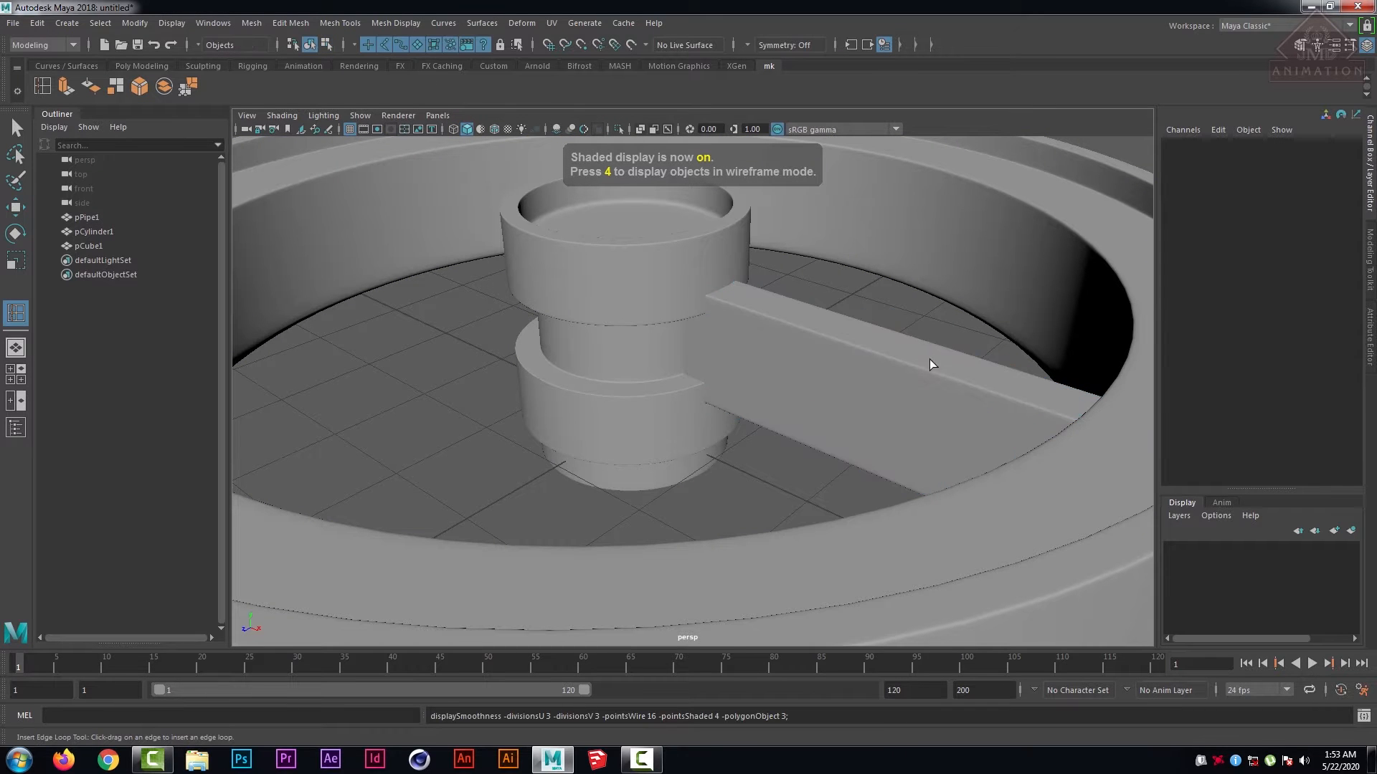
- Select the spoke in the top view and move its pivot along X to the centre of the hub
alt+drag(930, 359, 824, 390)
scroll(838, 411, down, 5)
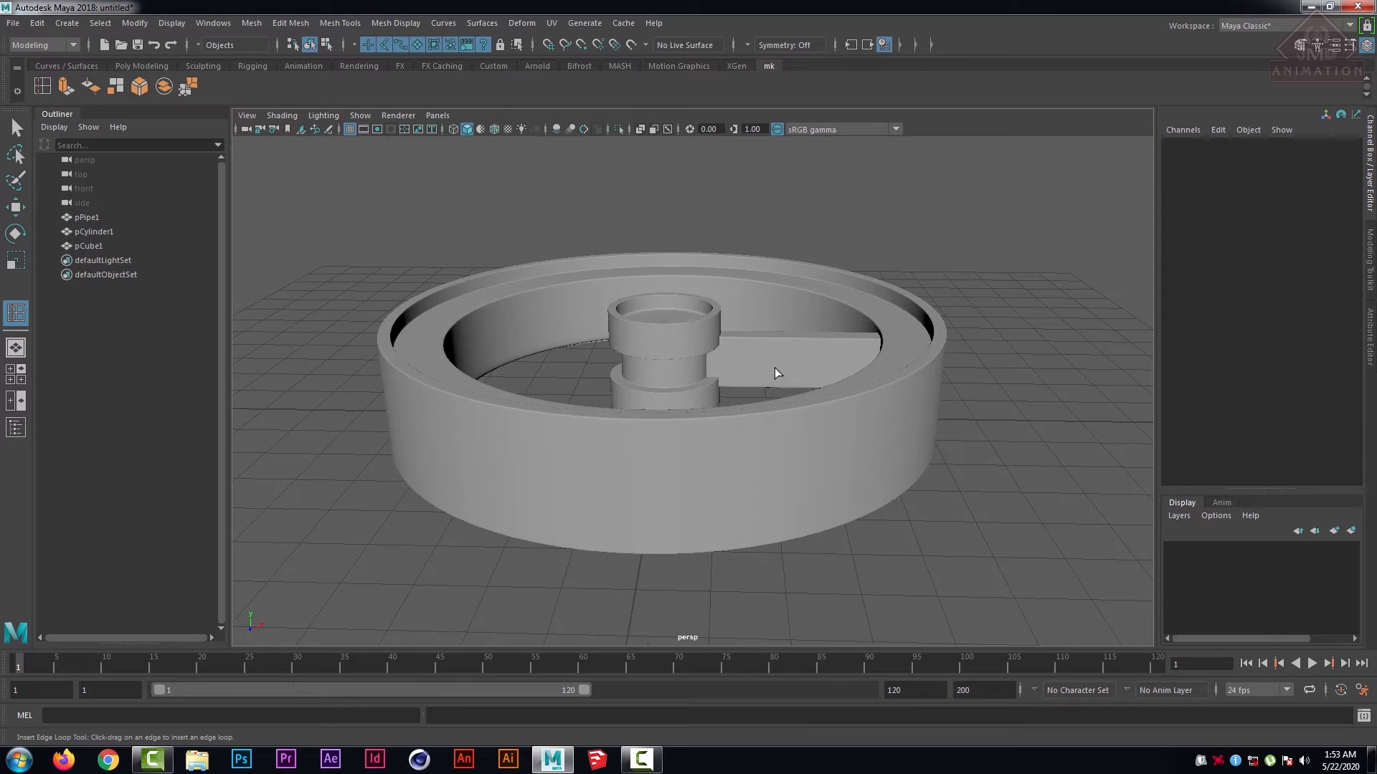
key(space)
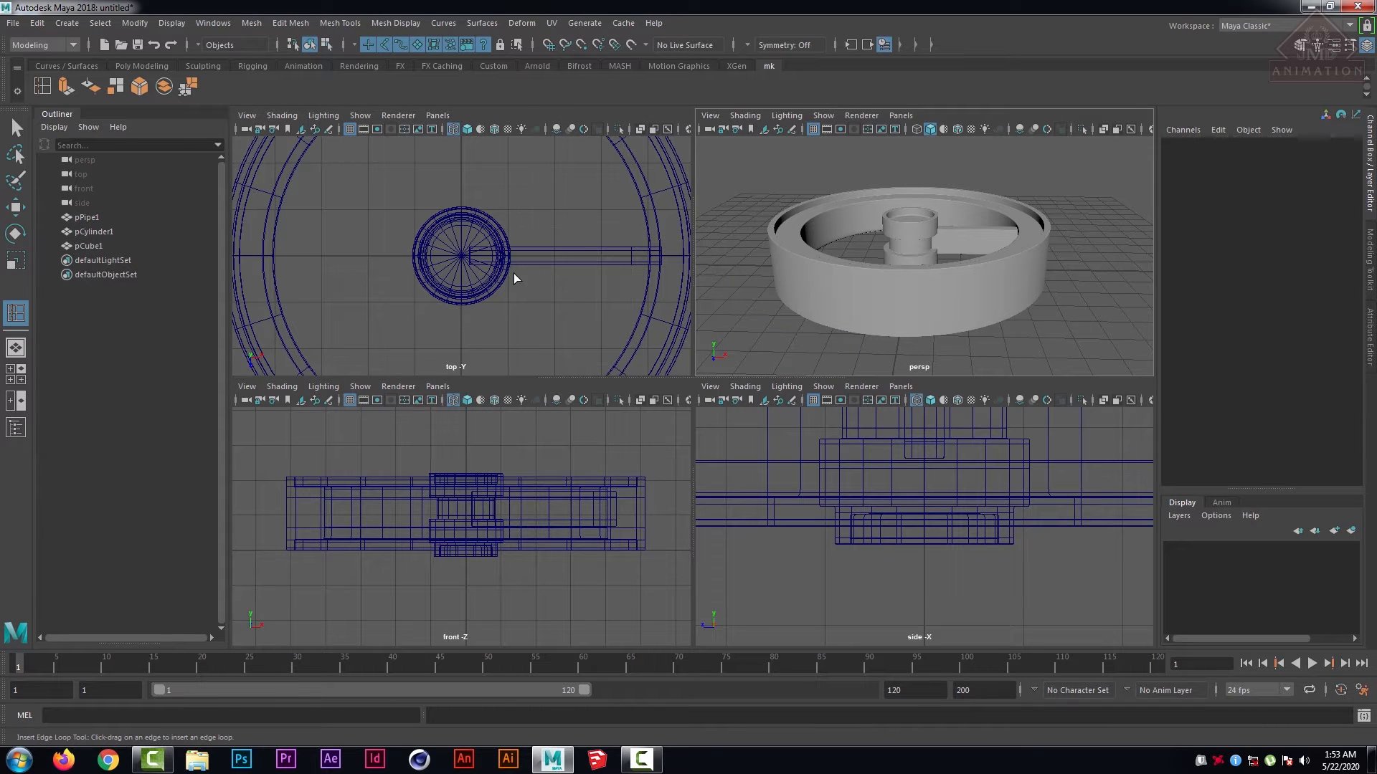
key(space)
scroll(836, 412, down, 3)
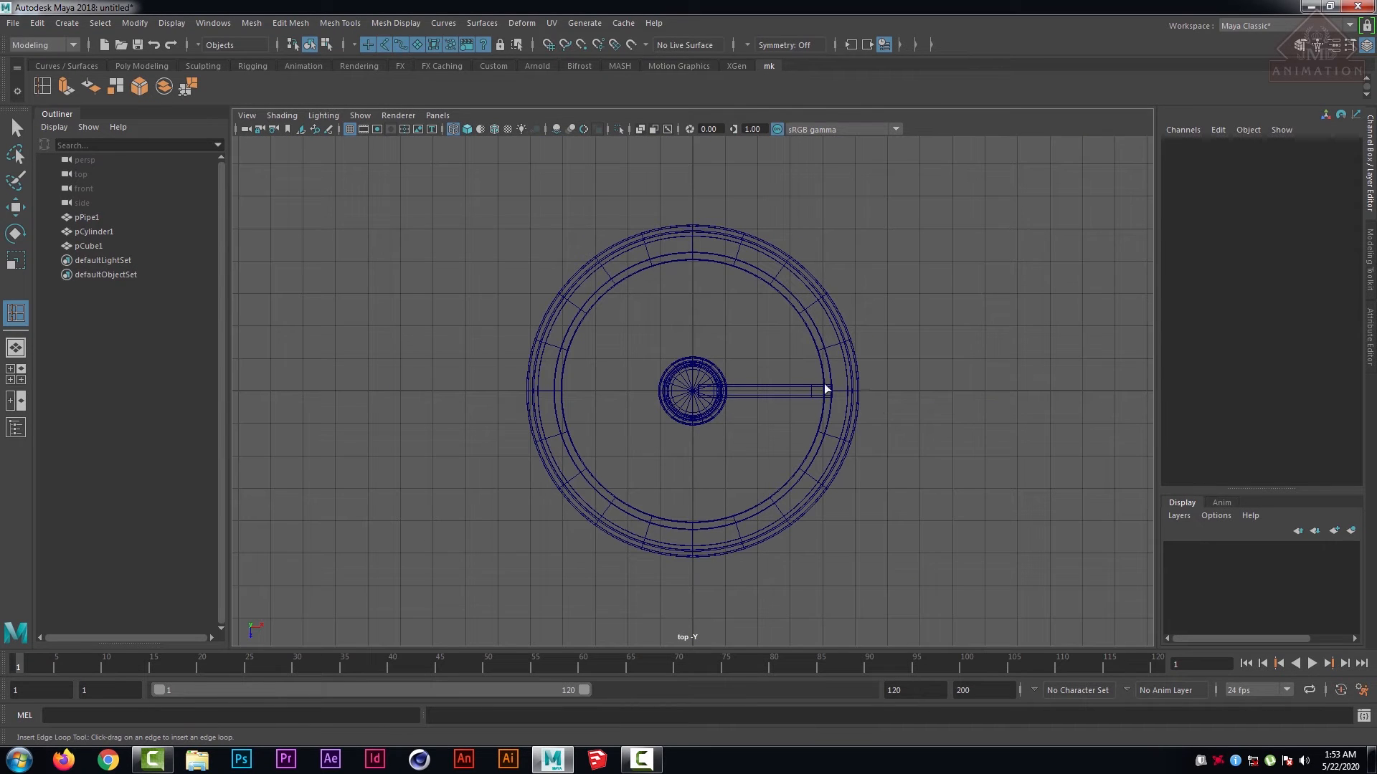
scroll(876, 501, up, 2)
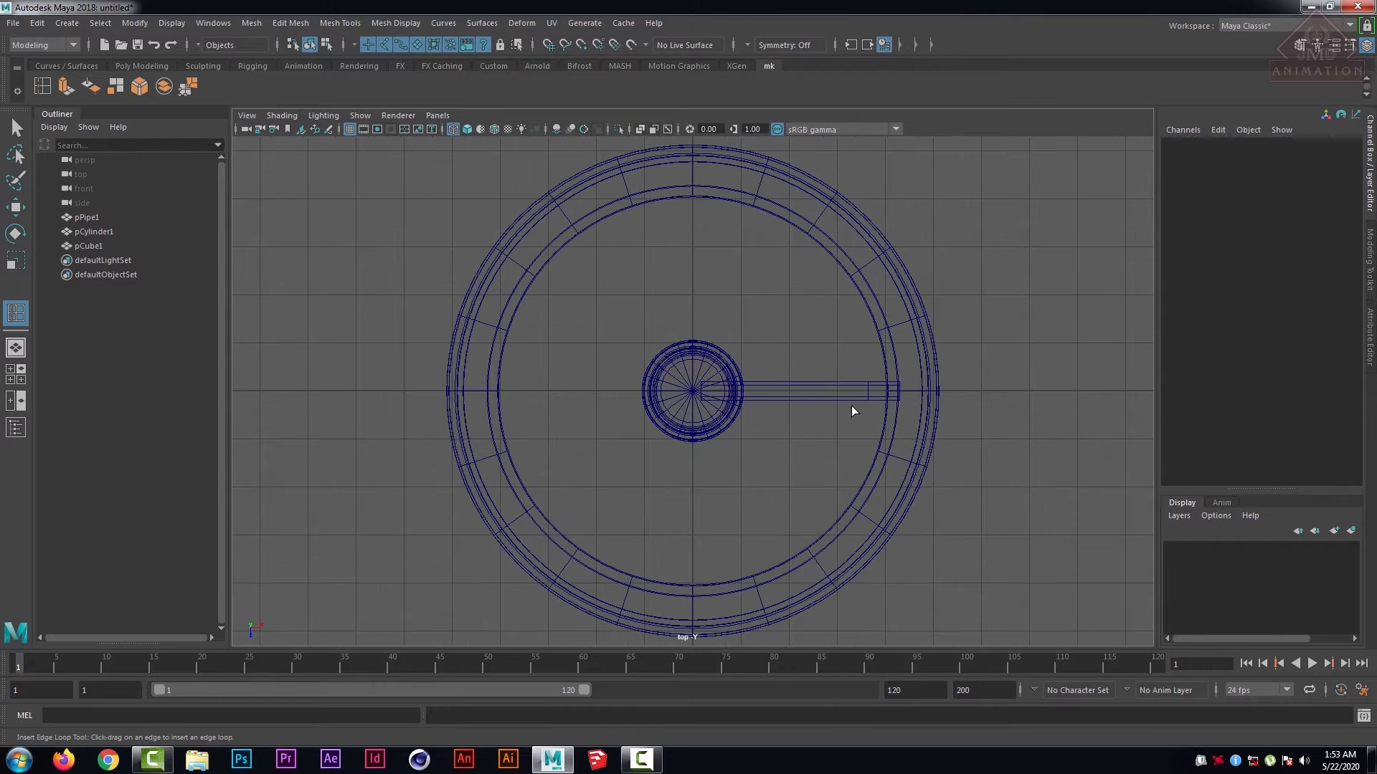
click(818, 398)
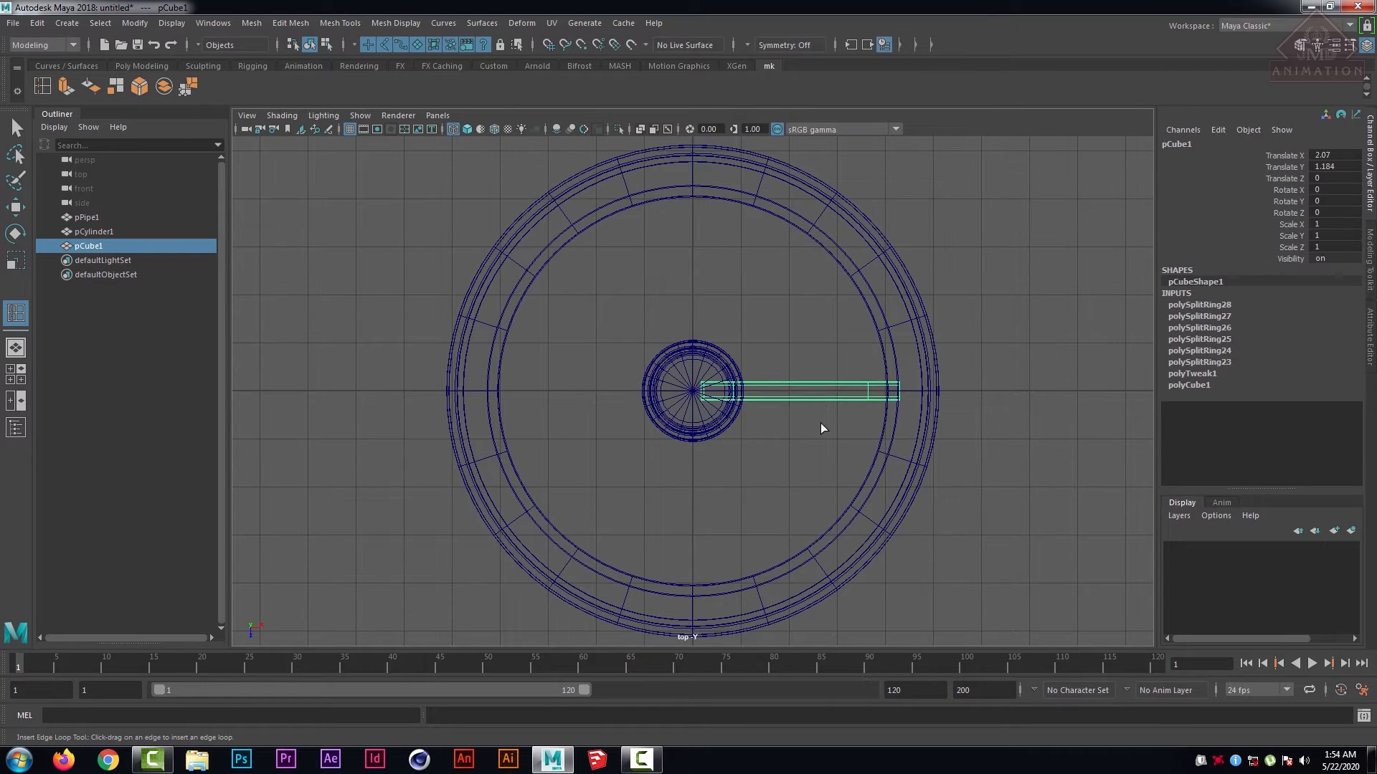
scroll(797, 463, up, 3)
alt+middle_drag(843, 440, 808, 409)
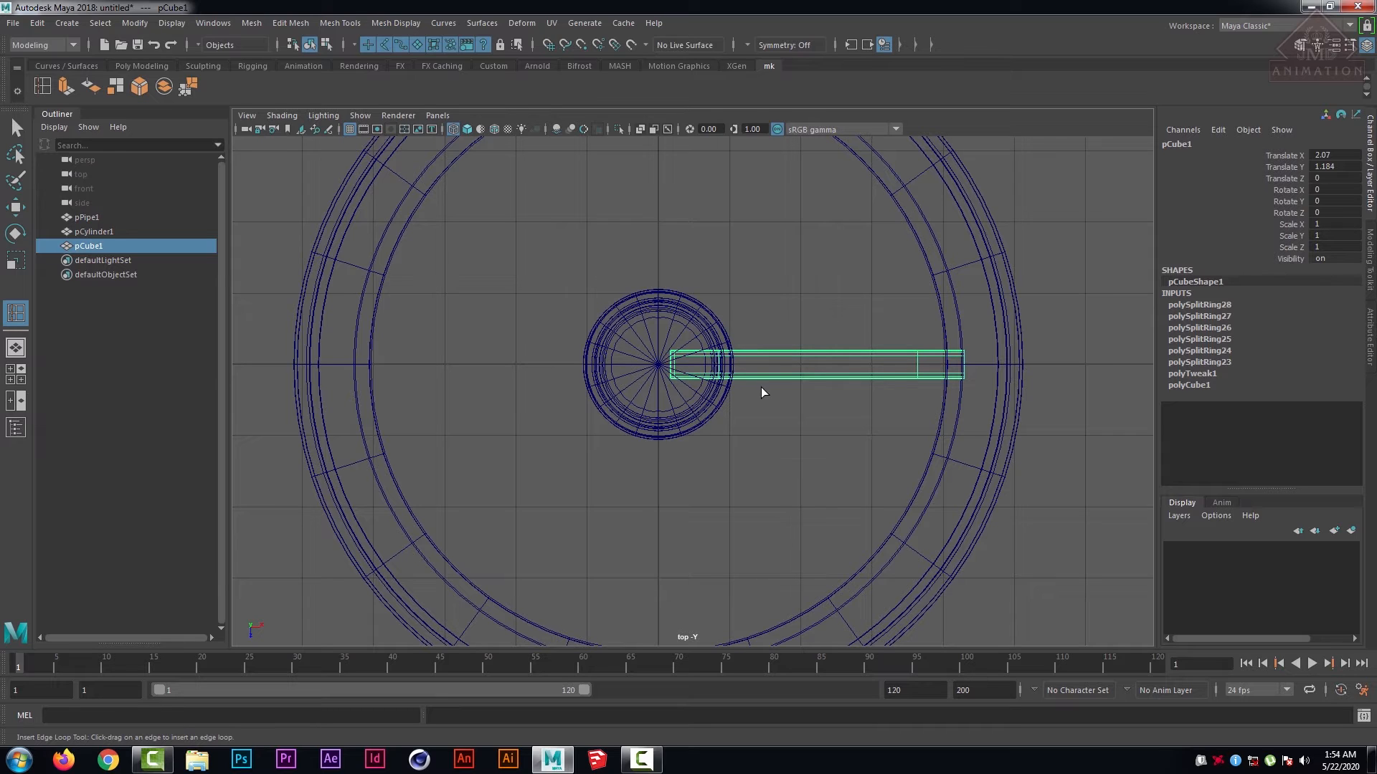
key(w)
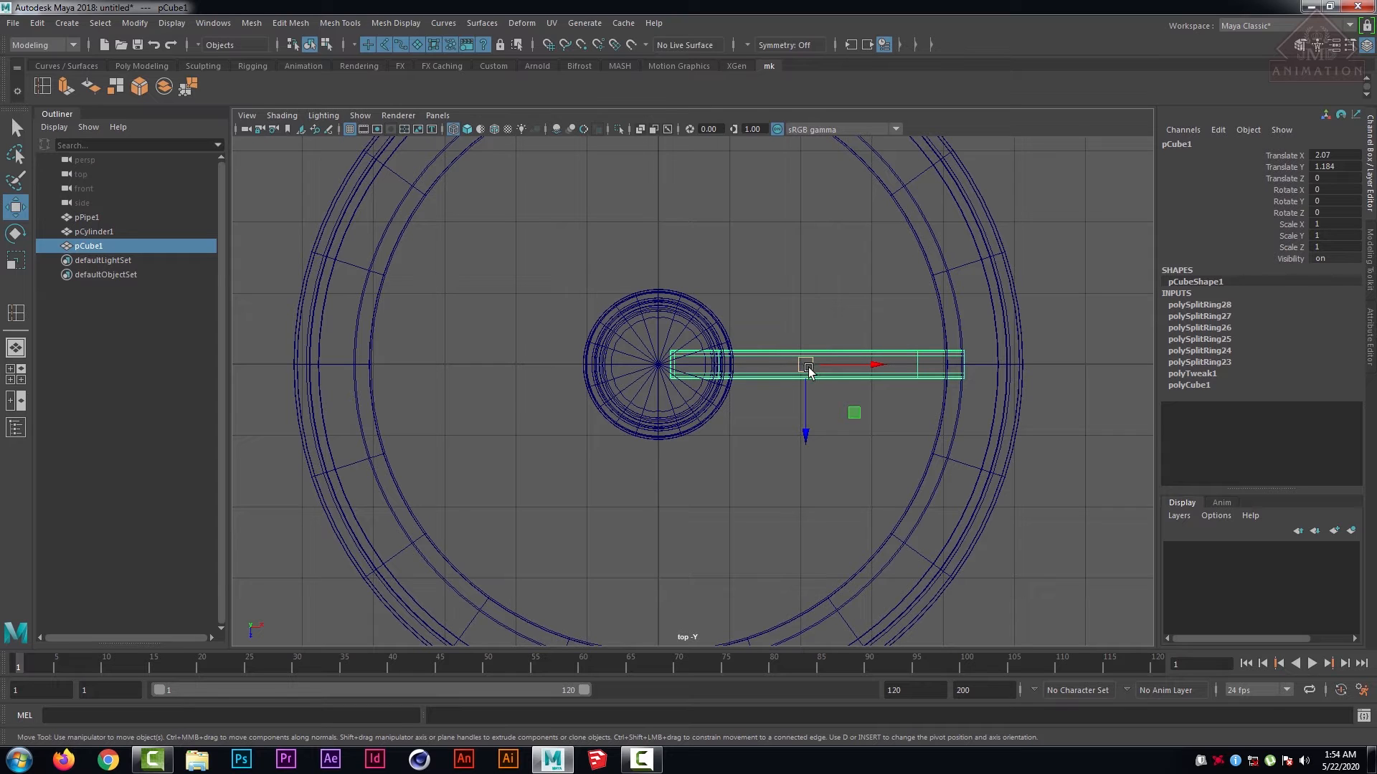
key(d)
drag(879, 365, 730, 365)
- Fine-tune the spoke's pivot along X to about 0, exactly on the hub's centre point, and leave pivot editing
scroll(667, 434, up, 4)
scroll(667, 433, up, 5)
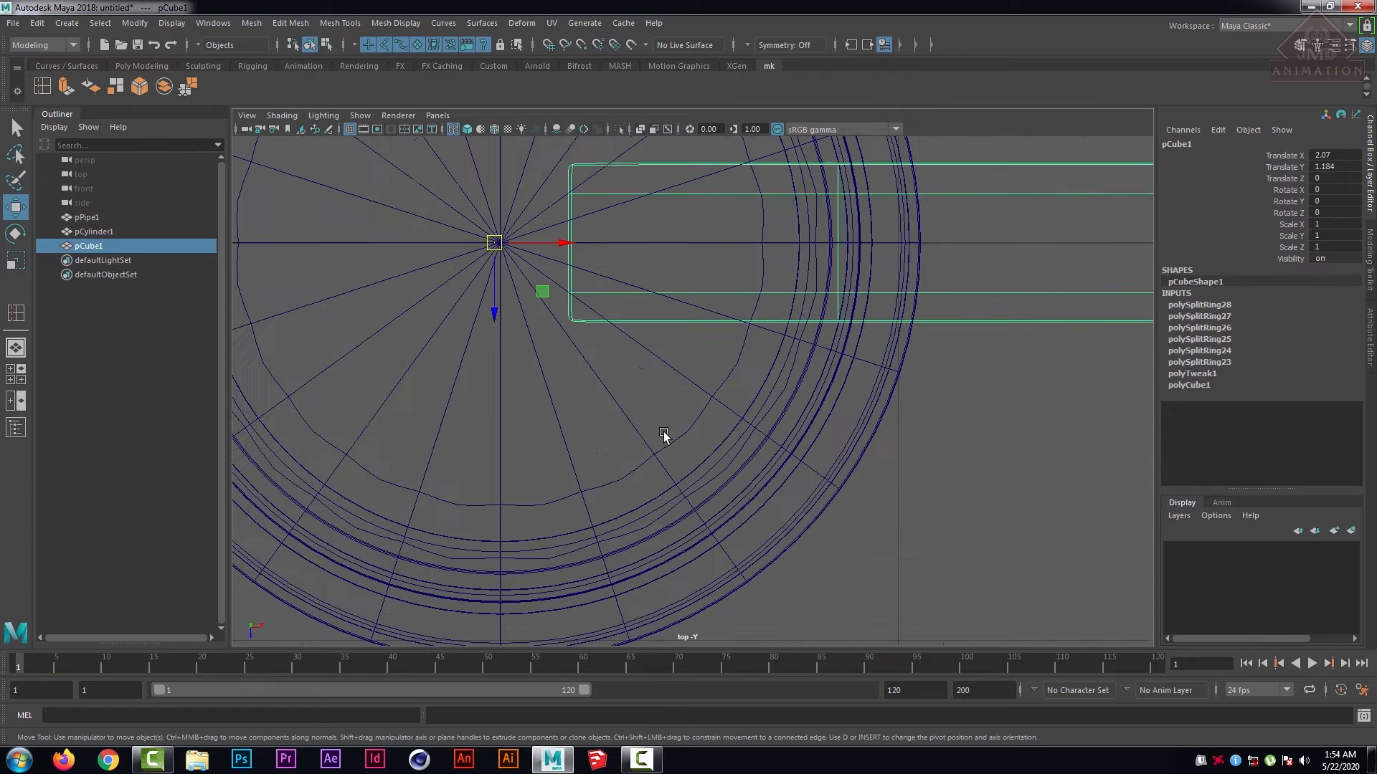
key(d)
drag(563, 243, 568, 245)
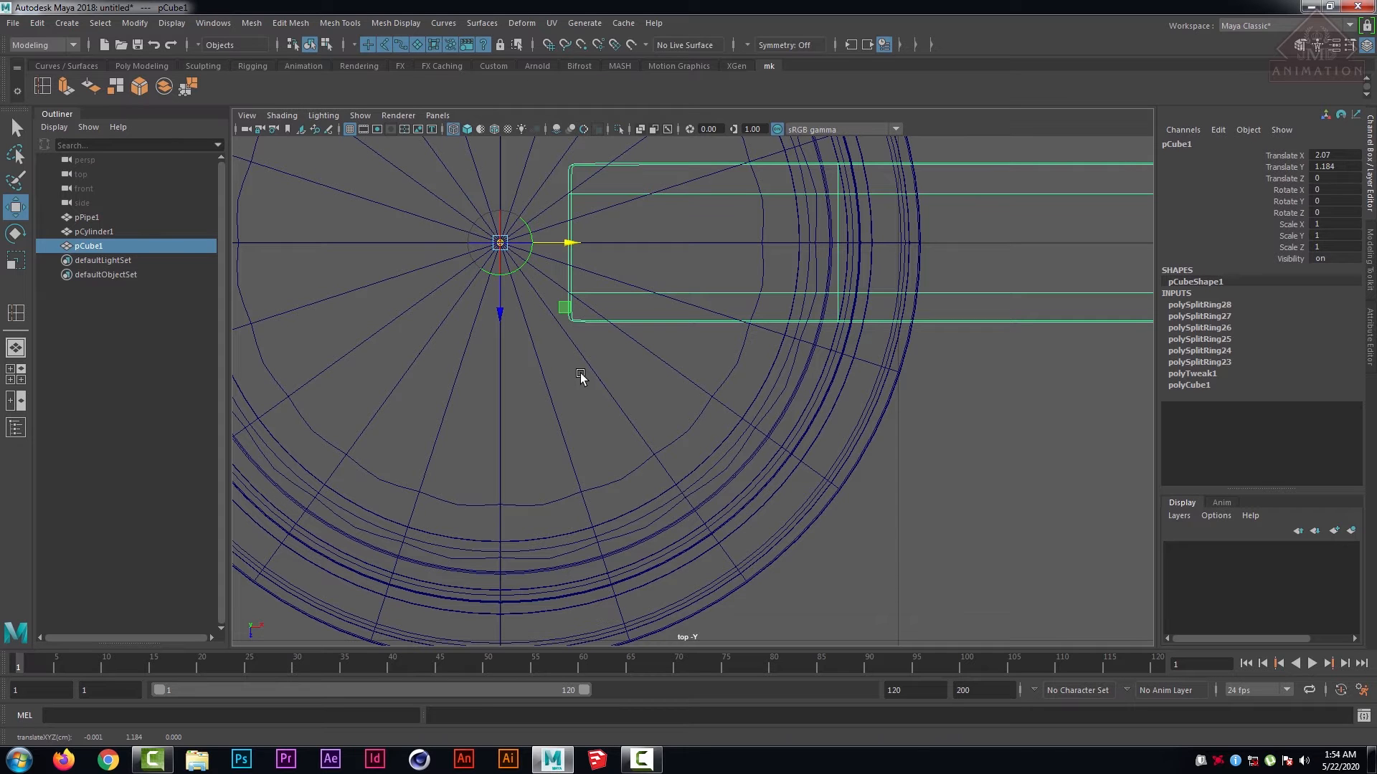
key(Insert)
key(a)
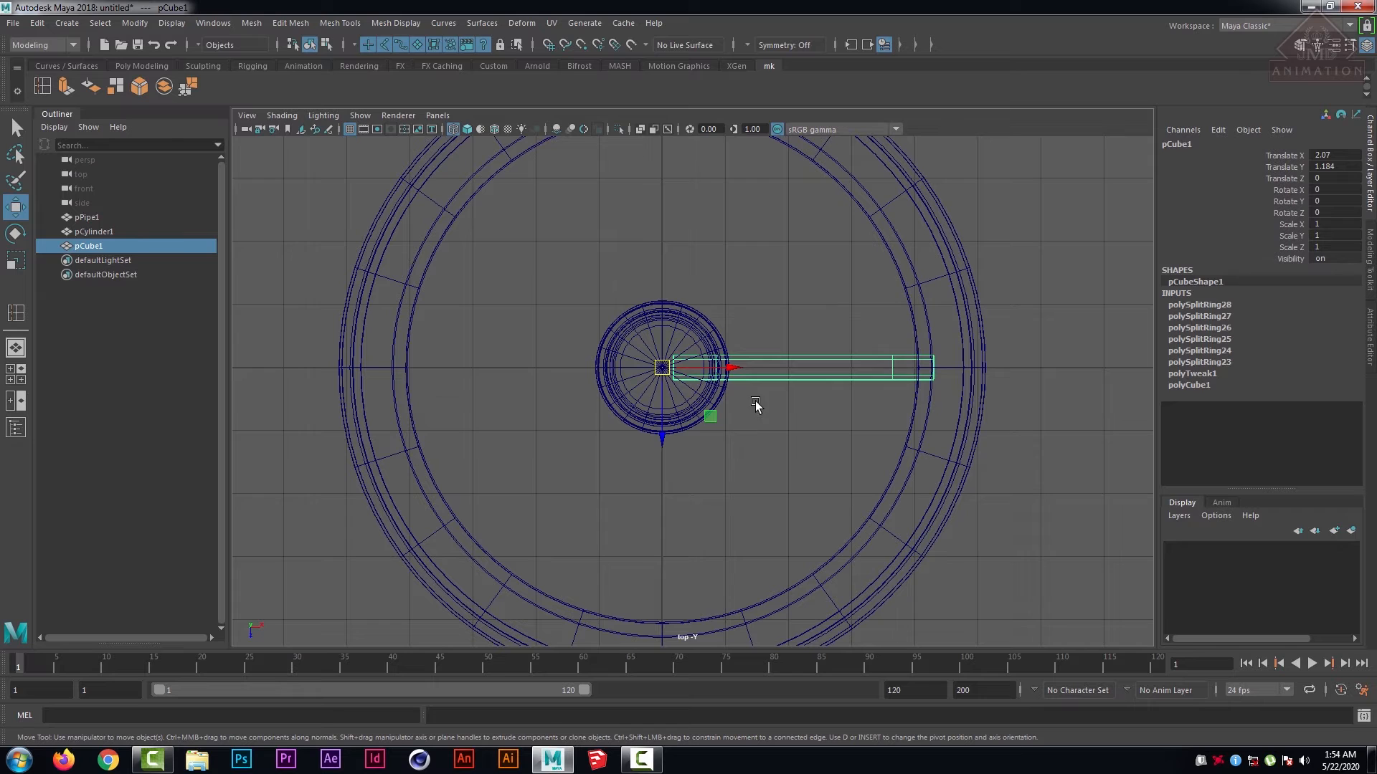
- Delete the spoke's construction history
click(34, 23)
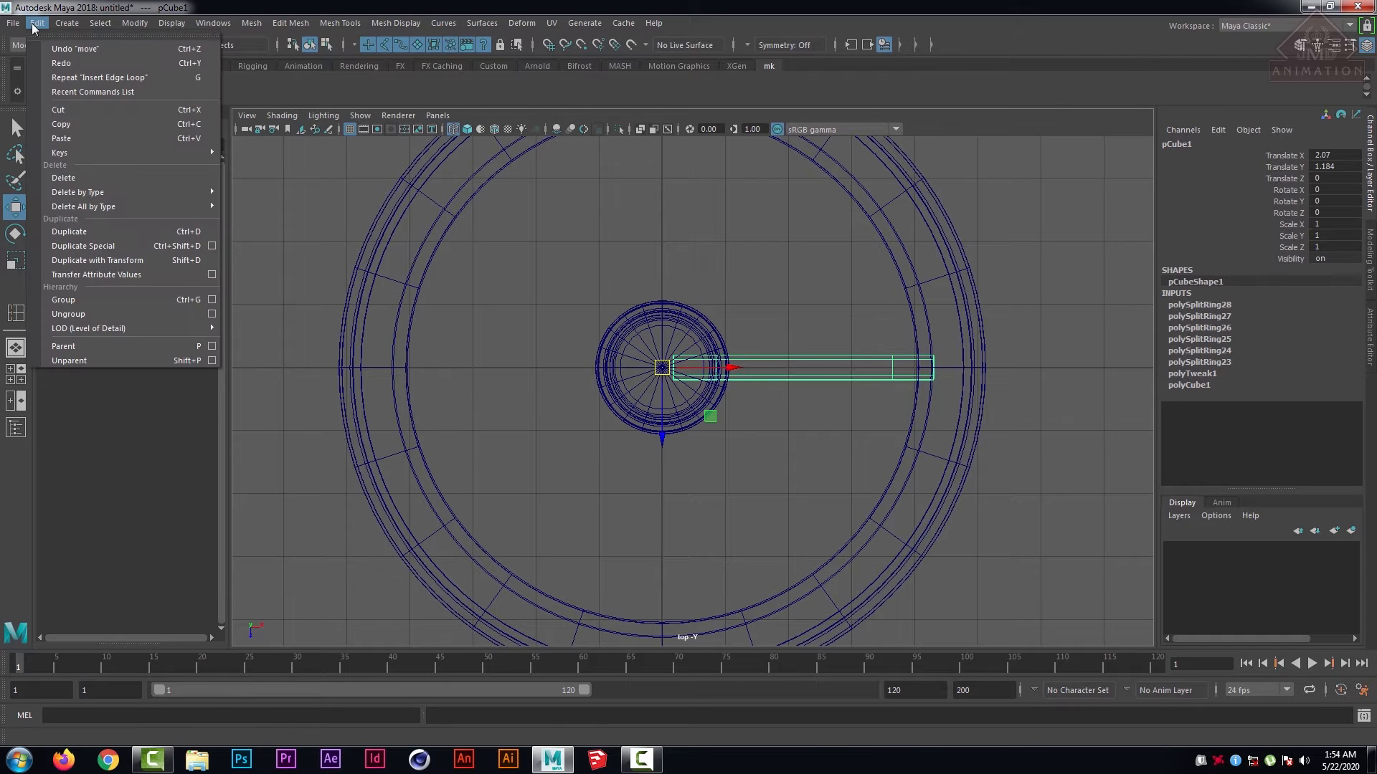
mouse_move(165, 195)
click(244, 205)
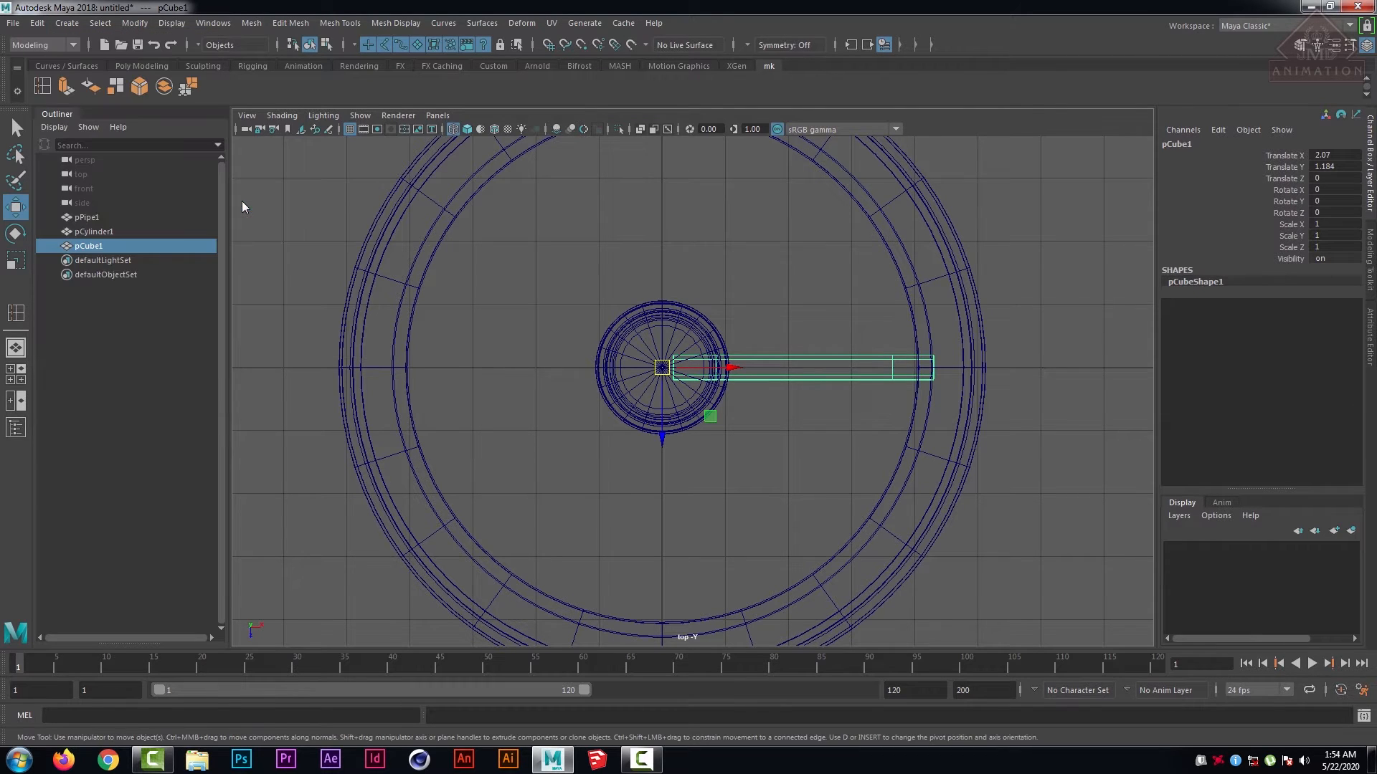
- Open the Duplicate Special options for the spoke and place the dialog clear of the wheel
click(39, 24)
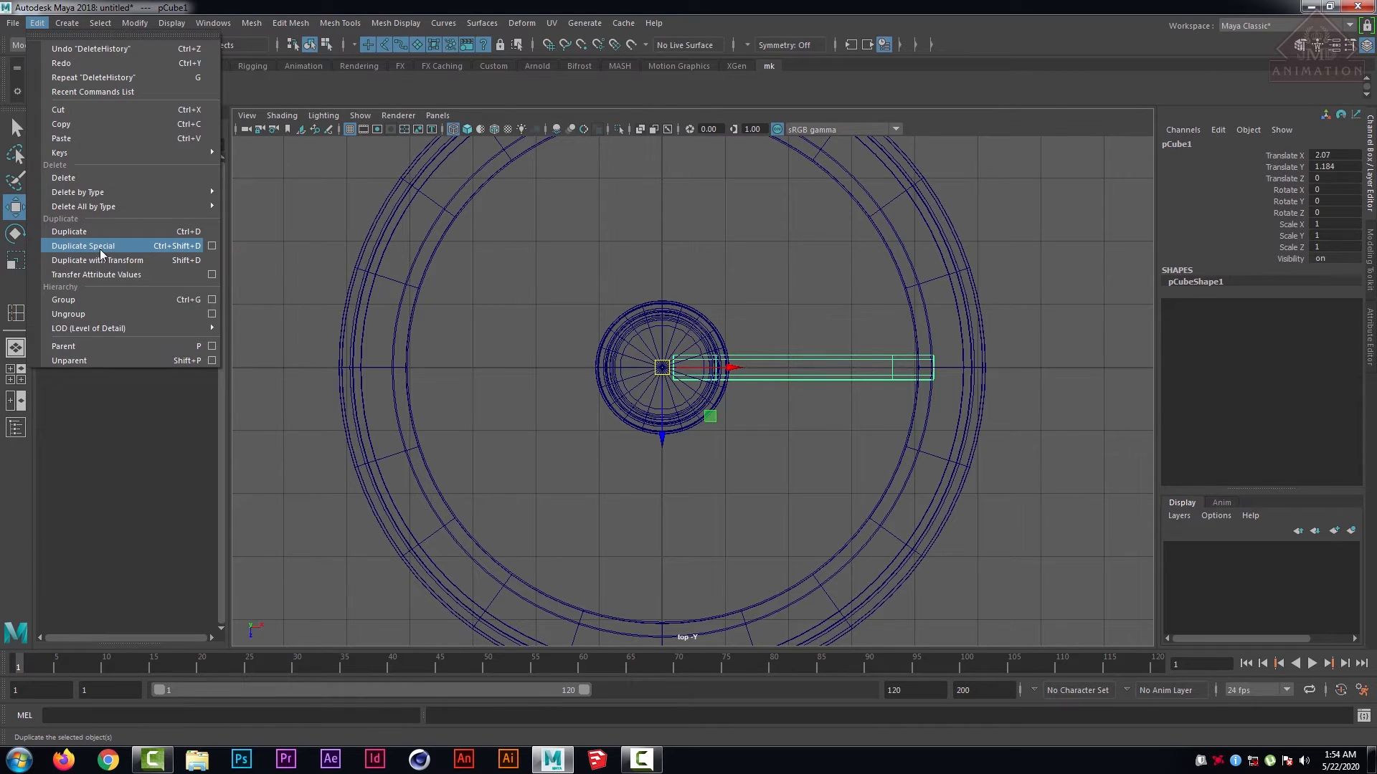
click(211, 246)
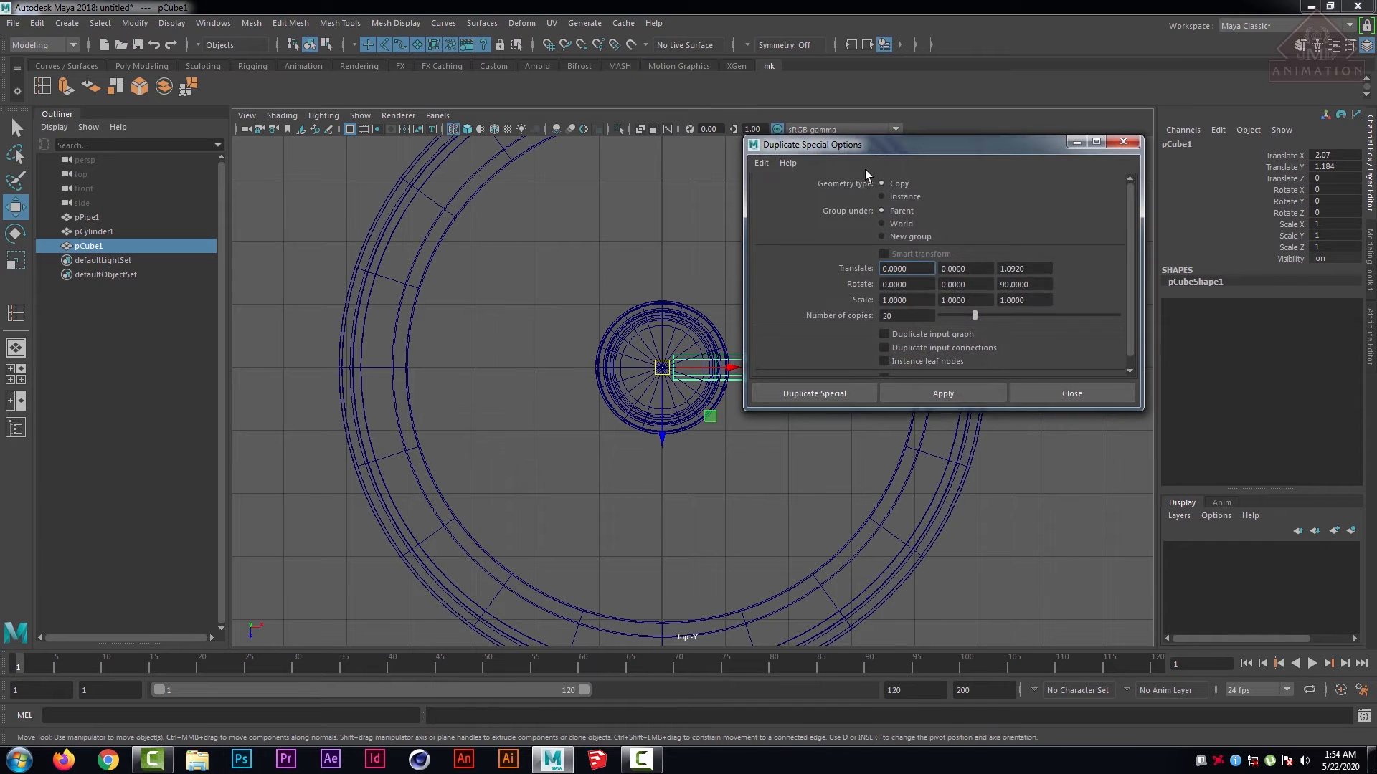
drag(860, 143, 1021, 161)
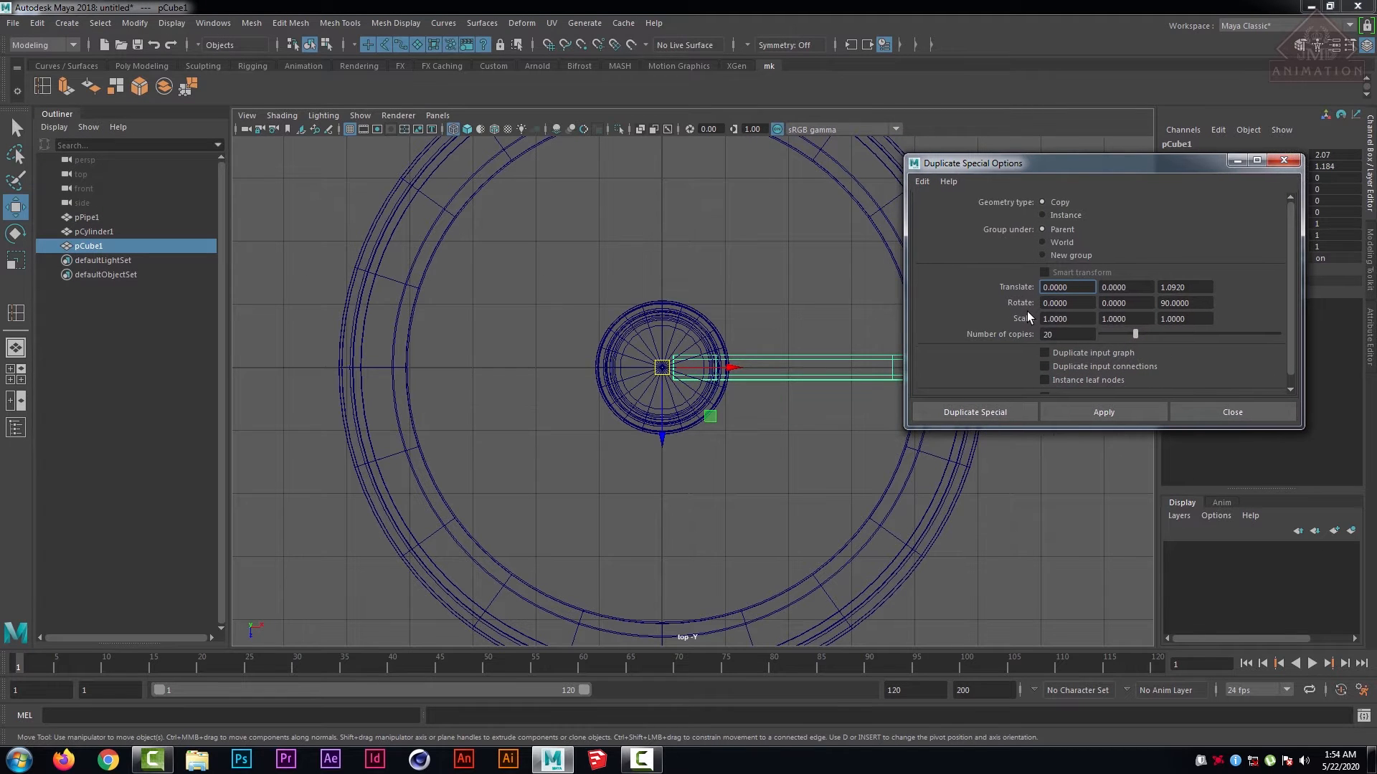
- Try to make 17 copies of the spoke with a Y rotation of 20 degrees each
click(1137, 304)
double_click(1137, 303)
text(20)
drag(1064, 335, 1032, 332)
text(17)
click(1099, 415)
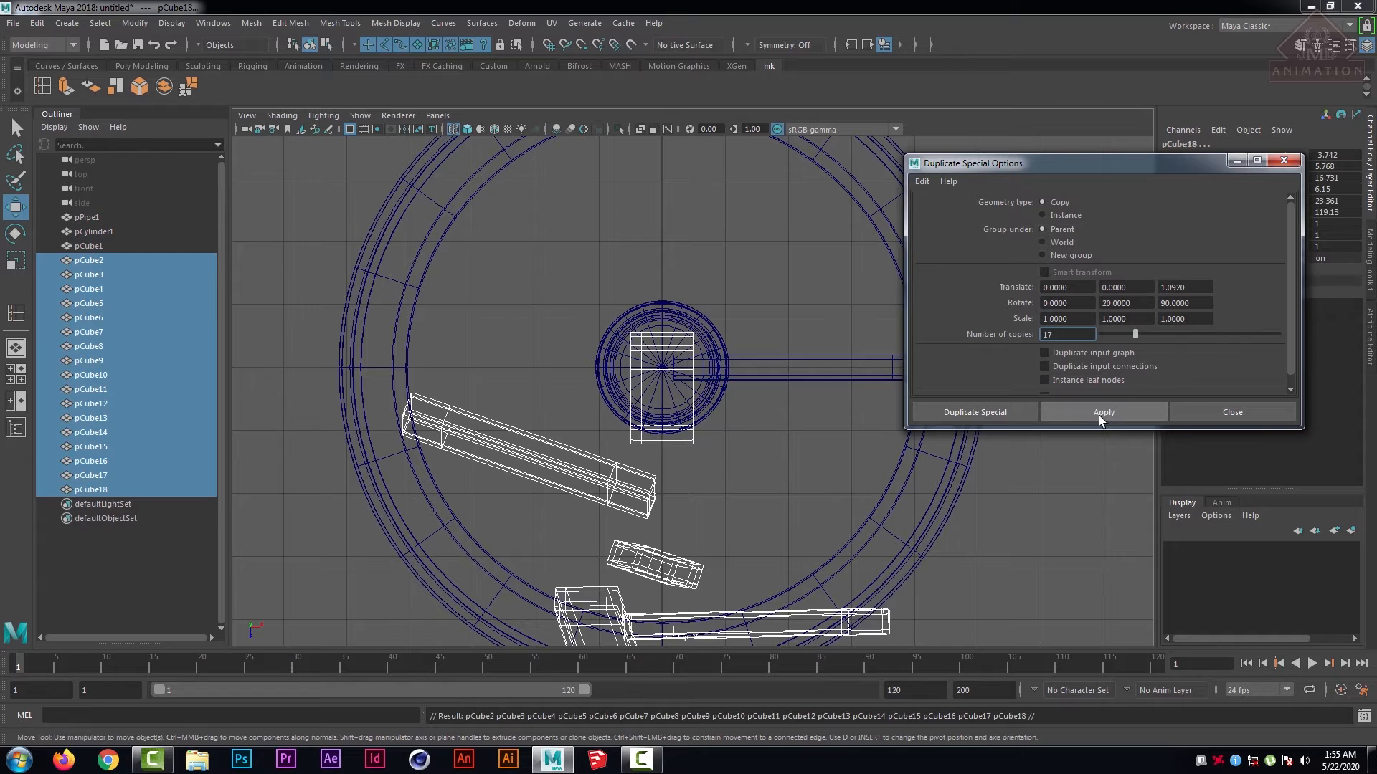
- Undo the misplaced spoke copies, keeping the original spoke selected
key(ctrl+z)
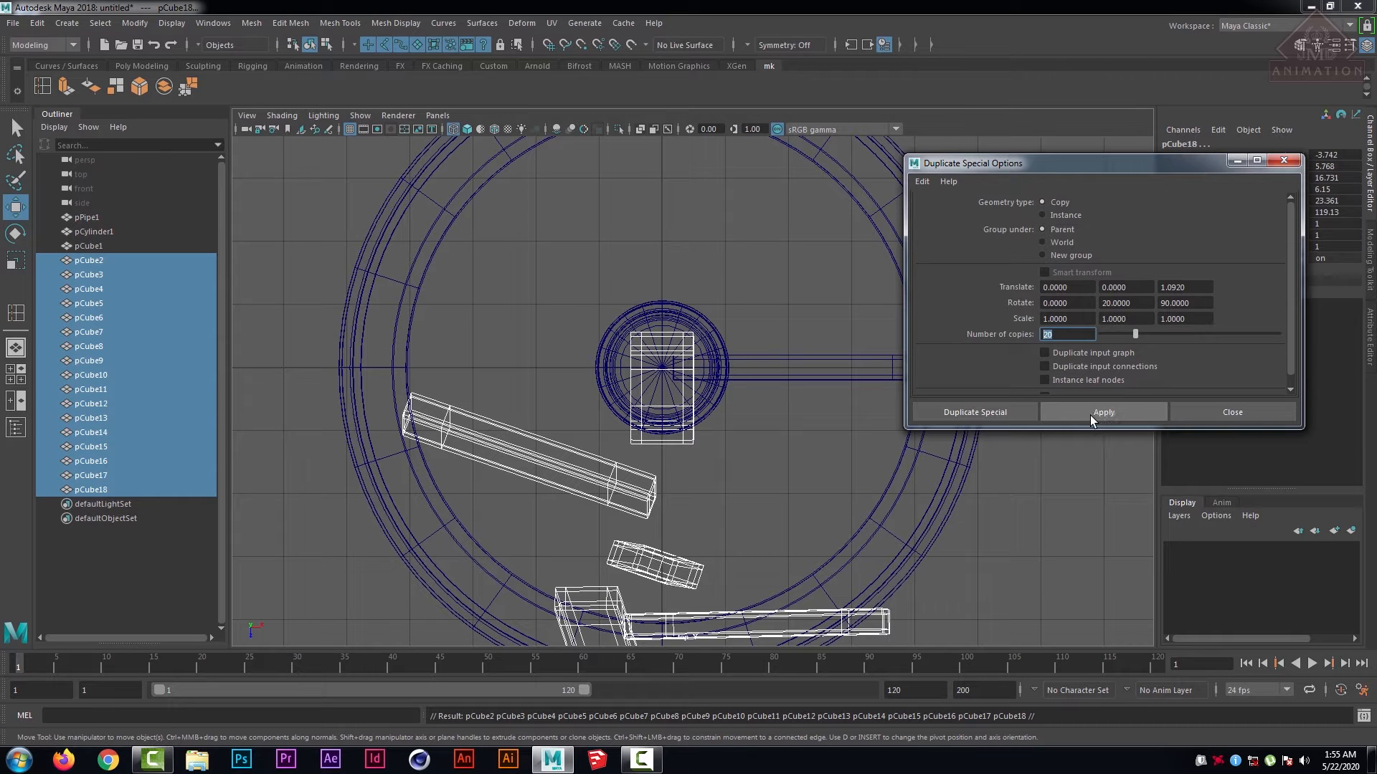
click(1047, 460)
key(ctrl+z)
key(ctrl+z)
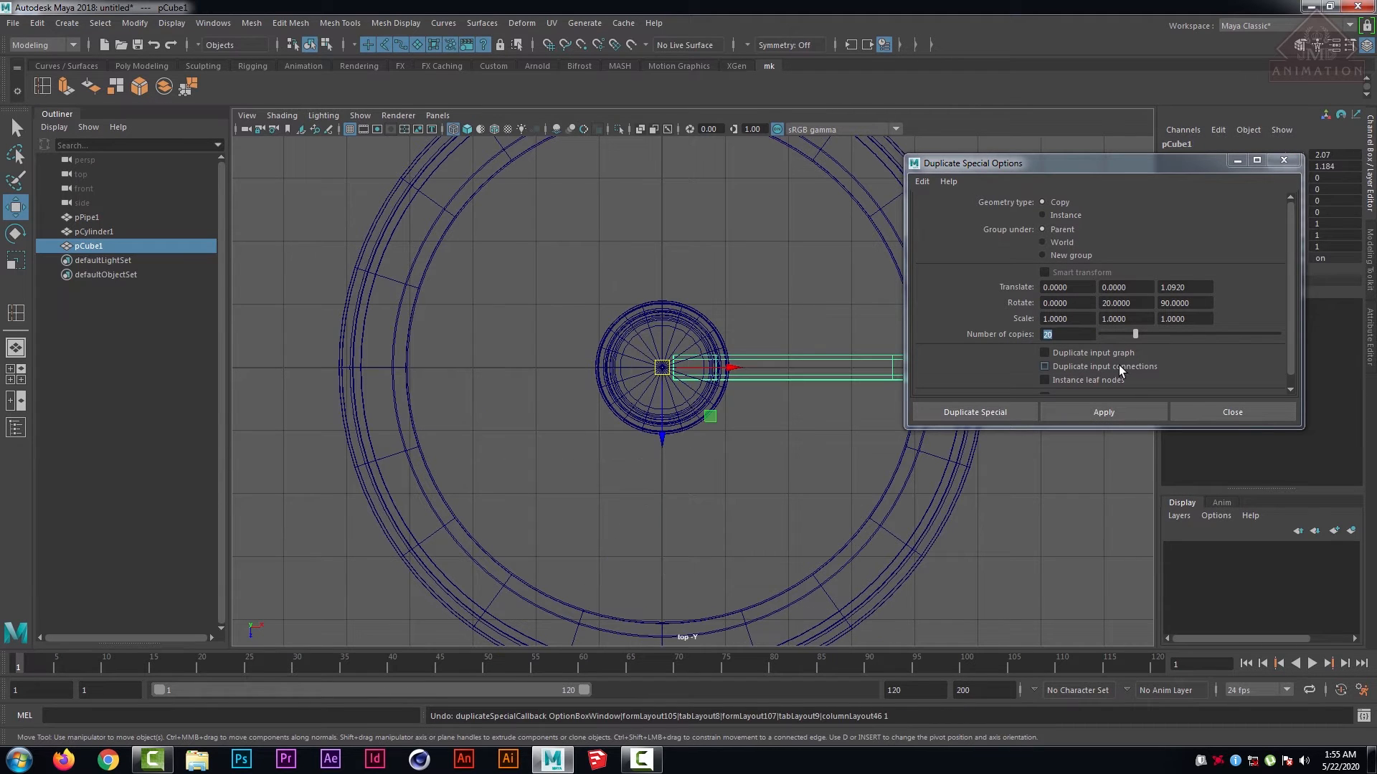
- Reset the Duplicate Special settings and make 17 copies of the spoke, each rotated 20 degrees about Y
click(923, 181)
click(946, 210)
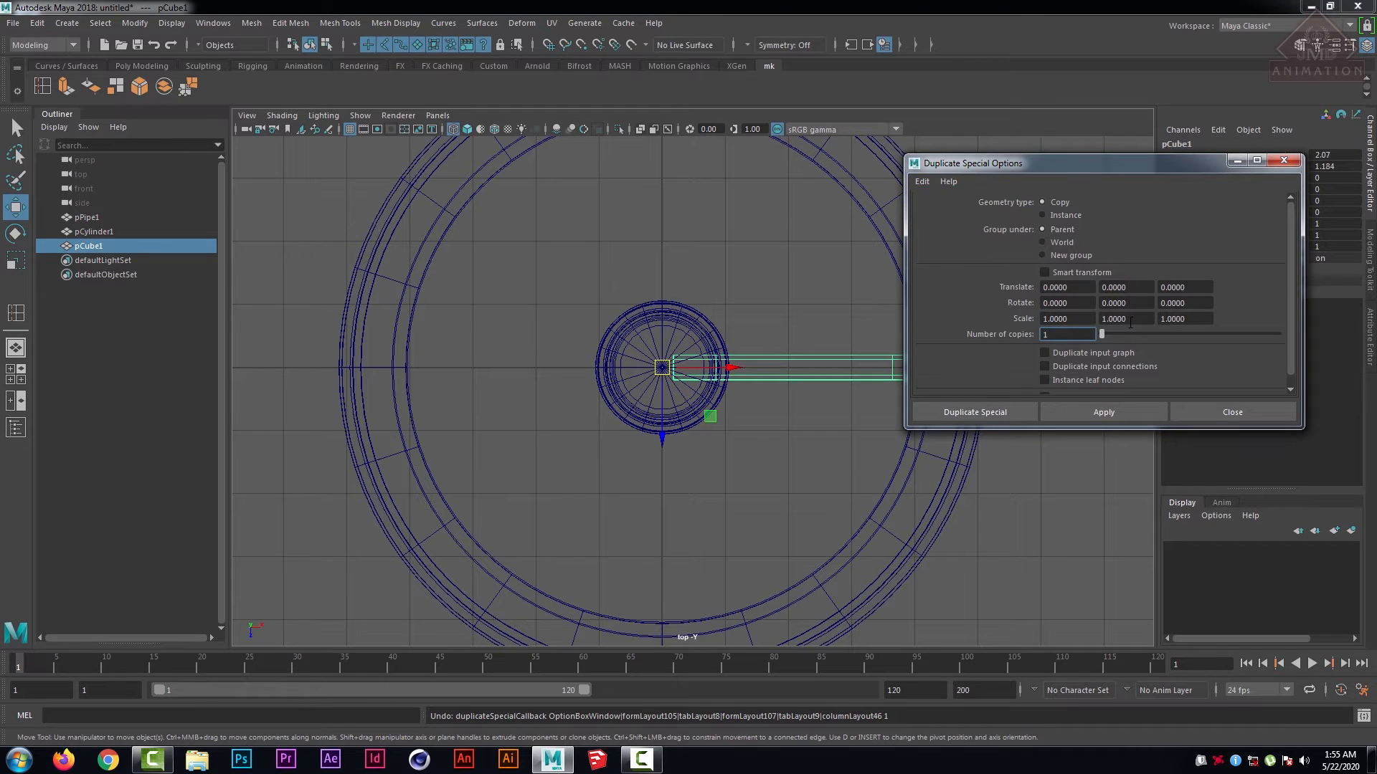
click(1137, 304)
text(20)
double_click(1070, 335)
text(17)
click(979, 414)
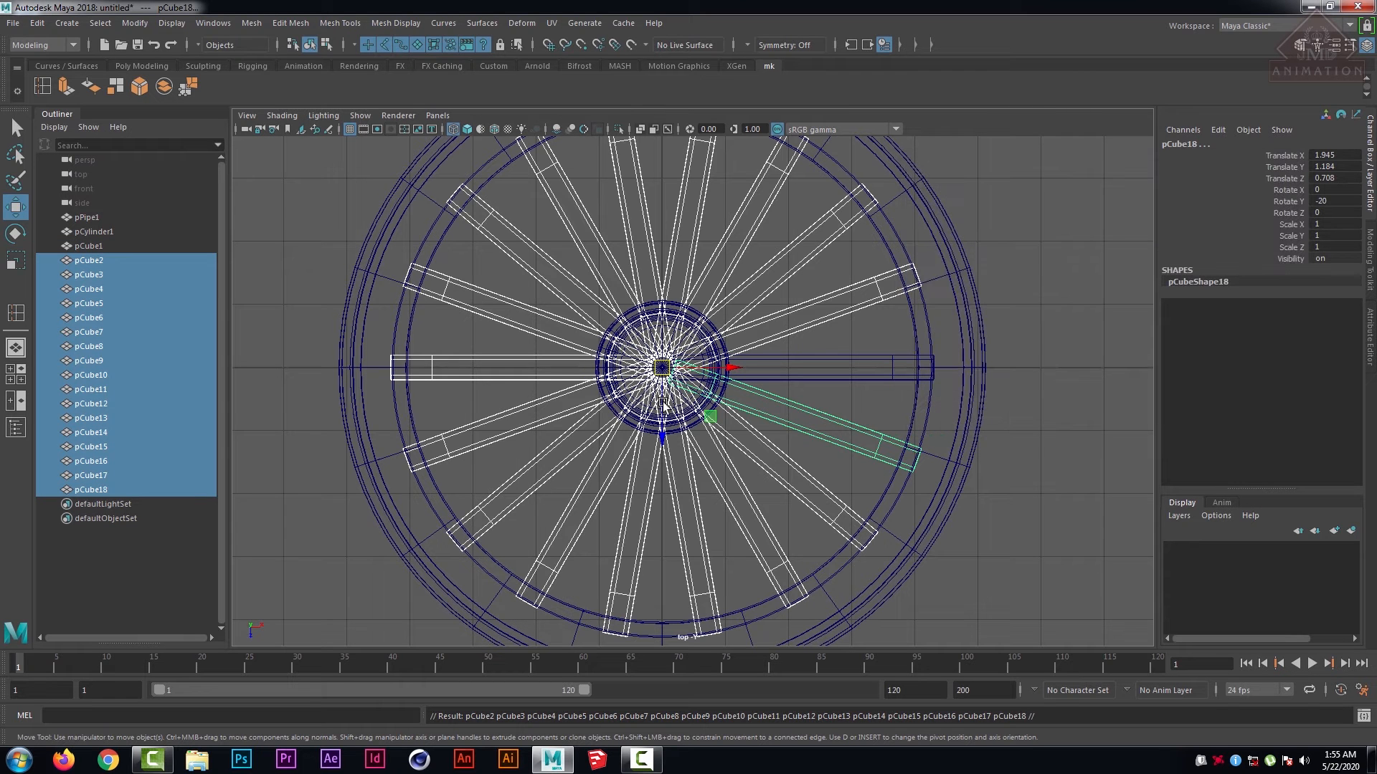
- Examine the ring of spokes in the perspective view from above and from the side
key(space)
key(space)
click(996, 337)
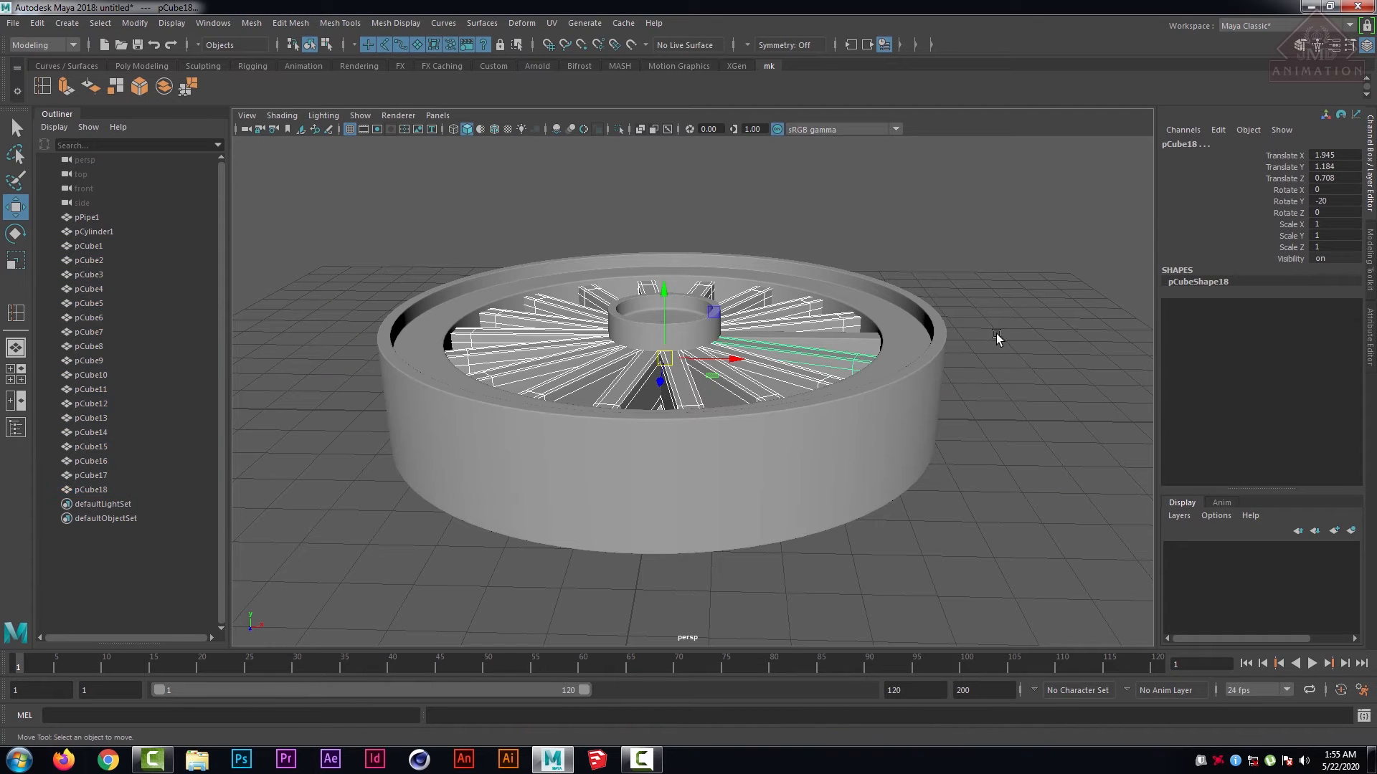
alt+drag(738, 378, 748, 427)
scroll(739, 410, up, 3)
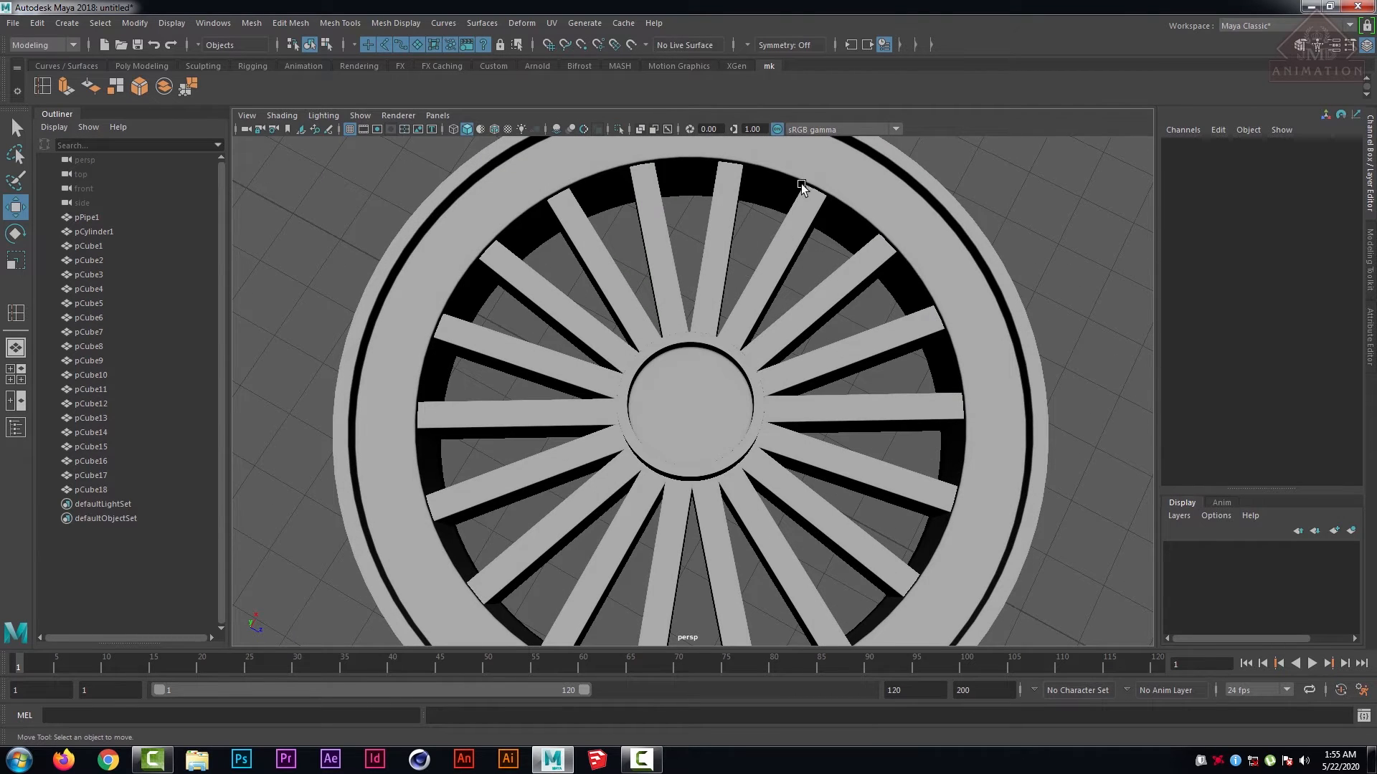
scroll(829, 493, down, 5)
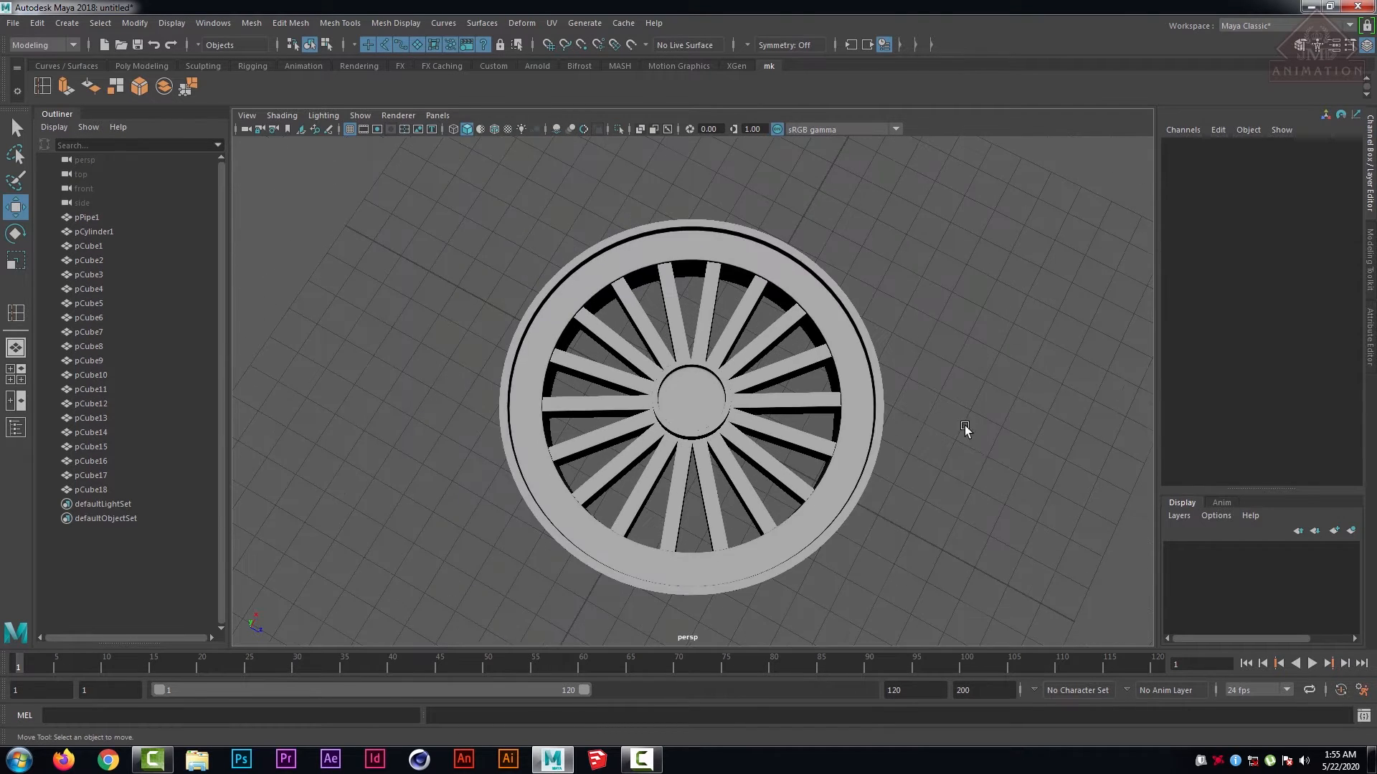
alt+drag(965, 424, 889, 364)
scroll(889, 363, down, 2)
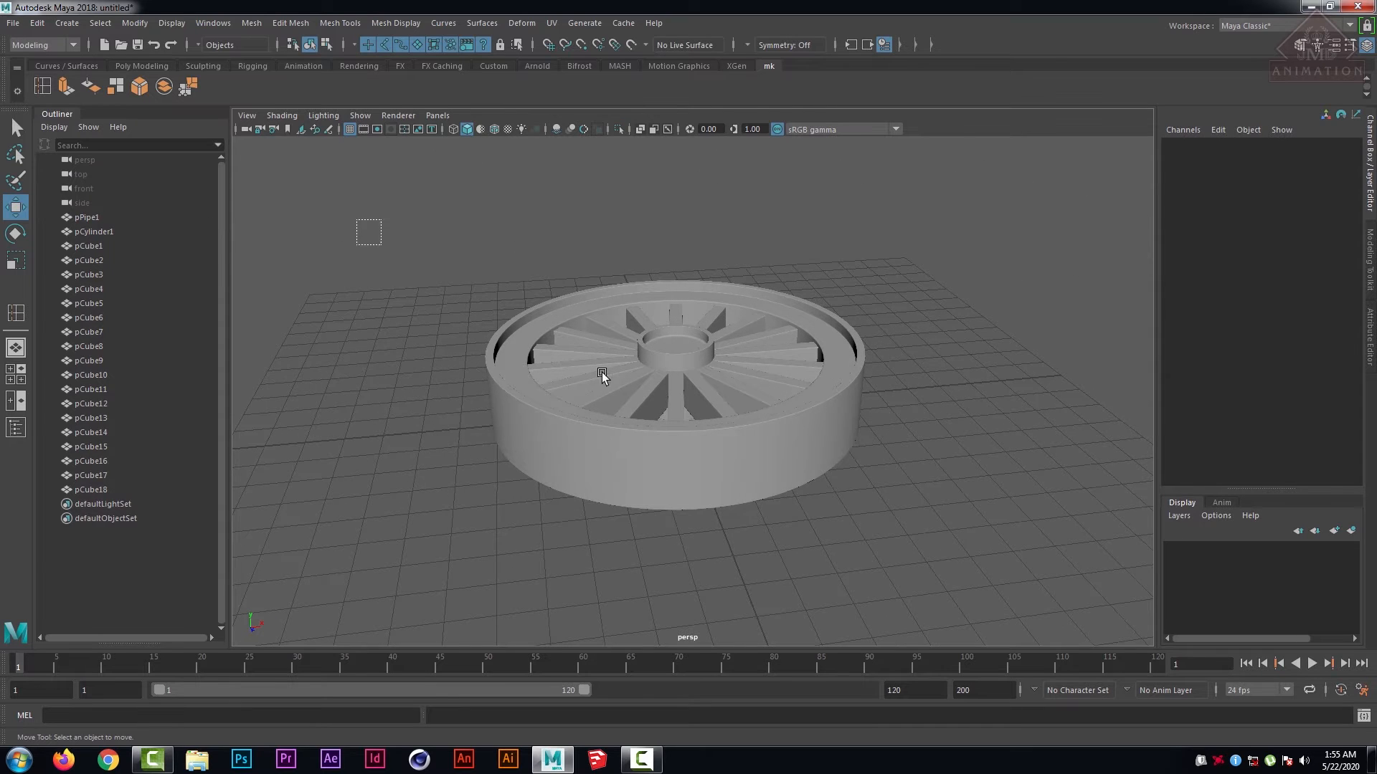
- Select all the wheel parts and darken the colour of their lambert1 material to a medium grey
drag(363, 225, 1007, 553)
scroll(948, 536, up, 3)
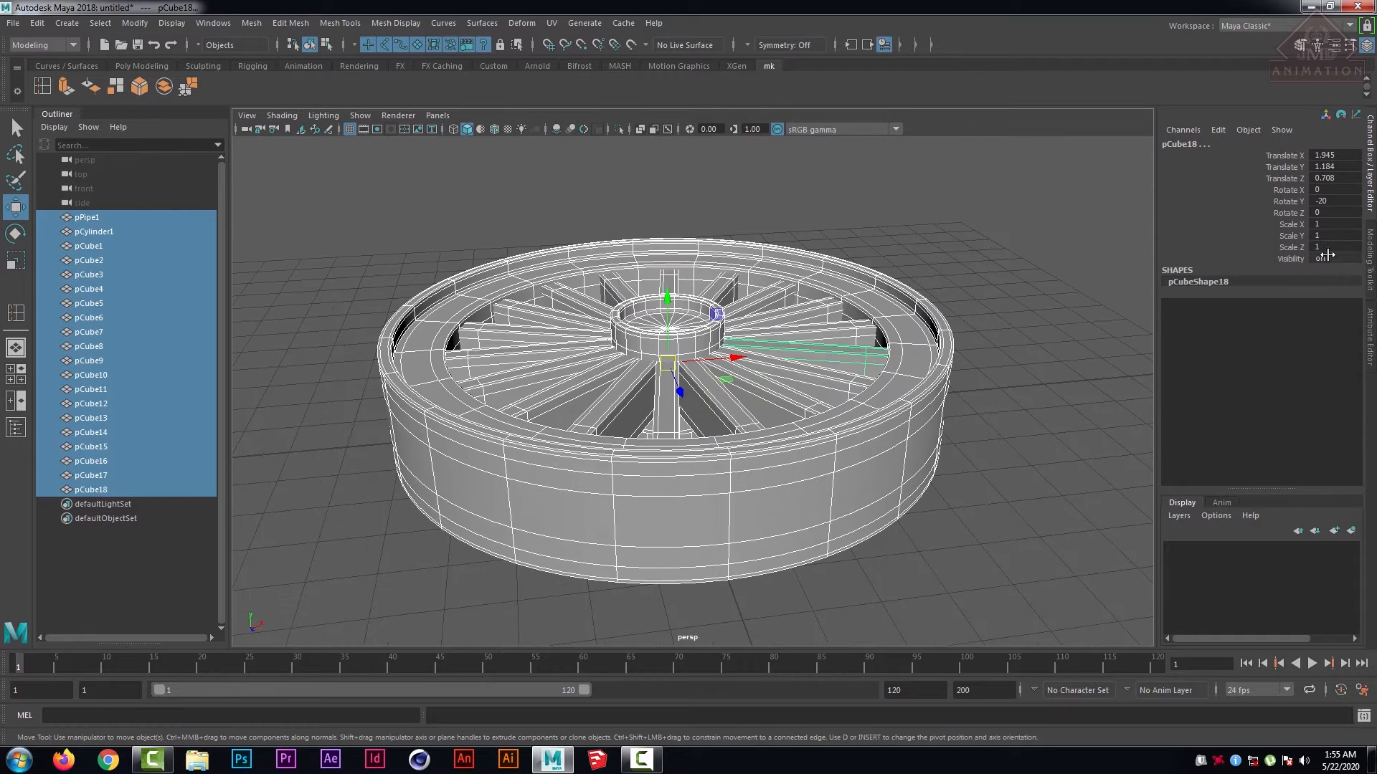
click(1371, 337)
click(1280, 143)
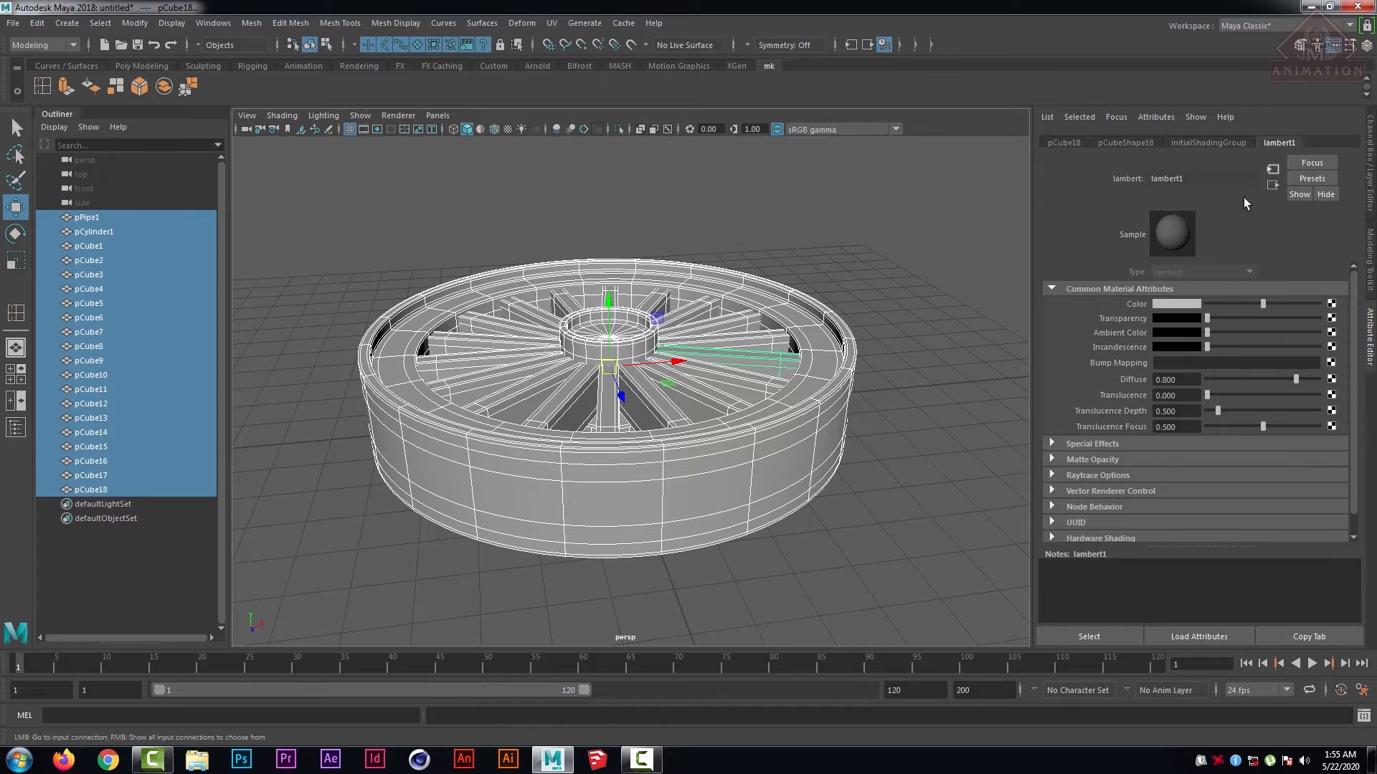
drag(1254, 304, 1236, 305)
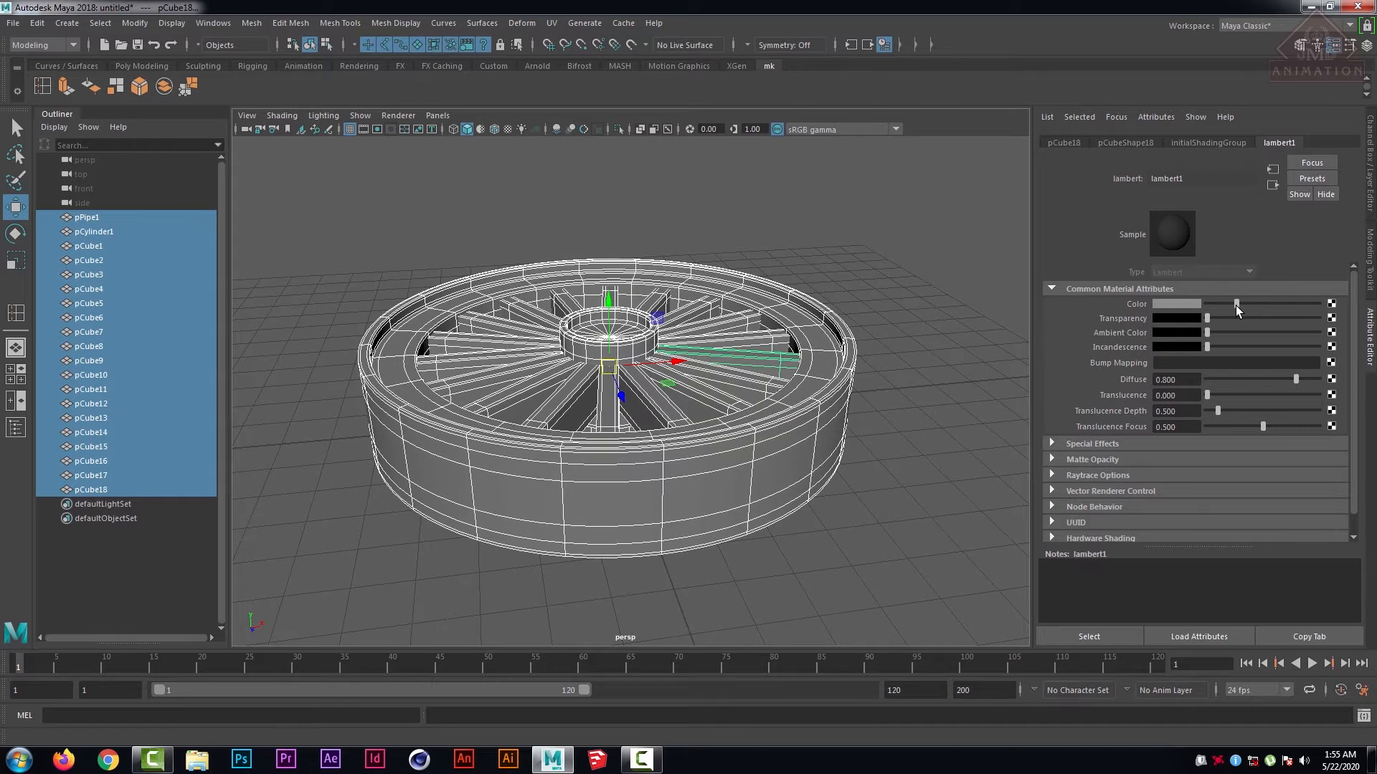
click(882, 425)
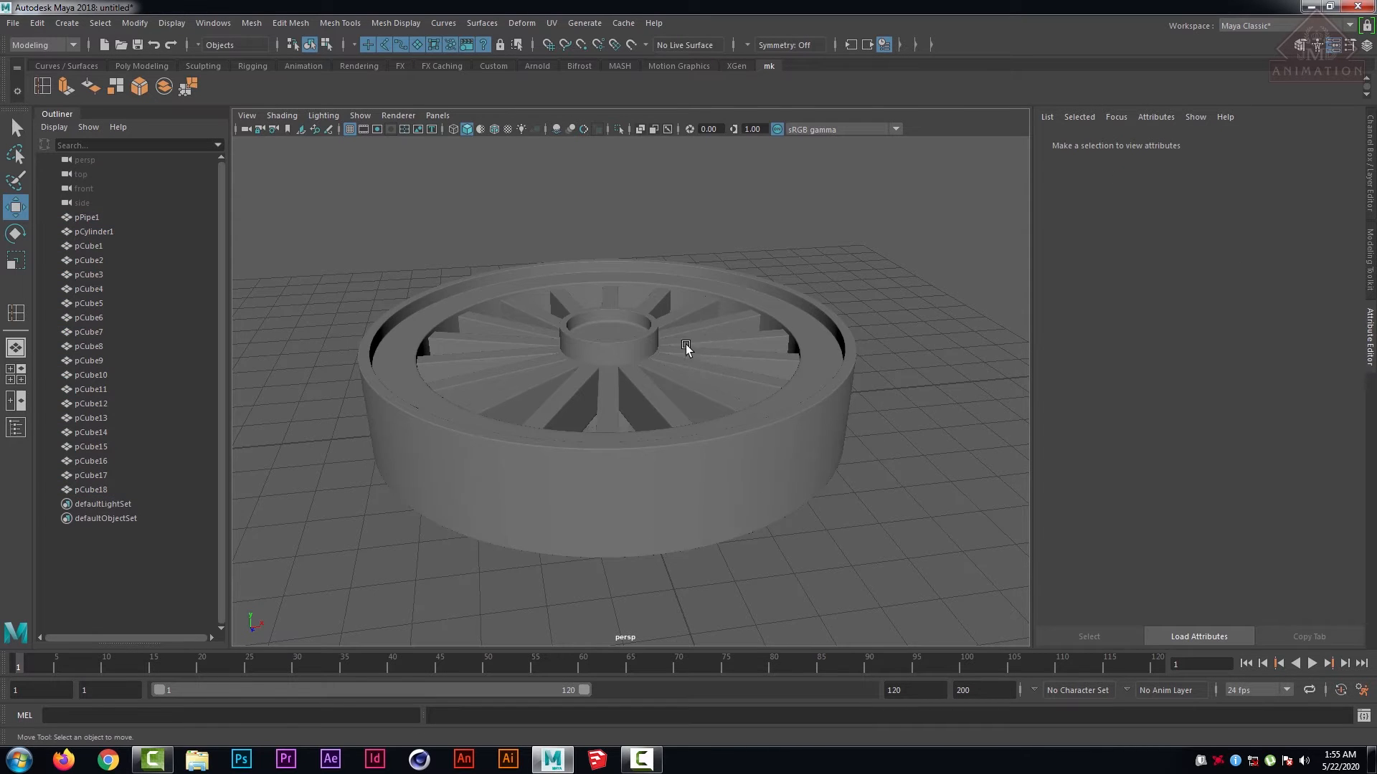
- Examine the spokes, hub and rim of the darkened wheel up close
alt+drag(686, 345, 724, 381)
scroll(703, 375, up, 6)
scroll(720, 336, down, 7)
mouse_move(725, 381)
alt+right_down()
mouse_move(753, 347)
mouse_move(726, 373)
alt+right_up()
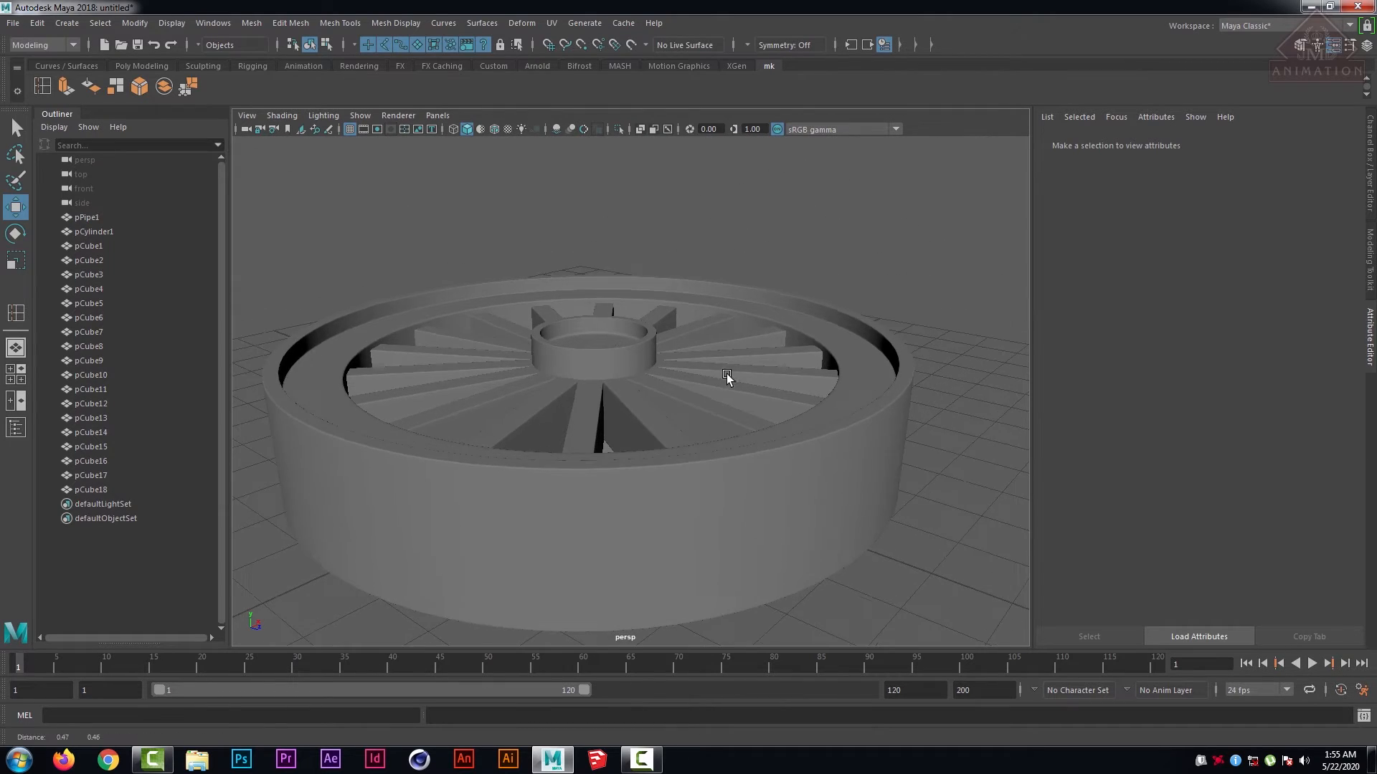
alt+drag(726, 373, 703, 424)
alt+right_drag(703, 424, 1063, 371)
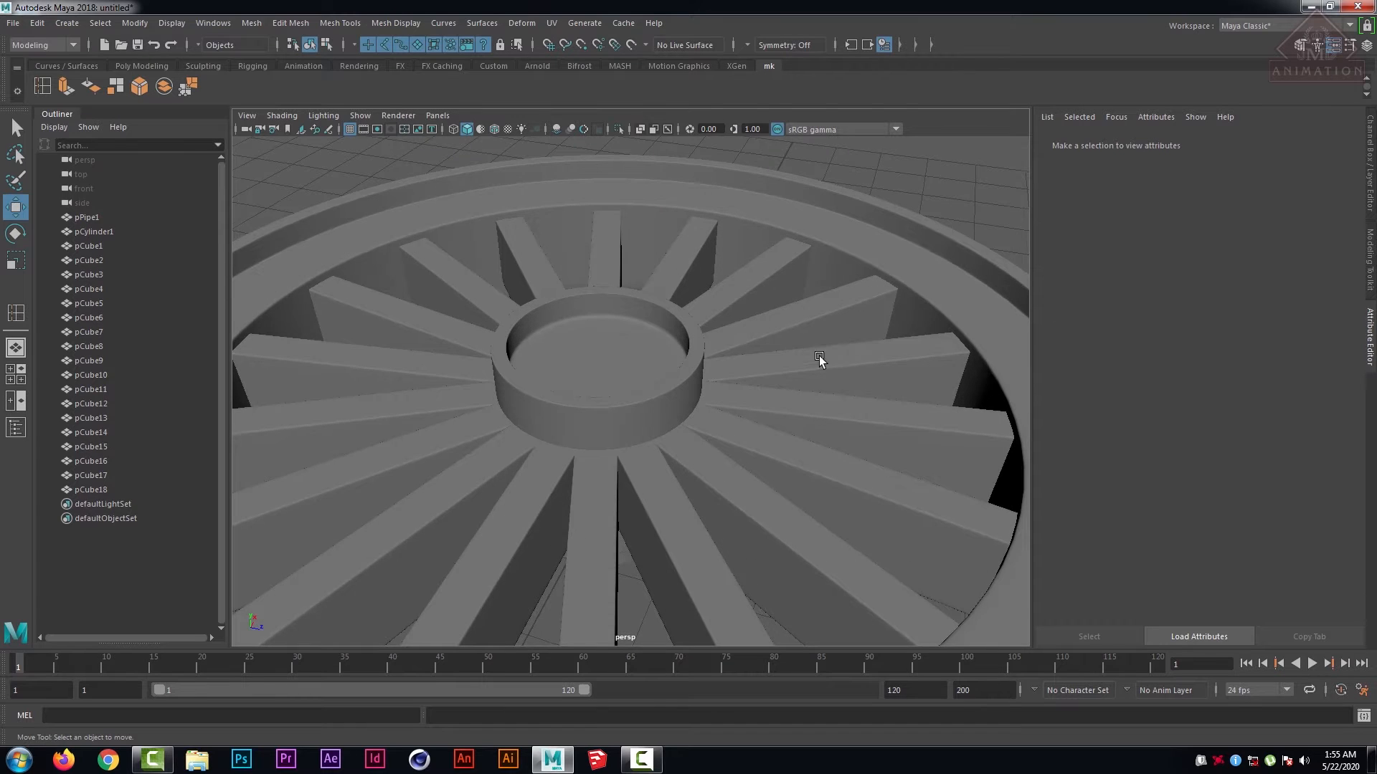
alt+right_drag(819, 355, 561, 372)
- Group all the wheel parts and centre the group's pivot
drag(359, 237, 1027, 627)
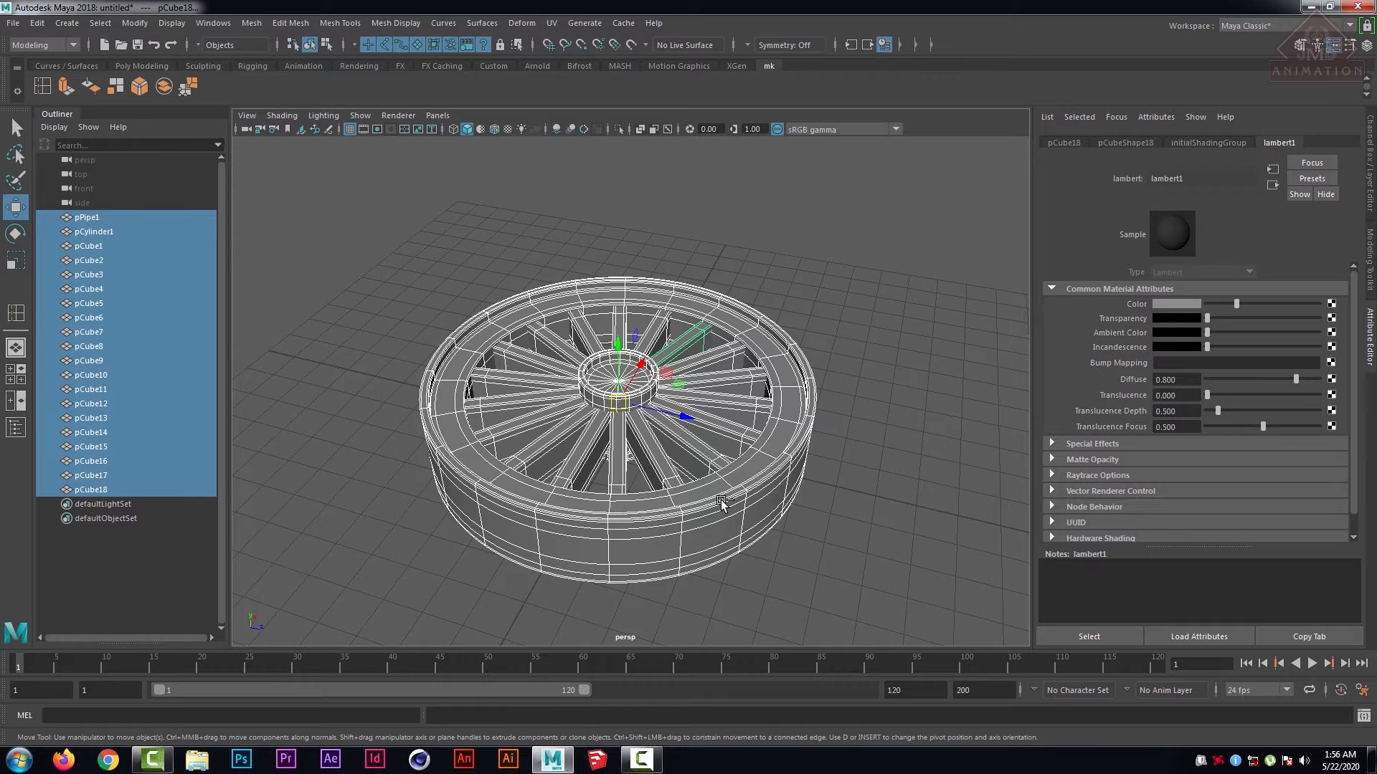
key(ctrl+g)
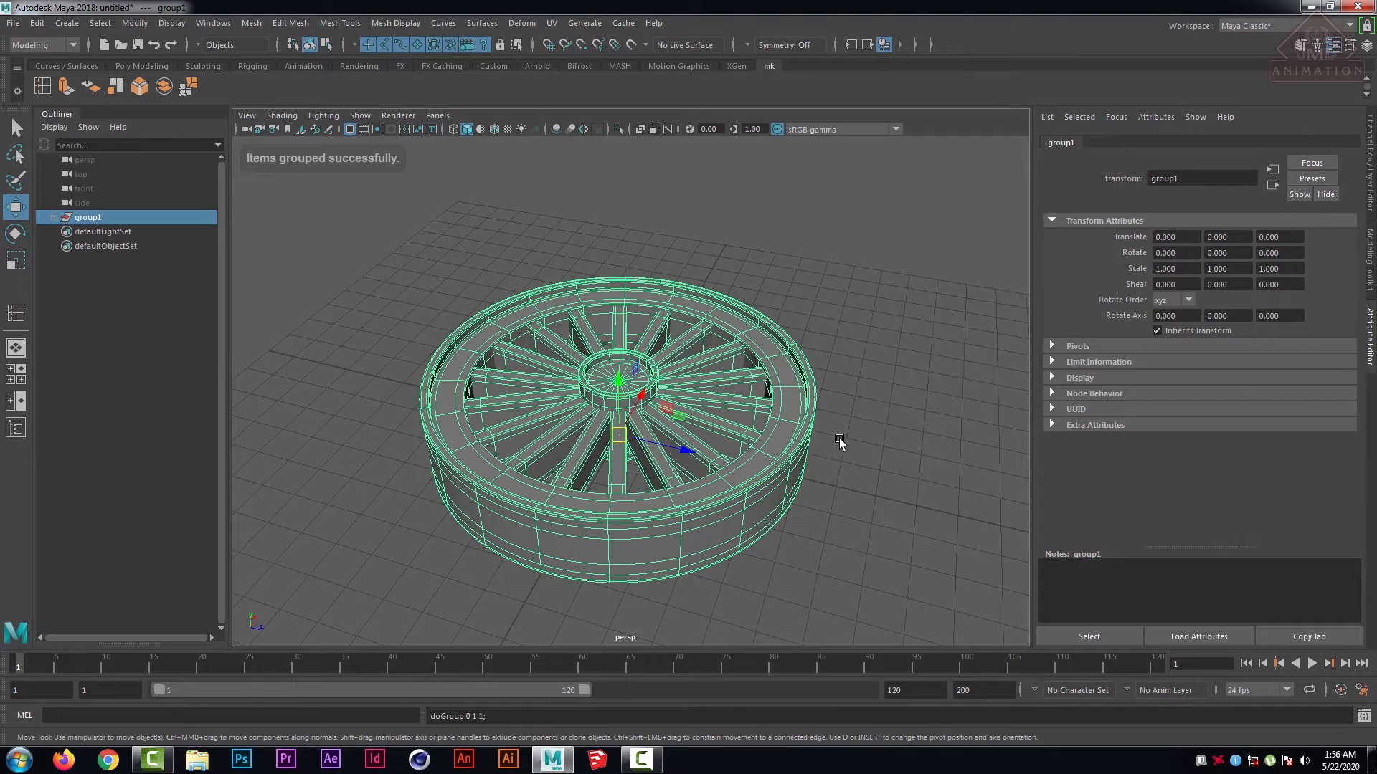
alt+drag(824, 493, 853, 461)
click(106, 26)
mouse_move(132, 26)
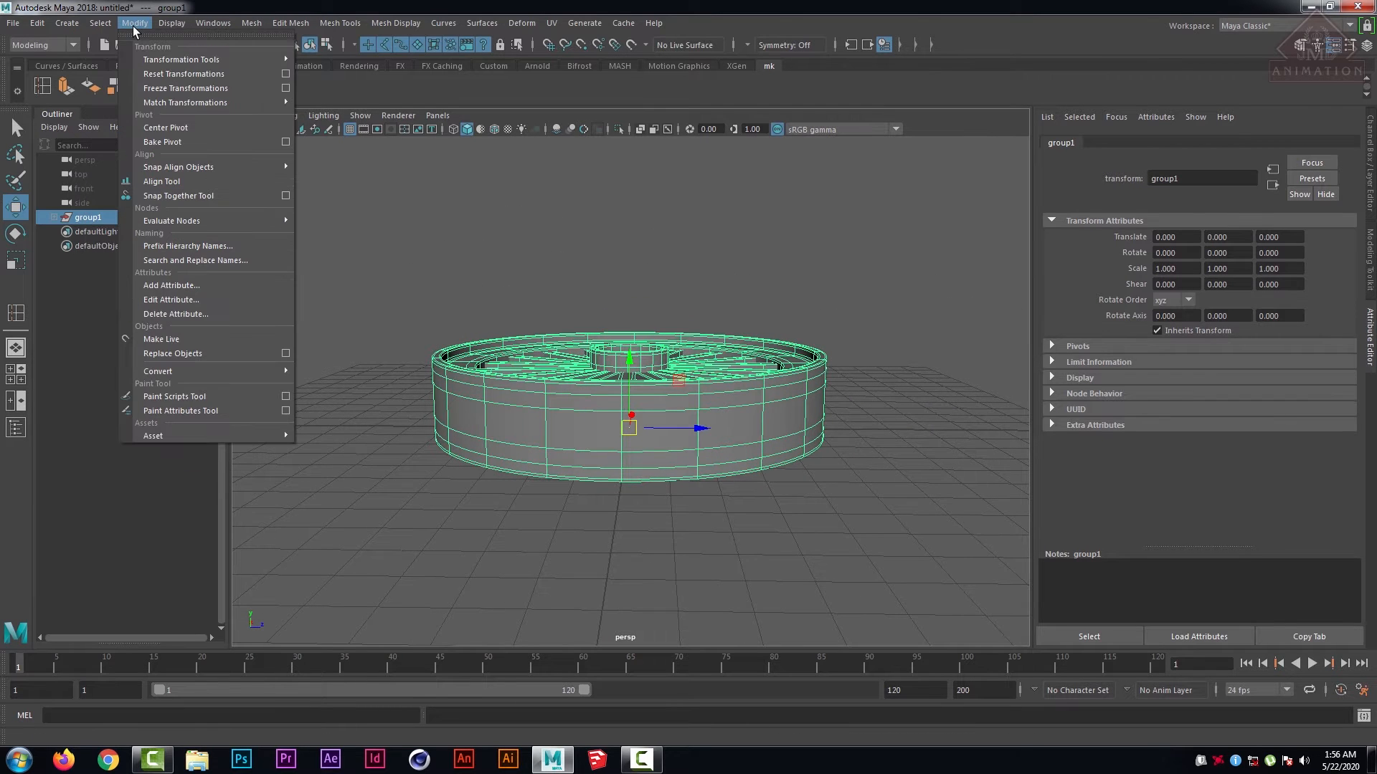
click(181, 127)
- Raise the wheel group about 0.38 along Y, and lower it slightly in the front view to sit on the grid
mouse_move(630, 319)
mouse_down()
mouse_move(645, 252)
mouse_move(630, 307)
mouse_up()
click(894, 337)
mouse_move(893, 336)
alt+mouse_down()
mouse_move(882, 327)
mouse_move(884, 341)
alt+mouse_up()
key(space)
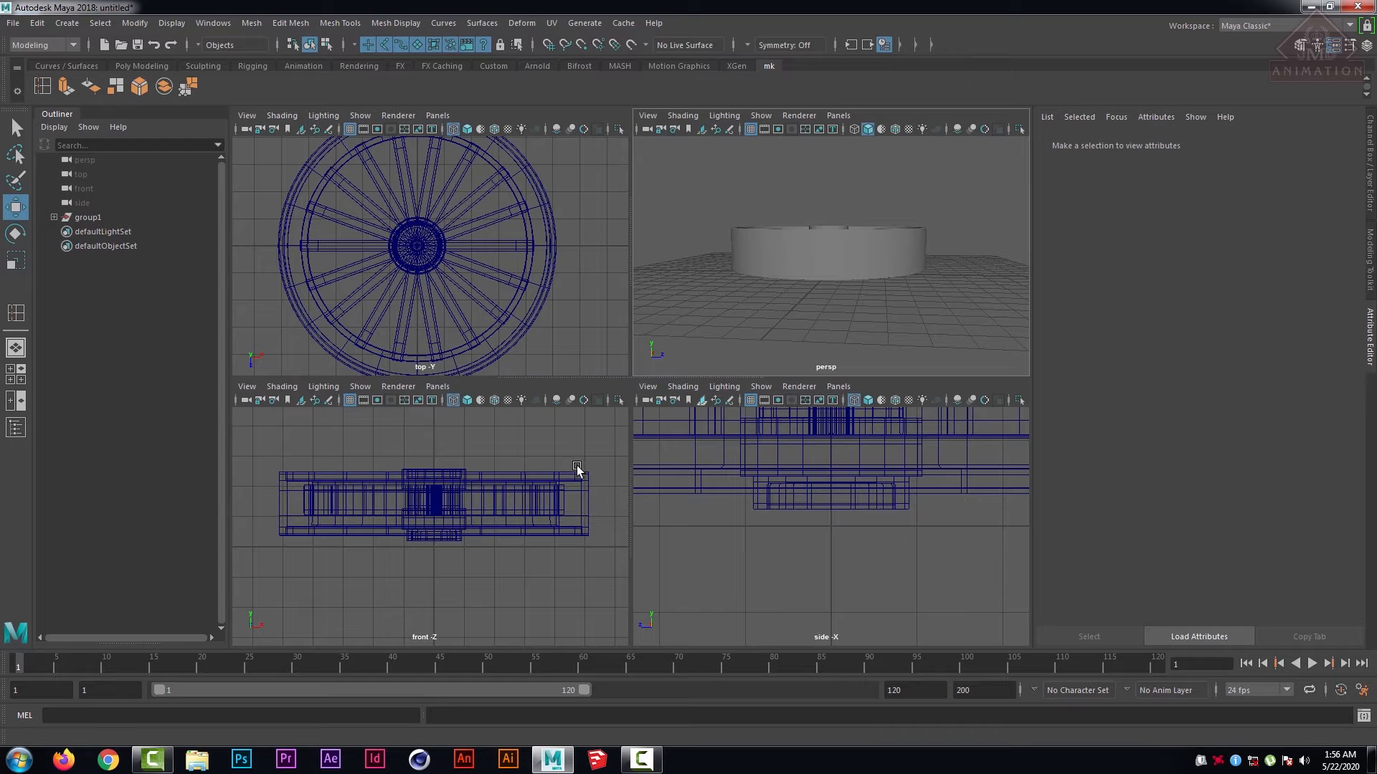
click(92, 217)
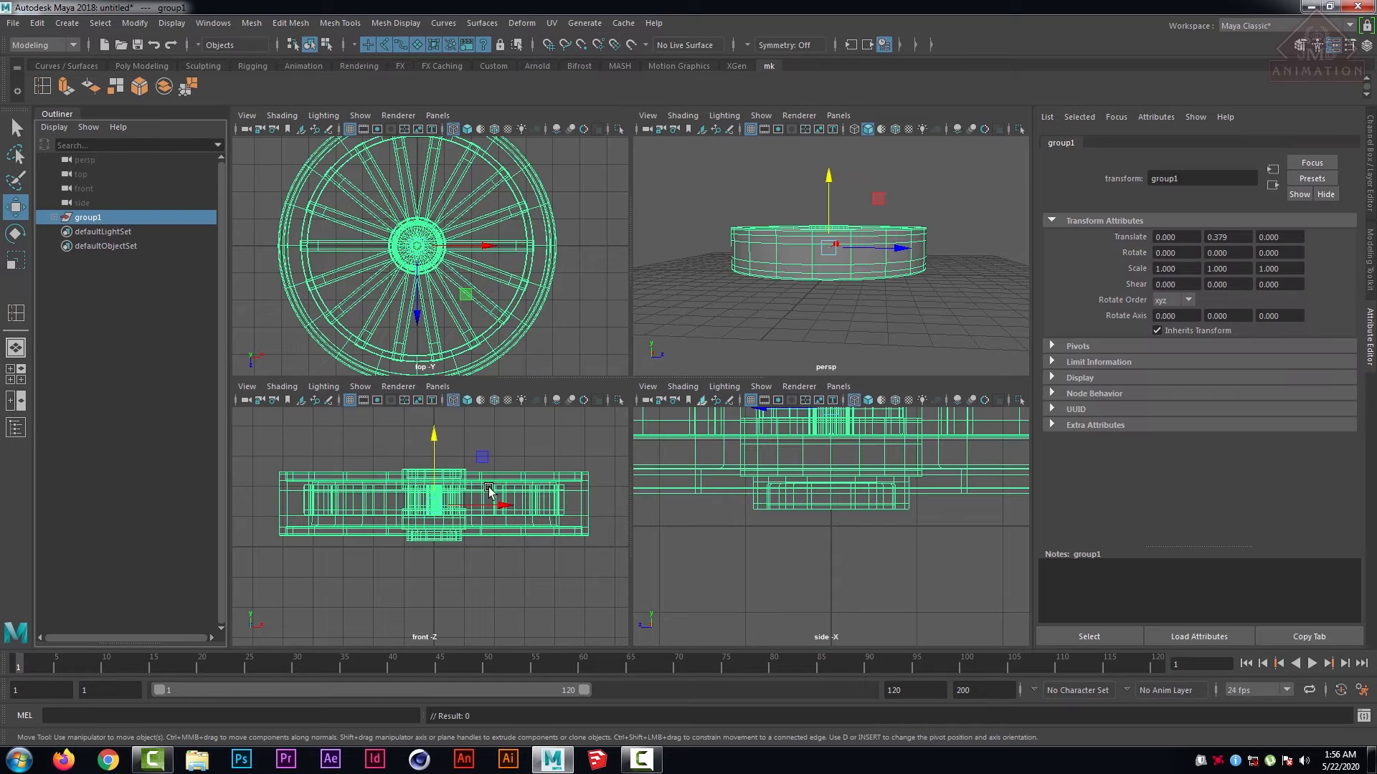
drag(436, 439, 436, 452)
click(887, 345)
key(space)
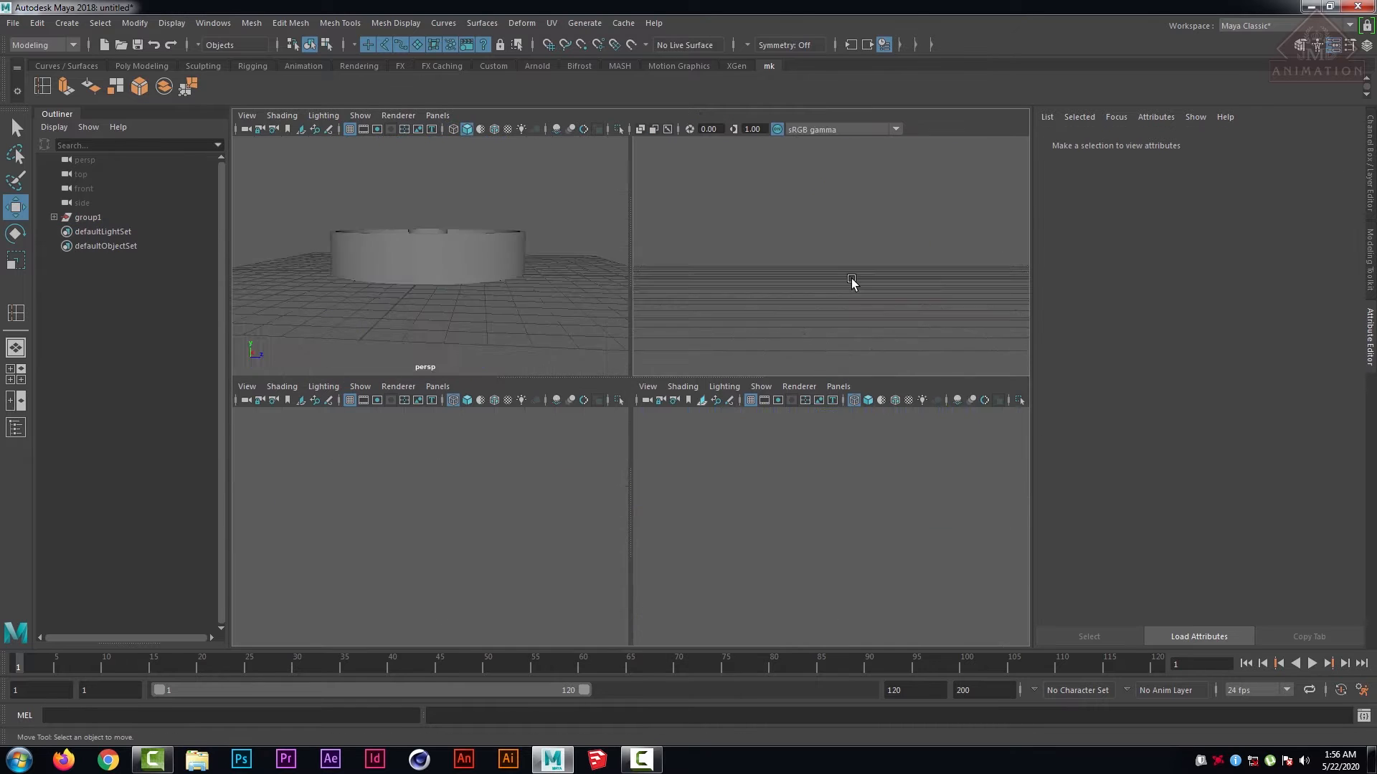
- Hide the Attribute Editor, create a polygon torus and raise it along Y to about 4.6, above the hub
alt+drag(814, 375, 831, 373)
scroll(832, 373, up, 5)
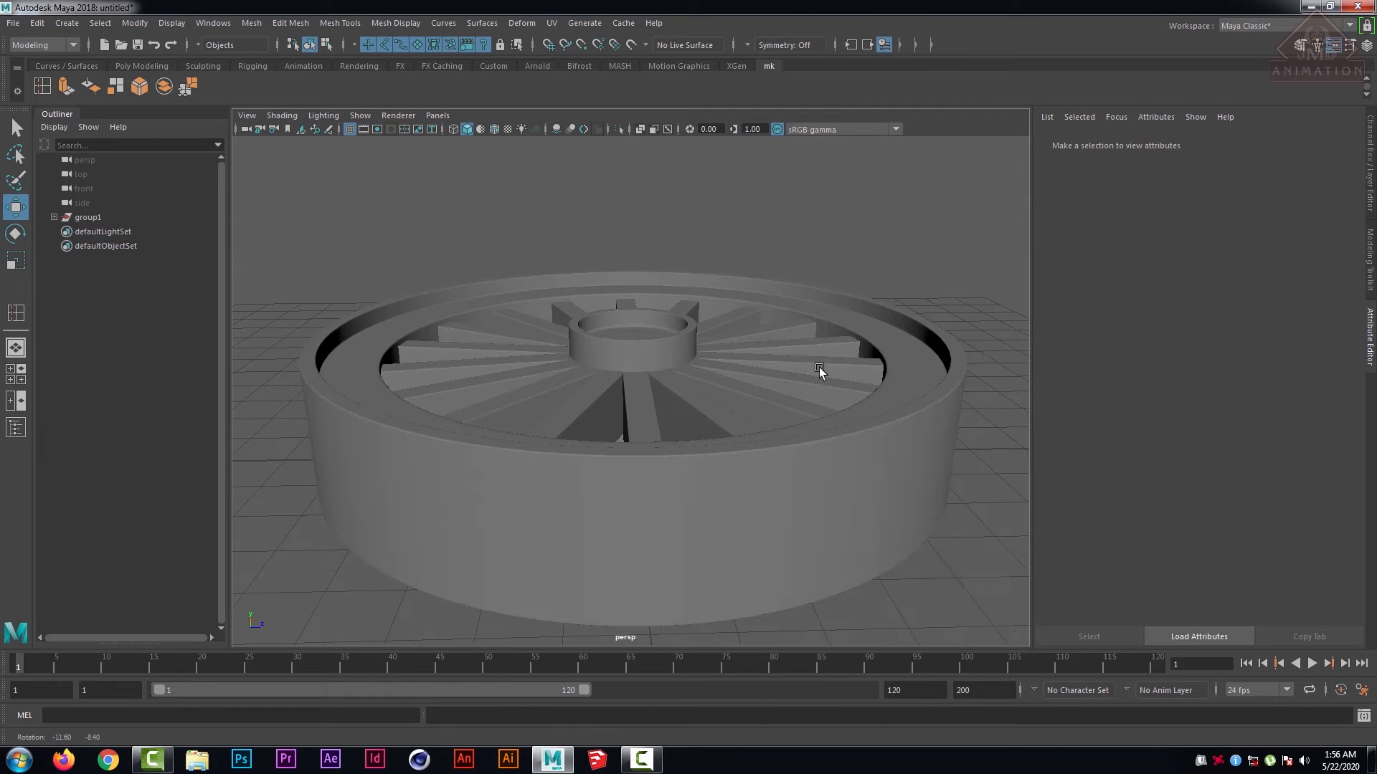
alt+drag(842, 333, 875, 342)
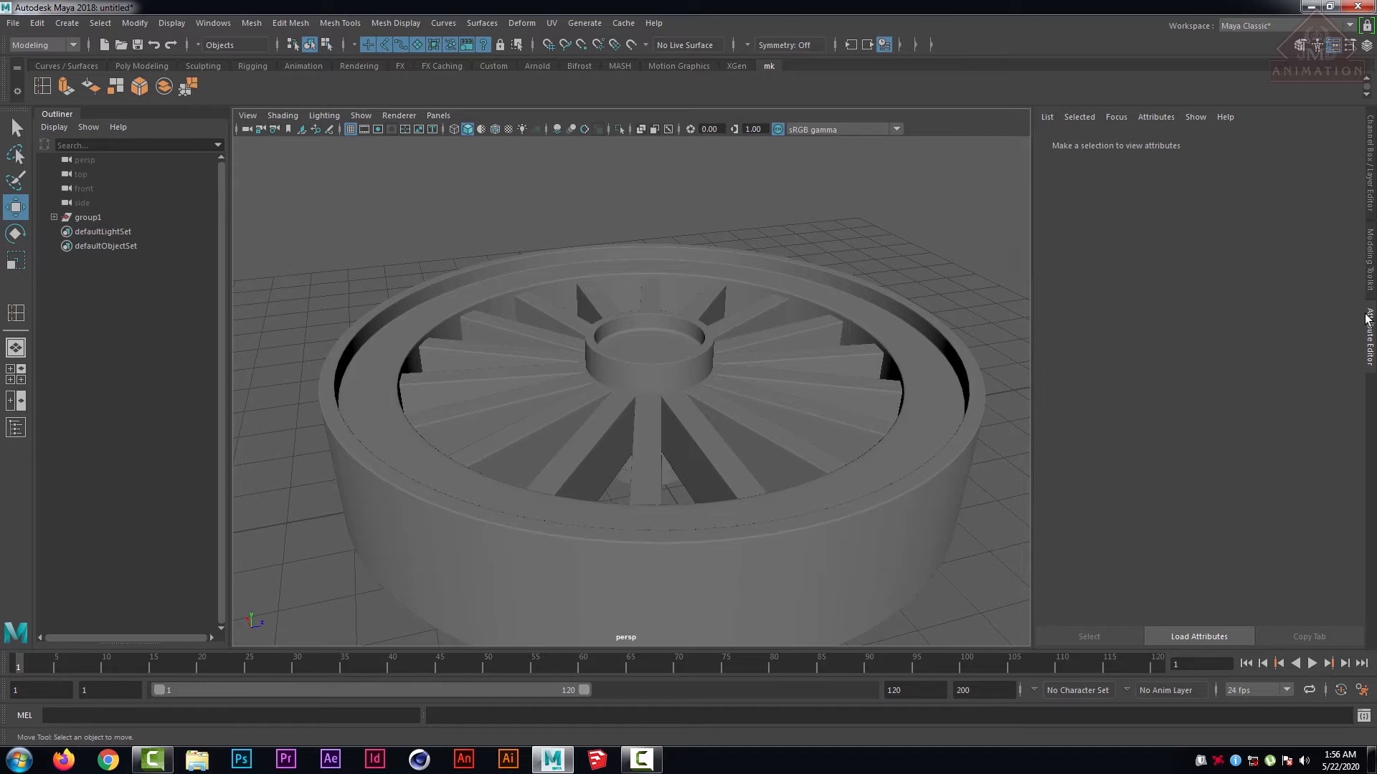
click(1368, 326)
scroll(715, 347, down, 5)
click(67, 23)
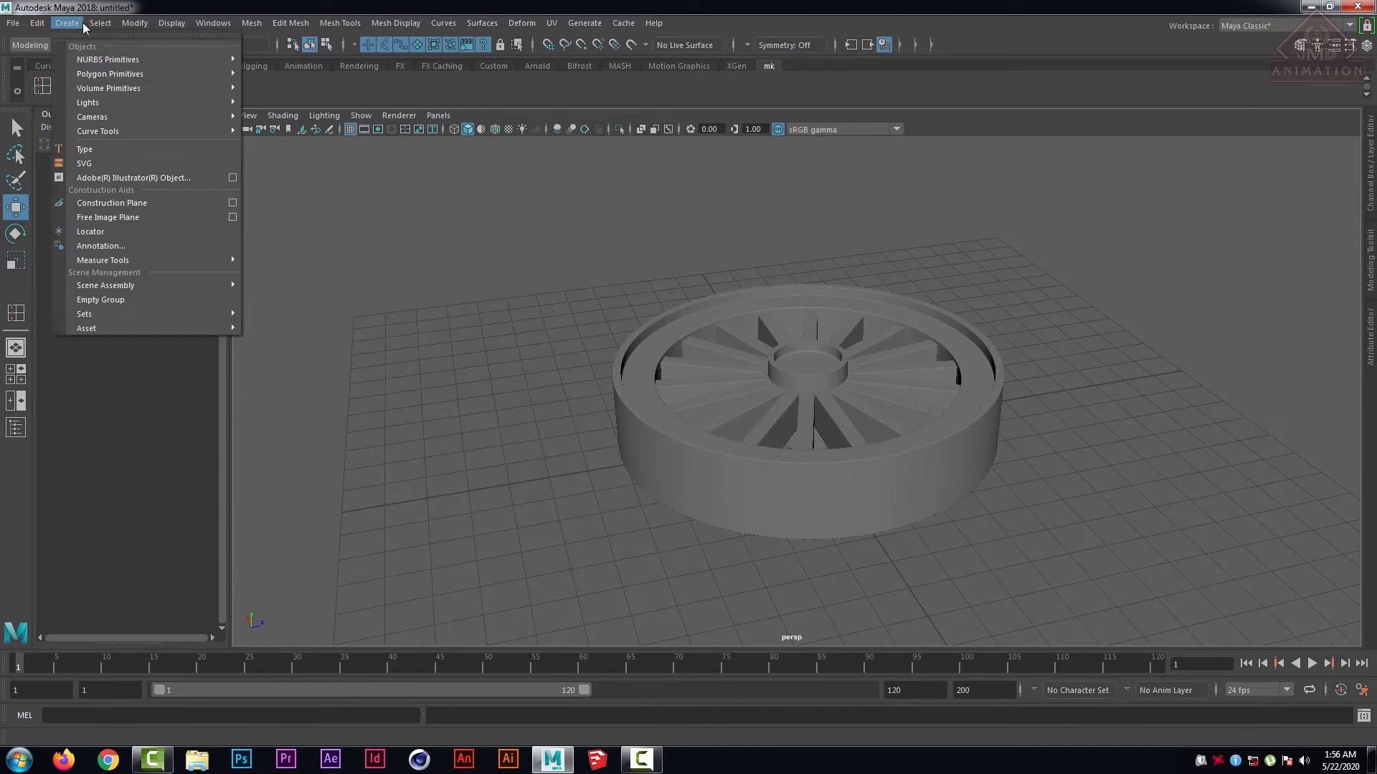
mouse_move(215, 87)
mouse_move(162, 75)
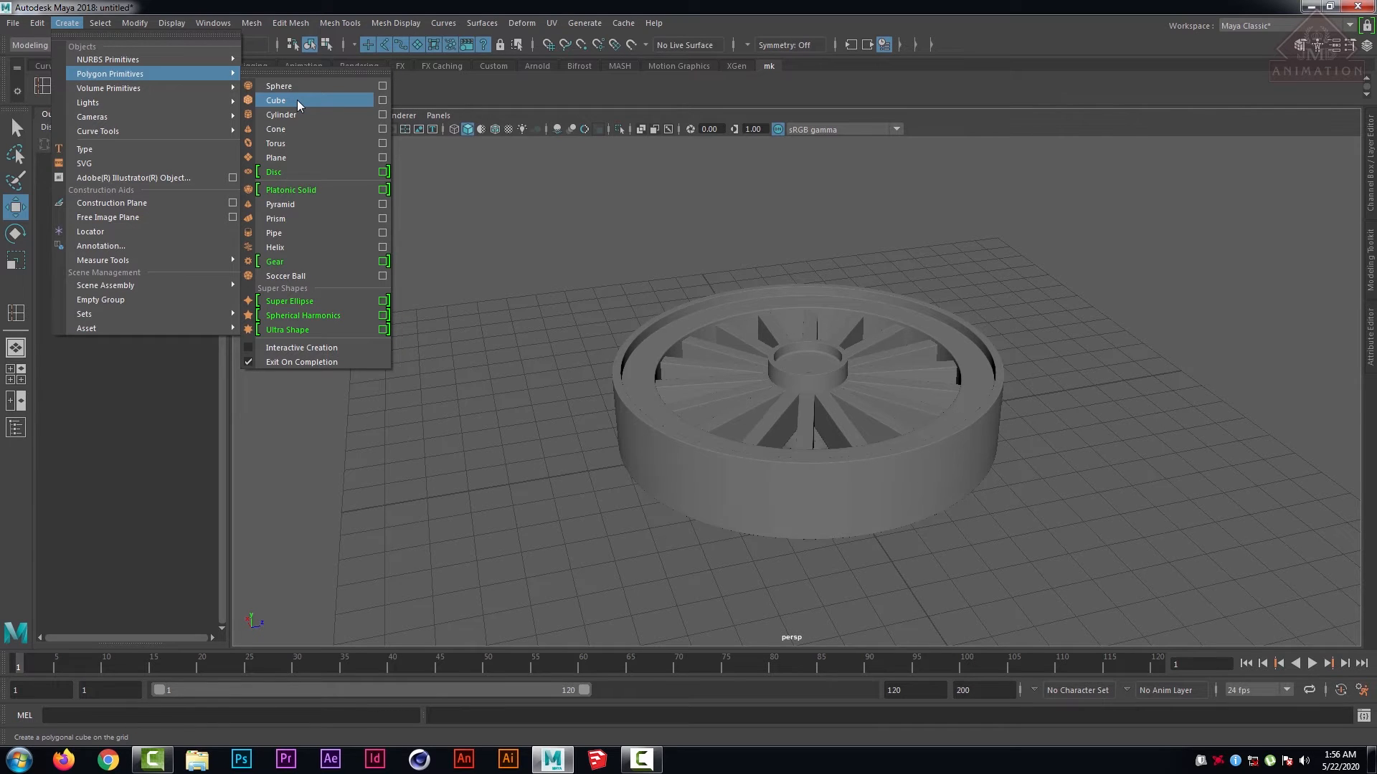
click(299, 144)
drag(809, 375, 823, 209)
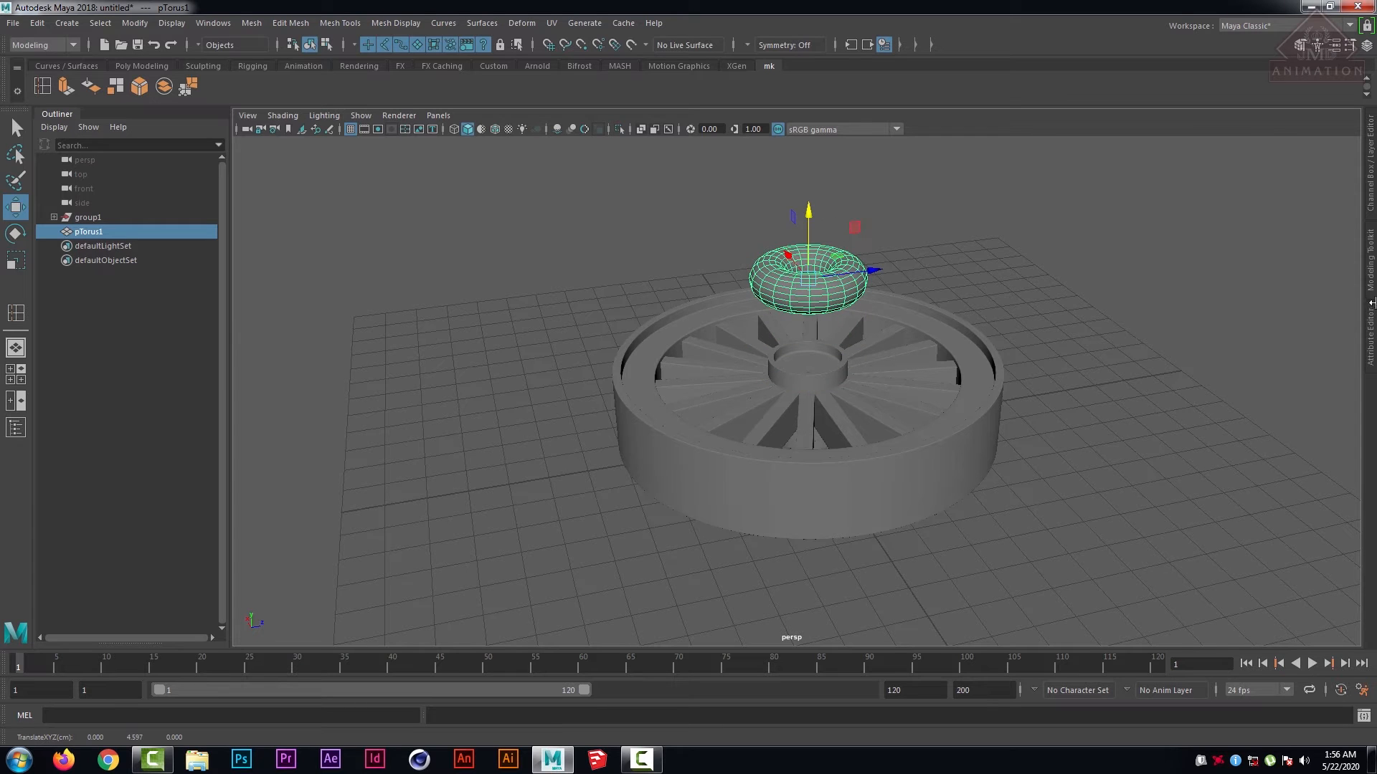
- Set the torus's radius to 0.8 and its section radius to 0.1
click(1370, 336)
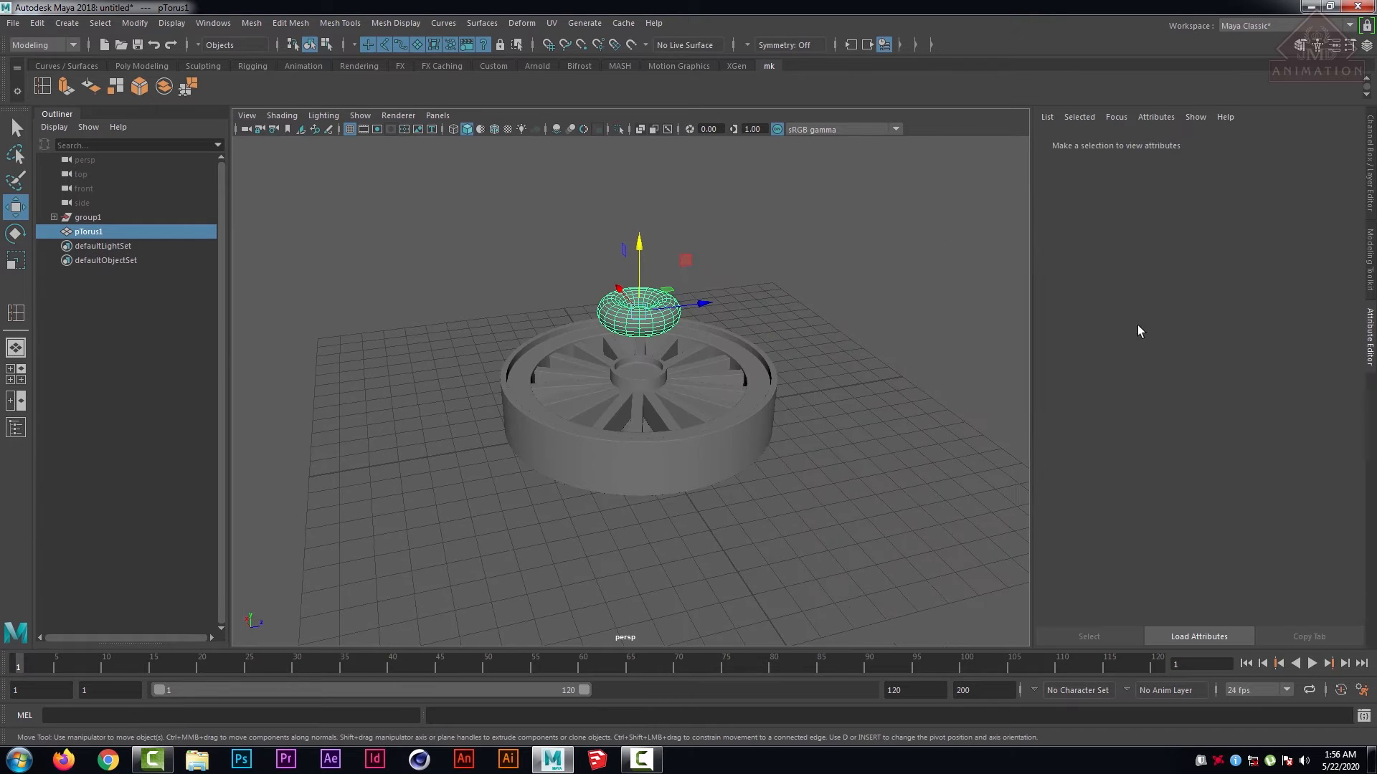
click(1368, 199)
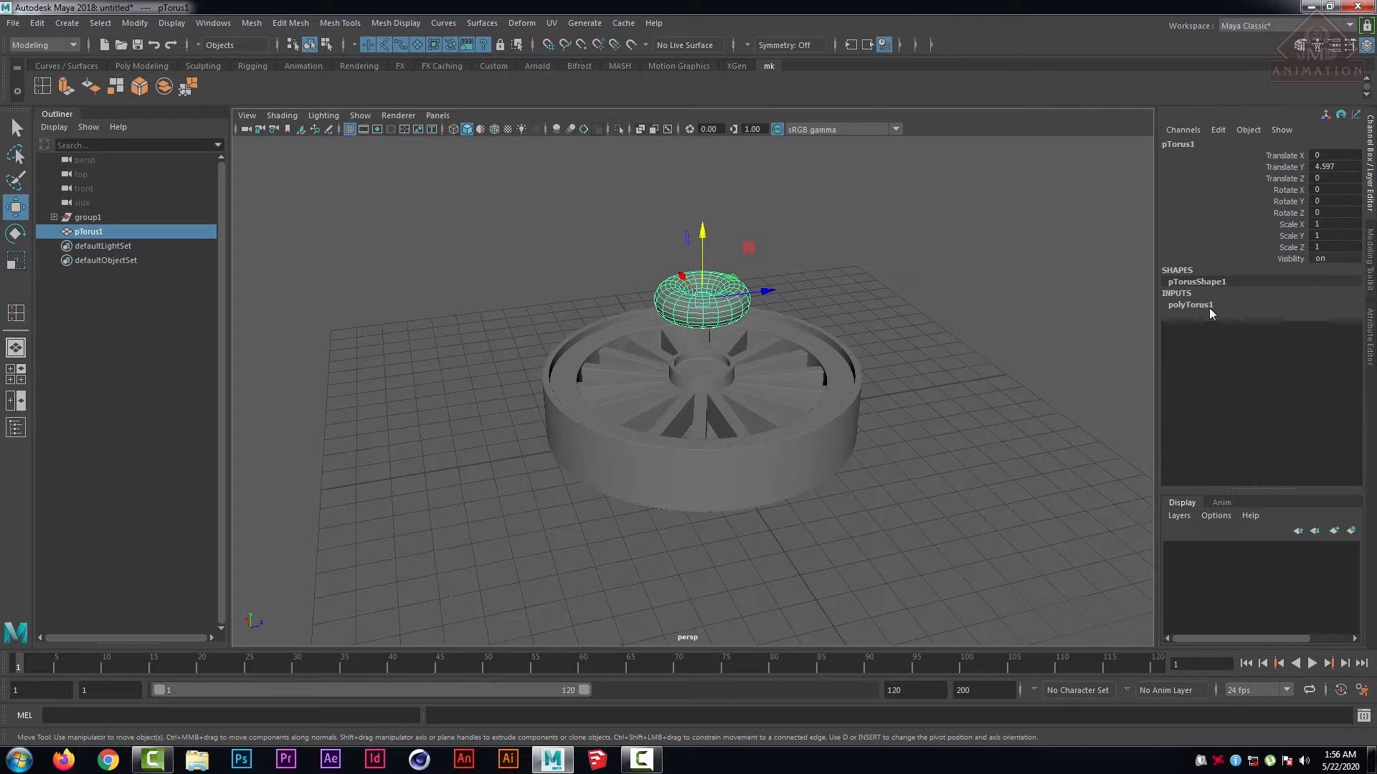
click(1290, 317)
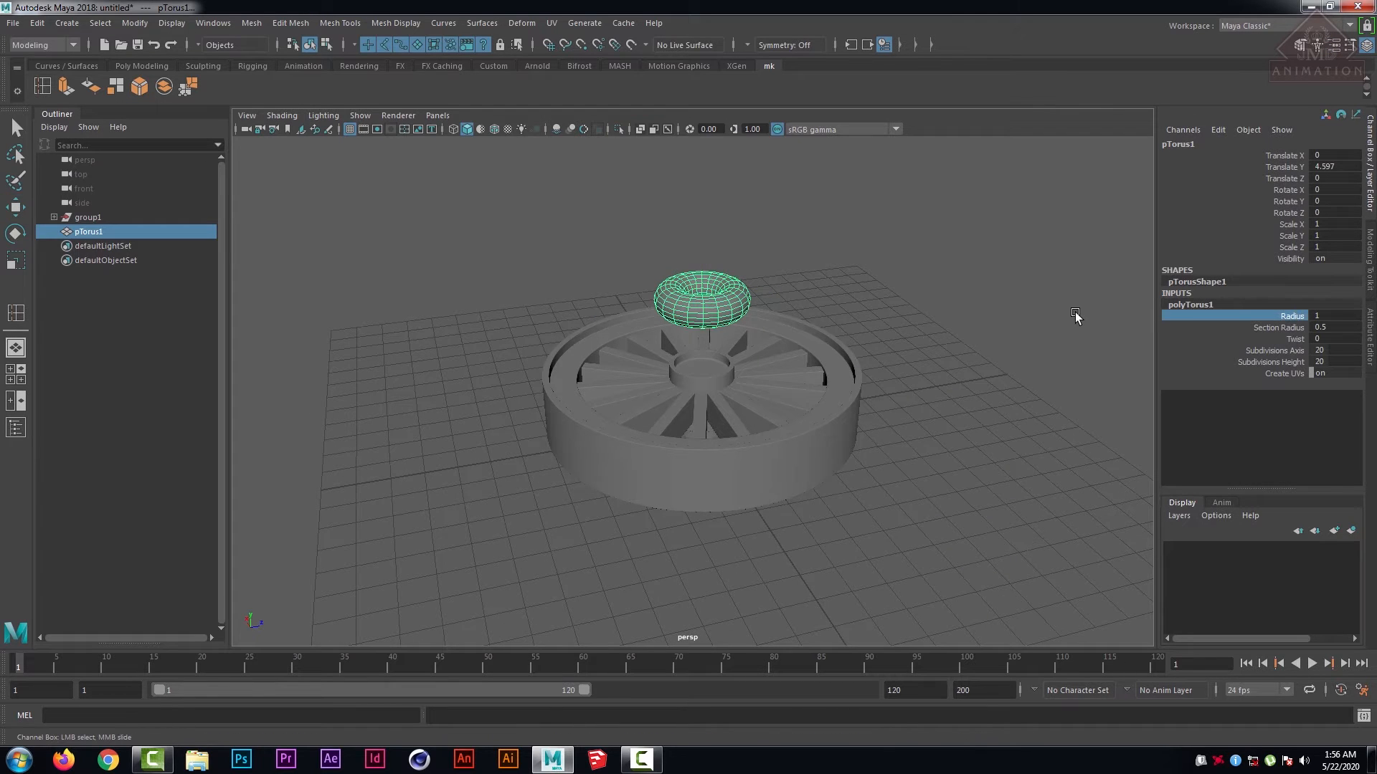
middle_drag(1076, 310, 1073, 313)
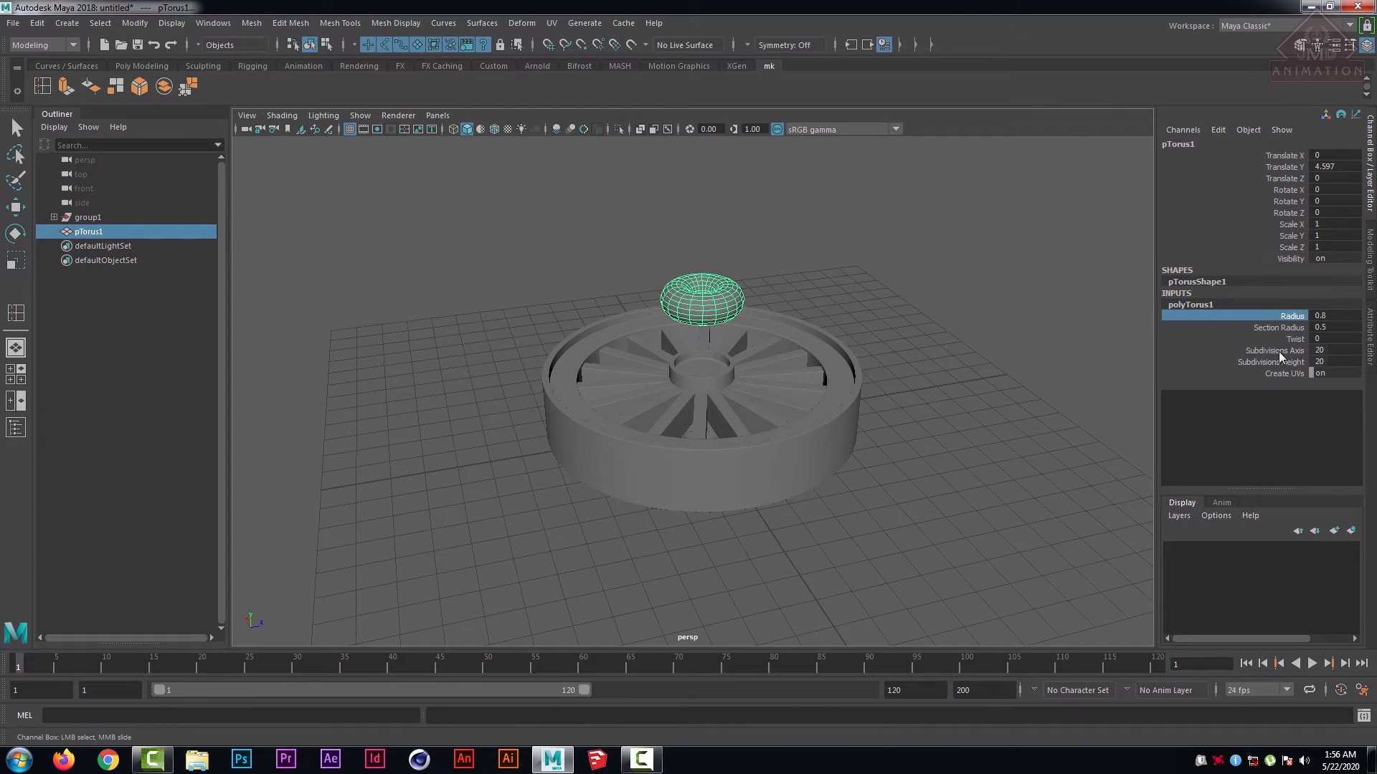
click(1276, 329)
middle_drag(1081, 325, 1078, 326)
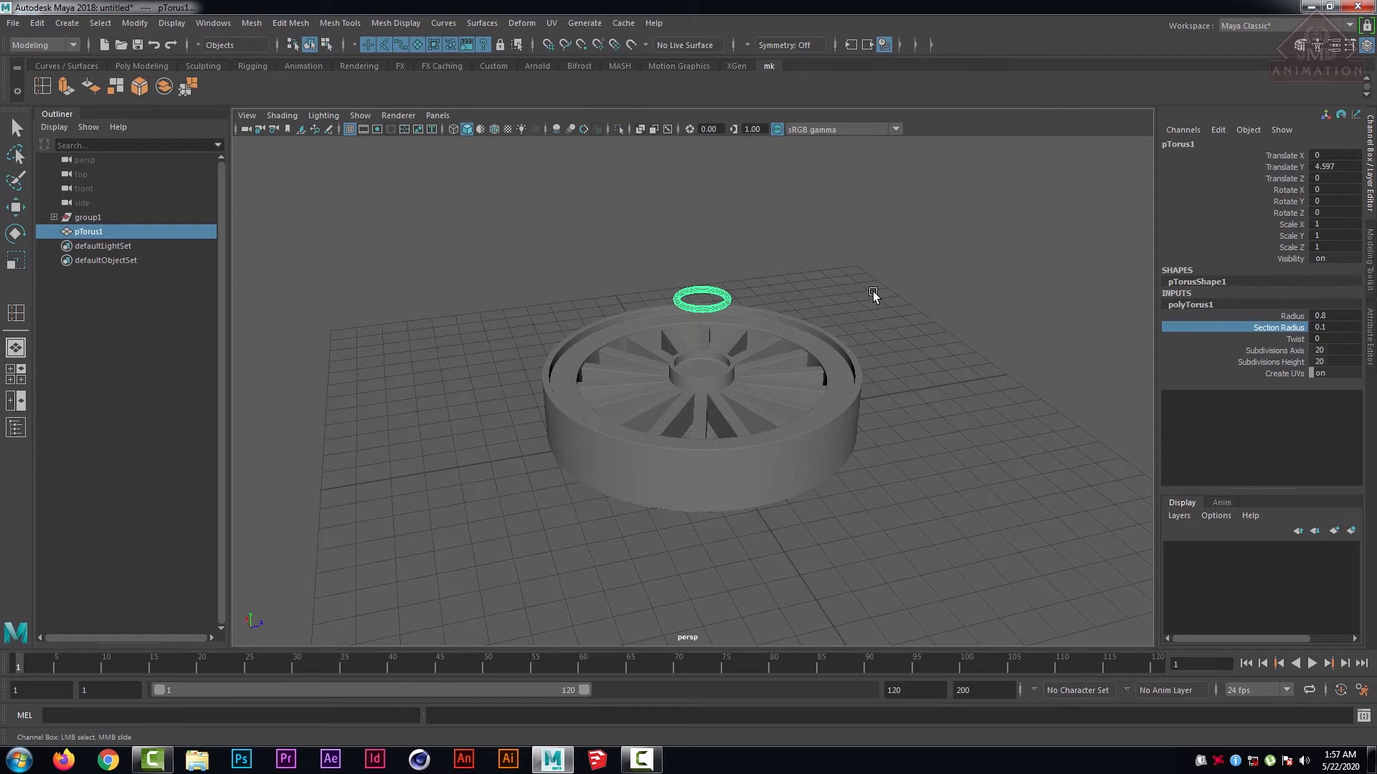
- Adjust the torus's axis and height subdivisions together
scroll(803, 296, up, 5)
alt+middle_drag(765, 299, 760, 384)
click(825, 245)
drag(759, 264, 712, 300)
click(1194, 305)
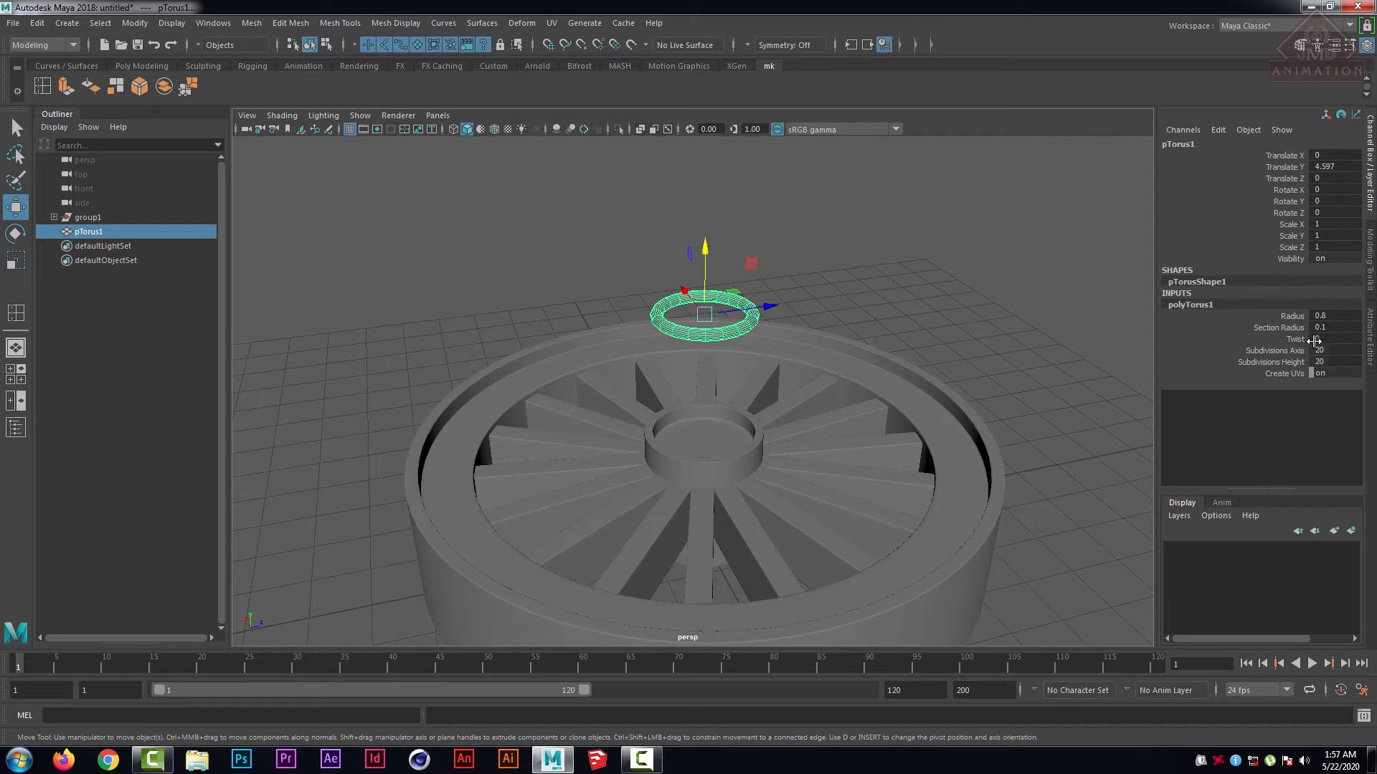
drag(1282, 351, 1284, 364)
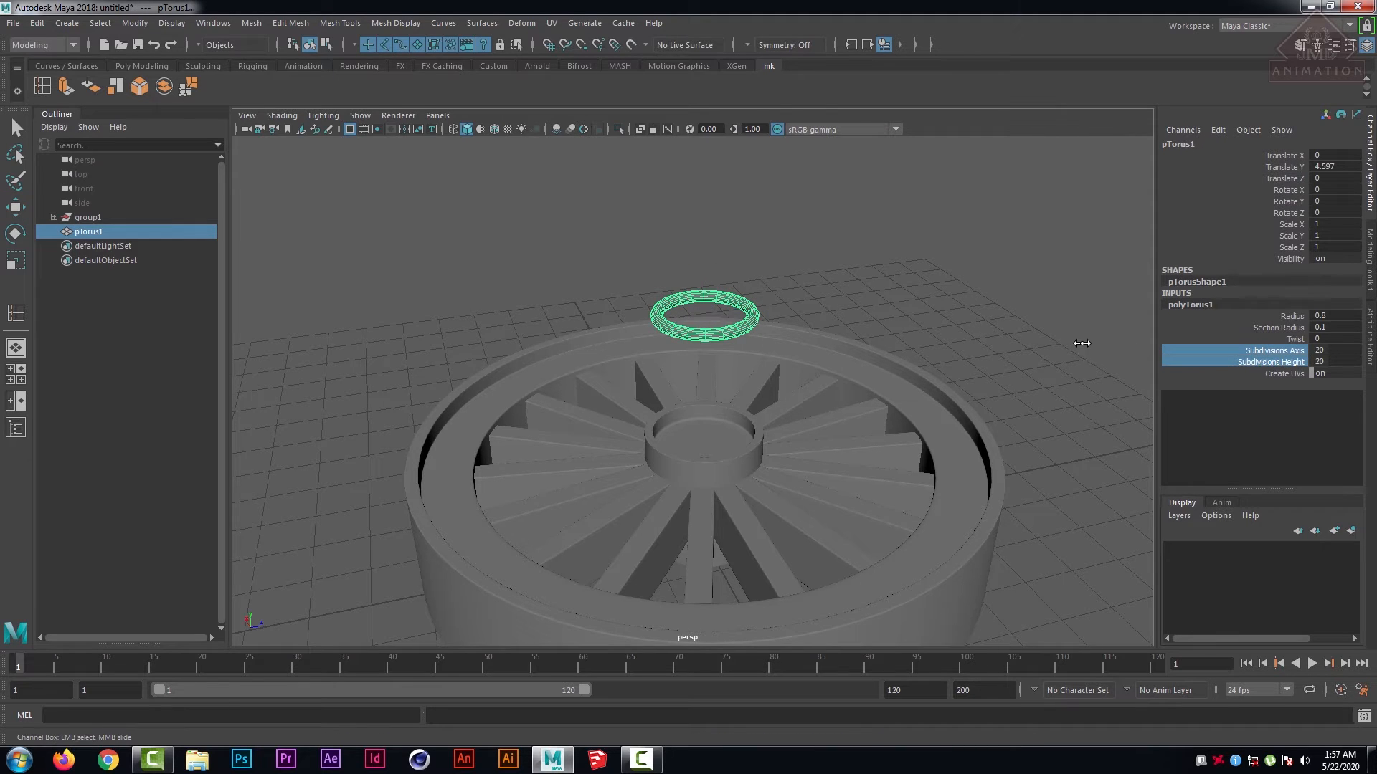
middle_drag(1081, 344, 1072, 343)
click(786, 285)
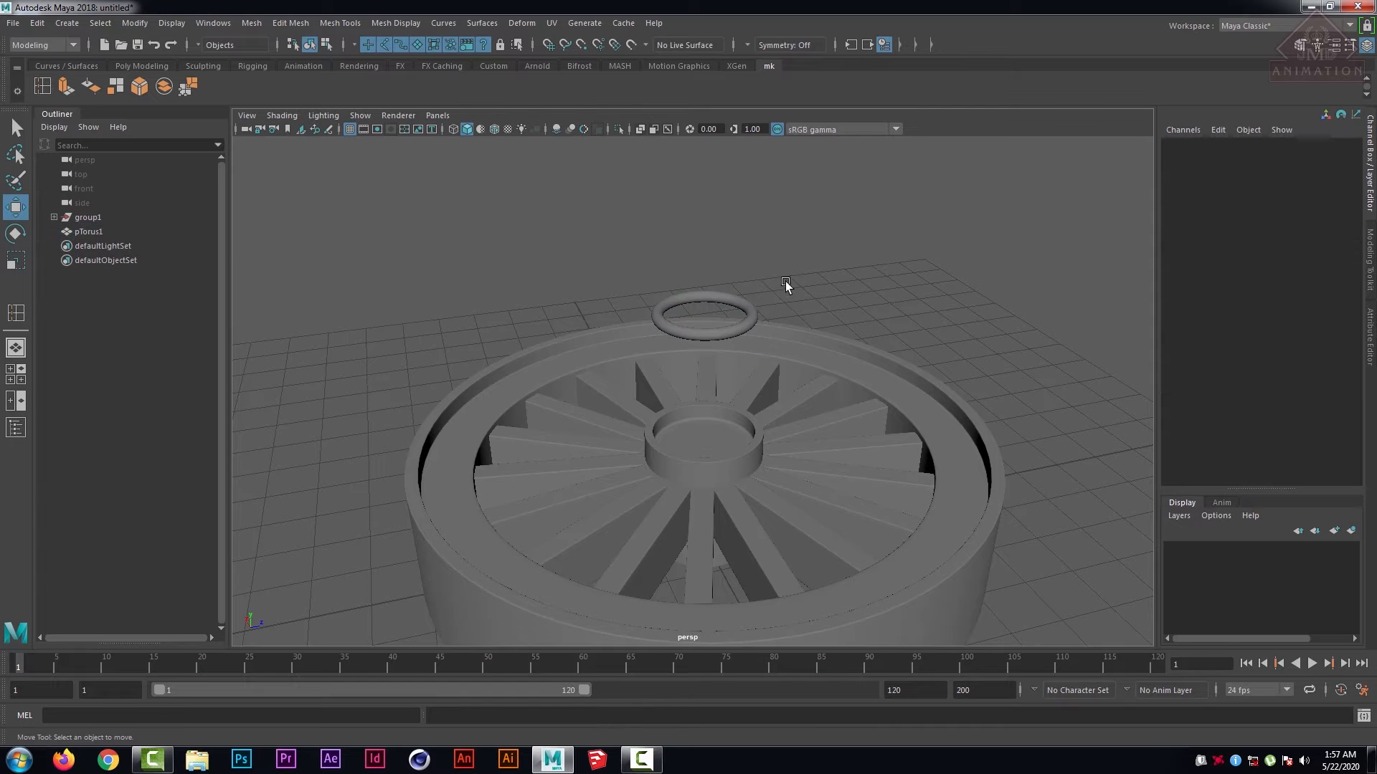
- Move the torus to about -0.69 along X and set its Z rotation to 90 so it stands upright
click(733, 295)
alt+drag(741, 356, 760, 312)
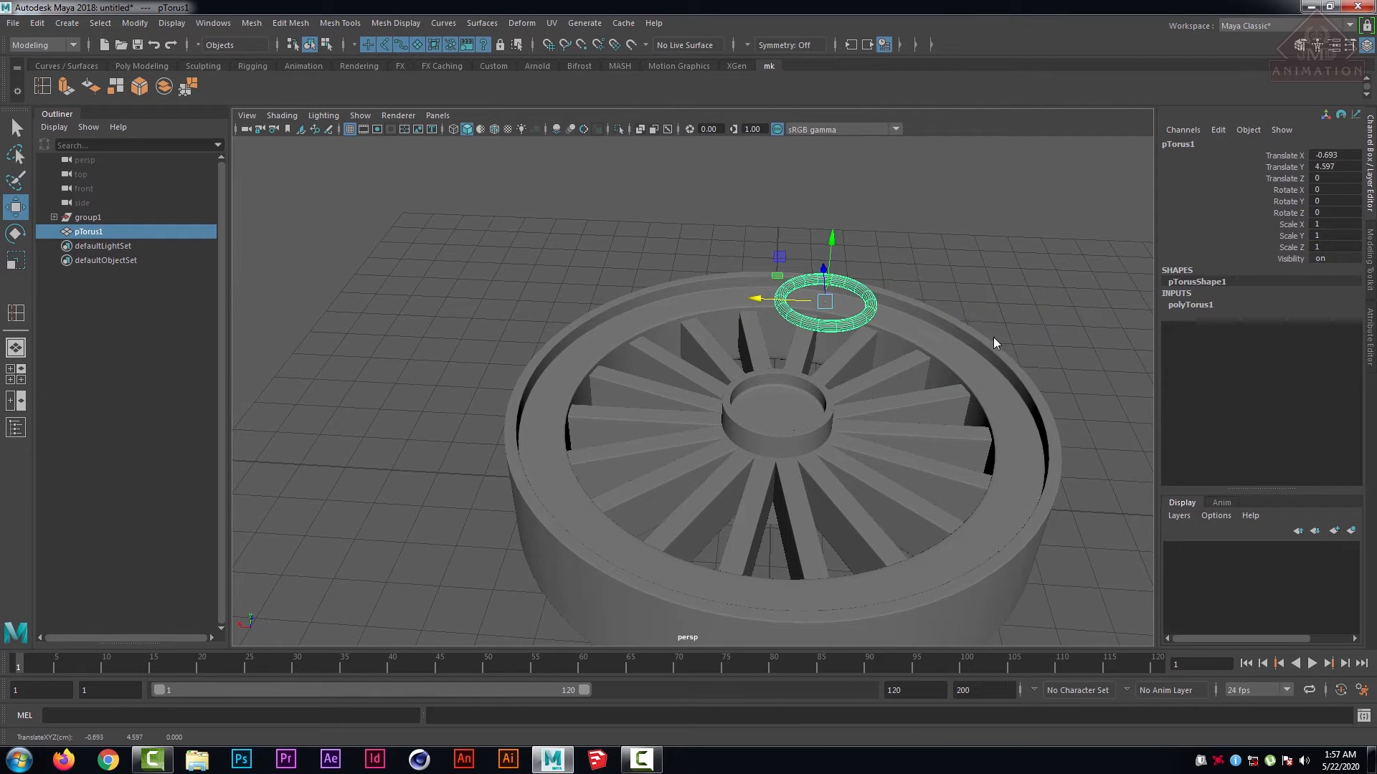
alt+drag(992, 337, 914, 330)
key(e)
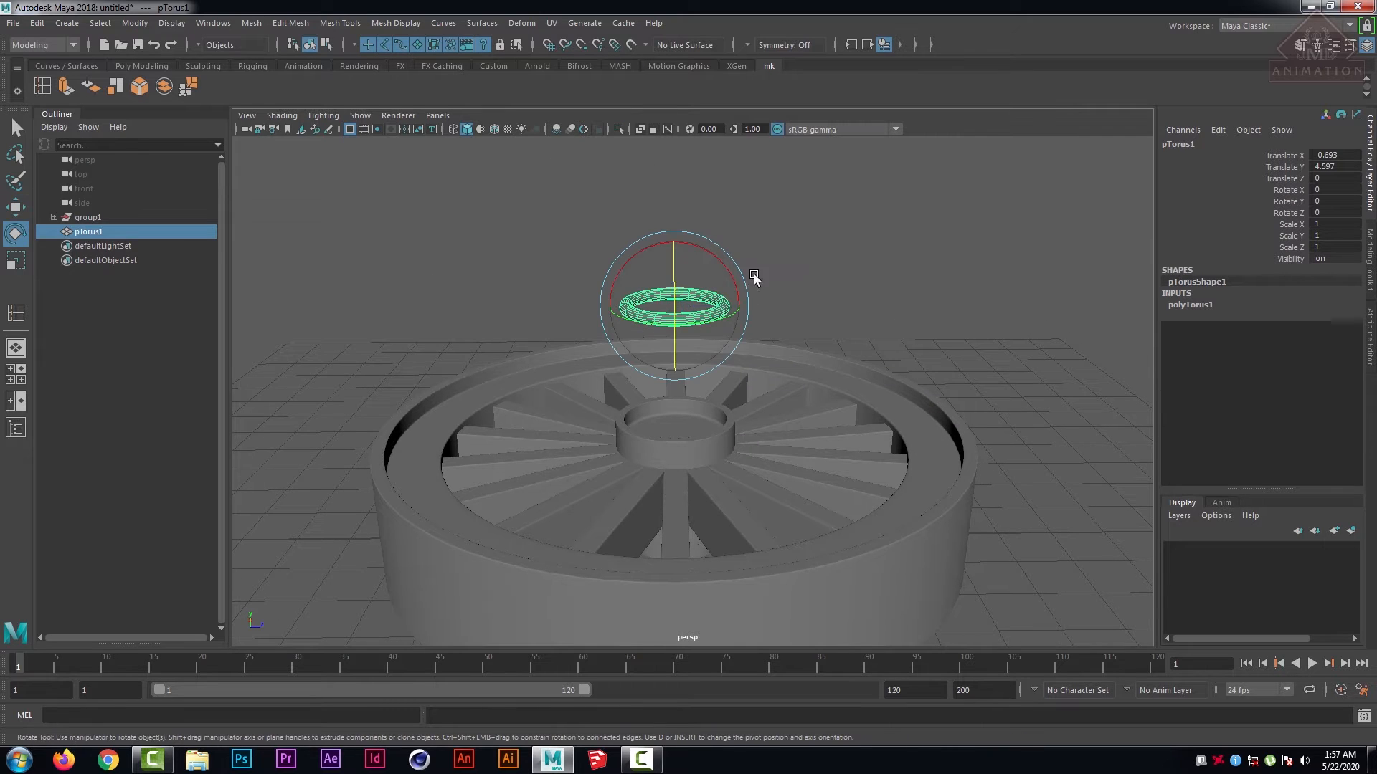
drag(674, 268, 705, 337)
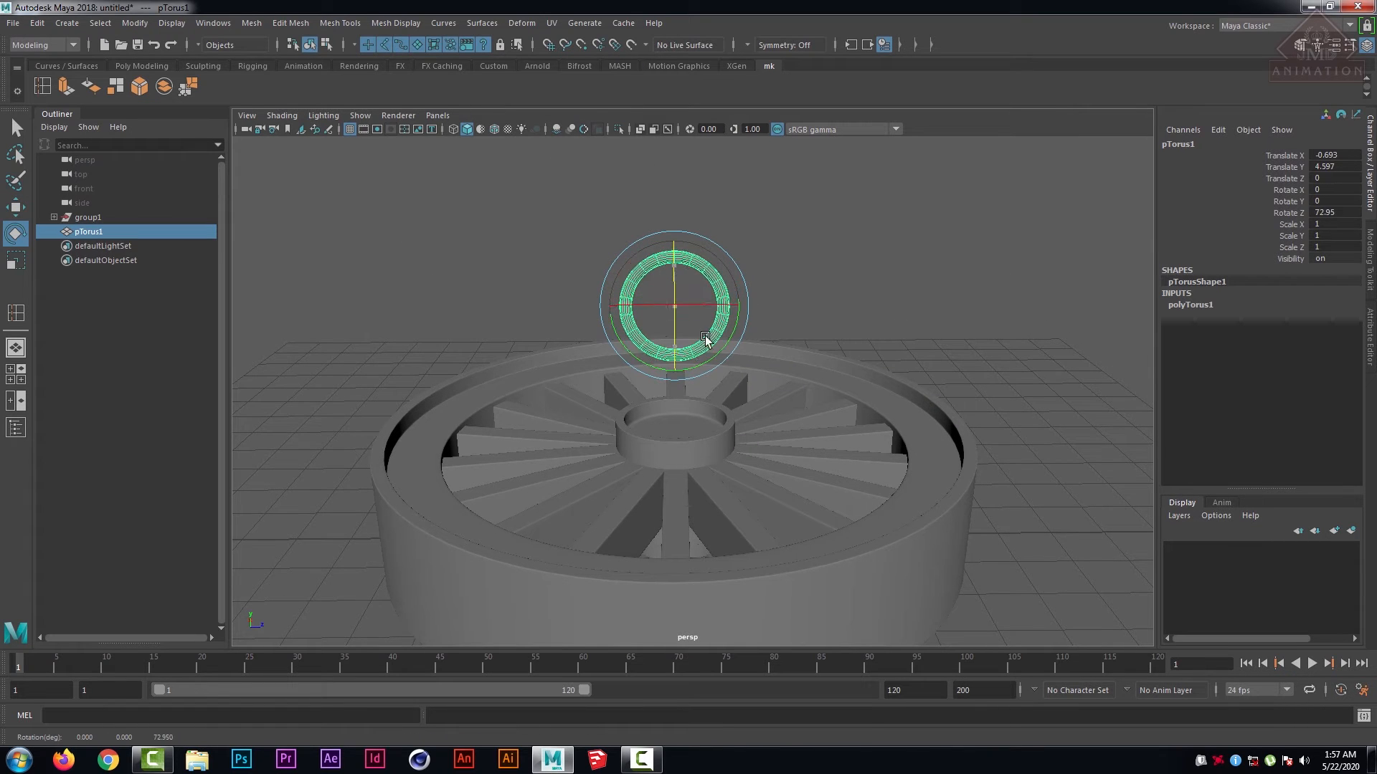
double_click(1335, 213)
text(90)
key(Return)
alt+drag(728, 365, 622, 324)
- Move the upright torus to about -4.5 along X and lower it into the wheel's outer rim
key(w)
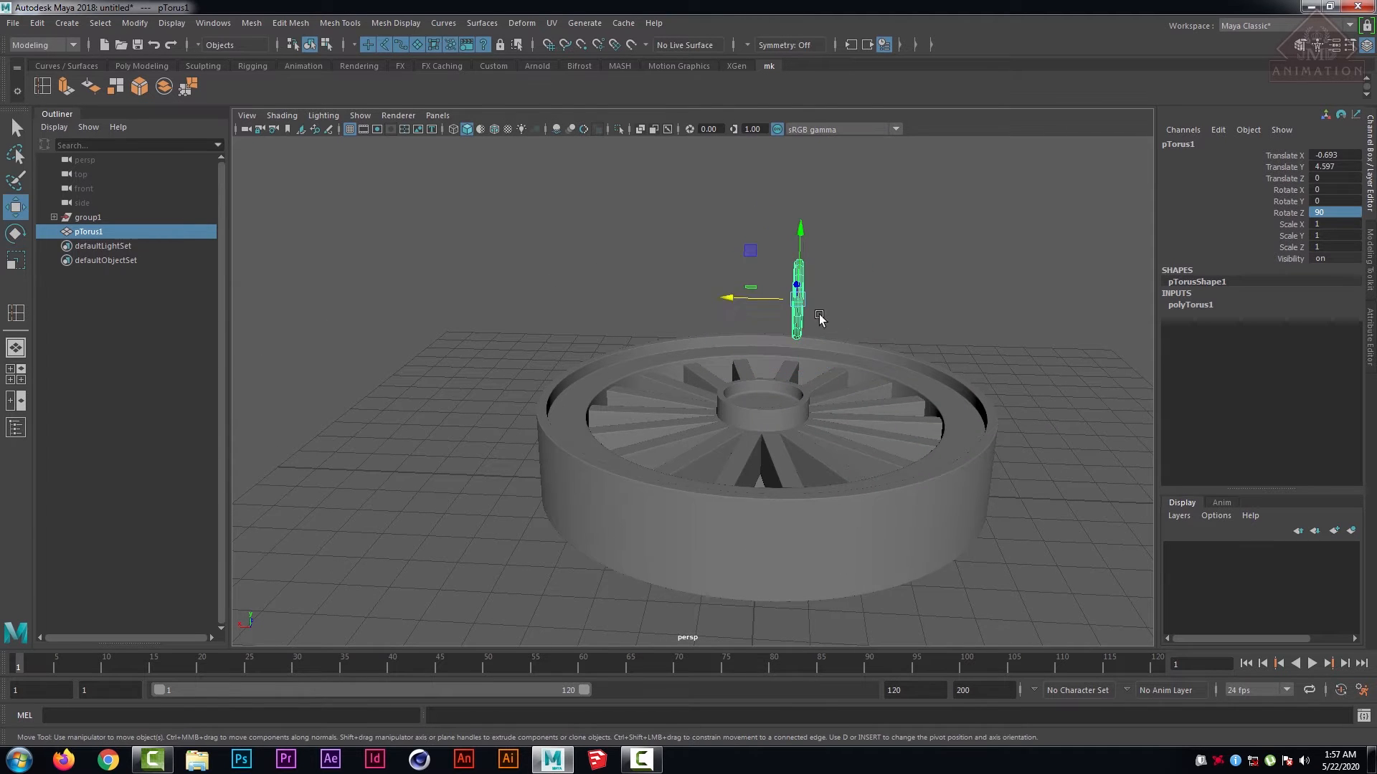
drag(722, 299, 911, 300)
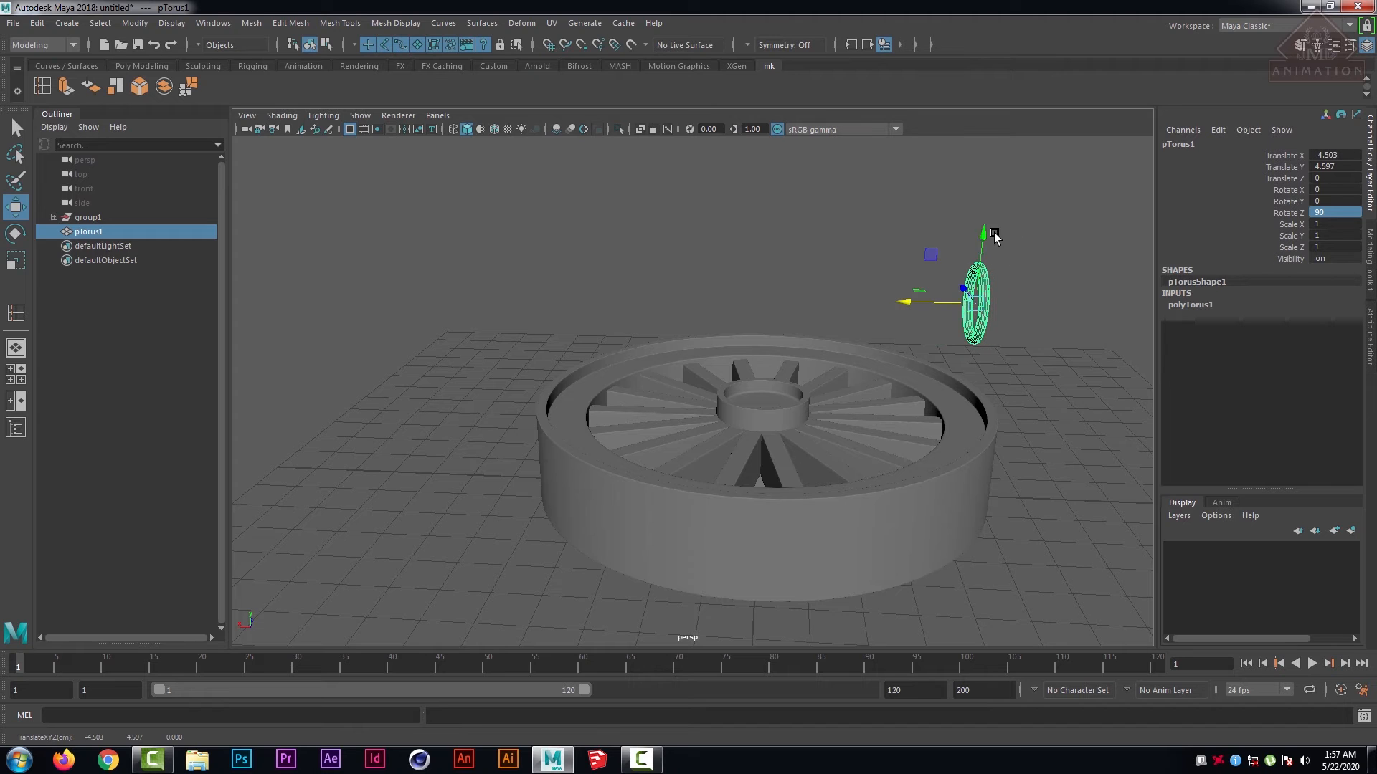
drag(984, 249, 962, 409)
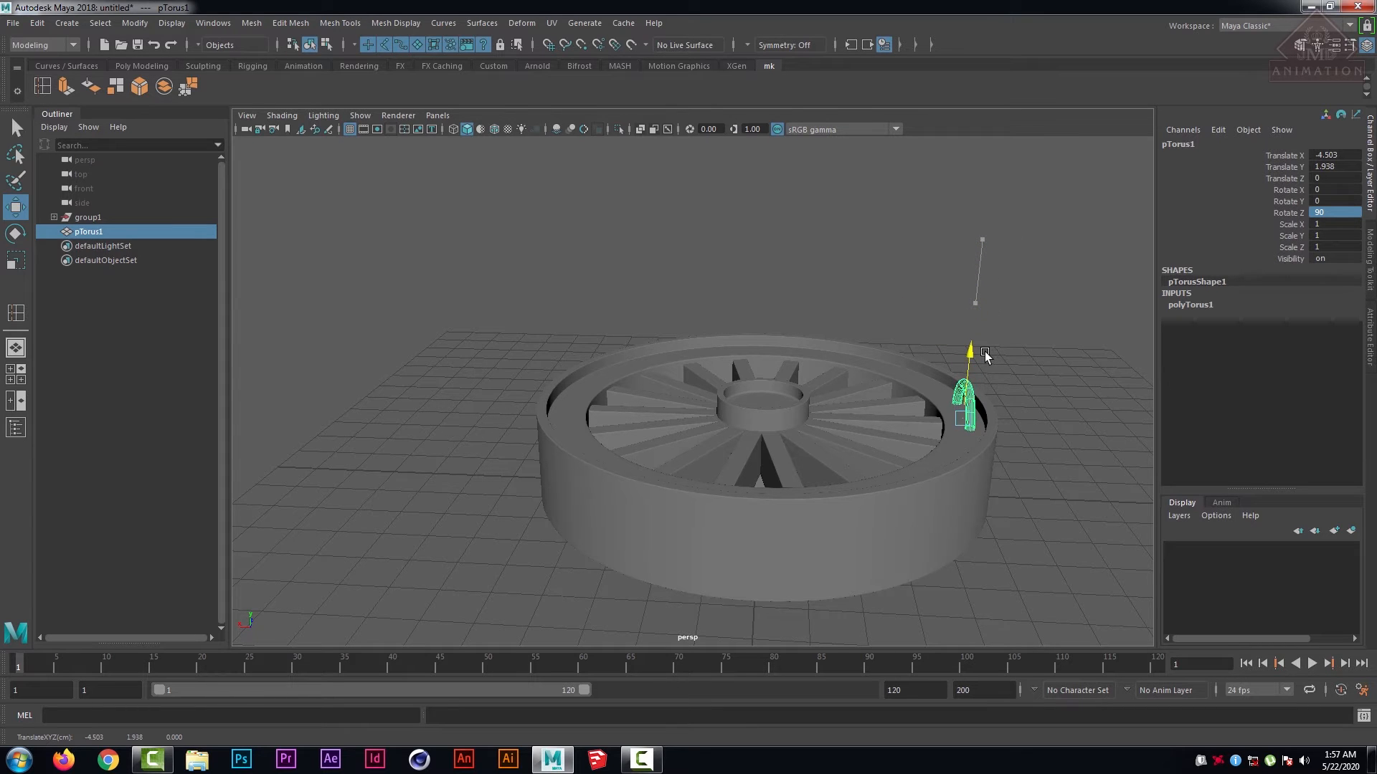
click(1029, 337)
alt+drag(839, 291, 987, 304)
scroll(906, 397, up, 5)
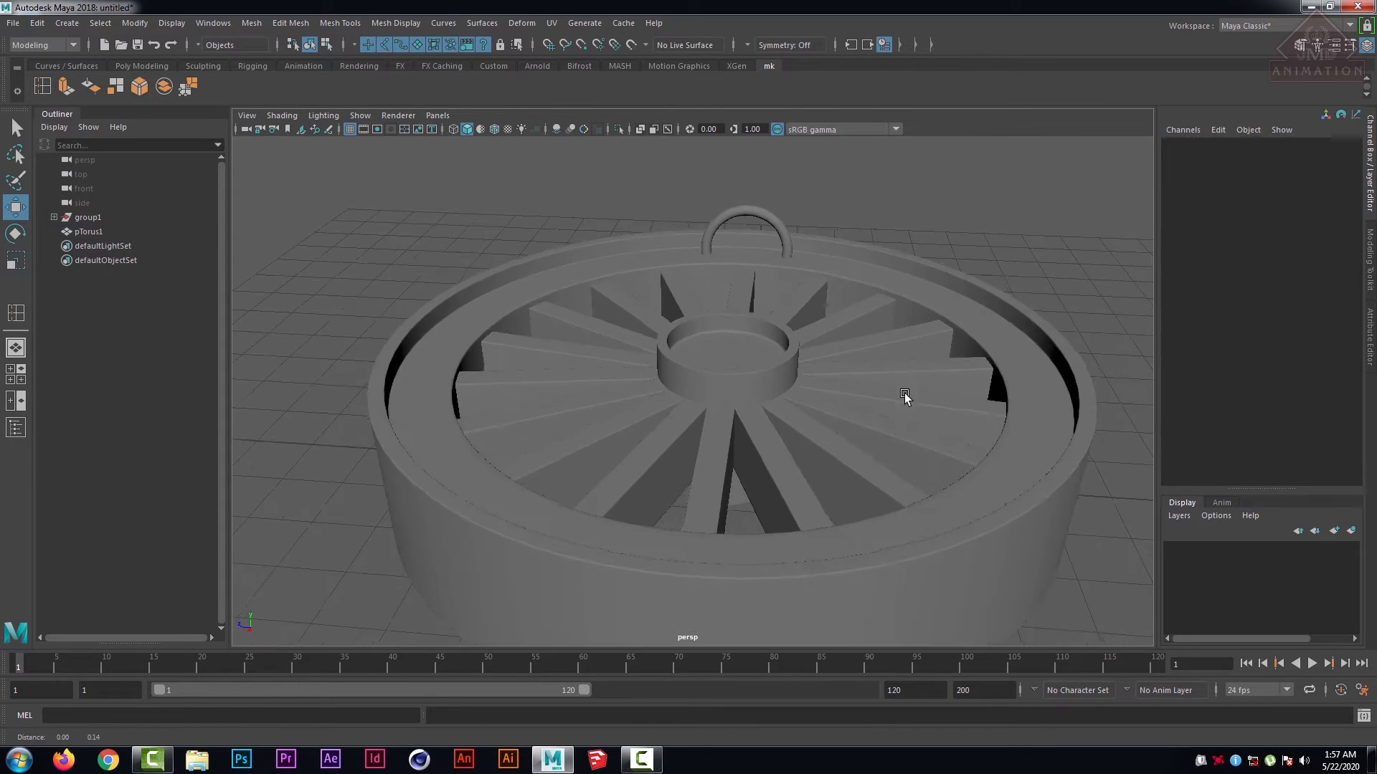
- Adjust the torus's height on the rim to about 2.39 along Y
scroll(906, 397, down, 5)
alt+middle_drag(934, 331, 891, 384)
alt+drag(891, 384, 854, 351)
scroll(865, 360, up, 5)
alt+drag(1026, 365, 946, 391)
alt+middle_drag(904, 347, 703, 300)
alt+drag(702, 301, 884, 317)
click(889, 350)
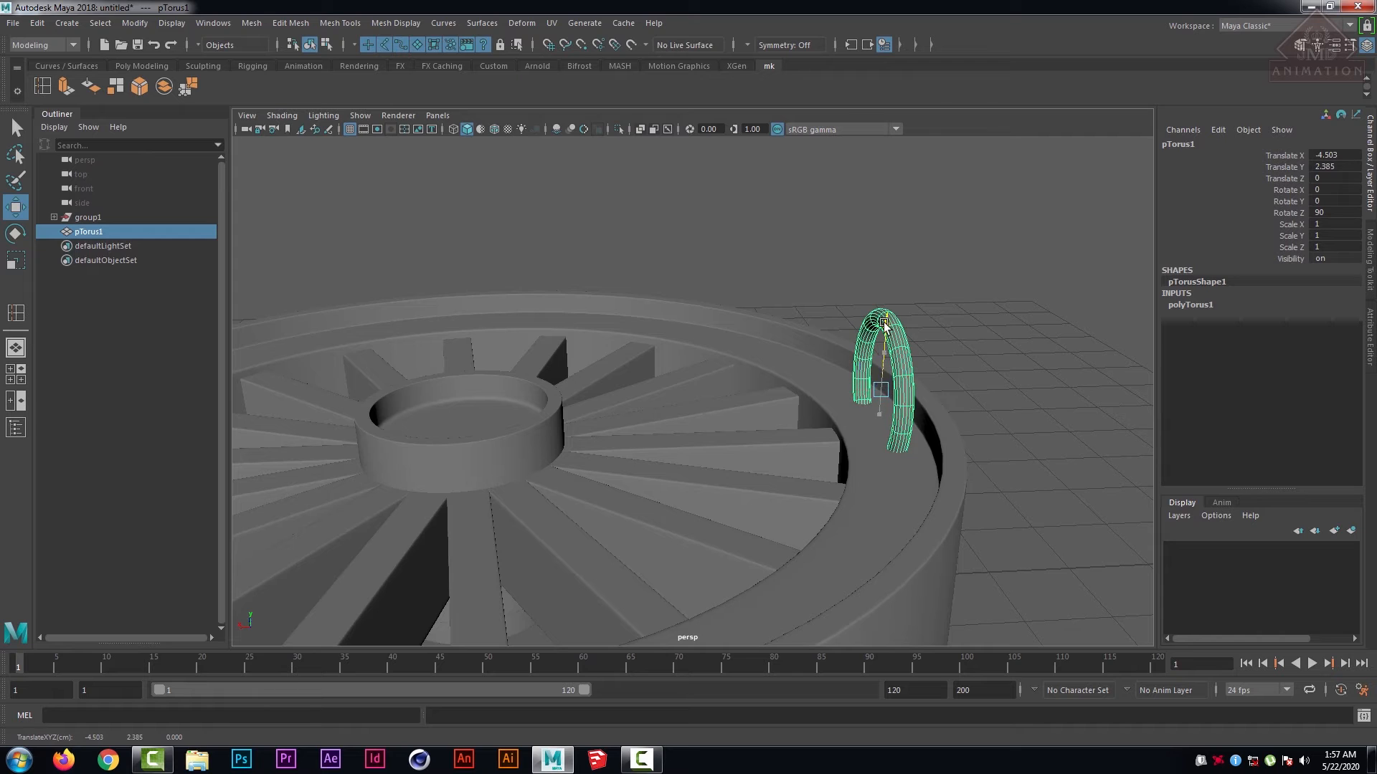
click(1002, 323)
alt+drag(1001, 323, 867, 378)
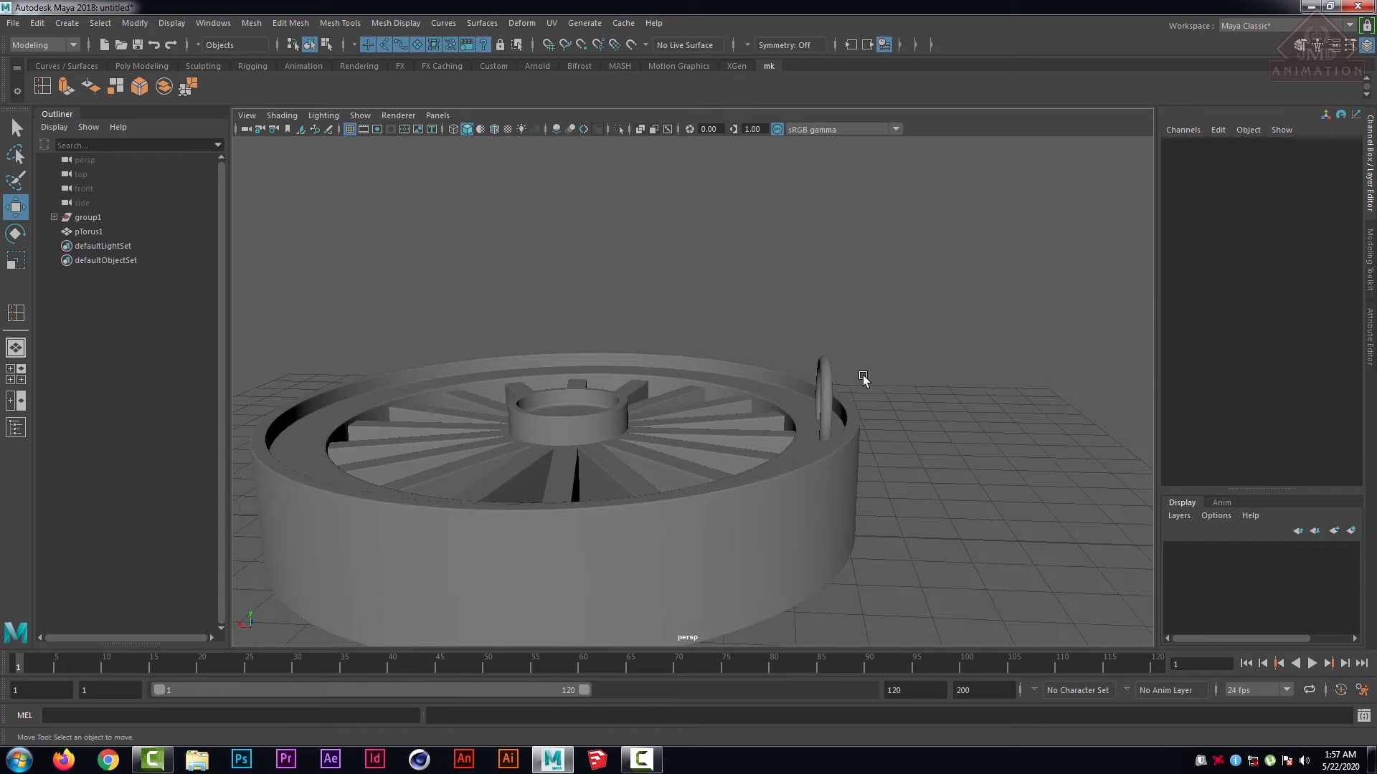
- Move the torus across the wheel in the top view to the opposite rim, at about 4.53 along X
click(828, 375)
key(space)
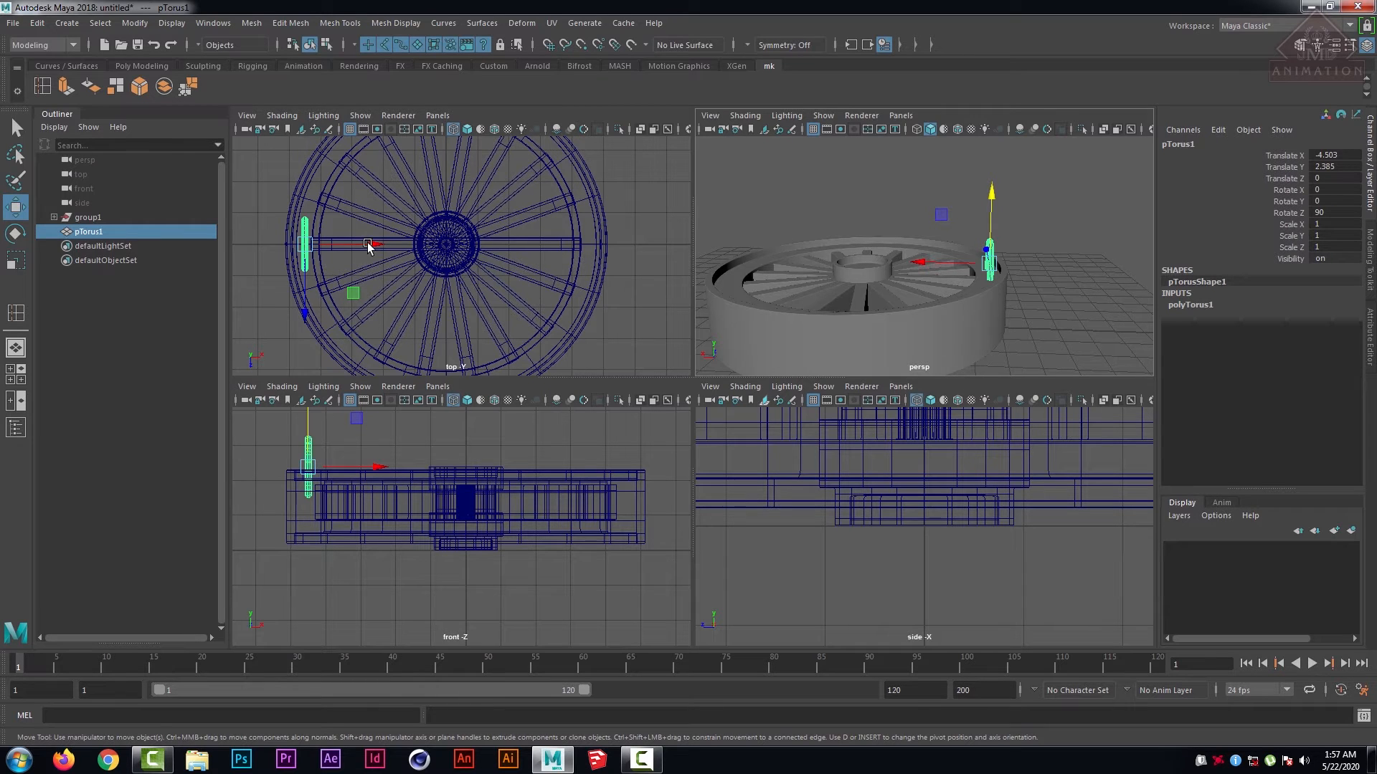
drag(367, 245, 653, 248)
alt+drag(1094, 281, 944, 265)
alt+right_drag(944, 265, 826, 270)
alt+drag(1075, 280, 1045, 278)
scroll(1014, 258, up, 8)
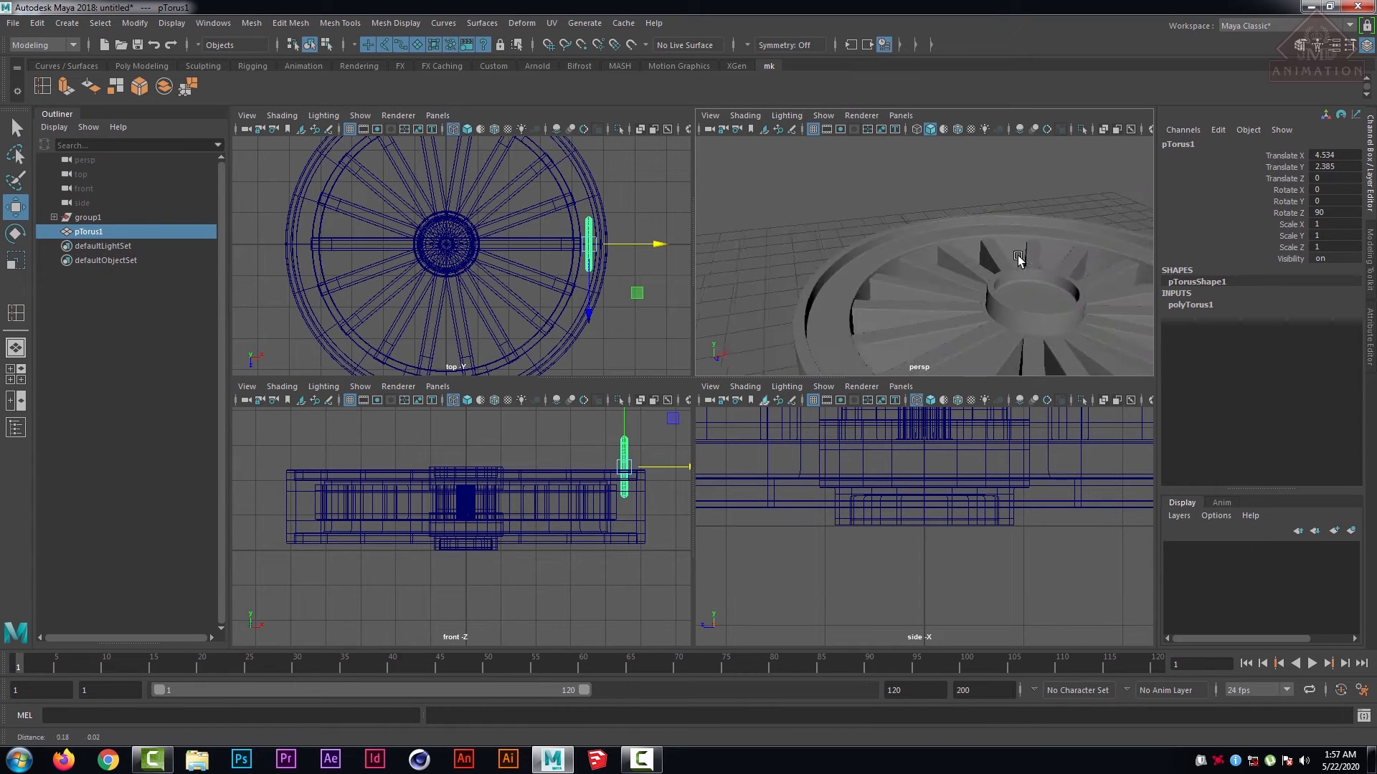
click(1061, 205)
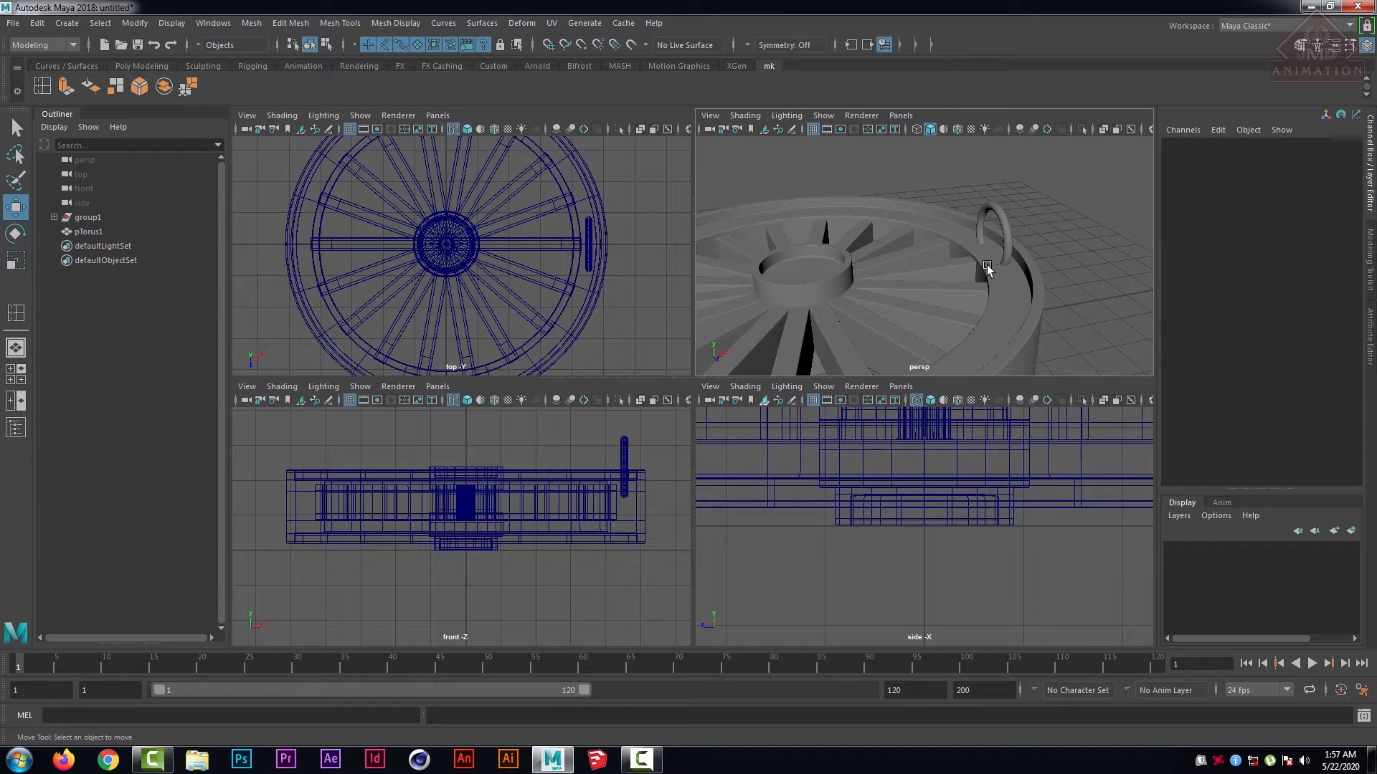
alt+drag(1061, 253, 1005, 234)
- Scale the torus down uniformly to about 0.73
click(1000, 236)
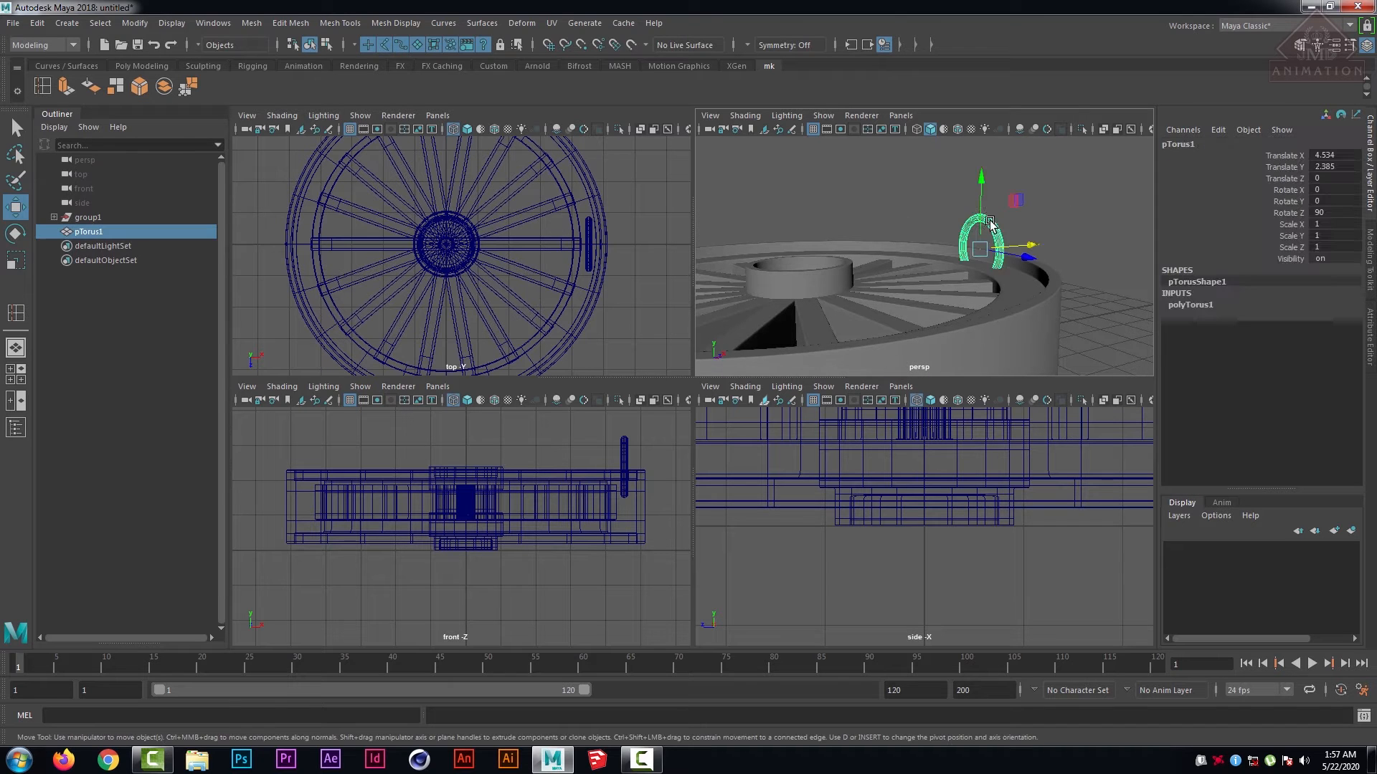
key(r)
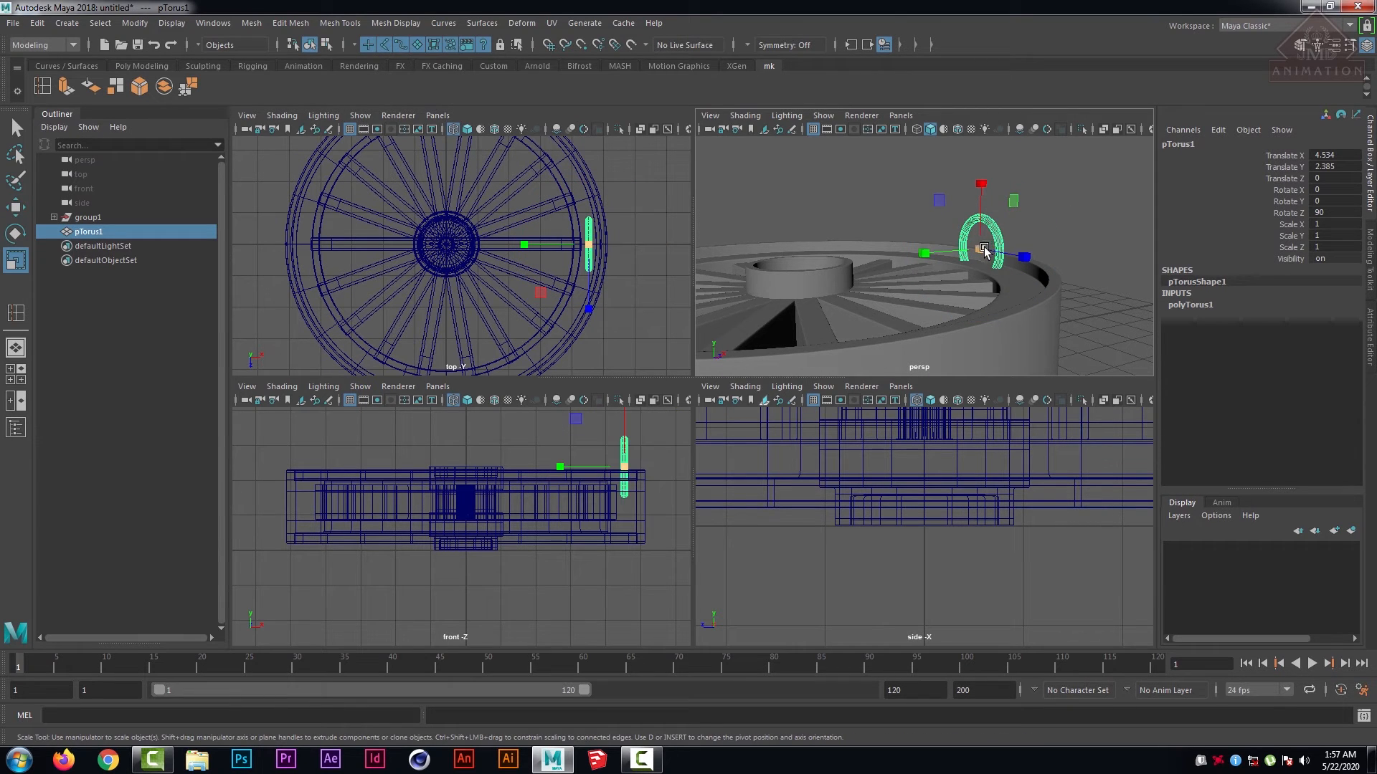
drag(983, 248, 964, 248)
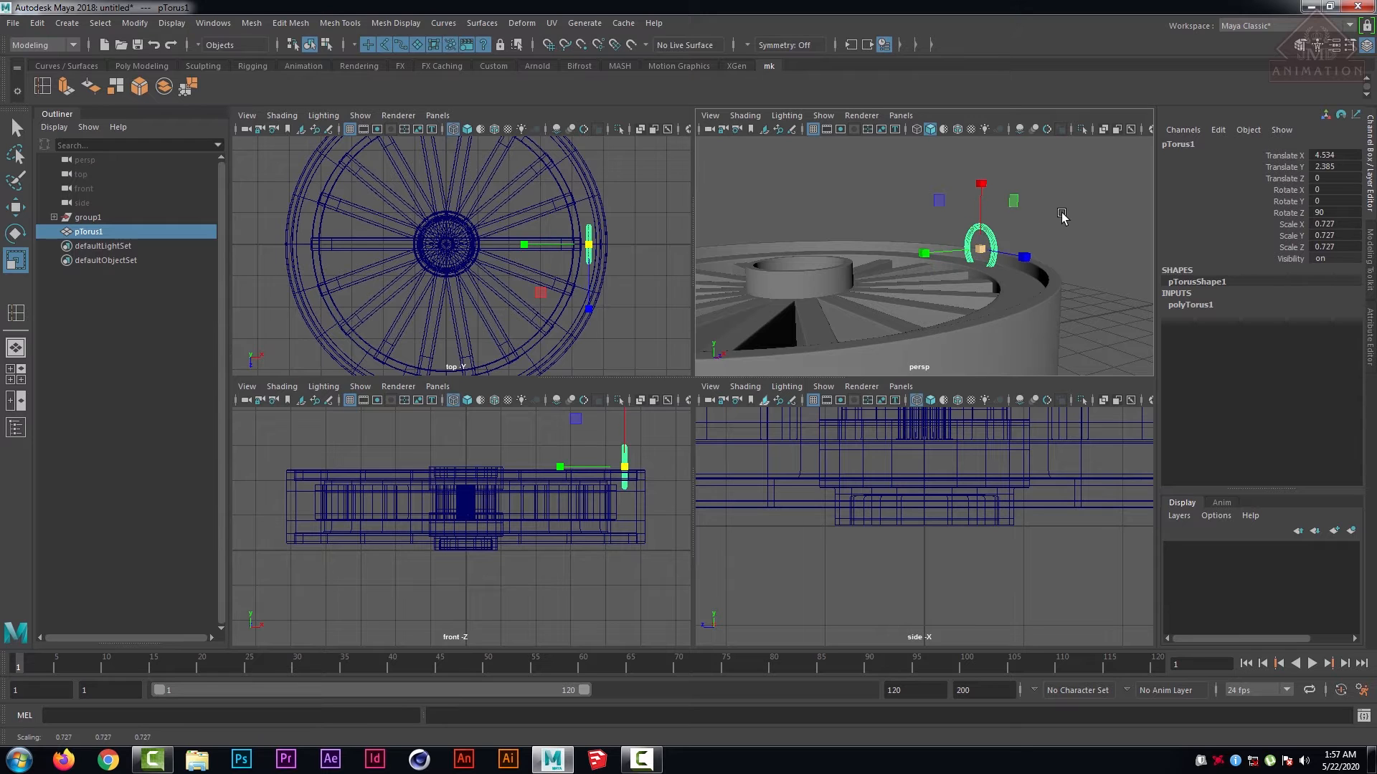
click(1062, 213)
alt+drag(1061, 212, 981, 247)
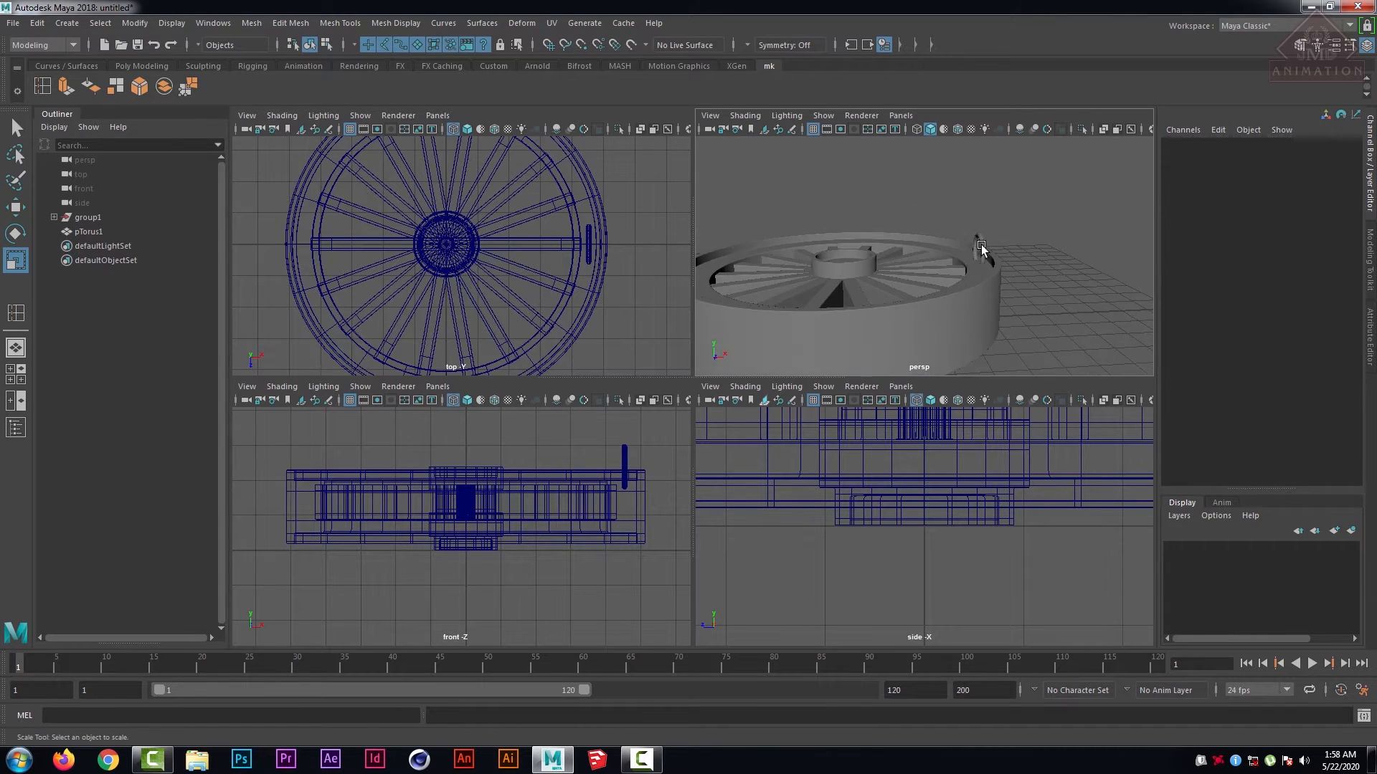
- Lower the scaled torus further into the rim, to about 2.15 along Y
click(982, 244)
key(w)
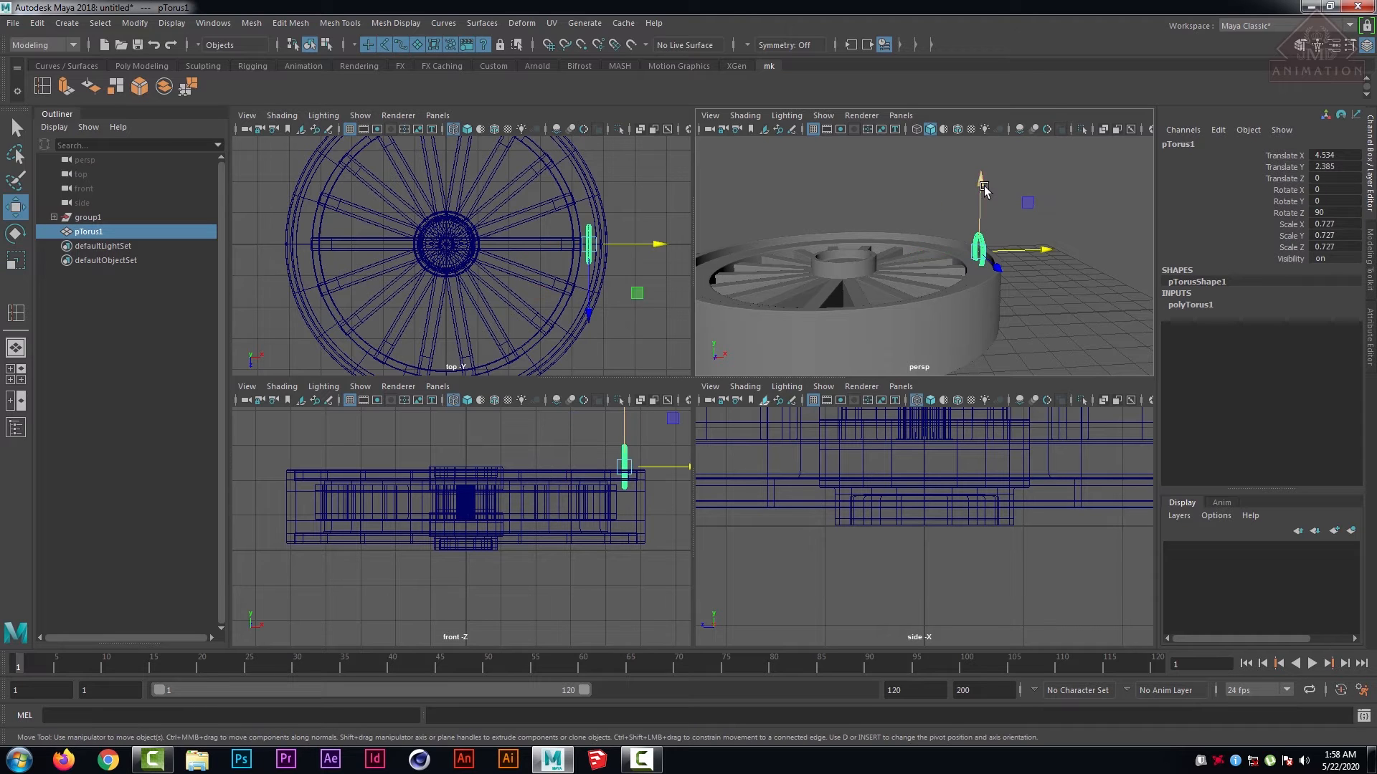
drag(978, 176, 977, 190)
click(1036, 260)
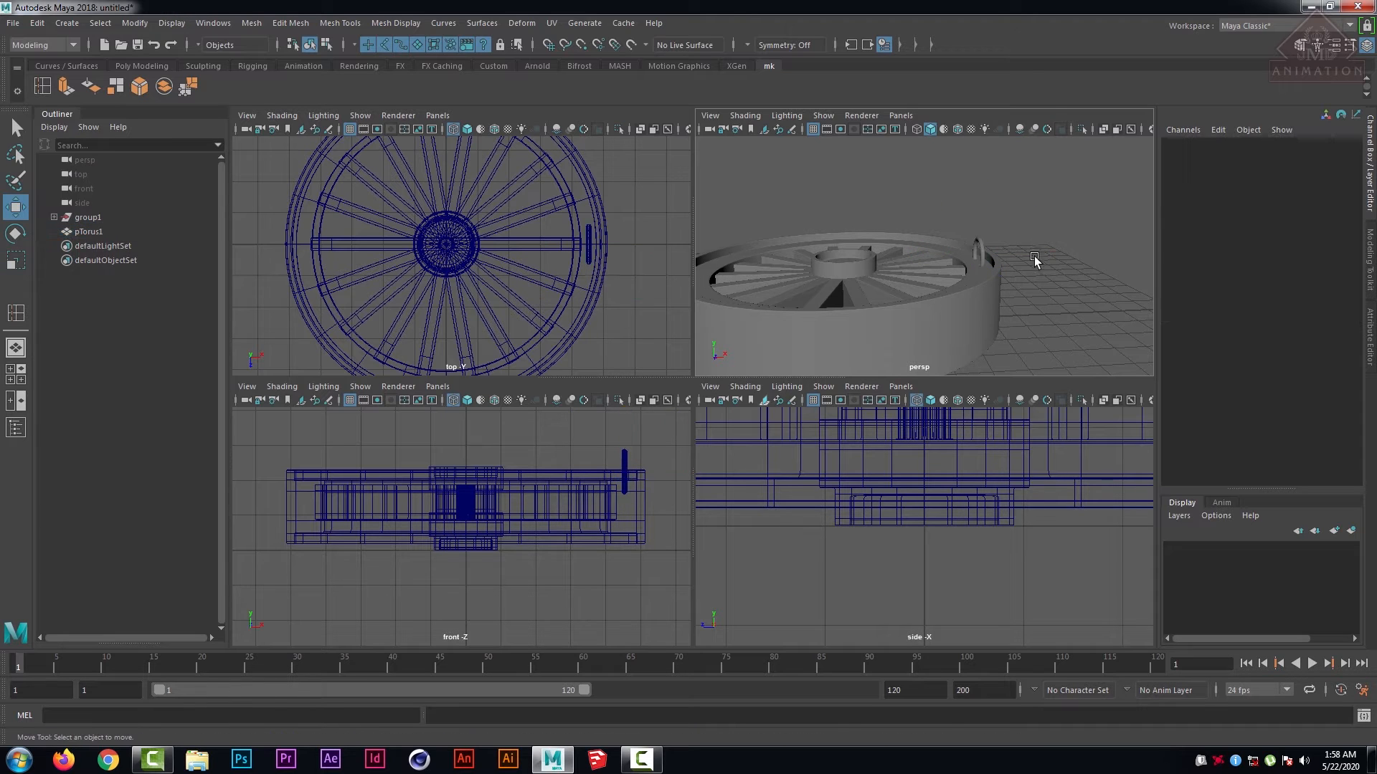
scroll(1034, 262, up, 5)
key(space)
scroll(1002, 309, down, 4)
alt+drag(990, 317, 968, 310)
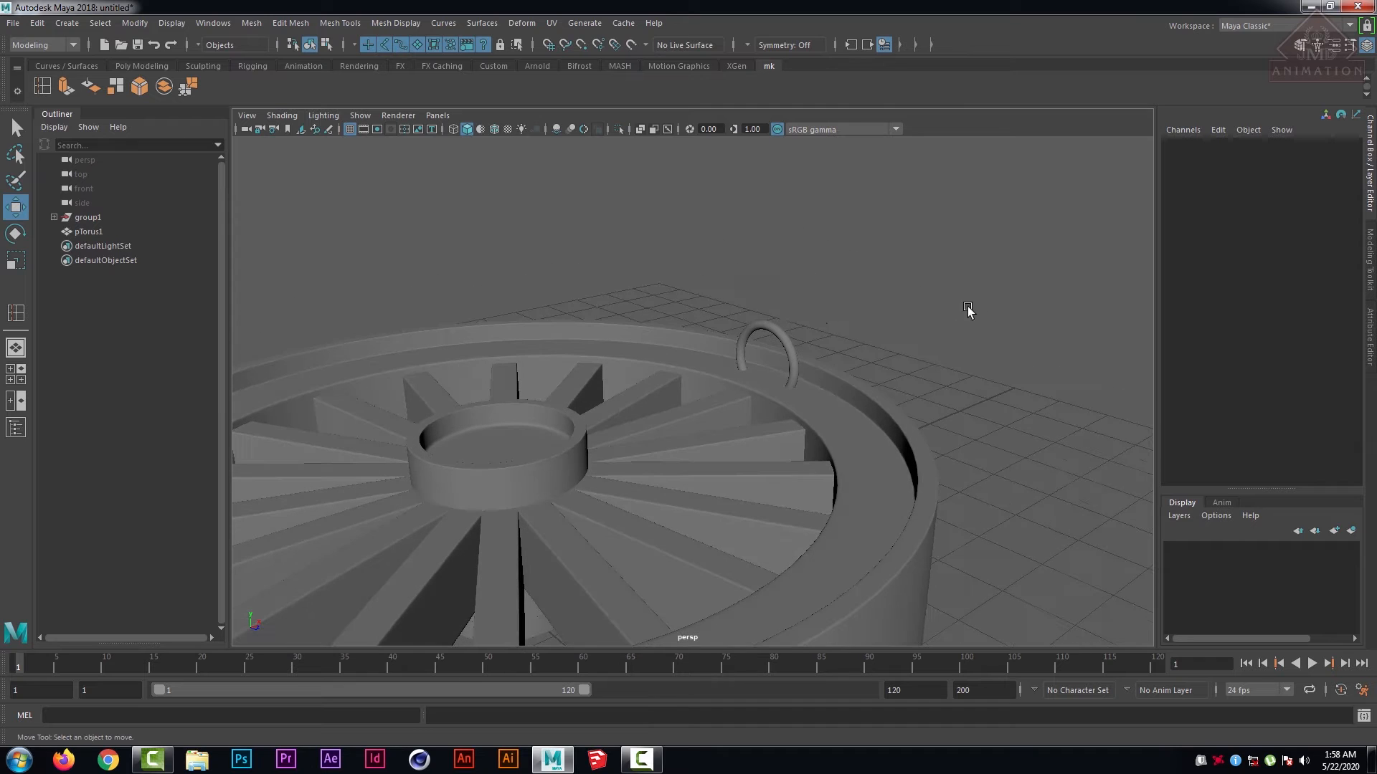
click(785, 322)
drag(769, 296, 769, 301)
alt+drag(928, 295, 882, 280)
click(950, 368)
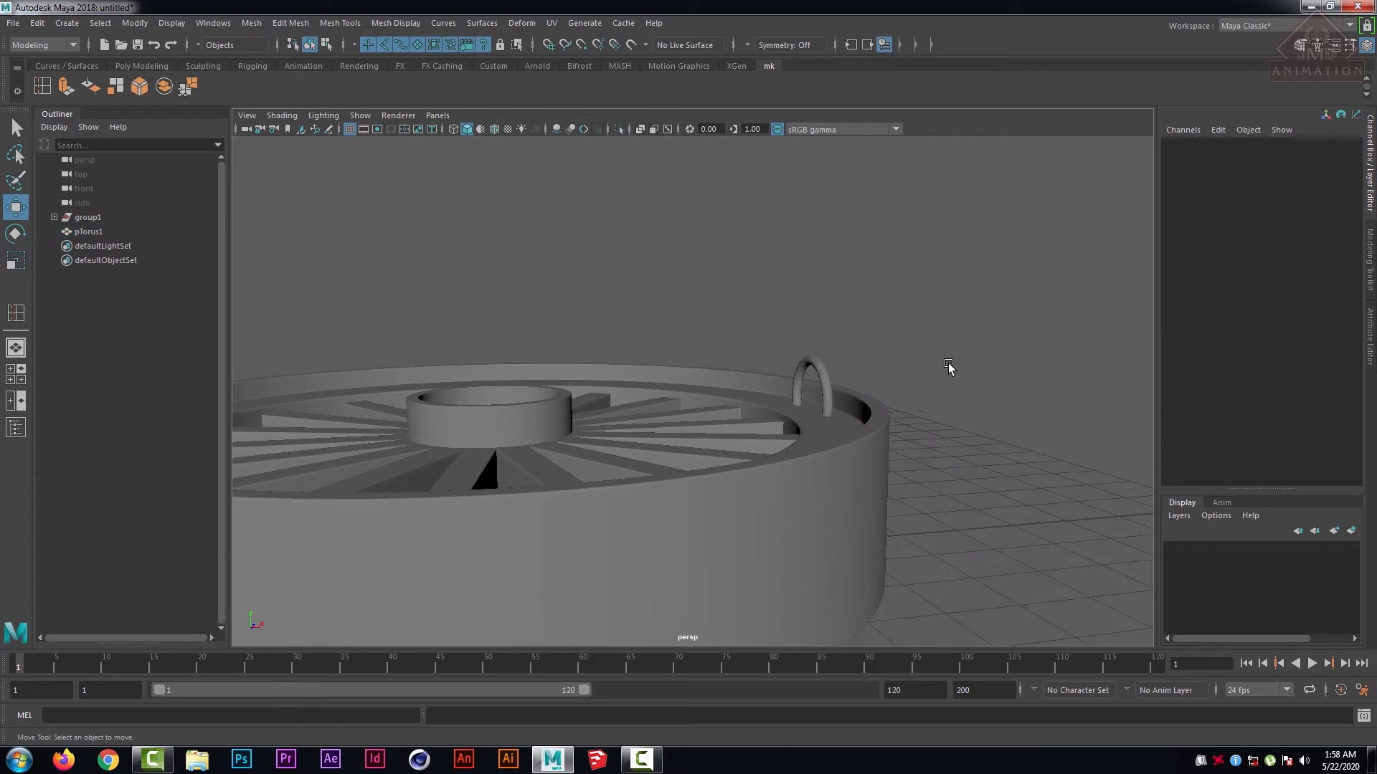
- Move the torus's pivot along X to the centre of the wheel hub in the top view
scroll(884, 376, down, 5)
alt+drag(883, 372, 850, 388)
scroll(849, 389, up, 5)
alt+middle_drag(849, 388, 1001, 348)
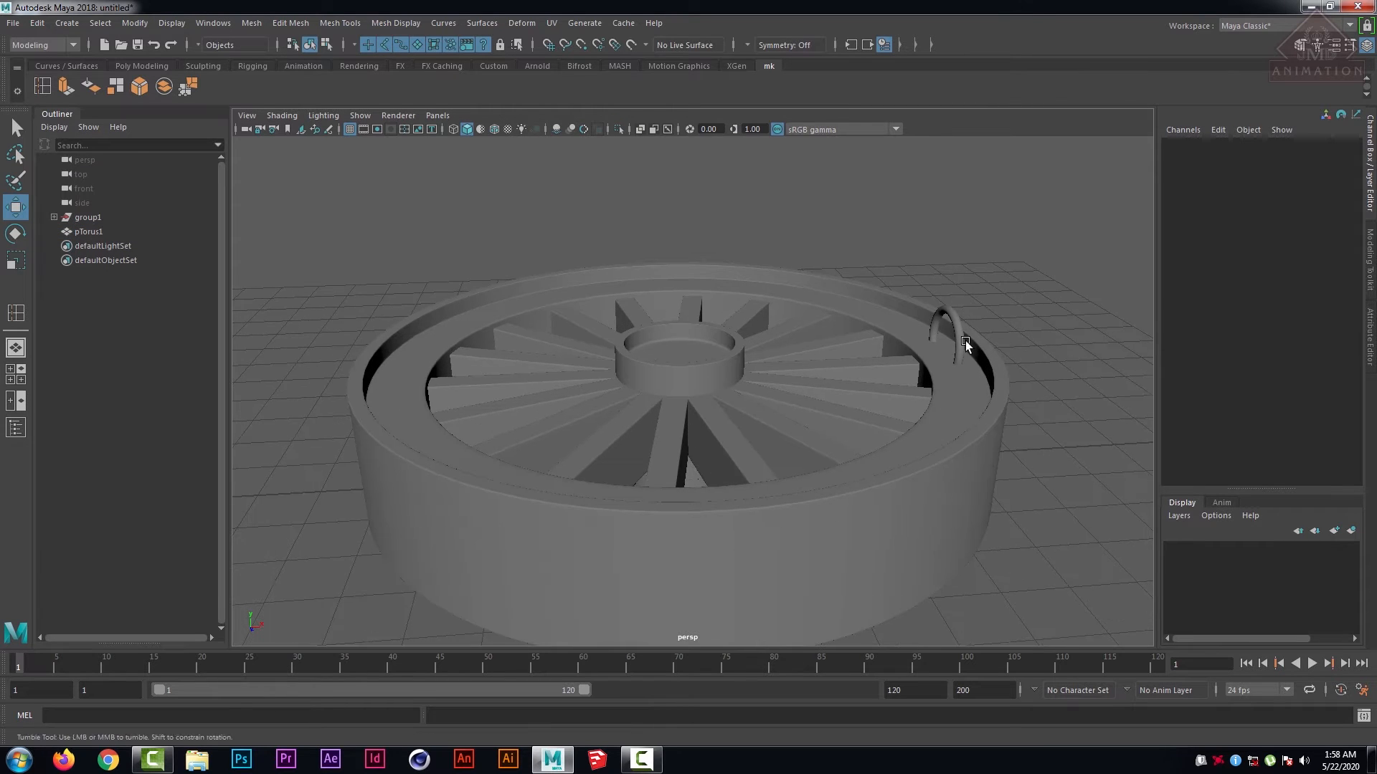
click(961, 322)
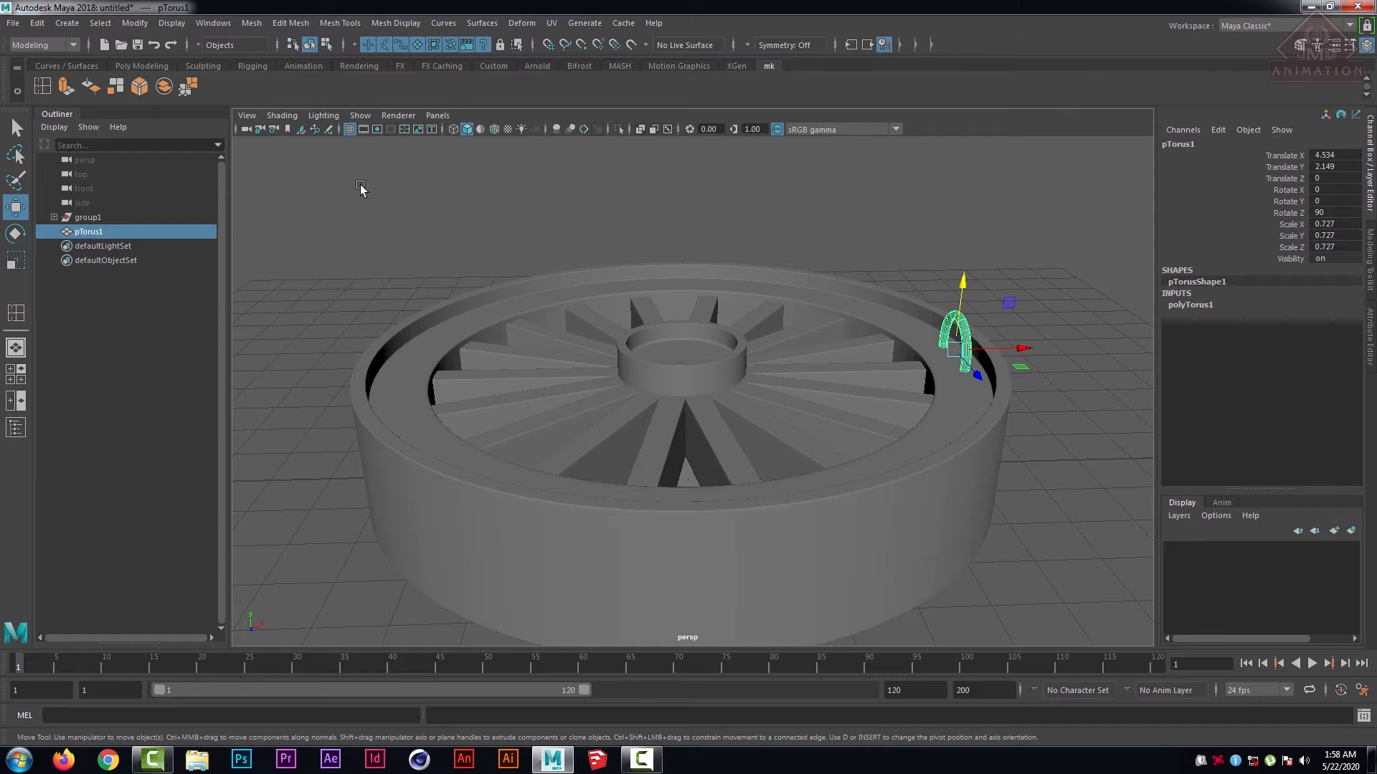
key(space)
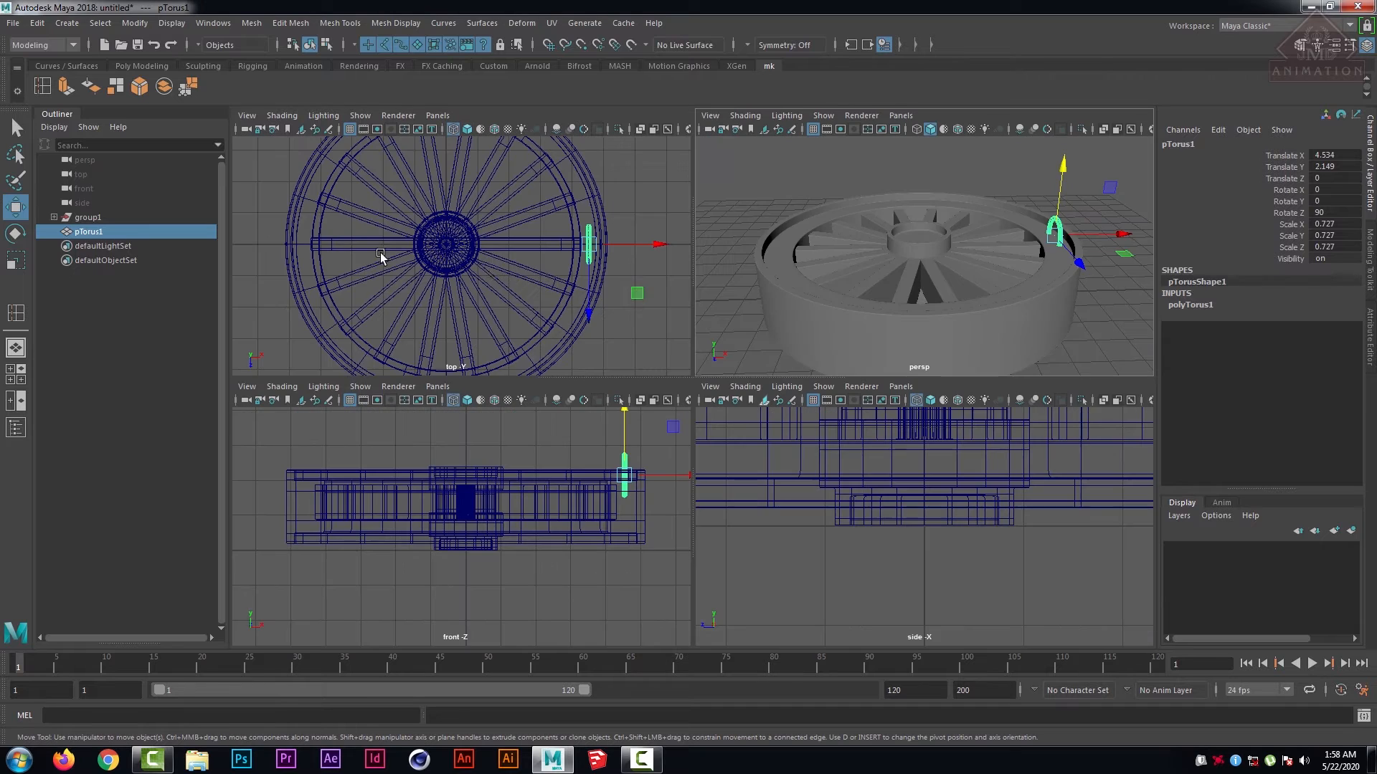
key(space)
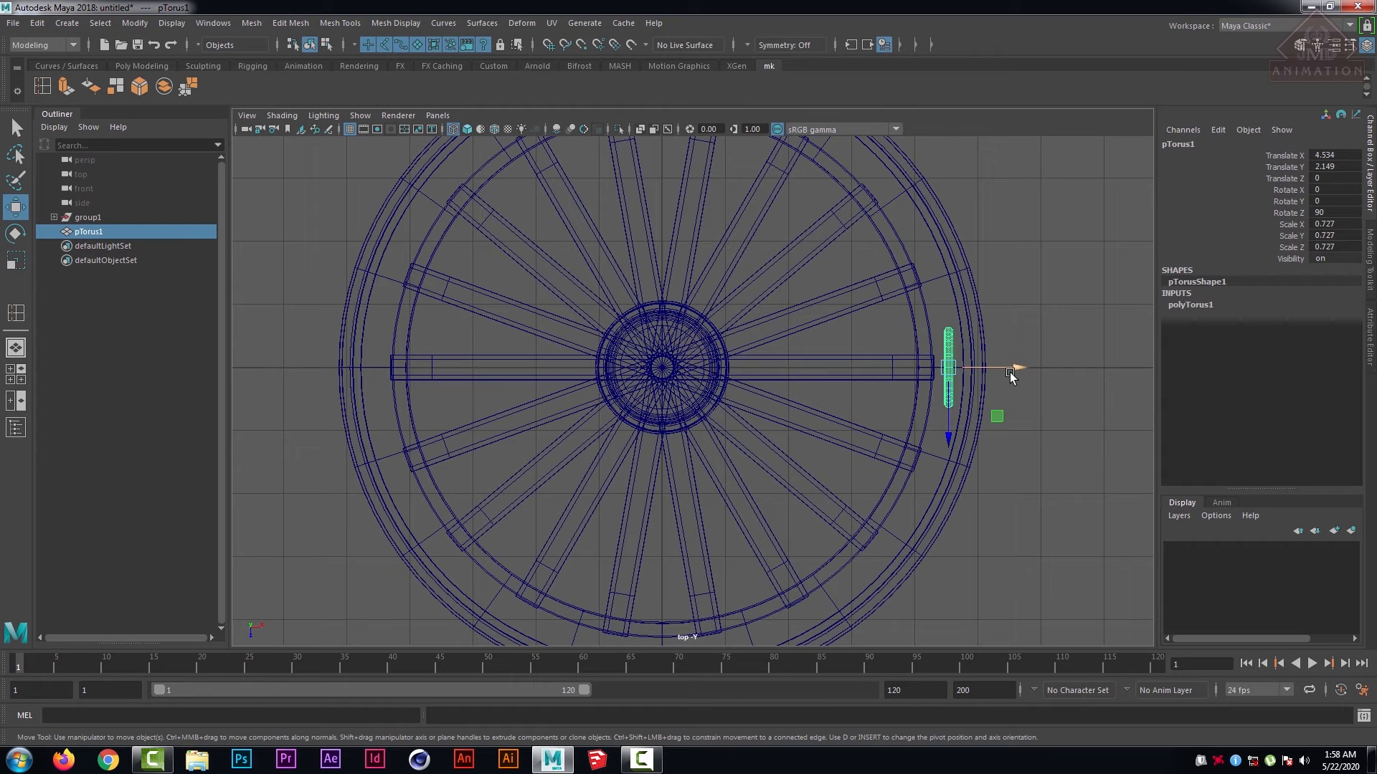
key(d)
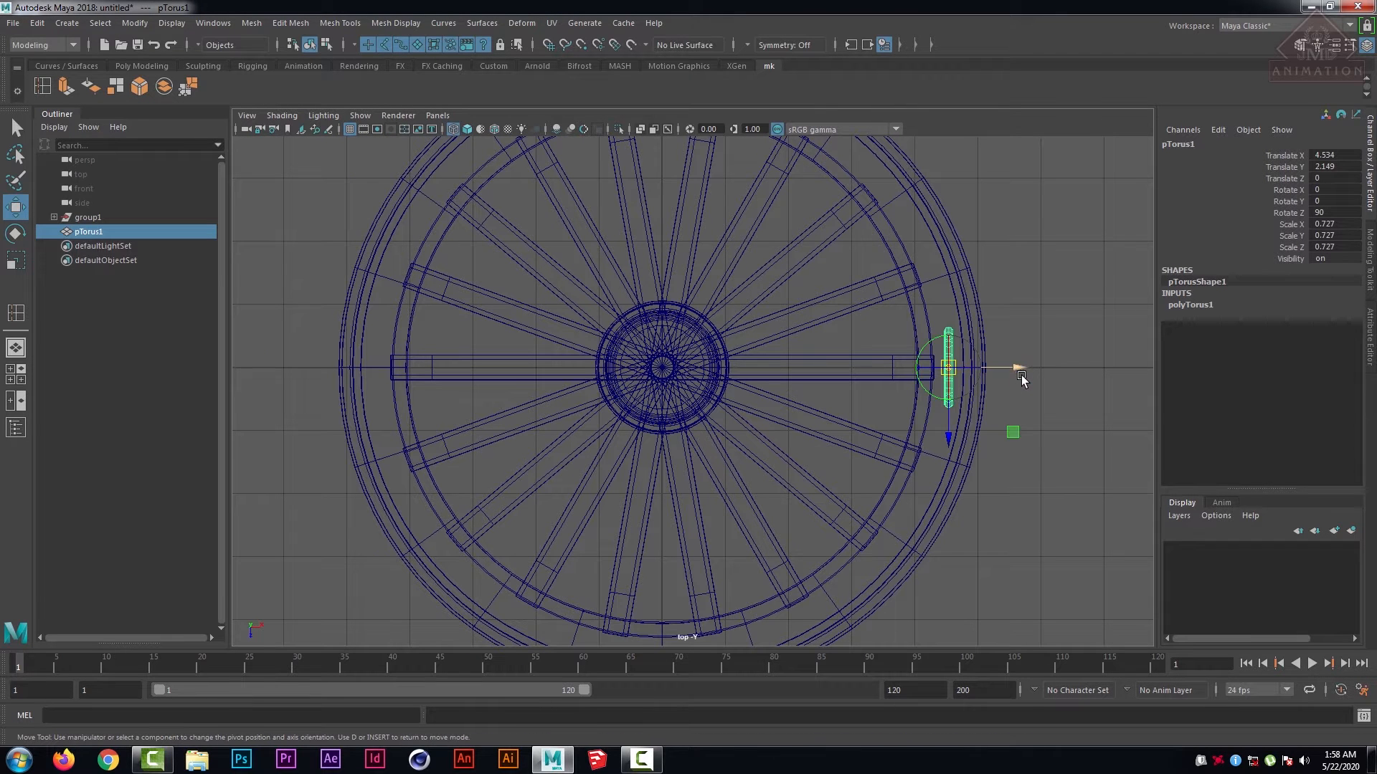
drag(1023, 368, 727, 362)
scroll(694, 393, up, 11)
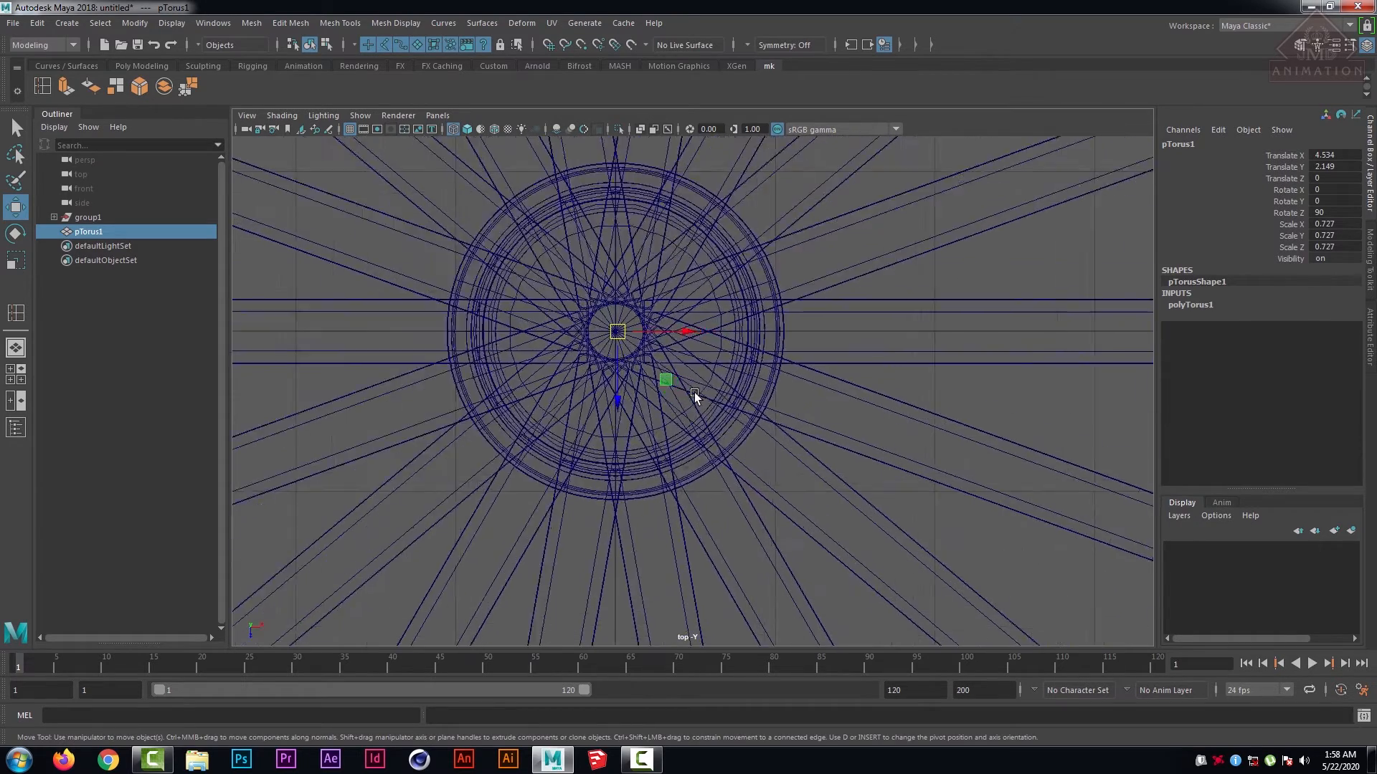
key(d)
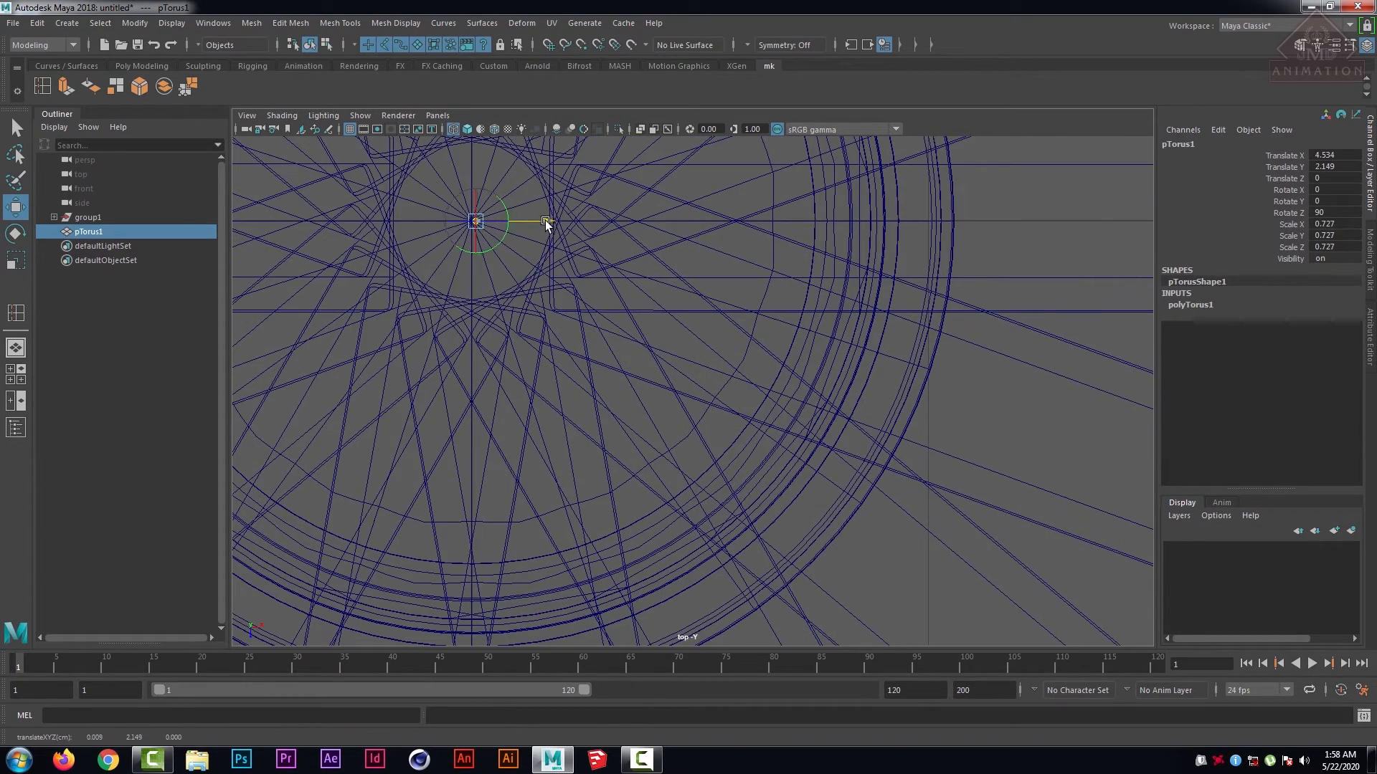
key(d)
scroll(538, 222, down, 10)
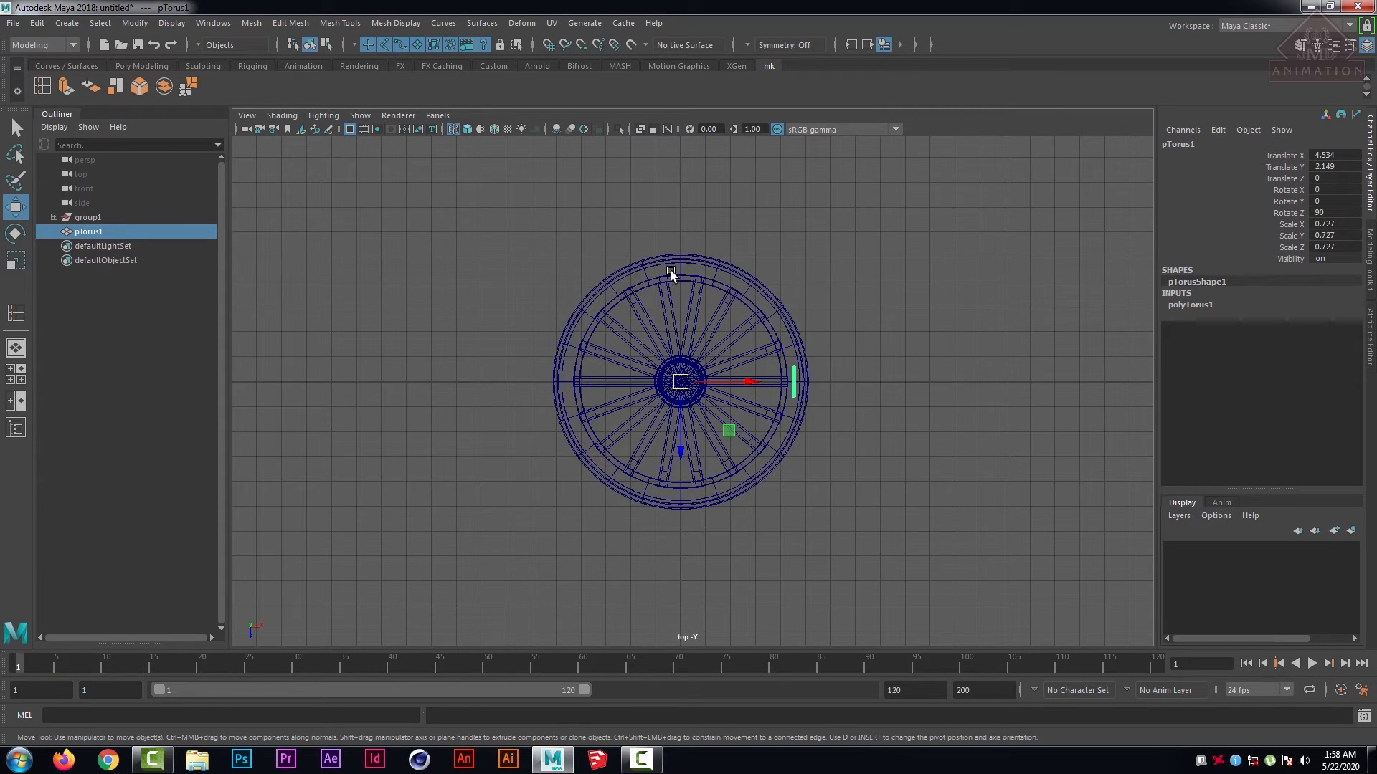
- Delete the torus's construction history
click(36, 24)
mouse_move(107, 192)
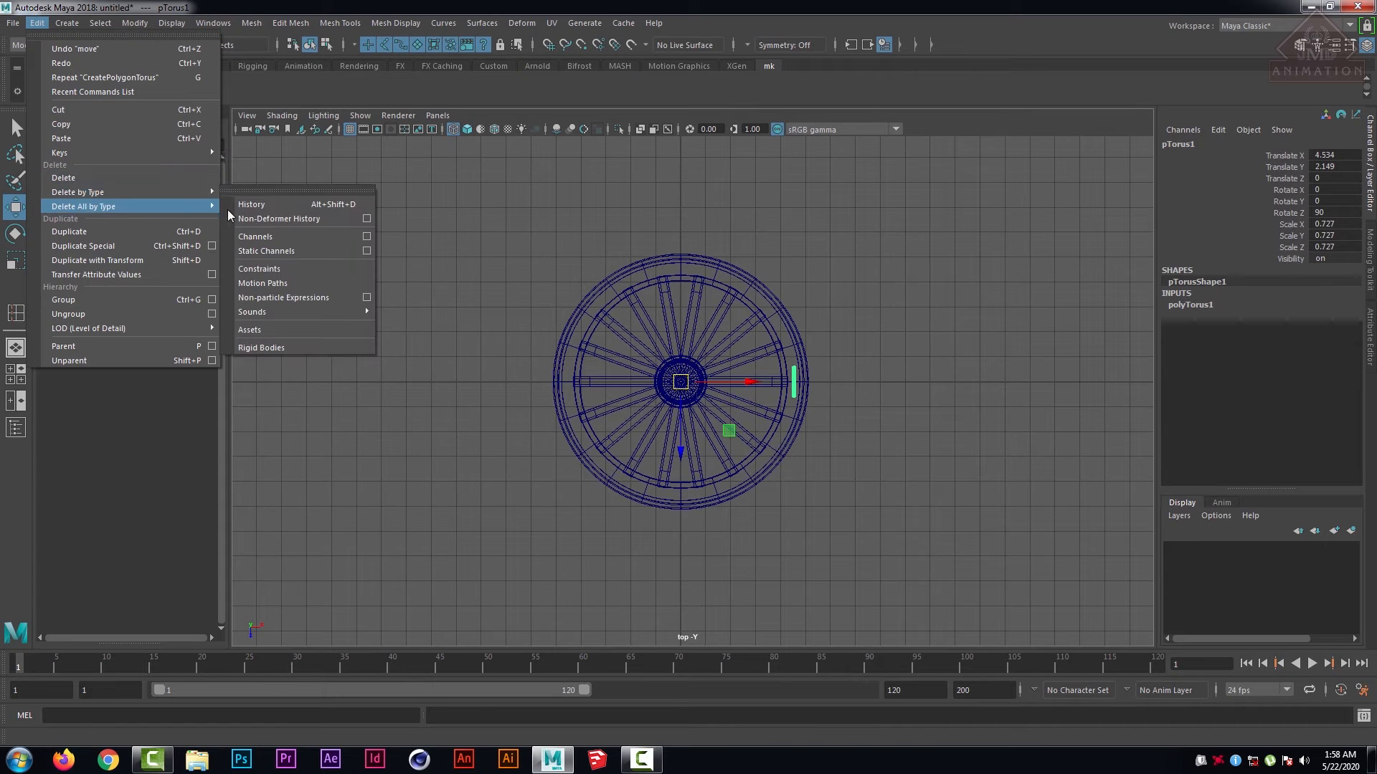
click(272, 201)
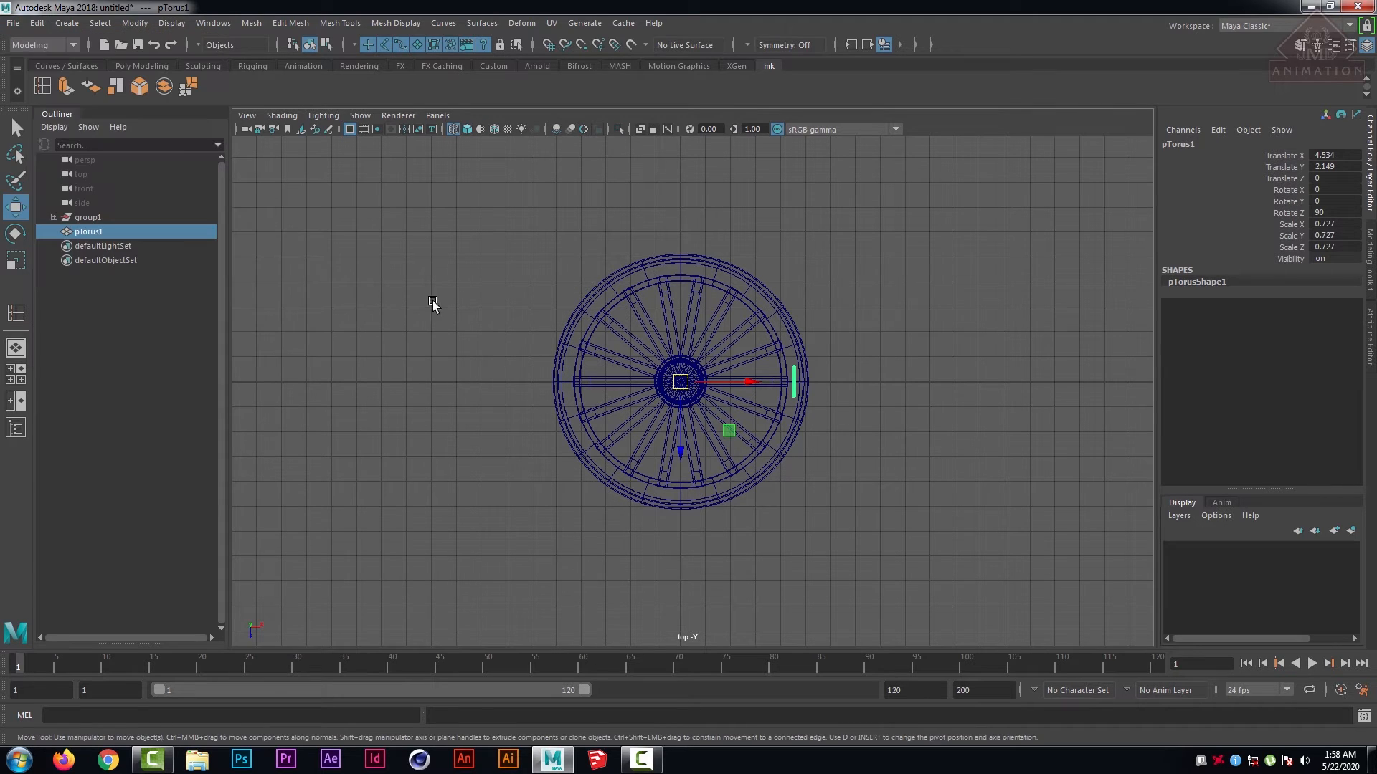
- Reset the Duplicate Special options and create 2 copies of the torus, rotated 120 degrees around Y about the wheel's centre
click(35, 23)
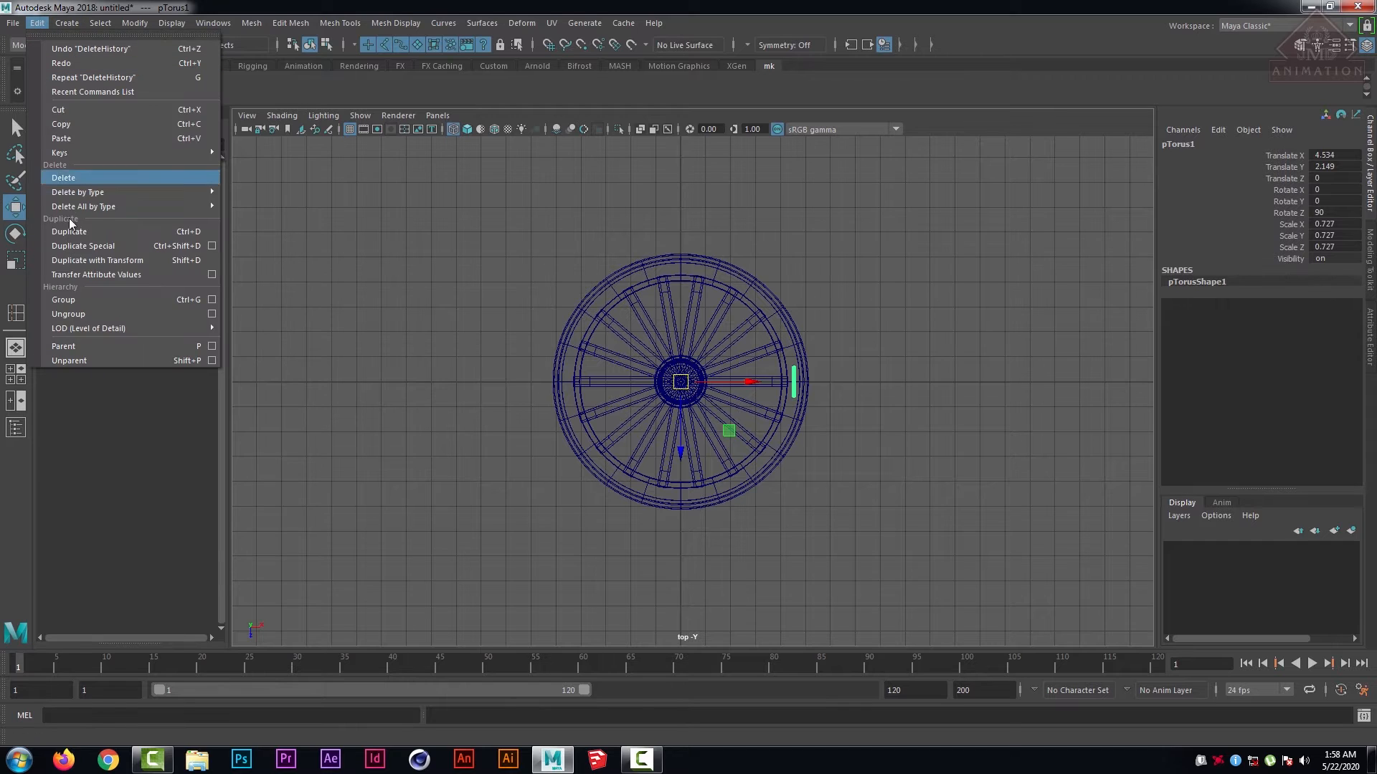
click(211, 245)
click(922, 182)
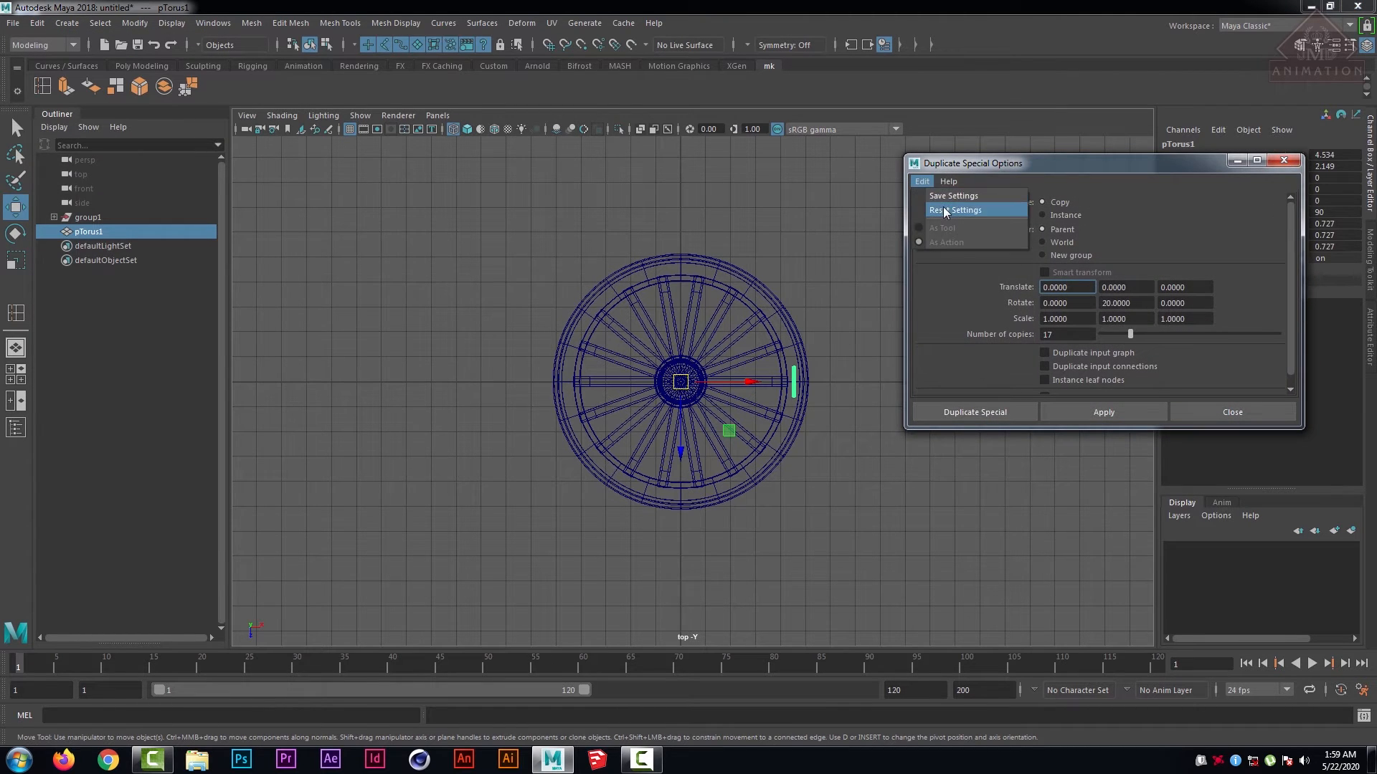
click(948, 207)
click(1131, 302)
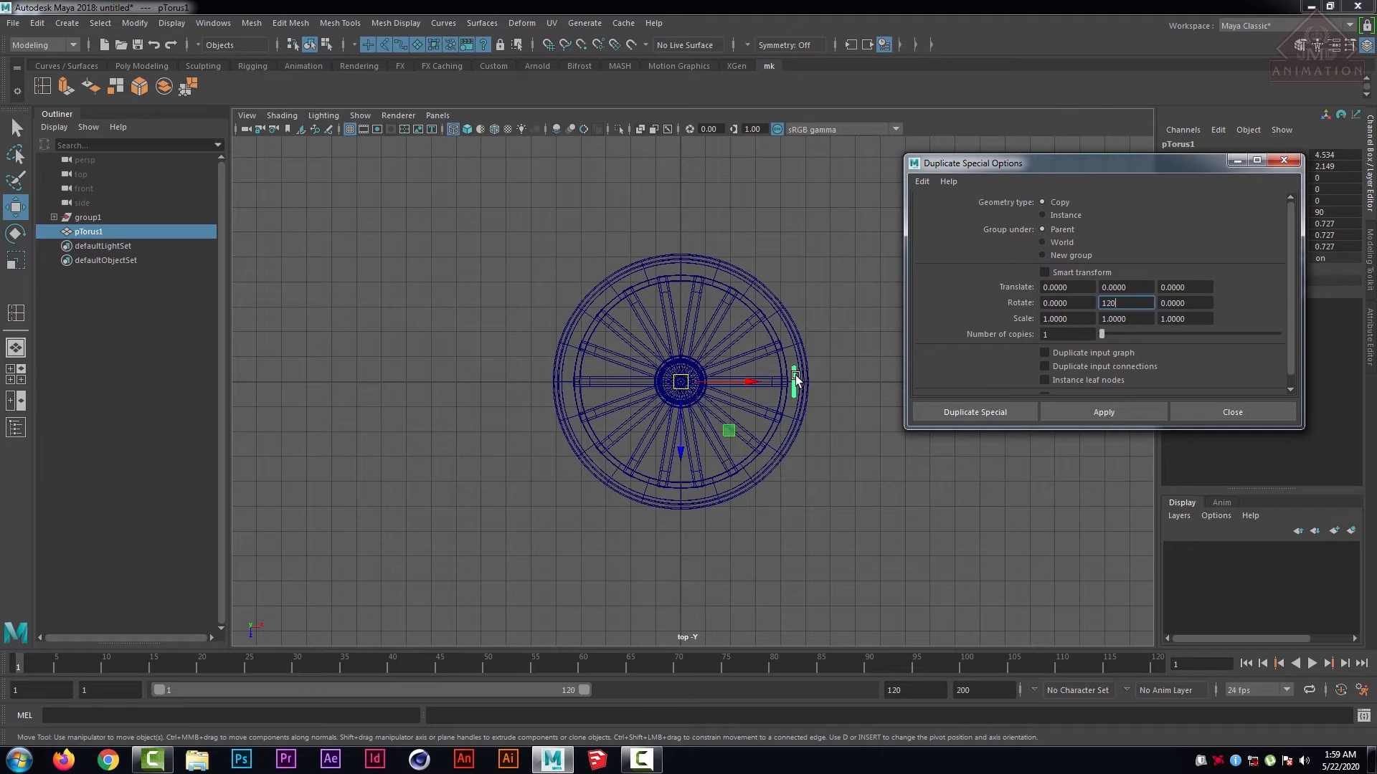
click(1044, 335)
click(1071, 408)
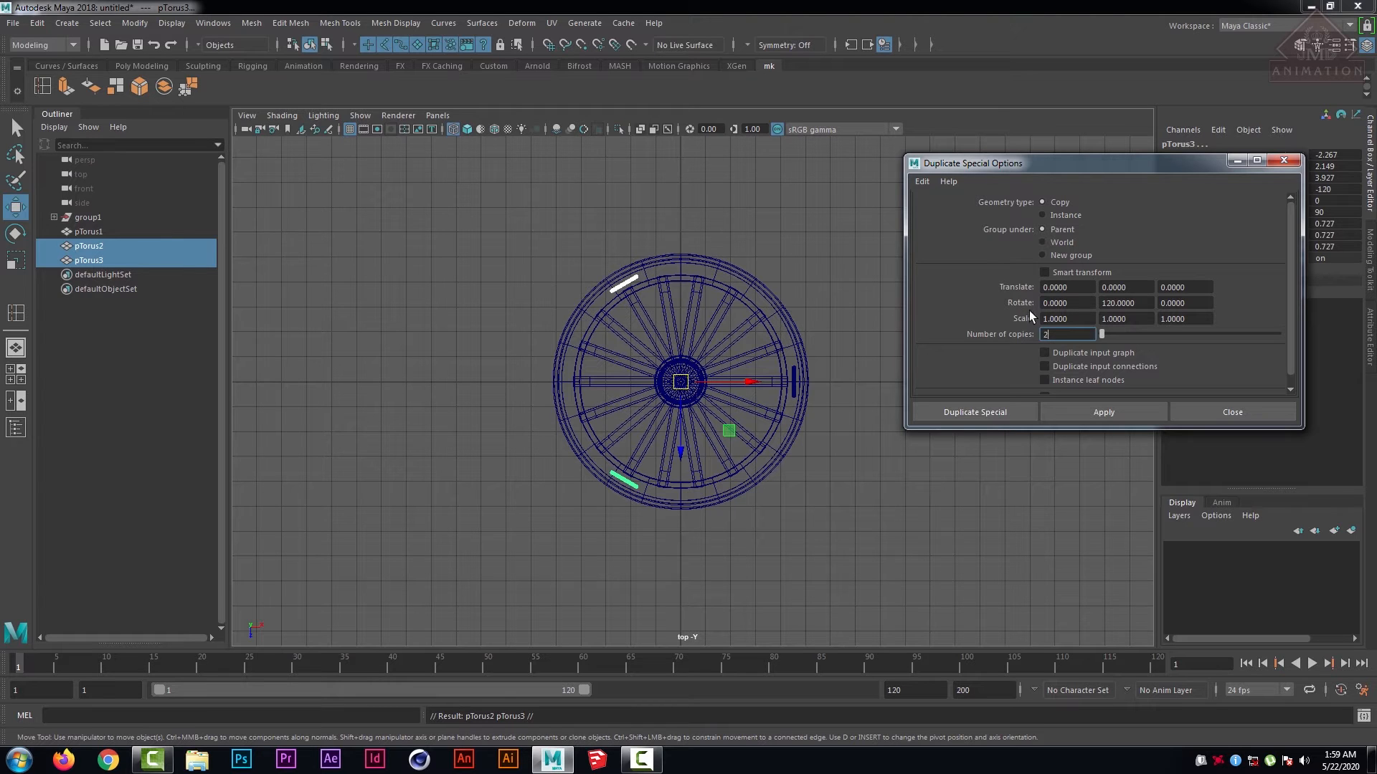
drag(1077, 171, 897, 164)
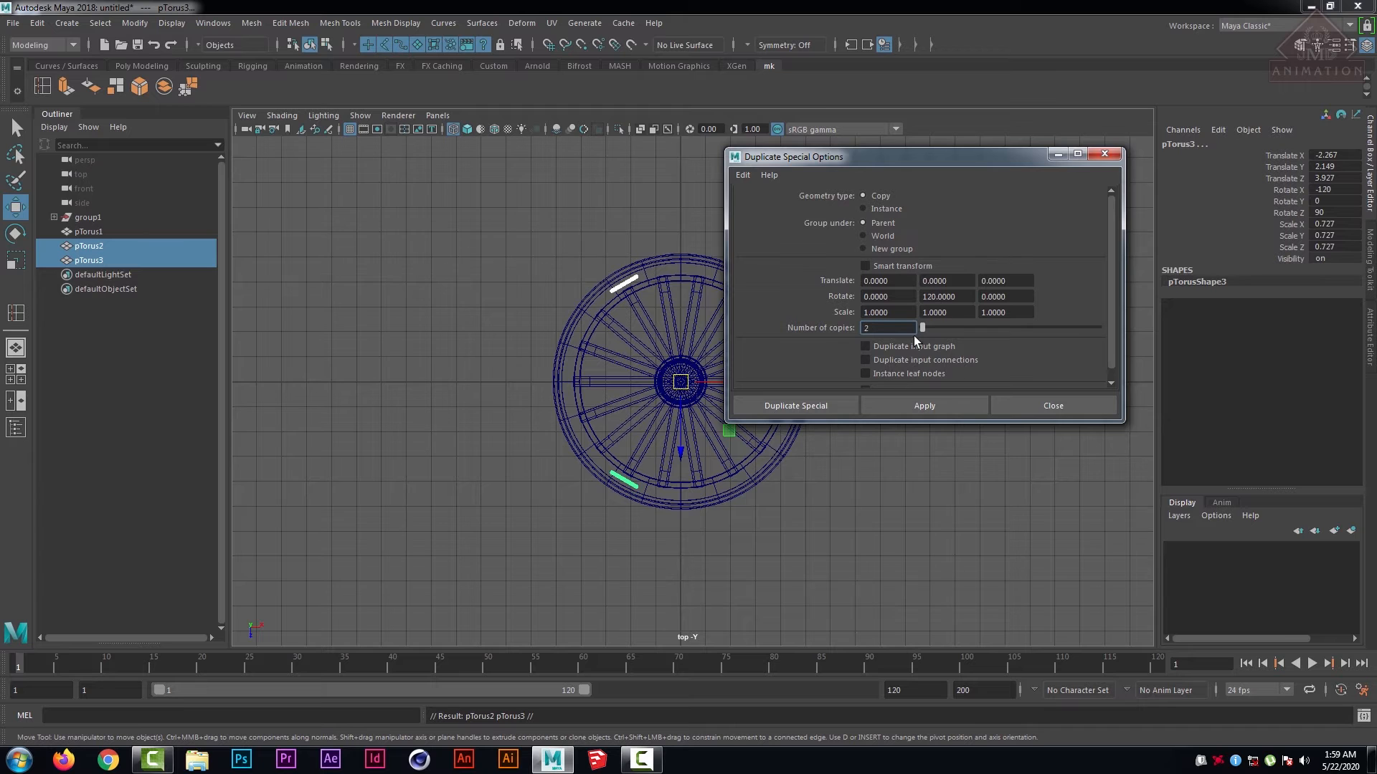
click(1054, 405)
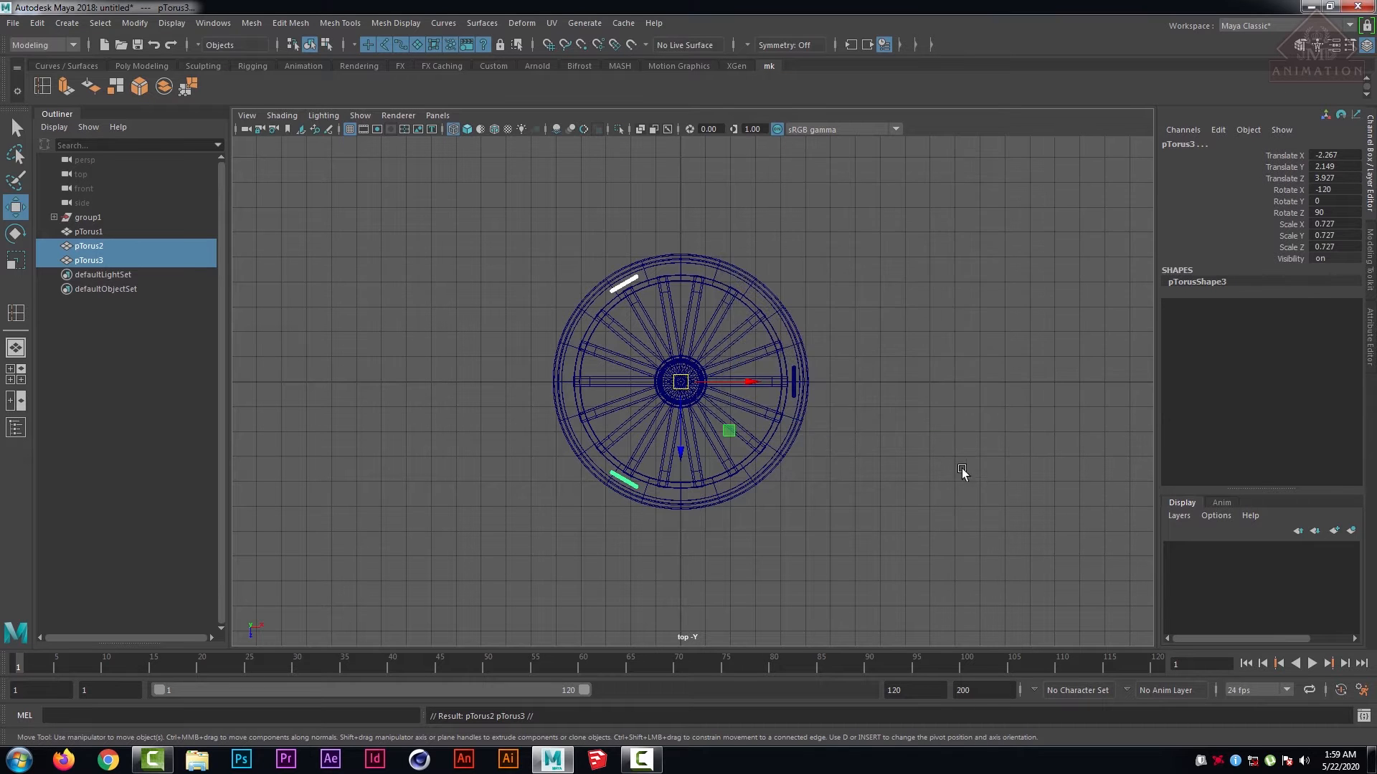
- Examine the three rings and their placement around the wheel rim in the perspective view
click(901, 459)
key(space)
key(space)
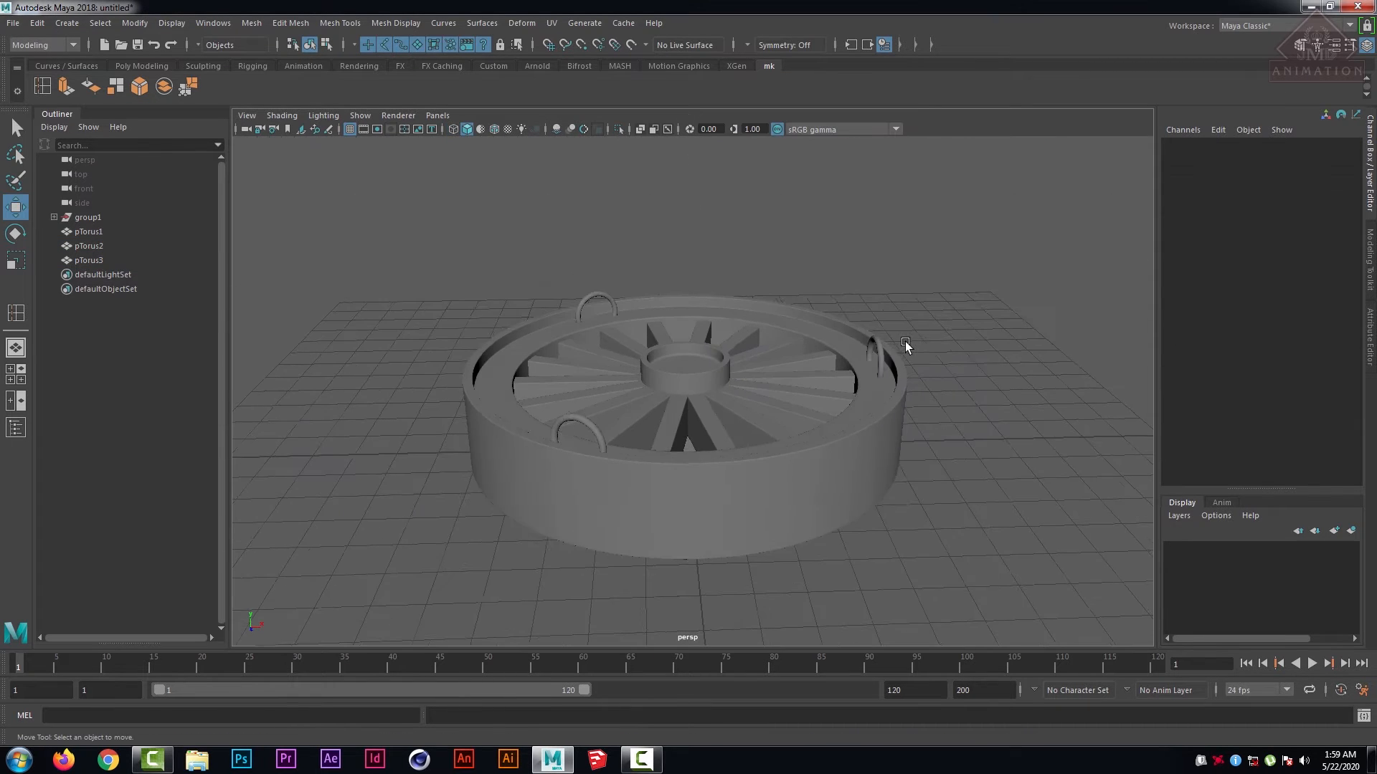
alt+drag(644, 320, 876, 292)
click(883, 412)
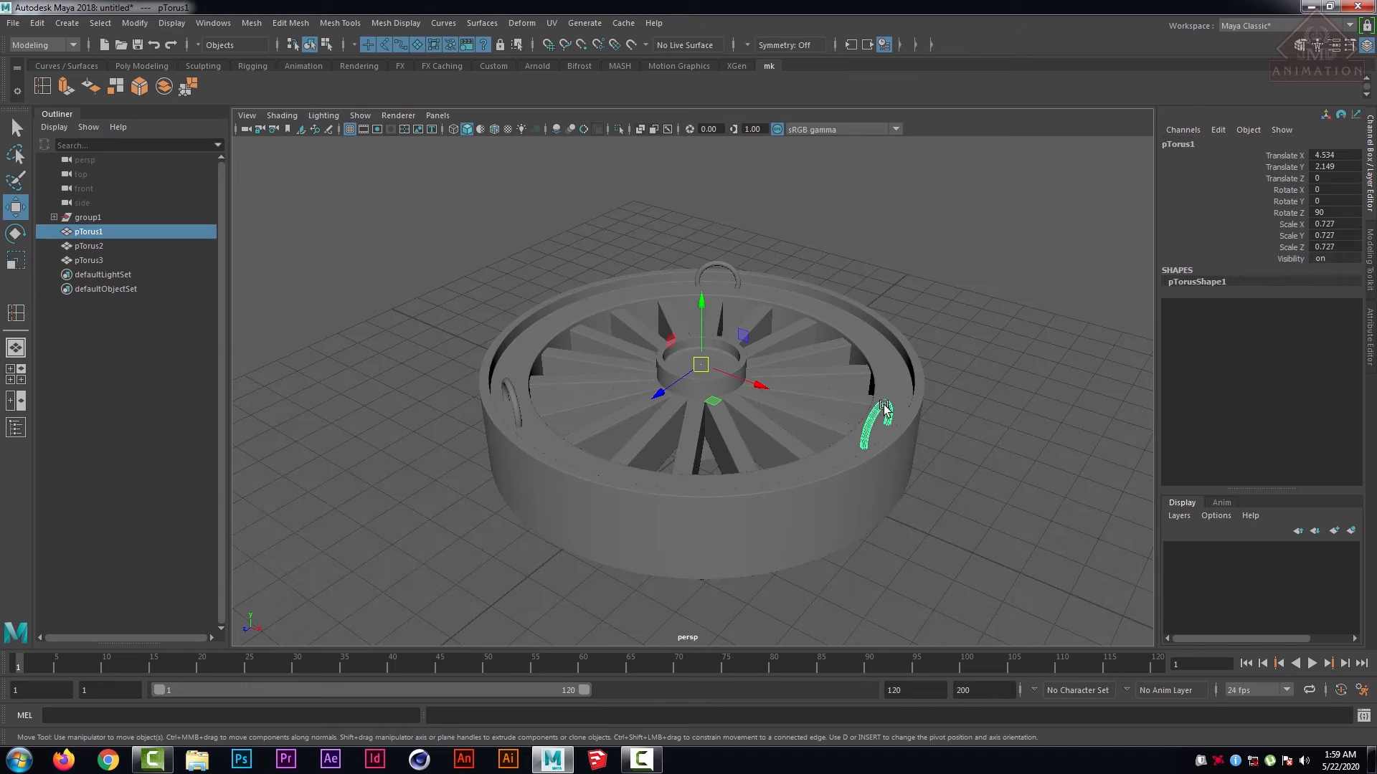
click(967, 354)
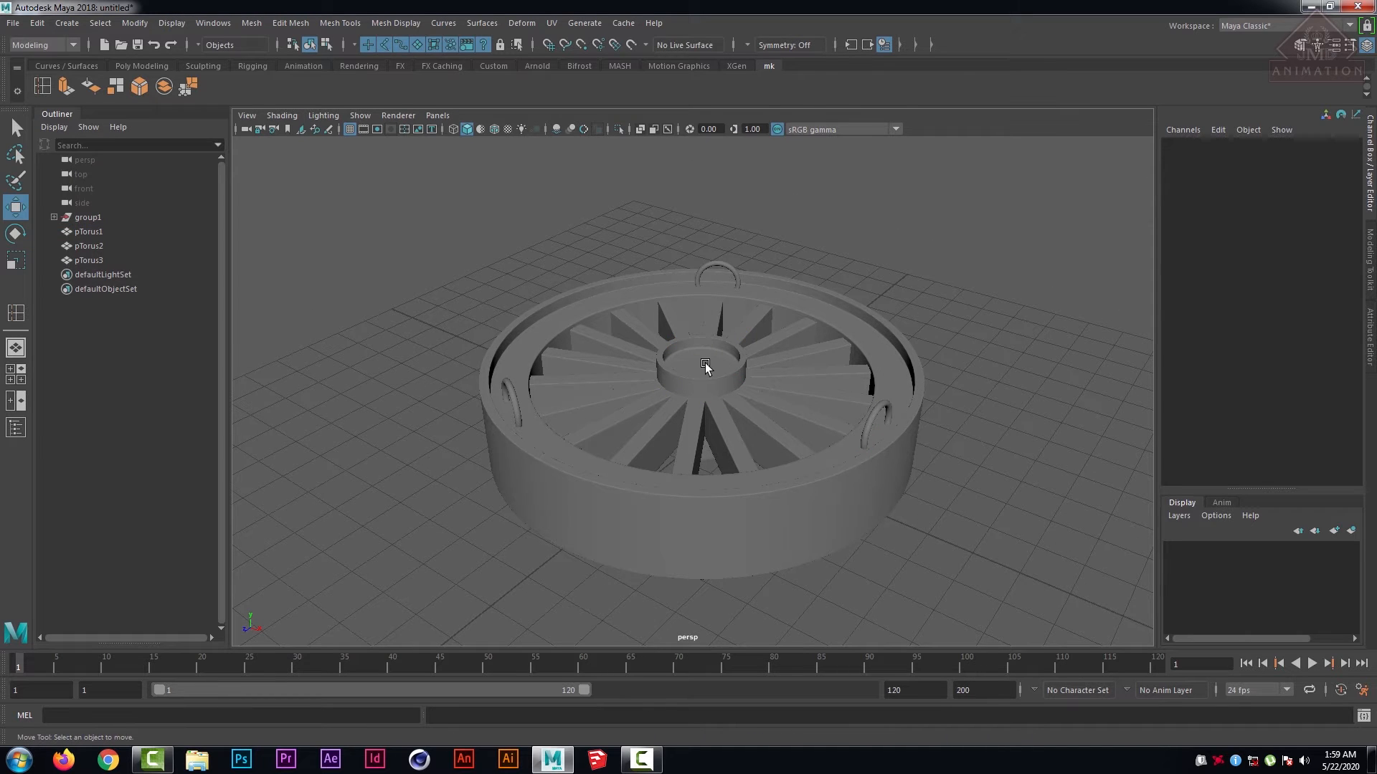
click(724, 267)
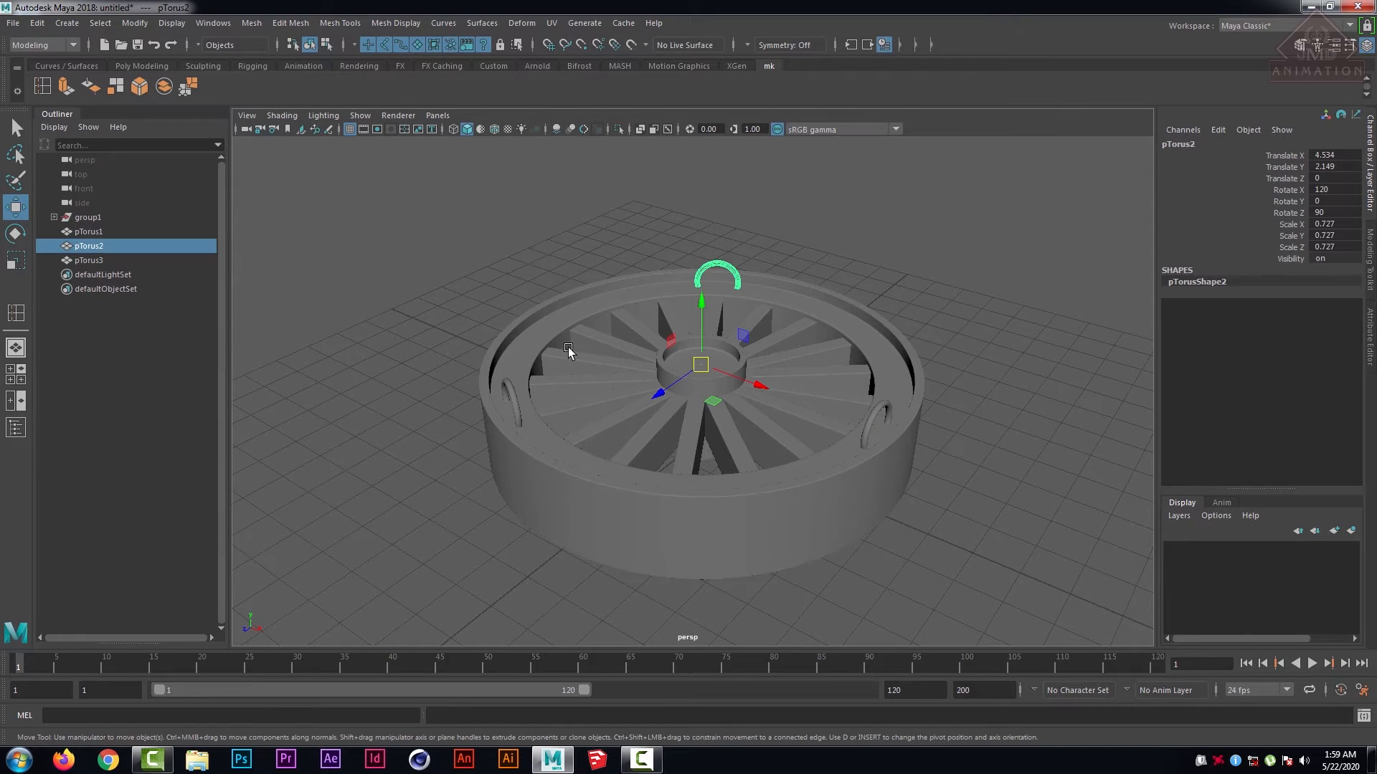
click(512, 389)
click(880, 248)
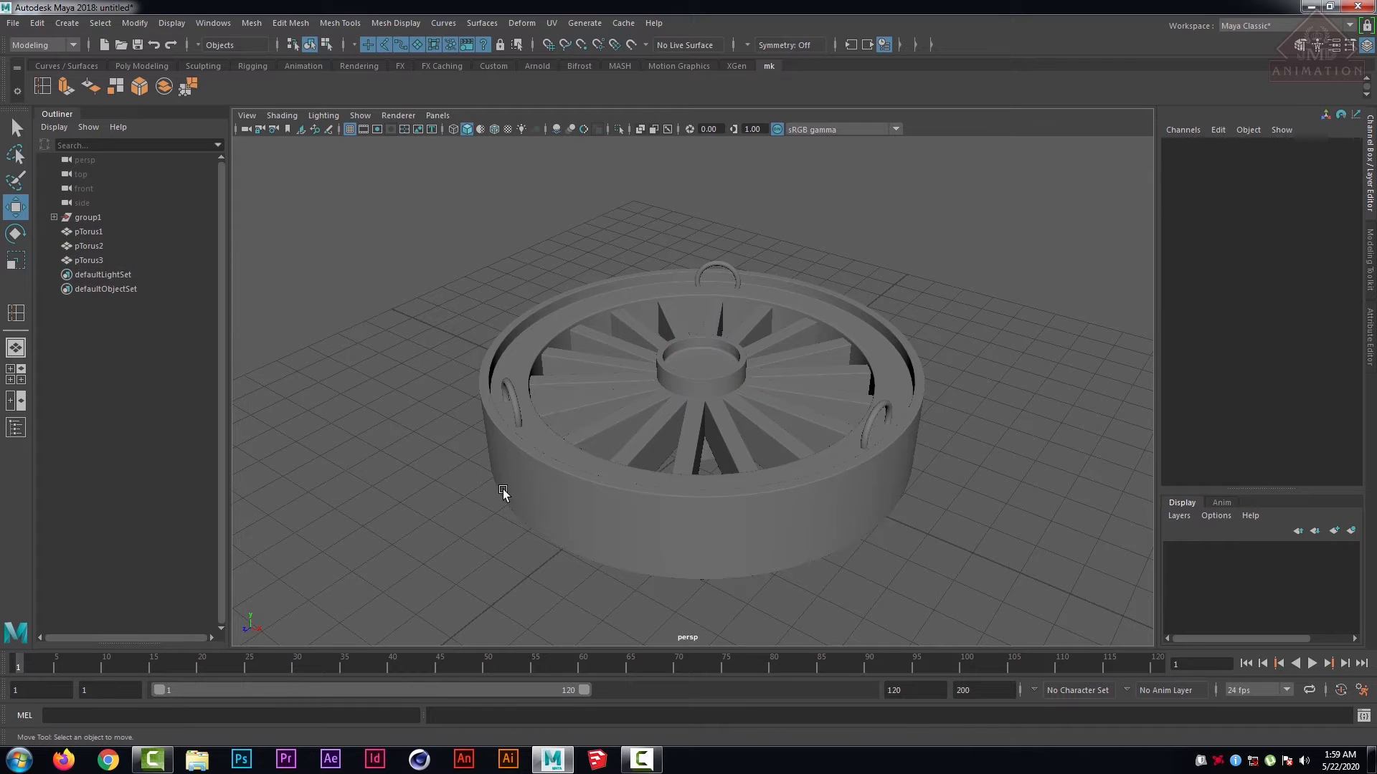
scroll(504, 459, down, 5)
alt+drag(506, 430, 695, 423)
scroll(743, 452, up, 4)
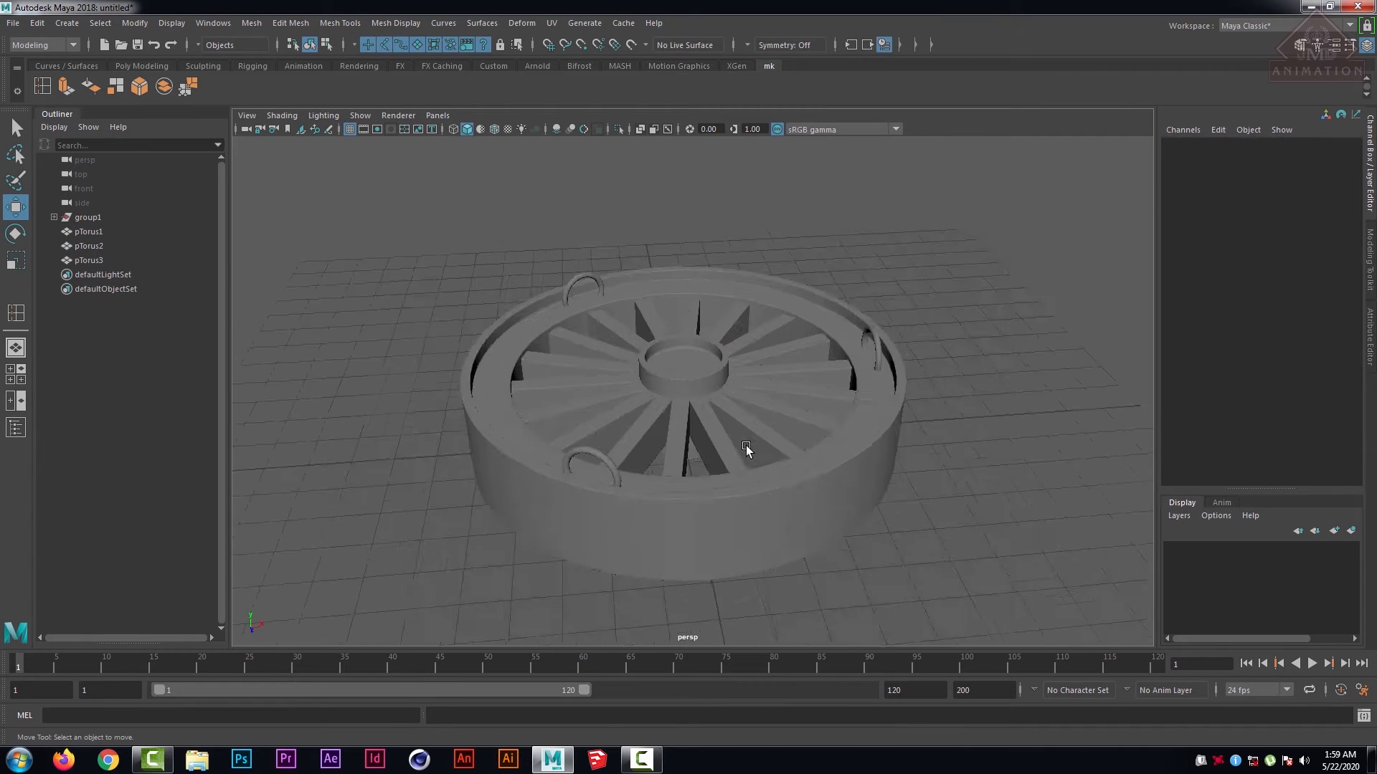
click(820, 385)
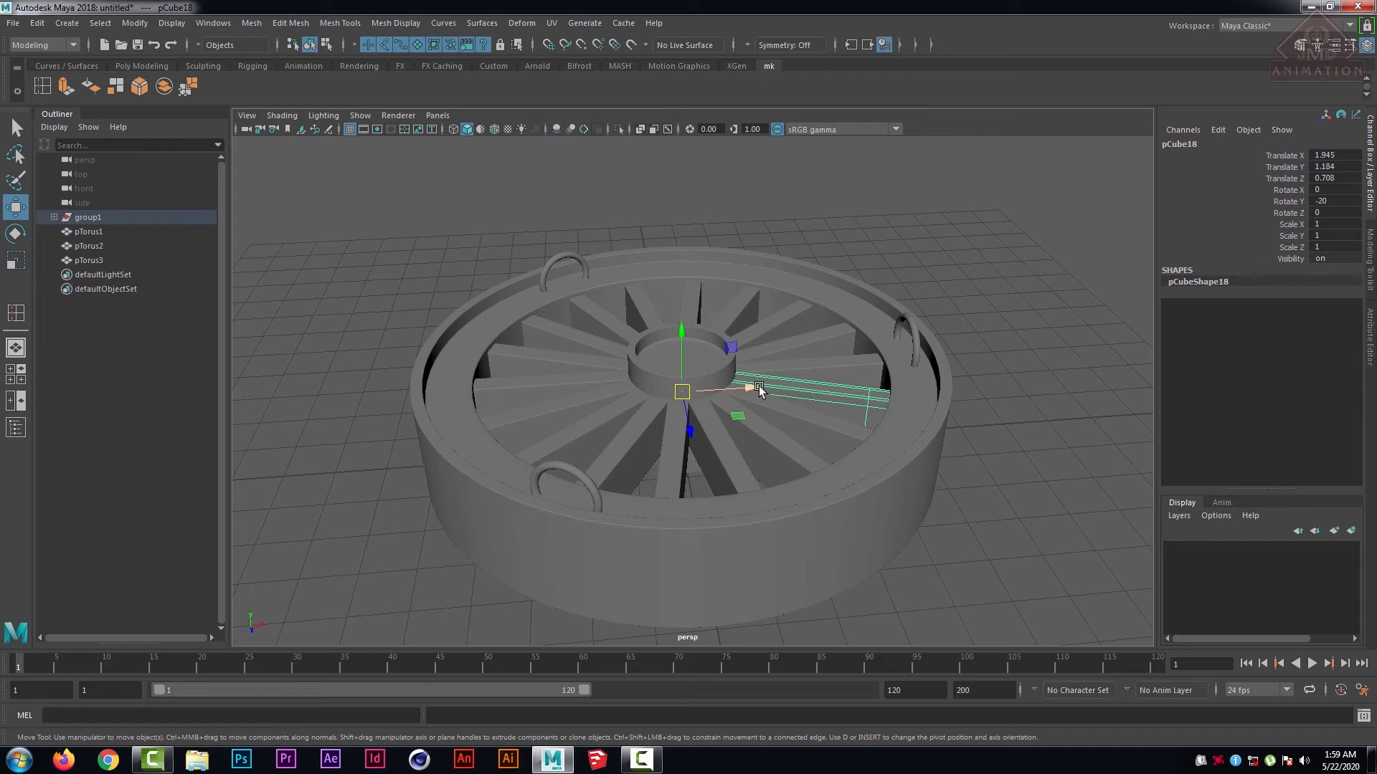
alt+drag(753, 390, 741, 424)
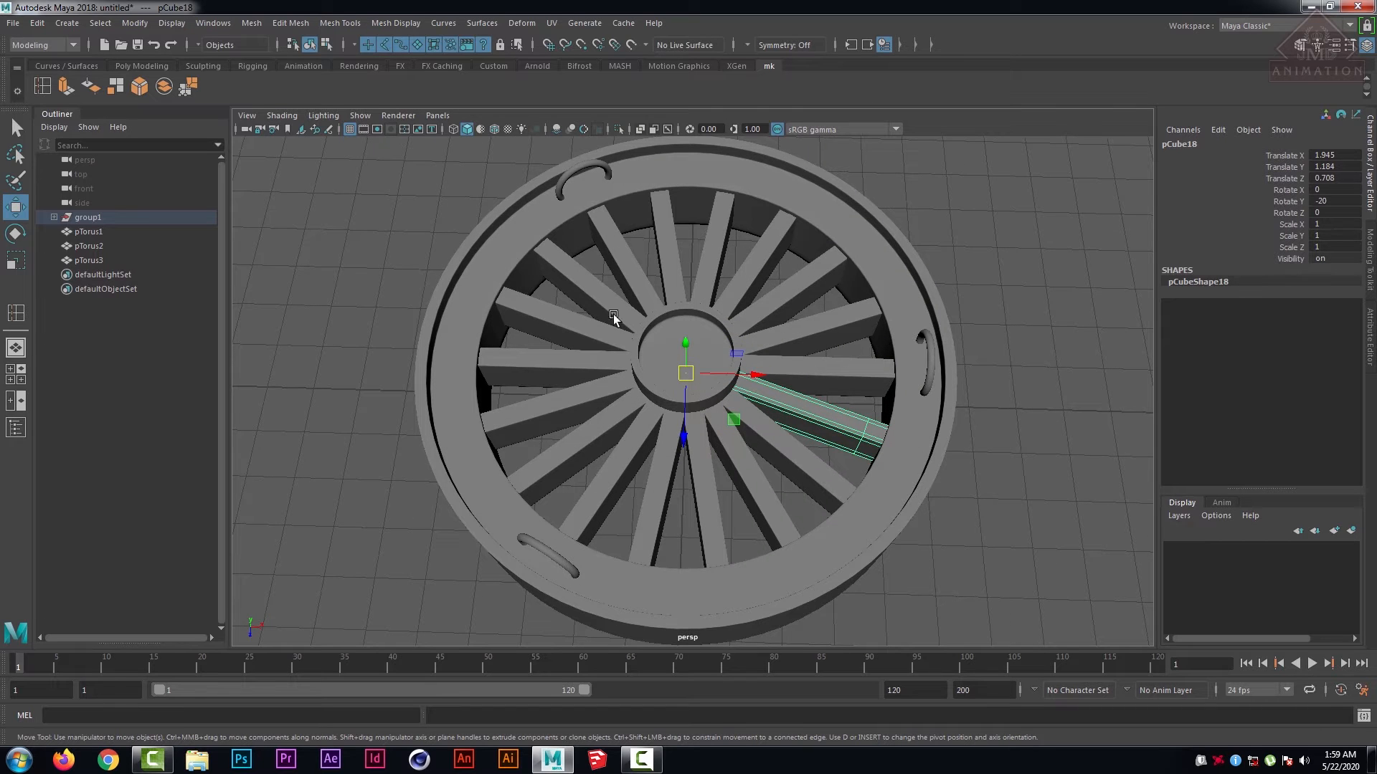
click(977, 276)
- Group all the wheel parts together with the three rings and centre the new group's pivot
alt+drag(854, 428, 883, 380)
scroll(882, 388, down, 4)
scroll(882, 390, down, 2)
drag(411, 271, 936, 568)
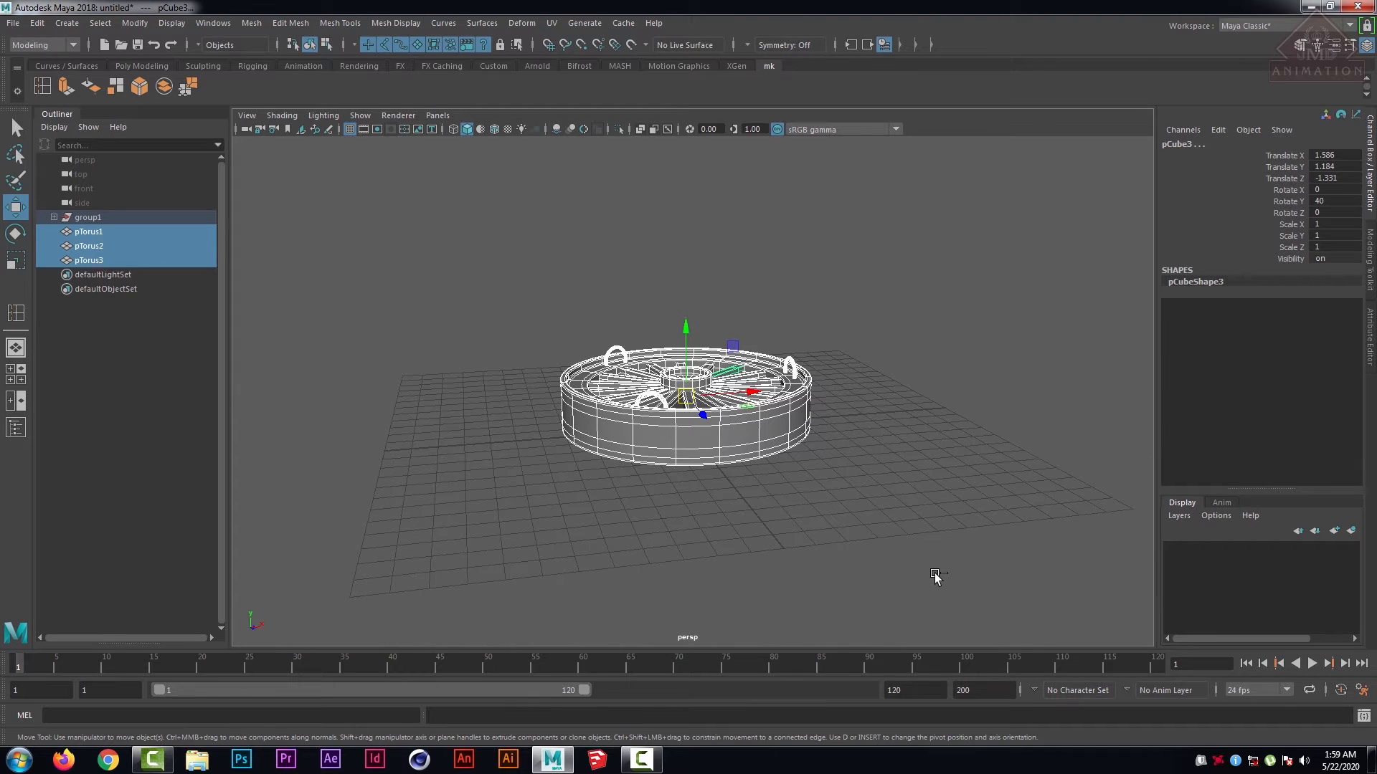
key(ctrl+g)
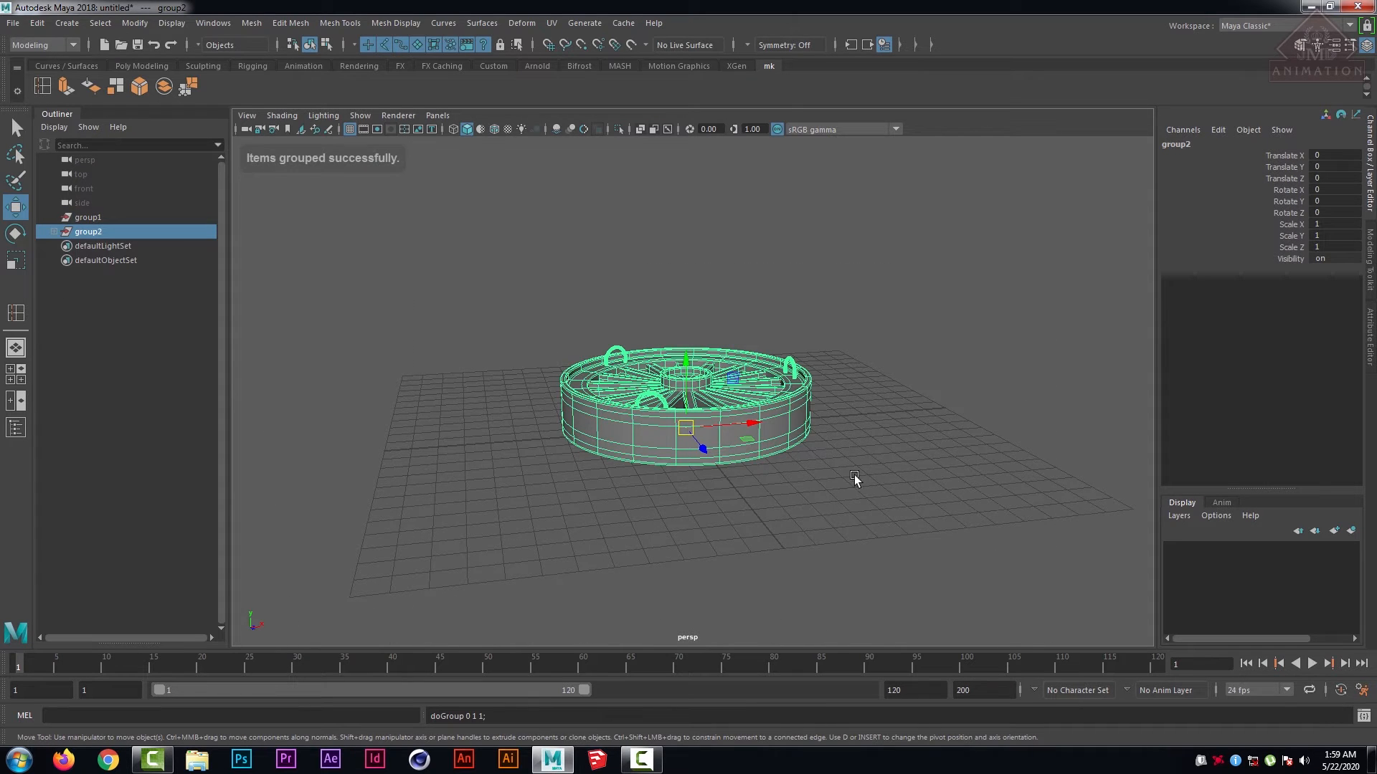
click(136, 23)
click(184, 131)
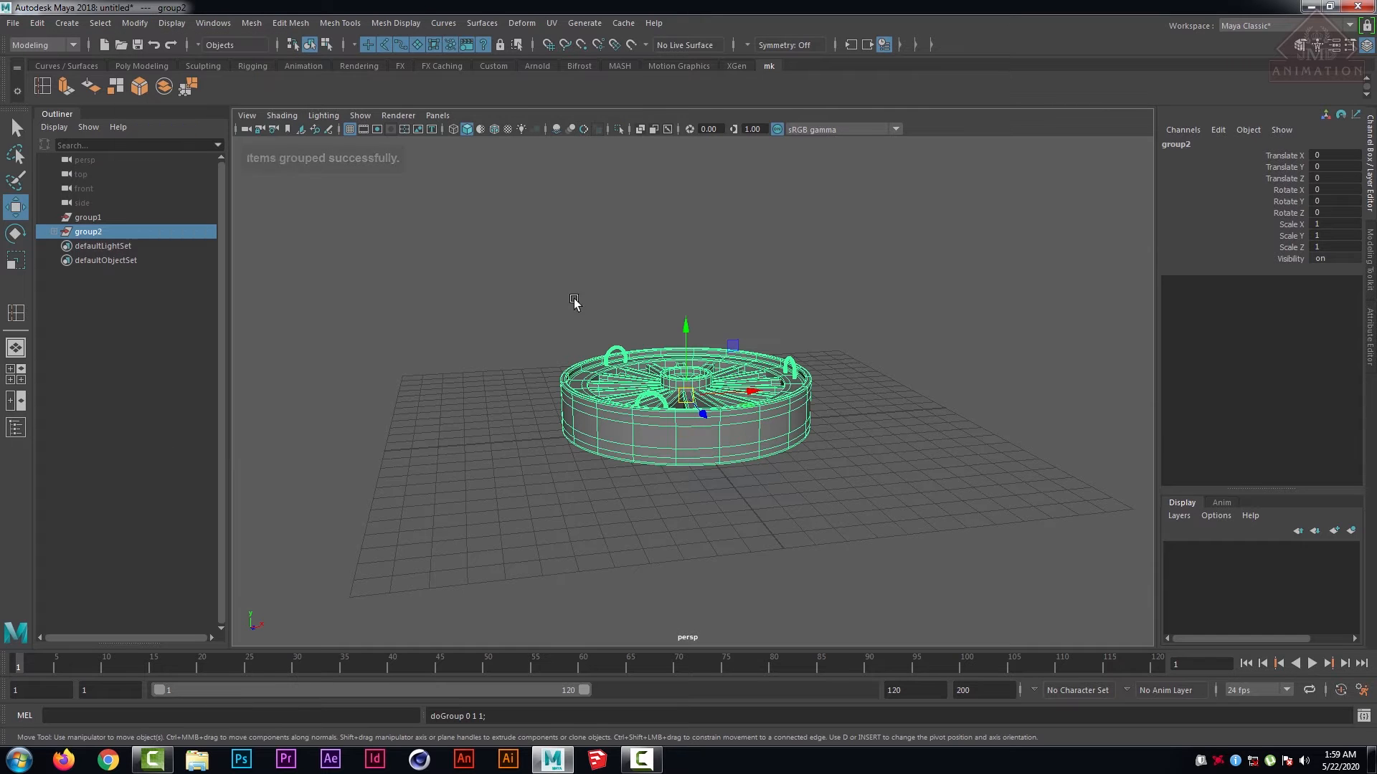
click(905, 367)
scroll(902, 452, up, 3)
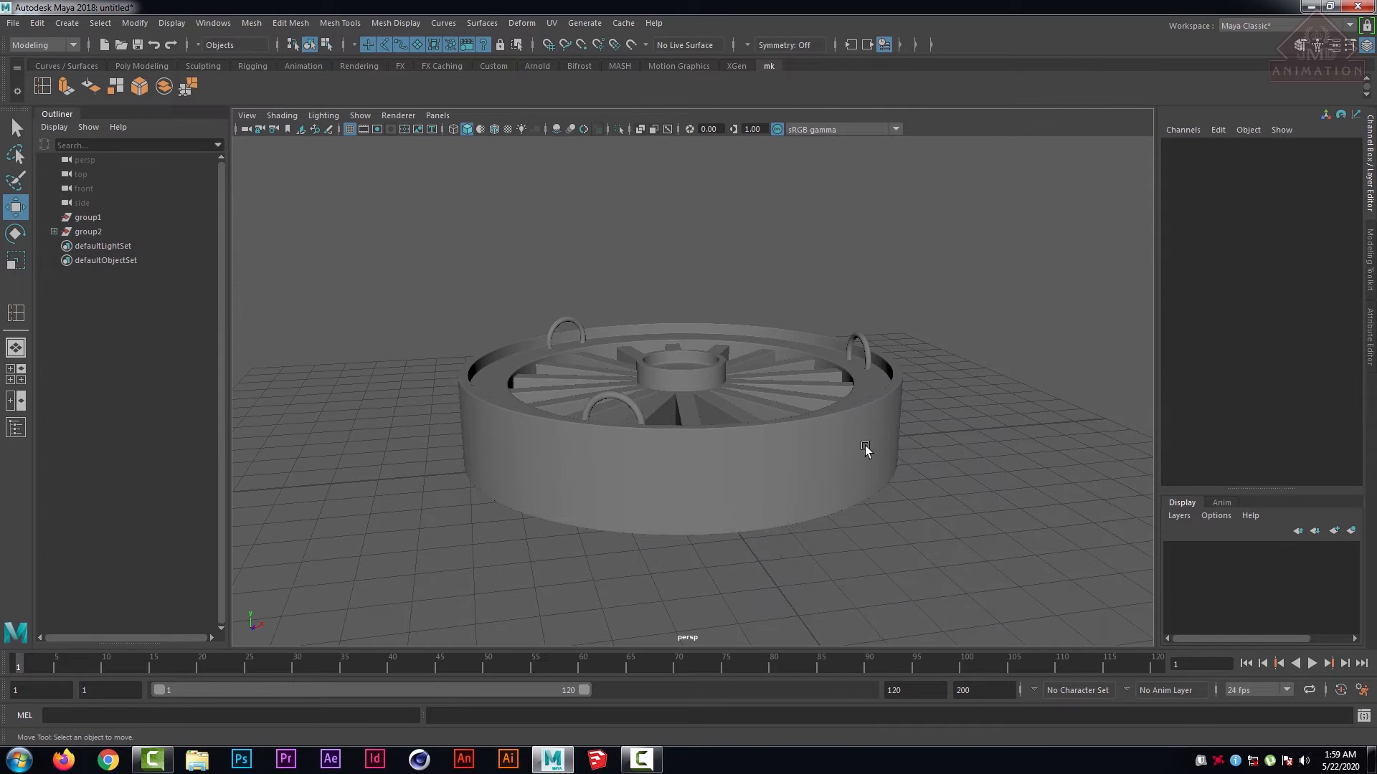
alt+drag(940, 433, 863, 424)
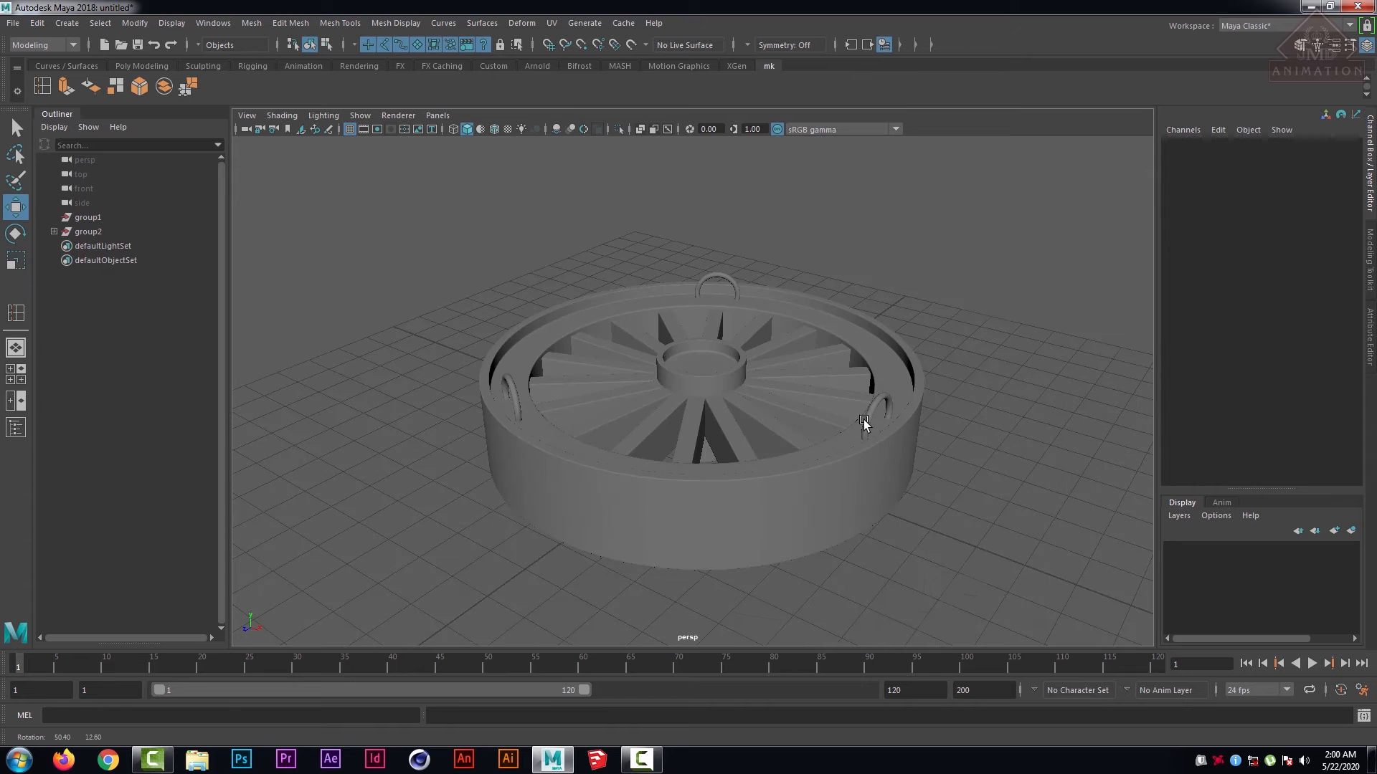
scroll(820, 427, down, 5)
scroll(819, 427, up, 5)
alt+drag(777, 424, 816, 426)
- Create a polygon torus and move it along Z to about 7.5, in front of the wheel
scroll(808, 422, down, 4)
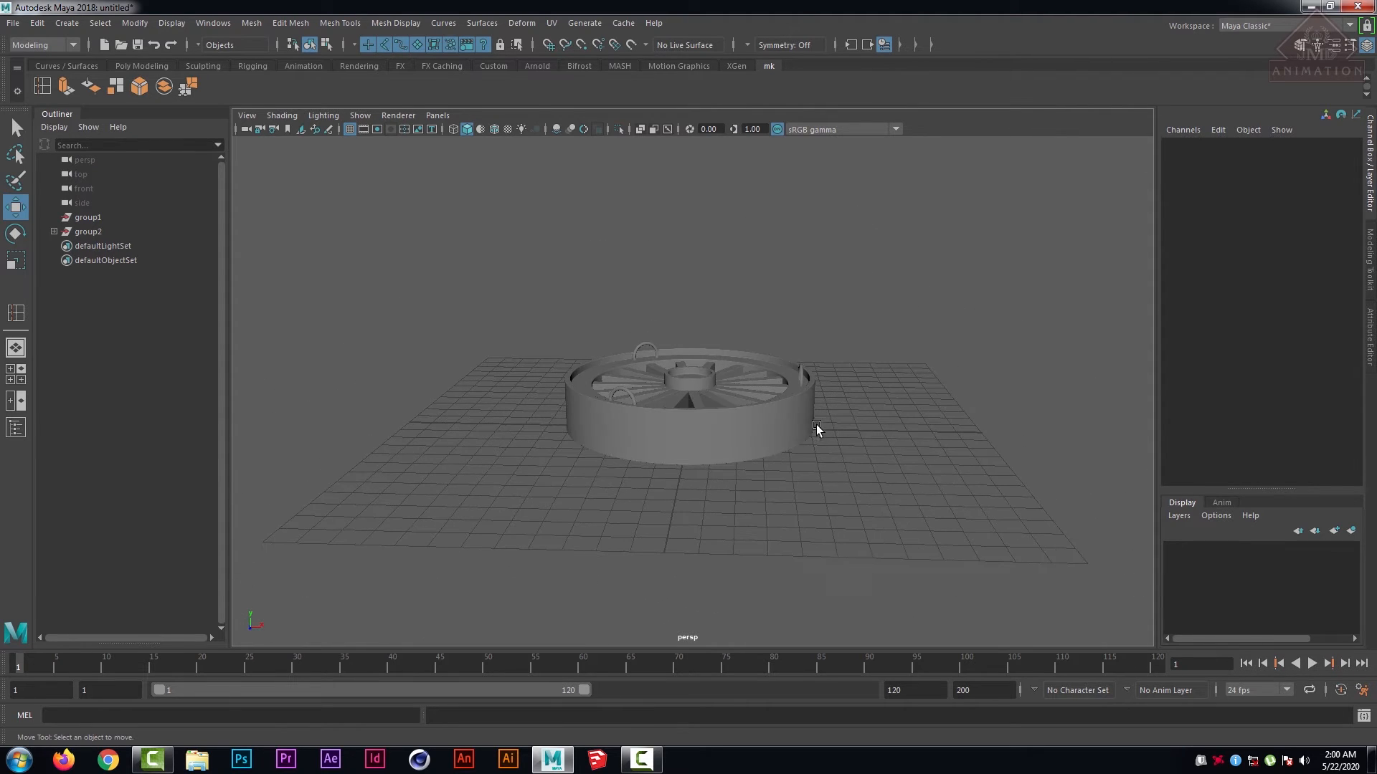
click(63, 26)
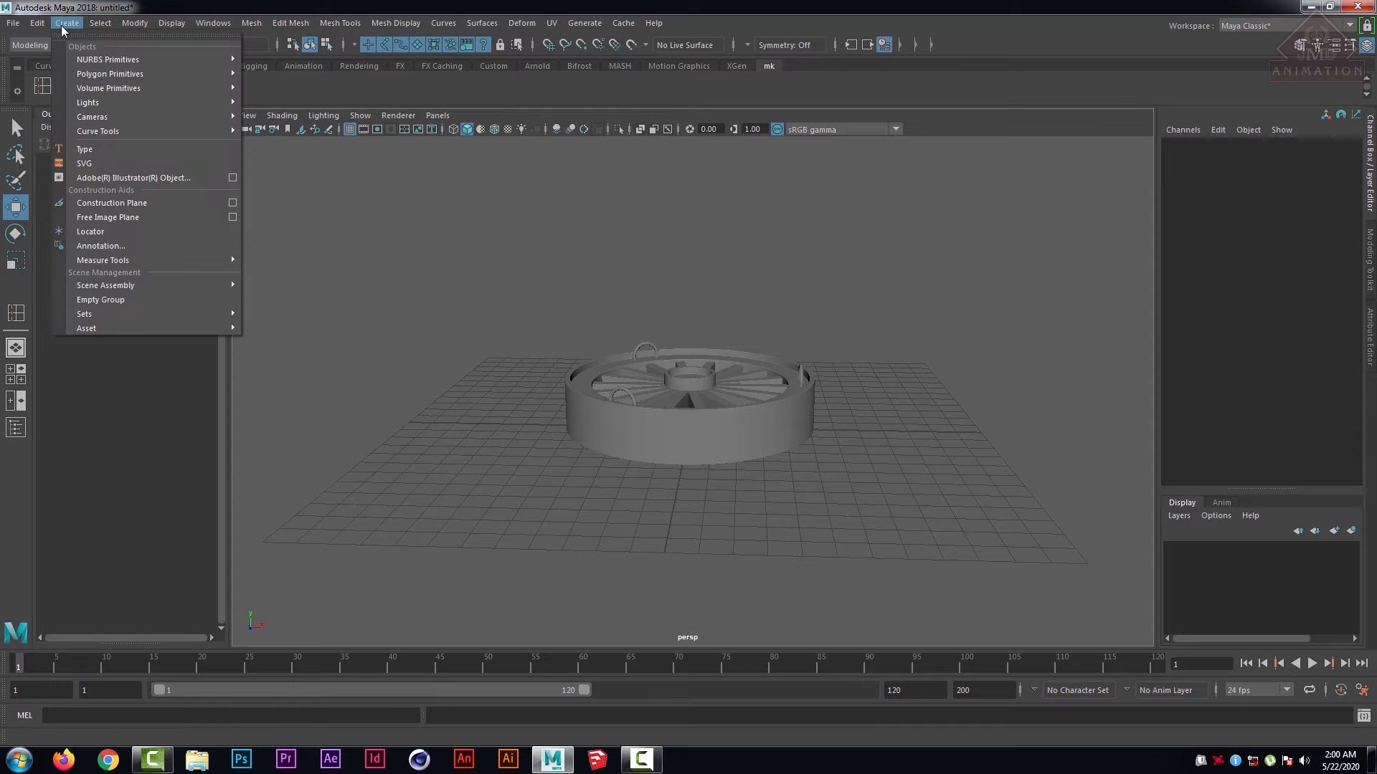
mouse_move(135, 76)
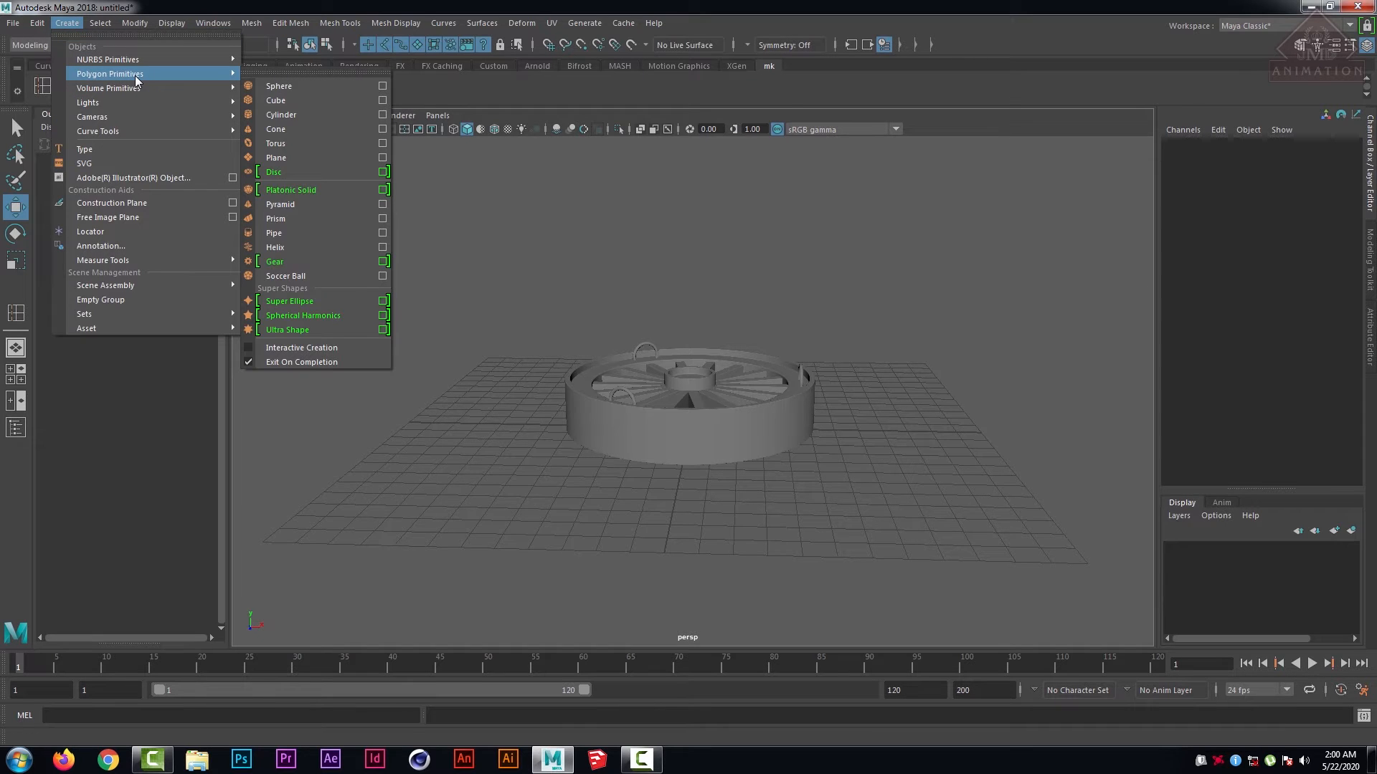
click(315, 142)
drag(685, 449, 674, 522)
- Set the new torus's radius to 0.6 and its section radius to 0.1
scroll(773, 497, up, 5)
alt+middle_drag(774, 496, 781, 347)
mouse_move(781, 409)
alt+mouse_down()
mouse_move(775, 388)
mouse_move(792, 390)
alt+mouse_up()
click(1190, 304)
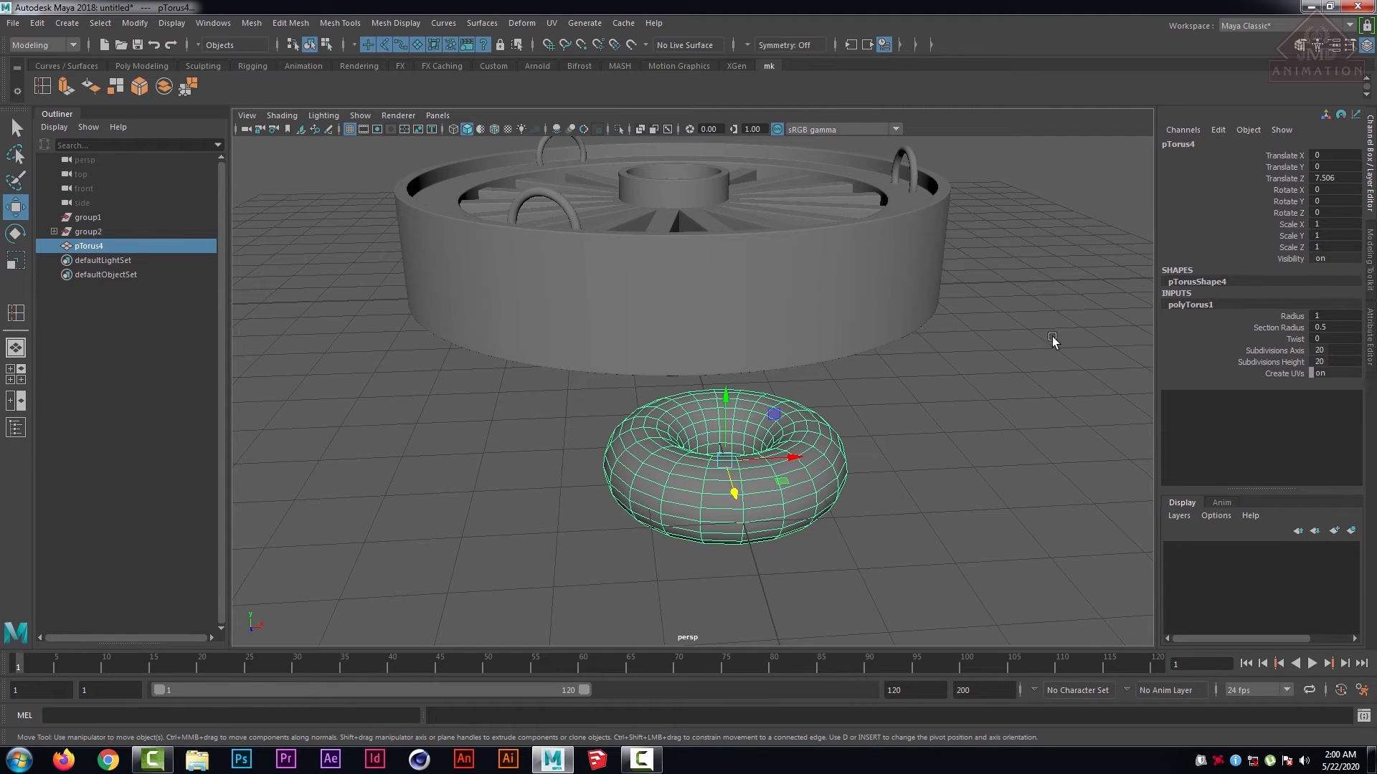
click(1291, 317)
middle_drag(1102, 310, 1105, 330)
click(1287, 328)
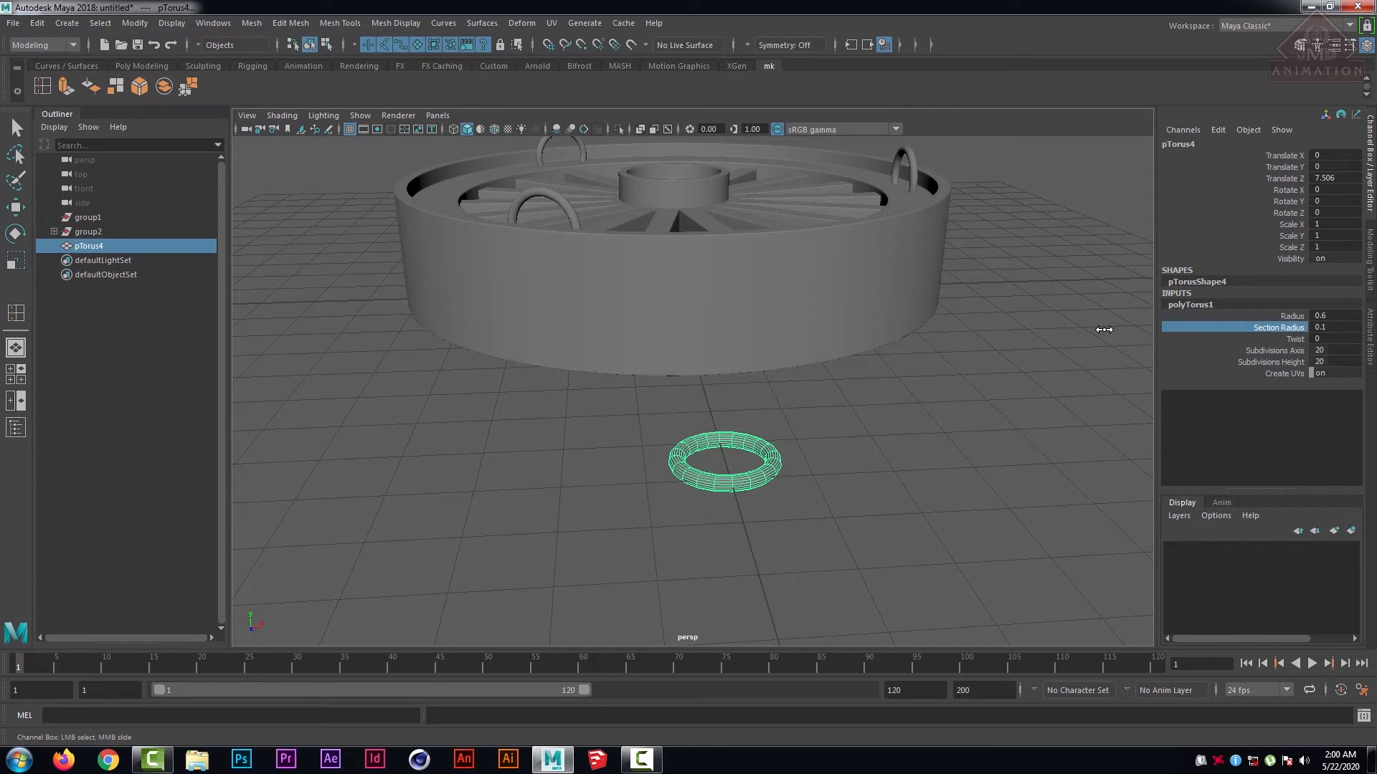
- Reduce the new torus's axis subdivisions to 12 and its height subdivisions to 8
scroll(945, 437, up, 5)
alt+middle_drag(941, 445, 932, 347)
scroll(918, 364, down, 3)
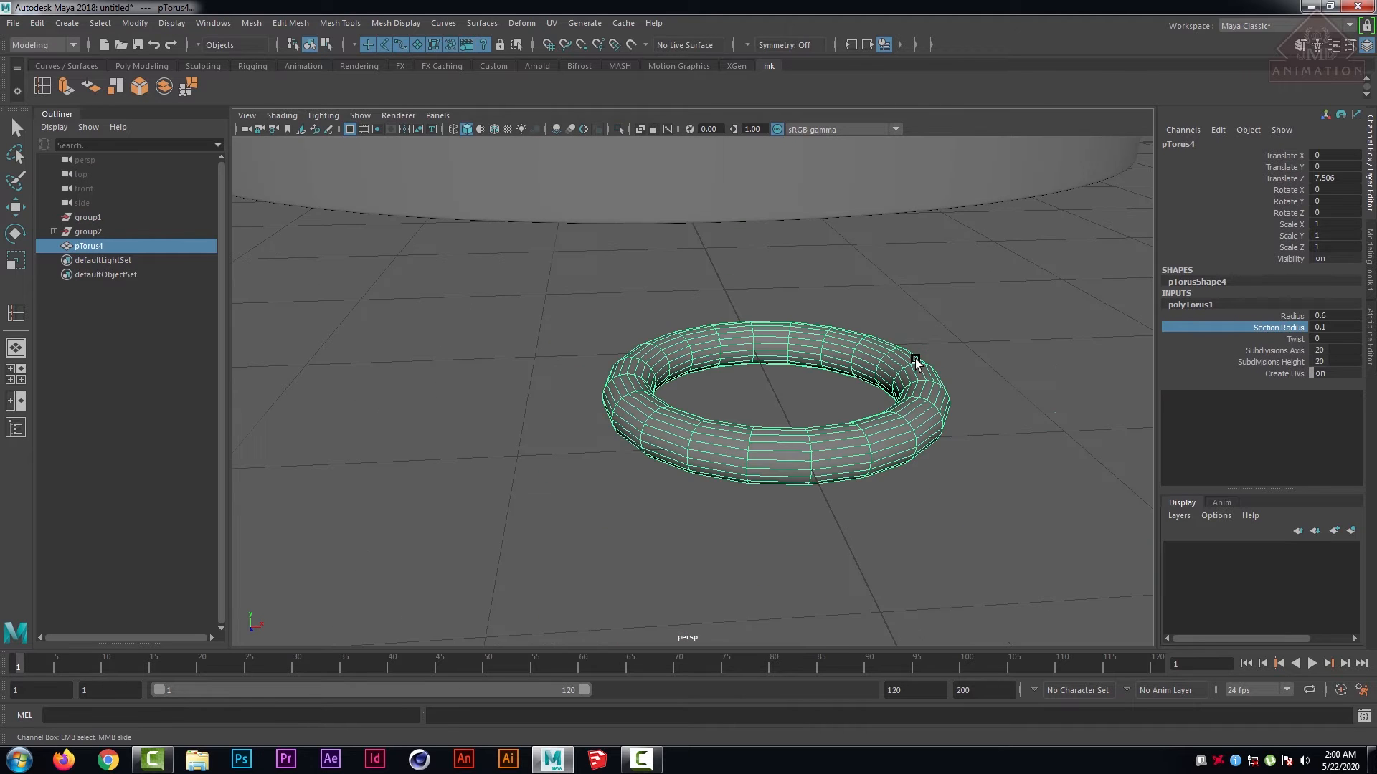
mouse_move(916, 361)
alt+mouse_down()
mouse_move(921, 376)
mouse_move(938, 369)
alt+mouse_up()
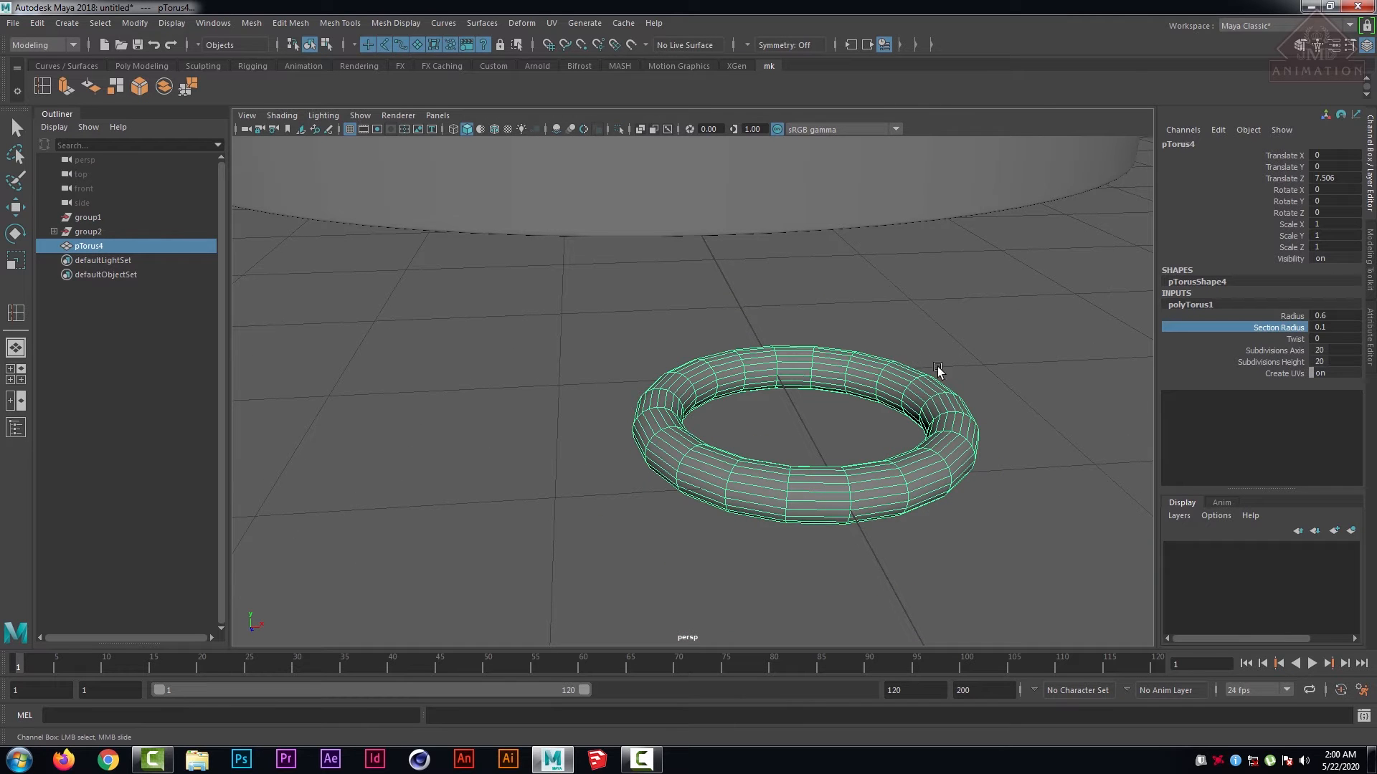
click(1273, 351)
middle_drag(1067, 345, 1011, 360)
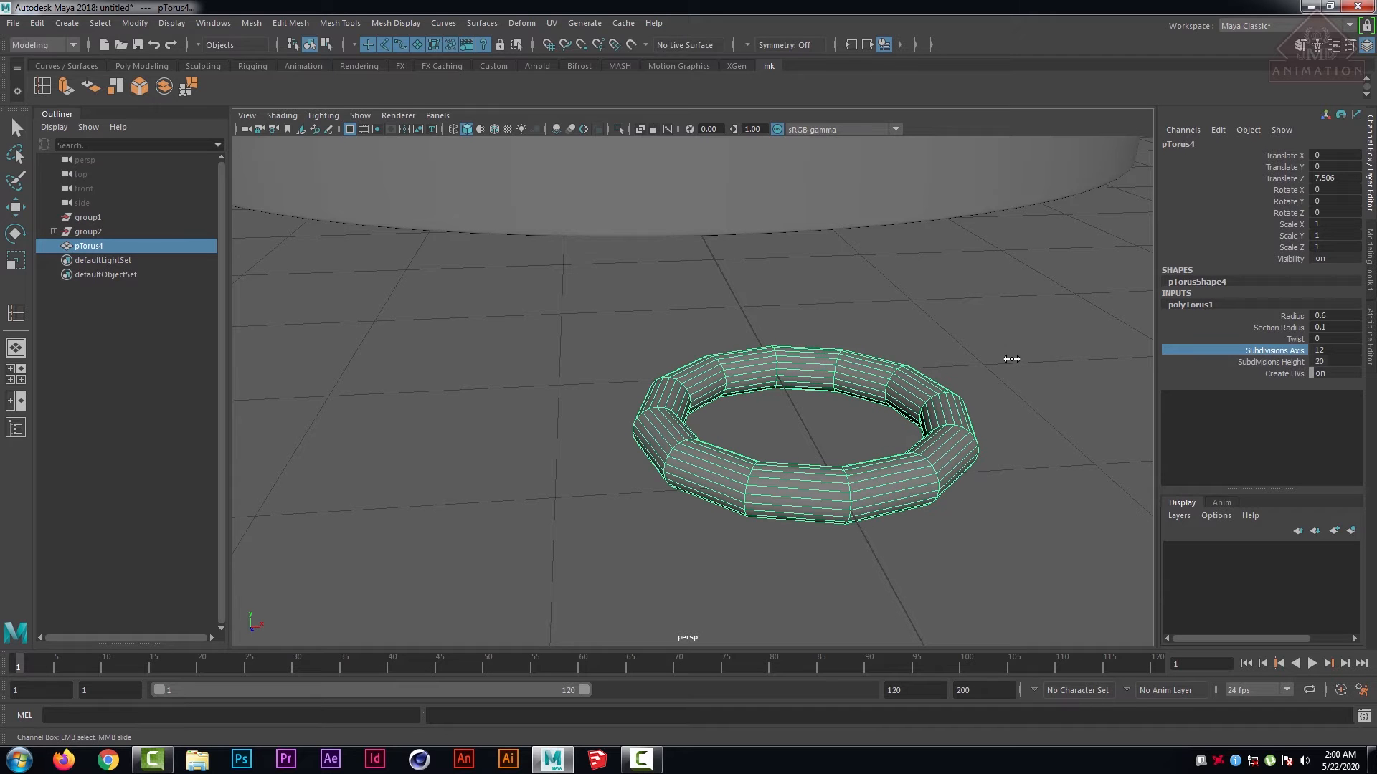
click(1262, 362)
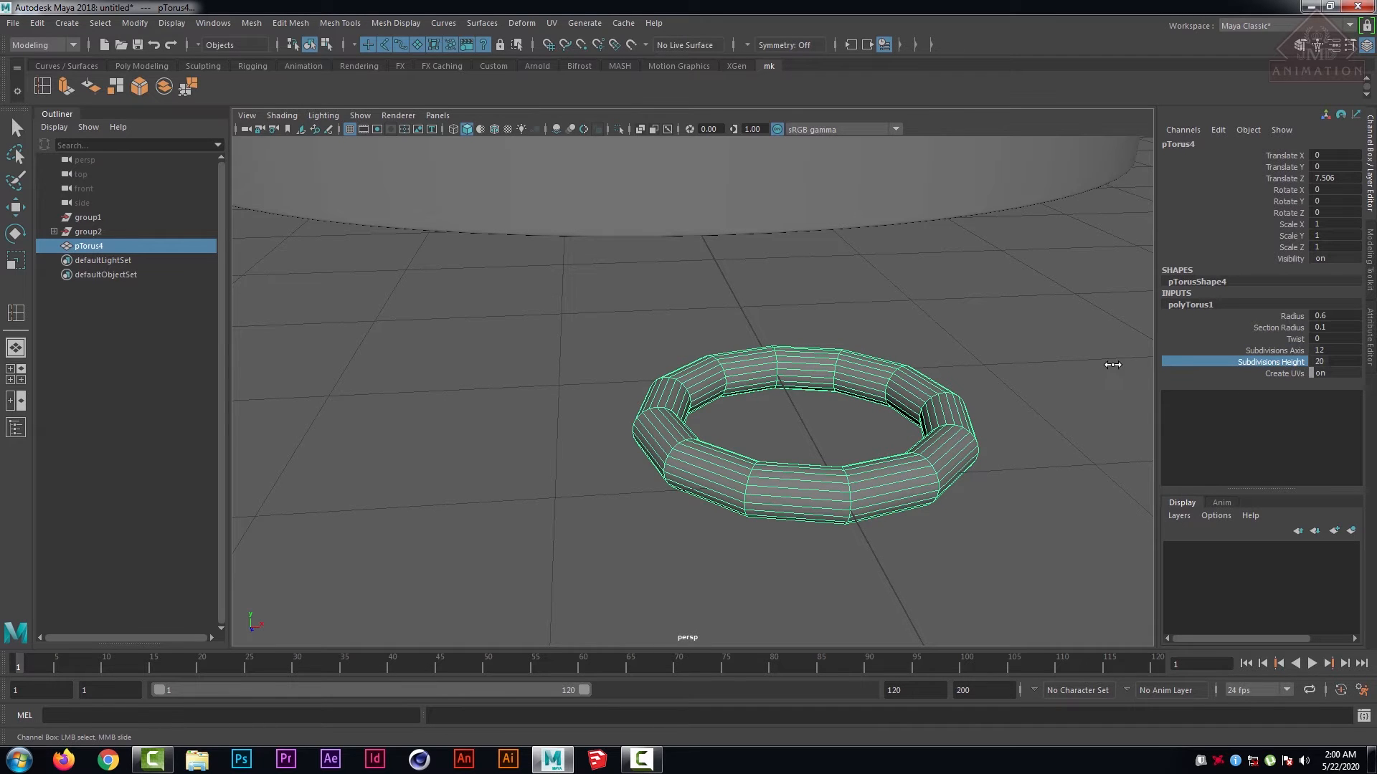
middle_drag(1112, 365, 1030, 383)
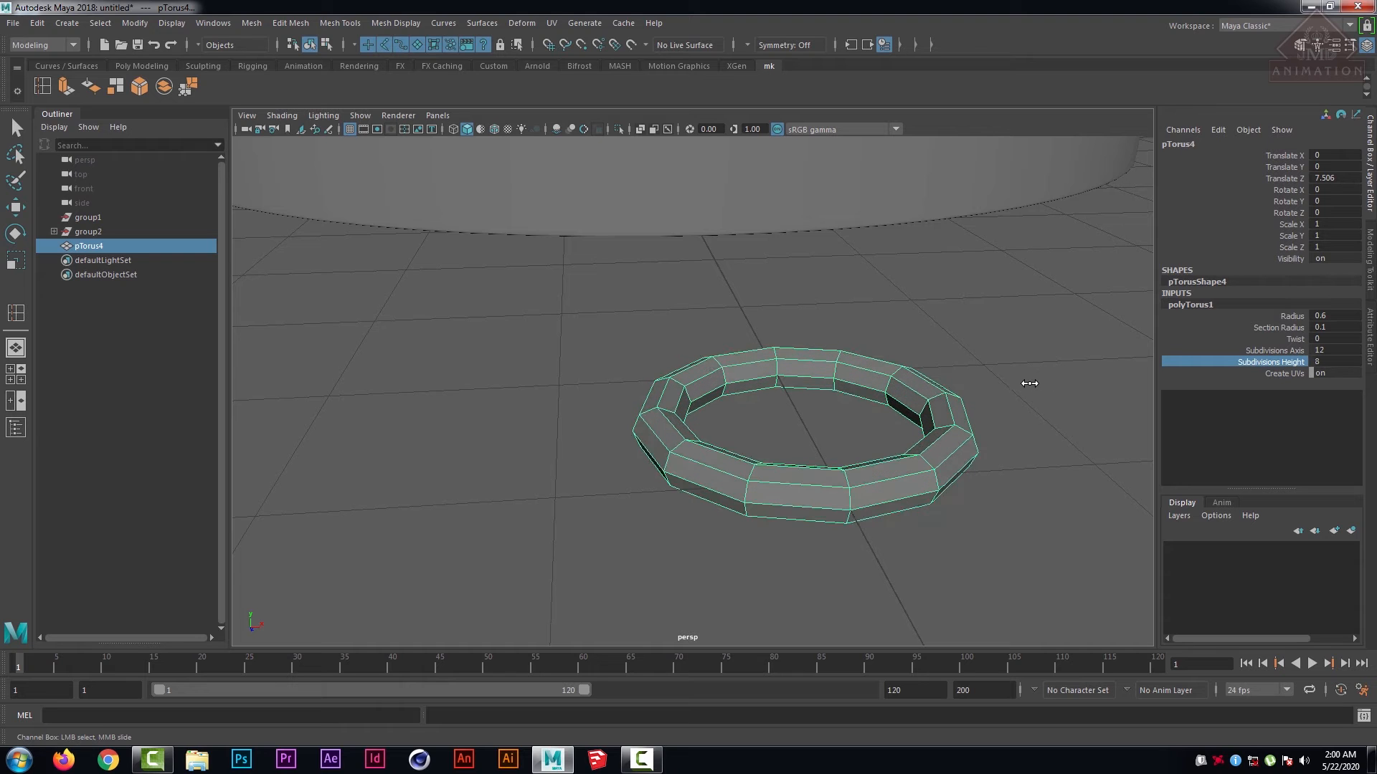
- Examine the segments of the new low-poly torus from above and close up
scroll(890, 393, down, 4)
alt+drag(891, 393, 896, 413)
alt+middle_drag(896, 414, 889, 341)
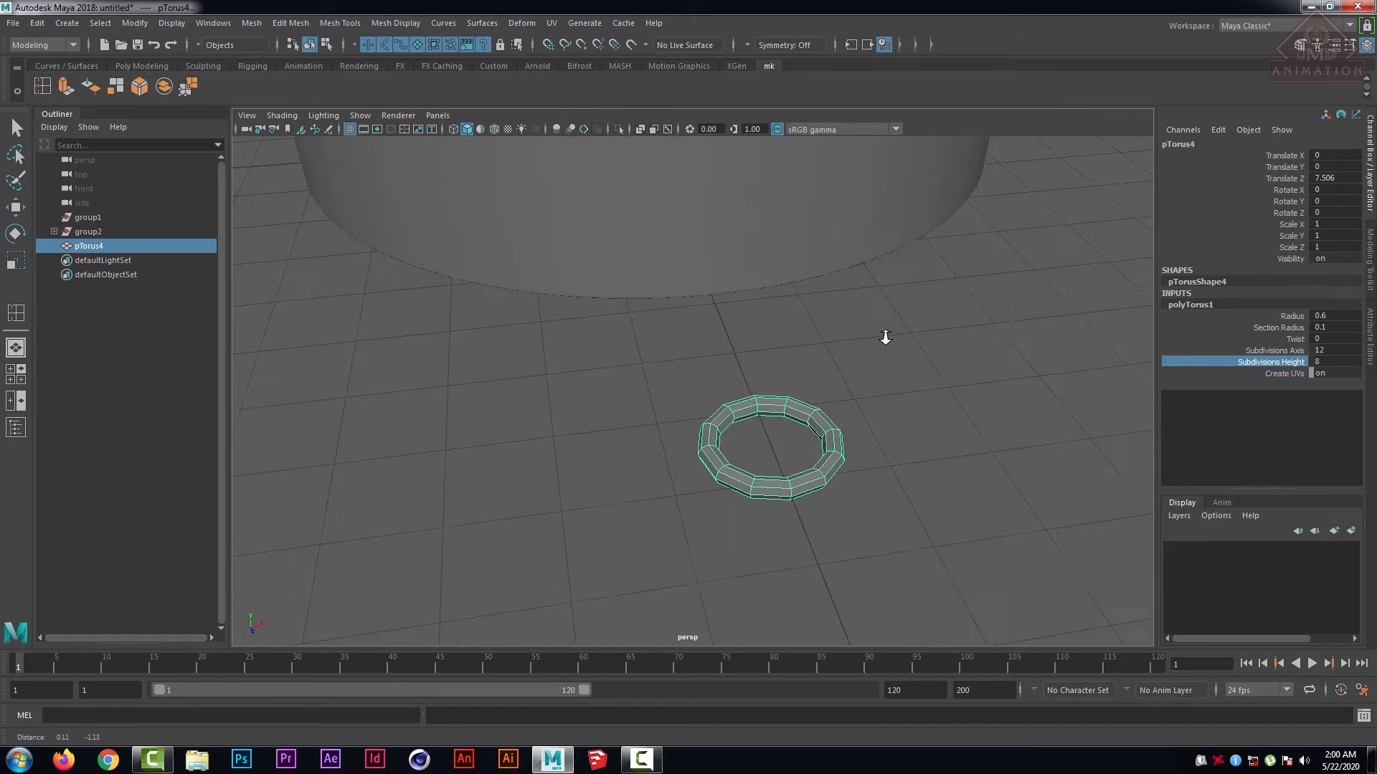
scroll(889, 342, up, 4)
scroll(913, 394, down, 4)
alt+middle_drag(912, 394, 846, 324)
scroll(846, 324, up, 4)
alt+drag(837, 347, 857, 414)
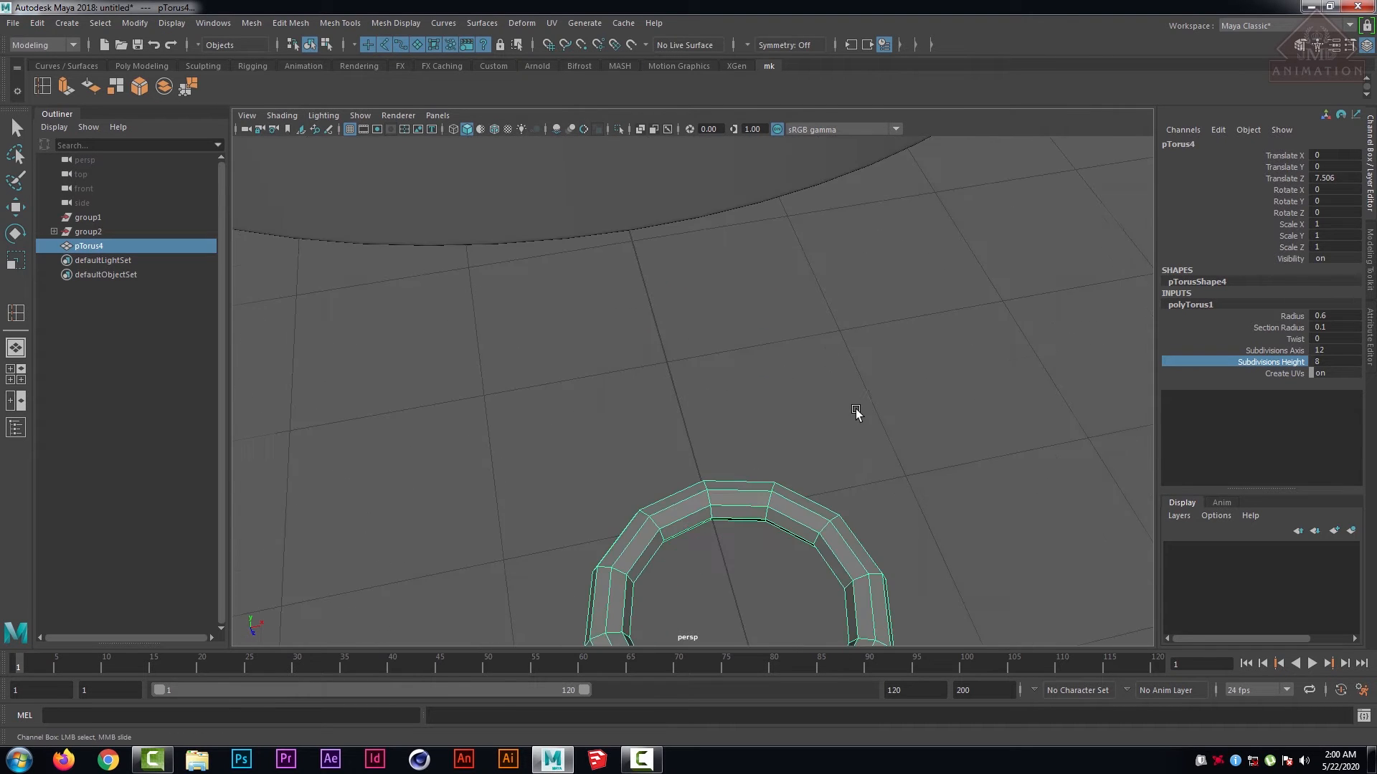
scroll(859, 430, down, 4)
alt+middle_drag(859, 441, 905, 366)
scroll(905, 367, up, 4)
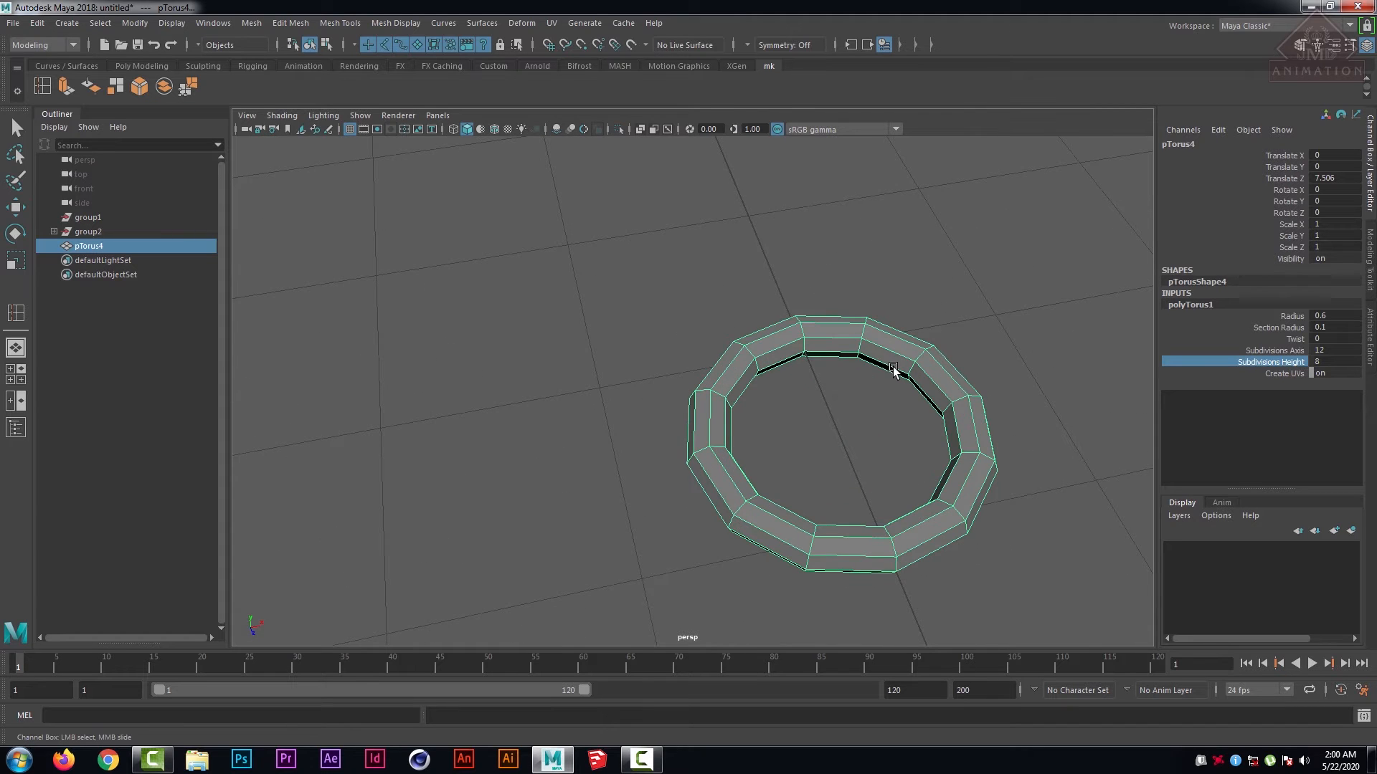
- Delete the cross-section edge loop at the middle of the low-poly torus's +X side
key(space)
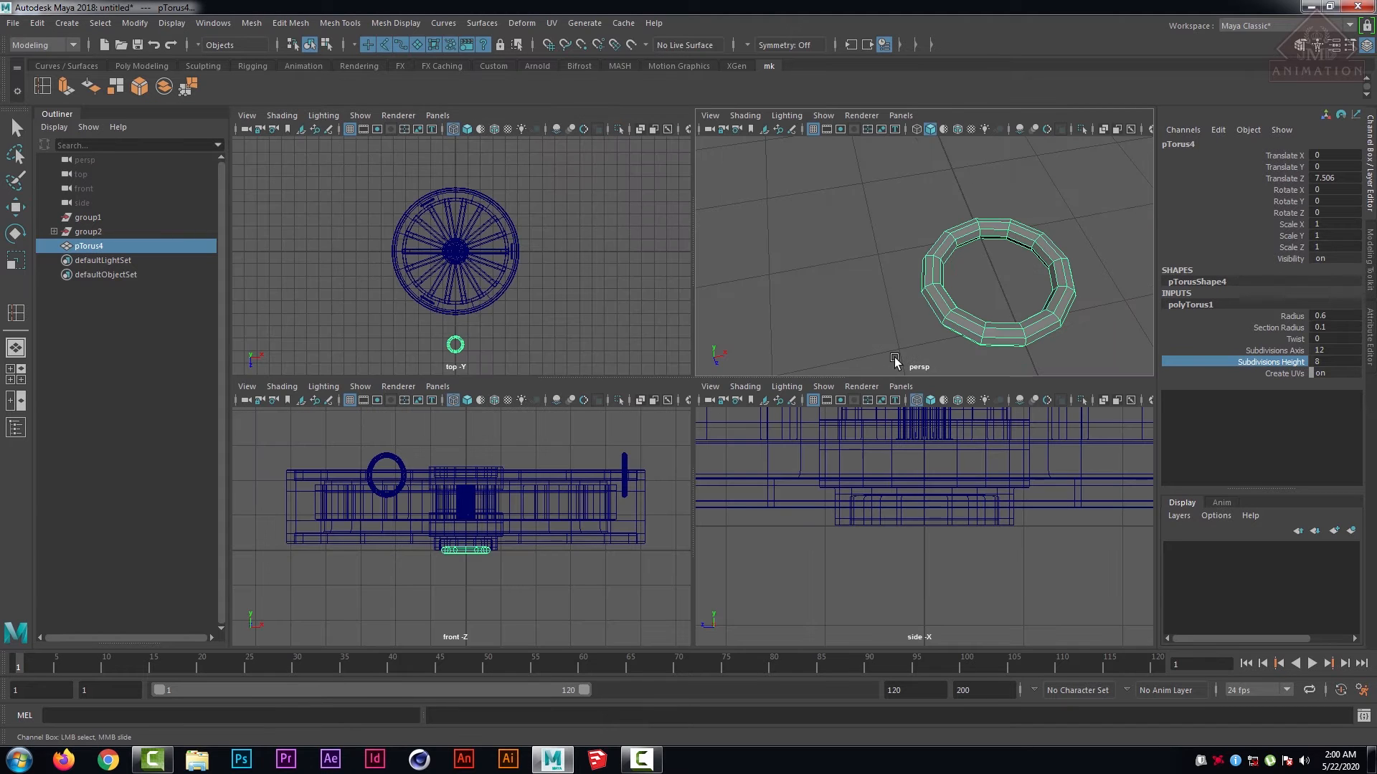
right_drag(1055, 266, 1051, 209)
right_click(1052, 252)
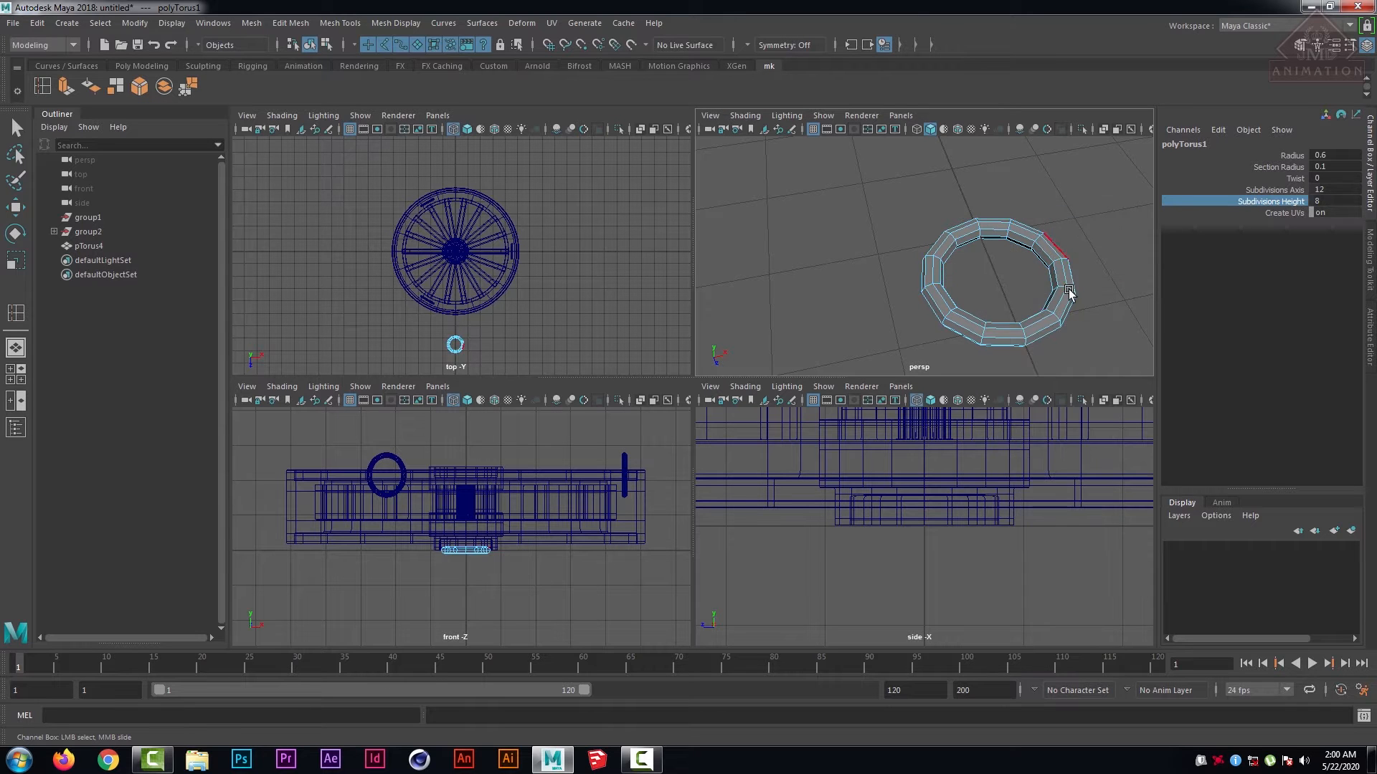
scroll(1060, 275, up, 5)
scroll(1036, 283, down, 5)
key(space)
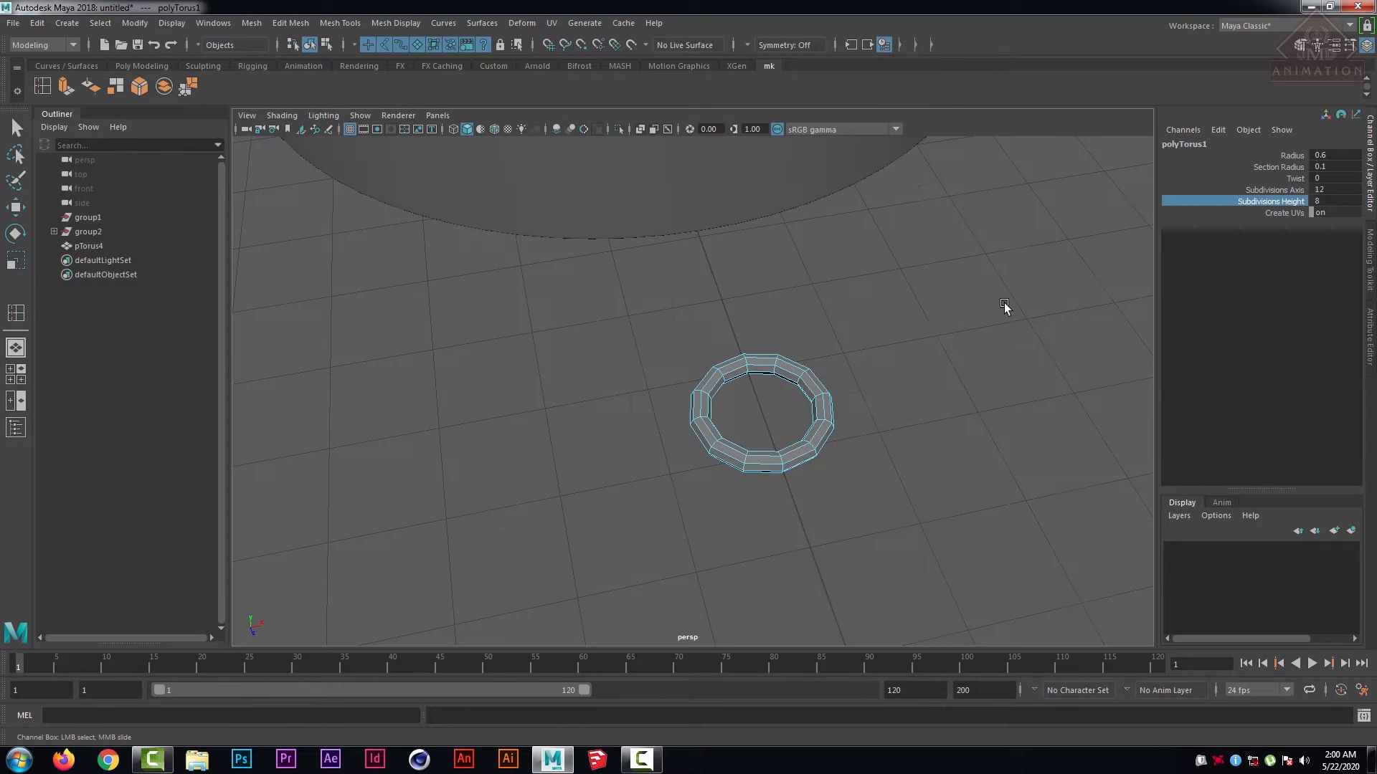
scroll(922, 332, down, 2)
scroll(918, 361, up, 4)
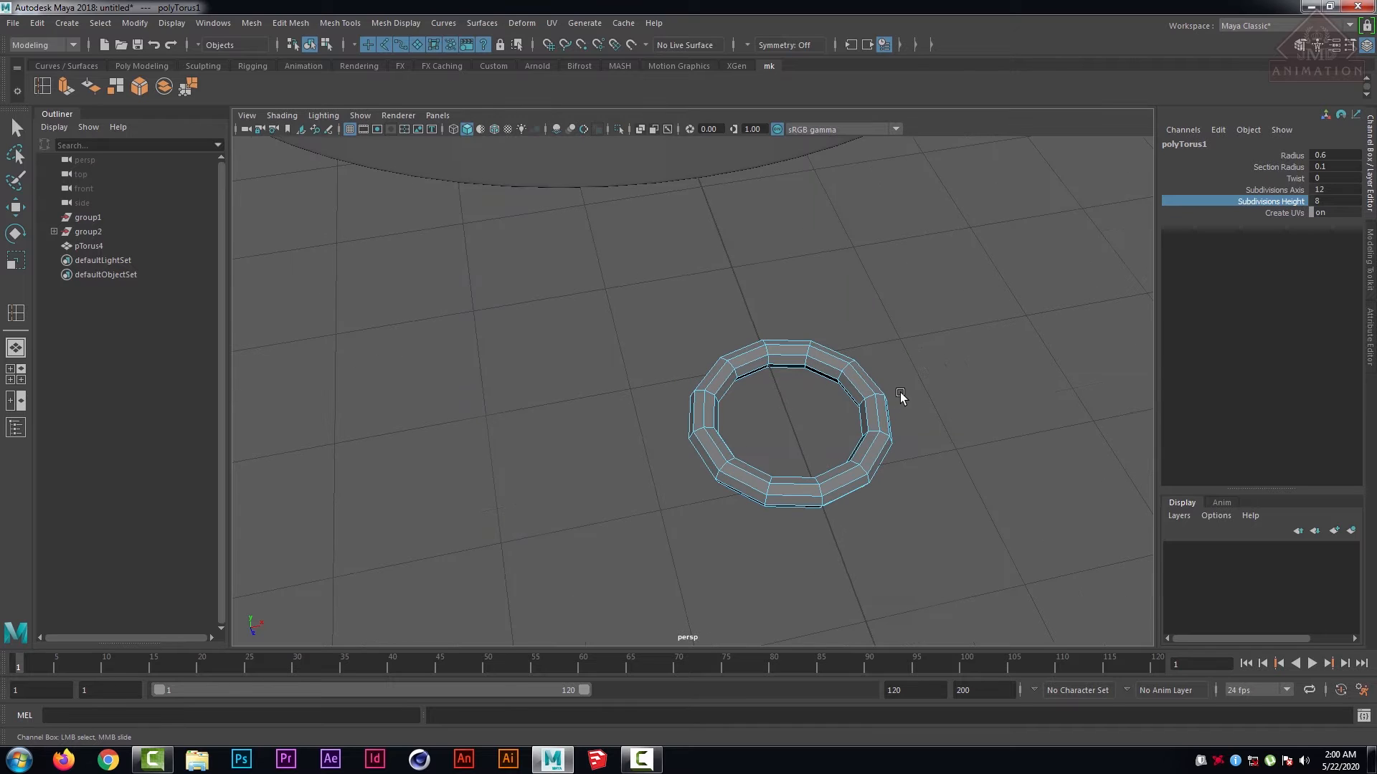
click(869, 397)
key(w)
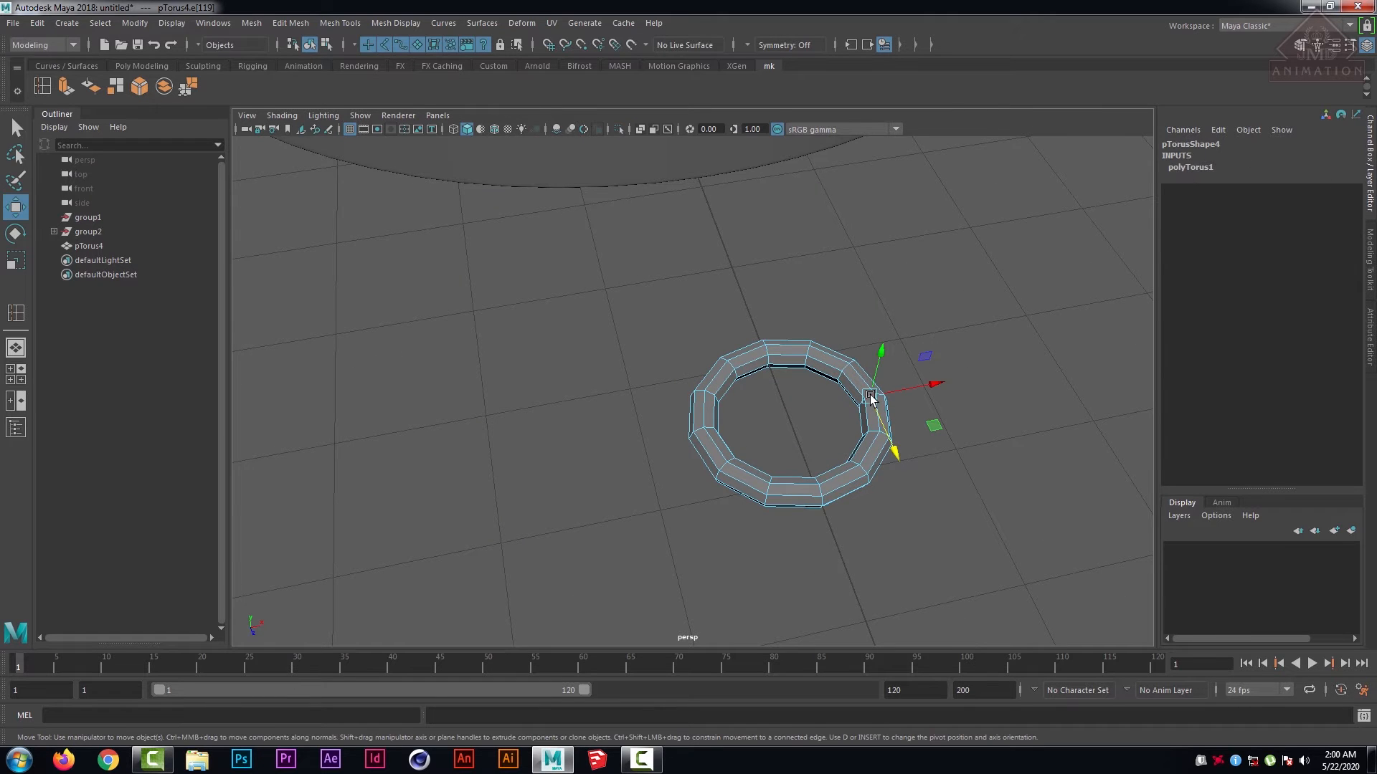
scroll(952, 390, up, 8)
alt+middle_drag(889, 370, 863, 382)
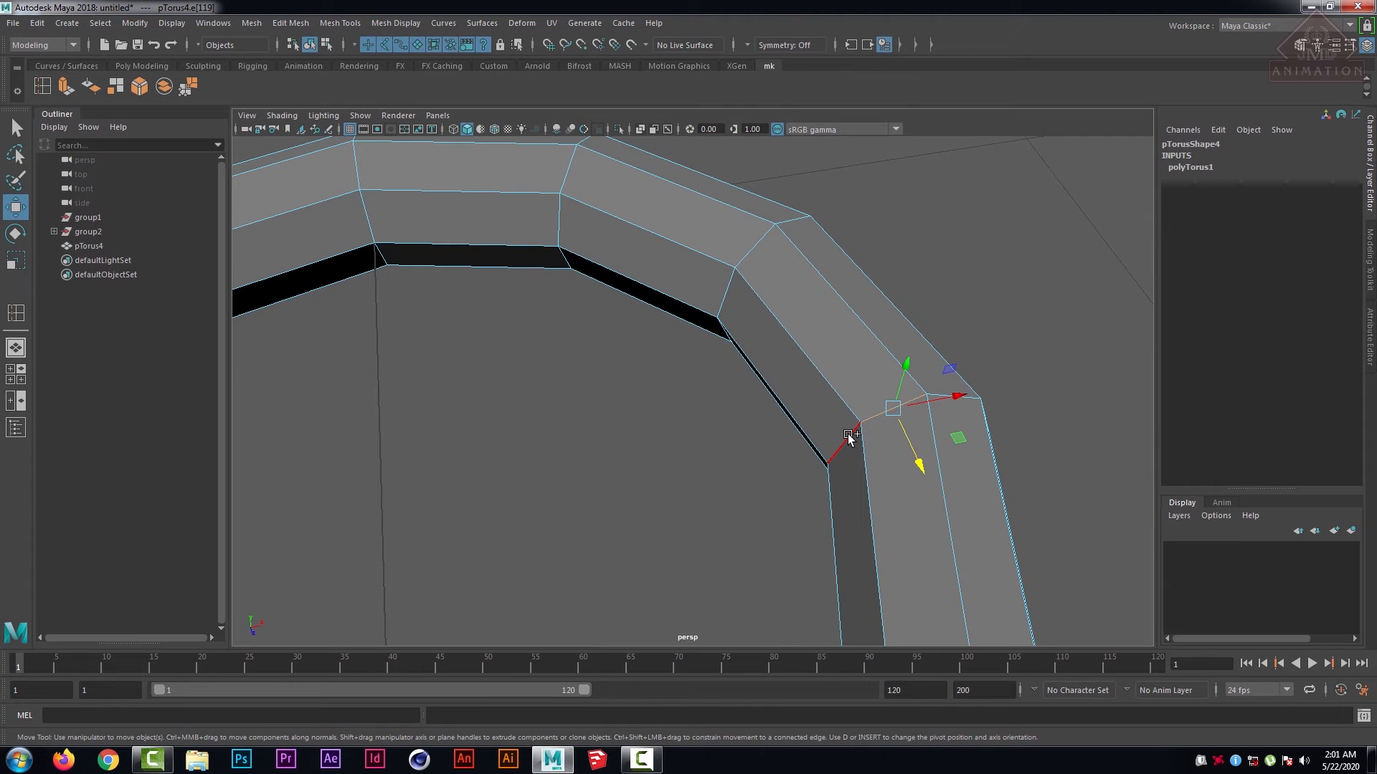
click(848, 438)
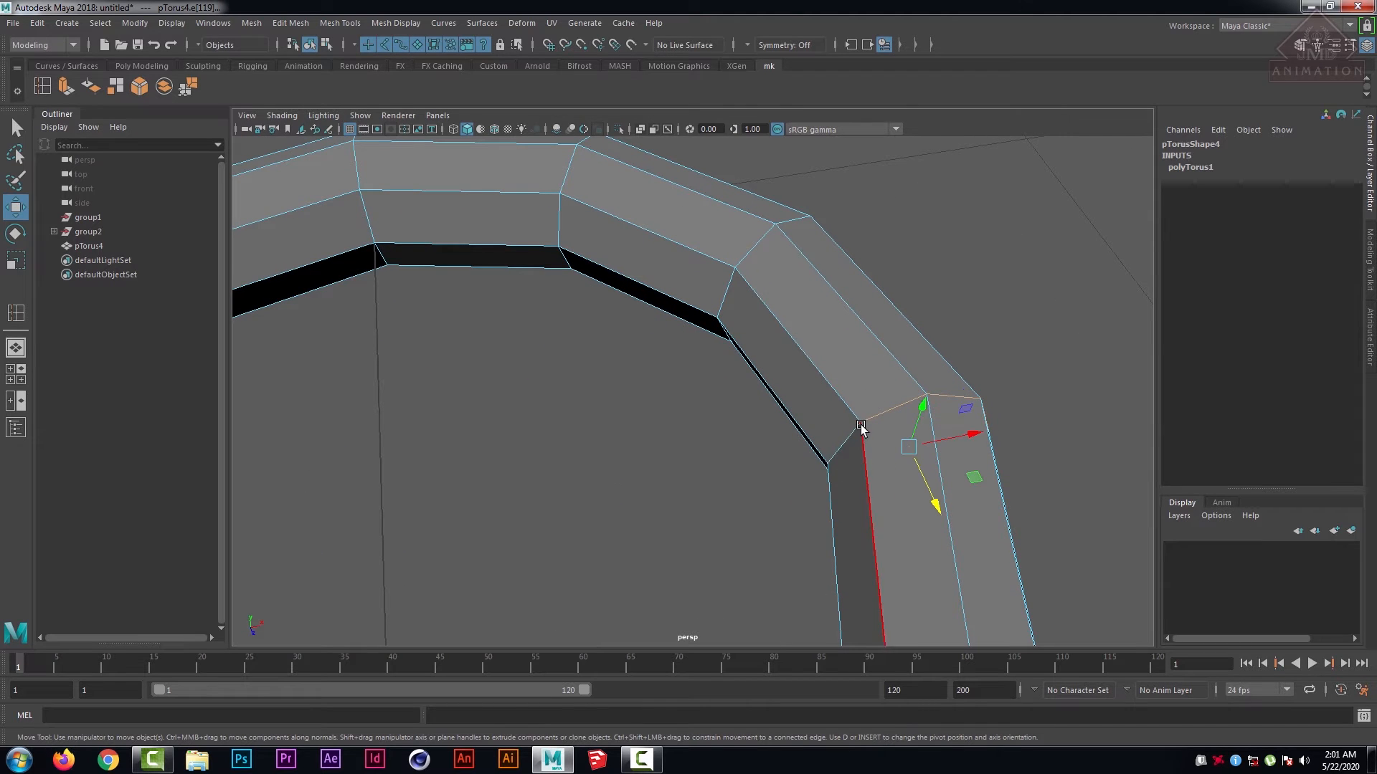
click(881, 435)
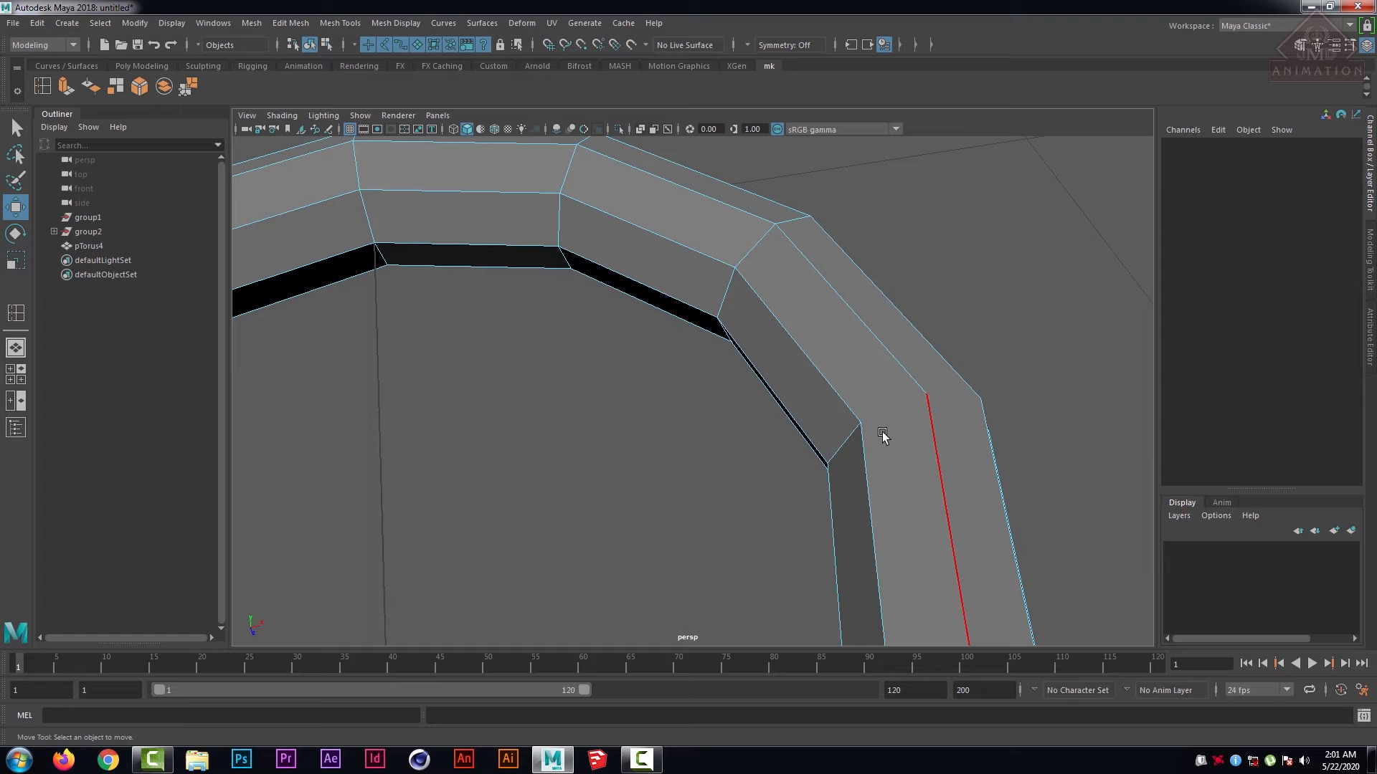
click(836, 448)
click(838, 446)
scroll(843, 446, down, 5)
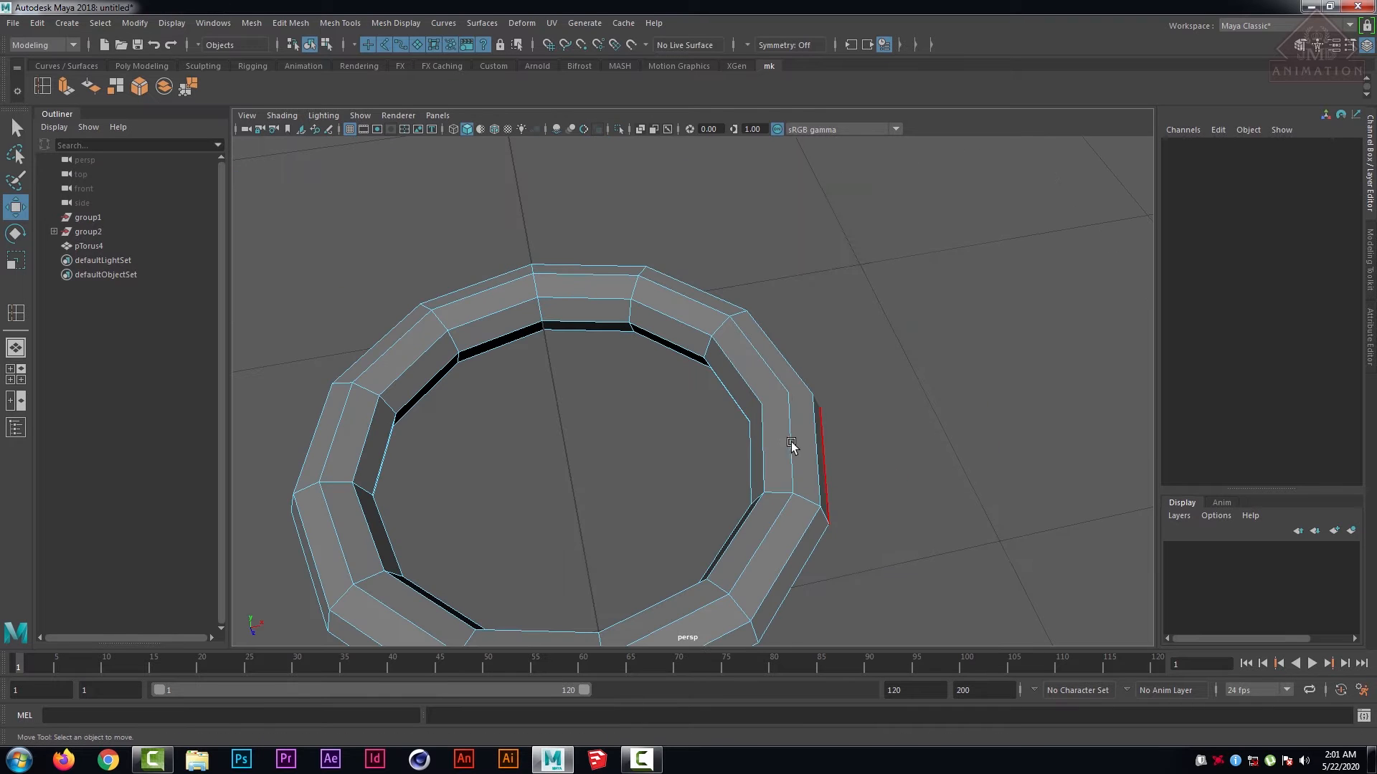
- Delete the leftover vertices on the +X side so that it becomes one straight segment
alt+drag(789, 443, 807, 443)
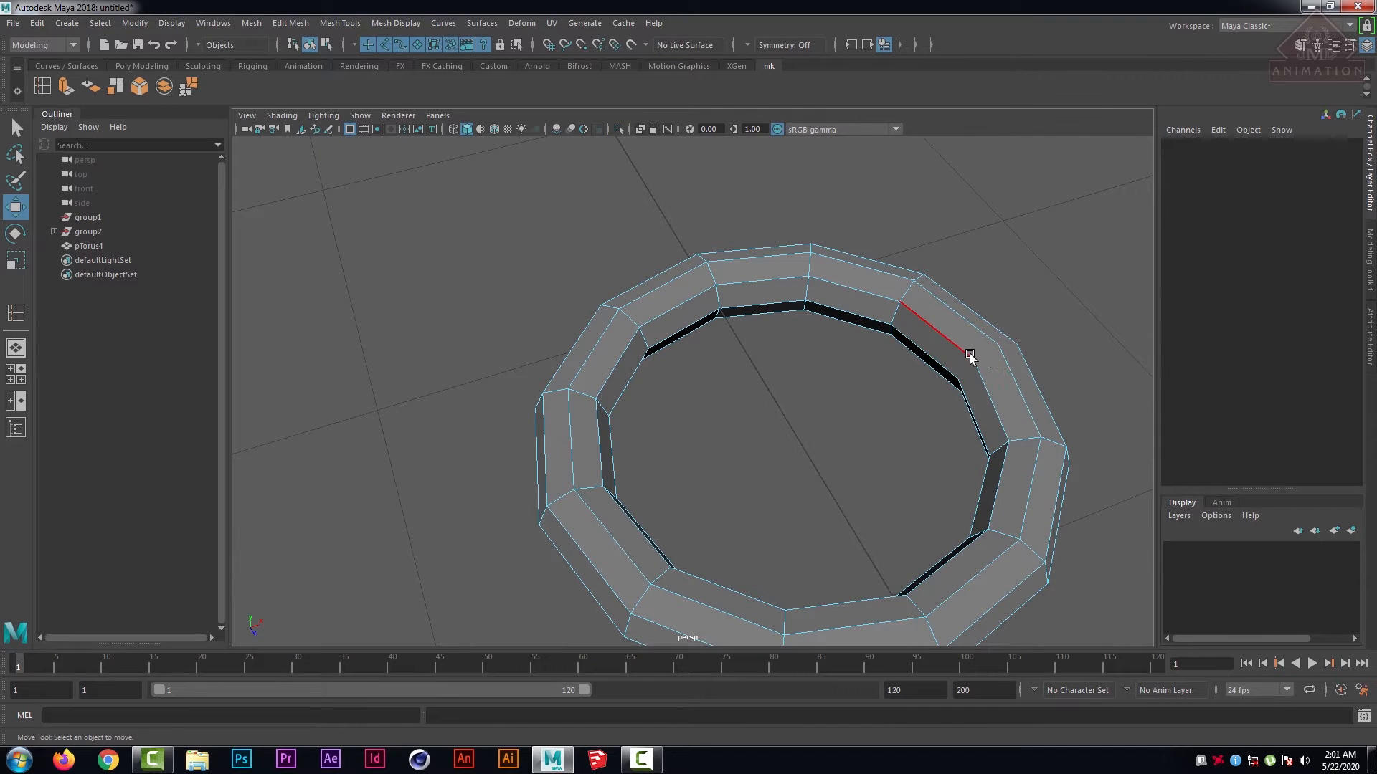
right_drag(971, 349, 896, 340)
drag(1060, 331, 930, 419)
click(930, 418)
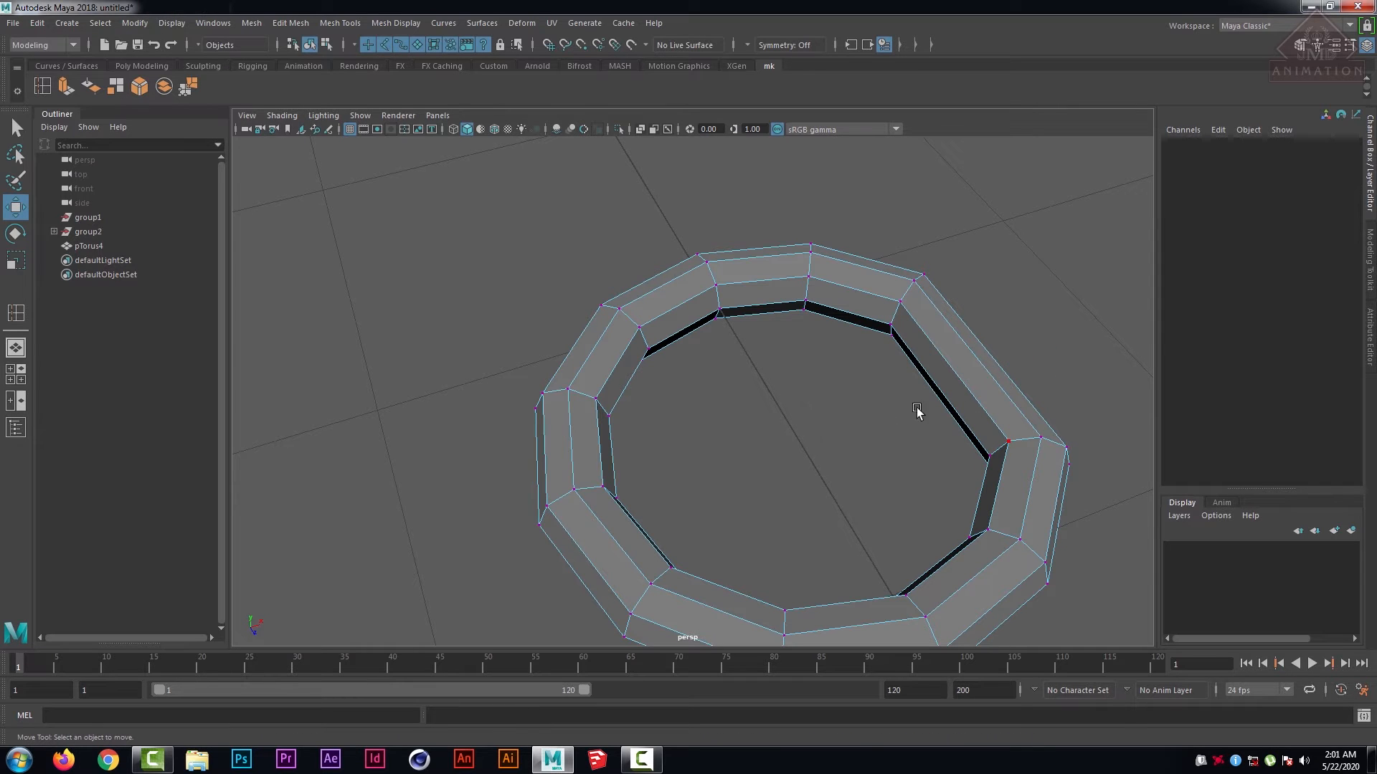
- In the top view, delete the matching cross-section edge loop at the middle of the torus's -X side
key(space)
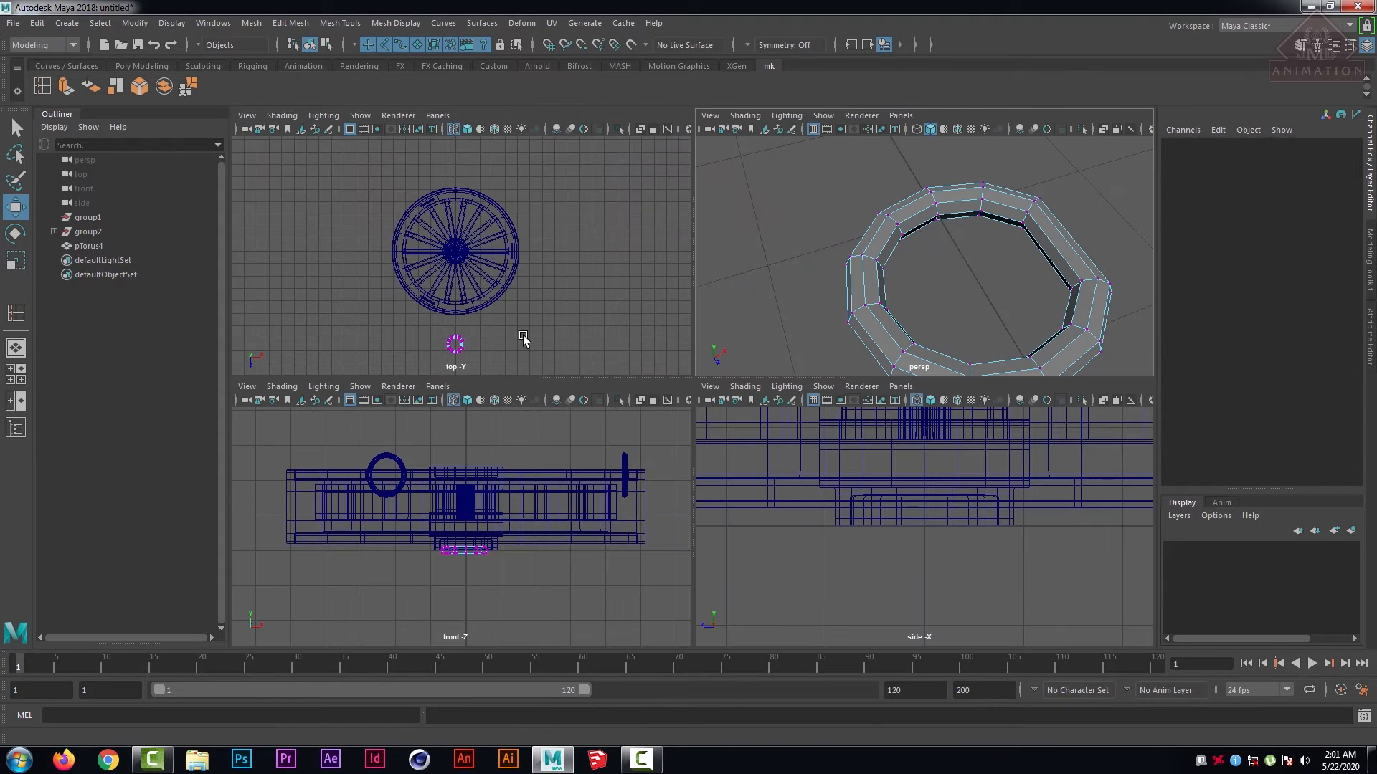
key(space)
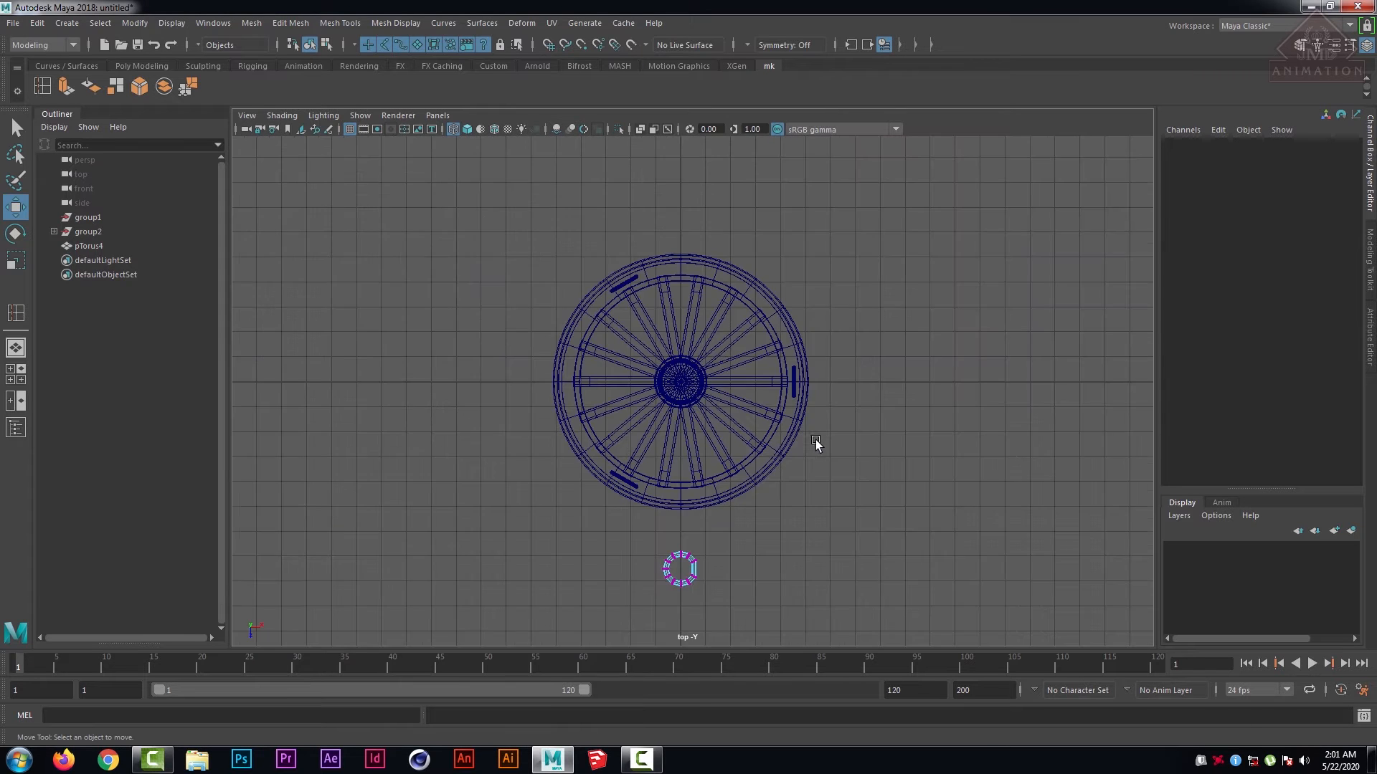
scroll(815, 449, up, 5)
scroll(894, 281, up, 8)
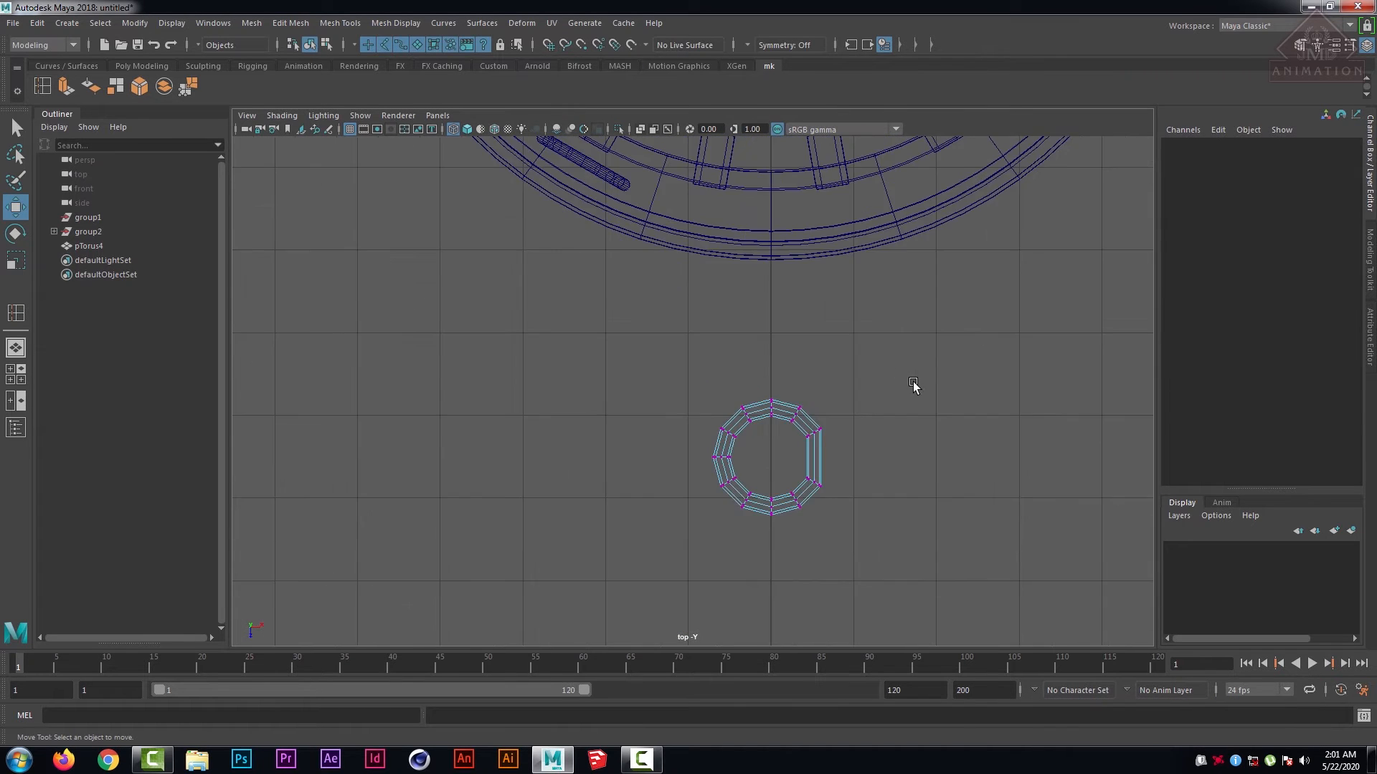
scroll(835, 316, up, 2)
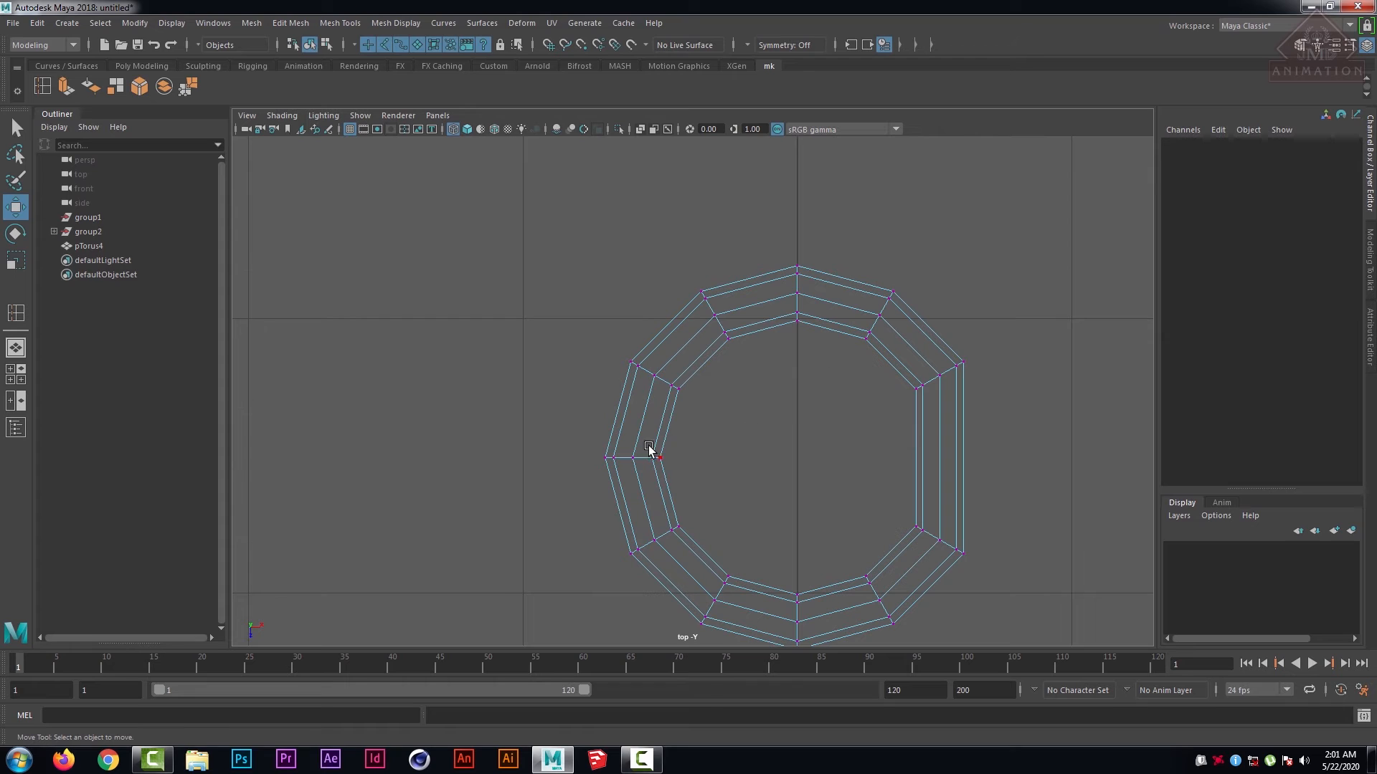
right_drag(643, 346, 644, 310)
click(643, 458)
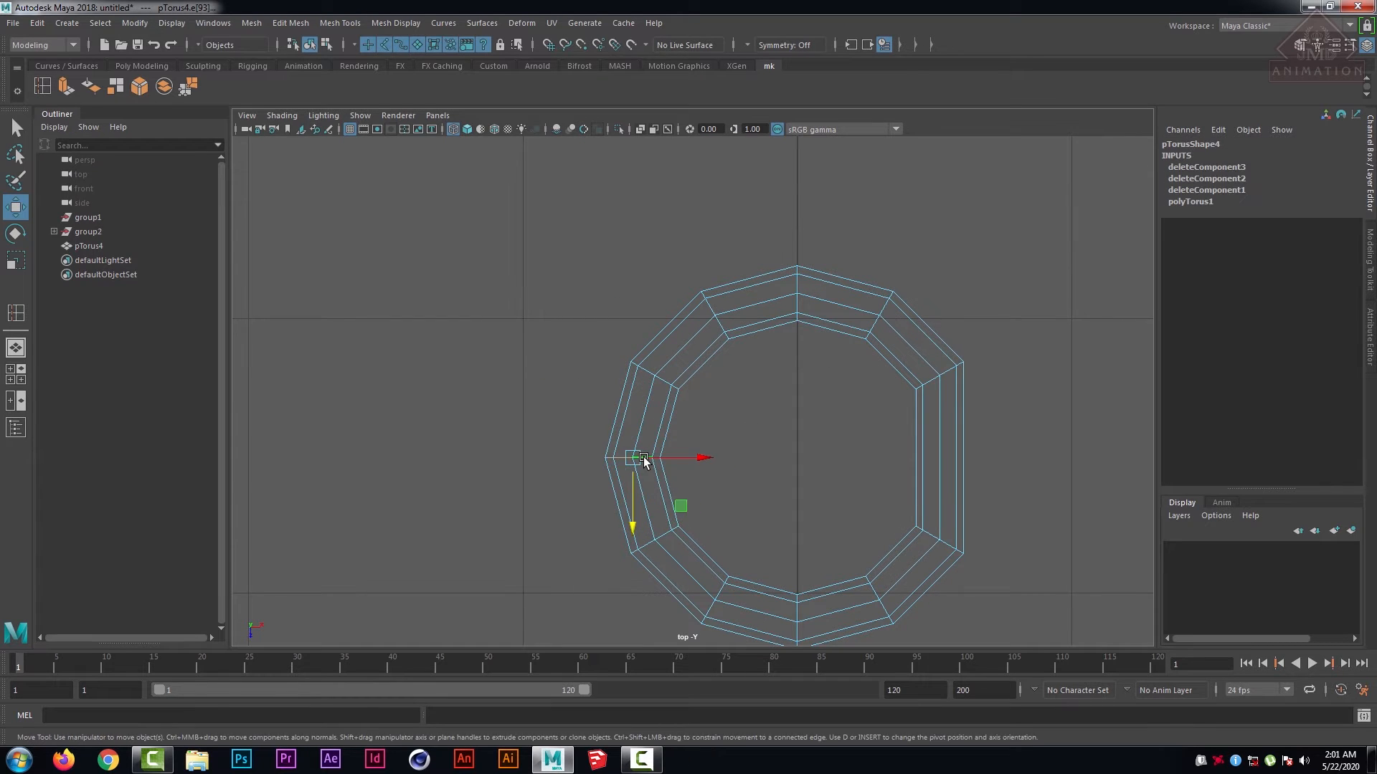
click(779, 456)
- Delete the leftover vertices on the -X side to straighten it like the opposite one
right_drag(658, 374, 585, 363)
drag(728, 431, 571, 478)
key(Delete)
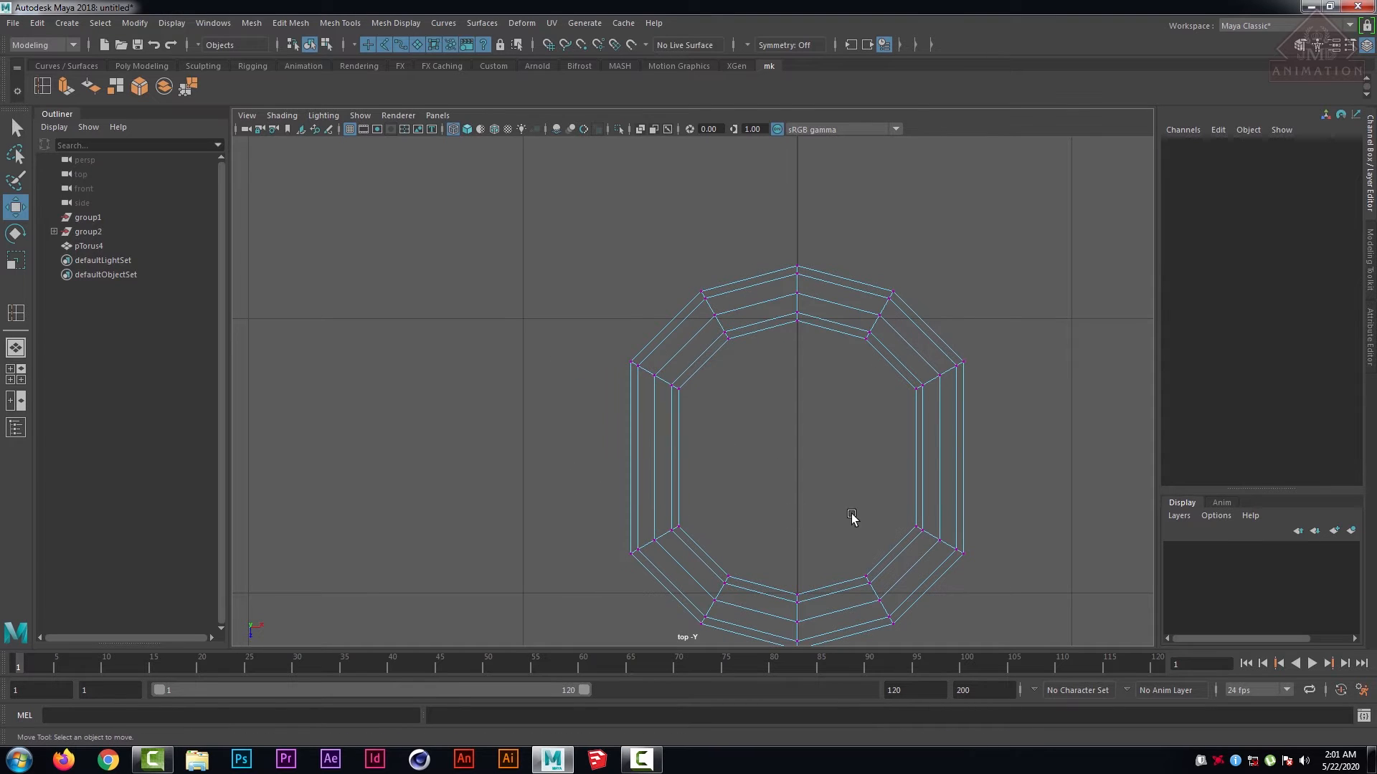
- Move the vertices of the half nearest the wheel along negative Z to stretch the torus into an elongated link
right_drag(765, 322, 682, 320)
drag(565, 210, 1004, 419)
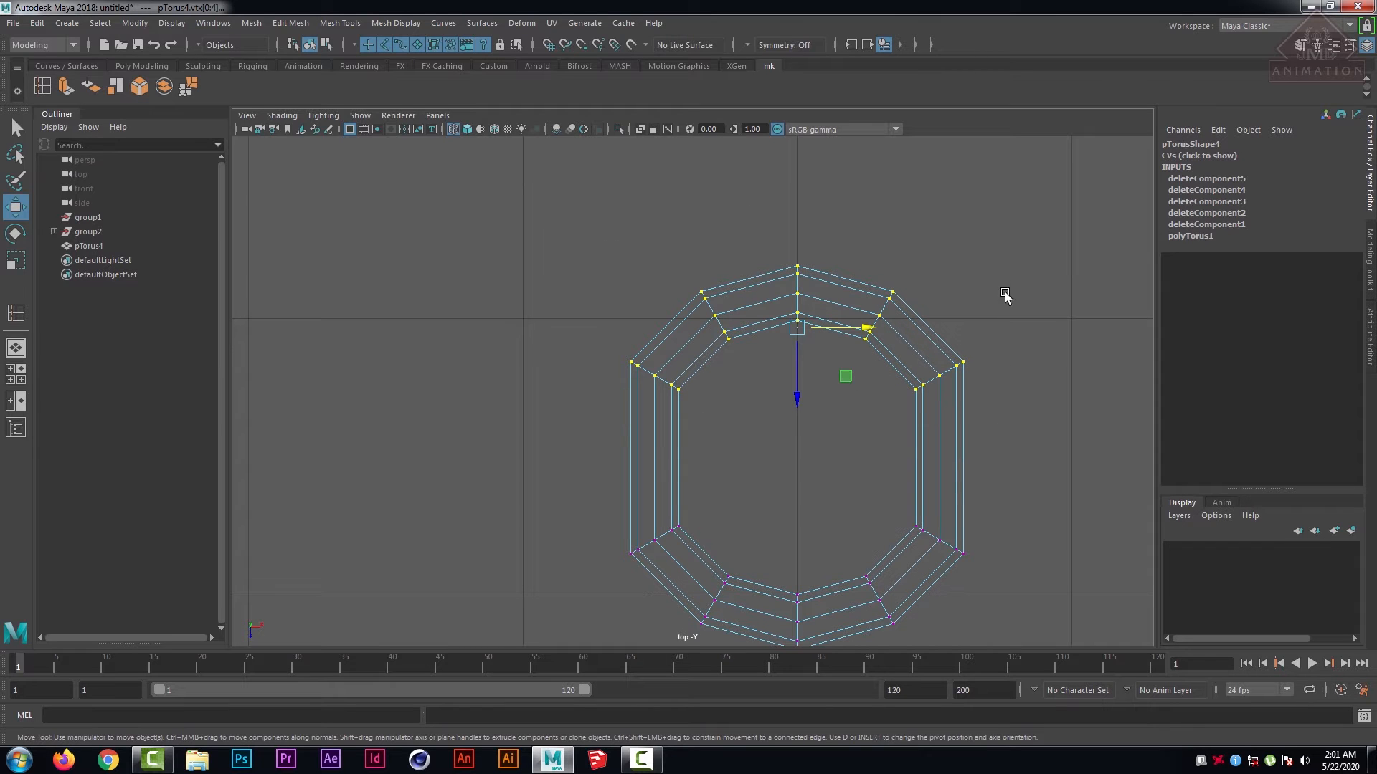
drag(797, 397, 796, 337)
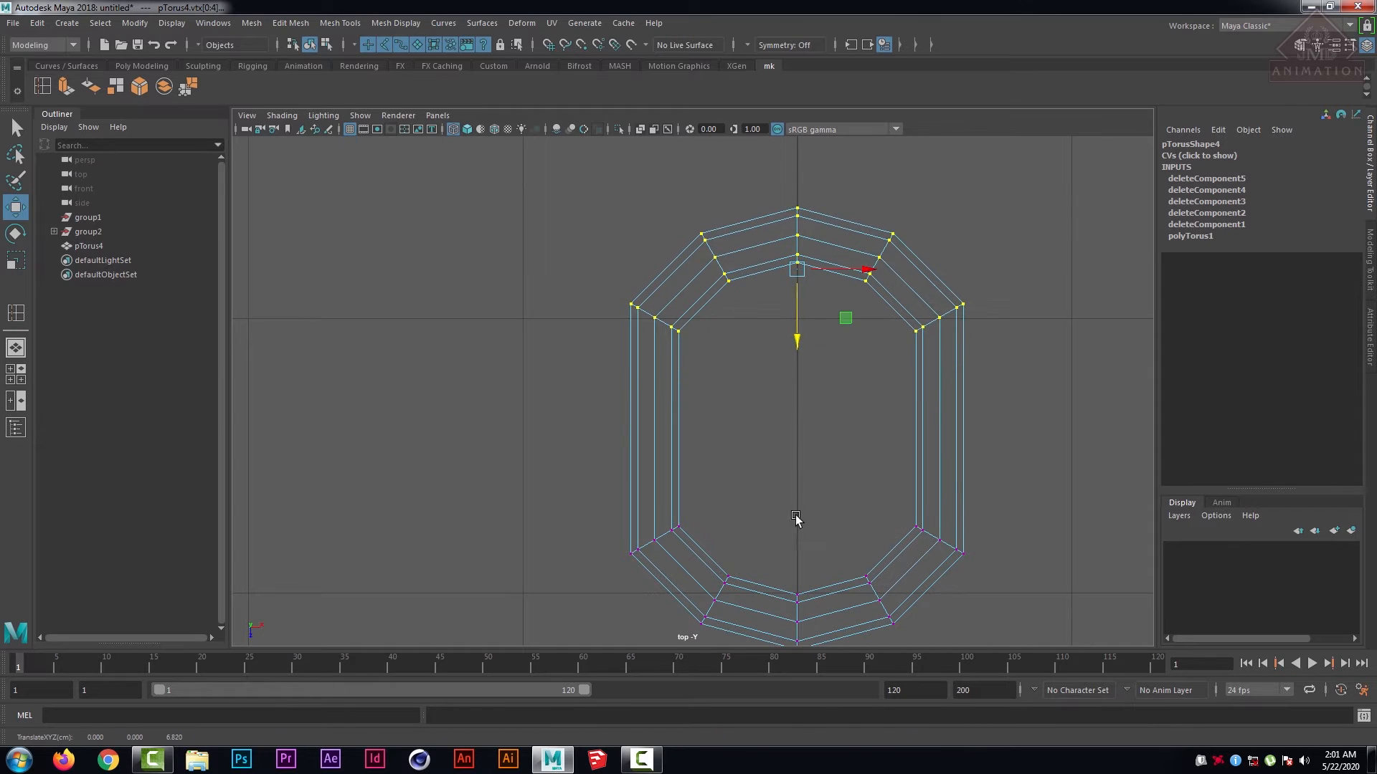
click(572, 439)
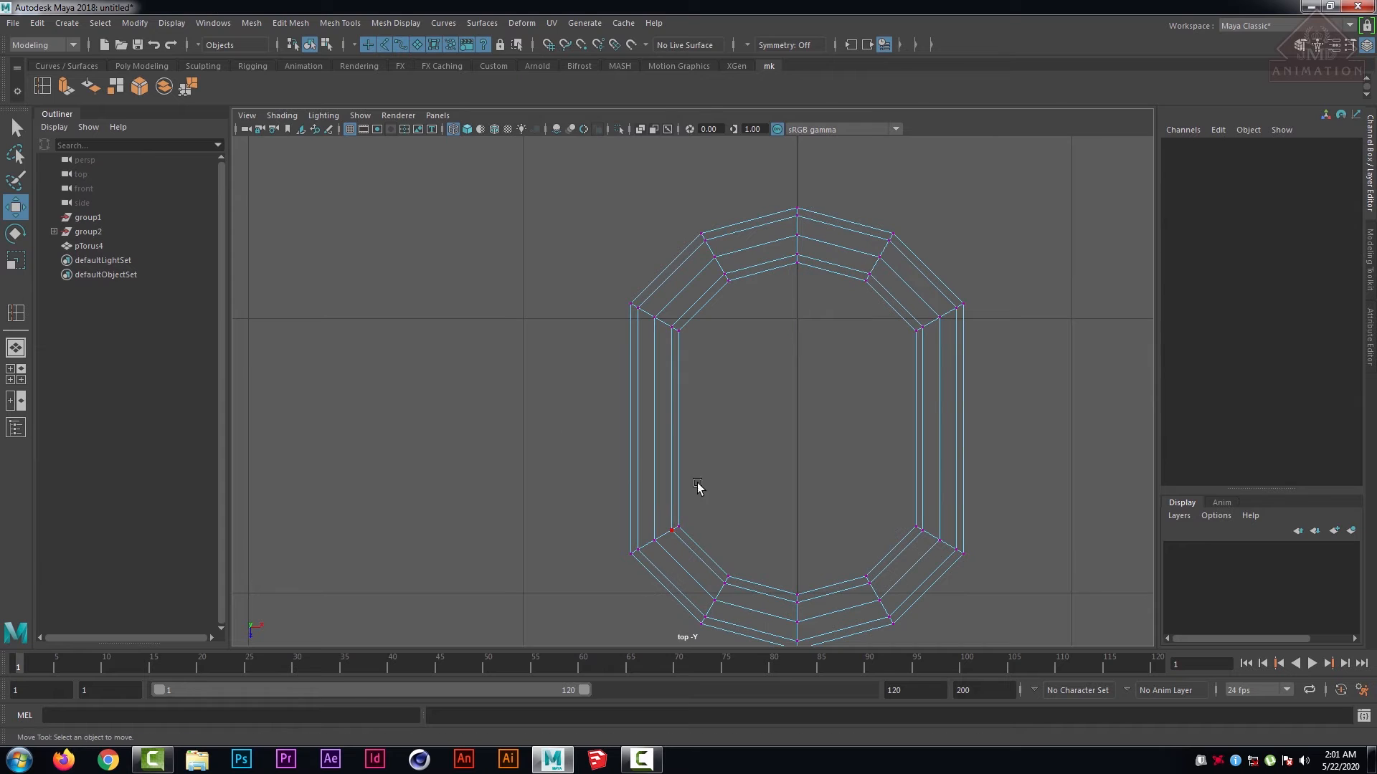
- Insert an edge loop across the middle of each of the link's two straight sides
key(space)
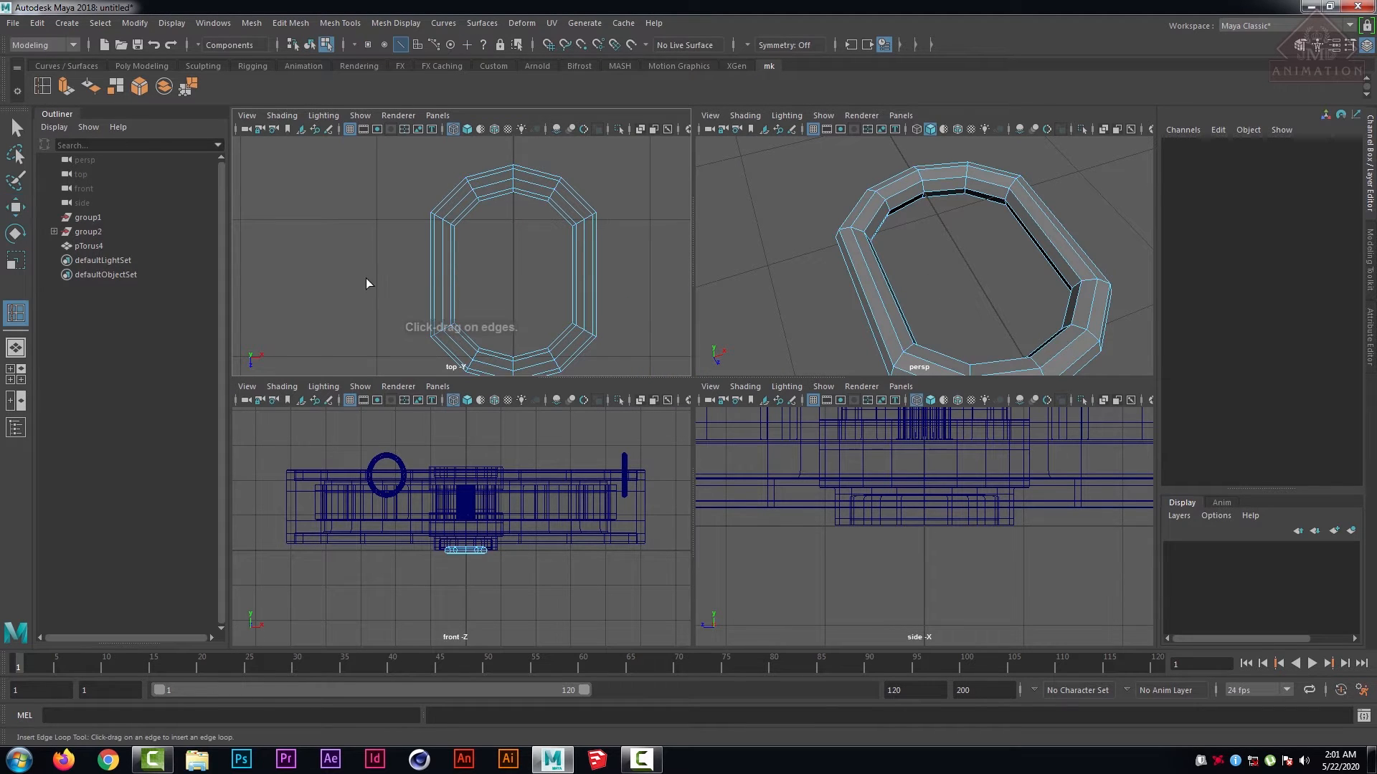
click(43, 86)
click(450, 273)
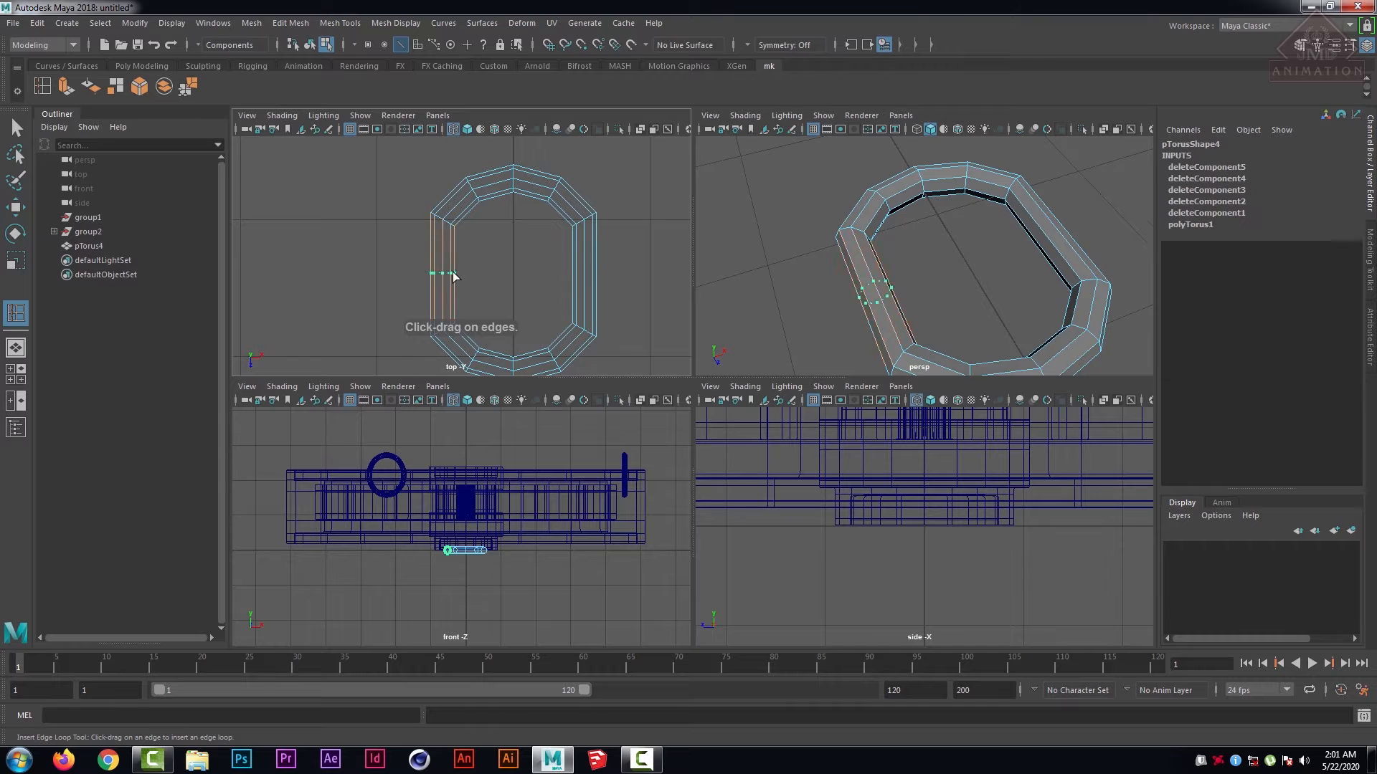
click(585, 273)
key(space)
- Return the link to object mode and turn on its smooth mesh preview
scroll(904, 358, down, 5)
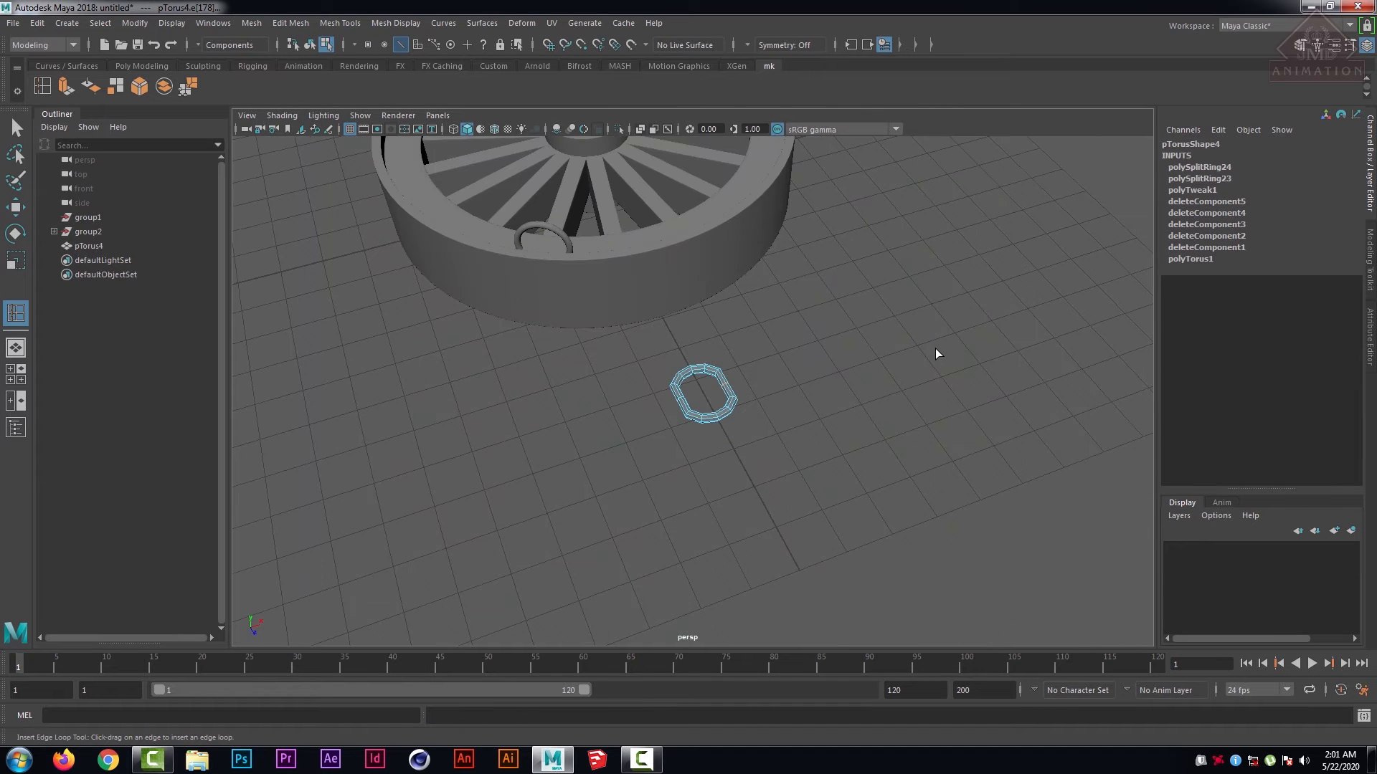
scroll(827, 373, up, 3)
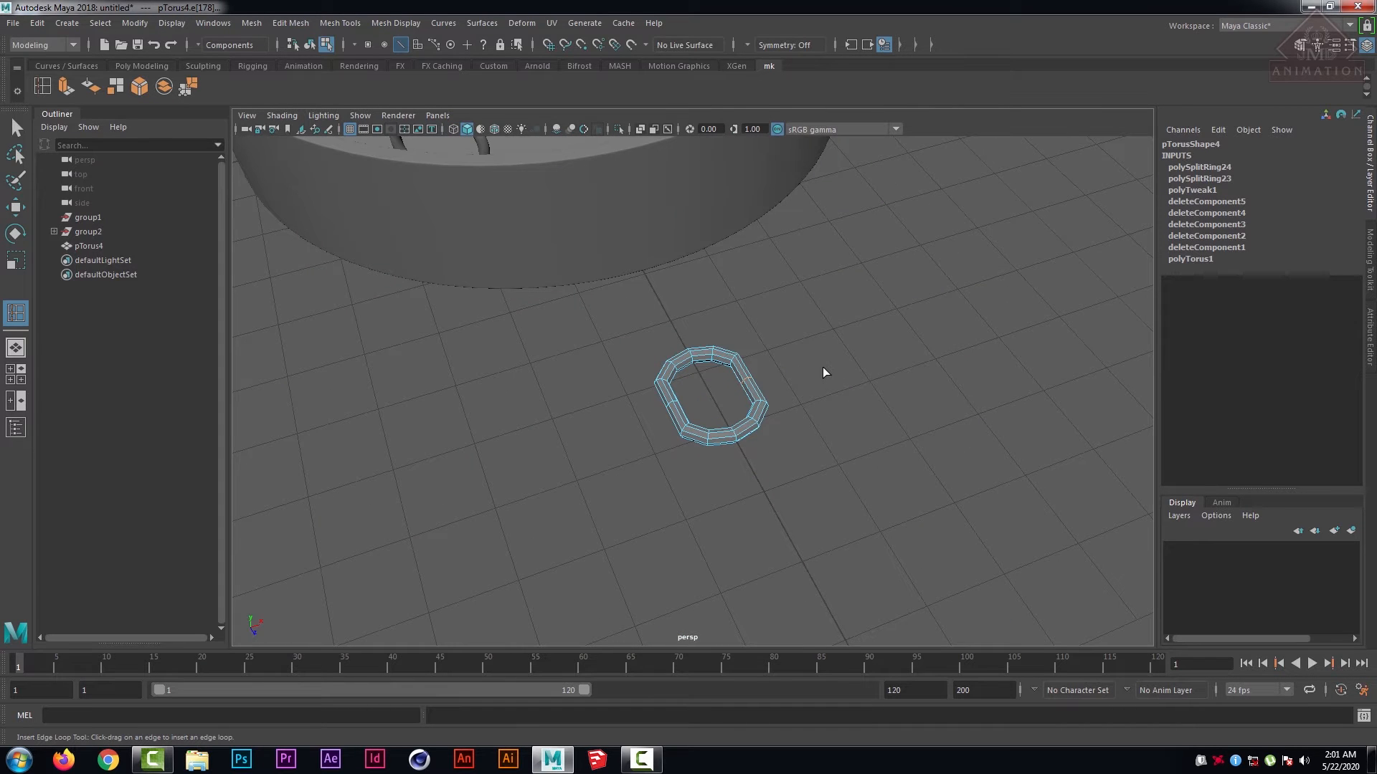
right_drag(723, 358, 794, 309)
click(841, 363)
scroll(844, 366, down, 5)
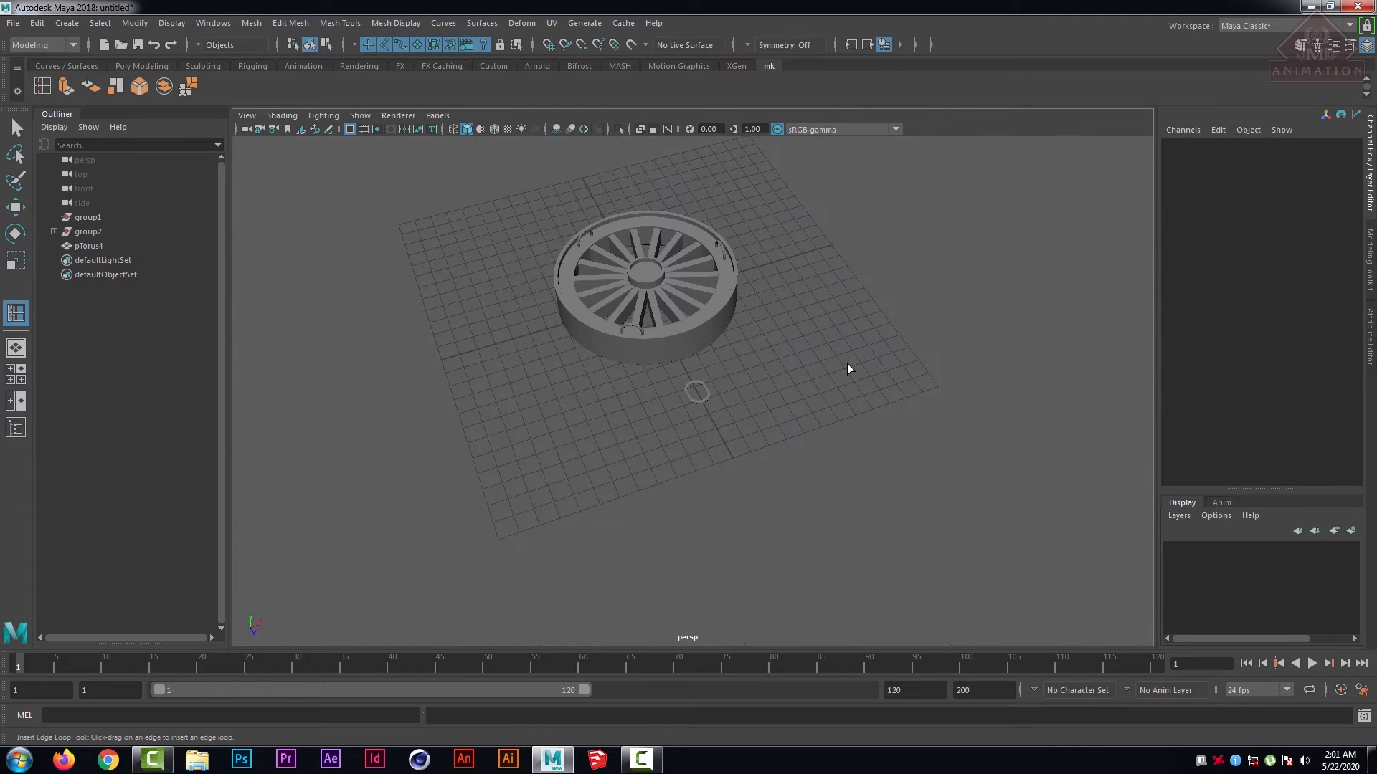
scroll(849, 372, up, 8)
scroll(919, 310, down, 2)
scroll(997, 232, up, 3)
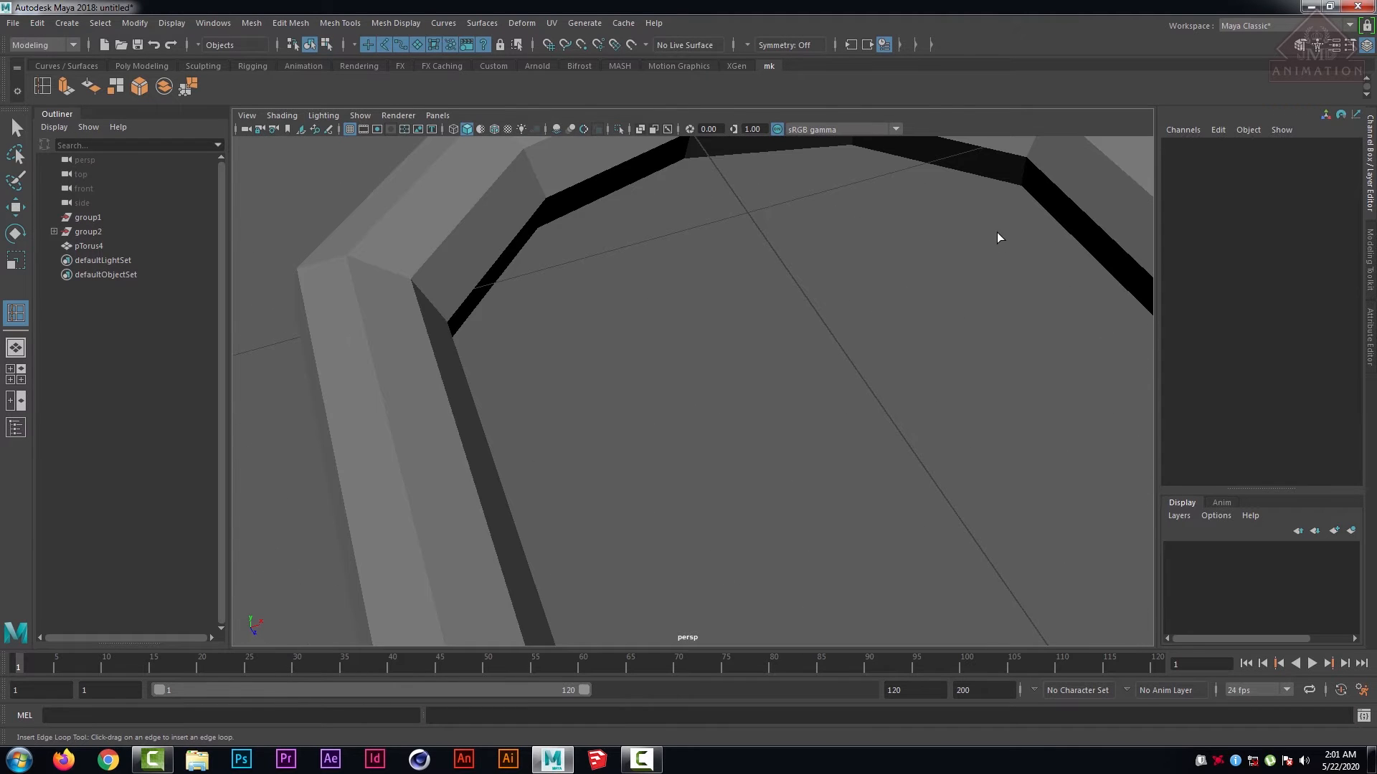
click(982, 253)
scroll(943, 269, down, 5)
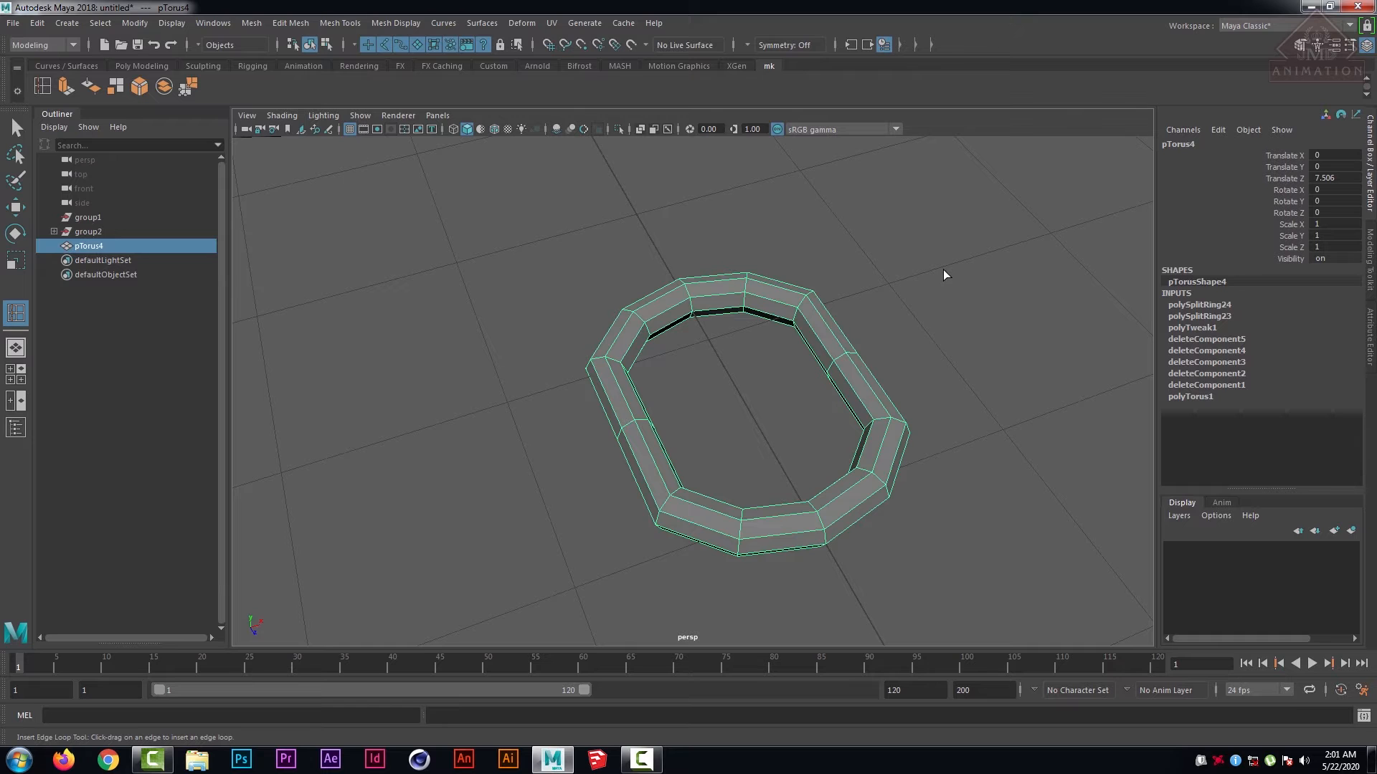
click(943, 271)
scroll(901, 367, down, 5)
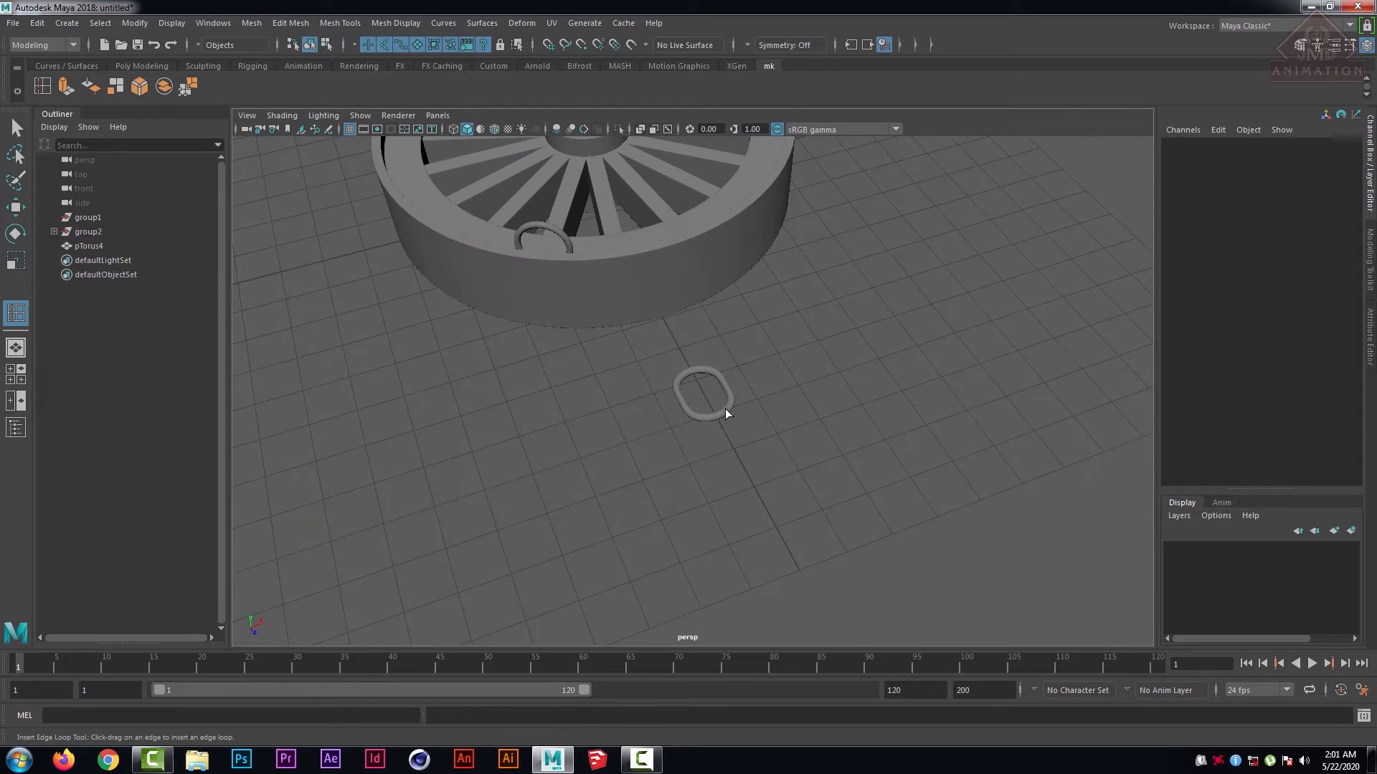
scroll(783, 384, up, 3)
- Scale the link along X to about 0.778 to make it narrower
click(706, 409)
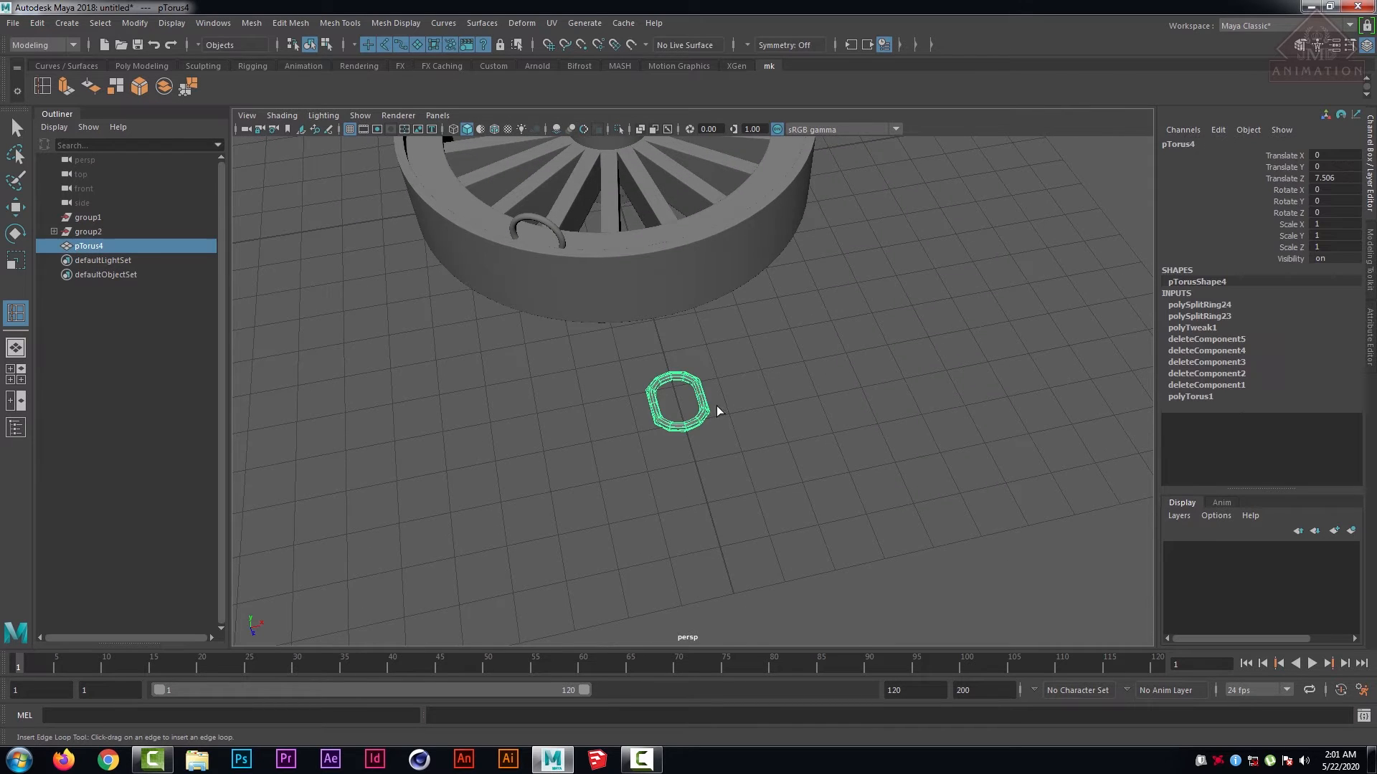
key(r)
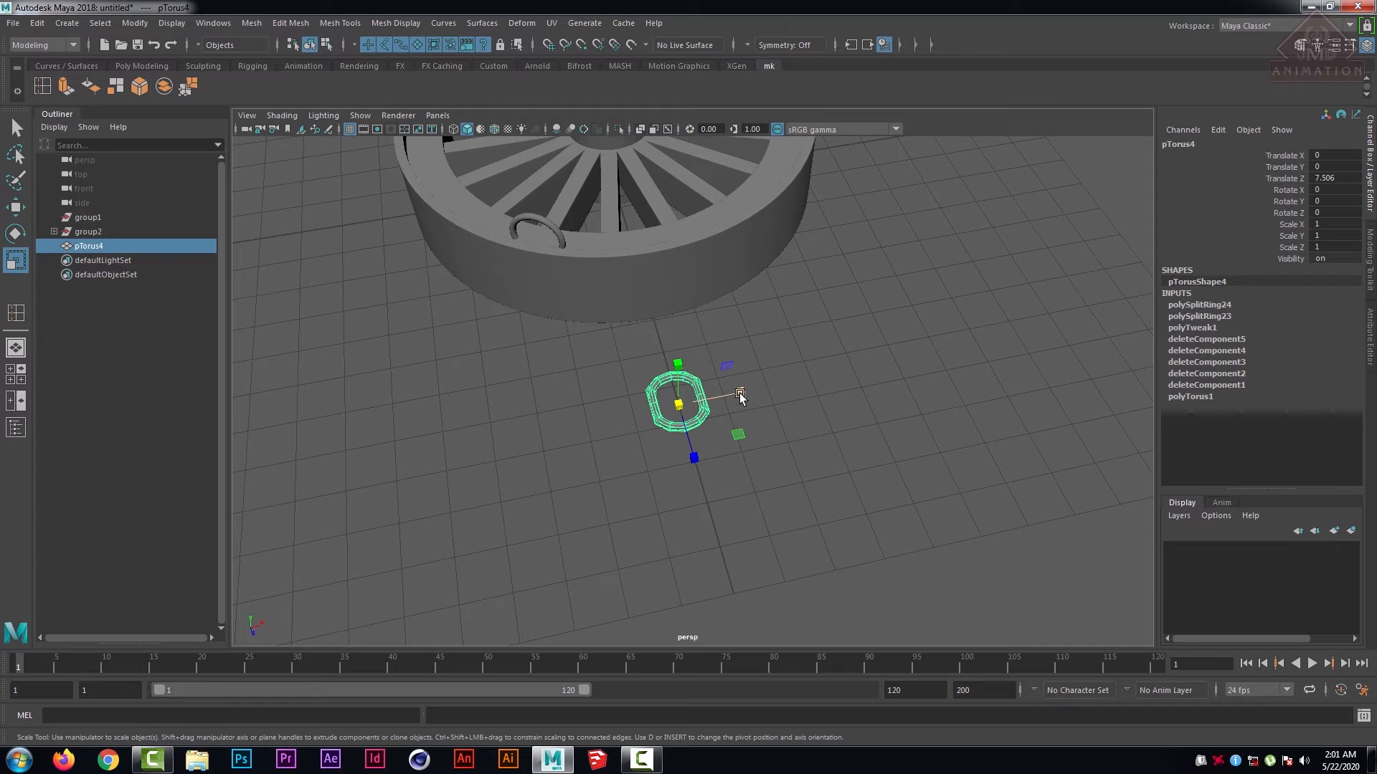
drag(740, 396, 727, 395)
scroll(833, 362, up, 3)
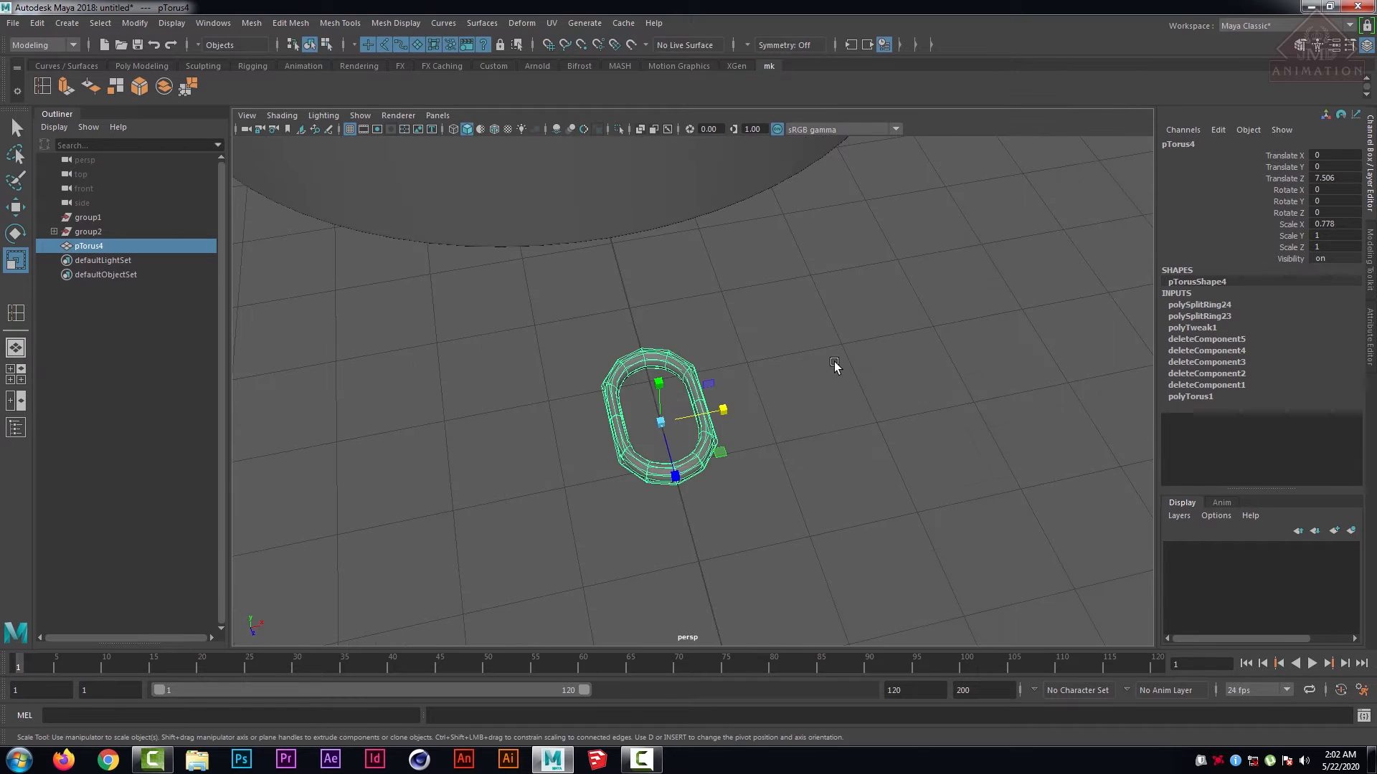
click(833, 362)
- Examine the narrowed link's shape and proportions beside the wheel from several angles
scroll(694, 428, up, 3)
scroll(712, 406, down, 5)
scroll(712, 405, up, 3)
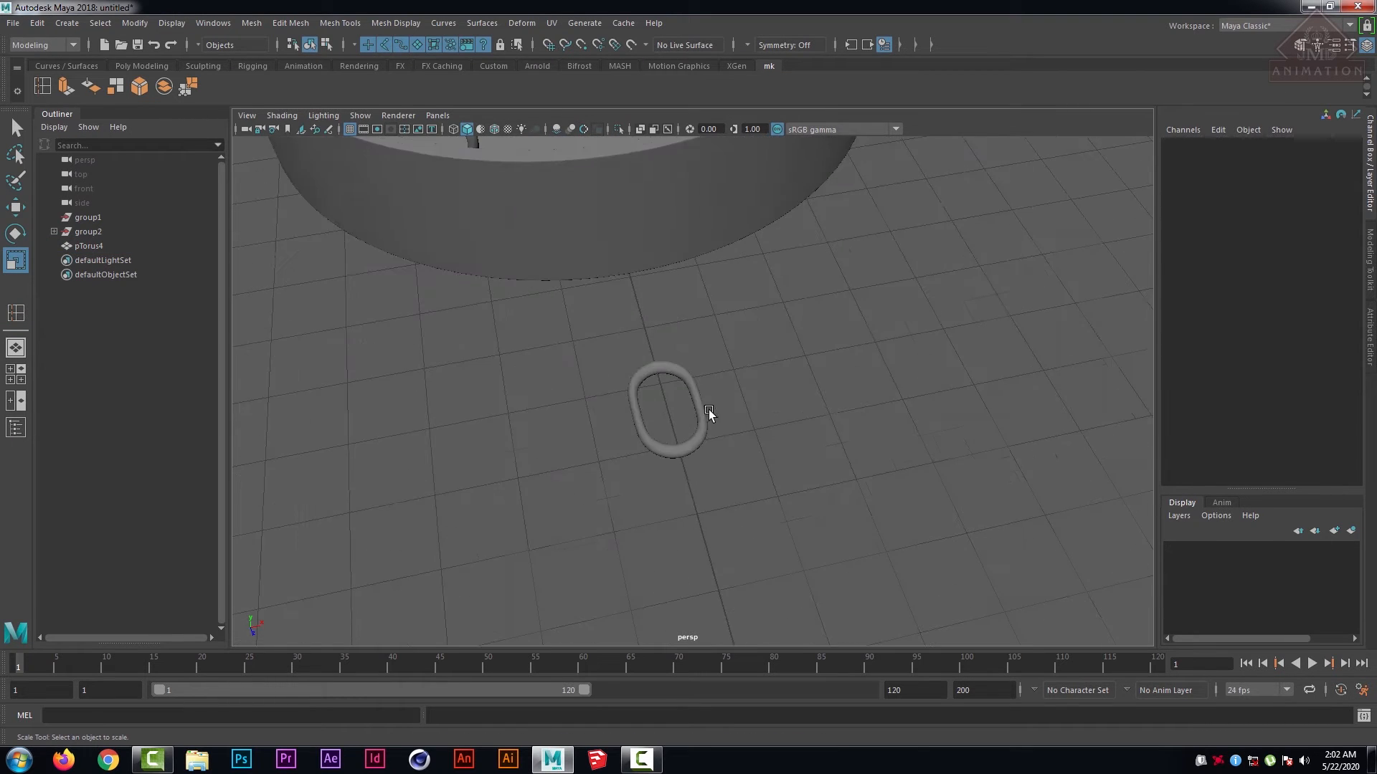
alt+drag(709, 412, 786, 397)
scroll(711, 413, down, 5)
scroll(876, 351, up, 5)
alt+middle_drag(889, 337, 789, 390)
scroll(796, 394, up, 4)
alt+drag(800, 395, 735, 381)
- Center the link's pivot and freeze its transformations
click(735, 381)
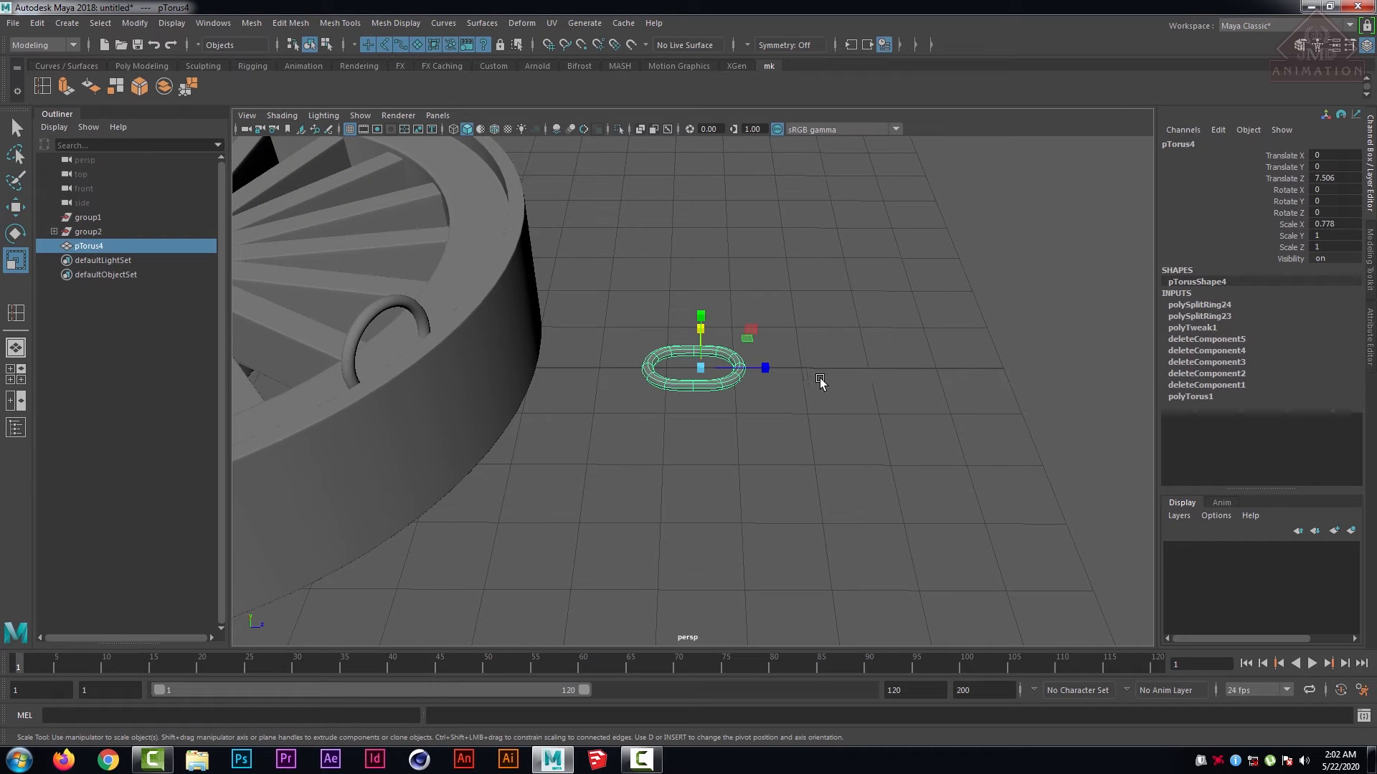
key(w)
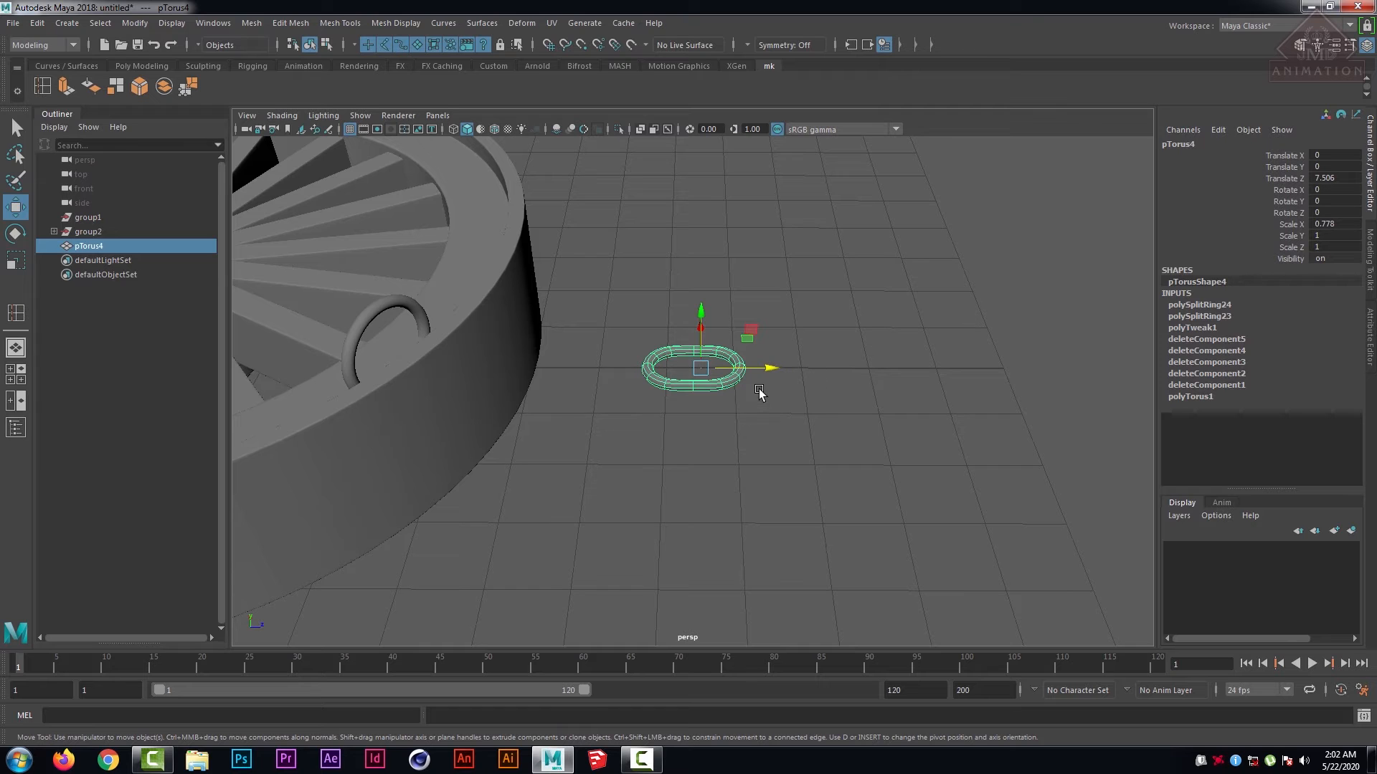
click(72, 26)
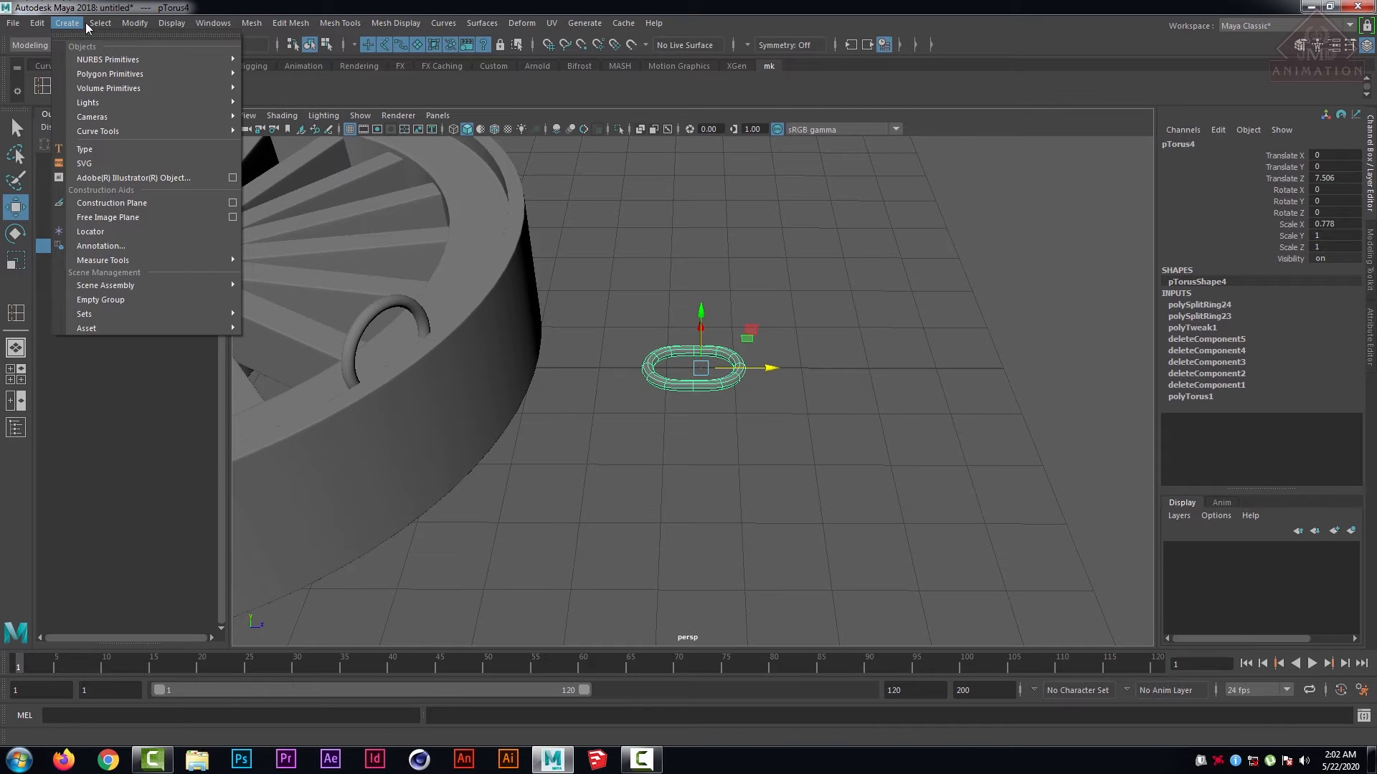
mouse_move(135, 23)
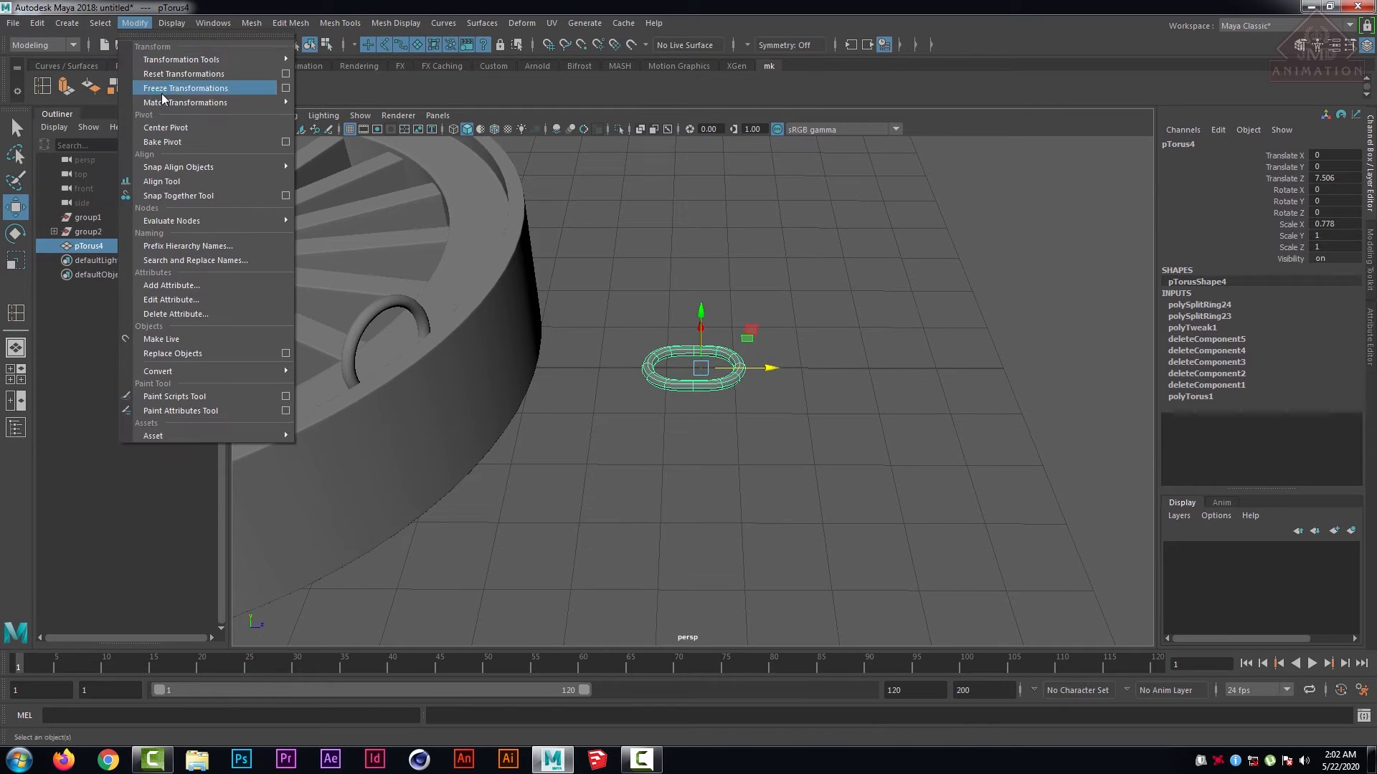
click(171, 128)
scroll(715, 358, up, 3)
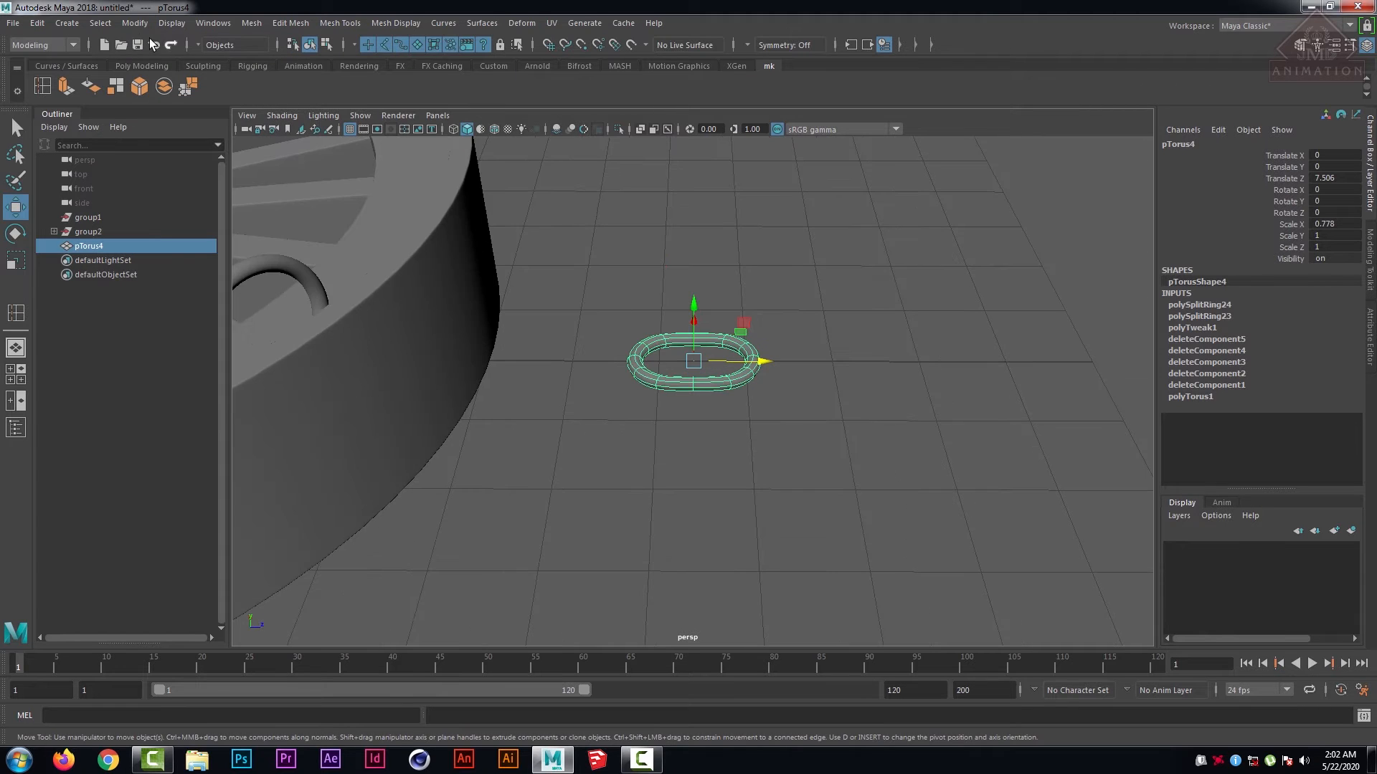
click(134, 23)
click(172, 83)
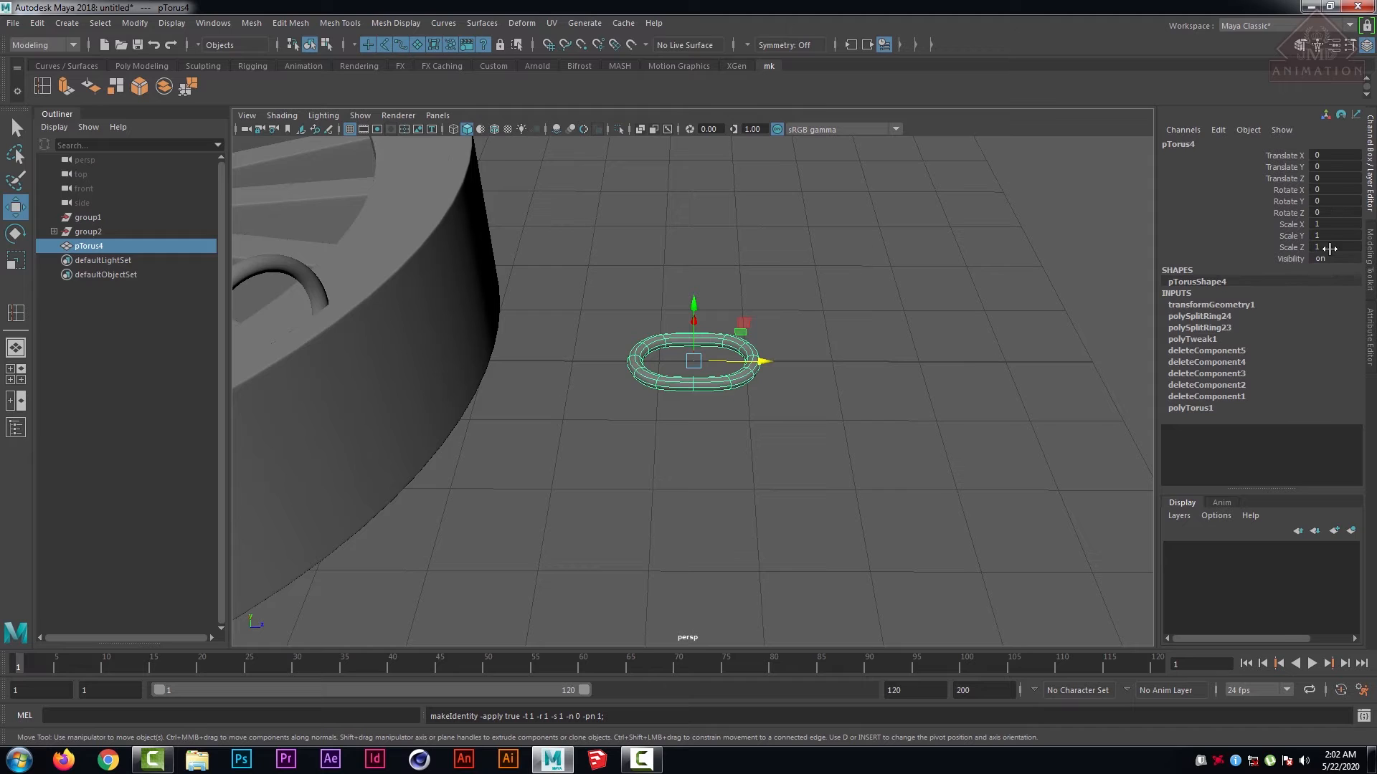
- Duplicate the link and move the copy about 1.051 units along Z so that it overlaps the original's end
click(839, 340)
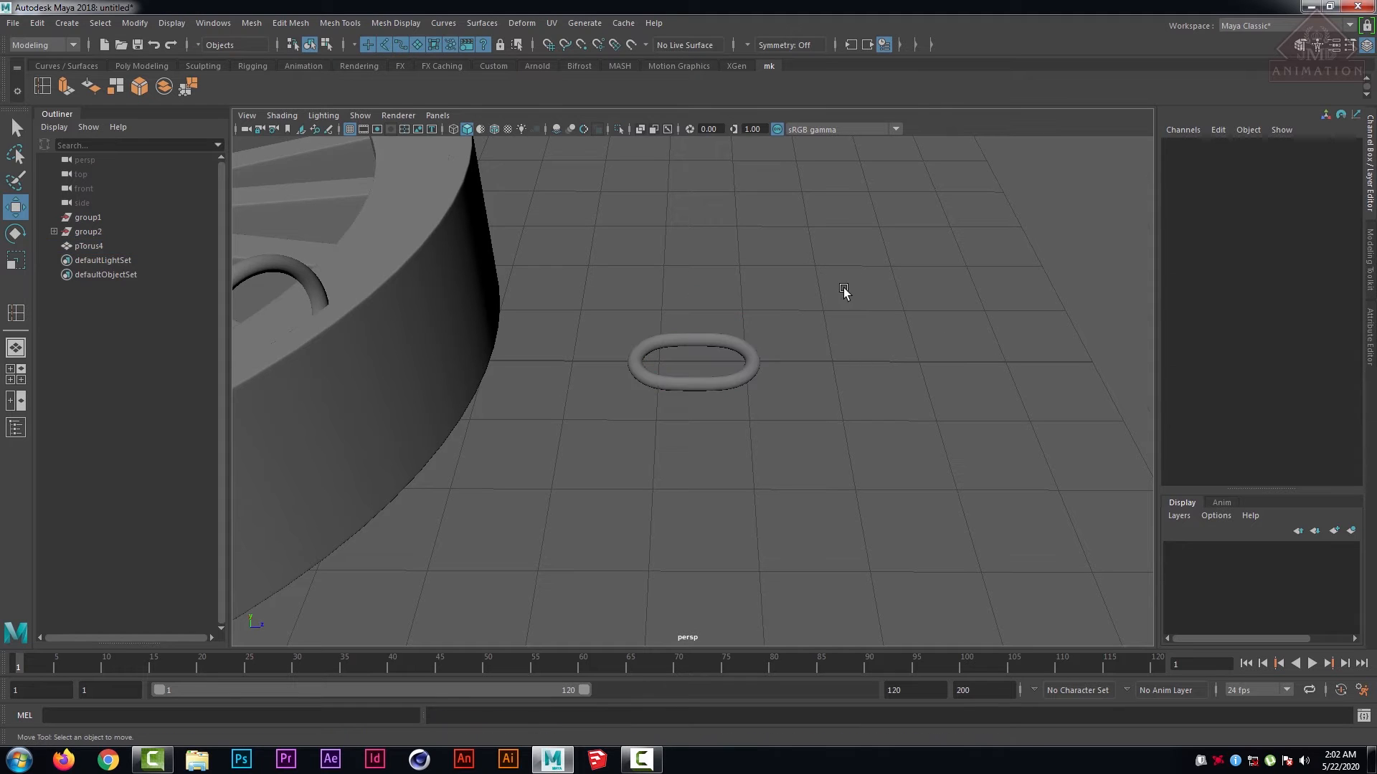
drag(845, 291, 592, 428)
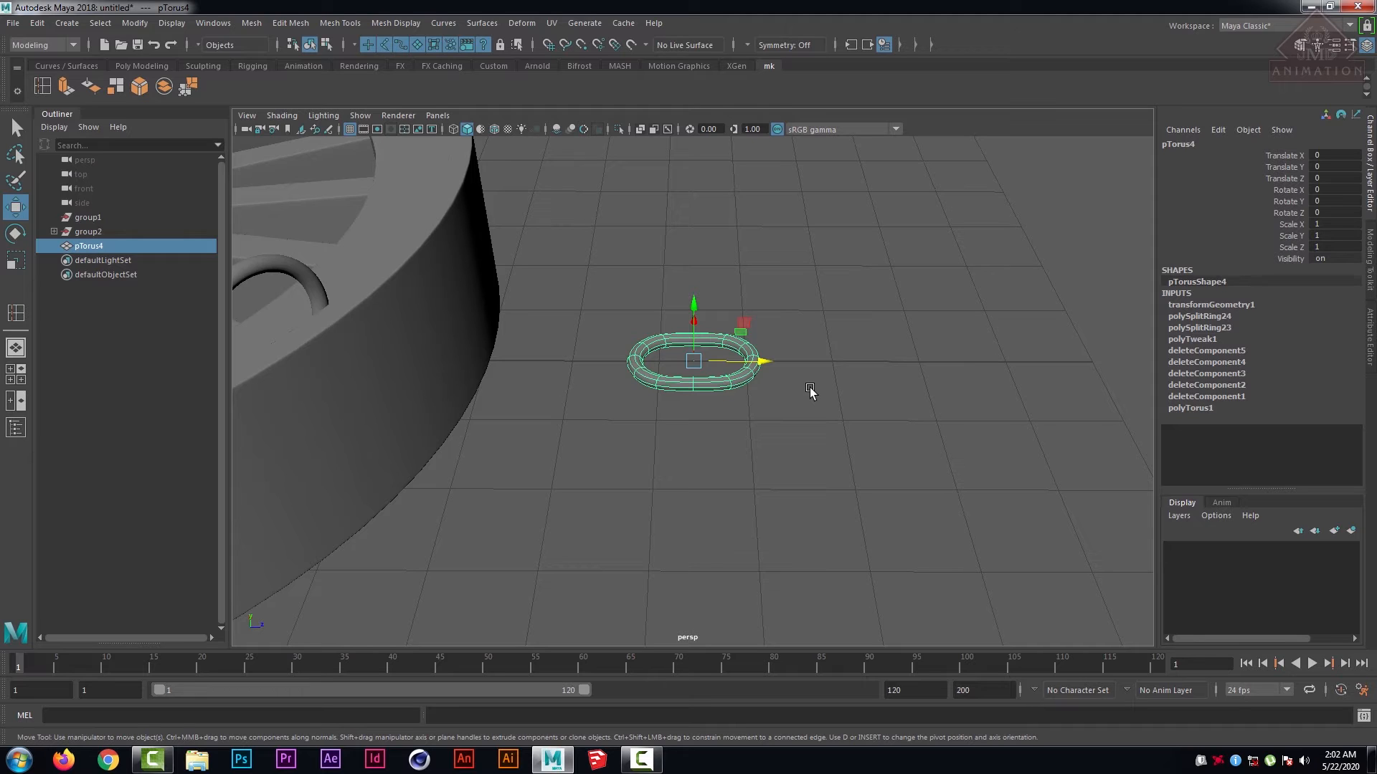
key(ctrl+d)
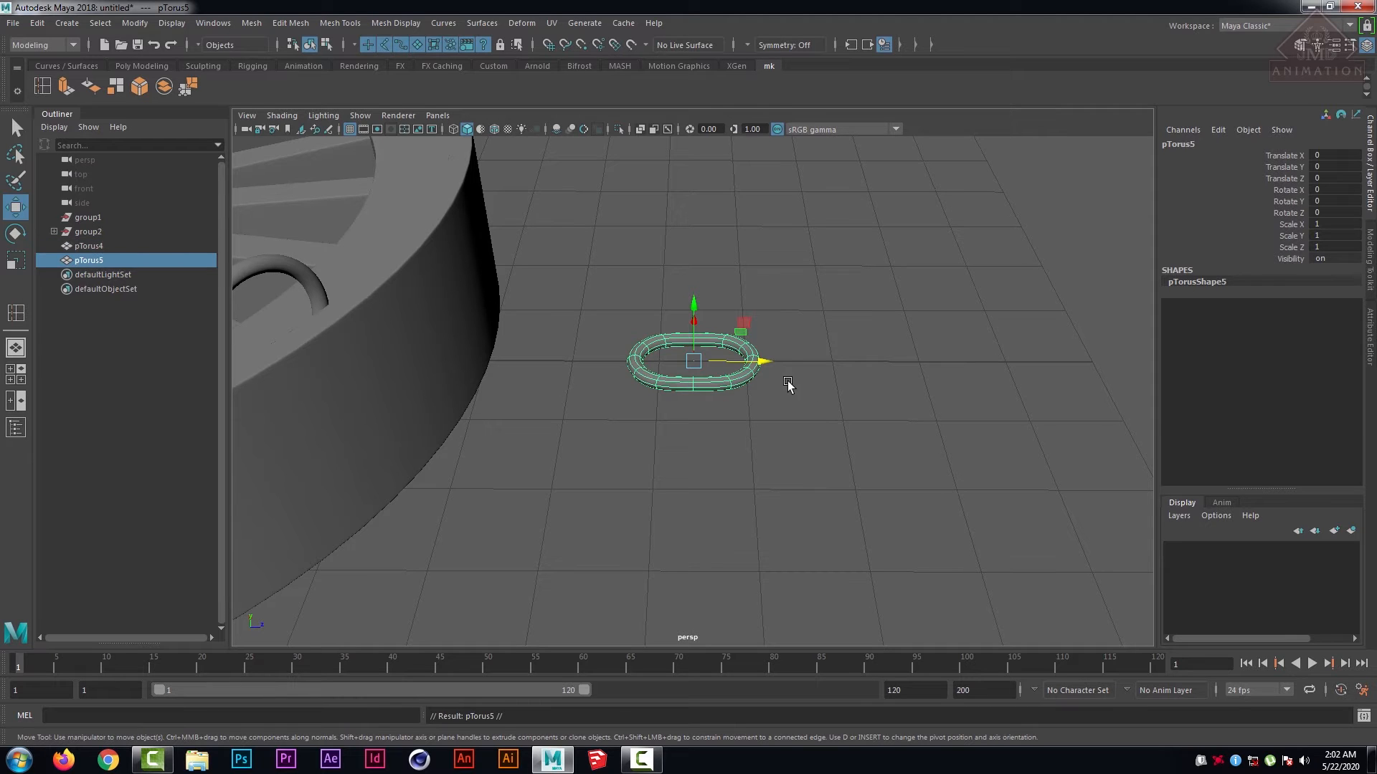
drag(764, 361, 856, 360)
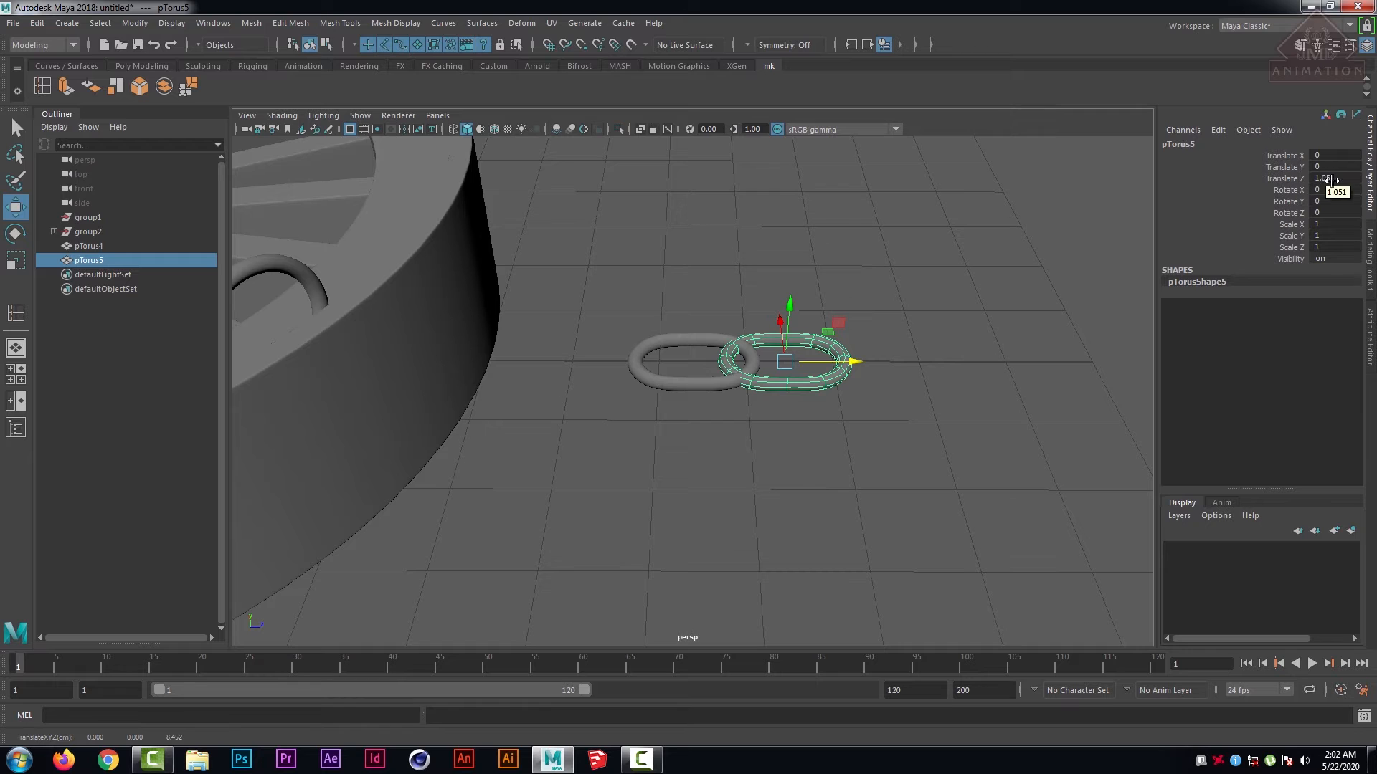
- Rotate the copied link to 90 degrees around Z so that it stands perpendicular to the original
key(e)
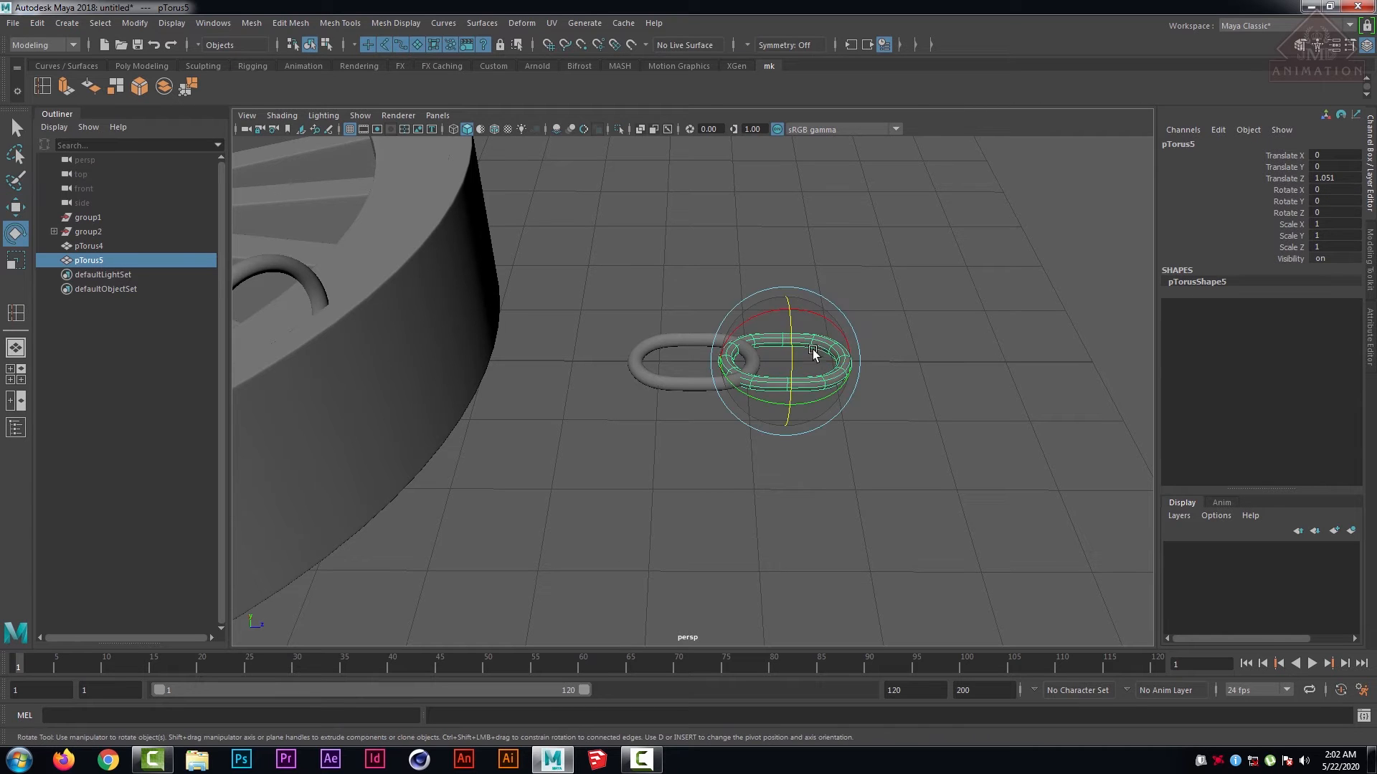
drag(795, 327, 842, 339)
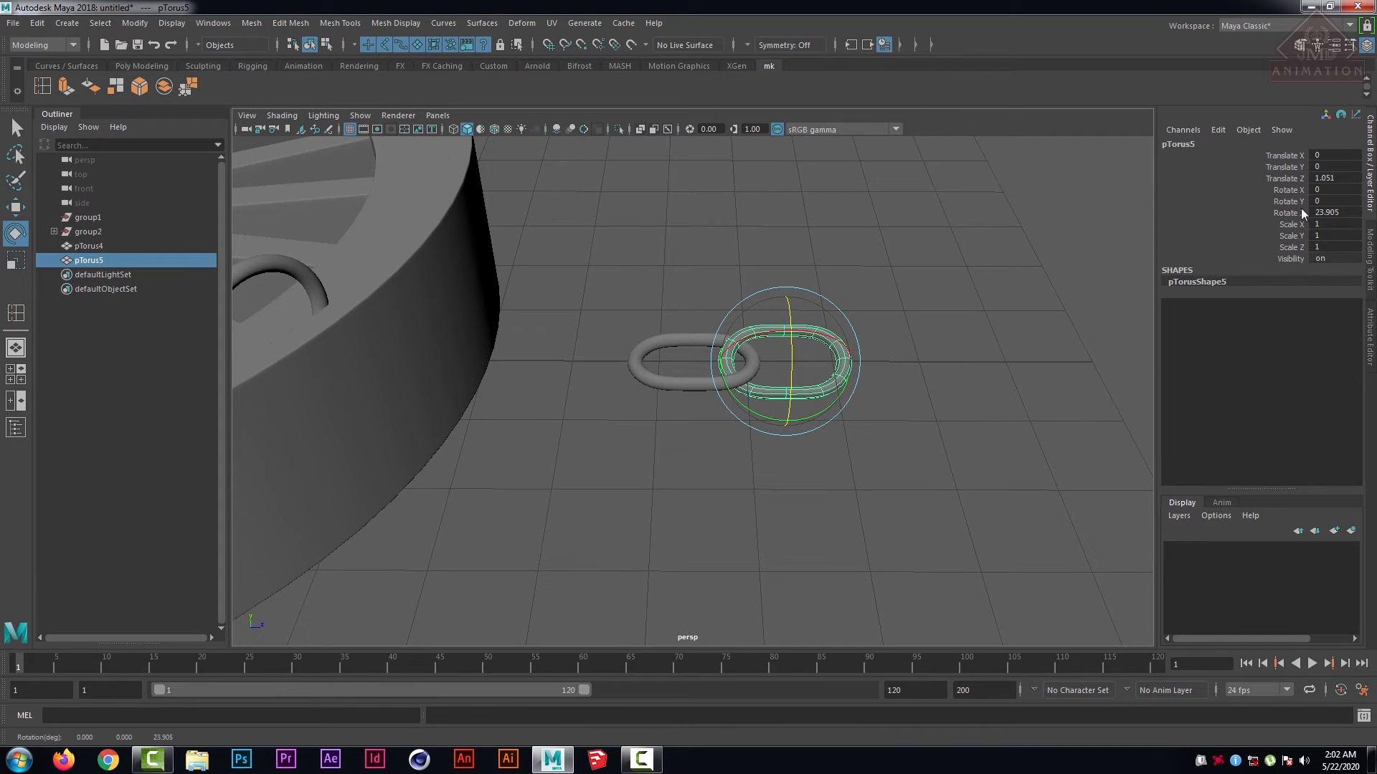
double_click(1325, 213)
text(90)
key(Return)
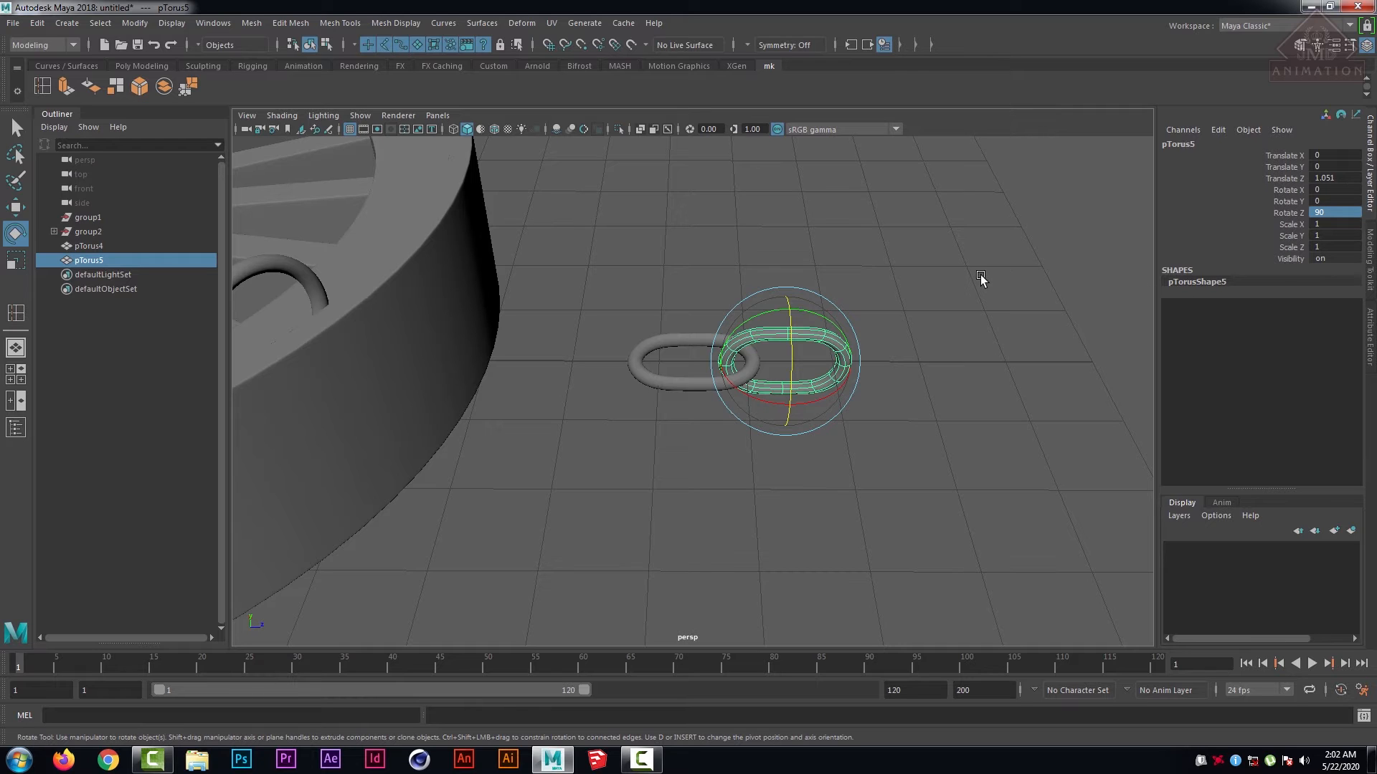
- Delete the rotated copy, keeping only the original link
click(928, 279)
drag(928, 279, 807, 394)
key(Delete)
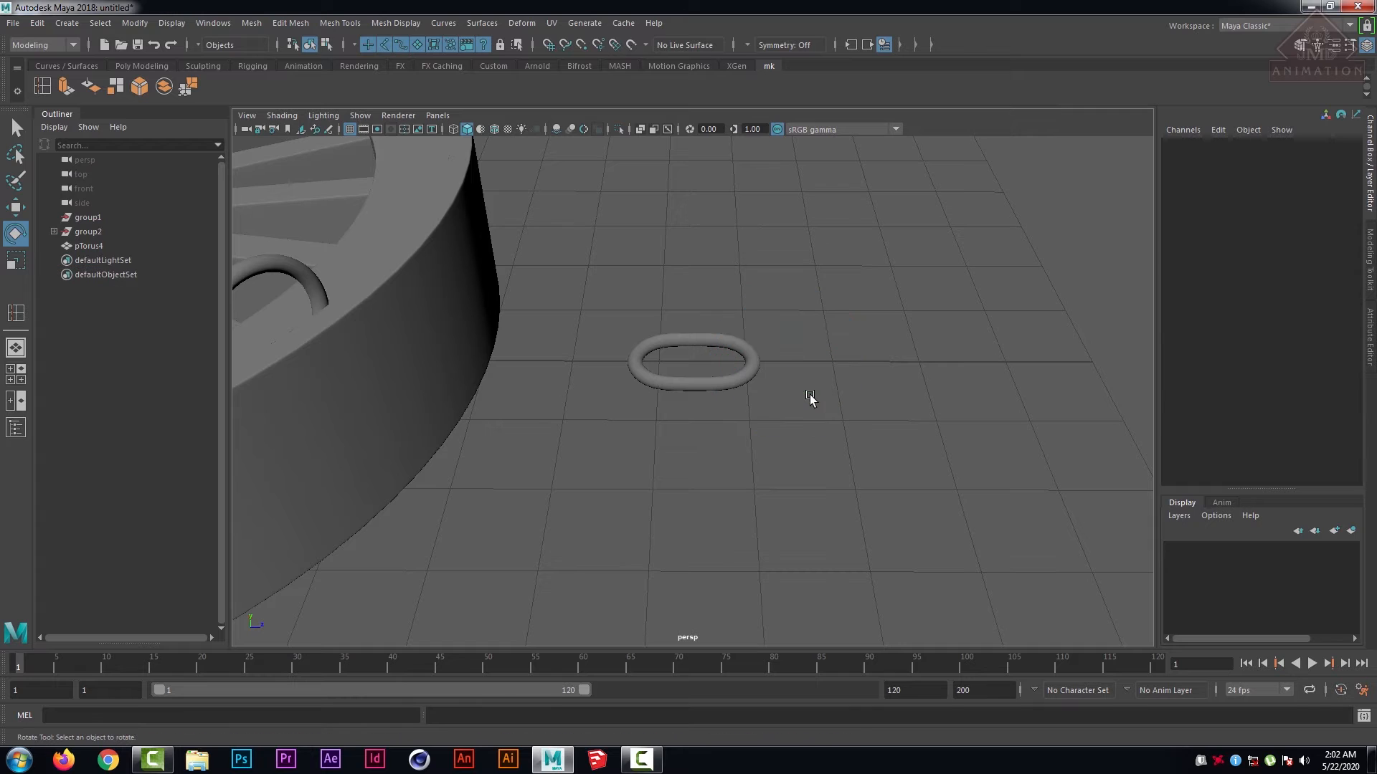
- Delete the construction history of the original link
click(752, 364)
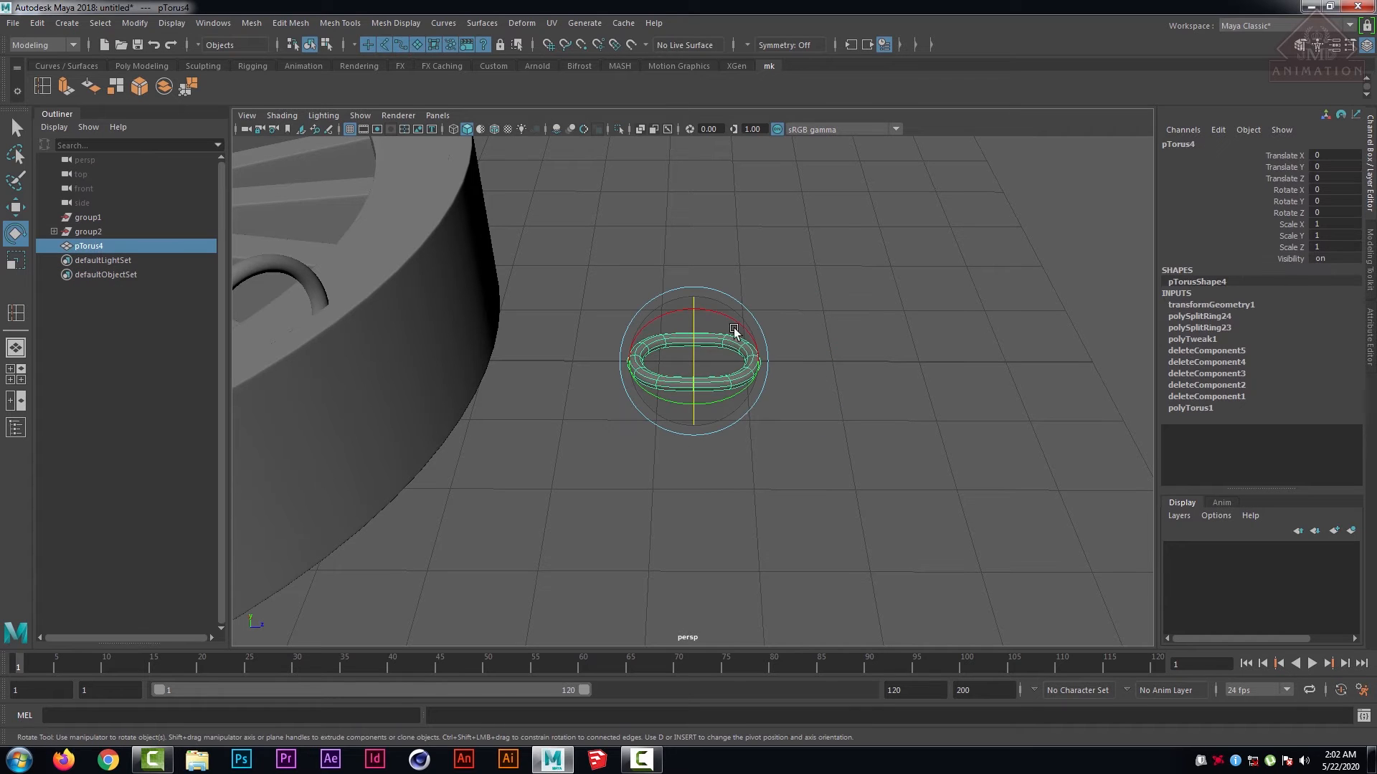
click(36, 22)
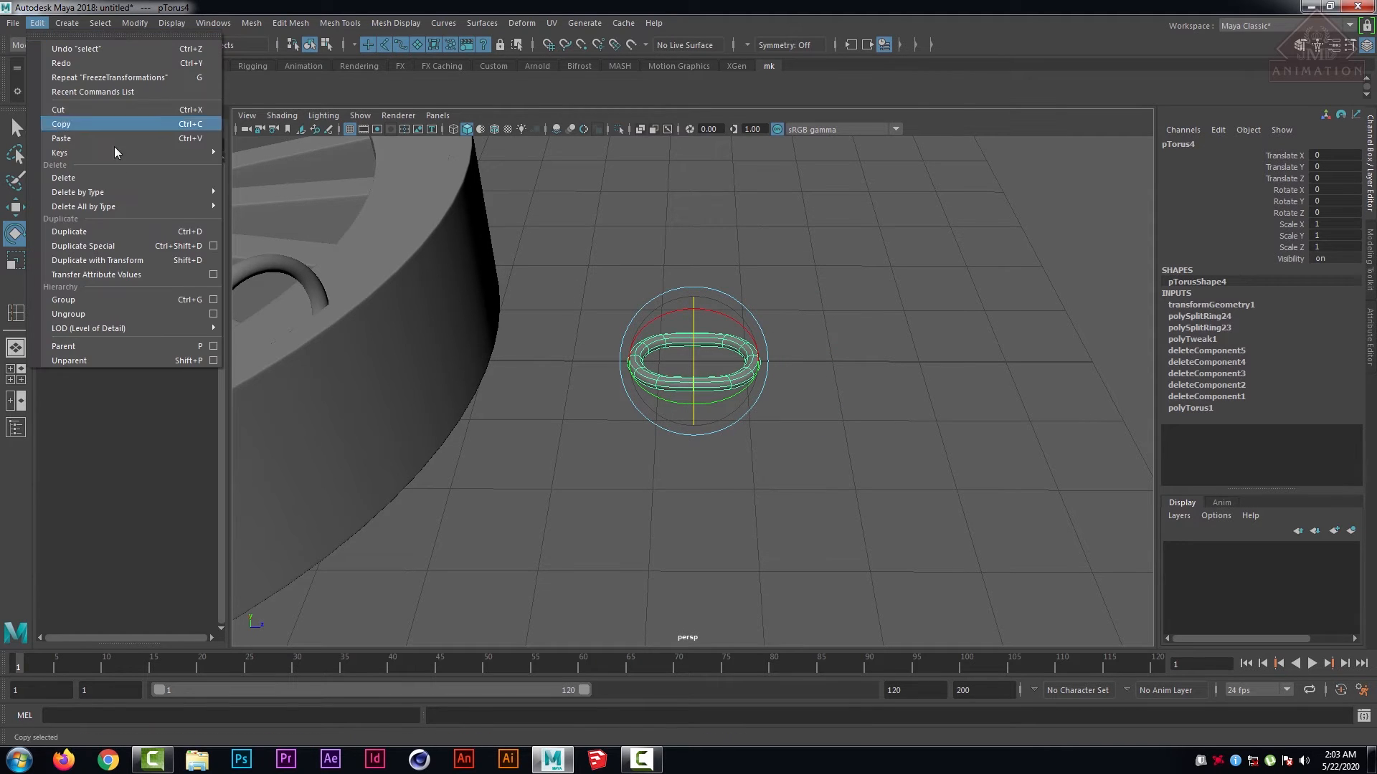
mouse_move(124, 191)
click(290, 202)
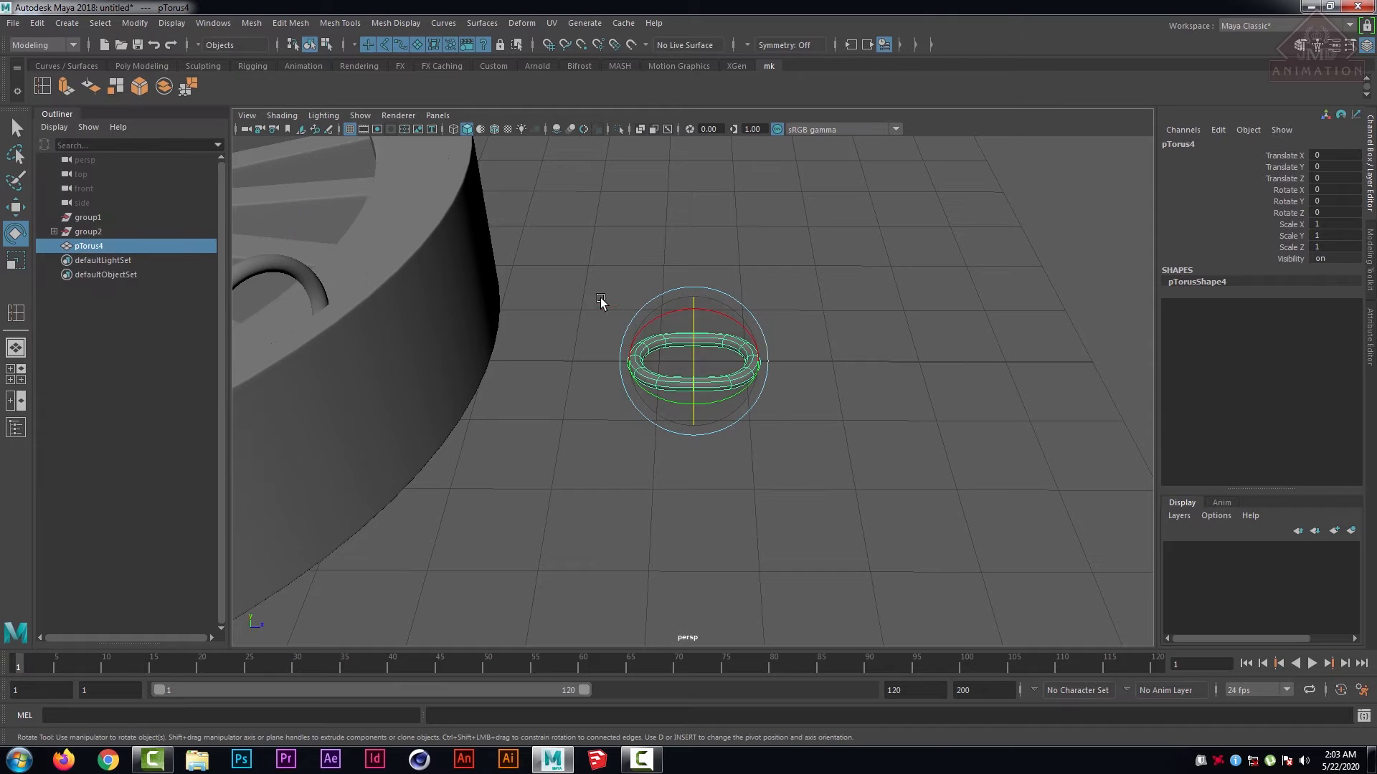
click(36, 22)
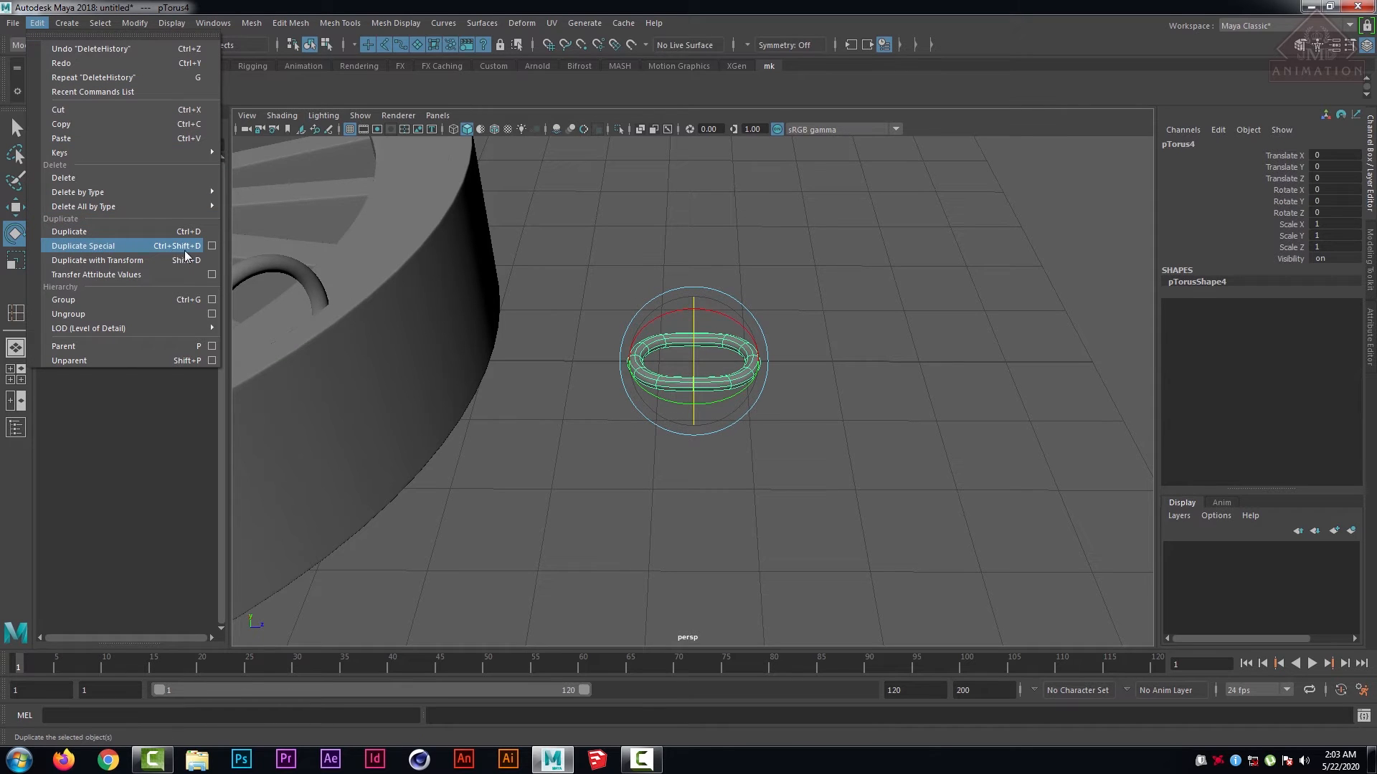
click(211, 245)
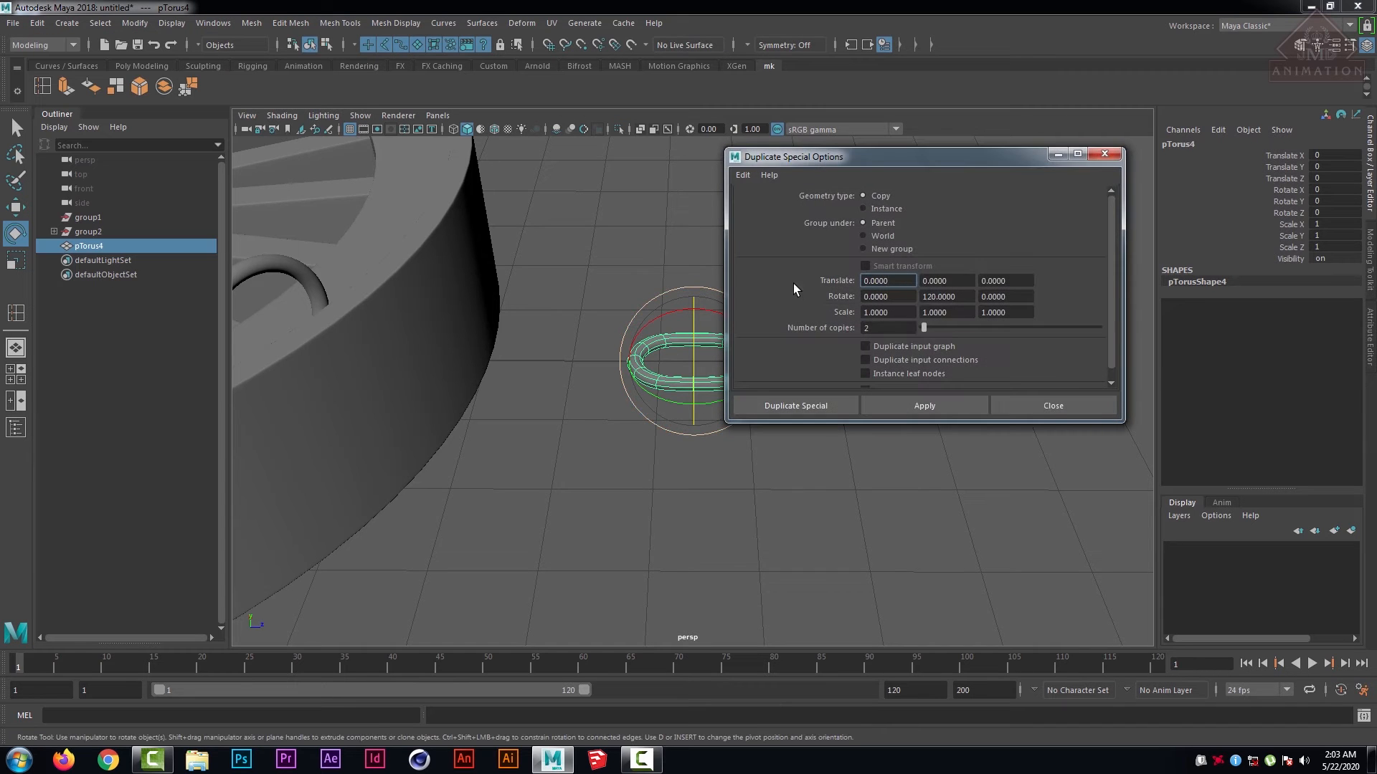
click(1011, 282)
click(1011, 298)
click(1011, 280)
click(1015, 296)
click(1038, 405)
click(897, 390)
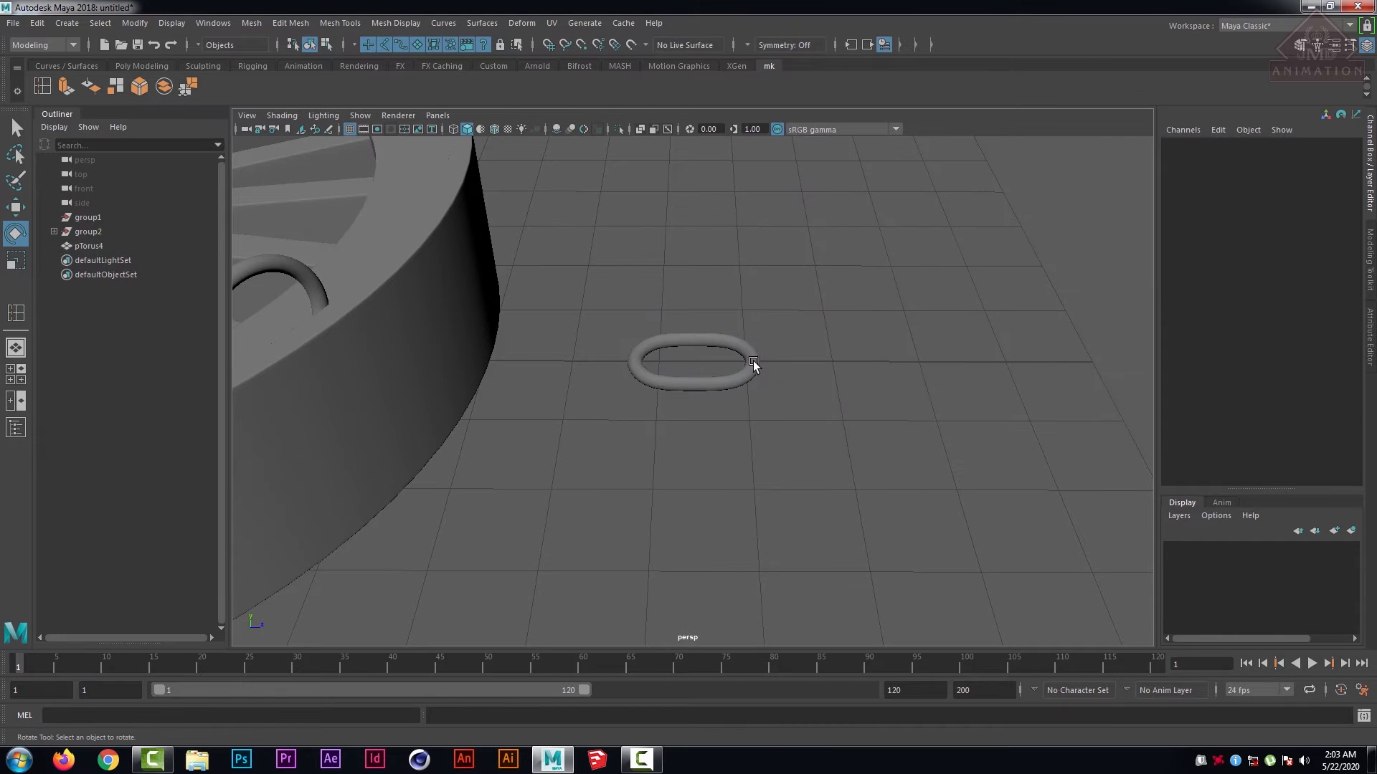
- Duplicate the link and move the copy about 1.042 units along Z to gauge the link spacing
click(753, 365)
key(w)
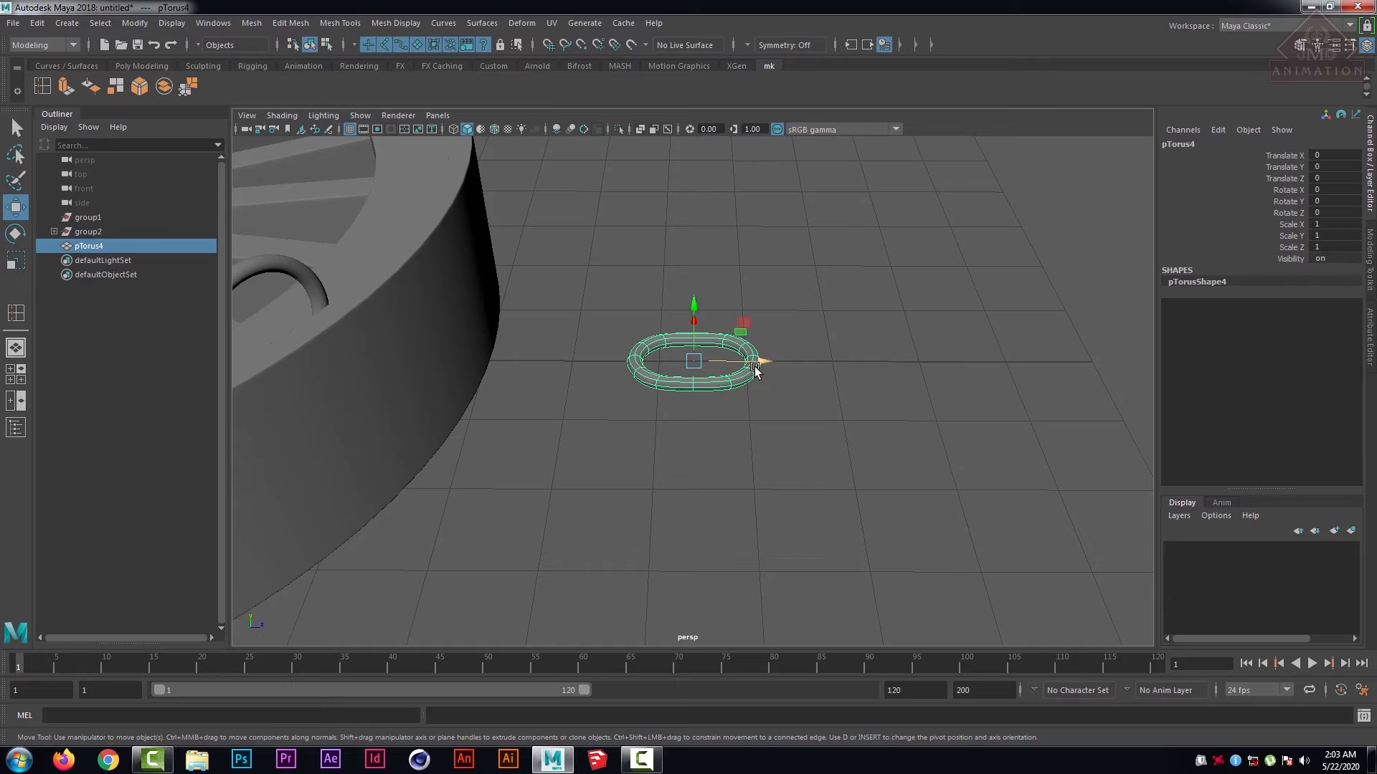
key(ctrl+d)
drag(760, 364, 853, 359)
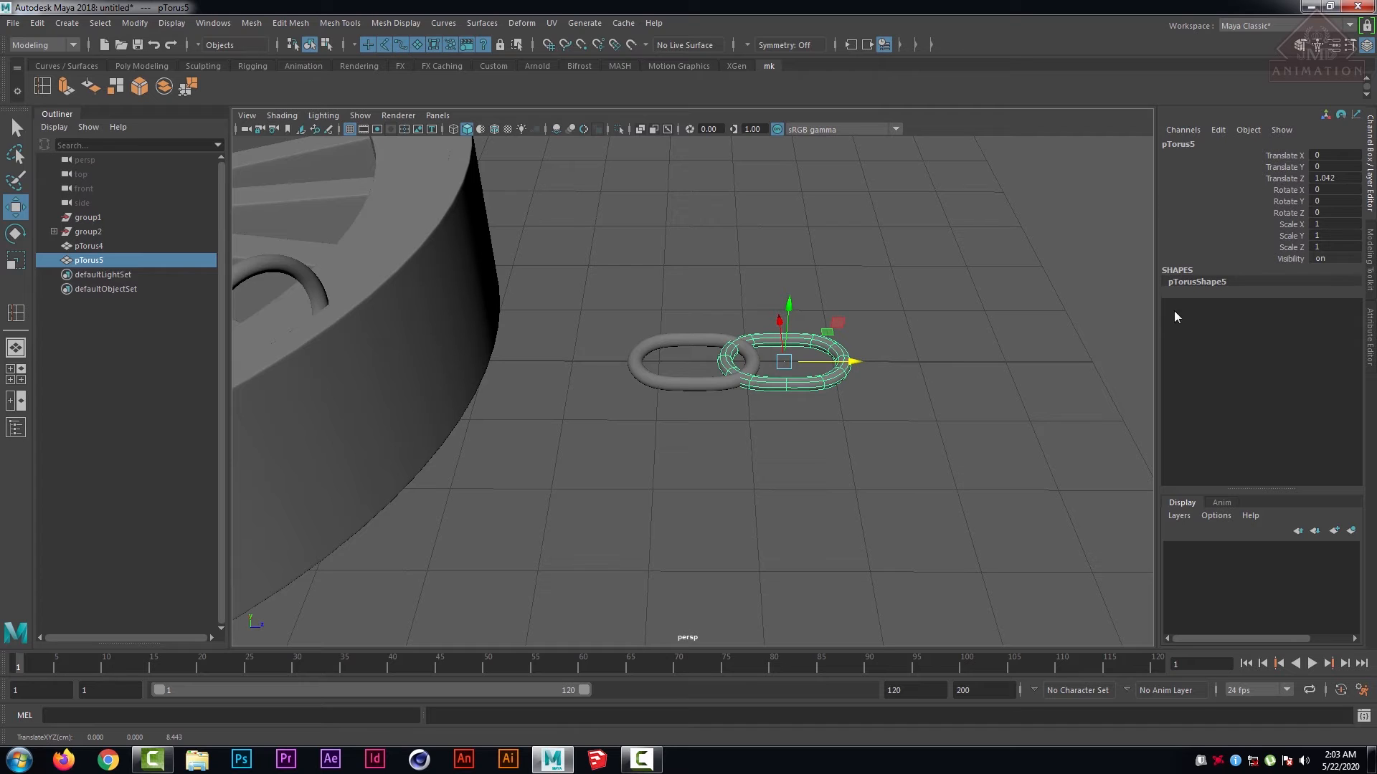
- Delete the test copy used to gauge the link spacing
click(888, 347)
drag(884, 298, 812, 404)
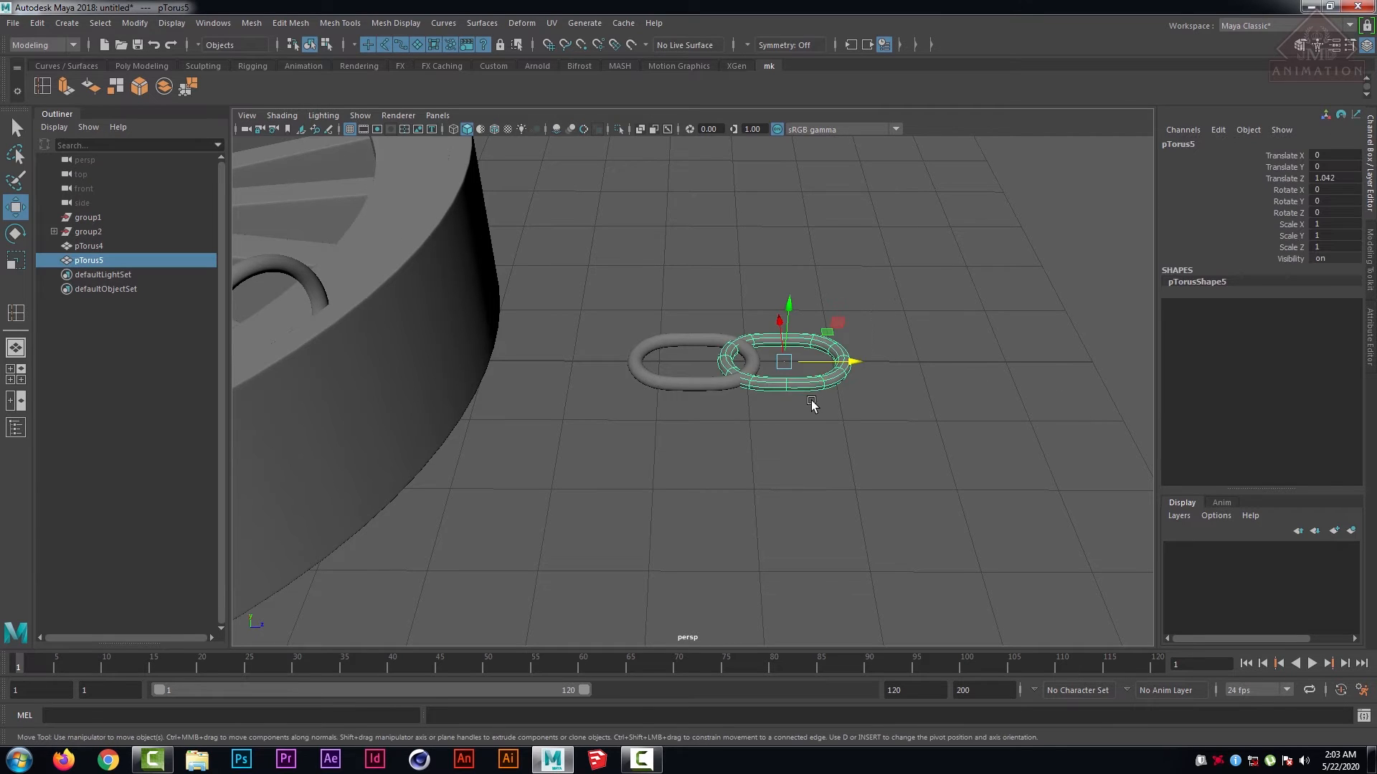
key(Delete)
- Select the remaining link and clear its construction history again
click(686, 388)
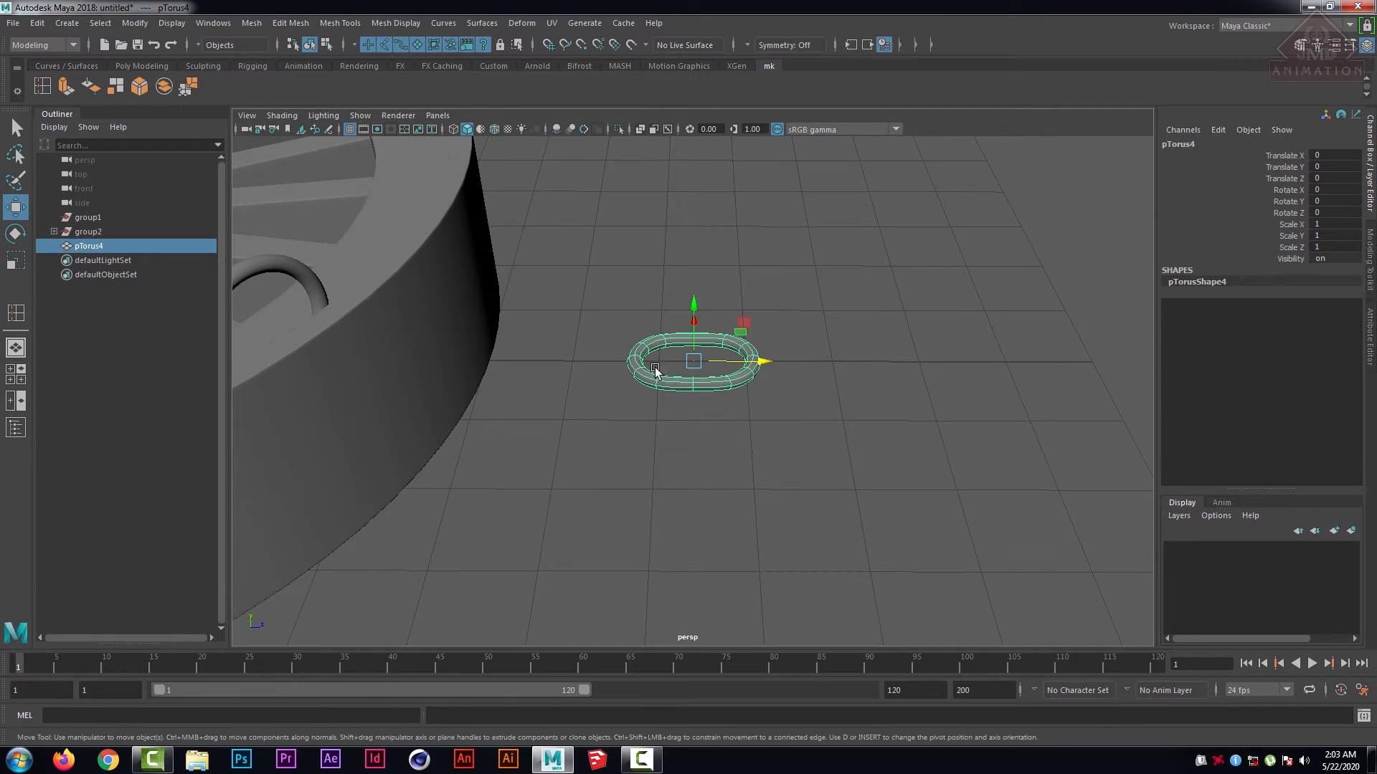
click(37, 22)
mouse_move(127, 195)
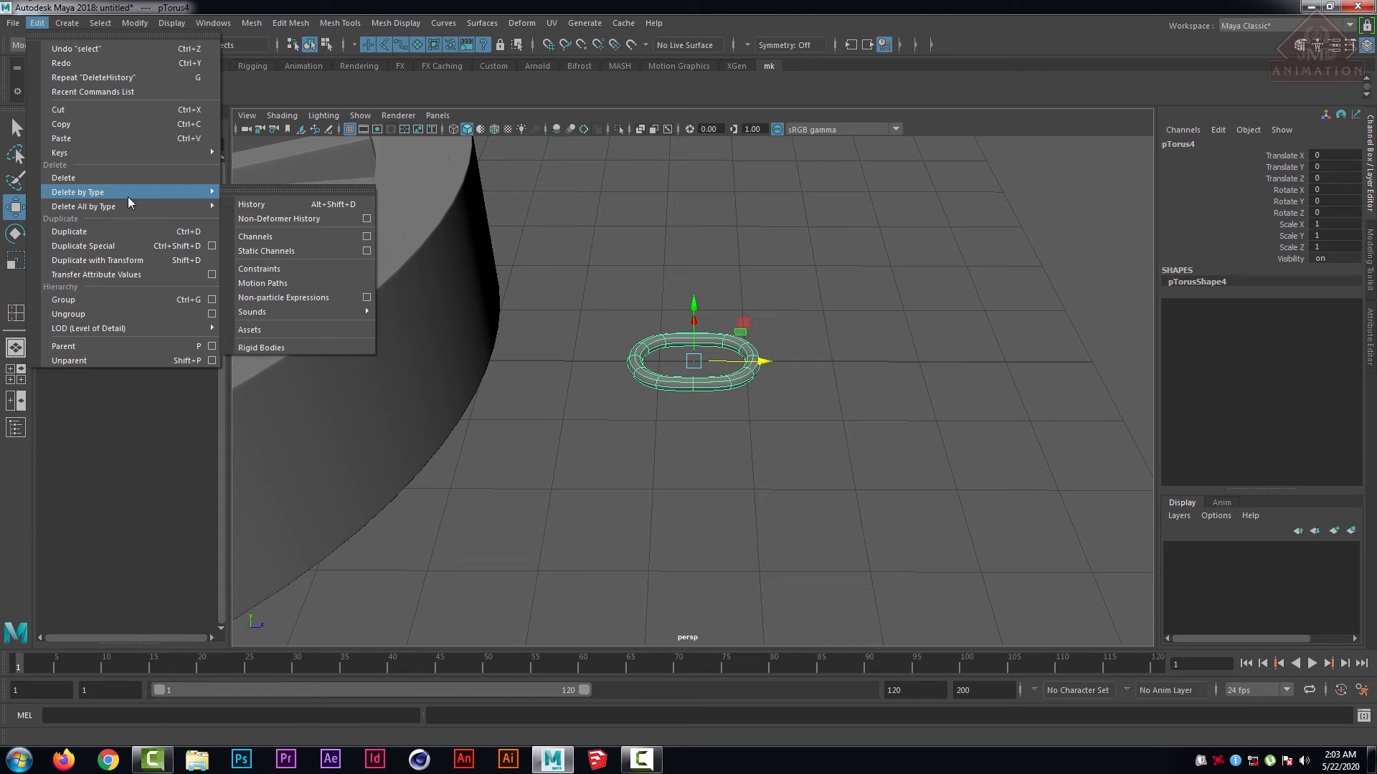
click(274, 206)
- Open the Duplicate Special options for the link and reset them to their defaults
click(36, 22)
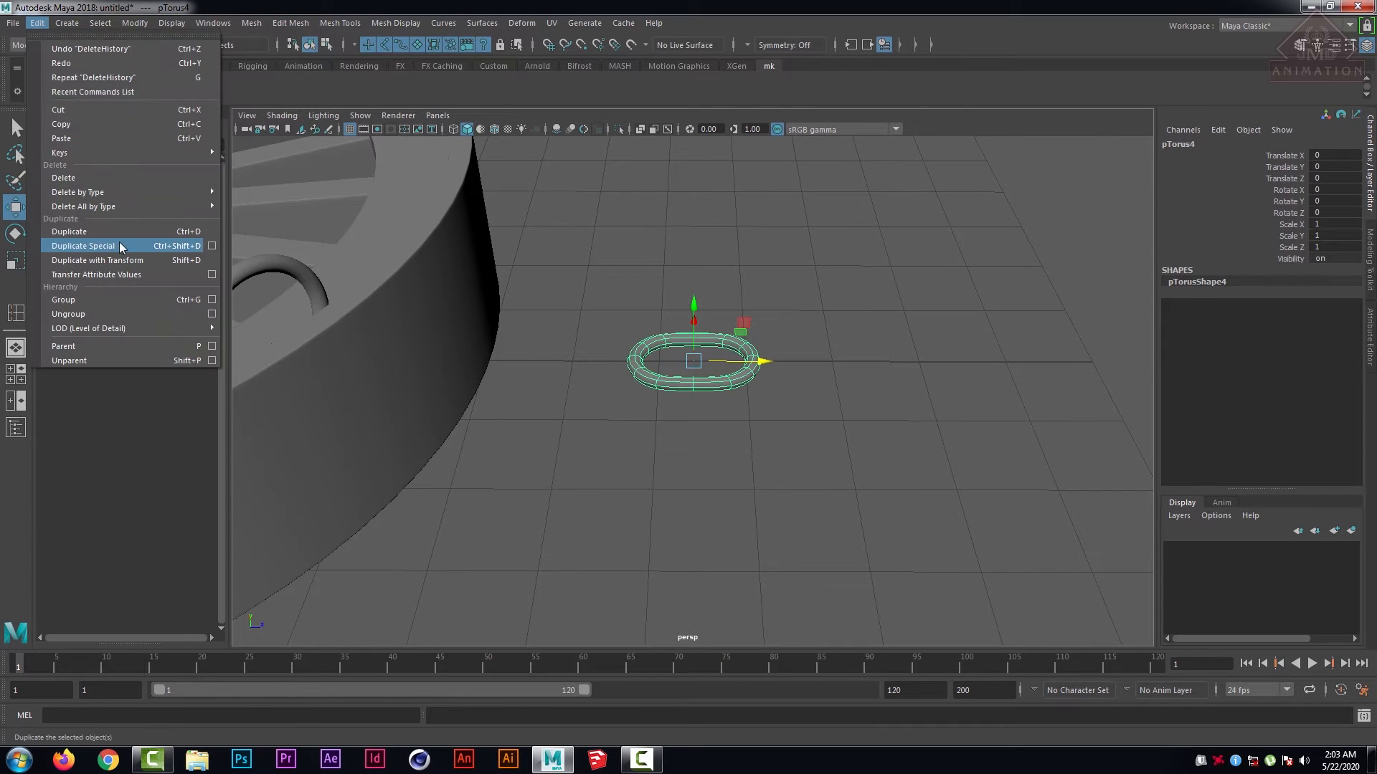
click(212, 246)
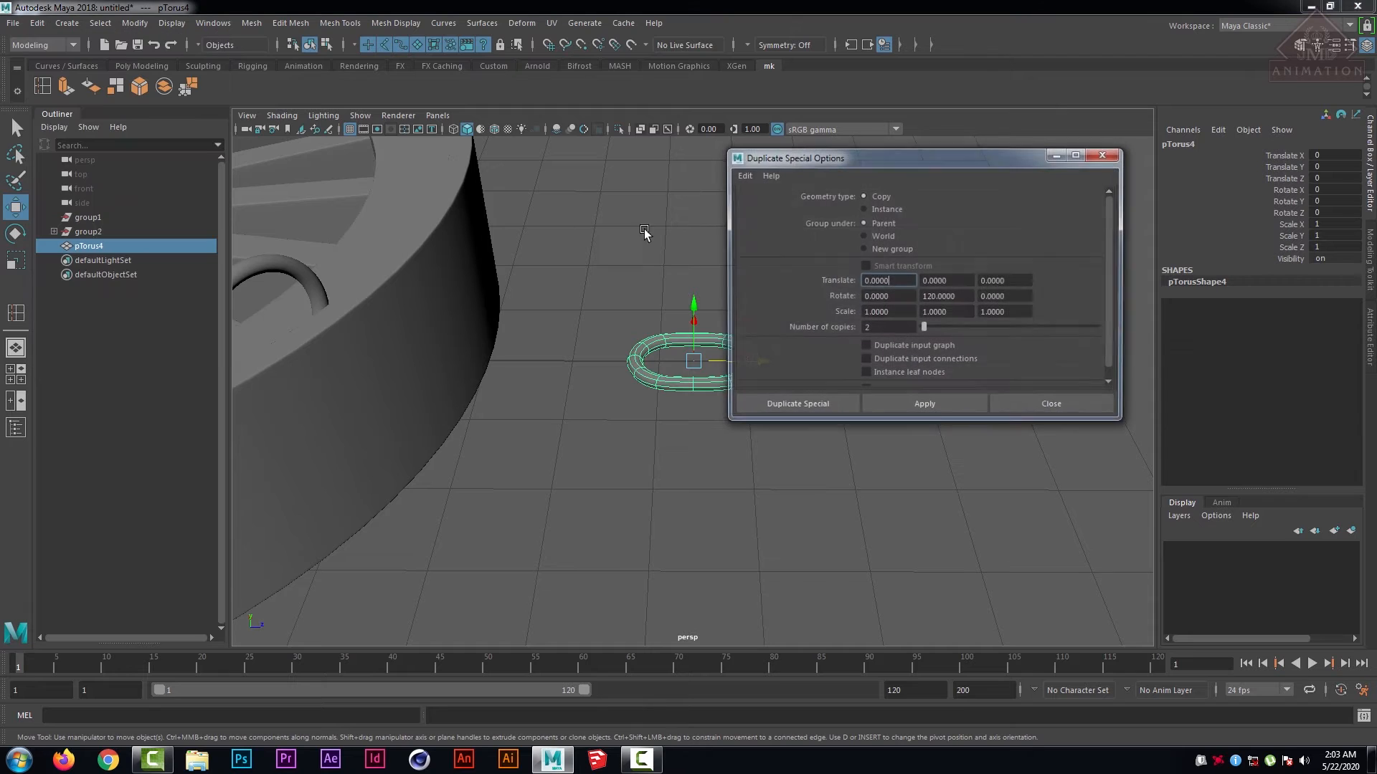
click(744, 176)
click(770, 203)
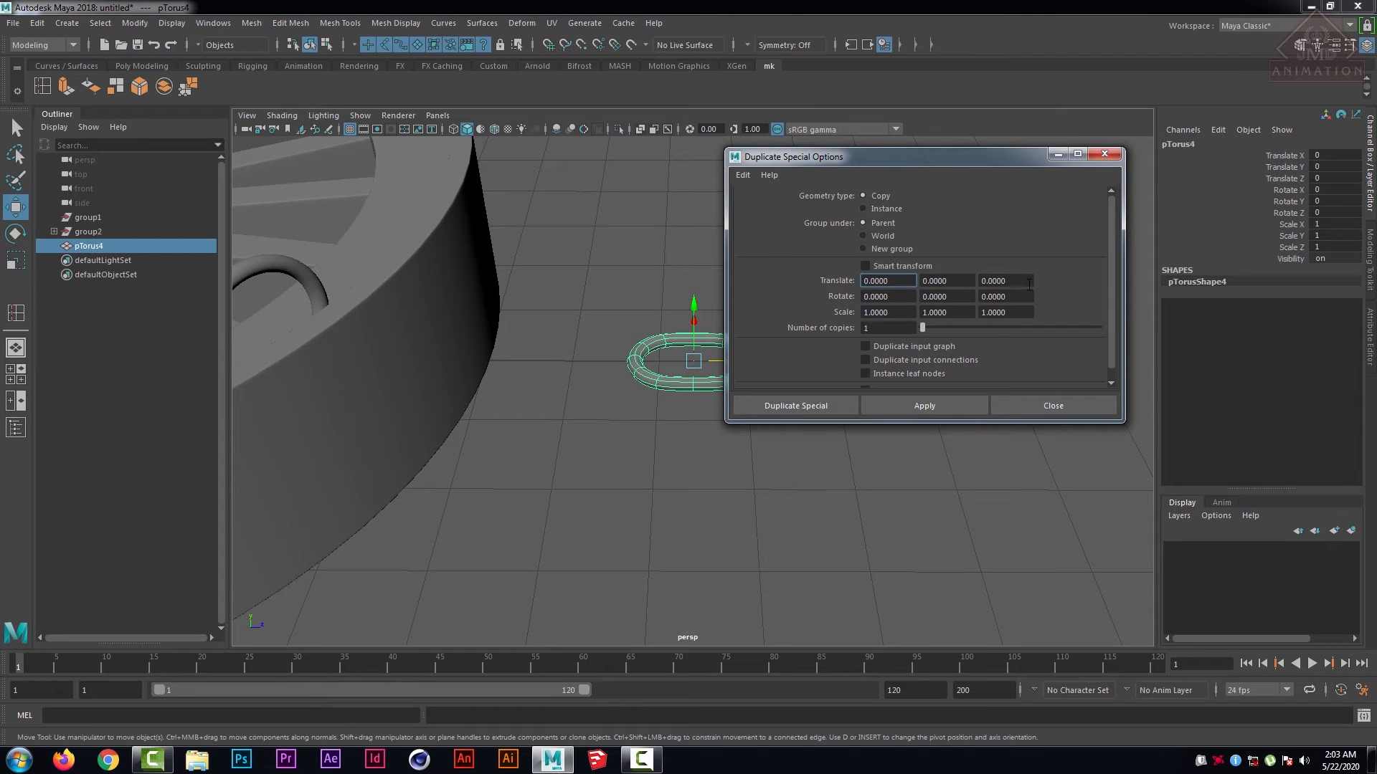
- Create 20 copies of the link with Duplicate Special, each translated 1.042 along Z and rotated 90 degrees around Z
click(1029, 282)
text(1.042)
click(1023, 296)
click(889, 328)
click(775, 406)
scroll(849, 439, down, 10)
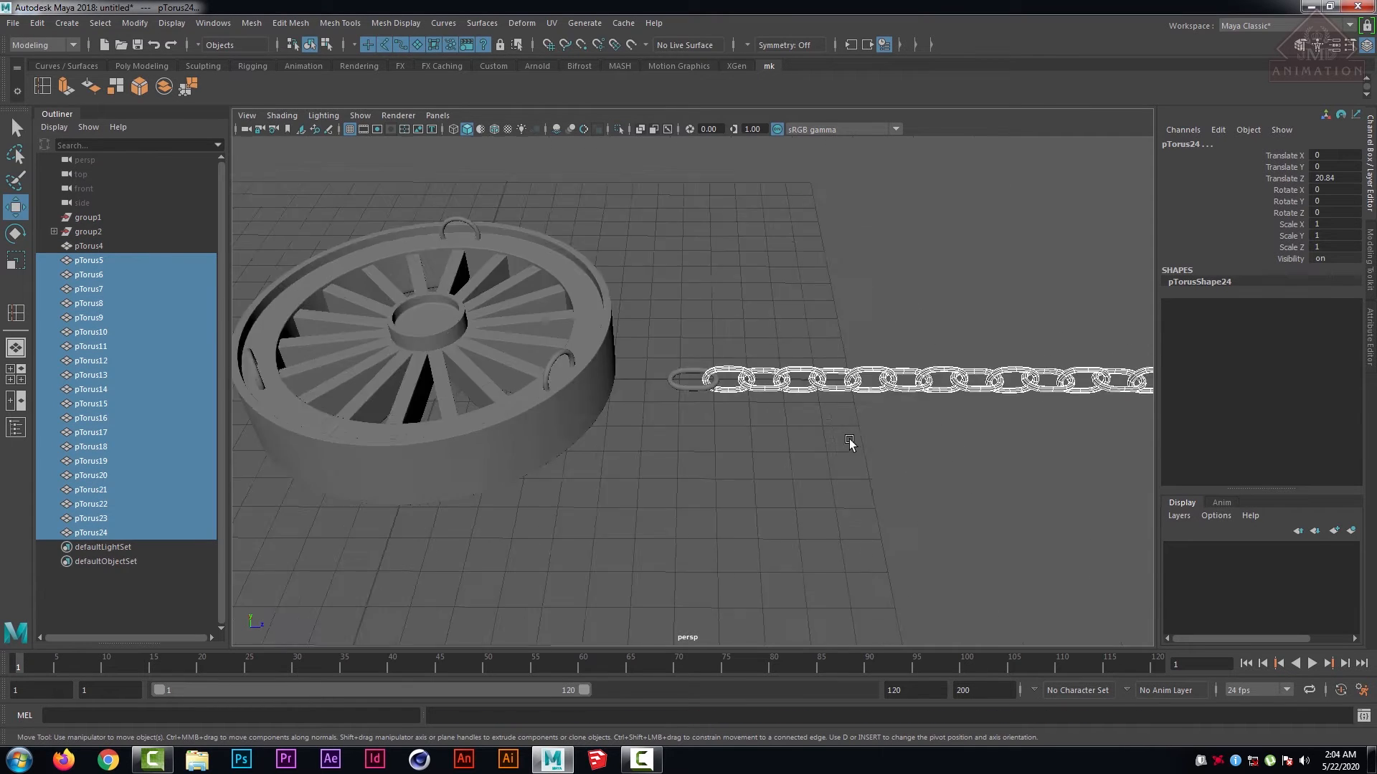
click(918, 480)
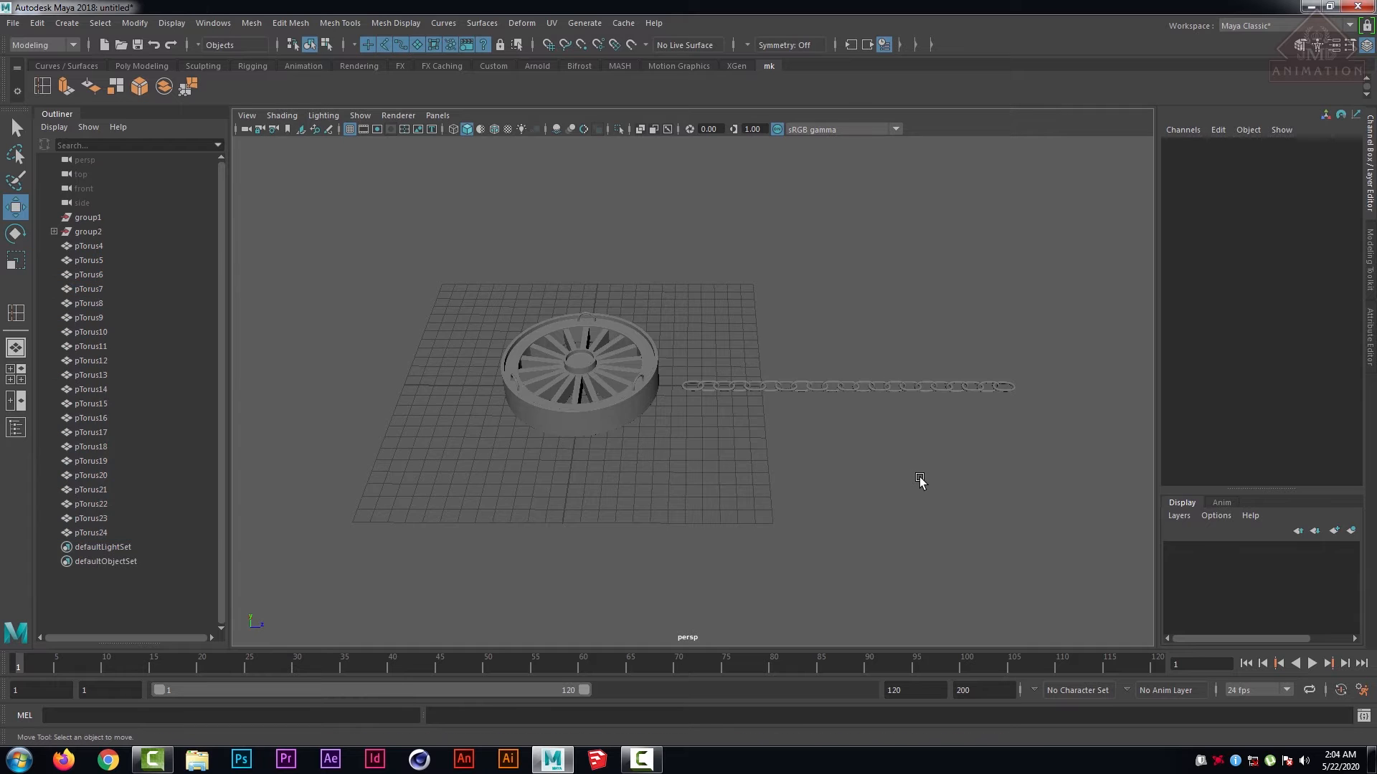
- Group all the chain links together and center the group's pivot on the chain
scroll(853, 441, up, 5)
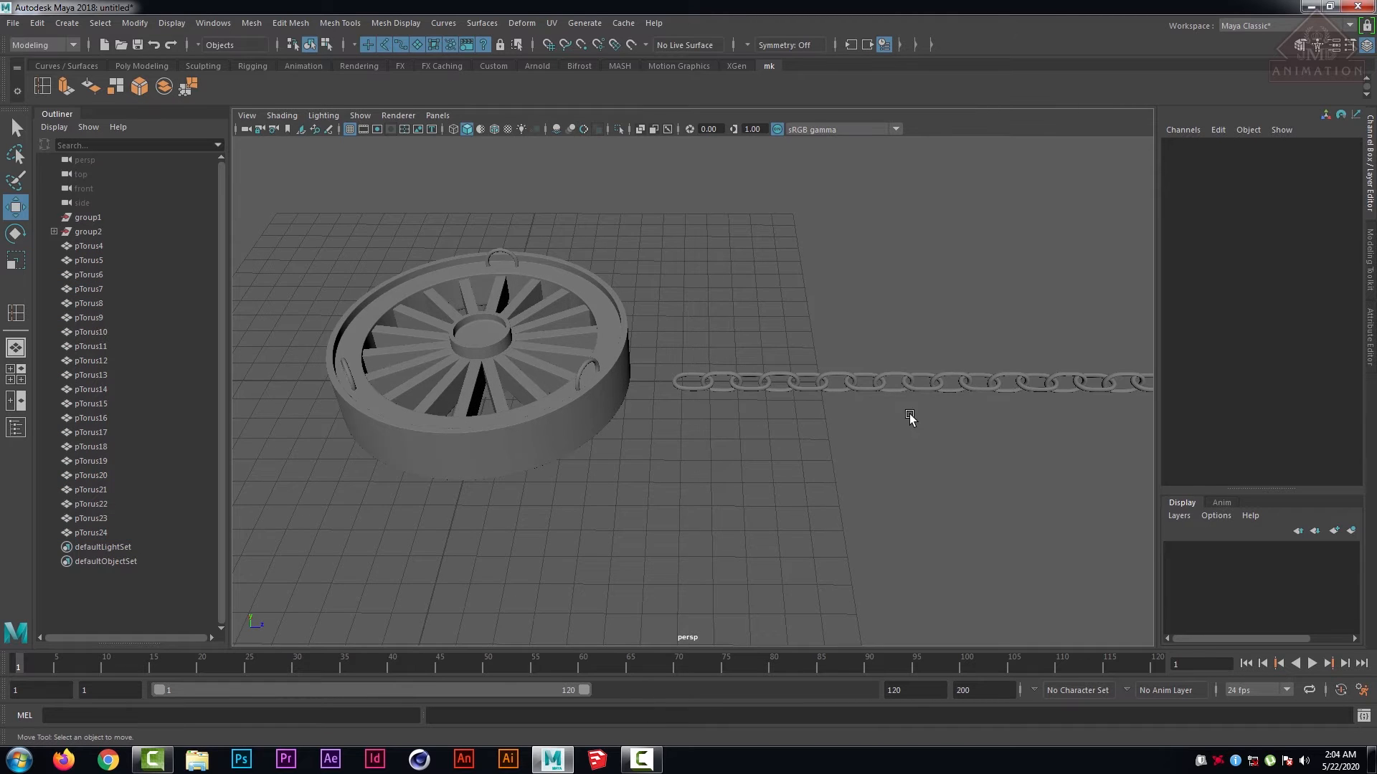
alt+middle_drag(909, 416, 746, 388)
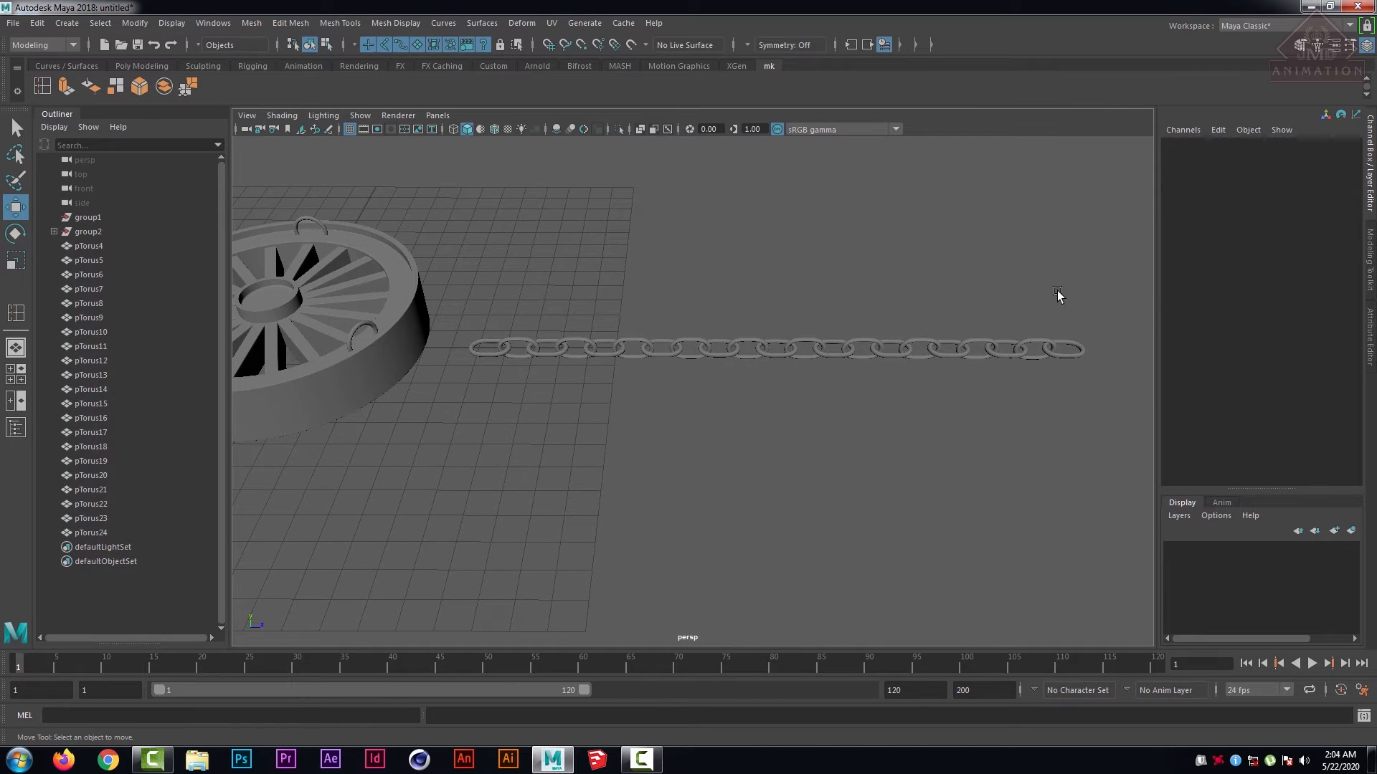
drag(1113, 292, 453, 430)
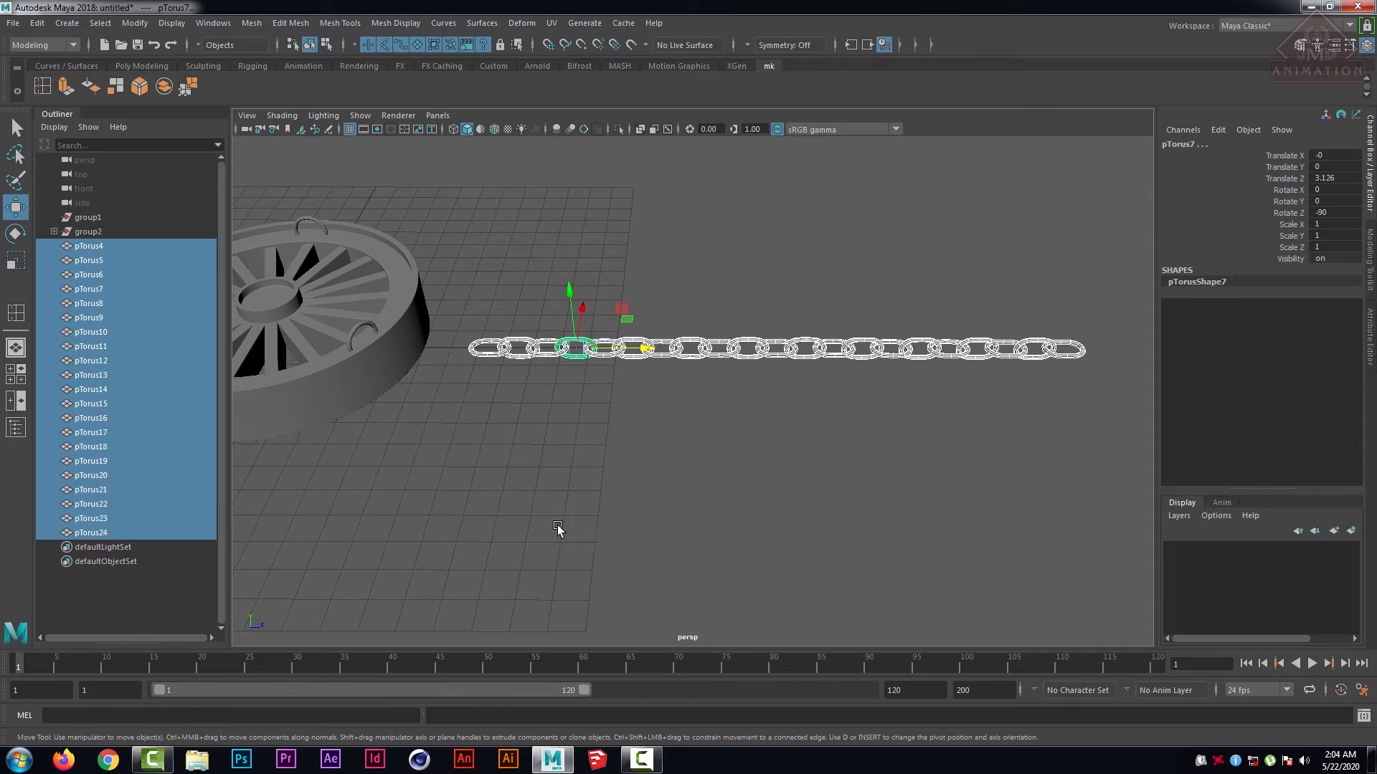
key(ctrl+g)
click(100, 22)
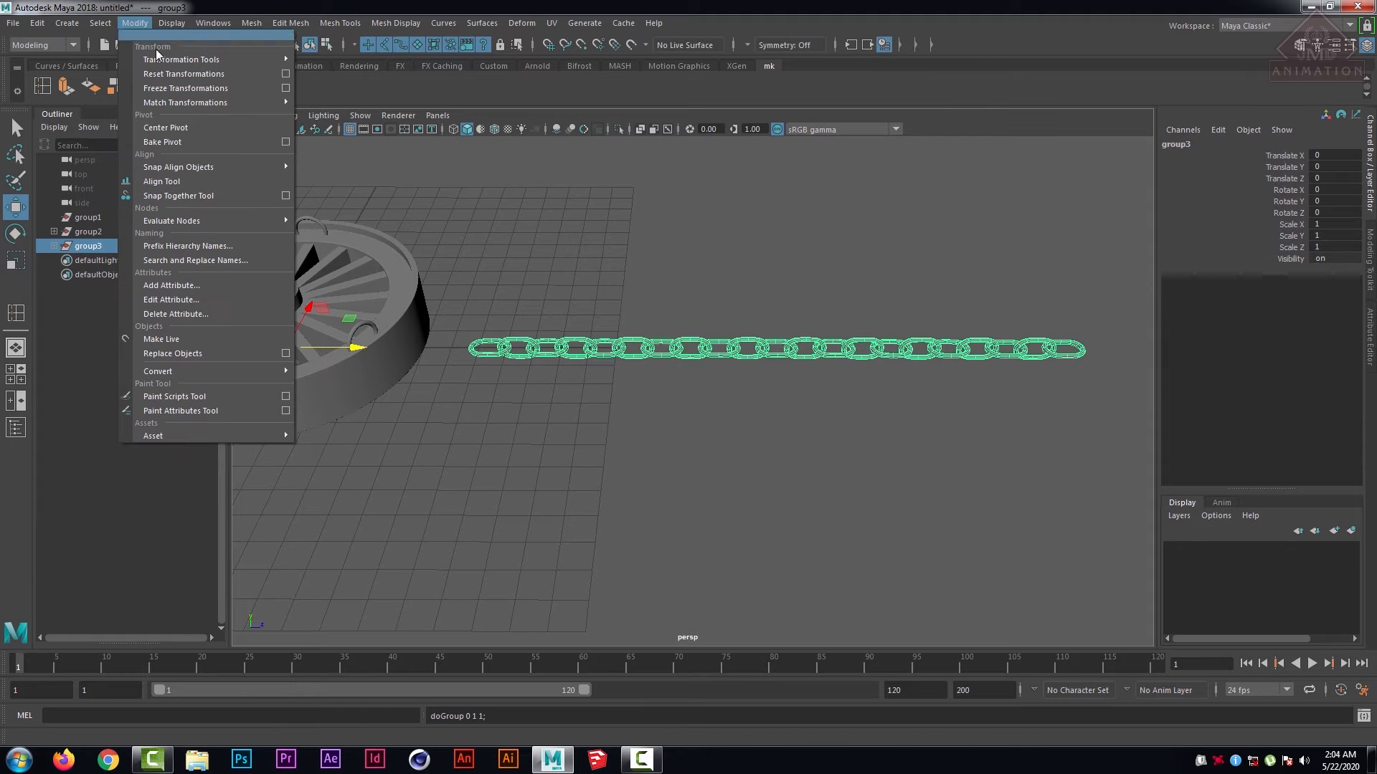
click(179, 129)
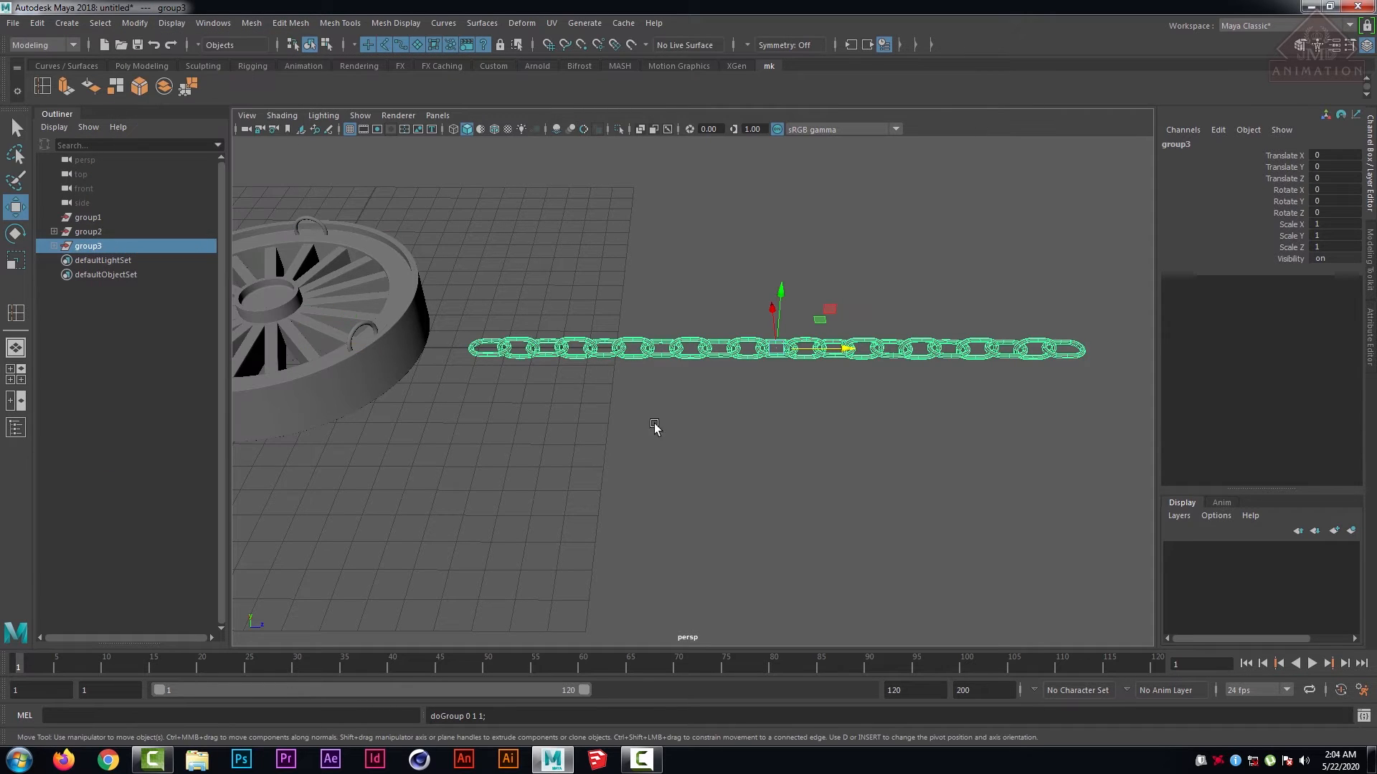
- Move the chain group toward the wheel, to about Translate Y 2.505 and Translate Z -7.2
click(841, 322)
click(73, 244)
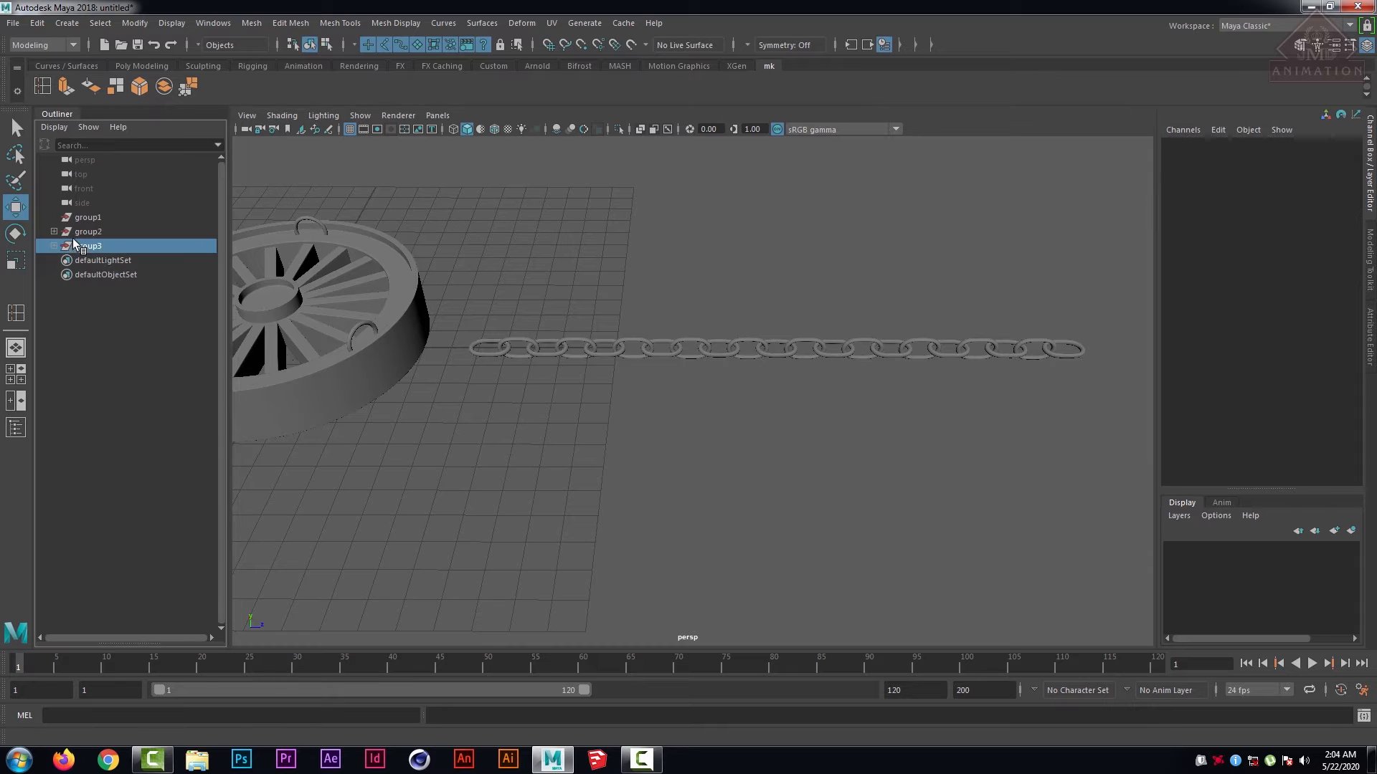
scroll(717, 537, down, 4)
scroll(772, 525, up, 2)
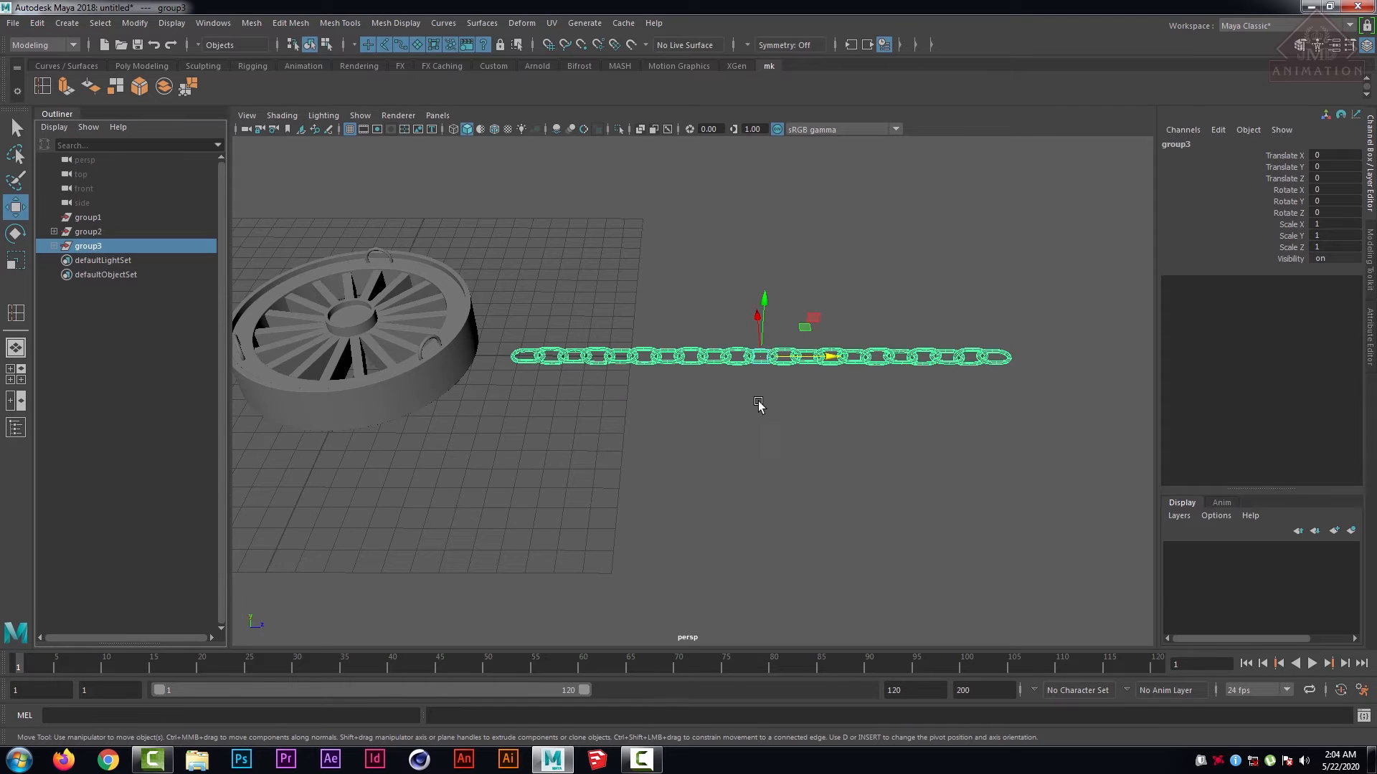
scroll(765, 395, down, 3)
drag(808, 369, 610, 281)
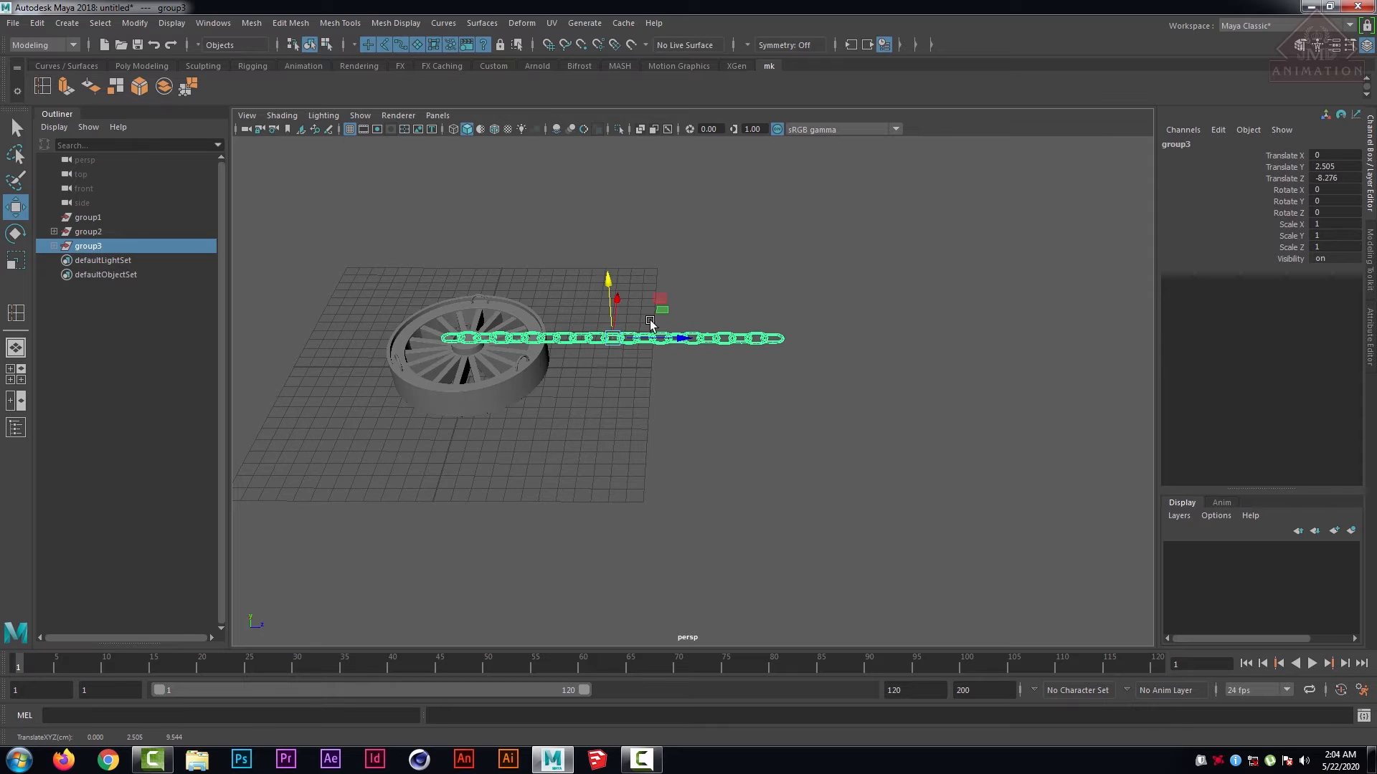
drag(670, 337, 631, 285)
- Stand the chain group upright by setting its Rotate X to 90
key(e)
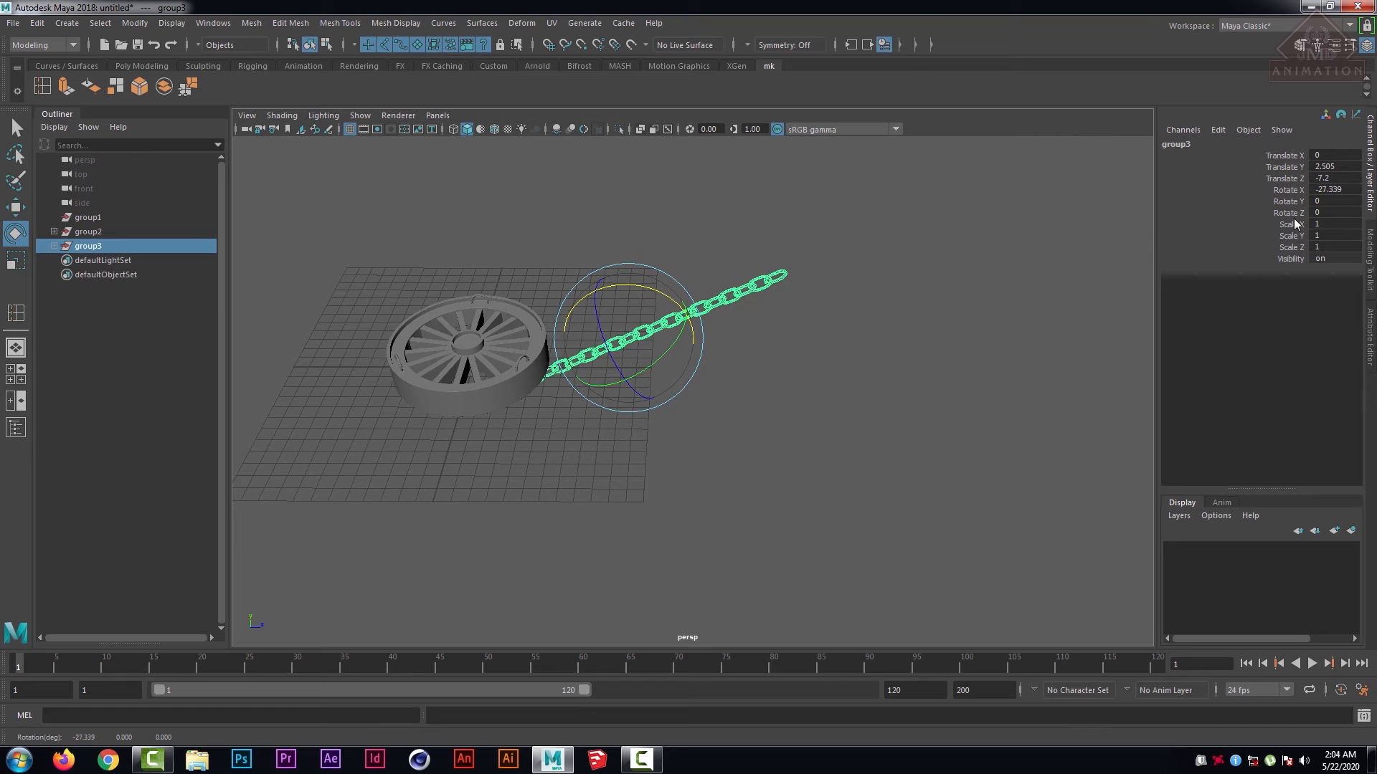
click(1335, 190)
text(90)
key(Return)
- Slide the upright chain along Z over the wheel's hub, to about Translate Z -17.659
alt+drag(763, 406, 808, 375)
key(w)
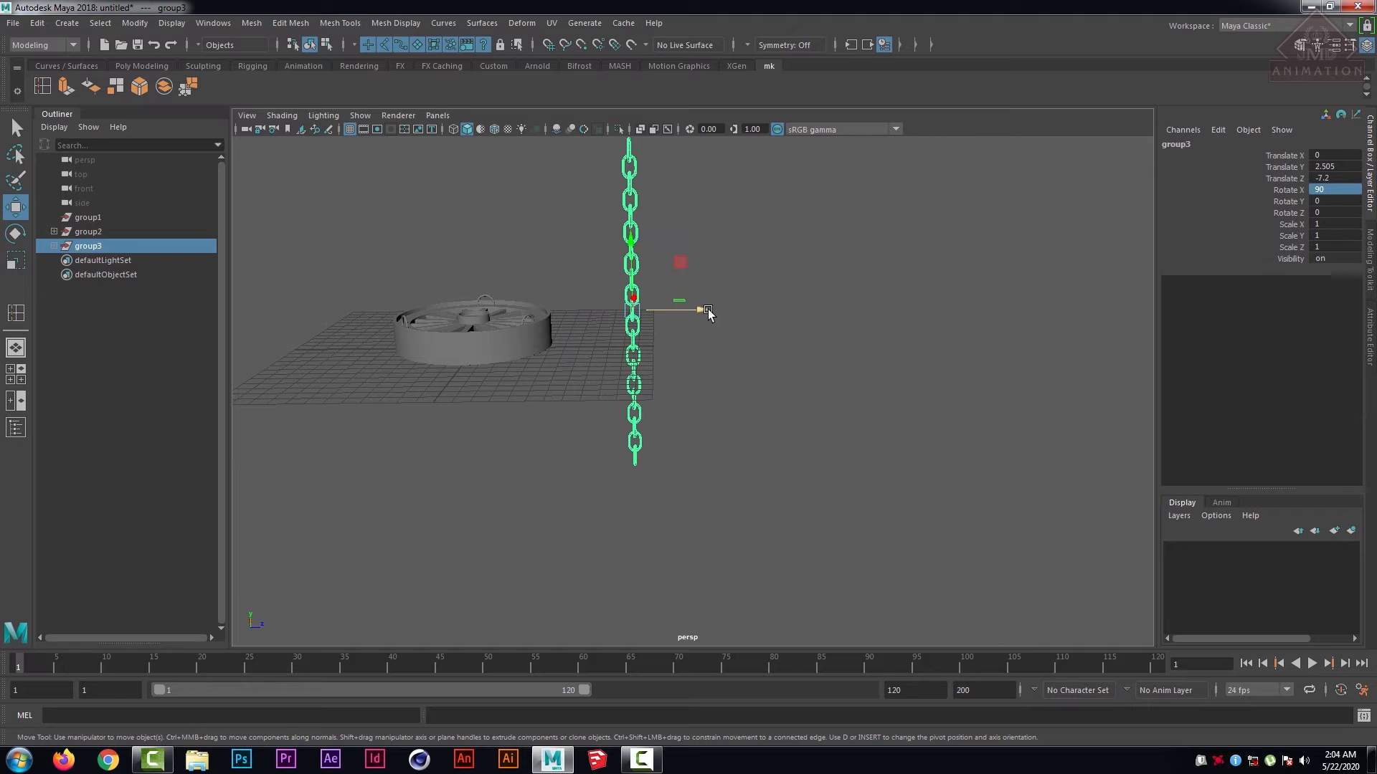
drag(707, 313, 544, 306)
- In the front view, raise the chain to about Translate Y 12.362 so its lower end sits at the hub
key(space)
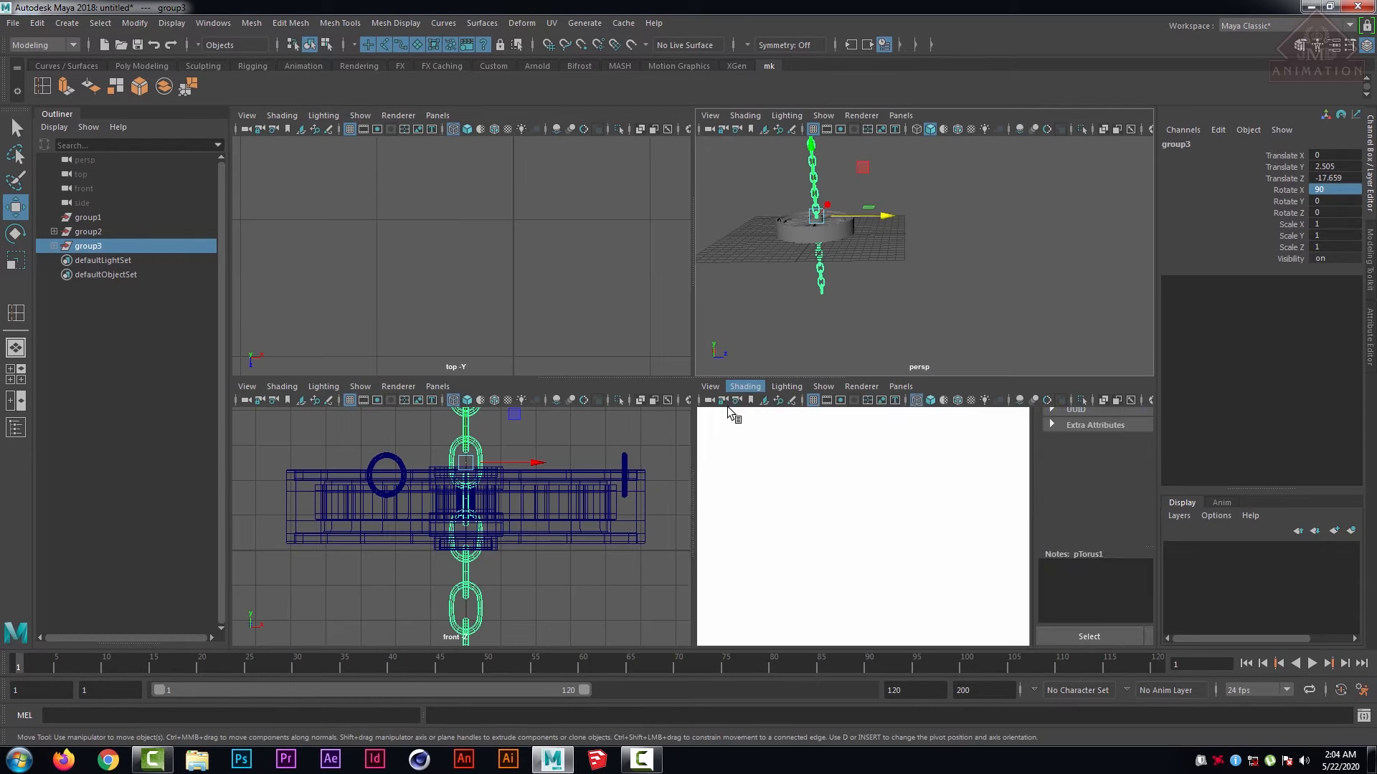
alt+right_drag(900, 532, 528, 516)
scroll(524, 270, down, 5)
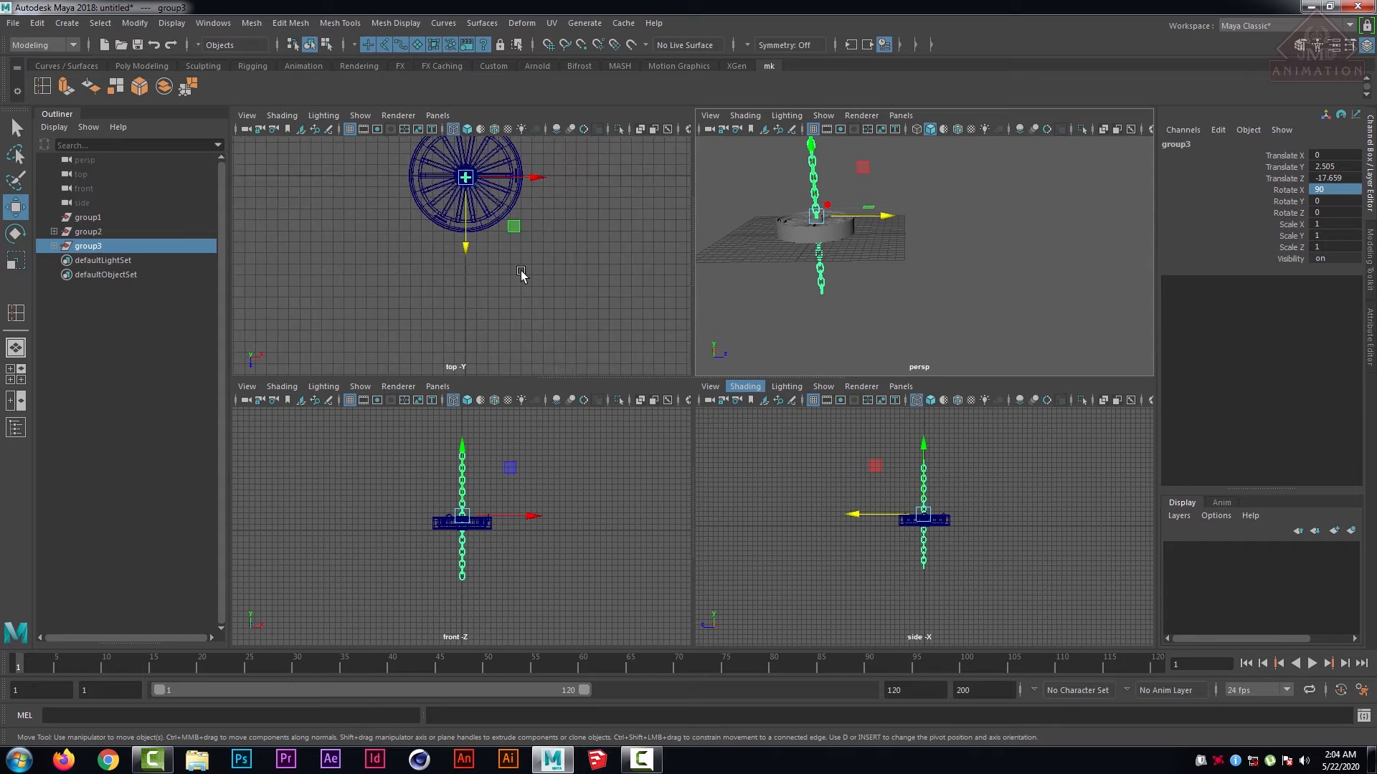
scroll(520, 270, down, 2)
key(space)
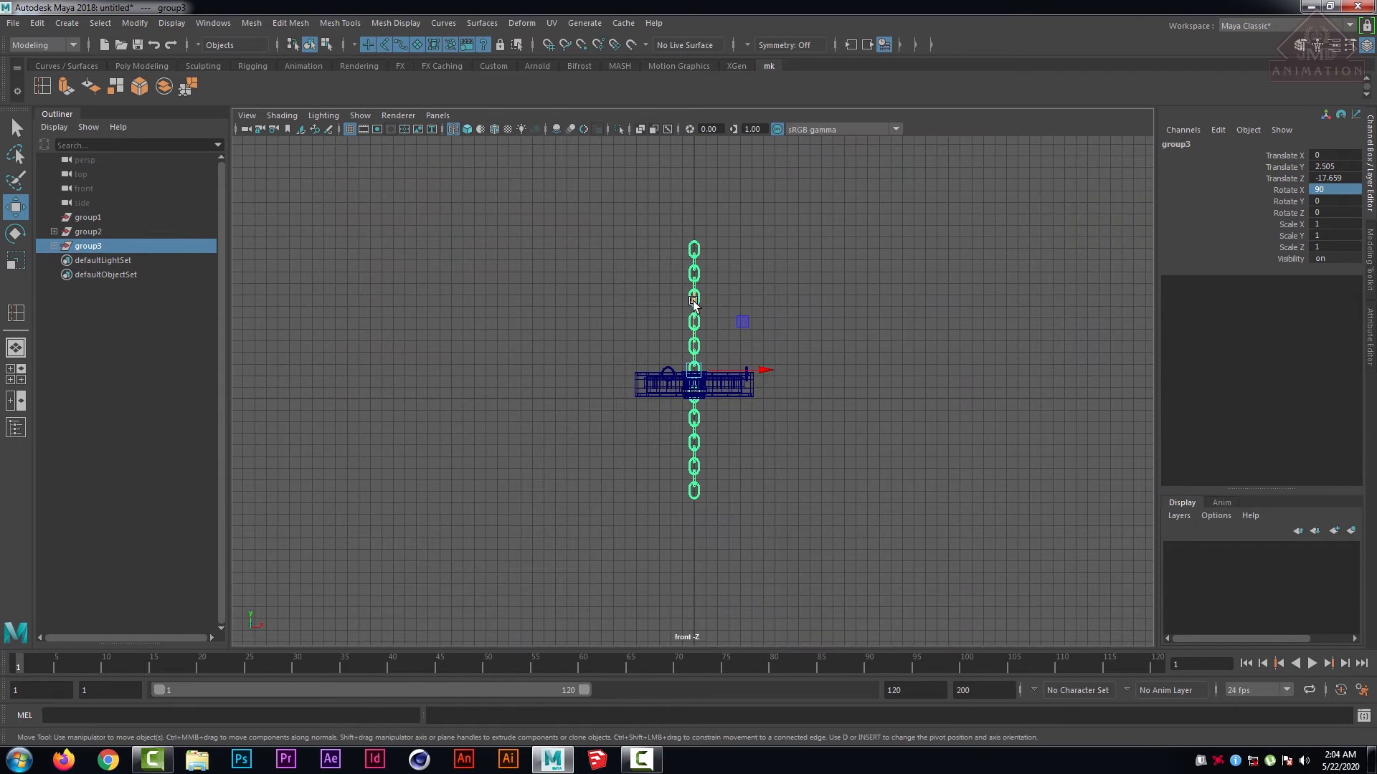
drag(693, 302, 693, 188)
key(space)
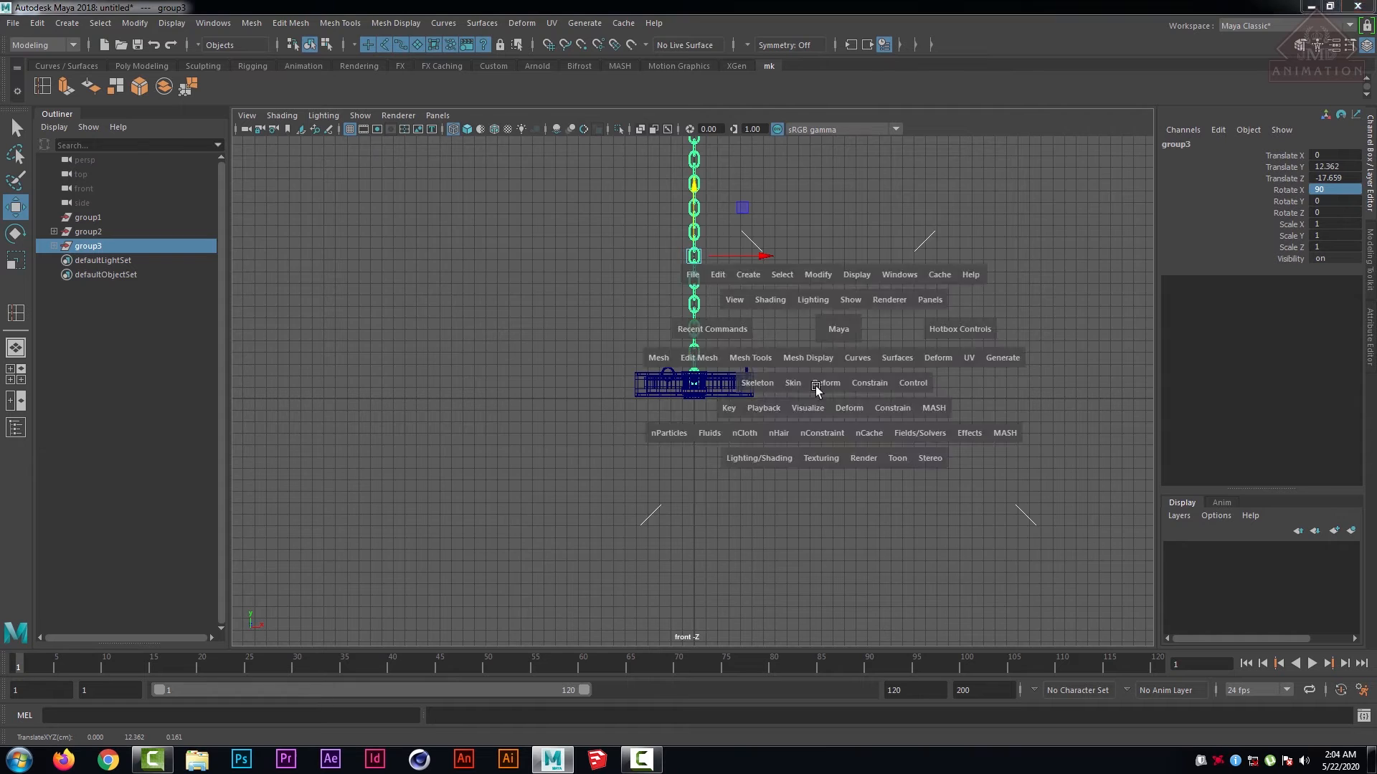
key(space)
click(849, 278)
- Fine-tune the chain group's height above the hub to about Translate Y 12.612
alt+middle_drag(603, 356, 835, 519)
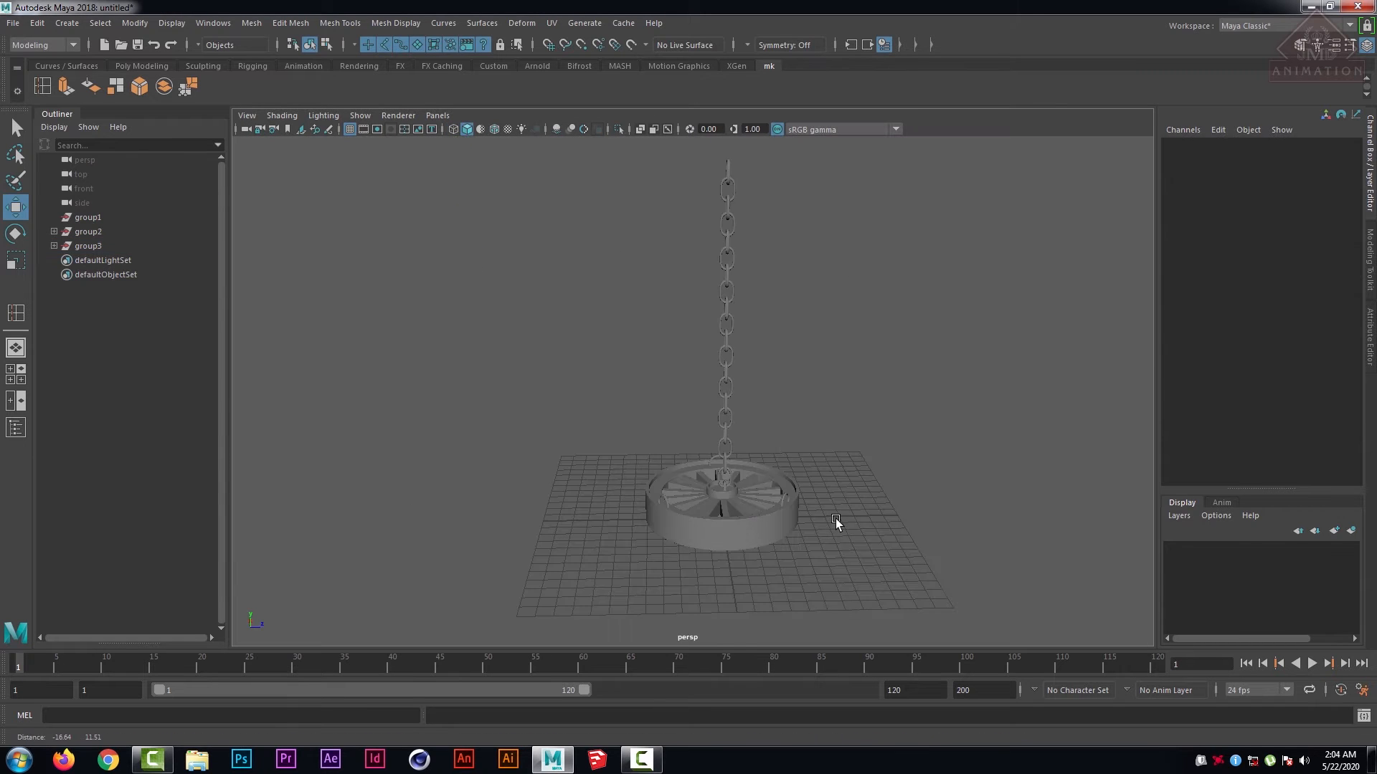
scroll(835, 519, up, 2)
alt+drag(811, 468, 773, 468)
alt+middle_drag(773, 468, 810, 436)
scroll(810, 436, up, 5)
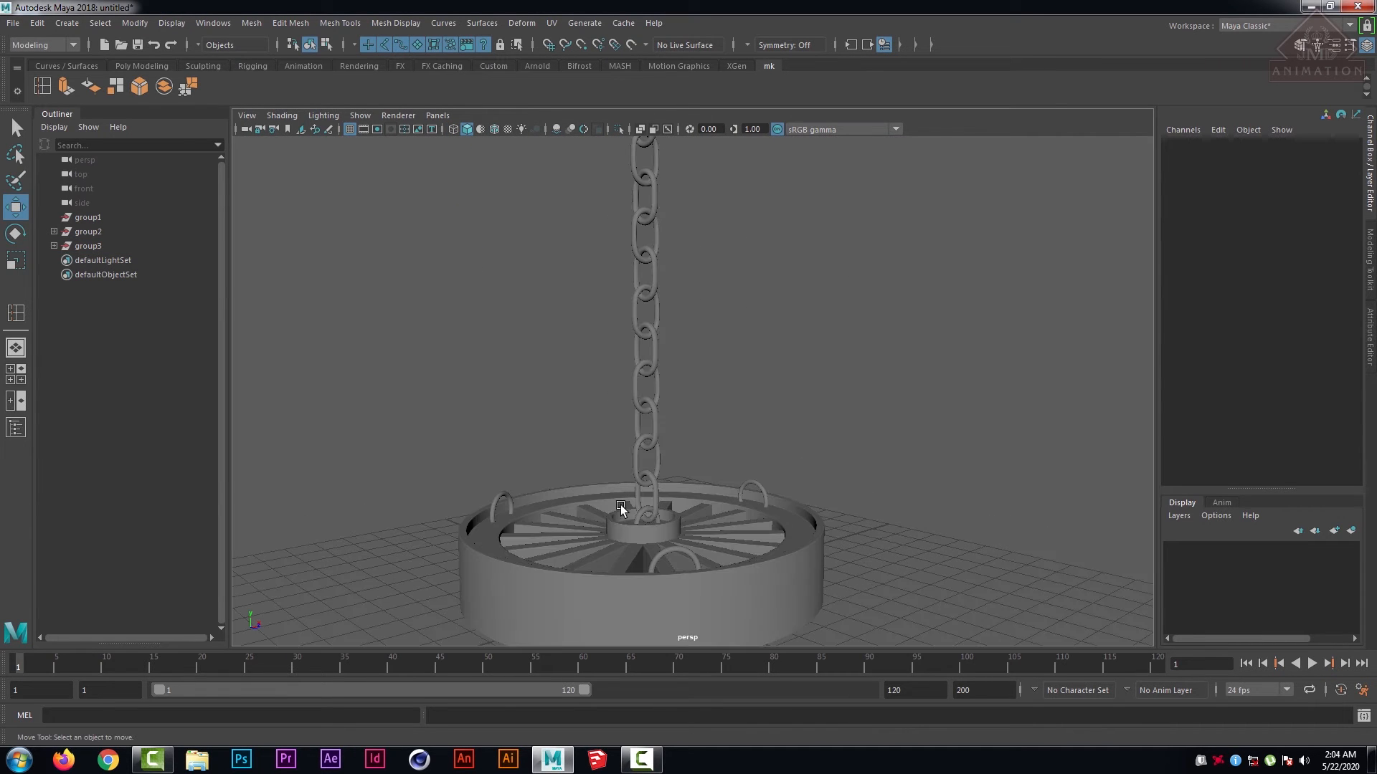
click(108, 246)
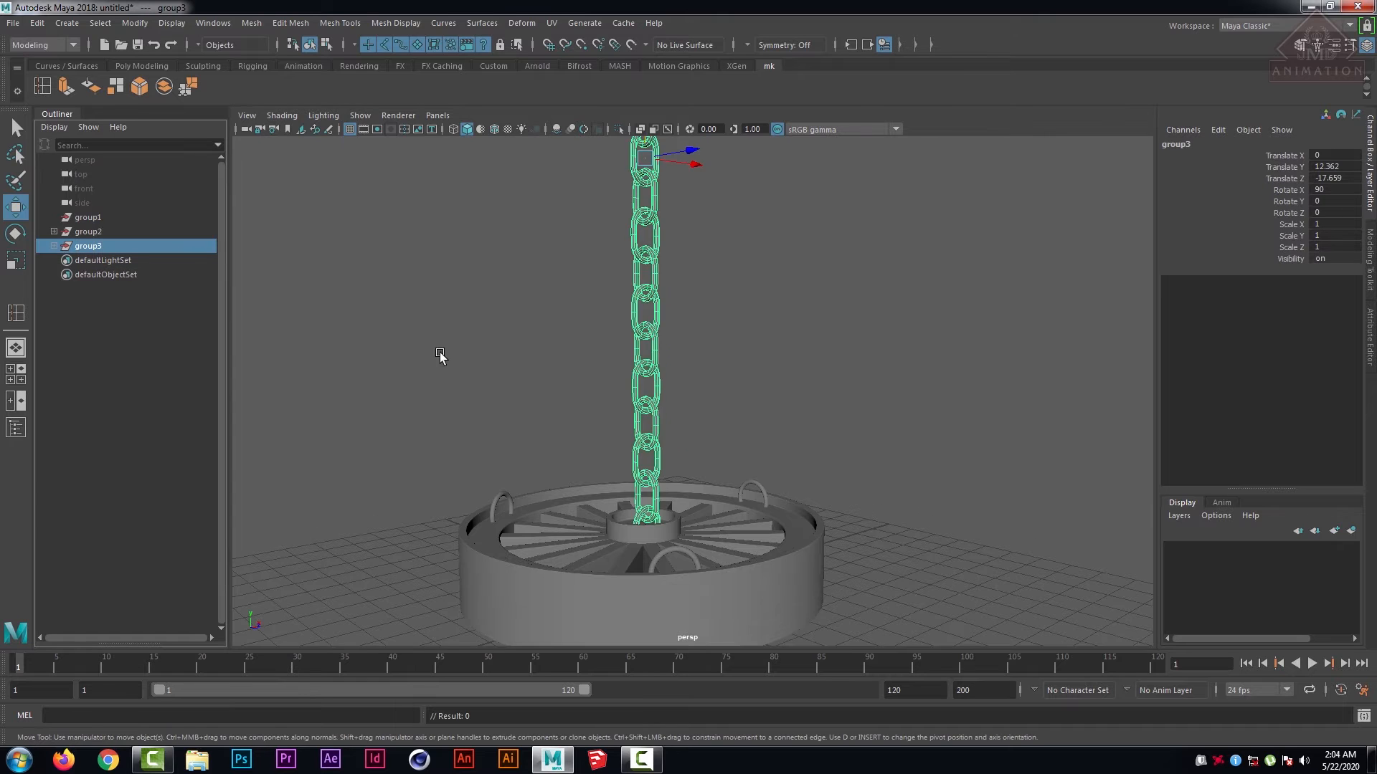
scroll(574, 362, down, 5)
alt+drag(570, 370, 632, 403)
scroll(775, 402, up, 5)
alt+drag(823, 370, 798, 360)
drag(677, 222, 673, 199)
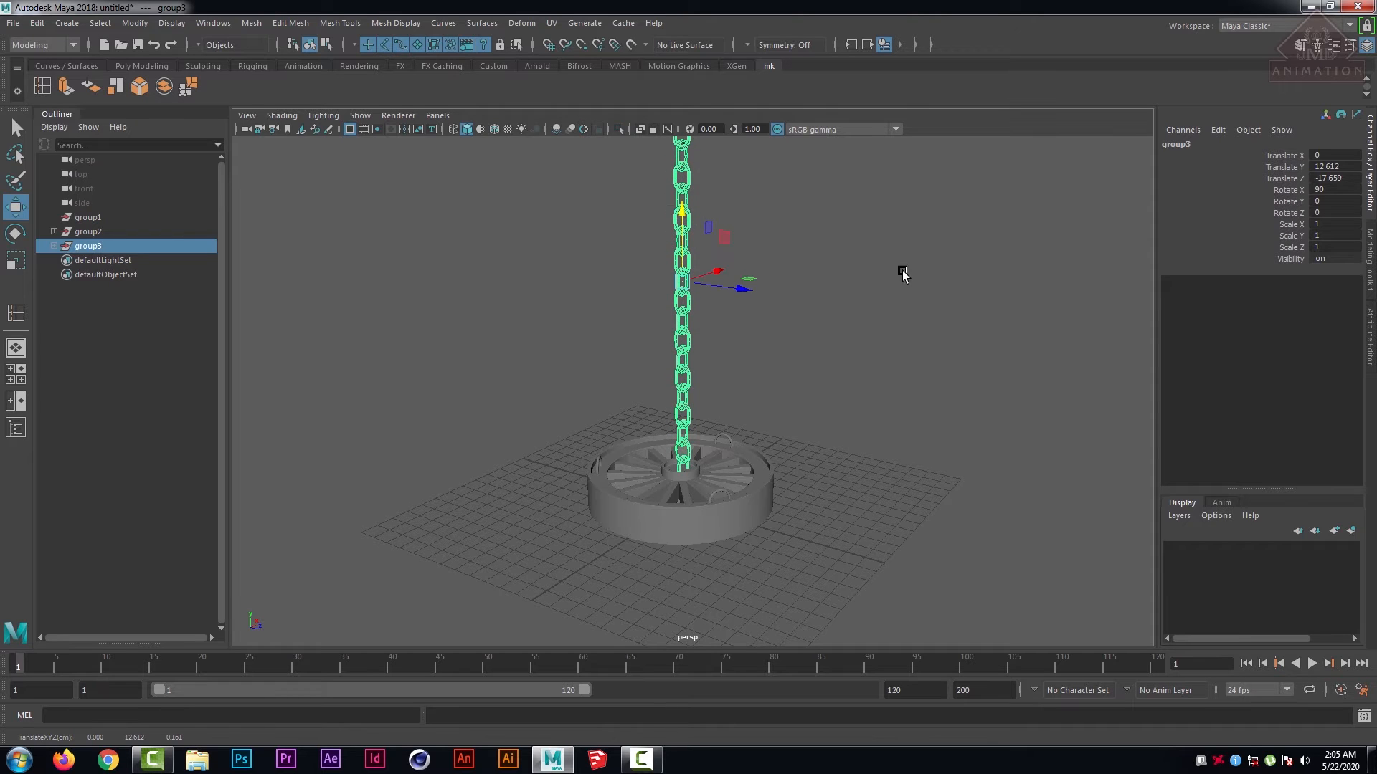
click(813, 409)
- Scale the chain group down uniformly to about 0.78
scroll(816, 416, up, 3)
alt+drag(817, 417, 802, 408)
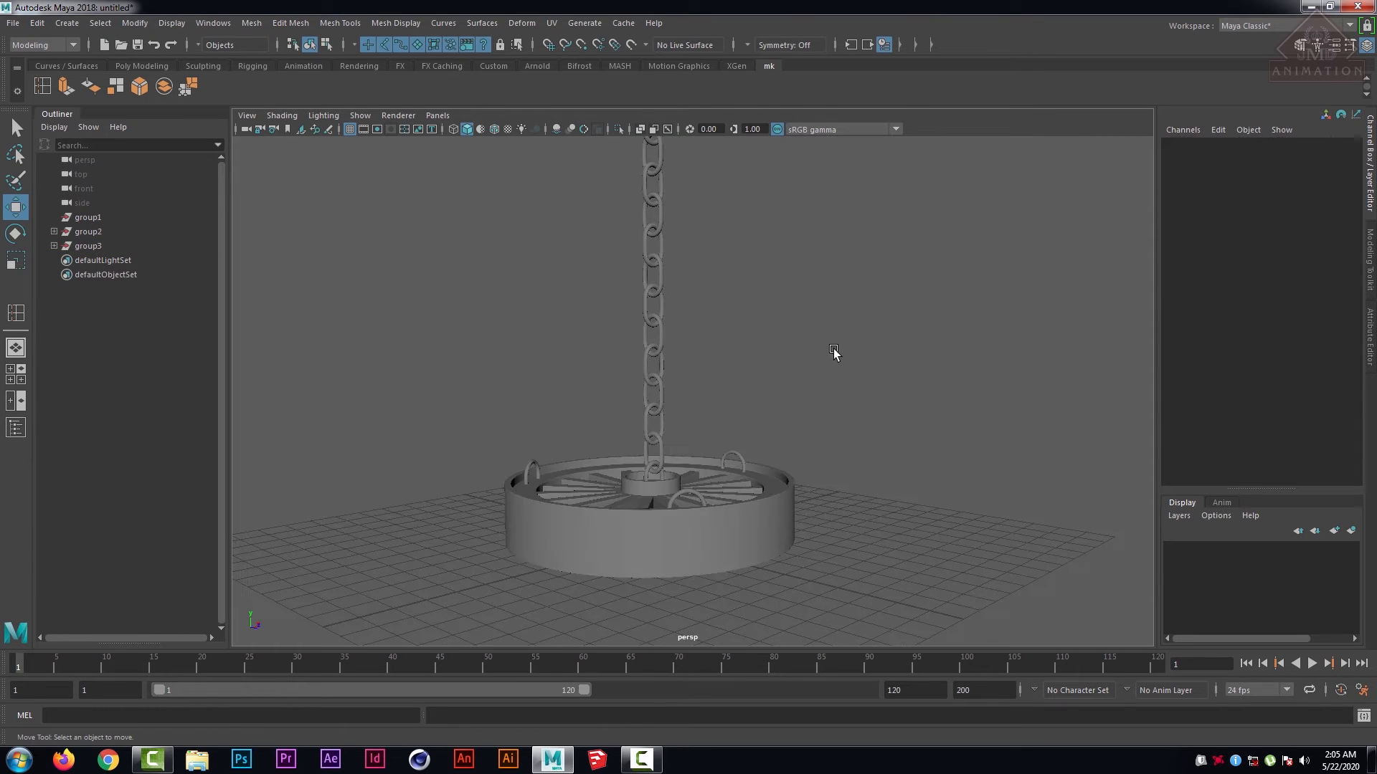
scroll(858, 351, down, 6)
alt+drag(861, 351, 782, 379)
click(91, 246)
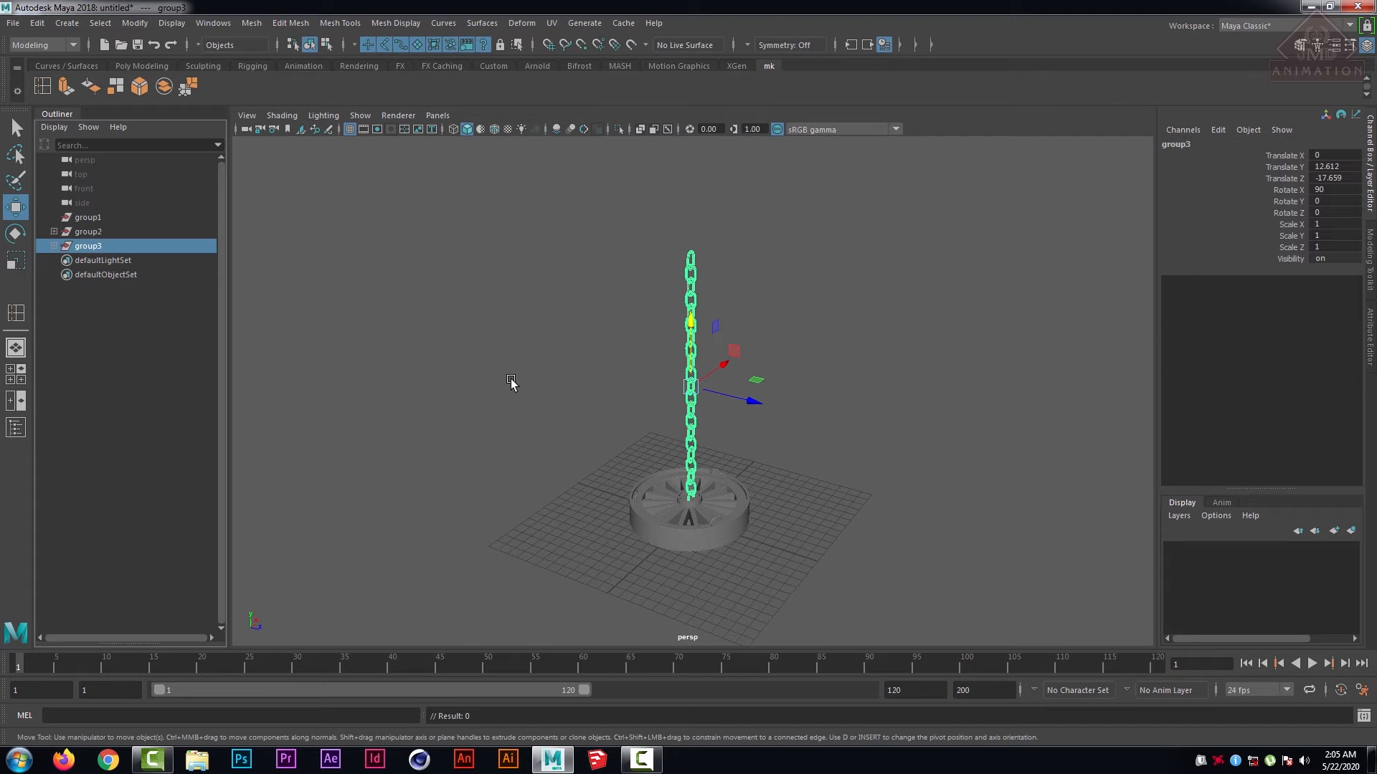
key(r)
drag(689, 387, 655, 394)
- Lower the scaled chain back onto the wheel's hub, to about Translate Y 10.29
key(space)
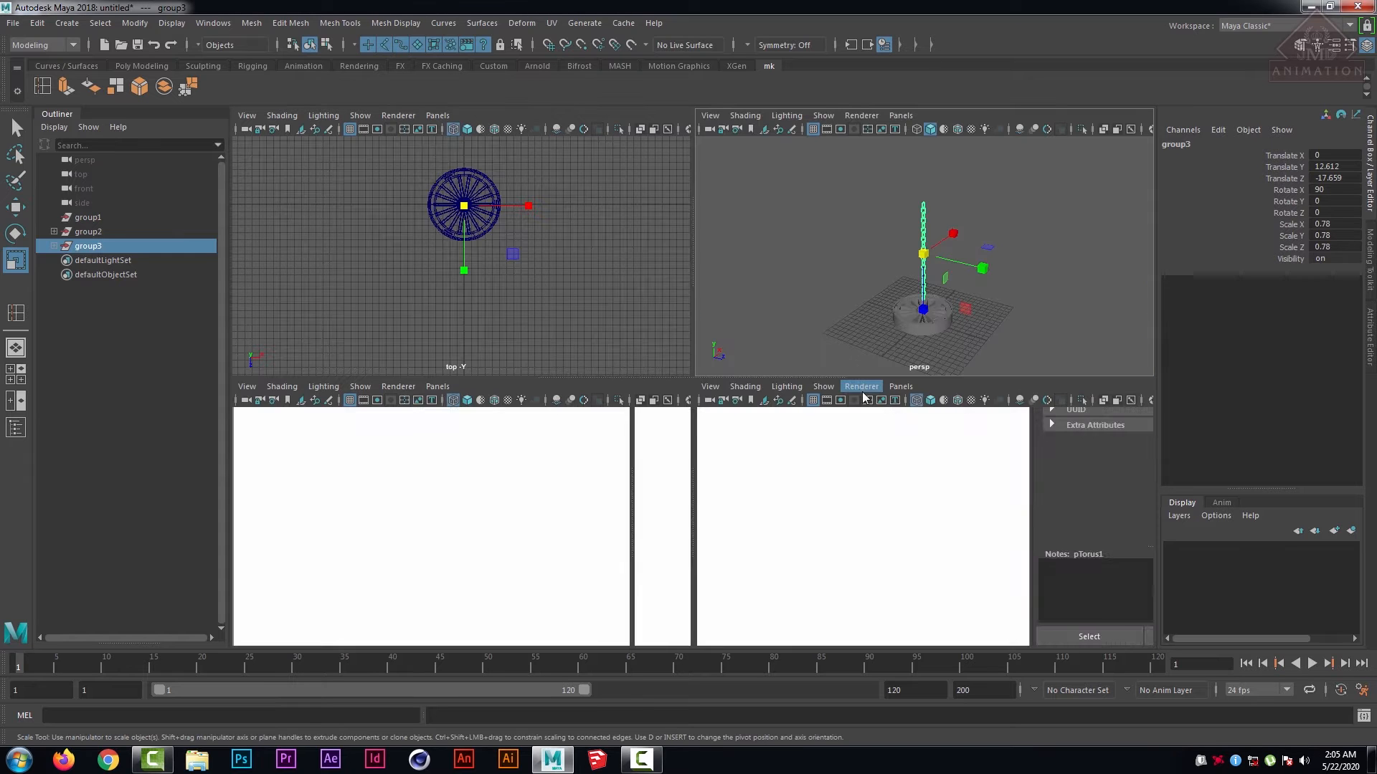
key(space)
alt+drag(872, 319, 870, 304)
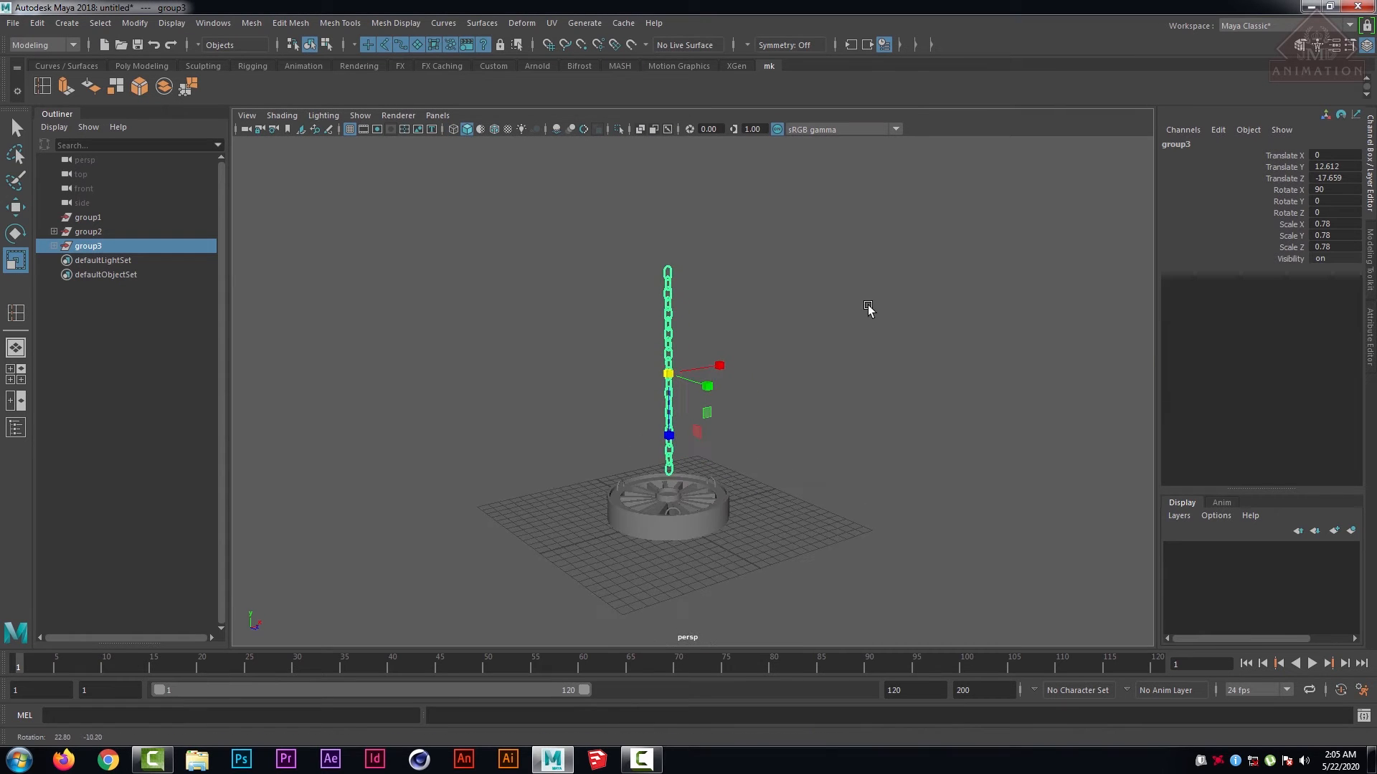
key(w)
drag(668, 307, 669, 334)
scroll(746, 413, up, 5)
alt+middle_drag(756, 421, 820, 329)
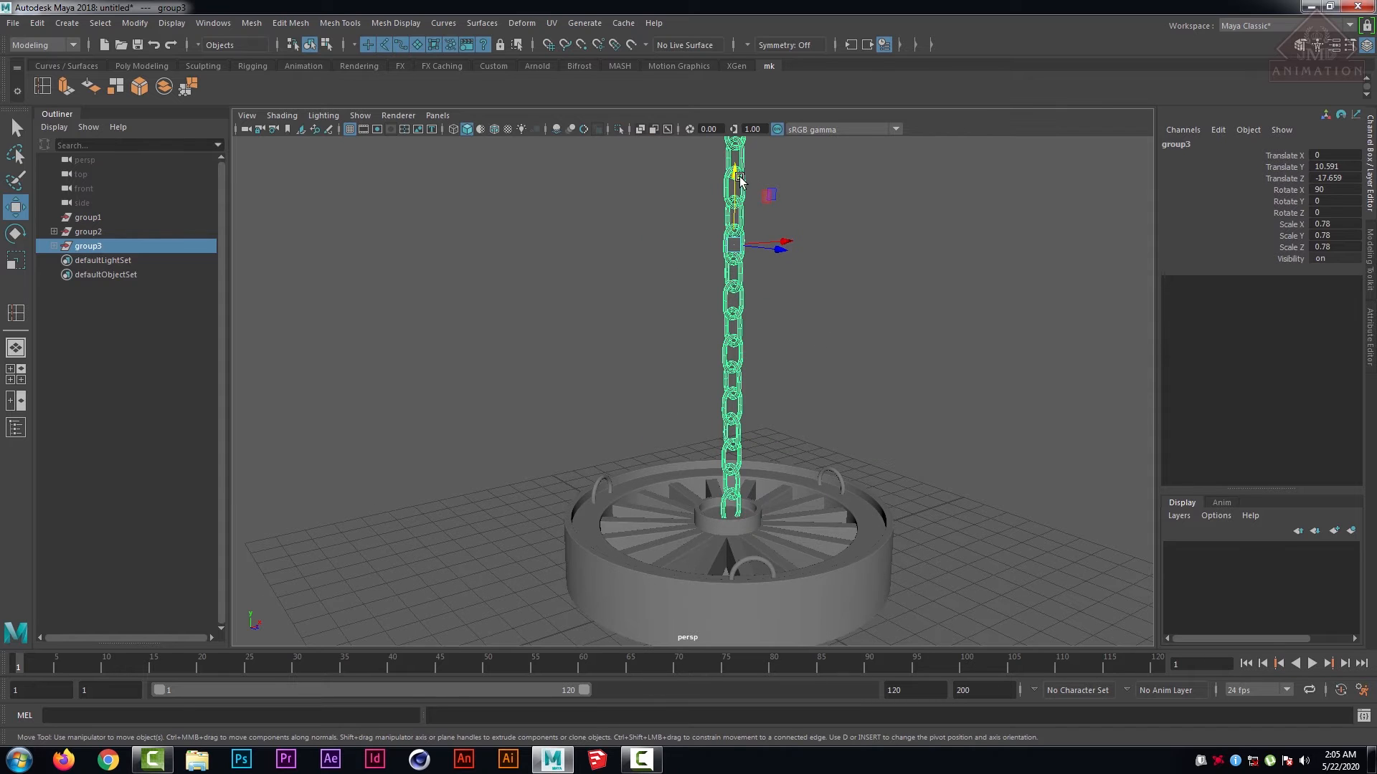
drag(735, 176, 725, 190)
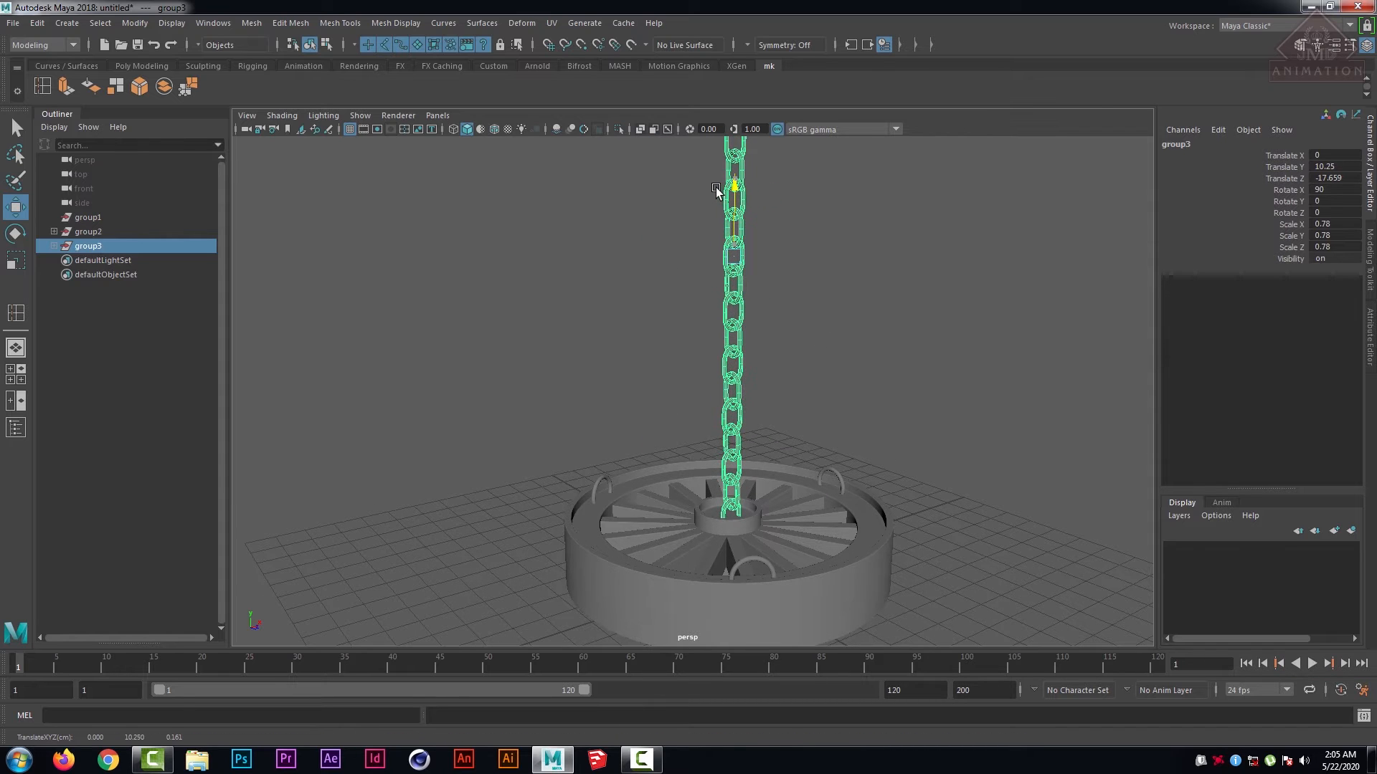
click(894, 216)
- Duplicate the chain group and move the copy along Z to the wheel's rim, at about Translate Z -22.387
alt+drag(830, 399, 732, 355)
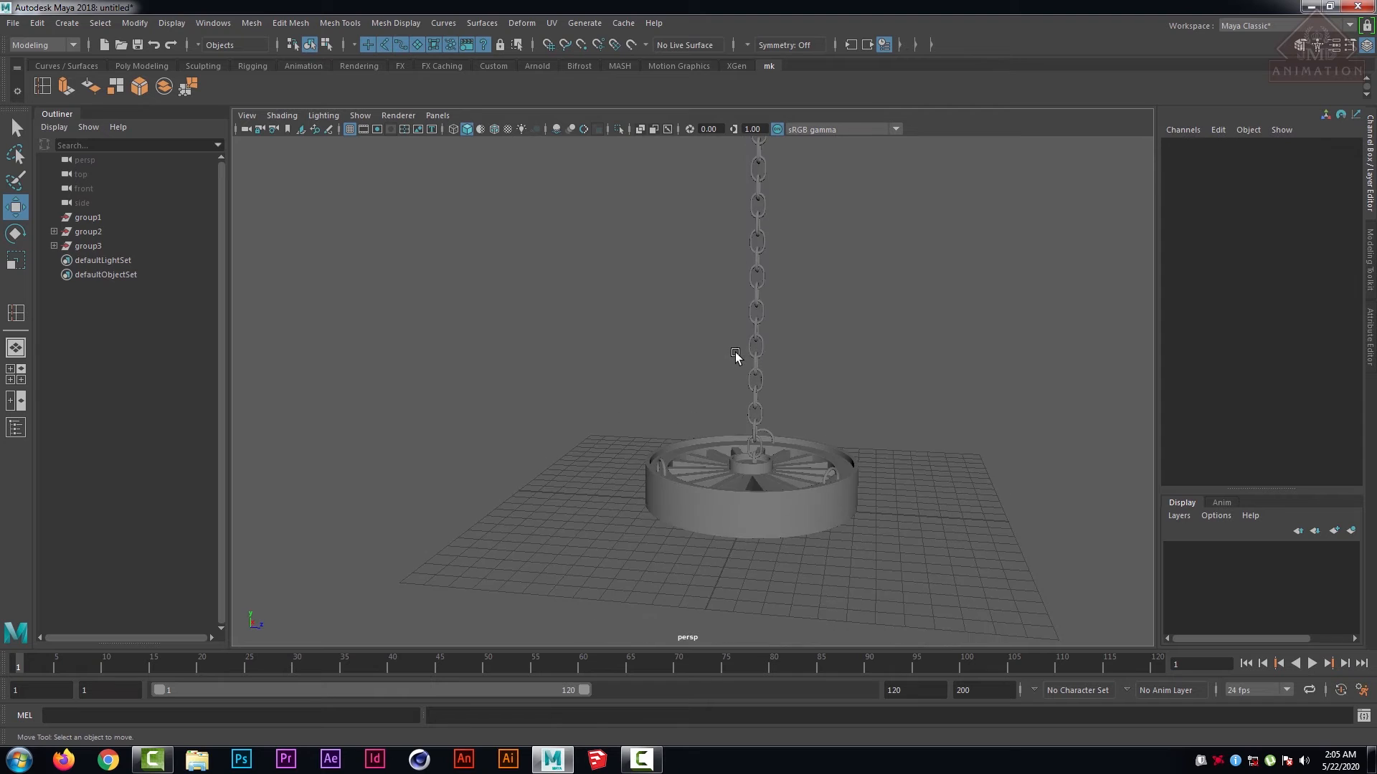
scroll(732, 355, down, 4)
alt+drag(644, 320, 661, 329)
alt+middle_drag(680, 300, 593, 339)
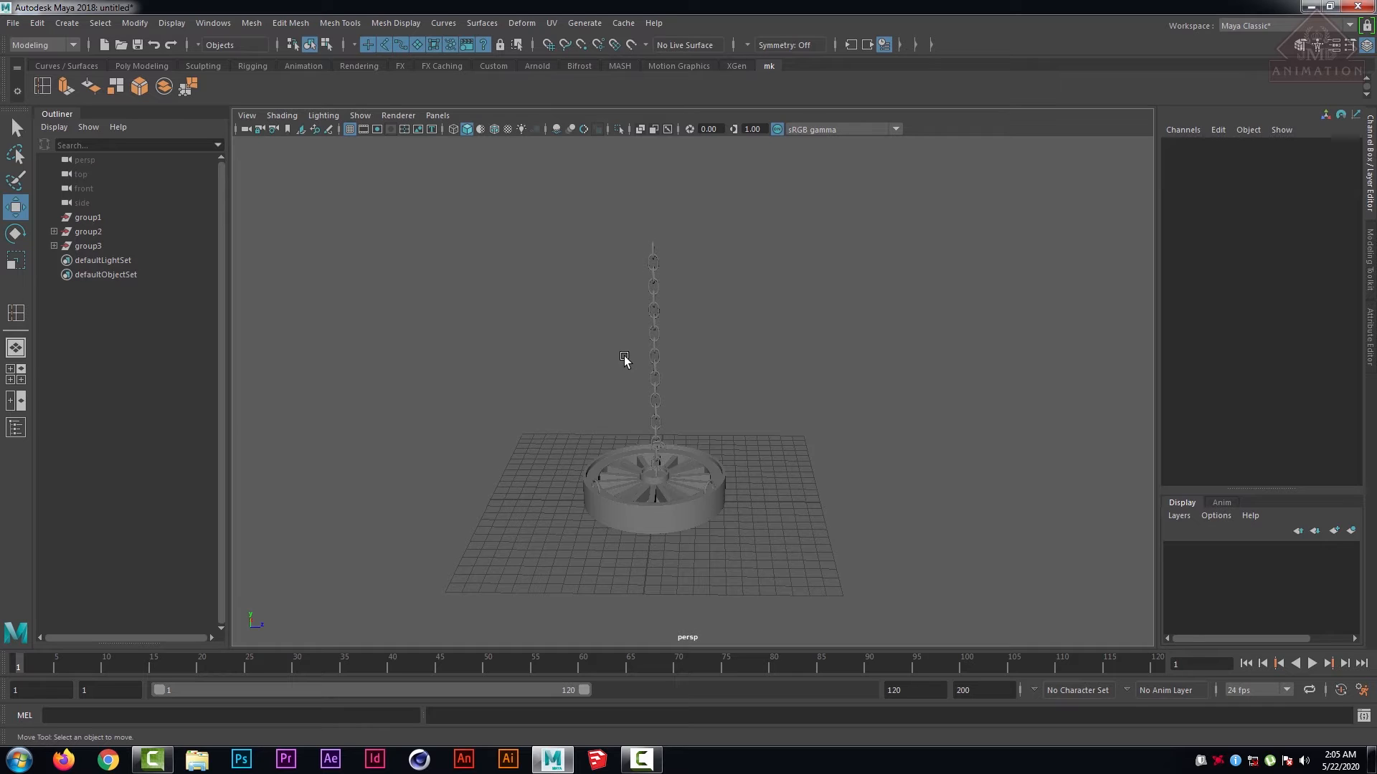
click(93, 246)
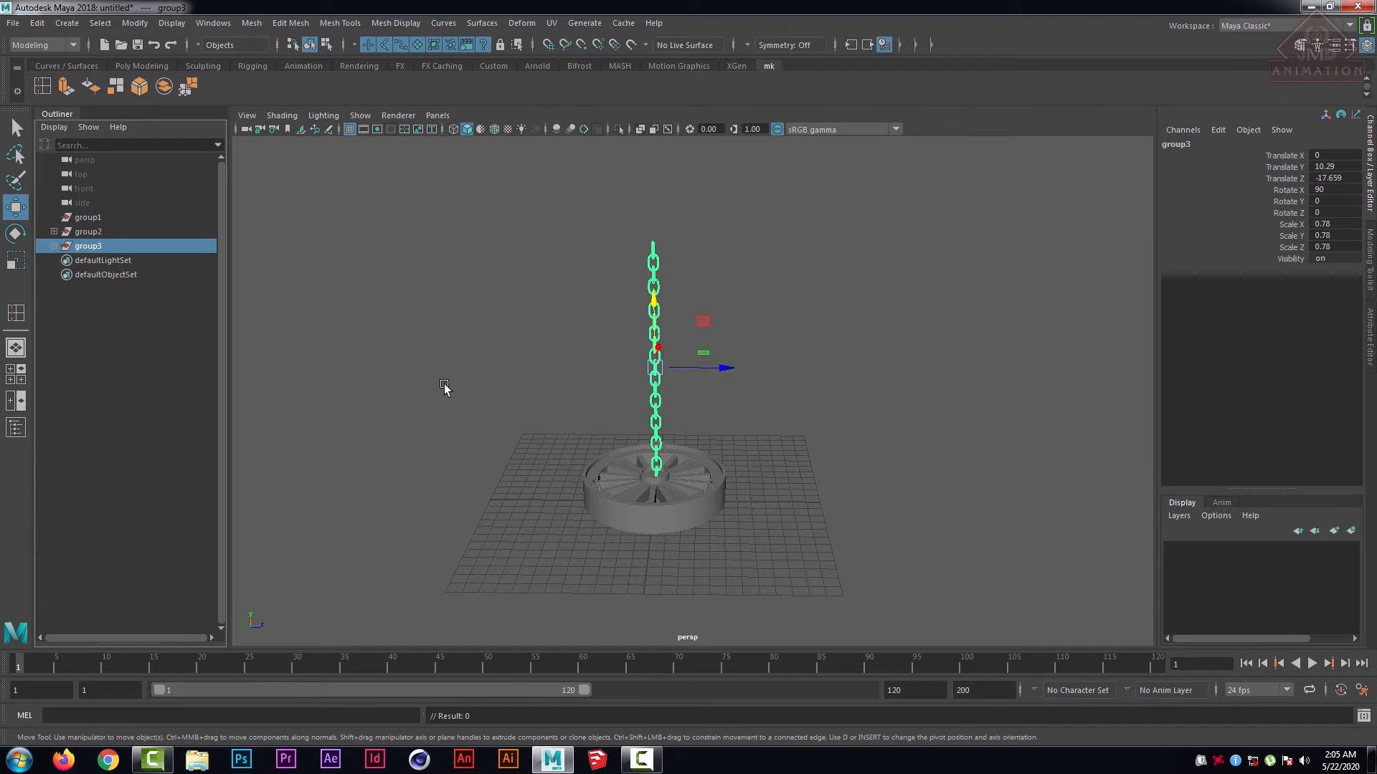
key(ctrl+d)
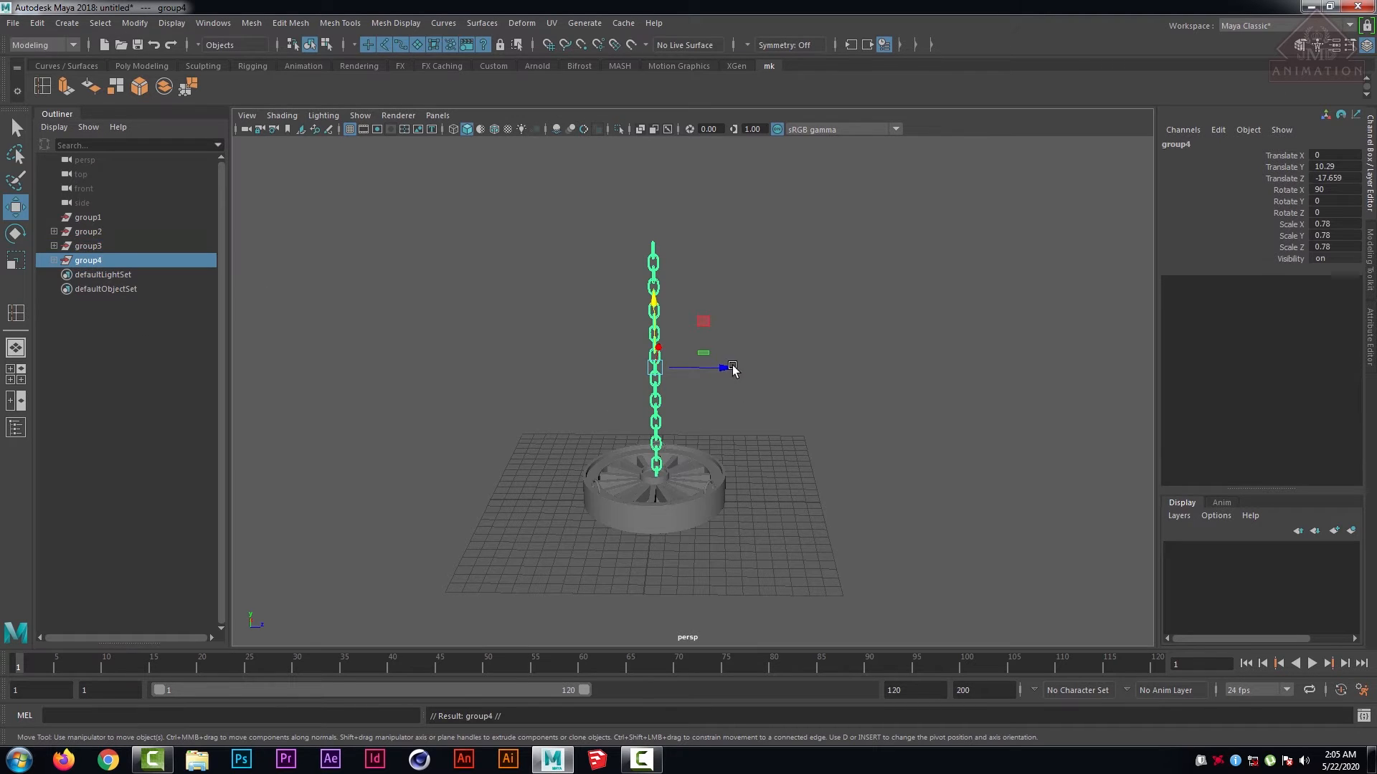
drag(711, 368, 655, 370)
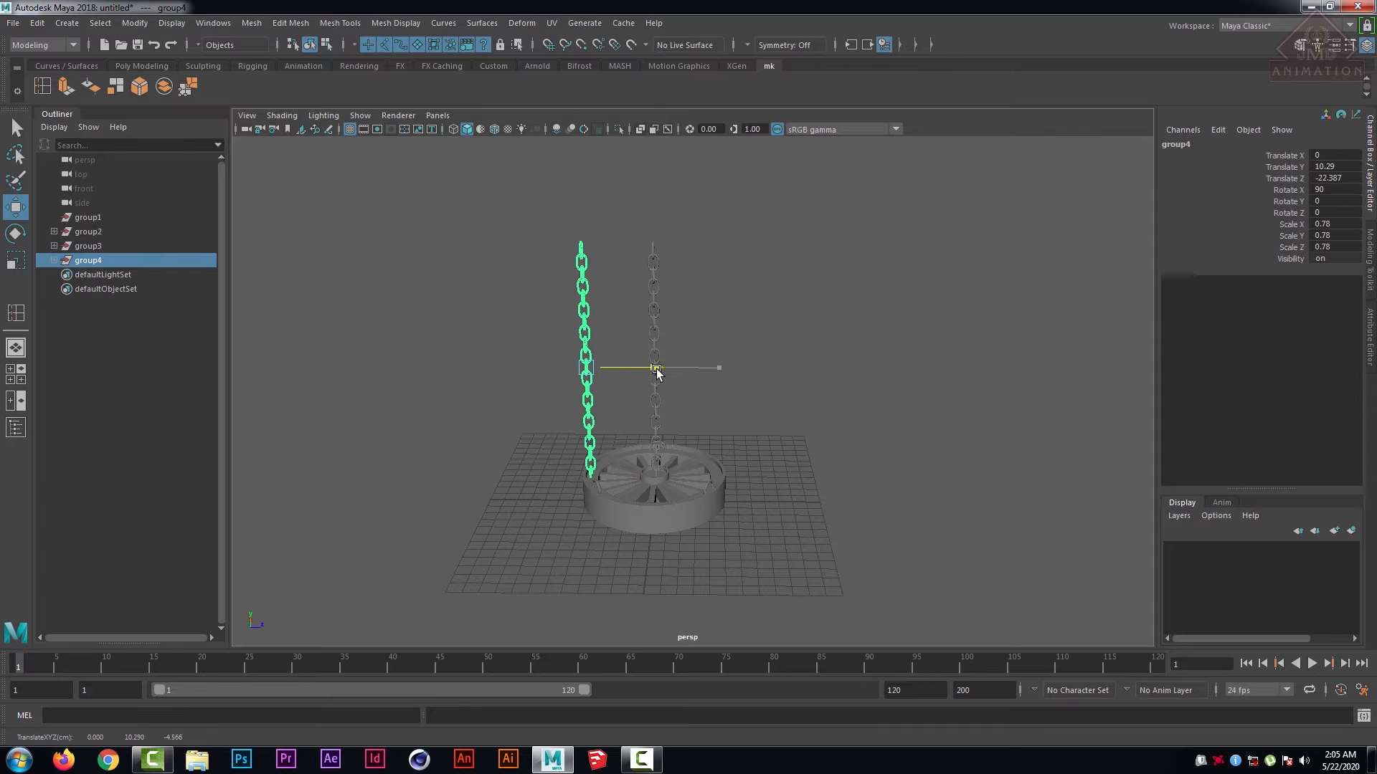
- Position the duplicate chain over a rim ring at about Translate X -2.371, Y 10.559 and Z -21.778
scroll(651, 428, up, 2)
alt+drag(623, 421, 464, 344)
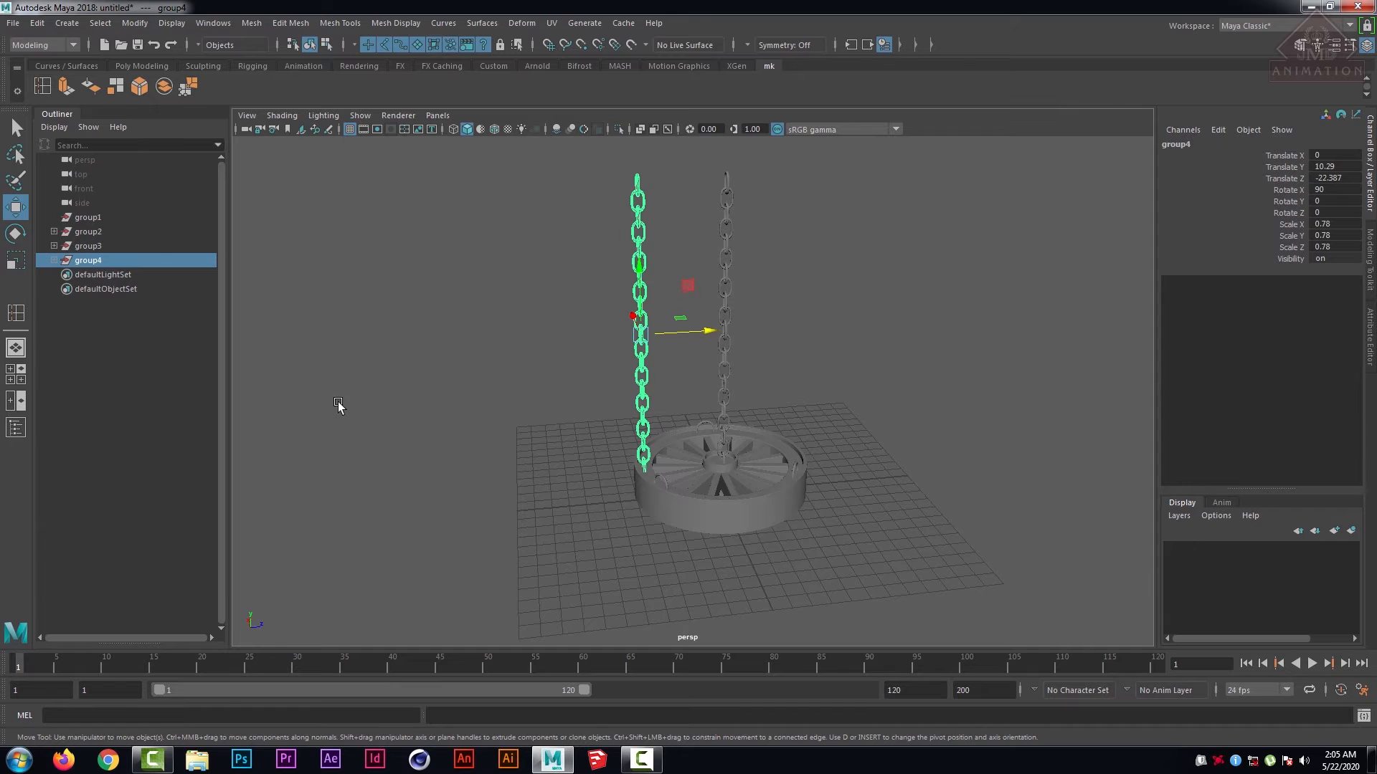
alt+drag(335, 400, 668, 349)
alt+drag(854, 353, 705, 355)
scroll(678, 438, up, 4)
alt+middle_drag(643, 462, 719, 417)
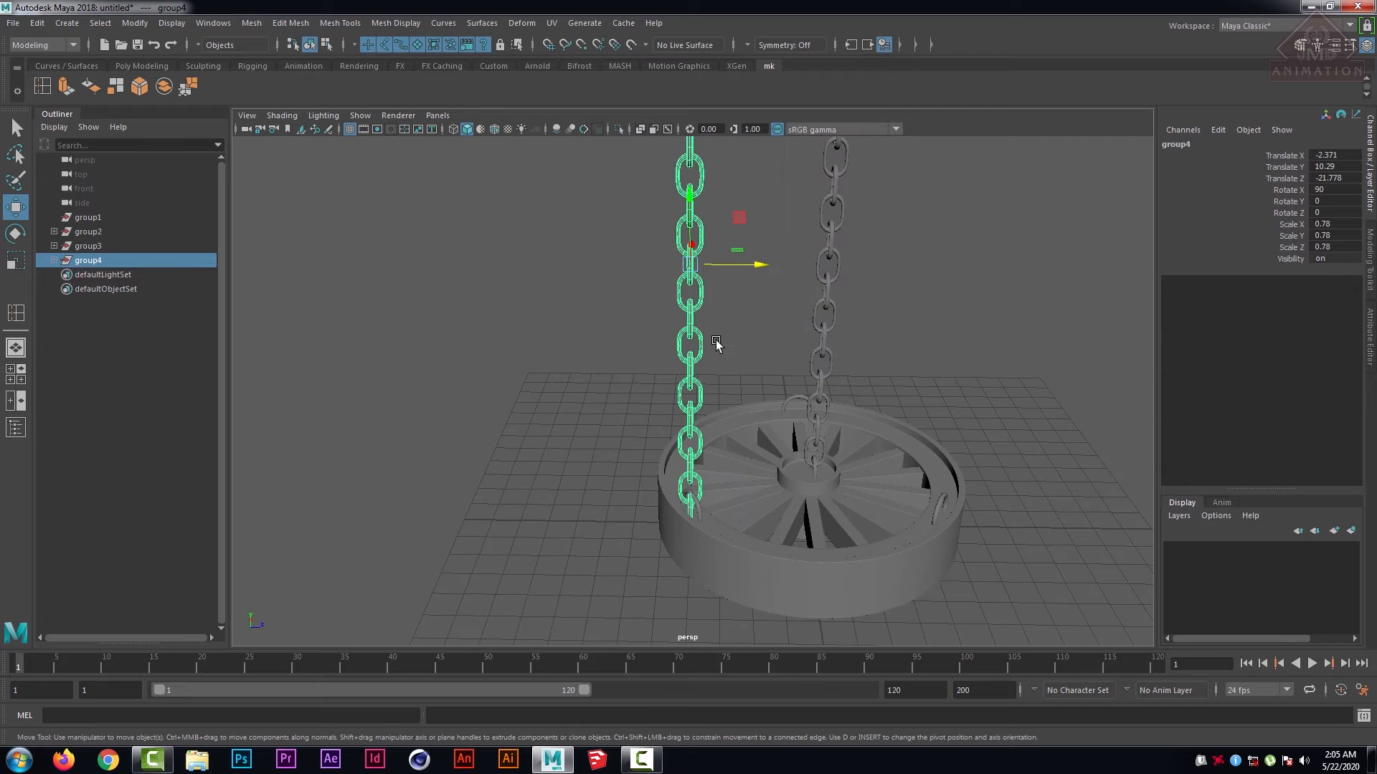
drag(686, 224, 688, 190)
drag(687, 190, 687, 189)
- In the top view, center the duplicate chain on the rim ring at about Translate X -2.235
key(space)
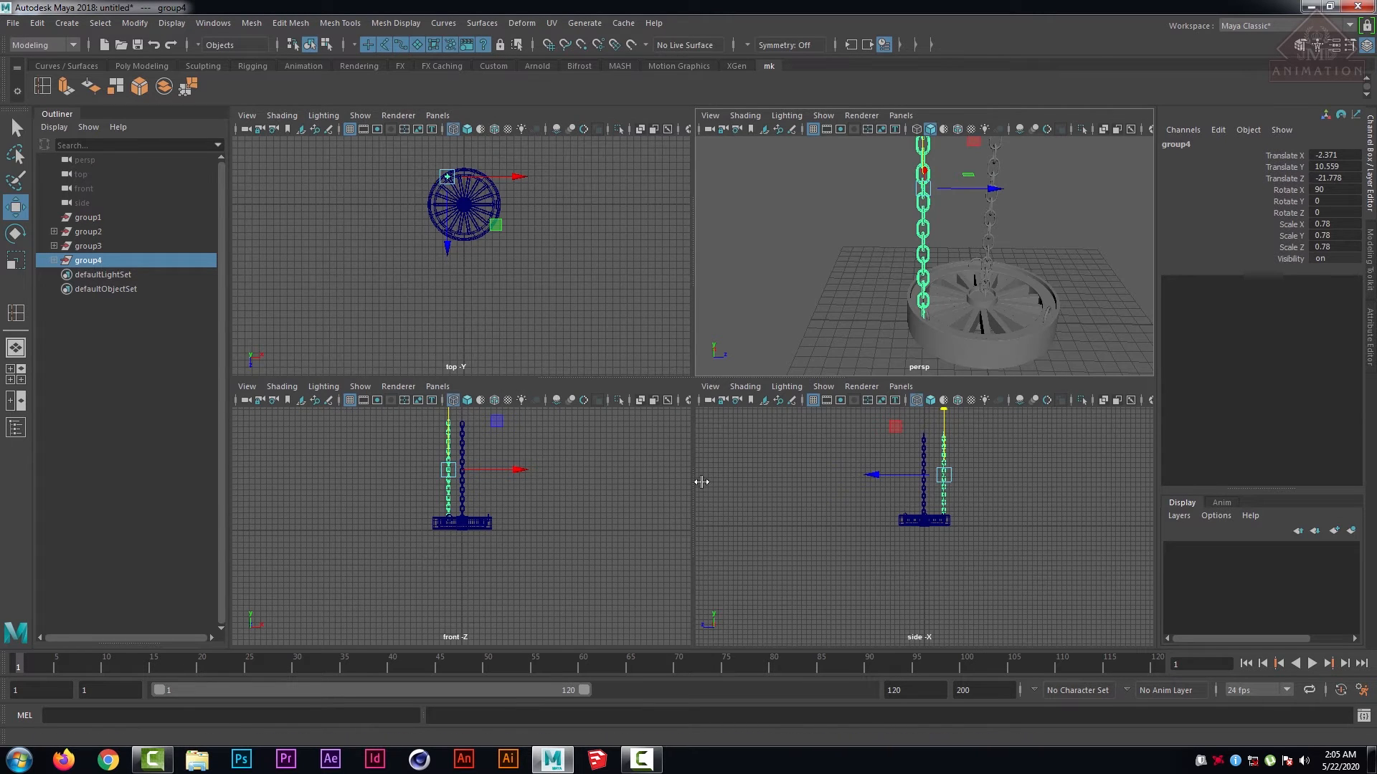
key(space)
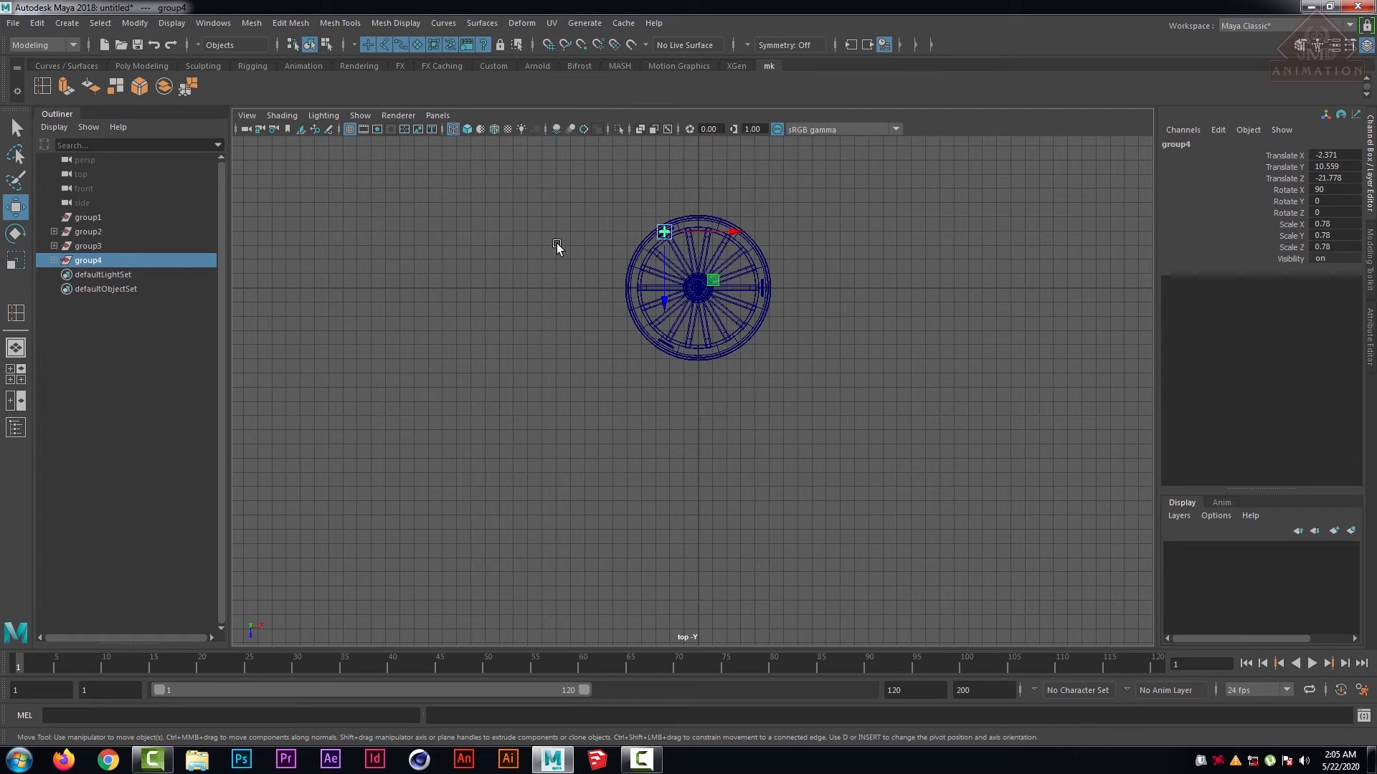
alt+drag(557, 243, 556, 251)
alt+right_drag(557, 251, 602, 363)
drag(676, 259, 704, 262)
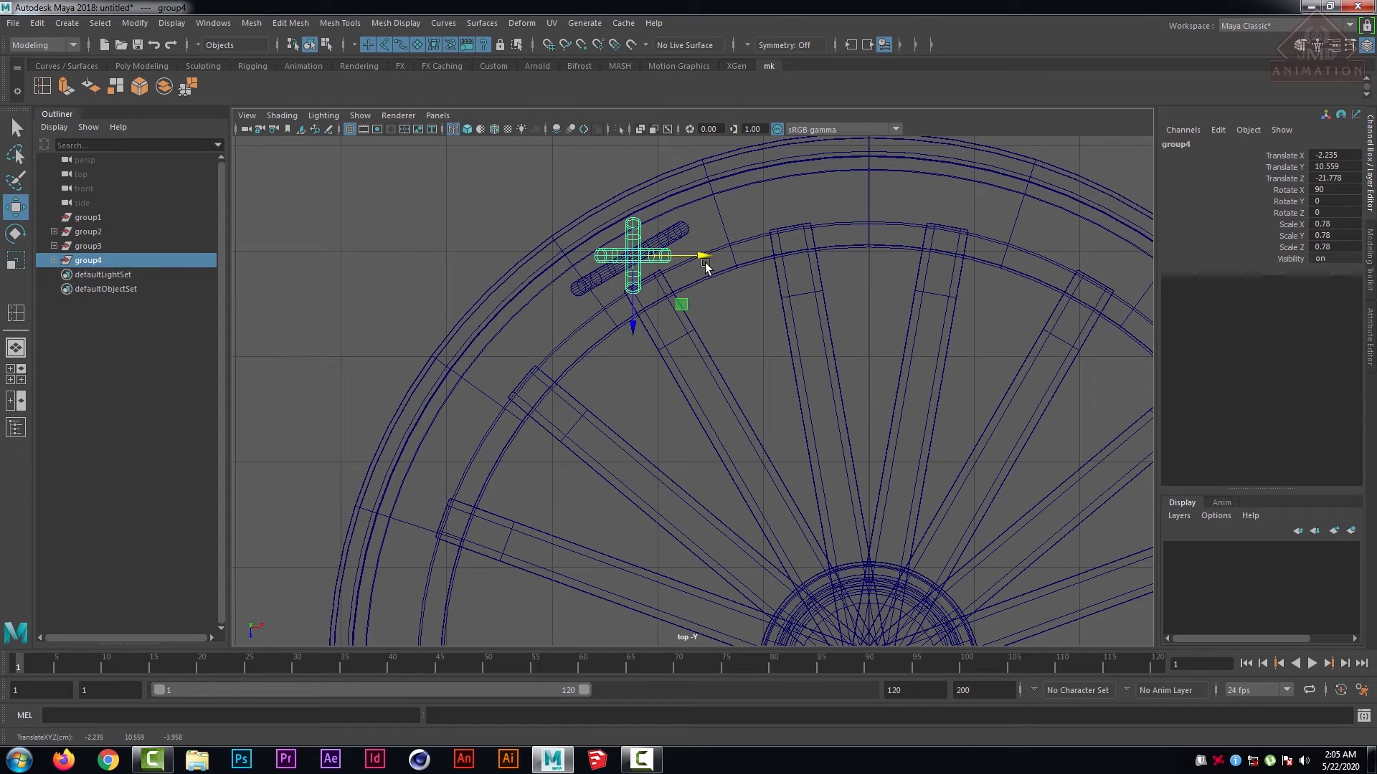
- Rotate the duplicate chain to line up with the slanted rim ring, to about Rotate Y 30.957
key(r)
key(e)
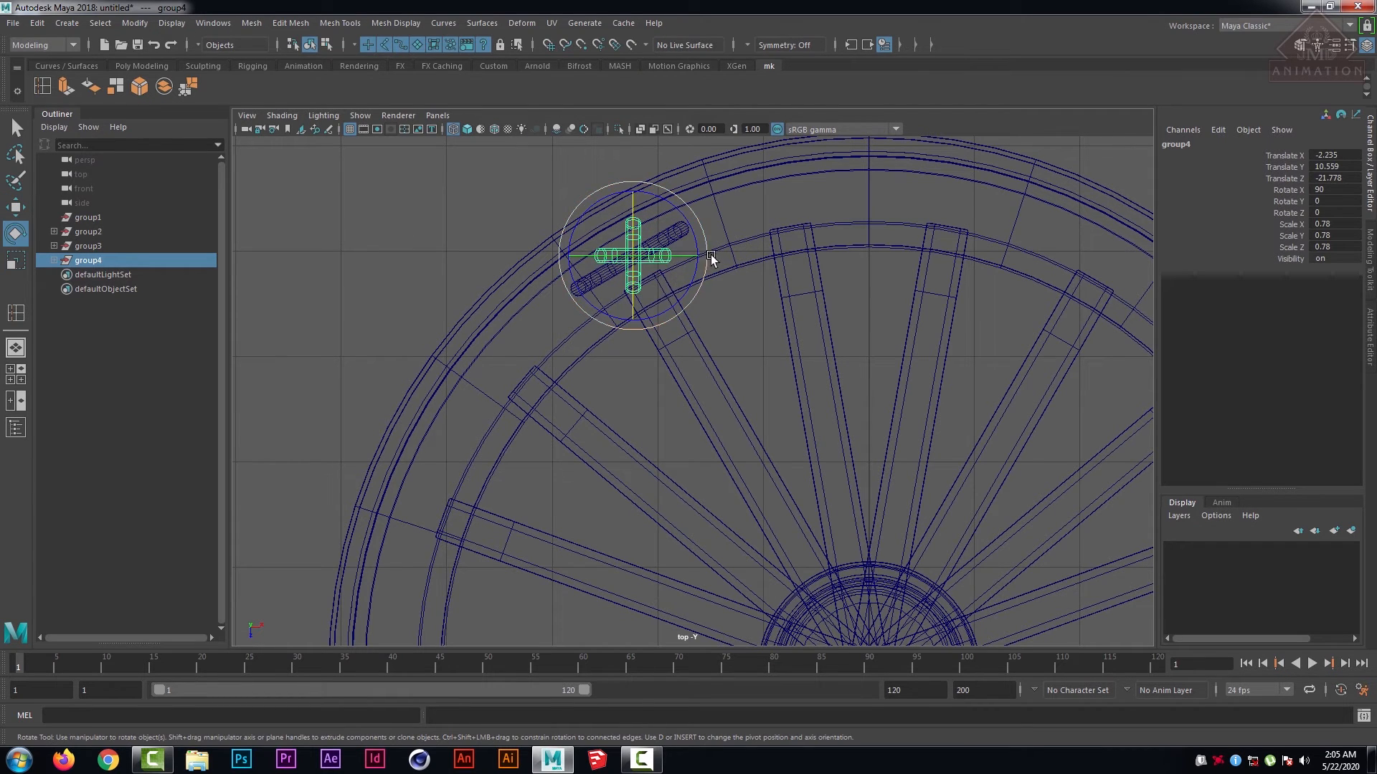
drag(706, 252, 689, 224)
- Turn the duplicate chain further in the perspective view so its lowest link crosses the ring, to about Rotate Y 117.232
key(space)
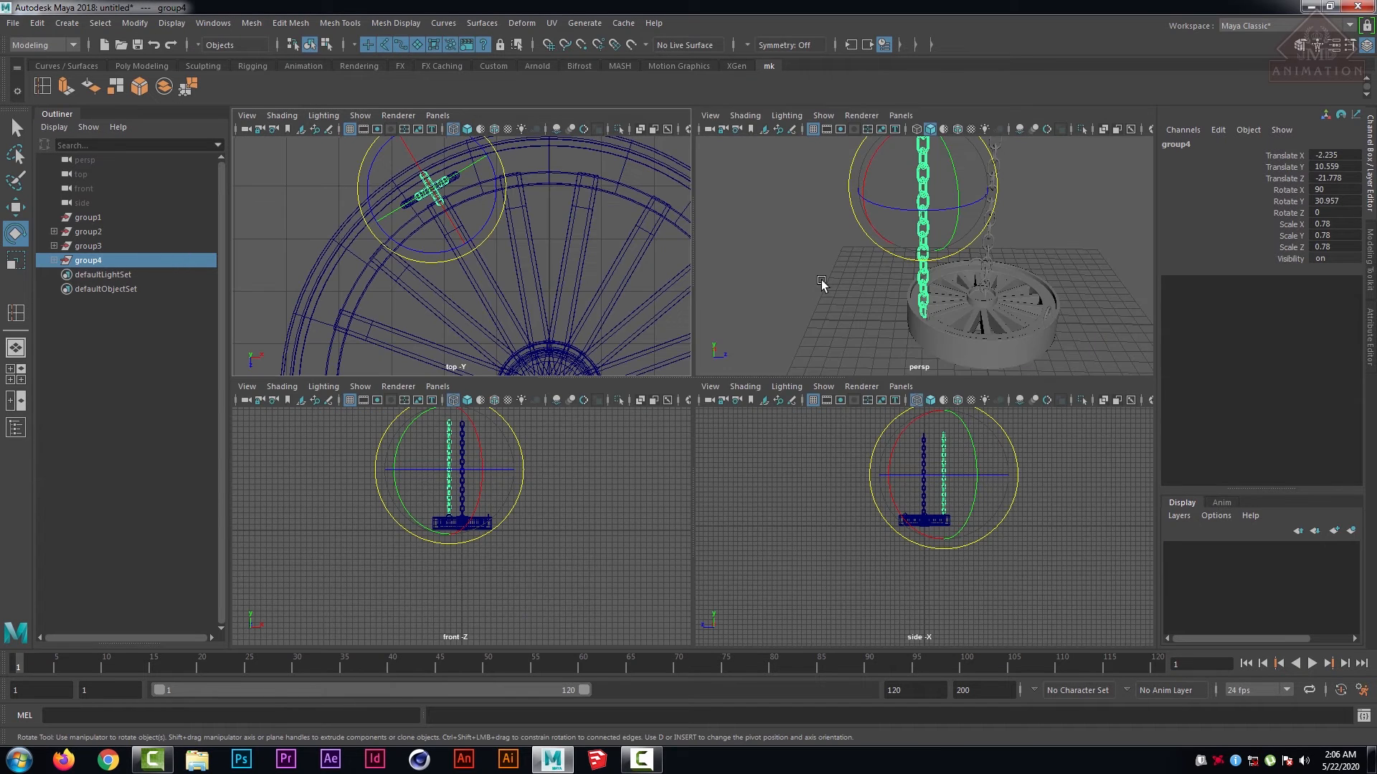
key(space)
alt+drag(686, 400, 701, 280)
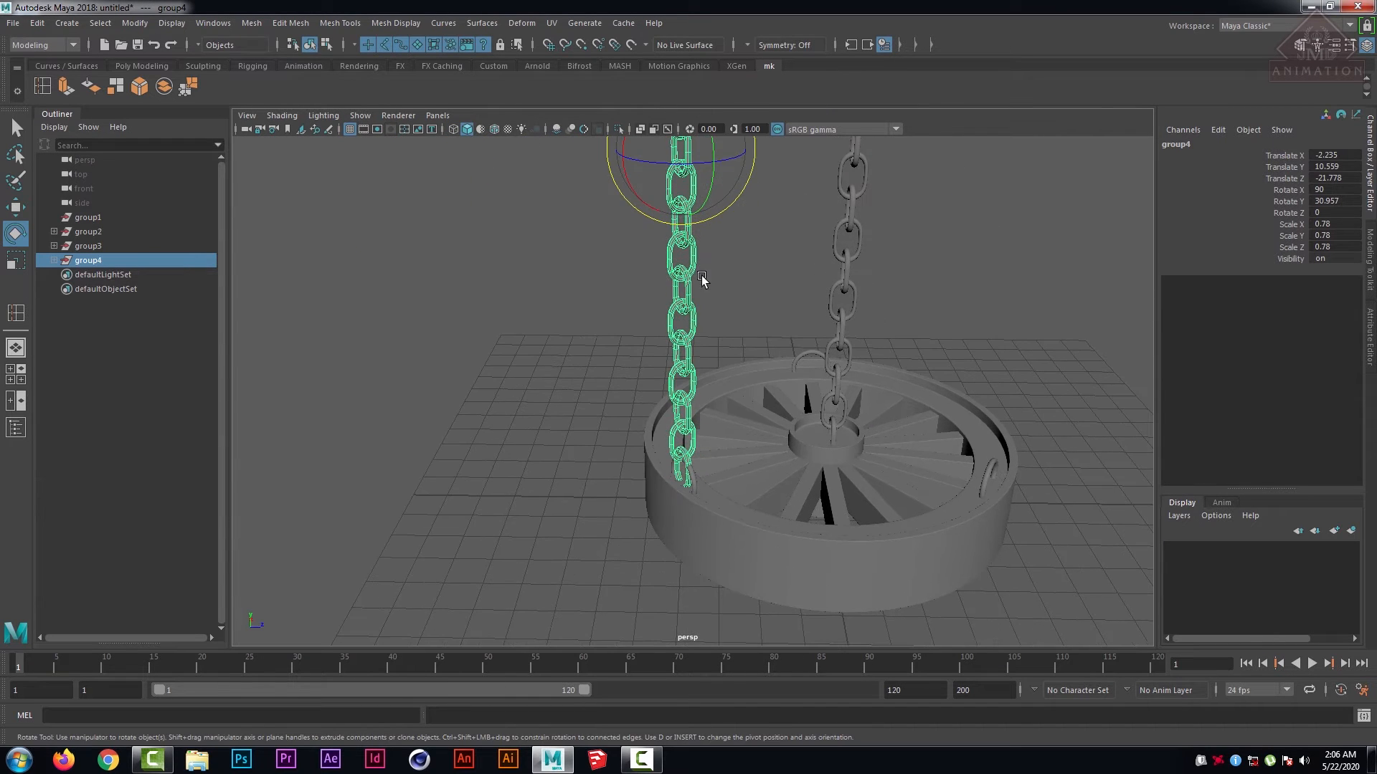
drag(701, 160, 762, 151)
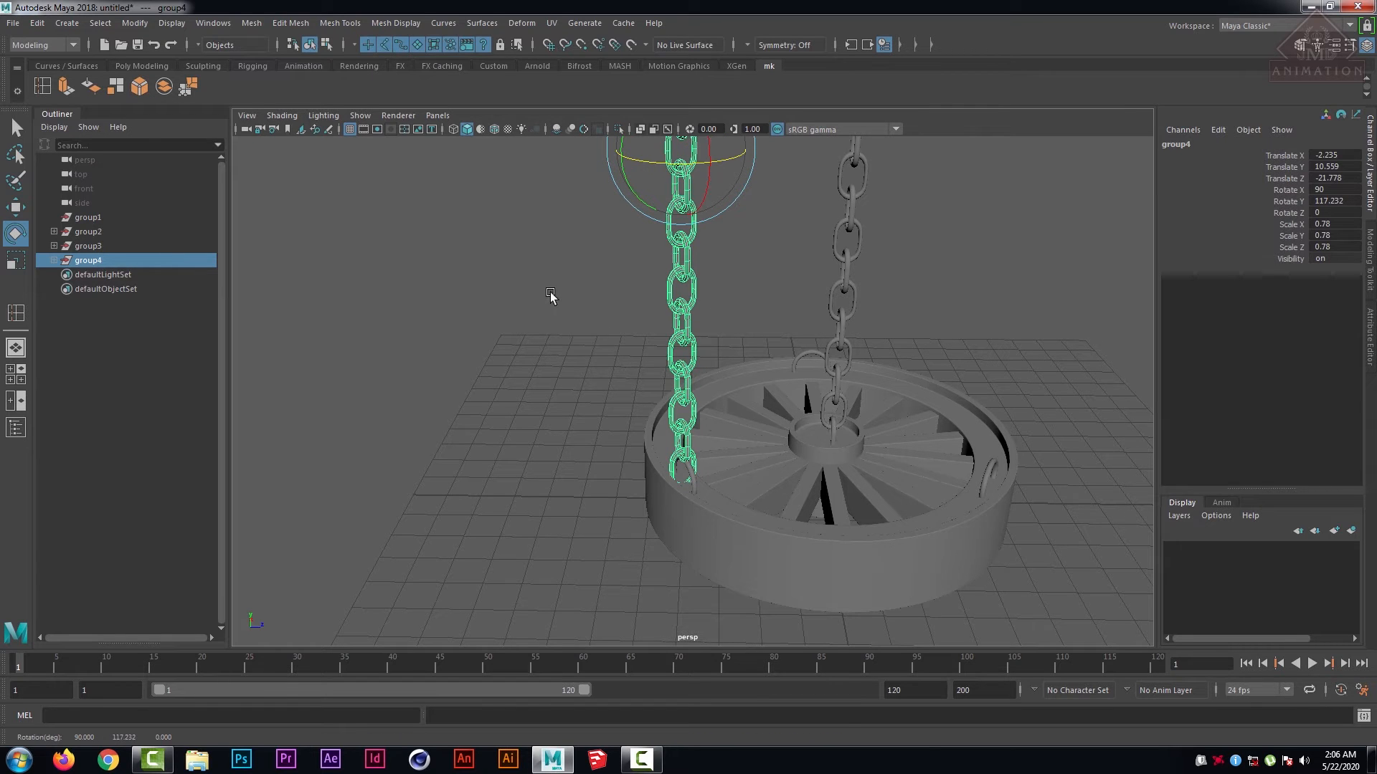
- Raise the duplicate chain to about Translate Y 10.955 so its lowest link meets the rim ring
alt+drag(550, 296, 549, 368)
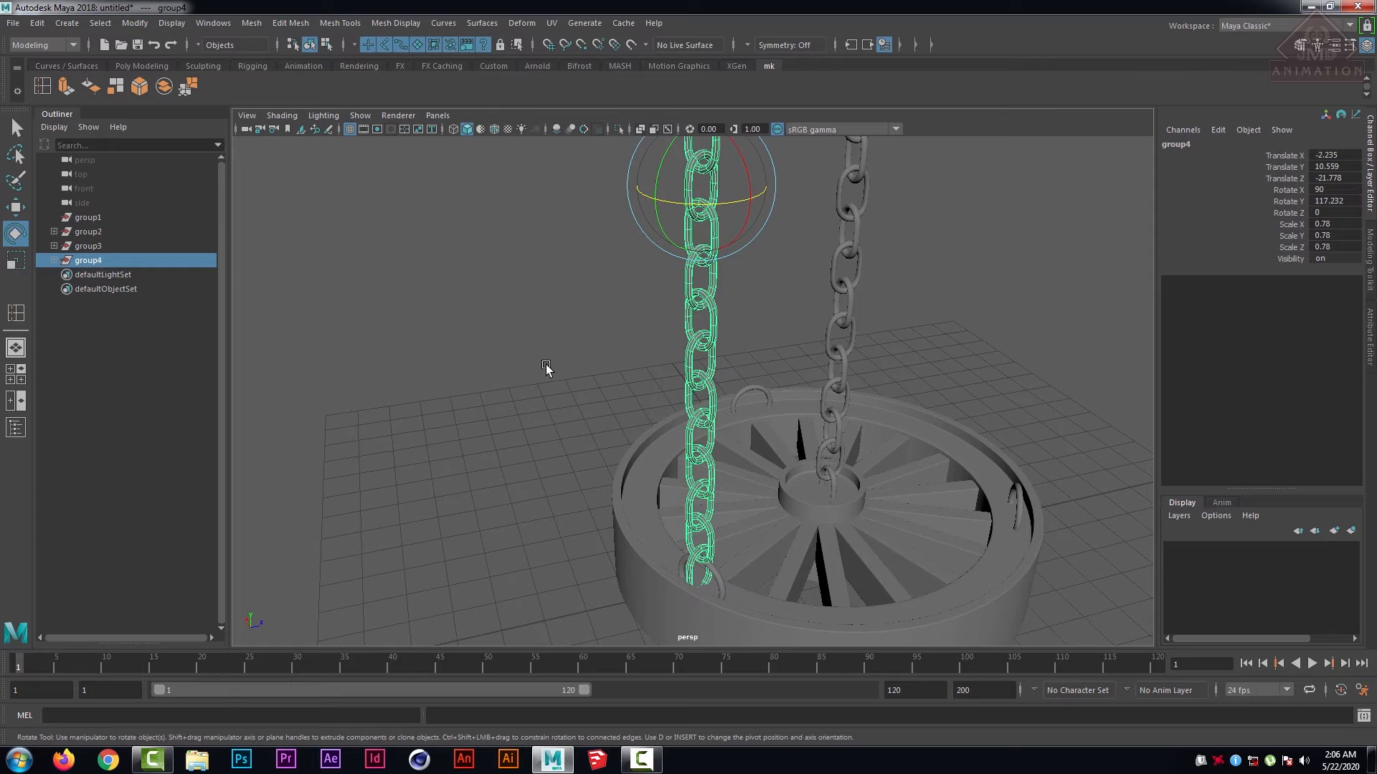
key(w)
alt+drag(685, 172, 690, 213)
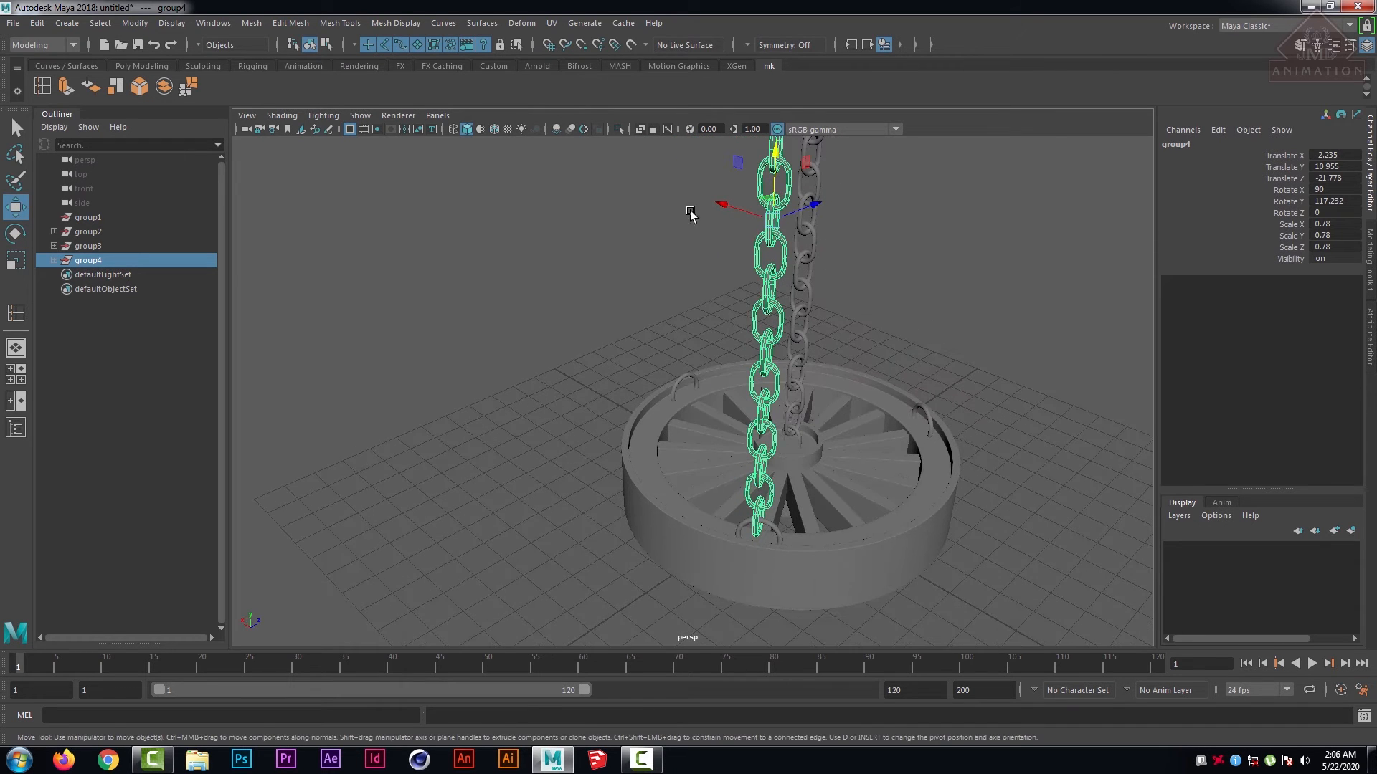
- Shift the duplicate chain sideways to about Translate X -2.315 to align its lowest link with the rim ring
middle_drag(720, 203, 722, 206)
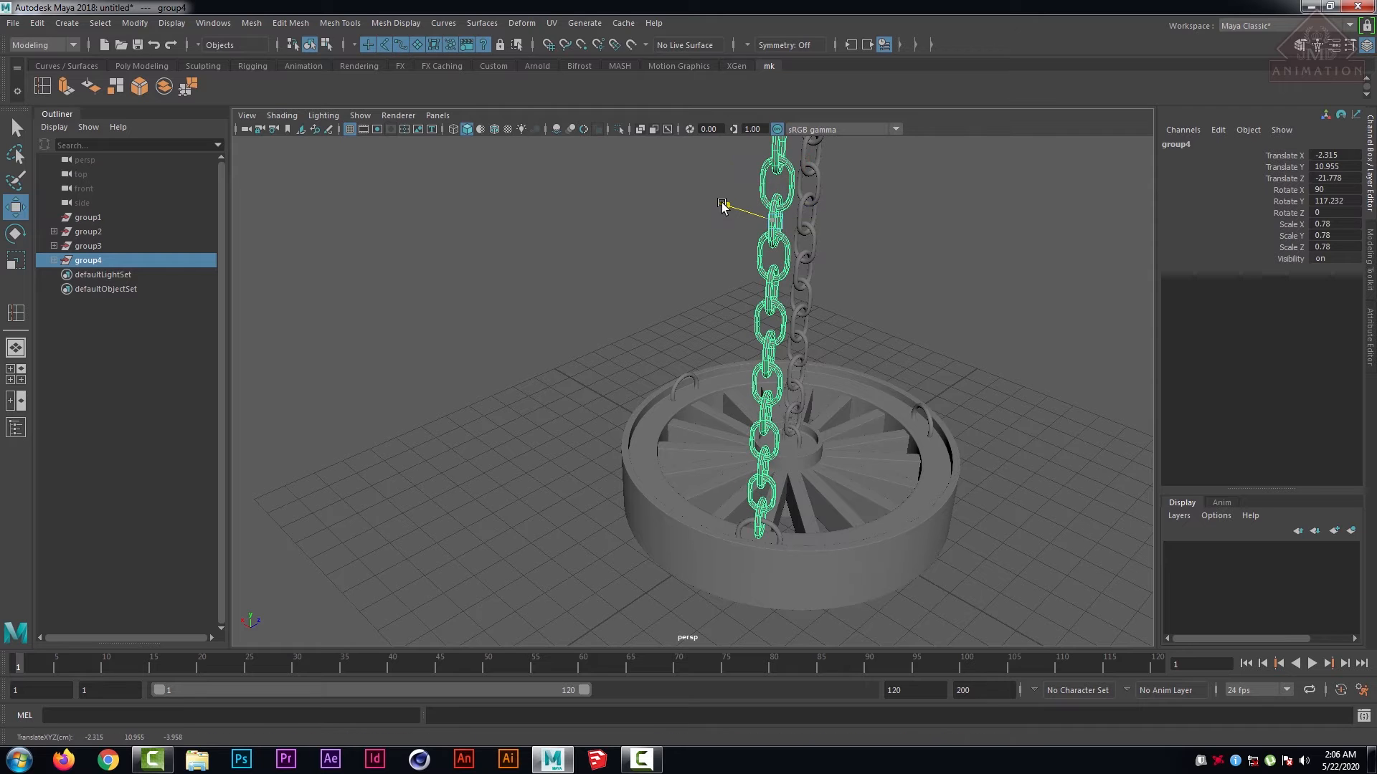
click(964, 262)
alt+drag(956, 271, 726, 290)
alt+middle_drag(693, 297, 601, 373)
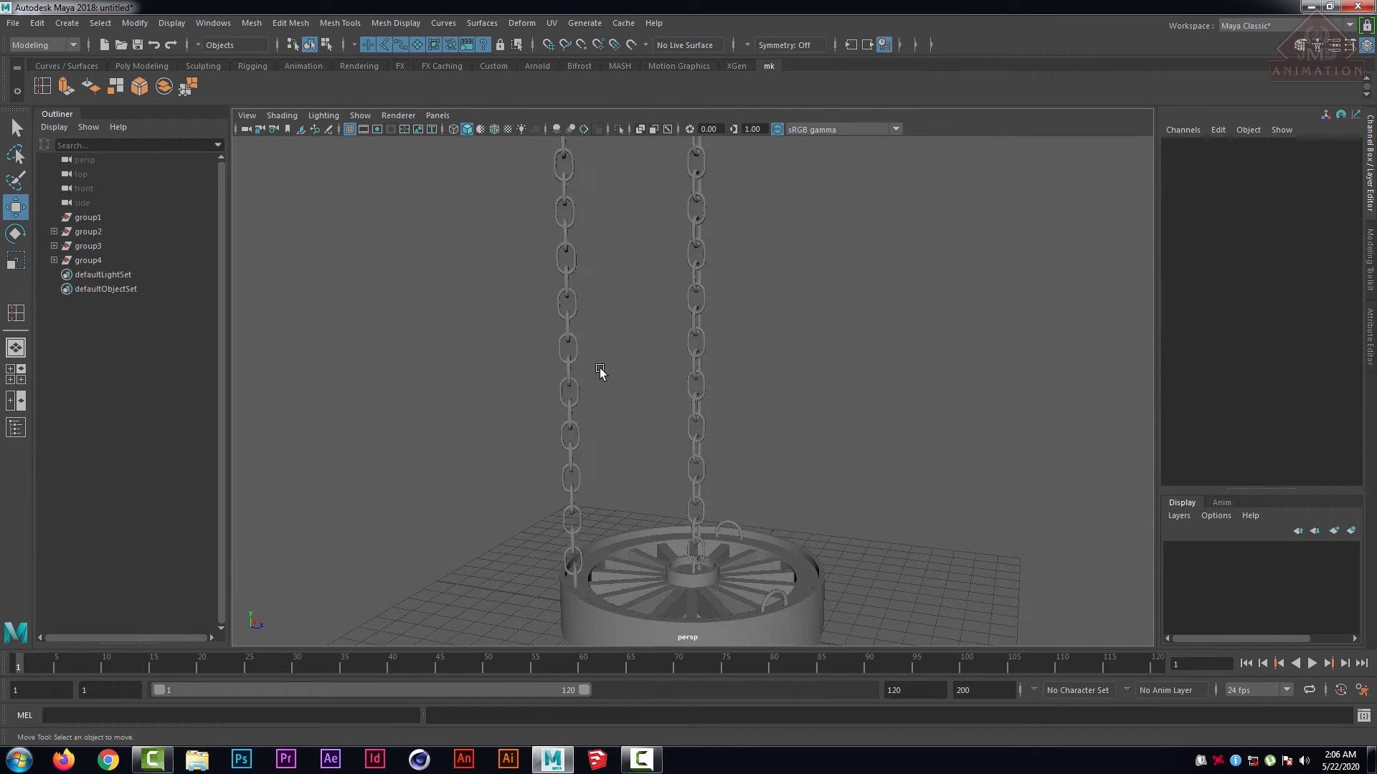
scroll(601, 372, down, 3)
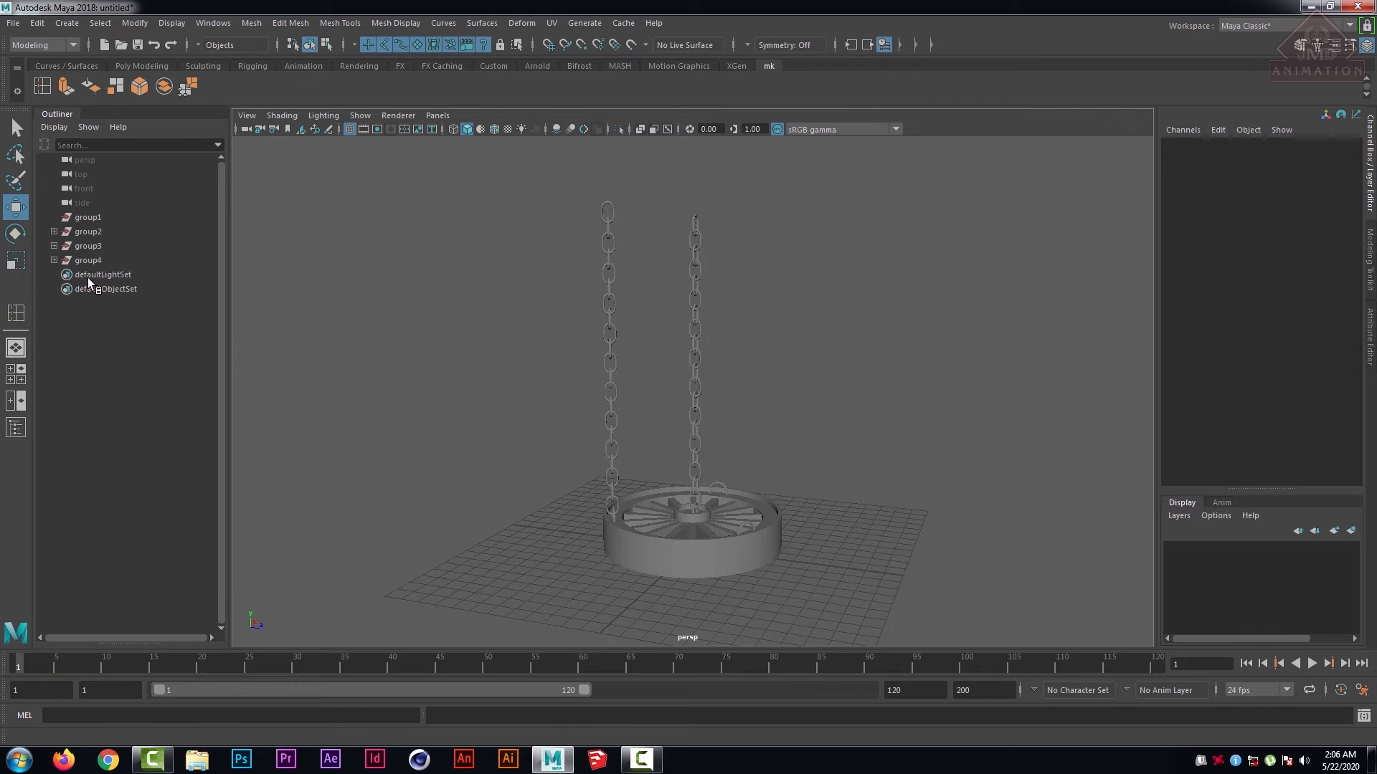
- Scale the duplicate chain at the rim down uniformly to about 0.517
click(89, 259)
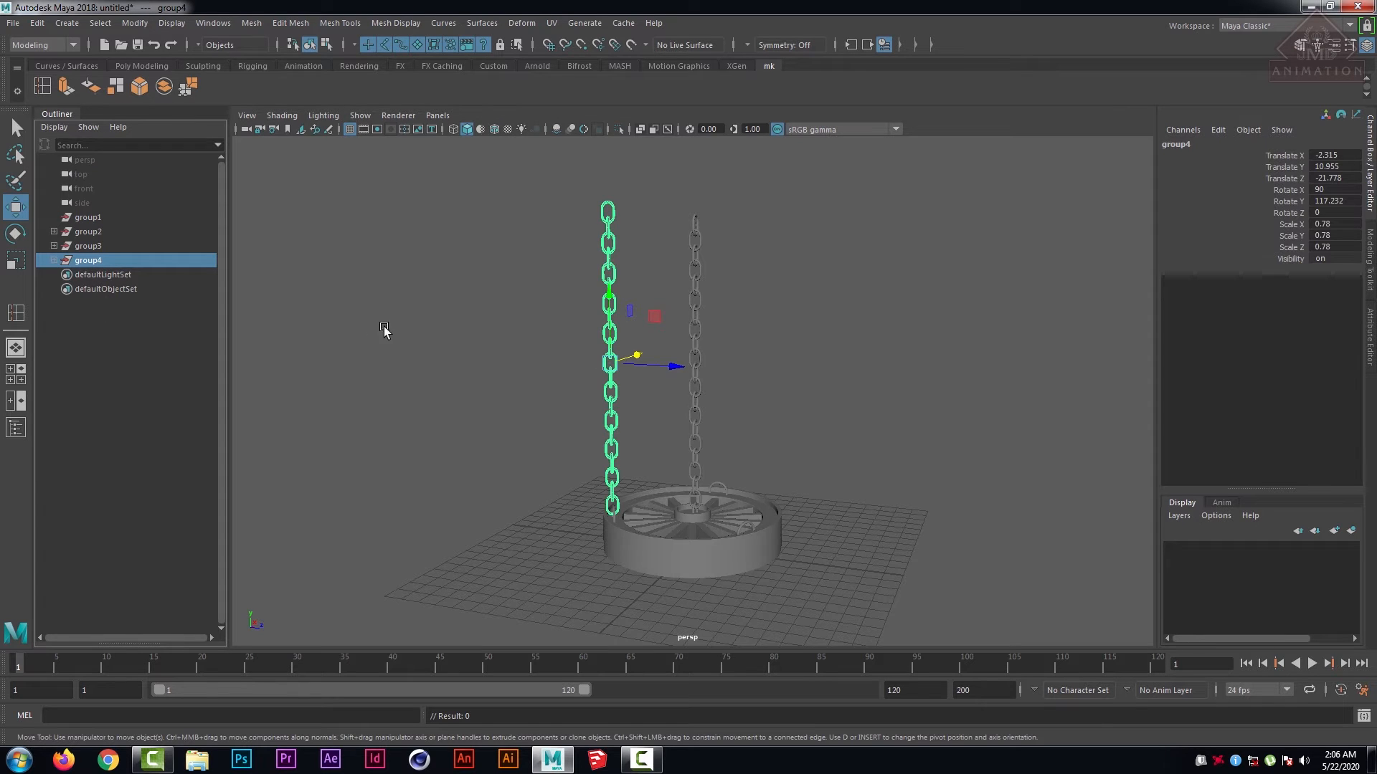
key(r)
drag(609, 363, 556, 384)
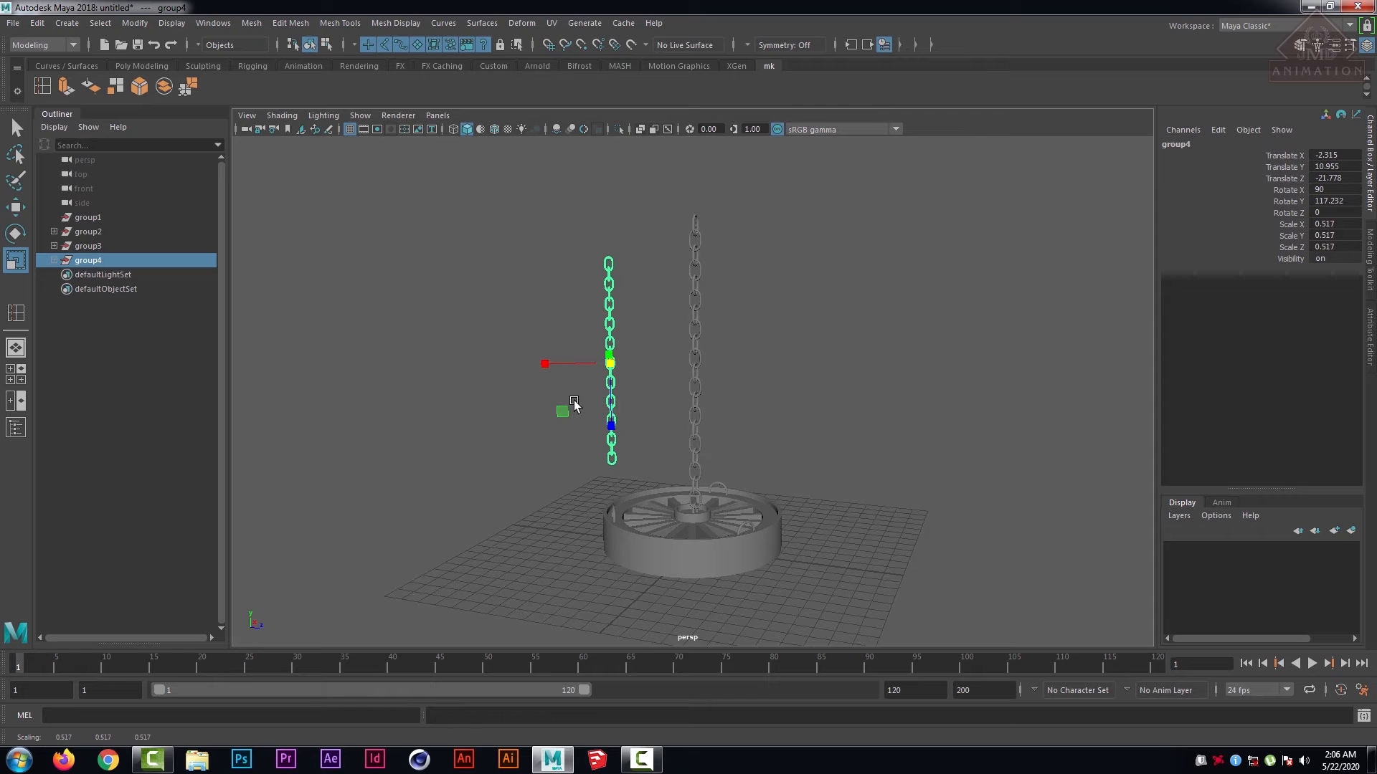
- Lower the scaled chain to about Translate Y 8.165 so its lowest link hooks into the rim ring
key(w)
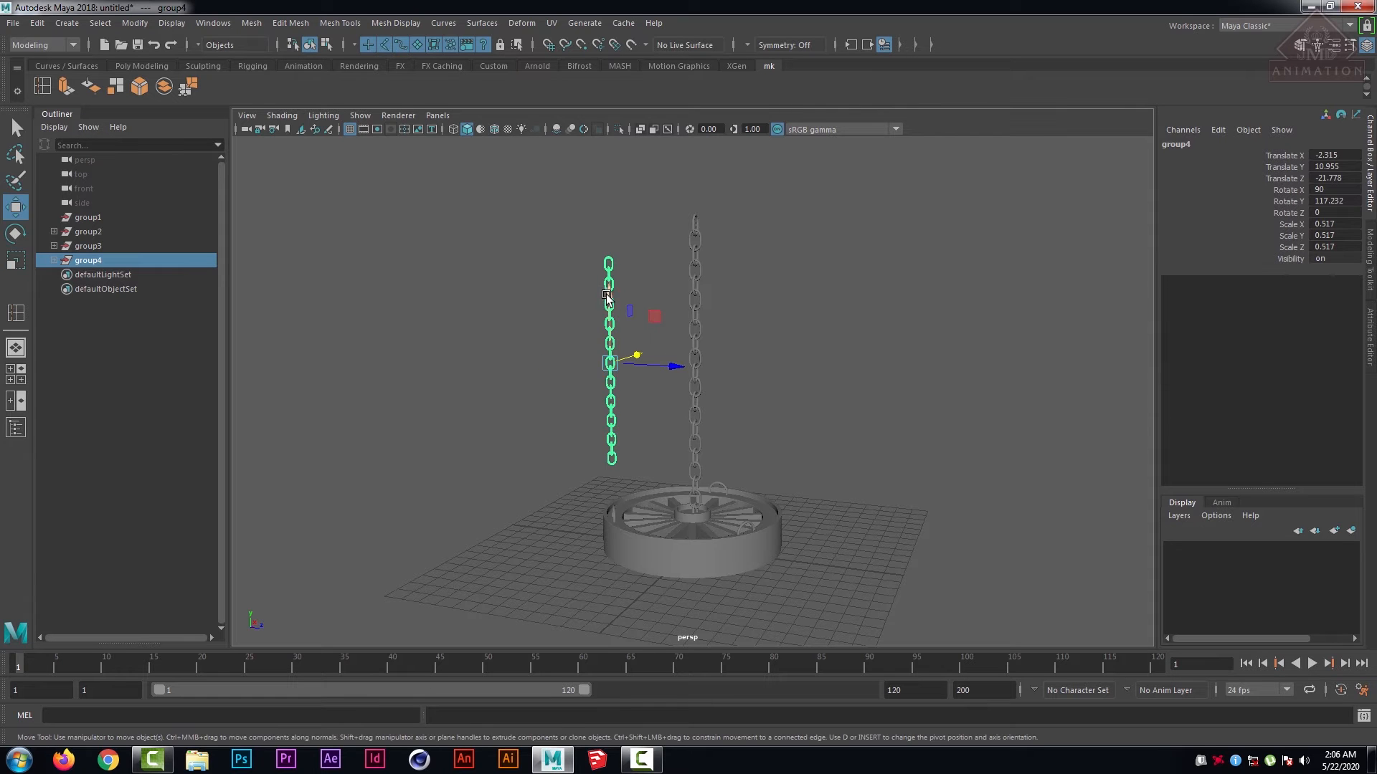
drag(606, 298, 670, 393)
scroll(679, 317, up, 4)
scroll(679, 317, up, 3)
scroll(622, 306, up, 2)
alt+middle_drag(655, 370, 636, 450)
drag(628, 252, 628, 242)
scroll(889, 248, down, 2)
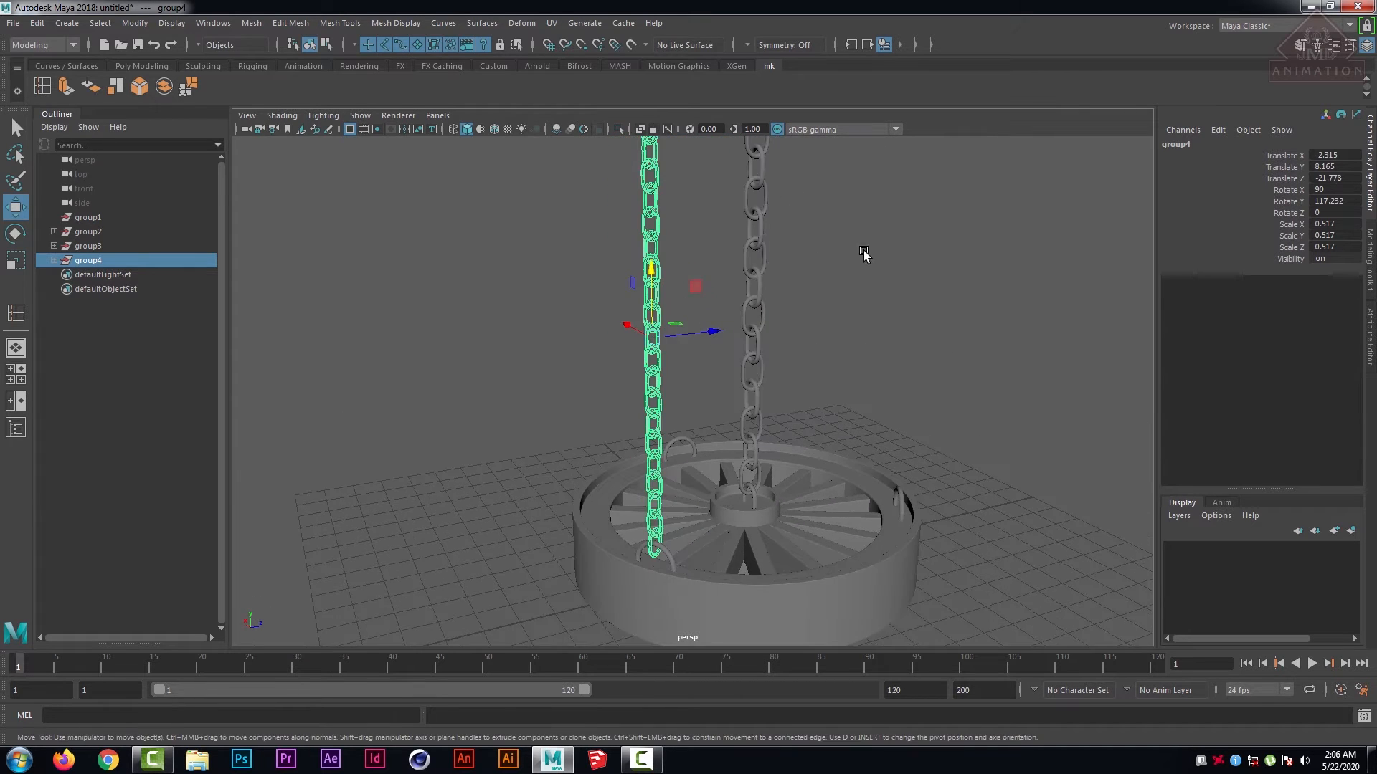
alt+drag(925, 282, 910, 319)
click(557, 407)
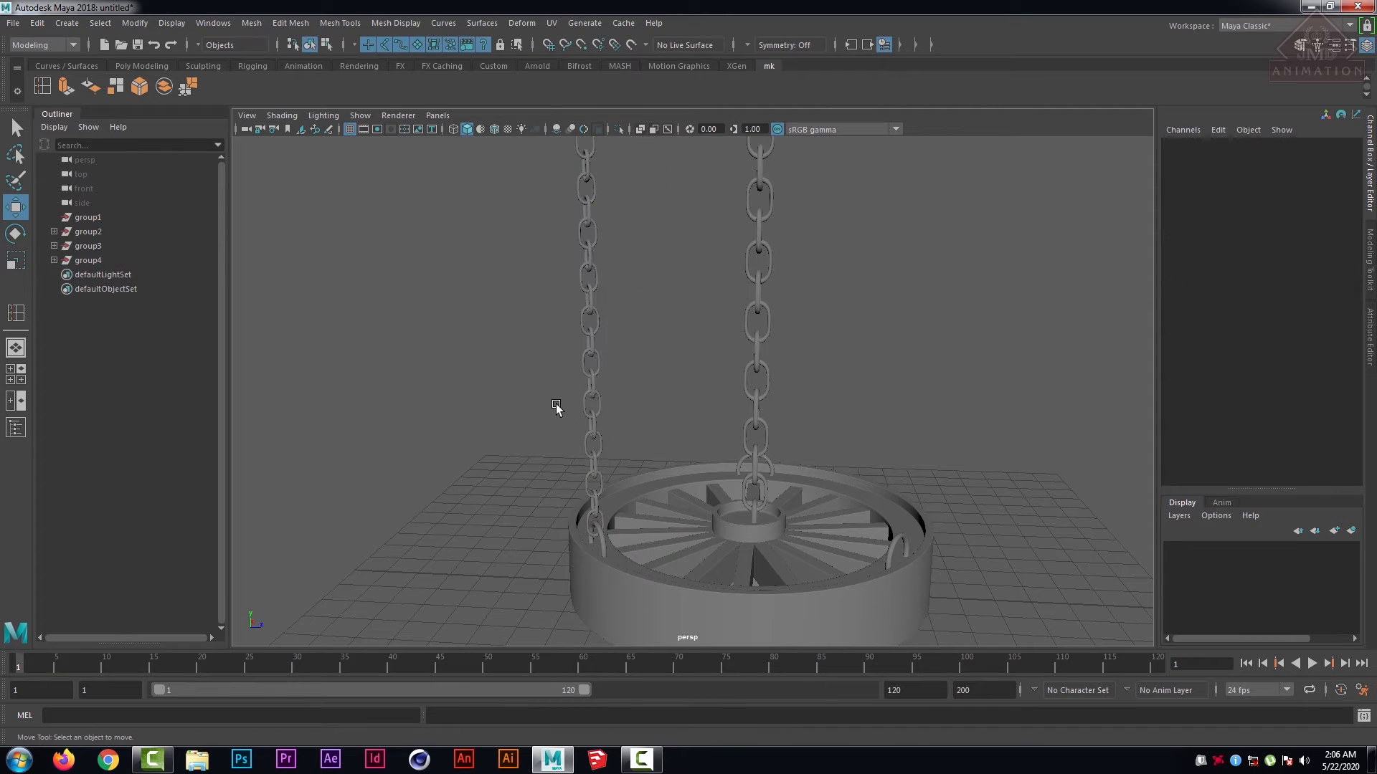
- In the front view, move the rim chain's pivot down to its lowest link at the rim ring
click(90, 260)
key(space)
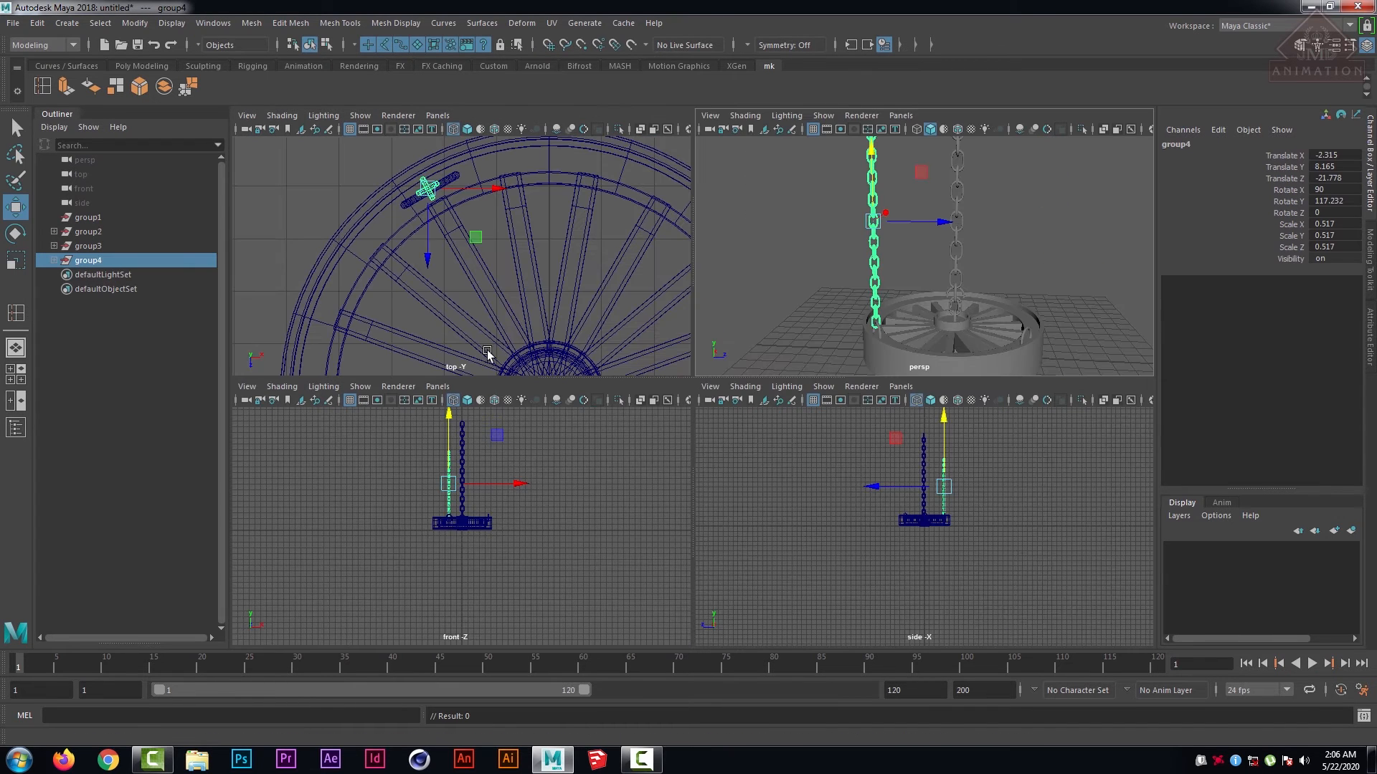
key(space)
scroll(774, 466, down, 5)
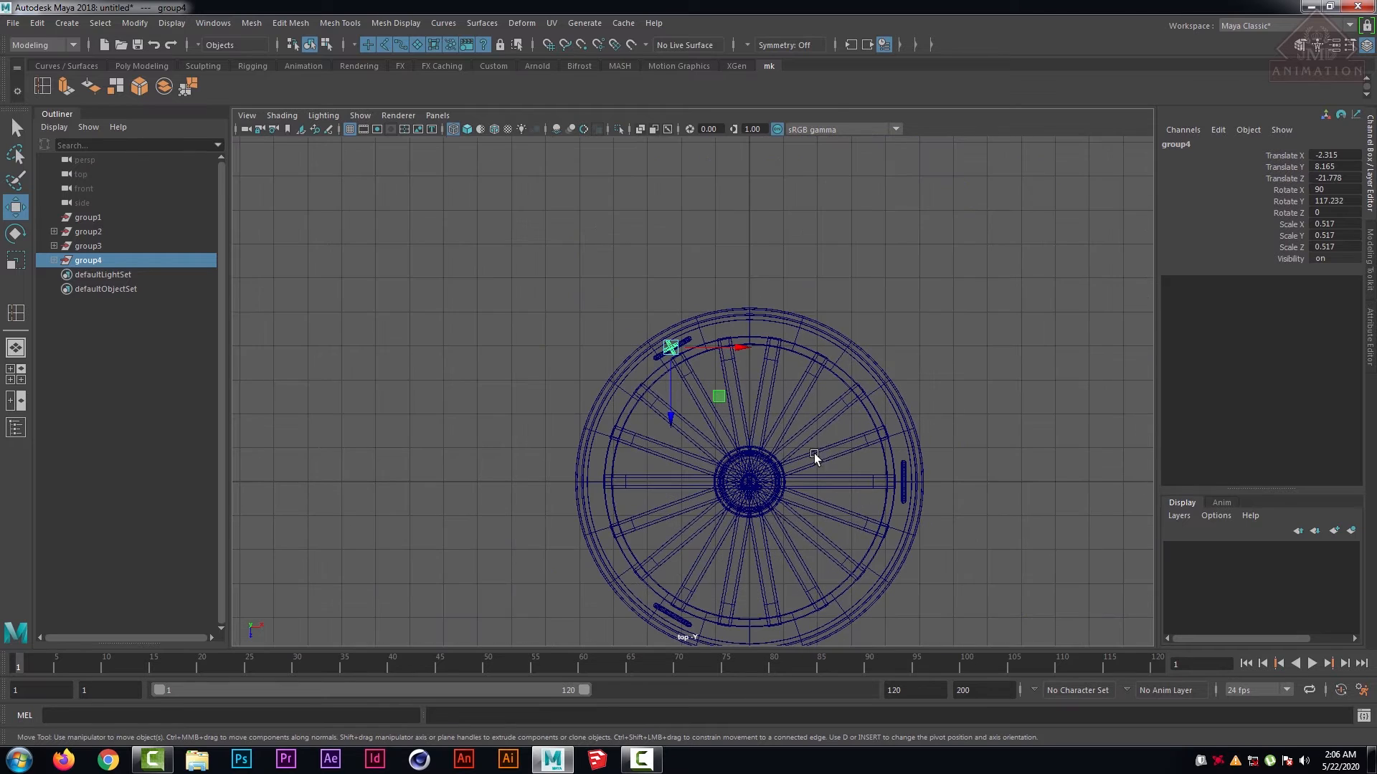
key(space)
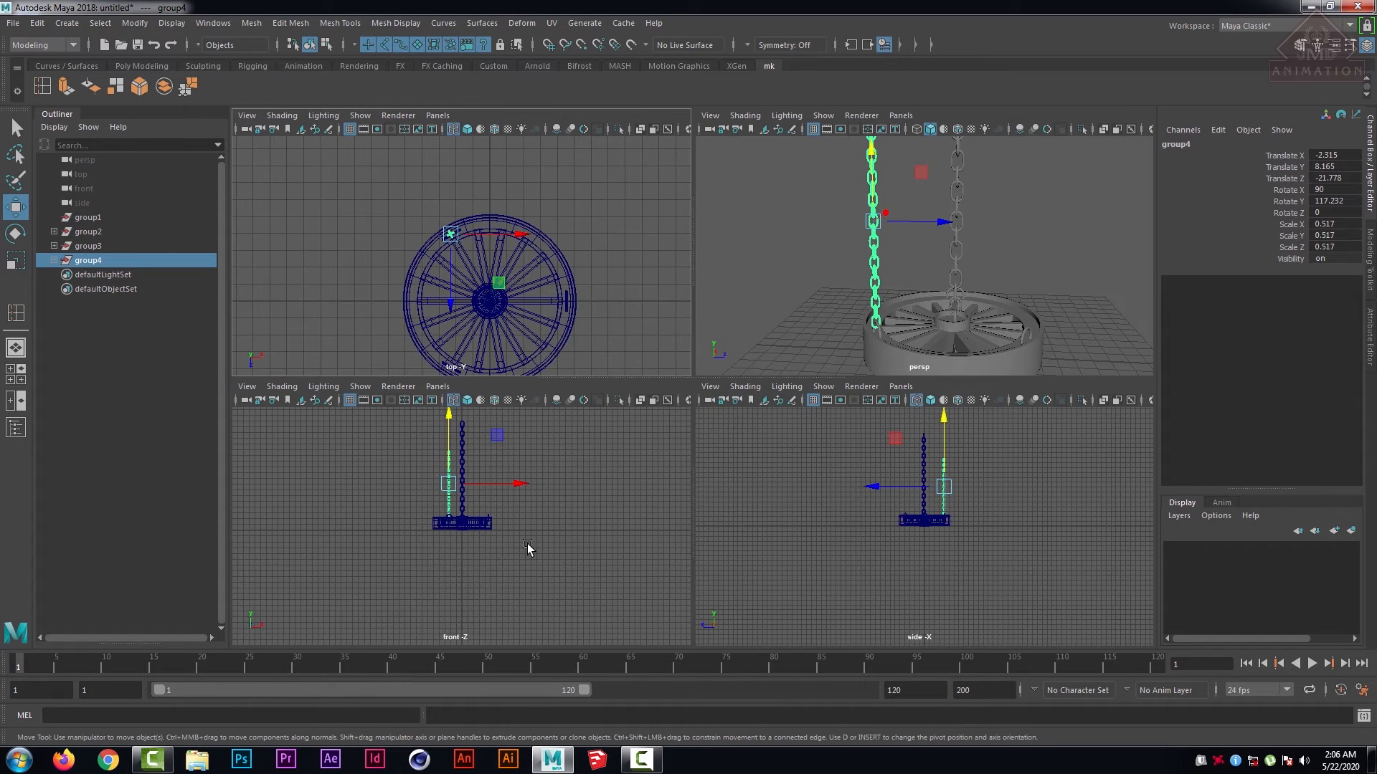
scroll(521, 530, up, 3)
key(space)
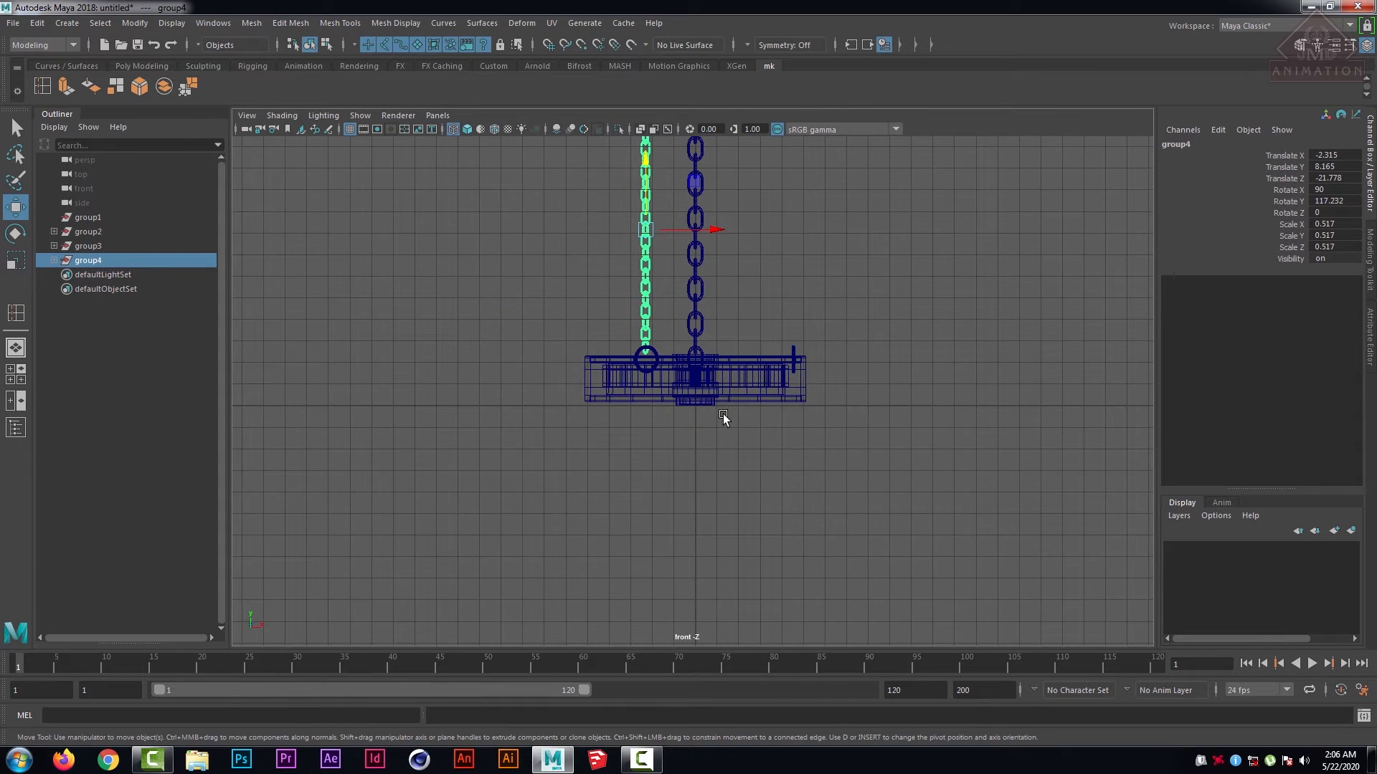
alt+middle_drag(723, 415, 750, 547)
key(e)
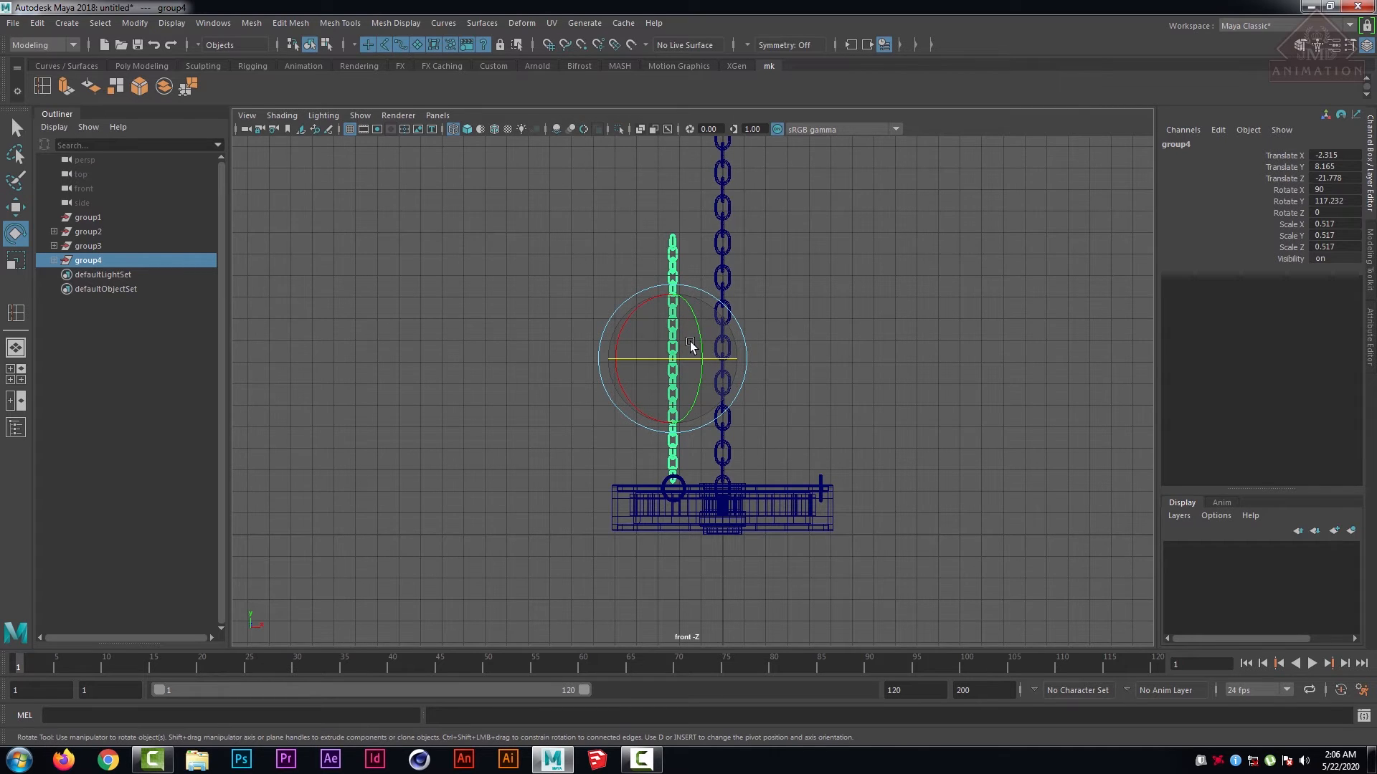
key(d)
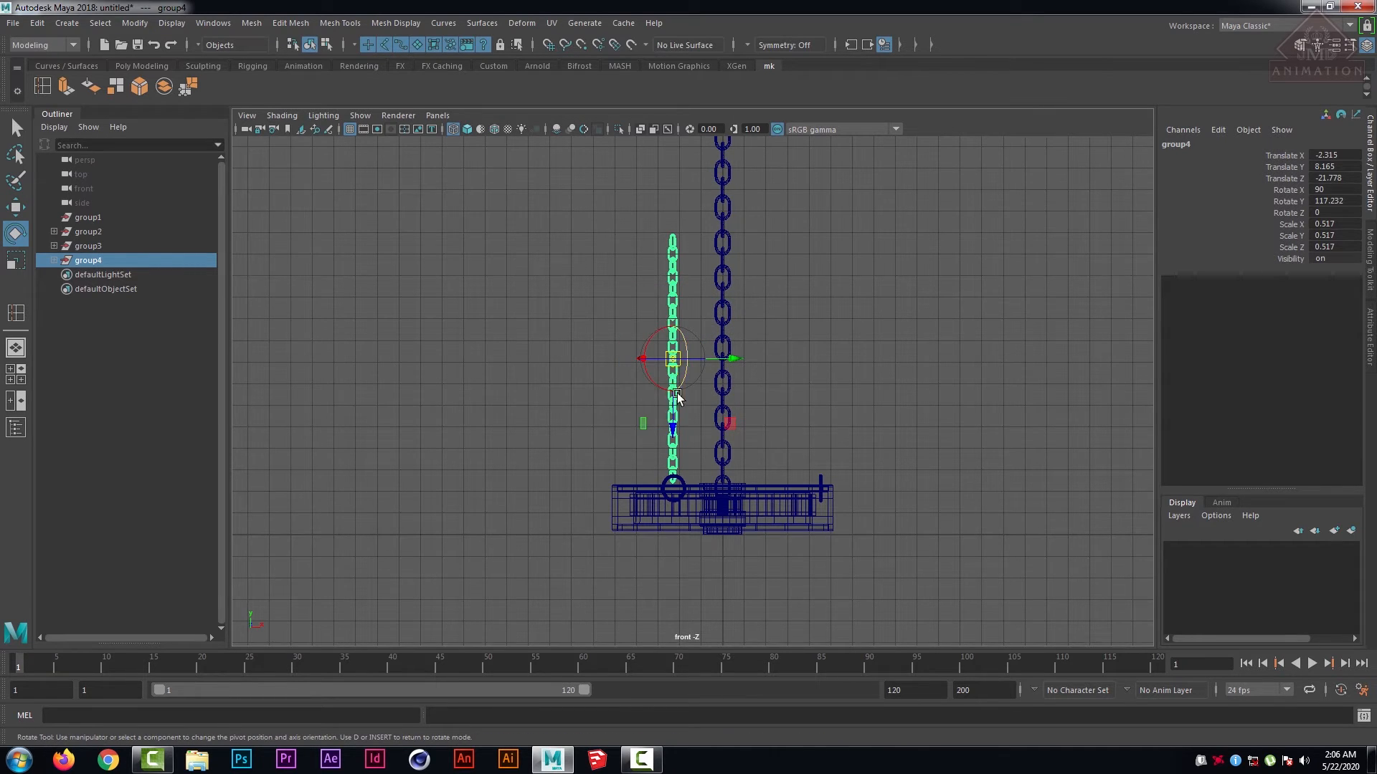
drag(671, 426, 668, 544)
key(d)
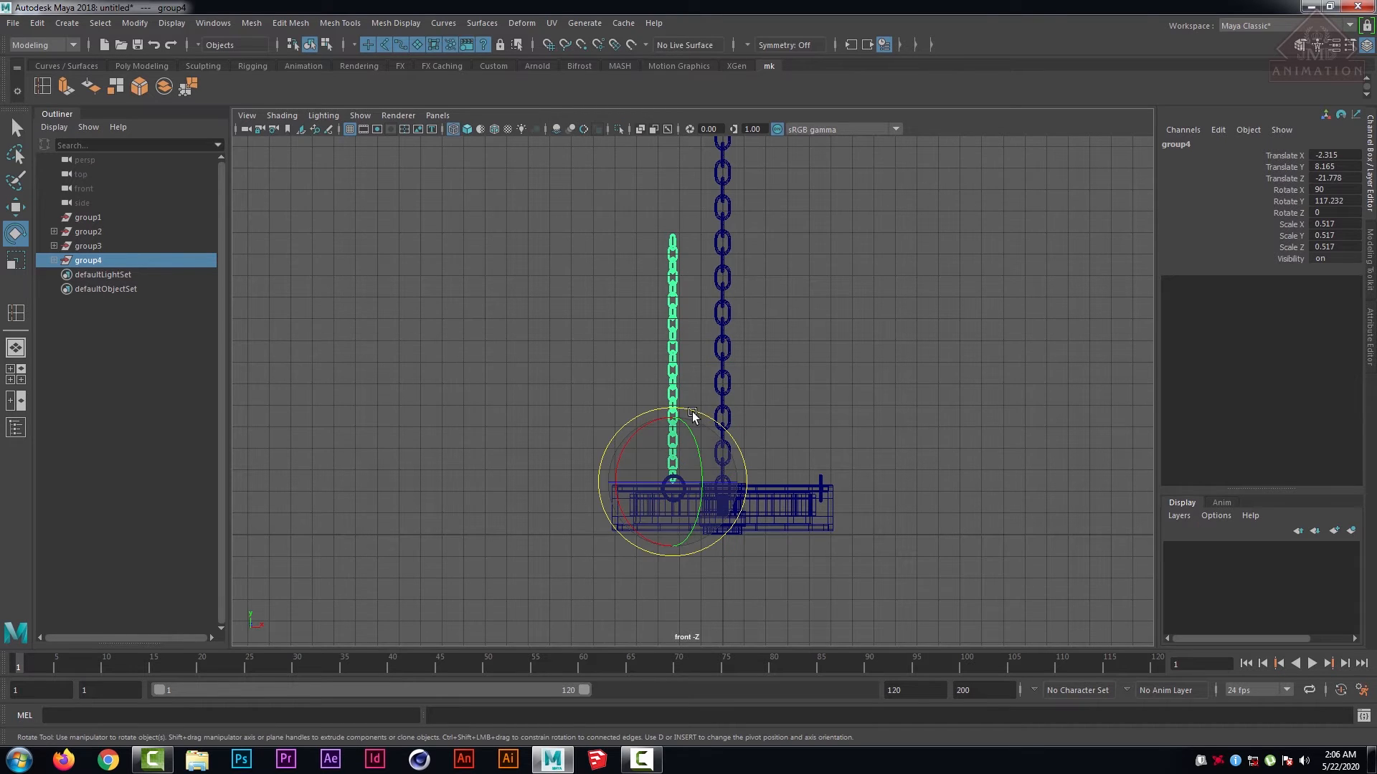
- Tilt the rim chain inward toward the central chain in the front and side views, to about Rotate X 53.281, Y 127.715, Z -42.849
drag(691, 411, 701, 419)
key(space)
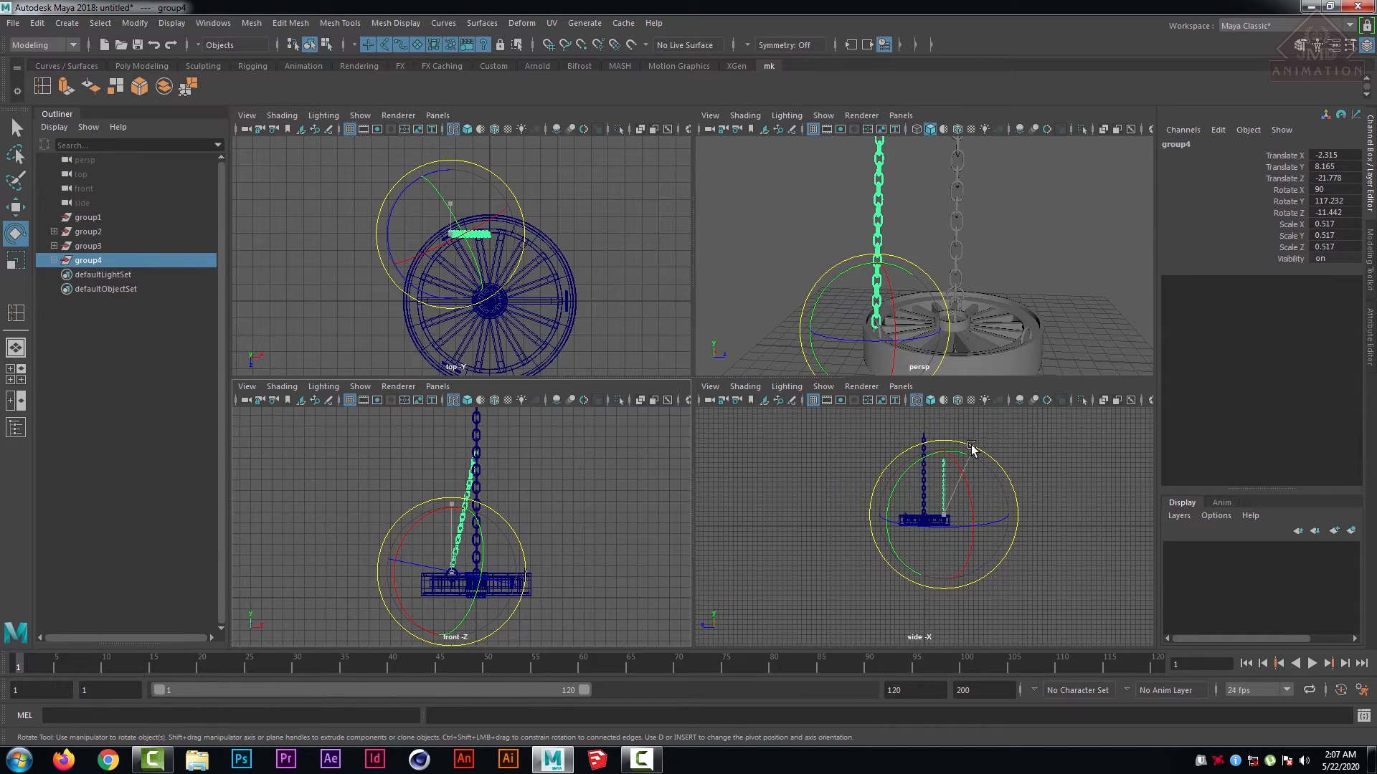
drag(971, 448, 951, 441)
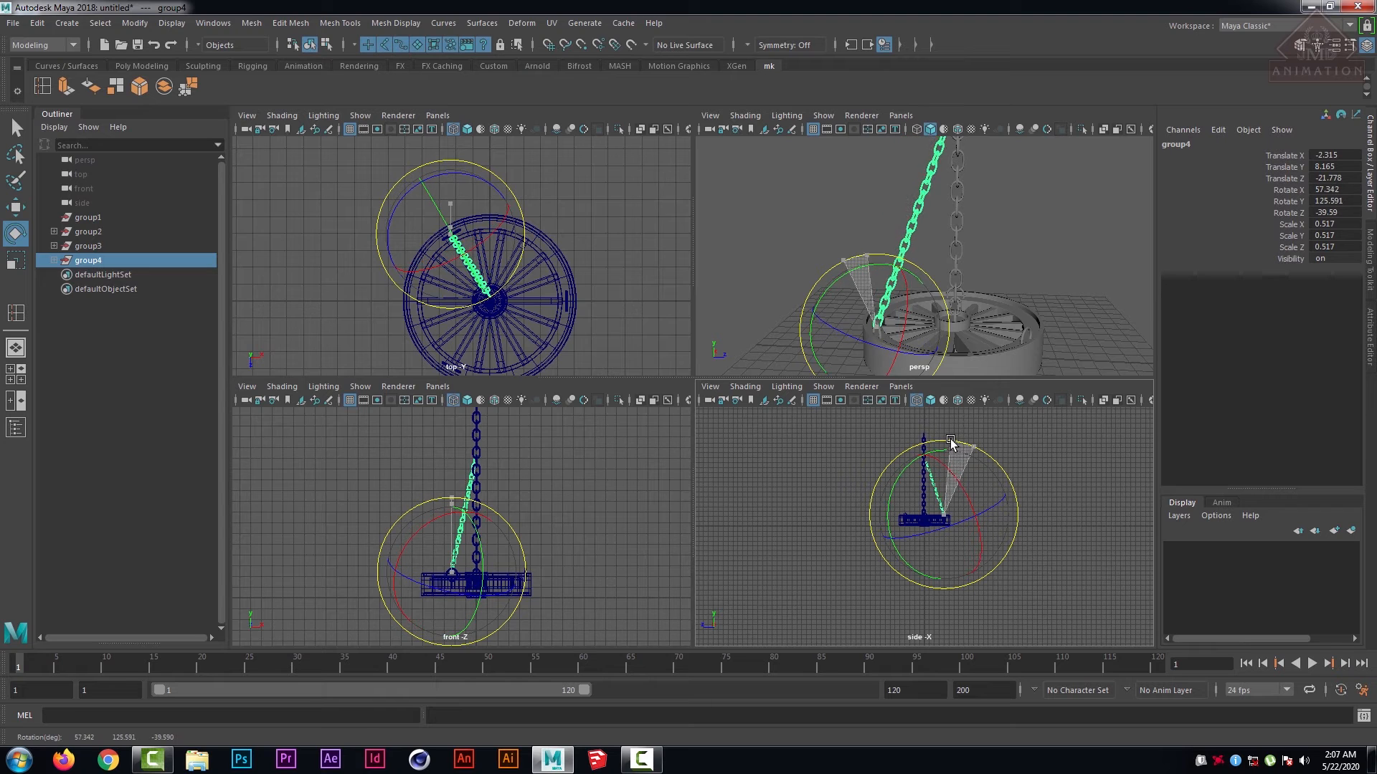
key(space)
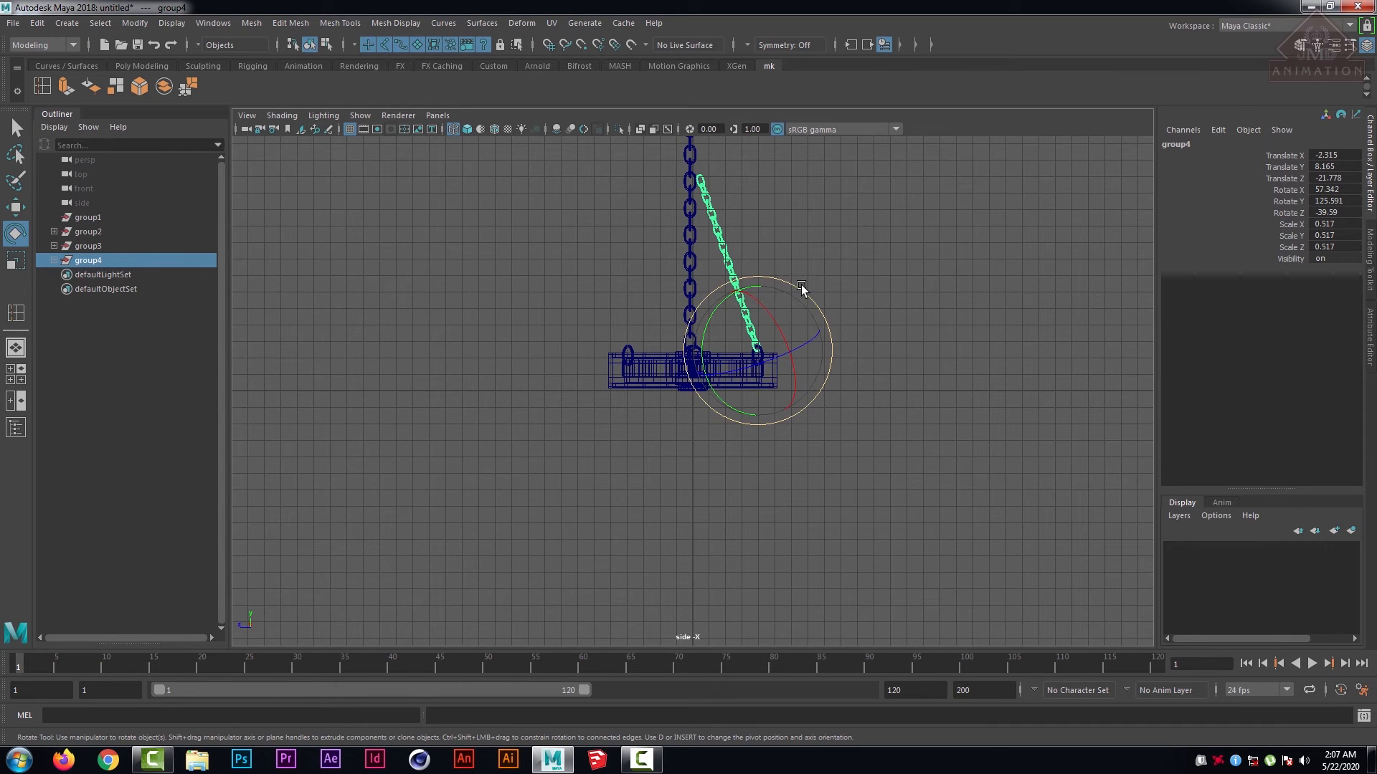
drag(801, 285, 793, 298)
key(space)
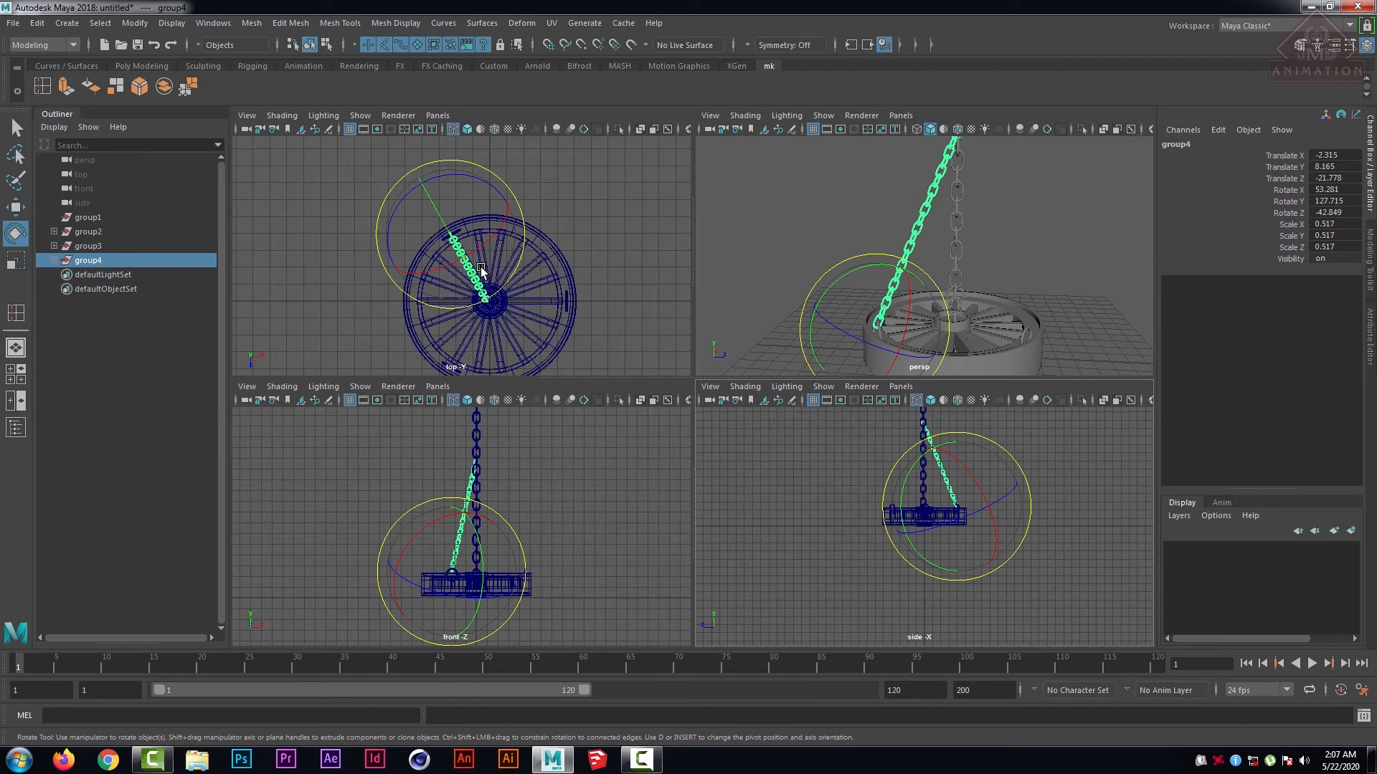
- Examine in the perspective view how the tilted chain's upper end meets the central chain
key(space)
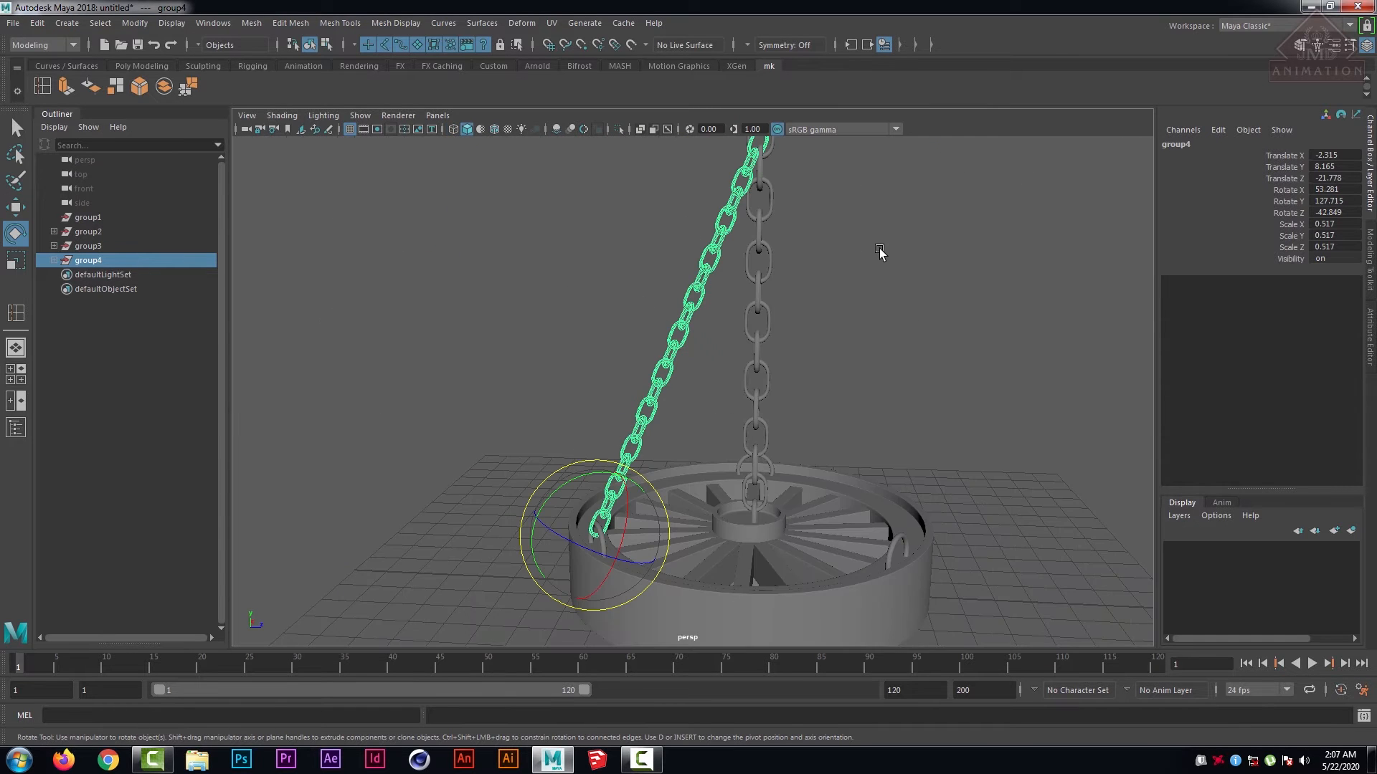
alt+drag(879, 250, 882, 307)
alt+middle_drag(904, 219, 887, 289)
click(889, 275)
alt+drag(853, 263, 832, 280)
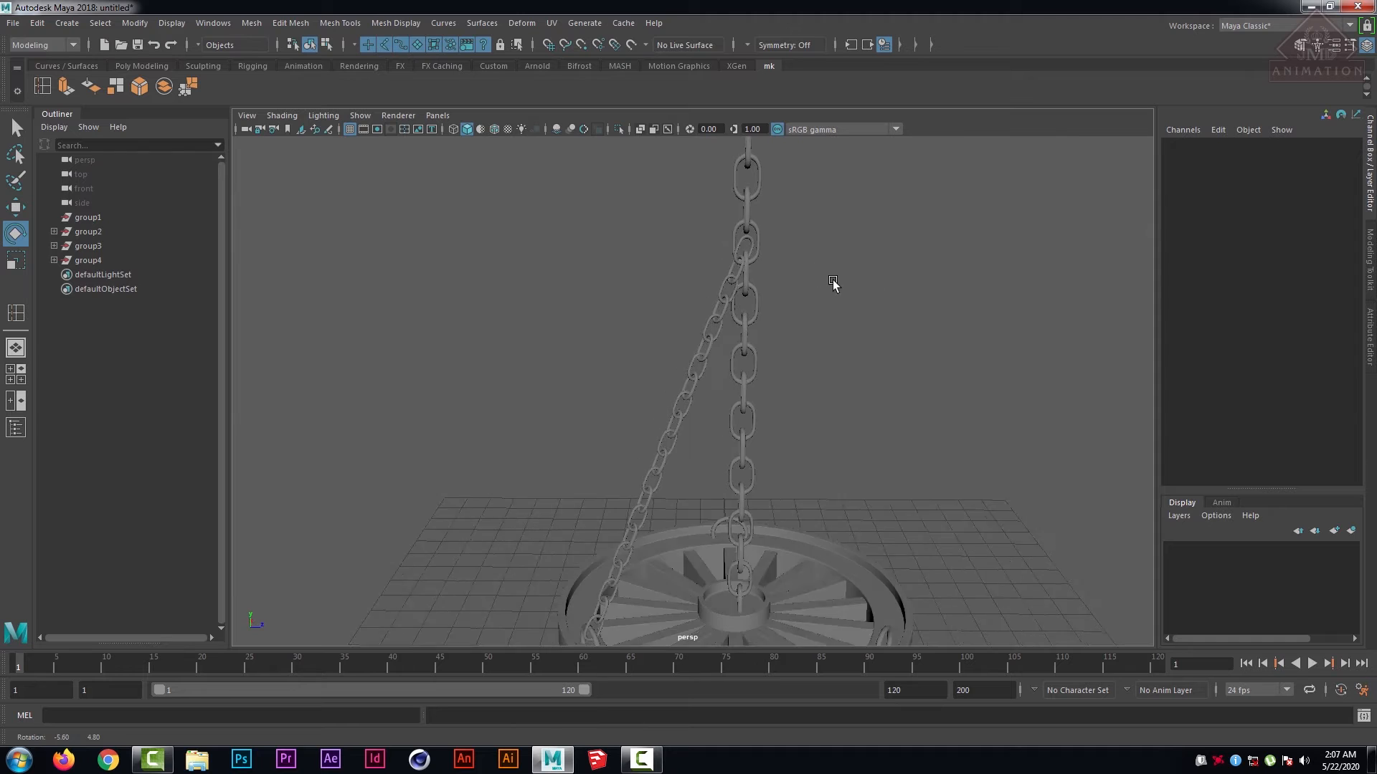
alt+right_drag(833, 280, 749, 371)
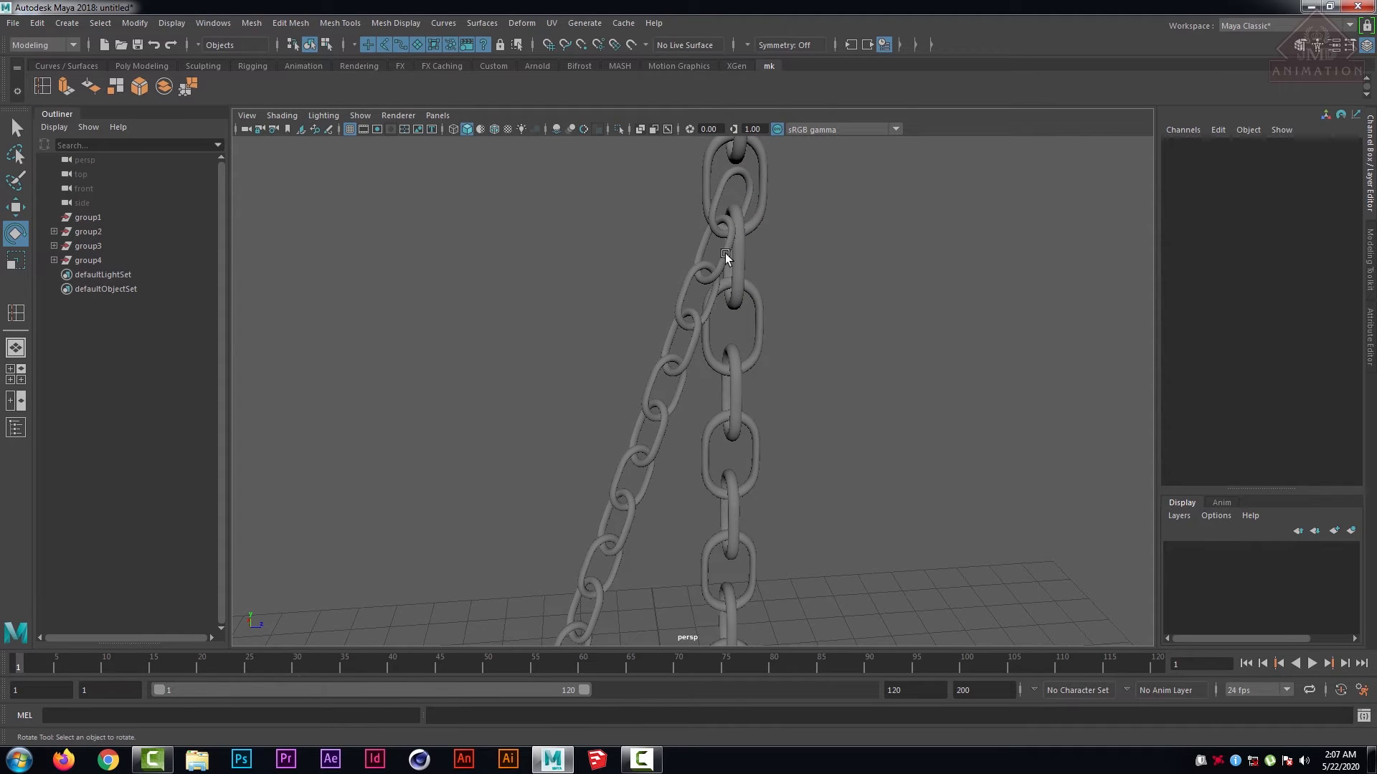
scroll(693, 339, down, 7)
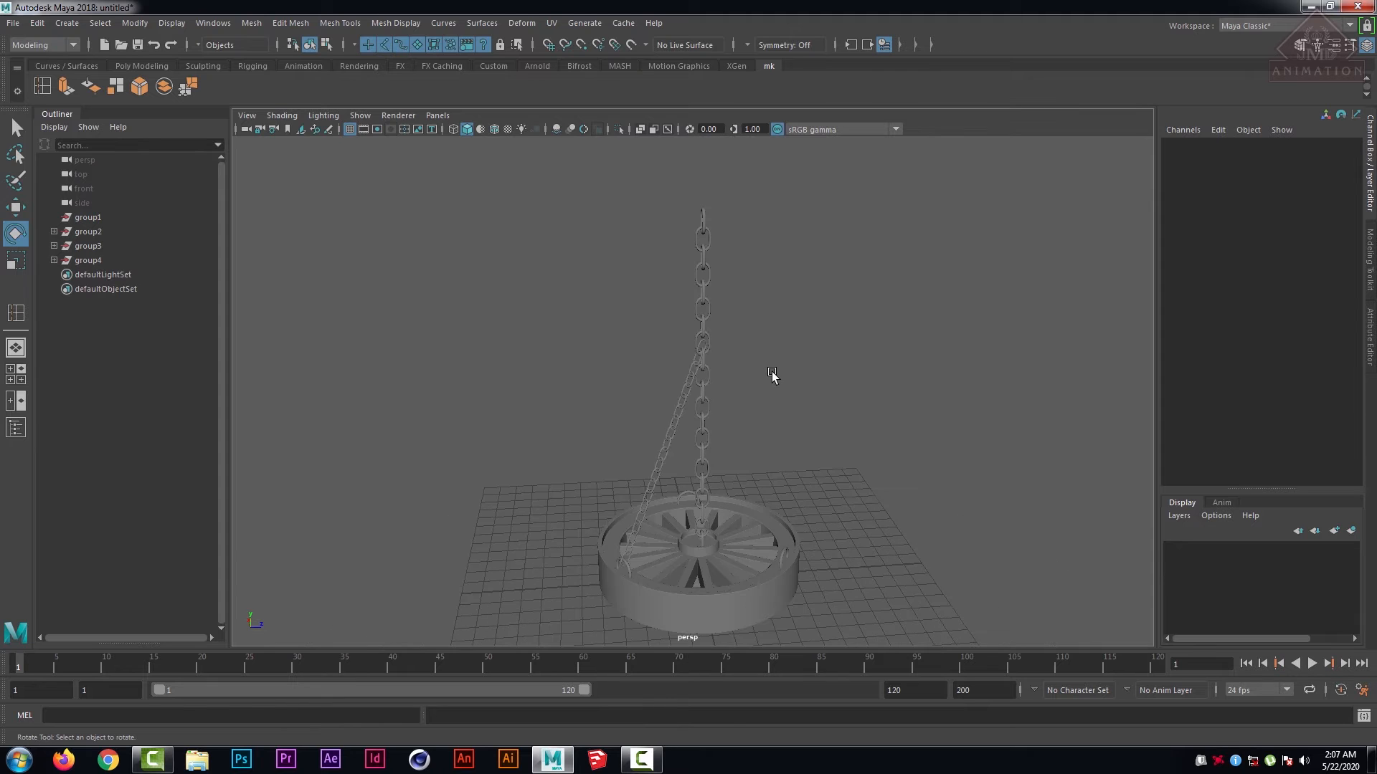
alt+middle_drag(772, 377, 782, 302)
alt+drag(781, 391, 649, 391)
- Duplicate the tilted rim chain
click(84, 260)
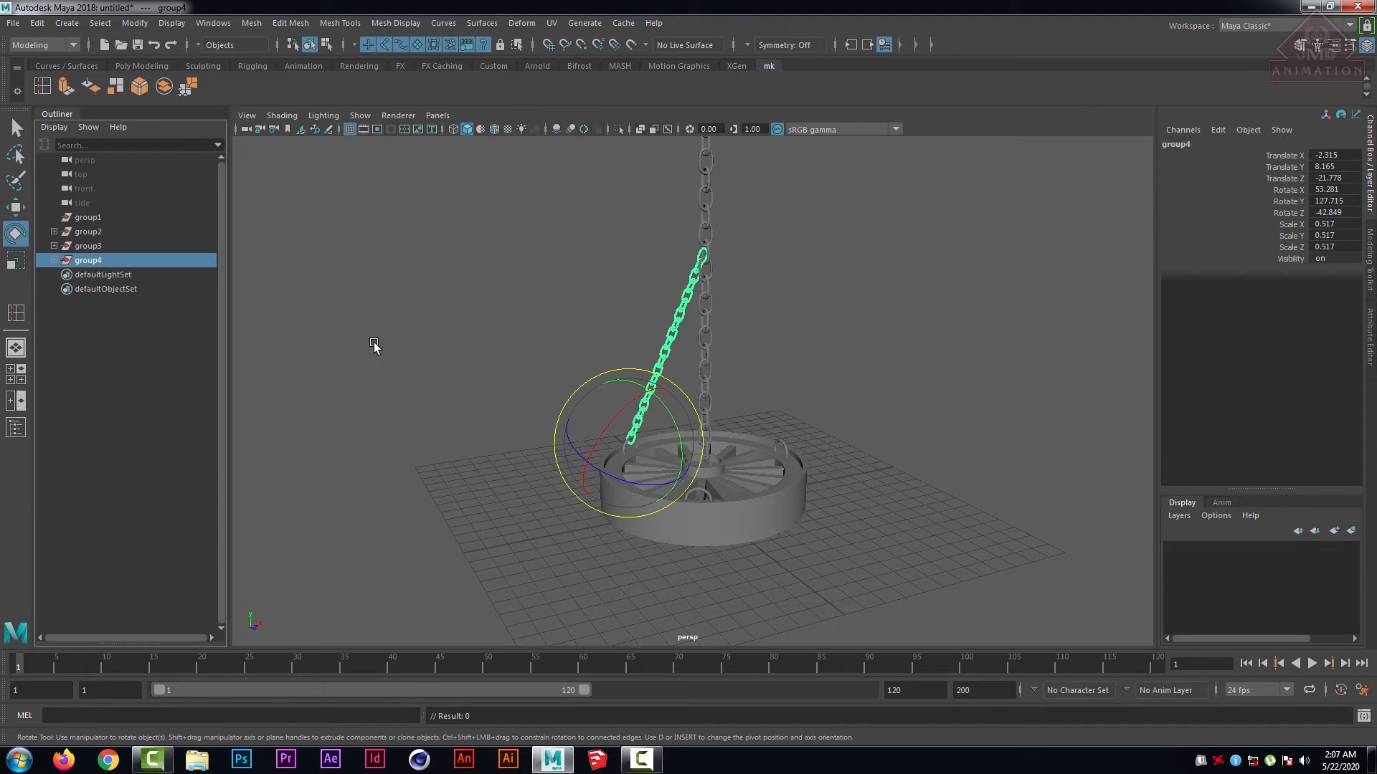
alt+drag(373, 342, 475, 346)
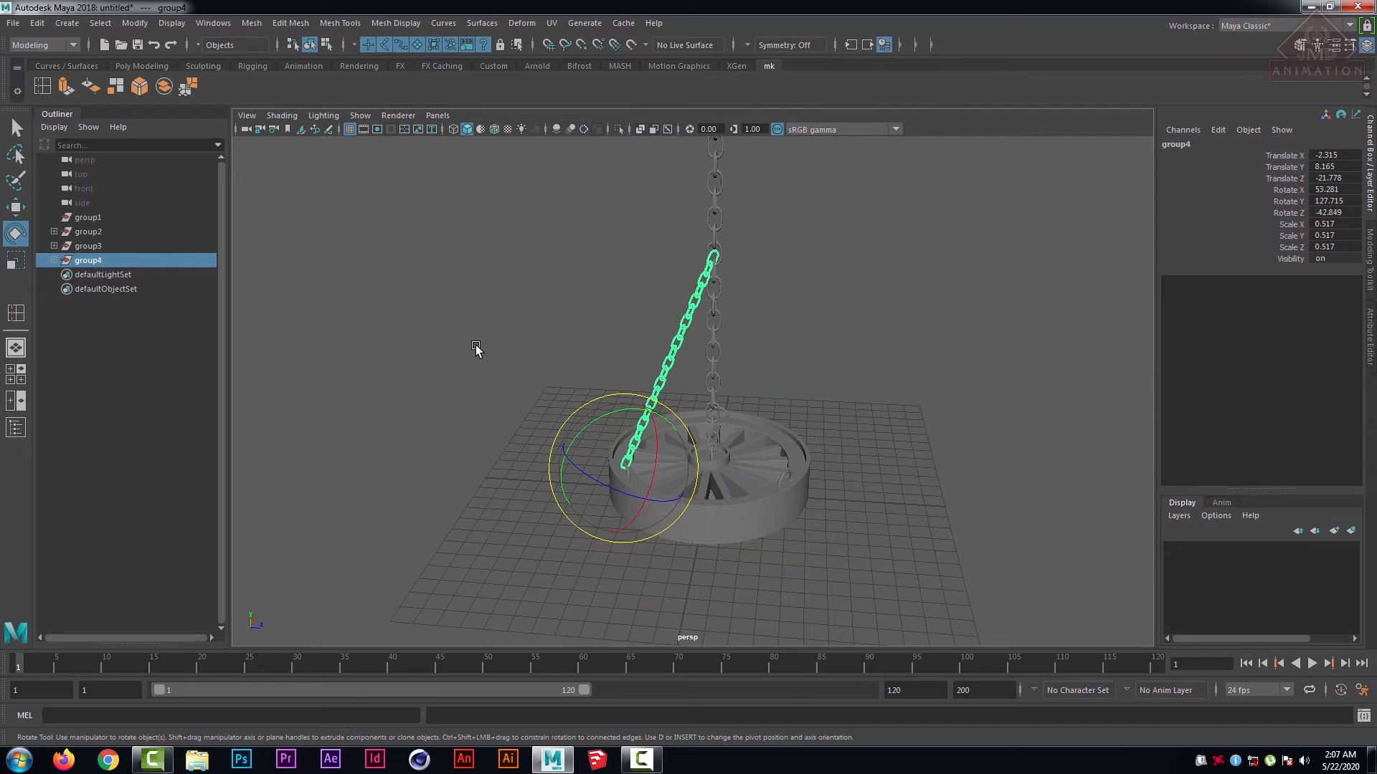
key(ctrl+d)
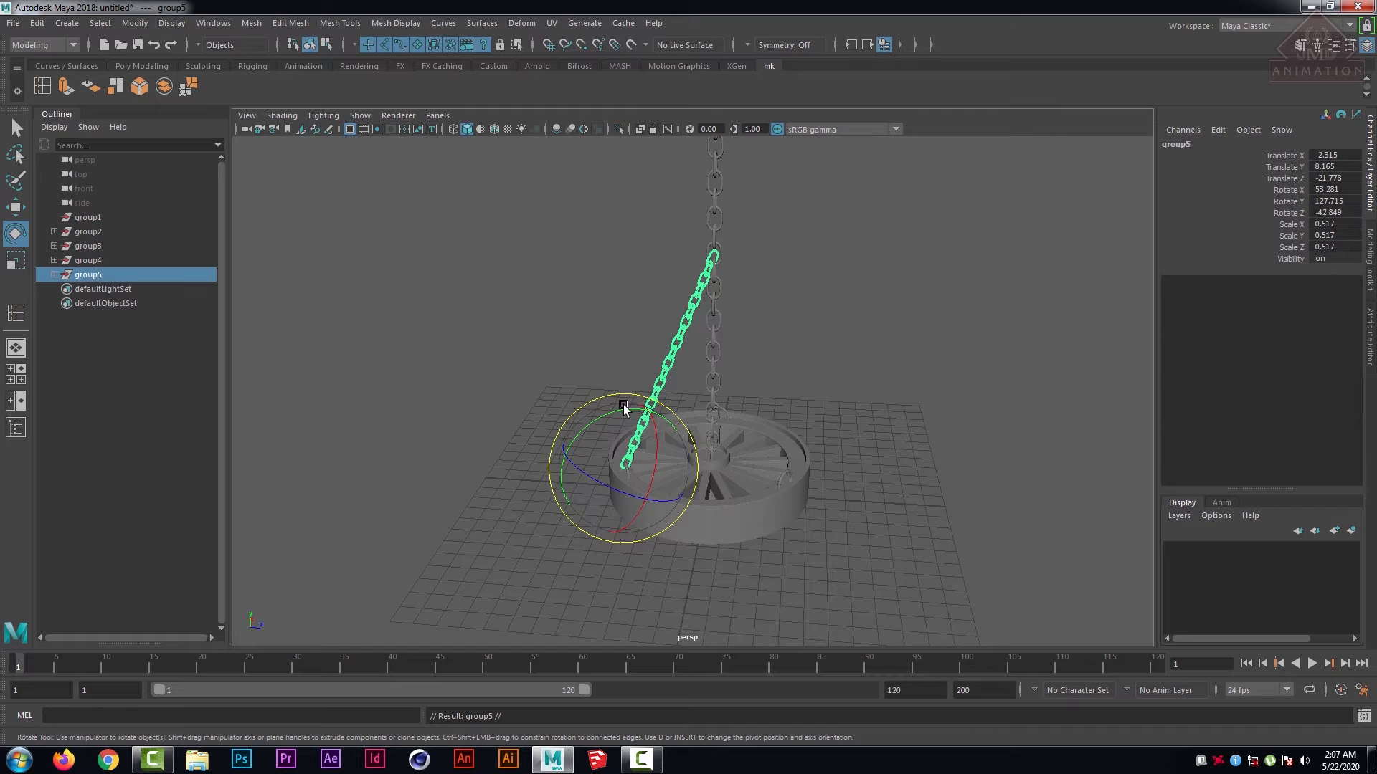
- In the front view, move the duplicated chain's pivot to its top link at the central chain
key(space)
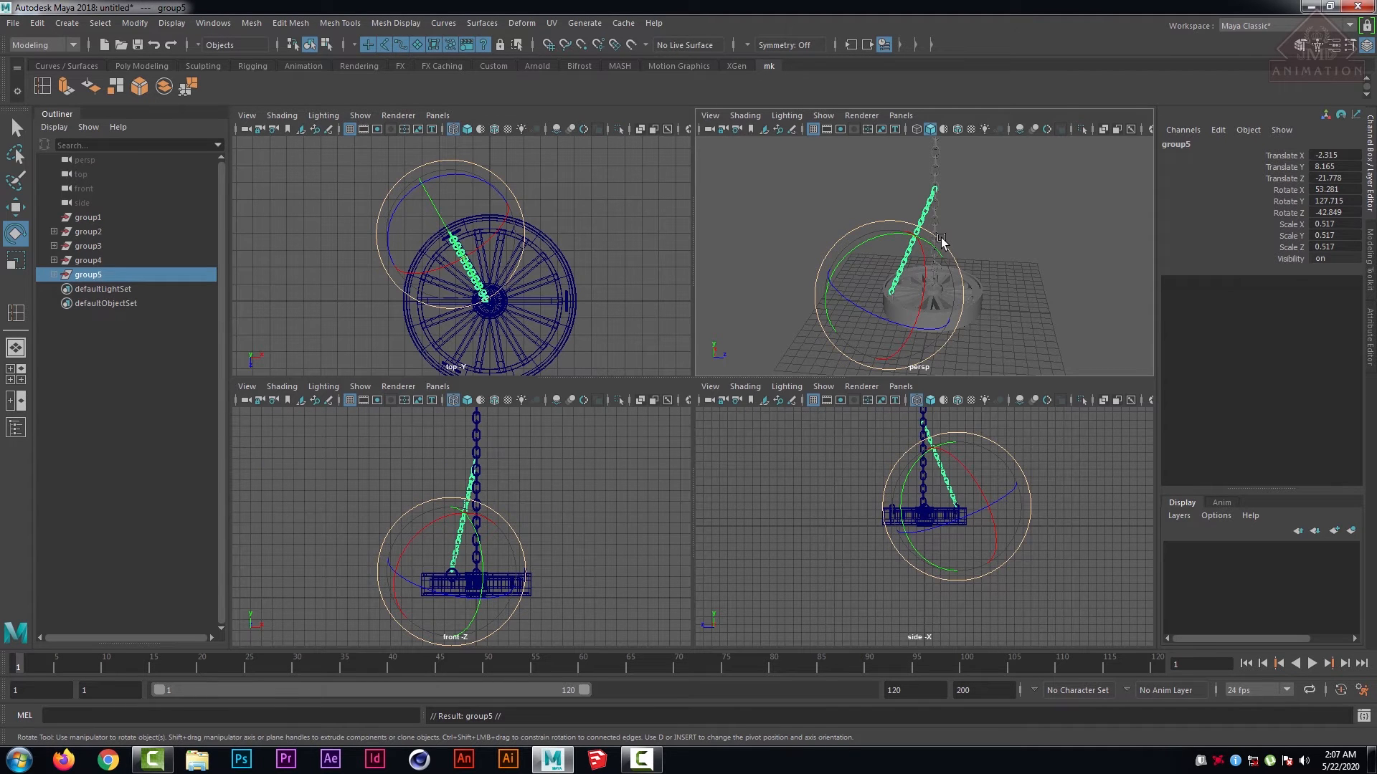
key(space)
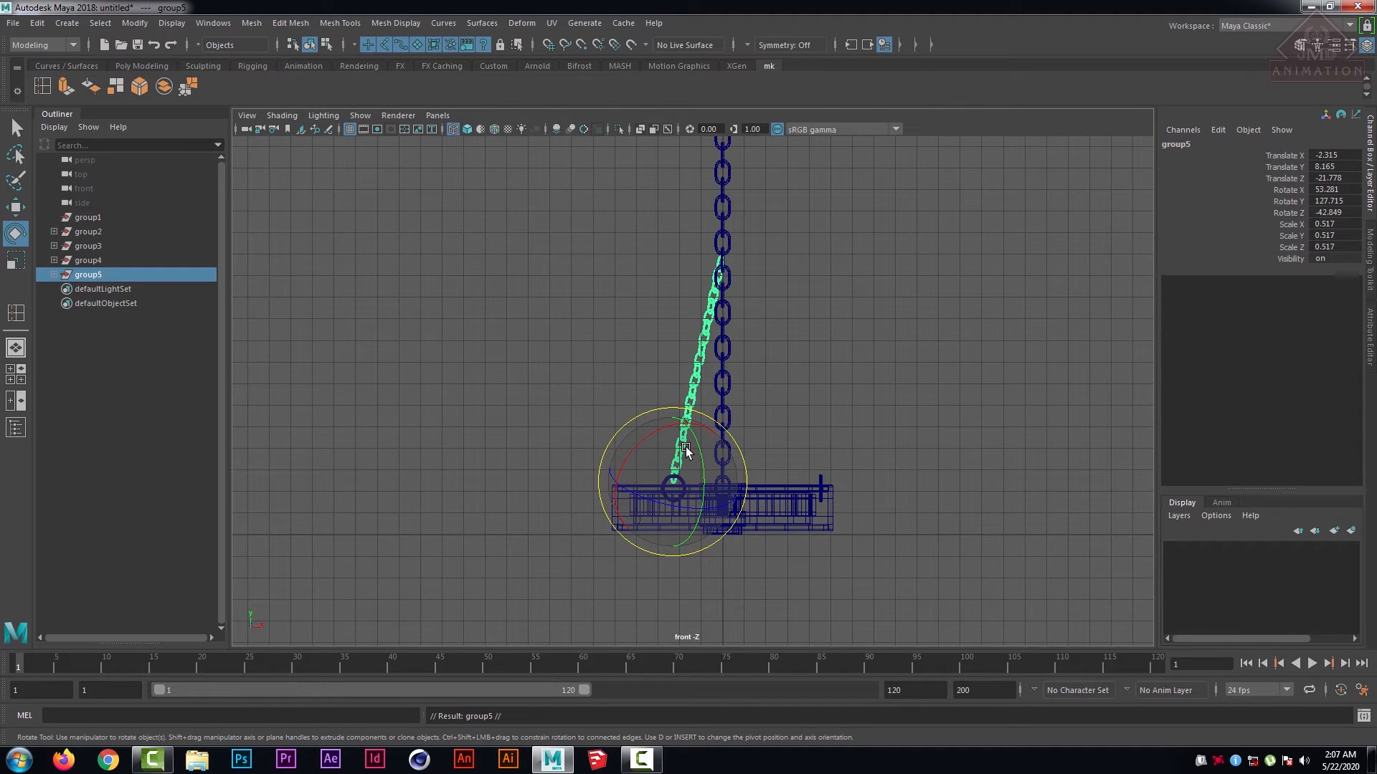
key(d)
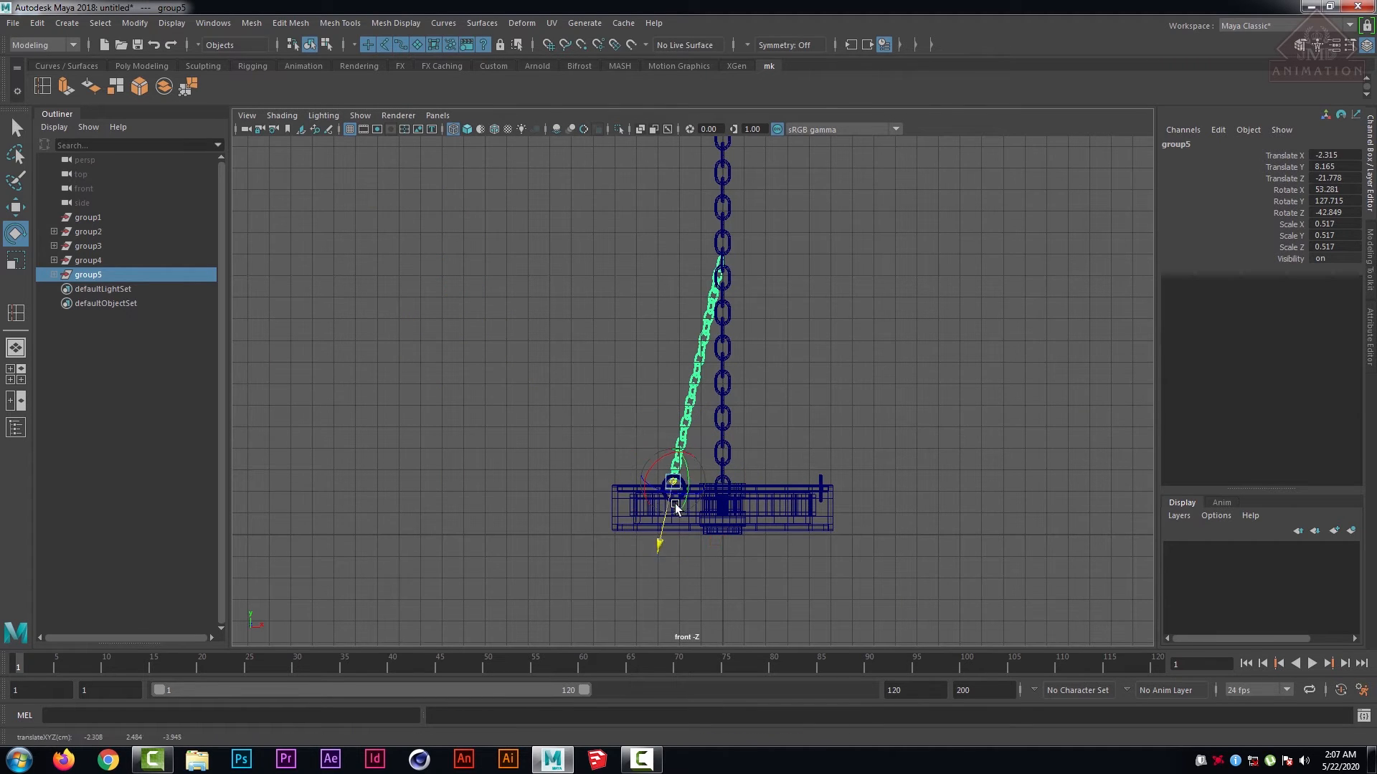
drag(672, 483, 728, 324)
alt+right_drag(746, 343, 853, 302)
alt+middle_drag(870, 251, 832, 446)
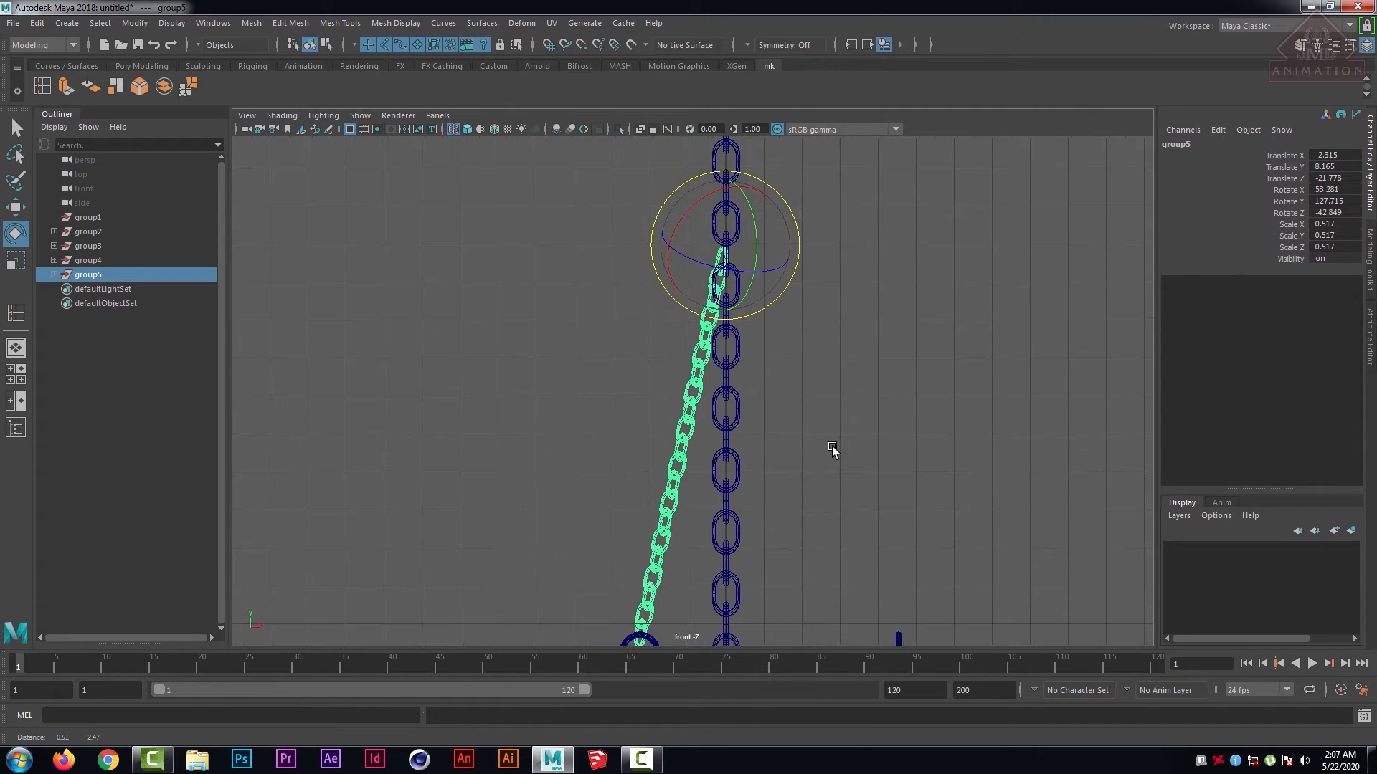
scroll(832, 448, up, 3)
key(d)
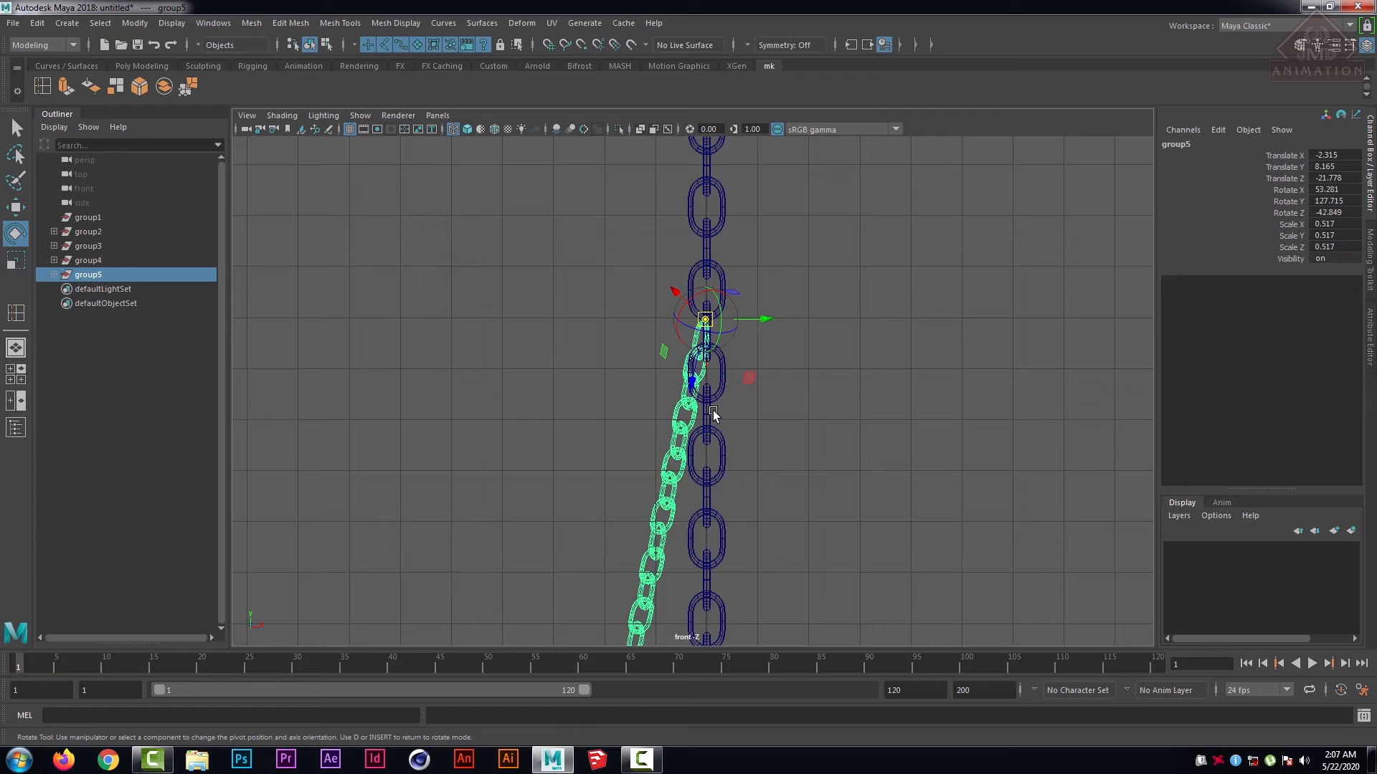
mouse_move(690, 383)
mouse_down()
mouse_move(690, 353)
mouse_move(676, 388)
mouse_up()
key(d)
- In the top view, rotate the new chain around the hub to the next rim ring, to about Rotate X 270.799, Y 177.276, Z -155.387
scroll(817, 437, down, 12)
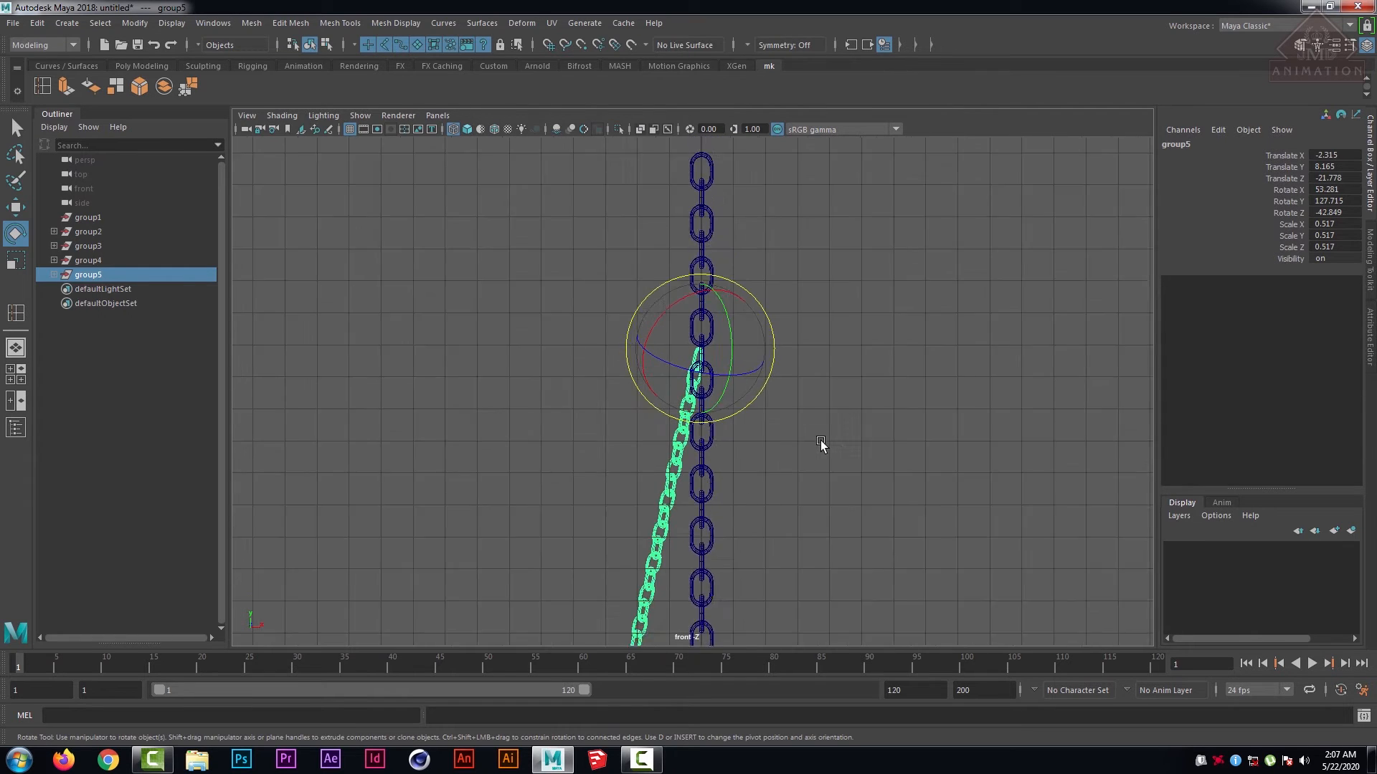
key(space)
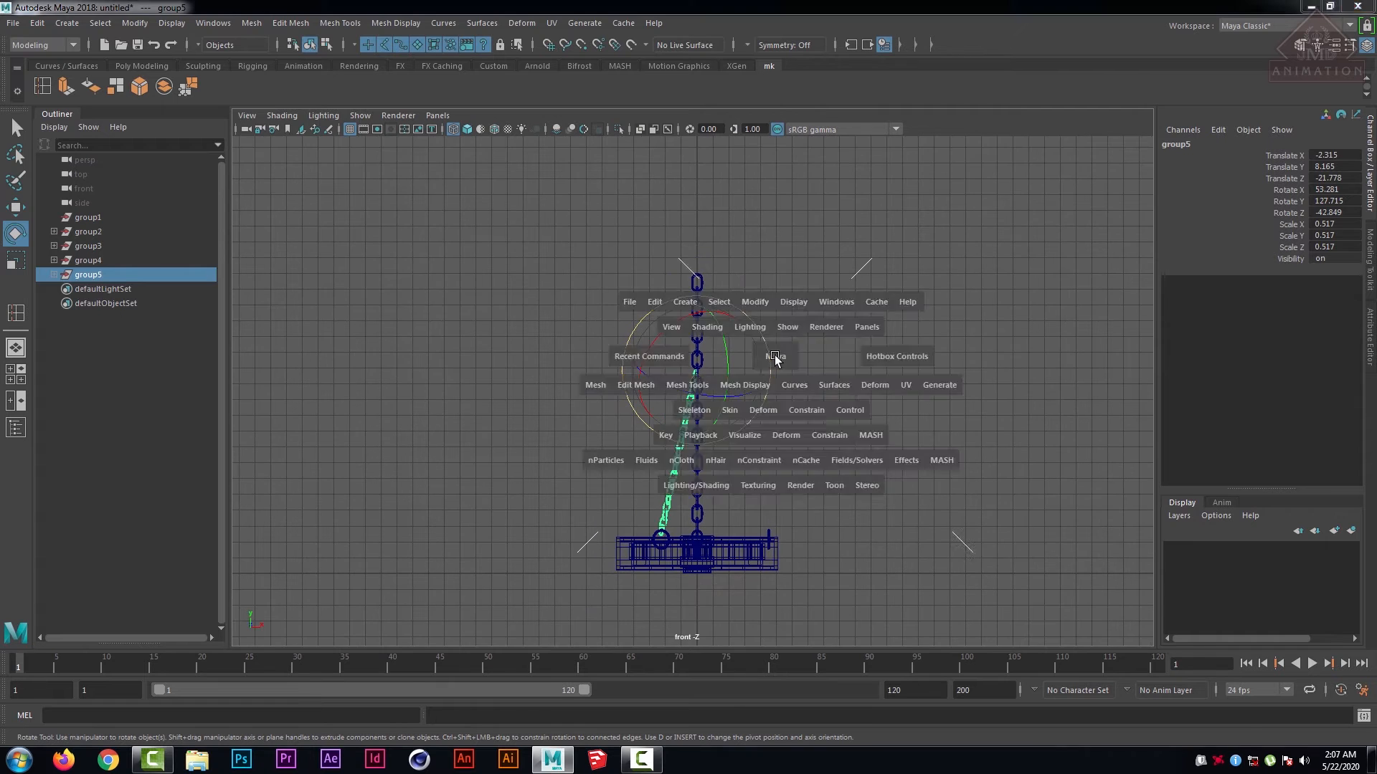
key(space)
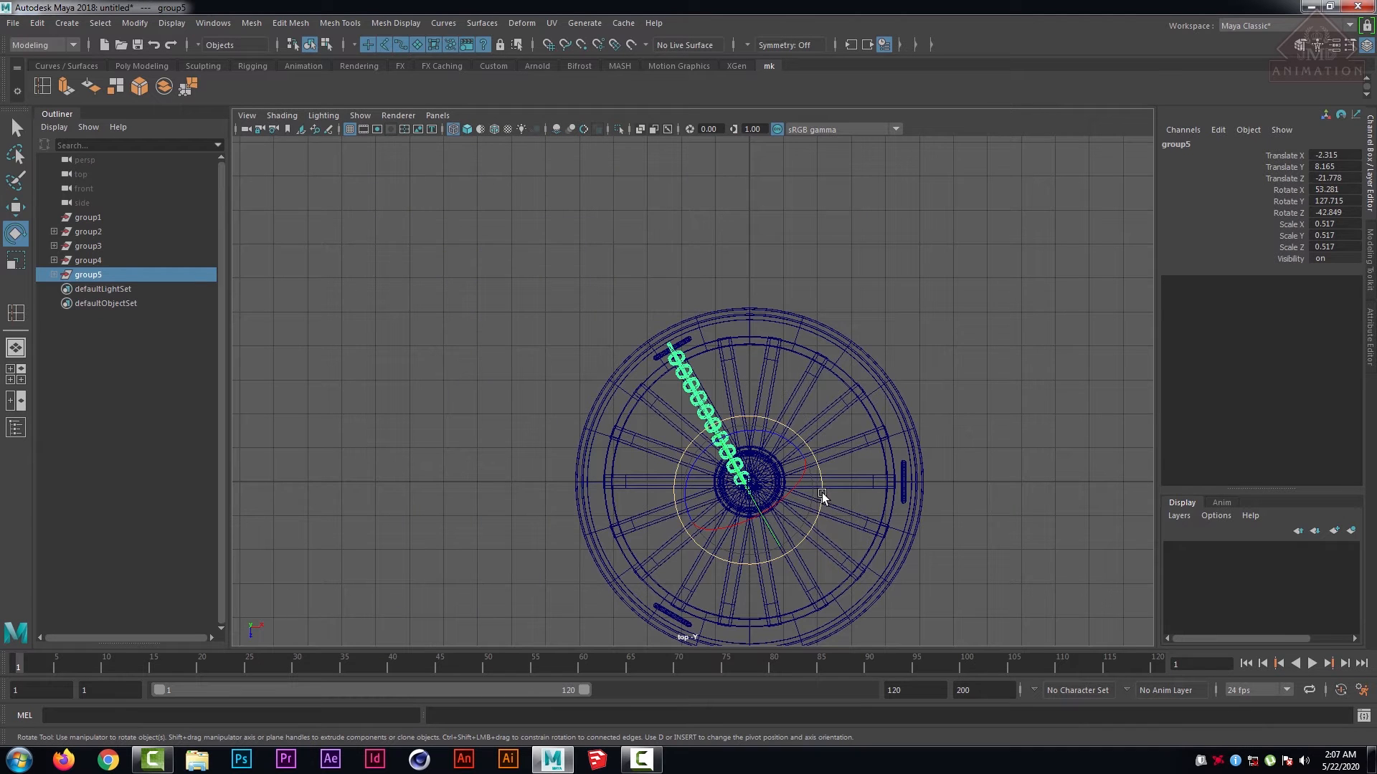
drag(821, 479, 738, 507)
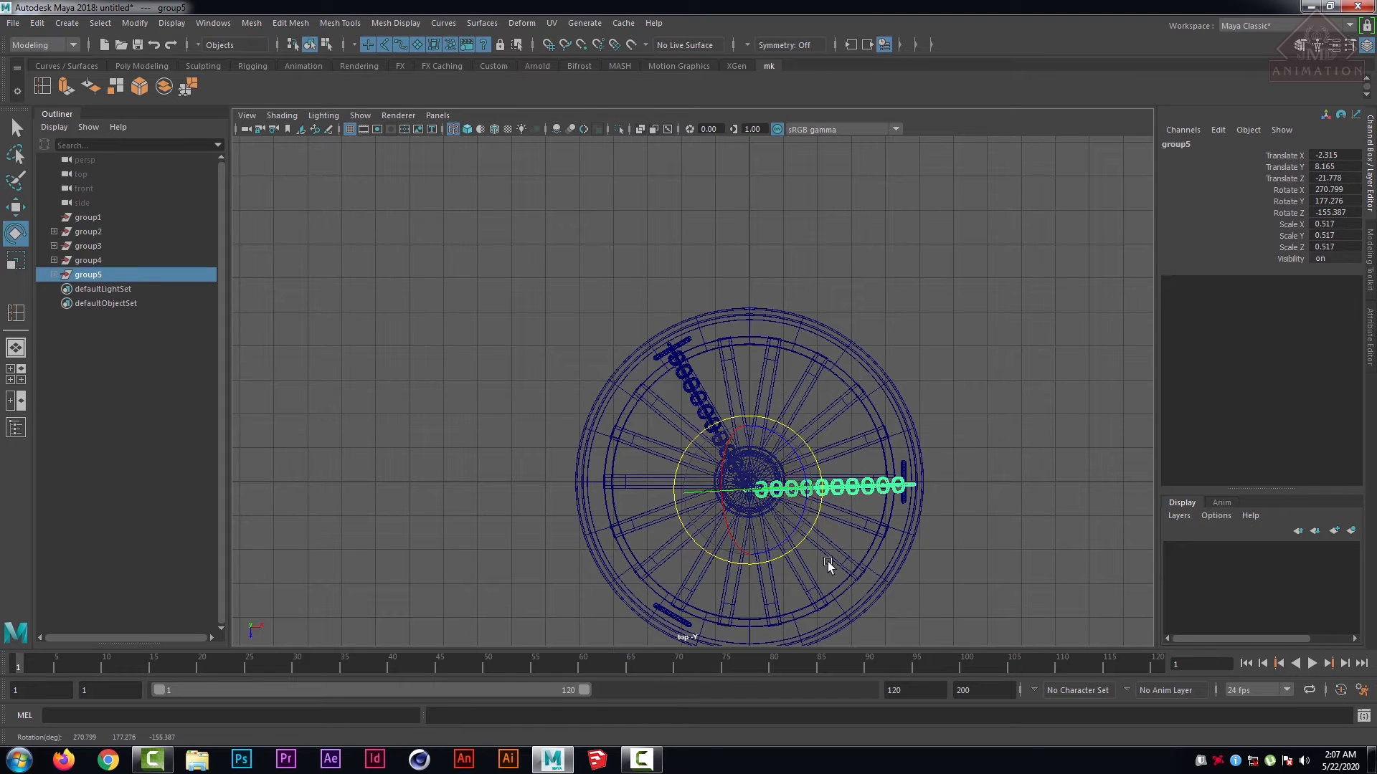
- In the front view, fine-tune the second tilted chain's rotation to about Rotate Z -156.294 so its lower end meets the rim ring
key(space)
key(space)
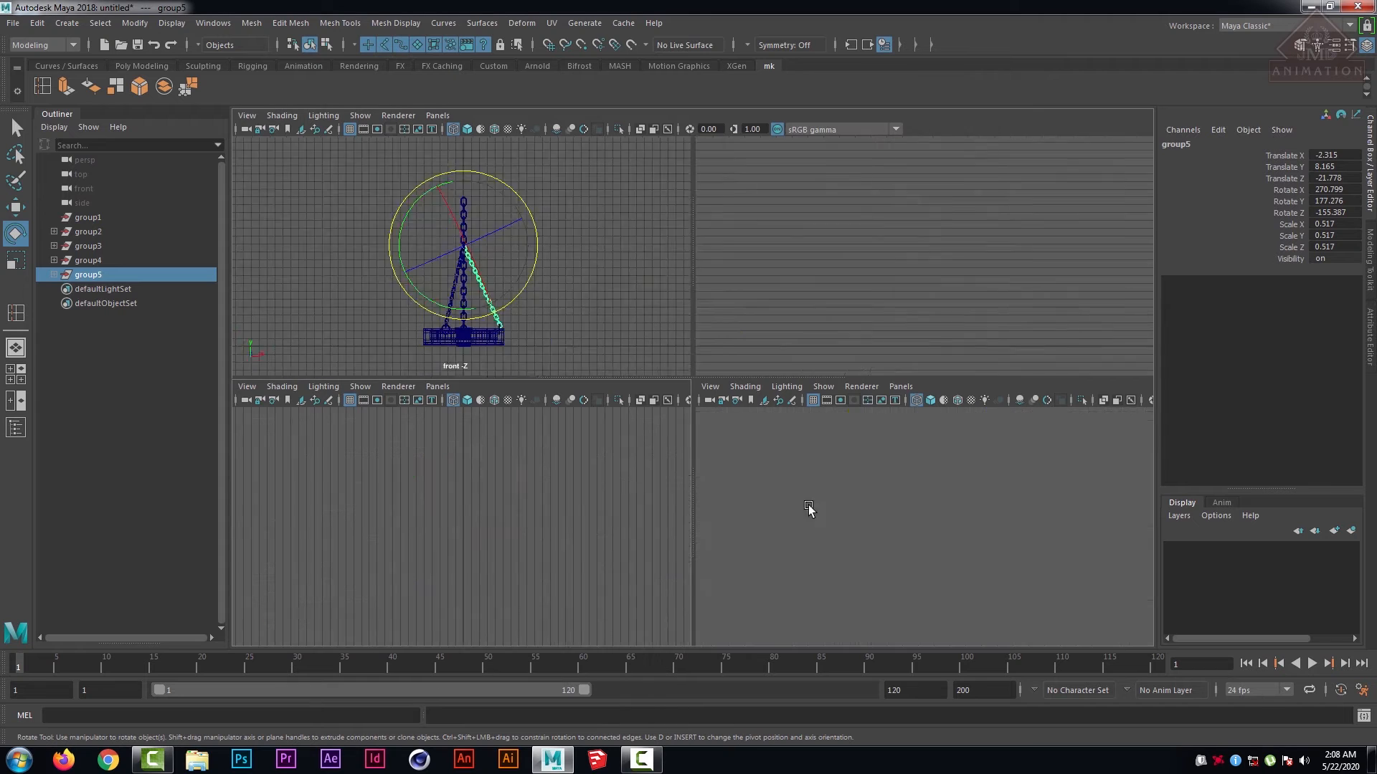
drag(761, 330, 760, 328)
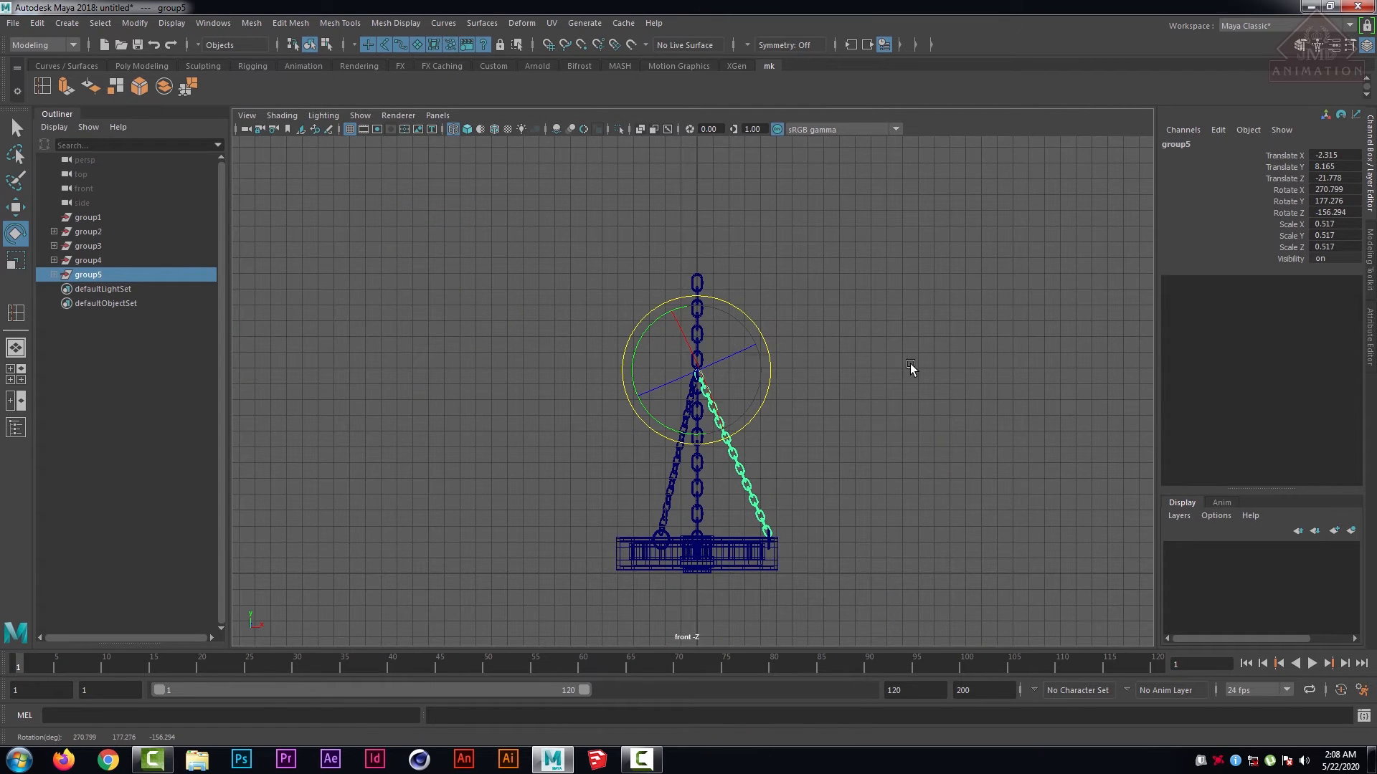
- Reselect the second tilted chain's group and duplicate it
key(space)
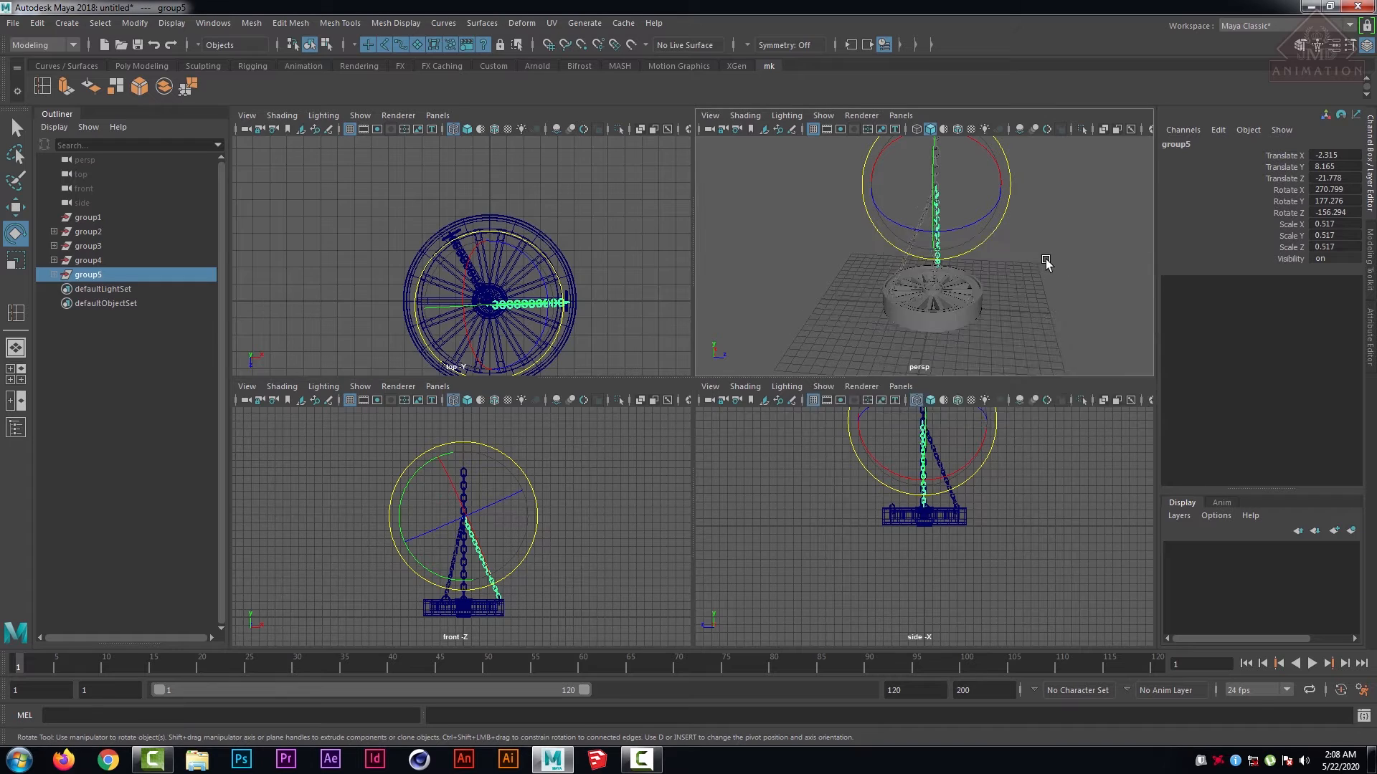
key(space)
alt+drag(930, 365, 922, 402)
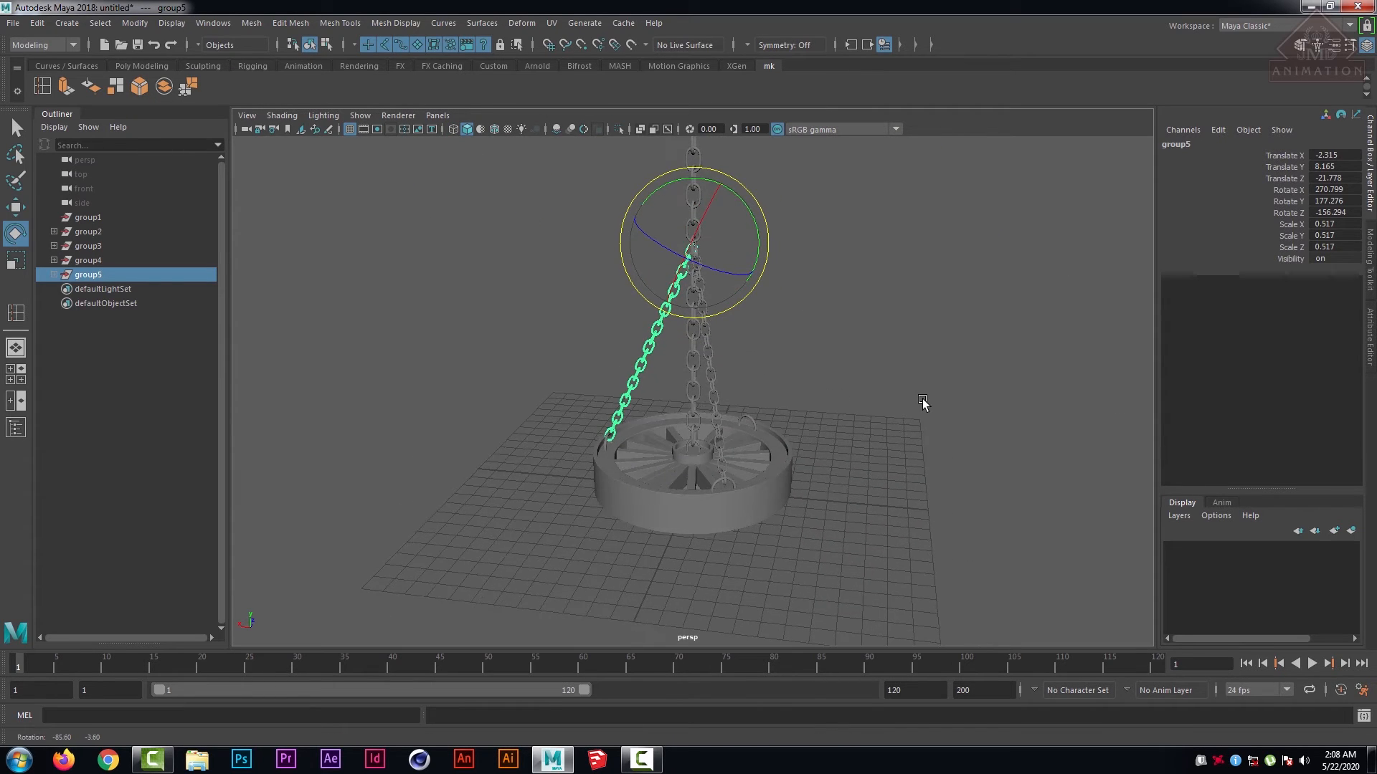
scroll(602, 404, up, 5)
alt+drag(538, 393, 769, 423)
click(900, 362)
click(89, 277)
scroll(536, 408, down, 6)
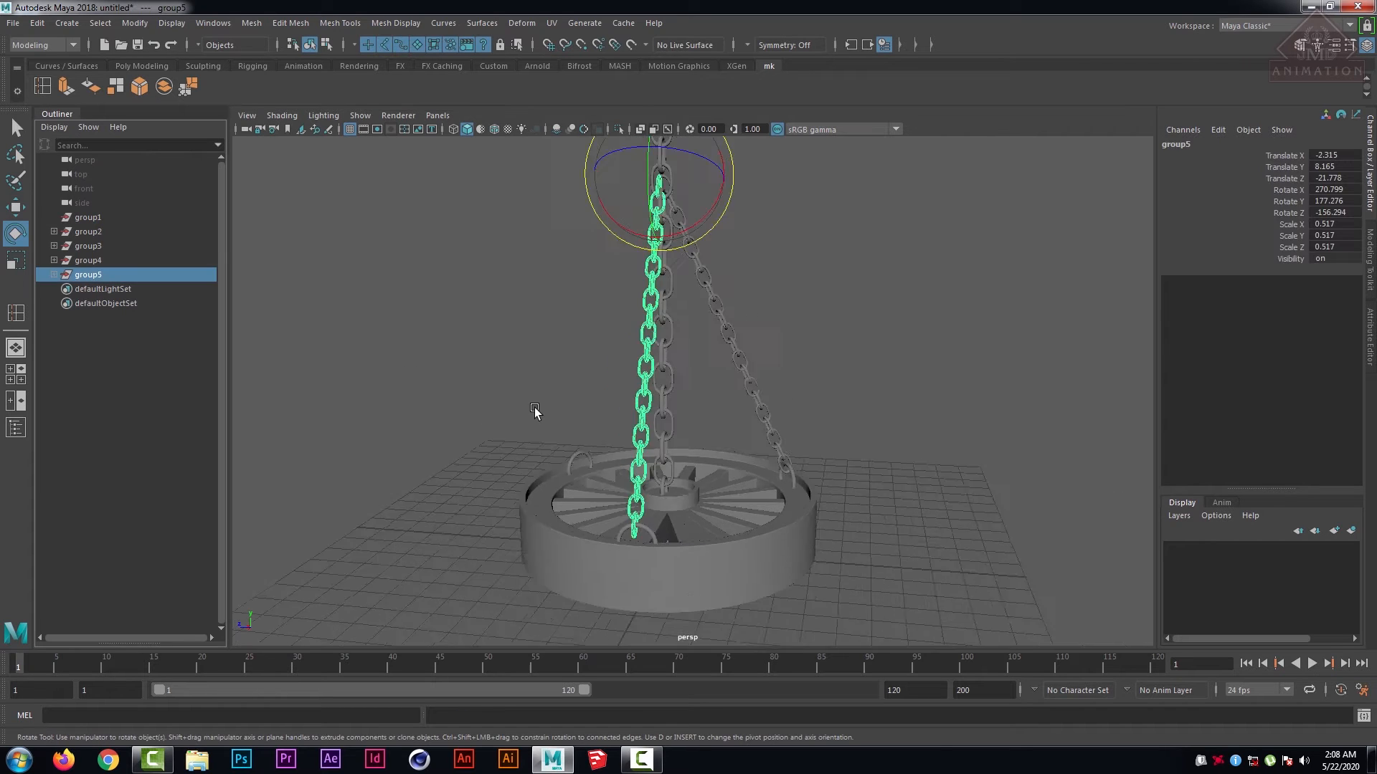
alt+drag(536, 408, 563, 408)
key(ctrl+d)
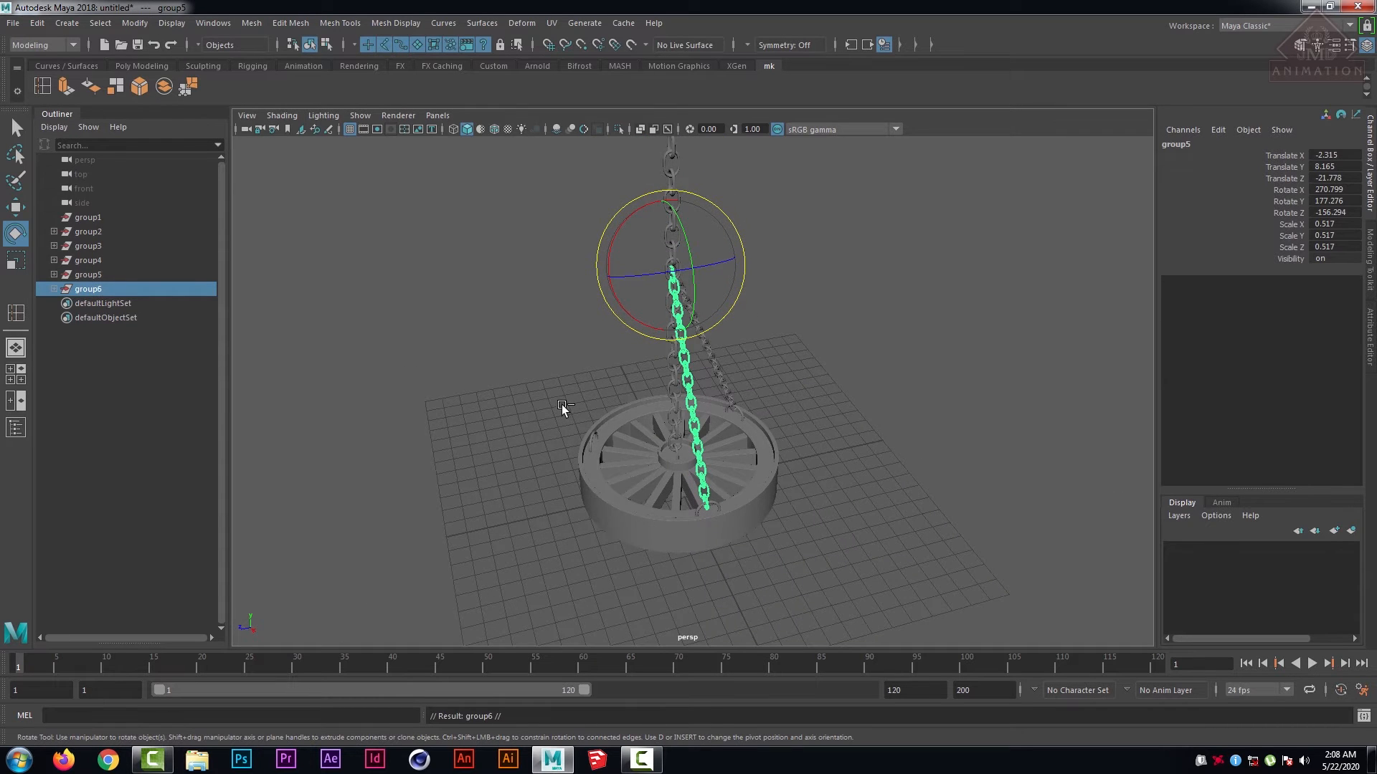
- In the top view, rotate the new chain around the hub to the third rim ring, to about Rotate X 124.689, Y 232.661, Z -41.461
key(space)
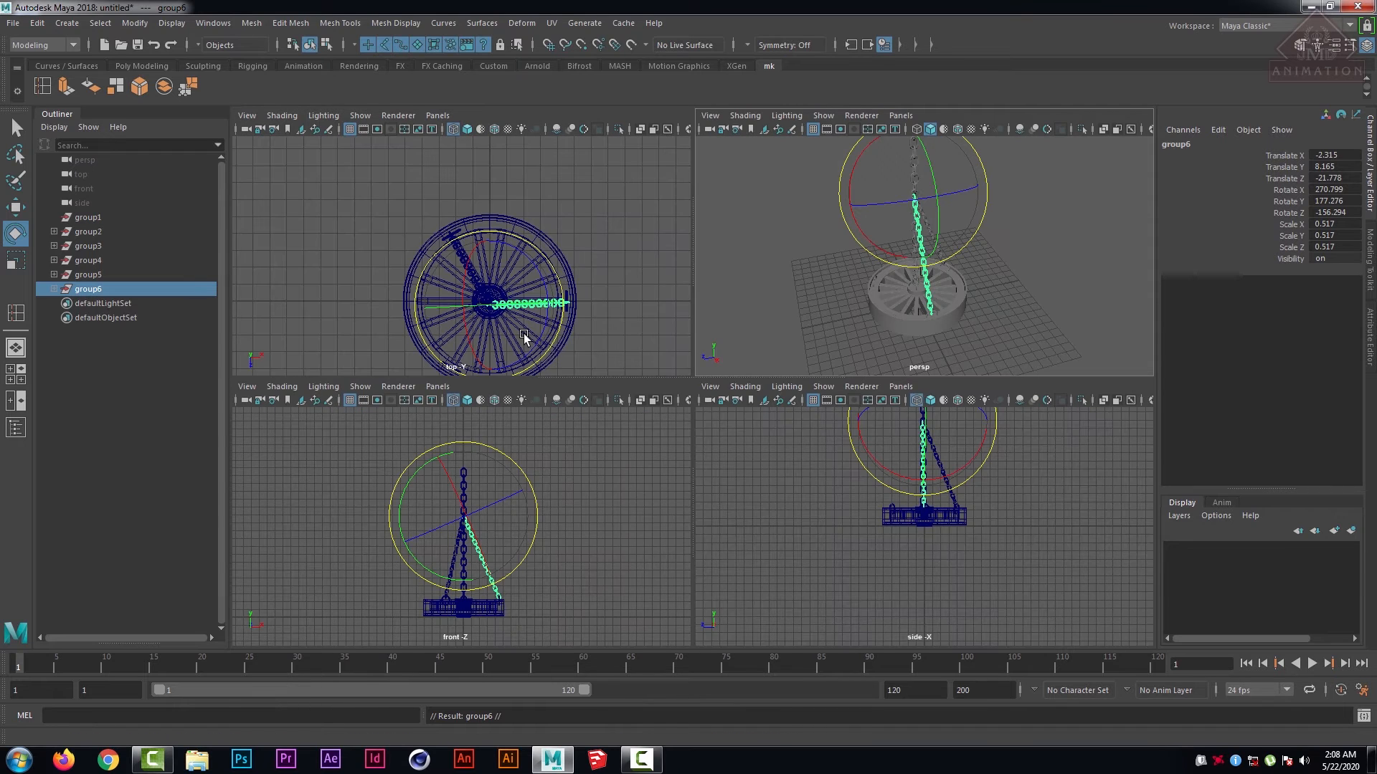
key(space)
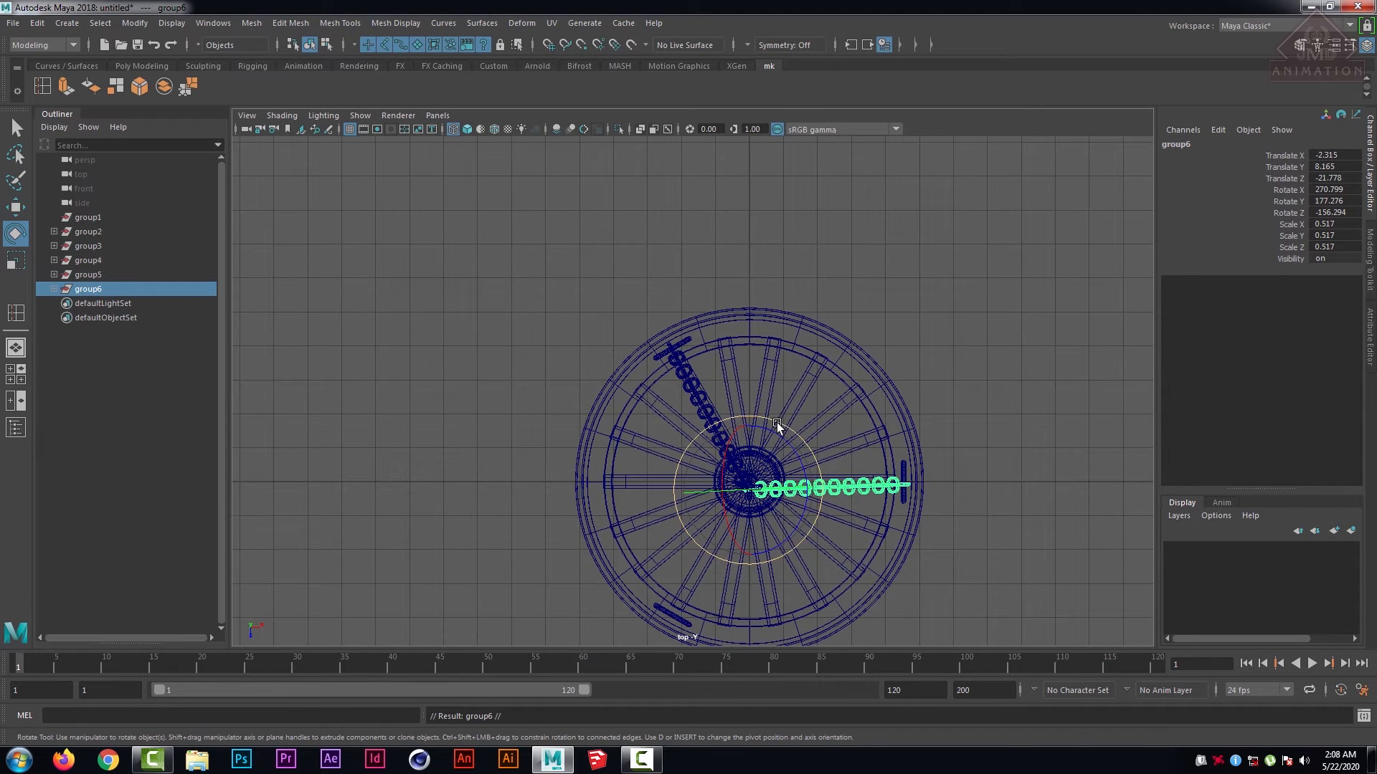
drag(777, 426, 773, 527)
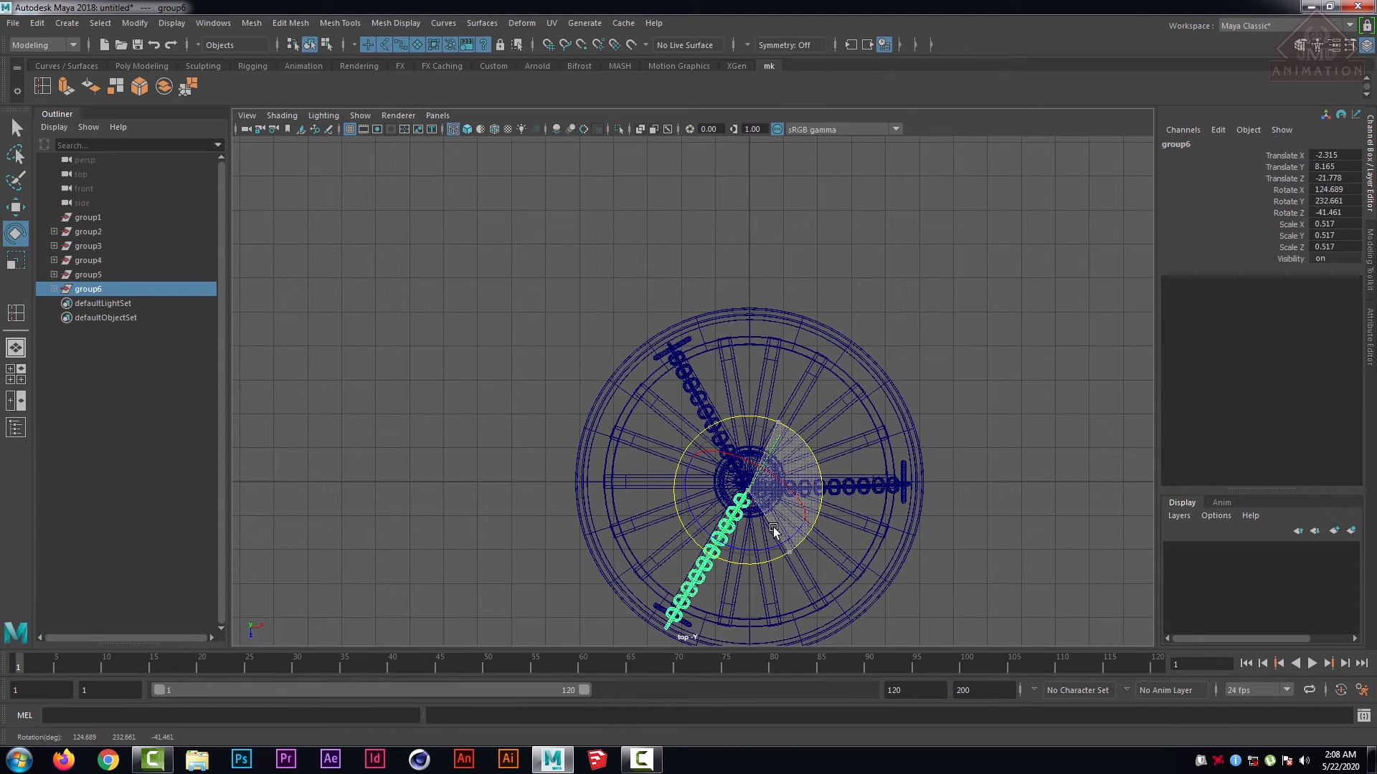
- Fine-tune the third chain's tilt in the front and side views to about Rotate X 124.143, Y 232.949, Z -40.783
key(space)
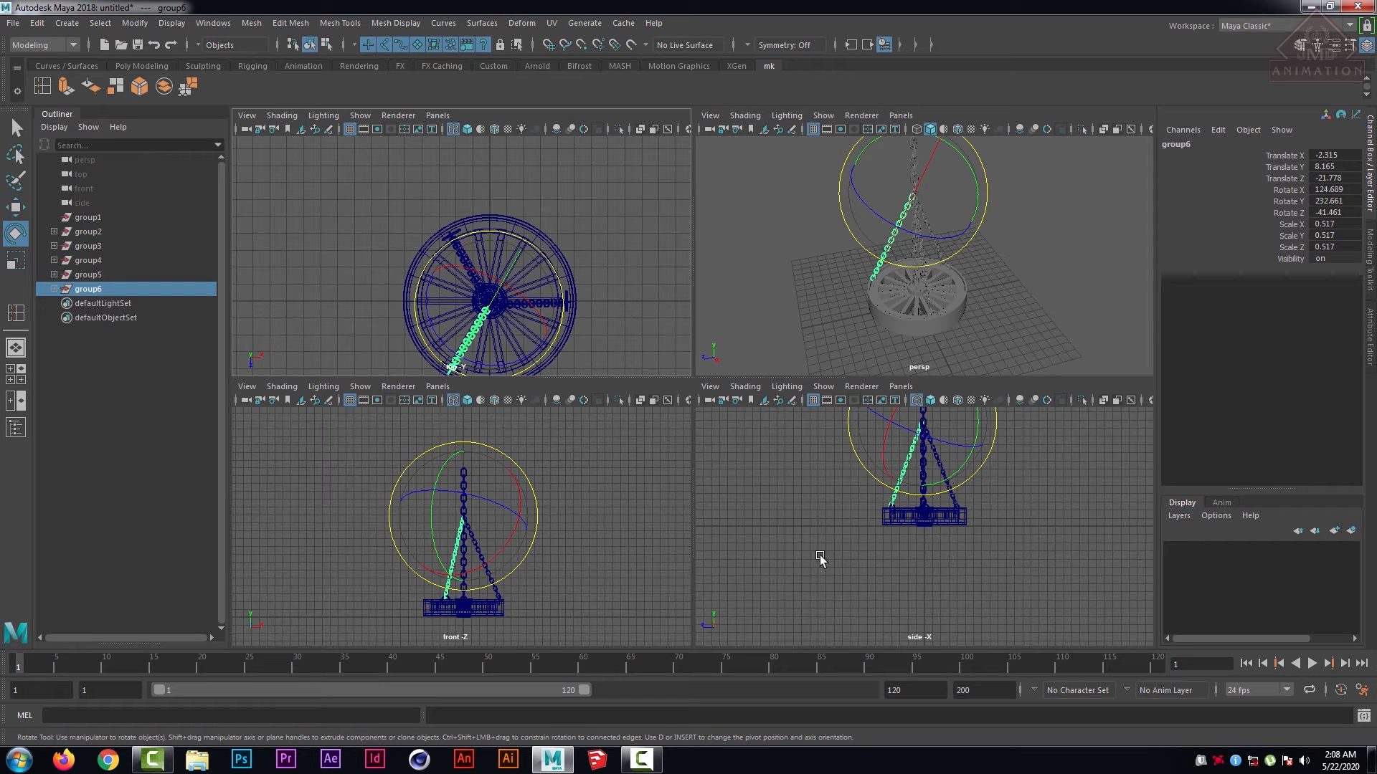
key(space)
scroll(836, 496, up, 3)
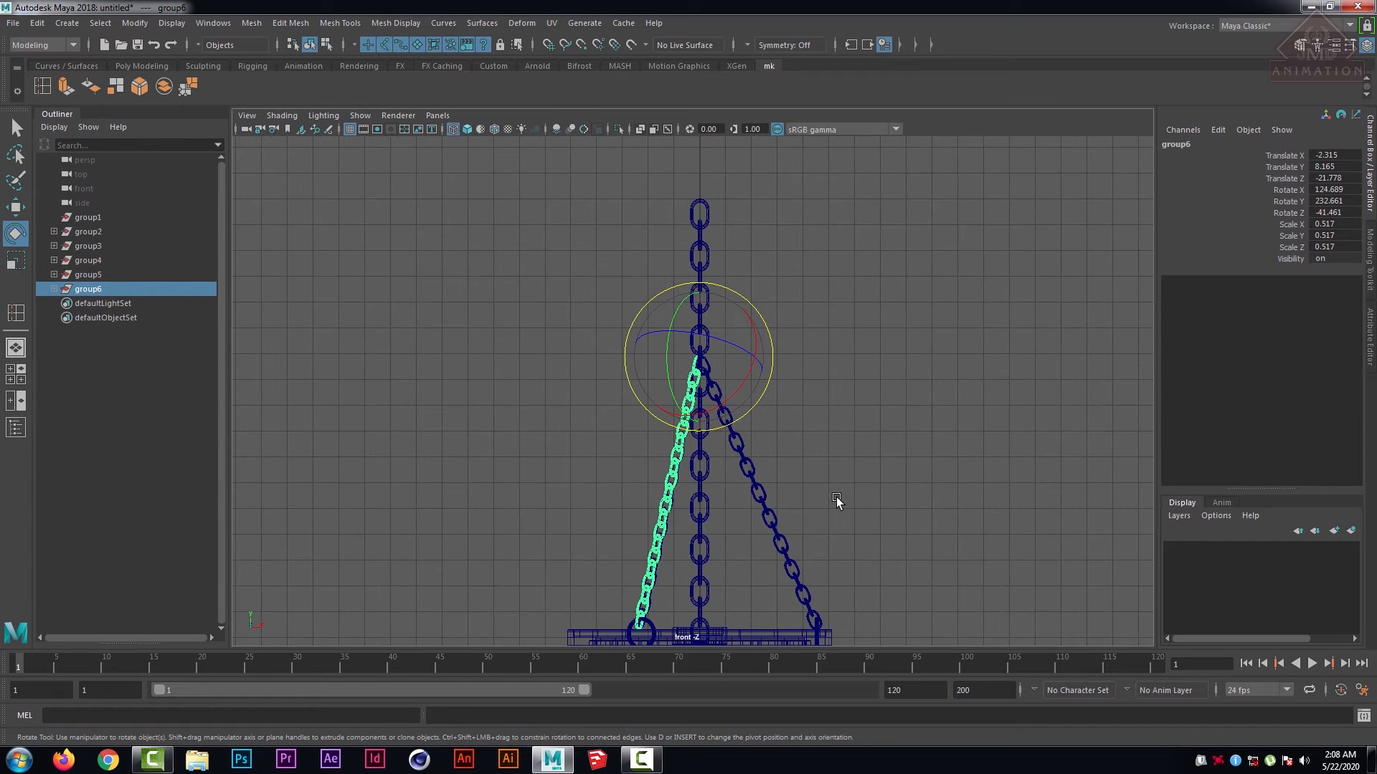
scroll(845, 426, down, 1)
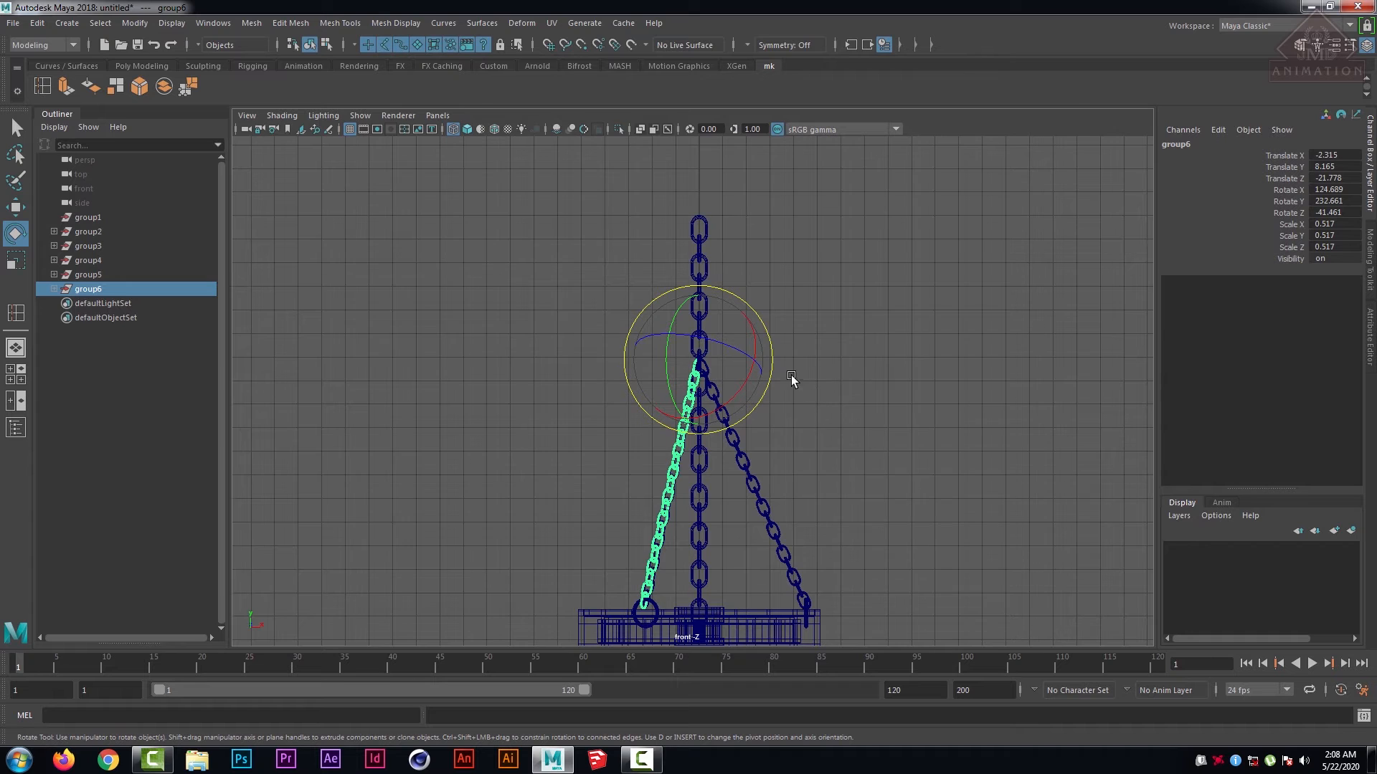
drag(762, 320, 754, 325)
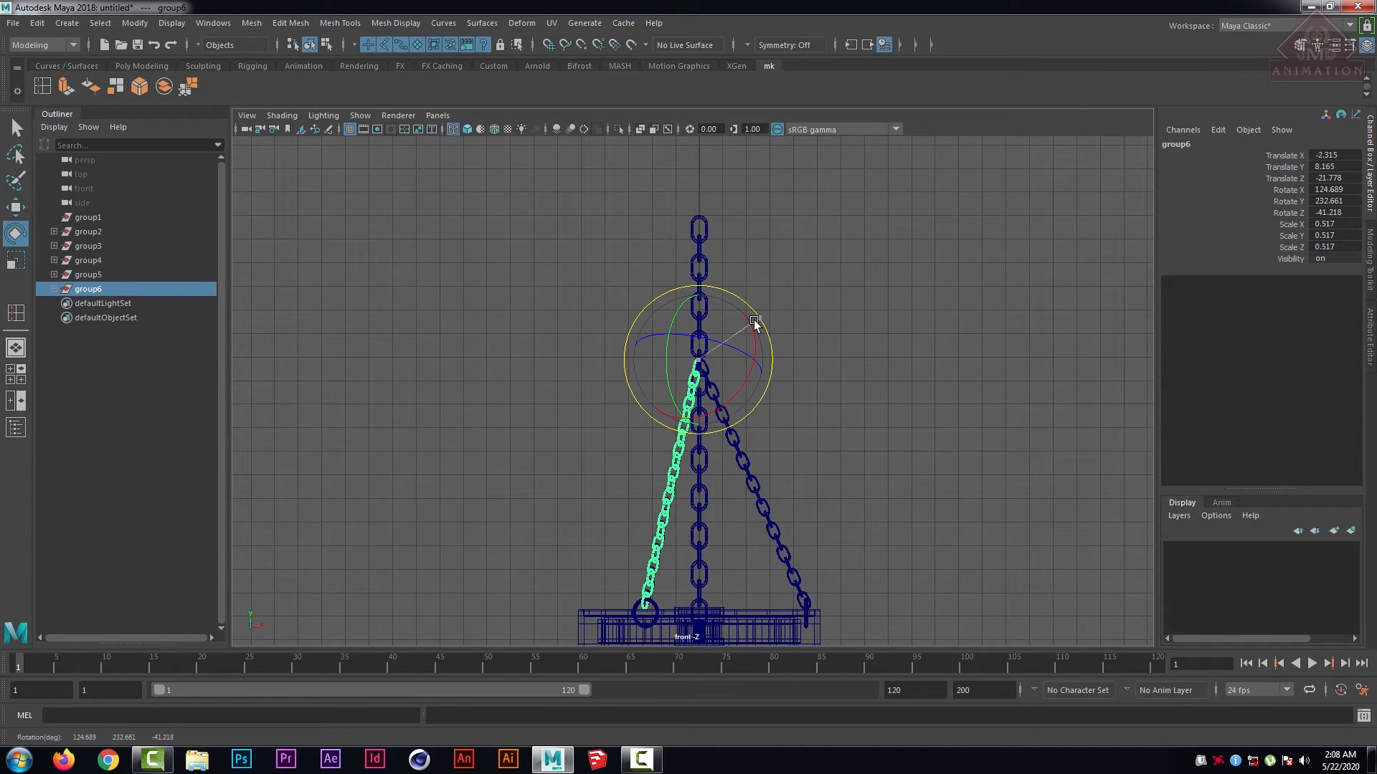
key(space)
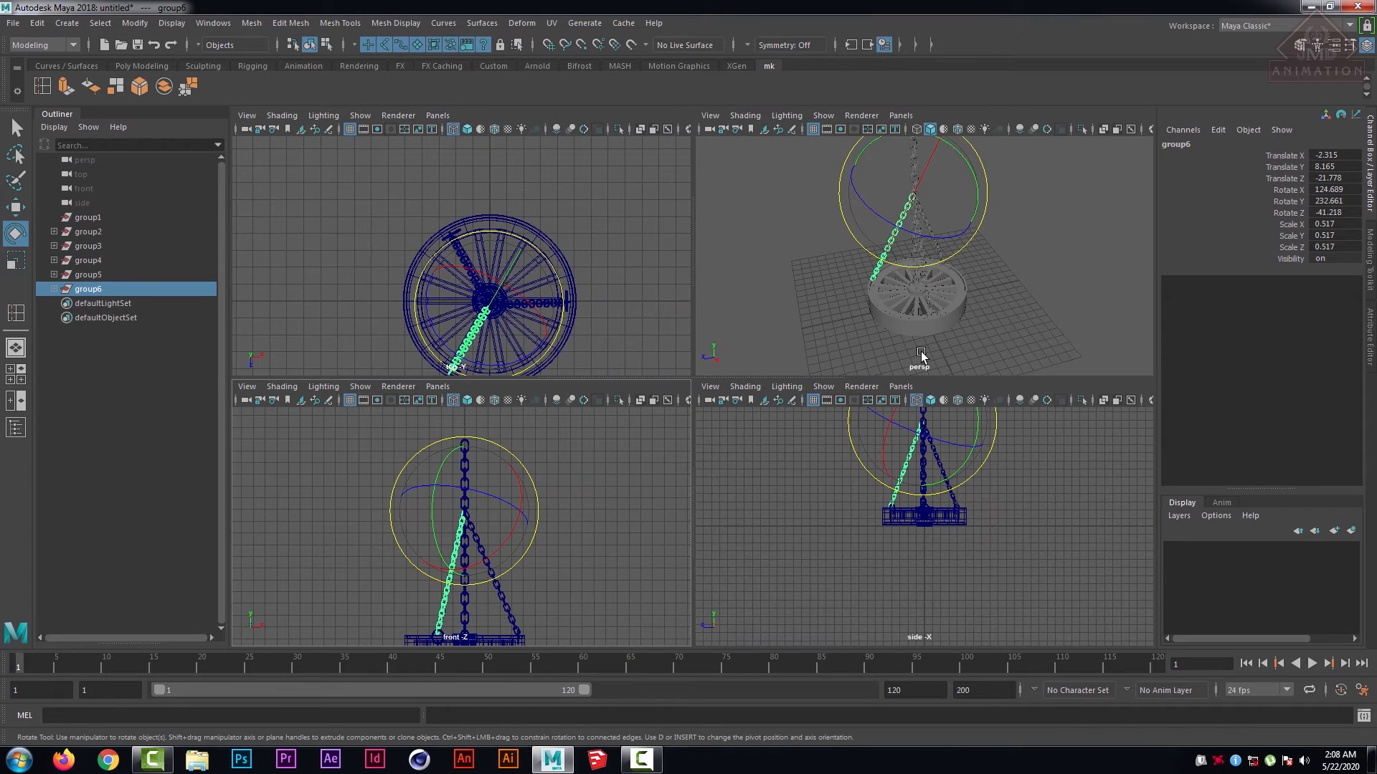
key(space)
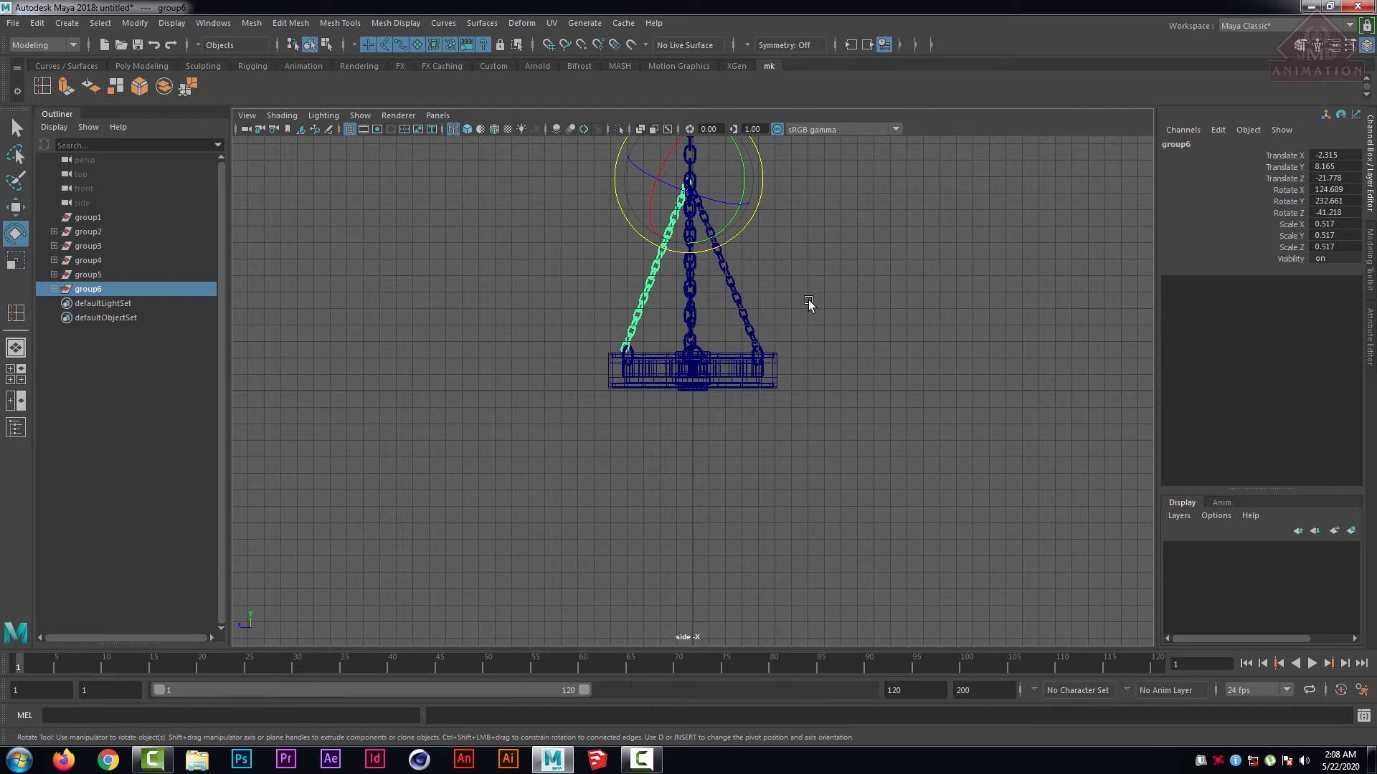
drag(758, 200, 761, 201)
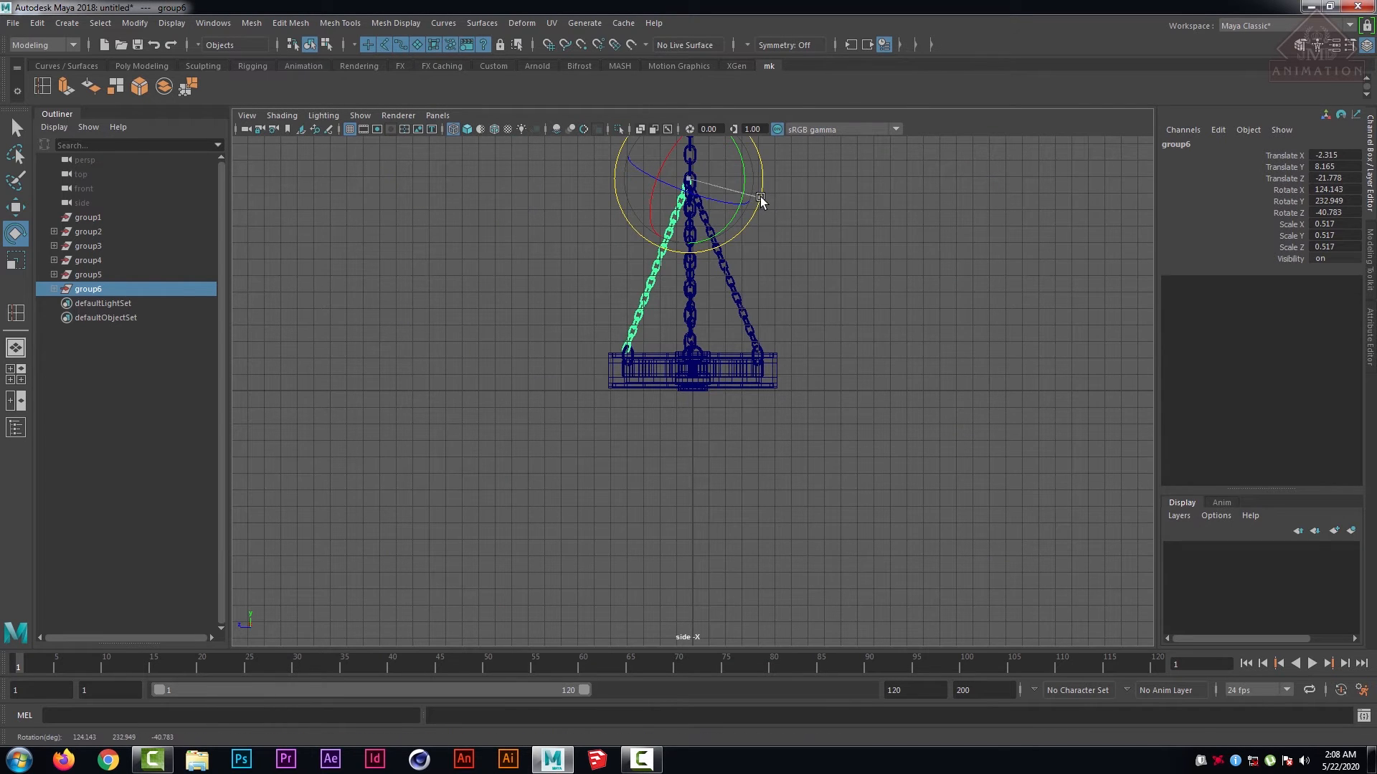
- Examine in the perspective view how the three tilted chains meet the rim rings and the central chain
key(space)
key(space)
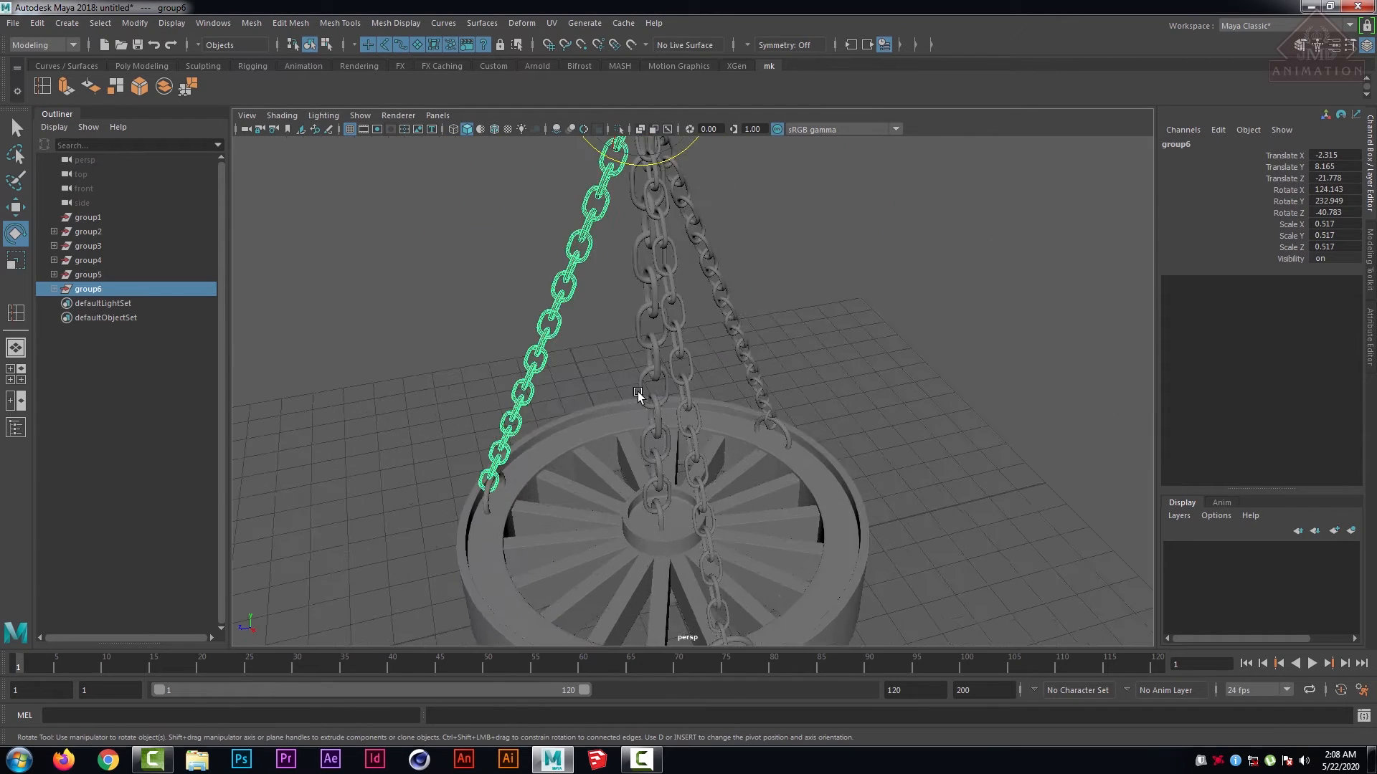
alt+drag(637, 394, 766, 361)
click(922, 328)
scroll(789, 409, down, 5)
alt+drag(712, 423, 674, 414)
scroll(852, 429, down, 3)
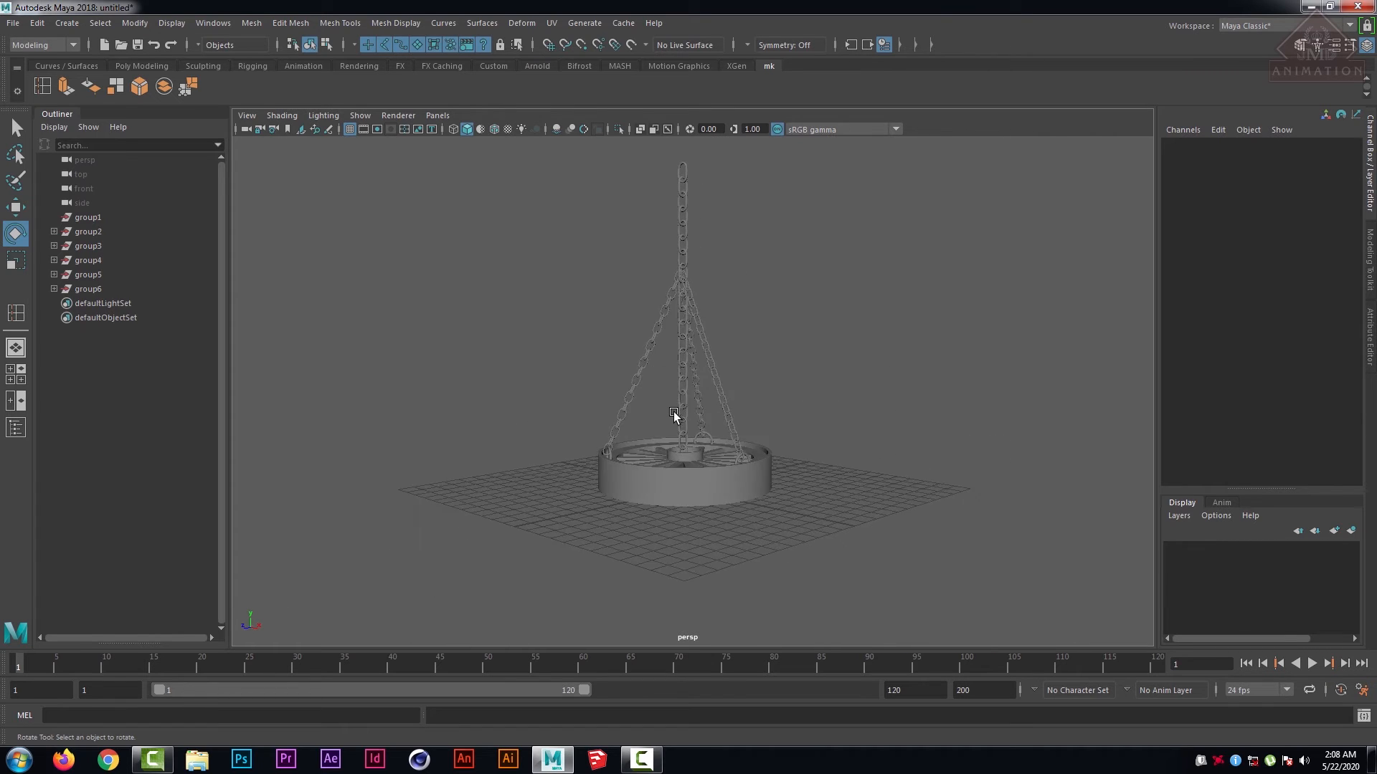
scroll(672, 423, up, 5)
scroll(670, 307, down, 6)
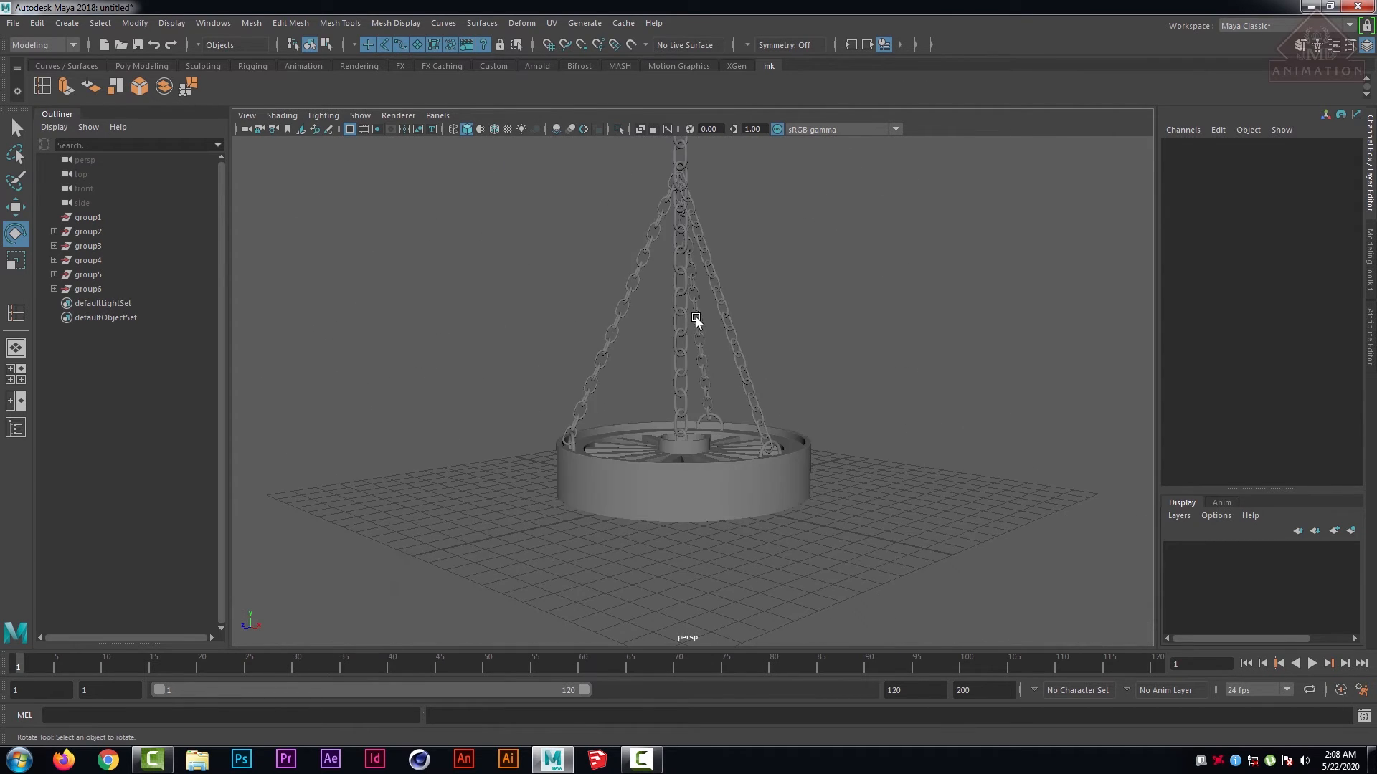
scroll(681, 329, down, 4)
alt+drag(651, 344, 645, 308)
- Turn on Wireframe on Shaded and examine the mesh of the chains, rim rings and wheel hub
drag(529, 233, 945, 664)
click(280, 121)
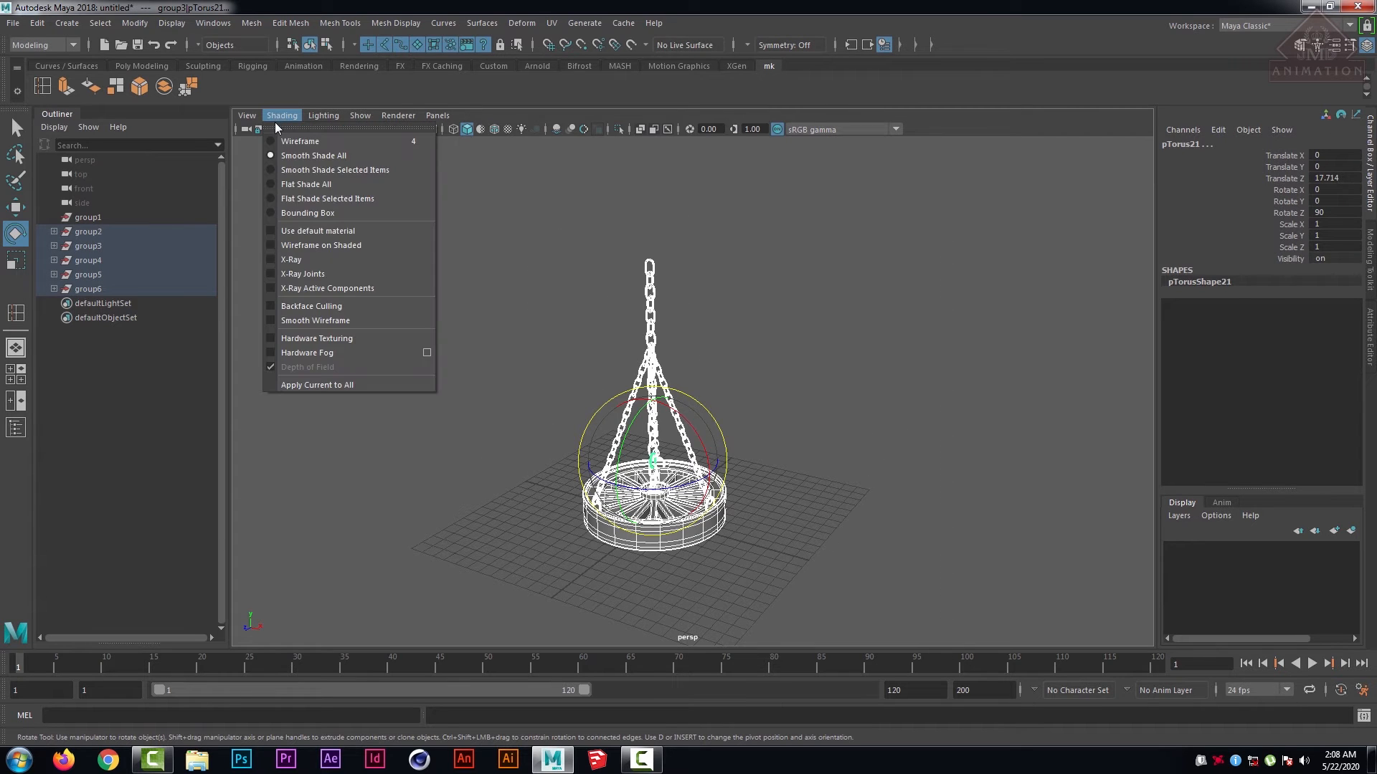
click(327, 246)
click(917, 428)
scroll(827, 467, up, 5)
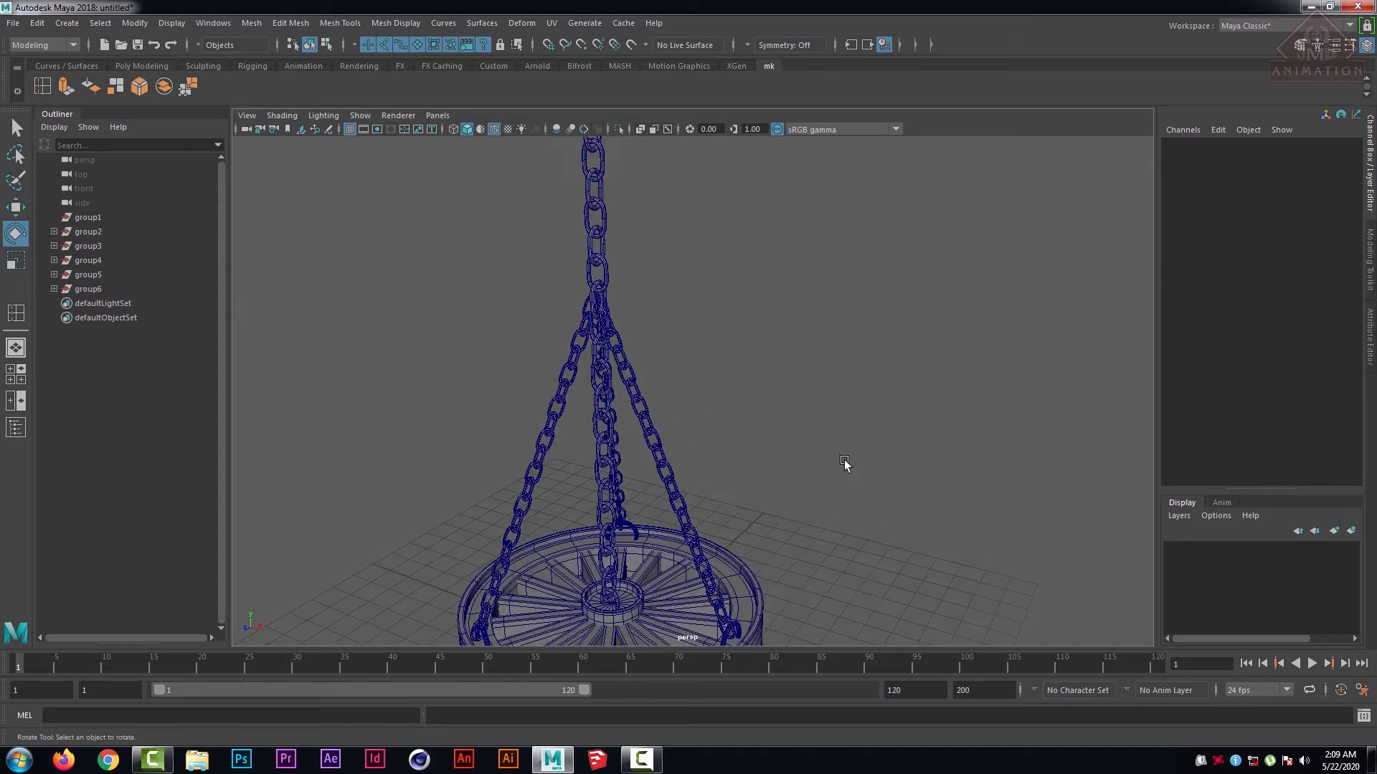
scroll(741, 469, up, 5)
alt+middle_drag(763, 457, 868, 289)
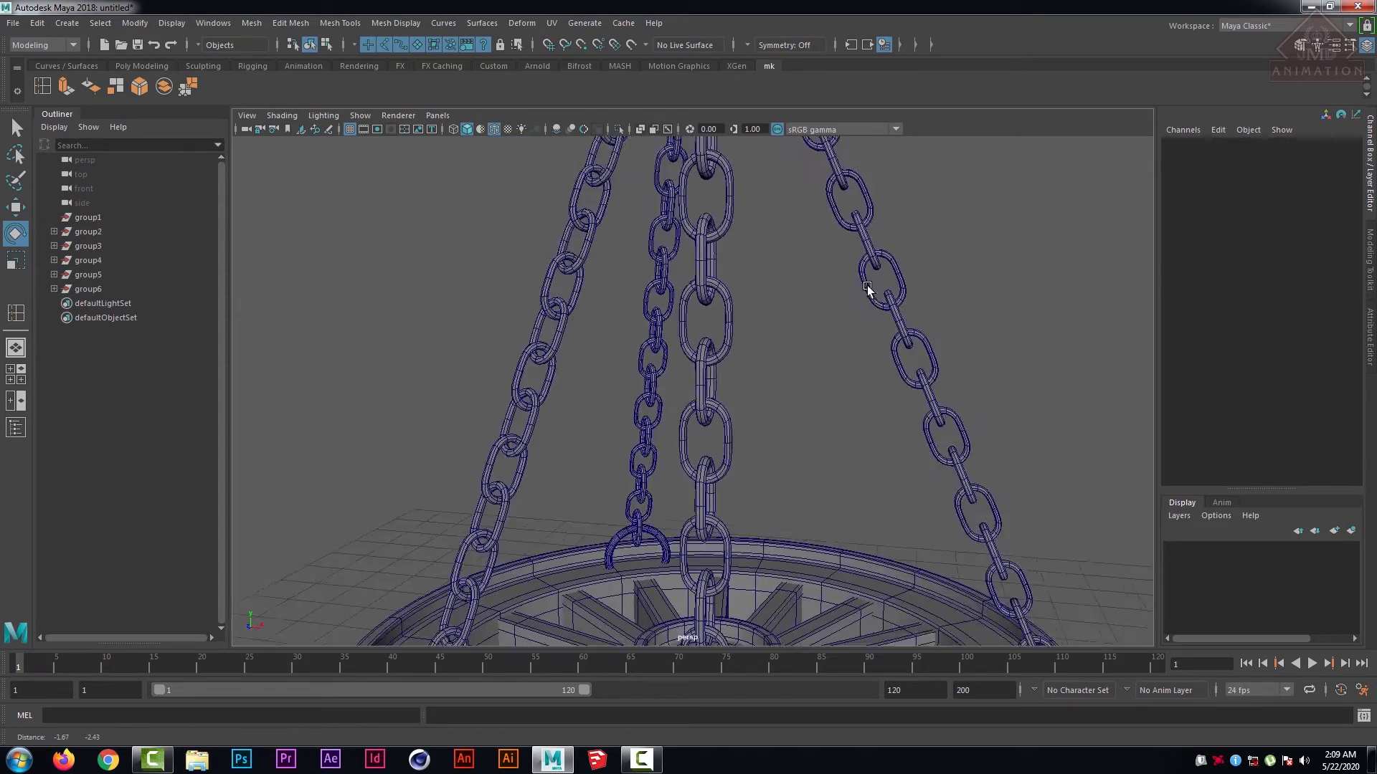
scroll(853, 359, up, 3)
alt+middle_drag(851, 378, 851, 281)
alt+middle_drag(846, 329, 870, 280)
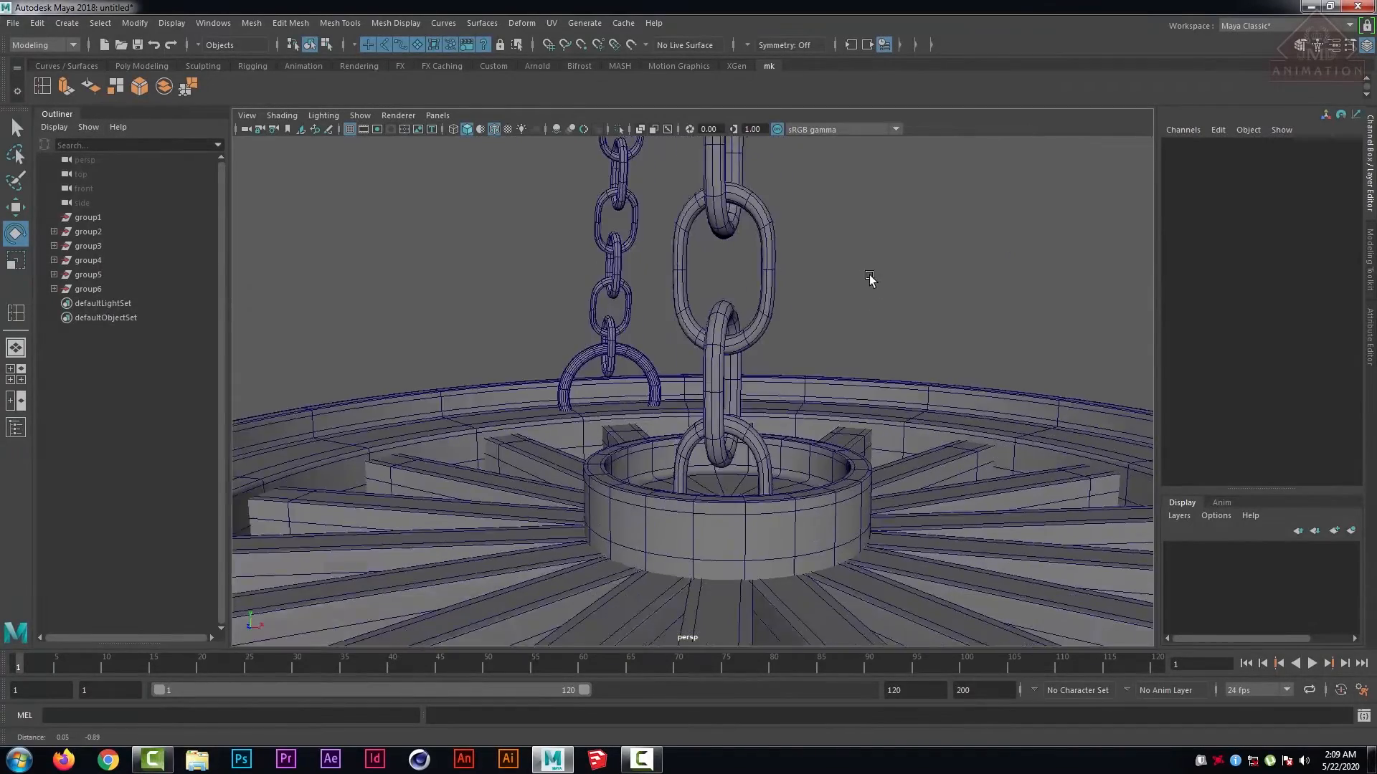
alt+right_drag(870, 279, 574, 187)
- Turn off Wireframe on Shaded and examine the complete hanging wheel from several angles
click(285, 121)
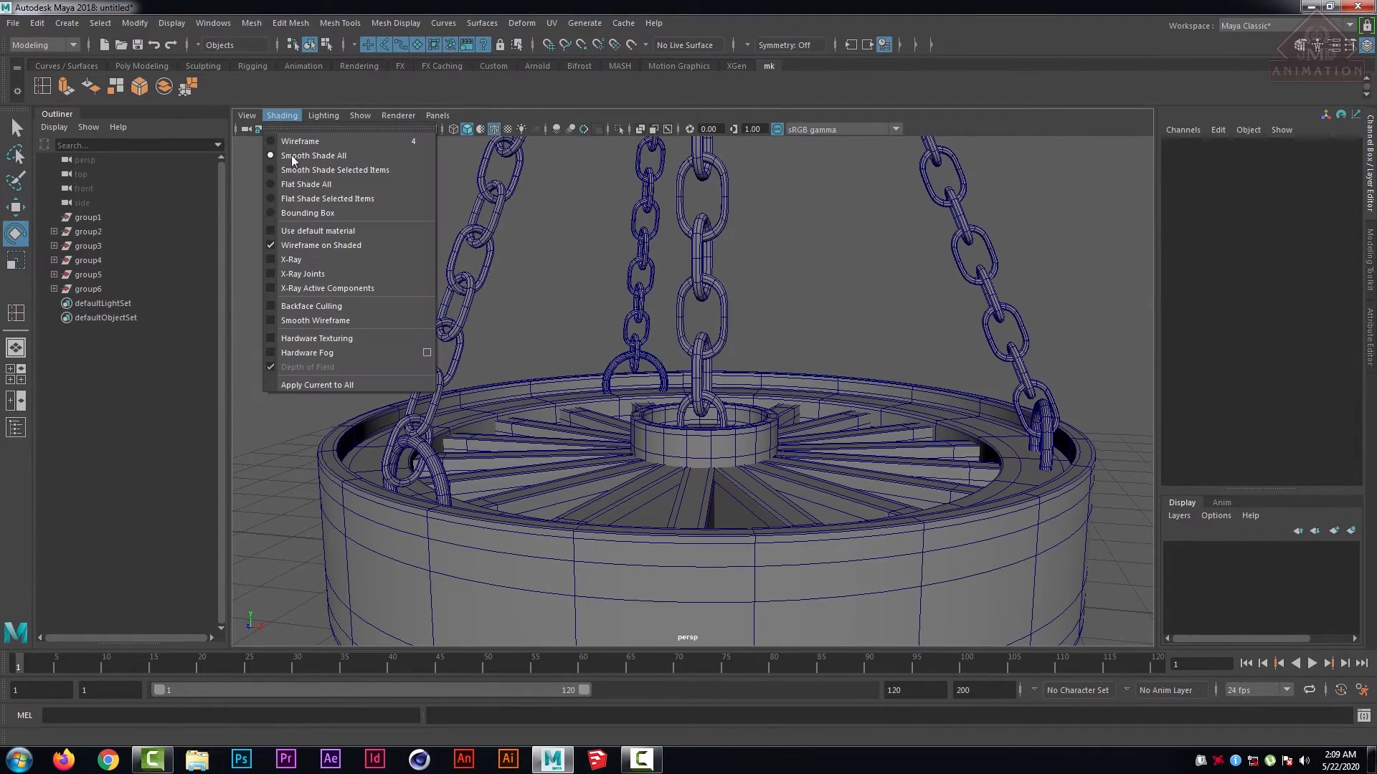
click(321, 244)
mouse_move(492, 391)
alt+mouse_down()
mouse_move(731, 382)
mouse_move(648, 386)
alt+mouse_up()
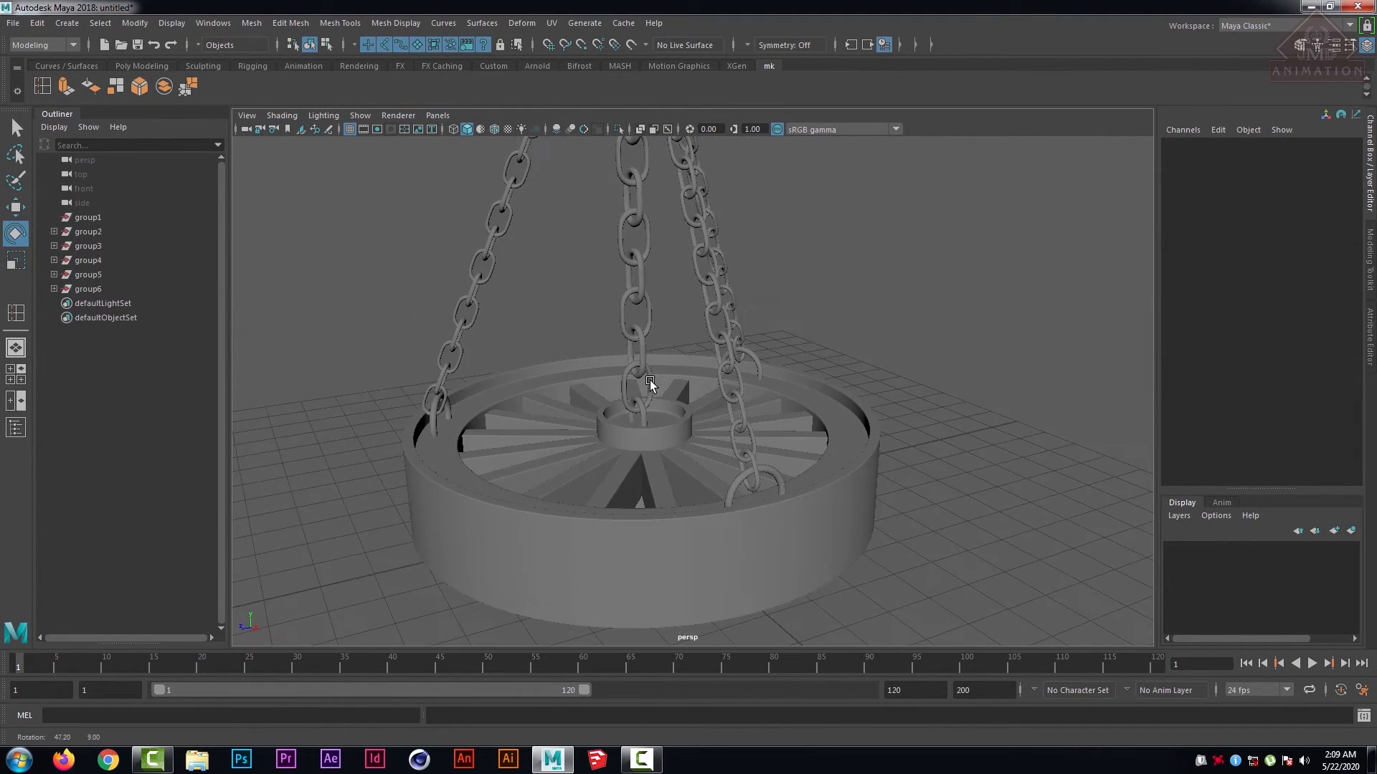
alt+middle_drag(695, 402, 698, 427)
scroll(706, 402, down, 5)
mouse_move(682, 396)
alt+mouse_down()
mouse_move(726, 394)
mouse_move(710, 399)
alt+mouse_up()
scroll(726, 396, up, 3)
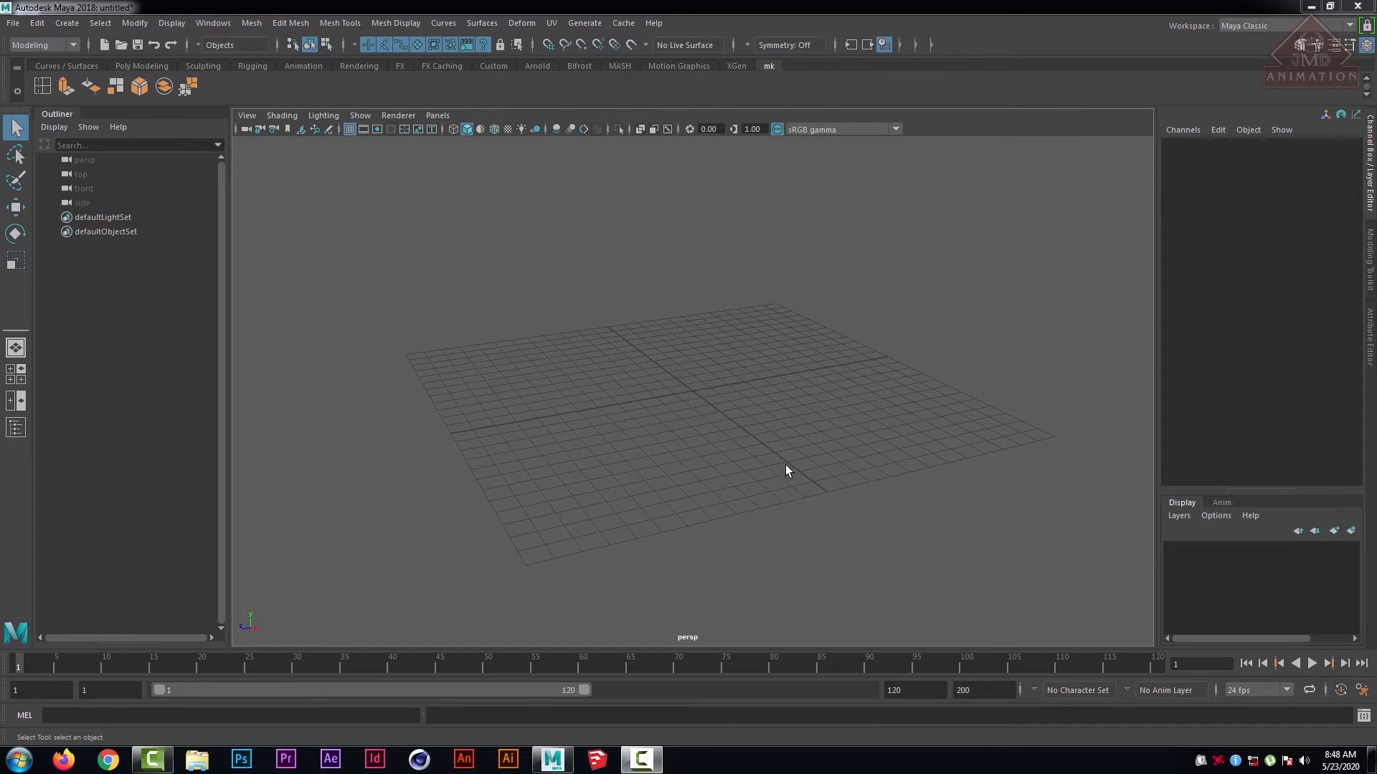
- In the empty scene, create a polygon cube and scale it into a flat slab, about Scale X 8.62, Y 0.611, Z 4.941
scroll(673, 446, up, 2)
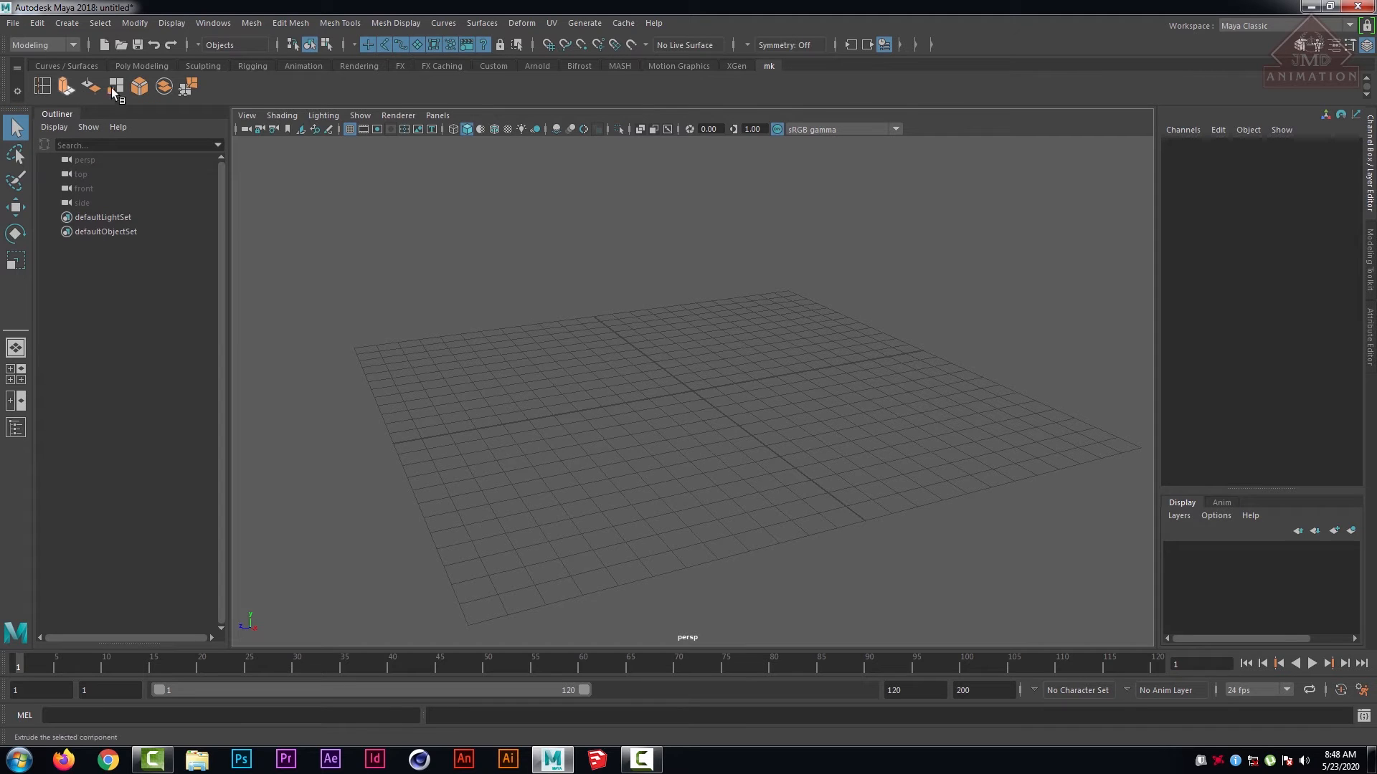
click(138, 66)
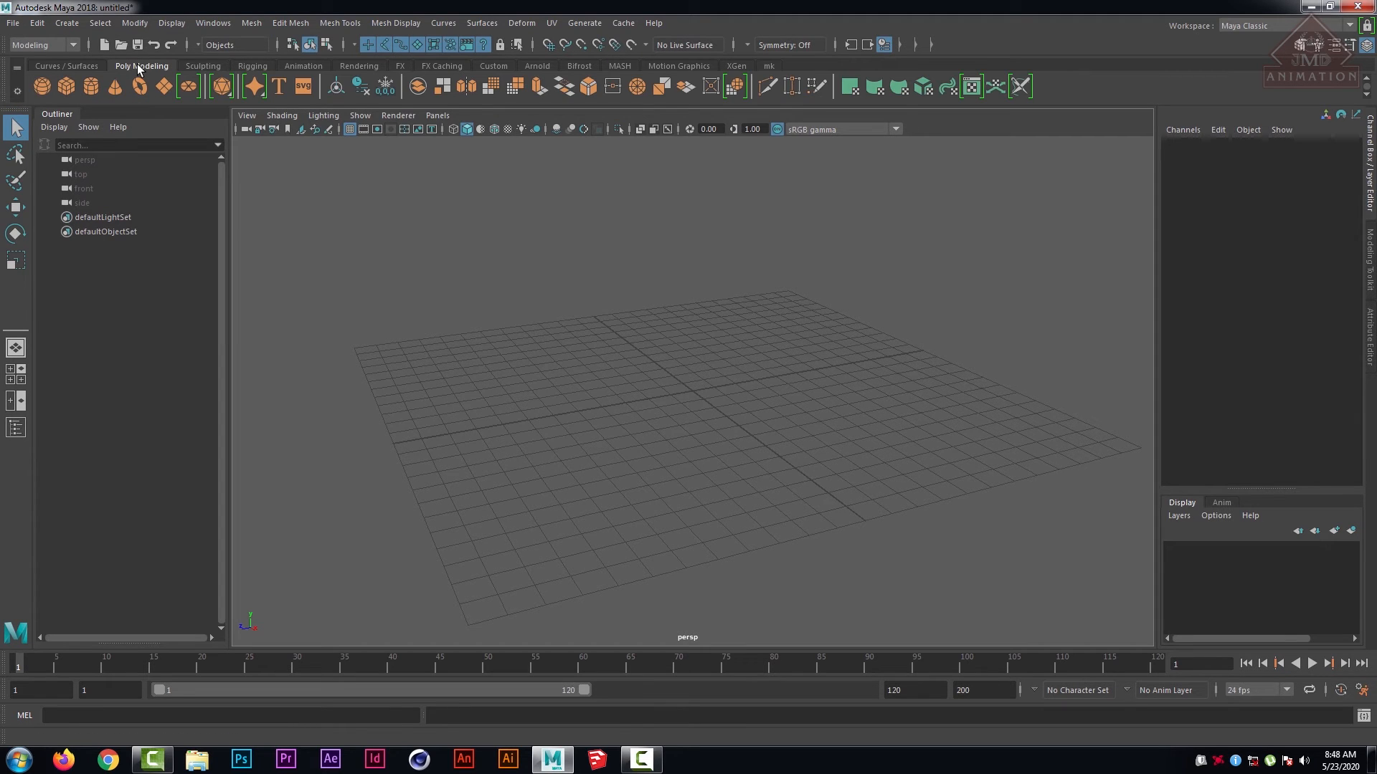
click(68, 89)
scroll(717, 427, up, 3)
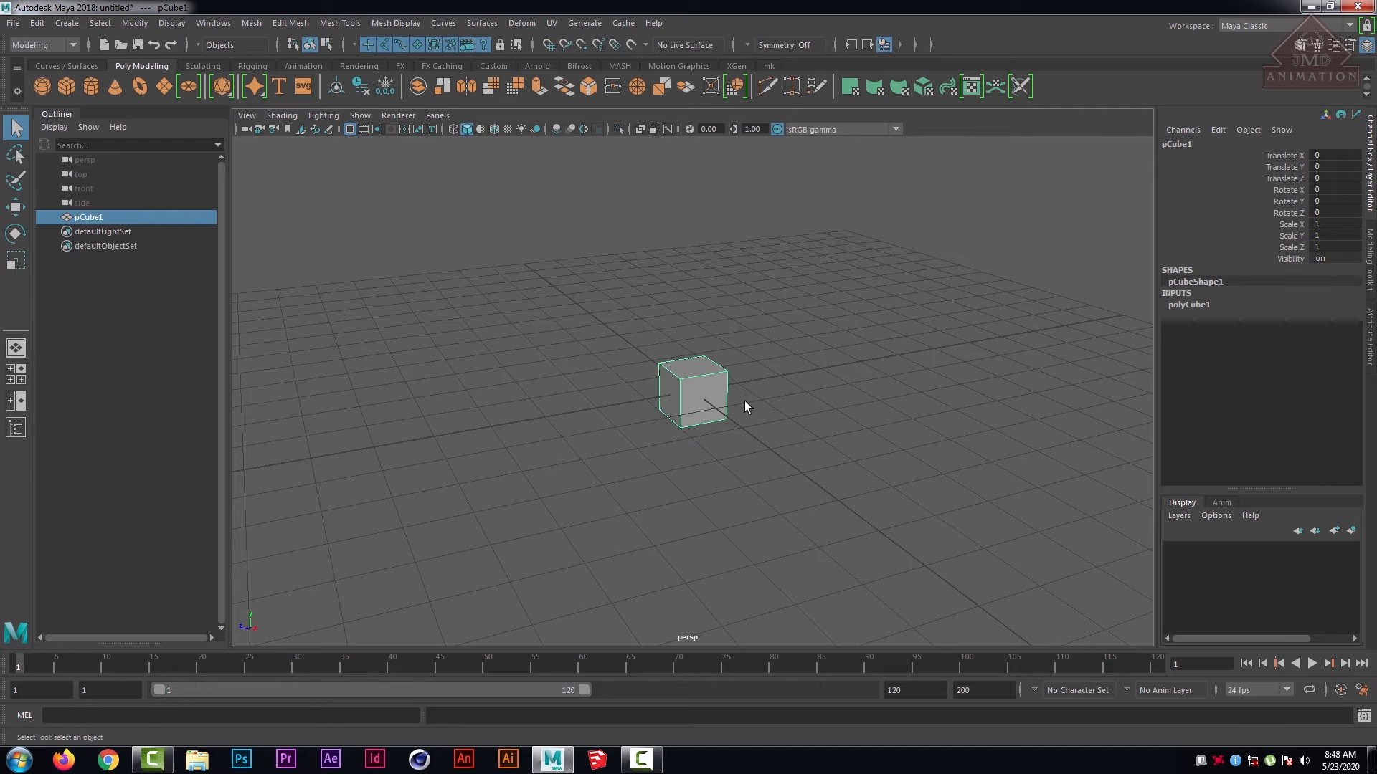
key(e)
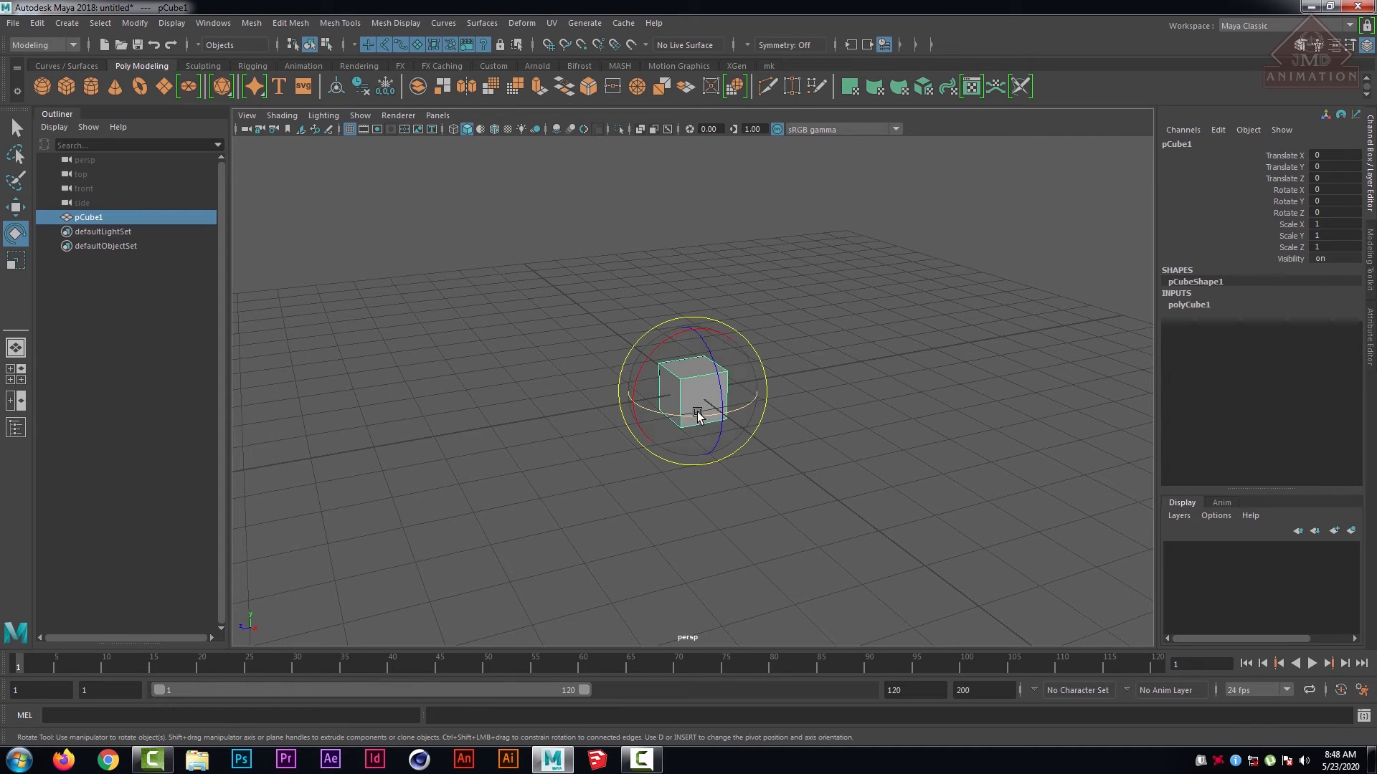
key(r)
drag(693, 392, 901, 411)
scroll(767, 323, down, 3)
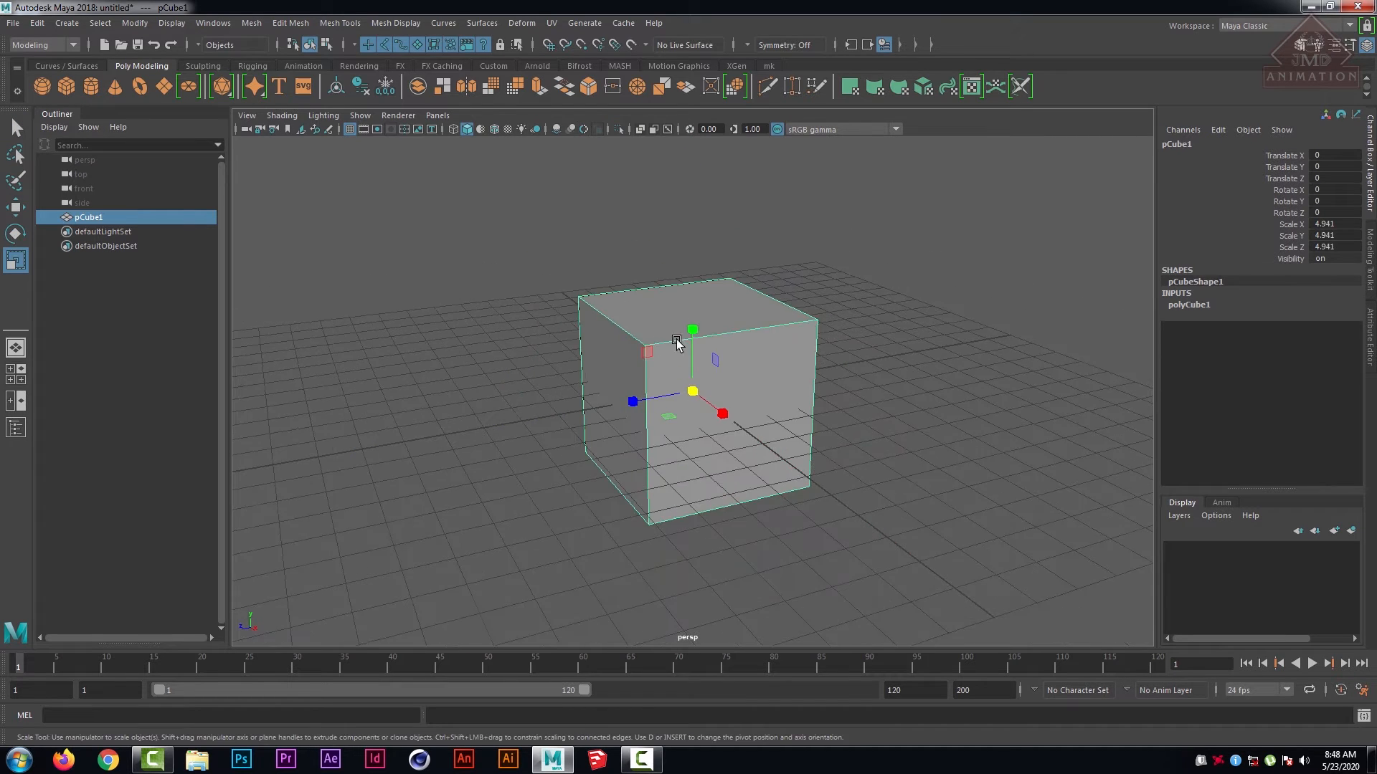
drag(693, 330, 795, 434)
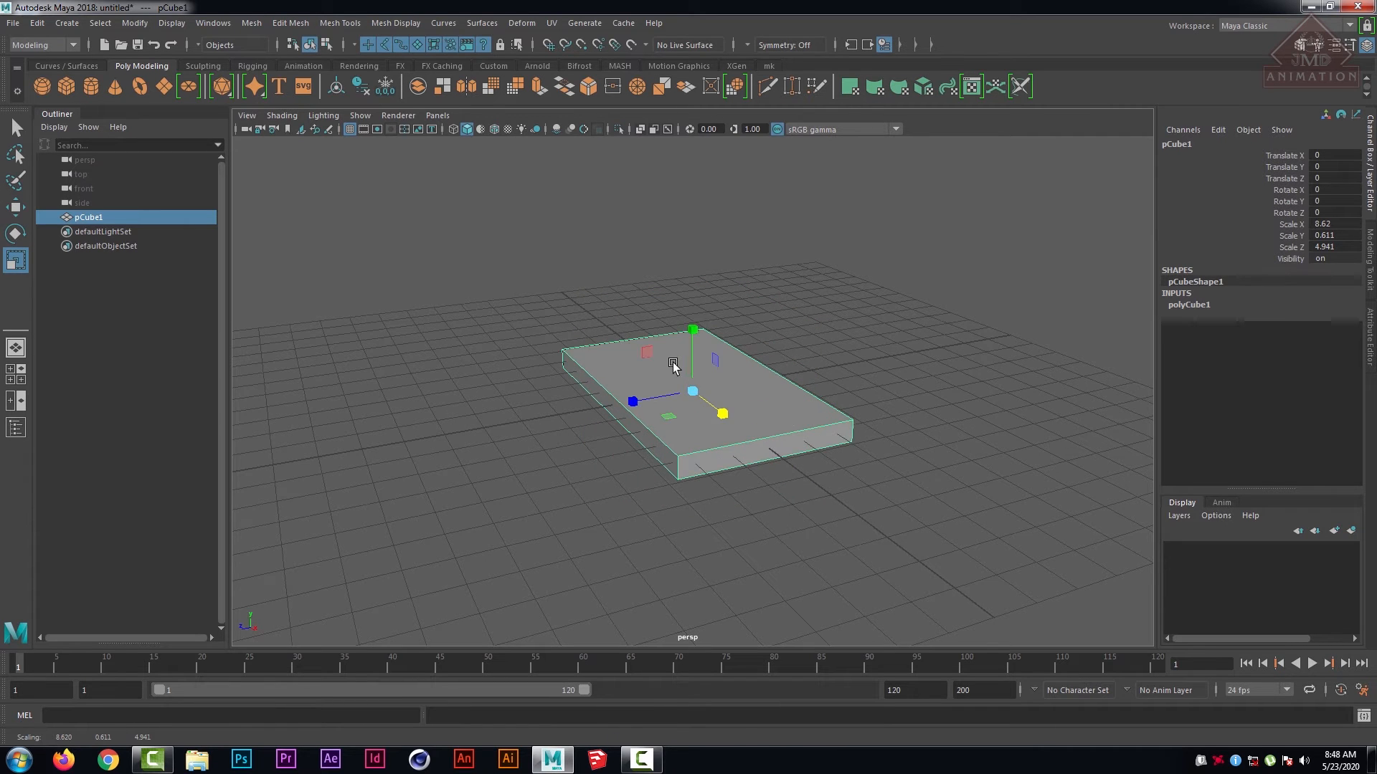
- Raise the slab above the grid to about Translate Y 3.456
alt+drag(672, 366, 737, 310)
key(w)
scroll(704, 324, up, 3)
scroll(737, 312, down, 5)
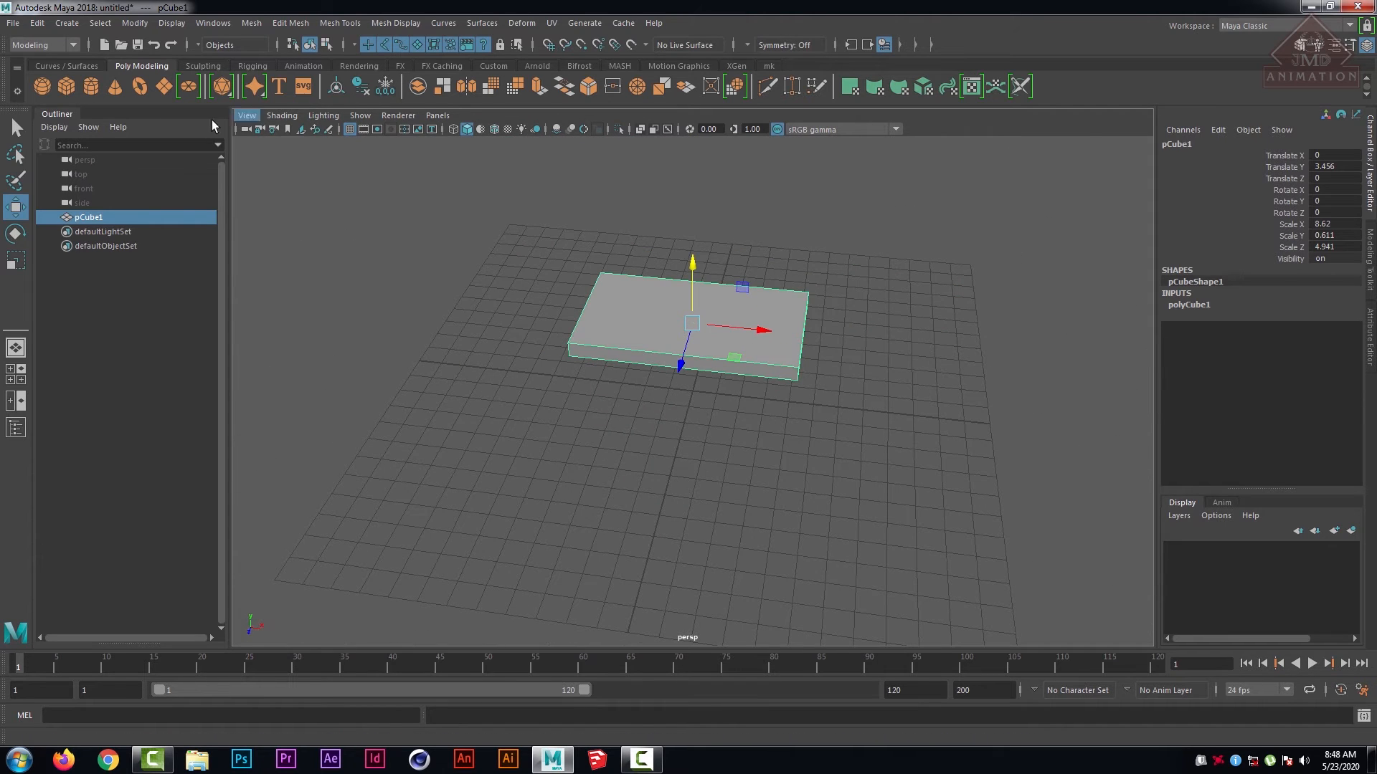
- Insert an edge loop across the slab close to one of its short ends
click(769, 66)
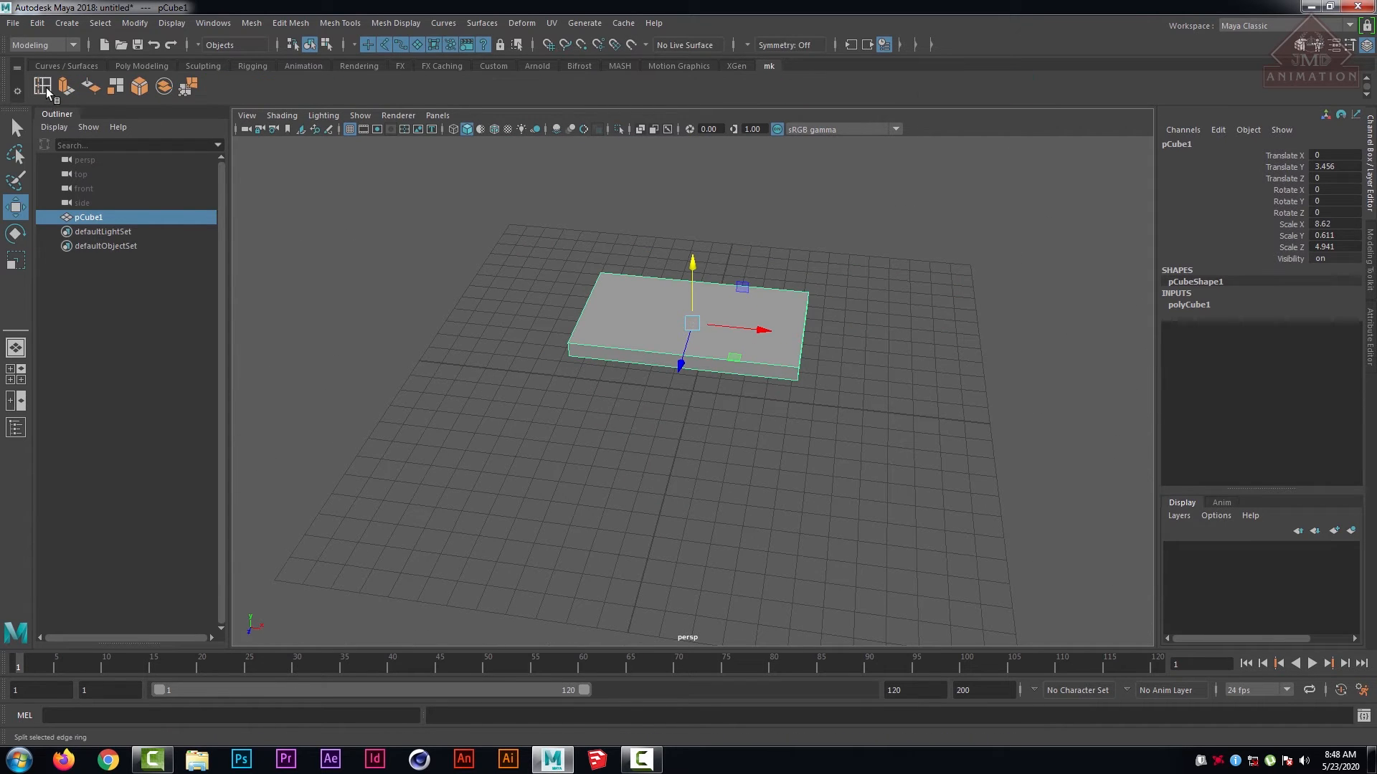
click(779, 367)
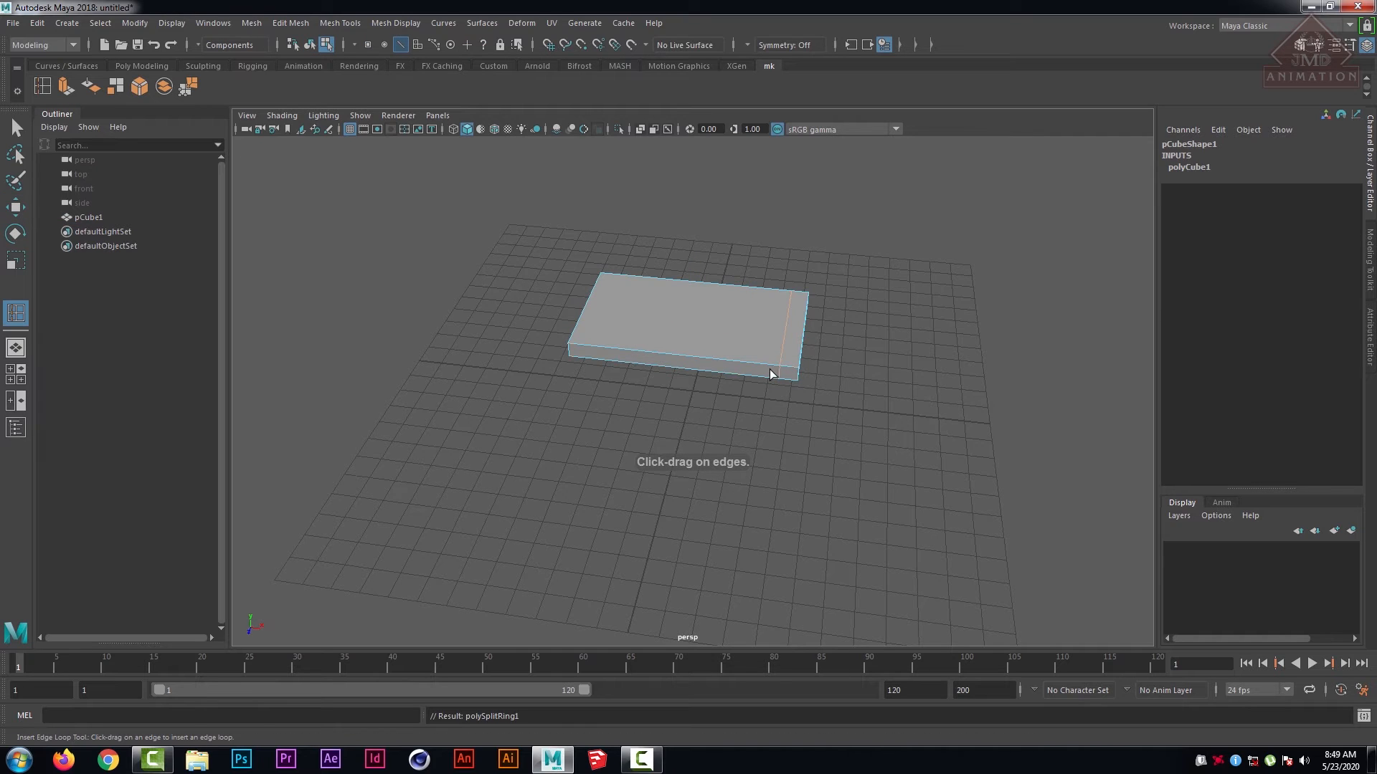
- Insert a second edge loop across the slab, close to its opposite short end
click(586, 344)
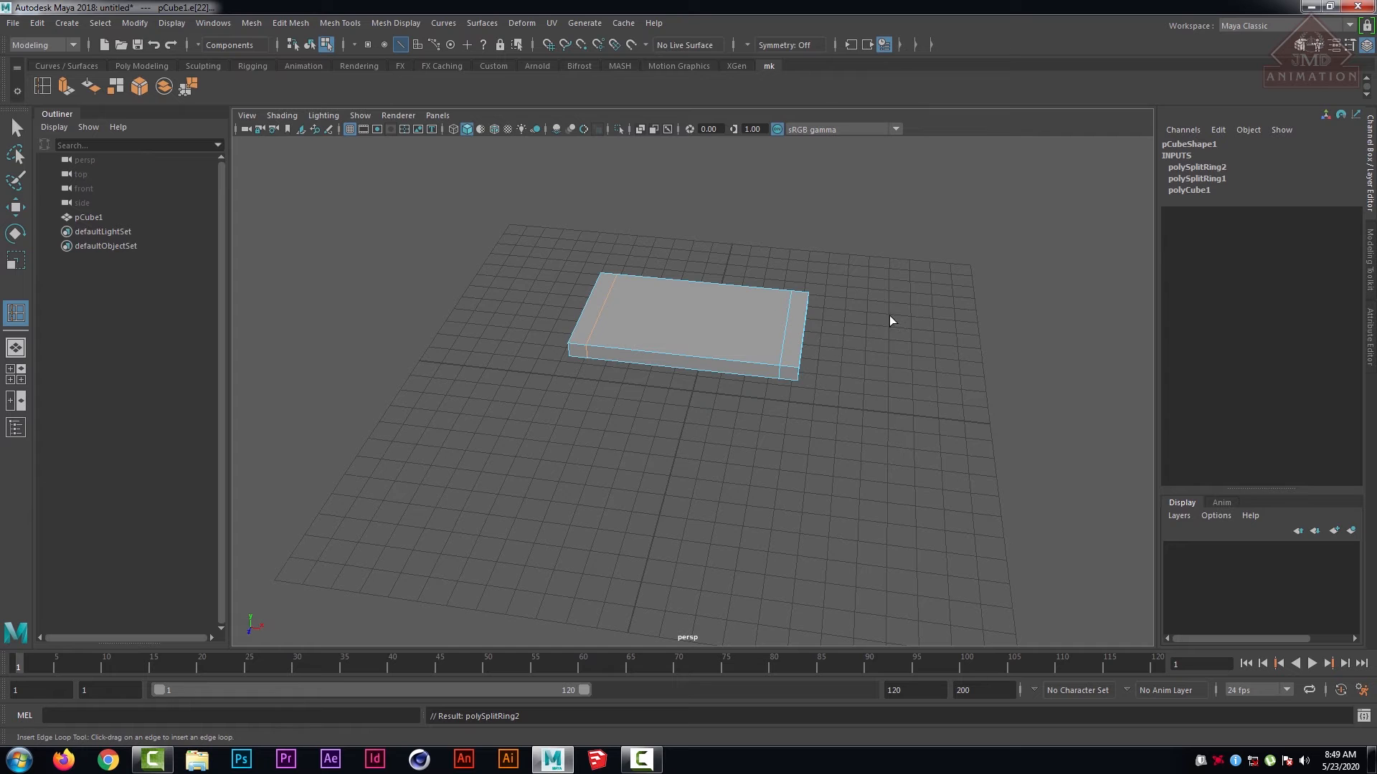
alt+drag(891, 320, 746, 244)
scroll(826, 299, up, 5)
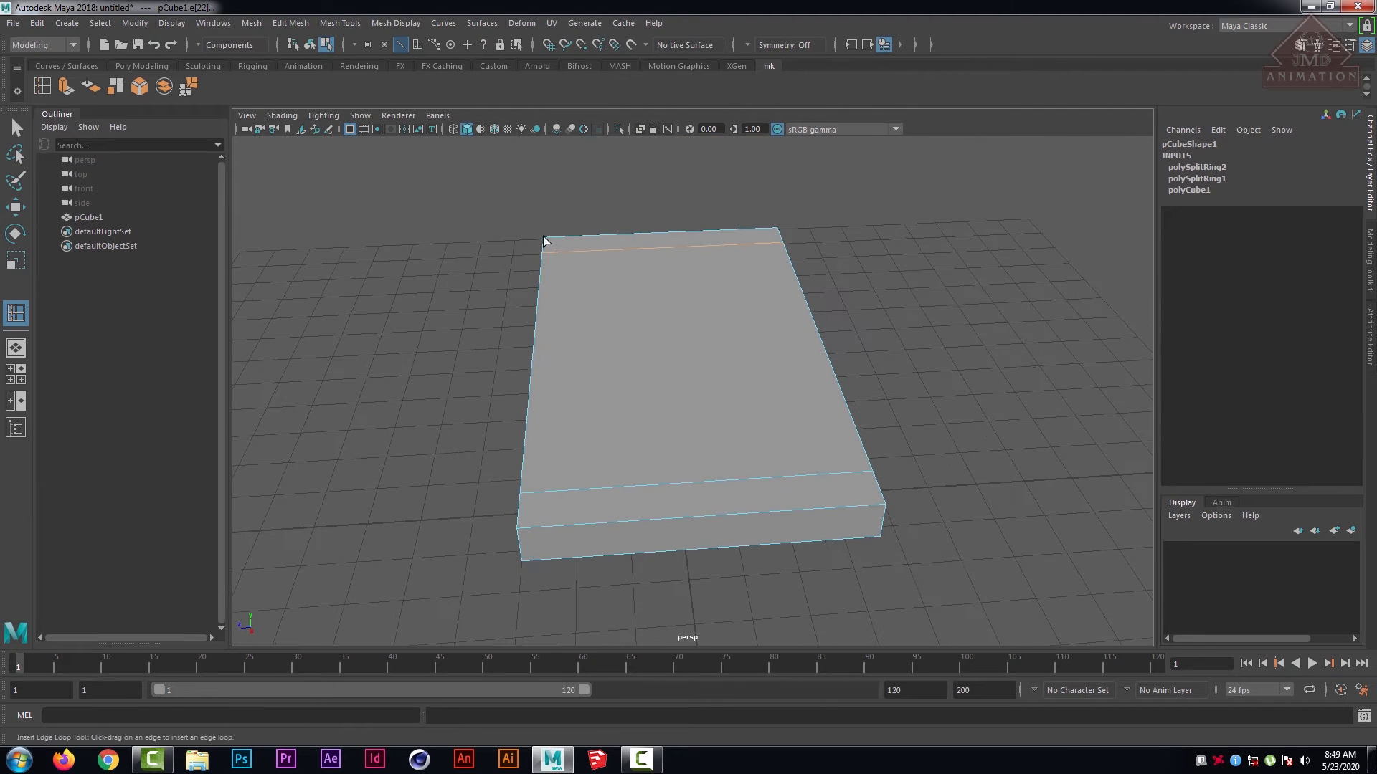
- Set the Insert Edge Loop Tool to Multiple edge loops with 2 loops and split the slab lengthwise
double_click(43, 89)
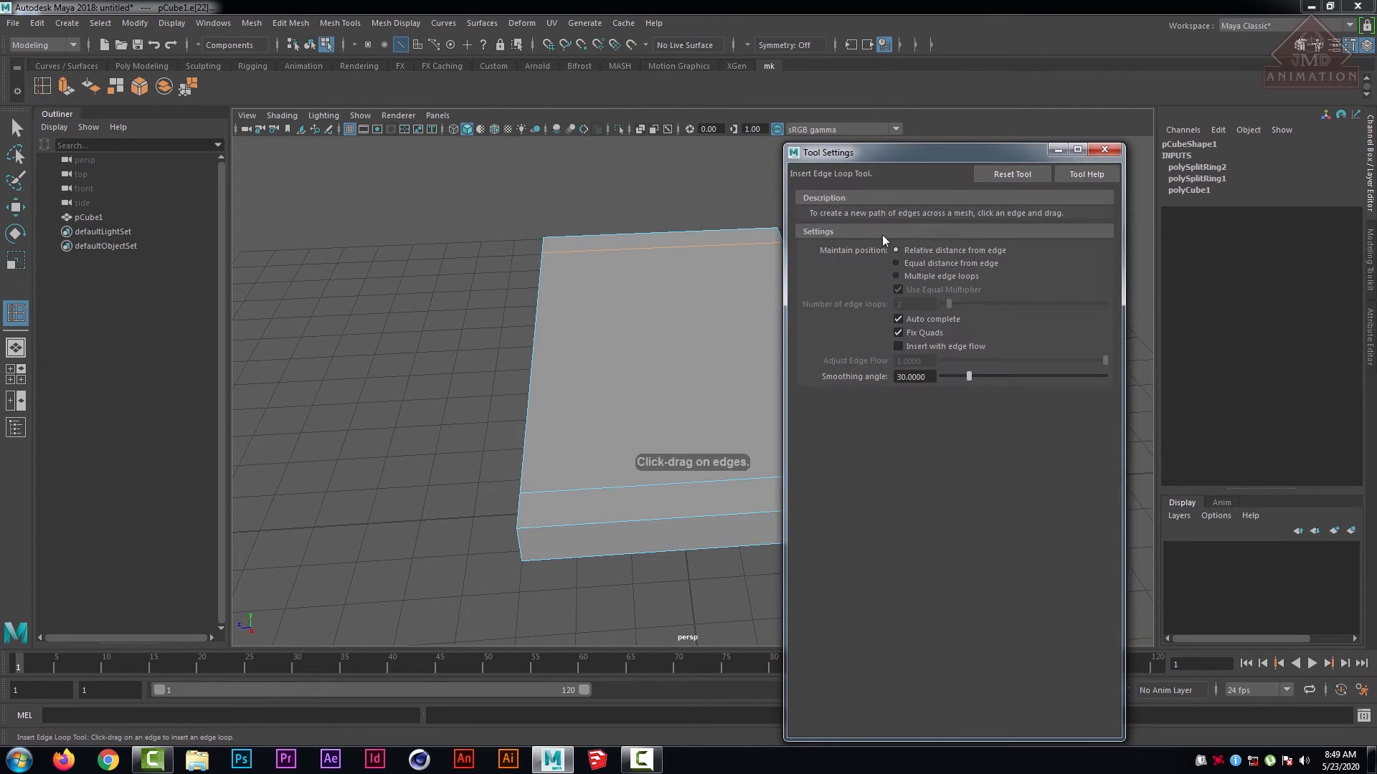
click(914, 275)
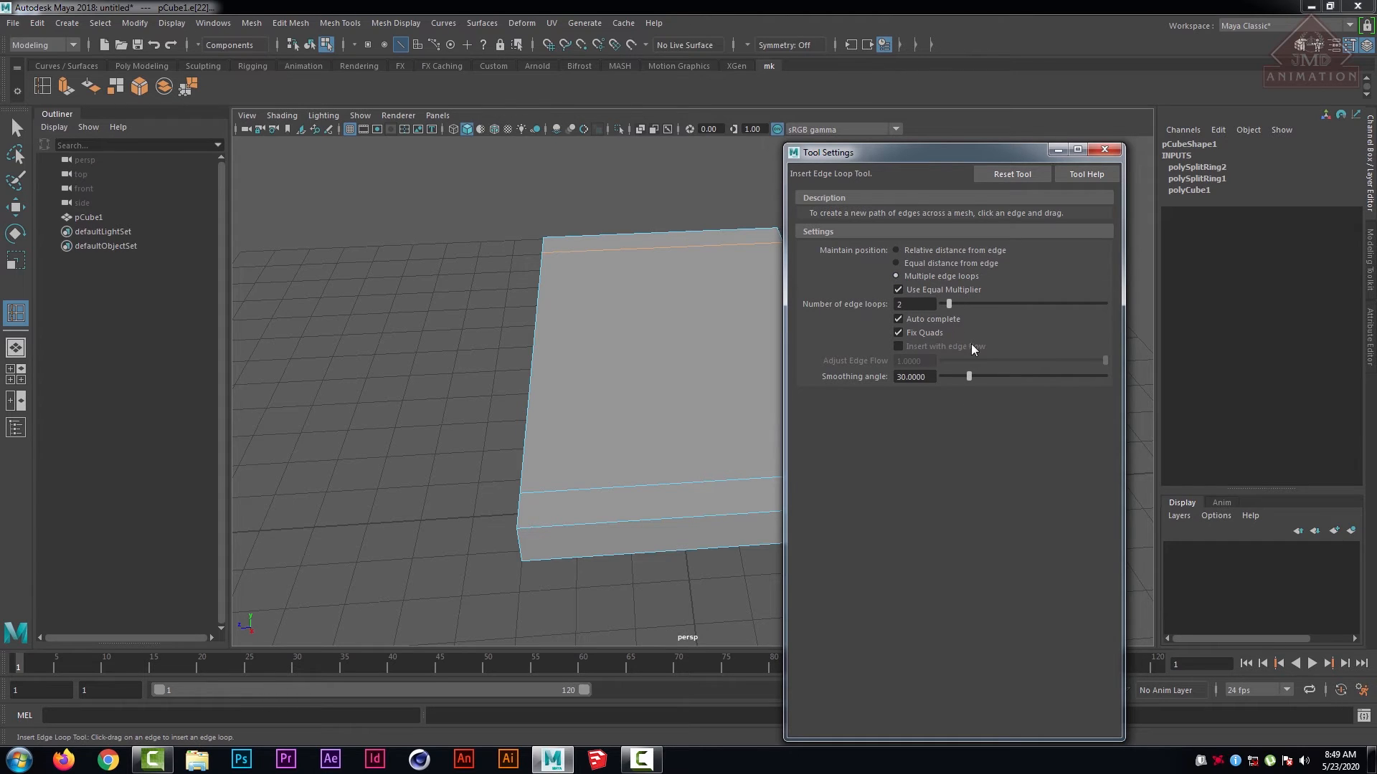
click(607, 527)
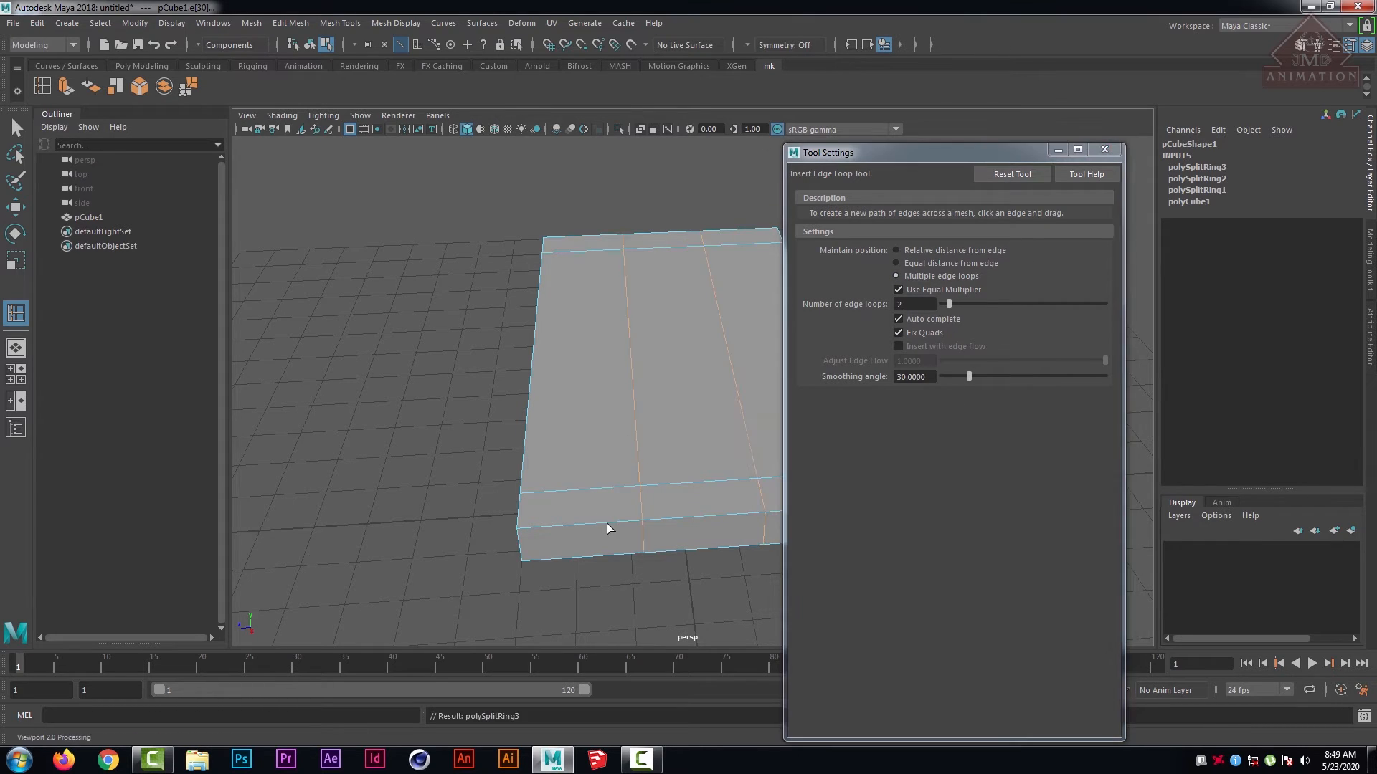
click(1104, 150)
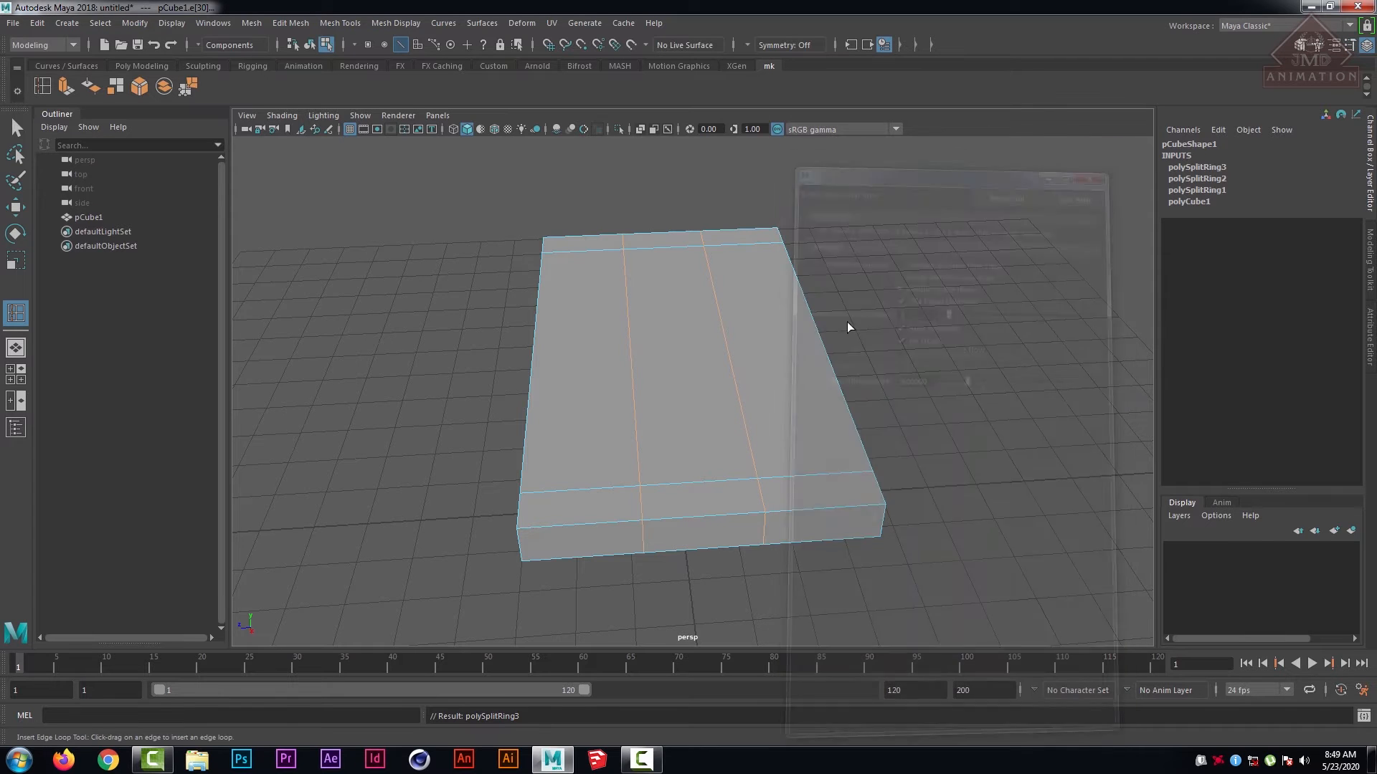
- Scale the two lengthwise edge loops apart toward the slab's long sides, about 2.34 in Z, and deselect them
key(r)
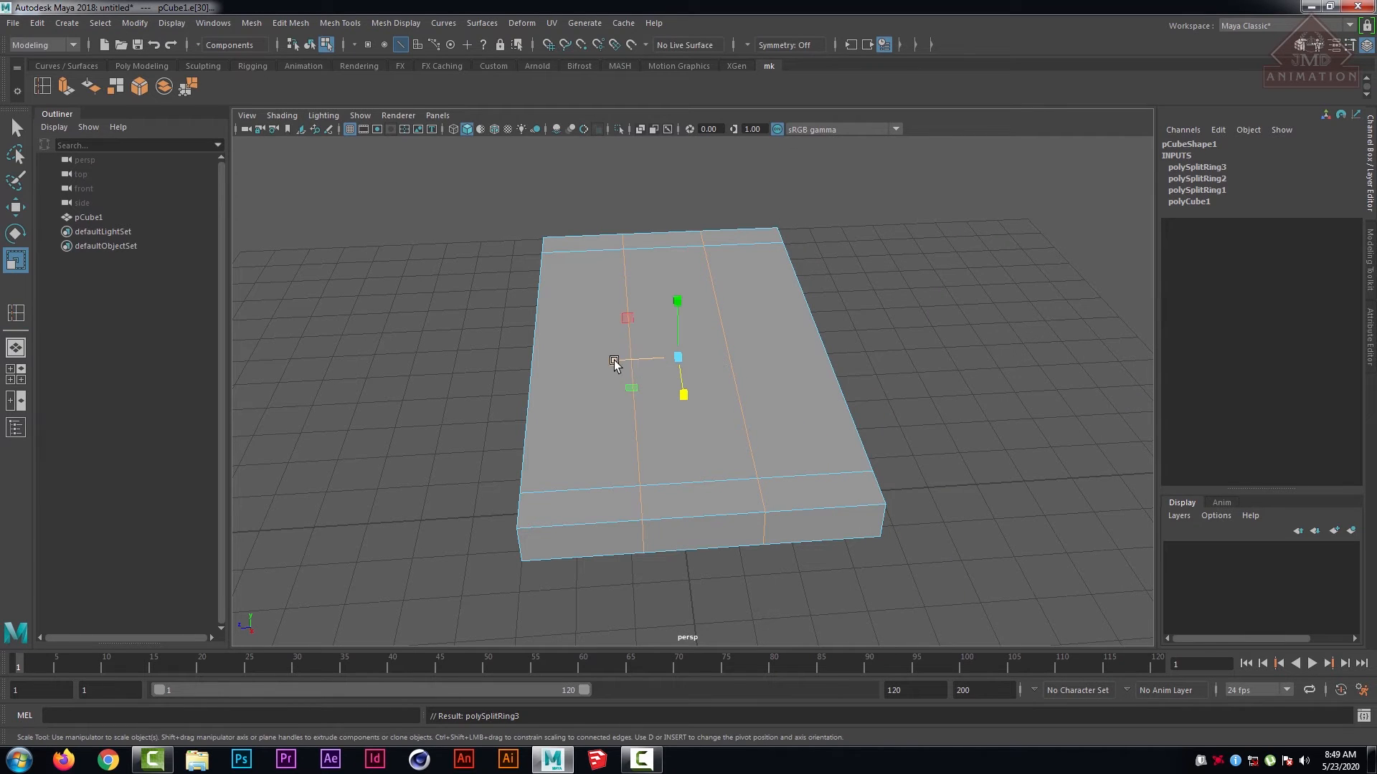
drag(613, 360, 530, 363)
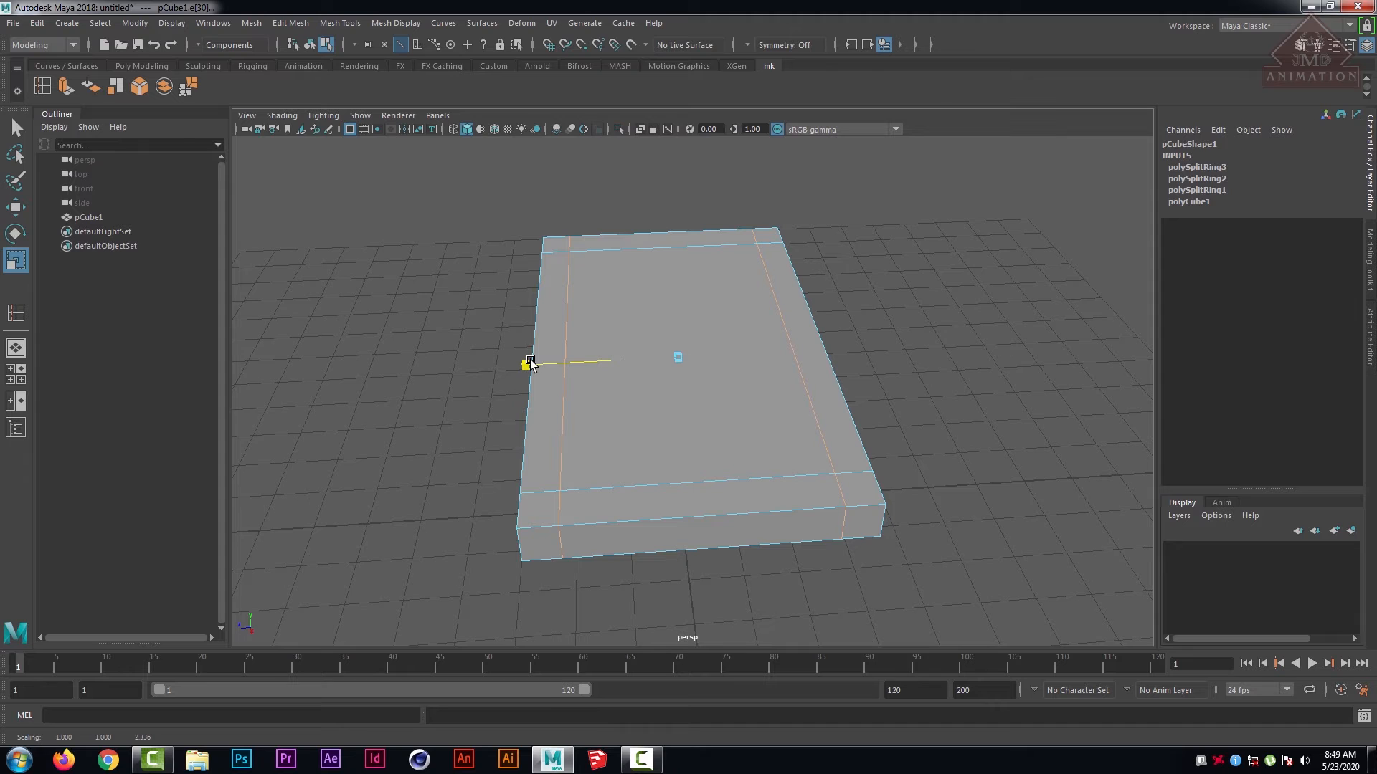
scroll(603, 375, up, 2)
scroll(593, 359, down, 2)
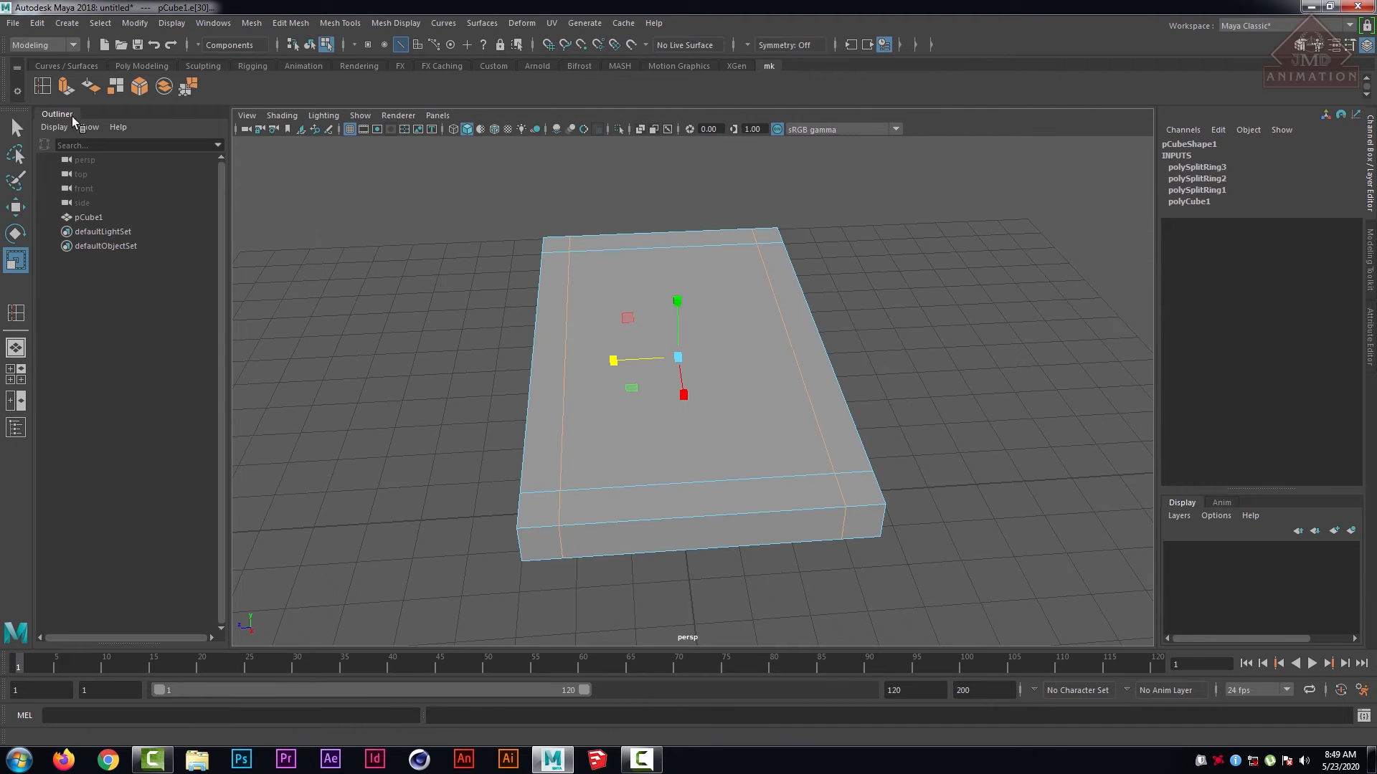
click(15, 129)
click(485, 324)
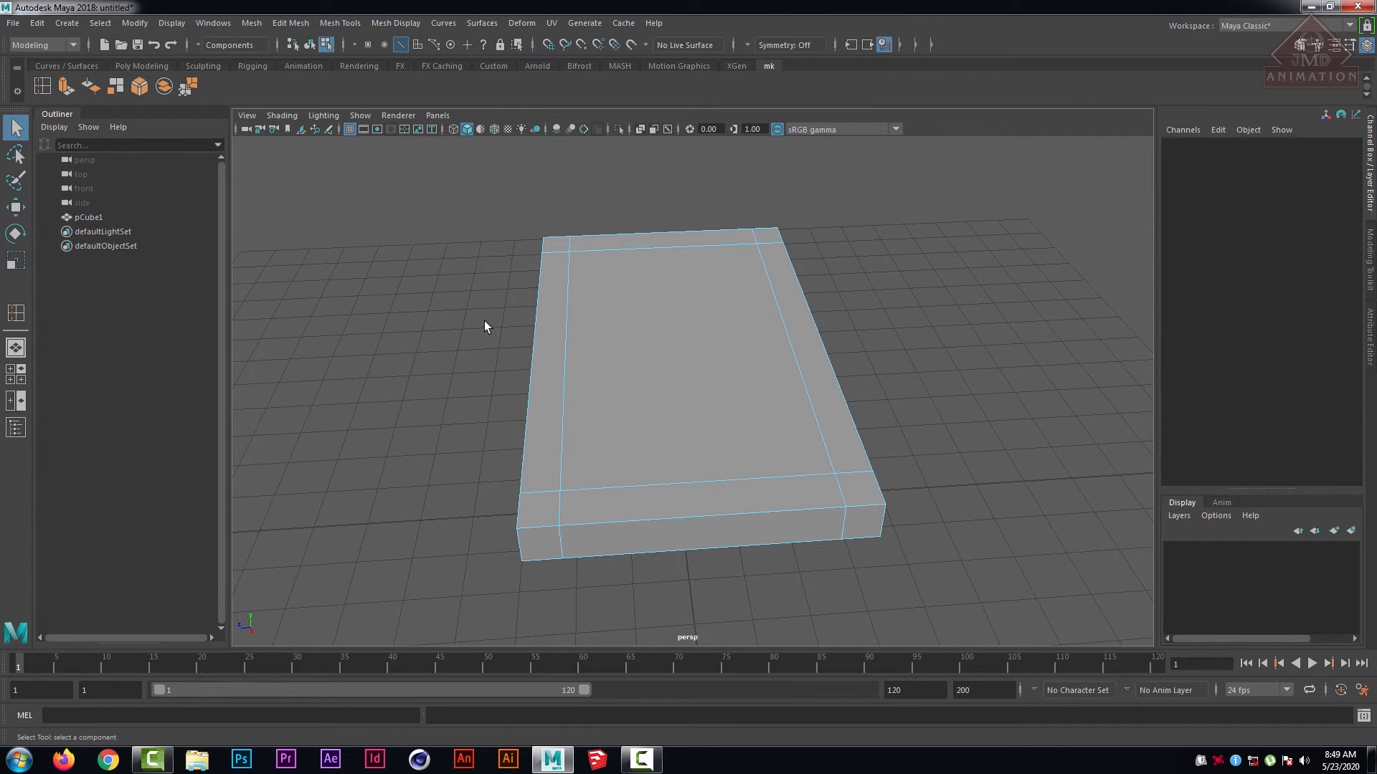
- Extrude the four corner faces on the slab's underside downward by about 3.258 to form table legs
alt+drag(462, 344, 600, 247)
right_drag(600, 251, 600, 287)
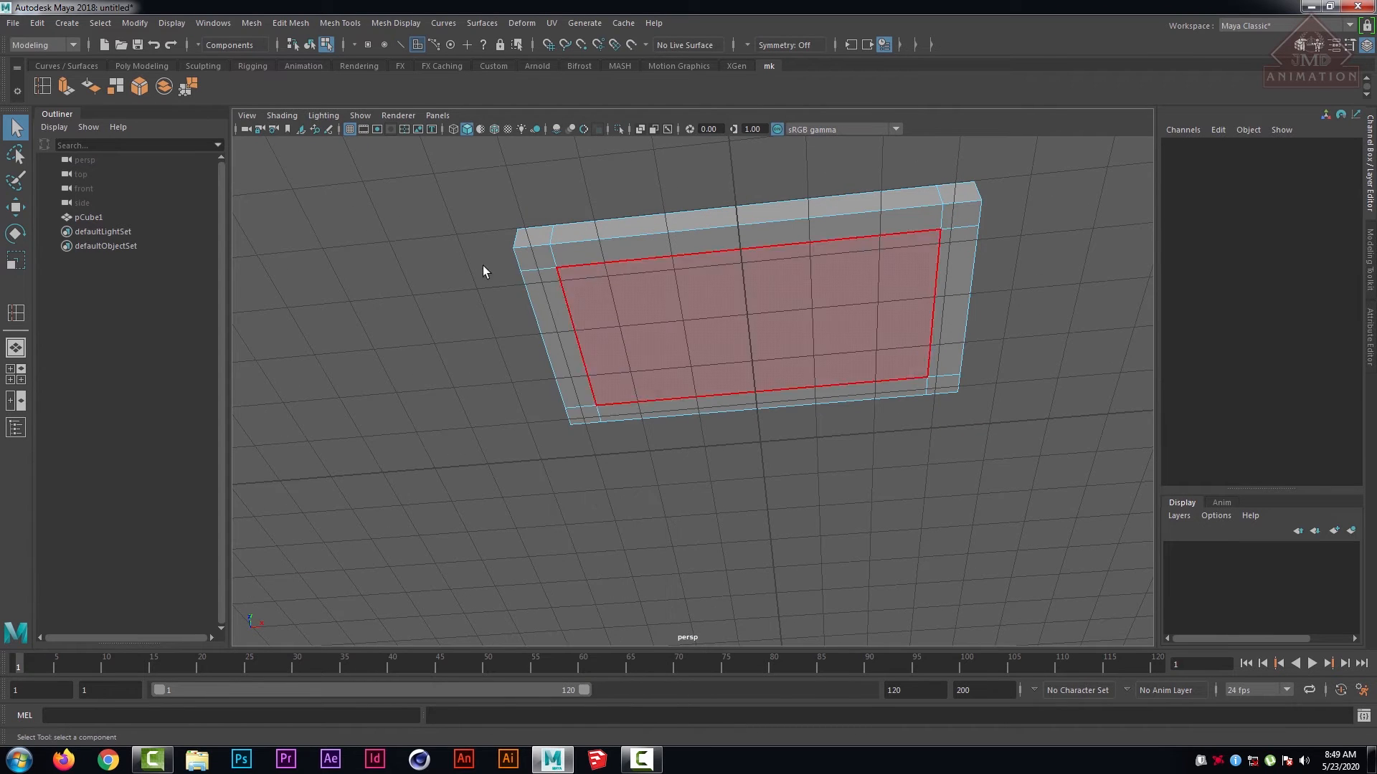
click(537, 259)
shift+click(956, 218)
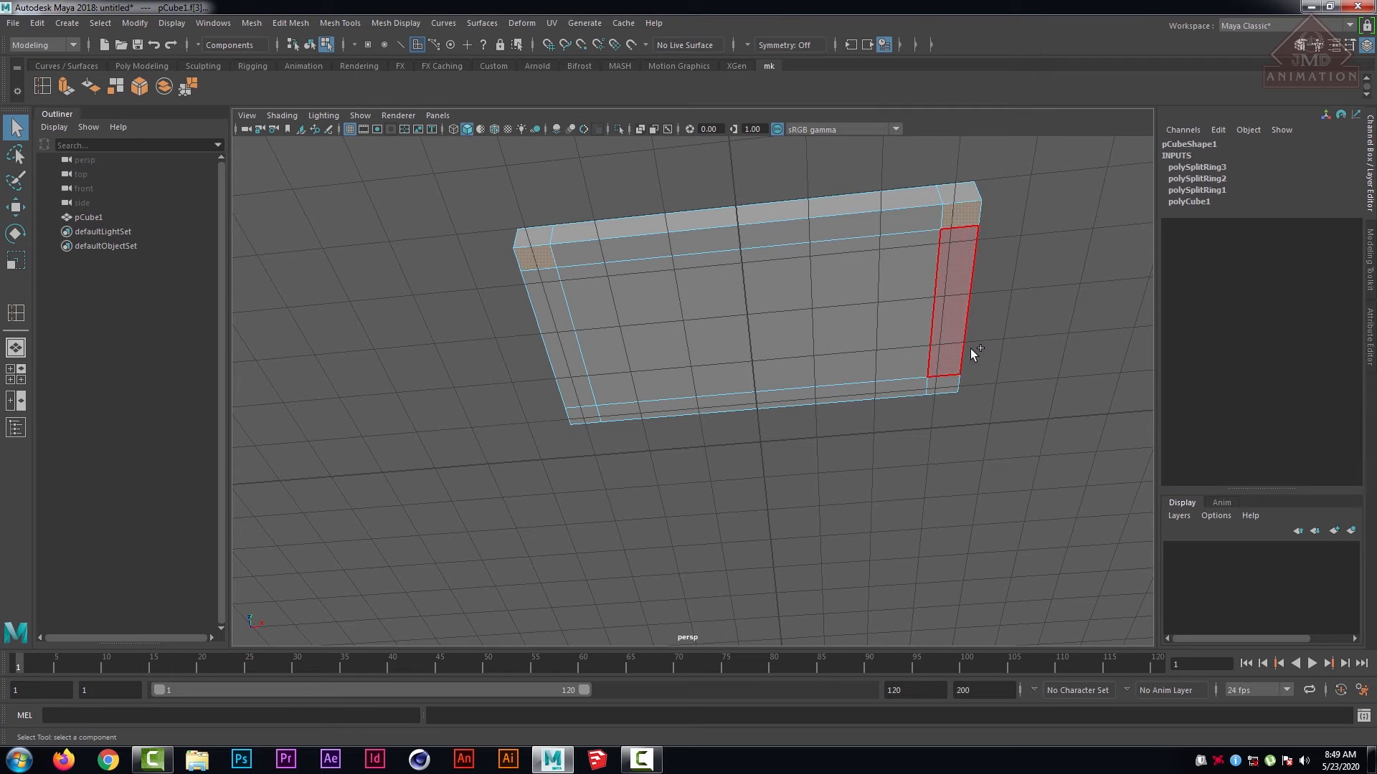
shift+click(581, 415)
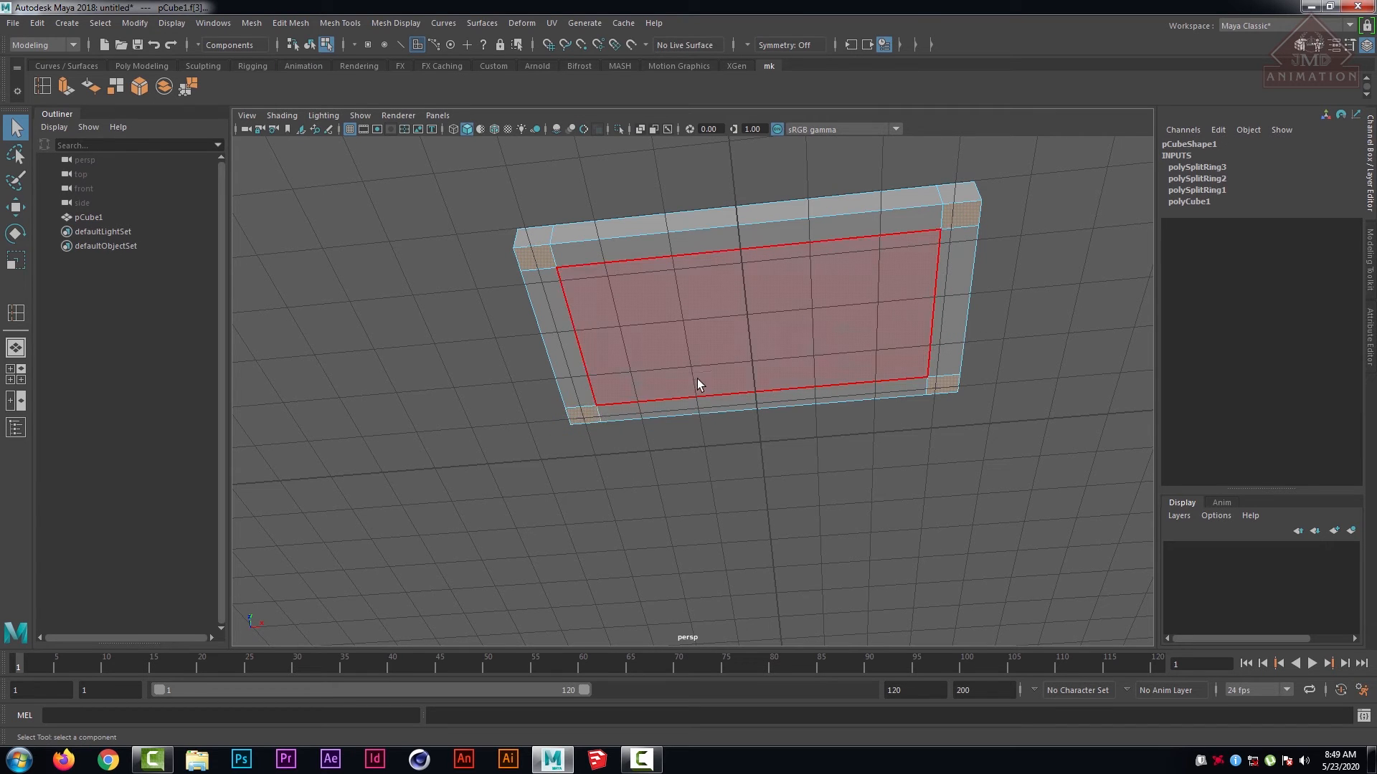
alt+drag(792, 304, 728, 378)
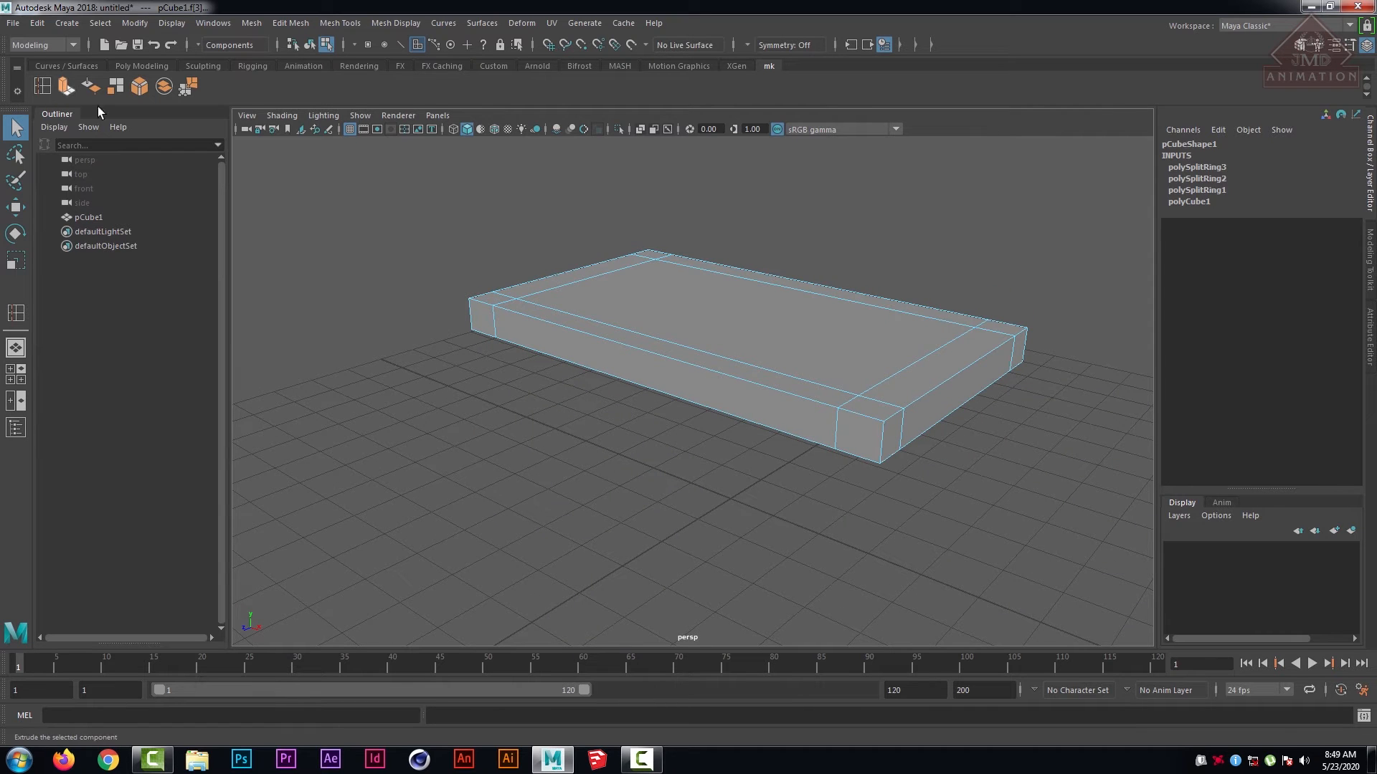
click(65, 86)
drag(538, 379, 535, 522)
scroll(532, 416, down, 3)
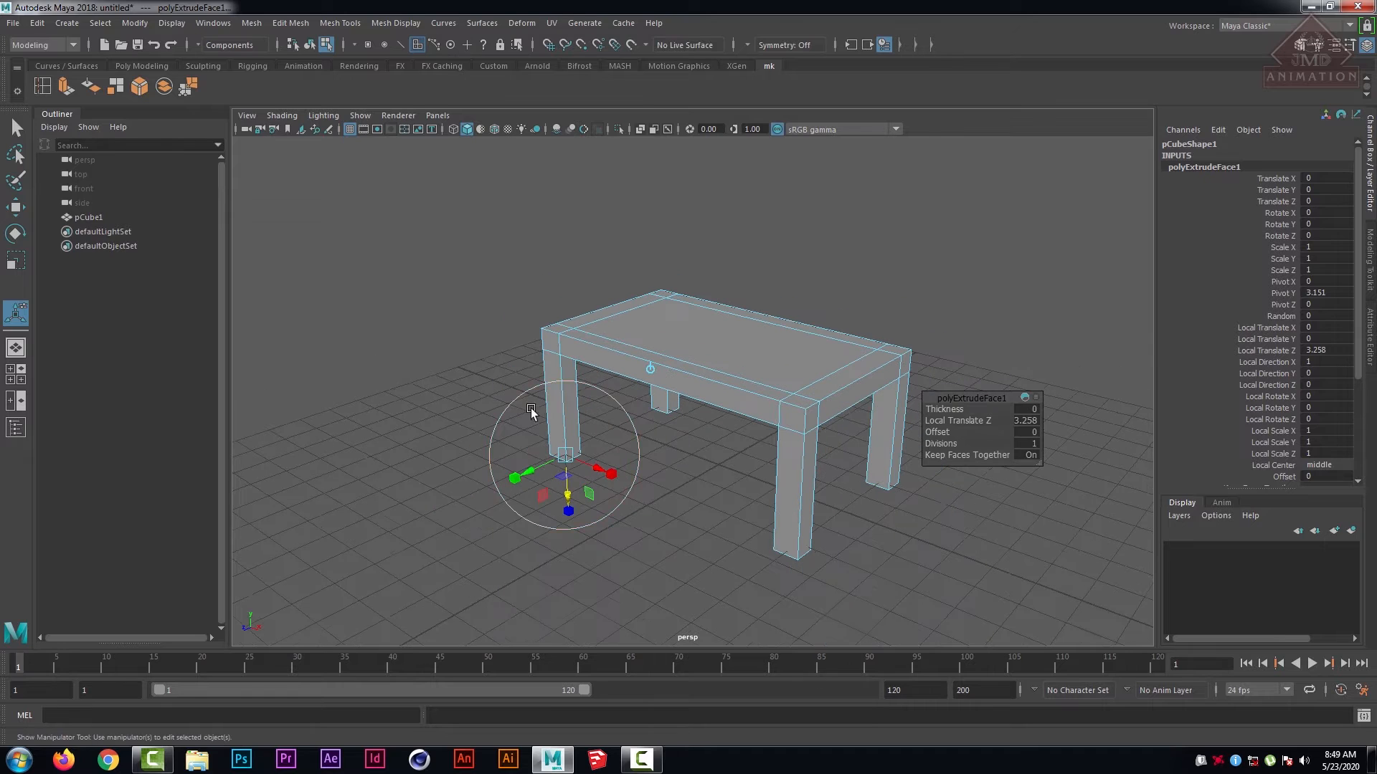
click(452, 265)
scroll(545, 322, up, 2)
alt+drag(547, 327, 511, 335)
scroll(701, 338, up, 4)
scroll(703, 341, down, 3)
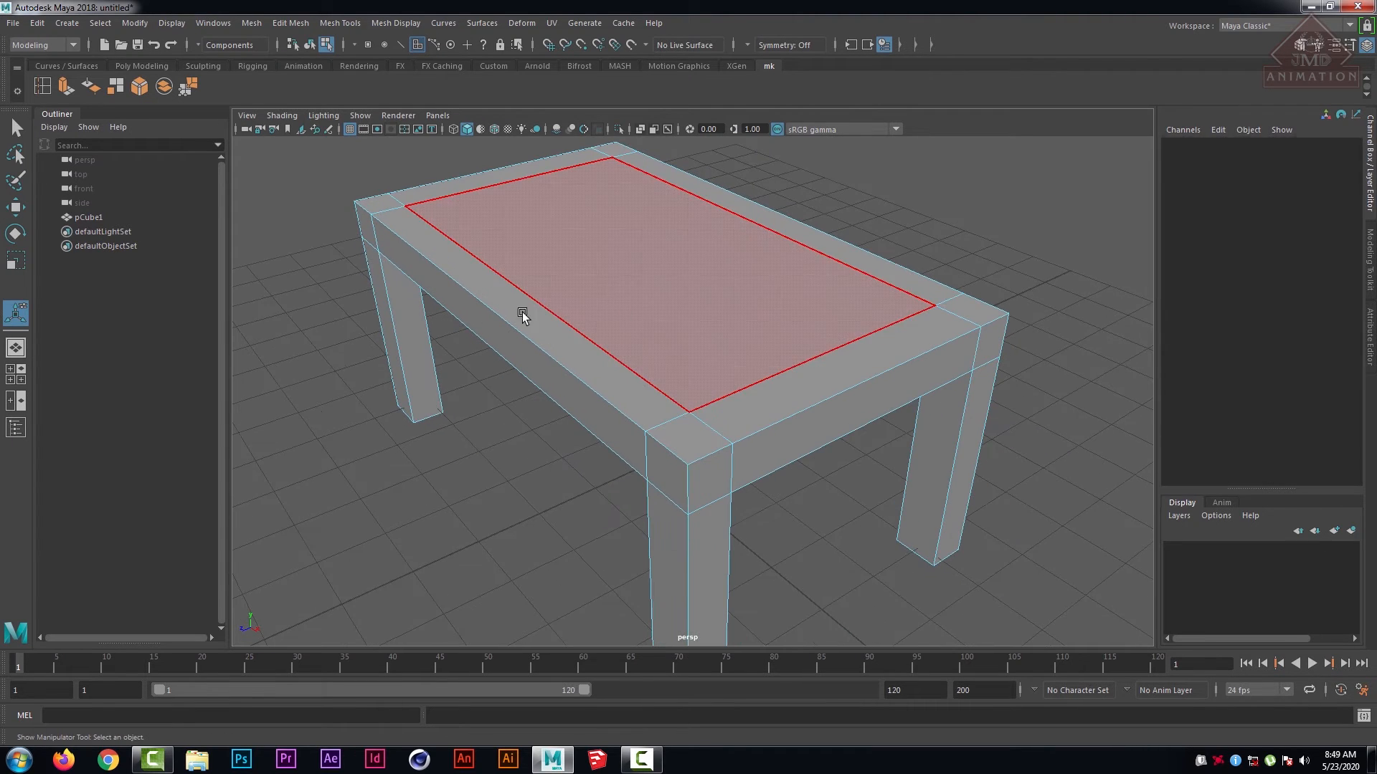
click(43, 87)
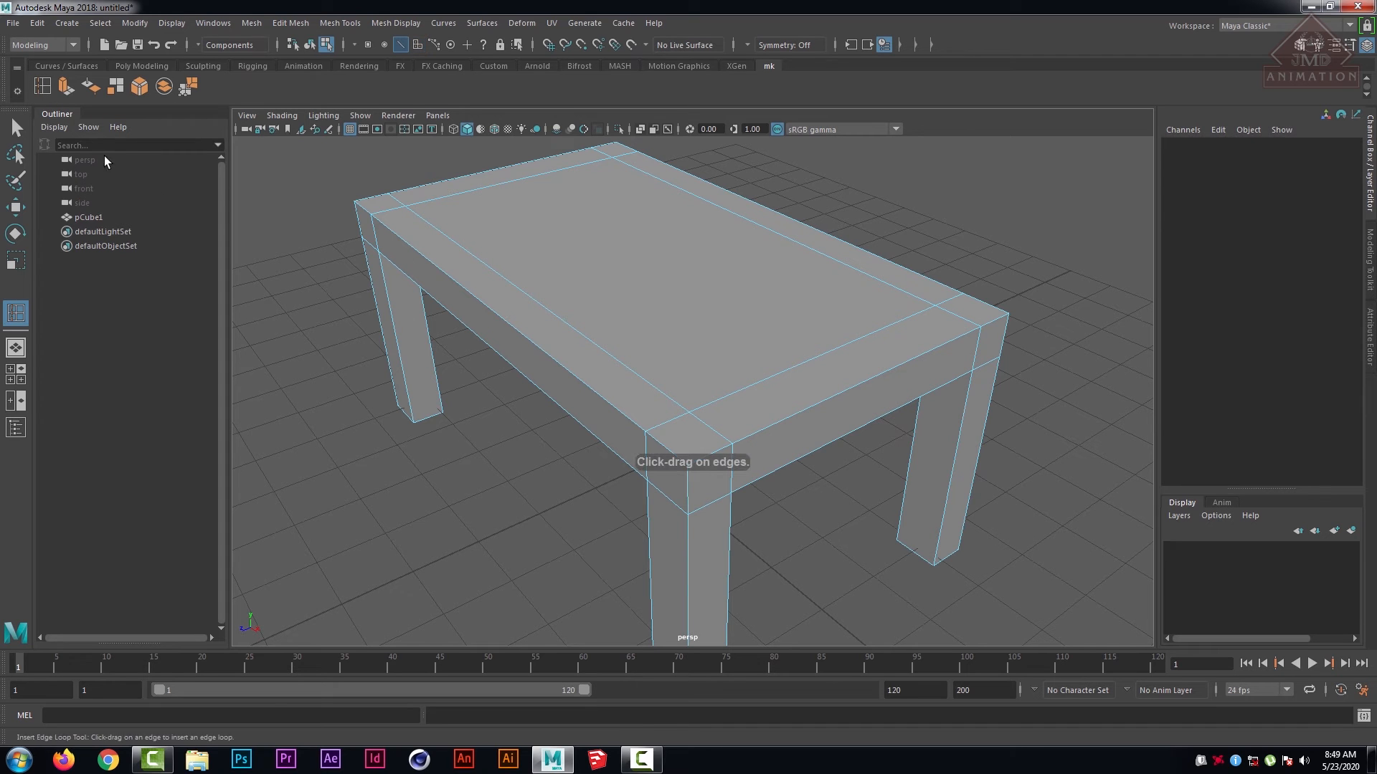
click(16, 129)
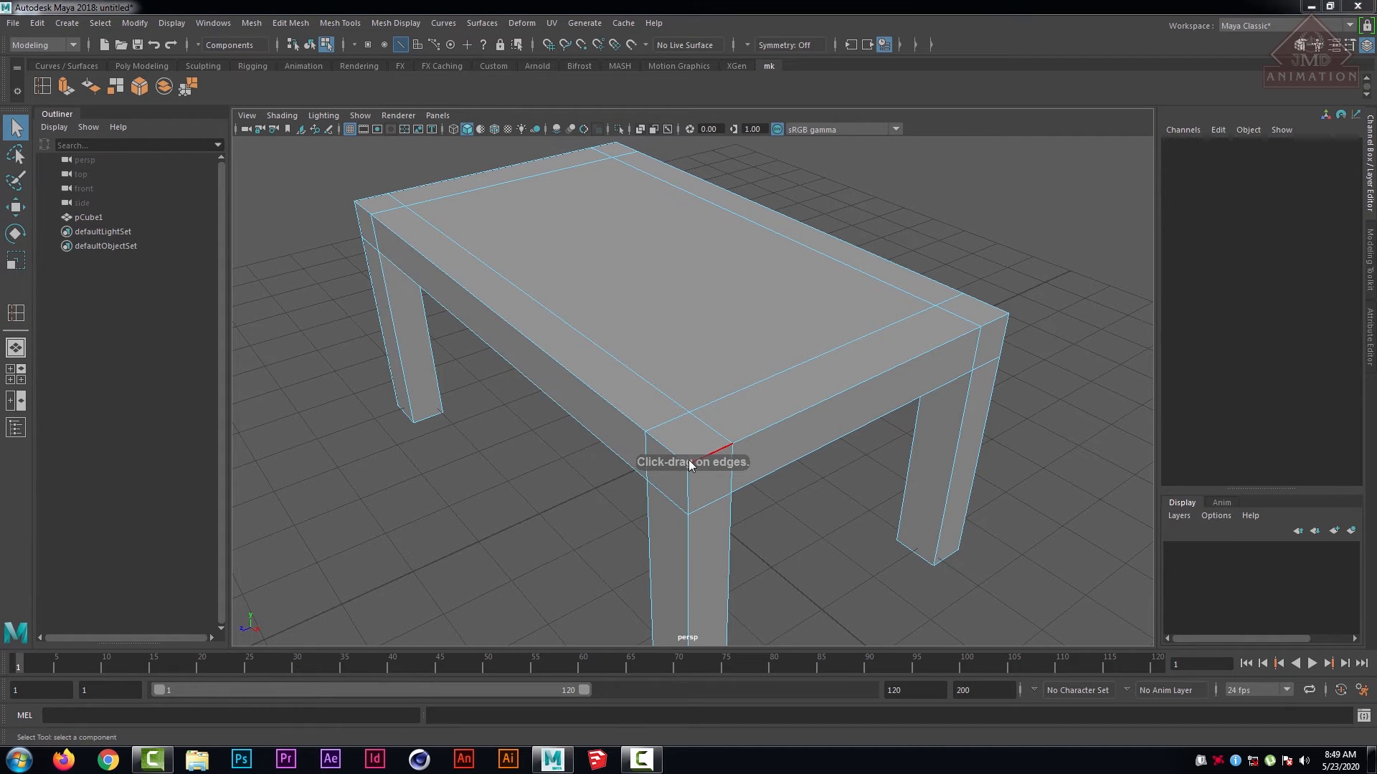
click(742, 440)
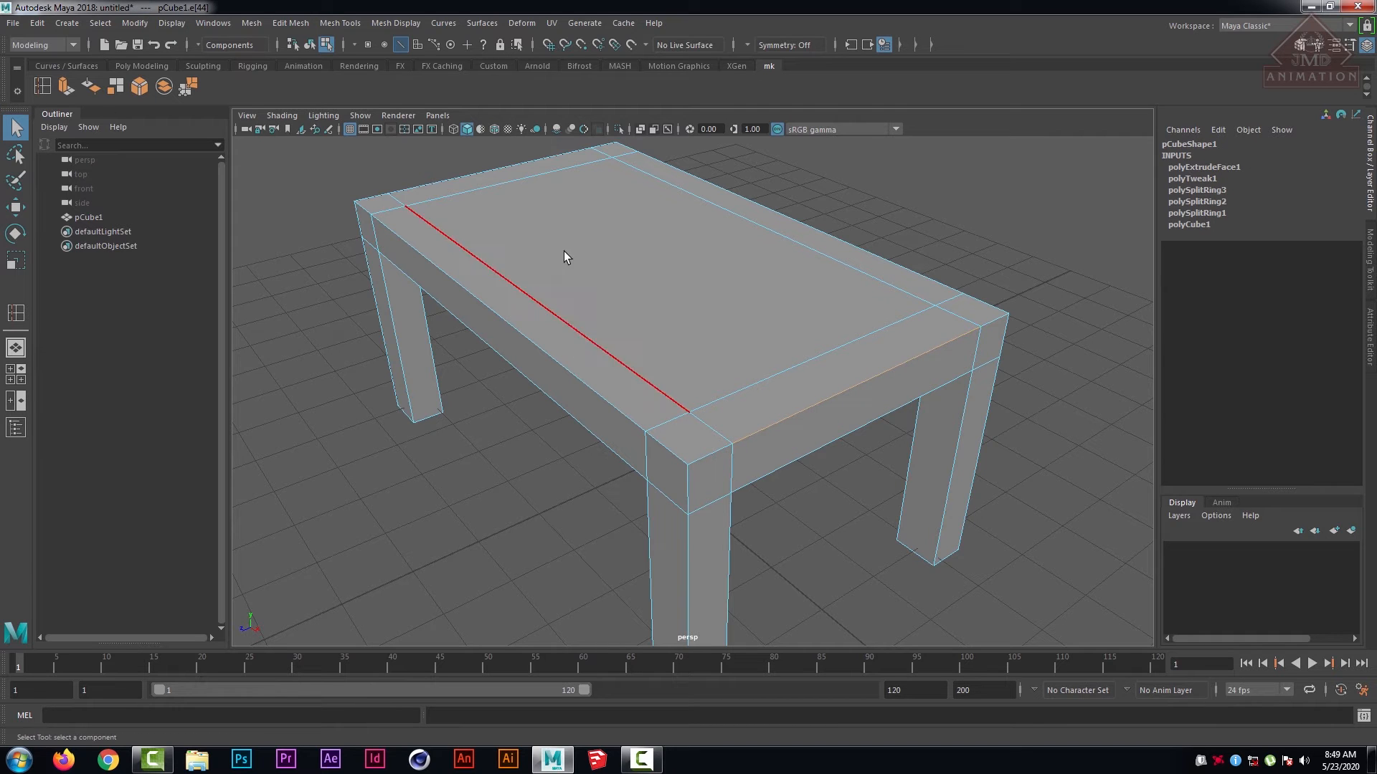
right_drag(563, 250, 631, 220)
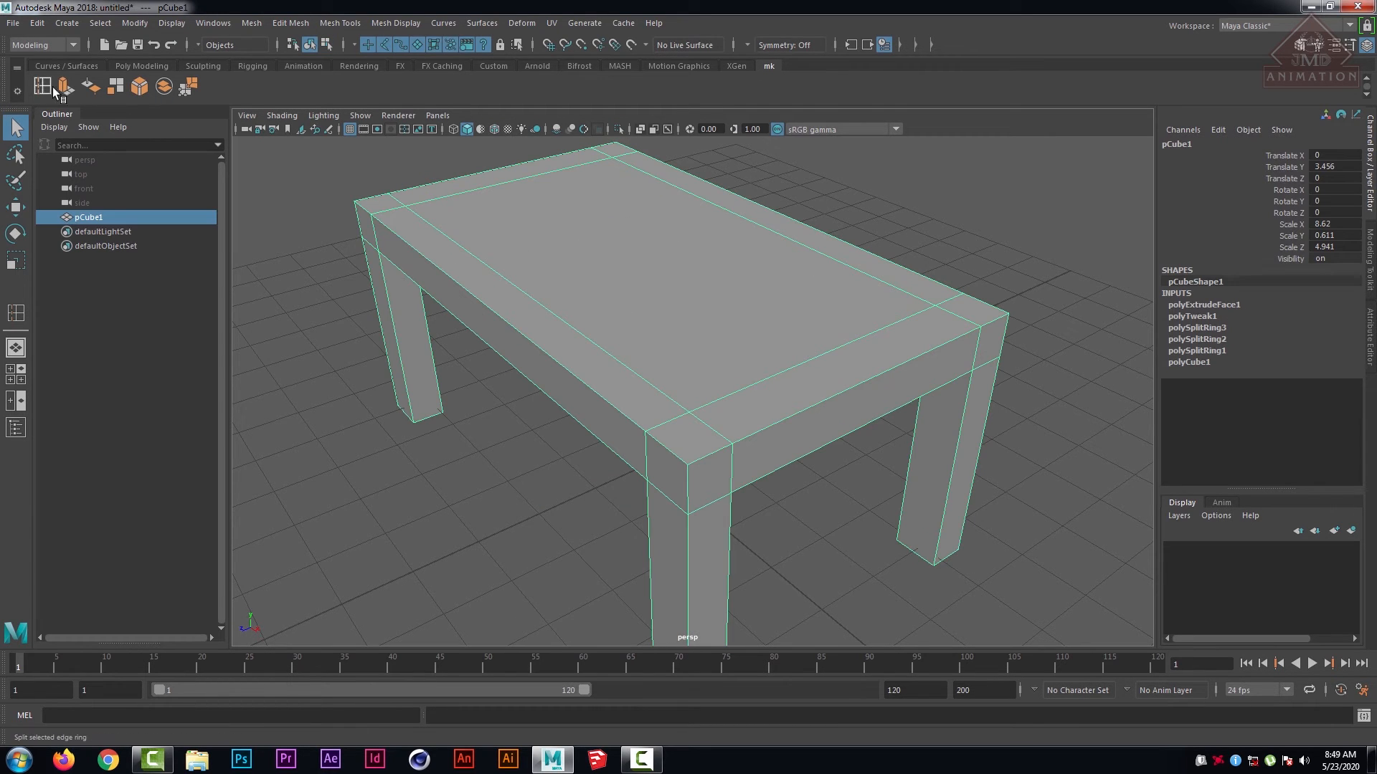
key(y)
drag(696, 463, 686, 467)
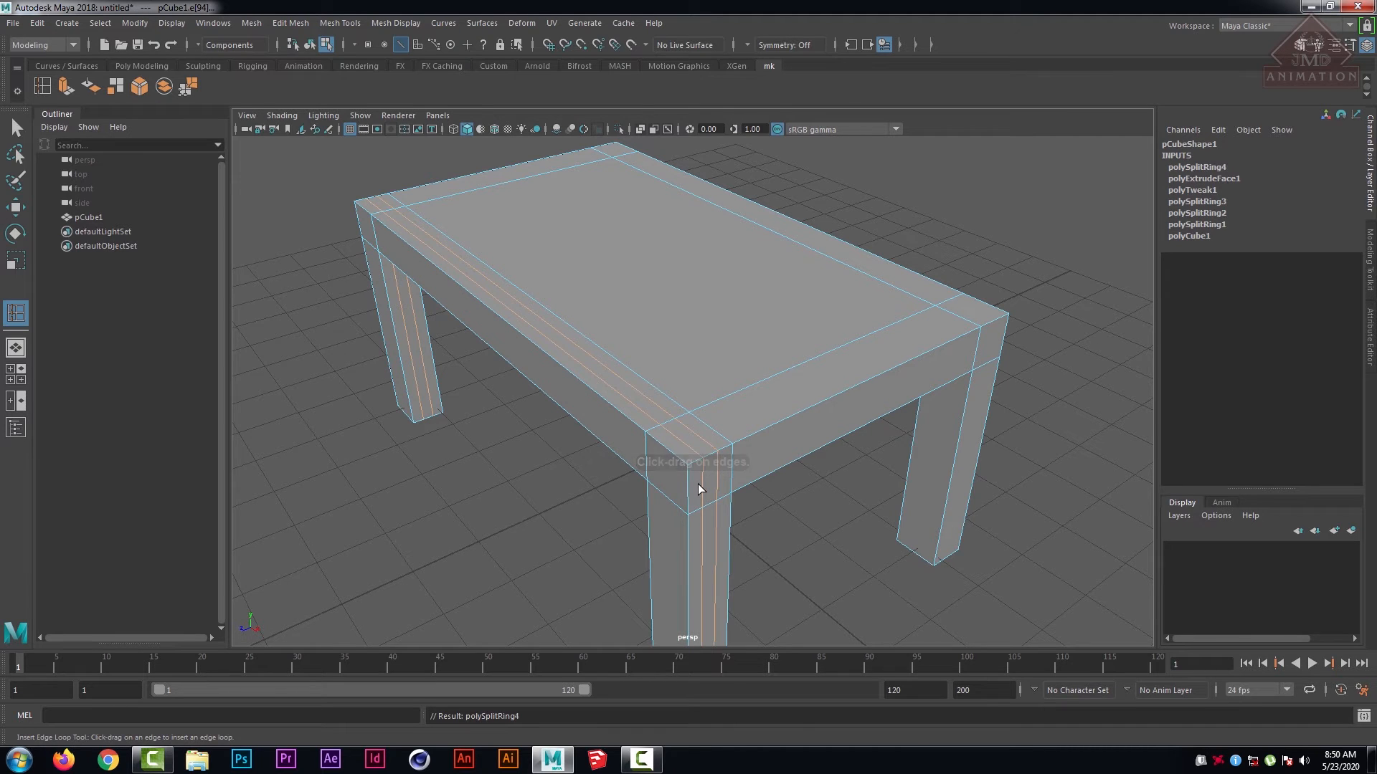
key(ctrl+z)
- Set the Insert Edge Loop Tool to Relative distance from edge and add two supporting loops bordering one long side's leg strip
double_click(41, 86)
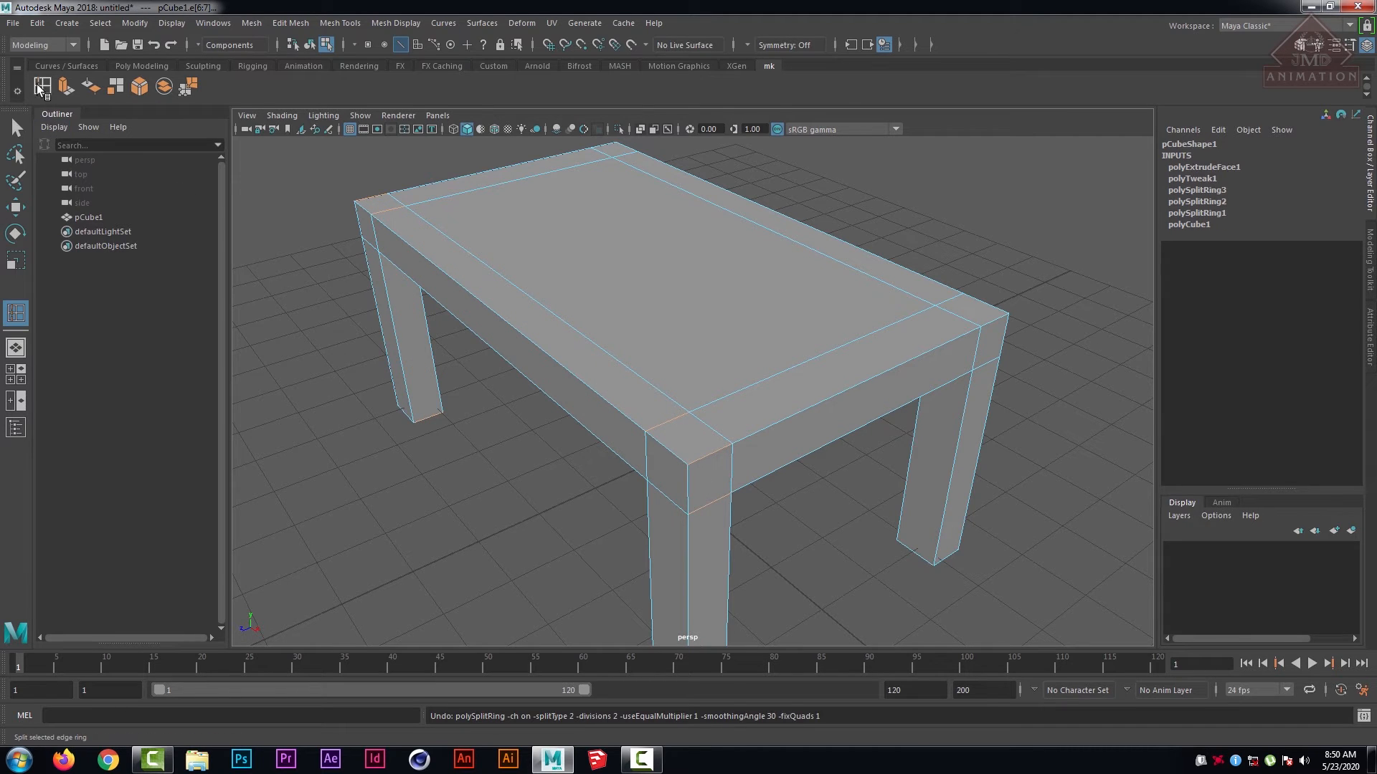
click(910, 251)
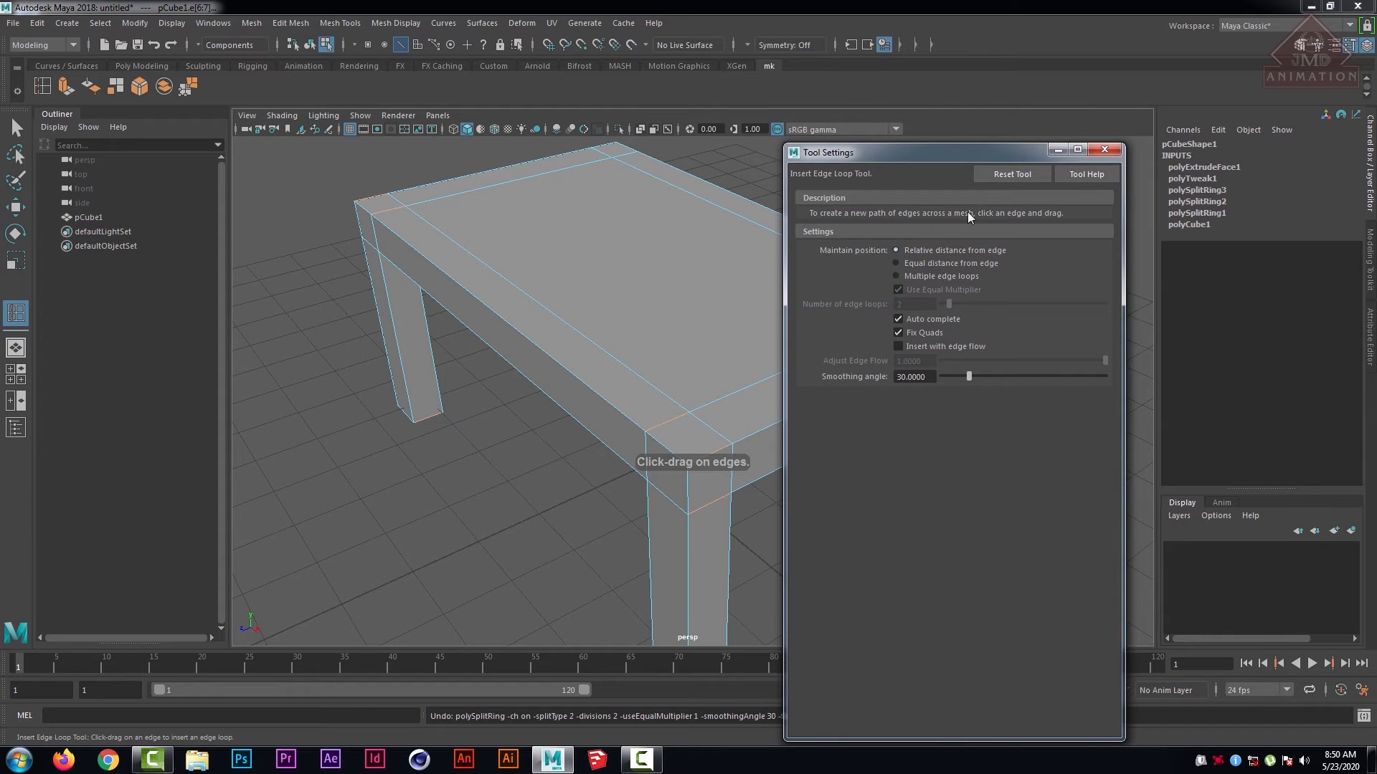
click(1104, 150)
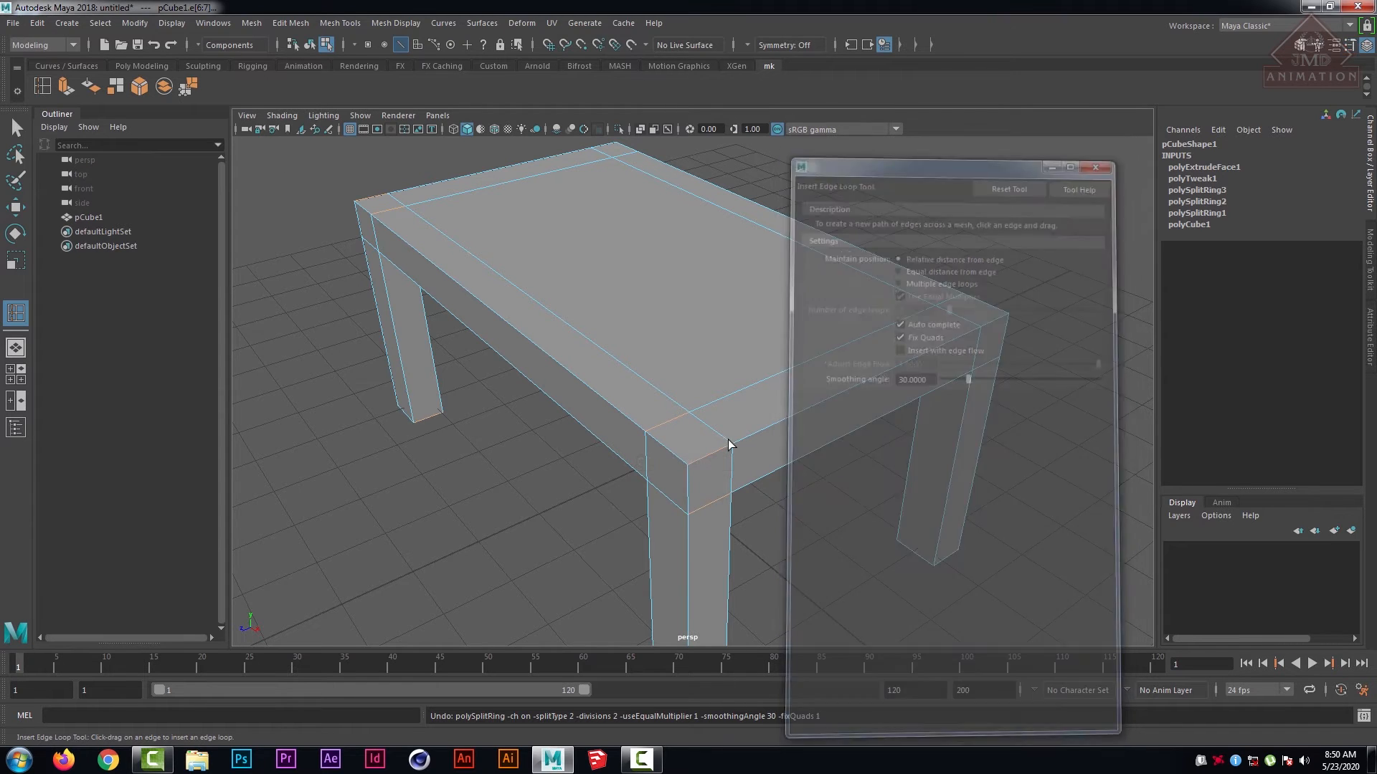
drag(694, 465, 694, 466)
click(729, 451)
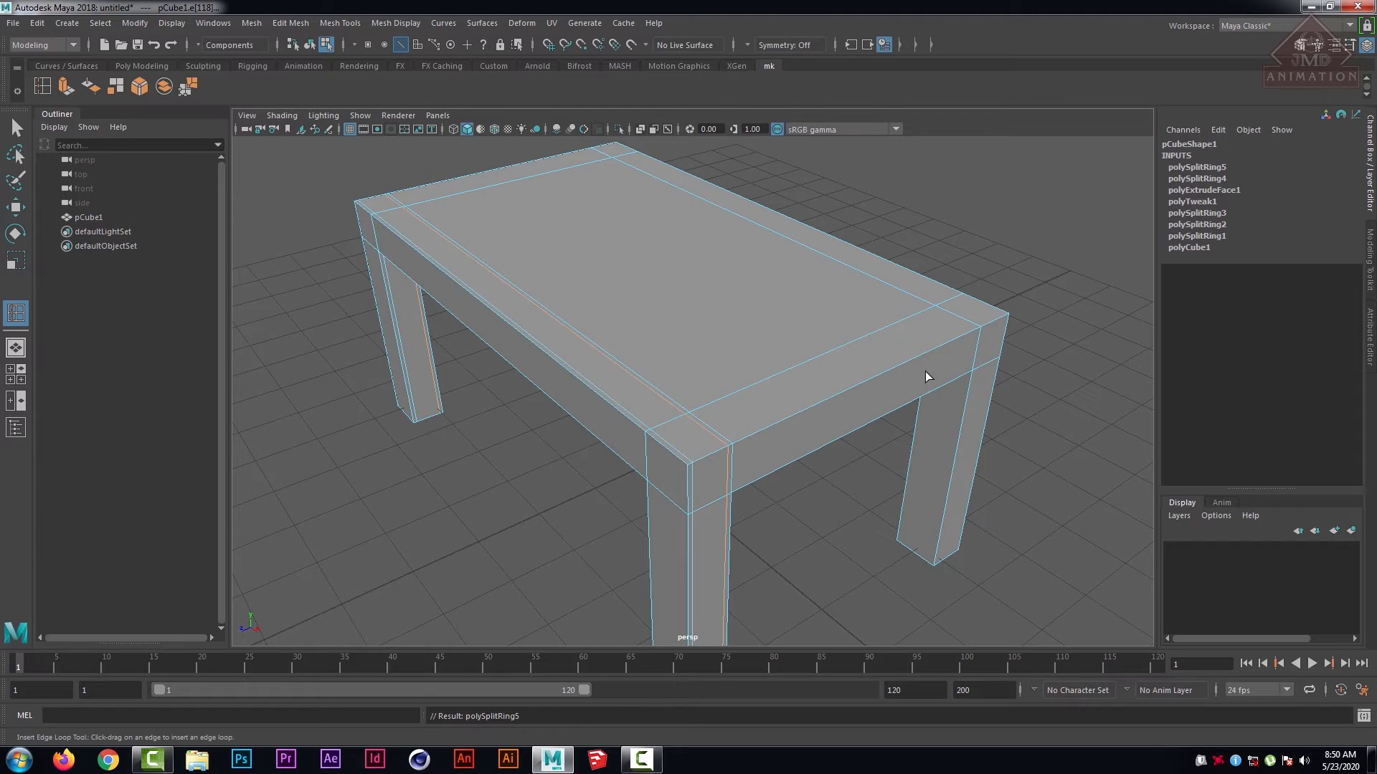
- Insert supporting edge loops along the table's other long side, both short ends and around the tabletop's thickness
drag(1005, 317, 976, 326)
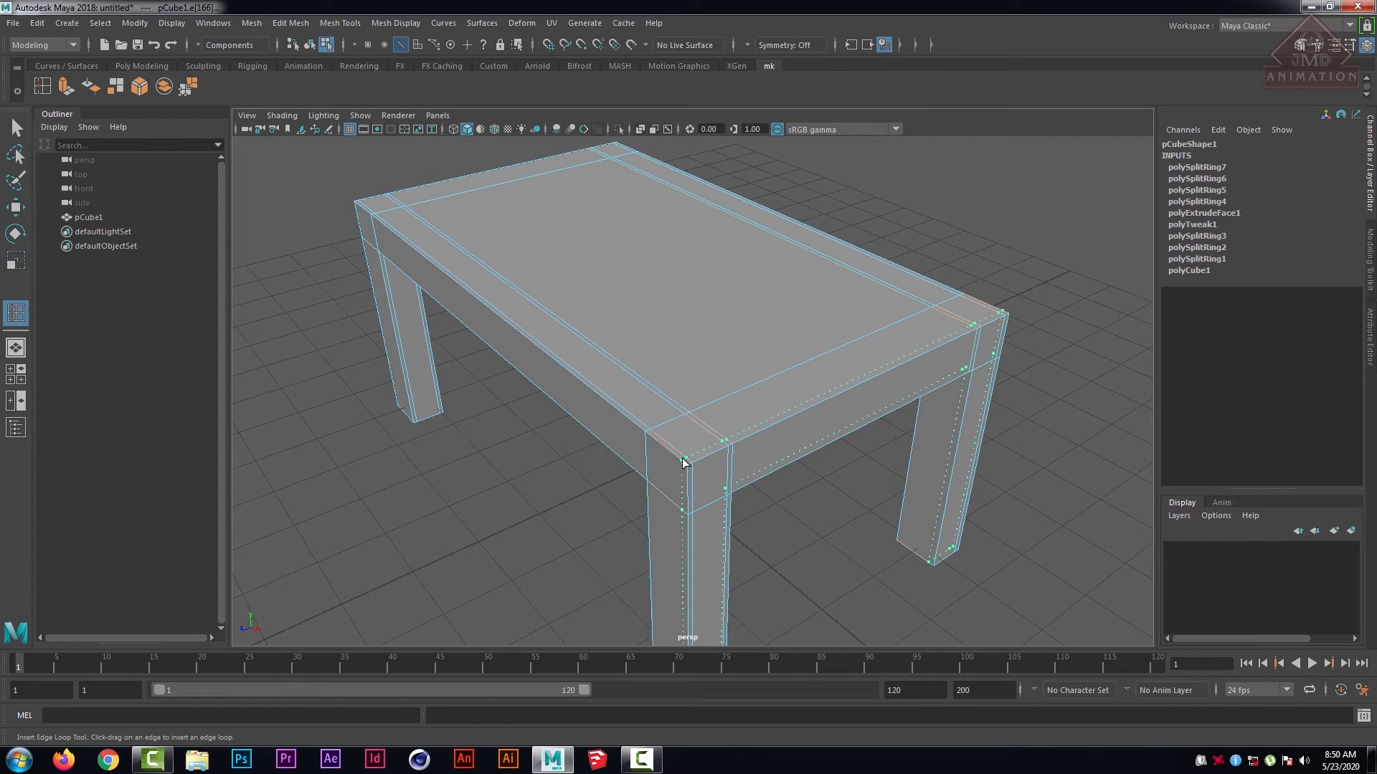
drag(681, 461, 636, 421)
alt+right_drag(636, 420, 724, 423)
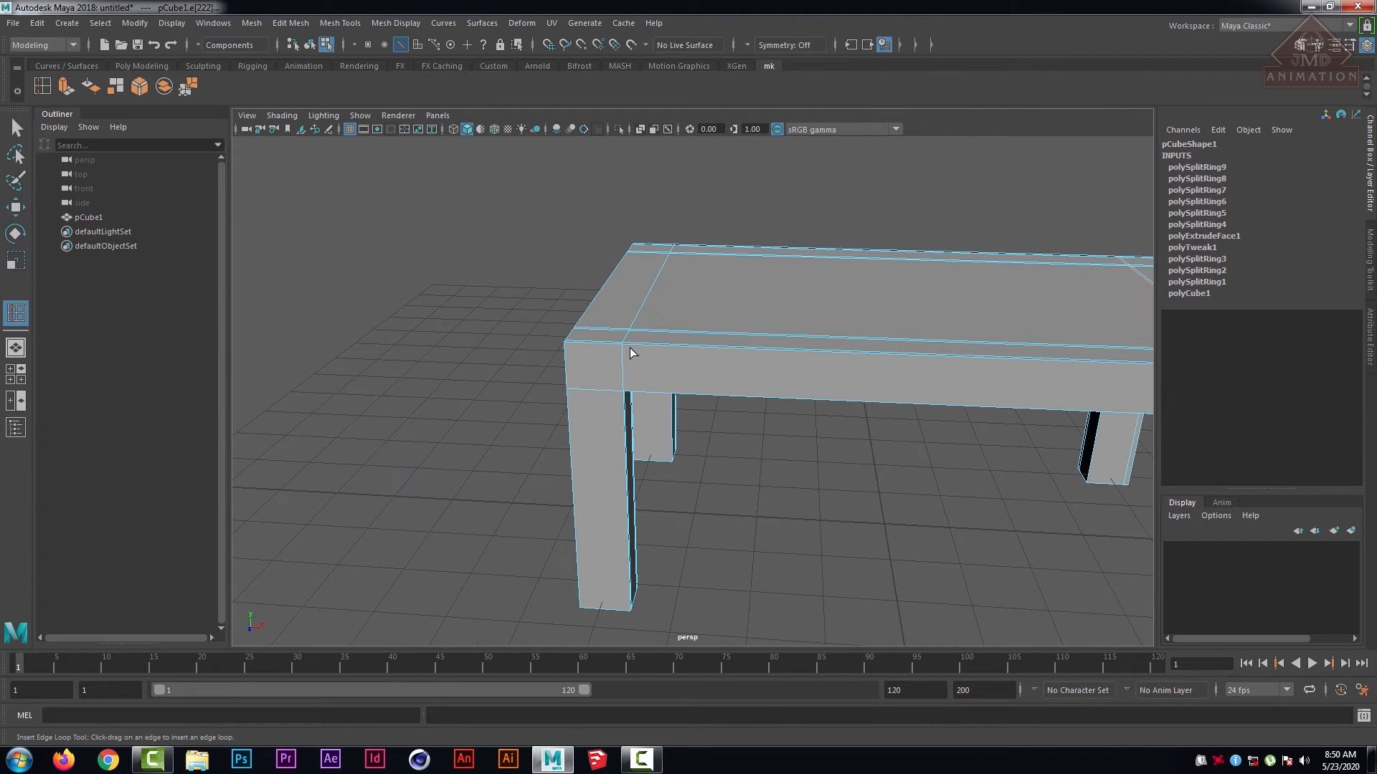
drag(630, 347, 616, 309)
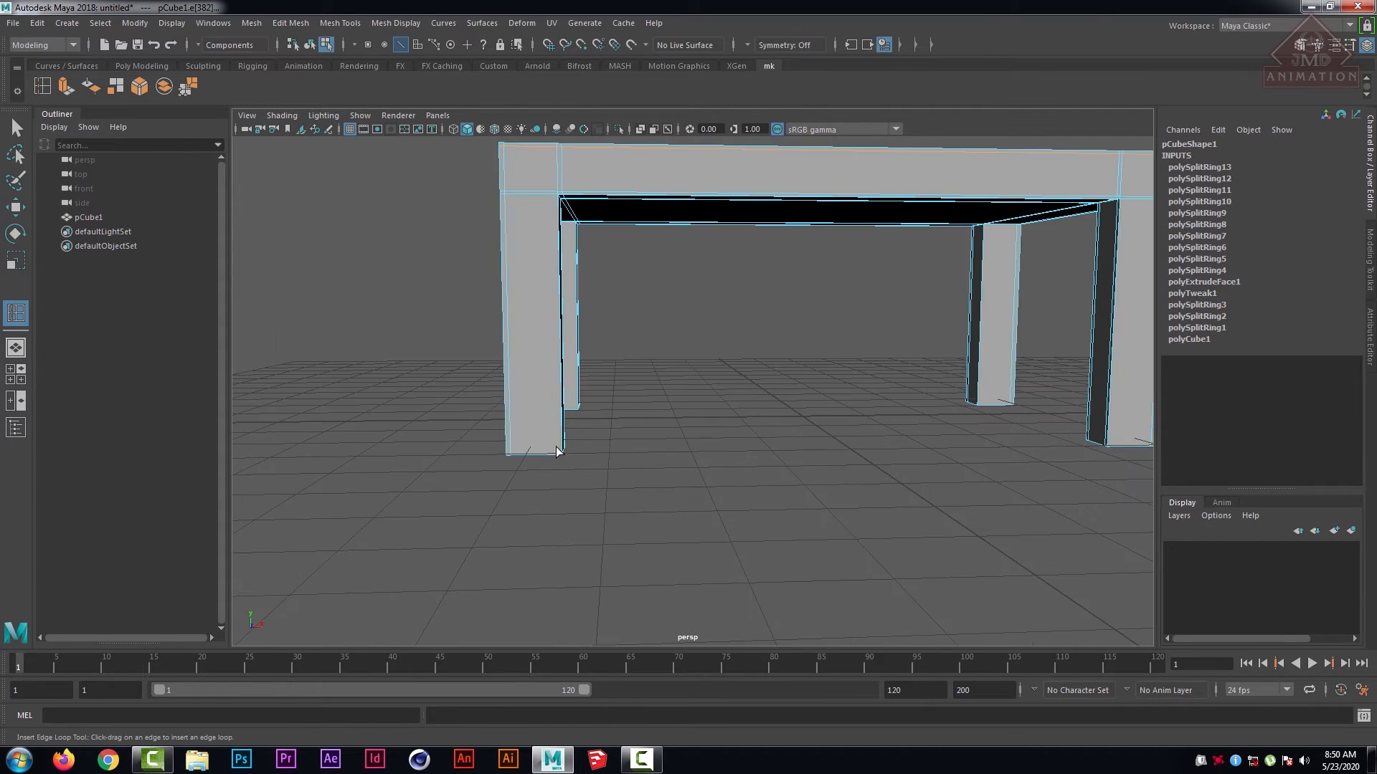
- Insert a supporting edge loop close to the bottom of each of the four table legs
drag(563, 448, 563, 447)
alt+drag(563, 447, 597, 399)
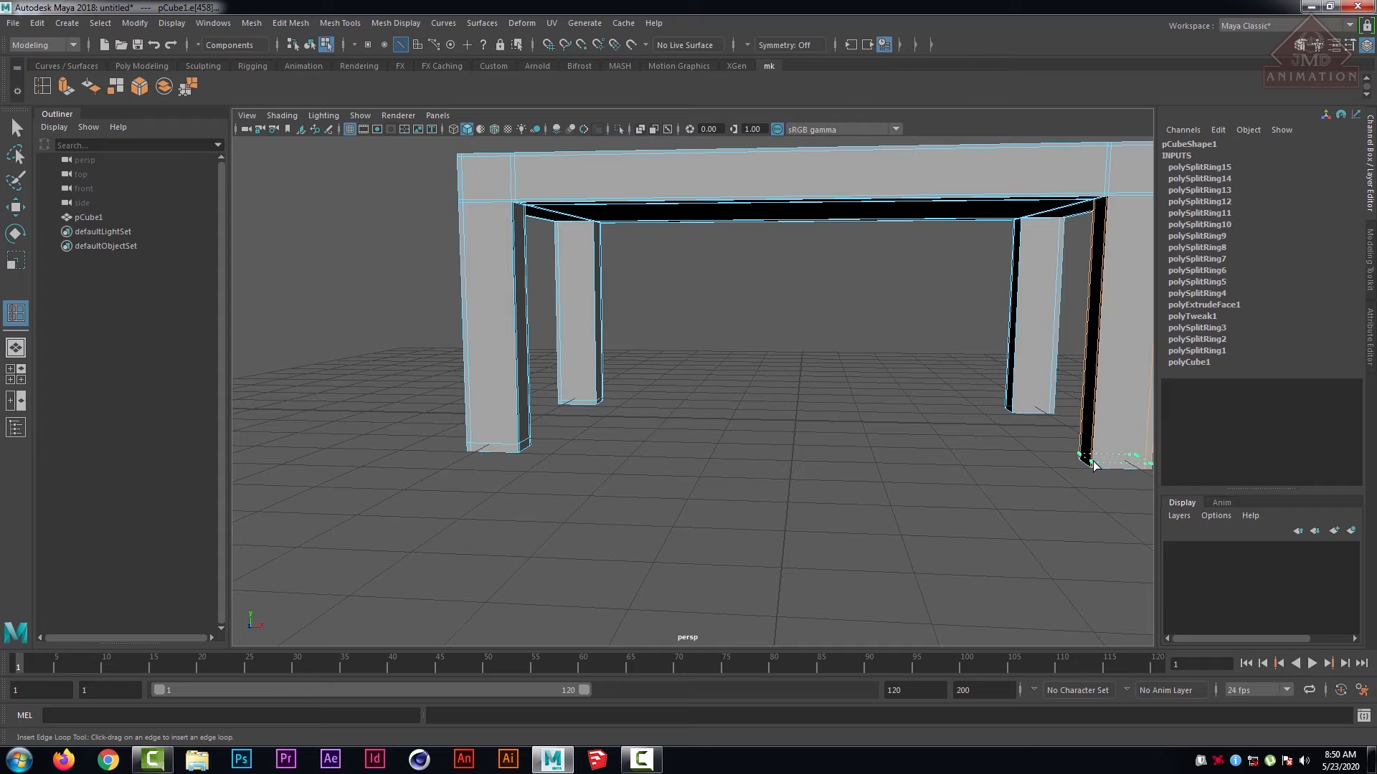
click(1094, 459)
click(1013, 408)
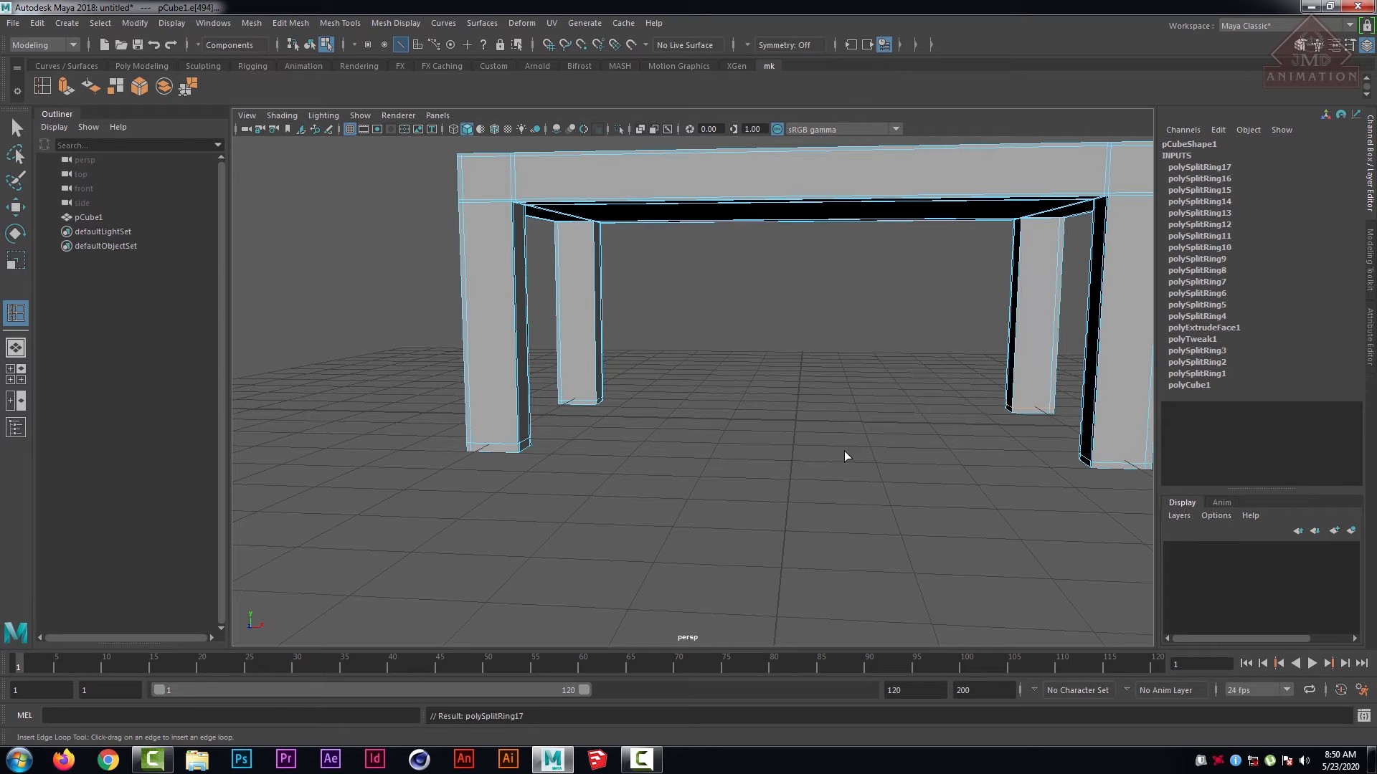
- Select the whole table as an object, turn on its smooth mesh preview and inspect the rounded shape deselected
click(15, 128)
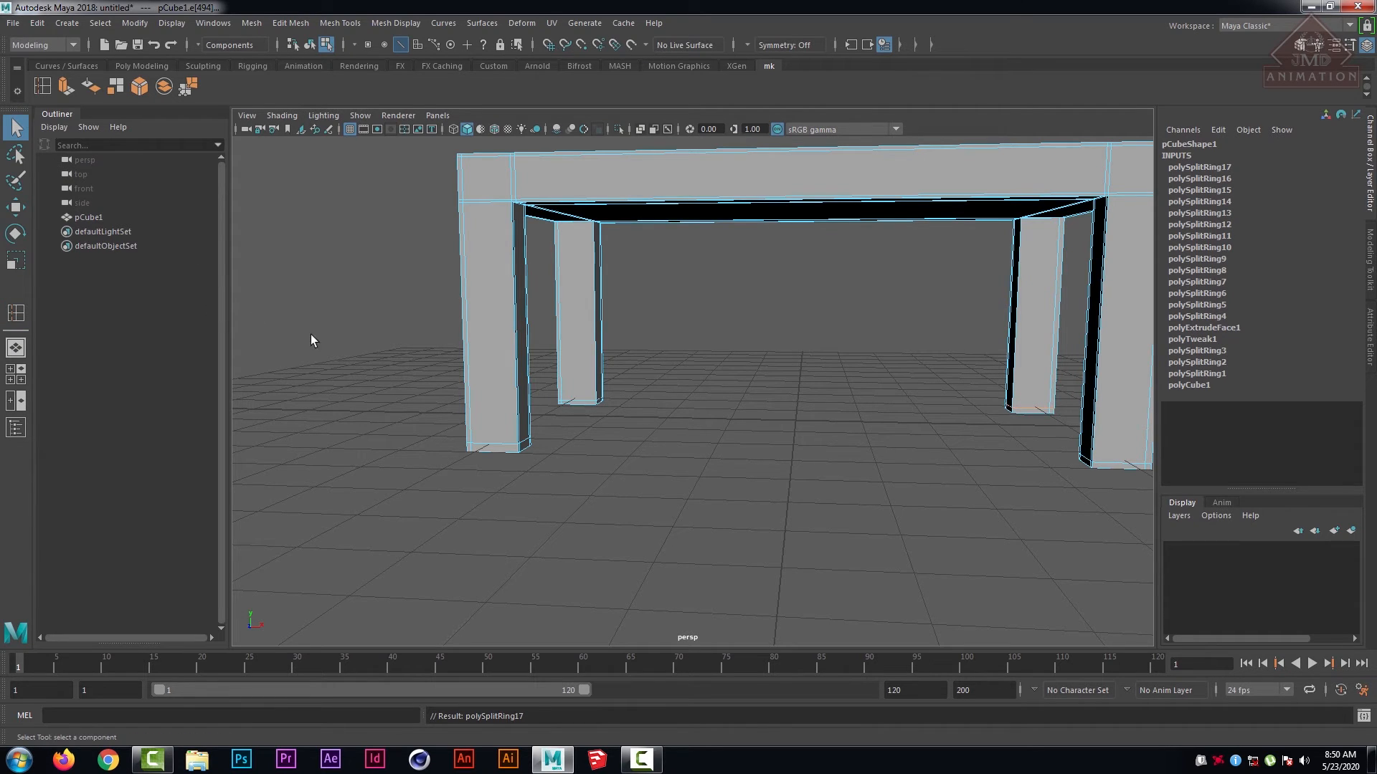
right_drag(641, 264, 725, 212)
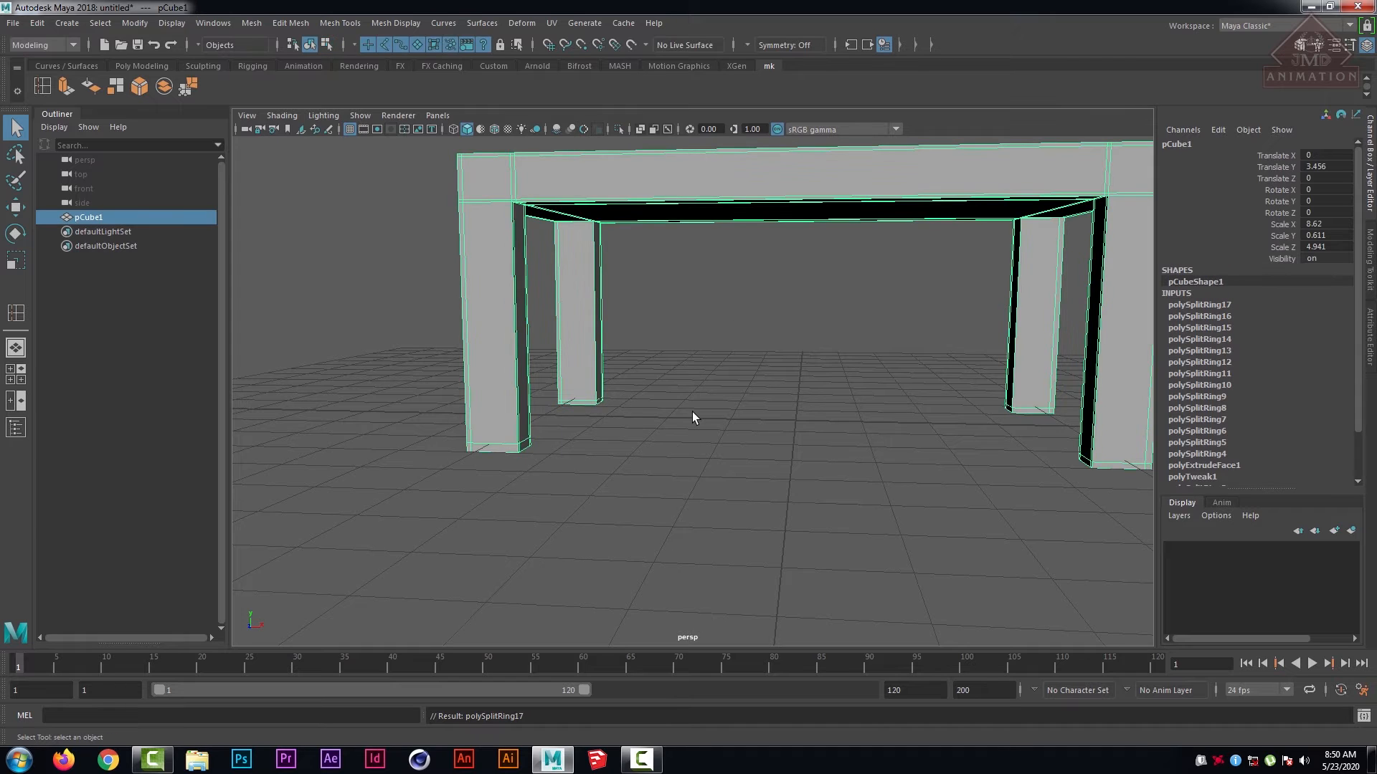
alt+middle_drag(778, 395, 671, 506)
scroll(672, 506, down, 5)
alt+drag(873, 403, 859, 412)
key(3)
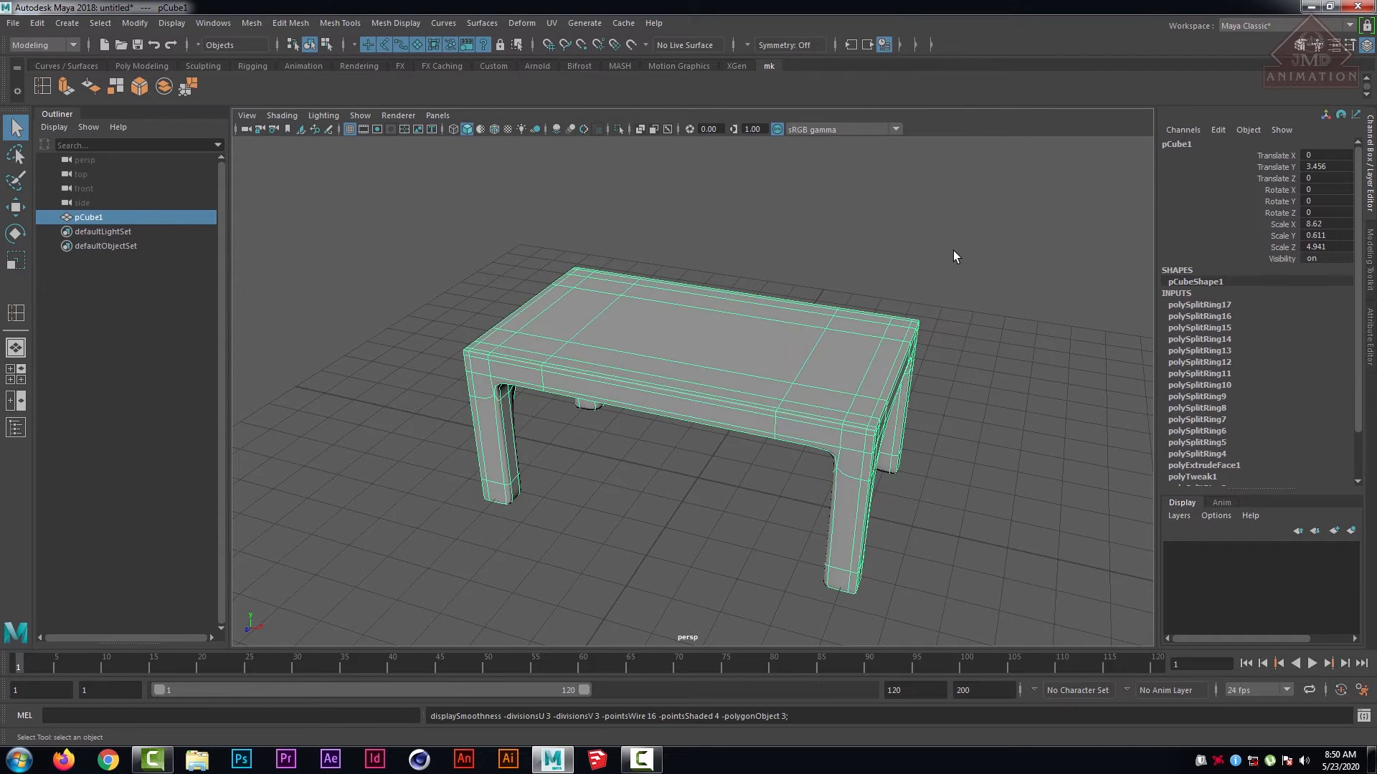
click(953, 251)
scroll(781, 398, up, 2)
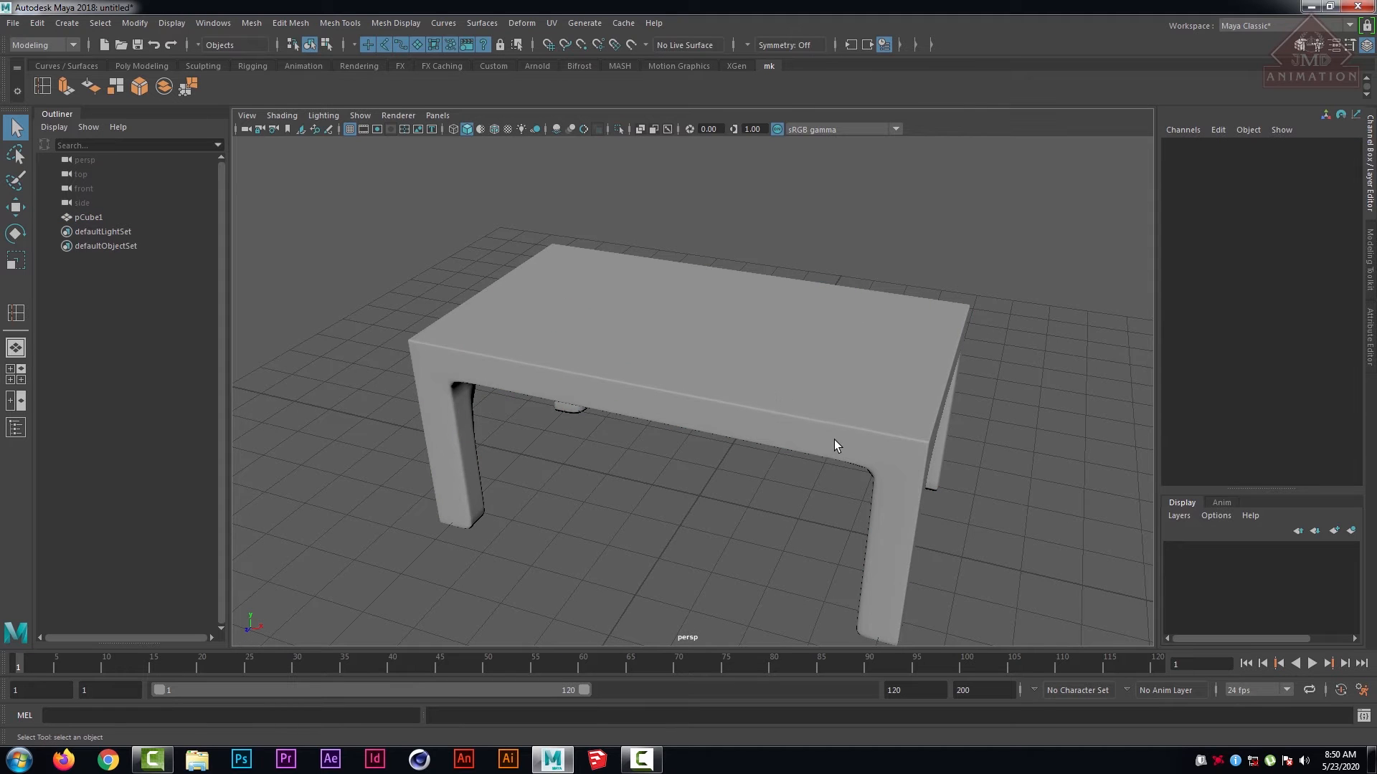
mouse_move(740, 410)
alt+mouse_down()
mouse_move(722, 393)
mouse_move(746, 402)
mouse_move(742, 387)
alt+mouse_up()
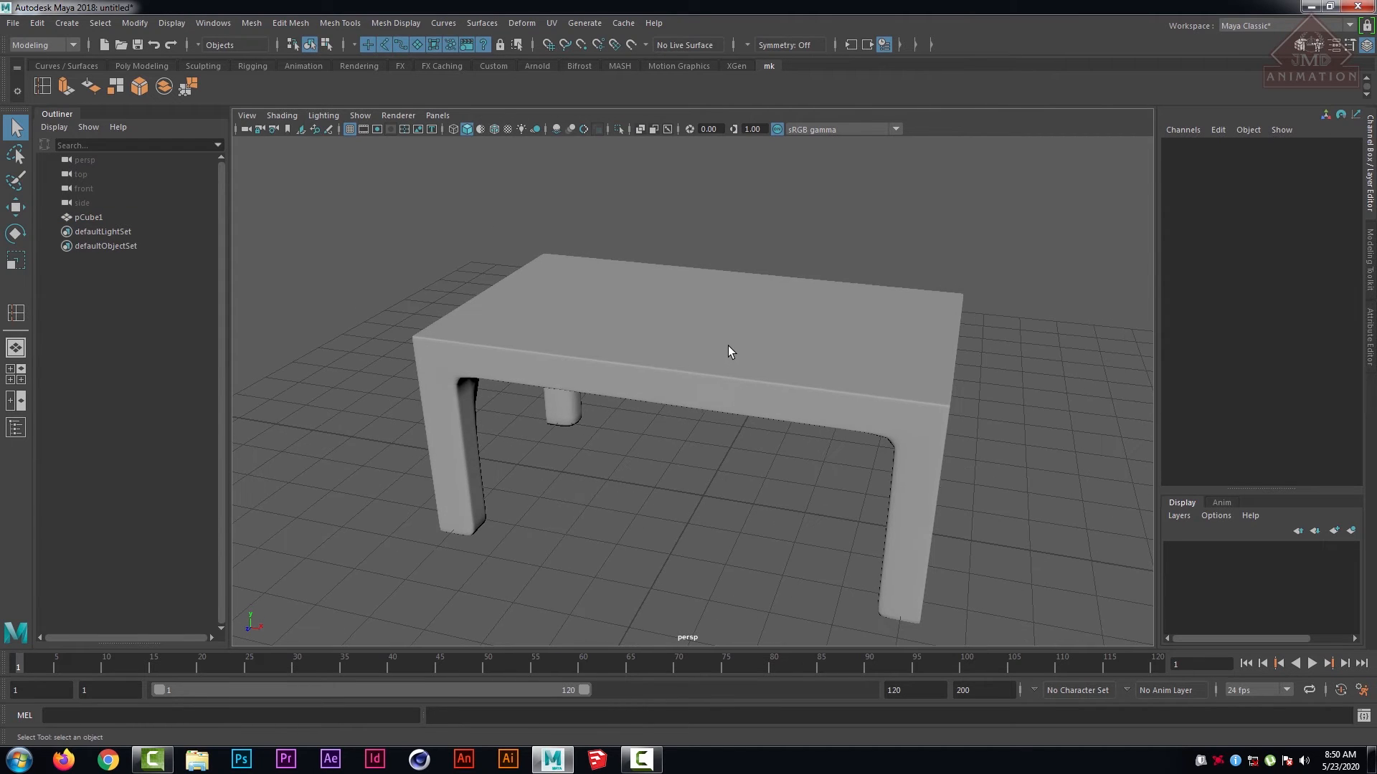
click(729, 351)
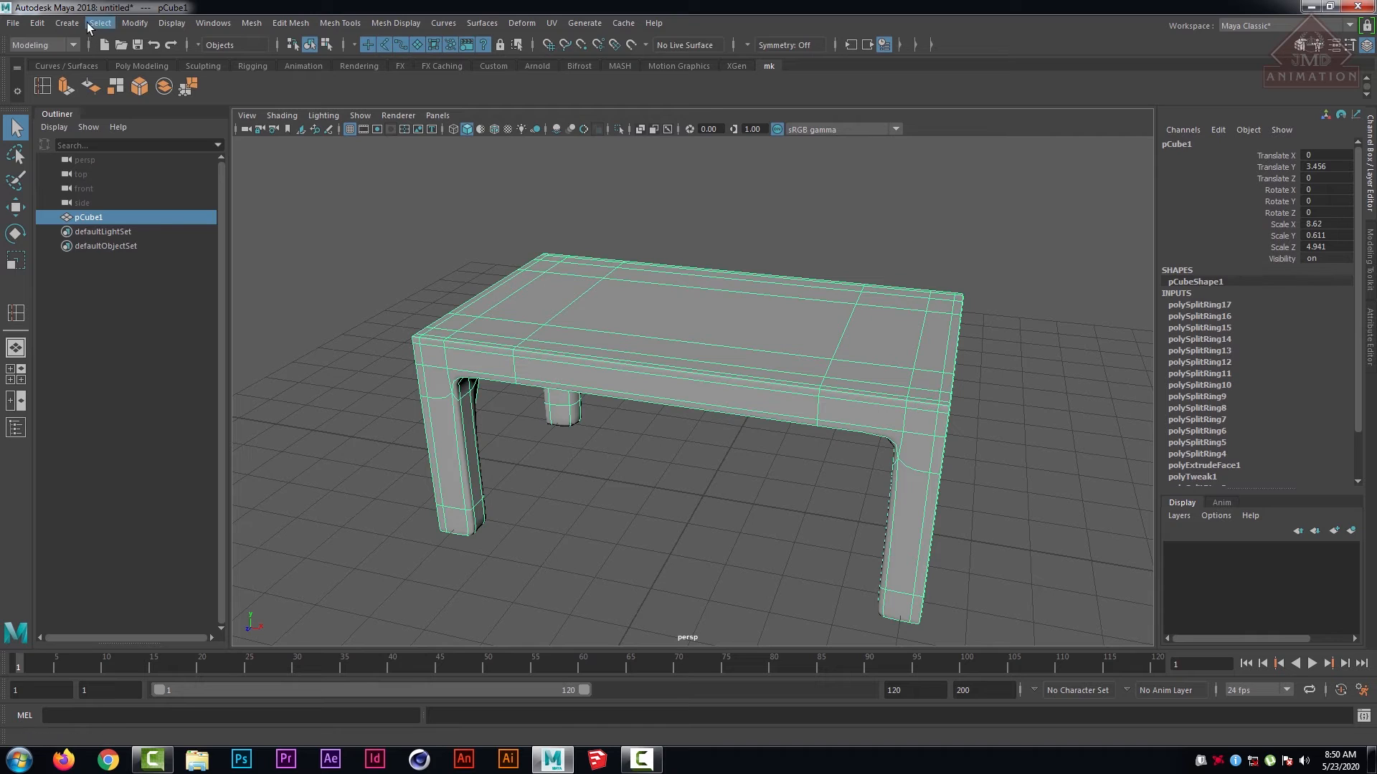
click(67, 23)
mouse_move(108, 78)
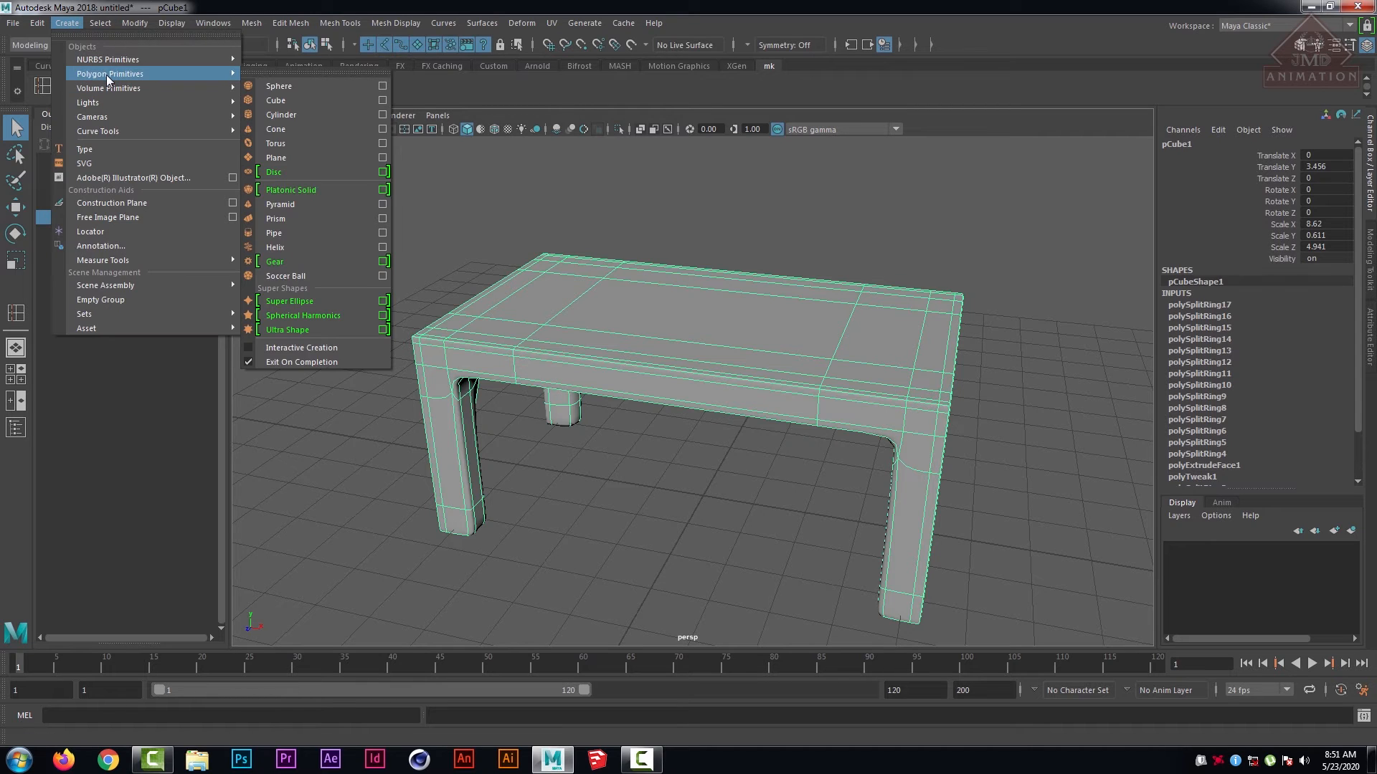
click(575, 183)
- Create a polygon cylinder and raise it above the centre of the tabletop, to about 4.717 in Y
click(150, 66)
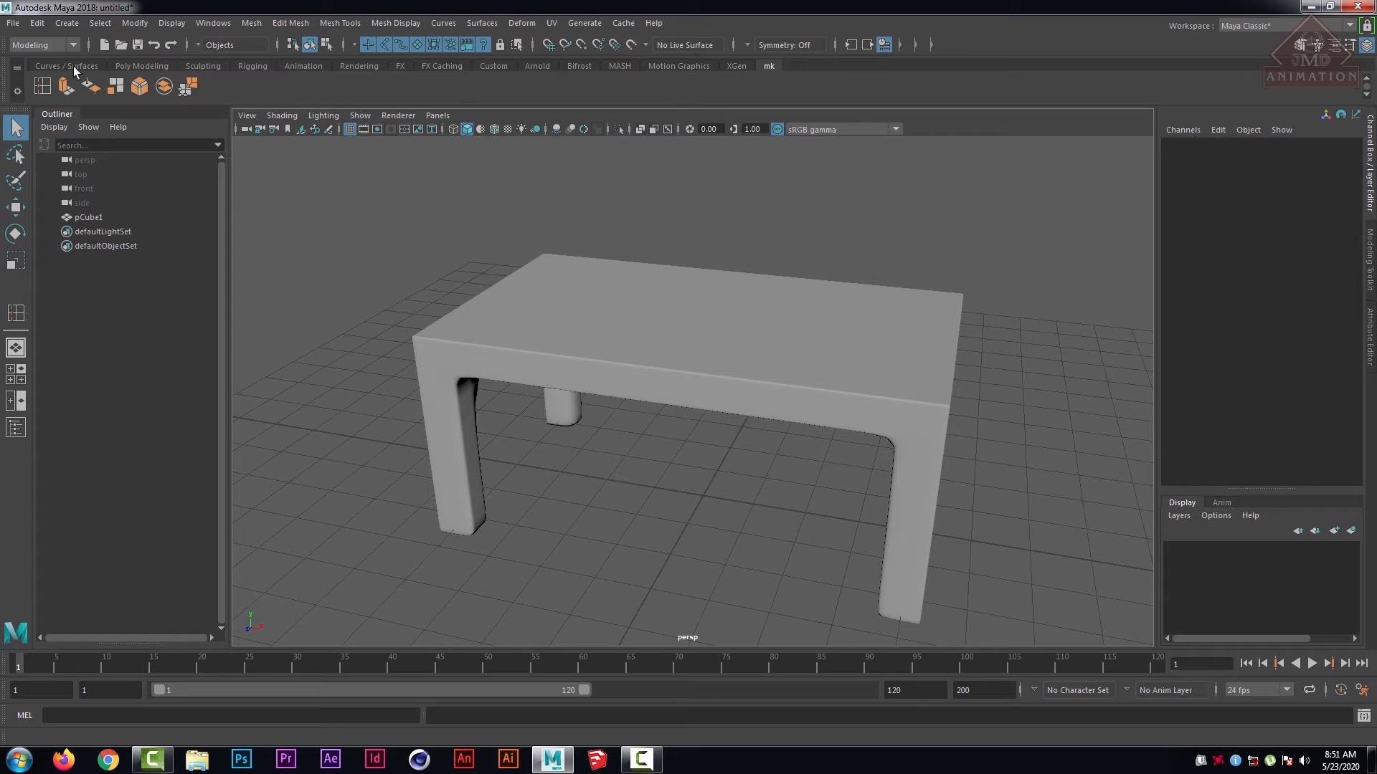
click(81, 25)
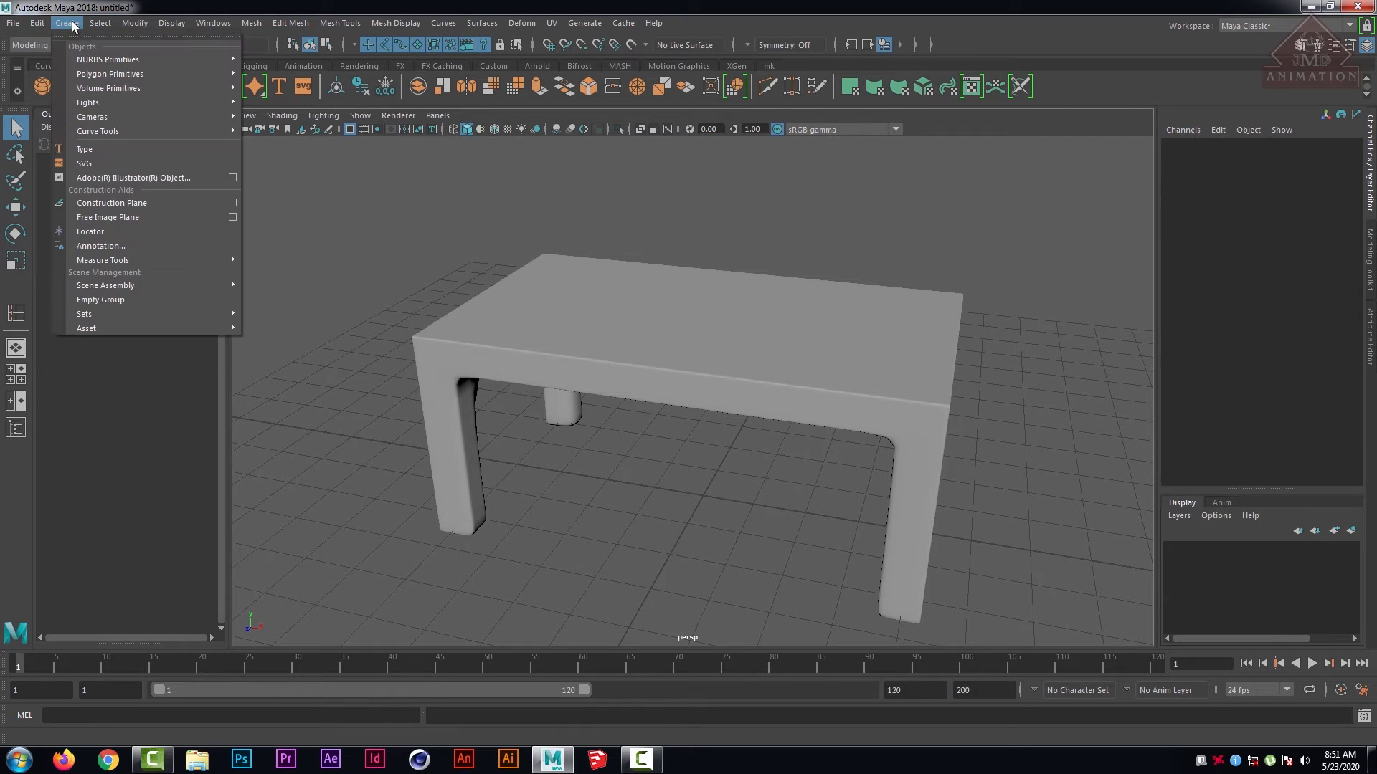
mouse_move(137, 74)
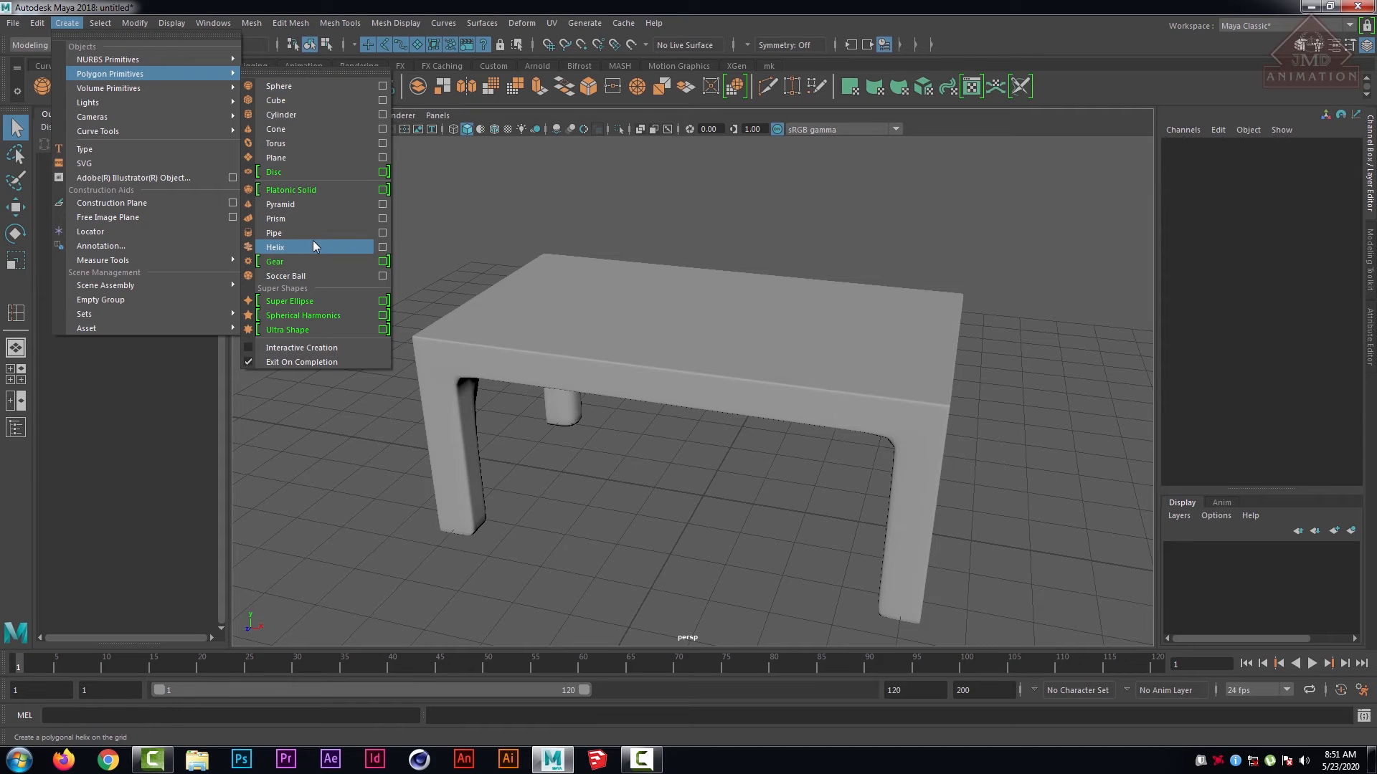
click(289, 115)
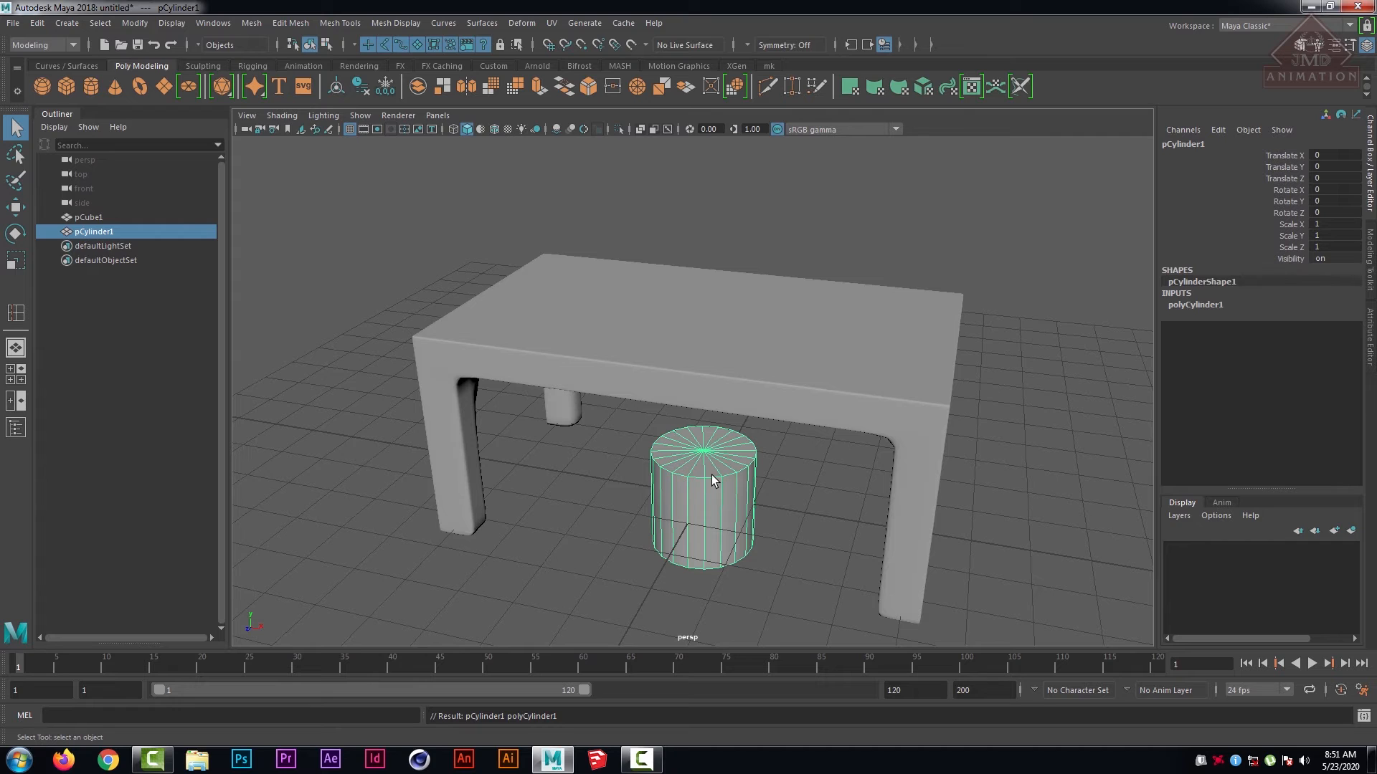
key(w)
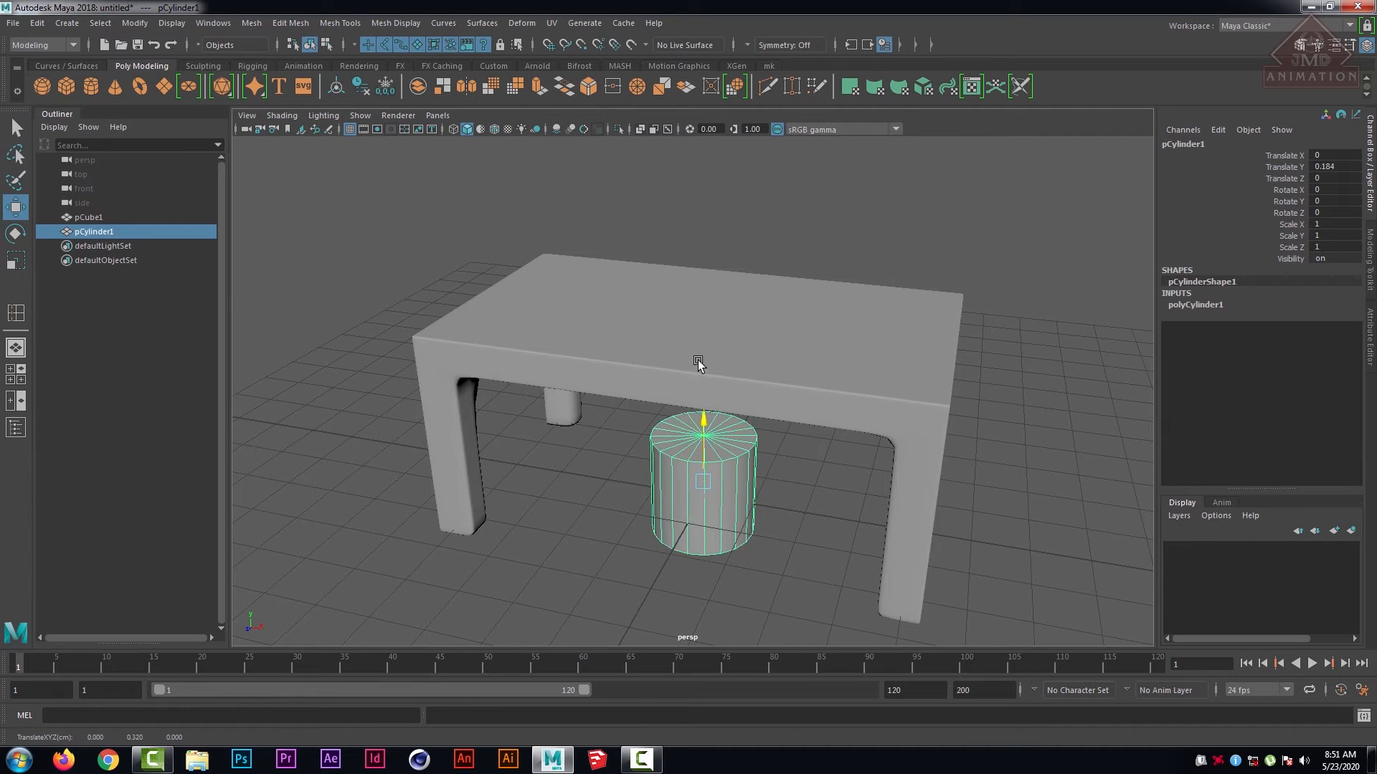
drag(701, 464, 702, 195)
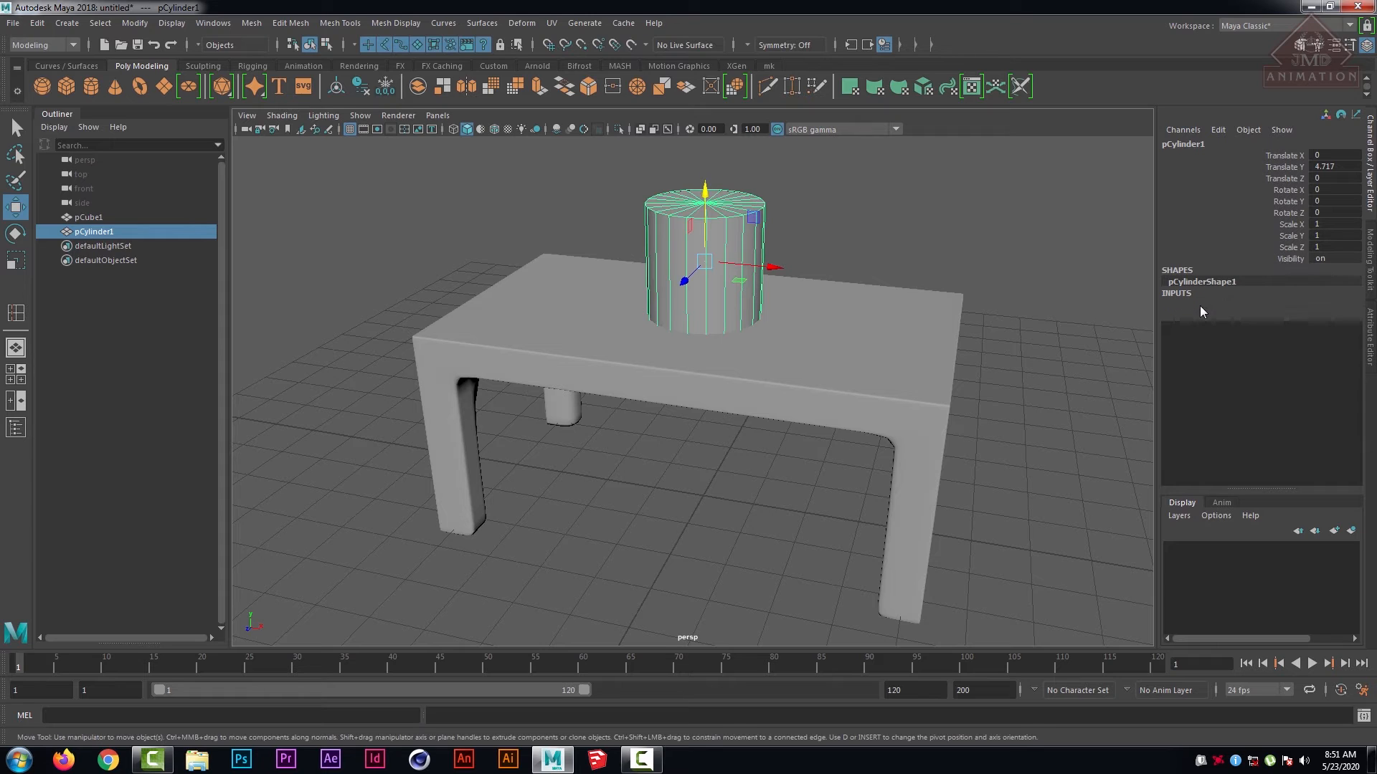
- Set the cylinder's radius to 0.4 and its height to 1.6
click(1199, 306)
click(1266, 317)
mouse_move(1093, 303)
middle_down()
mouse_move(1075, 302)
mouse_move(1090, 304)
middle_up()
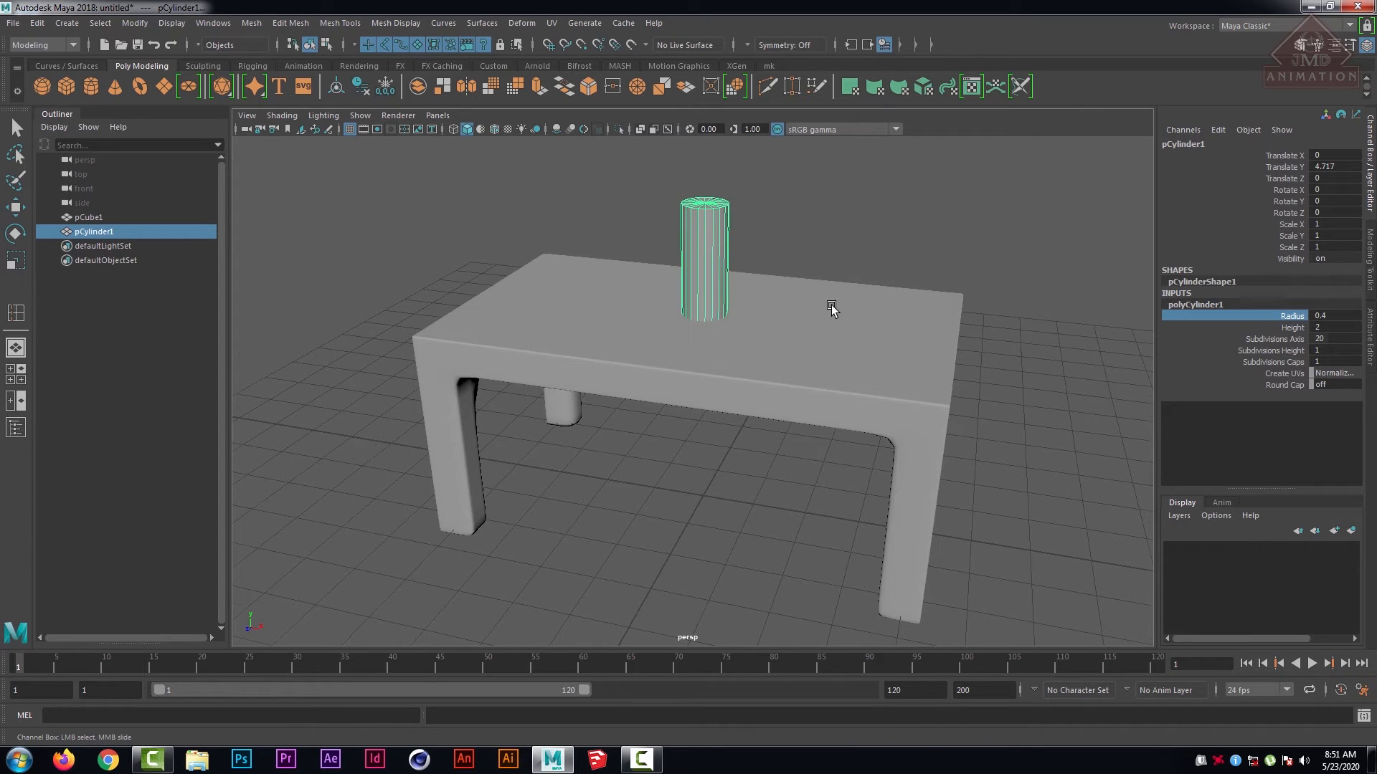
scroll(831, 308, up, 3)
alt+middle_drag(835, 282, 814, 370)
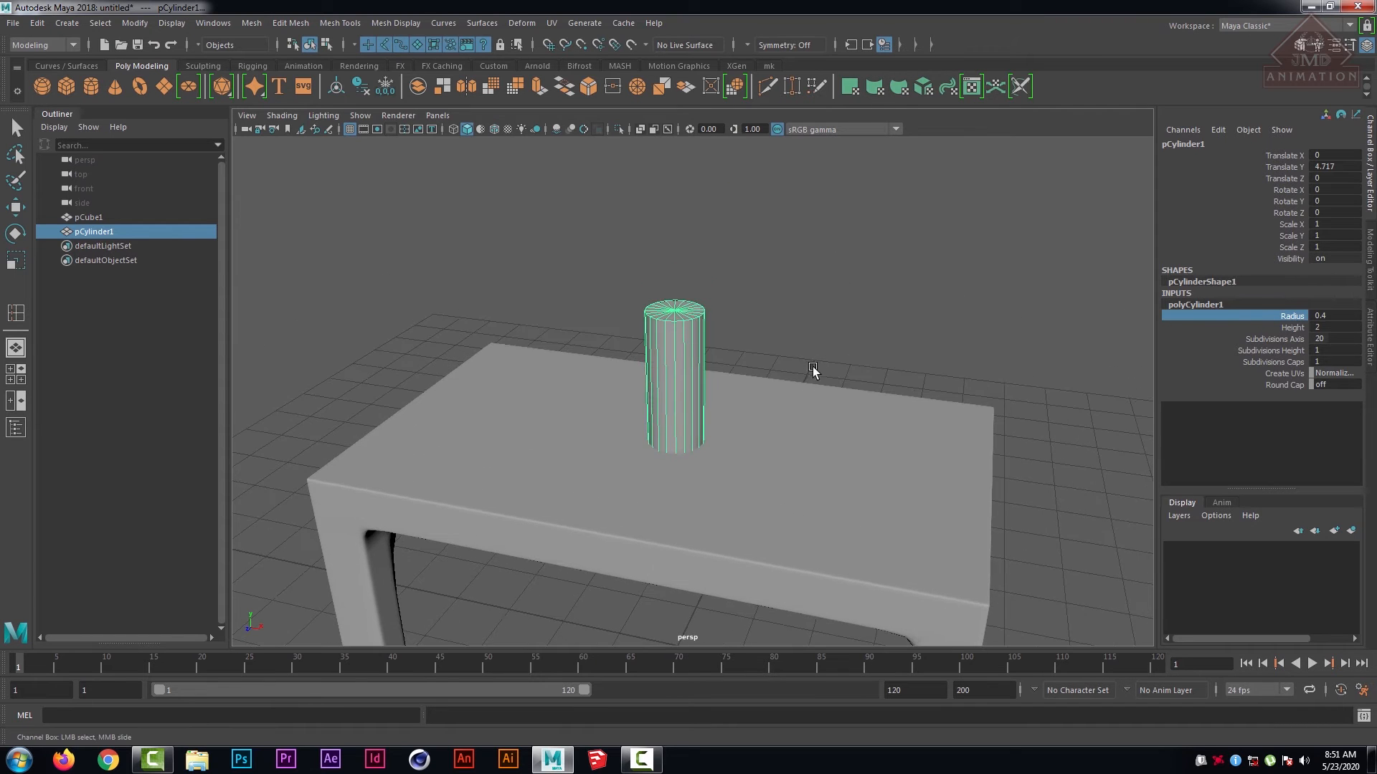
scroll(724, 340, up, 5)
alt+drag(722, 339, 735, 354)
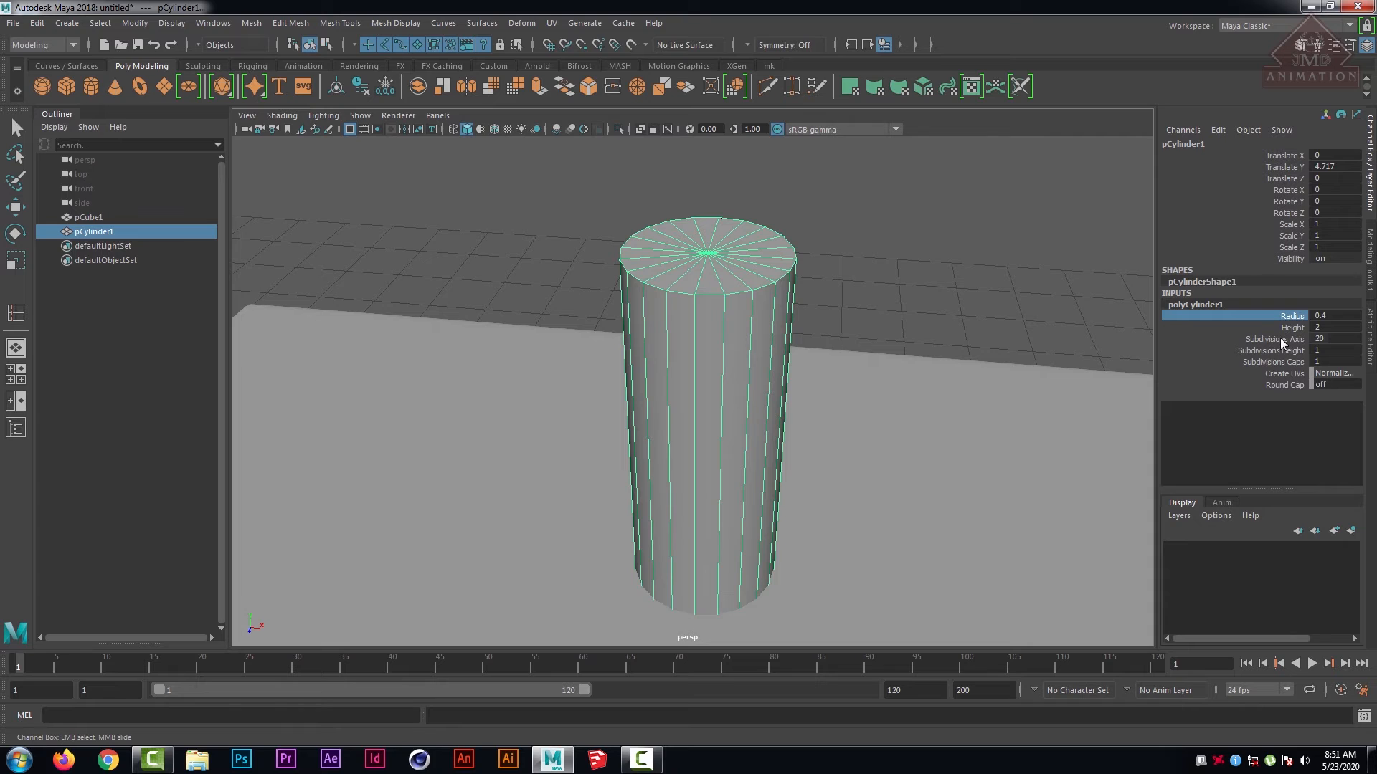
click(1244, 328)
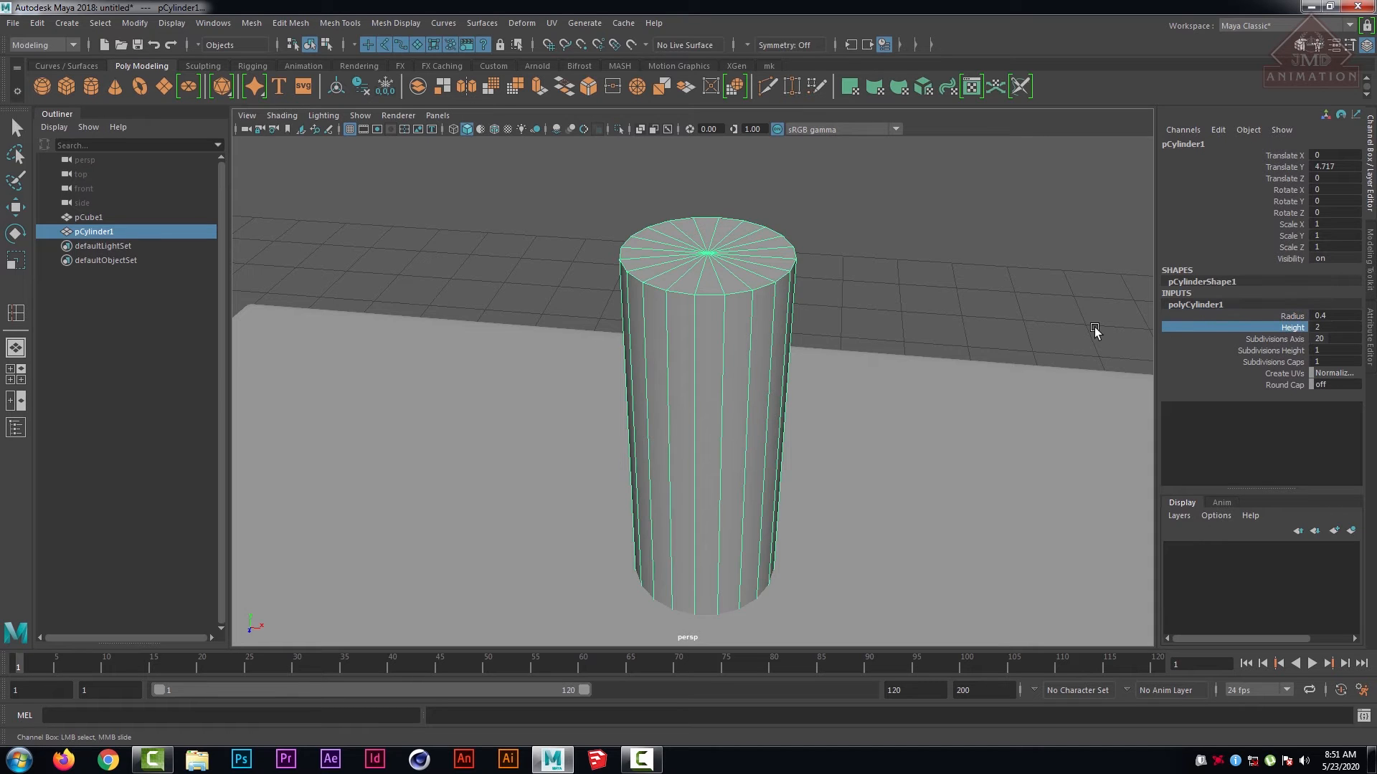
middle_drag(1095, 330, 1091, 329)
- Lower the cylinder along Y to about 4.587 so it sits on the tabletop
scroll(651, 429, up, 3)
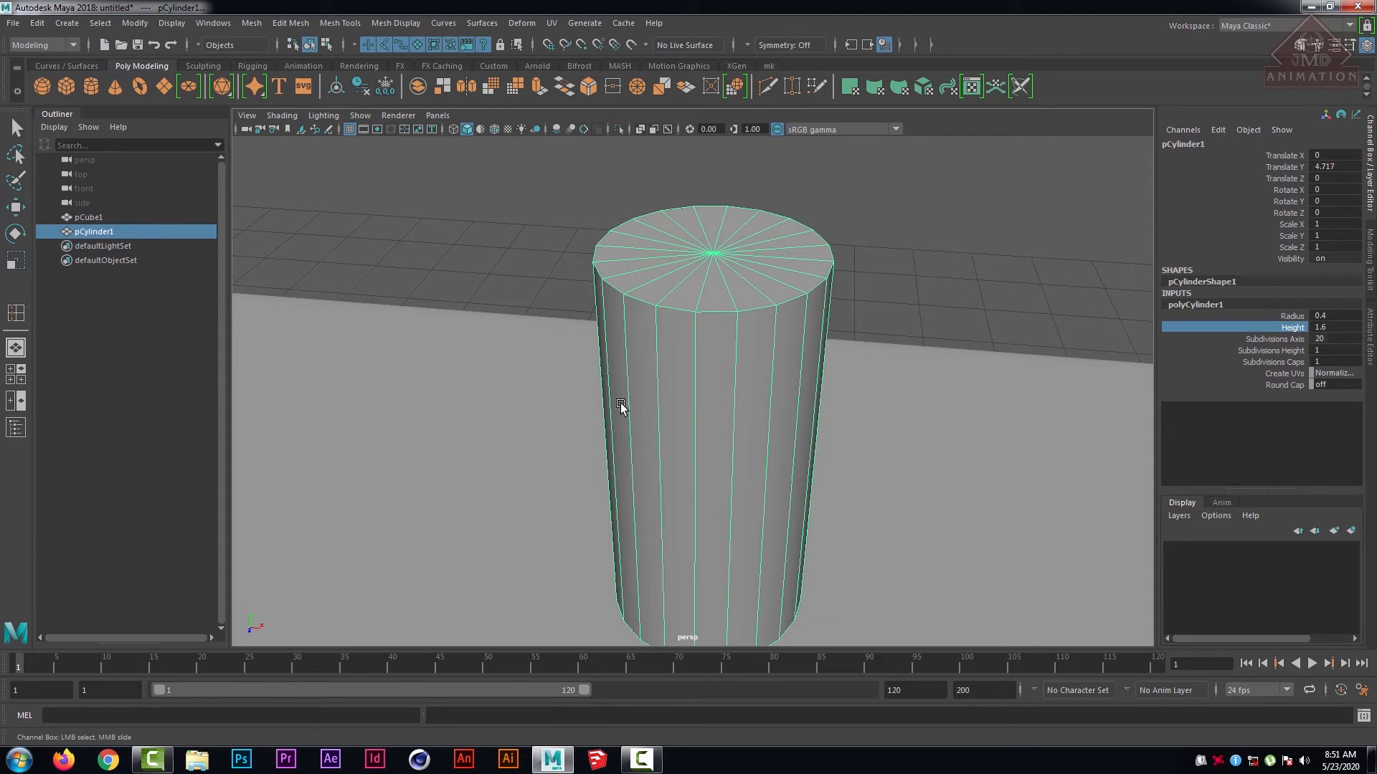
key(w)
scroll(599, 388, down, 4)
alt+drag(598, 387, 610, 349)
drag(711, 217, 707, 239)
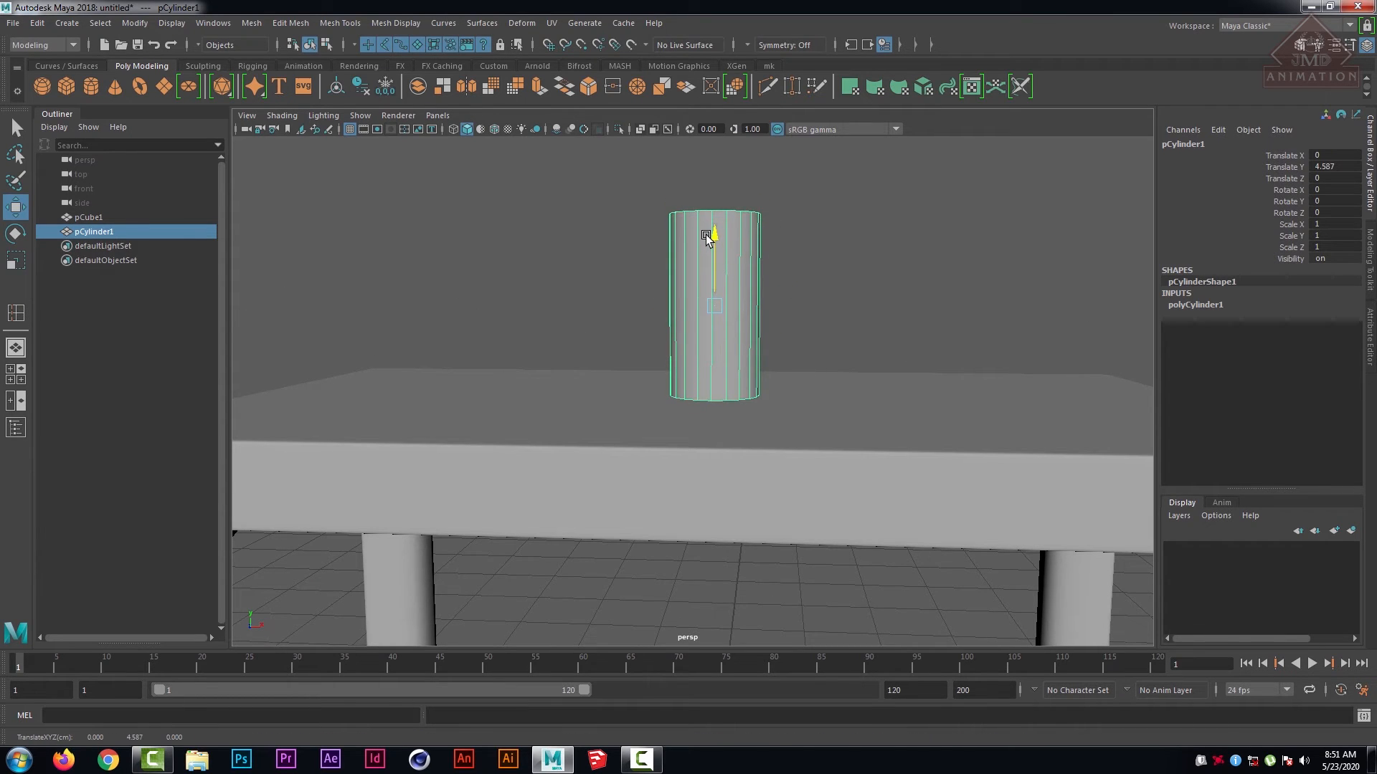
click(846, 253)
alt+drag(848, 254, 876, 269)
click(667, 306)
scroll(666, 351, down, 5)
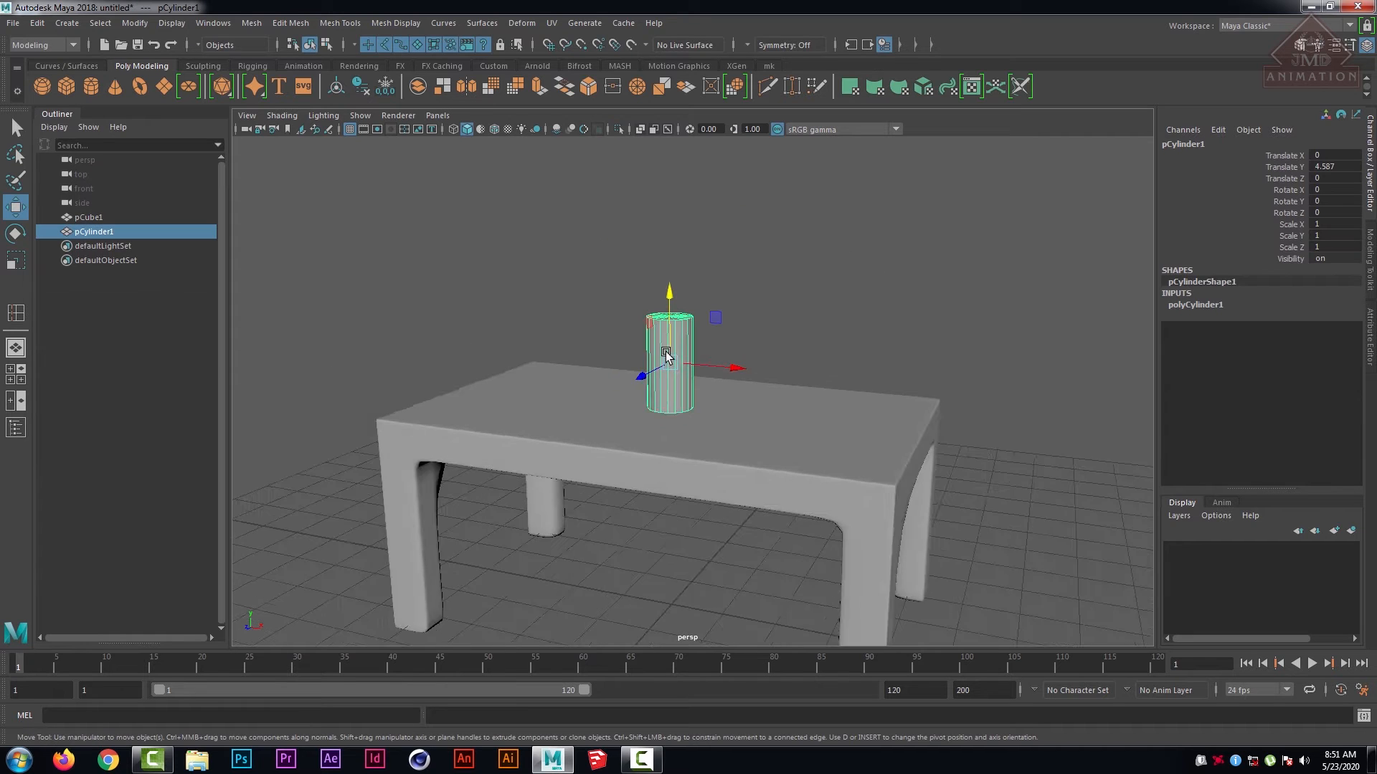
- Try 16 axis subdivisions on the cylinder and undo the change
scroll(665, 355, up, 4)
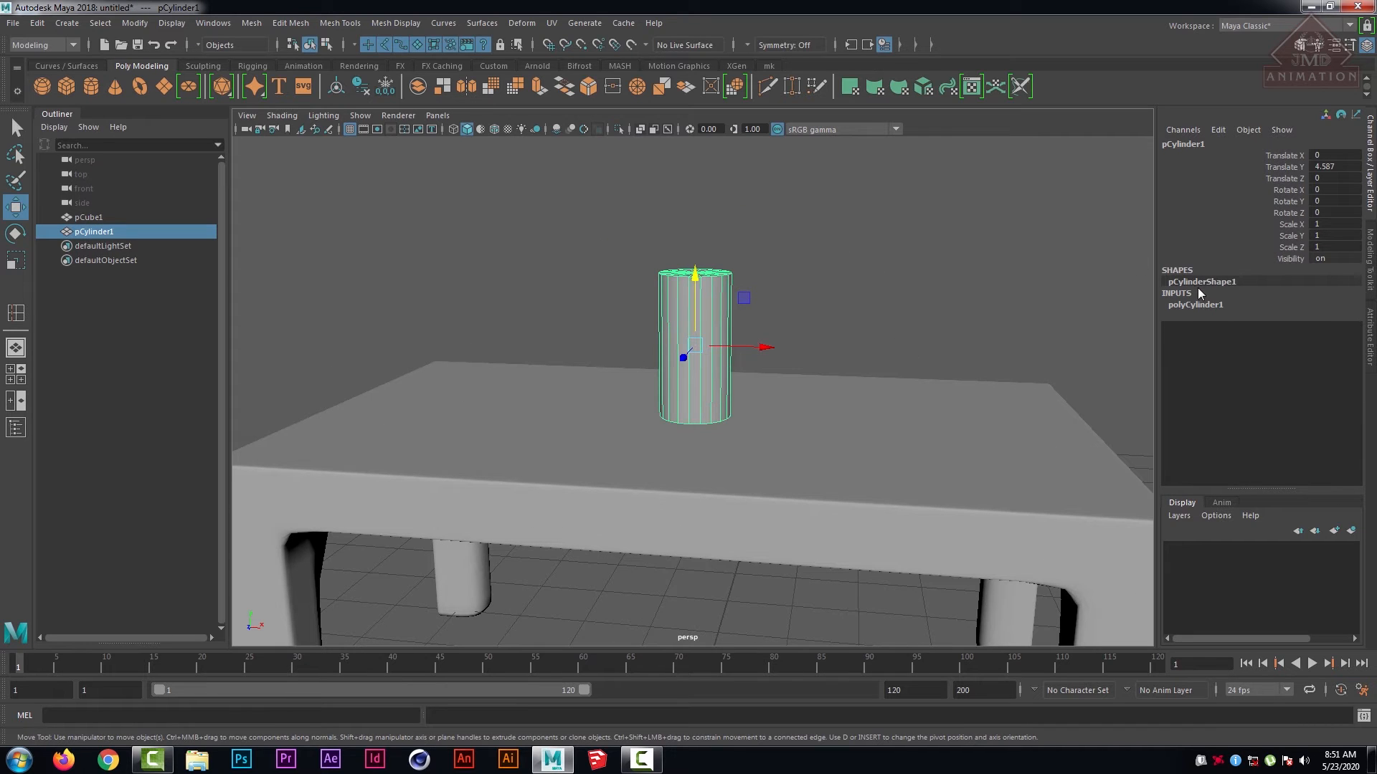
click(1211, 305)
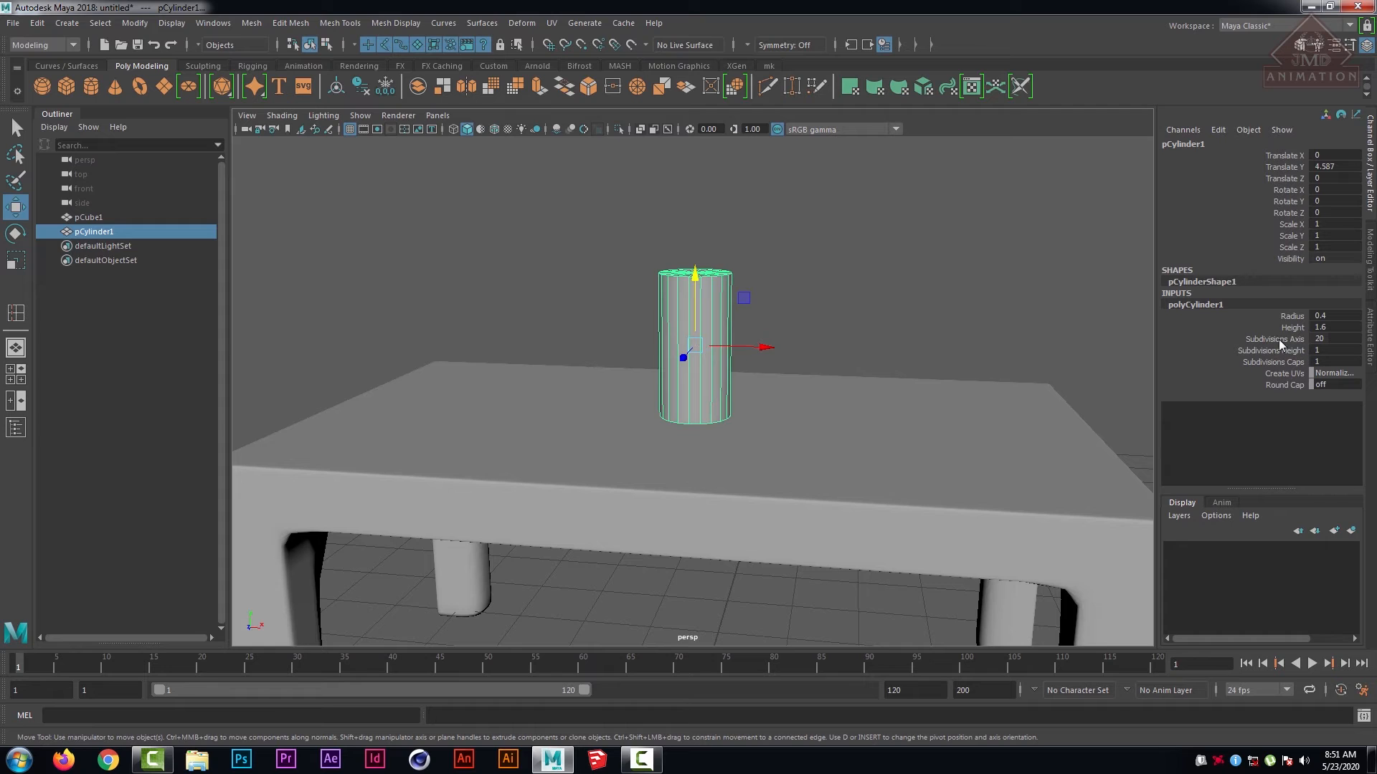
click(1280, 339)
middle_drag(1109, 334, 1078, 336)
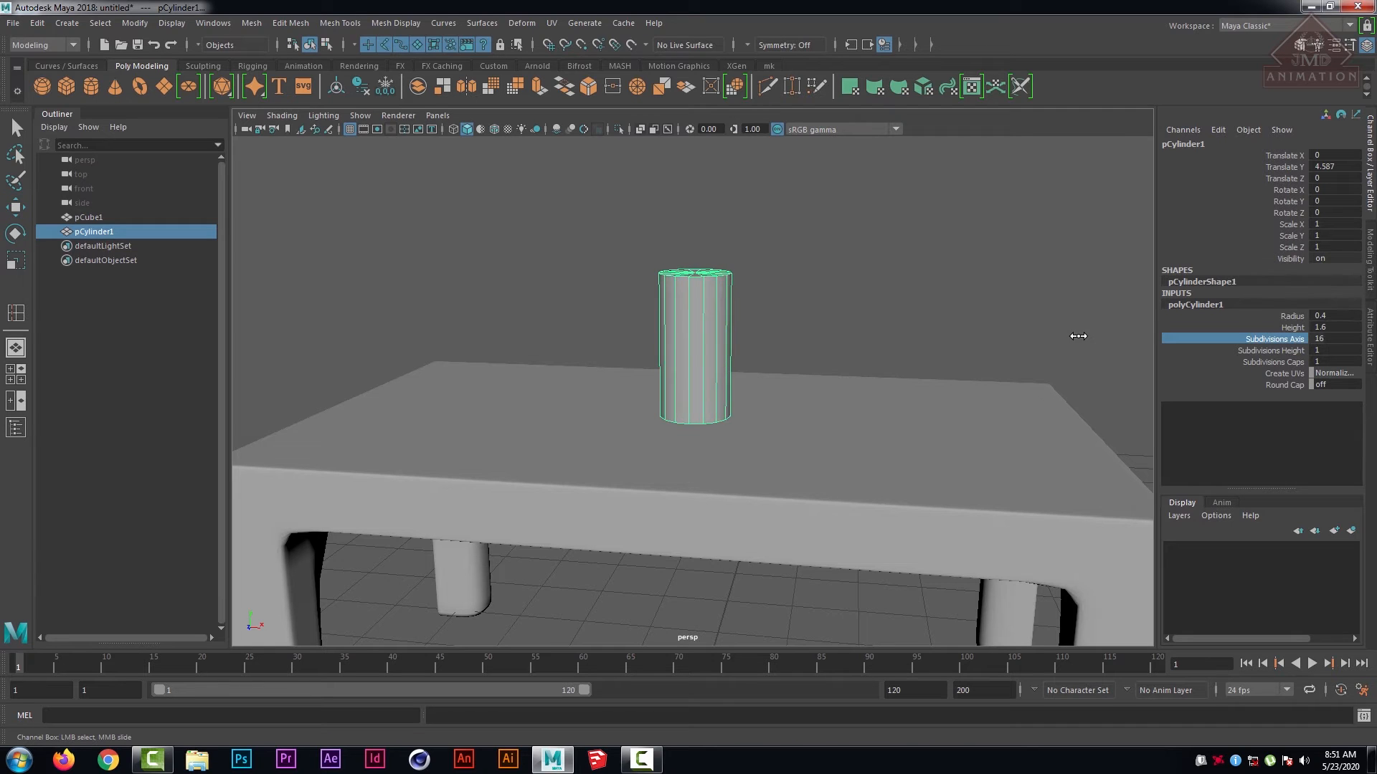
scroll(848, 359, up, 4)
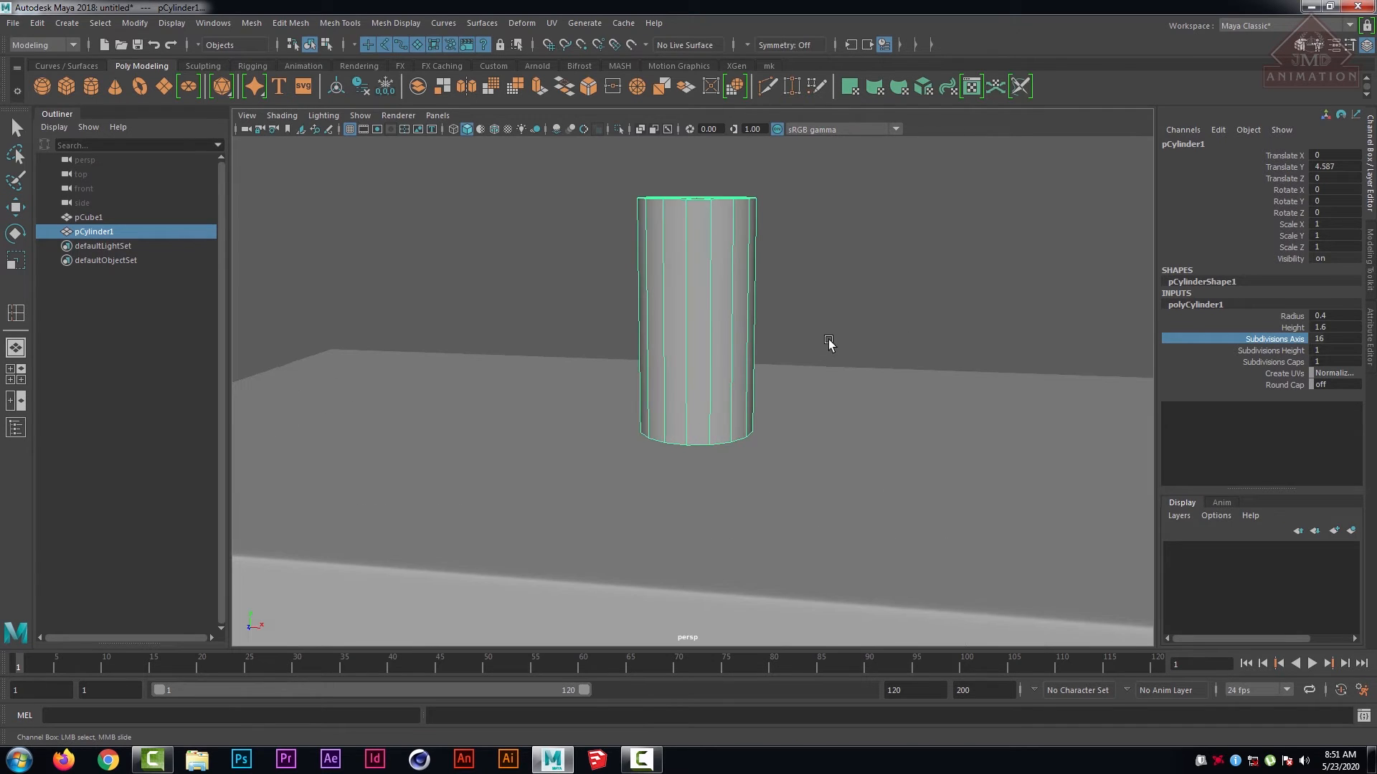
key(ctrl+z)
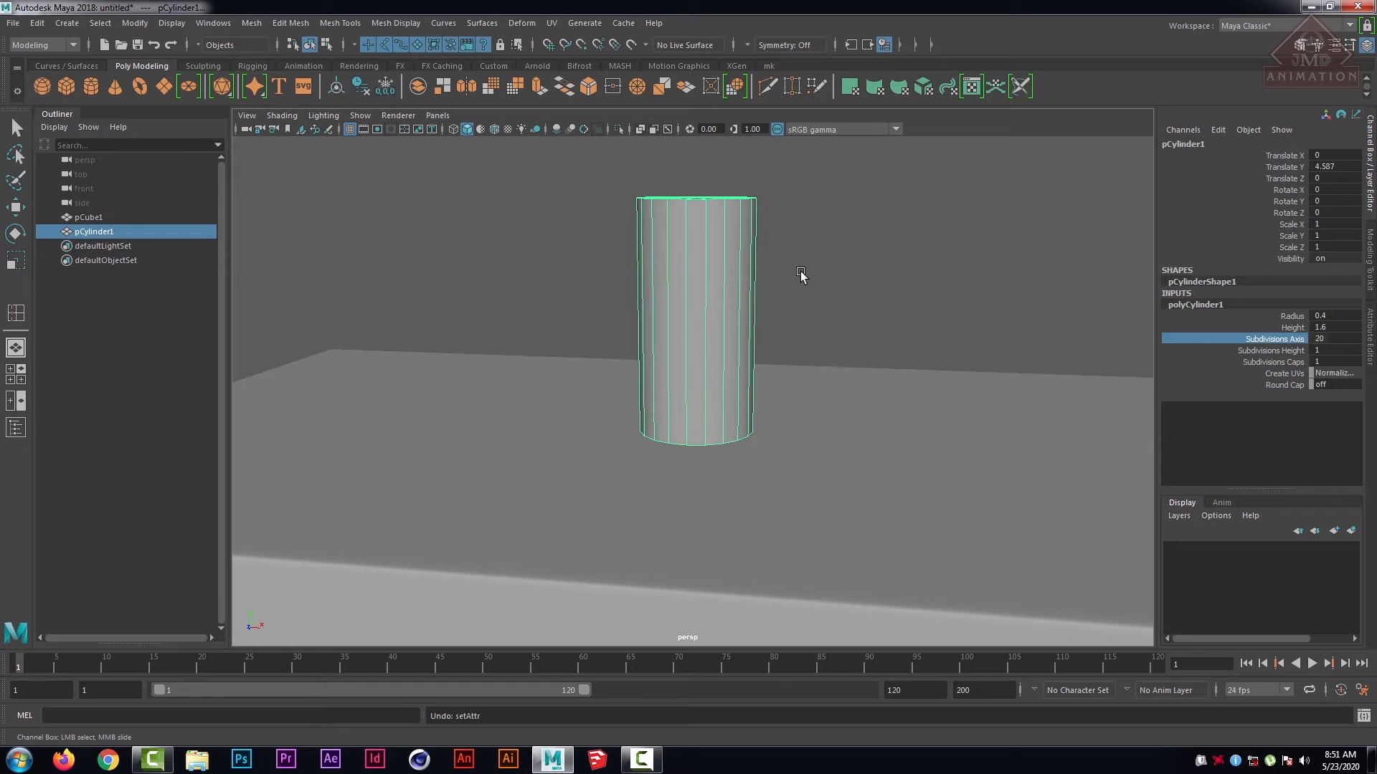
- Select a single vertical side edge of the cylinder in edge mode and check the selection in wireframe display
alt+drag(804, 245, 776, 279)
scroll(772, 323, up, 4)
alt+drag(717, 342, 741, 342)
scroll(705, 333, up, 3)
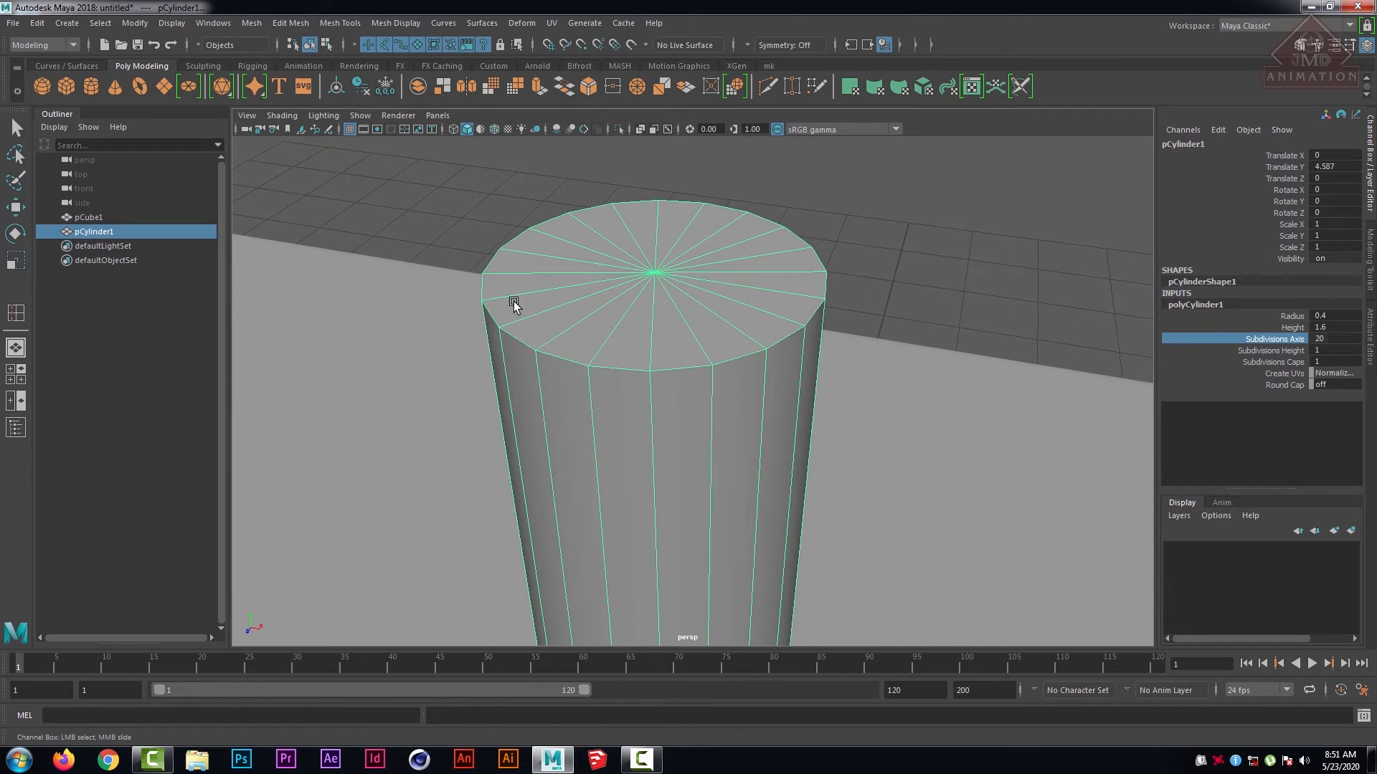
right_drag(552, 298, 557, 255)
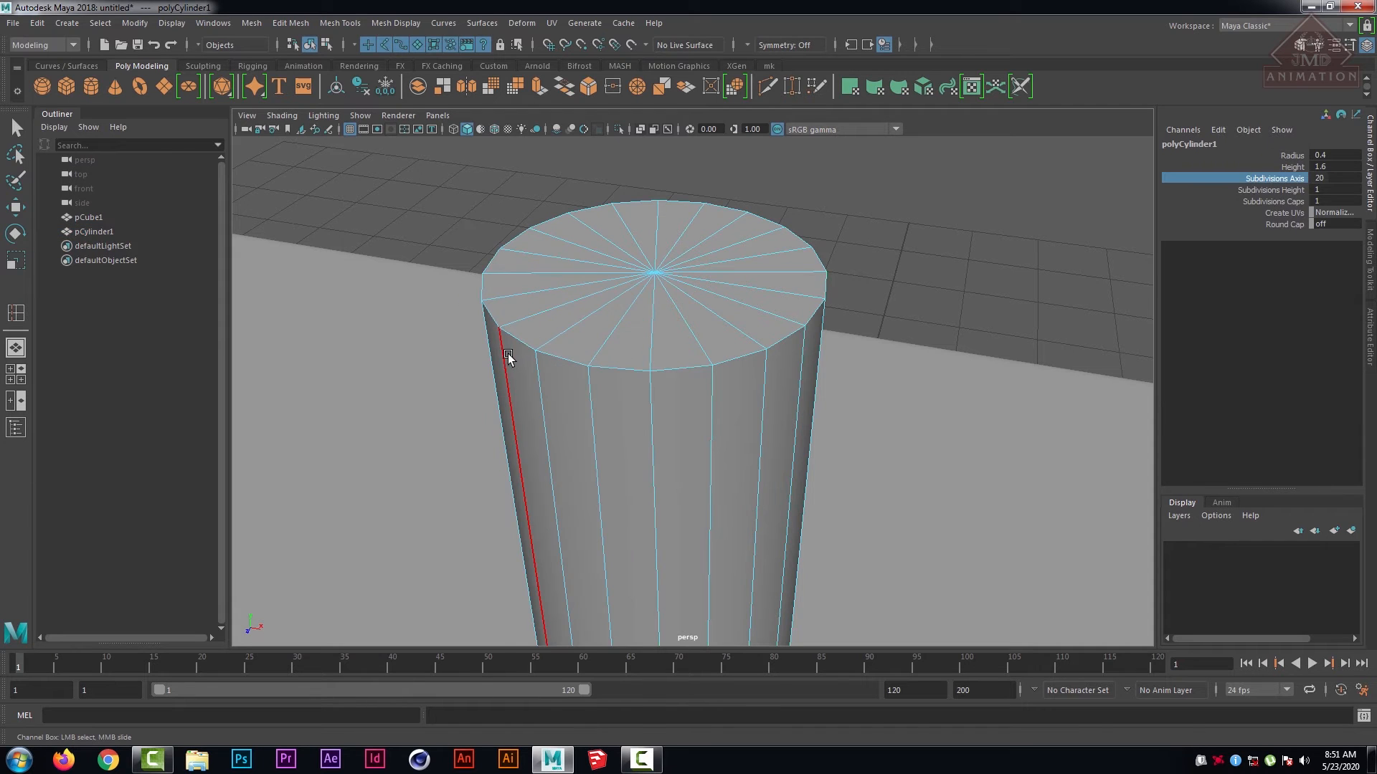
click(506, 354)
key(w)
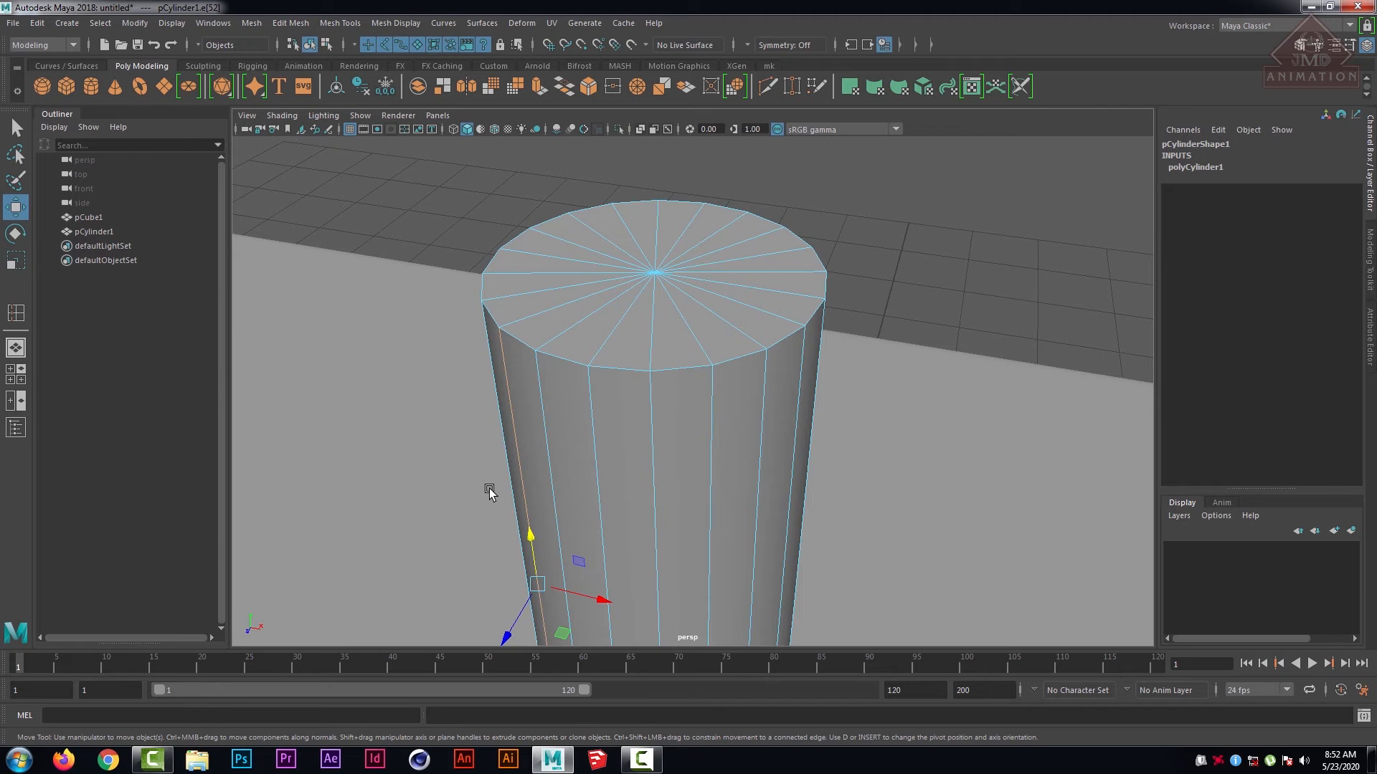
key(4)
alt+drag(494, 426, 535, 409)
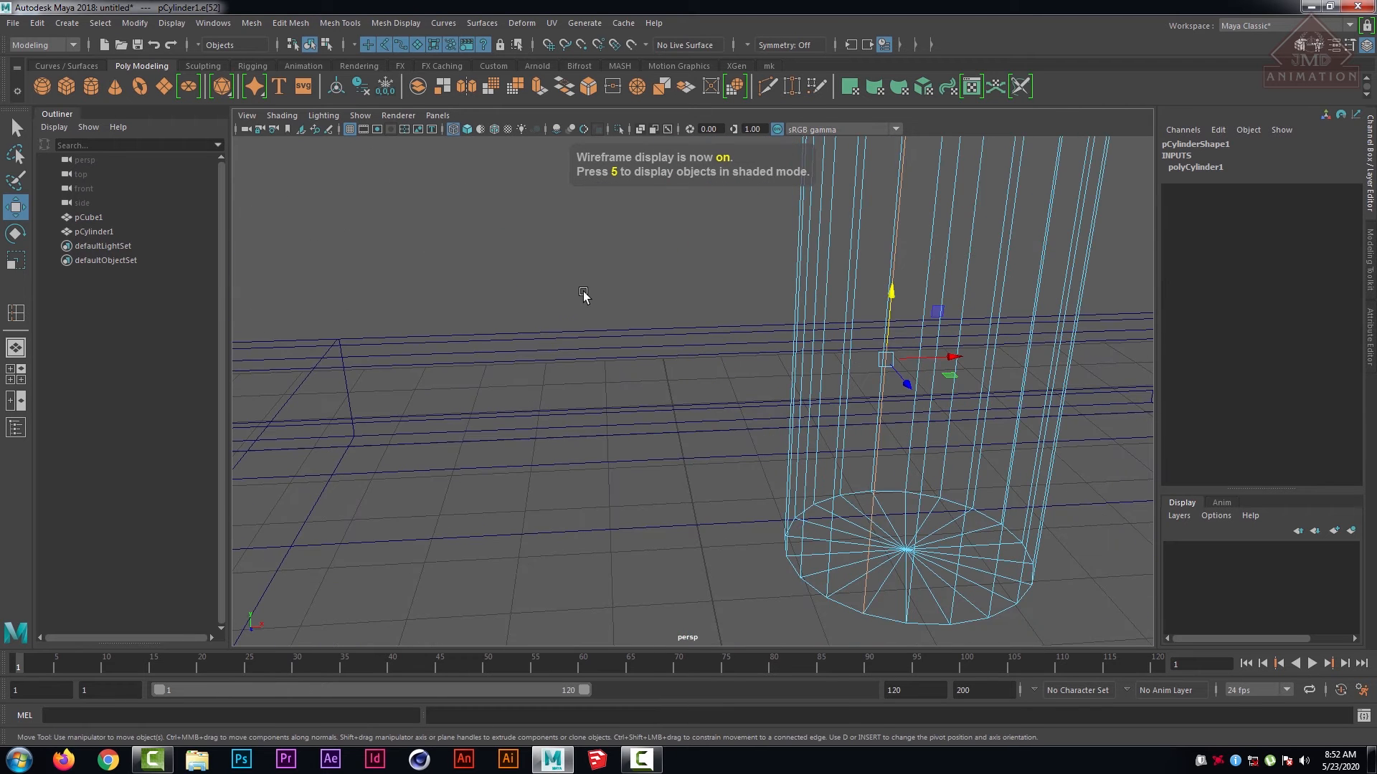
alt+drag(758, 387, 665, 318)
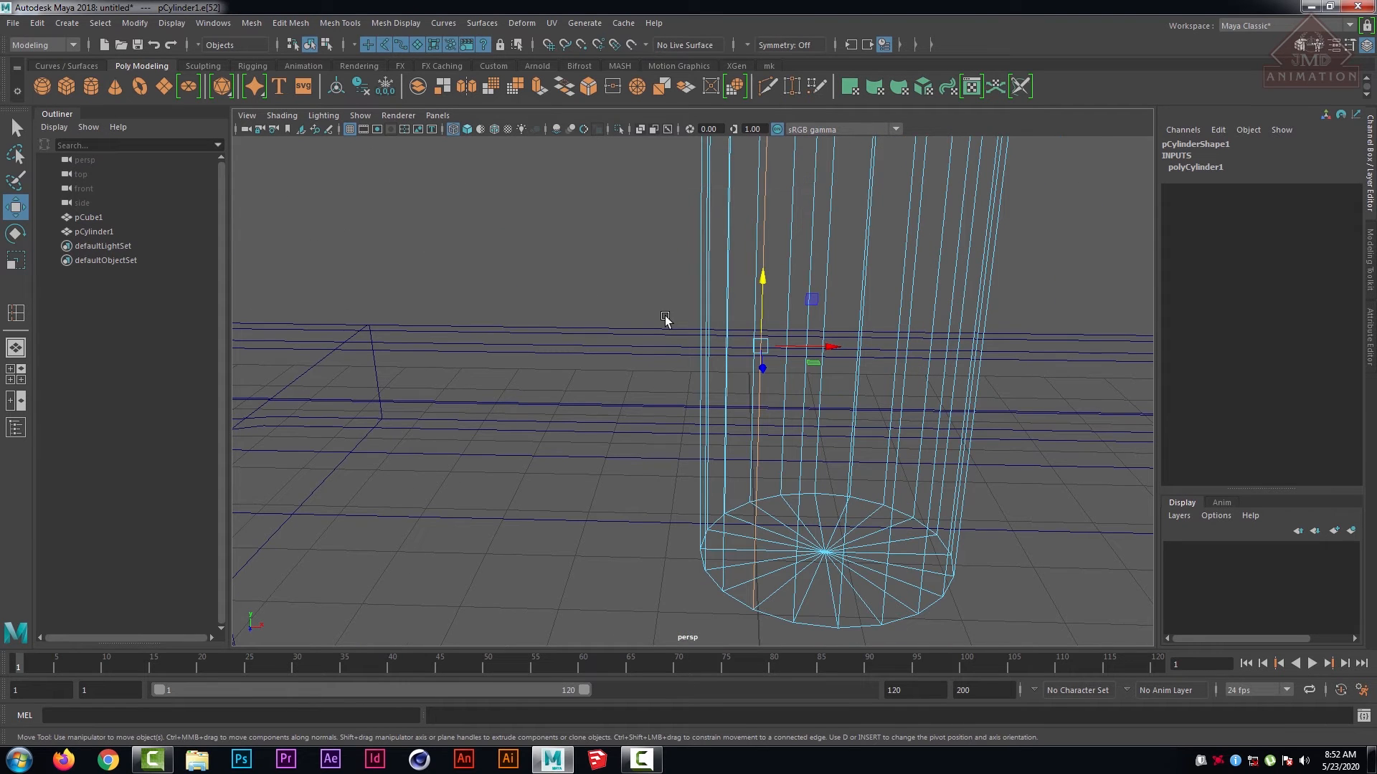
key(5)
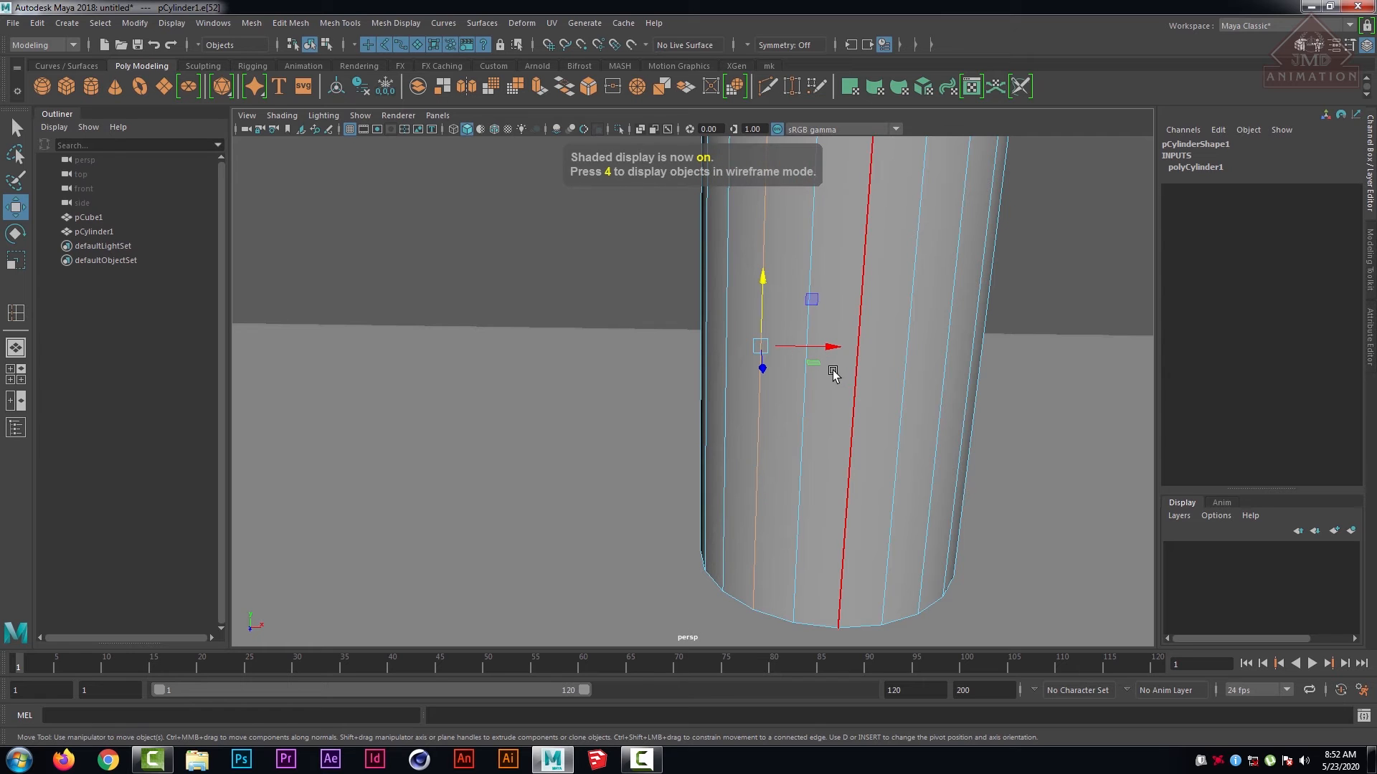
- Move the selected vertical edge inward to form a V-shaped notch, ending at about X -0.147, Z 0.206
alt+drag(900, 344, 874, 326)
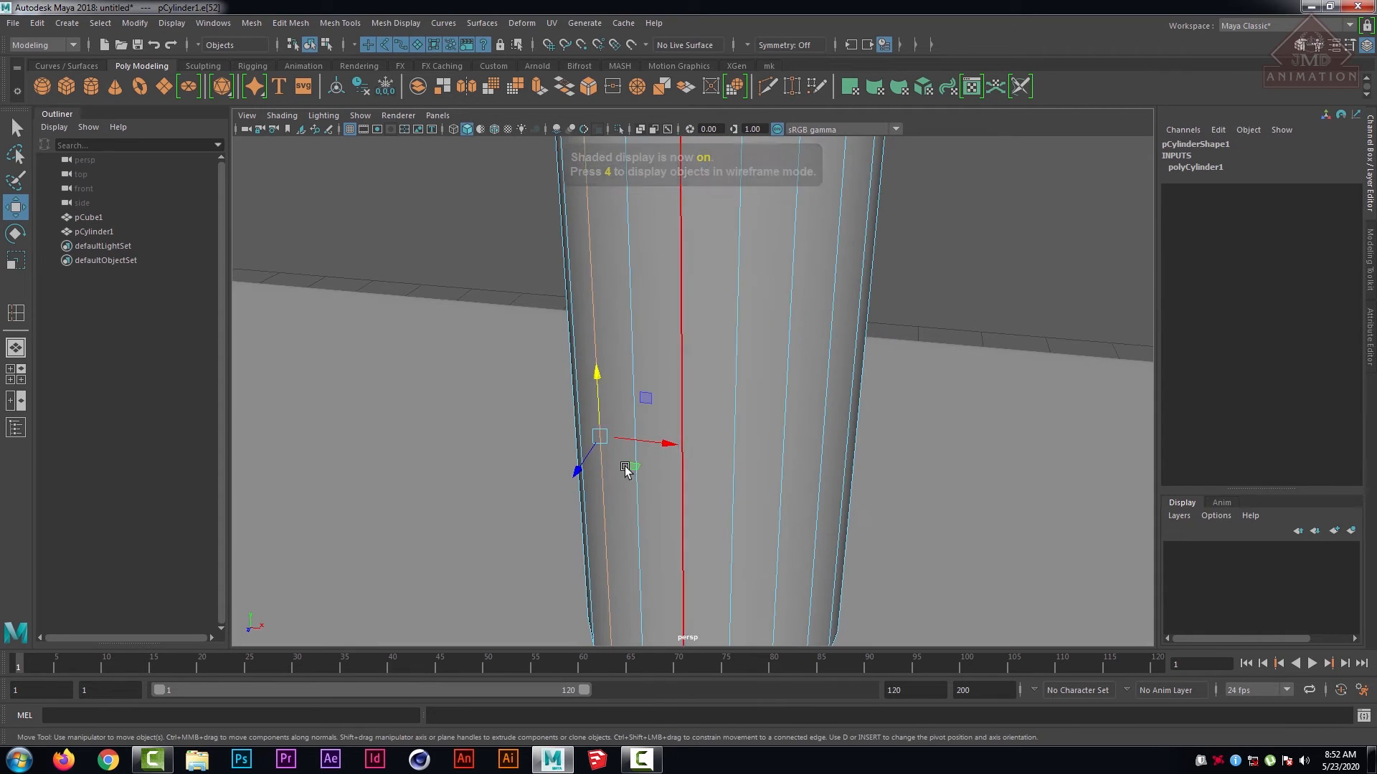
alt+drag(582, 477, 596, 411)
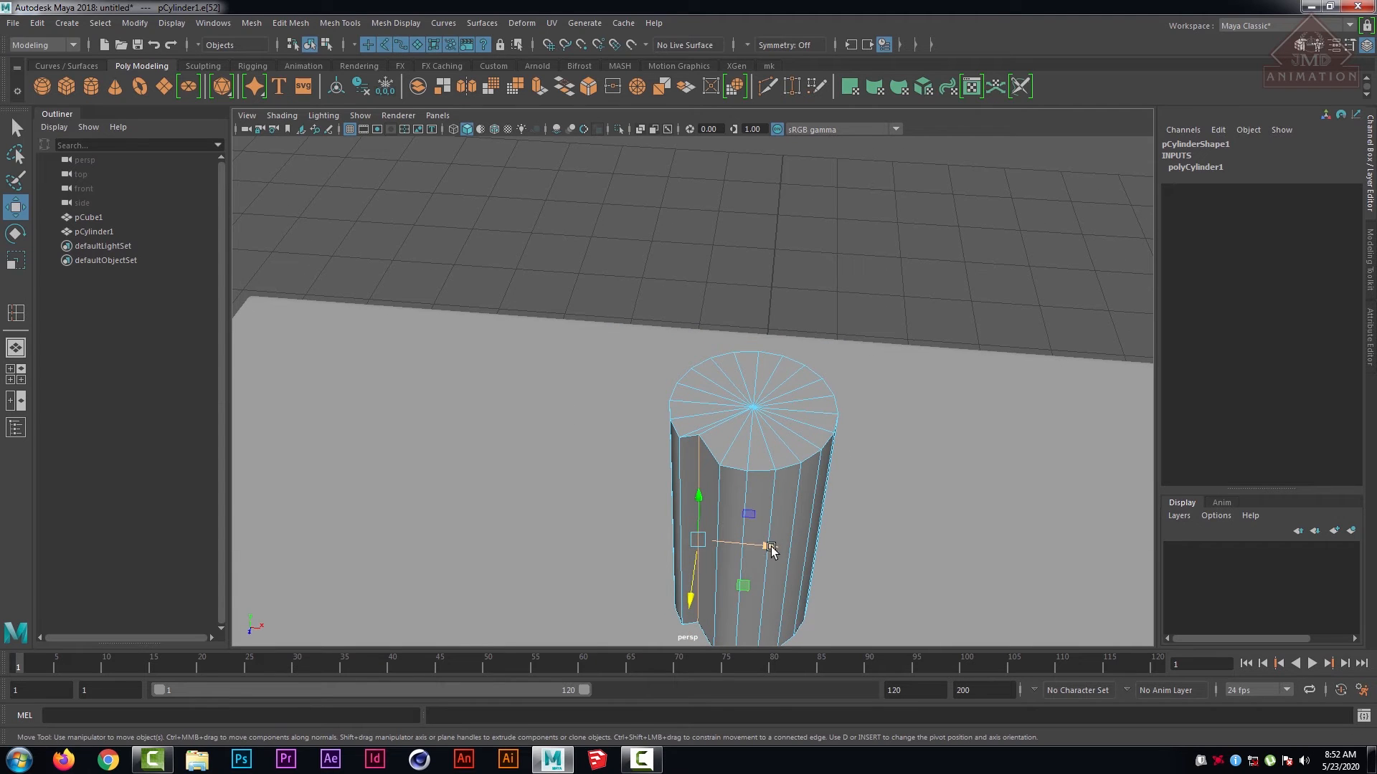
drag(773, 546, 785, 549)
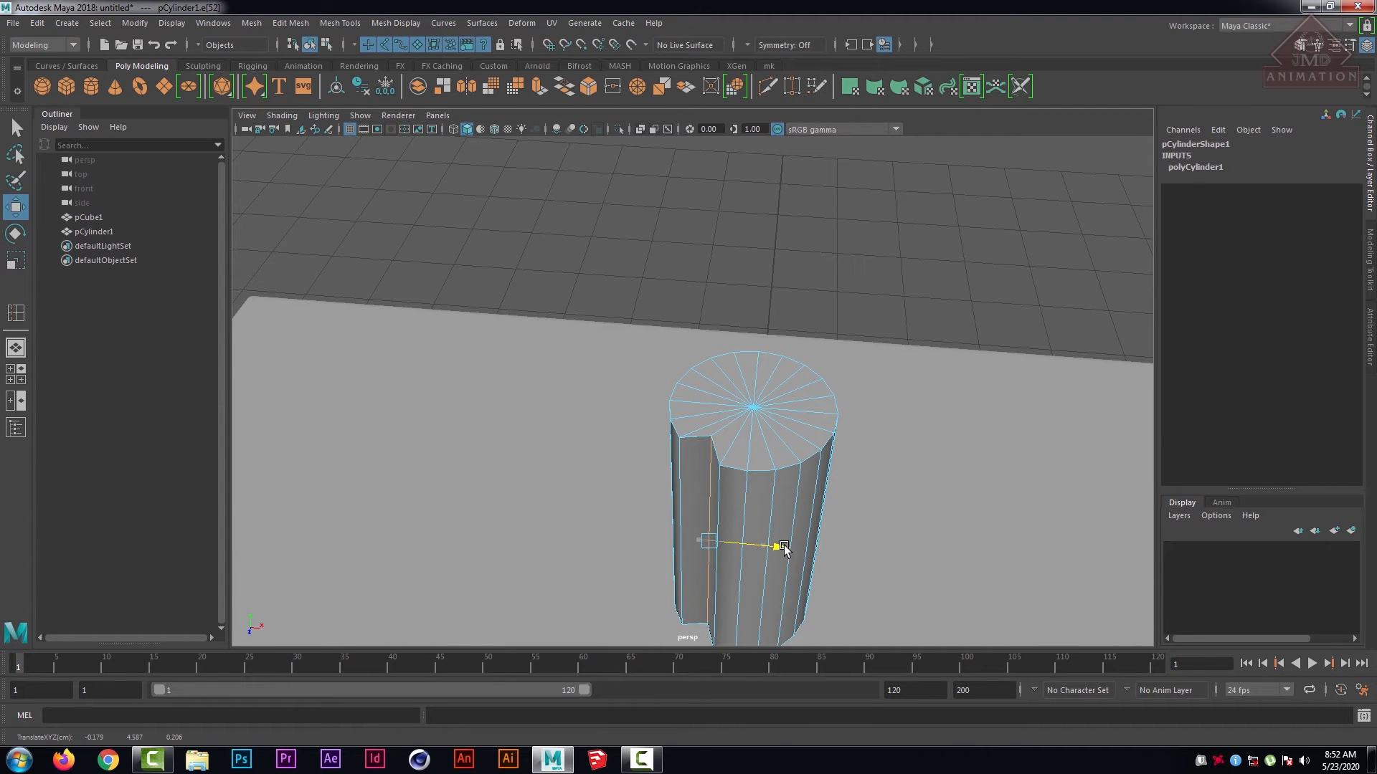
scroll(798, 482, up, 3)
alt+drag(735, 471, 842, 430)
alt+middle_drag(841, 430, 771, 409)
scroll(774, 412, up, 3)
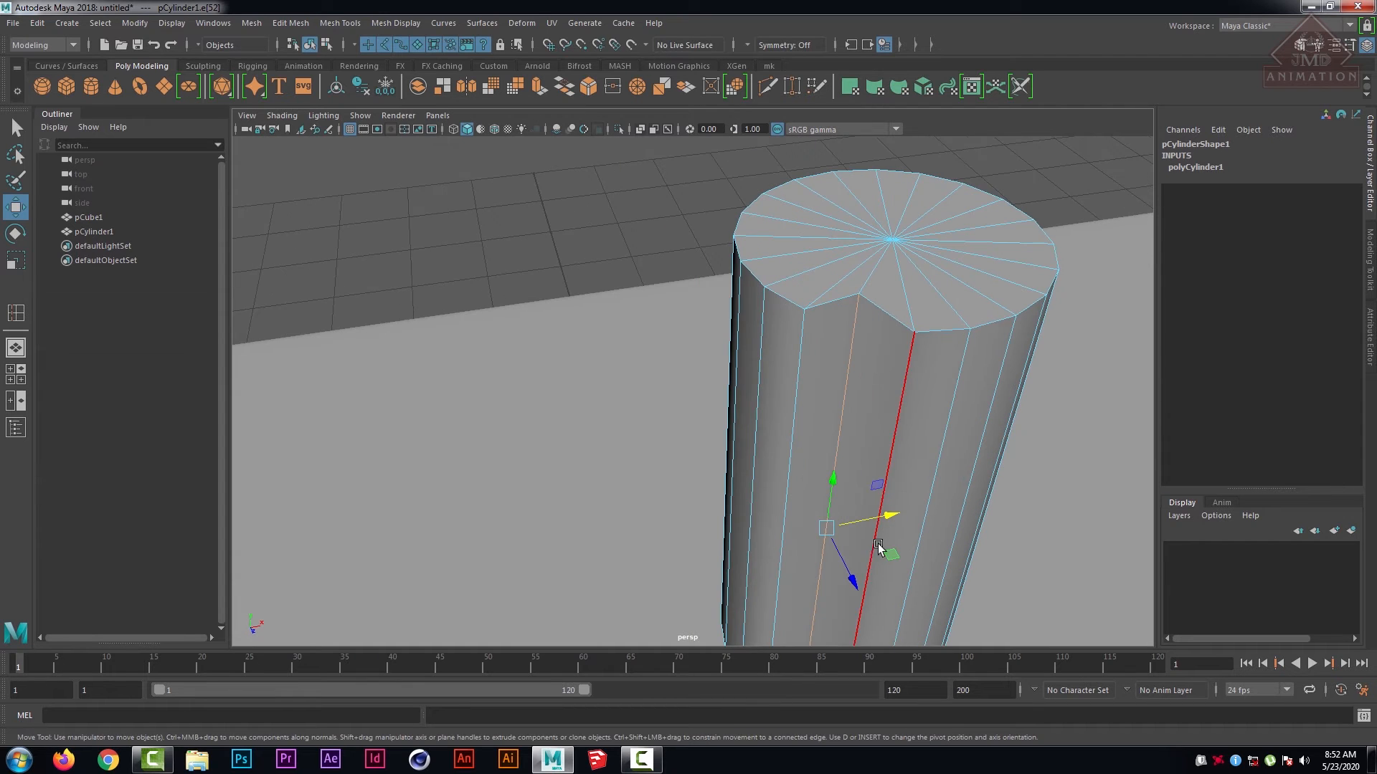
drag(889, 515, 900, 516)
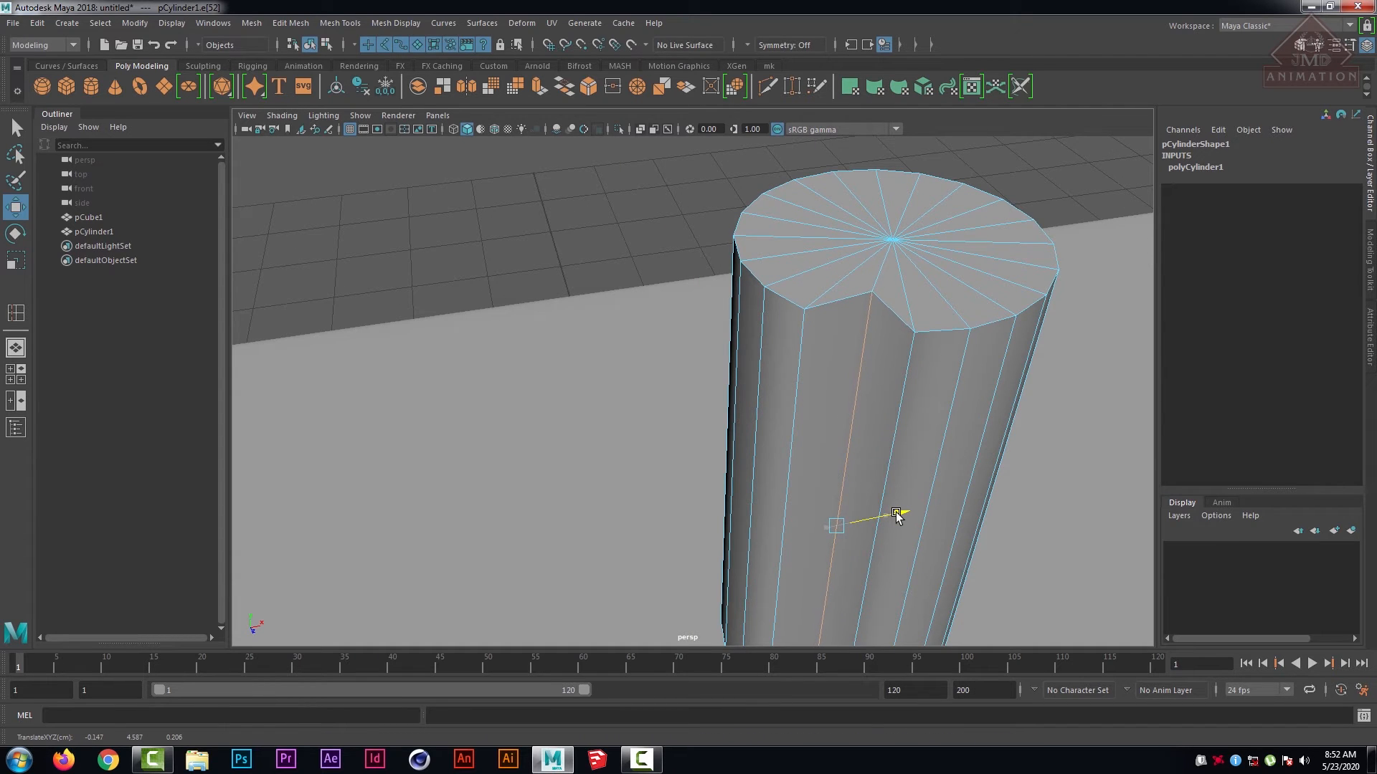
alt+drag(897, 445, 824, 415)
- Move a second vertical edge on another side of the cylinder inward as a notch, to about X -0.211, Z -0.152
click(895, 264)
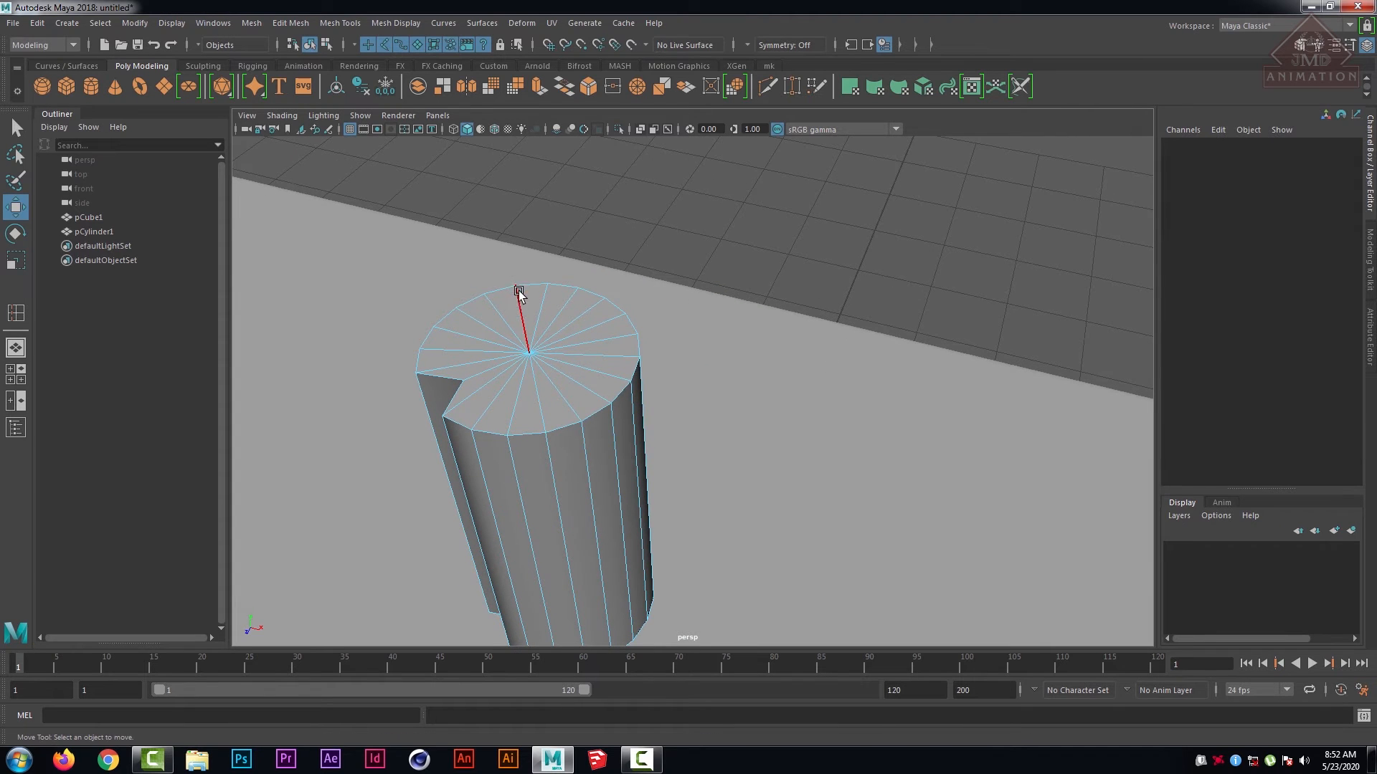
alt+drag(519, 293, 553, 311)
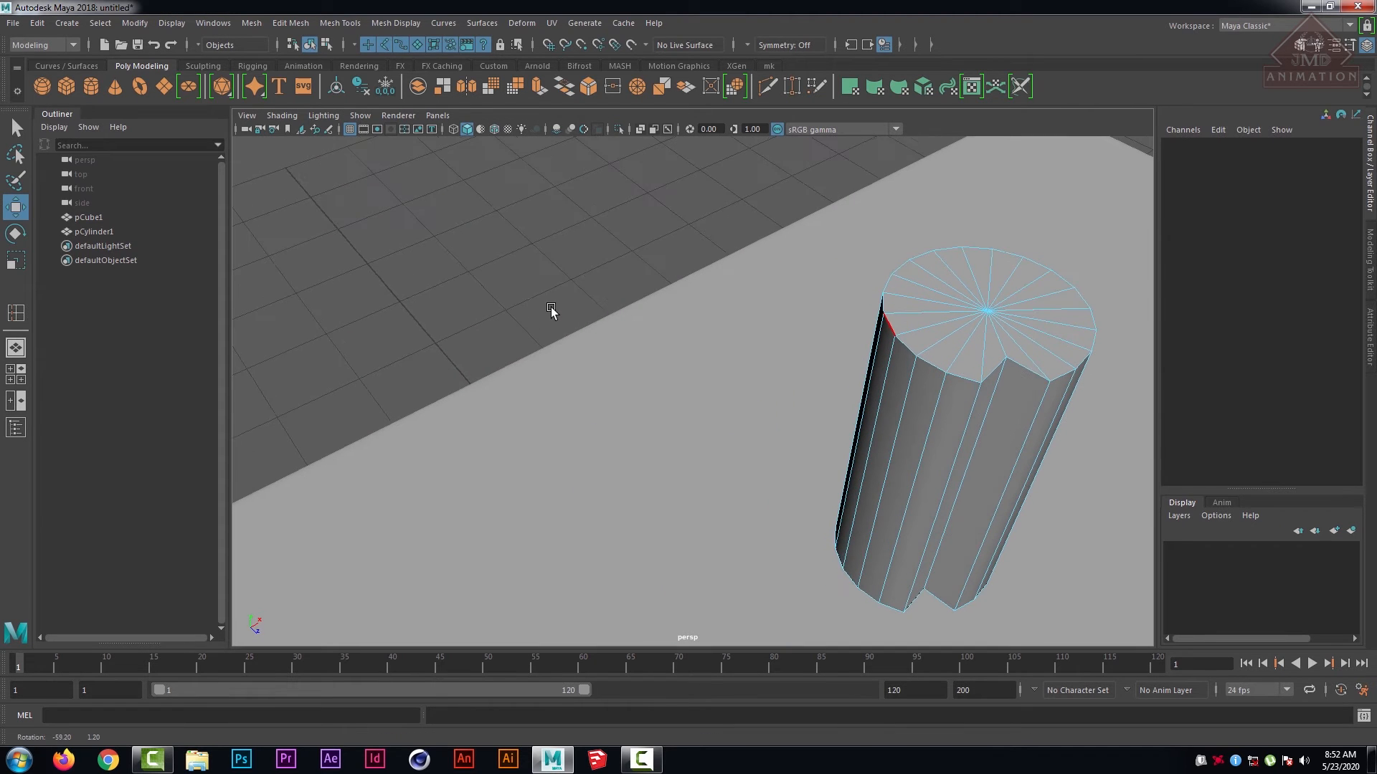
click(884, 316)
alt+drag(654, 289, 820, 486)
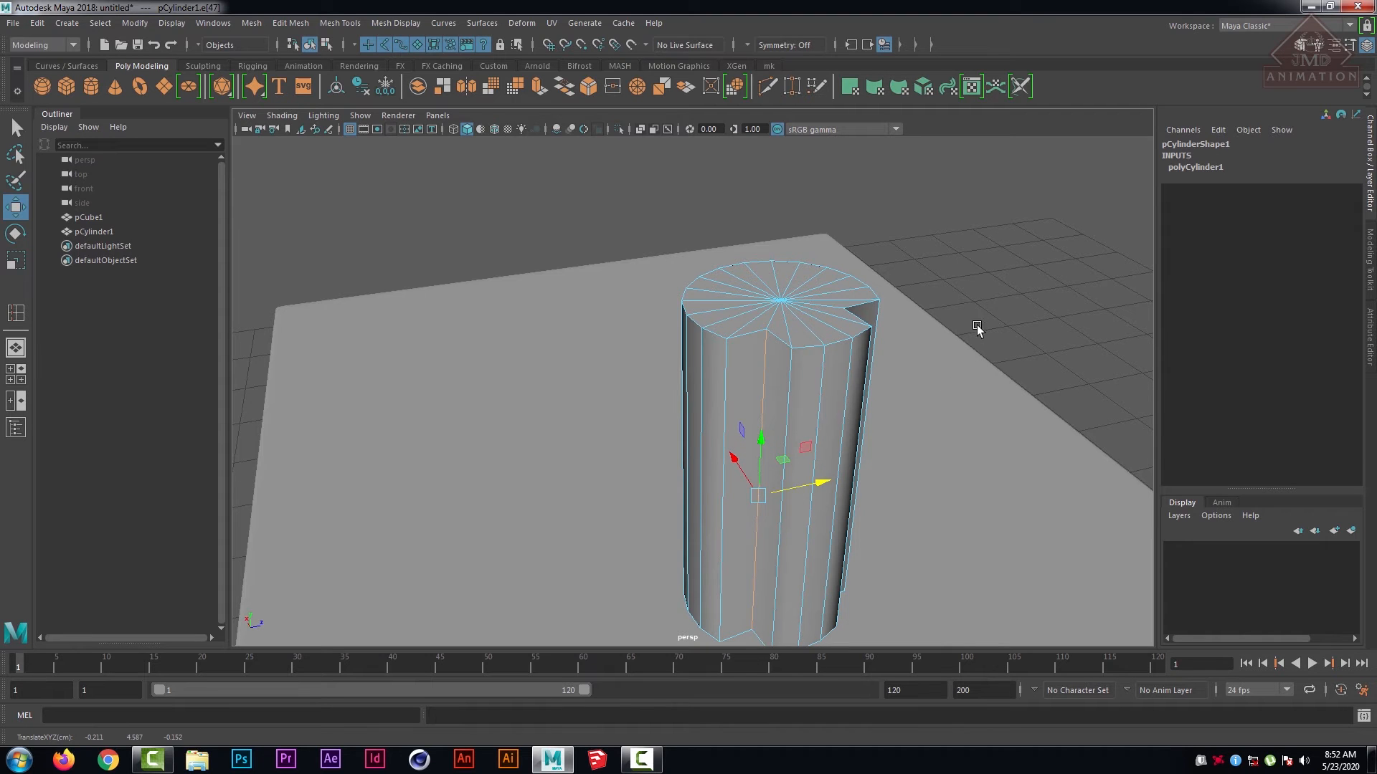
- Move a third vertical edge on the remaining side of the cylinder inward as a notch, to about X 0.242, Z 0
alt+drag(978, 332, 895, 334)
alt+drag(804, 390, 793, 359)
click(684, 405)
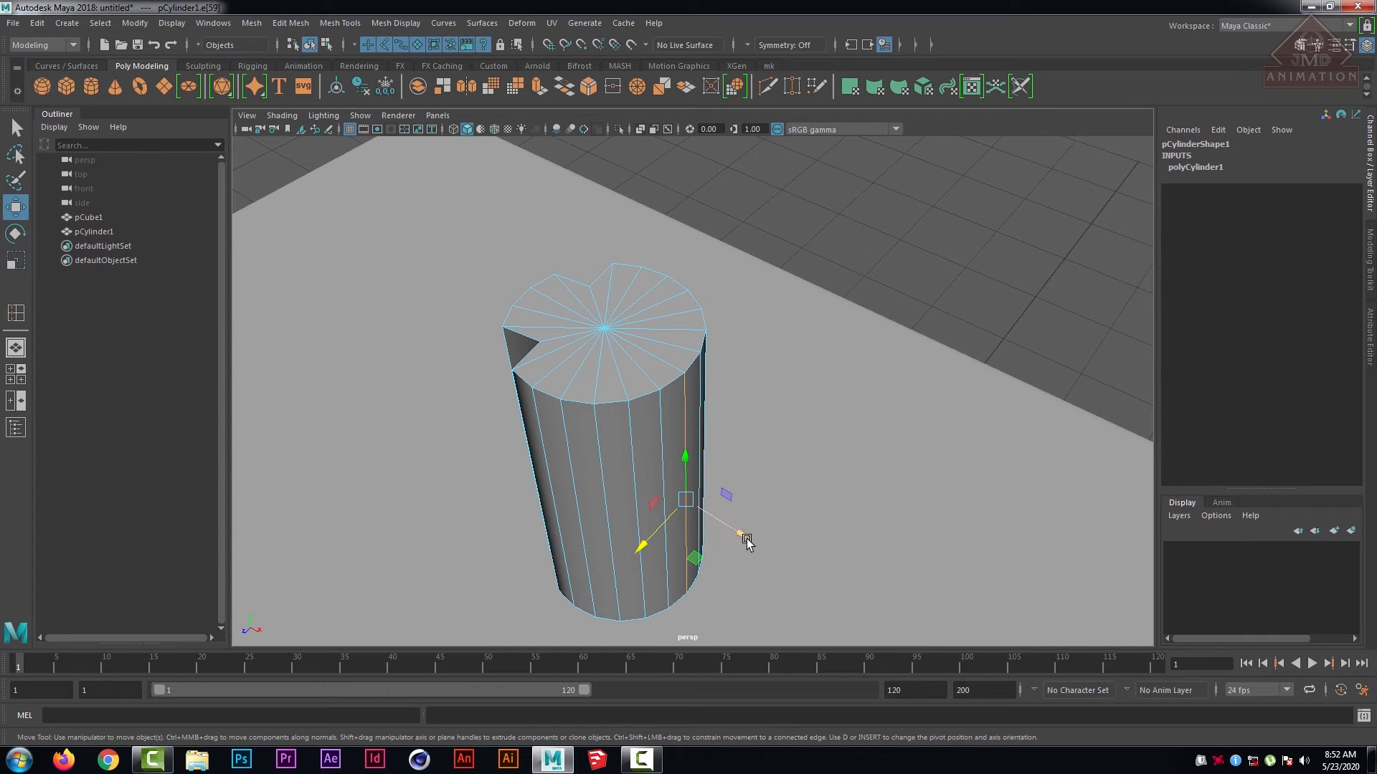
drag(746, 536, 725, 524)
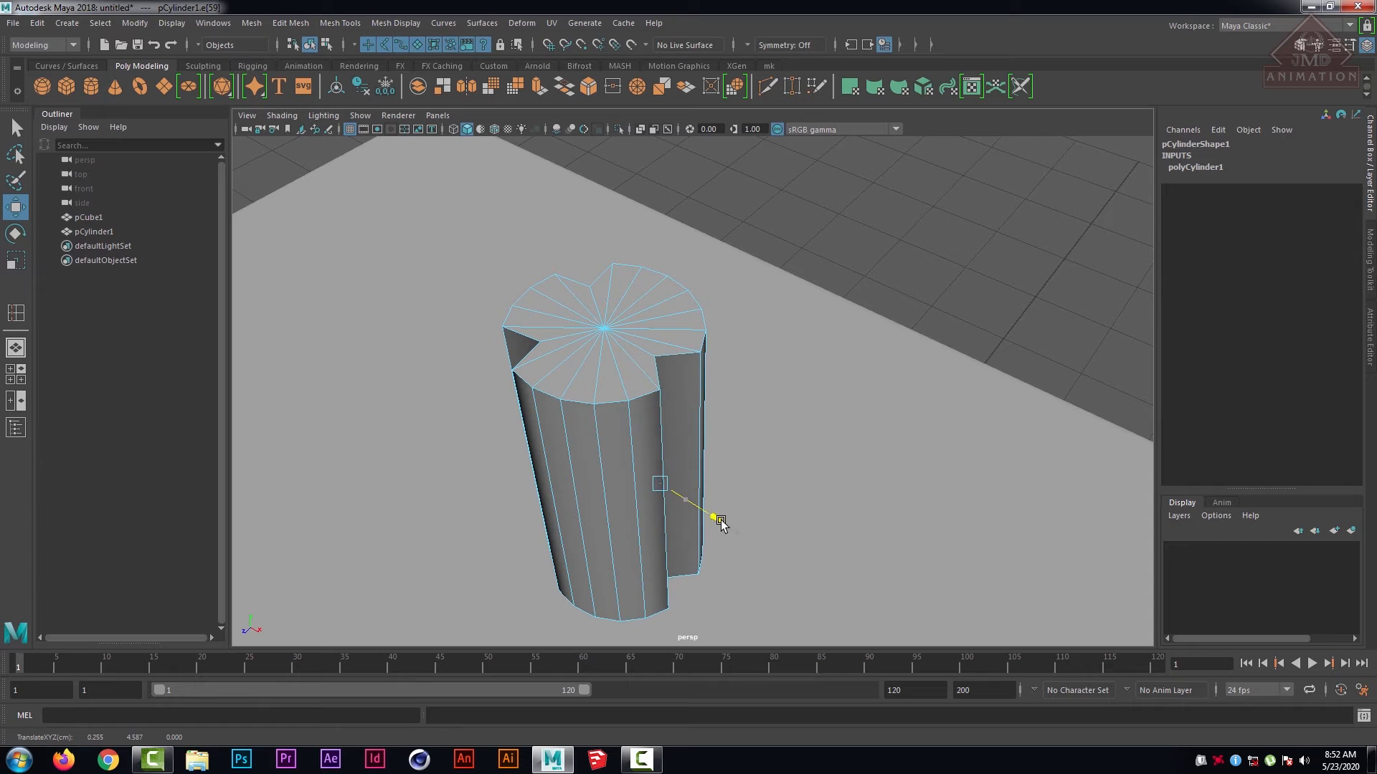
alt+drag(918, 465, 760, 477)
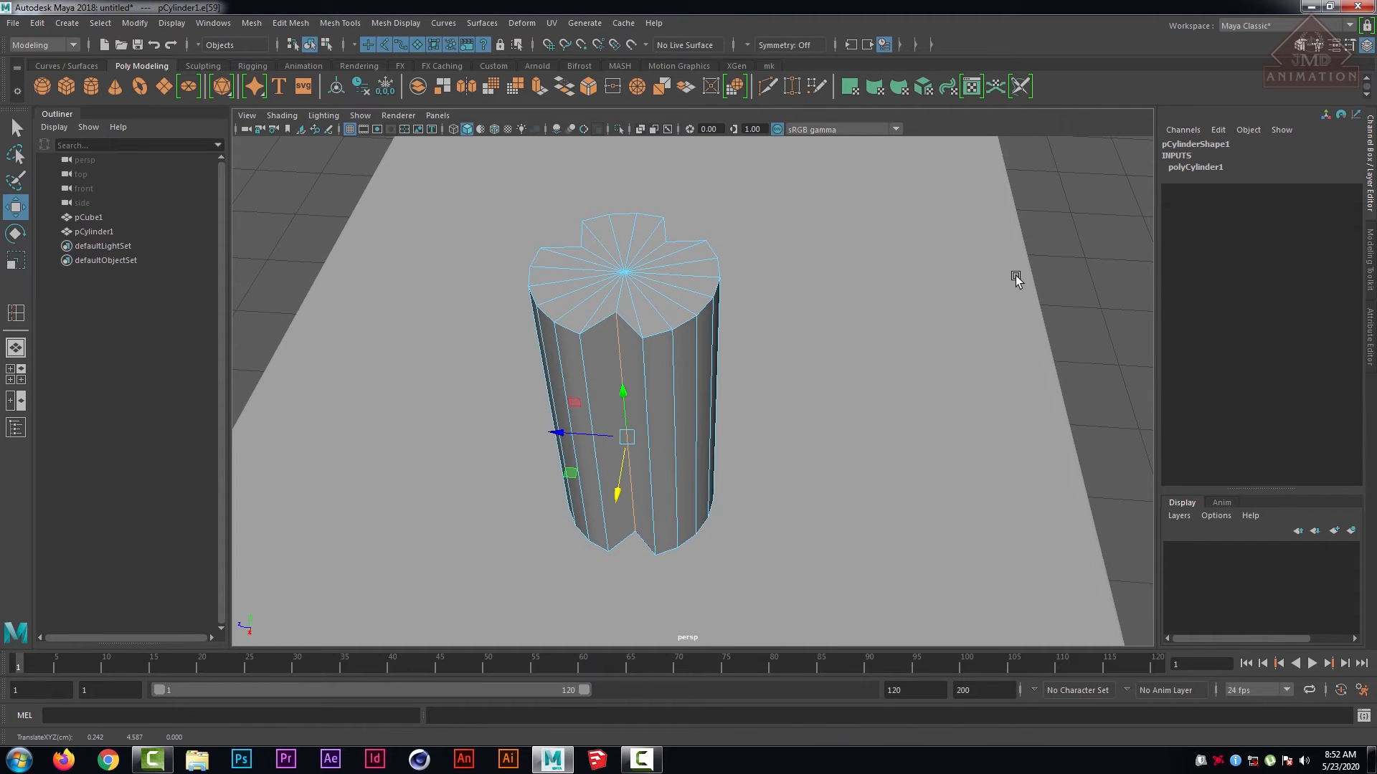
click(744, 373)
scroll(744, 371, down, 2)
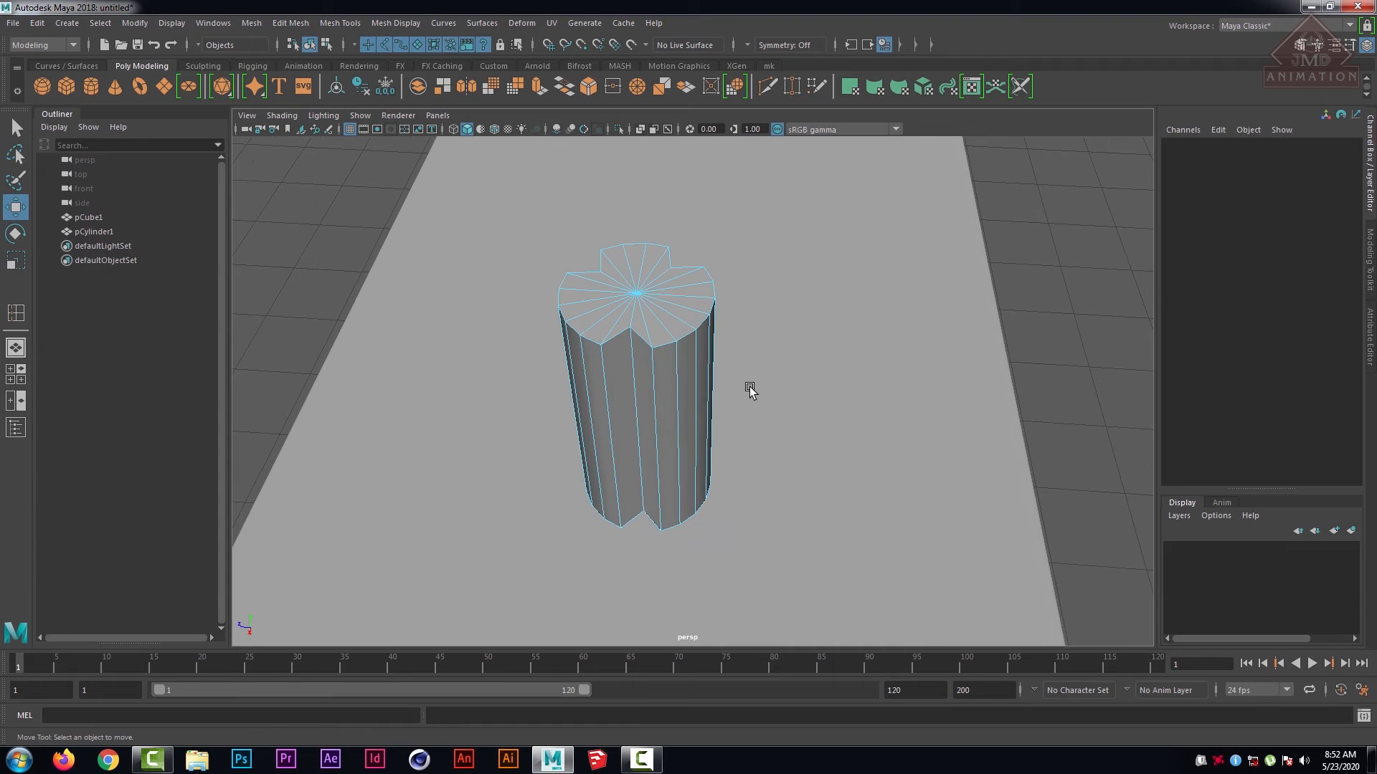
- Leave edge mode for object mode and select the whole notched cylinder
alt+drag(763, 380, 698, 357)
right_drag(630, 262, 586, 221)
click(586, 221)
alt+drag(587, 221, 701, 281)
click(674, 363)
- Set the radius of the notched cylinder to 0.3 in its creation inputs and deselect it
scroll(631, 370, up, 3)
alt+drag(604, 394, 820, 388)
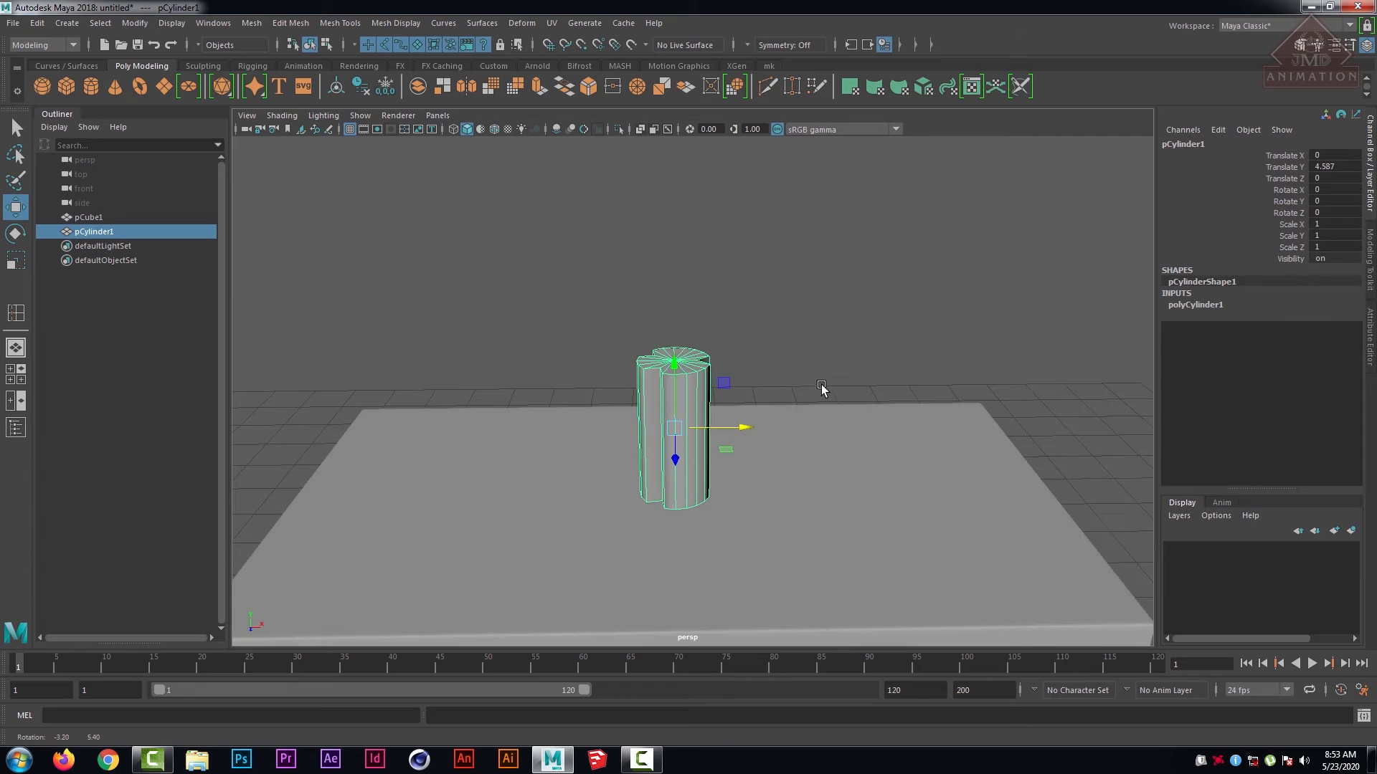
click(1212, 305)
click(1287, 316)
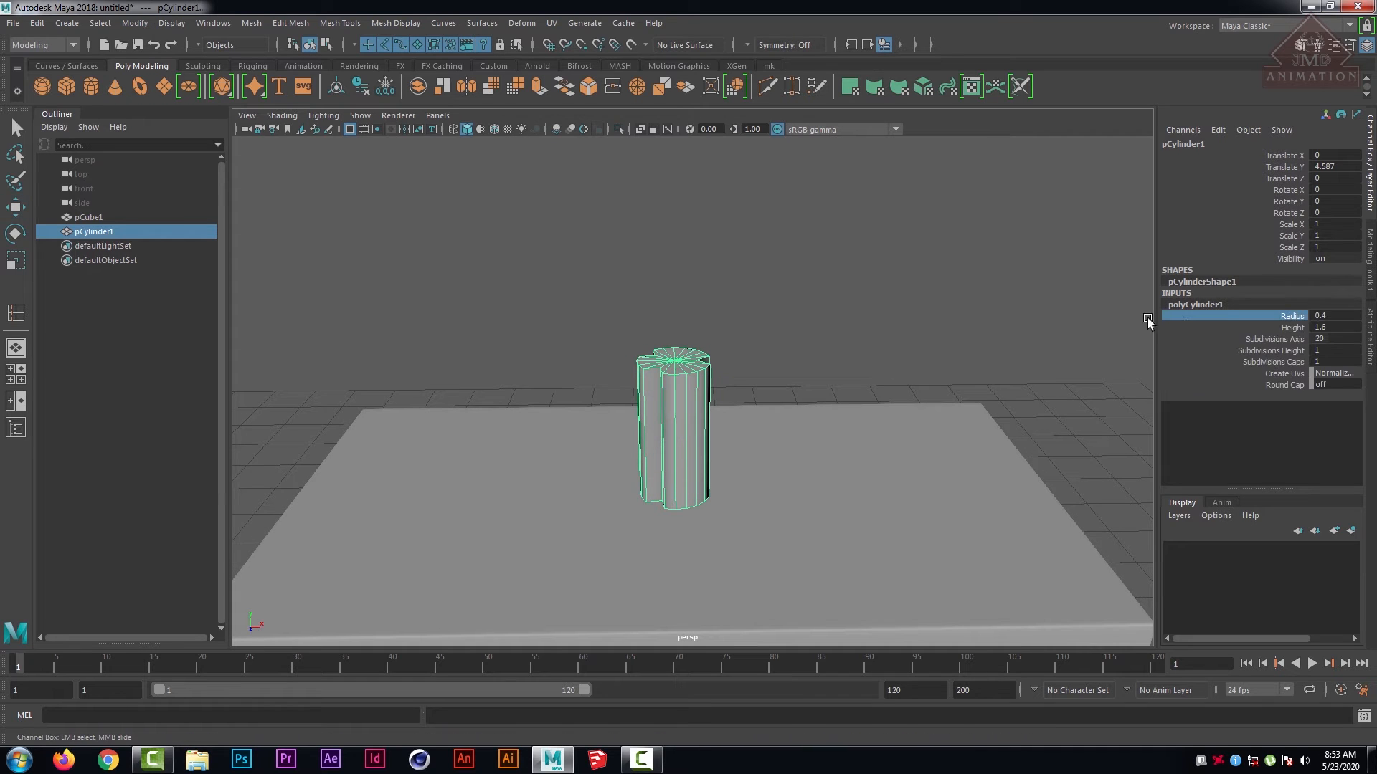
middle_drag(1110, 316, 1110, 313)
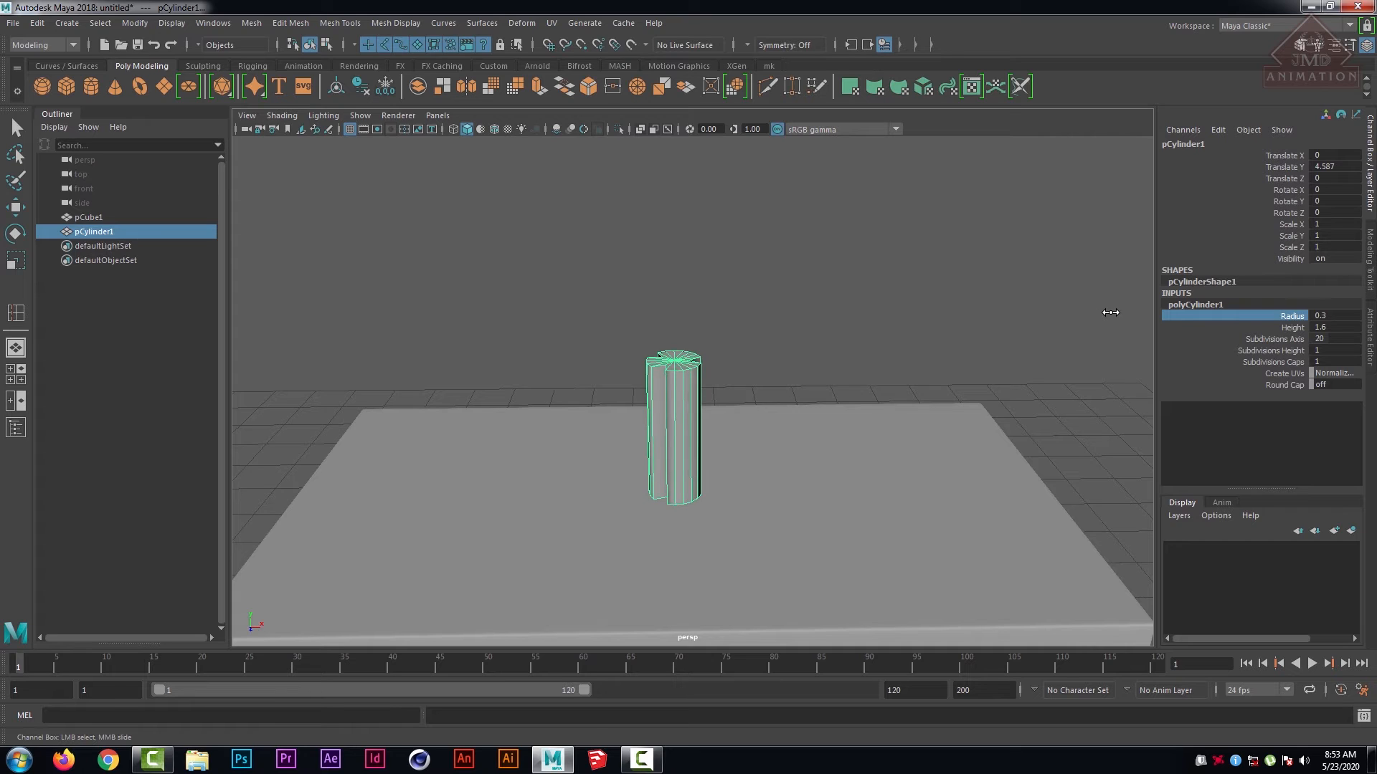
click(889, 350)
scroll(823, 375, up, 3)
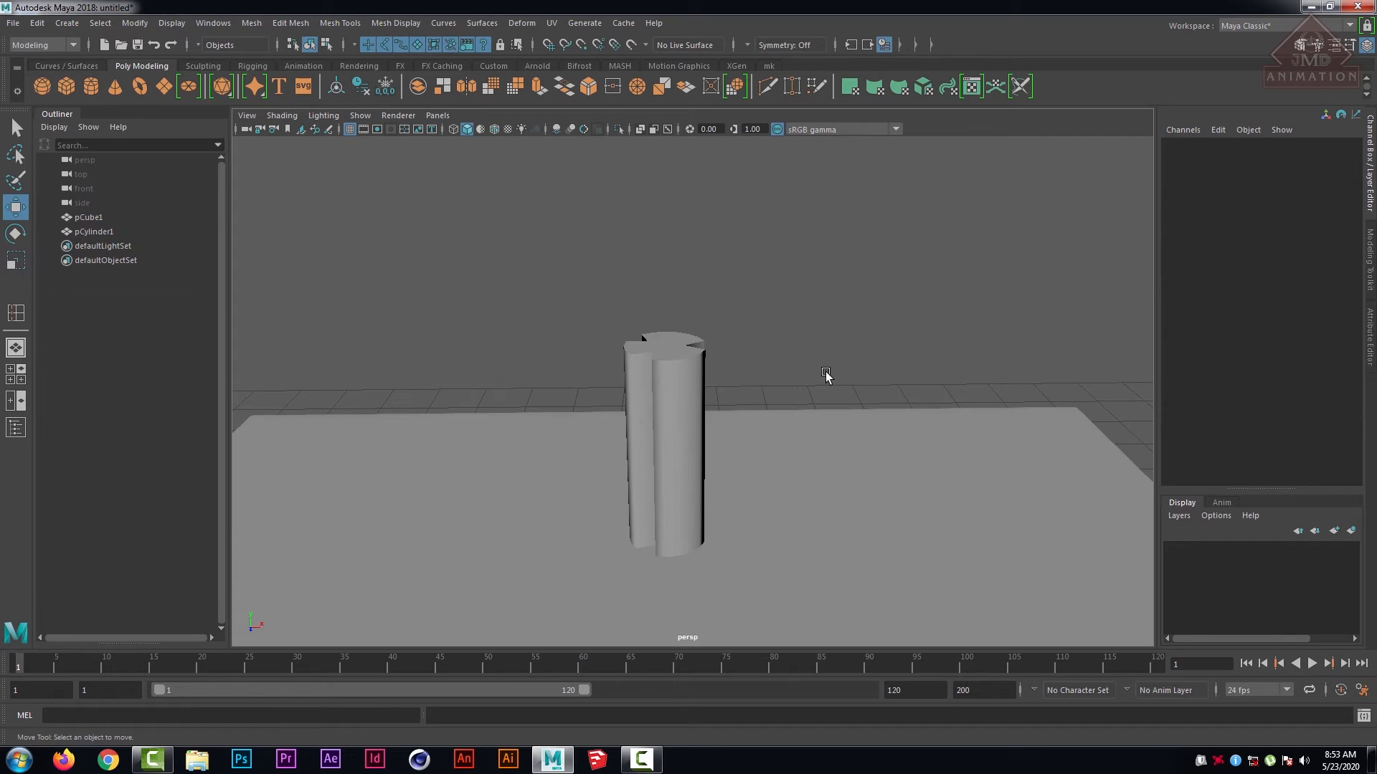
- Add a nonlinear Twist deformer from the Animation menu set to the notched cylinder and open the deformer's input attributes
click(658, 376)
scroll(692, 381, up, 2)
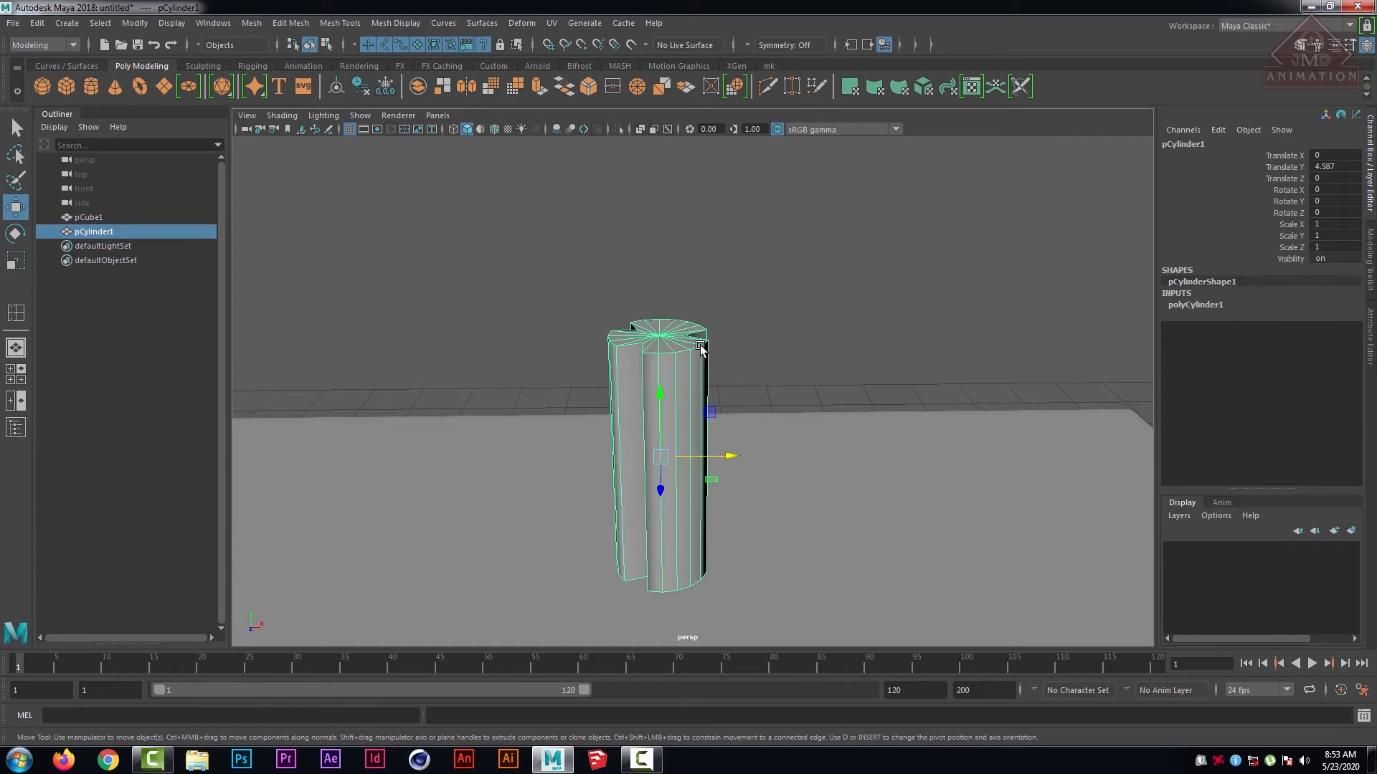
click(781, 349)
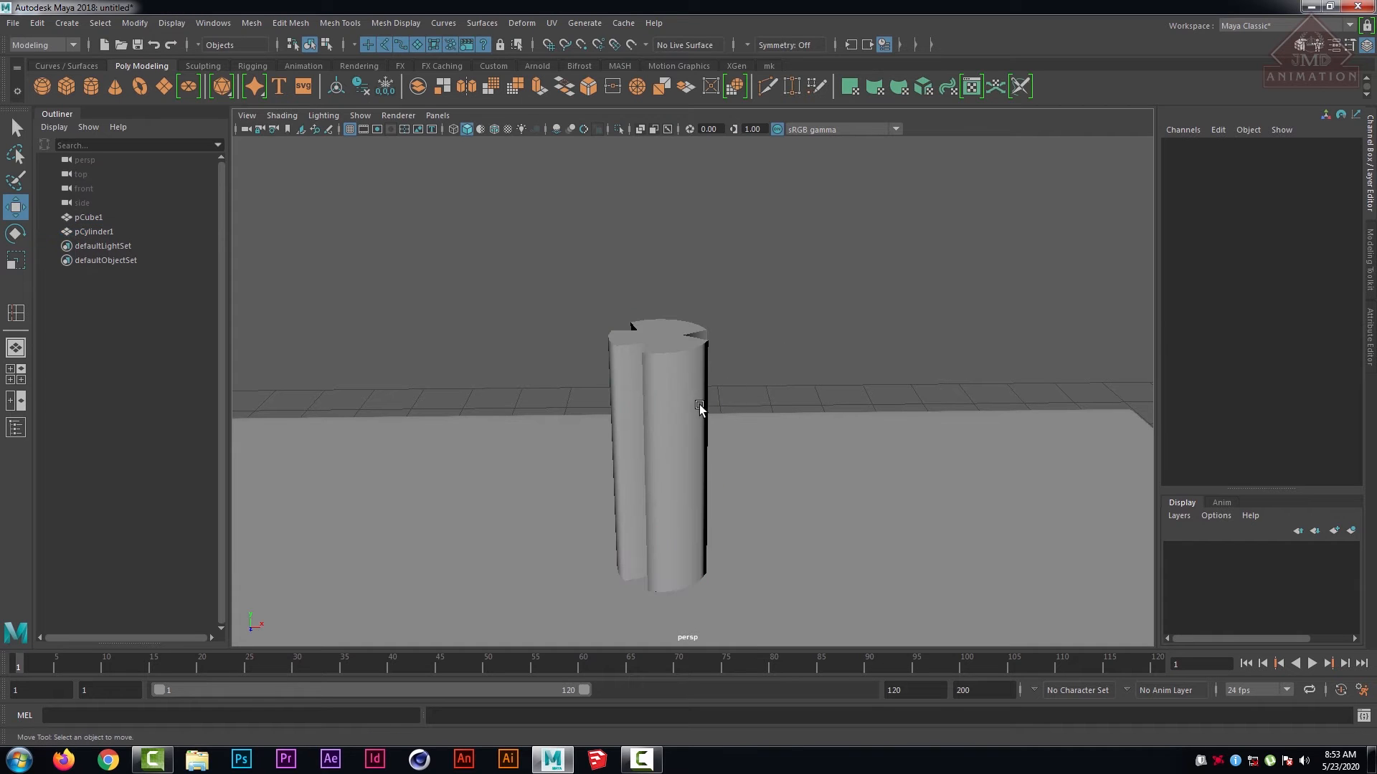
click(683, 375)
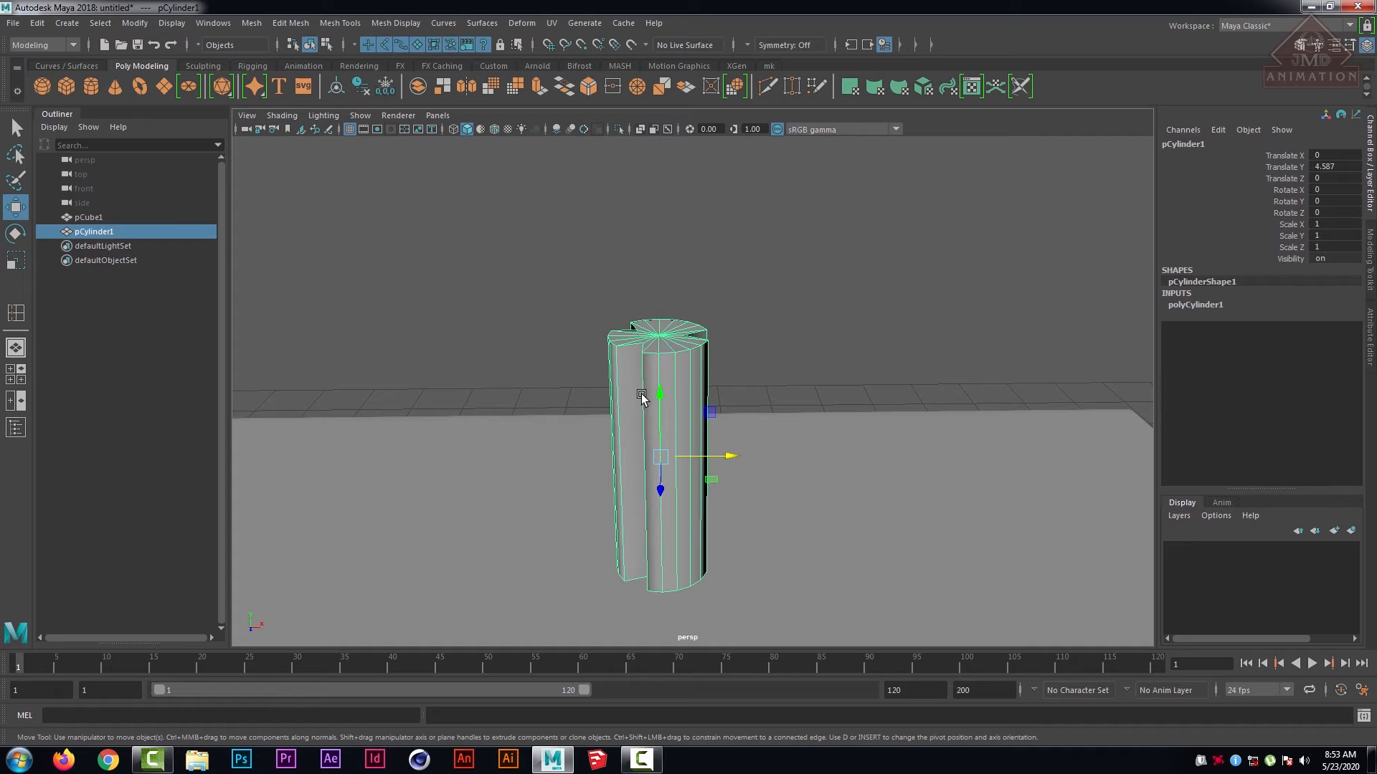
alt+drag(641, 396, 701, 351)
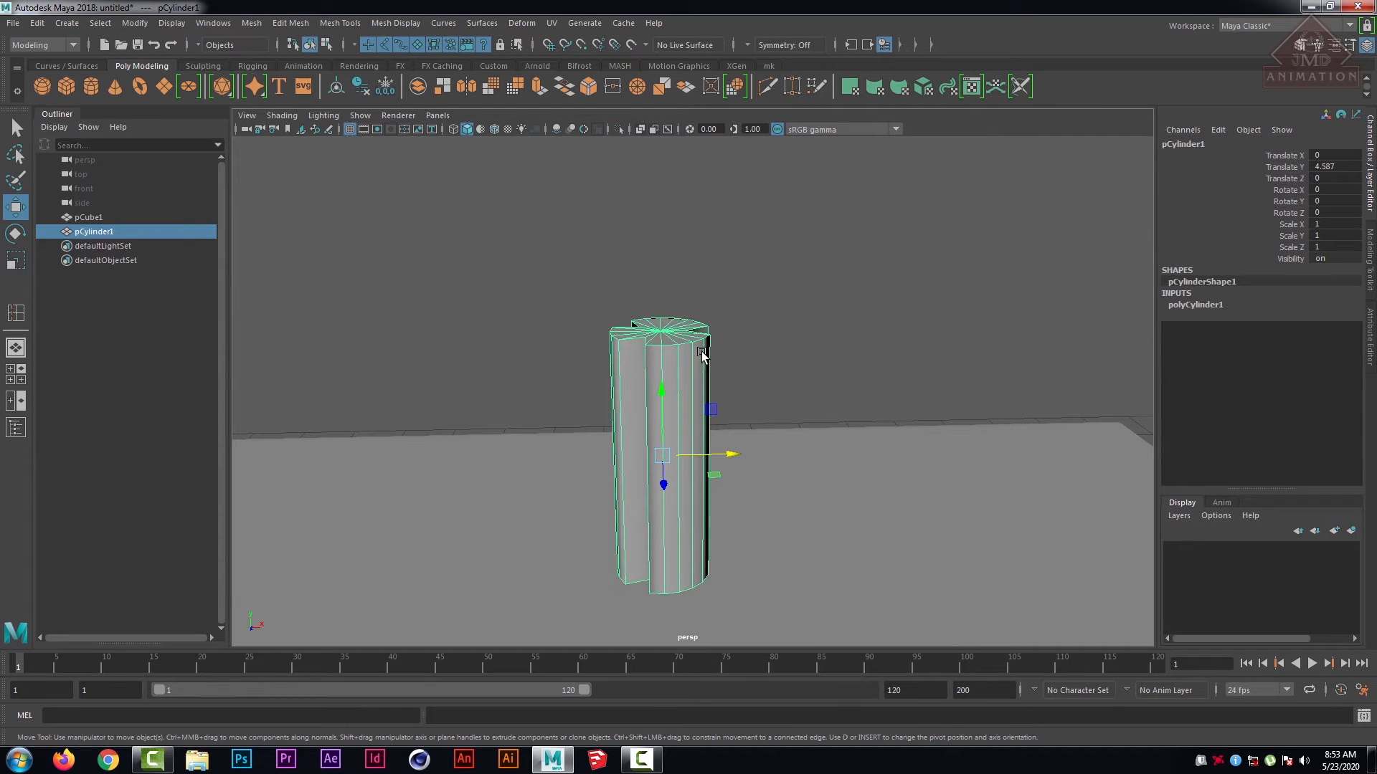
click(54, 46)
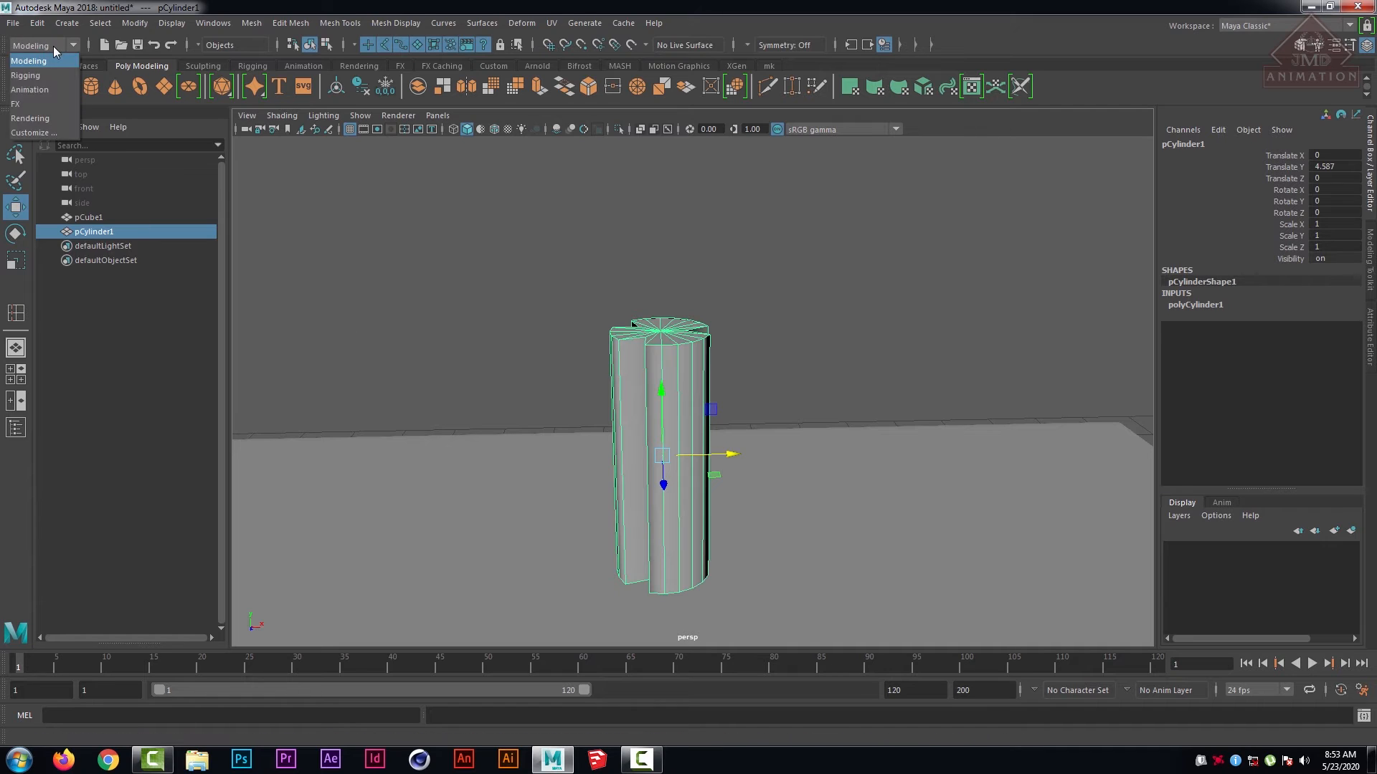
click(57, 90)
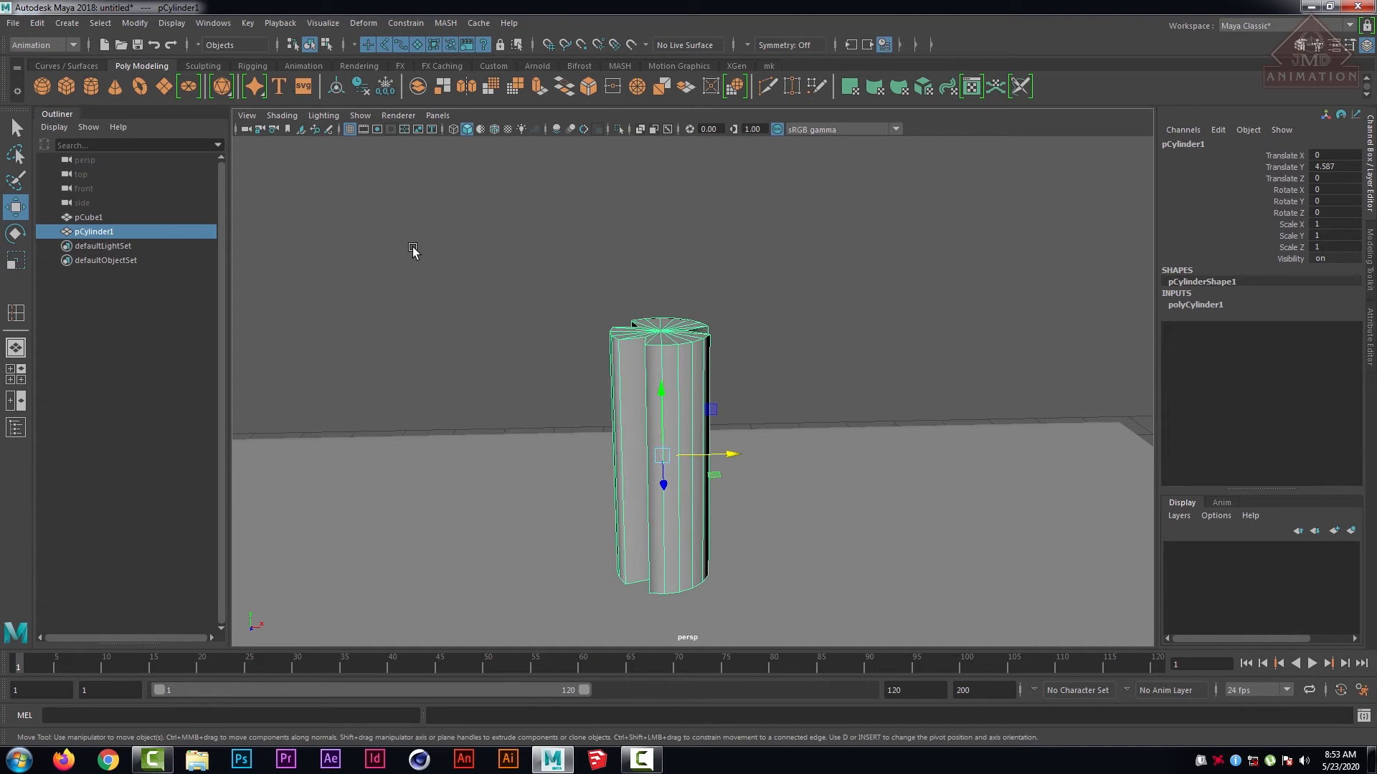
click(366, 26)
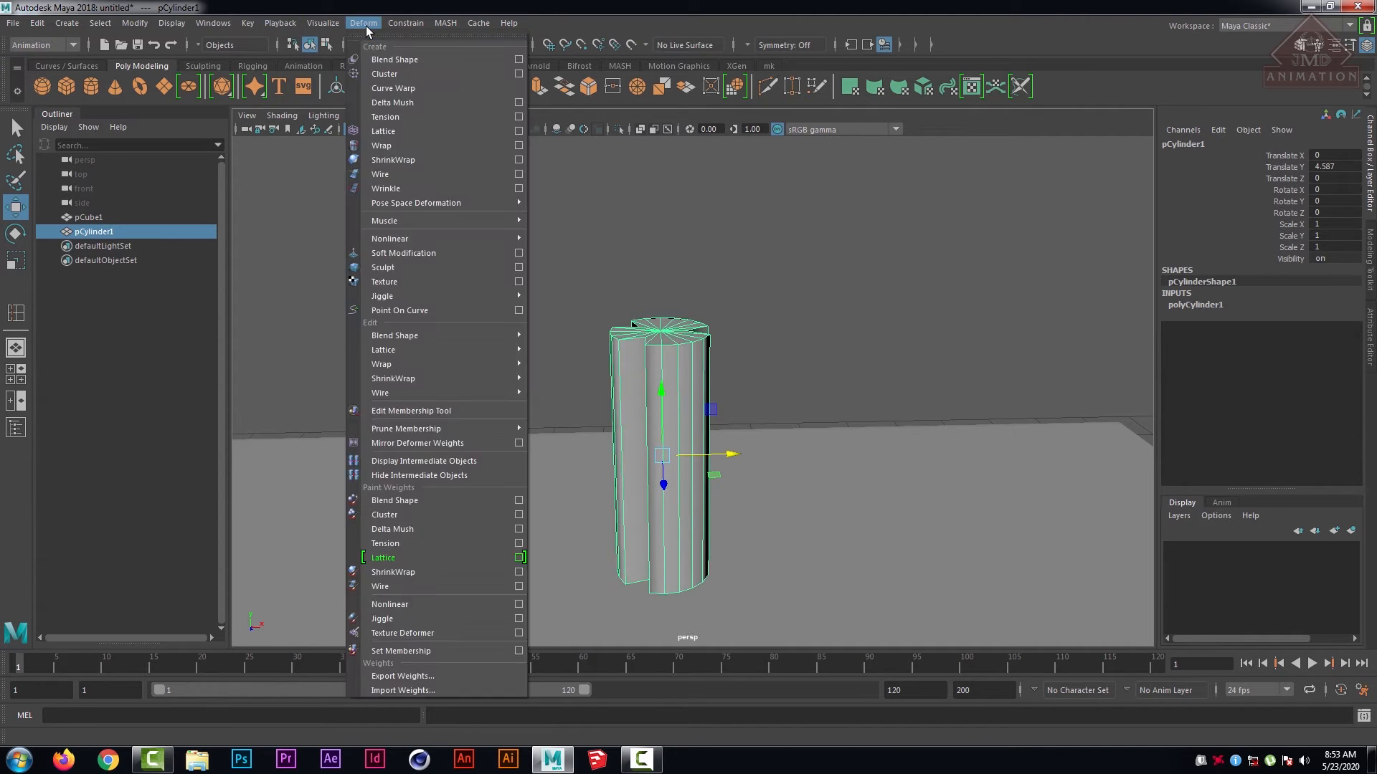
mouse_move(430, 240)
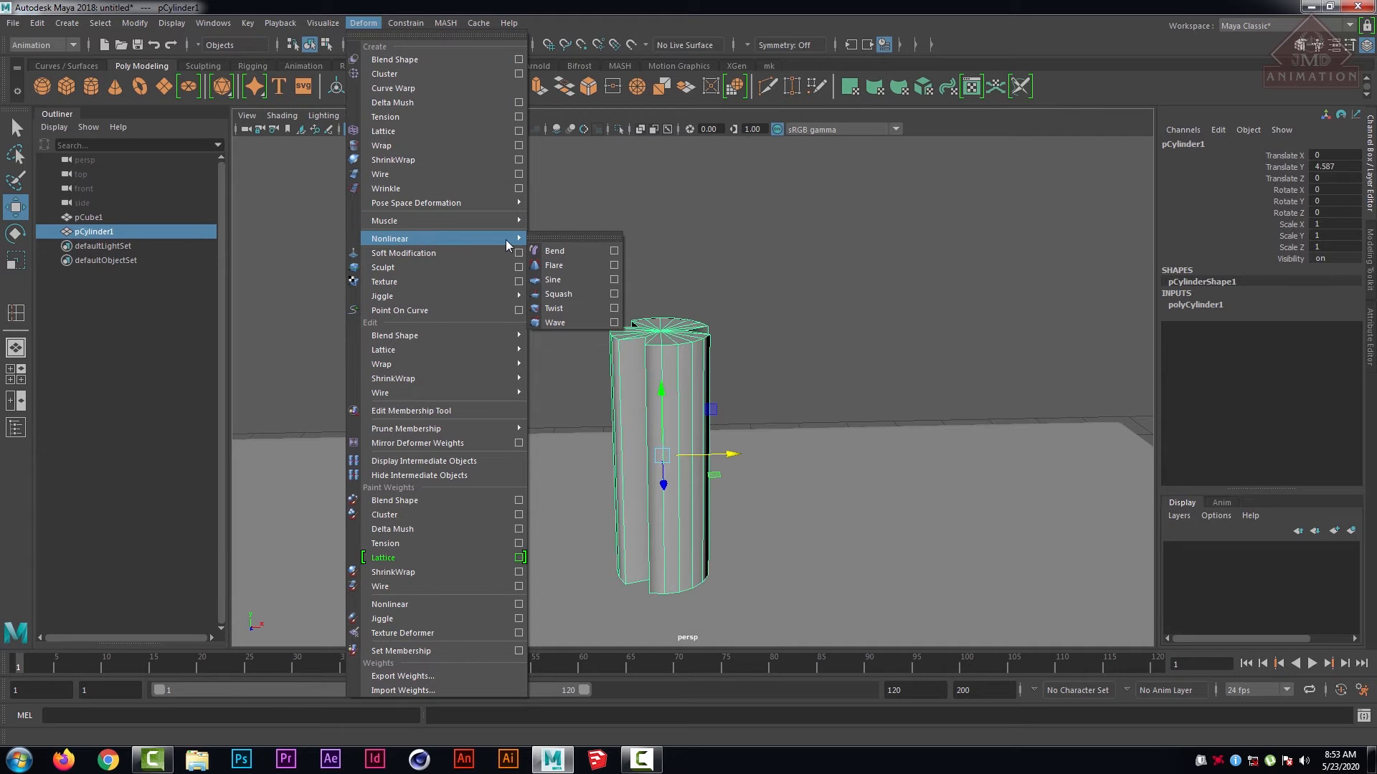
click(596, 307)
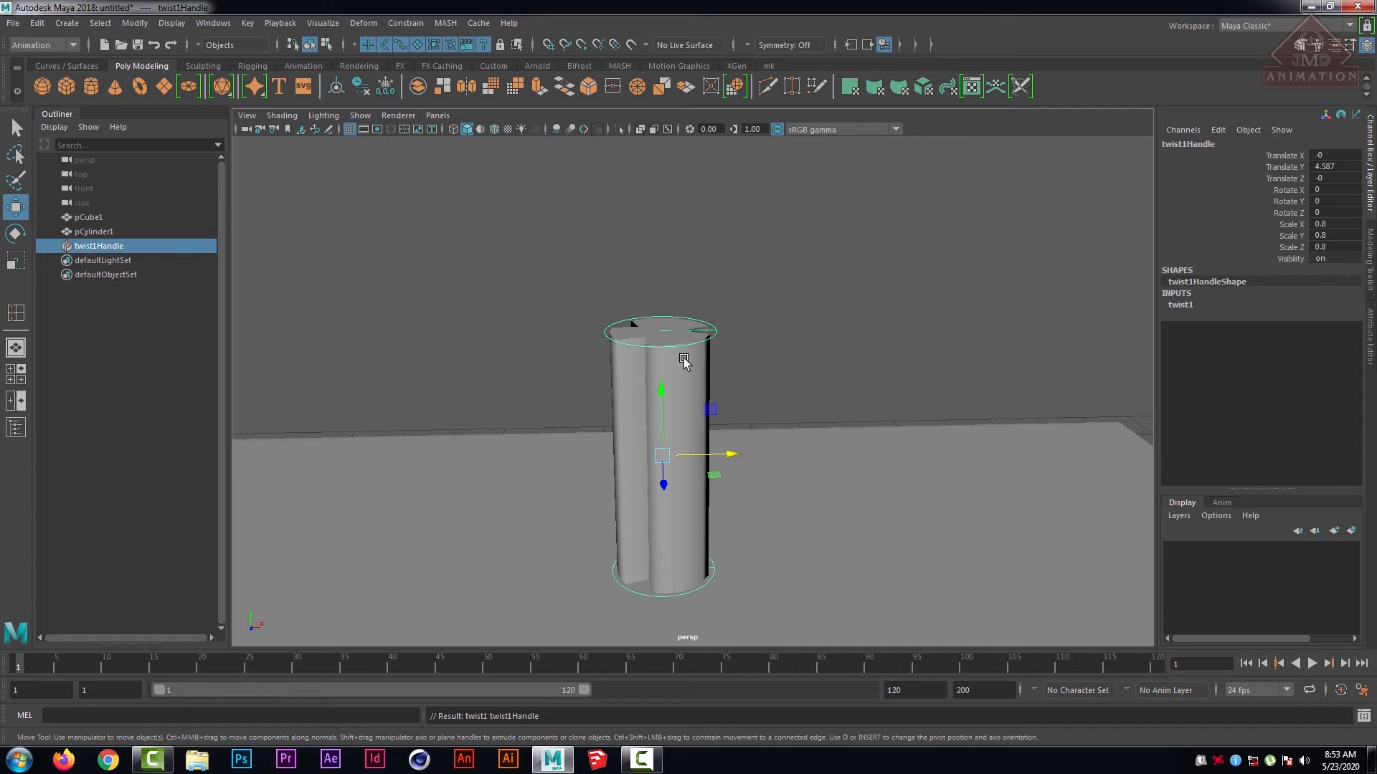
click(1181, 305)
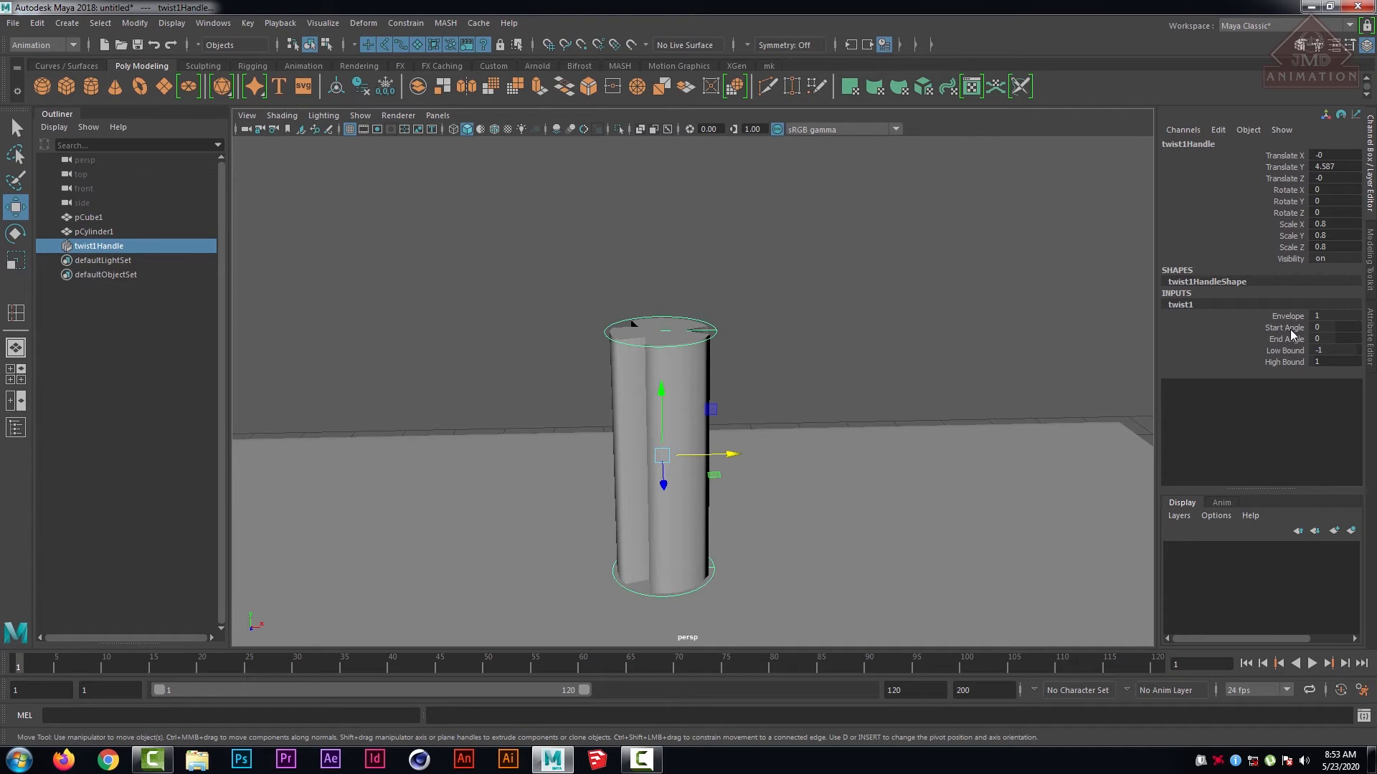
- Try a Start Angle of about -8.021 on the twist deformer and undo the change
click(1287, 329)
mouse_move(1032, 338)
middle_down()
mouse_move(1073, 320)
mouse_move(983, 329)
mouse_move(1026, 326)
middle_up()
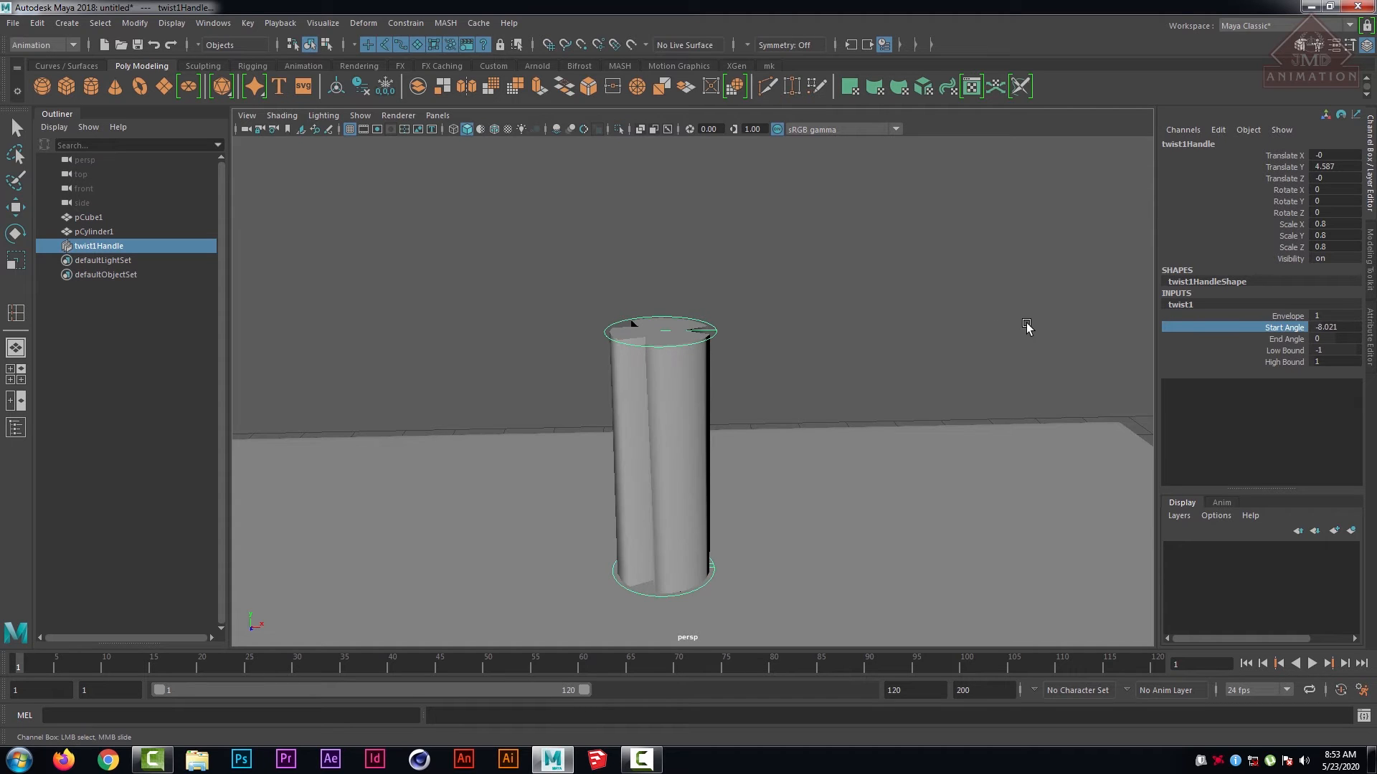
key(ctrl+z)
- Set the twist deformer's End Angle to about 66.463 and deselect its handle to check the spiral shape
click(1290, 340)
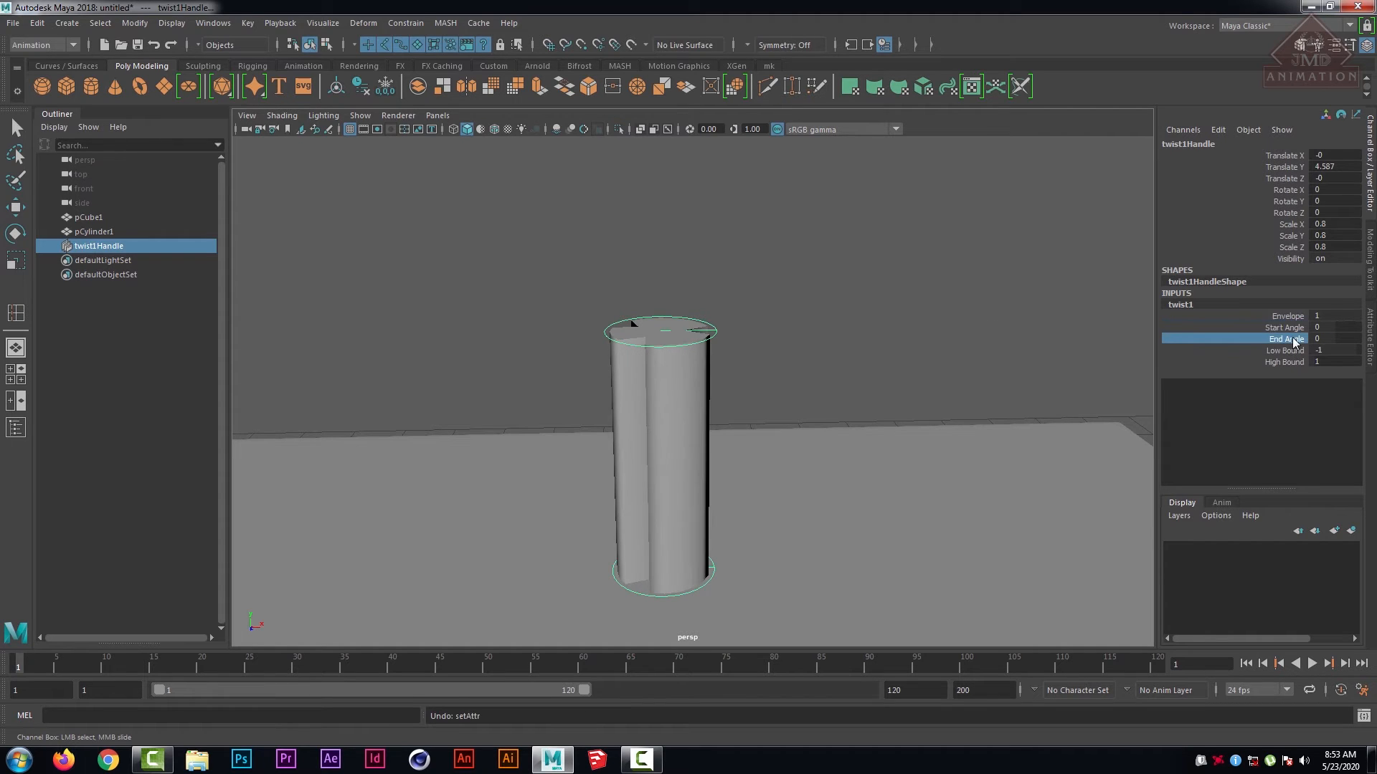
middle_drag(1051, 342, 1092, 342)
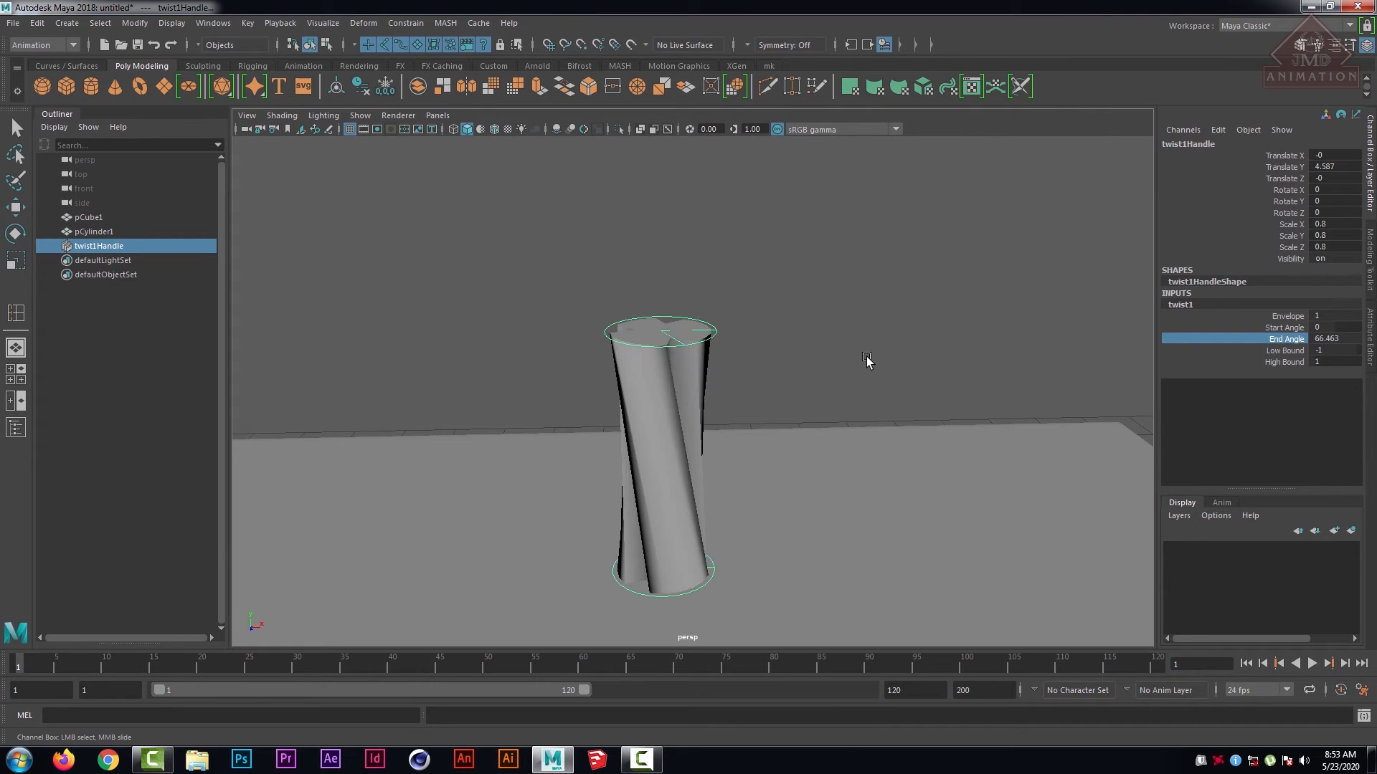
key(w)
click(778, 374)
scroll(779, 385, up, 2)
scroll(877, 392, down, 5)
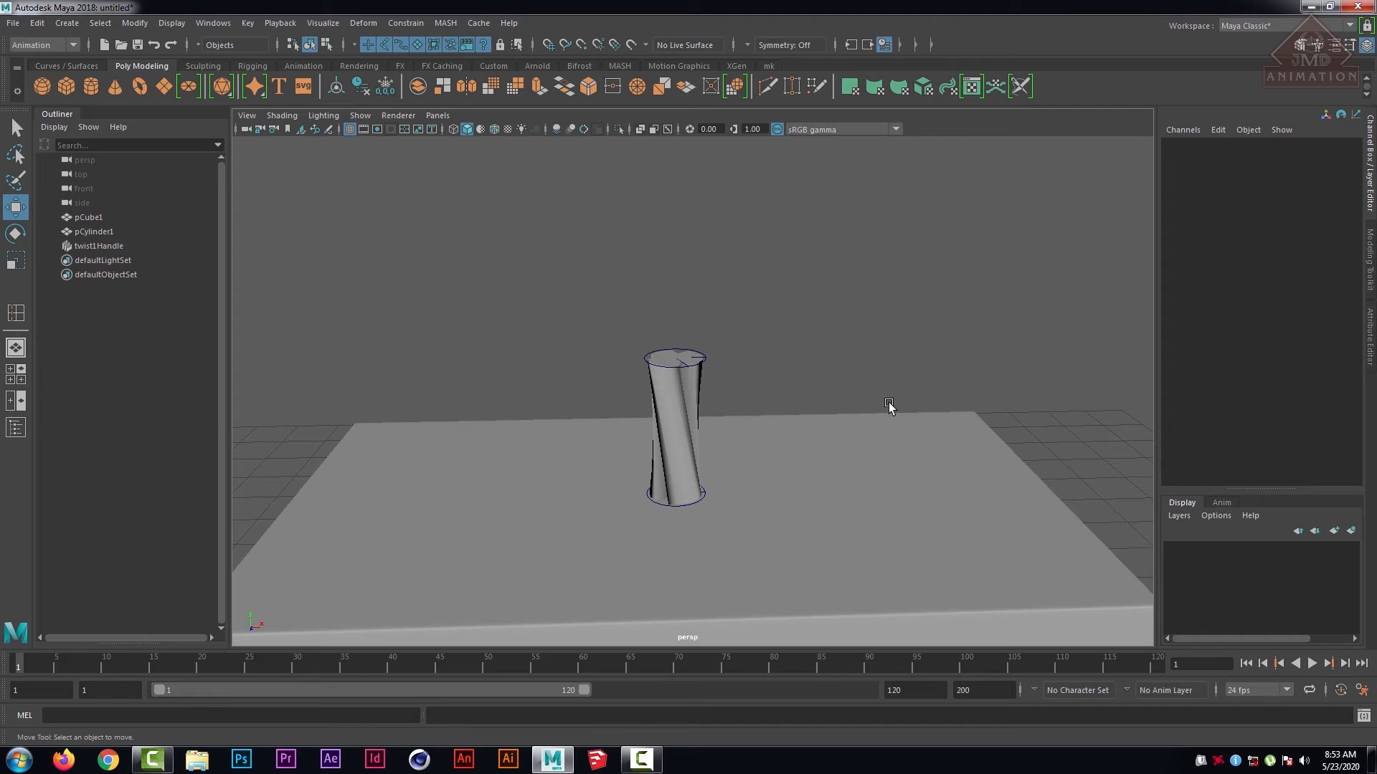
mouse_move(900, 395)
alt+mouse_down()
mouse_move(822, 381)
mouse_move(630, 415)
mouse_move(775, 430)
mouse_move(882, 394)
mouse_move(926, 396)
alt+mouse_up()
key(super)
key(super)
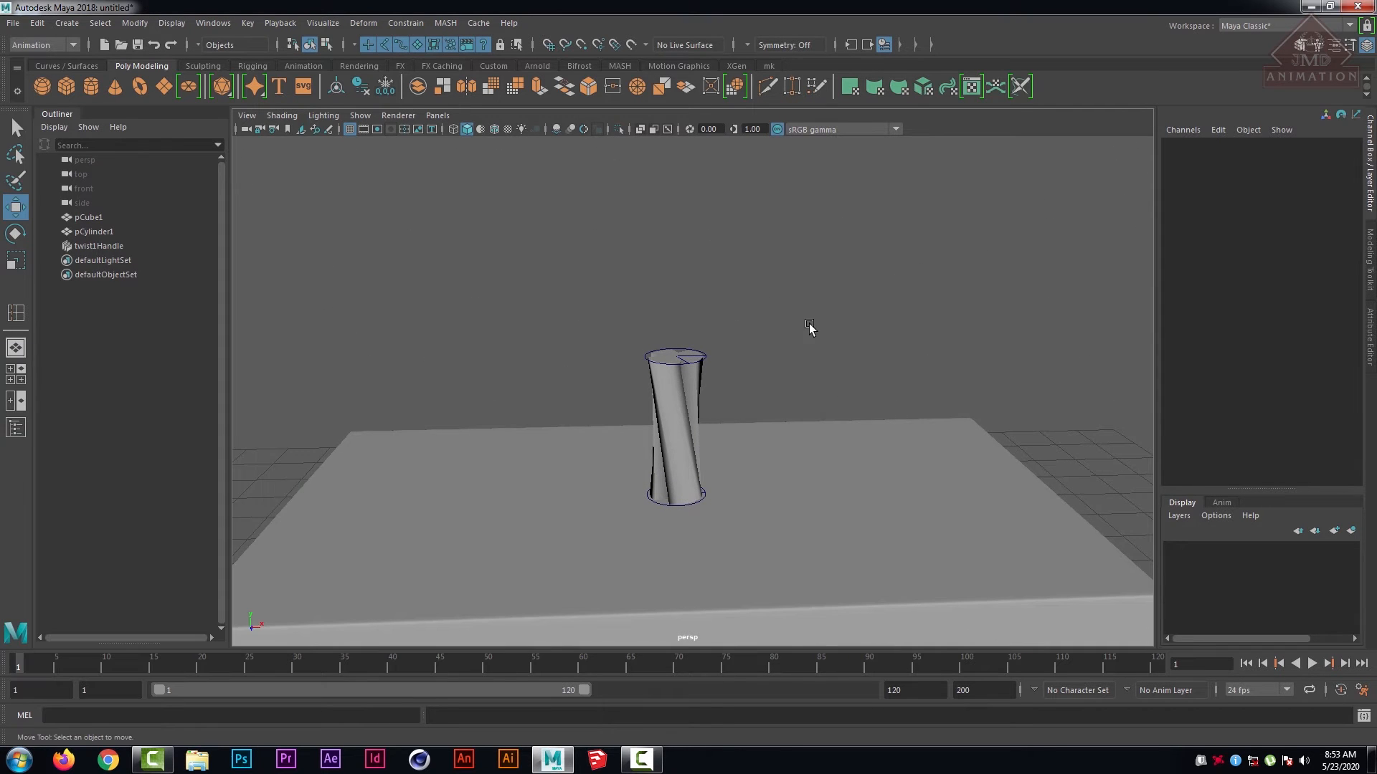
- Undo the twist applied to the grooved cylinder, including its end angle and the twist deformer itself
scroll(763, 373, up, 5)
alt+drag(703, 379, 808, 375)
key(super)
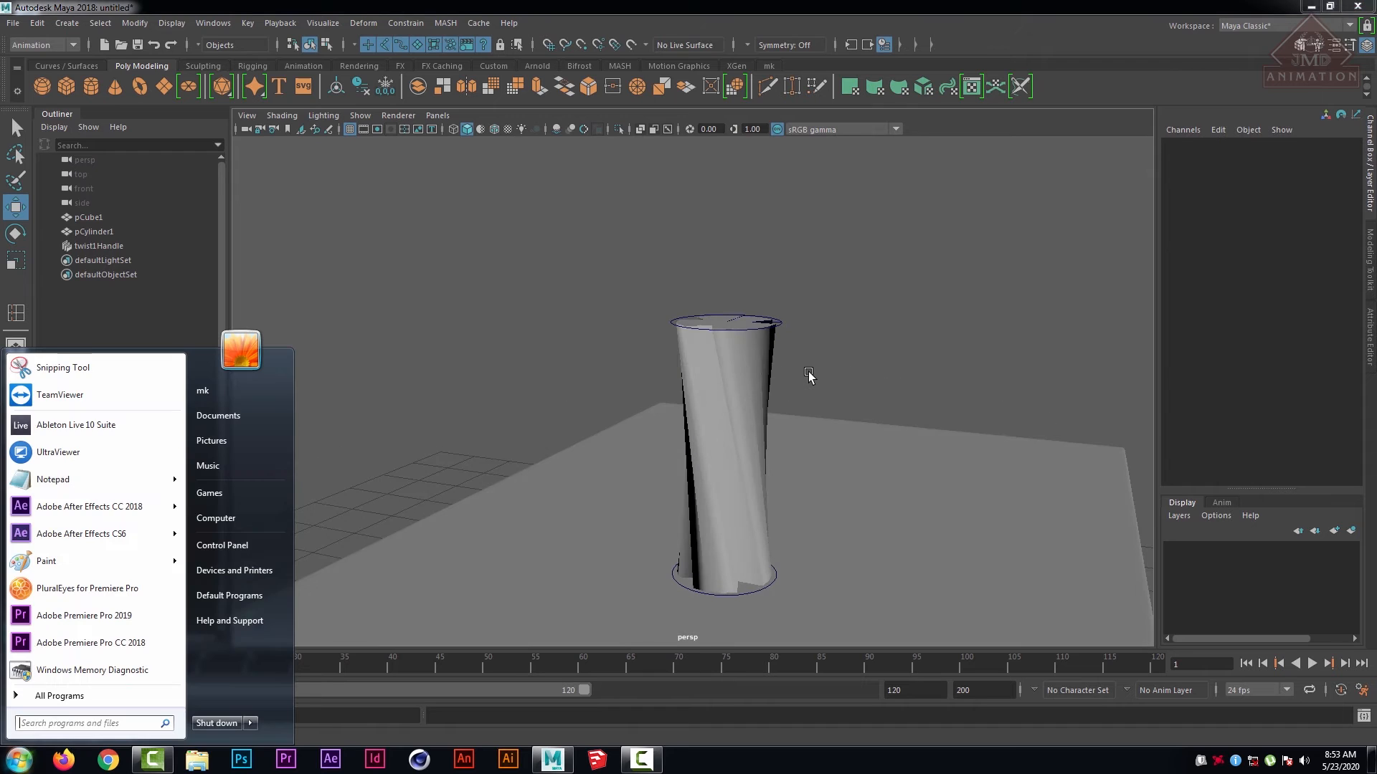
key(super)
key(ctrl+z)
key(ctrl+z)
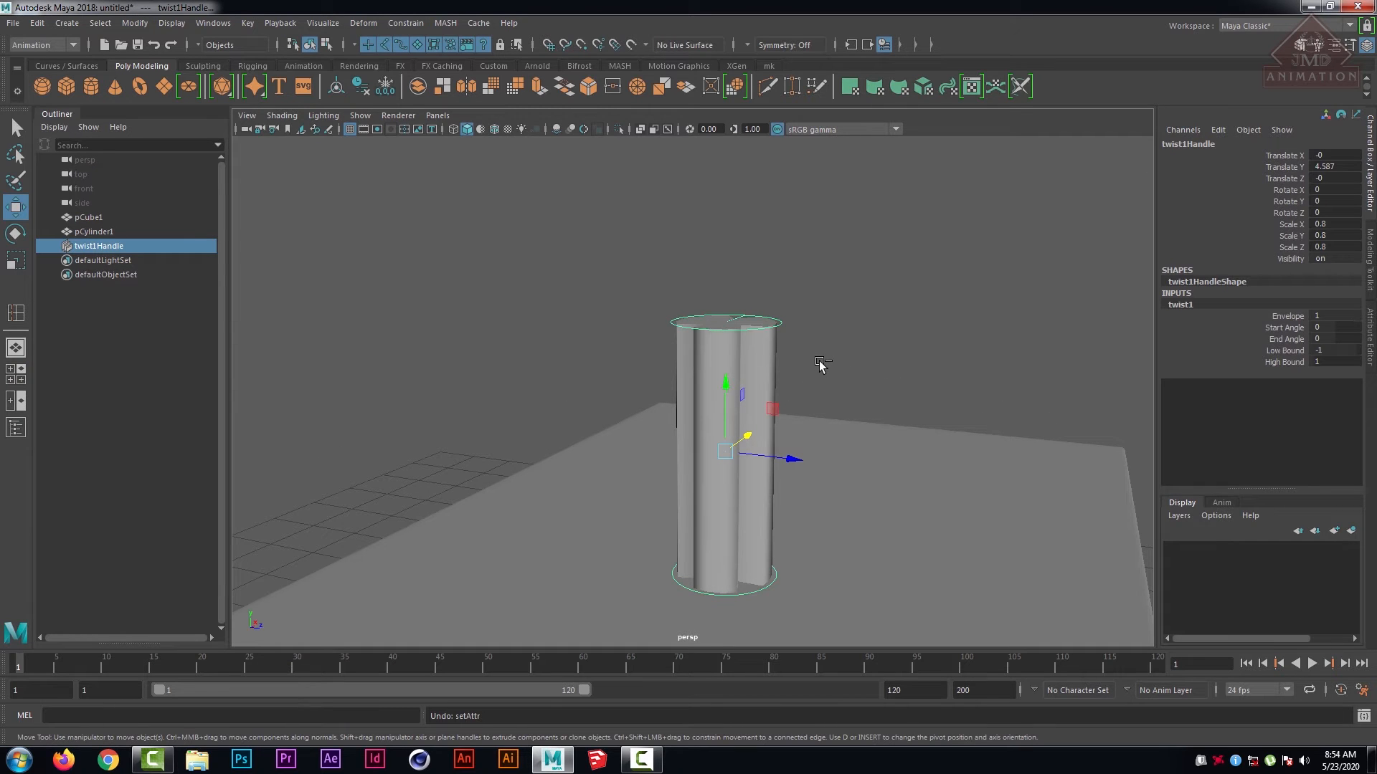
key(ctrl+z)
key(ctrl+z)
key(ctrl+z)
key(ctrl+z)
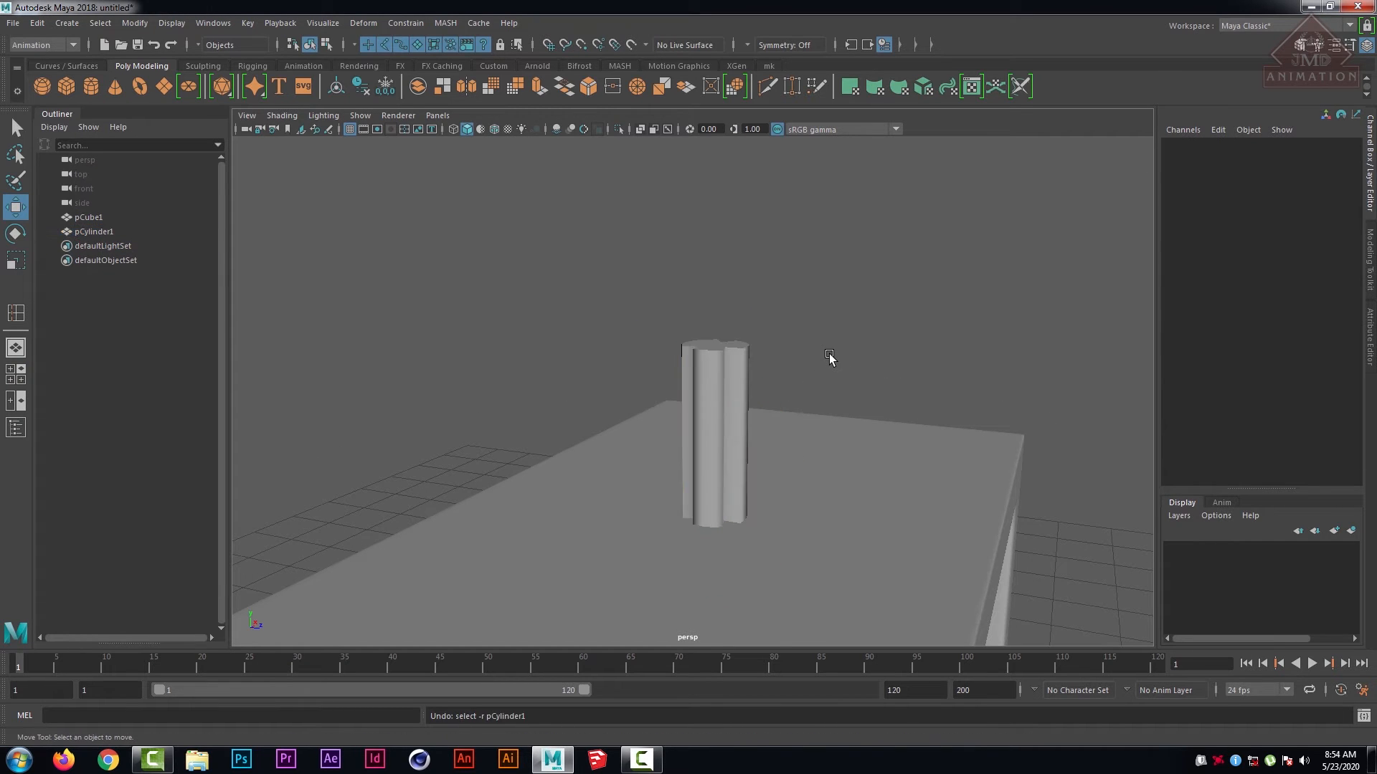
- Undo the cylinder's radius reduction and the latest moves of its side edges
key(ctrl+z)
key(ctrl+z)
key(ctrl+z)
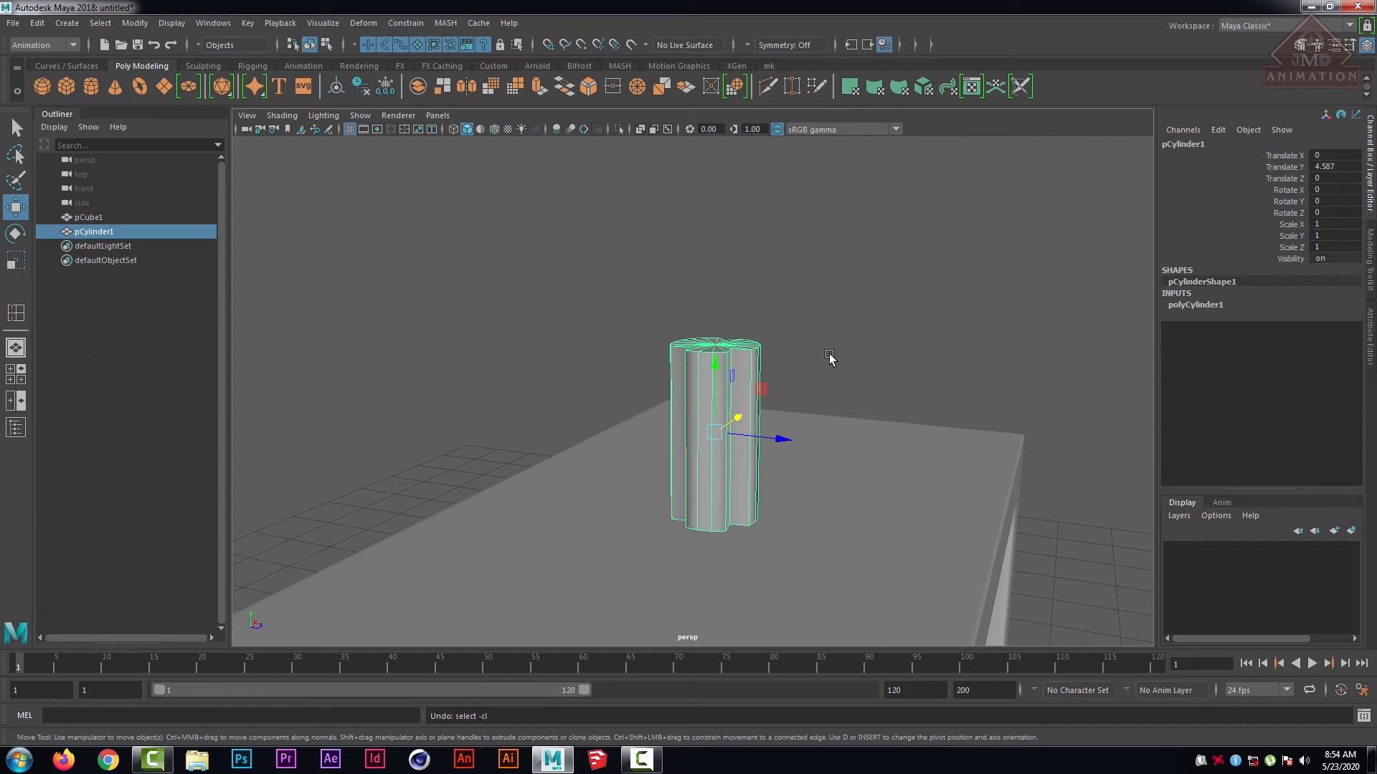
key(ctrl+z)
key(ctrl+z)
key(ctrl+z)
key(ctrl+z)
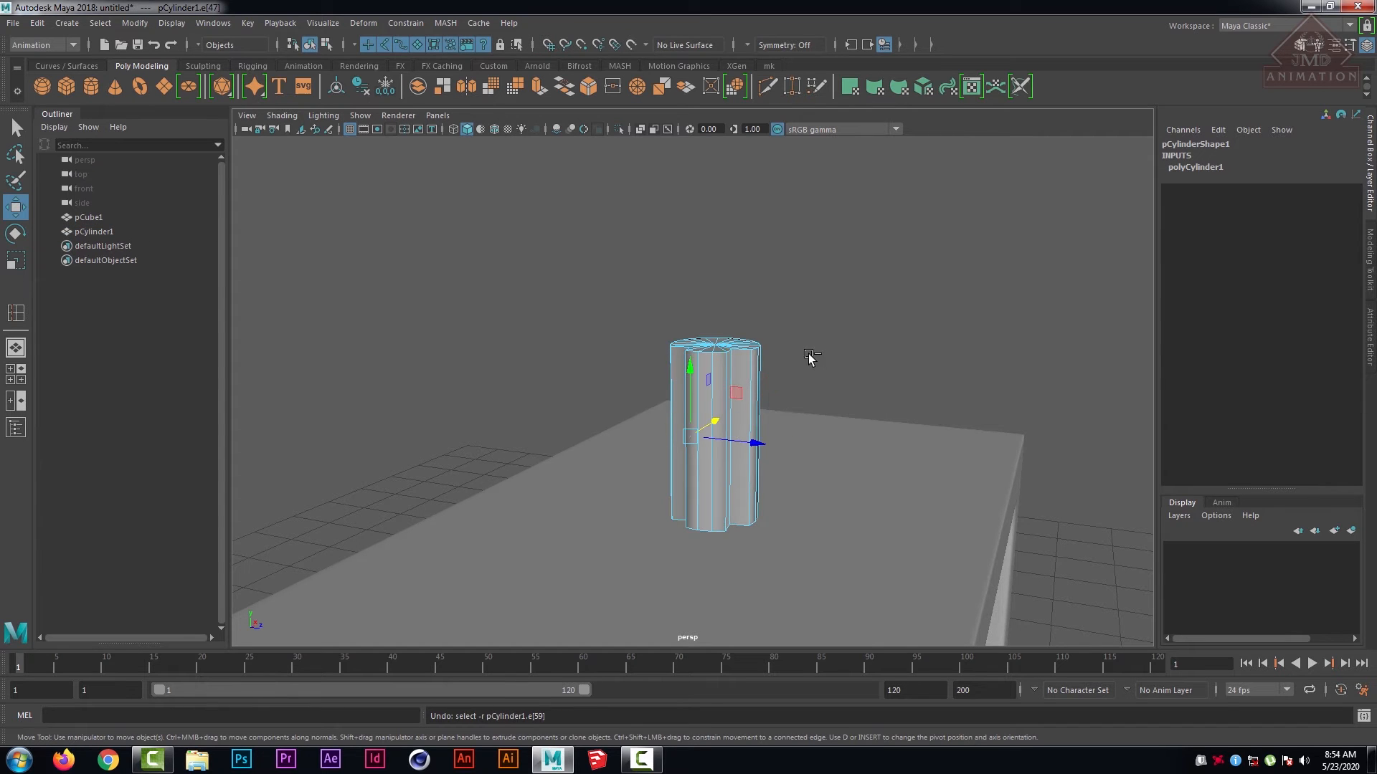
- Examine the grooves around the cylinder from several angles and clear the edge selection
alt+drag(644, 360, 702, 411)
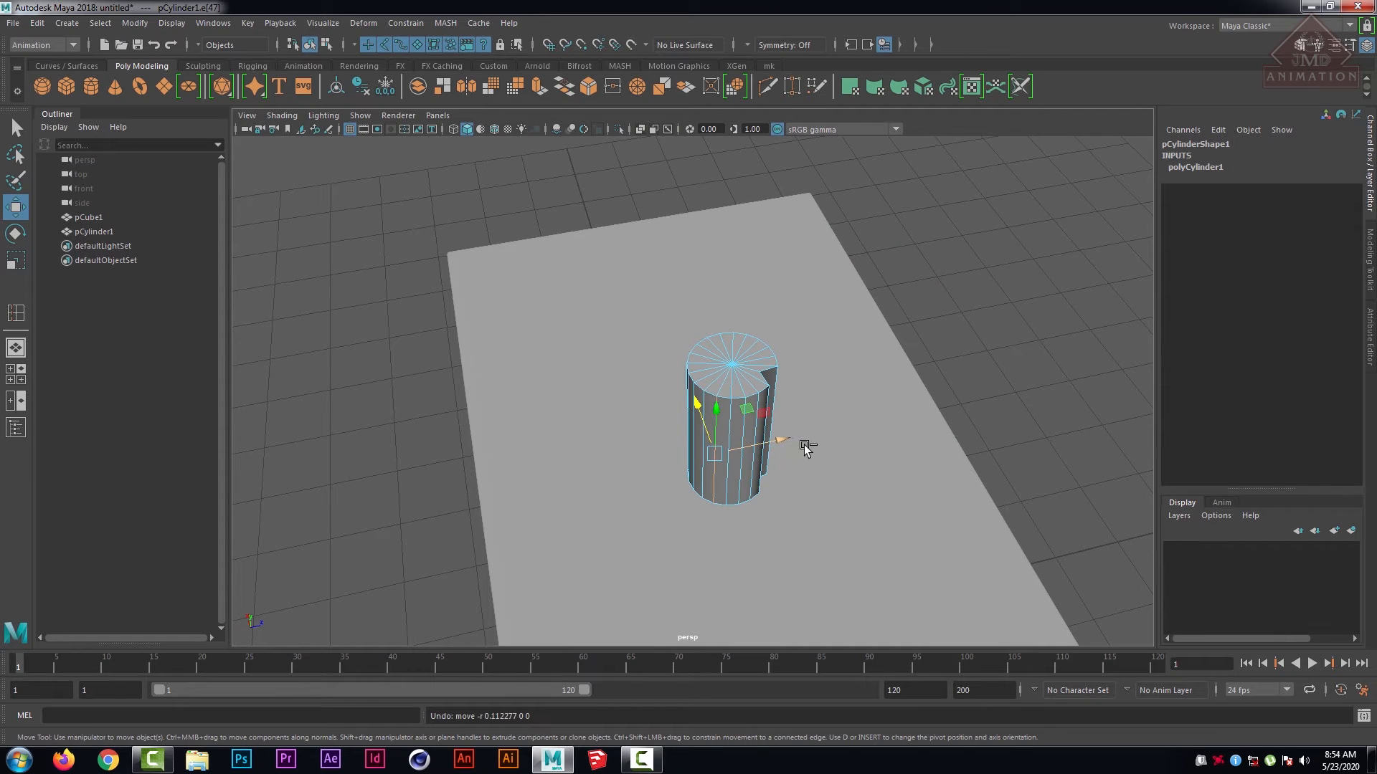
scroll(831, 345, up, 2)
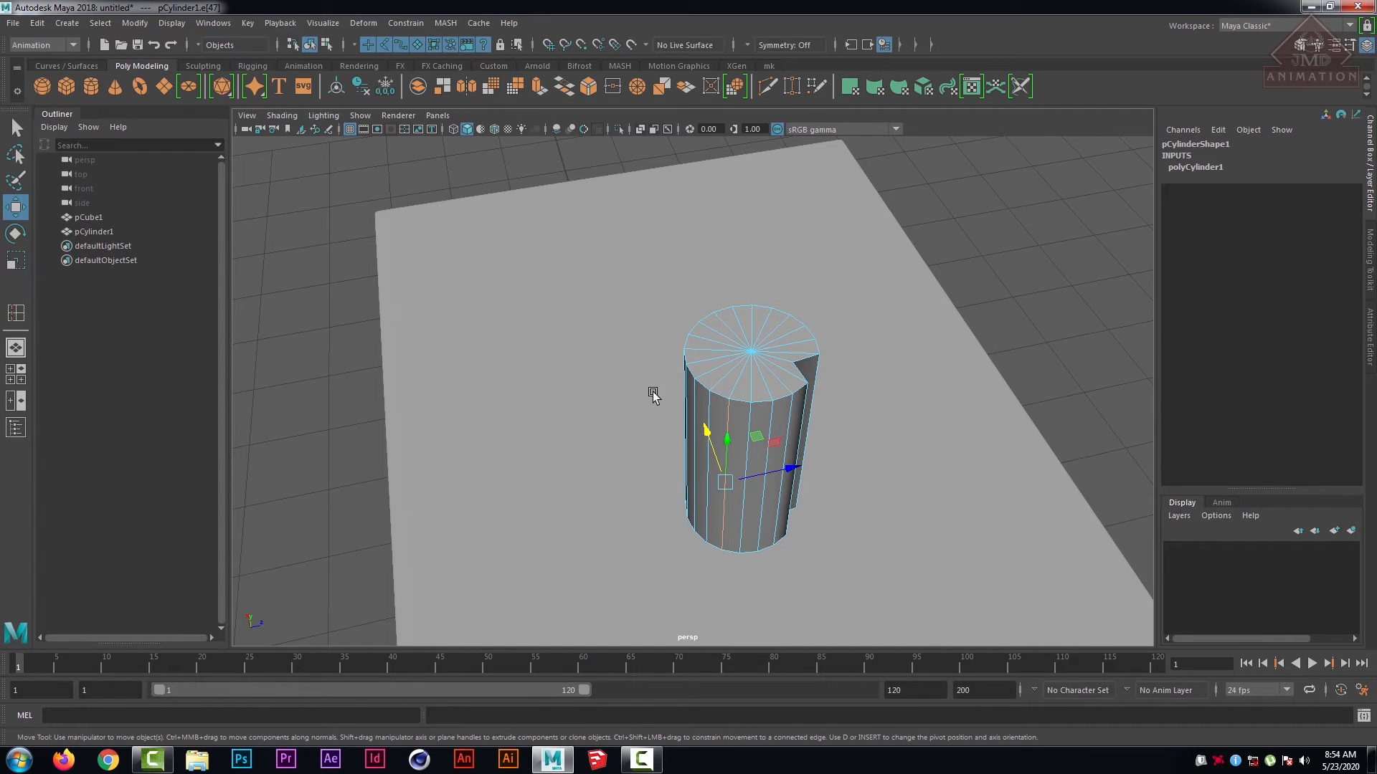
alt+drag(716, 343, 746, 319)
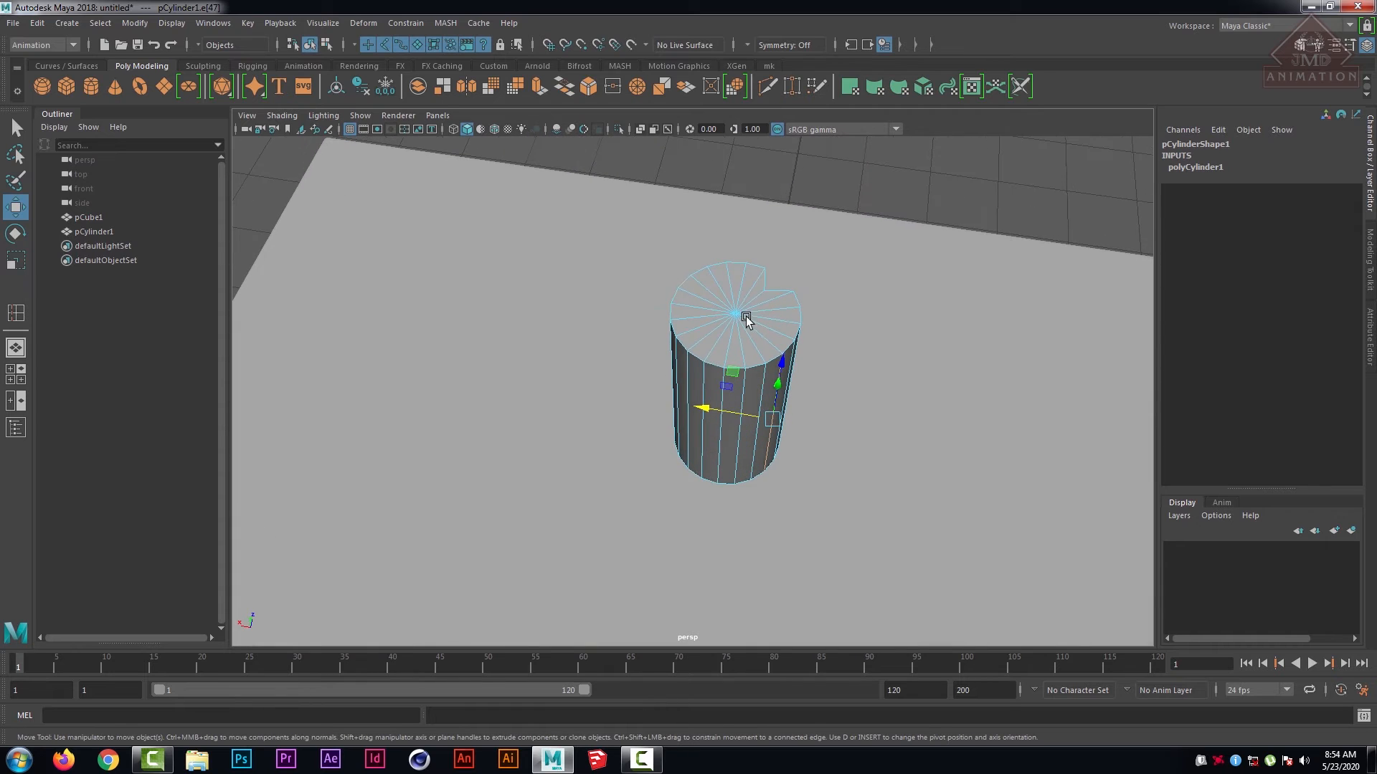
click(701, 391)
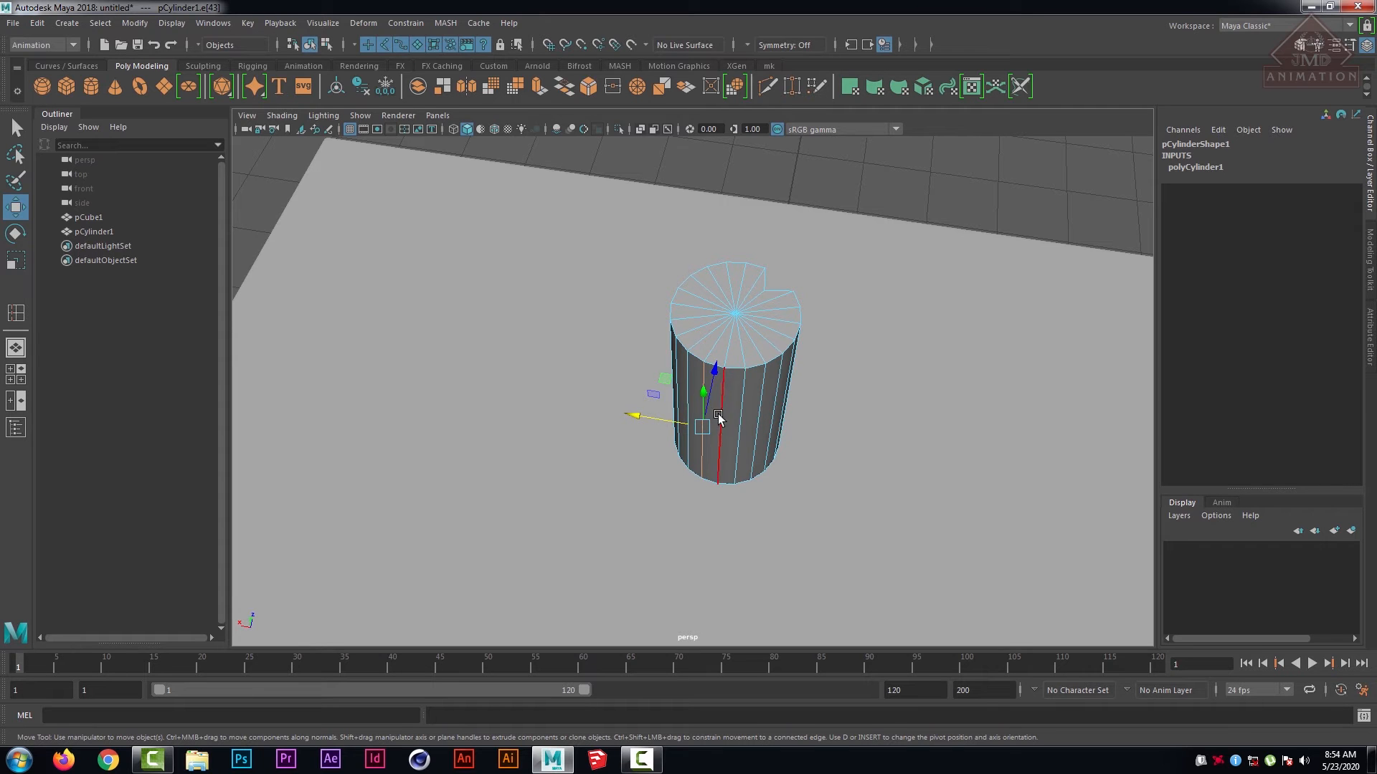
mouse_move(750, 419)
alt+mouse_down()
mouse_move(786, 390)
mouse_move(655, 375)
mouse_move(747, 394)
alt+mouse_up()
alt+drag(763, 396, 744, 371)
drag(647, 388, 789, 343)
click(10, 129)
click(303, 192)
scroll(839, 390, up, 5)
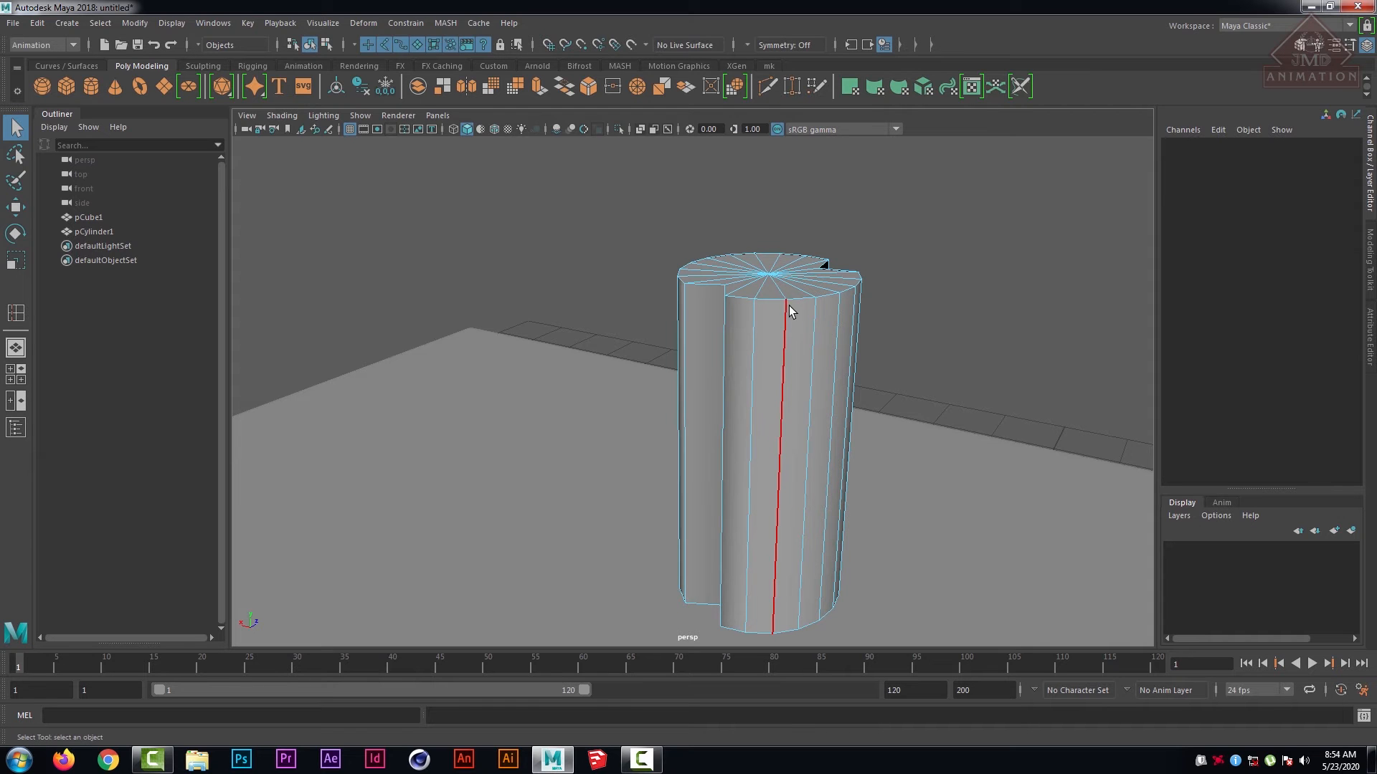
alt+drag(883, 317, 930, 317)
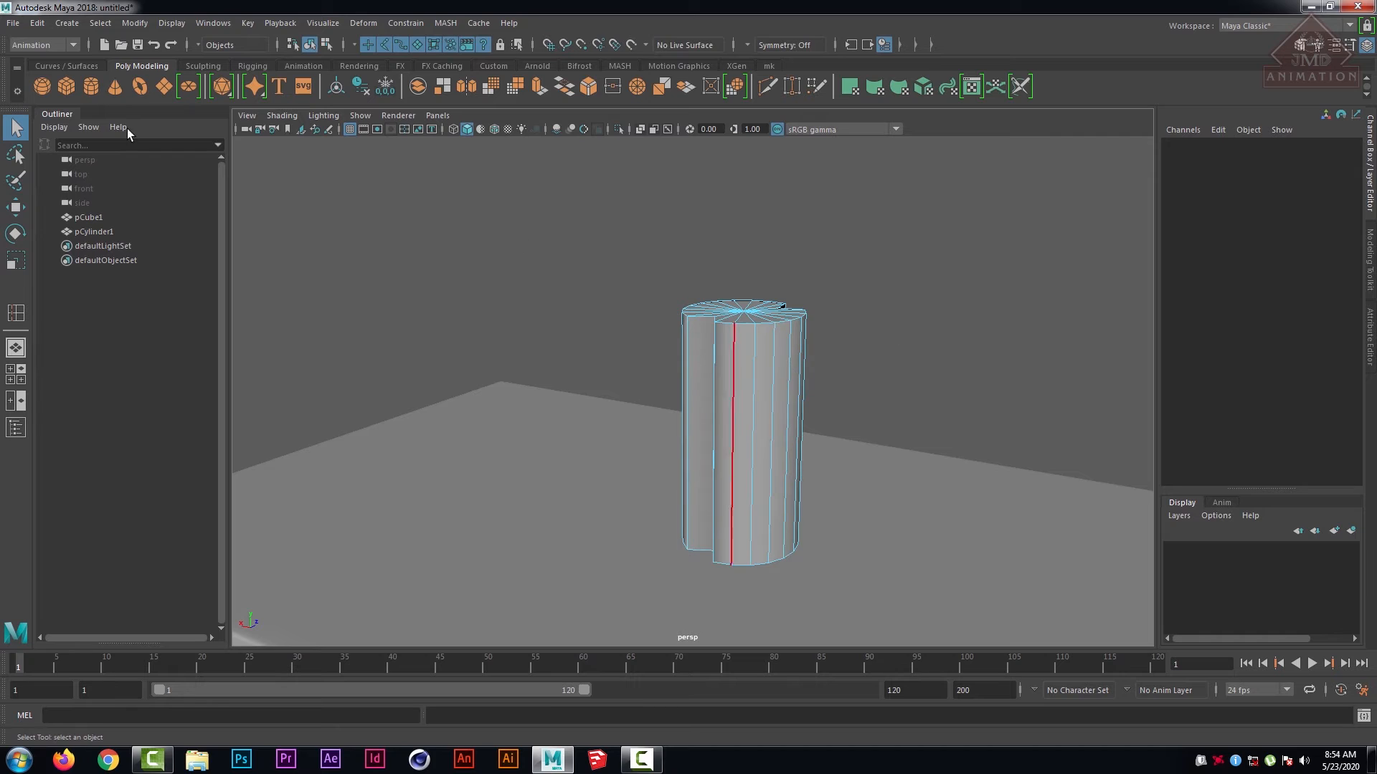
- Return the cylinder to object mode and set its radius to 0.3
right_drag(755, 332, 793, 350)
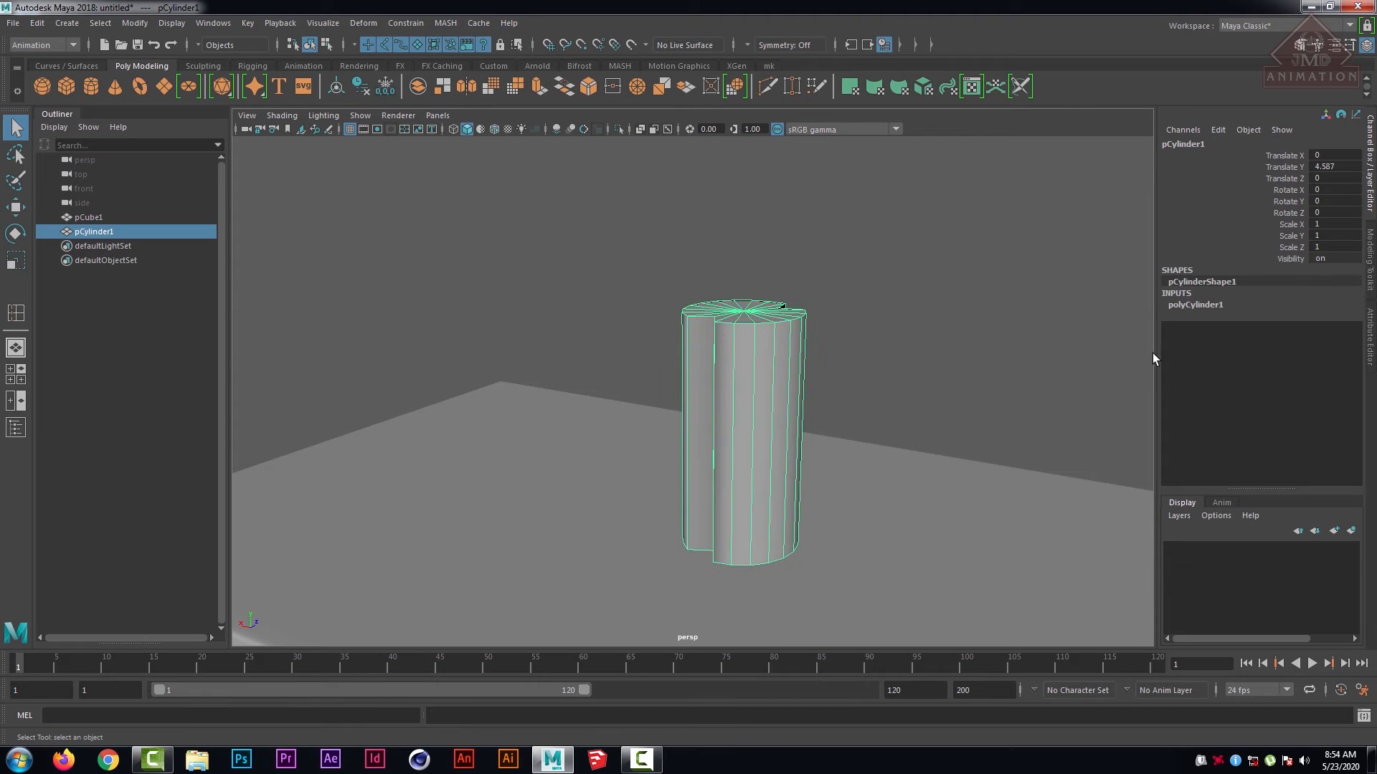
click(1185, 307)
click(1287, 316)
middle_drag(1141, 319, 1096, 325)
alt+drag(895, 359, 925, 344)
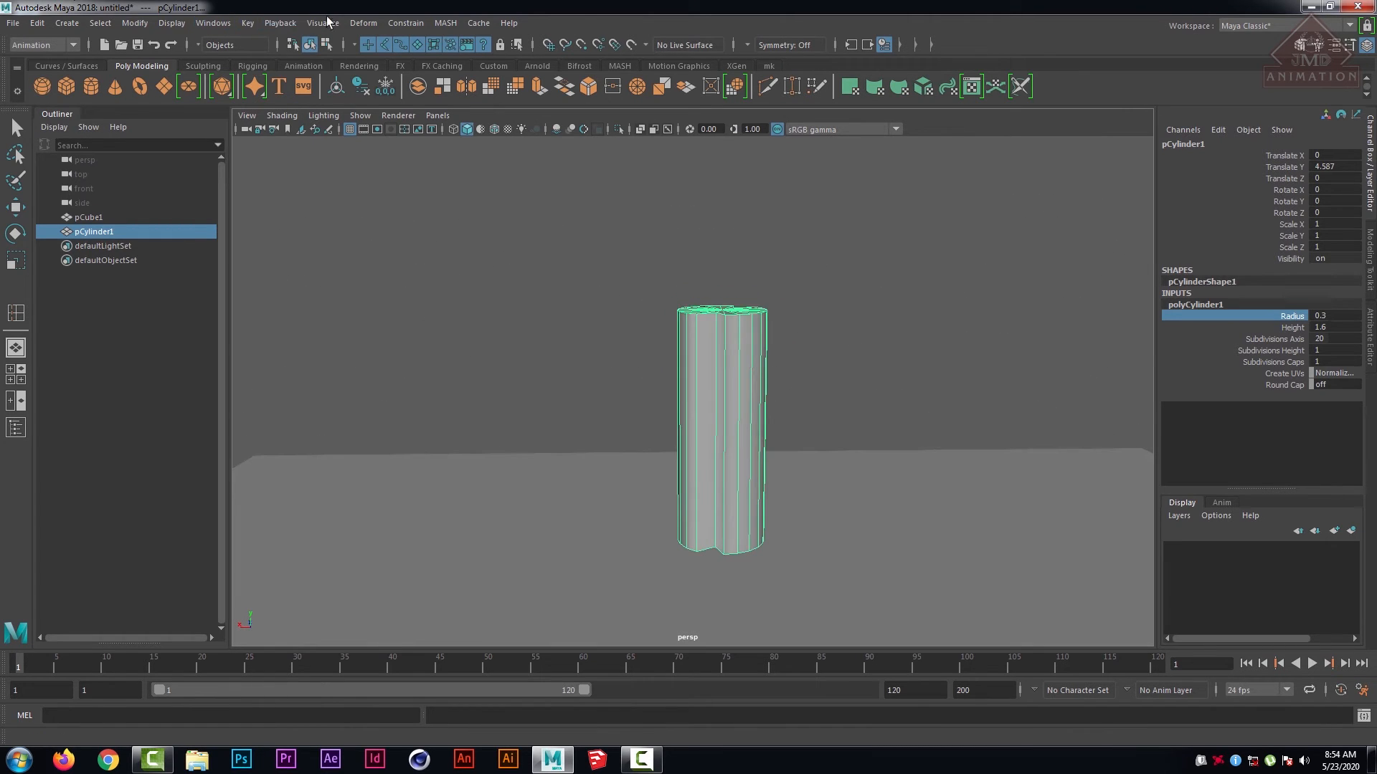
- Apply a nonlinear Twist deformer to the cylinder and set its end angle to 58.442
click(363, 23)
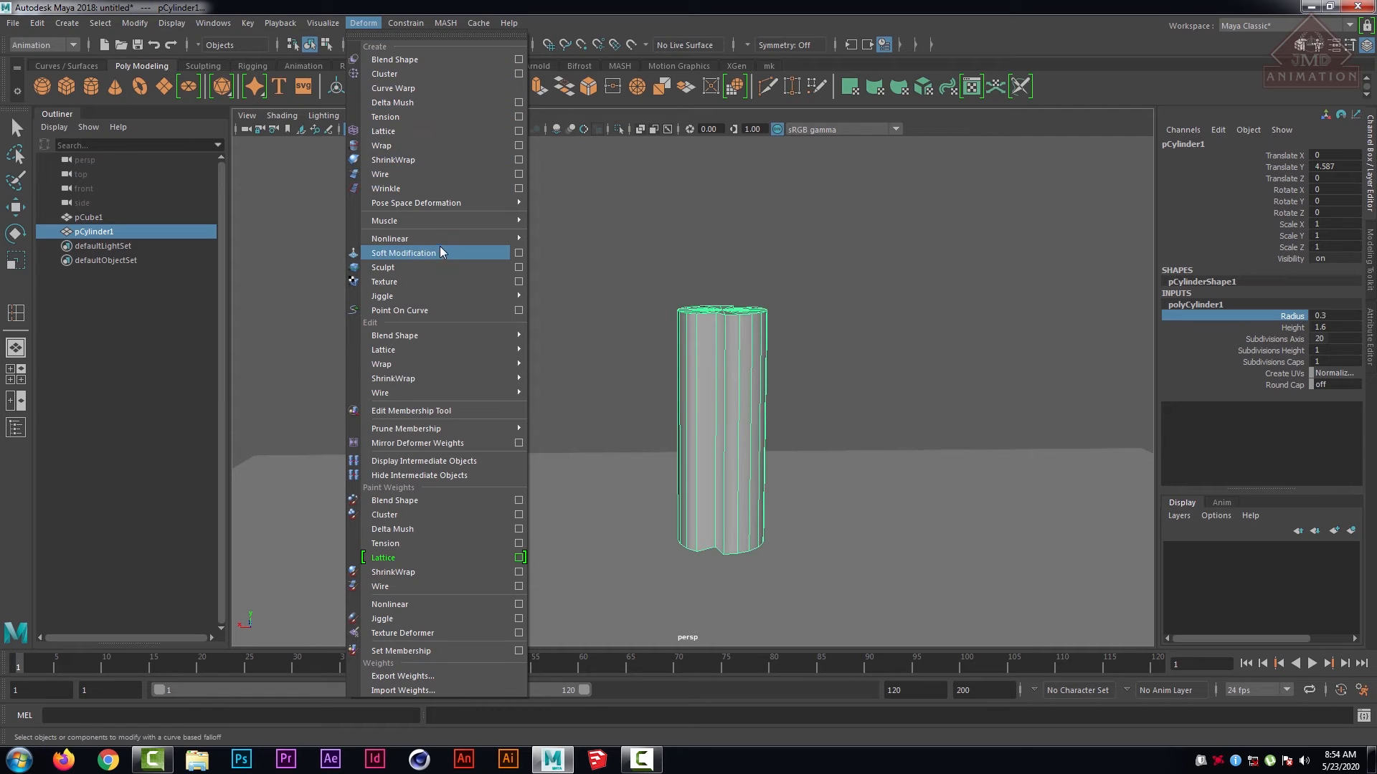
mouse_move(437, 238)
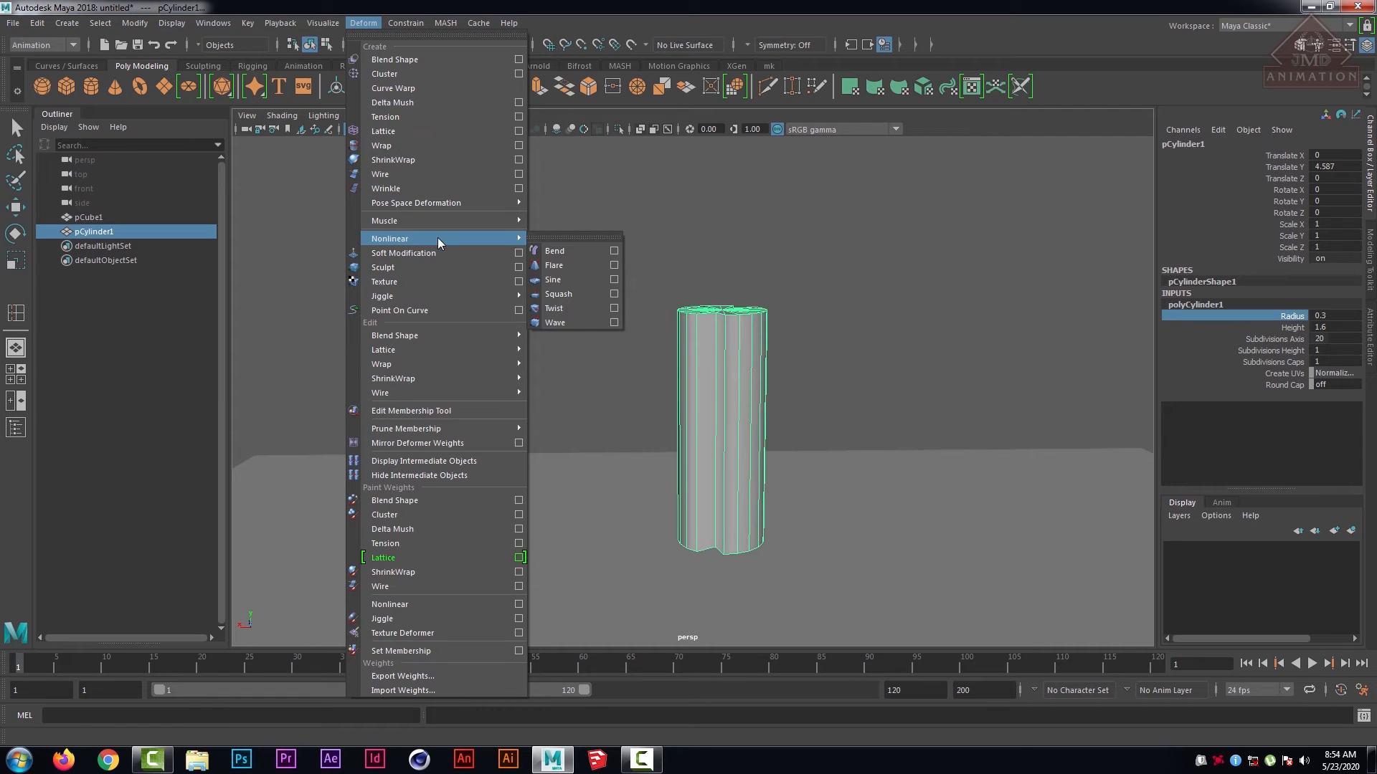
click(592, 308)
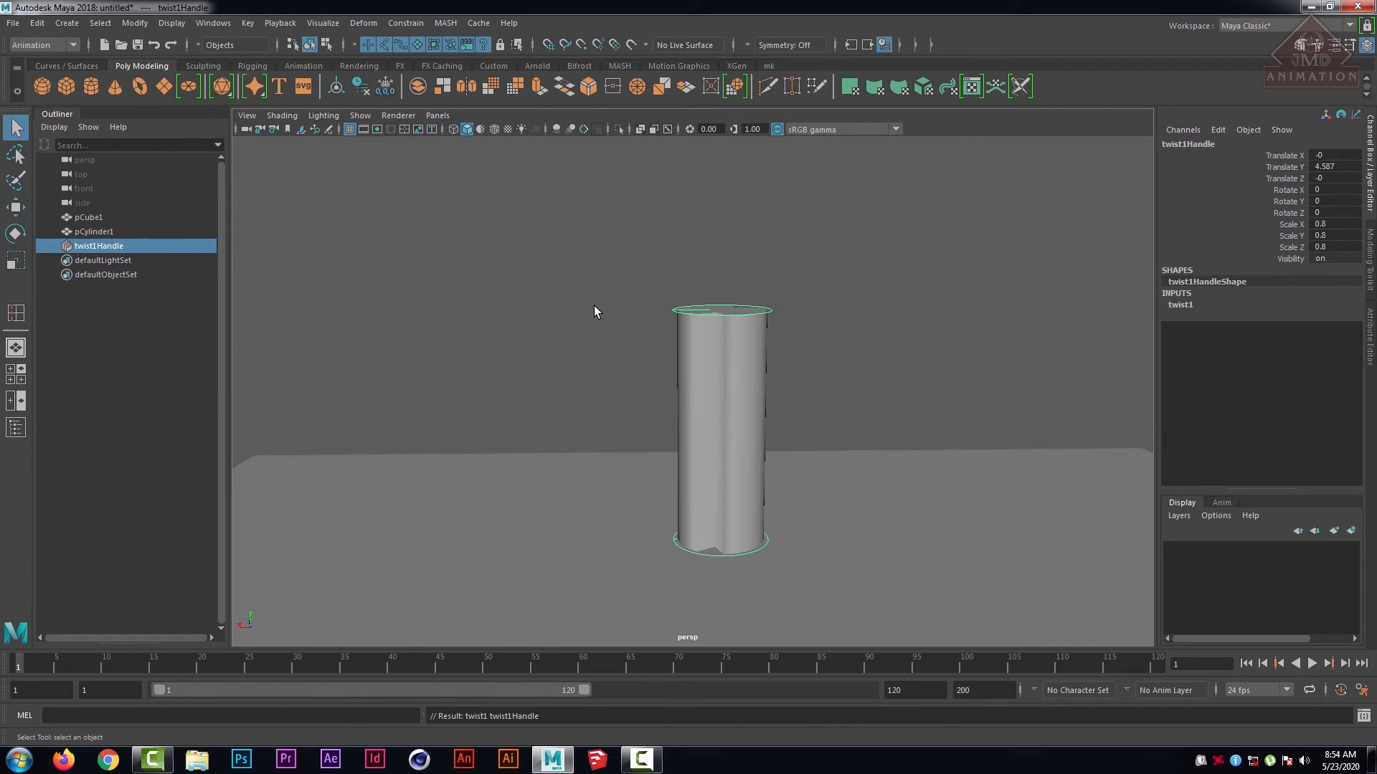
click(1180, 305)
click(1173, 340)
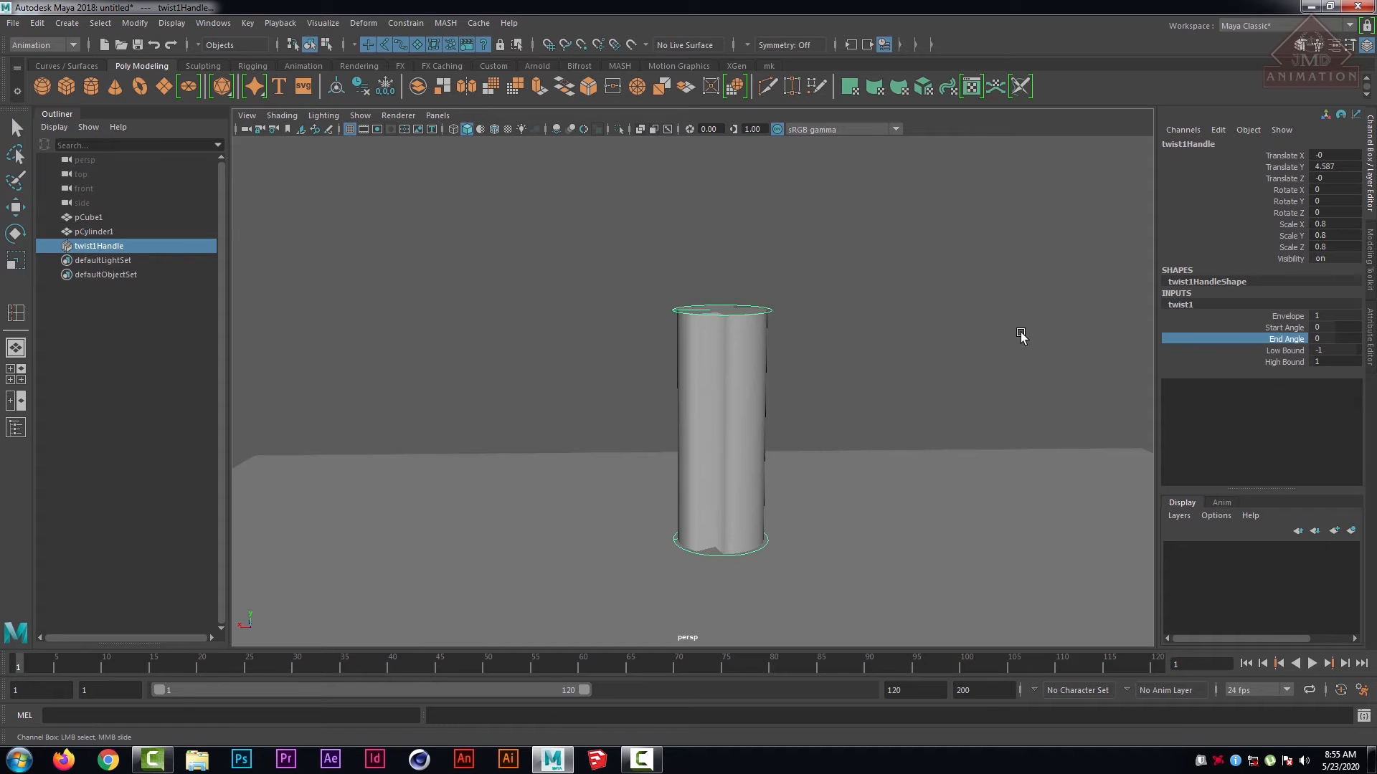
middle_drag(1021, 336, 1054, 344)
scroll(805, 389, up, 3)
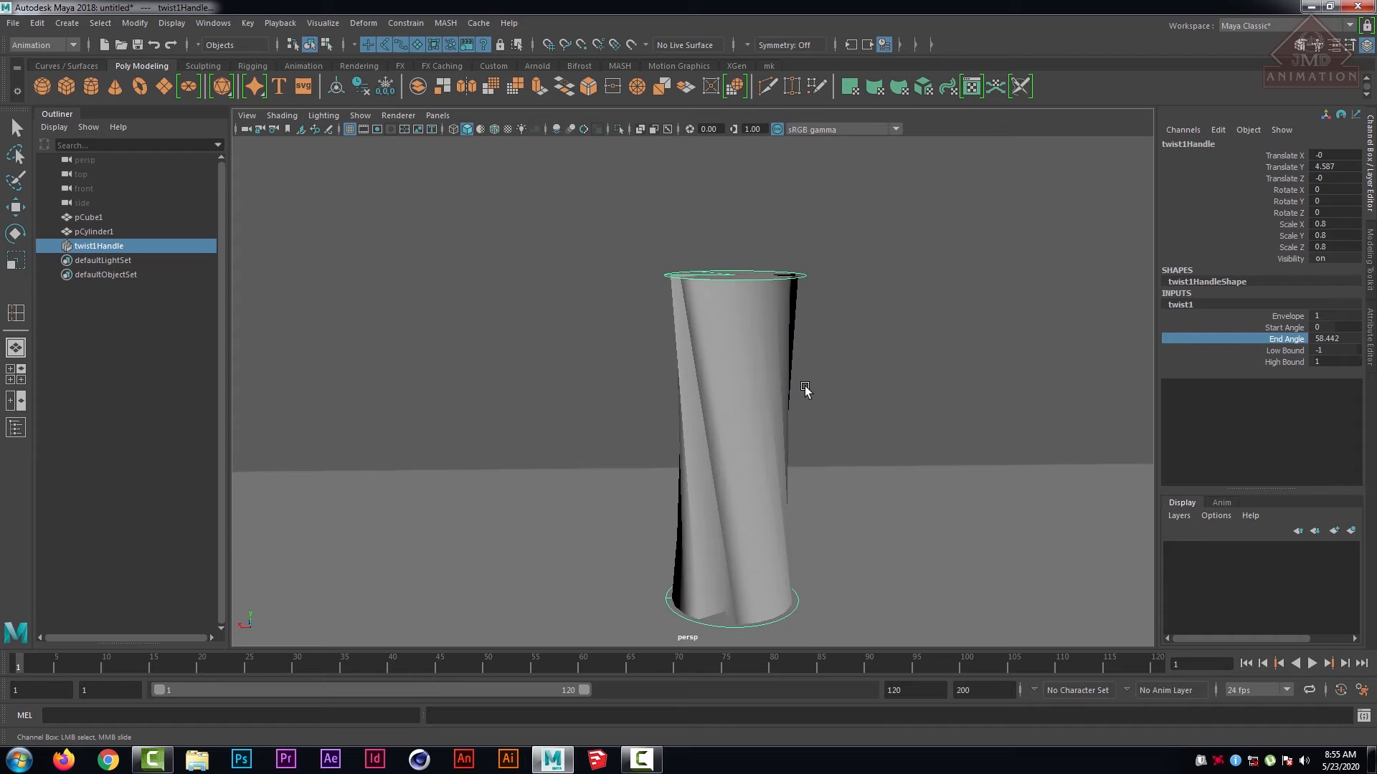
- Try the smooth mesh preview on the twisted cylinder and switch it back to the unsmoothed display
key(3)
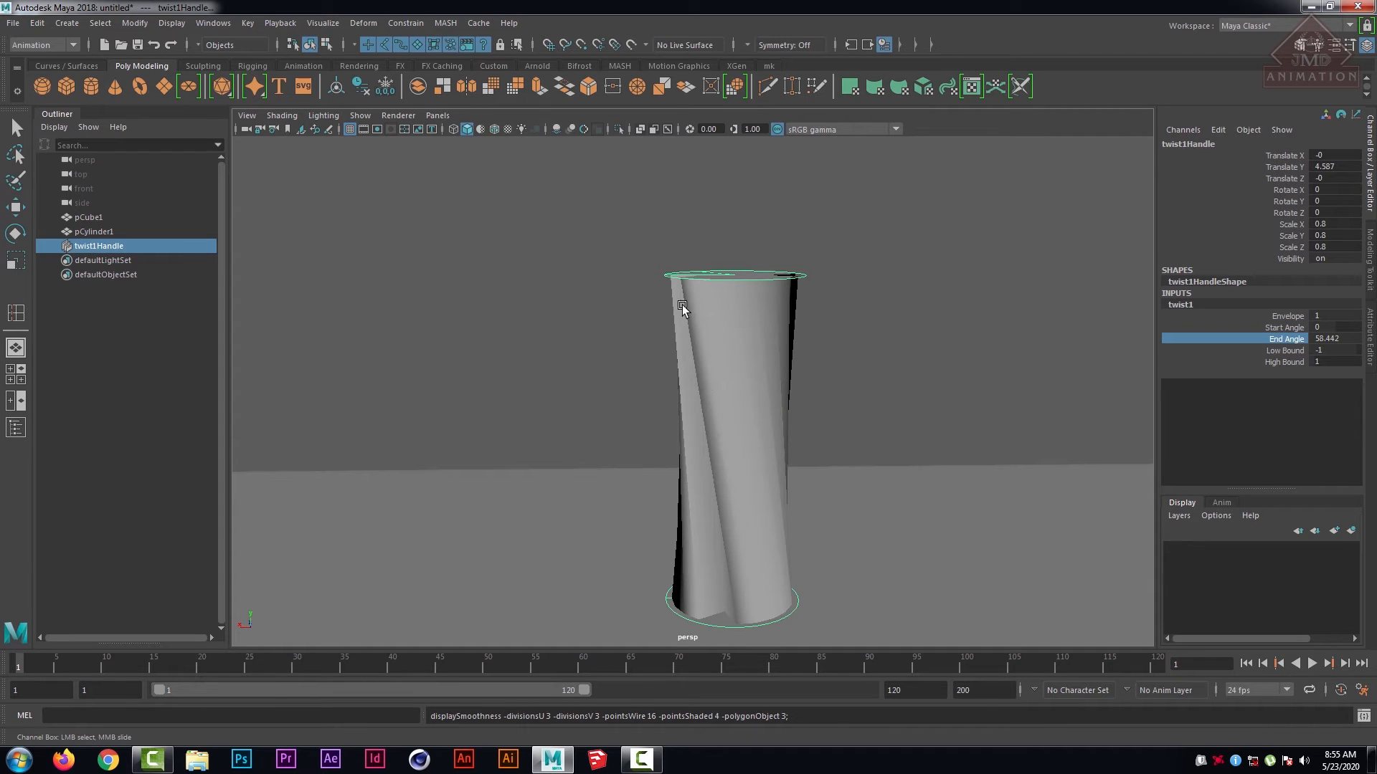
key(q)
click(742, 351)
key(3)
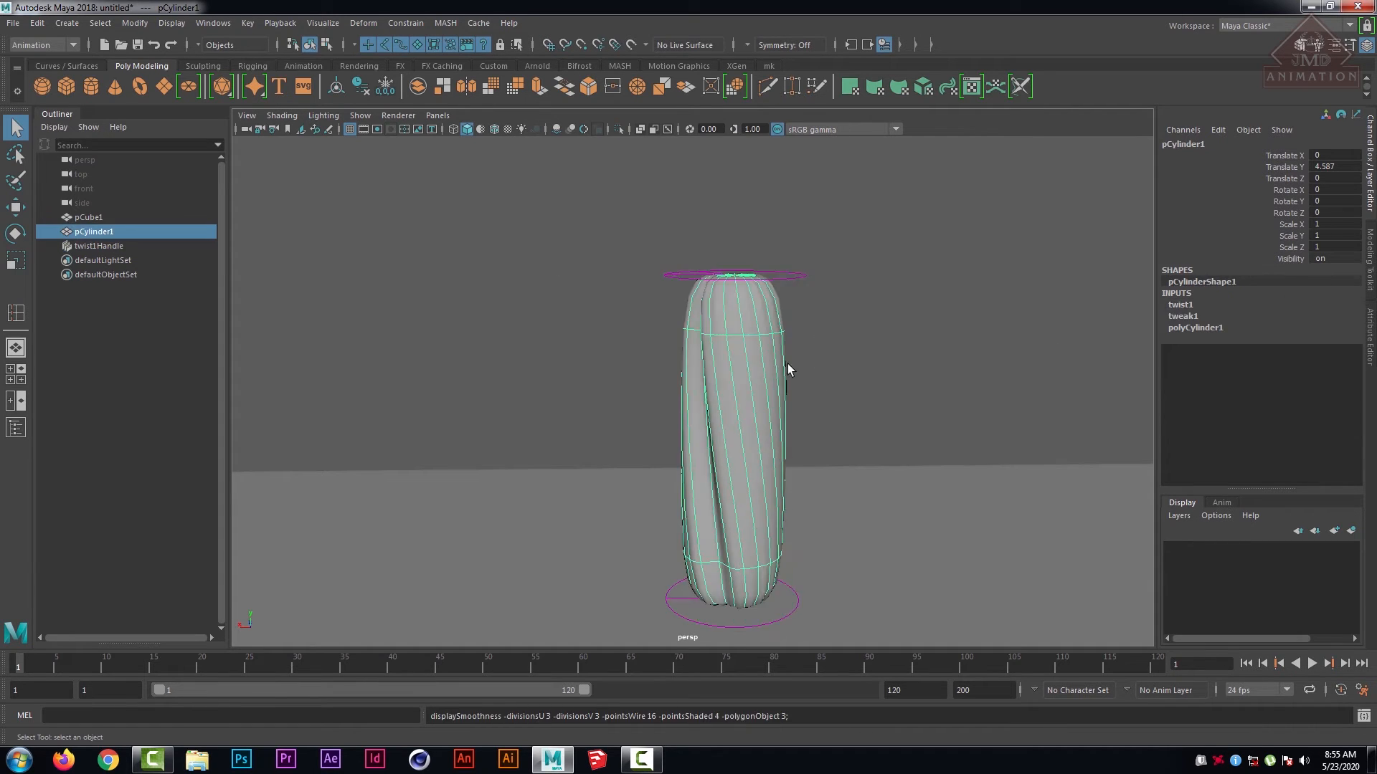
click(877, 331)
alt+drag(799, 353, 794, 326)
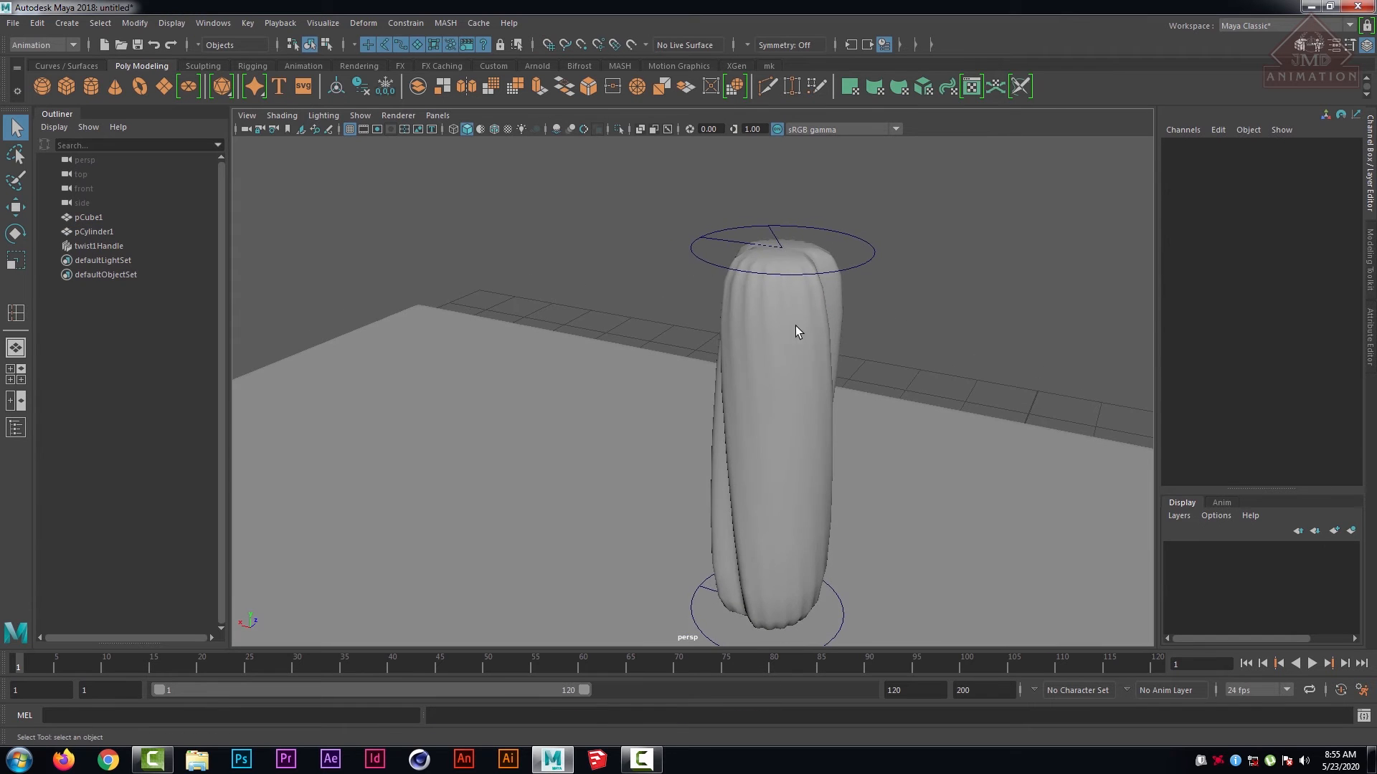
click(793, 334)
key(1)
scroll(798, 319, up, 3)
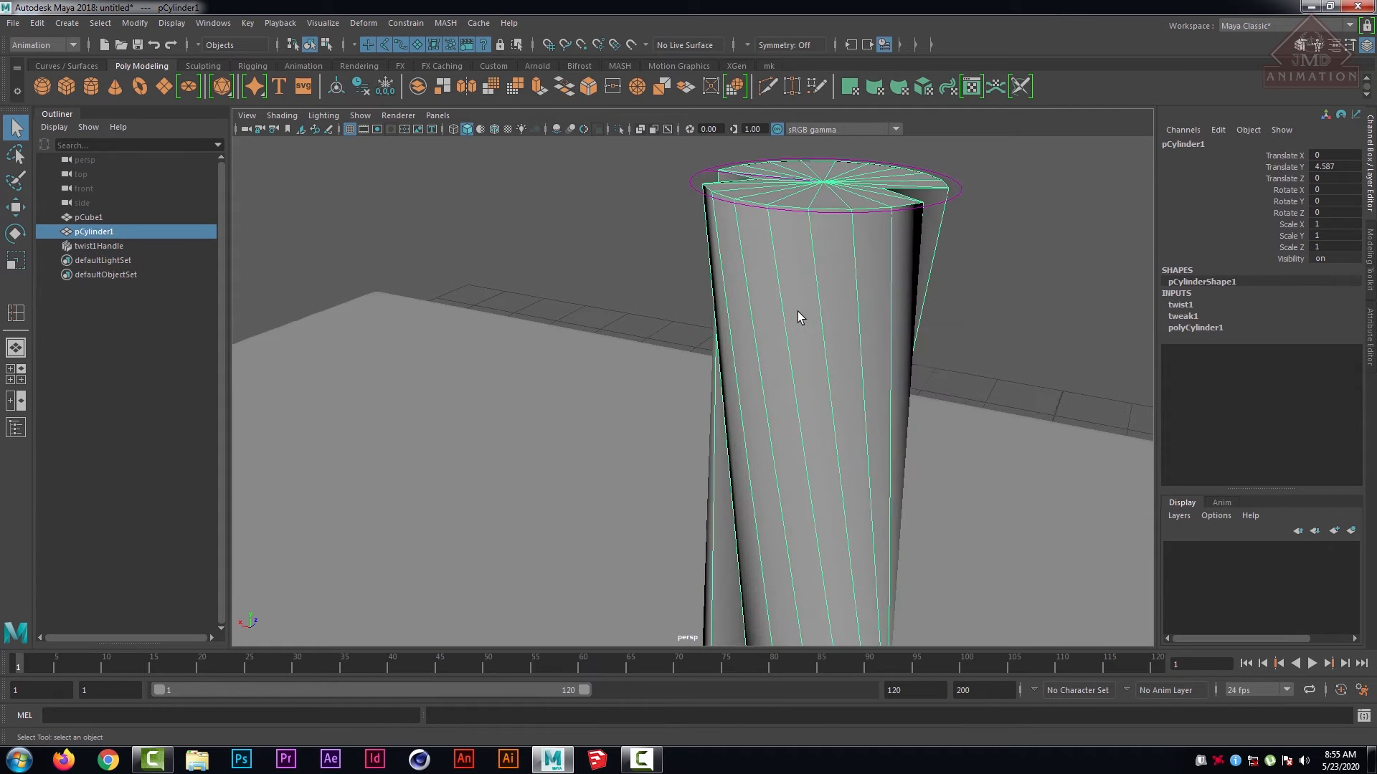
scroll(825, 239, down, 3)
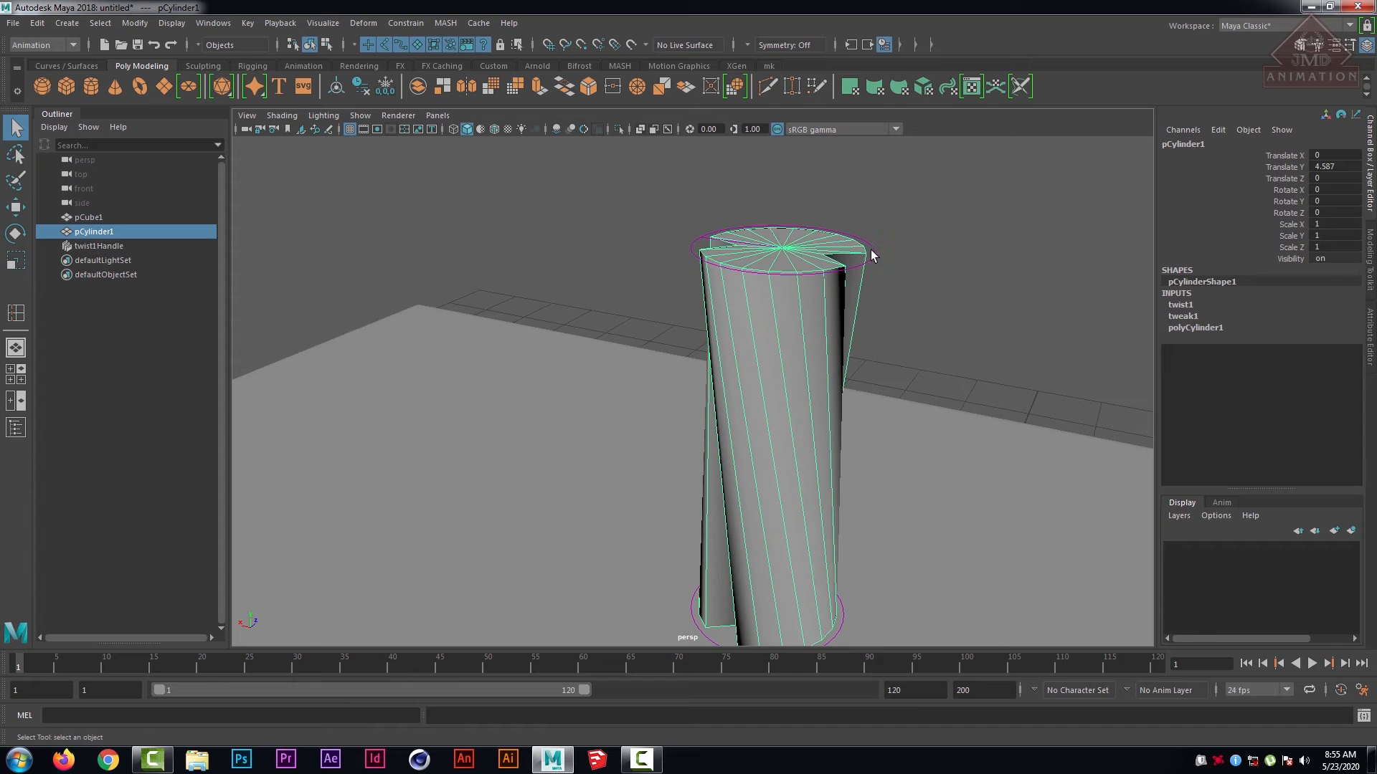
- Try deleting the twist handle, and undo the deletion
click(872, 257)
key(Delete)
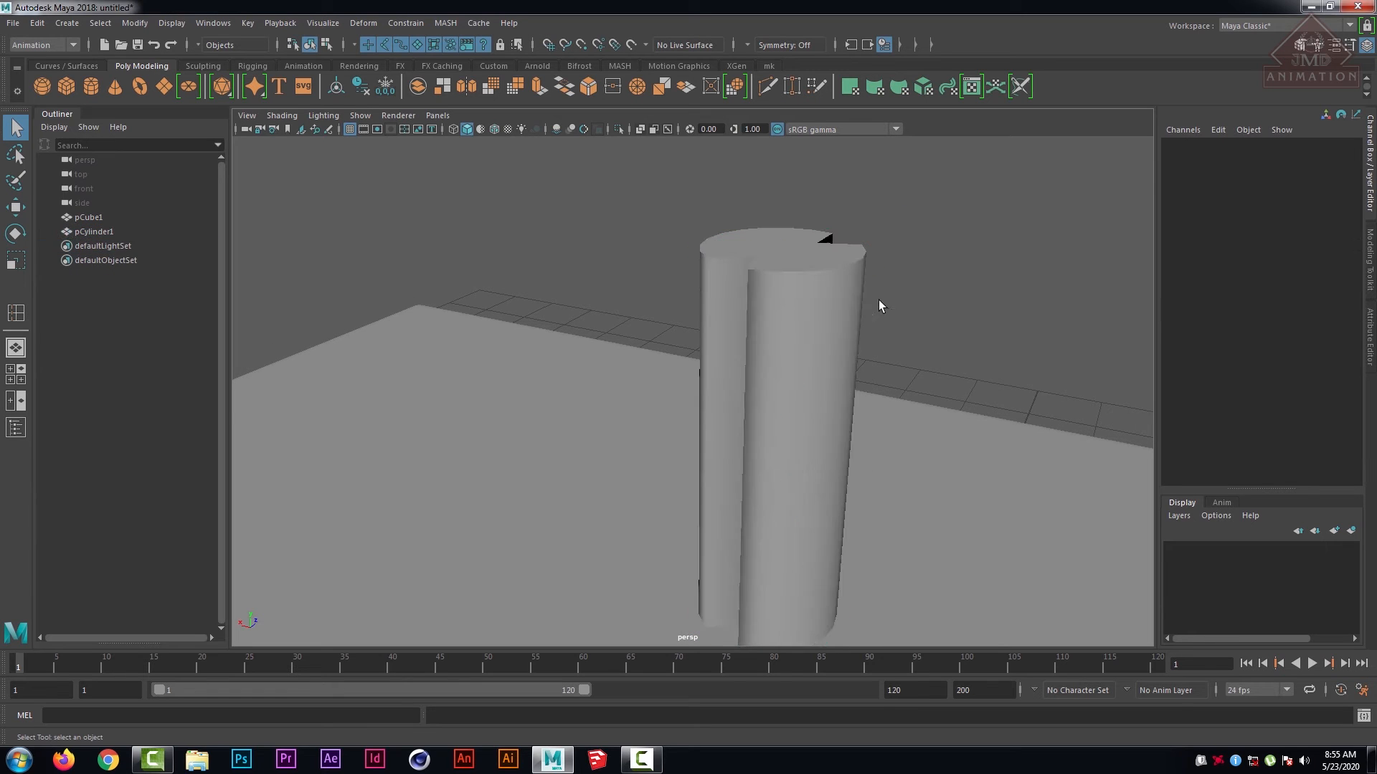
scroll(835, 348, down, 3)
key(ctrl+z)
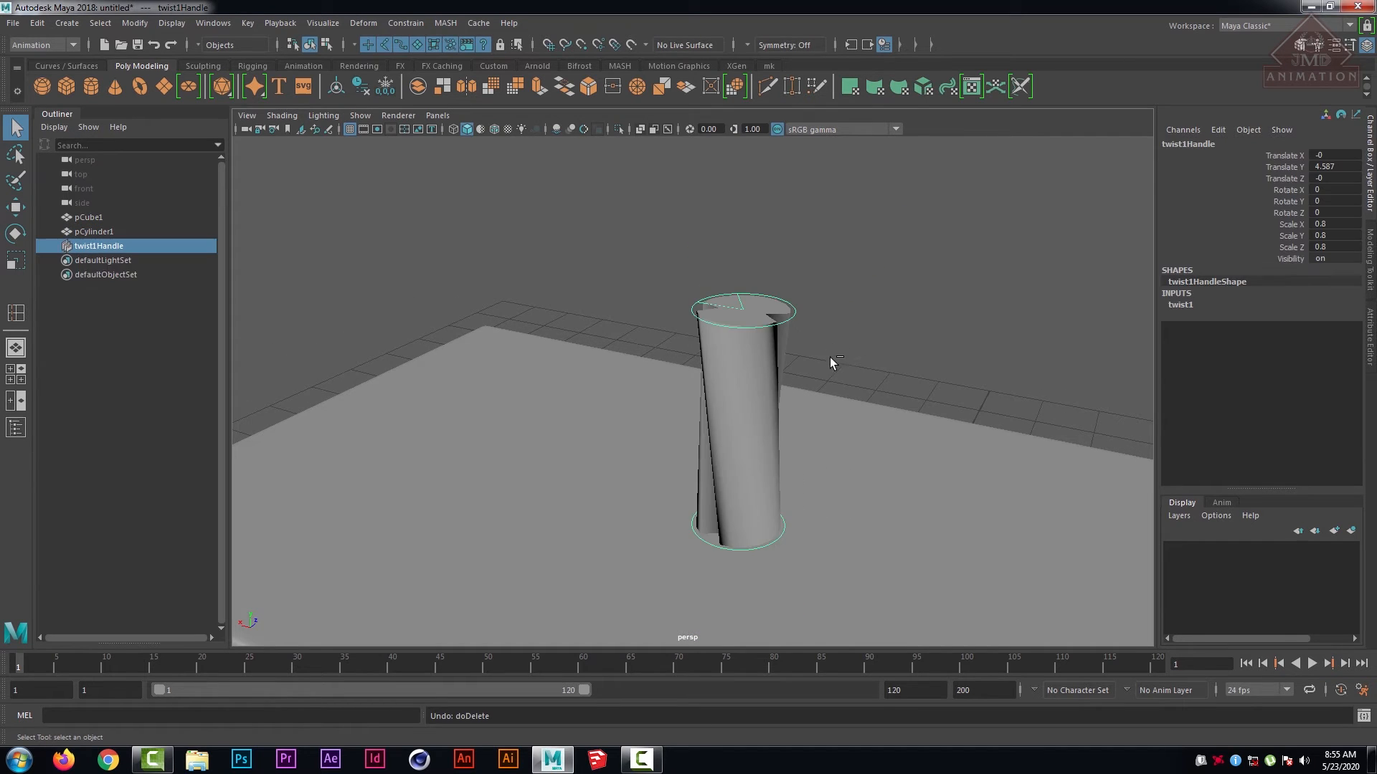
key(space)
key(space)
scroll(627, 398, down, 3)
scroll(688, 384, up, 3)
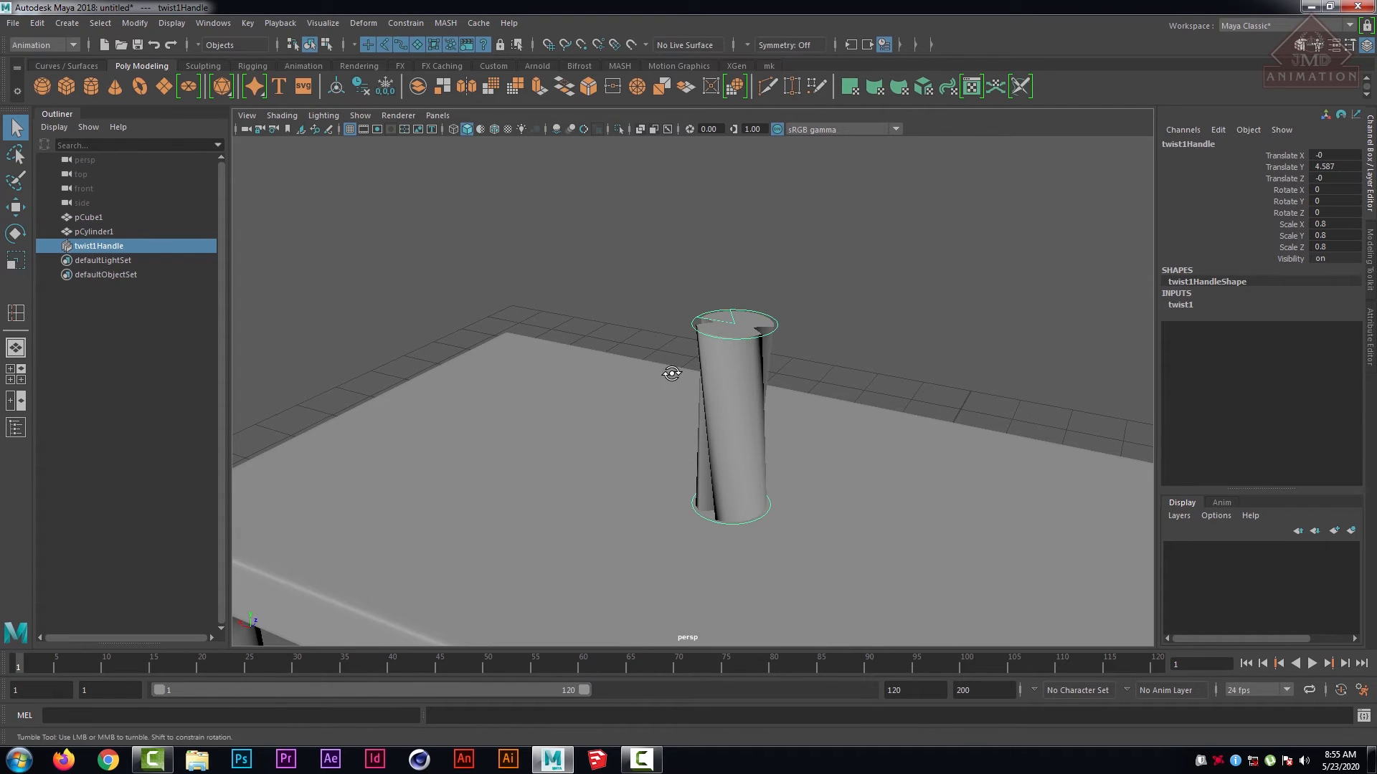
- Insert edge loops on the twisted cylinder close to its top and bottom rims
mouse_move(670, 375)
alt+mouse_down()
mouse_move(765, 351)
mouse_move(686, 372)
alt+mouse_up()
scroll(742, 354, up, 4)
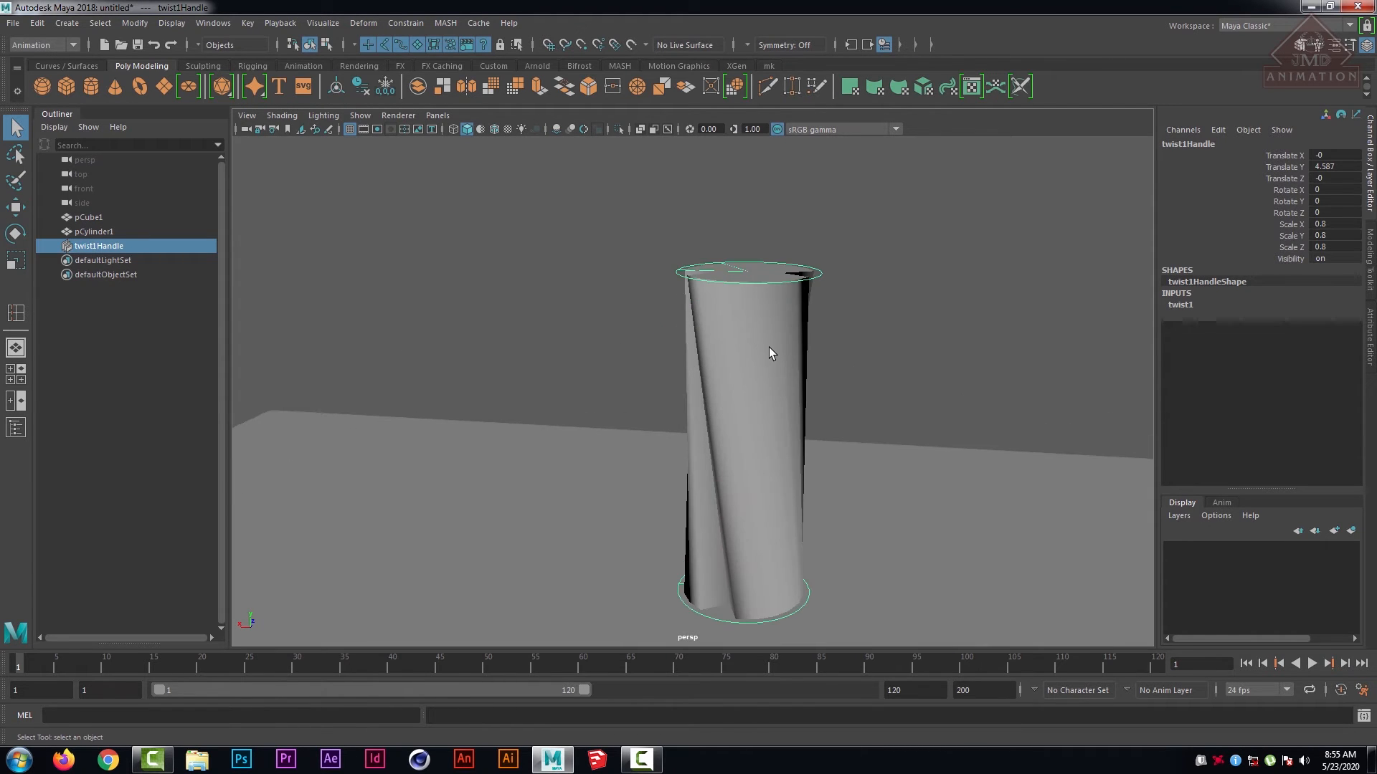
click(768, 347)
key(1)
click(885, 279)
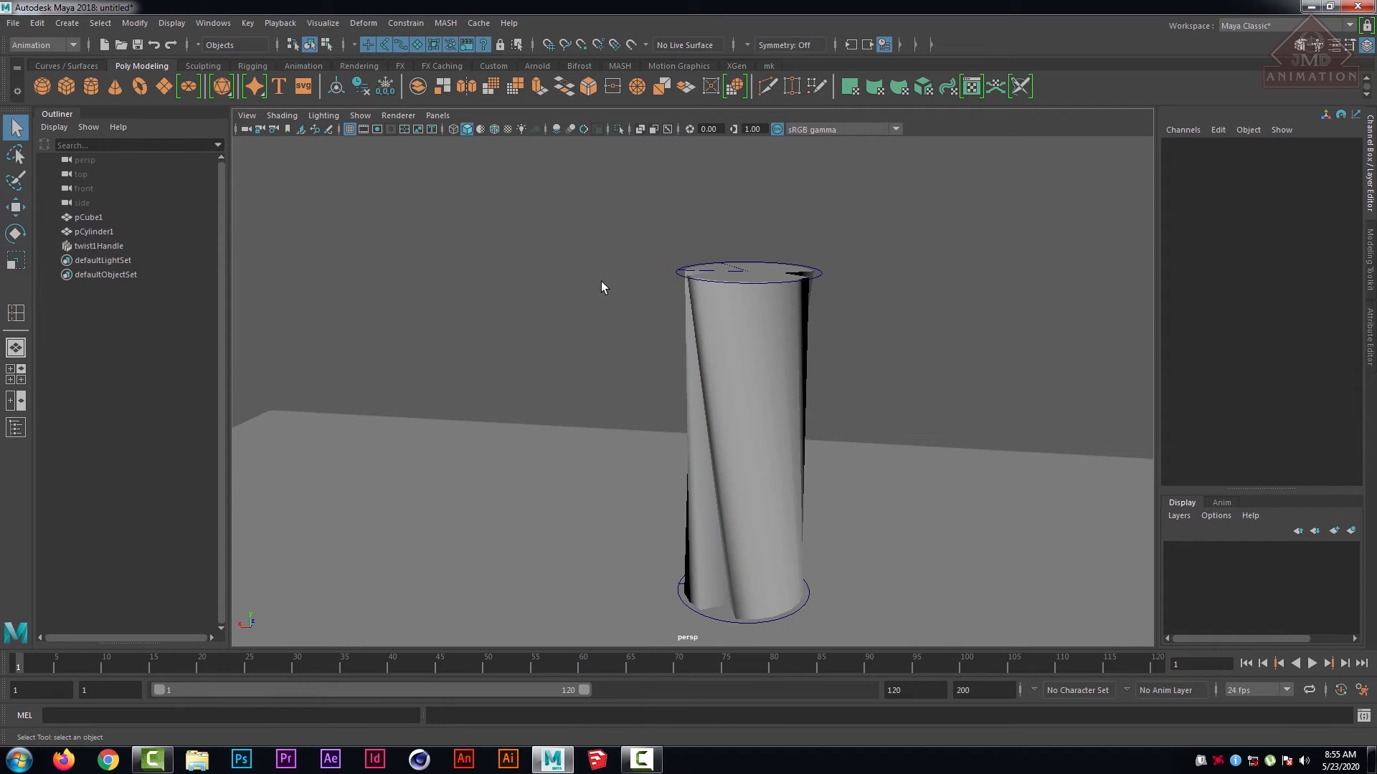
scroll(490, 312, up, 4)
key(ctrl+z)
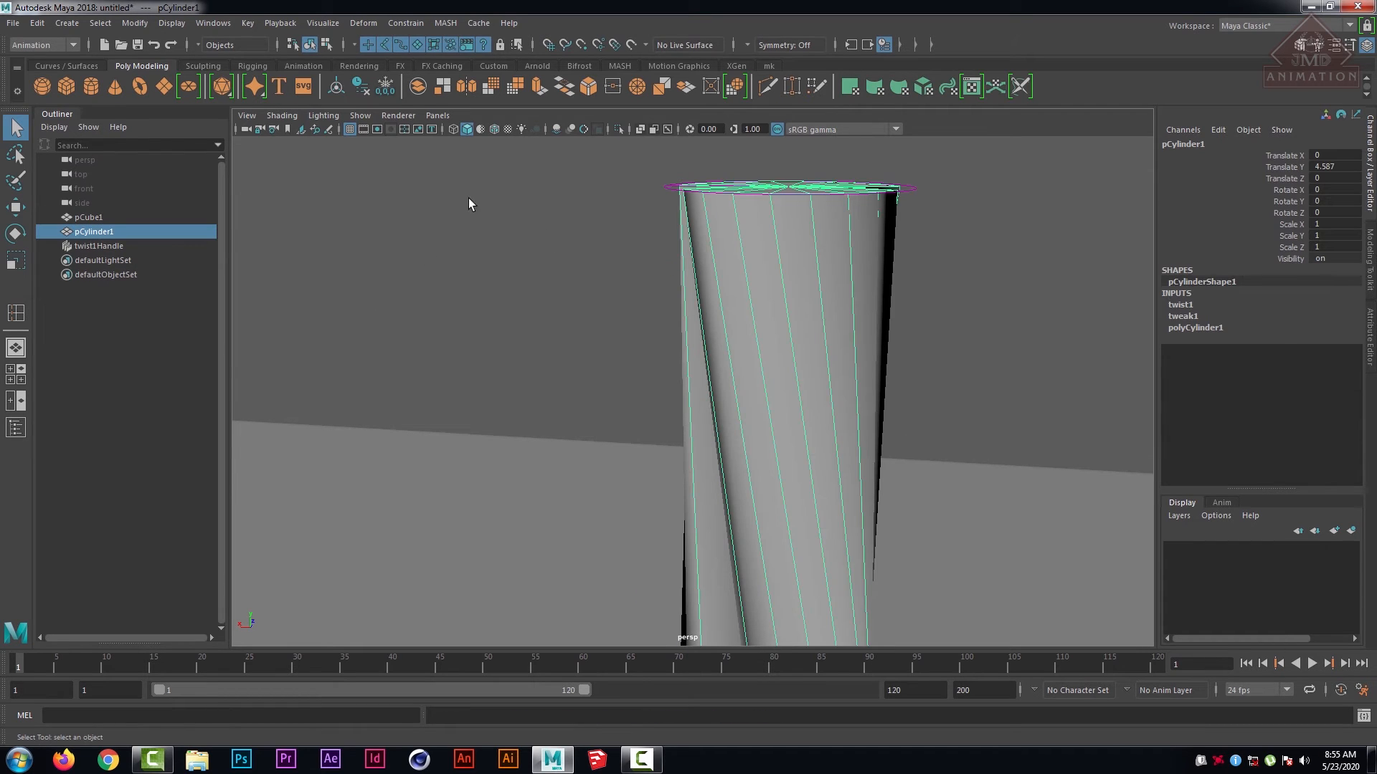
click(769, 65)
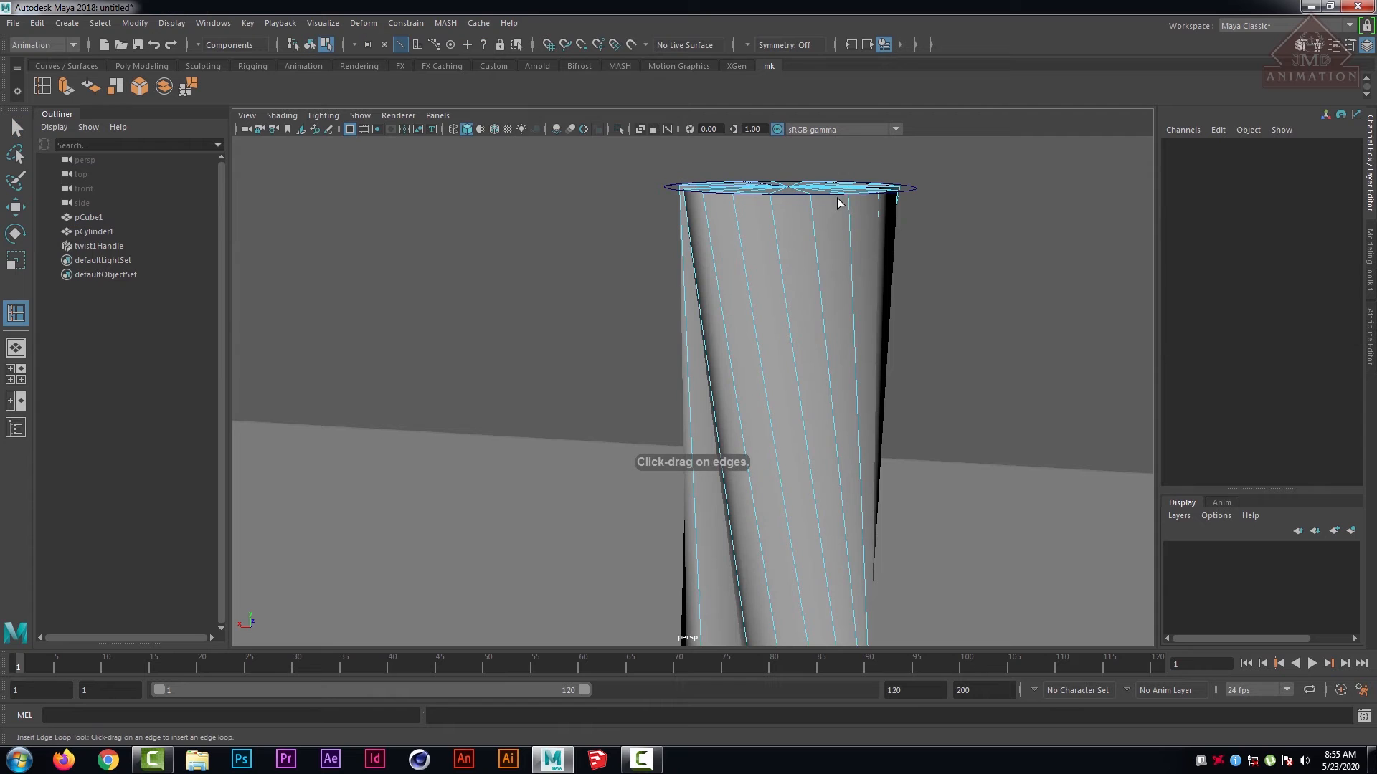
drag(849, 205, 849, 201)
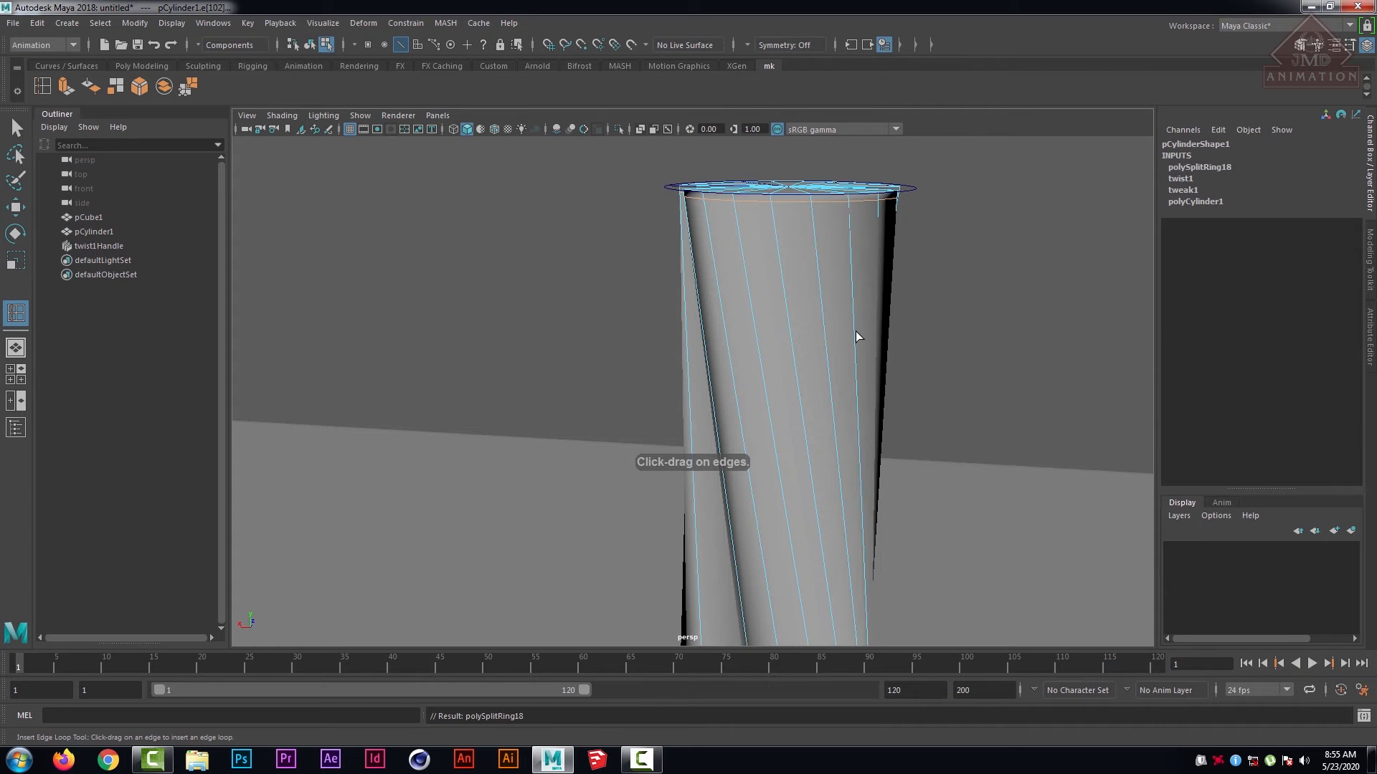
alt+middle_drag(867, 301, 841, 85)
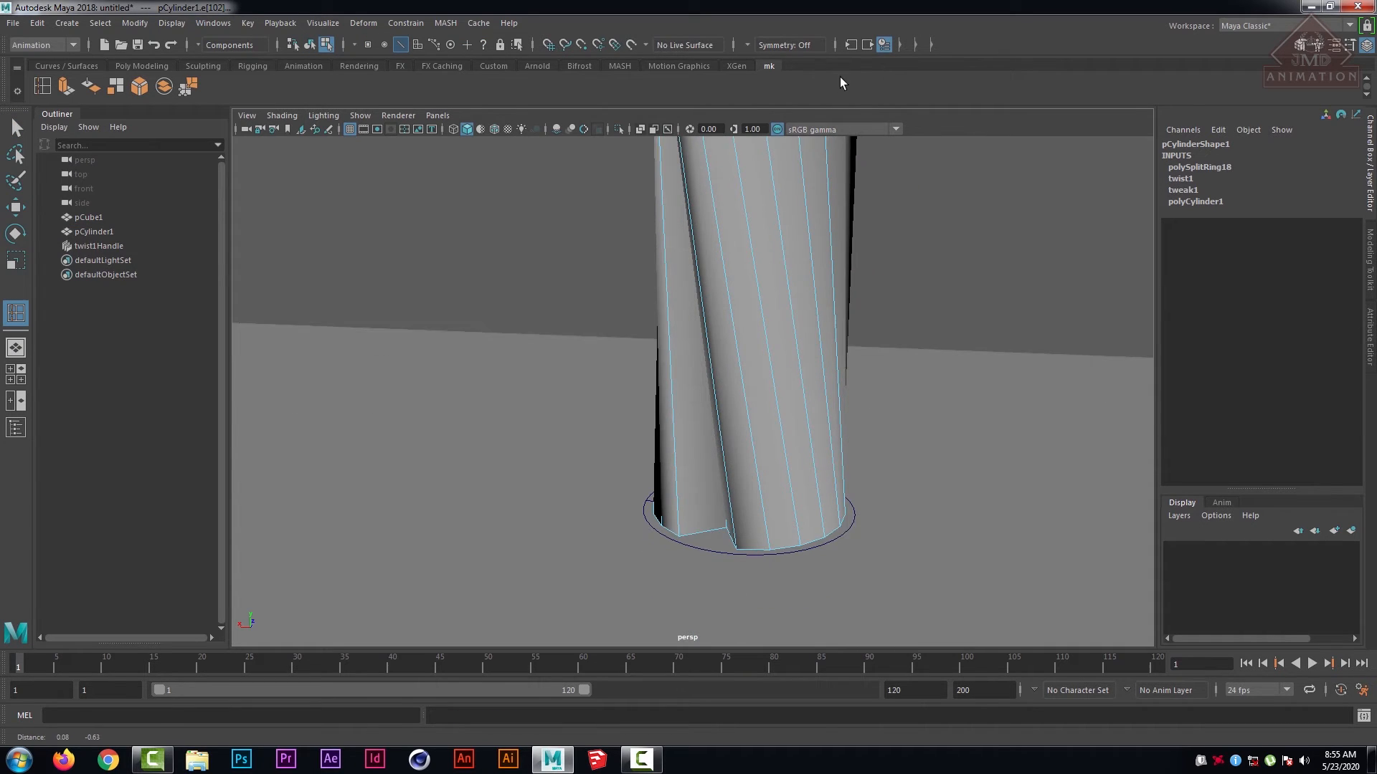
click(772, 534)
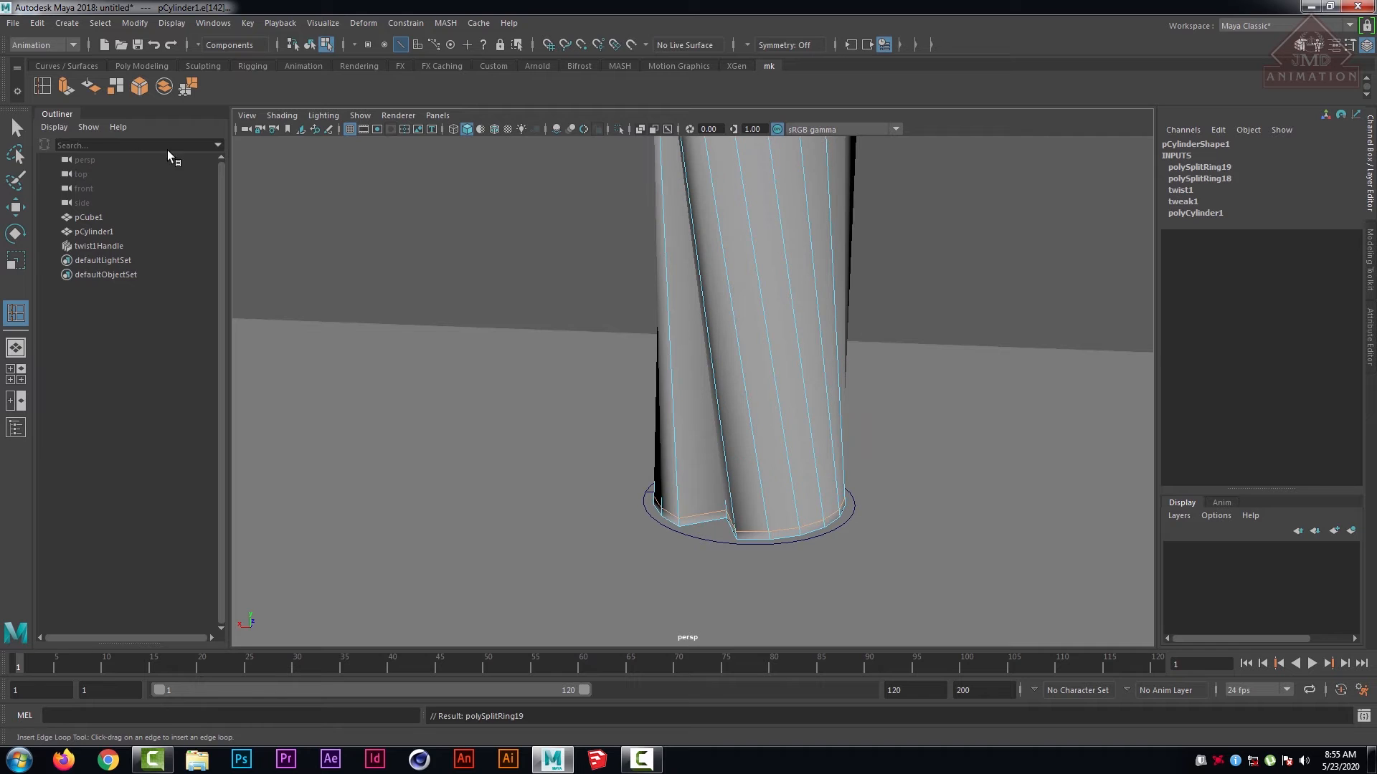
- Turn on the smooth mesh preview for the twisted cylinder and select it in object mode
click(18, 128)
key(3)
right_drag(763, 275, 839, 256)
scroll(925, 238, down, 5)
click(803, 299)
alt+drag(803, 298, 733, 251)
alt+middle_drag(704, 249, 701, 380)
scroll(710, 366, up, 3)
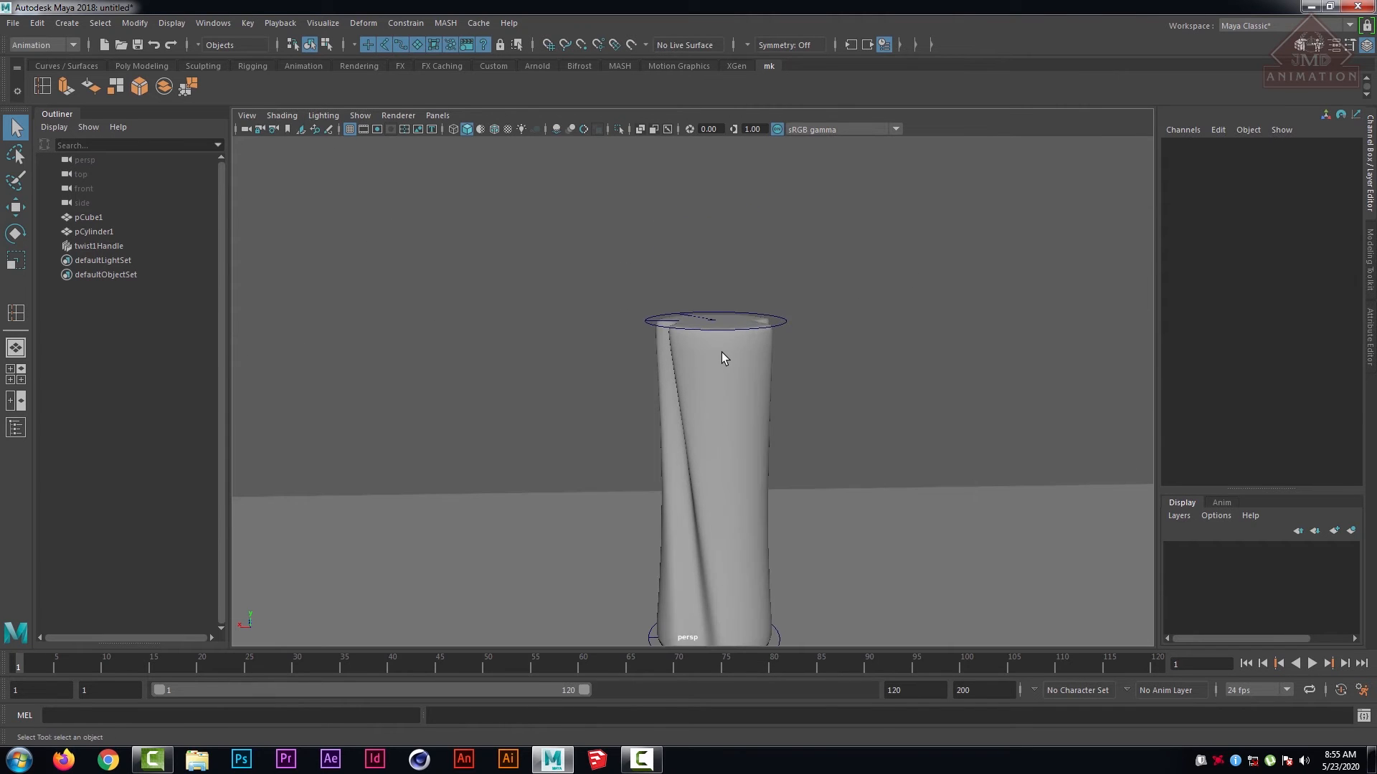
click(721, 351)
scroll(790, 286, down, 5)
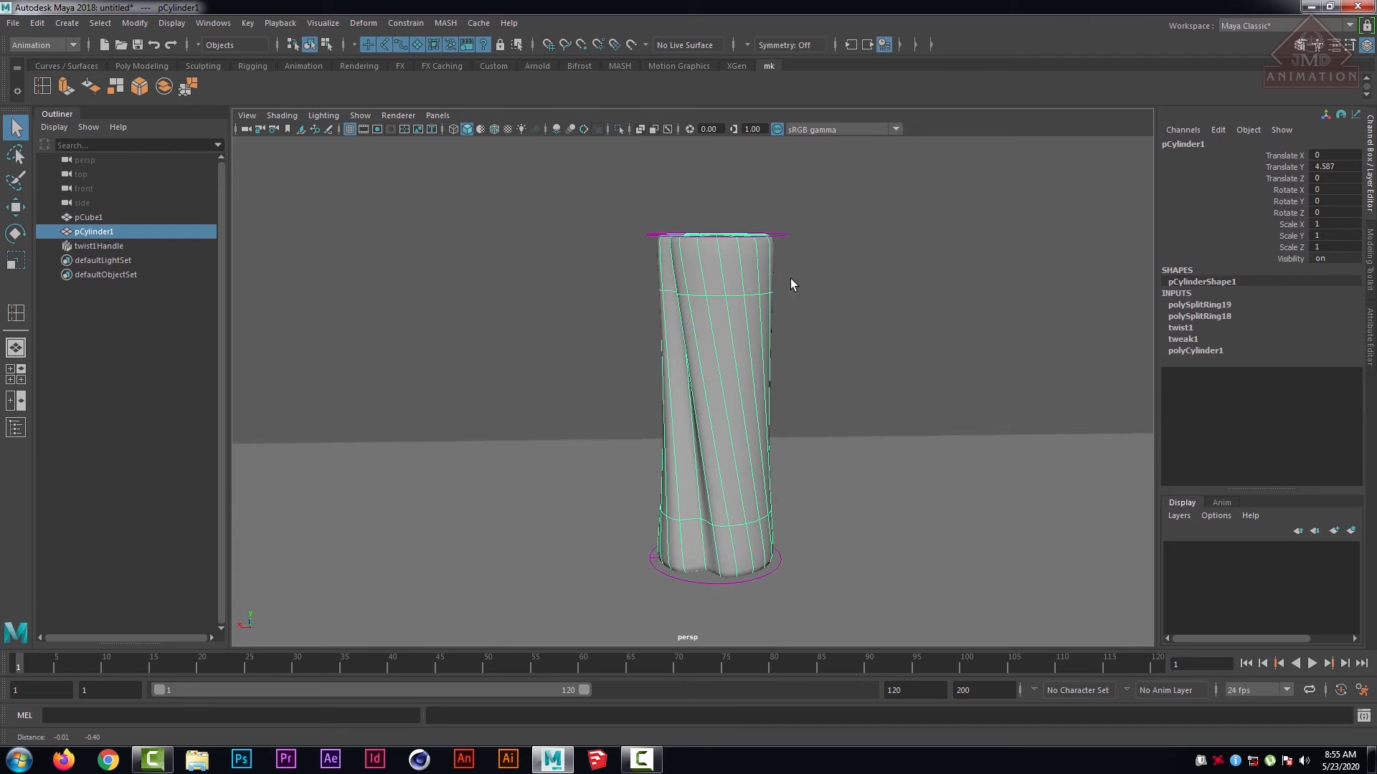
- Add a nonlinear Flare deformer to the twisted cylinder and show the flare's input attributes
mouse_move(817, 298)
alt+mouse_down()
mouse_move(663, 319)
mouse_move(679, 292)
mouse_move(851, 280)
mouse_move(815, 277)
alt+mouse_up()
alt+middle_drag(805, 280, 773, 346)
scroll(773, 319, down, 3)
scroll(770, 318, up, 1)
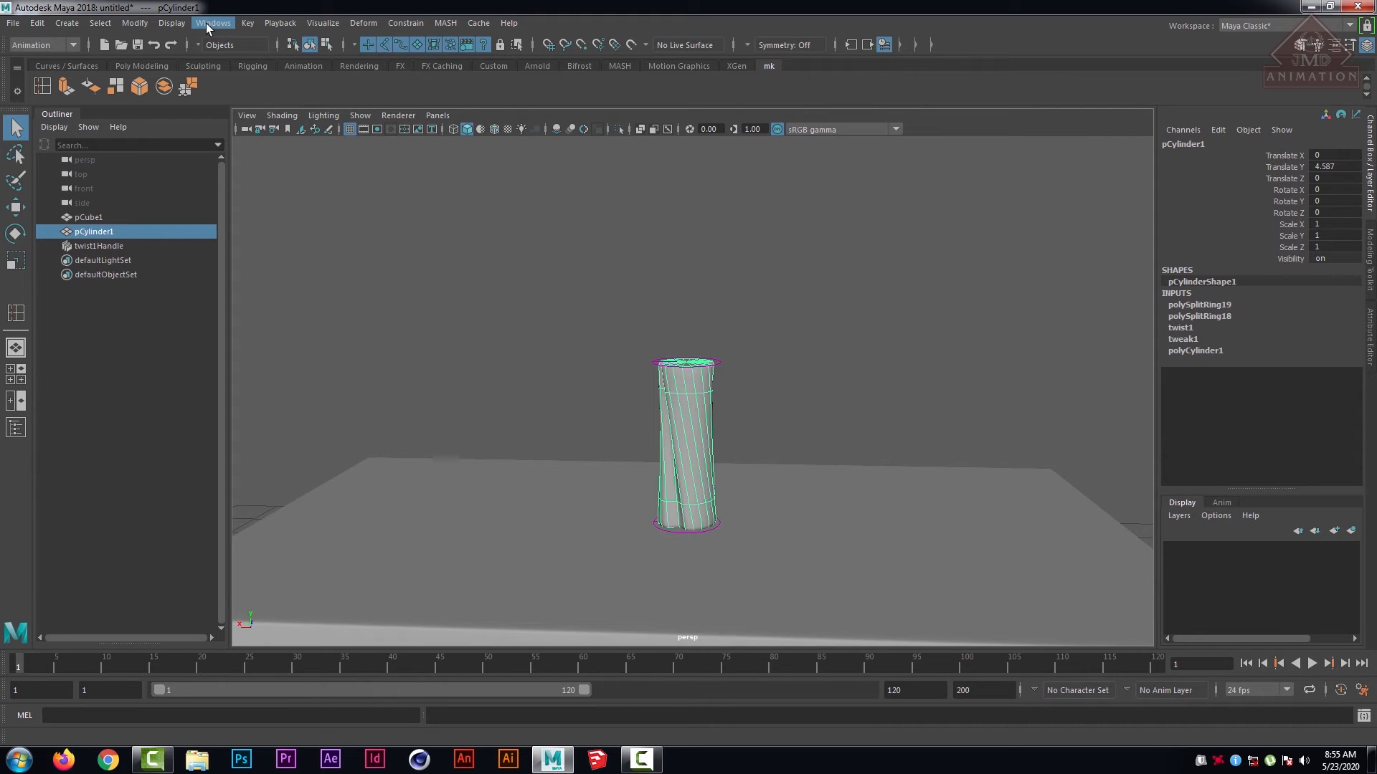
click(364, 22)
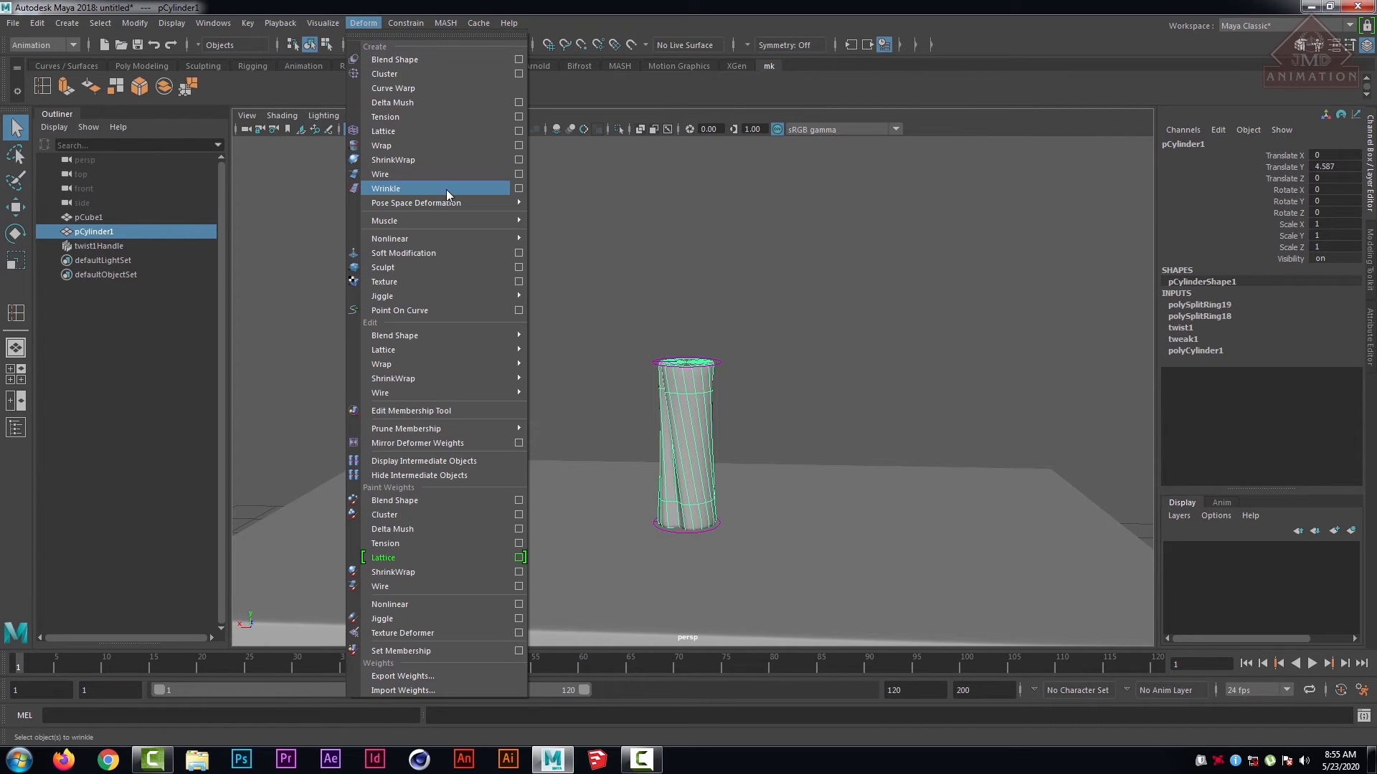
mouse_move(450, 236)
click(566, 258)
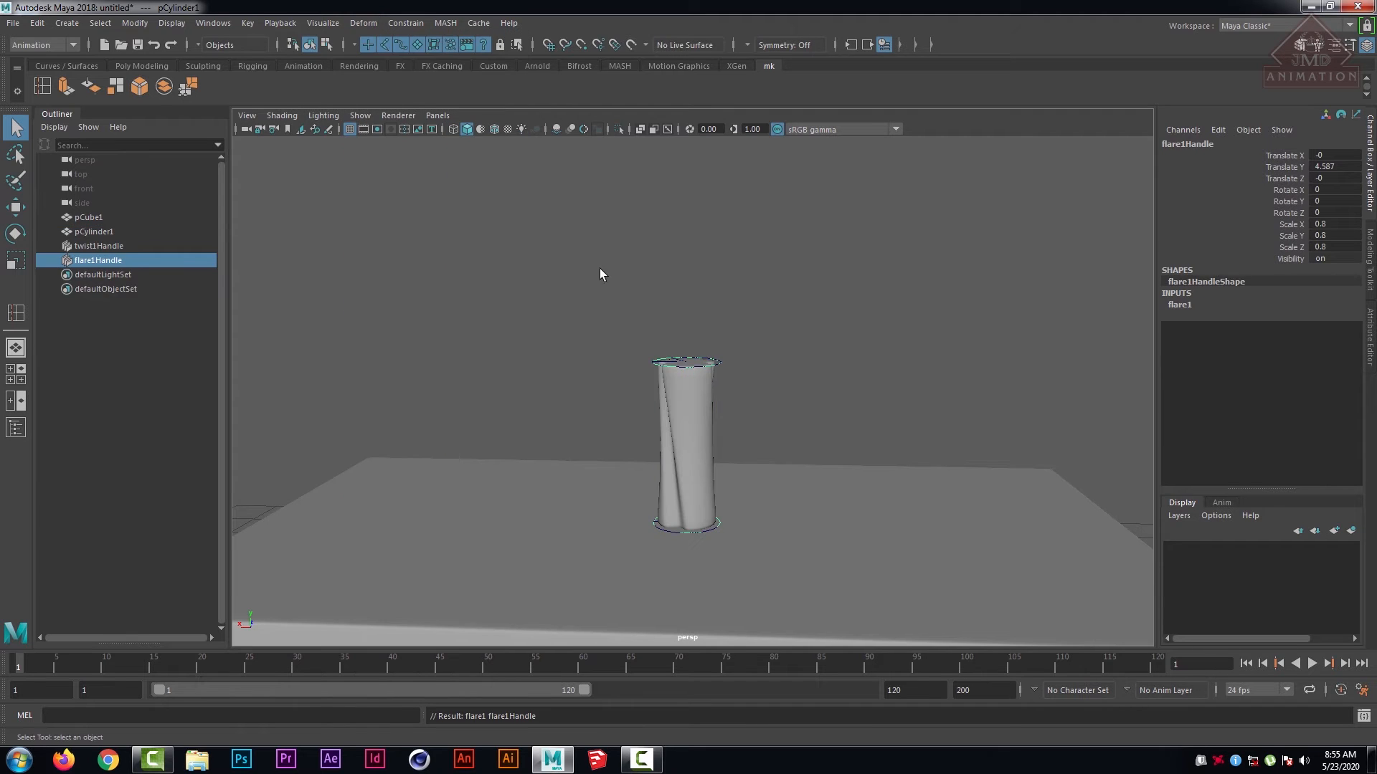
click(1178, 305)
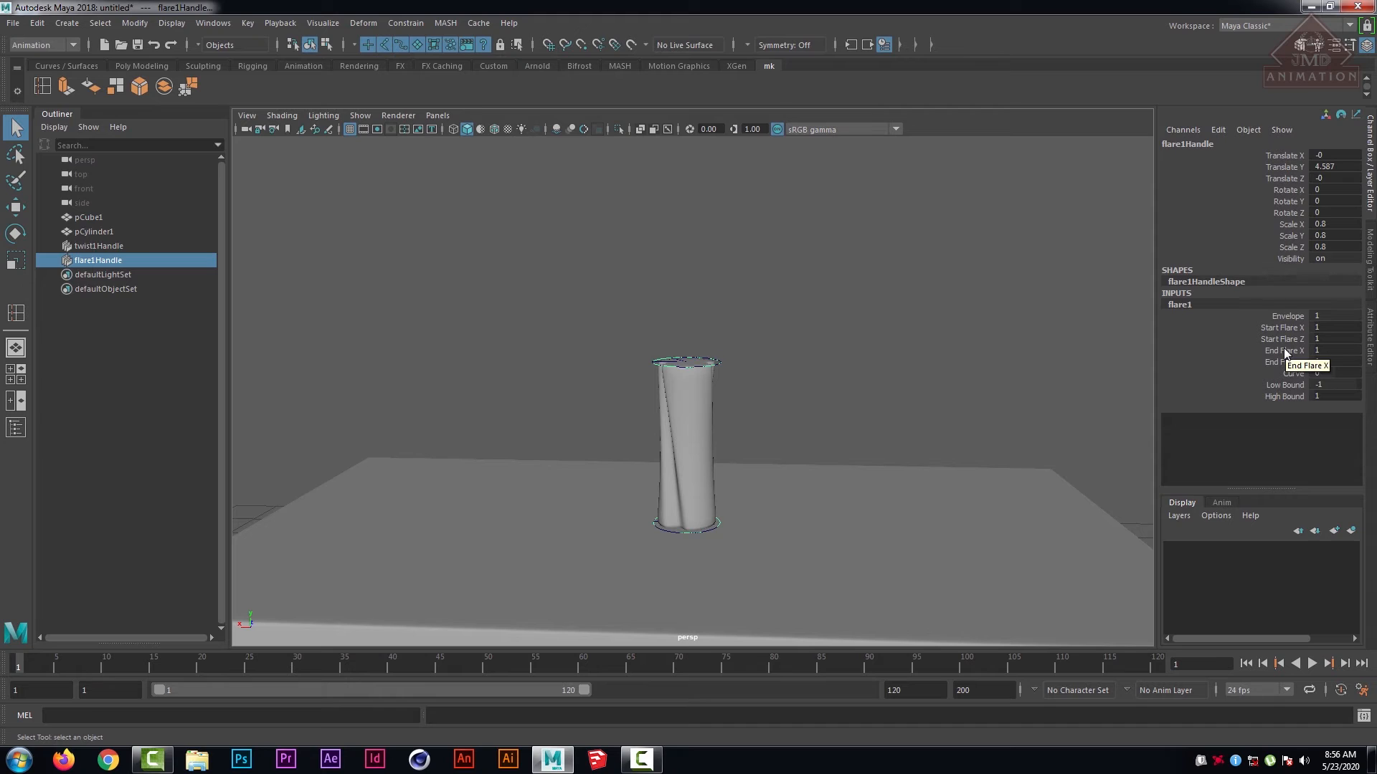
- Try widening the column's top with End Flare X and Z at 1.8, and undo the change
click(1263, 353)
drag(1280, 353, 1283, 365)
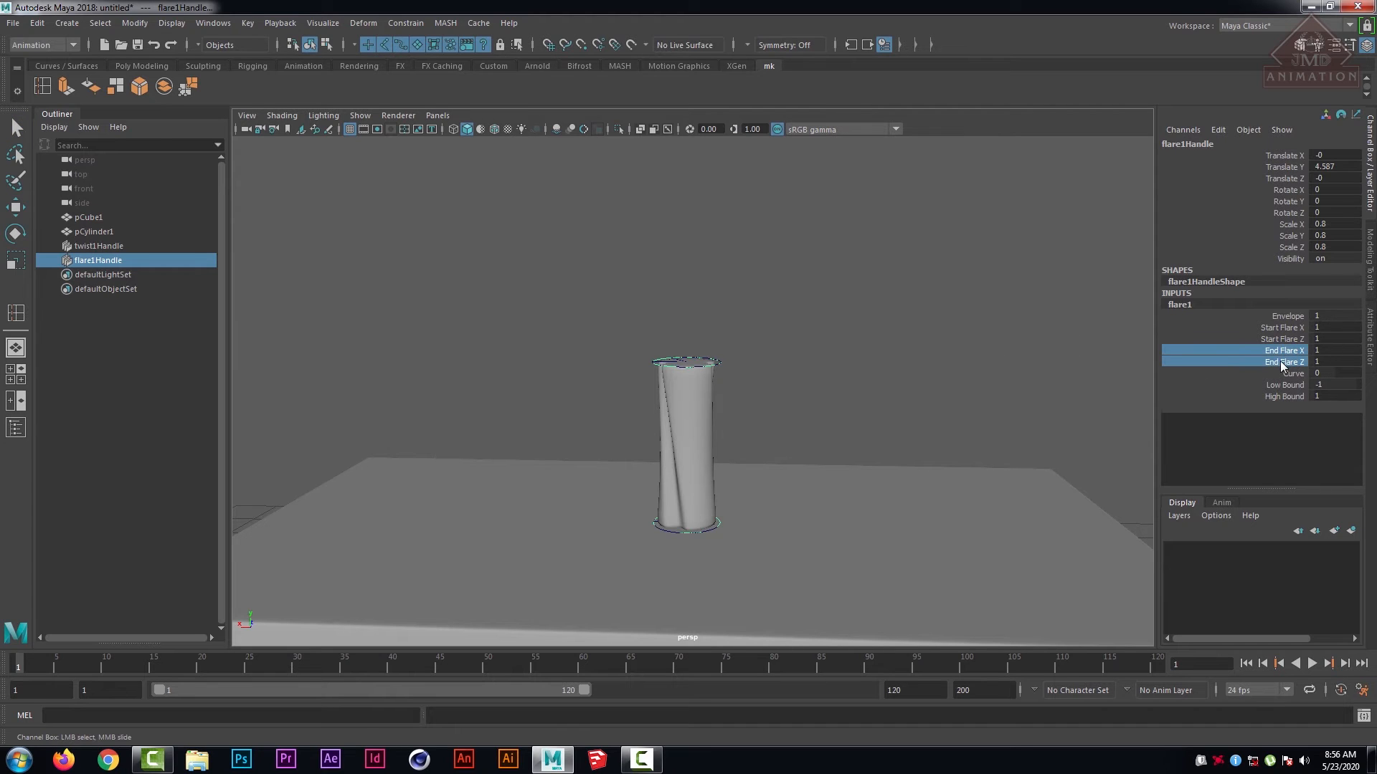
middle_drag(1028, 354, 1033, 351)
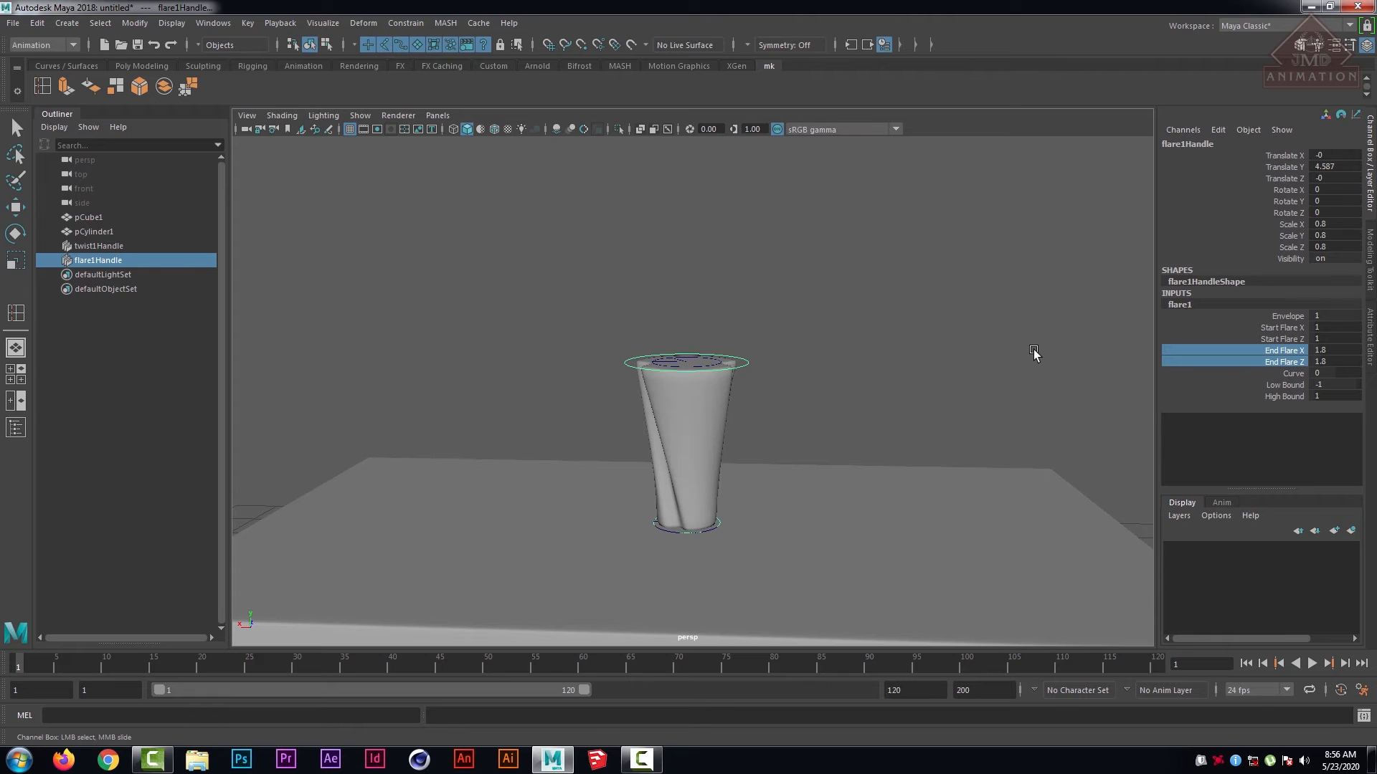
key(ctrl+z)
- Widen the column's base by setting Start Flare X and Start Flare Z to 1.5, and deselect the flare handle
drag(1271, 328, 1272, 339)
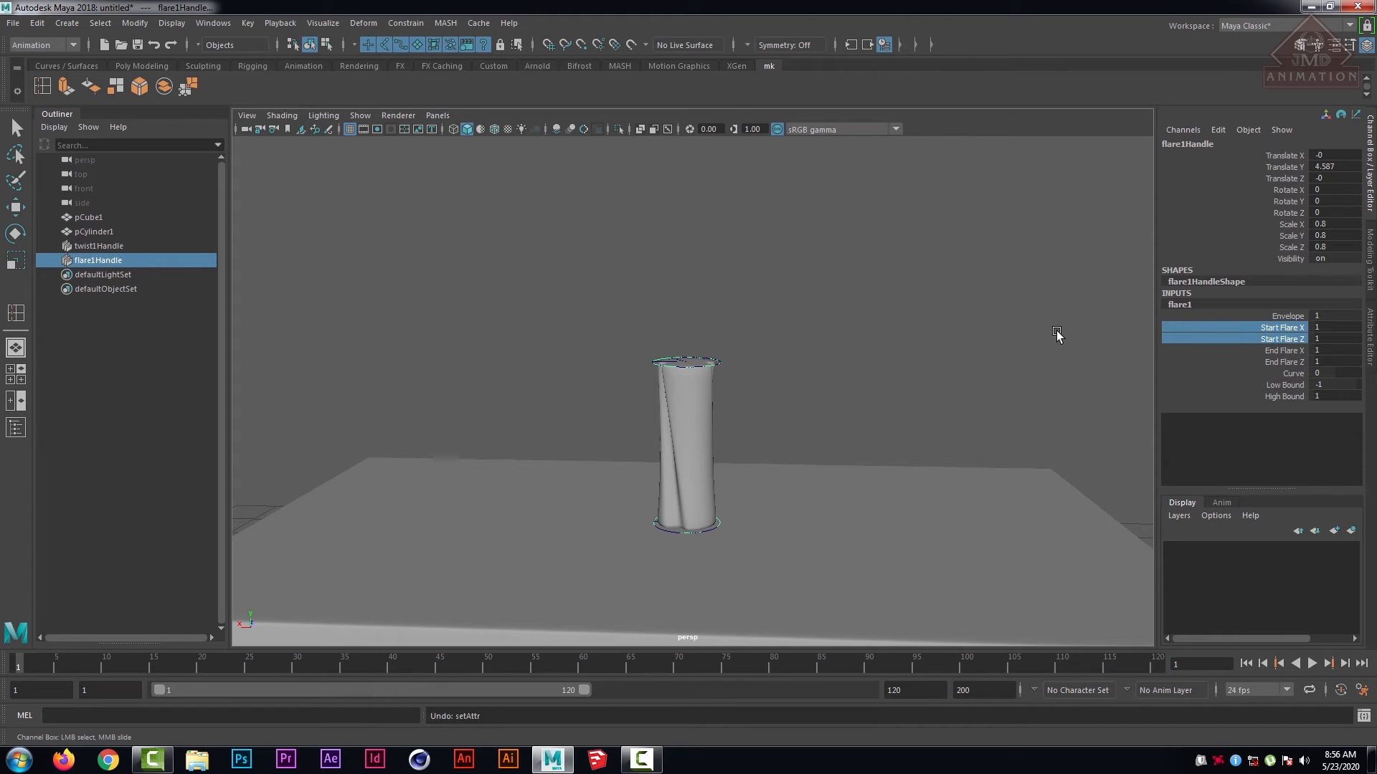
middle_drag(1056, 330, 1054, 331)
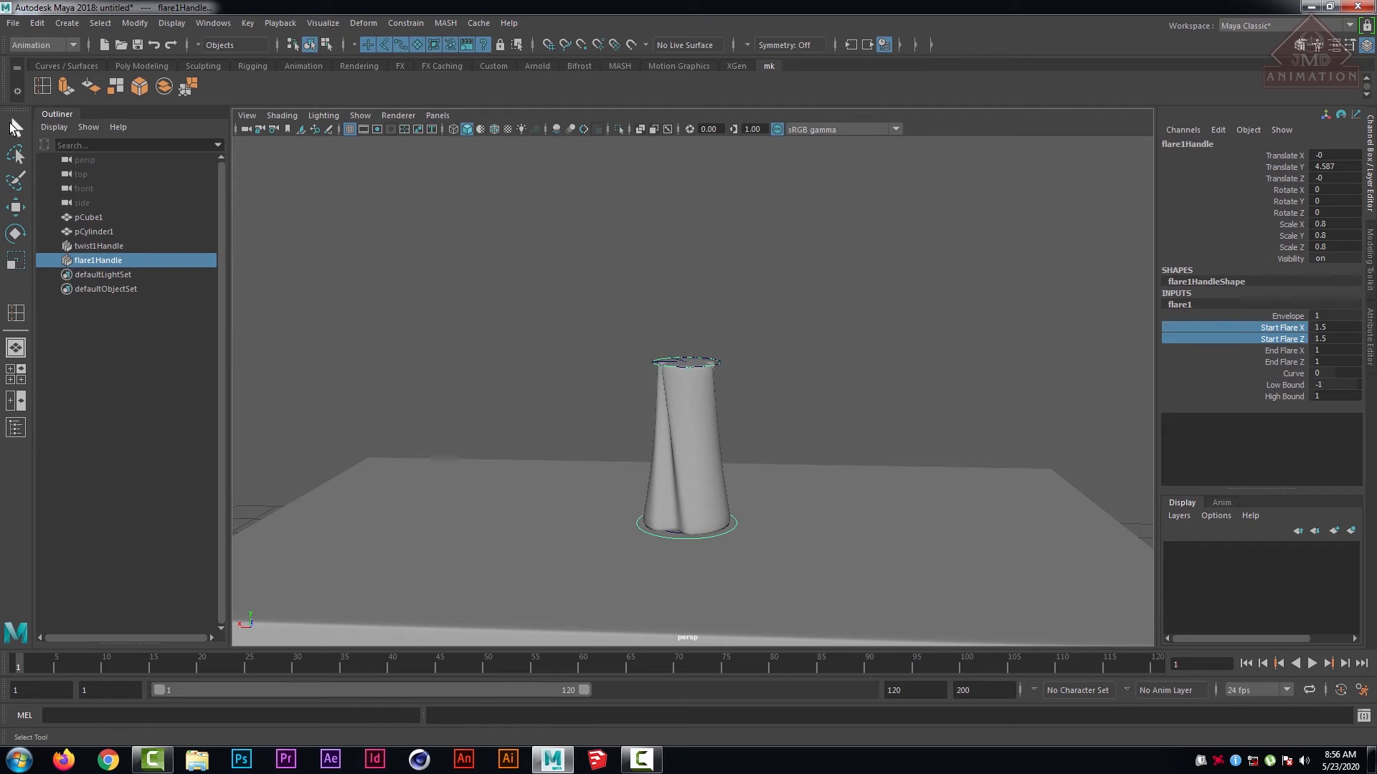
click(15, 129)
click(787, 335)
- Examine the flared column on the tabletop from several angles and distances
scroll(780, 379, up, 3)
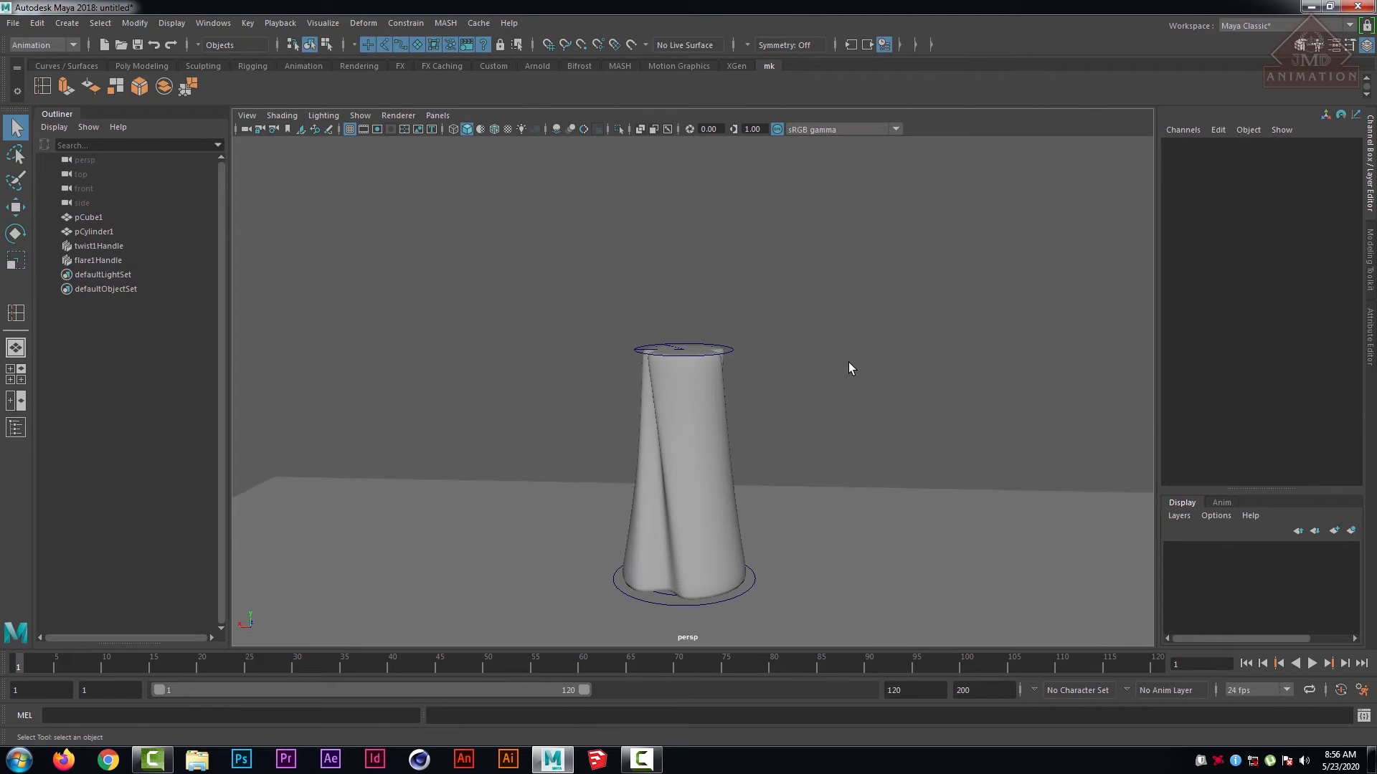
mouse_move(901, 283)
alt+mouse_down()
mouse_move(424, 273)
mouse_move(766, 287)
mouse_move(912, 272)
alt+mouse_up()
scroll(879, 316, down, 5)
alt+drag(879, 316, 821, 357)
scroll(815, 353, up, 4)
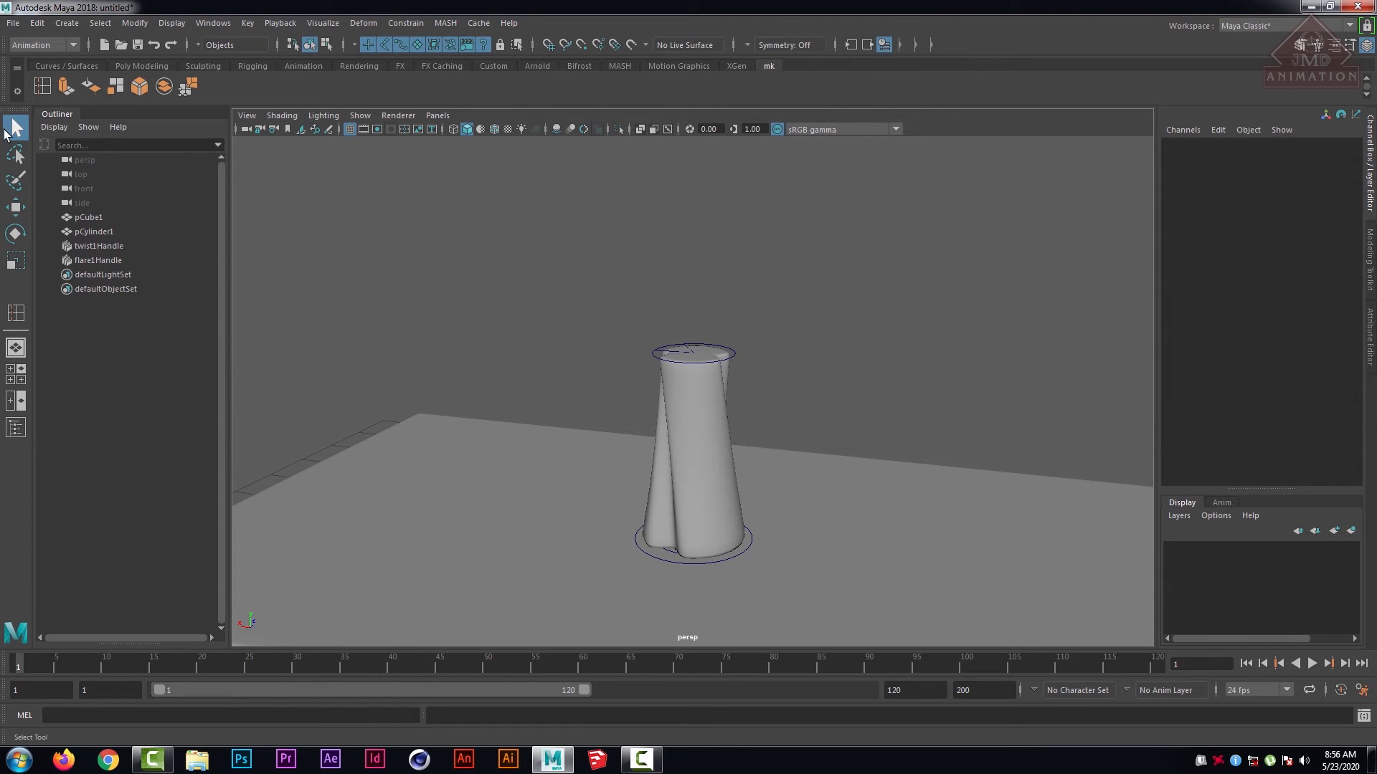
click(10, 129)
scroll(754, 362, down, 5)
scroll(755, 361, up, 5)
alt+drag(753, 359, 704, 356)
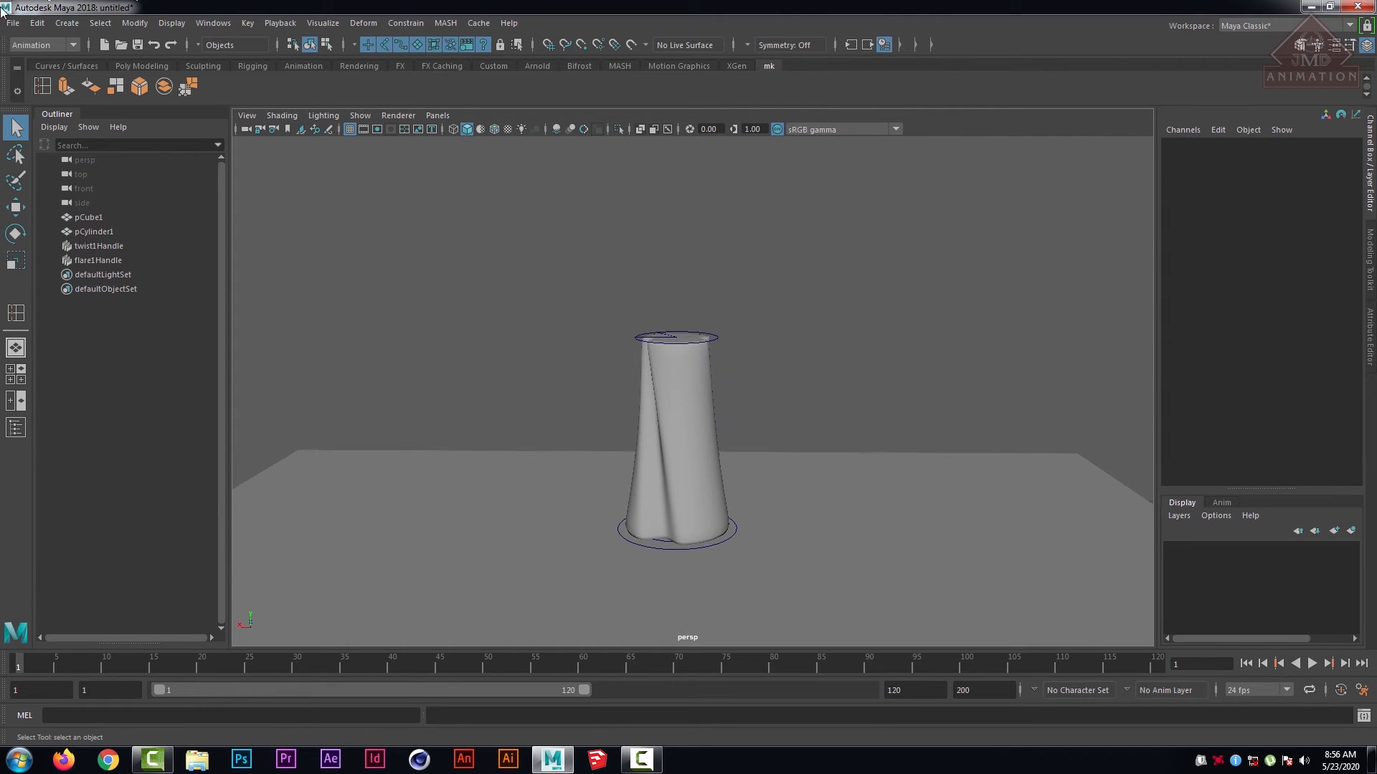
- Create a polygon cylinder and raise it above the twisted column to about Translate Y 6.468
click(67, 23)
mouse_move(106, 72)
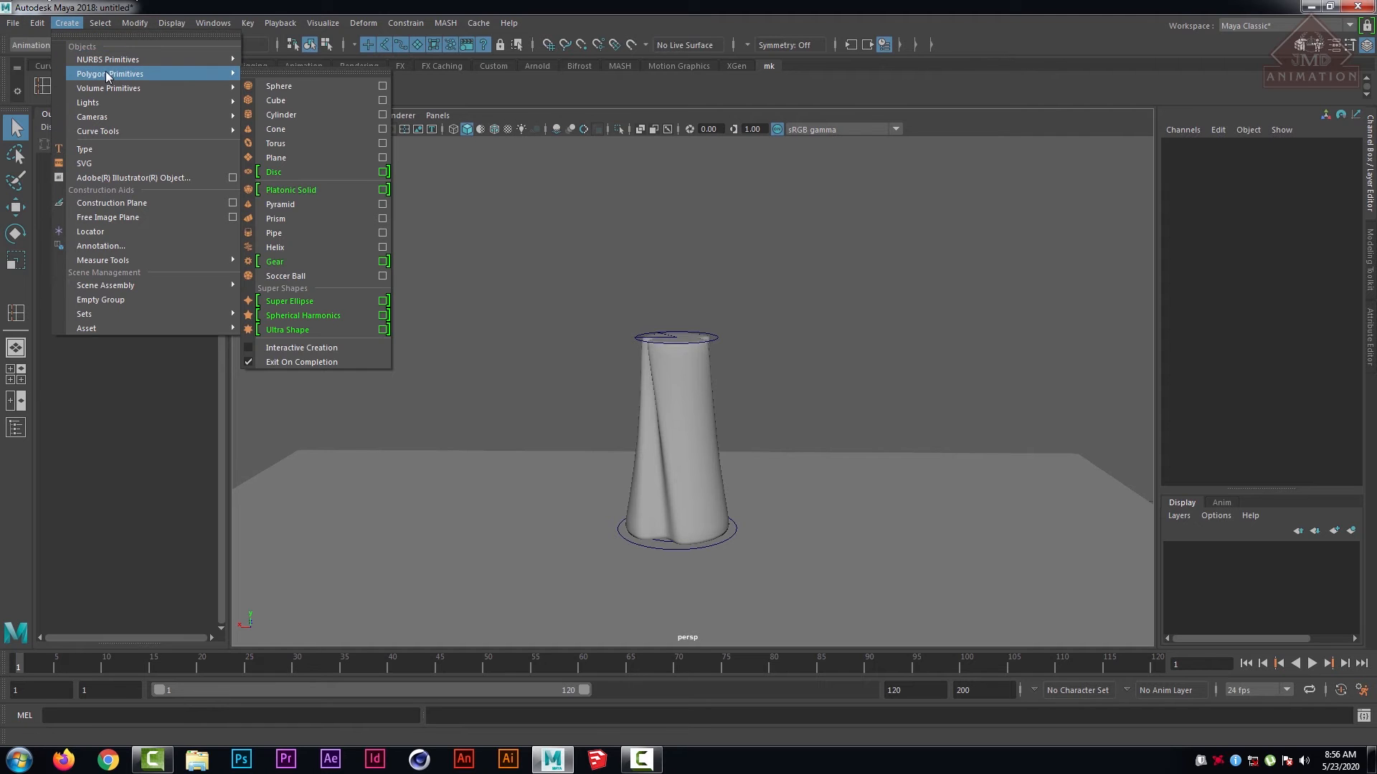
click(336, 116)
scroll(858, 412, down, 2)
scroll(858, 412, down, 4)
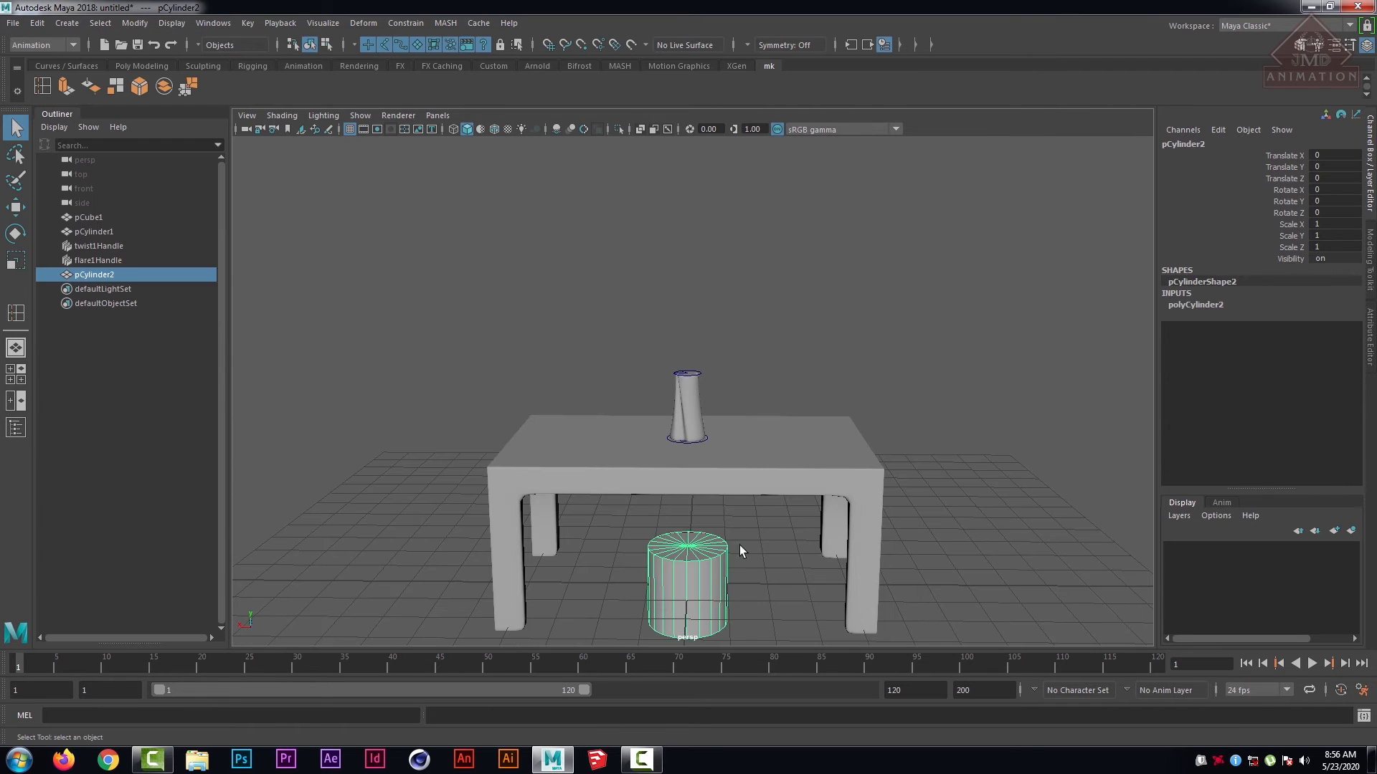
key(w)
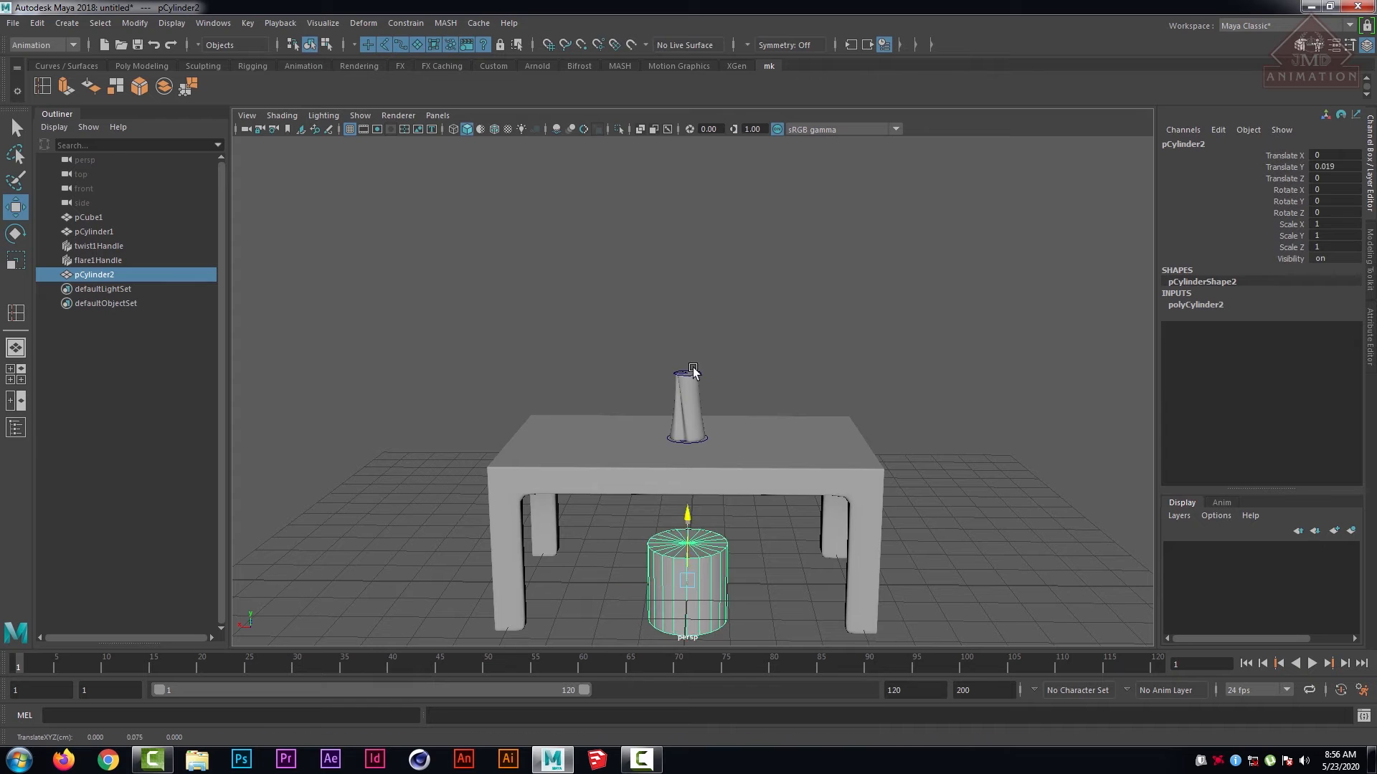
drag(677, 509, 677, 253)
scroll(813, 378, up, 3)
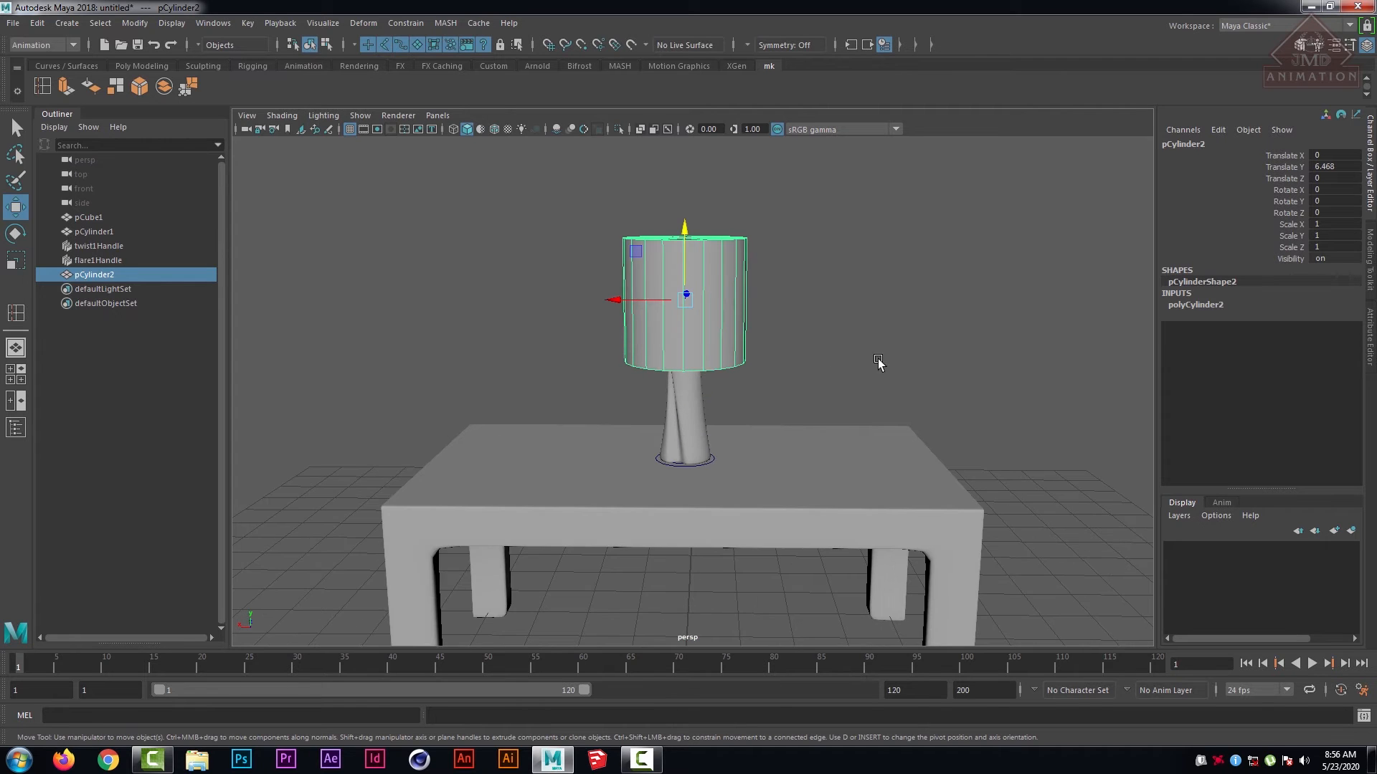
alt+drag(879, 361, 872, 423)
- Set the new cylinder's radius to 0.1 and lower it onto the column top, to about Translate Y 6.348
click(1204, 305)
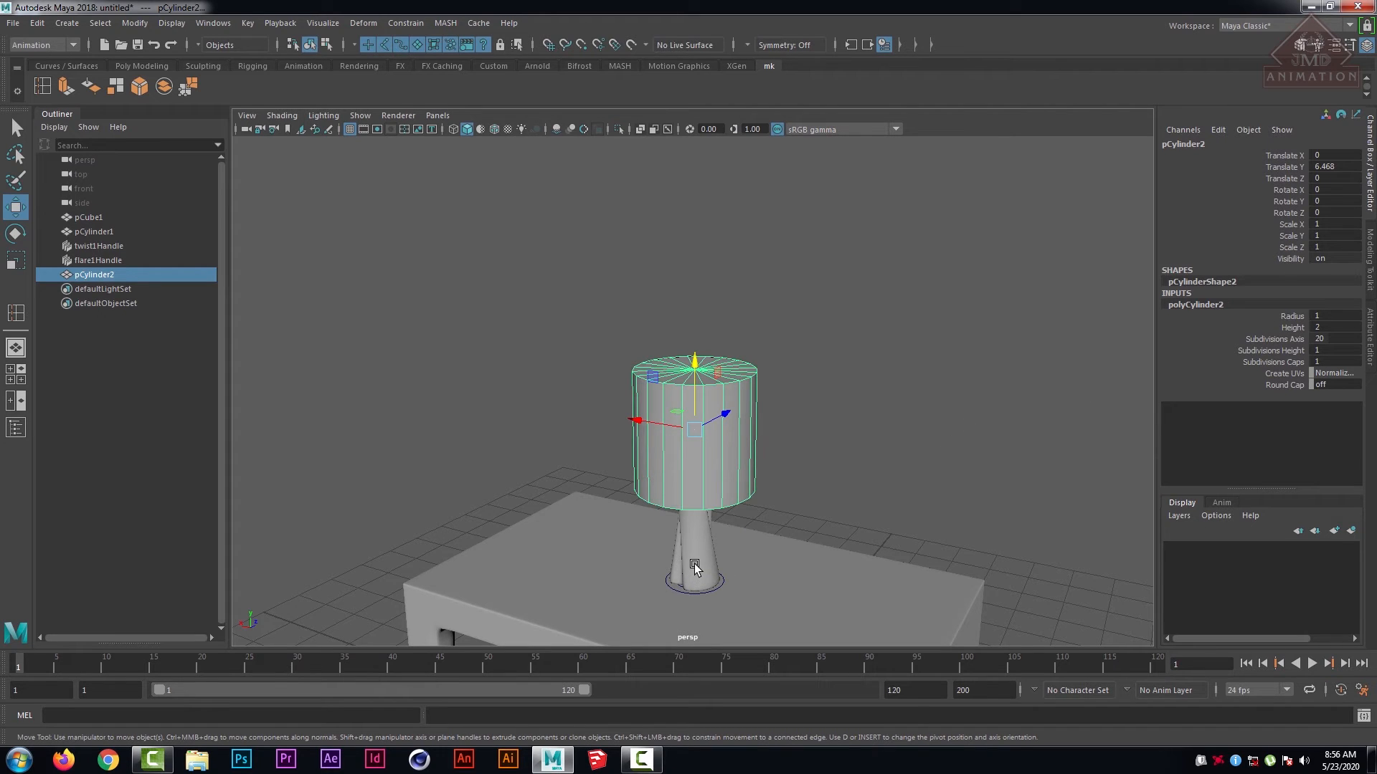
click(1291, 316)
middle_drag(1090, 316, 1087, 316)
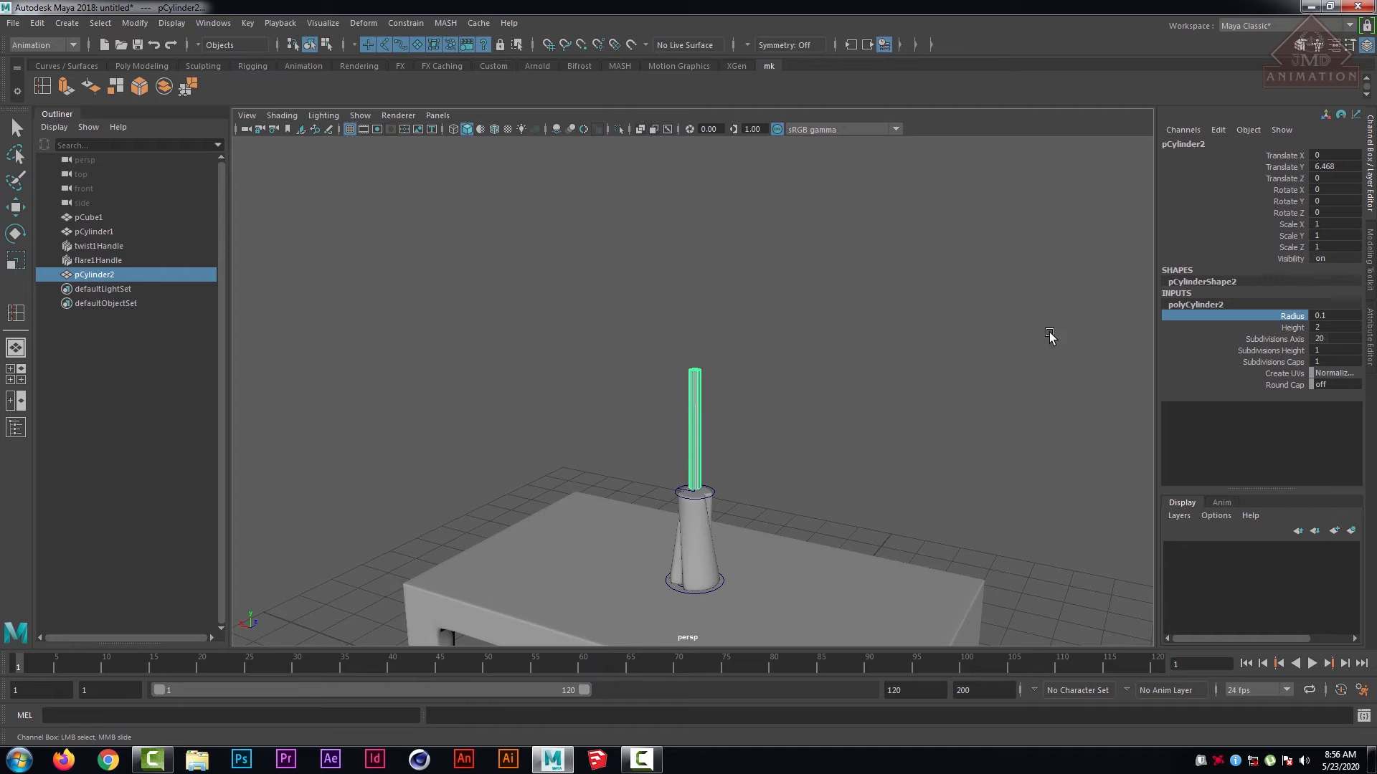
scroll(875, 403, up, 5)
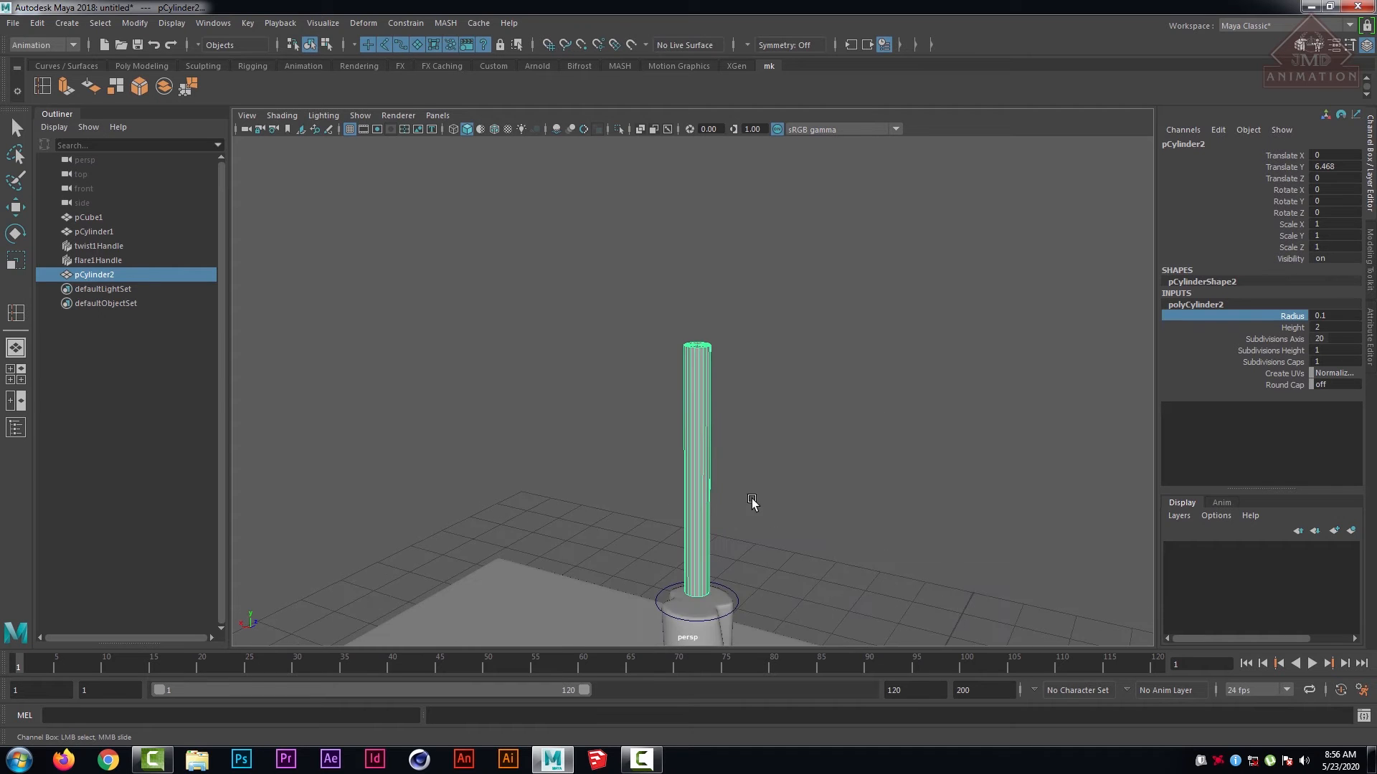
alt+drag(733, 517, 833, 361)
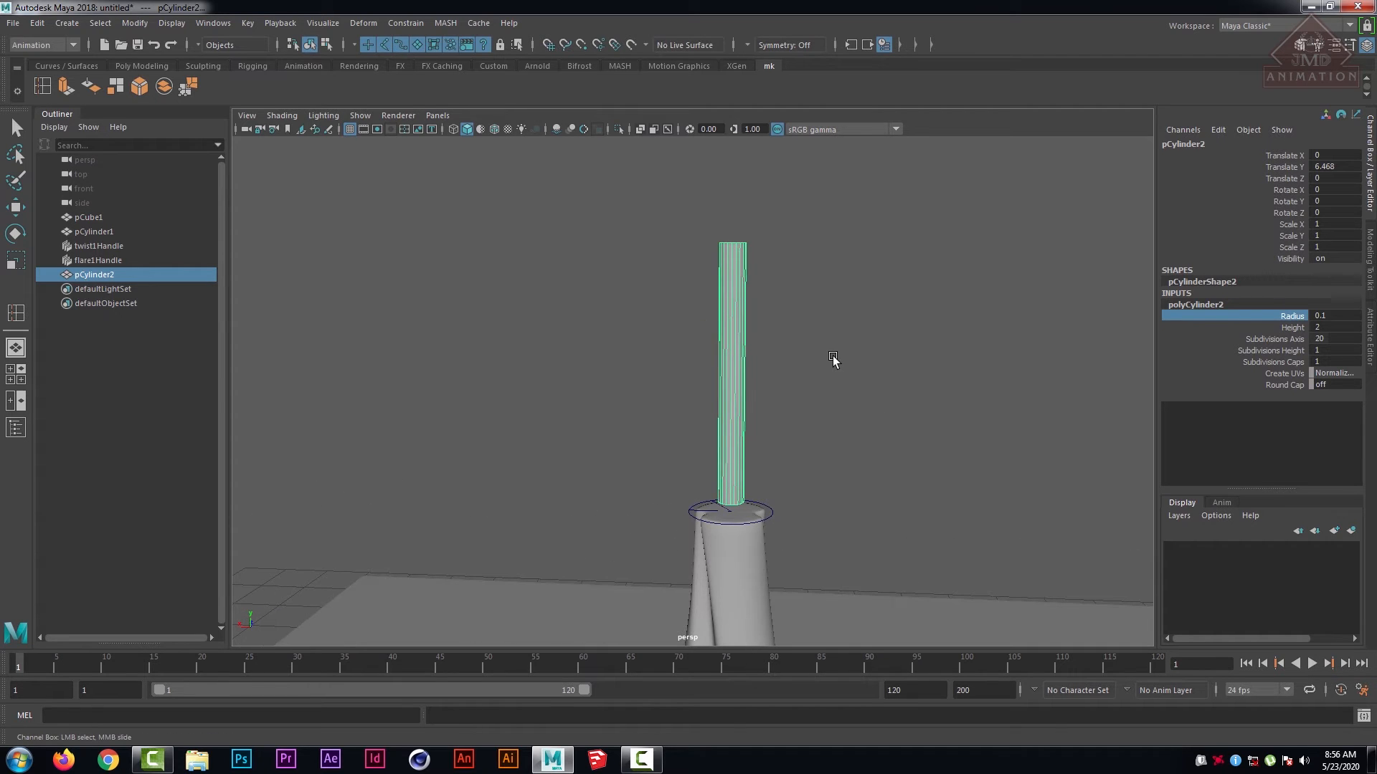
key(w)
mouse_move(732, 304)
mouse_down()
mouse_move(731, 368)
mouse_move(728, 324)
mouse_up()
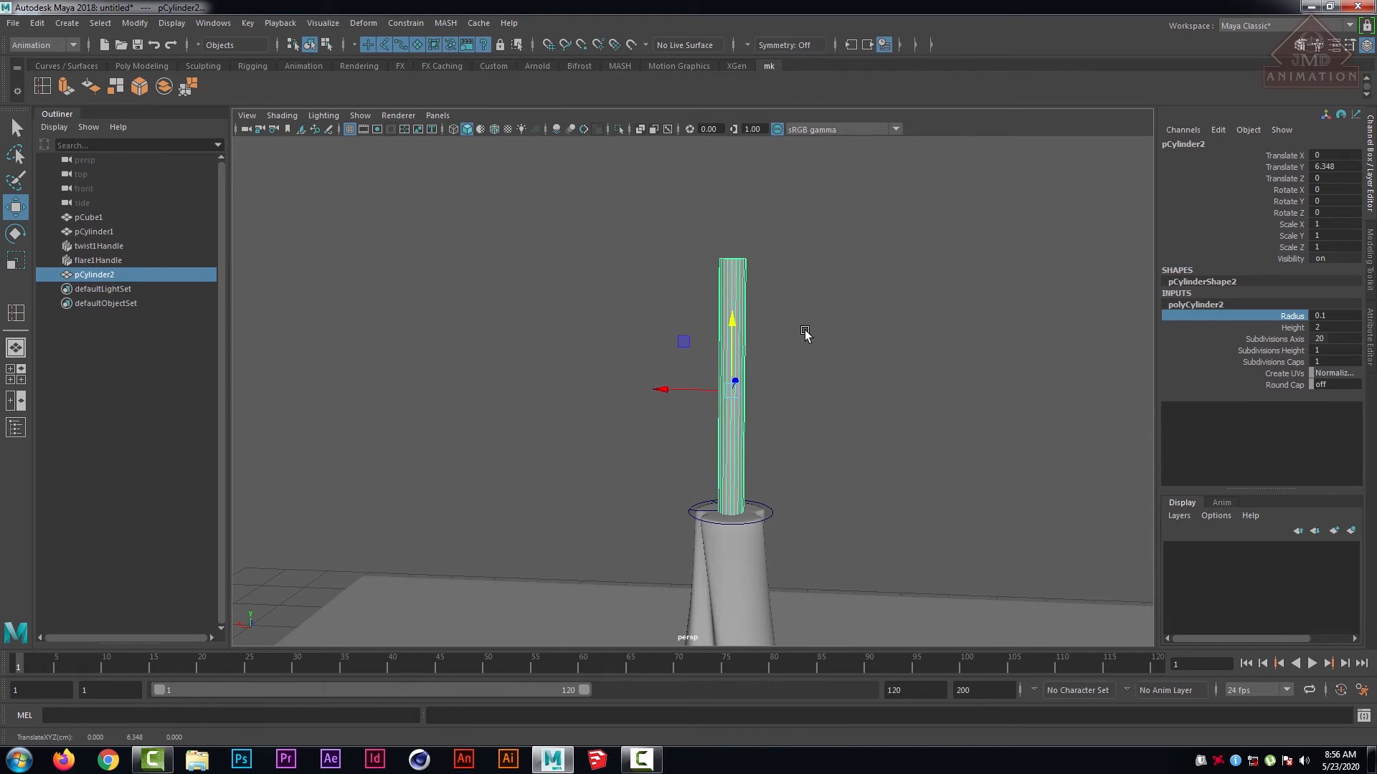
- Set the thin cylinder's Subdivisions Axis to 32
click(806, 333)
click(739, 338)
key(f)
click(1196, 305)
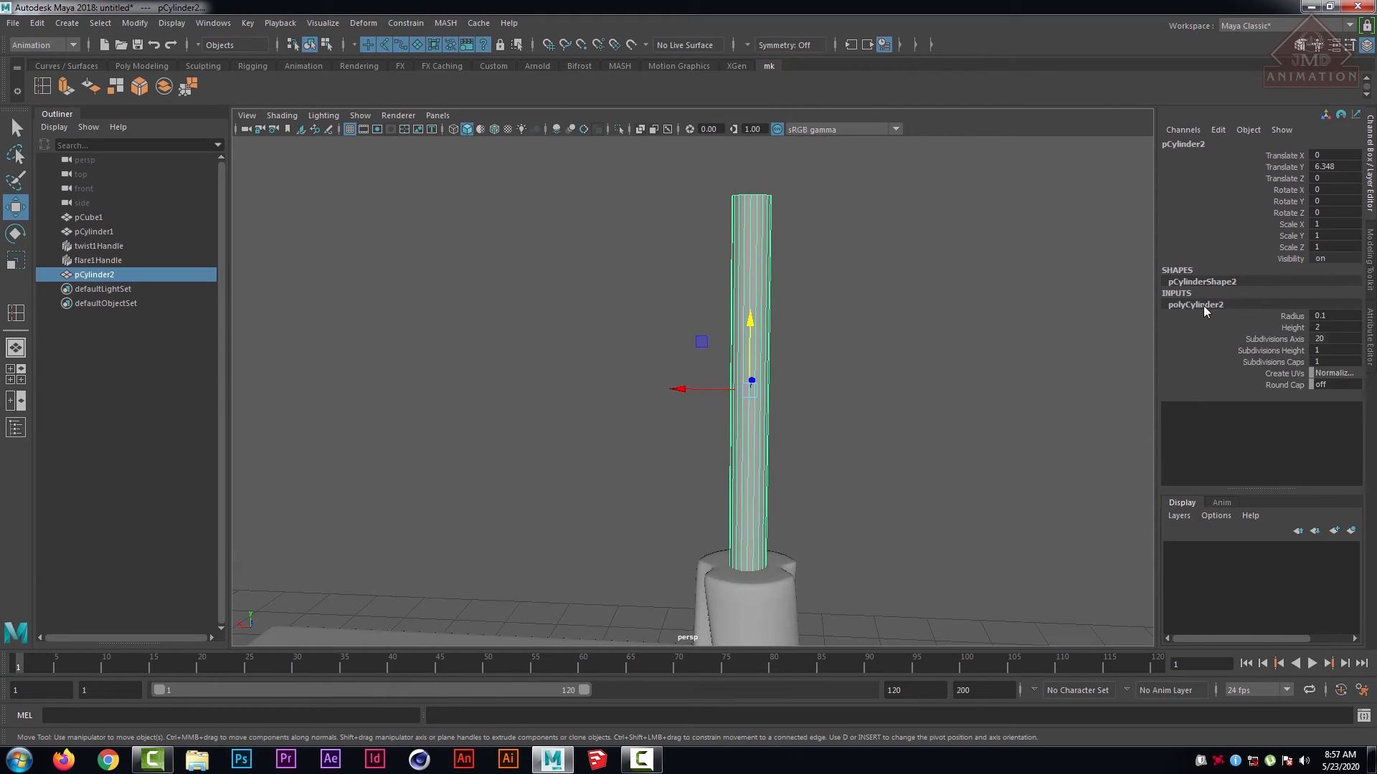
click(1270, 339)
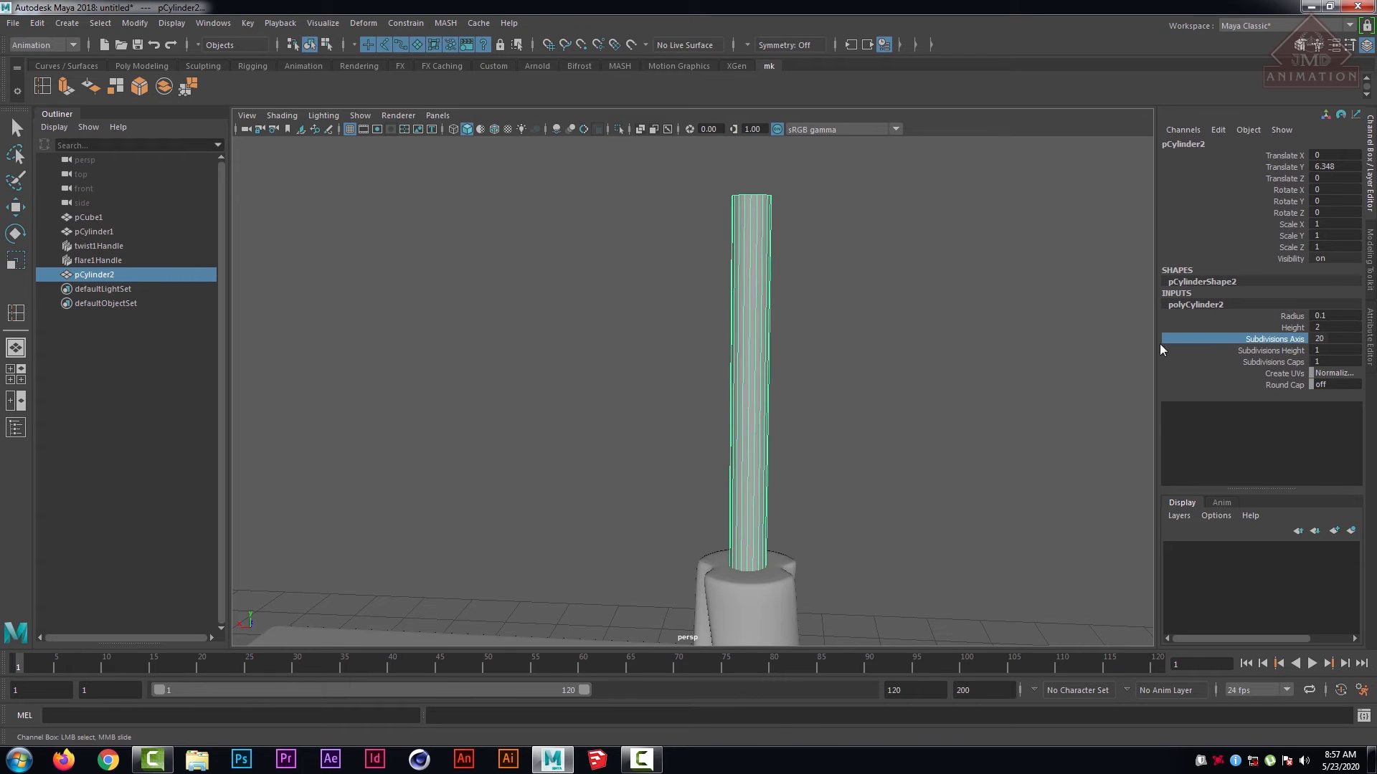
middle_drag(1006, 331, 1088, 326)
alt+drag(992, 352, 845, 449)
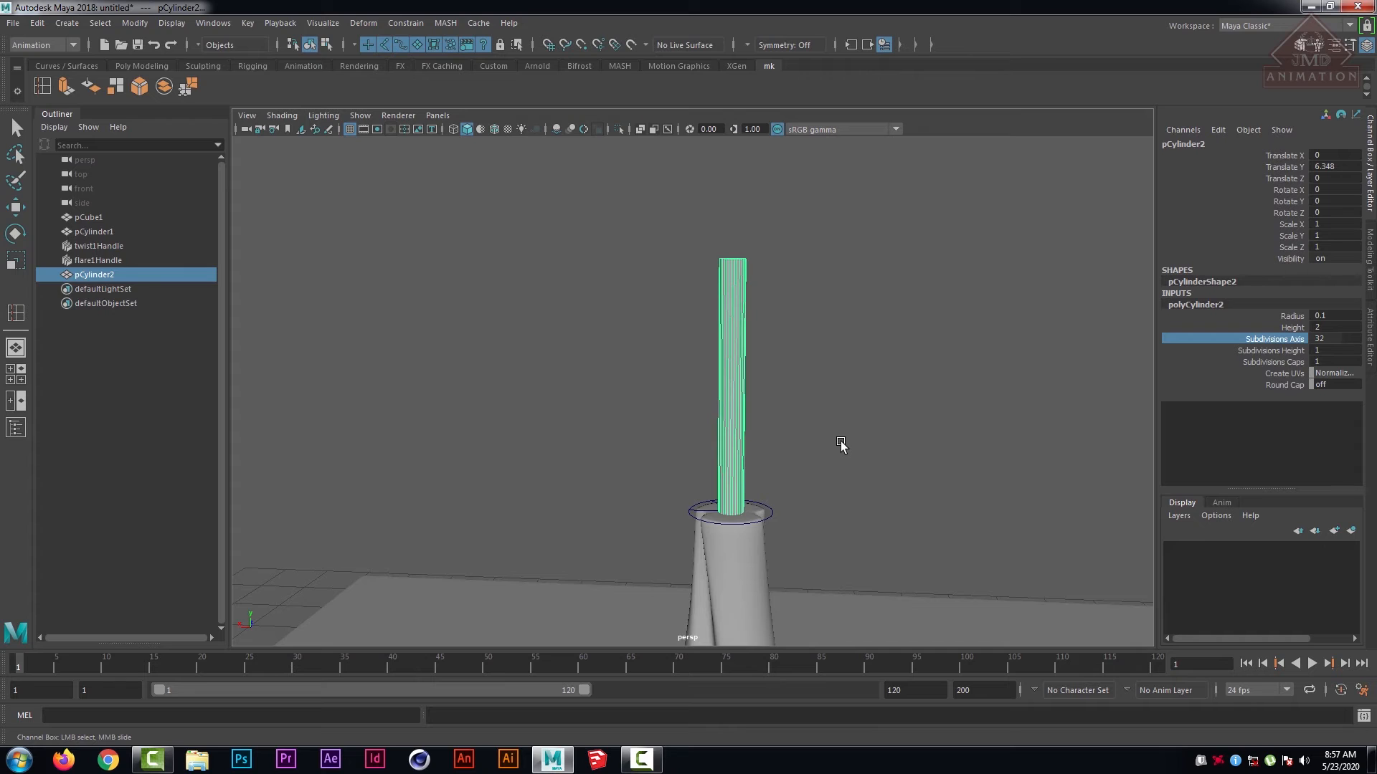
- Duplicate the thin cylinder and raise the copy above the original to about Translate Y 8.491
key(ctrl+d)
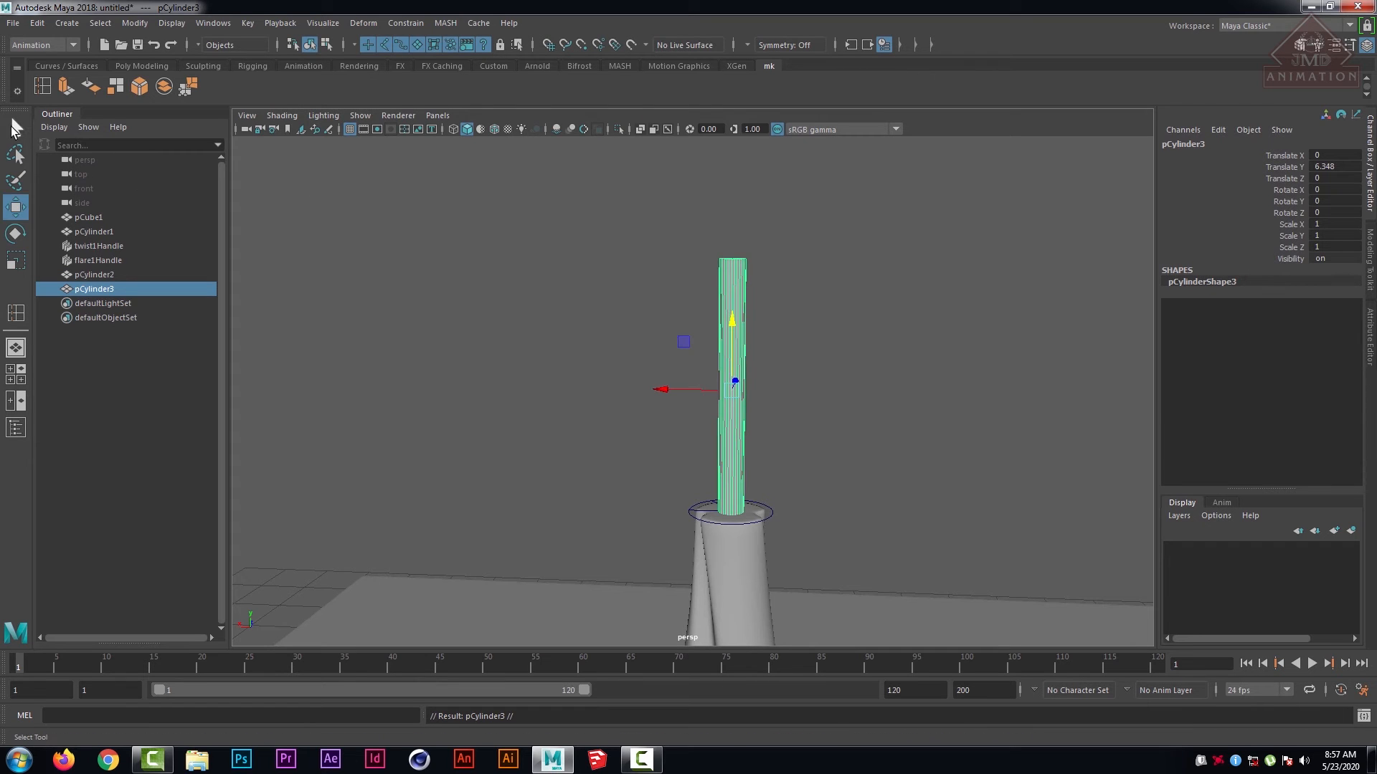
key(q)
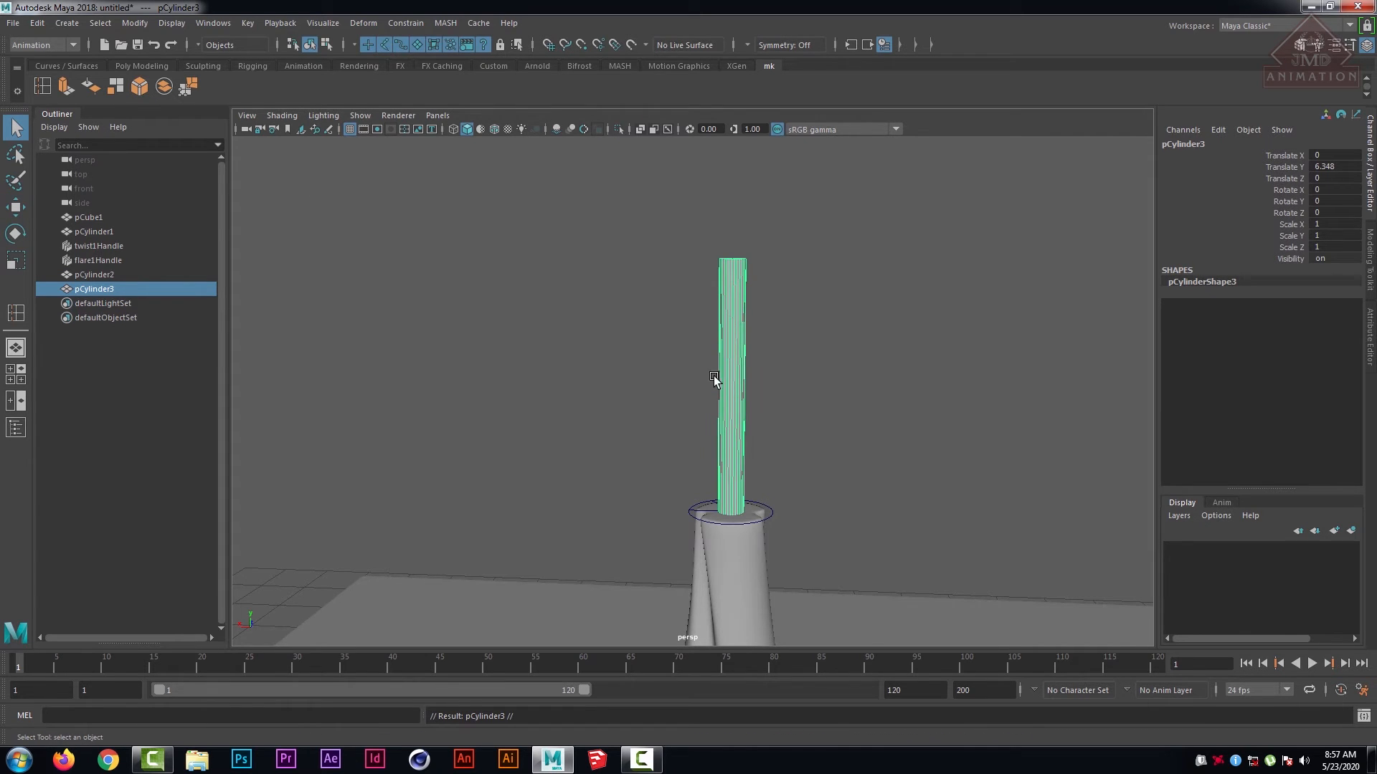
key(w)
drag(735, 337, 676, 47)
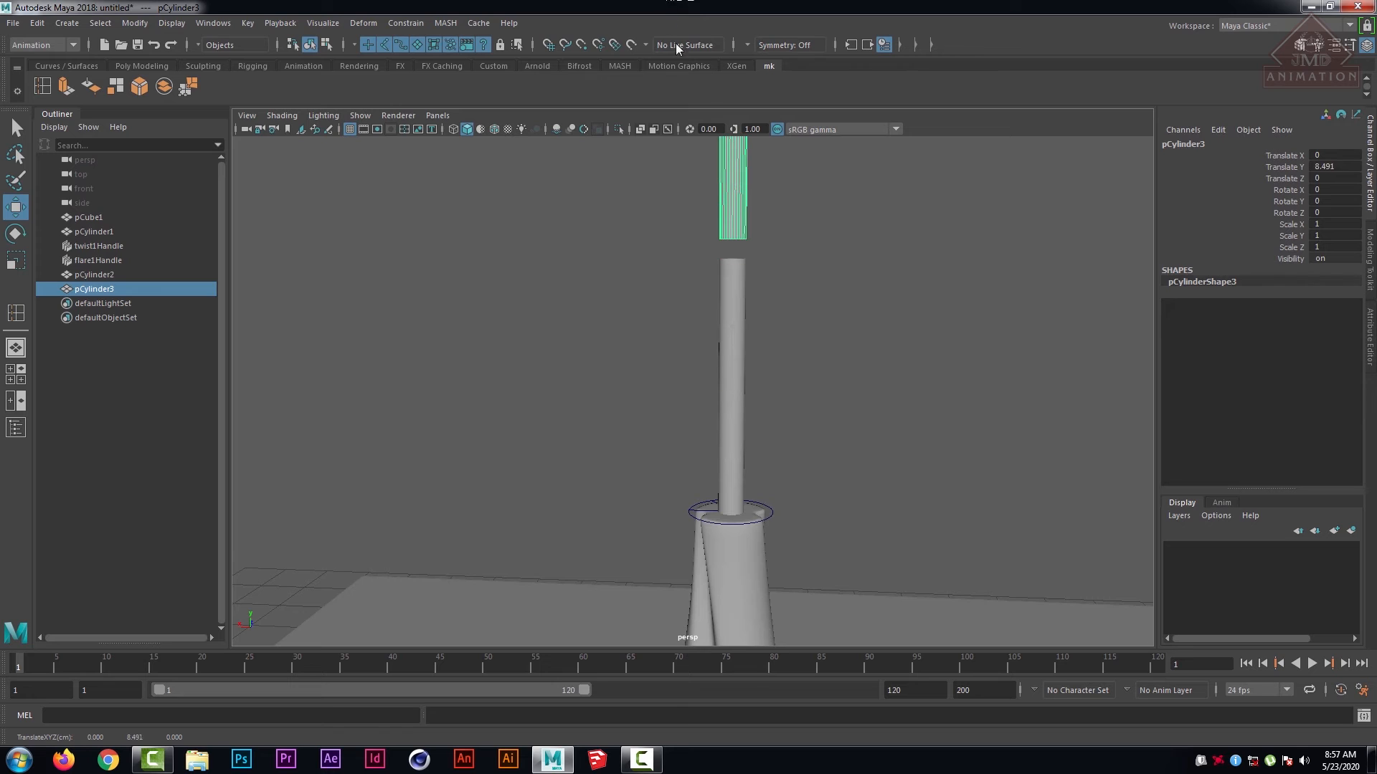
- Set the lower thin cylinder's Subdivisions Axis to 20
click(737, 321)
click(1199, 305)
ctrl+drag(1325, 341, 1315, 339)
click(1330, 340)
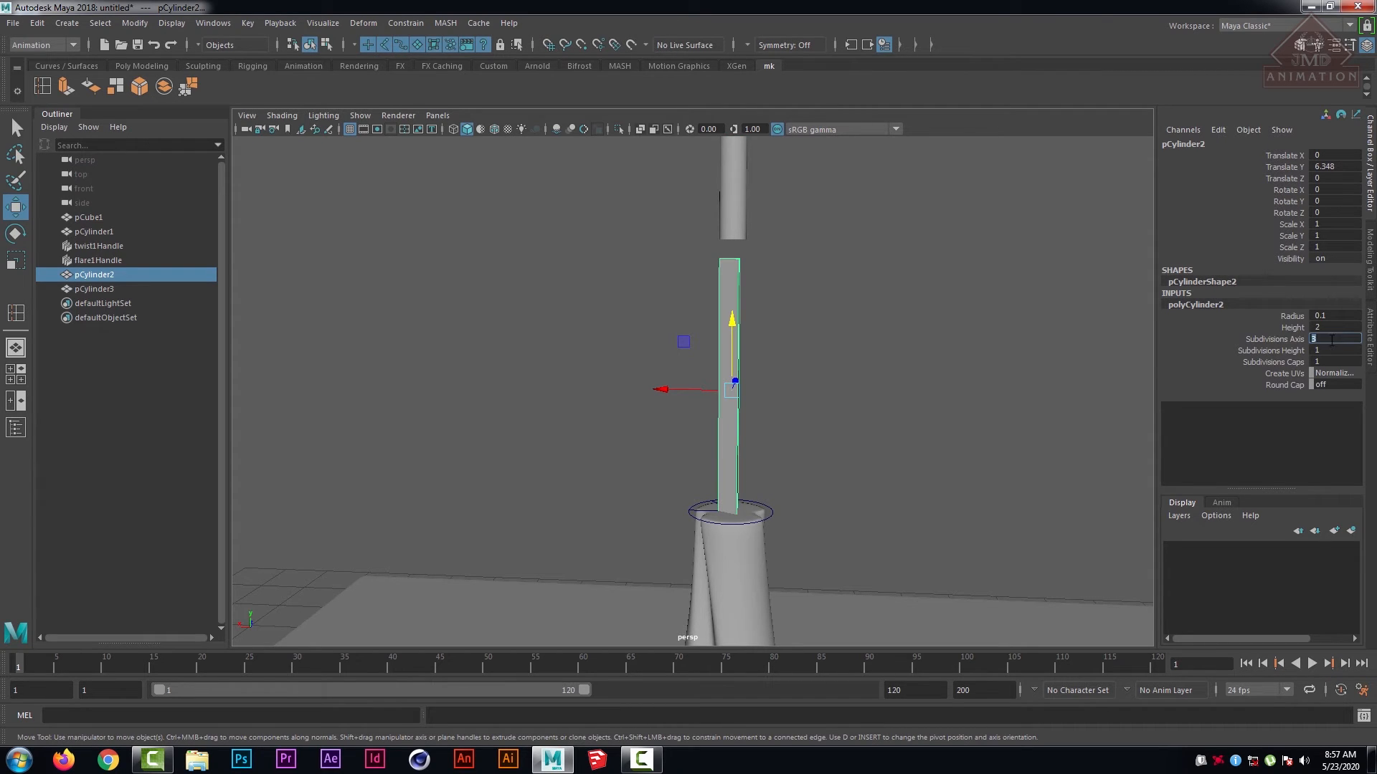
key(Return)
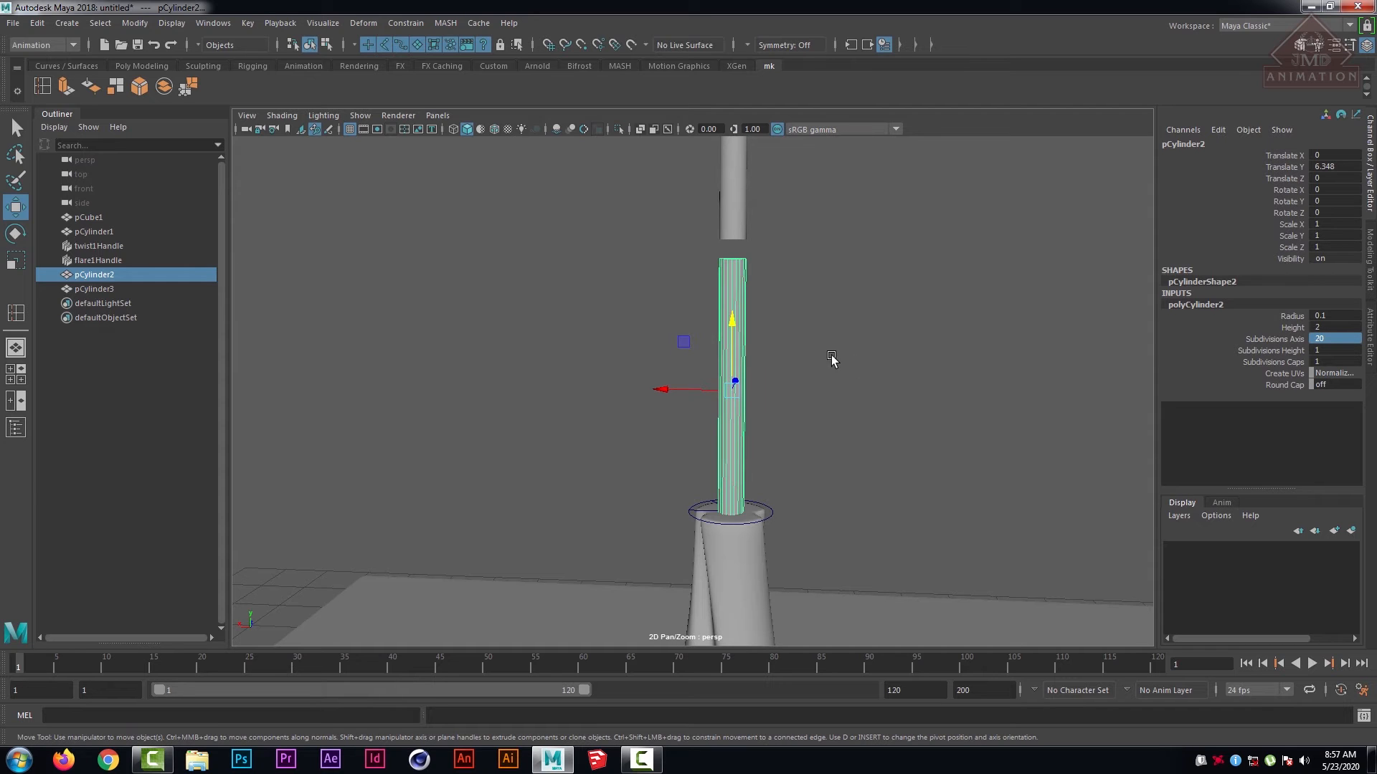
- Shorten the lower thin cylinder by moving its top vertices down to less than half its height, and return to object mode
click(930, 363)
click(723, 367)
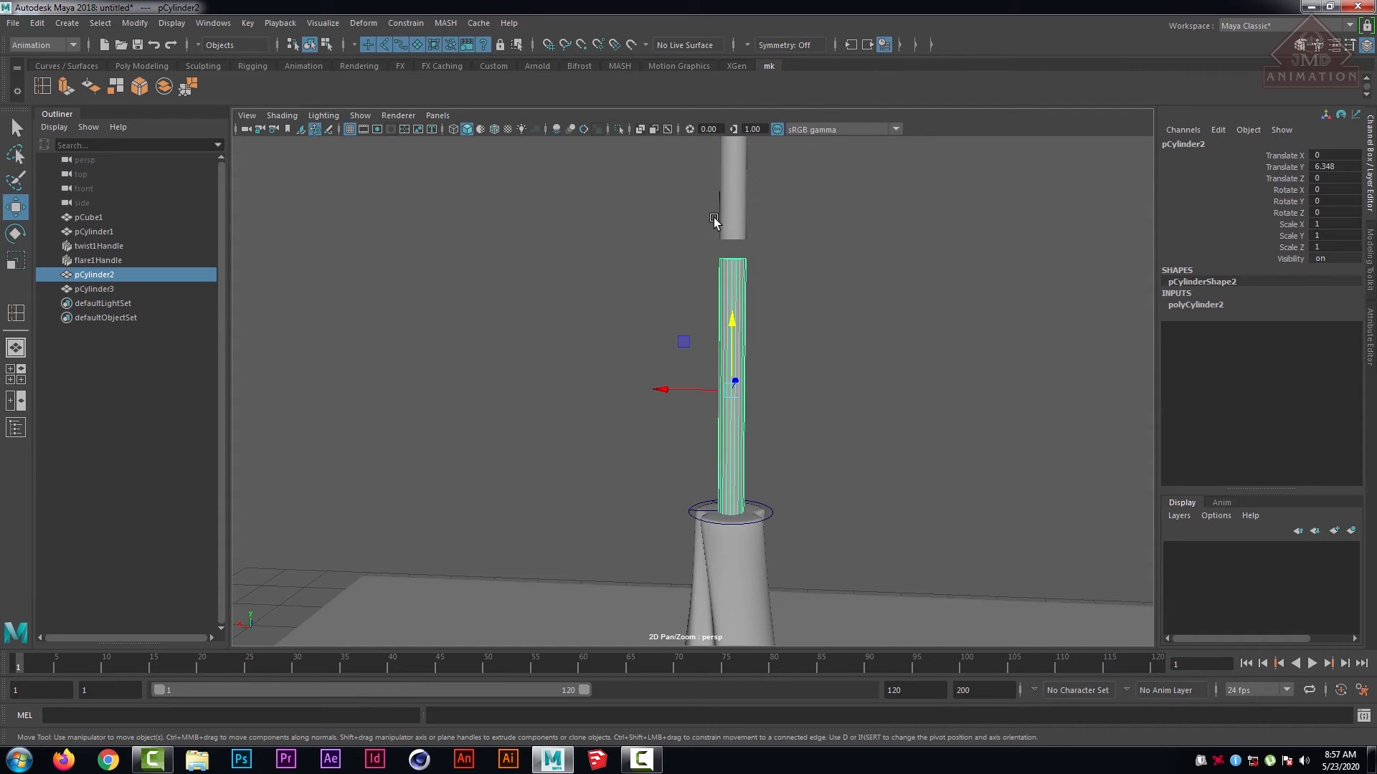
middle_drag(806, 260, 762, 316)
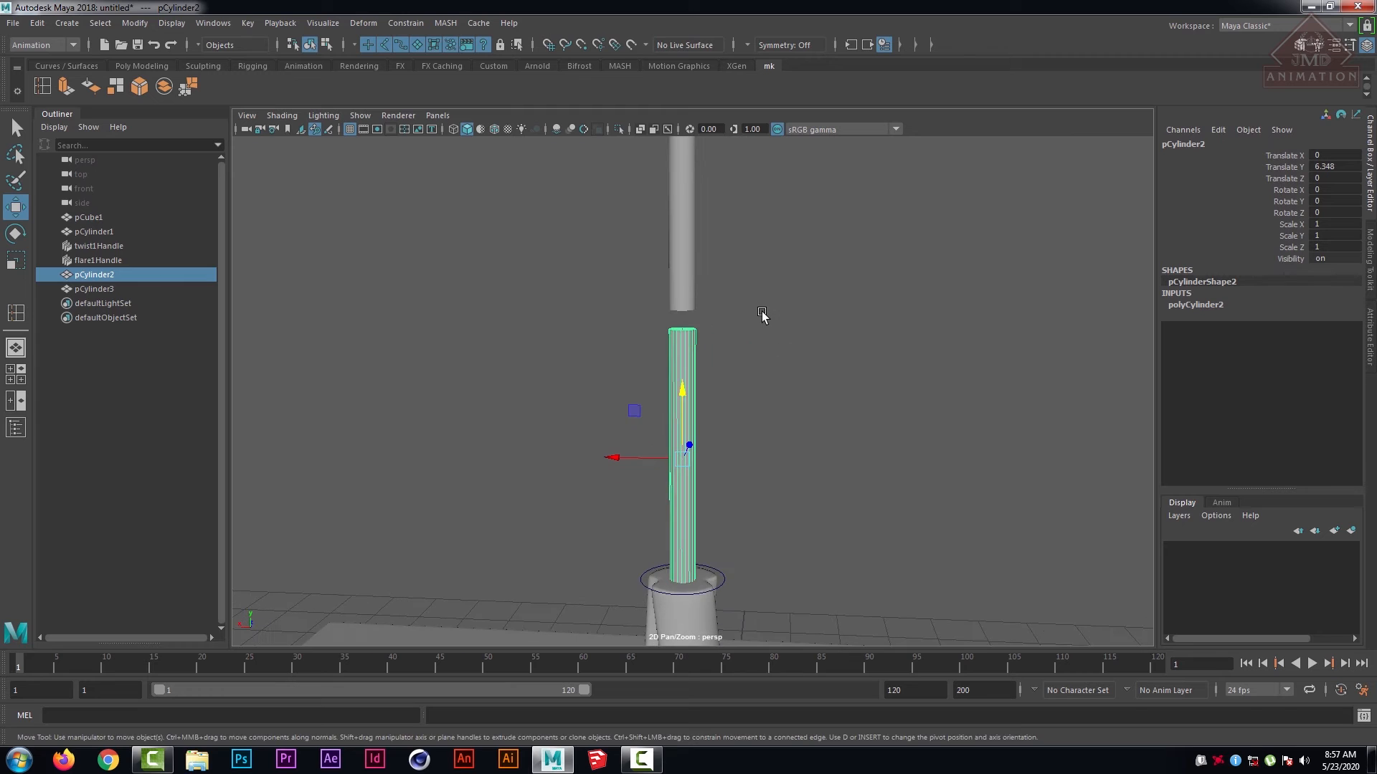
right_drag(681, 346, 636, 331)
drag(643, 306, 770, 352)
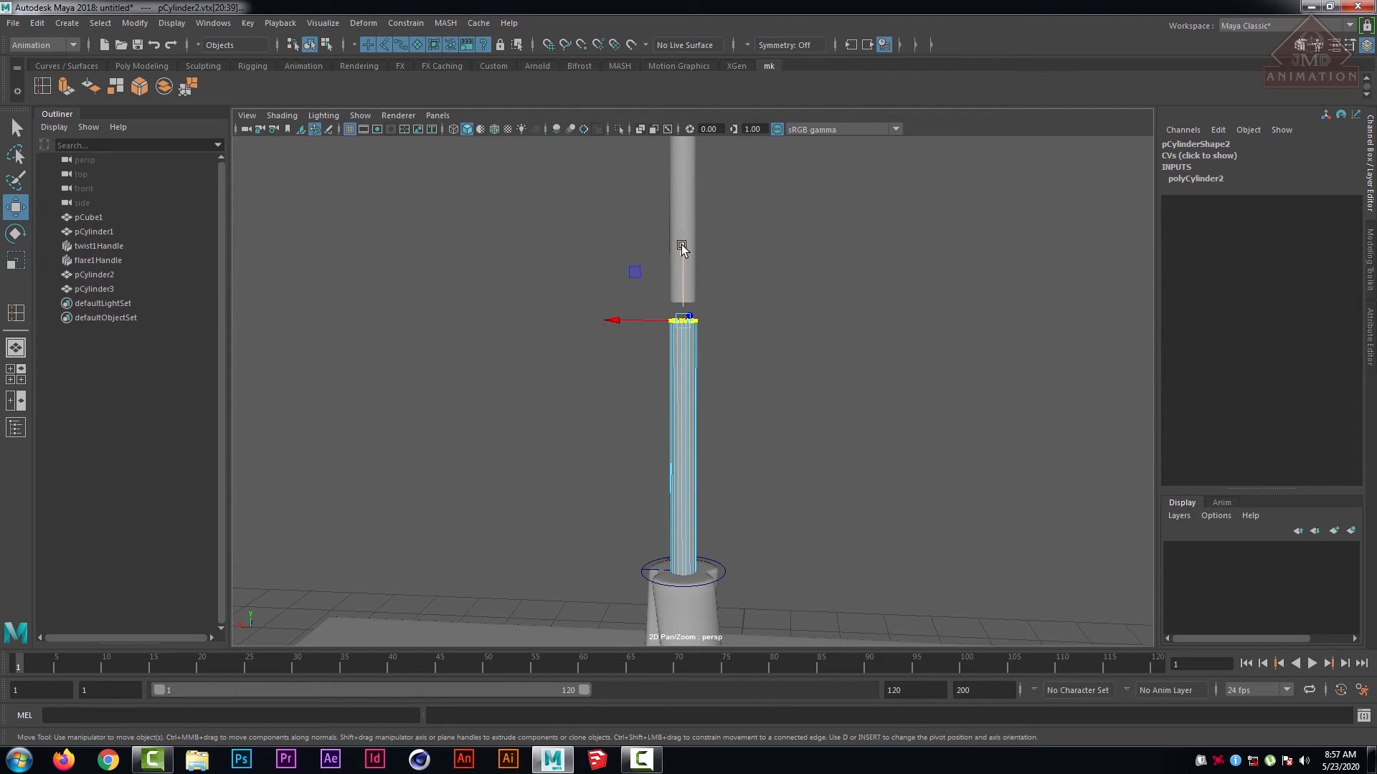
drag(681, 249, 690, 419)
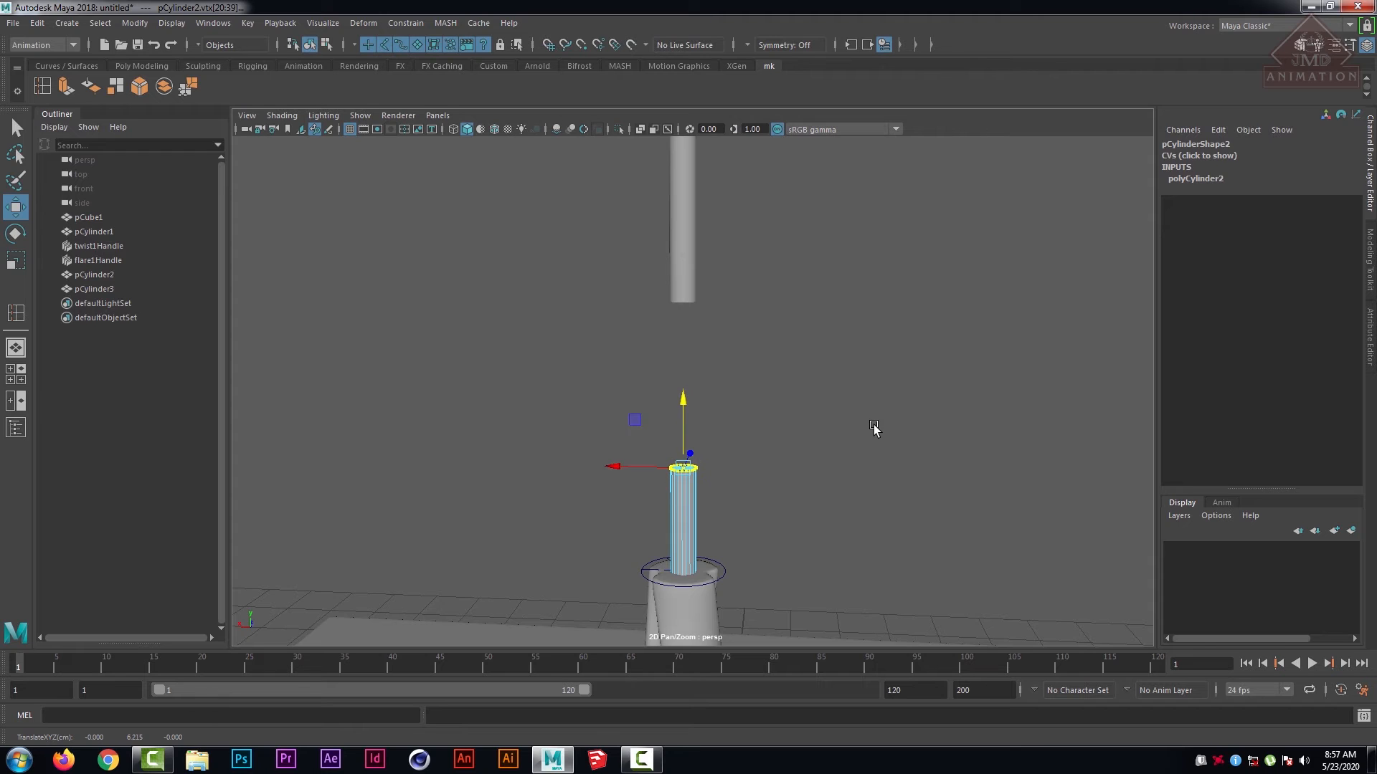
click(876, 427)
right_drag(686, 487, 772, 328)
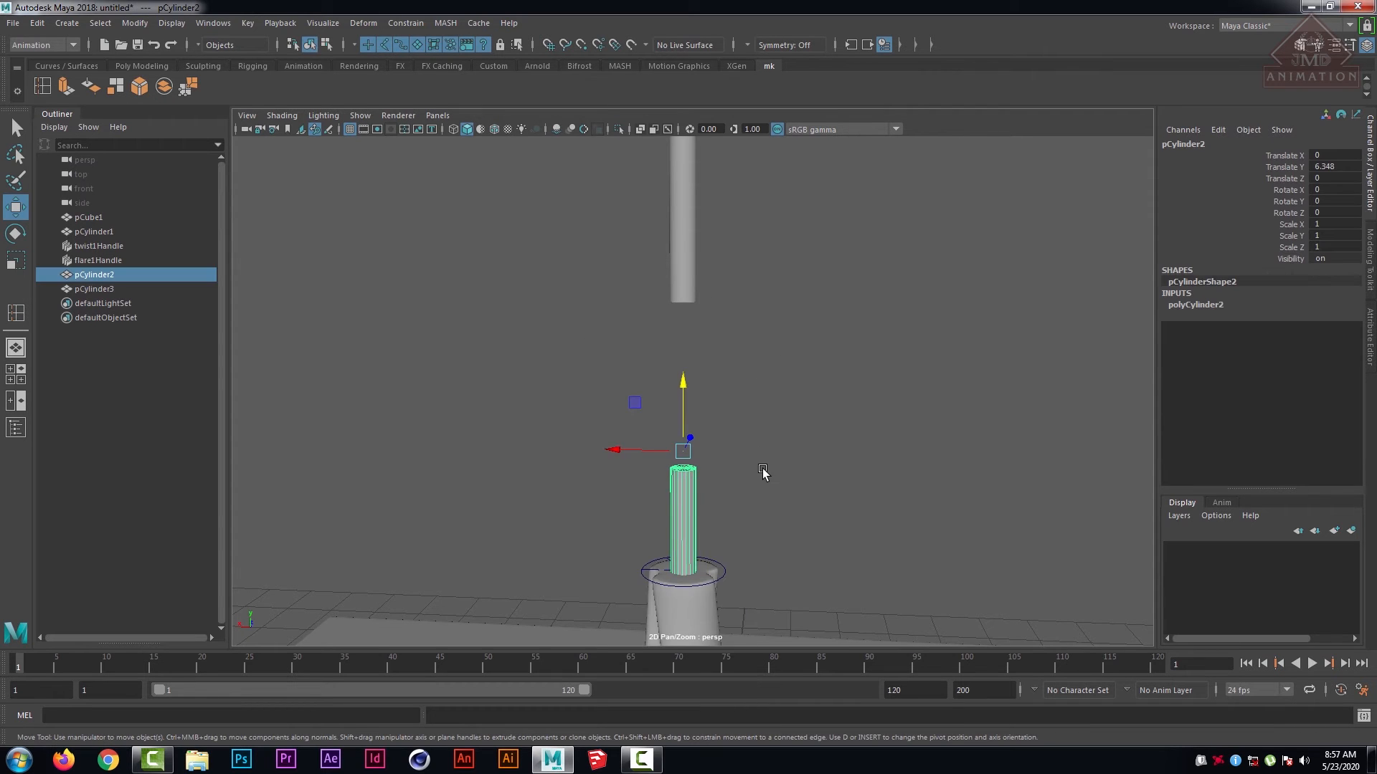
scroll(781, 479, down, 2)
scroll(780, 479, down, 3)
scroll(804, 482, up, 2)
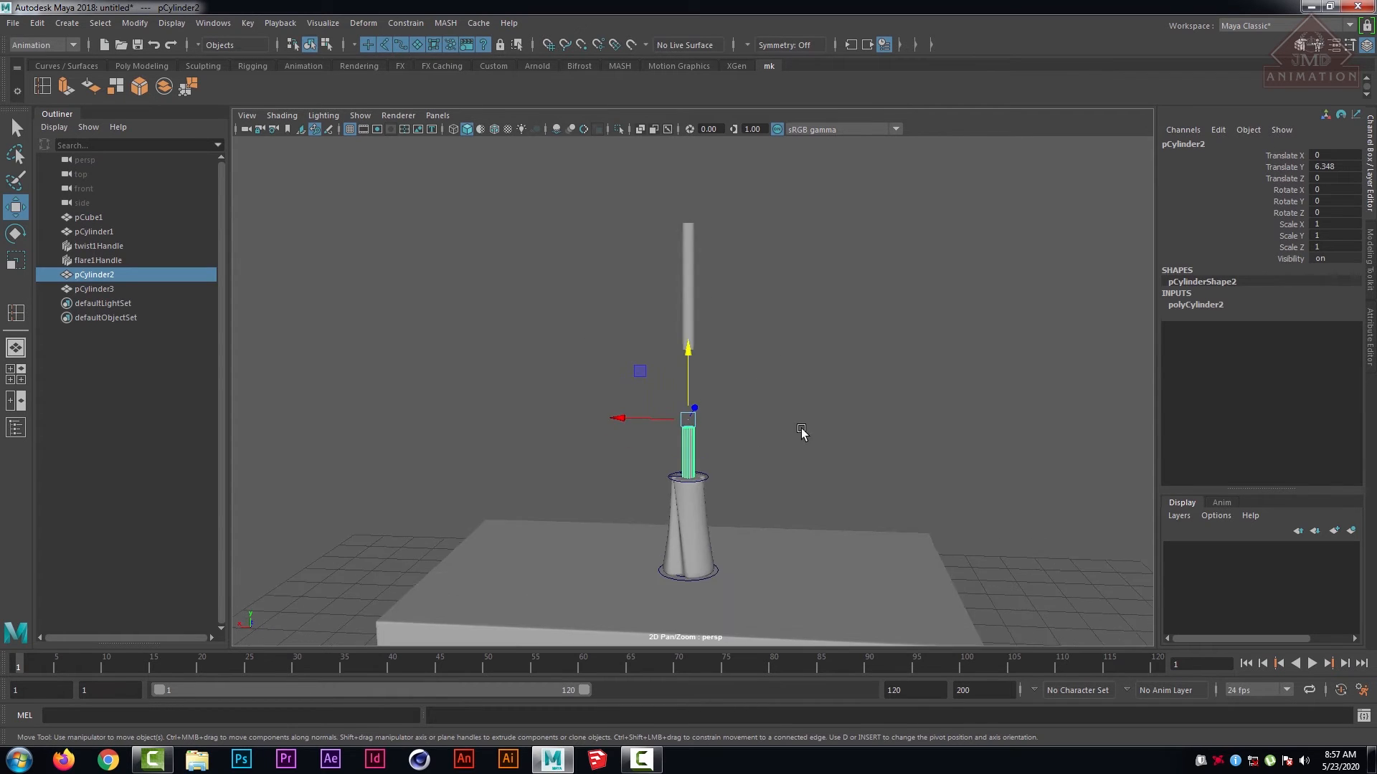
alt+middle_drag(802, 433, 827, 369)
scroll(889, 374, up, 4)
alt+drag(941, 377, 889, 393)
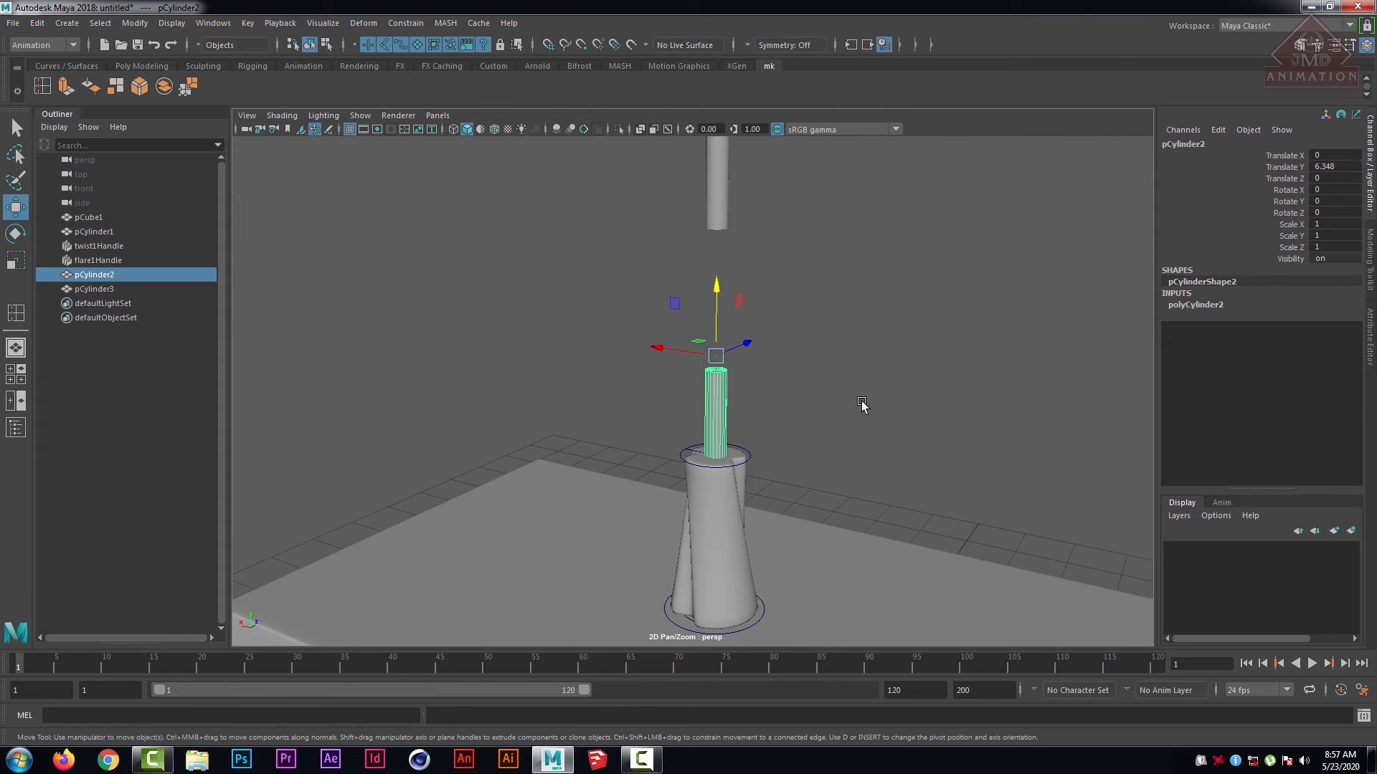
- Insert edge loops near the top and bottom ends of the short thin cylinder, and return it to object mode
scroll(863, 402, up, 2)
alt+middle_drag(839, 423, 842, 356)
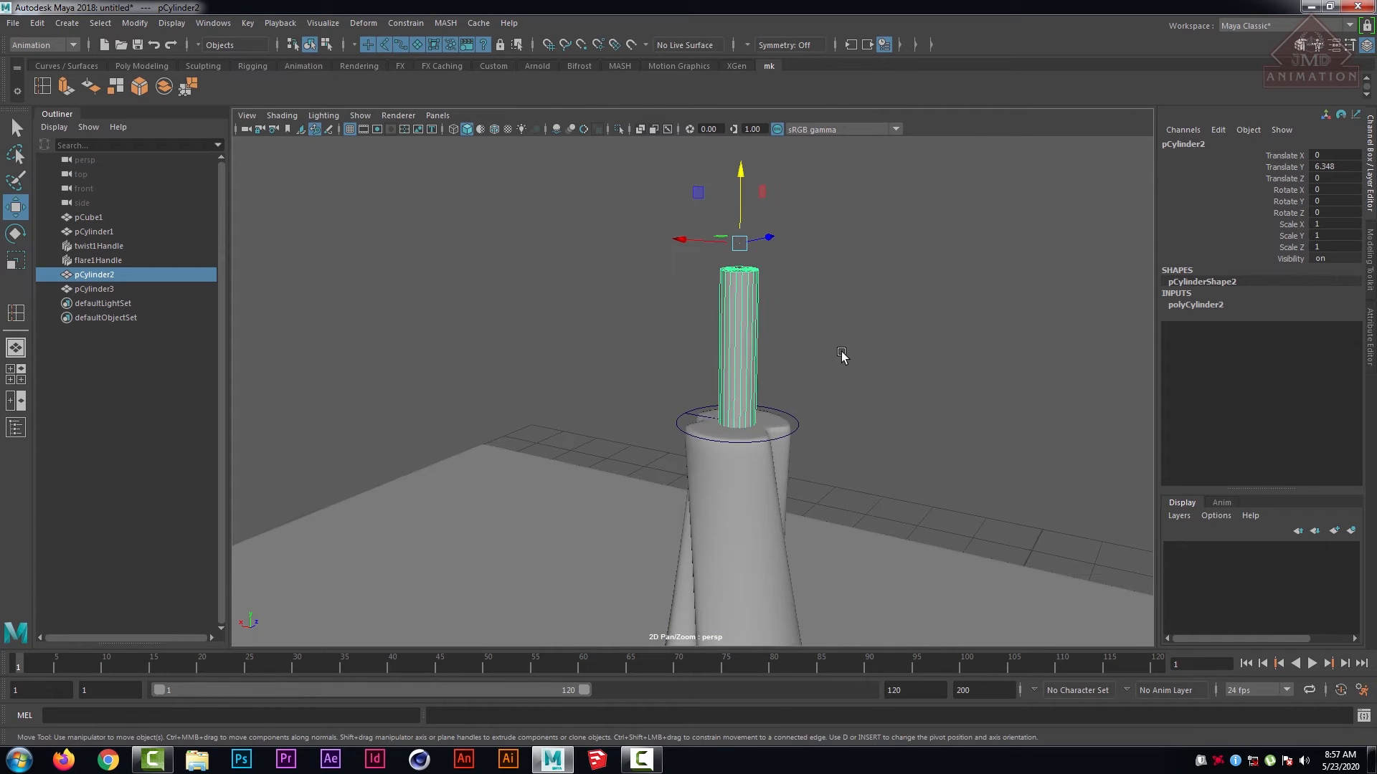
click(43, 88)
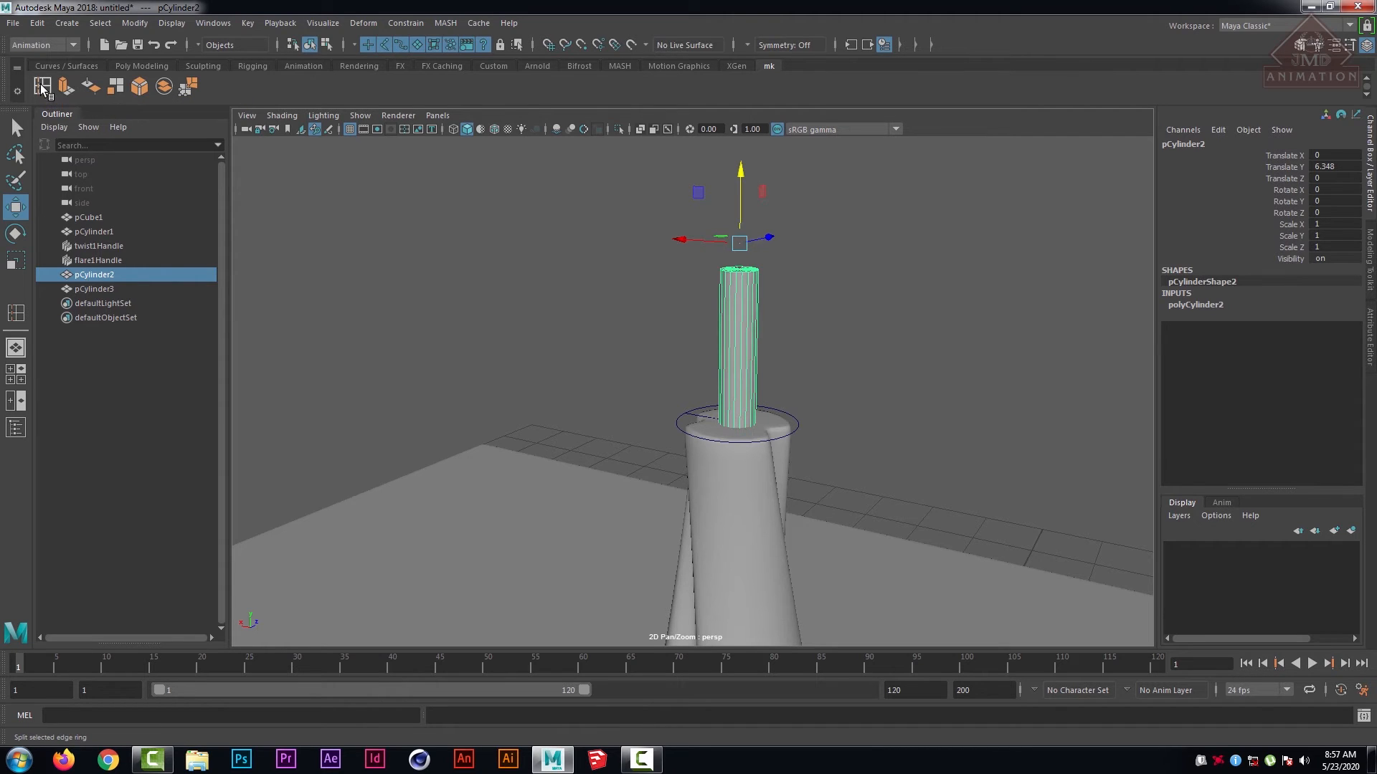
click(743, 284)
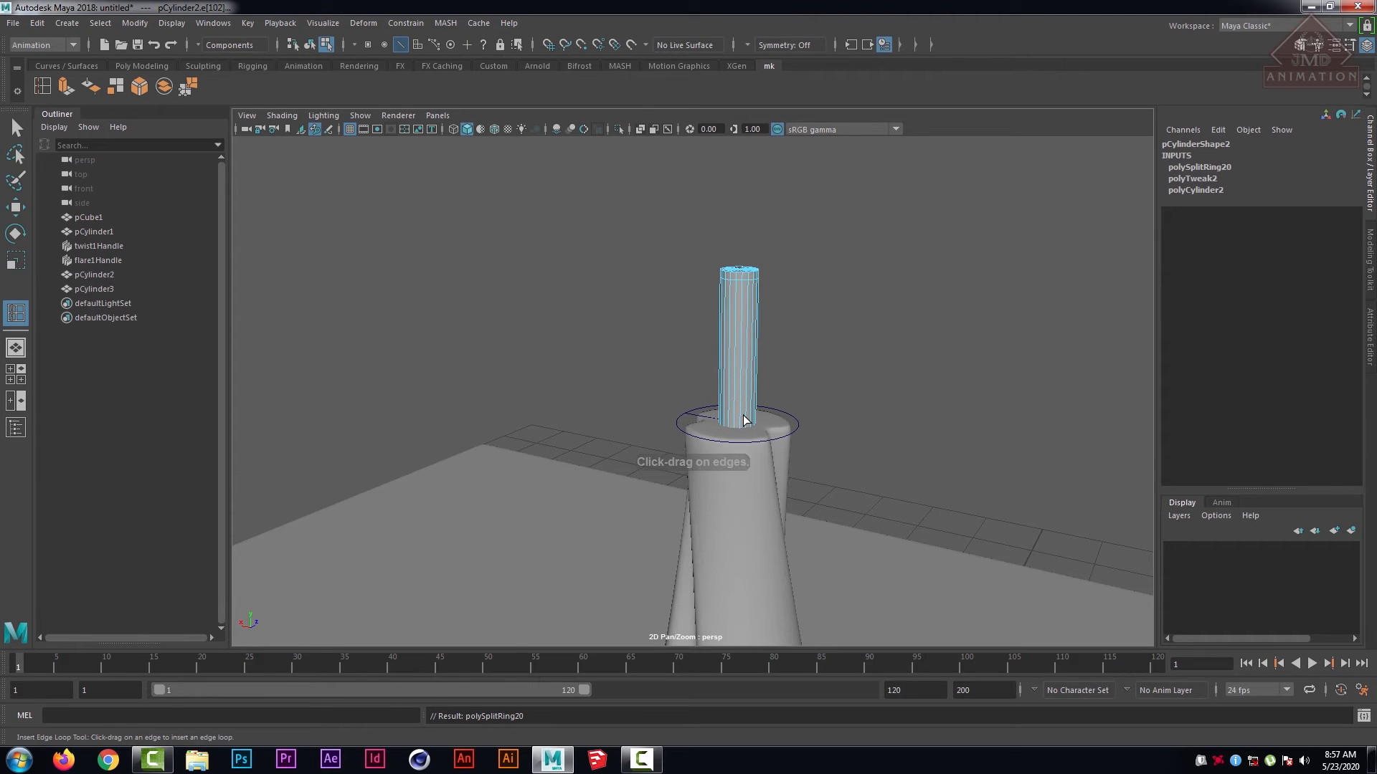
key(4)
drag(751, 424, 753, 426)
click(16, 127)
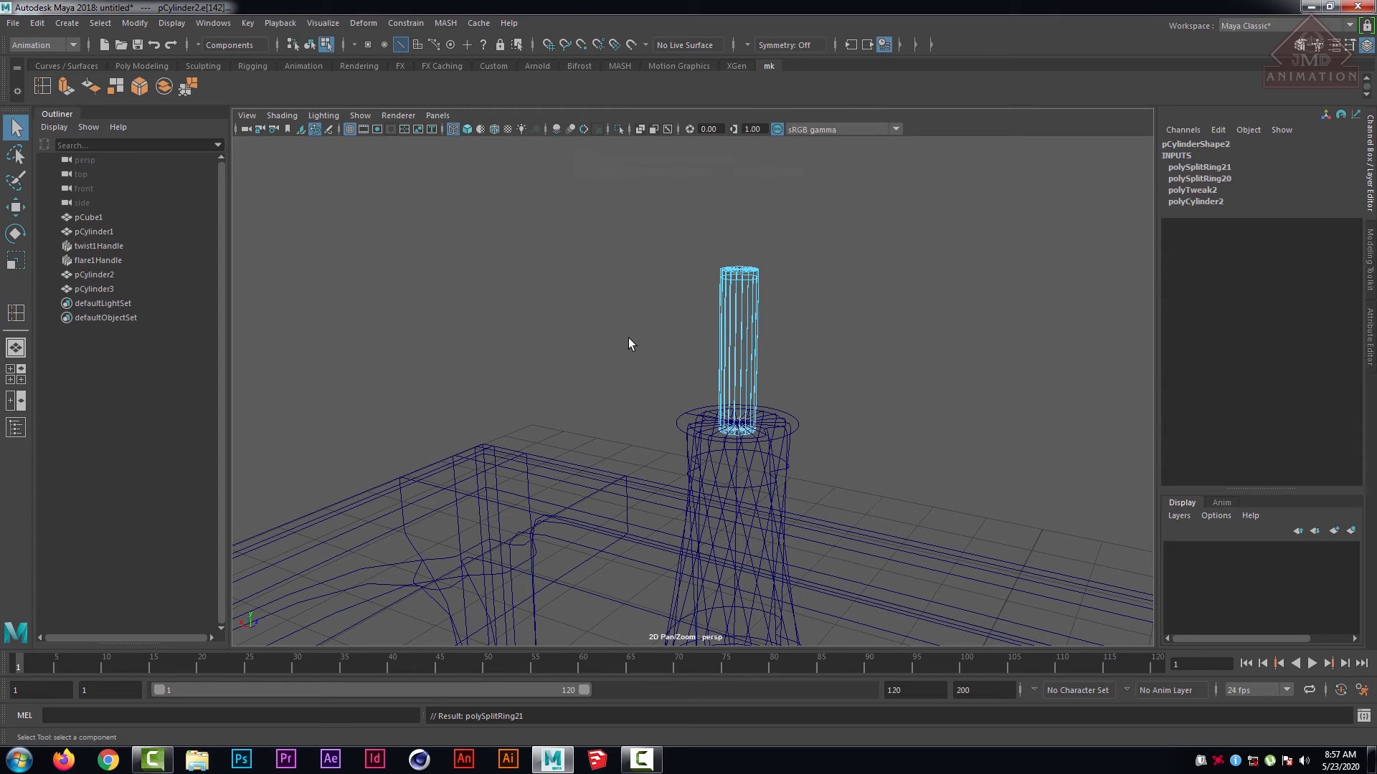
key(5)
right_drag(743, 321, 789, 301)
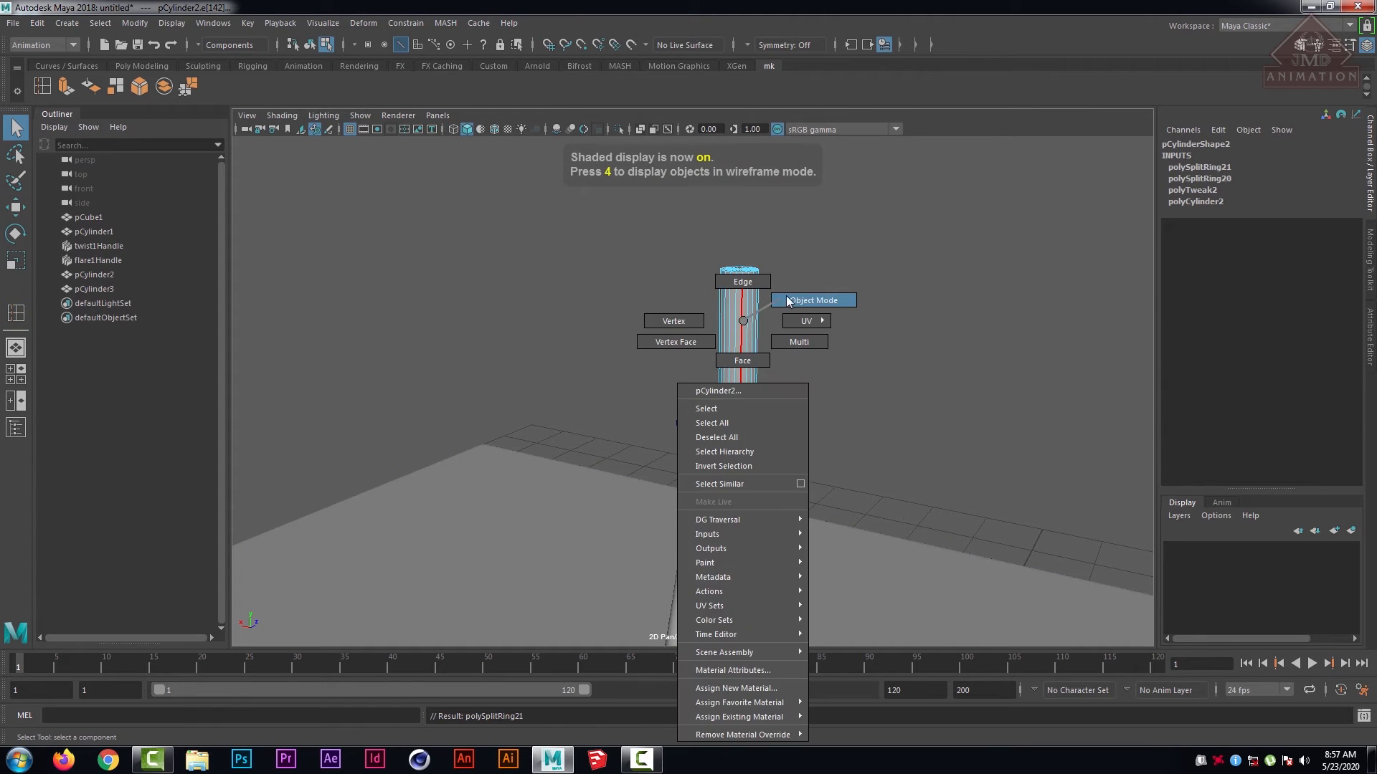
click(881, 290)
scroll(853, 315, up, 3)
scroll(842, 329, down, 5)
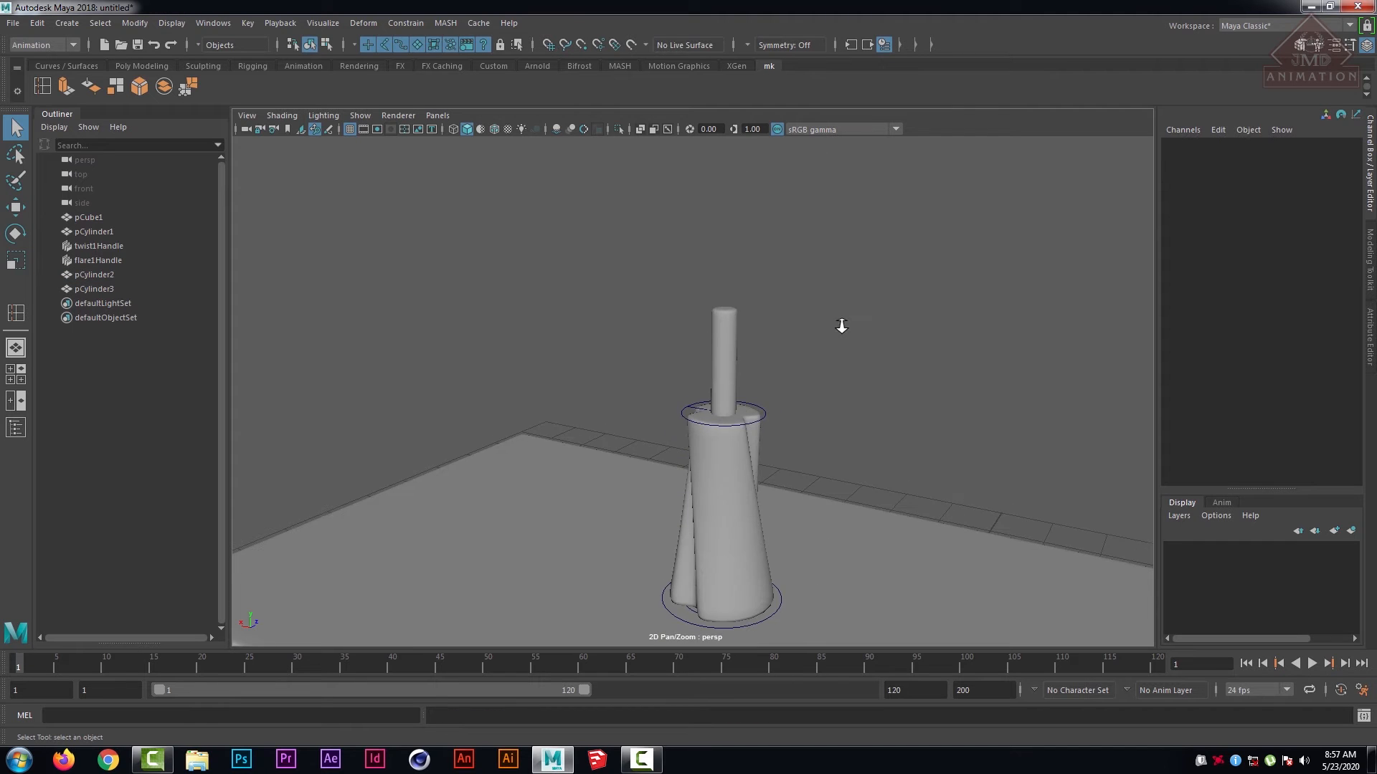
scroll(840, 315, down, 4)
- Lower the upper thin cylinder to about Translate Y 7.404, just above the short stem
click(712, 227)
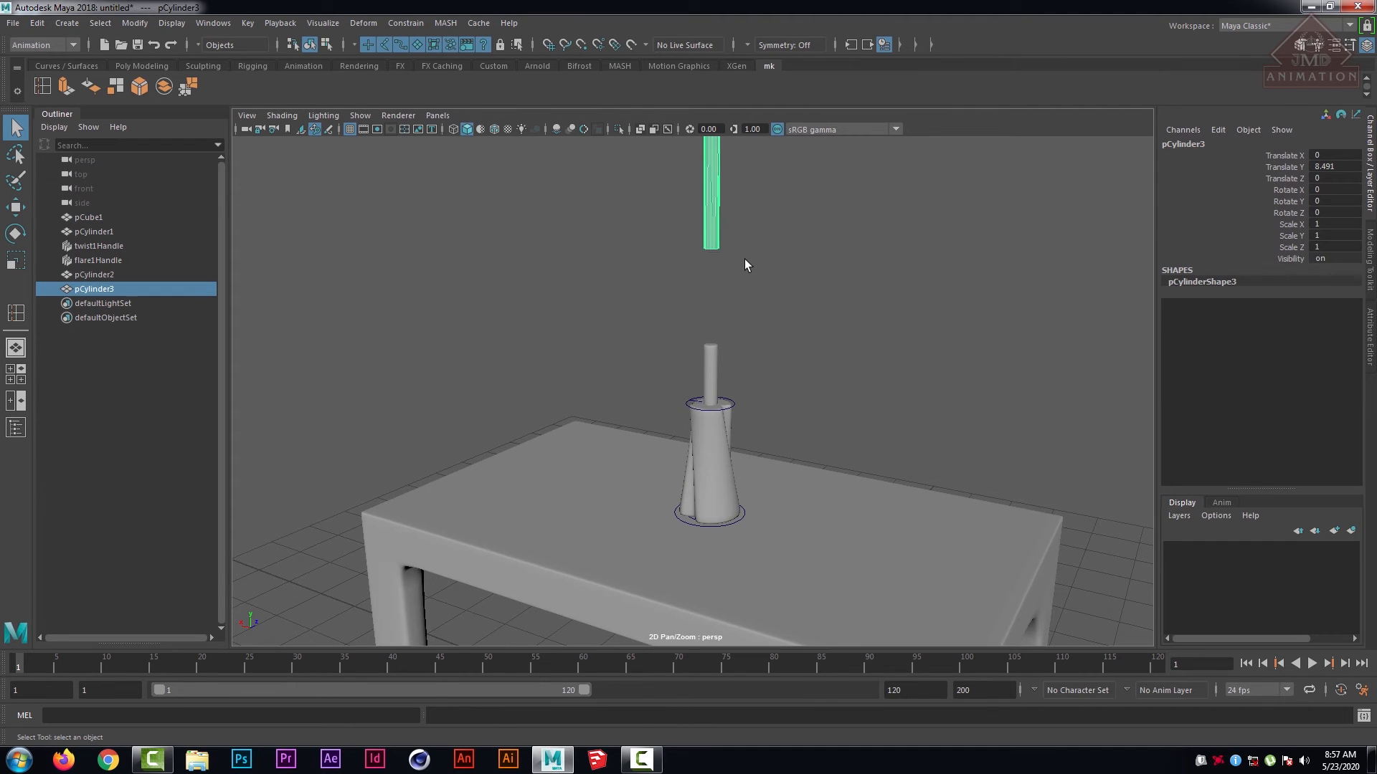
scroll(750, 261, down, 3)
scroll(796, 310, up, 5)
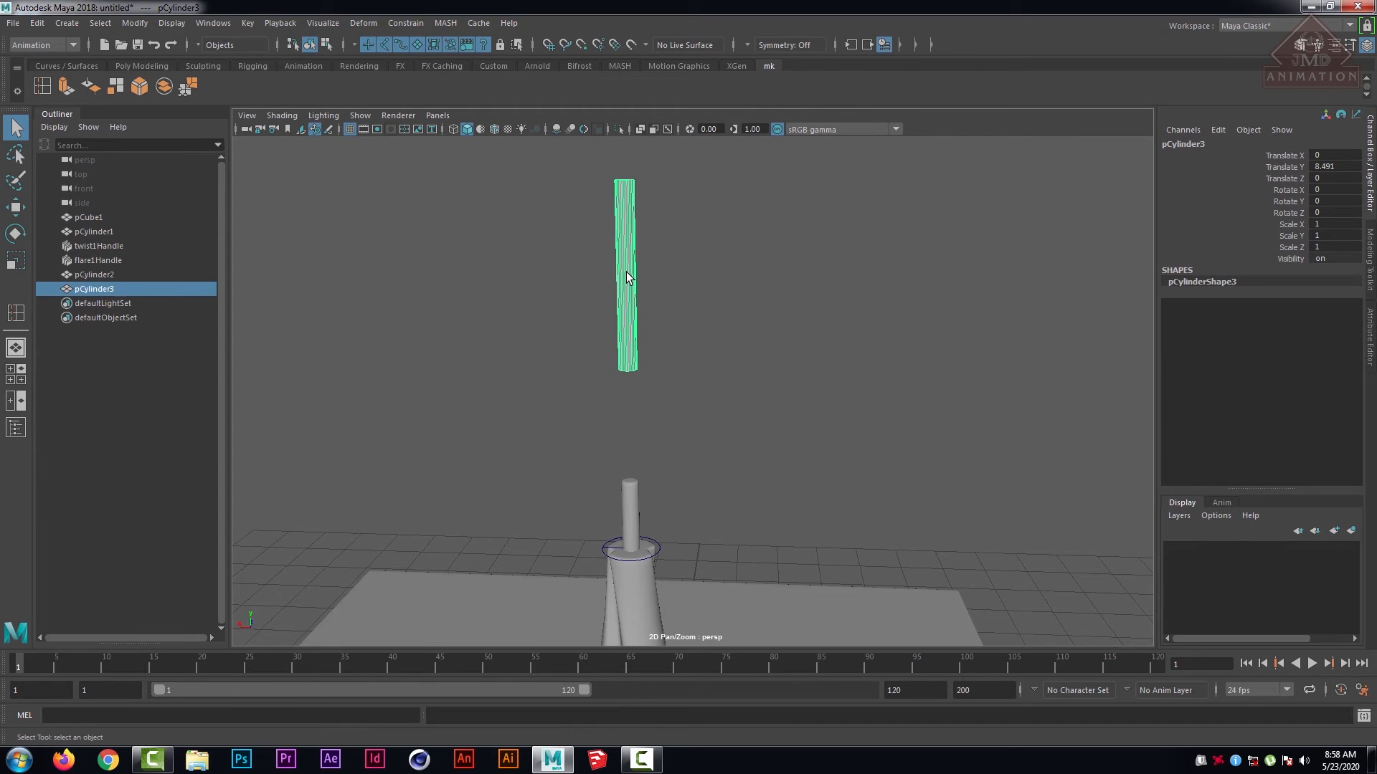
key(w)
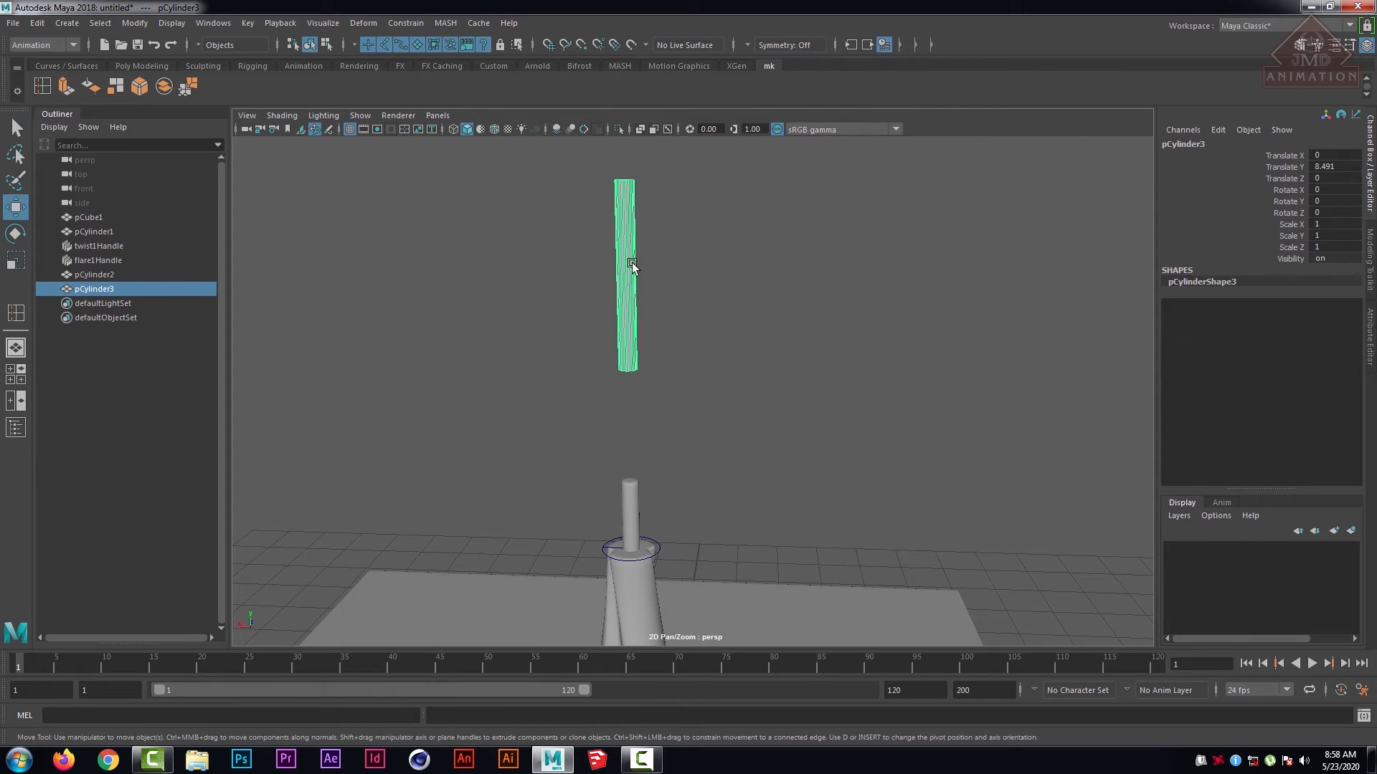
drag(624, 208, 629, 315)
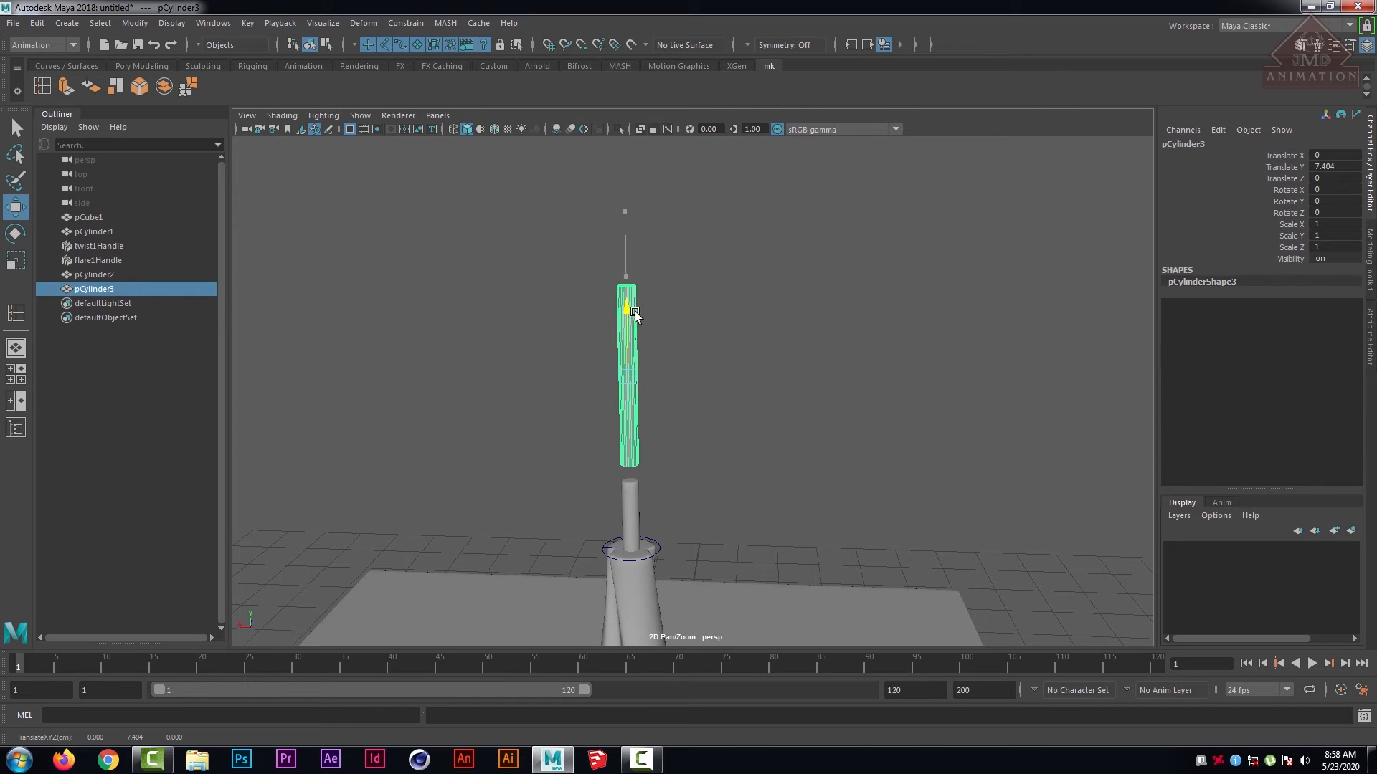
- Scale the upper thin cylinder down in height to about Scale Y 0.411
key(r)
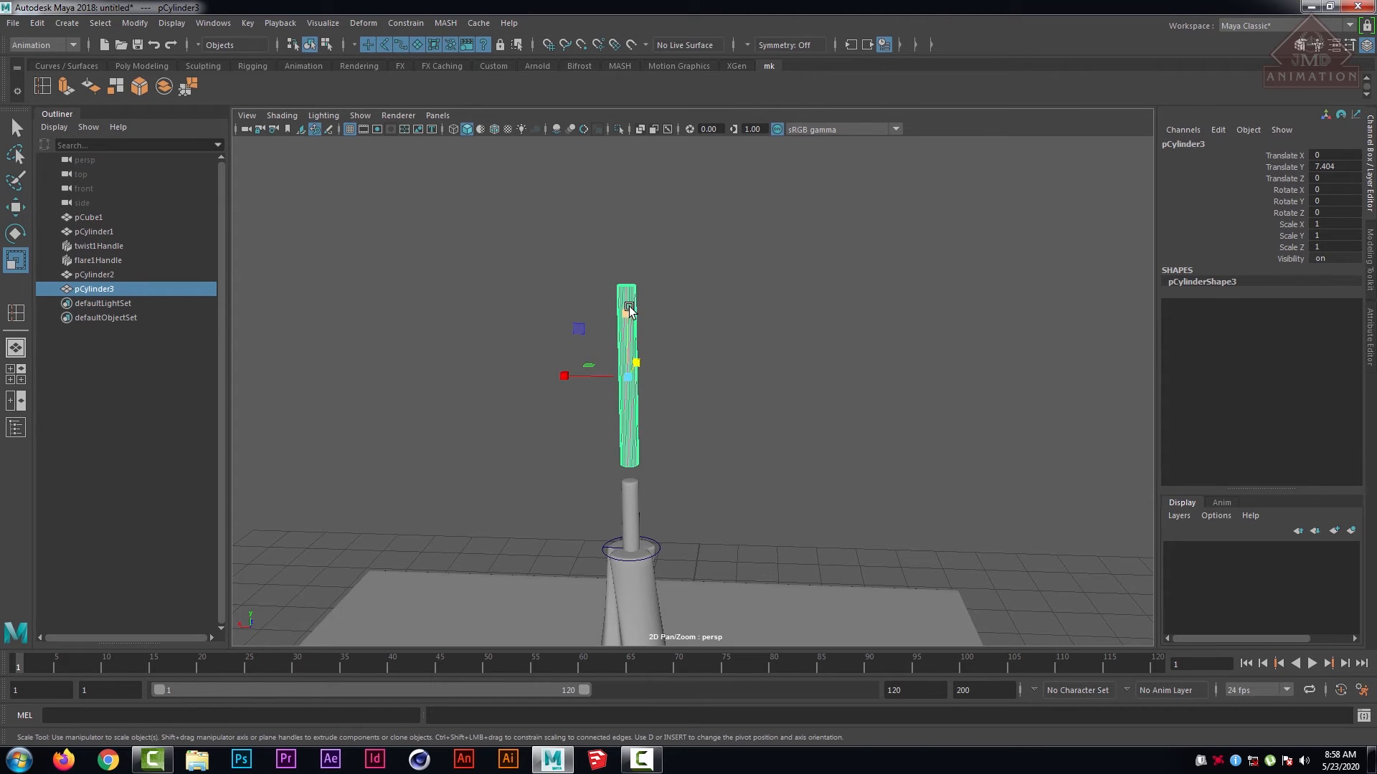
drag(629, 308, 655, 350)
scroll(642, 349, up, 3)
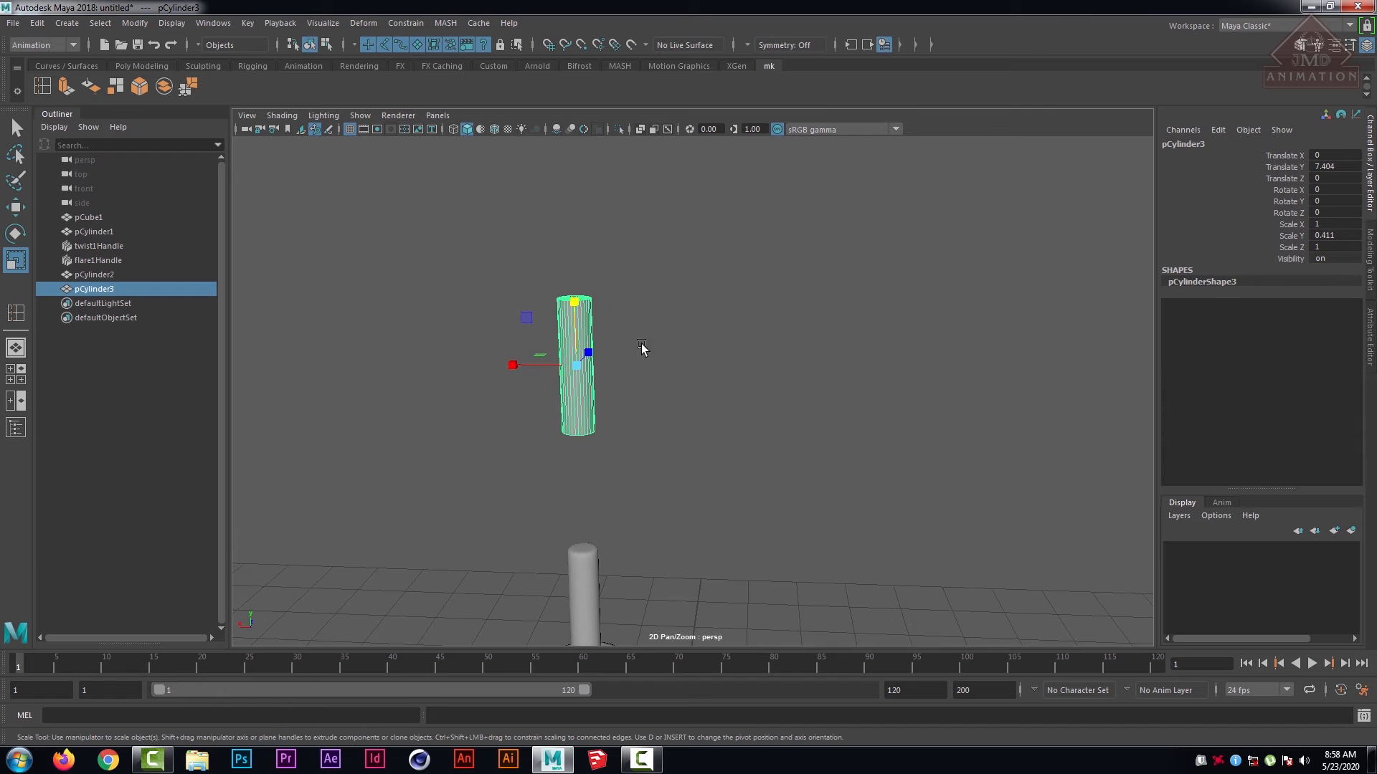
- Widen the upper cylinder's bottom ring of vertices horizontally to form a conical lampshade, and return to object mode
right_click(572, 334)
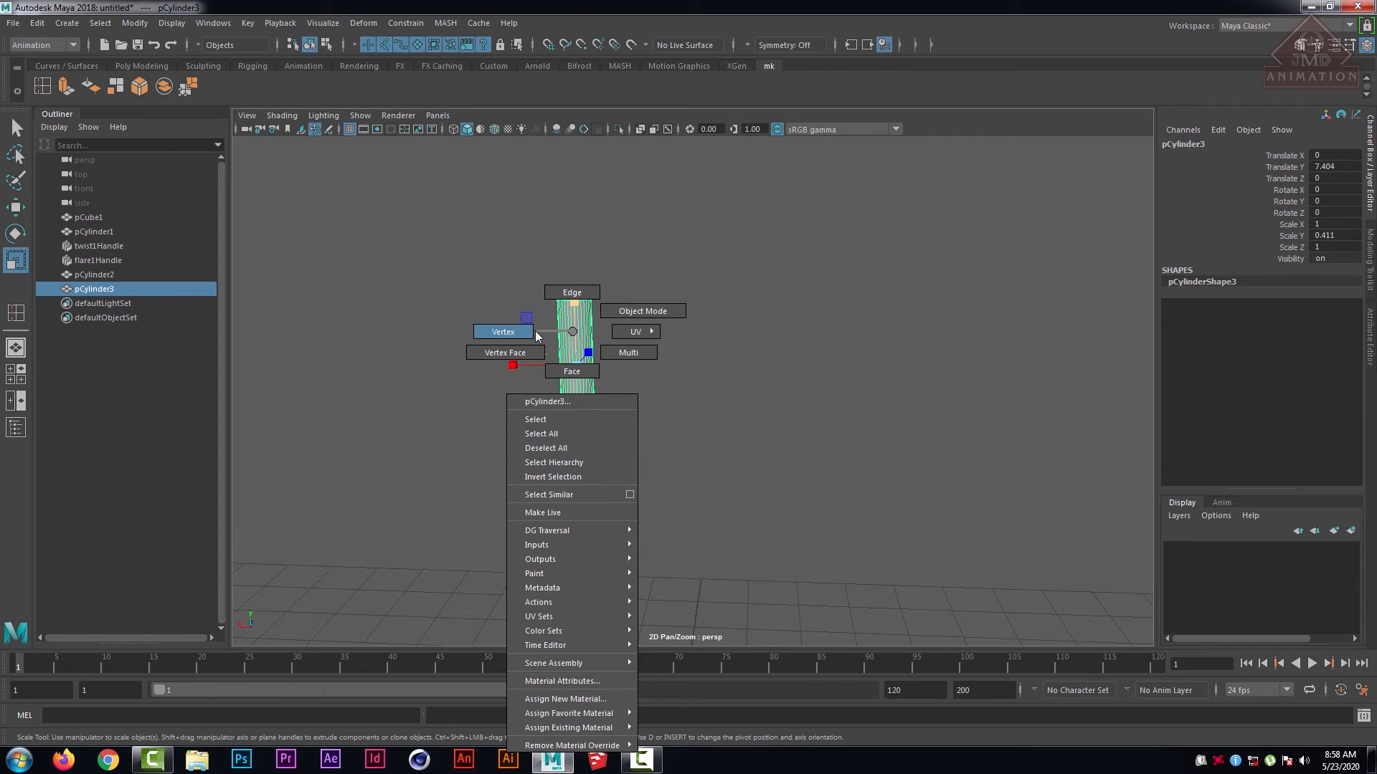
click(535, 330)
drag(506, 262, 594, 299)
drag(515, 418, 770, 498)
drag(578, 433, 710, 440)
scroll(797, 420, down, 5)
scroll(797, 420, up, 4)
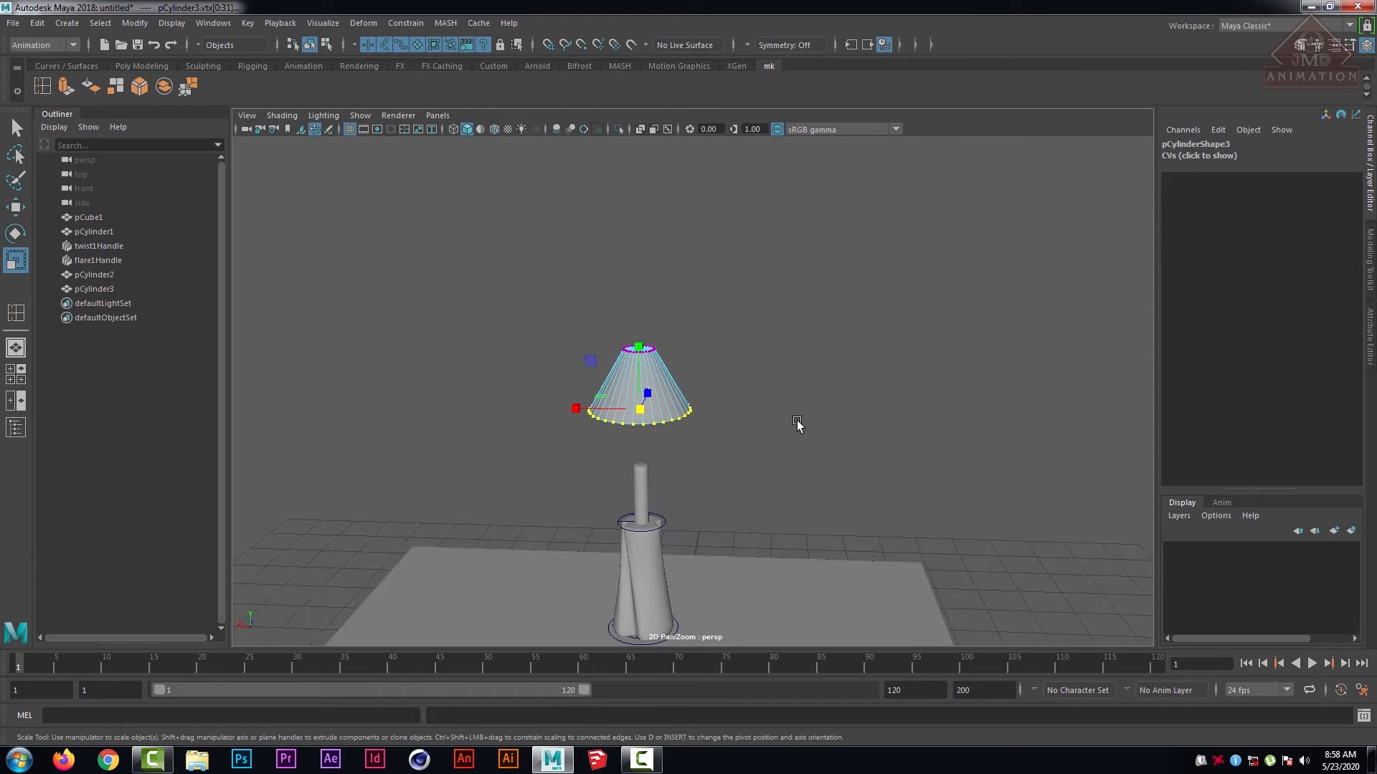
alt+drag(791, 422, 864, 331)
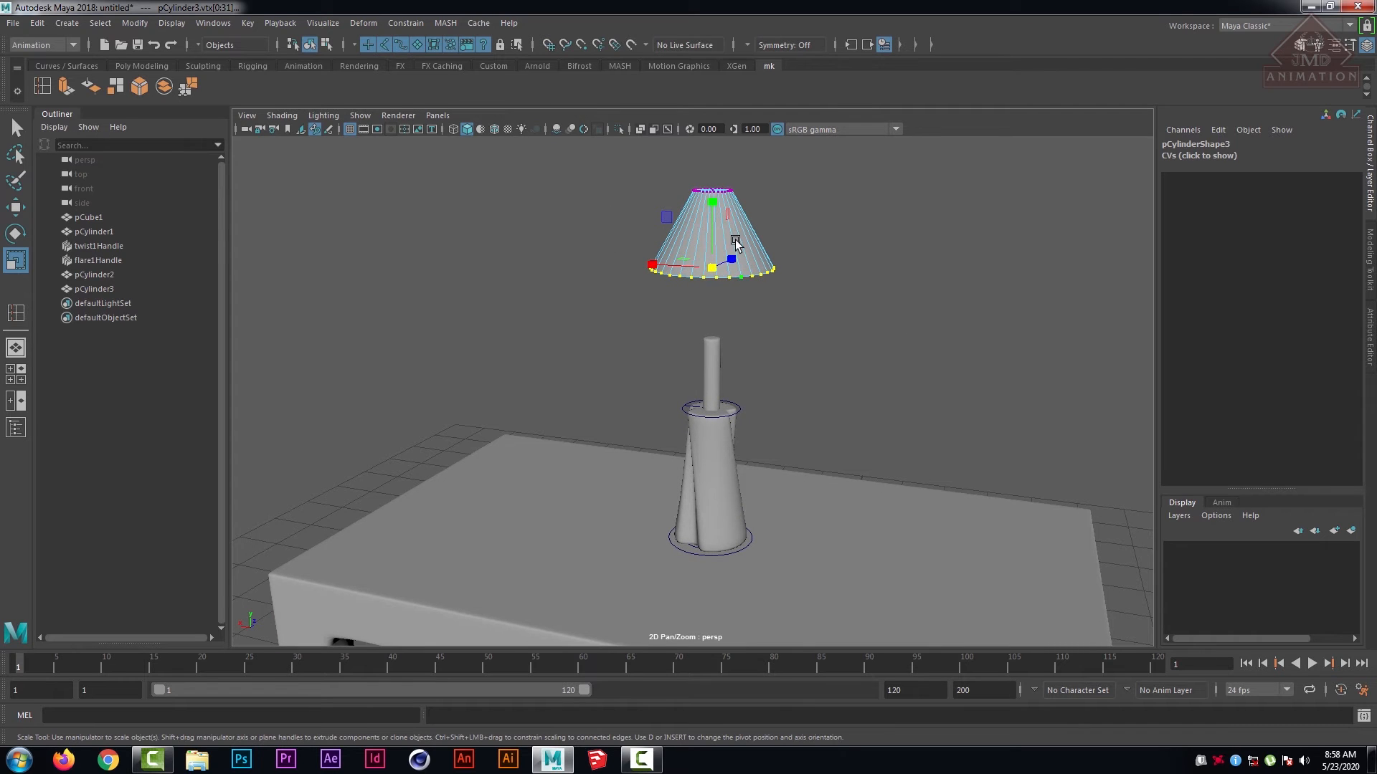
right_drag(724, 240, 795, 220)
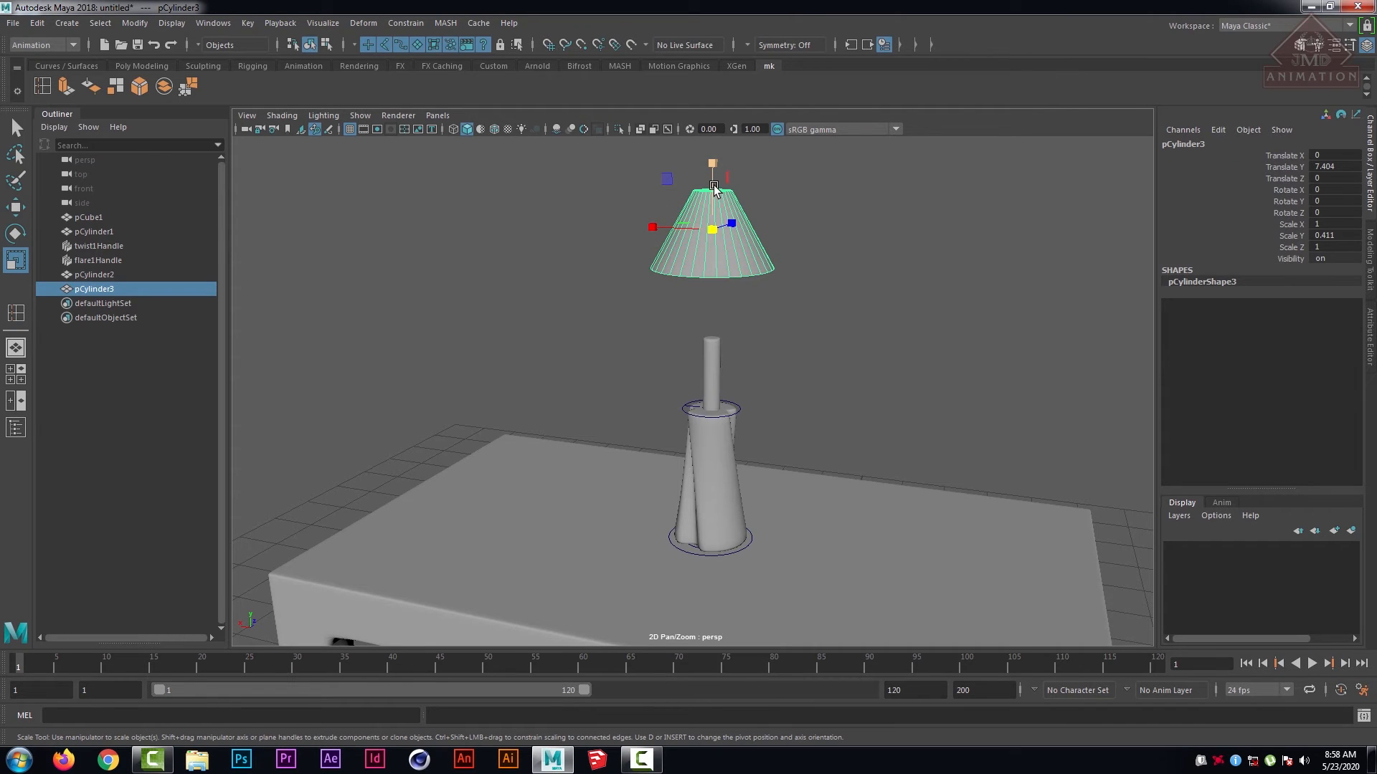
- Lower the lampshade over the stem to about Translate Y 6.126
key(w)
drag(716, 158, 718, 279)
click(887, 339)
scroll(803, 398, up, 3)
alt+drag(808, 385, 762, 433)
scroll(832, 394, down, 2)
scroll(832, 394, down, 5)
scroll(716, 437, up, 3)
scroll(761, 433, up, 4)
- Select the lampshade's cap faces without its conical side faces and delete them to open the shade
click(773, 338)
scroll(774, 355, up, 4)
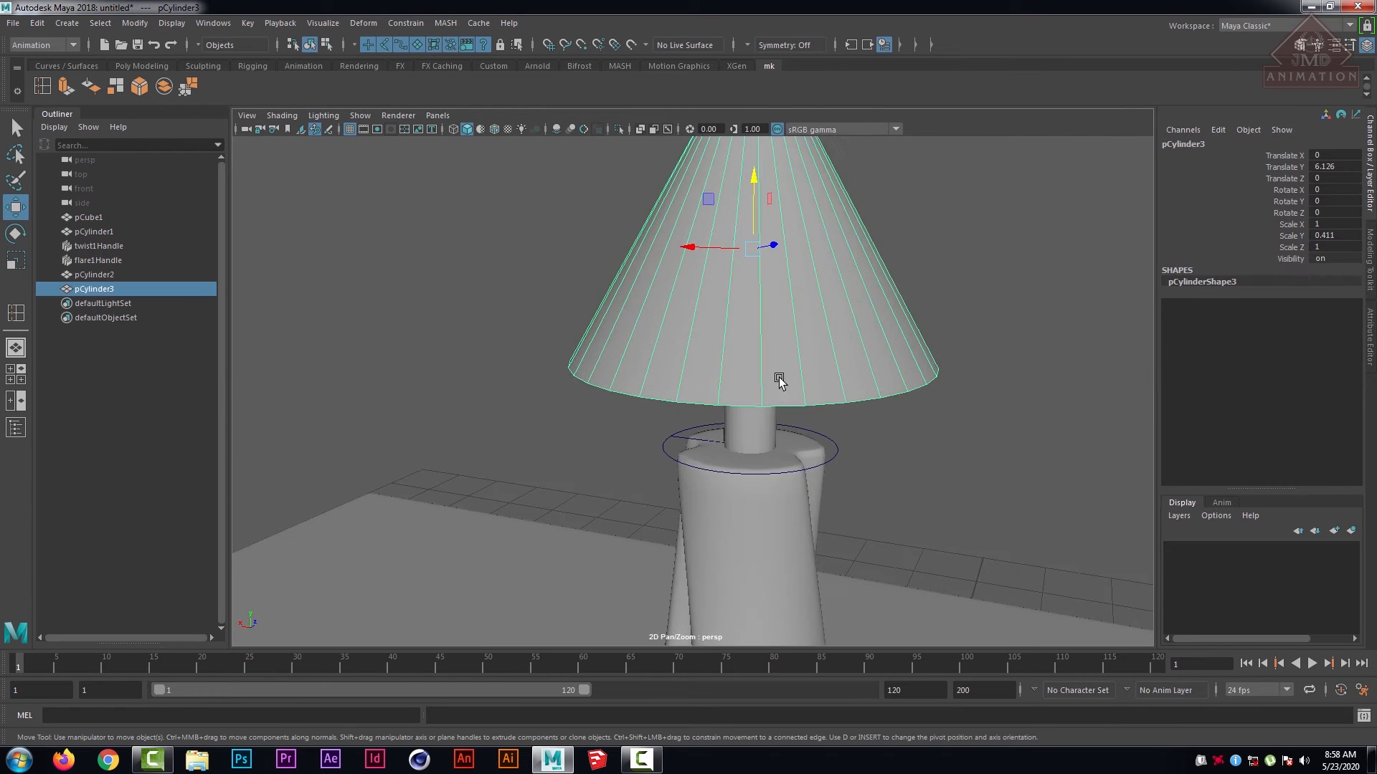
alt+drag(777, 375, 768, 255)
right_click(776, 183)
right_drag(776, 183, 780, 228)
mouse_move(763, 273)
alt+mouse_down()
mouse_move(785, 248)
mouse_move(781, 269)
alt+mouse_up()
scroll(785, 268, down, 5)
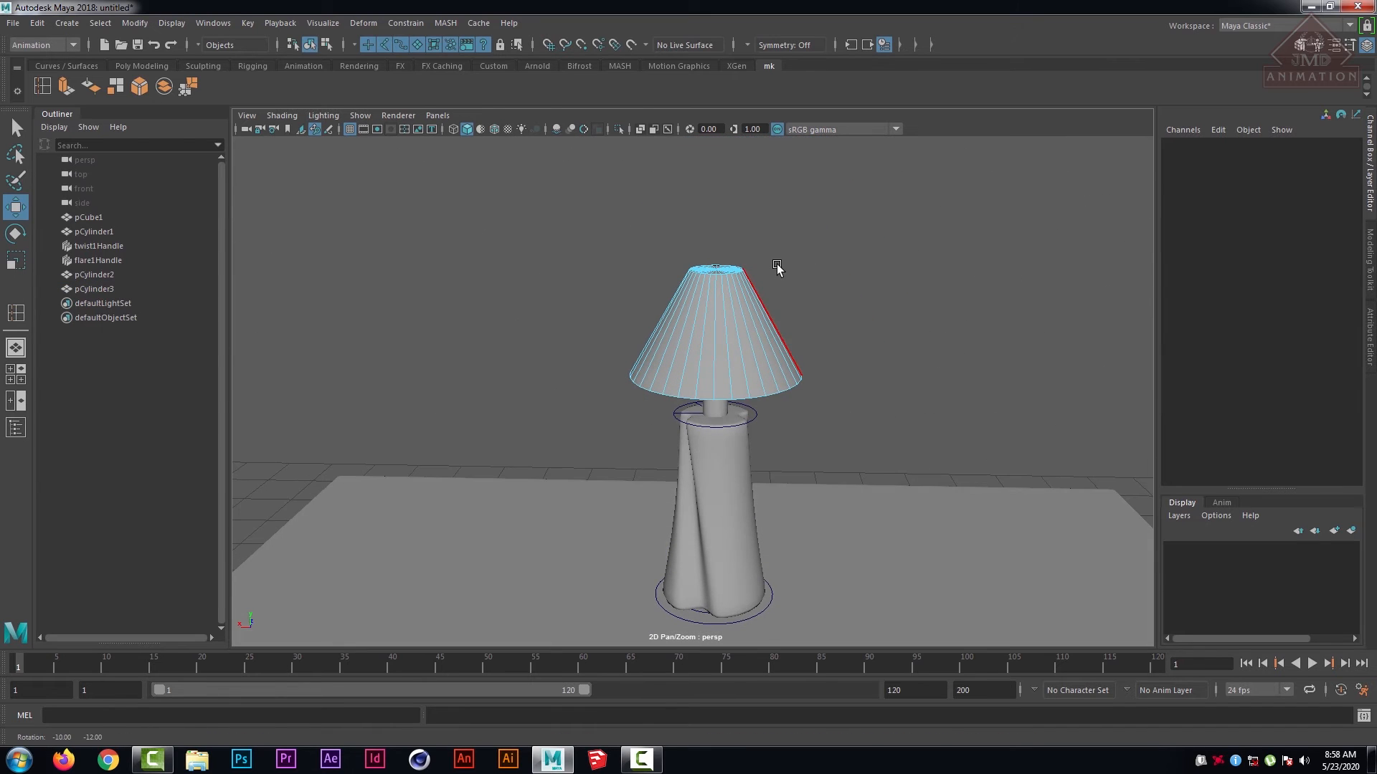
drag(514, 226, 876, 365)
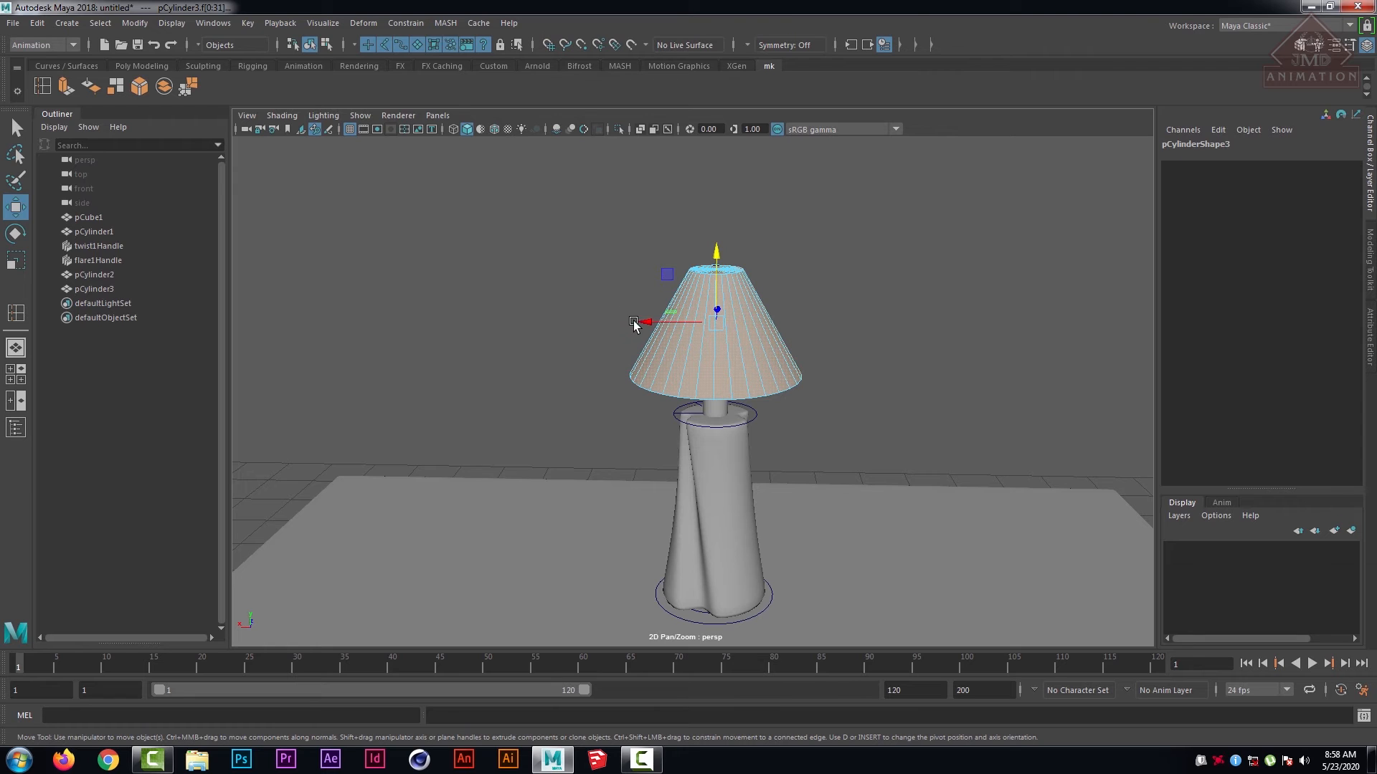
drag(779, 361, 994, 494)
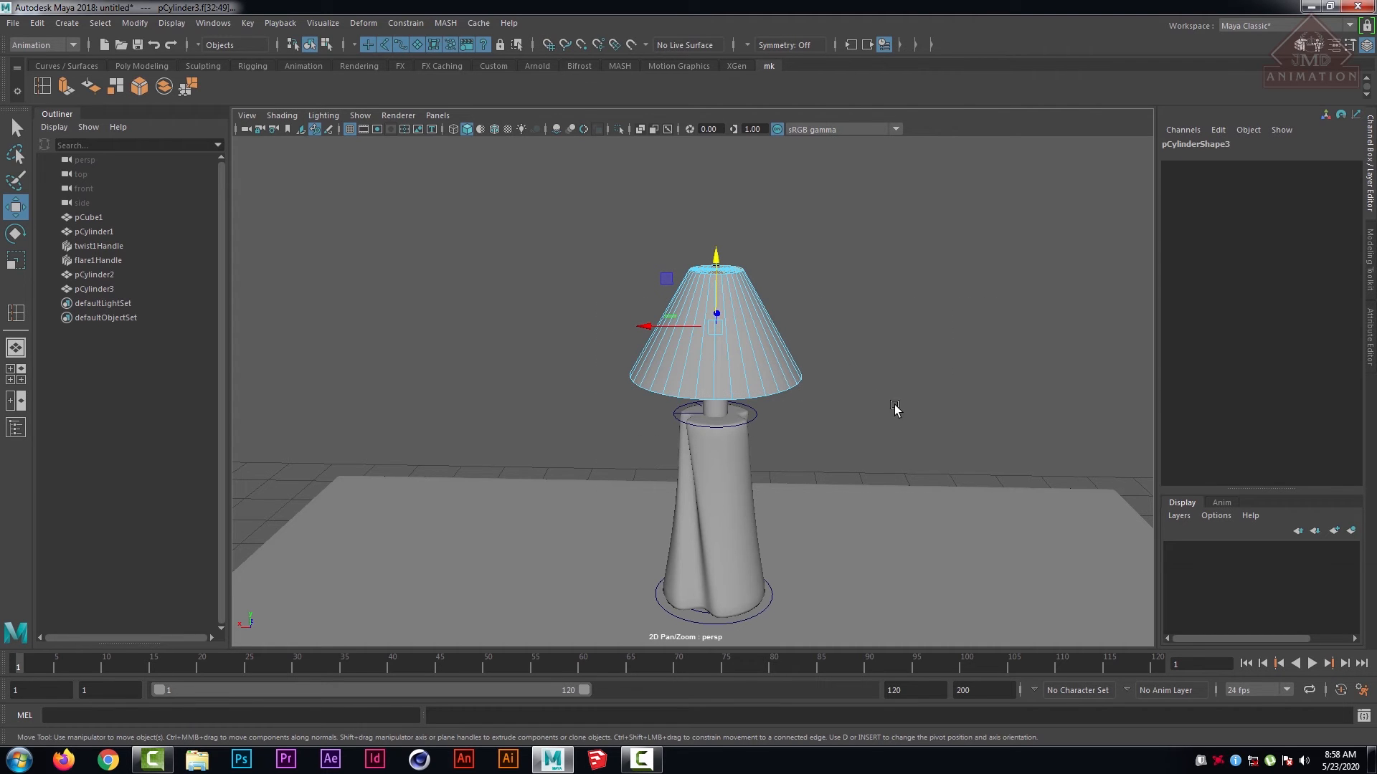
click(845, 373)
scroll(846, 333, up, 3)
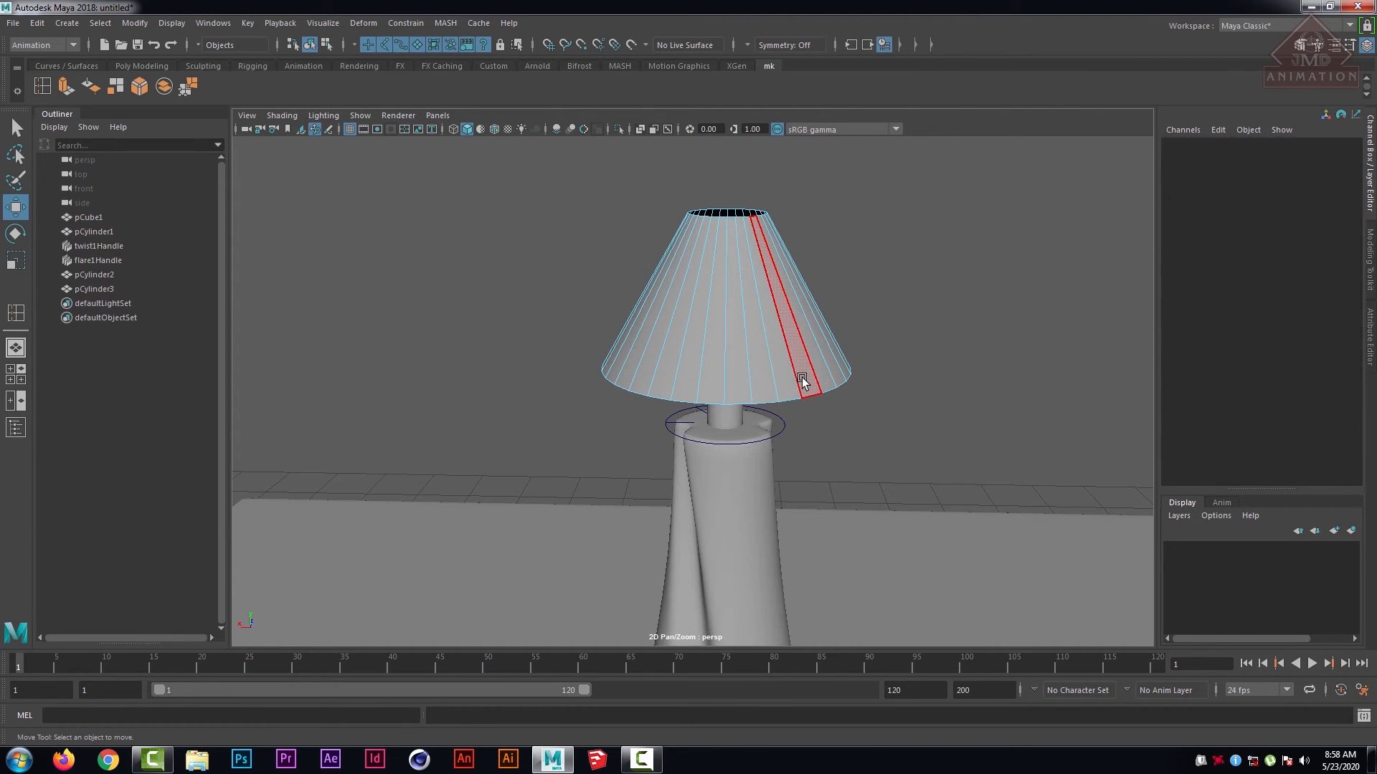
- Isolate the lampshade's leftover bottom cap faces in the front view and delete them, keeping the side faces
alt+drag(803, 386, 691, 309)
scroll(691, 308, down, 3)
drag(553, 202, 936, 457)
ctrl+drag(843, 358, 816, 192)
key(space)
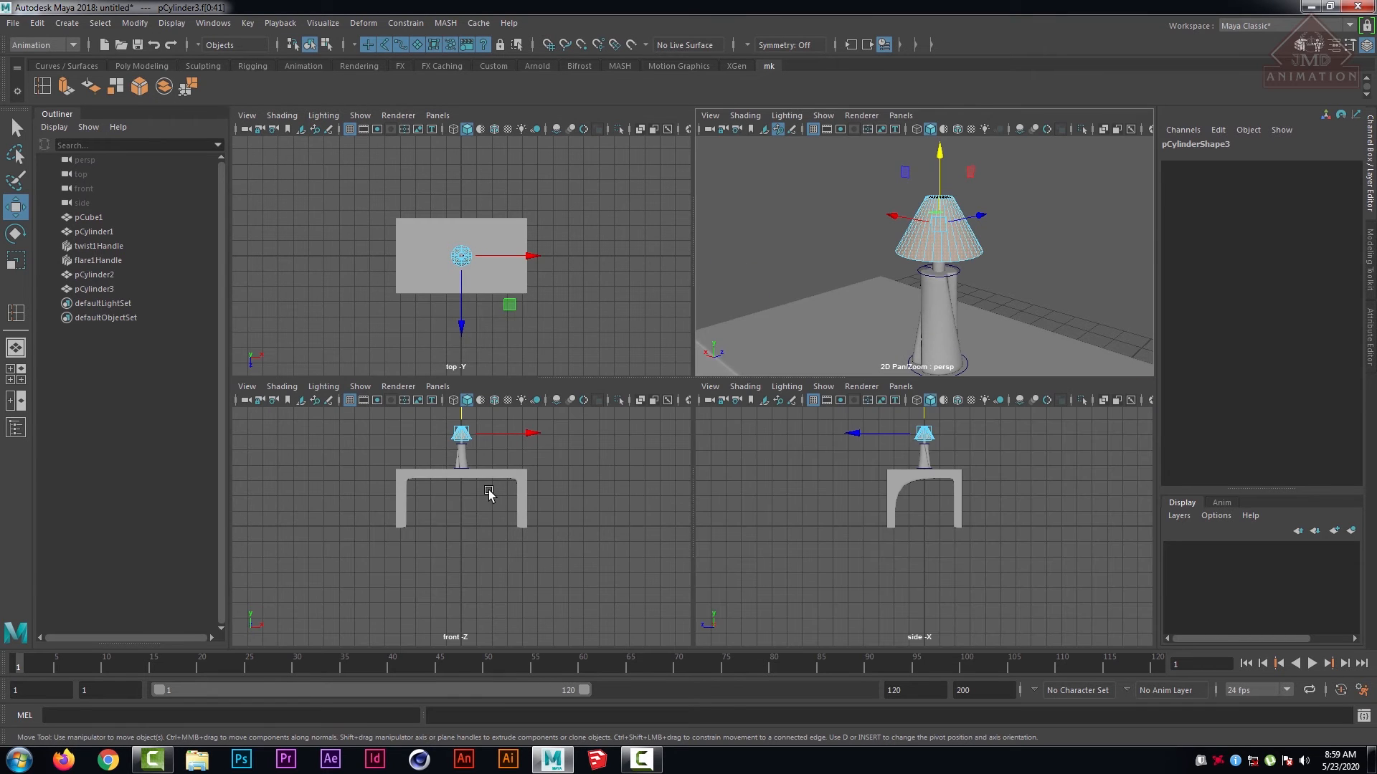
key(space)
scroll(639, 424, up, 3)
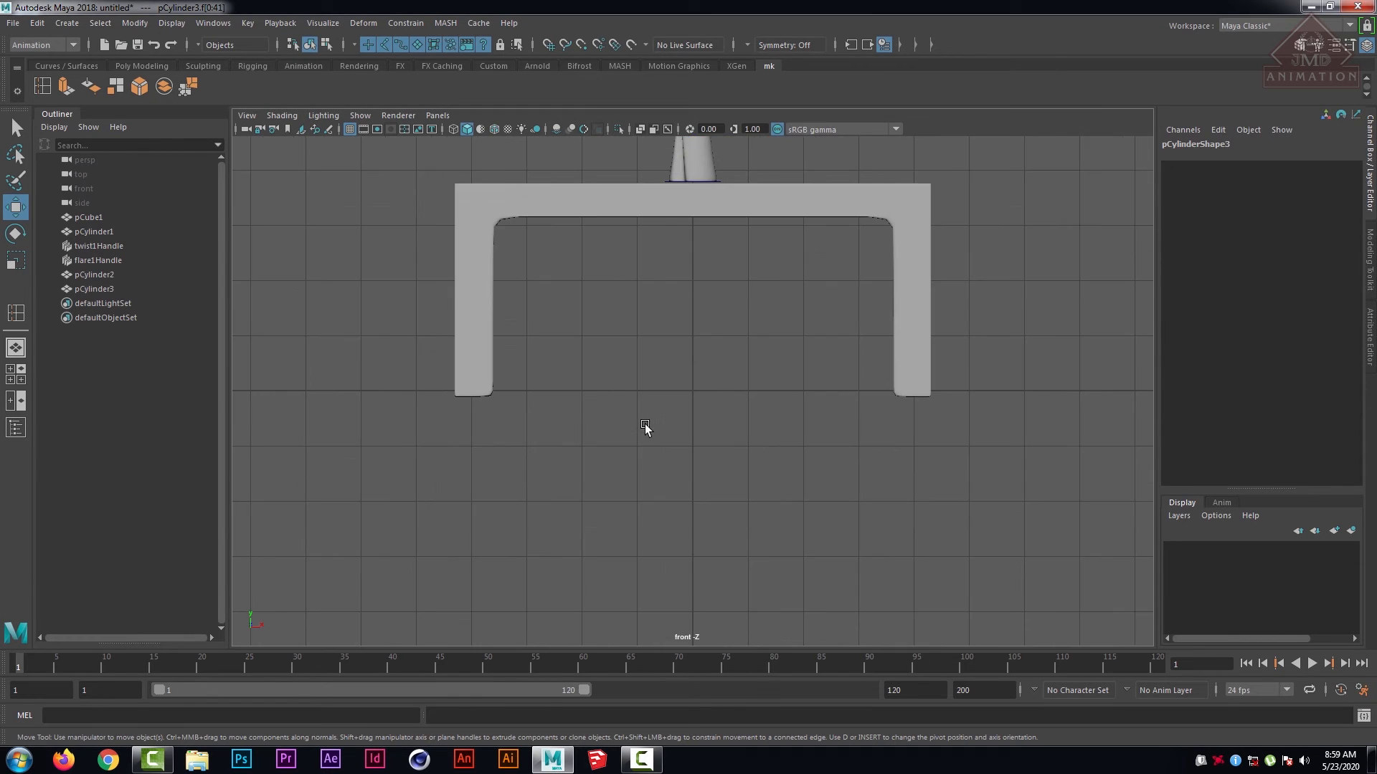
key(space)
key(space)
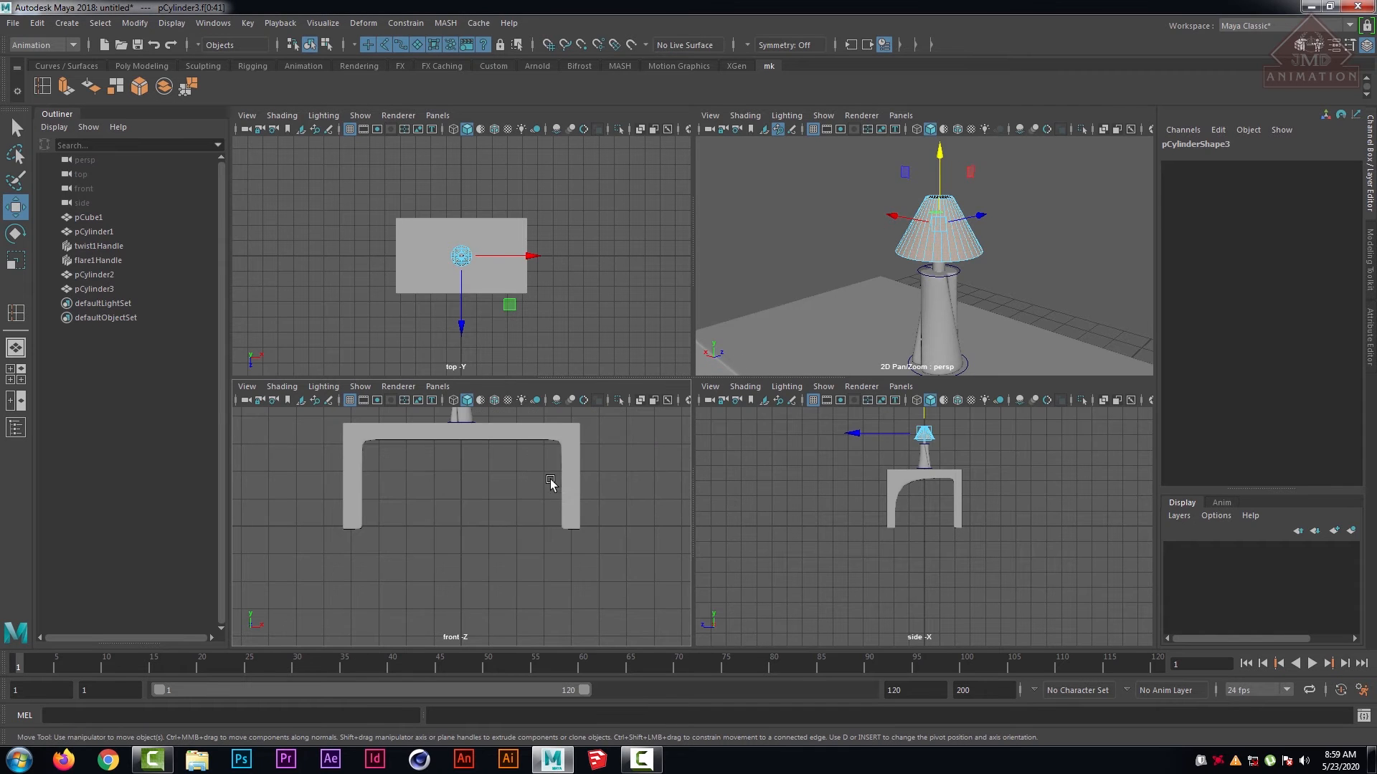
scroll(555, 498, down, 3)
alt+middle_drag(557, 459, 561, 542)
scroll(561, 538, up, 4)
key(space)
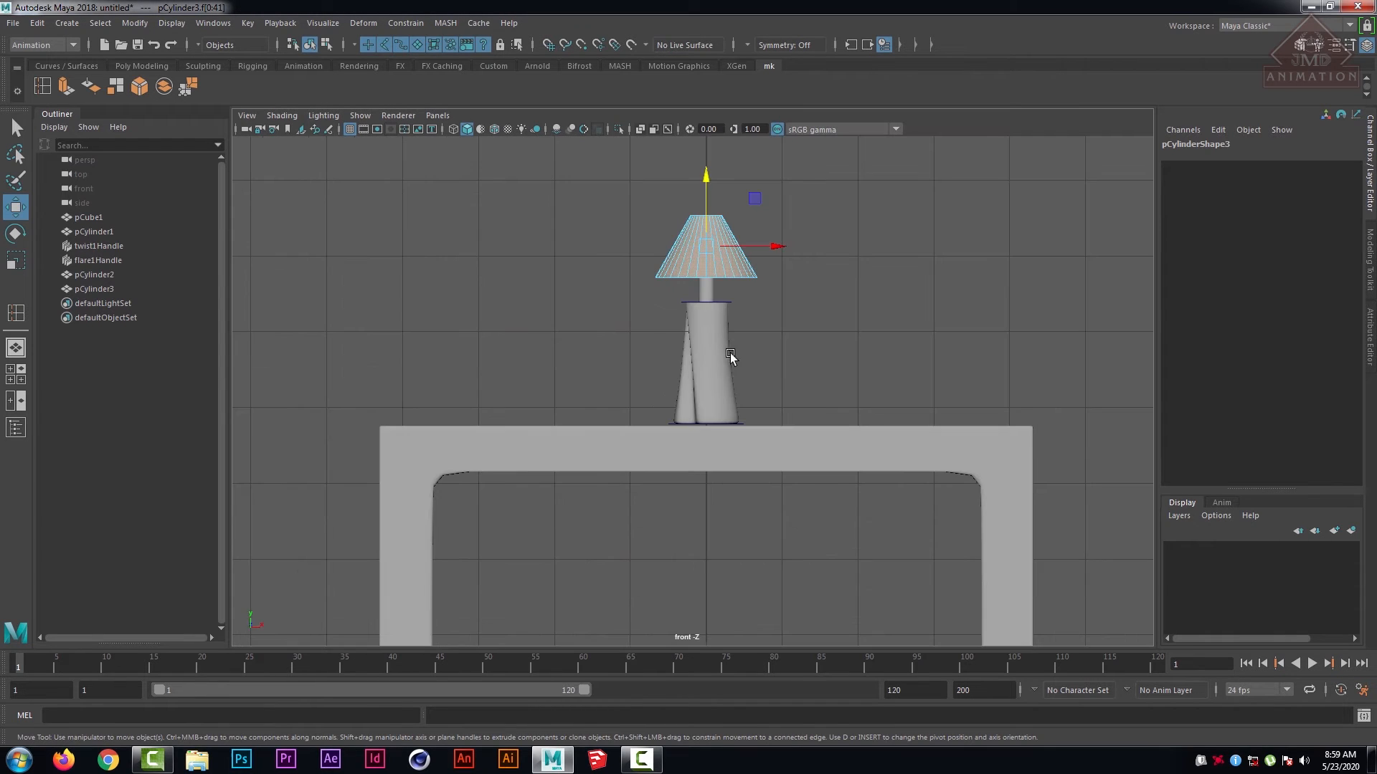
scroll(737, 516, up, 4)
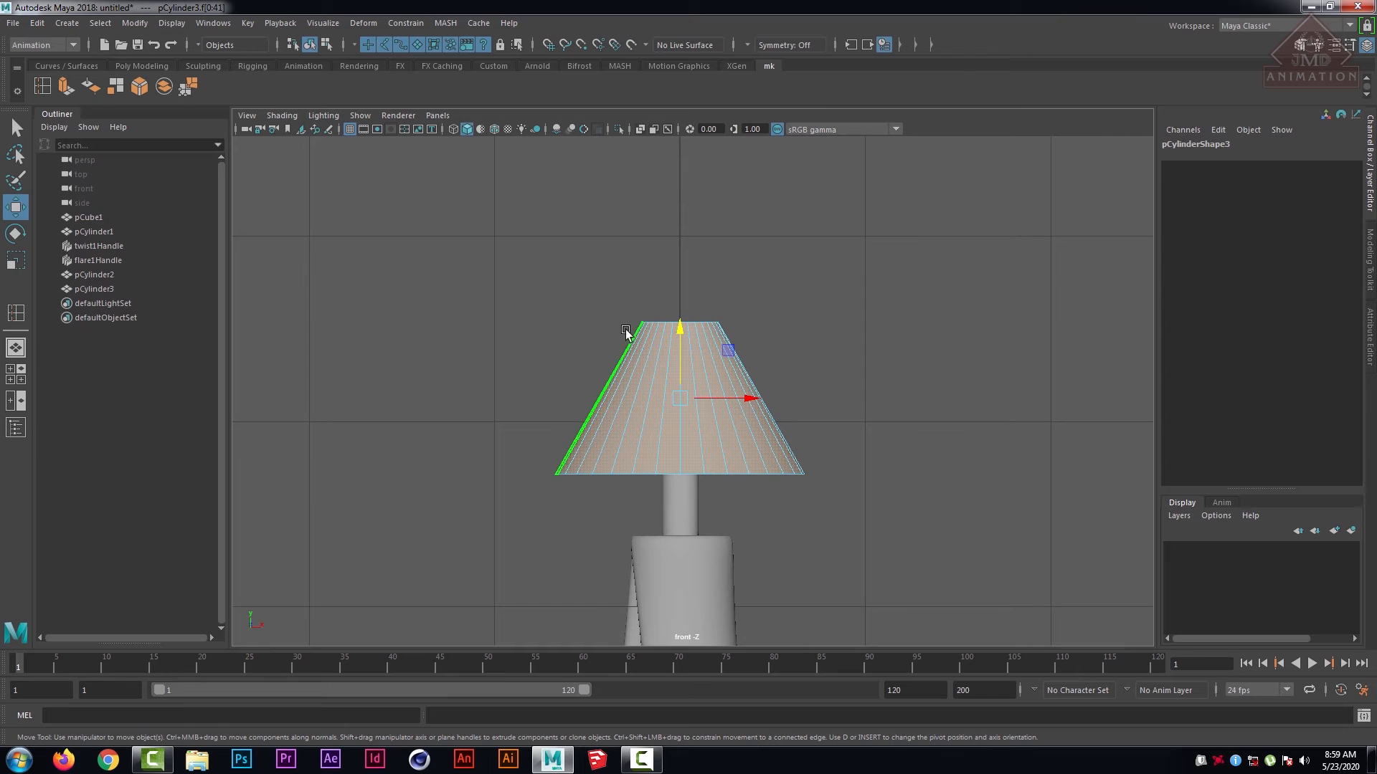
drag(492, 251, 941, 459)
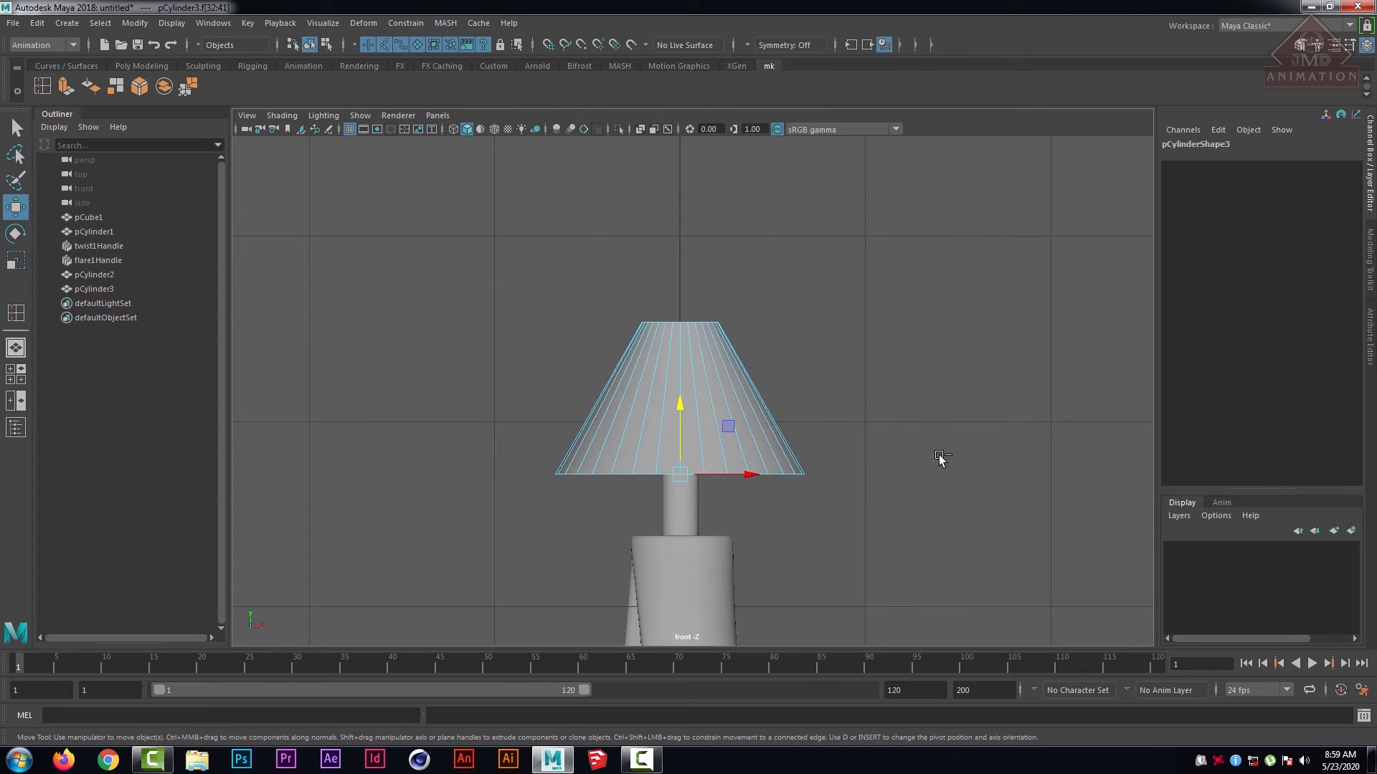
click(841, 473)
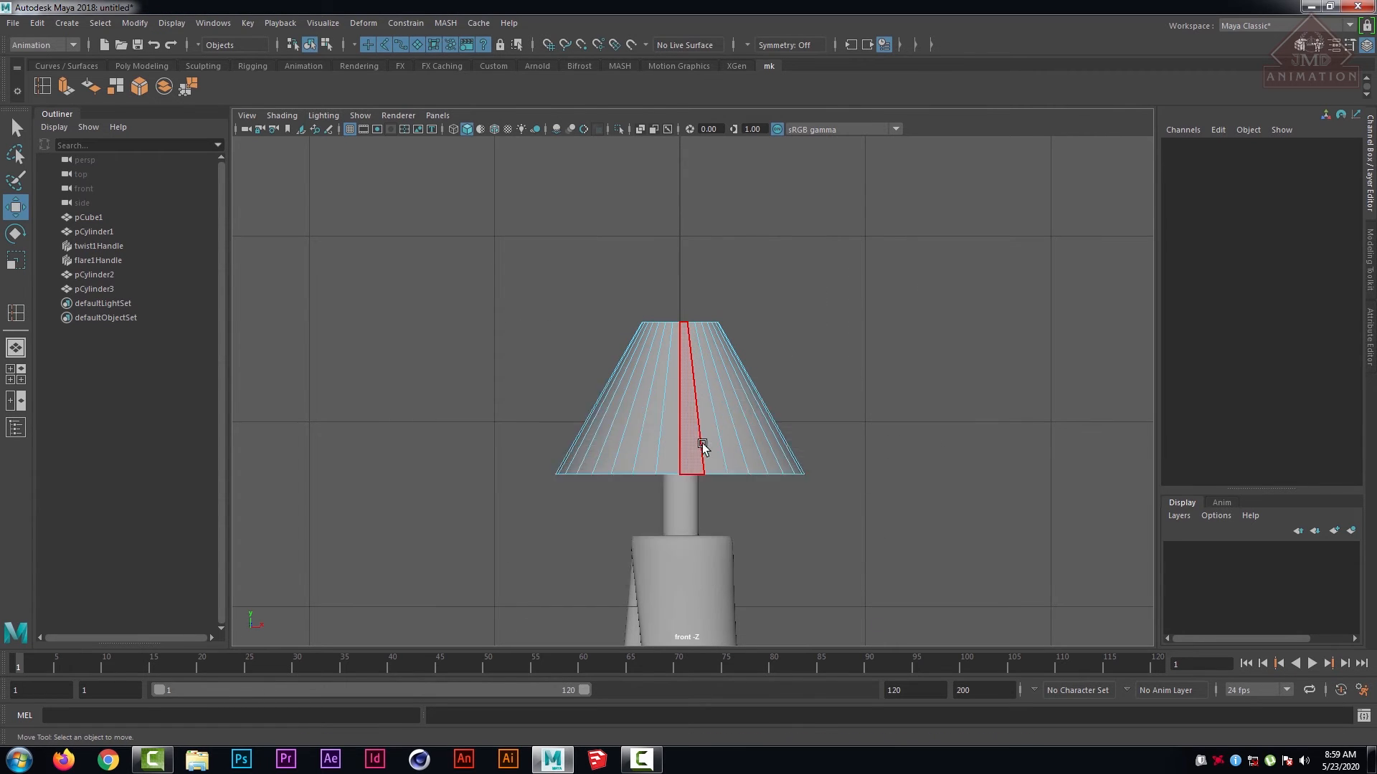
- Return to the perspective view and examine the open lampshade and lamp from several angles and distances
key(space)
key(space)
scroll(789, 373, up, 3)
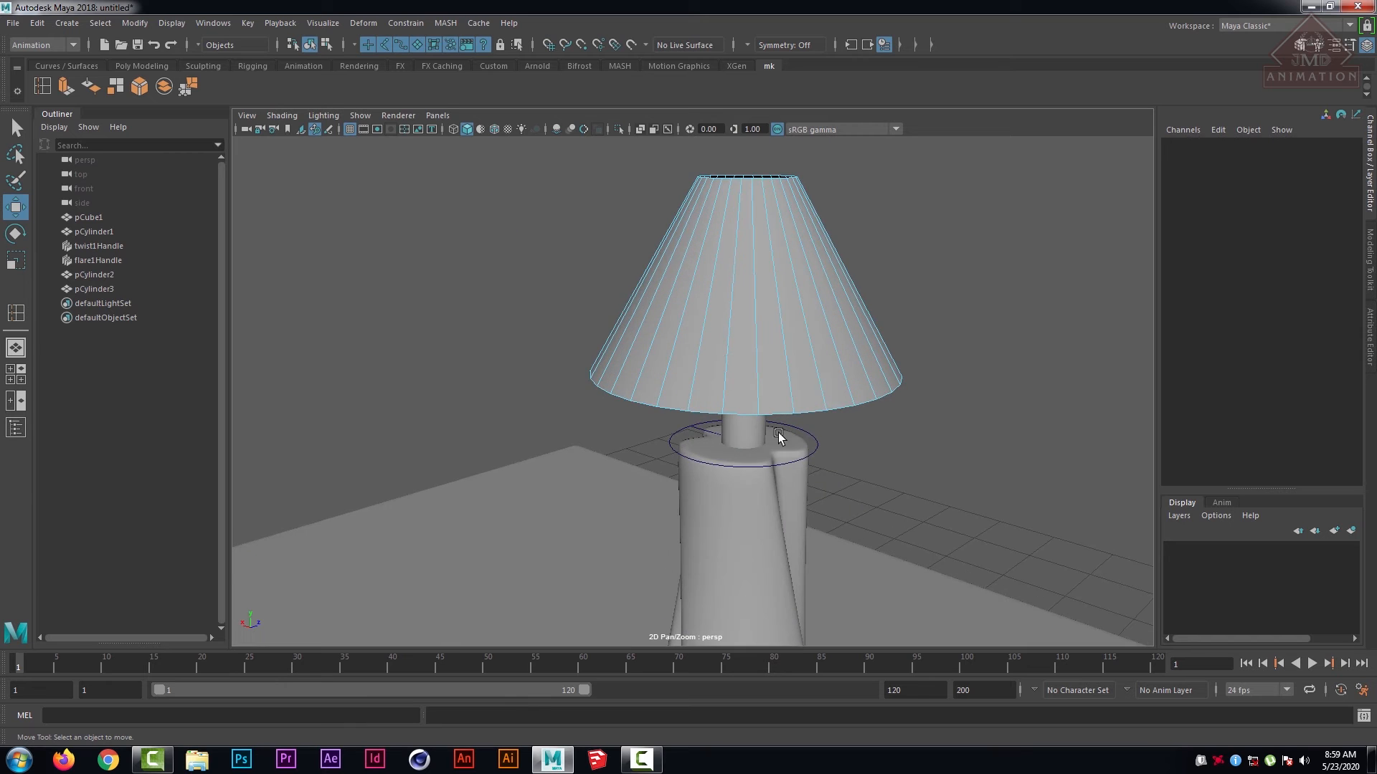
alt+drag(778, 432, 737, 430)
scroll(737, 430, down, 5)
scroll(857, 433, up, 4)
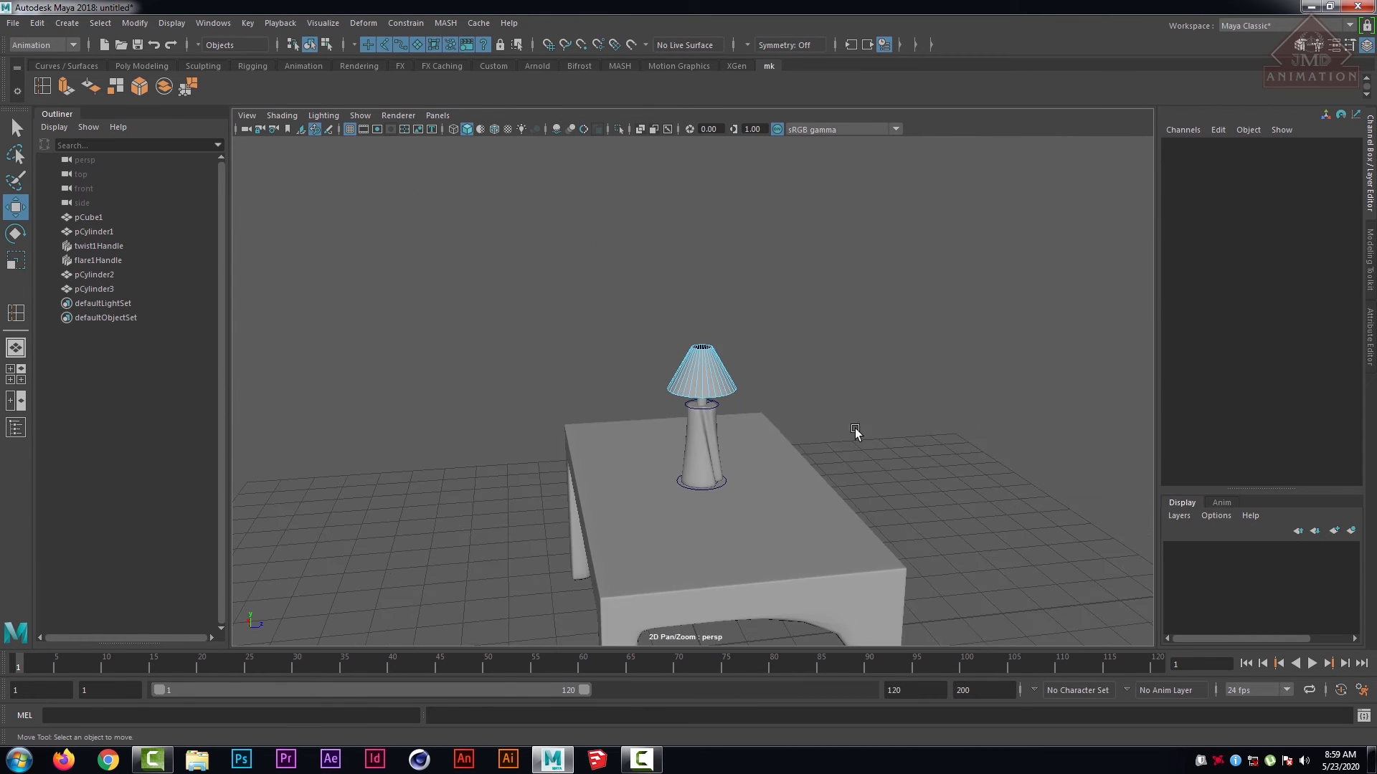
scroll(836, 448, up, 6)
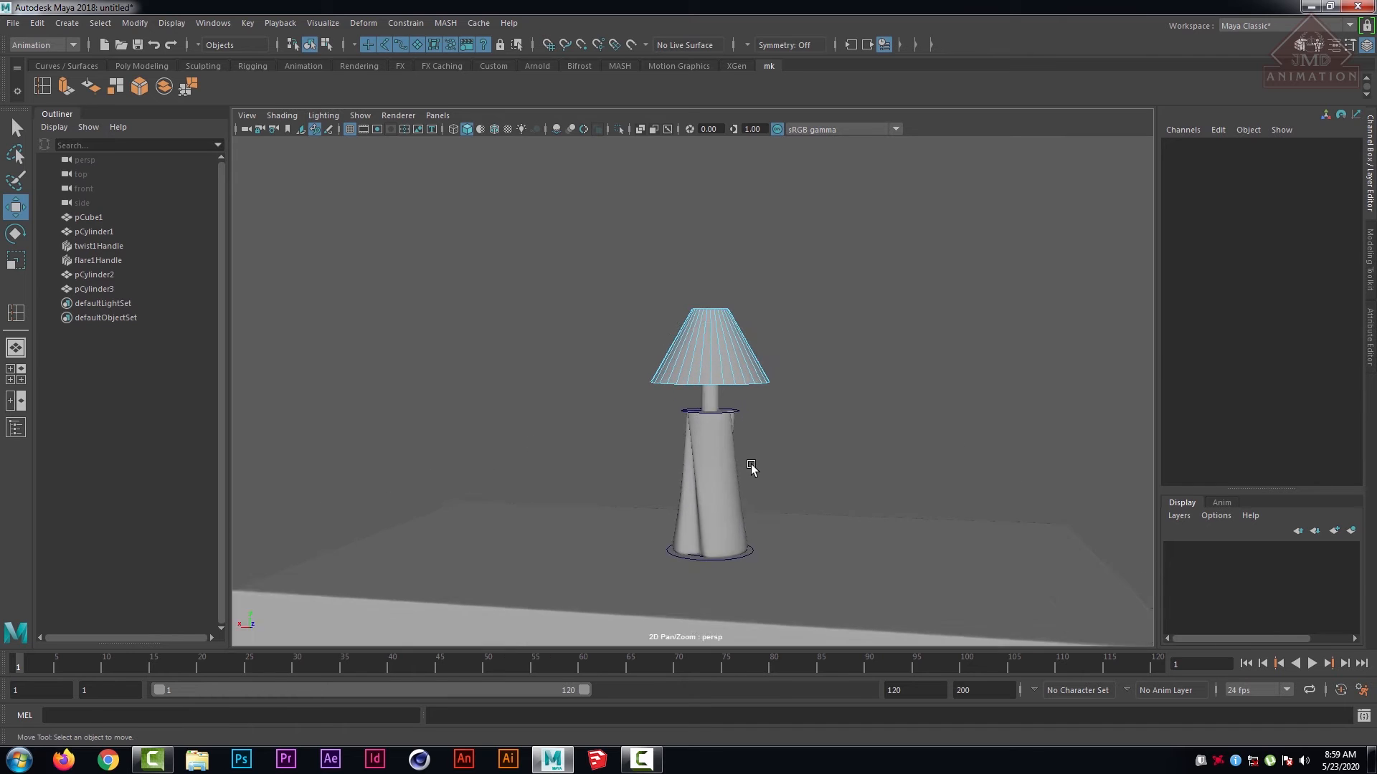
scroll(801, 465, down, 3)
alt+drag(729, 442, 729, 450)
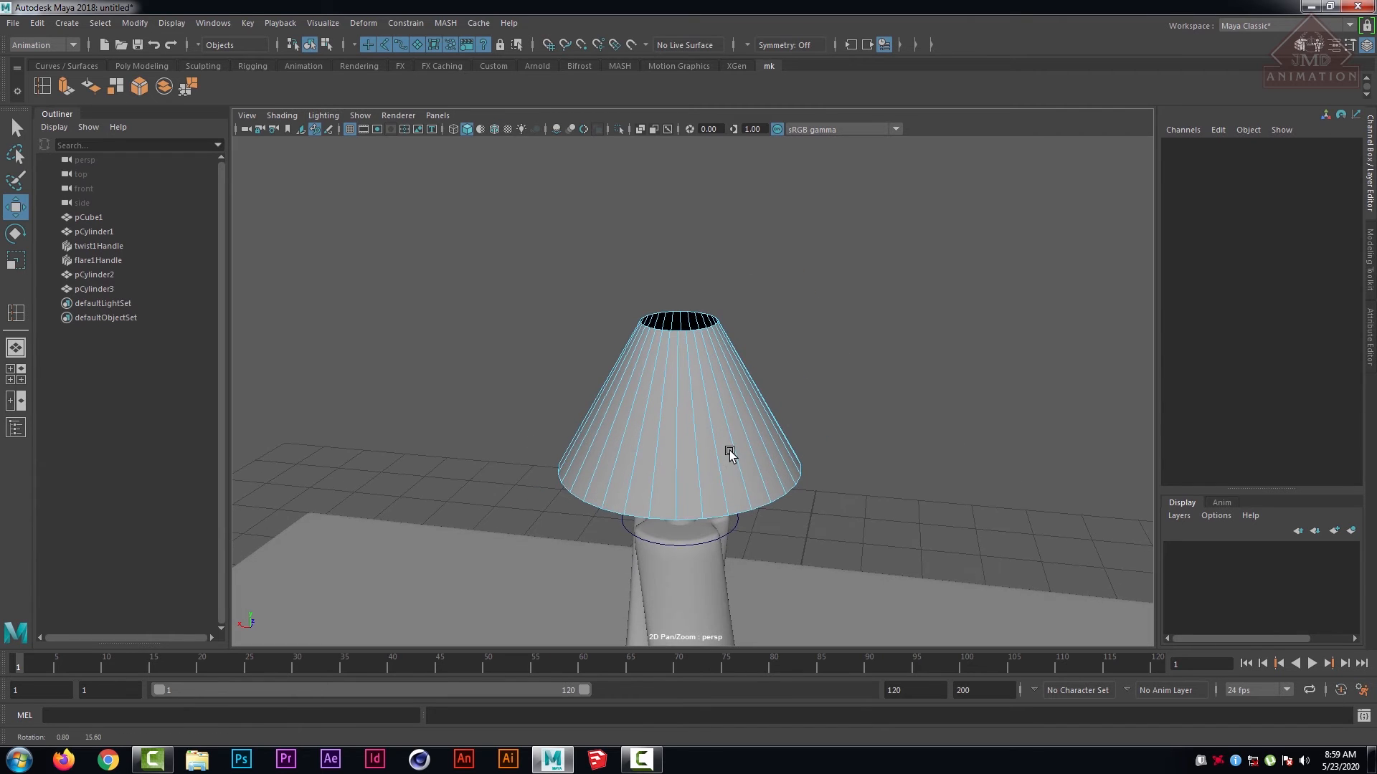
scroll(732, 443, up, 3)
- Select all the lampshade's side faces and extrude them outward to a Local Translate Z of about 0.052
right_click(691, 347)
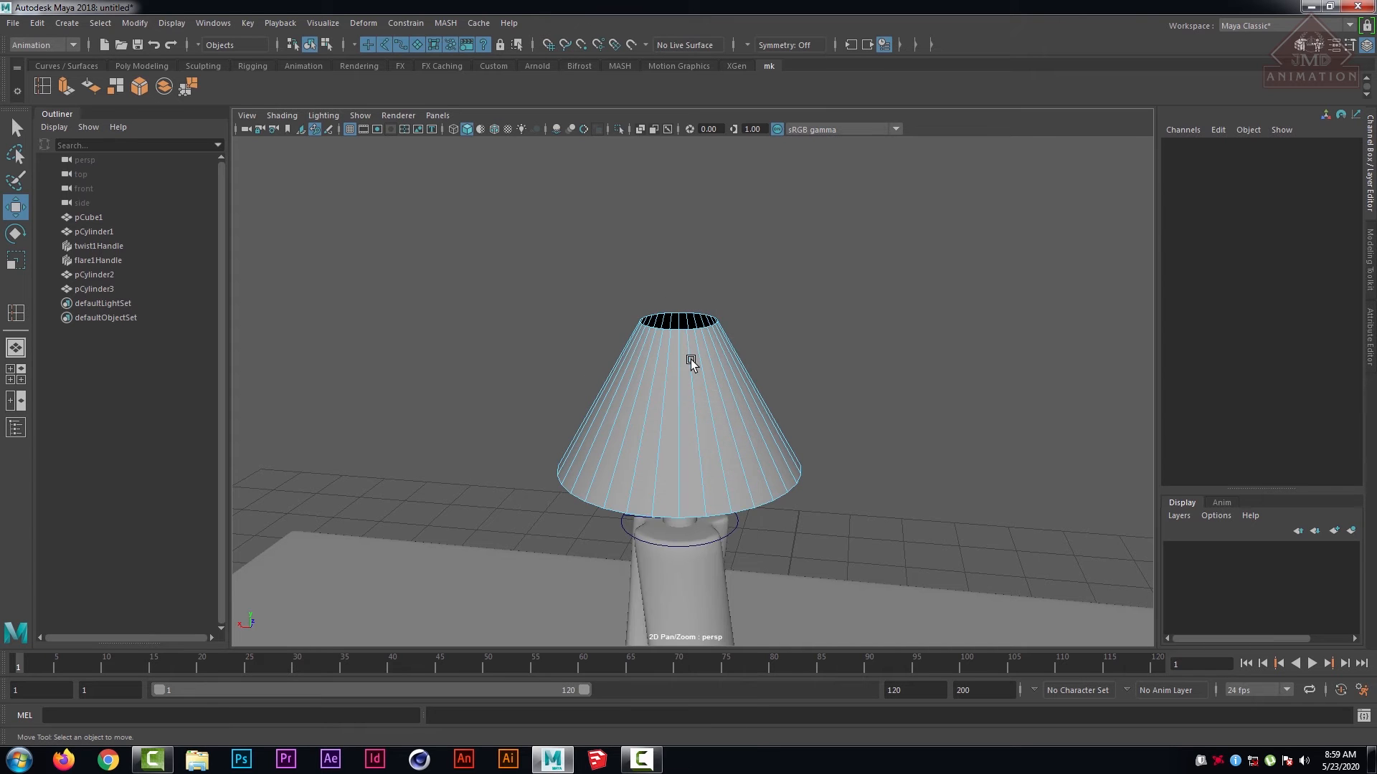
right_drag(694, 355, 693, 378)
drag(535, 375, 883, 416)
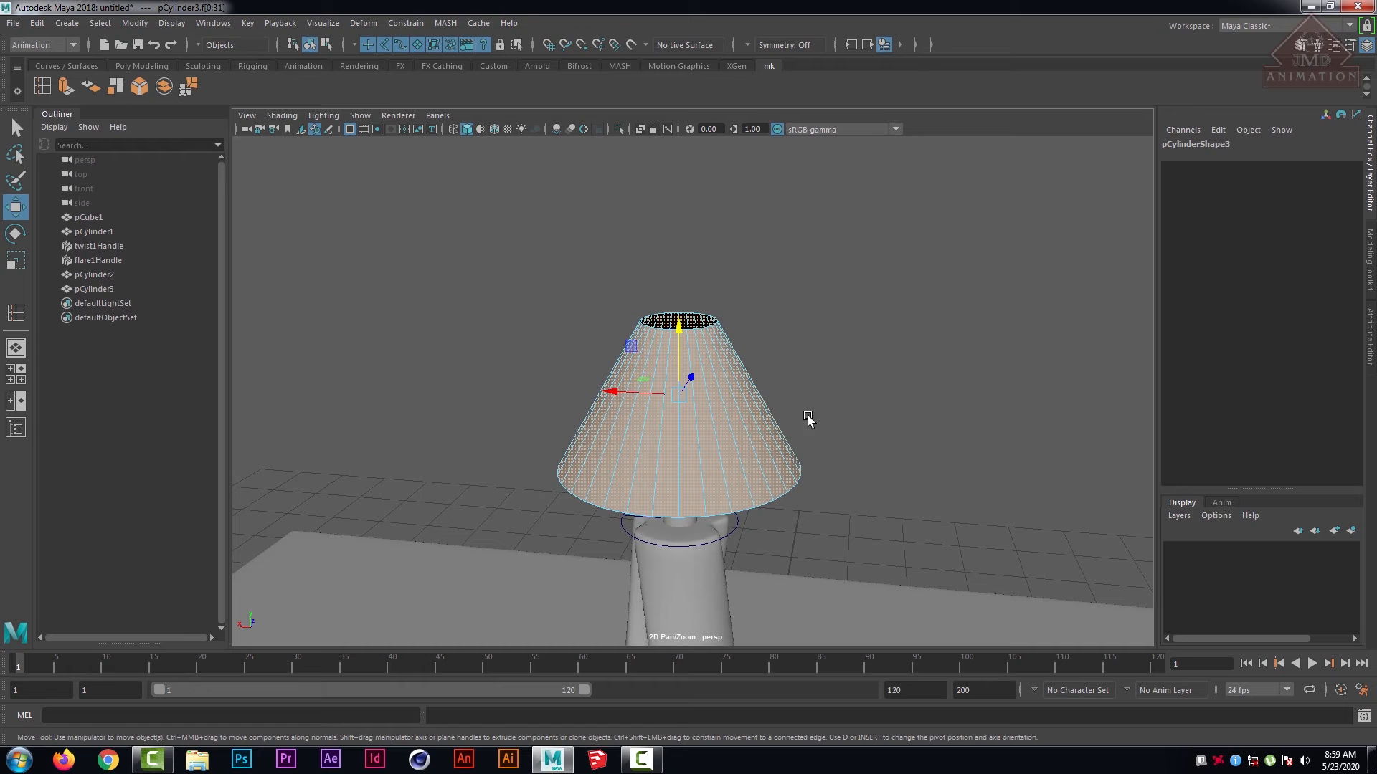
click(65, 86)
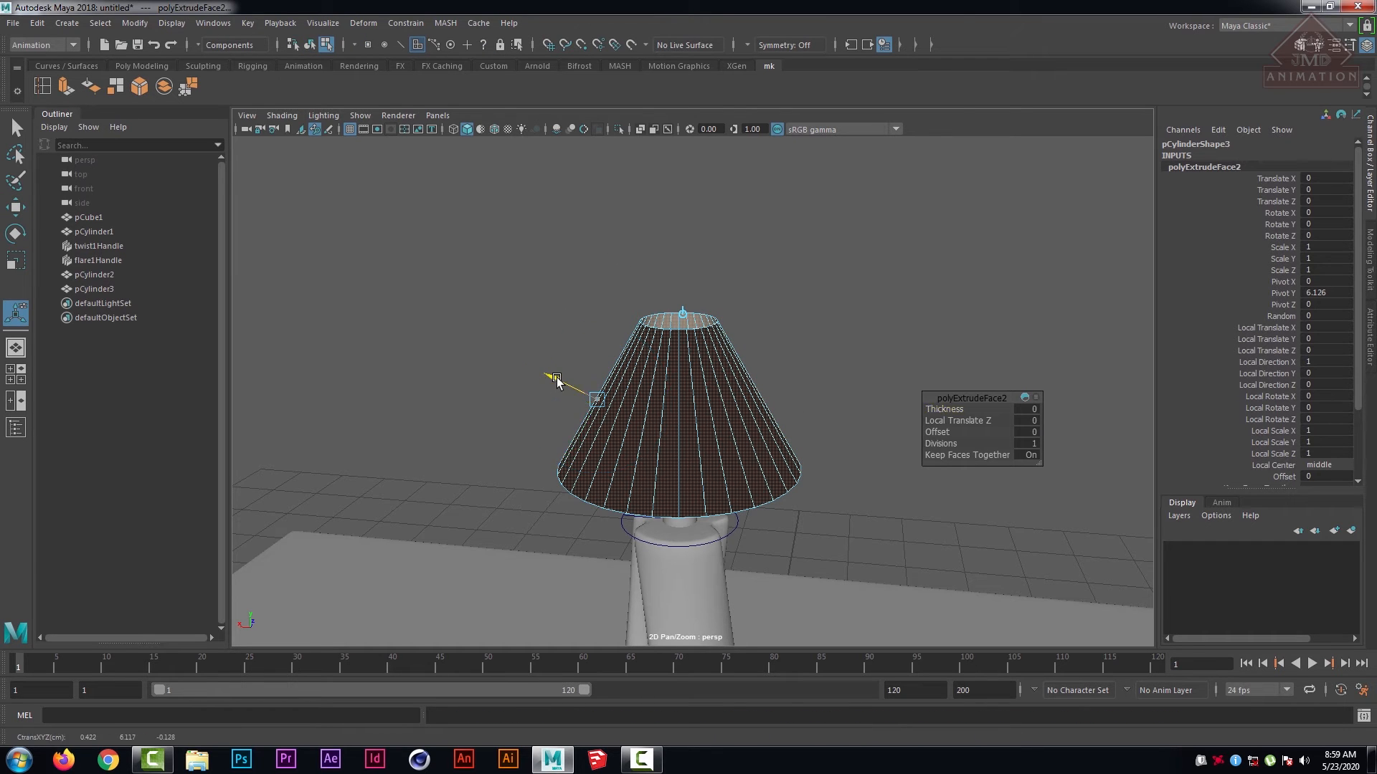
drag(553, 384, 548, 375)
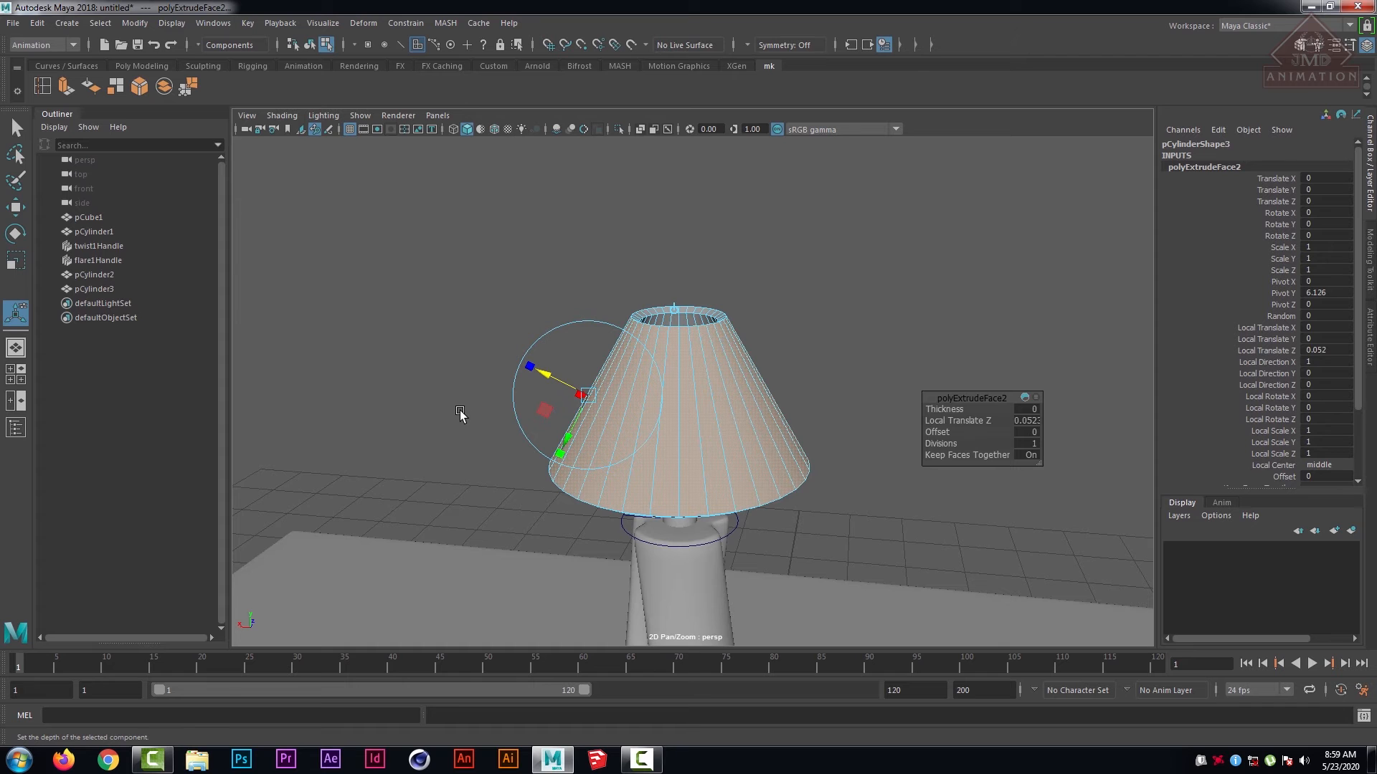
alt+drag(460, 413, 805, 289)
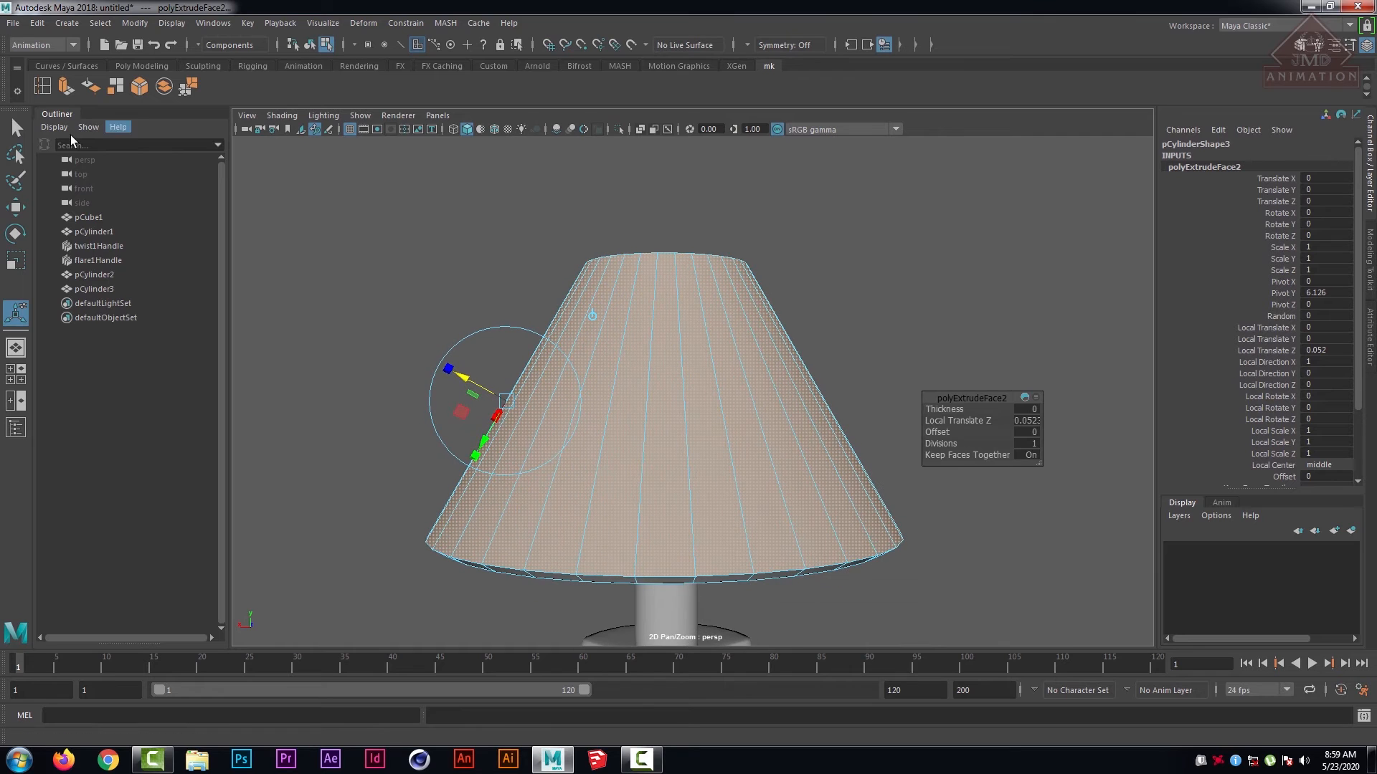
click(20, 129)
click(522, 261)
- Insert two edge loops around the lampshade's outer wall, one close to the top rim and one close to the bottom rim
scroll(733, 338, down, 2)
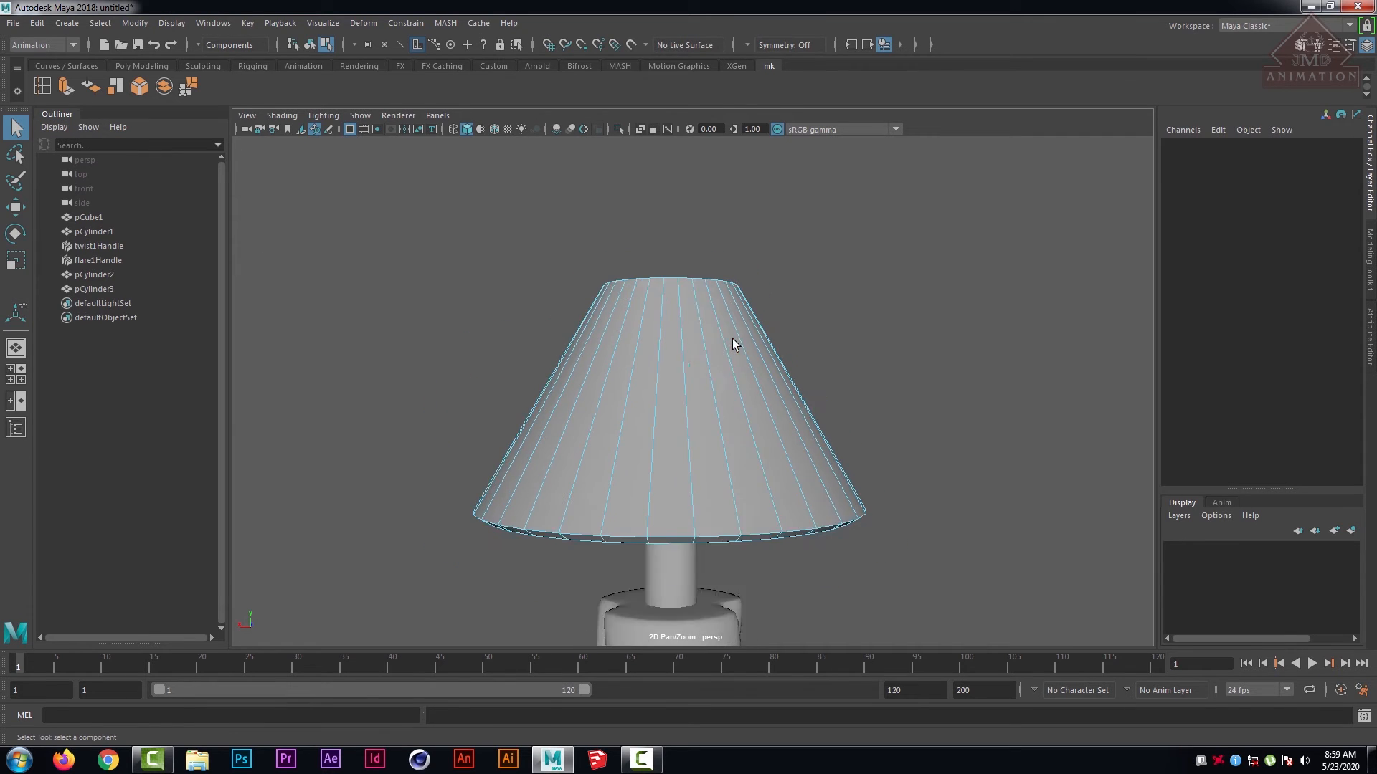
scroll(733, 344, down, 3)
alt+drag(861, 327, 846, 343)
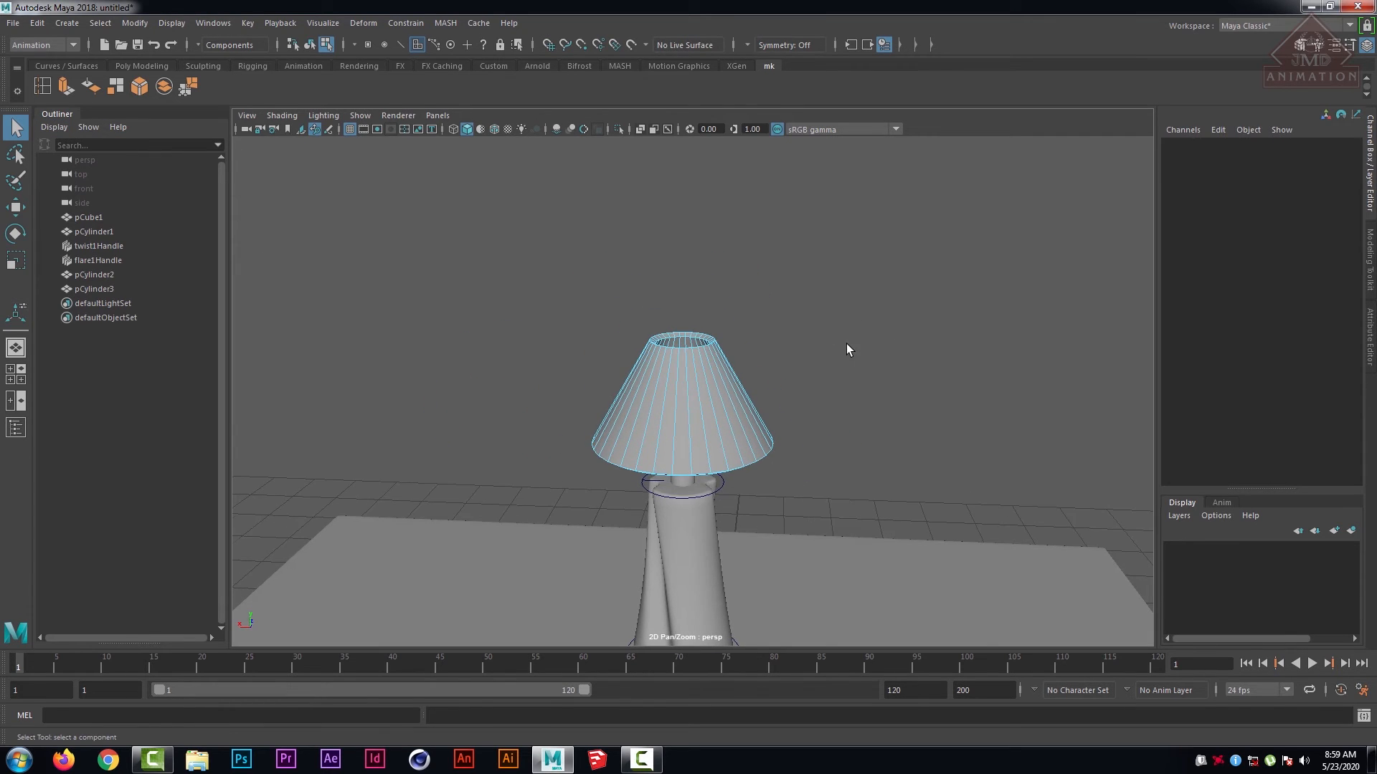
scroll(846, 343, up, 3)
click(43, 88)
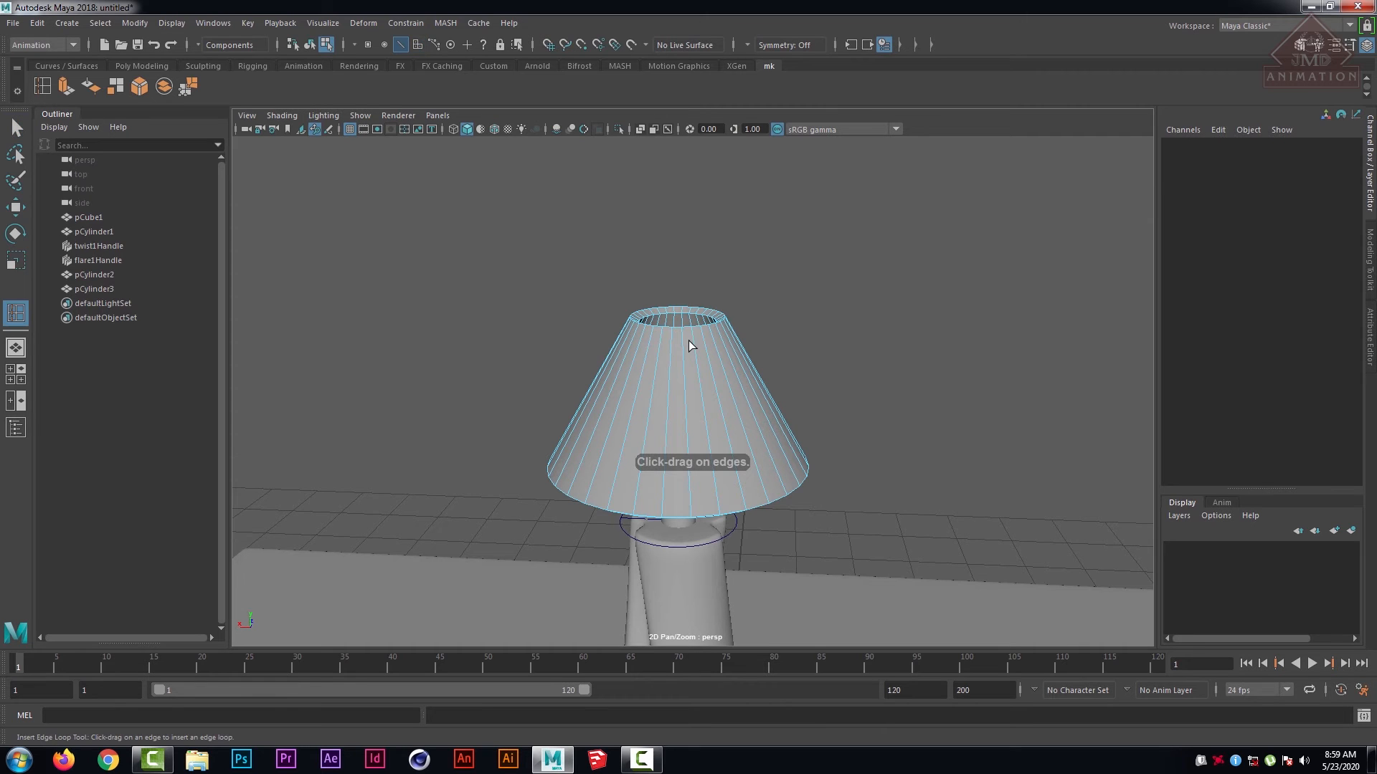
click(682, 337)
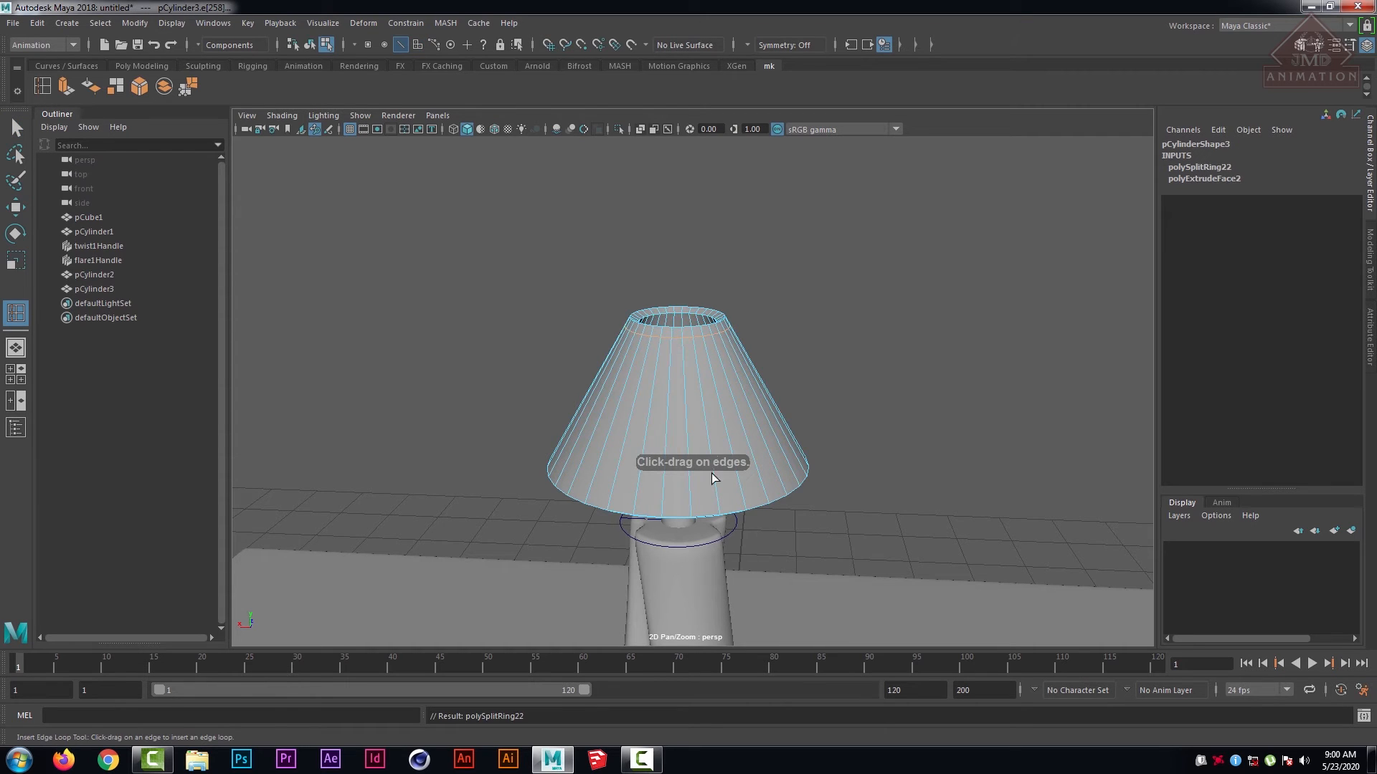
click(690, 506)
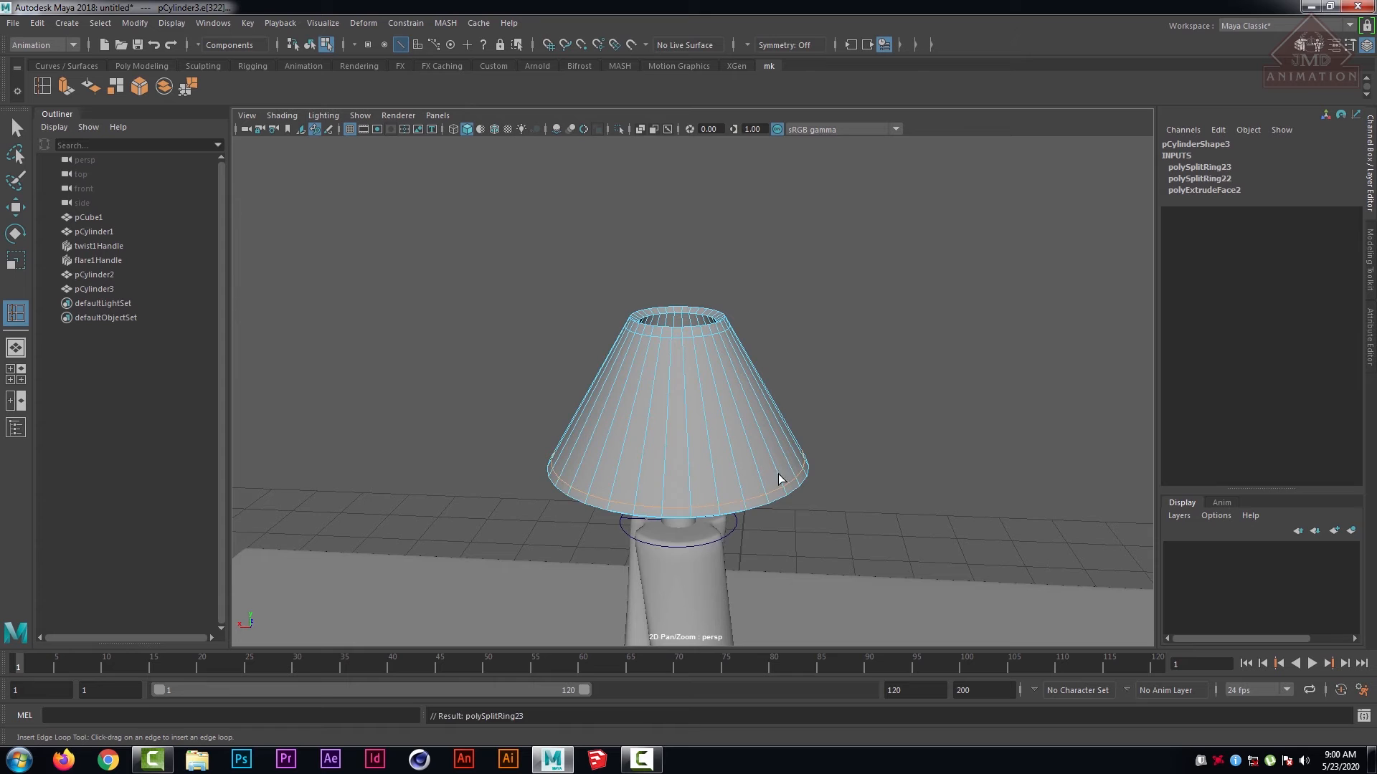
- Select the narrow face bands running around the lampshade's top and bottom rims
scroll(789, 470, up, 2)
alt+drag(787, 455, 928, 394)
key(q)
click(501, 301)
right_drag(670, 286, 669, 319)
click(681, 291)
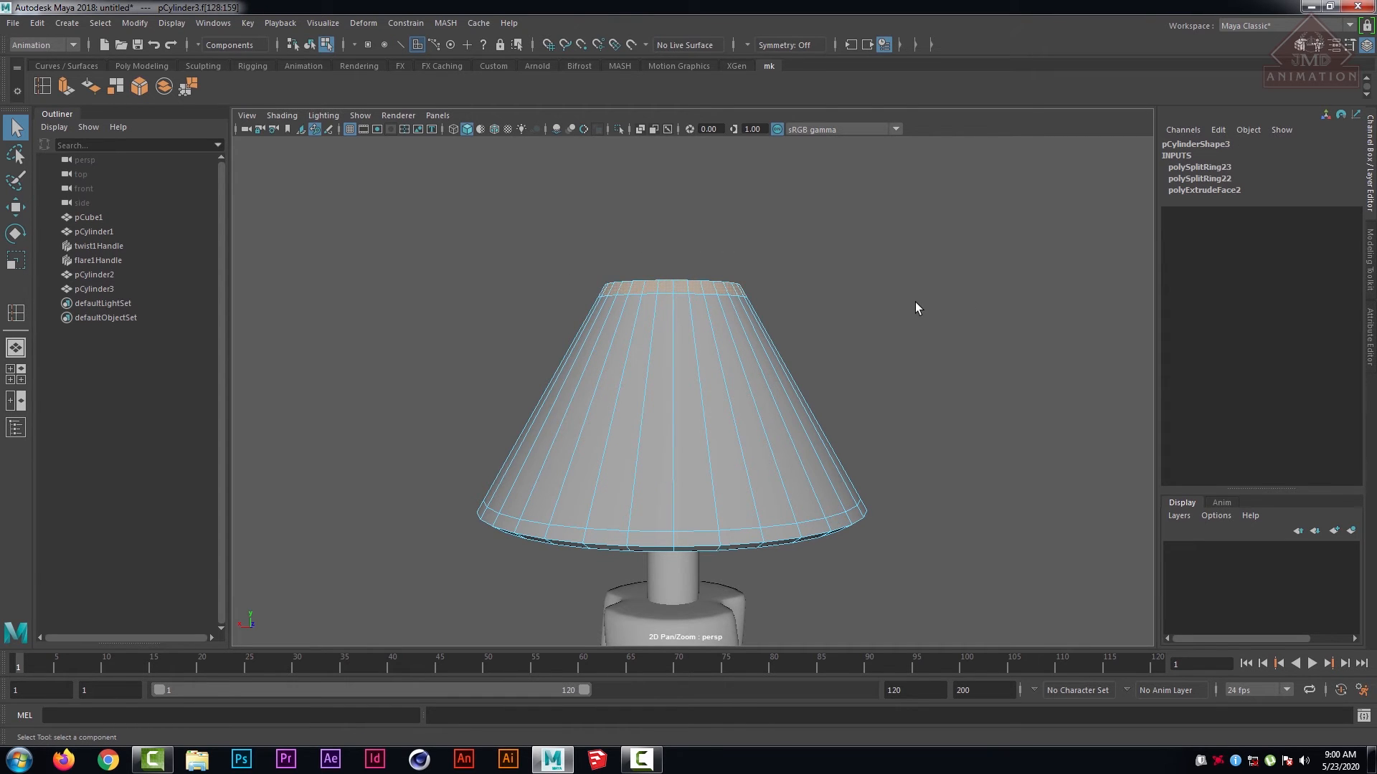
alt+drag(916, 304, 832, 309)
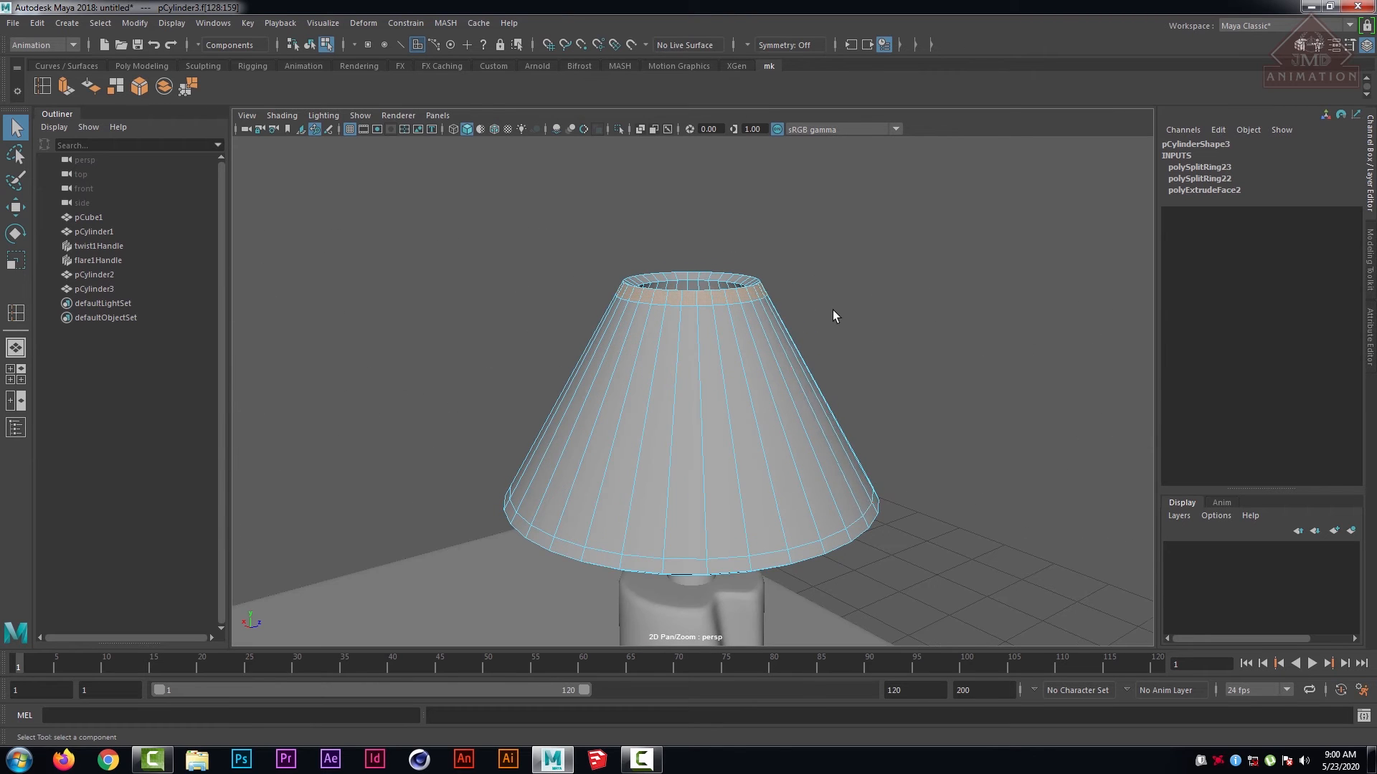
alt+middle_drag(778, 342, 789, 208)
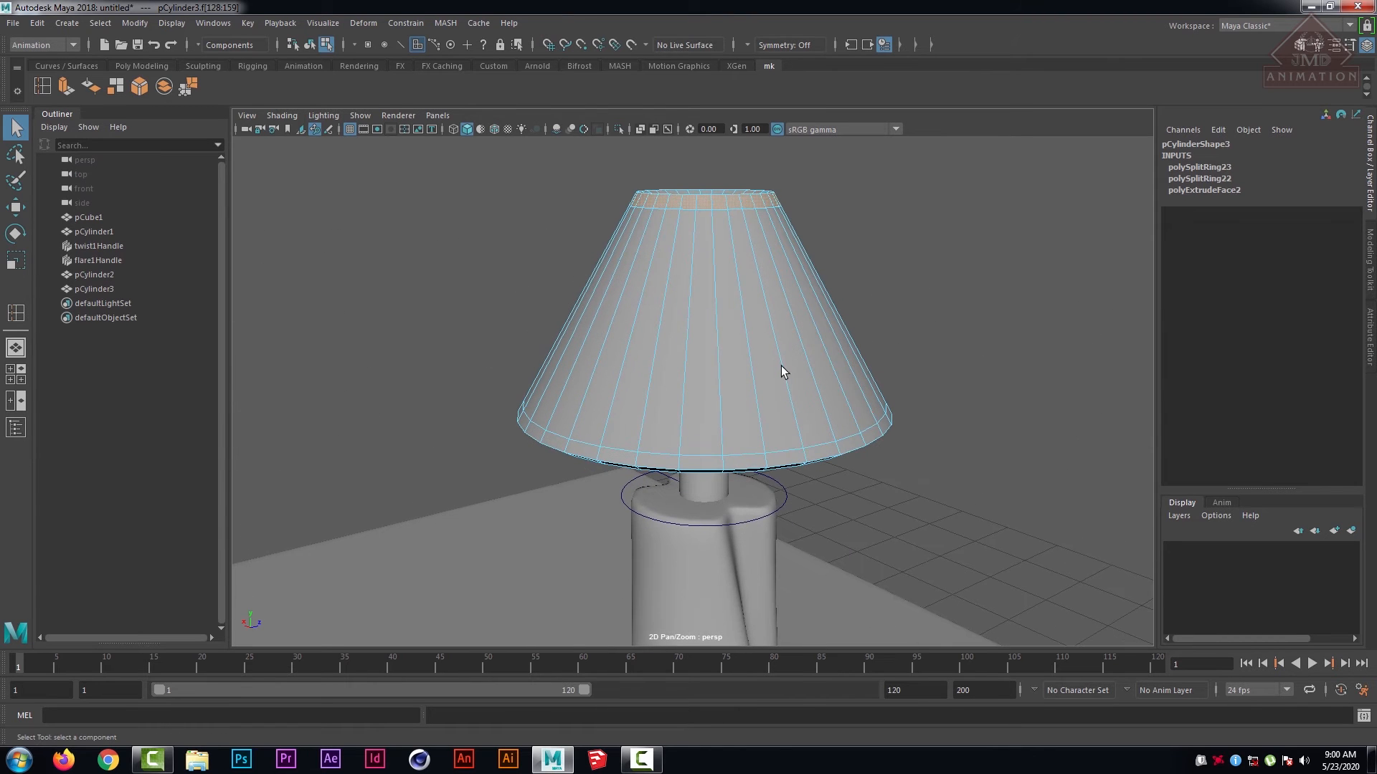
shift+double_click(742, 463)
- Examine the selected rim bands in wireframe display from several angles, ending in shaded display
scroll(1011, 350, down, 4)
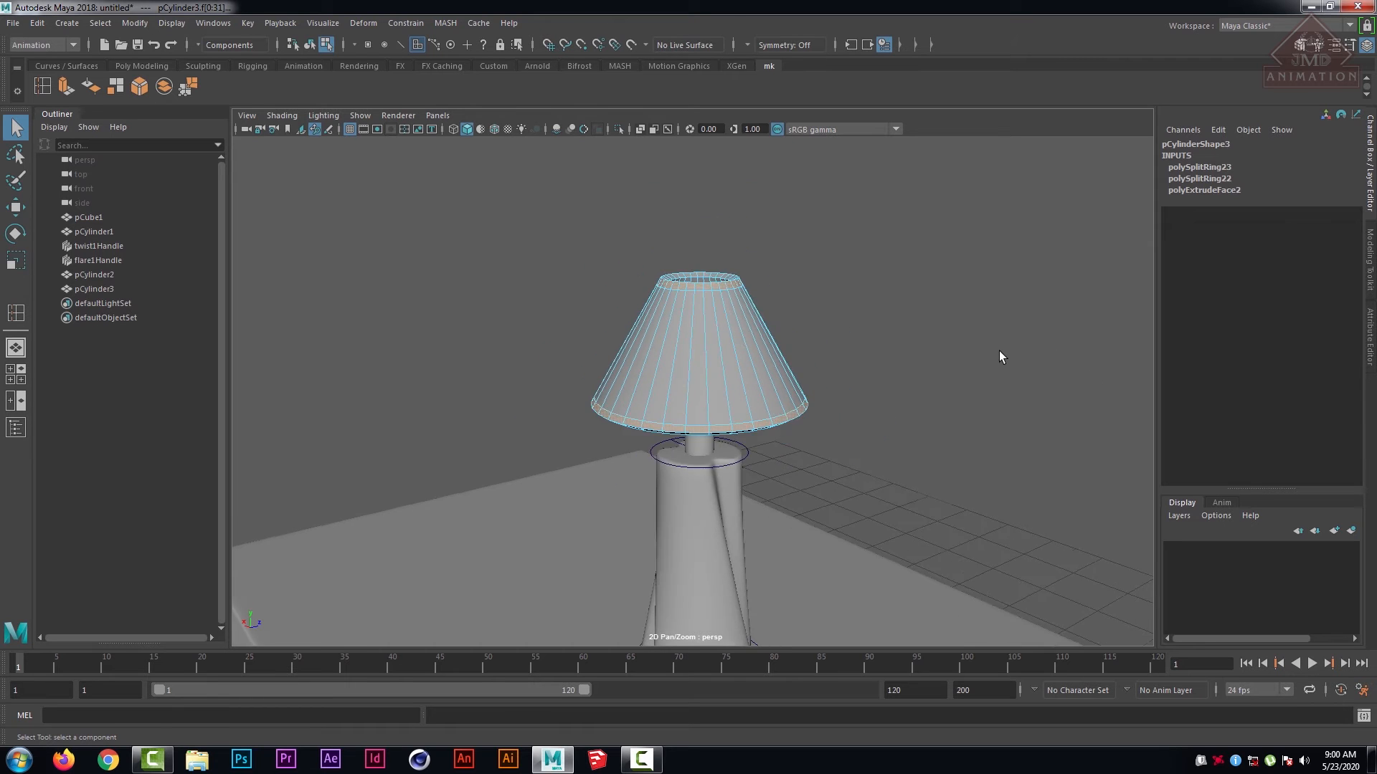
scroll(997, 350, up, 6)
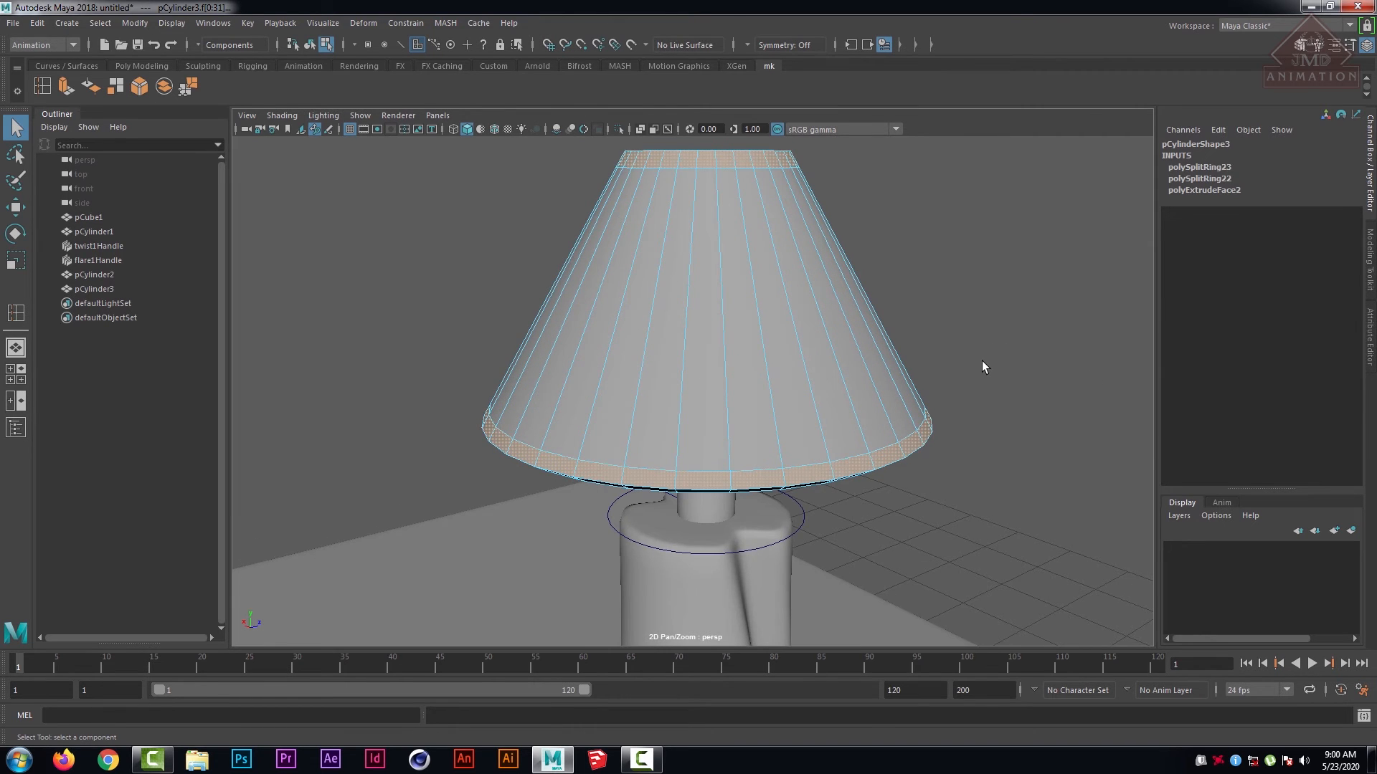
key(4)
scroll(930, 359, down, 6)
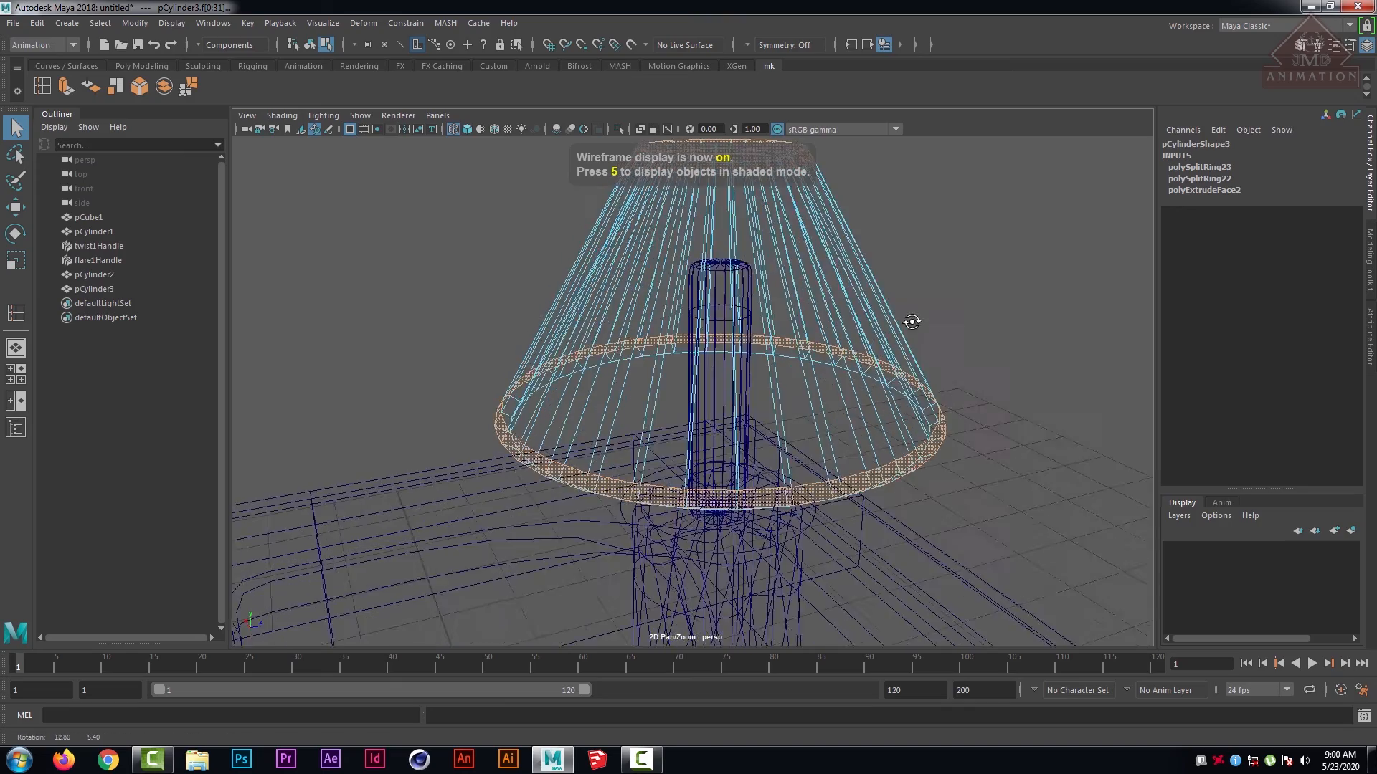
alt+drag(923, 308, 864, 282)
scroll(880, 345, up, 6)
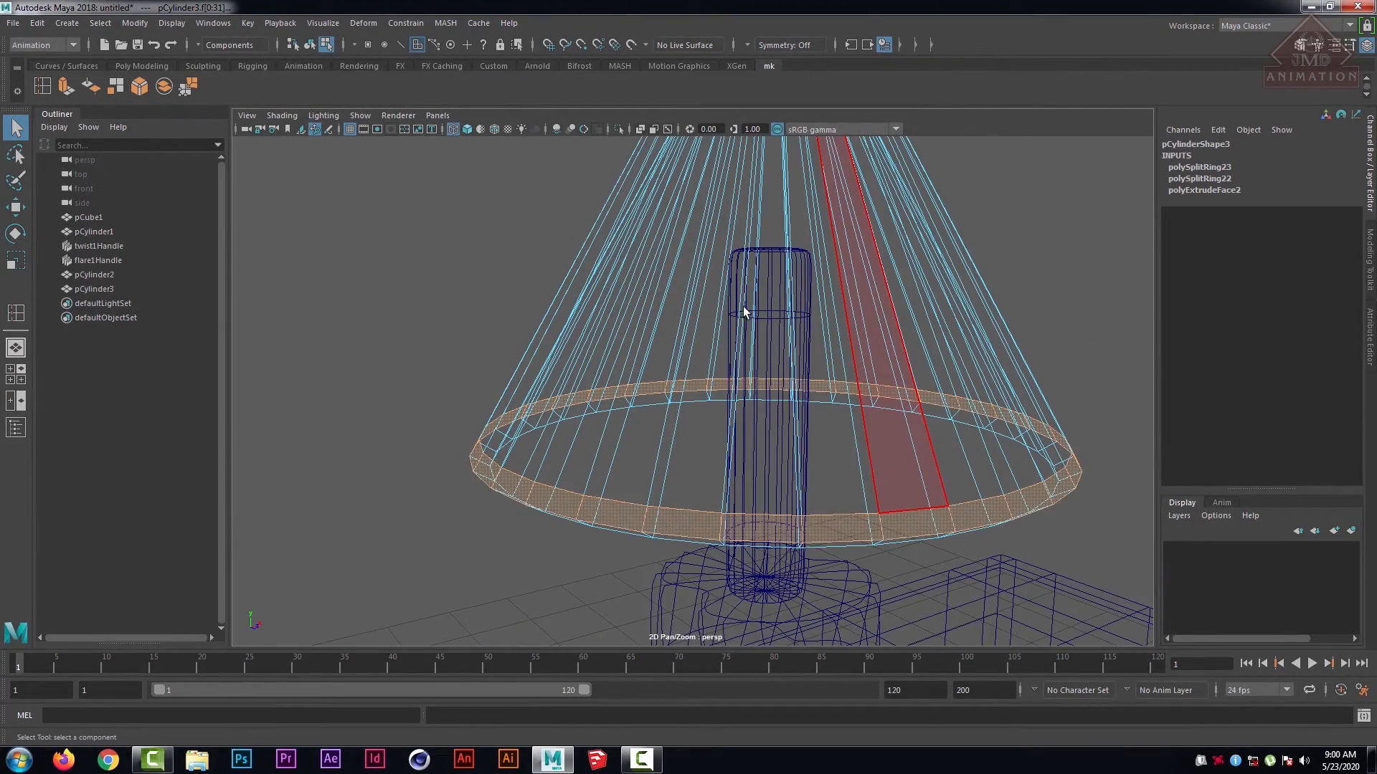
alt+middle_drag(686, 233, 589, 287)
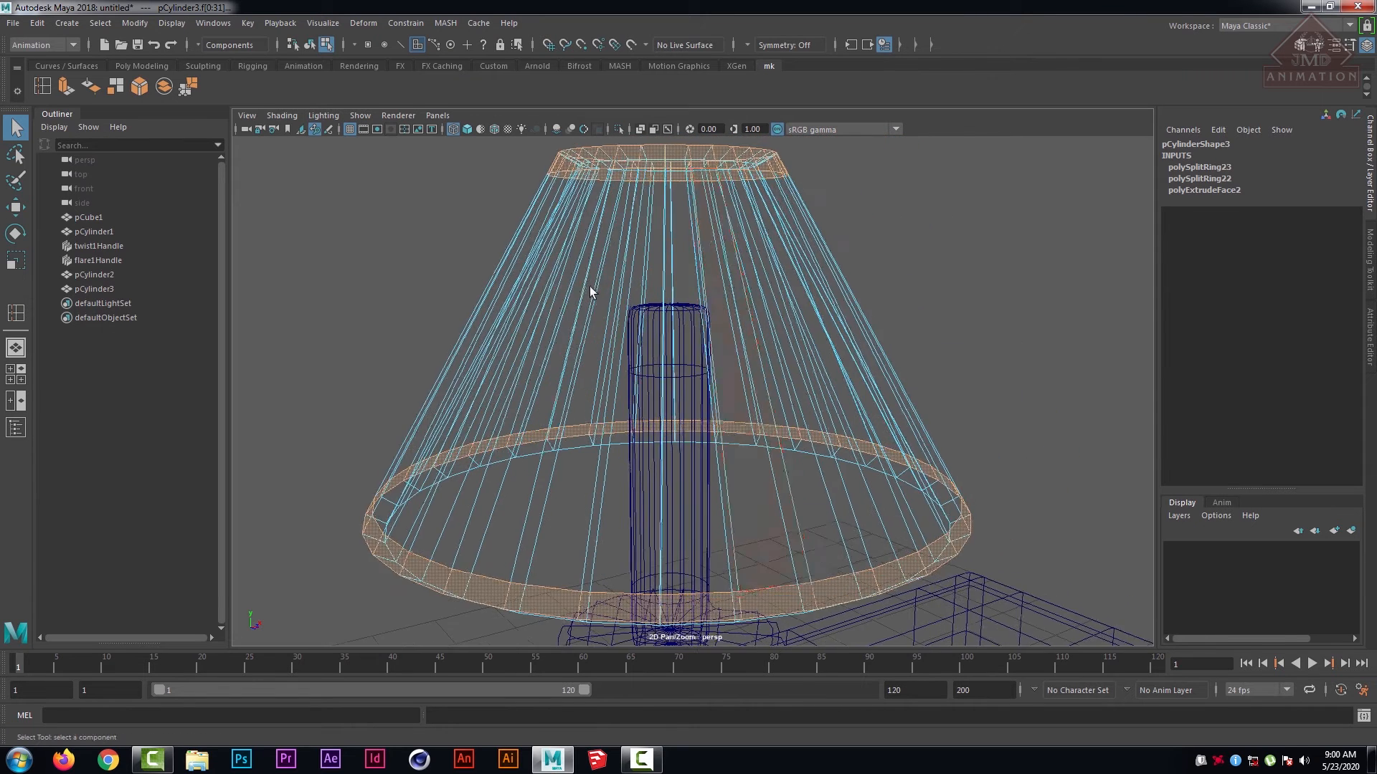
scroll(590, 287, down, 3)
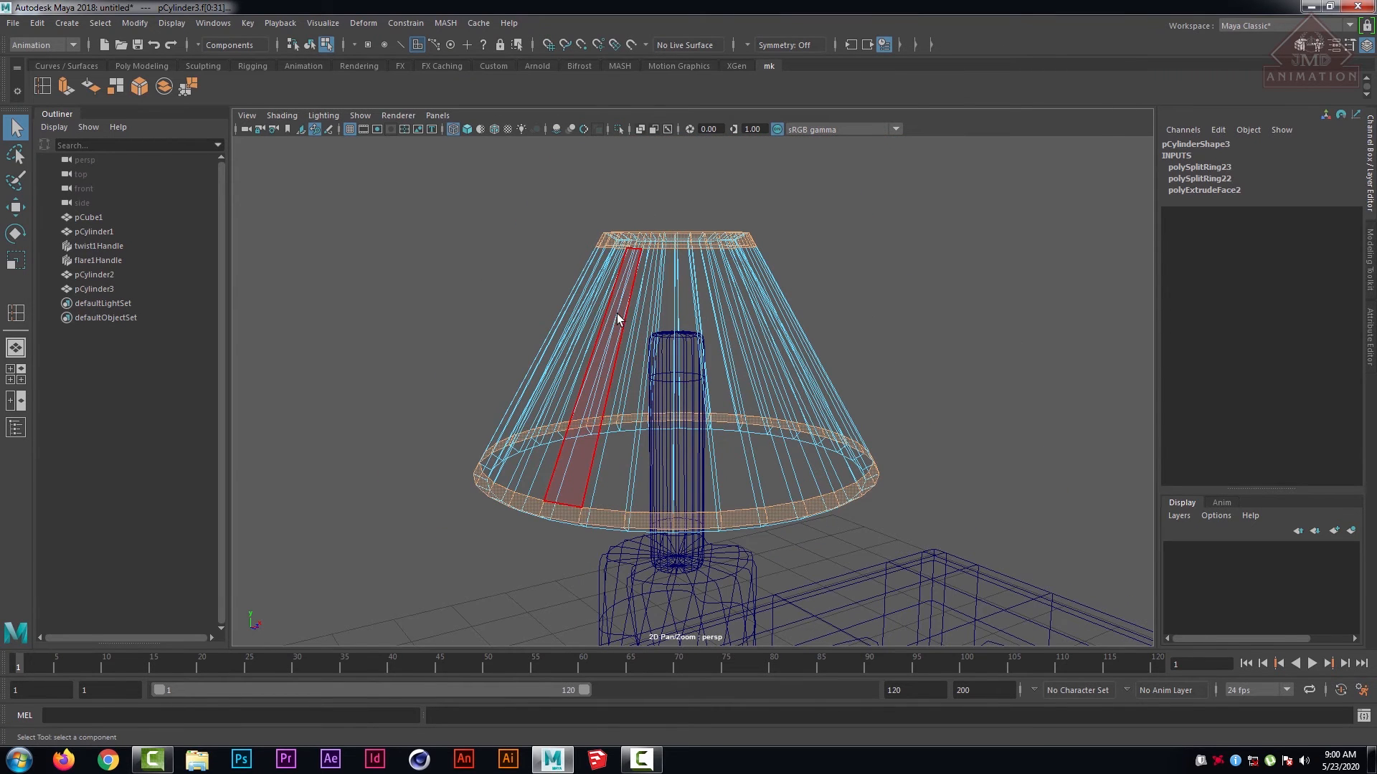
key(5)
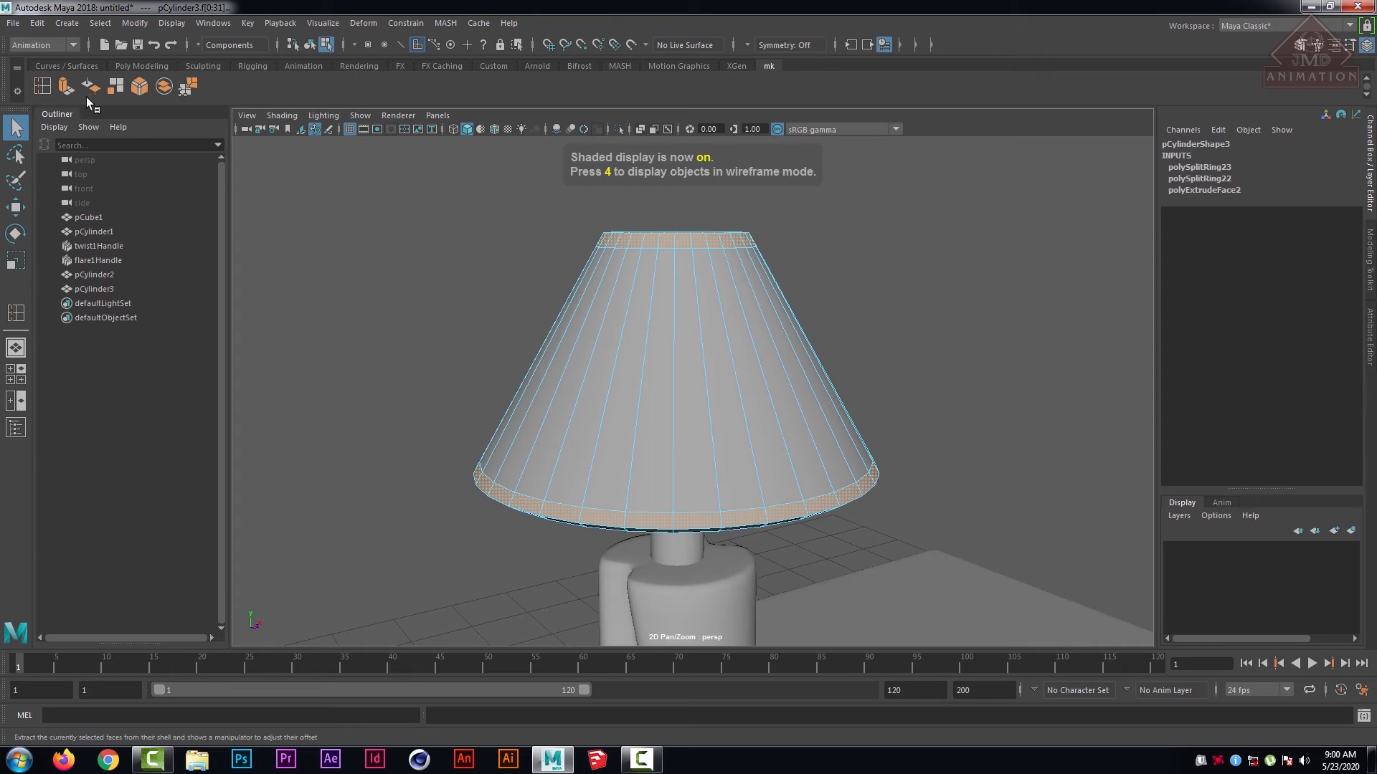
- Extrude the two selected rim bands outward to a Local Translate Z of about 0.027 to form raised trims
click(66, 86)
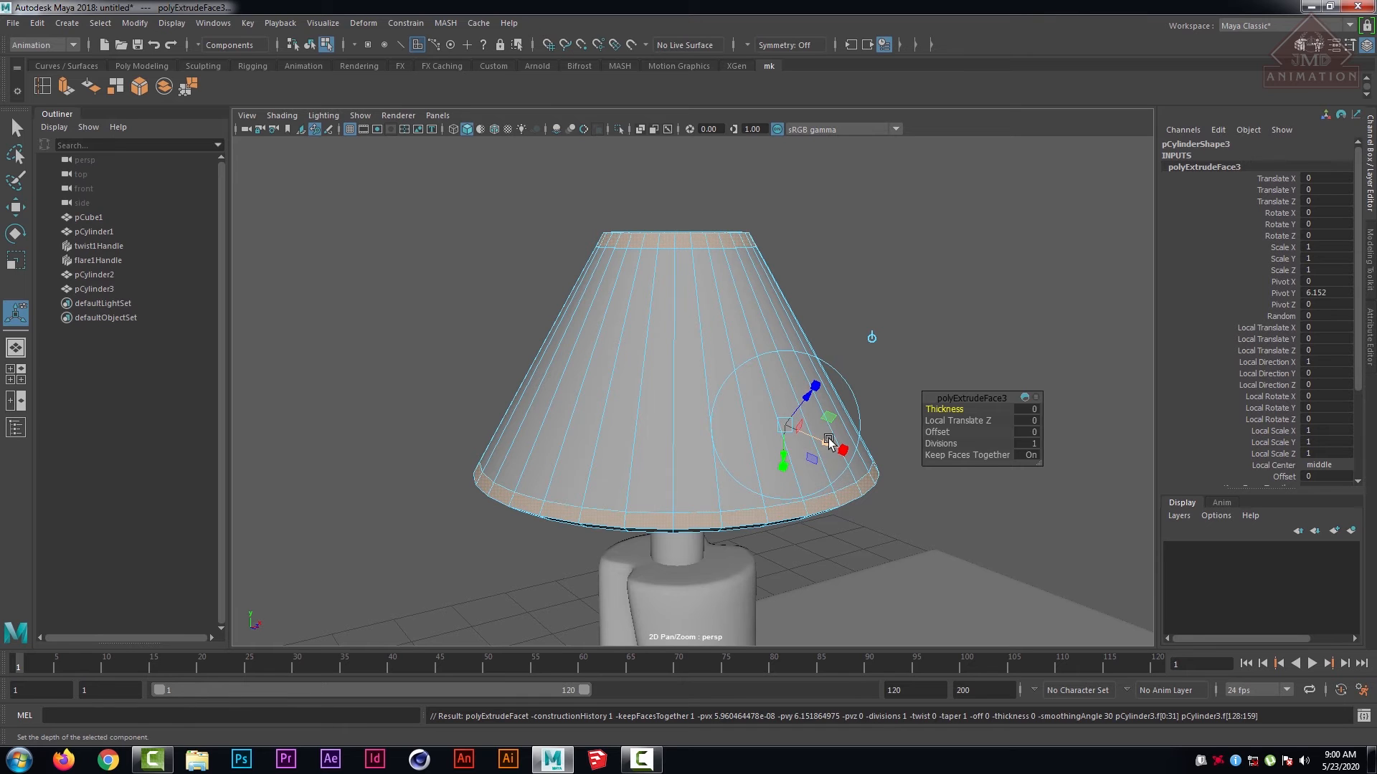
drag(830, 446, 837, 443)
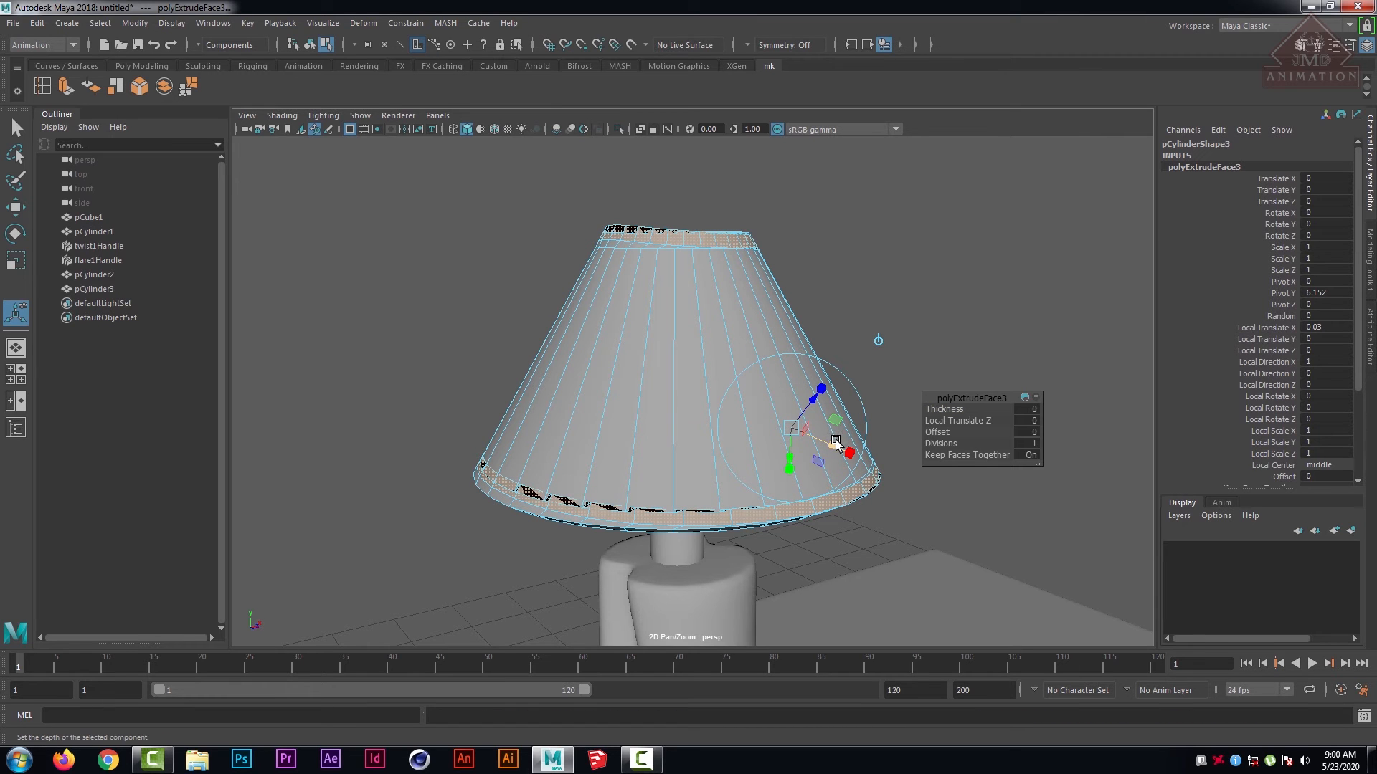
key(ctrl+z)
alt+drag(716, 430, 958, 438)
drag(485, 440, 479, 439)
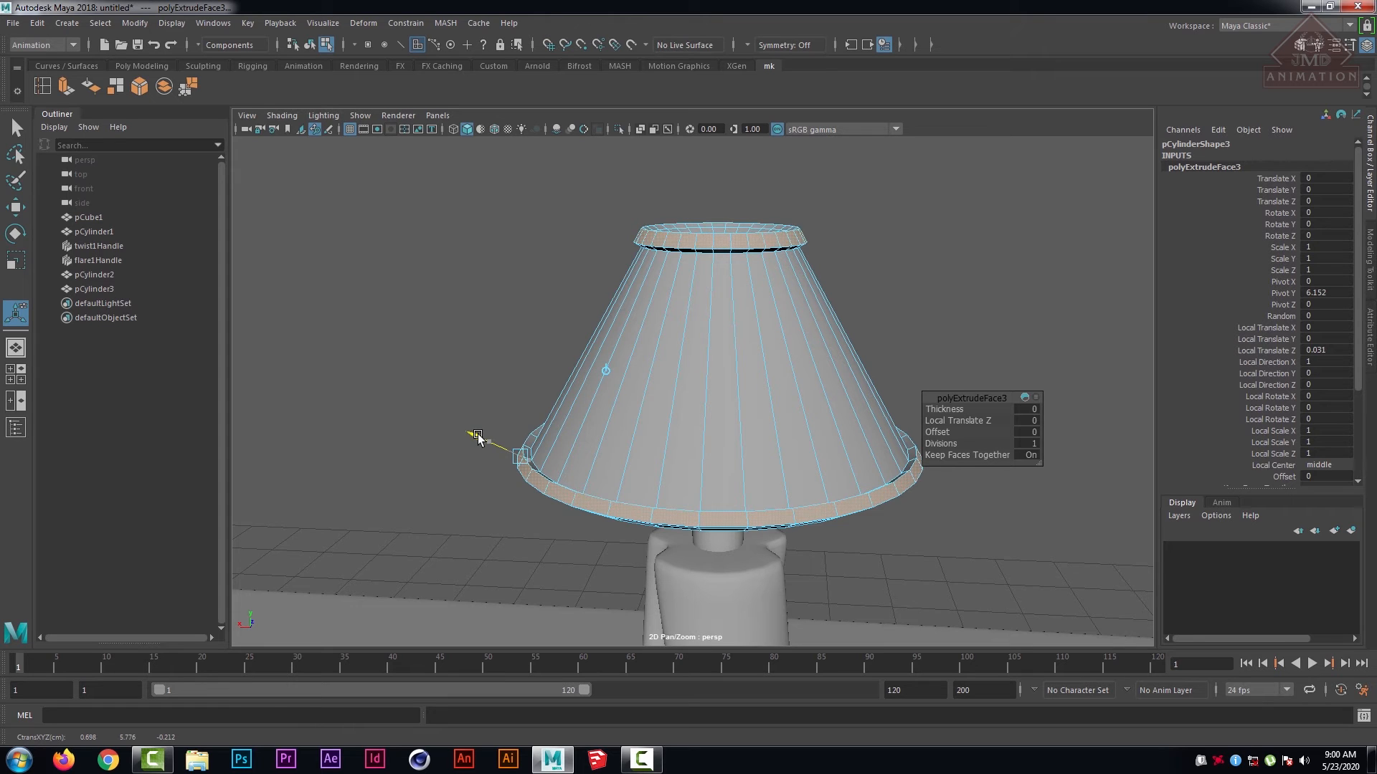
drag(478, 438, 476, 432)
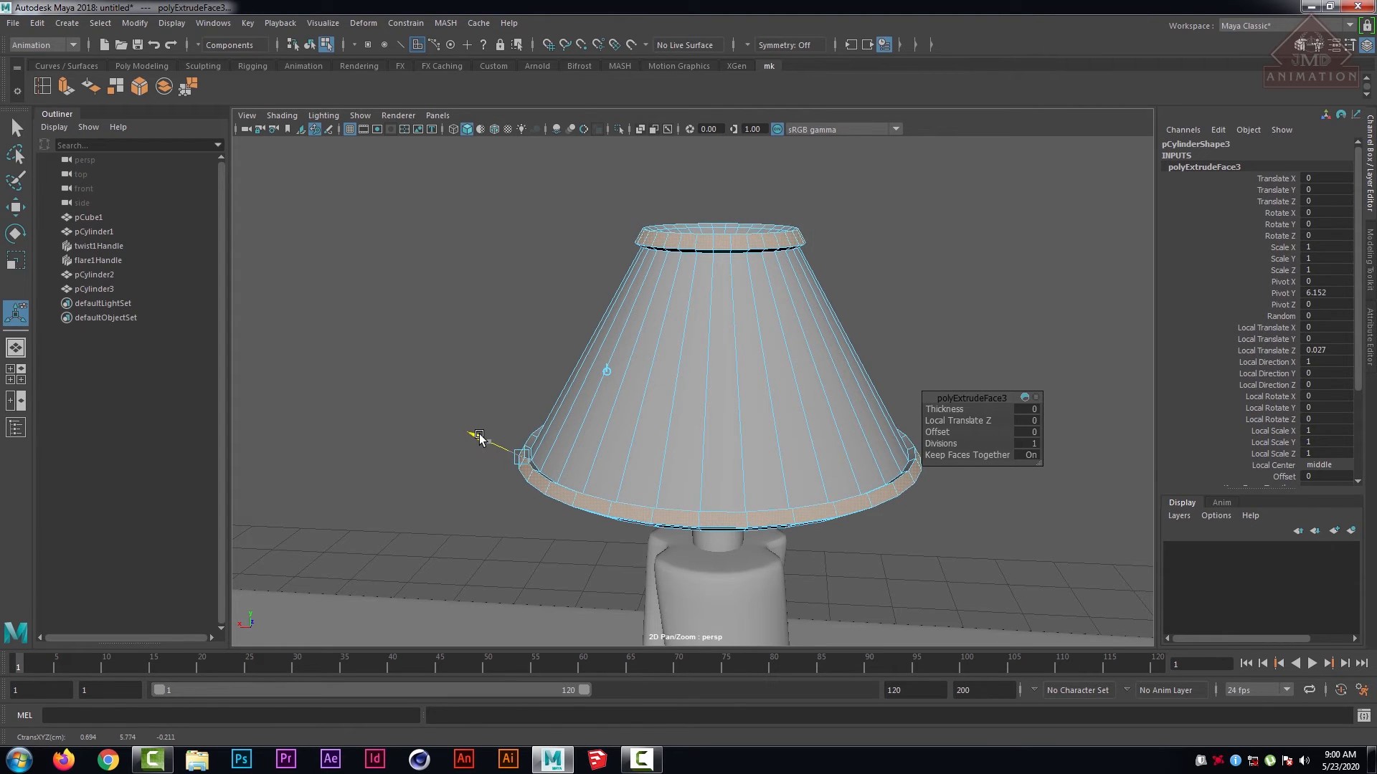
key(t)
click(476, 354)
- Insert edge loops on the shade wall just below the upper trim and on the trim's underside beside the wall
alt+right_drag(868, 391, 931, 333)
alt+middle_drag(778, 283, 697, 441)
alt+drag(697, 442, 688, 369)
click(15, 129)
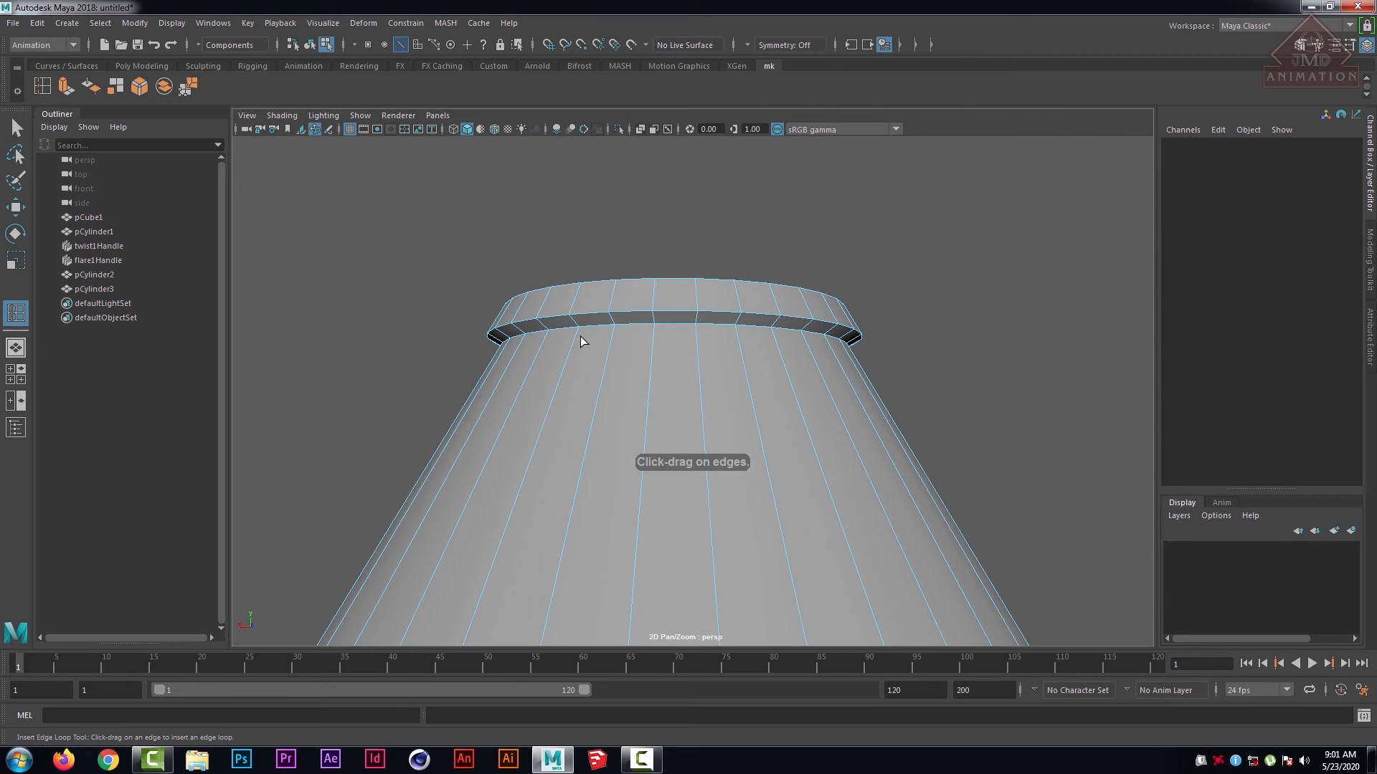
mouse_move(581, 342)
mouse_down()
mouse_move(595, 329)
mouse_move(574, 321)
mouse_up()
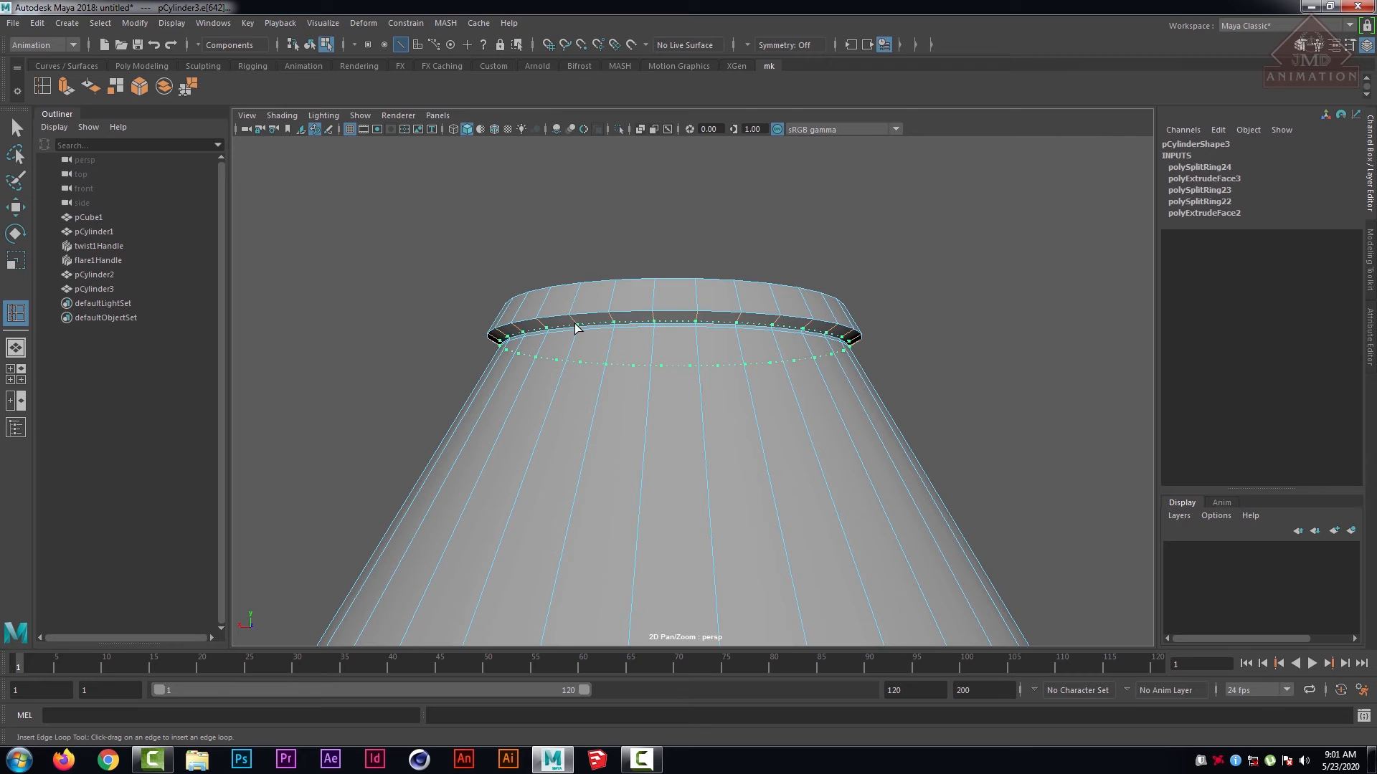
click(576, 328)
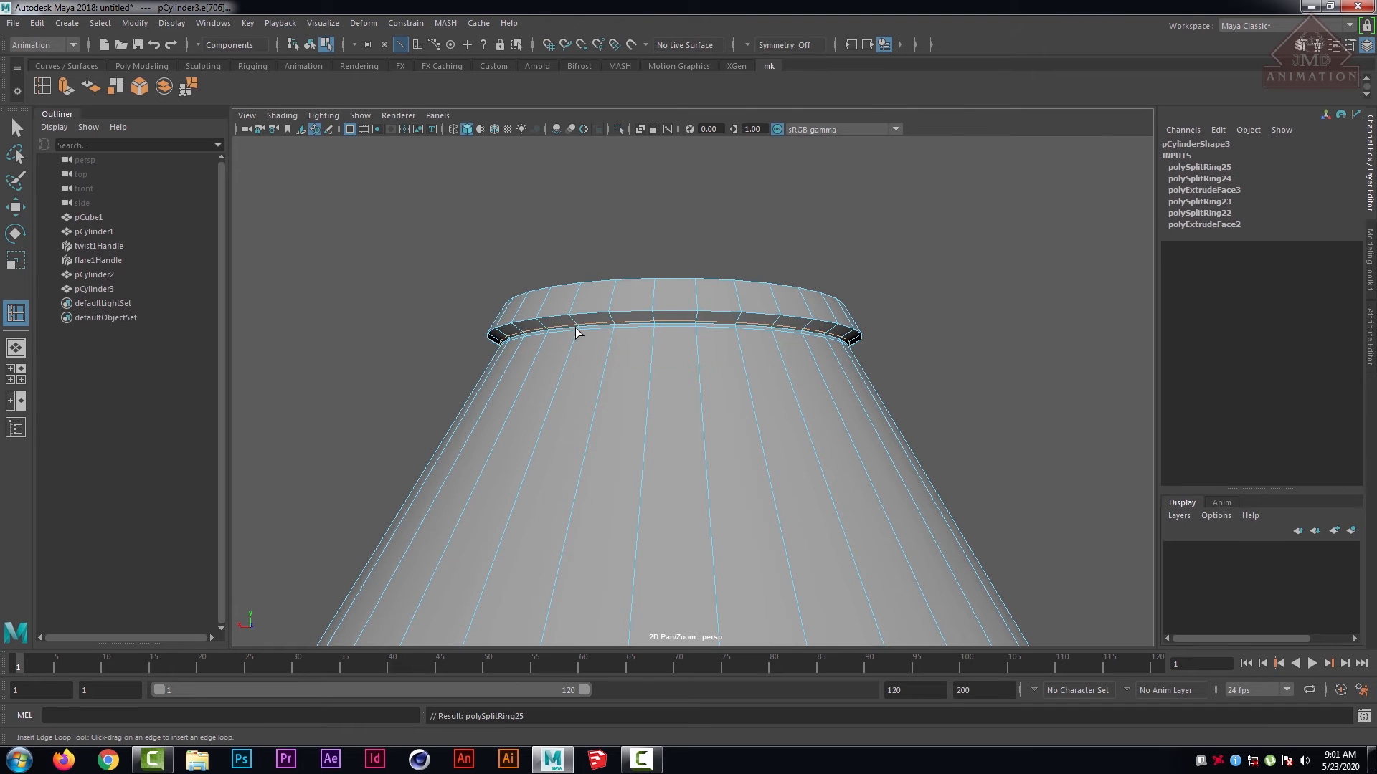
- Insert further edge loops around the upper trim, including close to the top and bottom edges of its outer face
click(654, 302)
alt+drag(654, 303, 704, 390)
click(686, 377)
scroll(709, 401, up, 3)
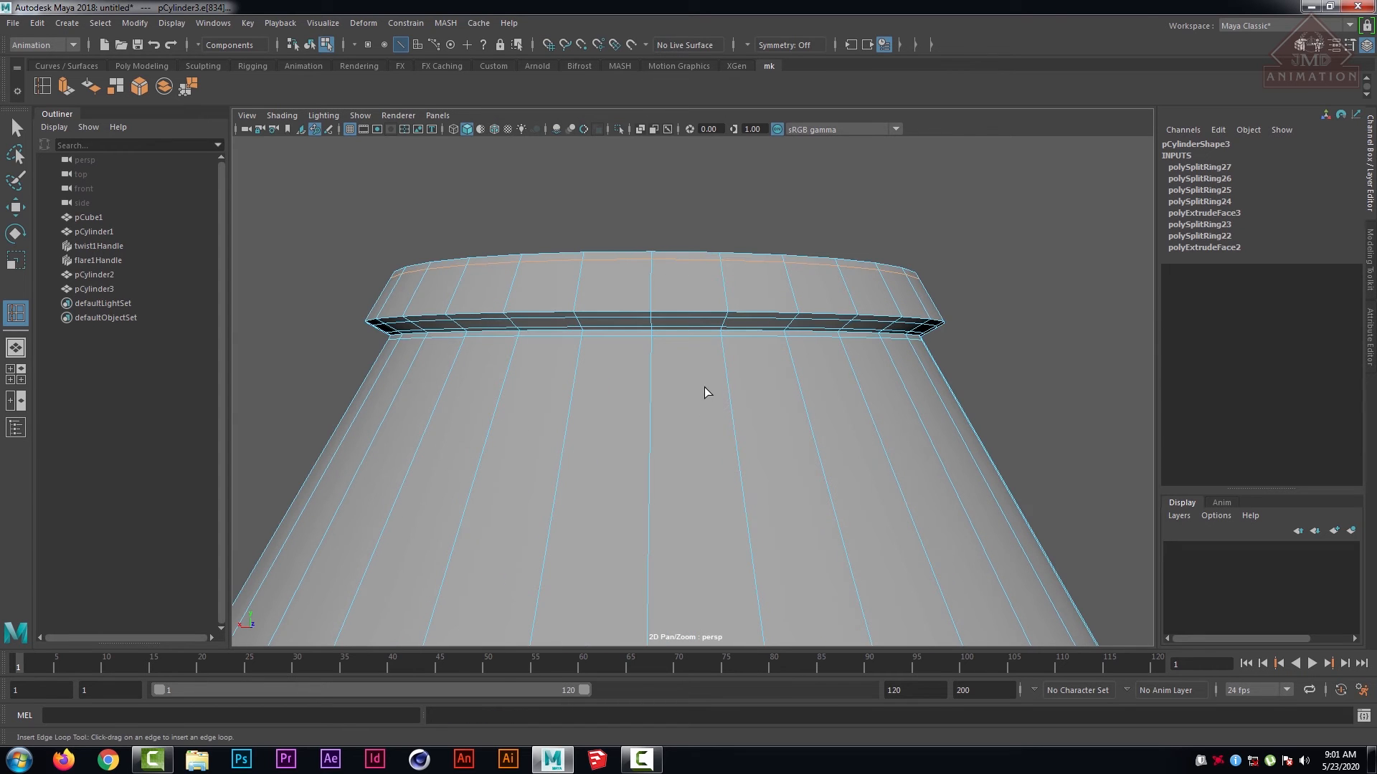
click(649, 308)
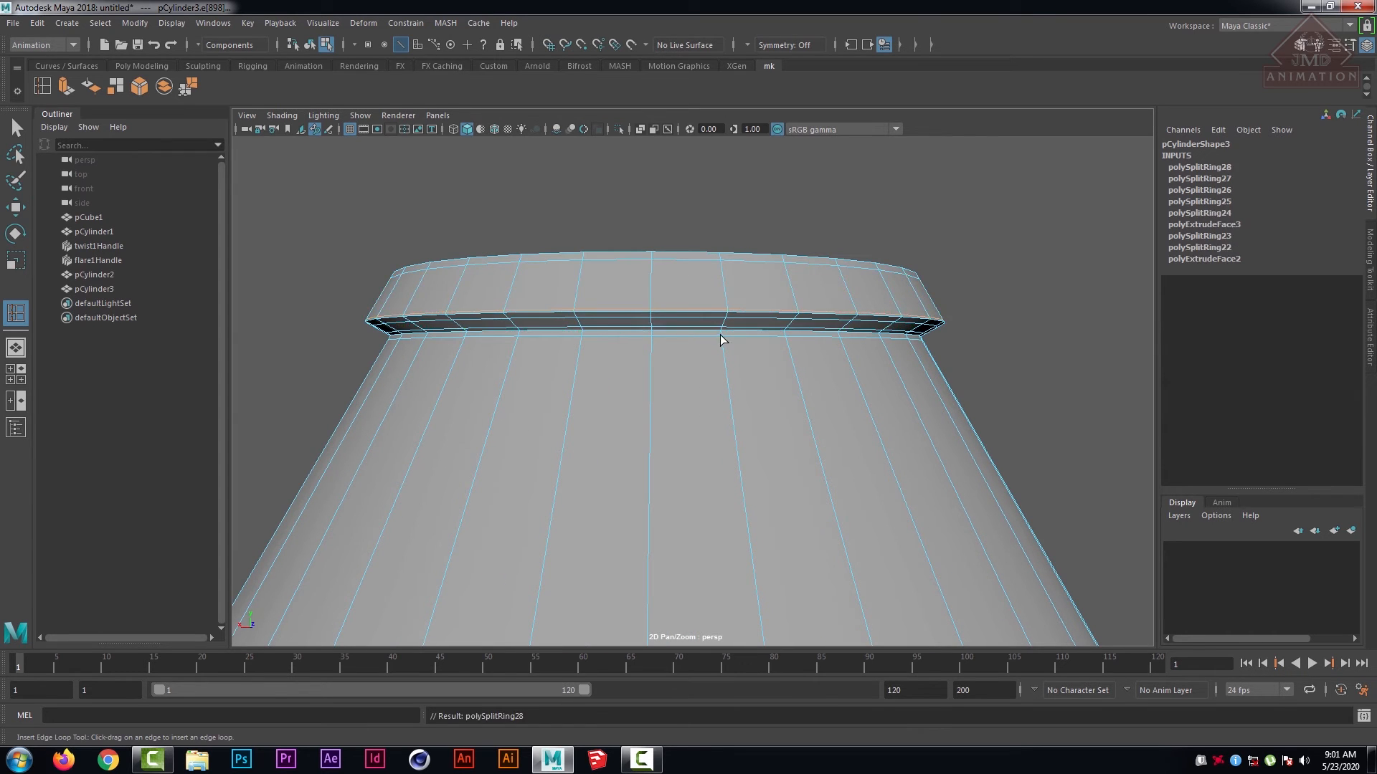
- Insert an edge loop on the shade wall just above the lower trim and undo the stray lengthwise loop
scroll(713, 403, down, 3)
alt+drag(712, 408, 720, 431)
alt+middle_drag(816, 357, 796, 72)
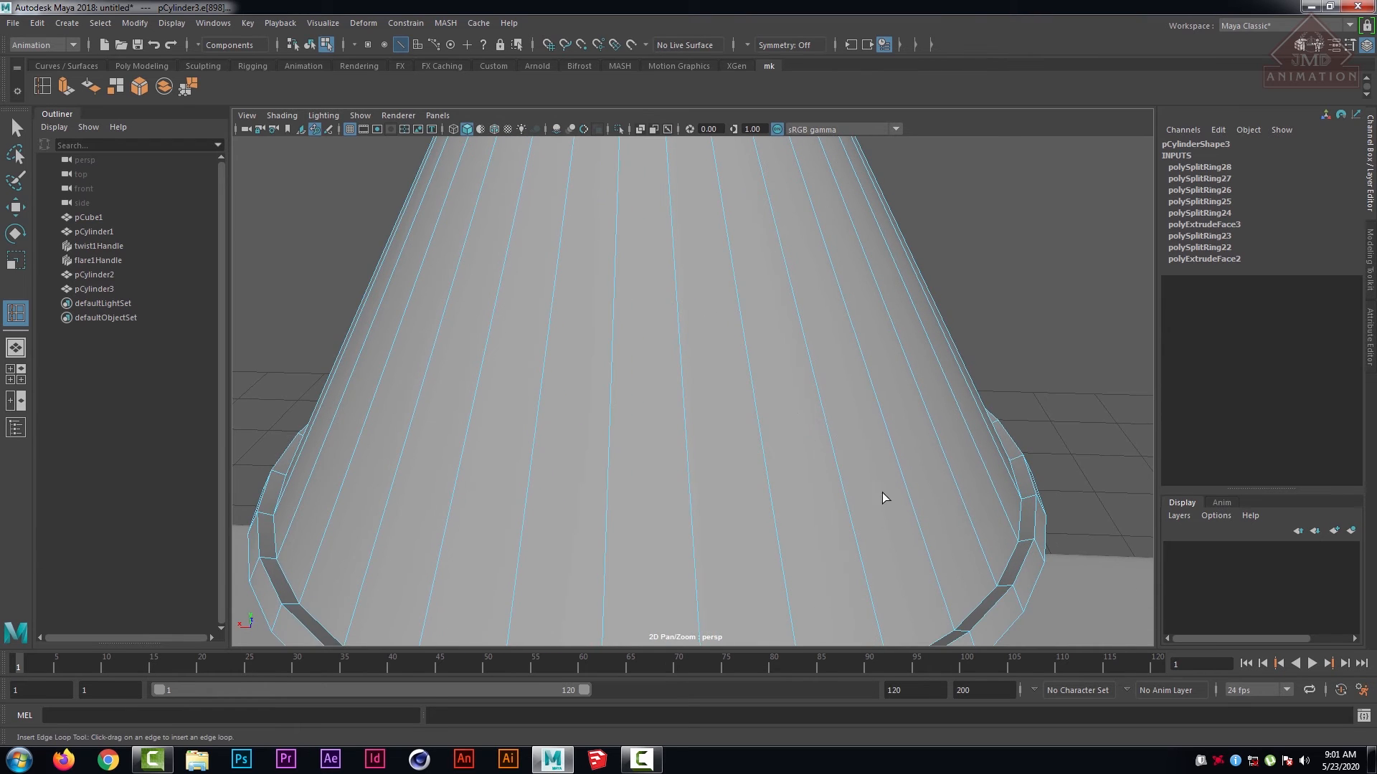
alt+middle_drag(881, 495, 831, 343)
alt+drag(843, 462, 896, 502)
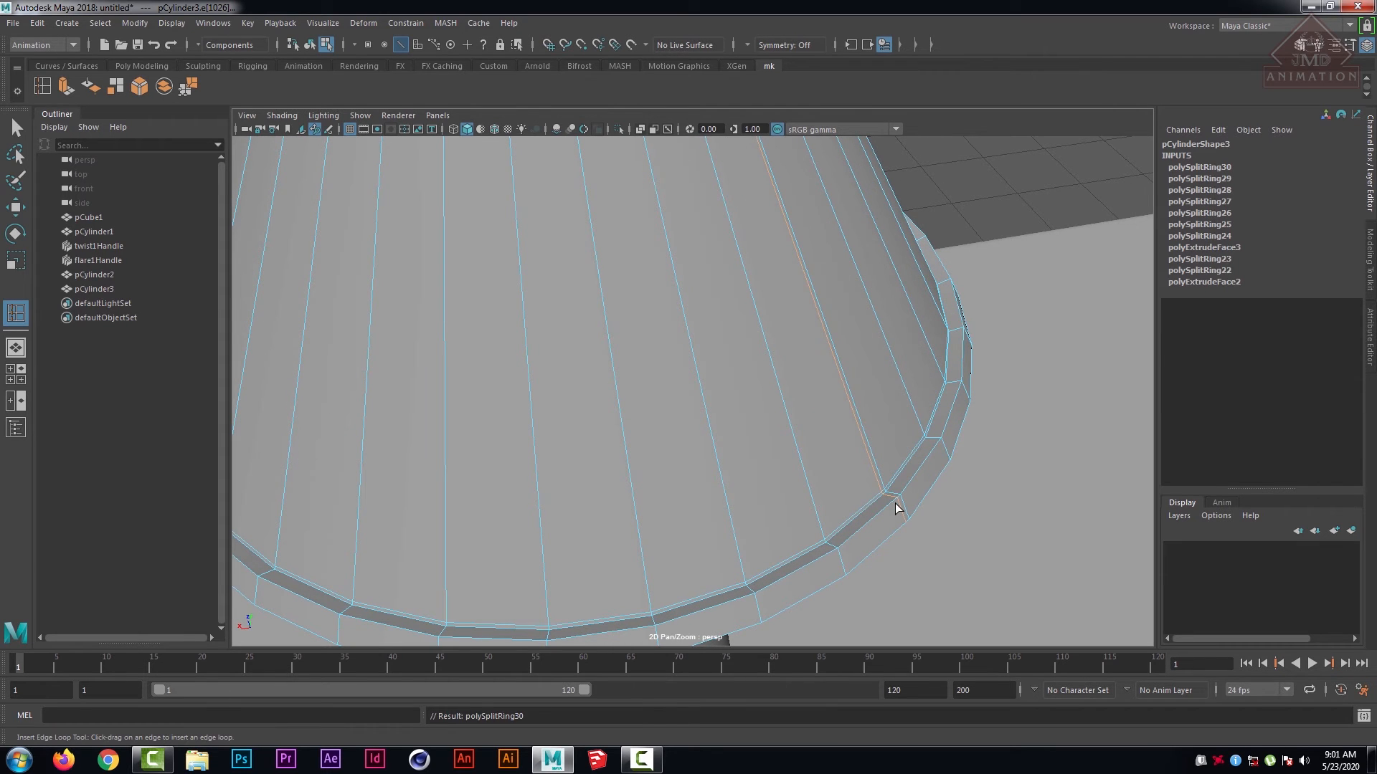
key(ctrl+z)
- Insert two edge loops on the lower trim's upper ledge, one near its inner edge and one near its outer edge
alt+right_drag(824, 372, 932, 401)
alt+middle_drag(932, 401, 709, 240)
alt+drag(709, 239, 824, 234)
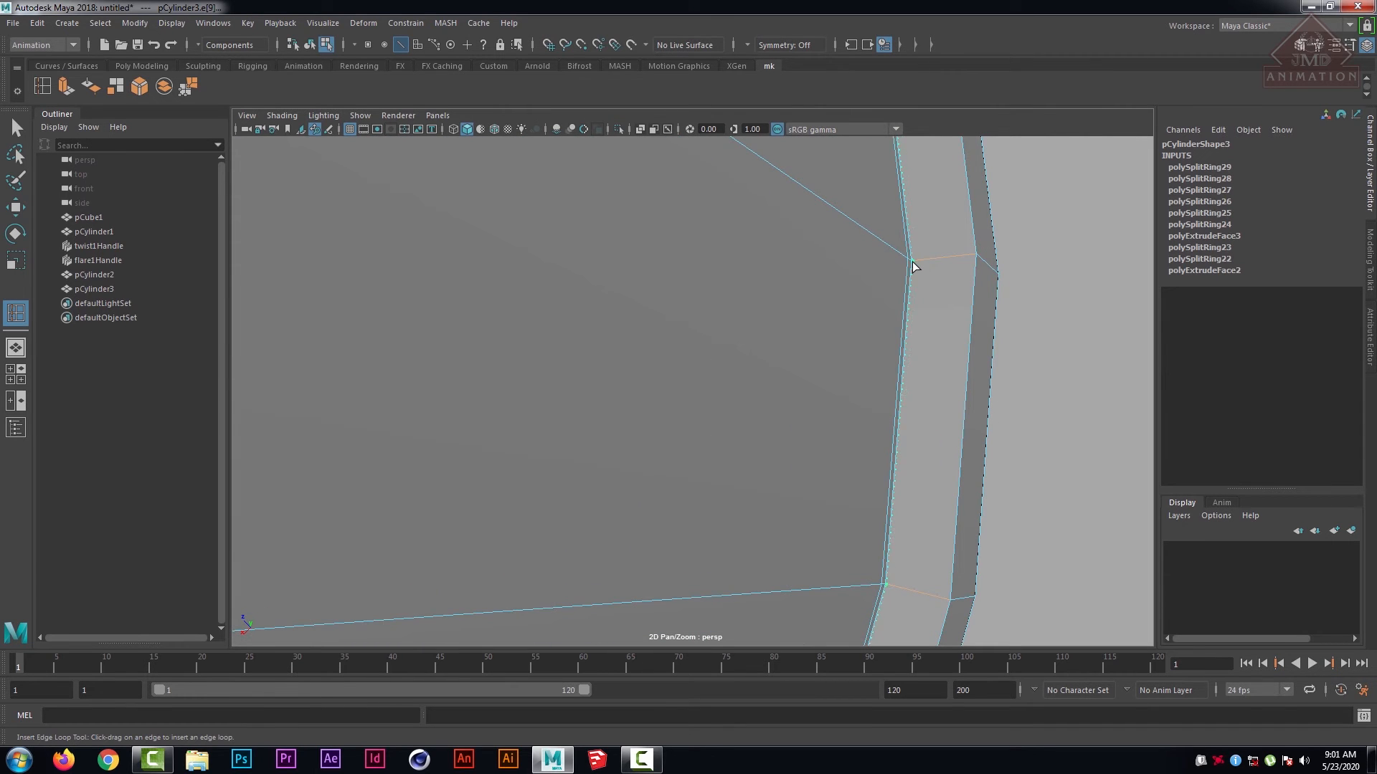
click(969, 260)
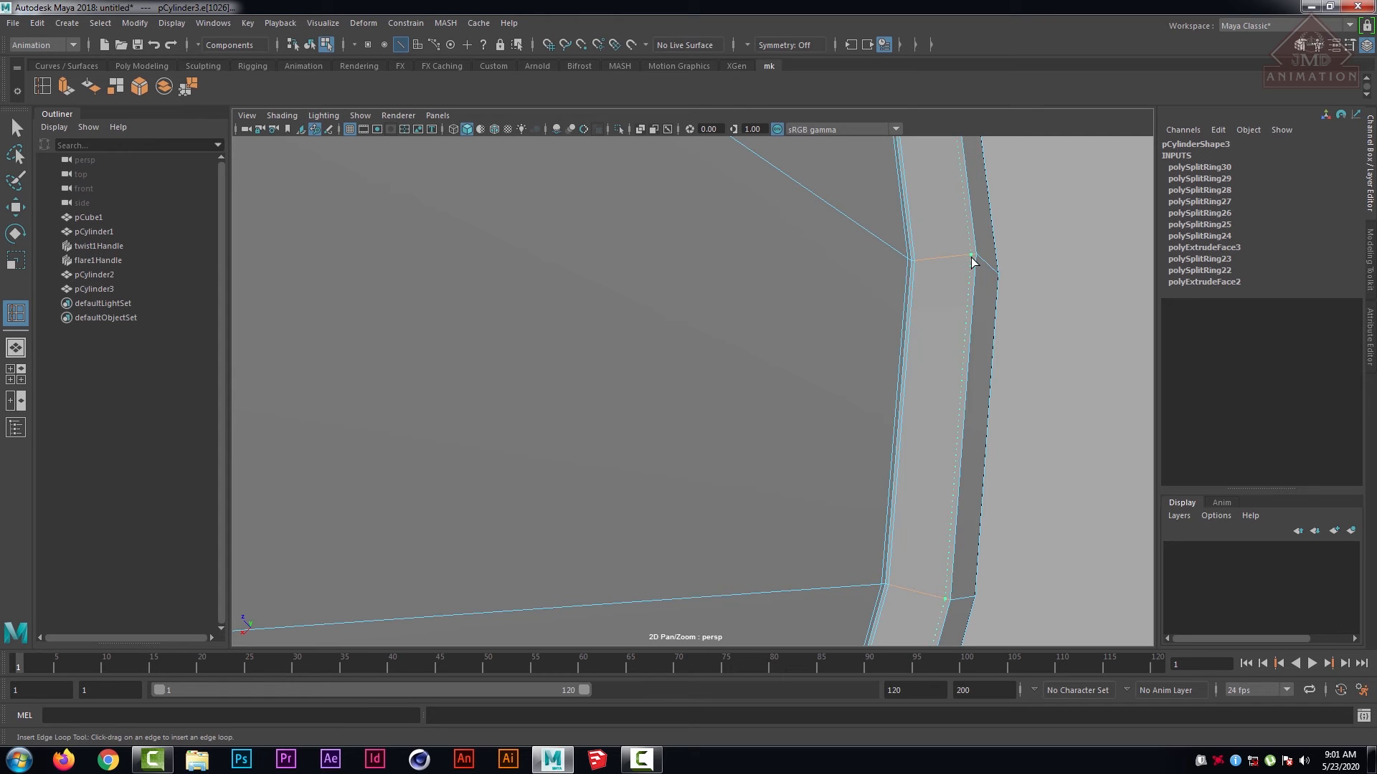
click(974, 262)
- Insert an edge loop around the lower trim's outer face, close to its bottom edge
alt+drag(977, 261, 863, 311)
scroll(859, 311, up, 5)
alt+middle_drag(763, 205, 773, 406)
scroll(773, 407, up, 3)
alt+drag(773, 407, 799, 348)
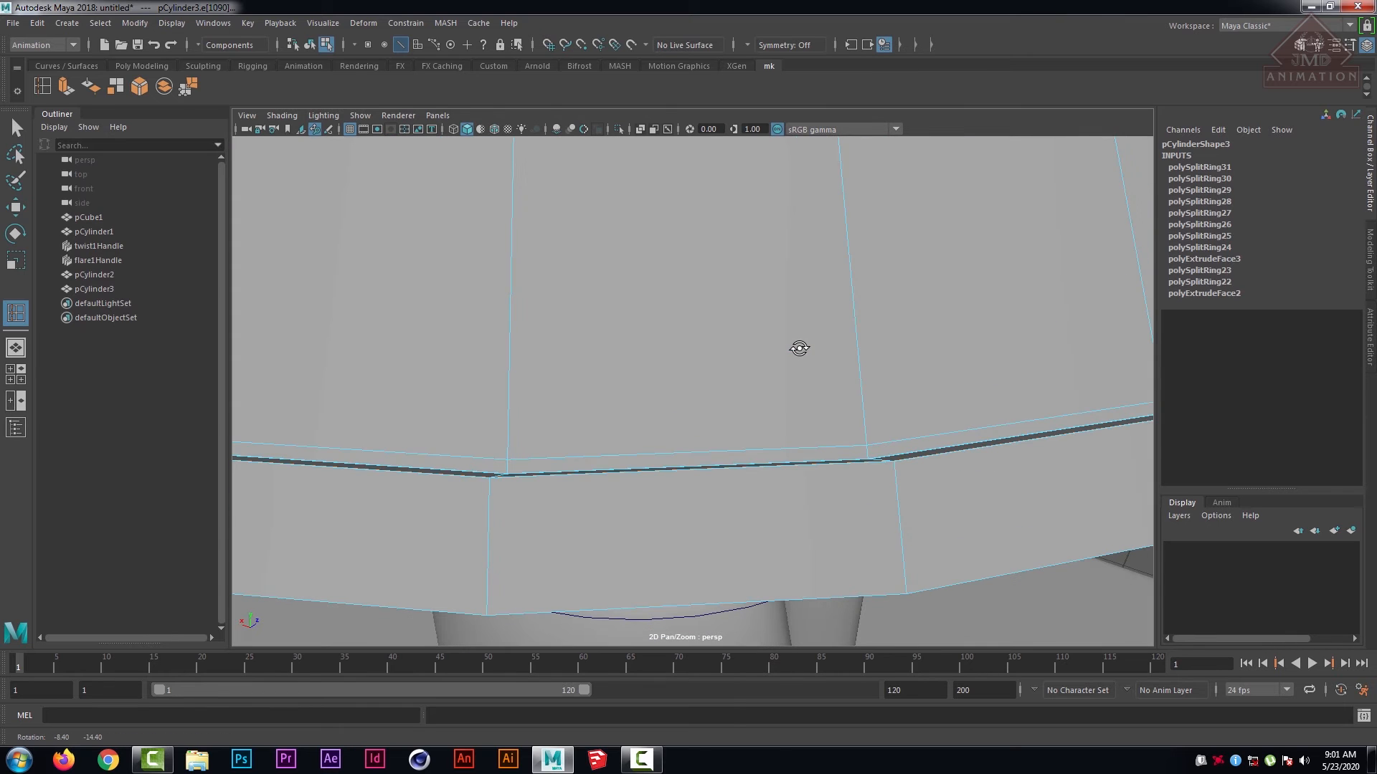
click(905, 586)
alt+drag(906, 586, 821, 488)
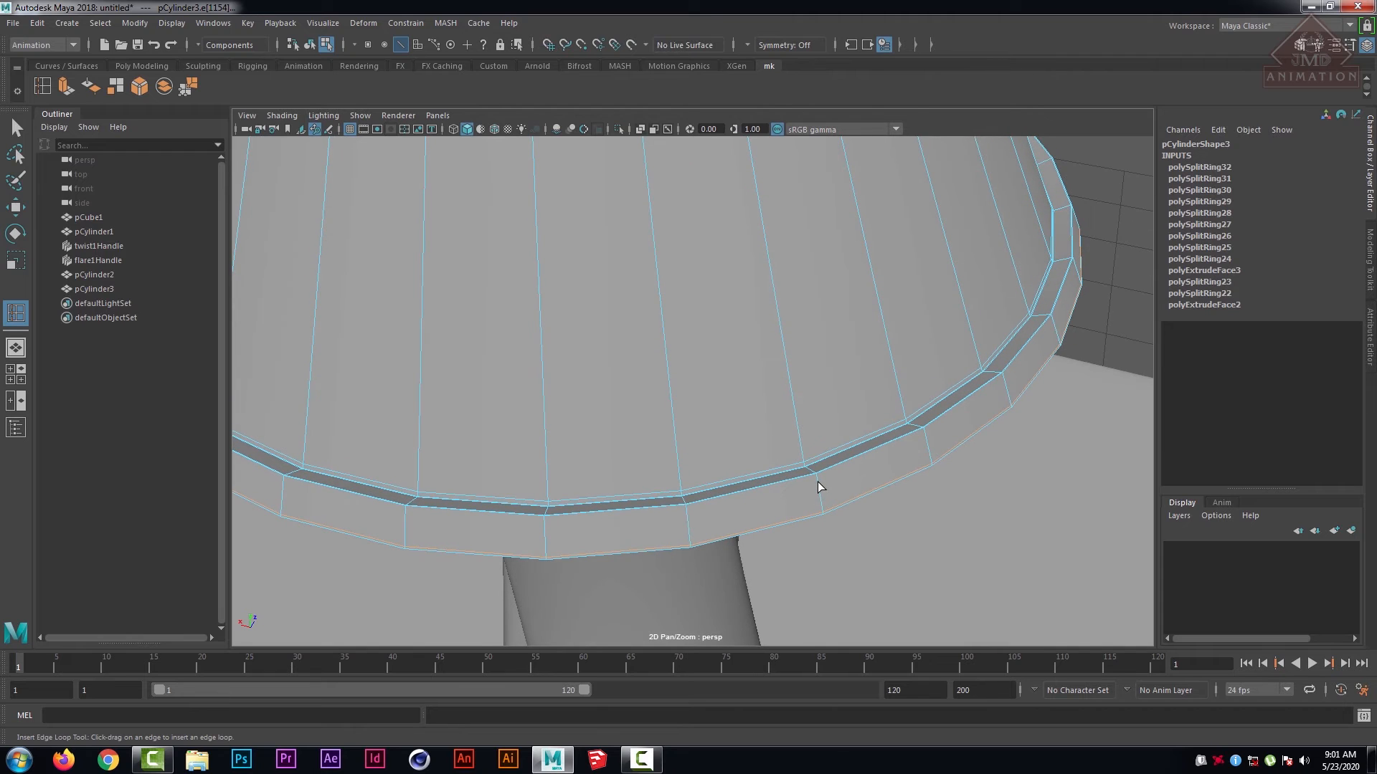
- Insert an edge loop around the lower trim's outer face close to its top edge, and preview the shade smoothed in object mode
click(815, 475)
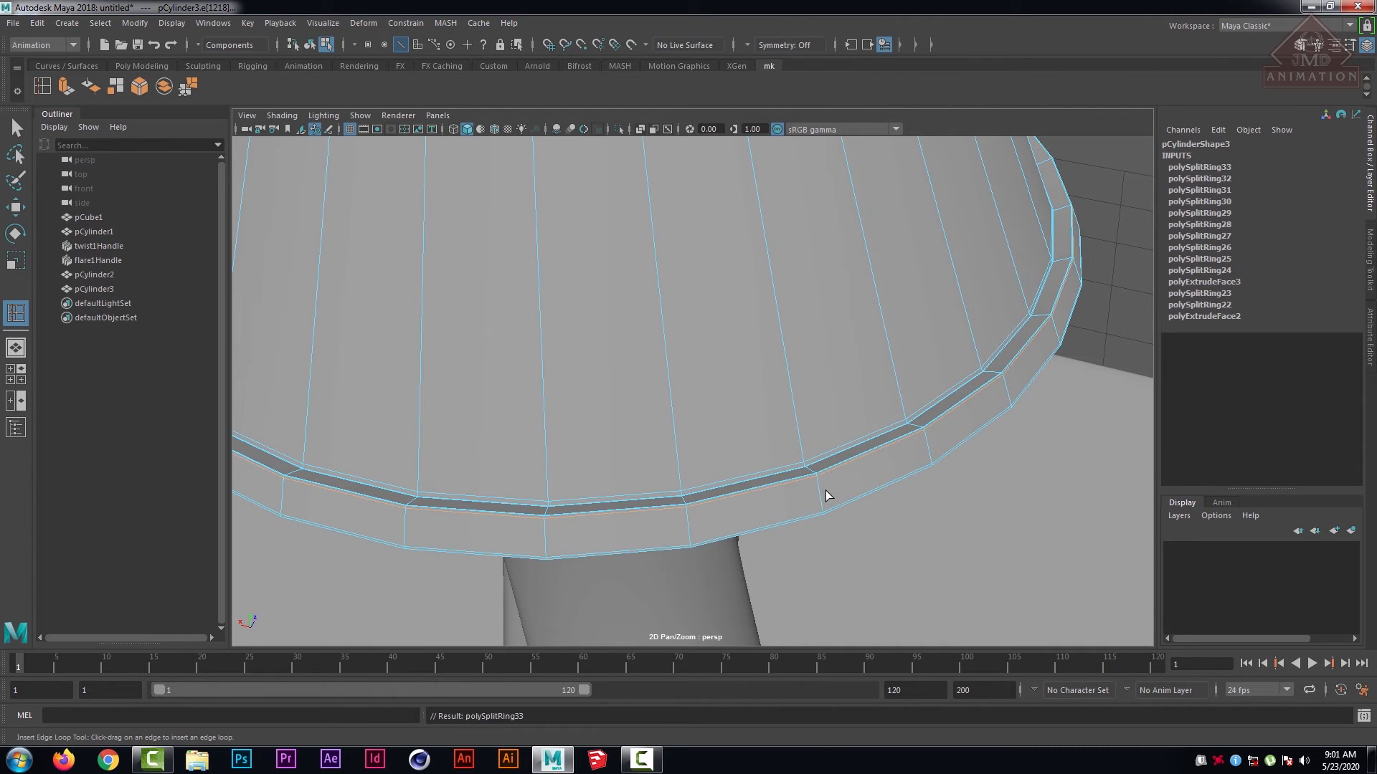
key(3)
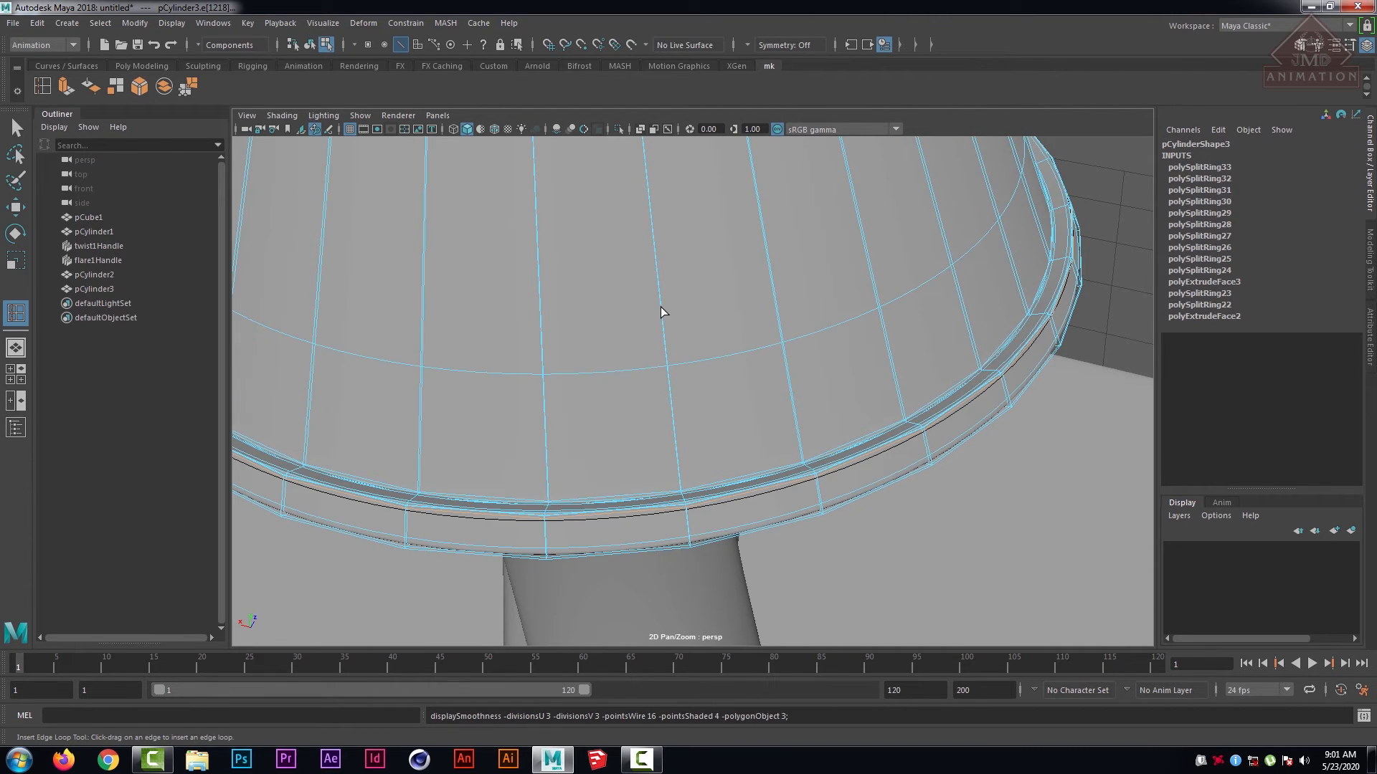
right_drag(661, 307, 734, 284)
scroll(822, 379, down, 5)
scroll(823, 374, down, 1)
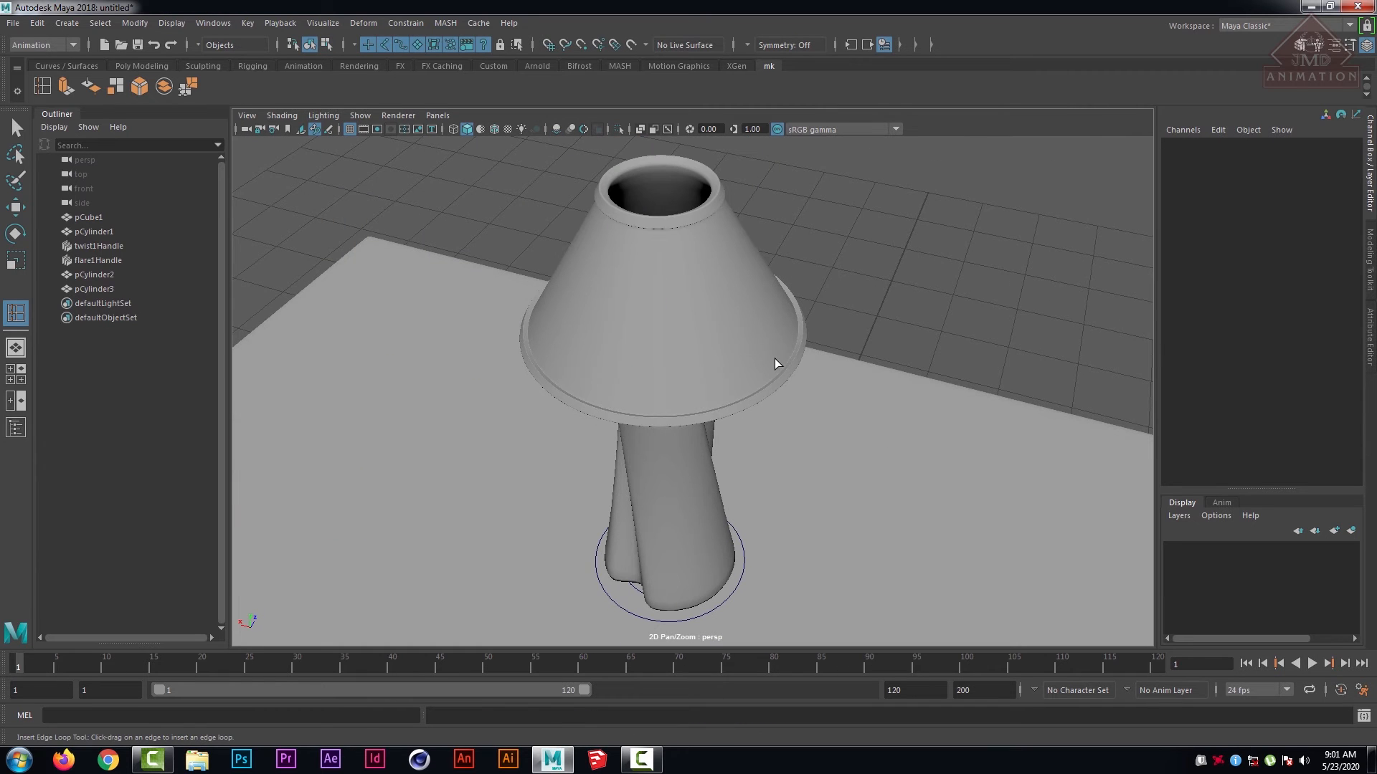
alt+drag(774, 359, 748, 355)
scroll(785, 379, down, 3)
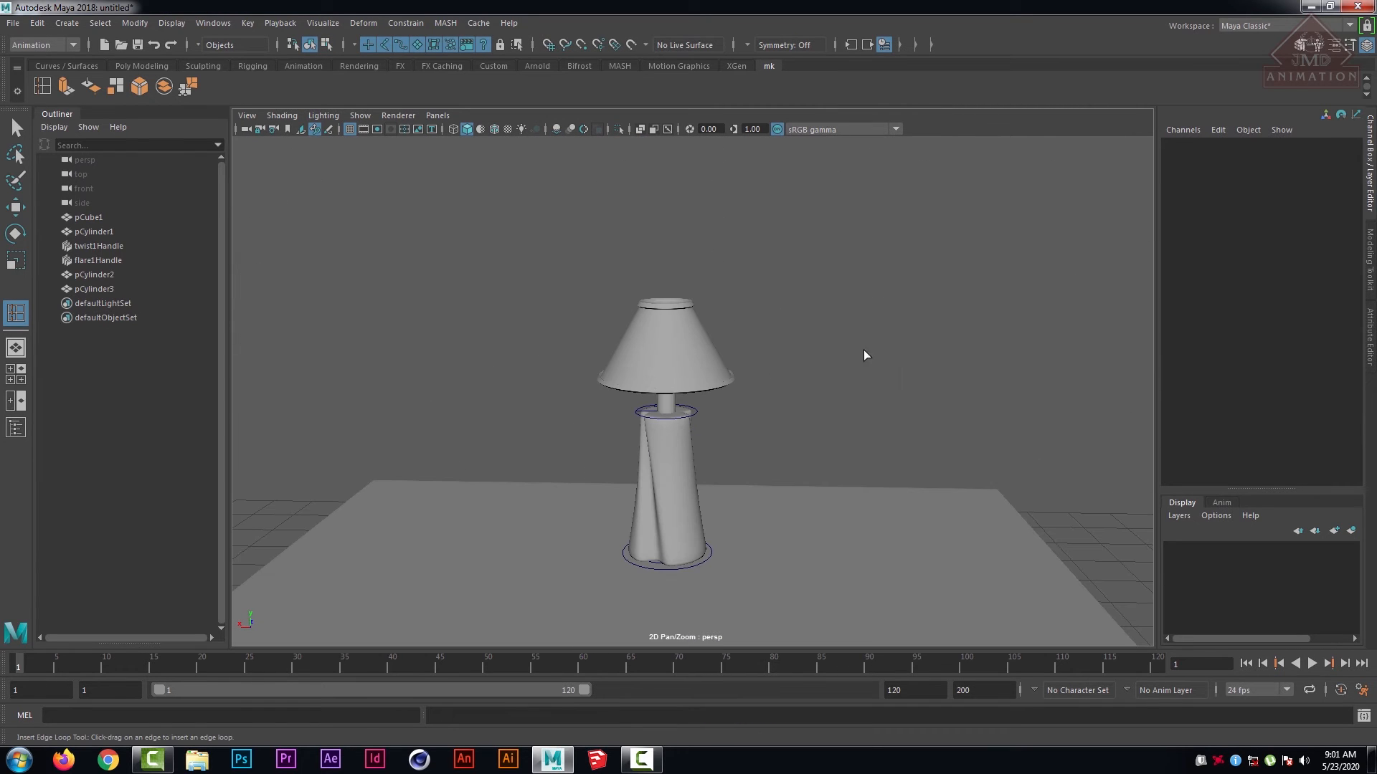
- Lower the lampshade slightly on the stem, to a Translate Y of about 6.089
click(656, 336)
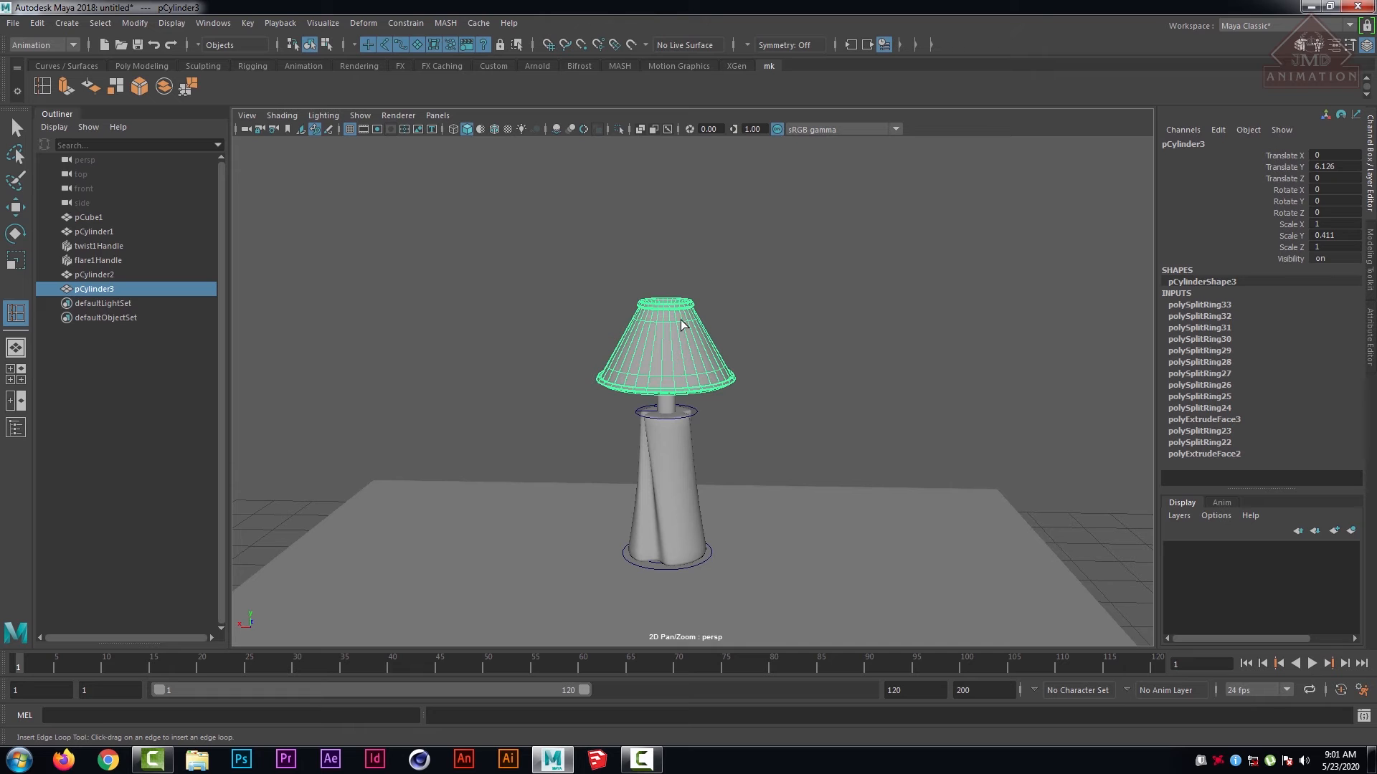
key(q)
key(w)
drag(662, 275, 661, 279)
click(965, 322)
scroll(790, 464, down, 6)
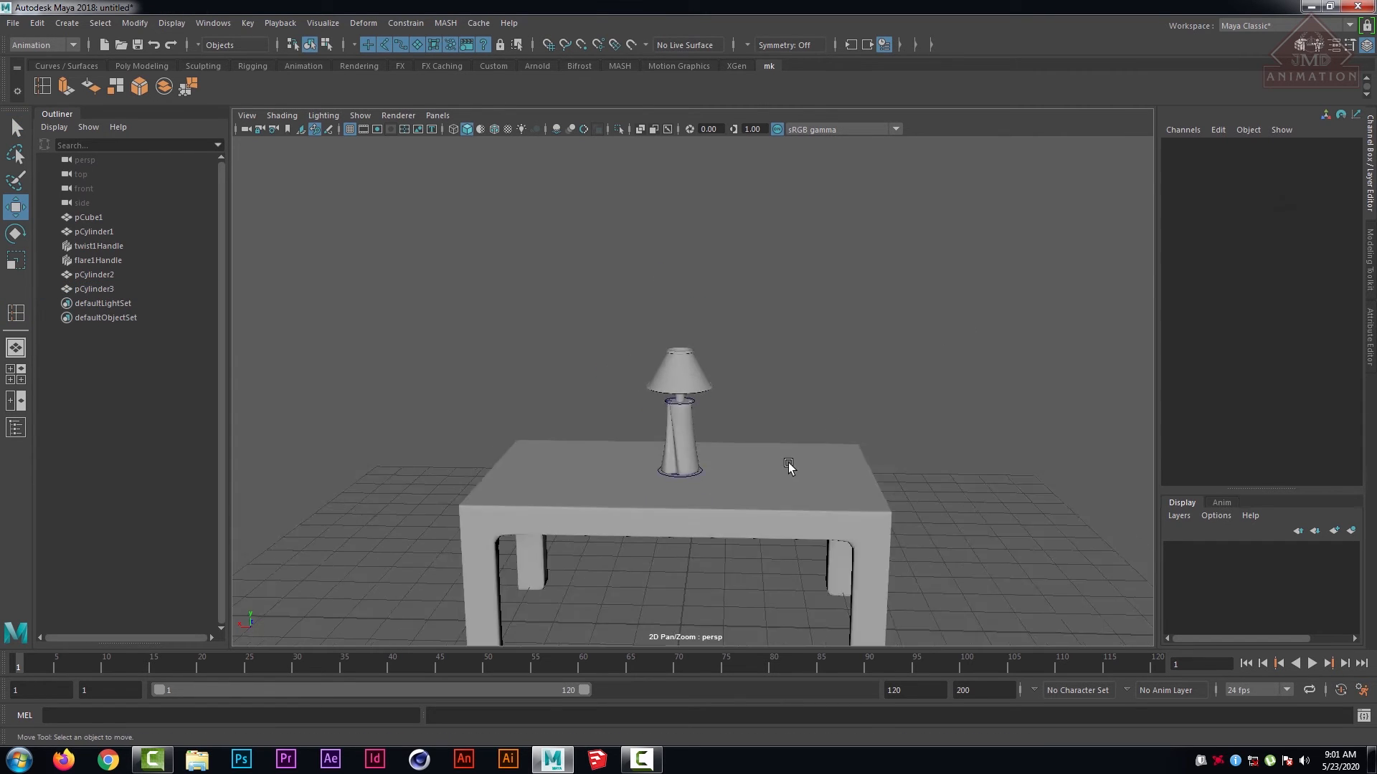
- Hide the flare and twist deformer handles around the lamp base
scroll(804, 460, up, 5)
alt+drag(882, 417, 845, 414)
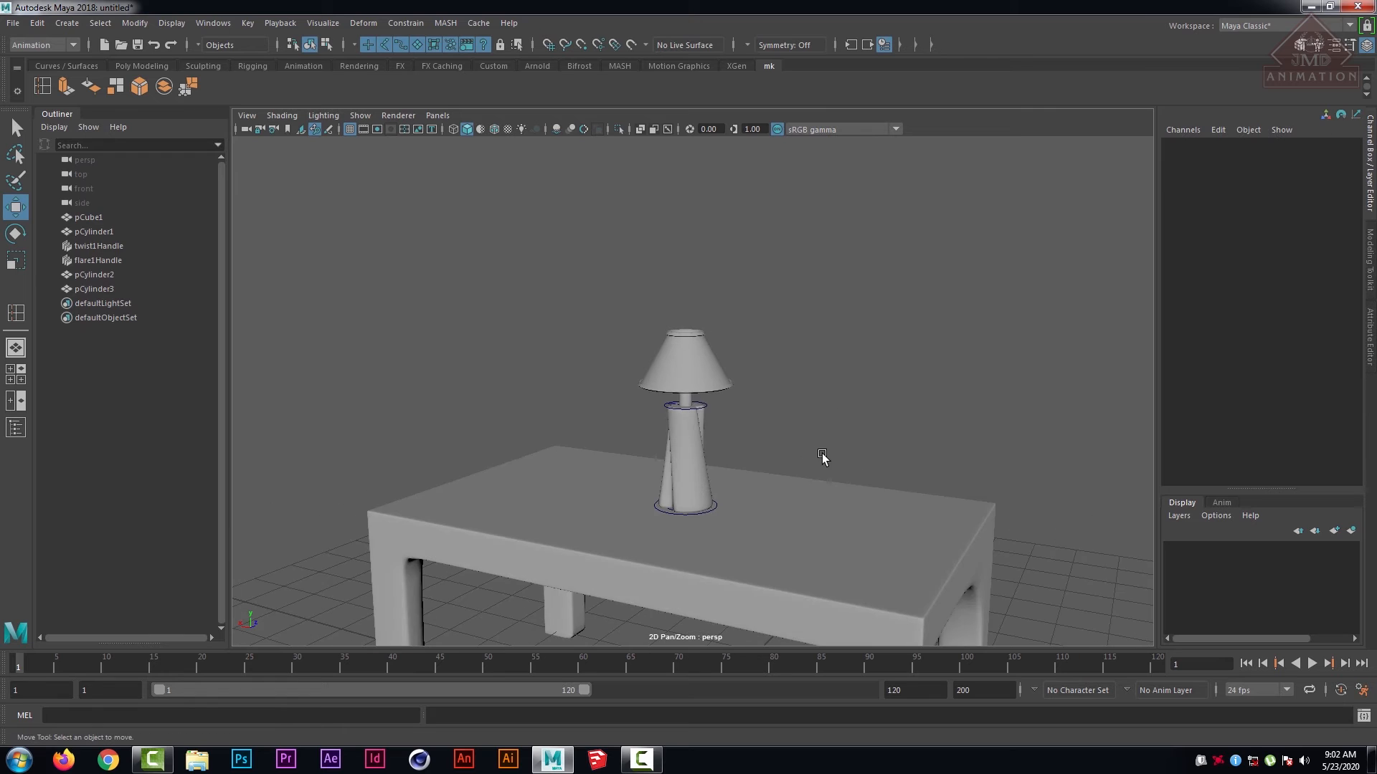
scroll(821, 452, up, 7)
alt+middle_drag(776, 401, 740, 367)
click(729, 355)
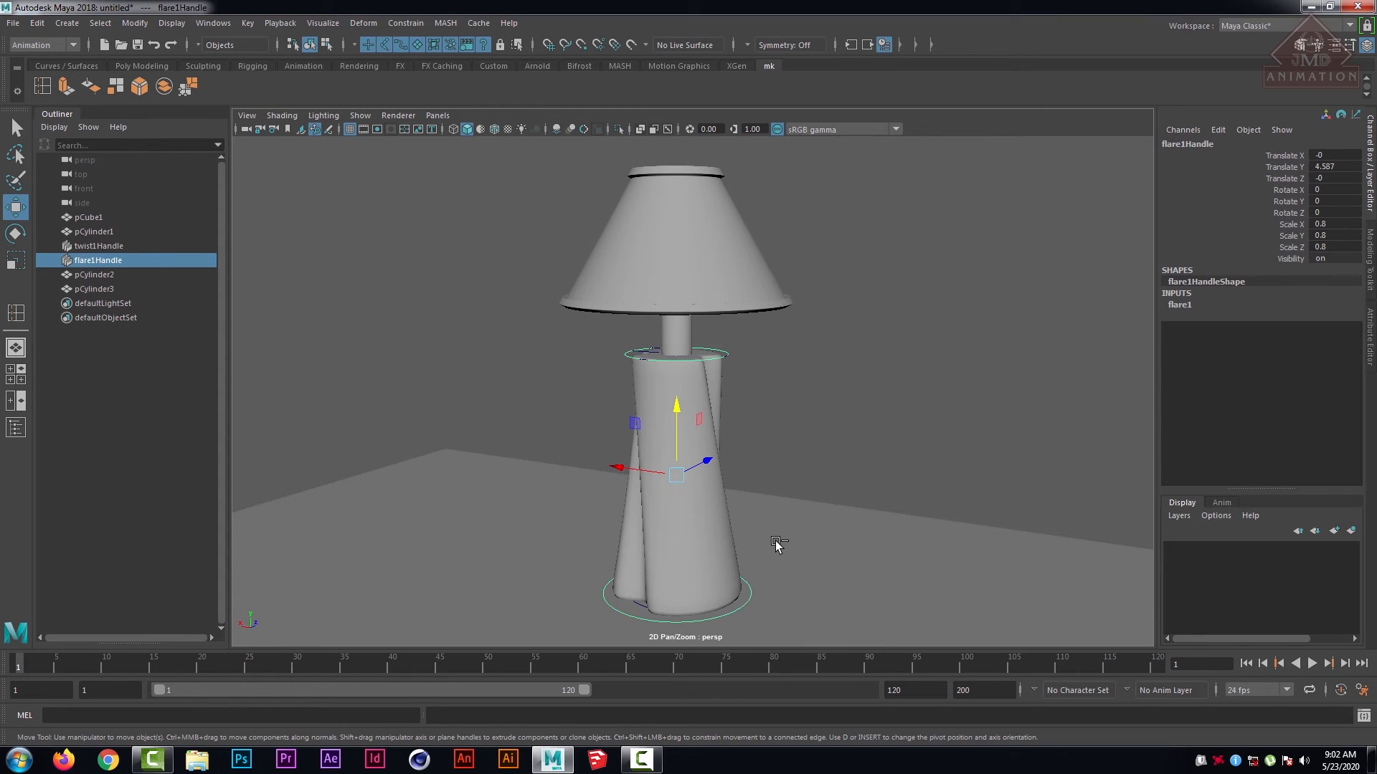
key(ctrl+h)
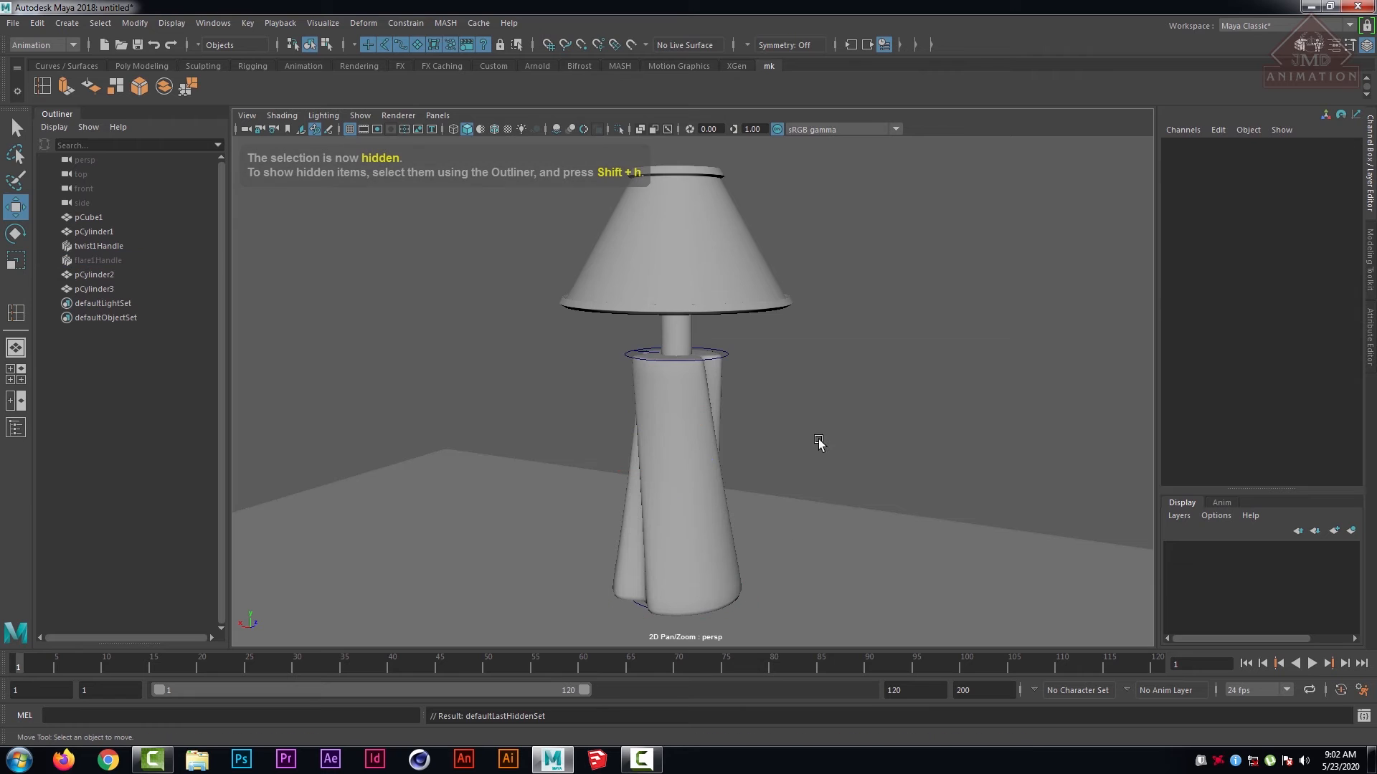
click(729, 354)
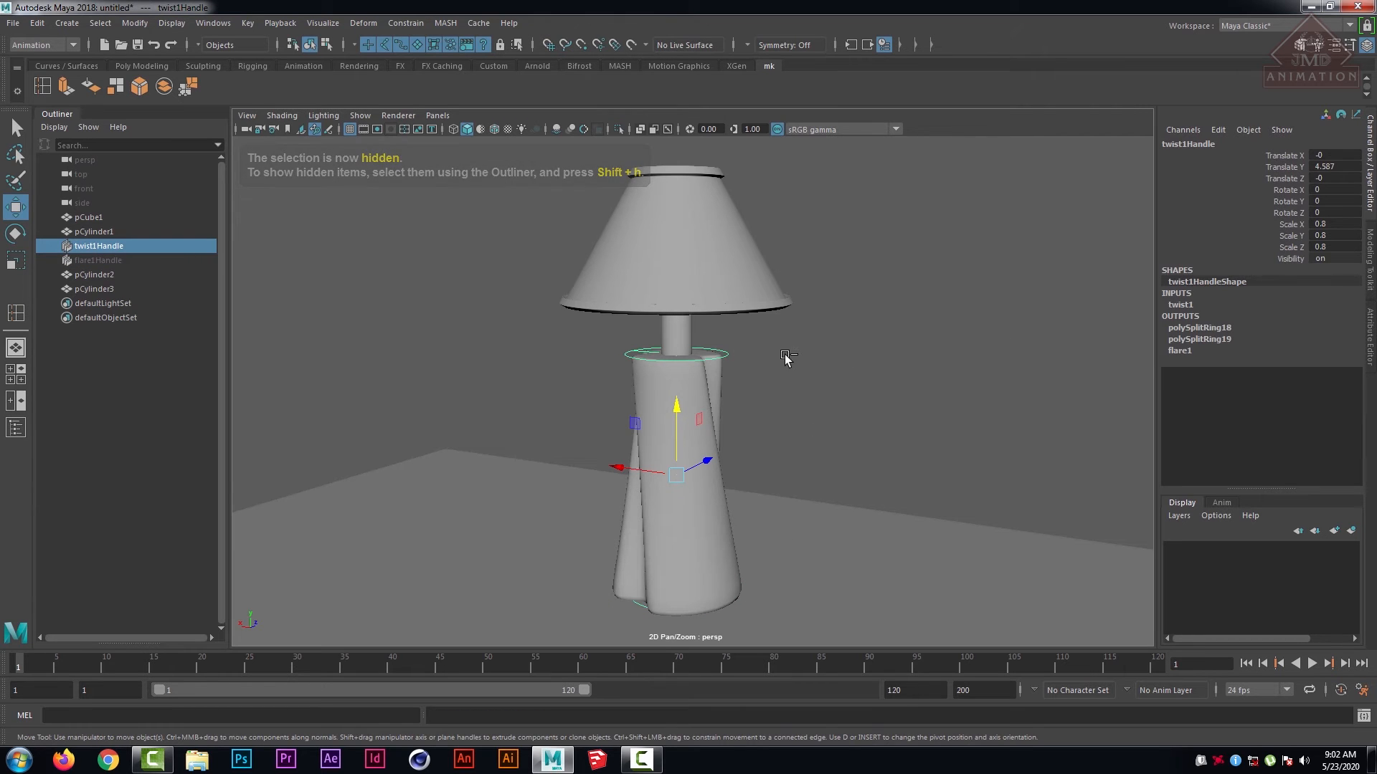
key(ctrl+h)
scroll(854, 358, down, 5)
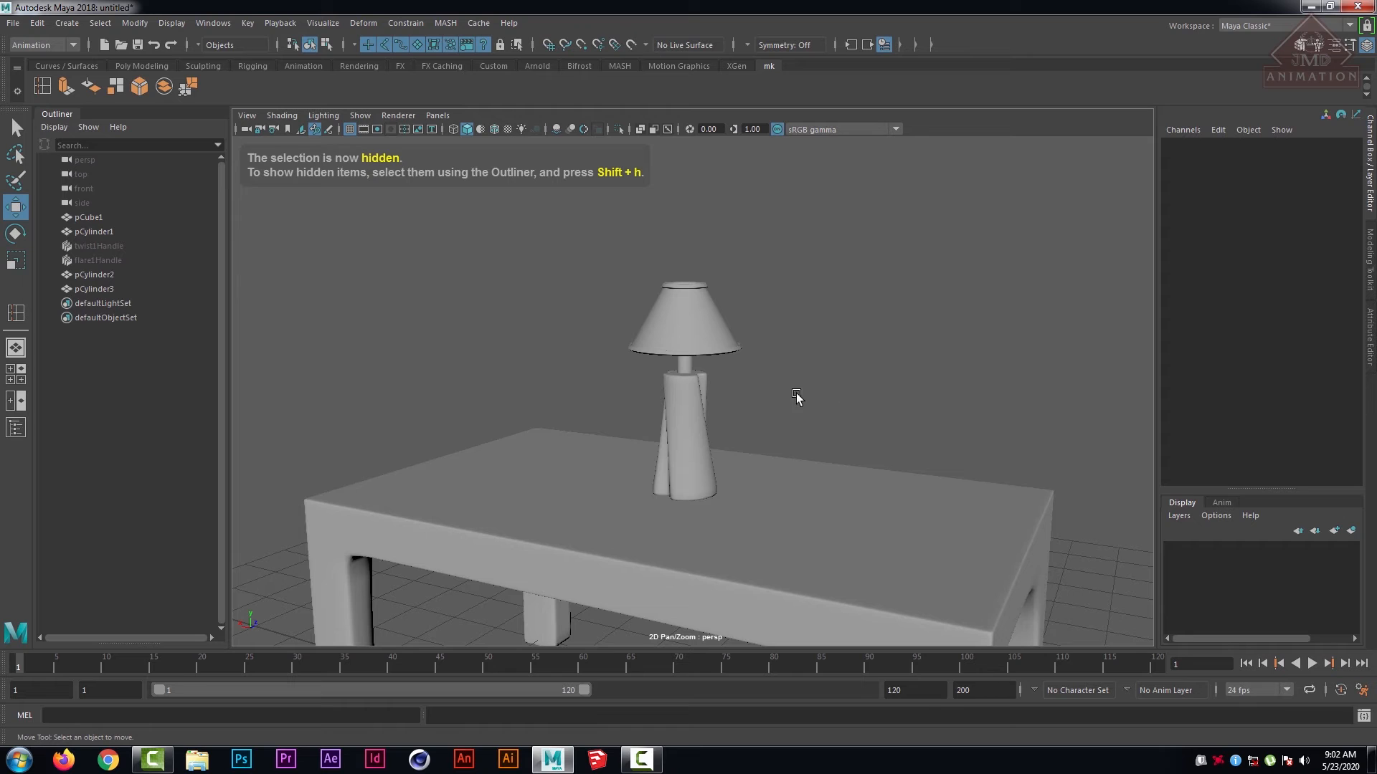
- Turn on Wireframe on Shaded to display the topology of the lamp and table
drag(512, 251, 753, 415)
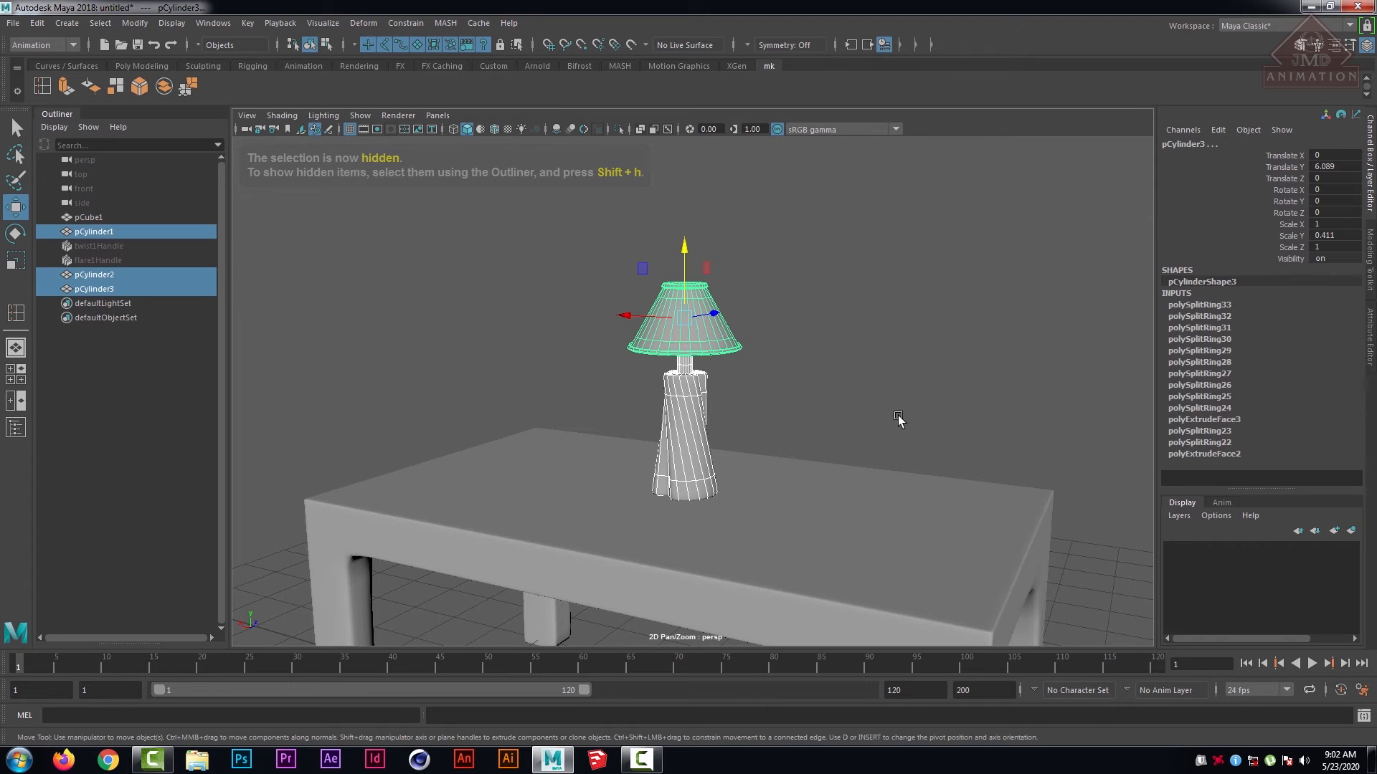
click(282, 115)
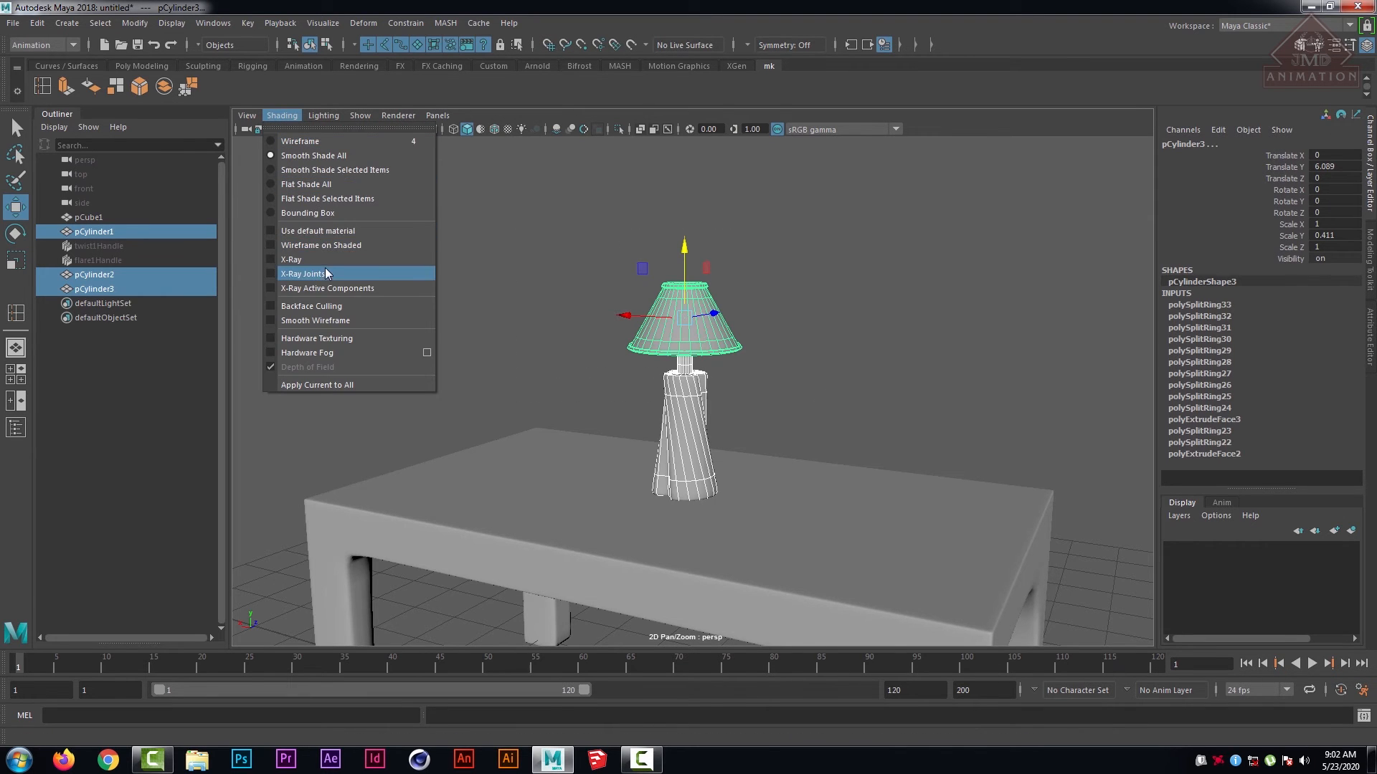
click(327, 245)
click(803, 290)
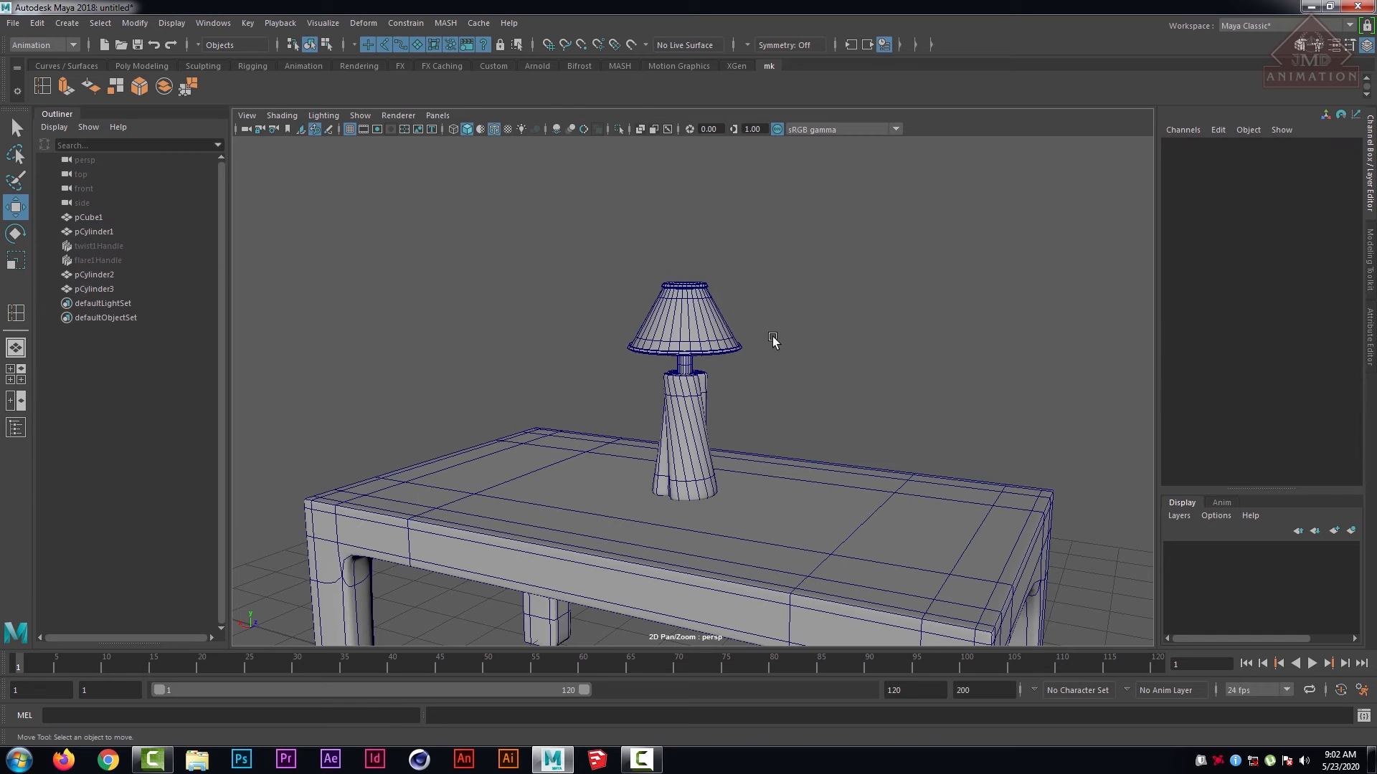
scroll(932, 359, down, 2)
scroll(918, 351, up, 1)
scroll(905, 344, down, 4)
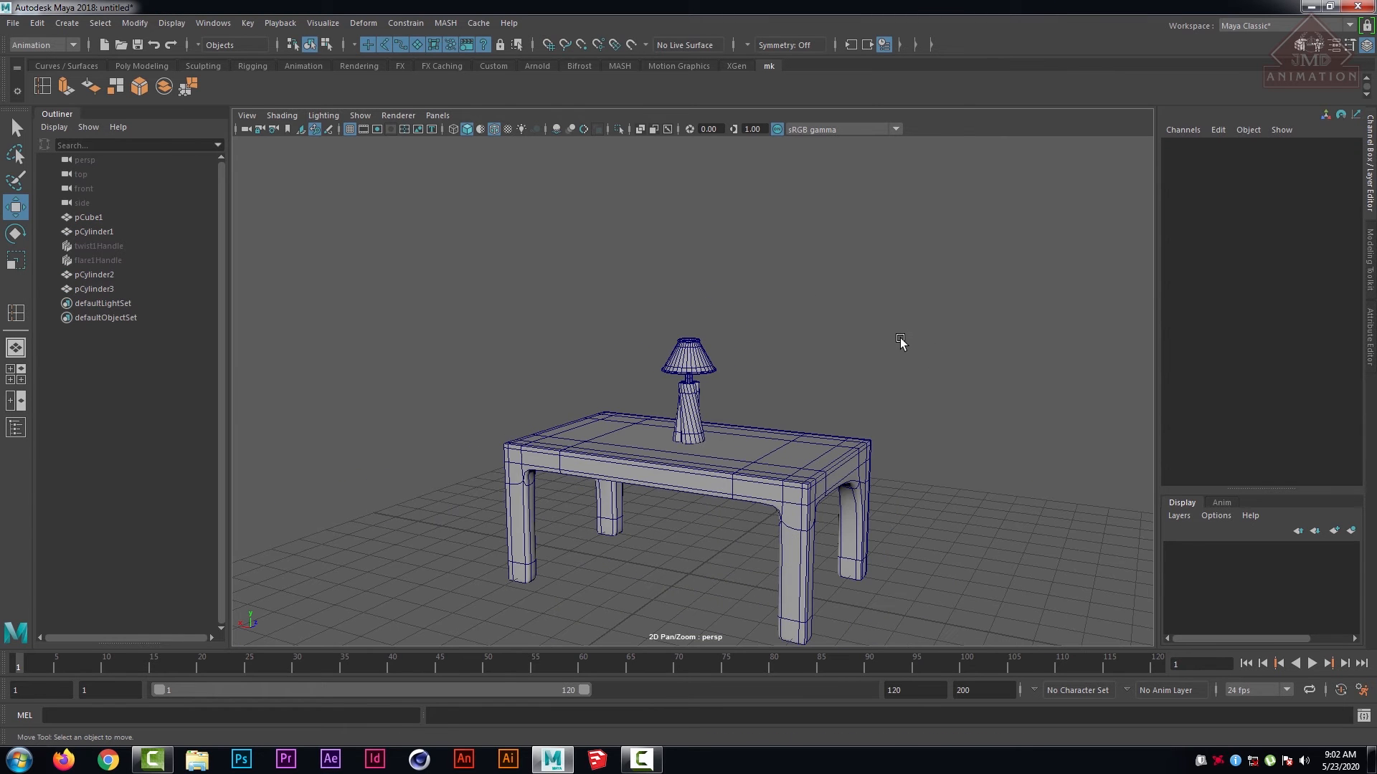
scroll(873, 337, up, 6)
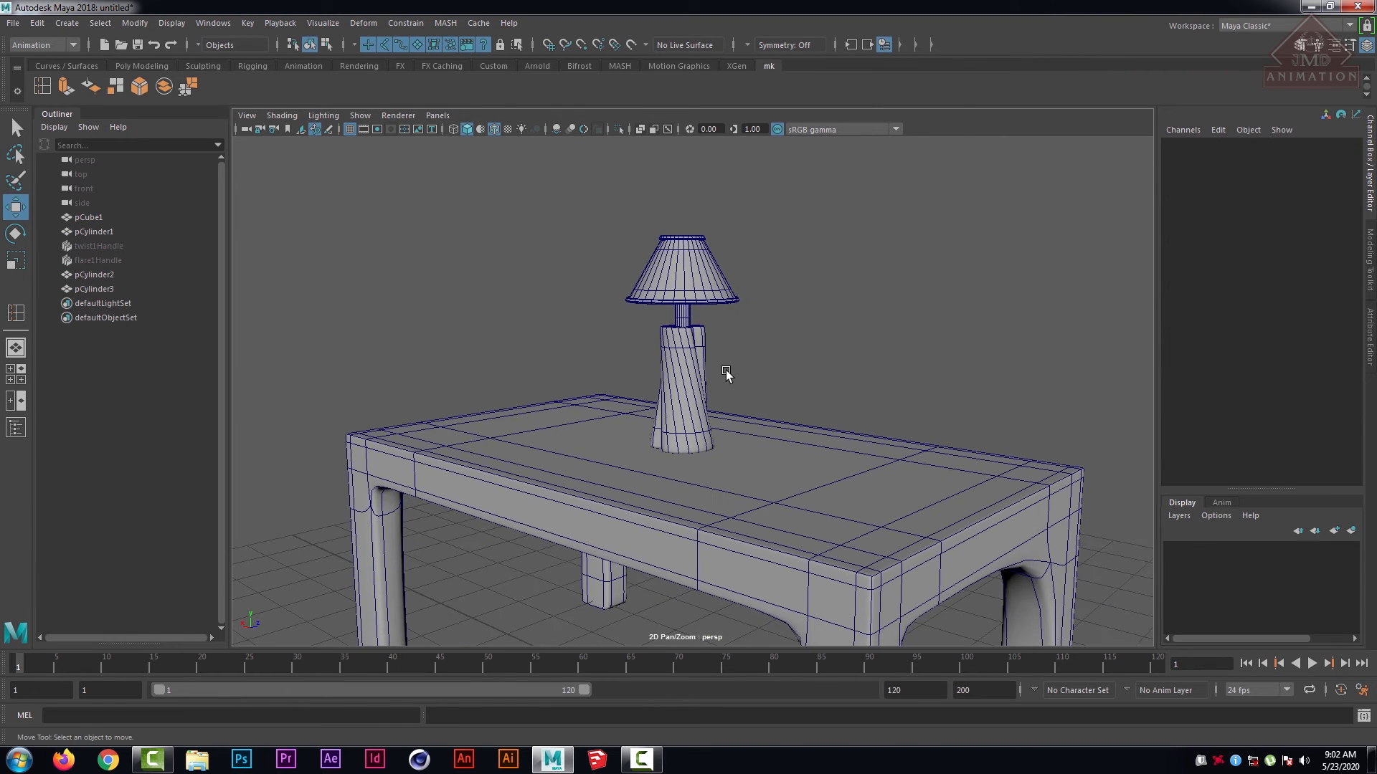
scroll(750, 378, up, 6)
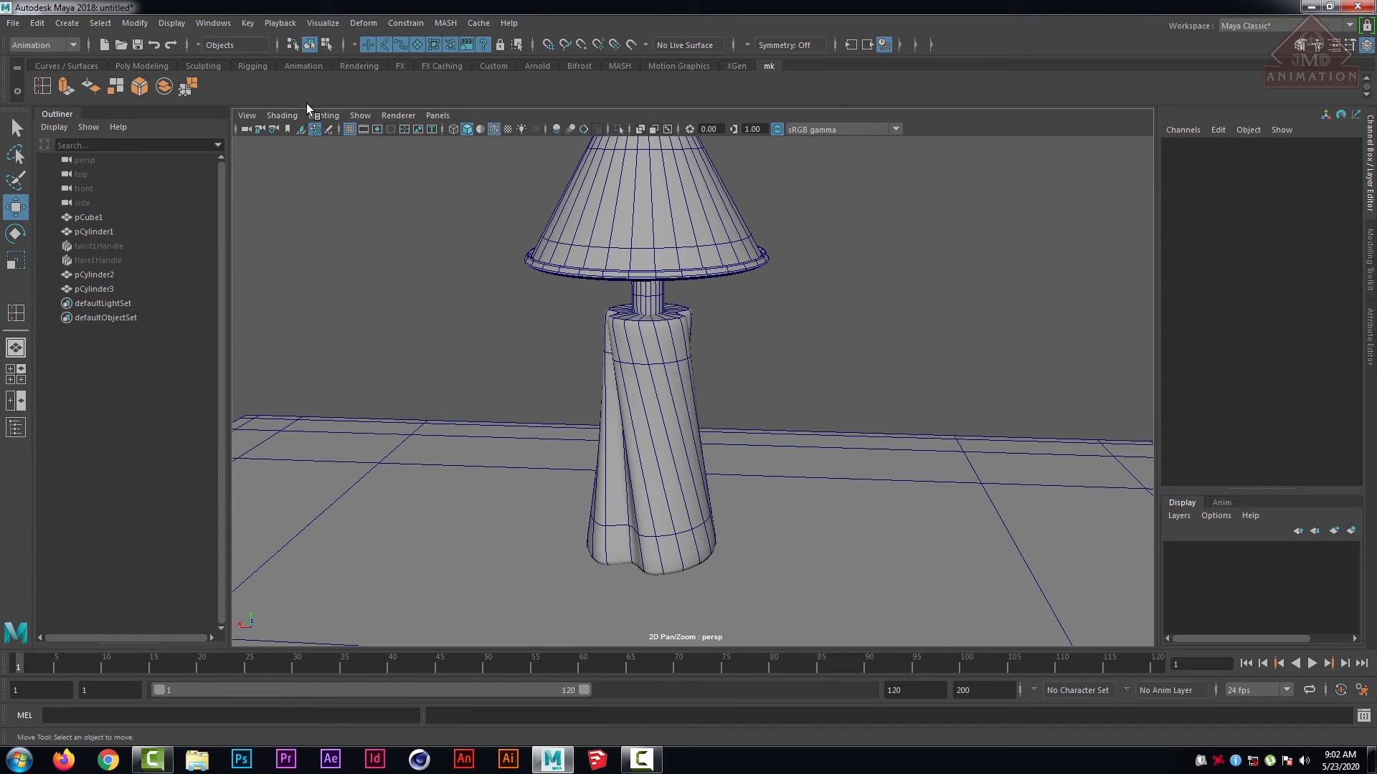
click(67, 22)
mouse_move(97, 74)
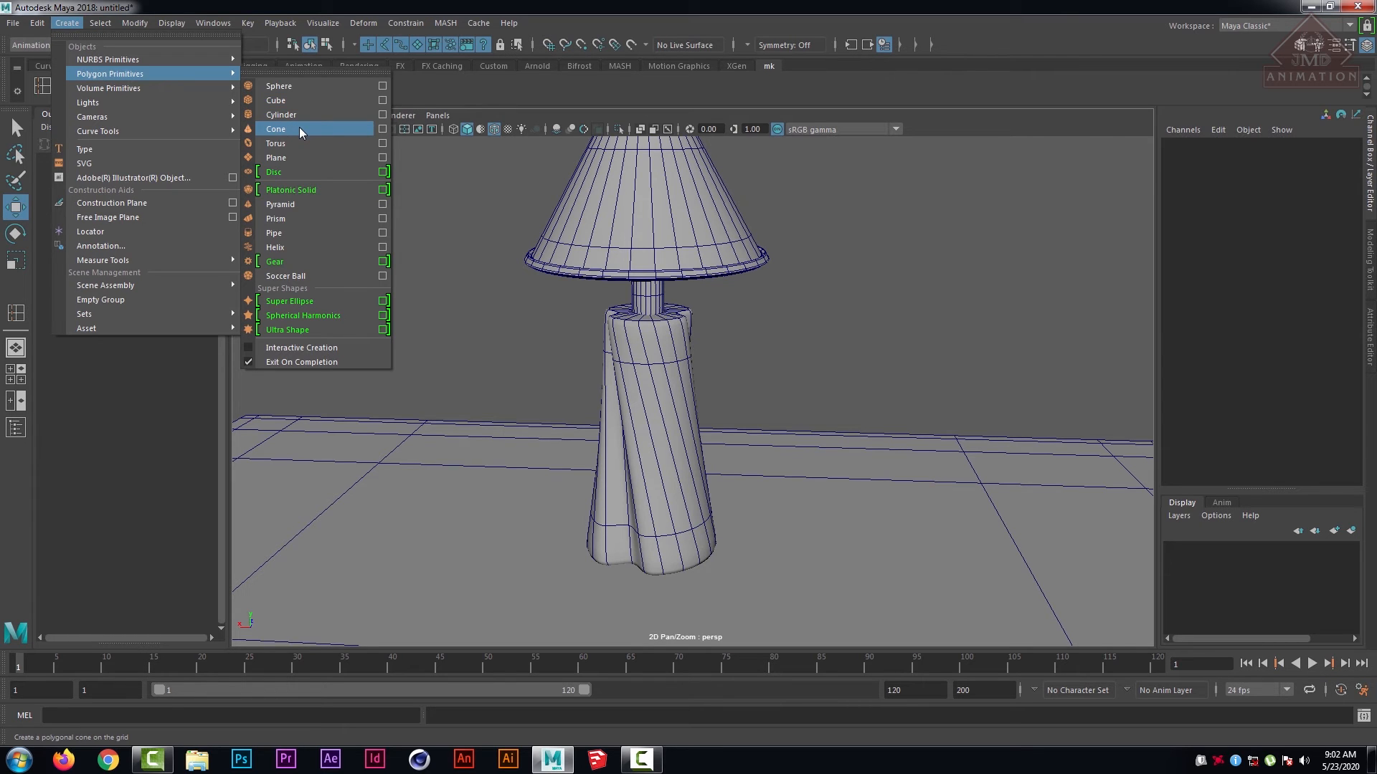
click(944, 327)
- Create a polygon plane beneath the table and scale it uniformly to about 34.056 as the floor
scroll(943, 347, down, 7)
alt+drag(975, 387, 900, 358)
alt+middle_drag(901, 359, 883, 222)
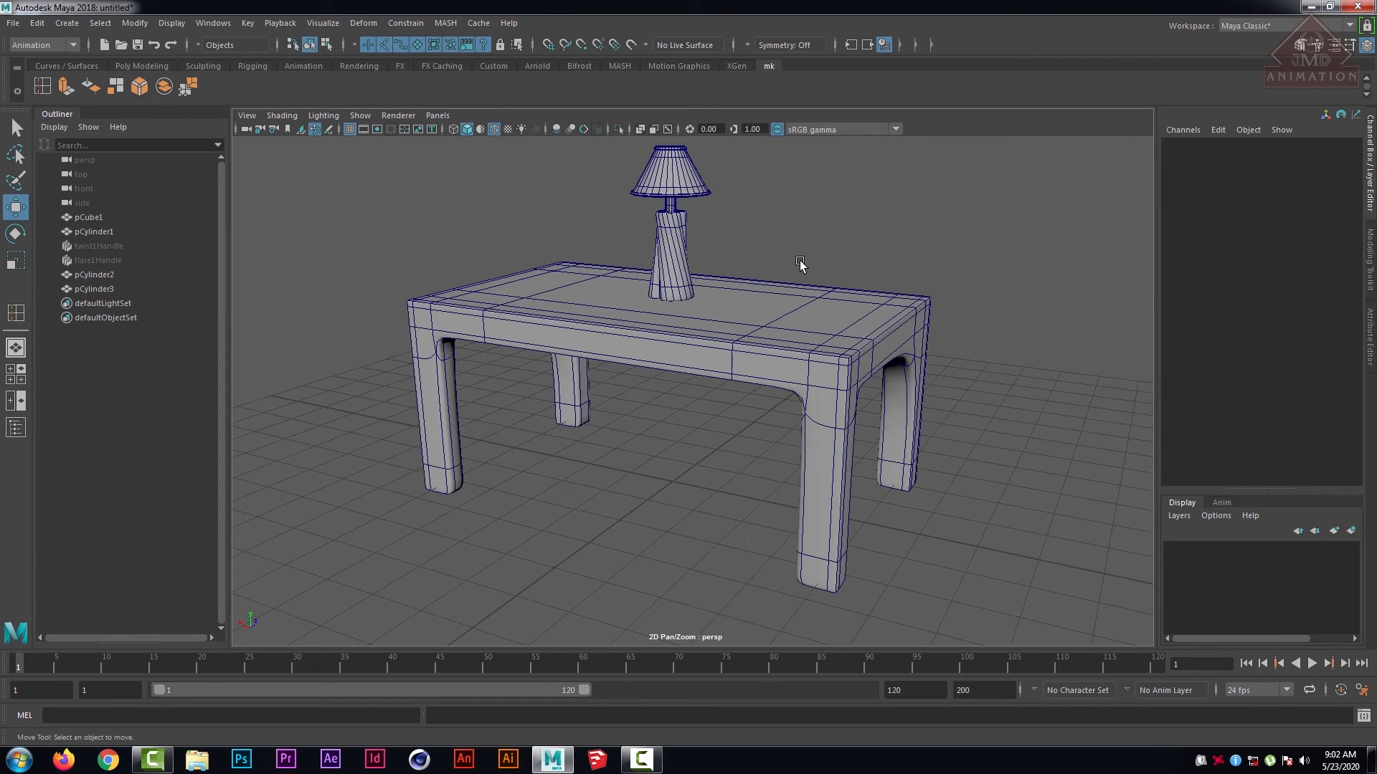
scroll(800, 261, down, 7)
click(124, 64)
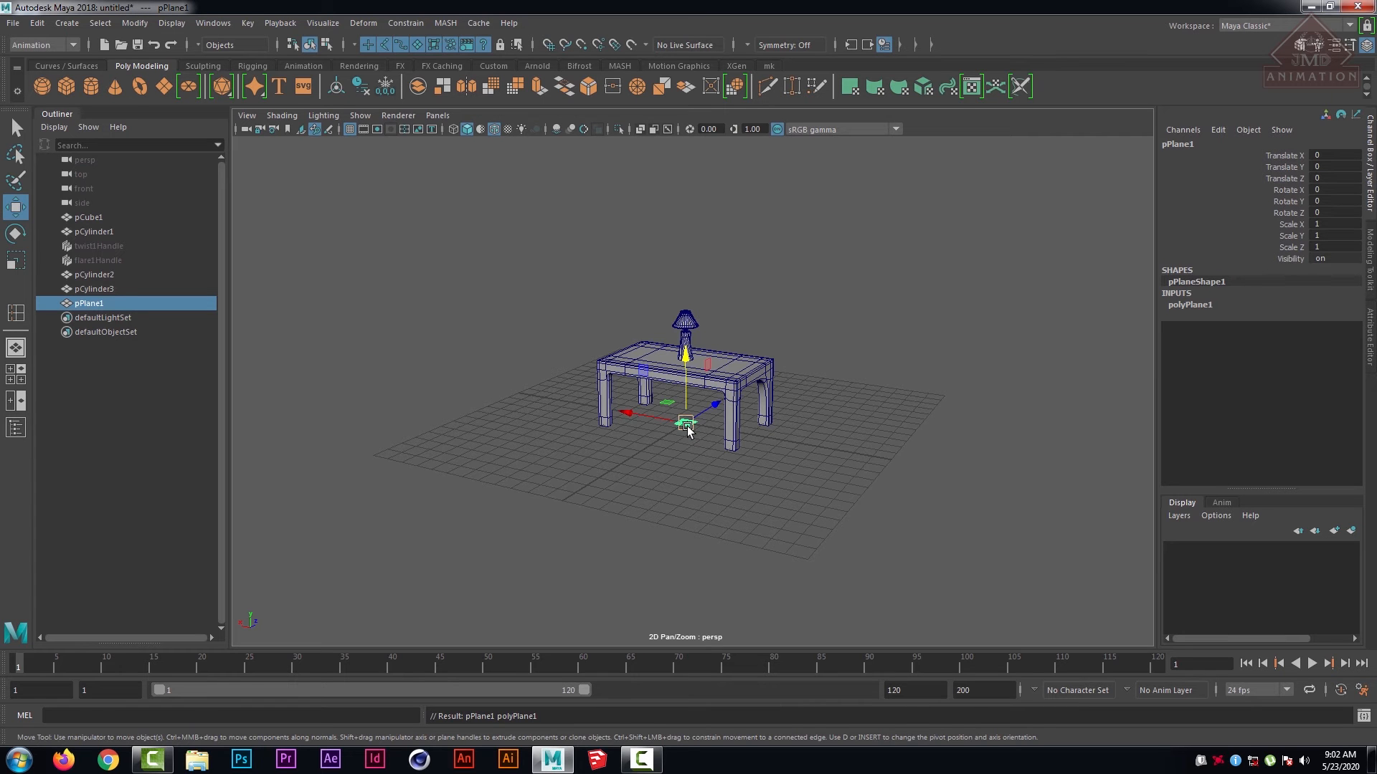
key(r)
drag(686, 424, 1068, 442)
click(995, 303)
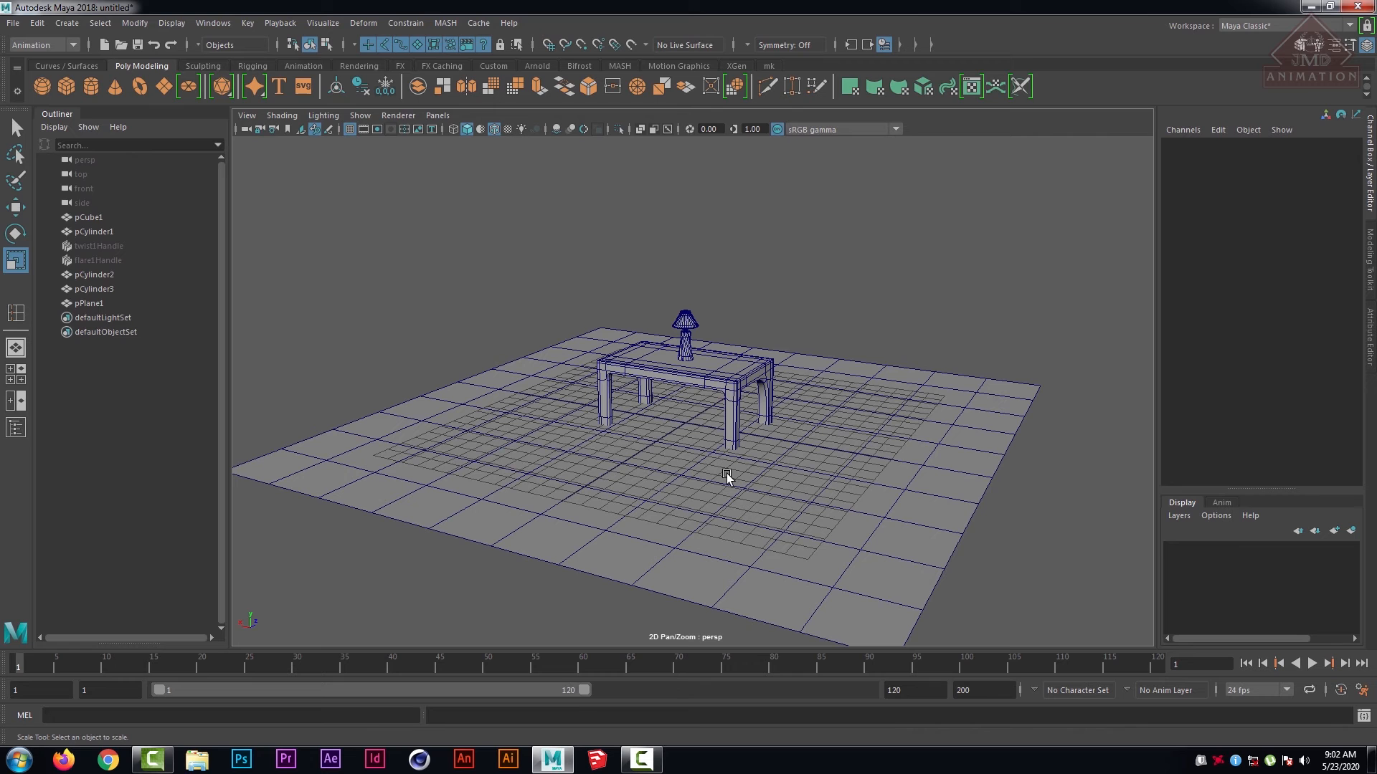
- Raise the floor plane slightly above the grid, to a Translate Y of about 0.083
click(866, 621)
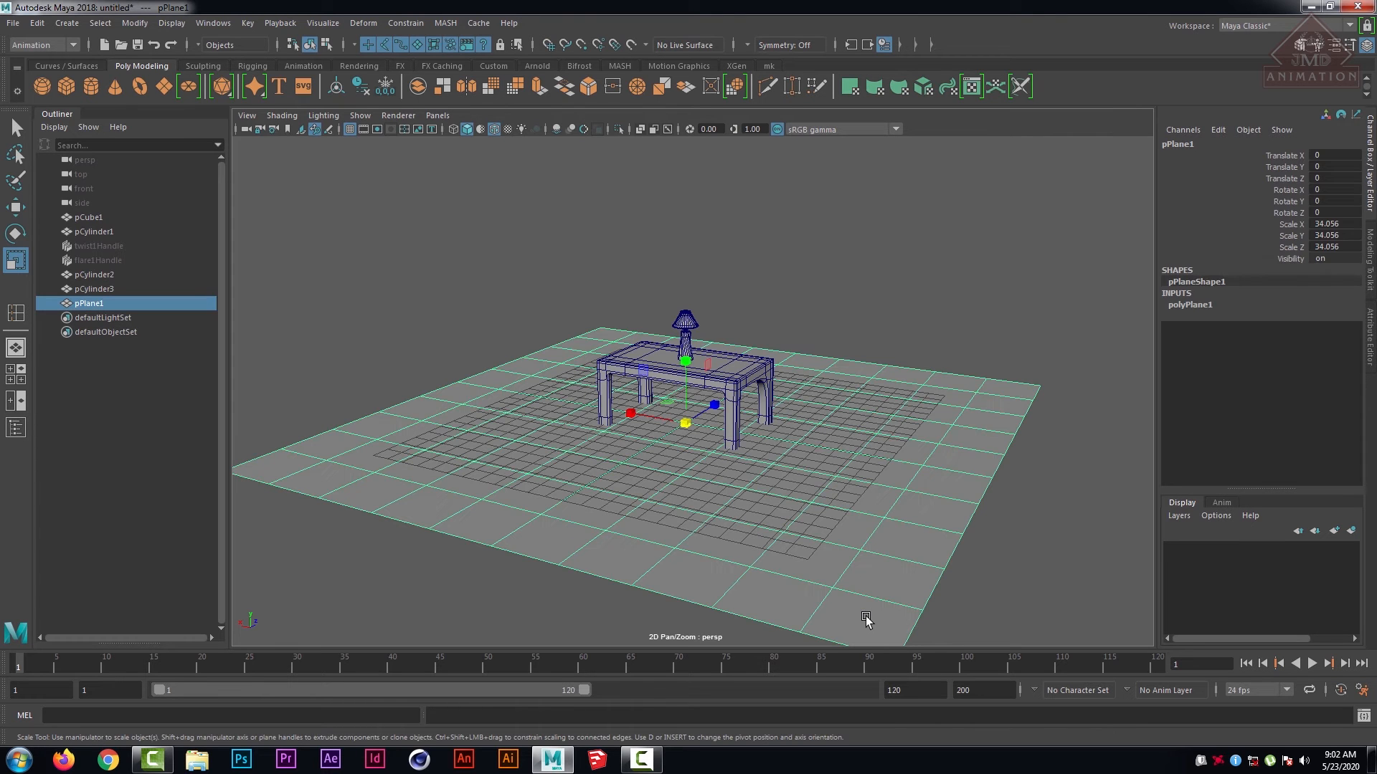
key(w)
drag(687, 366, 686, 361)
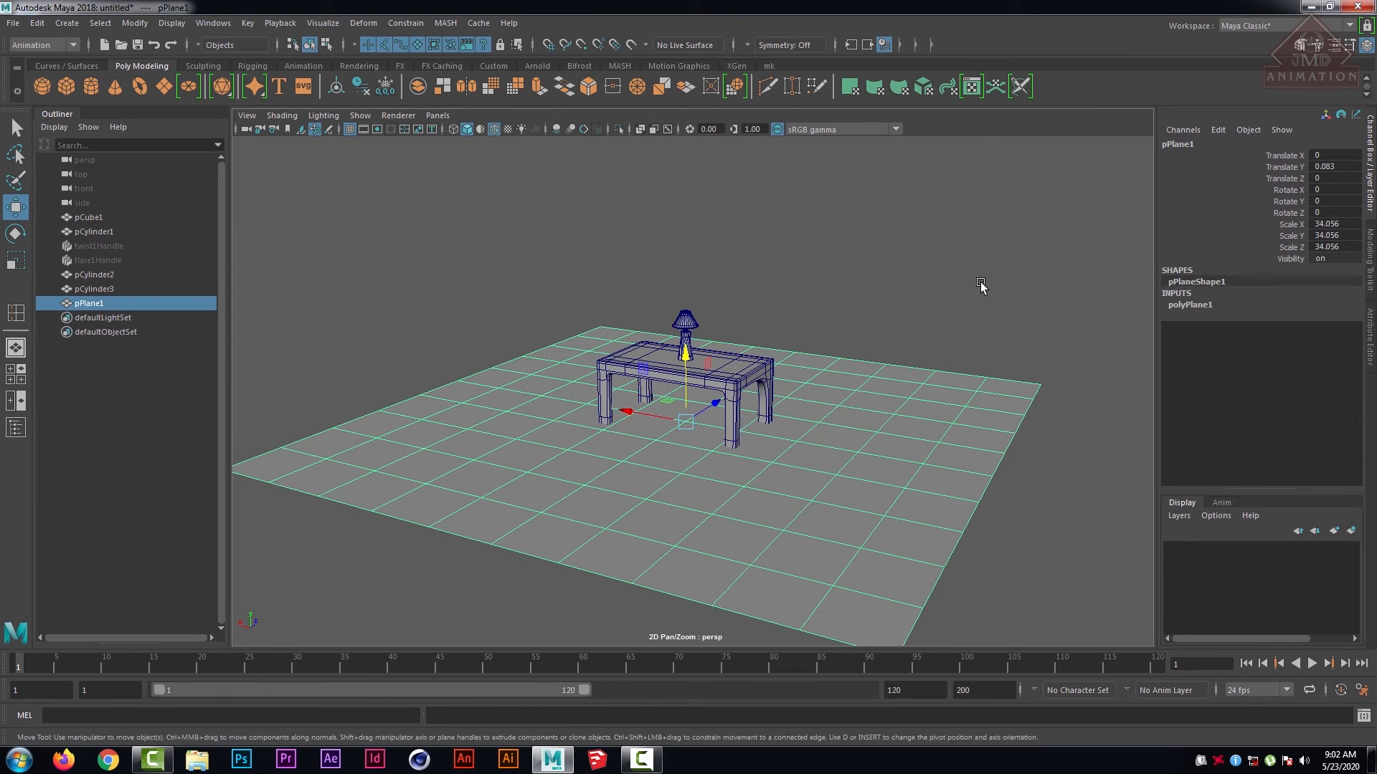
click(979, 281)
scroll(884, 391, up, 4)
scroll(846, 381, down, 6)
scroll(862, 428, up, 6)
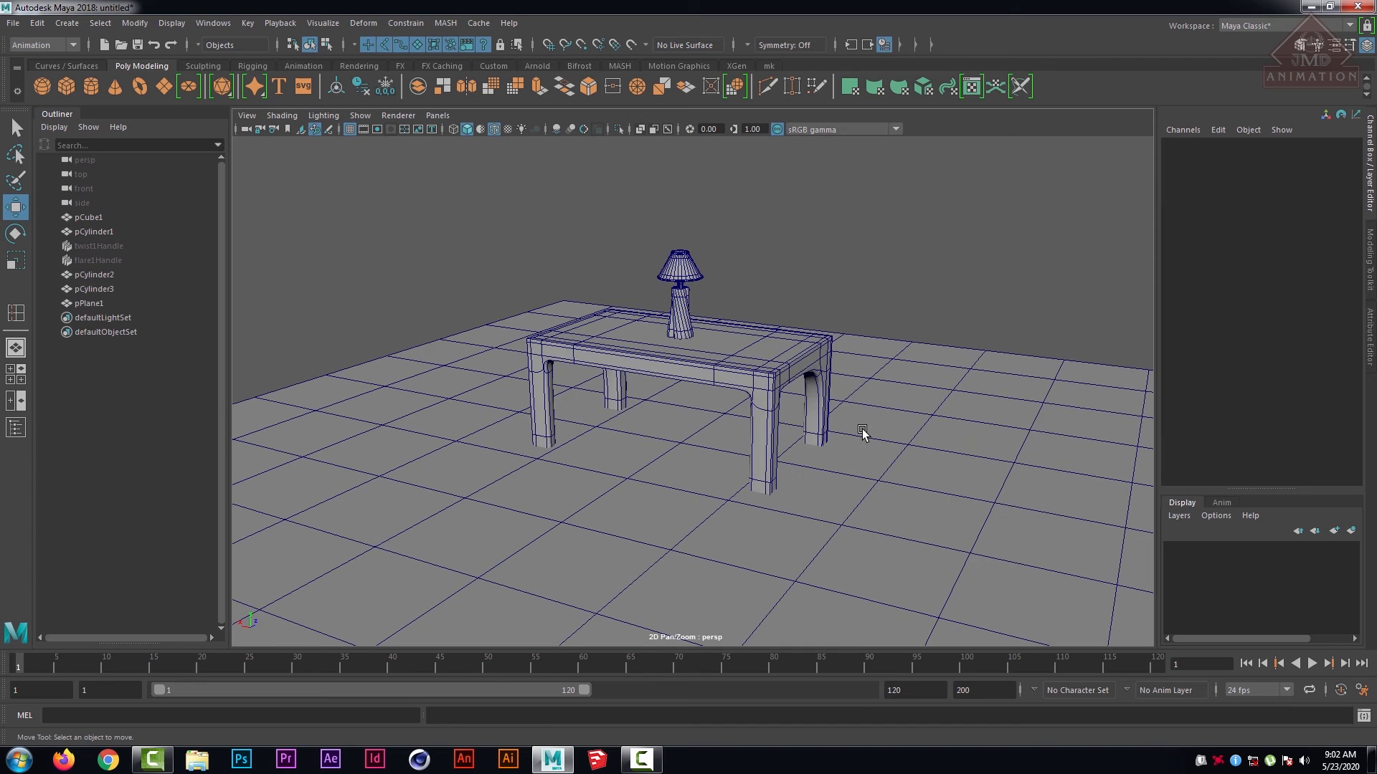
scroll(761, 363, down, 4)
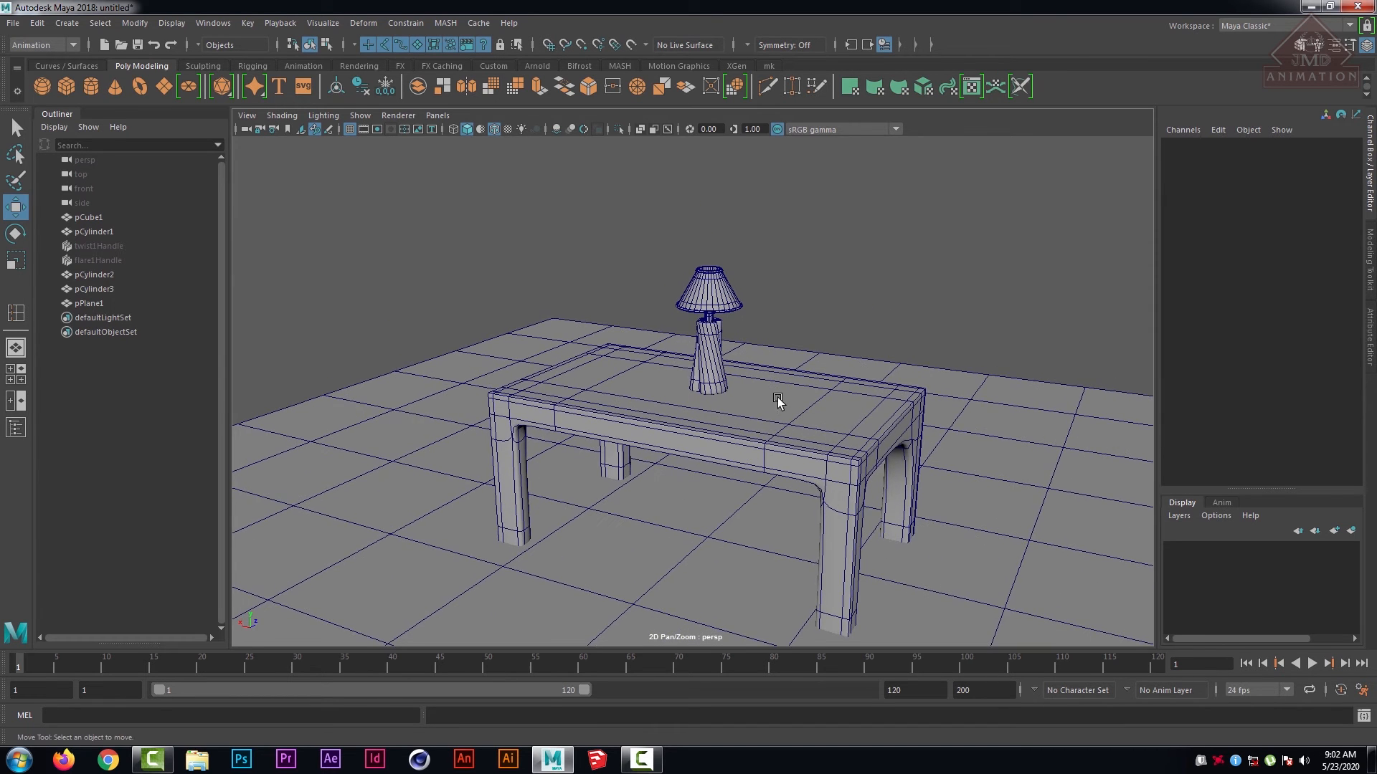
scroll(777, 399, up, 3)
scroll(780, 404, up, 3)
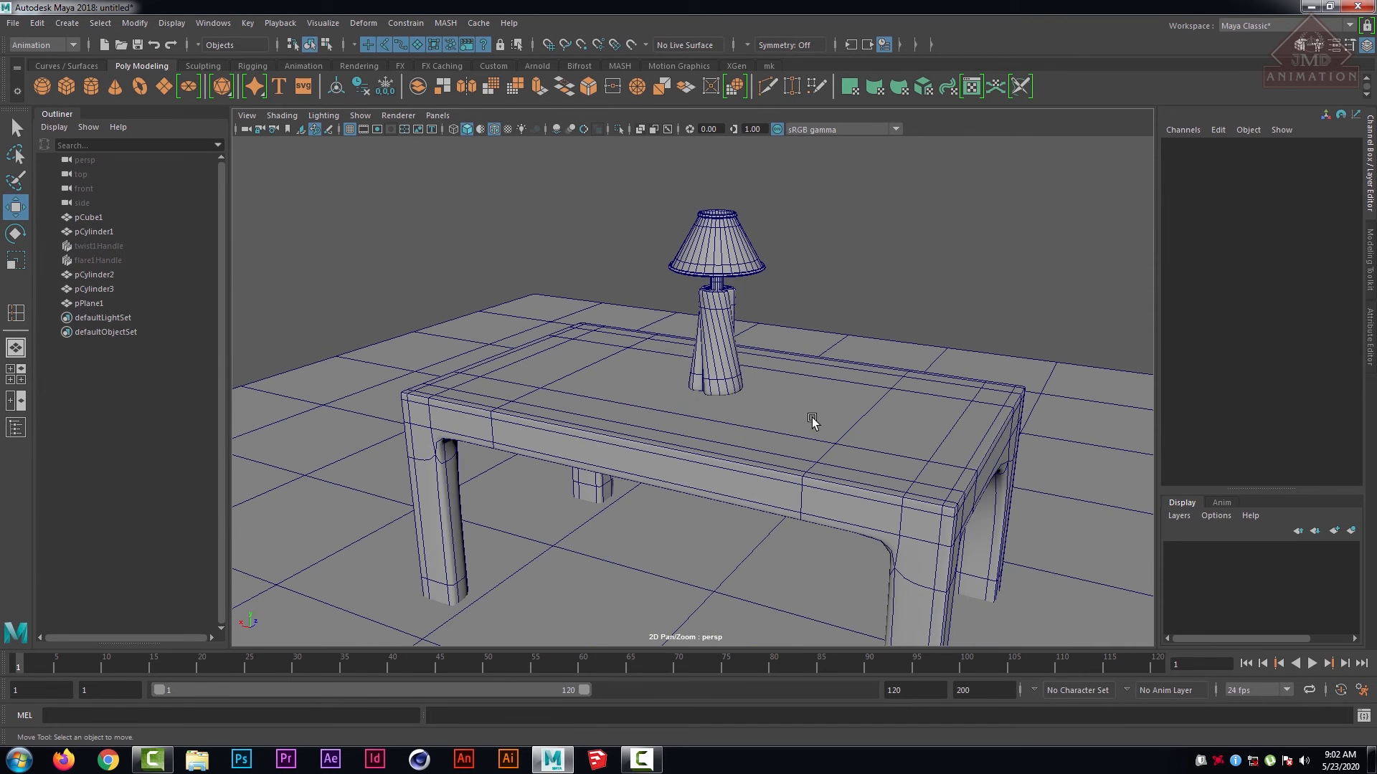
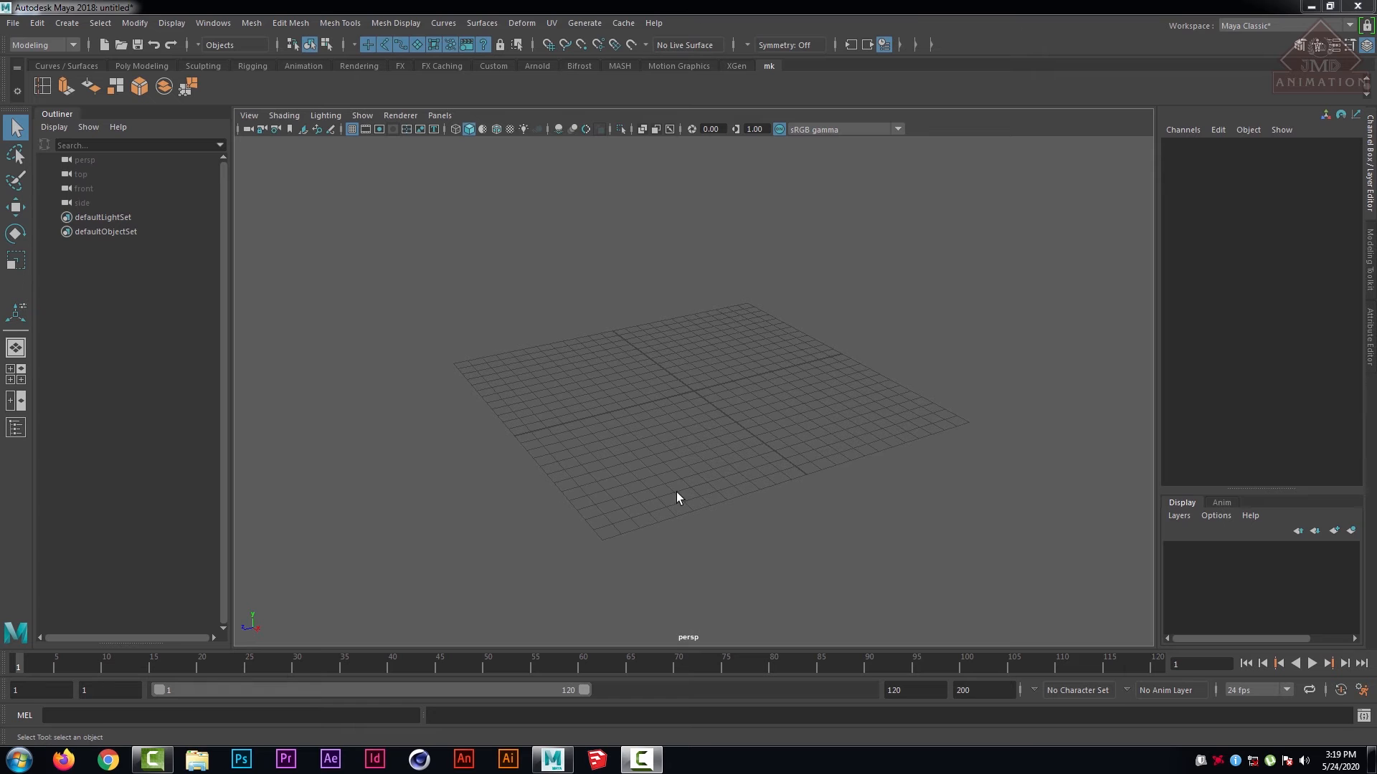
click(695, 440)
scroll(692, 442, down, 4)
scroll(690, 443, up, 6)
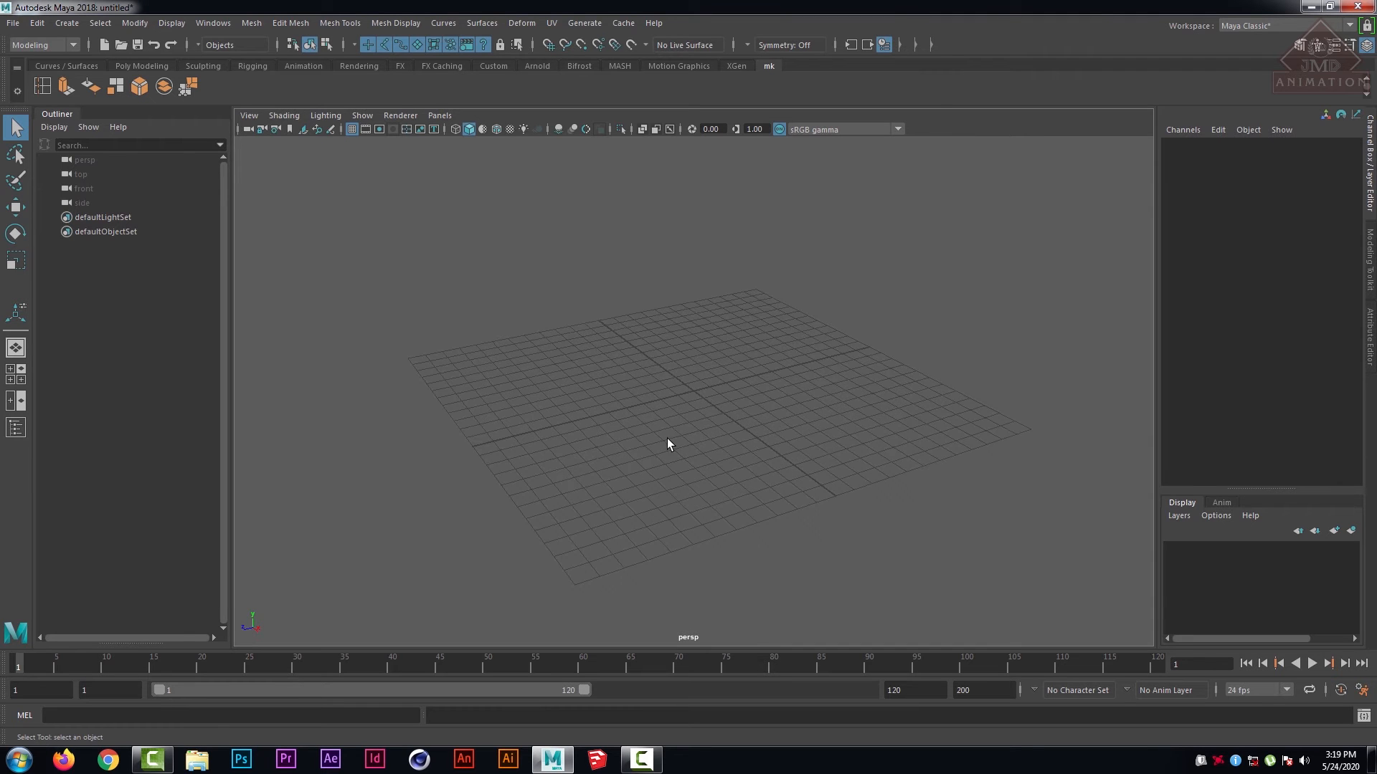
alt+drag(666, 438, 644, 425)
scroll(646, 425, up, 4)
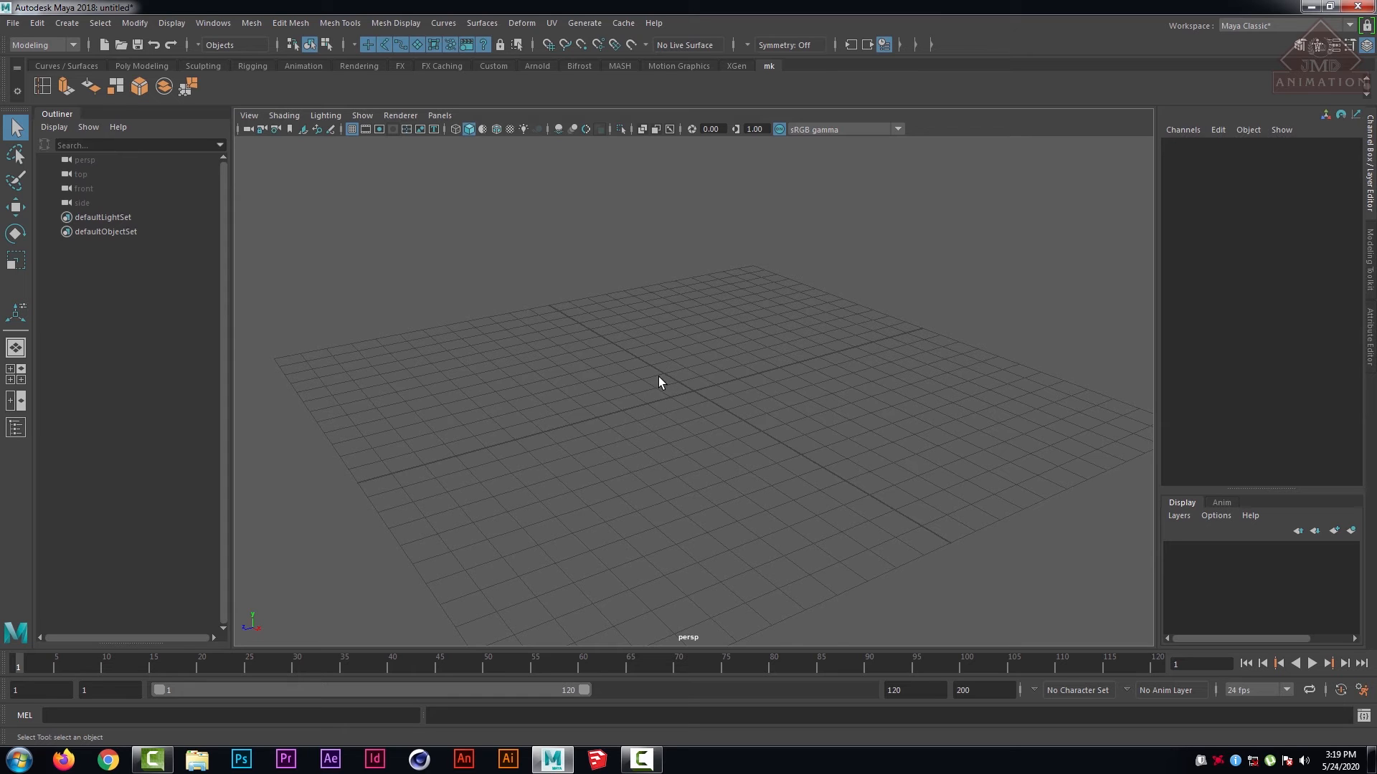
- Create a polygon cube in the empty scene and scale it into a flat slab of about 9.137 × 0.419 × 3.989
scroll(645, 380, down, 2)
click(126, 69)
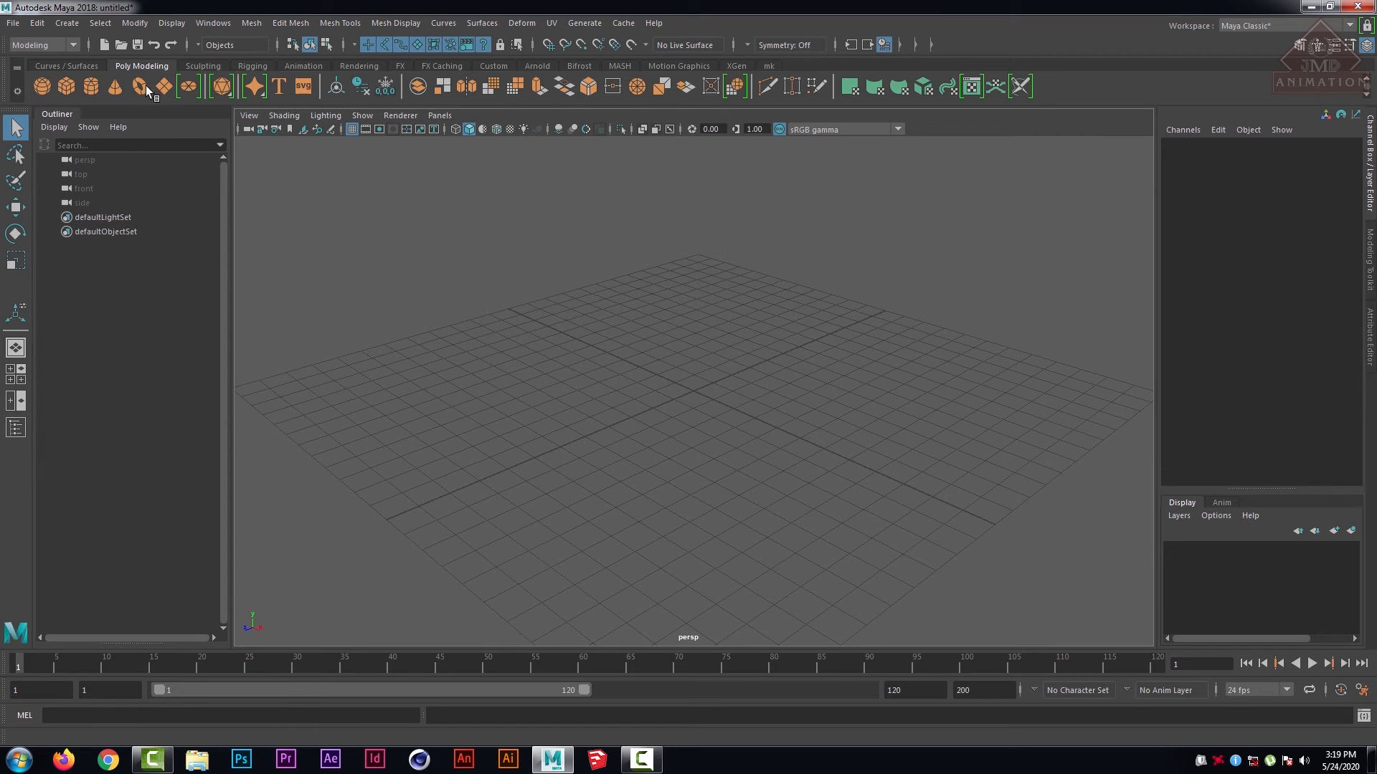
click(67, 86)
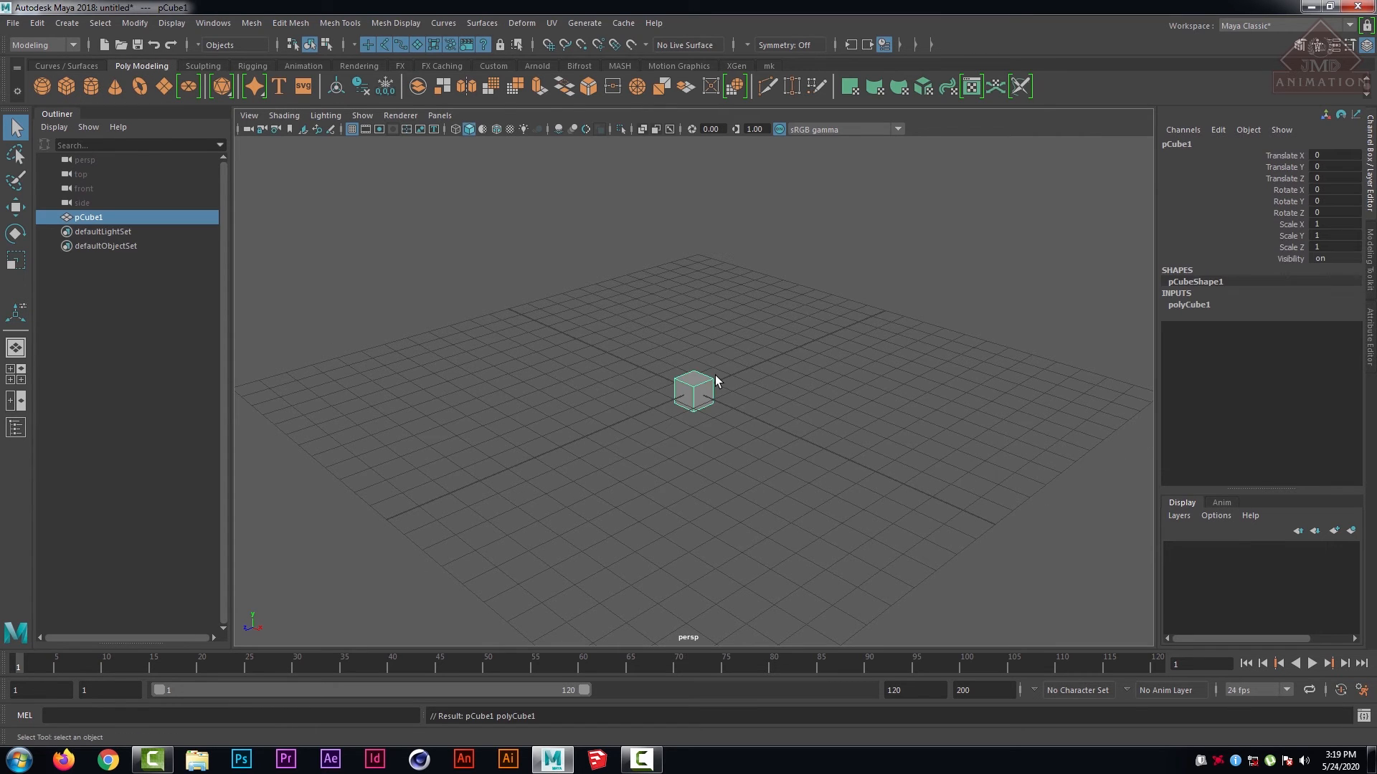
key(r)
drag(690, 334, 782, 431)
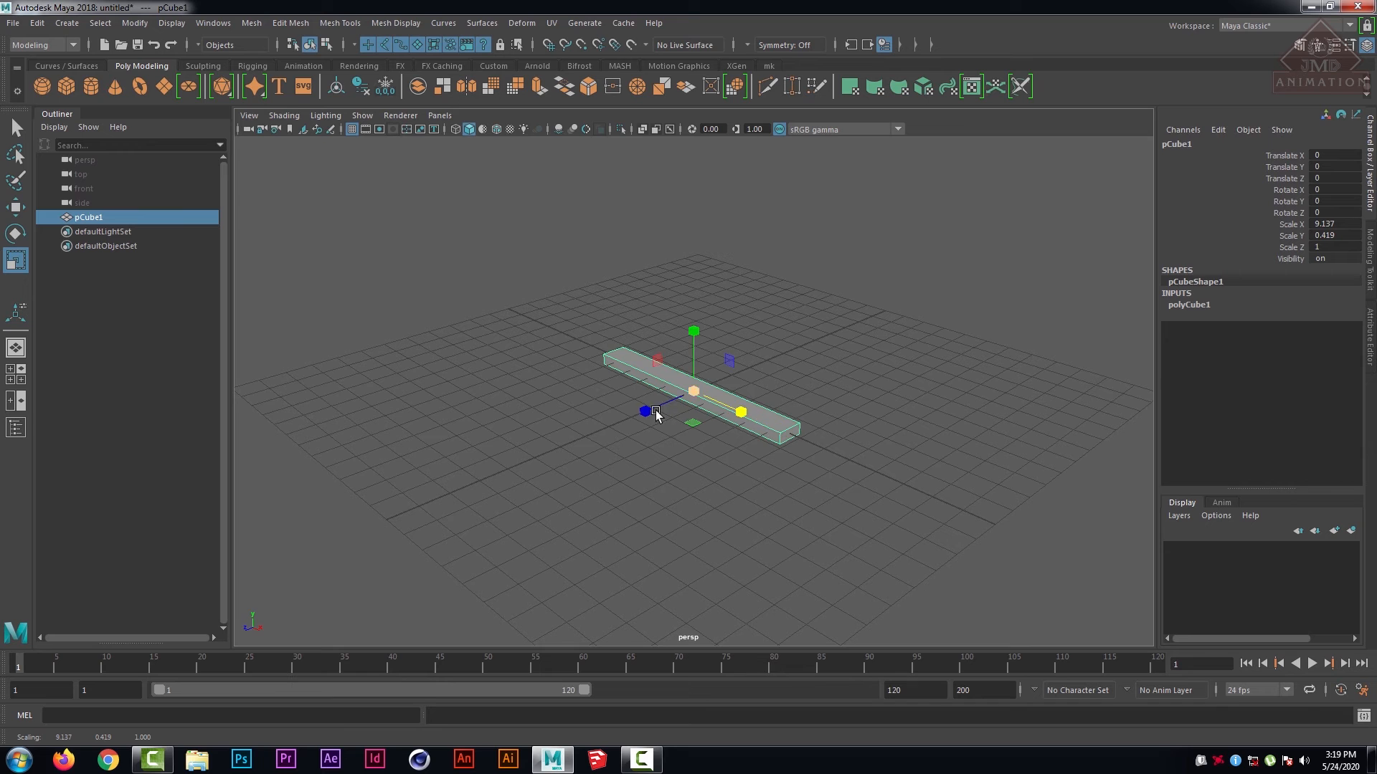
drag(656, 414, 444, 441)
- Raise the slab just above the grid, to a Translate Y of about 0.341
alt+drag(647, 495, 750, 476)
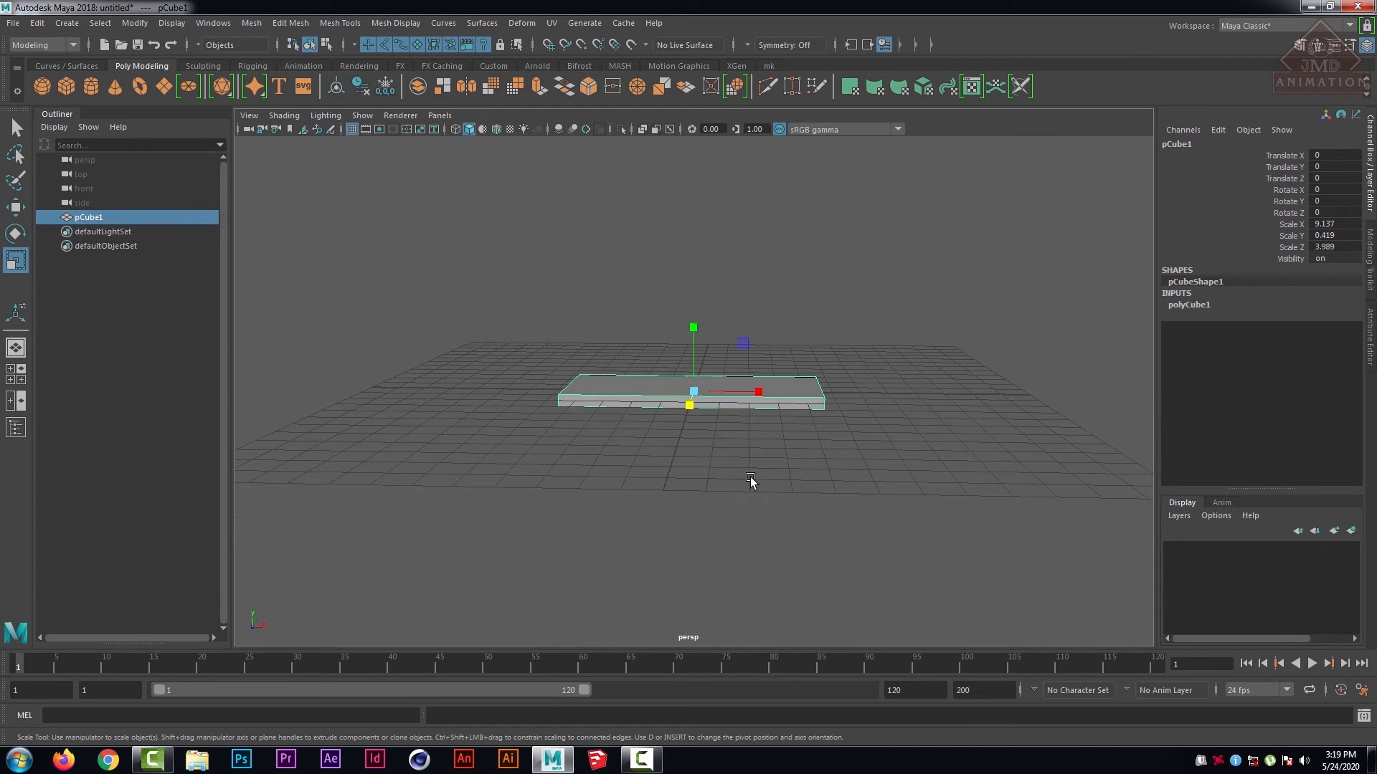
scroll(752, 479, up, 3)
key(w)
drag(695, 320, 695, 304)
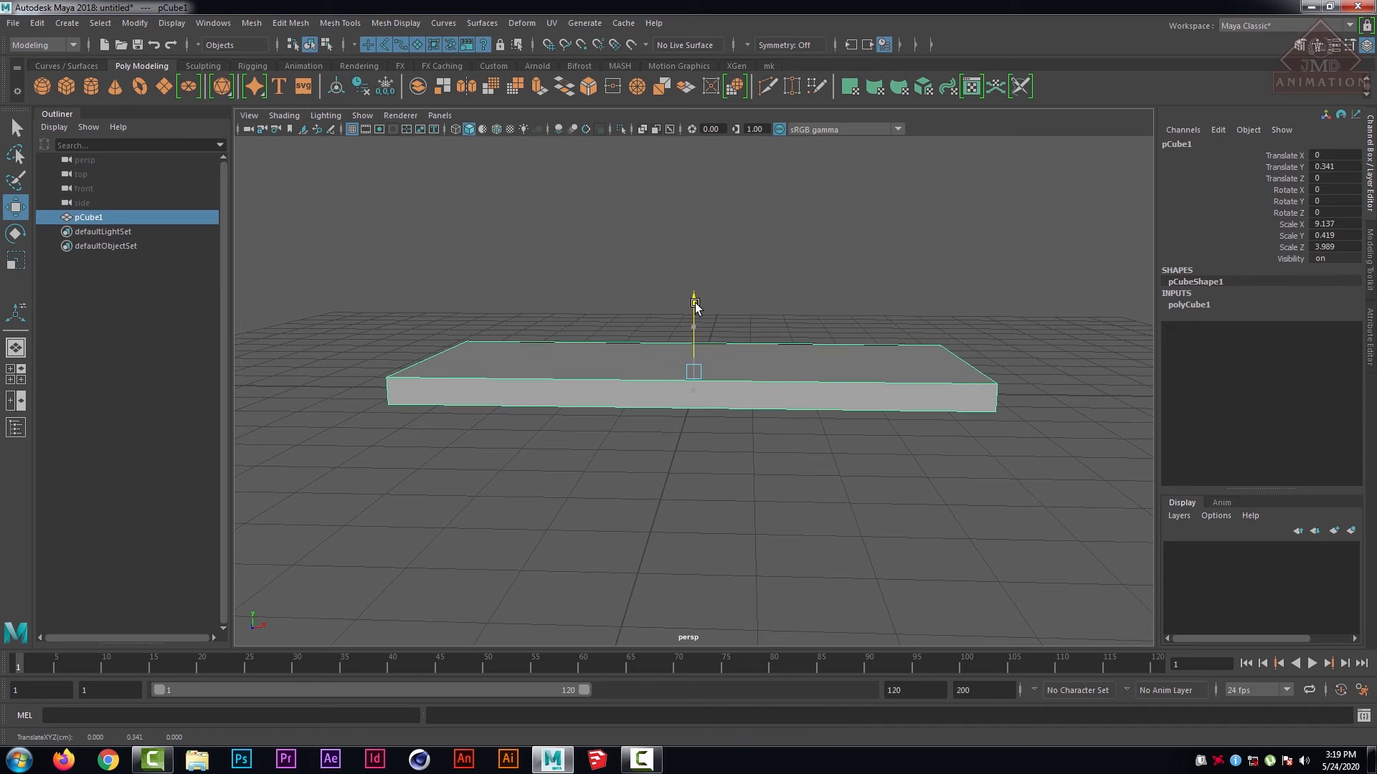
alt+drag(784, 409, 950, 337)
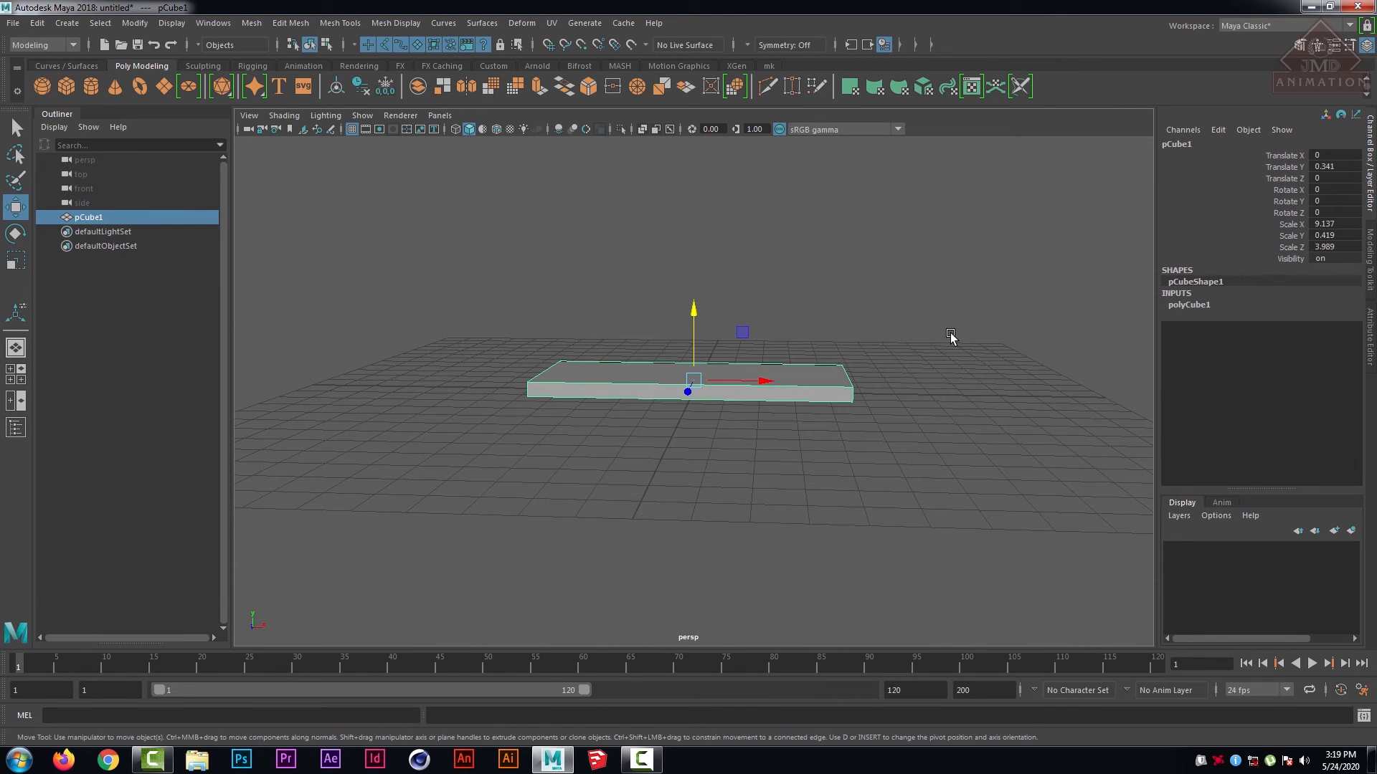
- Duplicate the slab and raise the copy to a Translate Y of about 4.582
key(ctrl+d)
drag(694, 307, 702, 165)
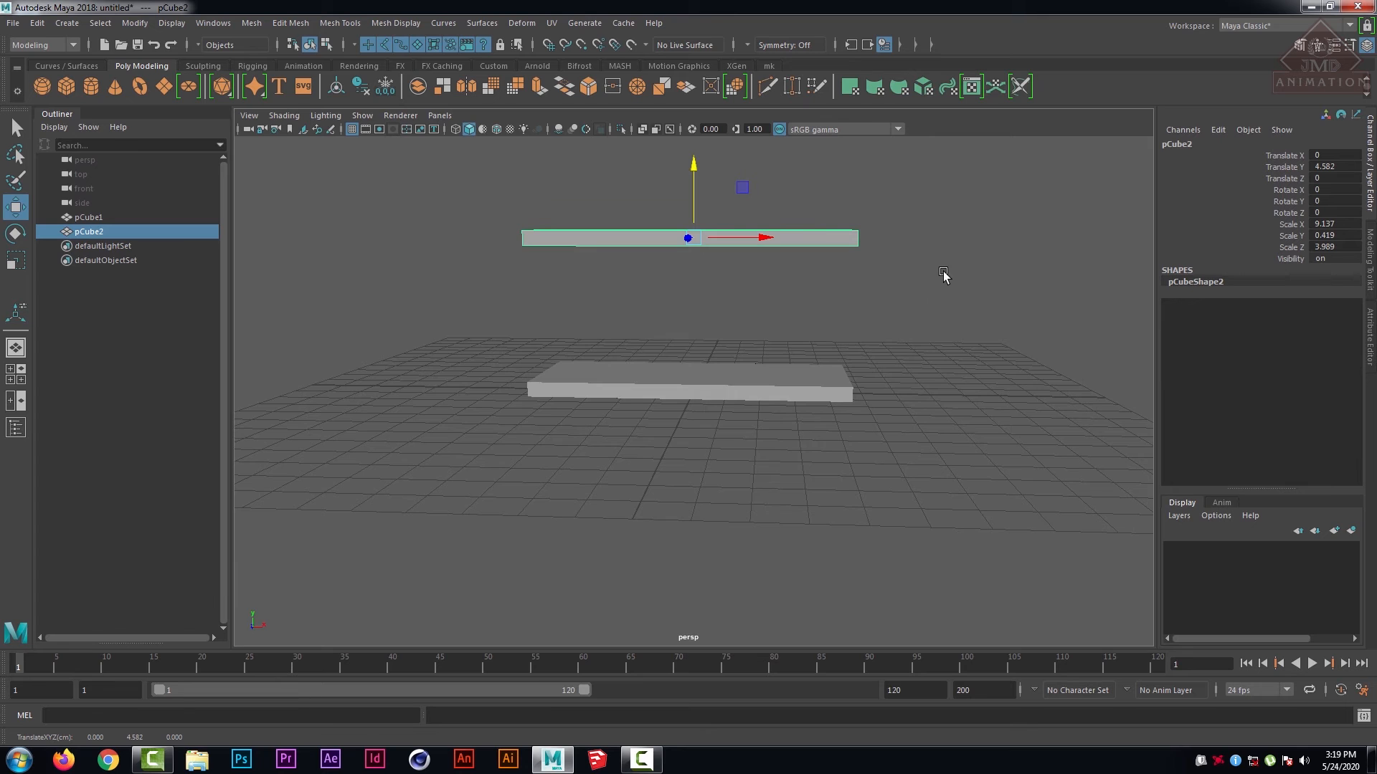
alt+drag(943, 277, 873, 307)
- Raise the original slab higher above the grid, to a Translate Y of about 1.189
click(822, 387)
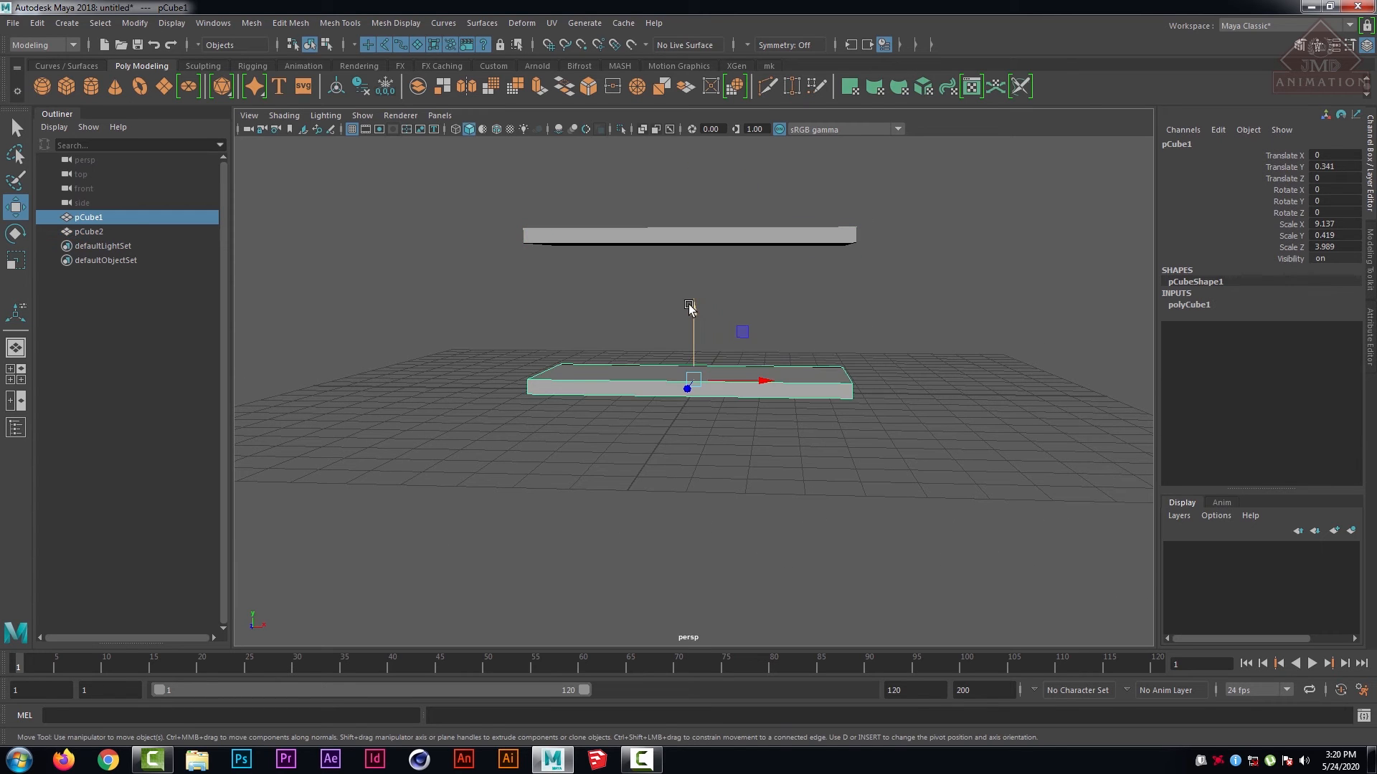
drag(693, 306, 687, 278)
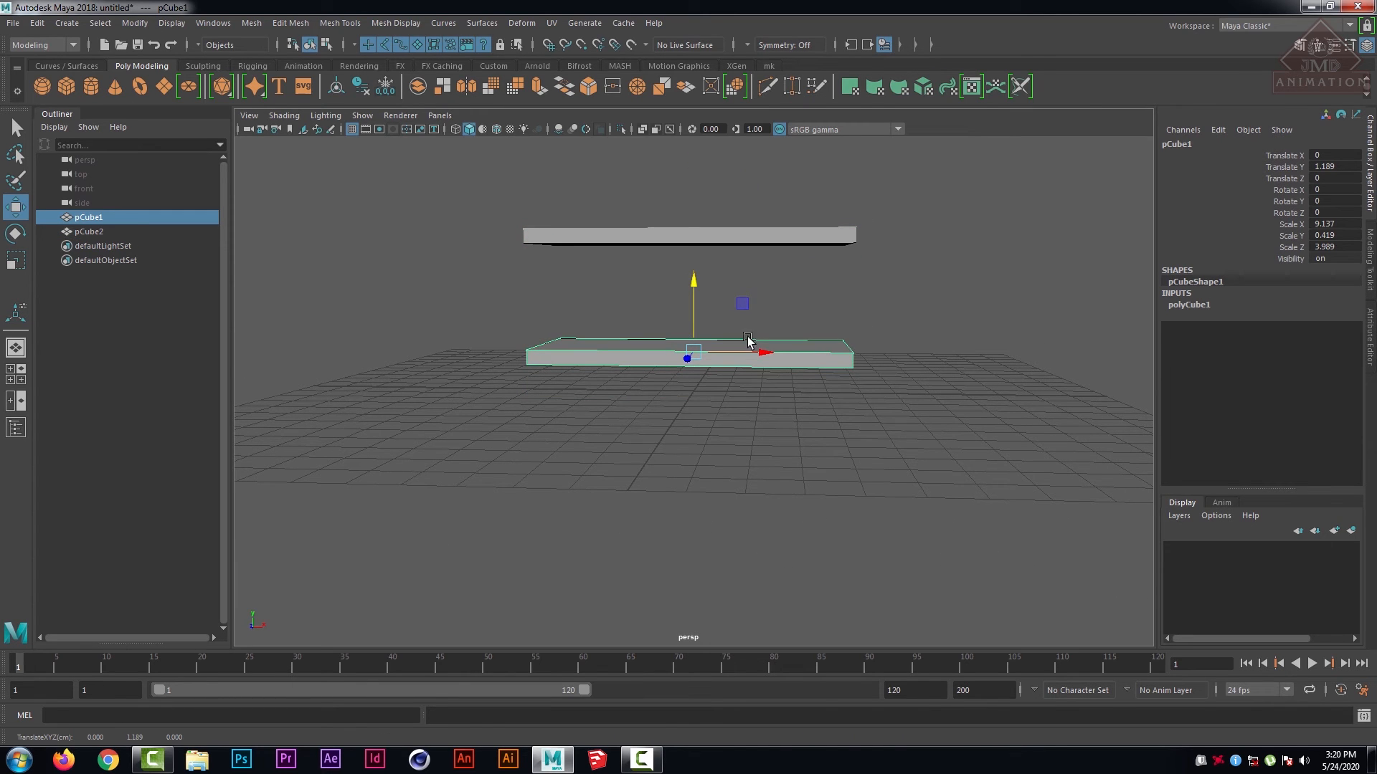
alt+drag(948, 316, 867, 334)
- Delete the upper copy of the slab
click(784, 264)
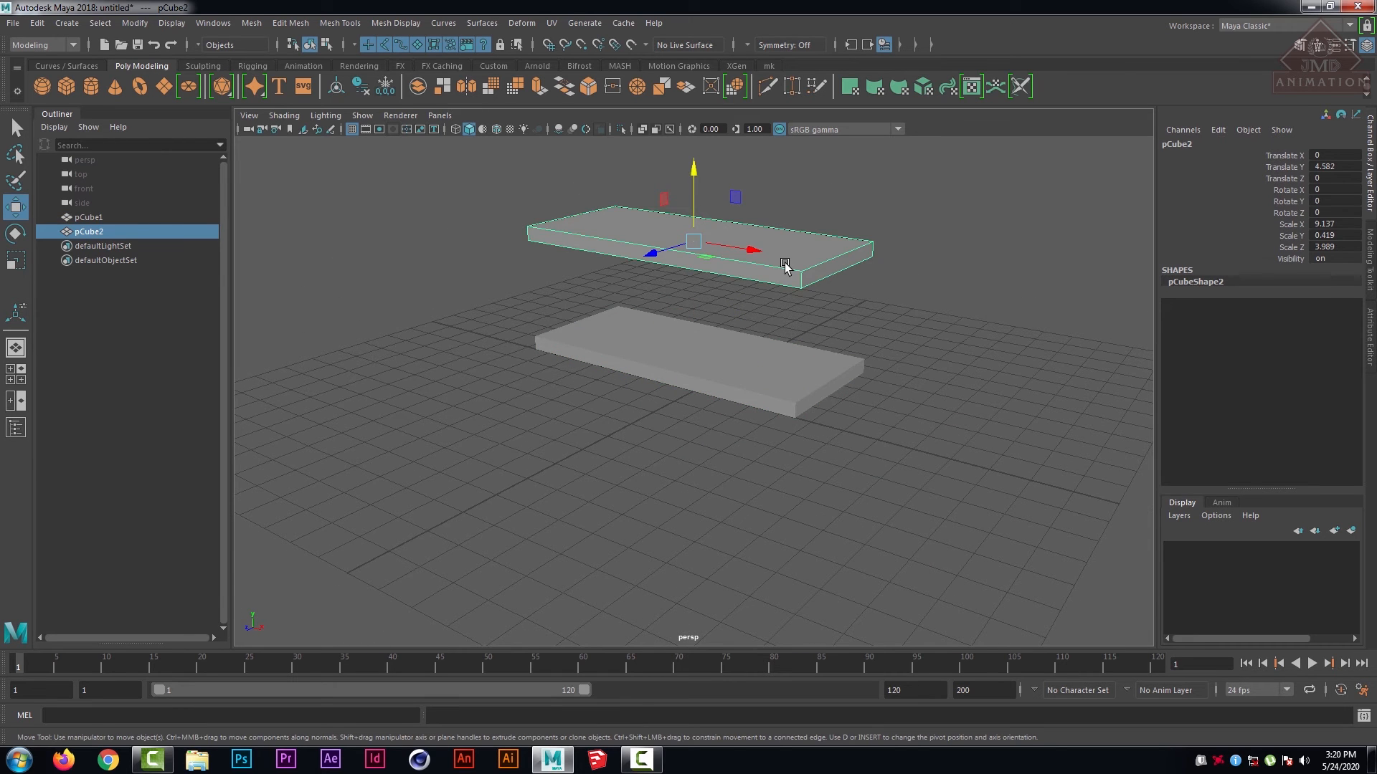
key(Delete)
scroll(757, 414, up, 3)
- Insert four edge loops on the slab, close to the edges along its long sides and its two ends
click(757, 366)
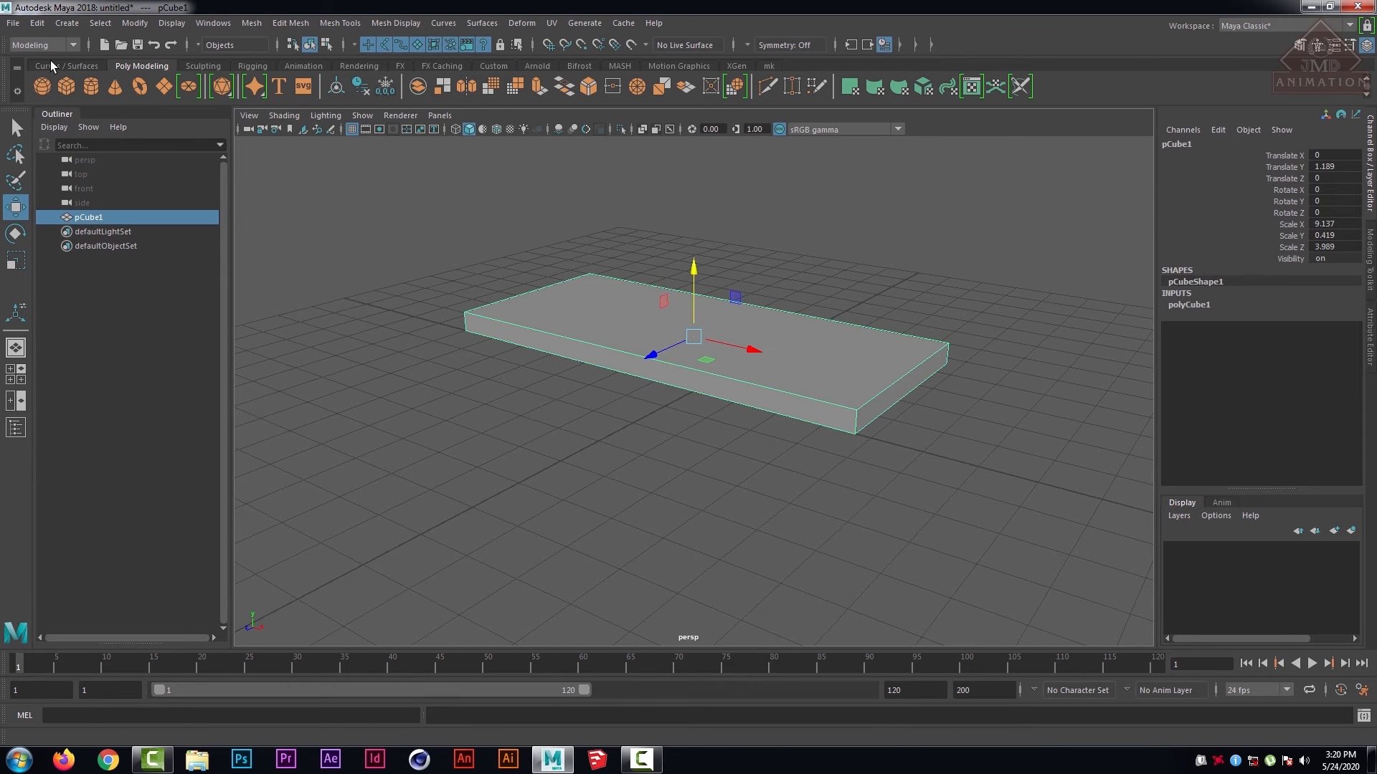
click(769, 66)
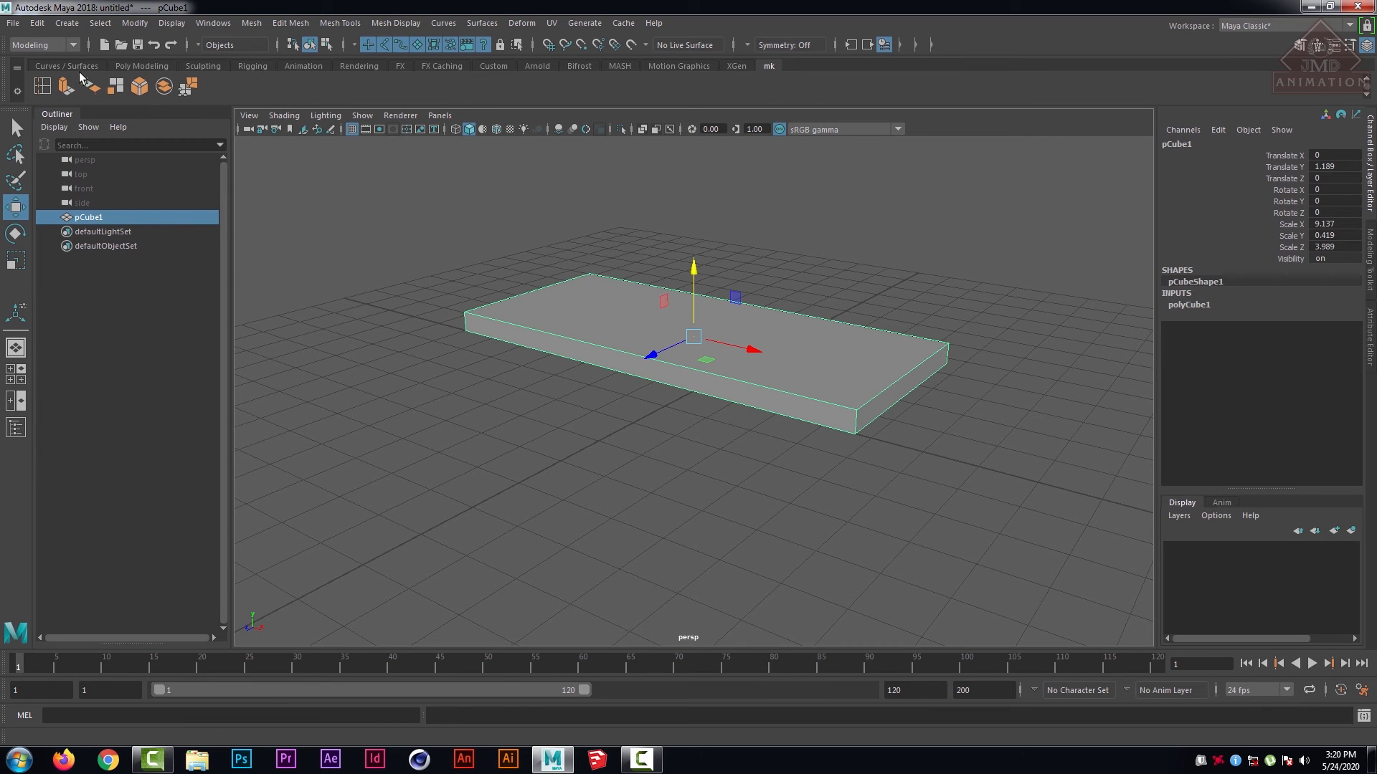
click(42, 87)
alt+drag(851, 341, 757, 453)
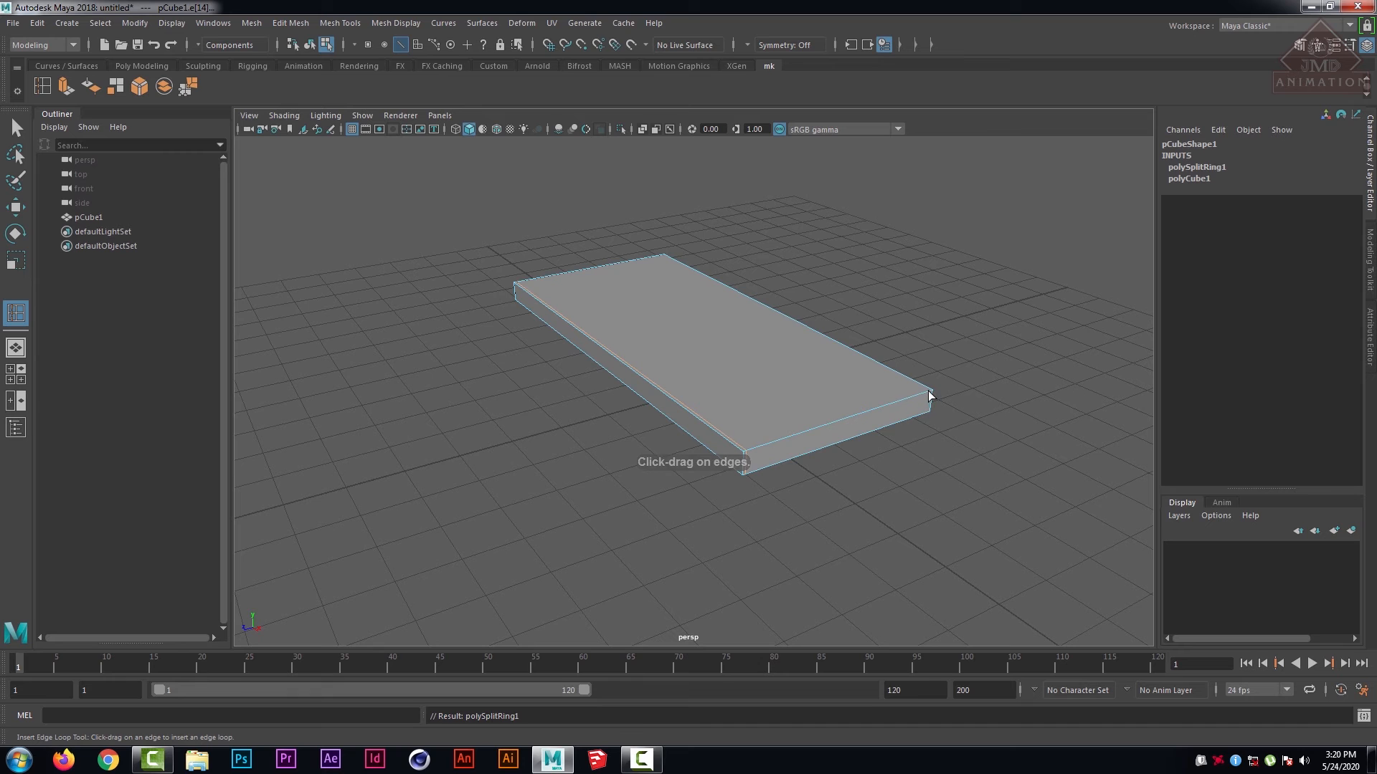
click(929, 396)
alt+drag(928, 396, 893, 422)
drag(457, 330, 451, 328)
alt+drag(888, 399, 572, 434)
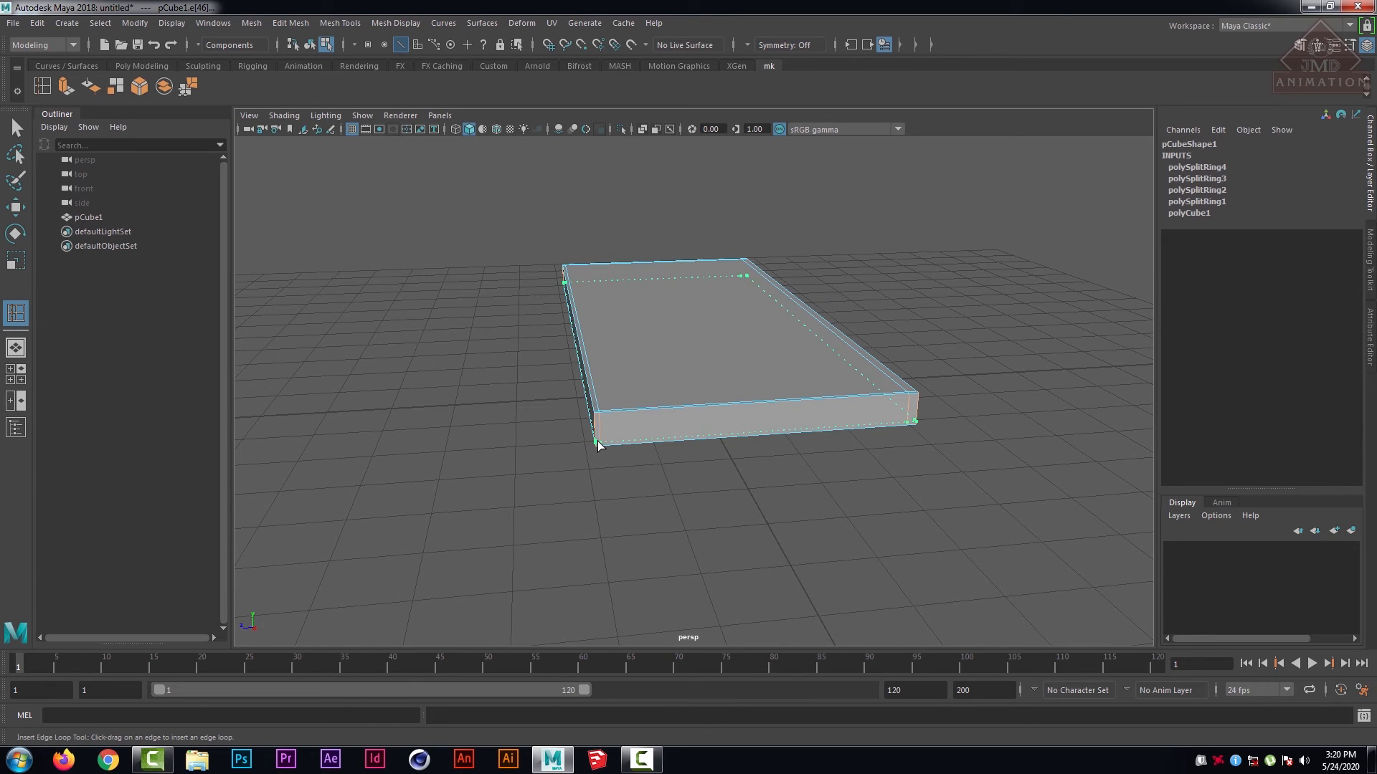
- Insert edge loops near the slab's bottom and top edges, and display it with smooth mesh preview in object mode
click(598, 440)
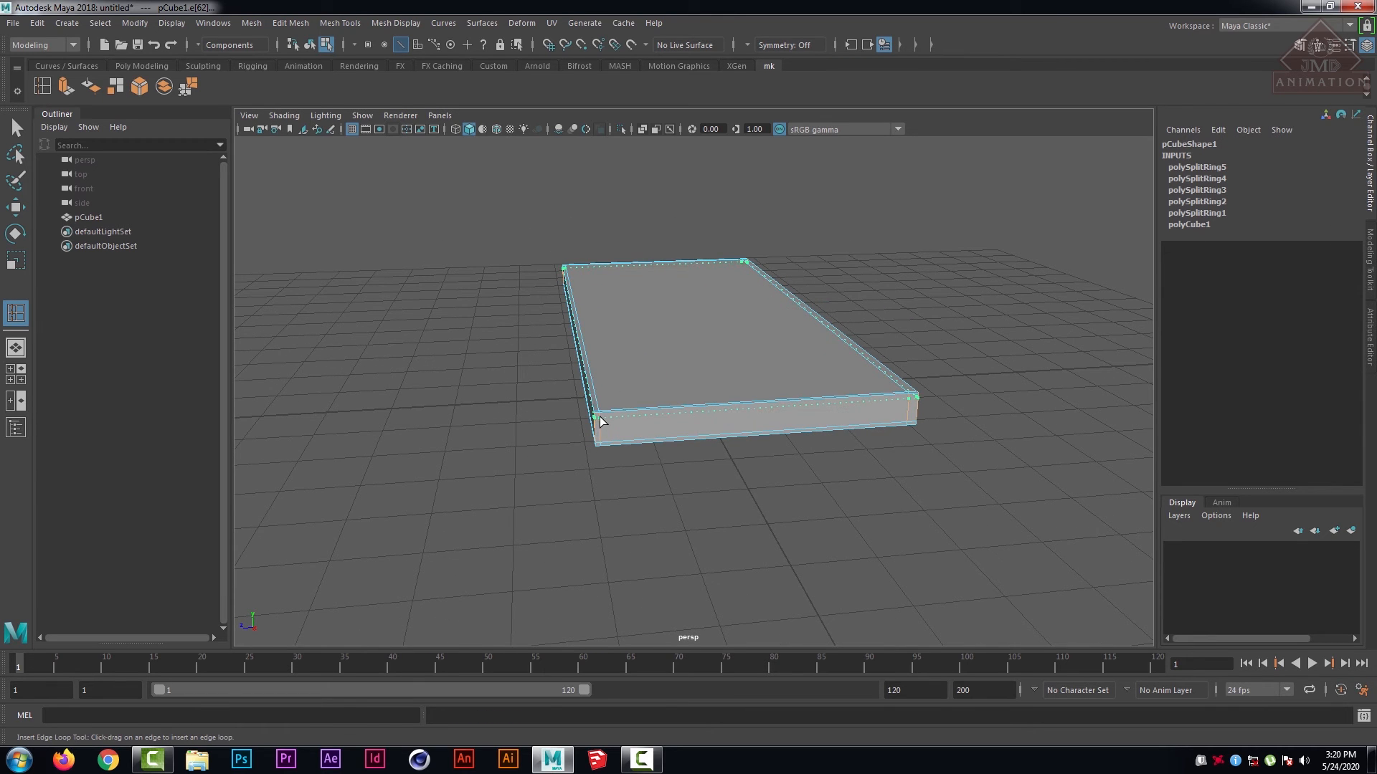
click(599, 417)
alt+drag(915, 413, 911, 416)
key(3)
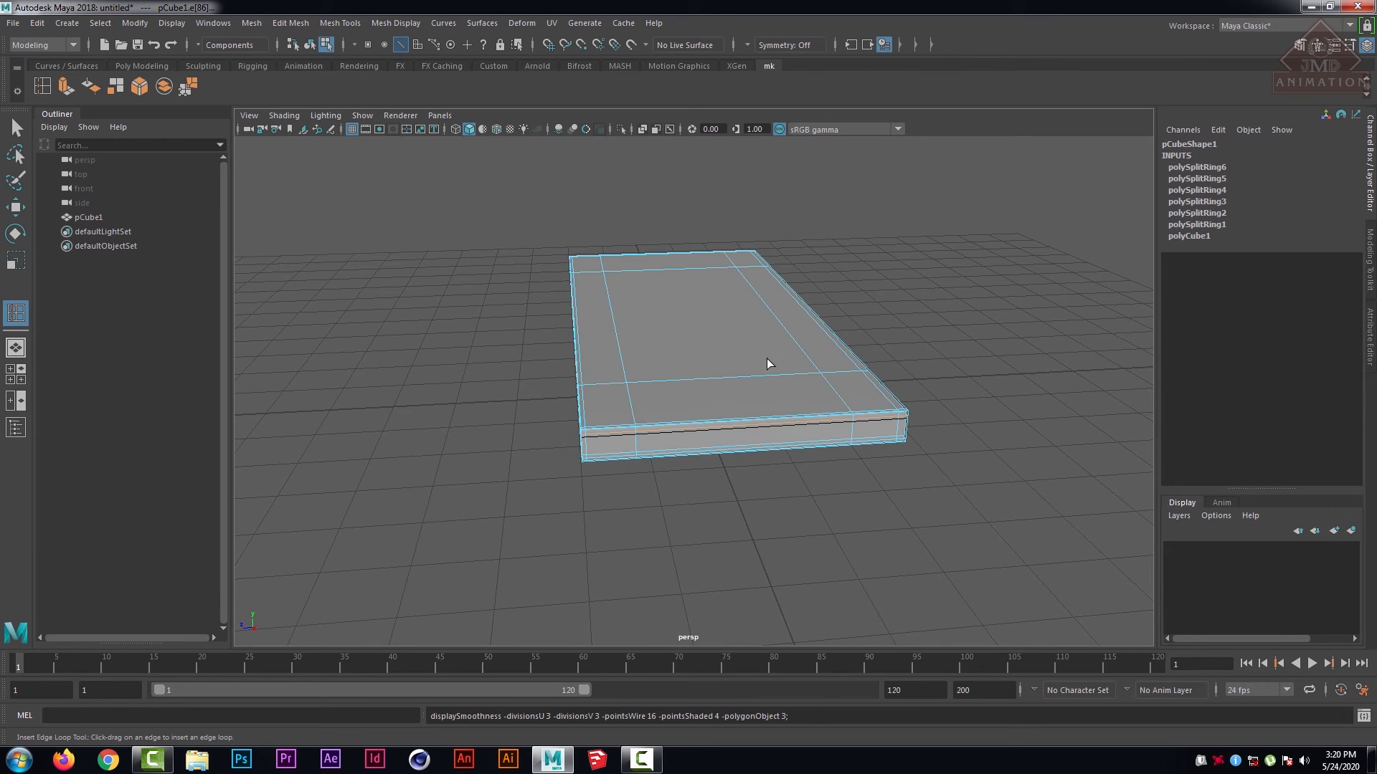
right_drag(768, 359, 810, 322)
- Duplicate the edge-looped slab and move the copy straight up as a second shelf above the original
alt+drag(815, 364, 794, 364)
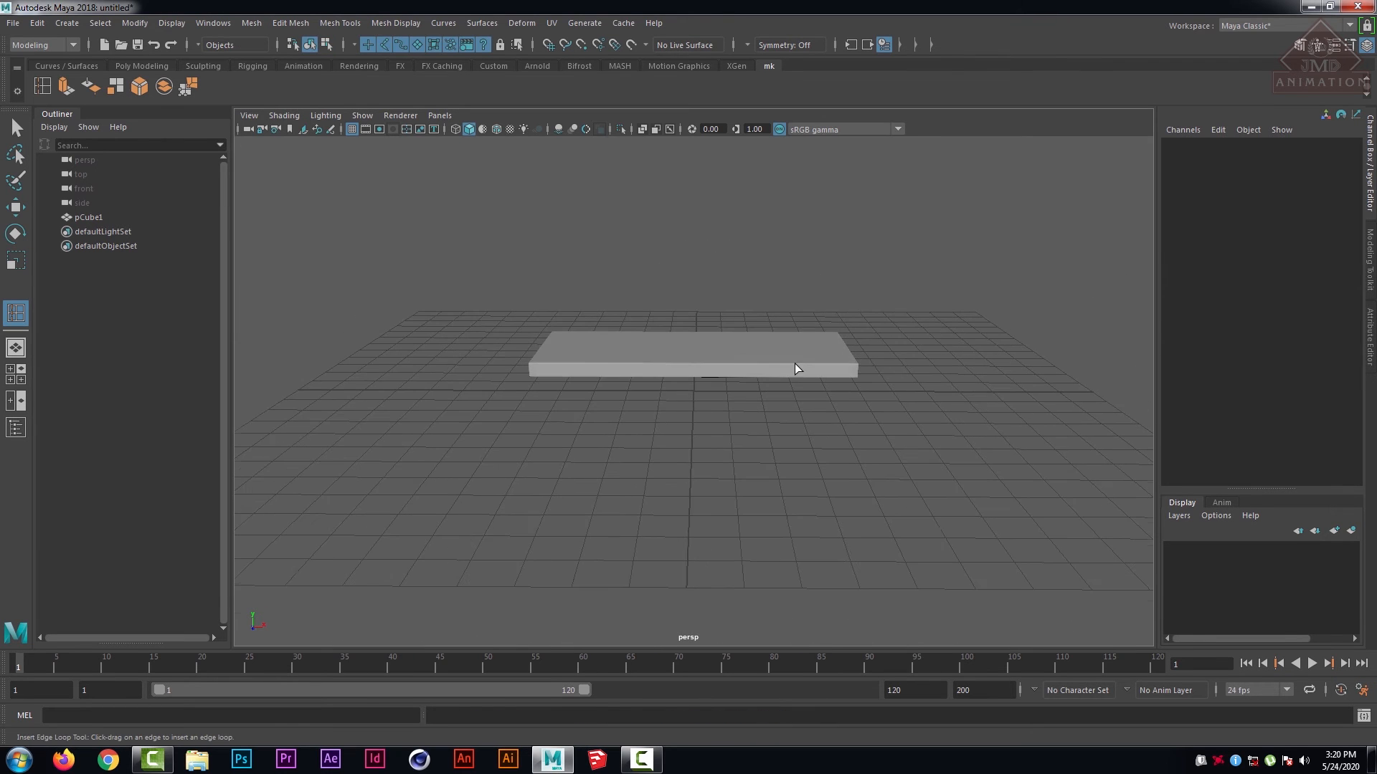
click(793, 357)
key(ctrl+d)
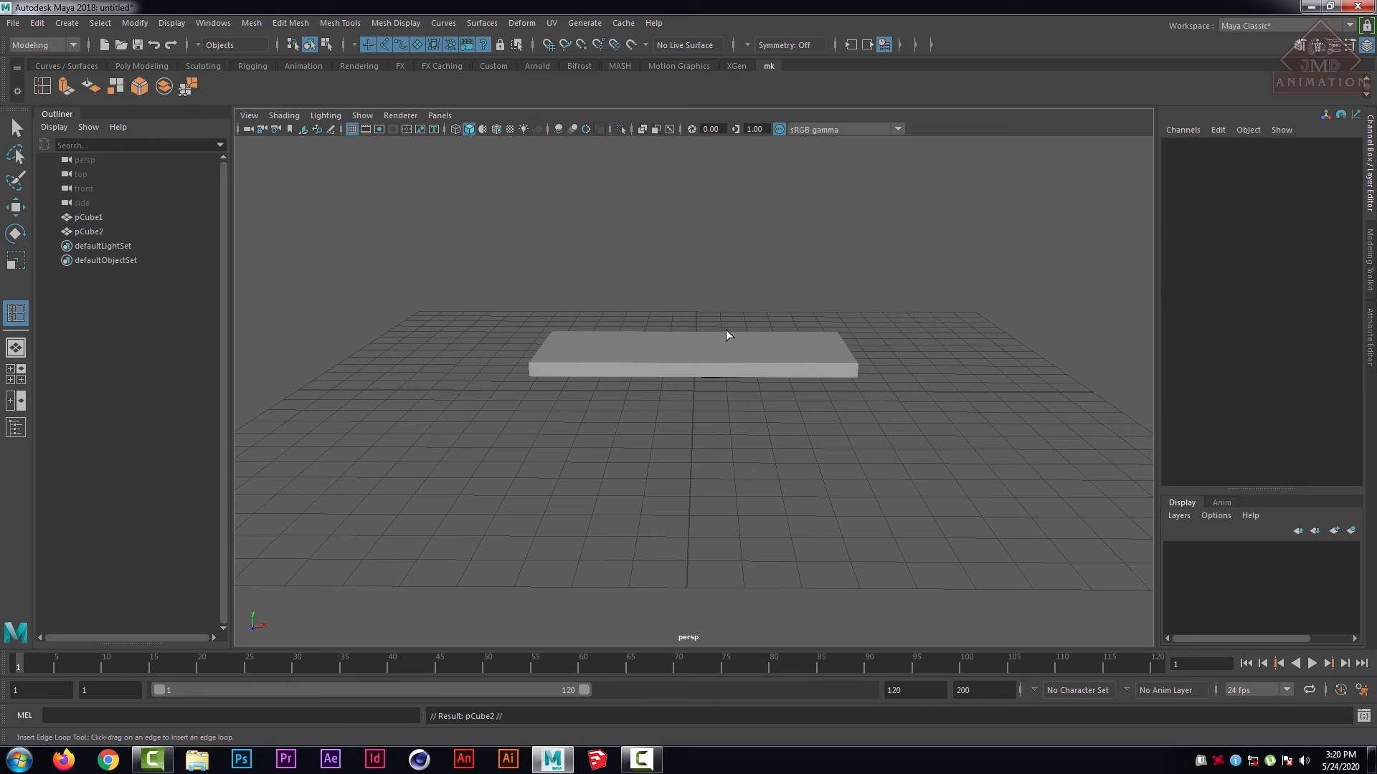
click(783, 356)
key(w)
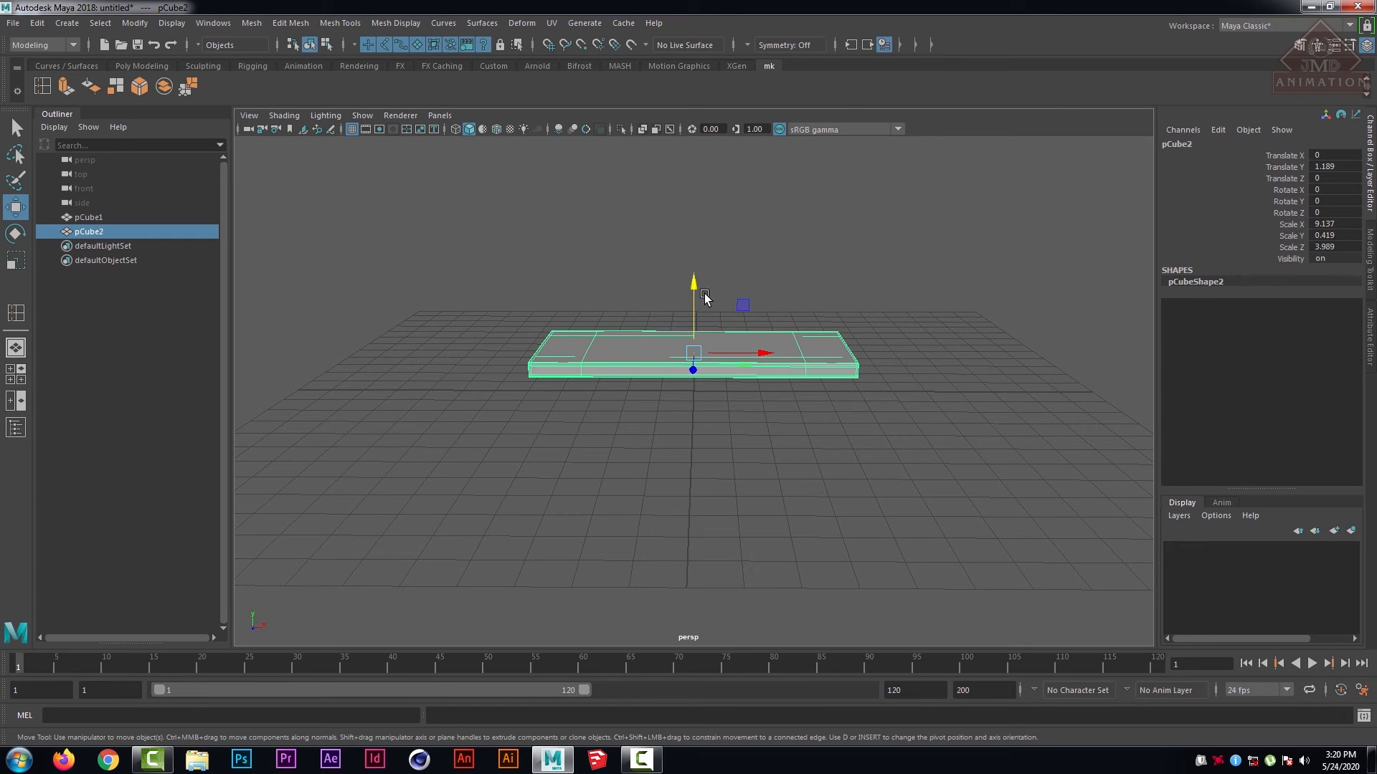
drag(698, 281, 699, 172)
click(944, 292)
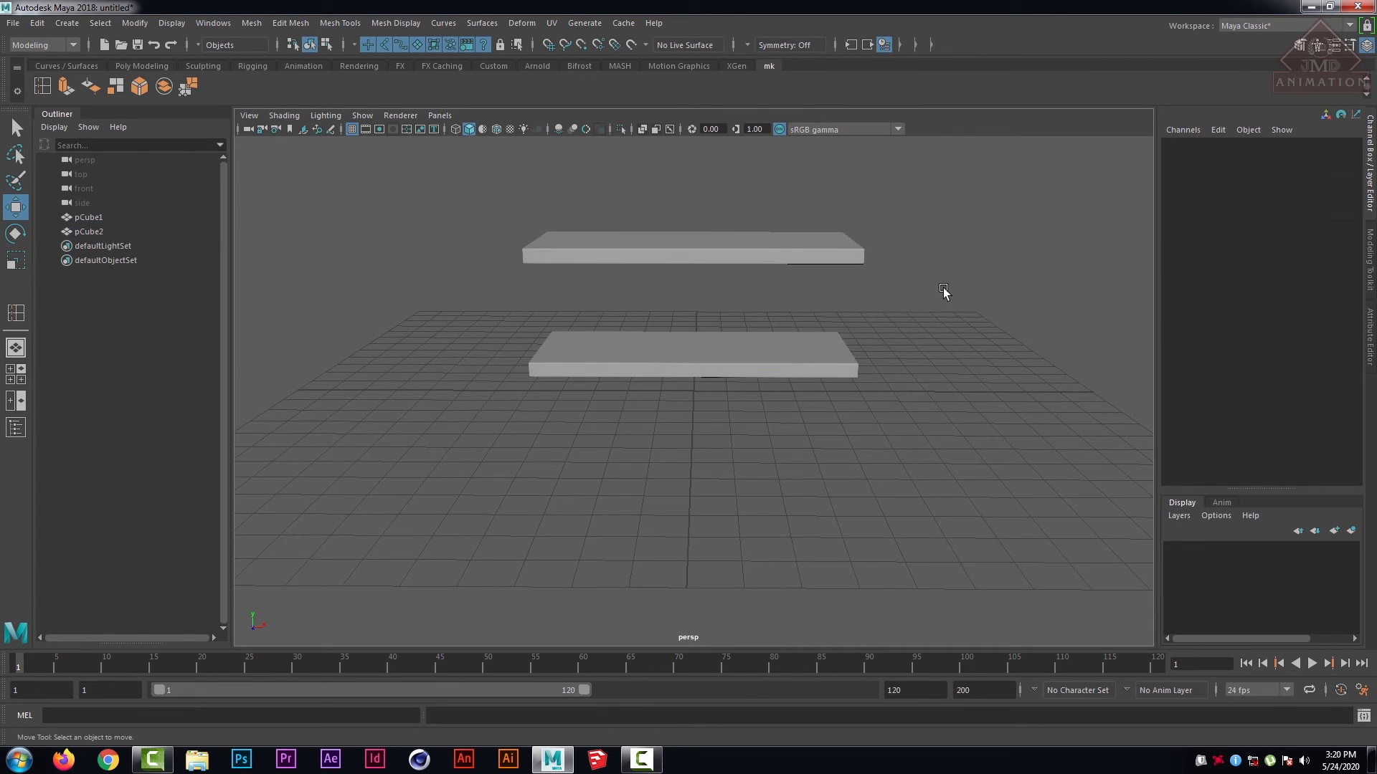
alt+drag(944, 292, 797, 360)
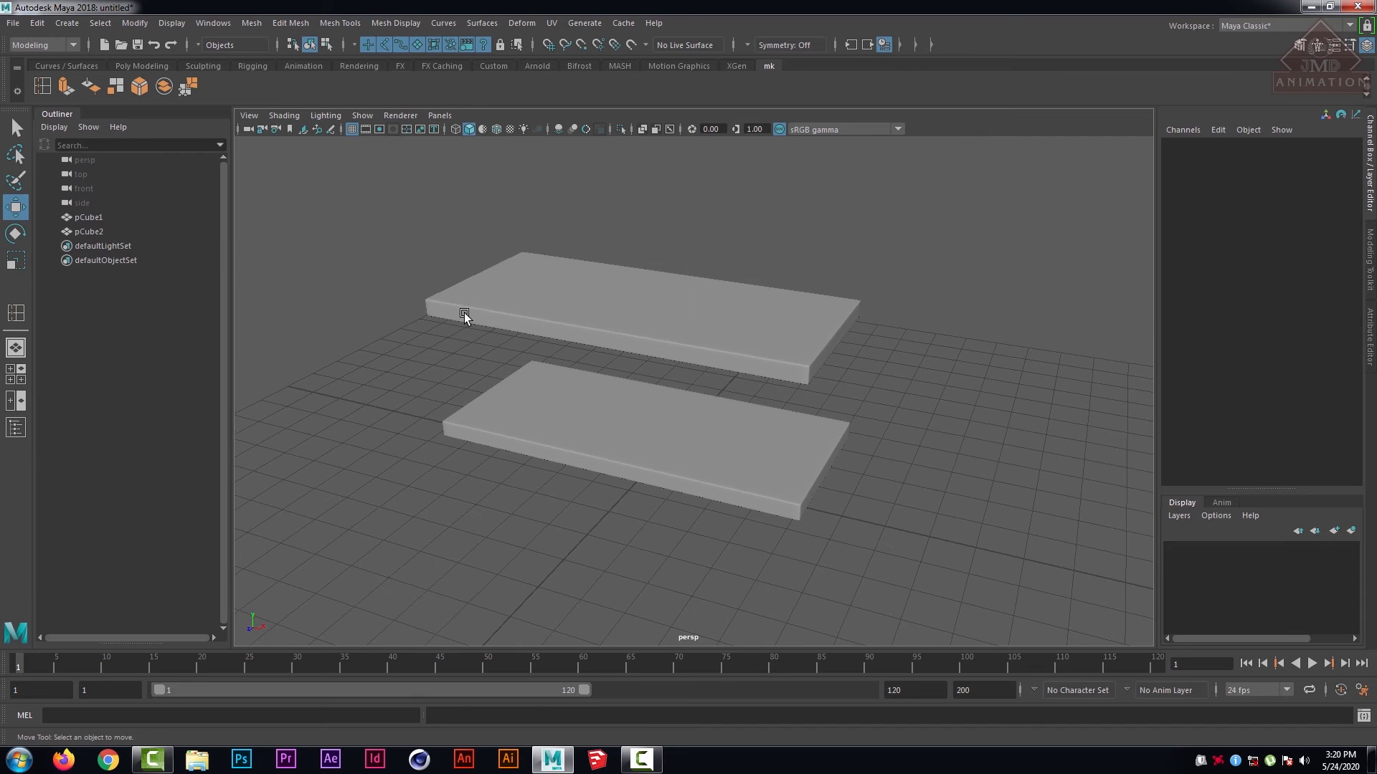
- Create a polygon cube beyond the slabs' end, at about X -5.58 and Z 0.598, and scale it into a post of about 0.384 × 5.479 × 0.487
alt+drag(464, 316, 535, 283)
click(132, 64)
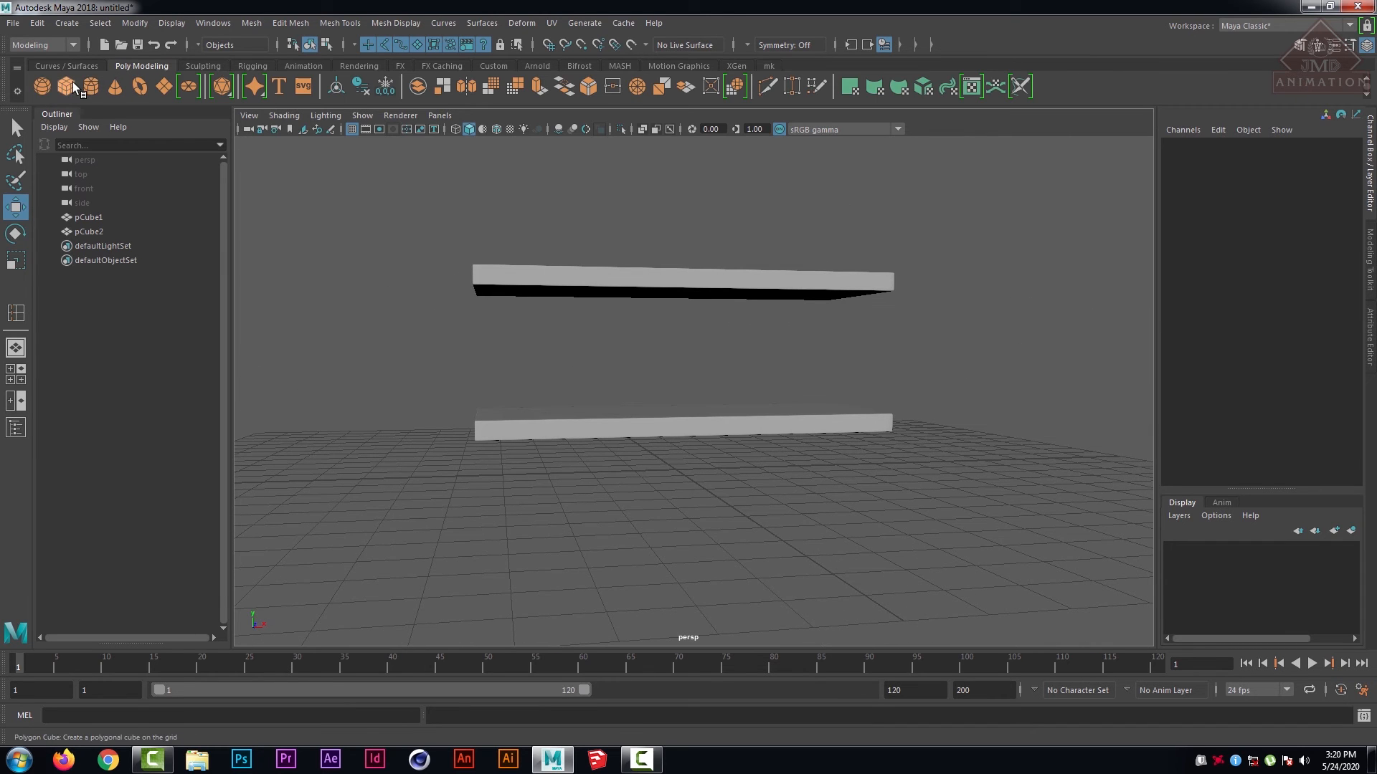
alt+drag(621, 337, 693, 425)
drag(710, 479, 507, 452)
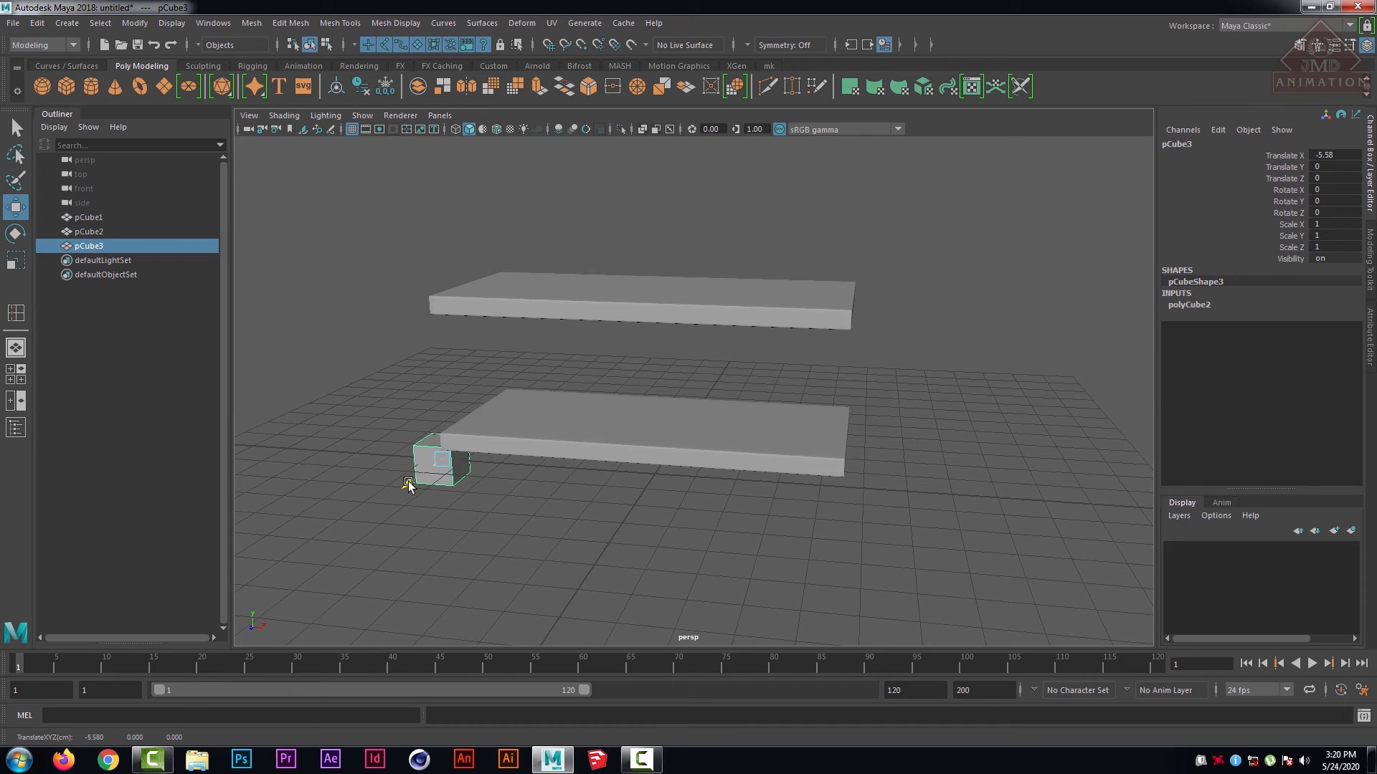
drag(408, 484, 440, 473)
key(r)
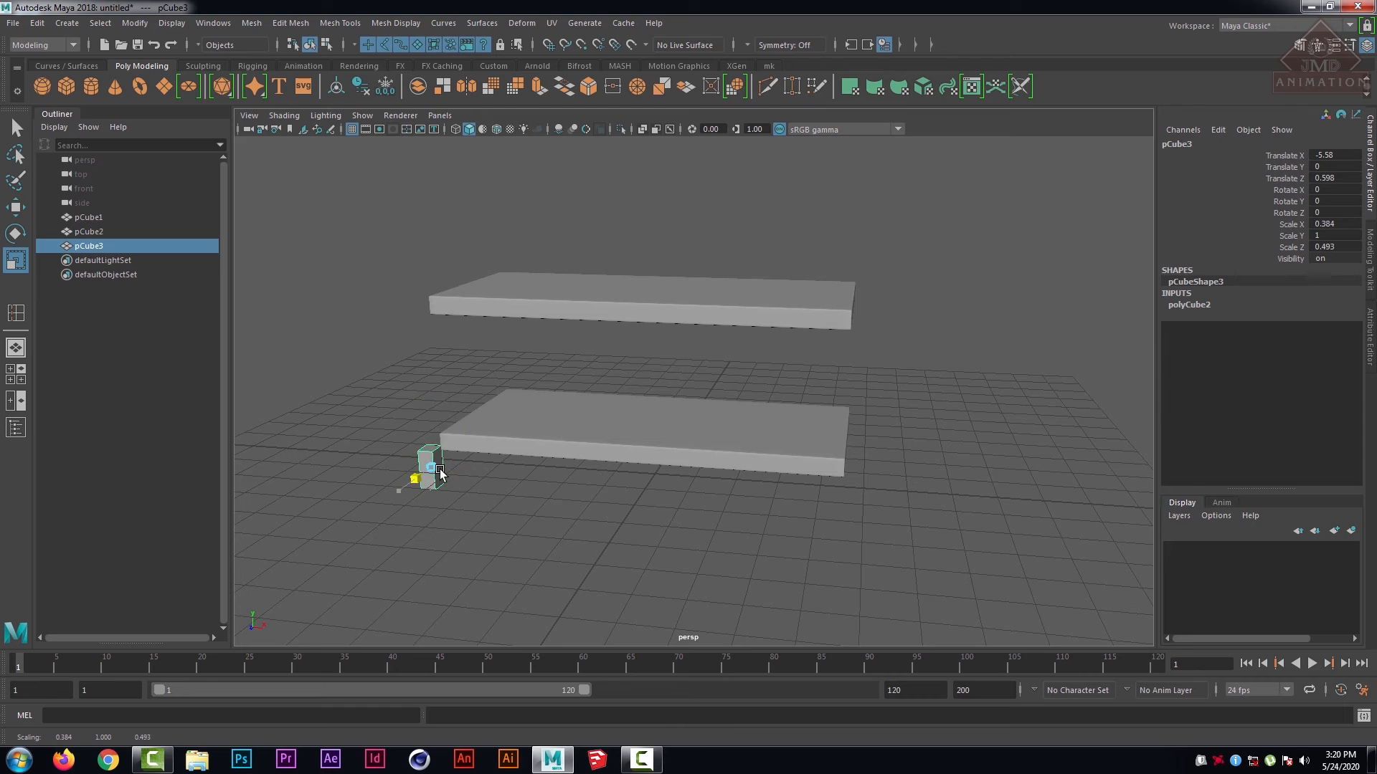
drag(426, 405, 408, 224)
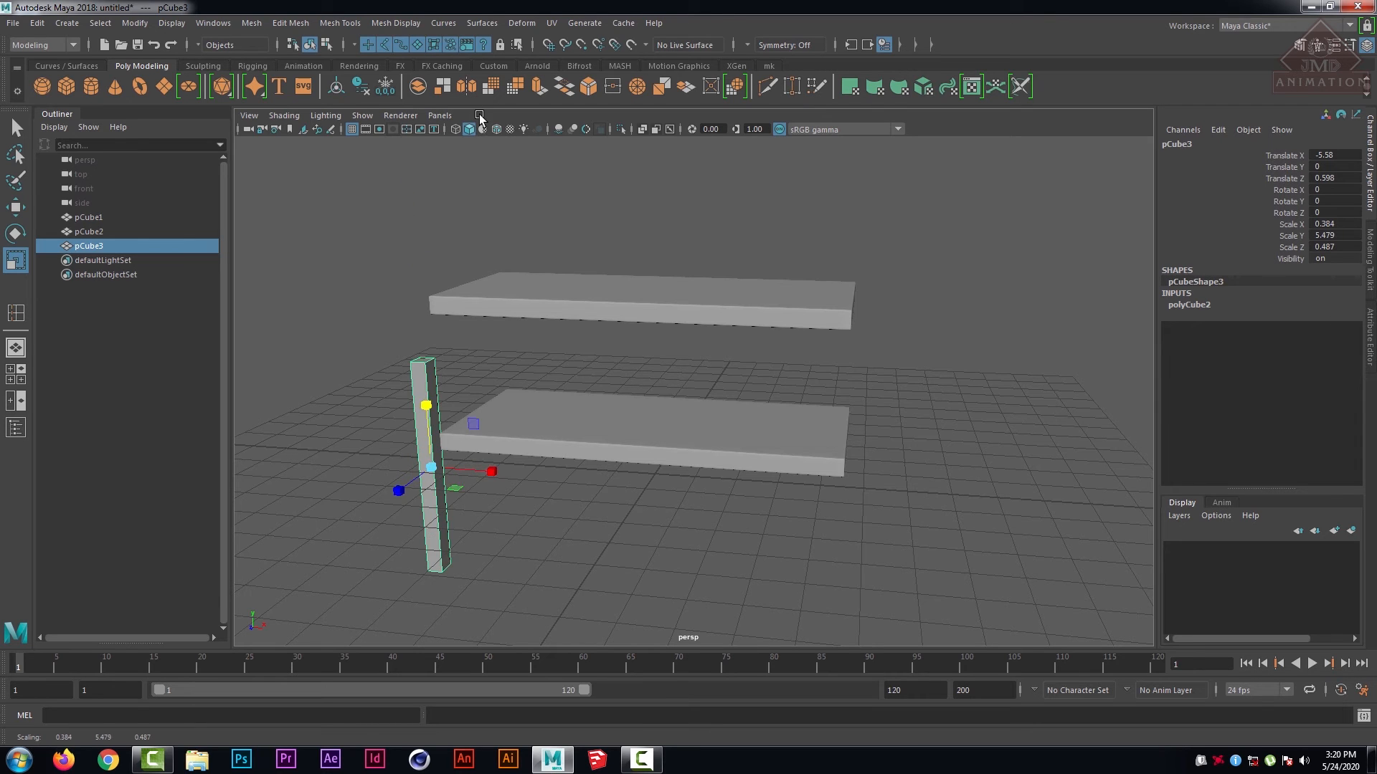
- Raise the post above the grid to a Translate Y of about 3.056
key(w)
drag(429, 402, 421, 275)
alt+right_drag(423, 283, 523, 347)
alt+drag(523, 347, 461, 328)
alt+middle_drag(461, 329, 621, 330)
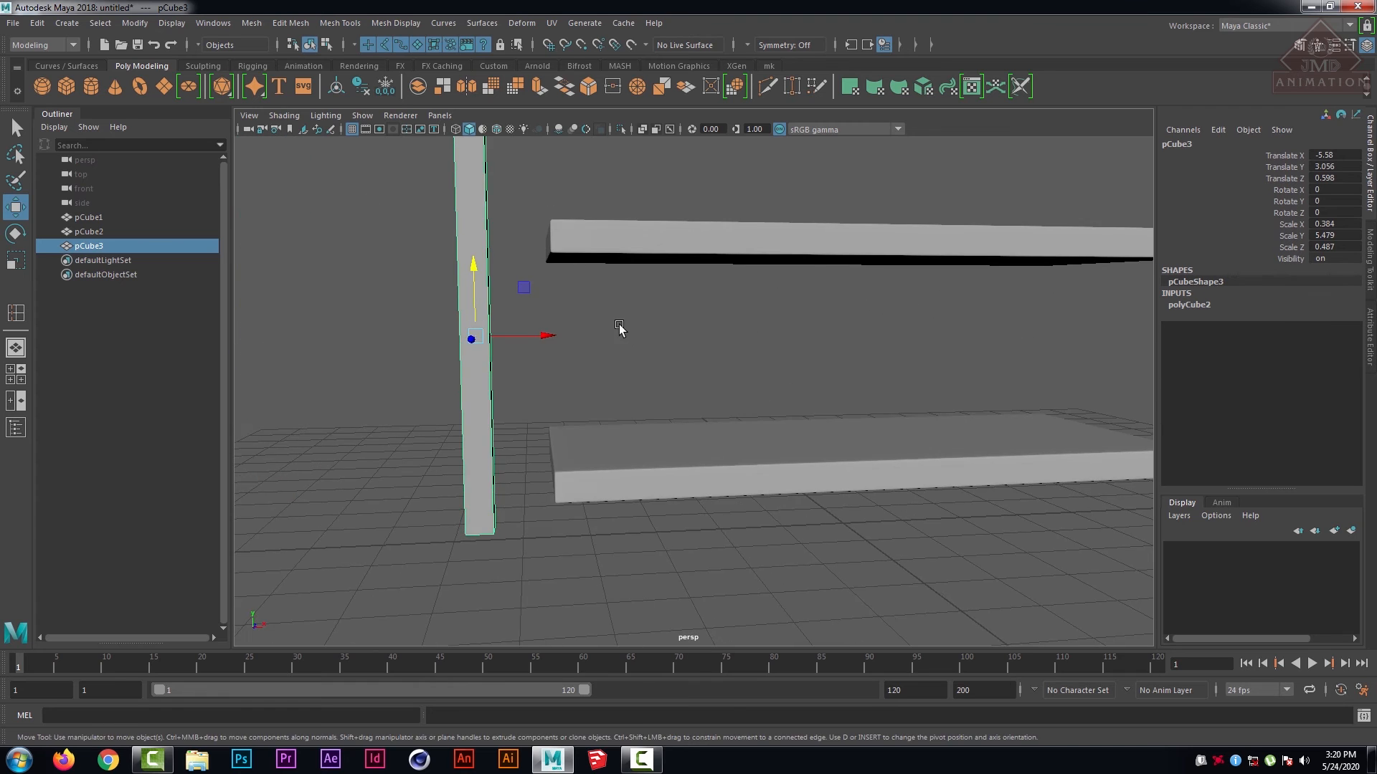
- Move the post into the slabs' front corner, to a Translate X of about -4.364 and Translate Z of about 1.307
alt+drag(620, 329, 575, 373)
alt+drag(590, 312, 635, 334)
drag(616, 422, 989, 394)
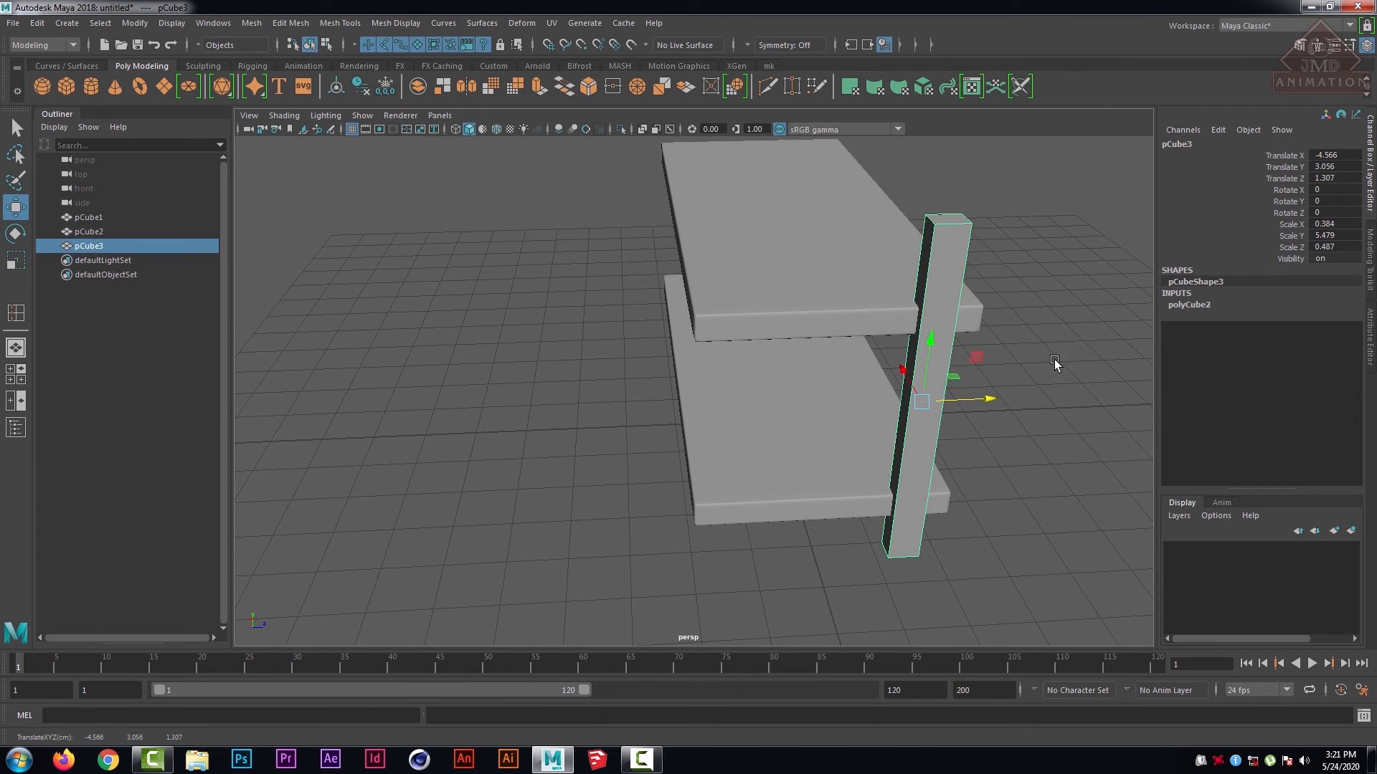
alt+drag(1054, 360, 858, 357)
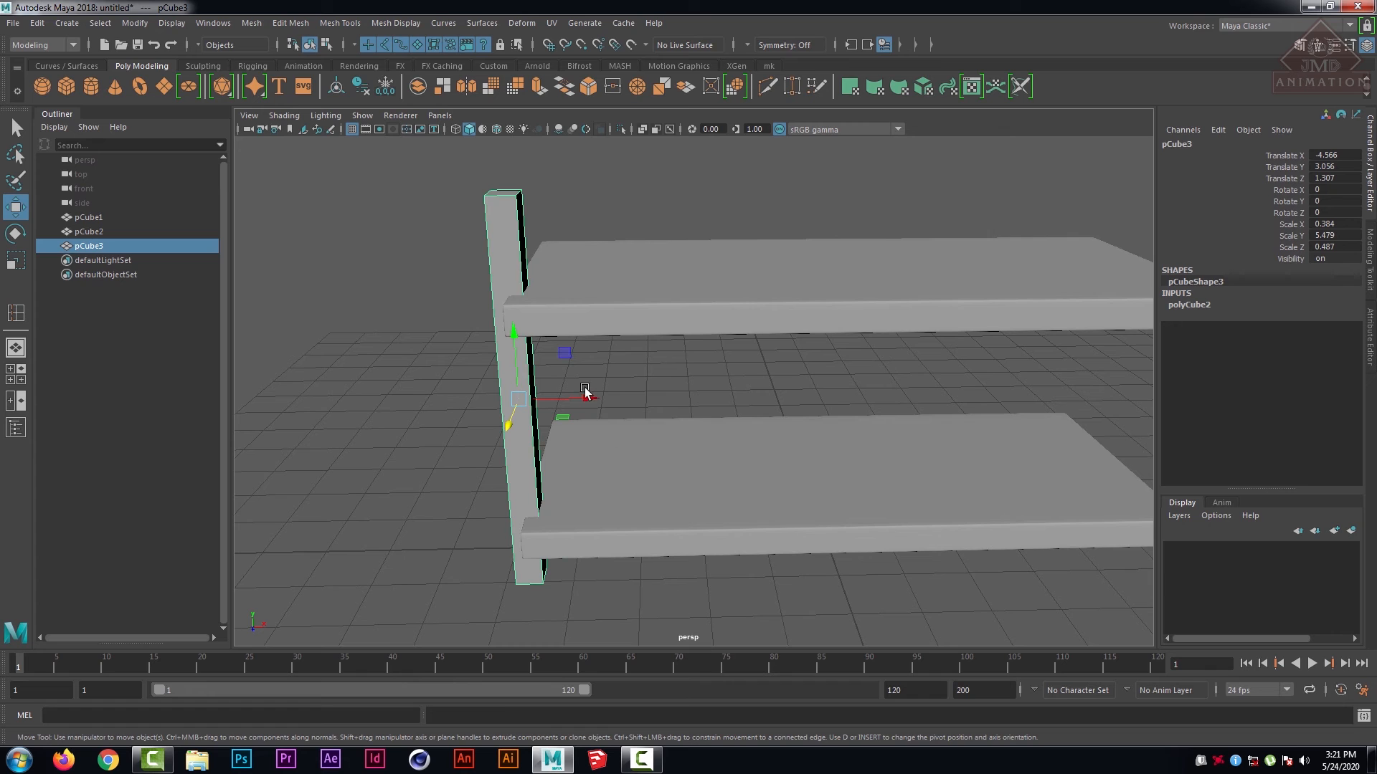
drag(585, 391, 605, 398)
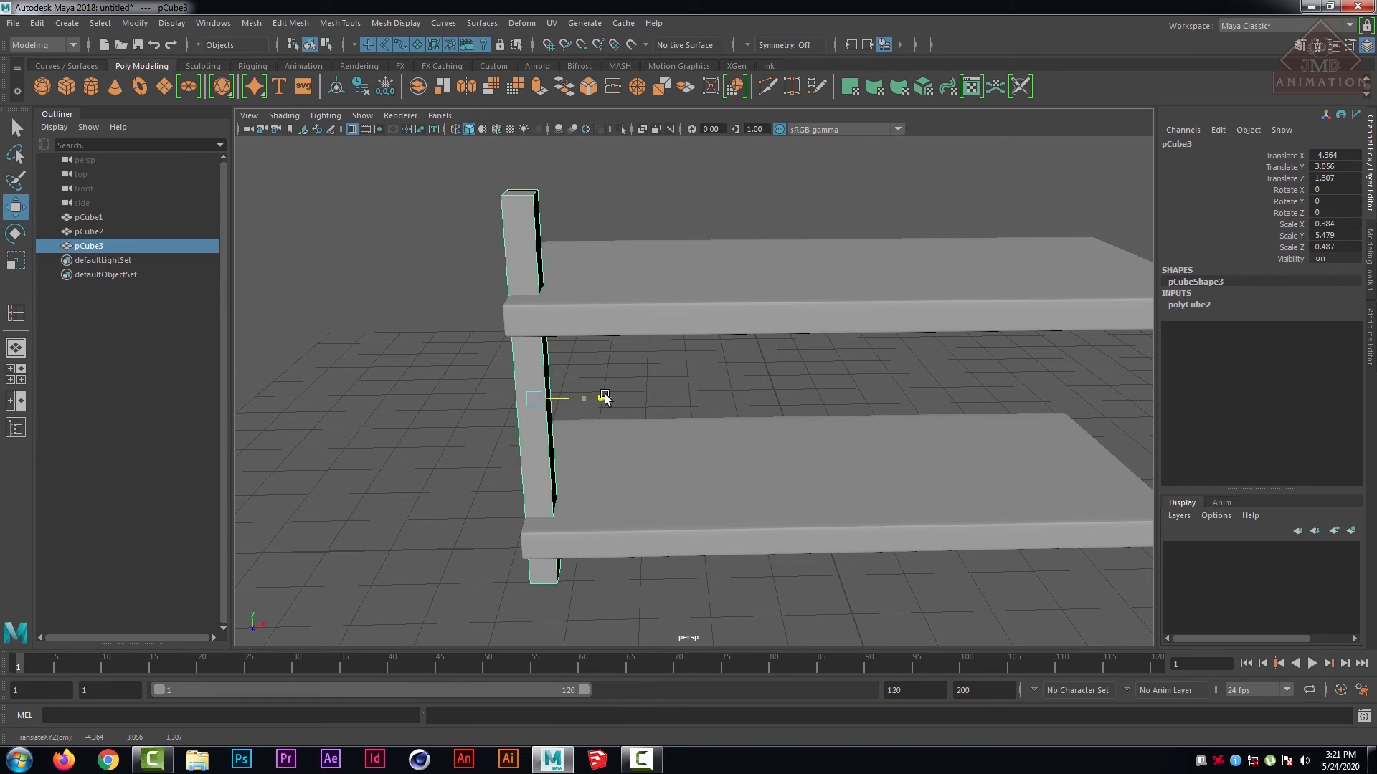
alt+drag(517, 399, 451, 378)
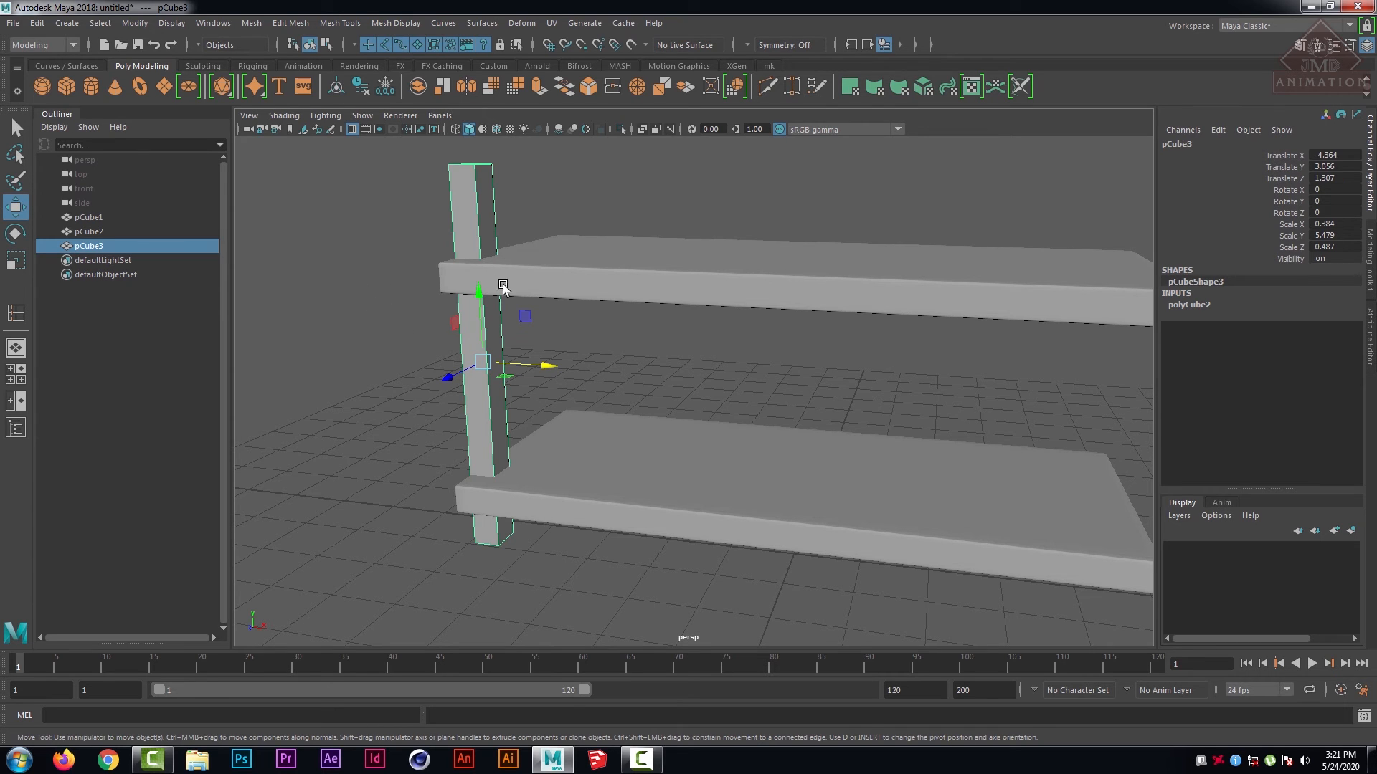
- Insert four edge loops on the post, close to its top, bottom and vertical edges, and display it with smooth mesh preview
click(767, 66)
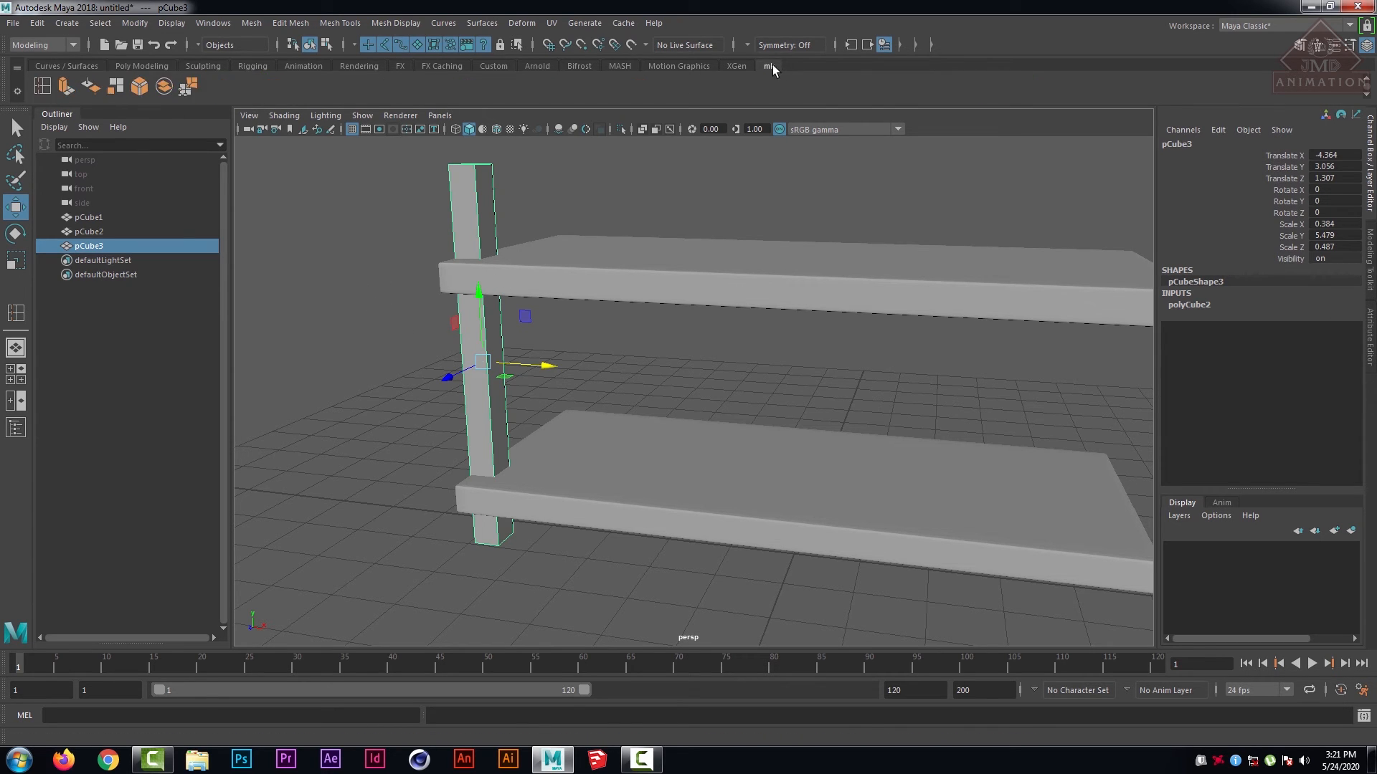
click(42, 86)
click(475, 171)
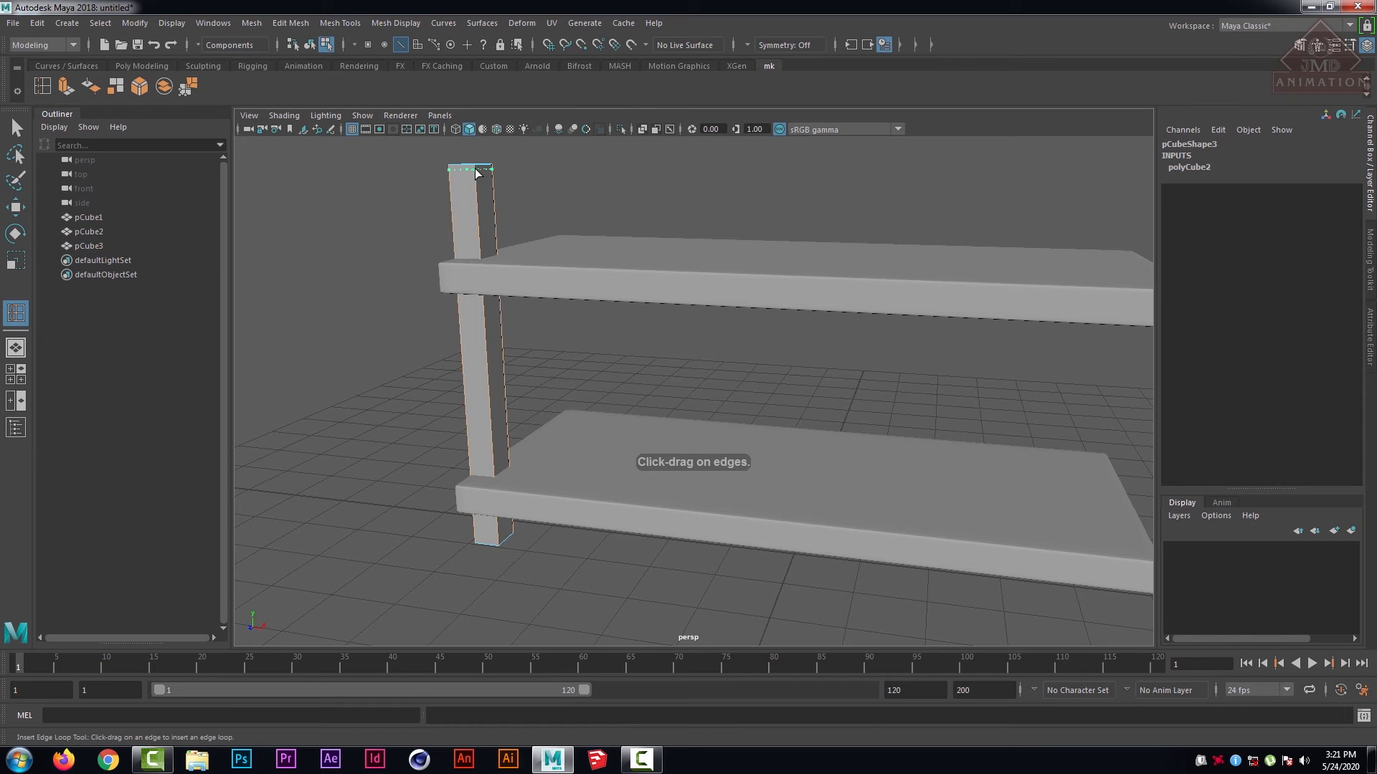
click(498, 545)
click(496, 546)
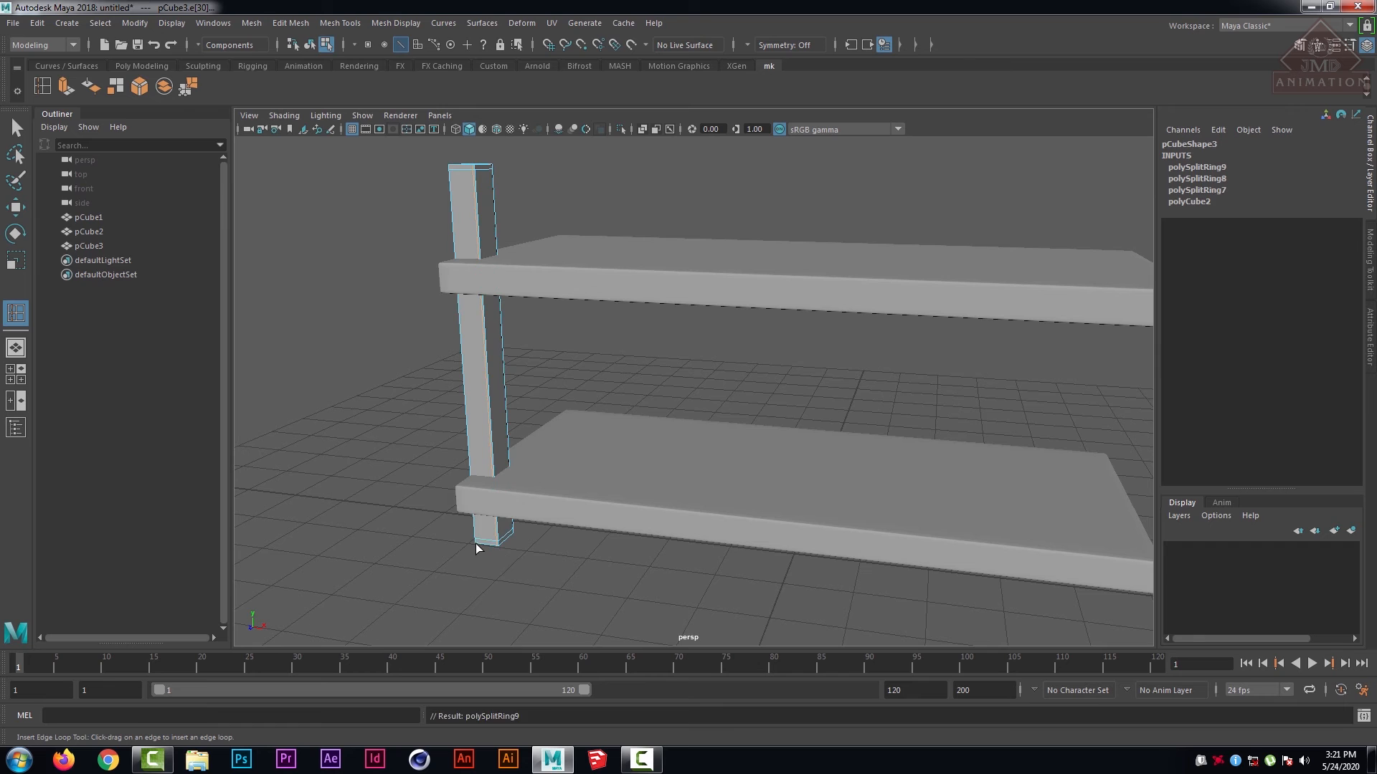
click(477, 543)
alt+middle_drag(547, 303, 611, 427)
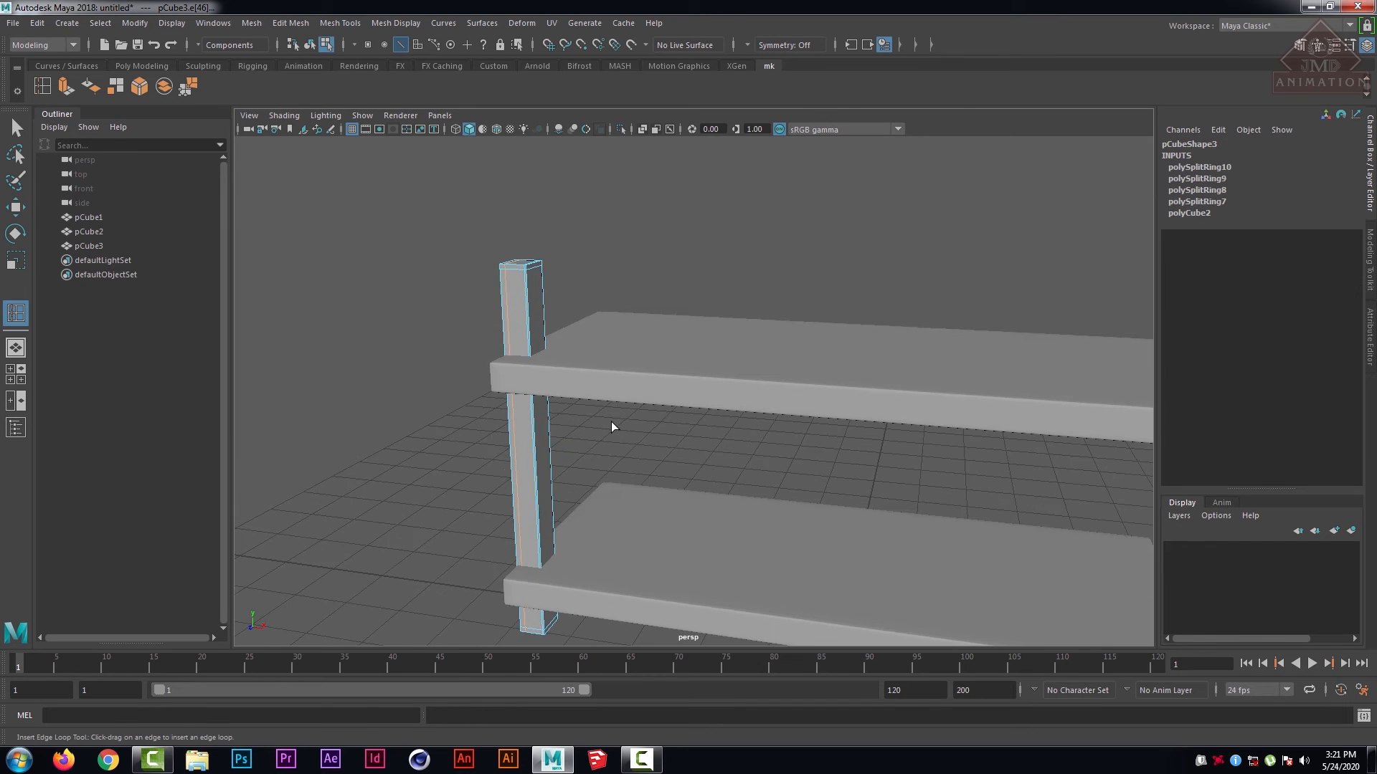
scroll(536, 322, up, 2)
right_drag(462, 283, 509, 231)
click(480, 253)
scroll(404, 240, down, 3)
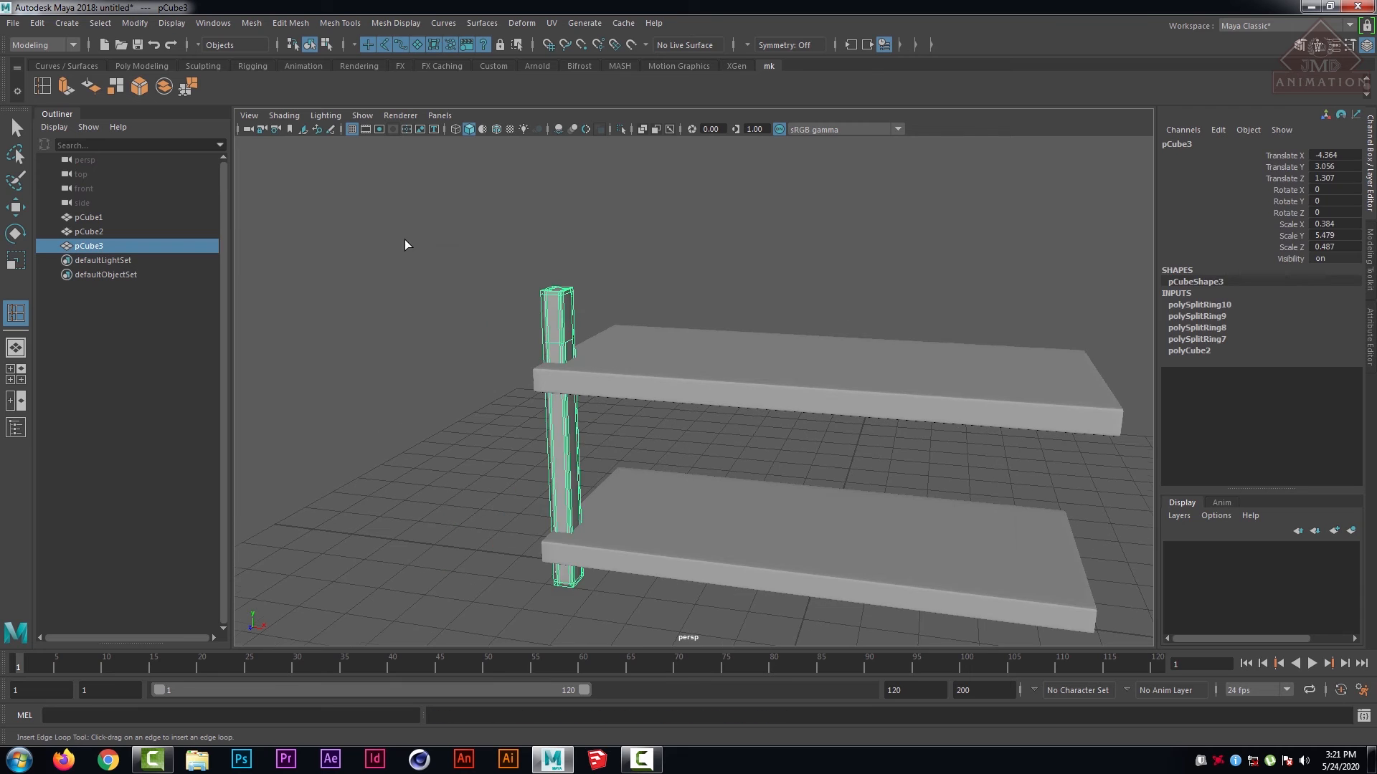
click(476, 261)
alt+drag(476, 261, 547, 278)
click(679, 362)
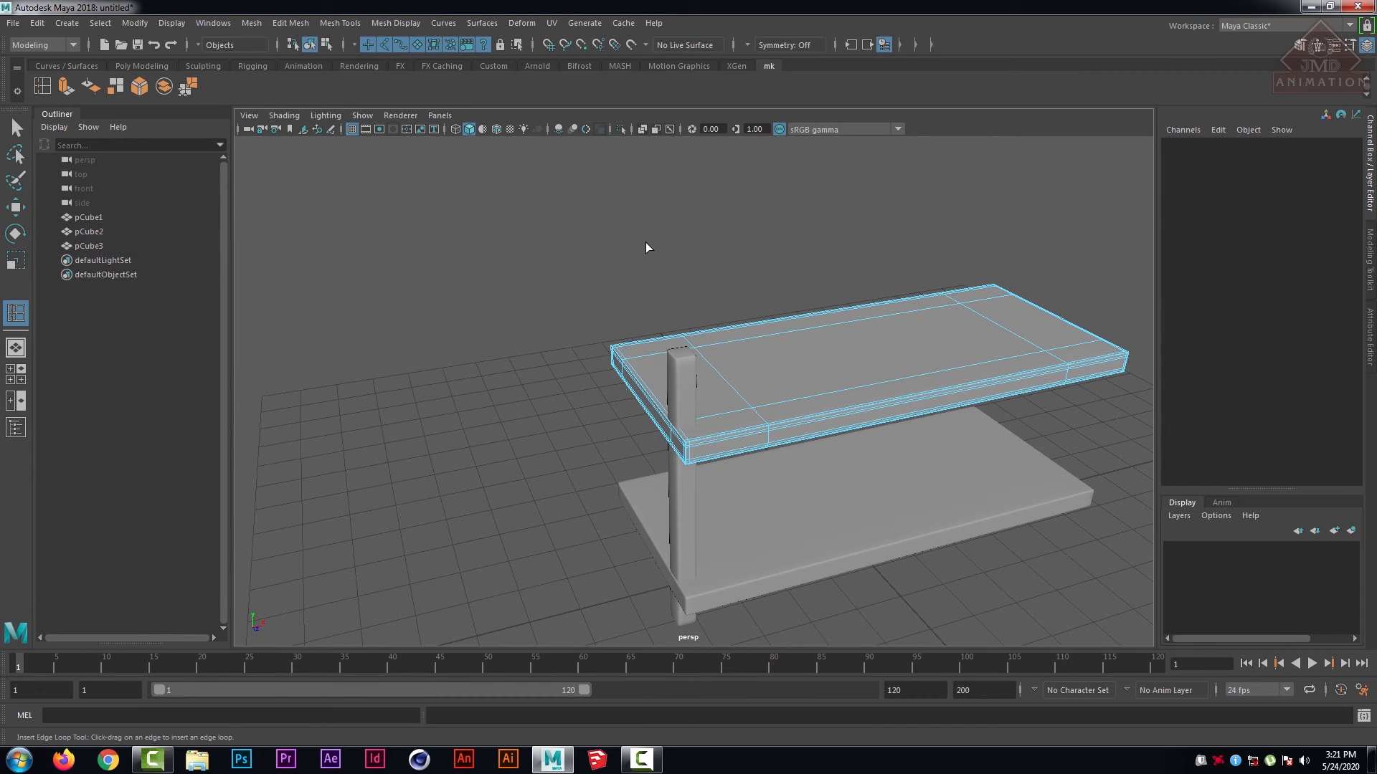
alt+drag(645, 244, 704, 356)
right_drag(703, 356, 721, 349)
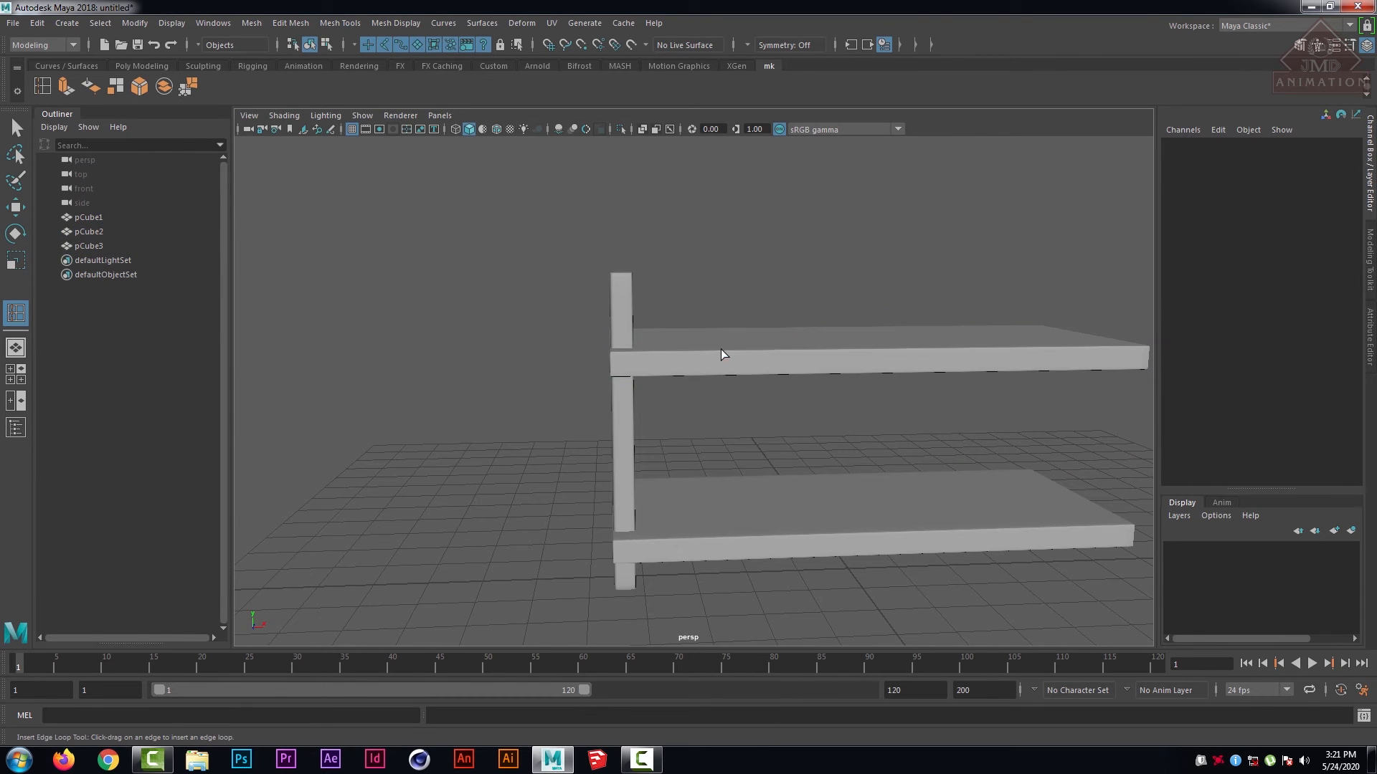
- Duplicate the post and move the copy to the slabs' rear corner, to a Translate Z of about -1.042
click(634, 404)
key(f)
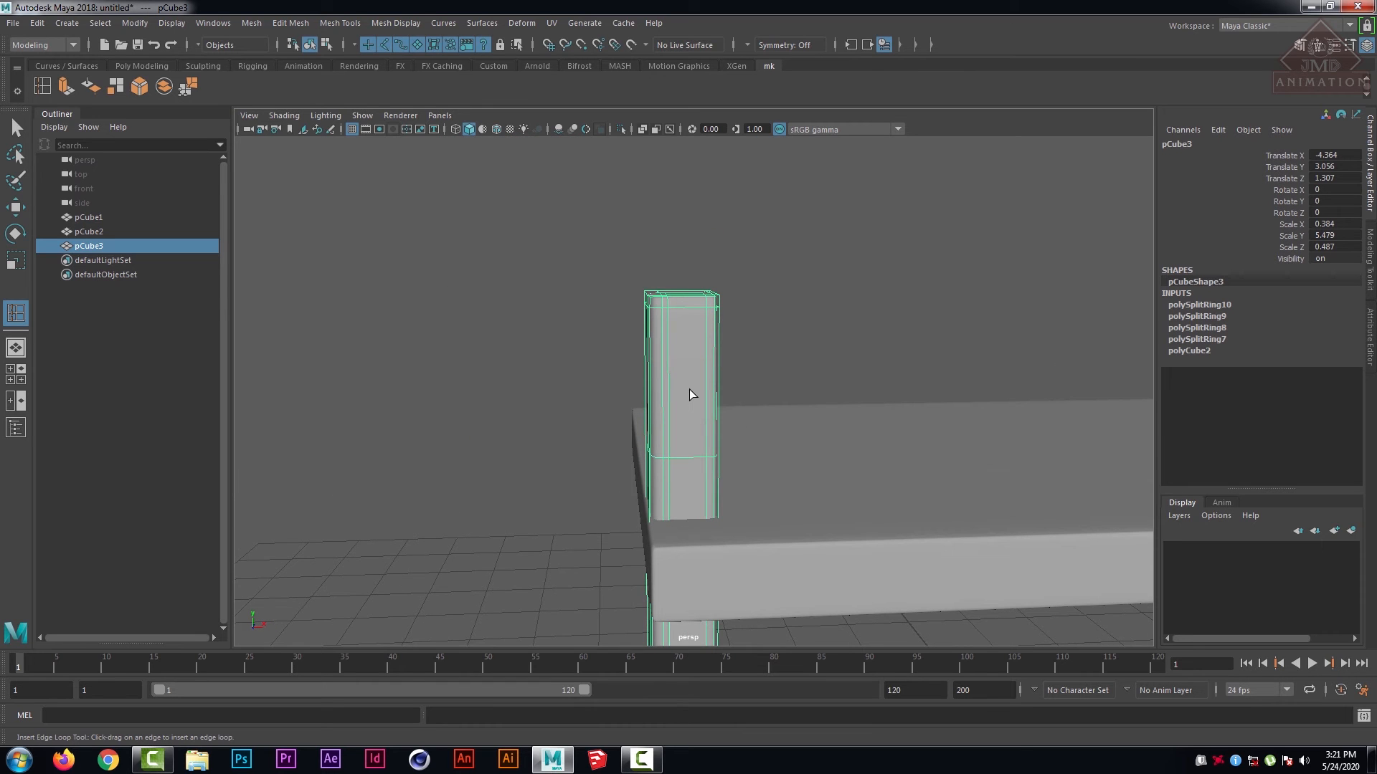
key(ctrl+d)
click(583, 360)
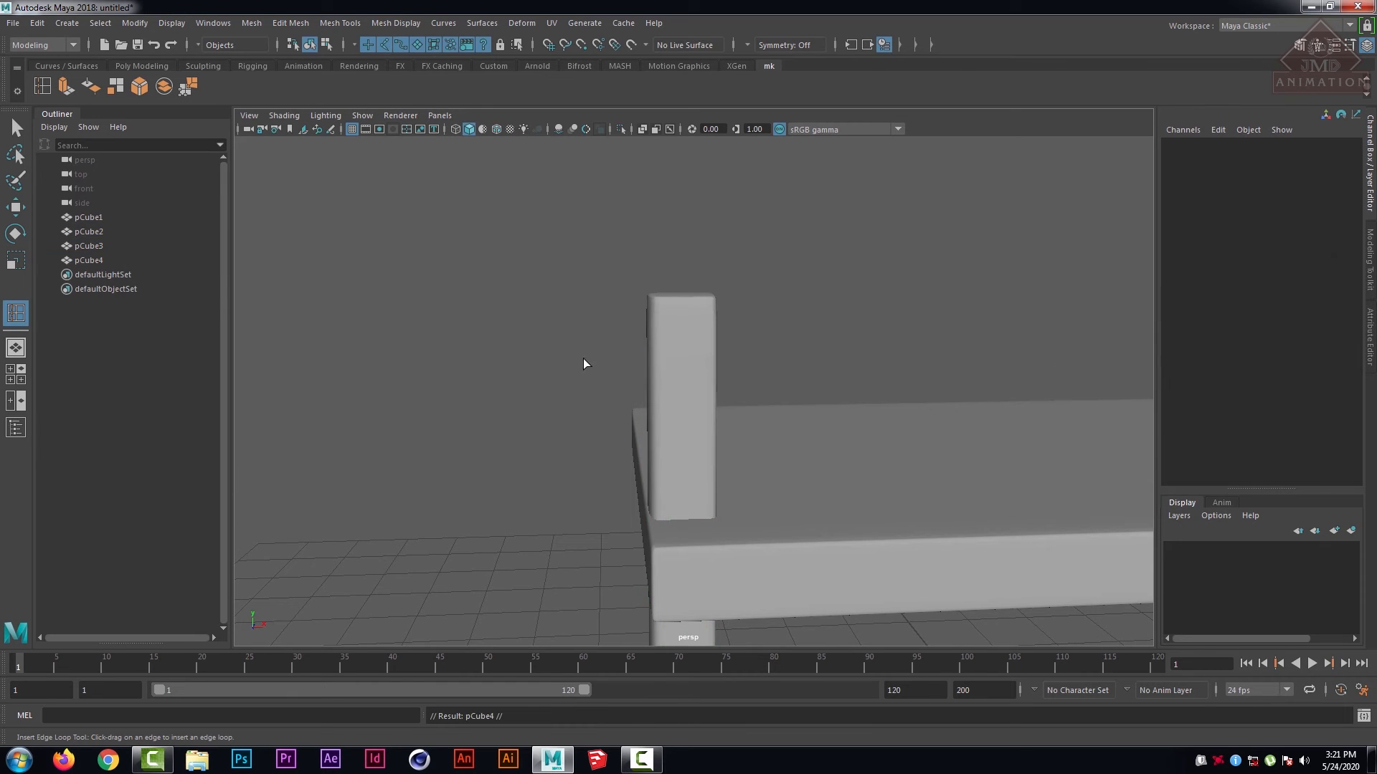
scroll(583, 360, down, 5)
alt+drag(583, 360, 613, 379)
click(825, 529)
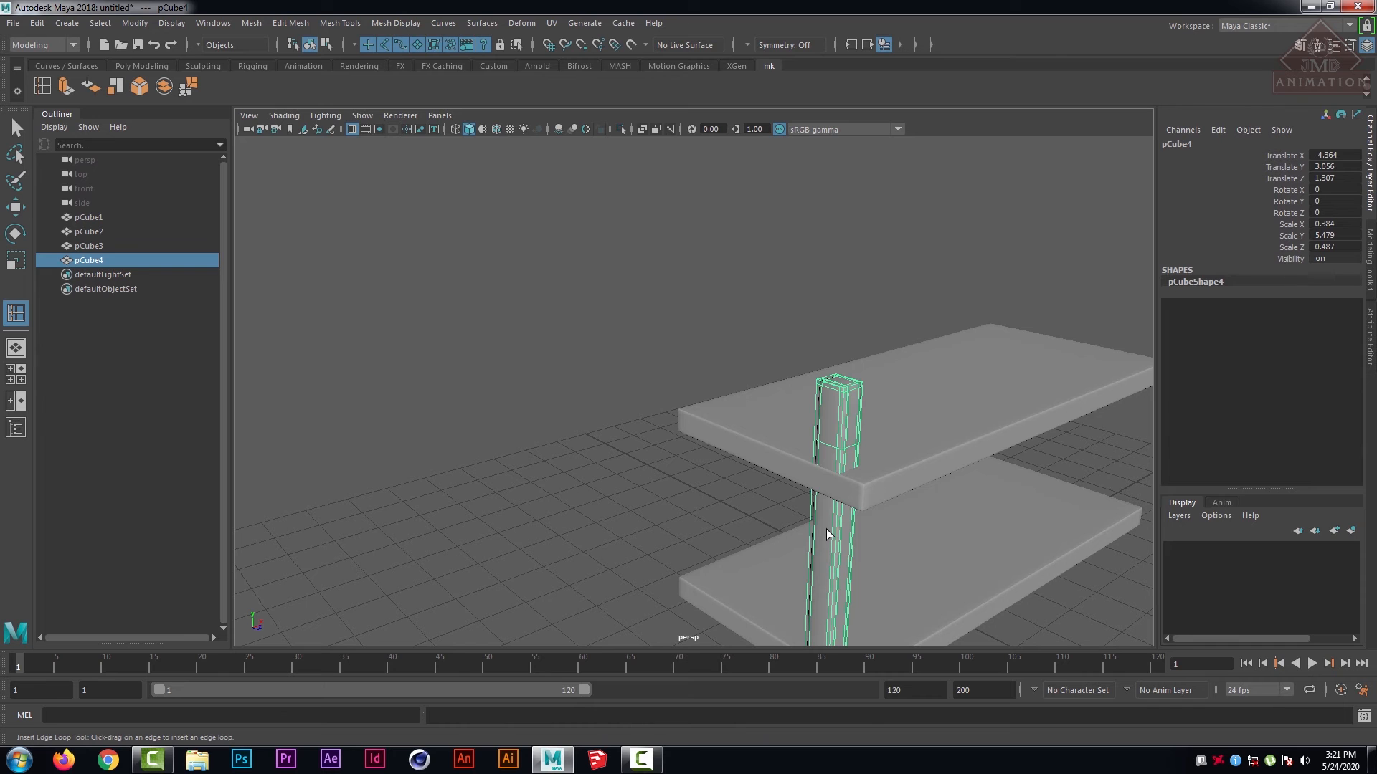
key(w)
drag(881, 584, 570, 278)
- Duplicate both end posts and move the copies to the slabs' opposite end, to a Translate X of about 4.216
click(573, 275)
drag(481, 334, 490, 339)
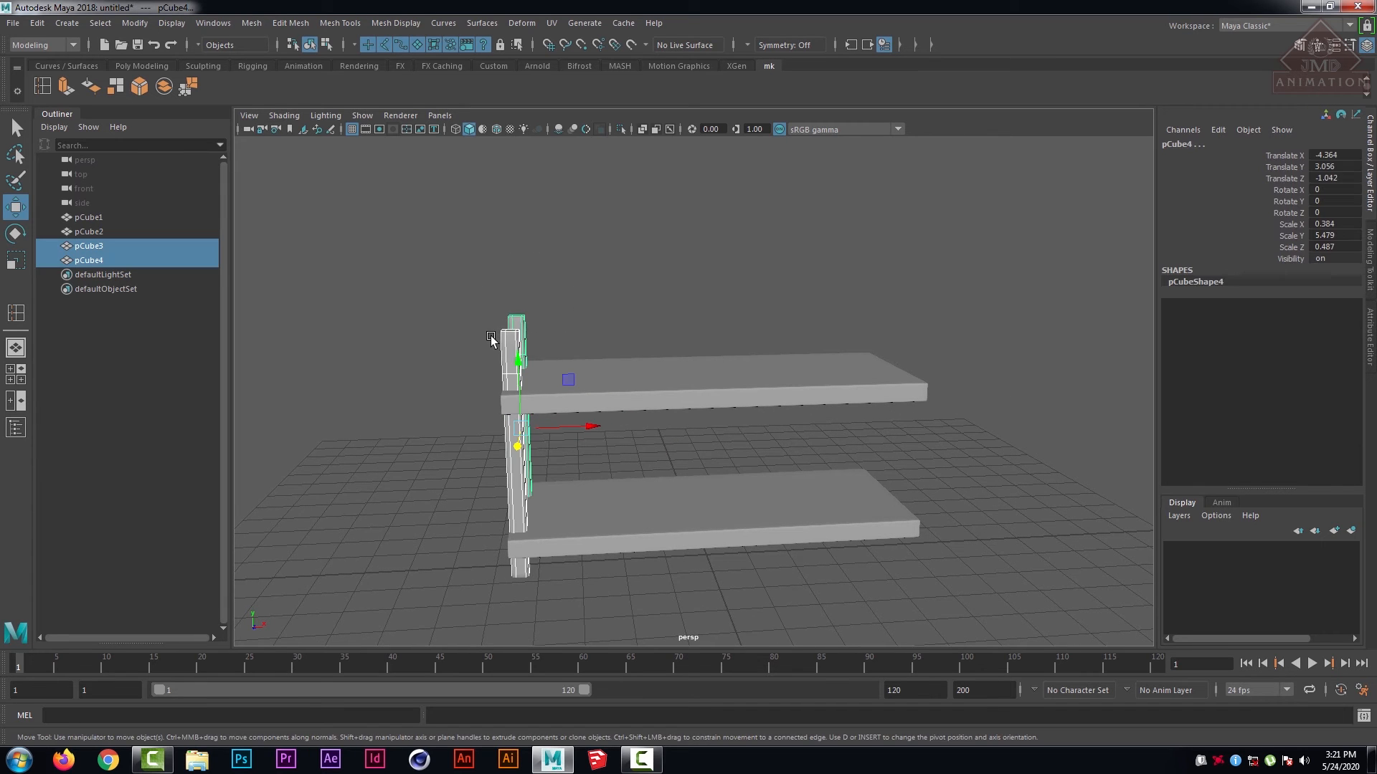
key(ctrl+d)
drag(596, 431, 927, 424)
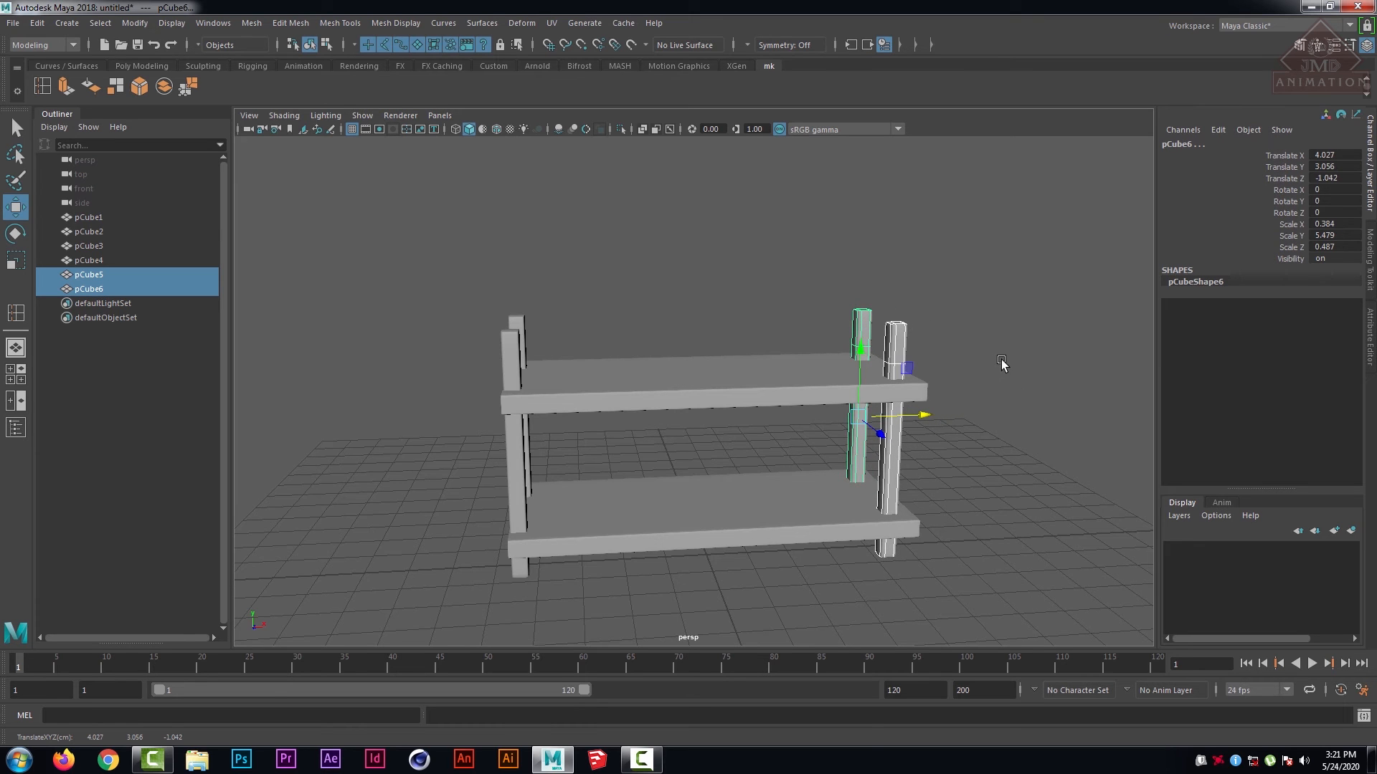
alt+drag(1001, 364, 977, 363)
drag(931, 424, 941, 430)
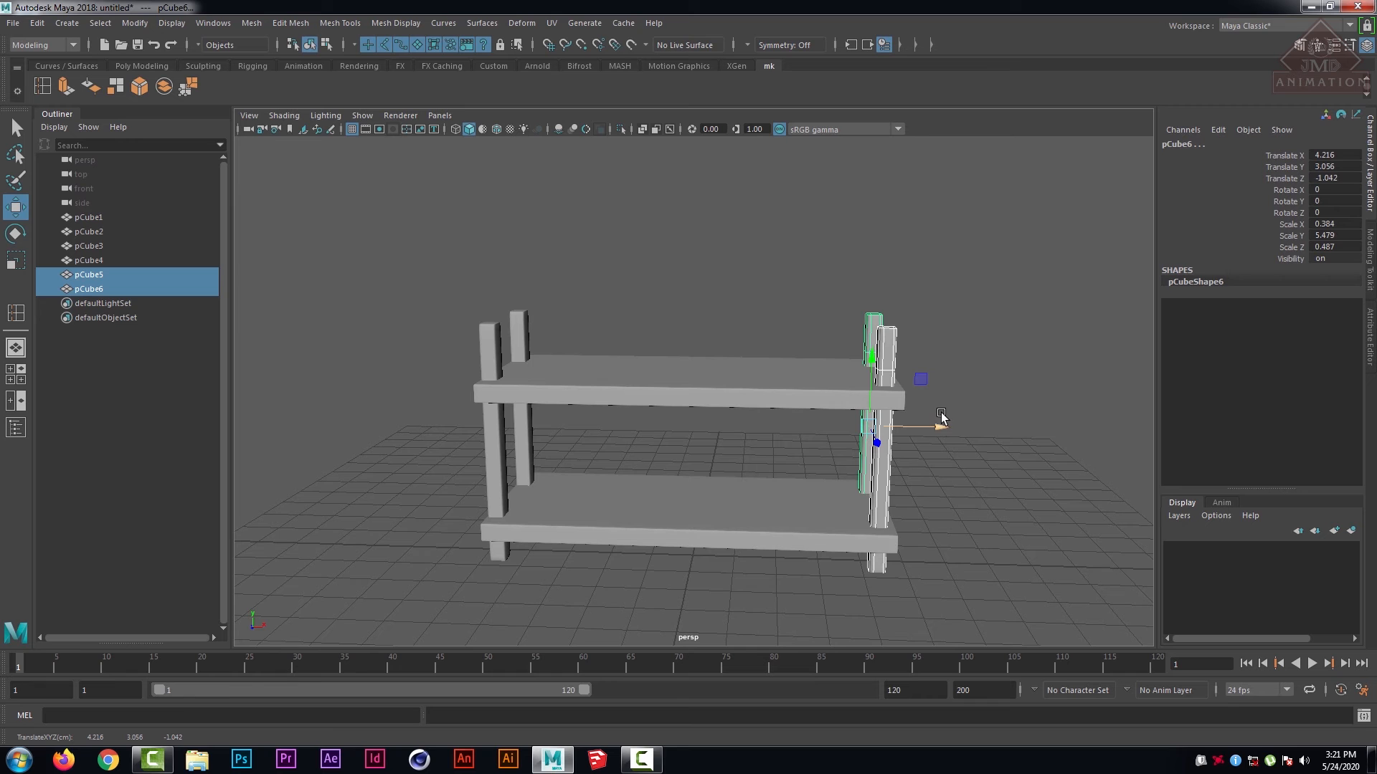
- Group the two slabs and all four posts into a single group
click(918, 283)
alt+drag(918, 283, 749, 304)
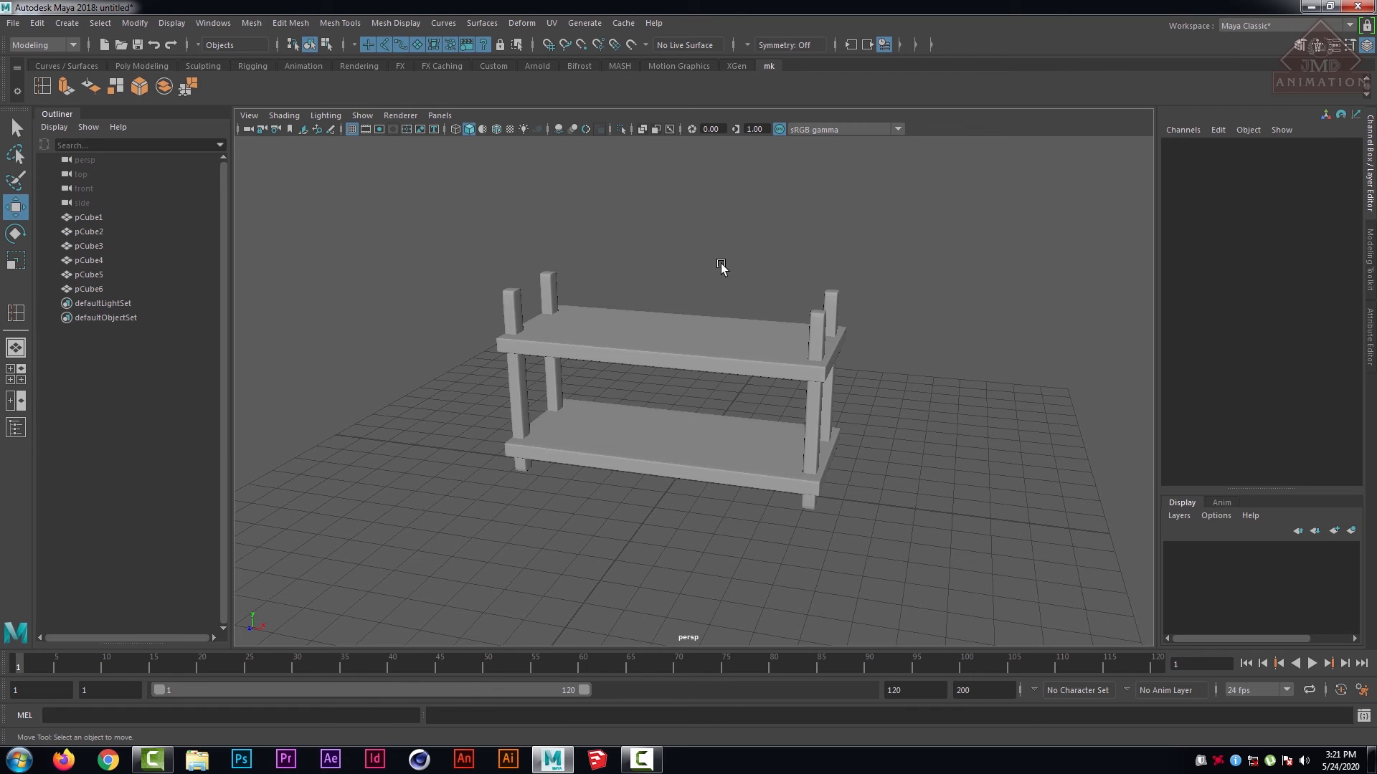
alt+drag(707, 264, 655, 321)
drag(1131, 222, 337, 583)
click(453, 378)
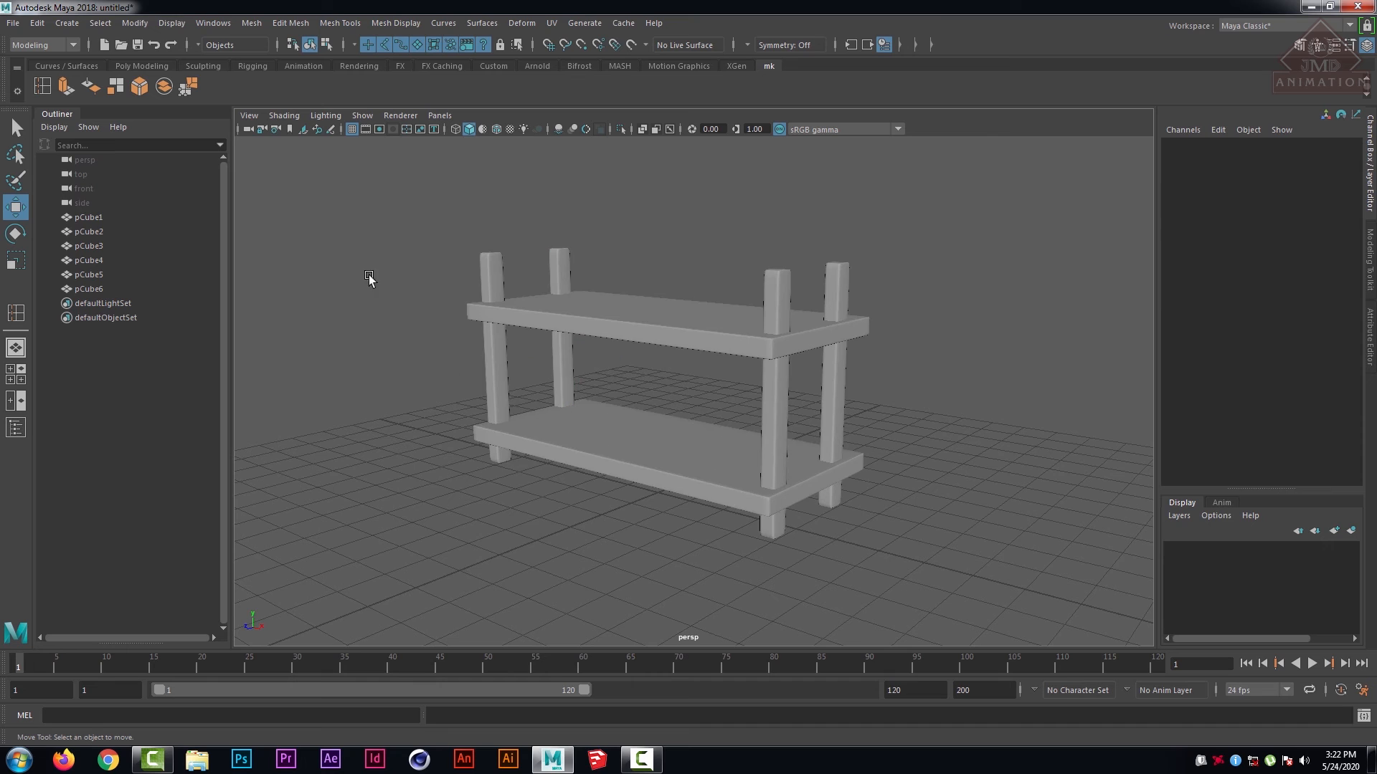
drag(481, 347, 962, 587)
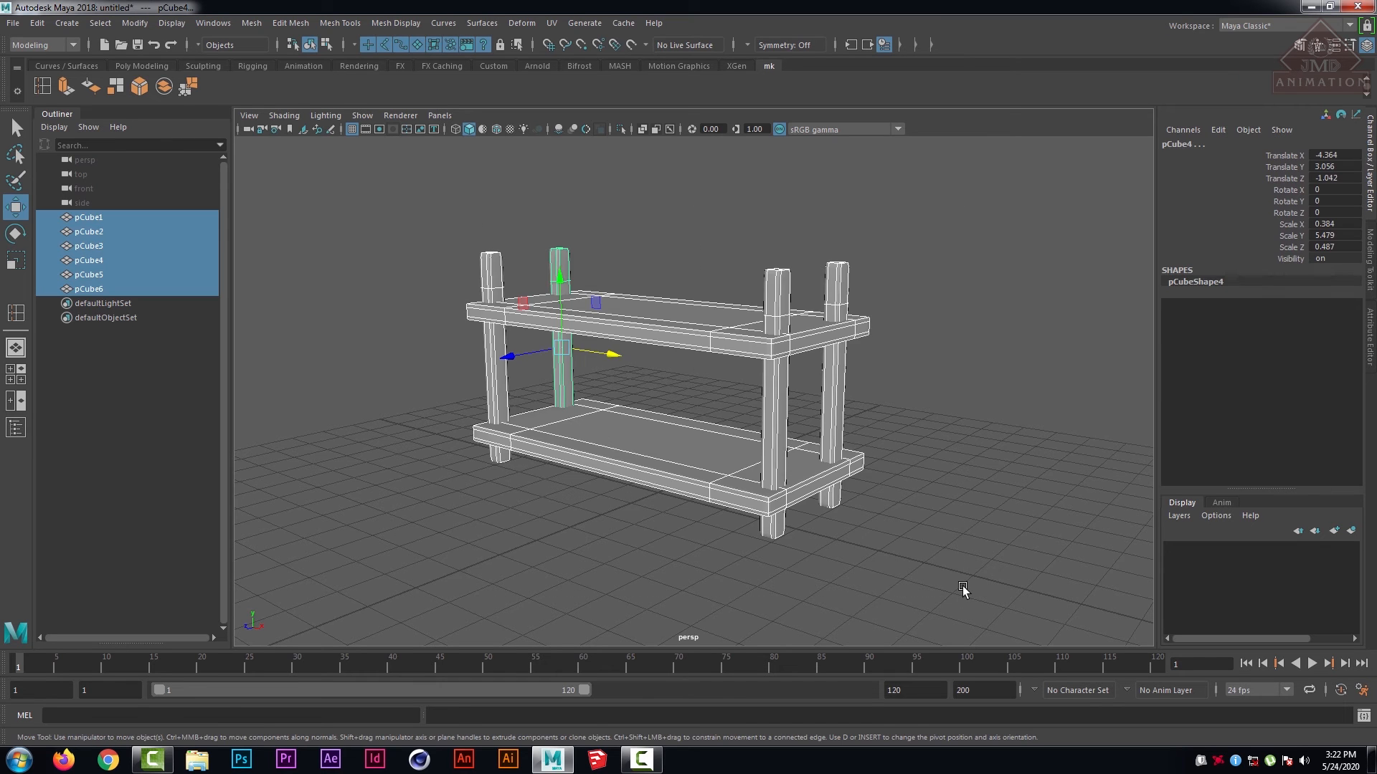
key(ctrl+g)
click(428, 328)
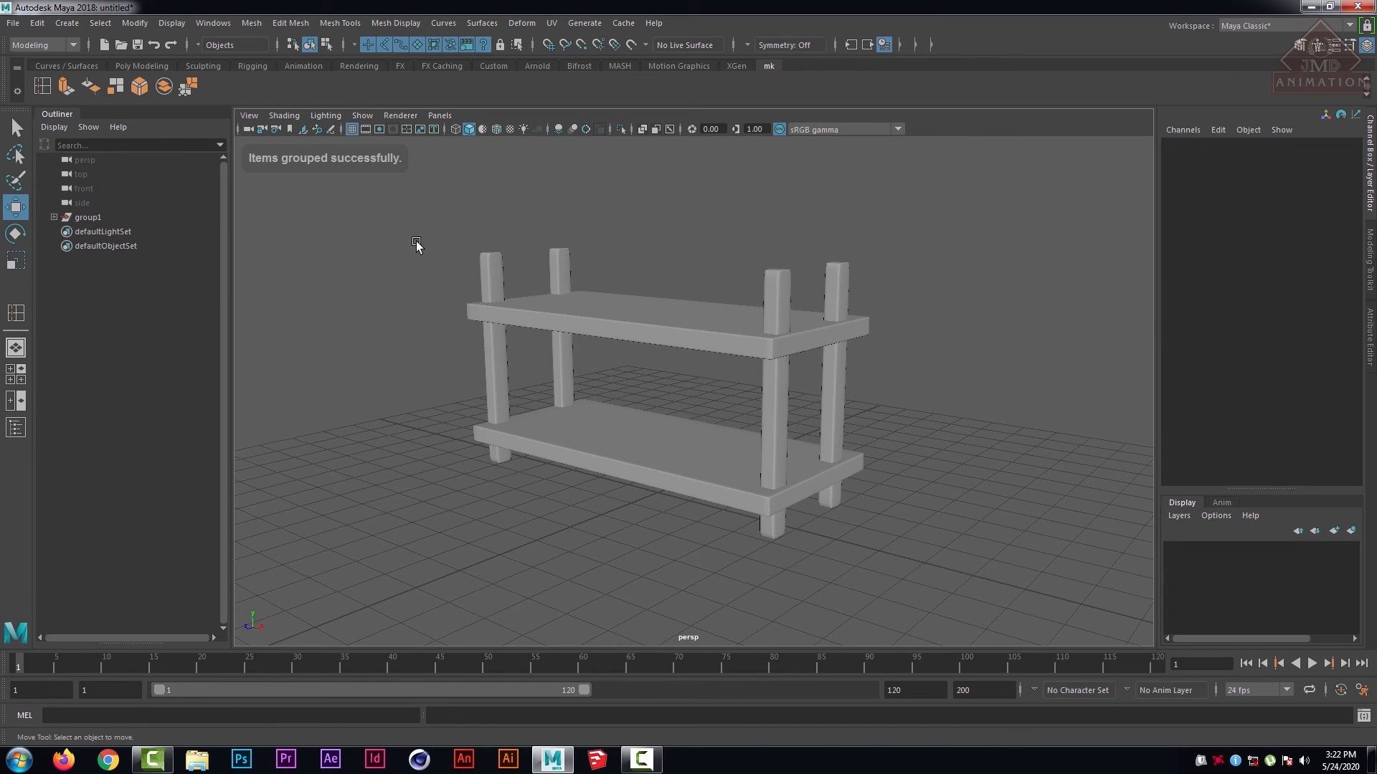
- Center the pivot of the shelf group
drag(400, 207, 962, 571)
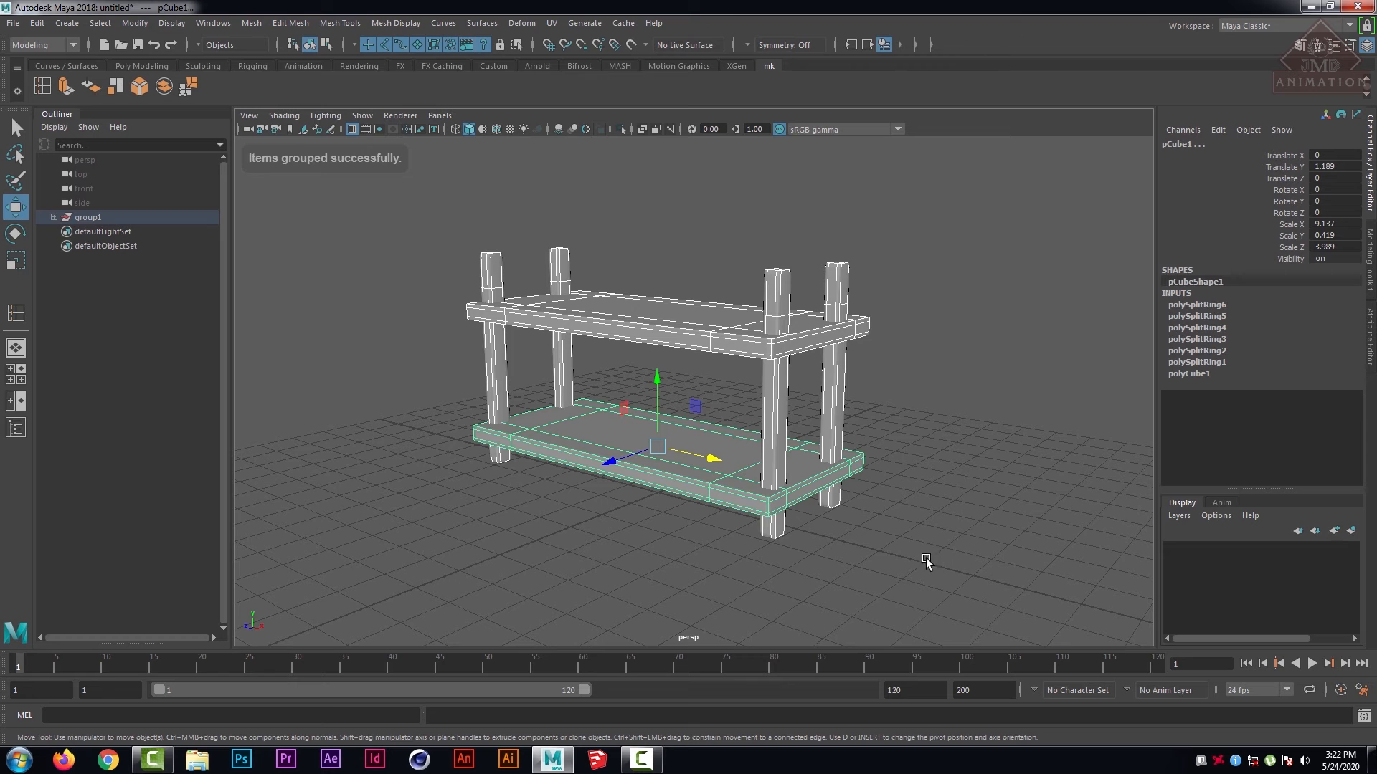
click(100, 22)
click(207, 134)
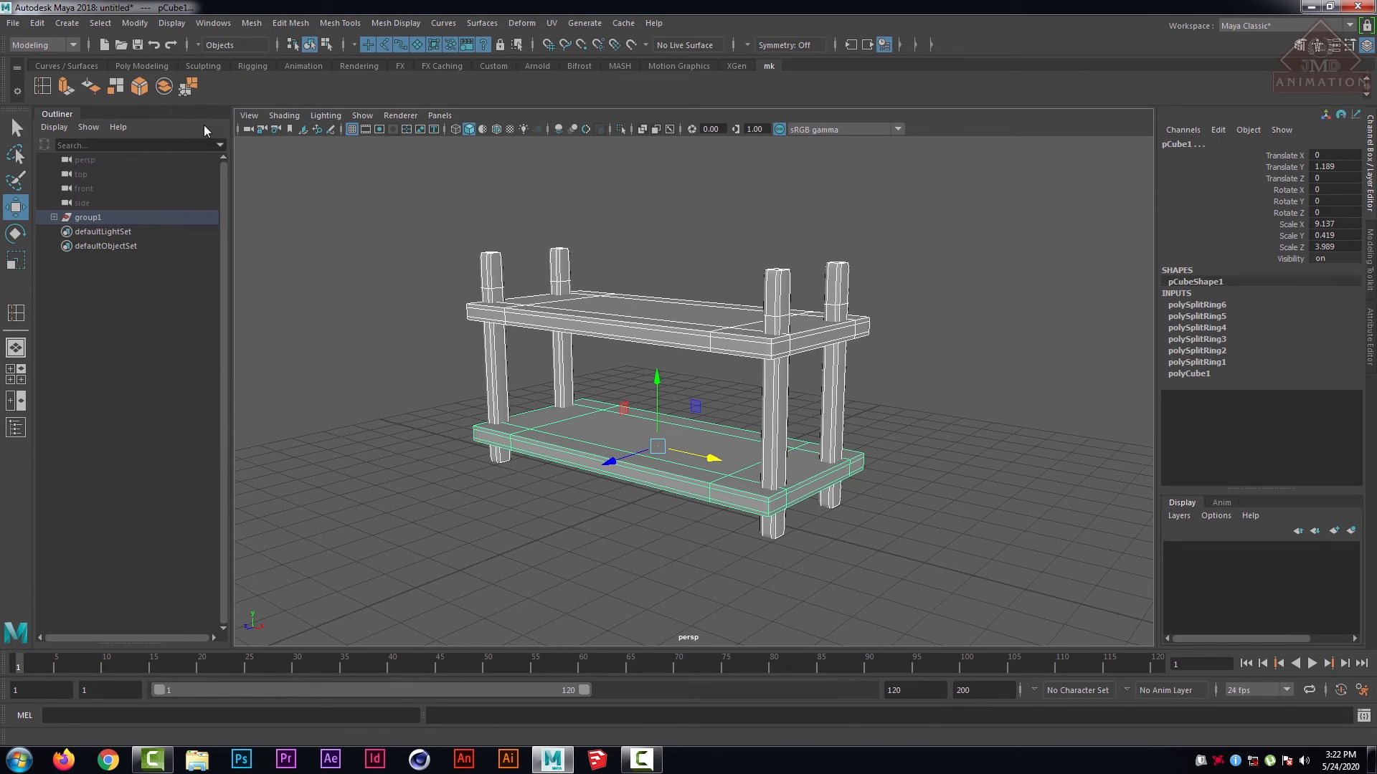
click(459, 559)
drag(404, 215, 948, 611)
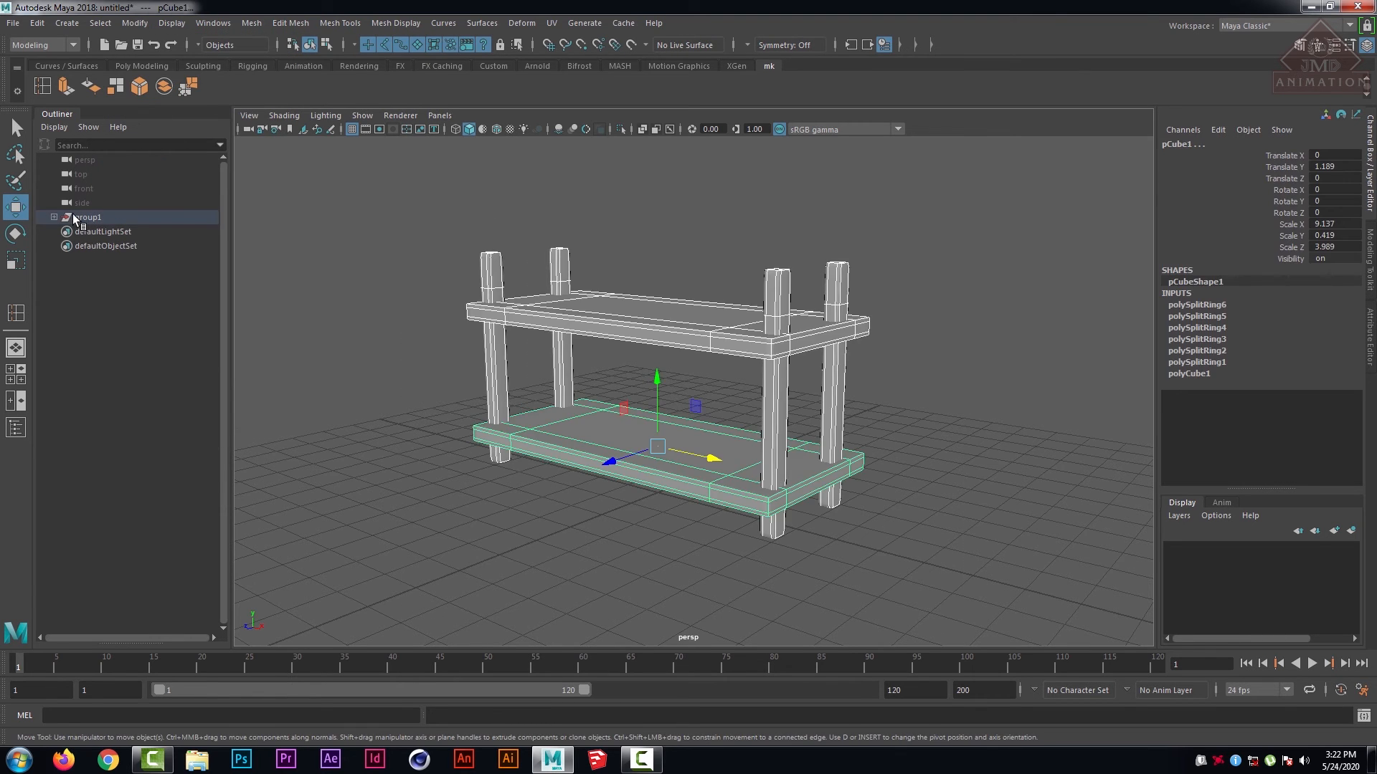
click(82, 217)
click(123, 23)
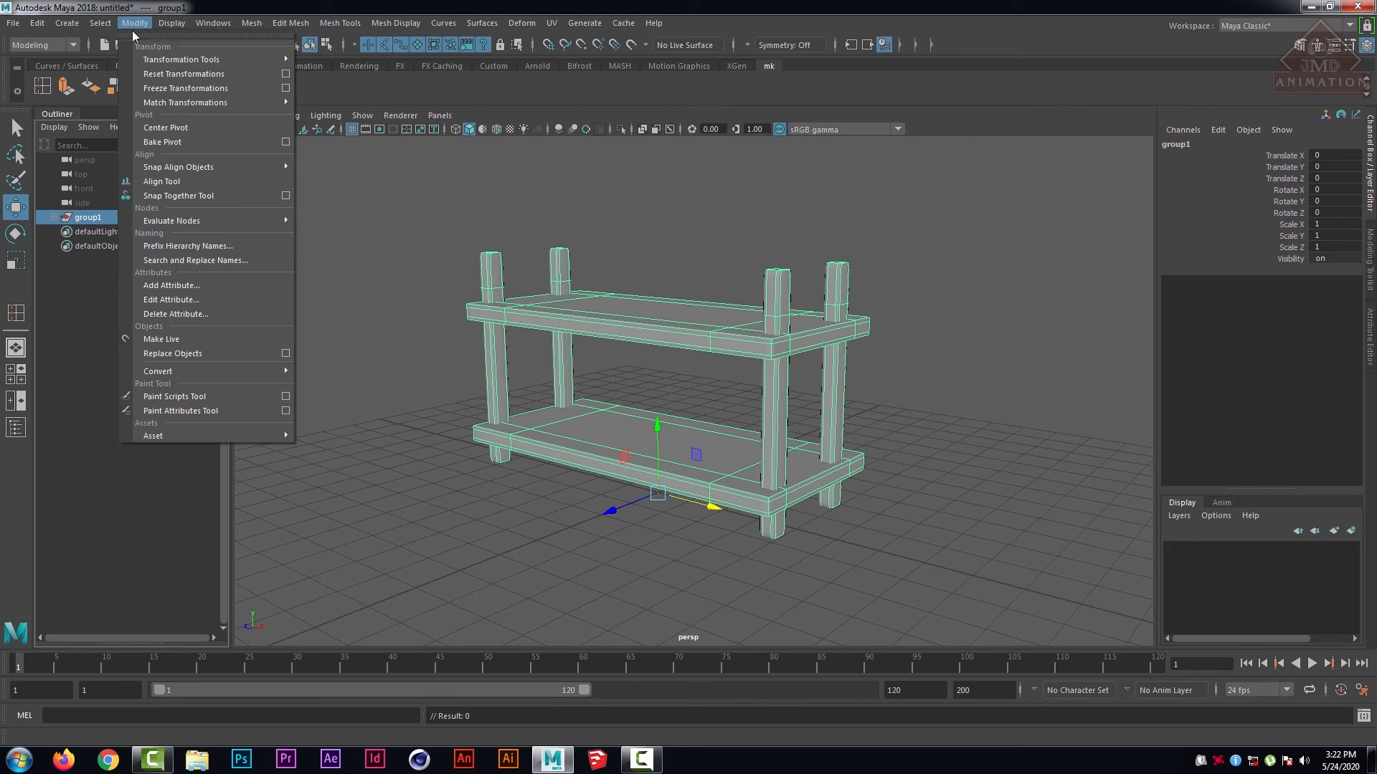
click(215, 127)
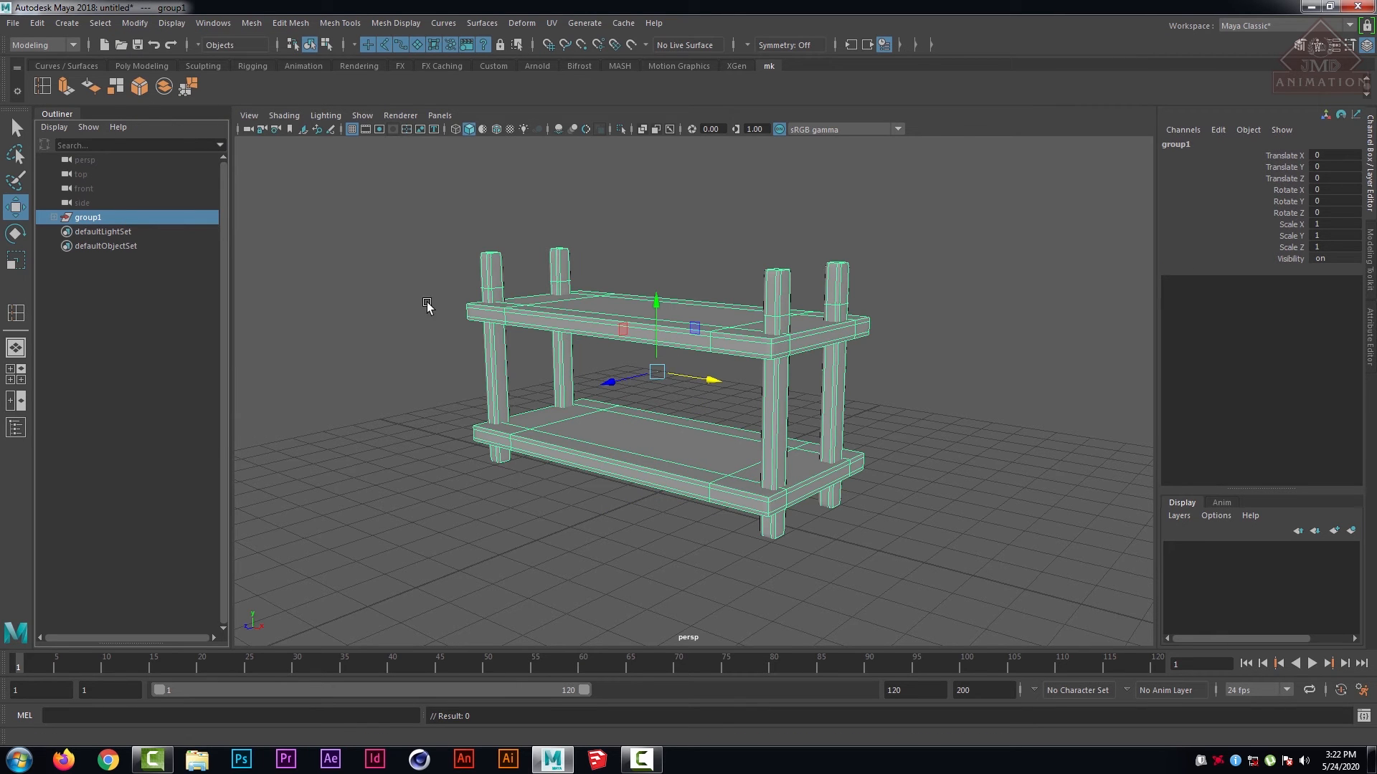
alt+drag(427, 307, 739, 360)
click(958, 346)
click(92, 217)
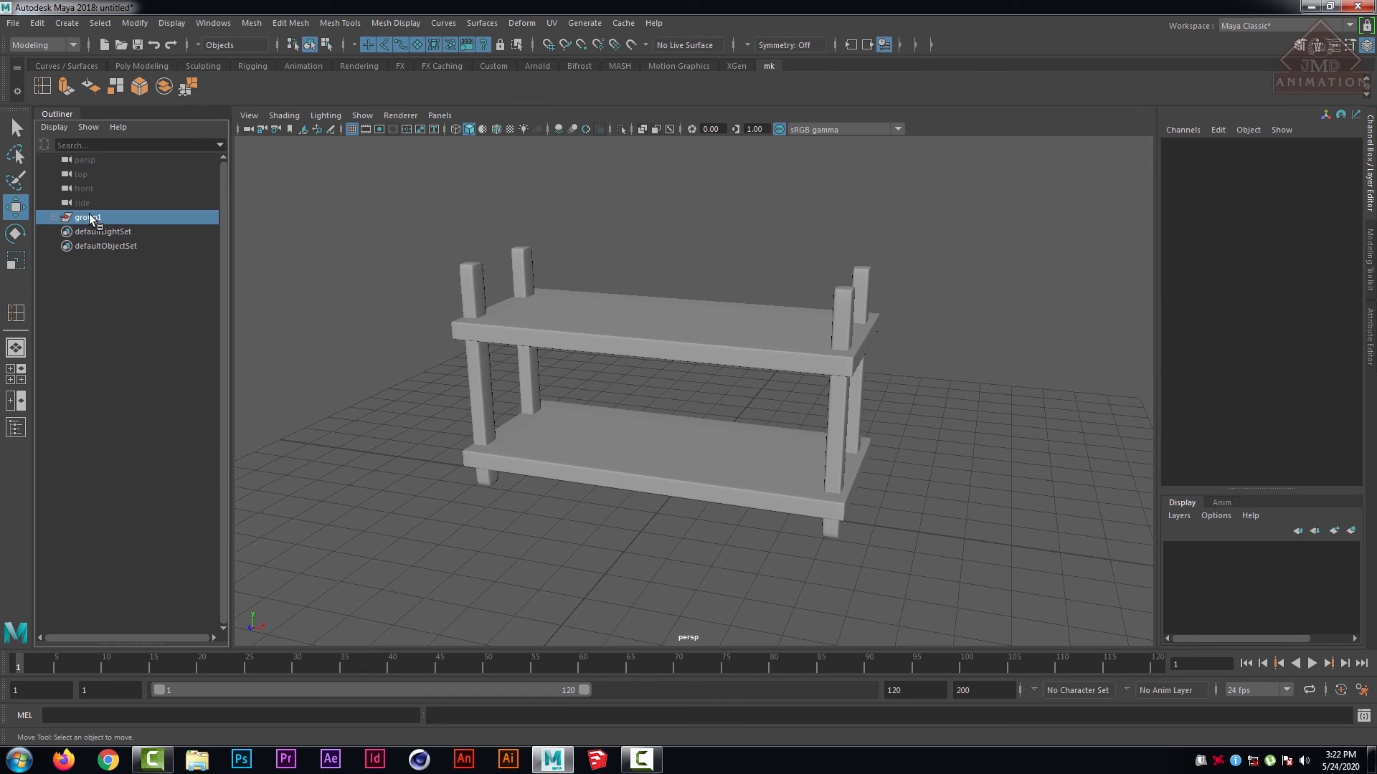
- Create a polygon cube in front of the shelf and raise it to a Translate Y of about 5.457
click(768, 537)
scroll(644, 462, up, 2)
alt+drag(643, 462, 624, 446)
alt+middle_drag(607, 429, 713, 390)
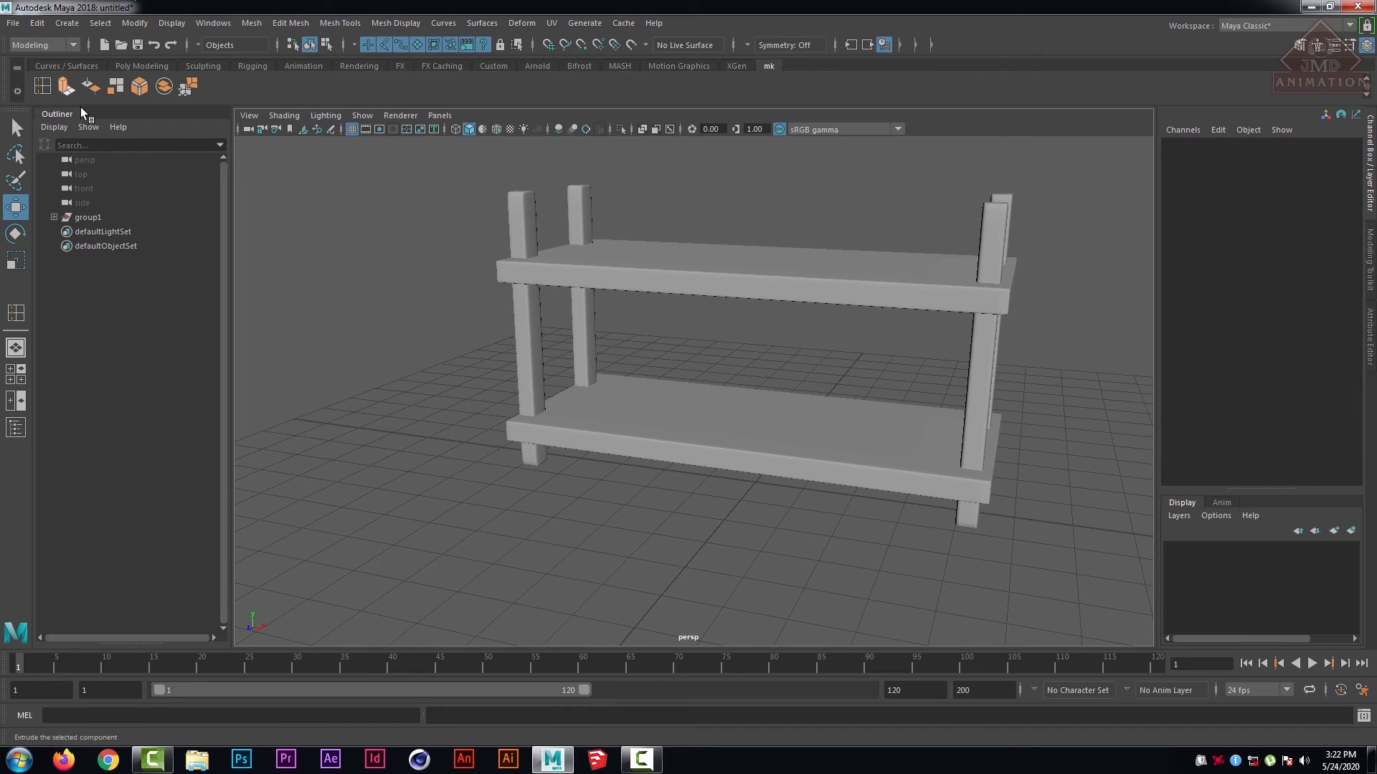
click(141, 65)
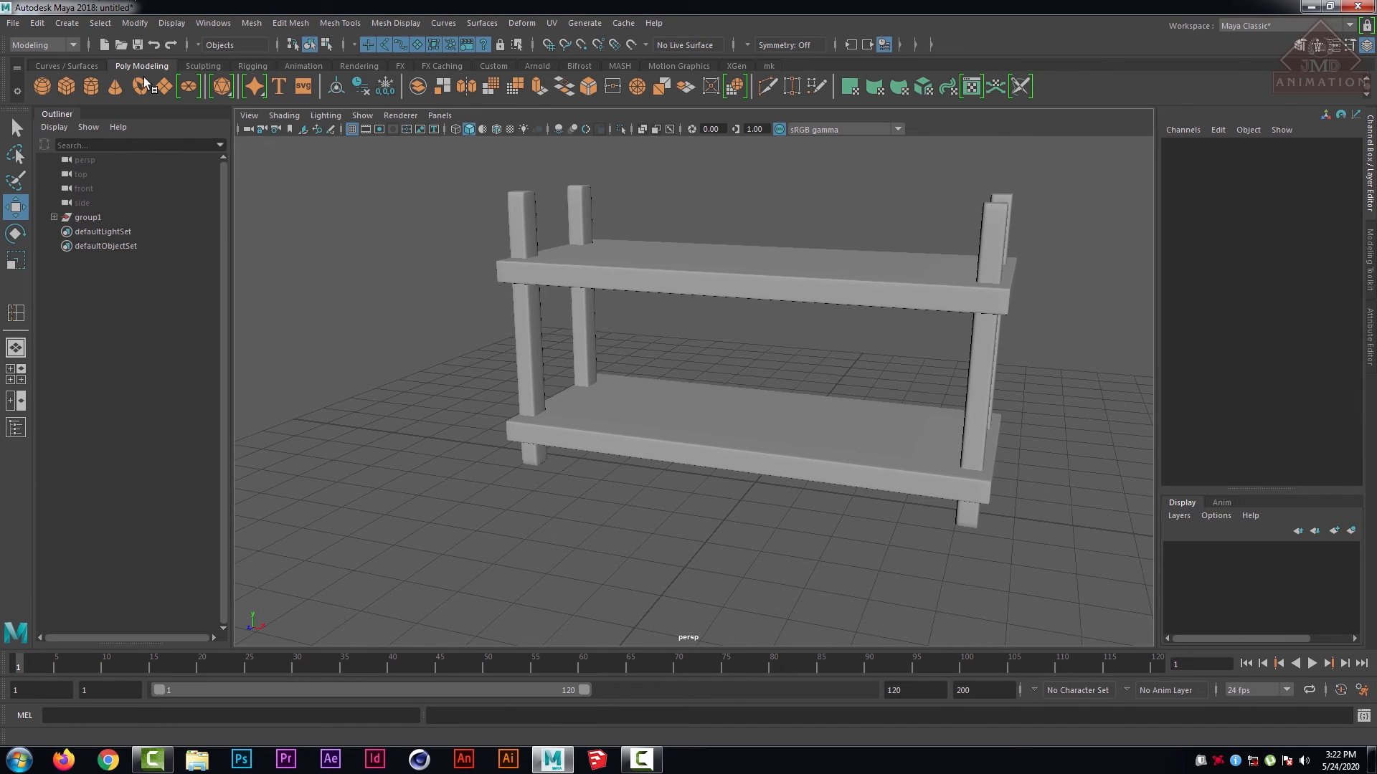
click(65, 87)
drag(731, 504, 667, 553)
drag(704, 473, 765, 138)
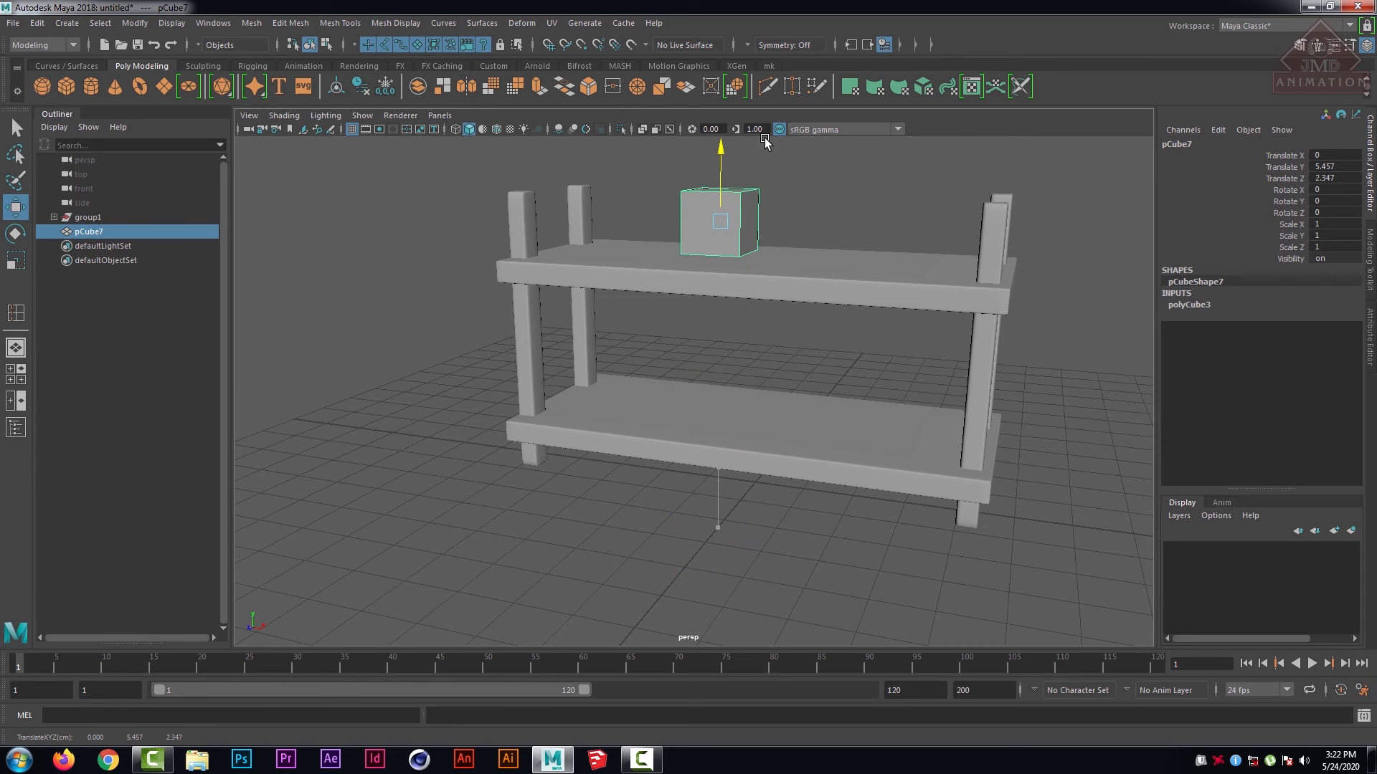
- Move the cube back and down onto the top shelf, to a Translate Y of about 5.087 and Translate Z of about 0.338
alt+drag(793, 200, 777, 241)
alt+middle_drag(684, 320, 527, 459)
scroll(461, 443, up, 5)
alt+drag(461, 443, 466, 337)
scroll(468, 339, down, 5)
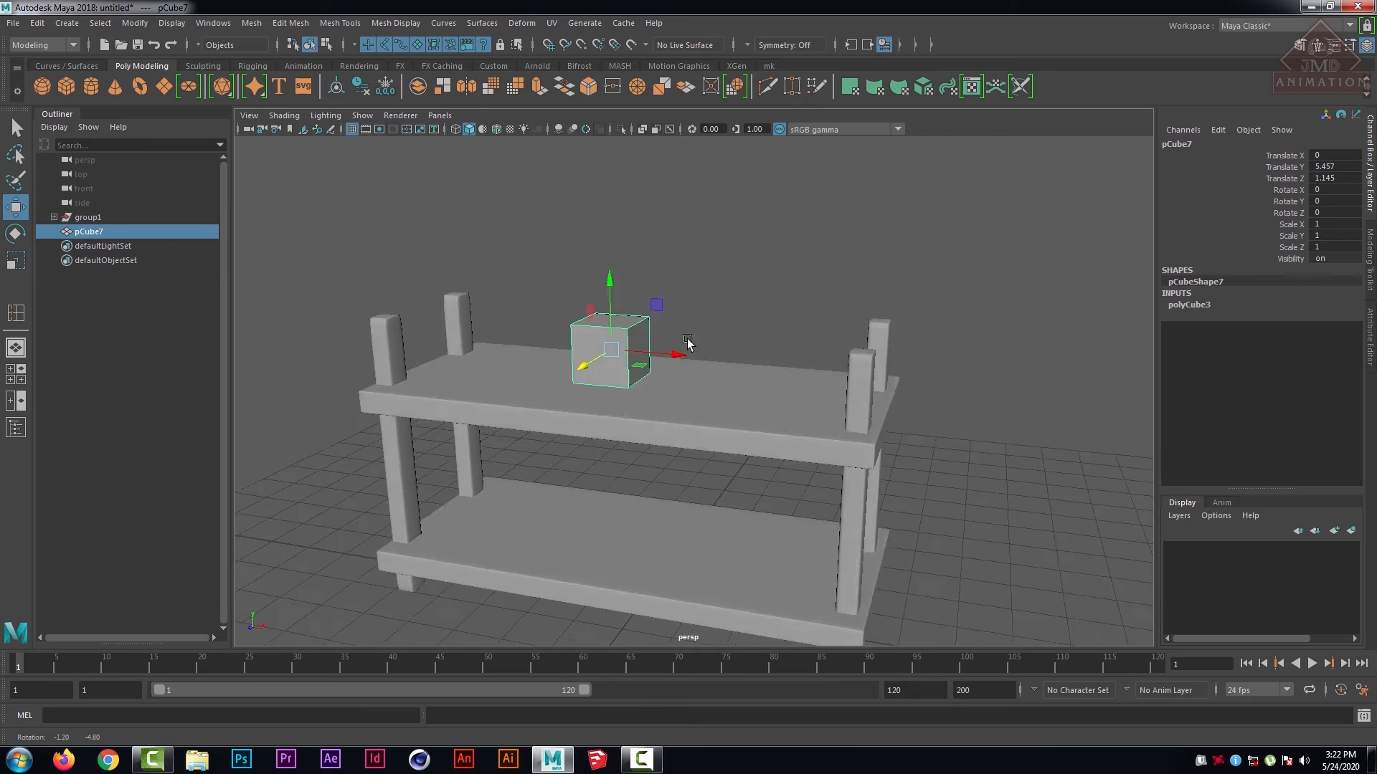
alt+drag(688, 342, 661, 286)
drag(491, 394, 533, 377)
scroll(571, 396, up, 2)
alt+middle_drag(572, 396, 650, 416)
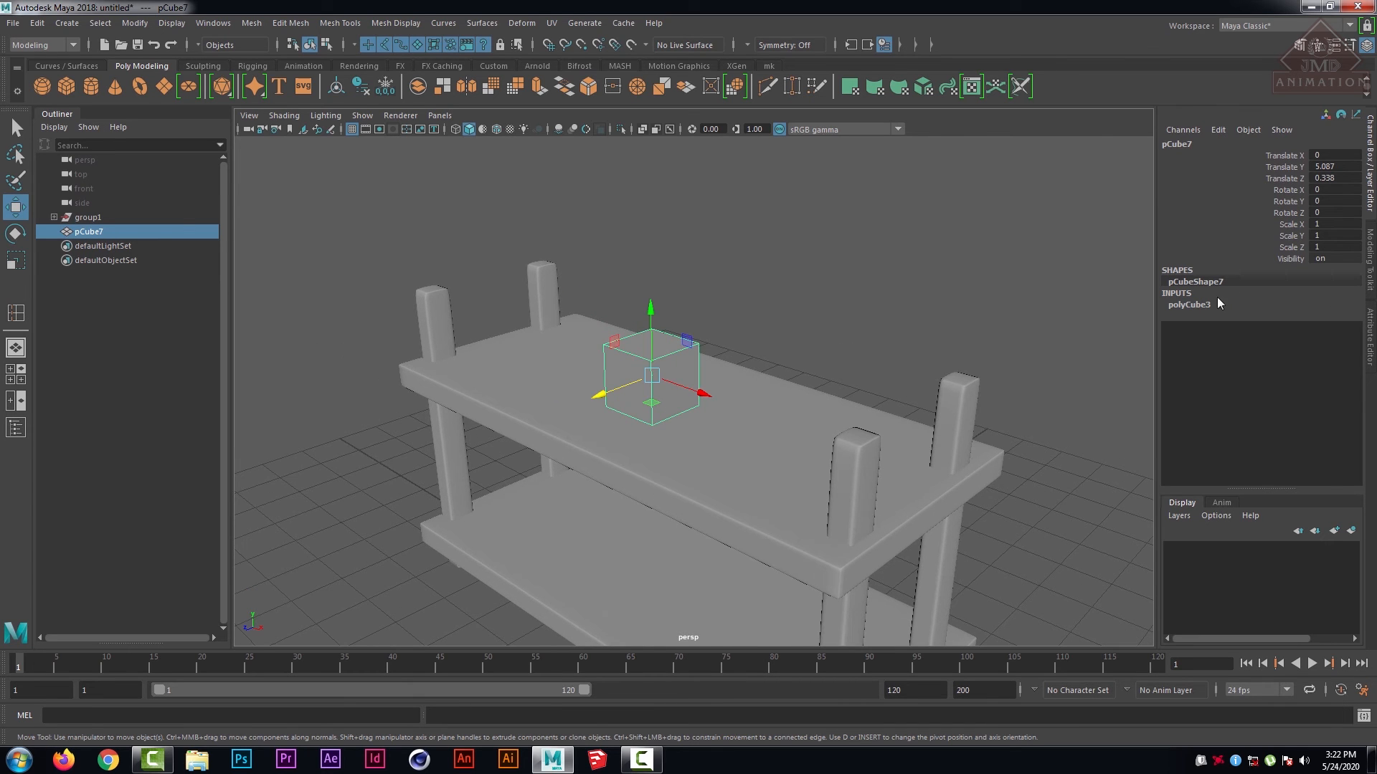
- Set the cube's width to 3.2 and height to 3, and raise it to a Translate Y of about 6.071
click(1191, 305)
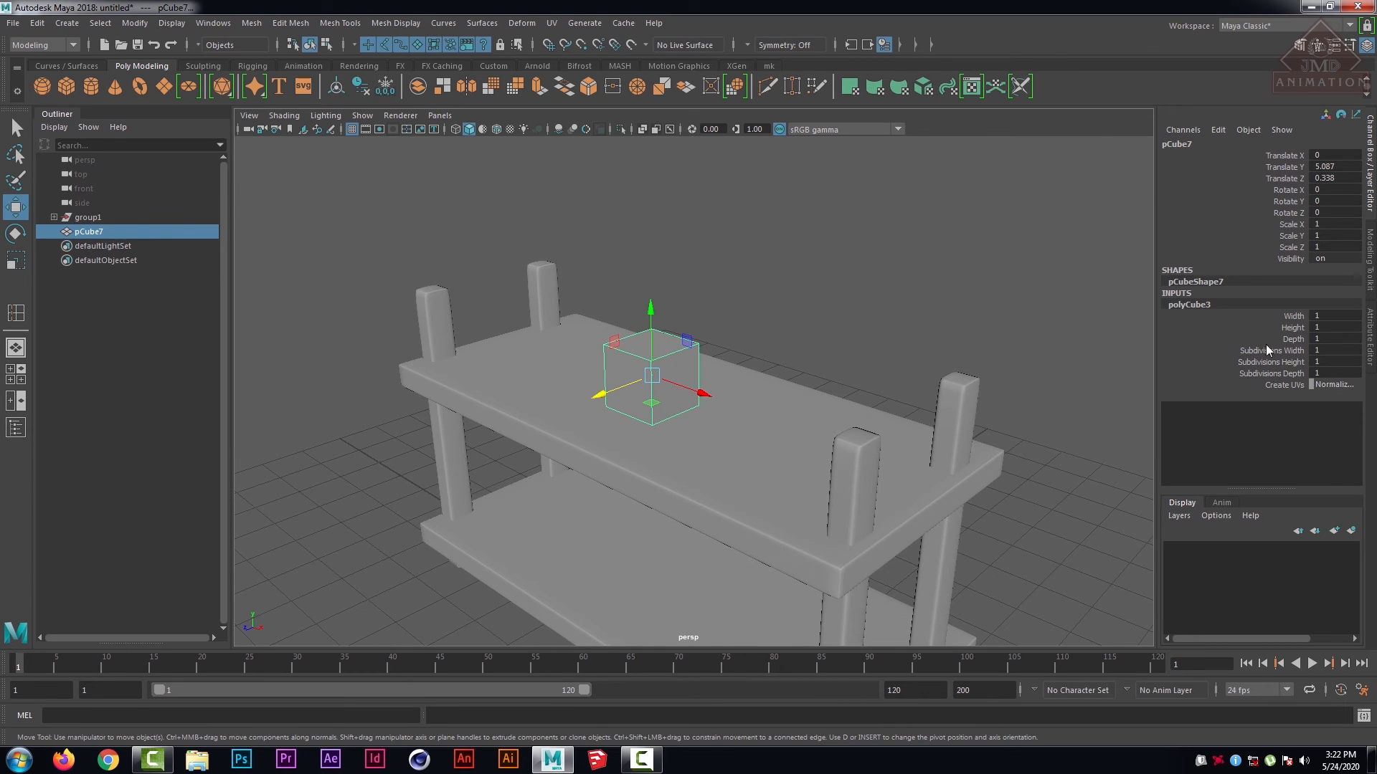
click(1294, 318)
middle_drag(1064, 321, 1076, 320)
alt+drag(1075, 320, 995, 327)
click(1293, 327)
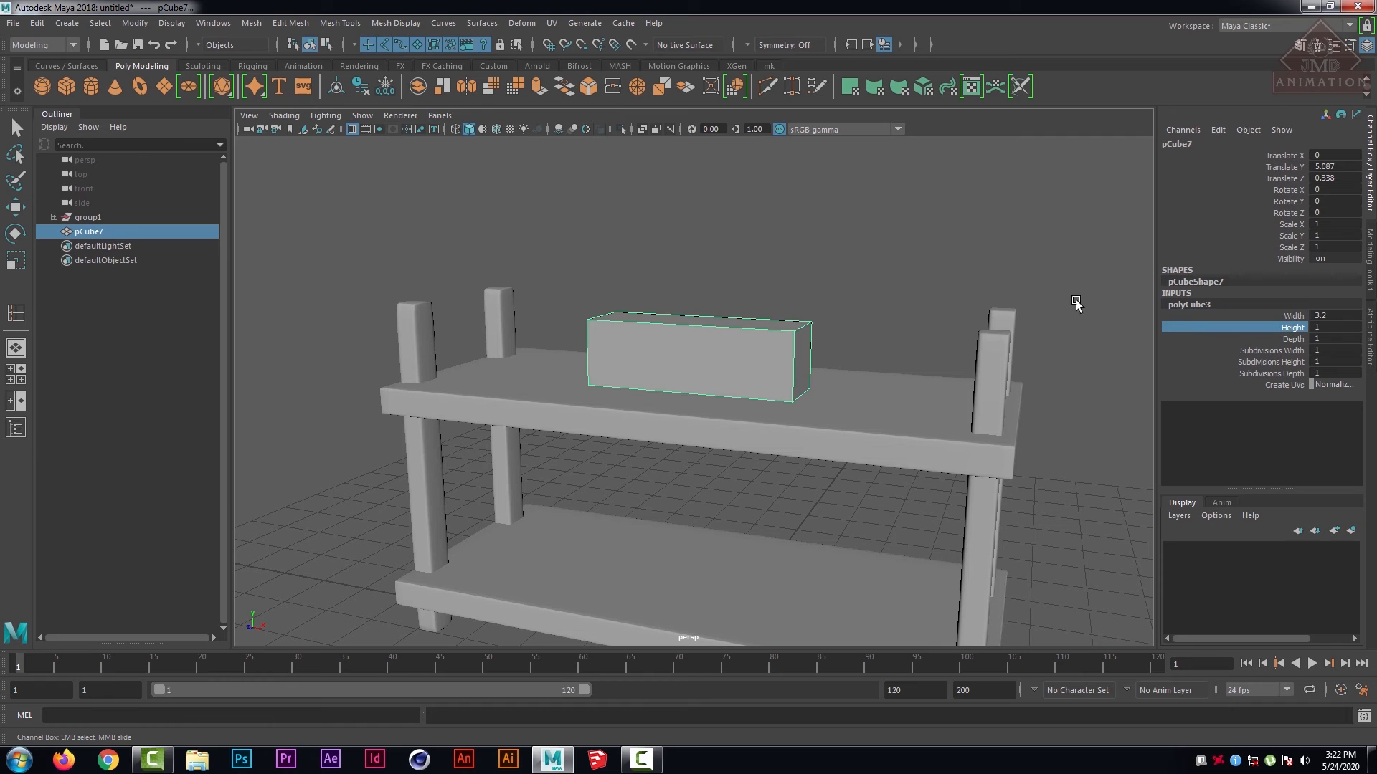
middle_drag(1076, 302, 990, 320)
key(w)
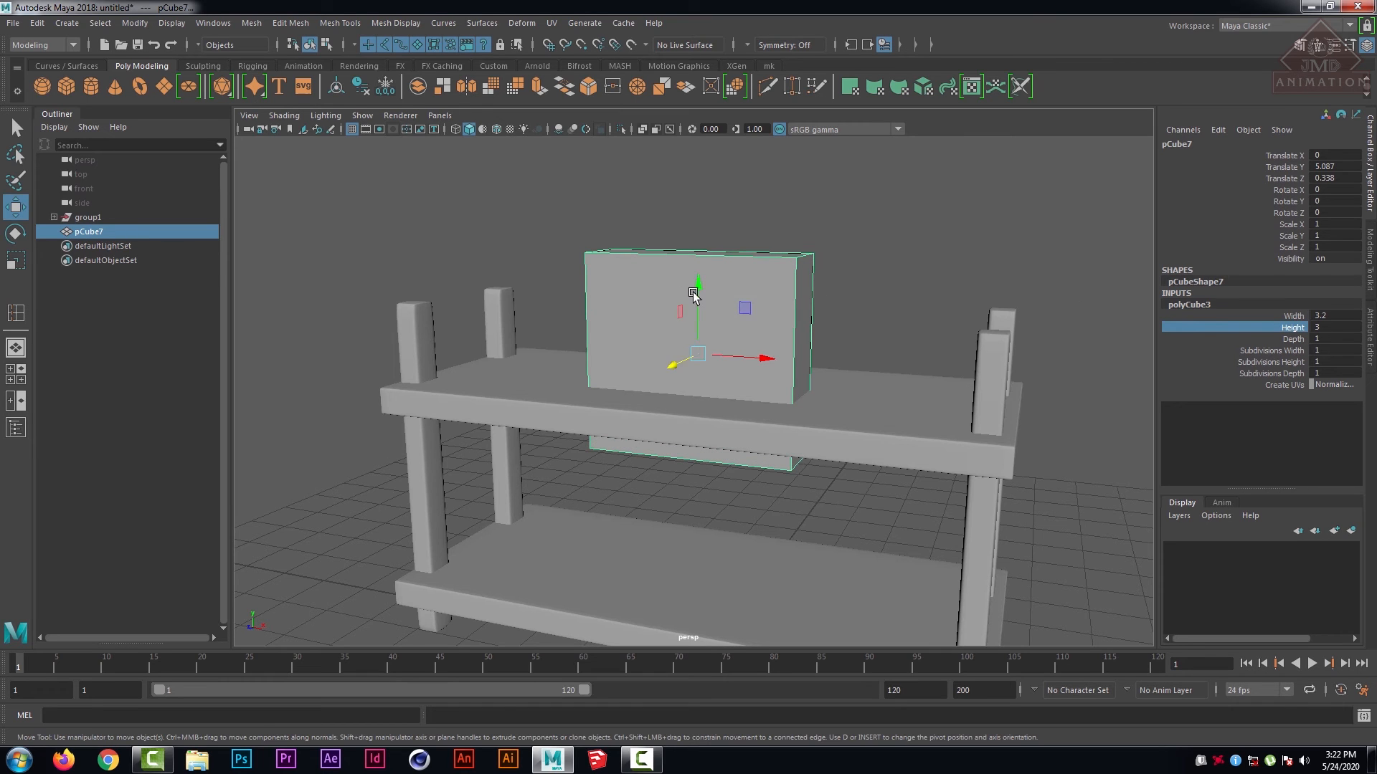
drag(696, 291, 711, 214)
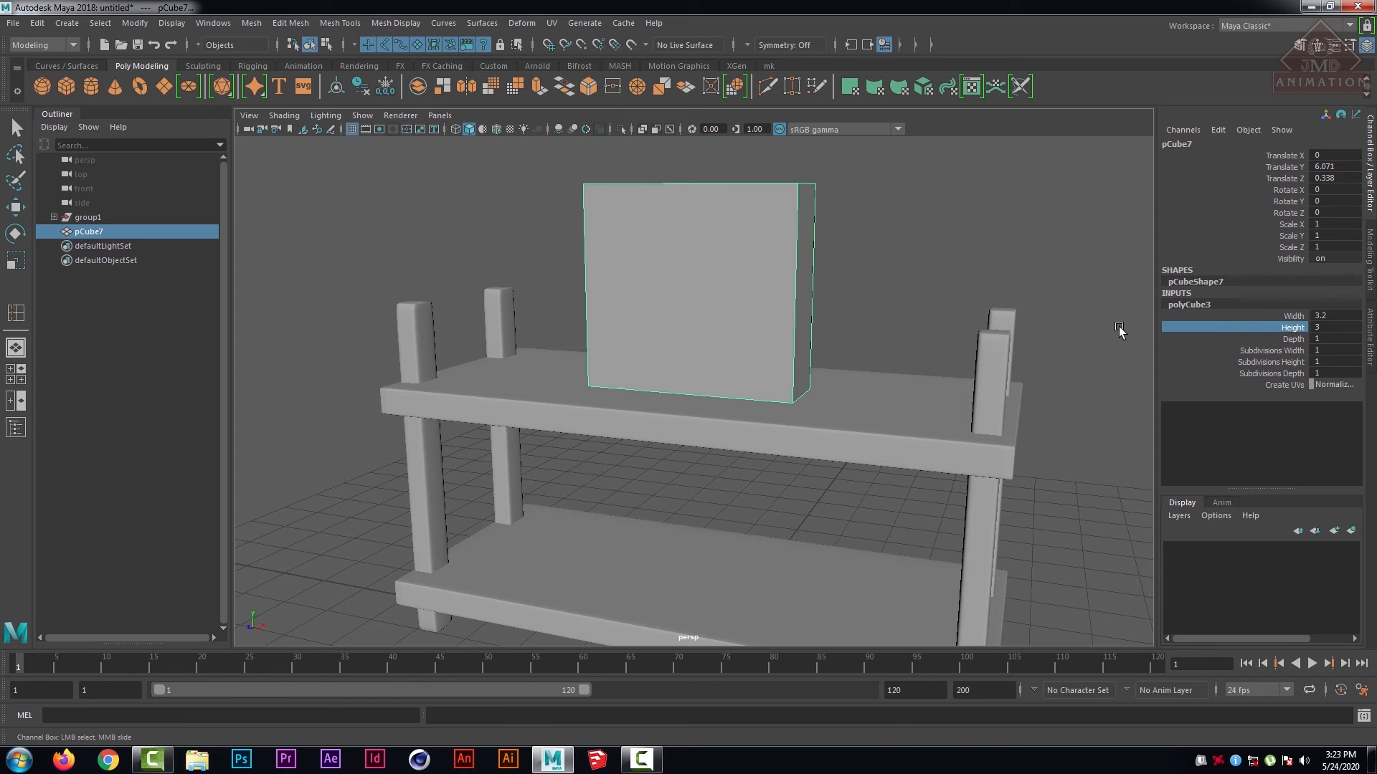
- Set the box's height to 2.7 and its depth to 0.6
middle_drag(1119, 325, 1122, 325)
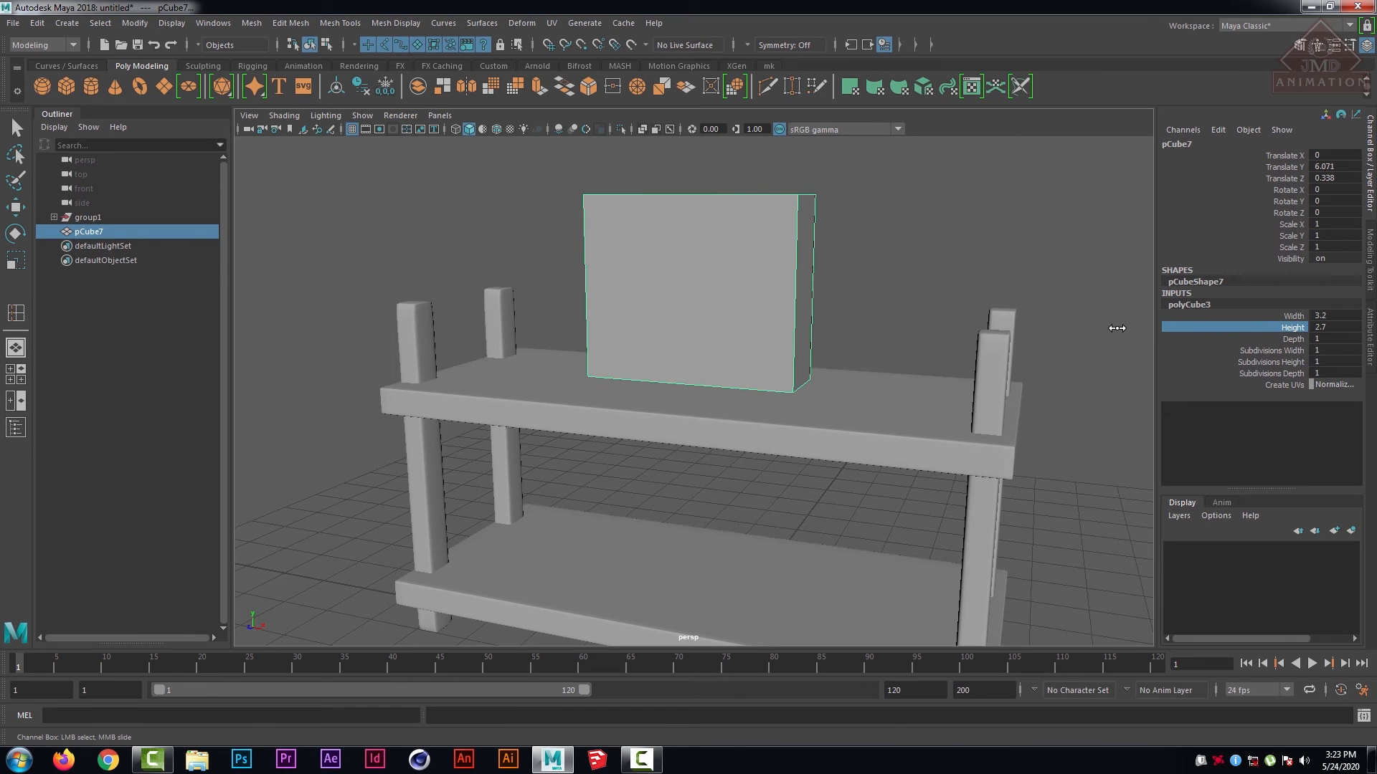
alt+drag(1081, 312, 983, 327)
click(1309, 340)
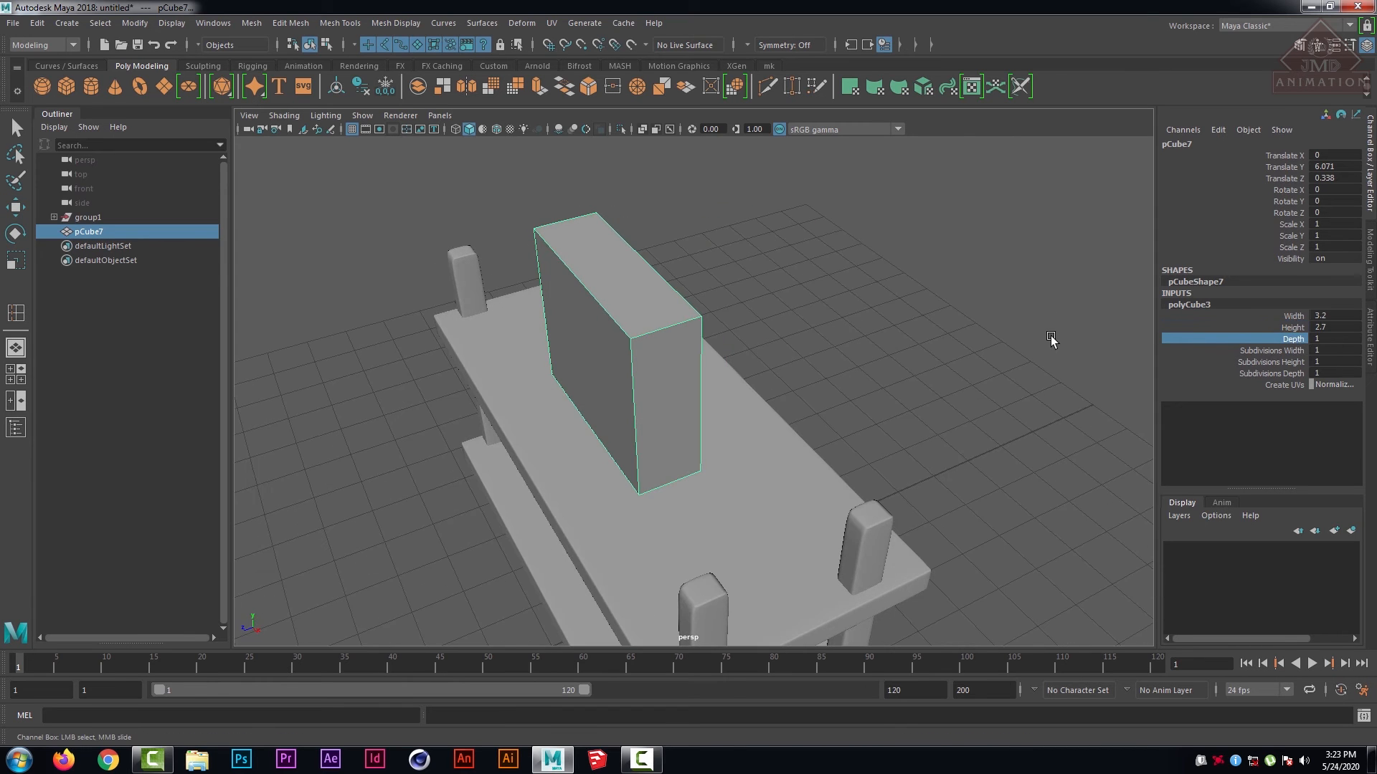
middle_drag(1052, 337, 1048, 335)
alt+drag(880, 346, 924, 318)
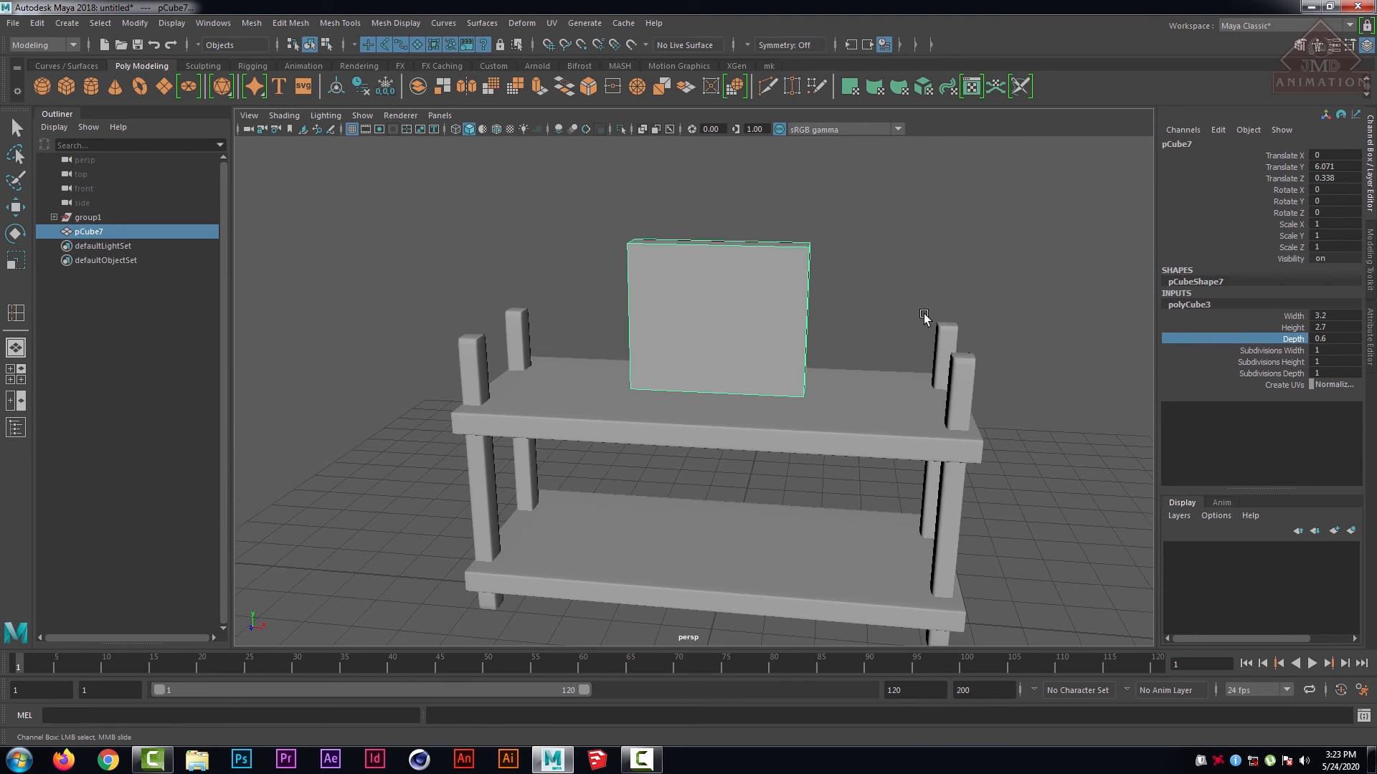
- Adjust the box's width and height and place it above the top shelf at a Translate Y of about 6.215
click(1296, 316)
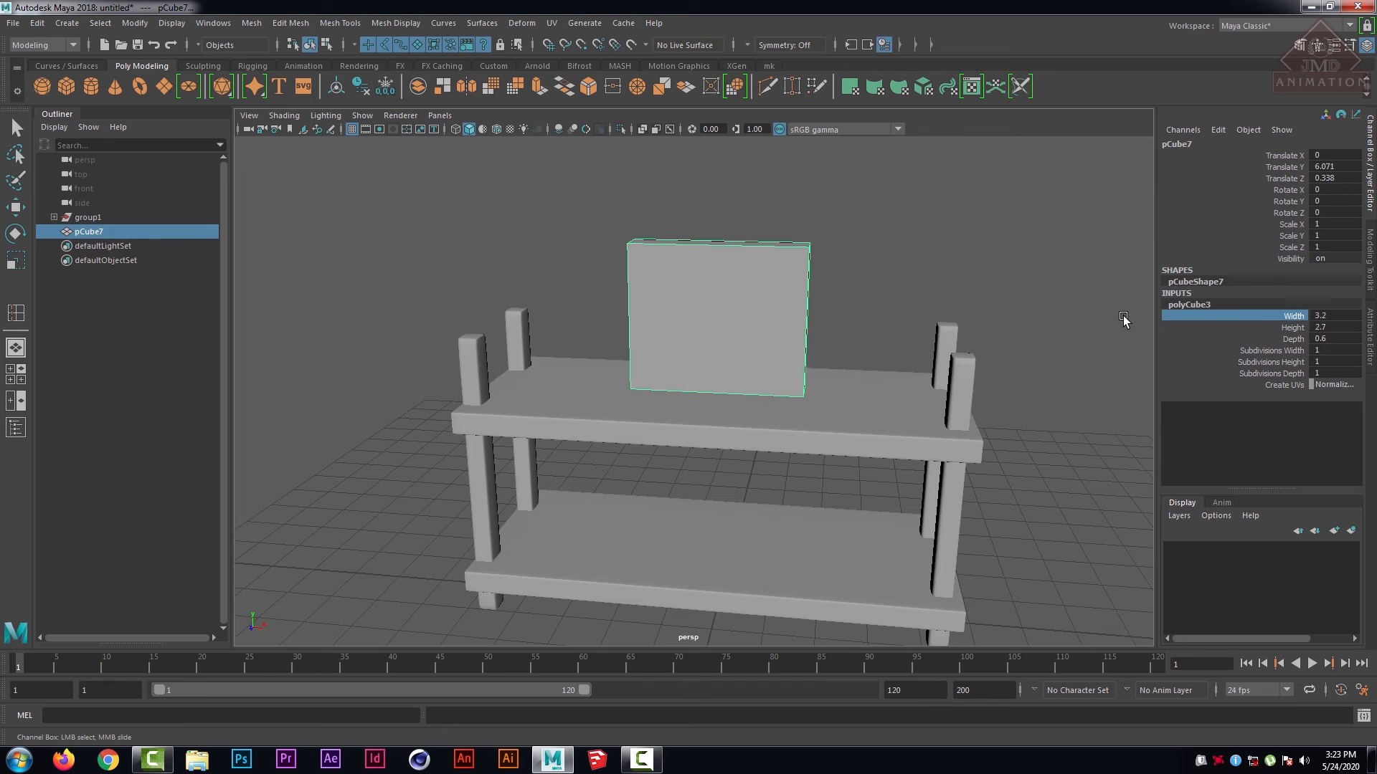
middle_drag(1122, 319, 1078, 319)
click(1293, 328)
scroll(927, 337, up, 3)
alt+drag(927, 337, 854, 338)
key(w)
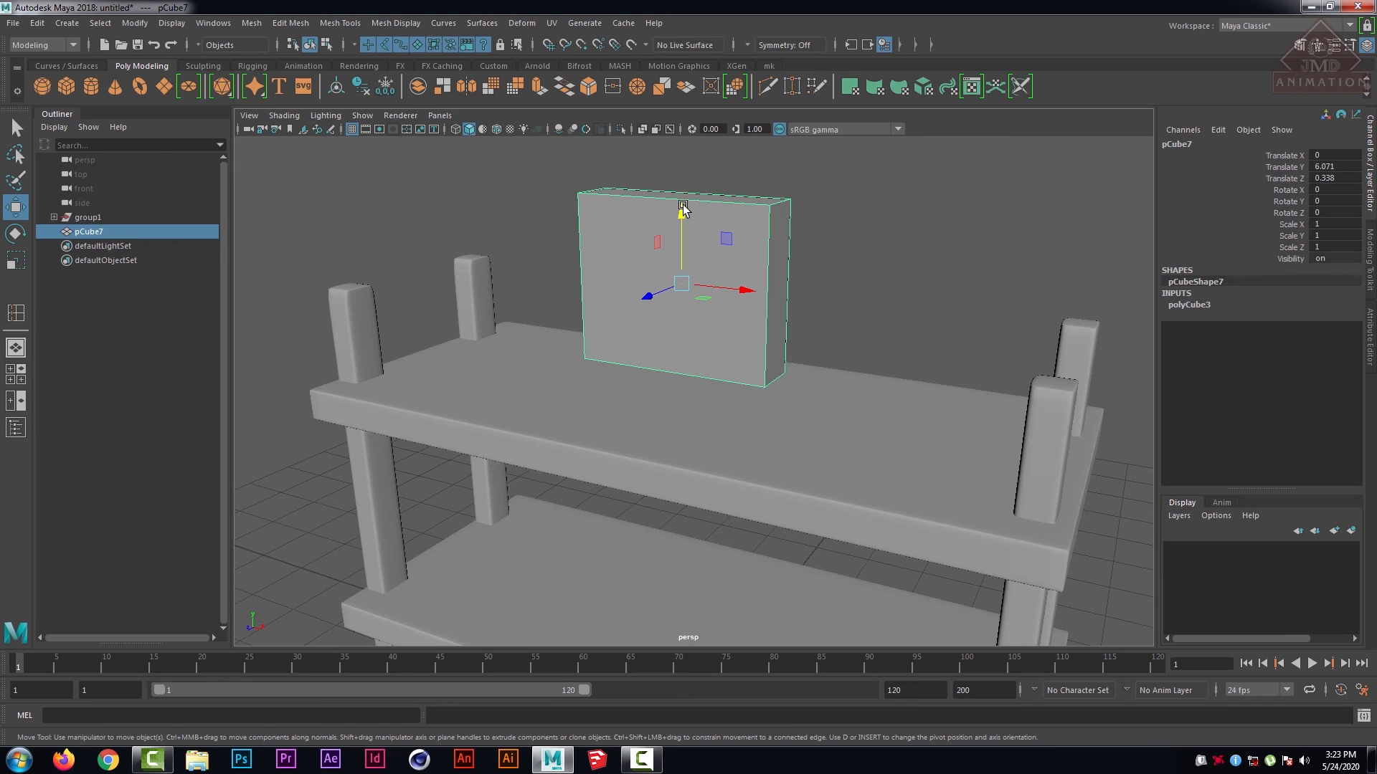
drag(679, 206, 776, 280)
drag(665, 250, 672, 208)
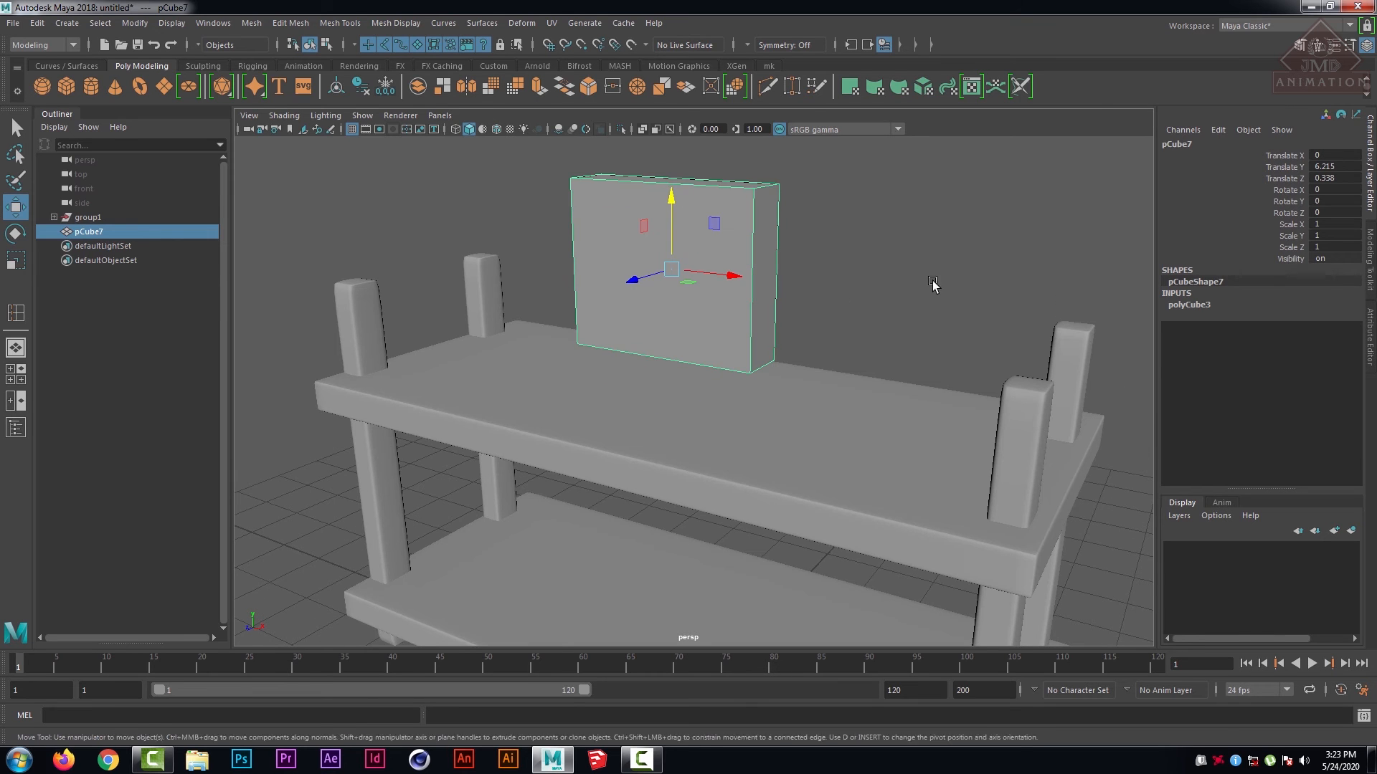
- Switch the box to face mode and select its large front face
click(934, 287)
alt+drag(935, 286, 701, 338)
click(755, 244)
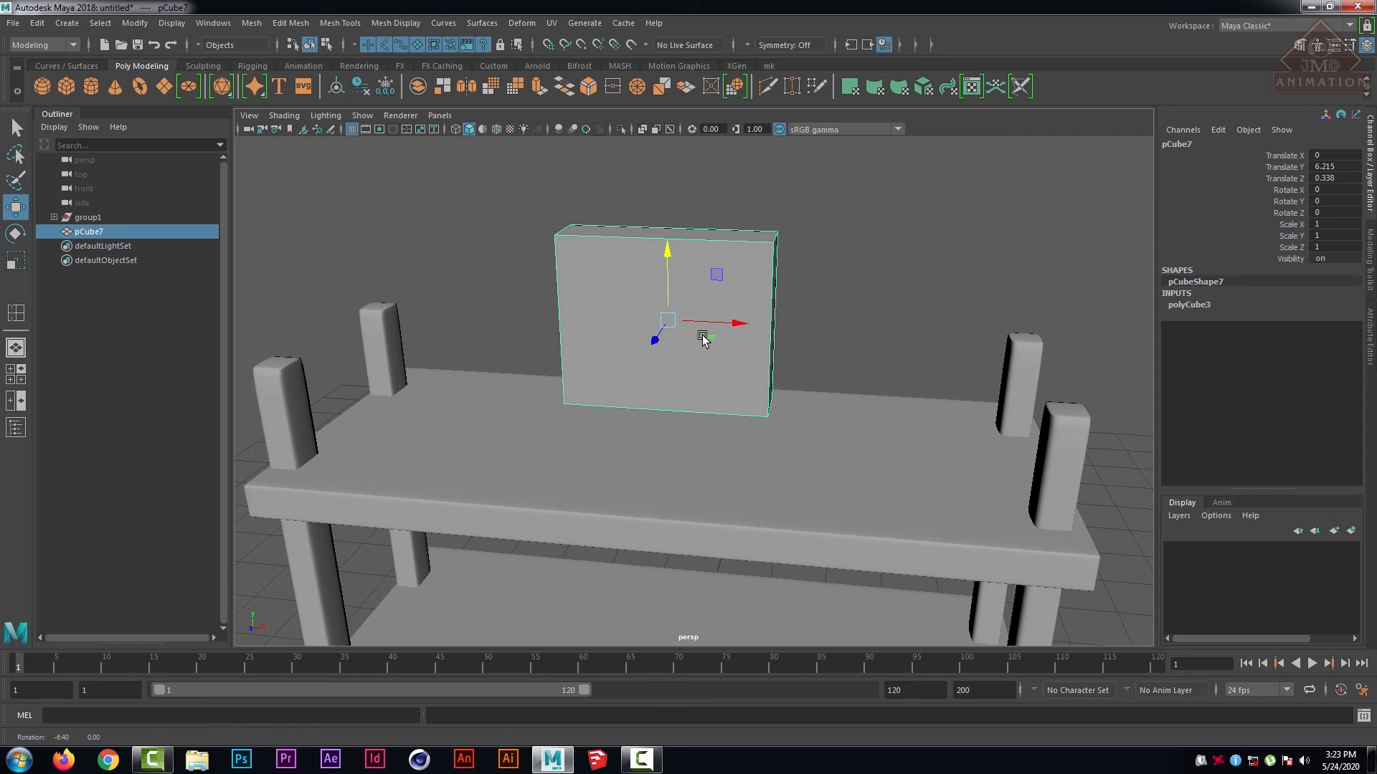
right_drag(687, 276, 693, 331)
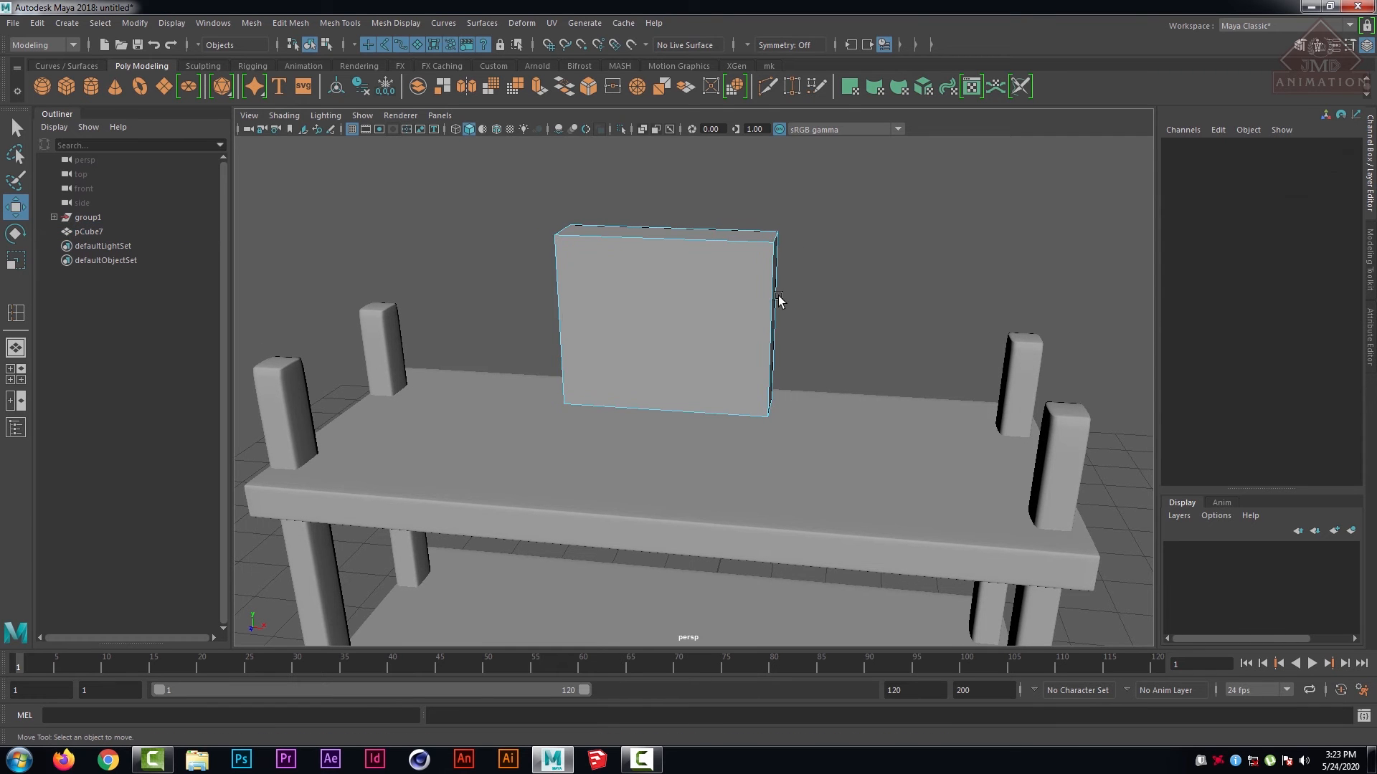
click(704, 290)
alt+drag(656, 312, 725, 310)
alt+drag(645, 269, 801, 242)
key(4)
alt+drag(983, 301, 882, 250)
mouse_move(842, 247)
alt+mouse_down()
mouse_move(879, 304)
mouse_move(873, 243)
mouse_move(901, 194)
mouse_move(917, 241)
mouse_move(710, 298)
mouse_move(492, 310)
mouse_move(720, 316)
mouse_move(703, 337)
mouse_move(688, 323)
mouse_move(701, 380)
mouse_move(631, 385)
mouse_move(692, 373)
alt+mouse_up()
key(5)
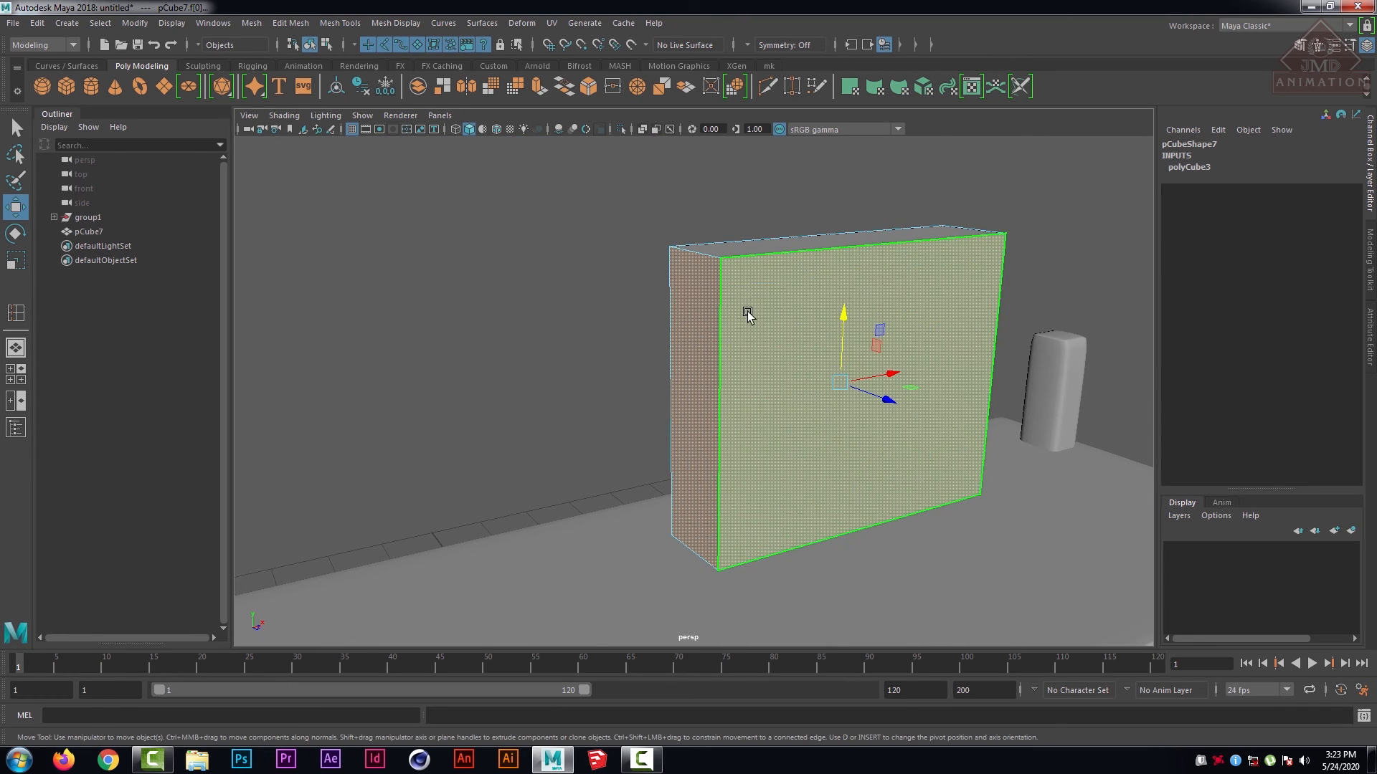
alt+middle_drag(747, 307, 557, 304)
click(67, 86)
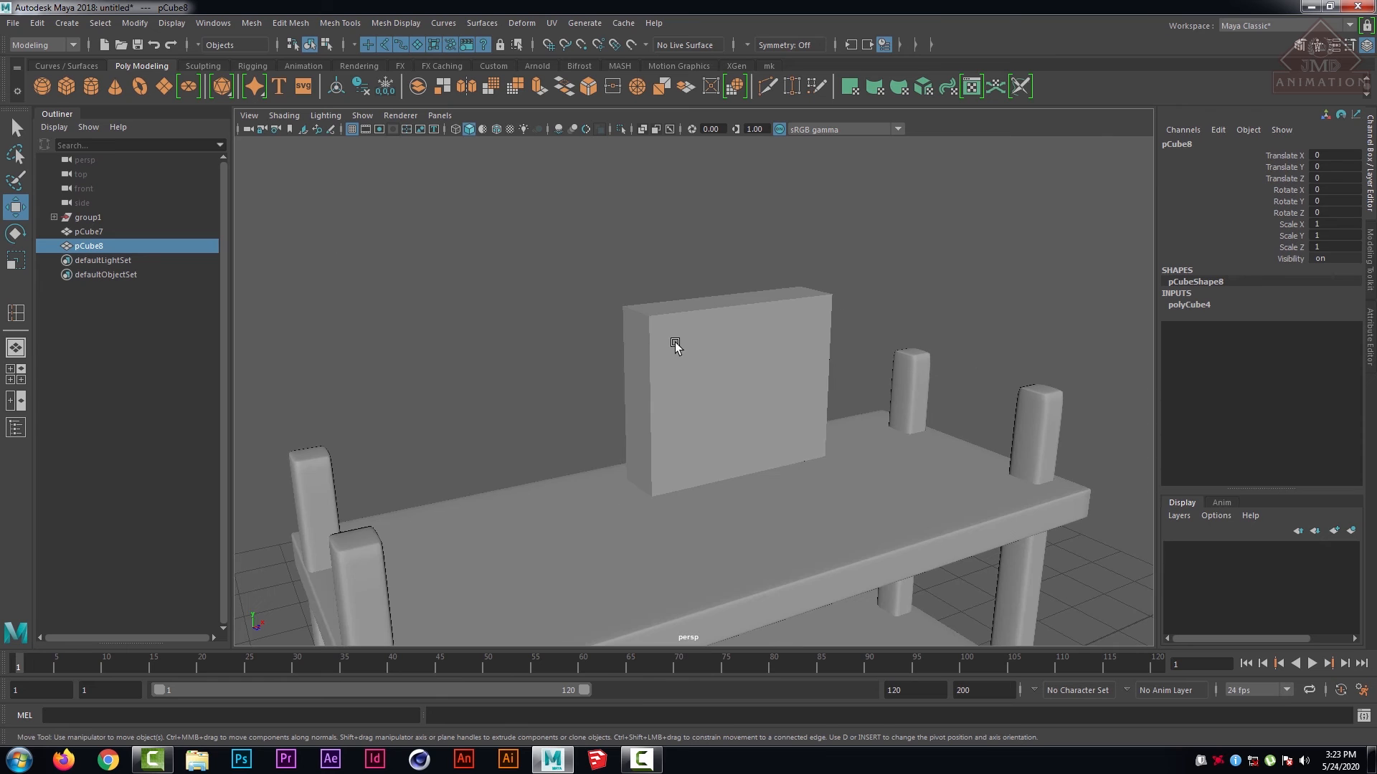
click(672, 341)
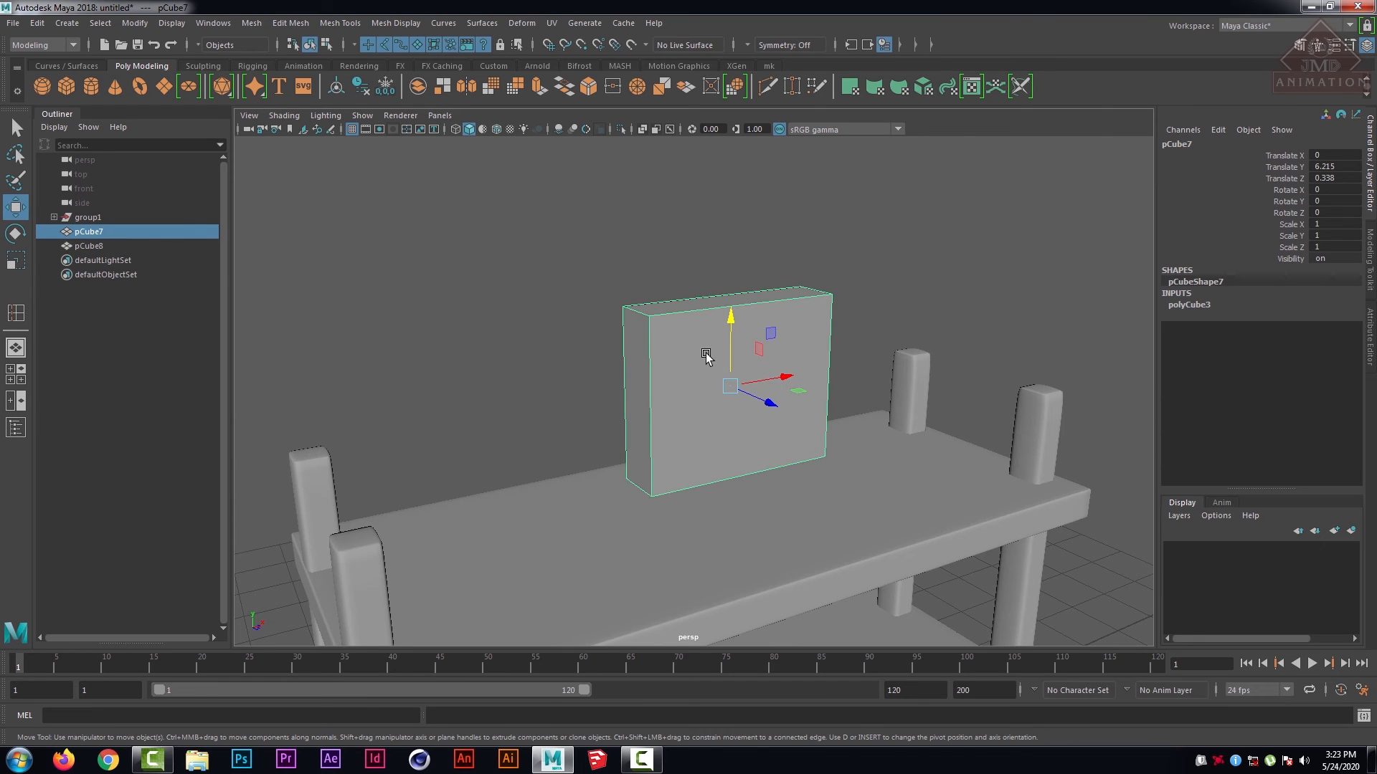
key(ctrl+z)
key(ctrl+z)
alt+drag(897, 301, 808, 273)
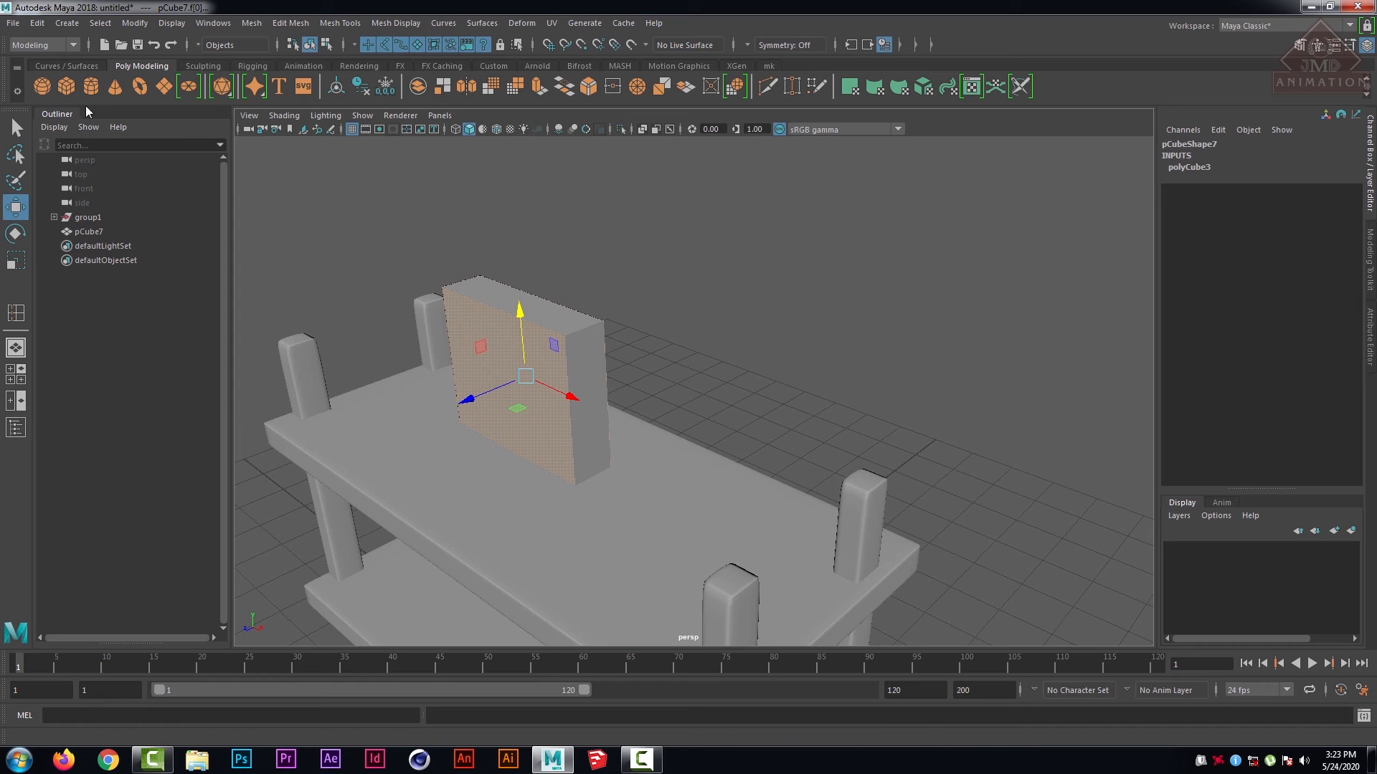
scroll(727, 340, down, 5)
mouse_move(519, 471)
alt+mouse_down()
mouse_move(598, 401)
mouse_move(502, 466)
alt+mouse_up()
click(768, 66)
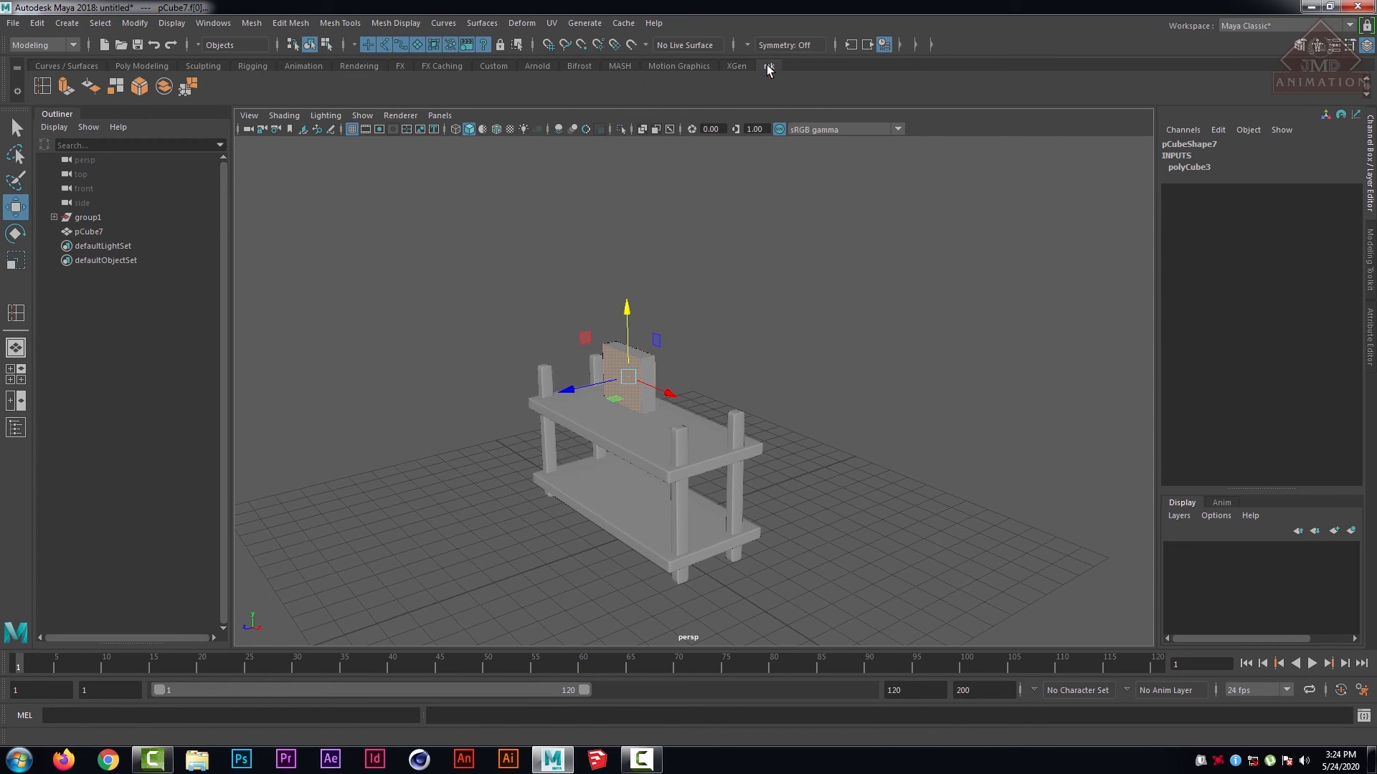
click(63, 89)
alt+drag(645, 330, 945, 413)
scroll(815, 341, up, 4)
key(ctrl+z)
key(ctrl+z)
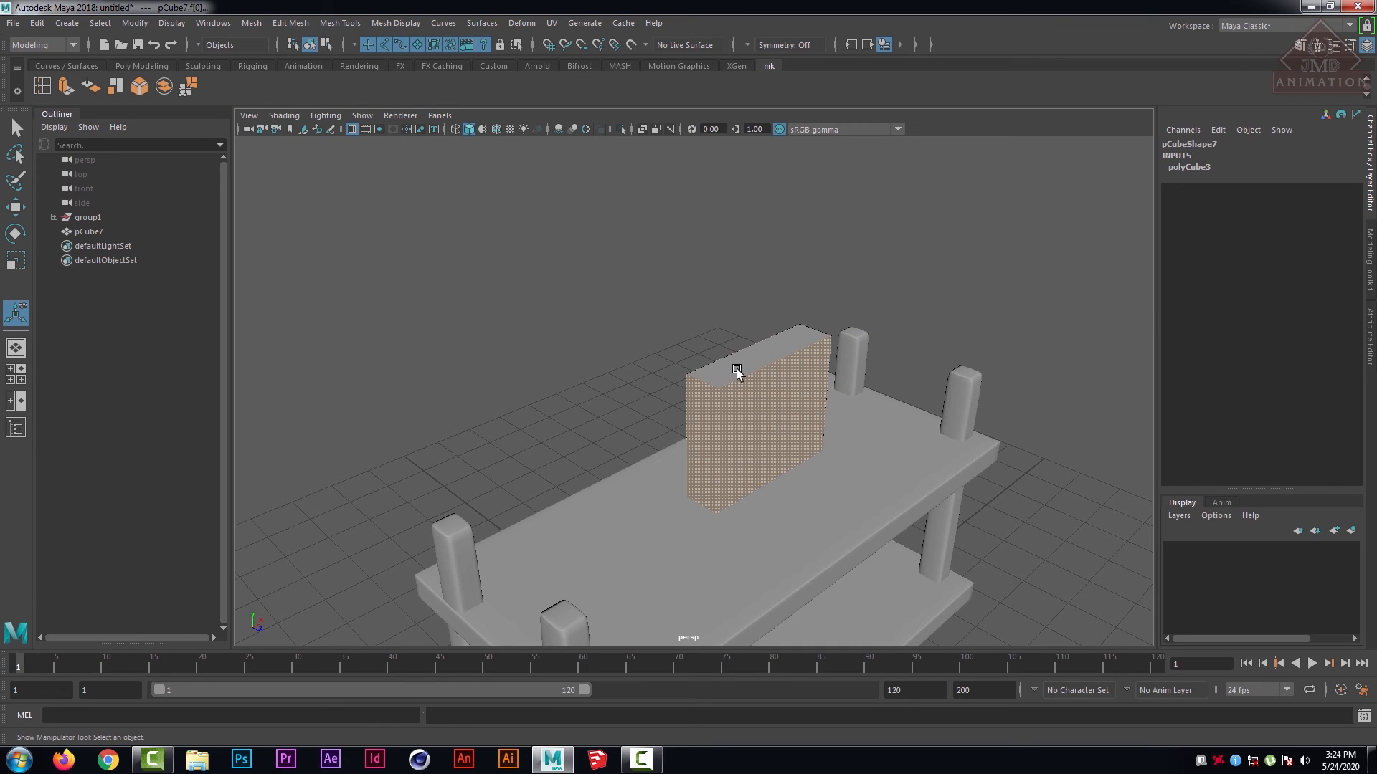
key(F8)
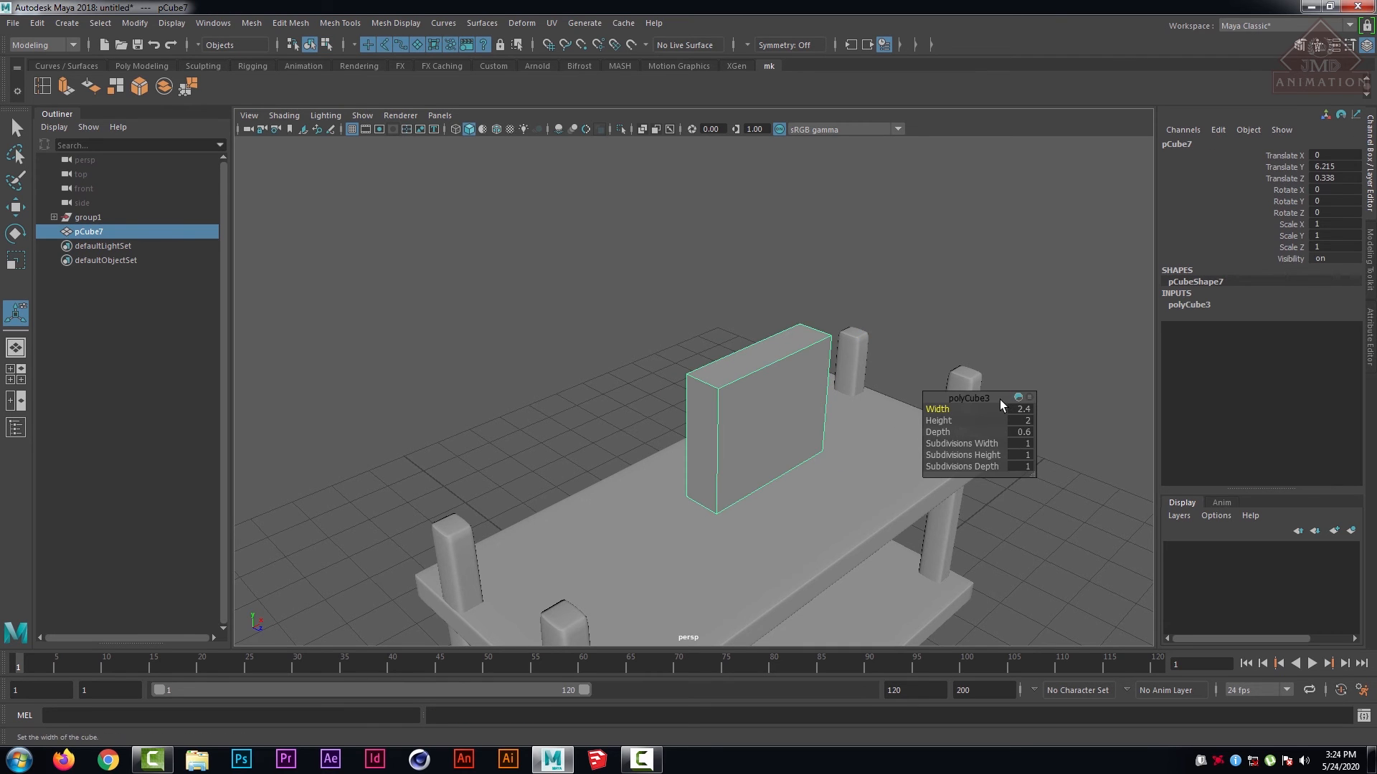
key(ctrl+z)
click(756, 274)
click(763, 370)
- Extrude the box's two large faces together with the narrow end face between them at a thickness of 0.2
scroll(783, 367, up, 5)
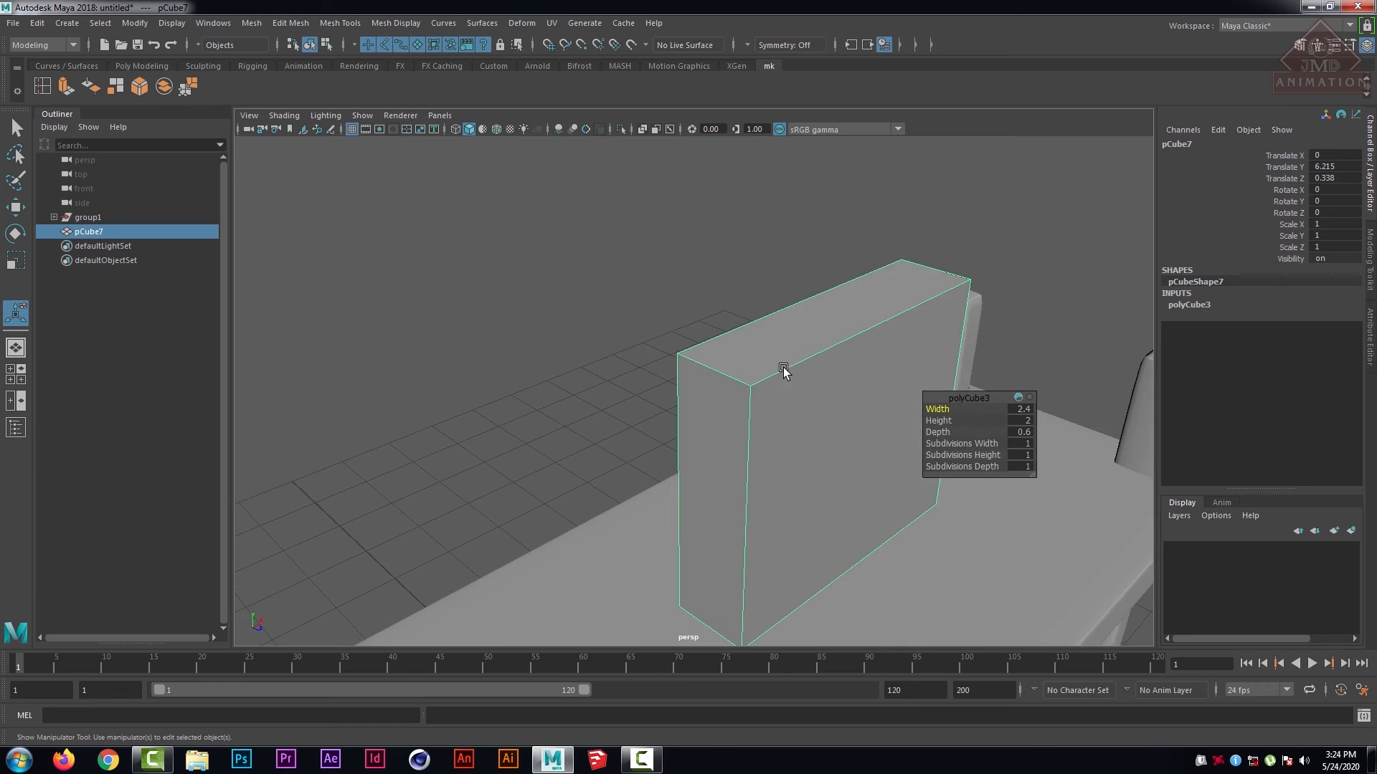
alt+drag(783, 368, 771, 354)
right_drag(772, 353, 775, 393)
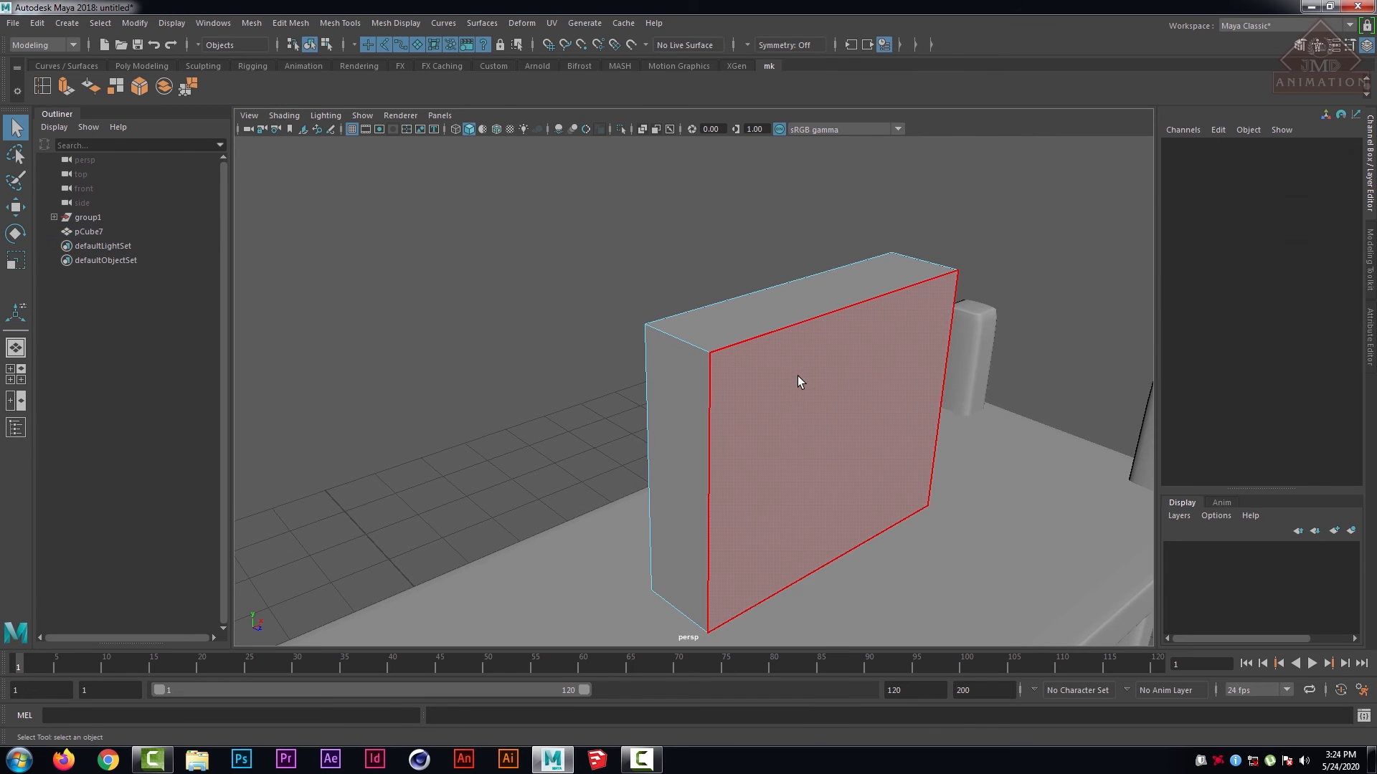
click(797, 376)
alt+drag(672, 411, 624, 335)
shift+click(906, 347)
scroll(590, 288, down, 3)
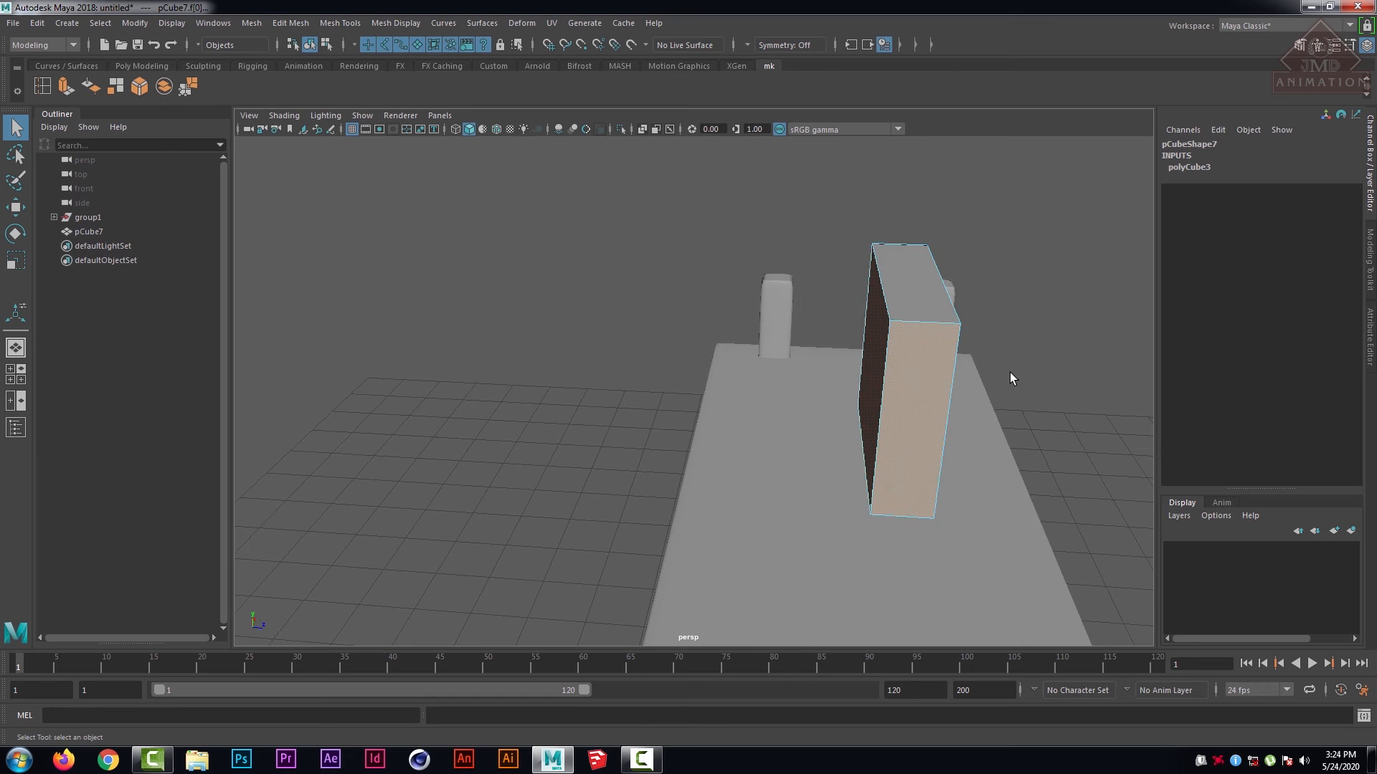
alt+drag(1009, 373, 948, 374)
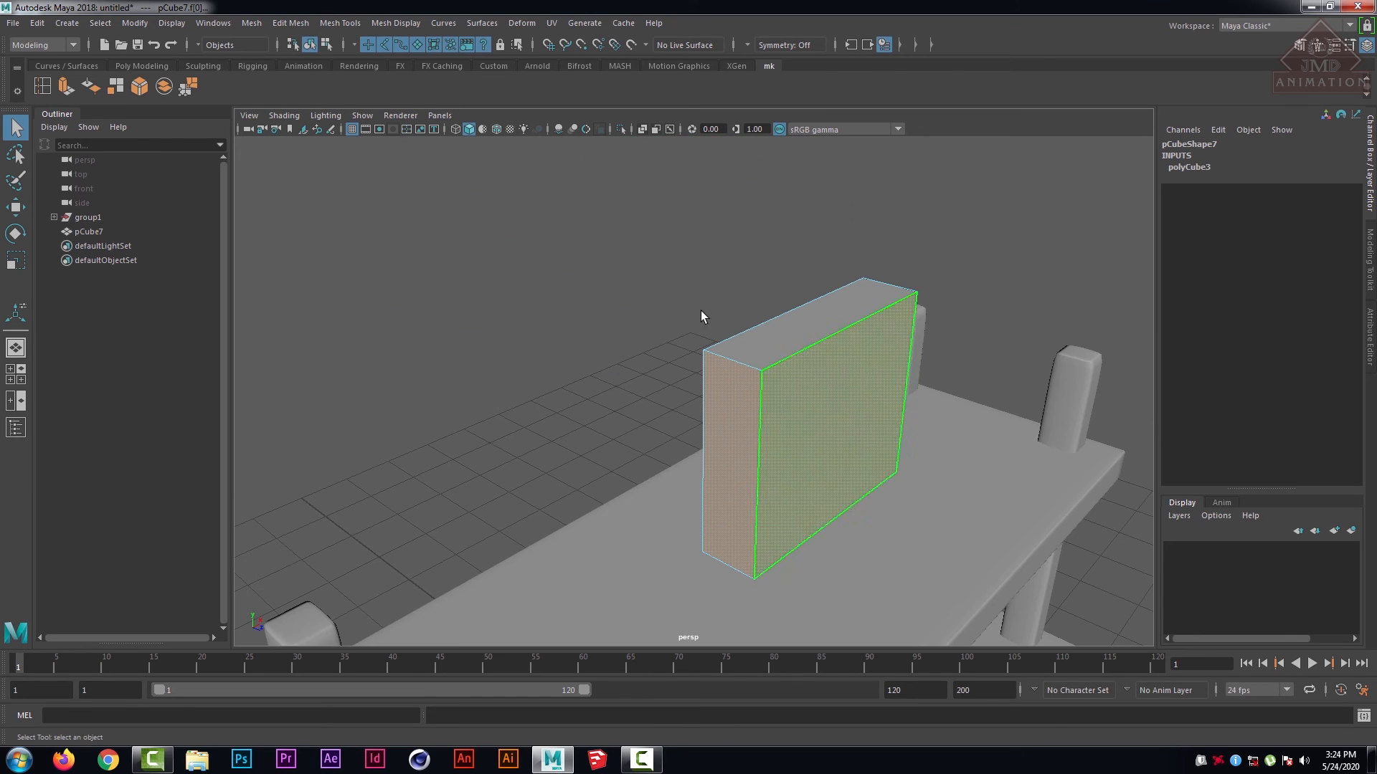
click(65, 87)
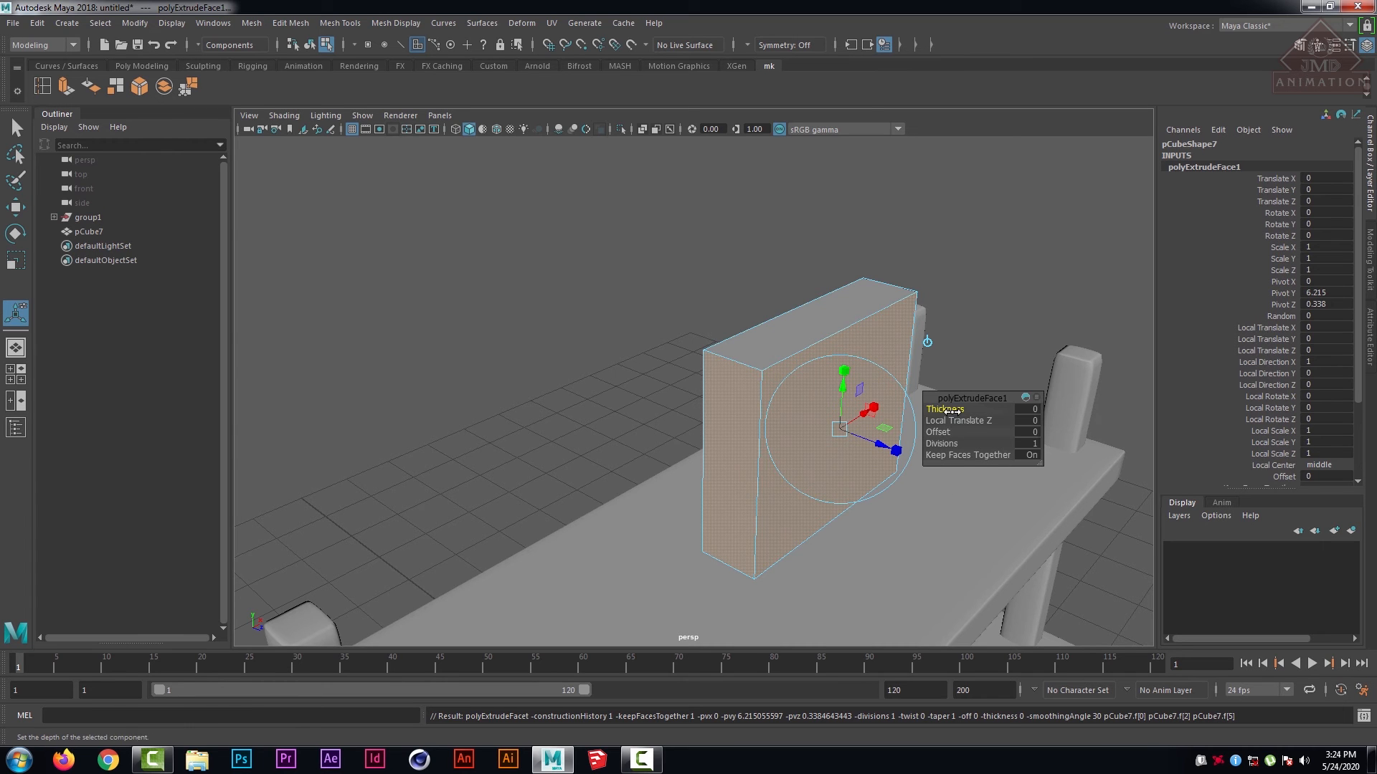
drag(952, 410, 732, 359)
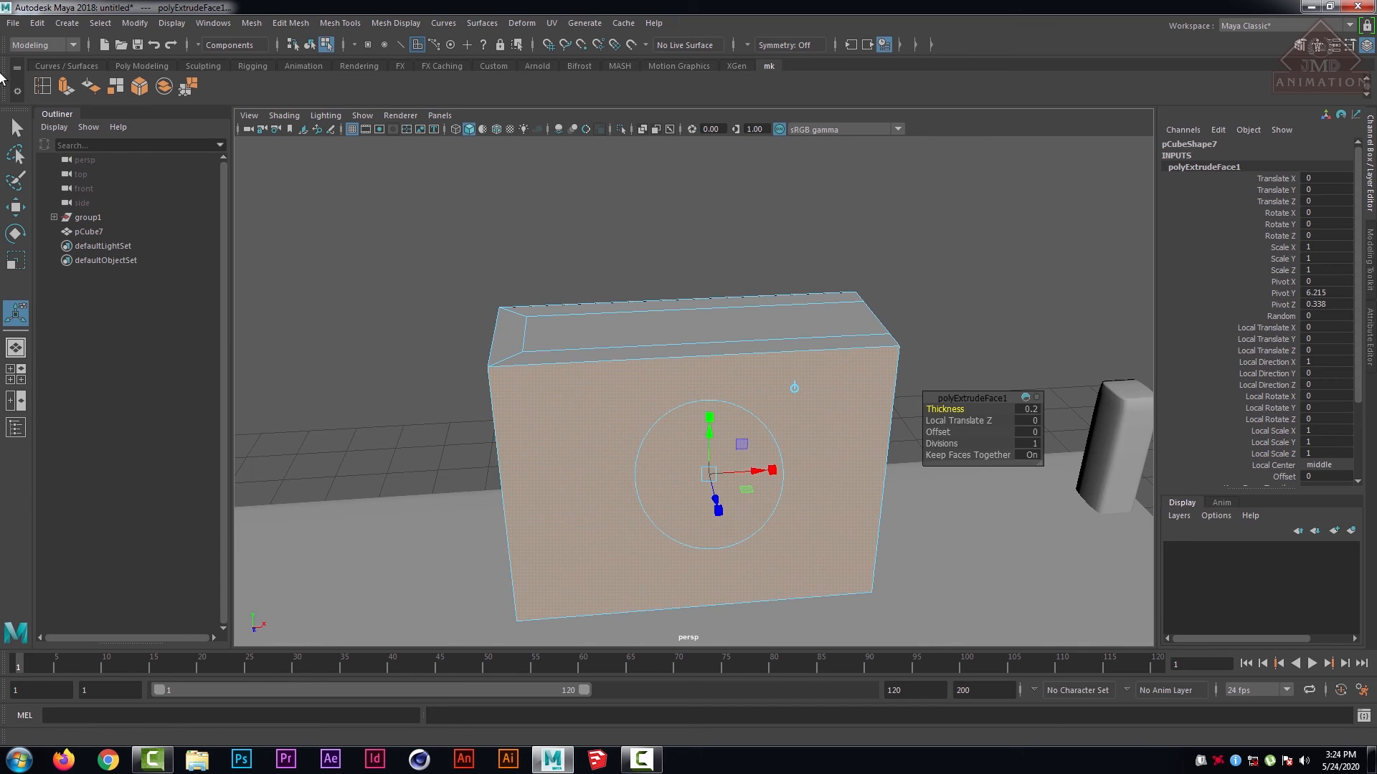
- Extrude the narrow border faces running around the box's front, back and spine covers outward at a thickness of 0.2
click(17, 129)
click(535, 254)
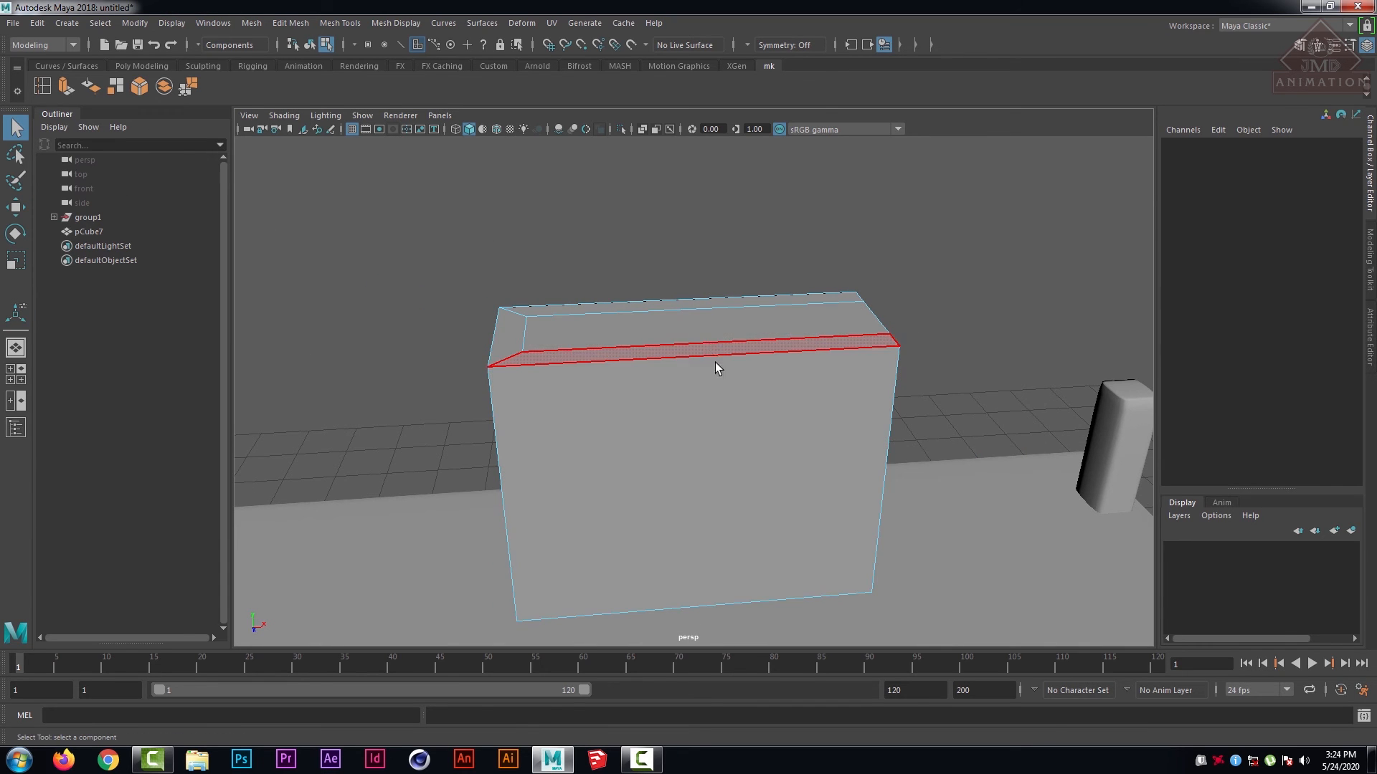
alt+drag(756, 393, 524, 358)
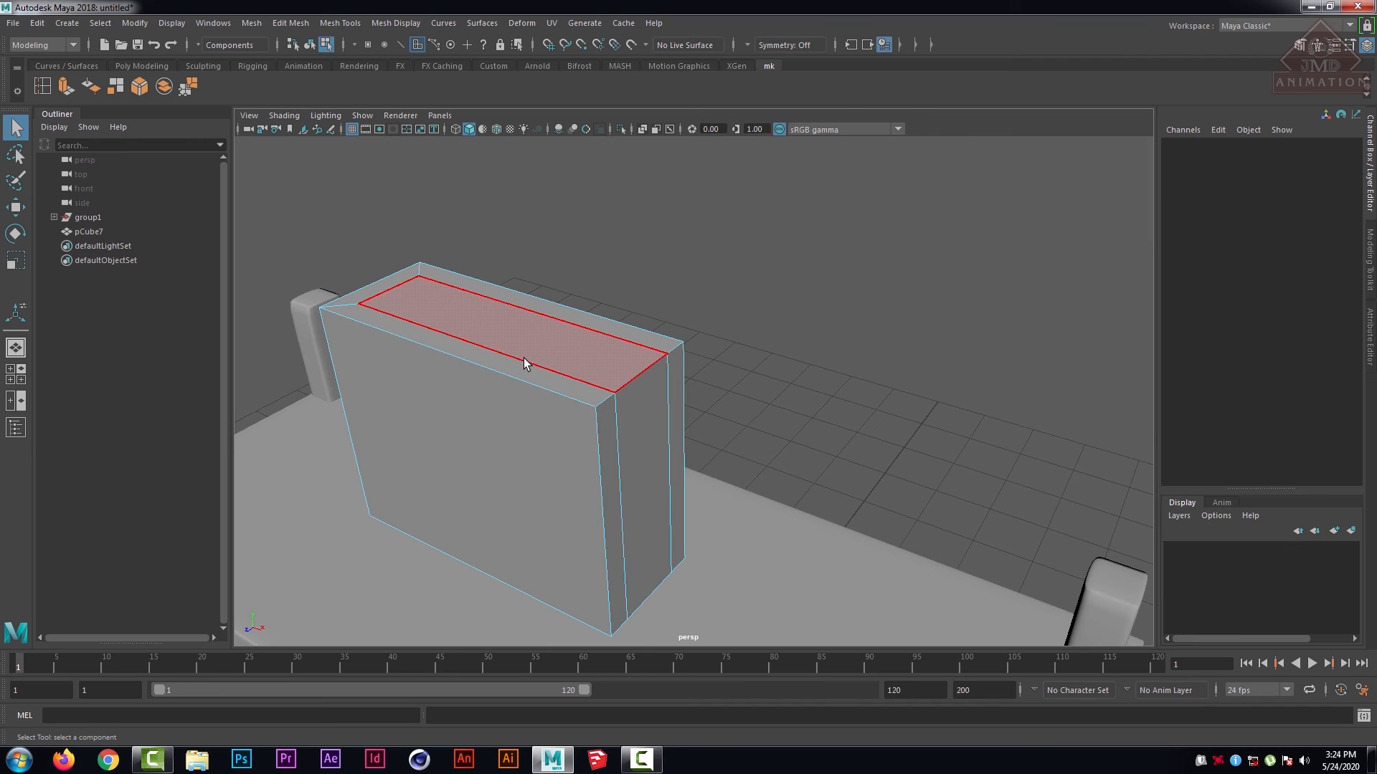
click(518, 367)
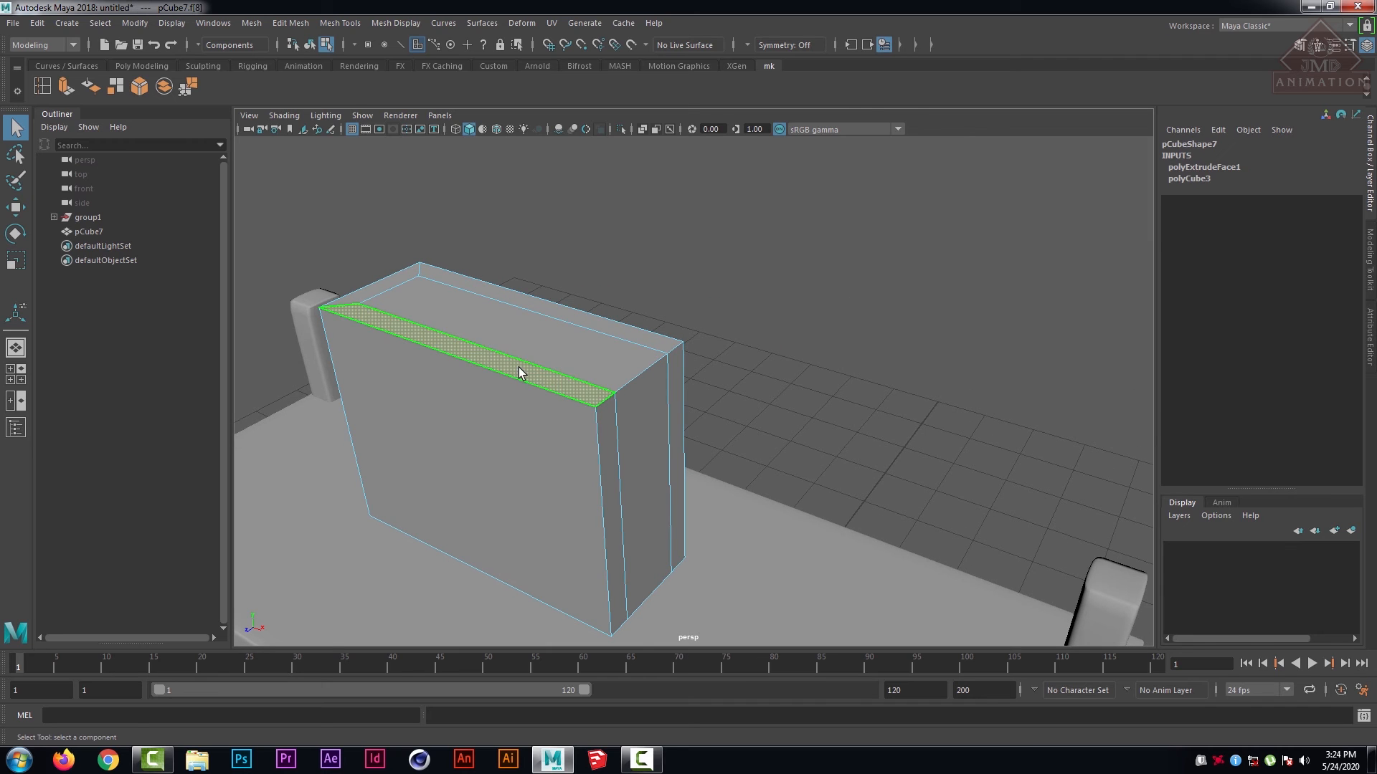
shift+click(396, 277)
alt+drag(876, 403, 732, 381)
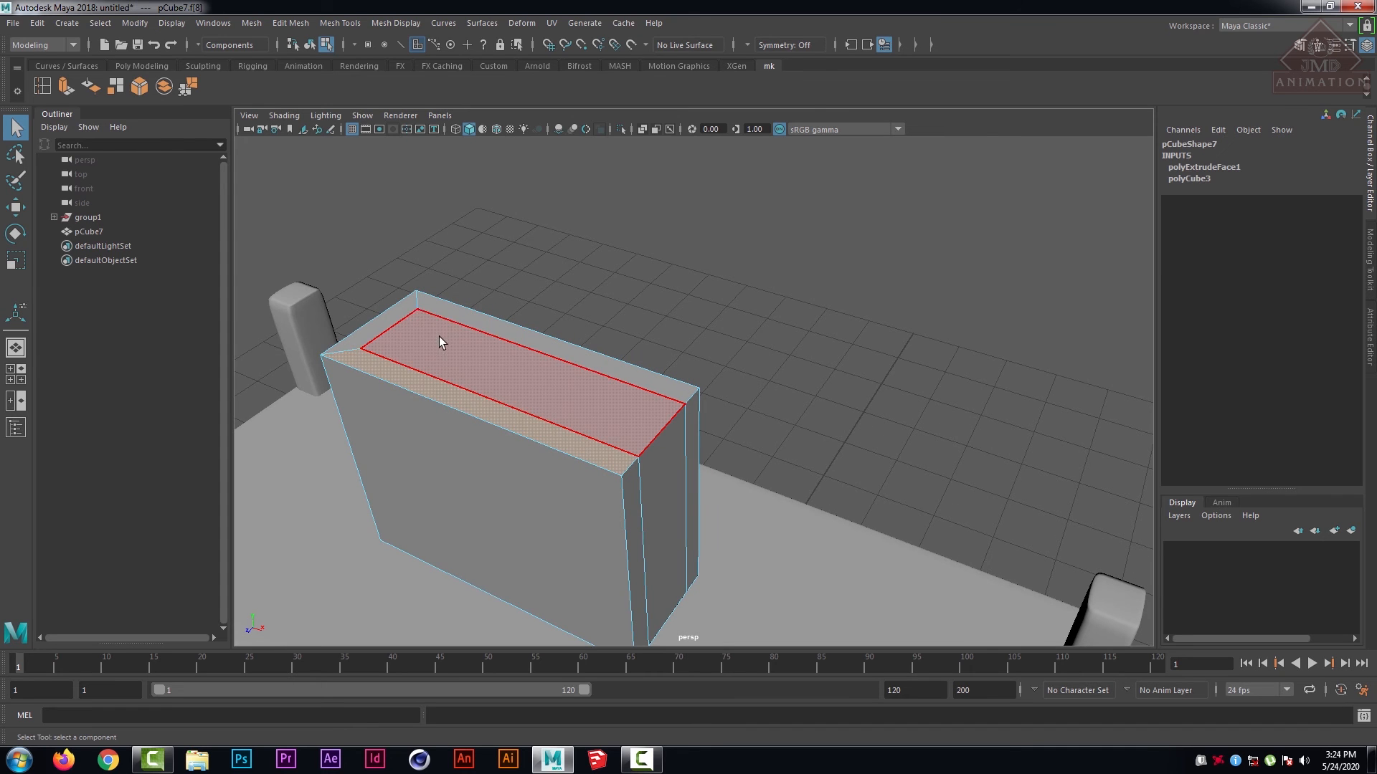
double_click(392, 316)
alt+drag(947, 461, 815, 429)
alt+drag(734, 409, 636, 408)
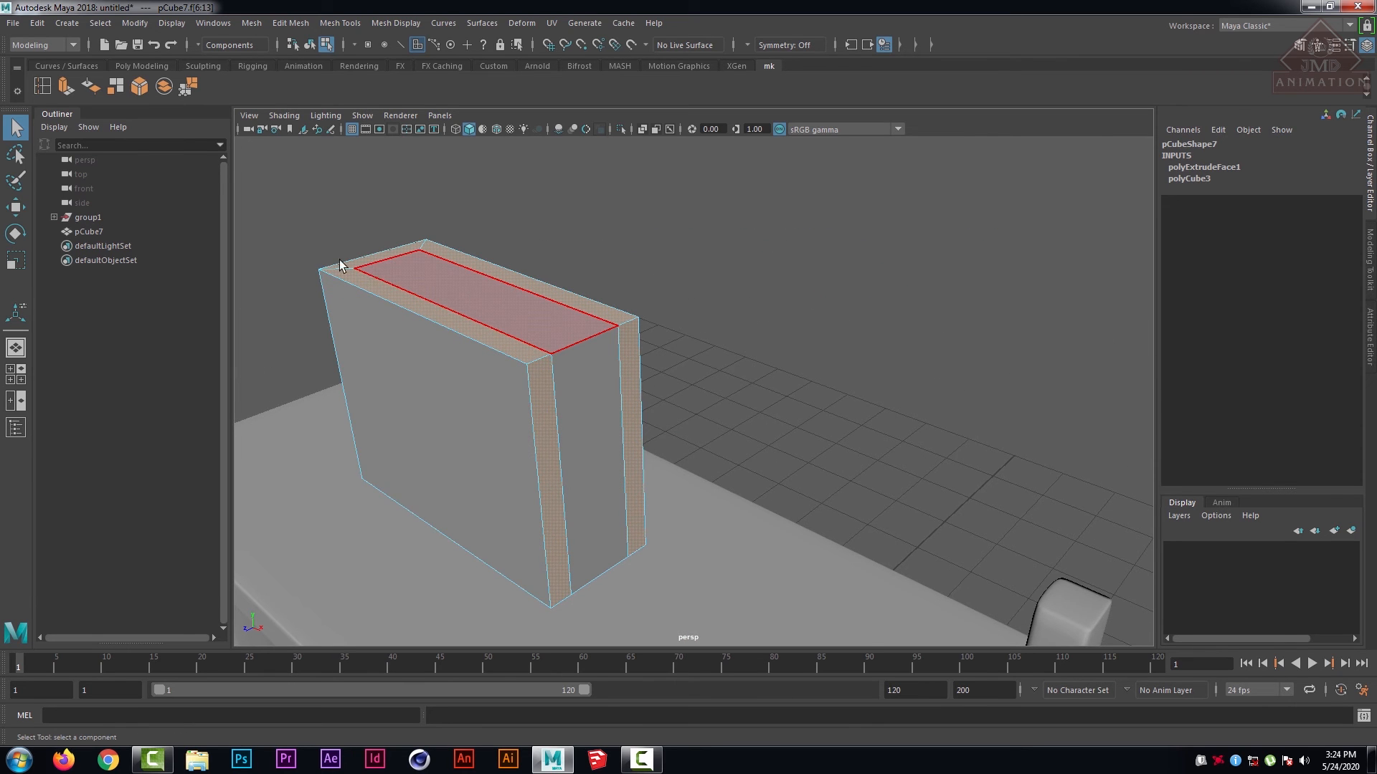
alt+right_drag(439, 325, 412, 333)
alt+middle_drag(412, 334, 614, 345)
alt+drag(614, 345, 637, 338)
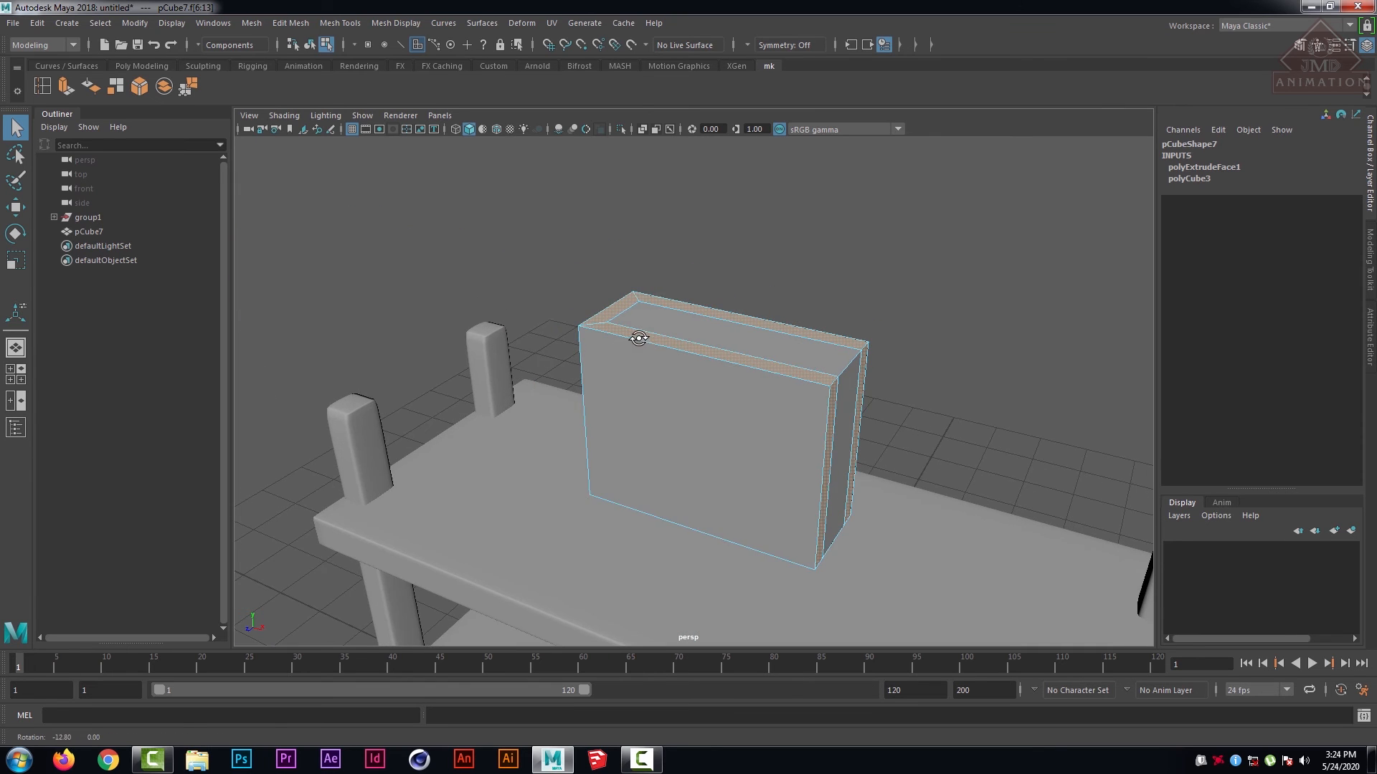
click(70, 89)
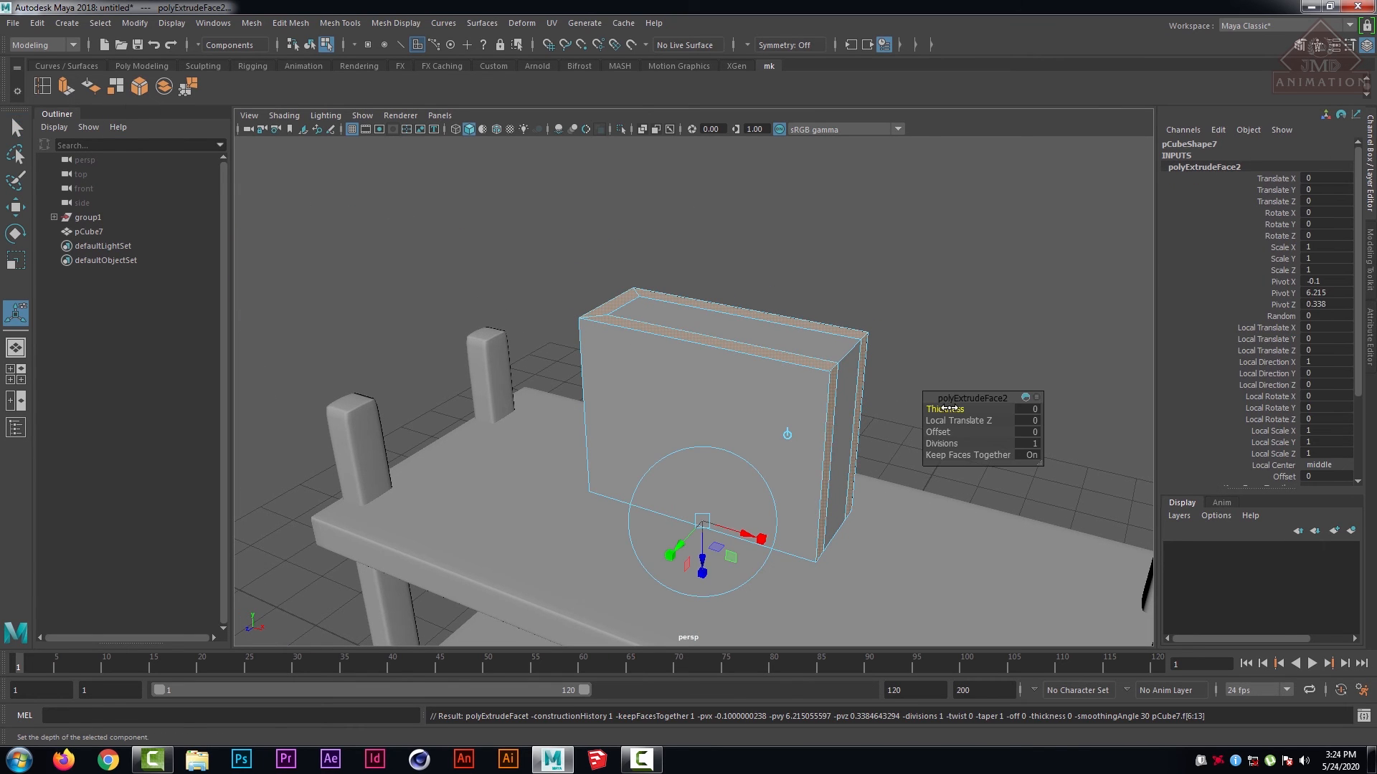
drag(948, 409, 945, 401)
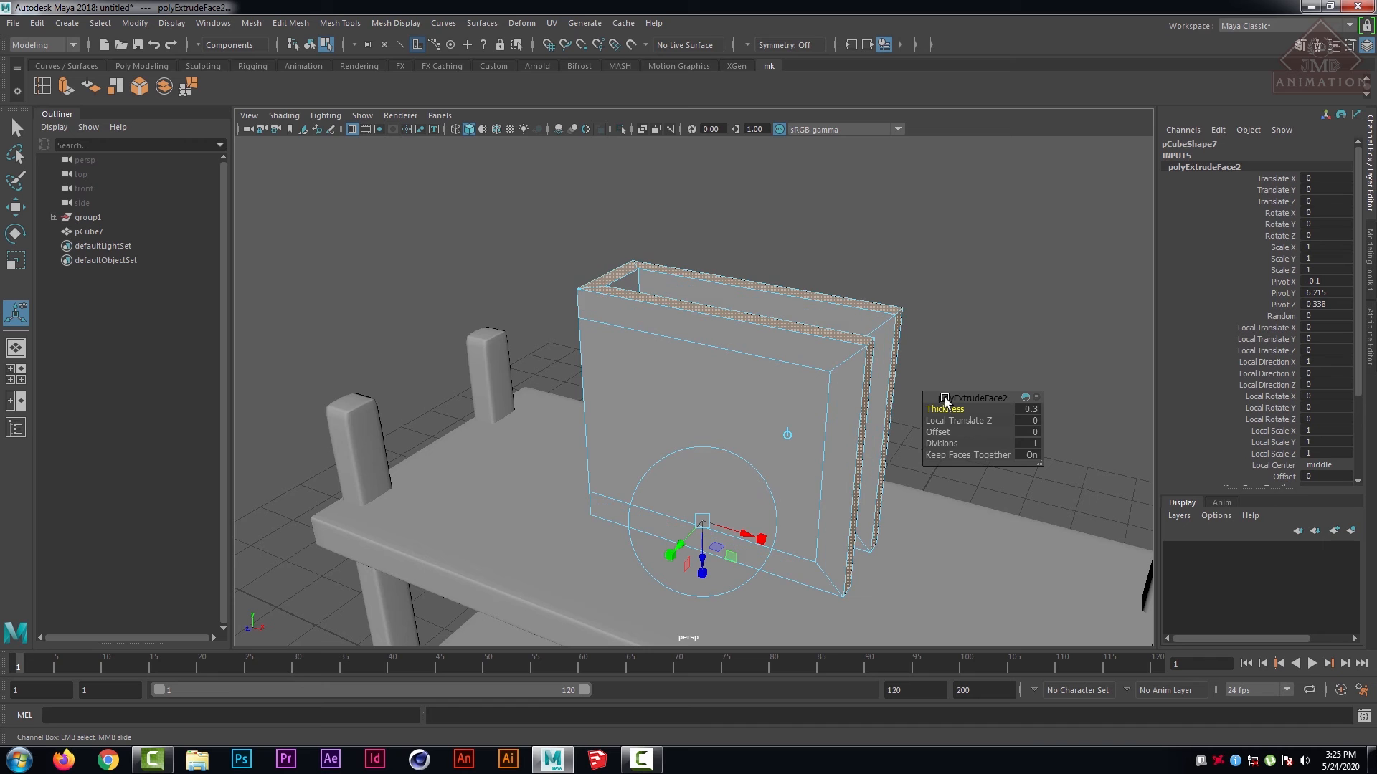
alt+drag(874, 328, 954, 410)
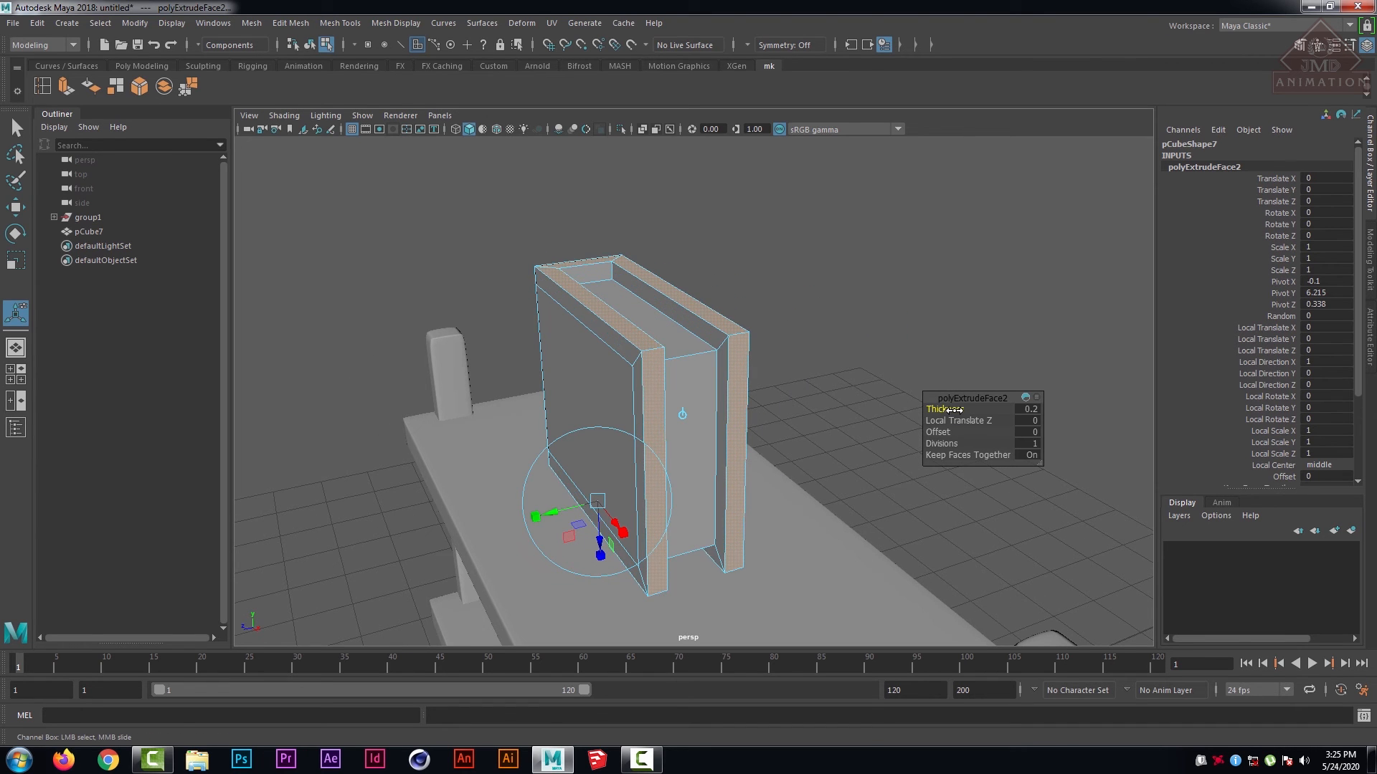
click(841, 274)
- Bevel the two full-height vertical edges at the closed spine end of the book shape, including their short border segments
alt+drag(801, 332, 742, 407)
alt+drag(666, 353, 557, 304)
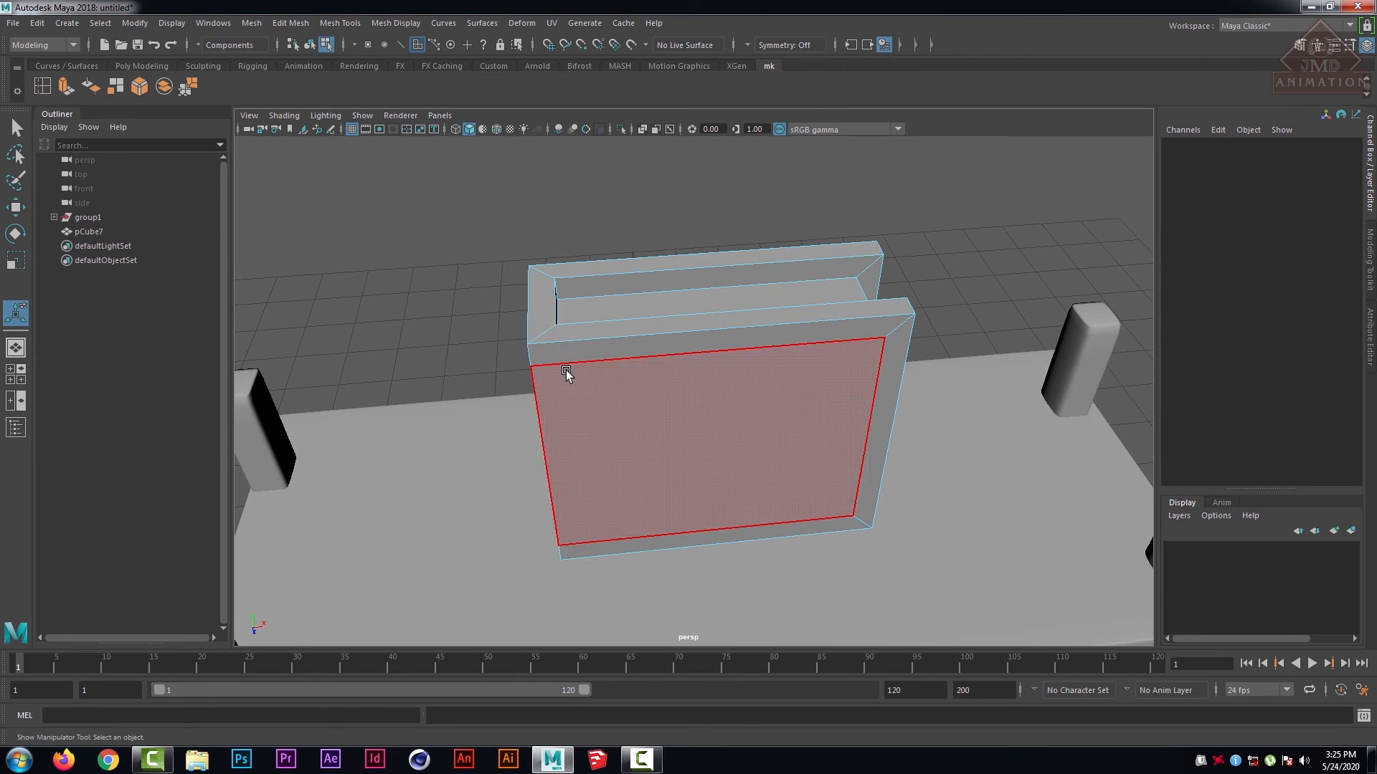
alt+drag(515, 364, 604, 330)
right_drag(636, 321, 637, 285)
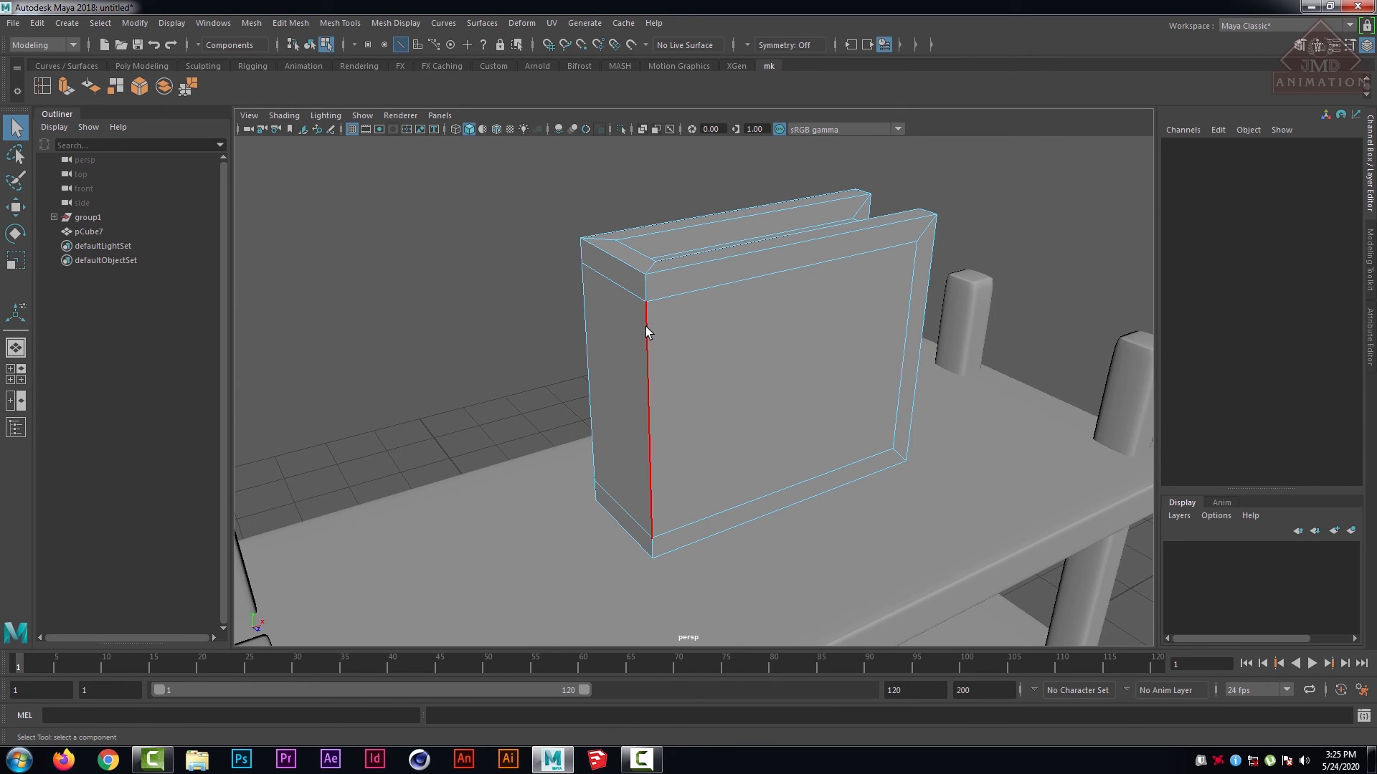
click(647, 324)
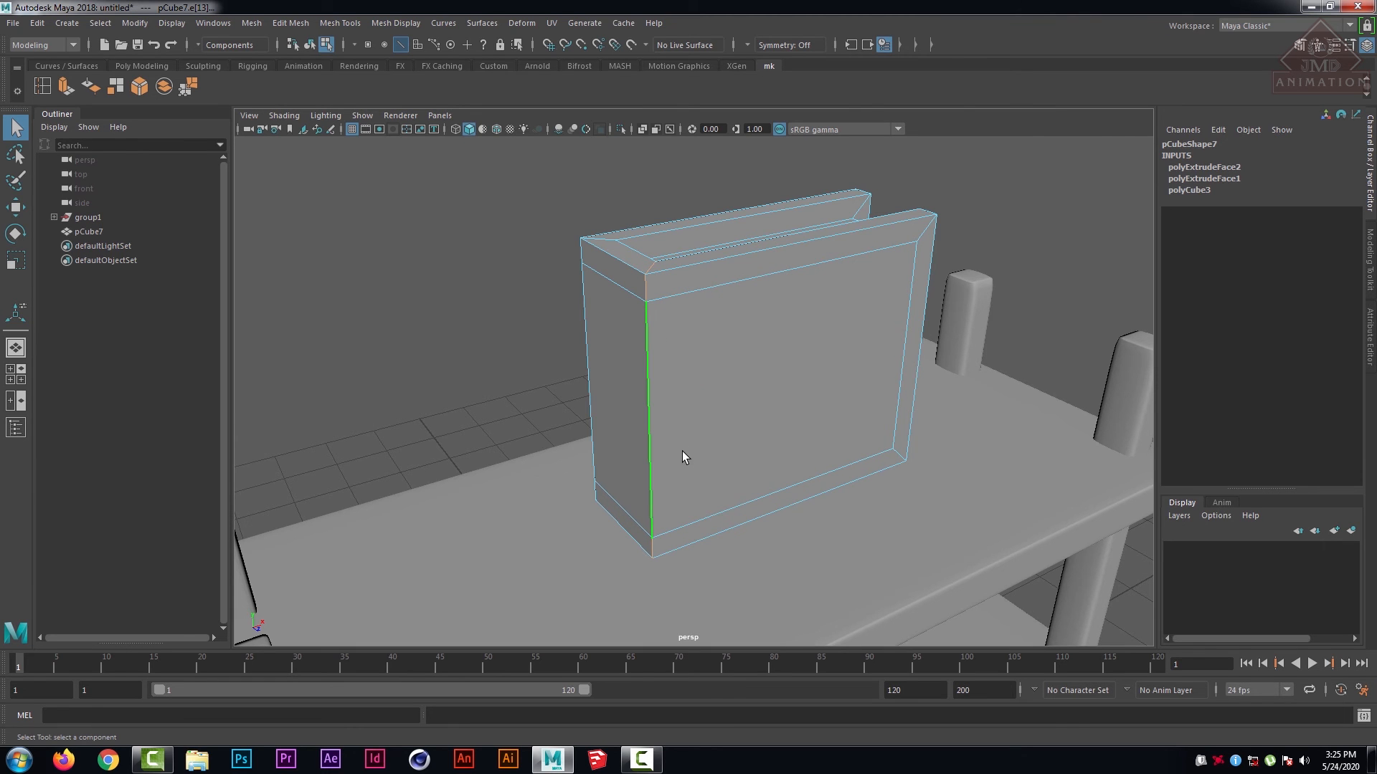
alt+drag(682, 450, 707, 332)
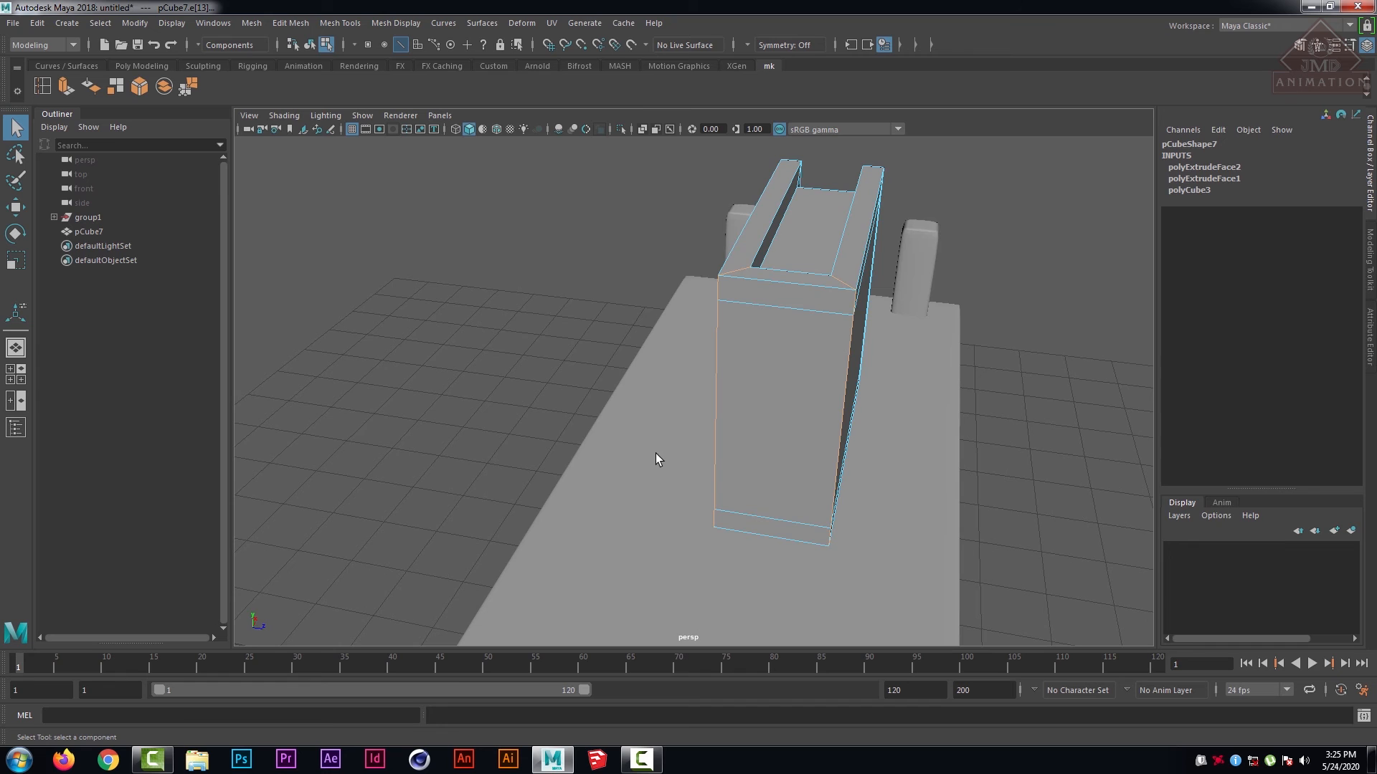
alt+drag(655, 461, 666, 396)
scroll(778, 437, up, 4)
alt+drag(780, 437, 772, 425)
scroll(776, 438, up, 3)
scroll(770, 424, down, 5)
scroll(755, 367, down, 5)
alt+drag(756, 367, 826, 348)
alt+drag(733, 281, 700, 372)
scroll(699, 374, up, 3)
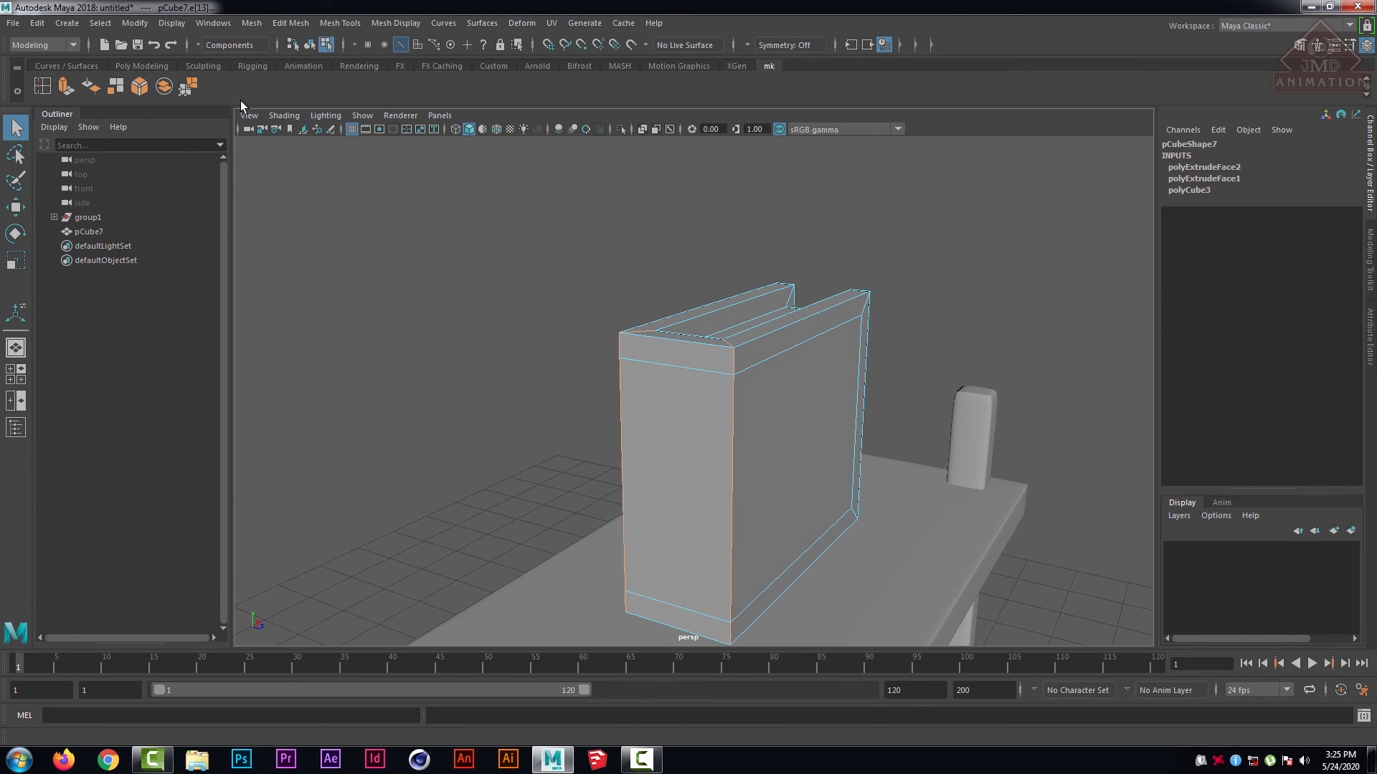
click(141, 91)
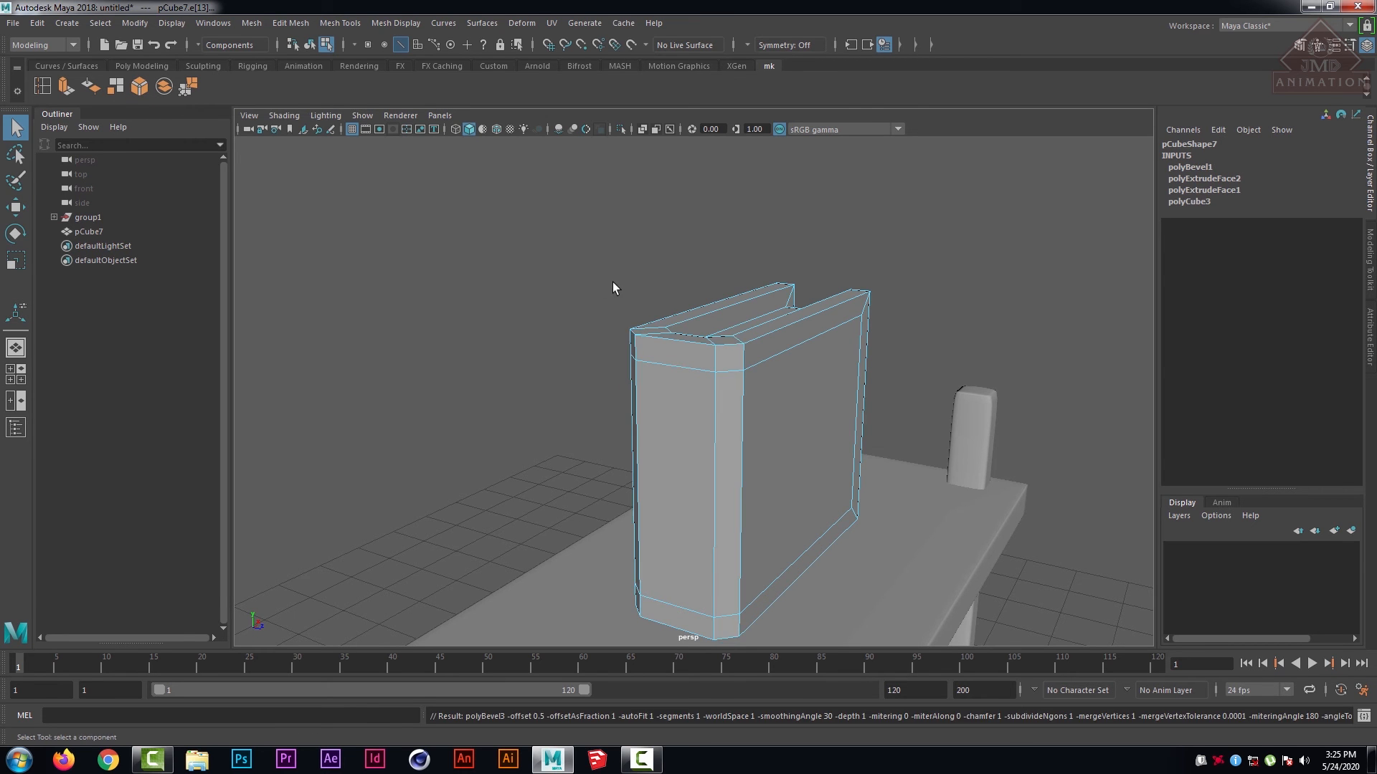
- Examine the bevelled spine corners and the recessed inner face from above
alt+drag(614, 285, 765, 288)
alt+middle_drag(583, 283, 691, 270)
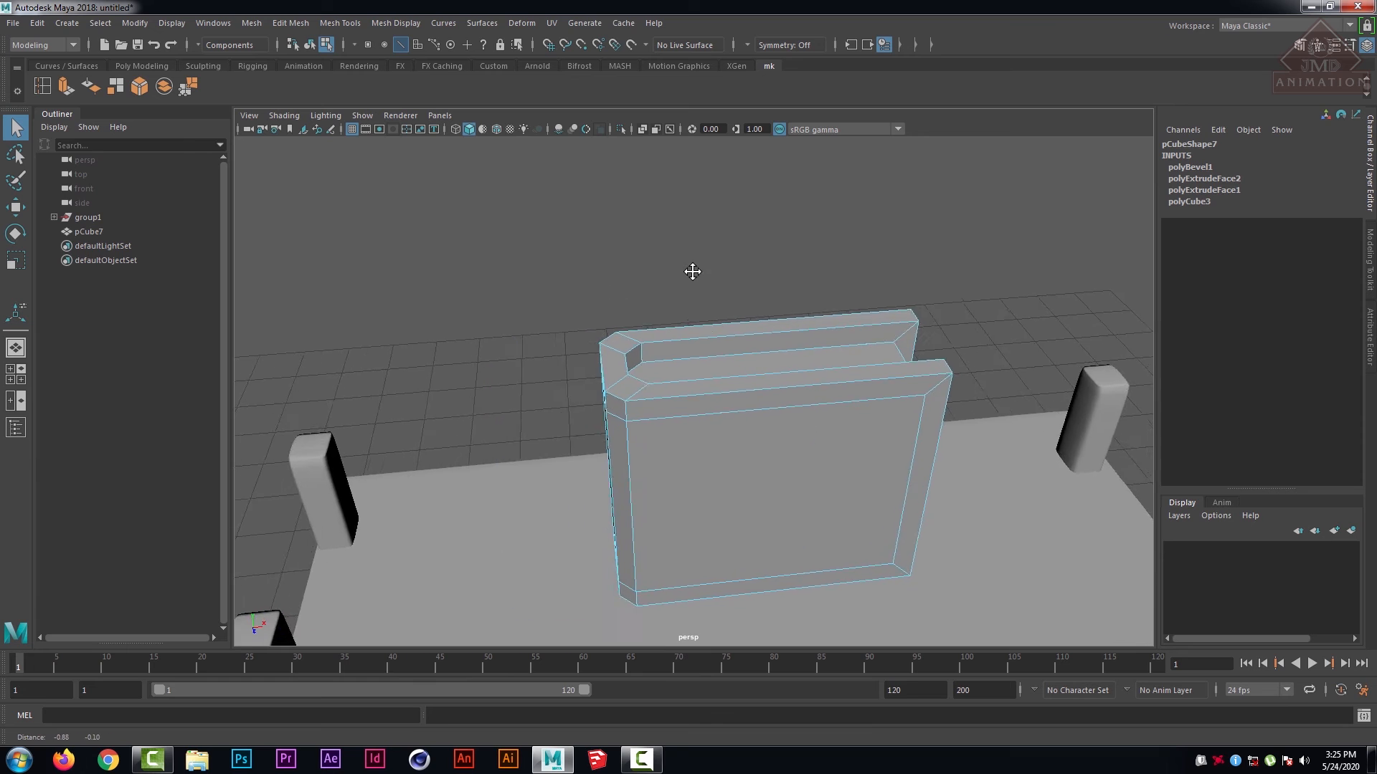
scroll(606, 289, up, 4)
mouse_move(607, 289)
alt+mouse_down()
mouse_move(747, 294)
mouse_move(618, 298)
mouse_move(596, 284)
alt+mouse_up()
scroll(596, 284, down, 5)
alt+drag(875, 304, 798, 342)
scroll(652, 354, up, 5)
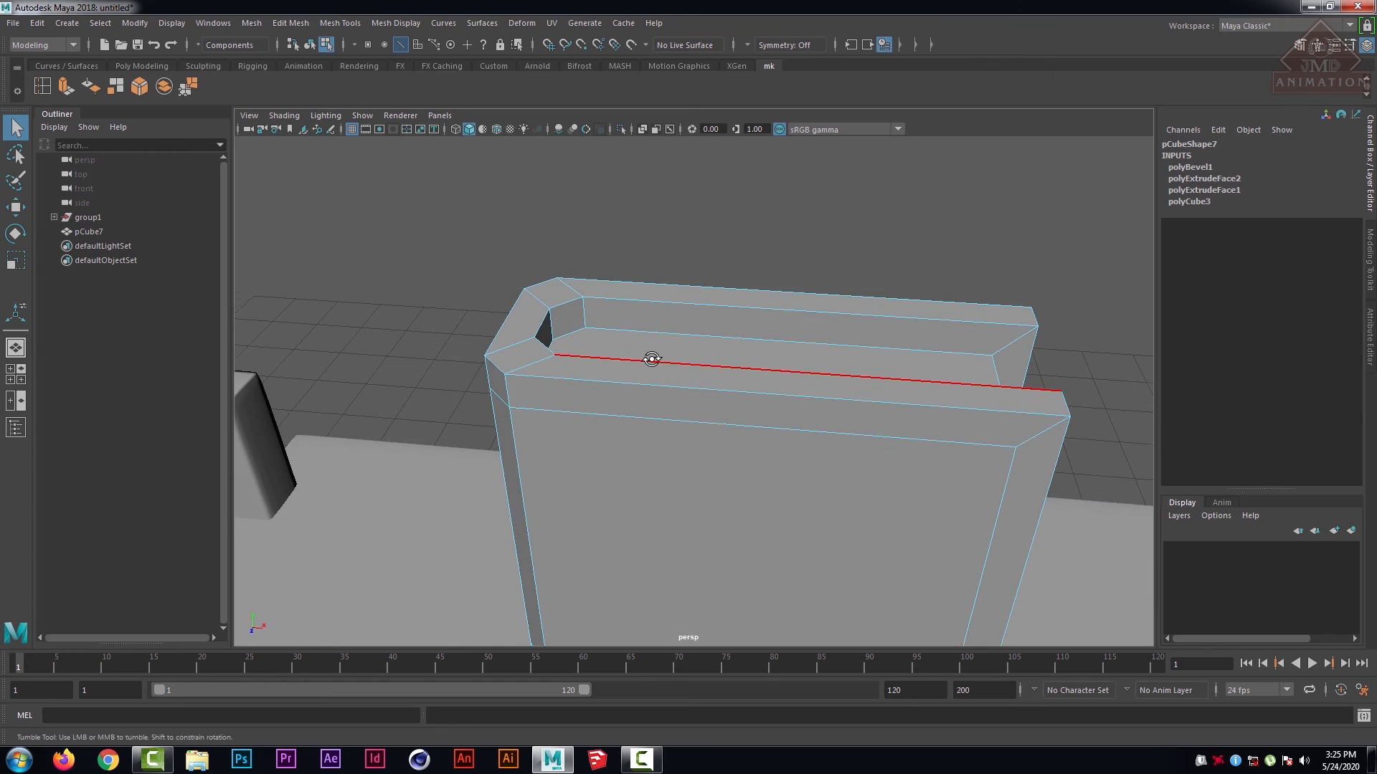
alt+drag(651, 359, 600, 356)
scroll(711, 325, up, 4)
alt+drag(712, 325, 562, 317)
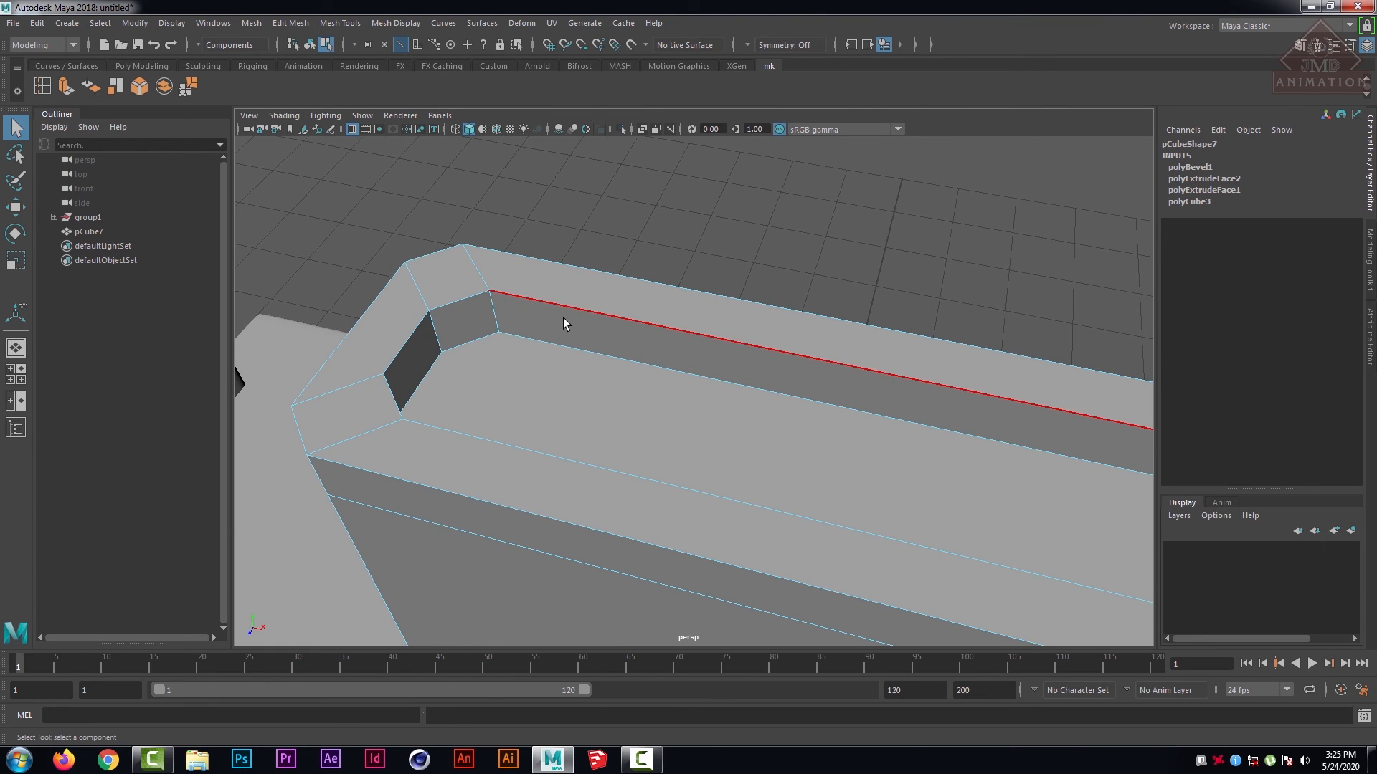
- Cut an edge with Multi-Cut across the recessed top face, joining the two opposite inner vertices where the spine bevel ends
right_drag(562, 317, 568, 340)
alt+drag(746, 332, 621, 310)
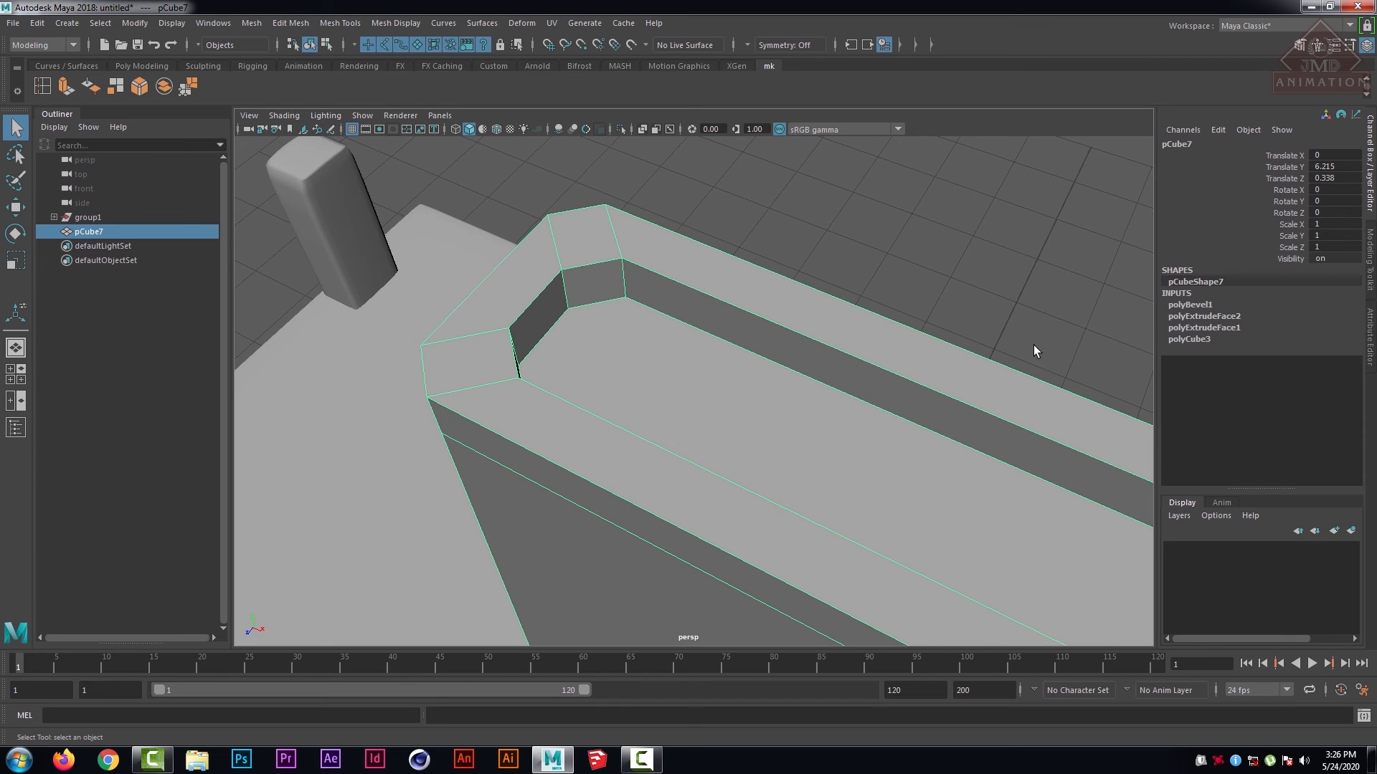
click(1372, 267)
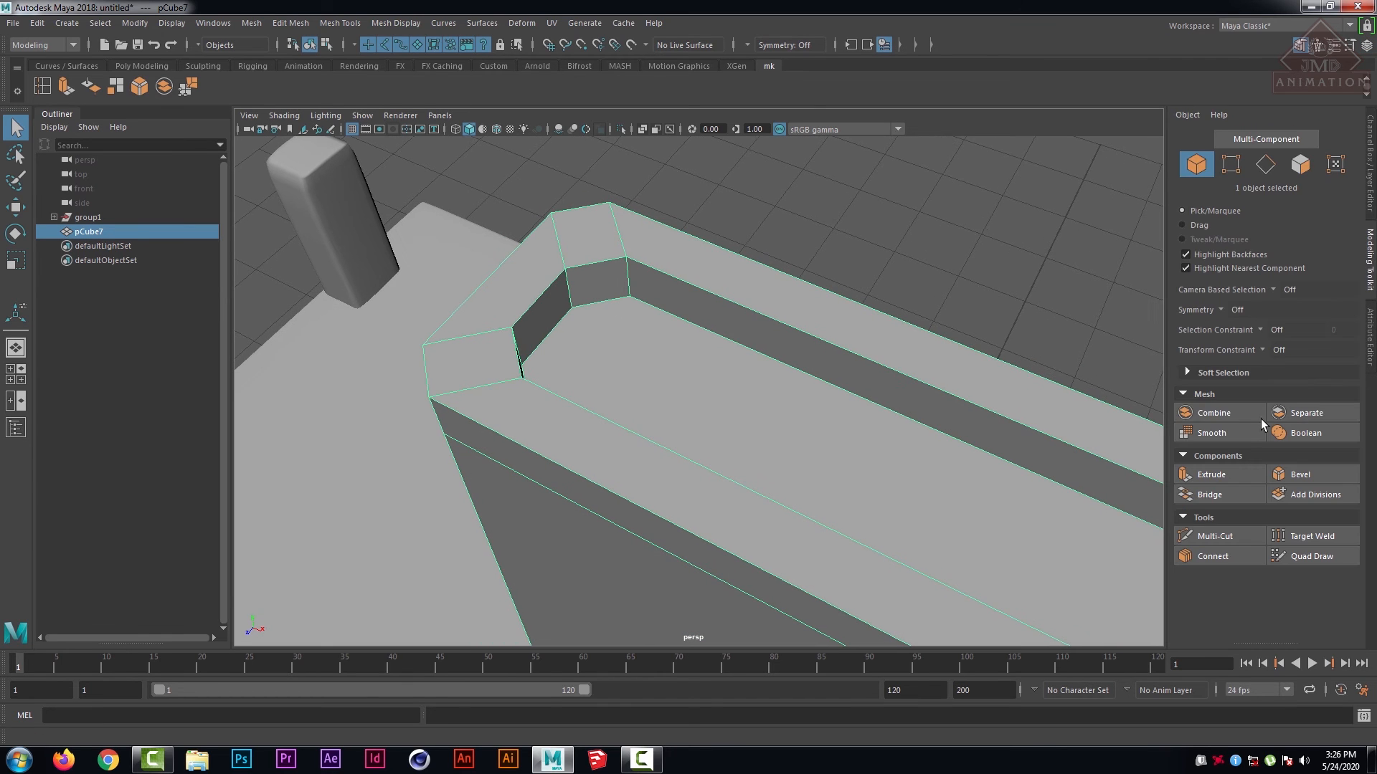
click(1216, 538)
click(628, 295)
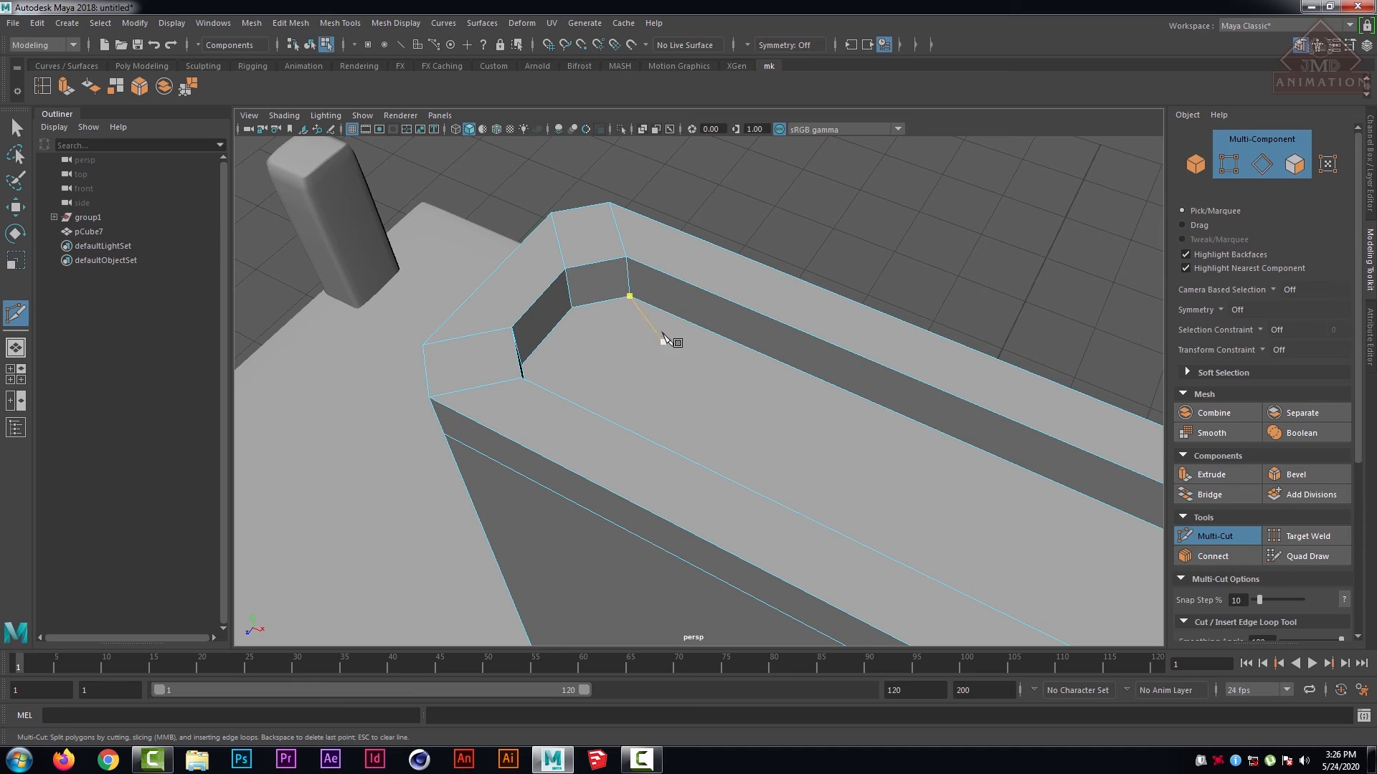
mouse_move(630, 354)
alt+mouse_down()
mouse_move(725, 294)
mouse_move(750, 313)
mouse_move(573, 310)
mouse_move(531, 338)
alt+mouse_up()
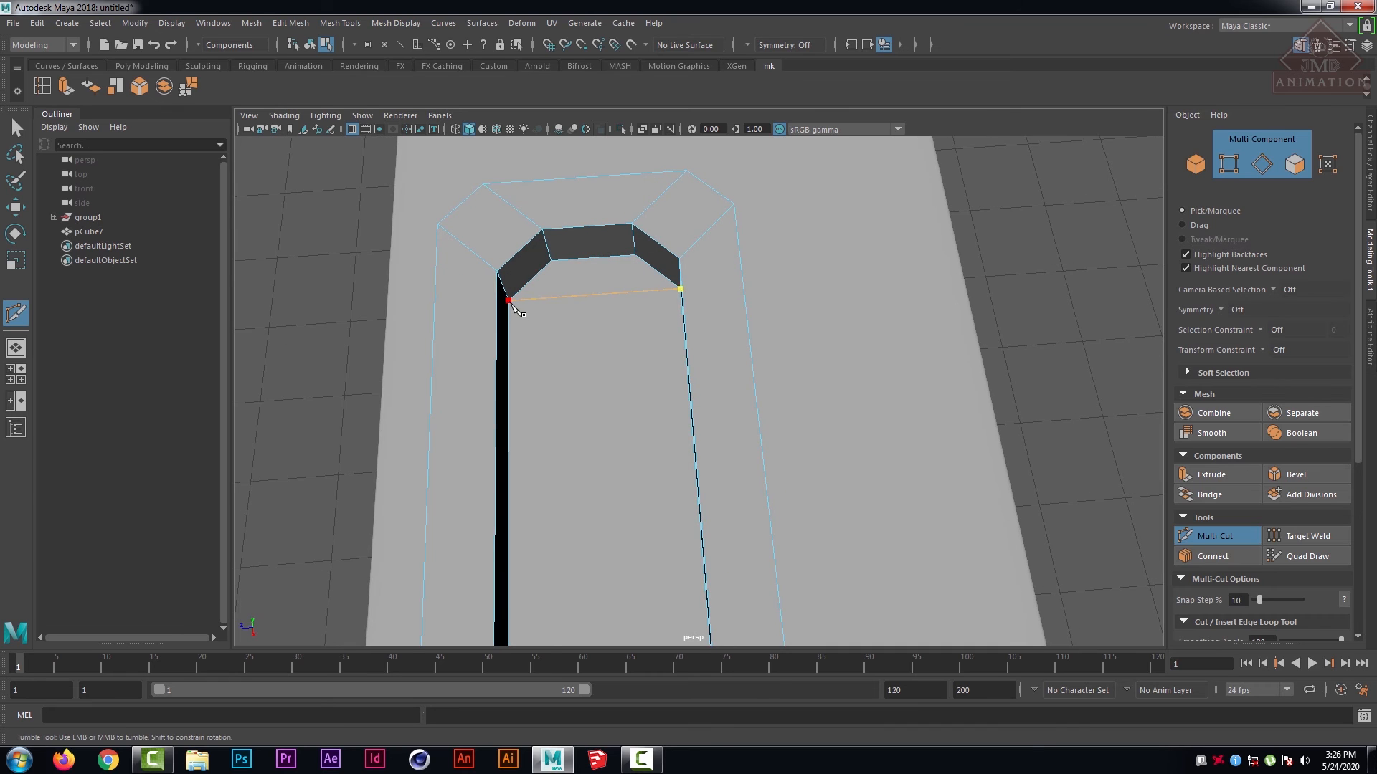
scroll(1064, 363, down, 3)
click(15, 131)
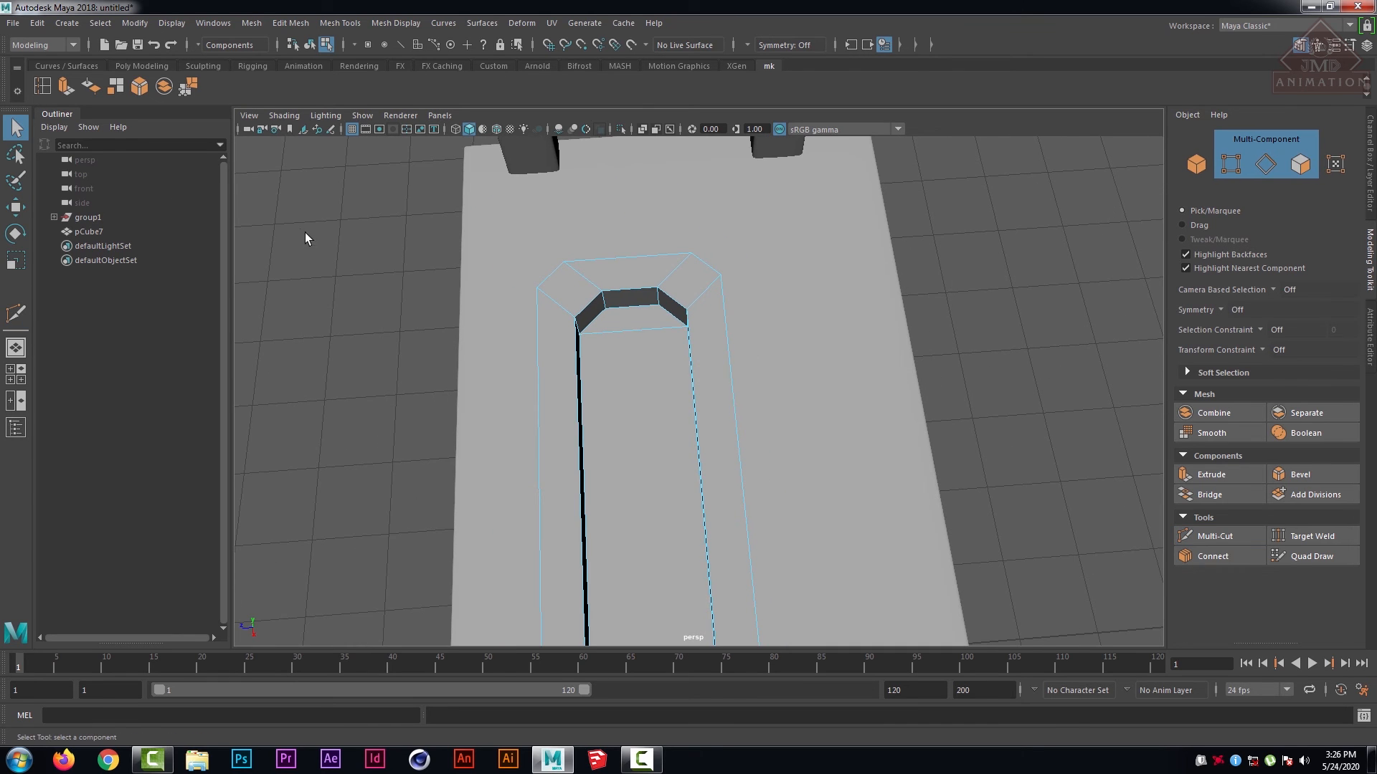
scroll(788, 371, up, 10)
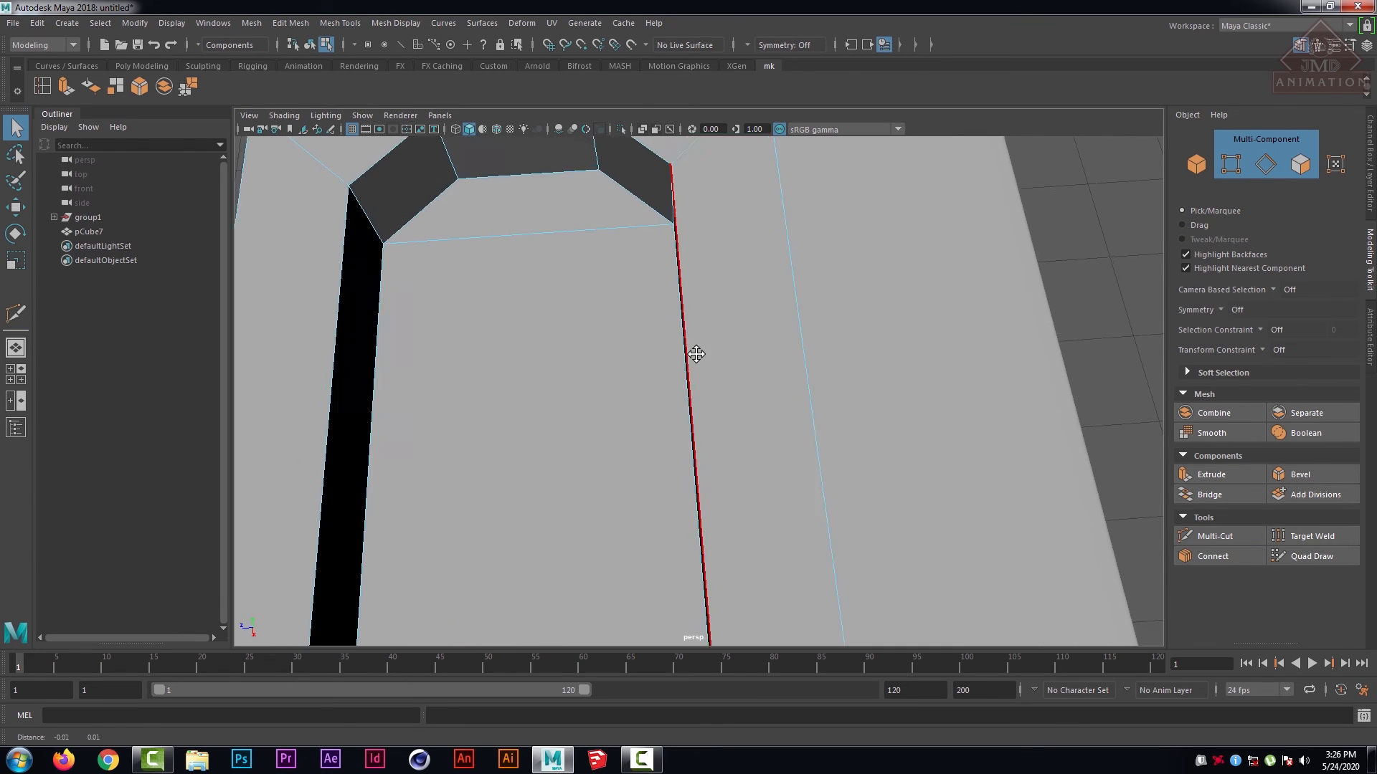
scroll(840, 390, down, 5)
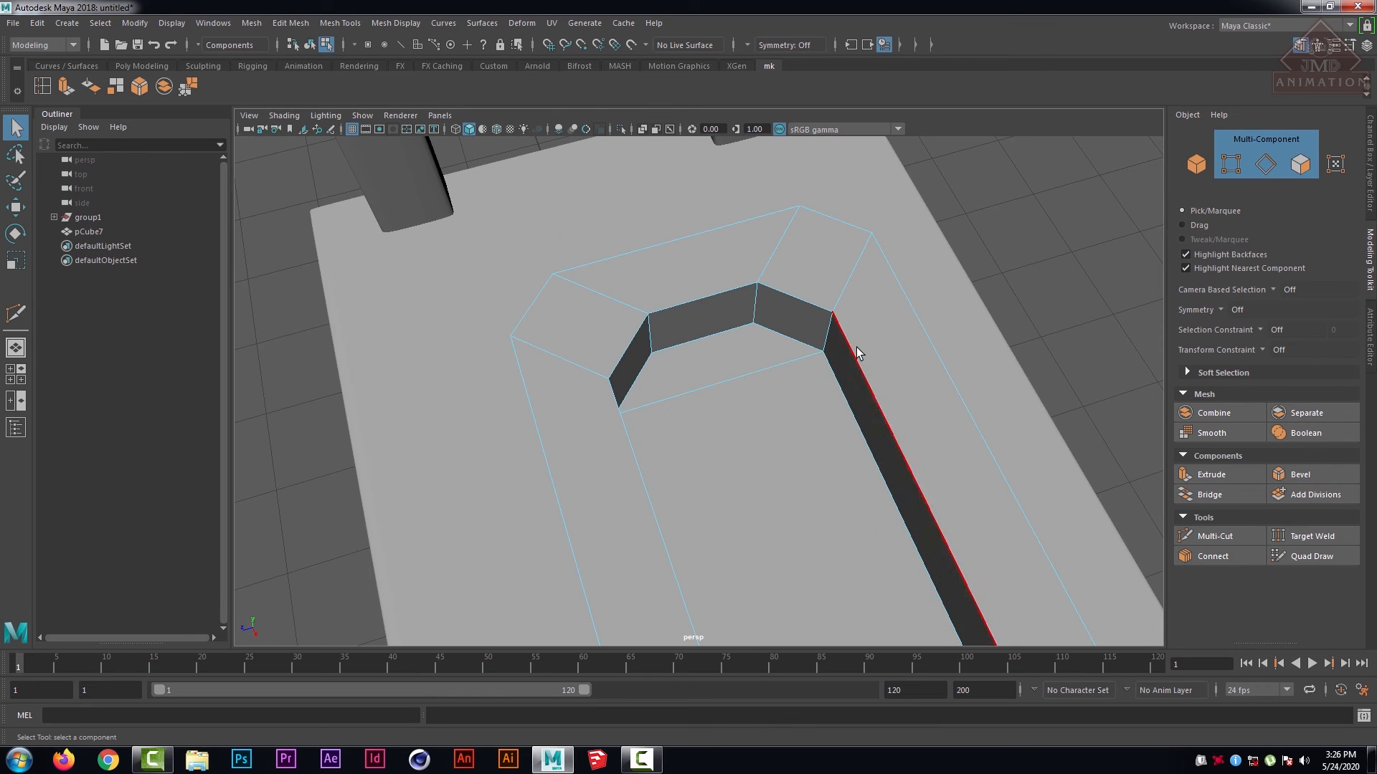
- Select the whole book object and raise it vertically above the shelf to Y 9.00
alt+middle_drag(832, 372, 746, 269)
scroll(681, 403, down, 4)
alt+drag(681, 403, 747, 359)
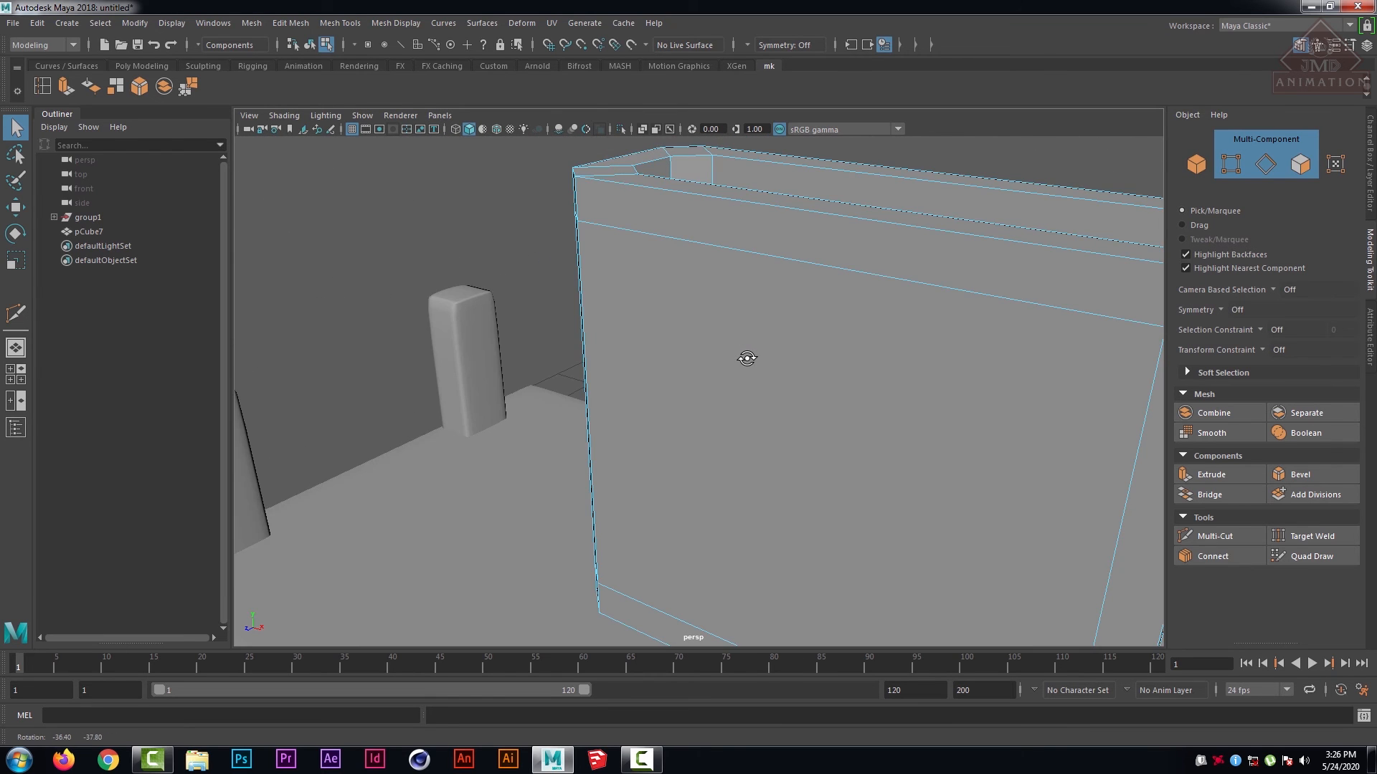
scroll(800, 356, down, 4)
scroll(800, 356, down, 5)
right_drag(755, 363, 795, 334)
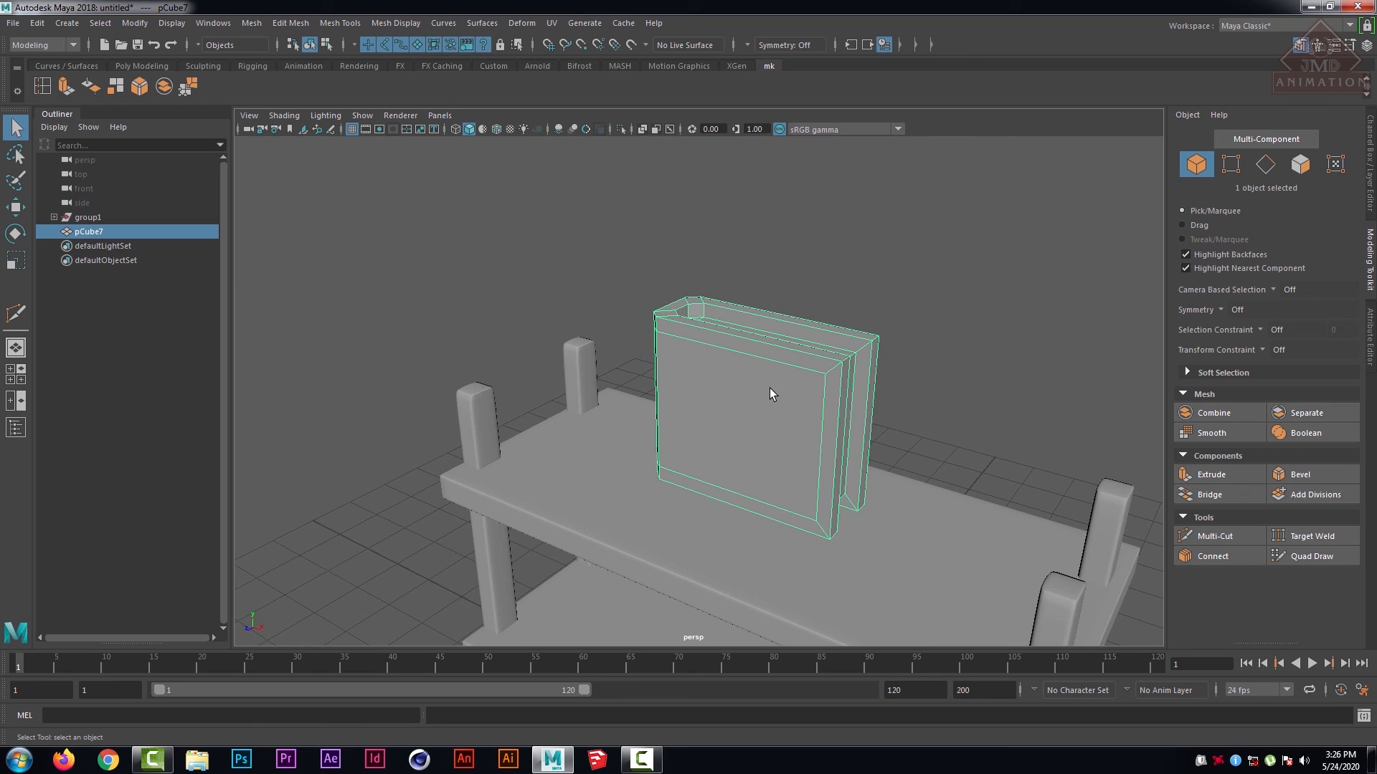
key(w)
drag(758, 348, 811, 125)
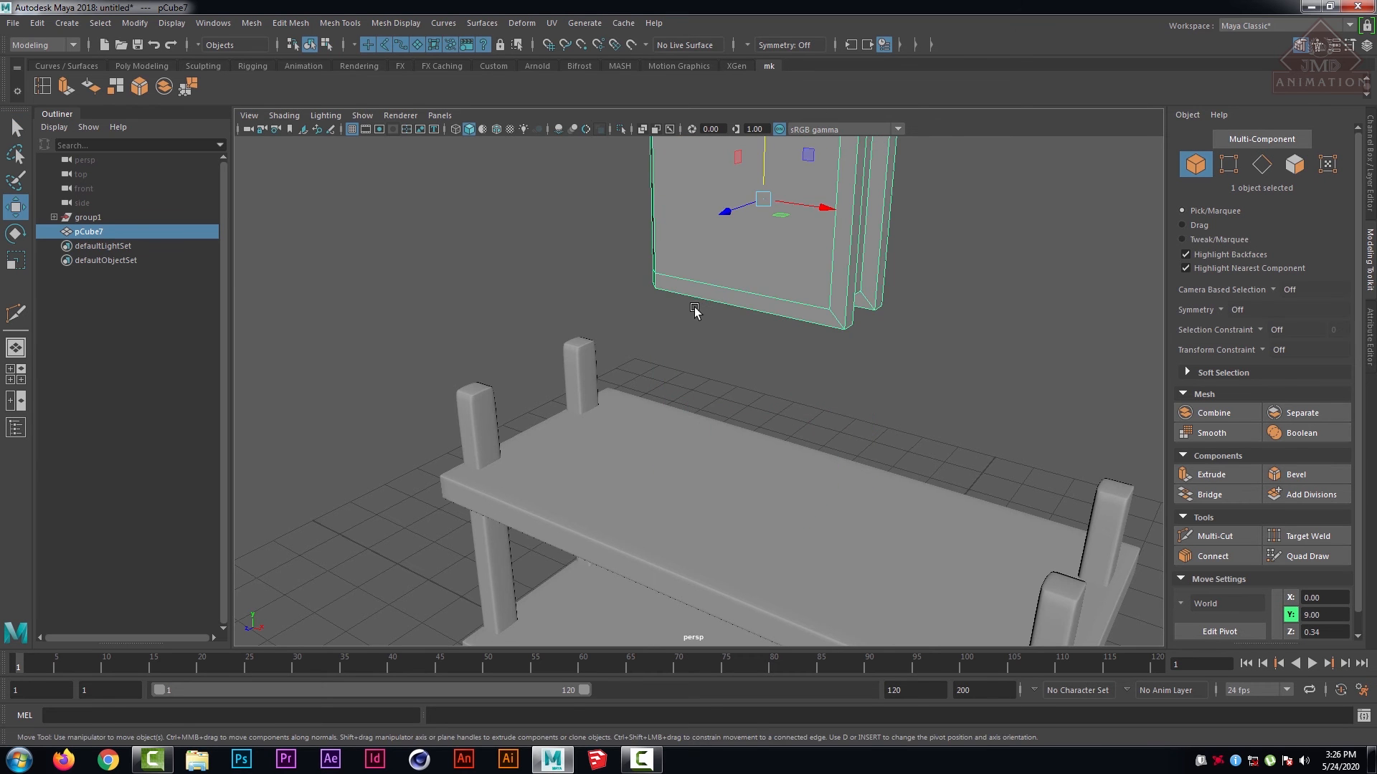
click(694, 333)
- Cut an edge with Multi-Cut across the recessed underside face, joining the two opposite inner vertices where the spine bevel ends
alt+drag(694, 334, 788, 259)
scroll(787, 259, up, 5)
alt+middle_drag(914, 219, 936, 394)
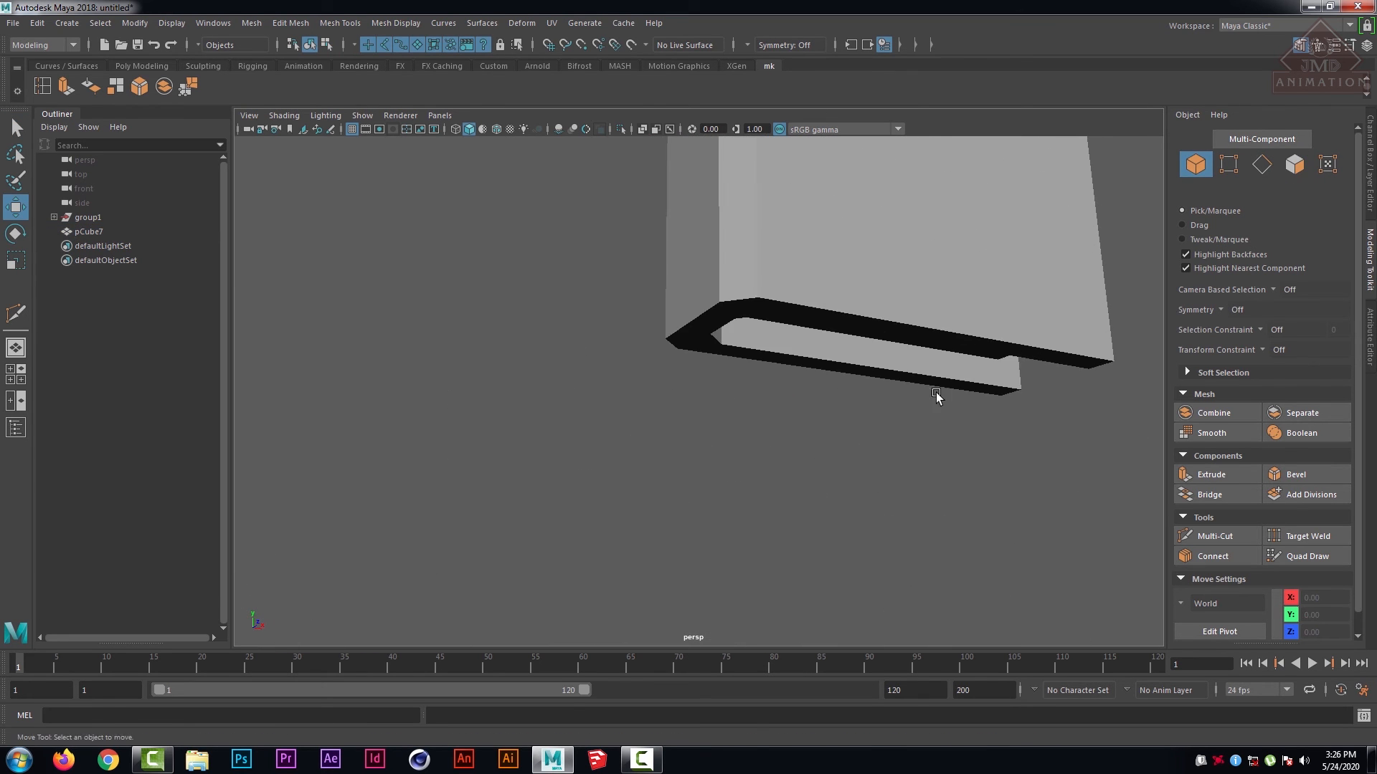
alt+drag(936, 393, 803, 307)
click(719, 253)
scroll(741, 258, up, 4)
alt+middle_drag(742, 374, 751, 408)
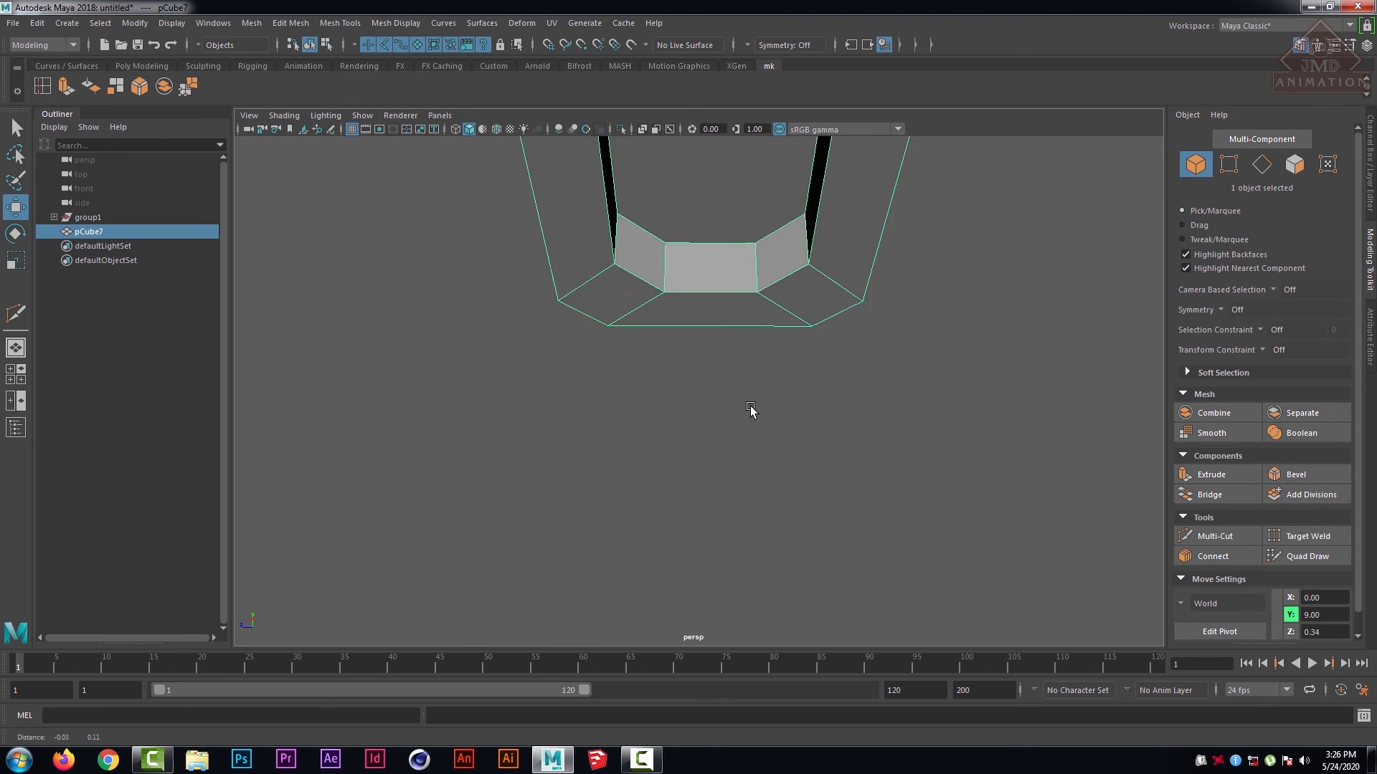
scroll(751, 409, up, 3)
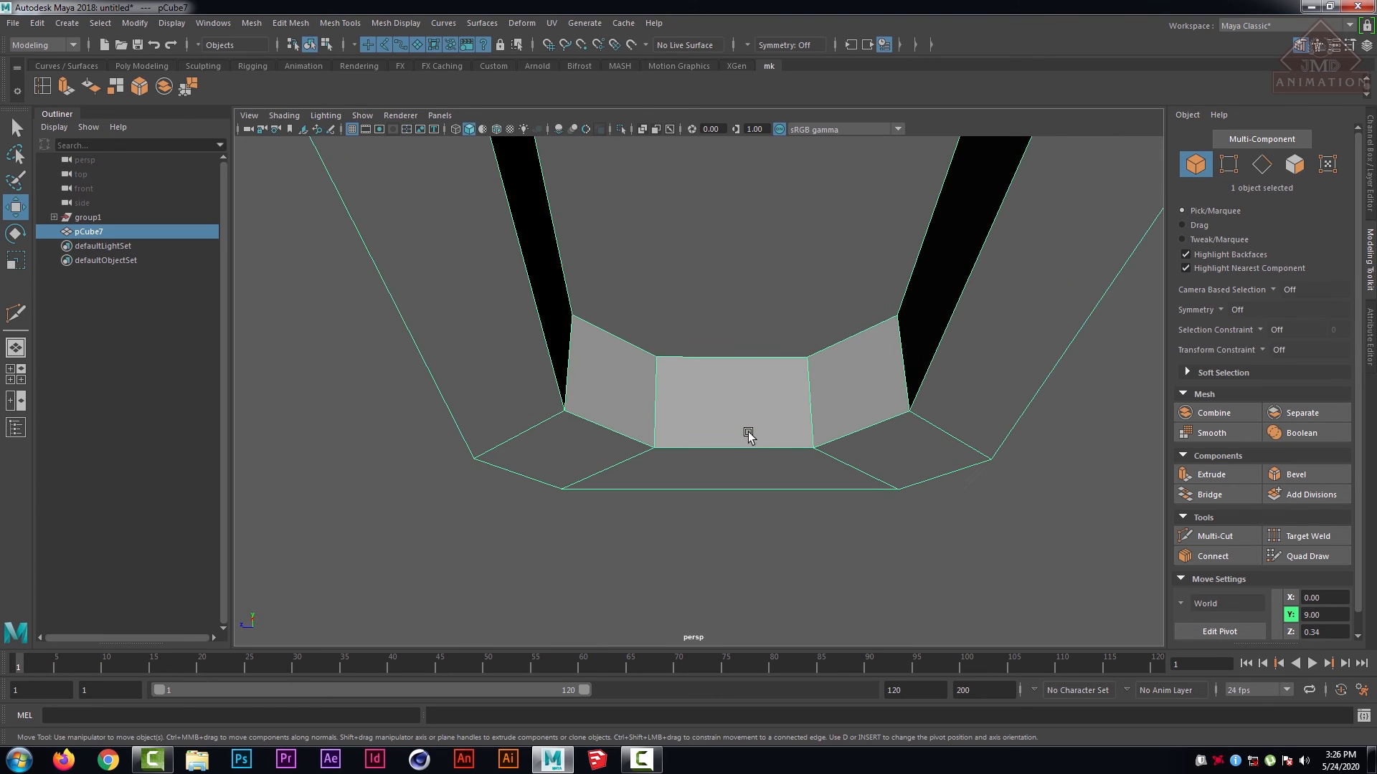
click(1214, 537)
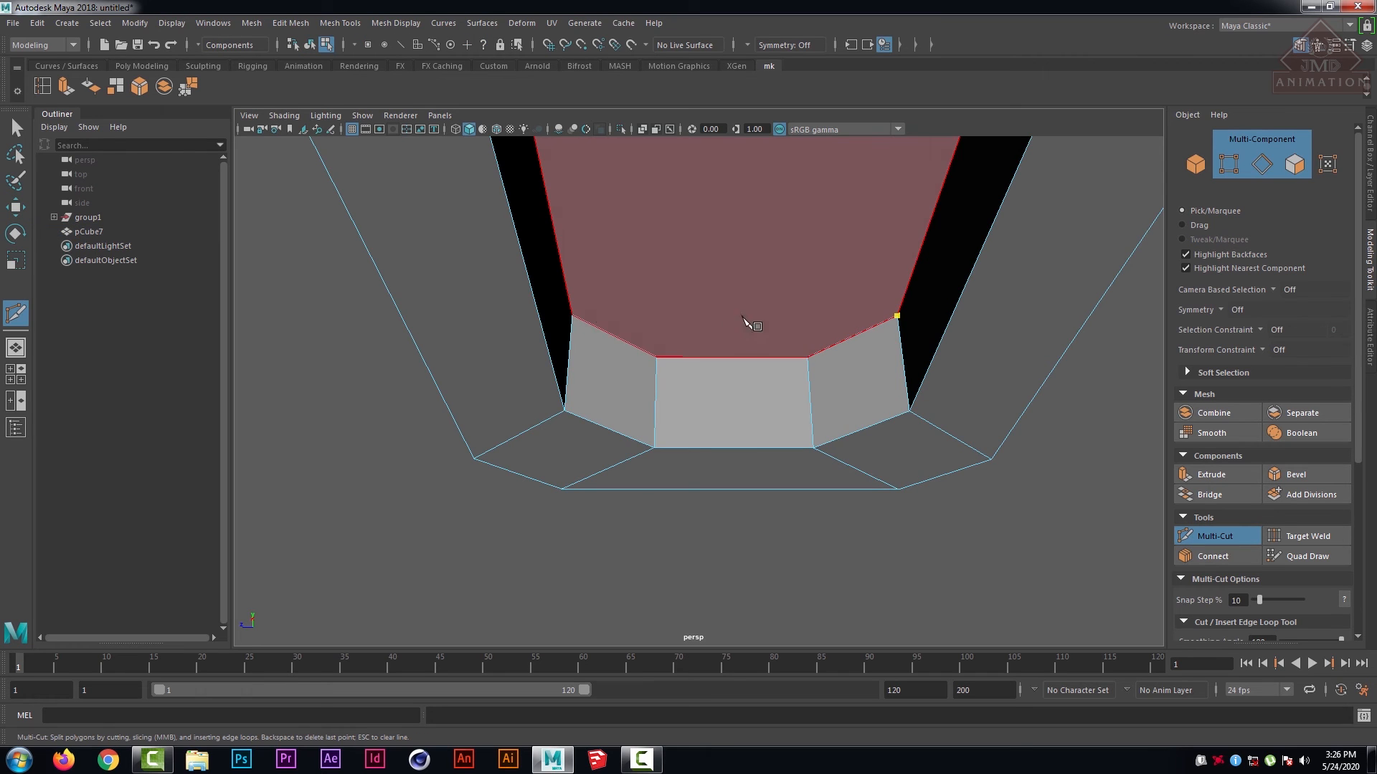
click(563, 324)
scroll(649, 289, down, 2)
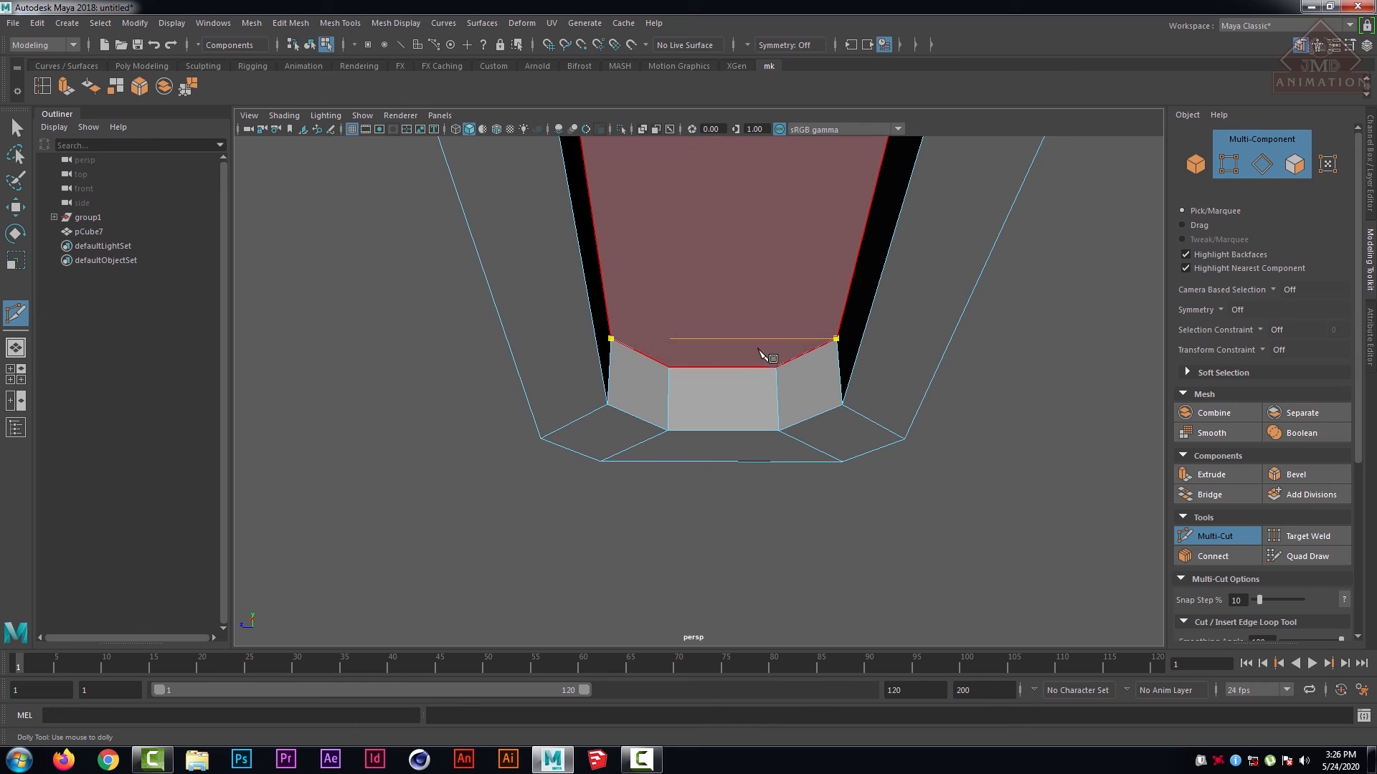
scroll(759, 350, down, 5)
alt+drag(640, 310, 815, 375)
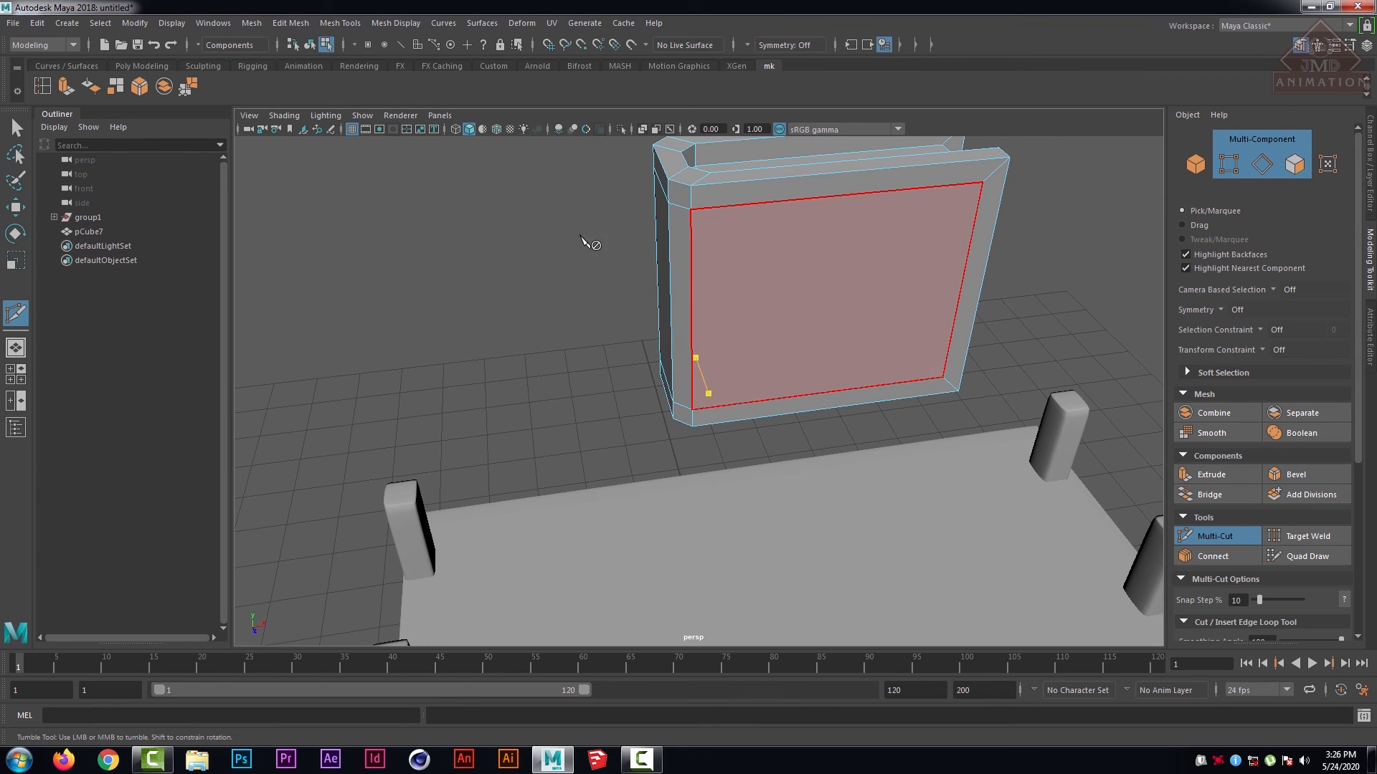
click(16, 128)
- Examine the recessed top and the inner spine corners of the book from above
alt+middle_drag(775, 378, 749, 474)
scroll(746, 431, up, 3)
alt+drag(746, 373, 671, 391)
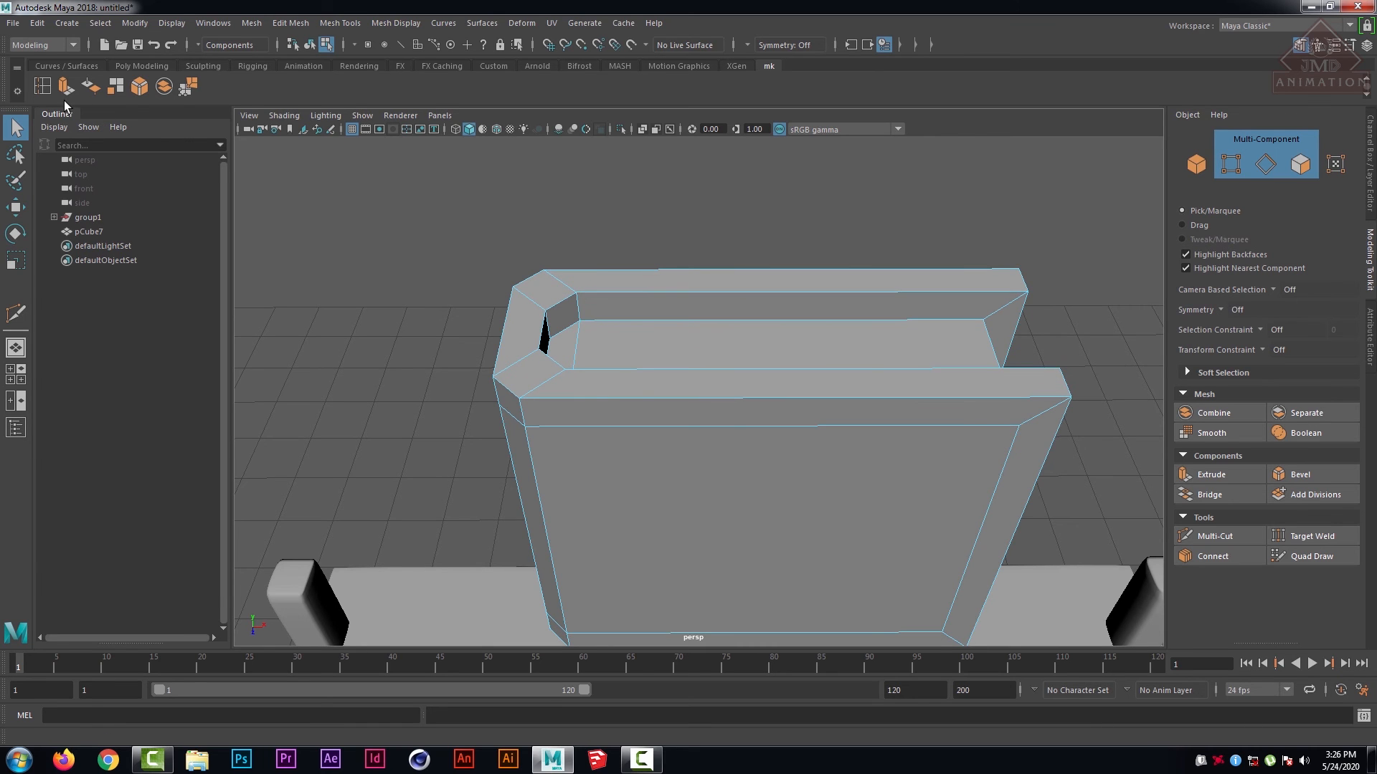
scroll(699, 329, down, 3)
scroll(583, 302, up, 6)
alt+middle_drag(579, 302, 652, 330)
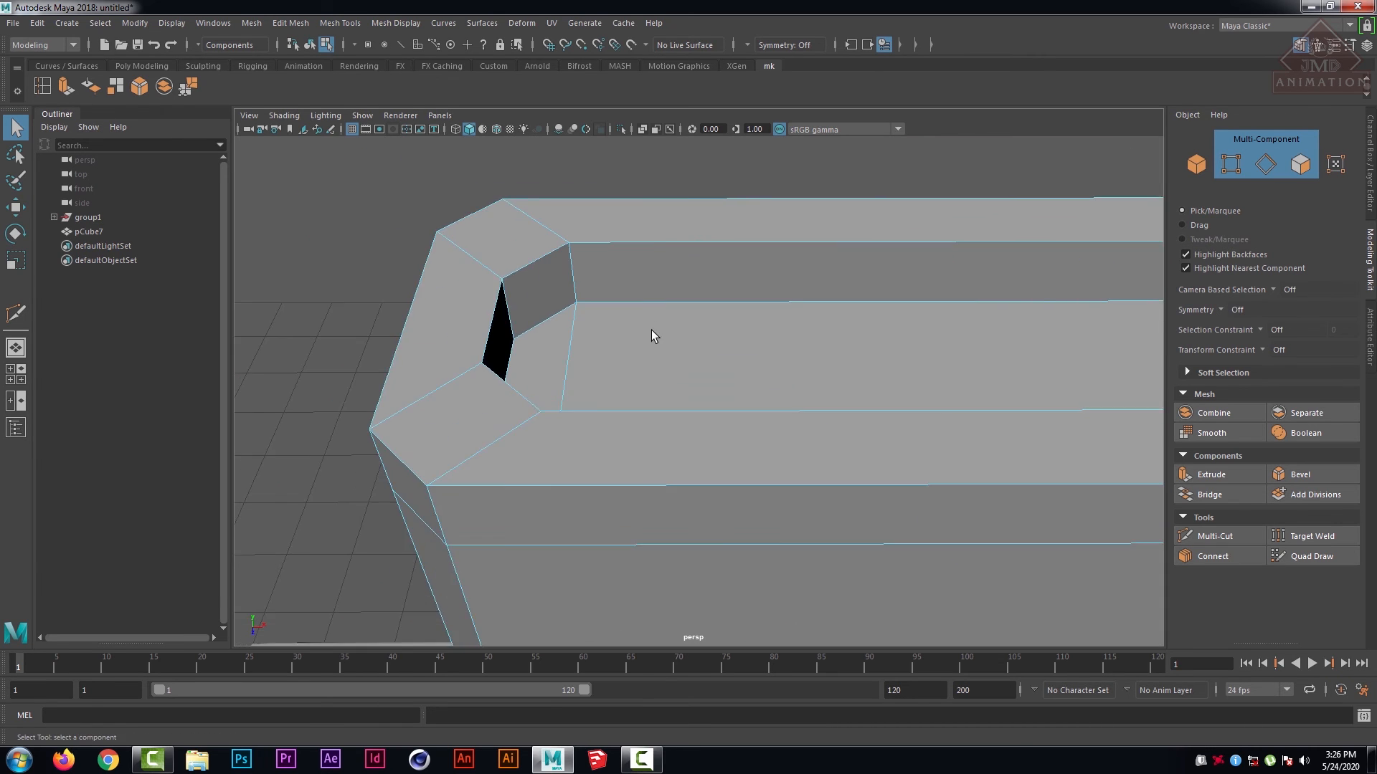
scroll(656, 330, up, 2)
scroll(674, 323, down, 2)
alt+drag(682, 308, 773, 323)
scroll(746, 332, down, 5)
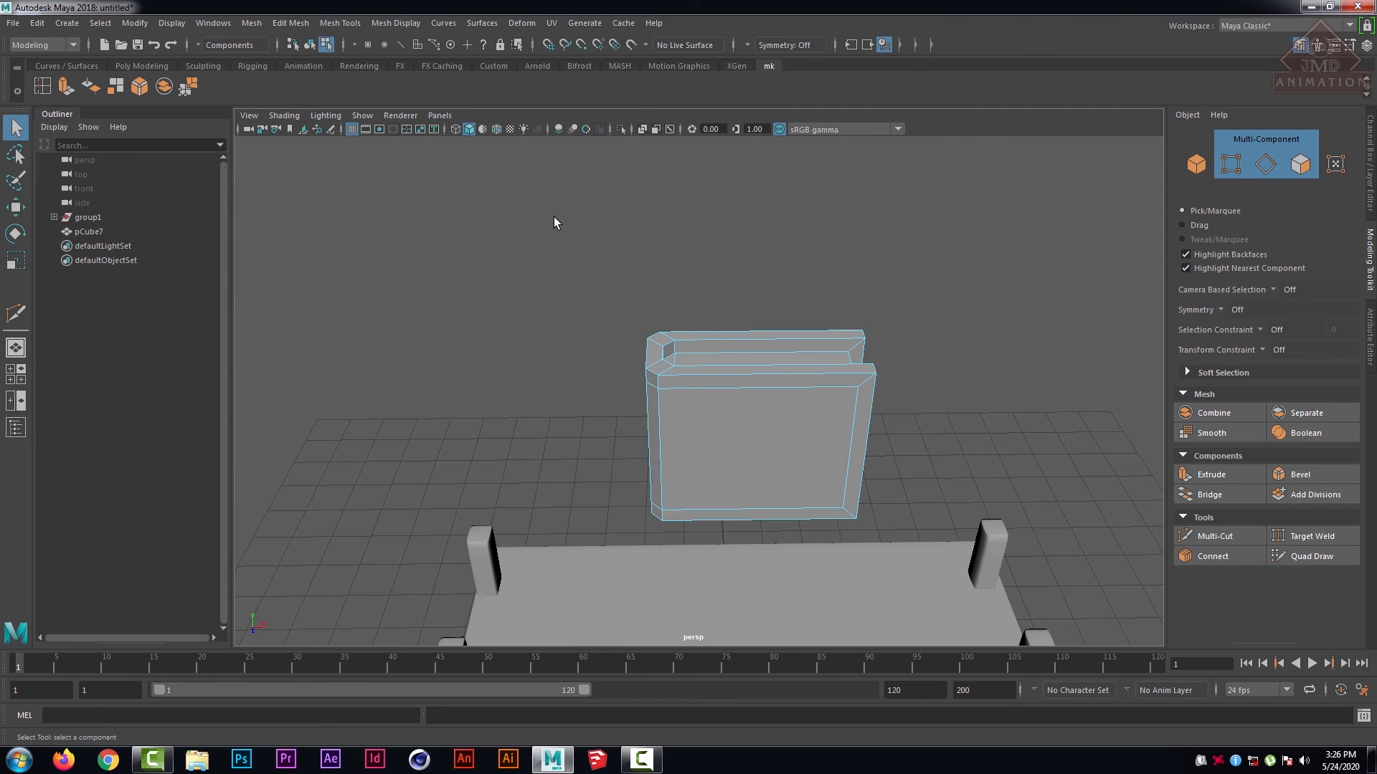
scroll(763, 294, up, 2)
alt+middle_drag(763, 294, 726, 316)
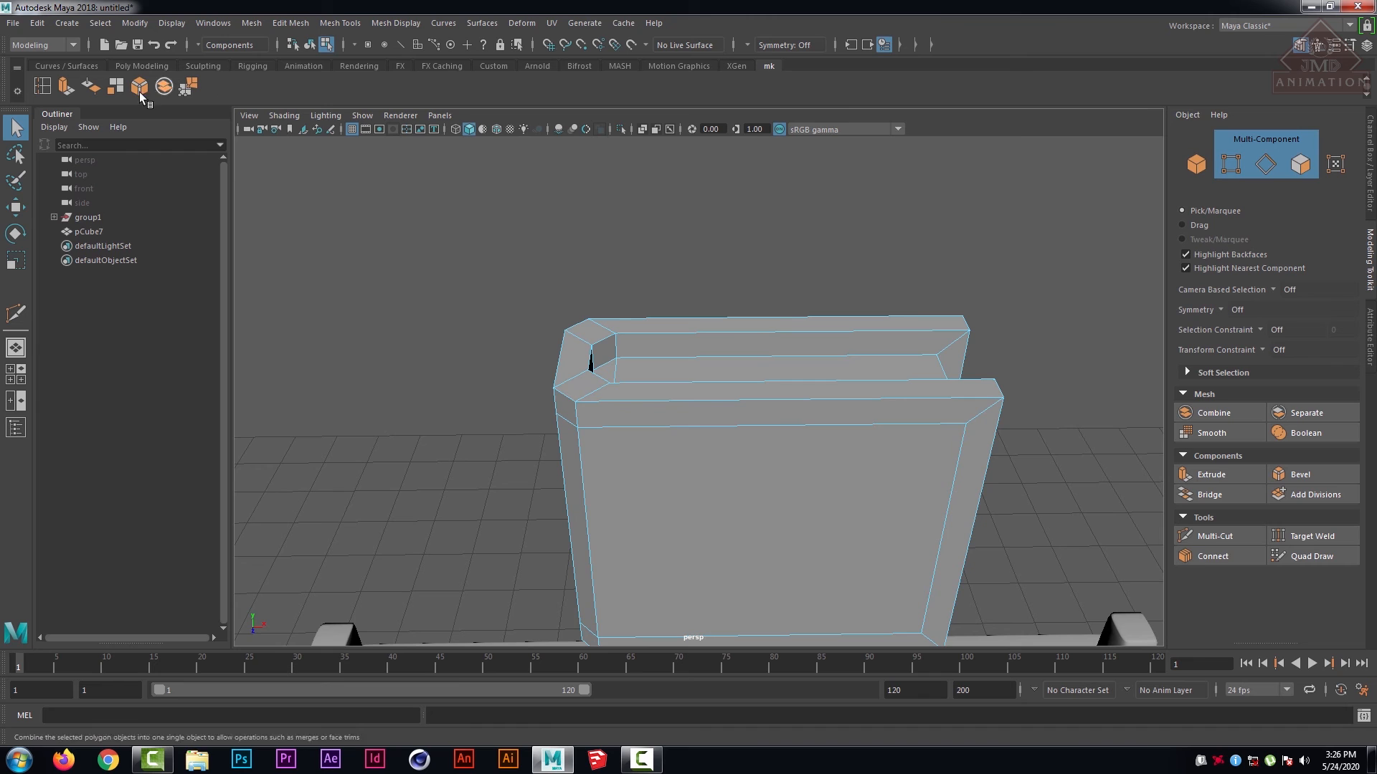
- Insert a vertical edge loop around both covers near the spine and slide it along X closer to the spine bevel
click(43, 86)
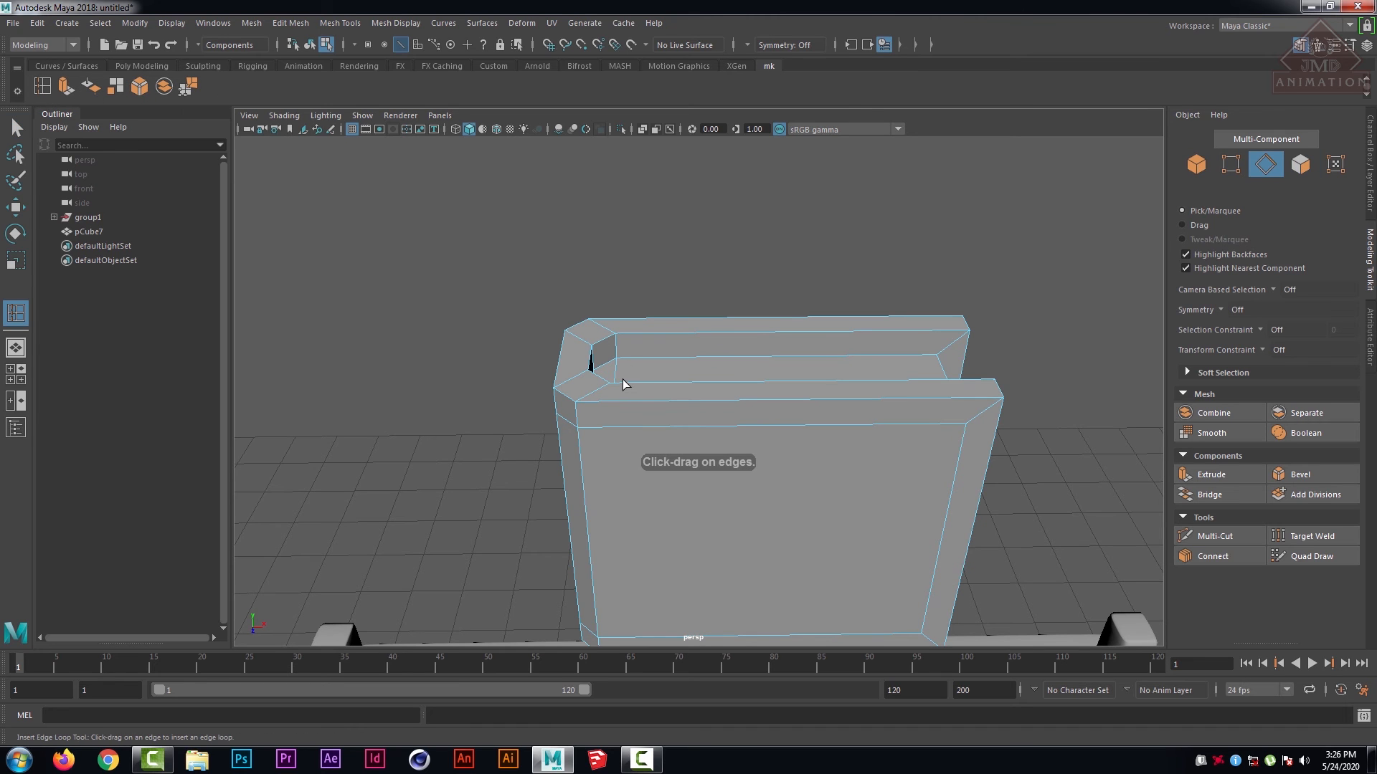
click(621, 405)
alt+drag(646, 384, 720, 404)
key(w)
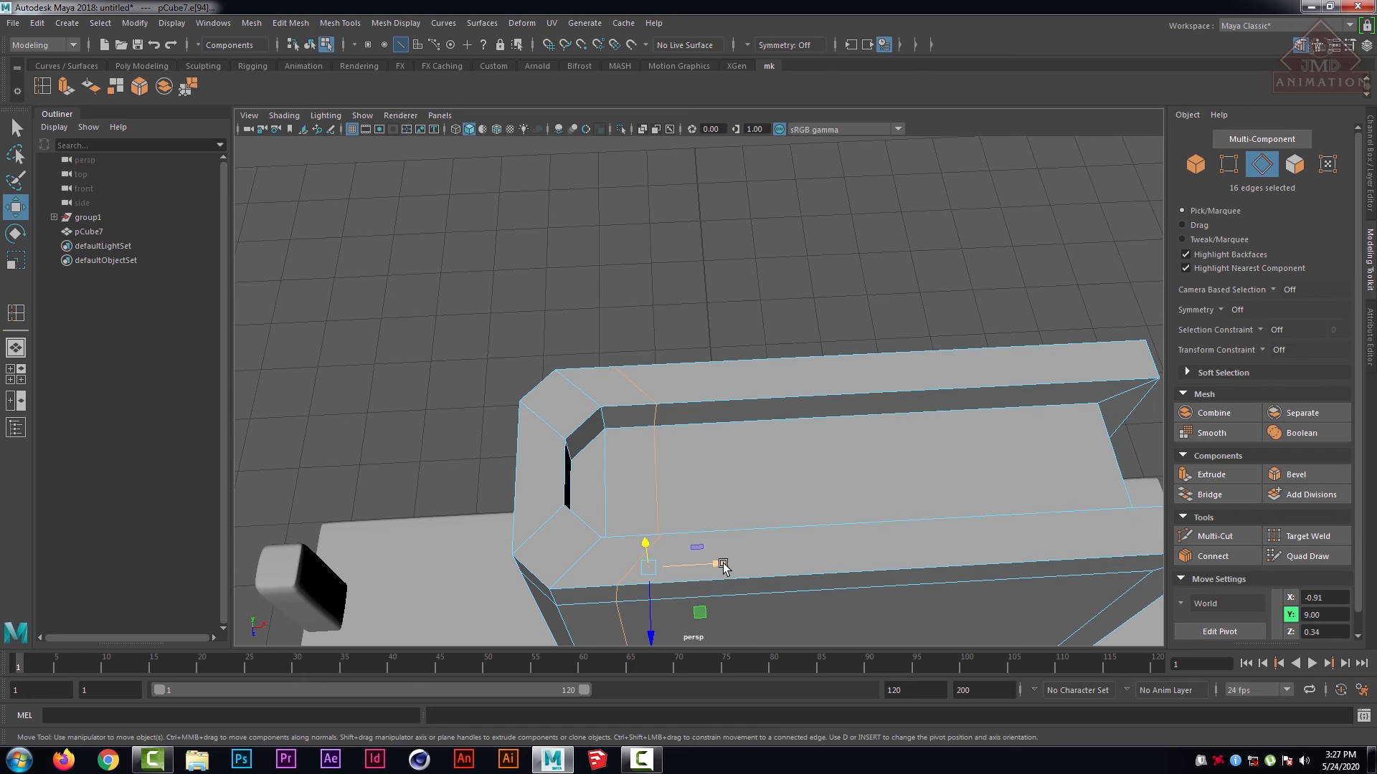
drag(718, 563, 712, 564)
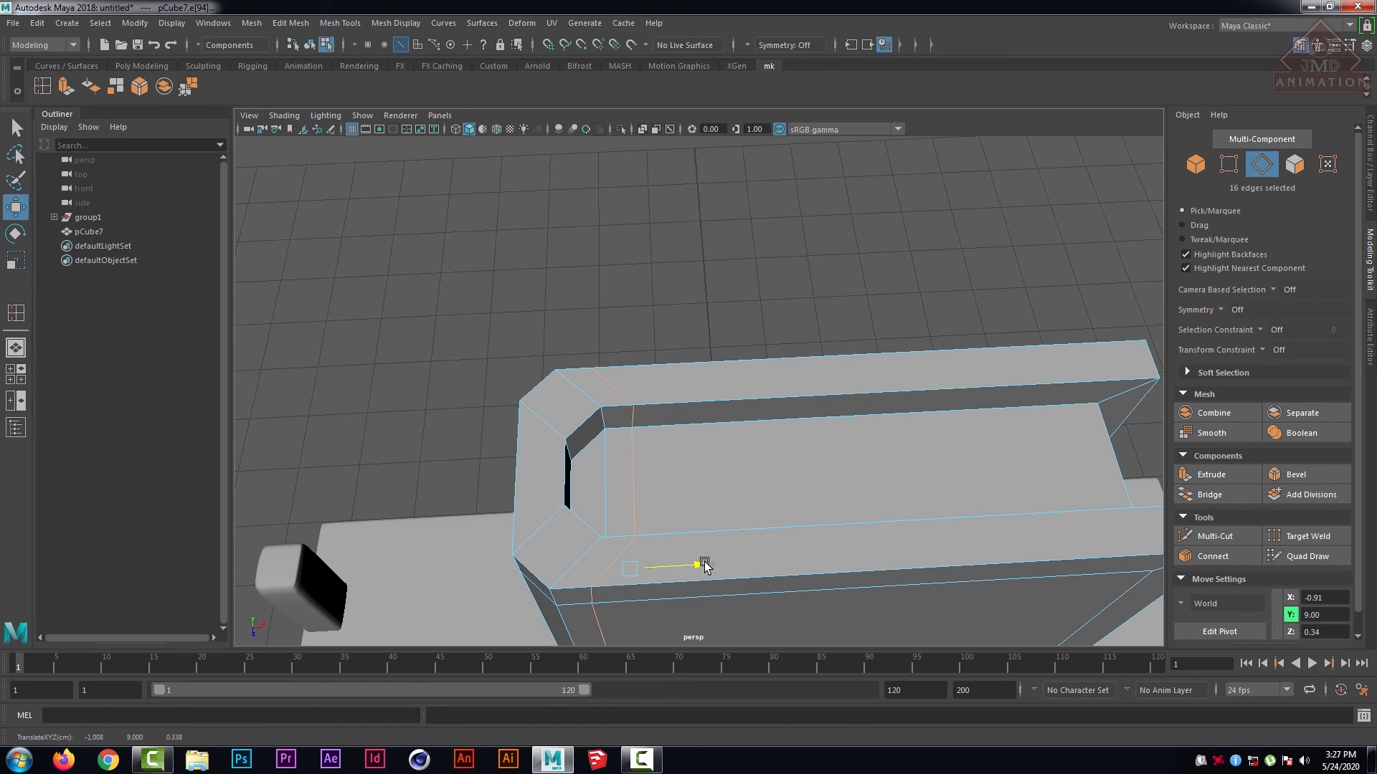
drag(704, 564, 703, 564)
- Insert two more parallel edge loops around the covers, beside the first loop on the side away from the spine
click(44, 87)
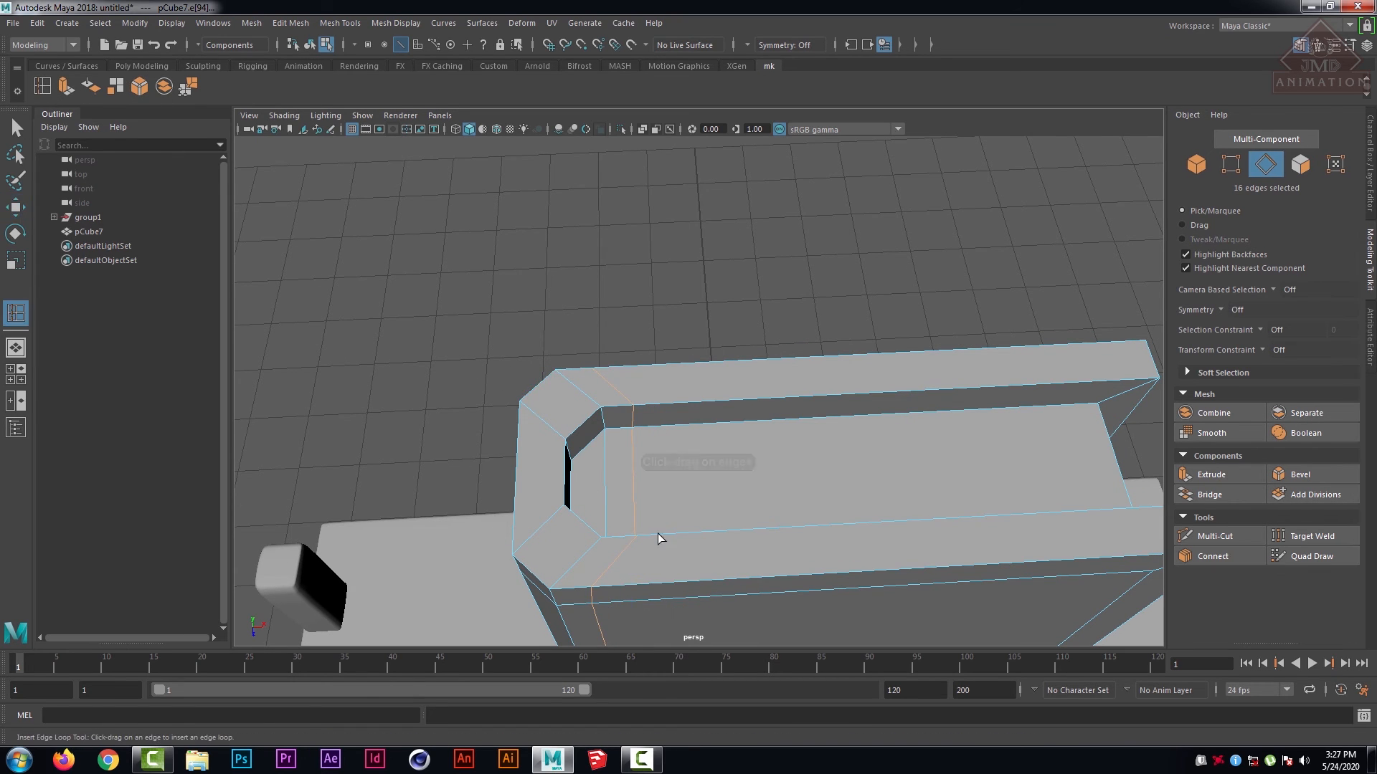
click(691, 535)
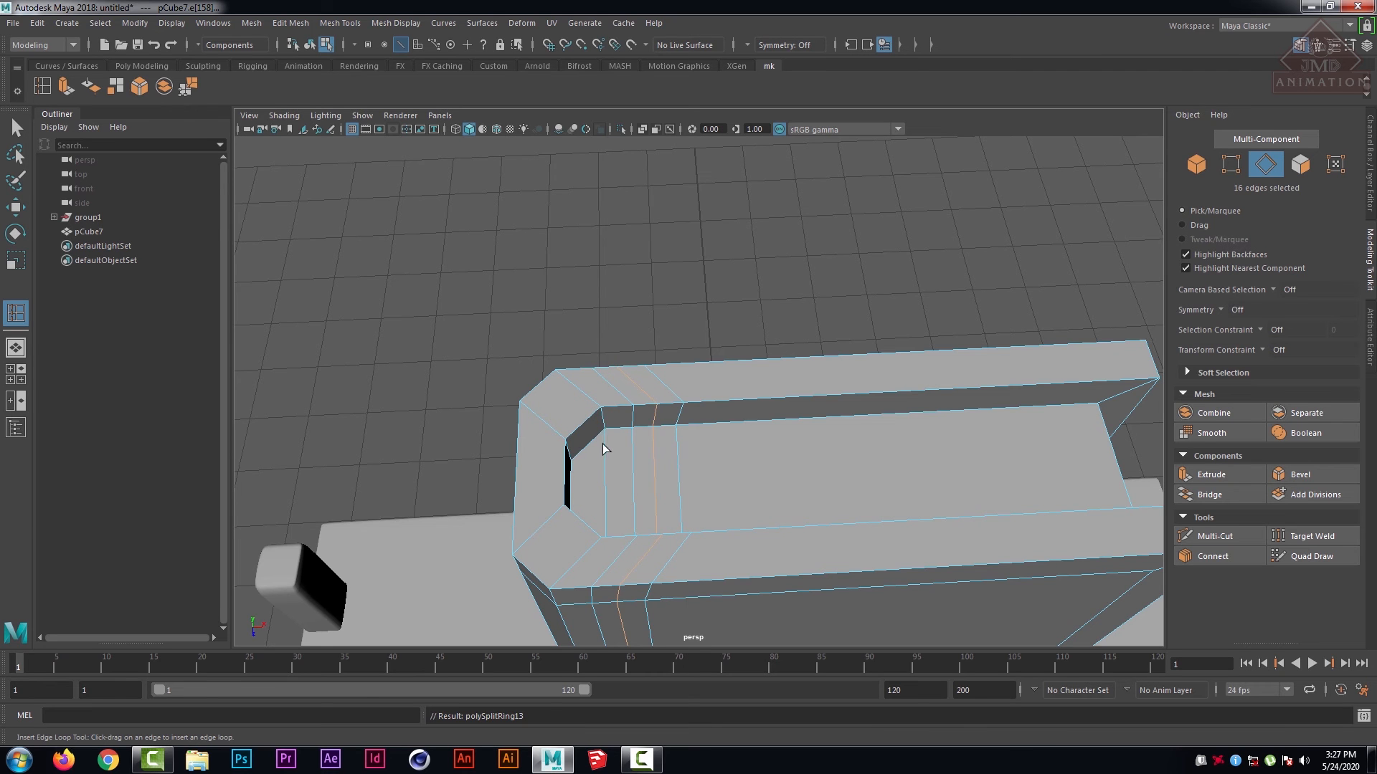
alt+drag(605, 527, 644, 375)
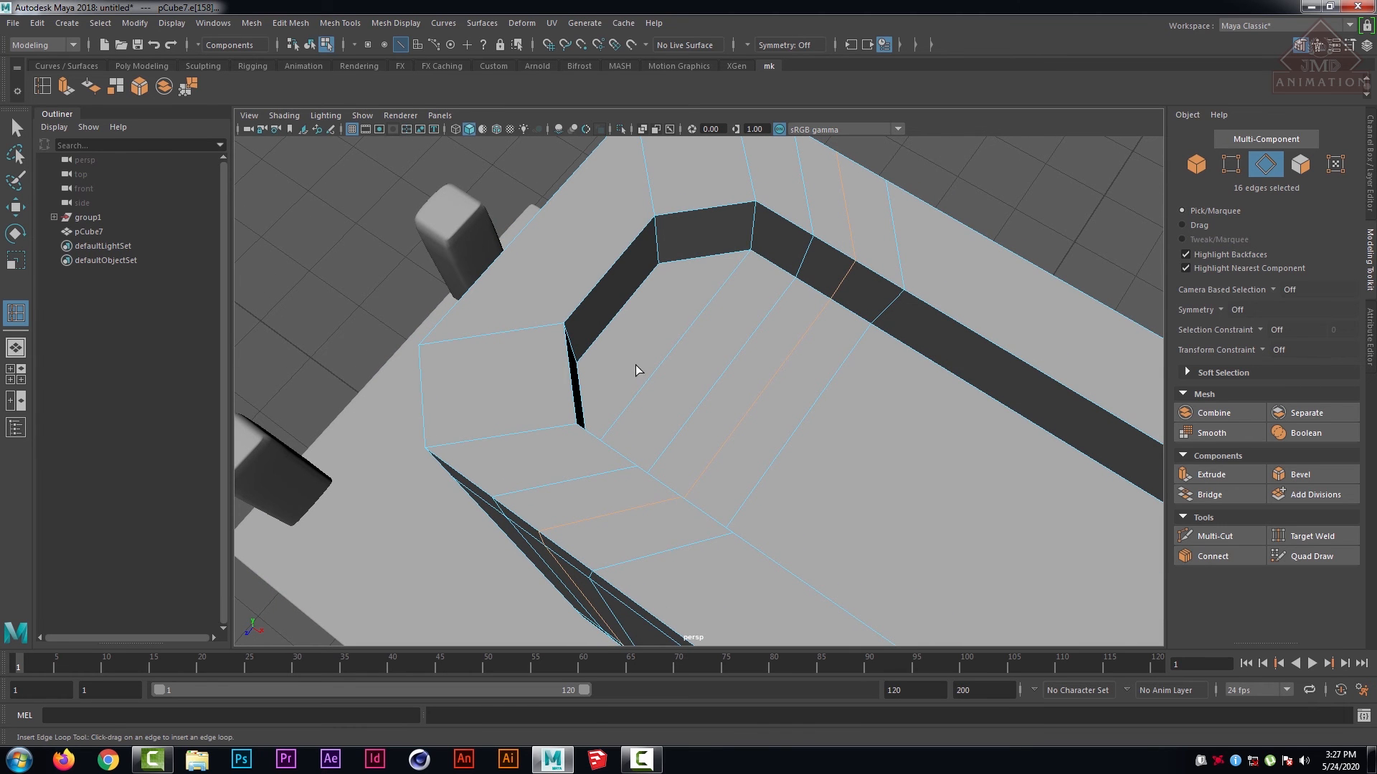
- Scale the middle of the three edge loops inward along Z to form a hinge groove, and shift it to X -0.87
alt+drag(659, 334, 762, 416)
key(r)
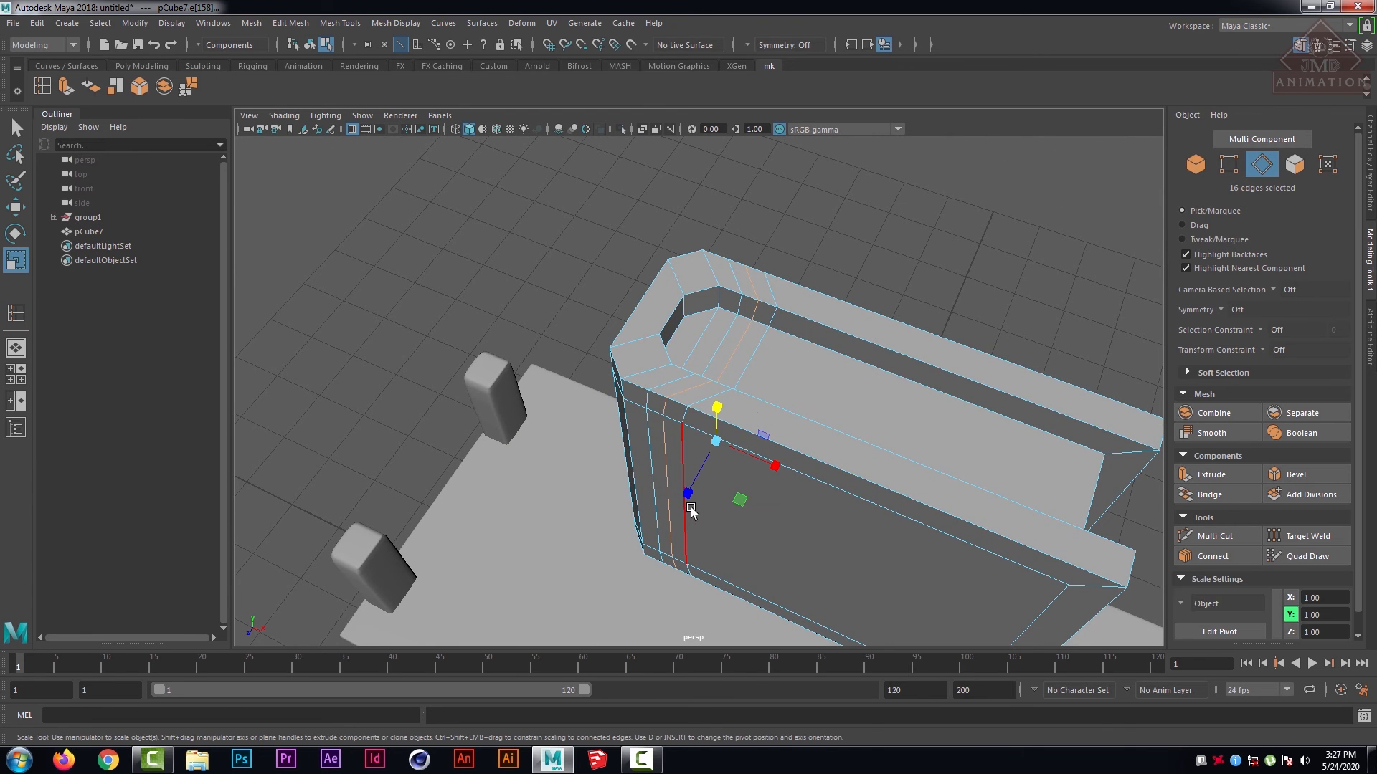
drag(688, 496, 662, 448)
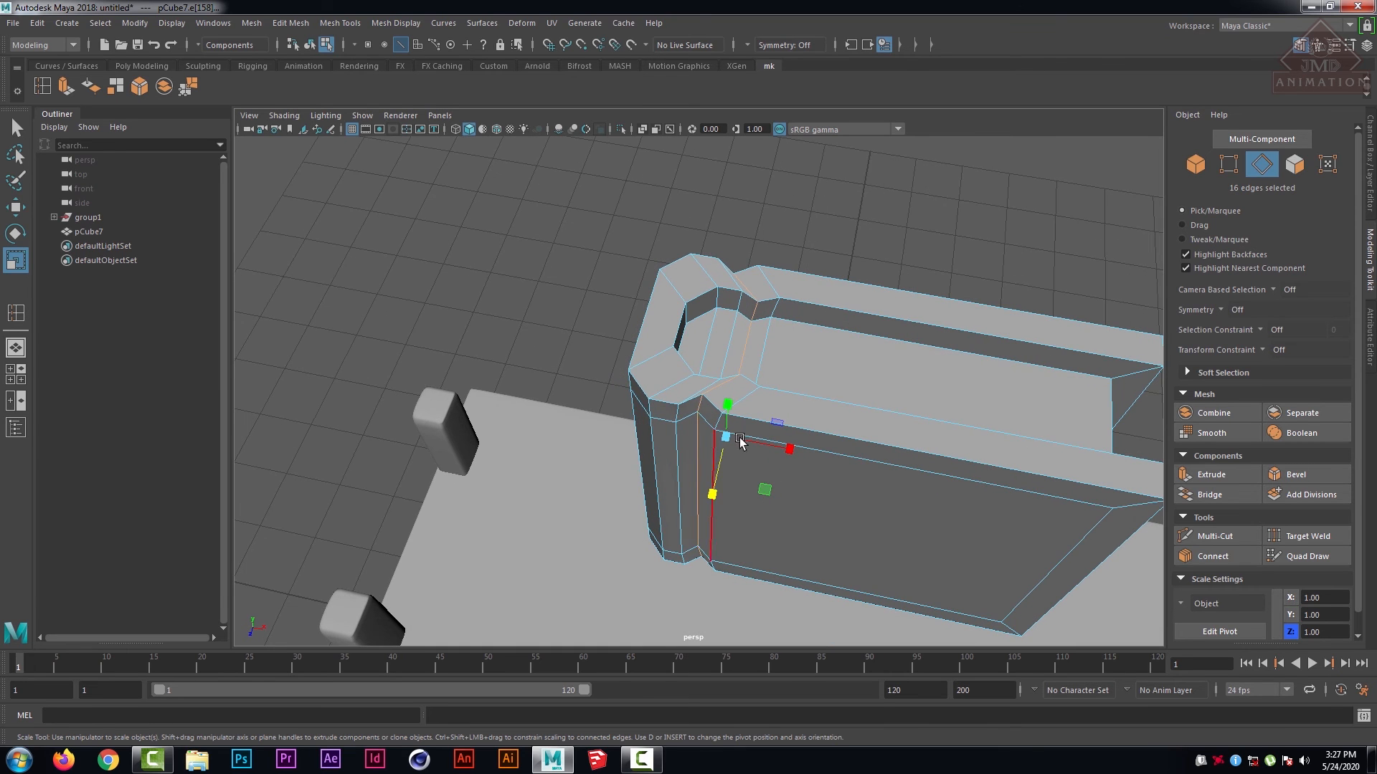
key(w)
drag(788, 449, 700, 362)
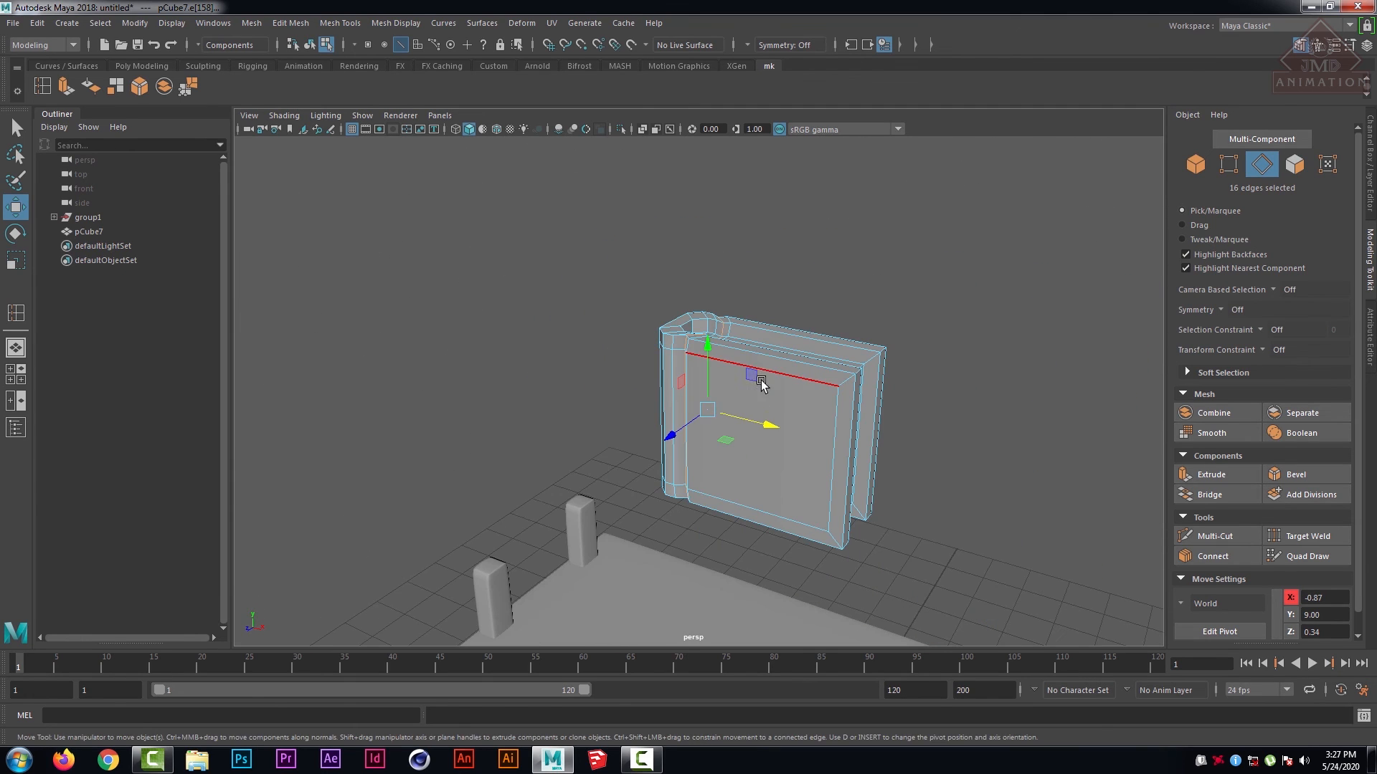
- Return to object selection with the book selected and examine the hinge grooves beside its spine
click(13, 129)
click(461, 261)
alt+drag(461, 261, 738, 390)
right_click(832, 324)
right_drag(831, 324, 939, 294)
scroll(958, 300, down, 4)
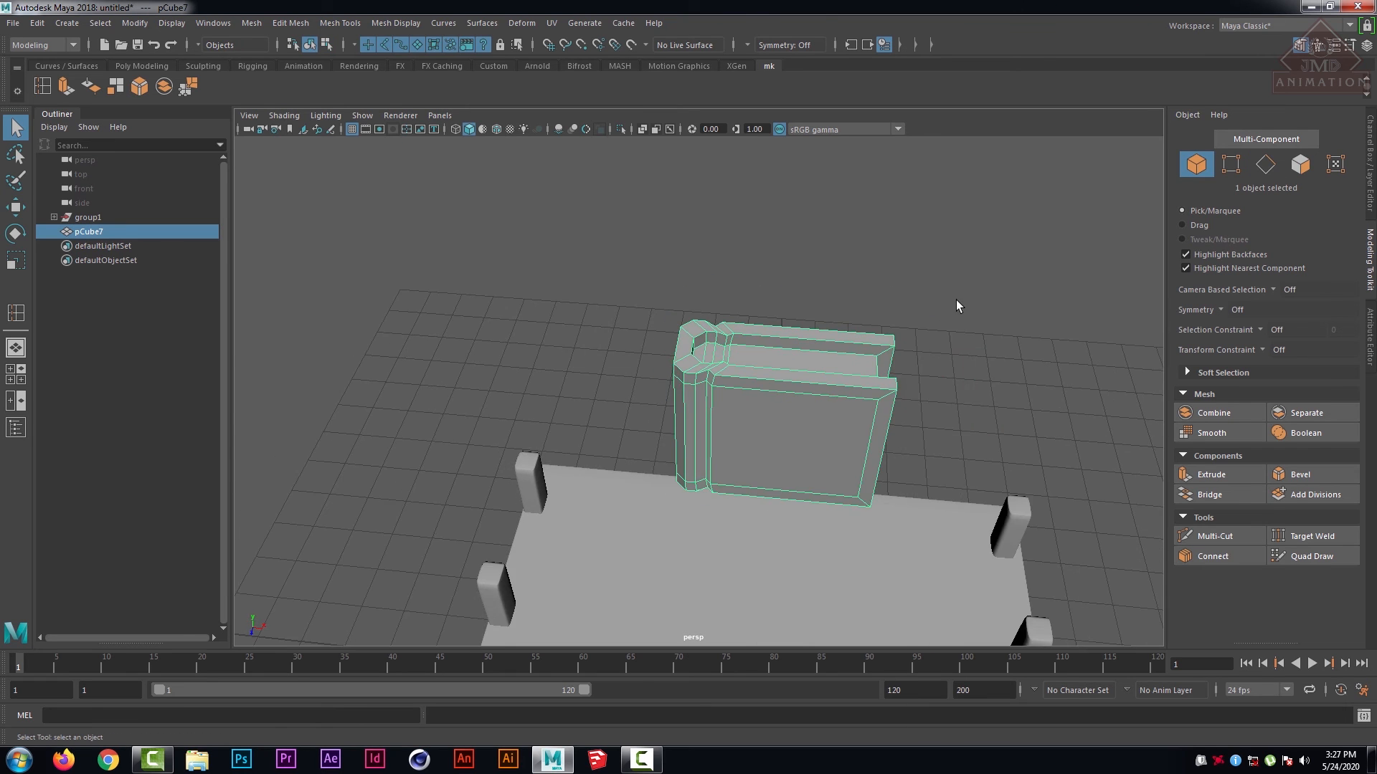
scroll(956, 299, up, 6)
alt+drag(956, 300, 703, 371)
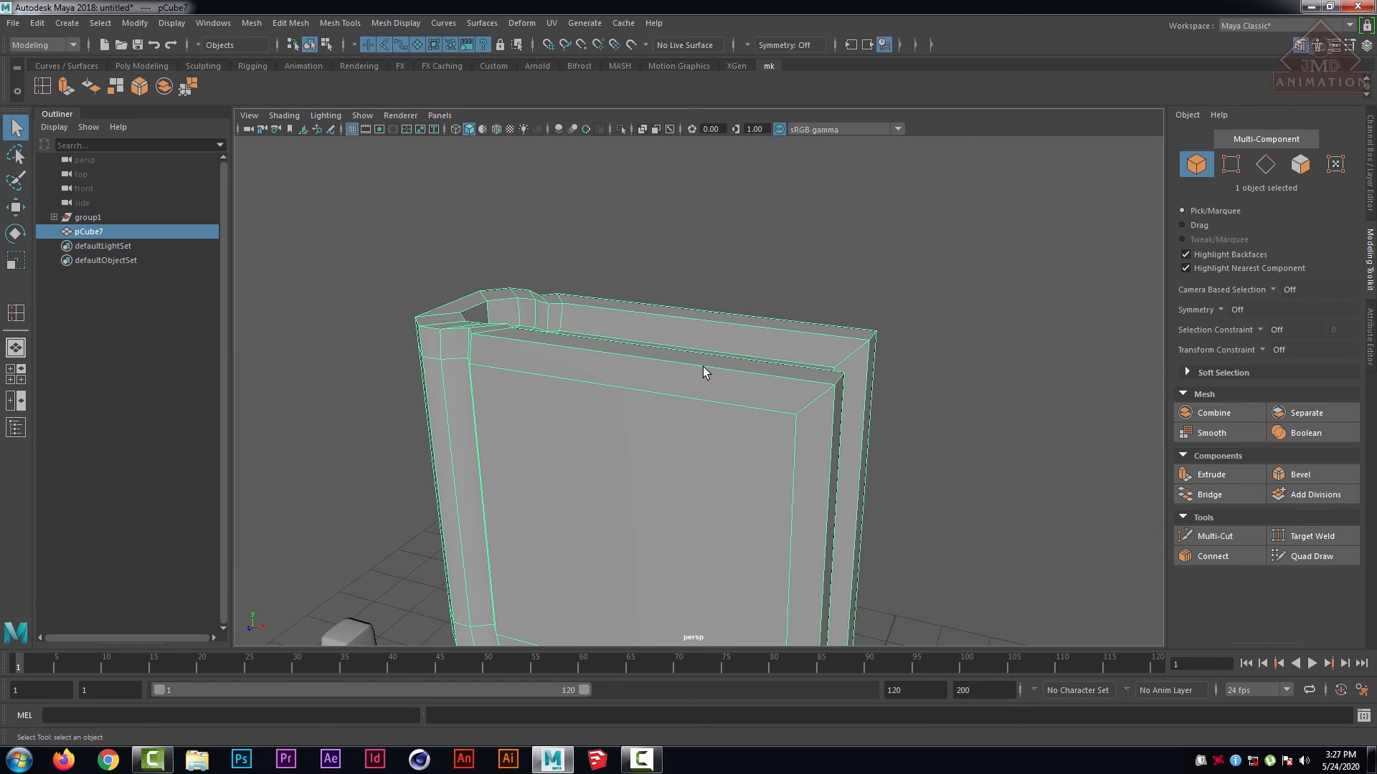
- Insert support edge loops close to the book's top edge and around the outer rim of the front cover
click(46, 88)
scroll(519, 355, up, 4)
alt+middle_drag(578, 350, 612, 360)
alt+drag(608, 360, 563, 326)
scroll(538, 367, down, 3)
alt+drag(1026, 409, 791, 412)
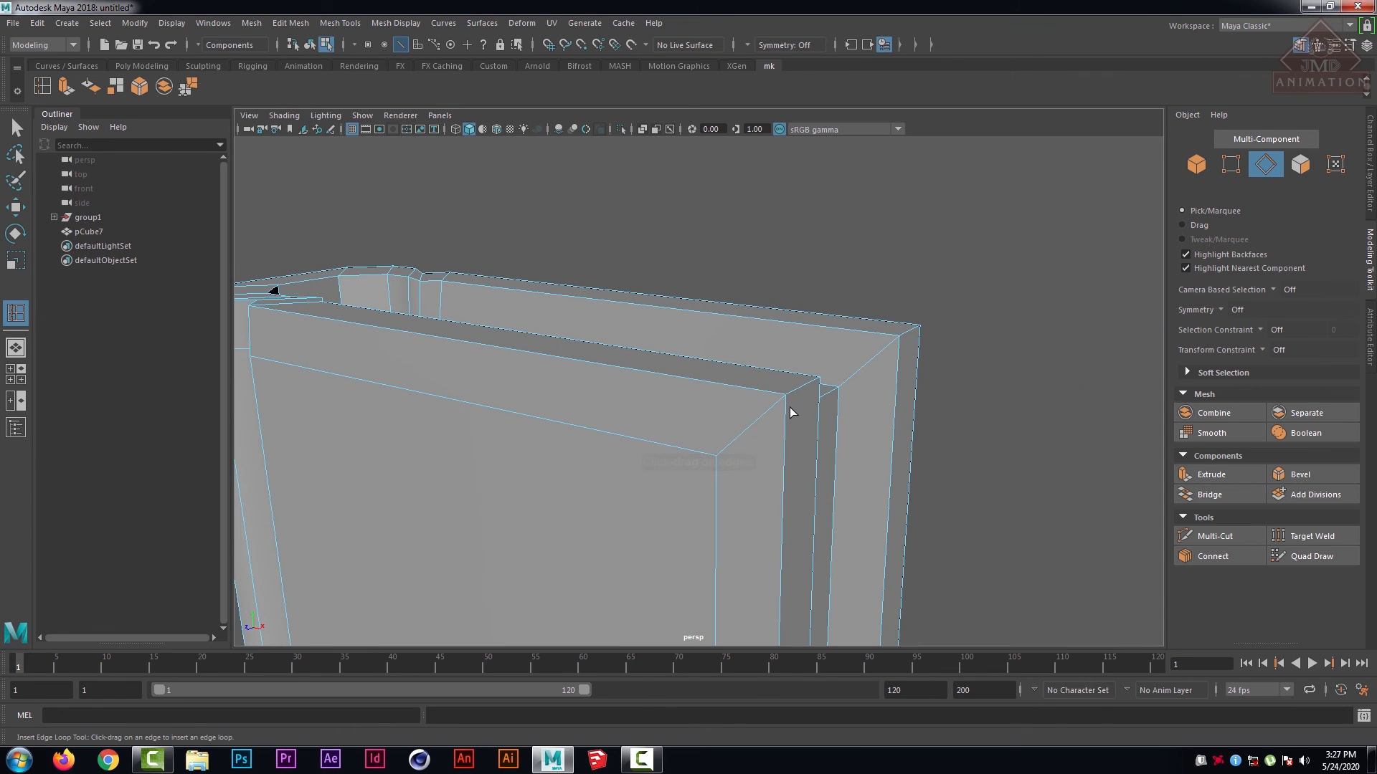
click(787, 403)
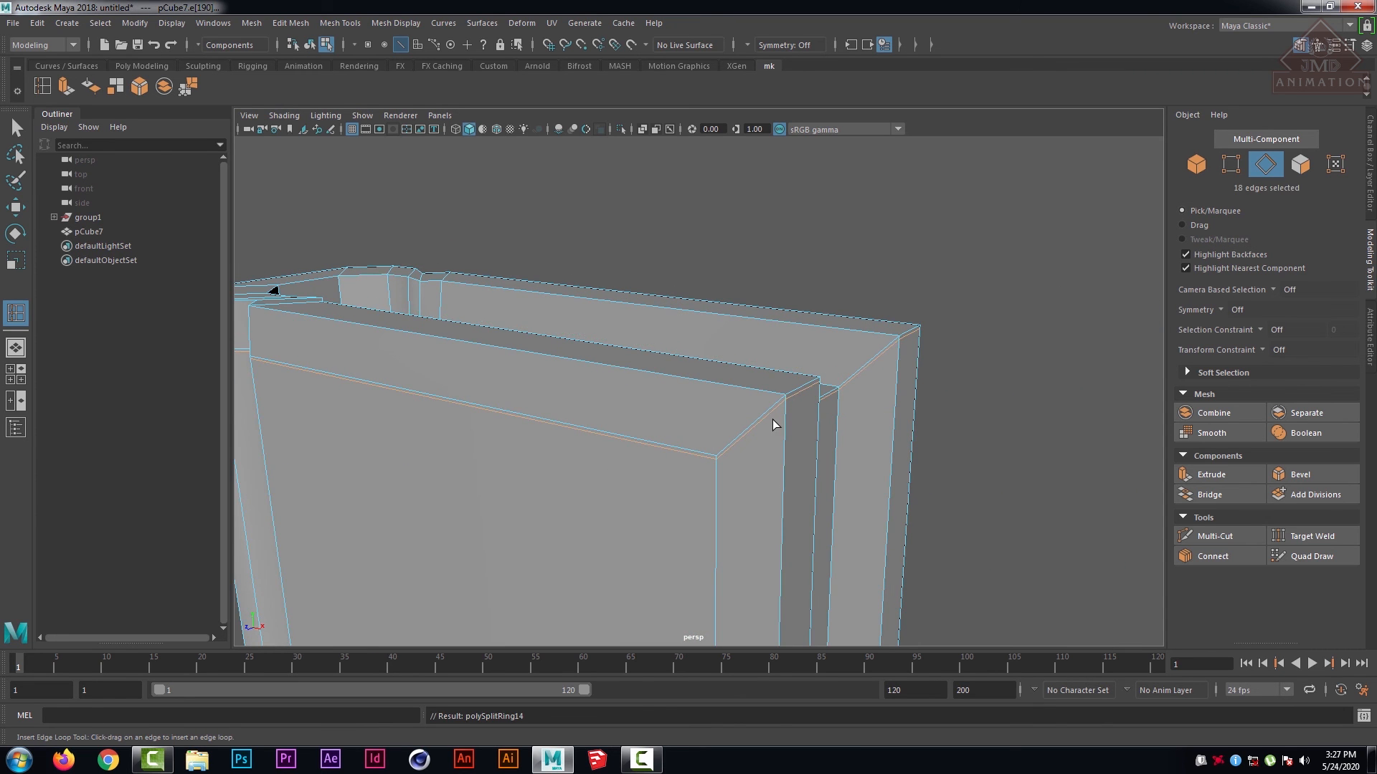
scroll(906, 415, up, 5)
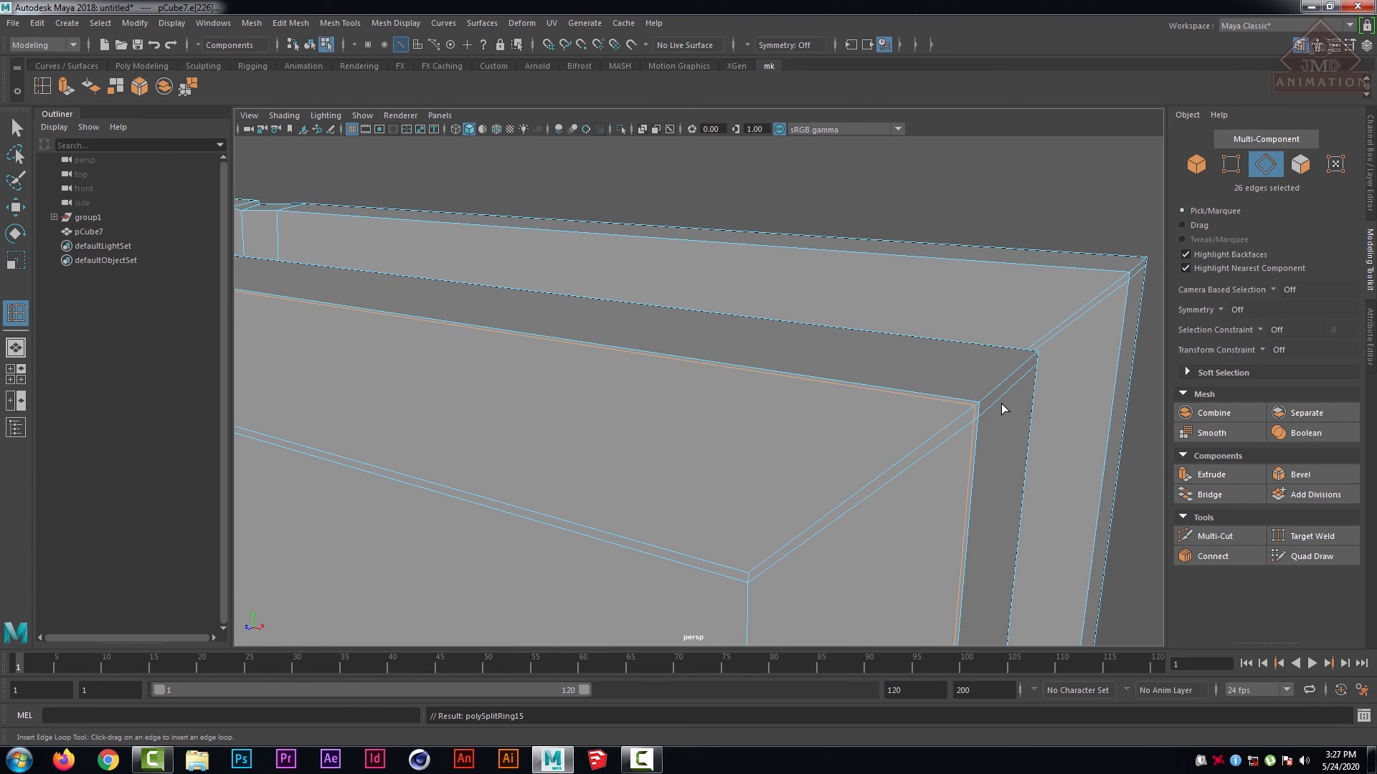
scroll(990, 402, down, 3)
alt+drag(979, 402, 884, 304)
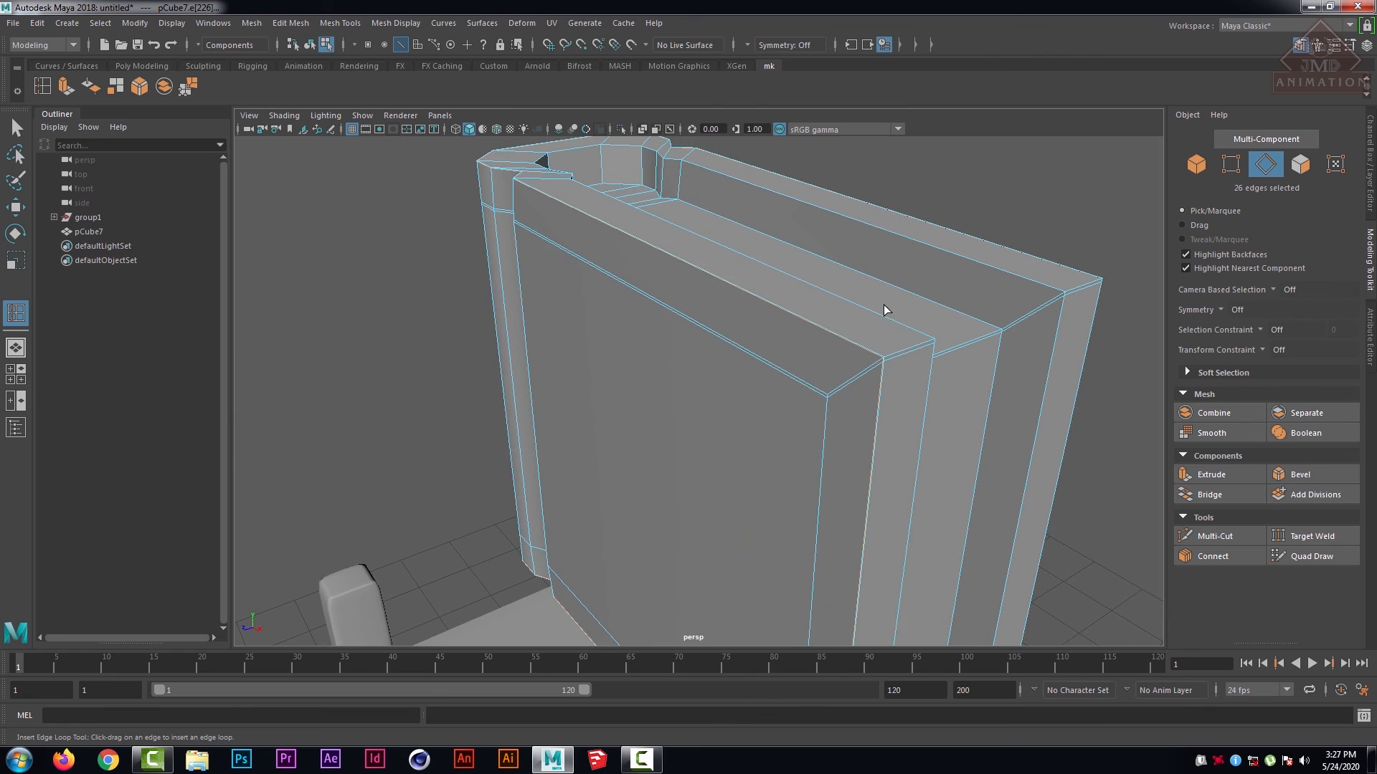
- Insert support edge loops close to the book's bottom edge and around the front cover's lower mitred corner
alt+drag(810, 380, 892, 263)
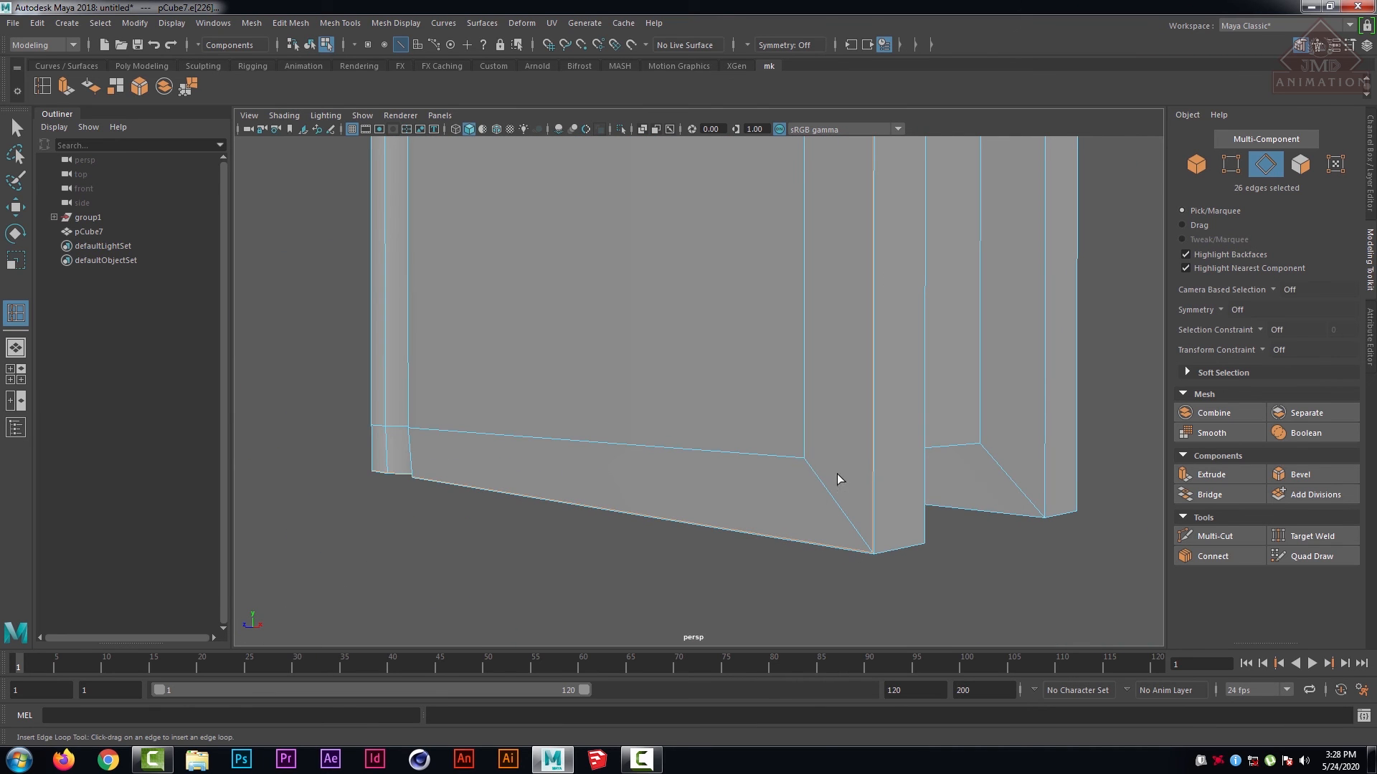
drag(878, 552, 875, 552)
alt+right_drag(875, 552, 918, 599)
alt+middle_drag(920, 570, 861, 469)
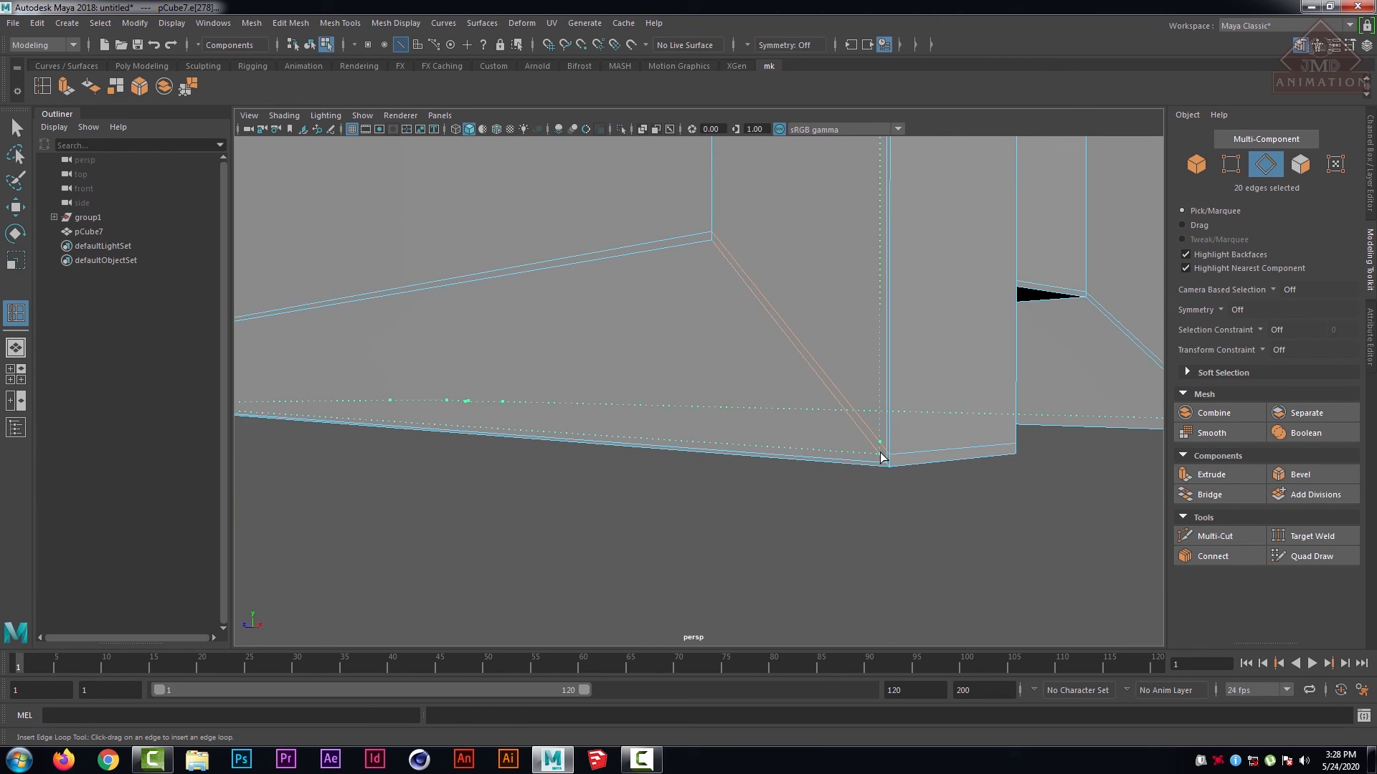
- Insert support edge loops close to the outer and inner edges of the front cover's thickness at the book's open end
alt+right_drag(997, 481, 908, 420)
alt+middle_drag(816, 385, 814, 515)
alt+drag(773, 312, 699, 342)
scroll(710, 375, down, 4)
scroll(710, 374, up, 8)
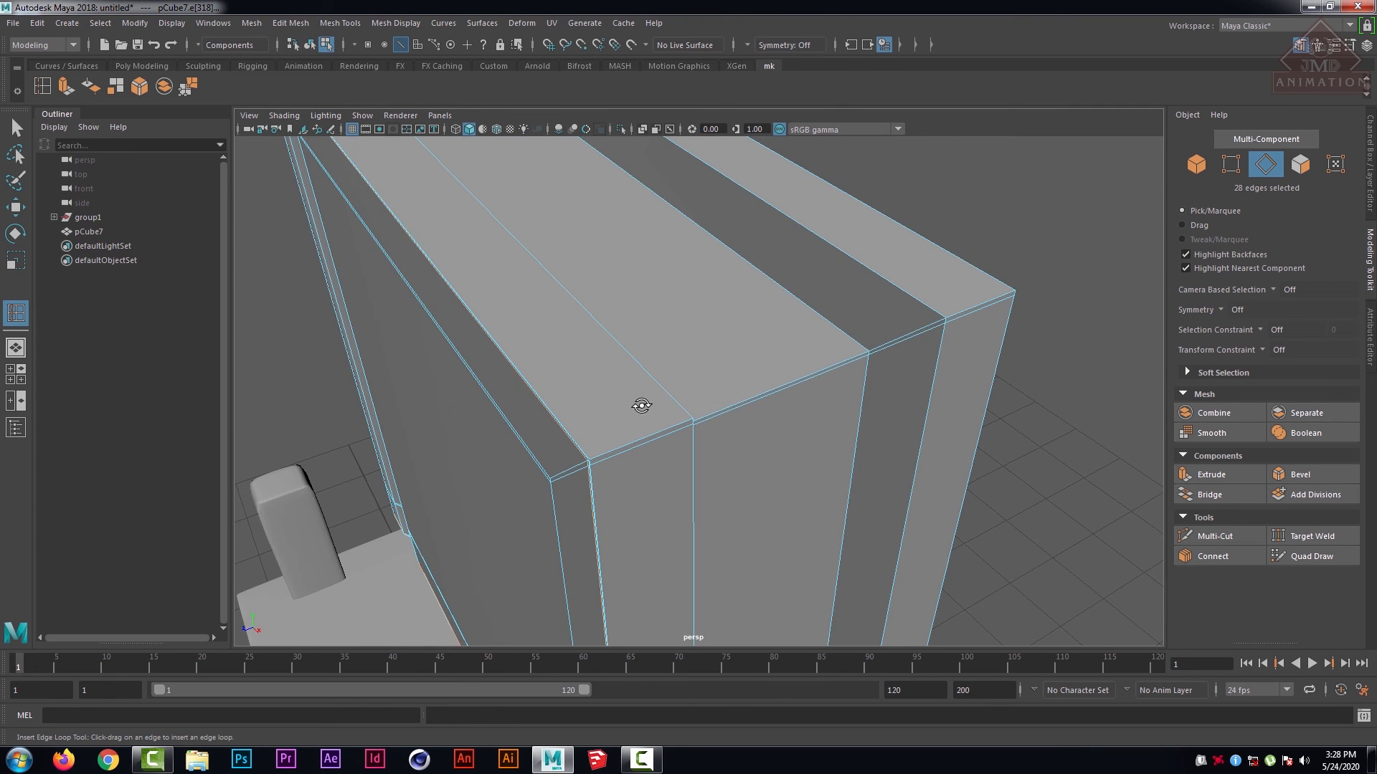
alt+drag(642, 406, 626, 431)
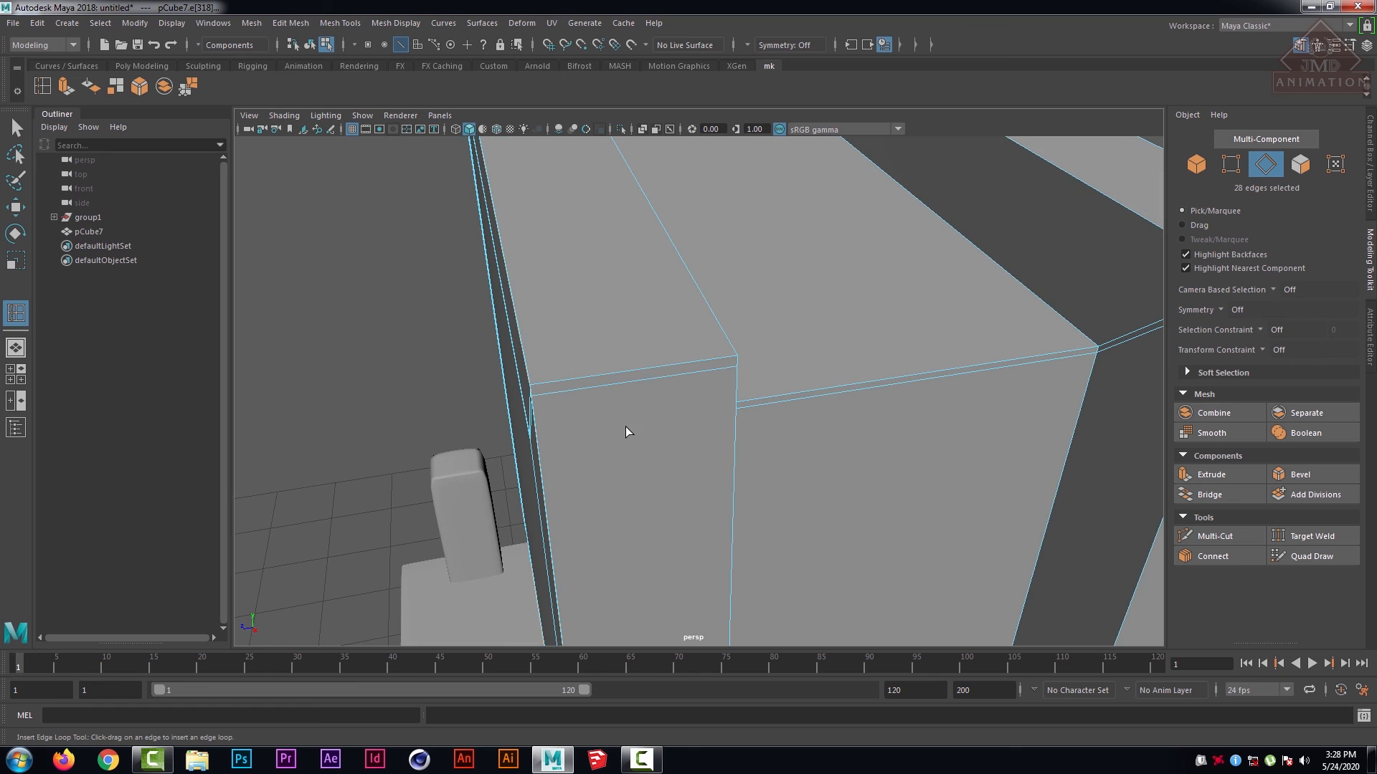
click(534, 389)
click(732, 355)
- Insert a support edge loop close to the corner where the page block meets the back cover
alt+drag(846, 361, 819, 365)
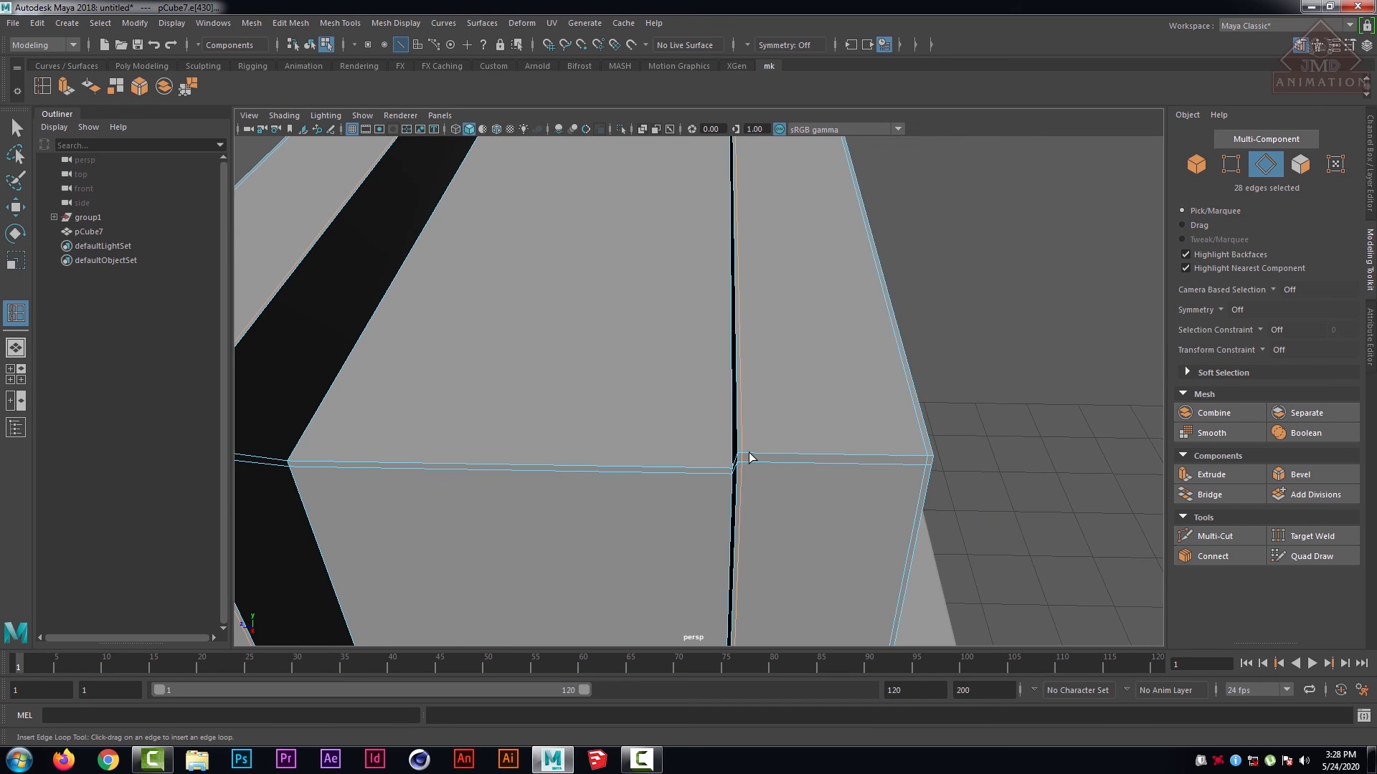
alt+drag(905, 453, 652, 422)
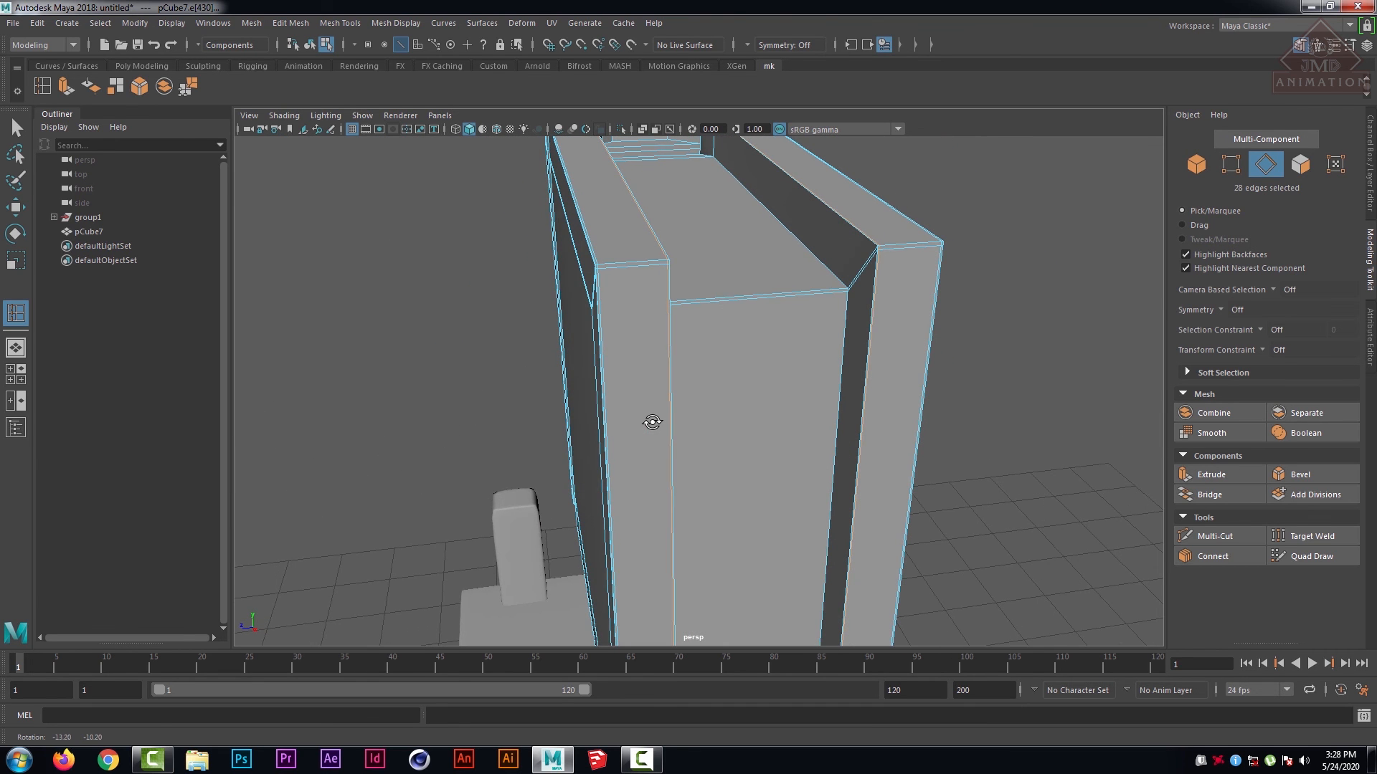
click(848, 294)
scroll(839, 396, up, 2)
scroll(836, 430, down, 6)
alt+drag(847, 471, 833, 460)
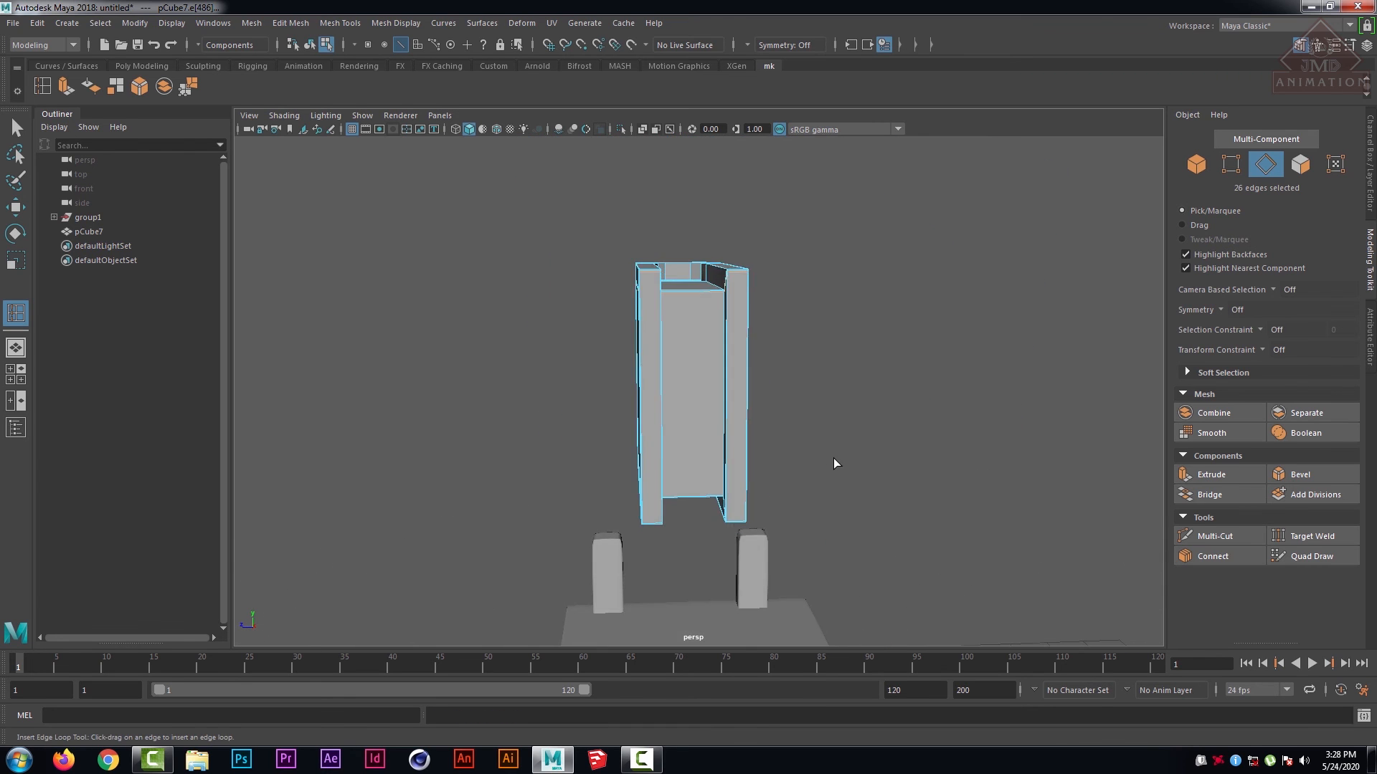
- Insert a support edge loop close to the page block's bottom edge at the book's open end
scroll(825, 464, up, 6)
scroll(818, 472, up, 2)
alt+middle_drag(821, 470, 725, 247)
alt+drag(684, 287, 724, 365)
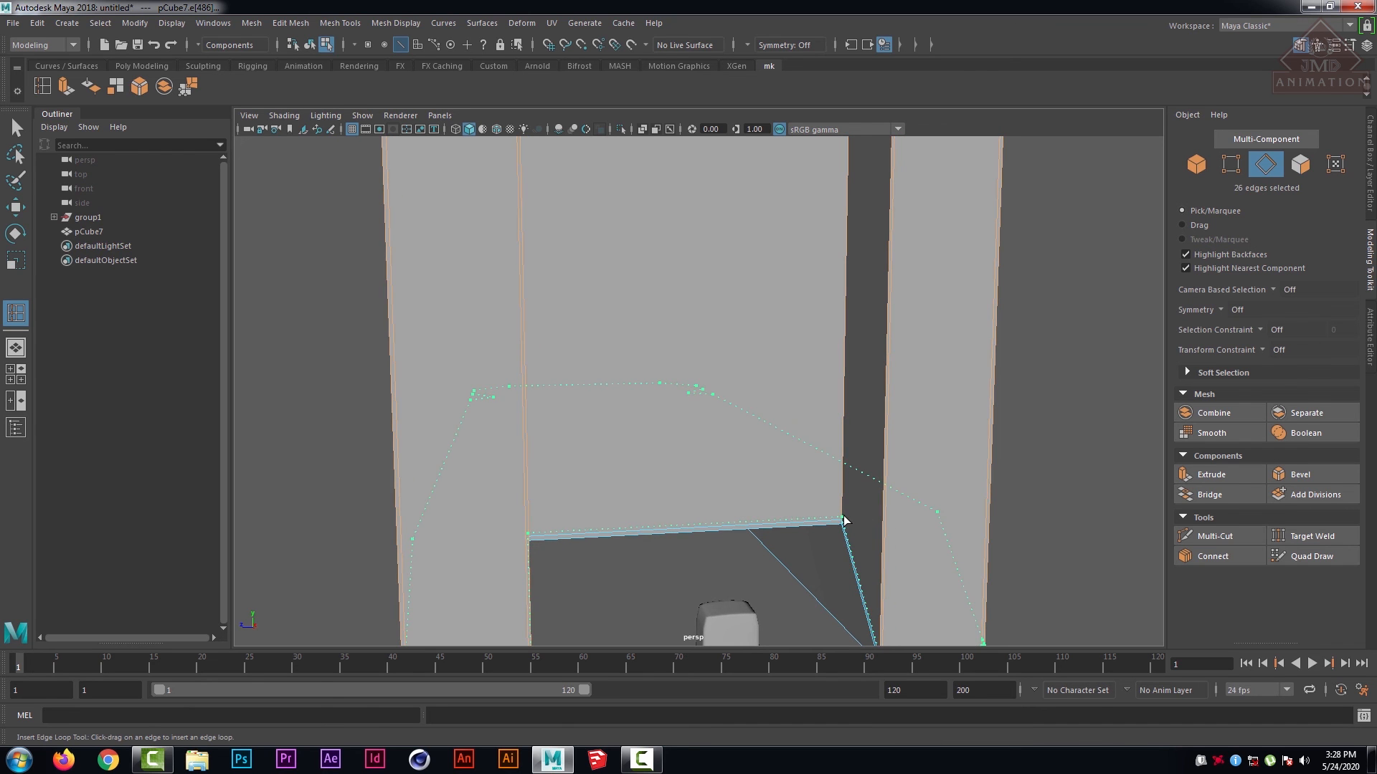
scroll(787, 490, down, 5)
alt+drag(744, 400, 742, 468)
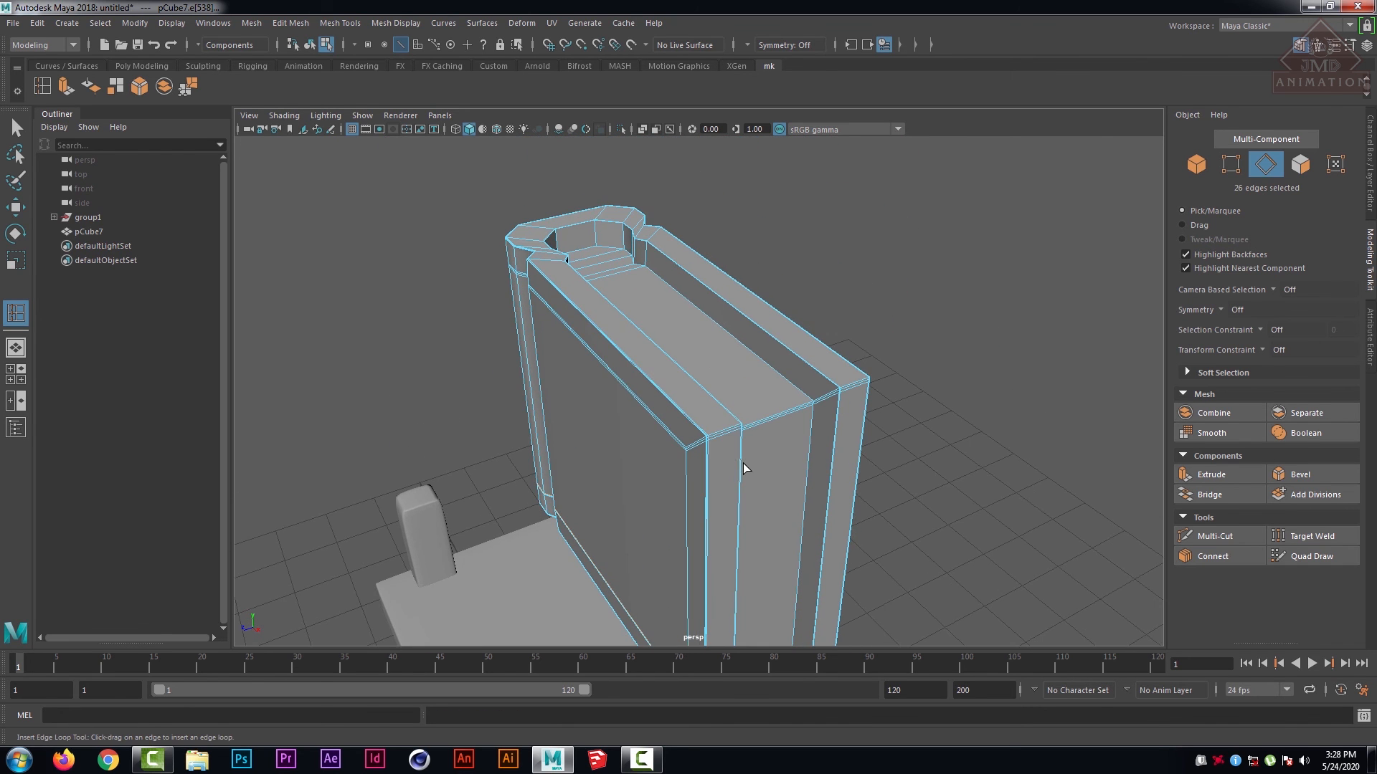
- Preview the book smoothed in object mode and examine the page block's edges at the open end
key(3)
right_drag(739, 455, 803, 336)
right_drag(725, 373, 806, 330)
scroll(760, 362, down, 5)
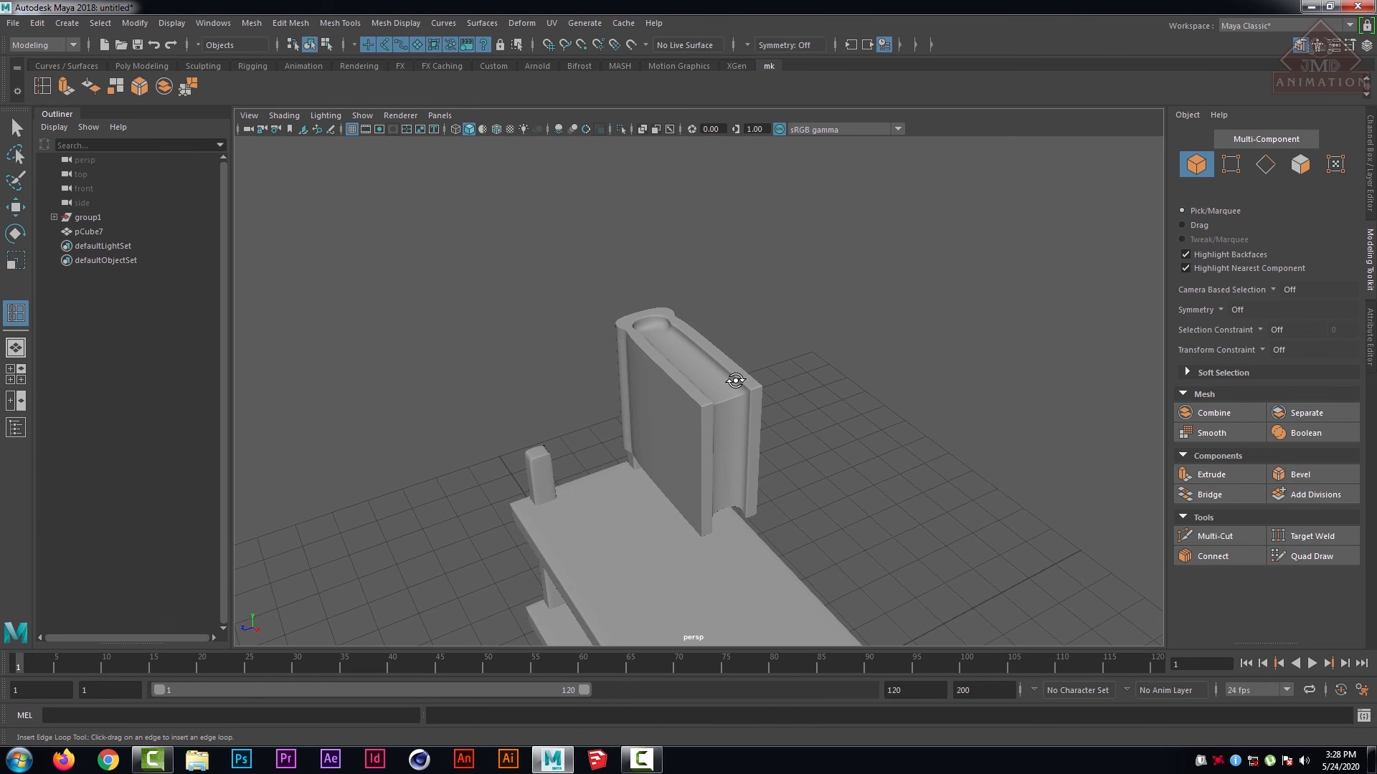
mouse_move(734, 386)
alt+mouse_down()
mouse_move(801, 374)
mouse_move(719, 381)
alt+mouse_up()
scroll(774, 384, up, 8)
alt+drag(805, 387, 763, 416)
click(528, 430)
key(f)
alt+drag(562, 454, 593, 480)
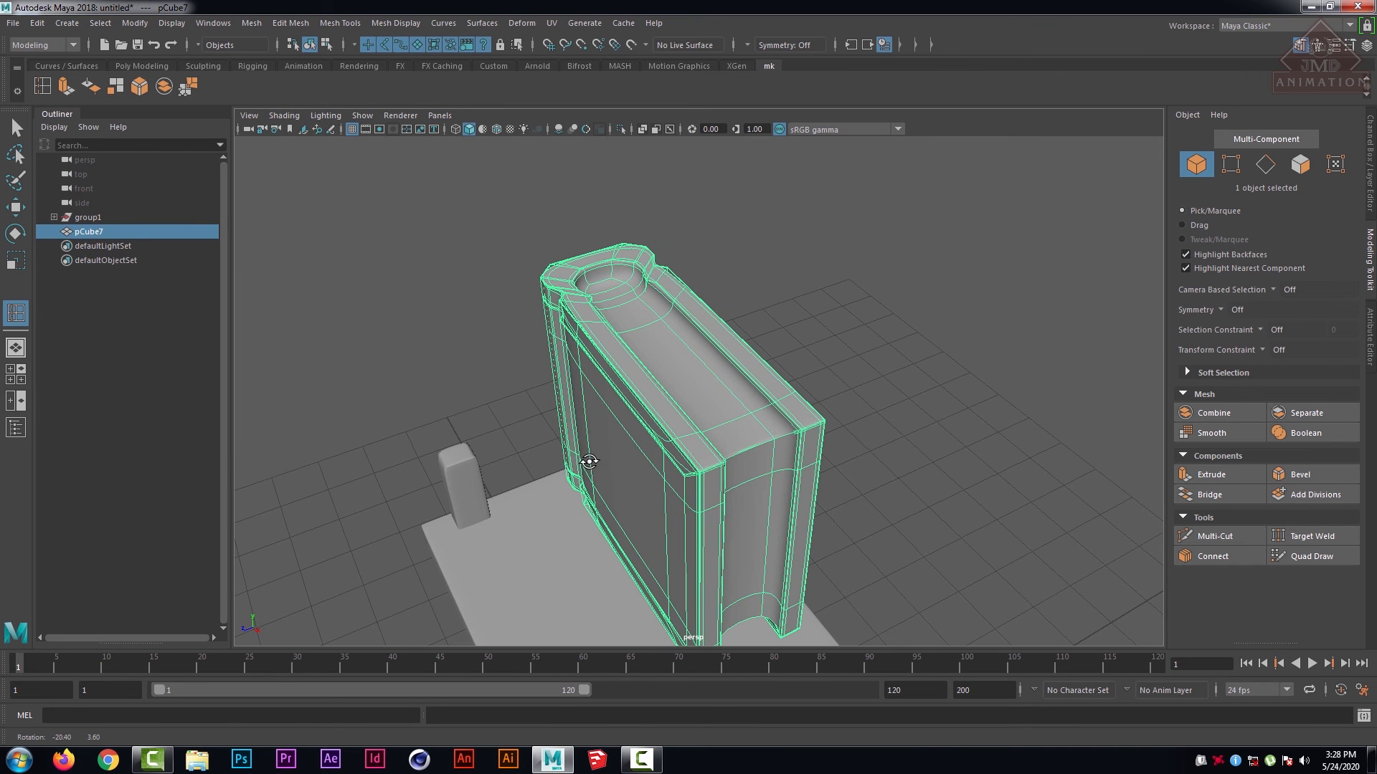
- Return the book to unsmoothed display and insert support edge loops along both sides of the page block where it meets the covers
key(1)
click(602, 473)
scroll(765, 510, up, 6)
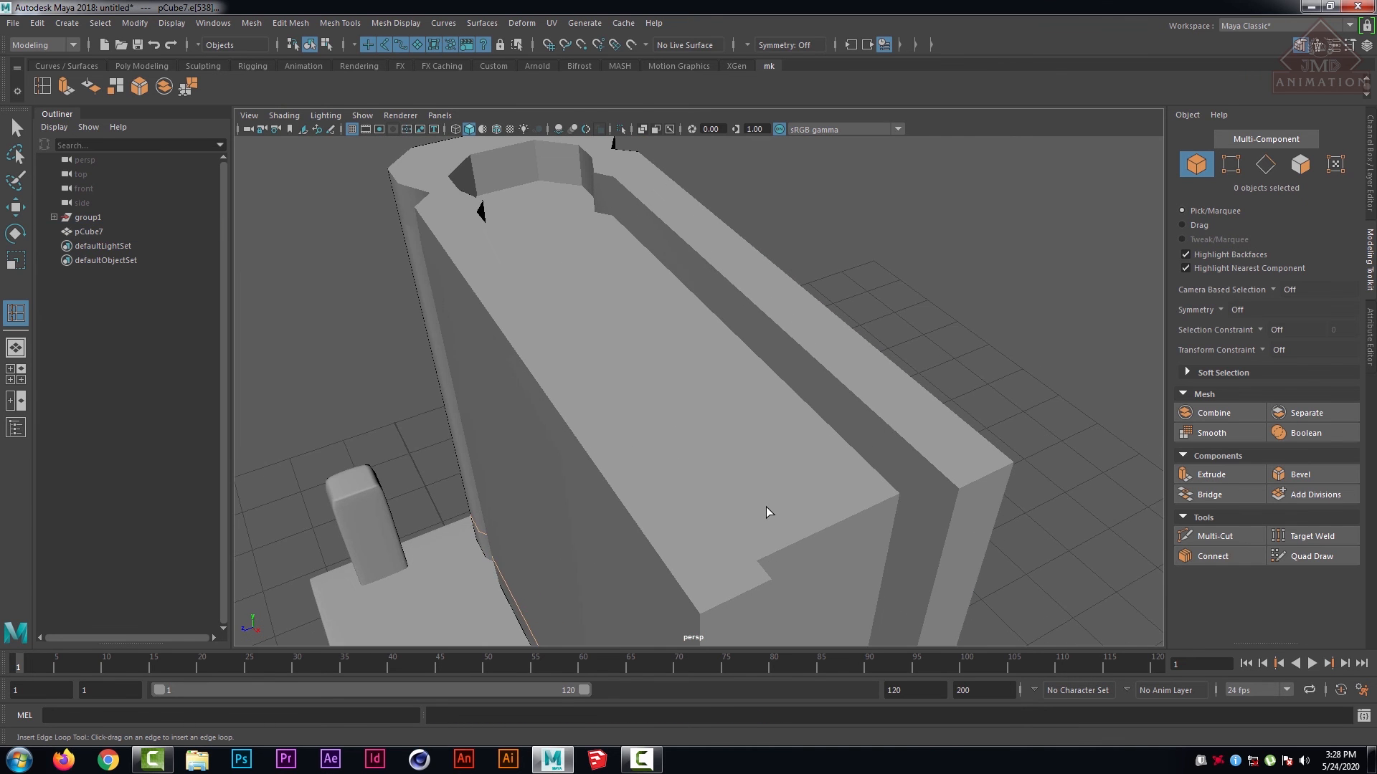
alt+drag(765, 512, 749, 483)
click(738, 476)
scroll(786, 494, up, 3)
scroll(786, 495, up, 3)
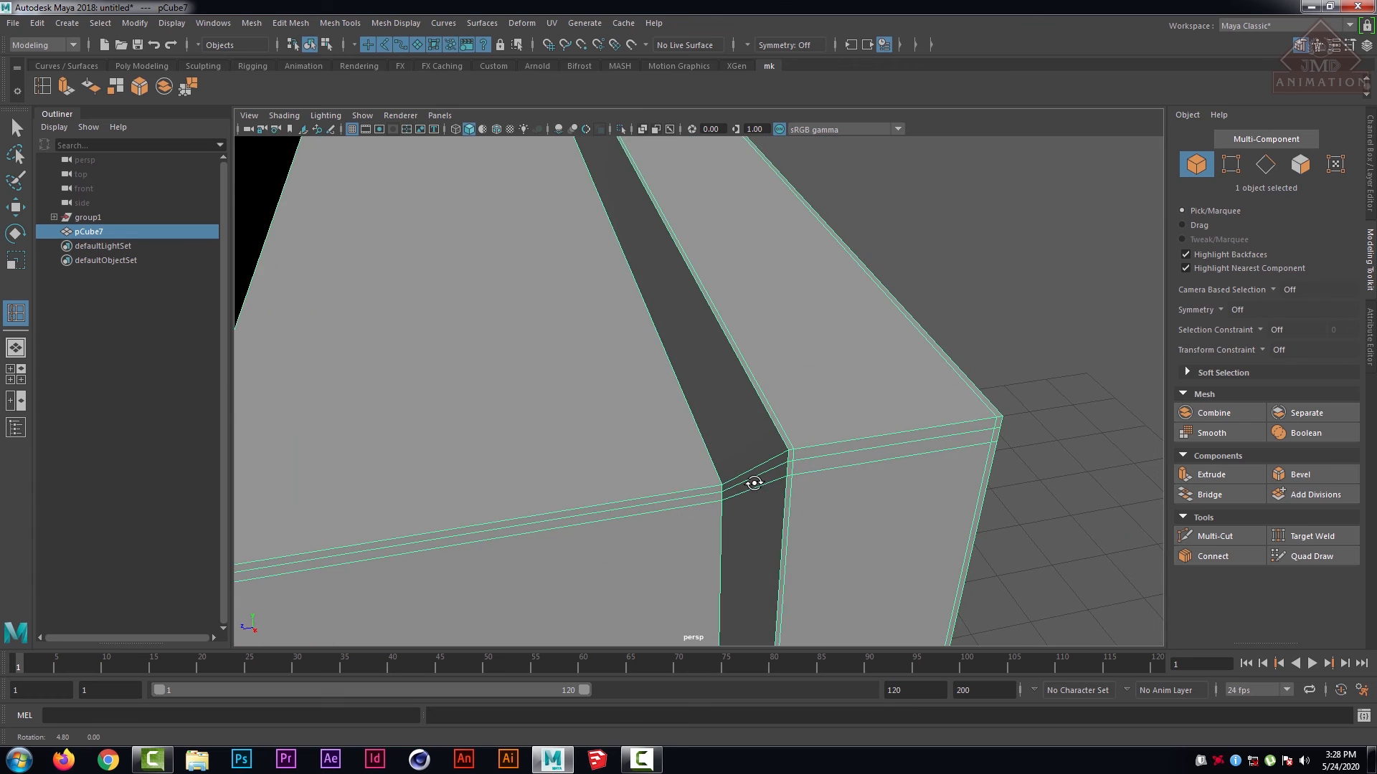
click(44, 87)
click(714, 493)
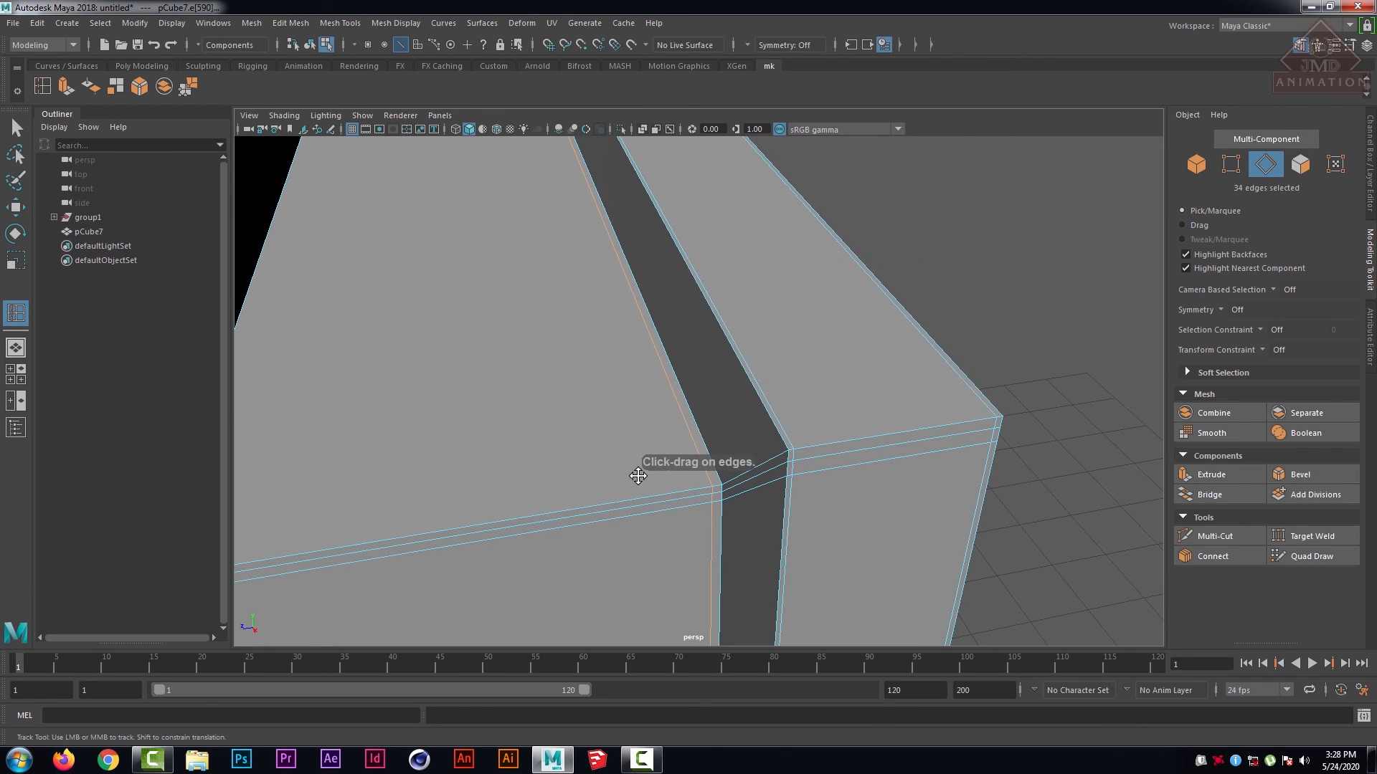
alt+drag(636, 473, 480, 490)
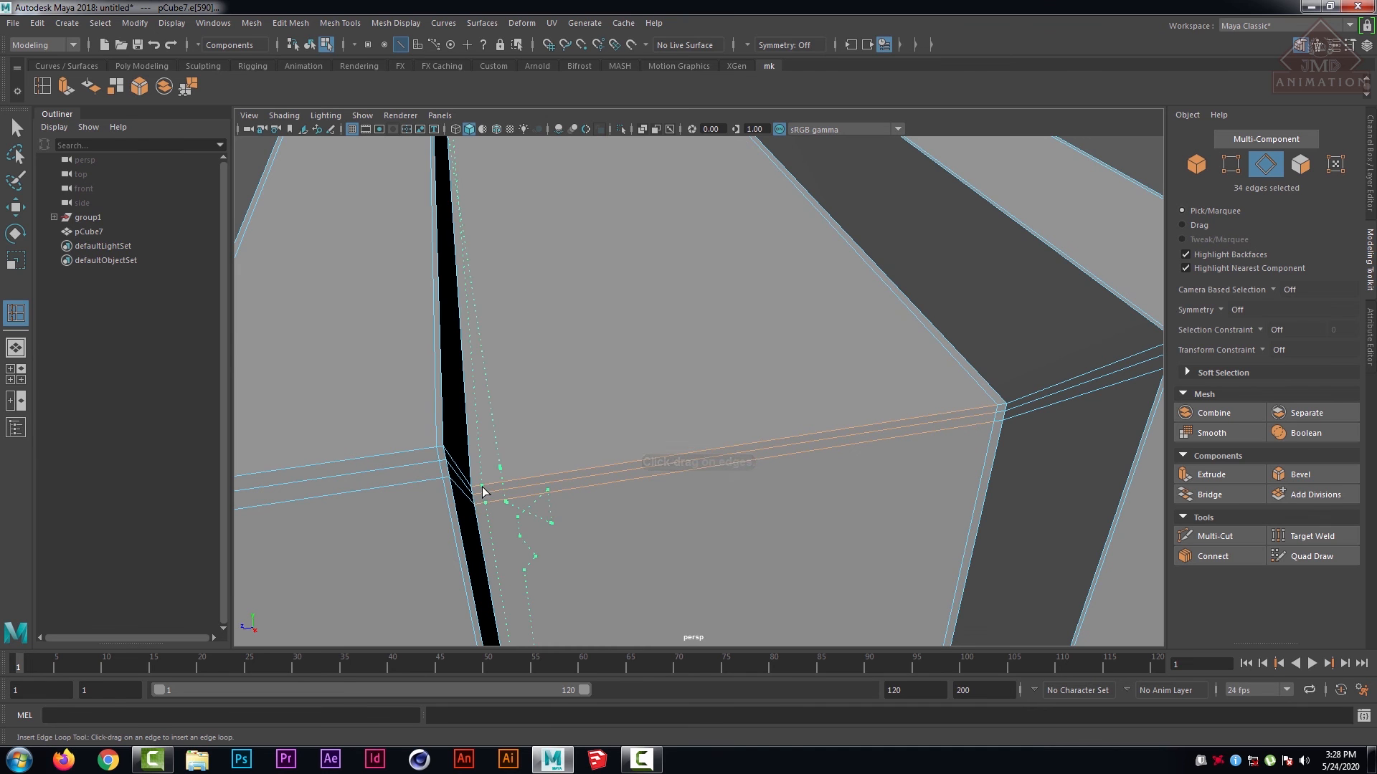
click(486, 496)
- Preview the book smoothed and inspect its covers, spine and page block from several angles and distances above the shelf
key(3)
right_drag(622, 361, 678, 319)
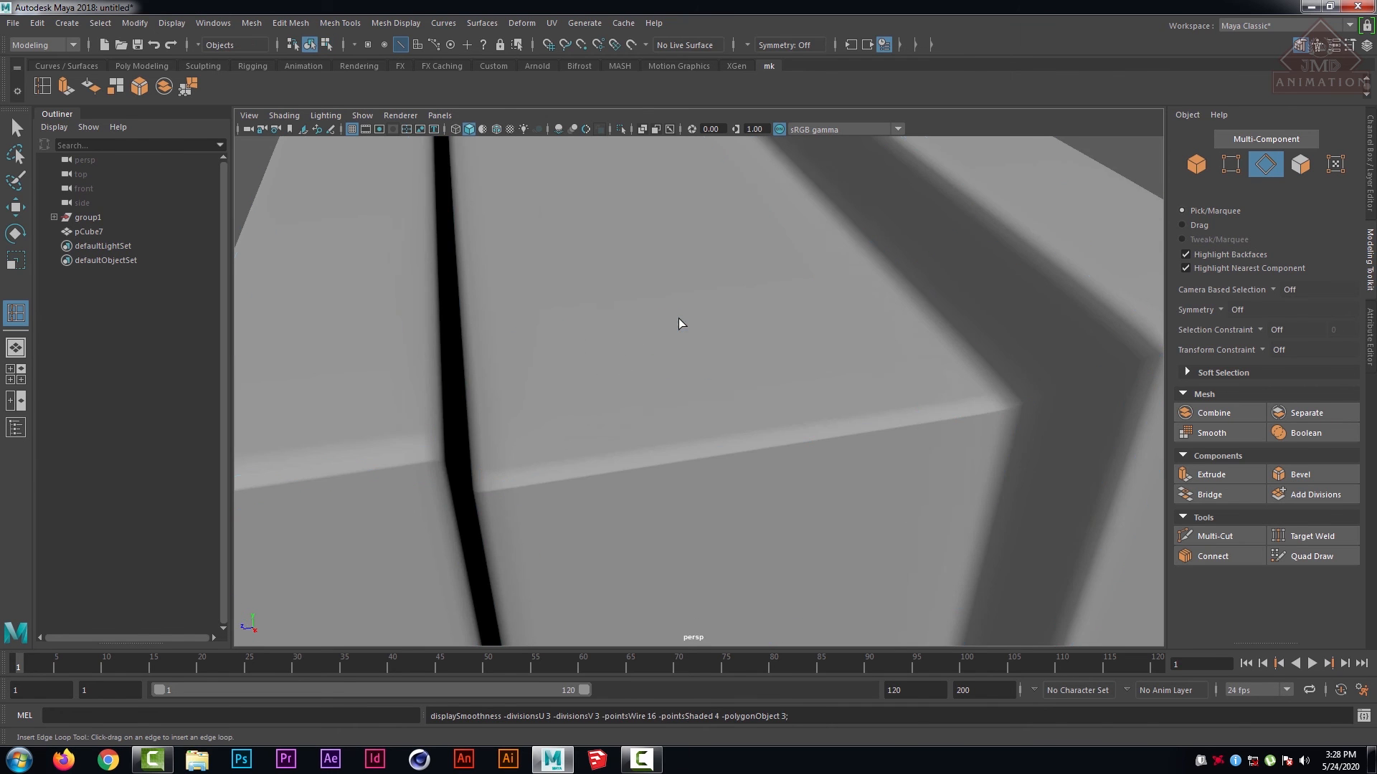
scroll(694, 345, down, 10)
alt+drag(695, 346, 738, 385)
scroll(746, 392, up, 5)
click(739, 385)
scroll(807, 410, up, 3)
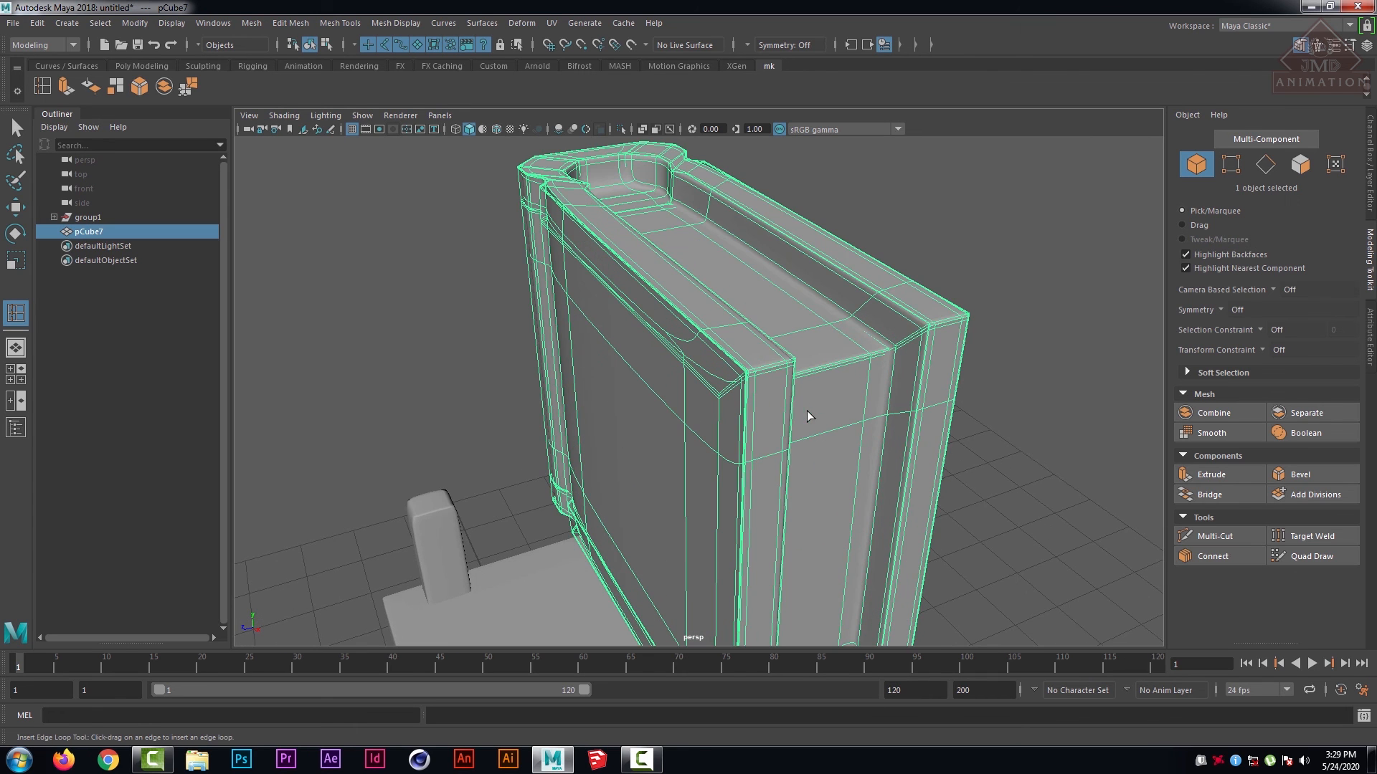
click(994, 286)
key(3)
scroll(1005, 335, down, 2)
alt+drag(1005, 336, 947, 370)
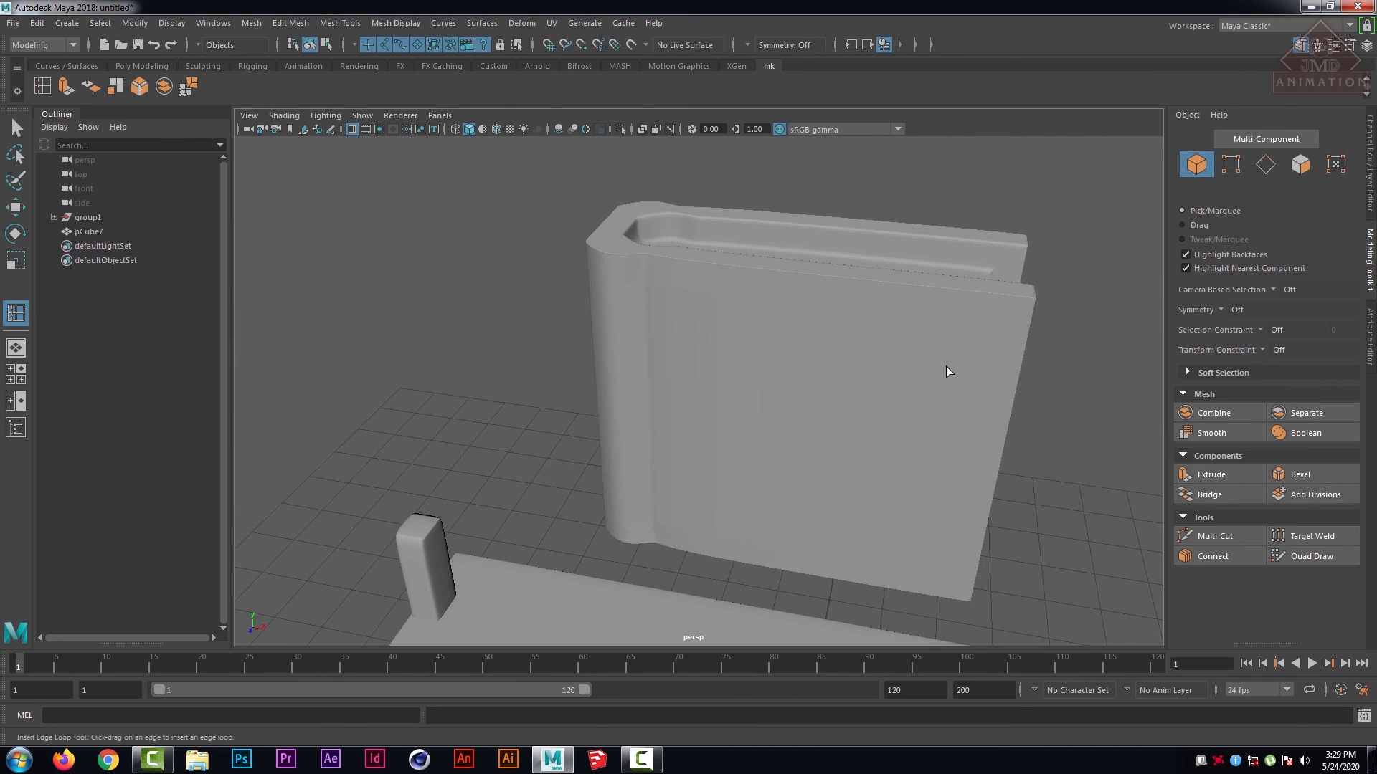
alt+right_drag(925, 390, 738, 362)
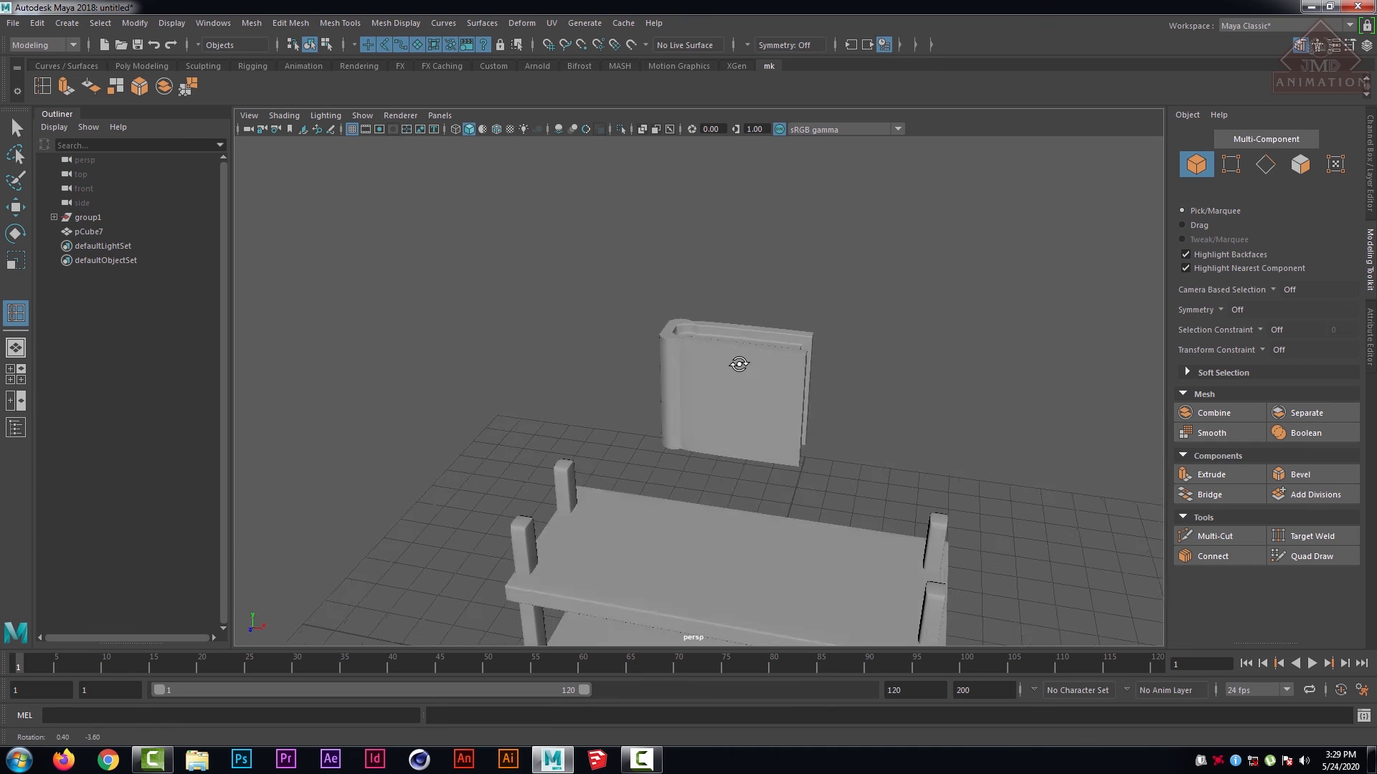
alt+drag(738, 362, 746, 365)
alt+right_drag(645, 366, 725, 364)
alt+middle_drag(725, 364, 687, 373)
scroll(712, 367, down, 3)
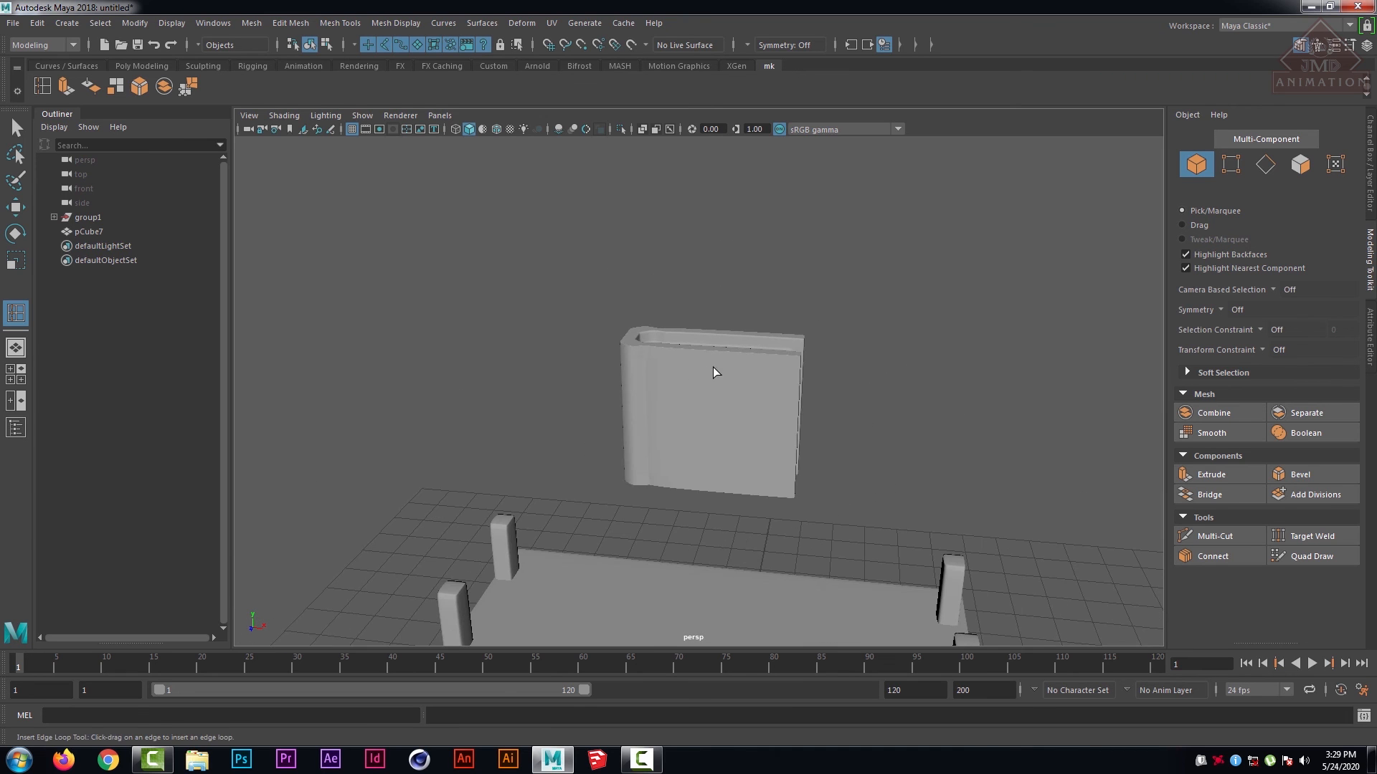
scroll(690, 394, down, 3)
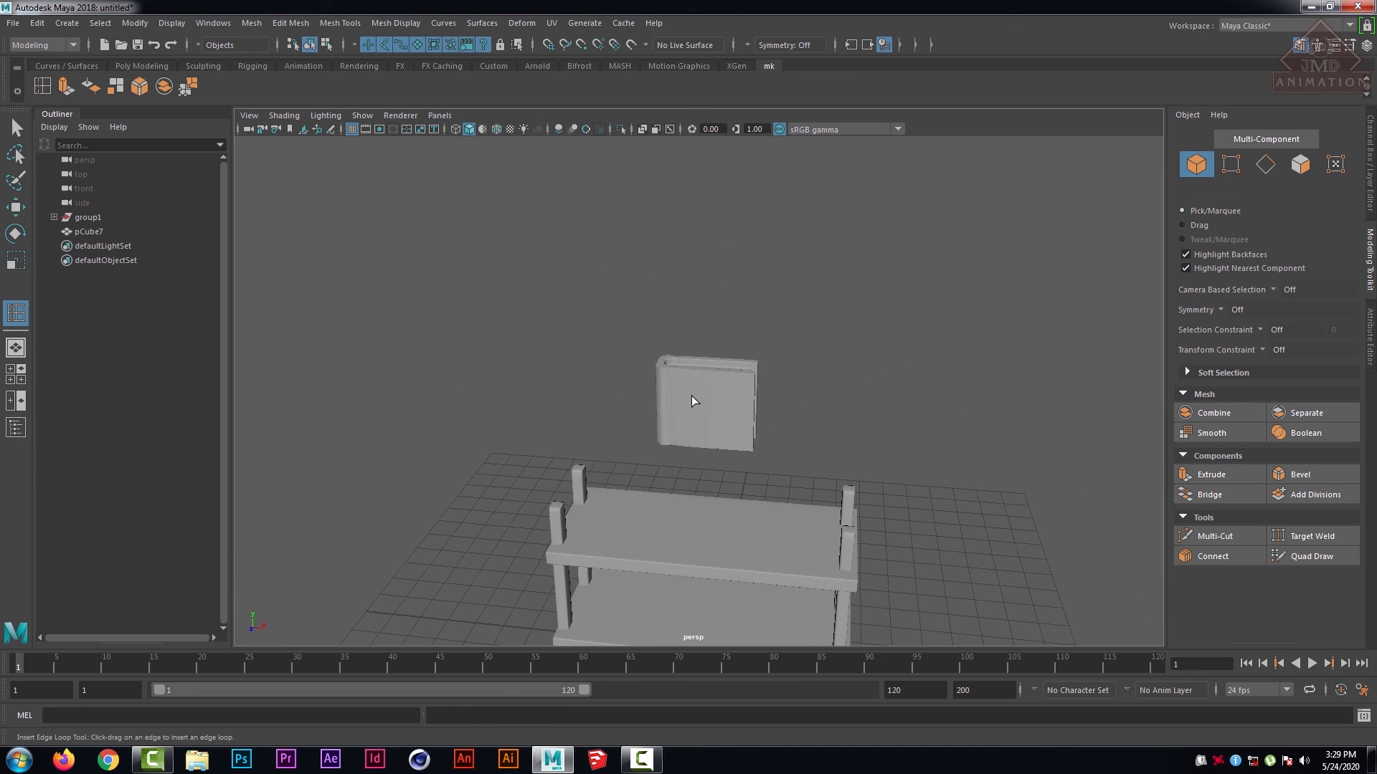
scroll(694, 391, up, 2)
scroll(710, 396, up, 4)
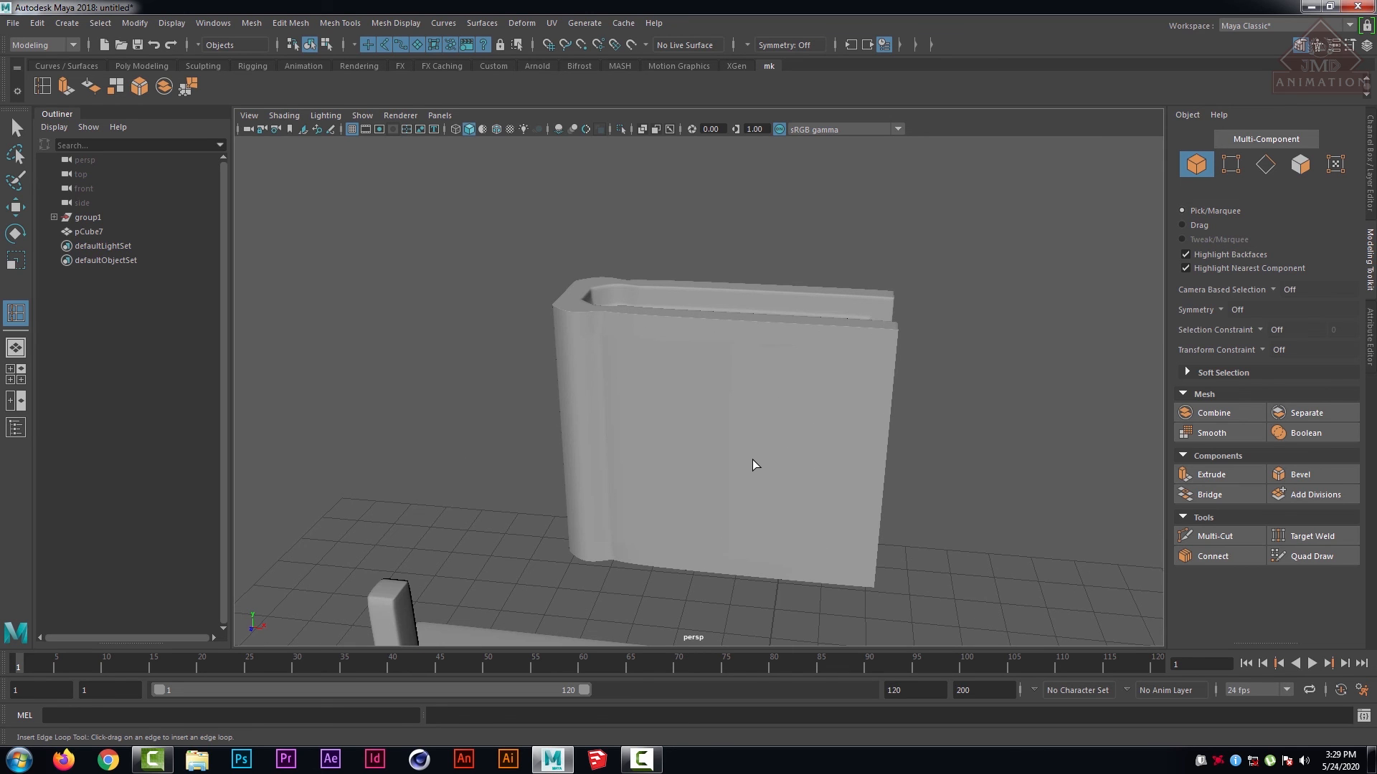
scroll(726, 414, down, 4)
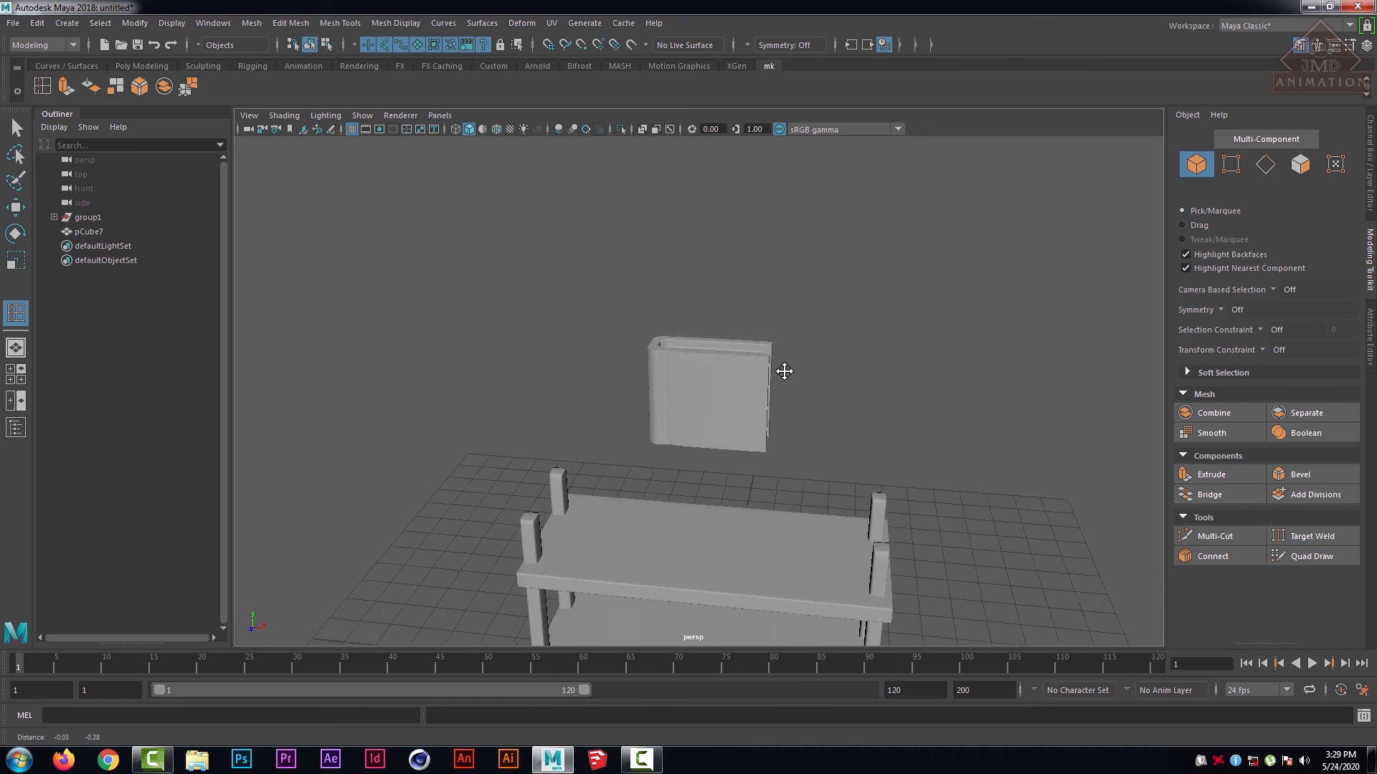
- Select the book and darken the color of its lambert1 material
click(714, 332)
scroll(757, 437, up, 2)
mouse_move(758, 407)
alt+mouse_down()
mouse_move(652, 433)
mouse_move(697, 390)
mouse_move(762, 396)
alt+mouse_up()
scroll(764, 431, down, 3)
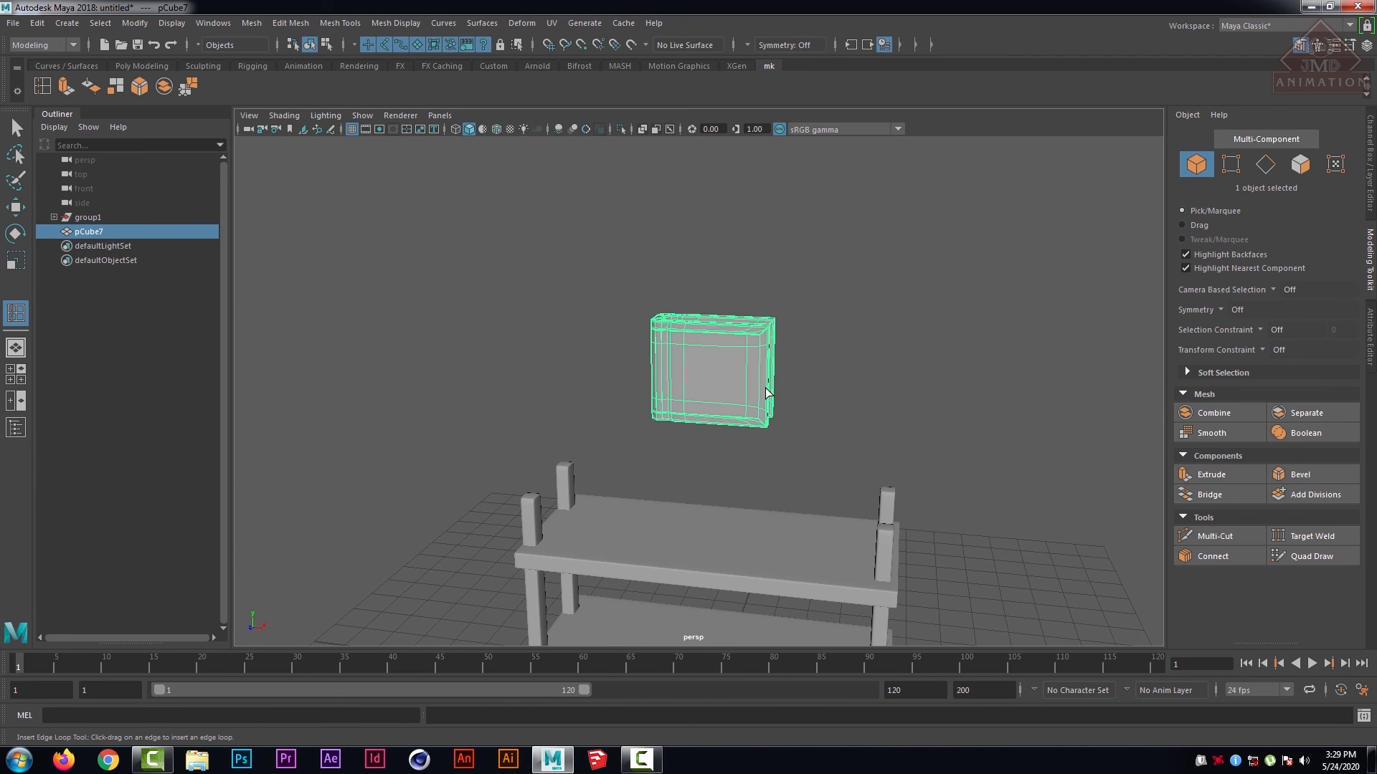
click(928, 331)
drag(831, 285, 726, 363)
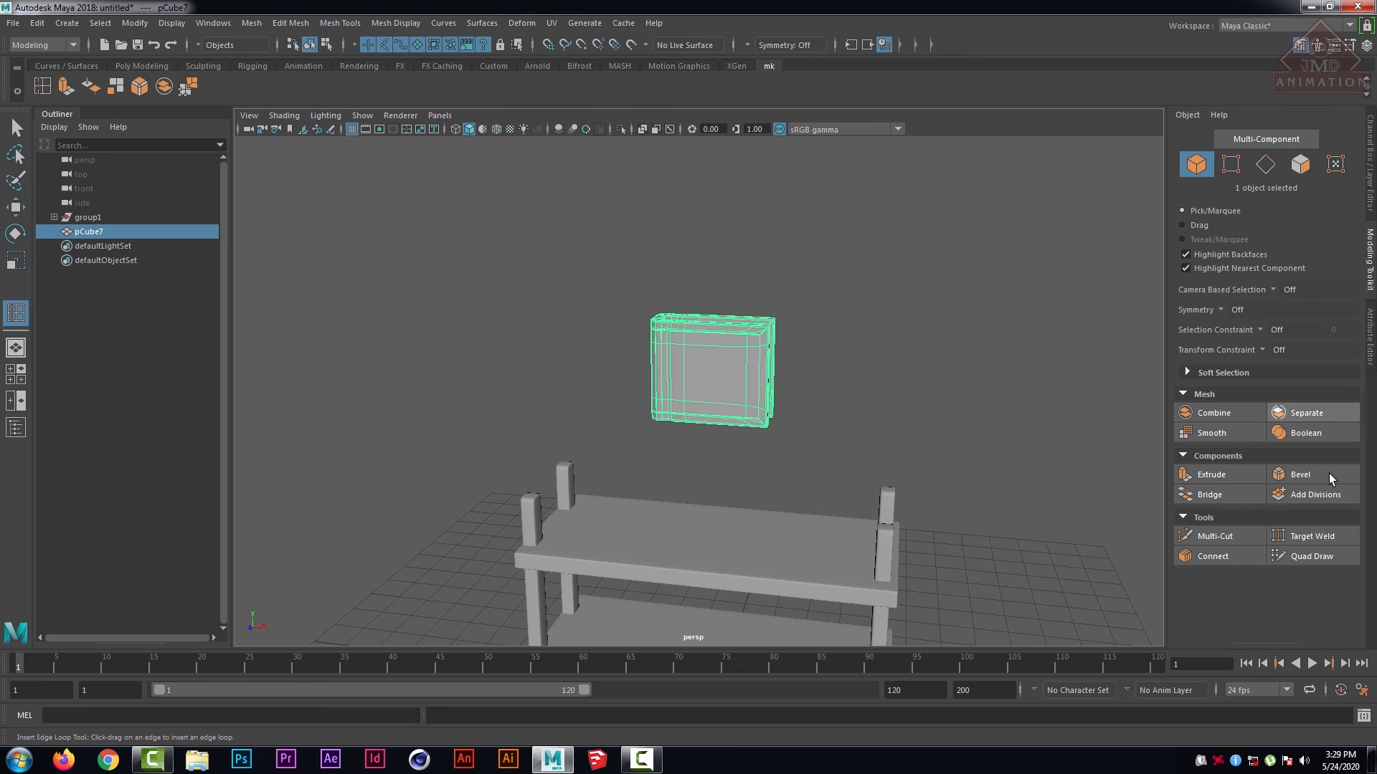
click(1371, 333)
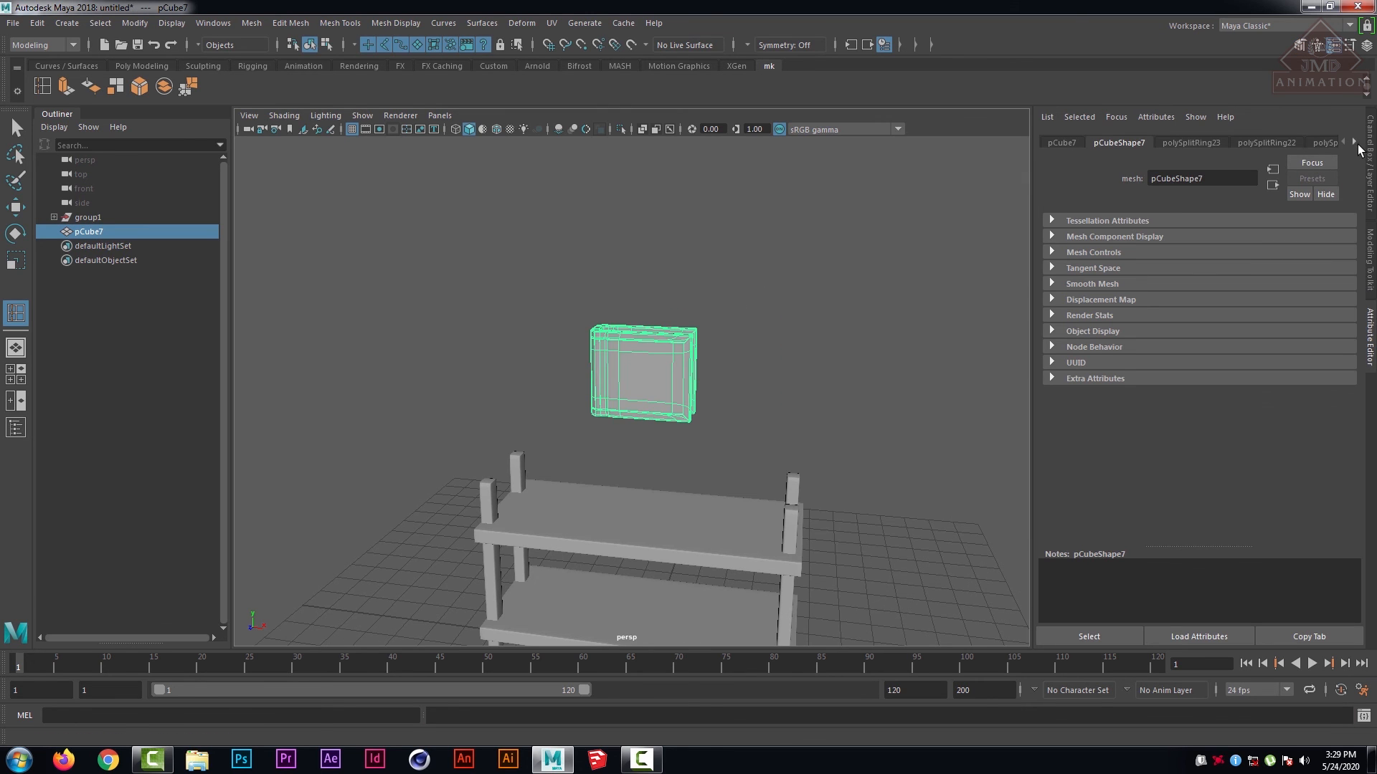
click(1356, 143)
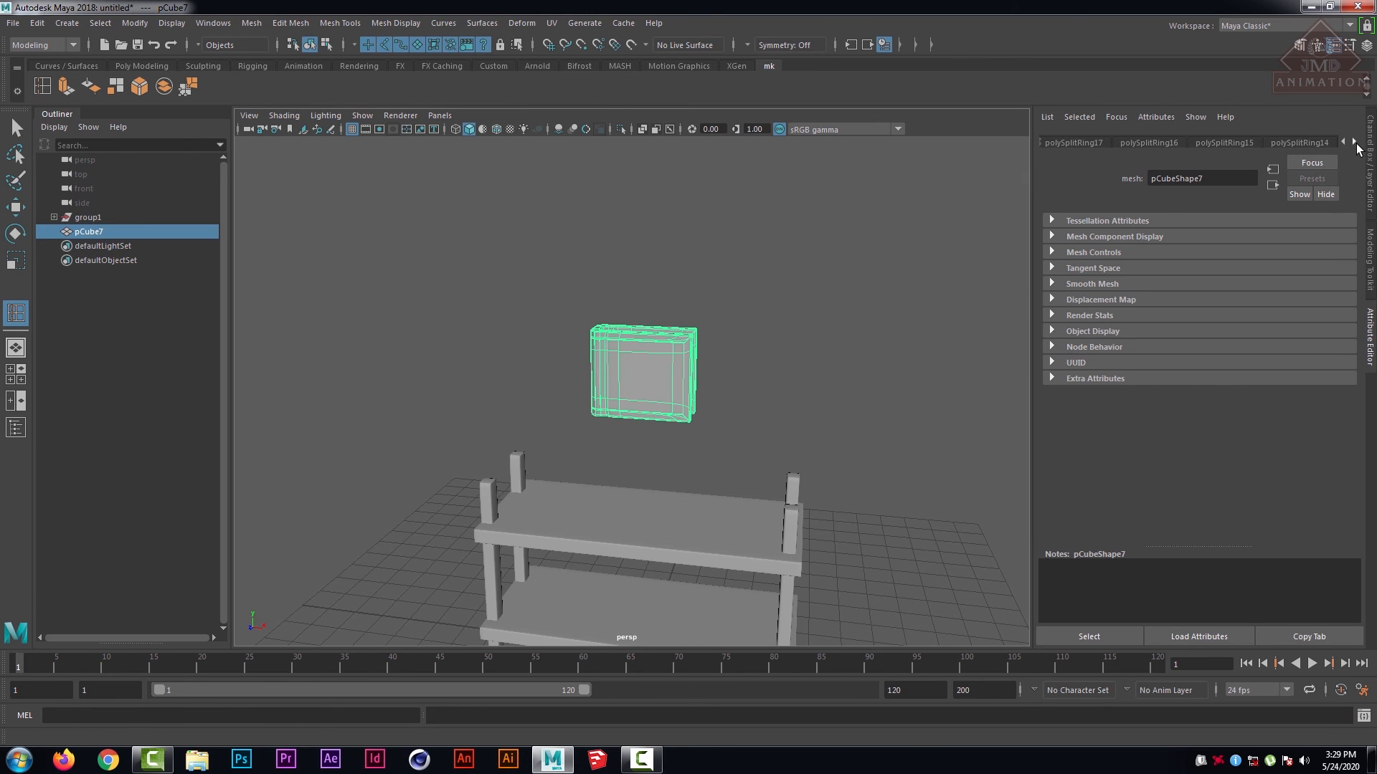
click(1355, 143)
click(1355, 142)
click(1356, 142)
click(1355, 143)
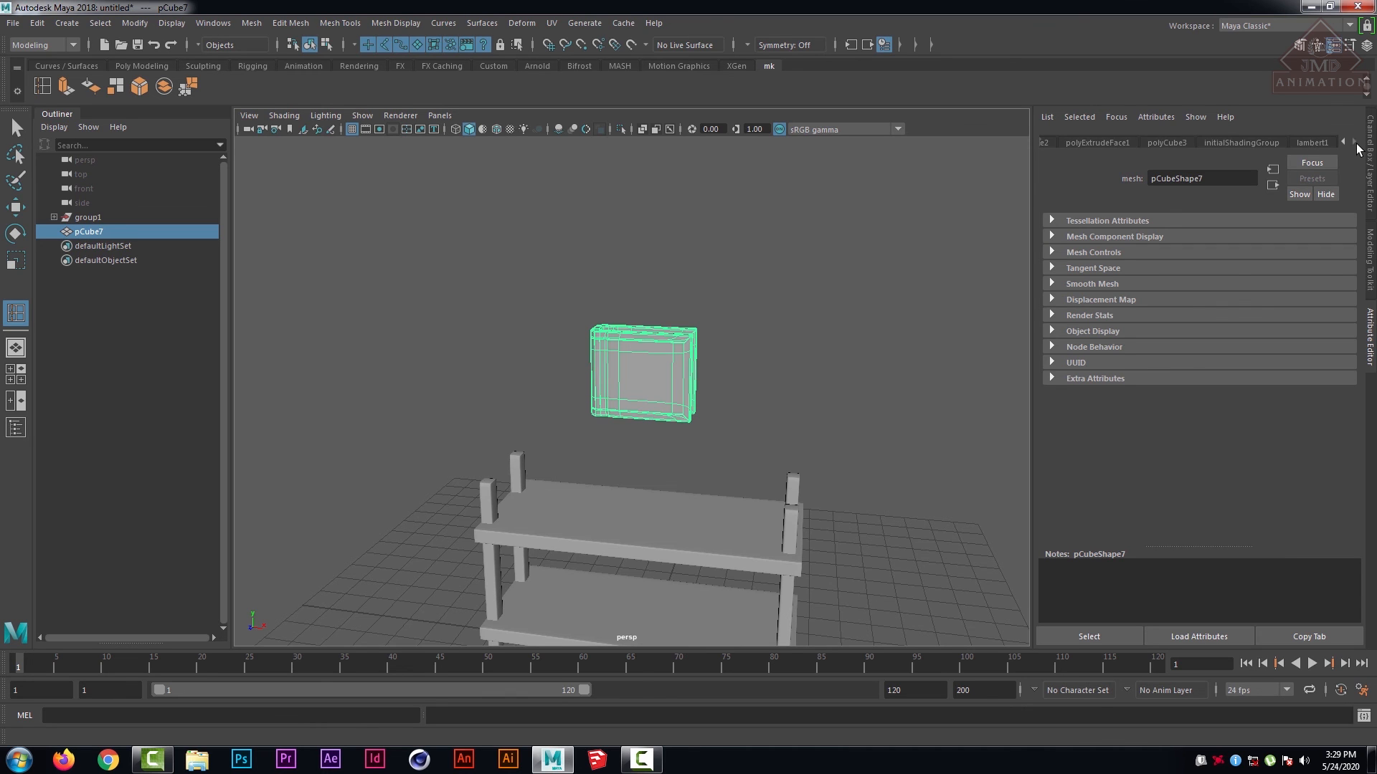
click(1317, 142)
drag(1262, 301, 1245, 304)
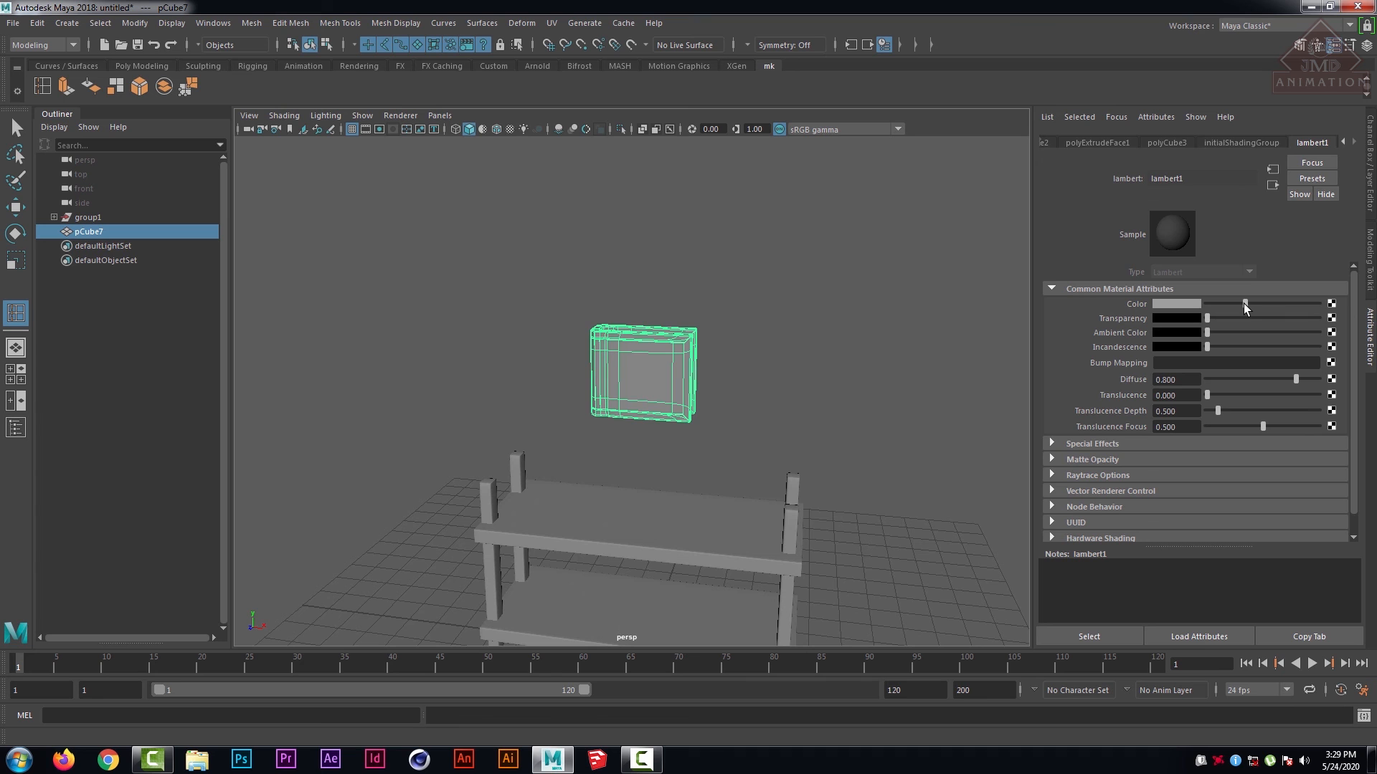
- Turn off the book's smooth preview and set up face selection at the top of the page block
click(795, 322)
scroll(800, 361, up, 3)
alt+drag(800, 354, 617, 304)
scroll(687, 361, up, 5)
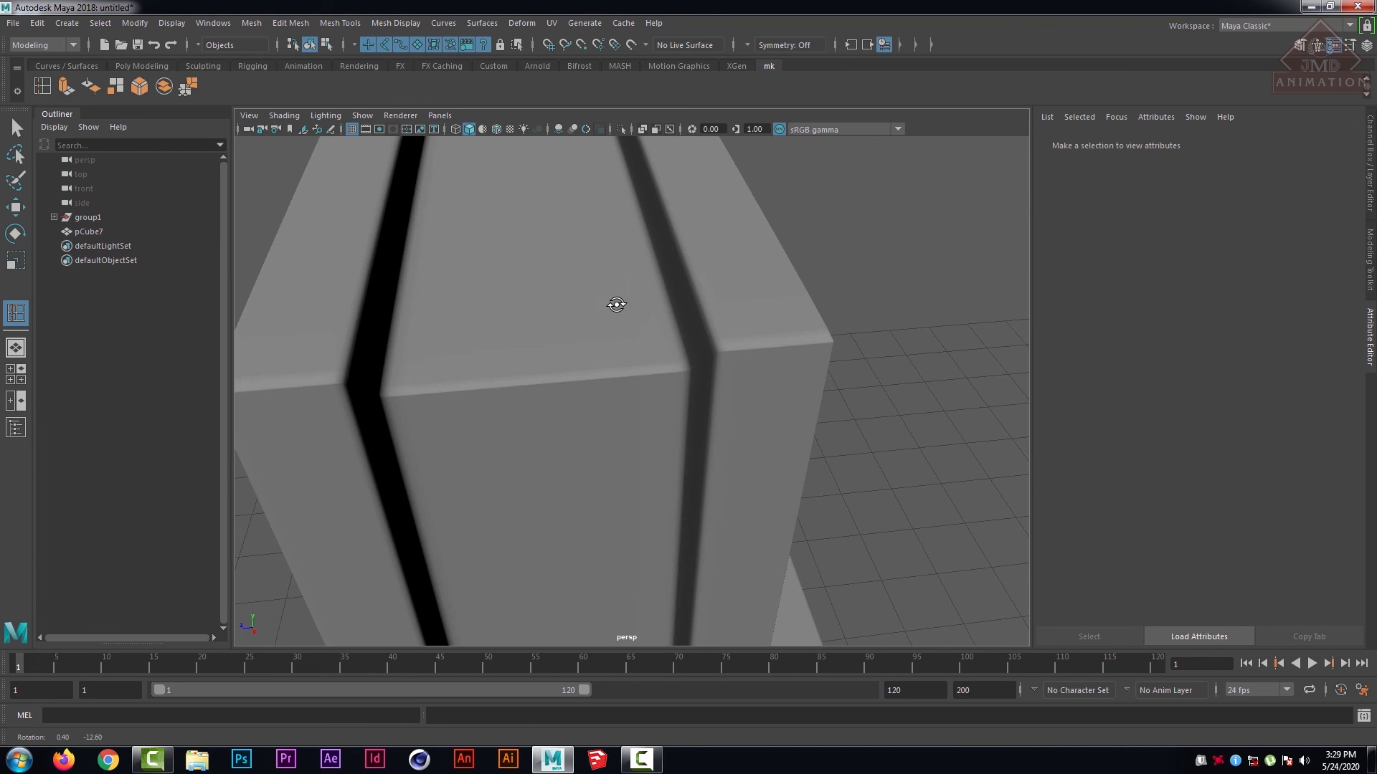
click(576, 326)
scroll(574, 344, down, 5)
scroll(574, 345, up, 5)
right_drag(570, 278, 576, 308)
alt+drag(576, 308, 588, 219)
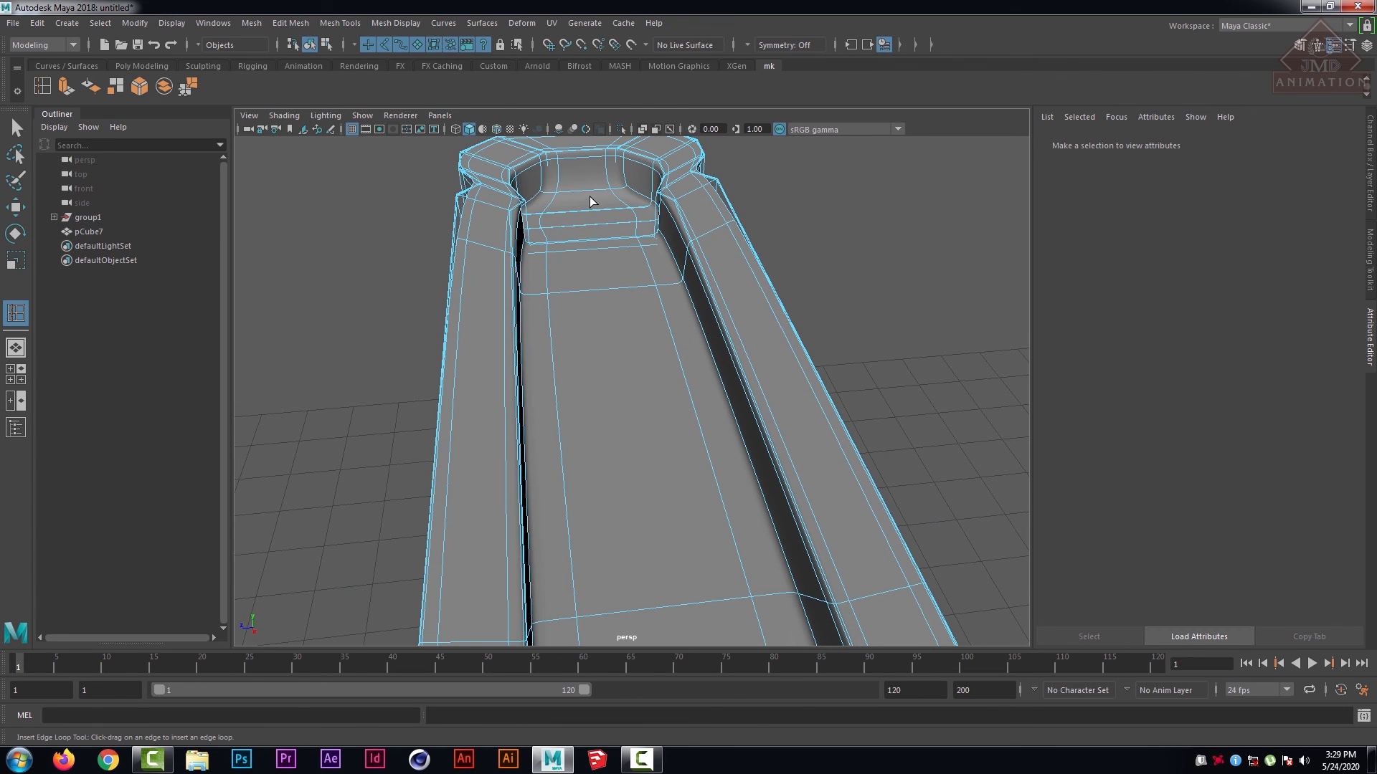
right_drag(590, 198, 613, 215)
key(1)
key(F8)
click(14, 126)
- Select the page block's top faces, from the narrow strips beside the spine to the large face
click(595, 188)
click(595, 204)
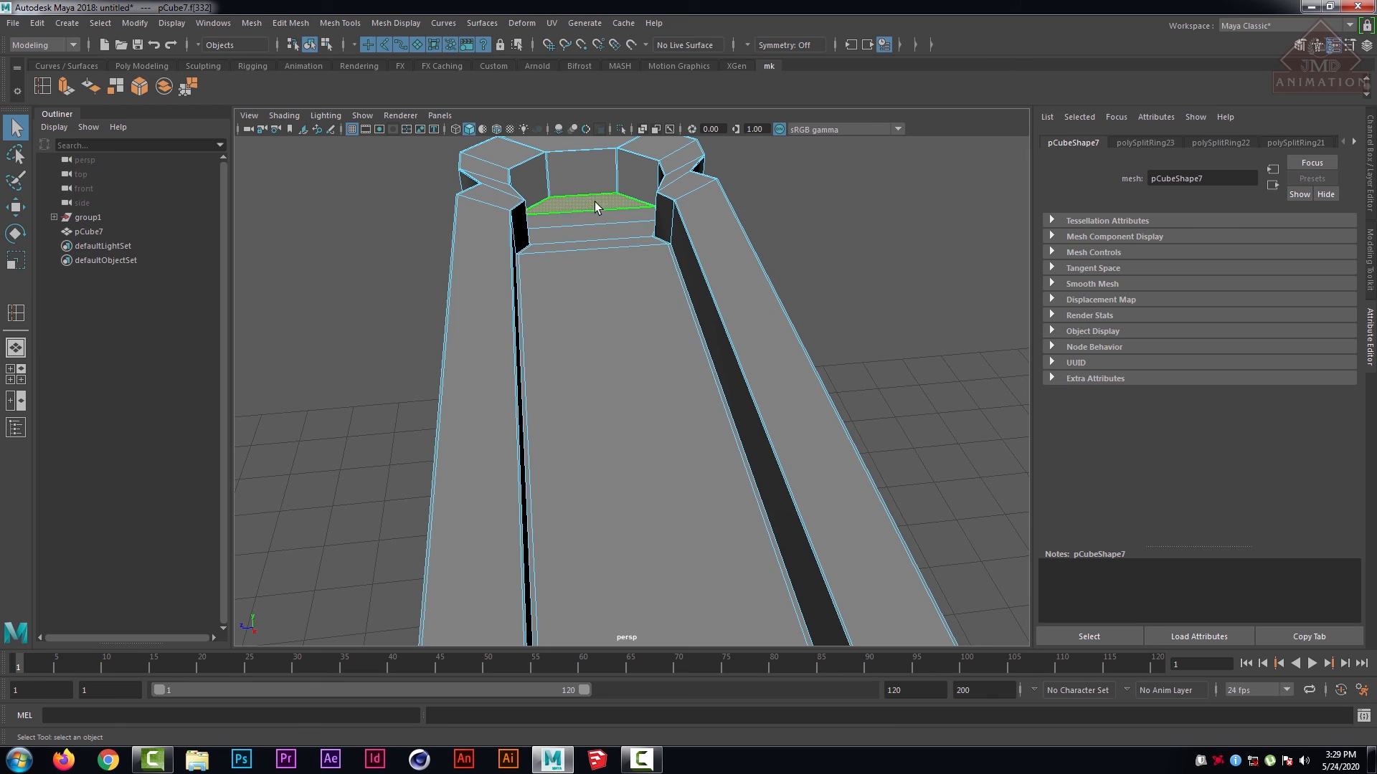
shift+click(599, 217)
shift+click(599, 230)
shift+click(634, 429)
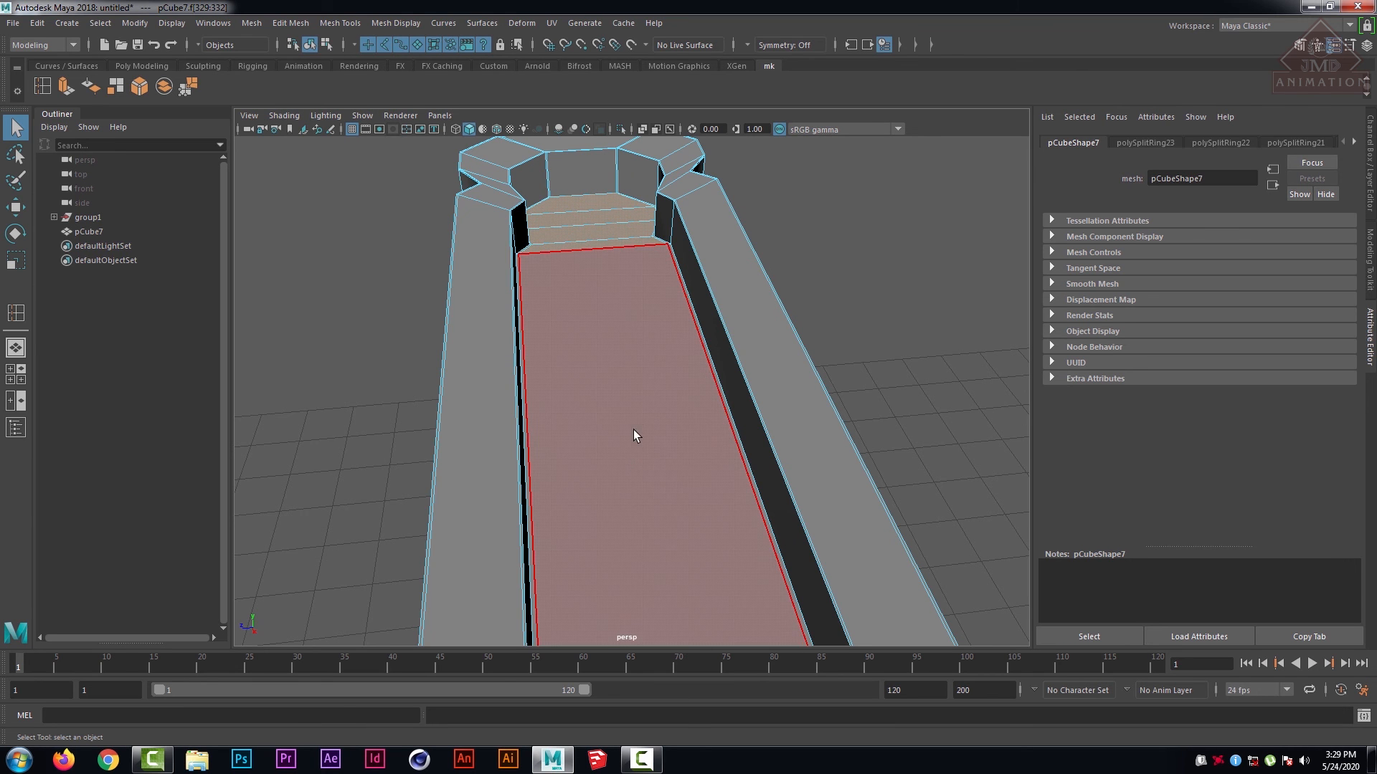
shift+click(633, 413)
scroll(642, 511, up, 10)
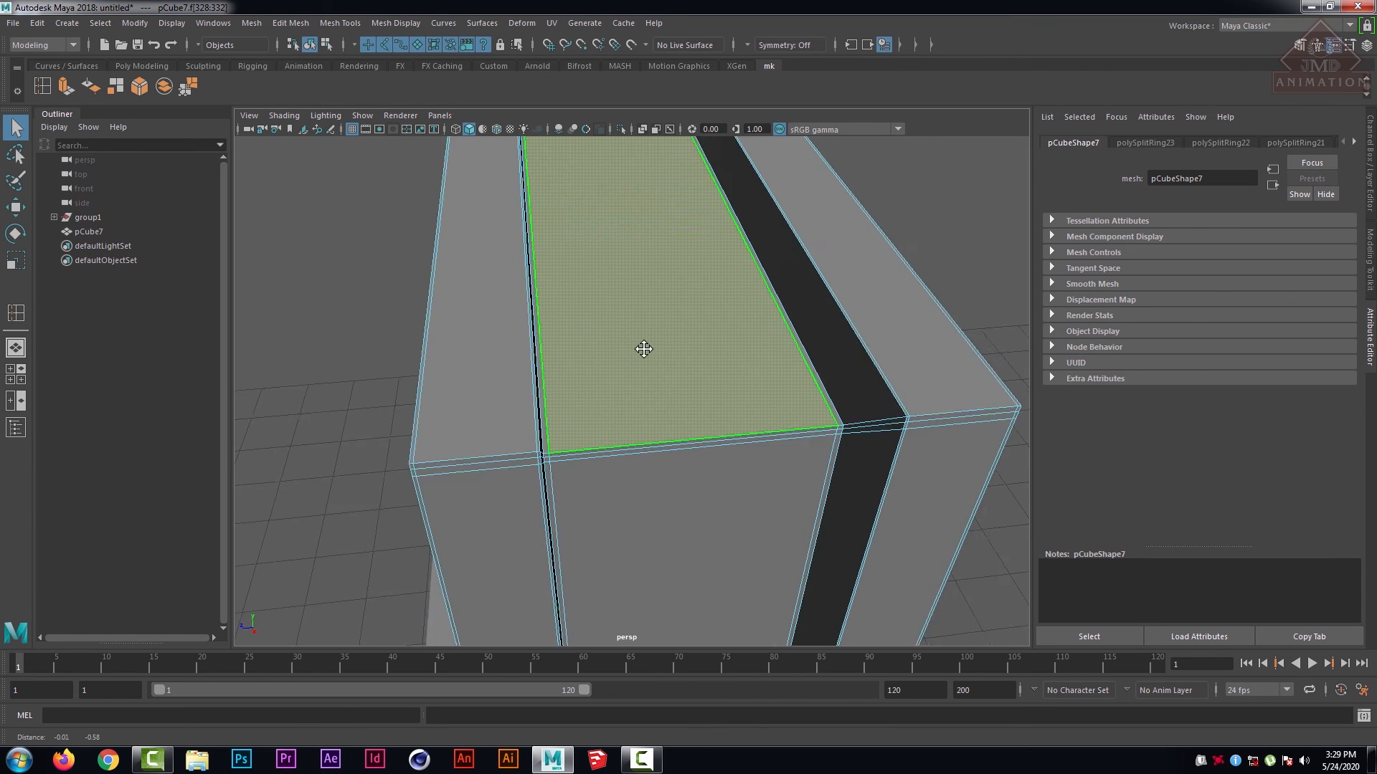
click(669, 426)
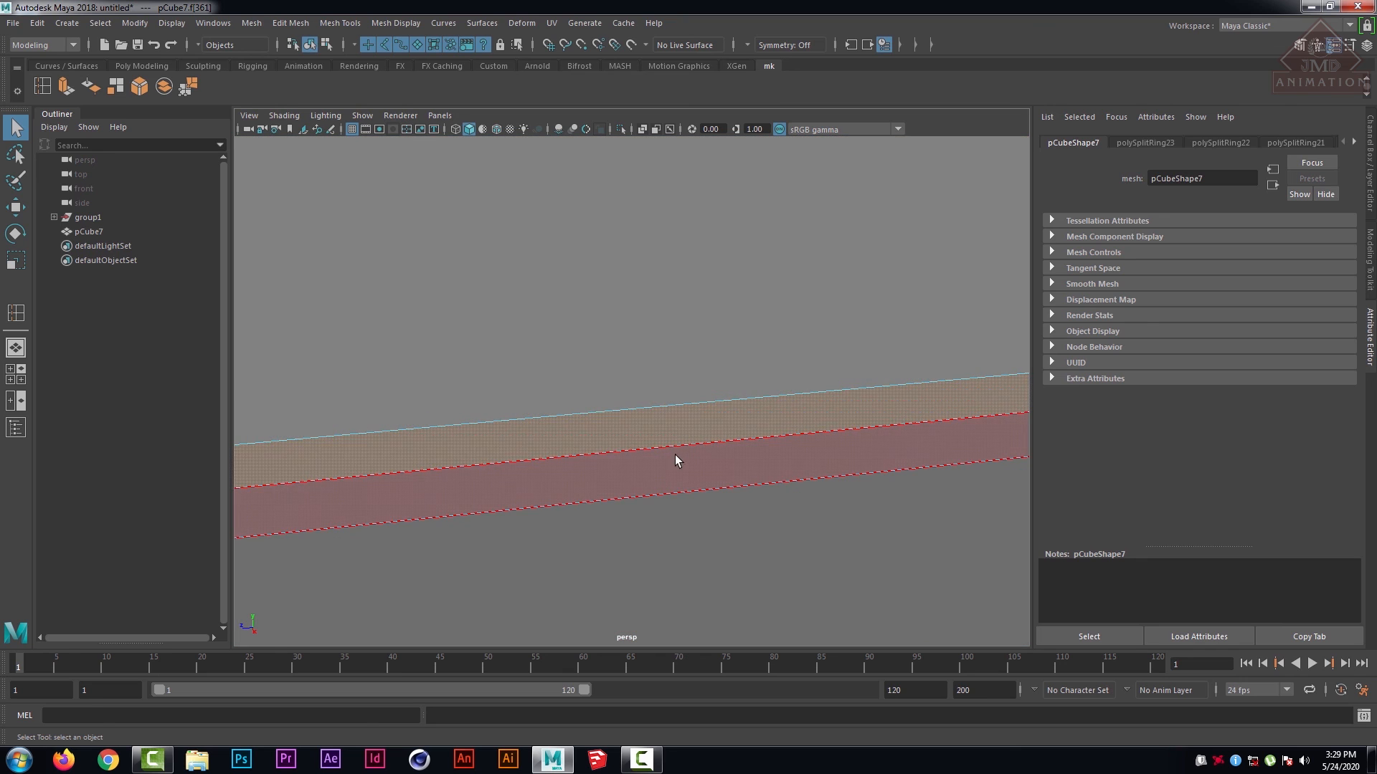
click(571, 482)
scroll(573, 481, down, 10)
key(ctrl+z)
key(ctrl+z)
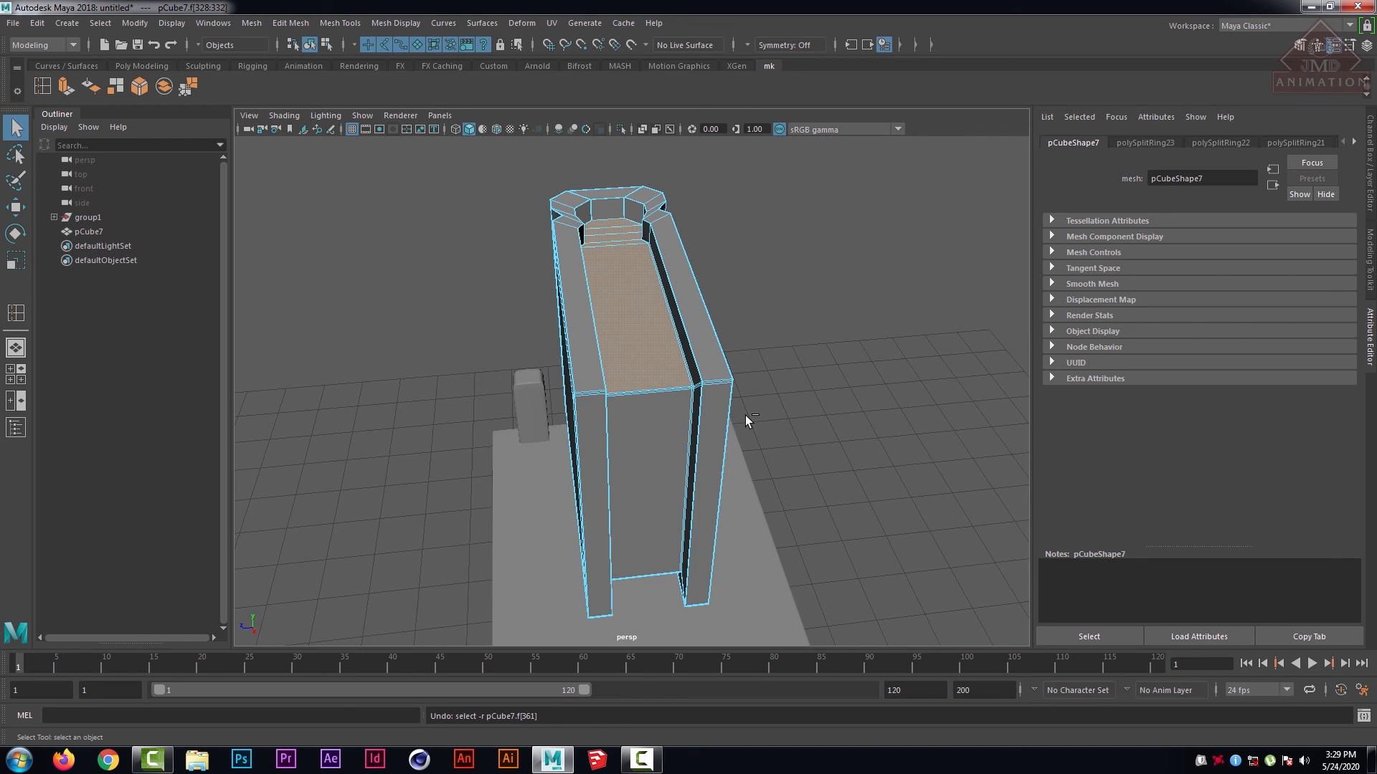
scroll(639, 448, up, 10)
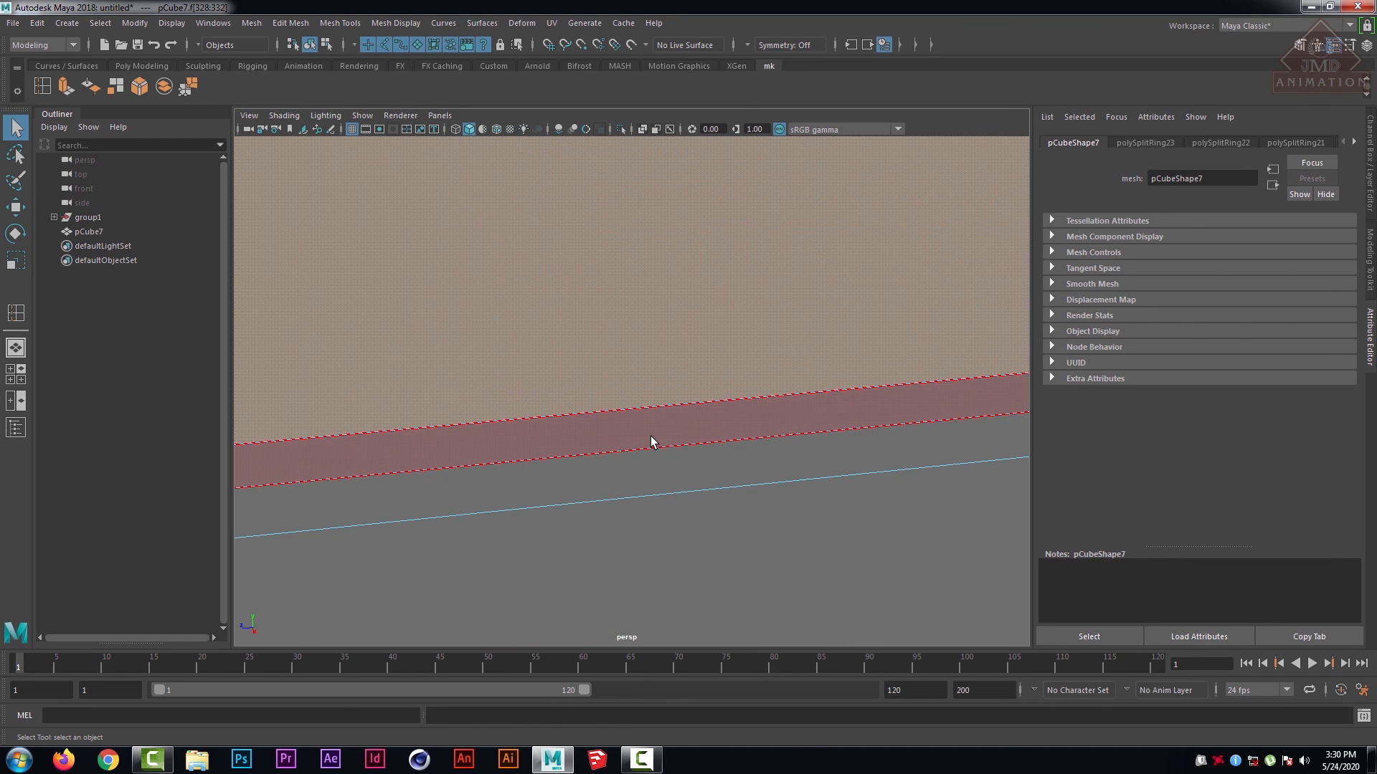
click(651, 431)
key(ctrl+z)
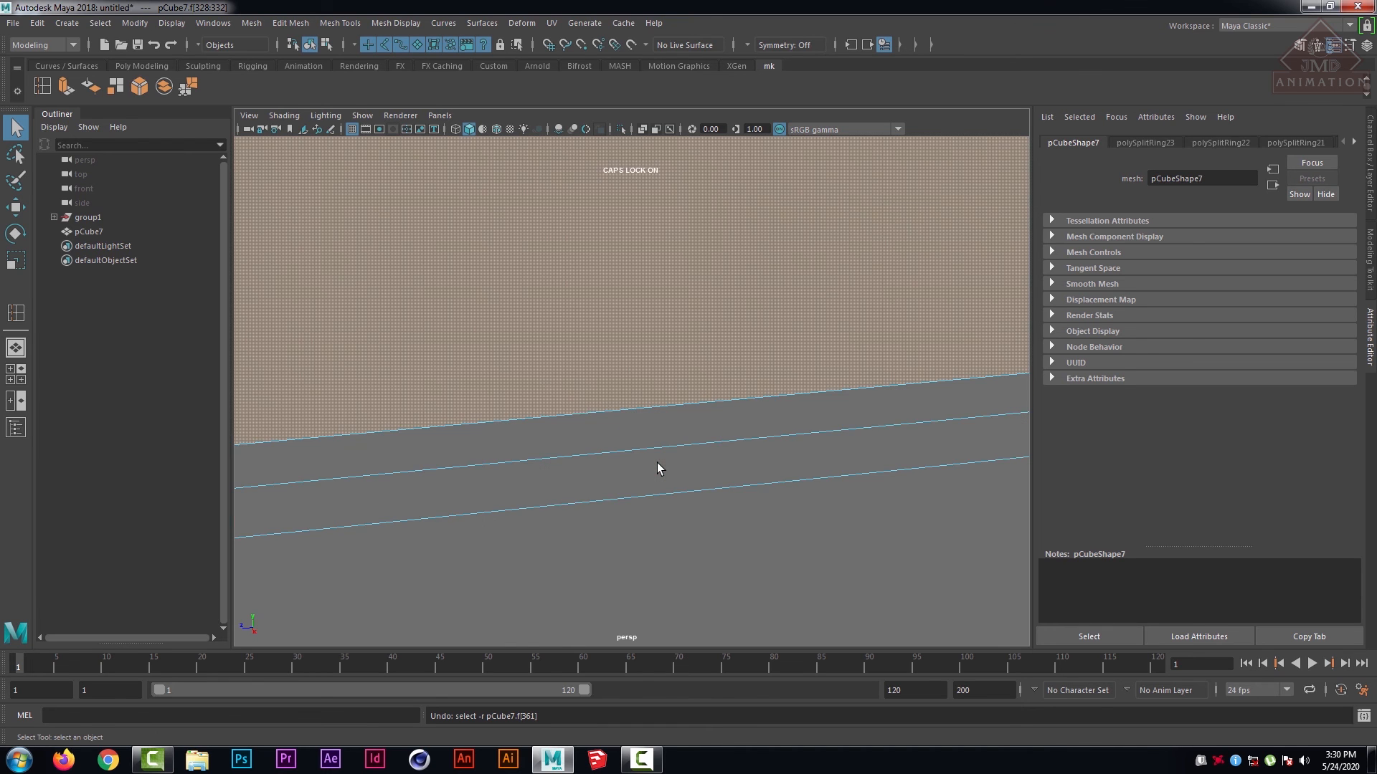
- Add the page block's fore-edge faces, including the narrow strips along its upper edge, to the face selection
key(Caps_Lock)
scroll(668, 423, down, 10)
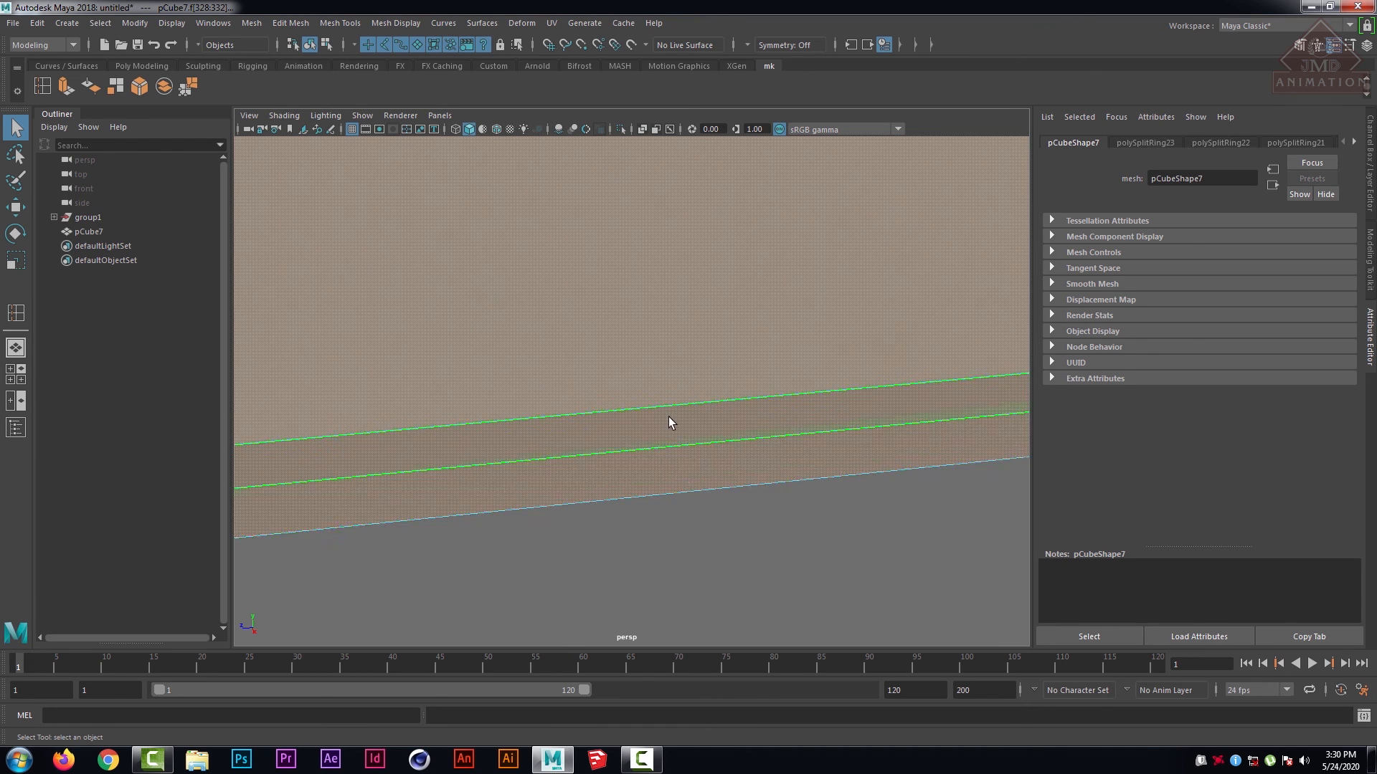
scroll(677, 430, up, 8)
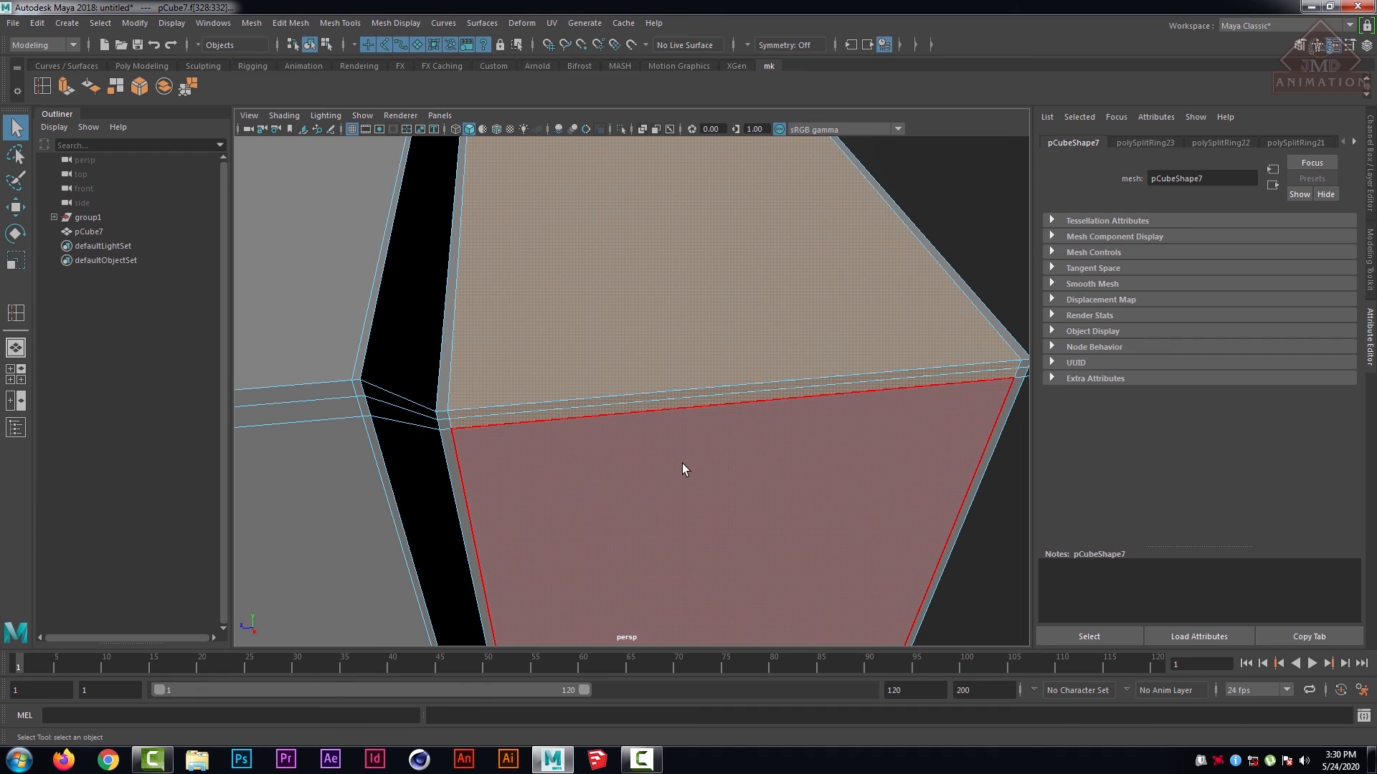
scroll(707, 473, down, 8)
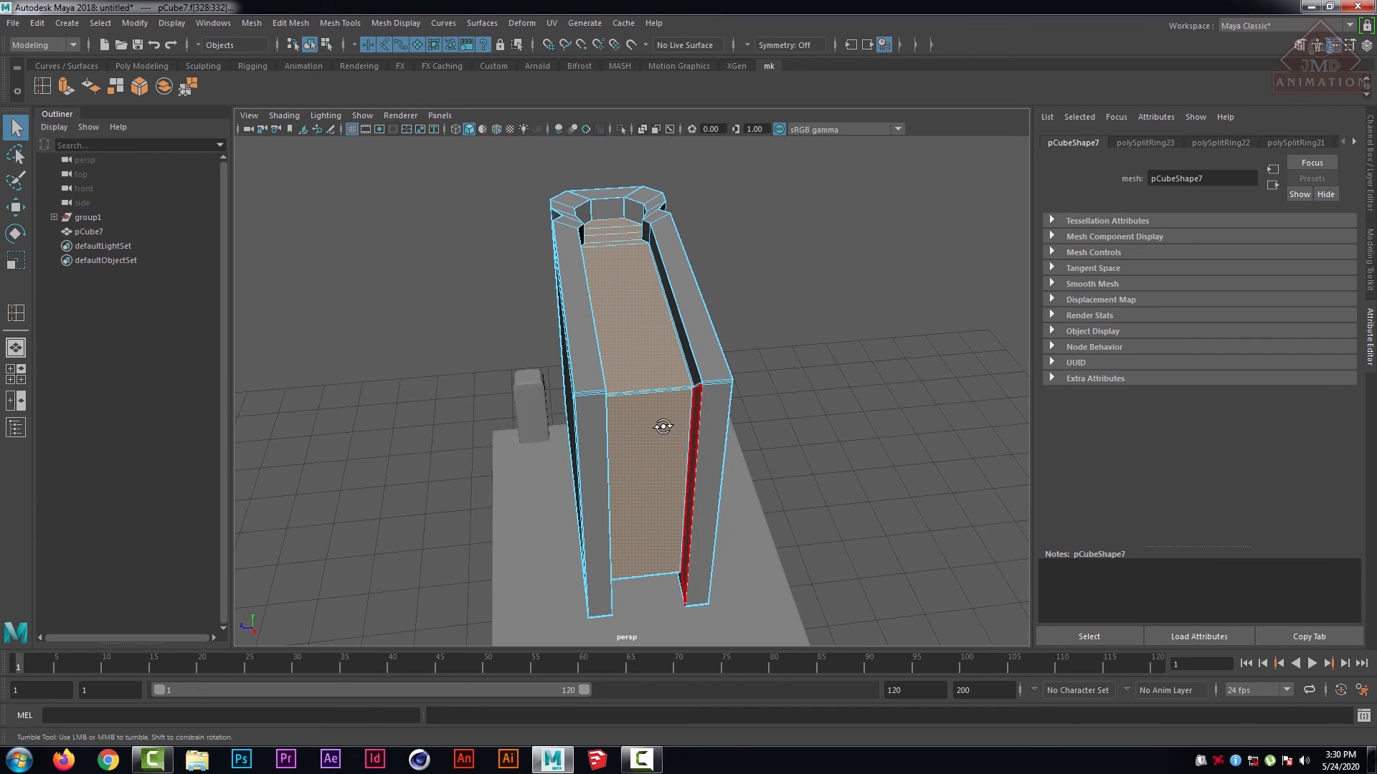
alt+drag(663, 426, 652, 370)
- Extend the face selection around the lower fore-edge strips to the large underside face of the page block, undoing any accidental deselection
scroll(634, 299, up, 5)
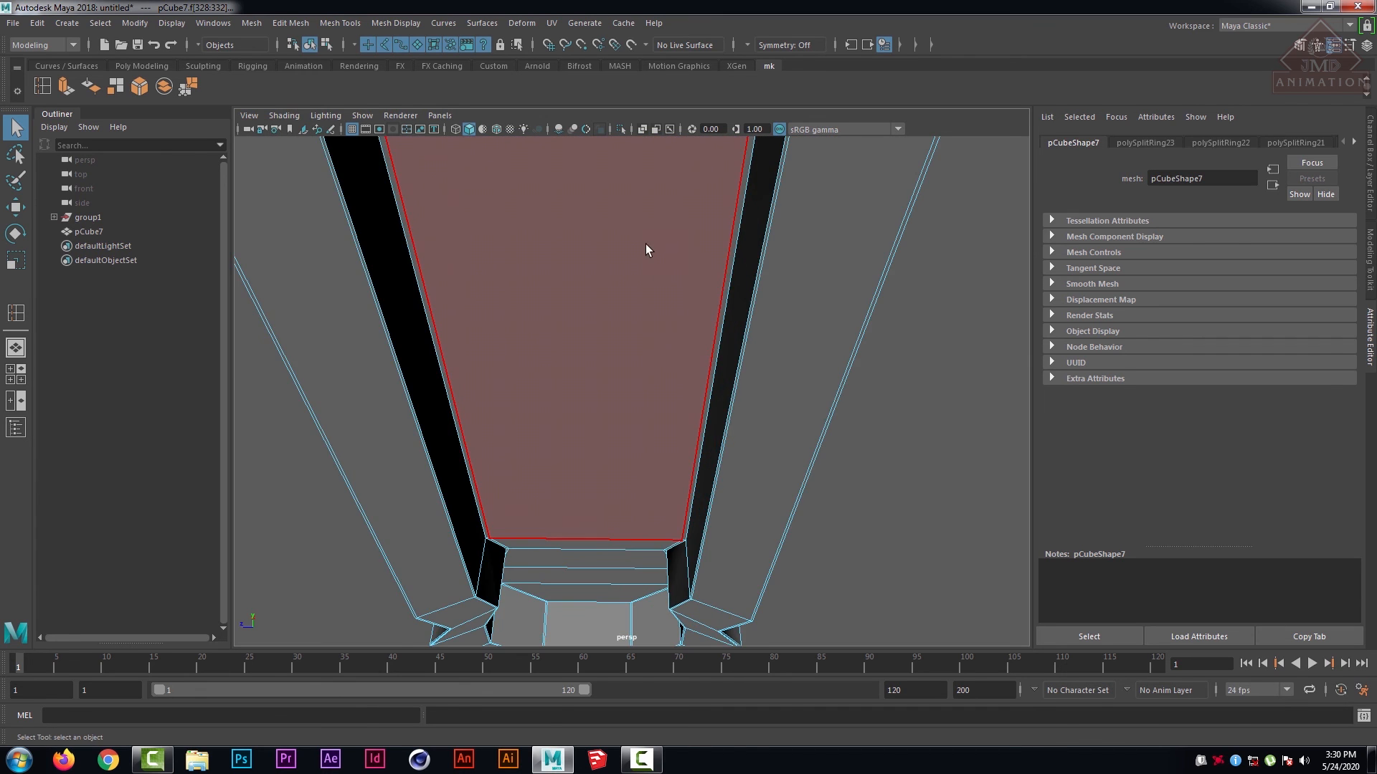
alt+middle_drag(645, 244, 697, 466)
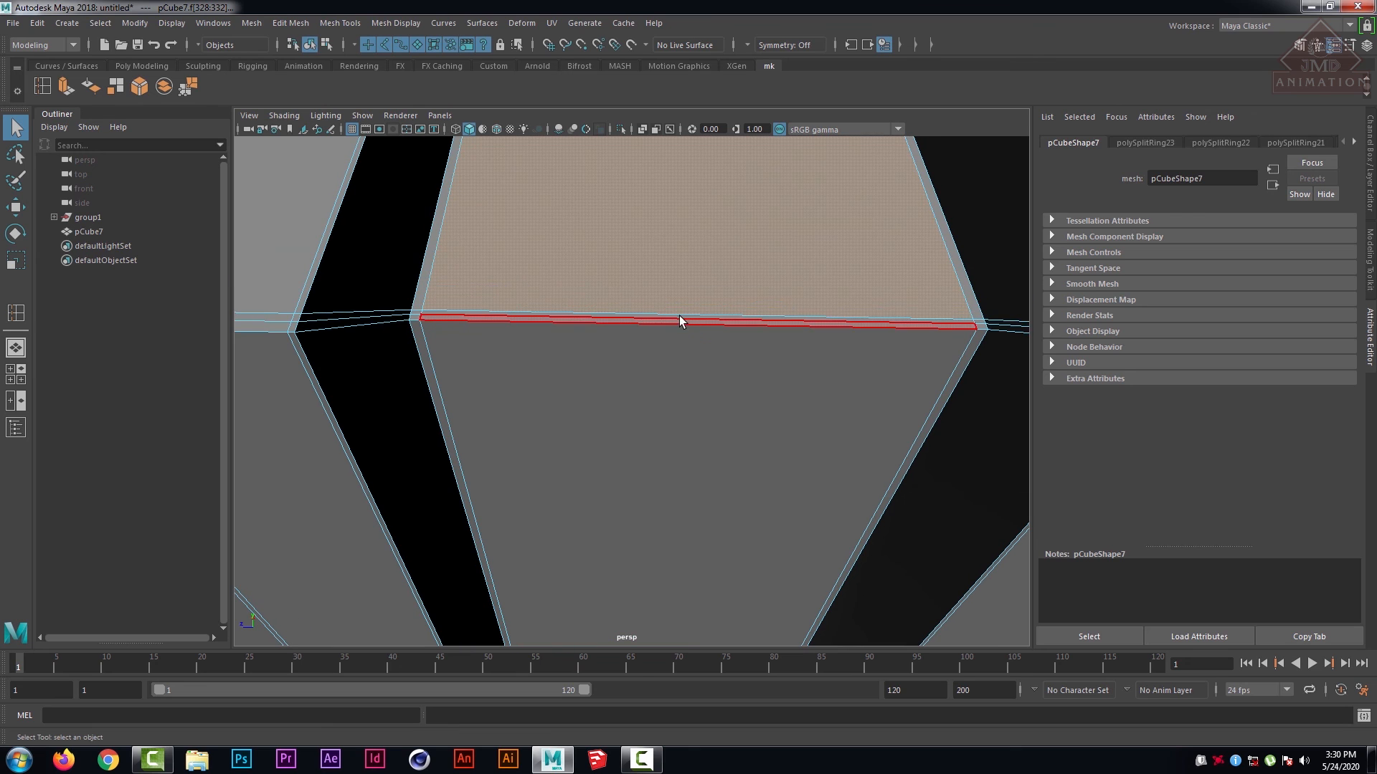
key(Caps_Lock)
click(680, 319)
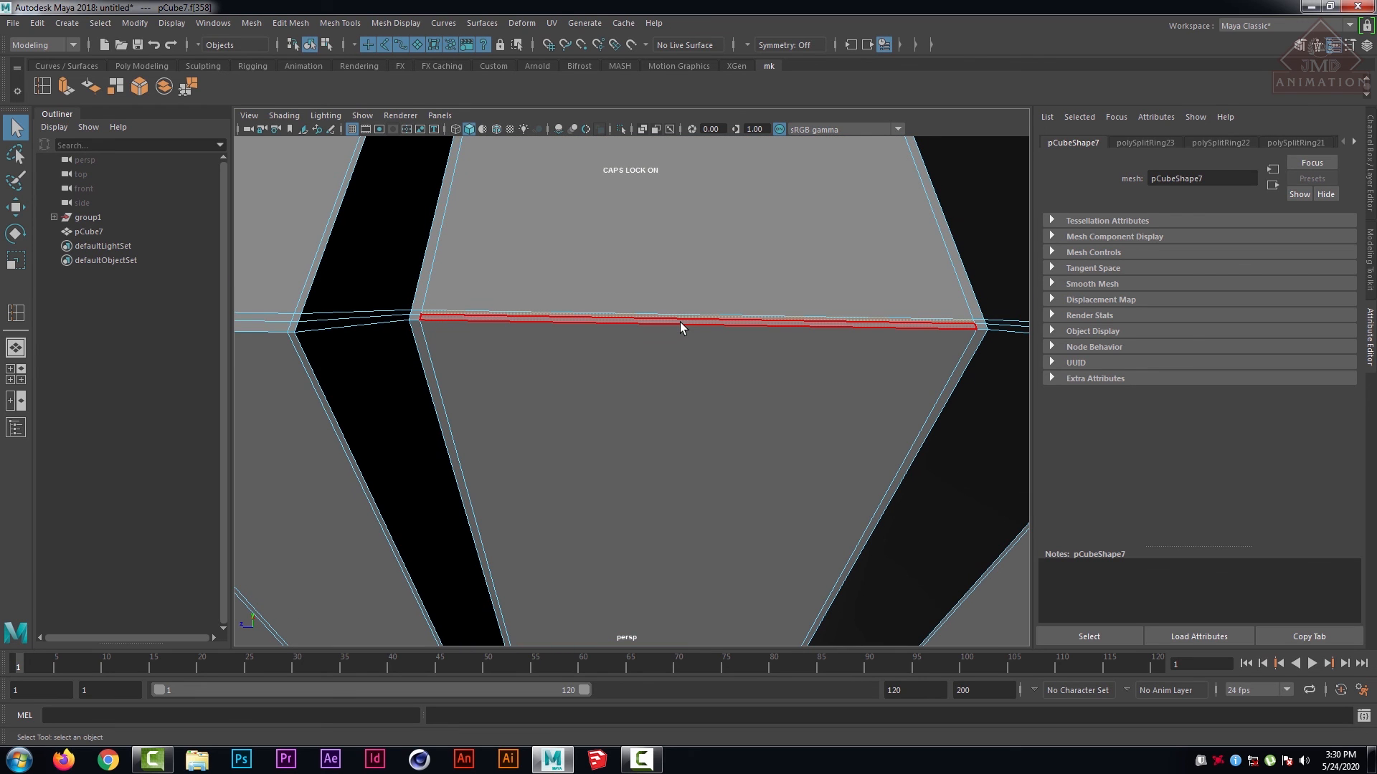
key(Caps_Lock)
key(ctrl+z)
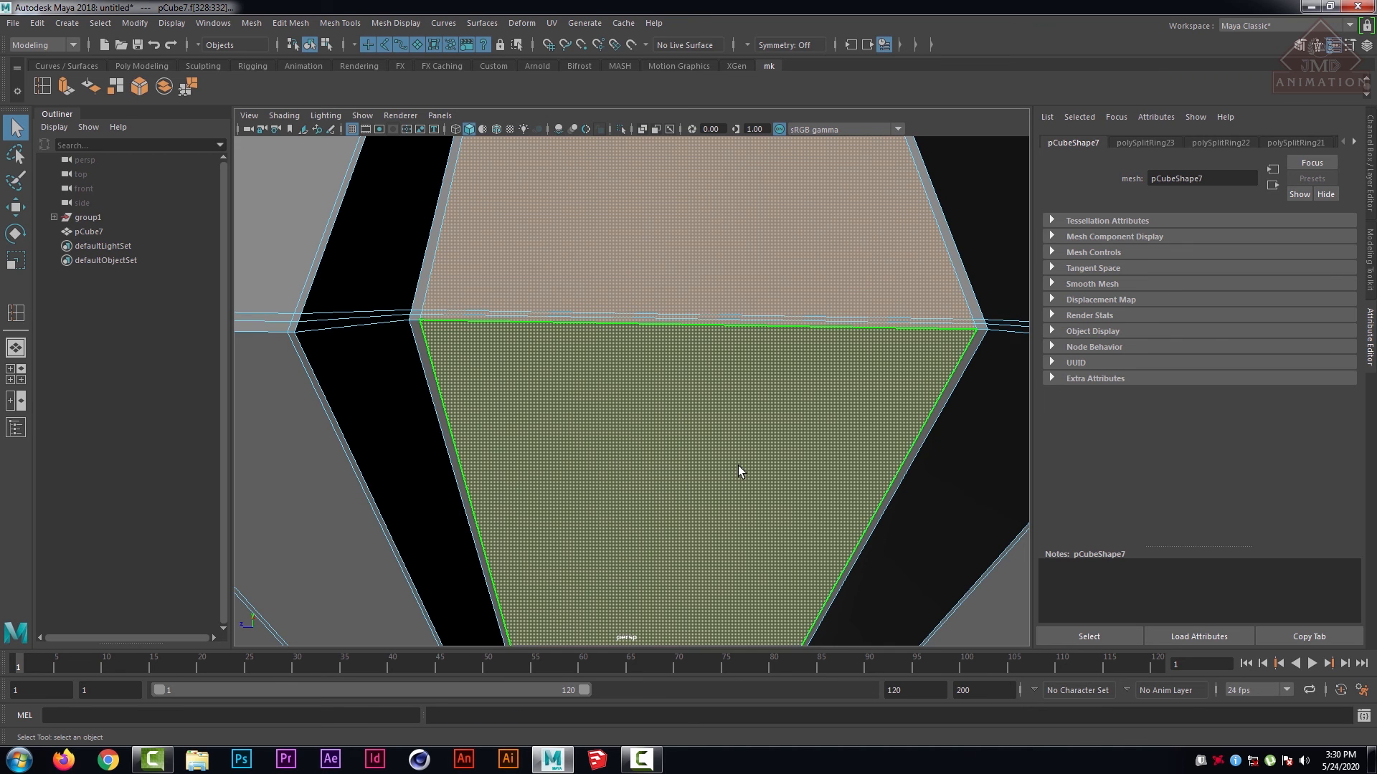
mouse_move(738, 466)
alt+mouse_down()
mouse_move(765, 446)
mouse_move(728, 479)
alt+mouse_up()
alt+middle_drag(728, 478, 734, 300)
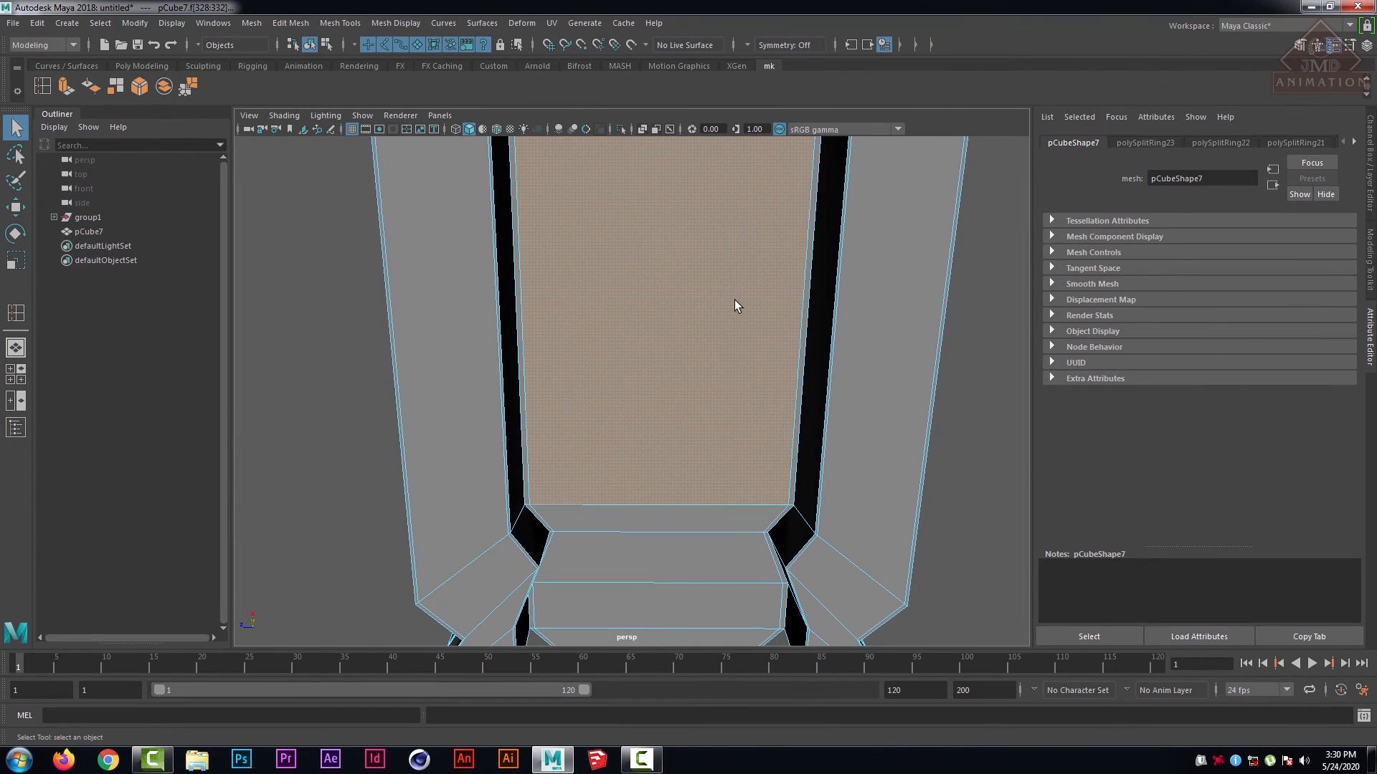
- Add the four narrow underside faces of the page block beside the spine to the selection
alt+drag(708, 389, 713, 418)
alt+drag(657, 343, 750, 309)
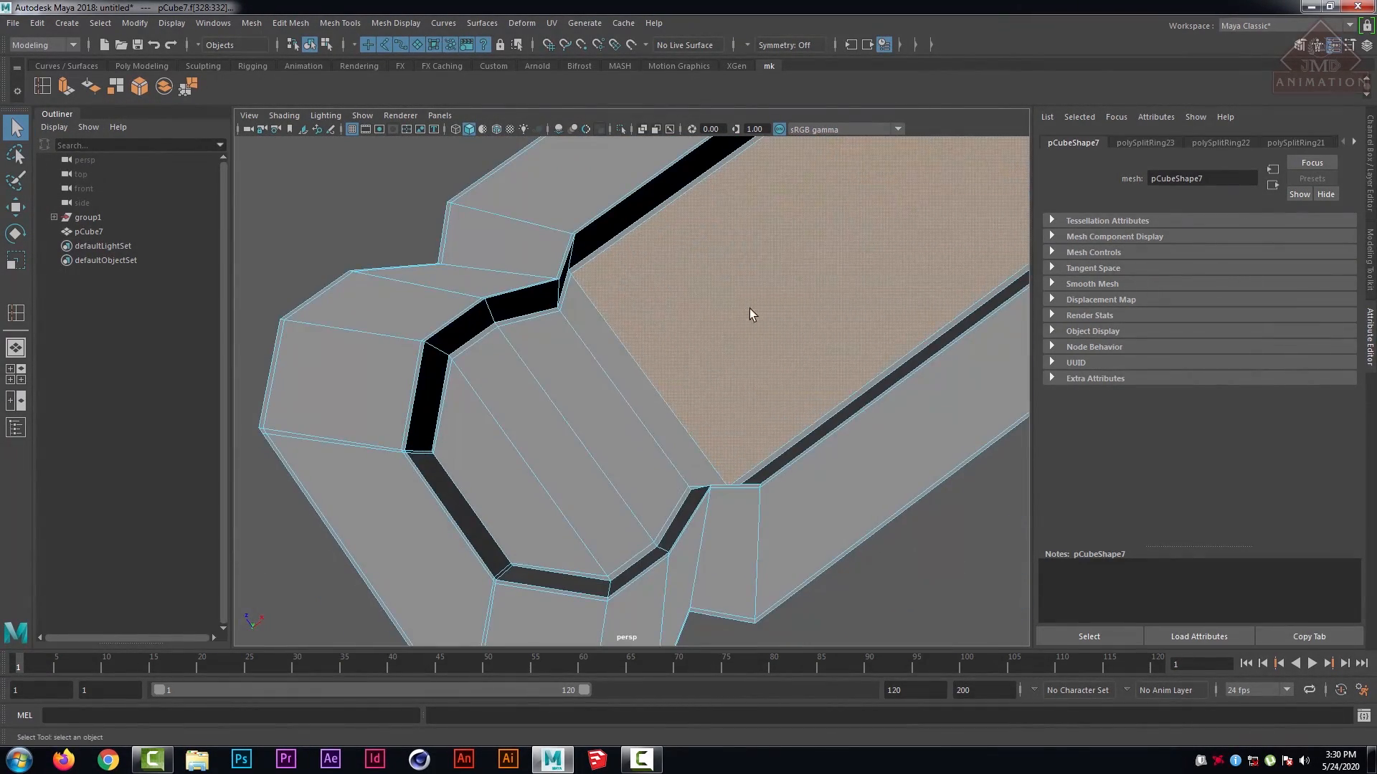
shift+click(626, 375)
shift+click(601, 394)
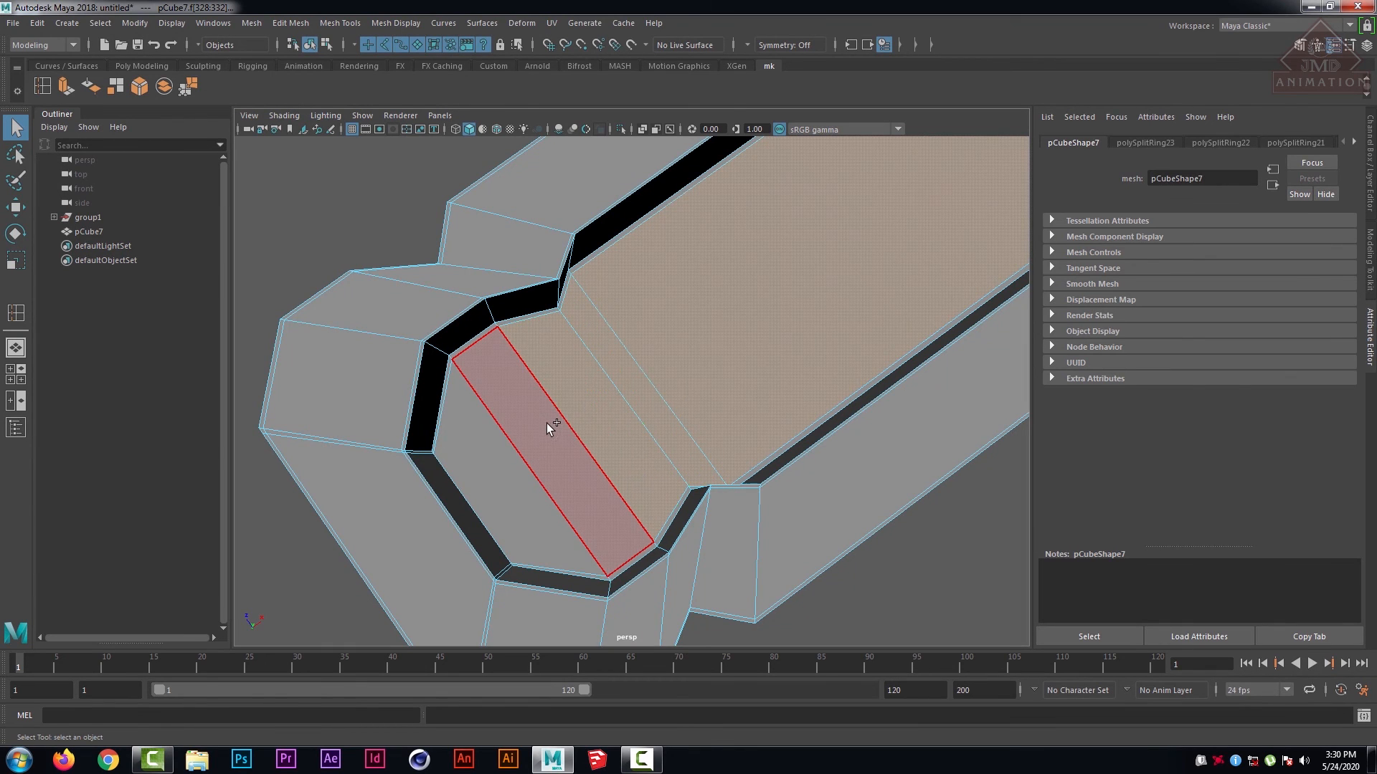
shift+click(547, 423)
shift+click(500, 469)
- Try extruding the selected page block faces with an offset of 0.5, then undo the offset
alt+drag(573, 435, 774, 443)
scroll(775, 443, up, 5)
scroll(780, 427, up, 5)
alt+middle_drag(780, 427, 636, 427)
mouse_move(636, 427)
alt+mouse_down()
mouse_move(605, 436)
mouse_move(617, 418)
alt+mouse_up()
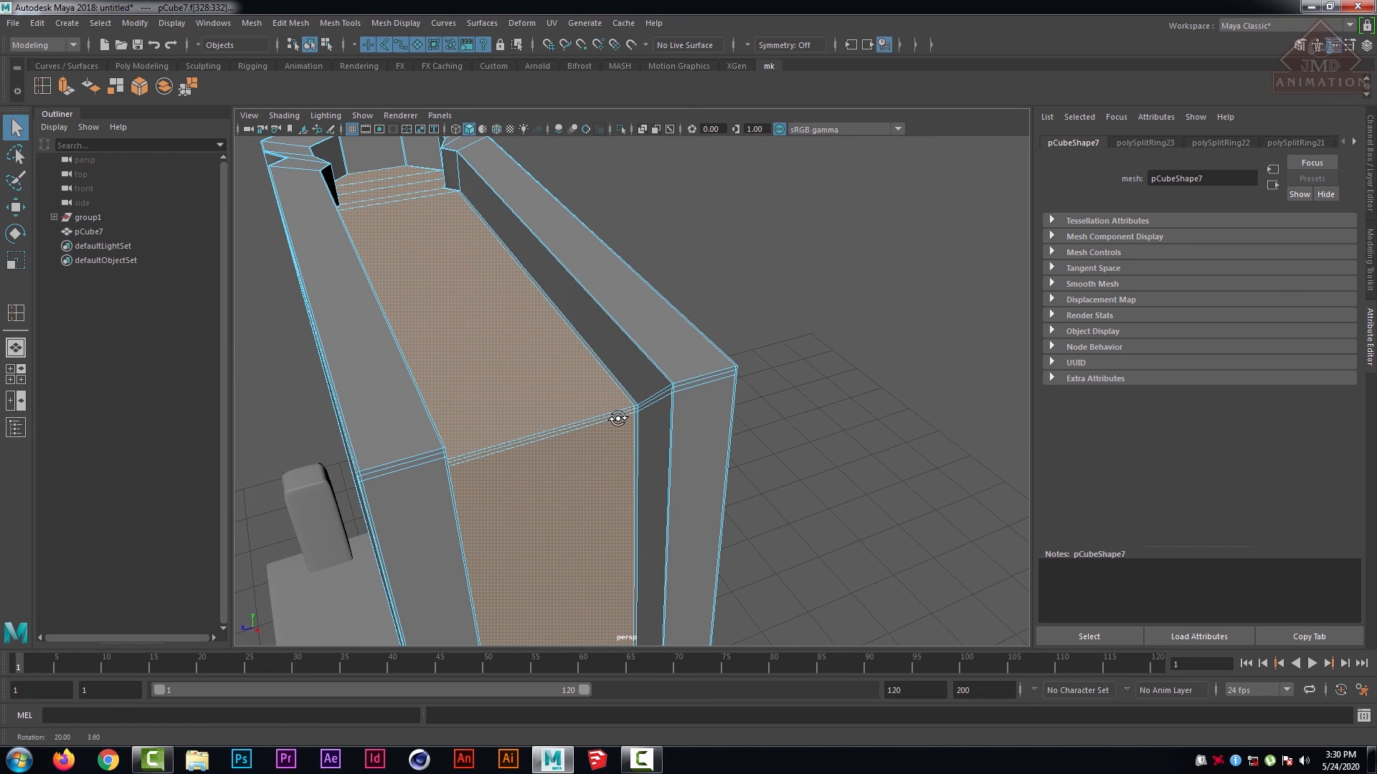
click(65, 86)
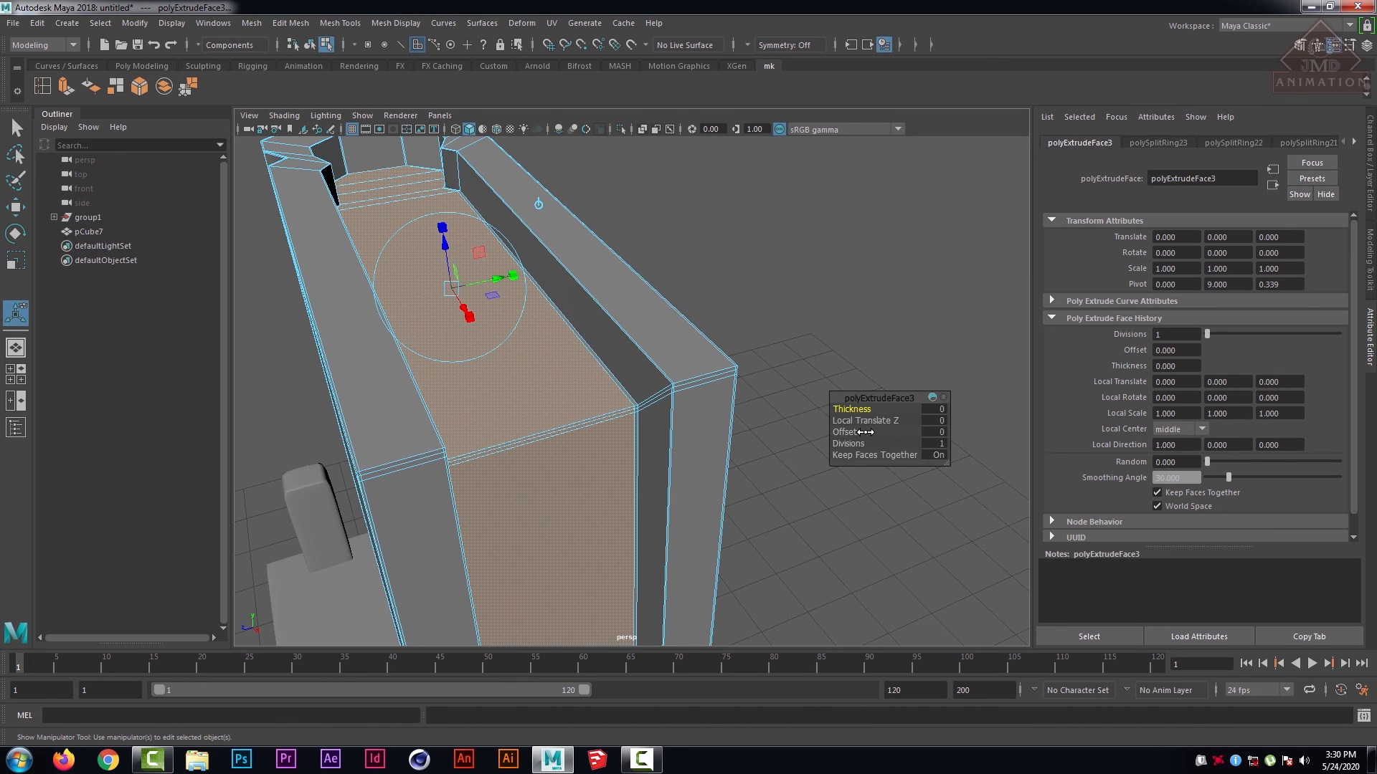
key(ctrl+z)
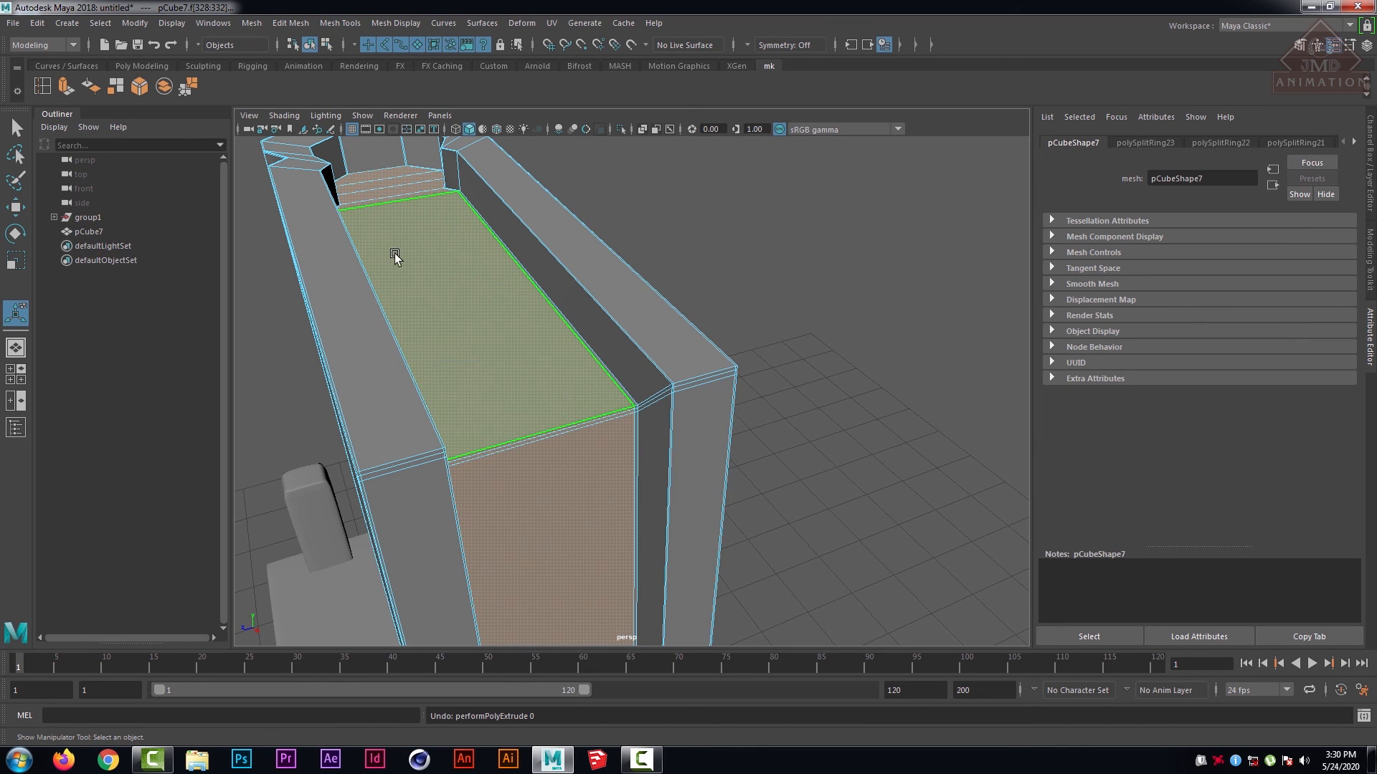
click(65, 86)
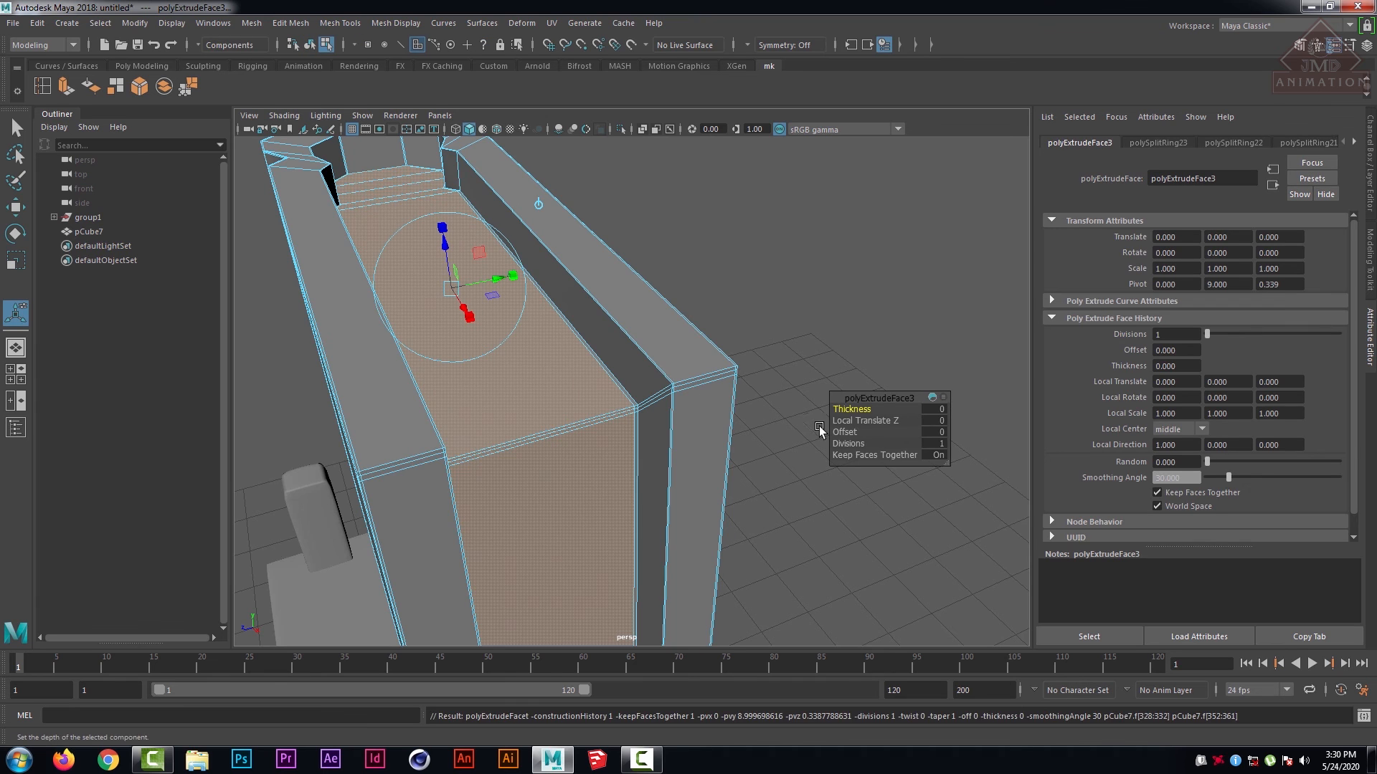
click(846, 432)
drag(847, 432, 858, 433)
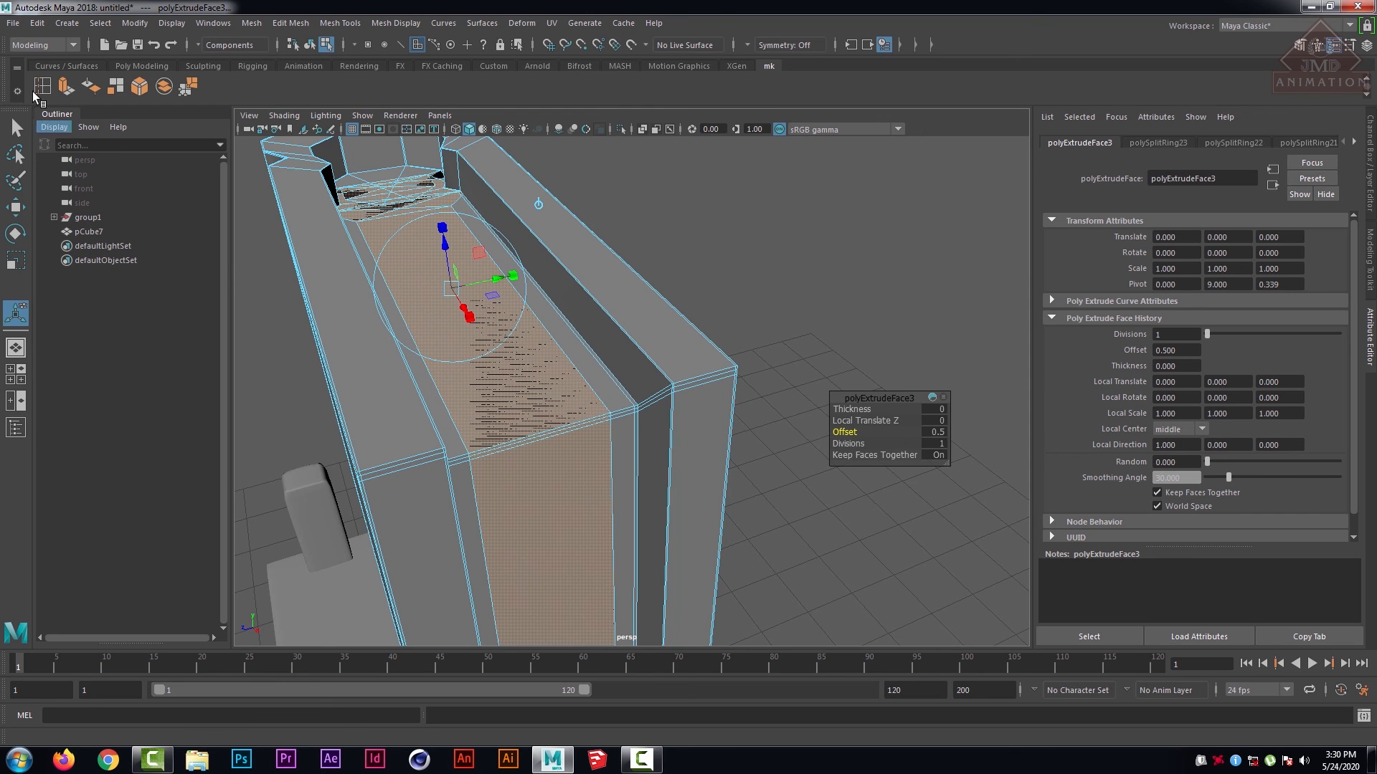
click(16, 129)
click(810, 256)
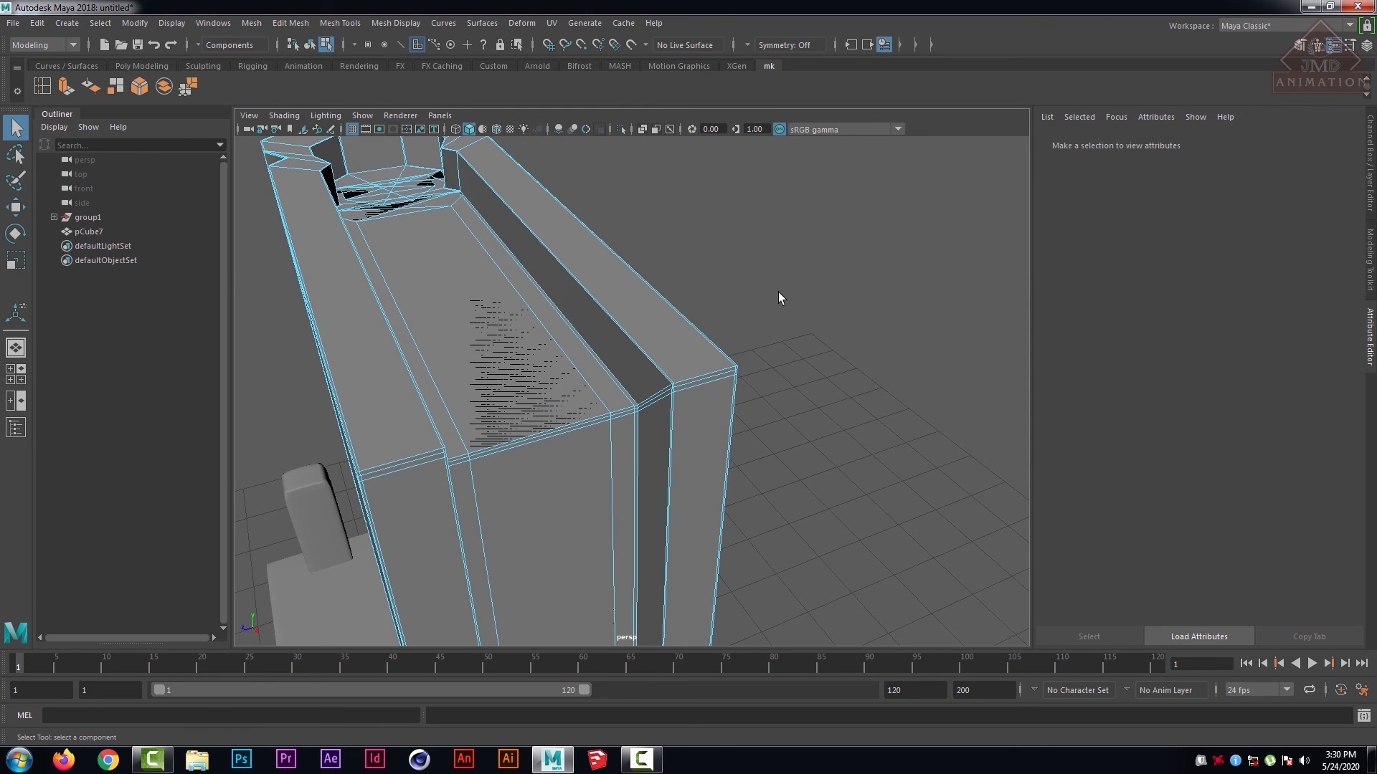
key(ctrl+z)
key(ctrl+z)
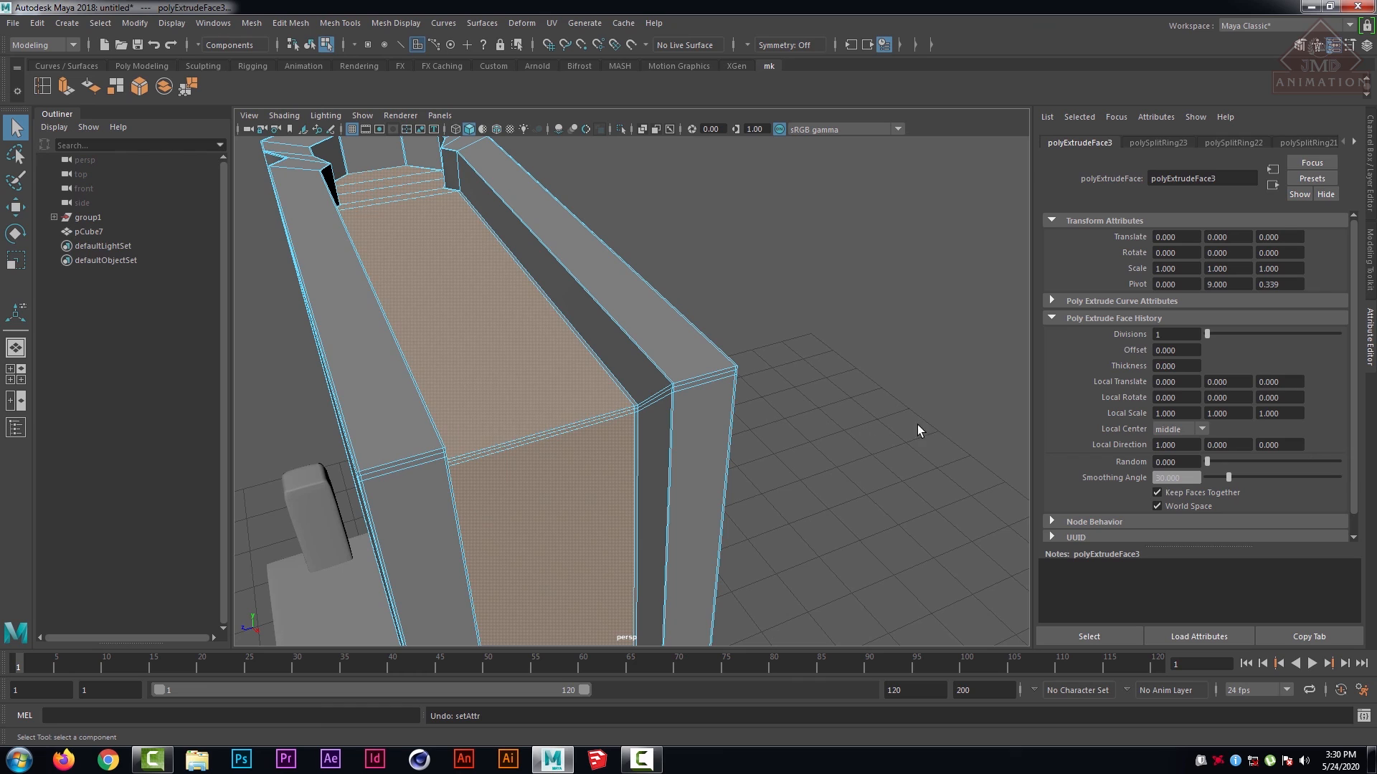
- Extrude the selected page block faces with an offset of 0.1 and clear the selection
key(ctrl+e)
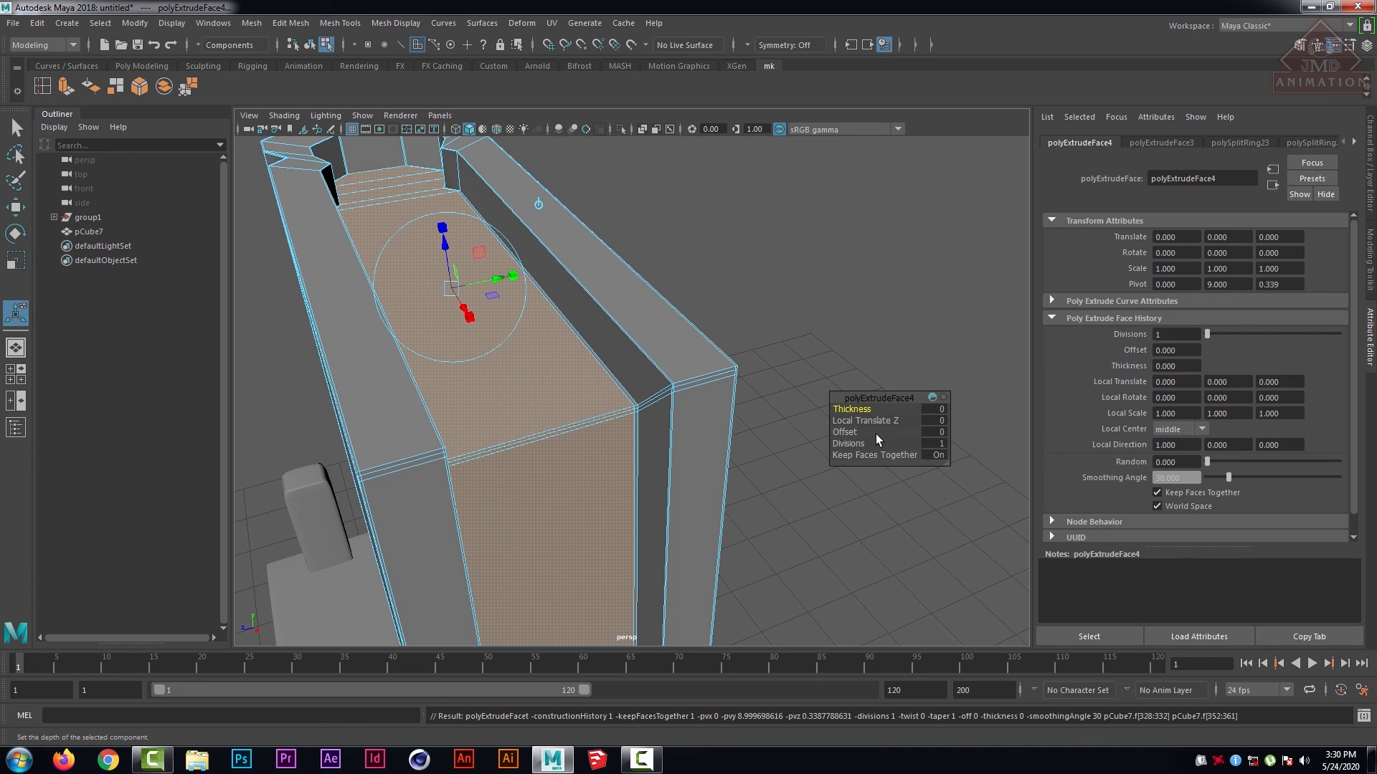
drag(855, 432, 854, 432)
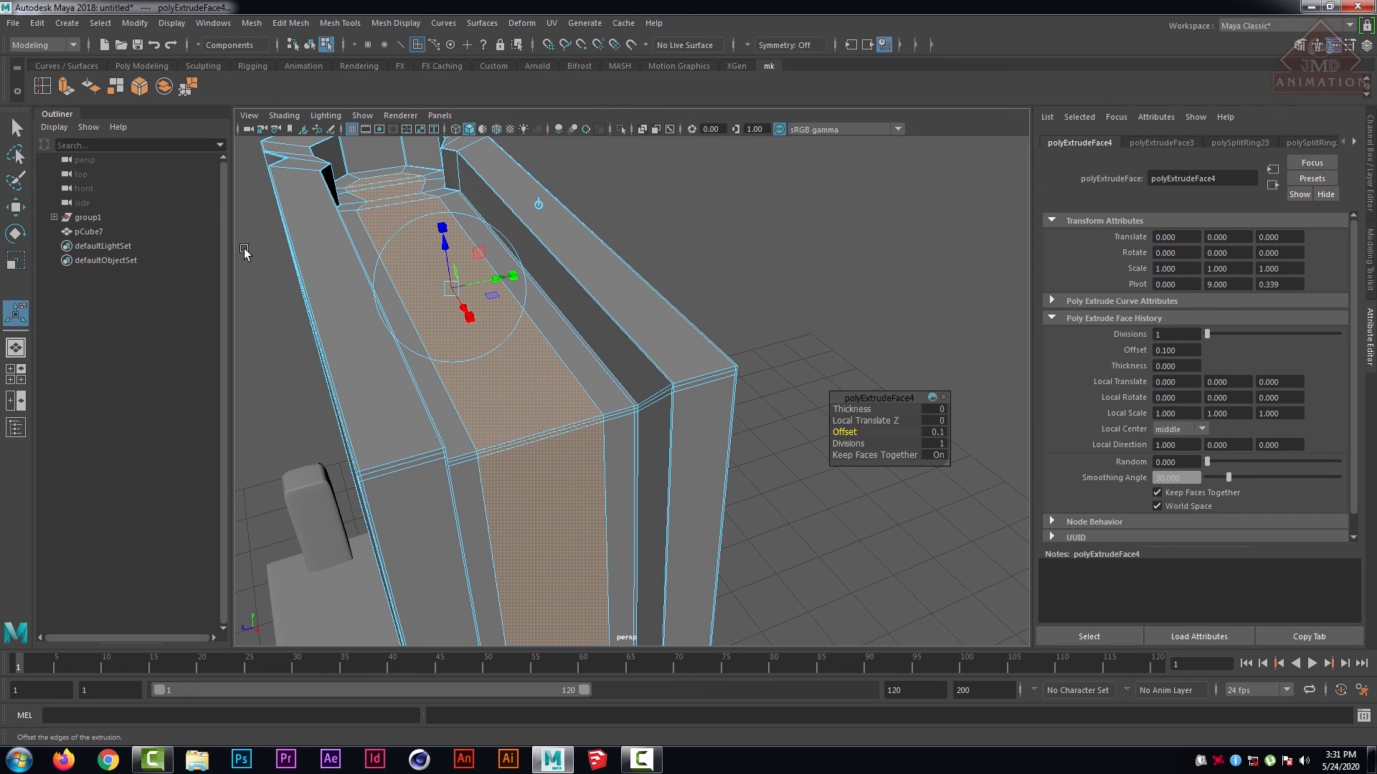
click(16, 128)
click(867, 262)
- Turn on the book's smooth preview, return to object mode and inspect its covers and page block
alt+drag(867, 261, 823, 323)
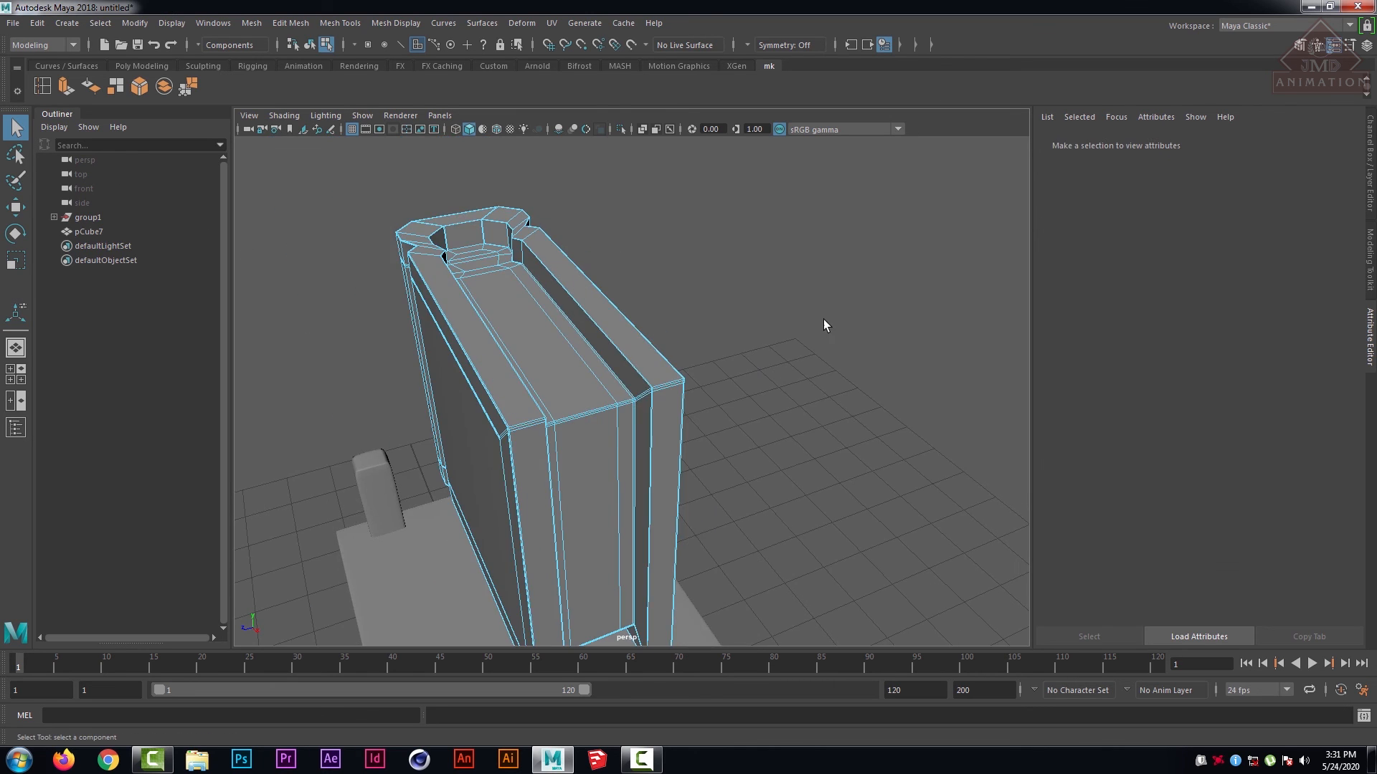
key(3)
right_drag(557, 316, 624, 296)
click(791, 326)
alt+drag(791, 325, 771, 349)
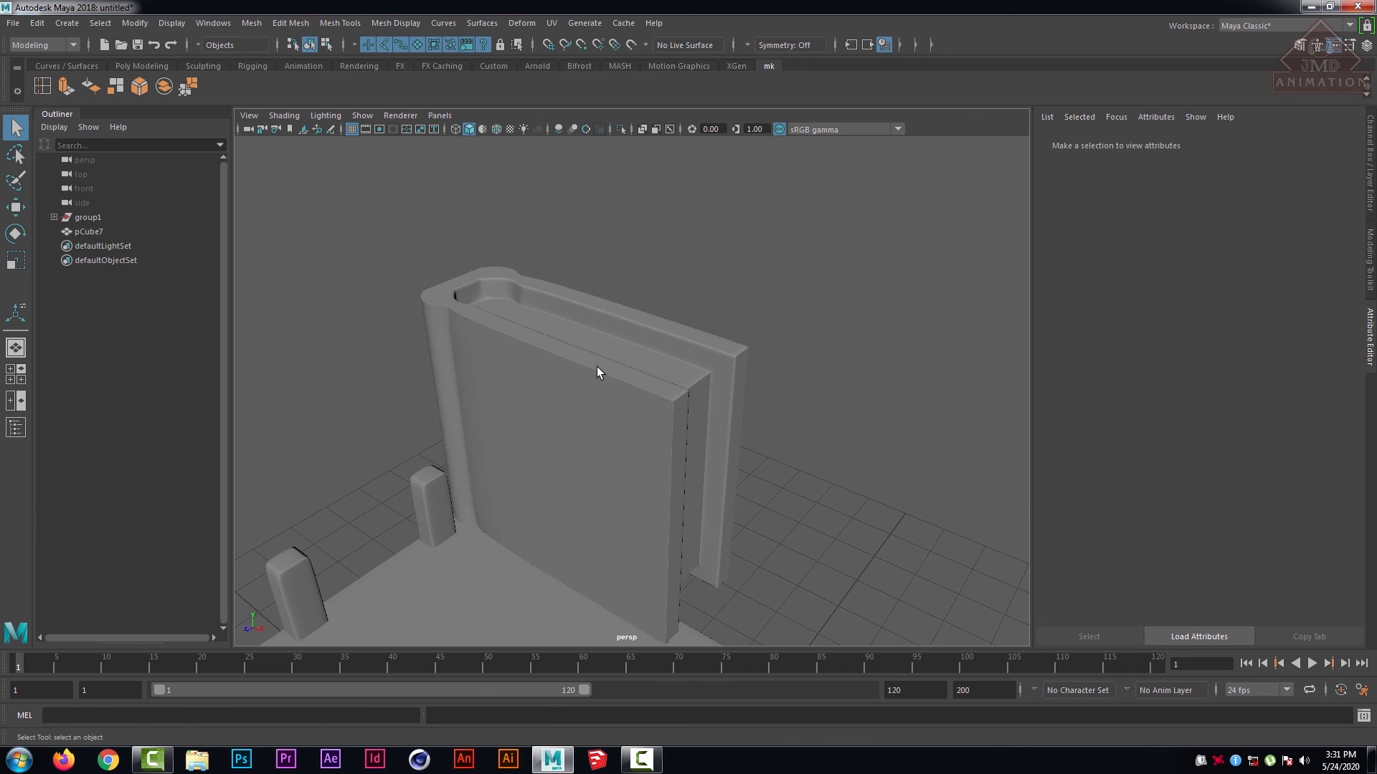
scroll(597, 367, down, 5)
alt+drag(596, 367, 622, 469)
- Select the book and move it down from the upper shelf into the space between the two tiers
click(658, 385)
key(w)
scroll(626, 457, down, 5)
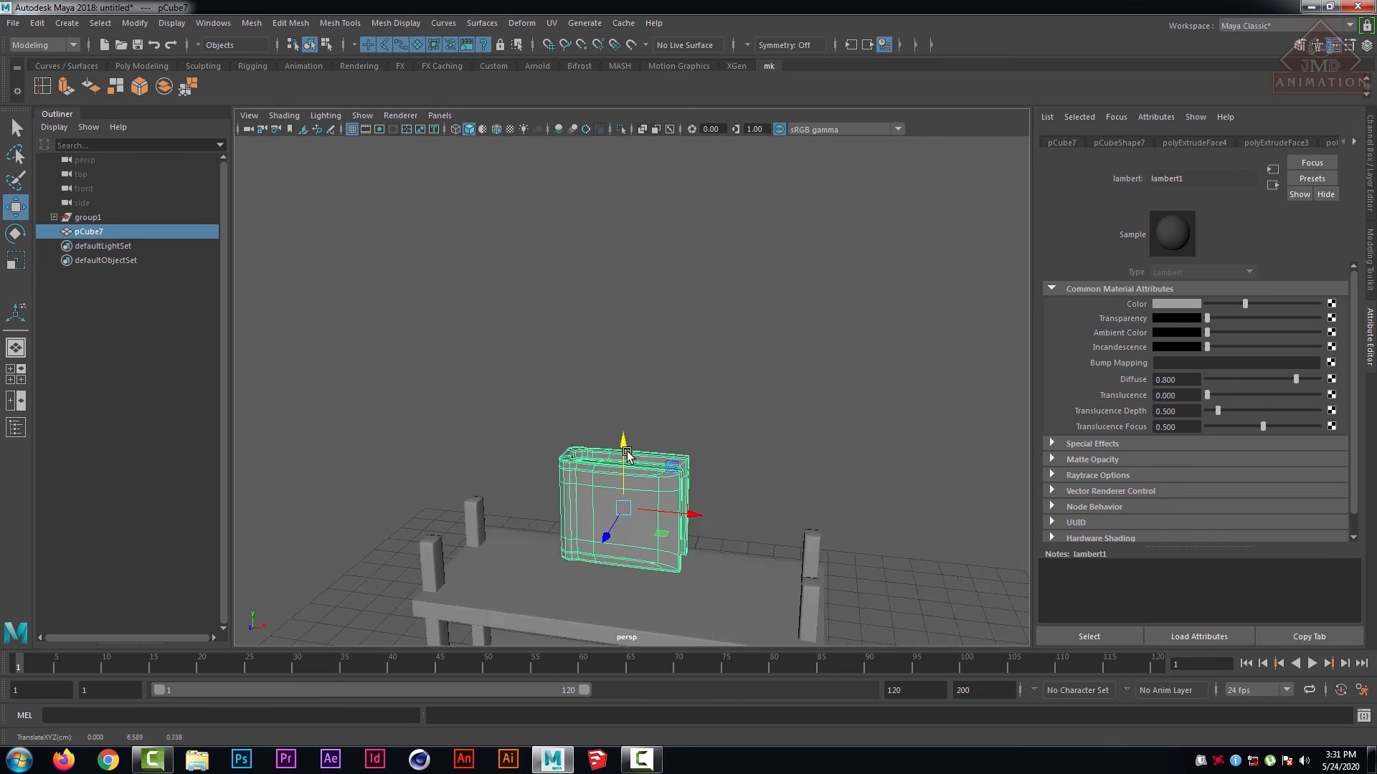
alt+middle_drag(720, 365, 721, 334)
scroll(721, 335, up, 3)
drag(654, 363, 652, 399)
- Scale the book down uniformly and lower it toward the lower shelf board
mouse_move(690, 446)
alt+mouse_down()
mouse_move(708, 326)
mouse_move(683, 446)
alt+mouse_up()
key(r)
drag(677, 493, 640, 508)
key(w)
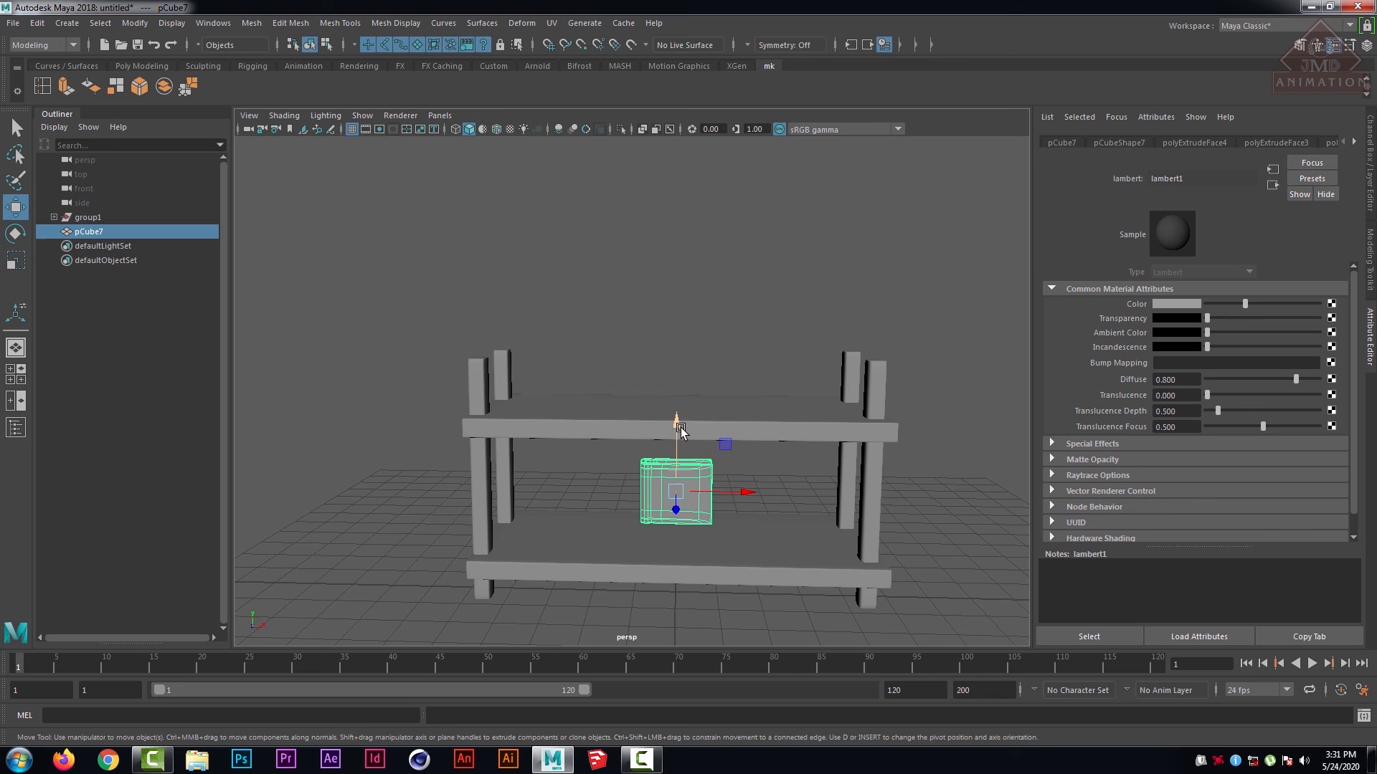
drag(675, 435, 702, 462)
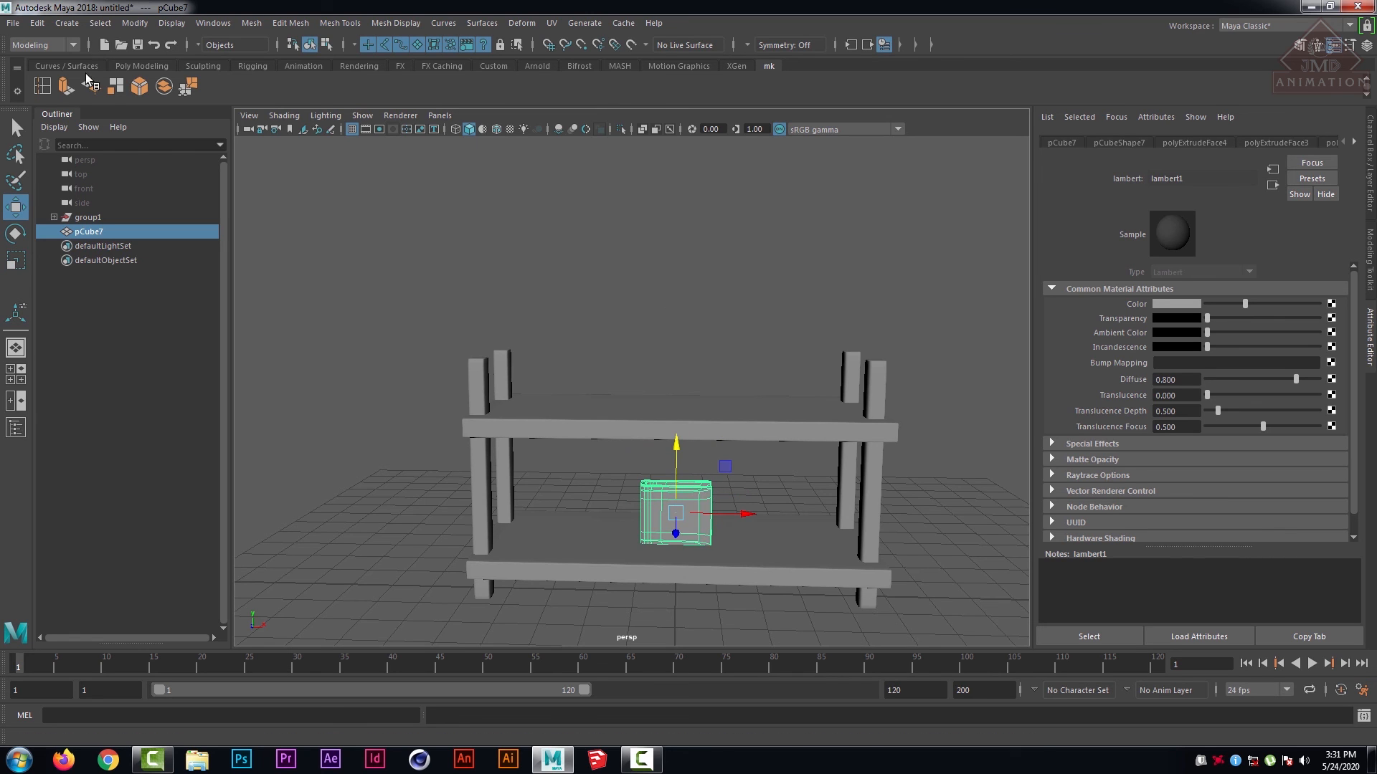
- Freeze the book's transformations, check its transform channels and center its pivot
click(136, 24)
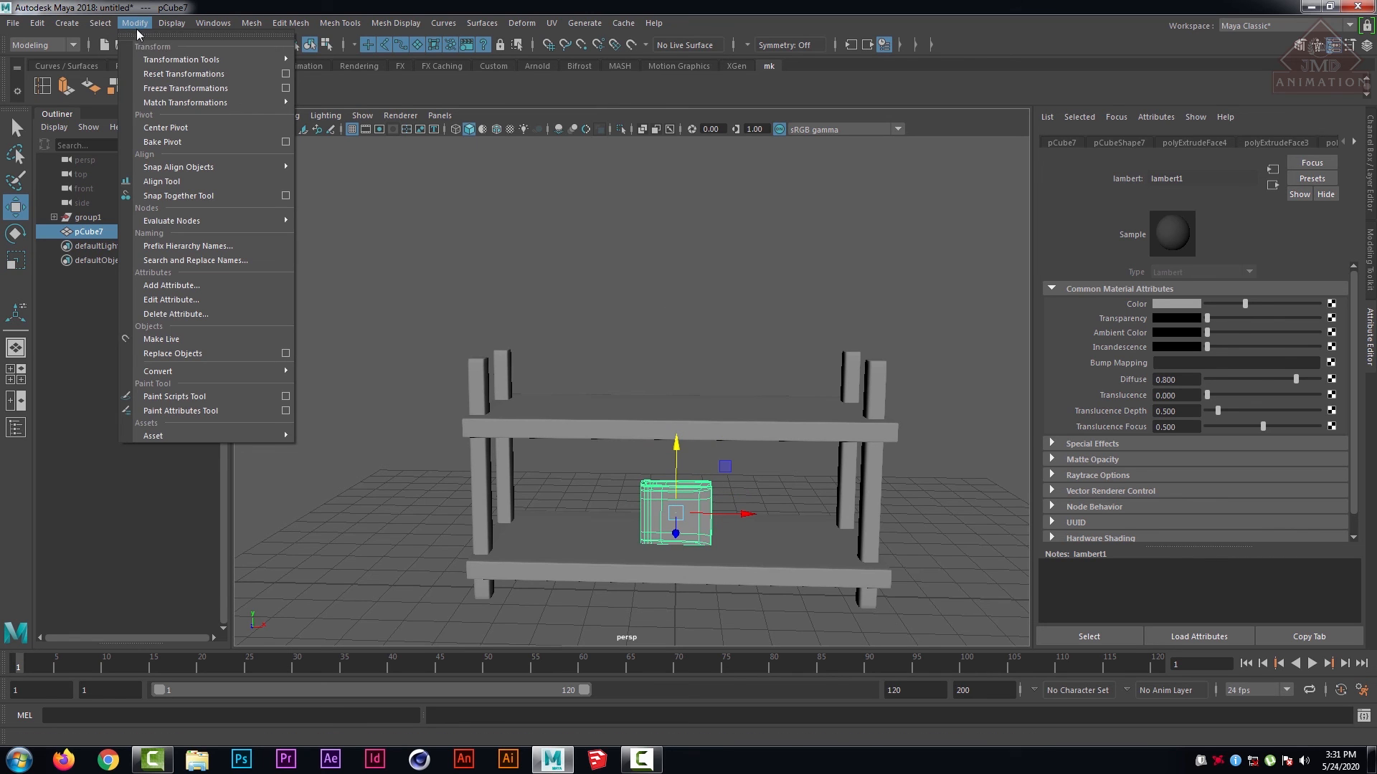
click(173, 89)
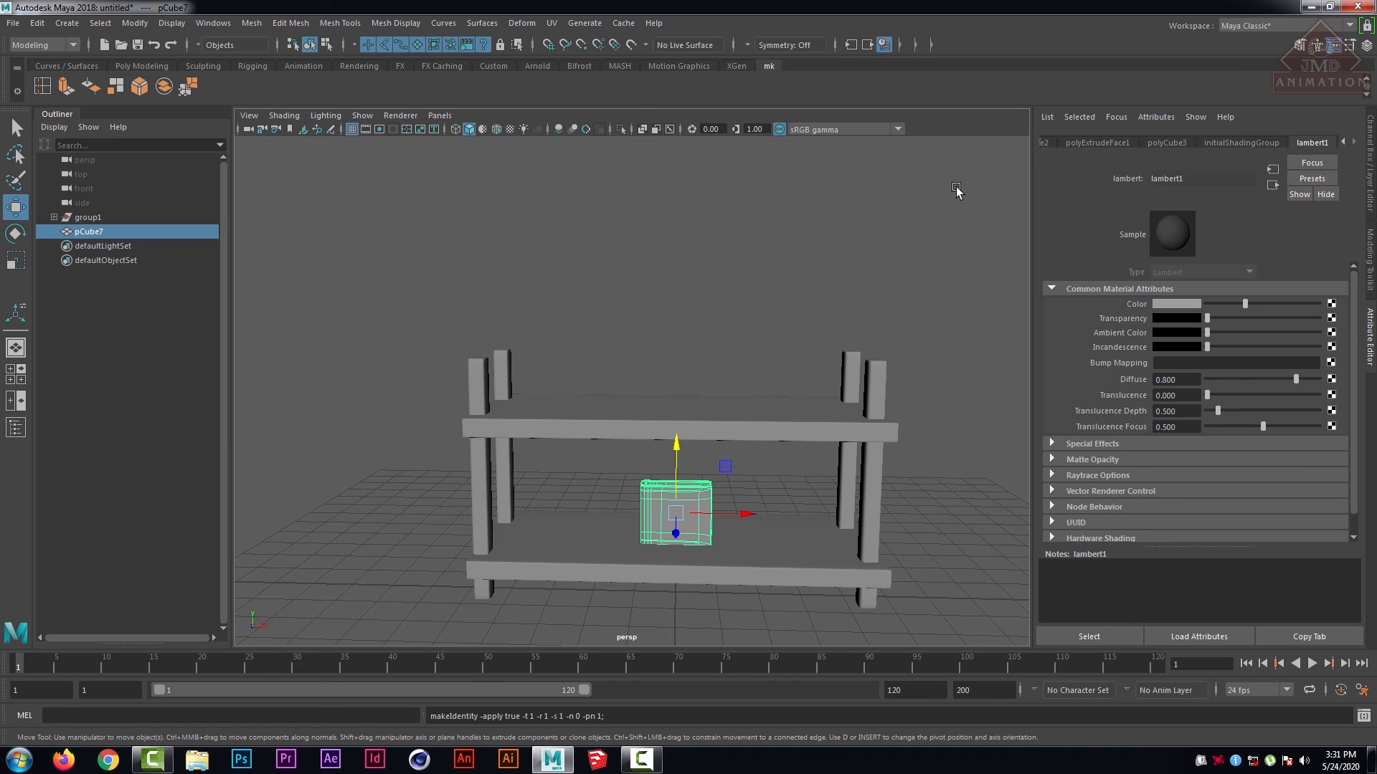
click(1369, 189)
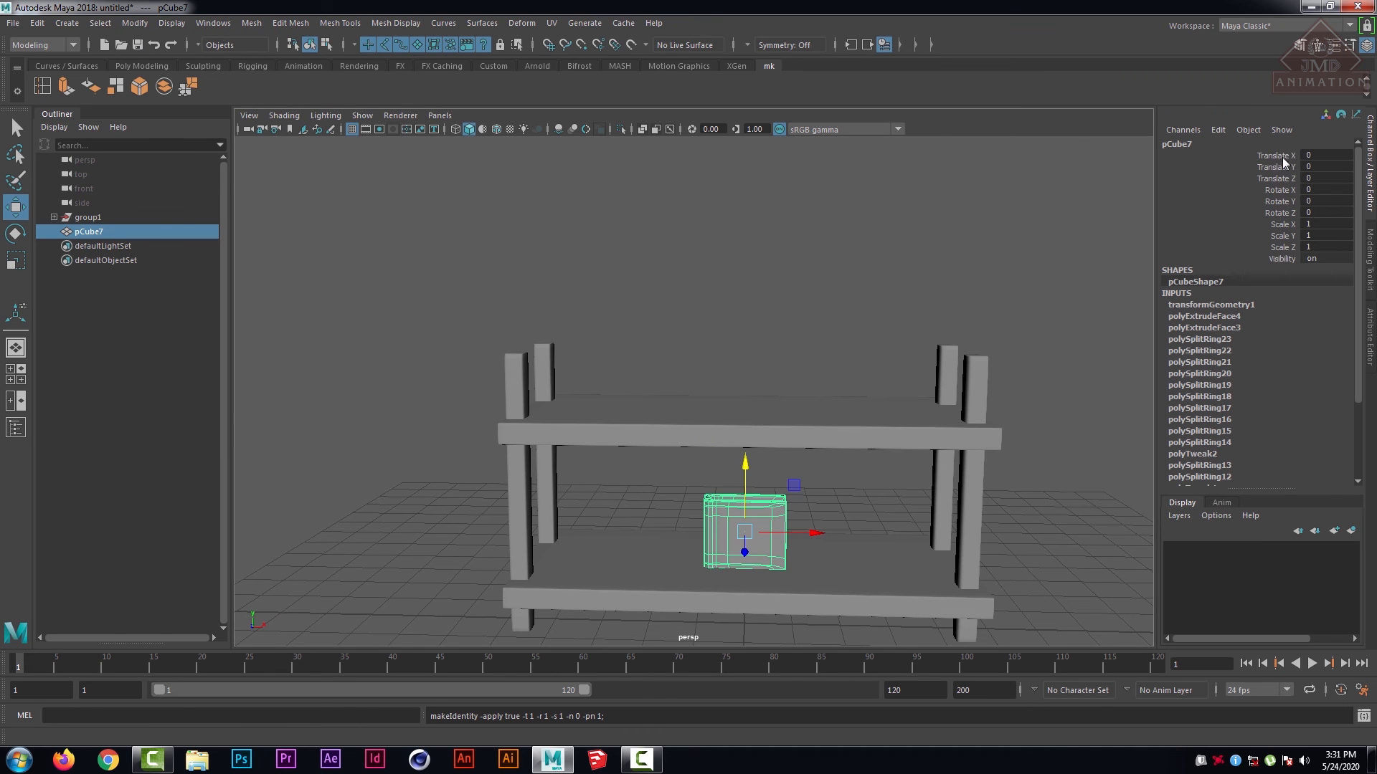
drag(1283, 162, 1286, 263)
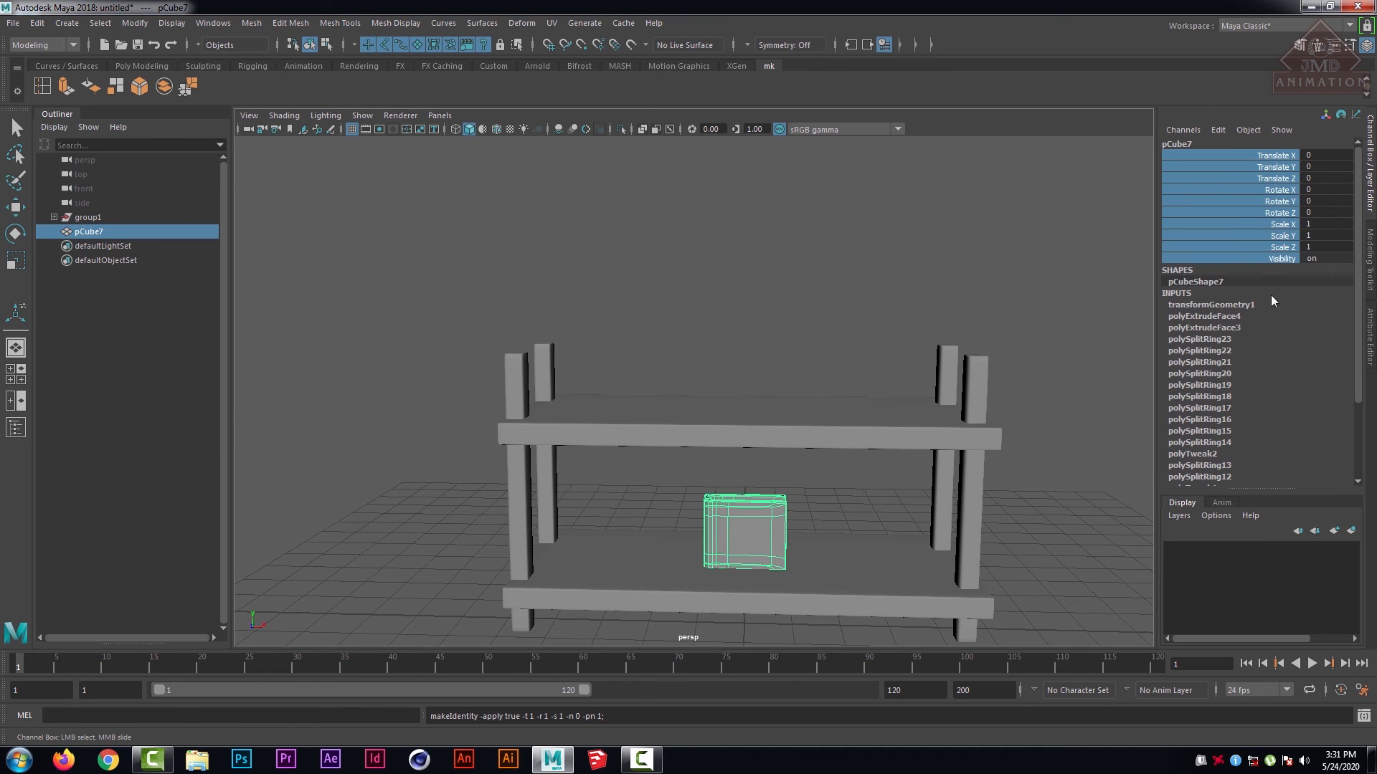
click(104, 24)
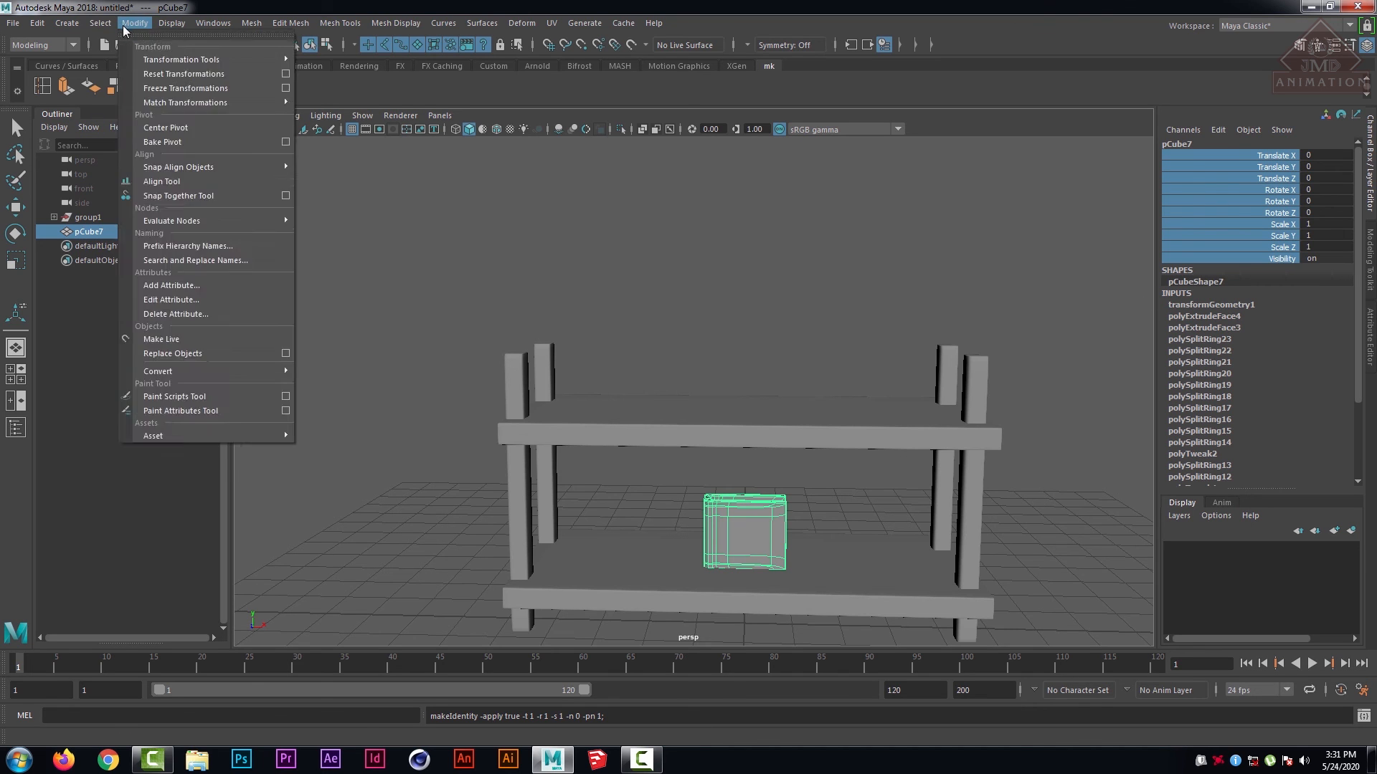
mouse_move(134, 23)
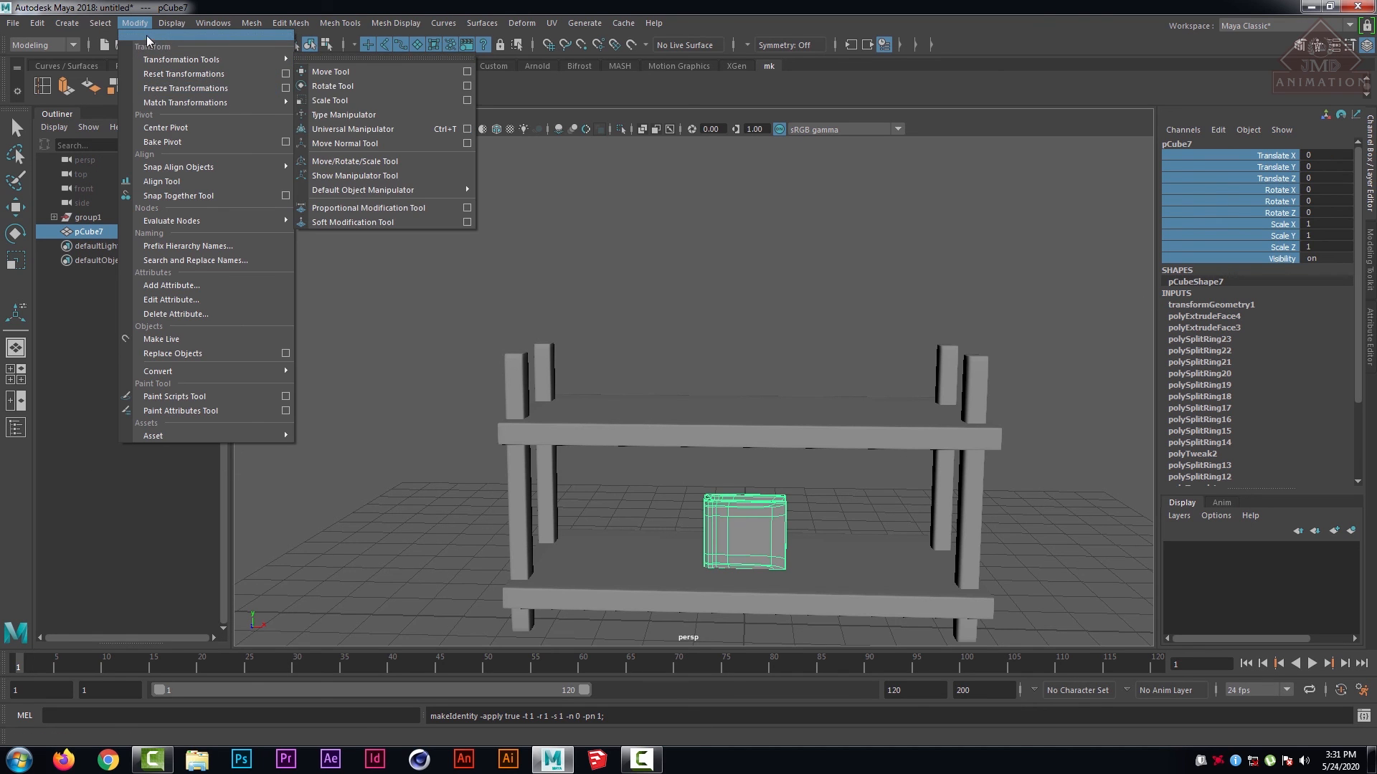
click(209, 128)
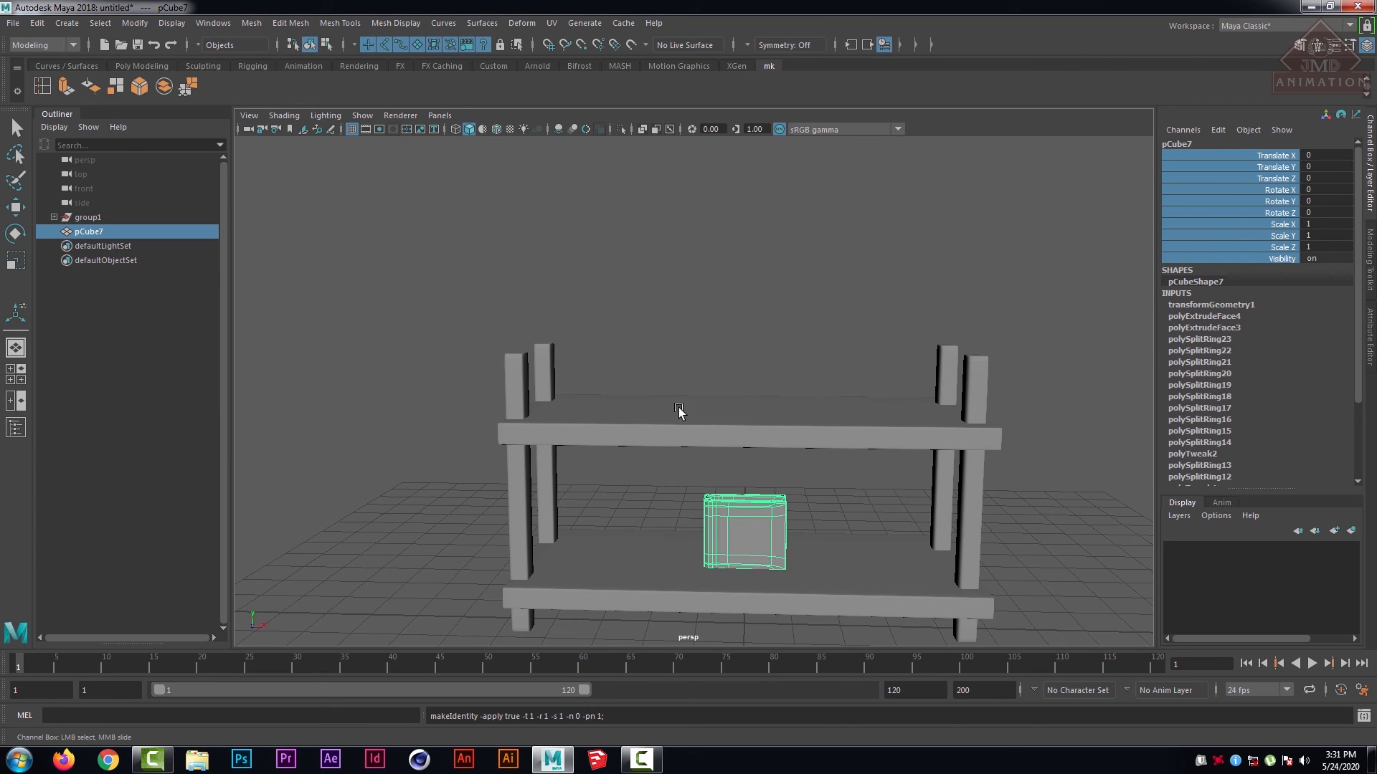
- Stand the book at the left end of the lower shelf with Translate X -3.179, Translate Y 0.039 and Rotate Y 98.057
key(w)
scroll(774, 431, up, 6)
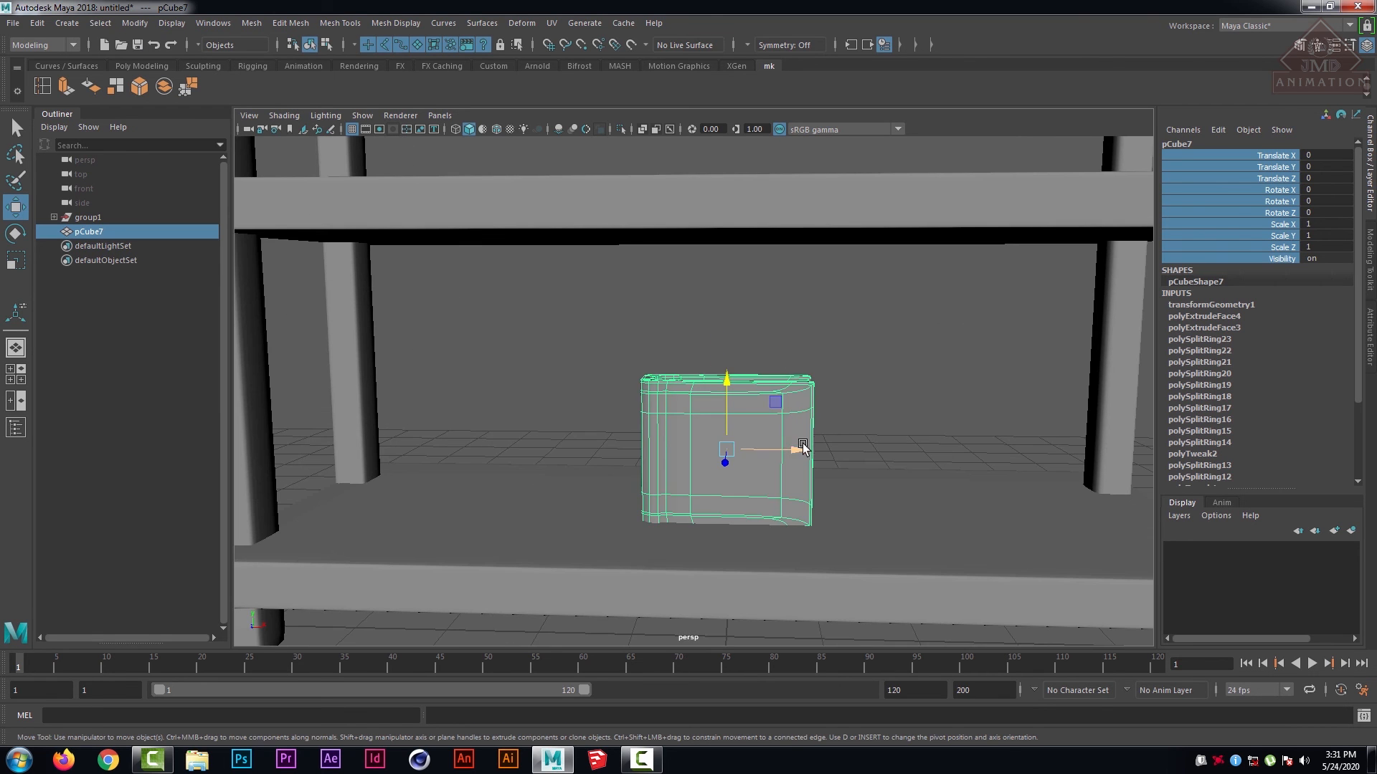
drag(803, 448, 511, 451)
key(e)
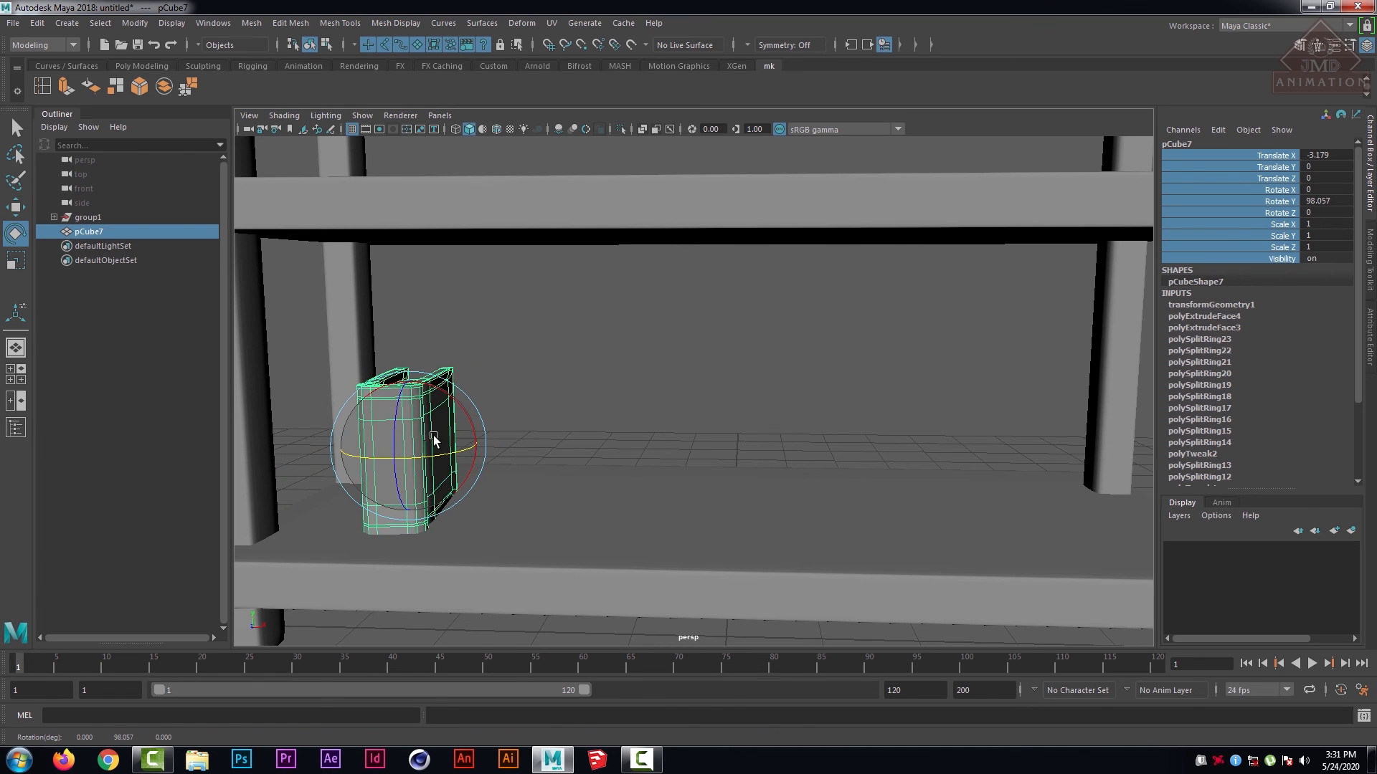
key(w)
mouse_move(409, 378)
mouse_down()
mouse_move(408, 356)
mouse_move(403, 391)
mouse_move(402, 377)
mouse_up()
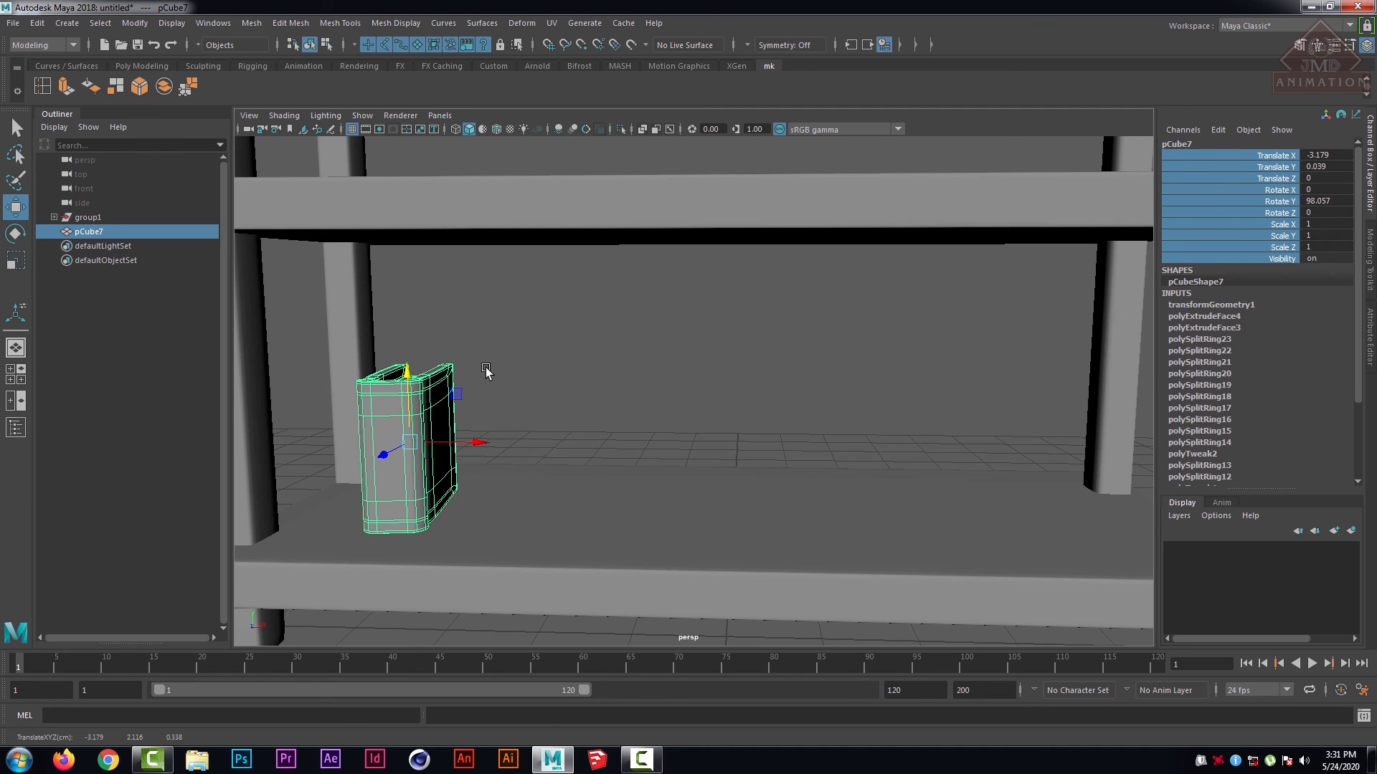
- Inspect the placed book from the front and the back of the shelf, and reselect it
scroll(486, 370, down, 4)
alt+drag(490, 370, 552, 372)
click(594, 364)
scroll(657, 364, up, 5)
alt+drag(659, 366, 897, 299)
click(930, 337)
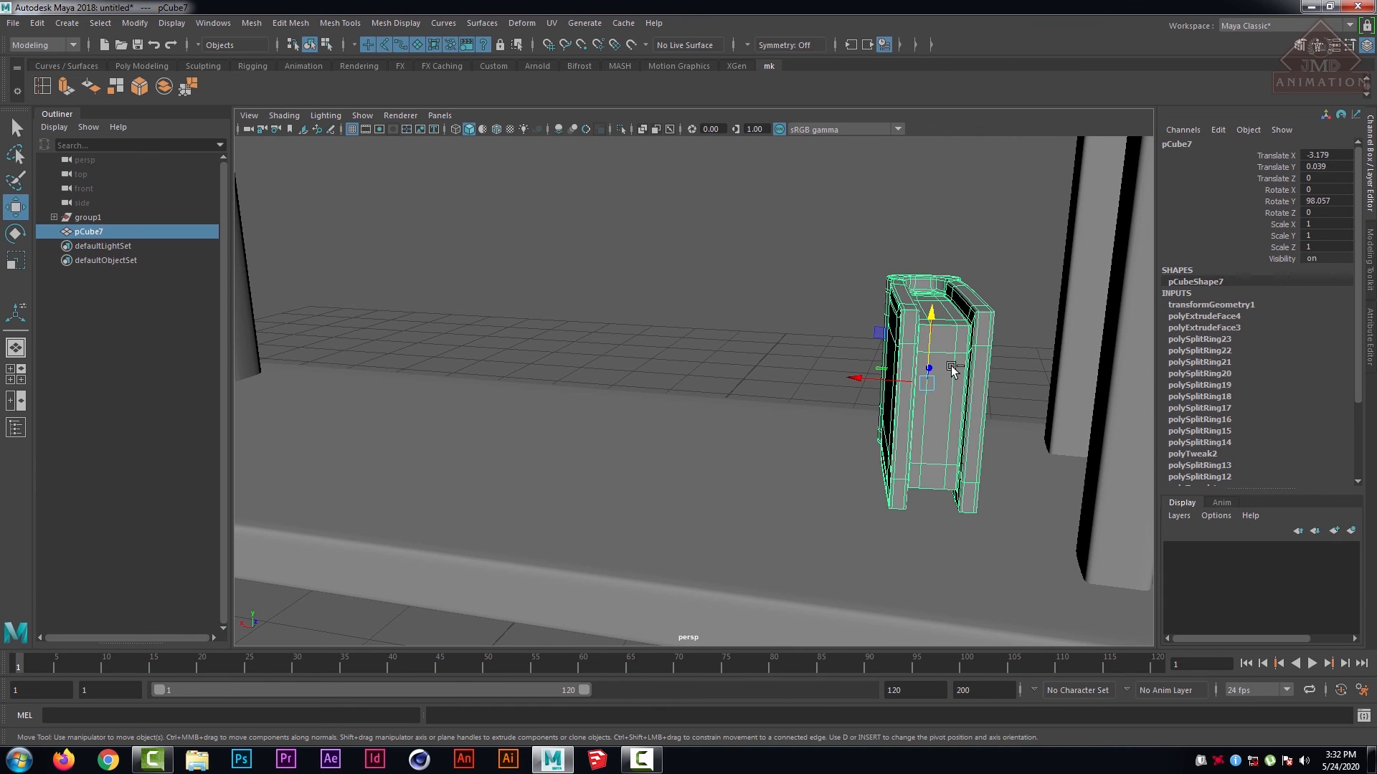
- Duplicate the book twice side by side along the lower shelf, placing the last copy at Translate X -1.997
key(ctrl+d)
drag(870, 381, 709, 381)
key(ctrl+d)
scroll(700, 329, down, 5)
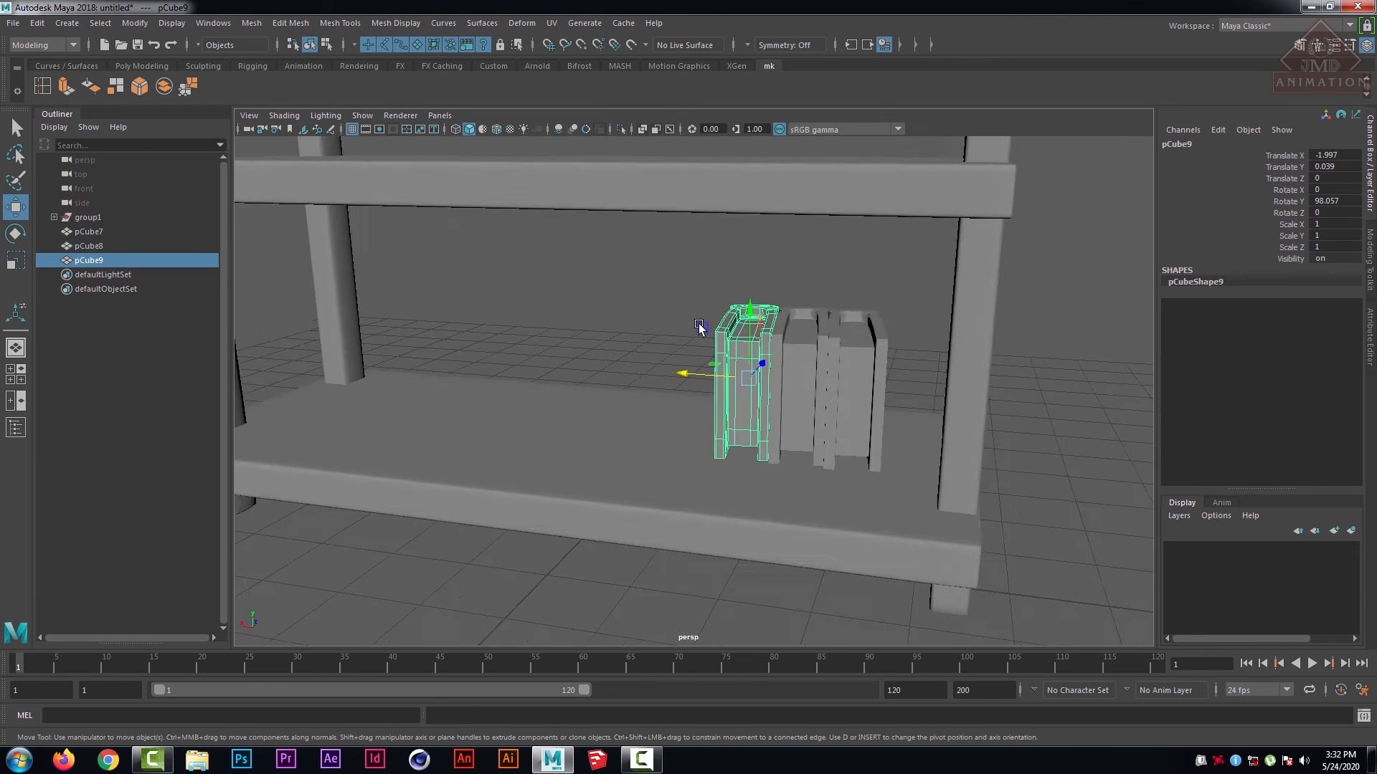
alt+drag(559, 287, 821, 308)
alt+drag(543, 307, 704, 308)
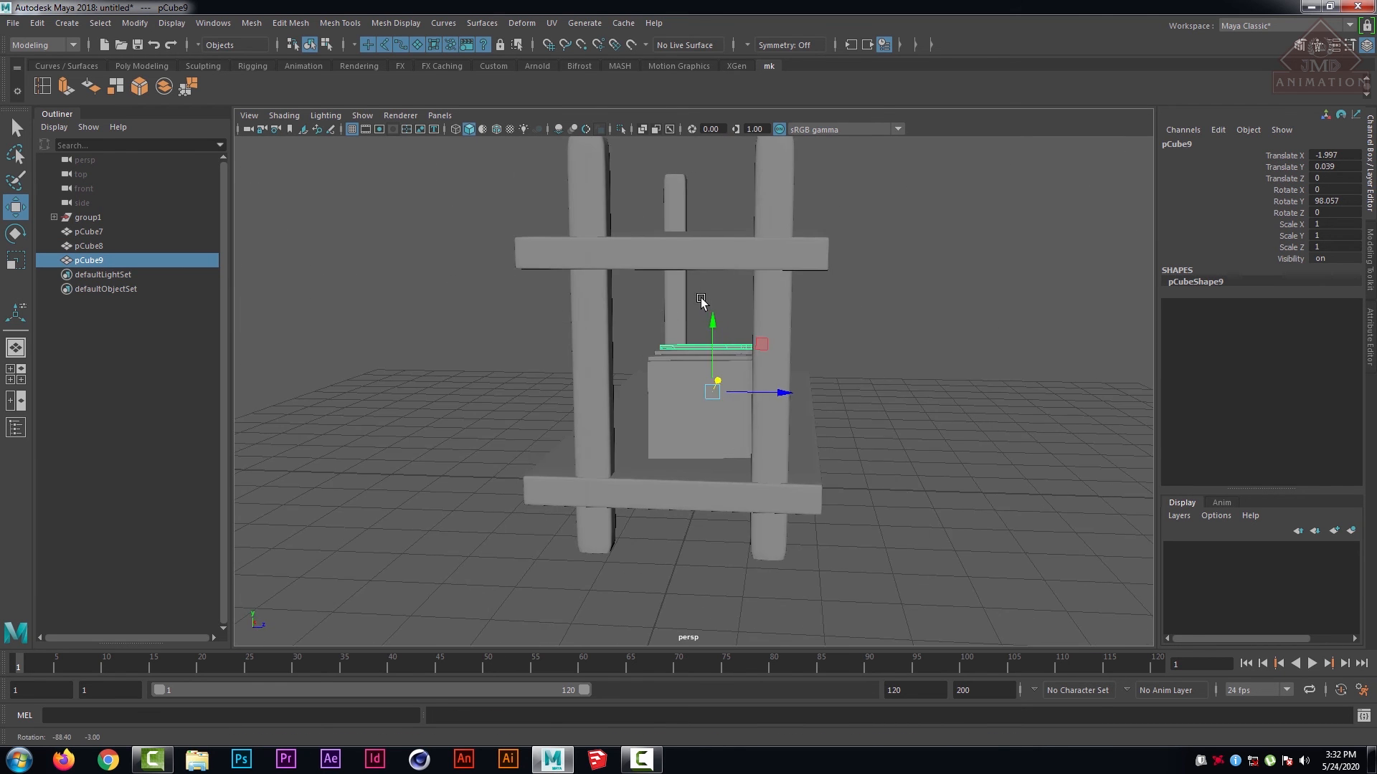
alt+drag(635, 429, 550, 364)
- Duplicate the last upright book and lean the copy against the row with Rotate X -19.555 and Translate X -1.183
click(548, 362)
shift+click(496, 345)
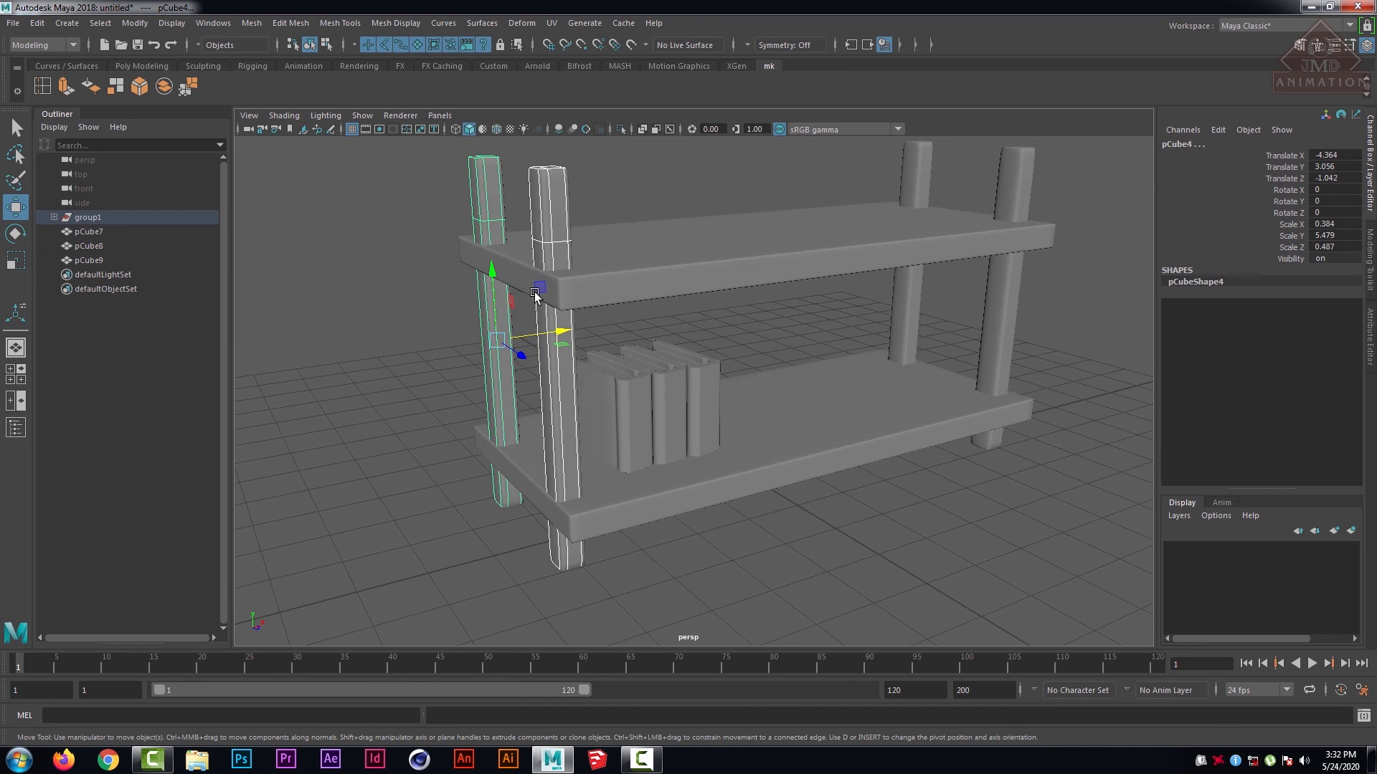
scroll(797, 373, up, 5)
mouse_move(768, 399)
alt+mouse_down()
mouse_move(678, 375)
mouse_move(767, 388)
alt+mouse_up()
click(660, 357)
key(r)
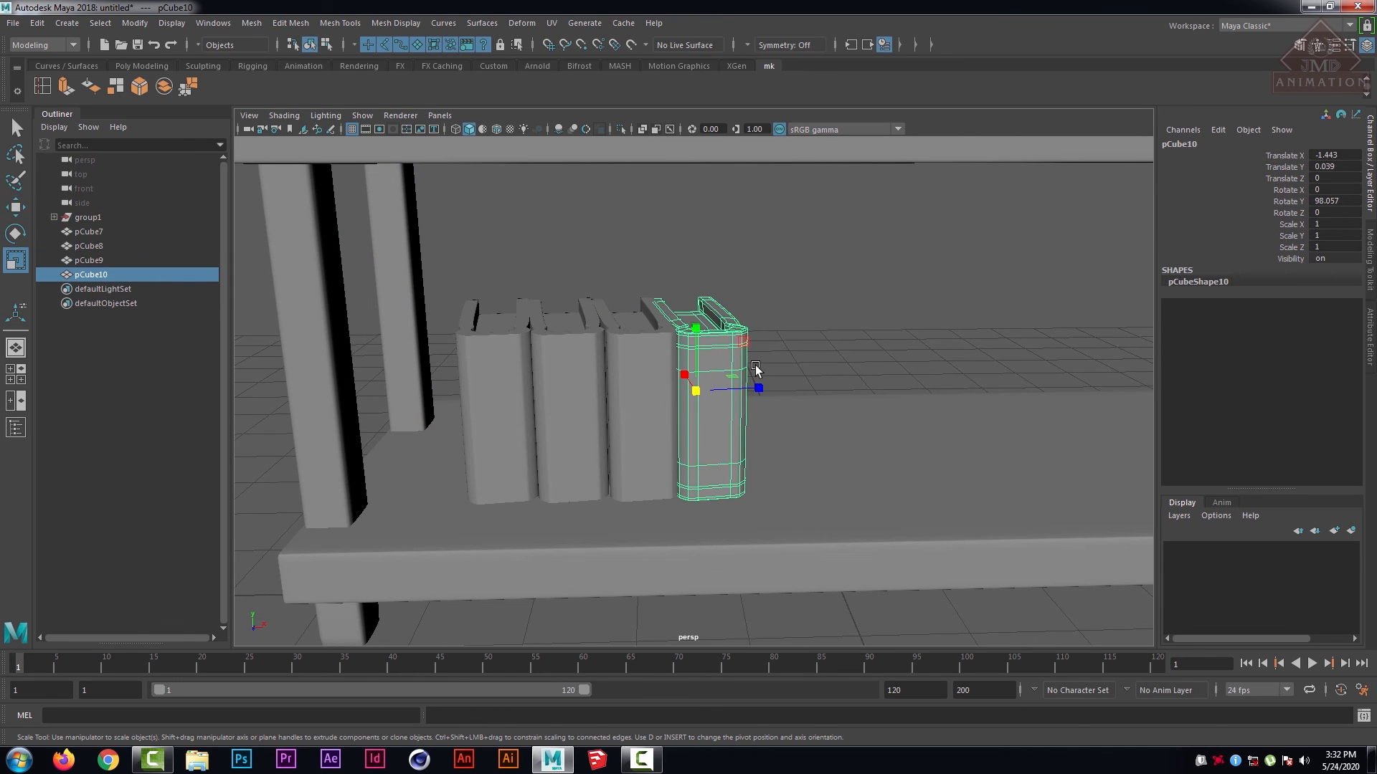
key(e)
alt+drag(882, 353, 685, 358)
key(w)
drag(755, 392, 789, 393)
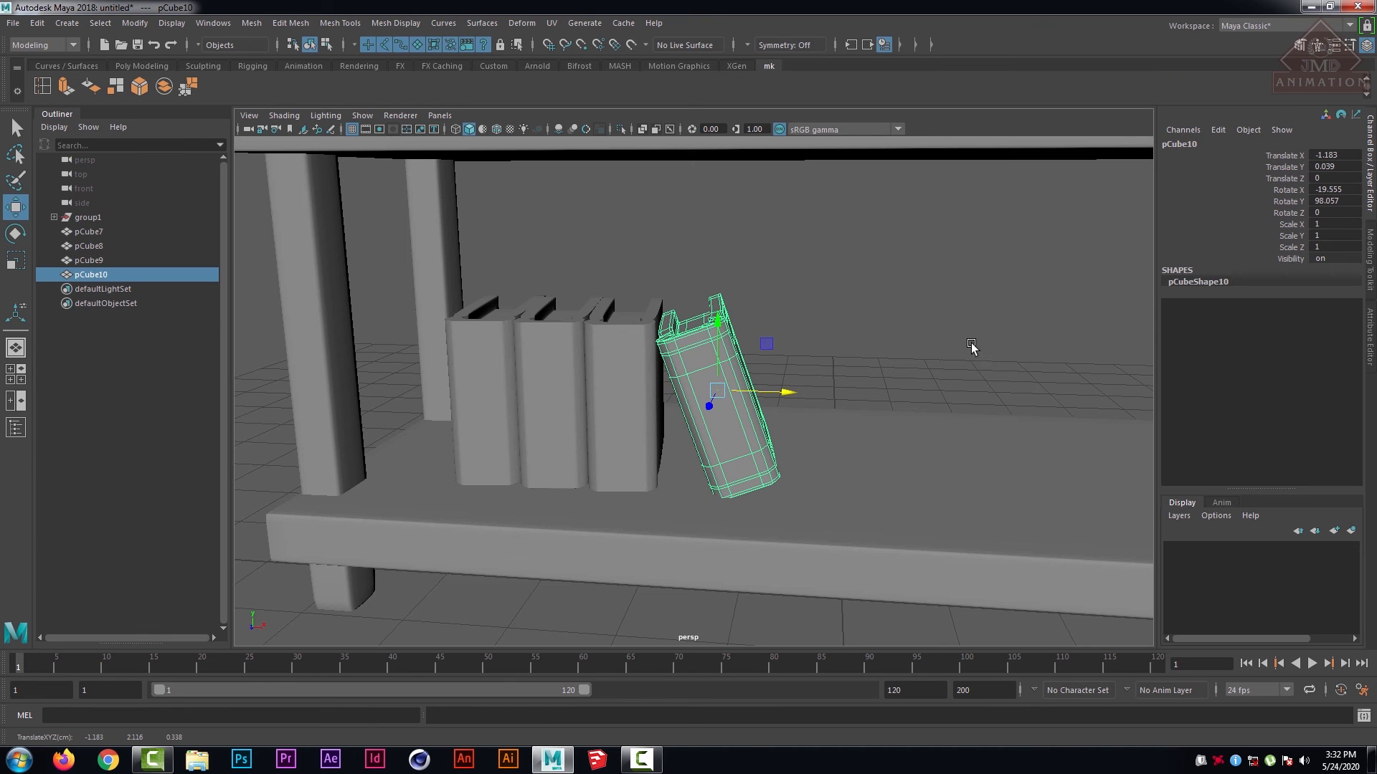
- Duplicate the leaning book, move the copy to Translate X 0.147 and lay it flat with Rotate X -90
alt+drag(972, 347, 706, 341)
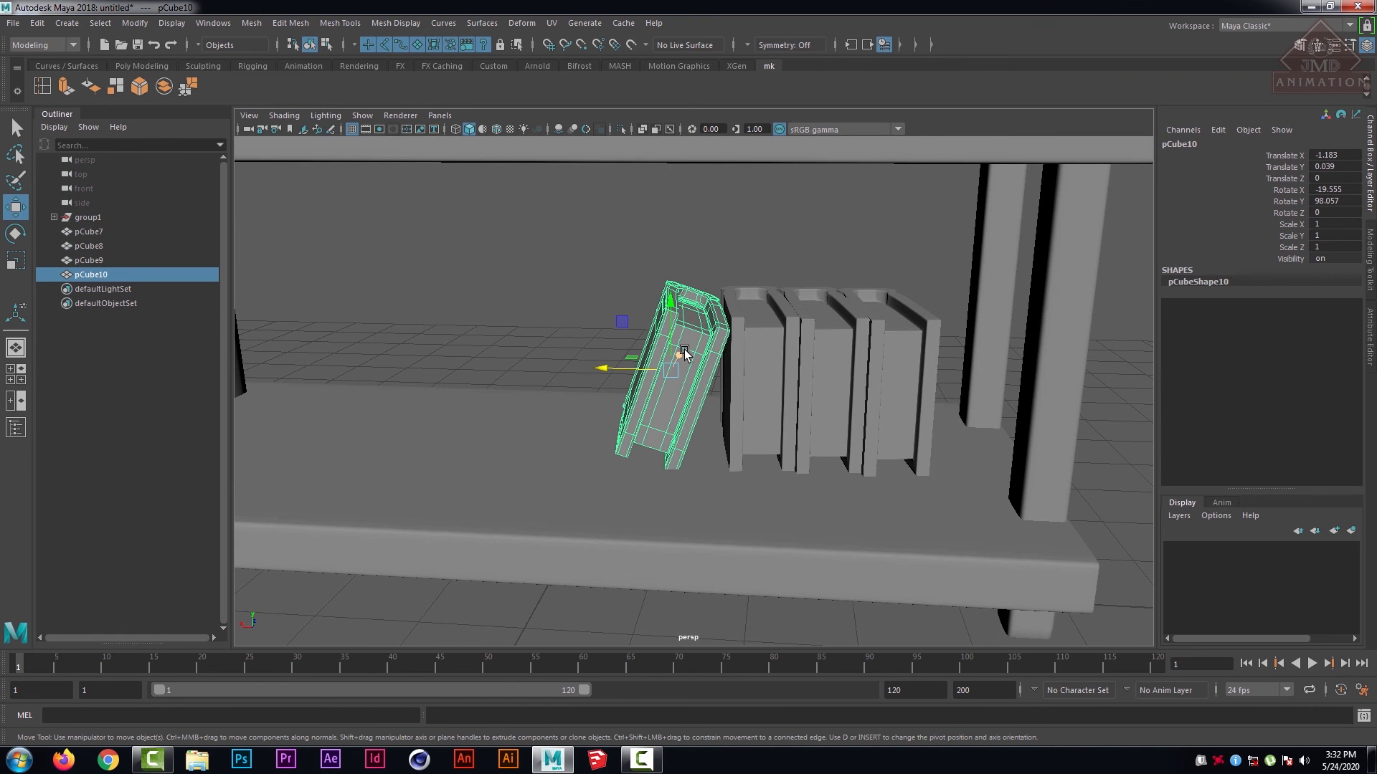
key(ctrl+d)
drag(604, 368, 514, 359)
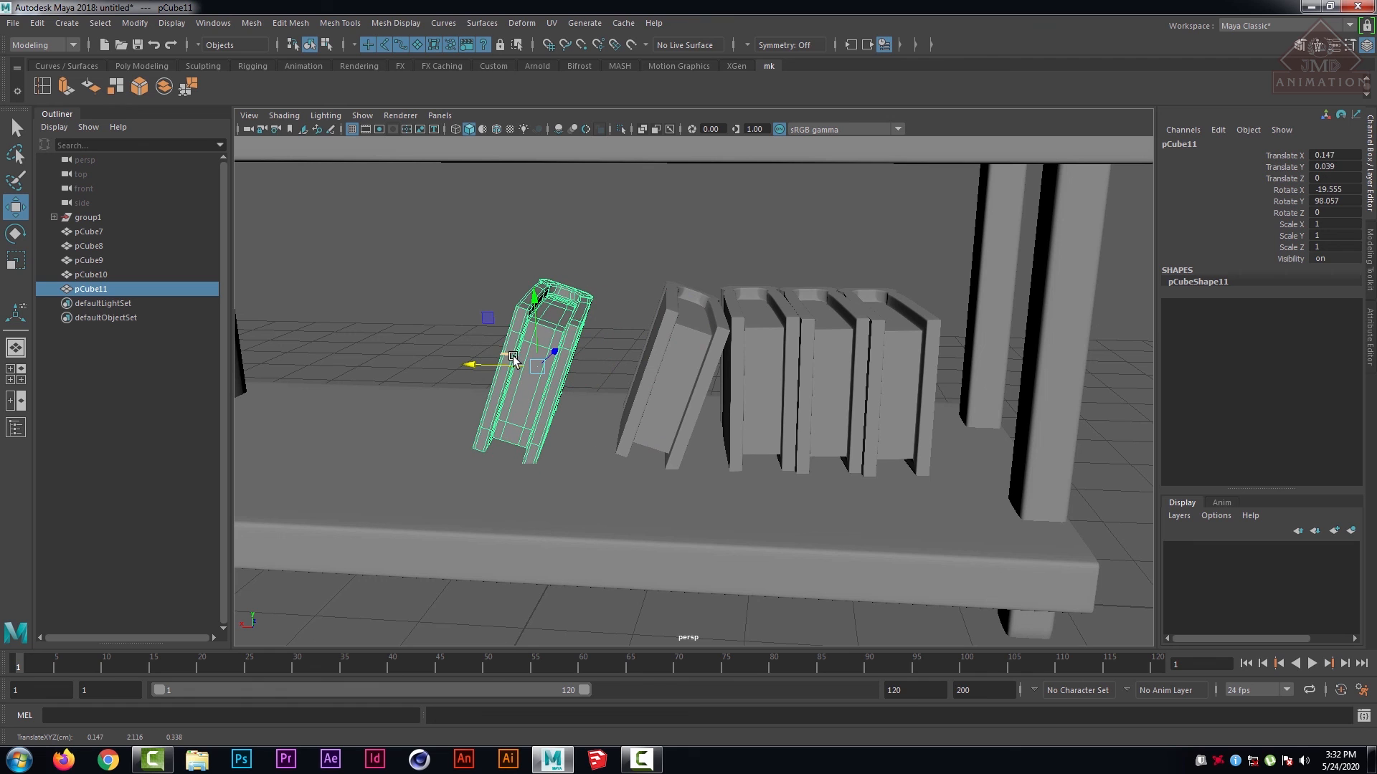
key(r)
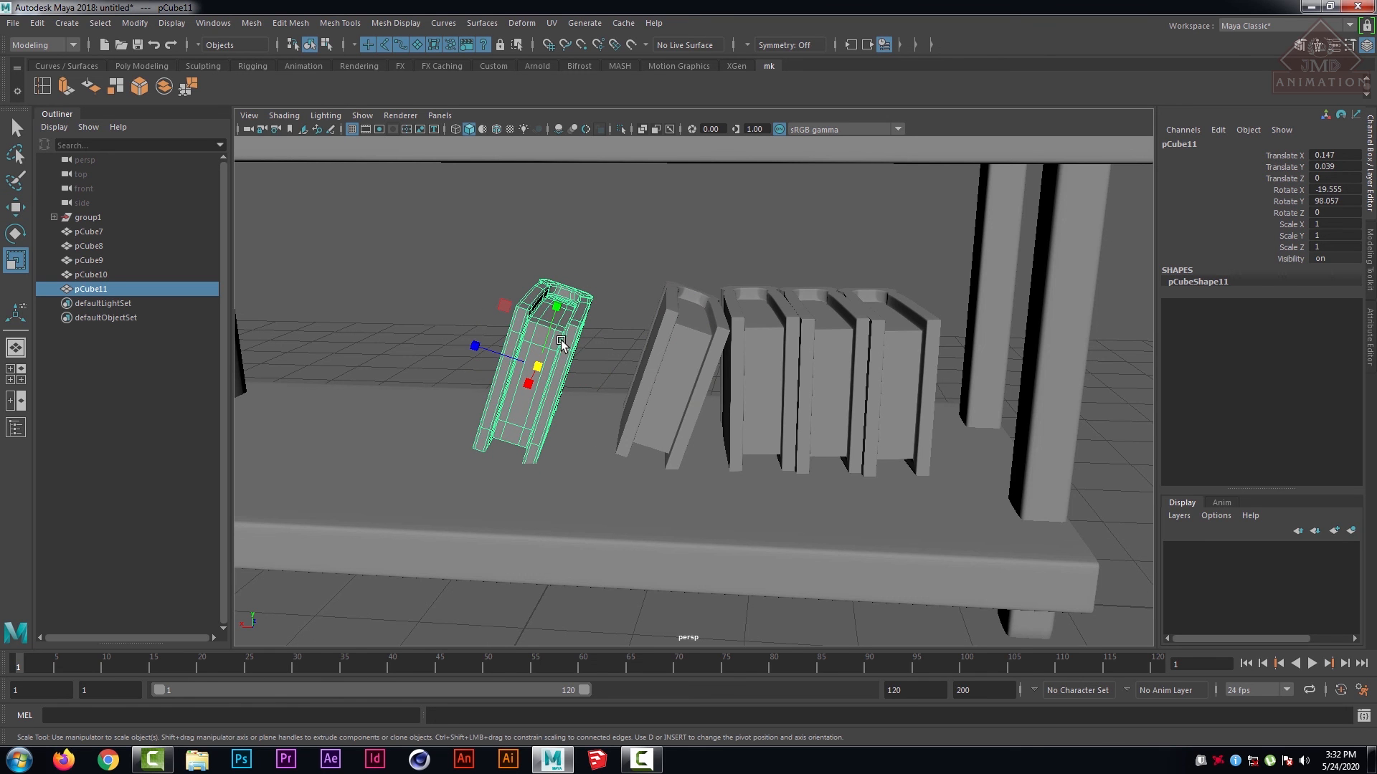
key(e)
alt+drag(471, 316, 1195, 276)
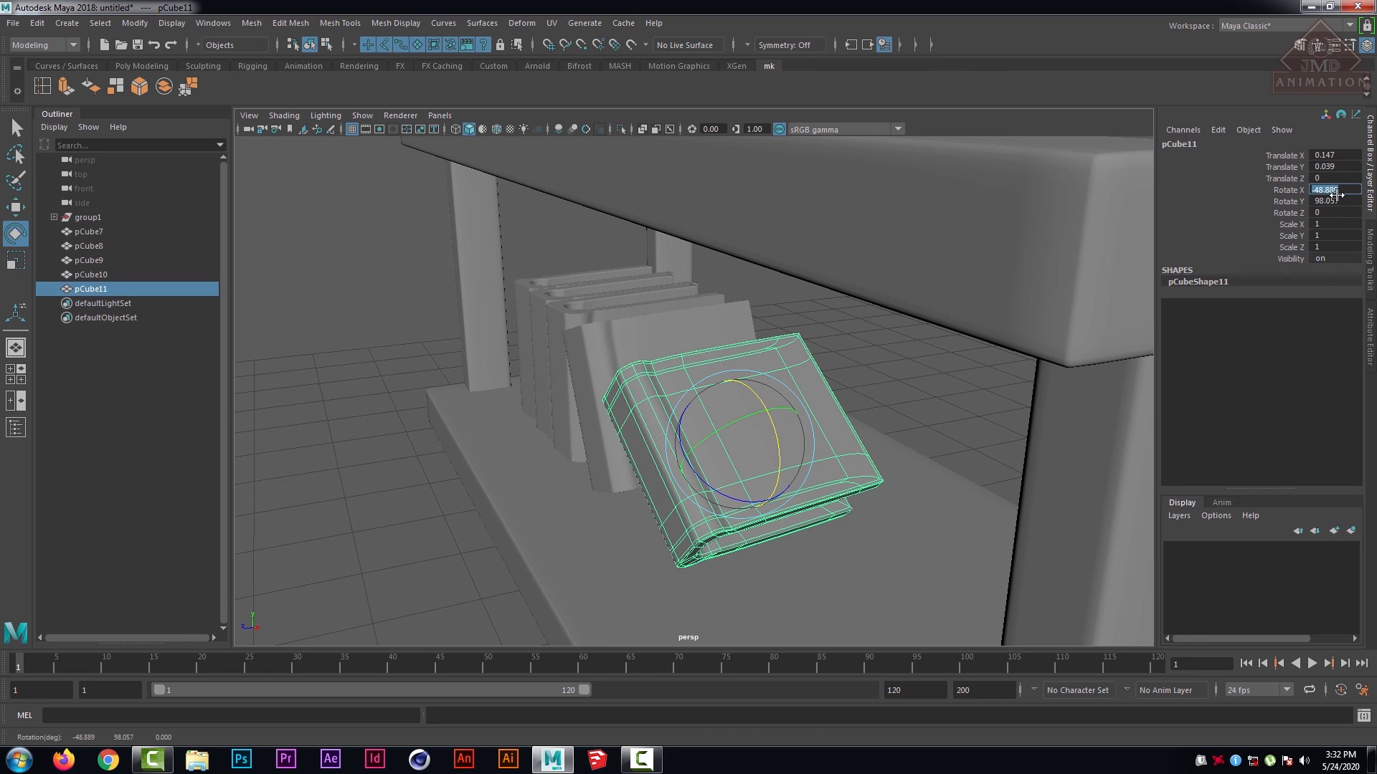
text(-90)
key(Return)
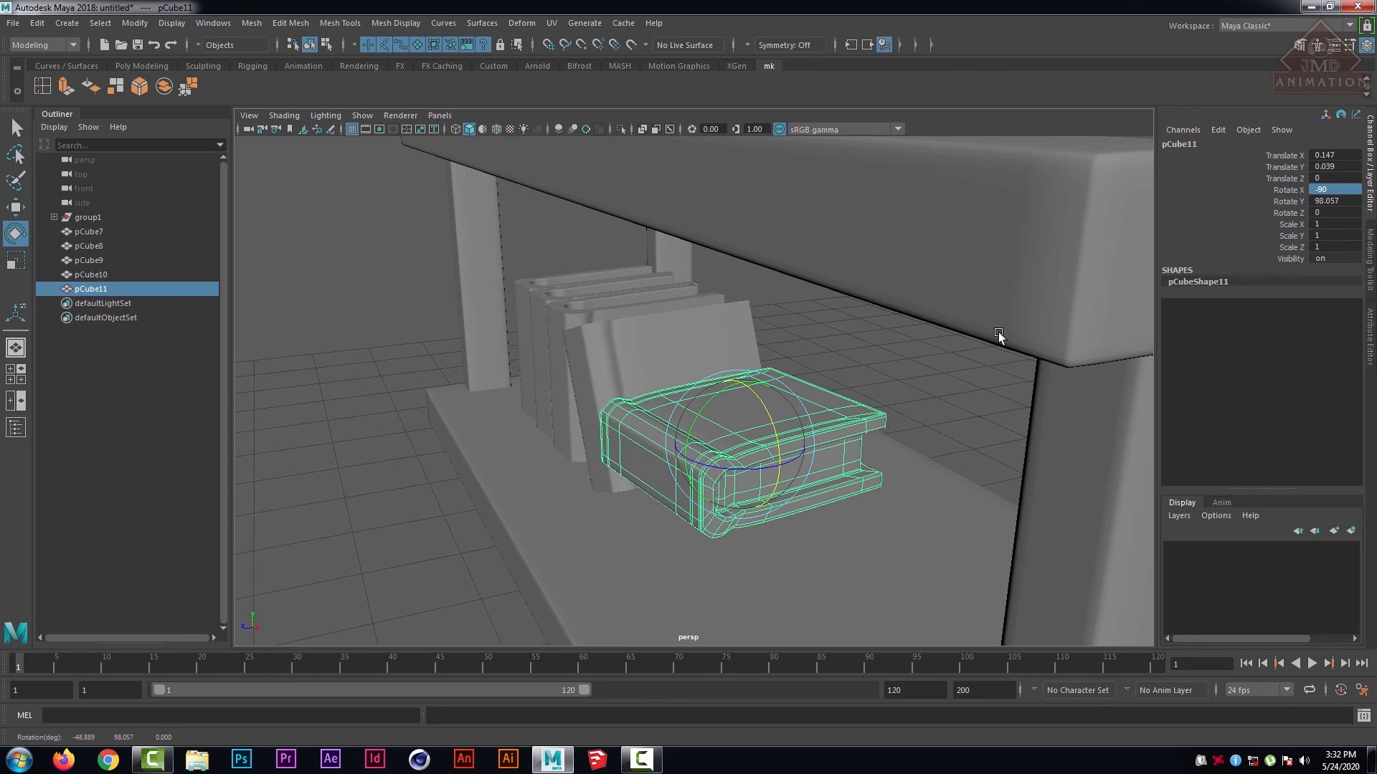
- Lower the flat book onto the lower shelf board at Translate Y -0.448 and deselect it
alt+drag(999, 338, 760, 423)
key(w)
click(752, 523)
scroll(751, 524, down, 5)
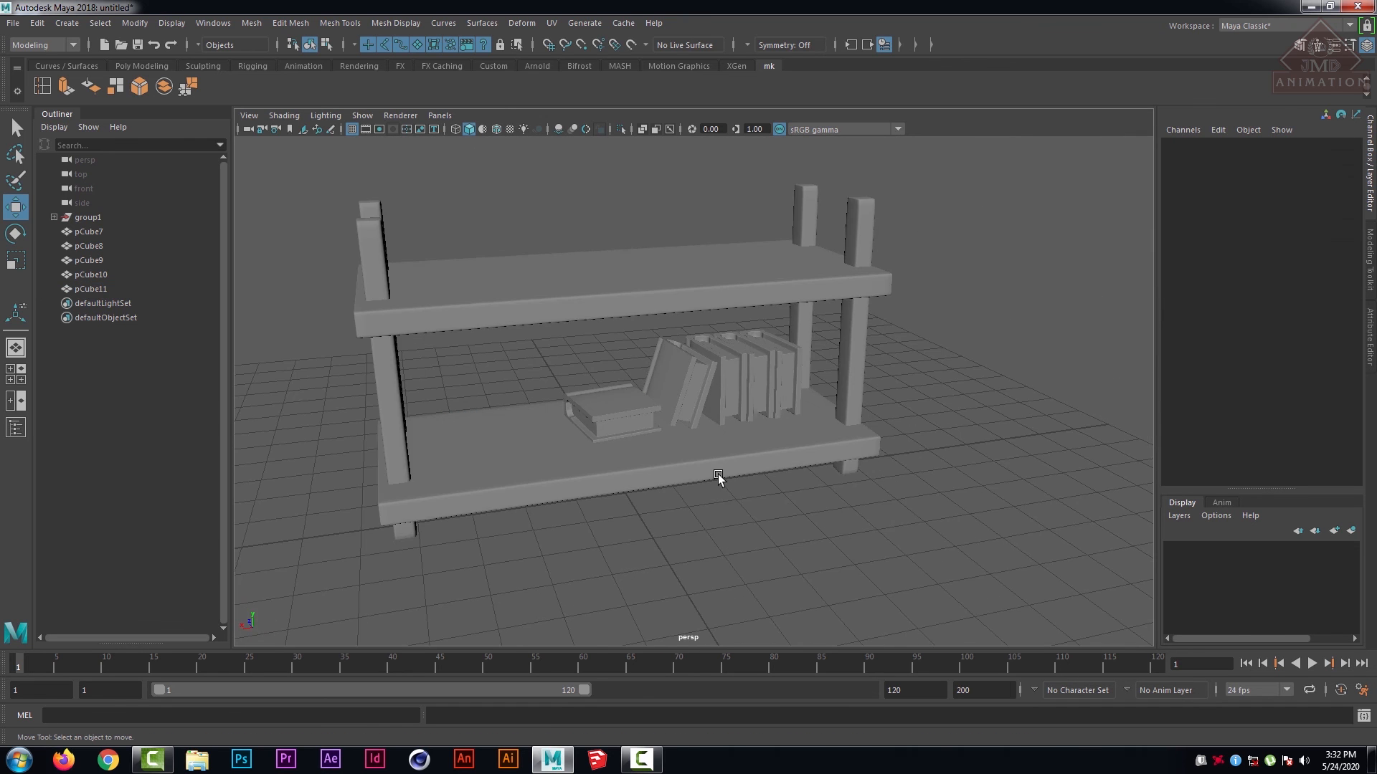
scroll(717, 475, up, 5)
alt+drag(717, 475, 685, 439)
scroll(685, 439, down, 6)
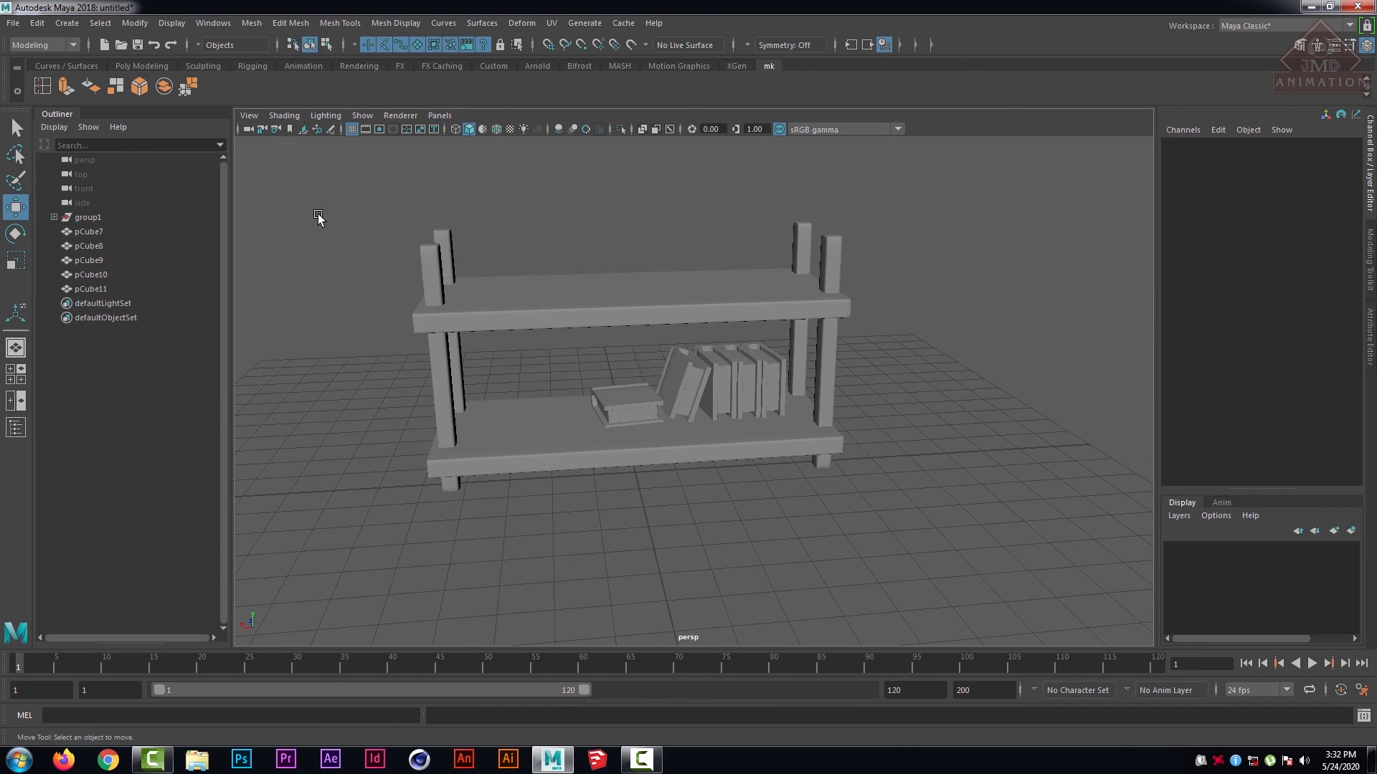
- Turn on Wireframe on Shaded for the viewport and clear the selection of the shelf and books
drag(318, 218, 951, 489)
click(284, 116)
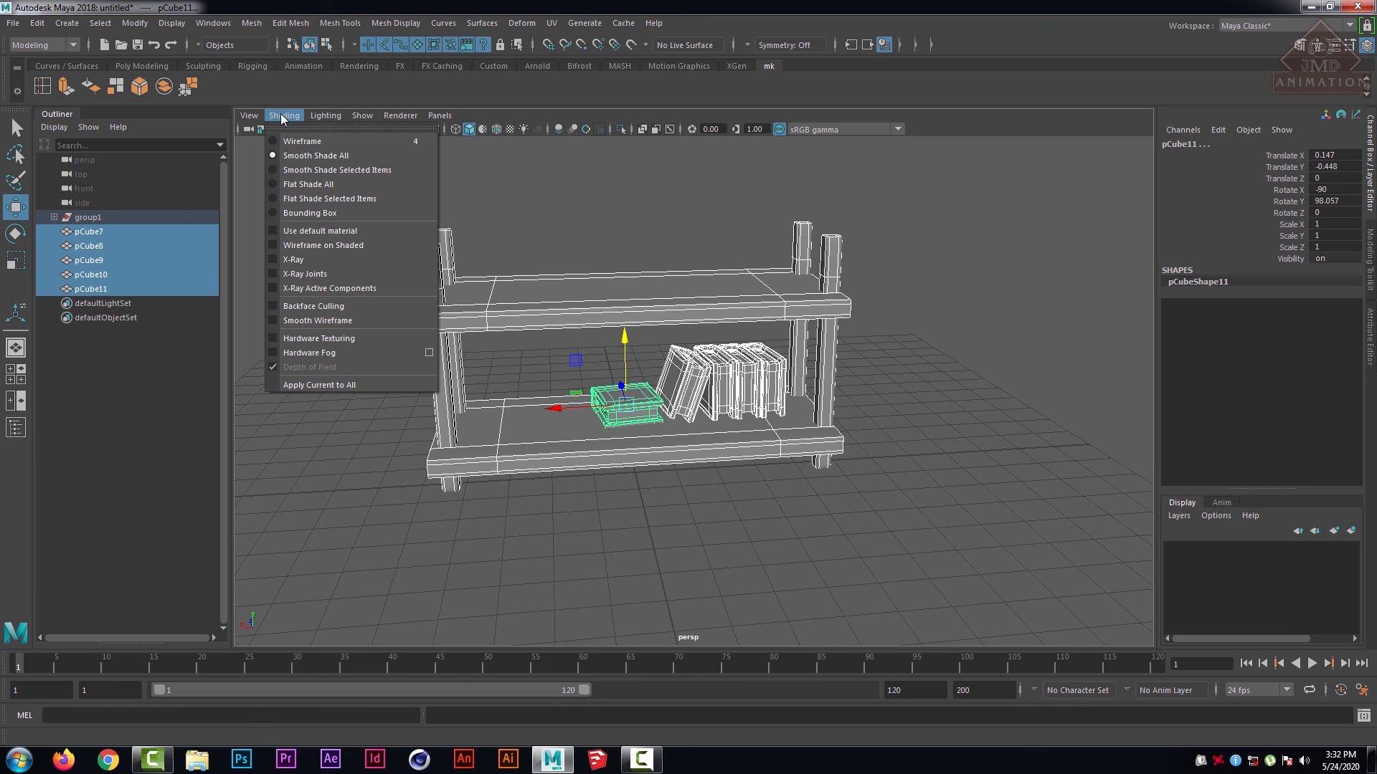
click(325, 245)
click(1010, 366)
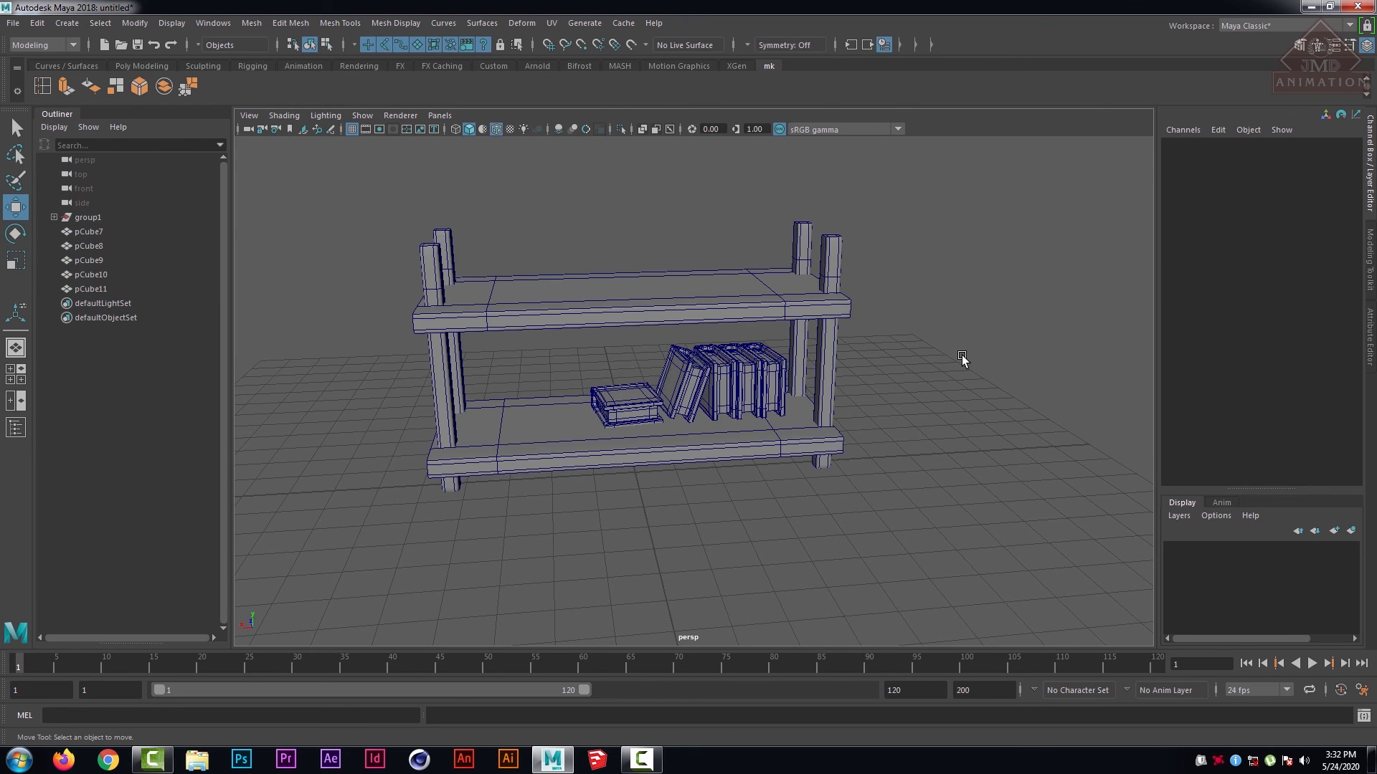
- Examine the wireframe of the shelf and the five books from several angles, up close and from a distance
scroll(961, 360, up, 4)
mouse_move(882, 384)
alt+mouse_down()
mouse_move(836, 389)
mouse_move(850, 350)
mouse_move(788, 366)
mouse_move(799, 356)
alt+mouse_up()
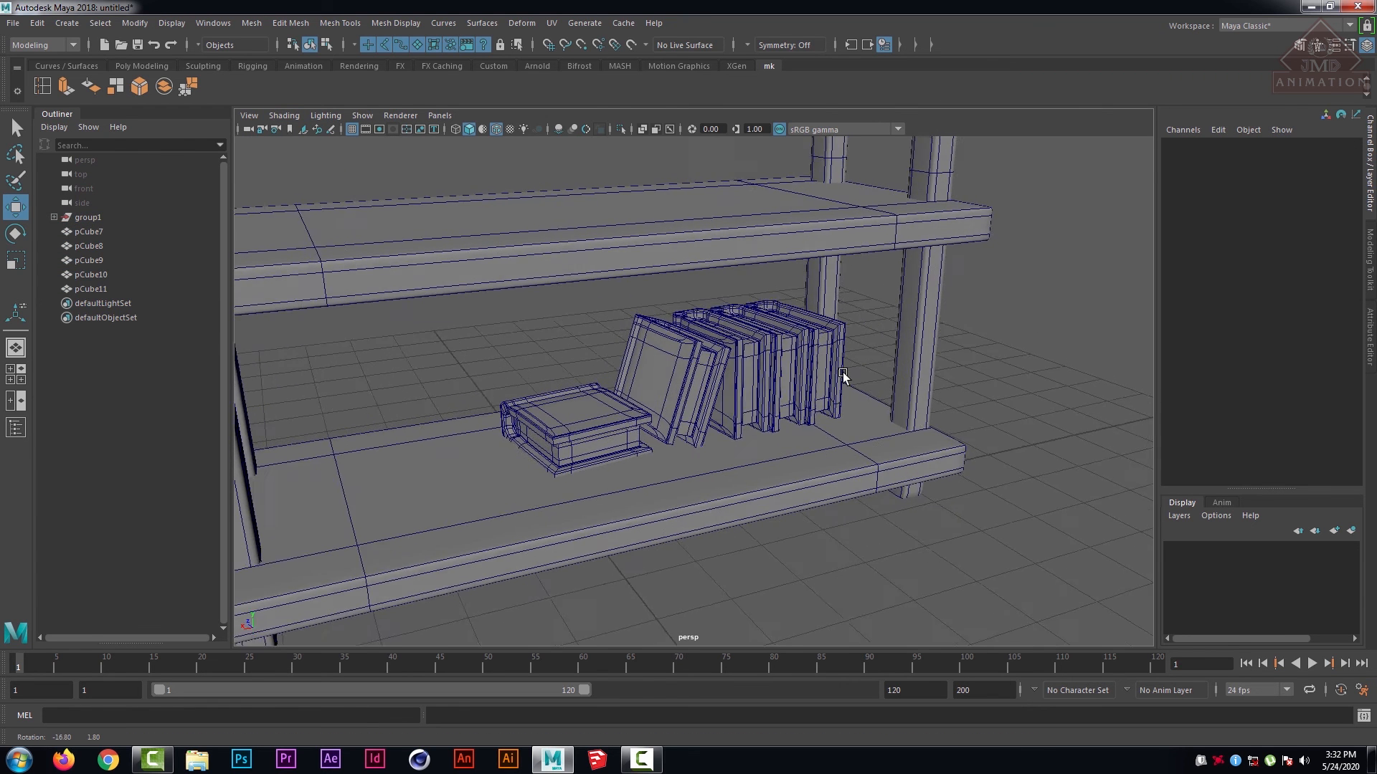
scroll(836, 387, up, 5)
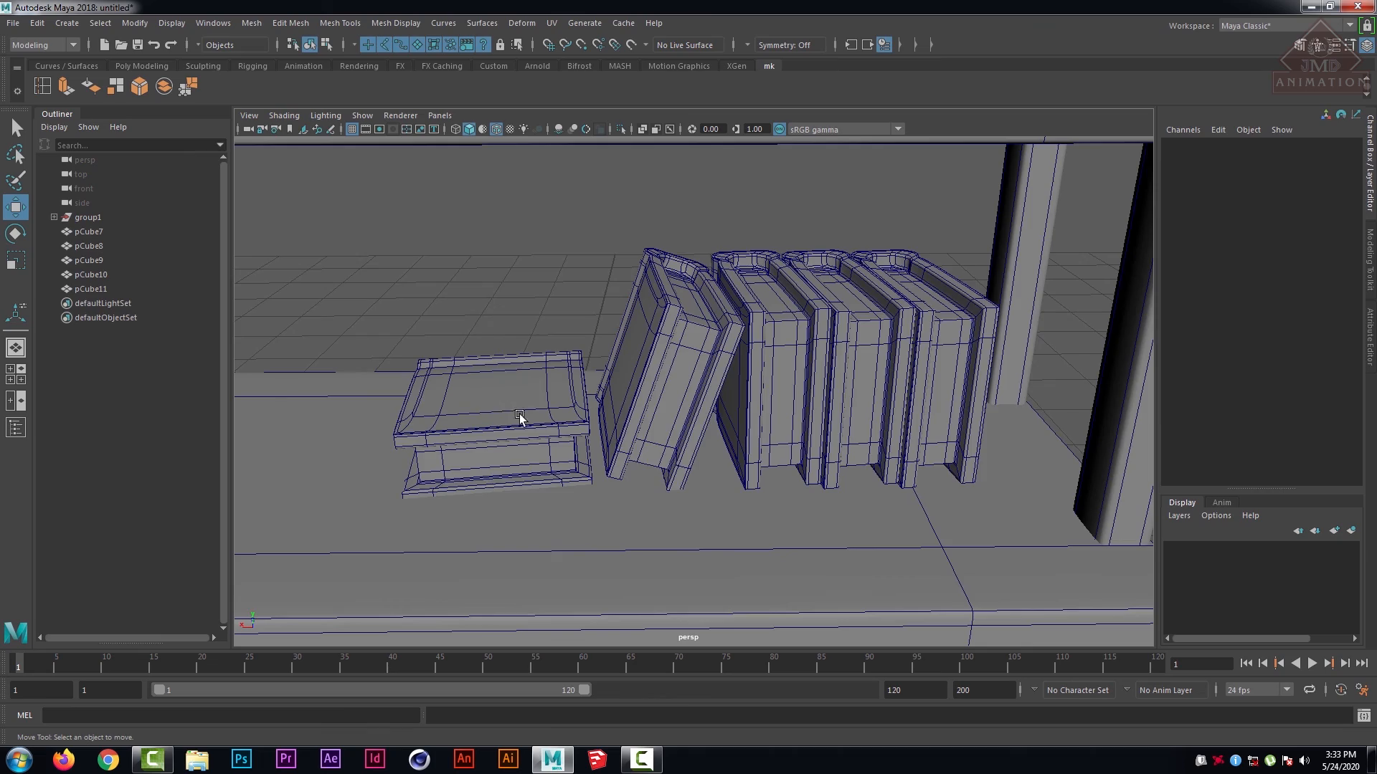
scroll(520, 418, down, 6)
alt+drag(483, 368, 748, 344)
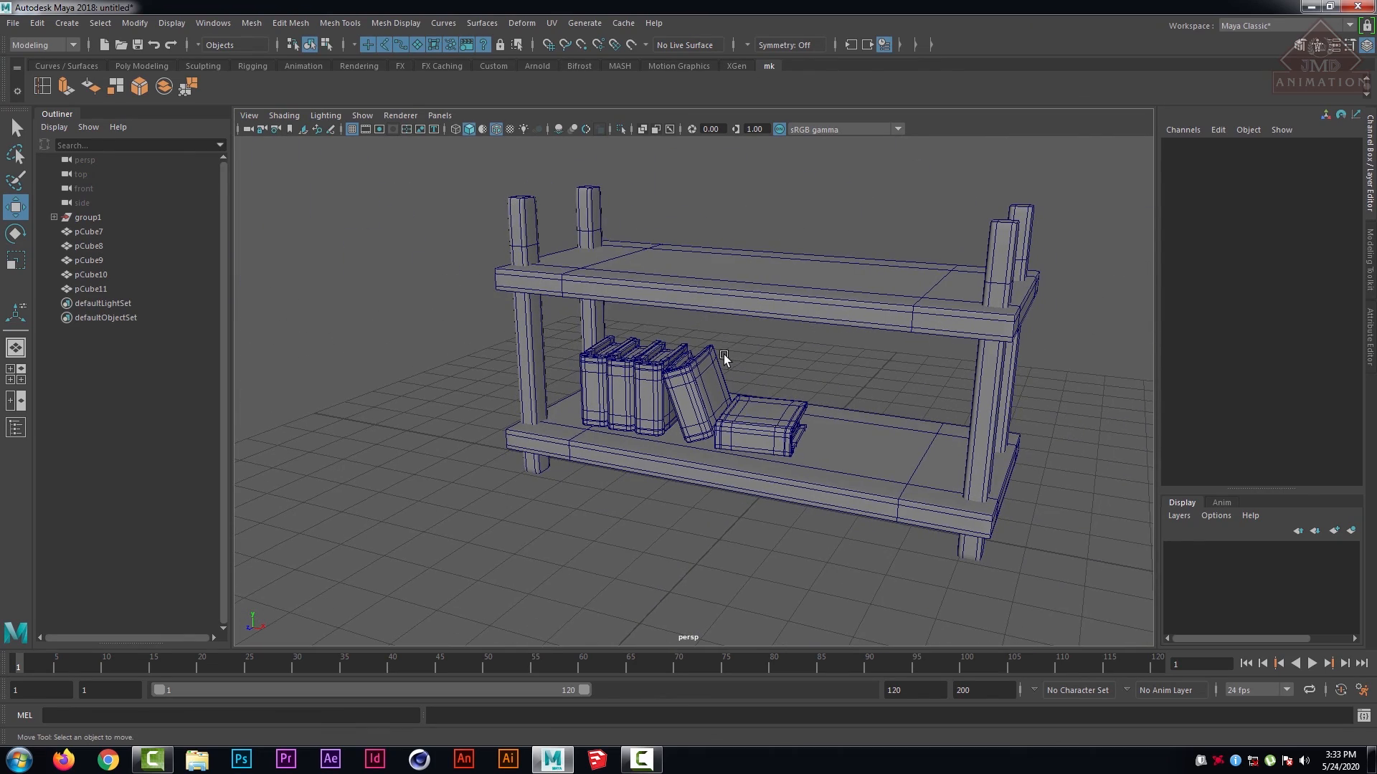
scroll(735, 352, up, 5)
scroll(786, 398, down, 3)
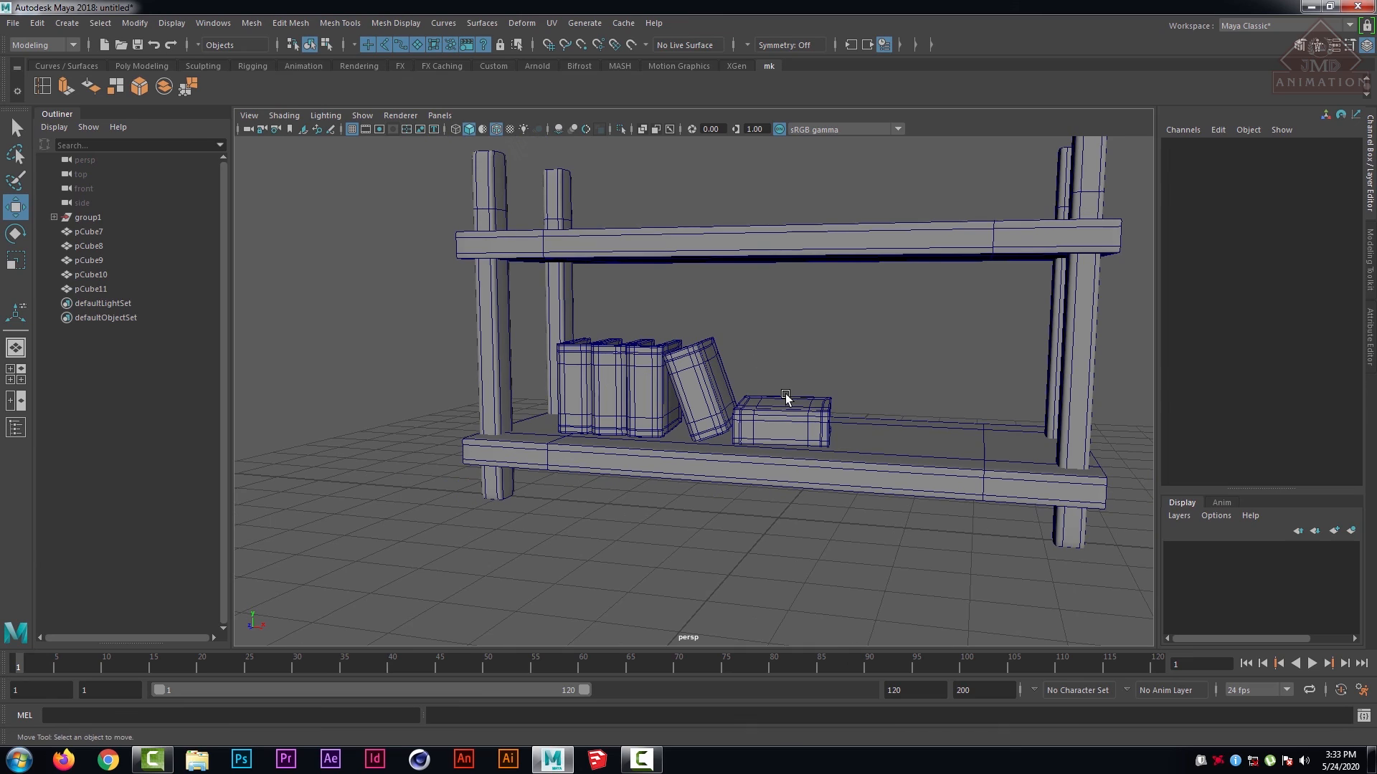
scroll(817, 405, up, 4)
alt+drag(862, 392, 645, 407)
scroll(693, 405, up, 4)
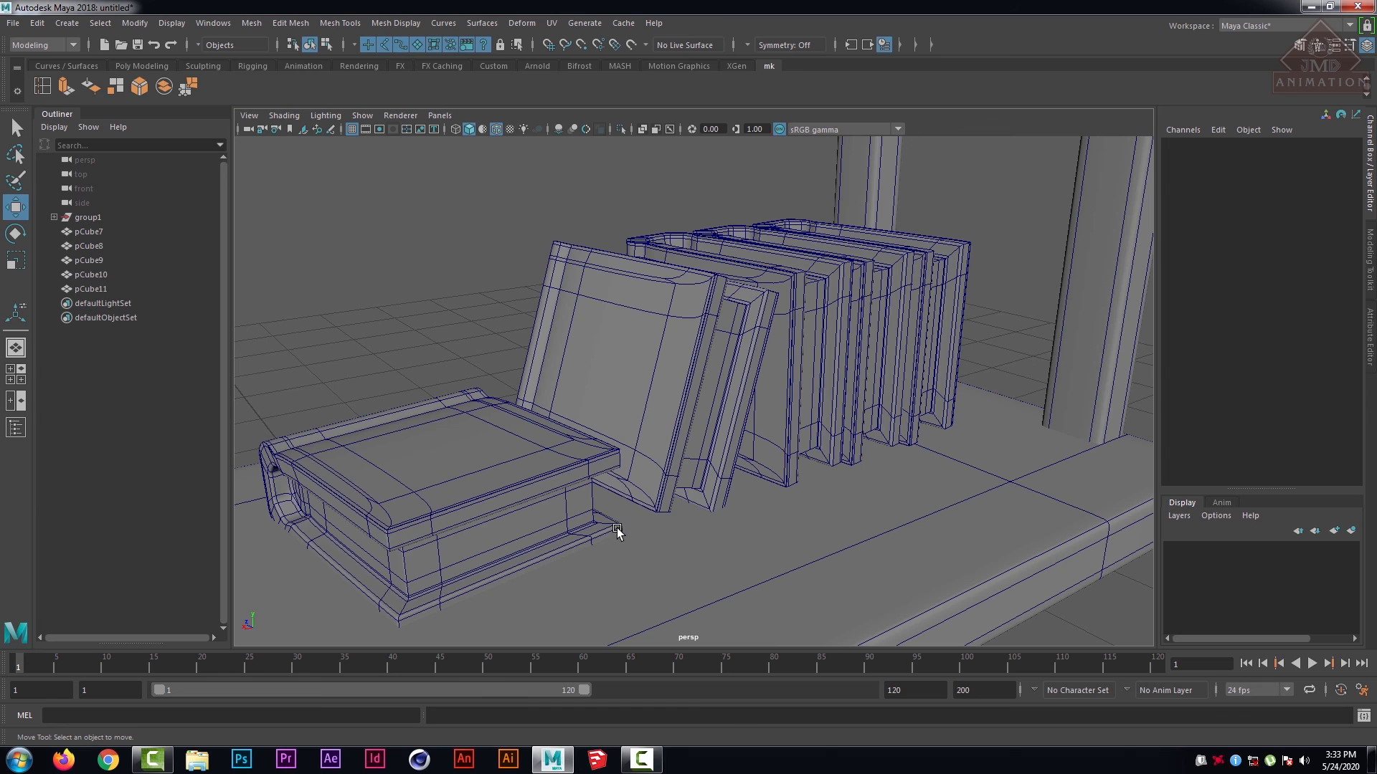
scroll(584, 511, down, 4)
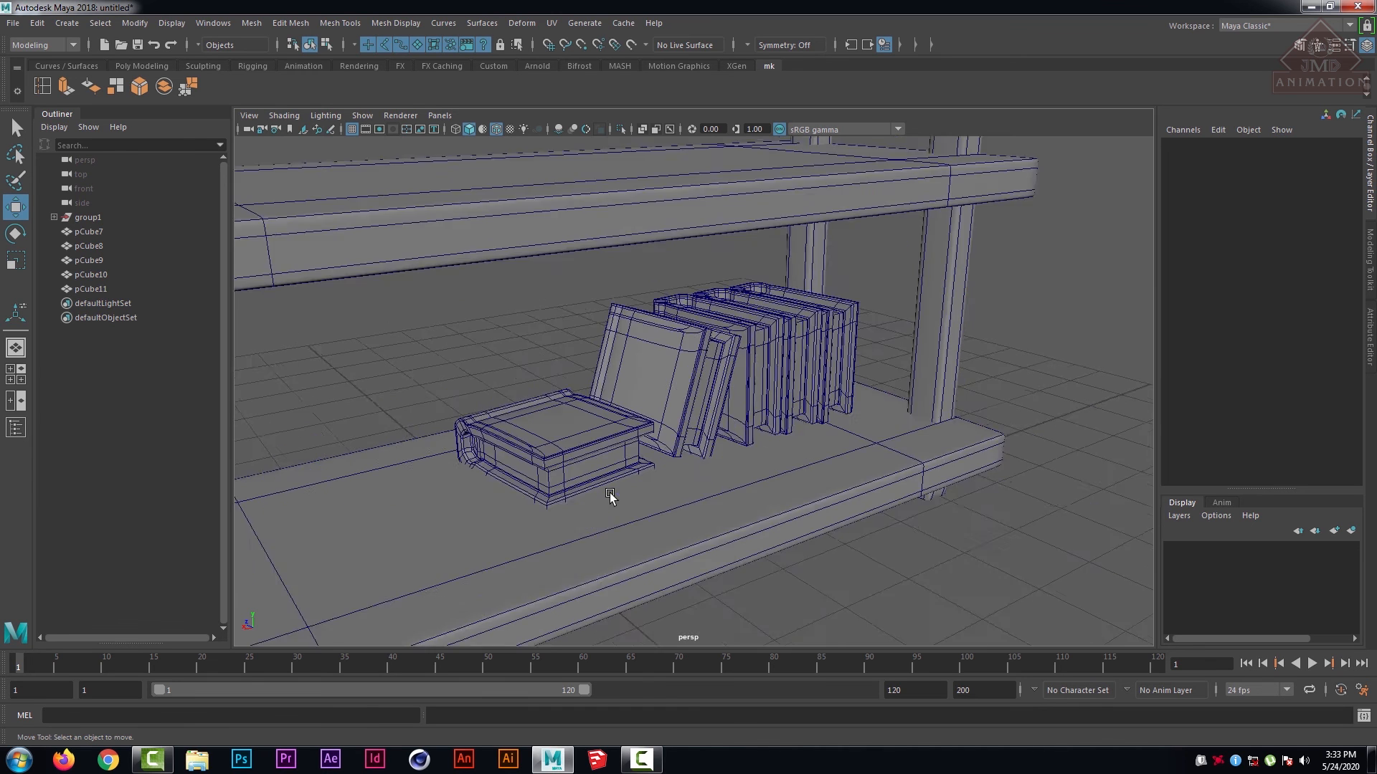
scroll(645, 479, up, 3)
scroll(681, 475, down, 3)
alt+drag(719, 465, 698, 456)
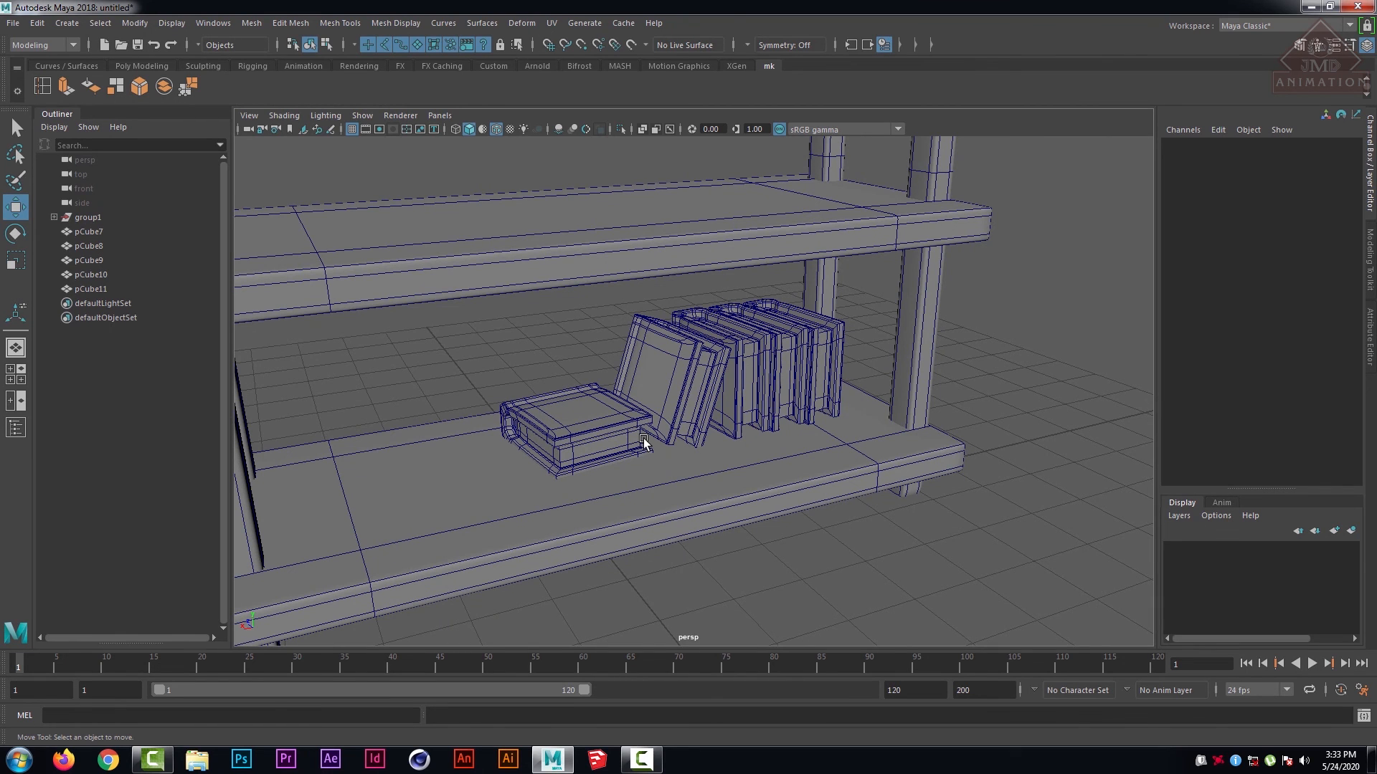
scroll(645, 441, down, 4)
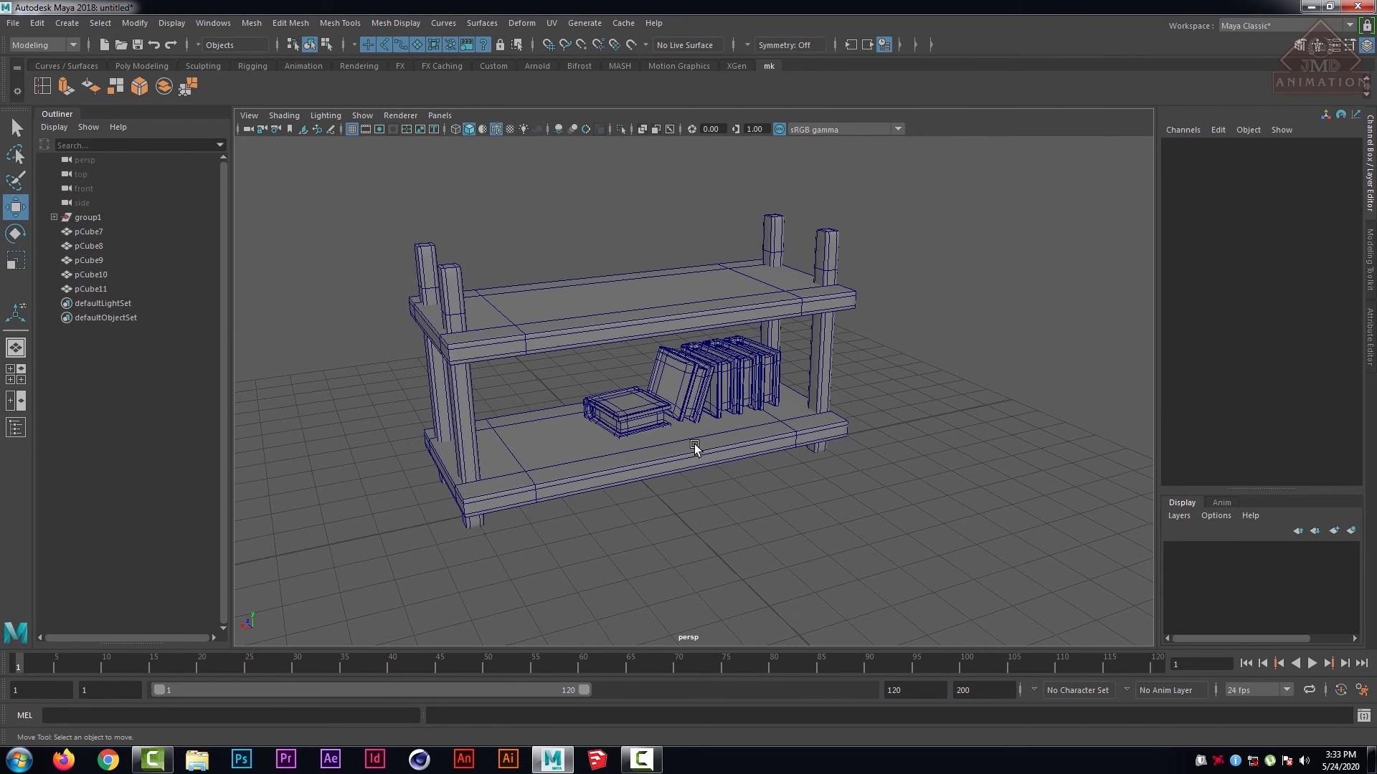
scroll(699, 451, up, 4)
scroll(706, 437, down, 2)
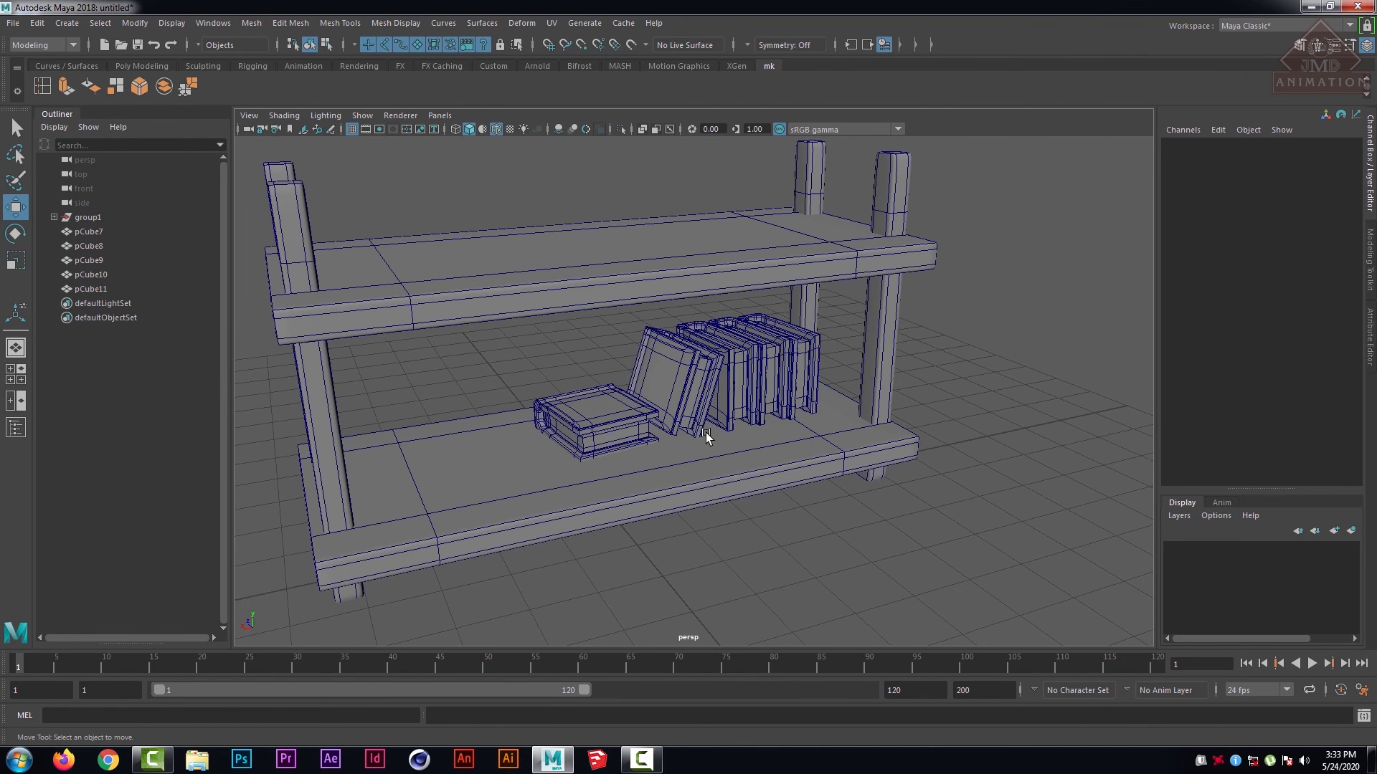